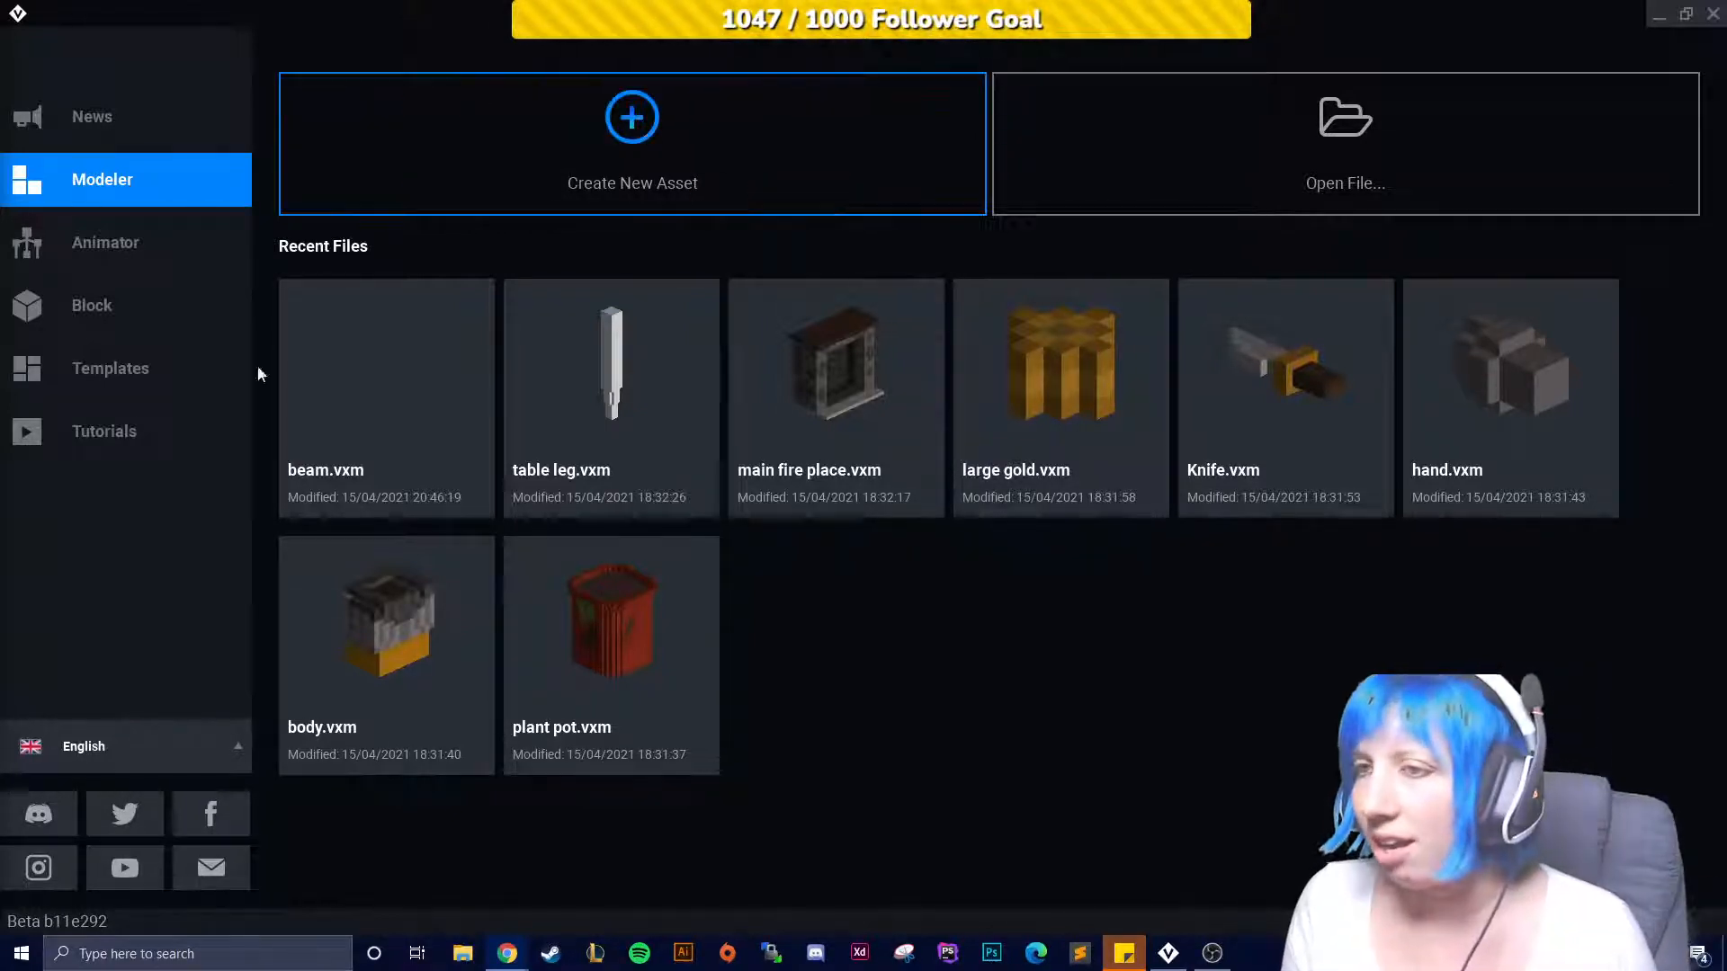
Look at the medieval style chandelier reference photo in the browser, and close it.
left_click_drag(0, 428, 853, 67)
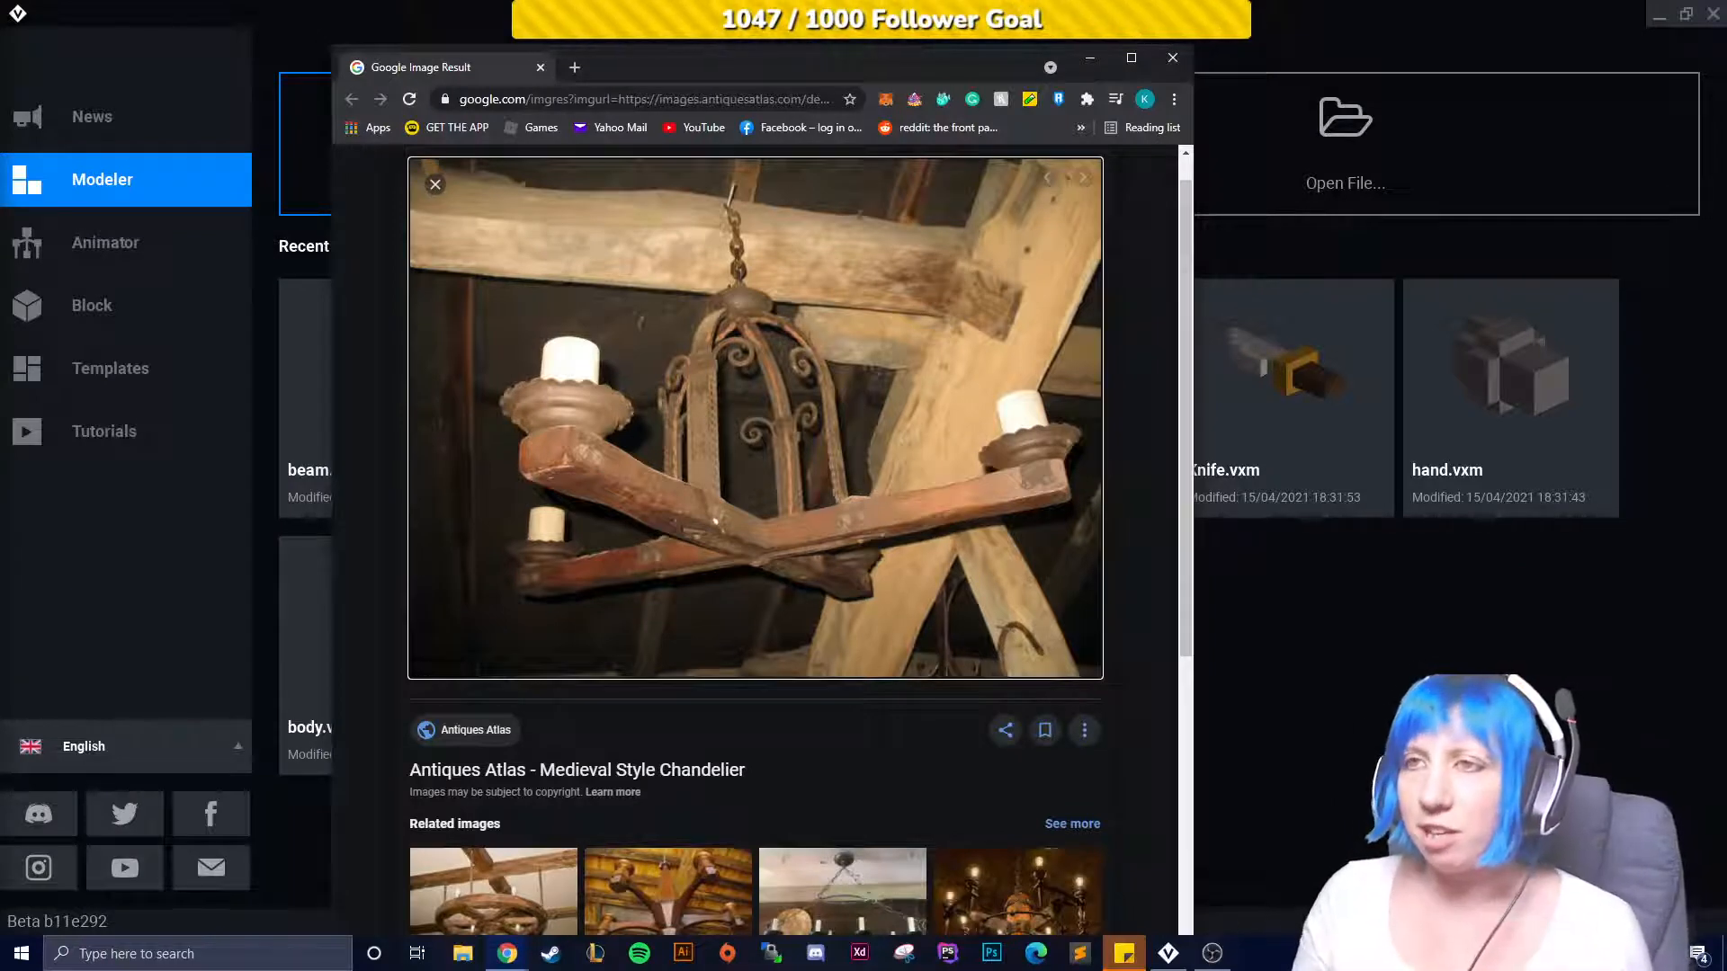
left_click(540, 68)
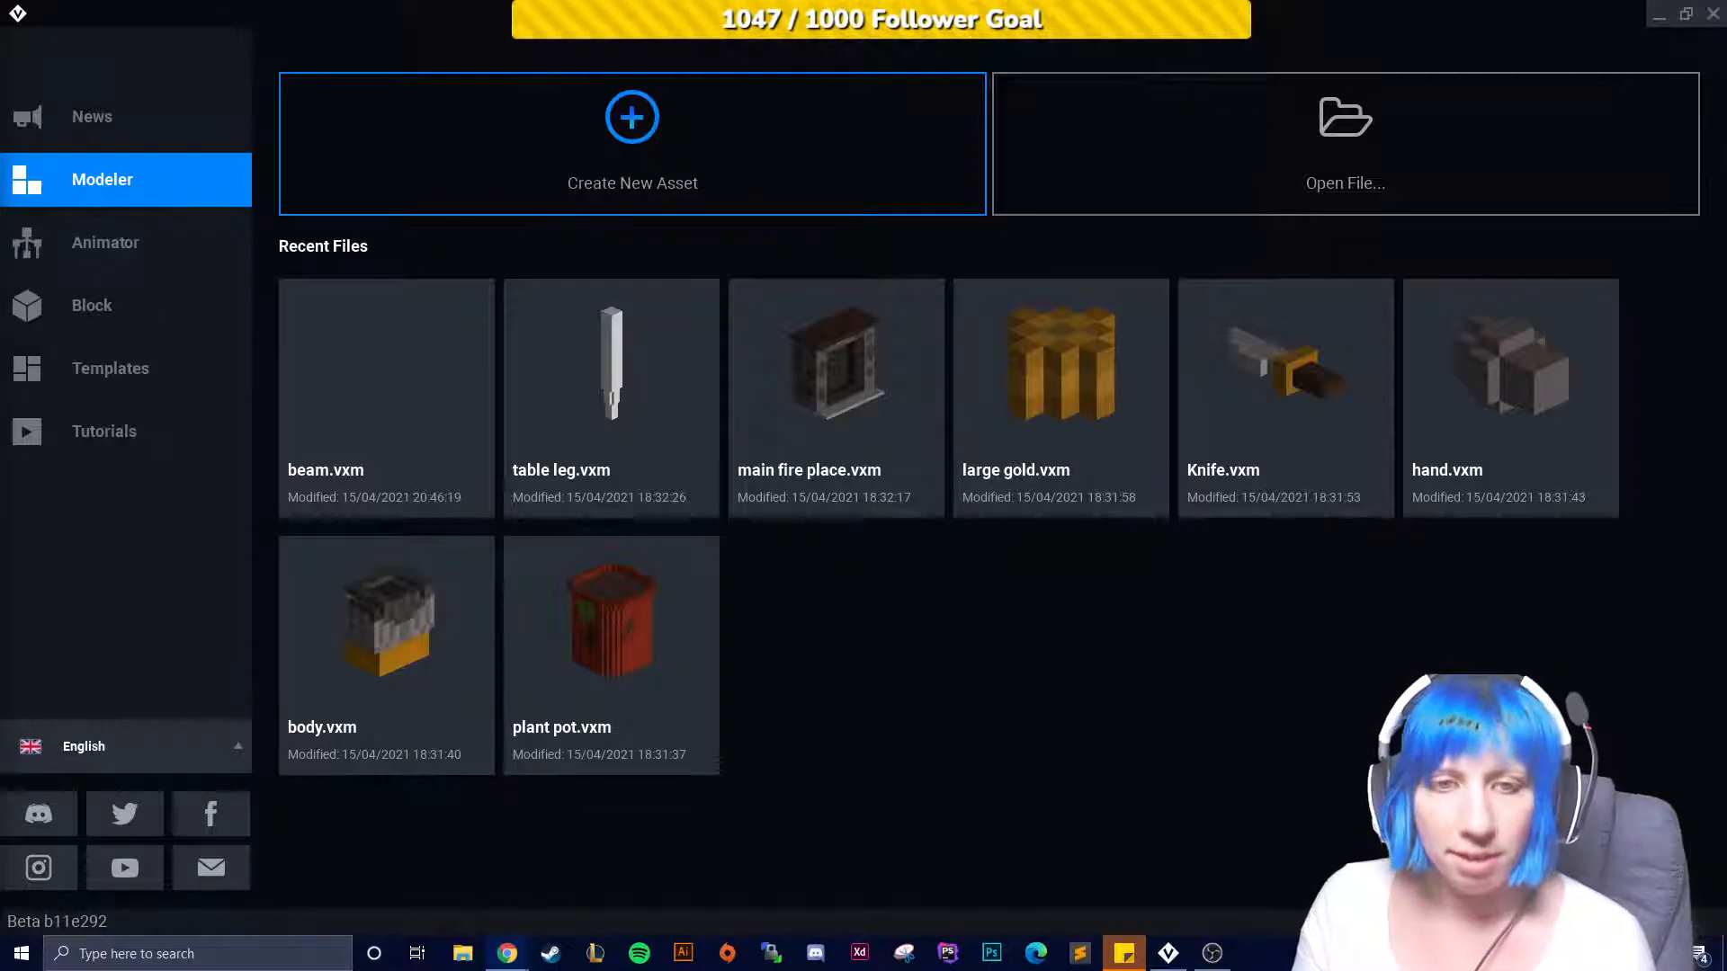
Open the recent knight project final.vxr in the animator and examine the character up close.
left_click(117, 250)
left_click(612, 396)
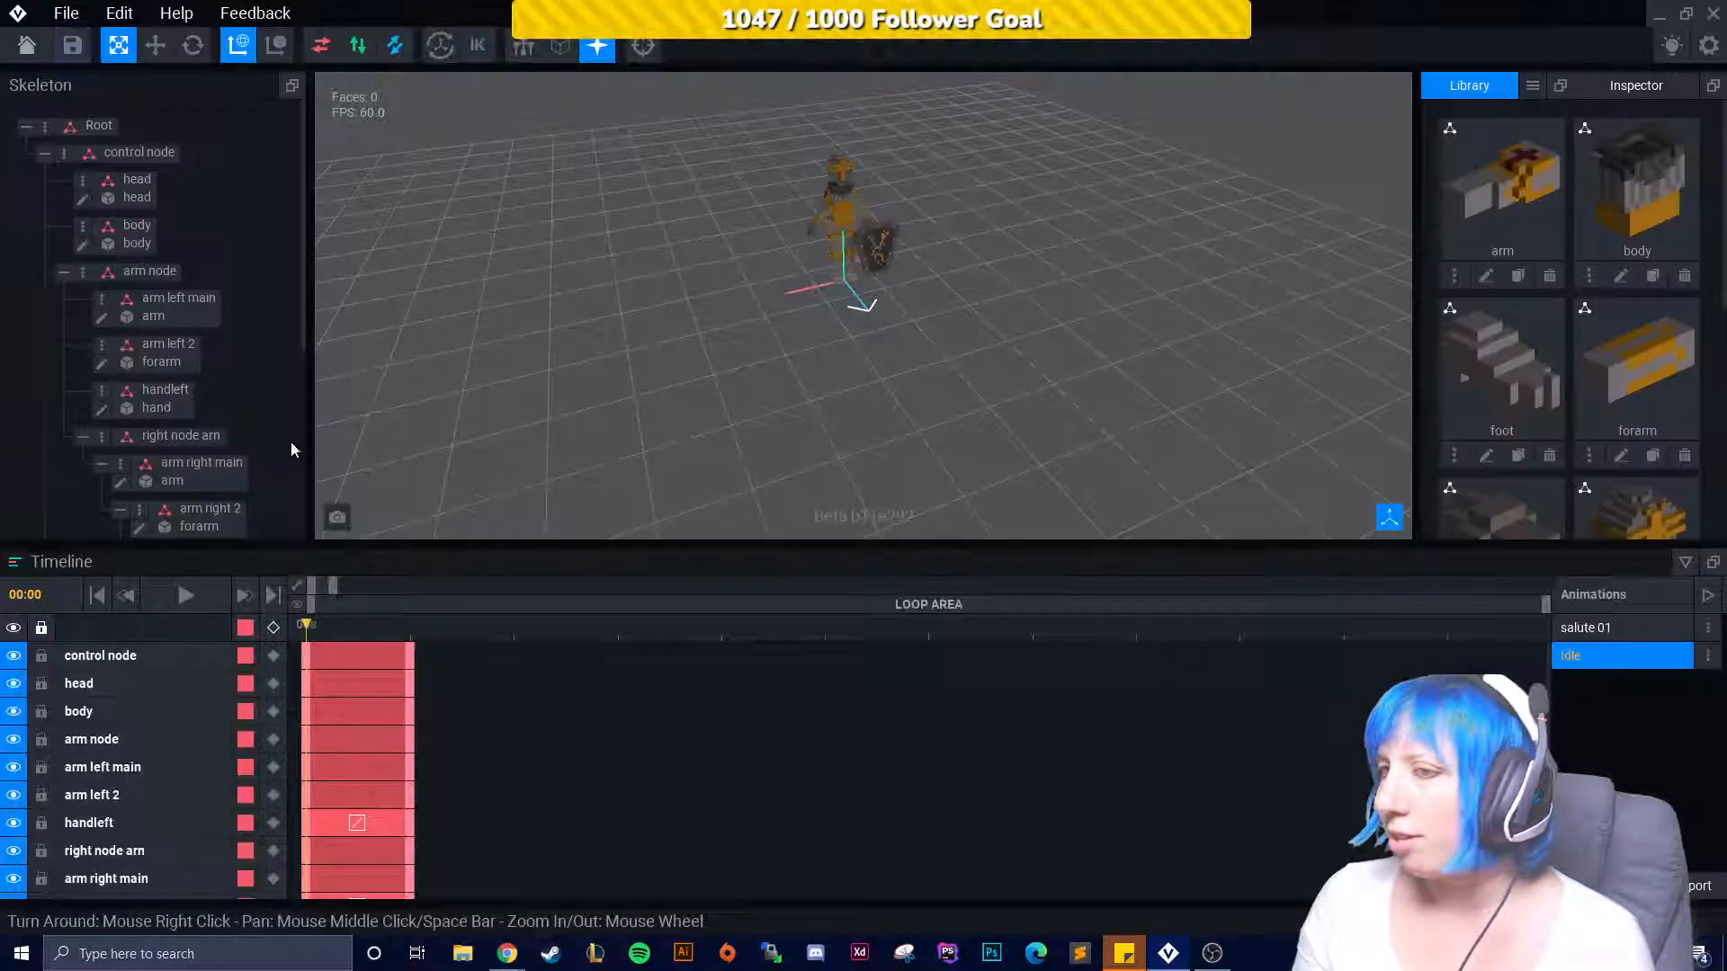
right_click_drag(921, 205, 990, 361)
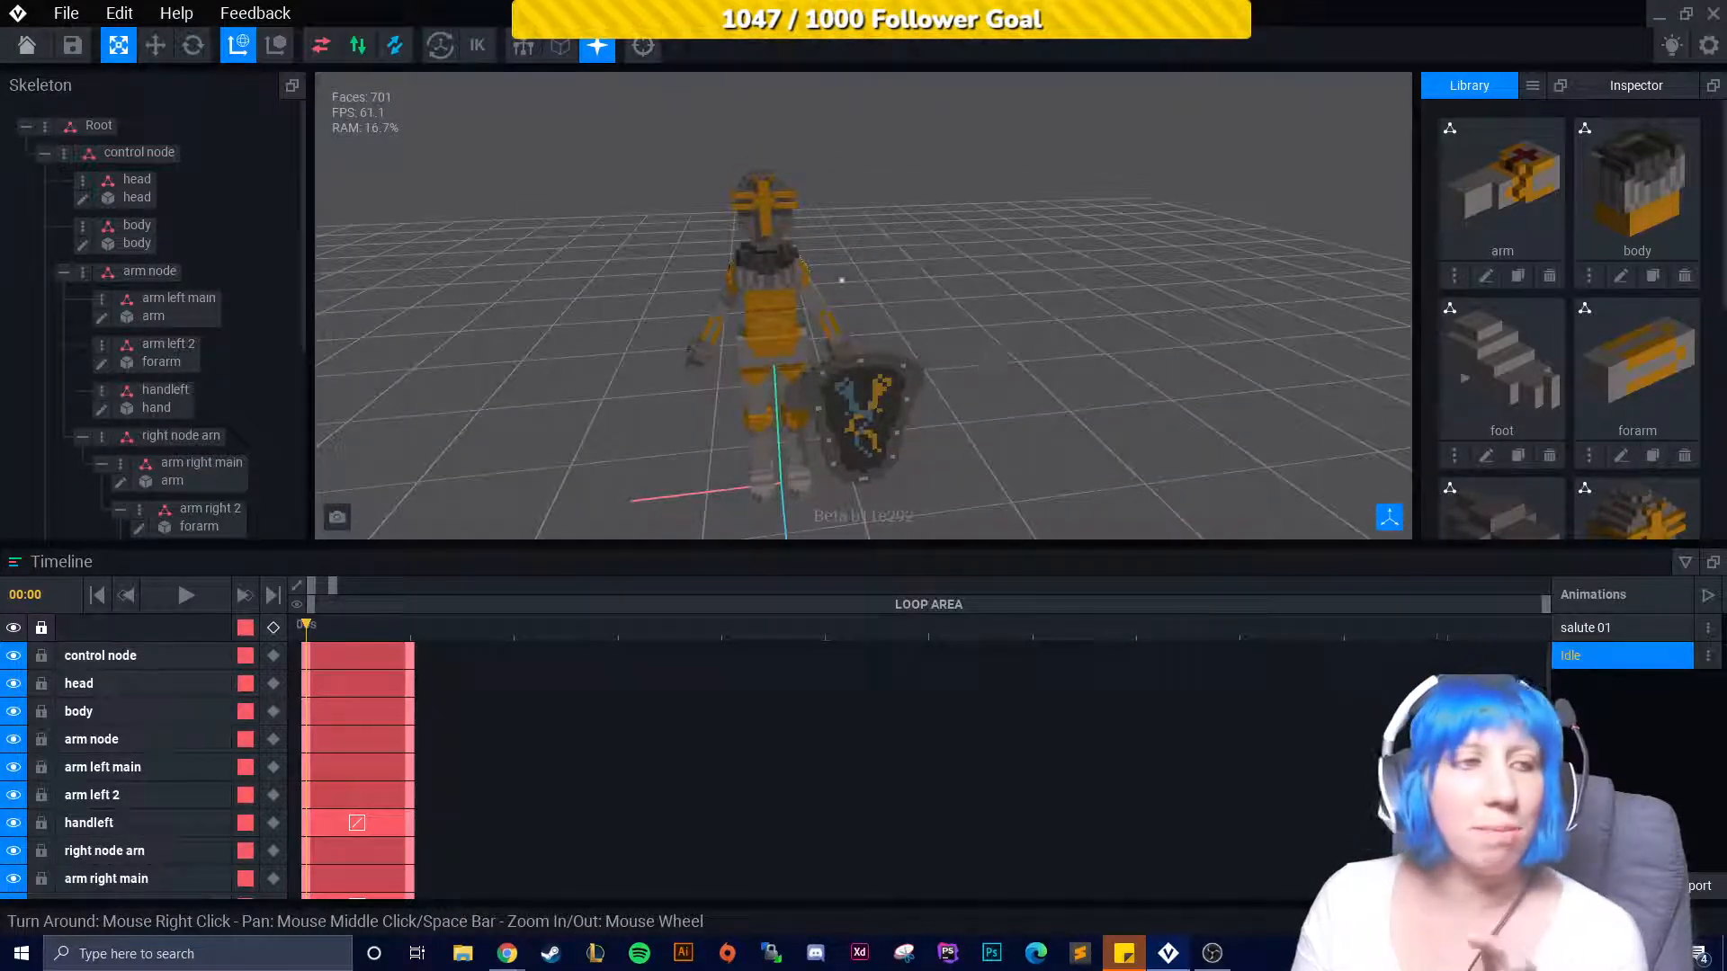
right_click_drag(841, 280, 991, 442)
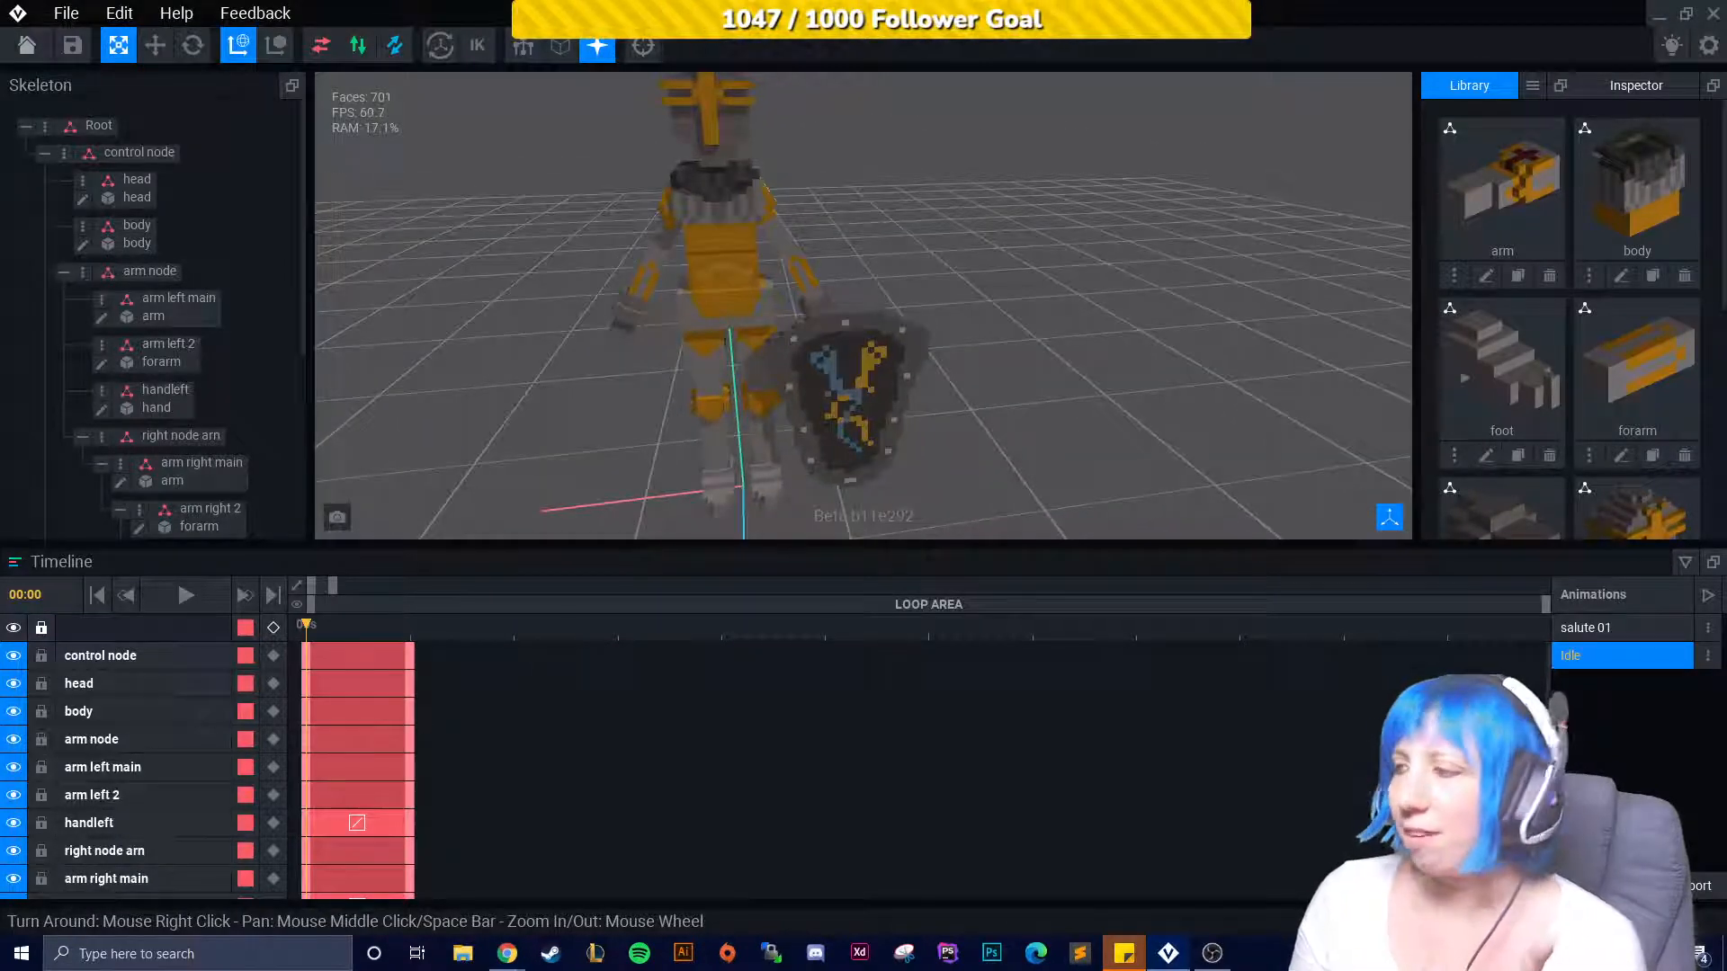
Play and pause the knight's salute 01 animation, and close final.vxr with its changes saved.
left_click(1585, 628)
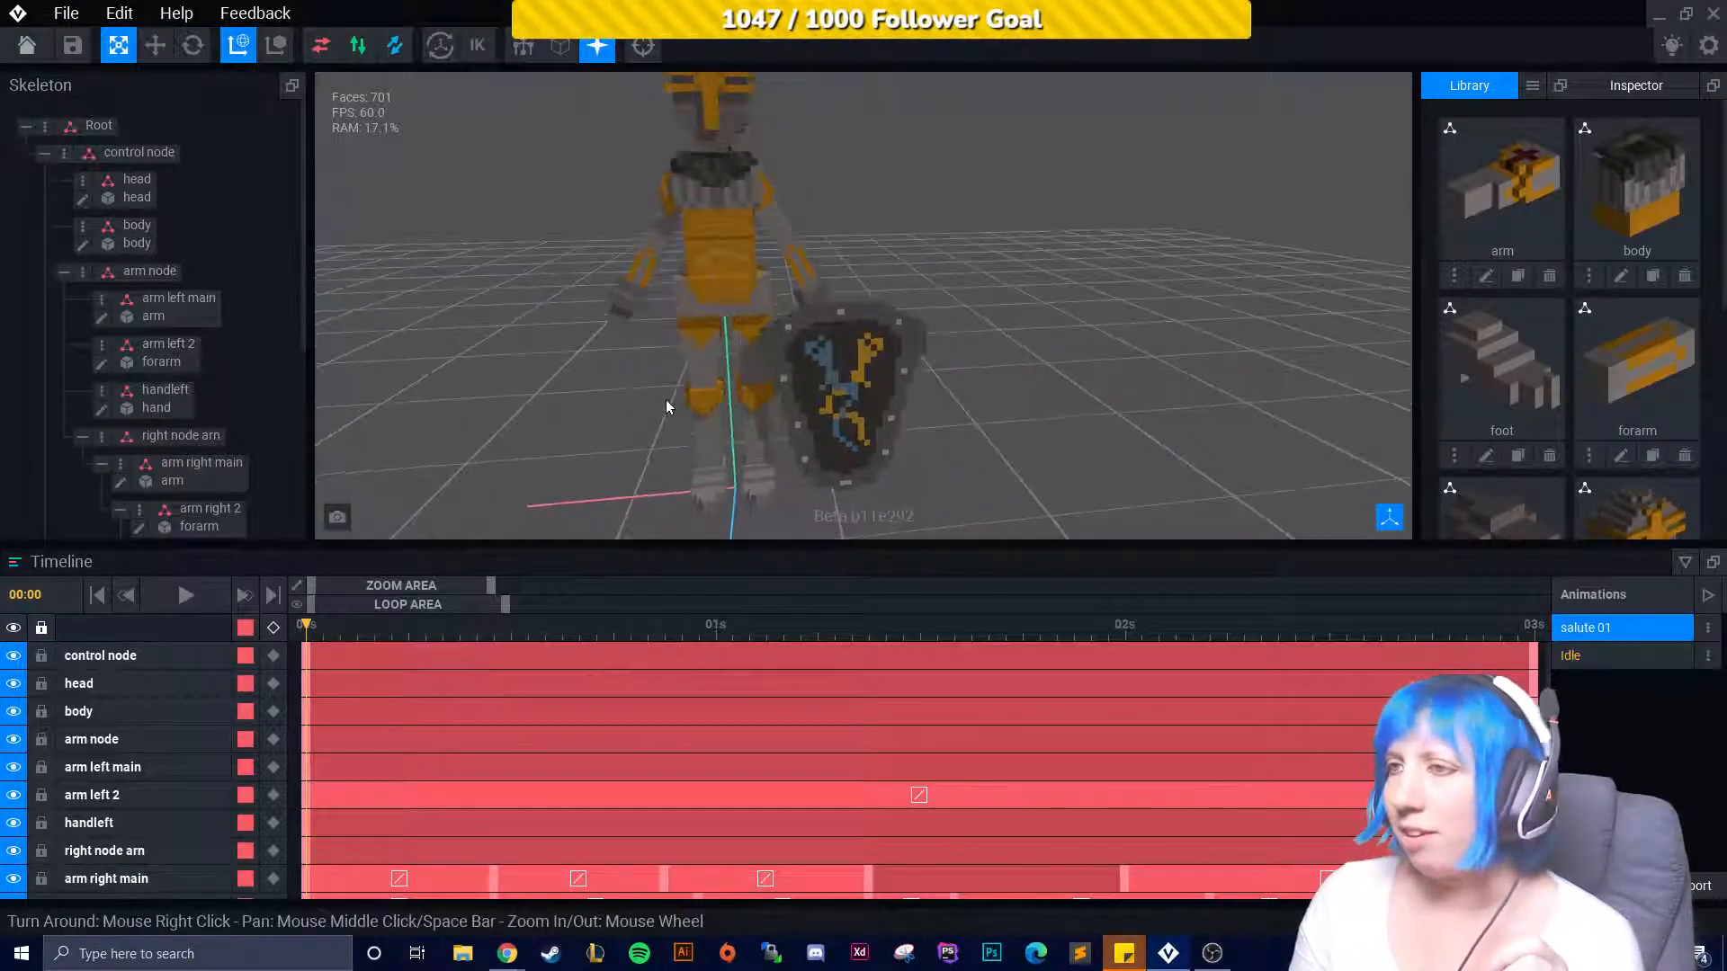
right_click_drag(667, 406, 642, 495)
left_click(180, 594)
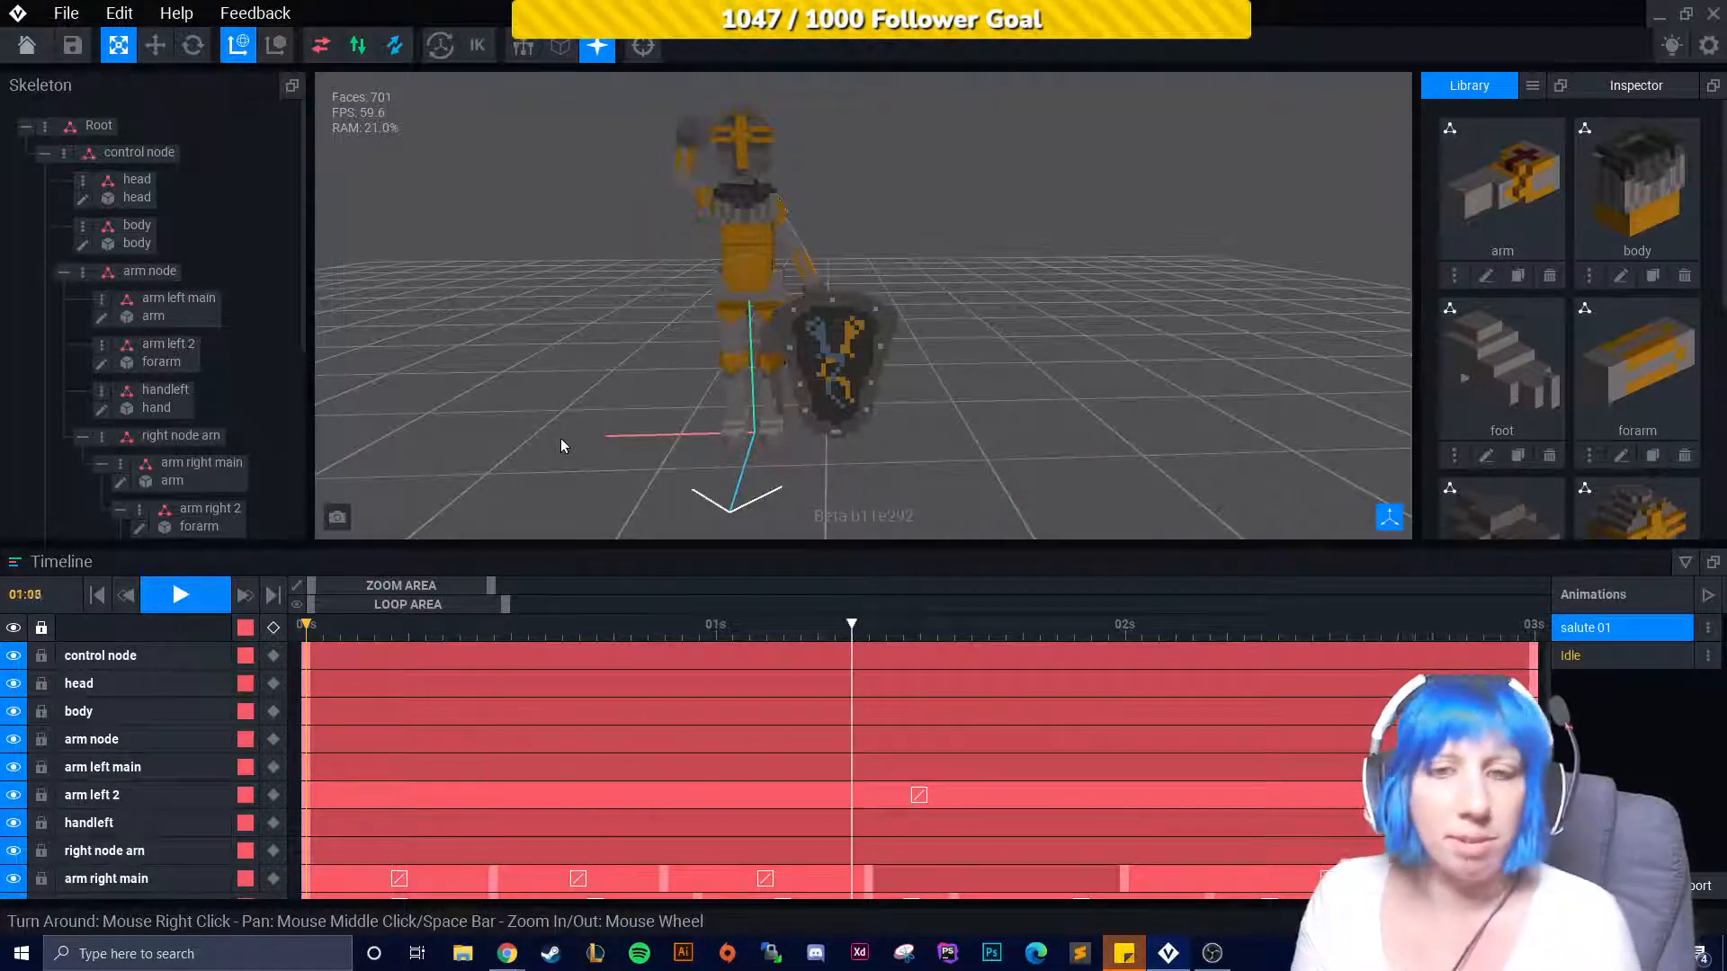
left_click(177, 598)
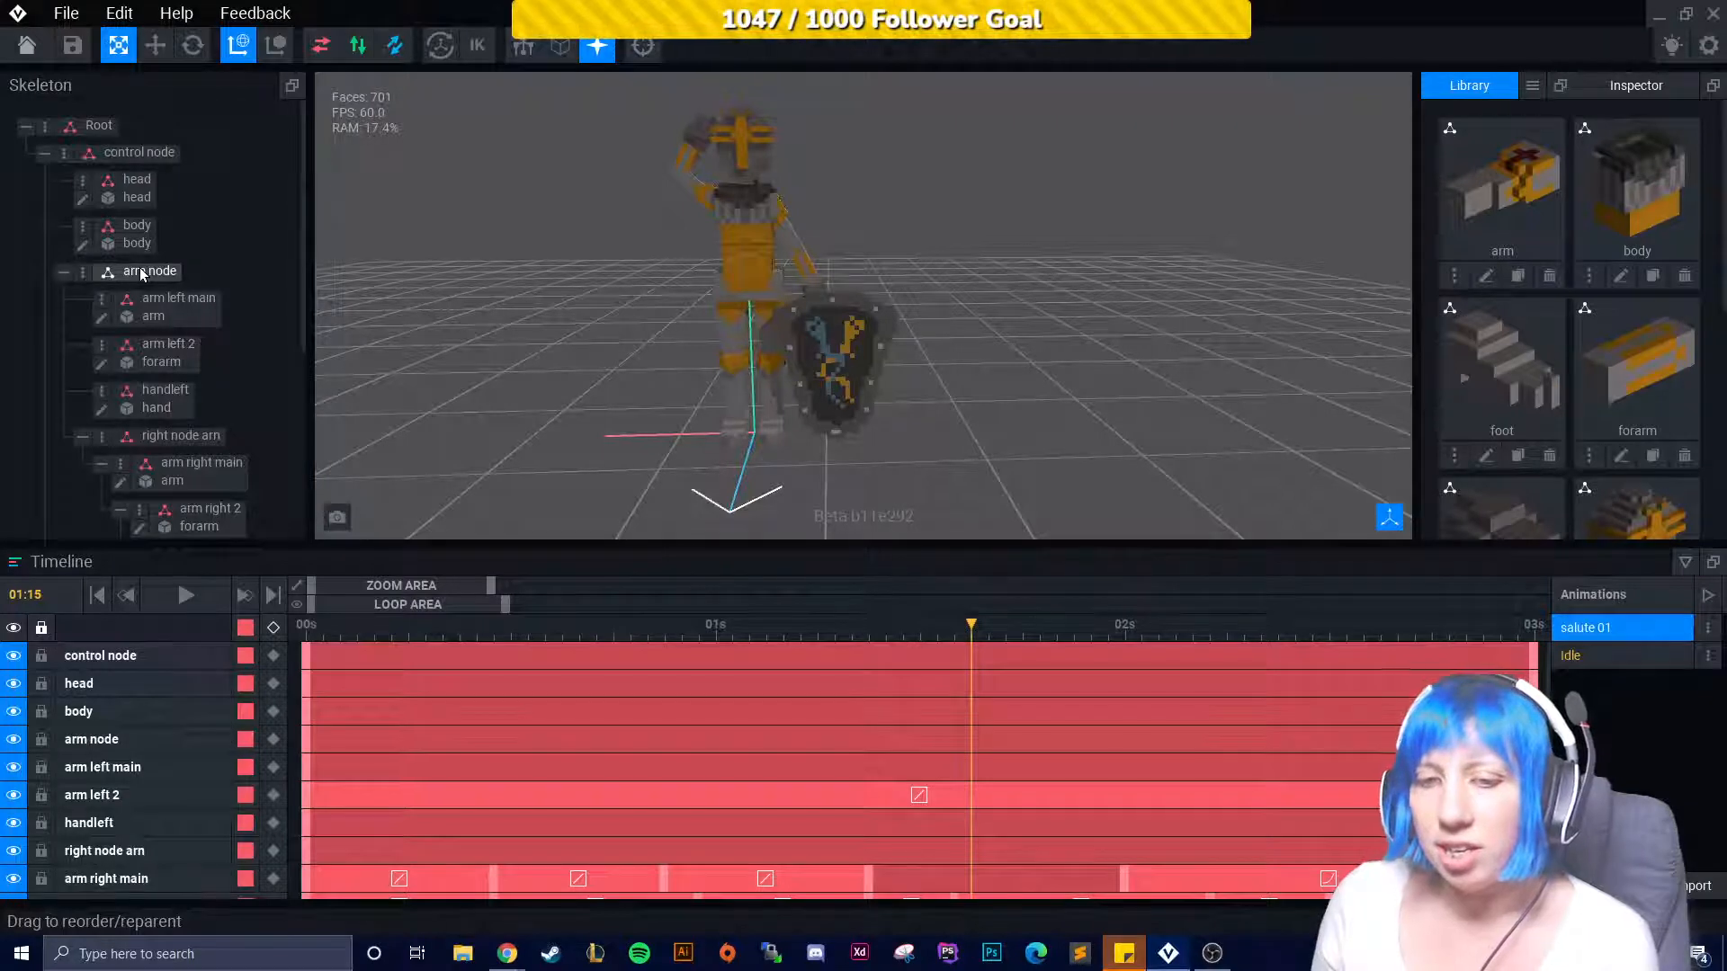
left_click(27, 45)
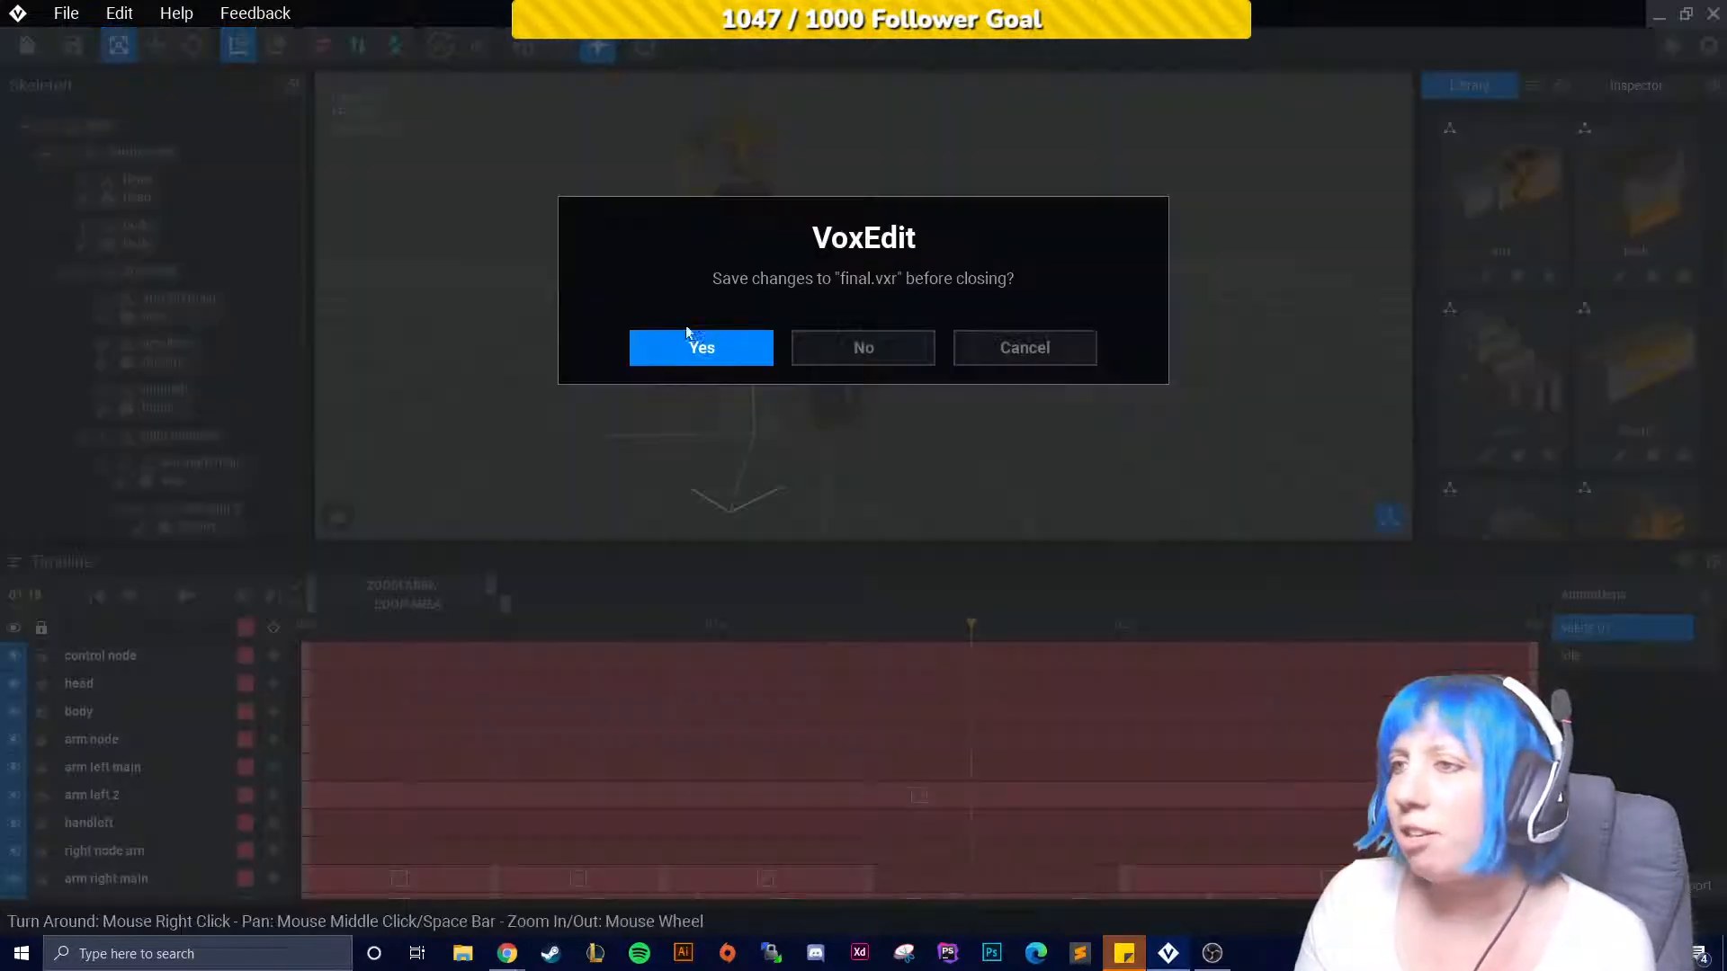
left_click(689, 351)
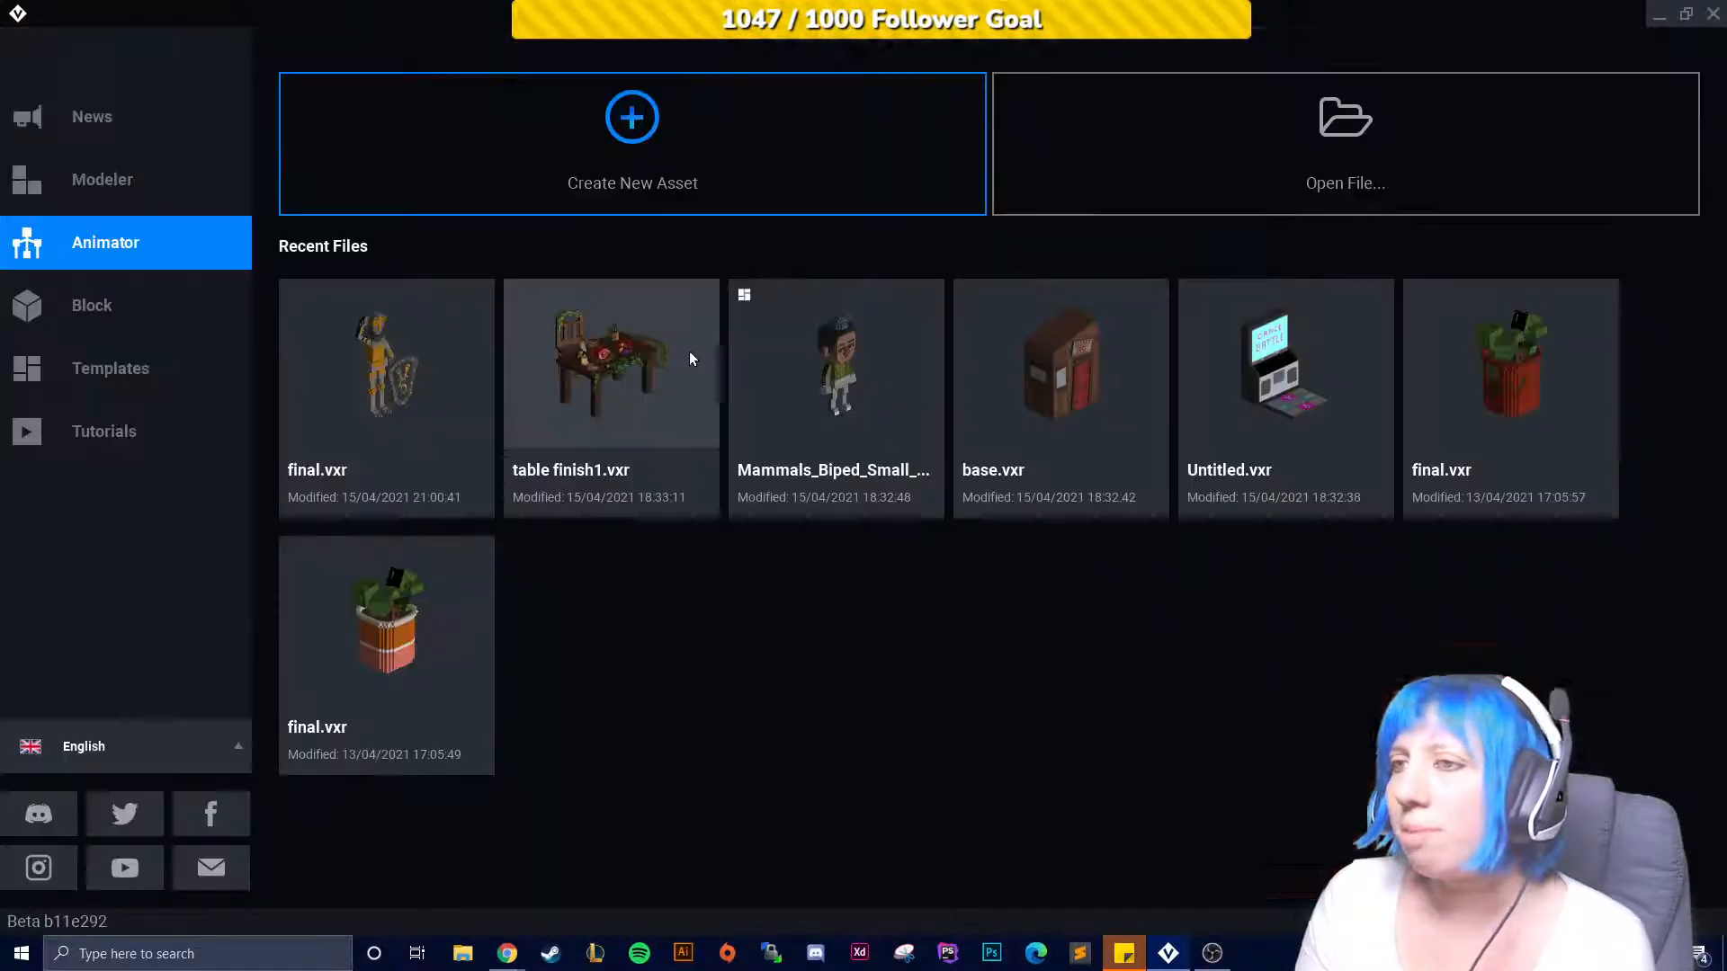
Open the recent beam.vxm model in the modeler, and close it with its changes saved.
left_click(171, 176)
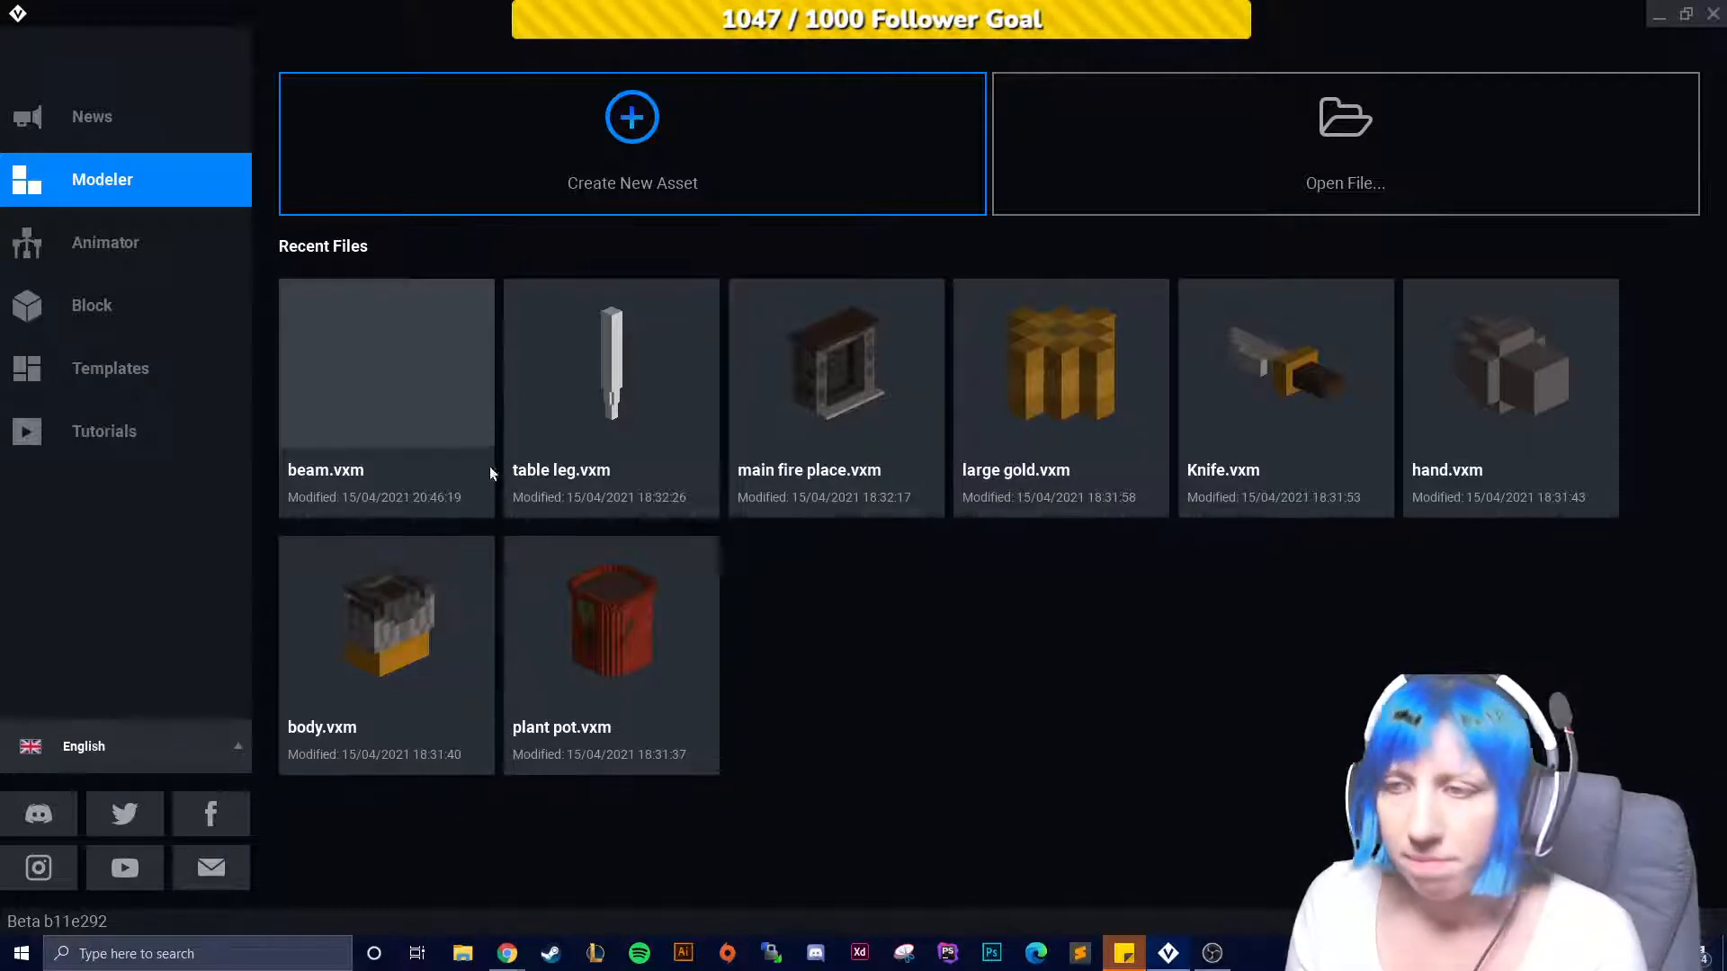
left_click(363, 360)
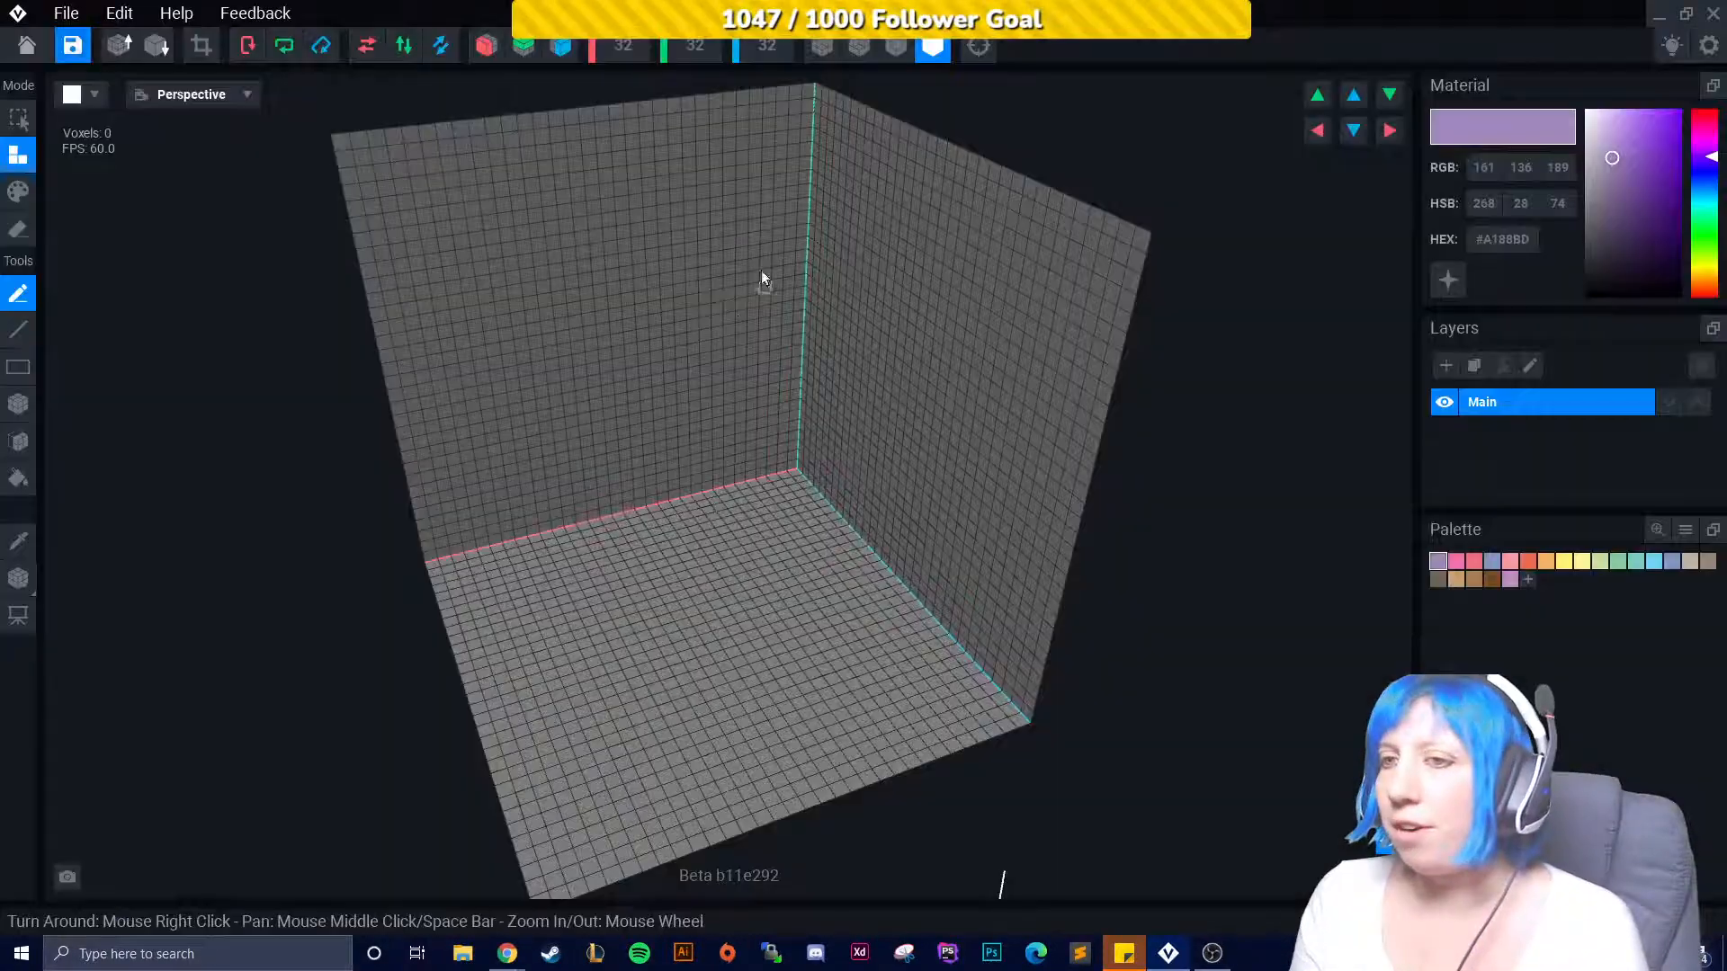
left_click(933, 45)
left_click(743, 345)
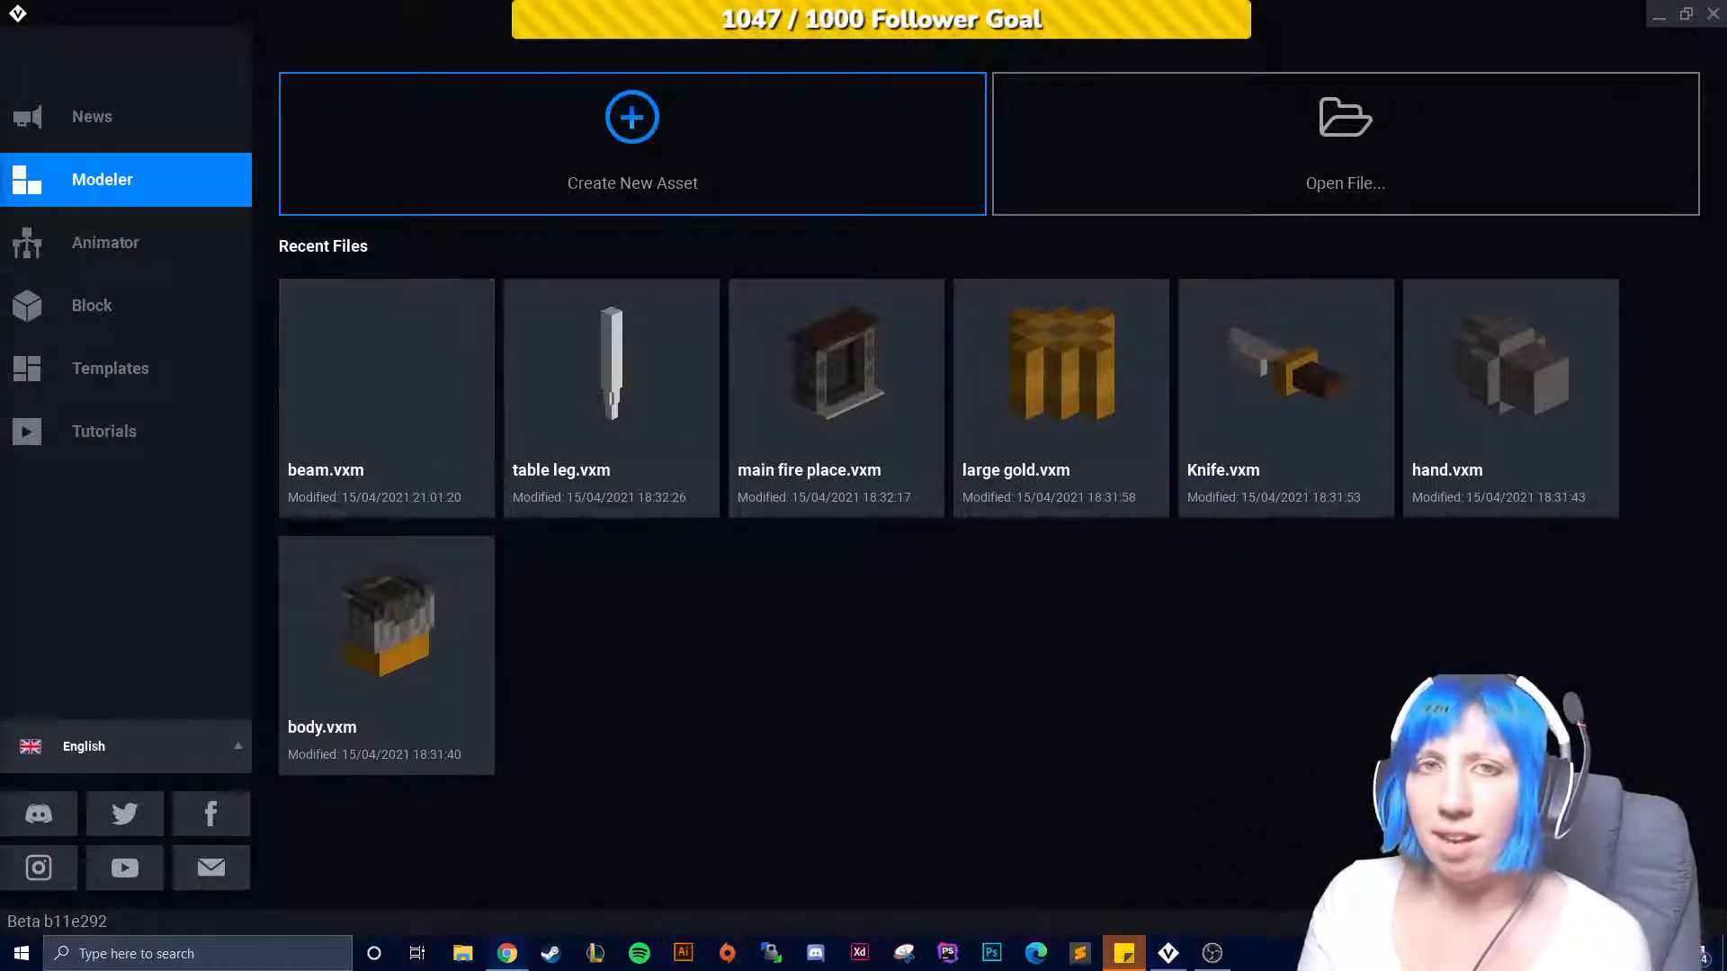
Create a new model named candle holder in the same folder as beam, and save and close it.
left_click(533, 192)
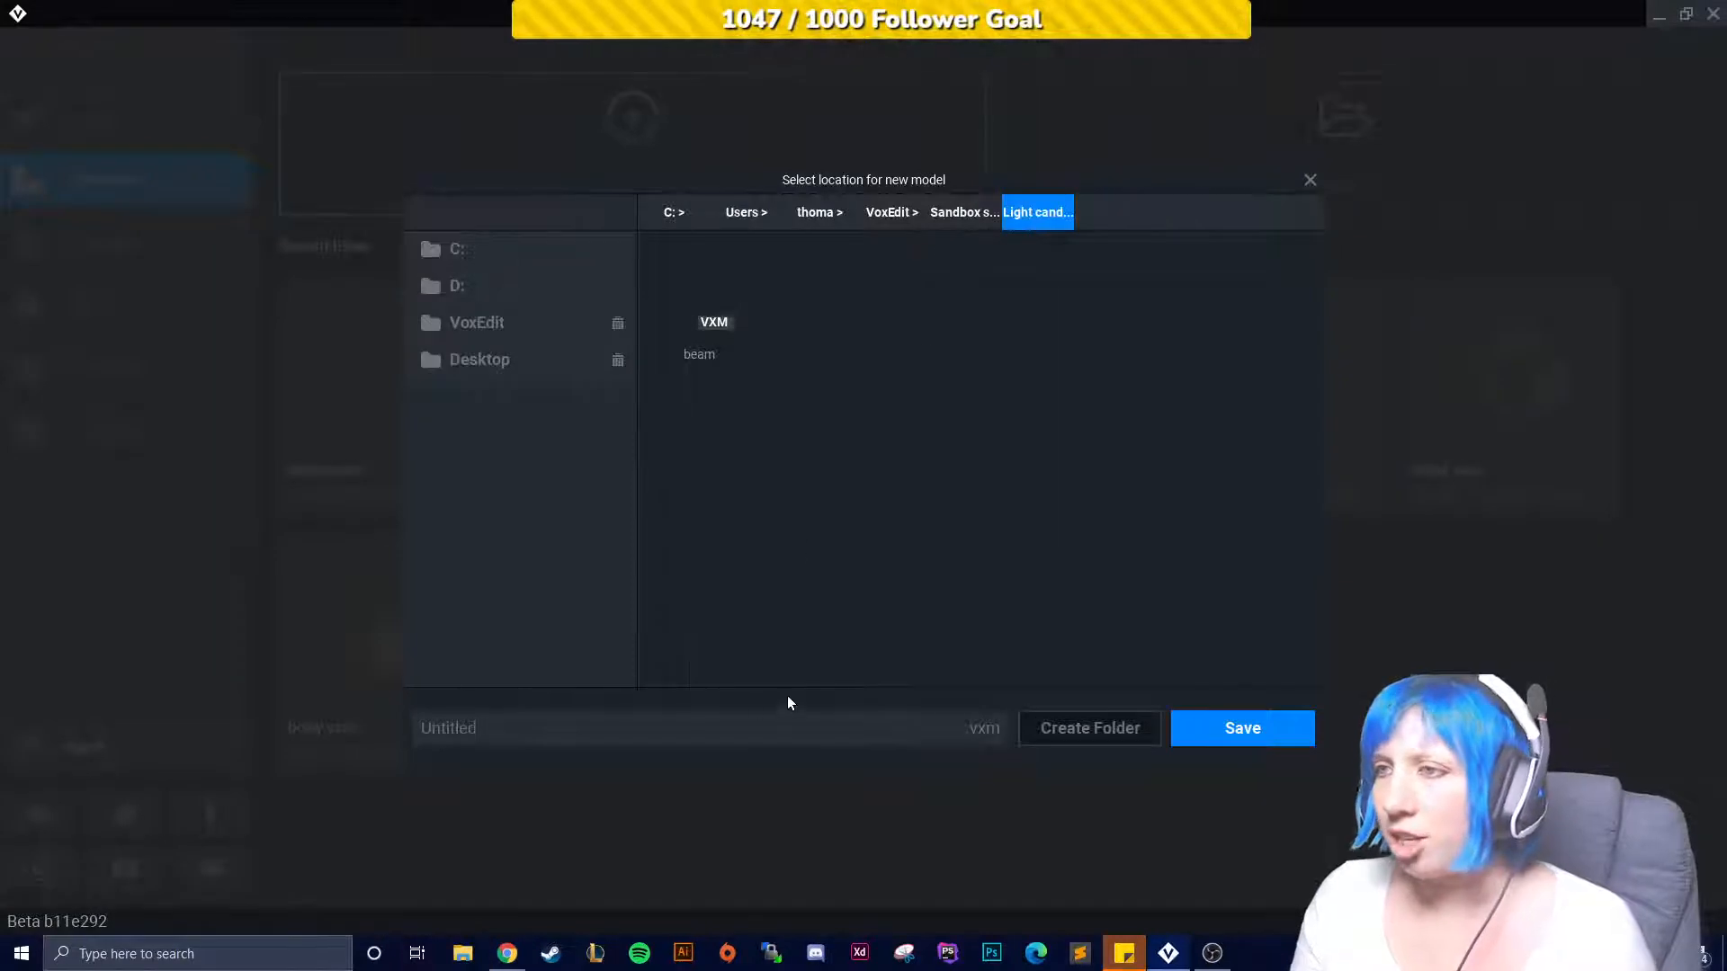
left_click(951, 214)
double_click(793, 360)
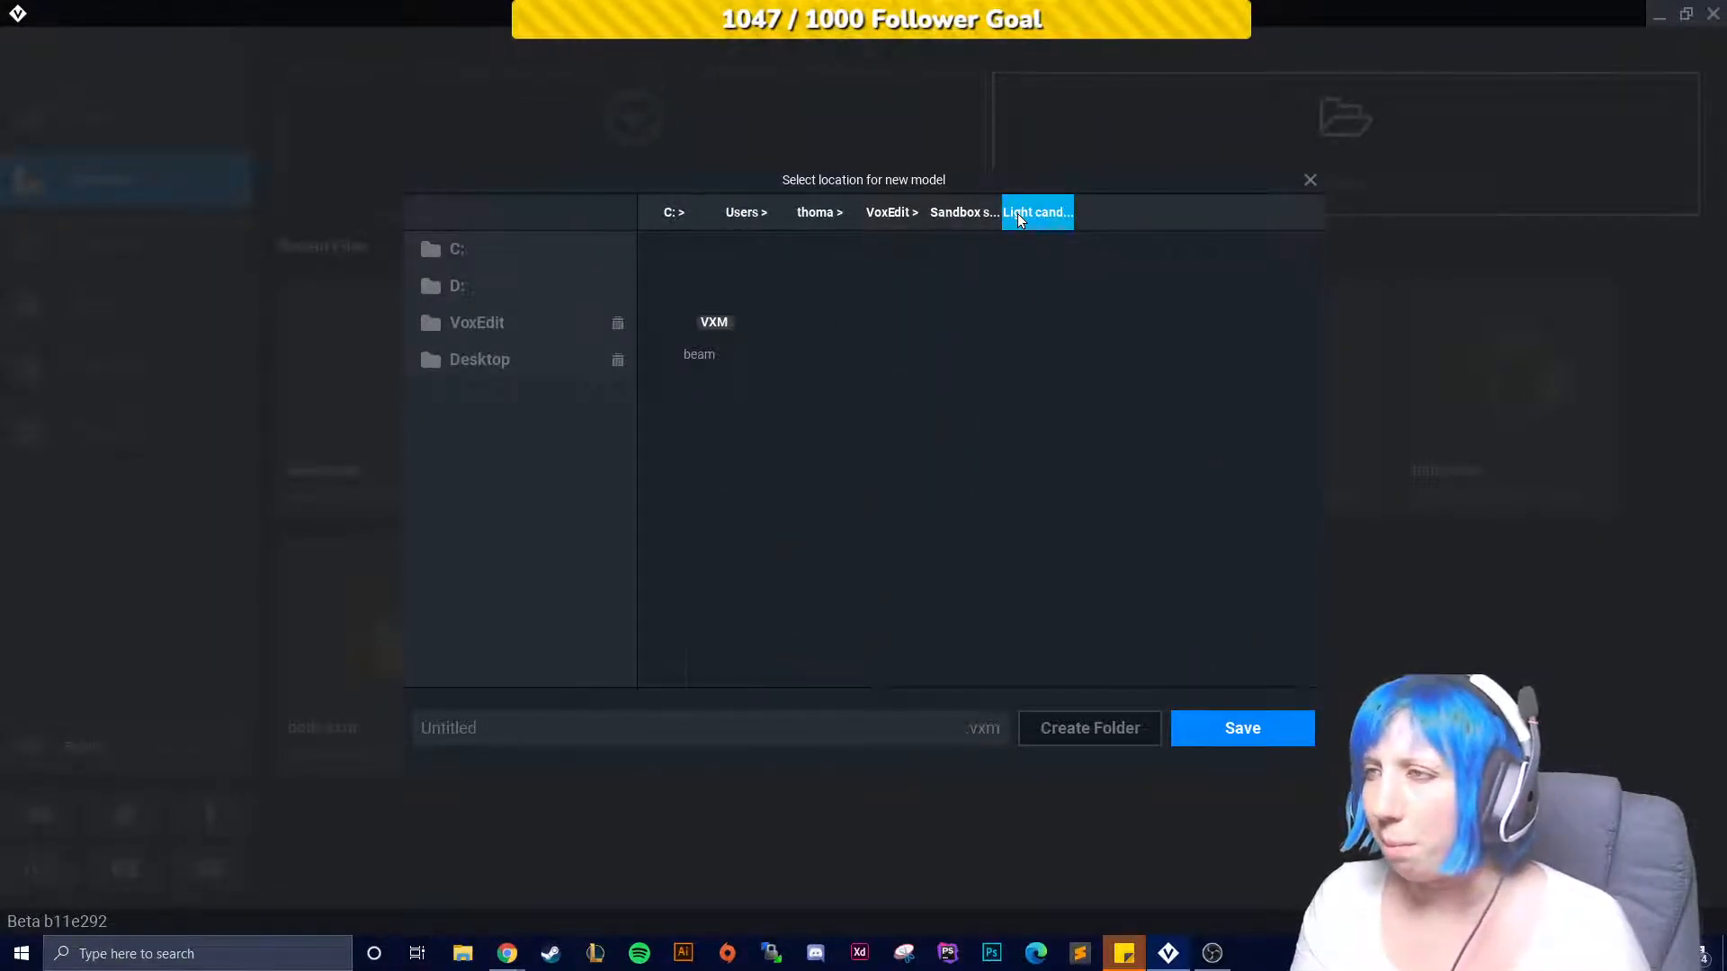
left_click(705, 715)
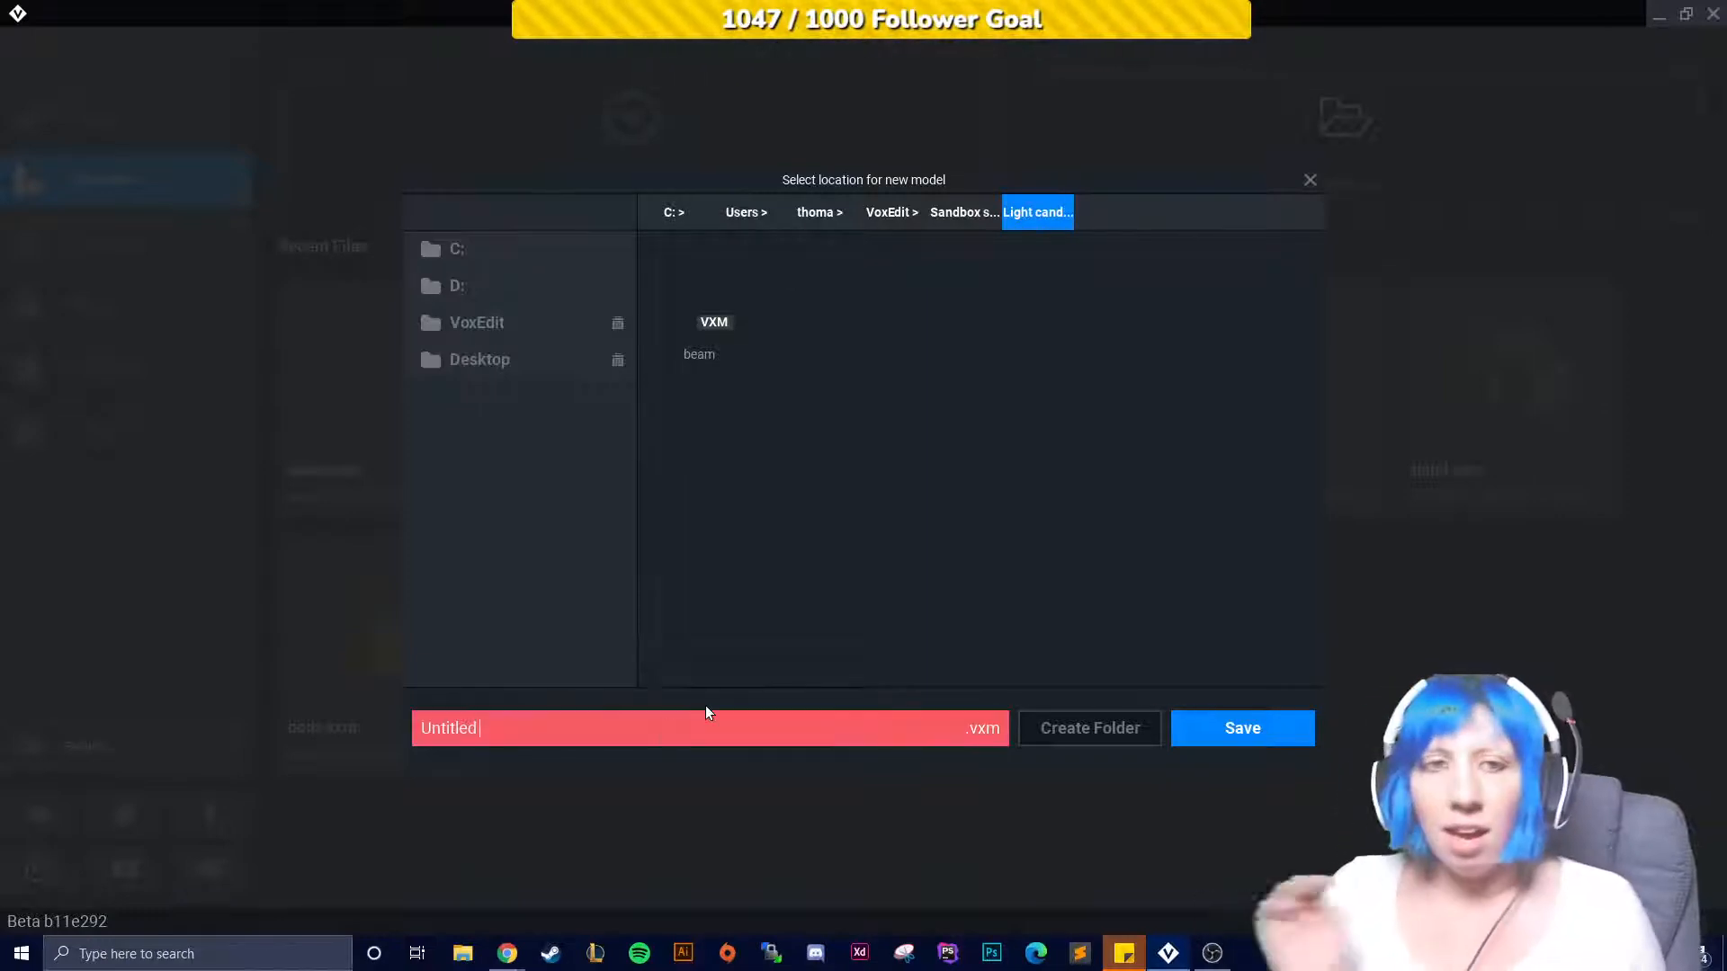
type("a")
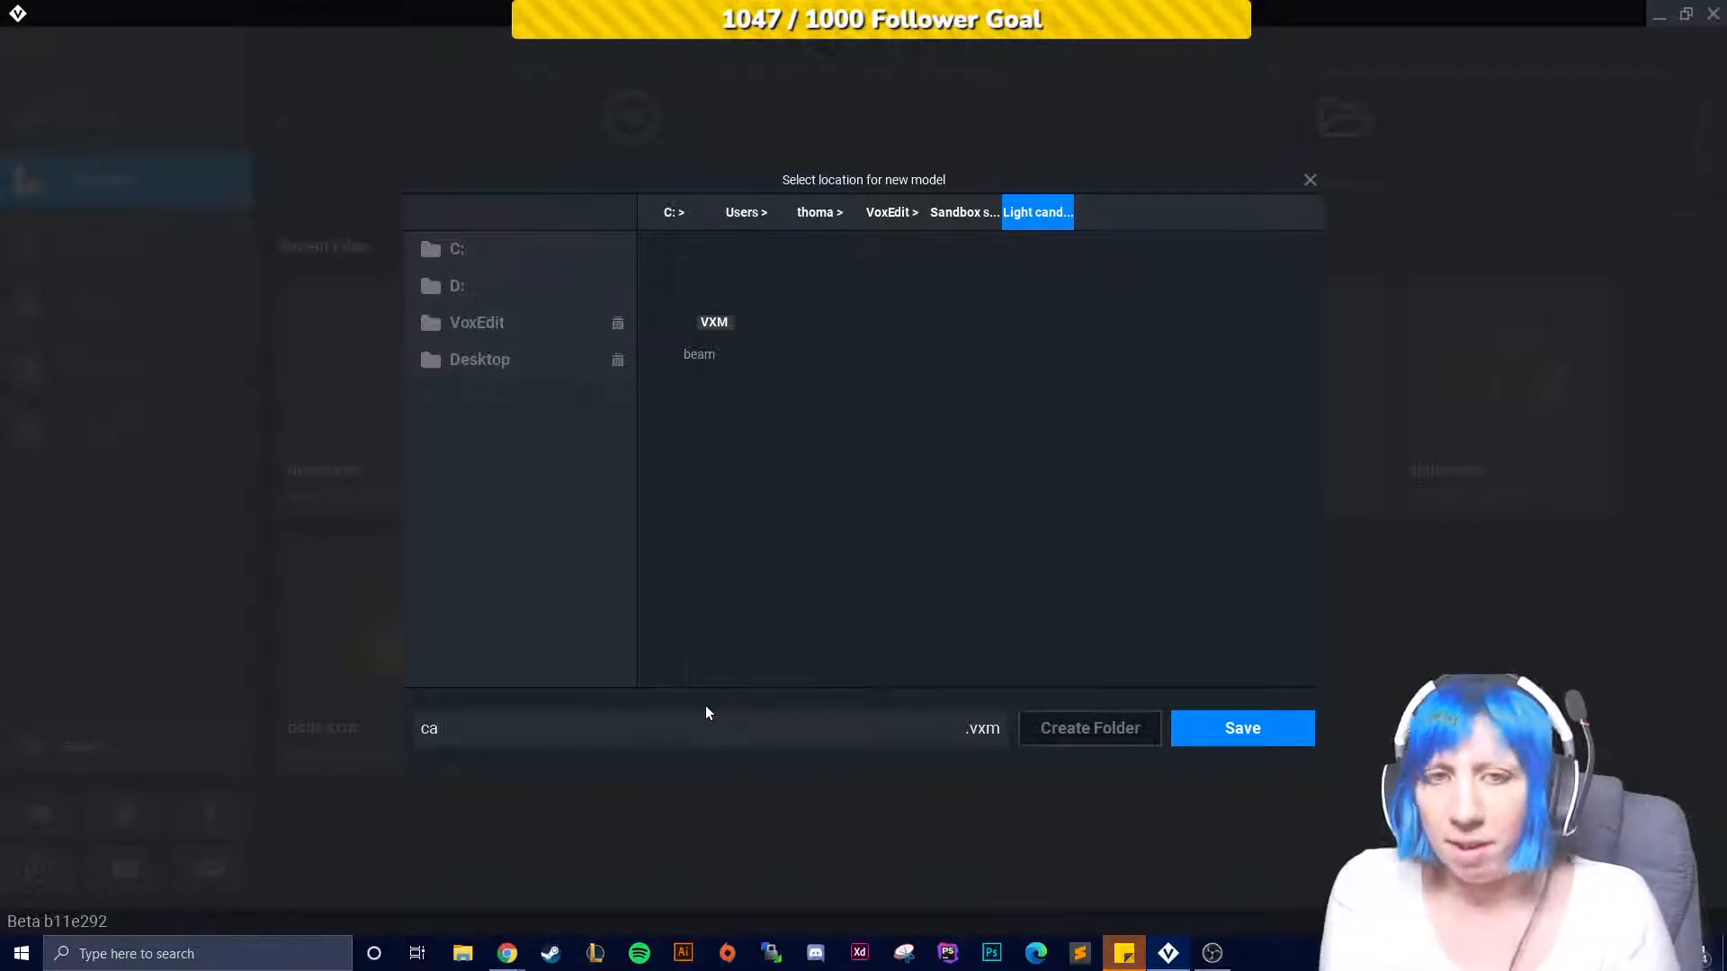
key("BackSpace")
key("BackSpace")
type("candle holder")
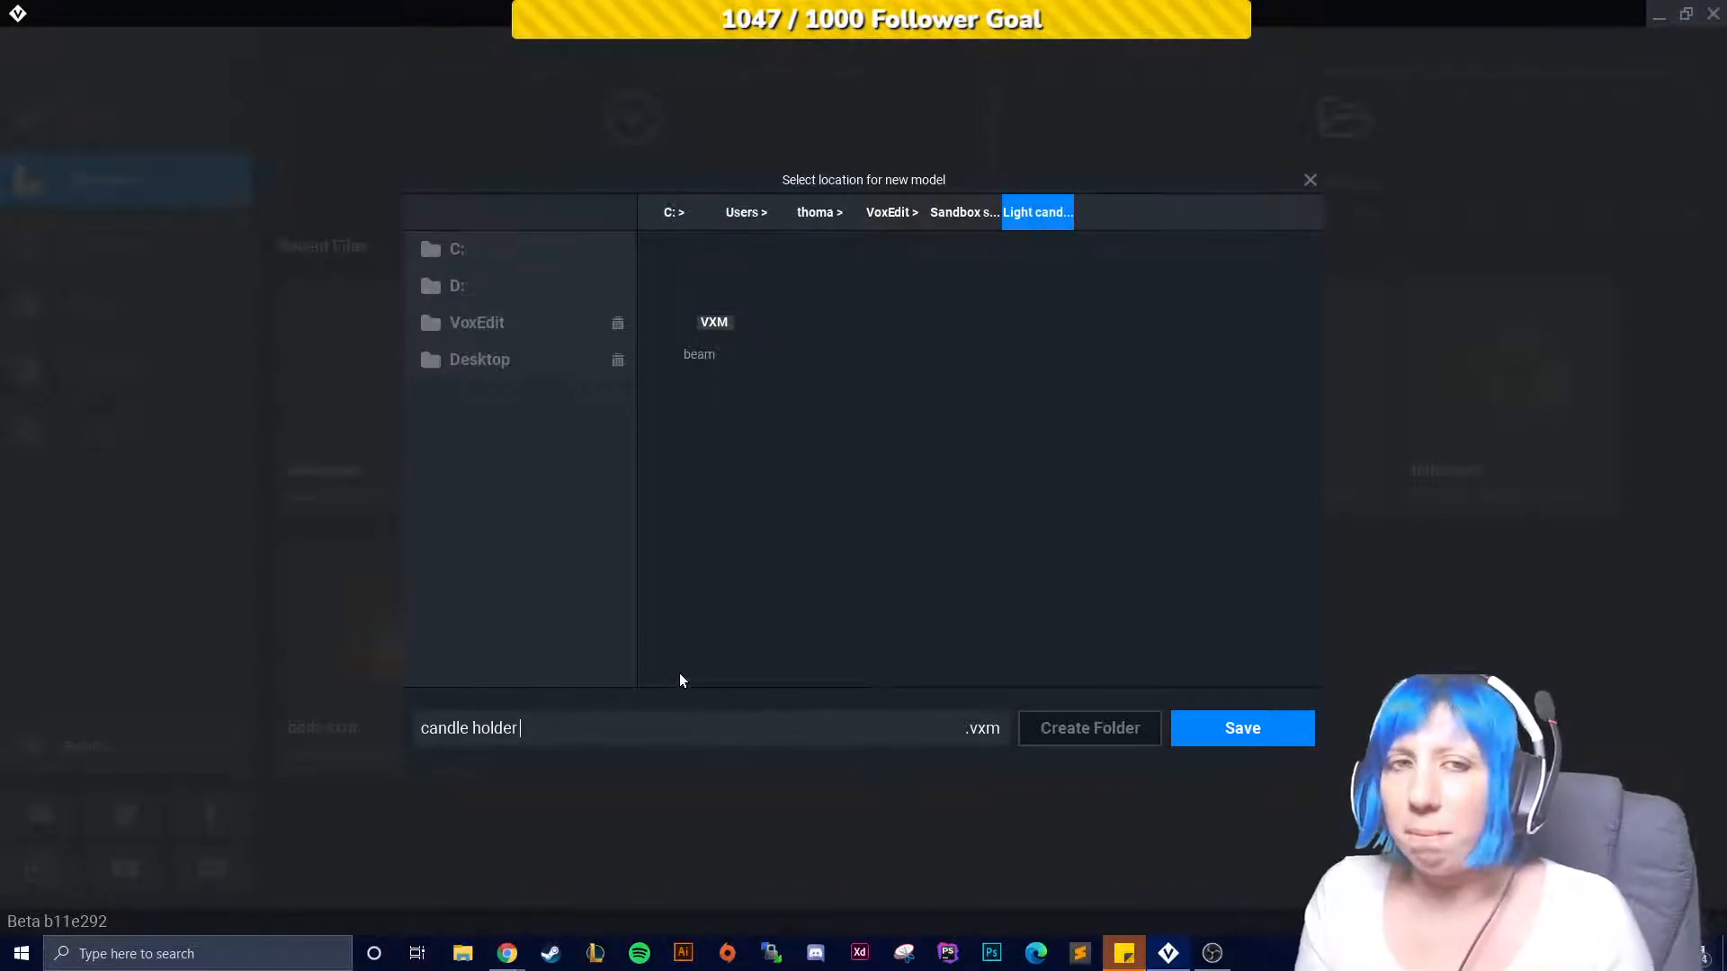
left_click(1200, 736)
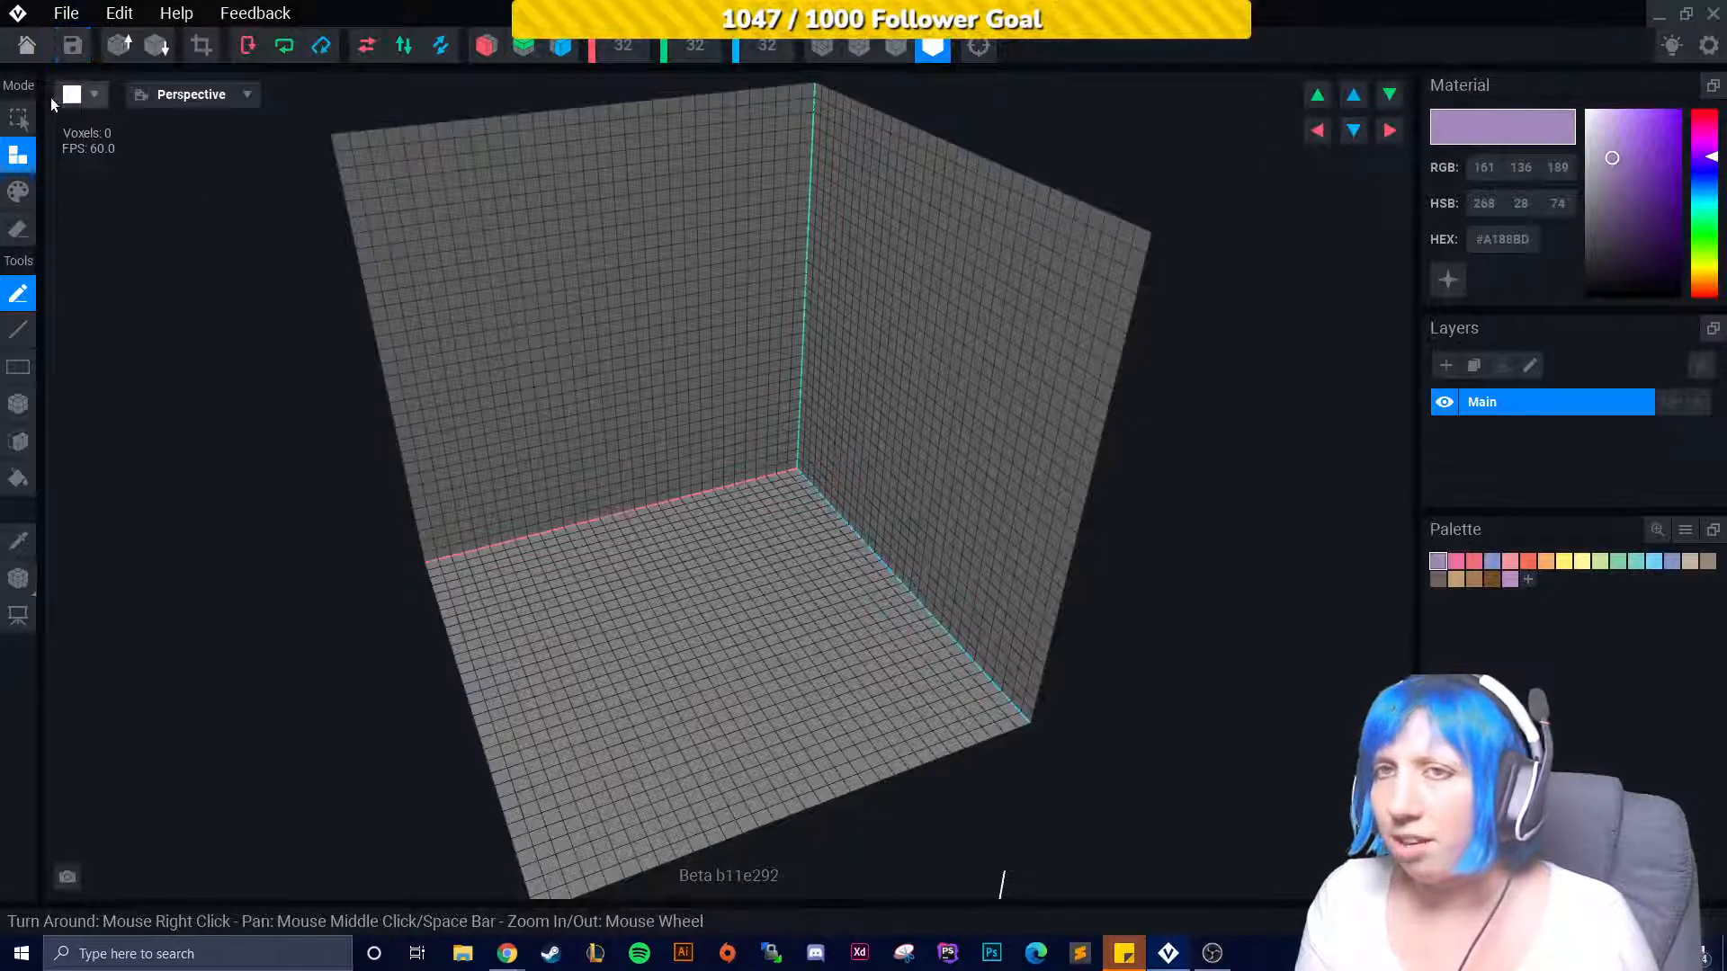
left_click(27, 45)
left_click(719, 347)
Create a new model named case 1 in the same folder, and save and close it.
left_click(576, 165)
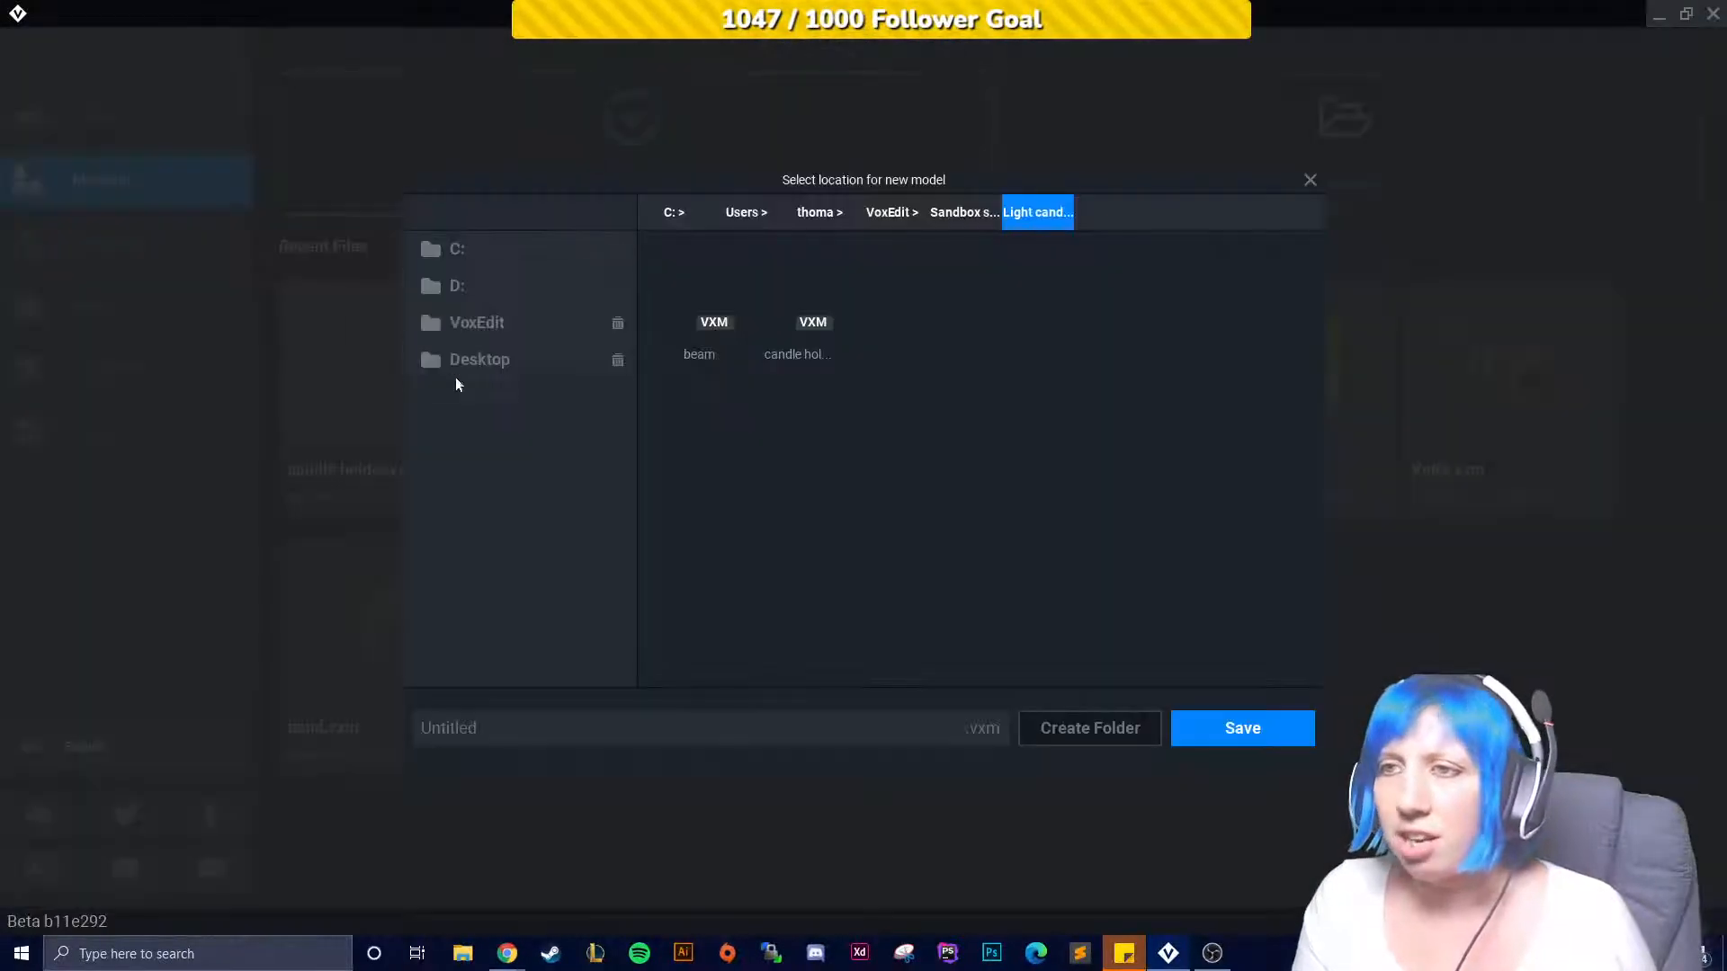
left_click(650, 738)
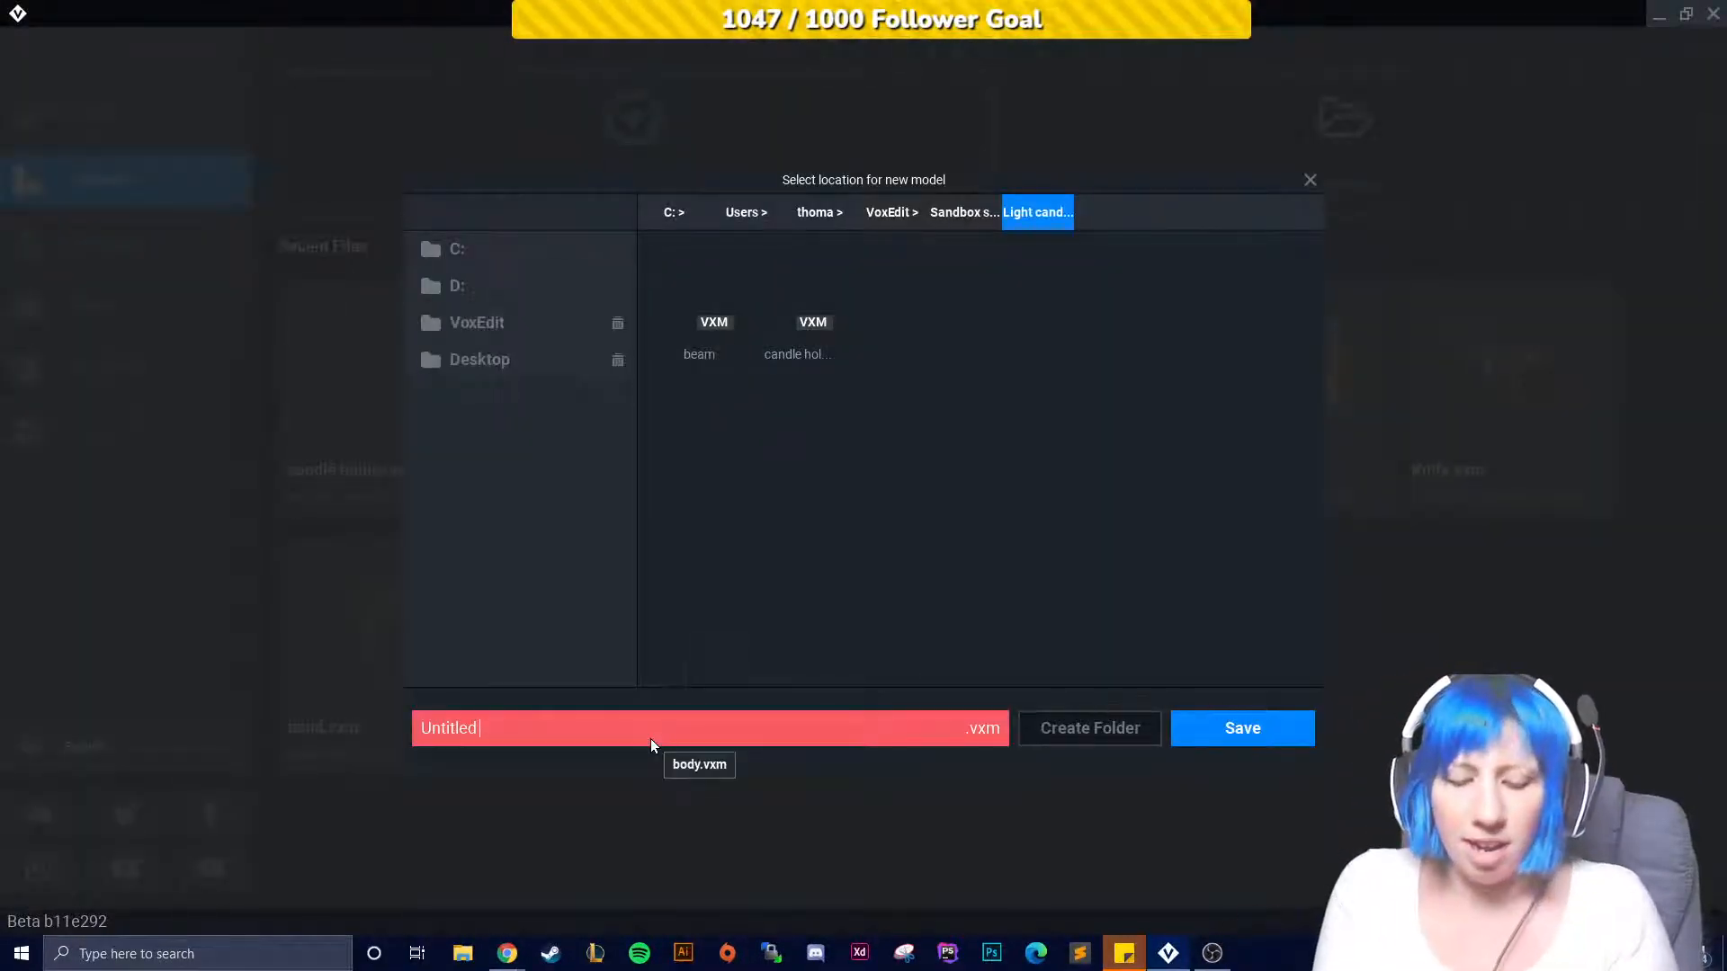
type("case 1")
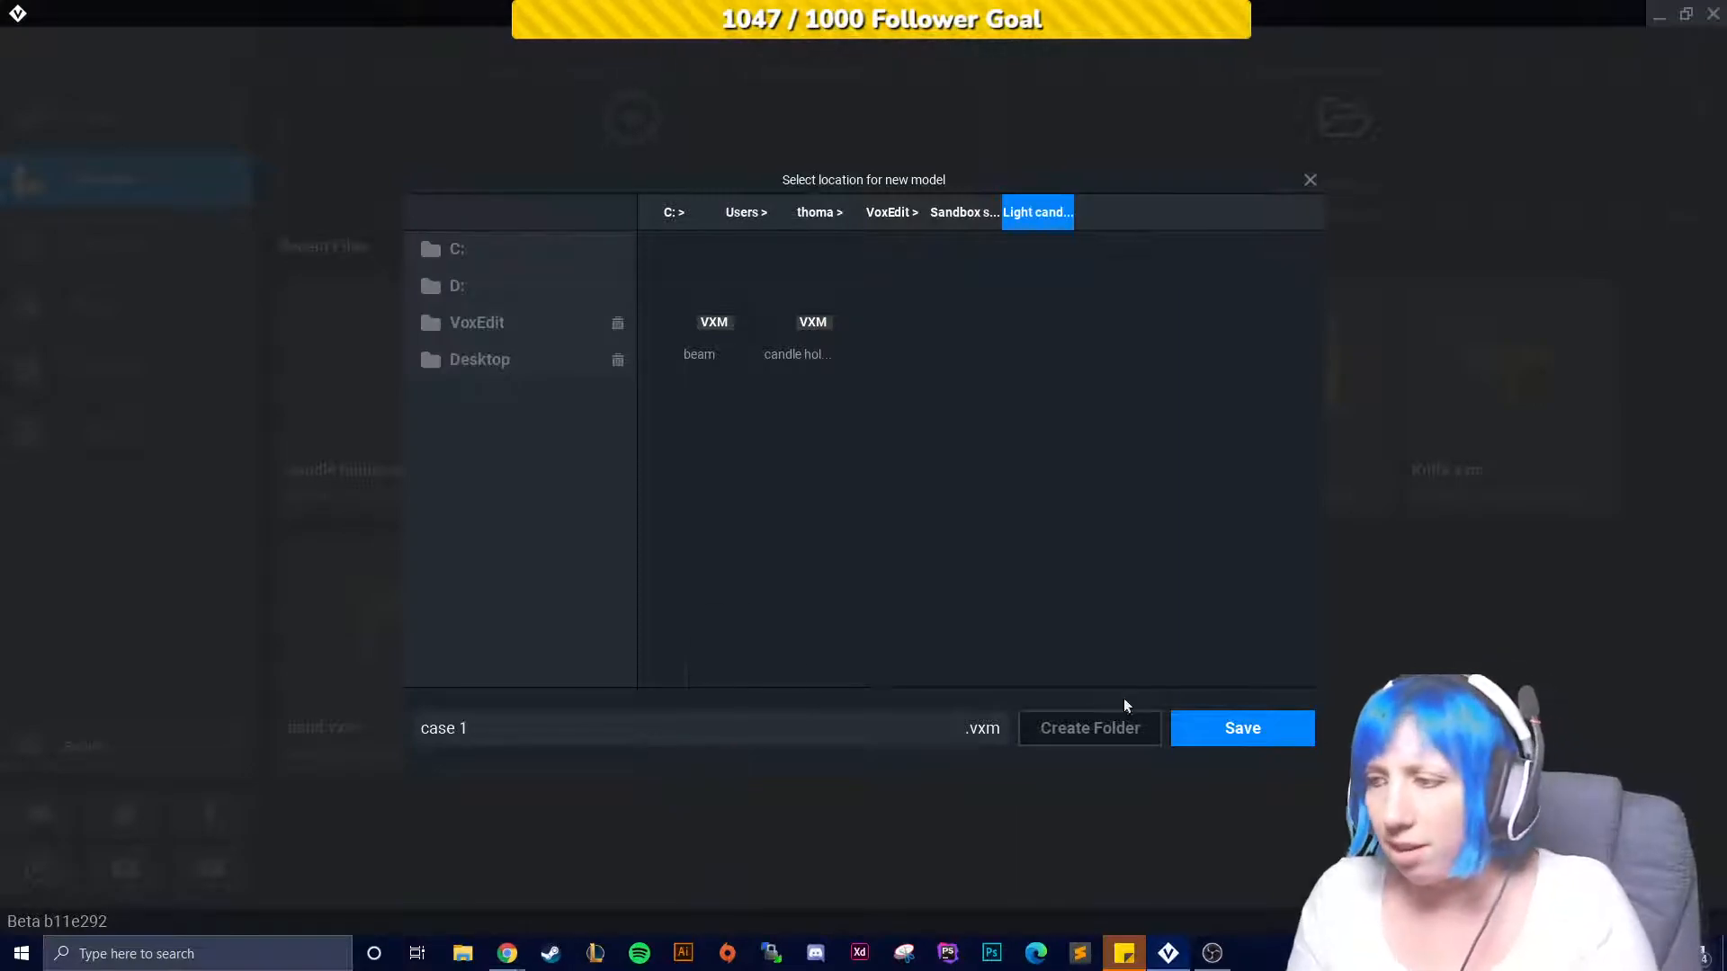
left_click(1216, 733)
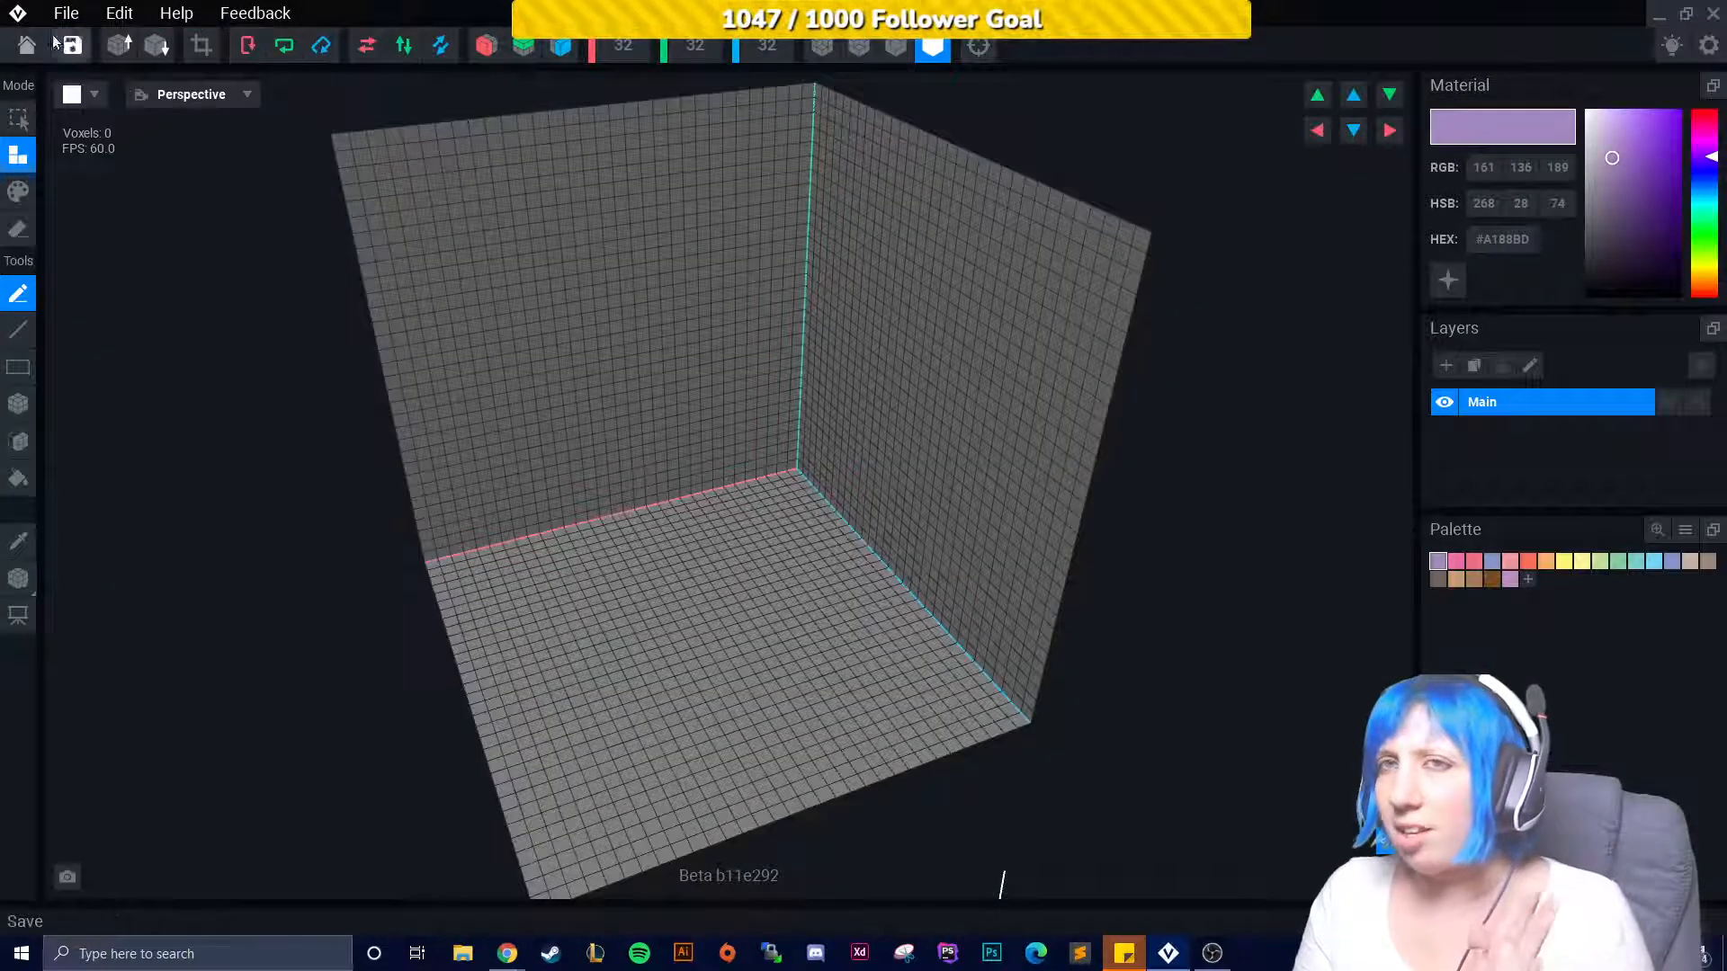
left_click(27, 45)
left_click(710, 347)
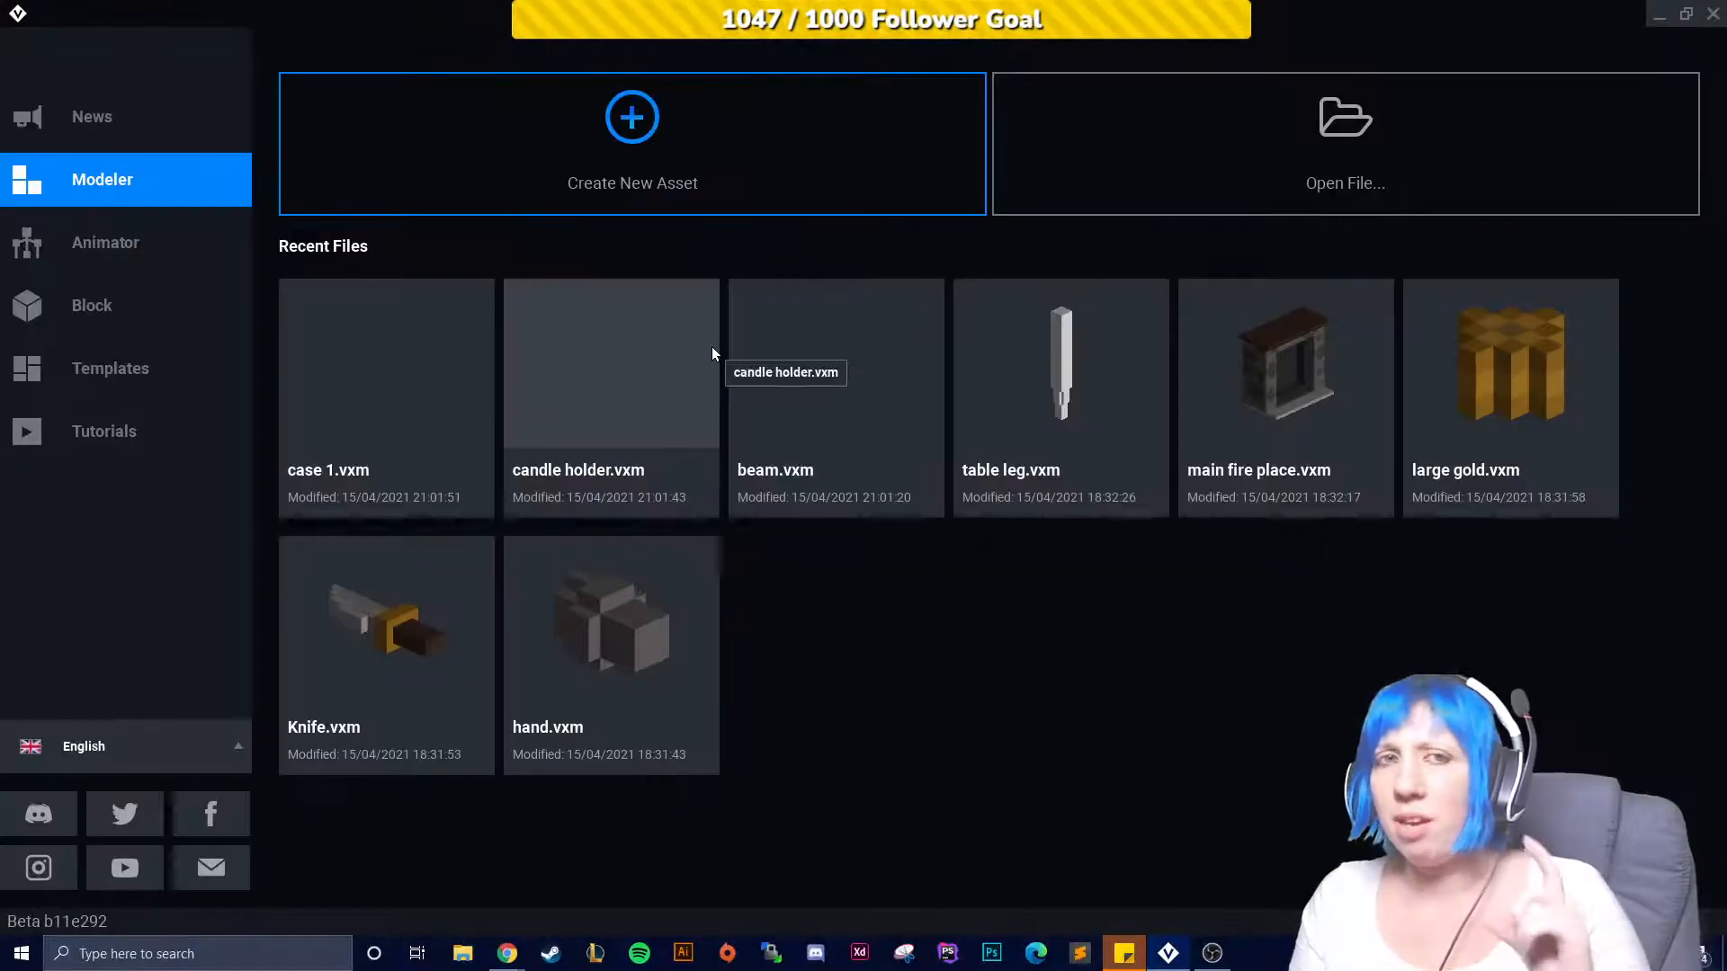
Create a new model named case 2 in the same folder, and save and close it.
left_click(585, 167)
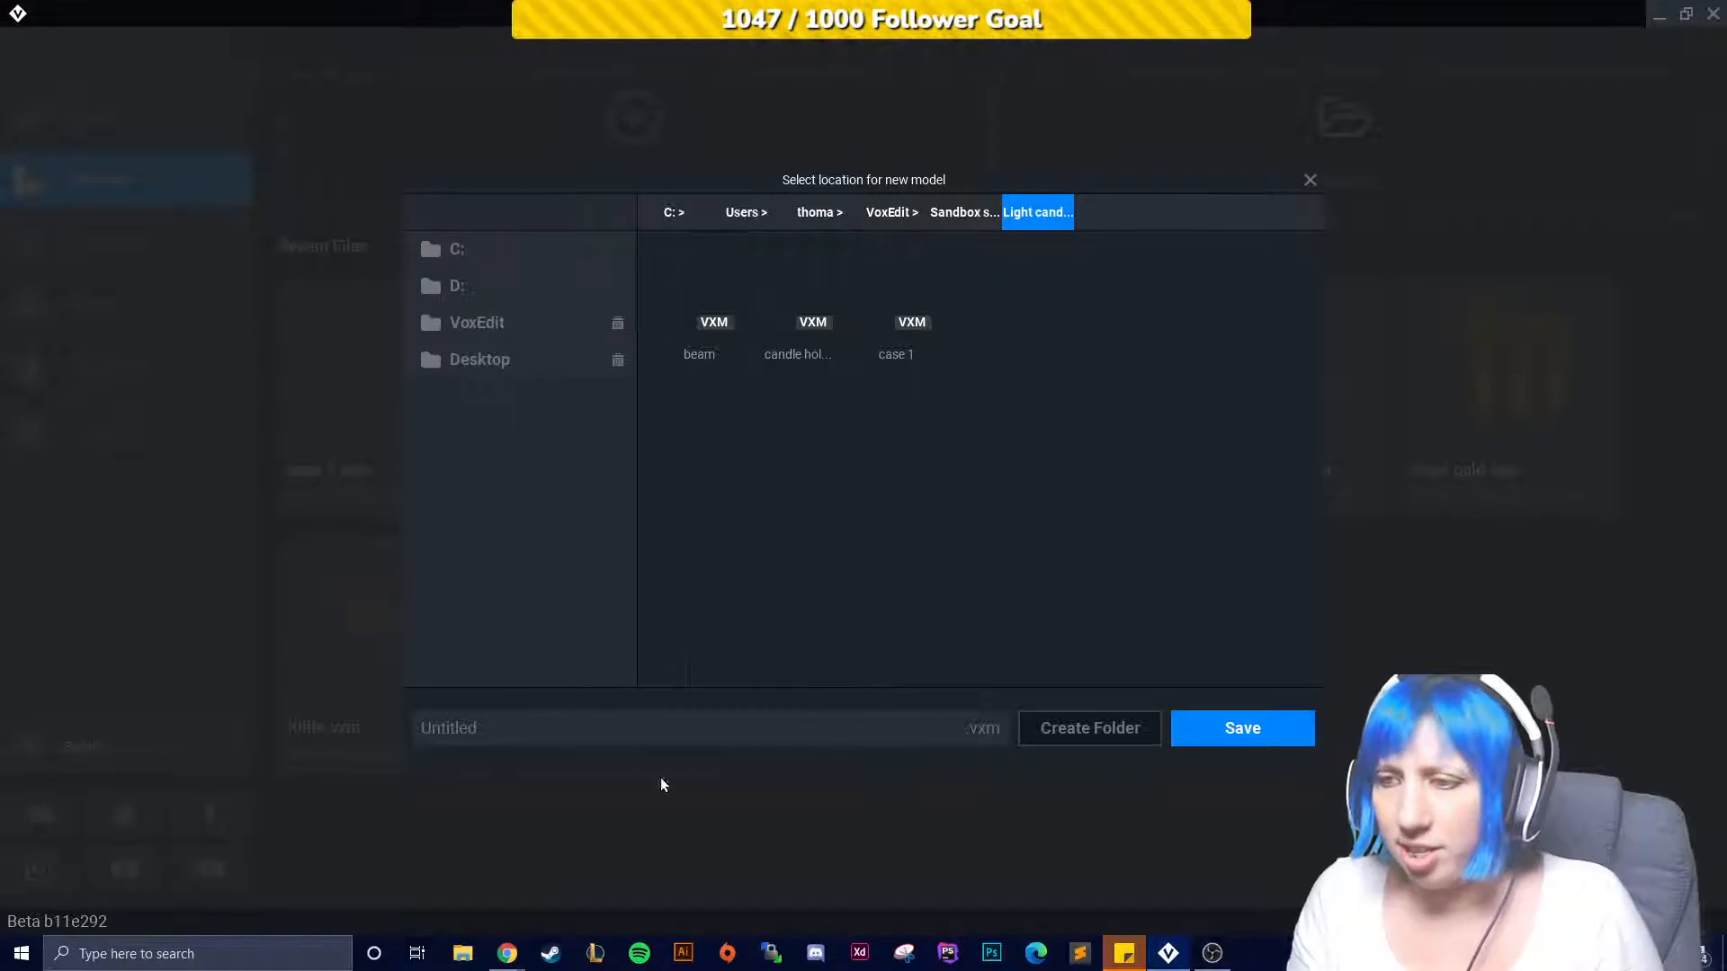
left_click(627, 733)
type("case 2")
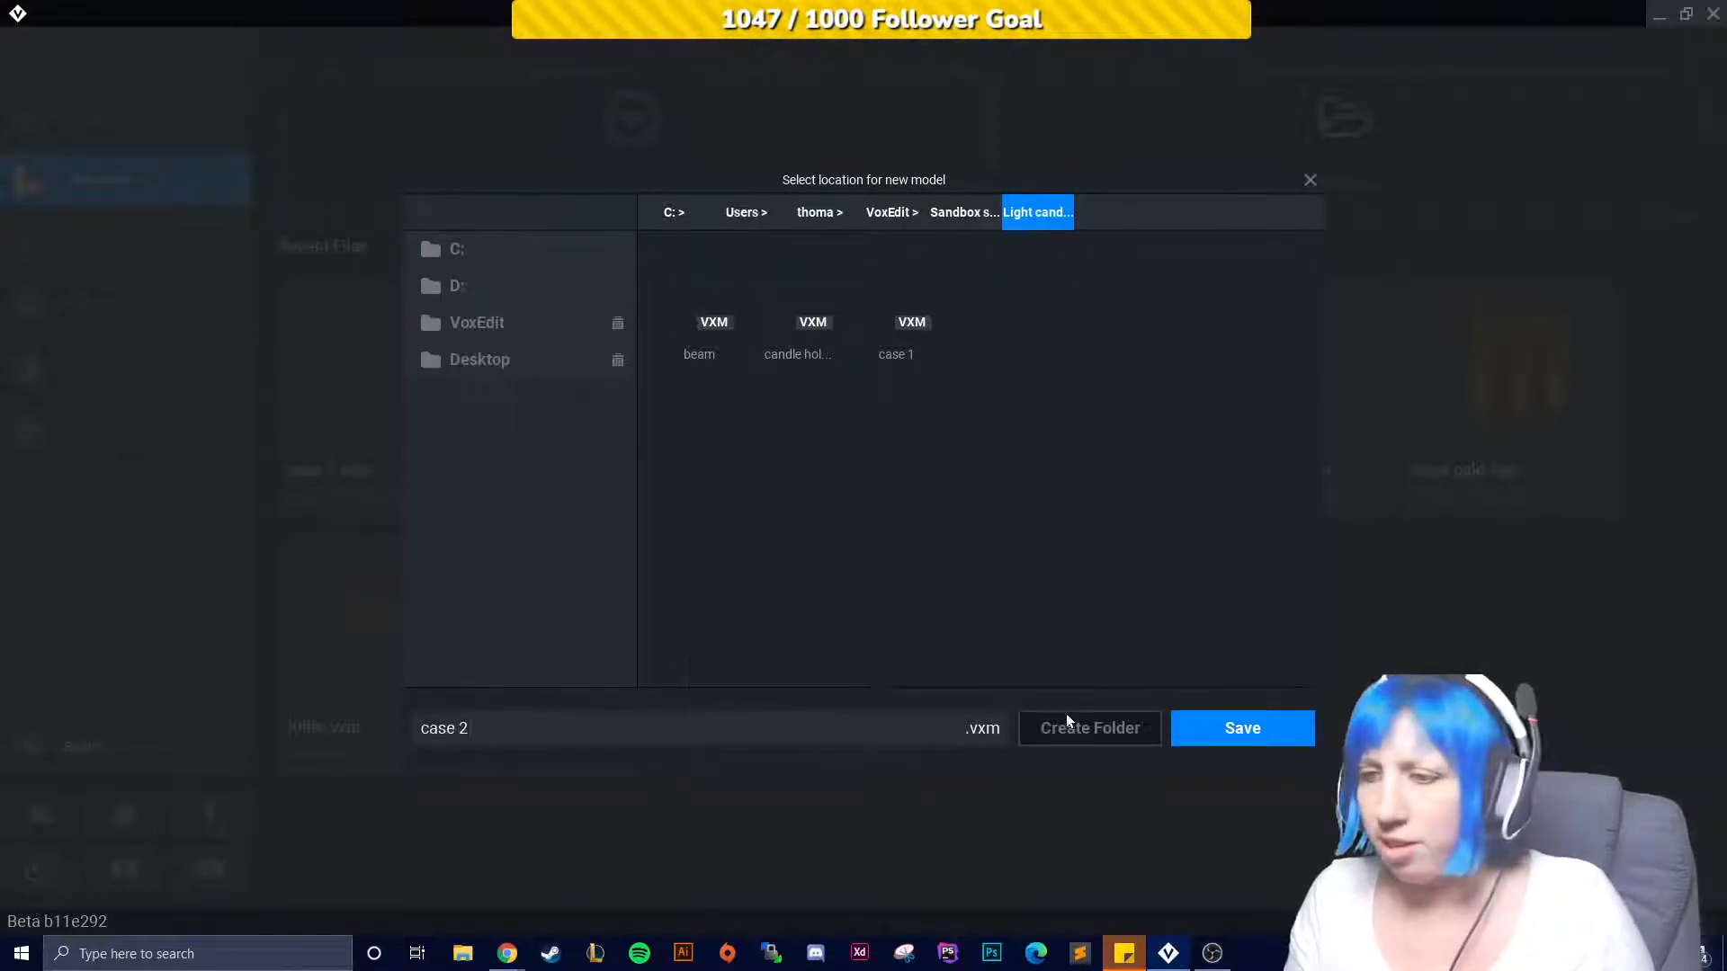
left_click(1207, 725)
left_click(27, 45)
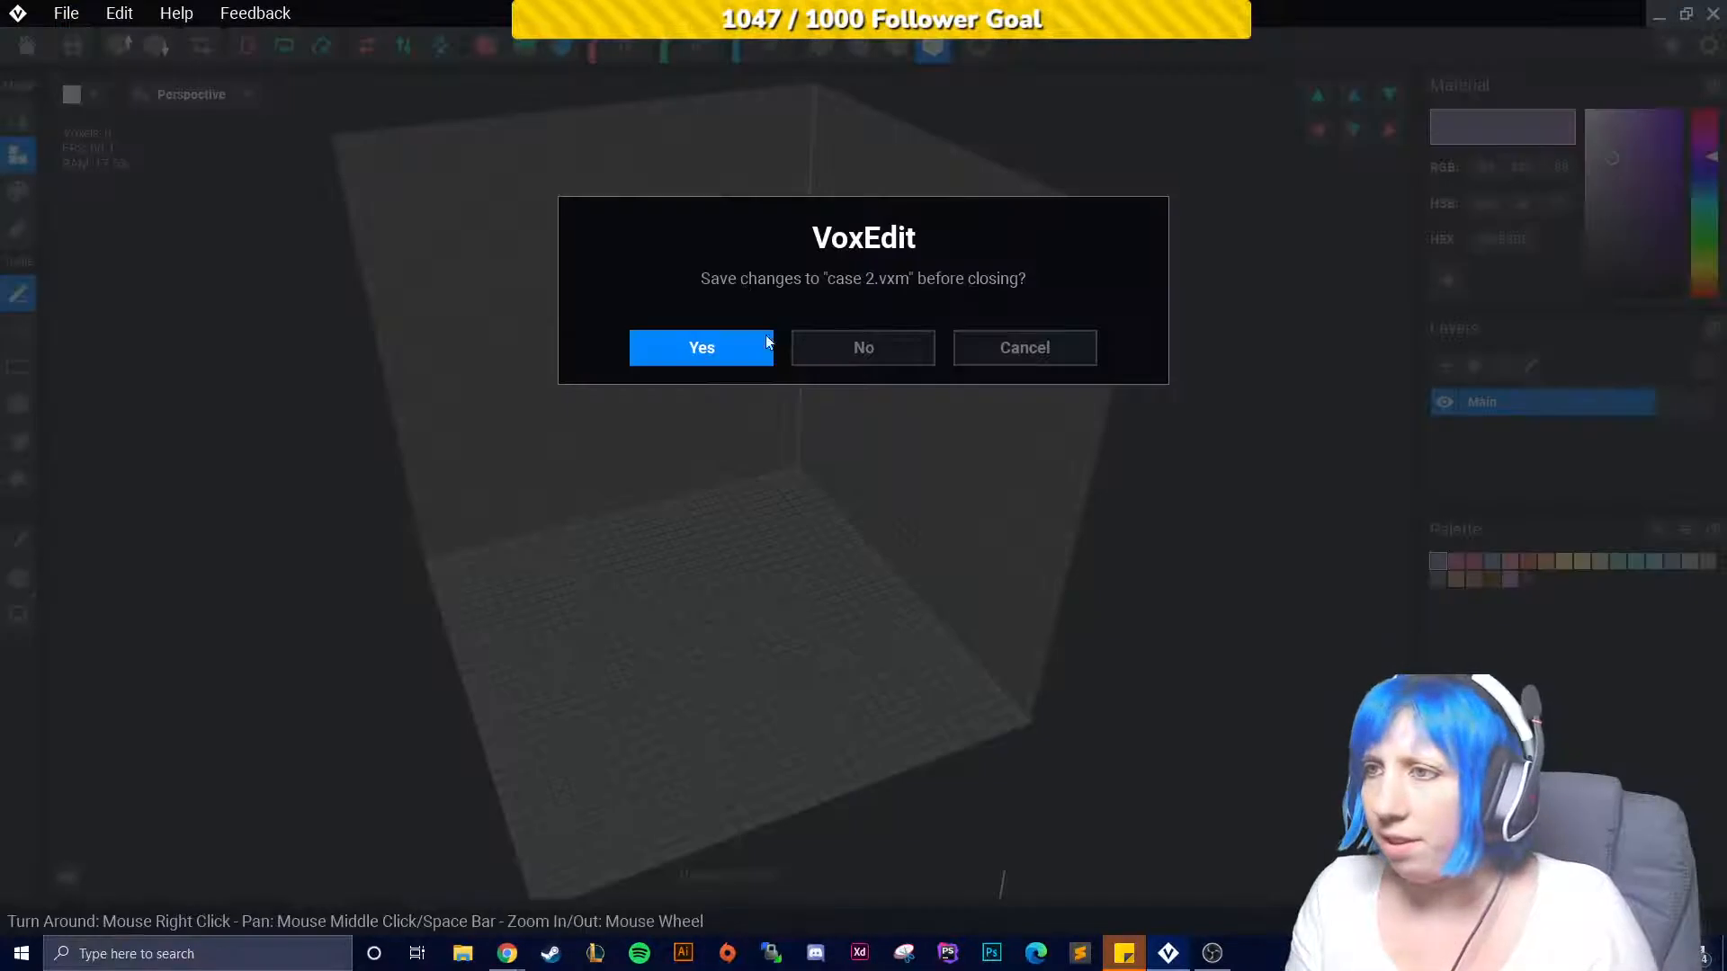
left_click(698, 347)
Create a new model named top in the same folder, and save and close it.
left_click(490, 144)
left_click(763, 731)
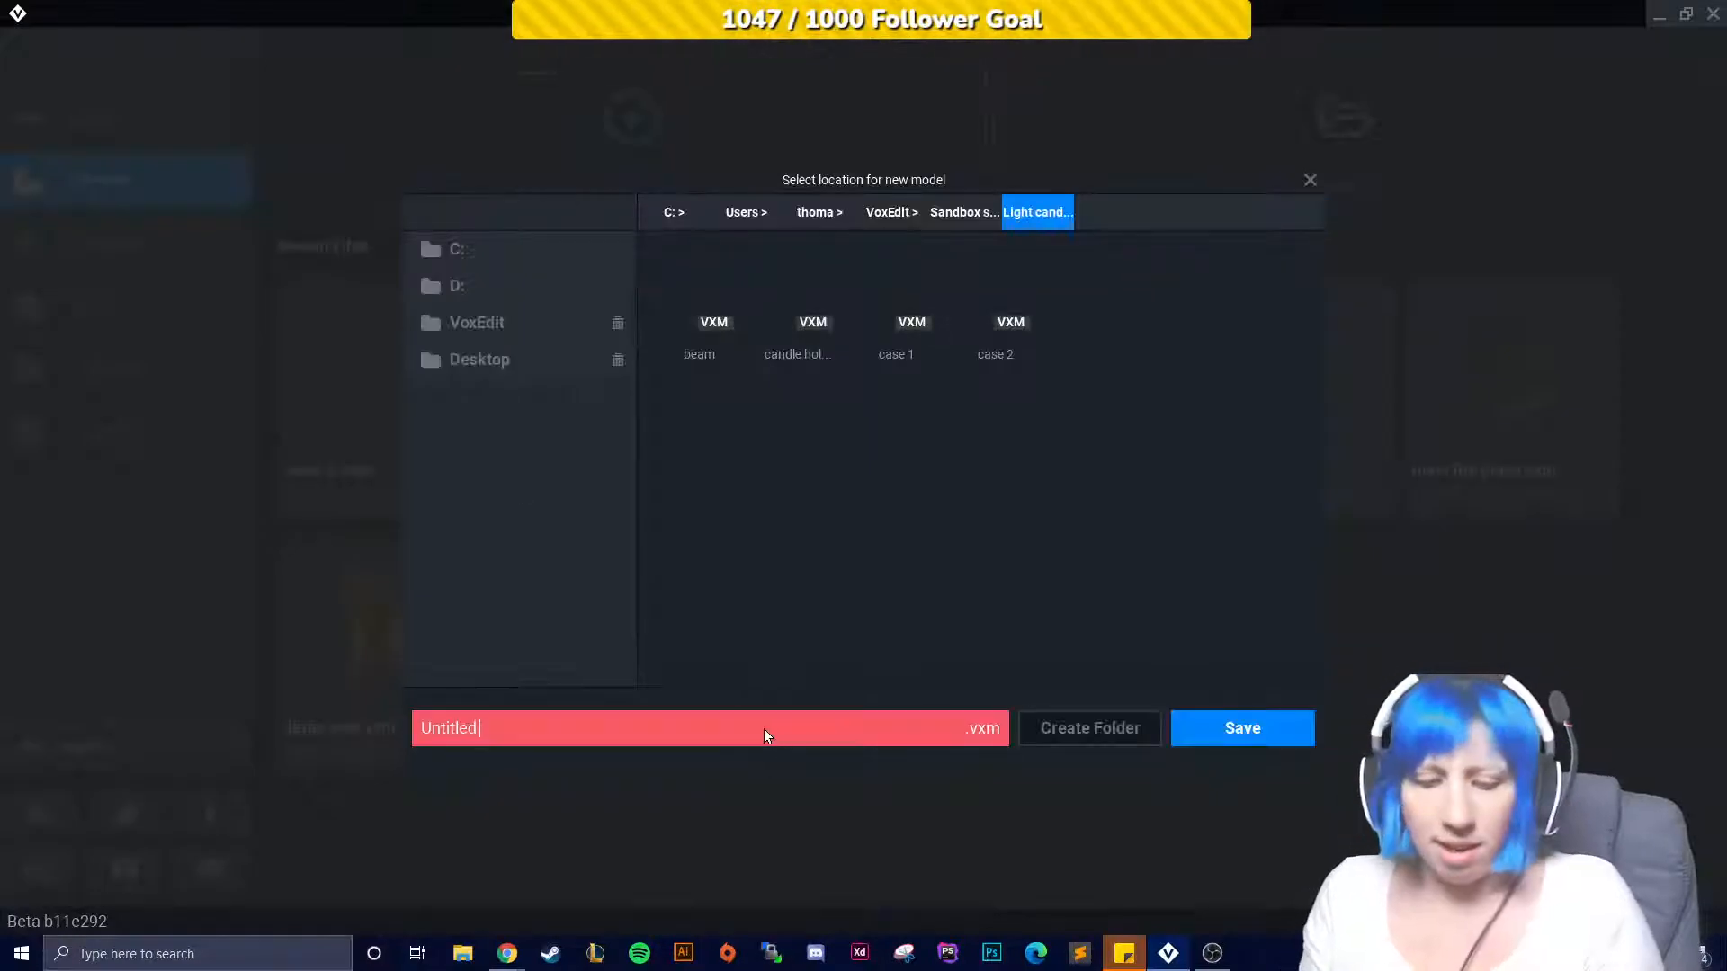
type("top")
left_click(1242, 733)
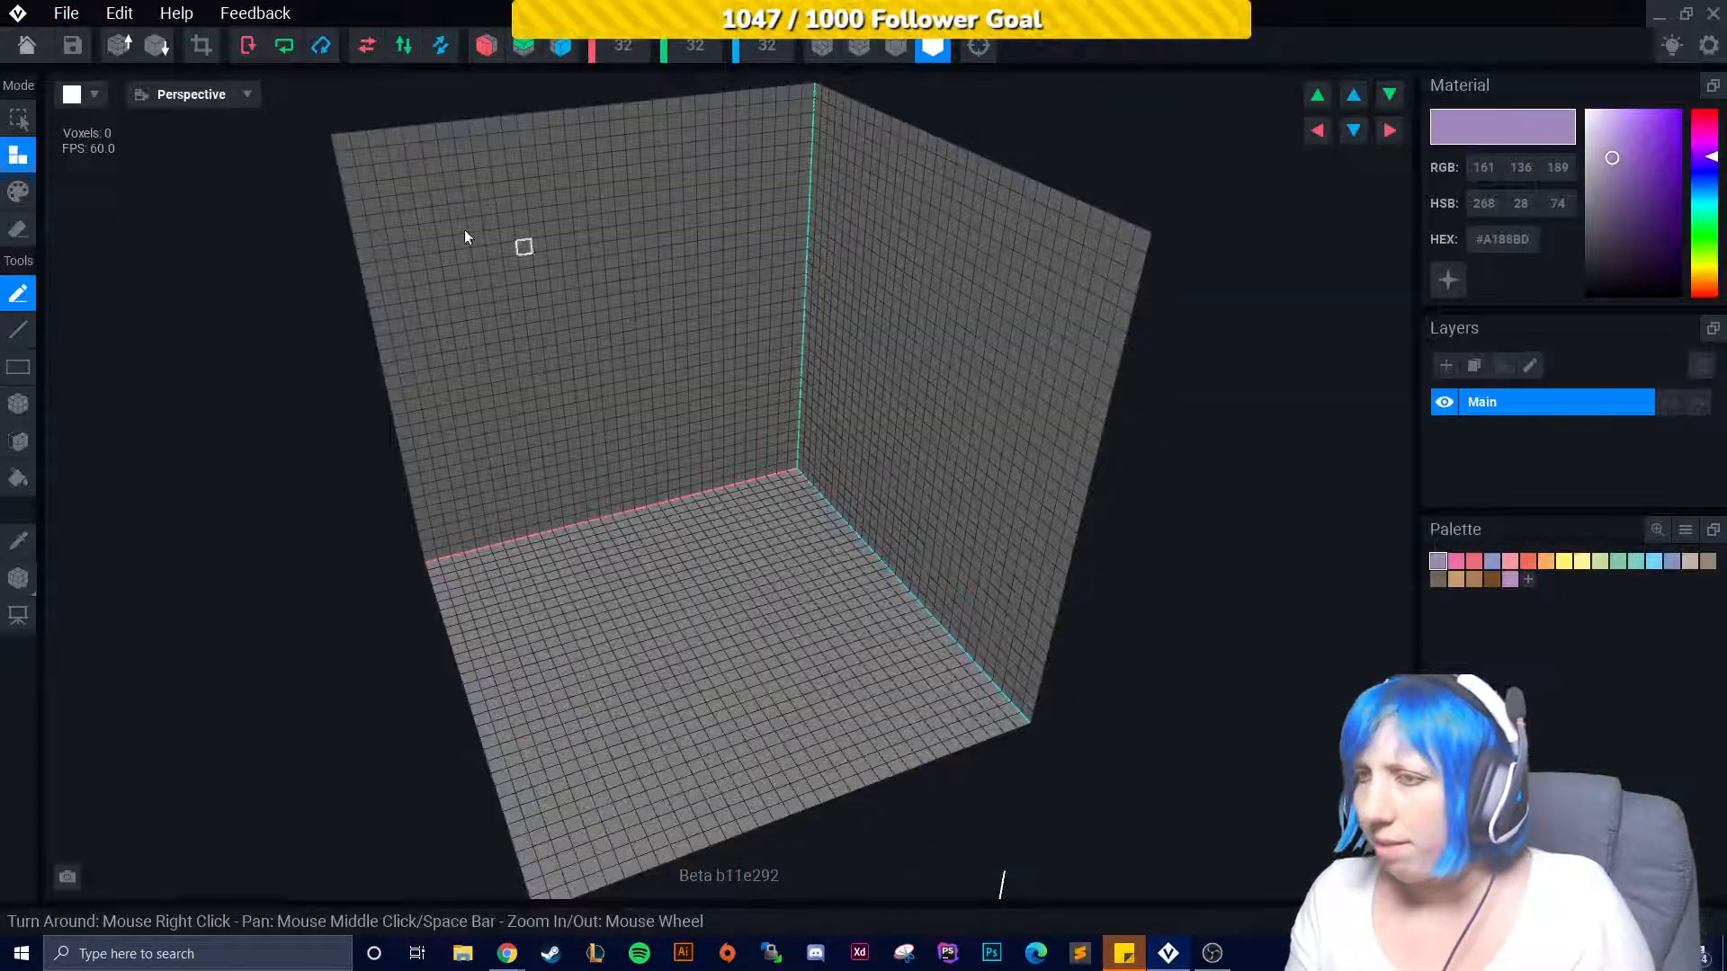
left_click(27, 45)
left_click(651, 354)
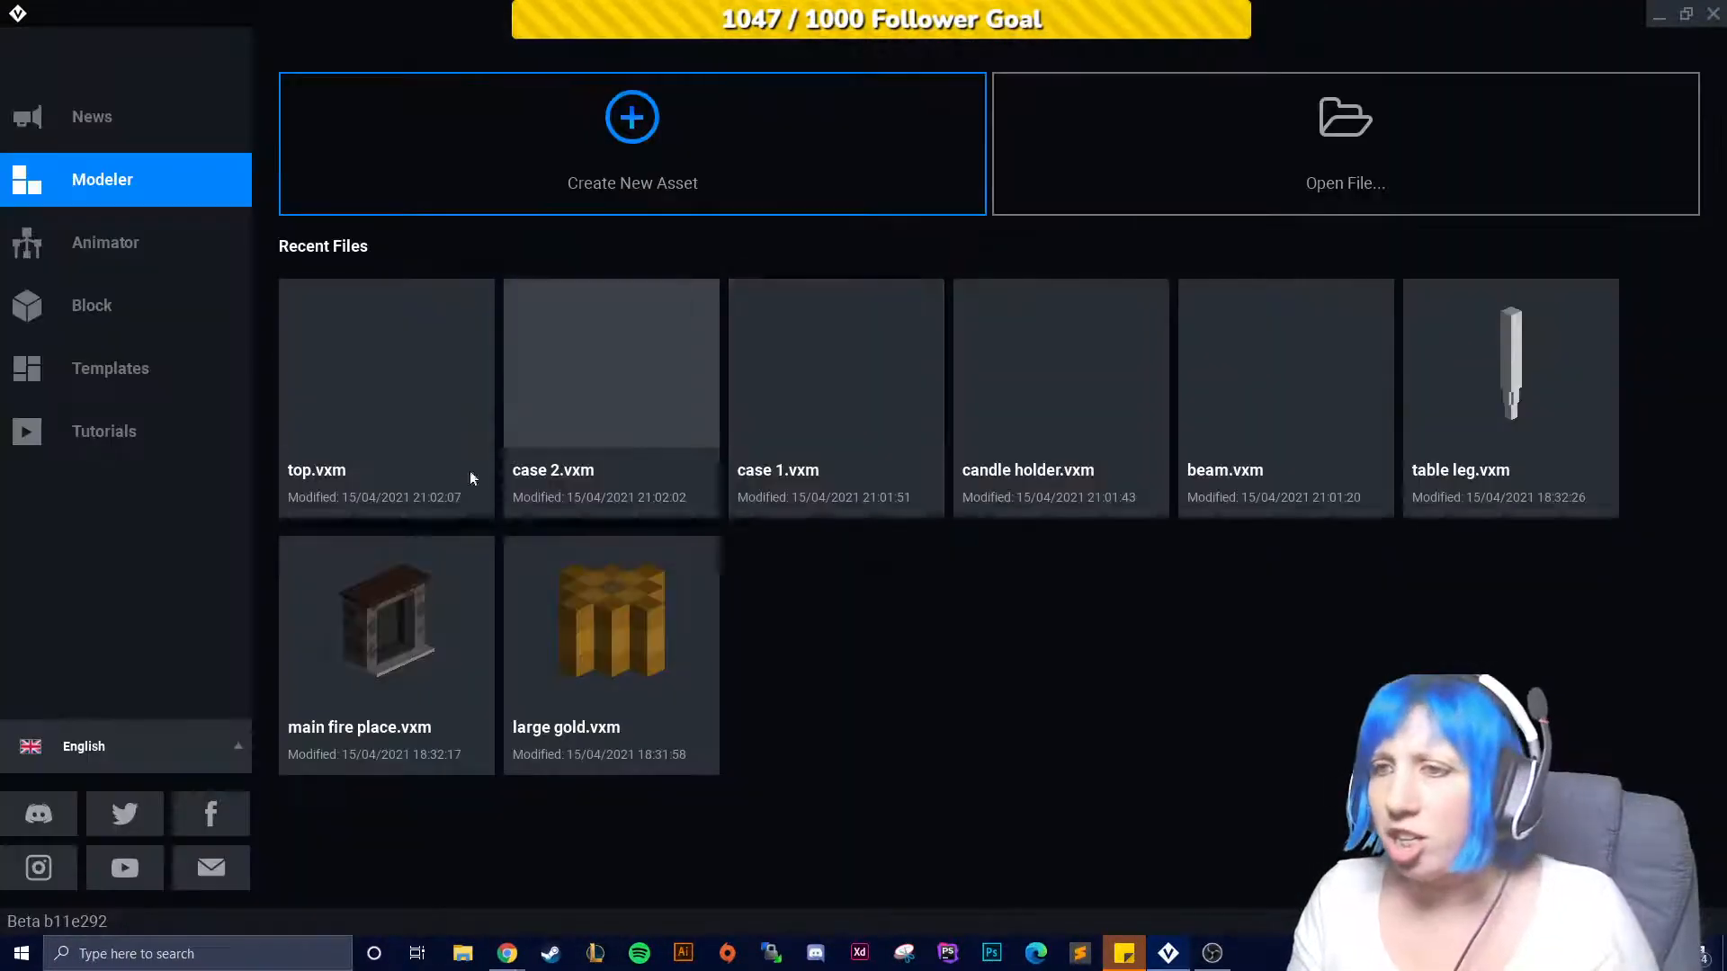
Create a new model named chain link in the same folder, and save and close it.
left_click(581, 159)
left_click(763, 744)
type("chain link")
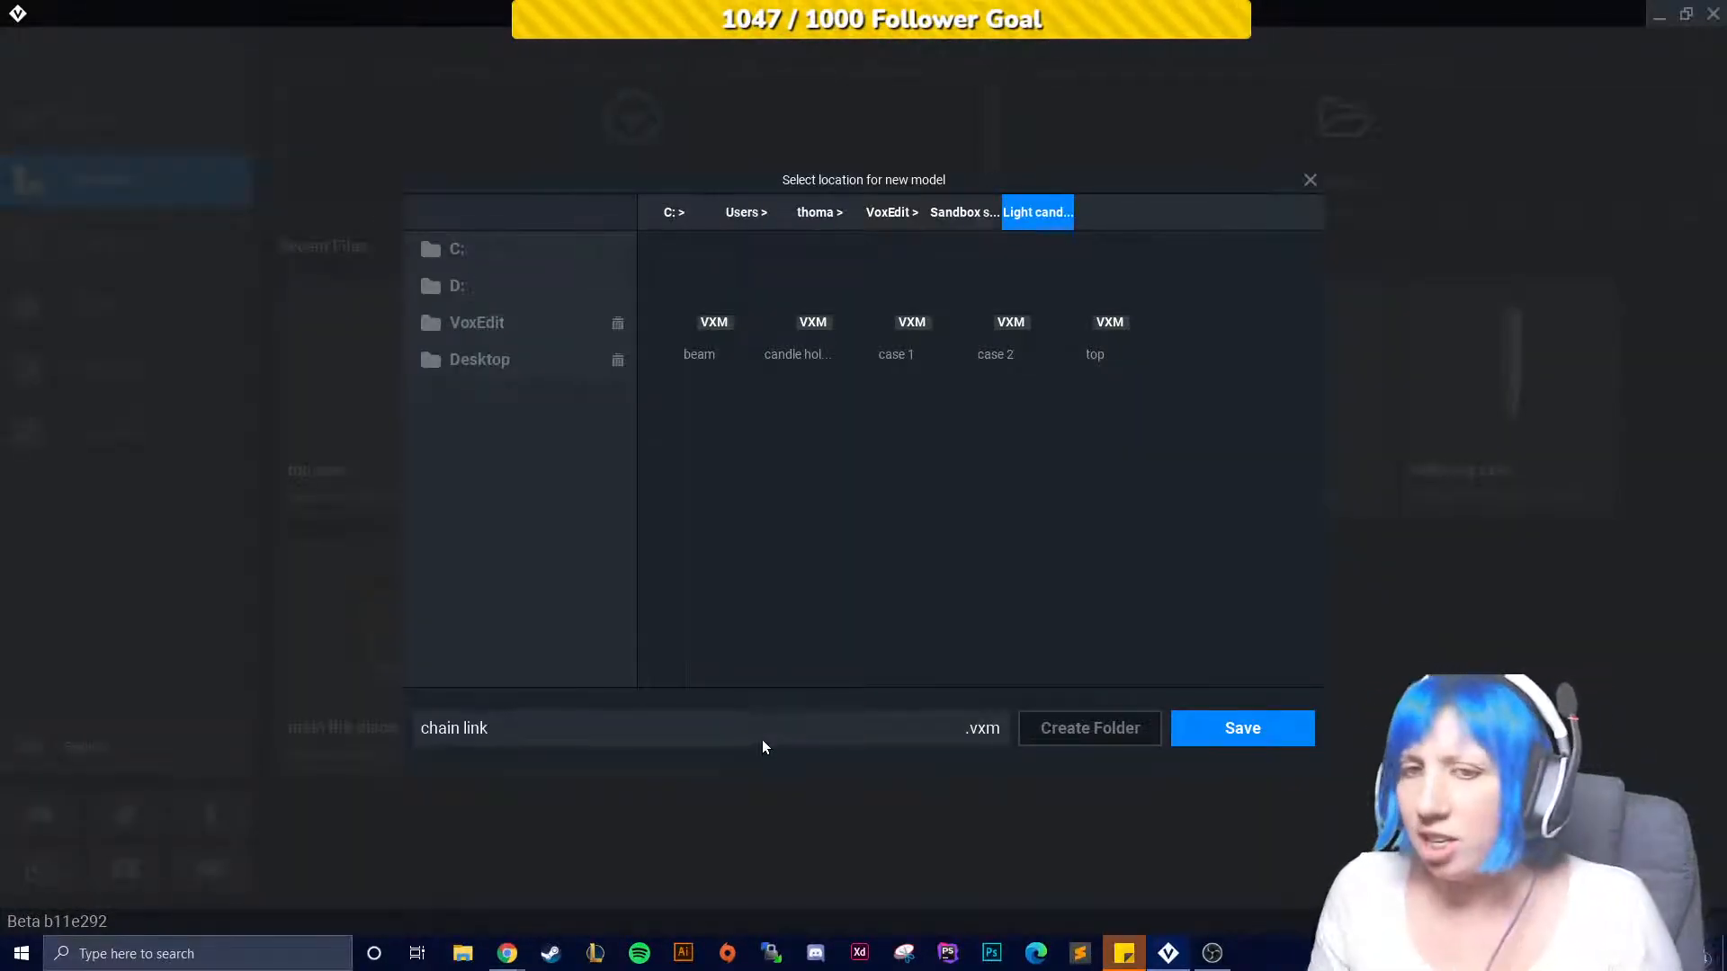
left_click(1227, 727)
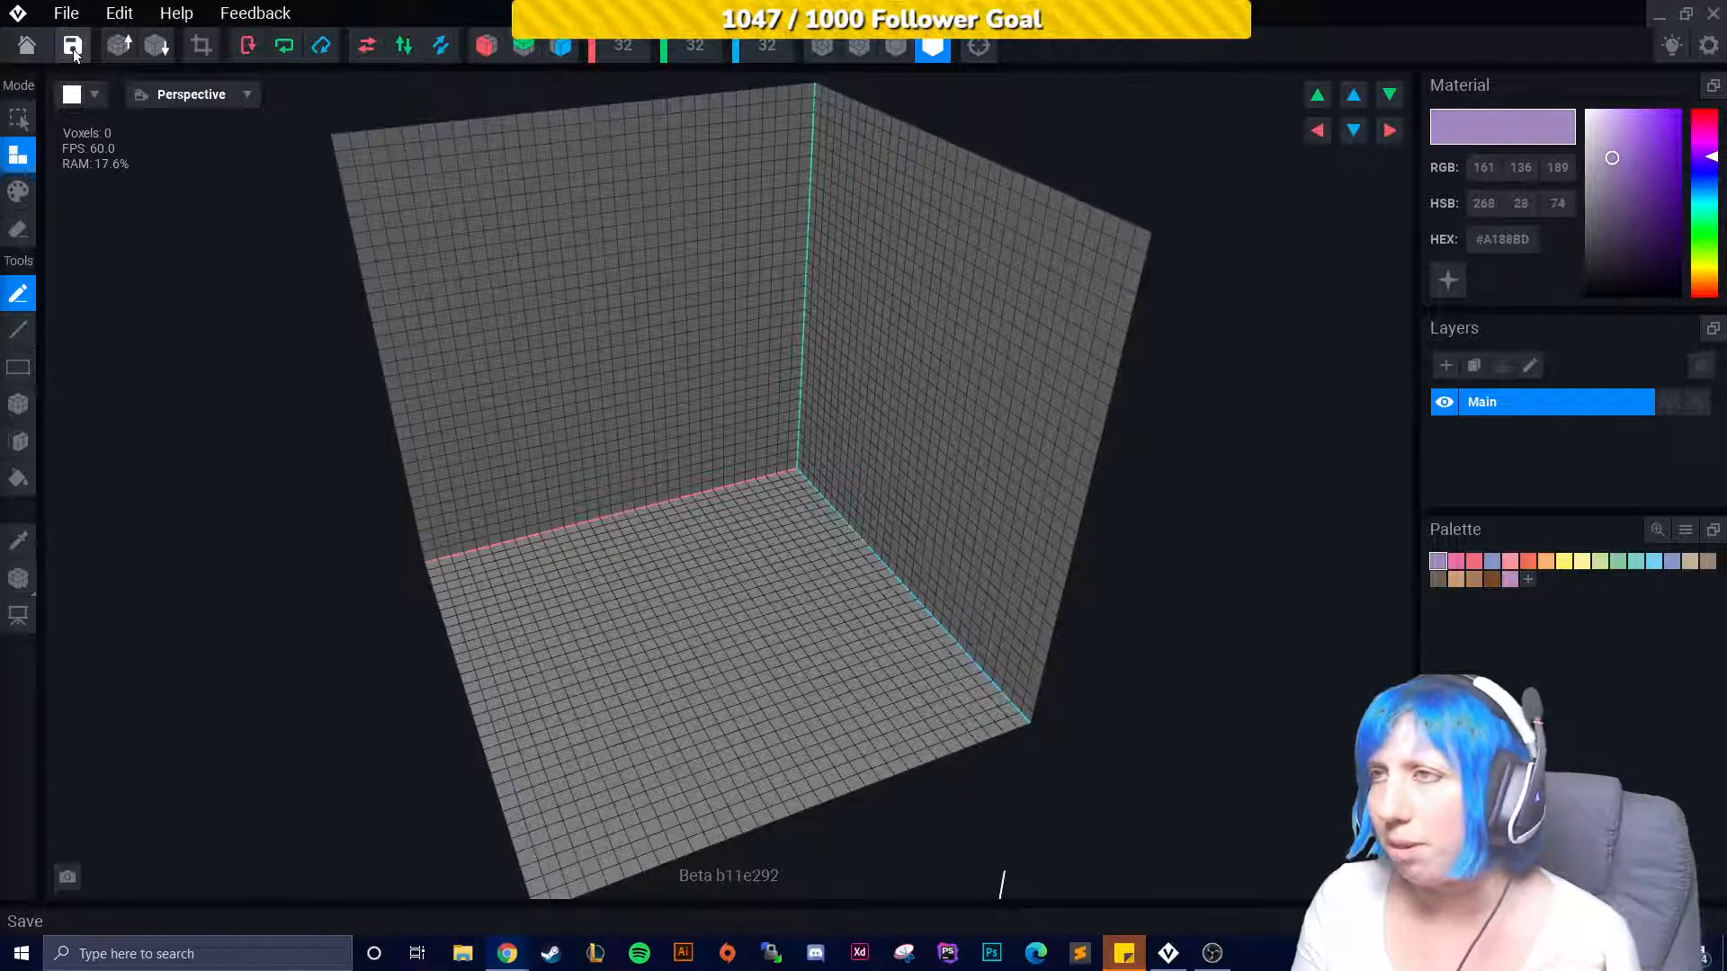
left_click(31, 54)
left_click(667, 360)
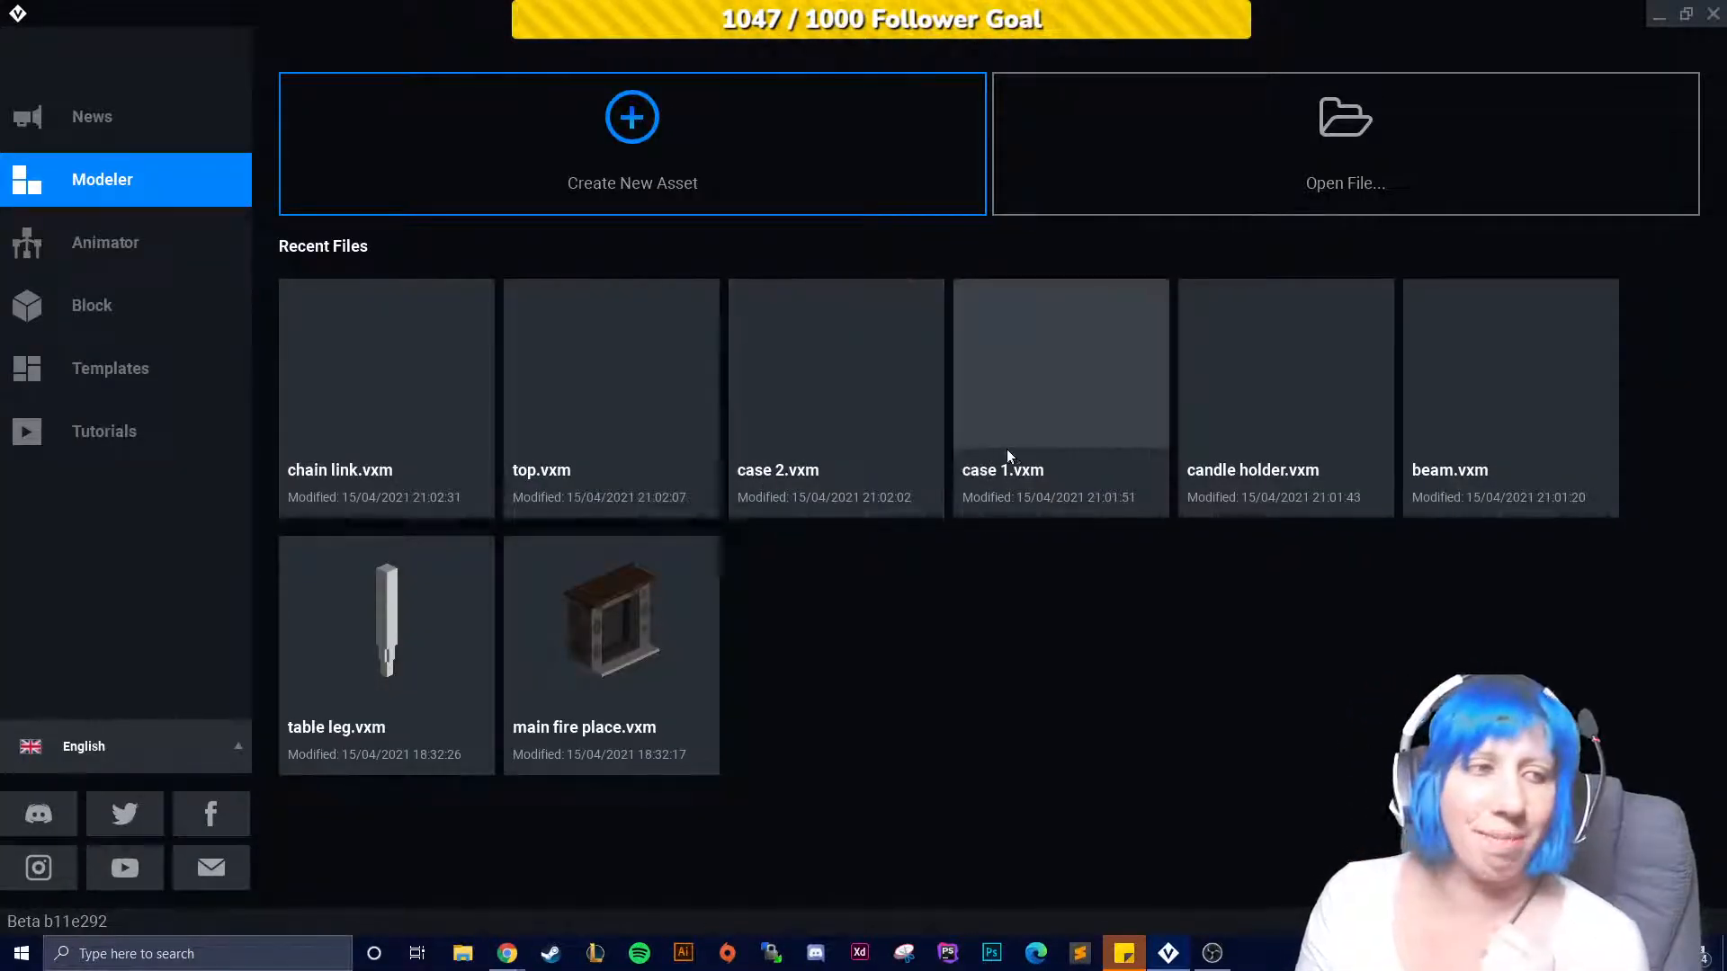
Open the beam model and start loading a palette from a PNG file.
left_click(1441, 374)
left_click(1686, 530)
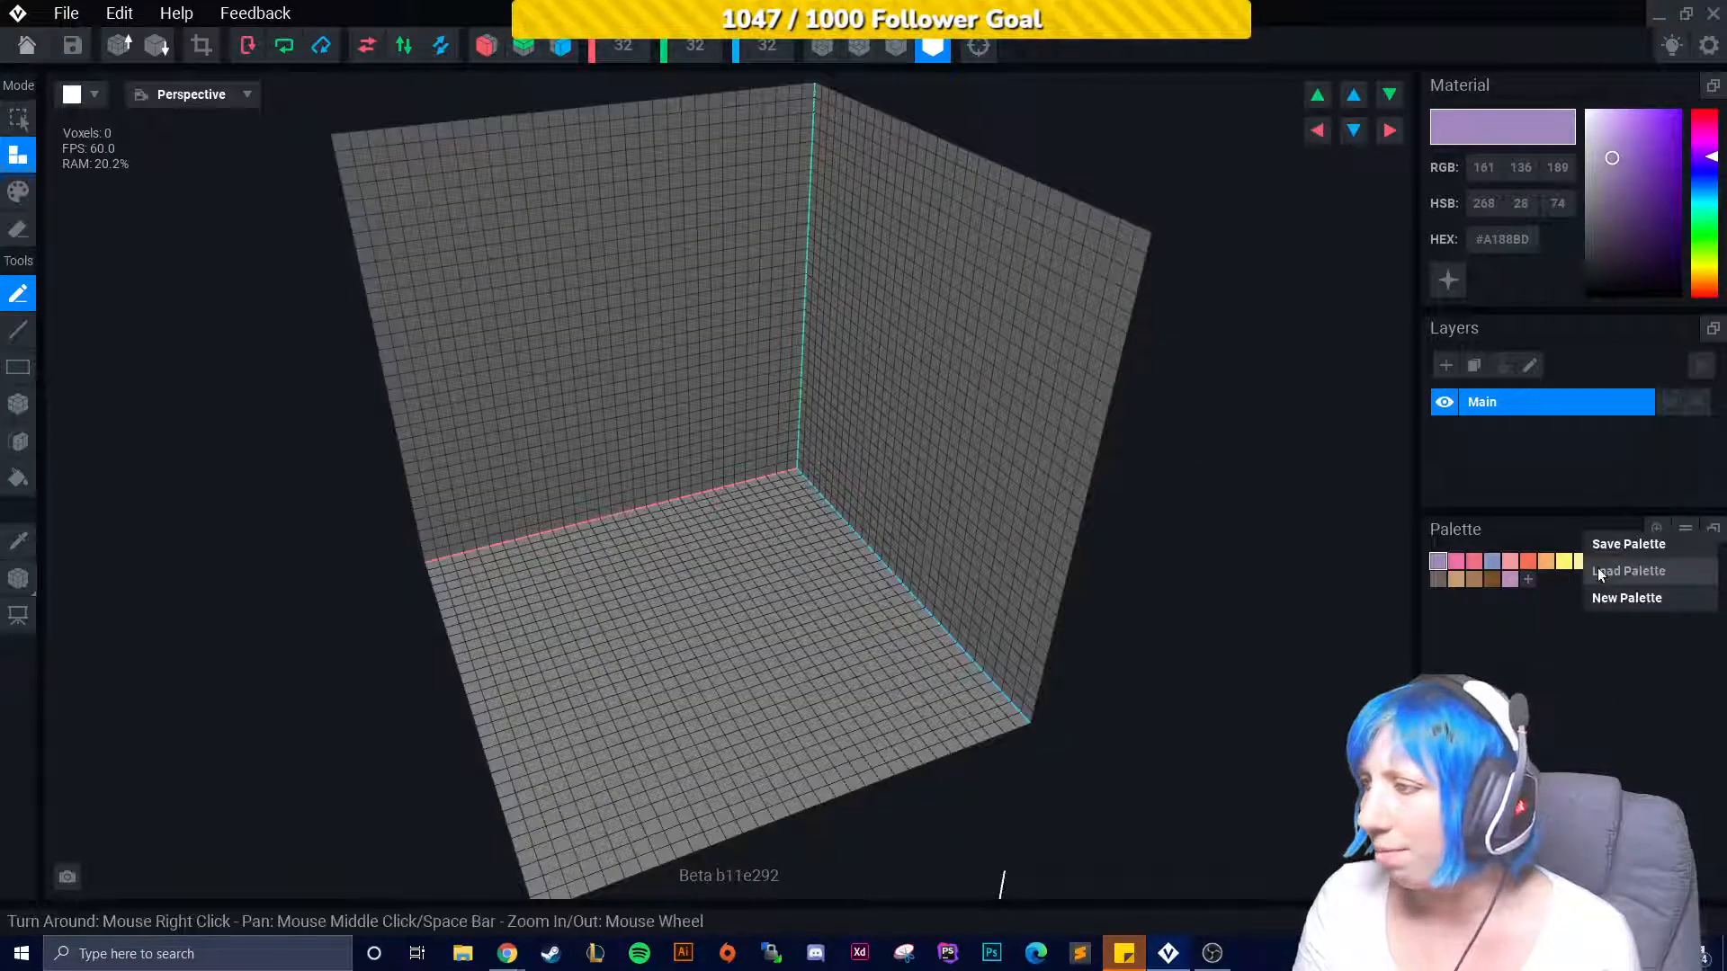
left_click(1680, 597)
left_click(550, 325)
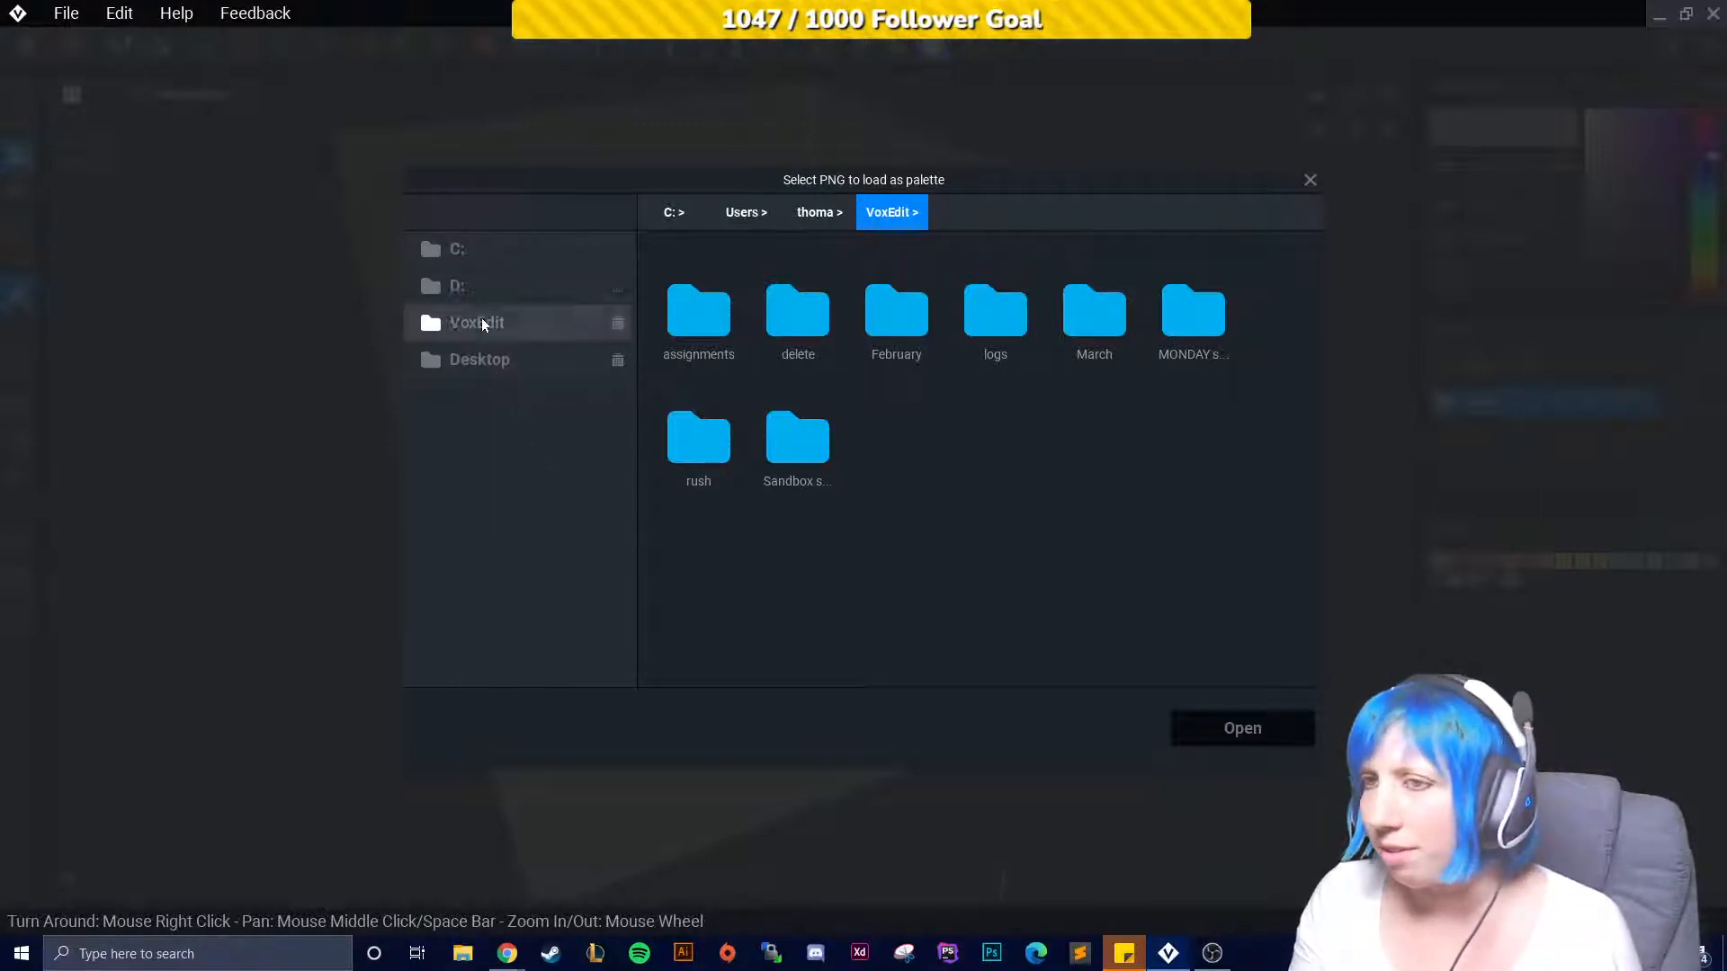
Find the palette PNG in the Downloads folder of the user profile on drive C: and load it as the palette.
left_click(482, 254)
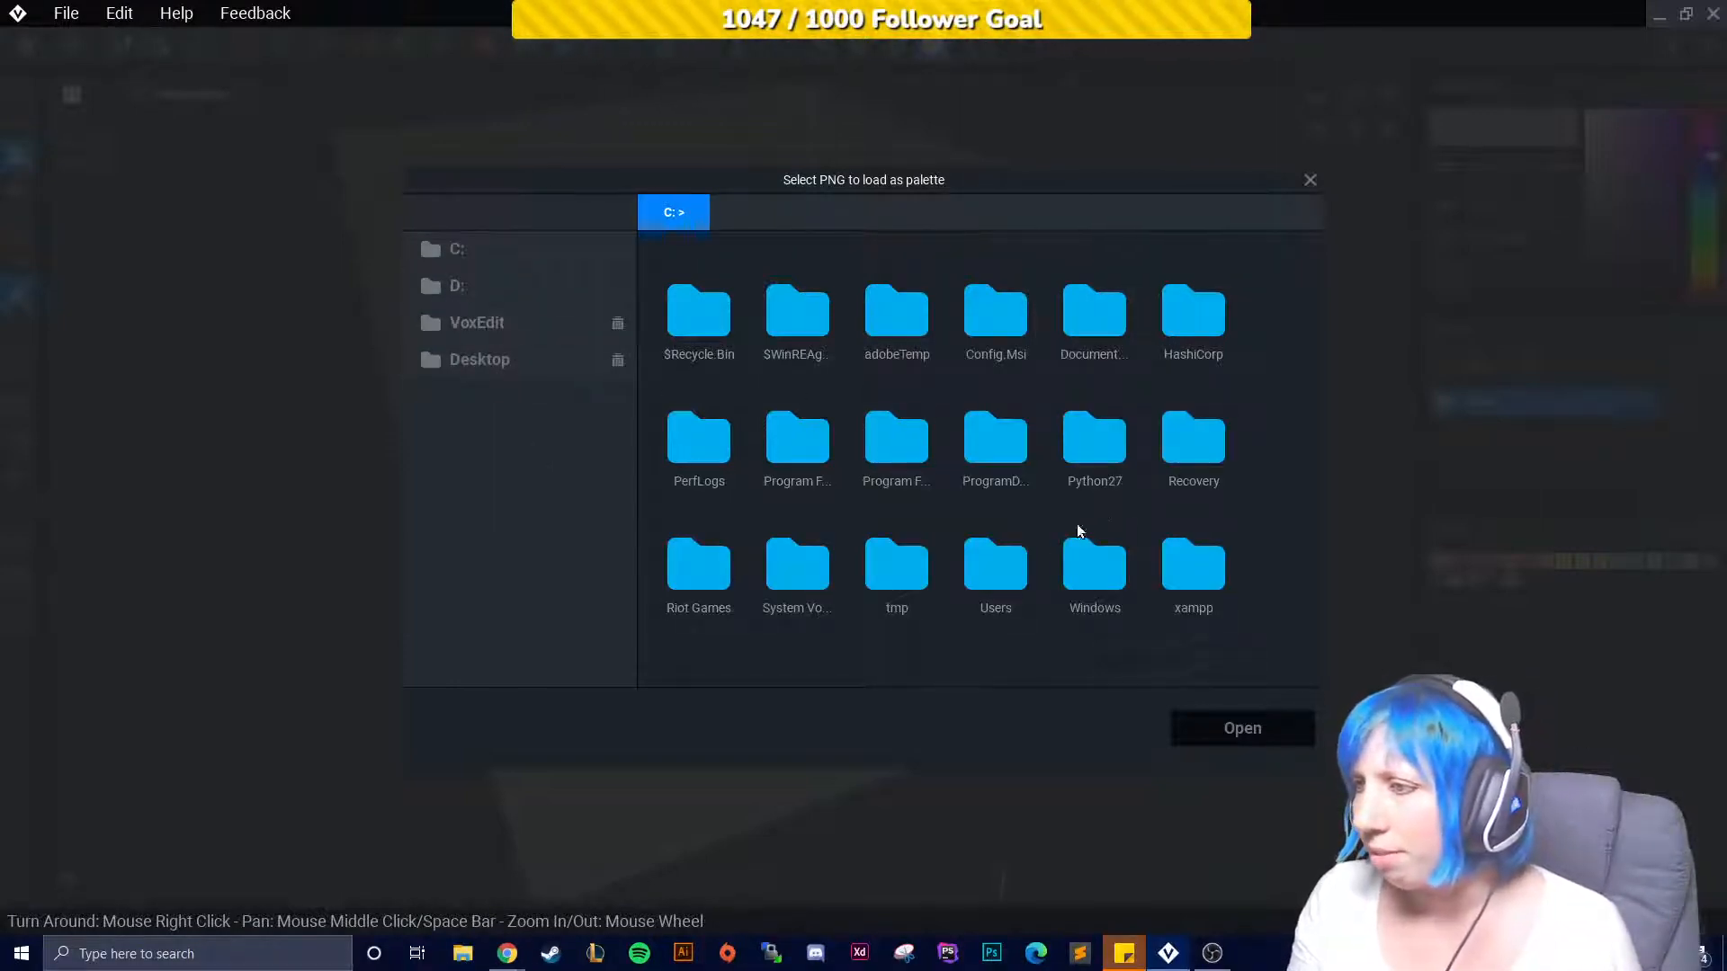
double_click(987, 569)
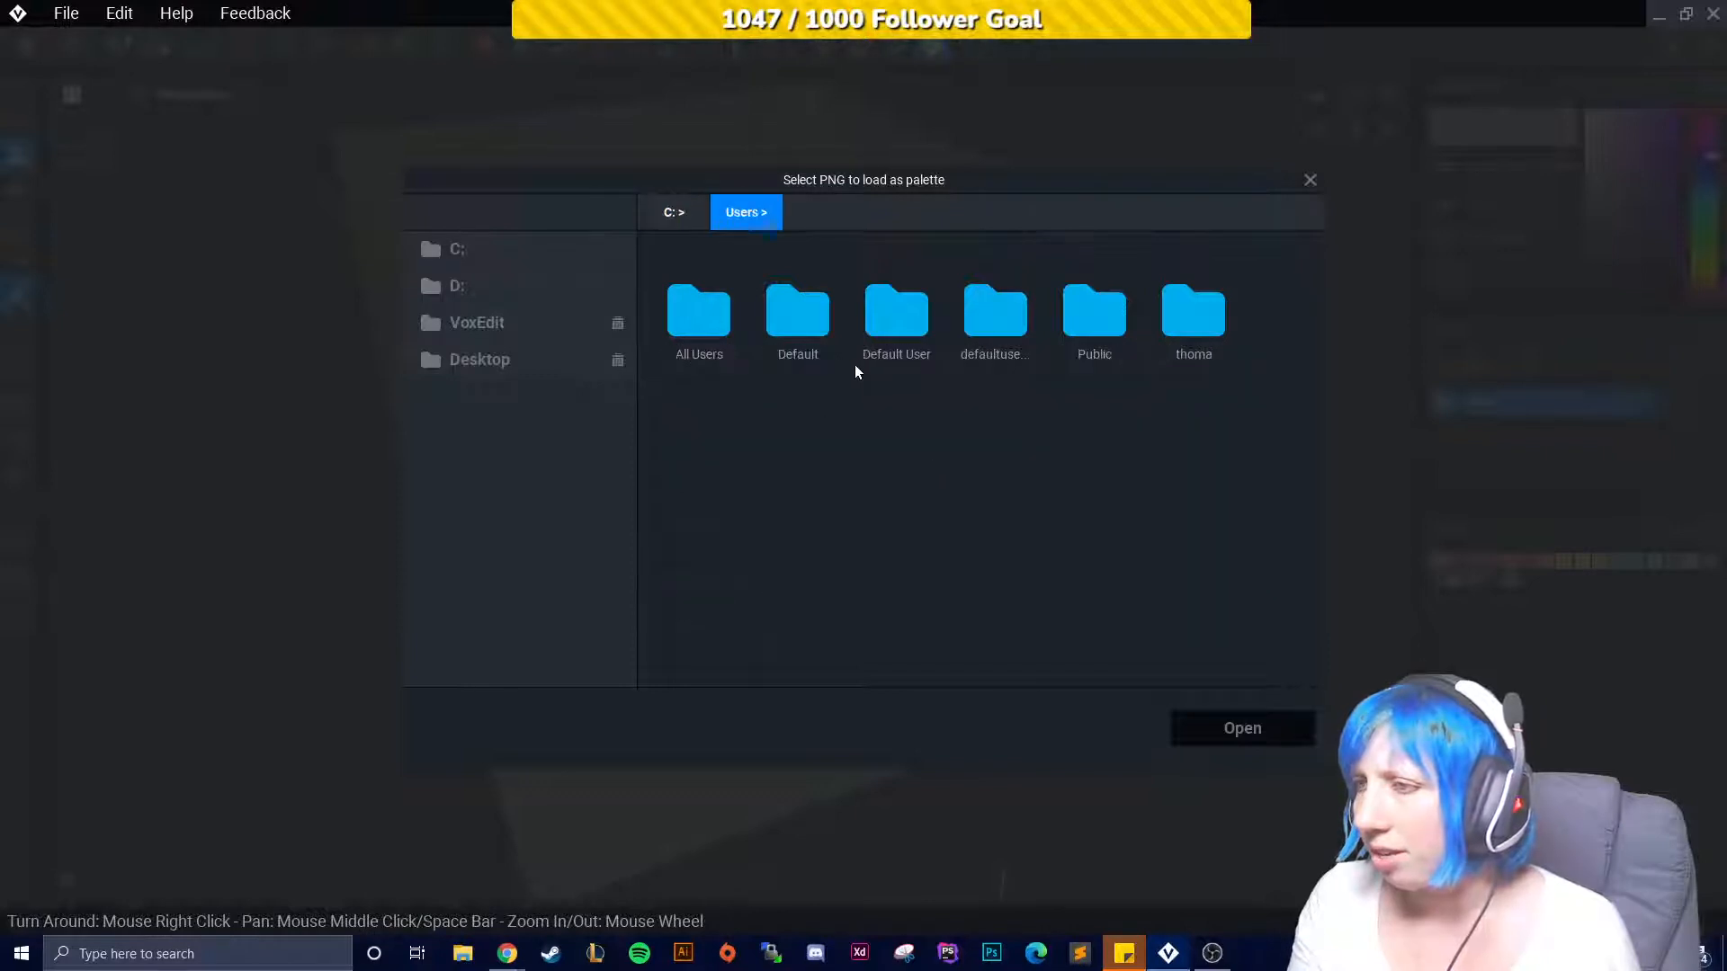
double_click(1204, 324)
scroll(1043, 486, "down", 1)
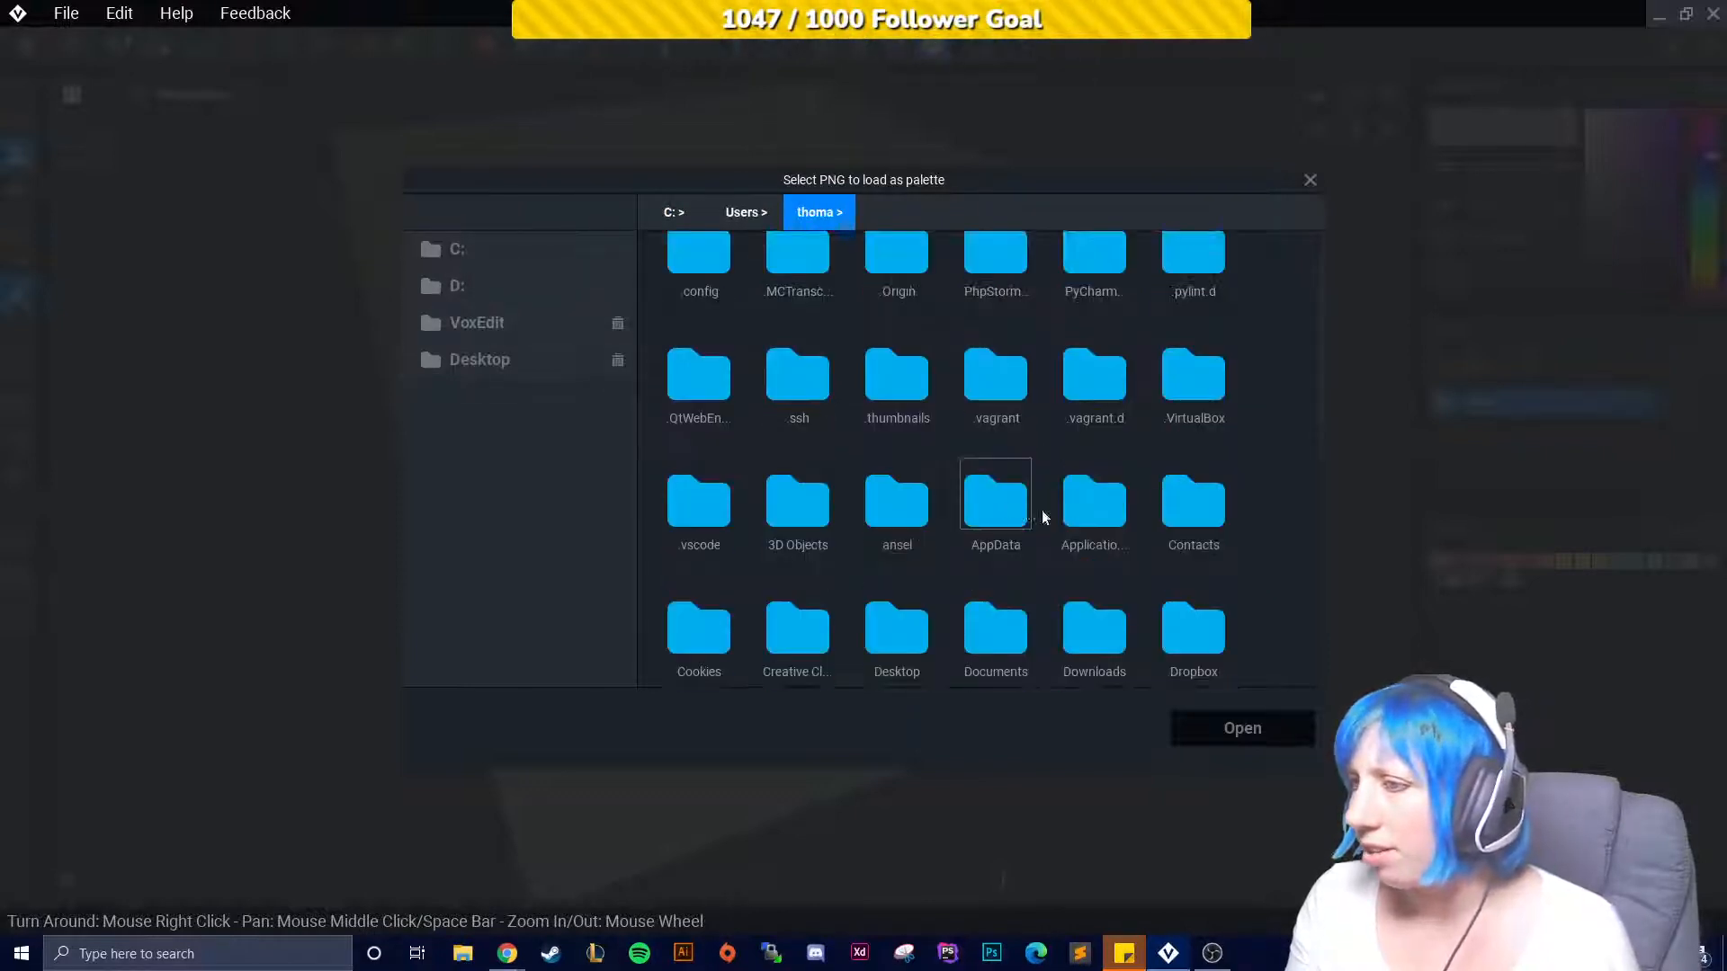
scroll(1042, 510, "down", 1)
double_click(1106, 540)
scroll(1097, 539, "down", 5)
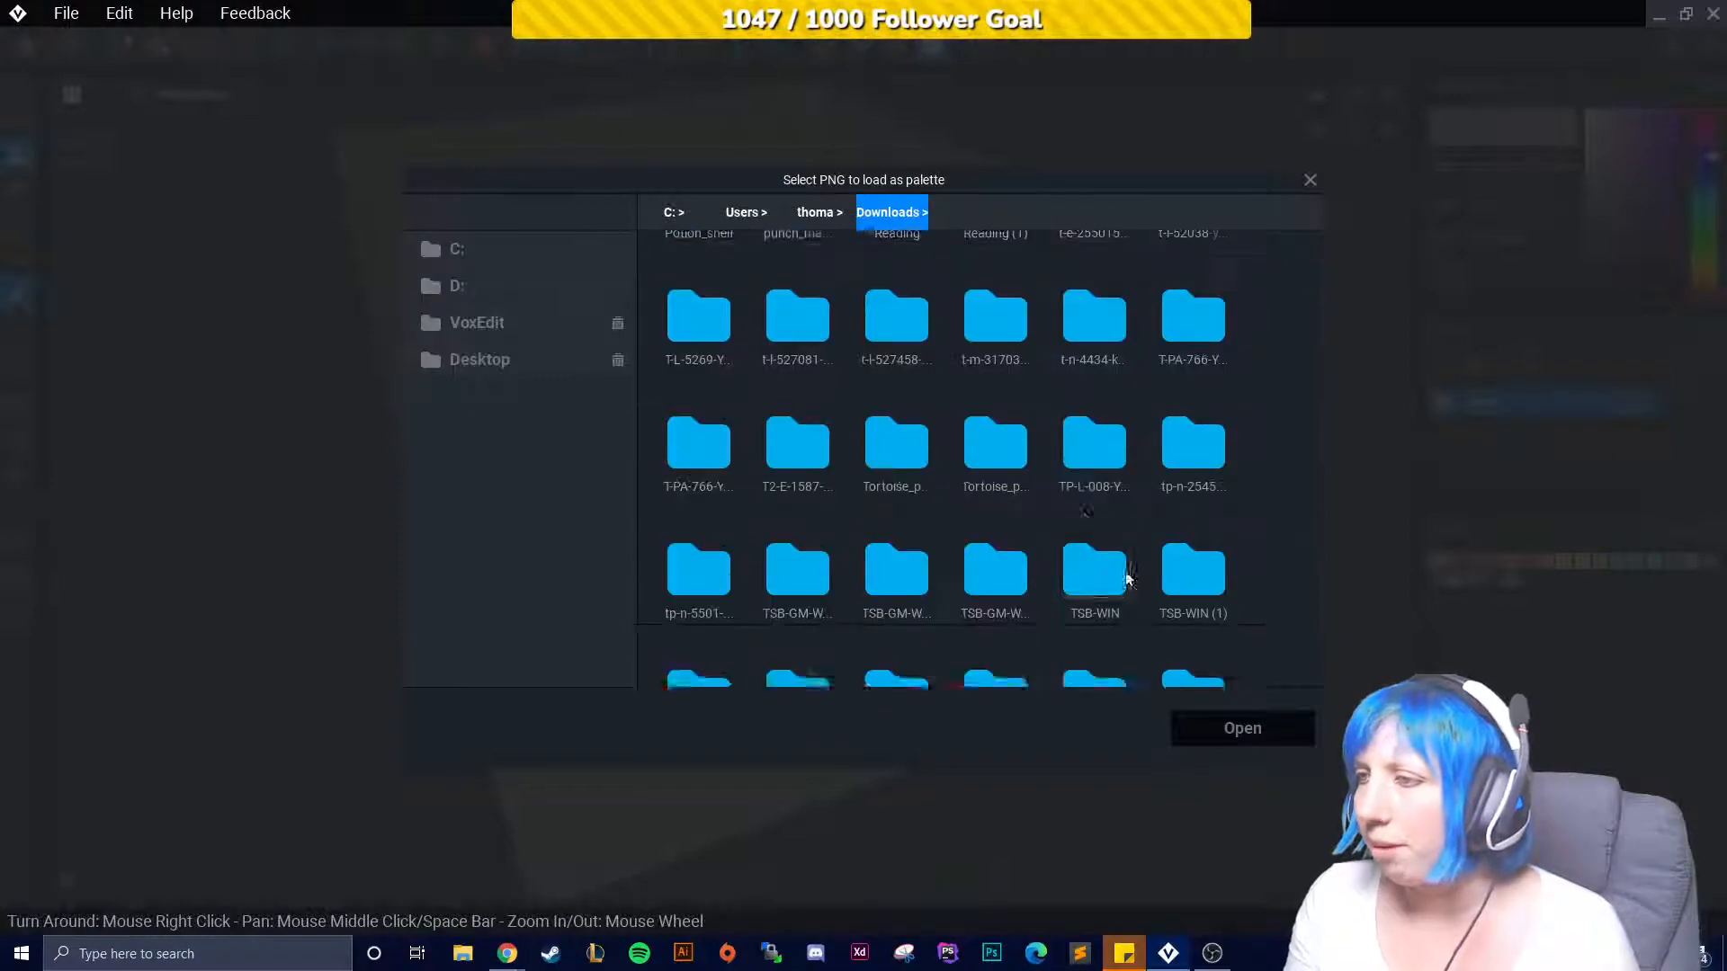
scroll(1129, 578, "down", 3)
left_click(1094, 597)
left_click(1251, 727)
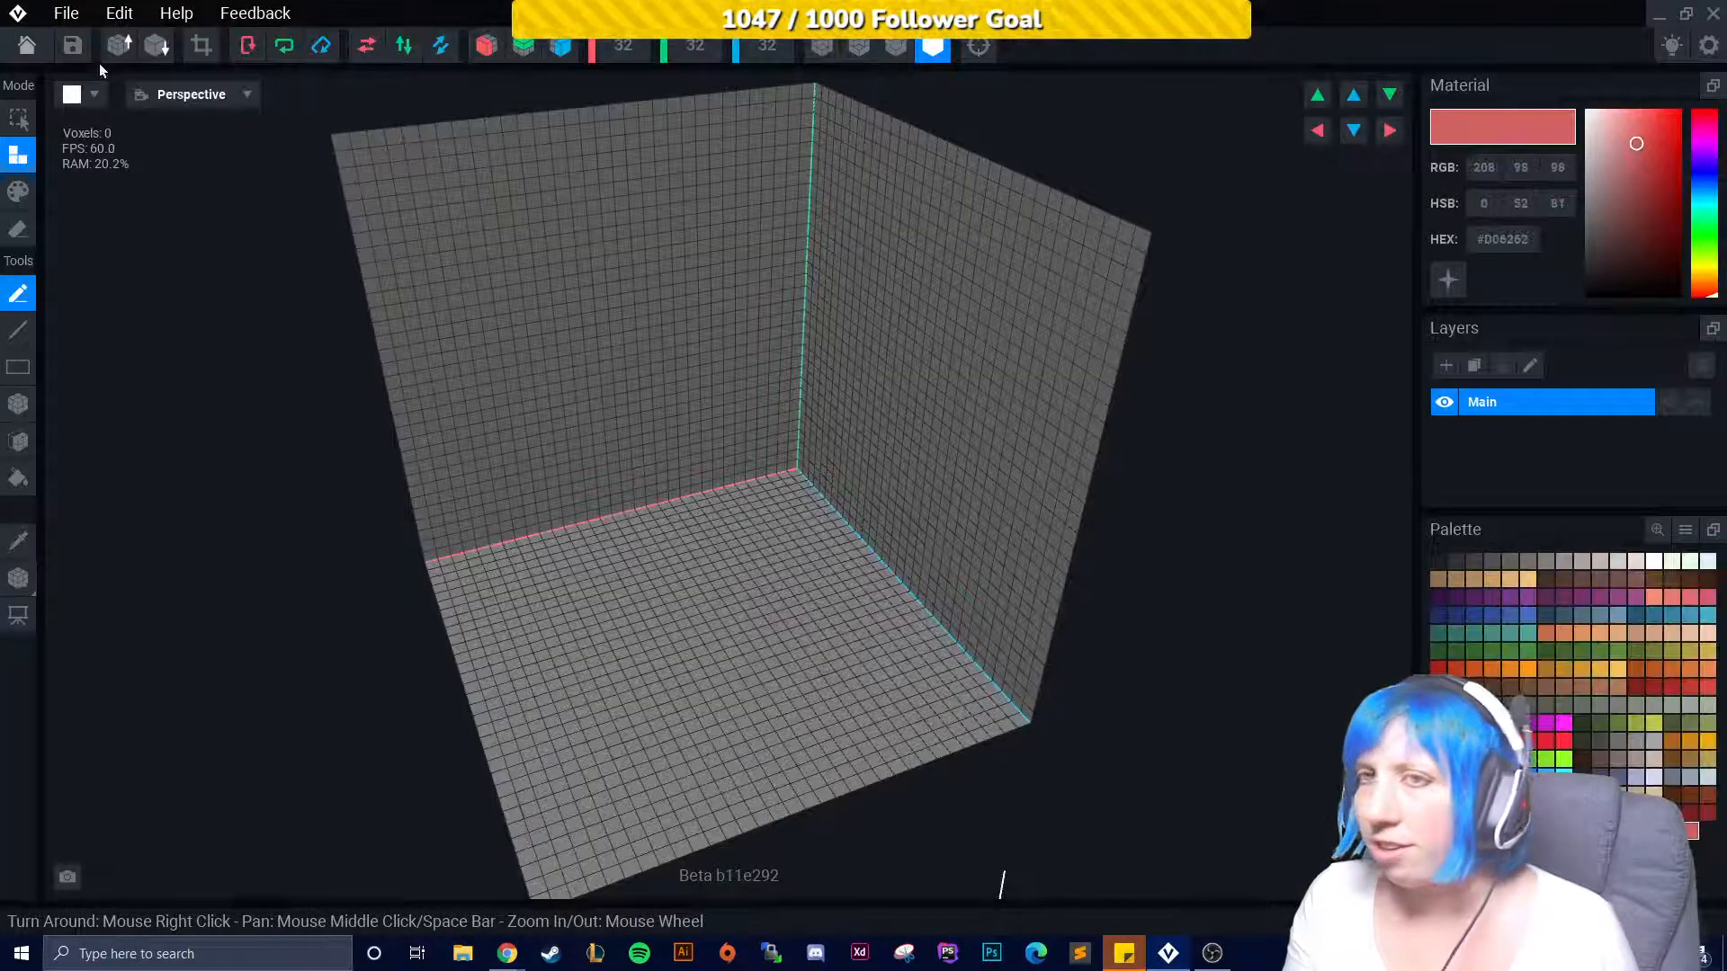
Reopen a model from the recent files and turn on mirroring along the X and Z axes.
left_click(27, 45)
left_click(1023, 350)
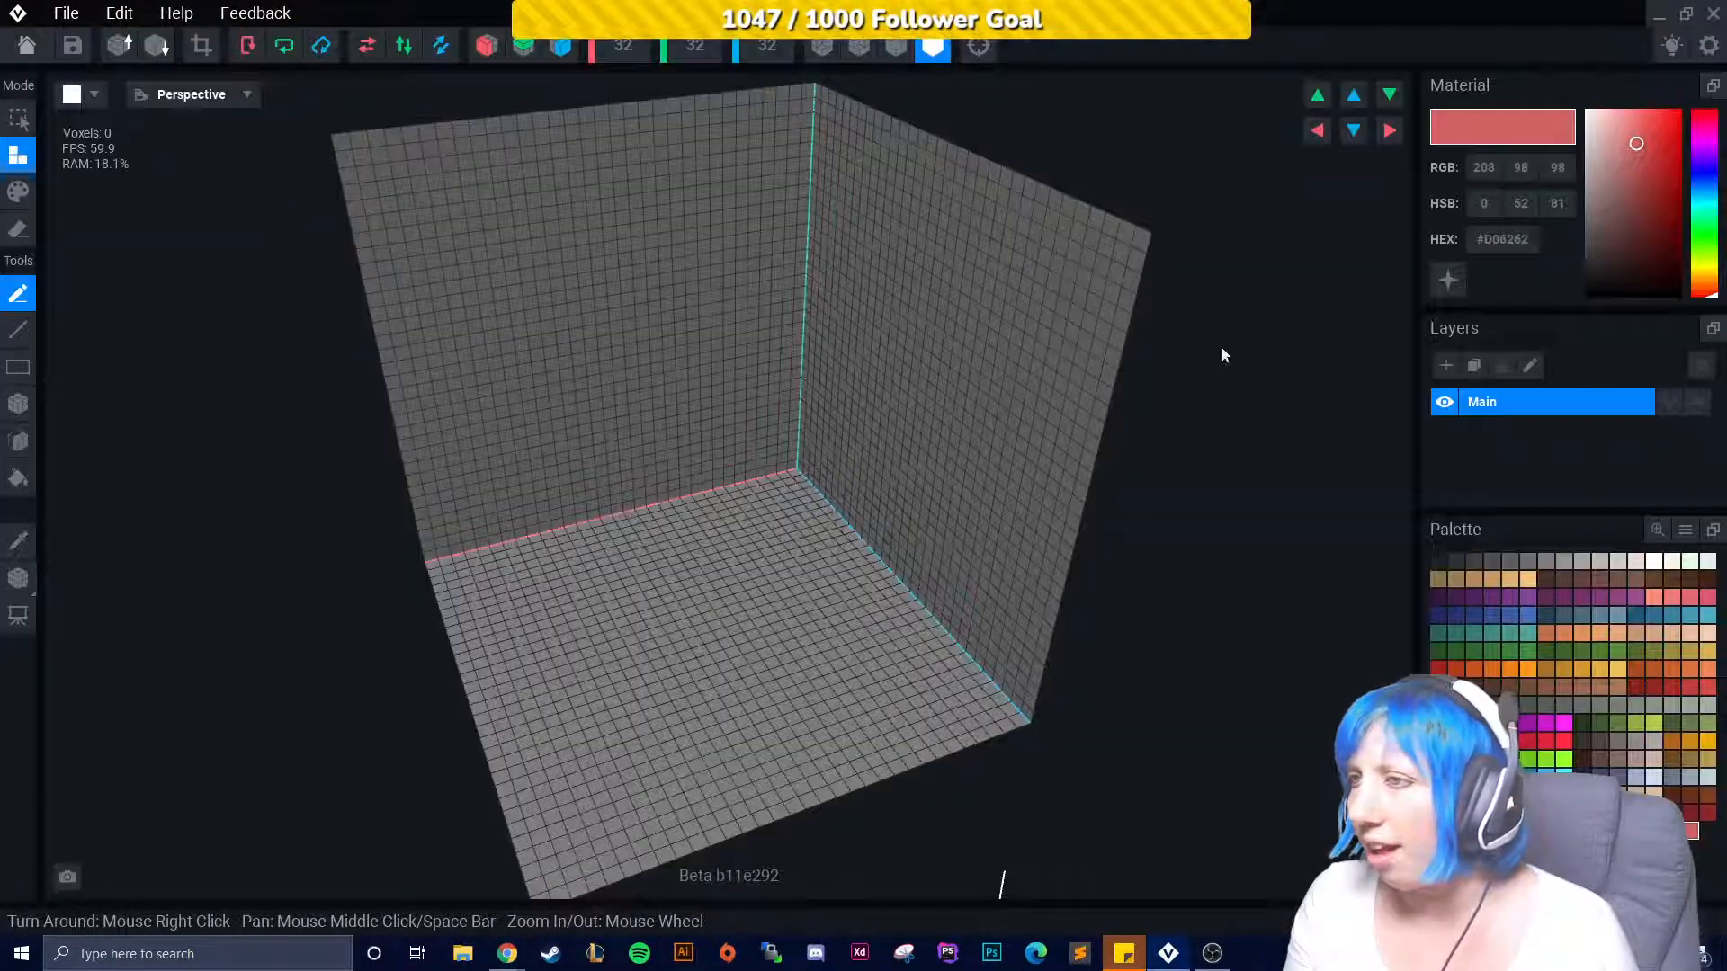
right_click_drag(1221, 355, 684, 449)
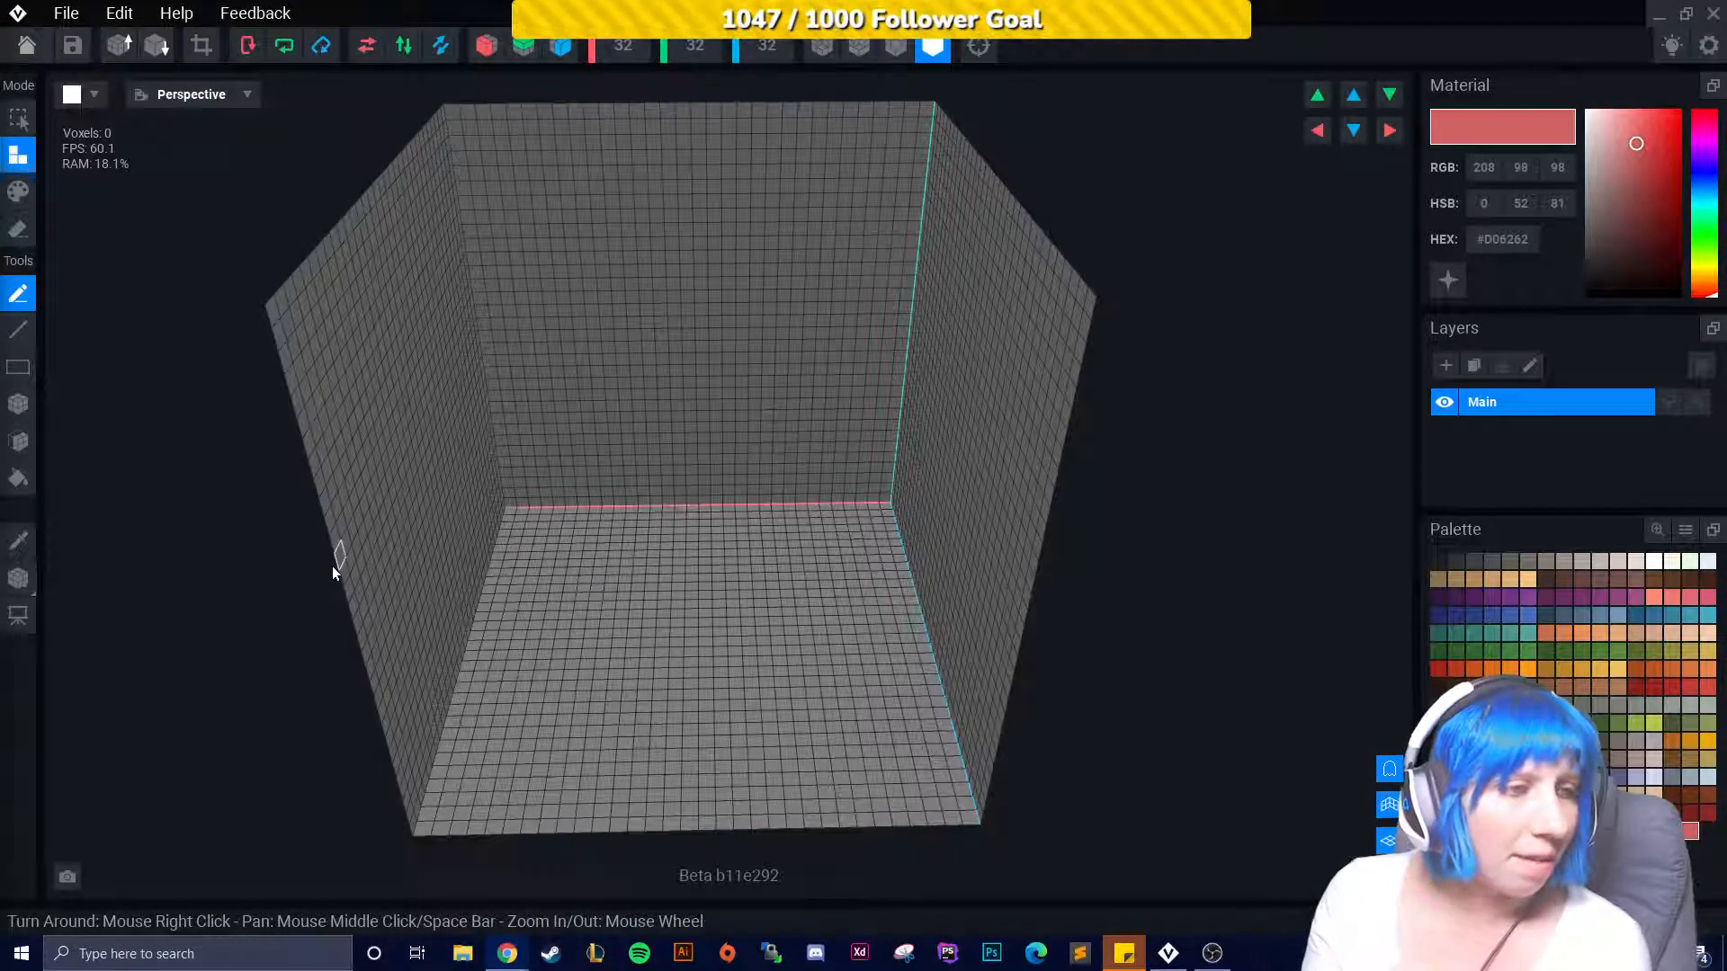
right_click_drag(437, 590, 211, 466)
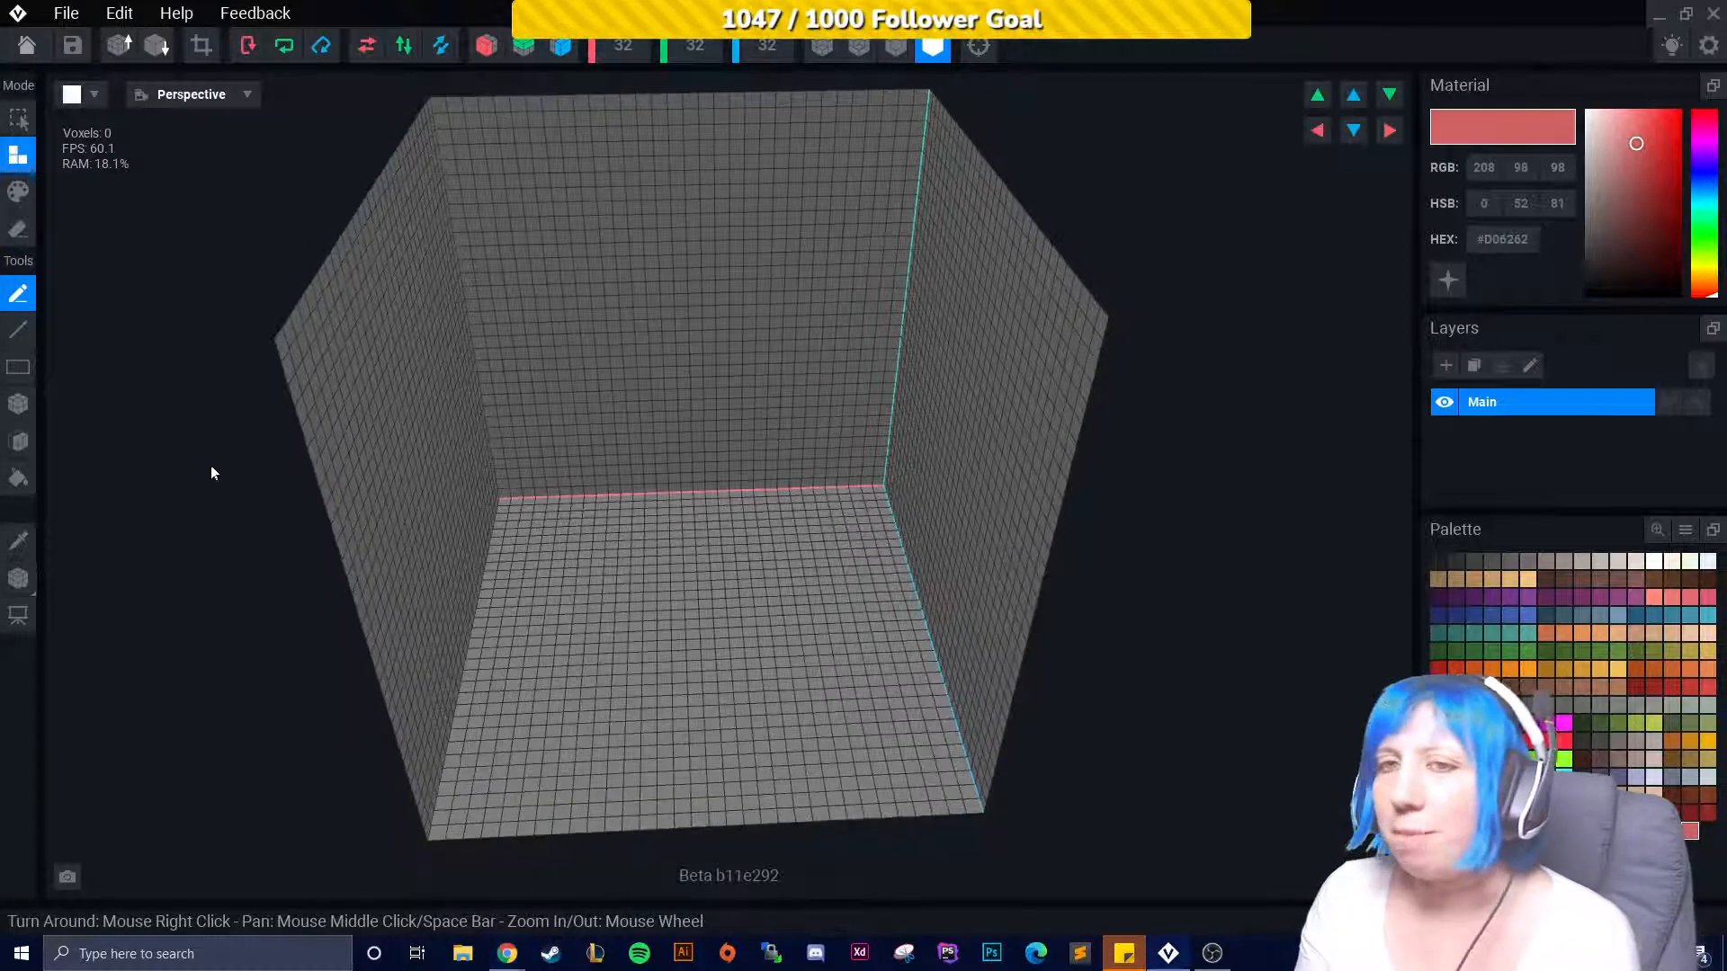
left_click(486, 45)
left_click(549, 50)
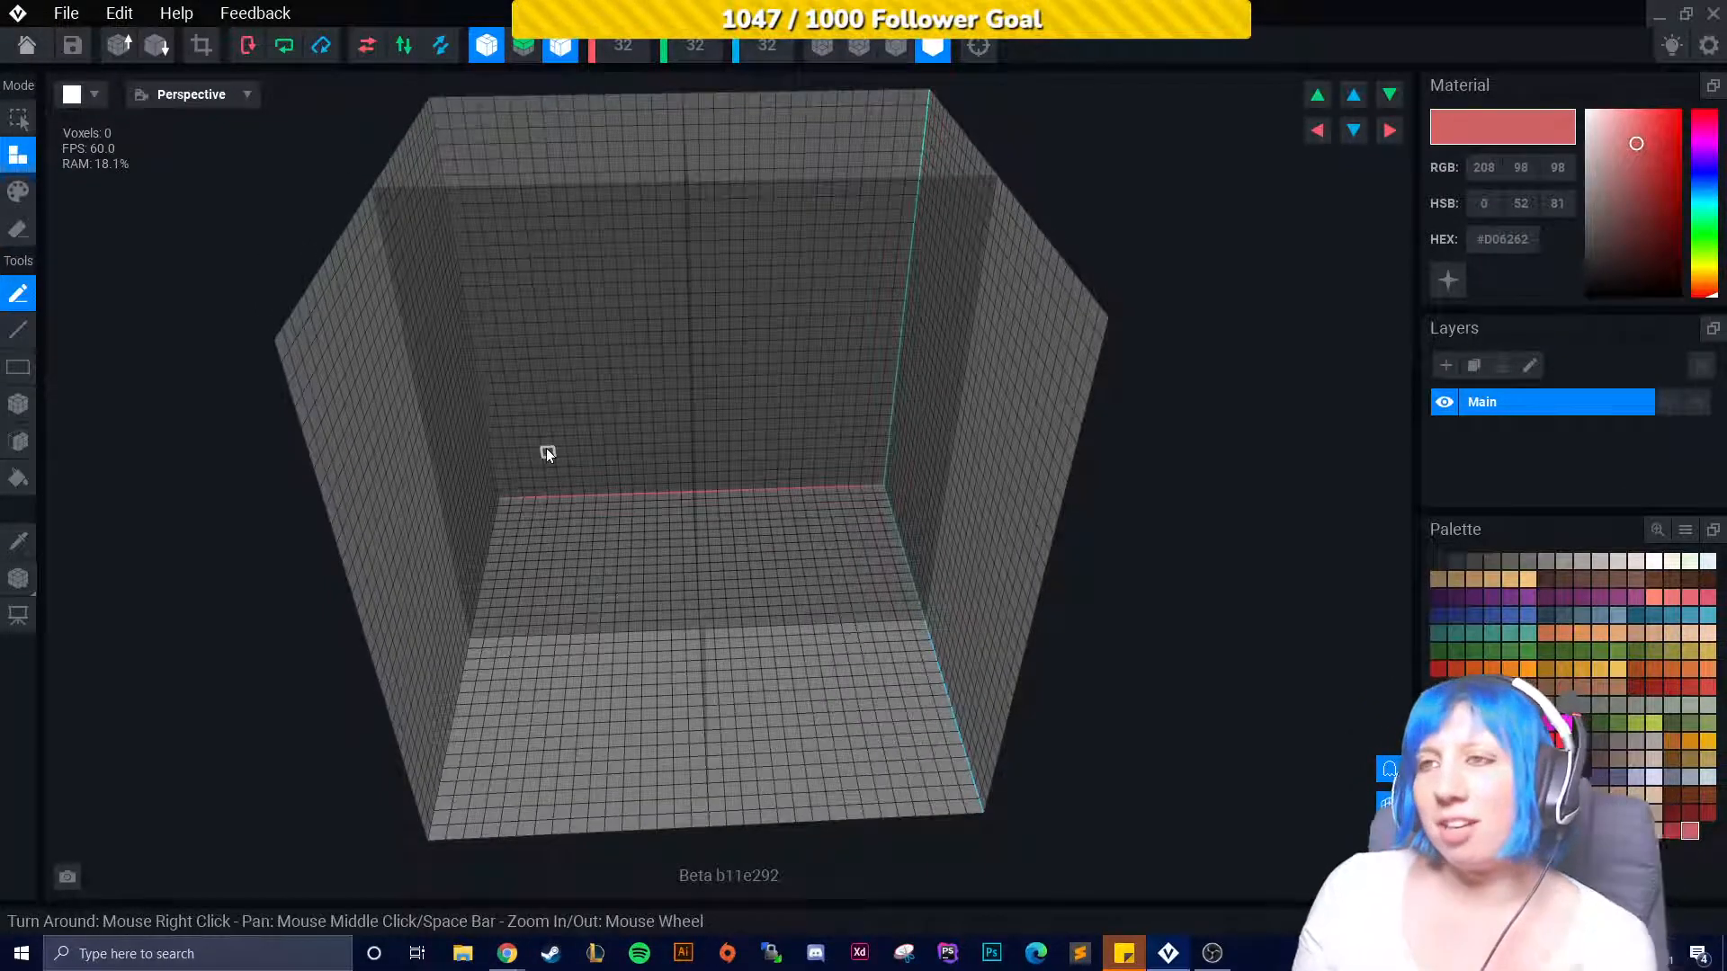
Set the model volume's X width to 20 voxels.
scroll(564, 615, "up", 5)
middle_click_drag(571, 616, 571, 515)
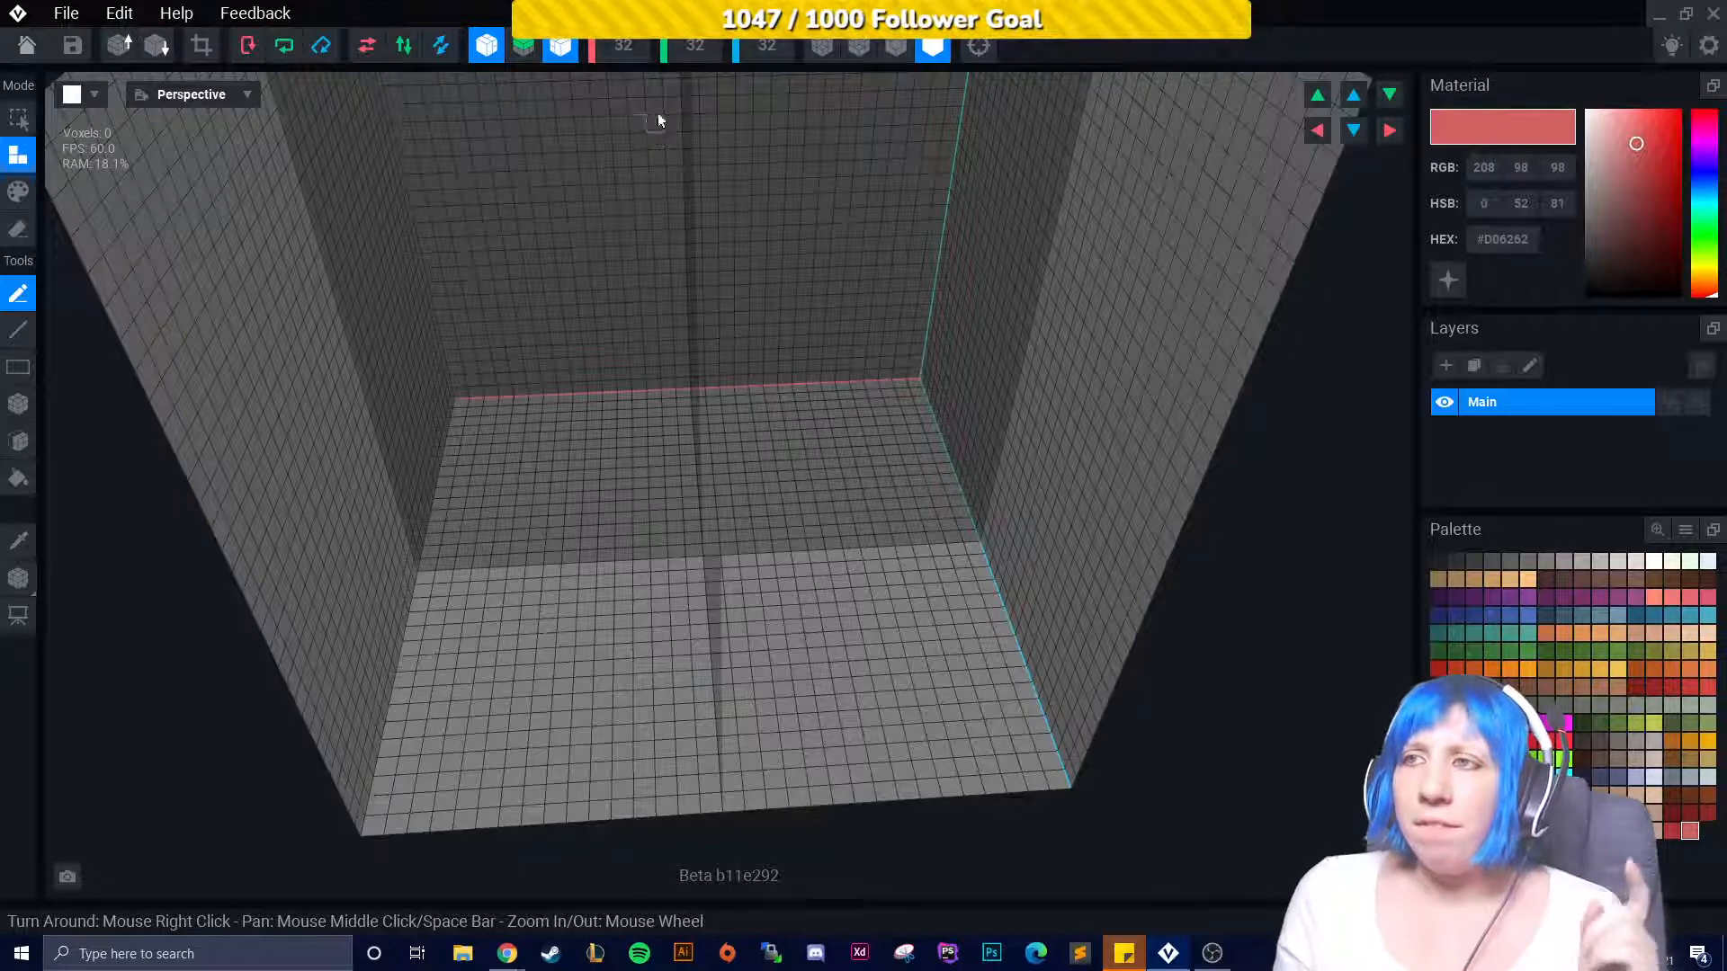
left_click(641, 52)
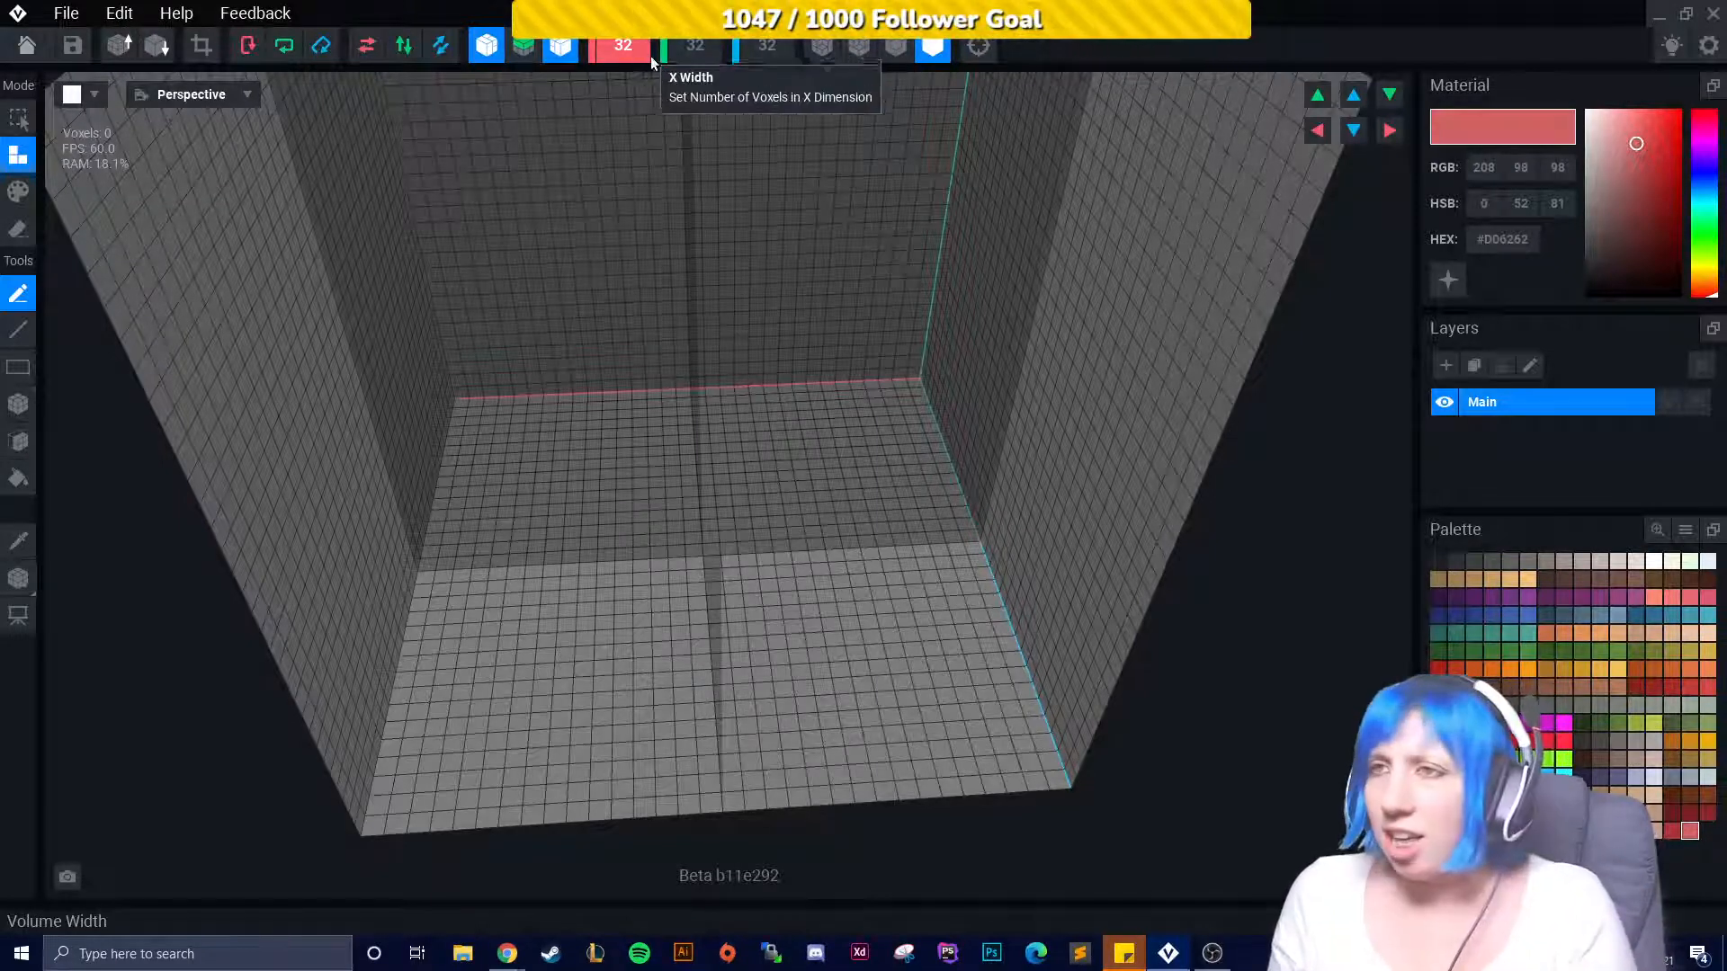
key("BackSpace")
key("BackSpace")
type("20")
key("Return")
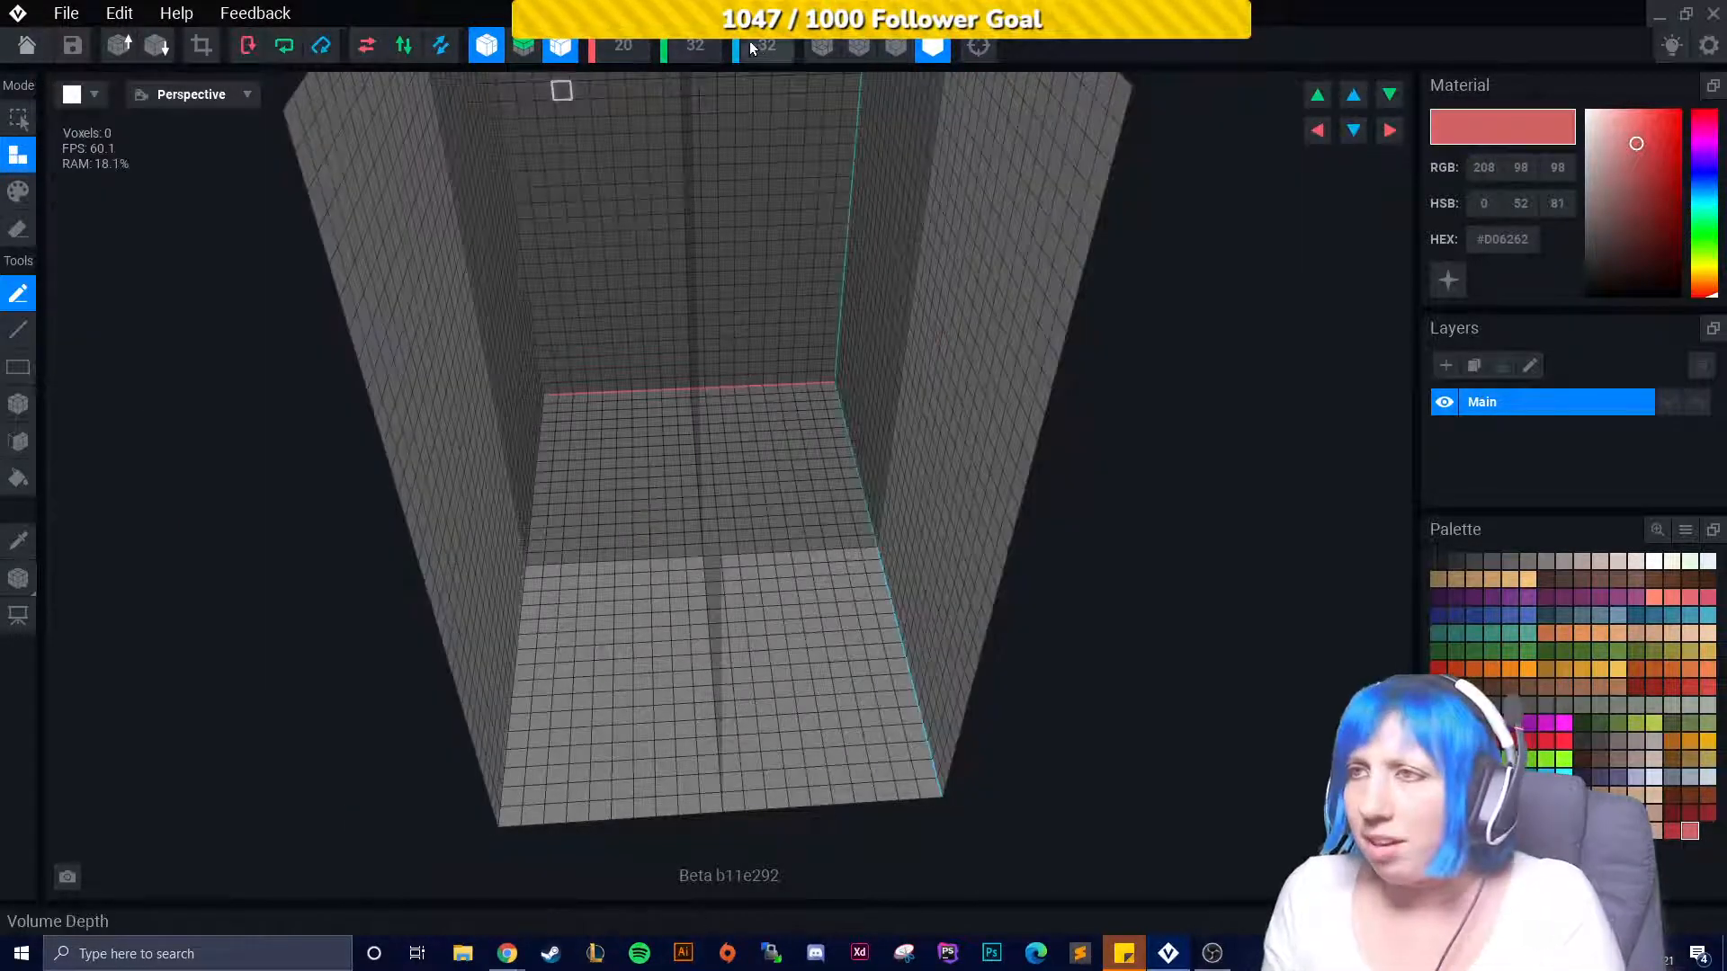
Set the model volume's Z depth to 8 voxels.
left_click(757, 54)
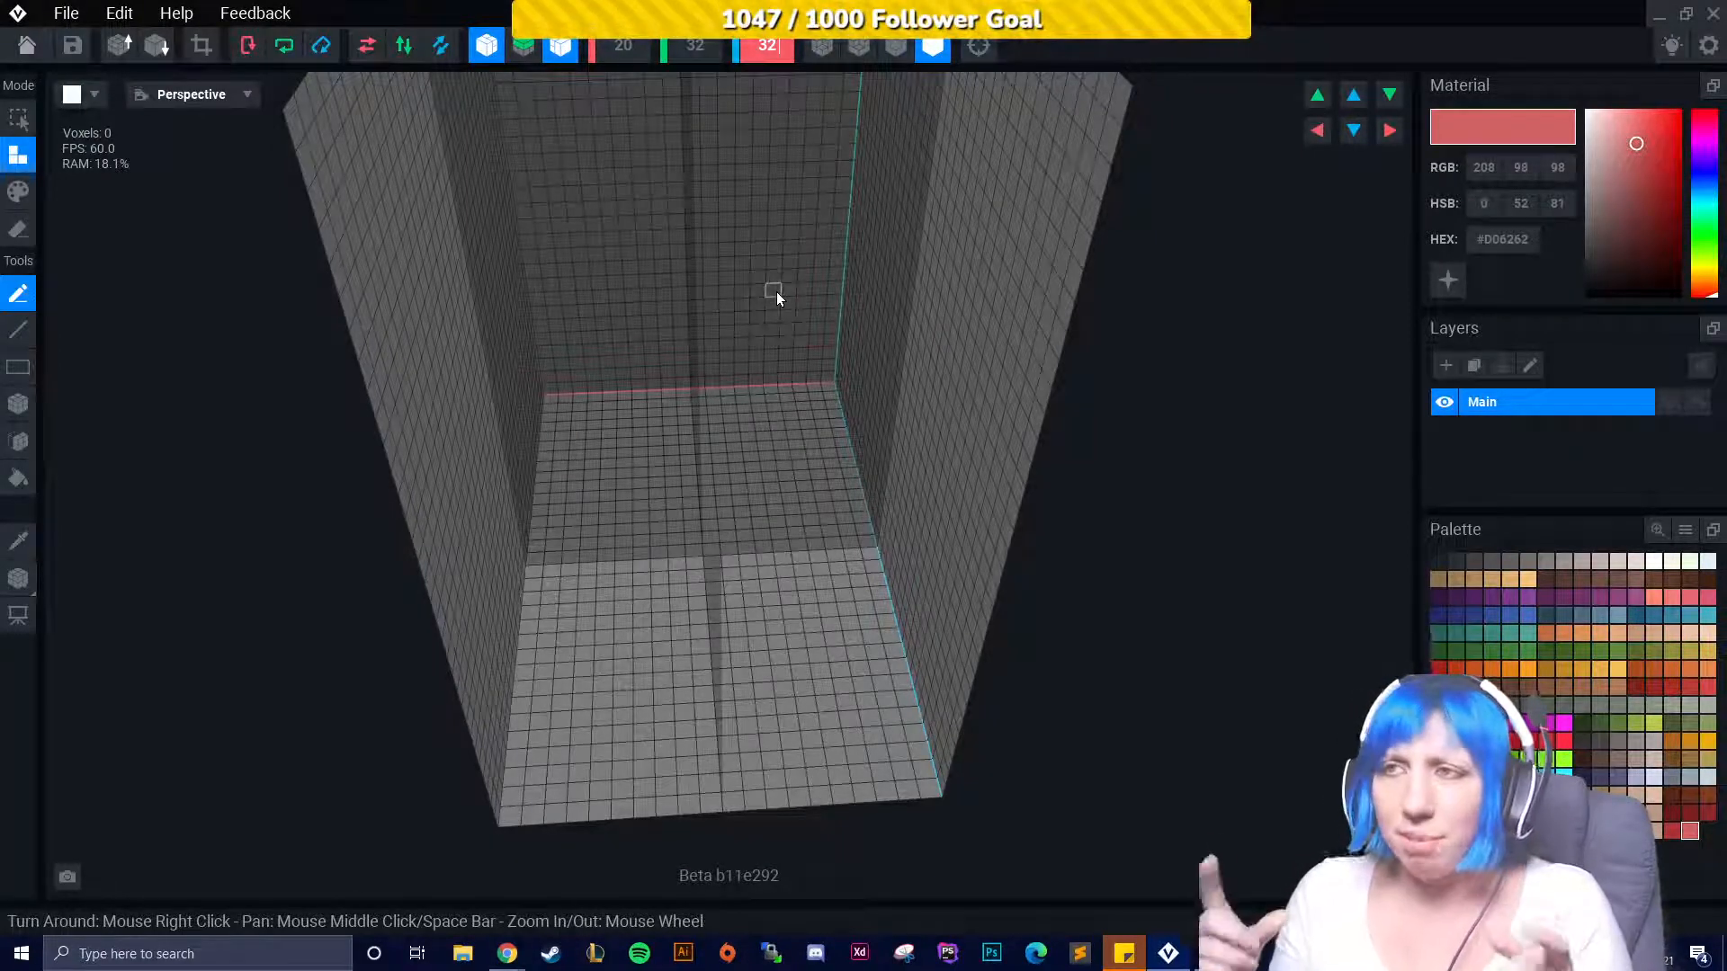
key("BackSpace")
key("BackSpace")
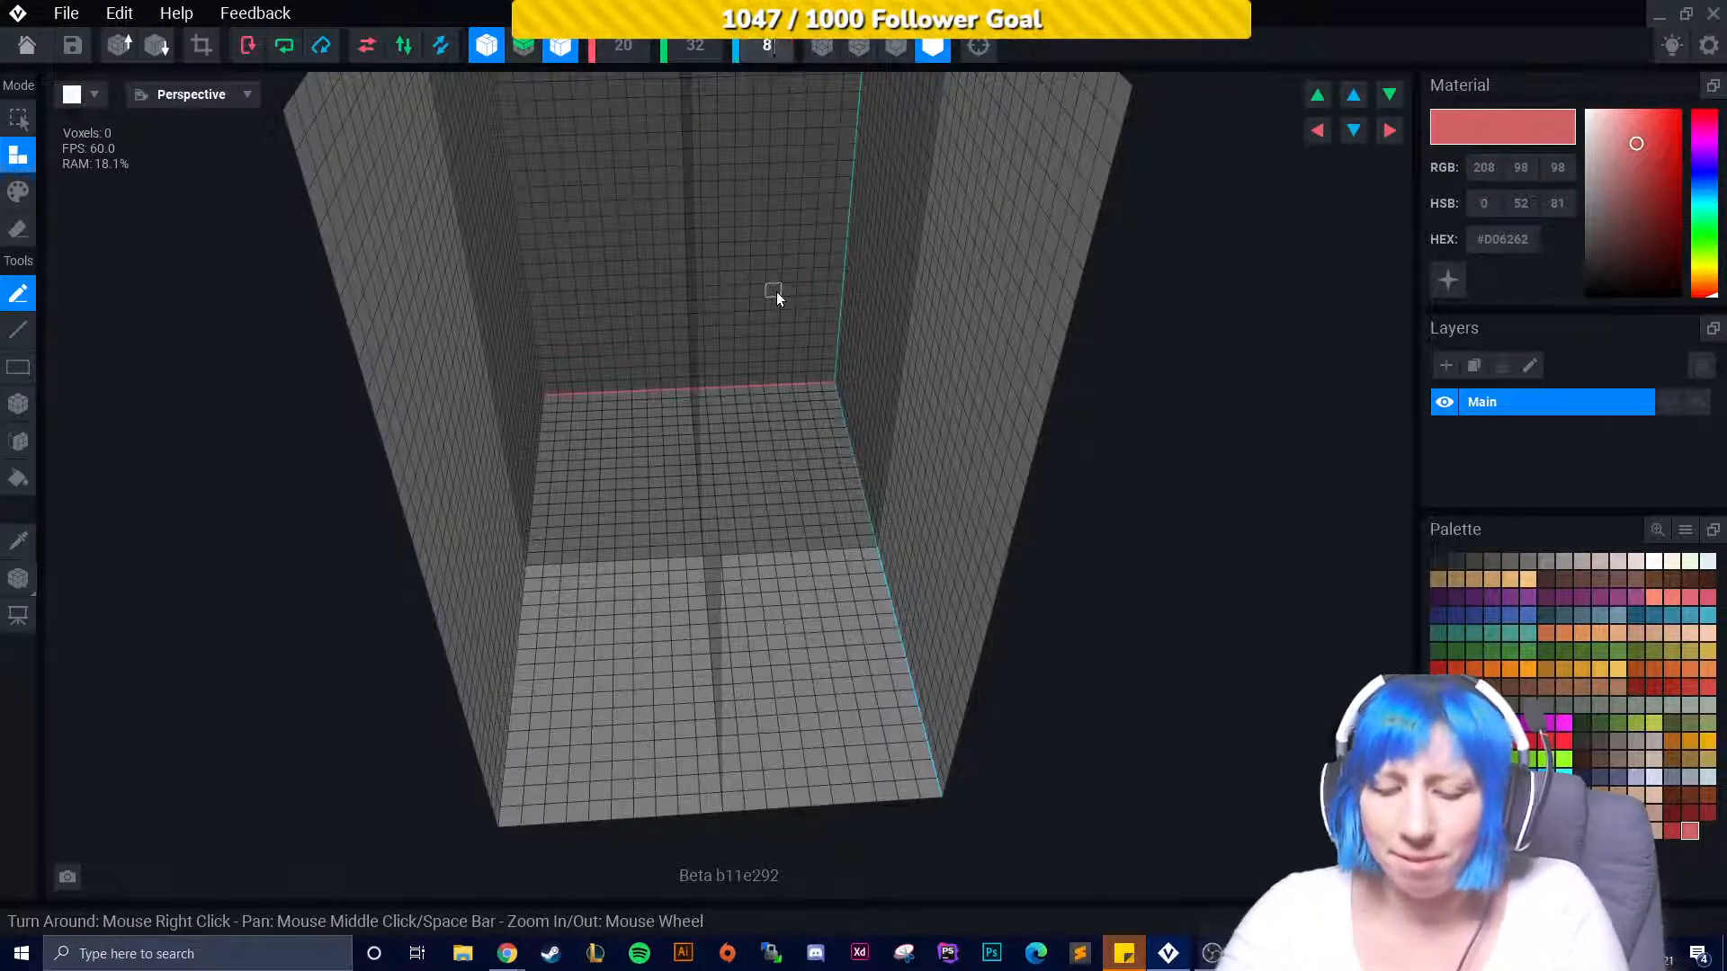
type("8")
key("Return")
scroll(748, 650, "up", 5)
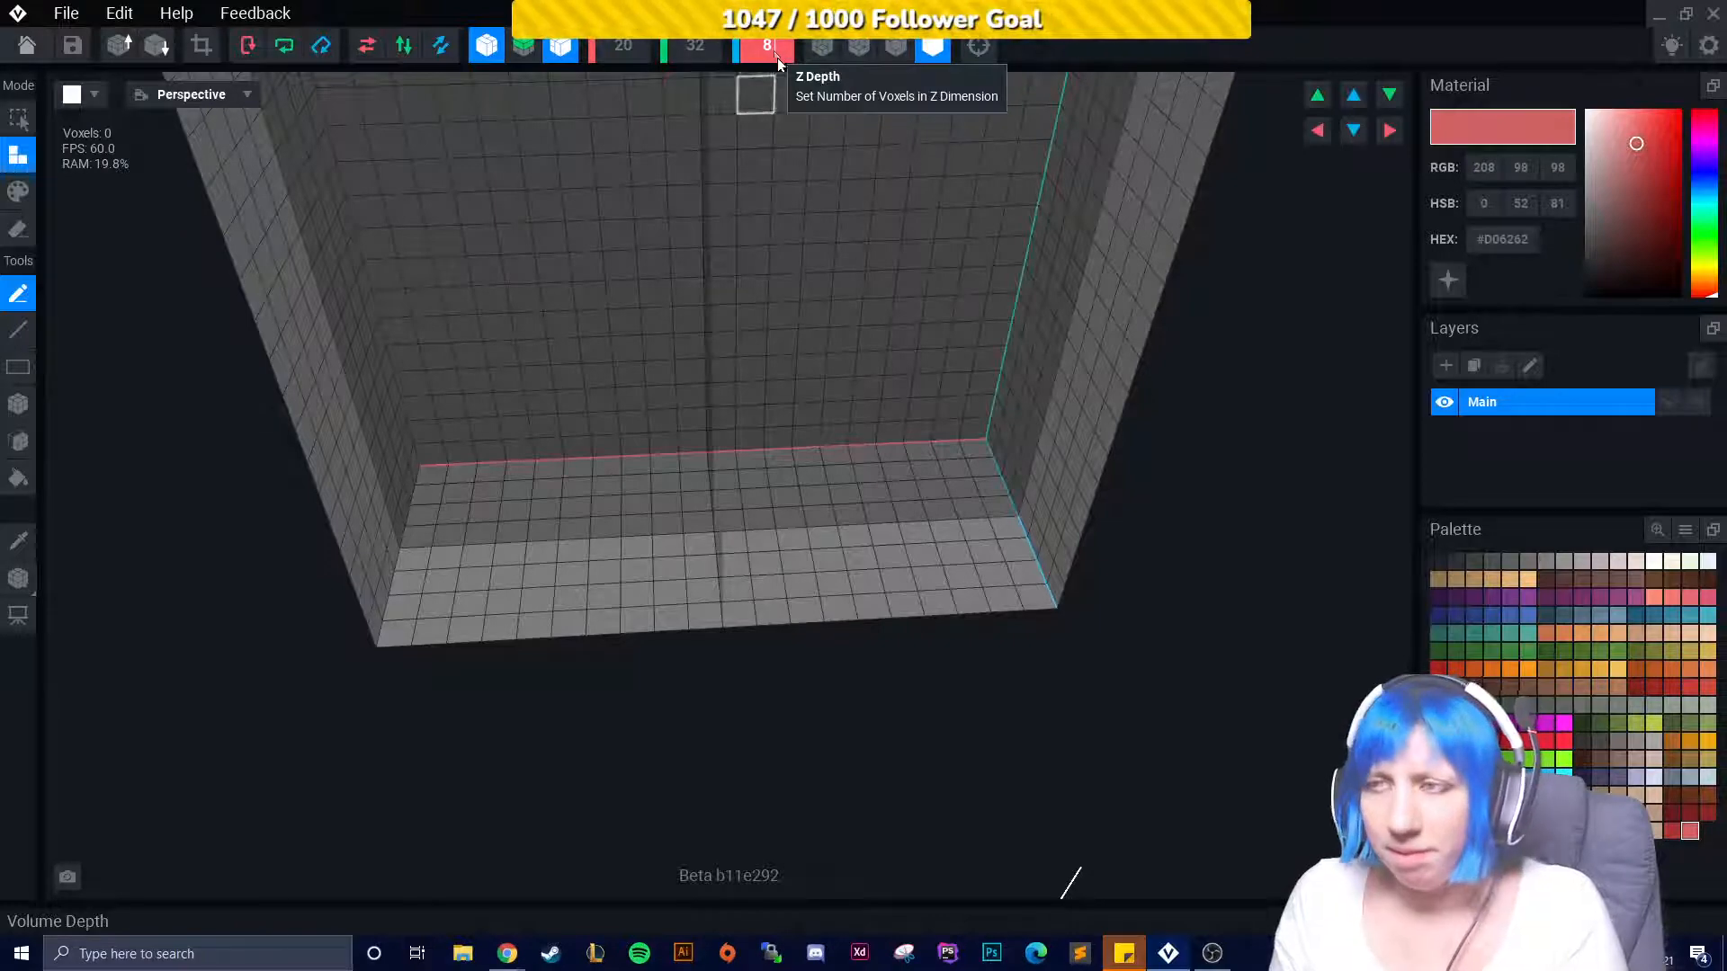
Set the model volume's X width to 25 voxels.
right_click_drag(602, 441, 717, 566)
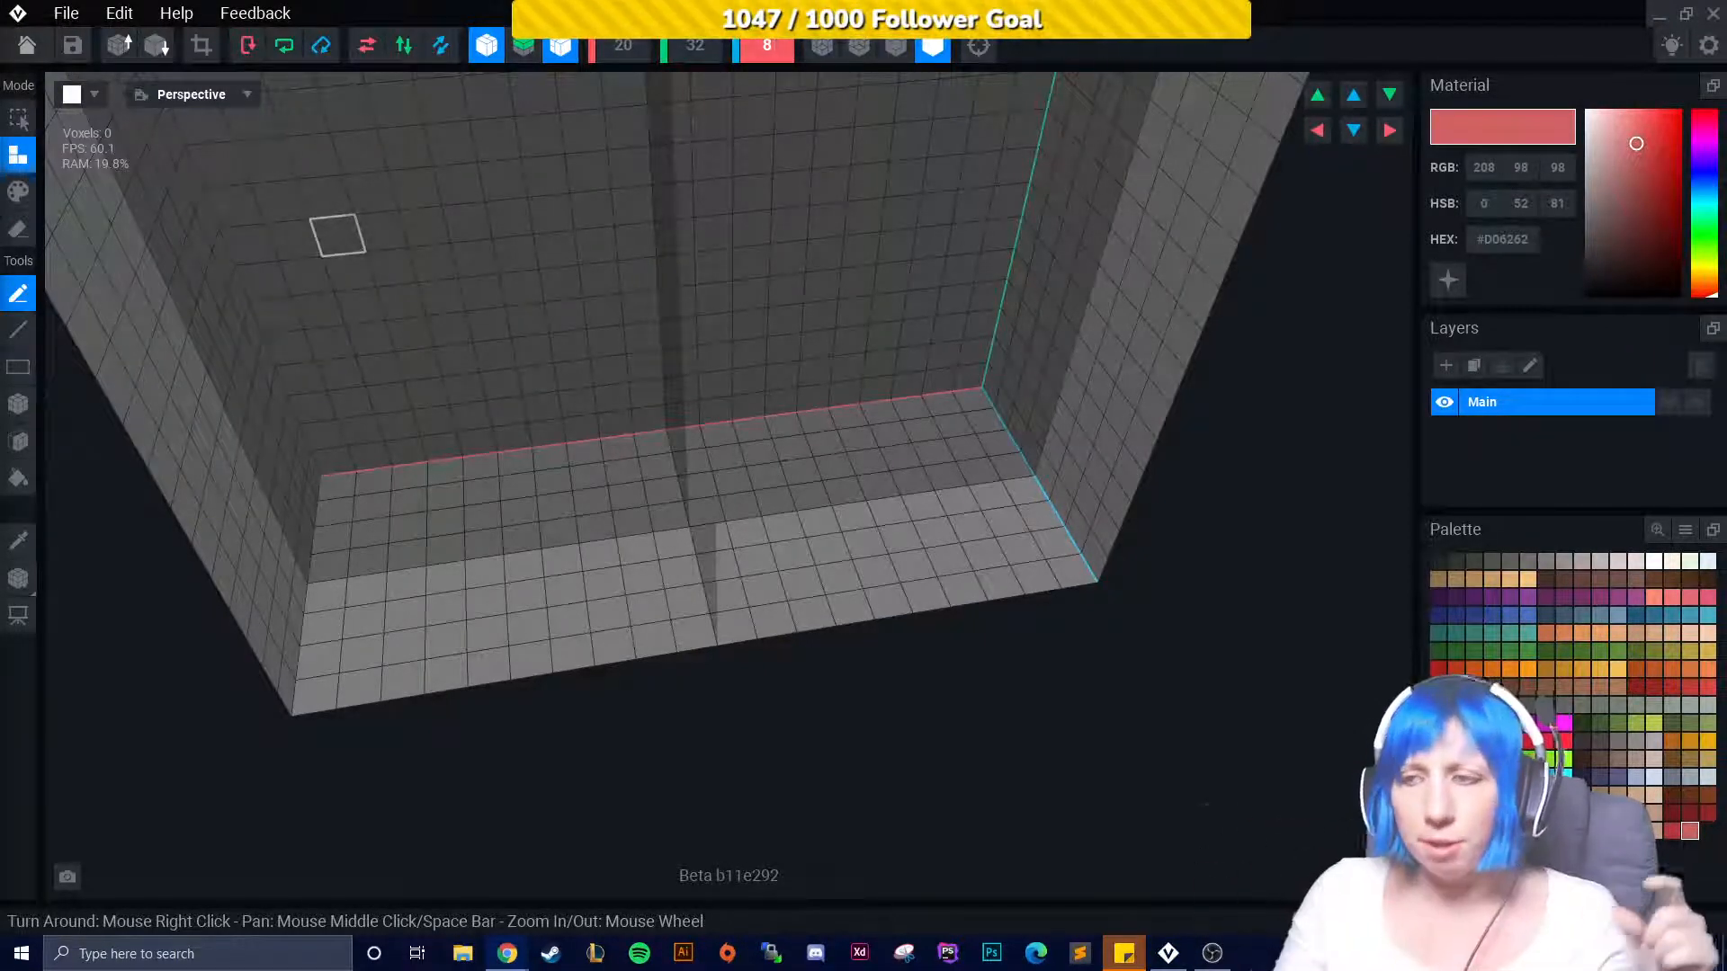
left_click(633, 43)
type("25")
key("Return")
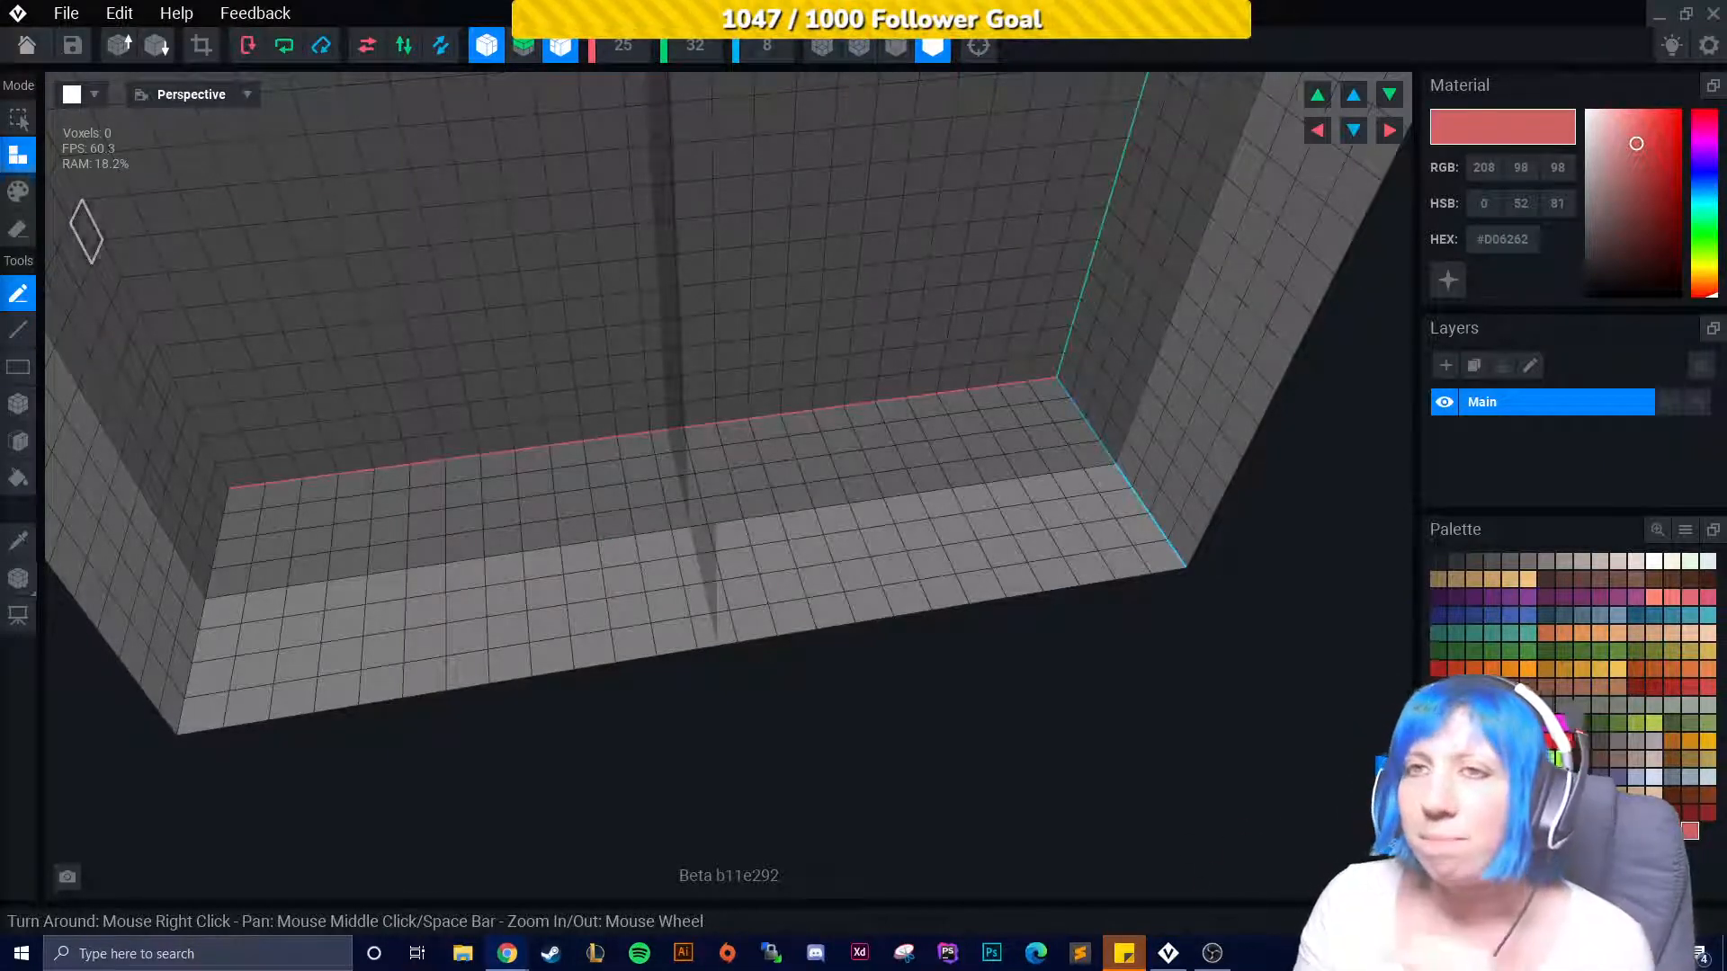
Draw a brown (#54382A) slab on the floor with the Box tool, 25 voxels long, 6 deep and 1 thick.
right_click_drag(339, 688, 192, 483)
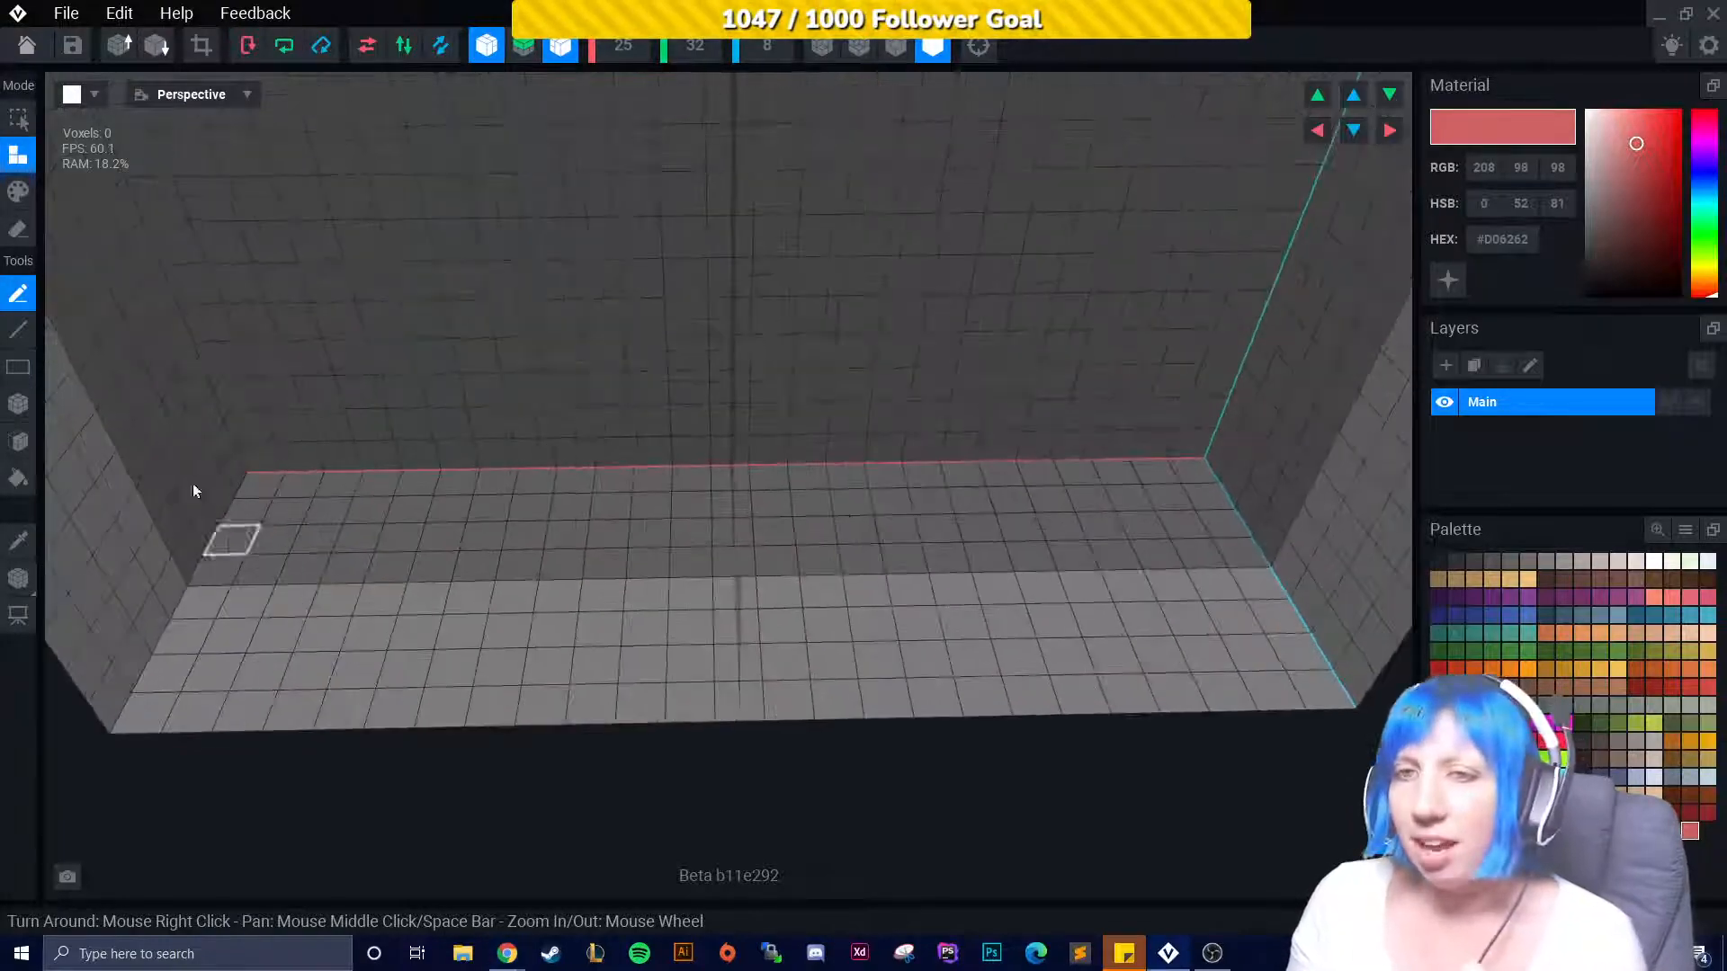
left_click(18, 404)
mouse_move(403, 587)
right_mouse_down()
mouse_move(630, 630)
mouse_move(555, 650)
right_mouse_up()
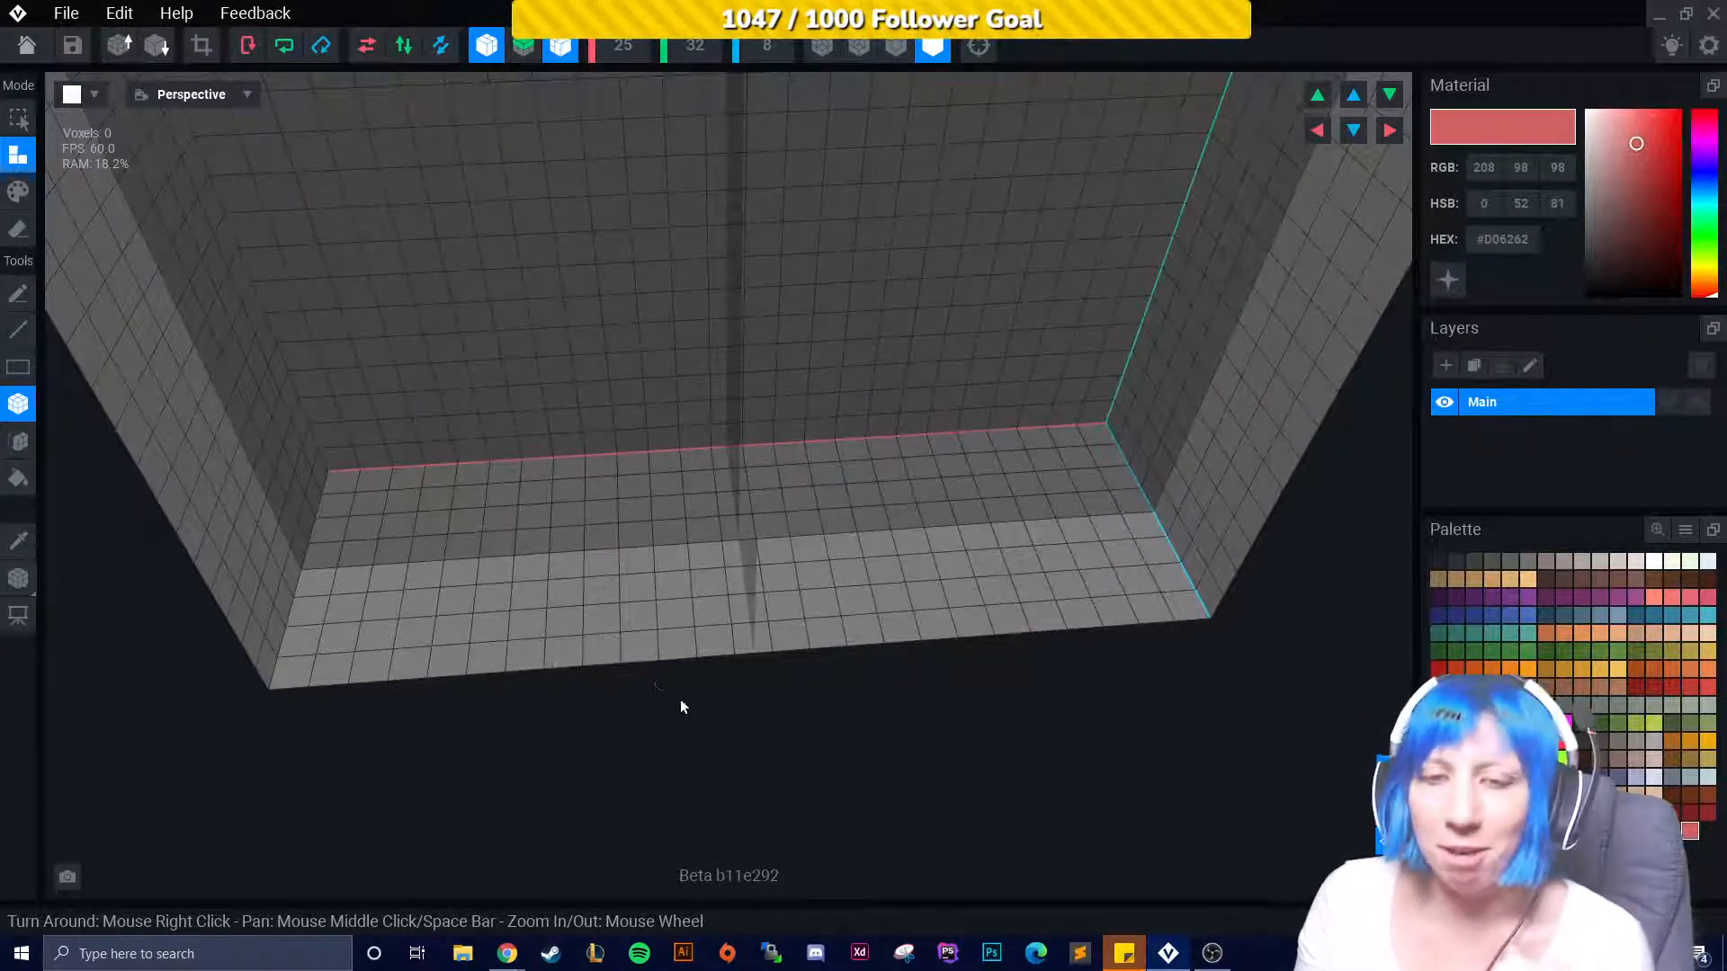
scroll(630, 702, "up", 1)
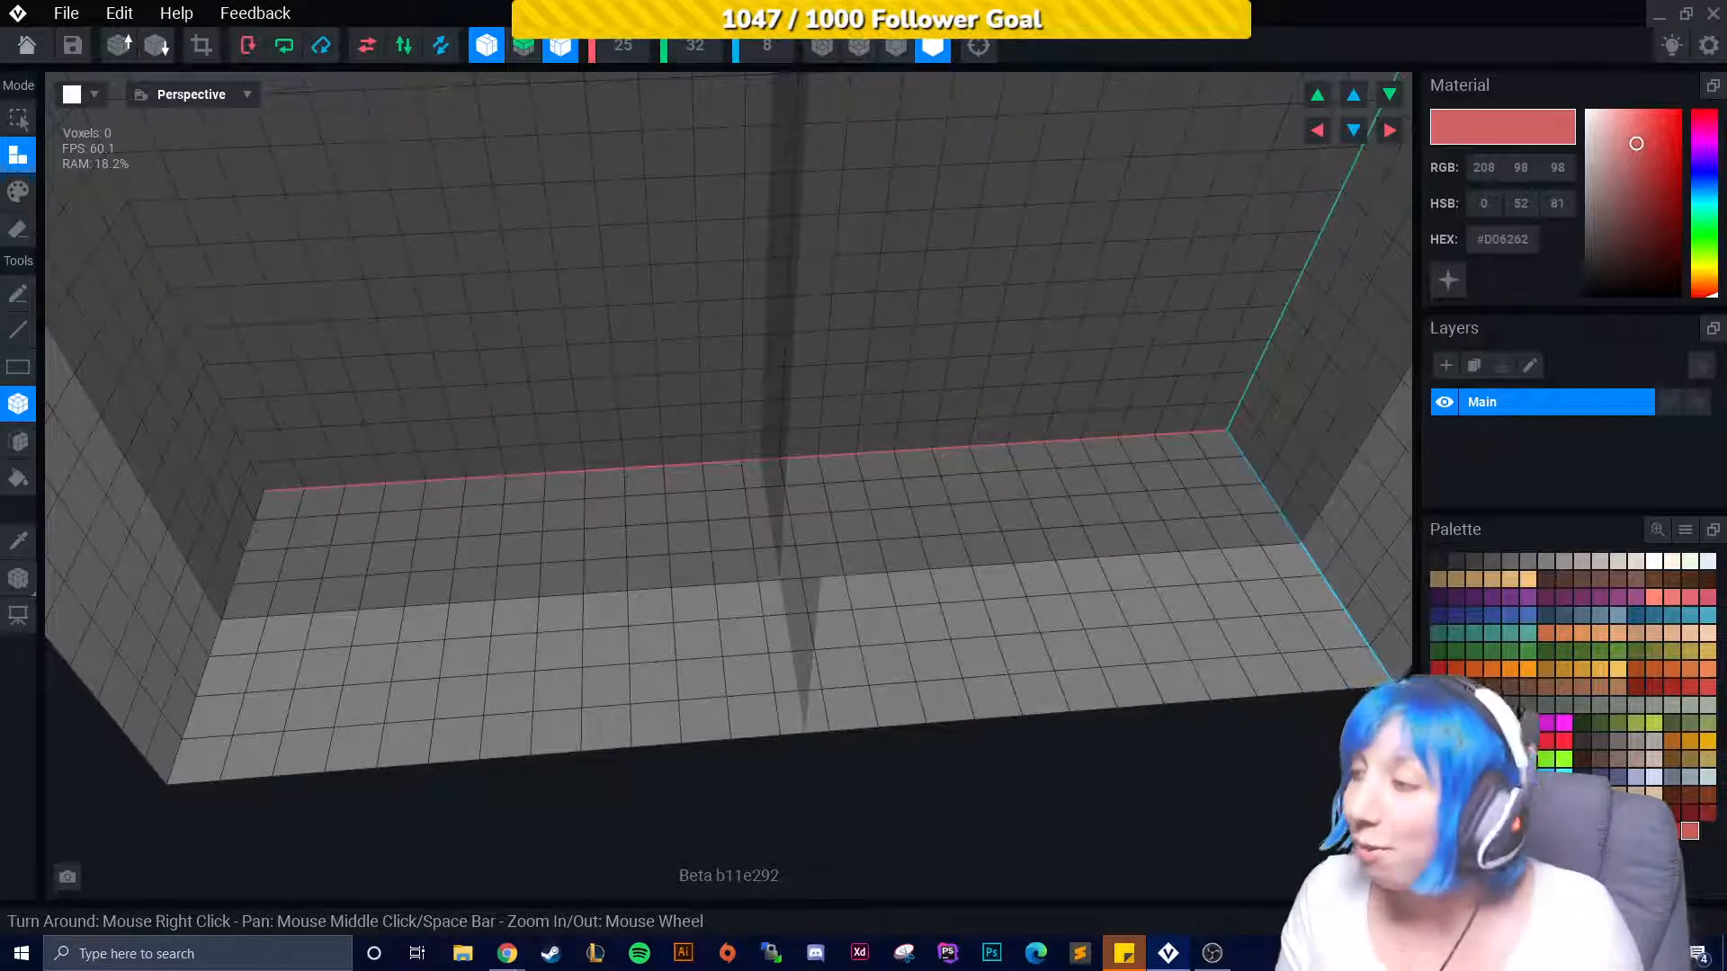
left_click(1498, 695)
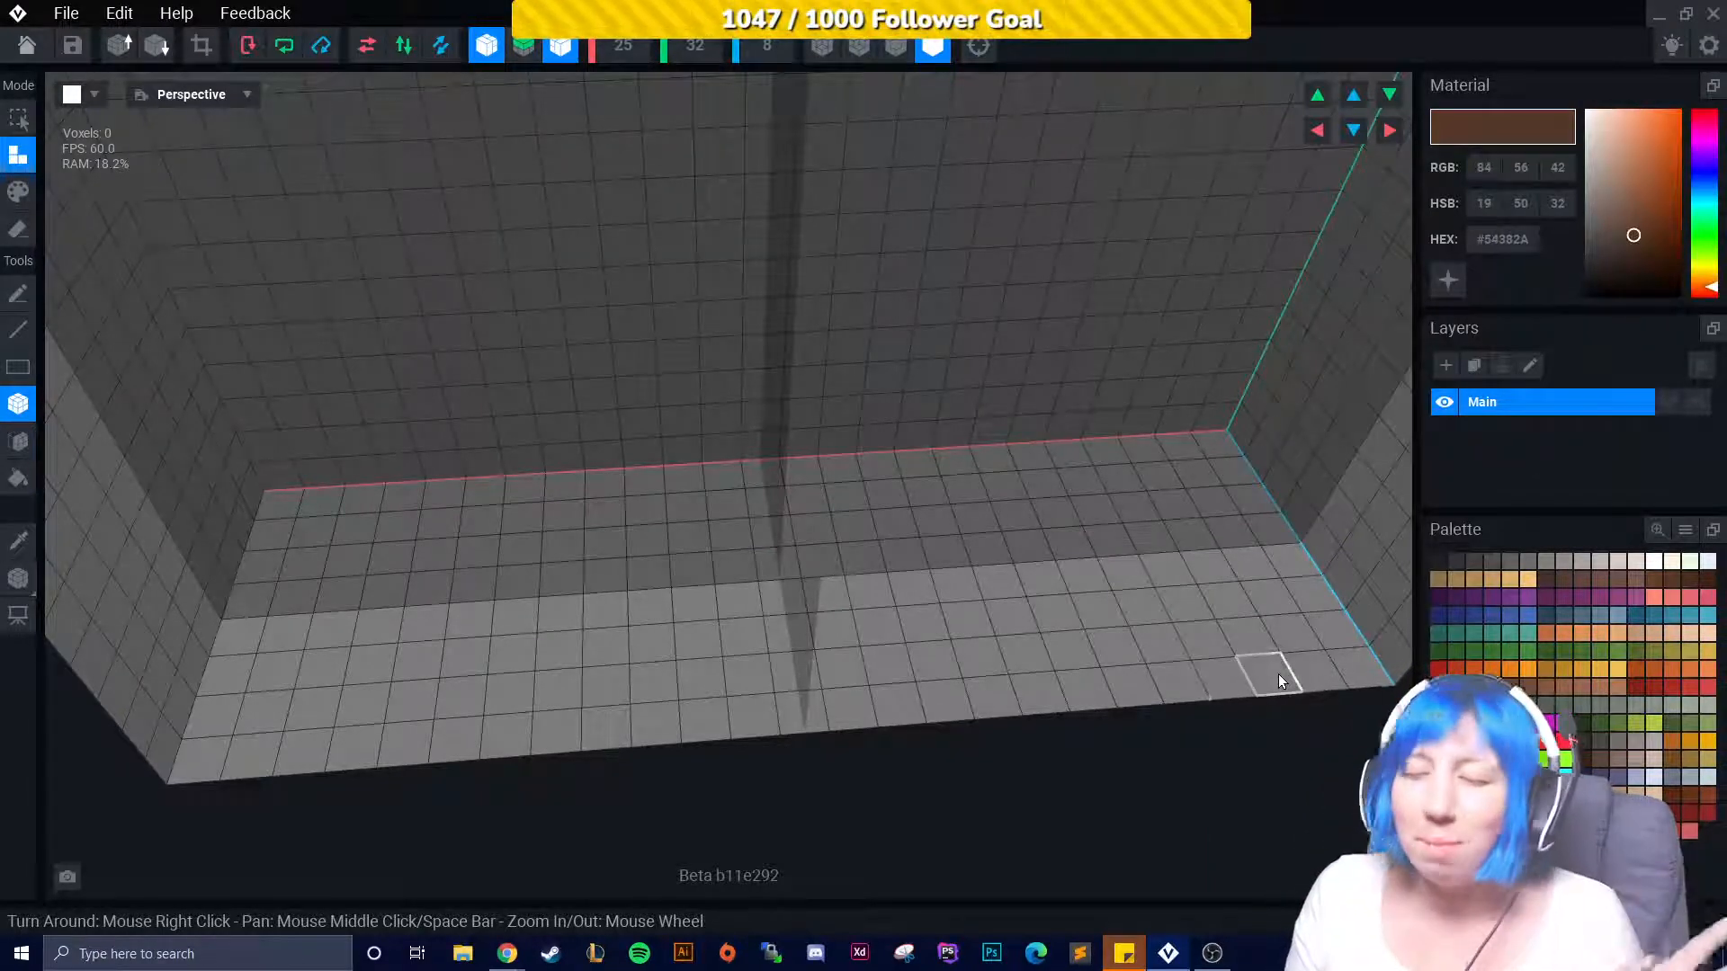
left_click_drag(224, 639, 1227, 644)
left_click_drag(254, 663, 213, 725)
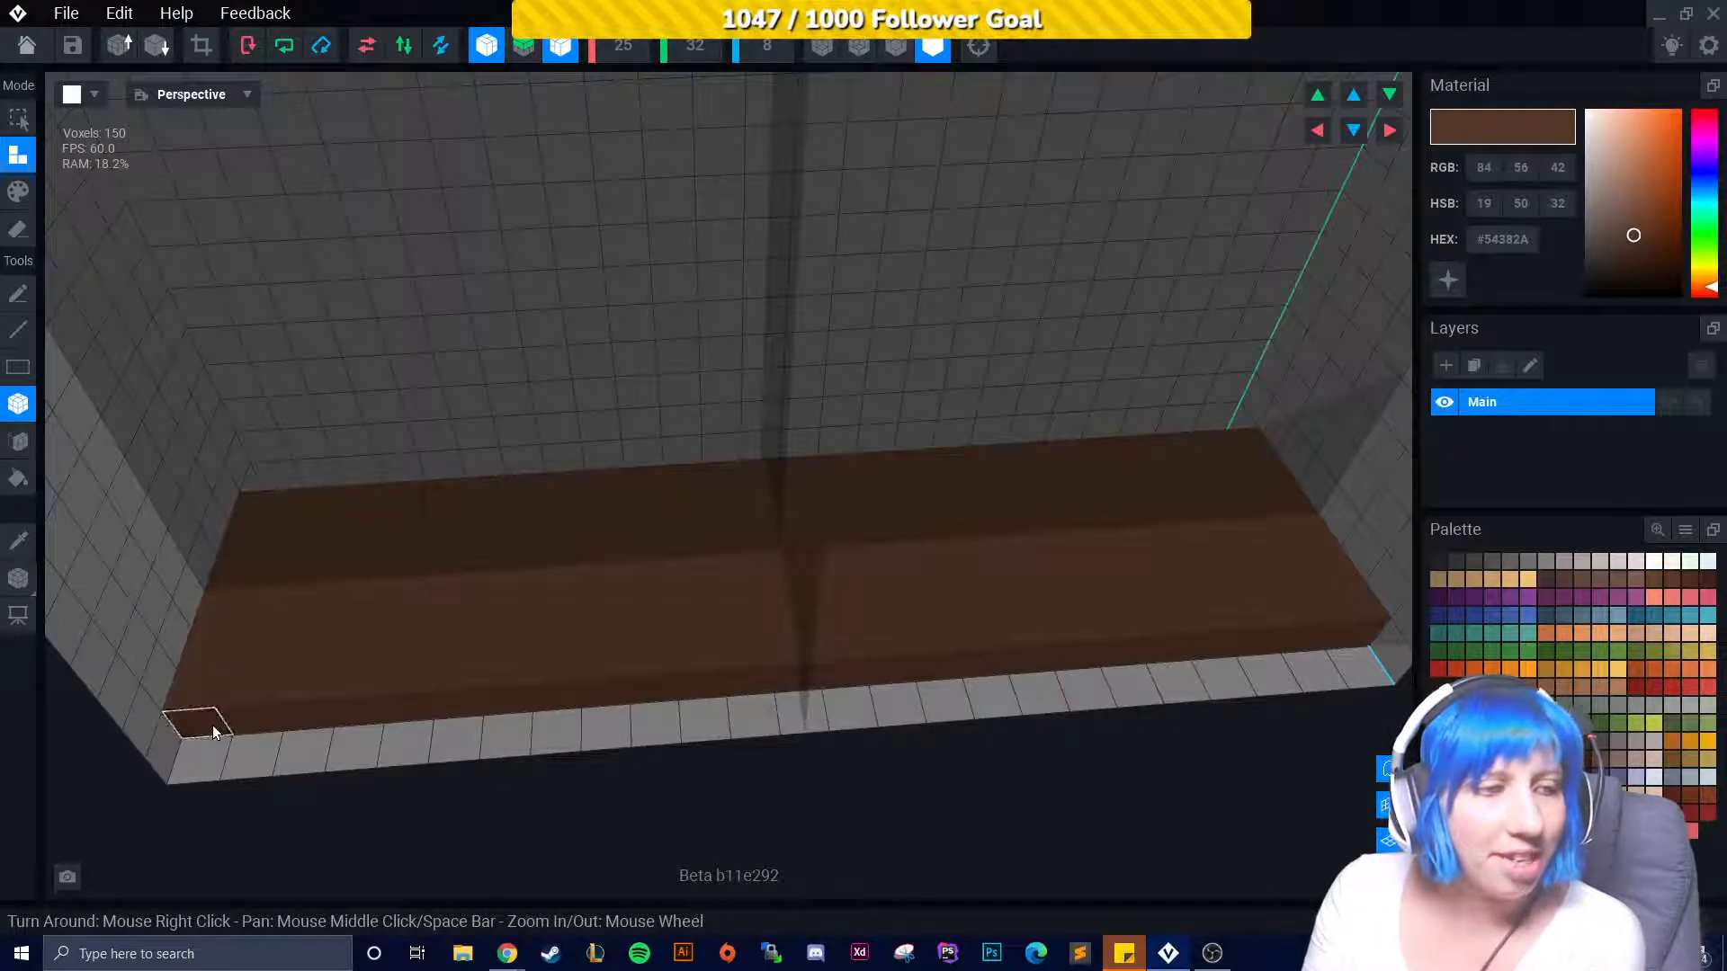
Extrude the slab's top and long side faces with the face tool into a block 25 voxels long, 8 deep and 5 high.
left_click(16, 446)
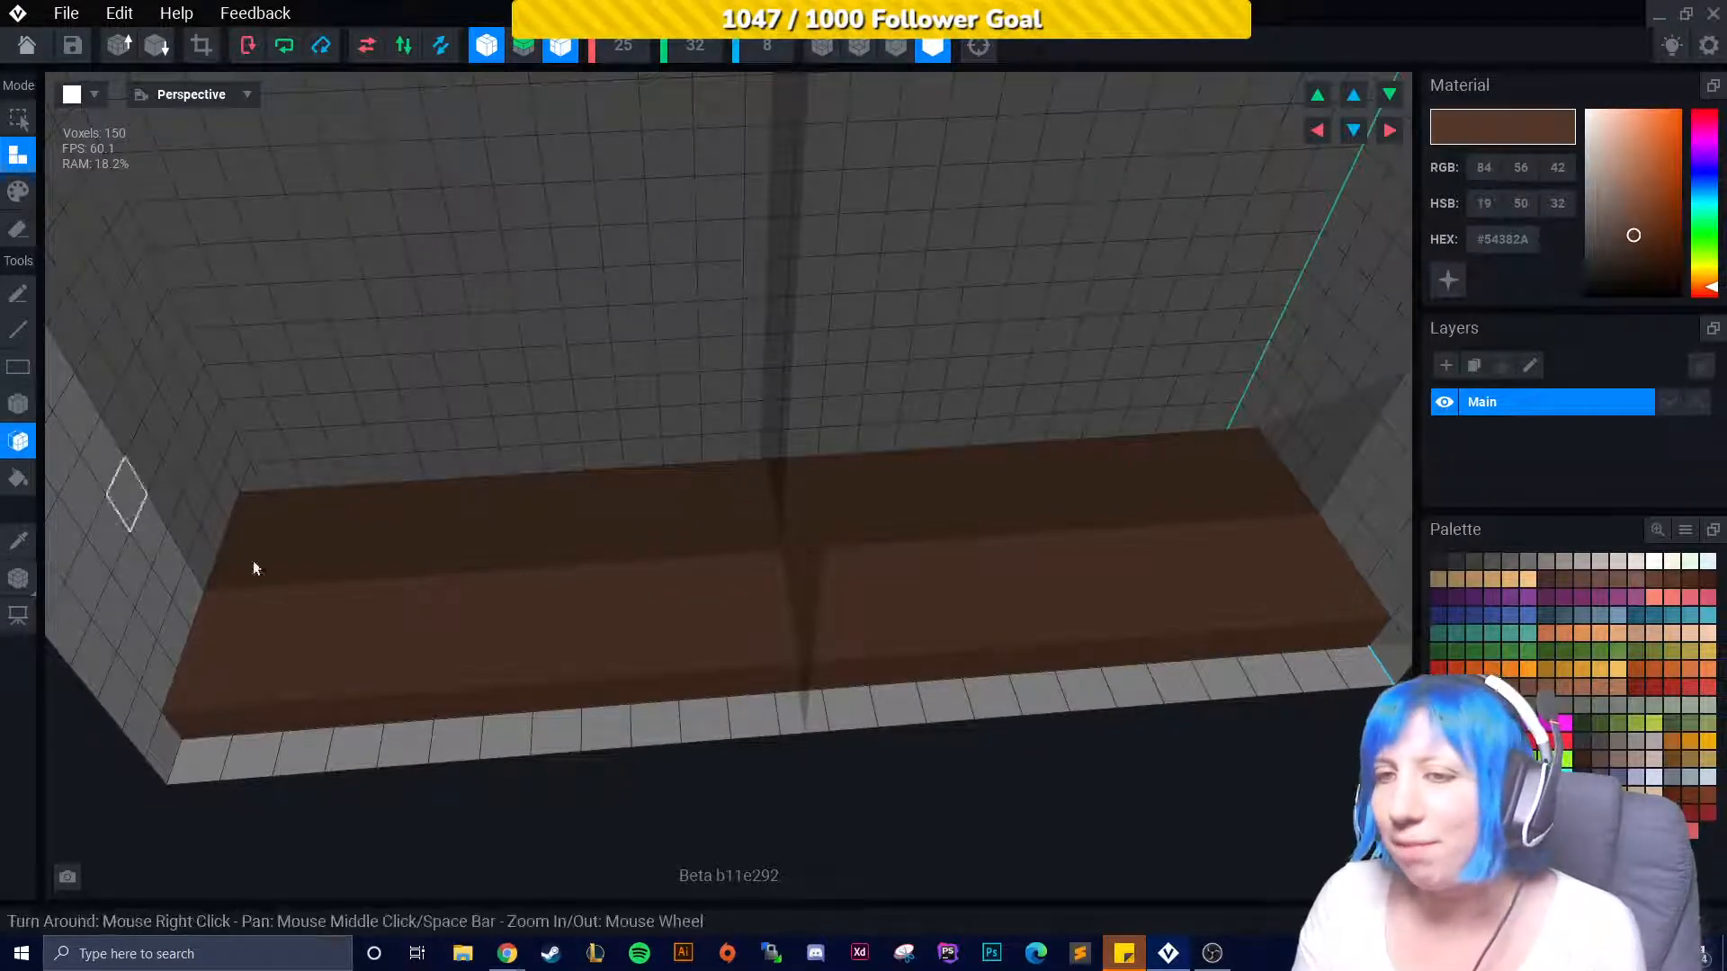
scroll(501, 575, "up", 5)
left_click(630, 715)
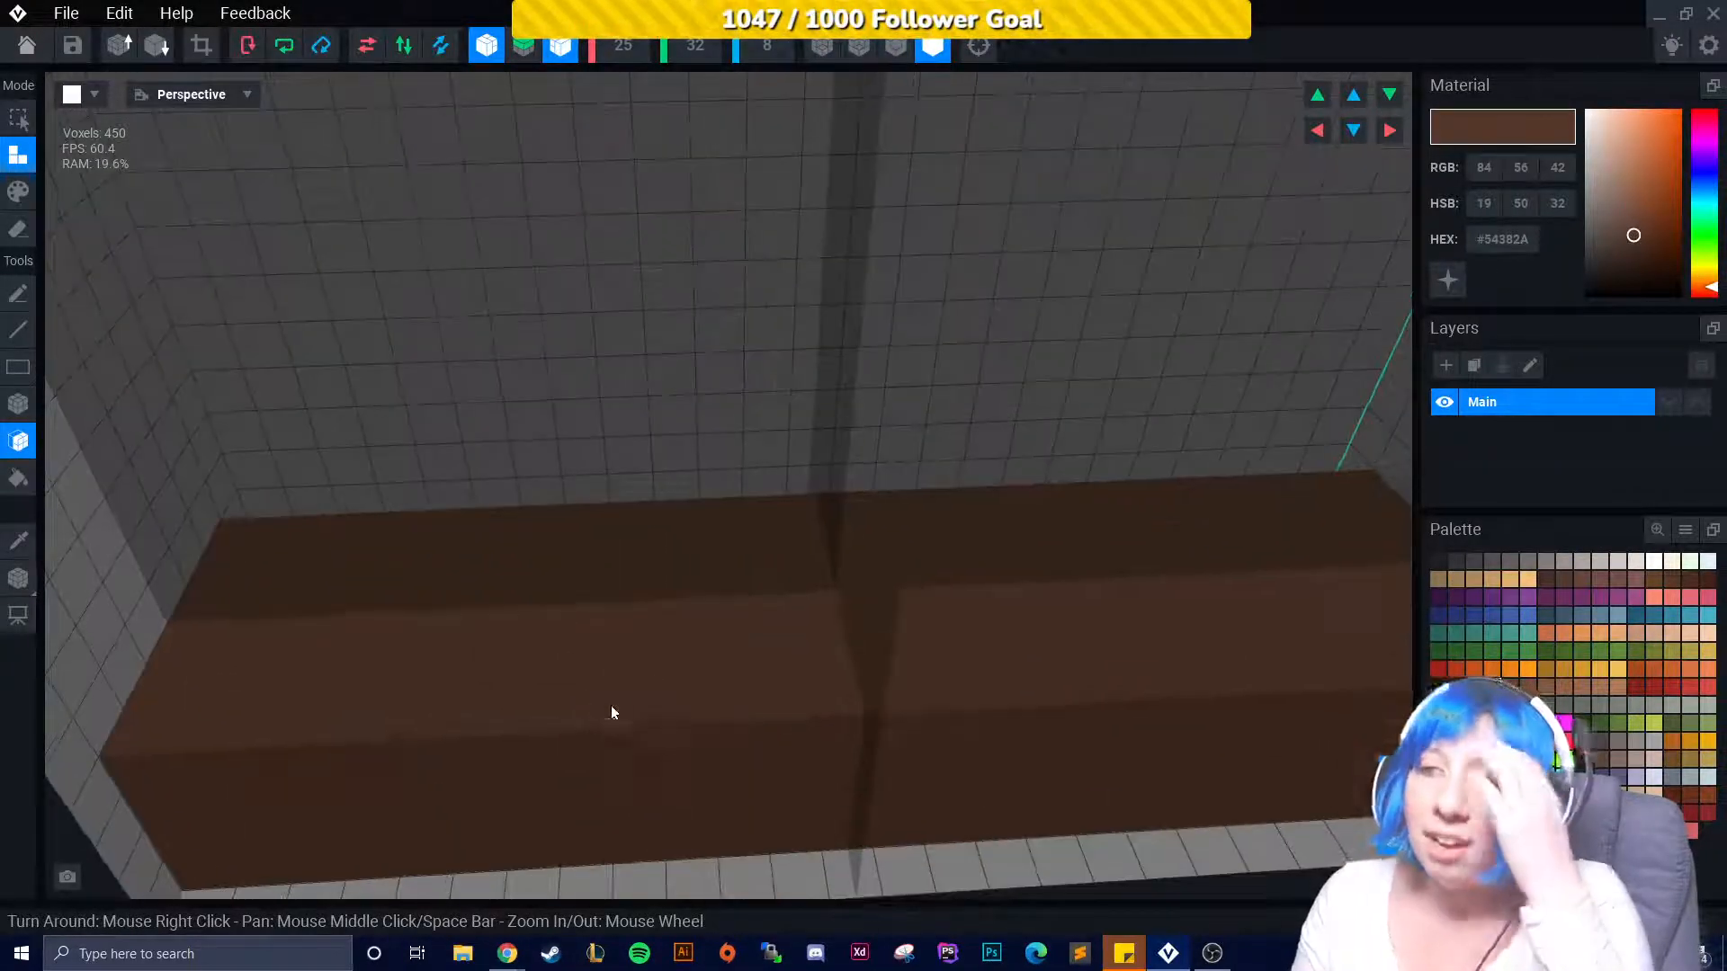
left_click(637, 780)
scroll(636, 652, "down", 3)
left_click(643, 632)
Switch the display to show the block's edge outlines and inspect its proportions from several sides.
right_click_drag(644, 633, 778, 533)
left_click(898, 45)
left_click(636, 690)
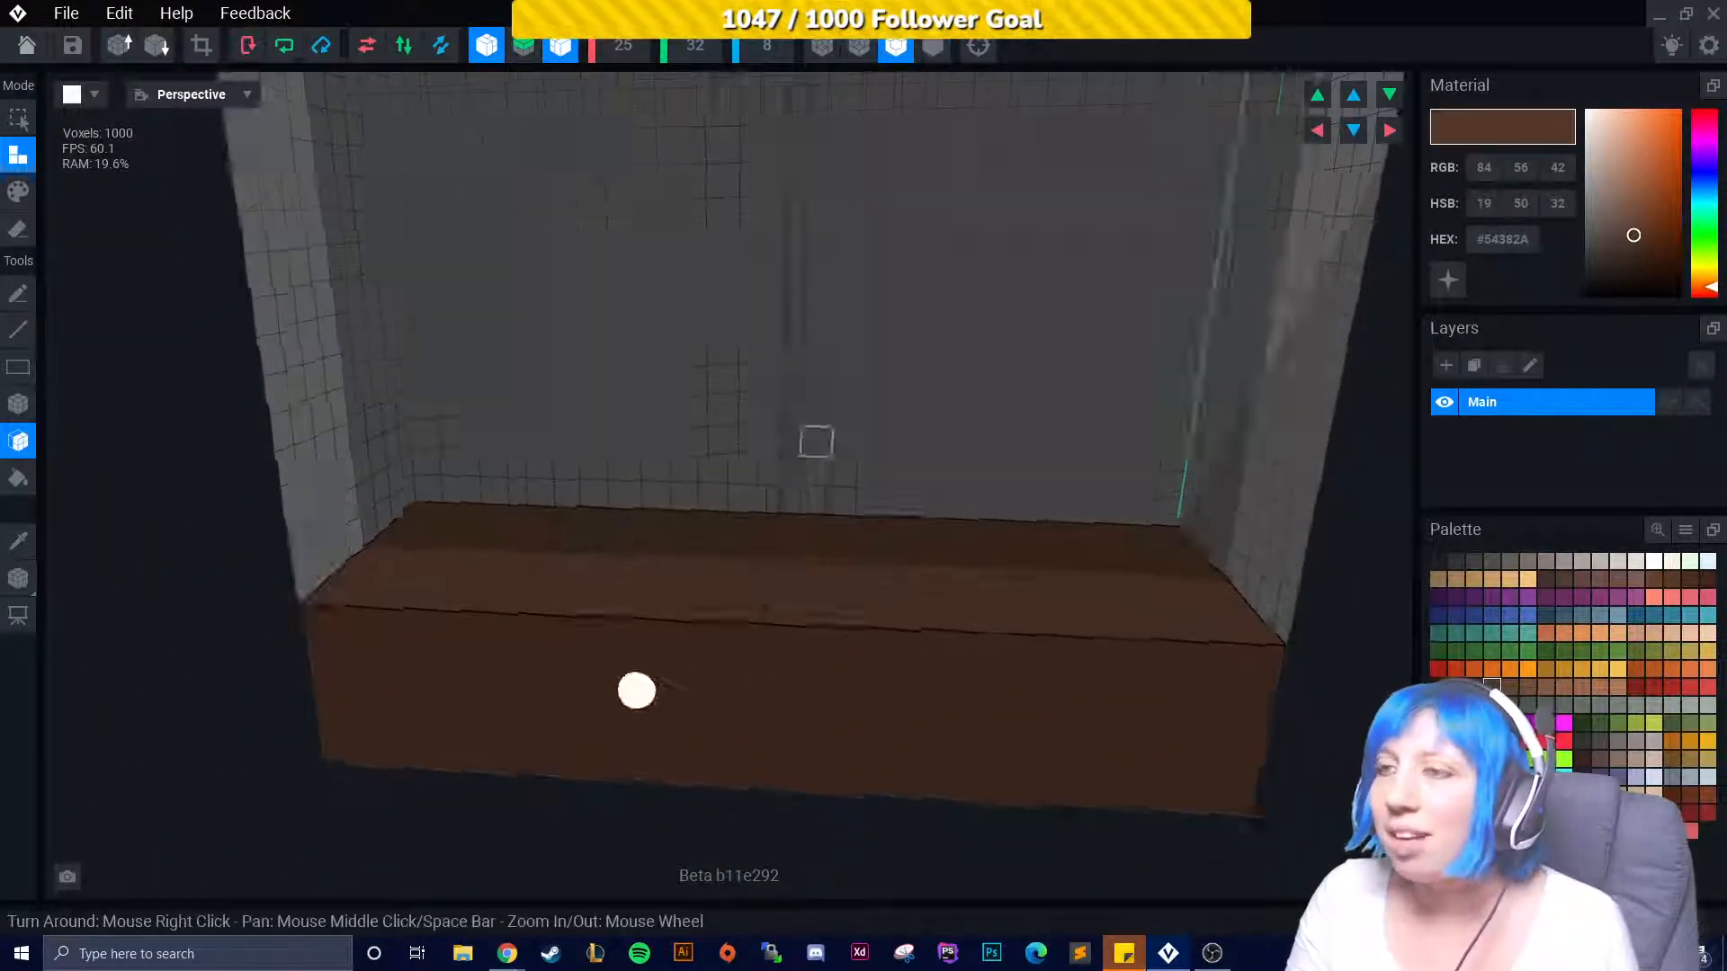
right_click_drag(636, 690, 786, 559)
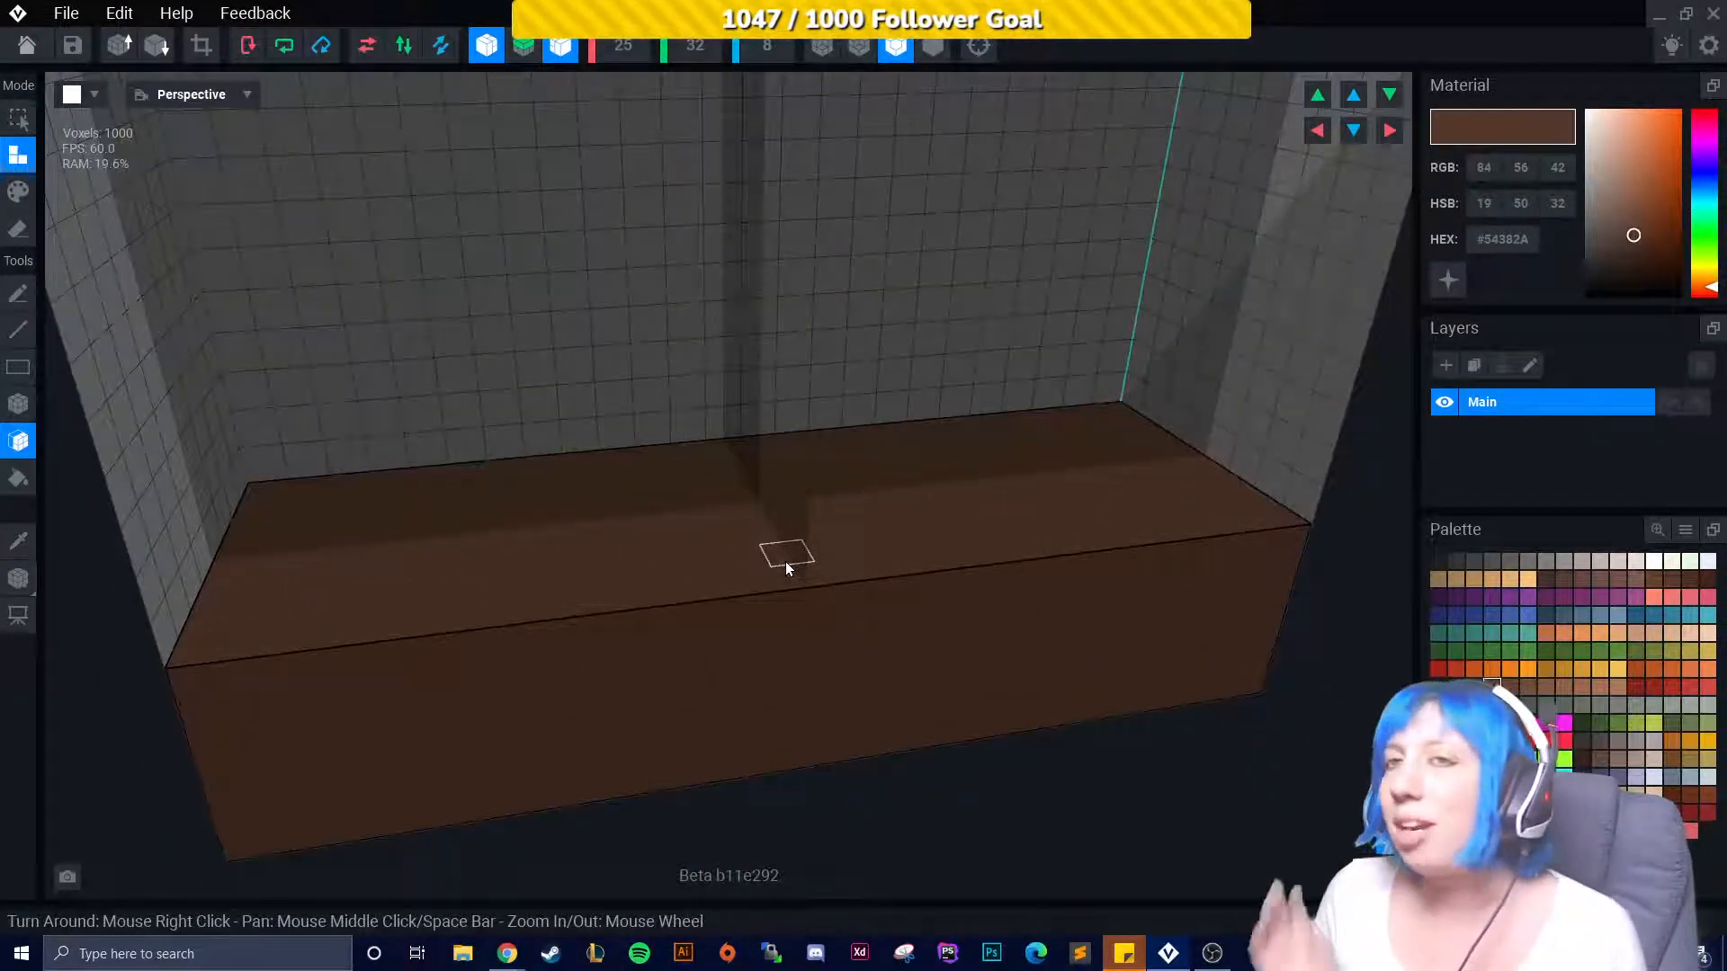
right_click_drag(551, 82, 651, 590)
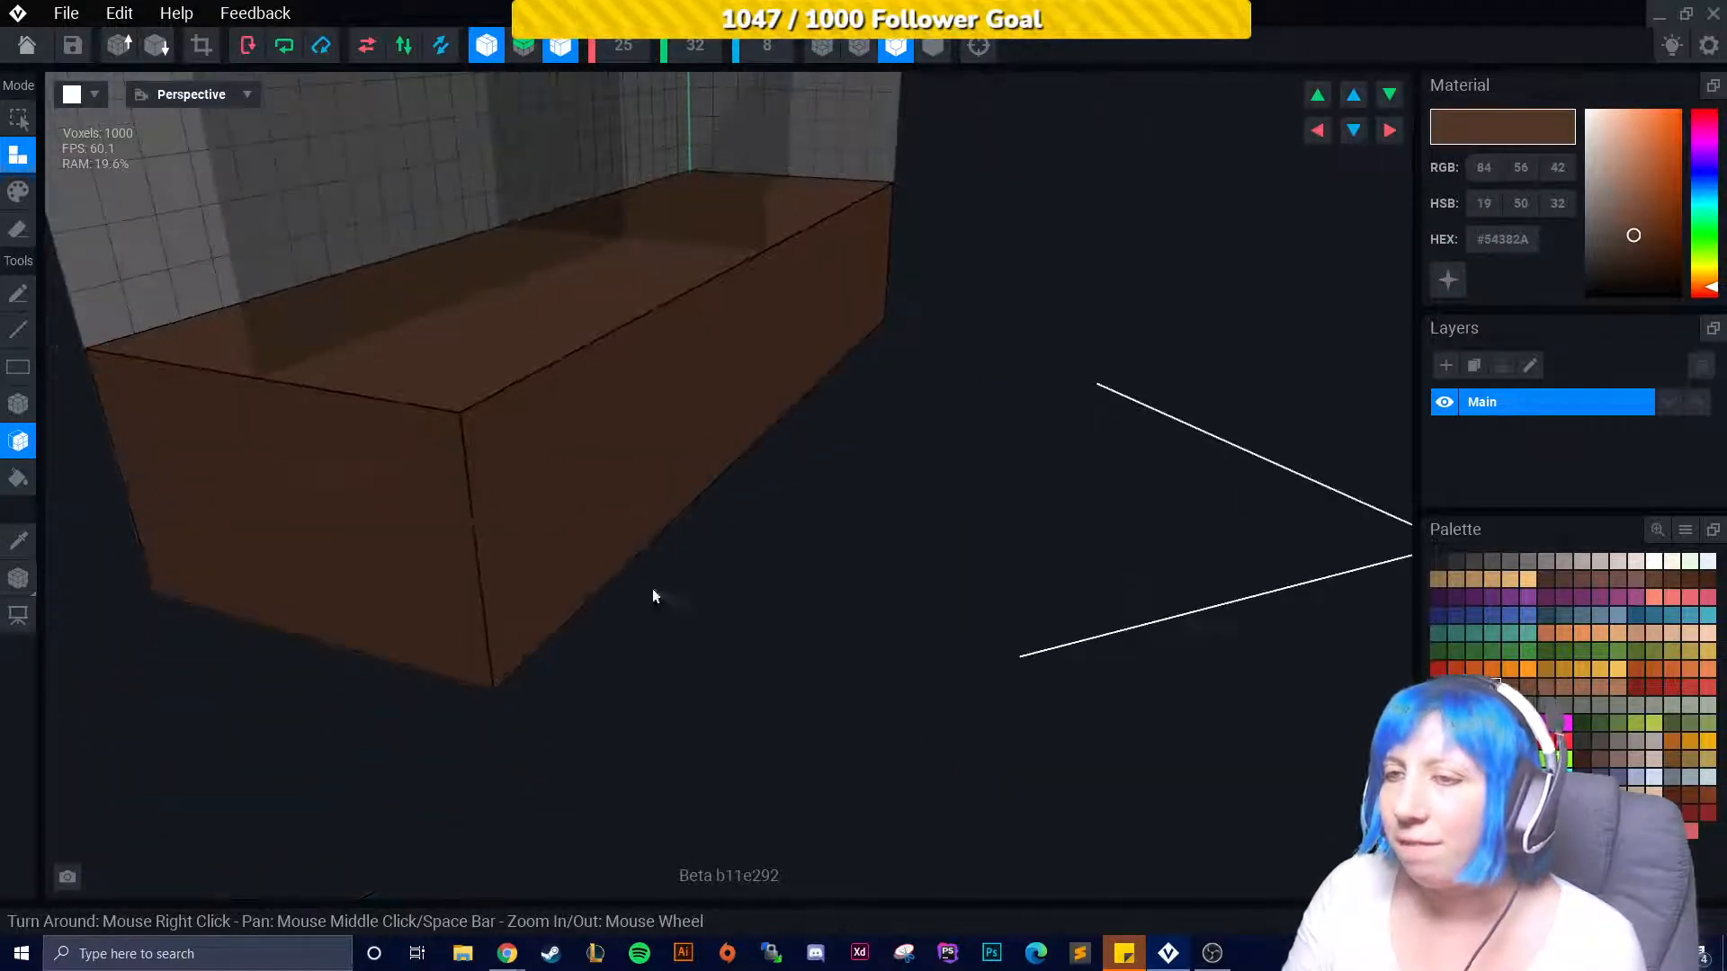
right_click_drag(589, 201, 243, 371)
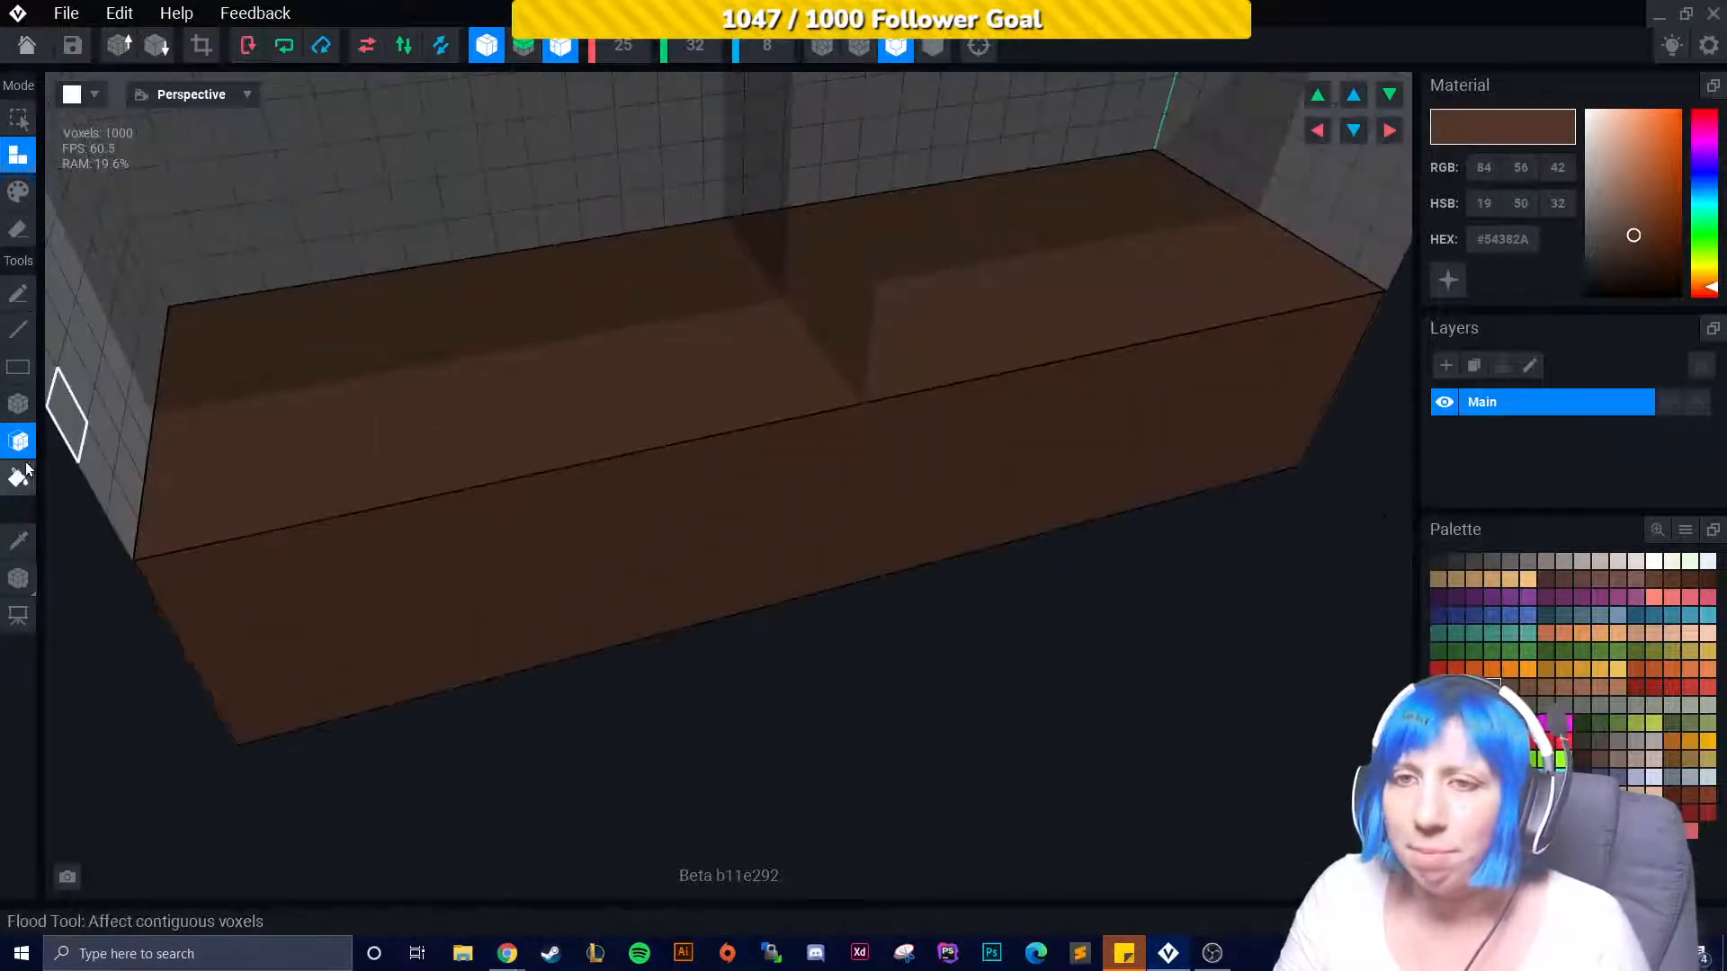
Erase one full horizontal layer of voxels from the block with the face tool.
left_click(27, 236)
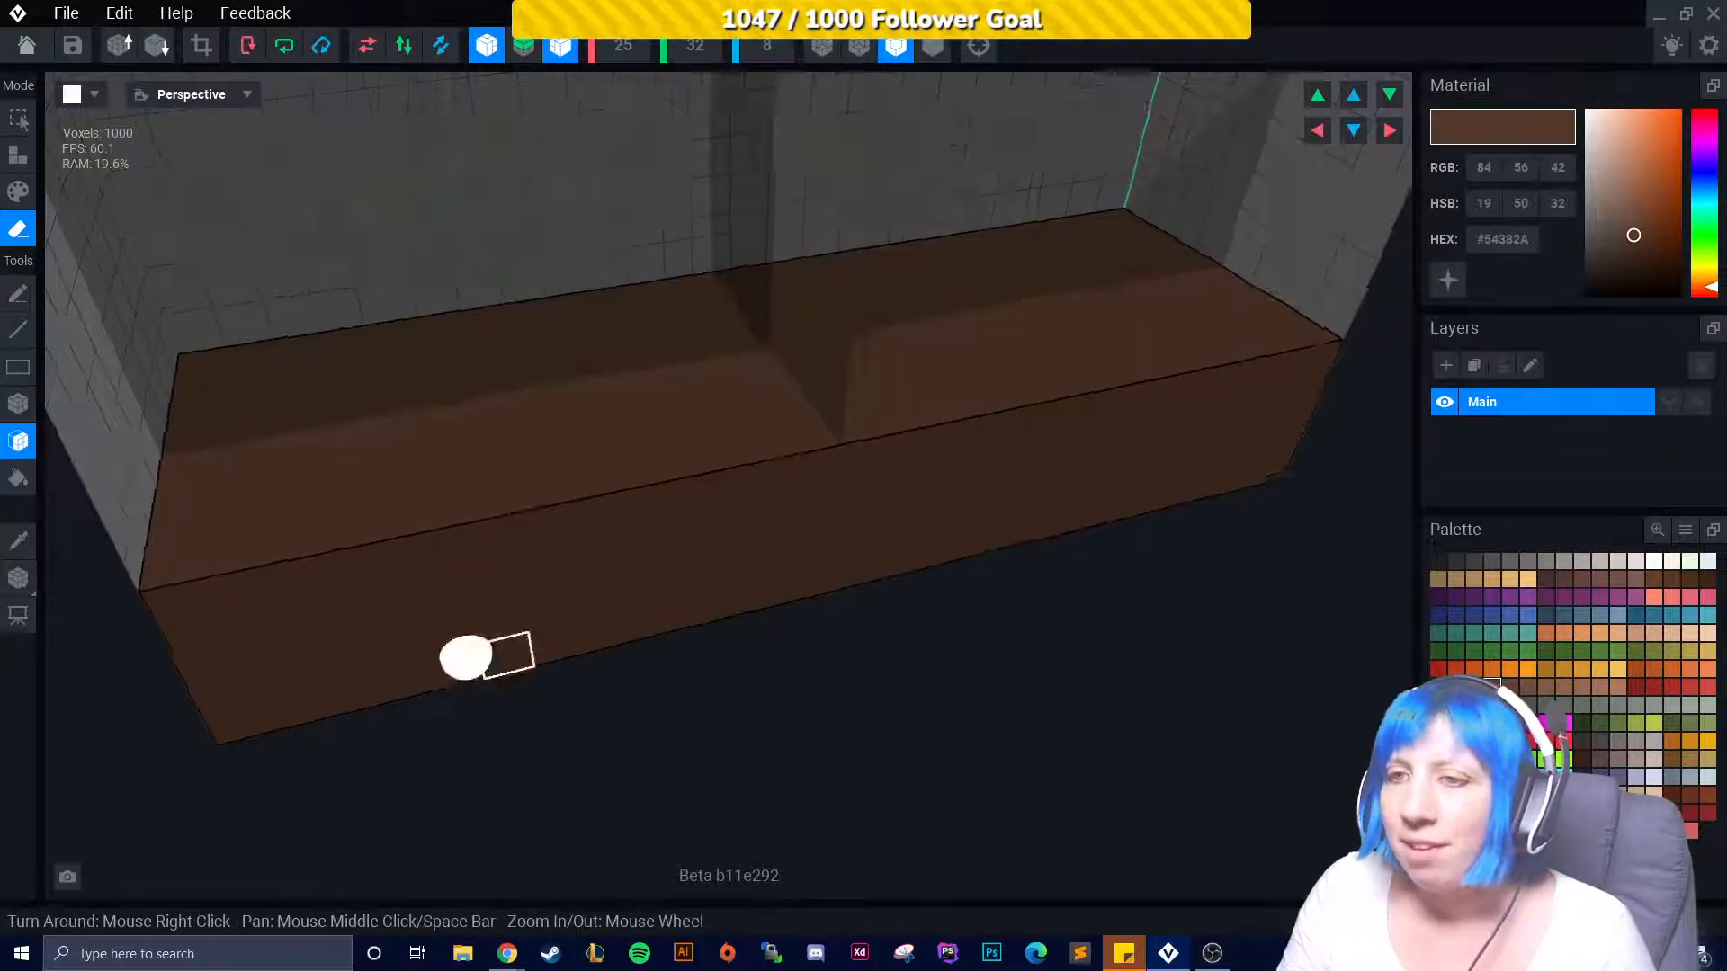
mouse_move(485, 655)
right_mouse_down()
mouse_move(617, 633)
mouse_move(723, 698)
right_mouse_up()
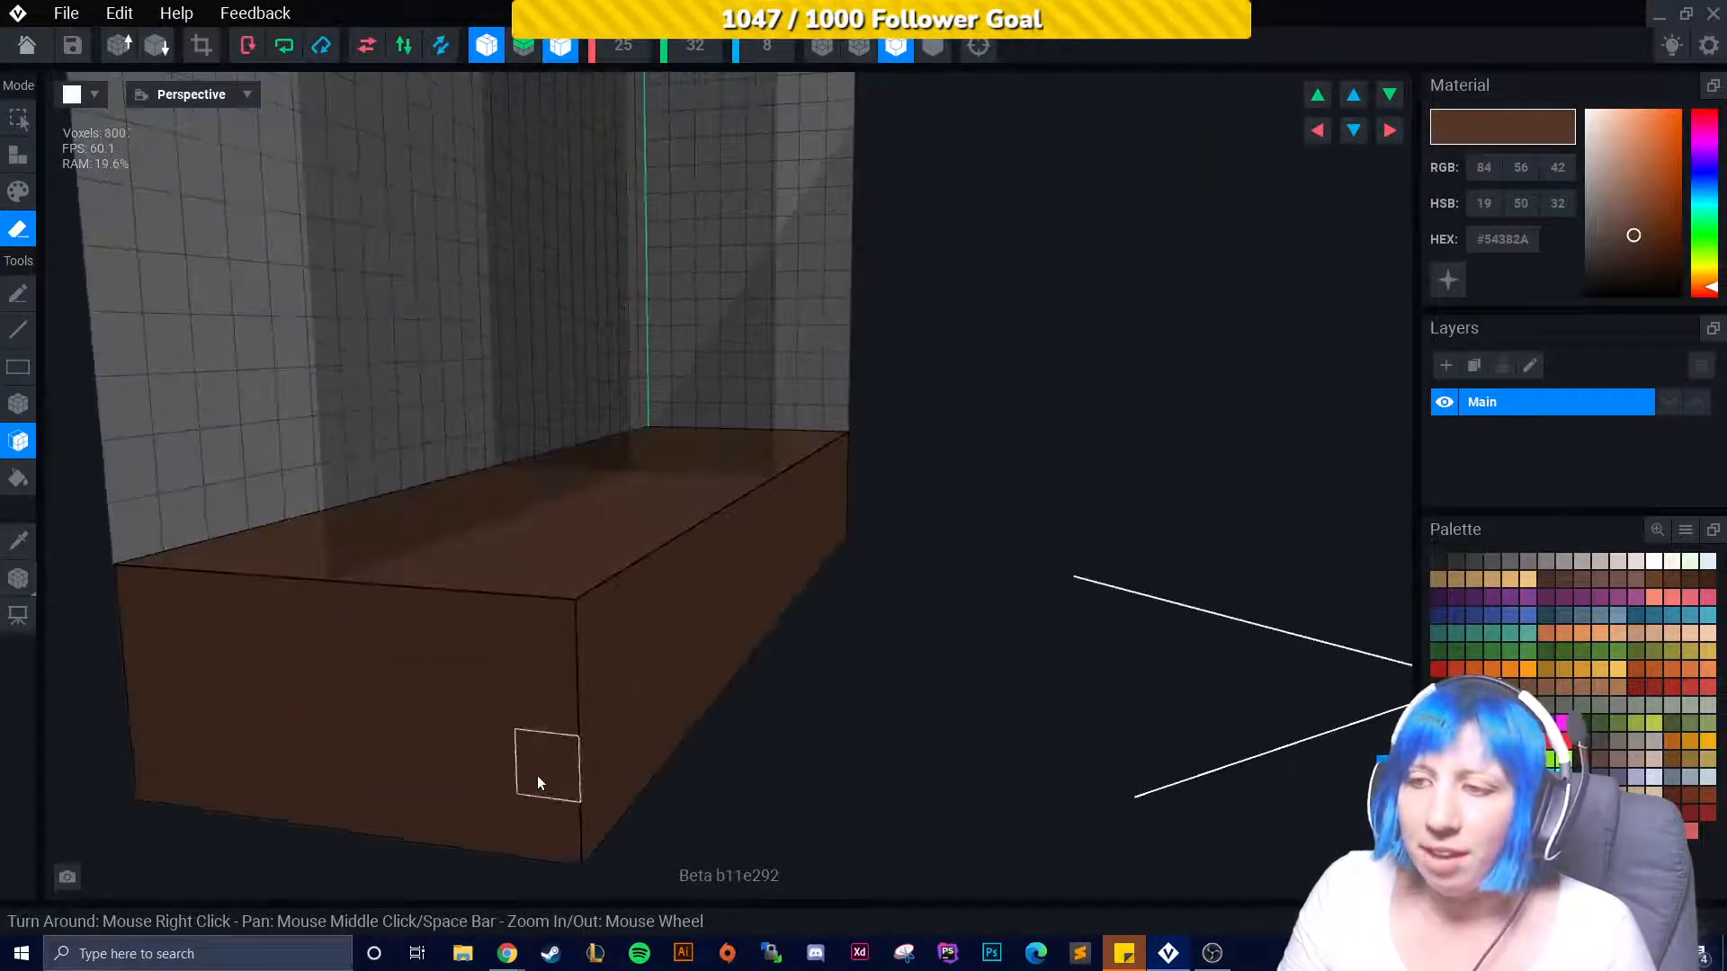
mouse_move(537, 777)
right_mouse_down()
mouse_move(540, 806)
mouse_move(558, 755)
right_mouse_up()
middle_click_drag(558, 756, 576, 743)
right_click_drag(576, 743, 584, 702)
Turn off mirroring along the X and Z axes.
left_click(574, 45)
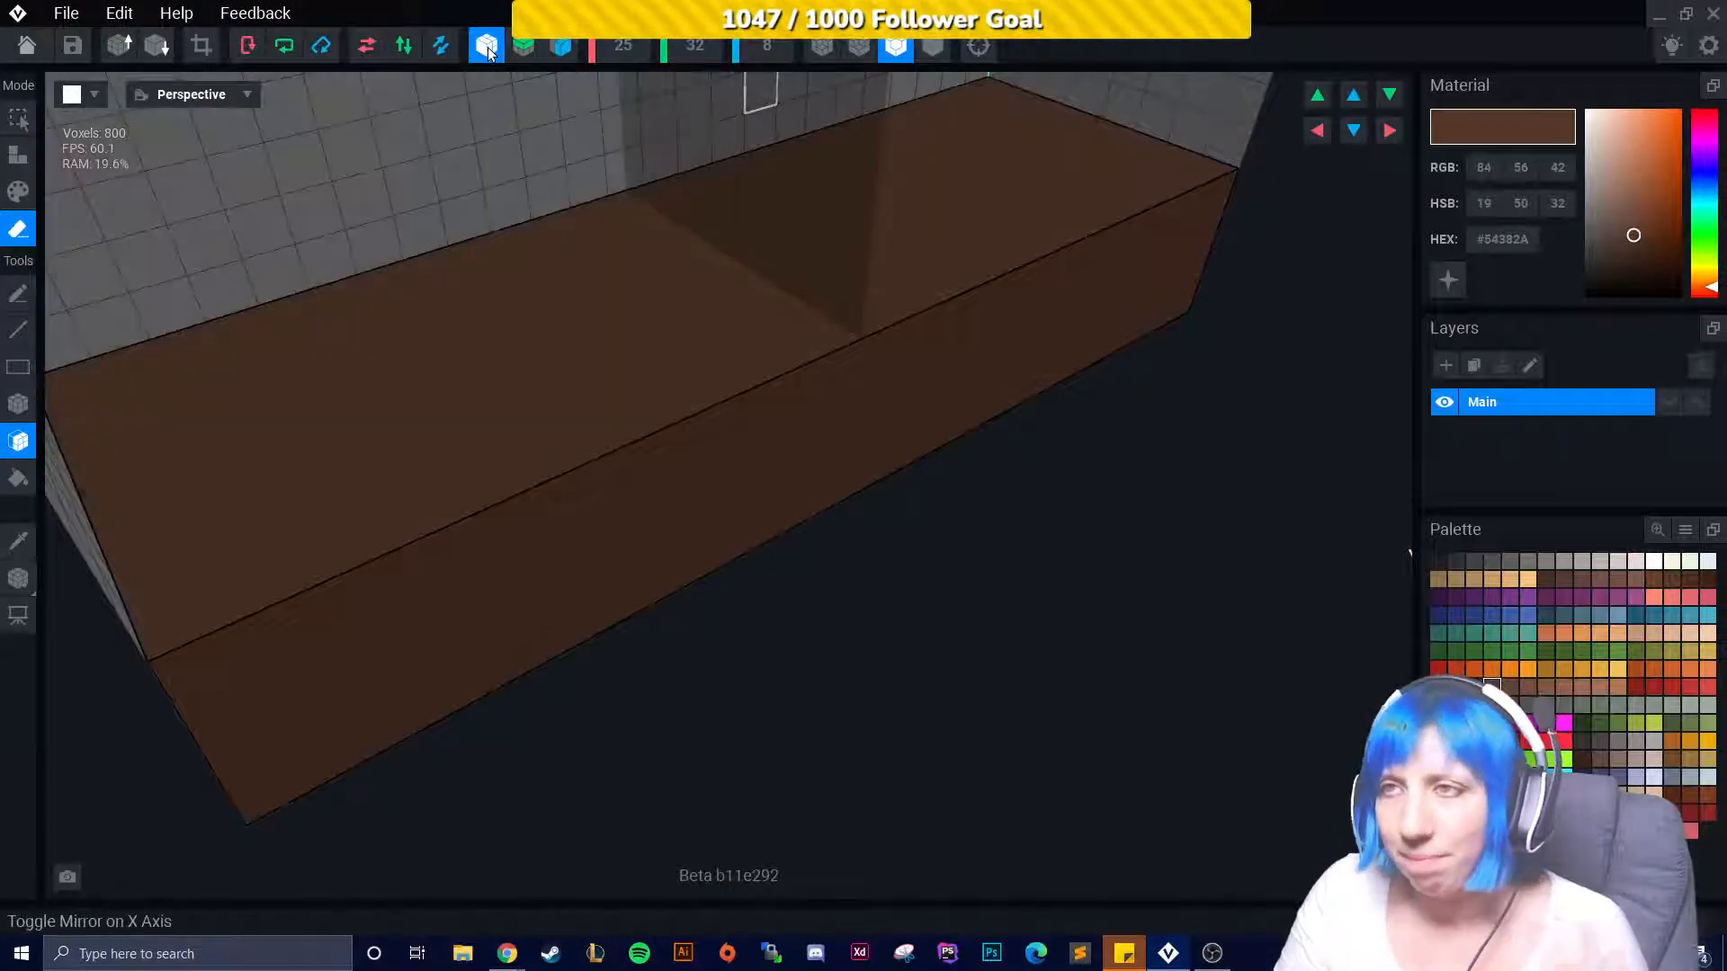
right_click_drag(630, 342, 547, 489)
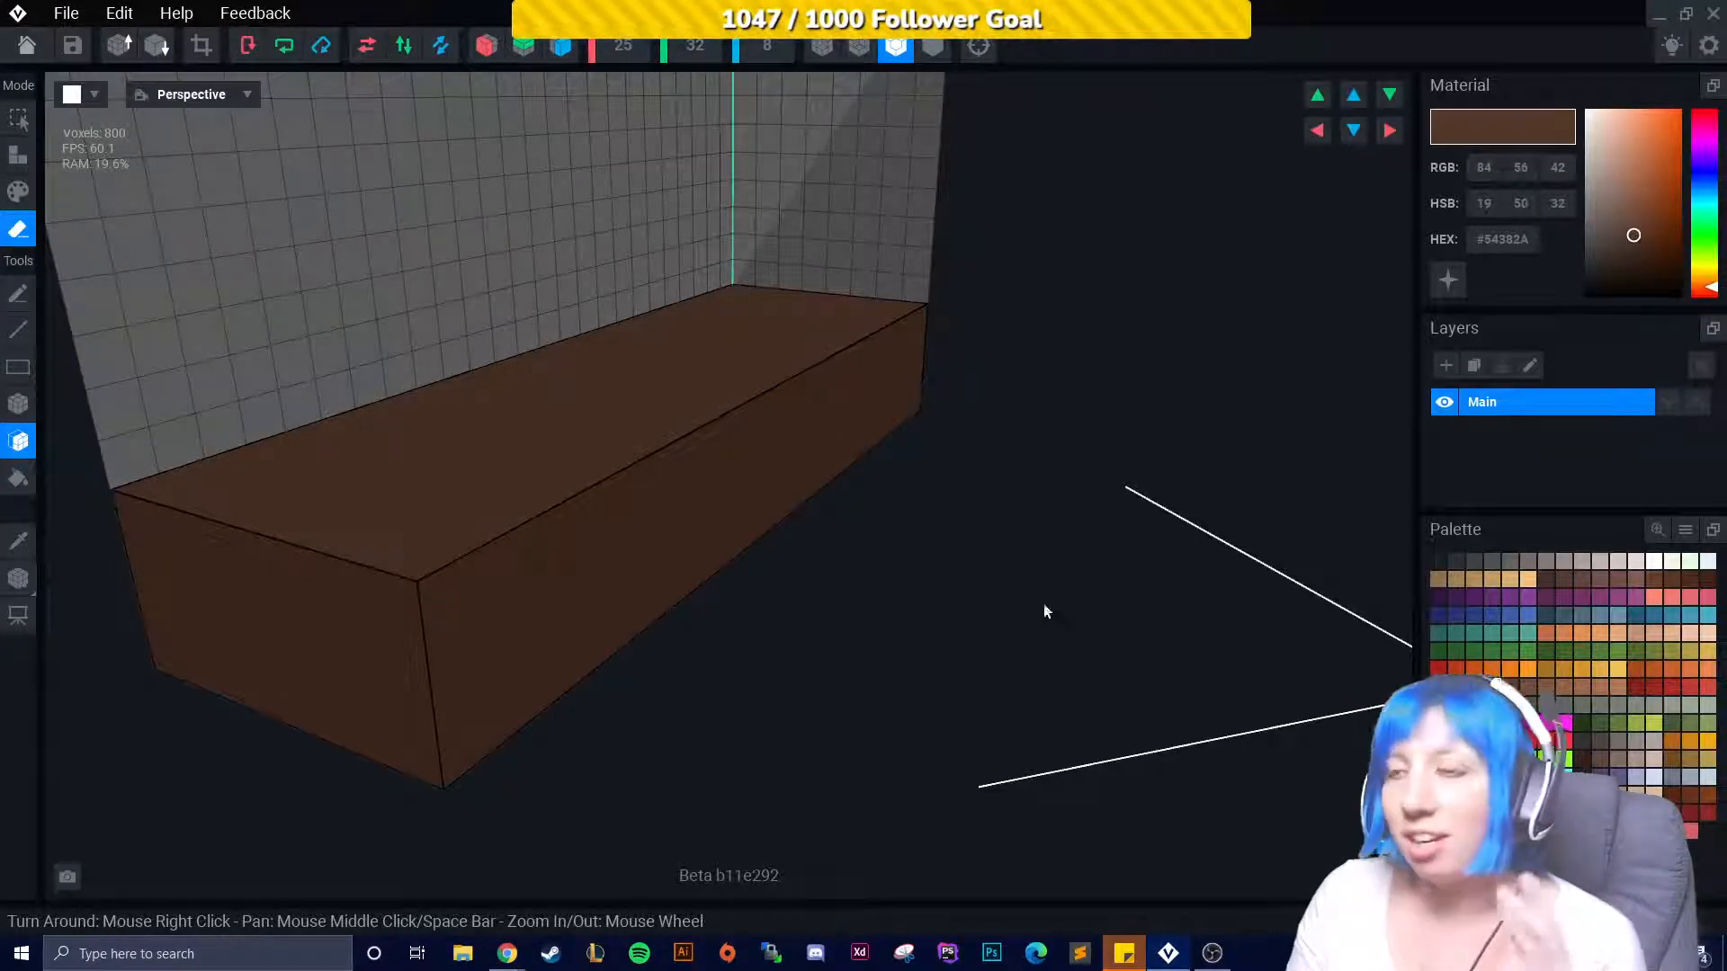
right_click_drag(1043, 612, 358, 478)
Paint scattered dark brown #35231B patches of single voxels along one long side of the beam.
left_click(18, 191)
left_click(18, 404)
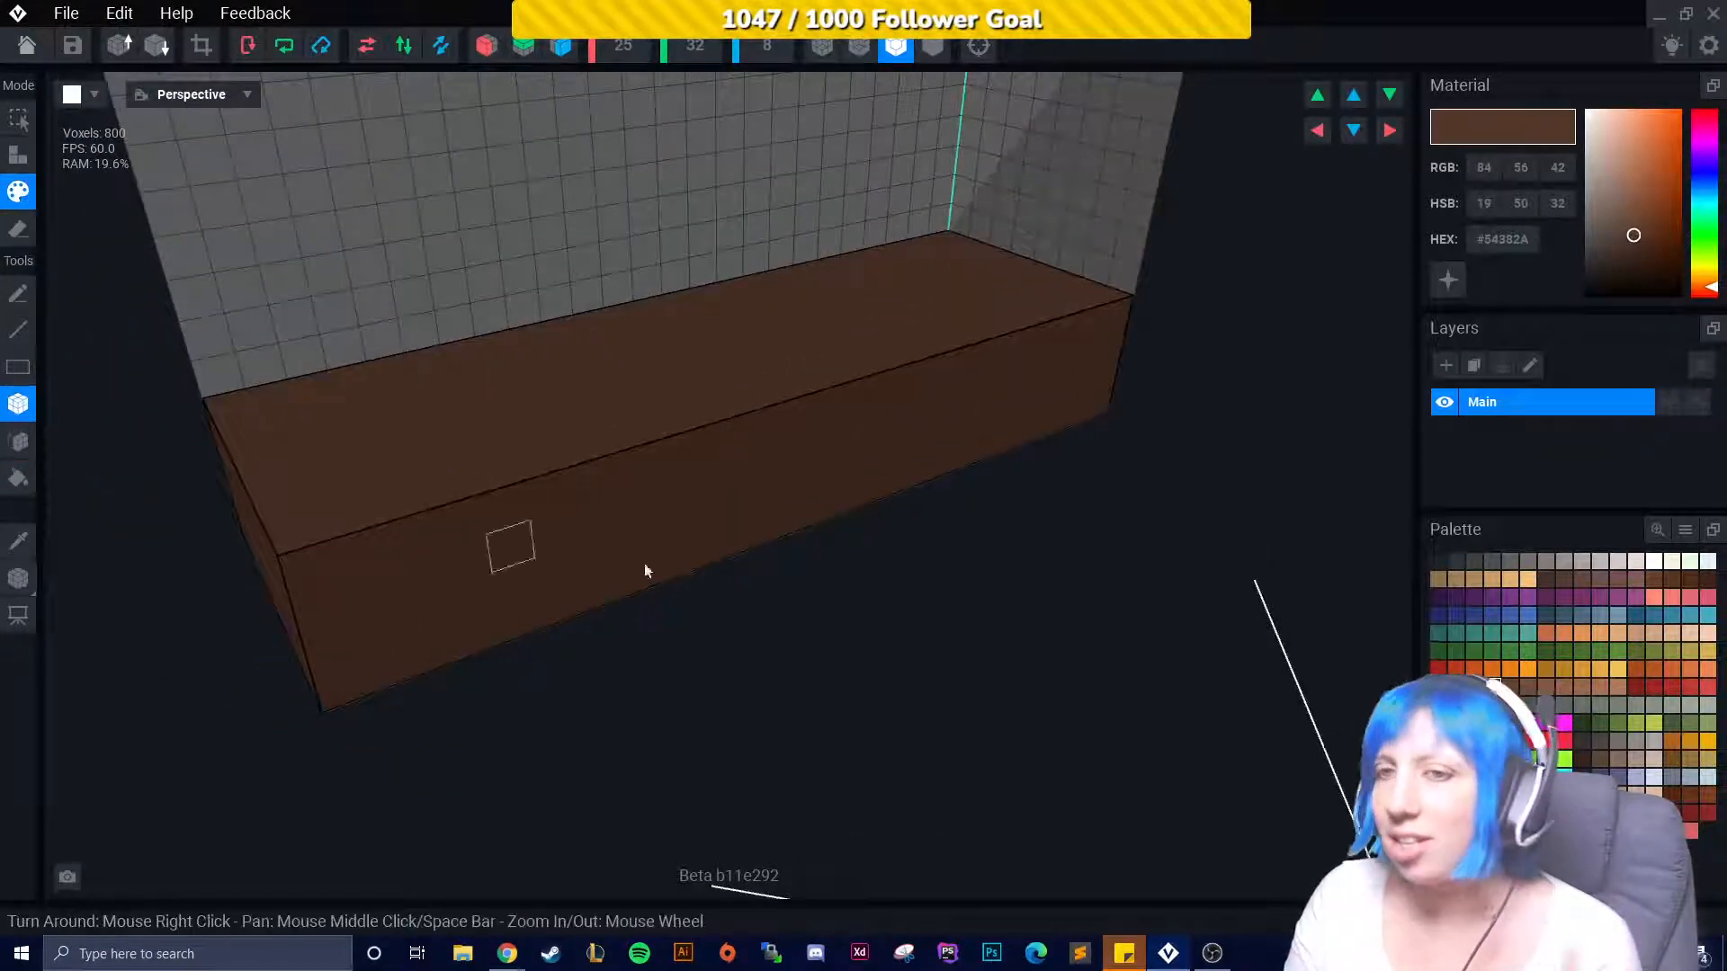
scroll(644, 570, "up", 5)
right_click_drag(644, 575, 212, 355)
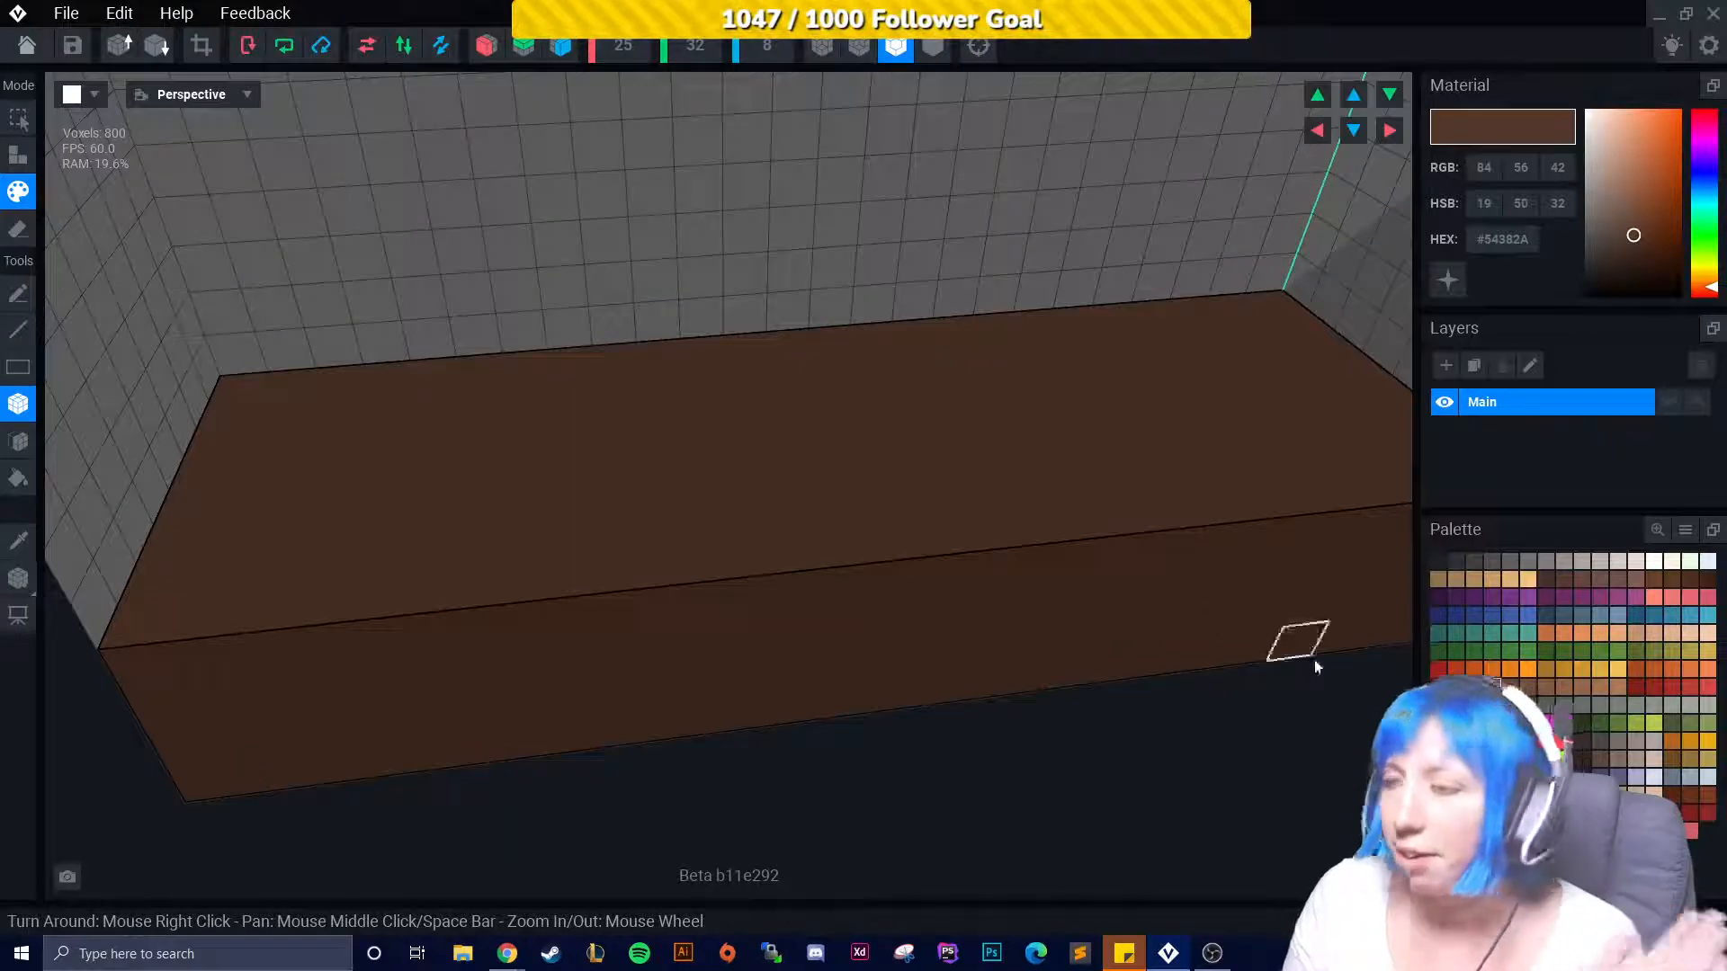
left_click(1456, 687)
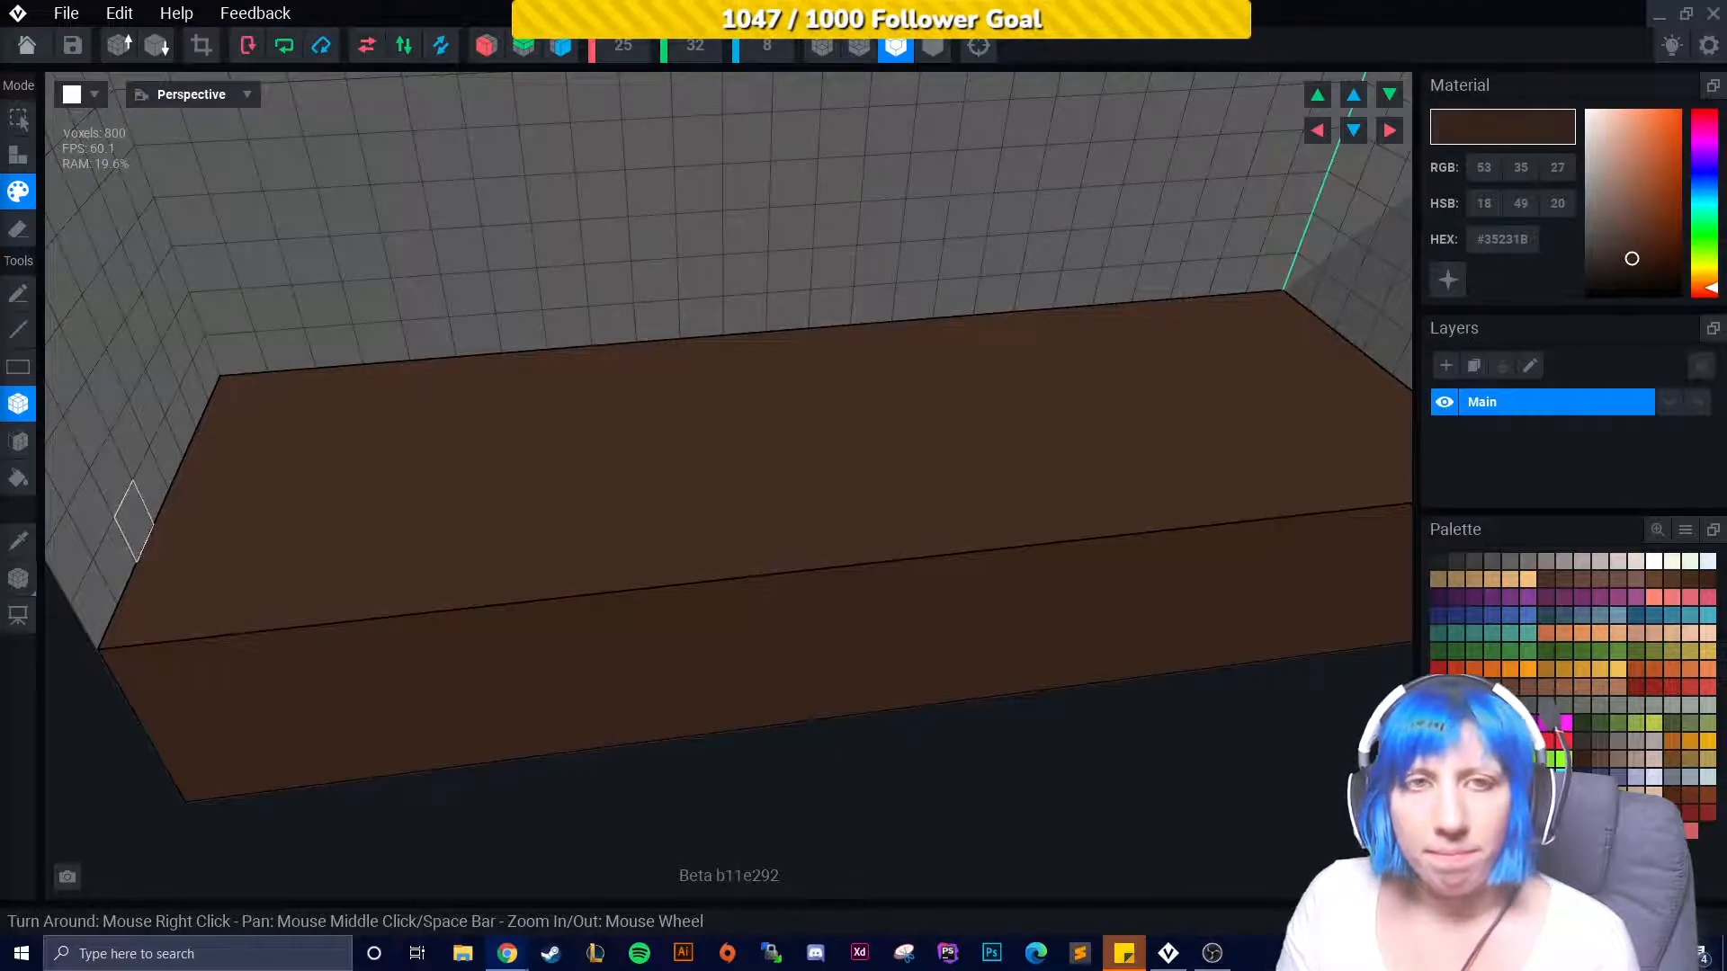
scroll(687, 739, "up", 3)
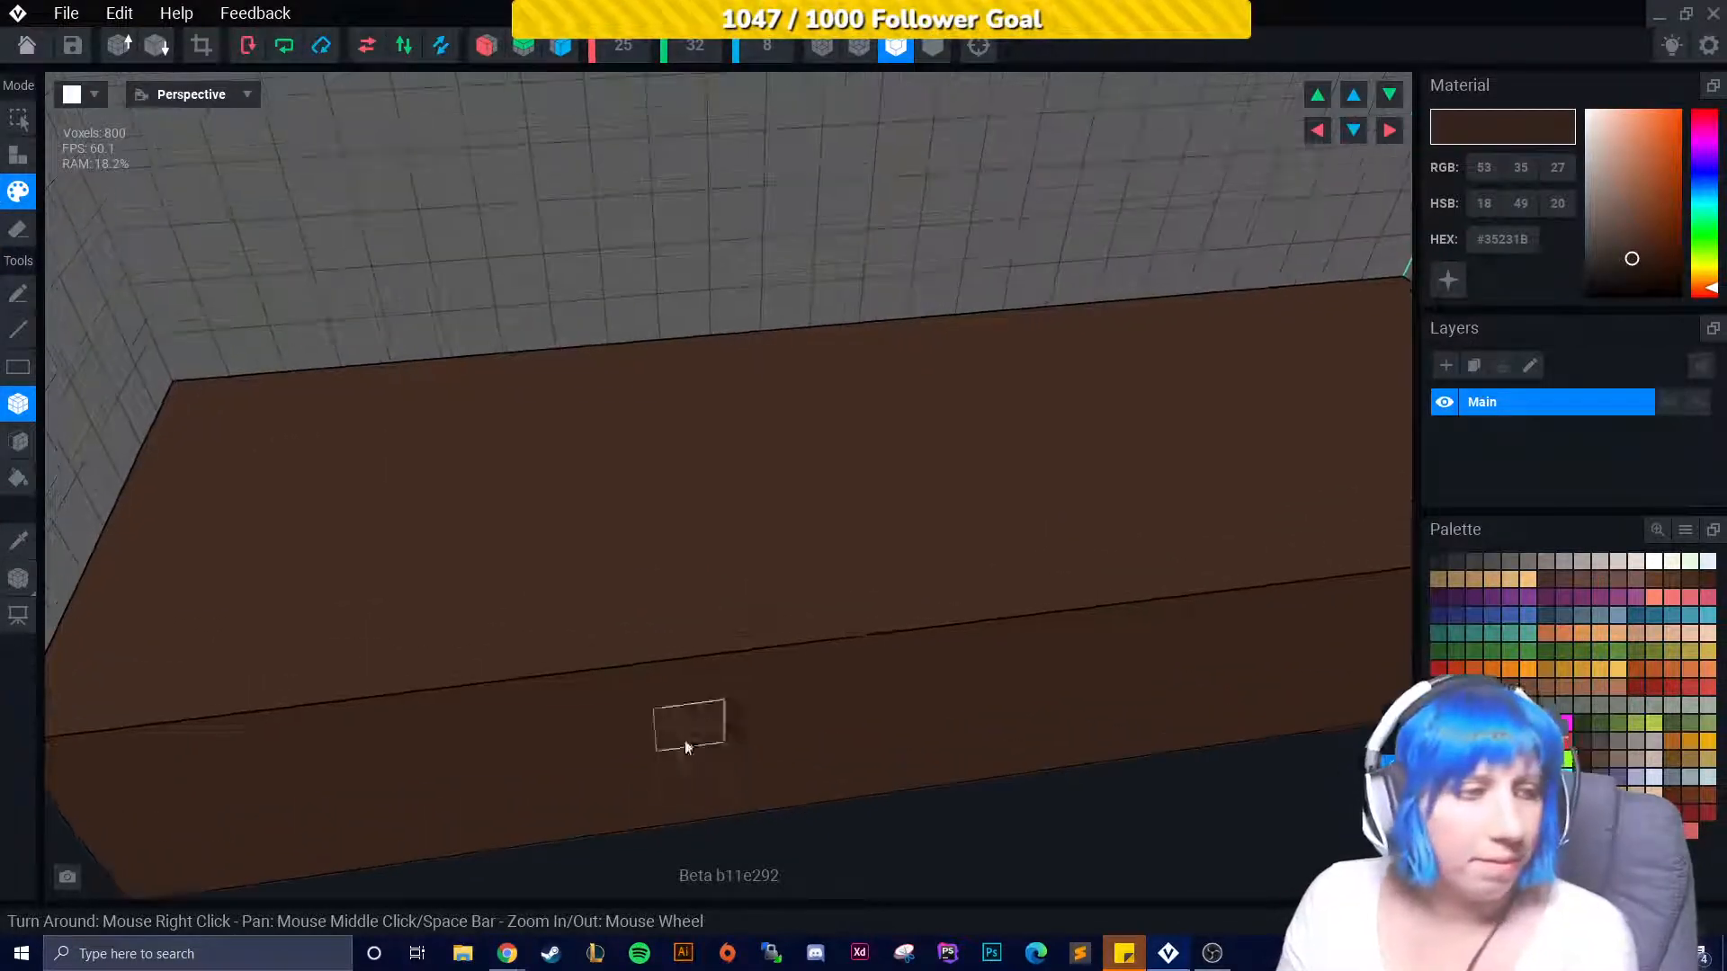
scroll(423, 553, "down", 1)
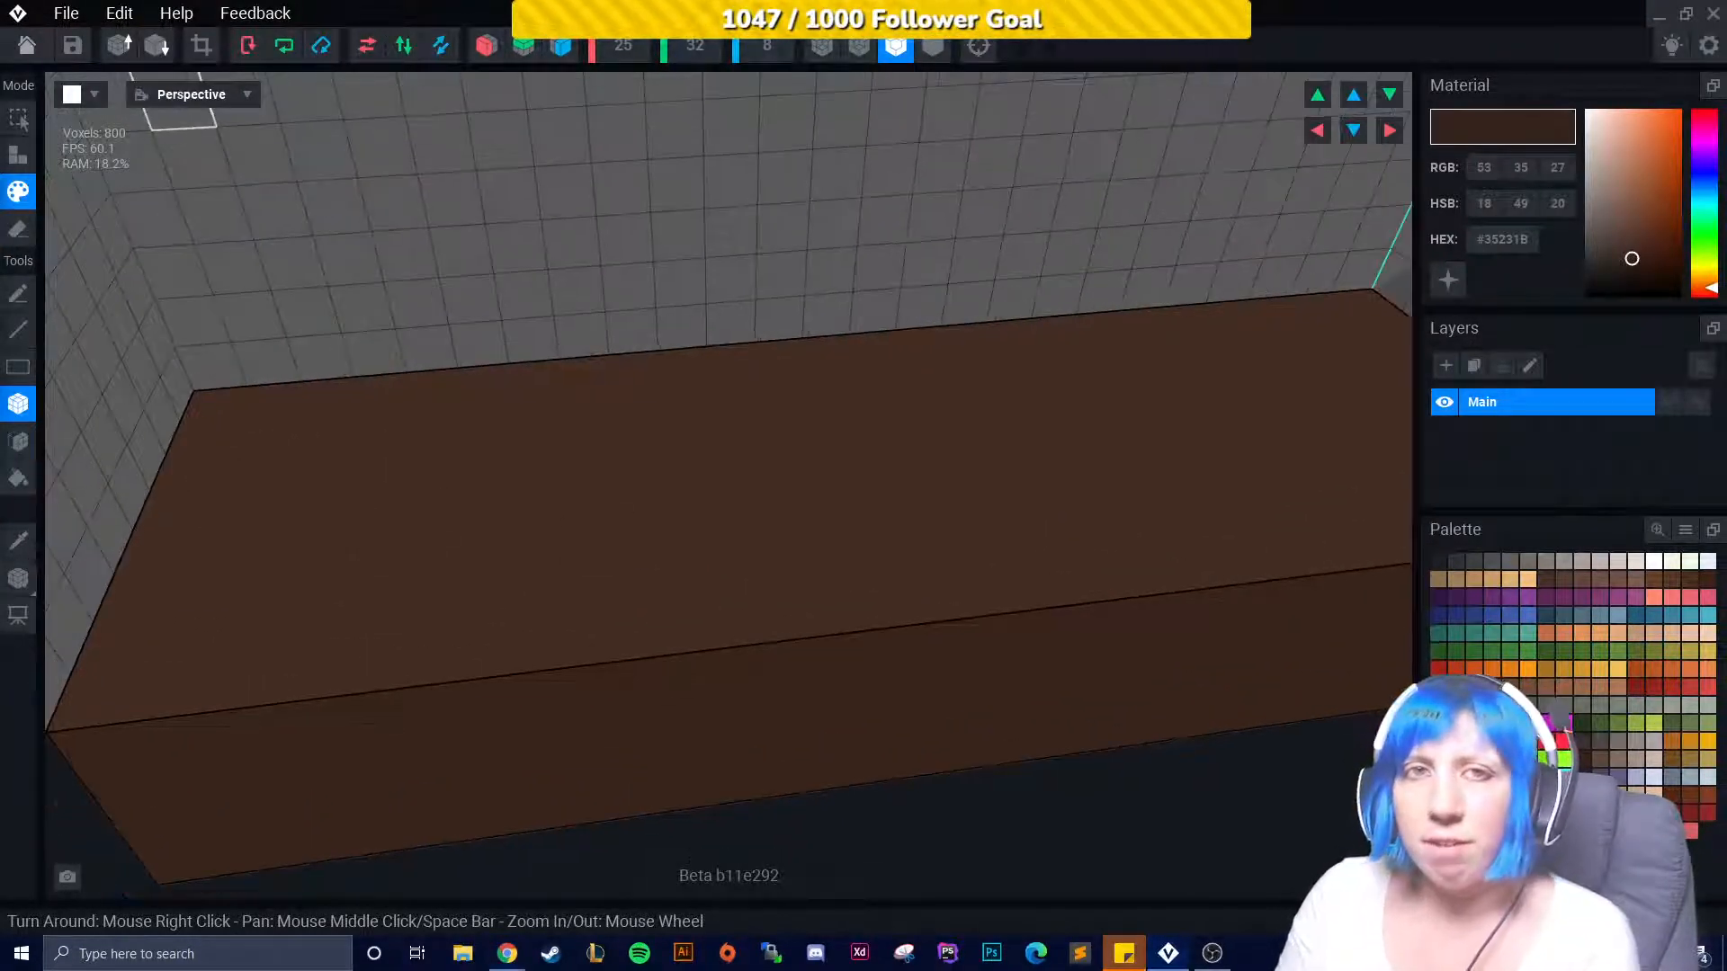
scroll(747, 672, "down", 3)
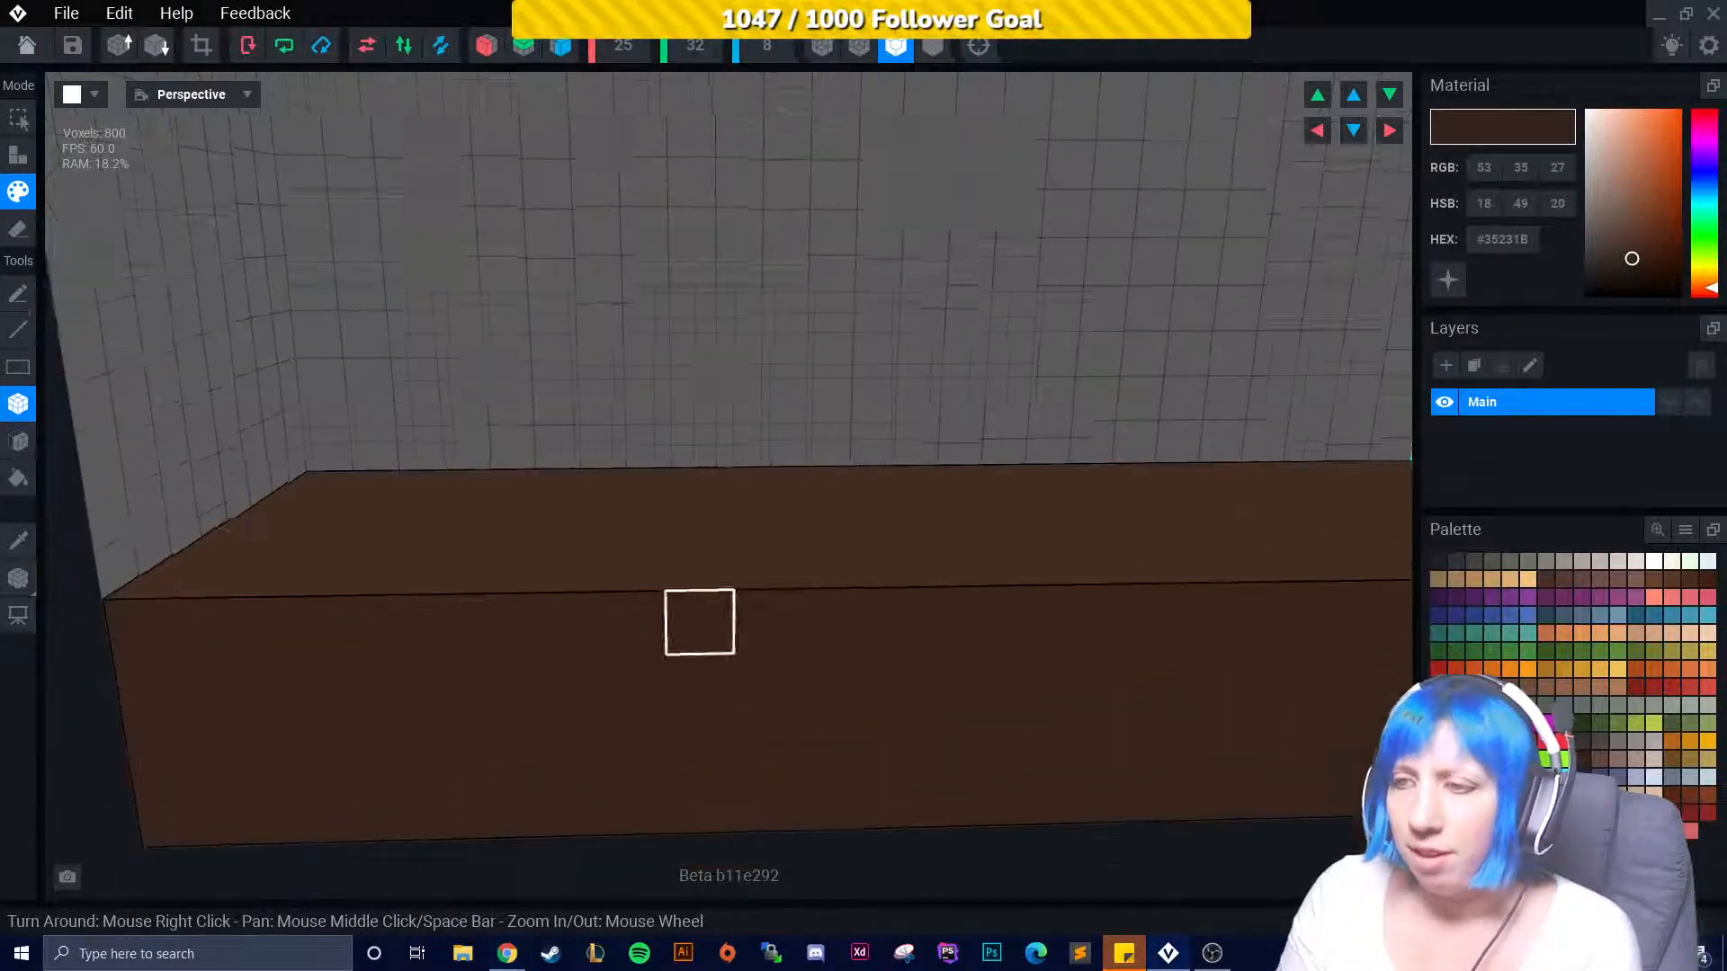
right_click_drag(698, 621, 565, 559)
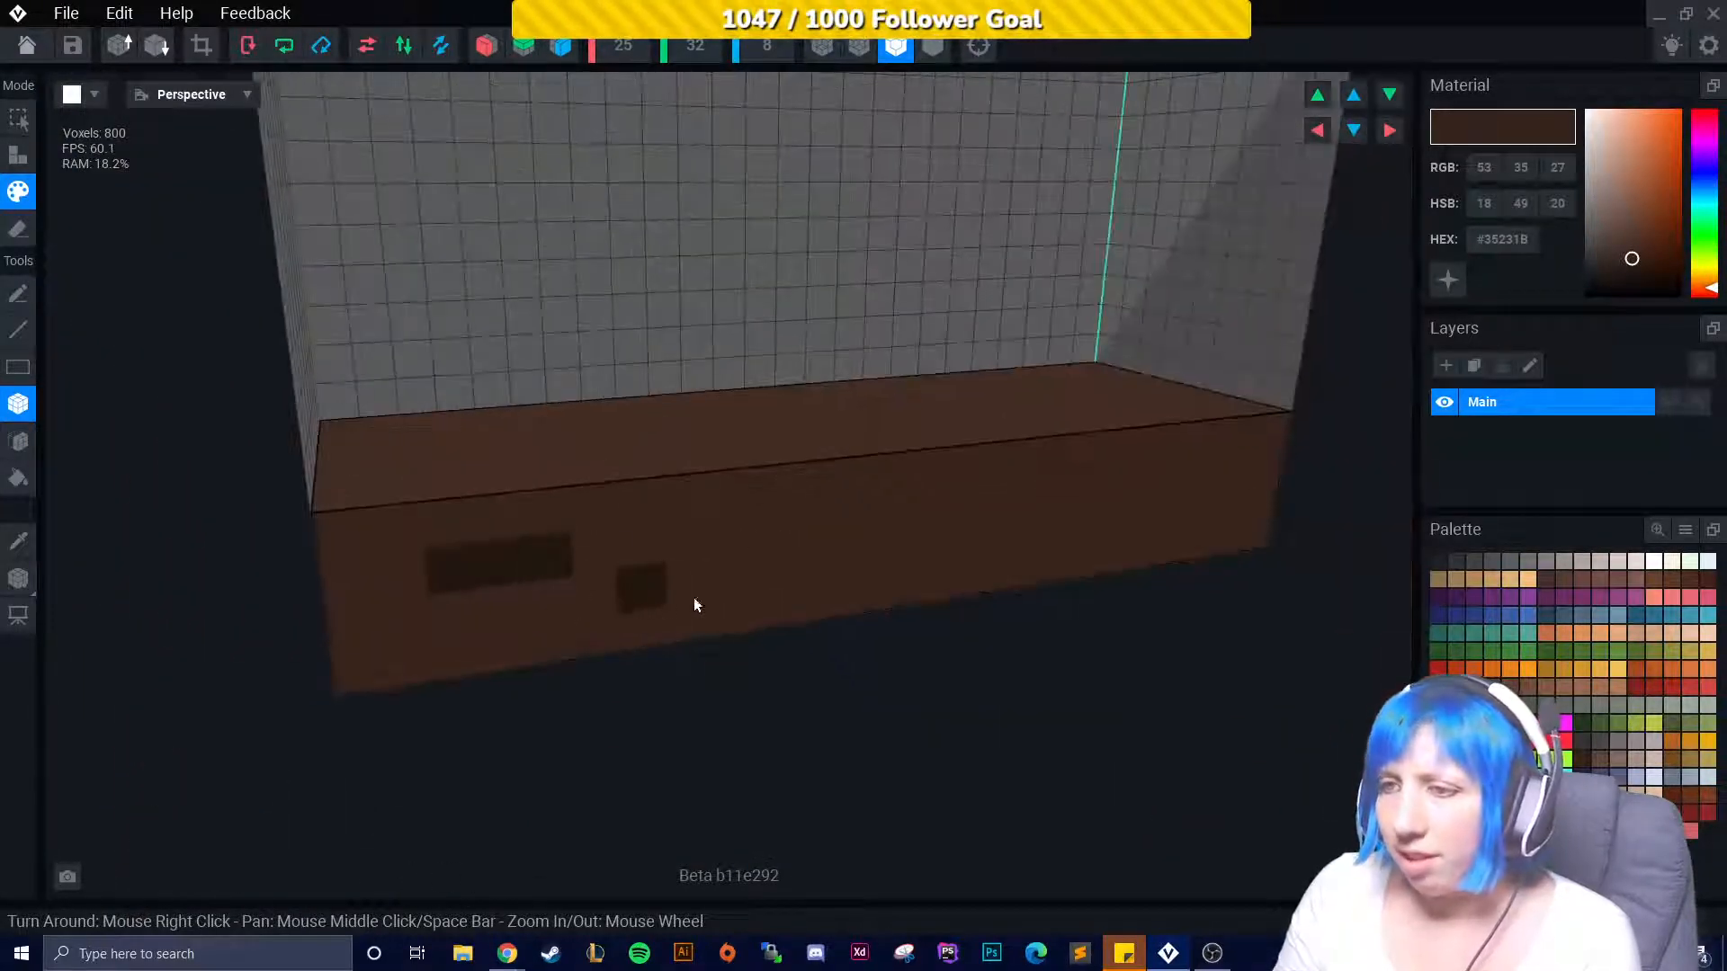
right_click_drag(695, 605, 926, 574)
right_click_drag(716, 539, 855, 513)
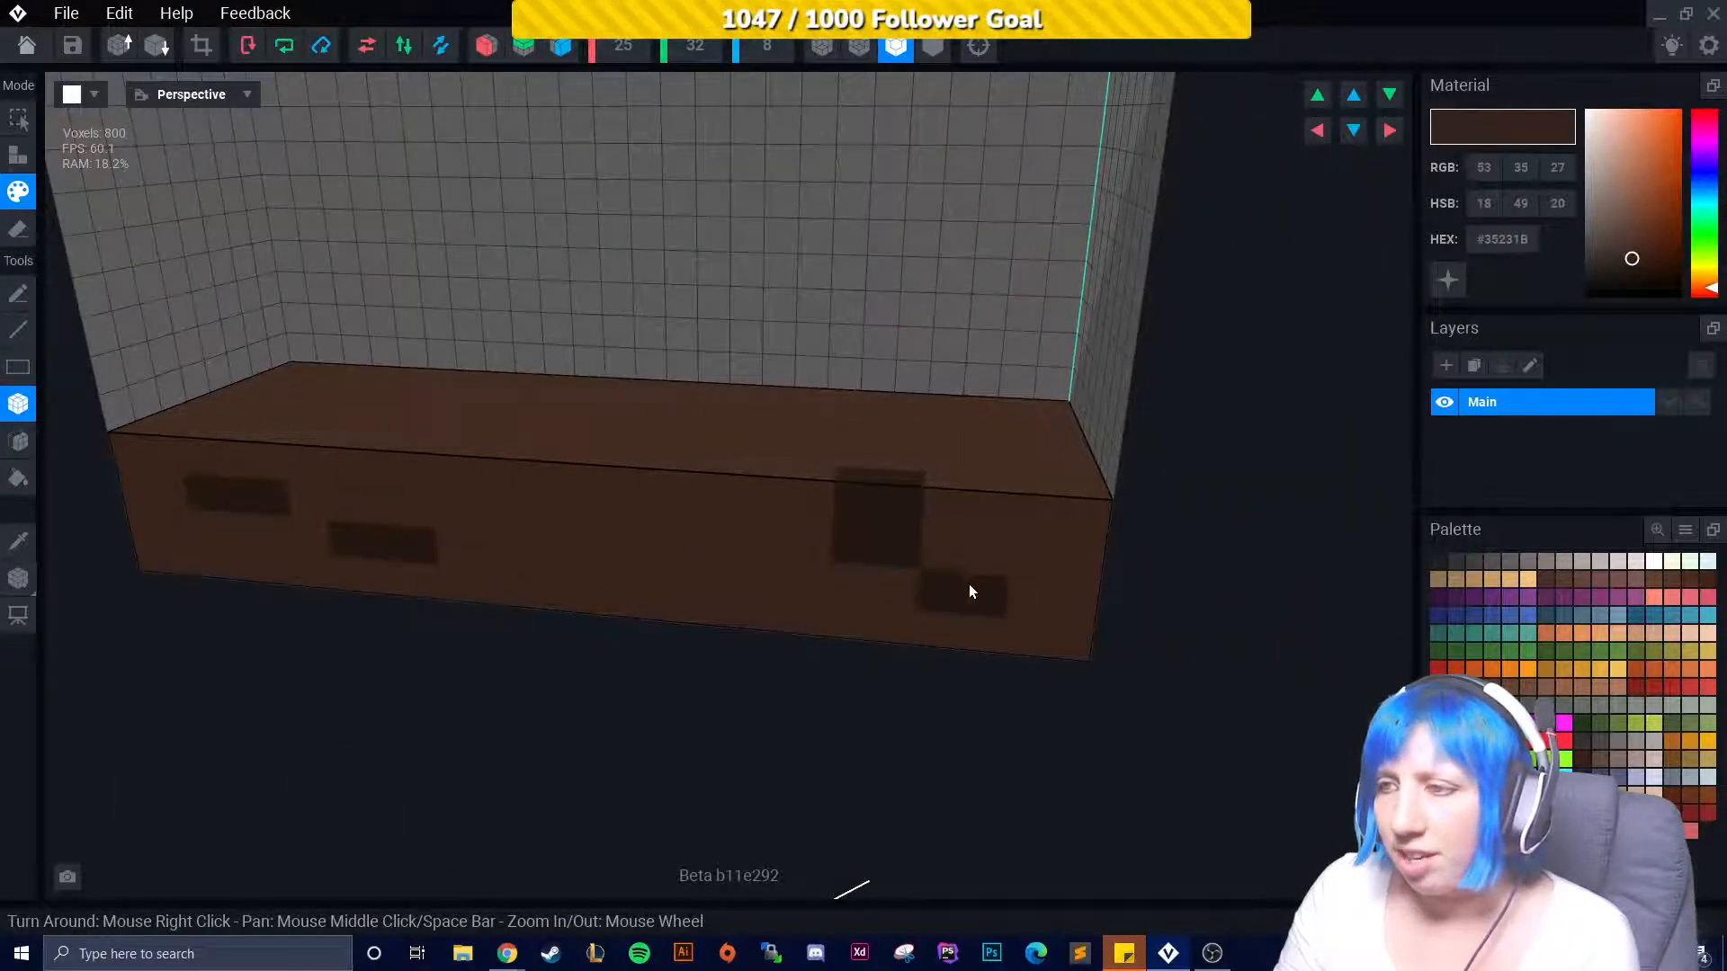
Spread dark brown #35231B patches over a short end, the opposite long side and the top of the beam.
mouse_move(969, 591)
right_mouse_down()
mouse_move(929, 602)
mouse_move(1007, 602)
mouse_move(964, 567)
right_mouse_up()
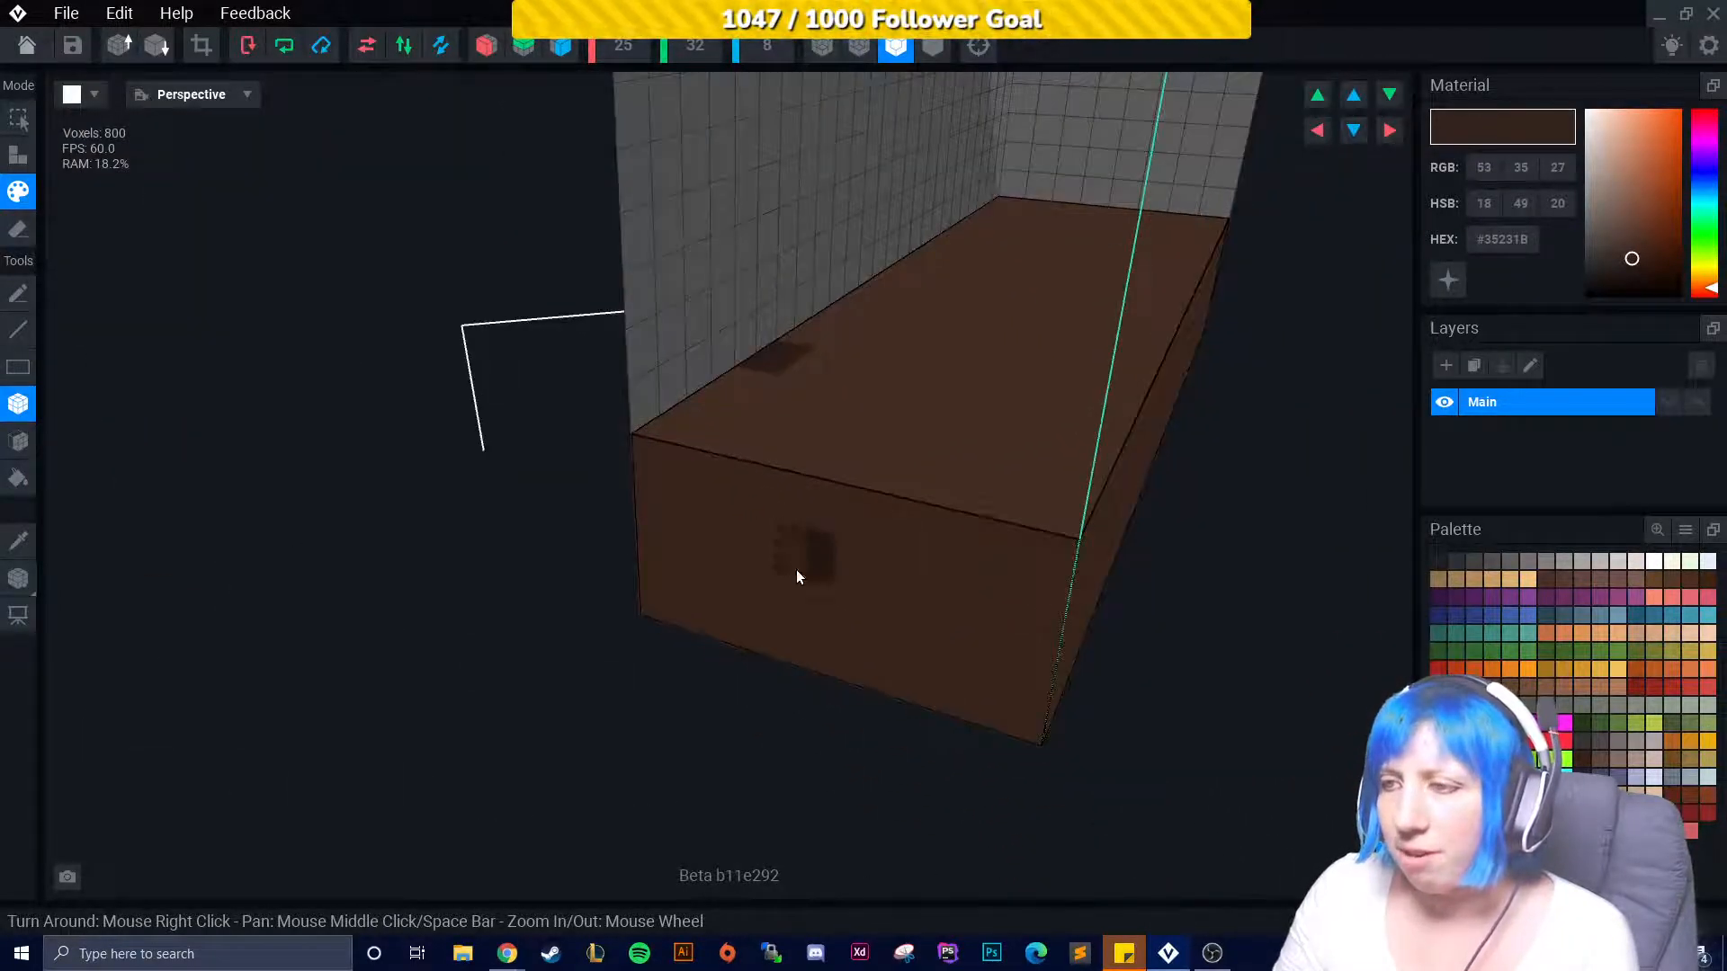
right_click_drag(892, 632, 555, 519)
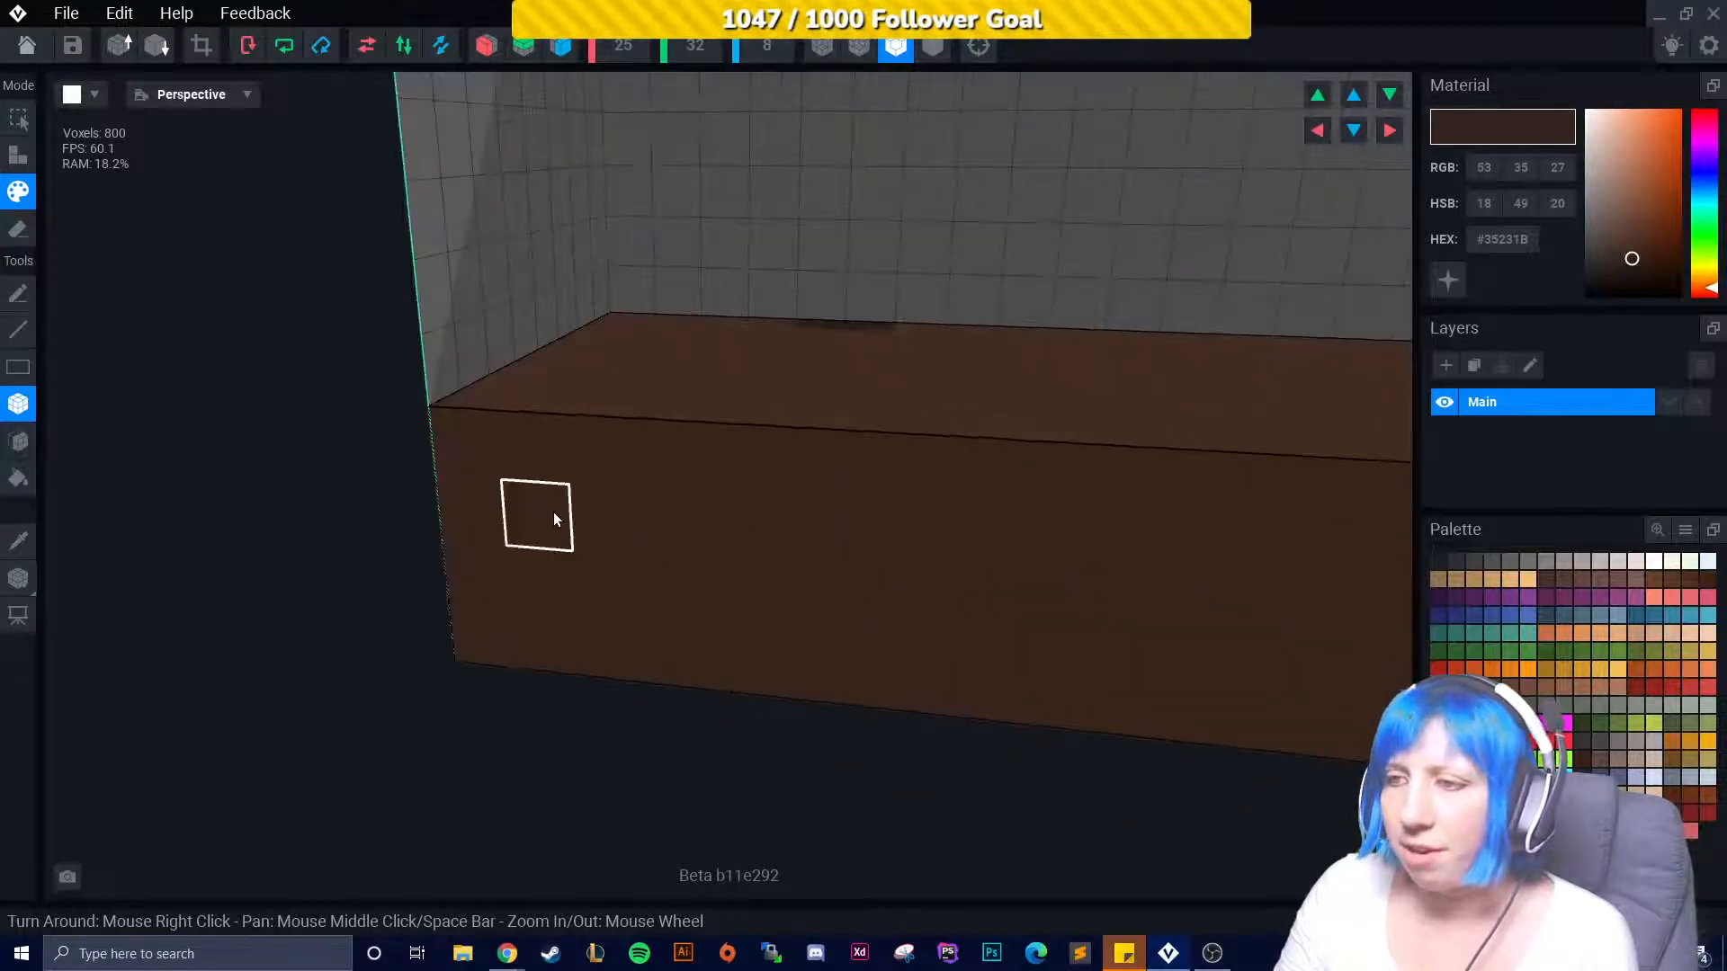
right_click_drag(695, 592, 674, 571)
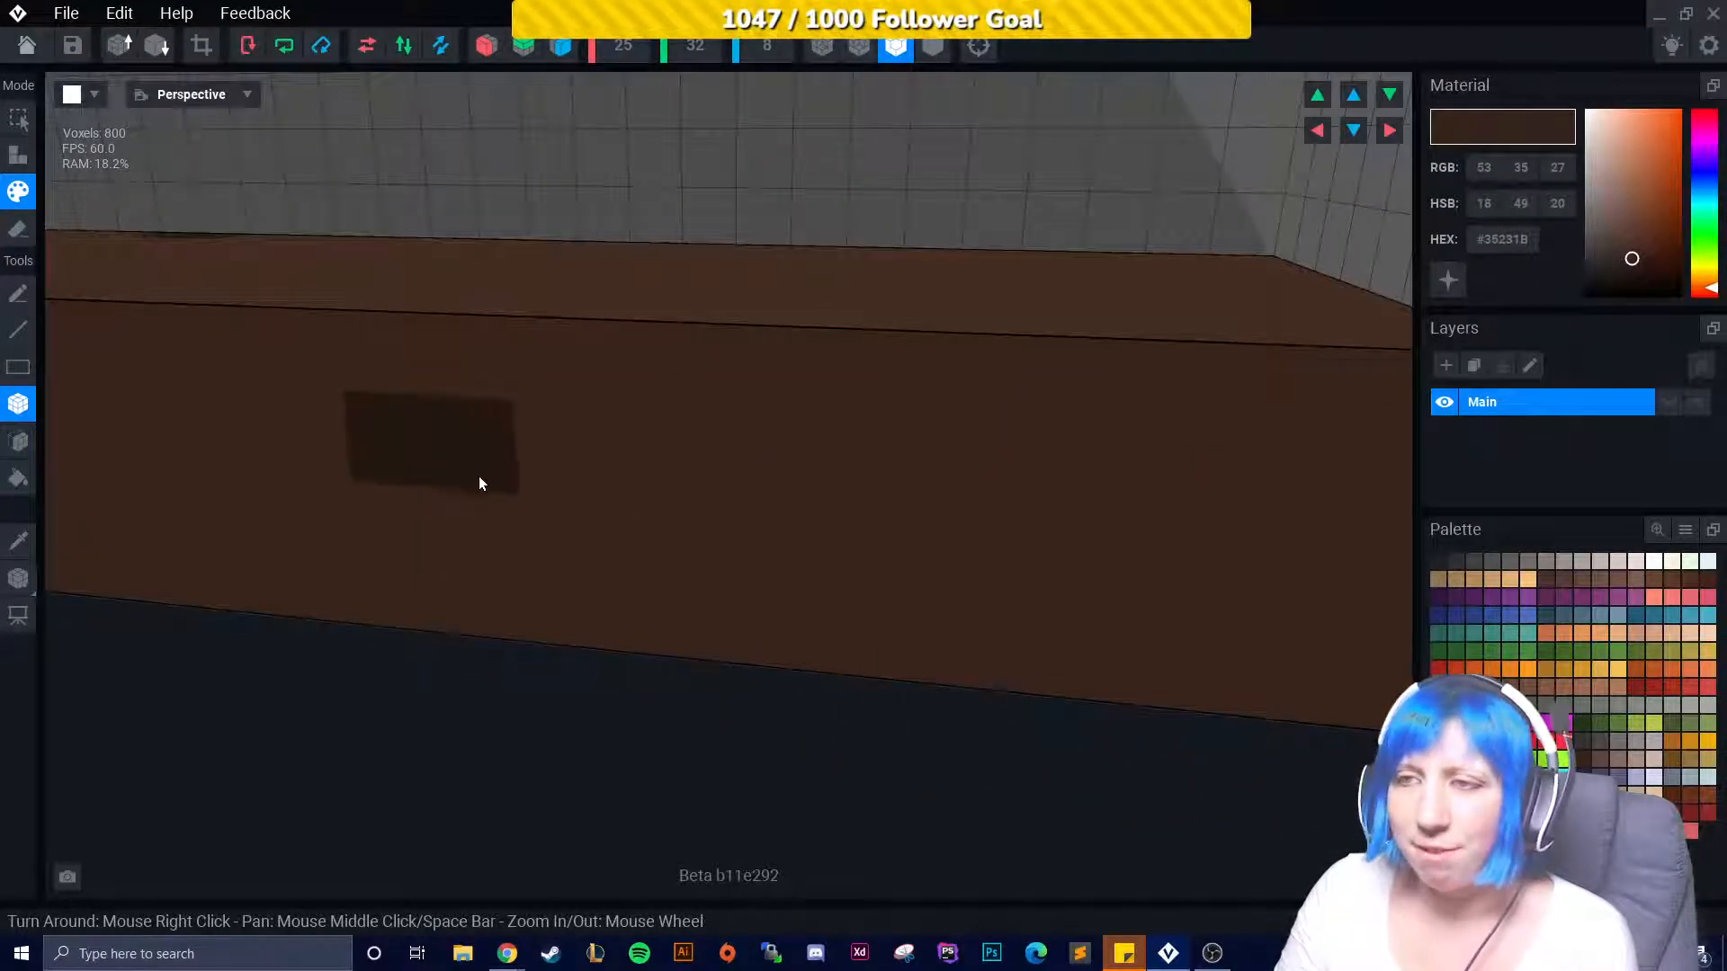
left_click(546, 520)
right_click_drag(547, 525, 570, 412)
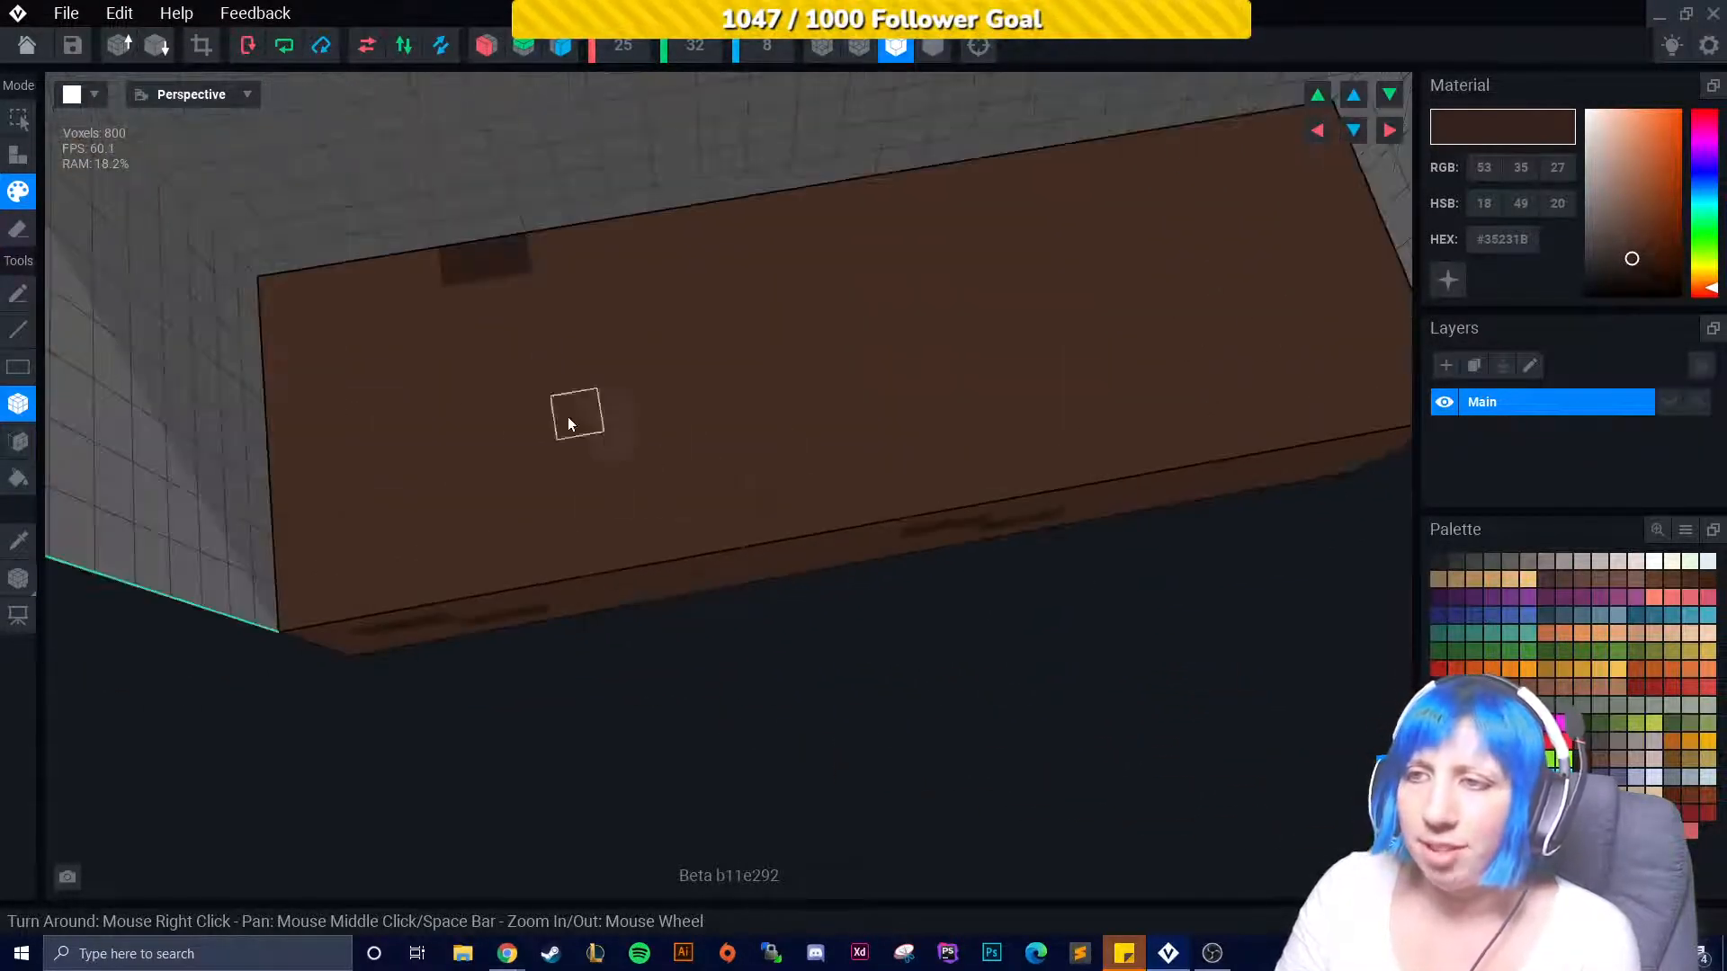
right_click_drag(669, 435, 779, 468)
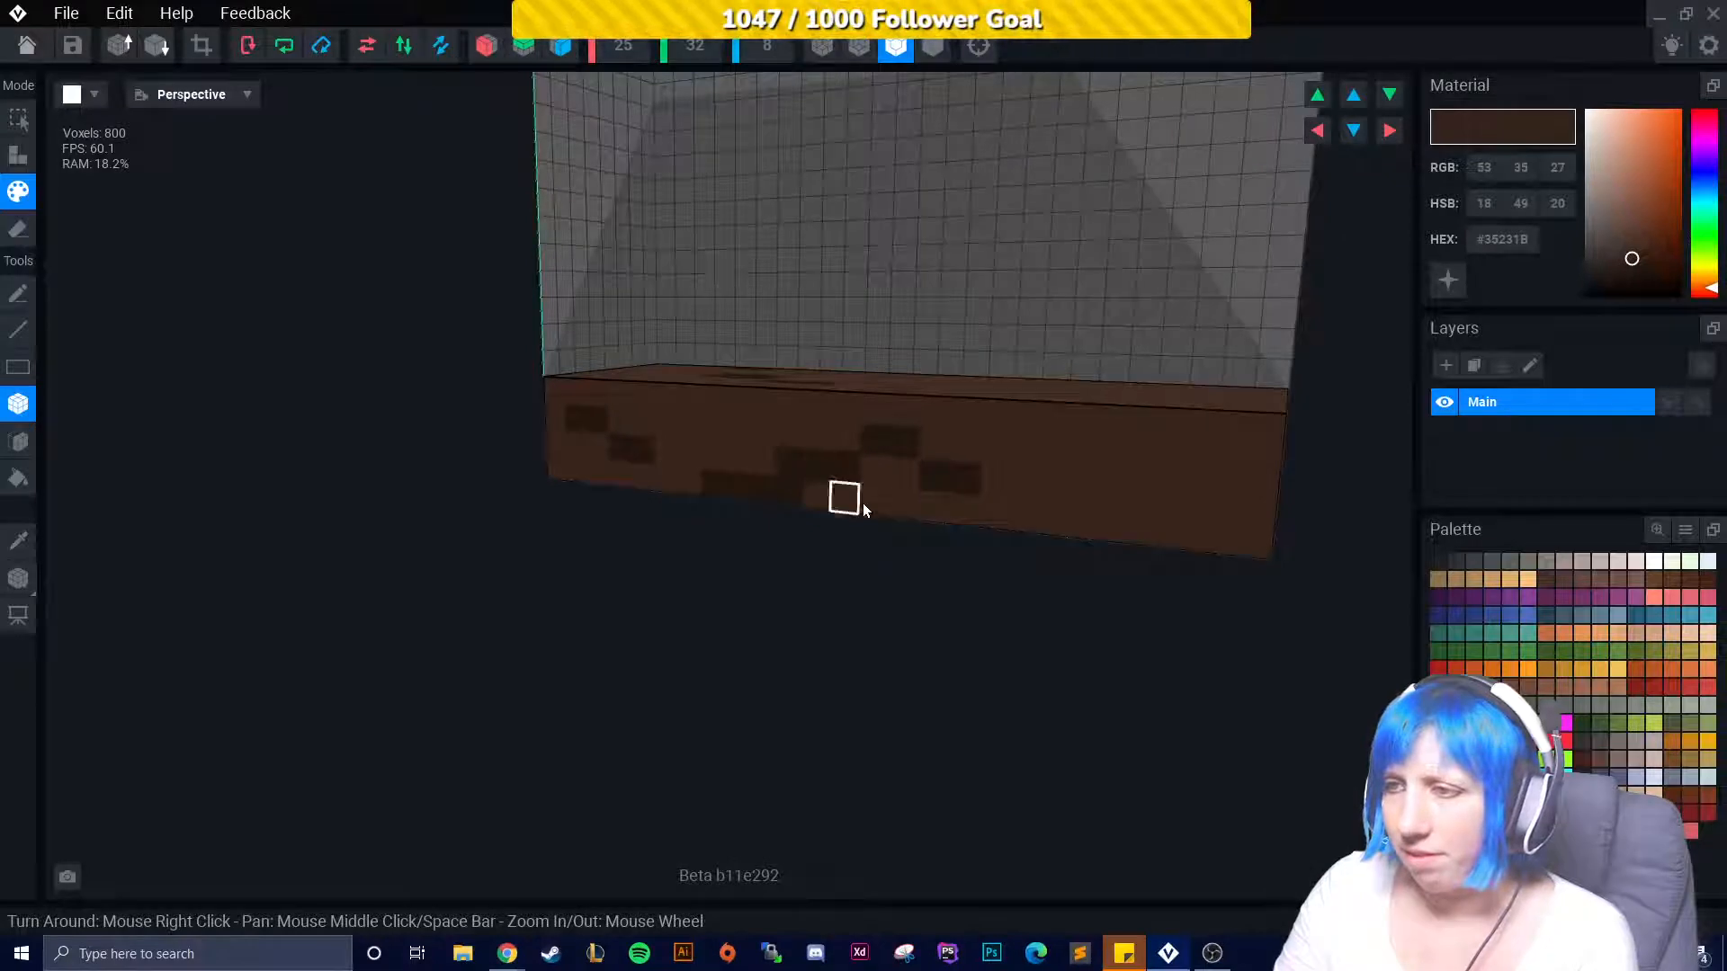
Cover the dark test patch on the other short end with #54382A and paint lighter #634332 patches there.
right_click_drag(862, 506, 971, 497)
right_click_drag(1149, 499, 1080, 502)
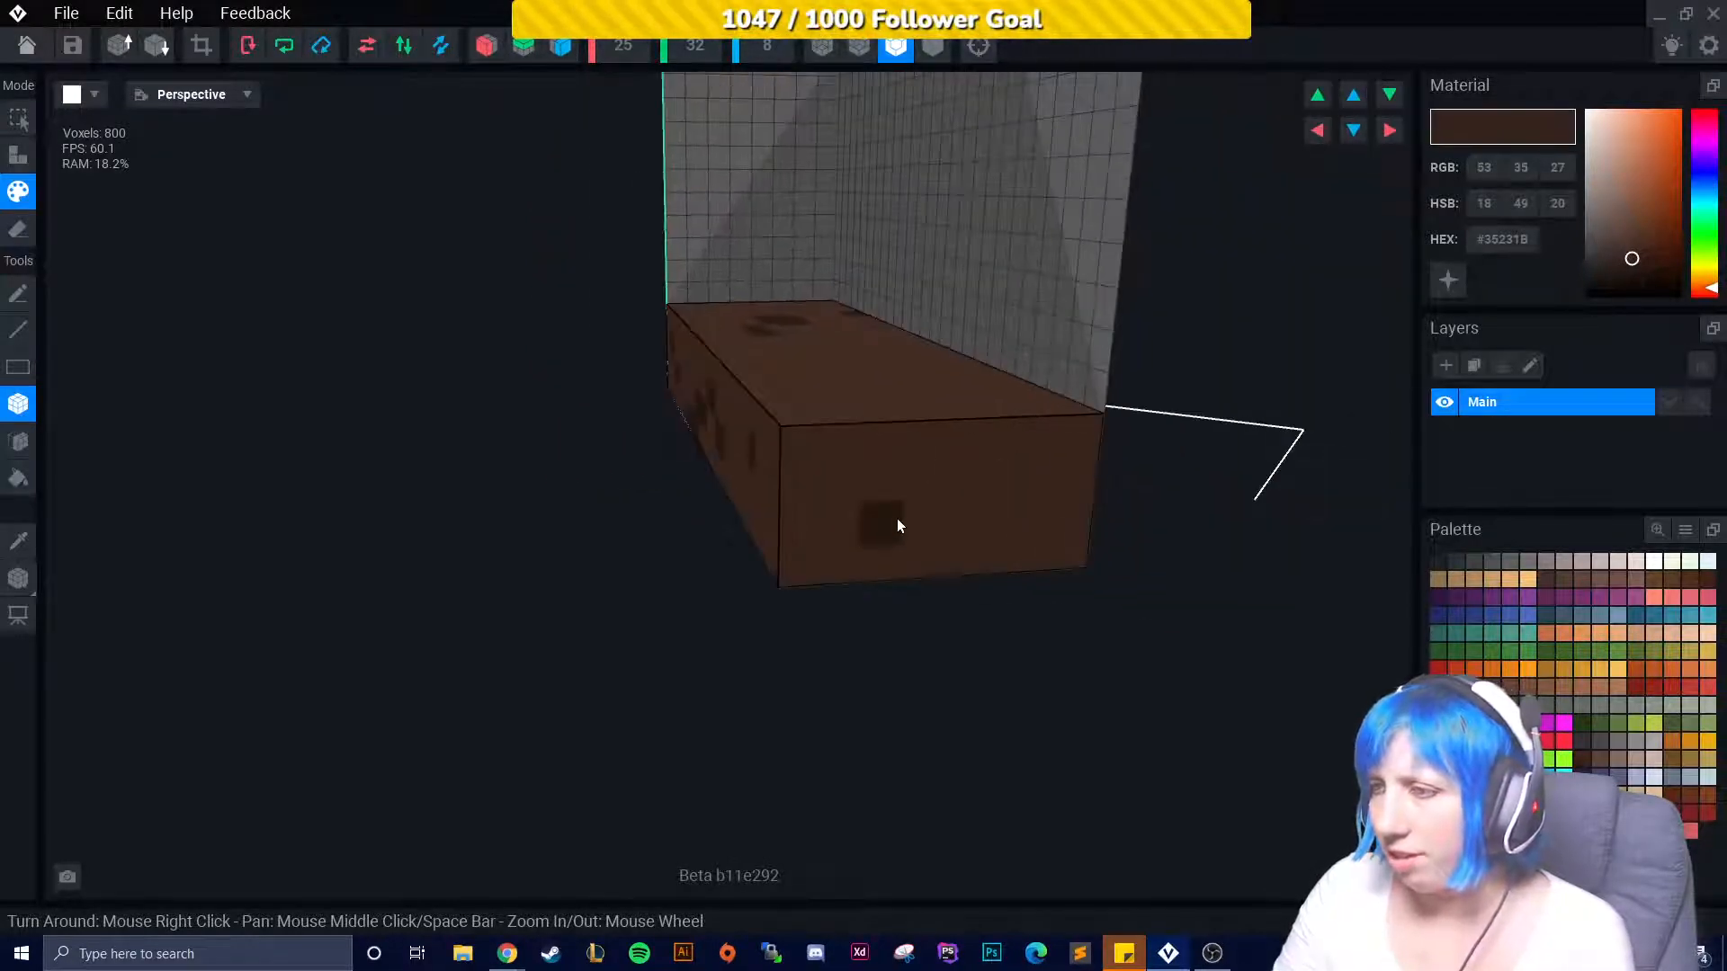
left_click_drag(897, 526, 922, 483)
left_click(1491, 688)
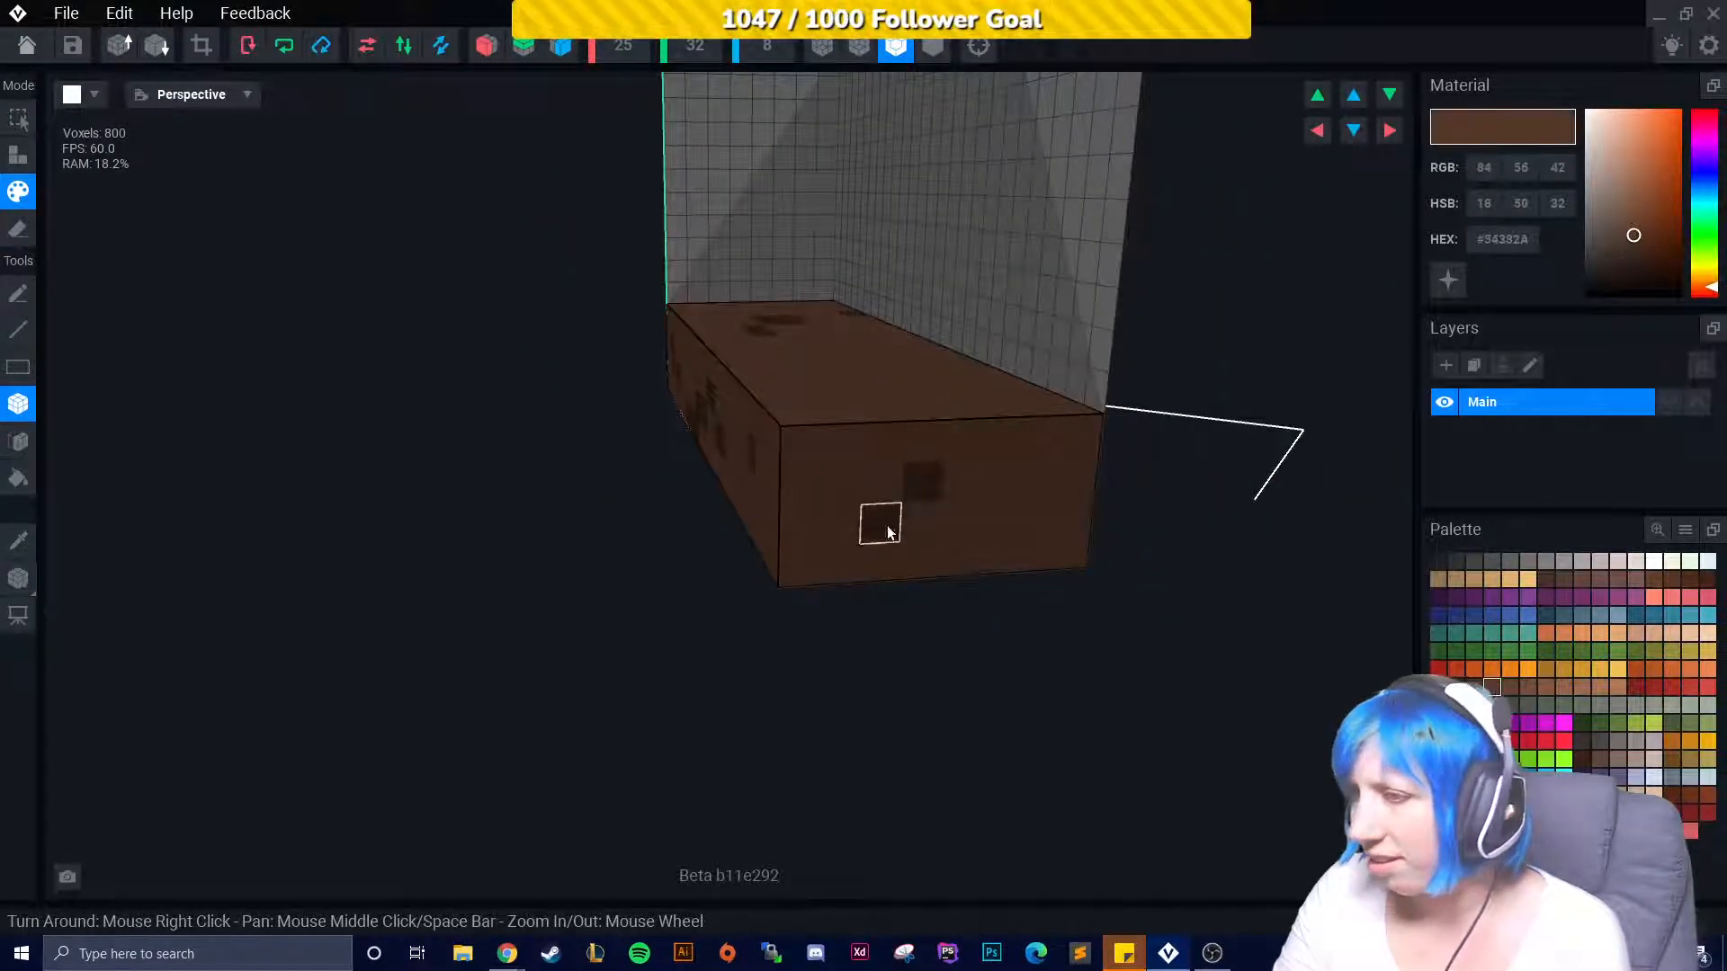
right_click_drag(921, 478, 1003, 623)
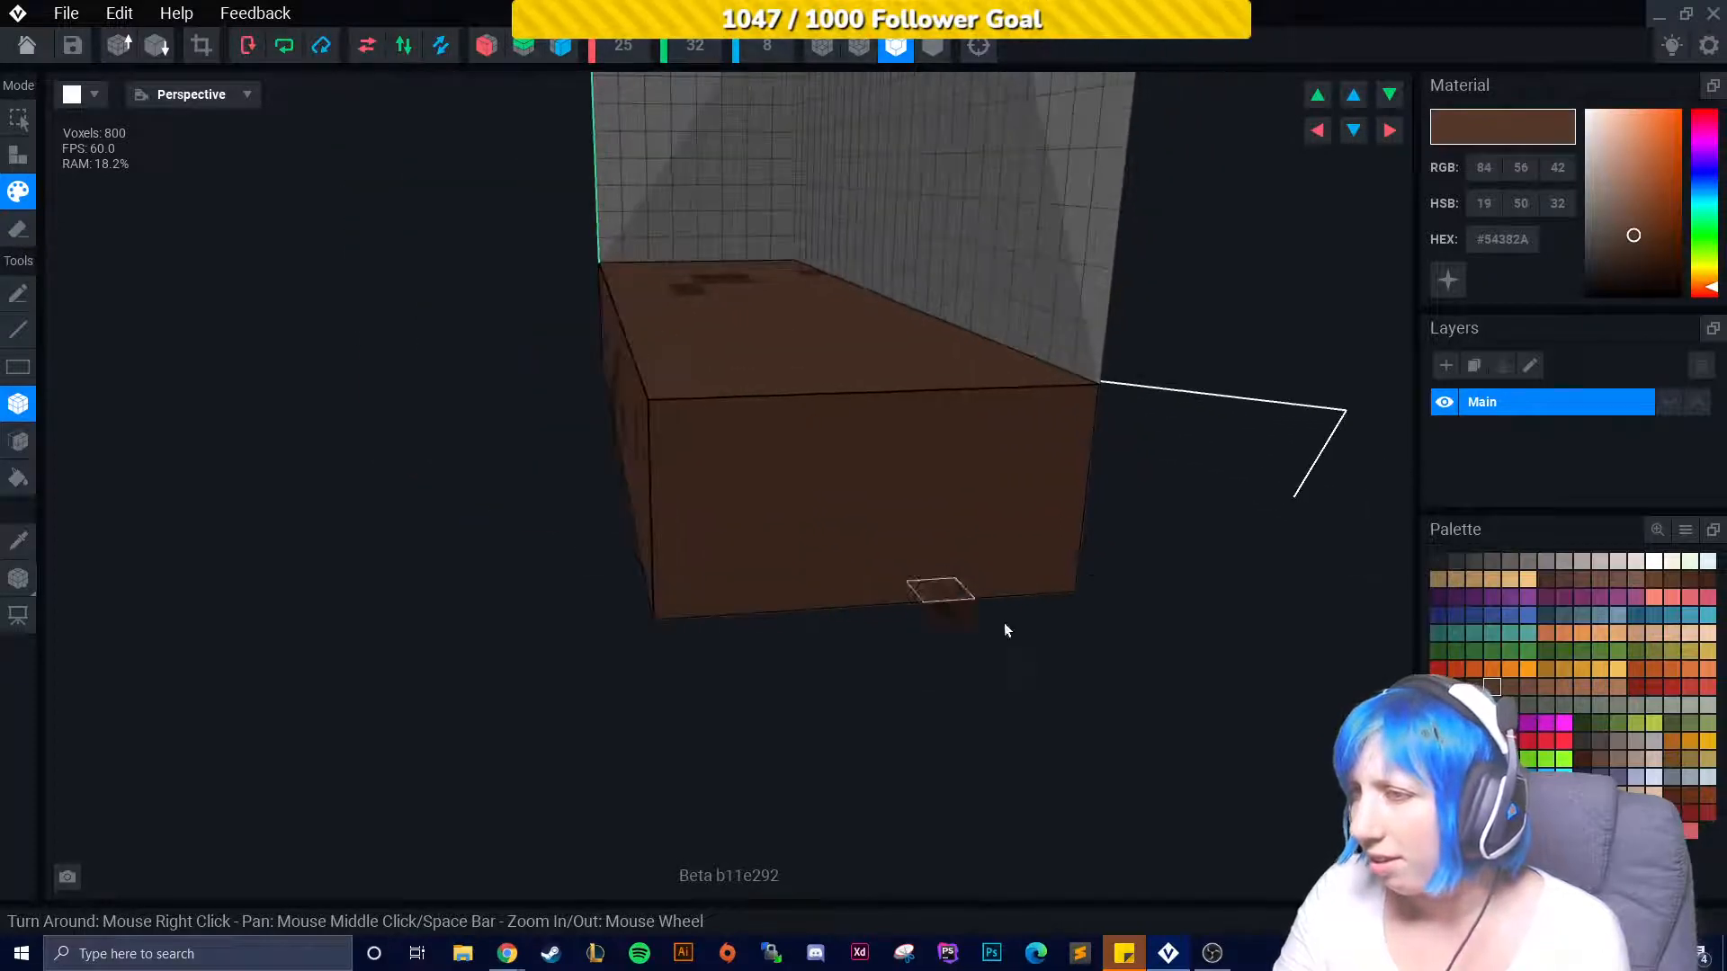
left_click(1510, 688)
left_click_drag(790, 543, 859, 544)
left_click(935, 500)
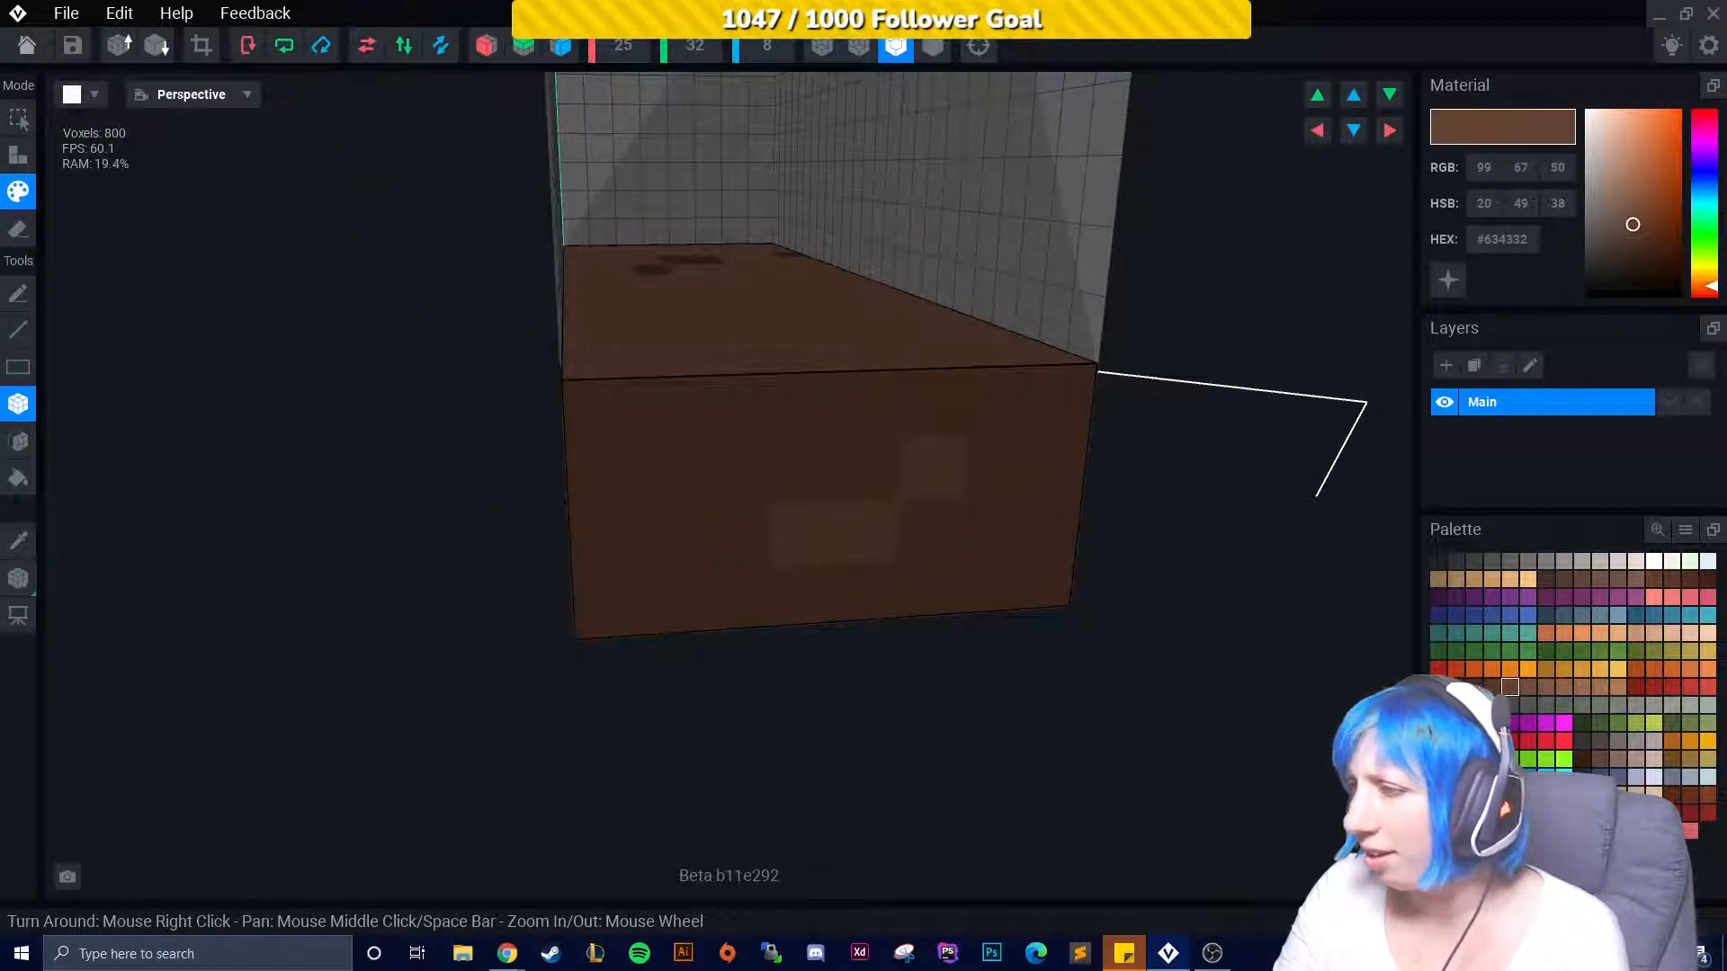
Add medium brown #452E22 patches around the dark ones on the beam's ends, long side and top.
left_click(1473, 687)
left_click(865, 476)
mouse_move(524, 630)
right_mouse_down()
mouse_move(649, 559)
mouse_move(810, 539)
right_mouse_up()
scroll(642, 541, "up", 3)
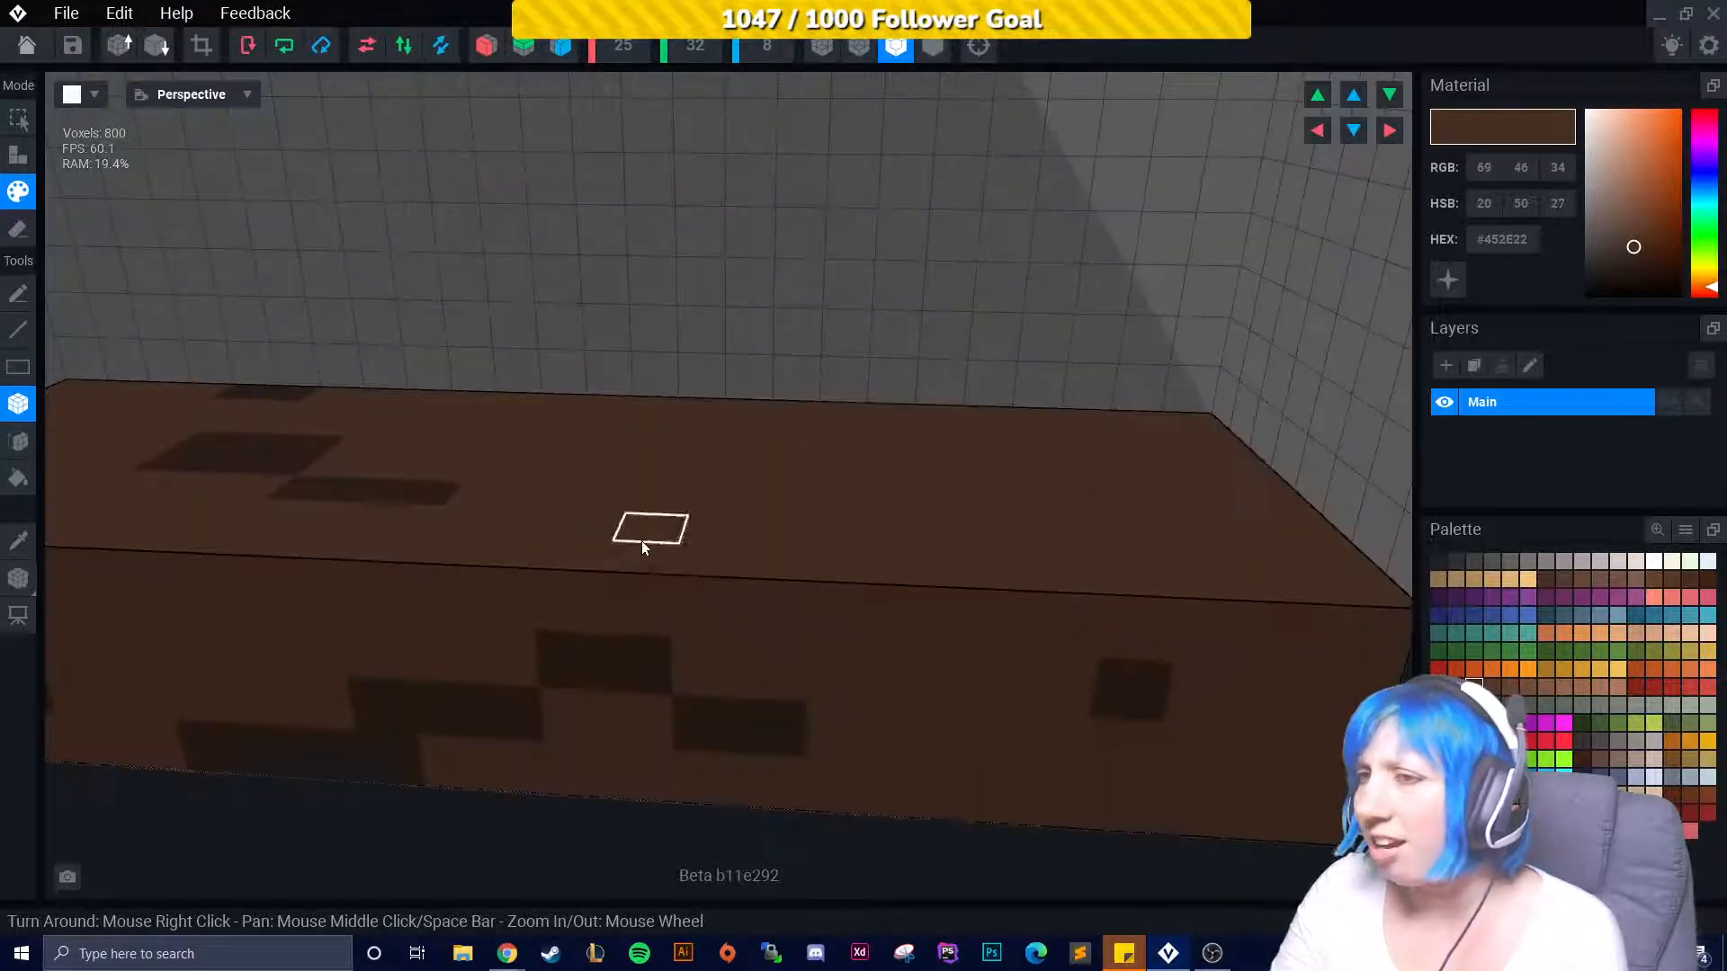
right_click_drag(642, 543, 423, 416)
left_click(550, 462)
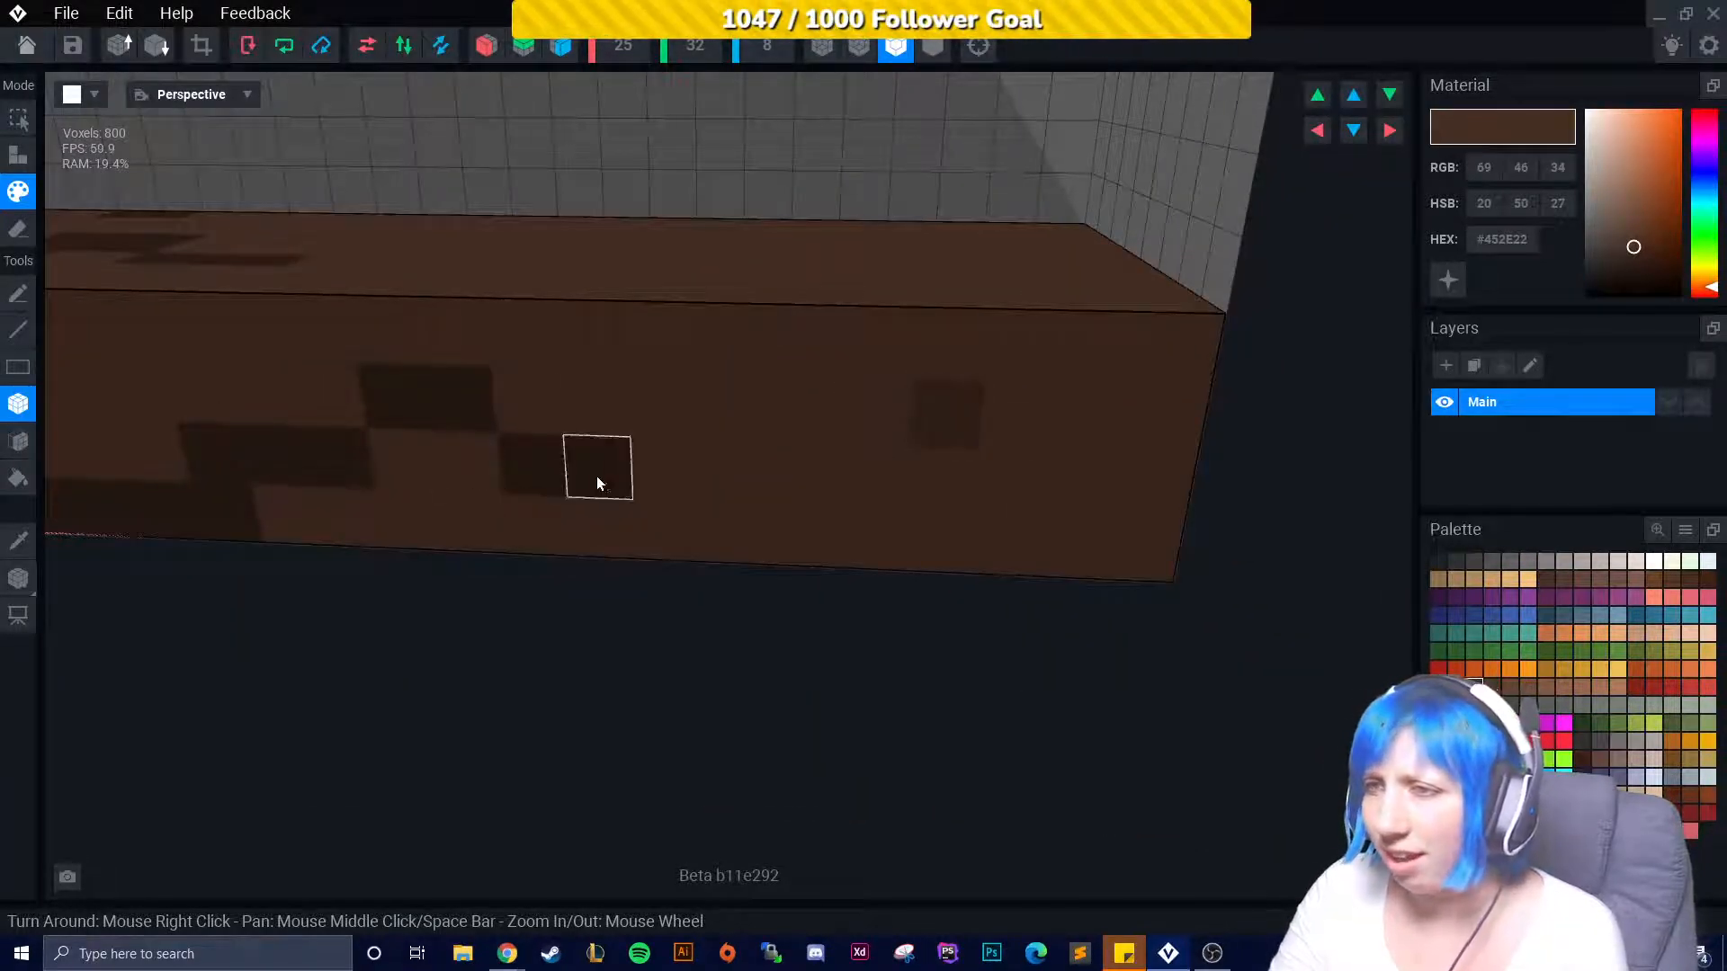
right_click_drag(231, 462, 321, 493)
right_click_drag(117, 478, 288, 511)
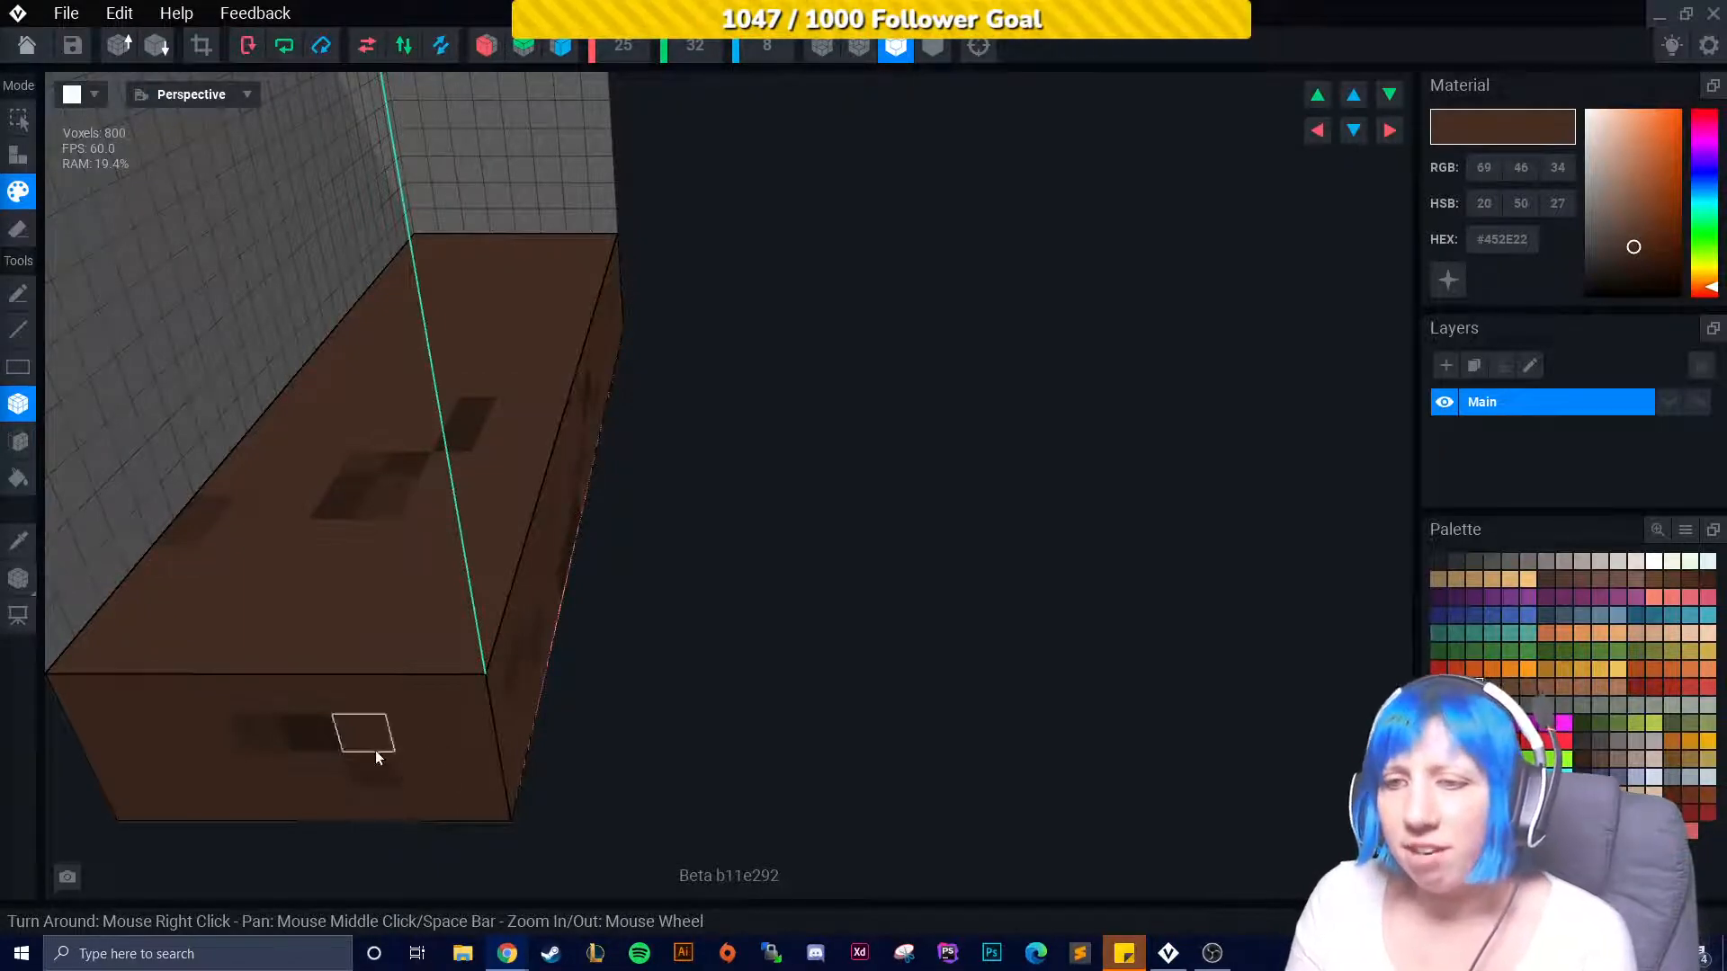
Paint medium brown #452E22 streaks across the still plain half of the beam's top.
right_click_drag(409, 684, 512, 612)
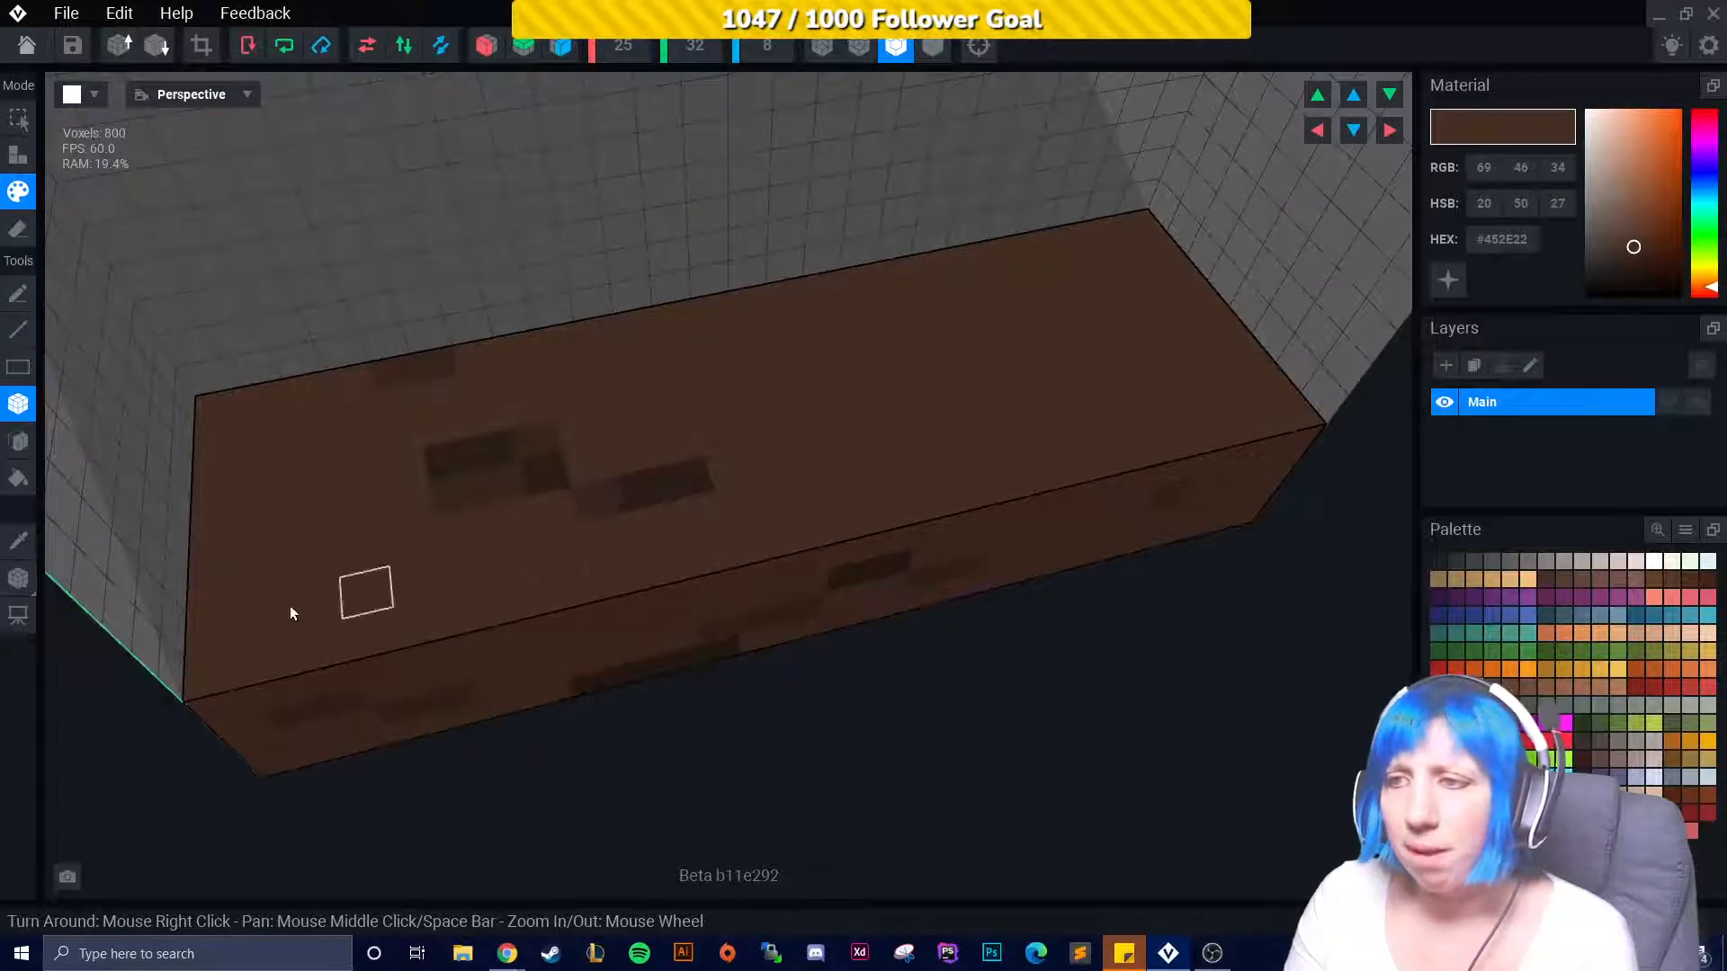
mouse_move(775, 379)
left_mouse_down()
mouse_move(858, 334)
mouse_move(947, 373)
left_mouse_up()
right_click_drag(939, 531, 977, 479)
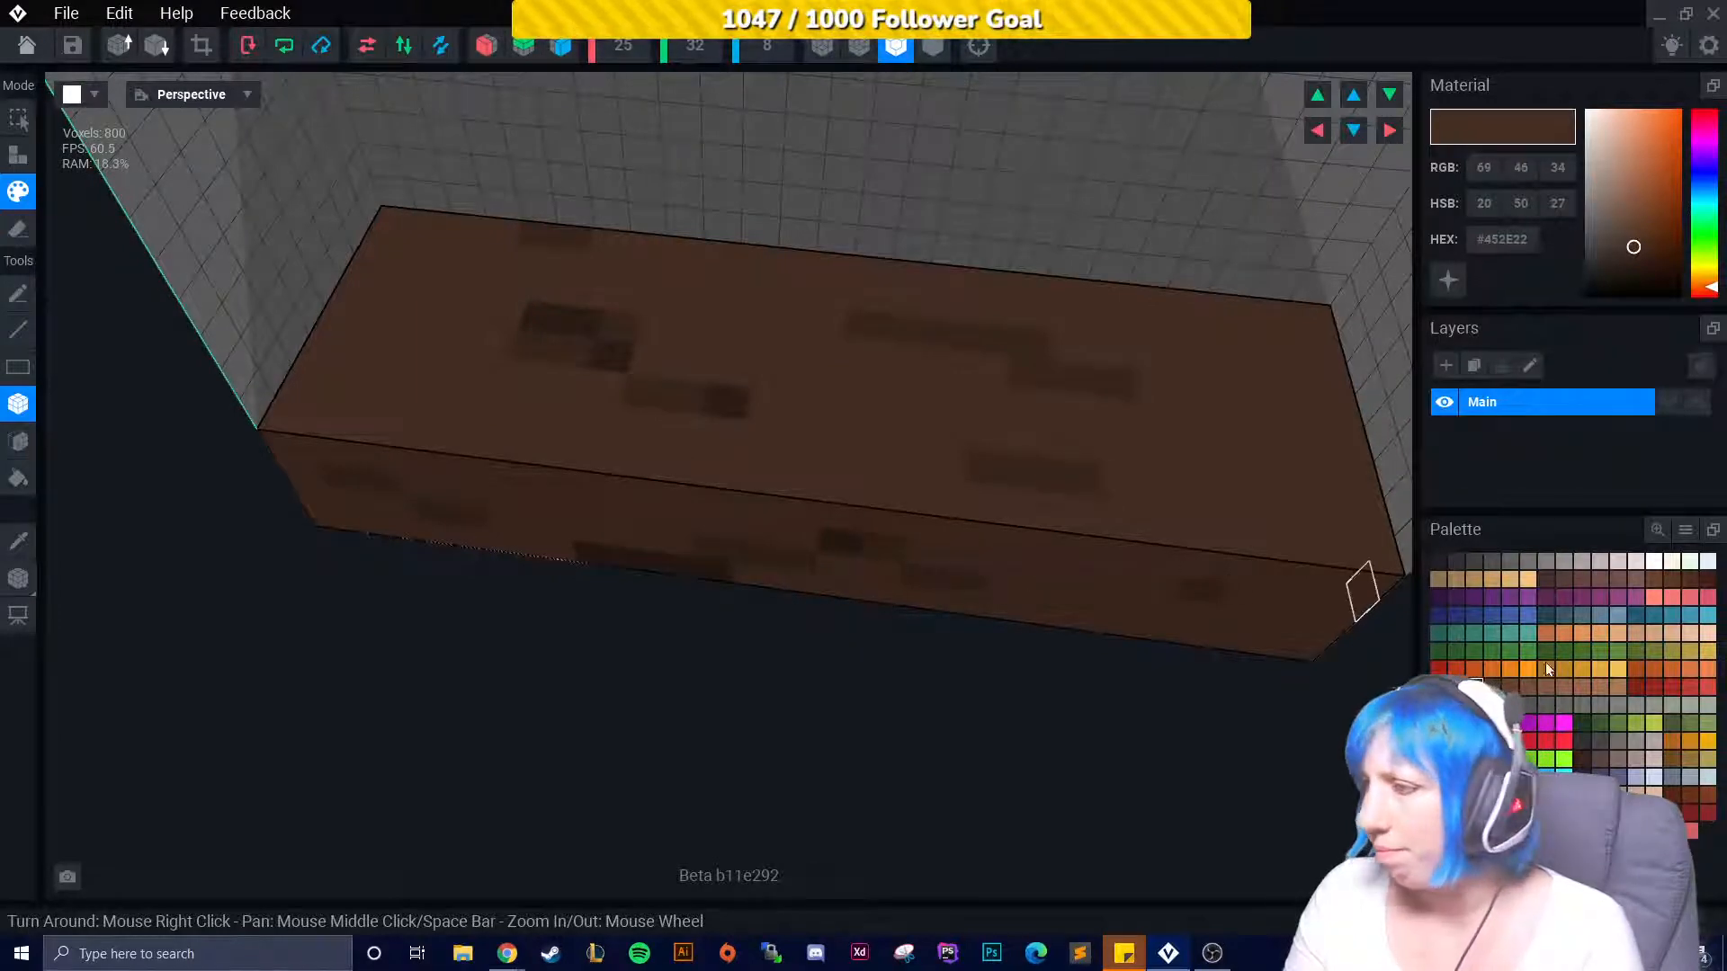
Try lighter #724D3A and #634332 highlight voxels on the beam's top, and restore the base brown #54382A there.
left_click(1510, 688)
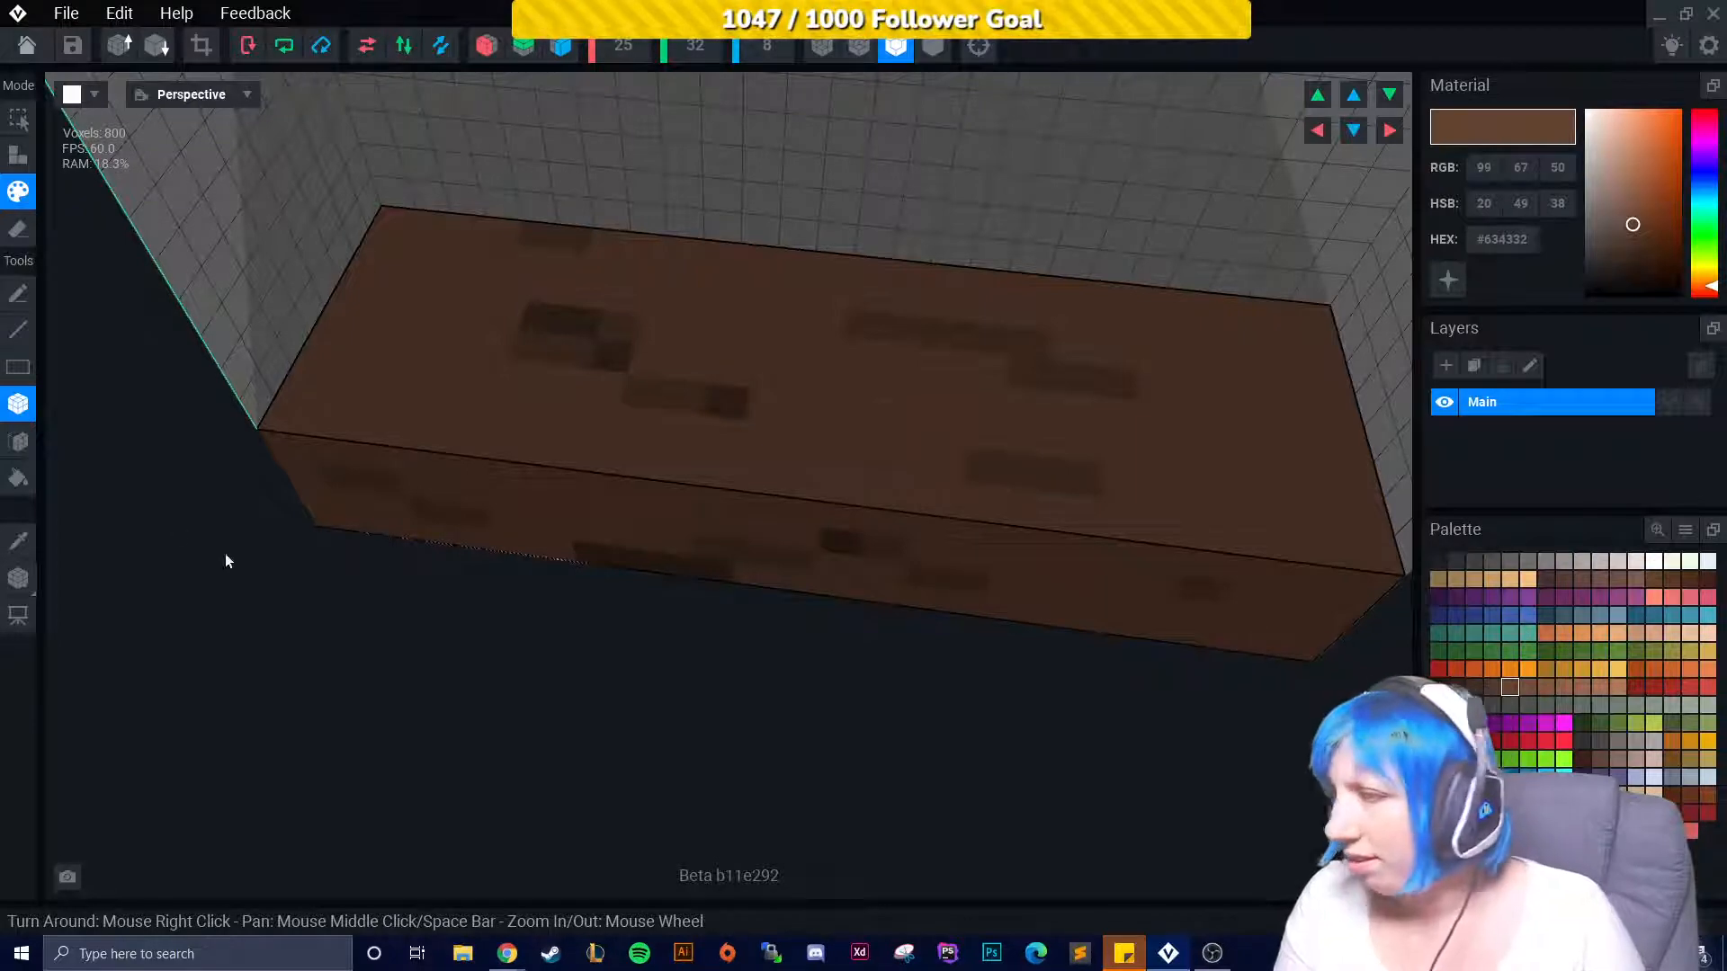
left_click(1526, 687)
left_click(18, 540)
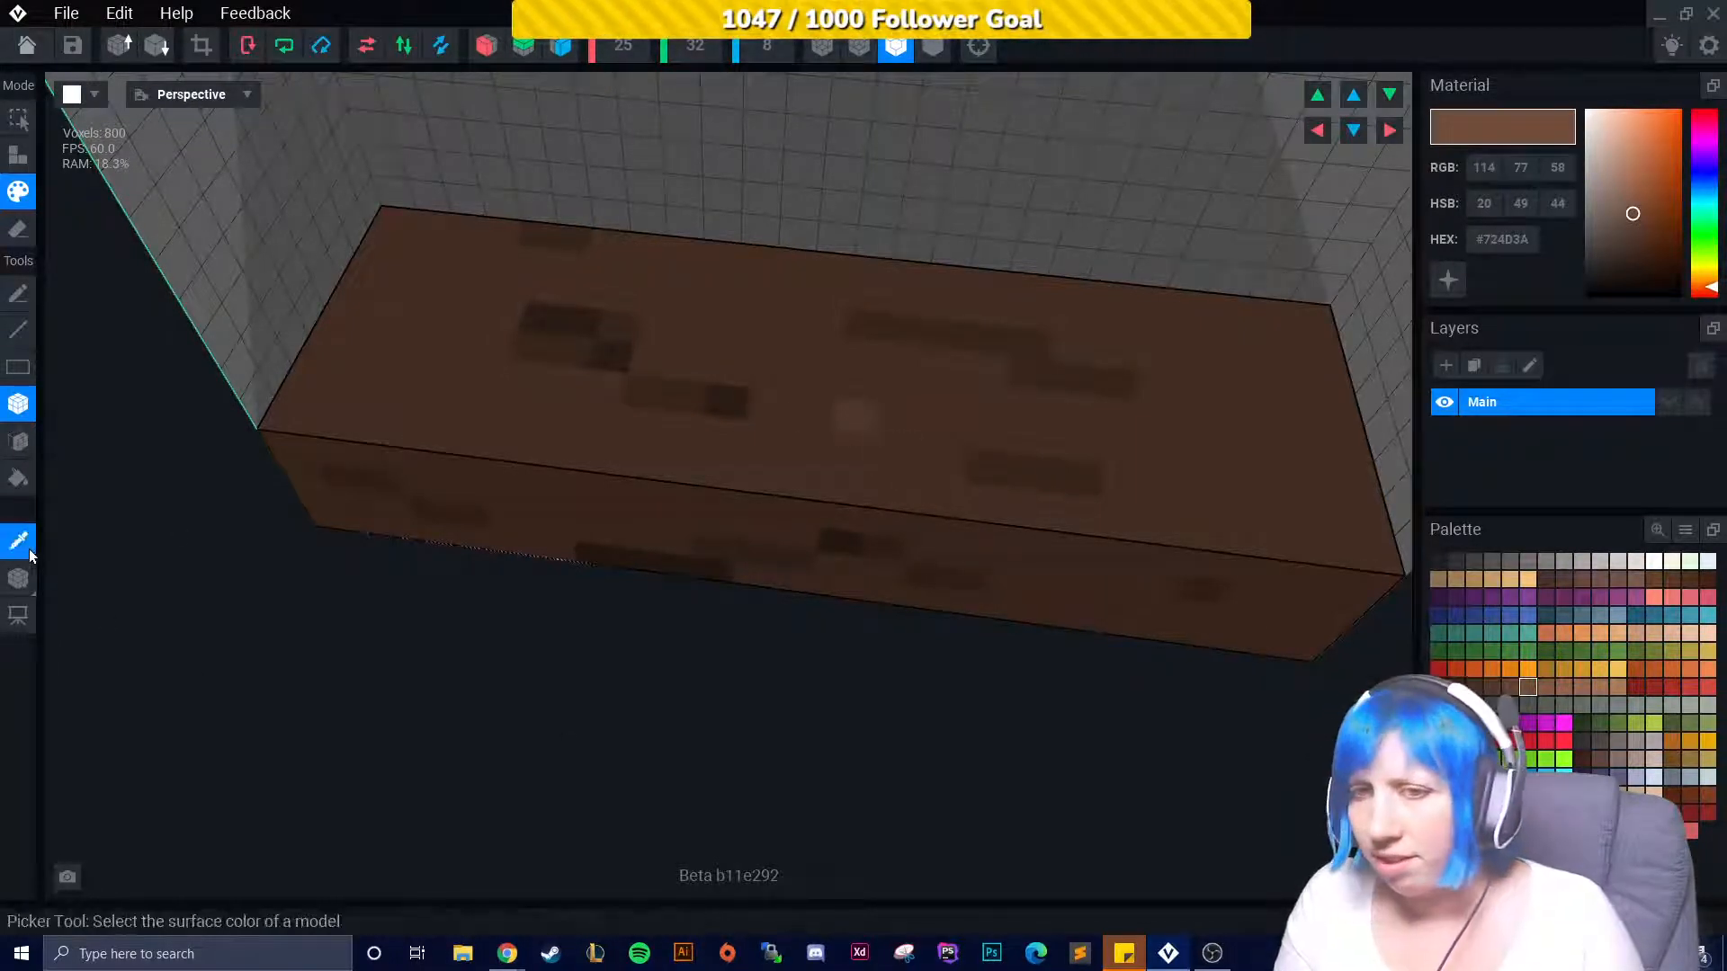
left_click(795, 453)
left_click(1510, 687)
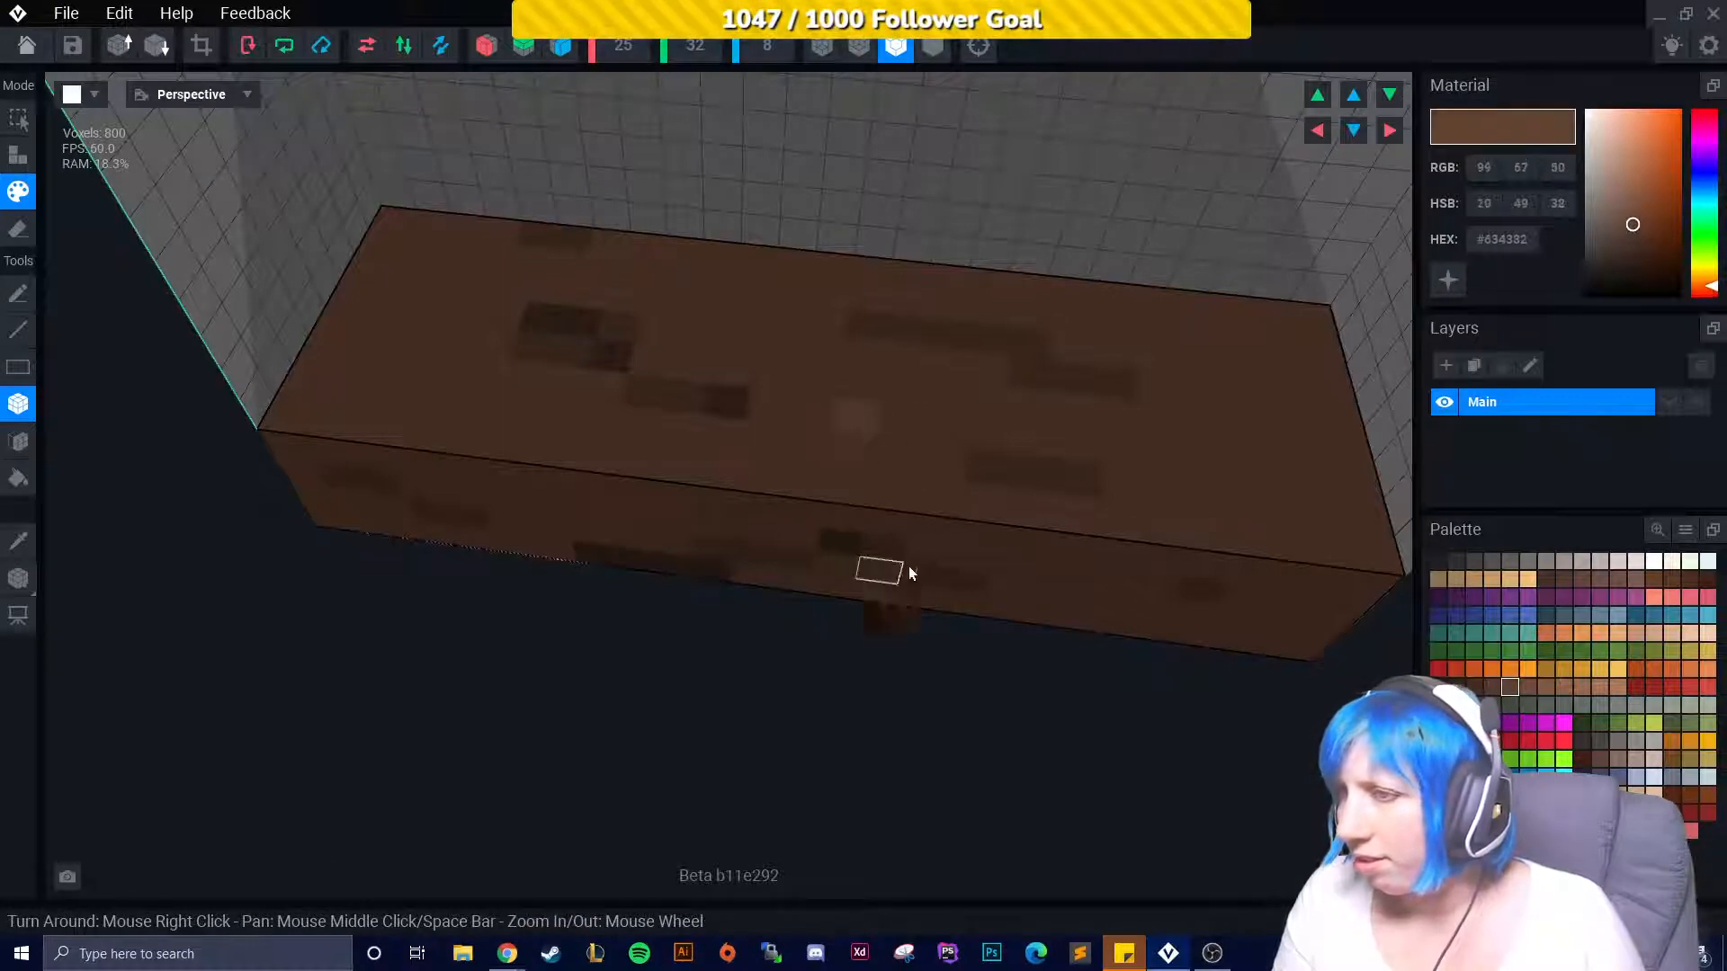
scroll(826, 342, "up", 6)
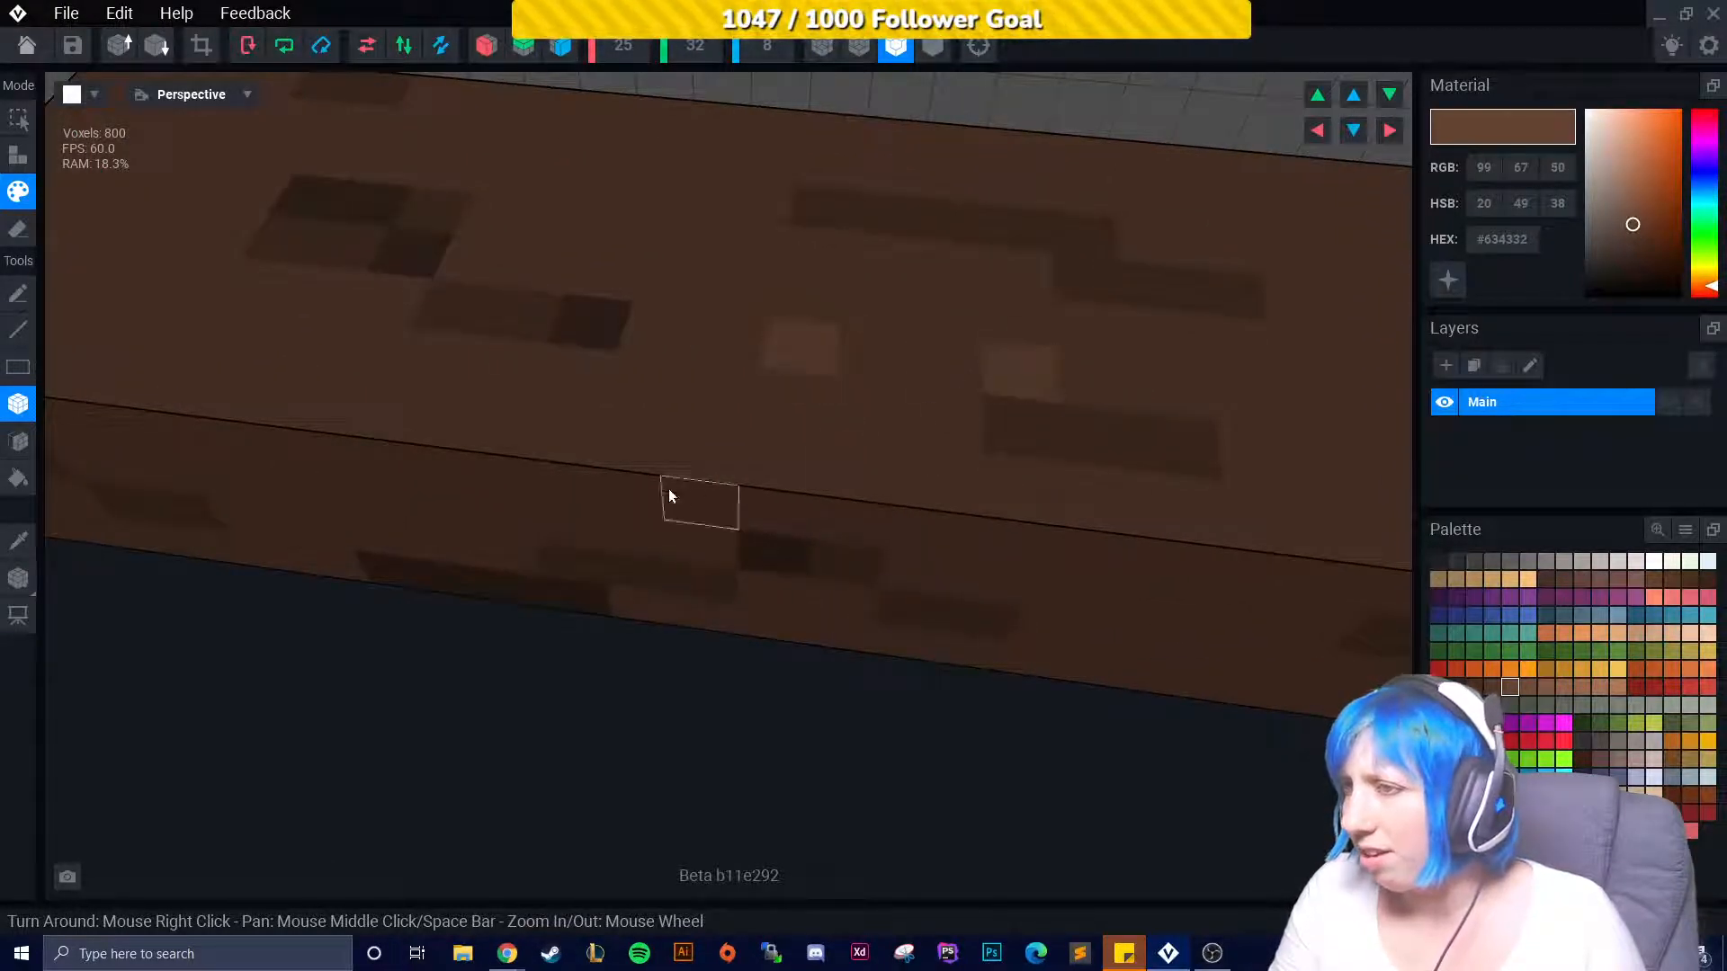
left_click(1493, 688)
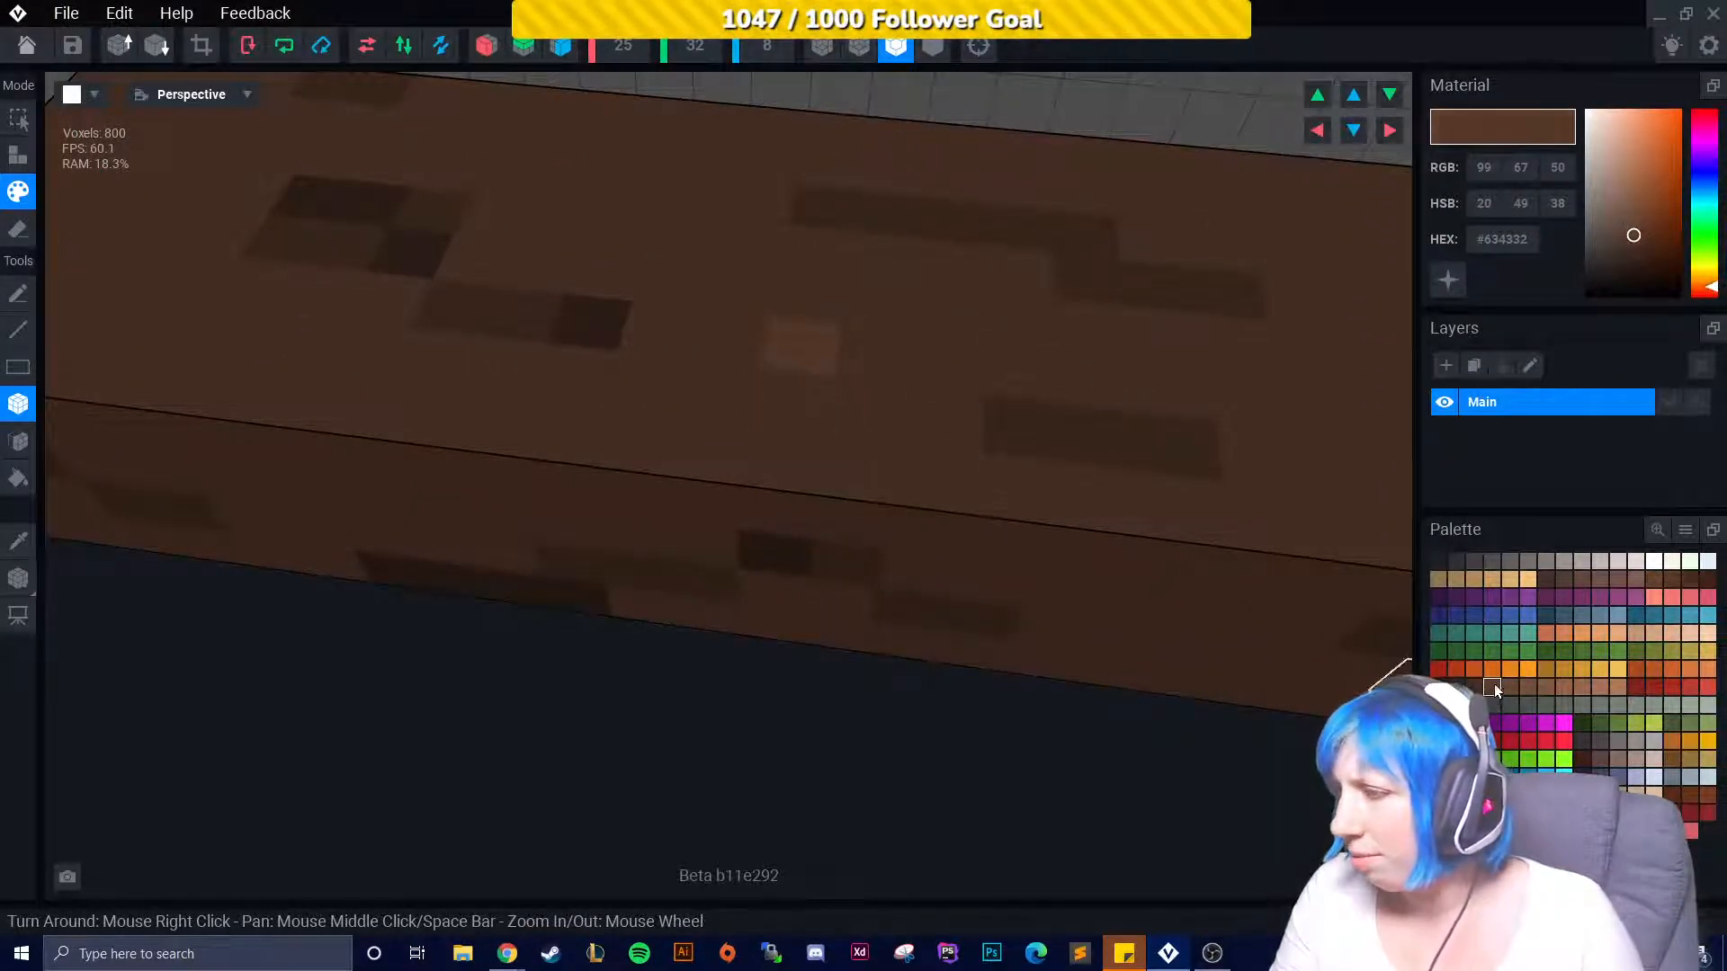
right_click_drag(888, 476, 1008, 558)
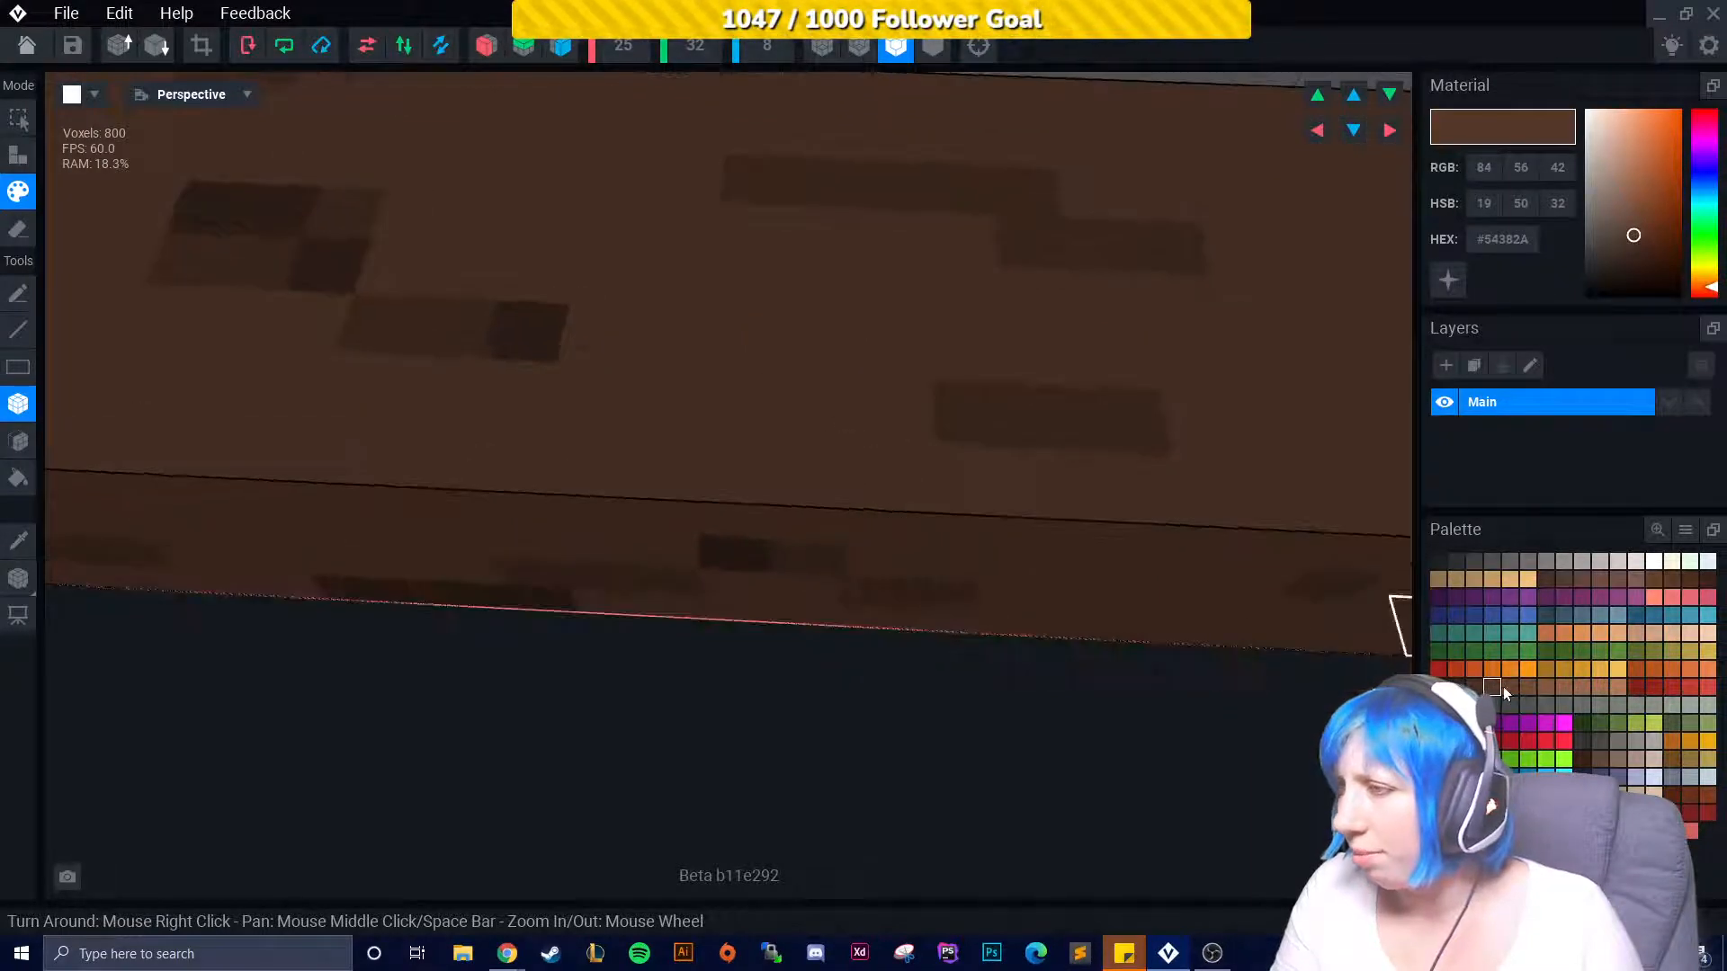
Paint a single lighter #634332 voxel between the darker streaks on the beam's top.
left_click(1510, 688)
left_click(816, 412)
right_click_drag(744, 513, 725, 501)
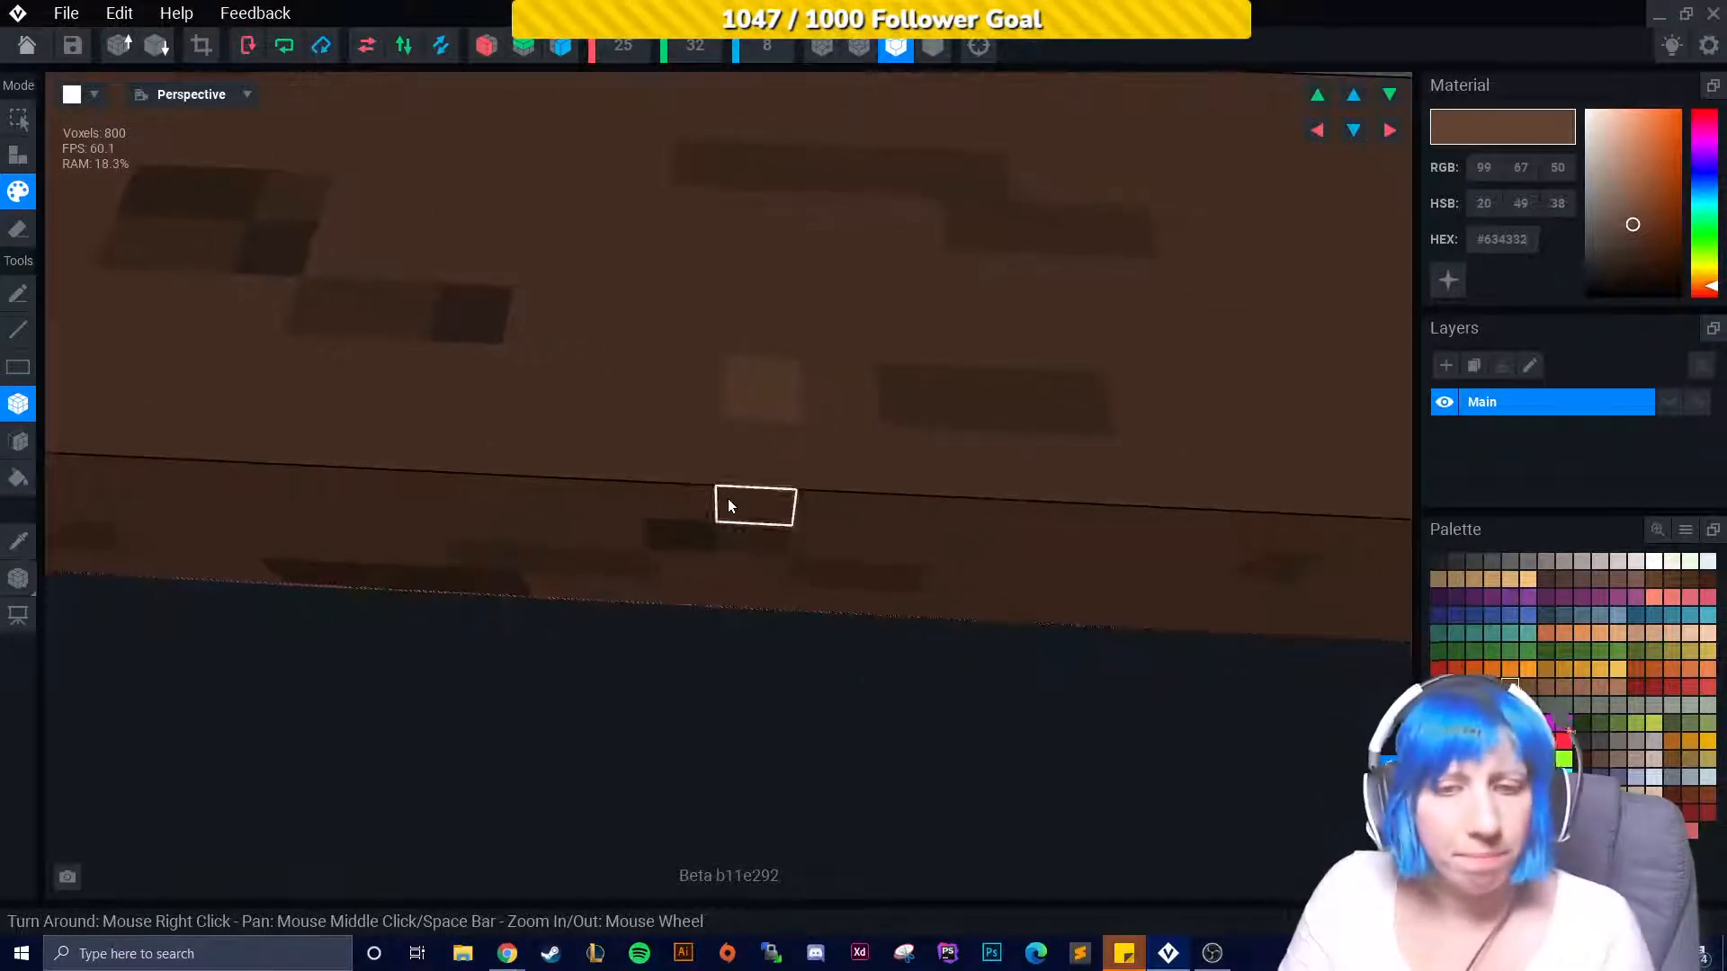
mouse_move(528, 524)
right_mouse_down()
mouse_move(463, 529)
mouse_move(506, 527)
right_mouse_up()
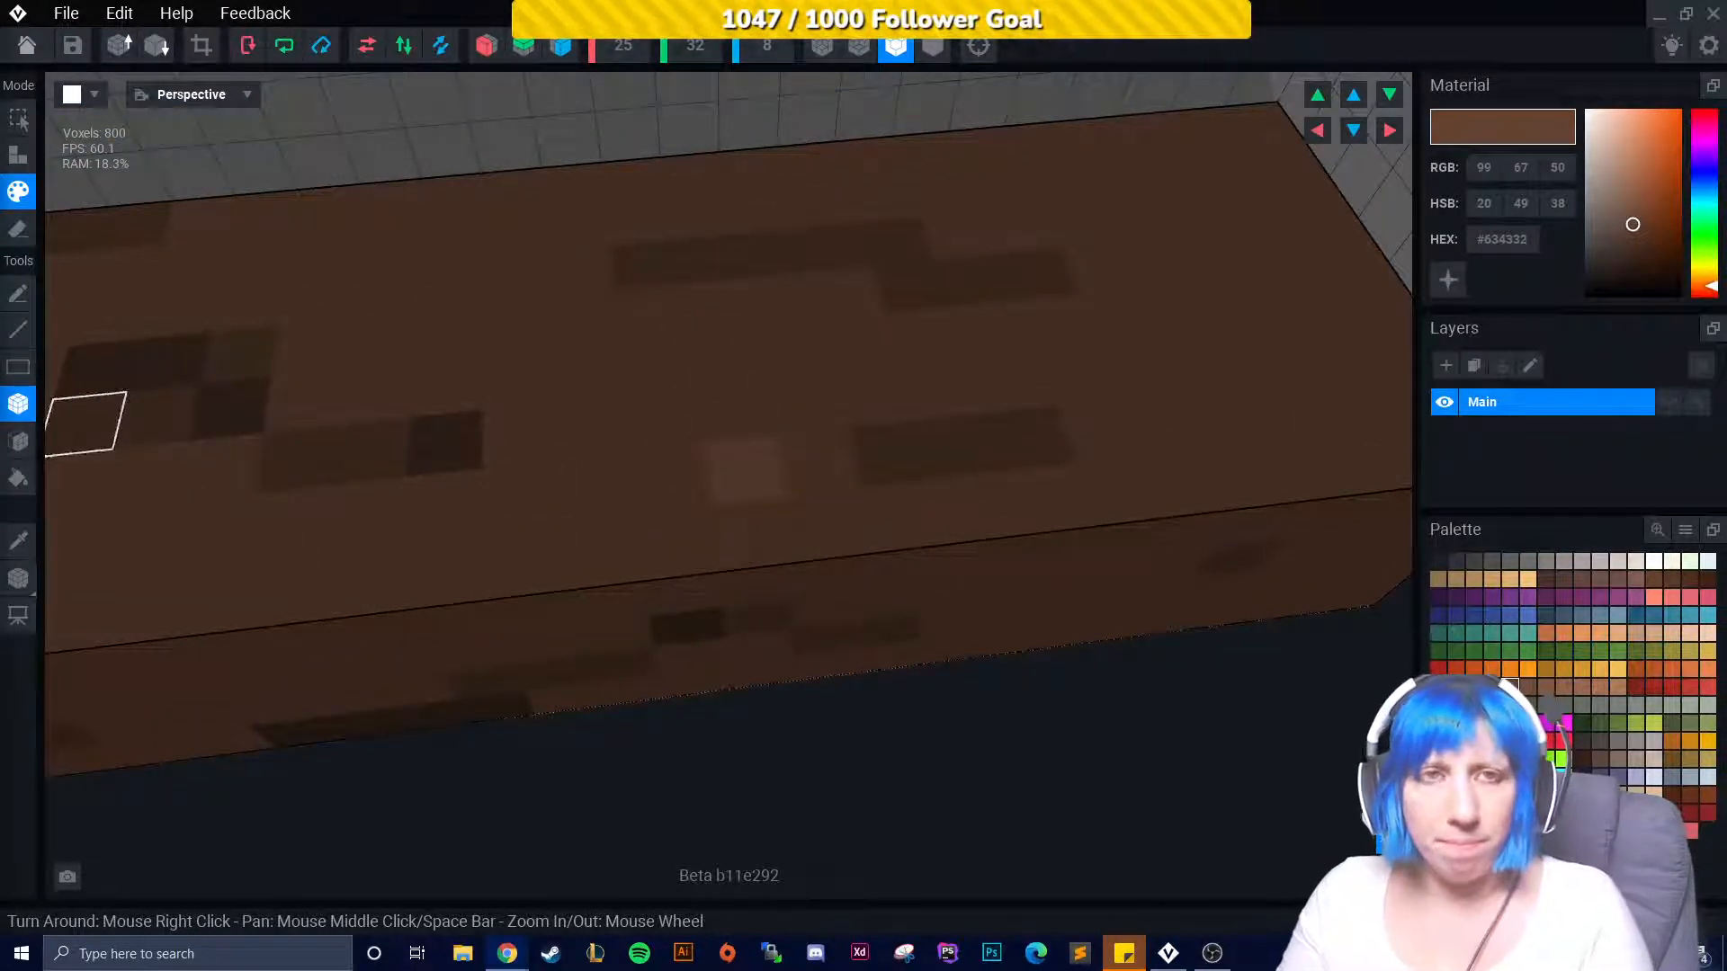
Switch to the CoinGecko SAND page in Chrome, convert 8900 and 360000 SAND to USD, and ignore the security alert.
key("alt+Tab")
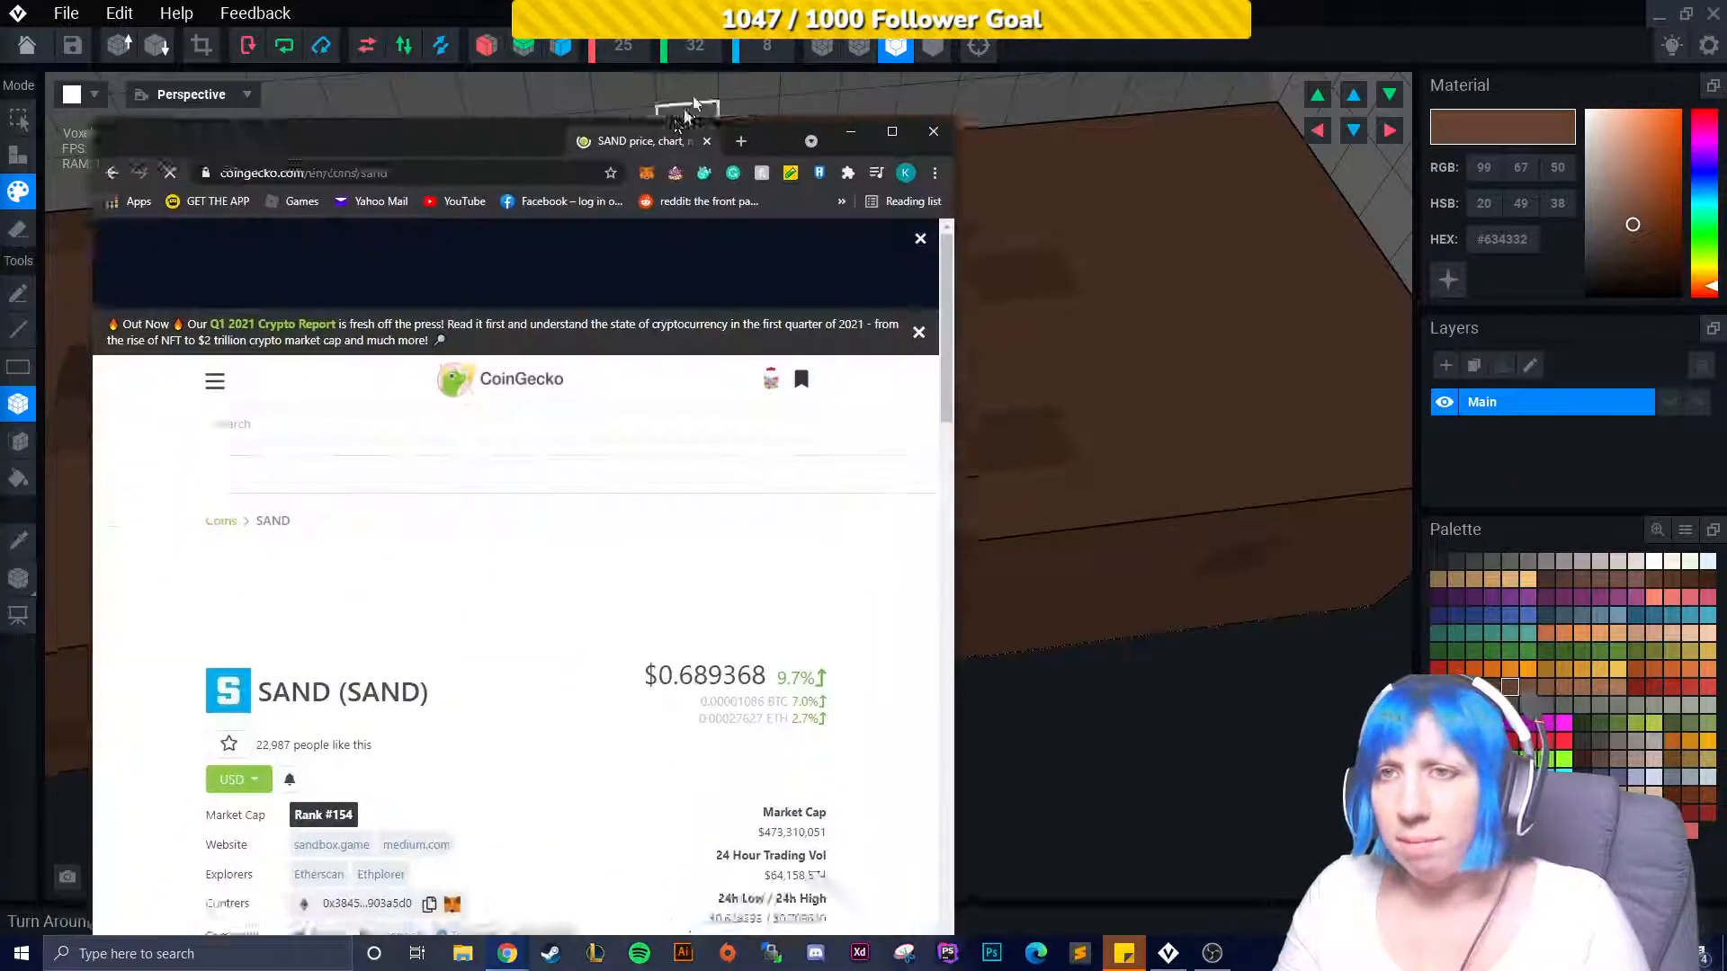
scroll(630, 585, "down", 4)
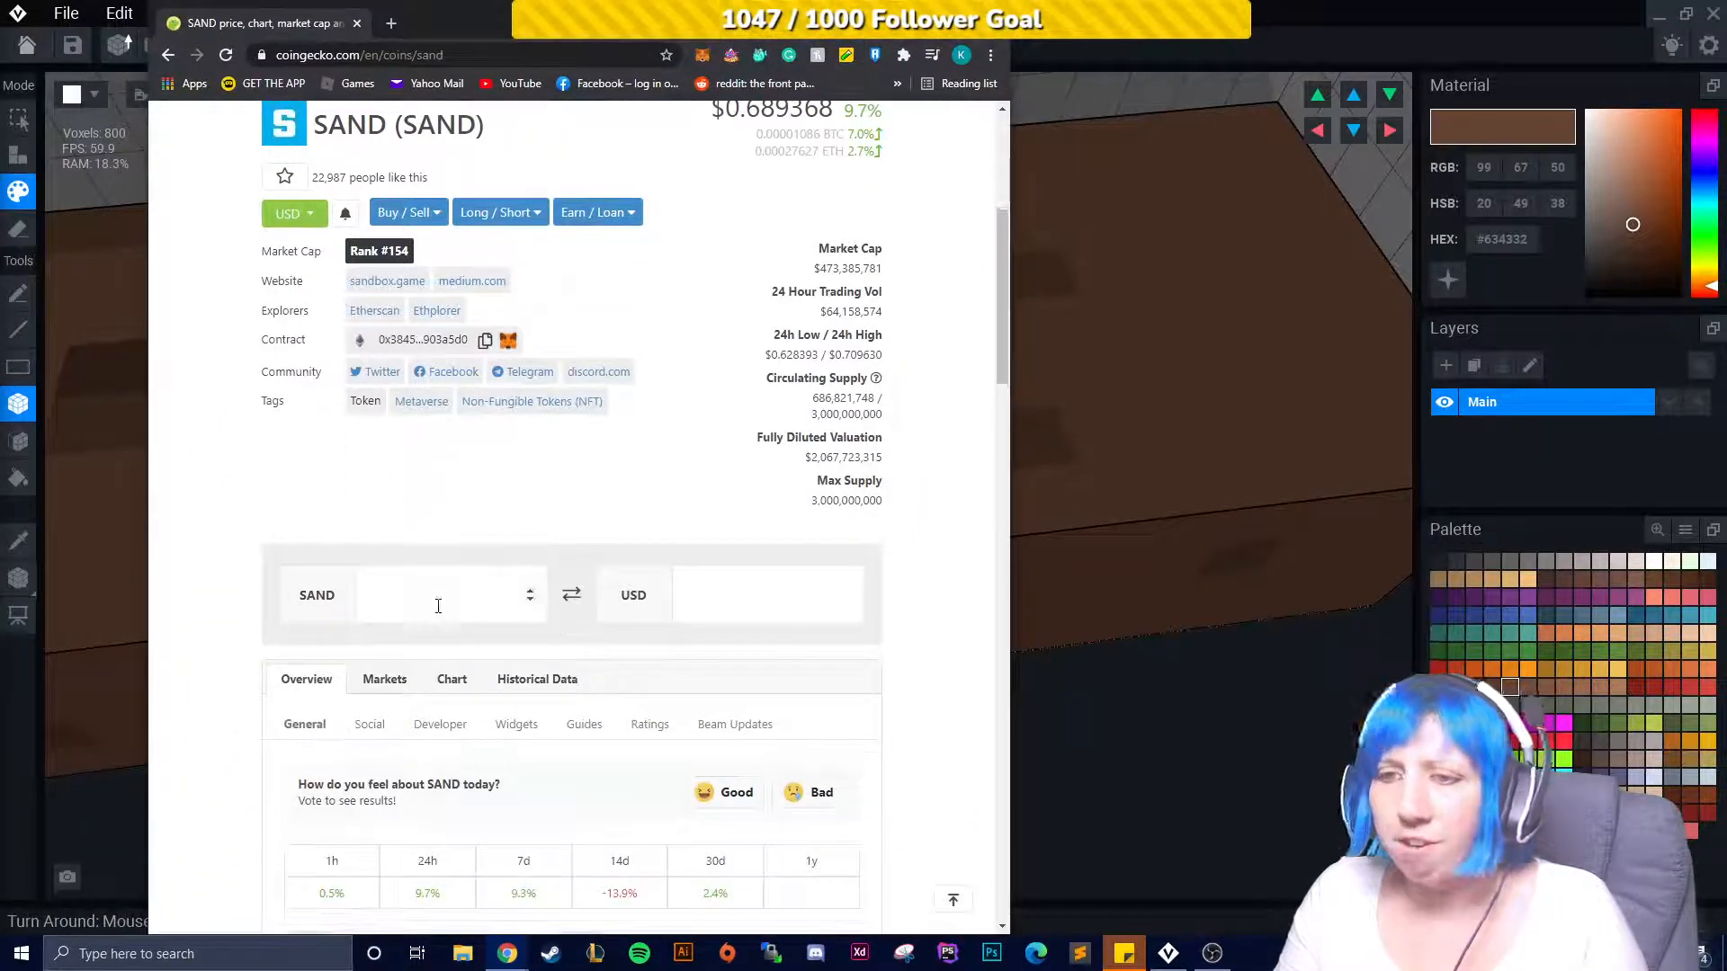
left_click(436, 601)
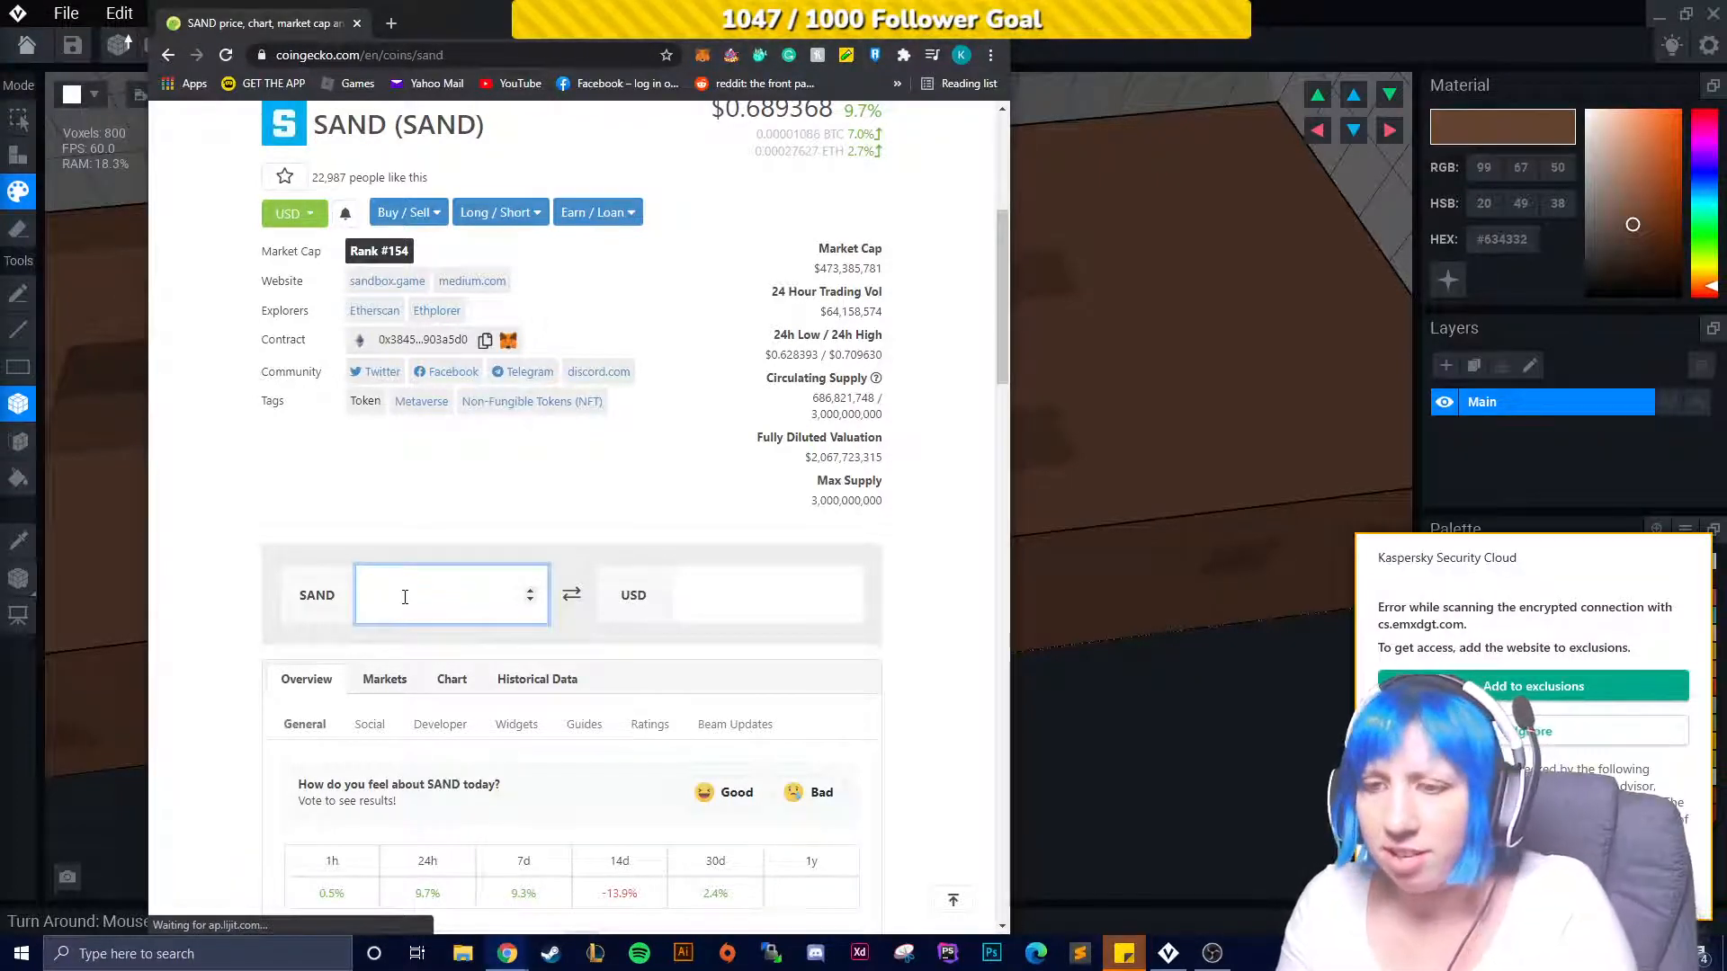
type("8900")
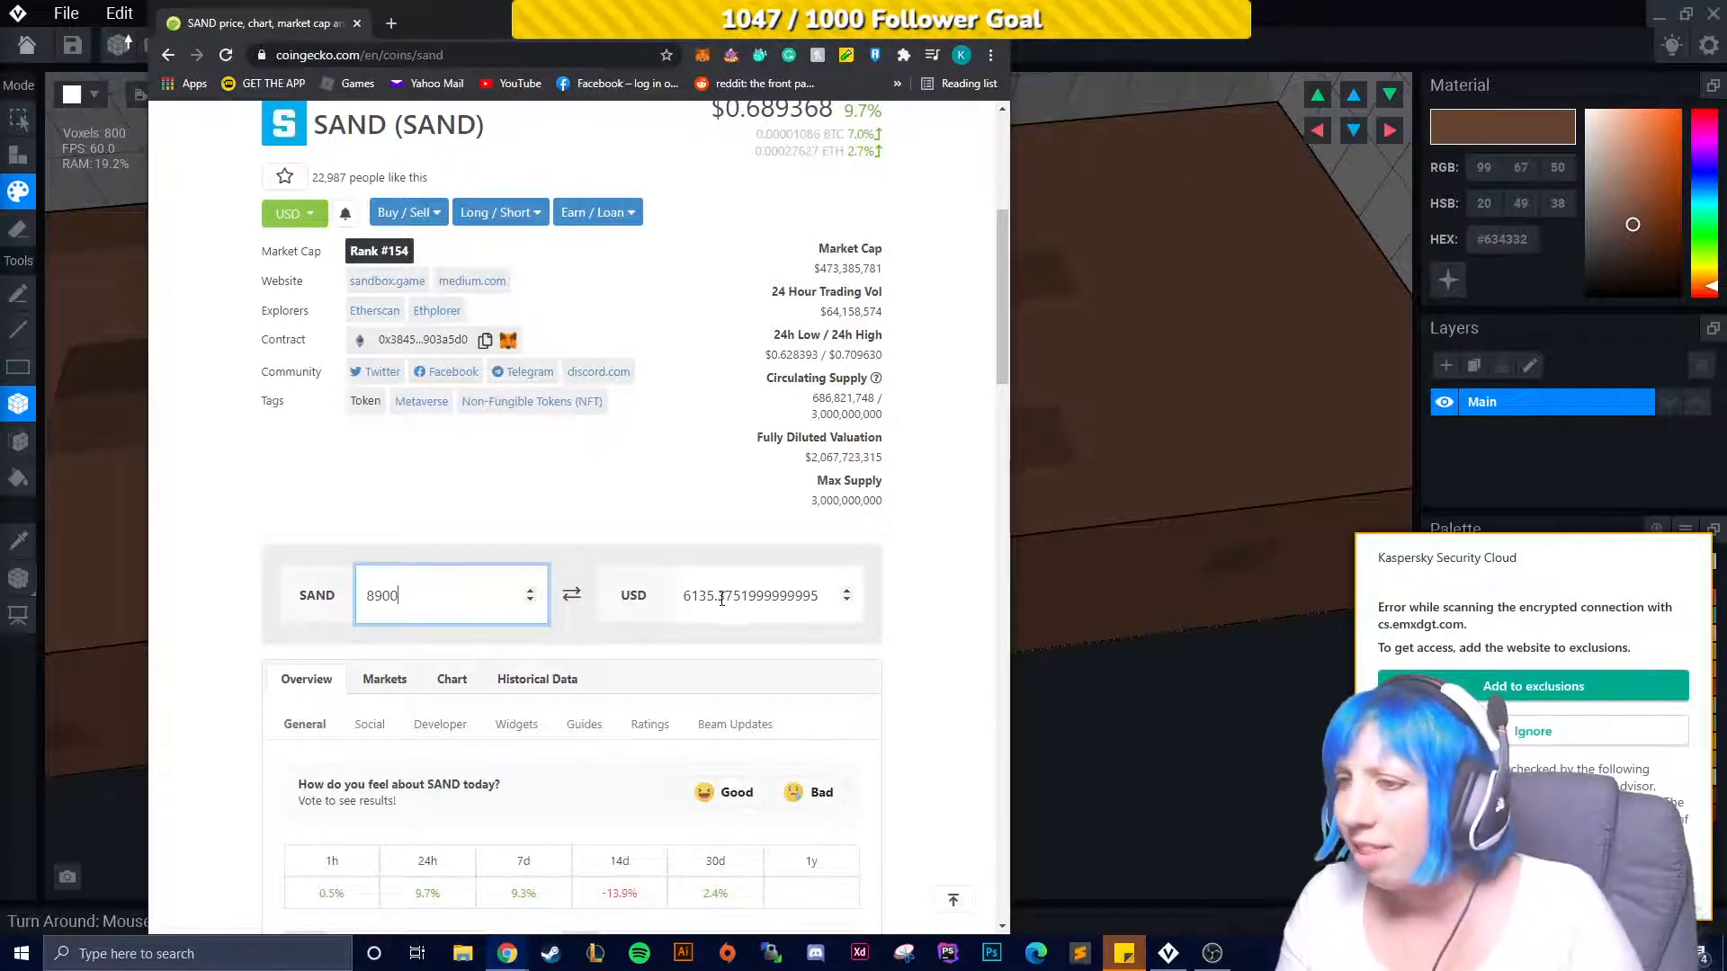
left_click(1586, 739)
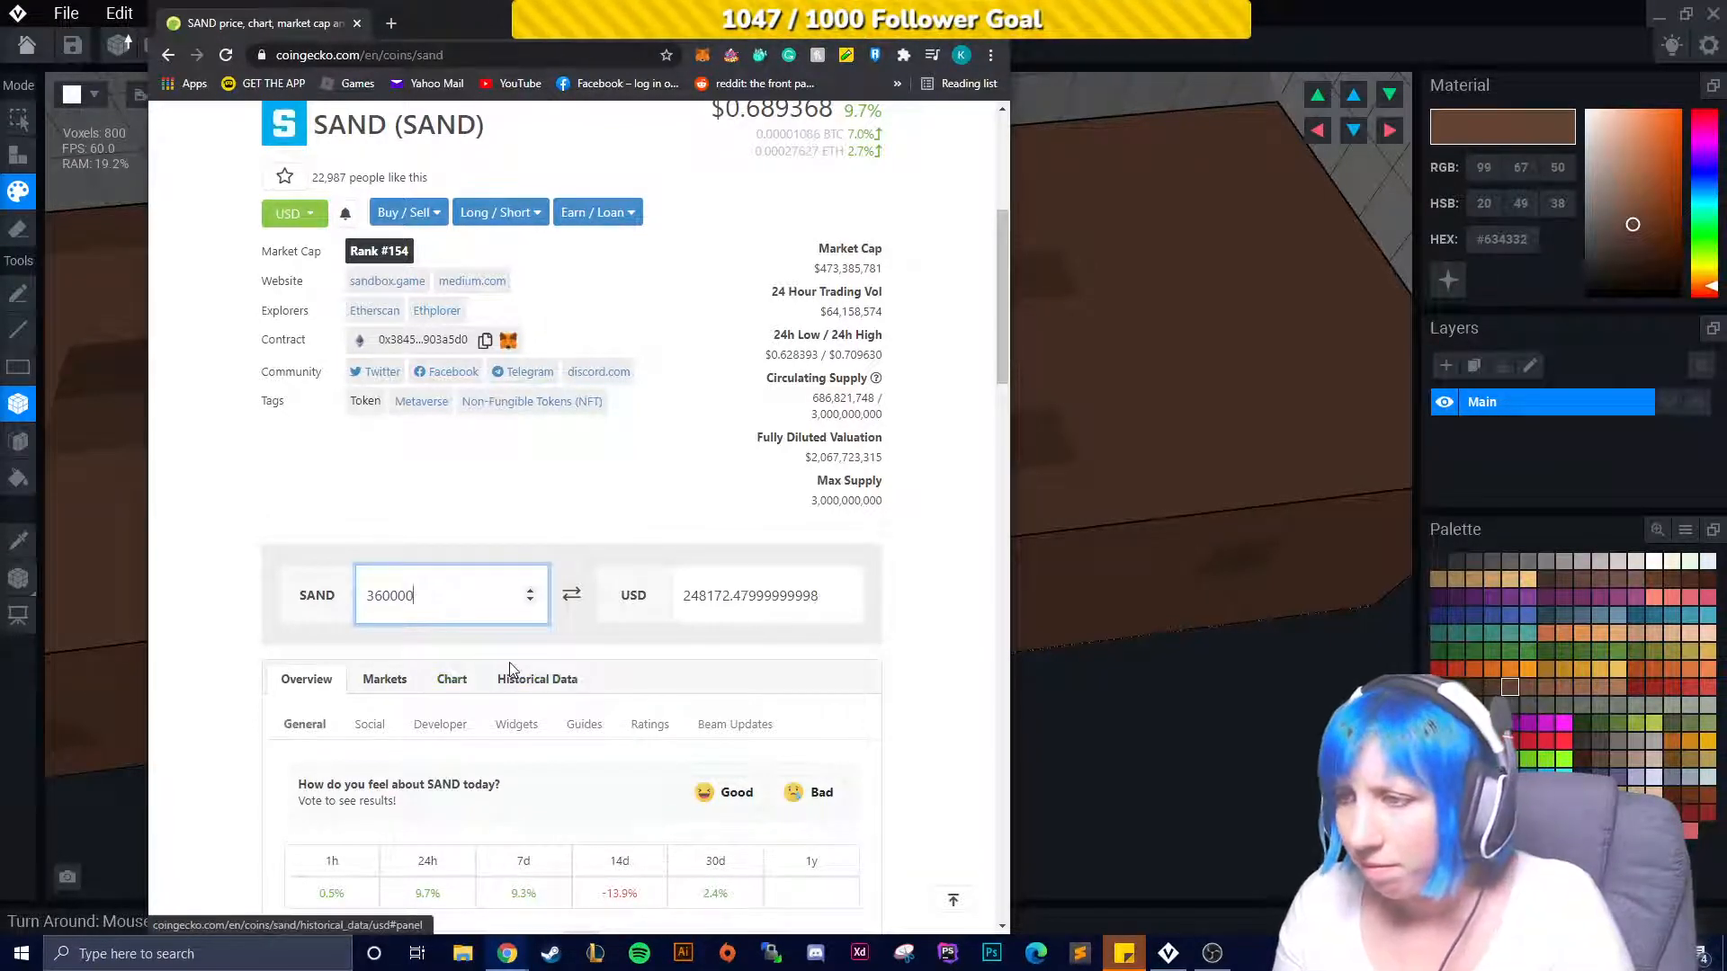
Switch back to VoxEdit and paint lighter #634332 highlight patches on the beam's long side and top.
key("alt+Tab")
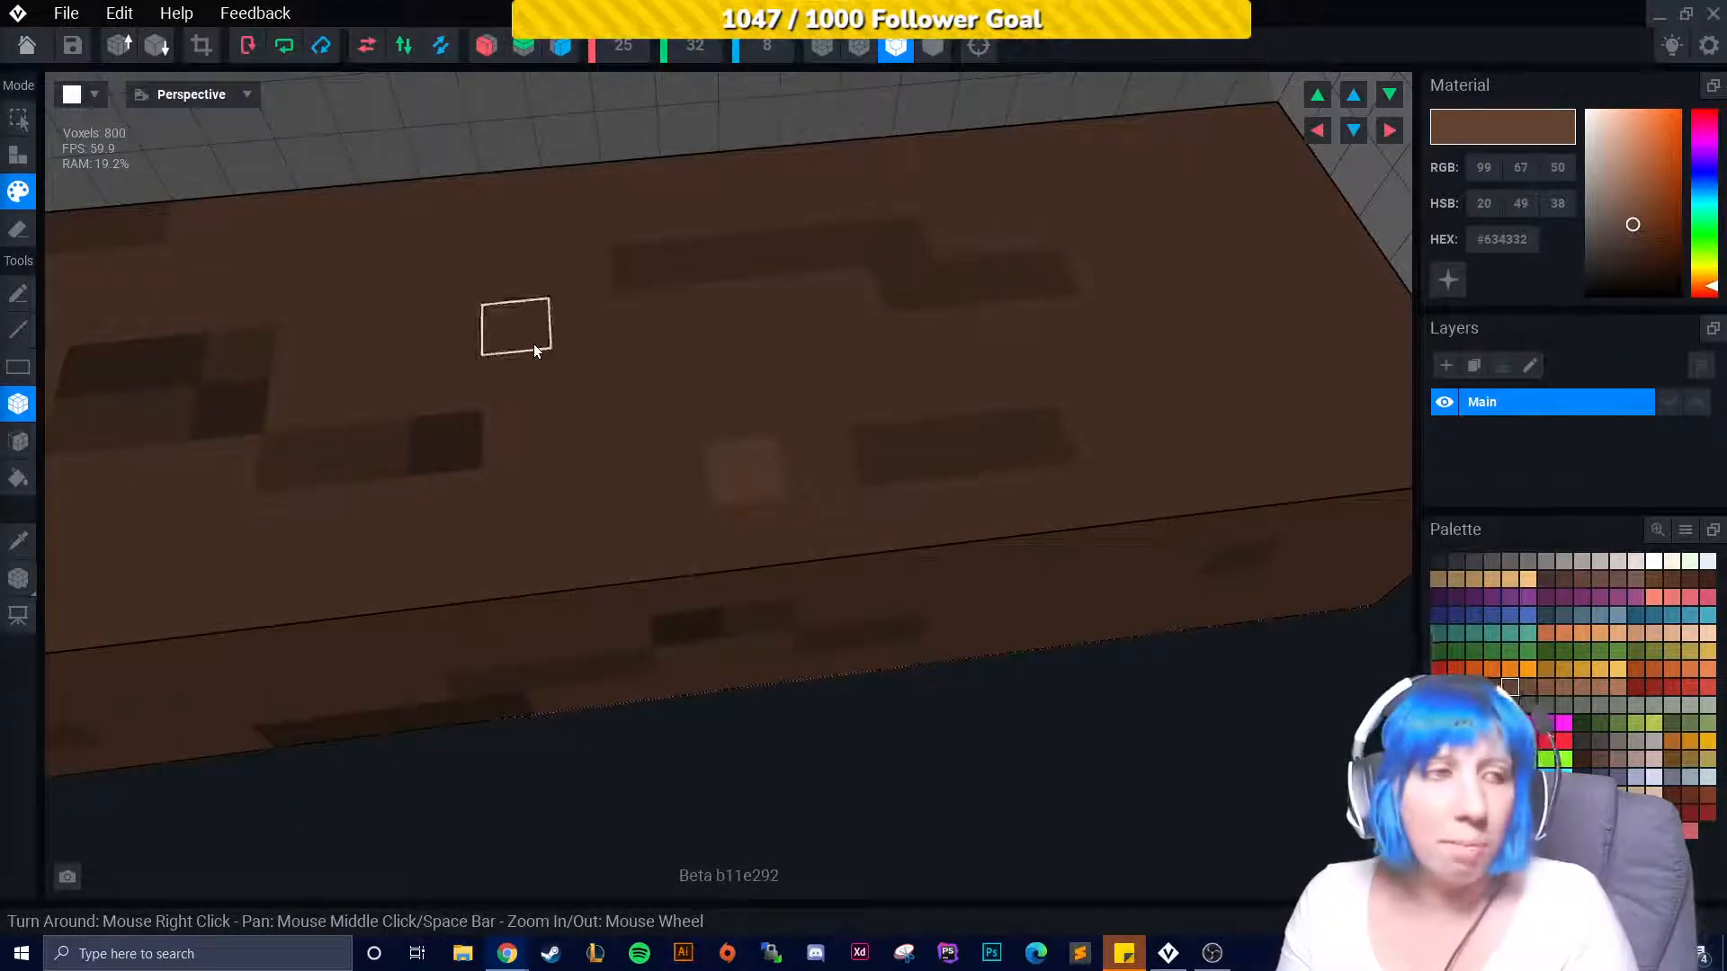
right_click_drag(576, 555, 760, 711)
right_click_drag(795, 636, 678, 624)
scroll(719, 650, "down", 2)
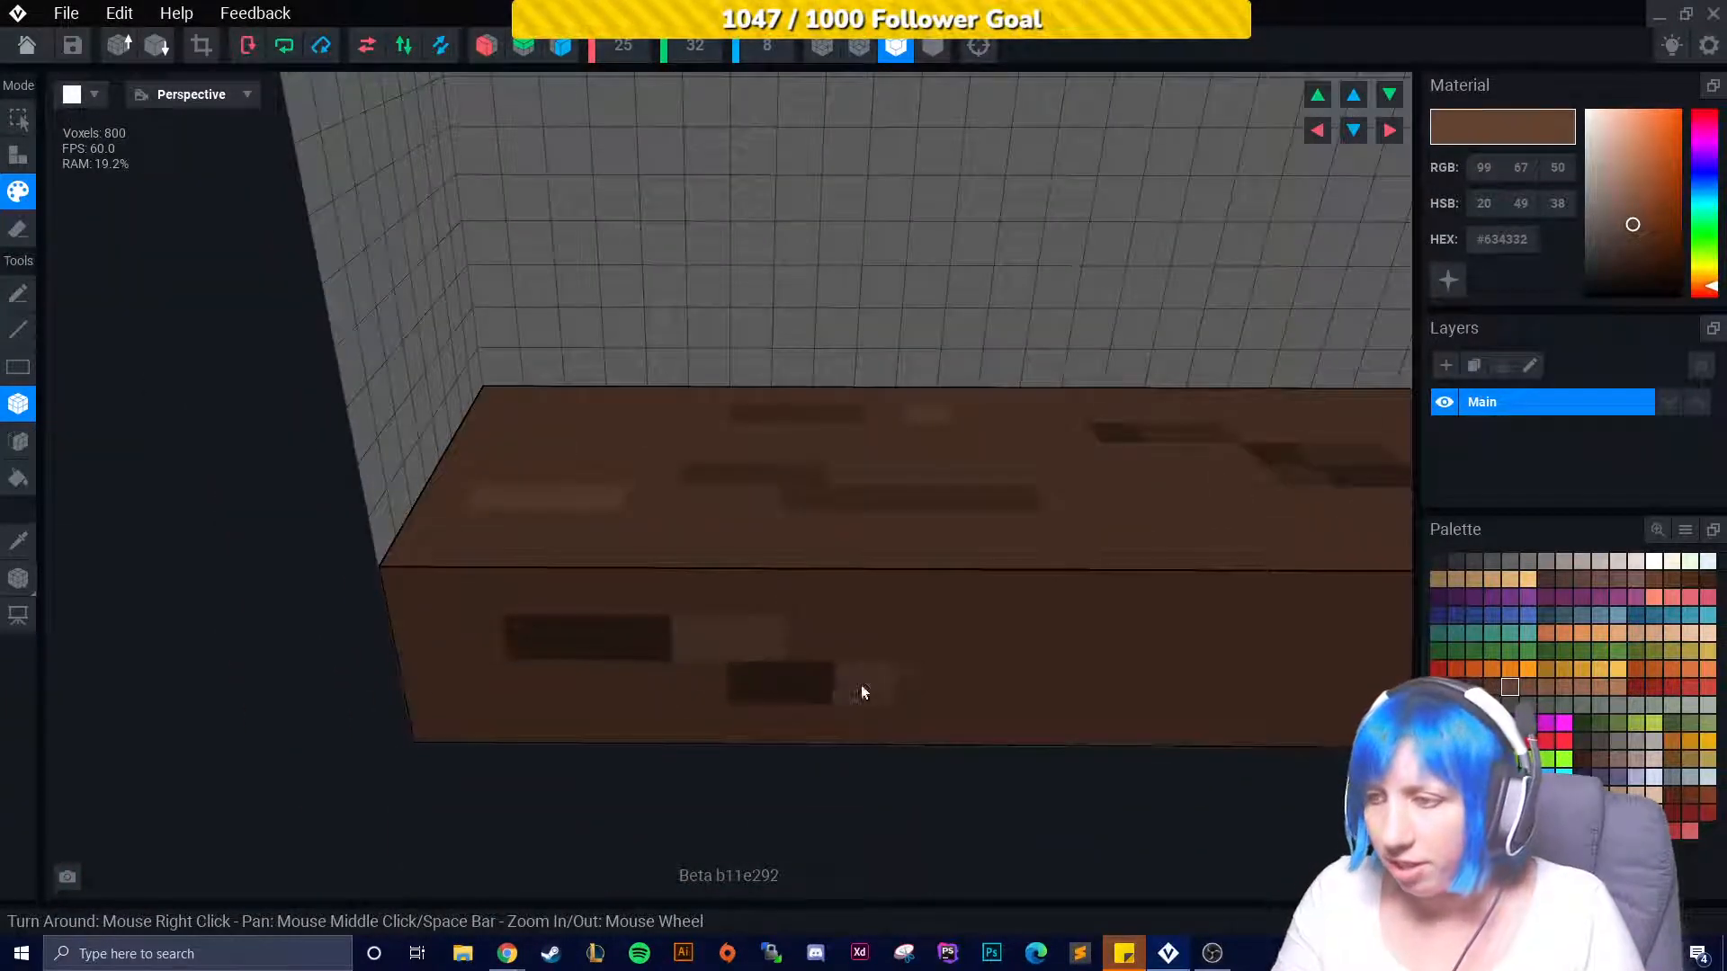
right_click_drag(862, 692, 703, 651)
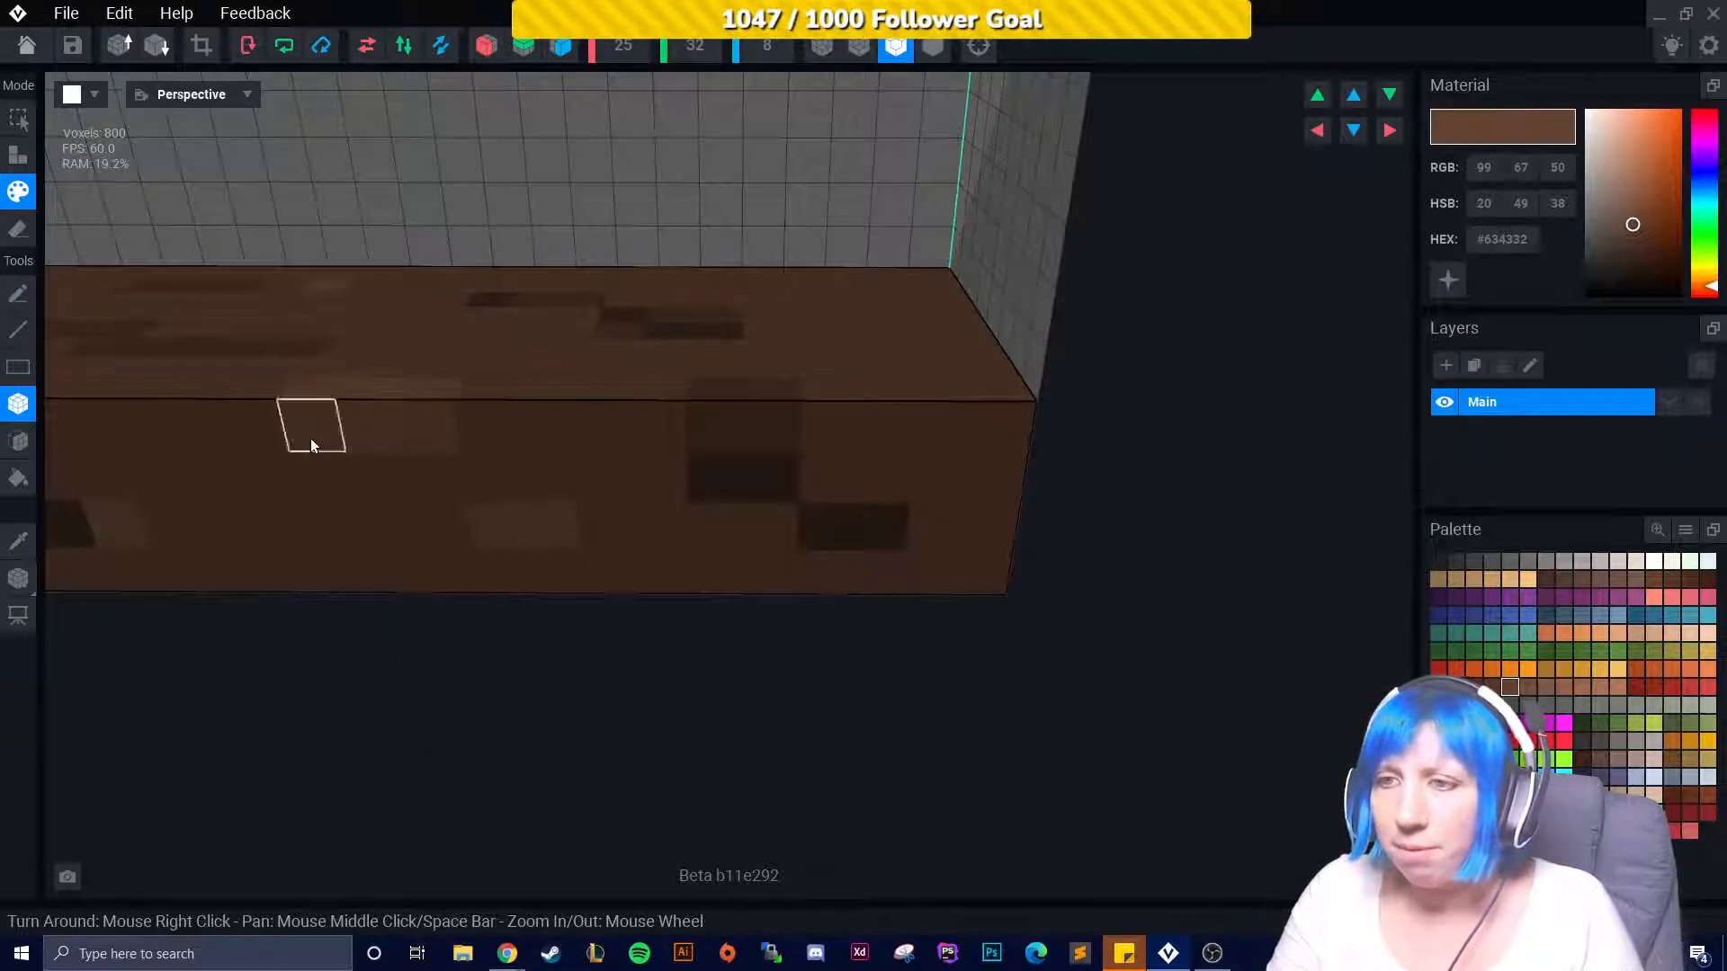
right_click_drag(310, 439, 438, 315)
right_click_drag(557, 306, 505, 213)
right_click_drag(641, 282, 828, 219)
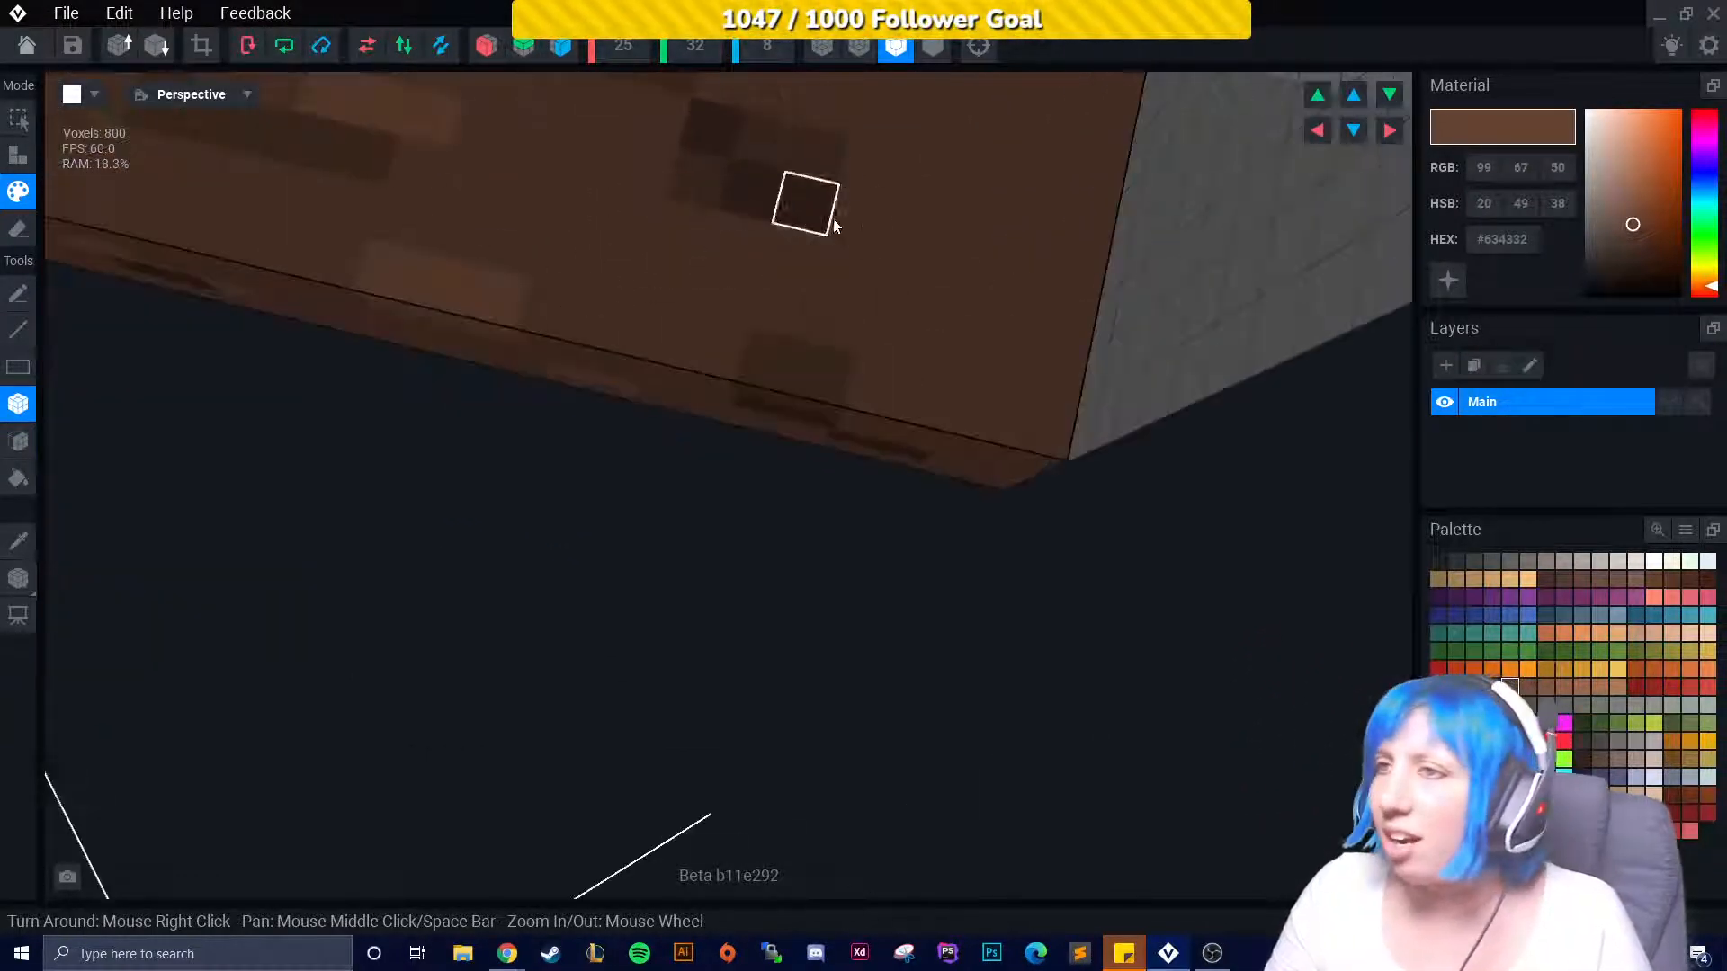
right_click_drag(833, 435, 893, 263)
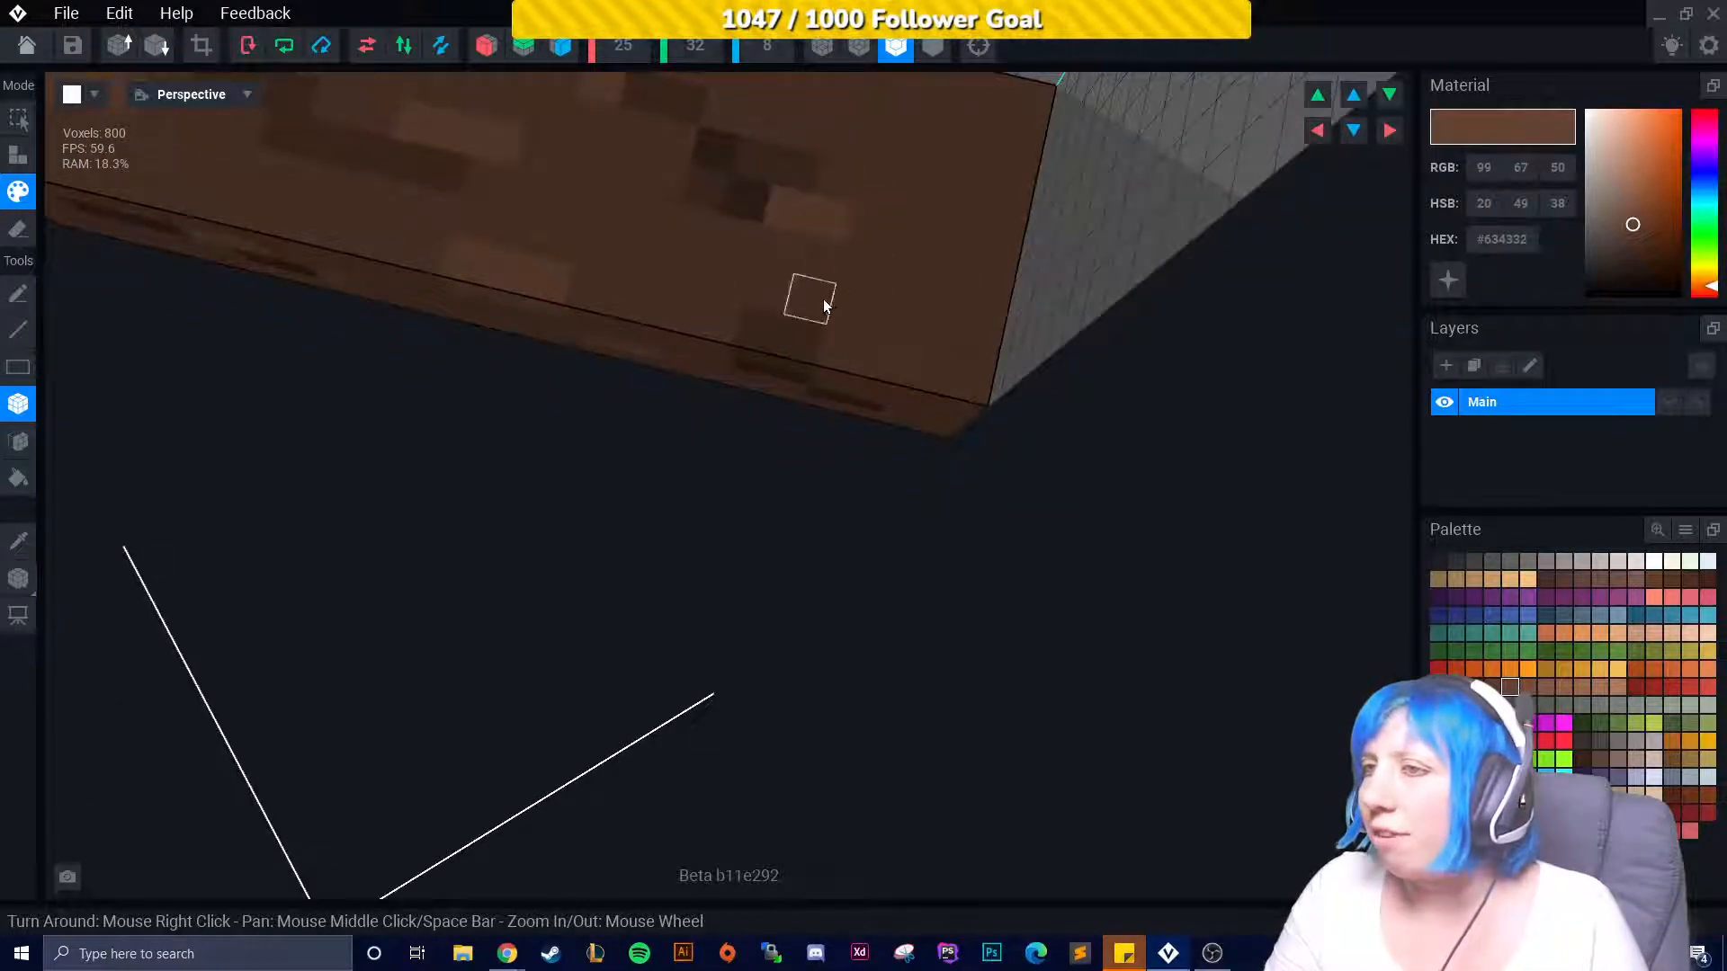
right_click_drag(763, 306, 1183, 549)
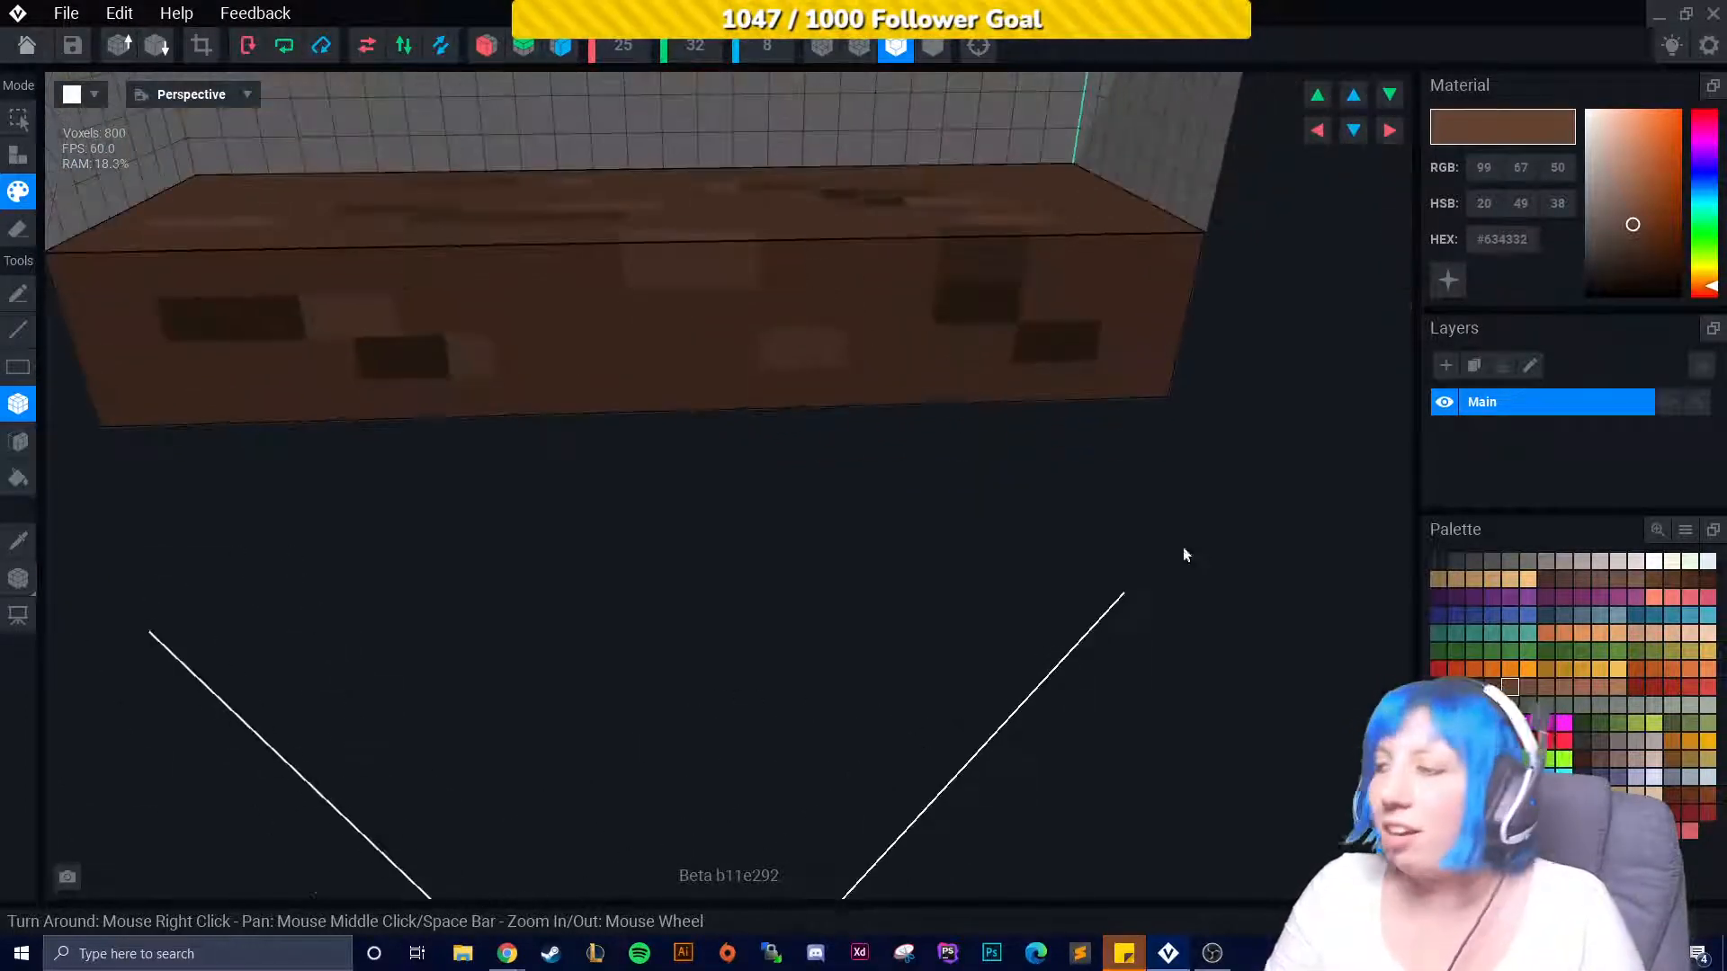
Paint a medium brown #452E22 streak below the lighter patch on the beam's long side.
left_click(1474, 687)
left_click(613, 310)
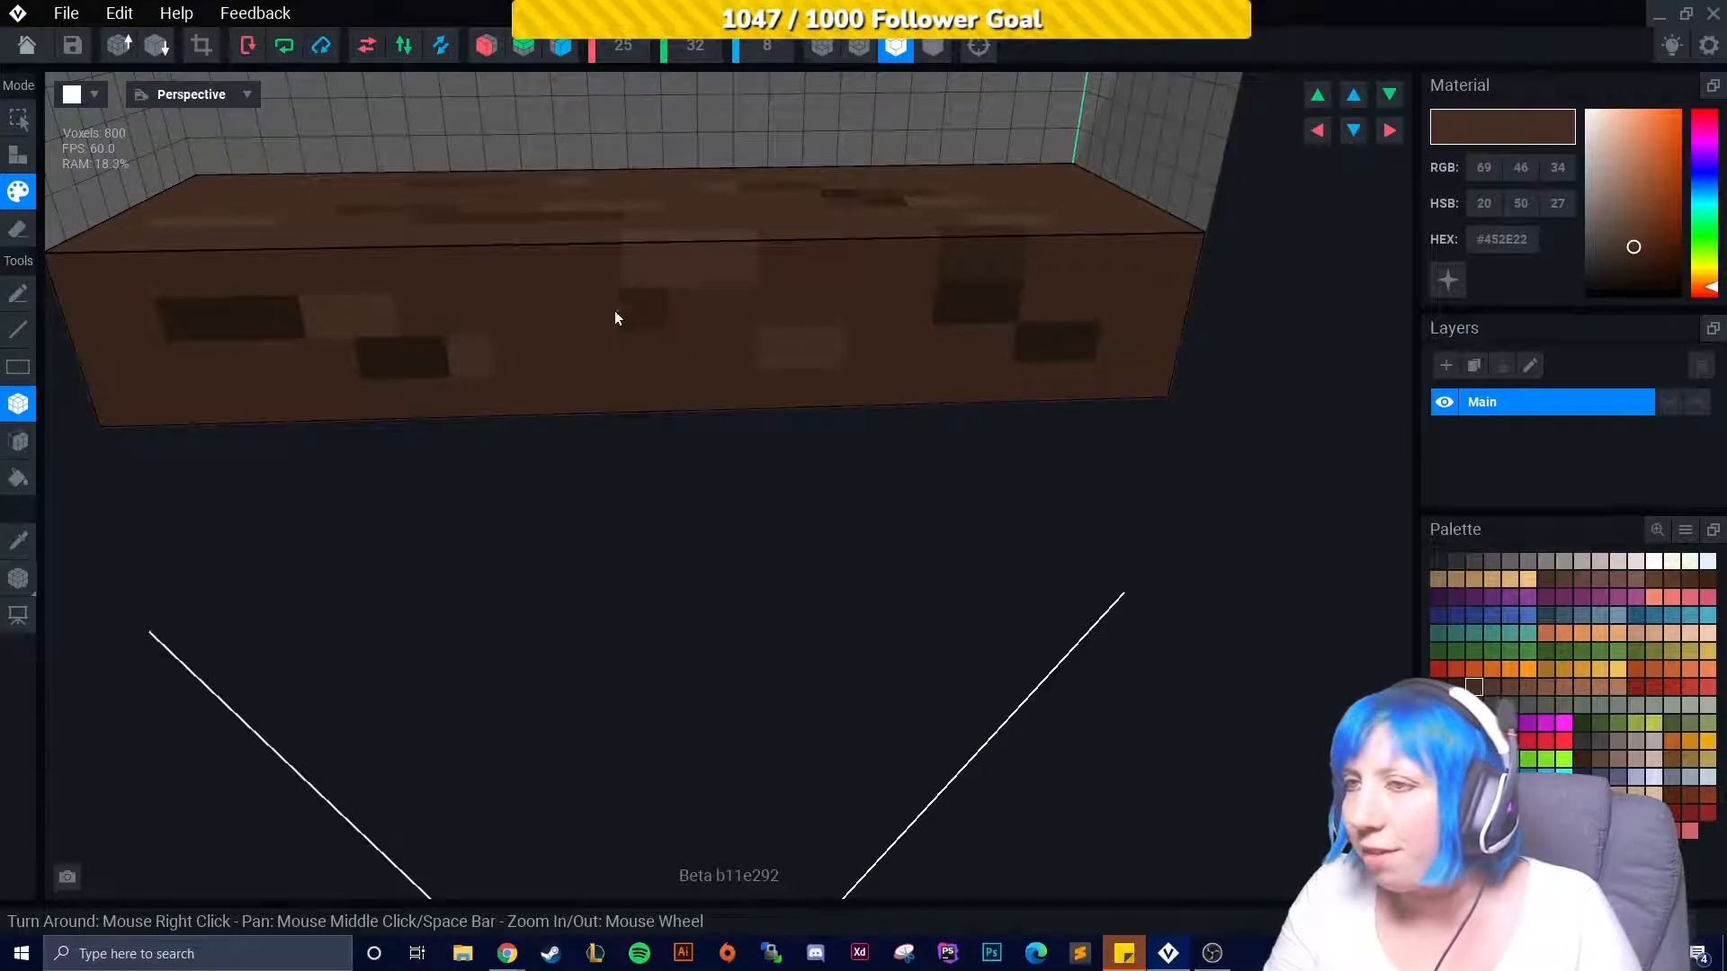
right_click_drag(373, 368, 521, 397)
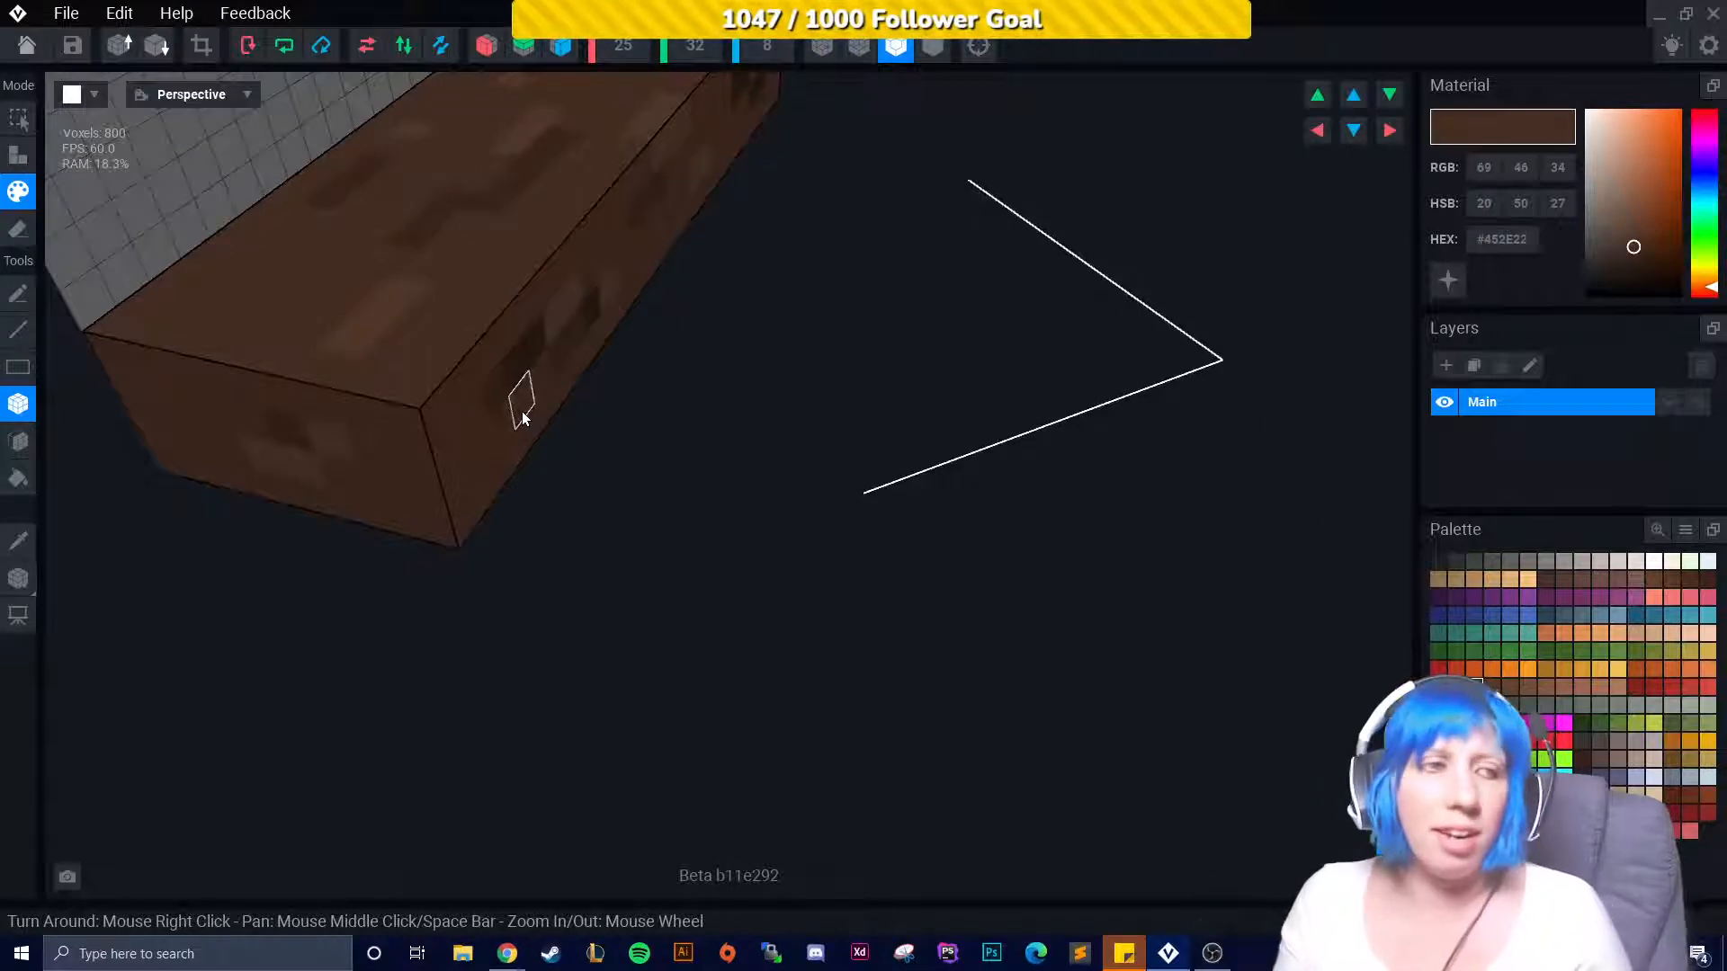
Paint medium brown #452E22 streaks along the beam's plain underside.
right_click_drag(522, 415, 725, 582)
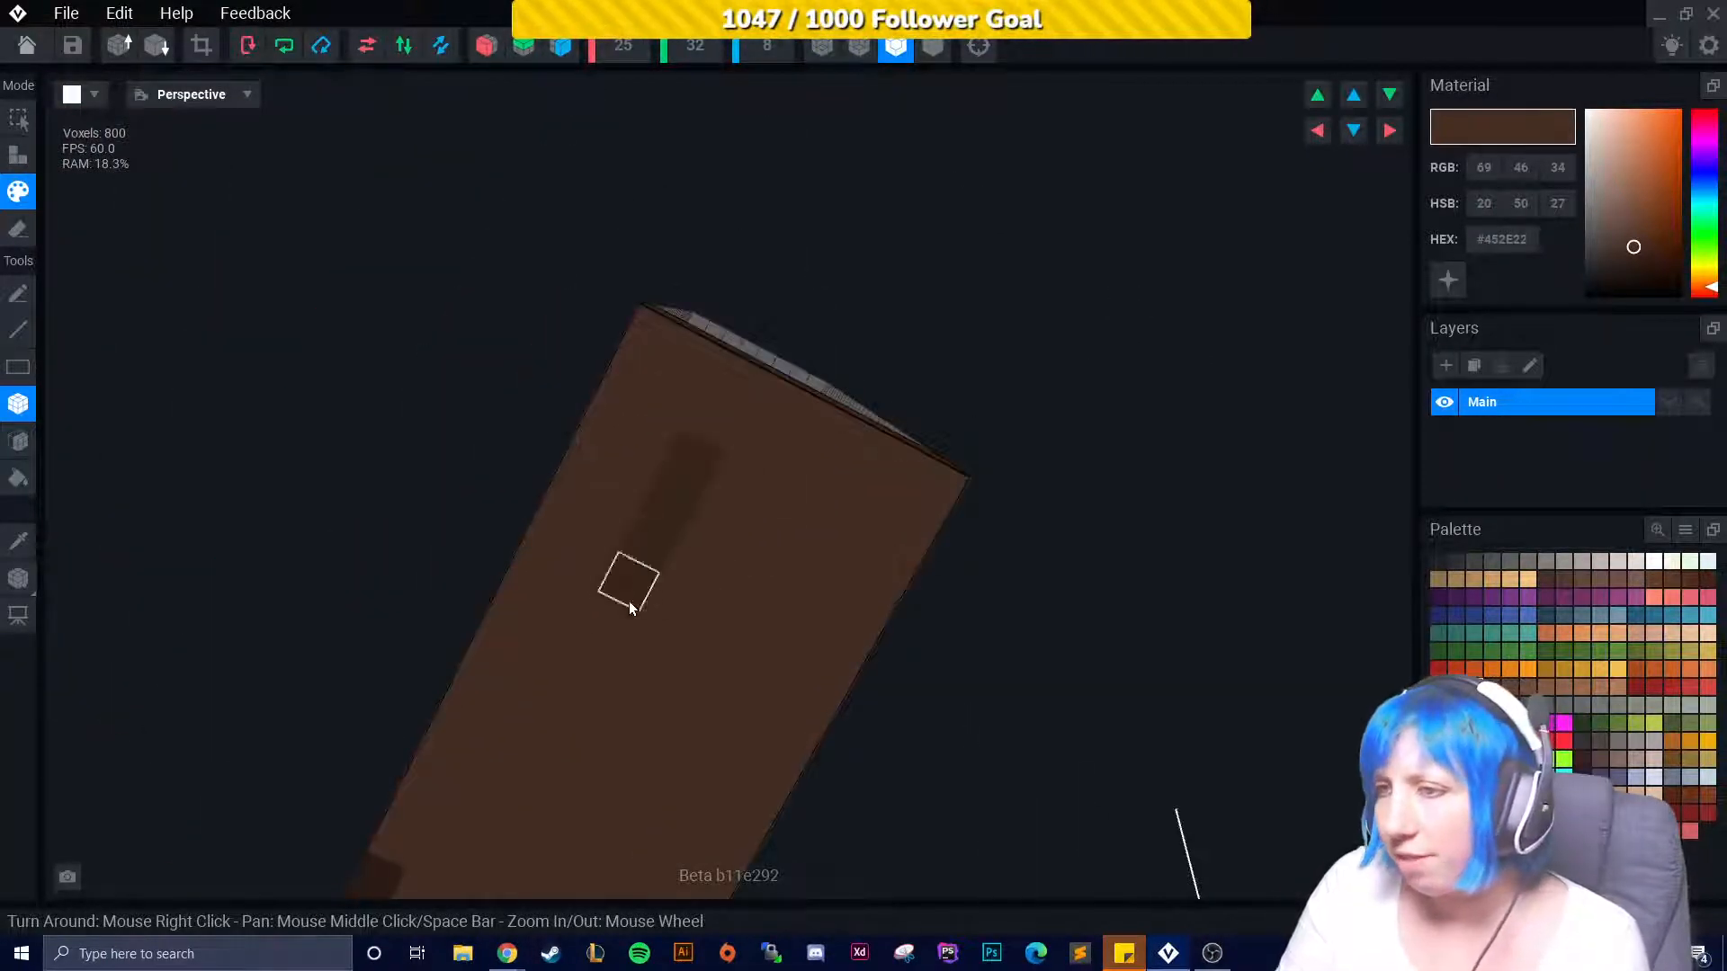
scroll(624, 578, "up", 3)
scroll(493, 635, "down", 2)
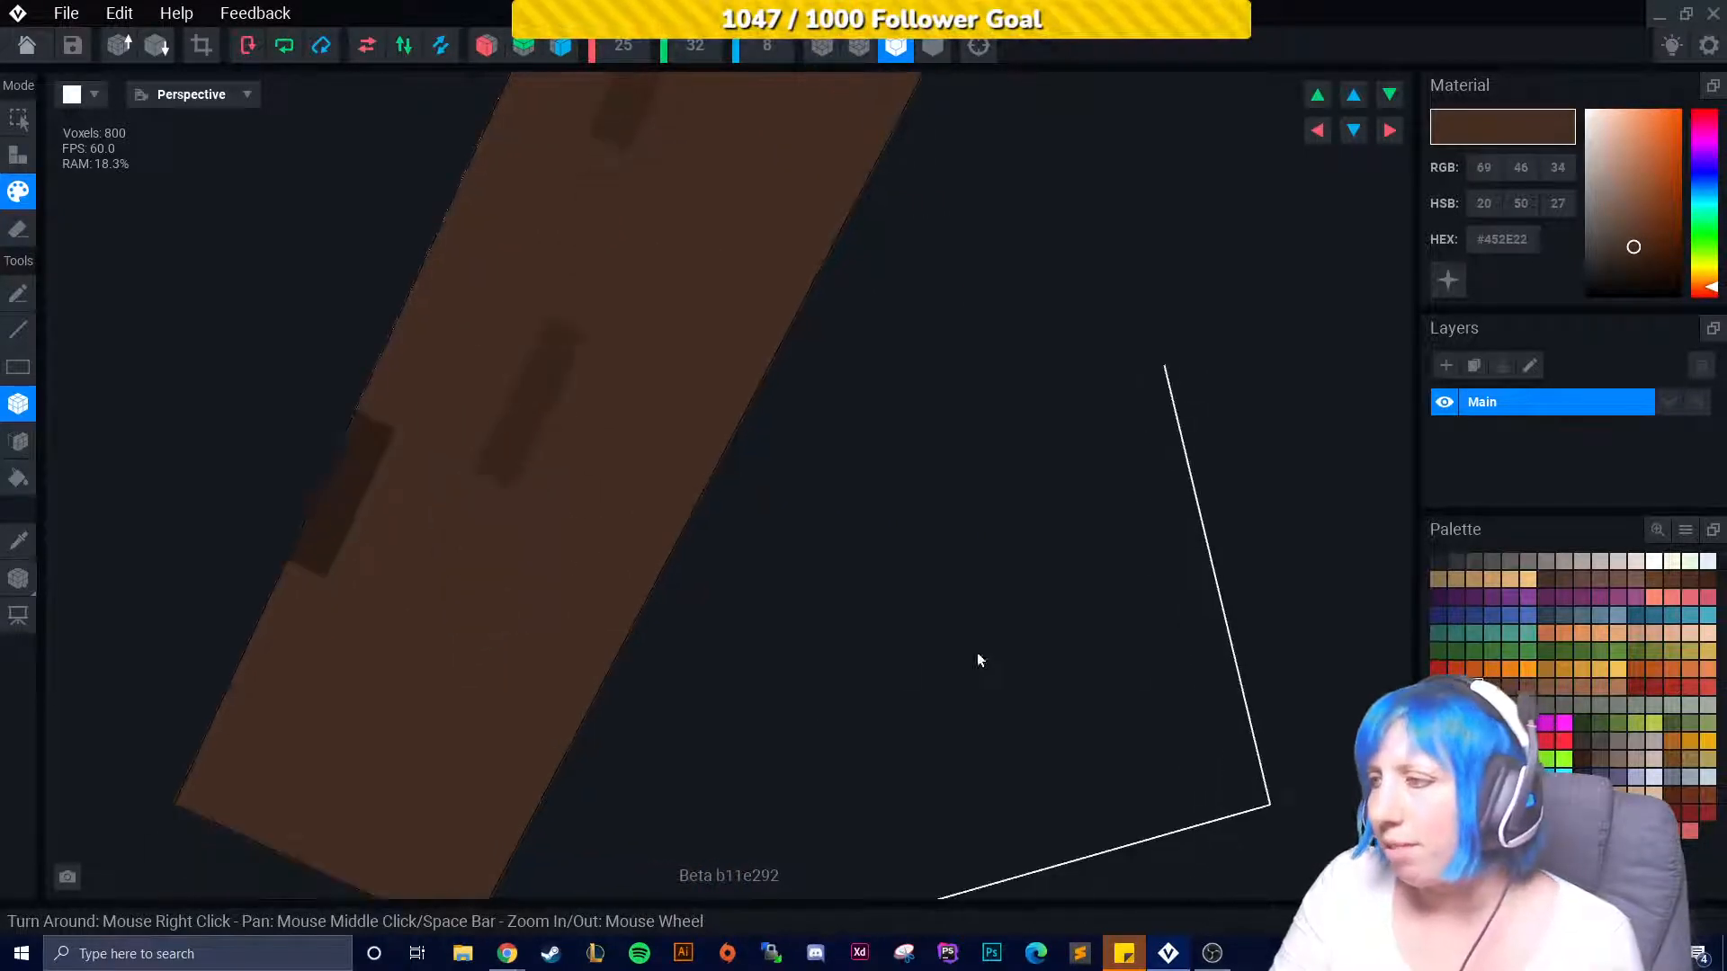
Paint two lighter #634332 patches on the beam's underside and a #452E22 streak beside one of them.
left_click(1510, 687)
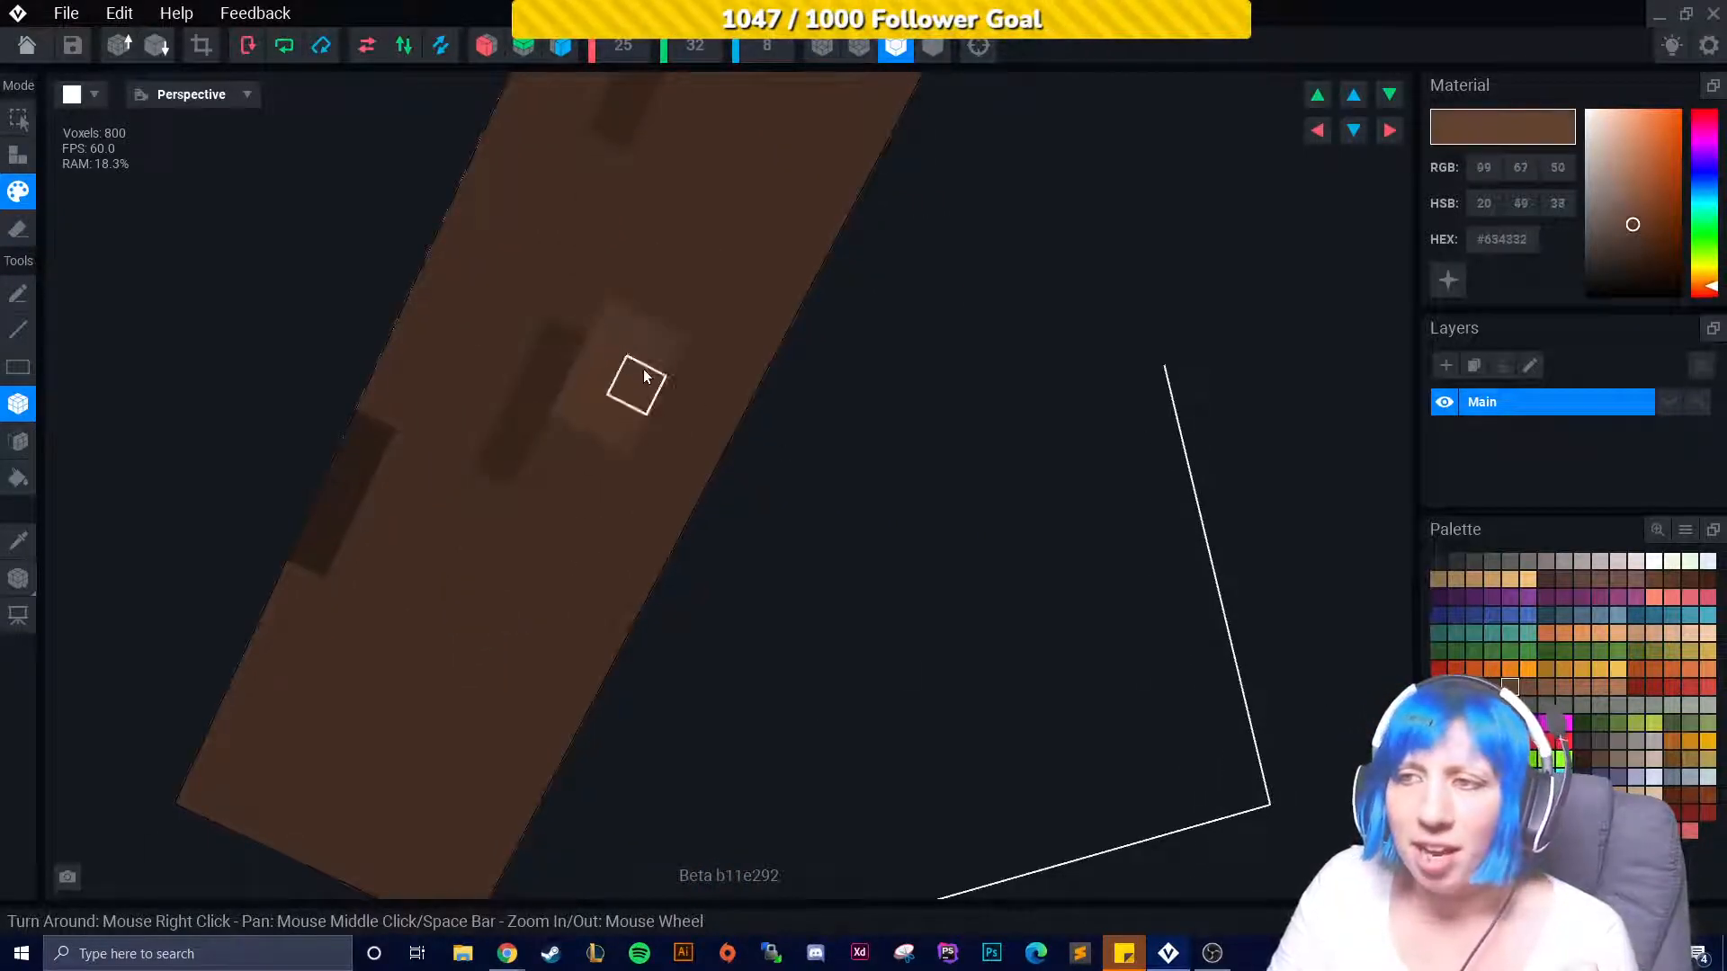
mouse_move(675, 397)
left_mouse_down()
mouse_move(692, 288)
mouse_move(664, 340)
left_mouse_up()
middle_click_drag(664, 347, 617, 447)
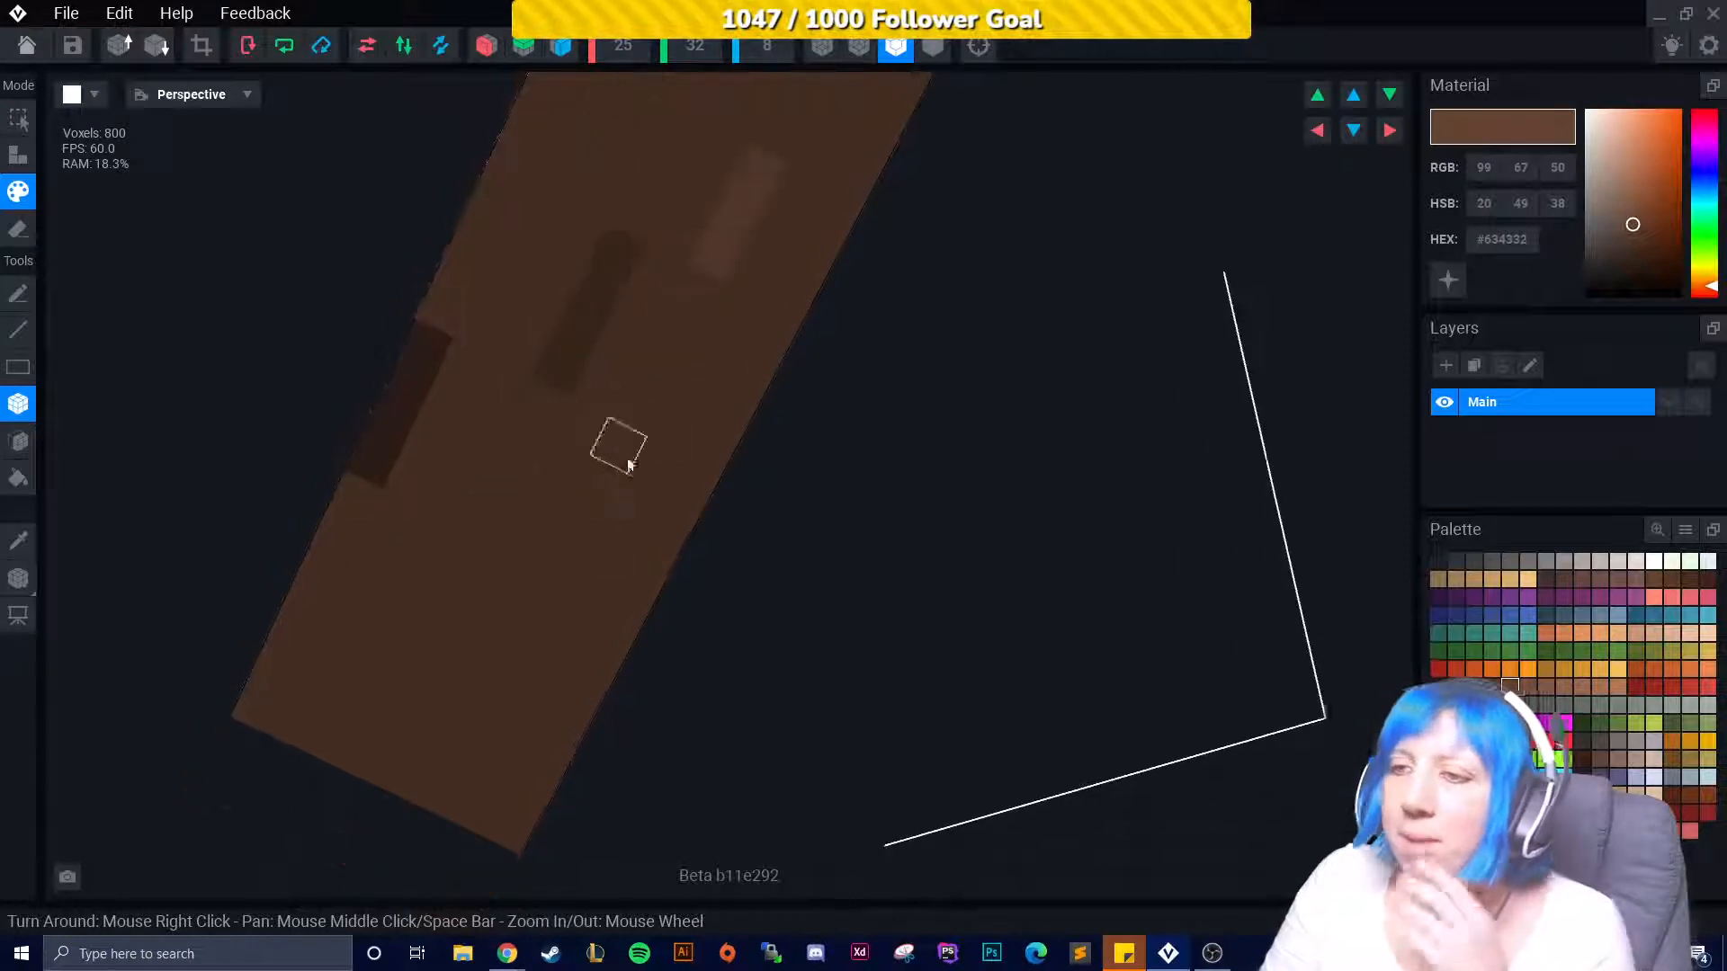
left_click_drag(499, 599, 461, 630)
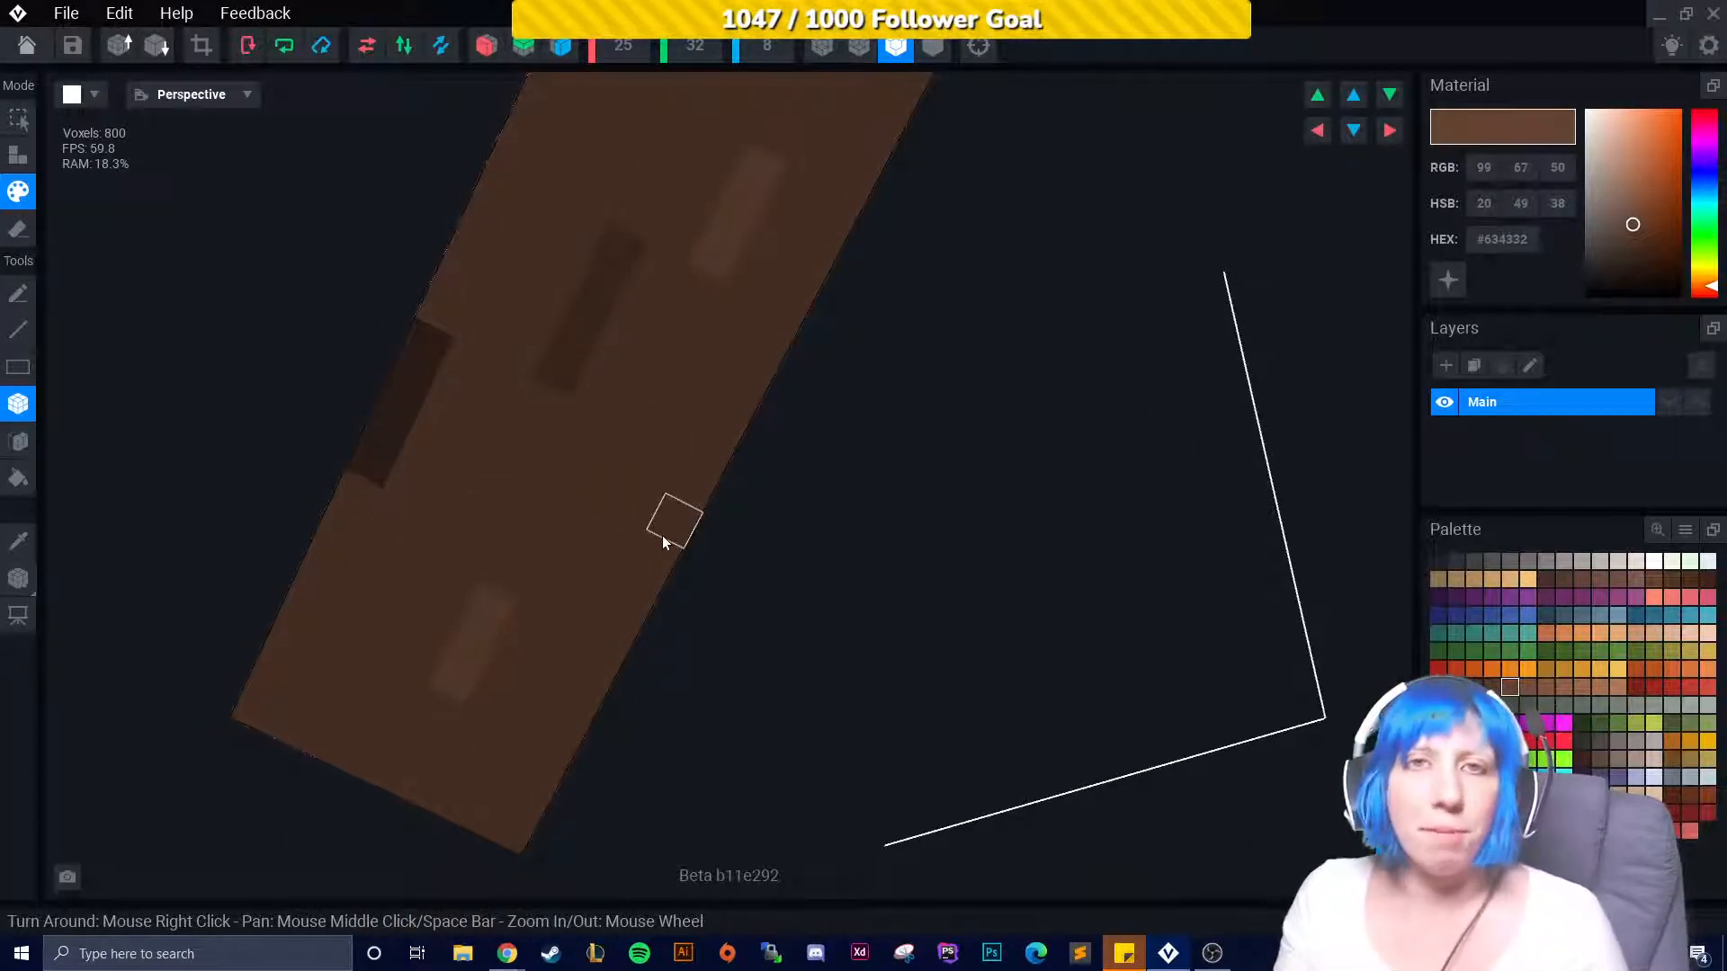
left_click_drag(1632, 224, 1633, 246)
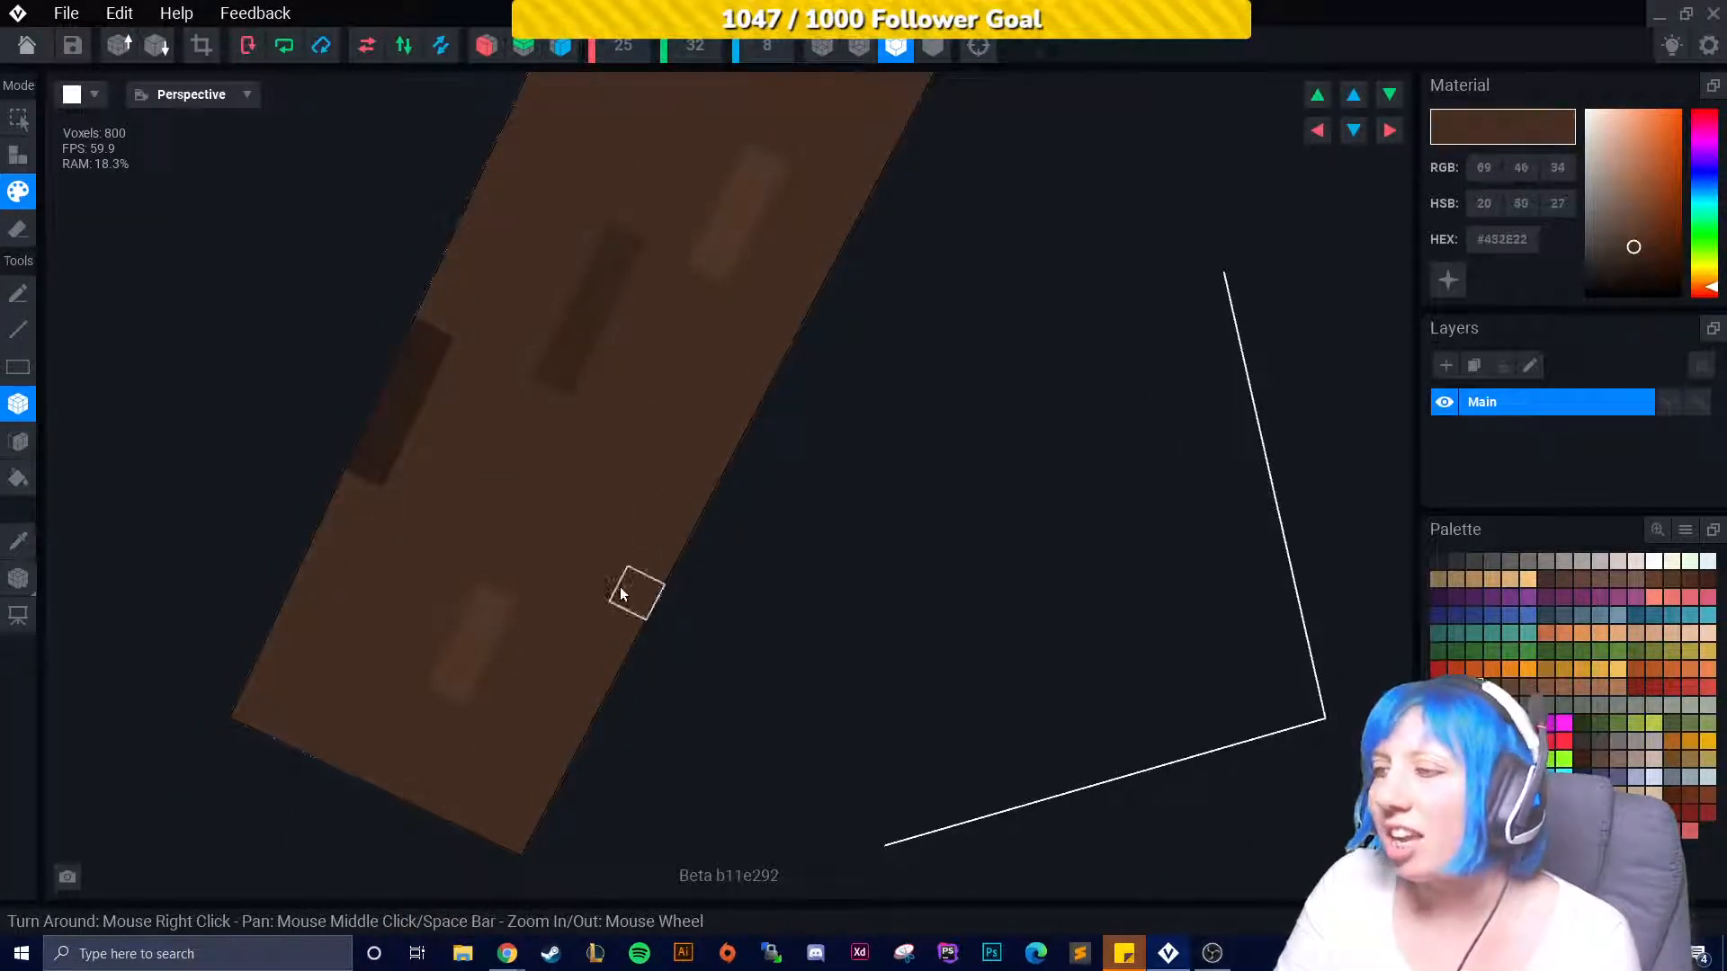
mouse_move(575, 540)
left_mouse_down()
mouse_move(546, 563)
mouse_move(531, 620)
left_mouse_up()
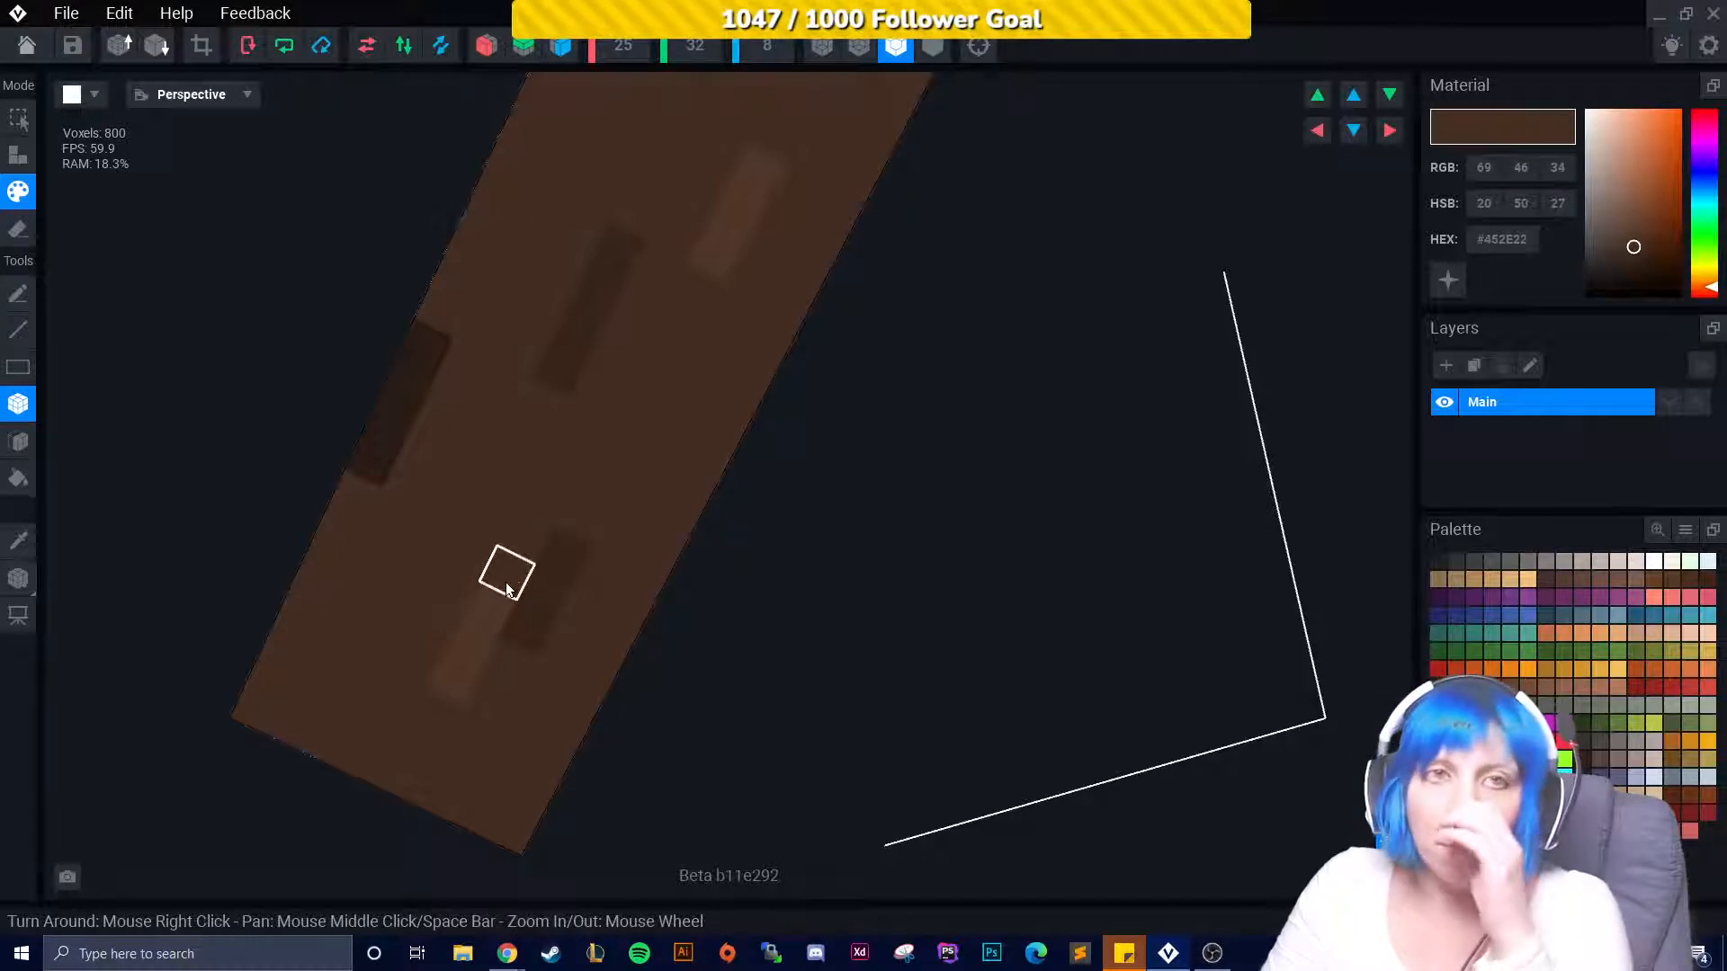
Paint medium brown #452E22 voxels around the dark voxel on the beam's end face.
right_click_drag(506, 581, 45, 512)
right_click_drag(560, 531, 538, 527)
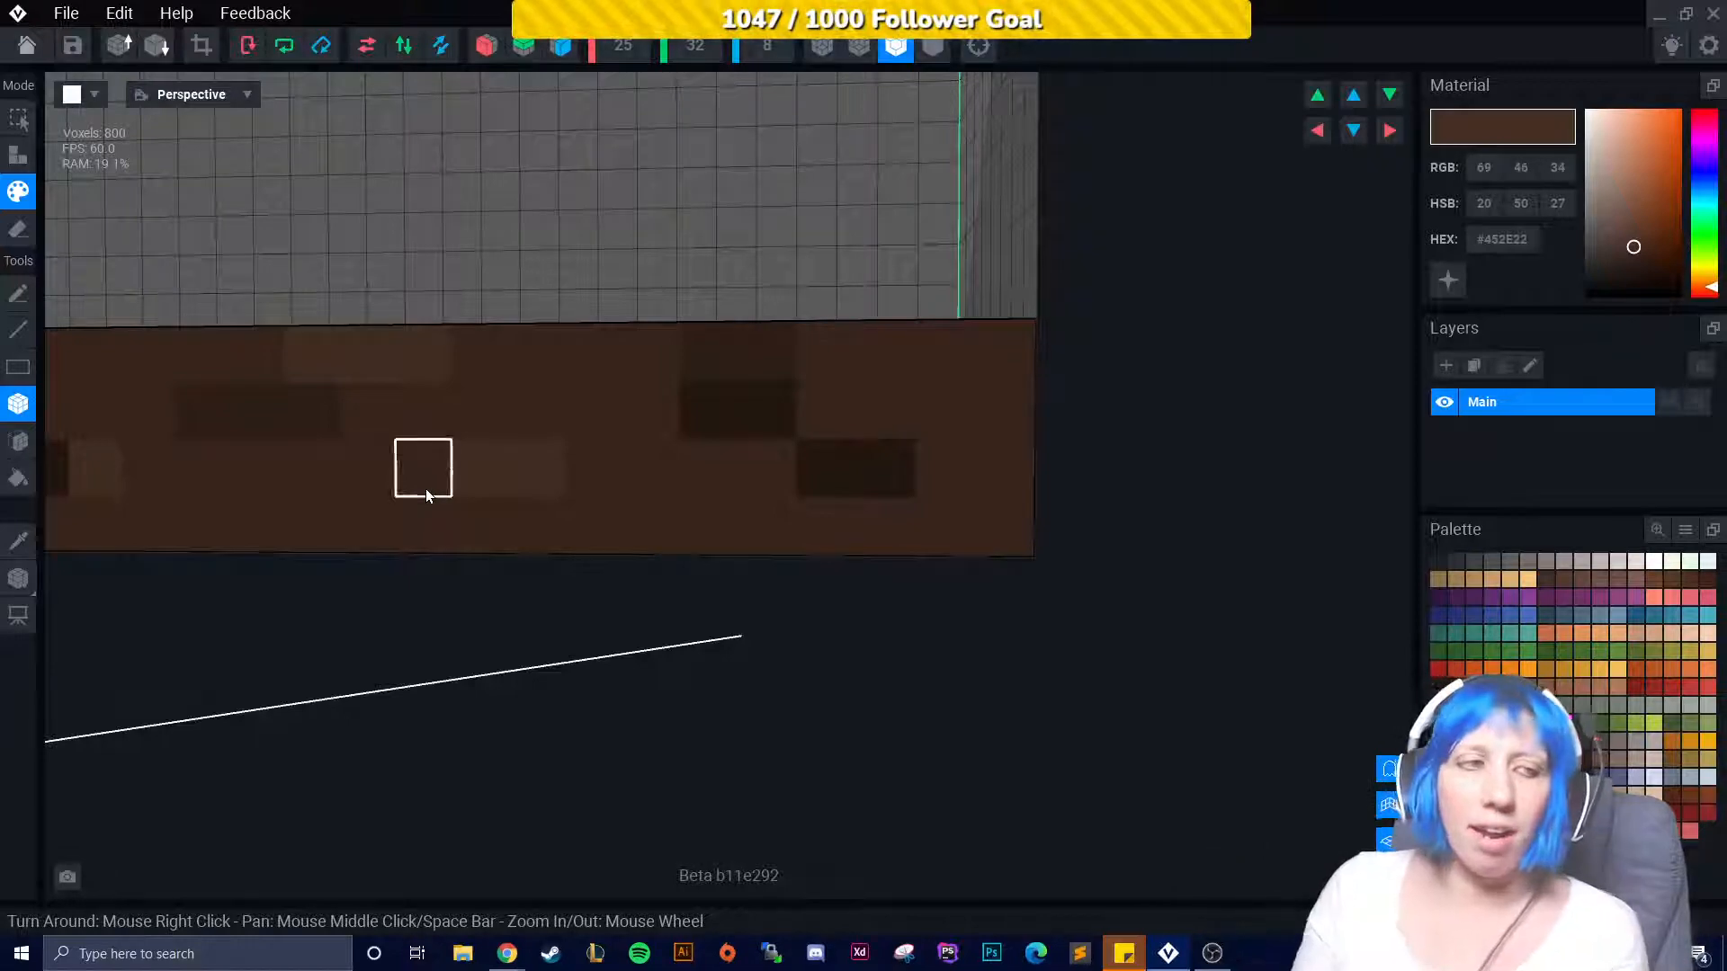
right_click_drag(563, 505, 557, 601)
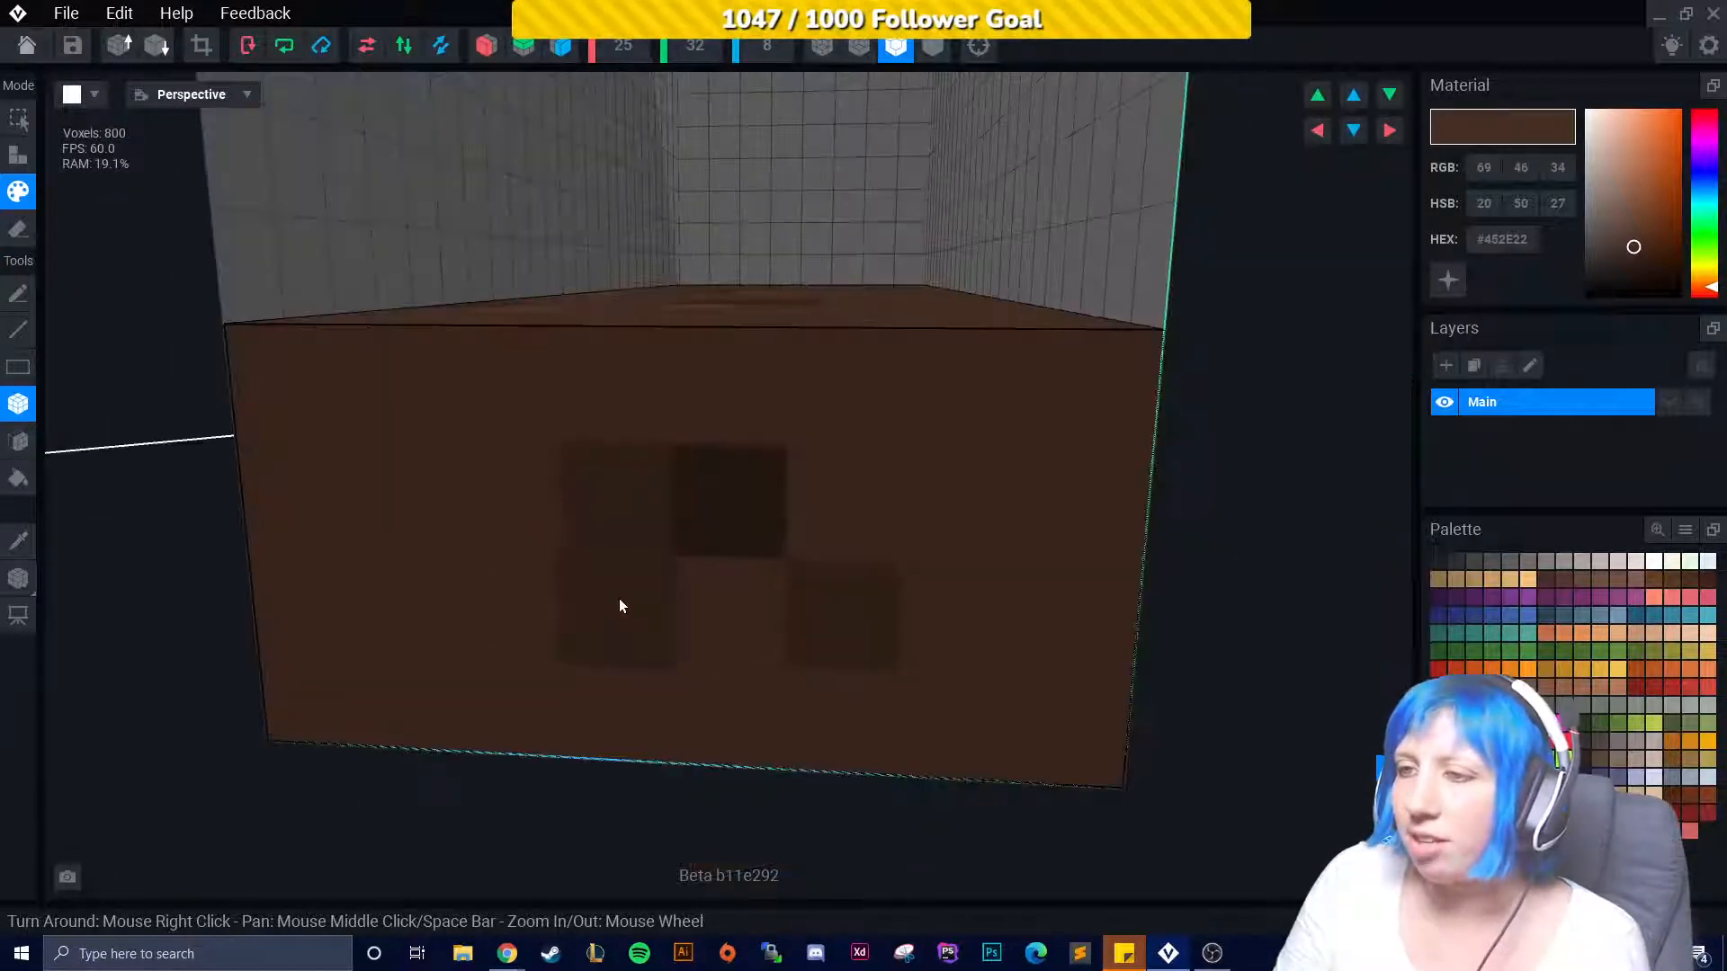
scroll(486, 594, "down", 5)
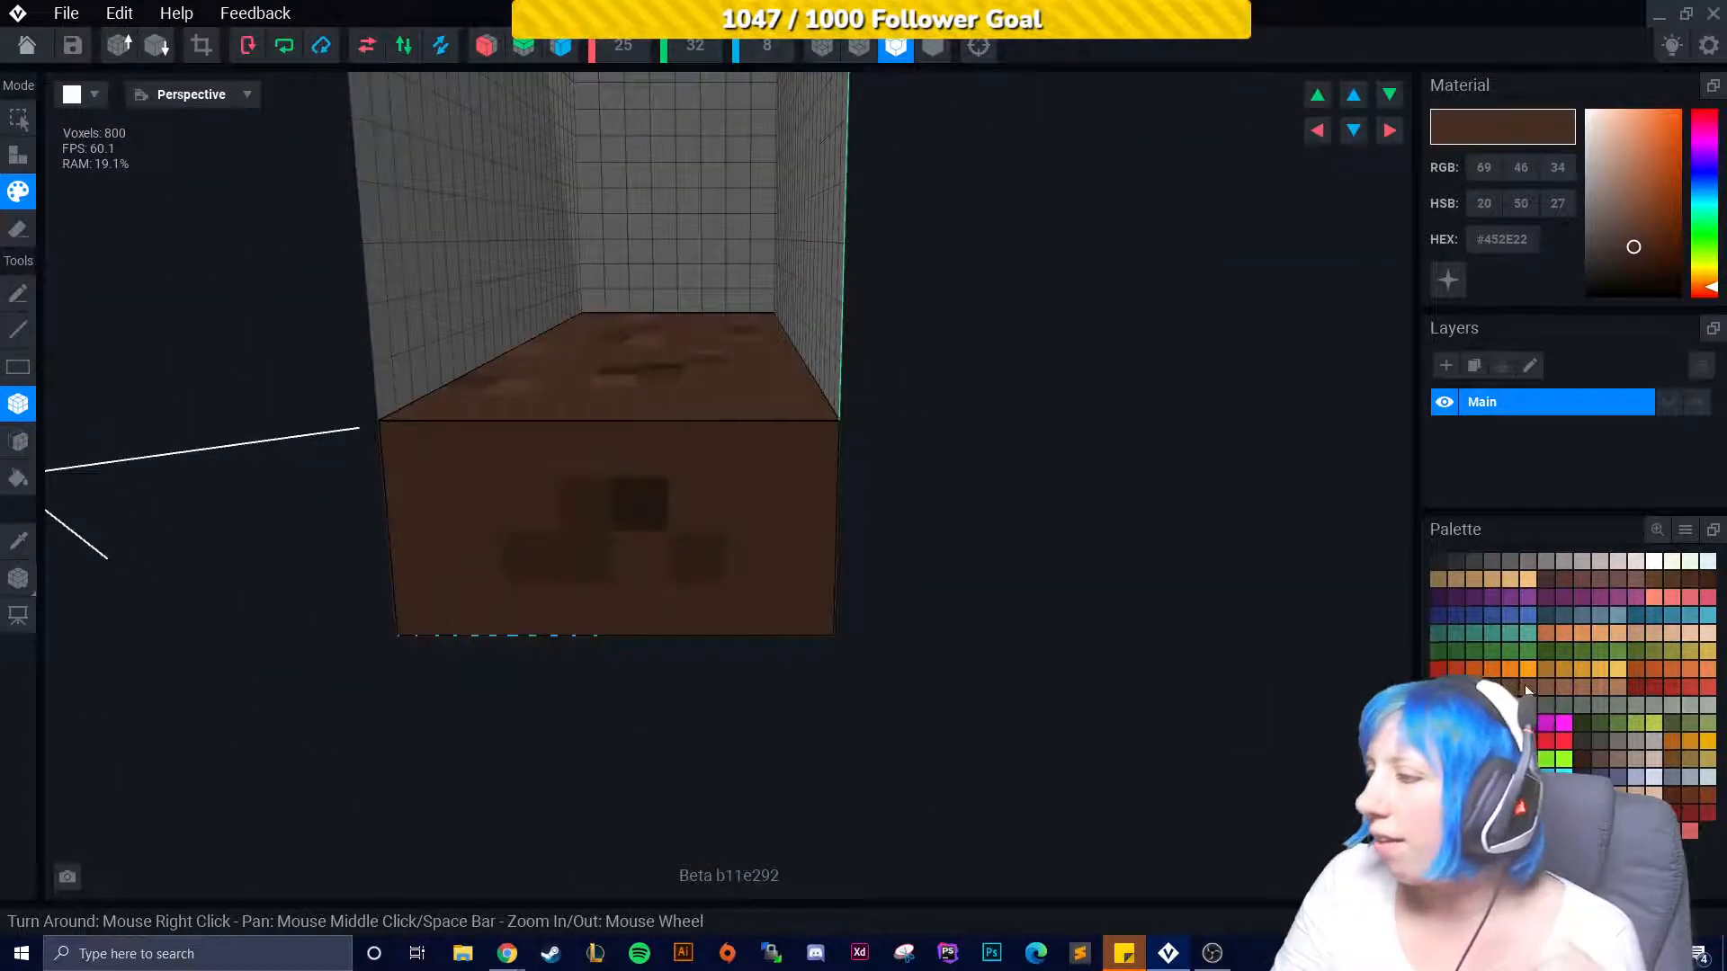
Paint lighter #634332 highlights on the beam's end face and near the corner of its top.
left_click(1520, 685)
right_click_drag(628, 598, 721, 562)
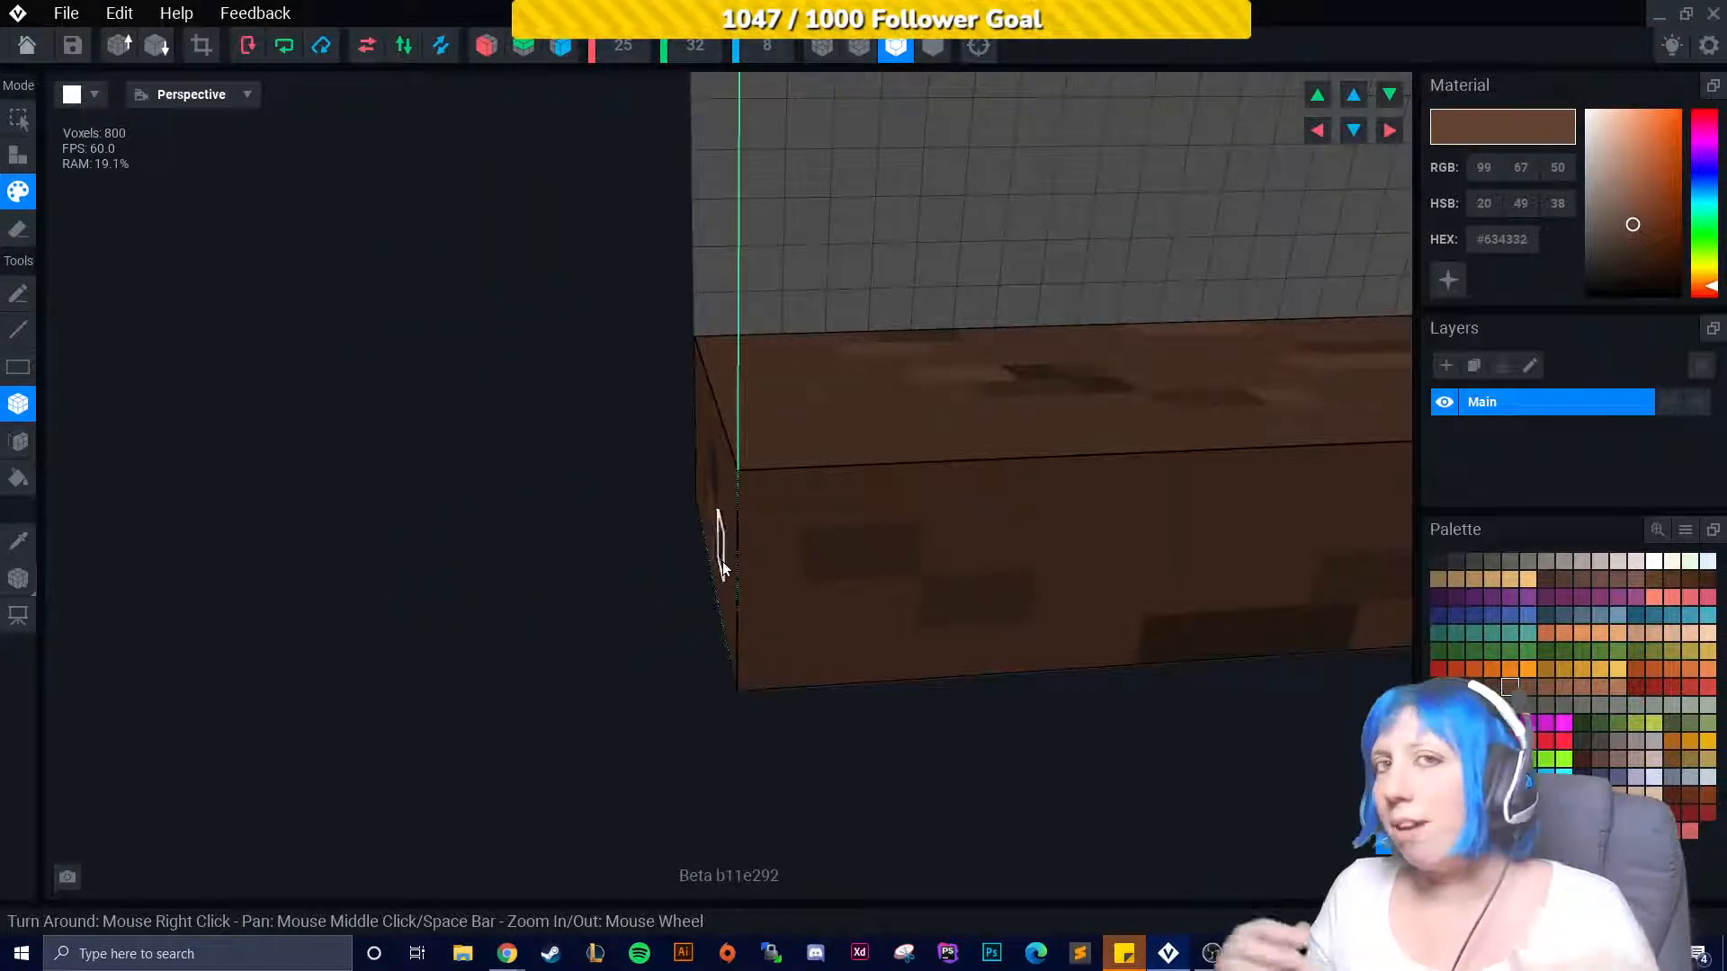
right_click_drag(752, 554, 779, 497)
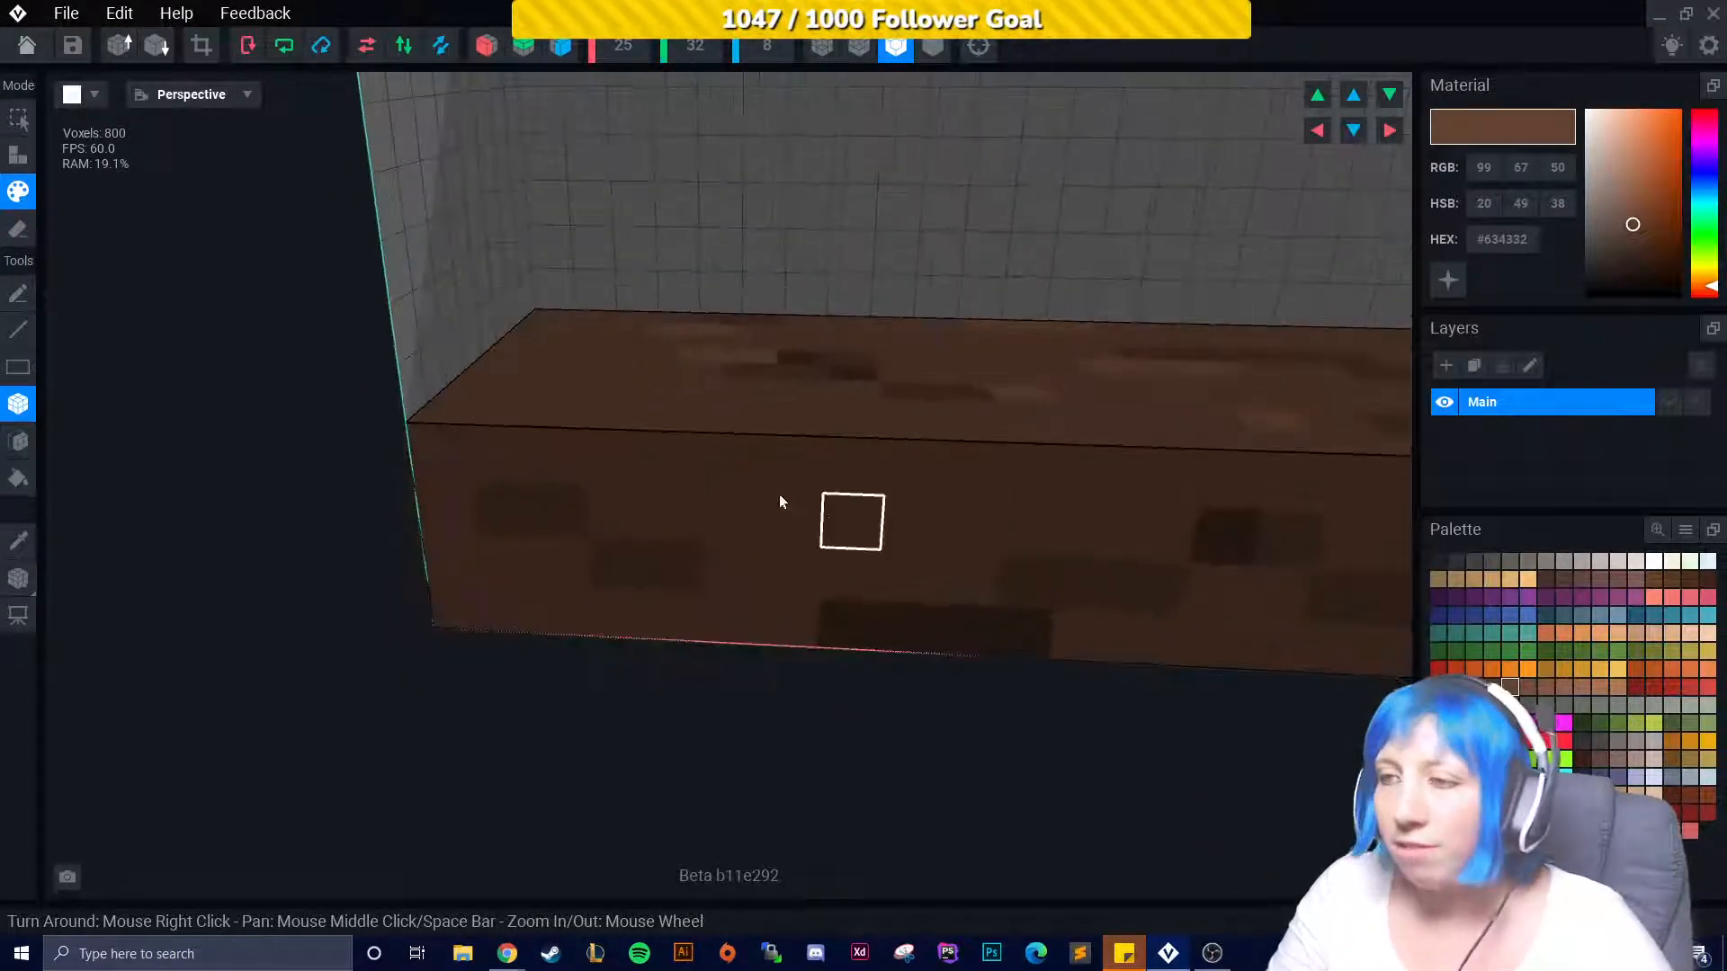
right_click_drag(615, 456, 575, 412)
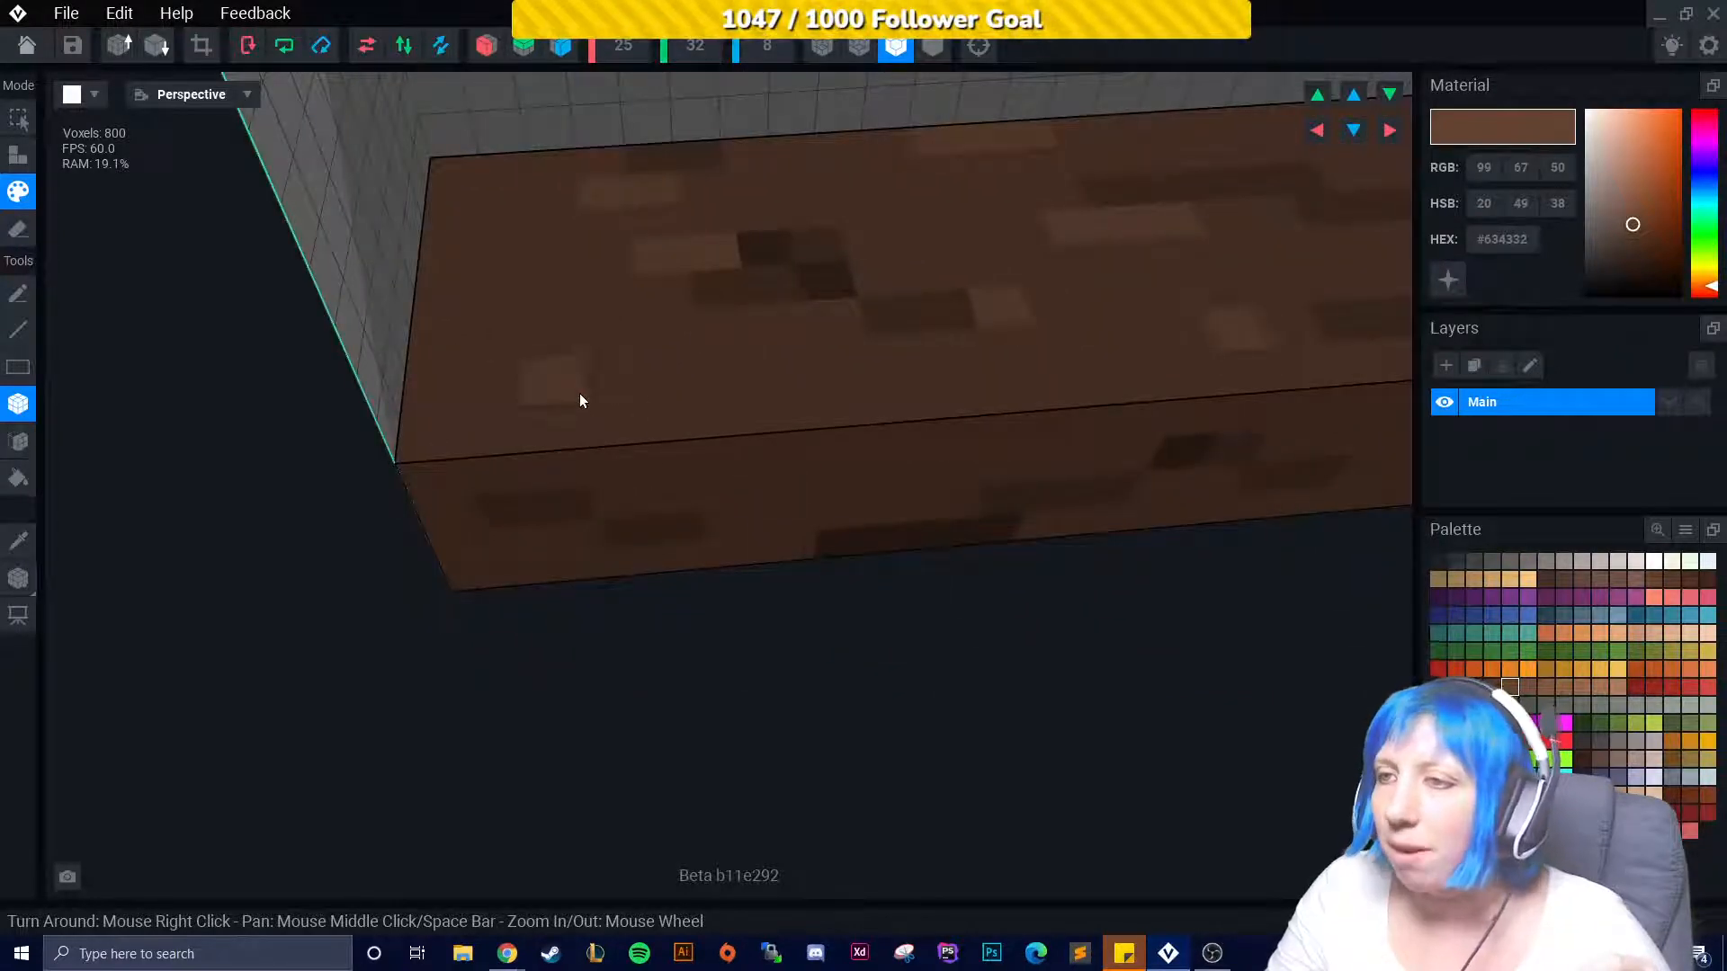
Select the medium brown #452E22 and crop the work volume tightly around the beam.
left_click(1480, 689)
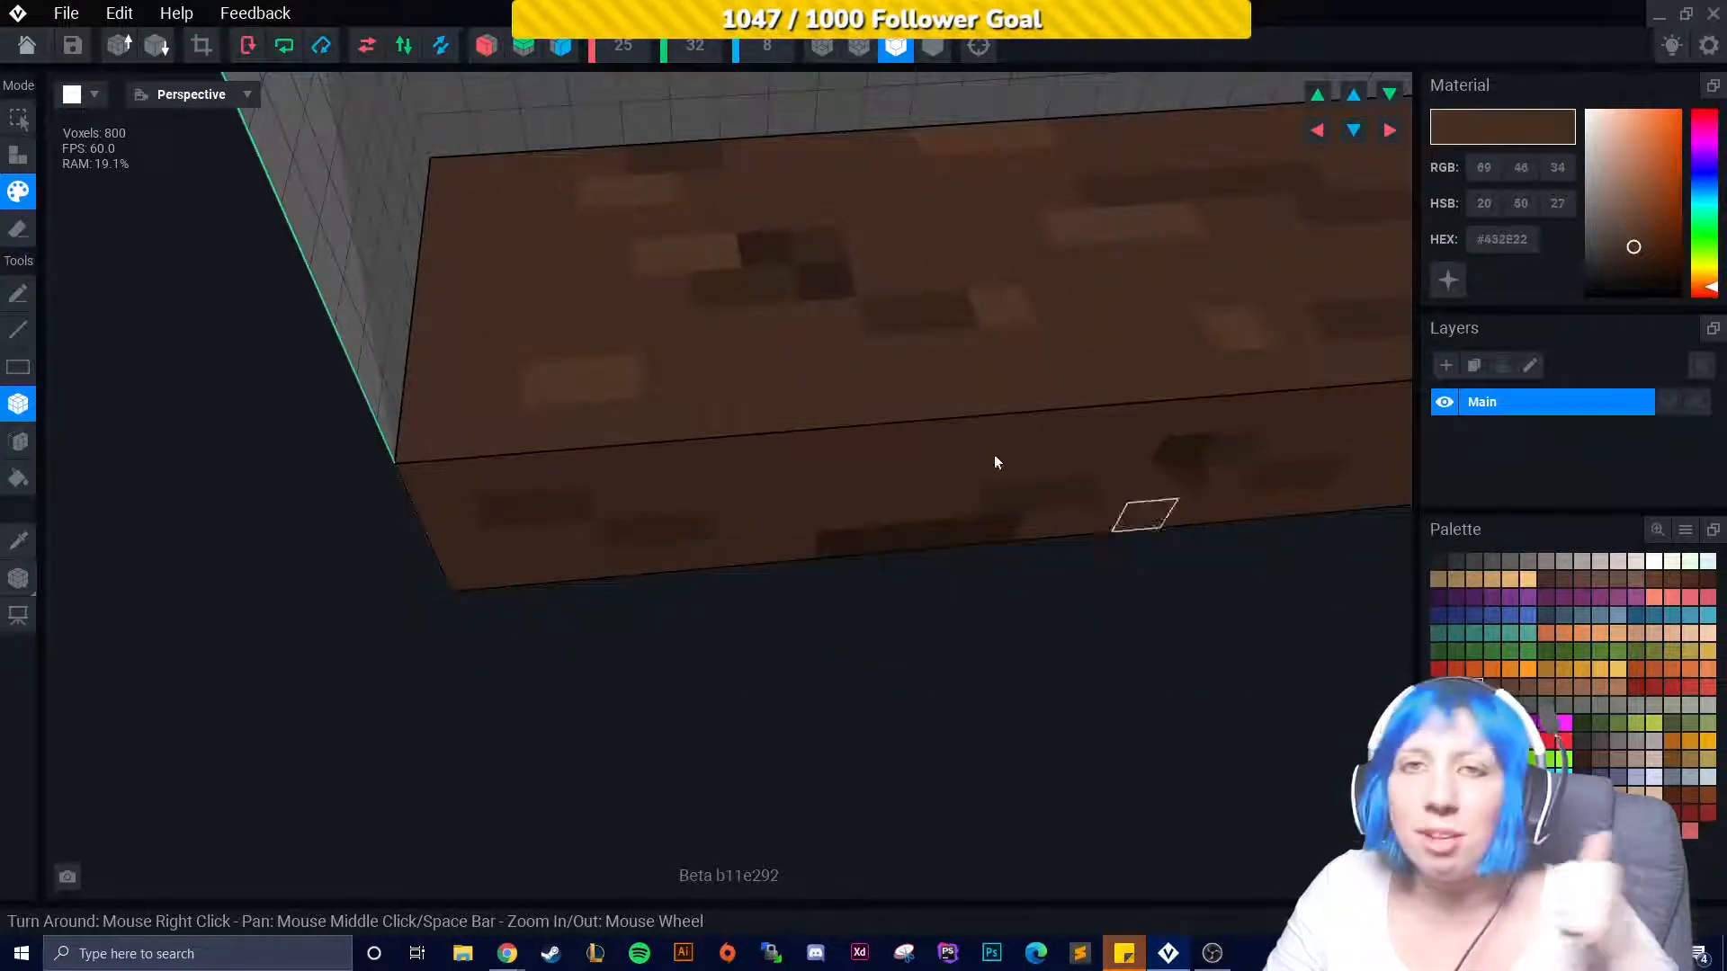
mouse_move(686, 347)
right_mouse_down()
mouse_move(784, 486)
mouse_move(821, 474)
mouse_move(686, 369)
right_mouse_up()
right_click_drag(582, 339, 709, 504)
scroll(590, 458, "up", 5)
right_click_drag(593, 457, 409, 355)
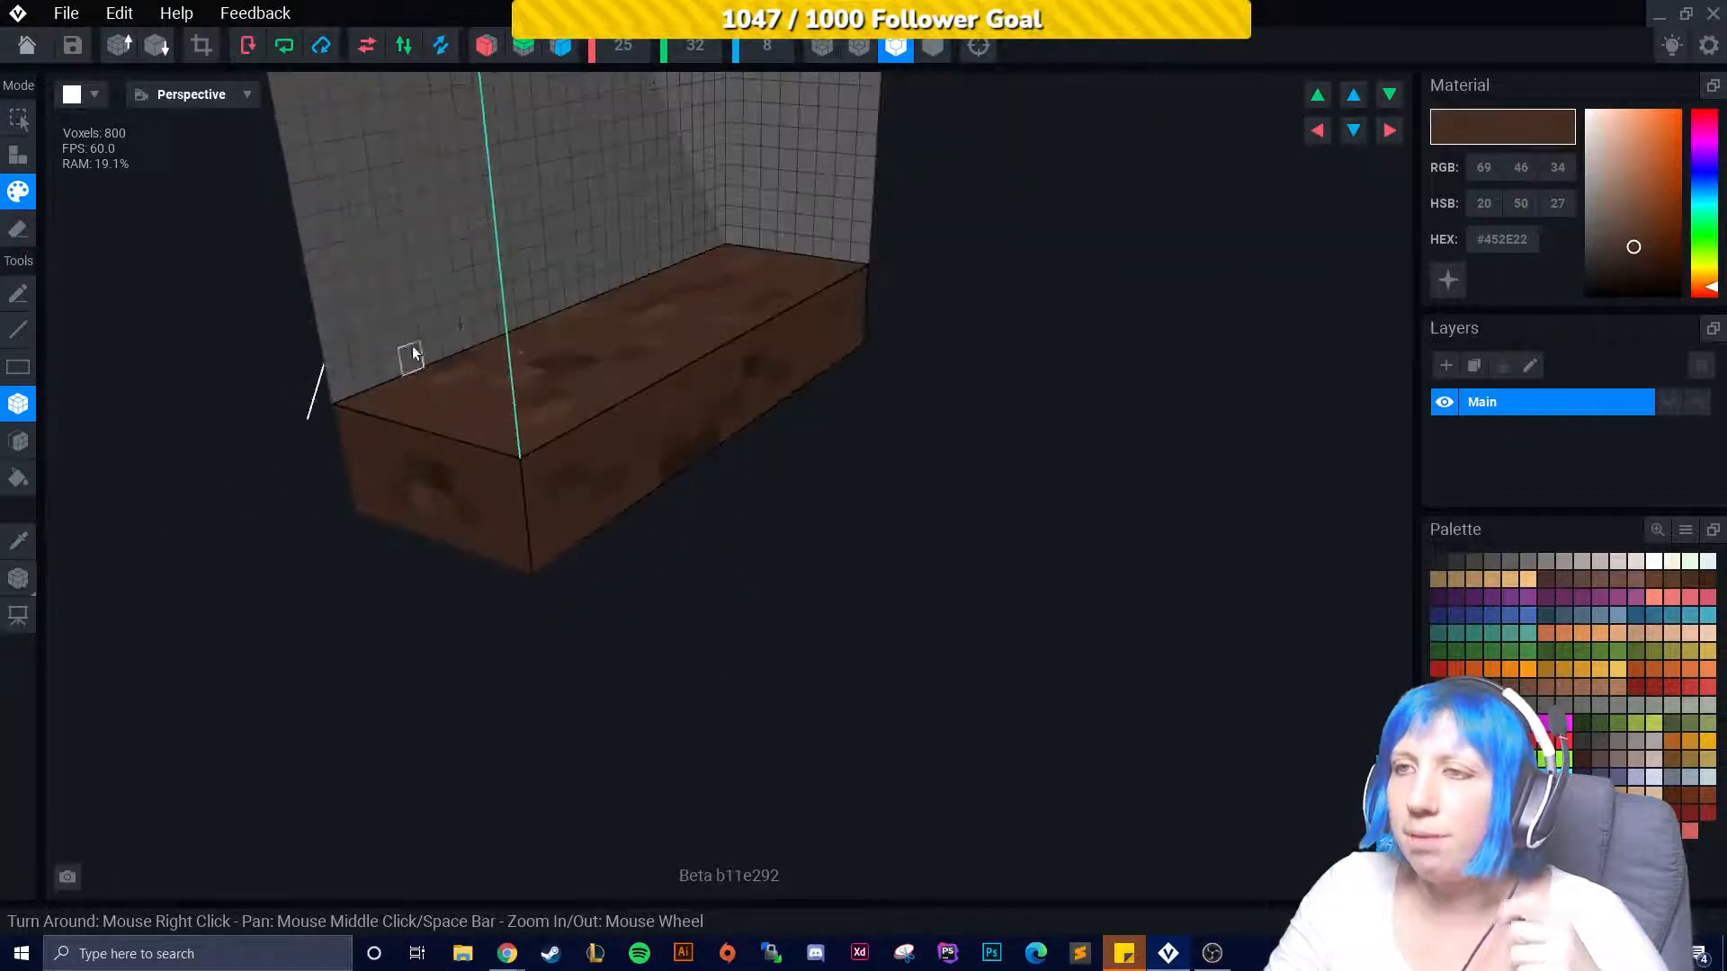
left_click(201, 51)
right_click_drag(709, 369, 740, 241)
scroll(739, 241, "down", 5)
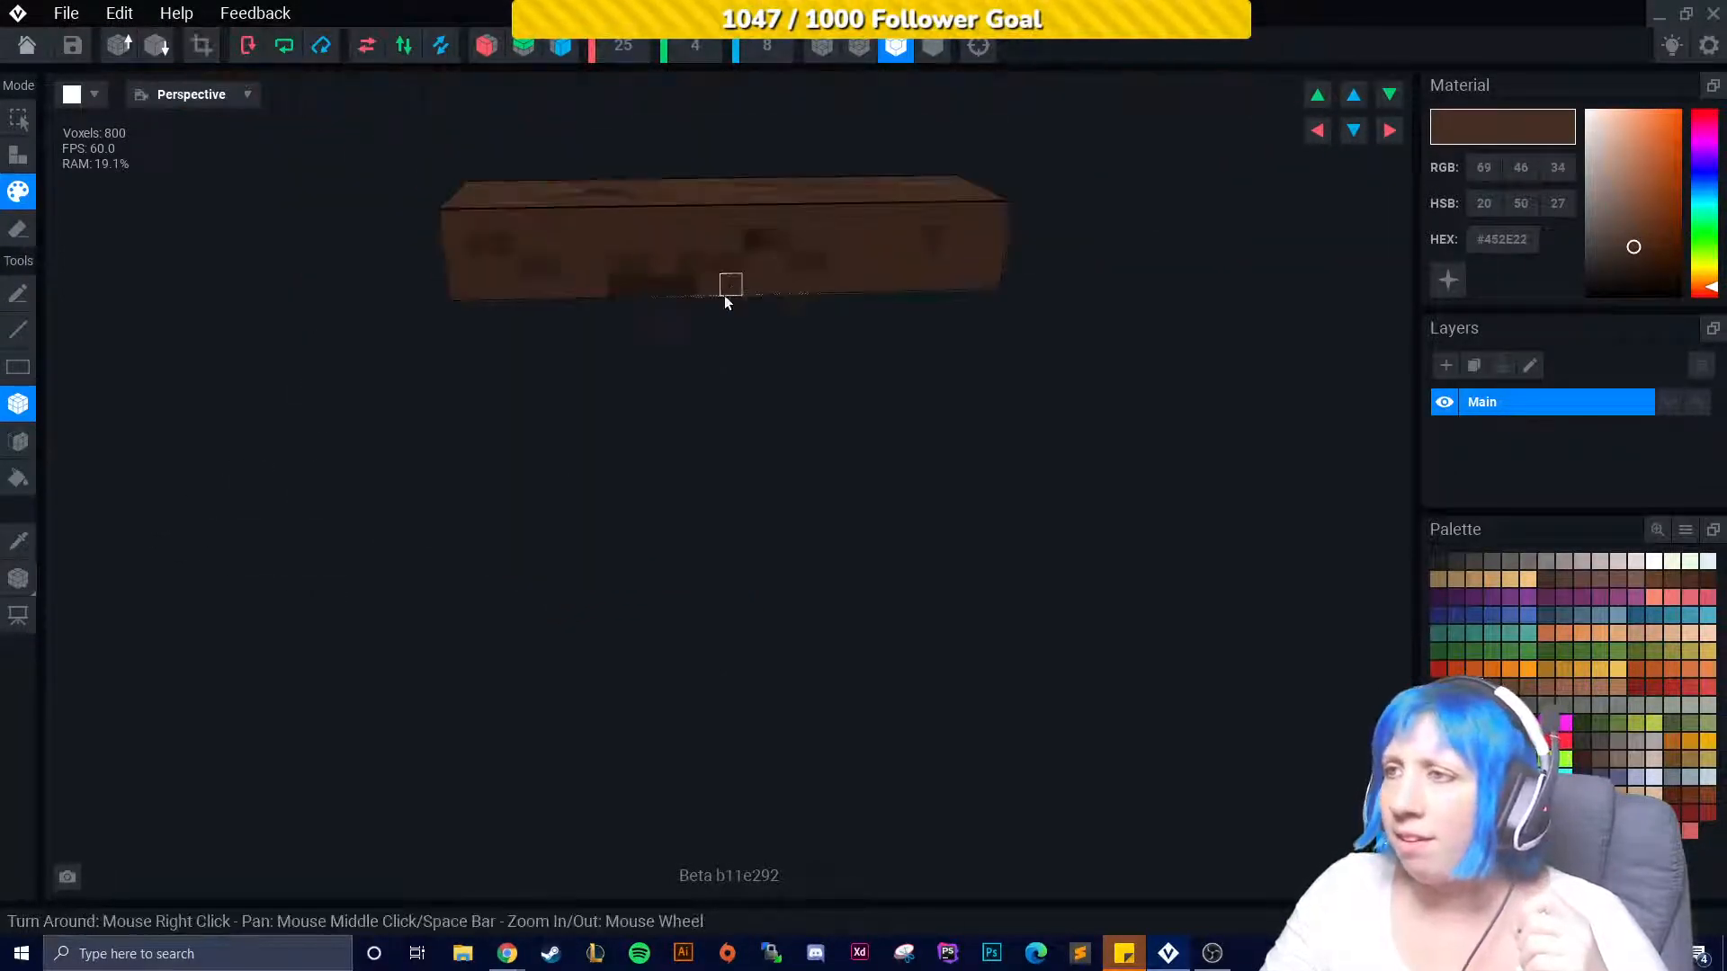
right_click_drag(562, 453, 578, 455)
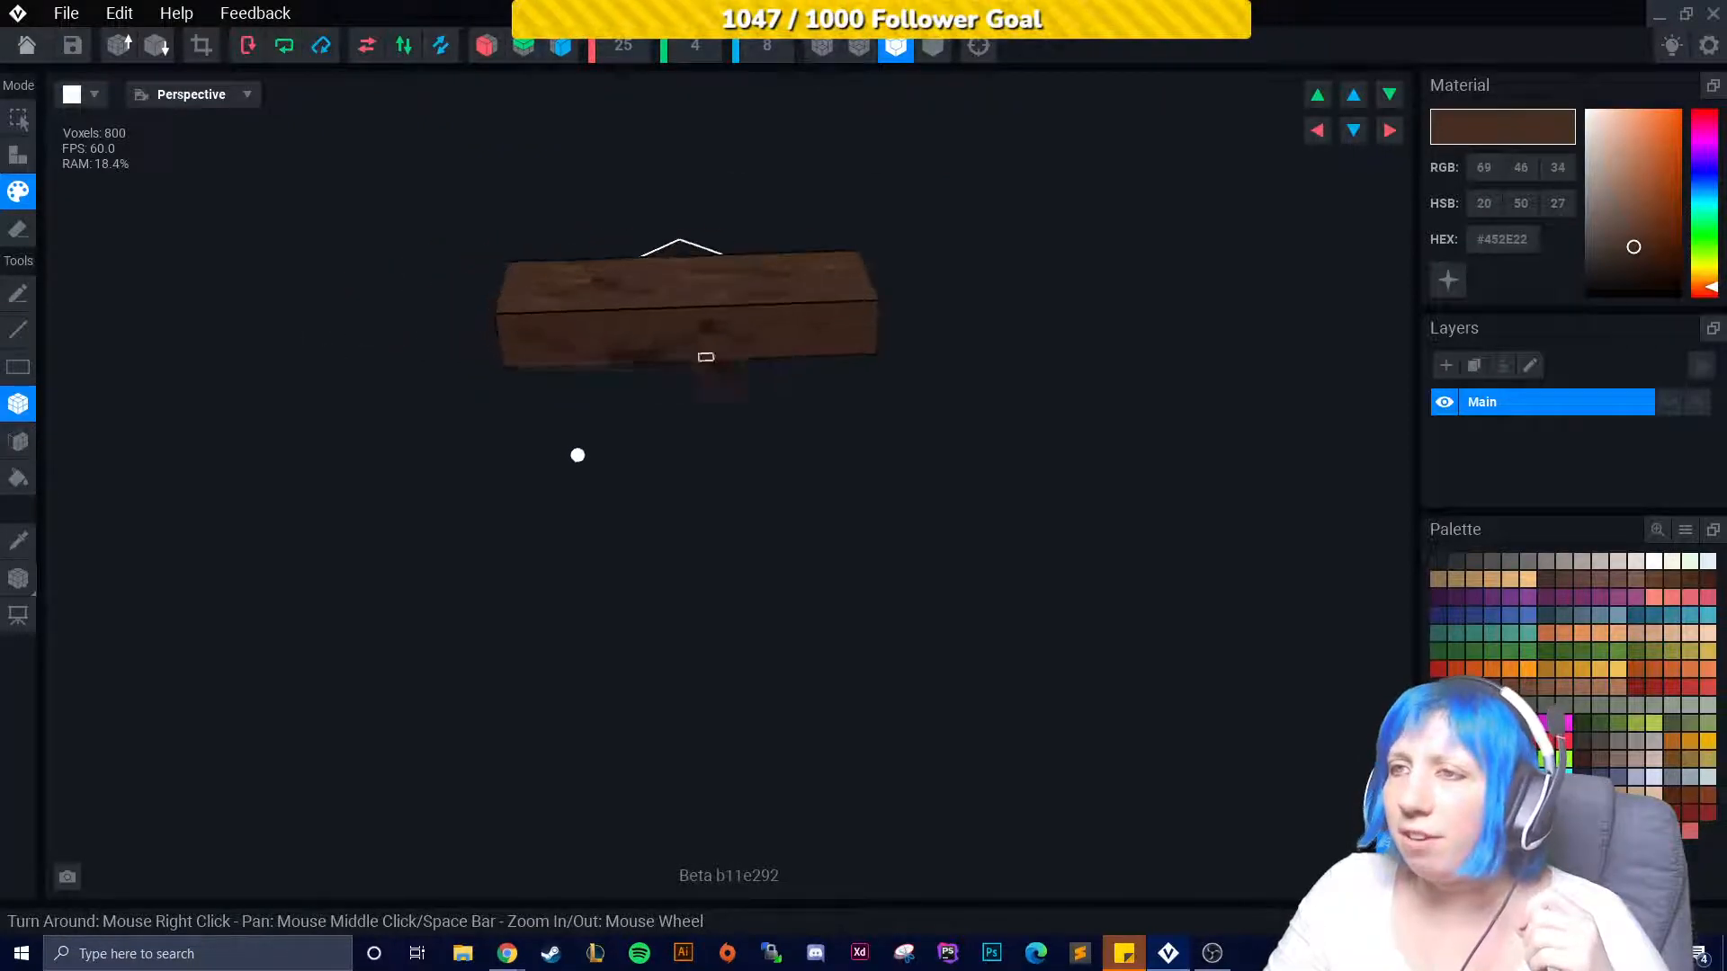
Set the work volume's X size to 35.
left_click(638, 65)
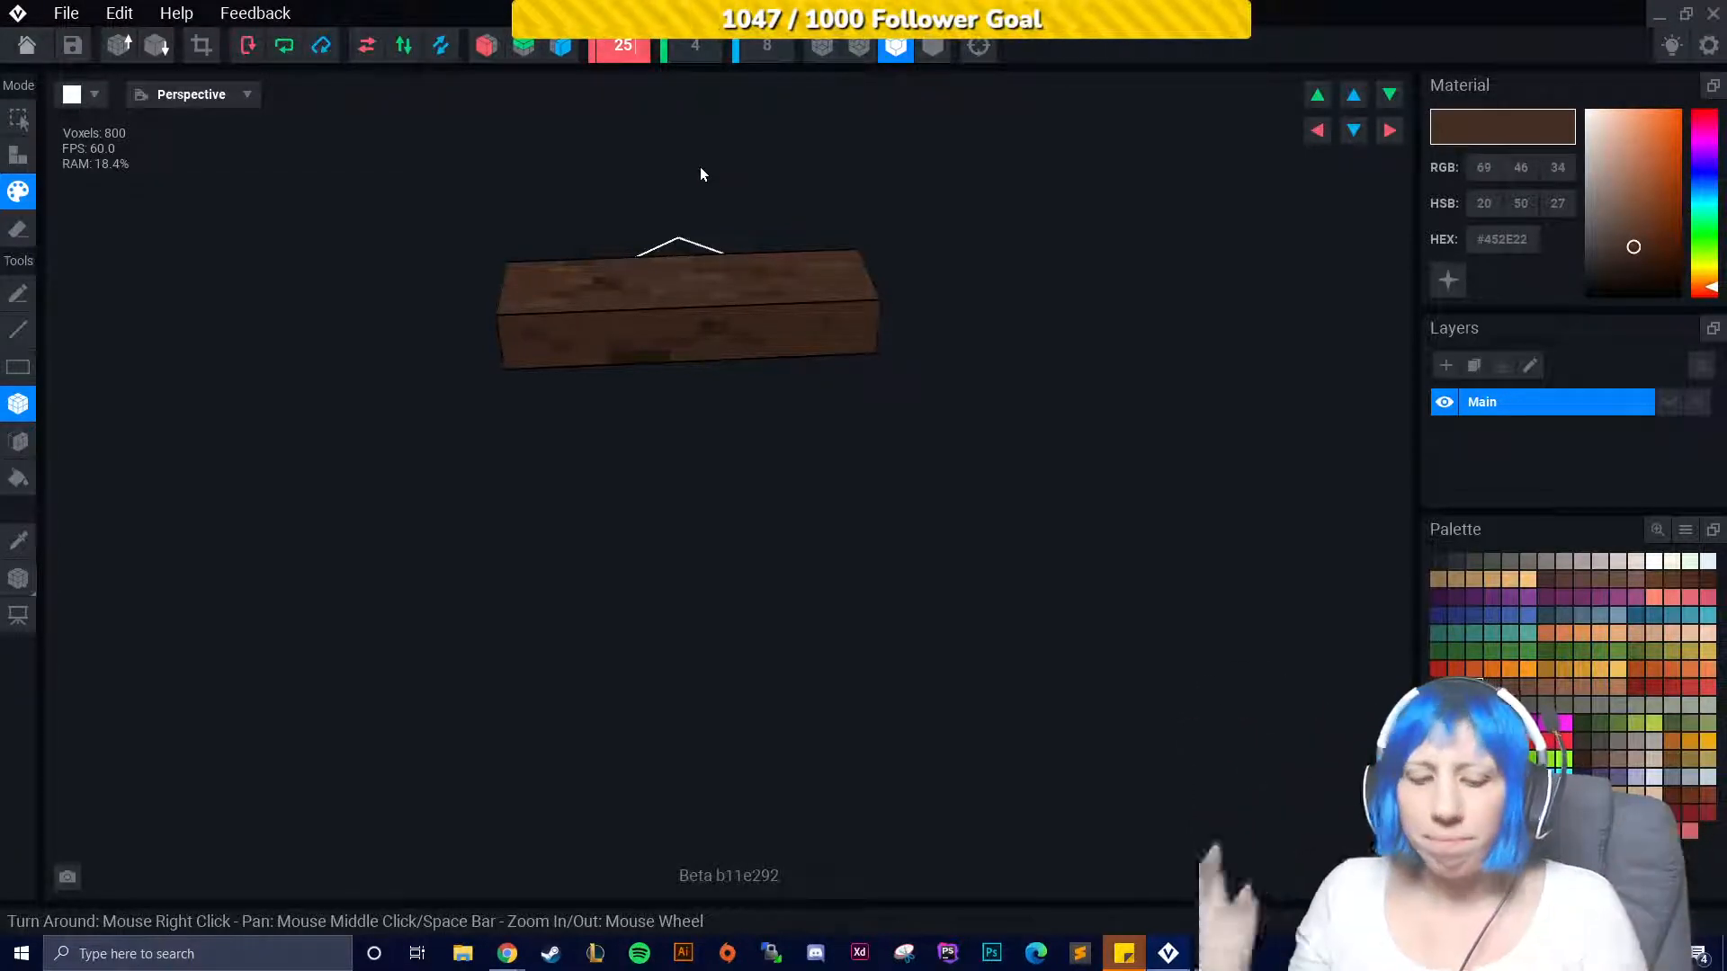
key("BackSpace")
key("BackSpace")
type("3")
key("Return")
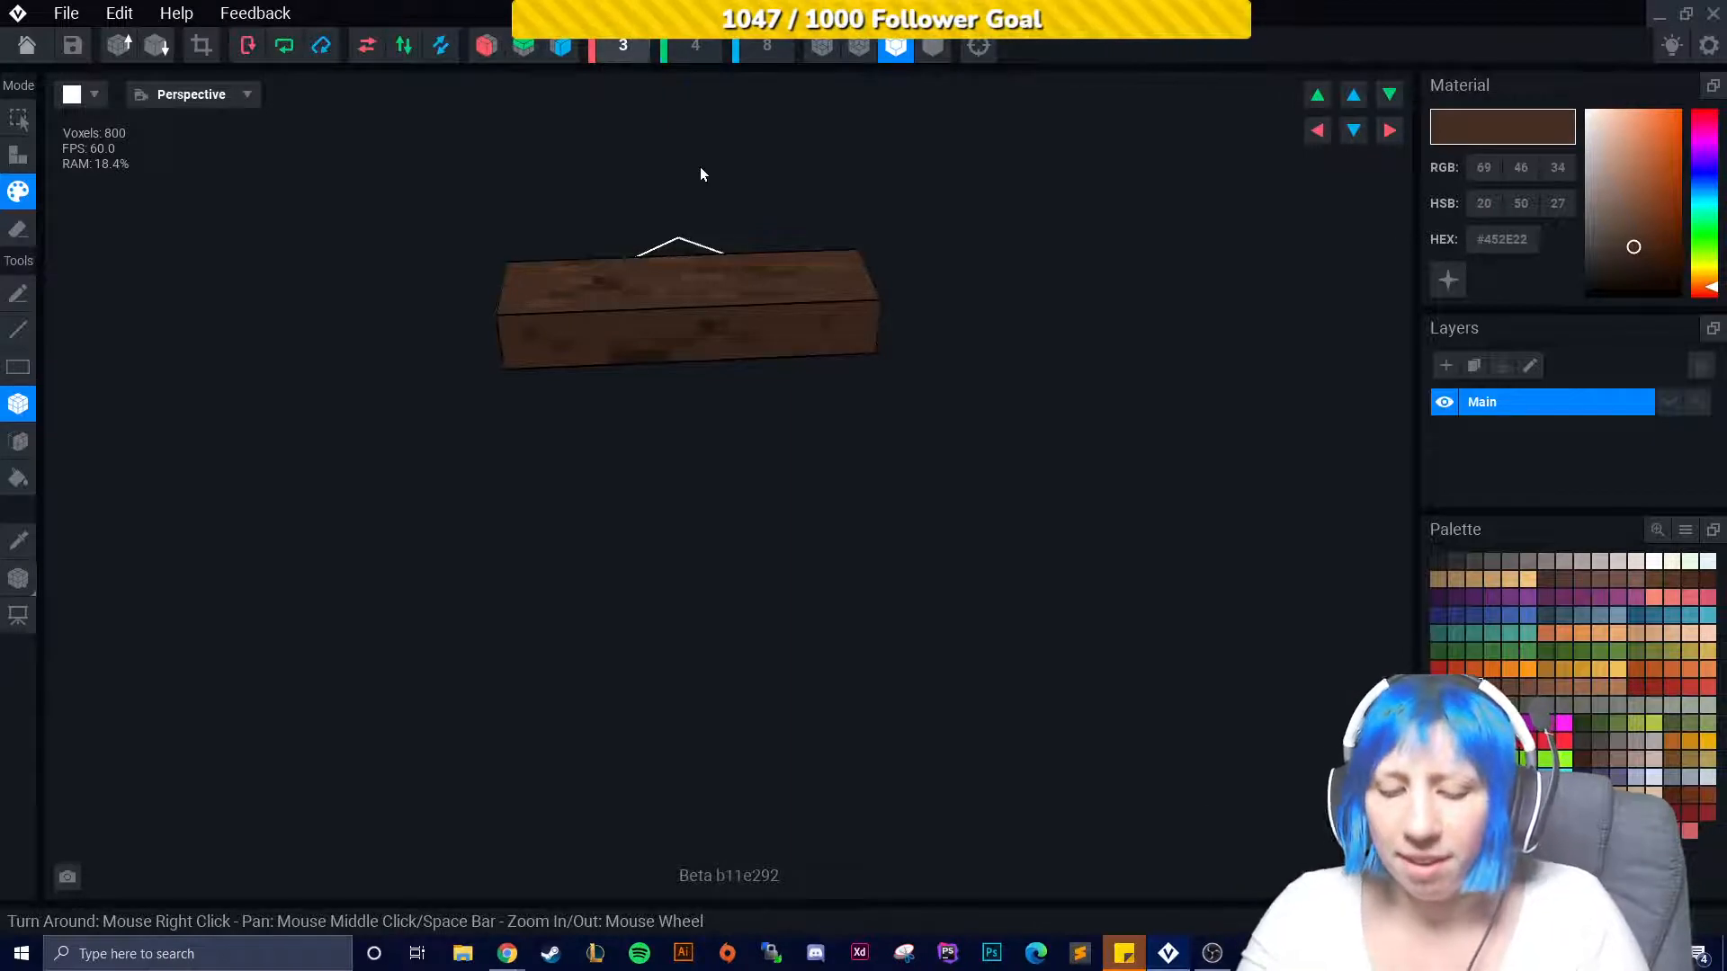
type("5")
Sample the base brown #54382A and extend the beam with new voxels to fill the added volume.
scroll(689, 270, "up", 2)
right_click_drag(691, 277, 456, 358)
left_click(18, 540)
left_click(360, 300)
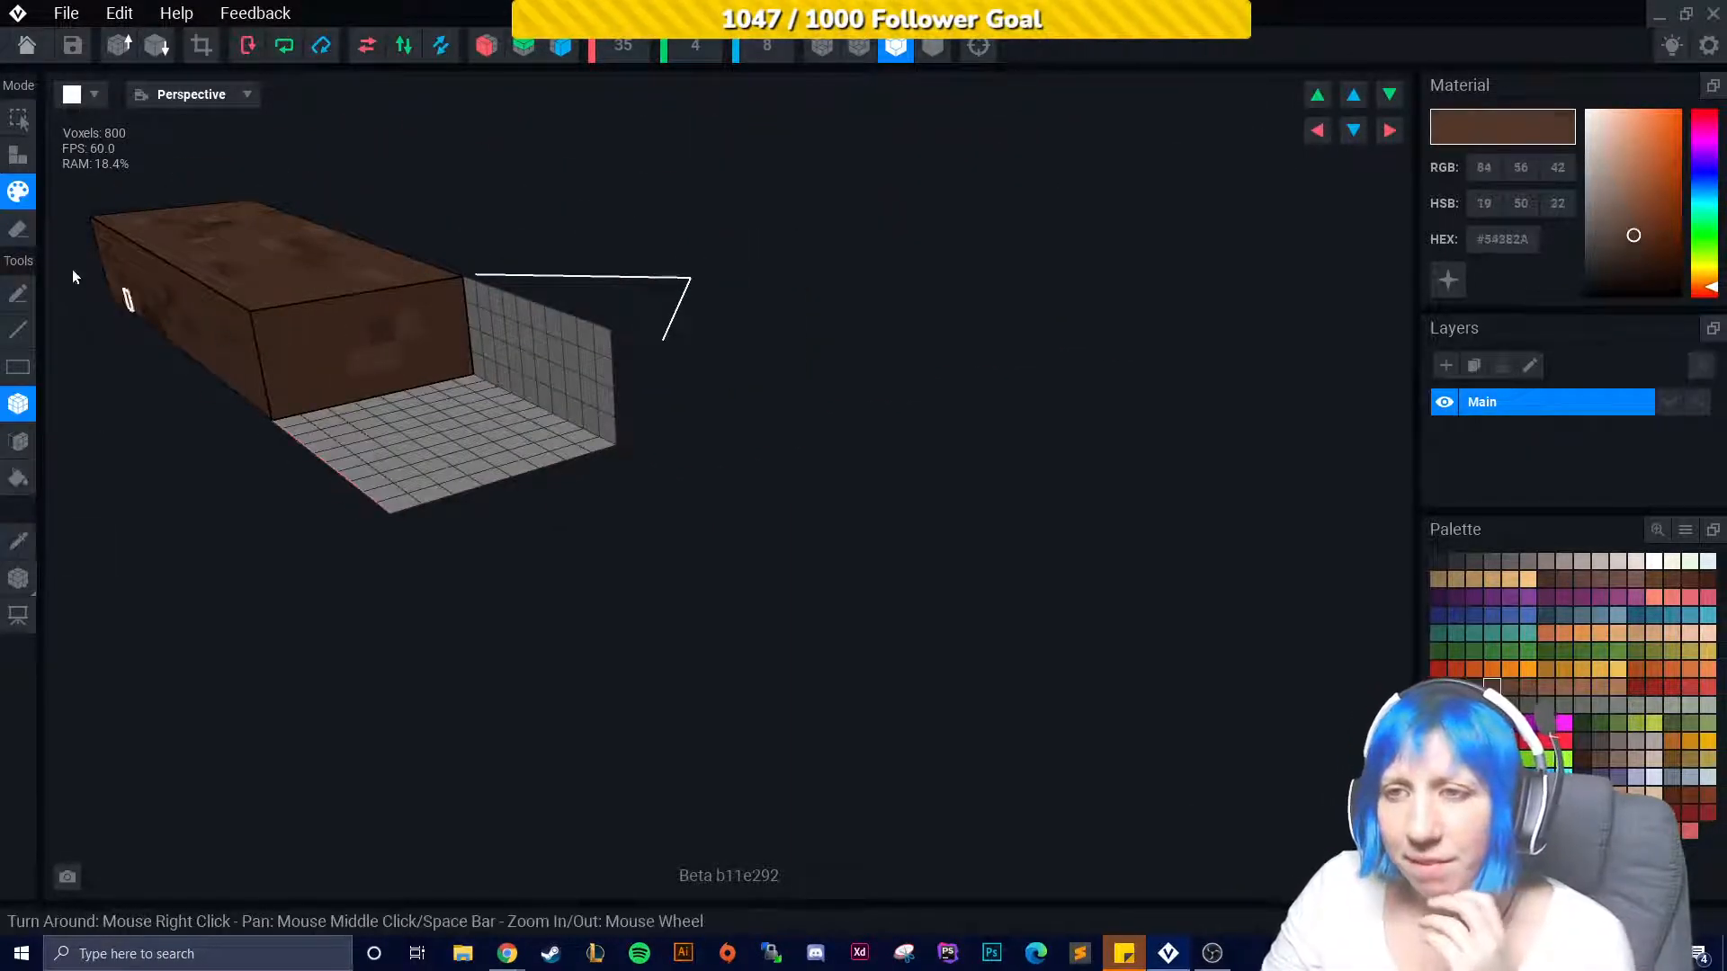
left_click(18, 155)
right_click_drag(179, 324, 278, 332)
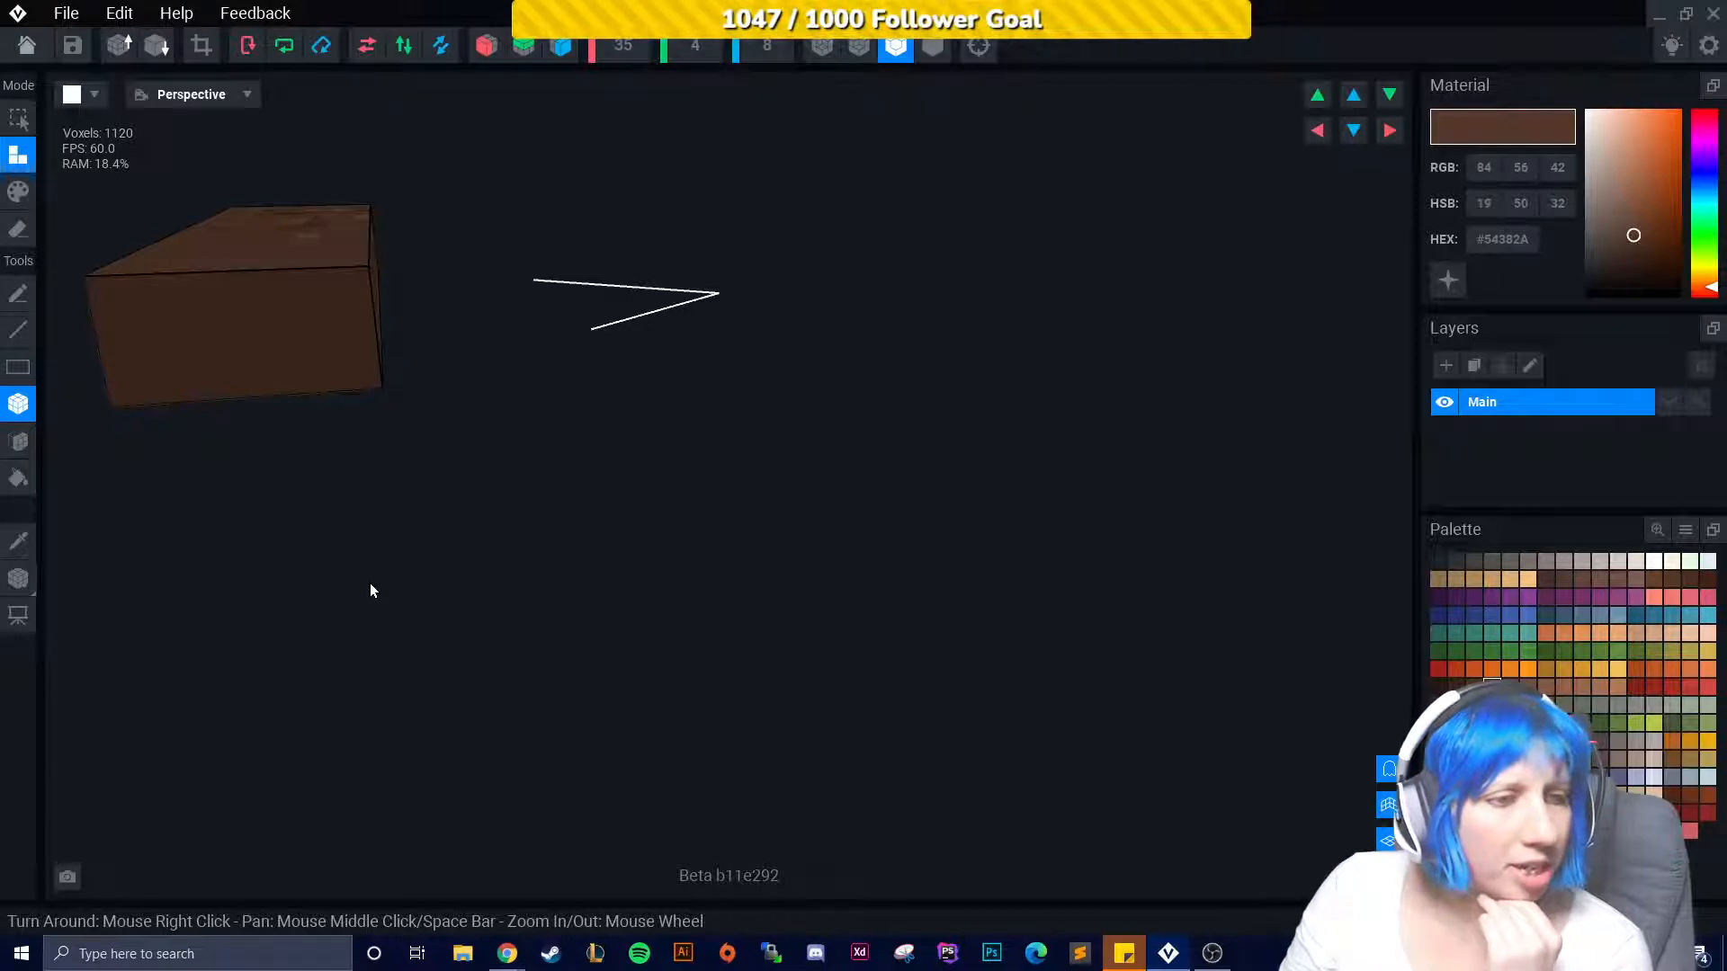
Sample #452E22 from the beam and paint streaks on the new section's top, end face and both long sides.
mouse_move(334, 508)
right_mouse_down()
mouse_move(529, 566)
mouse_move(351, 484)
right_mouse_up()
left_click(158, 407, "alt")
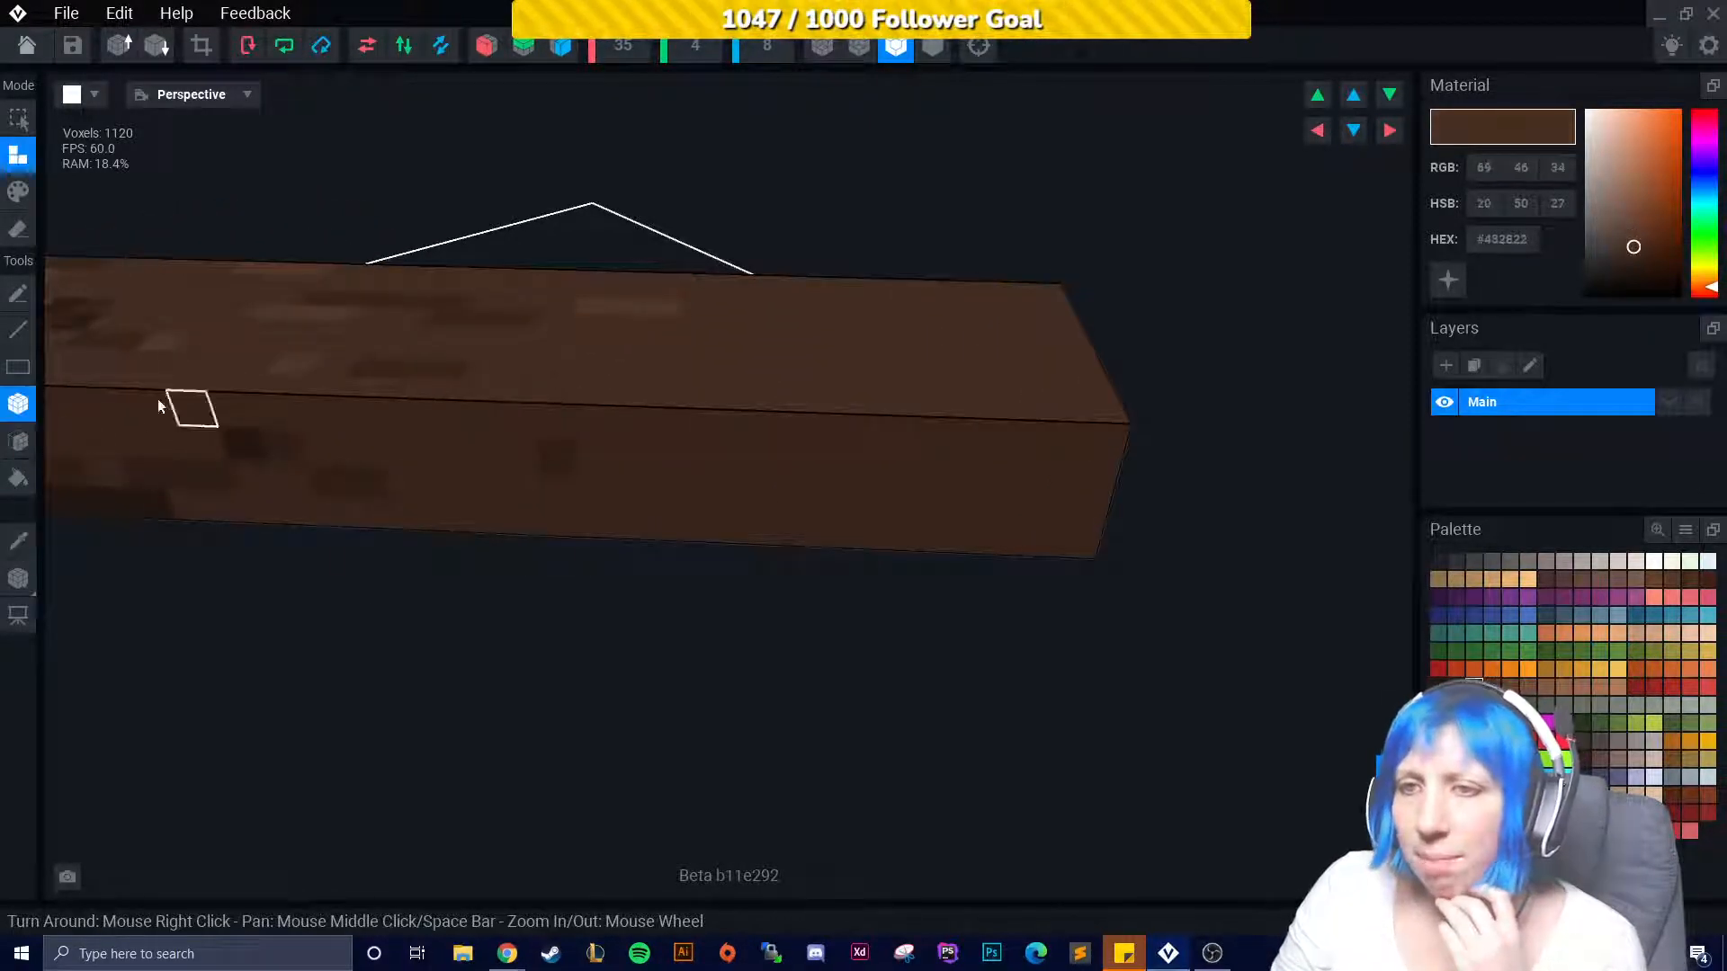
left_click(32, 192)
right_click_drag(139, 427, 711, 375)
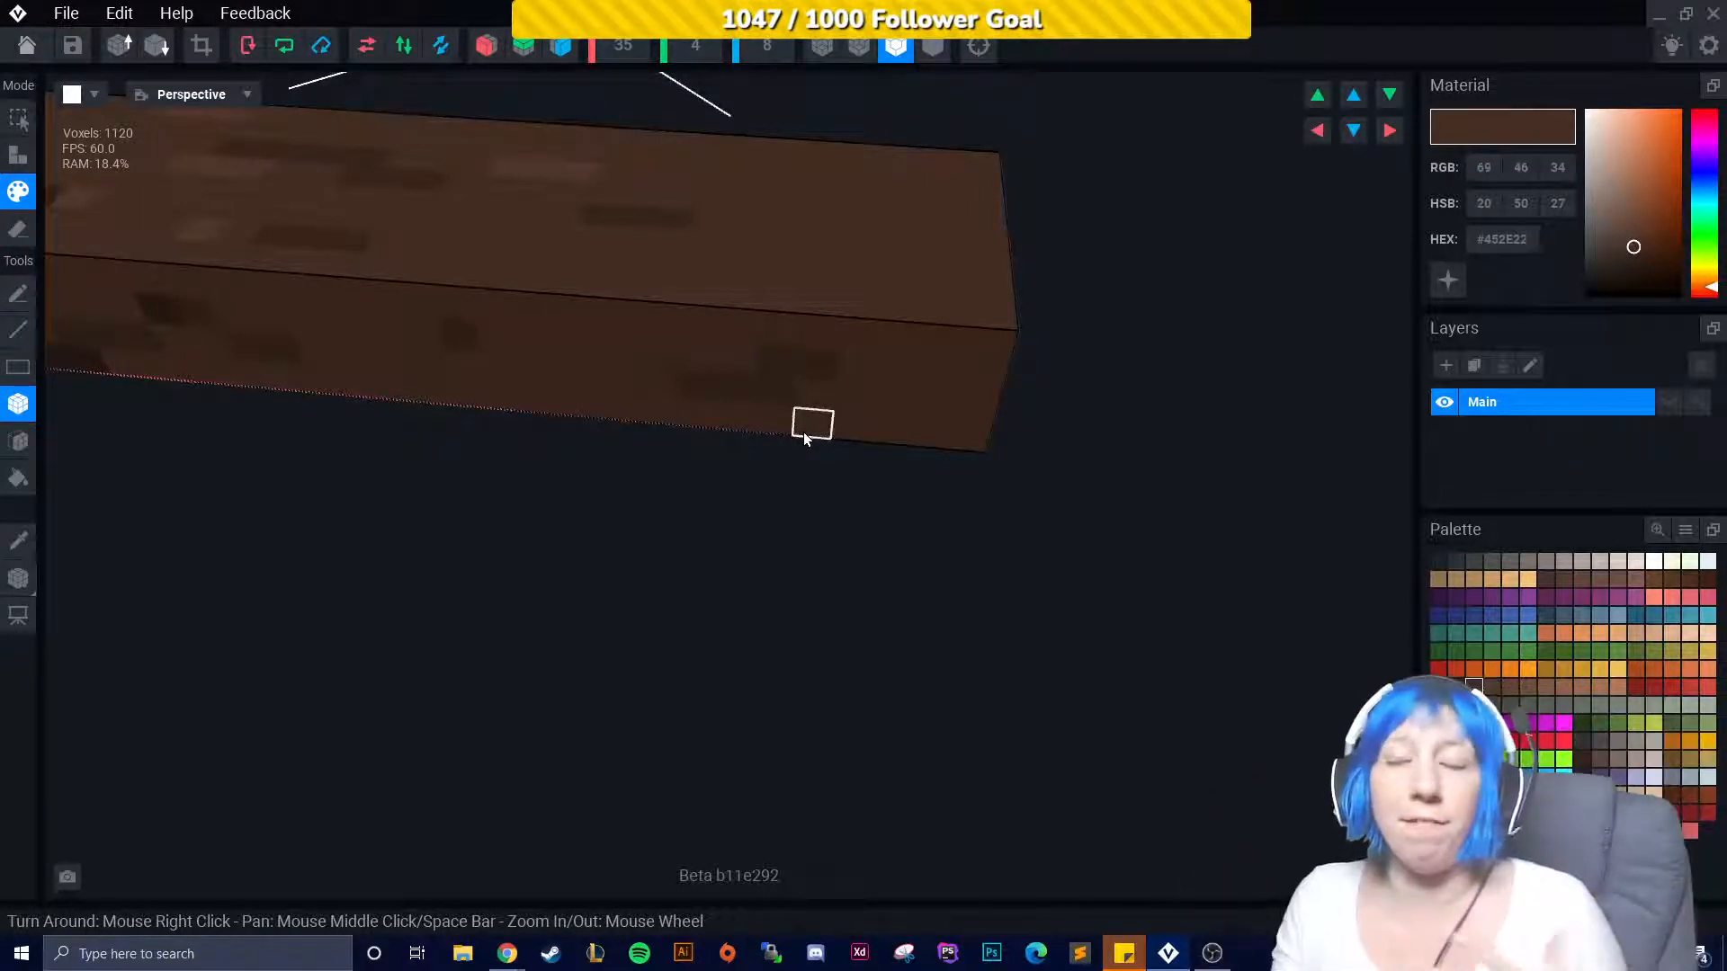
right_click_drag(814, 331, 897, 353)
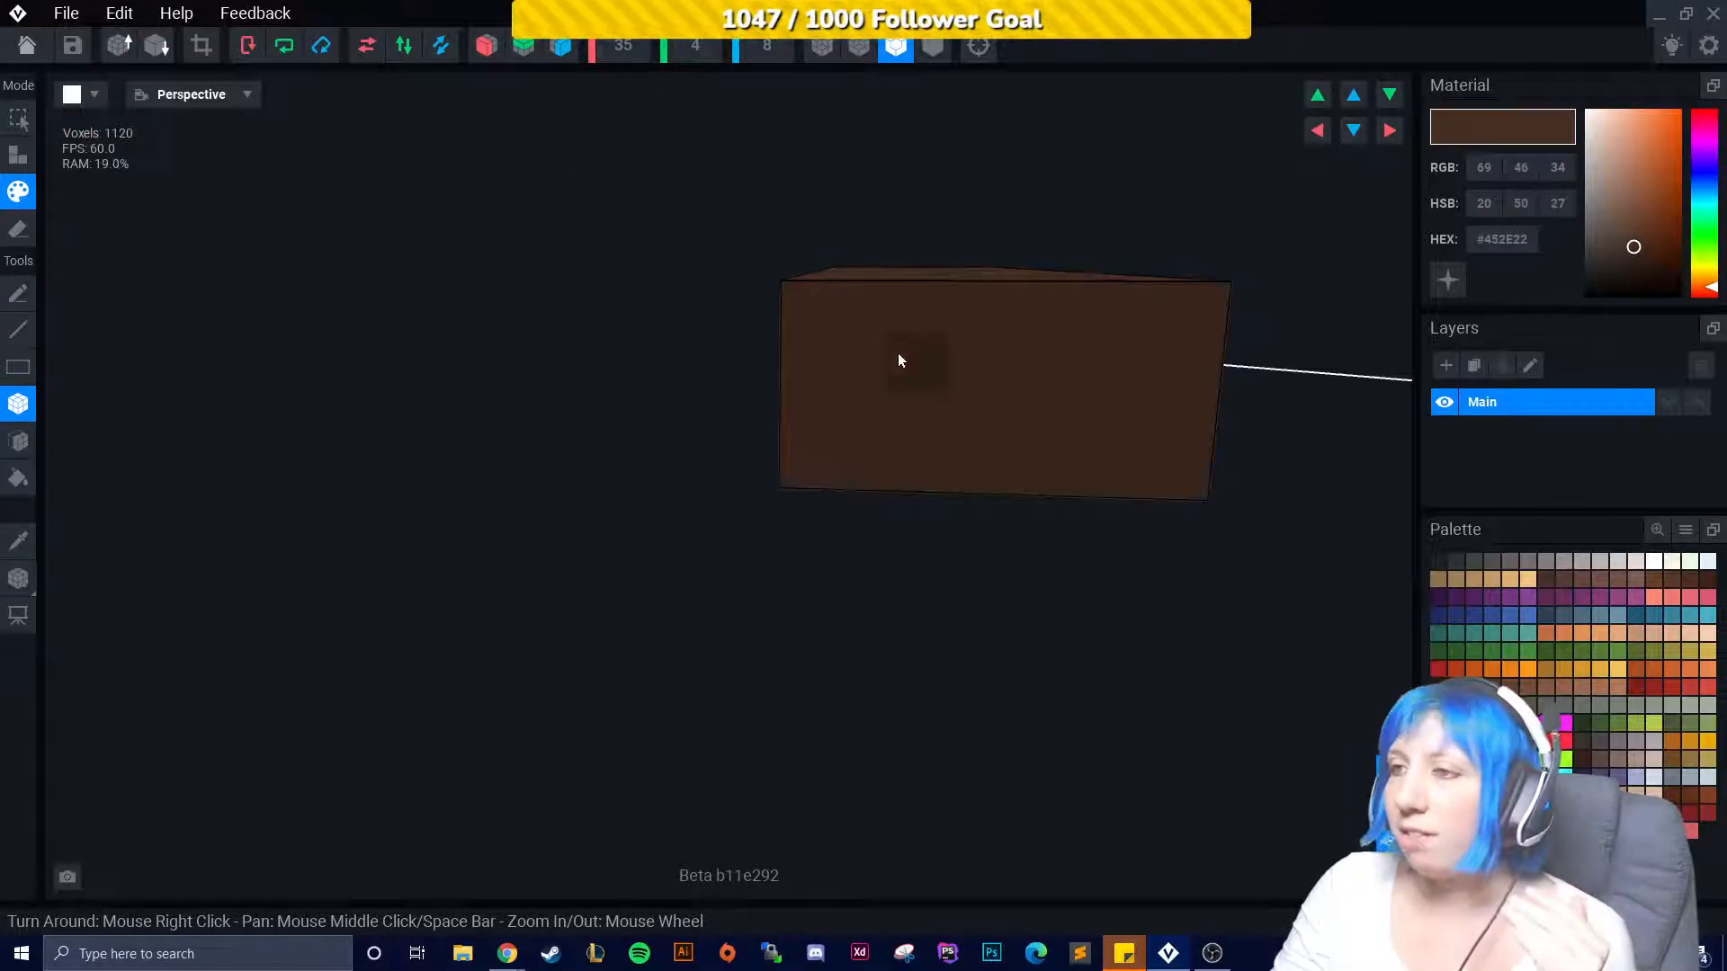
right_click_drag(1008, 406, 618, 471)
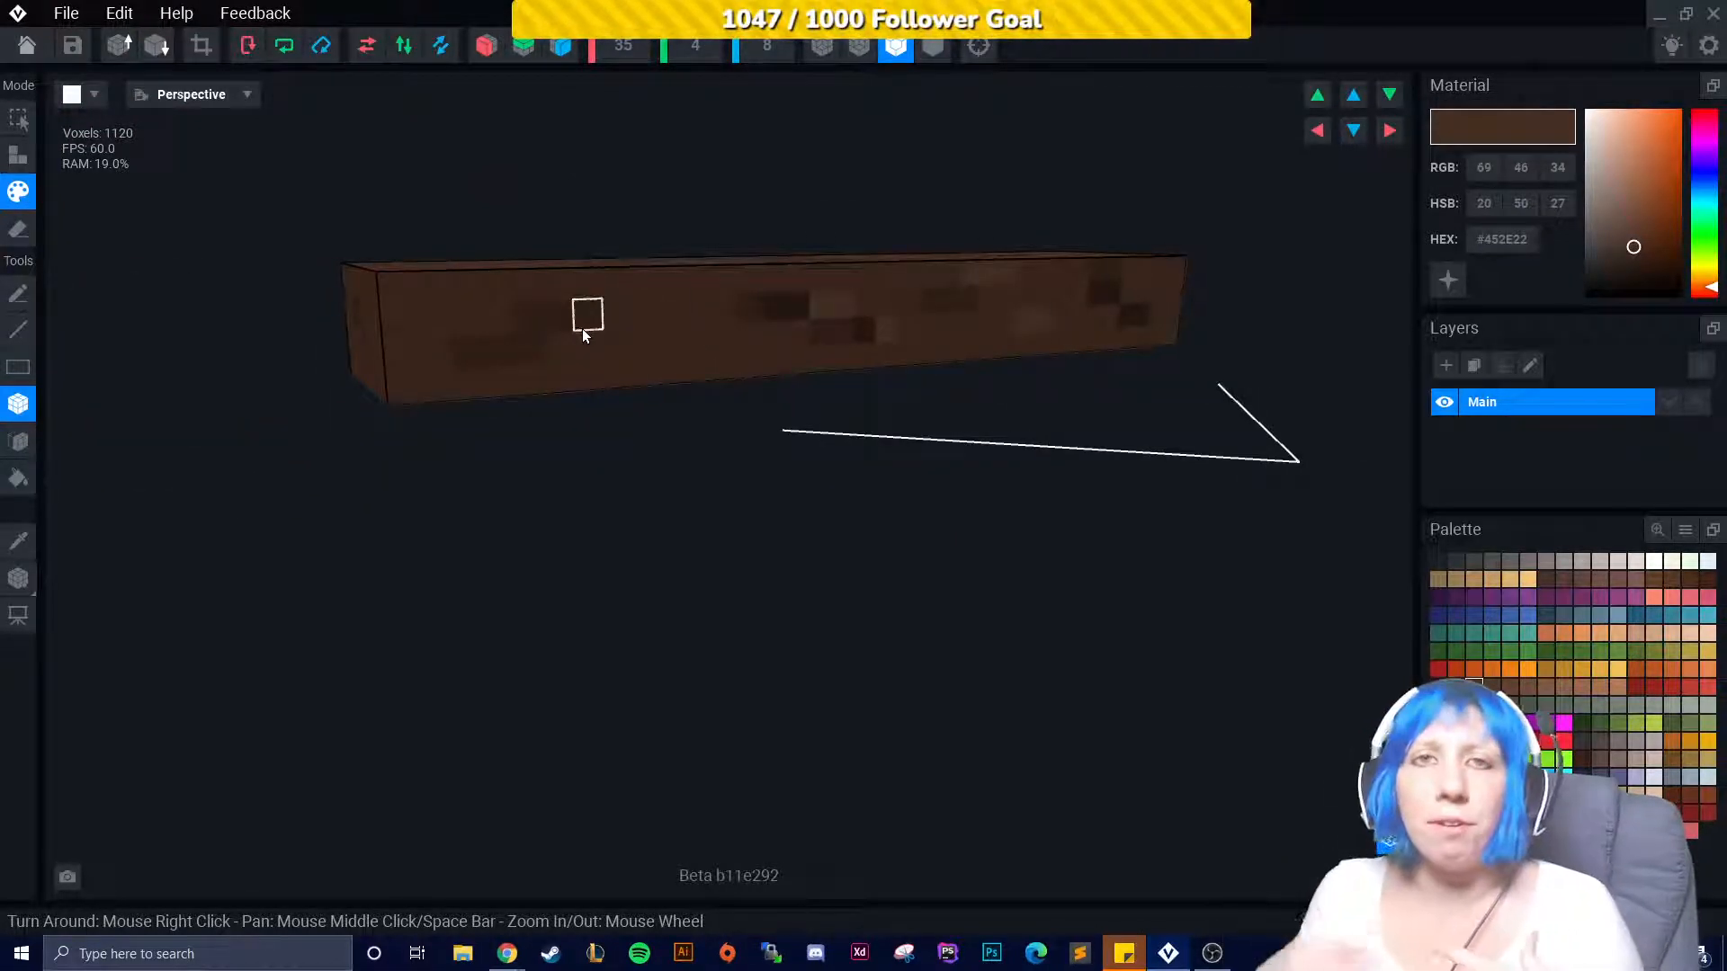
Sample the light brown #634332 from the beam and paint small patches on the new section's long side, top and end face.
left_click(18, 540)
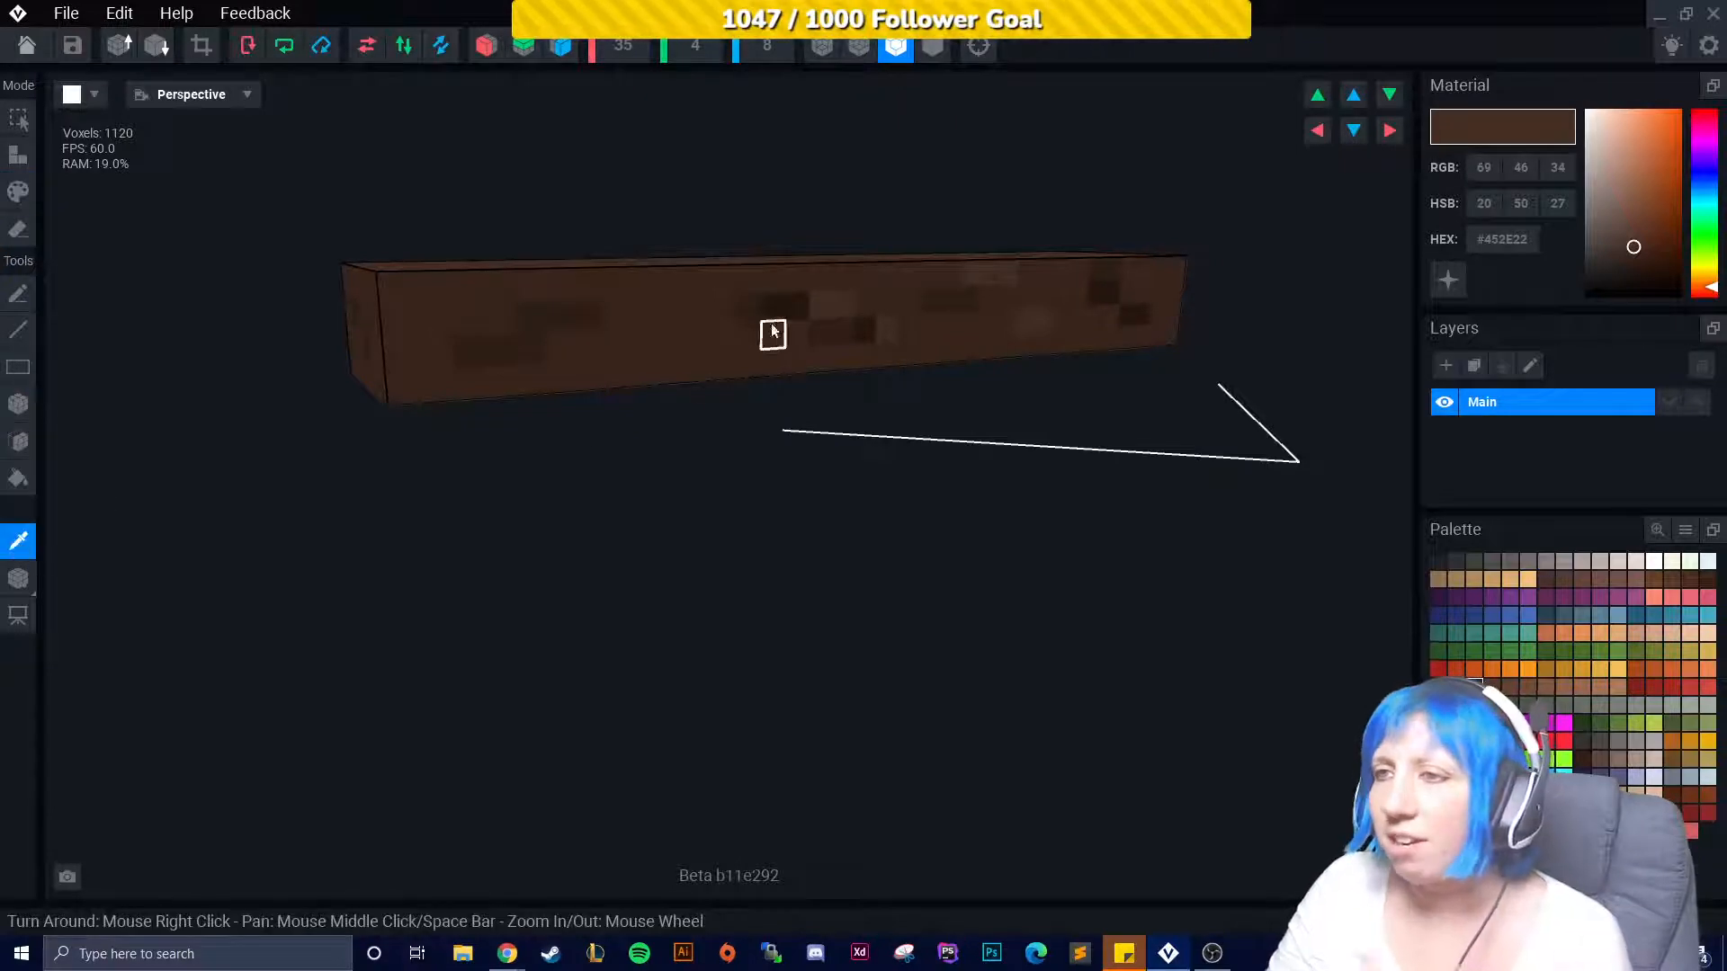
left_click(866, 329)
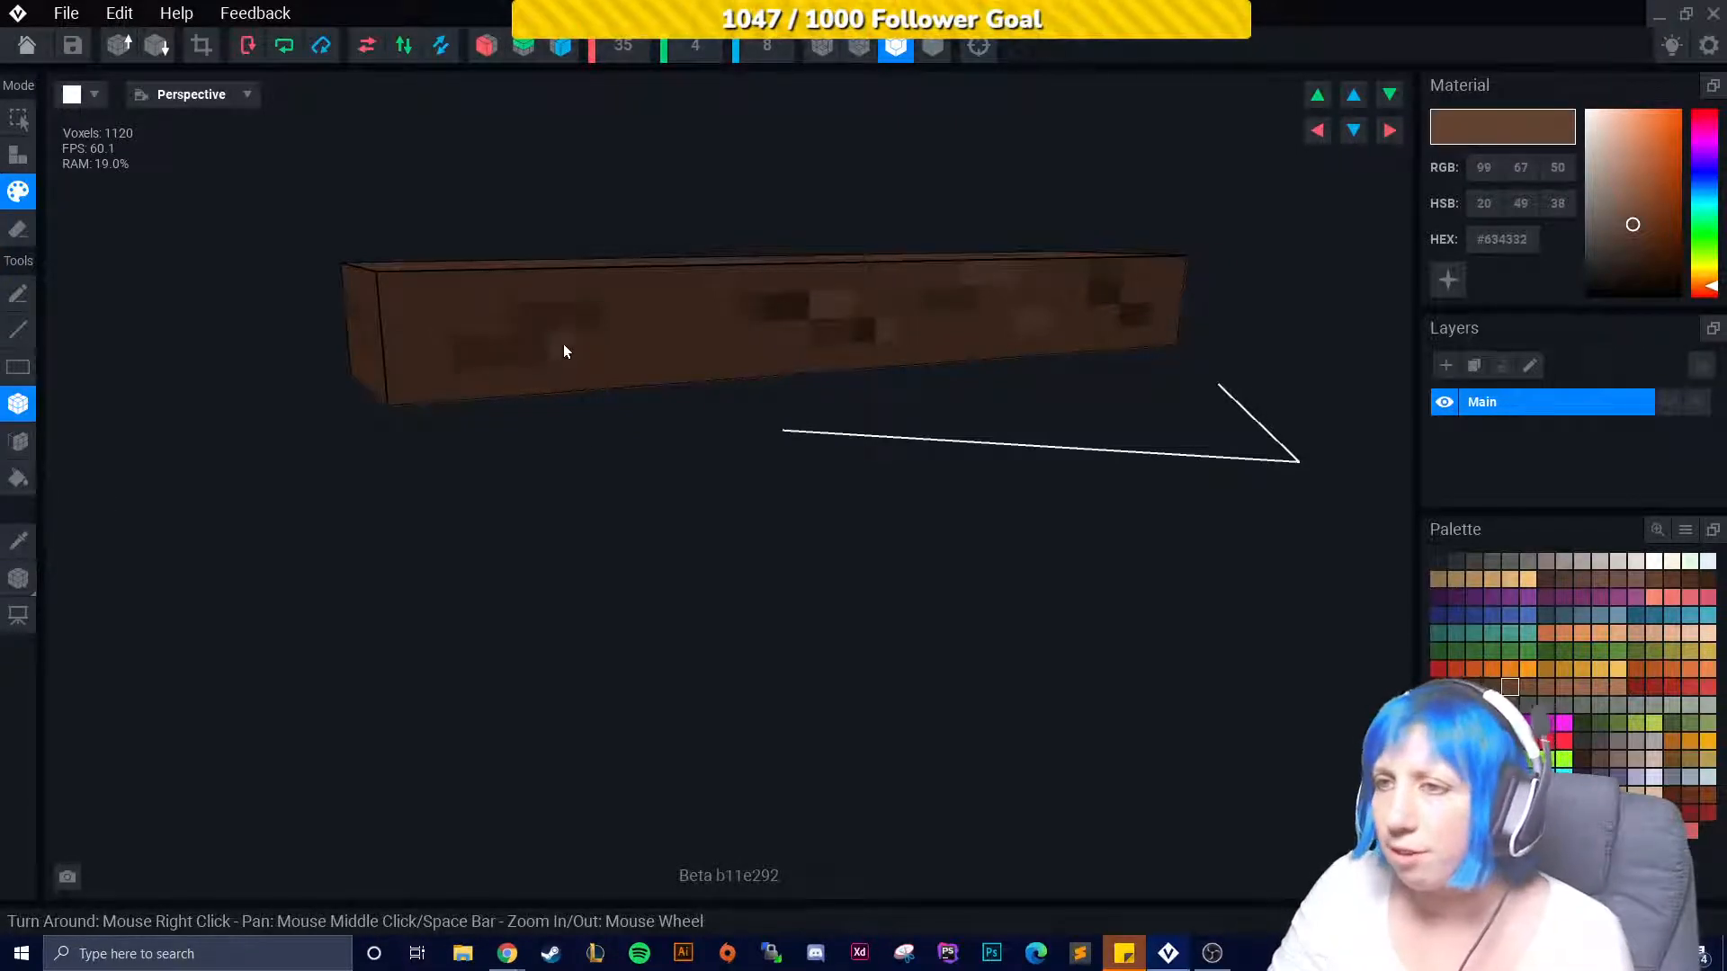
mouse_move(565, 351)
right_mouse_down()
mouse_move(504, 381)
mouse_move(399, 363)
mouse_move(366, 420)
mouse_move(533, 349)
right_mouse_up()
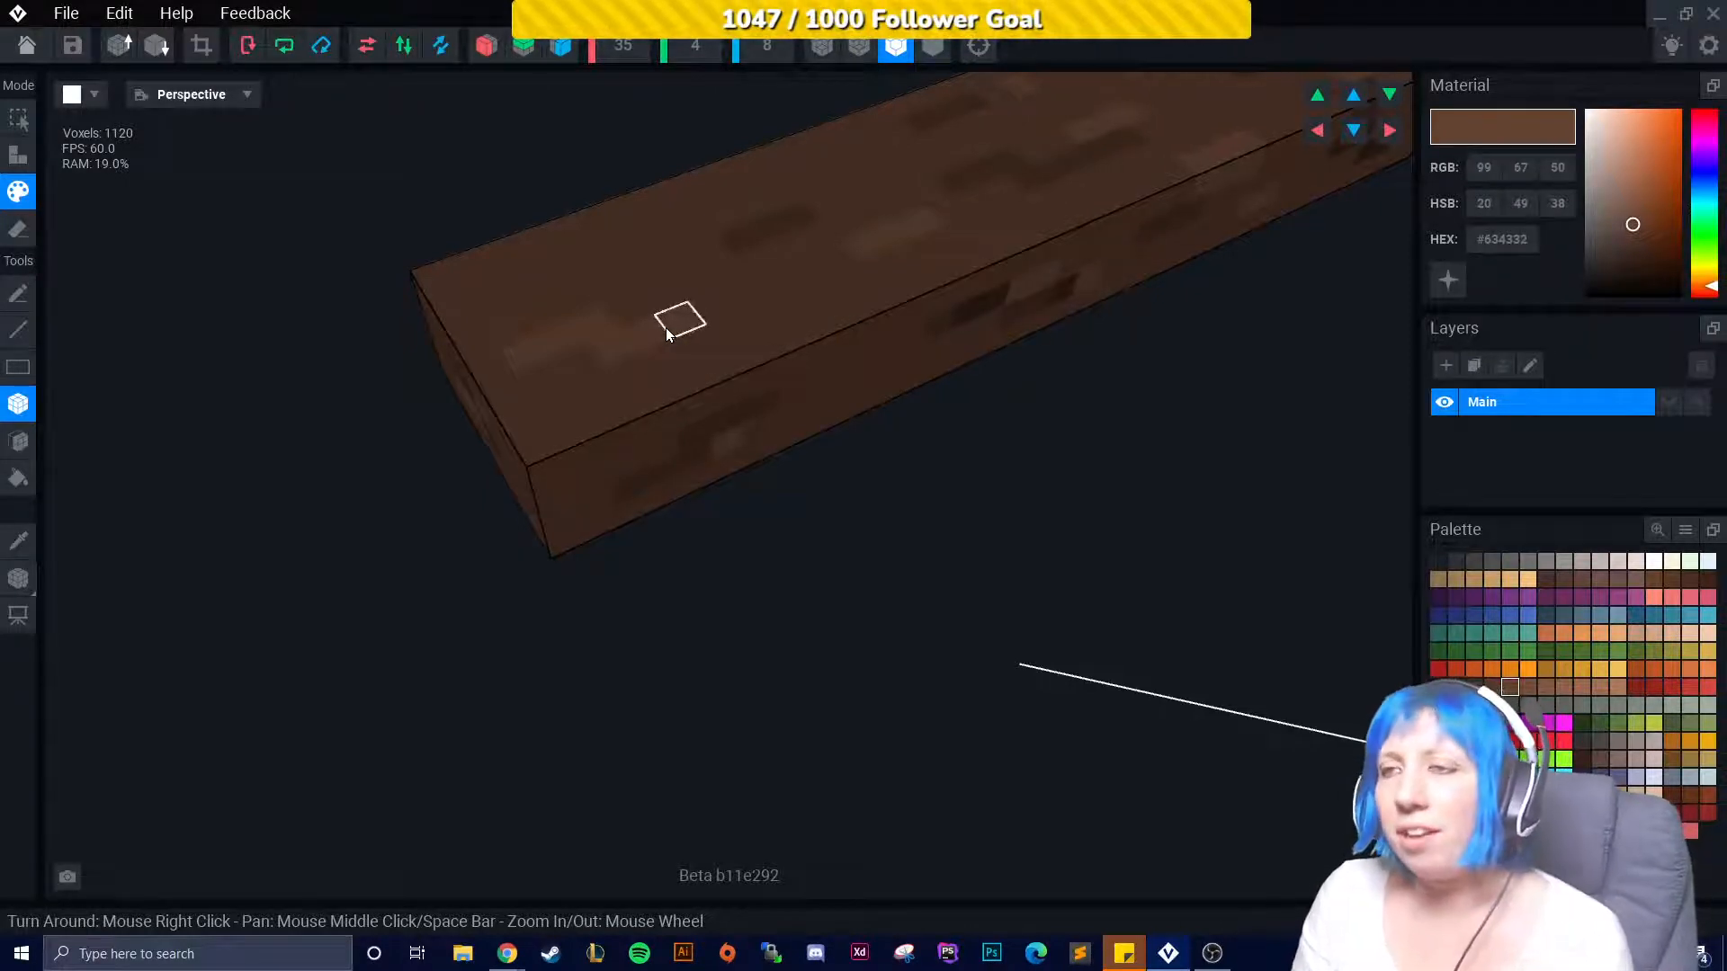
right_click_drag(667, 333, 651, 339)
Sample #452E22 and #35231B from the beam and paint a small patch of each beside the light streaks on the new section's top.
left_click(18, 540)
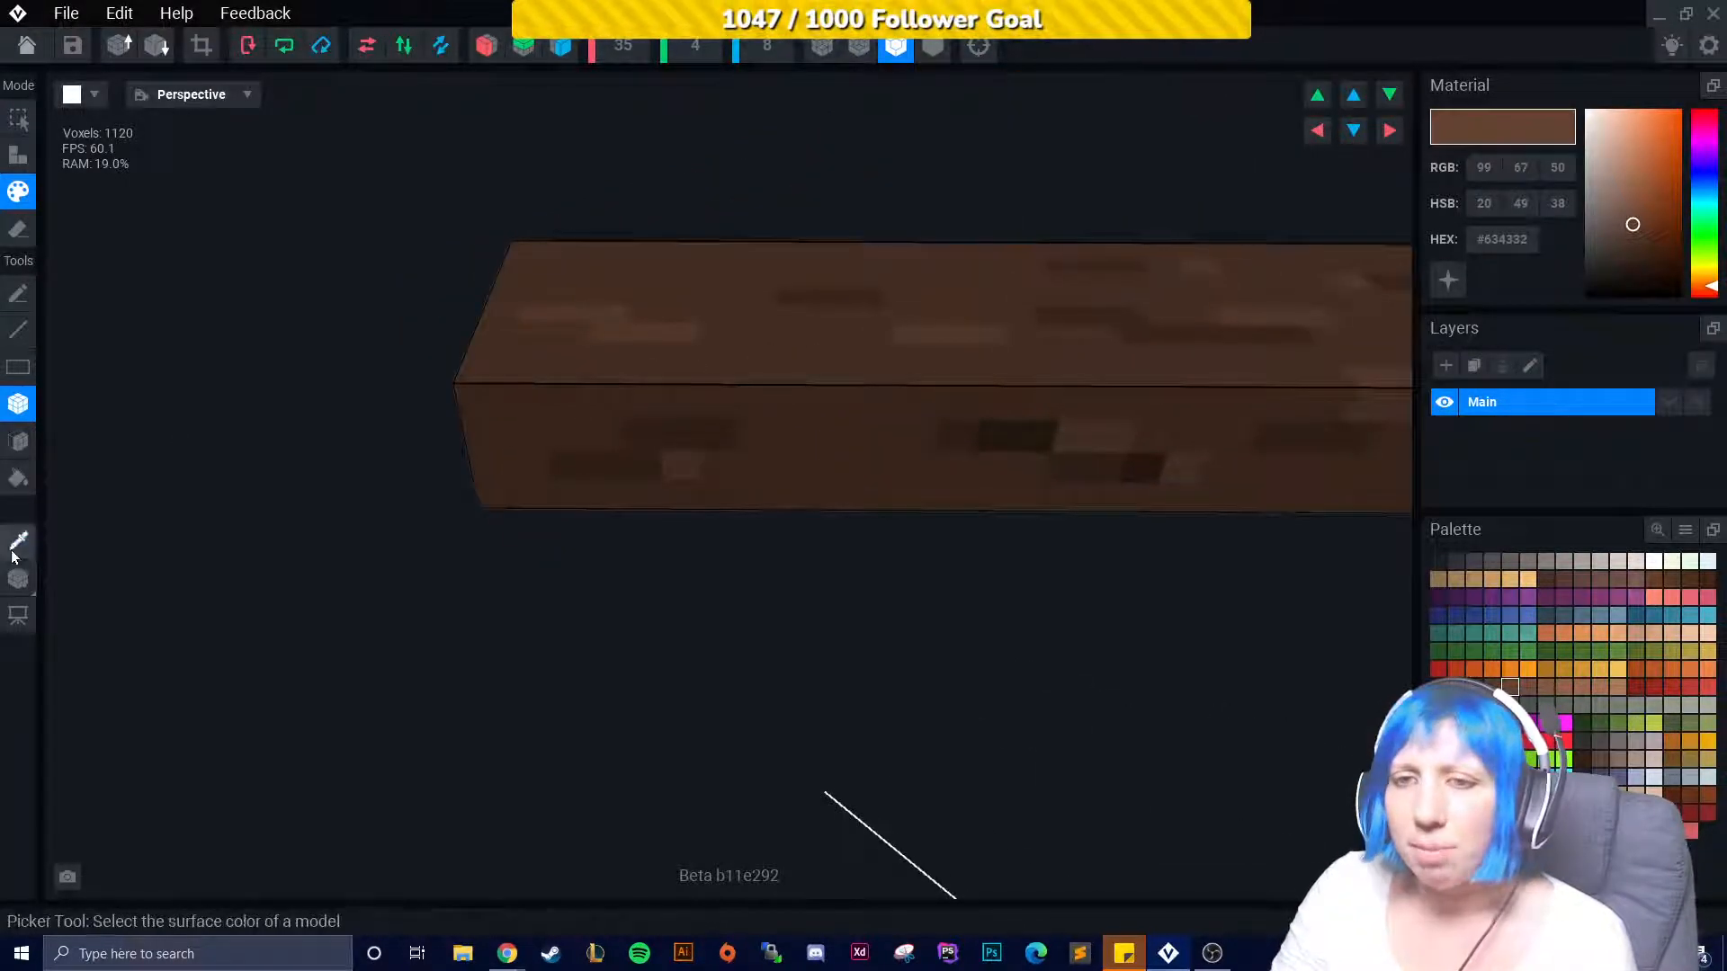
left_click(957, 441)
mouse_move(605, 327)
right_mouse_down()
mouse_move(617, 470)
mouse_move(1004, 510)
right_mouse_up()
left_click(18, 540)
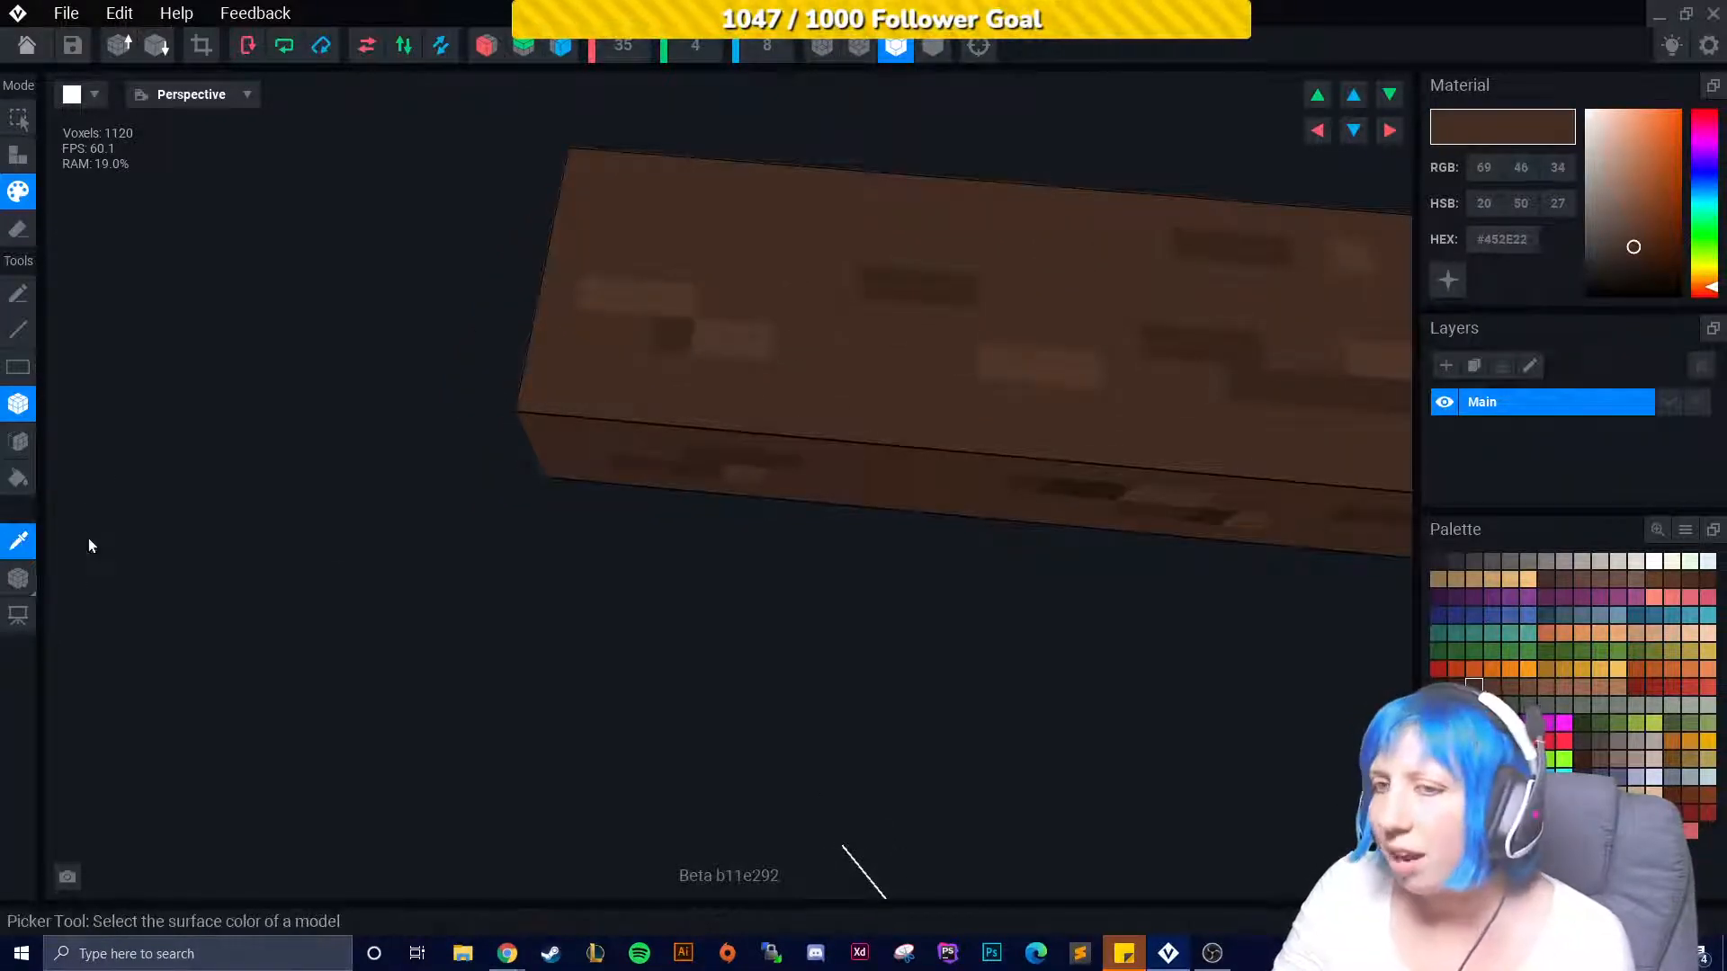
left_click(1072, 497)
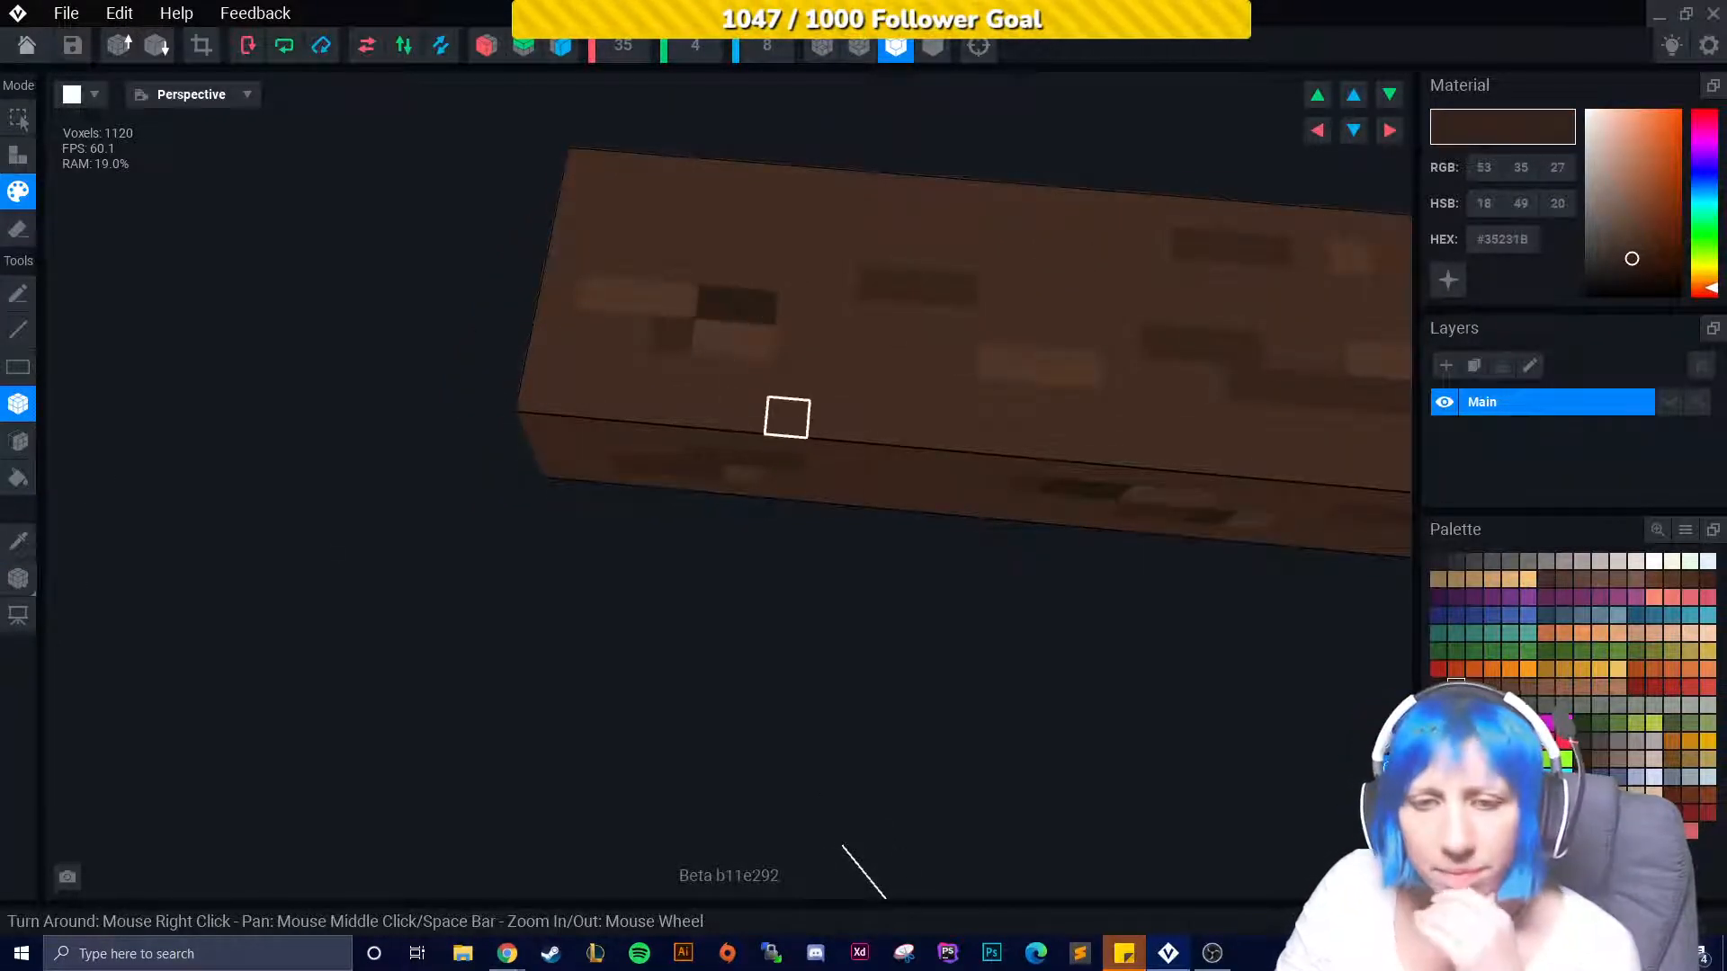
right_click_drag(787, 413, 824, 451)
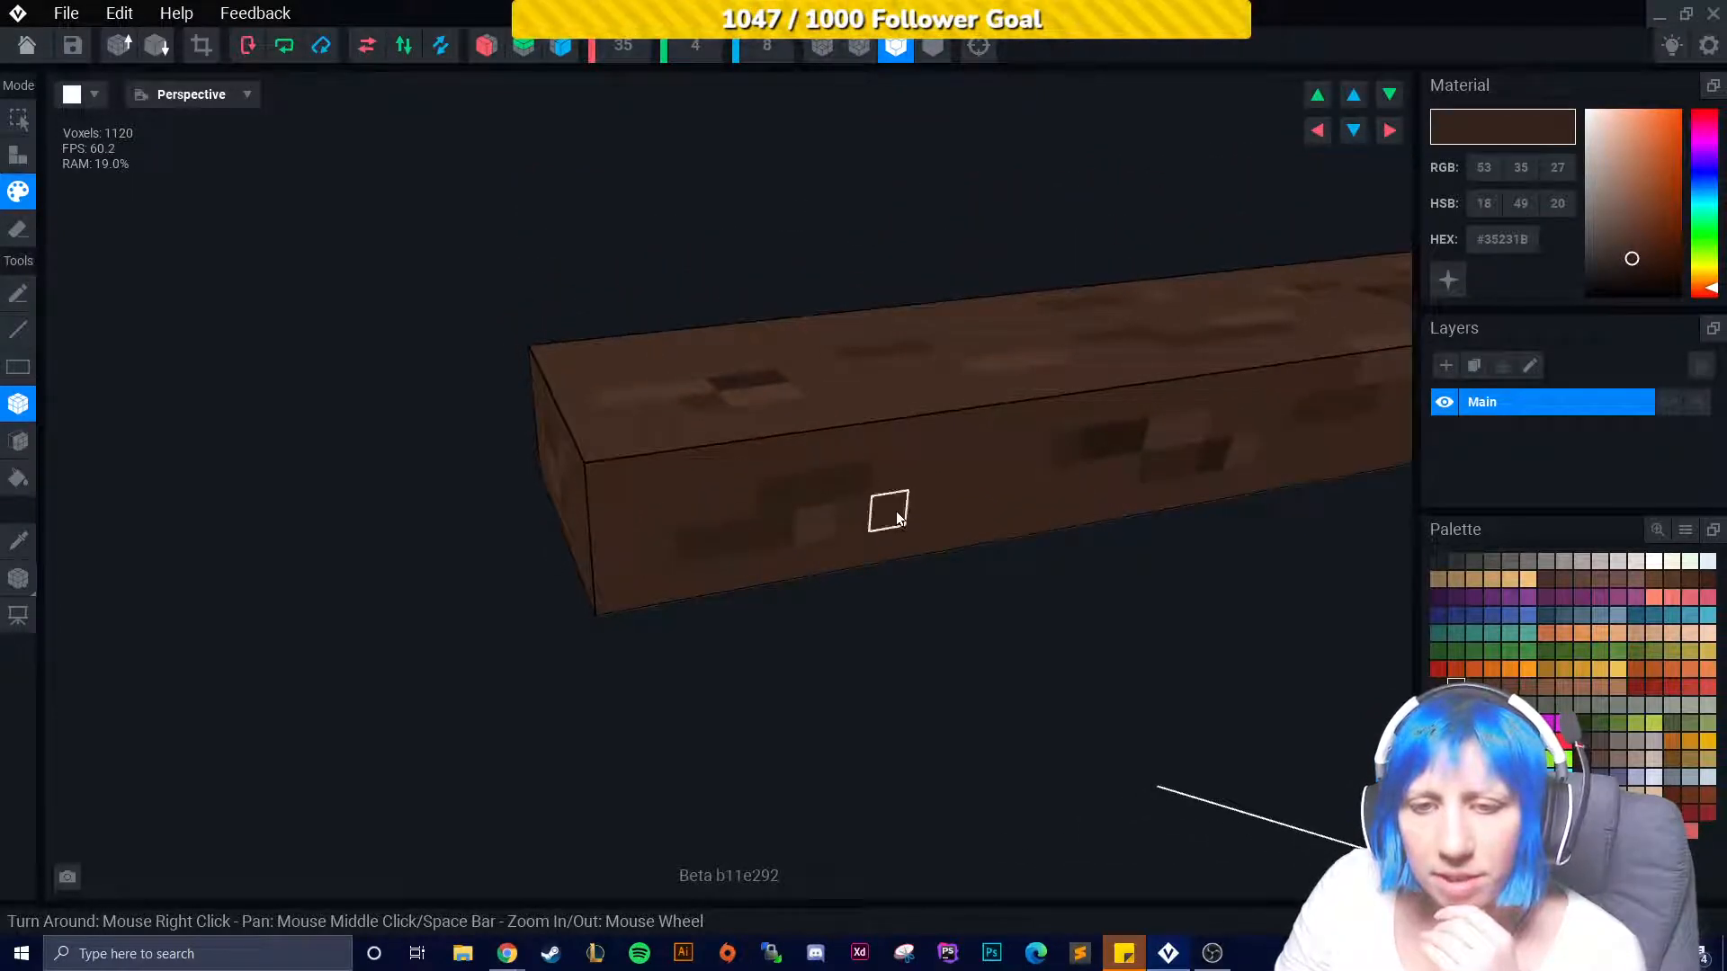
right_click_drag(882, 547, 761, 524)
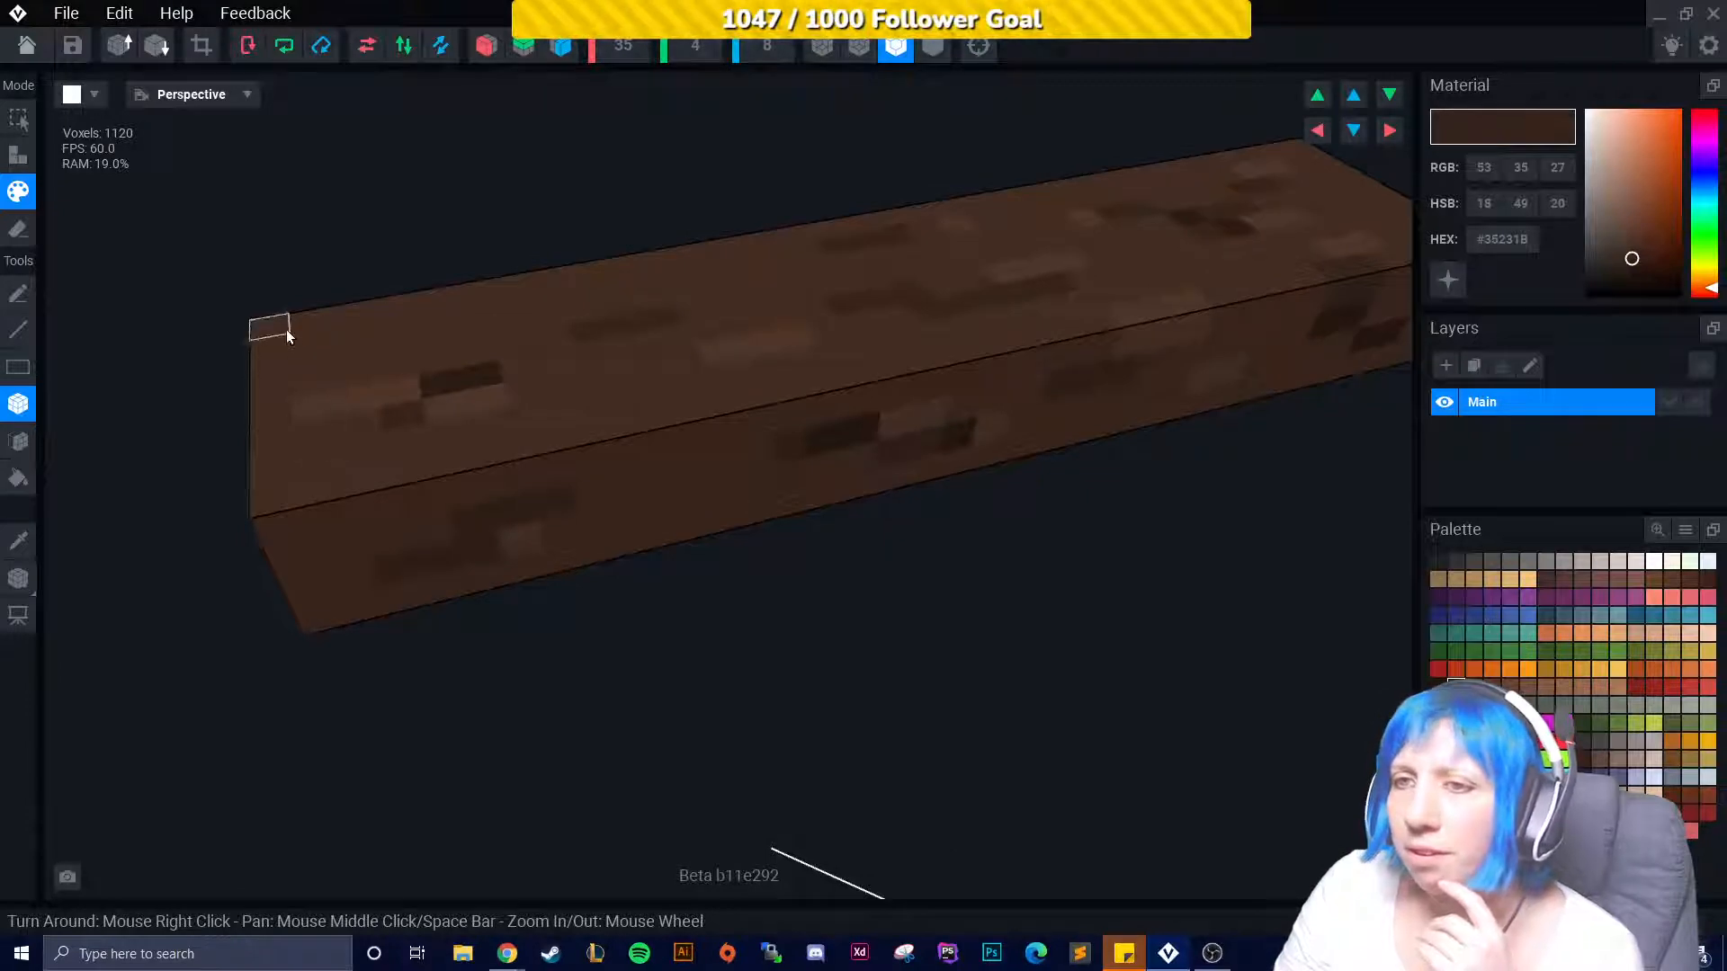
Set the work volume's Z depth to 9.
right_click_drag(285, 332, 683, 225)
left_click(764, 52)
key("BackSpace")
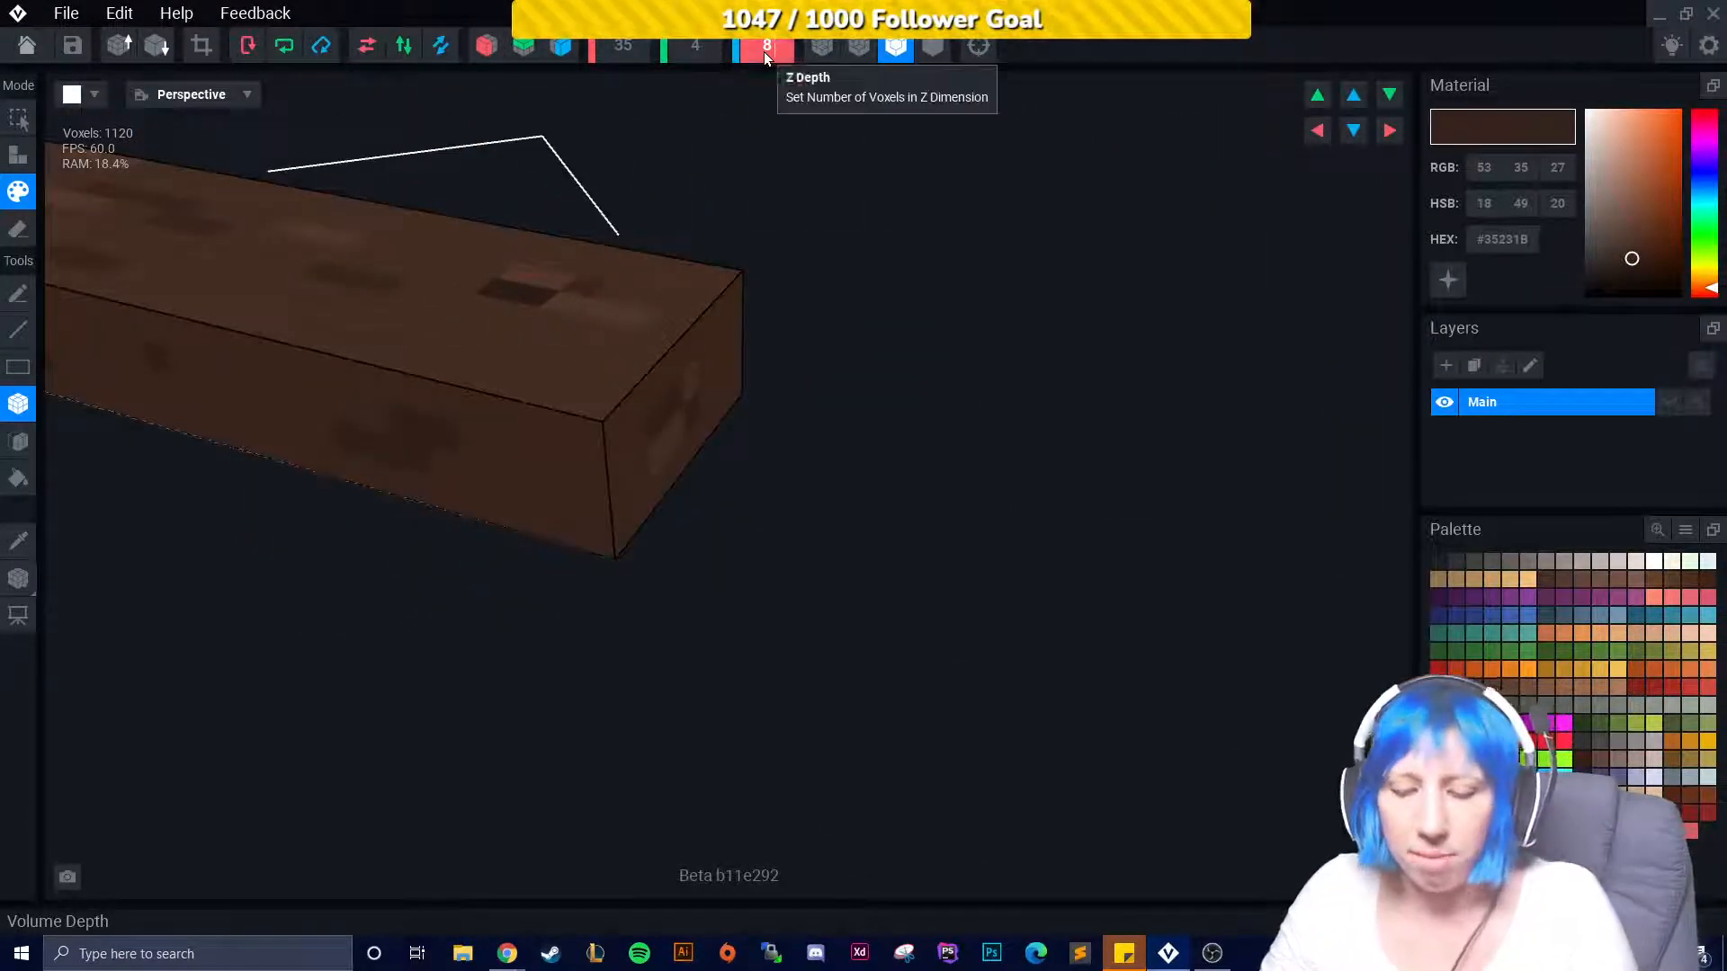
type("9")
Sample the base brown #54382A and attach a layer of voxels along the beam's long side to fill the added depth.
right_click_drag(713, 404, 466, 435)
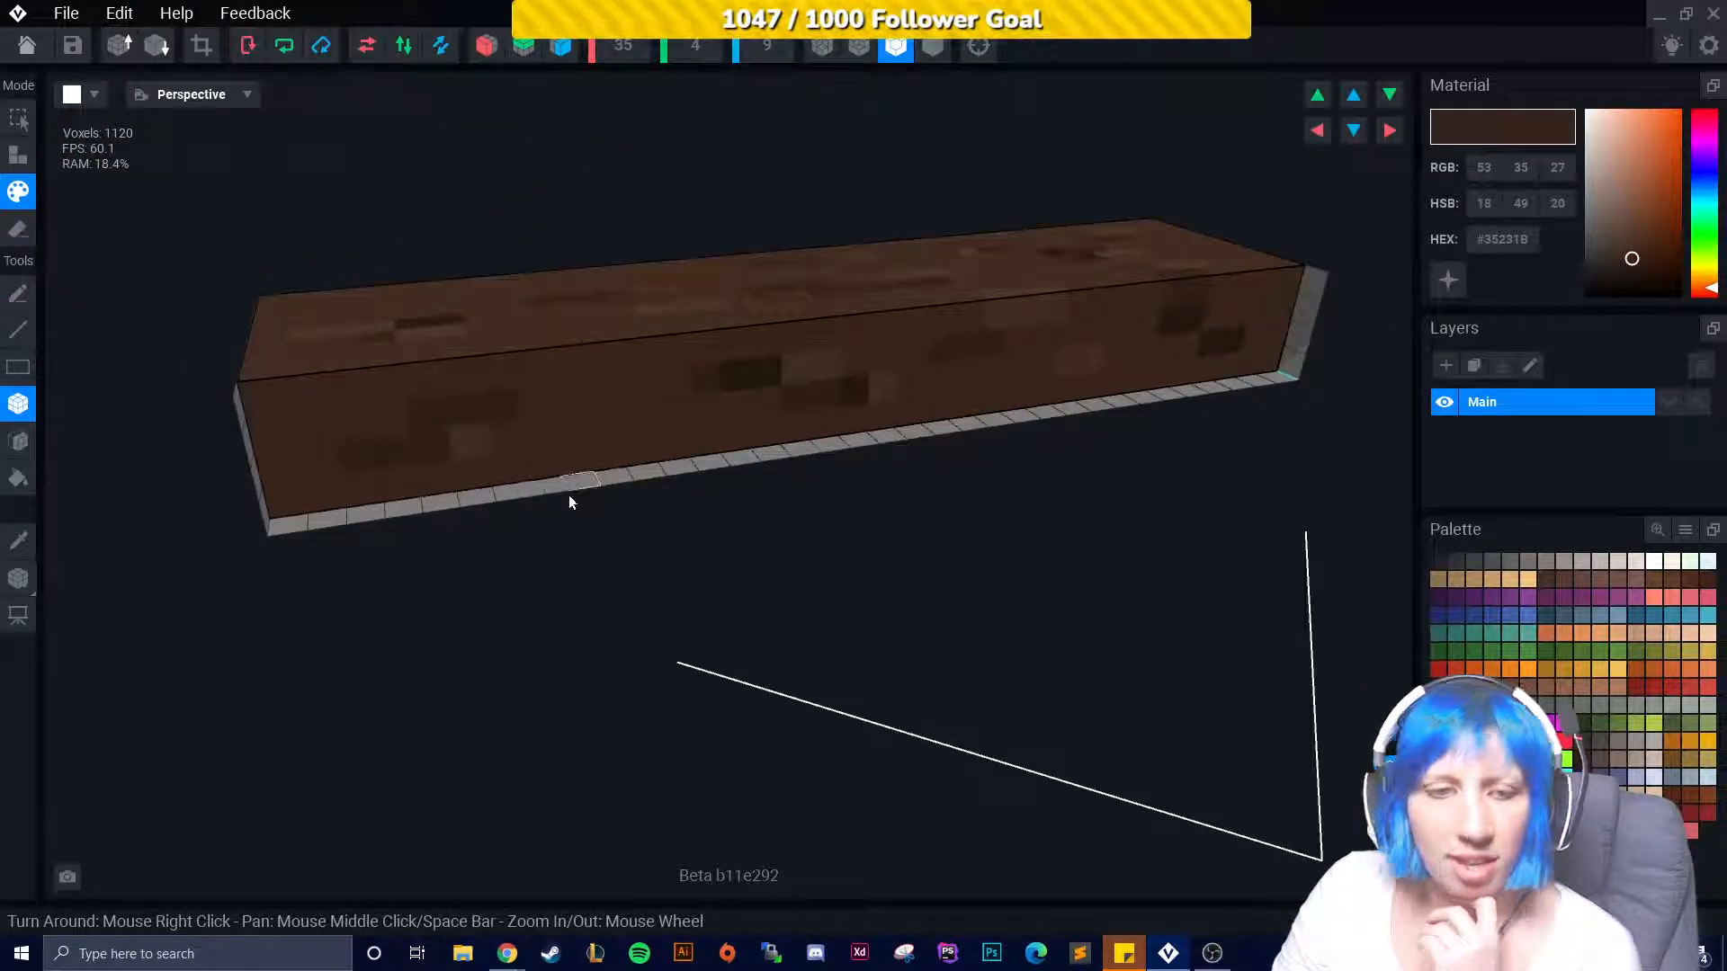
right_click_drag(502, 536, 488, 542)
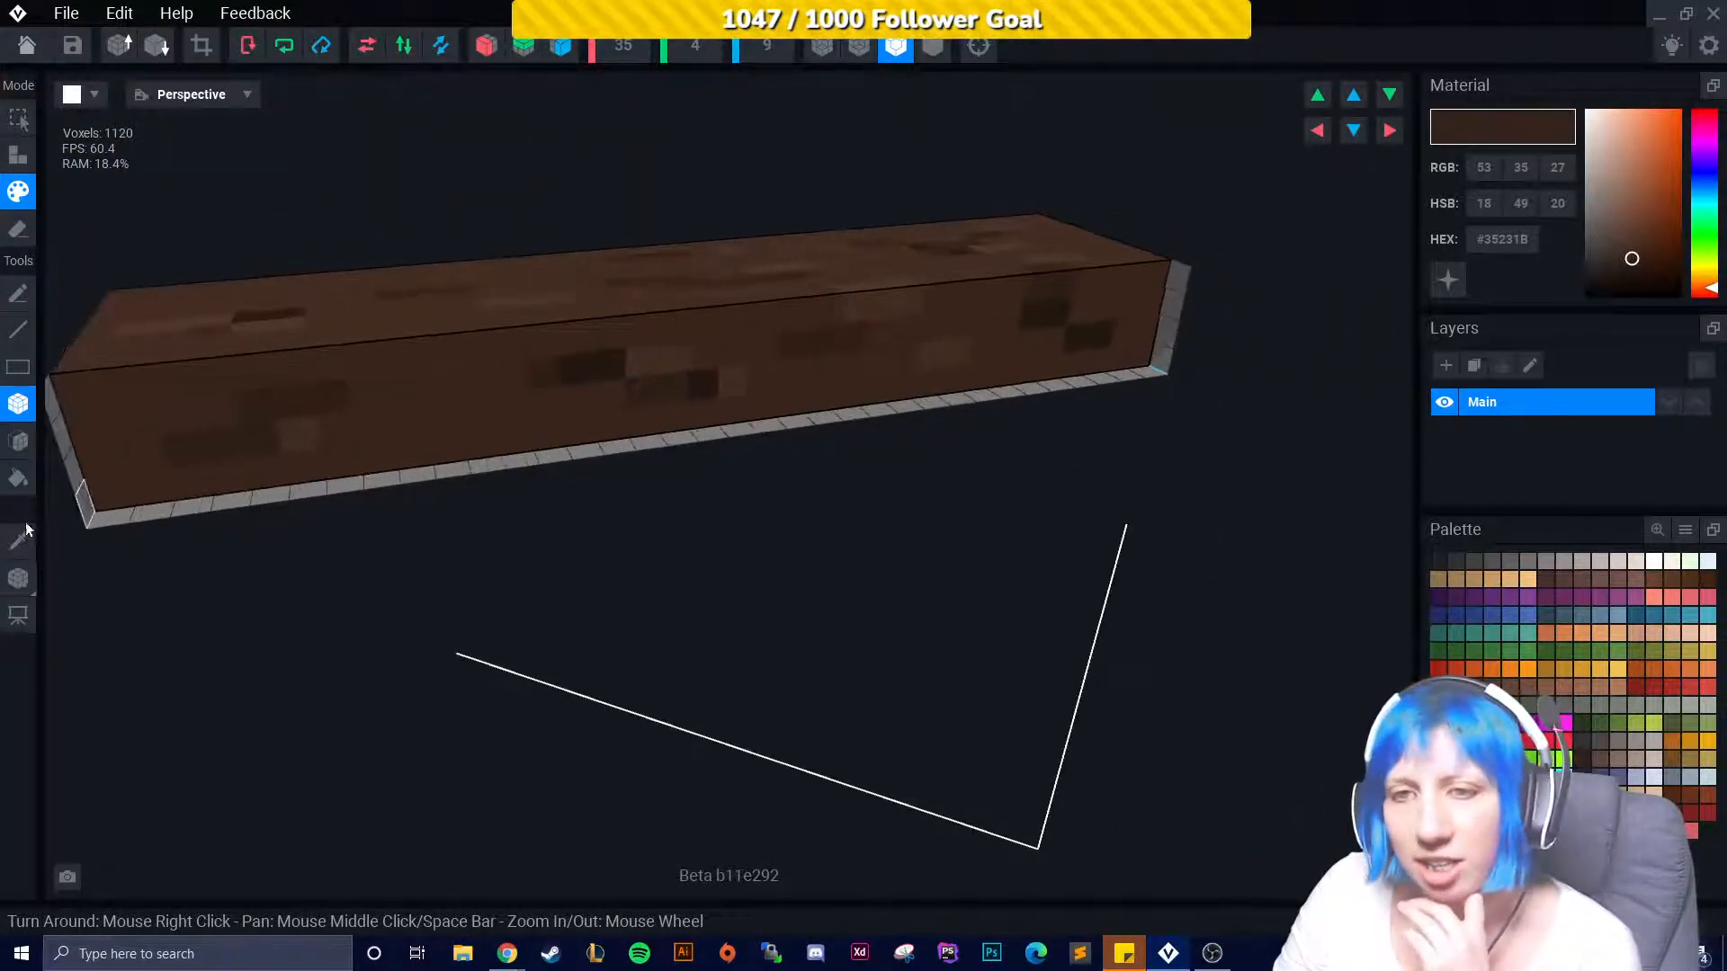
key("alt")
left_click(377, 430)
left_click(18, 155)
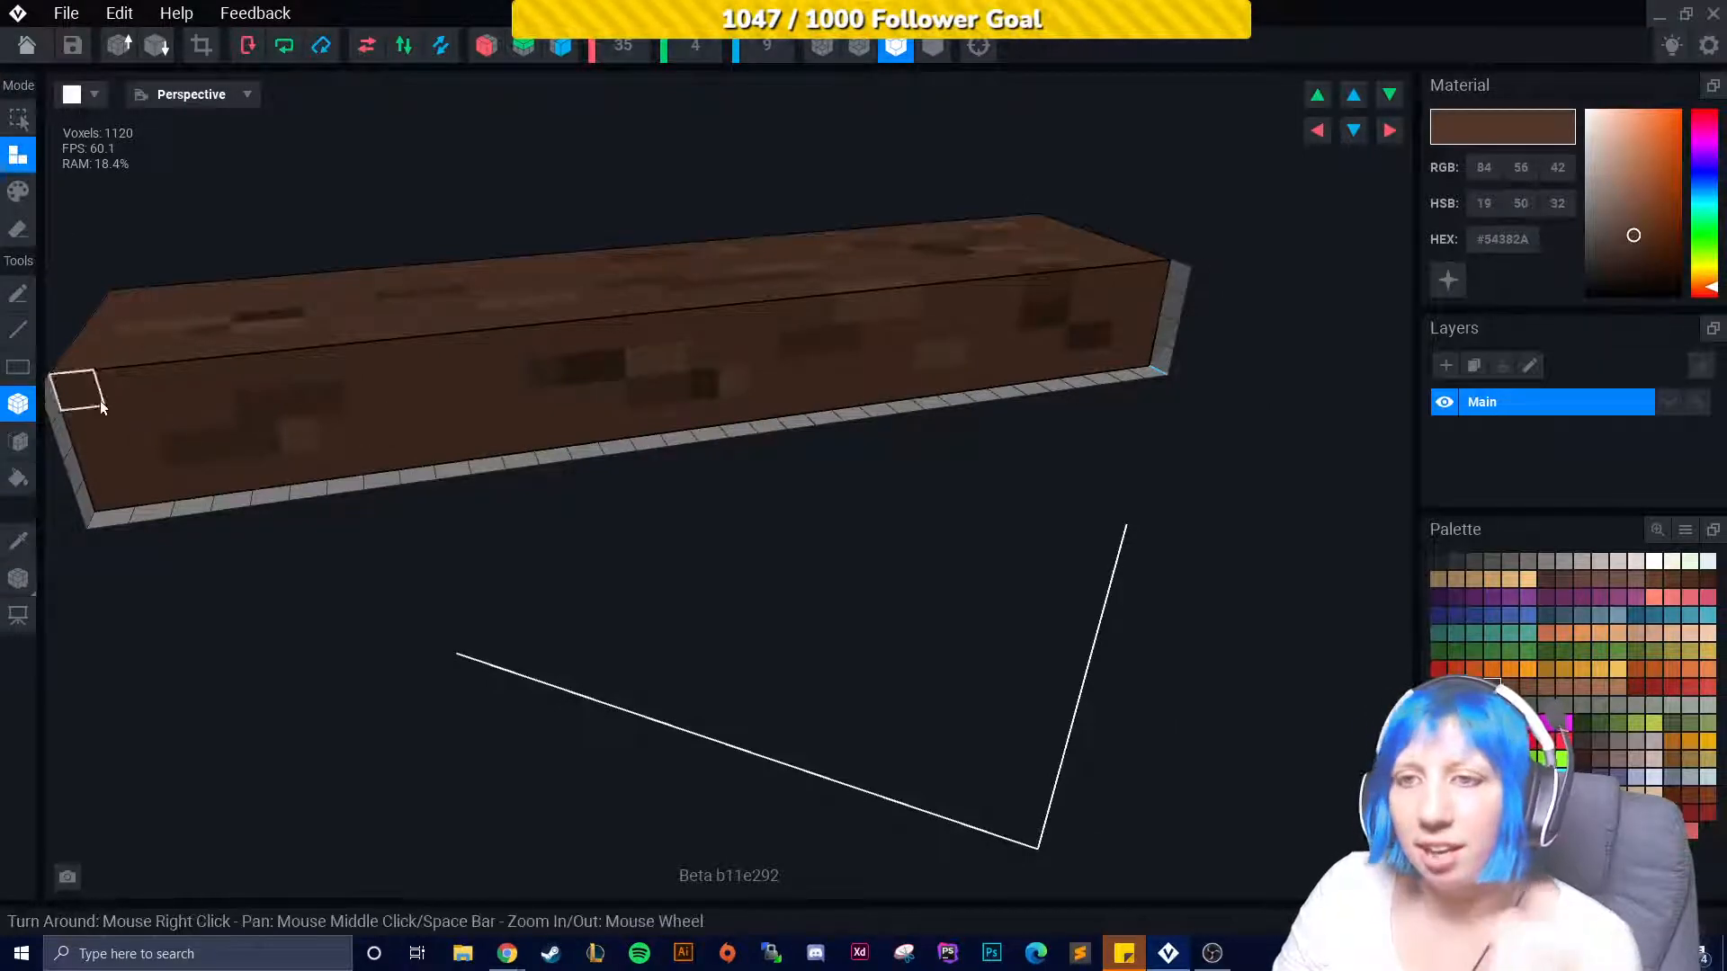
left_click_drag(74, 402, 1172, 366)
Sample the darkest brown #35231B from the top and paint short dark patches along the new long side.
key("alt")
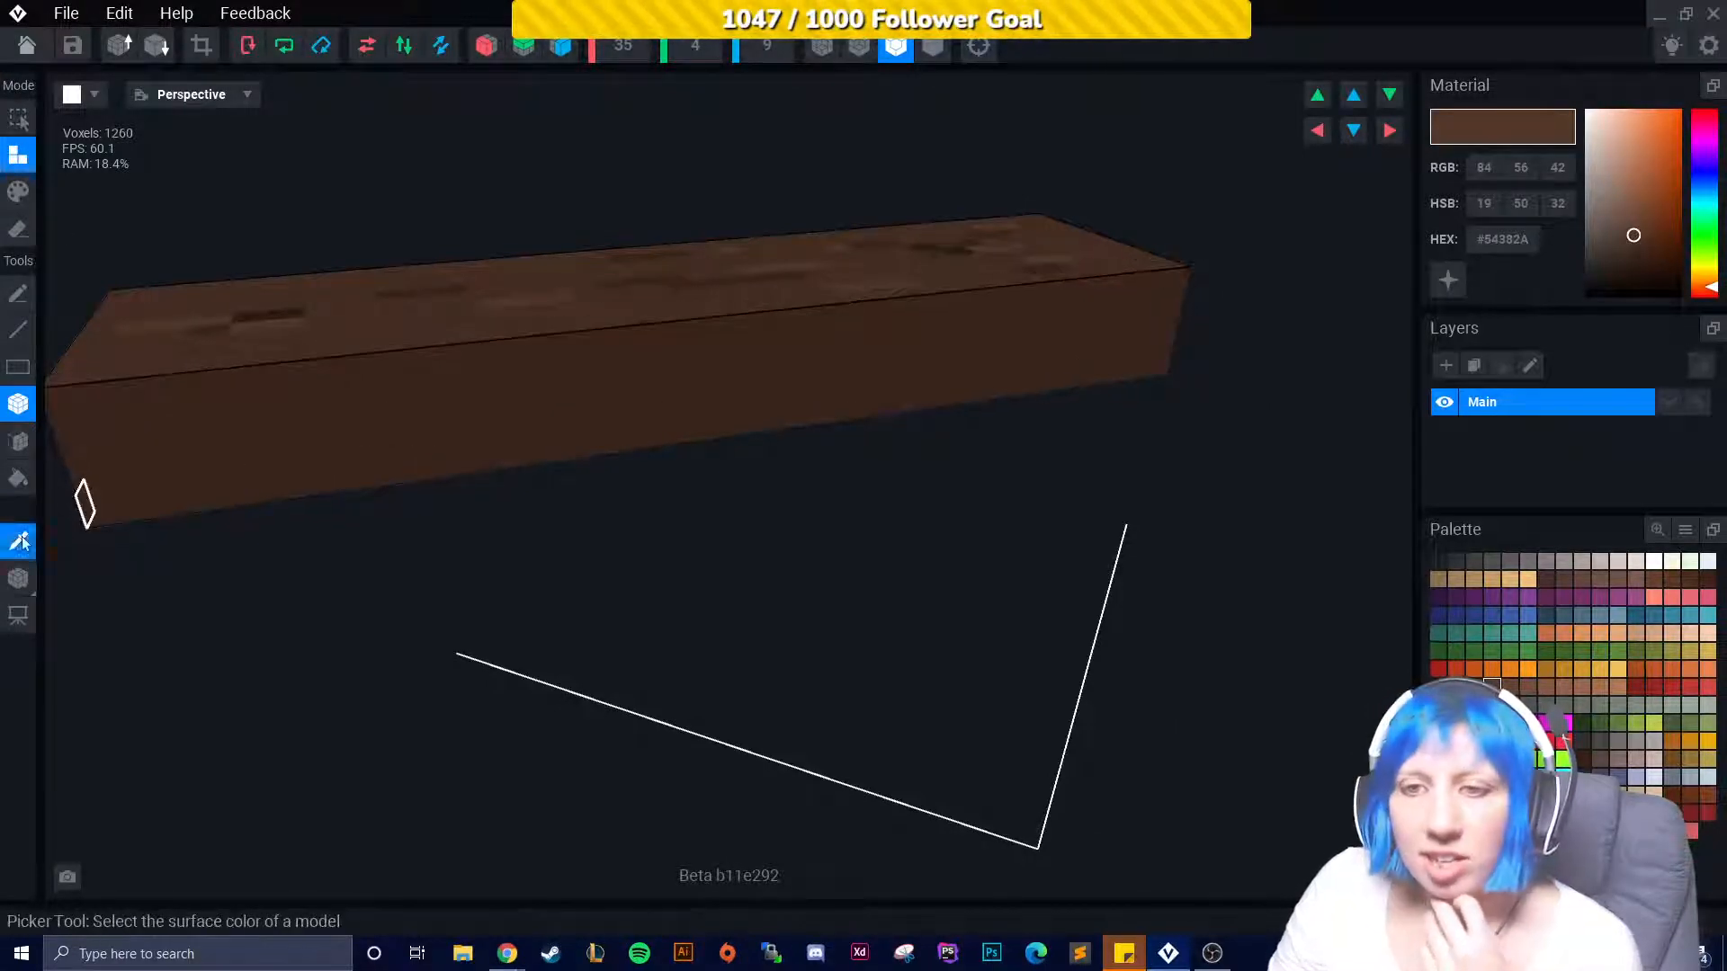
right_click_drag(81, 501, 326, 407)
left_click(369, 270)
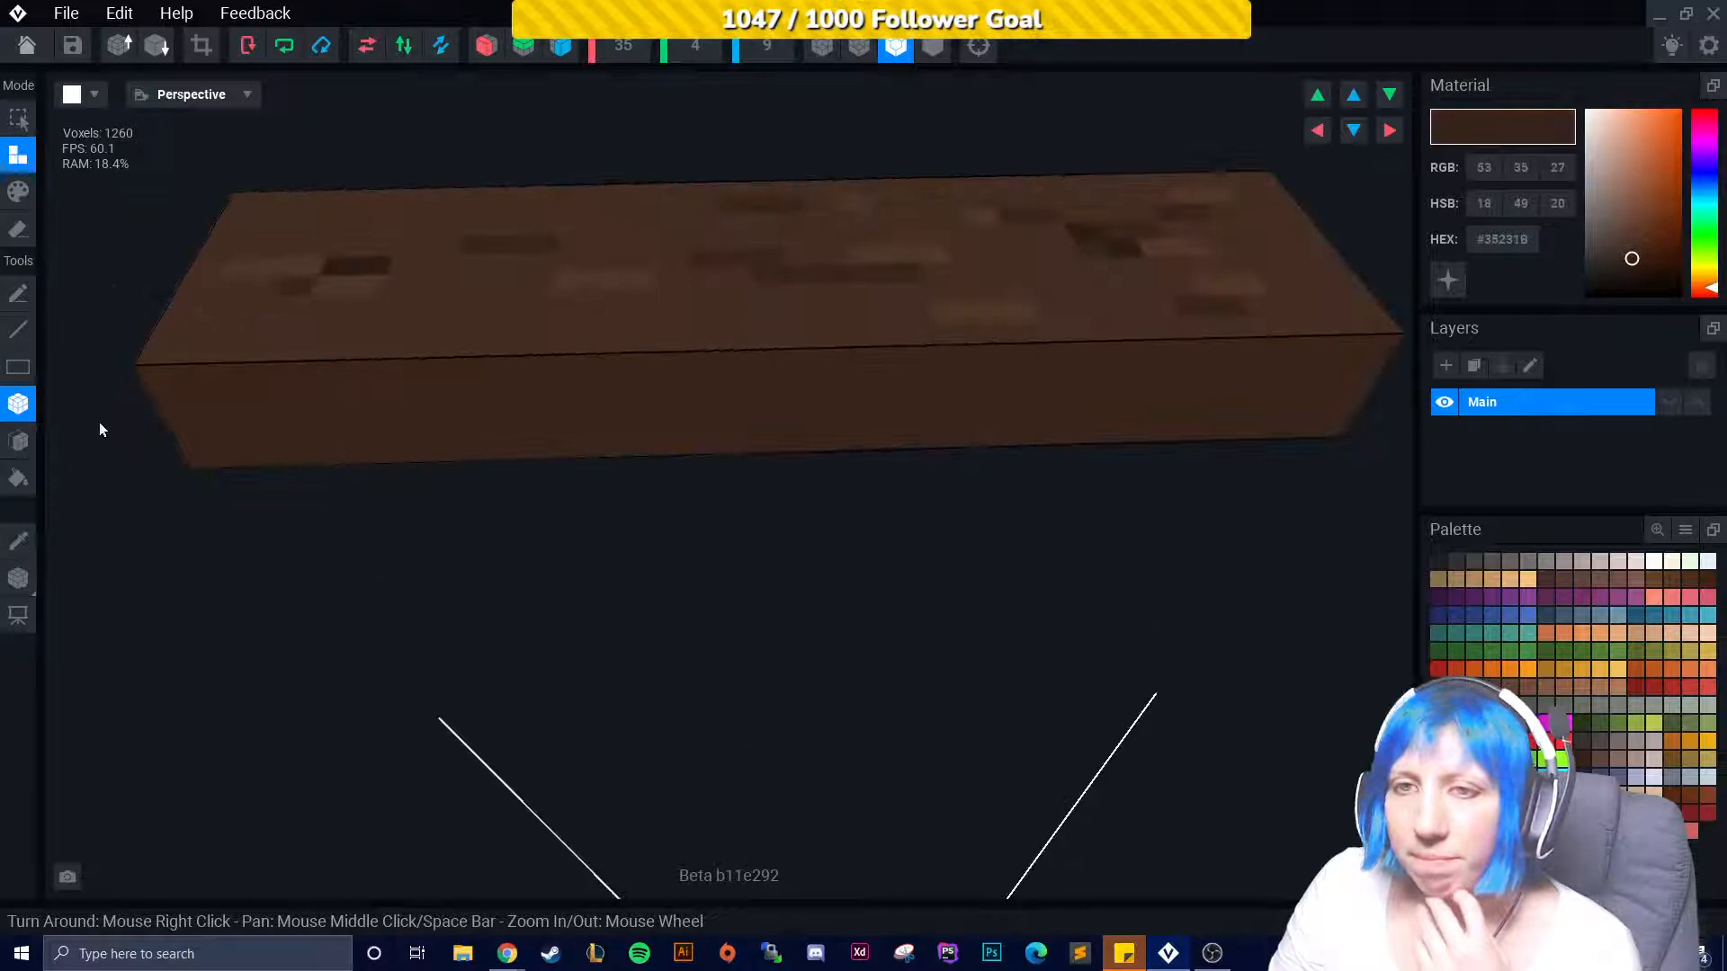
left_click(18, 190)
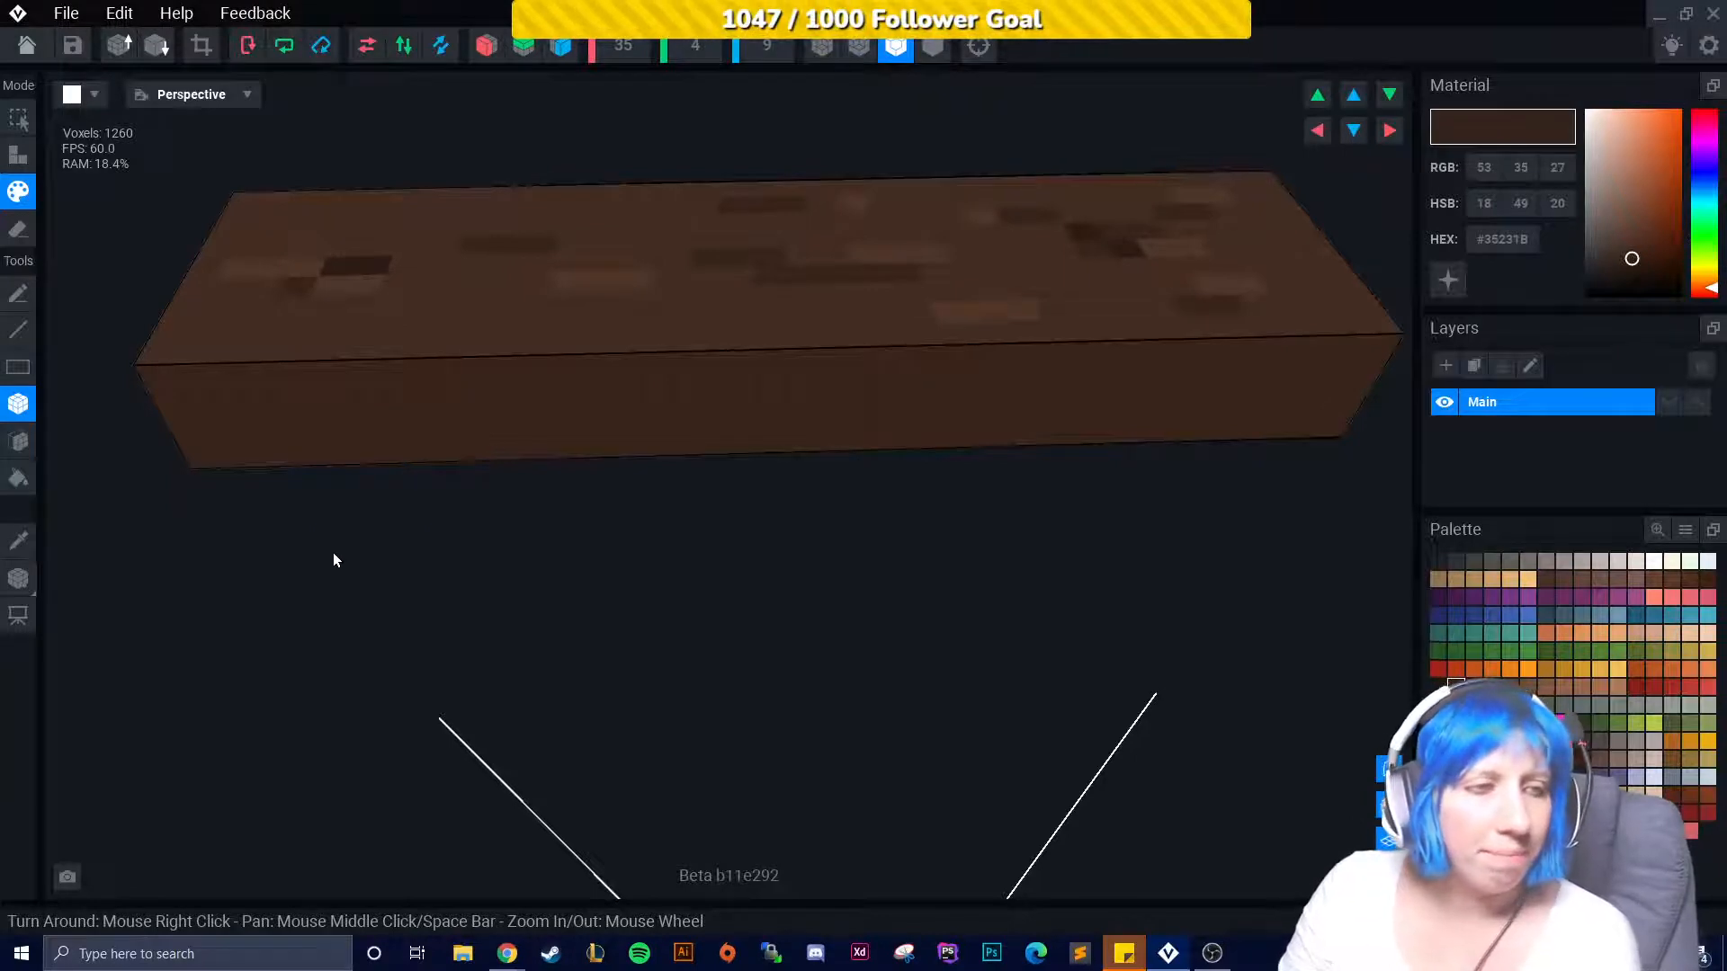
left_click(310, 403)
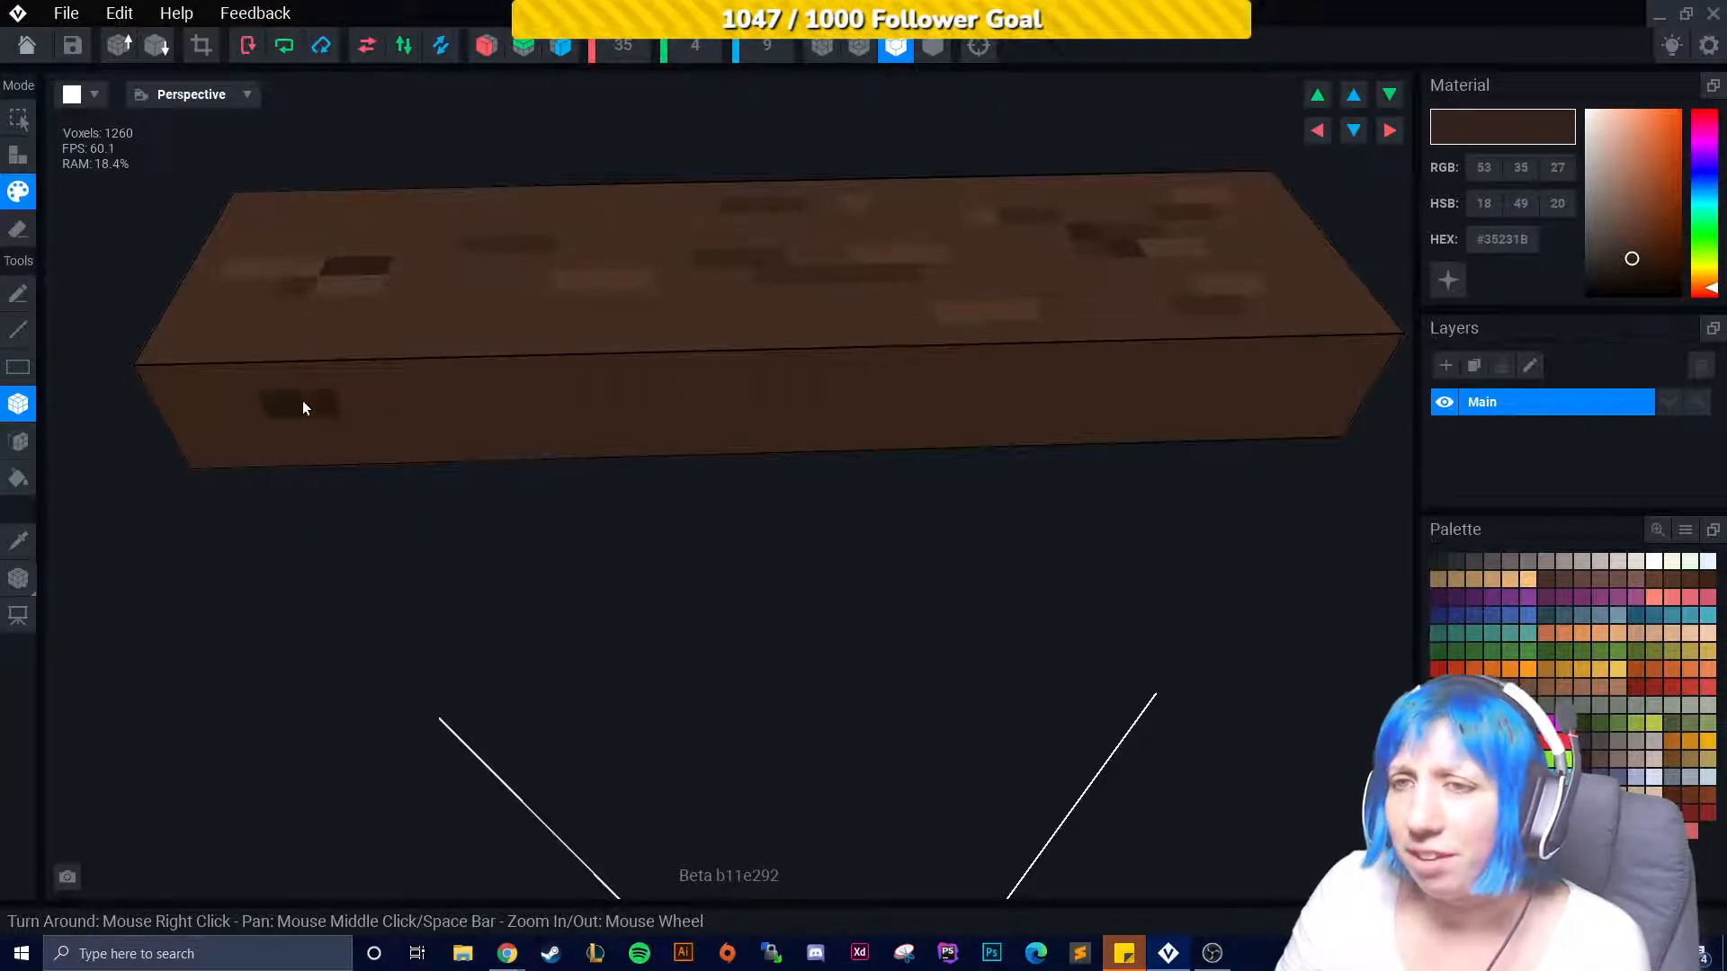
left_click(495, 414)
left_click(791, 390)
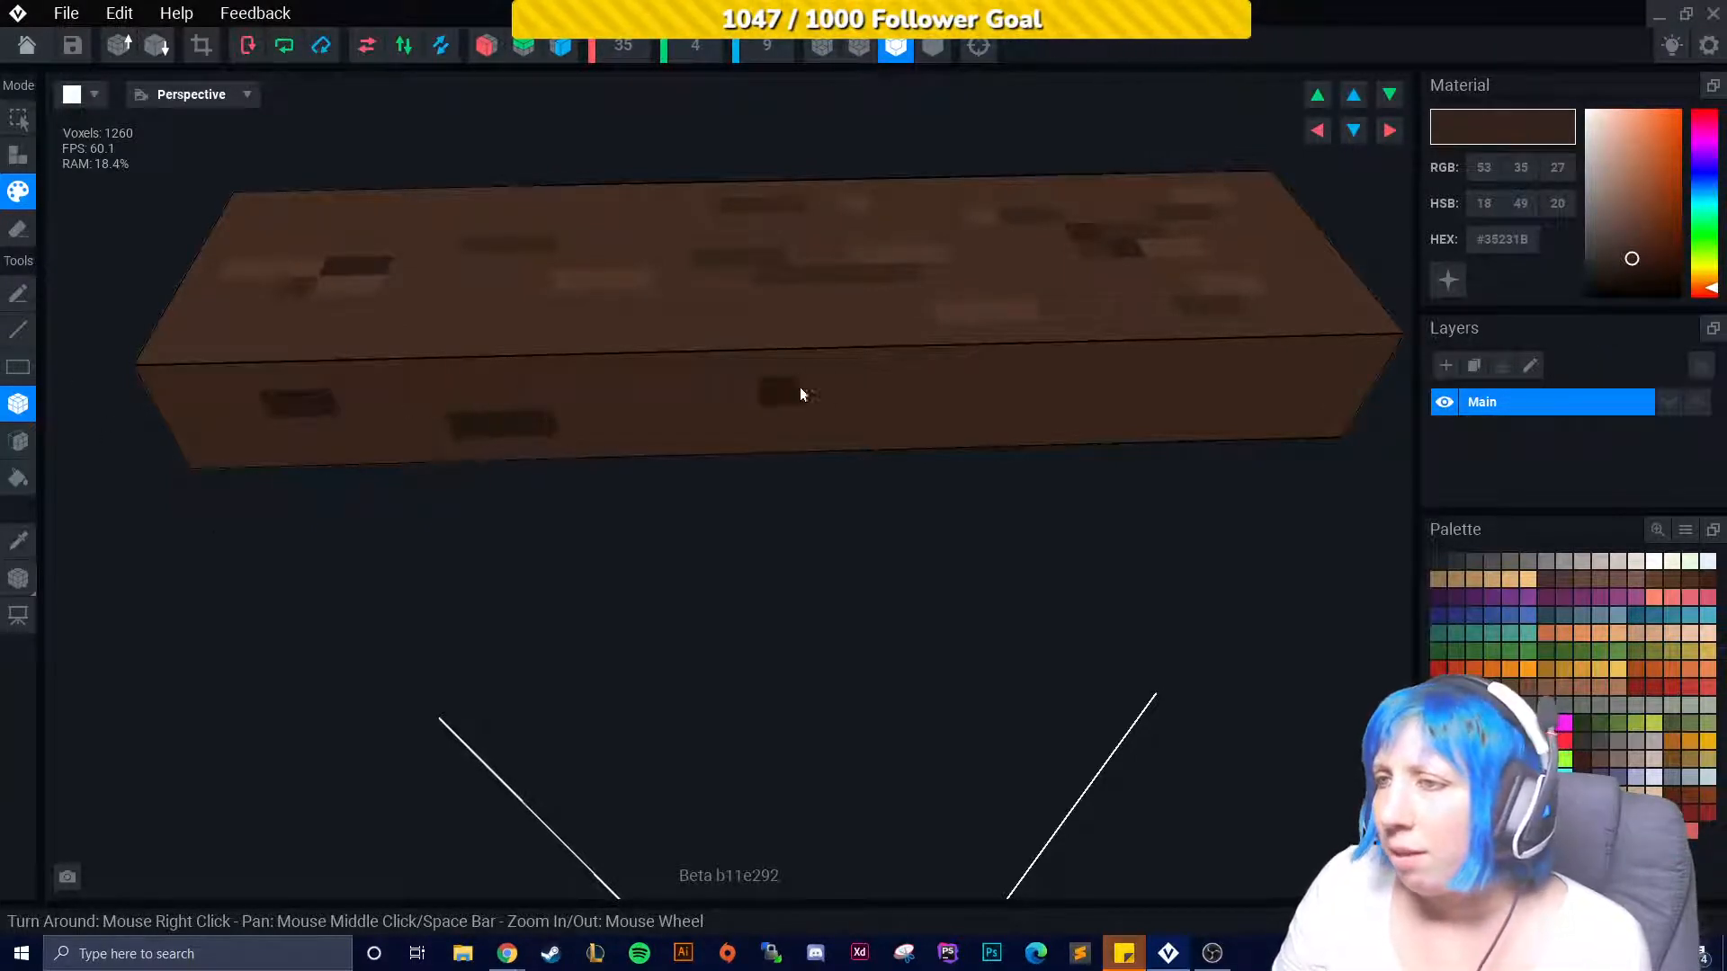
left_click(850, 416)
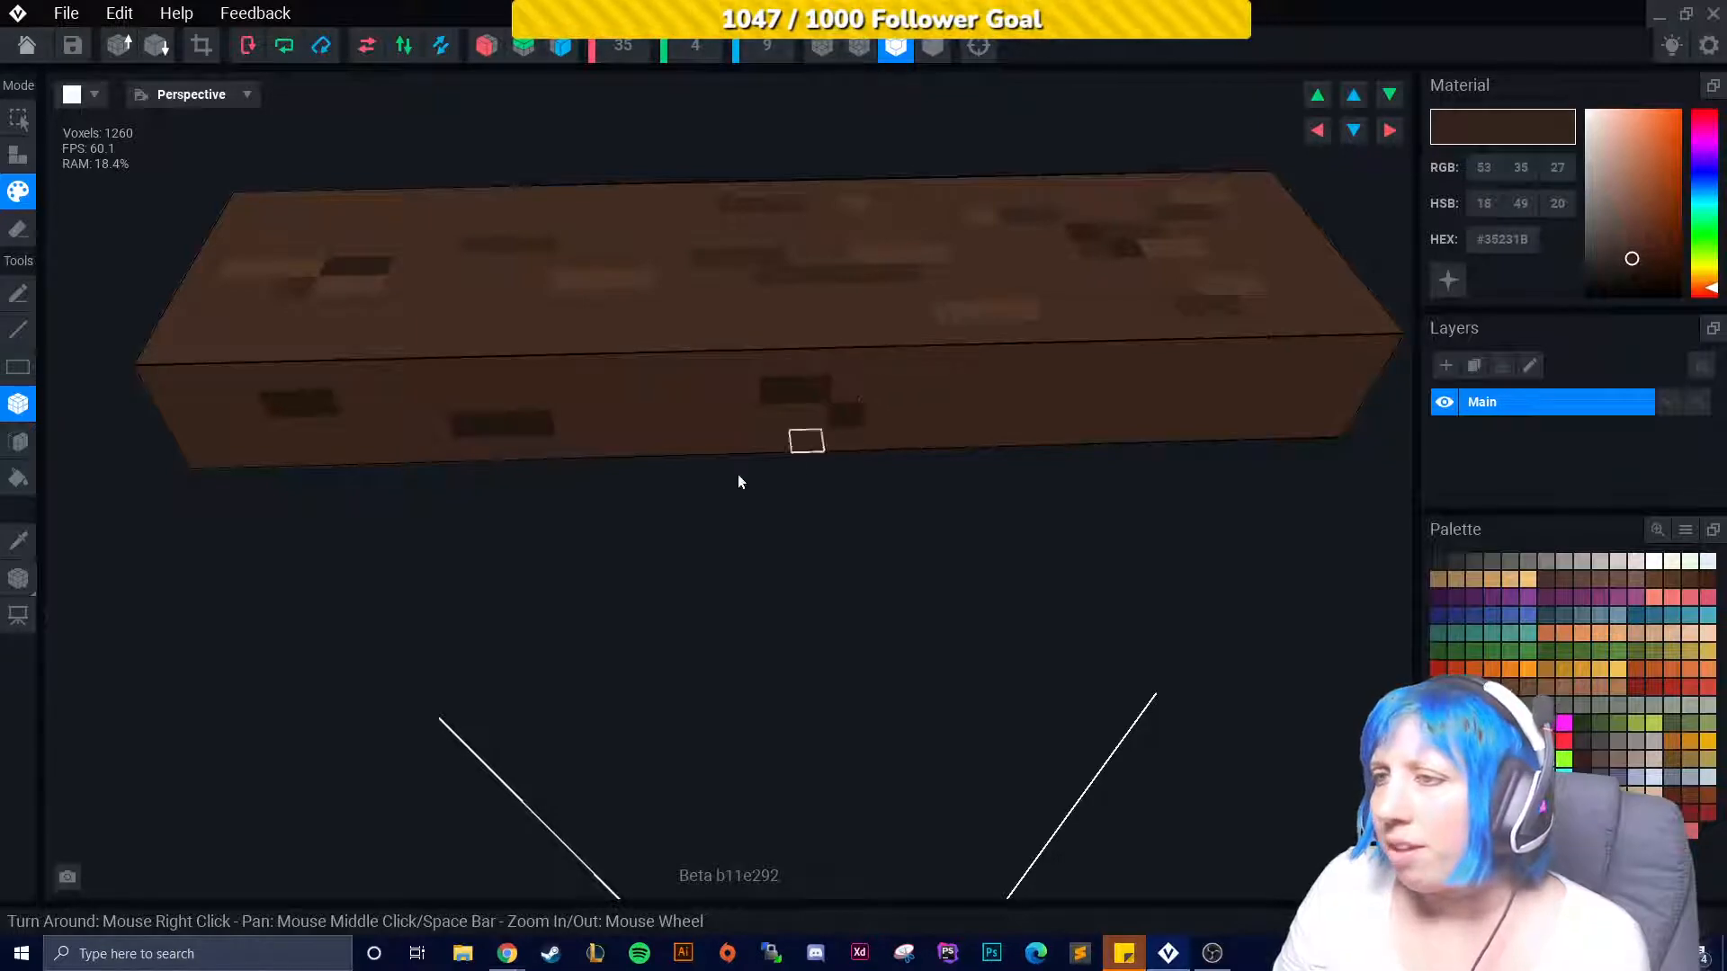
Sample the light brown #634332 and paint light patches beside the dark ones and farther along the new long side.
left_click(18, 540)
left_click(330, 283)
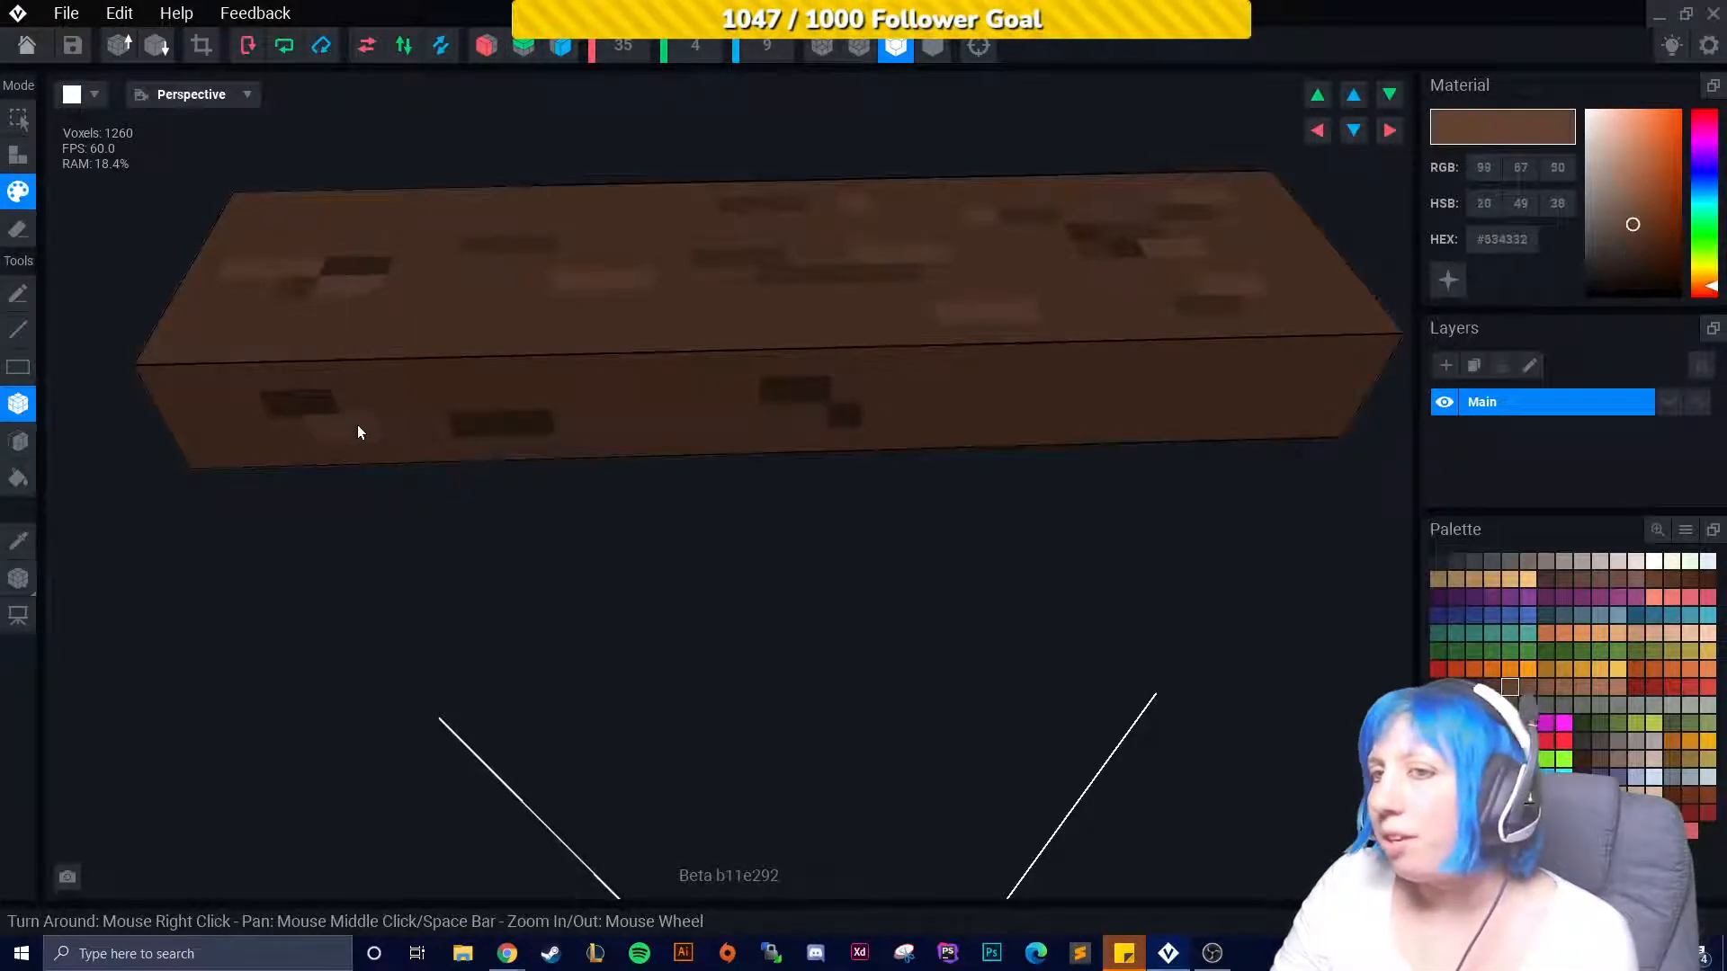
left_click(809, 415)
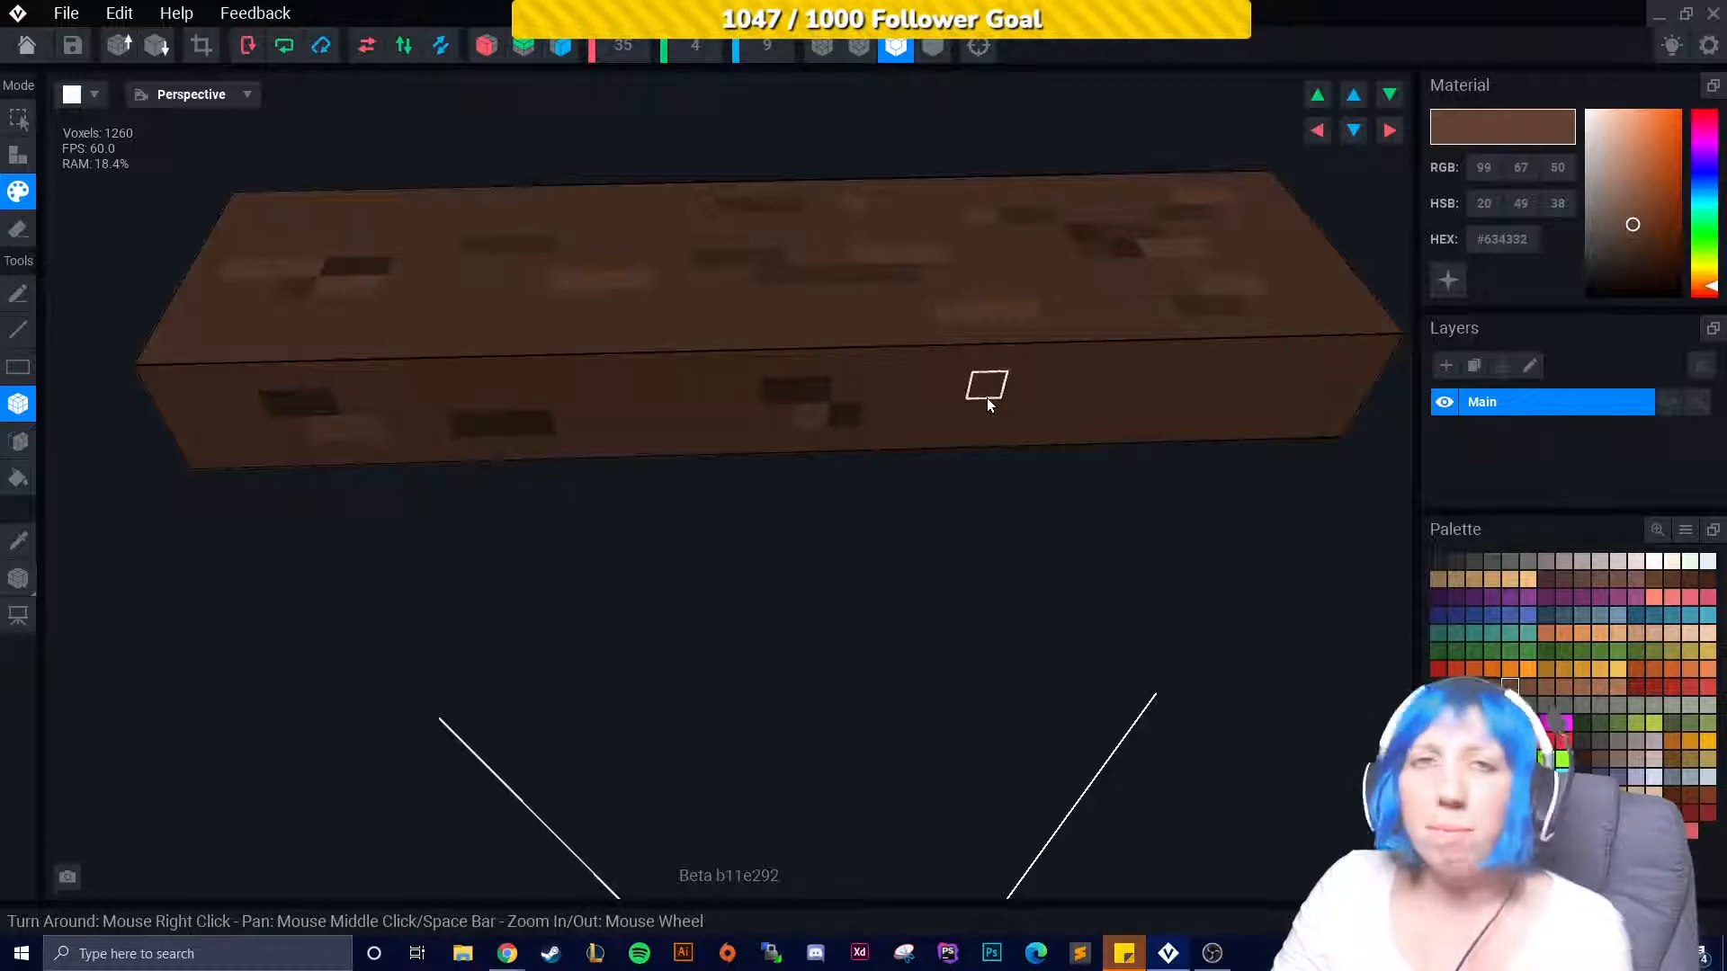
right_click_drag(988, 402, 1010, 397)
right_click_drag(1160, 389, 988, 416)
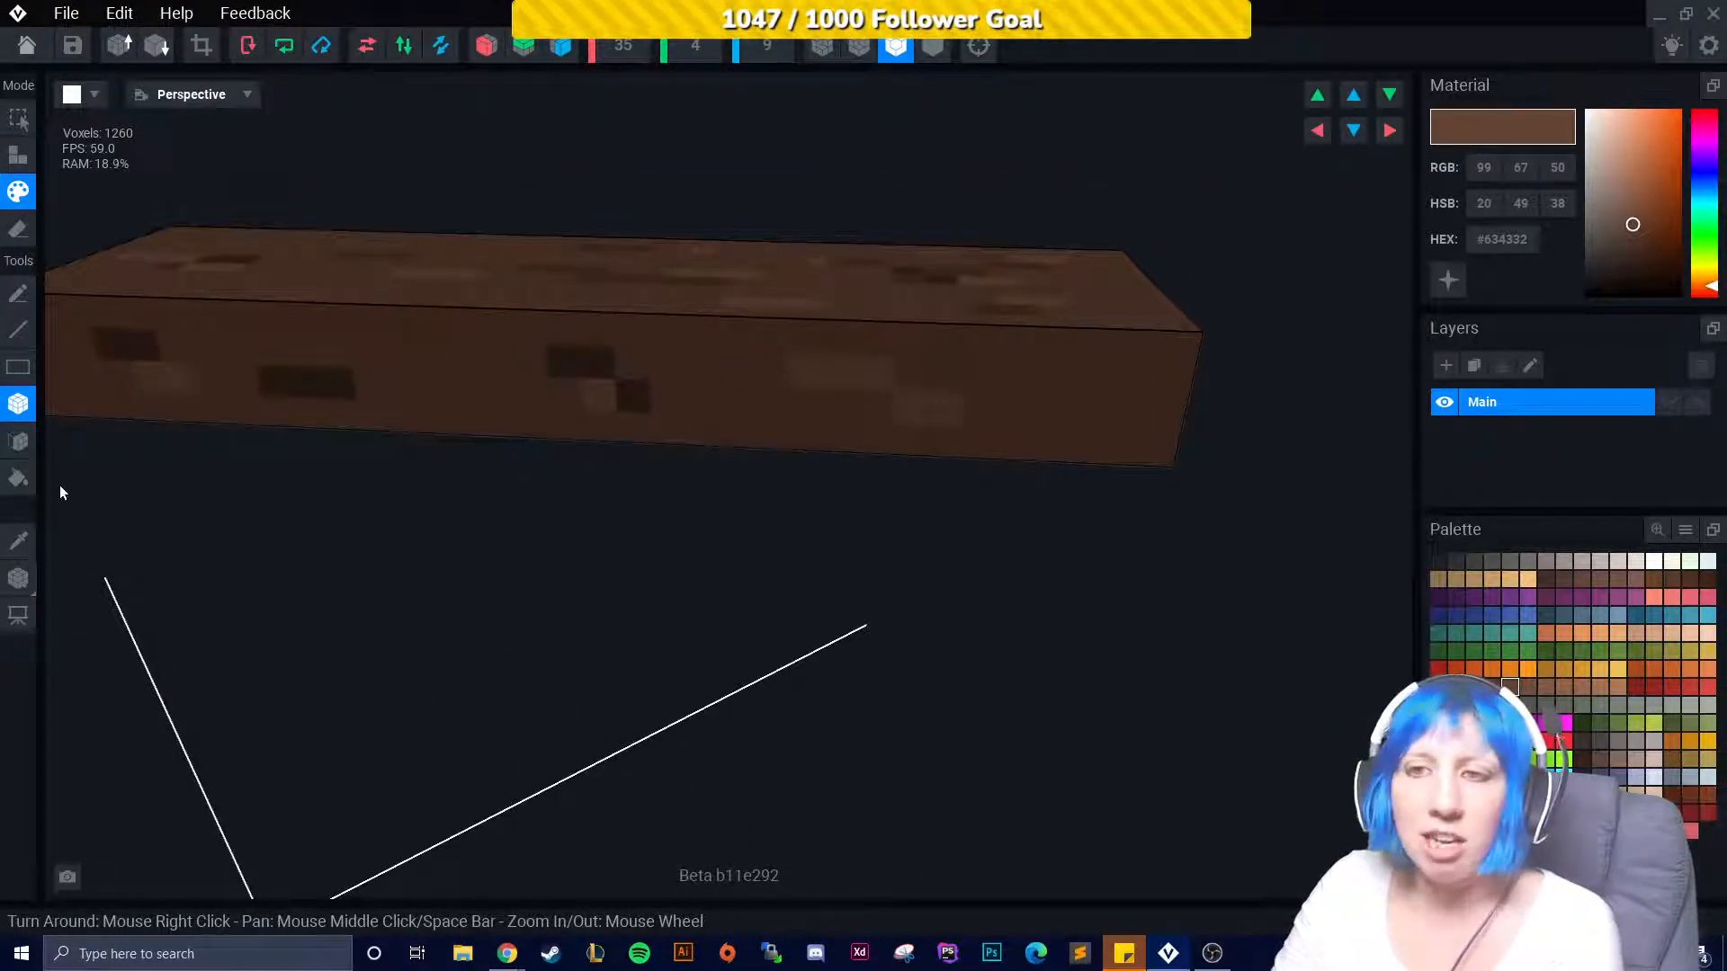
Sample the medium brown #452E22 and paint patches on the new long side and streaks near the end of the beam's underside.
left_click(18, 539)
right_click_drag(449, 503, 642, 295)
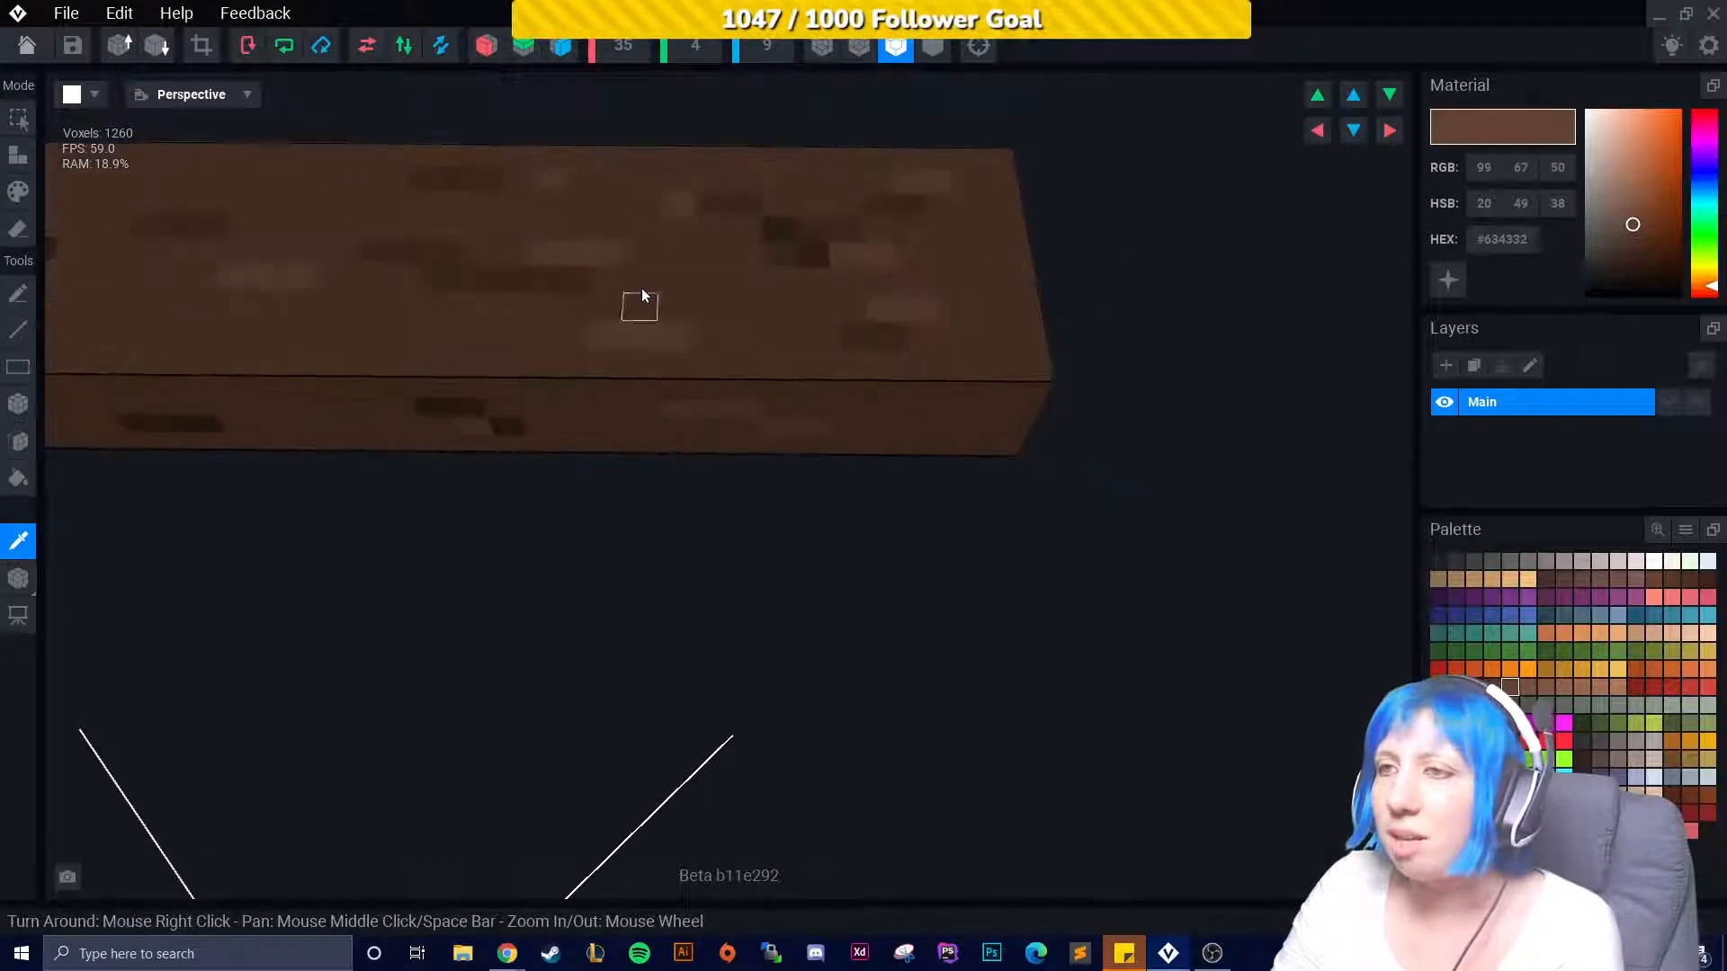
left_click(812, 258)
right_click_drag(503, 412, 417, 349)
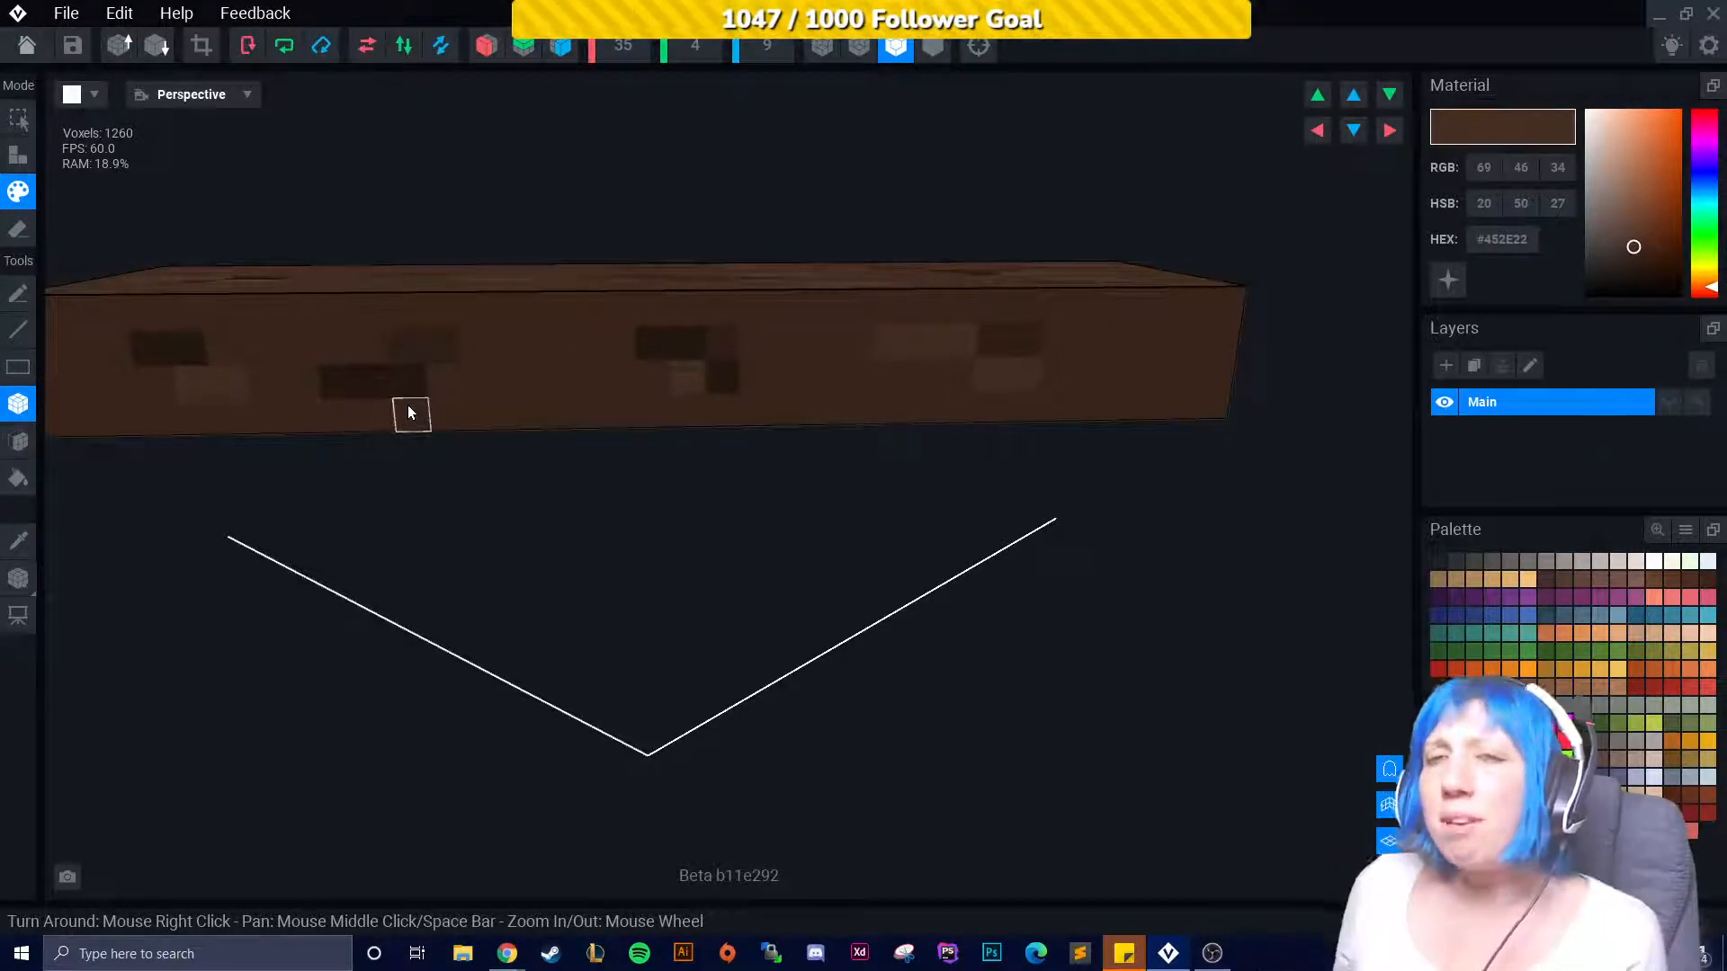
right_click_drag(639, 472, 443, 663)
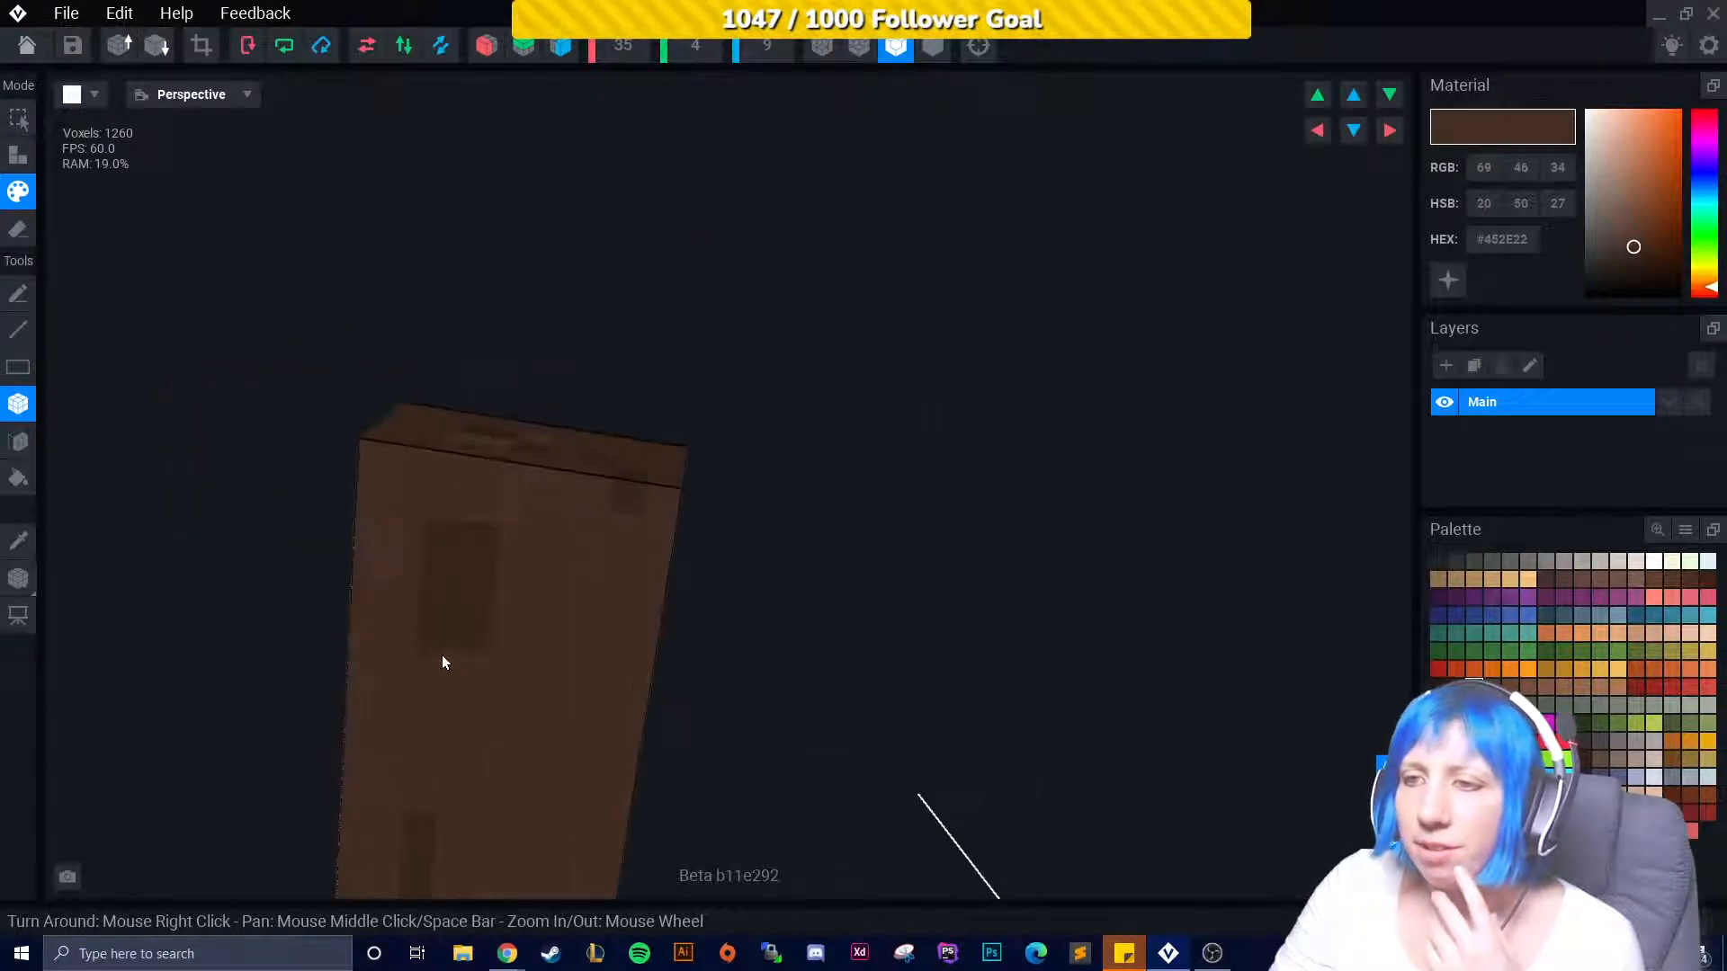
left_click_drag(443, 662, 454, 720)
Sample the darkest brown #35231B and paint dark streaks among the medium ones on the beam's underside.
left_click(18, 540)
right_click_drag(354, 651, 297, 527)
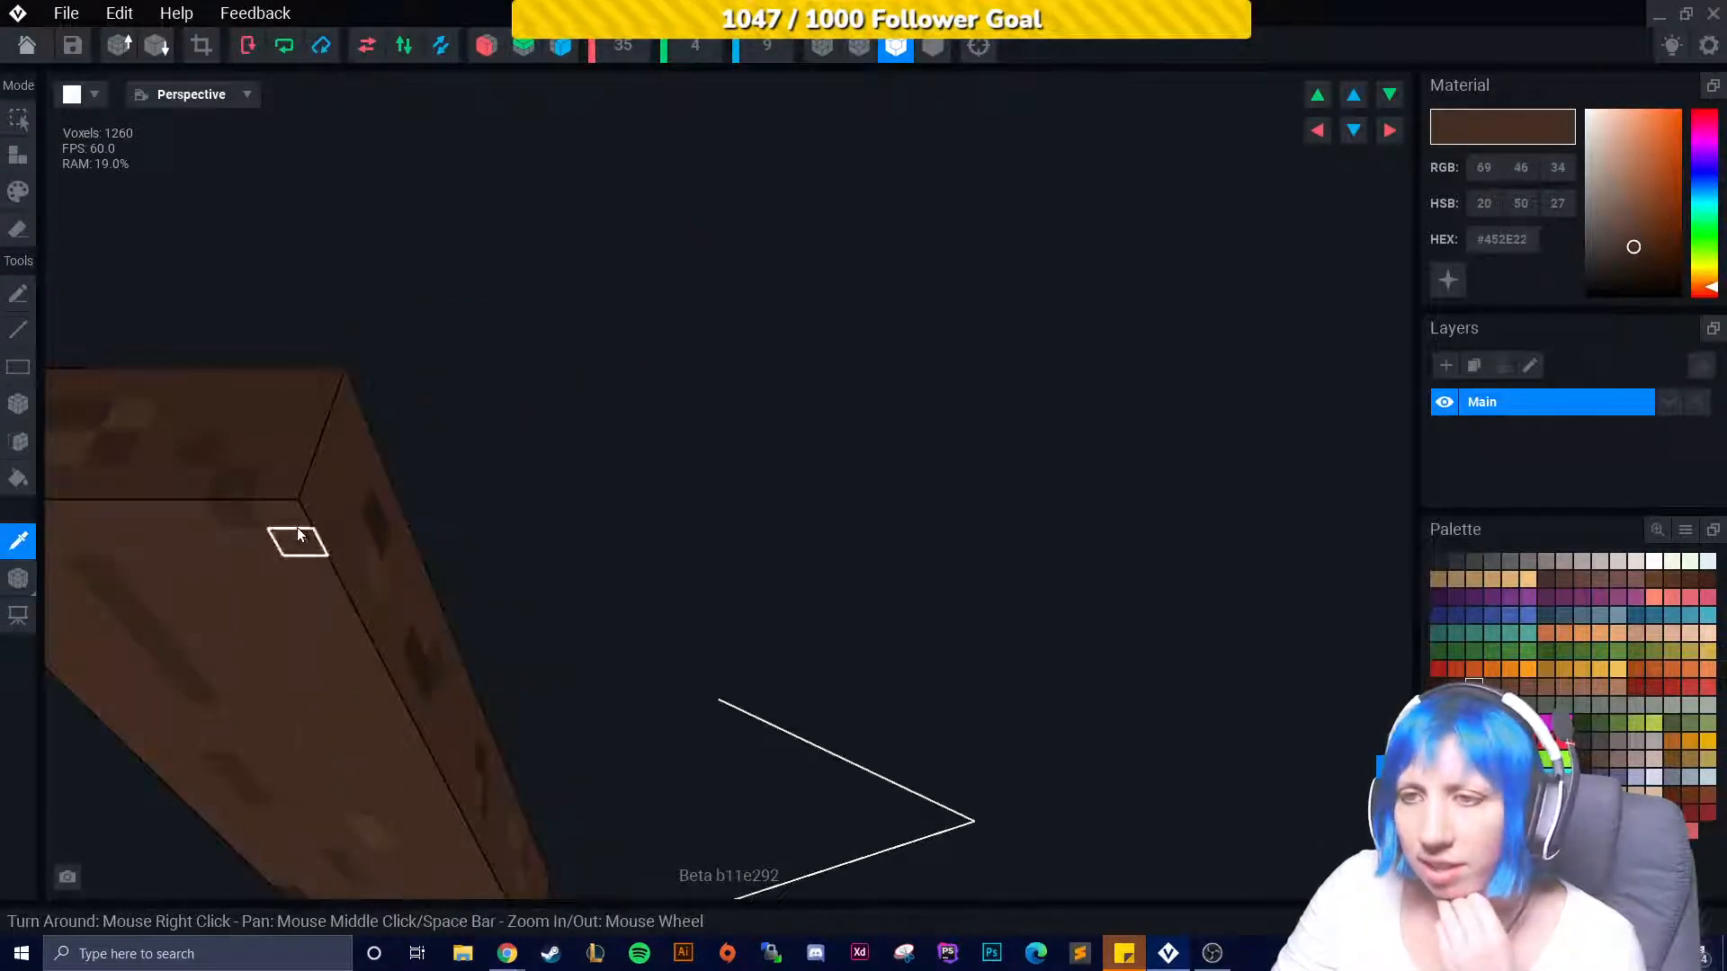
left_click(370, 511)
middle_click_drag(180, 649, 448, 457)
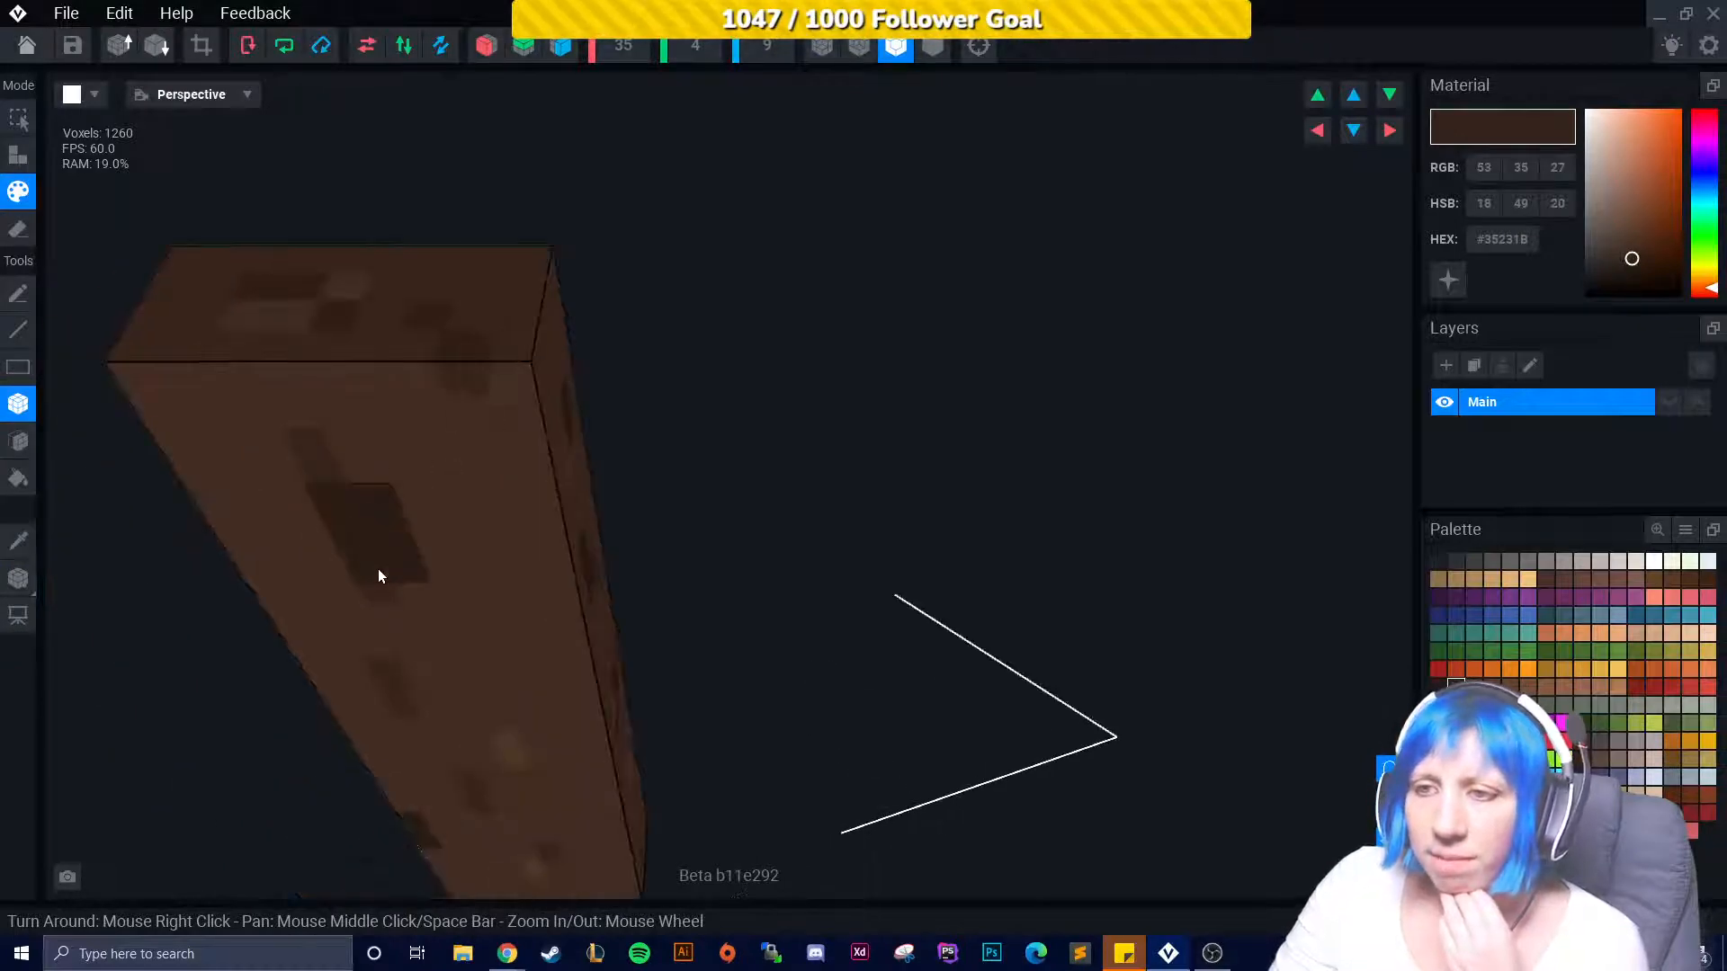
left_click_drag(378, 569, 399, 588)
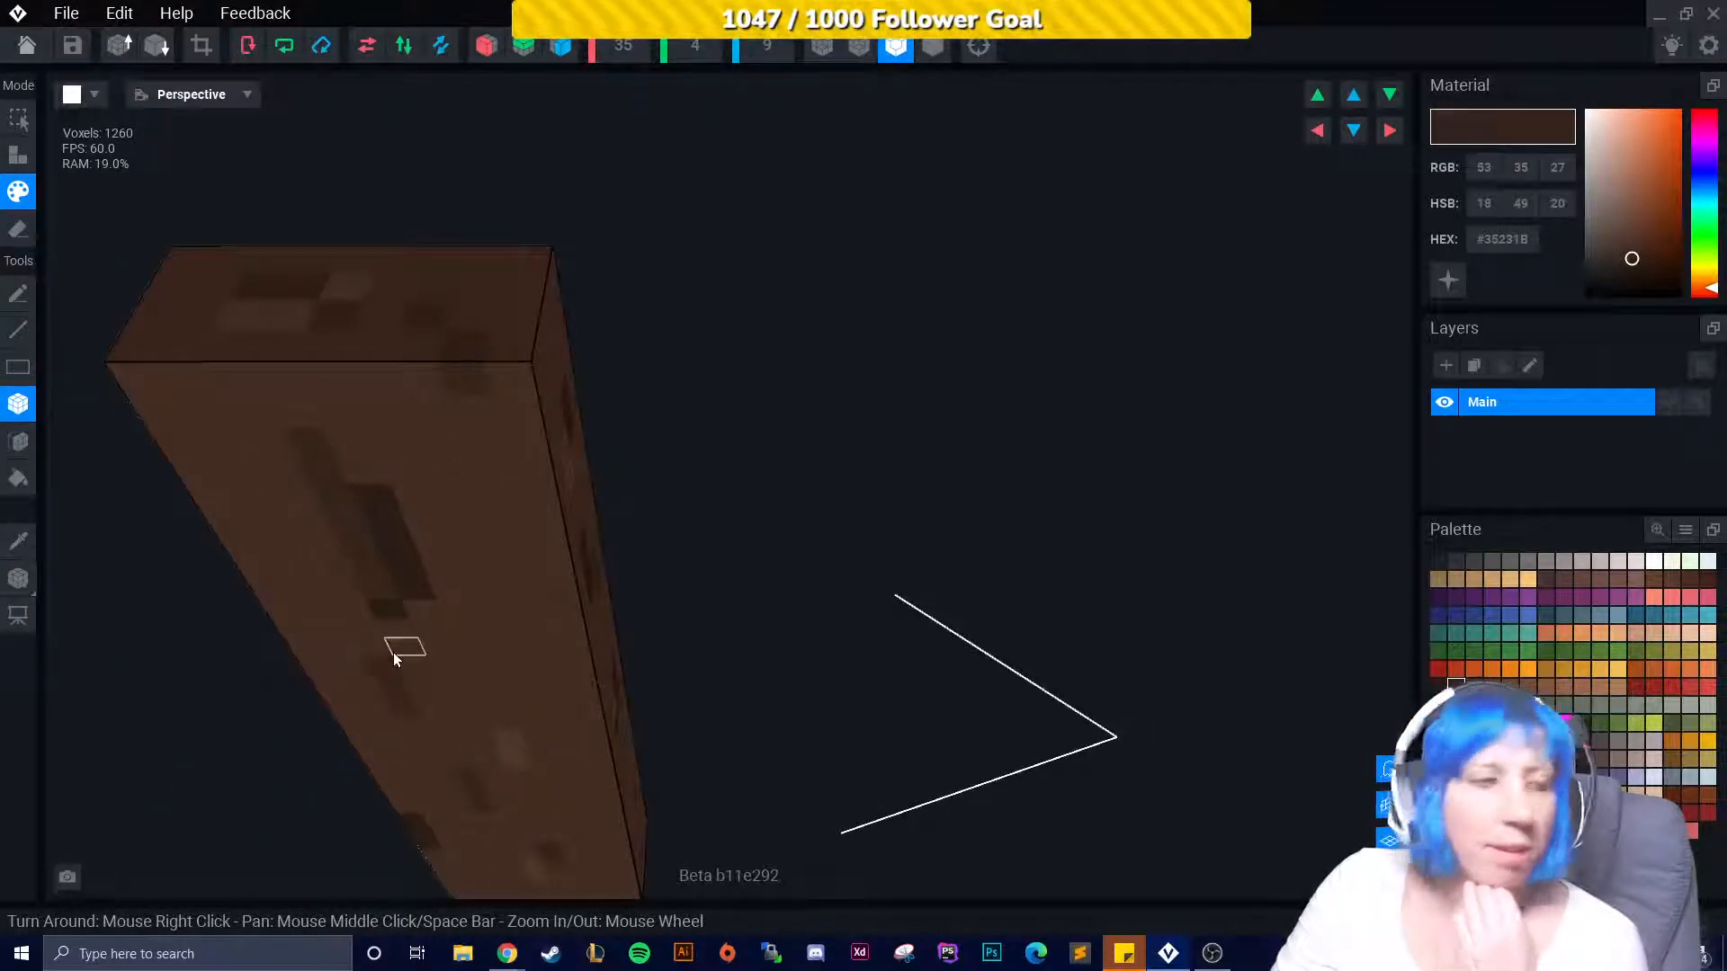
right_click_drag(387, 635, 392, 626)
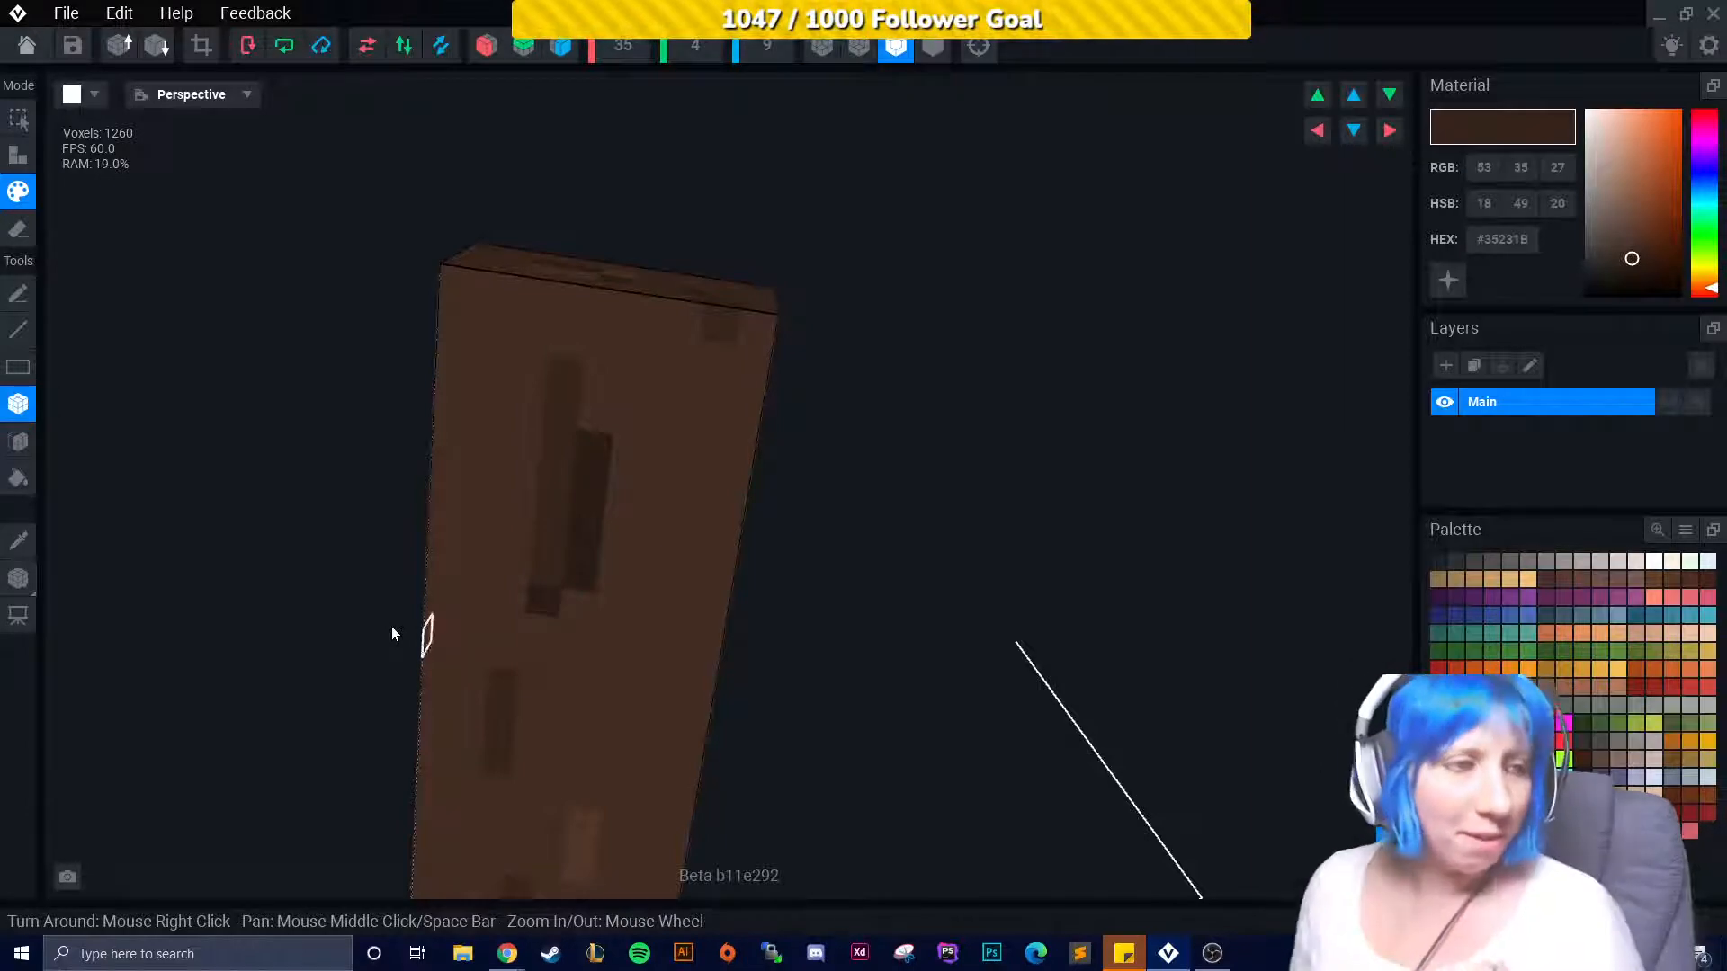
right_click_drag(374, 597, 570, 565)
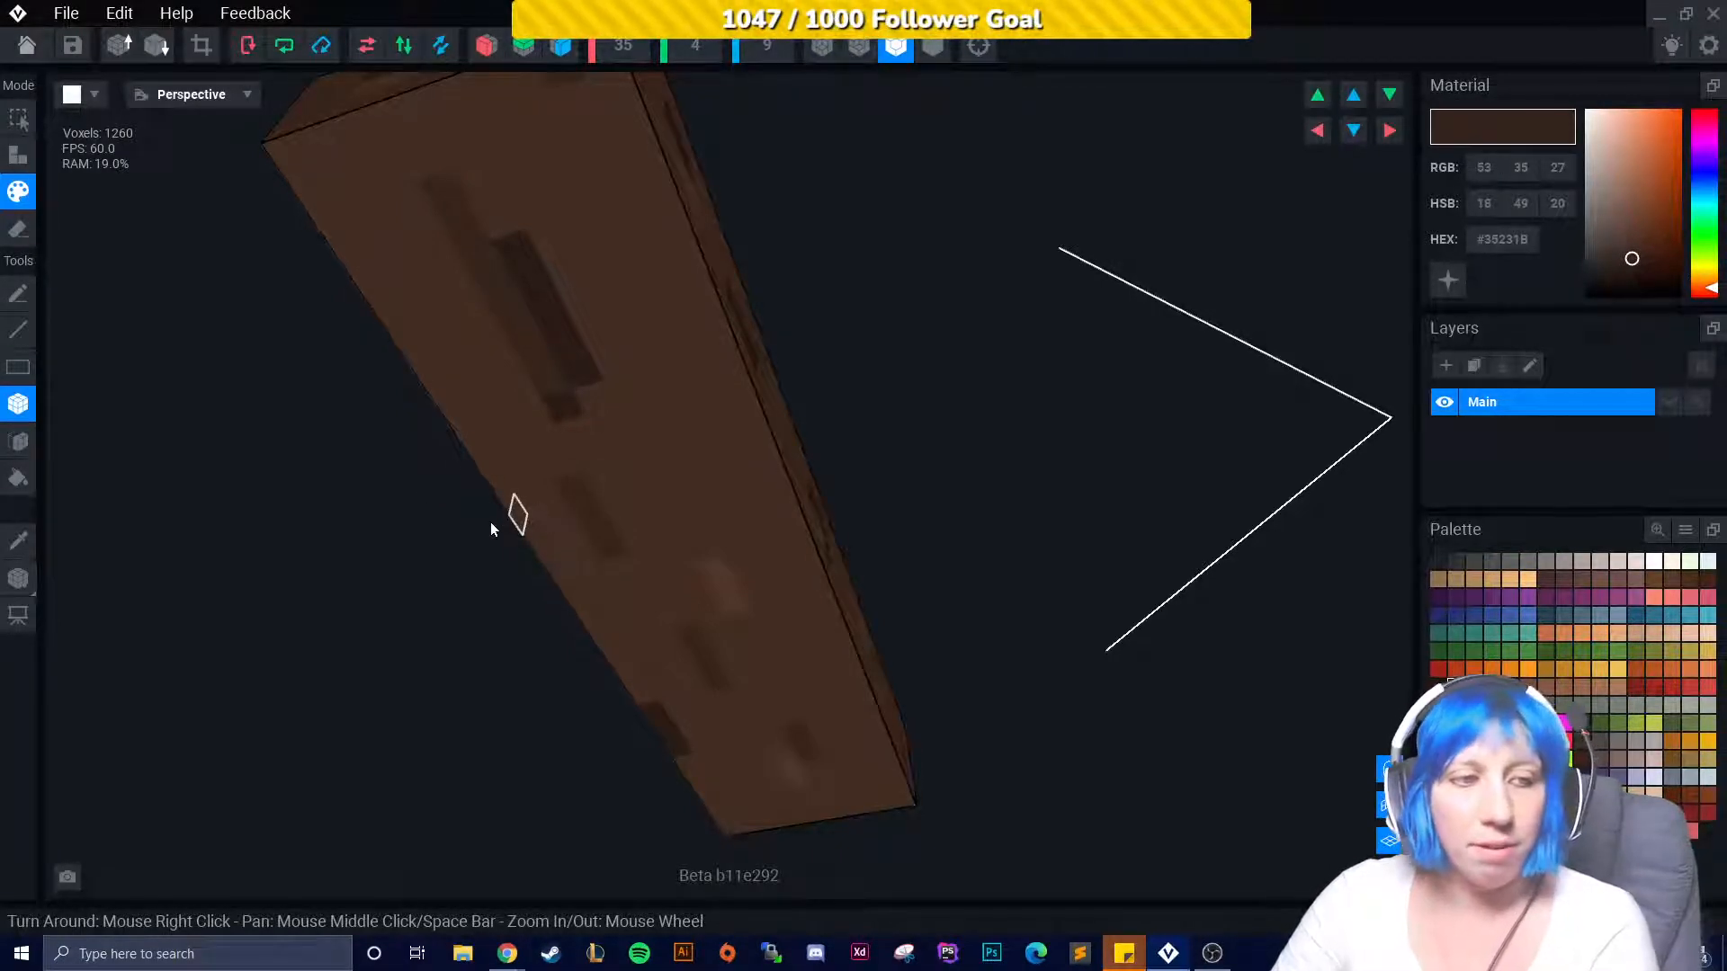
right_click_drag(491, 529, 702, 529)
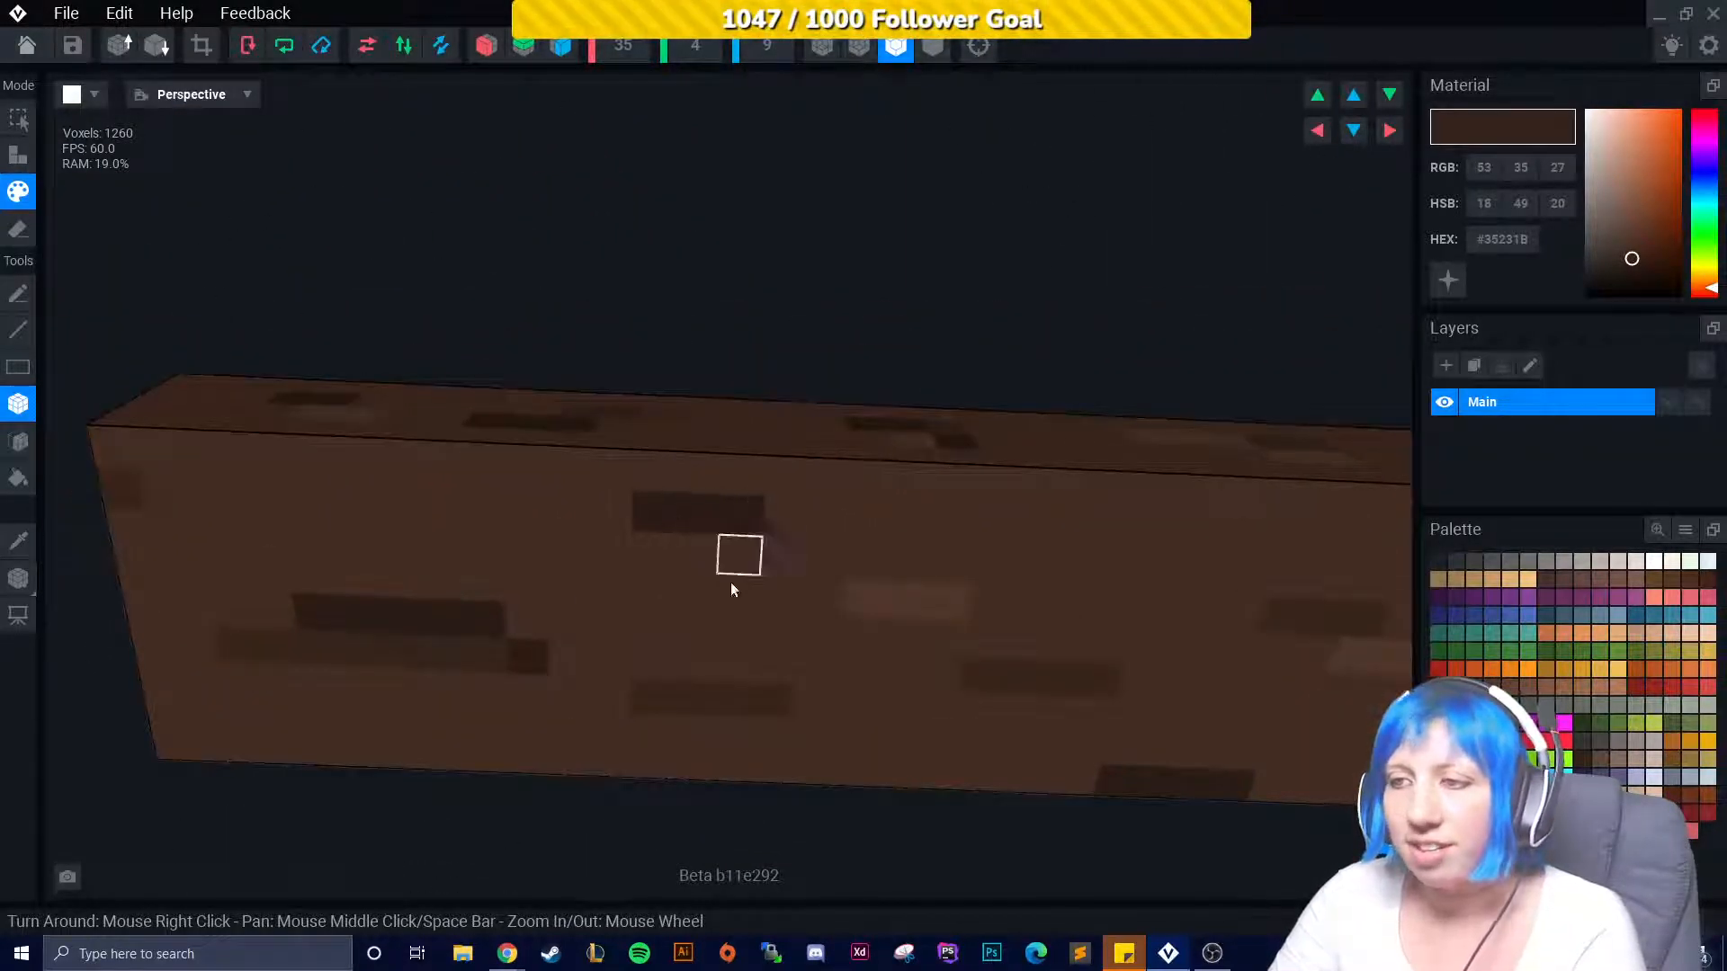
Sample the light brown #634332 and paint a streak on the underside and extra light patches on the beam's top.
left_click(18, 539)
left_click(845, 599)
left_click_drag(702, 551, 599, 553)
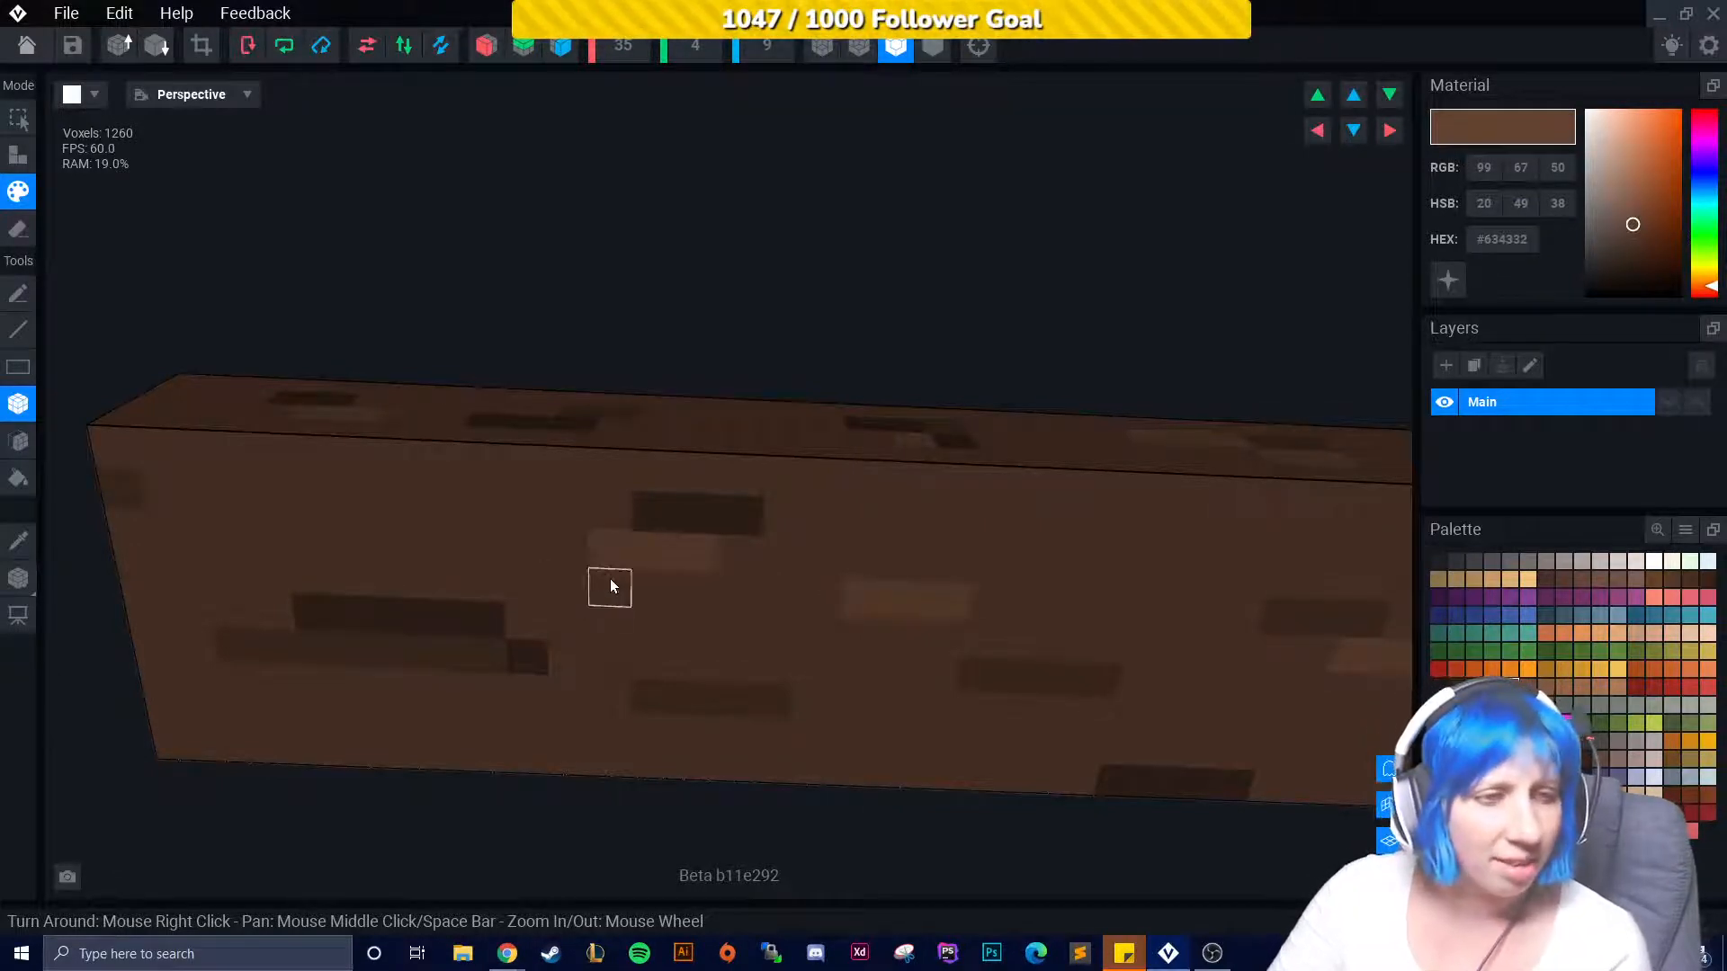
right_click_drag(609, 585, 610, 407)
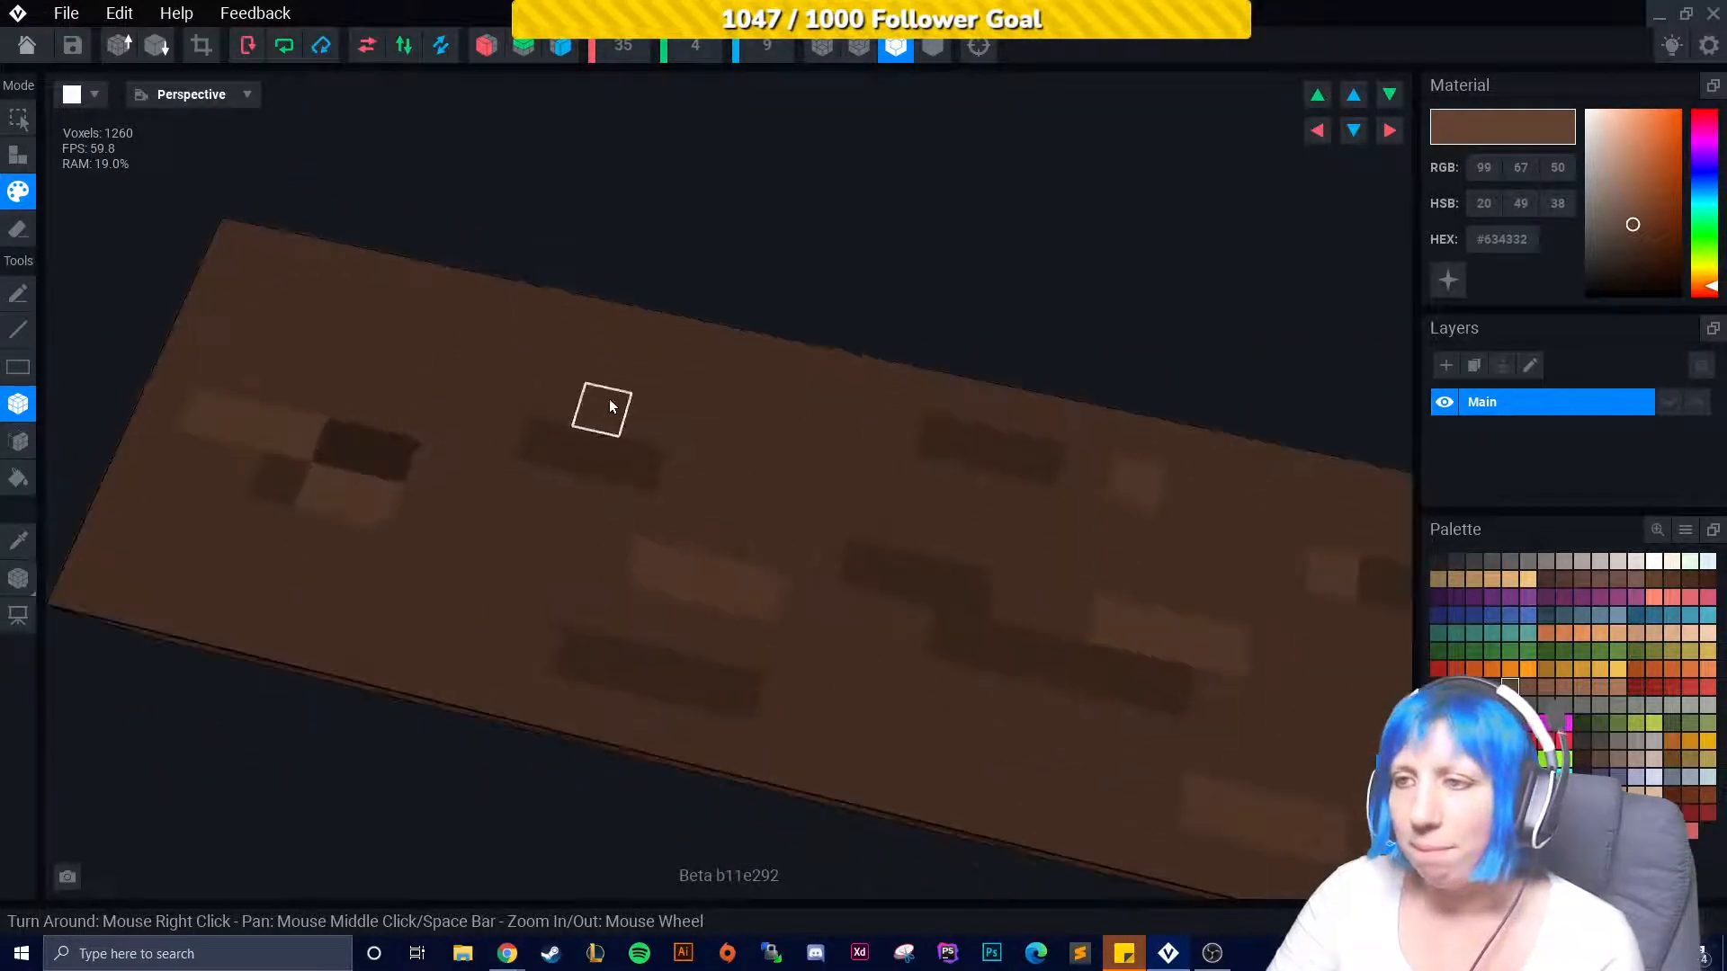
right_click_drag(702, 451, 494, 452)
right_click_drag(493, 526, 150, 570)
Sample the darkest brown #35231B and paint dark patches along the beam's long side, including a stepped one at its lower edge.
left_click(18, 540)
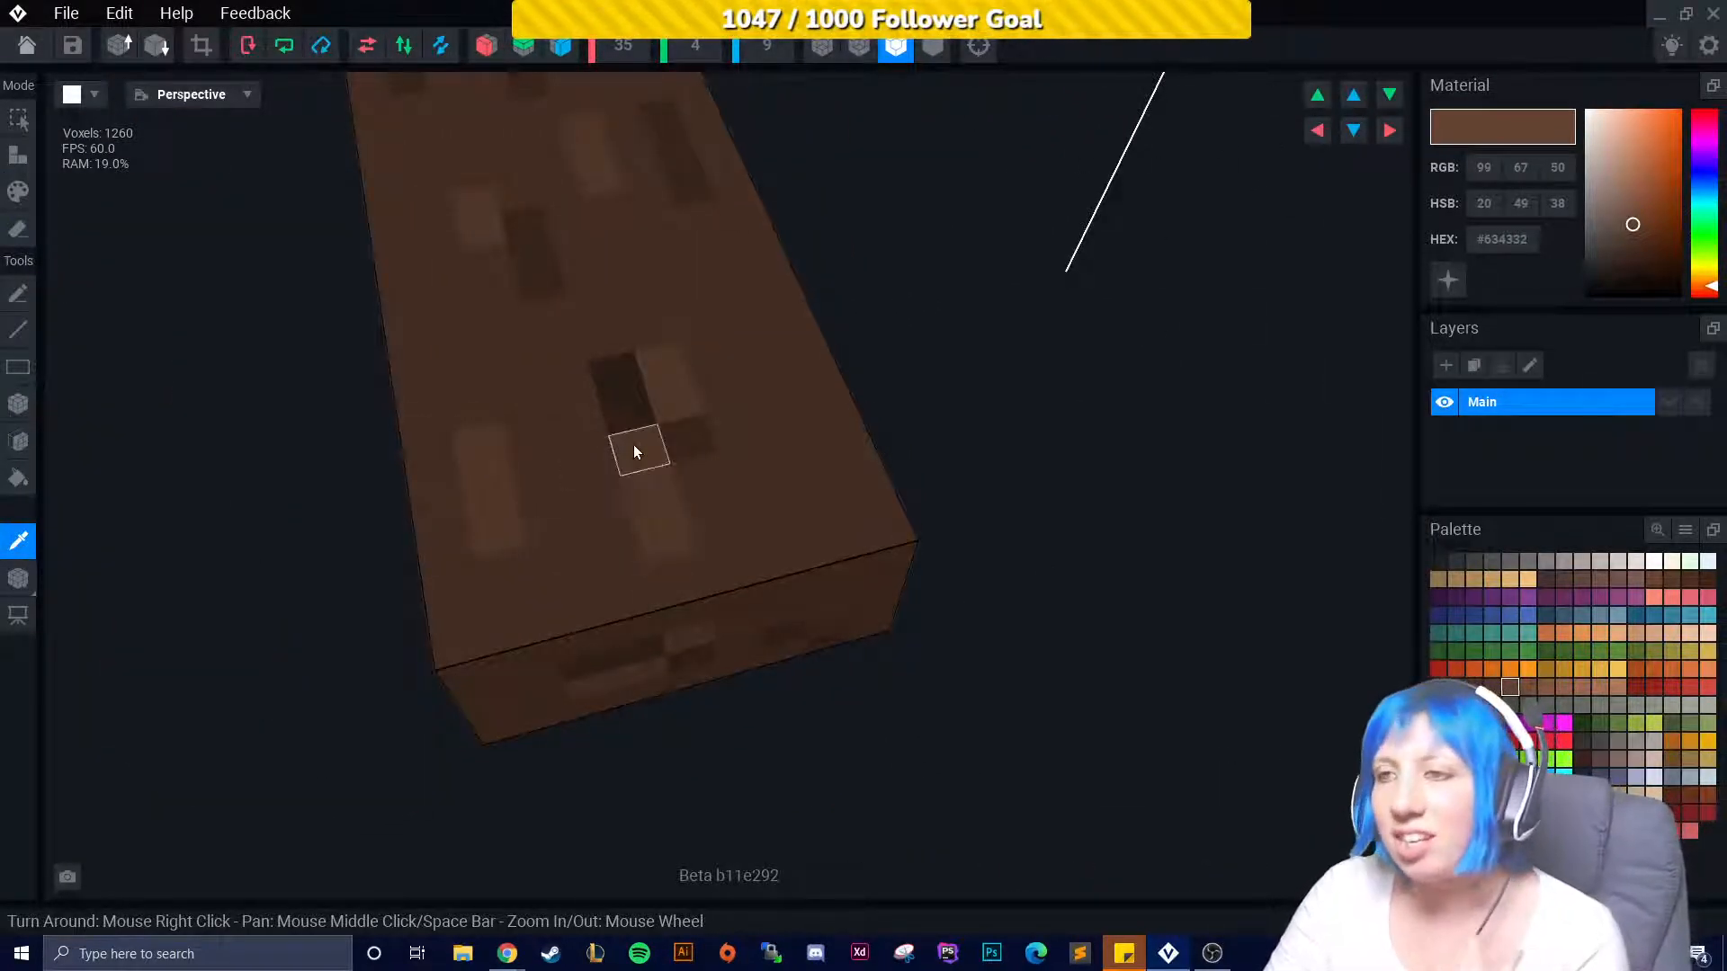
mouse_move(636, 451)
right_mouse_down()
mouse_move(420, 489)
mouse_move(488, 461)
mouse_move(436, 405)
mouse_move(407, 465)
right_mouse_up()
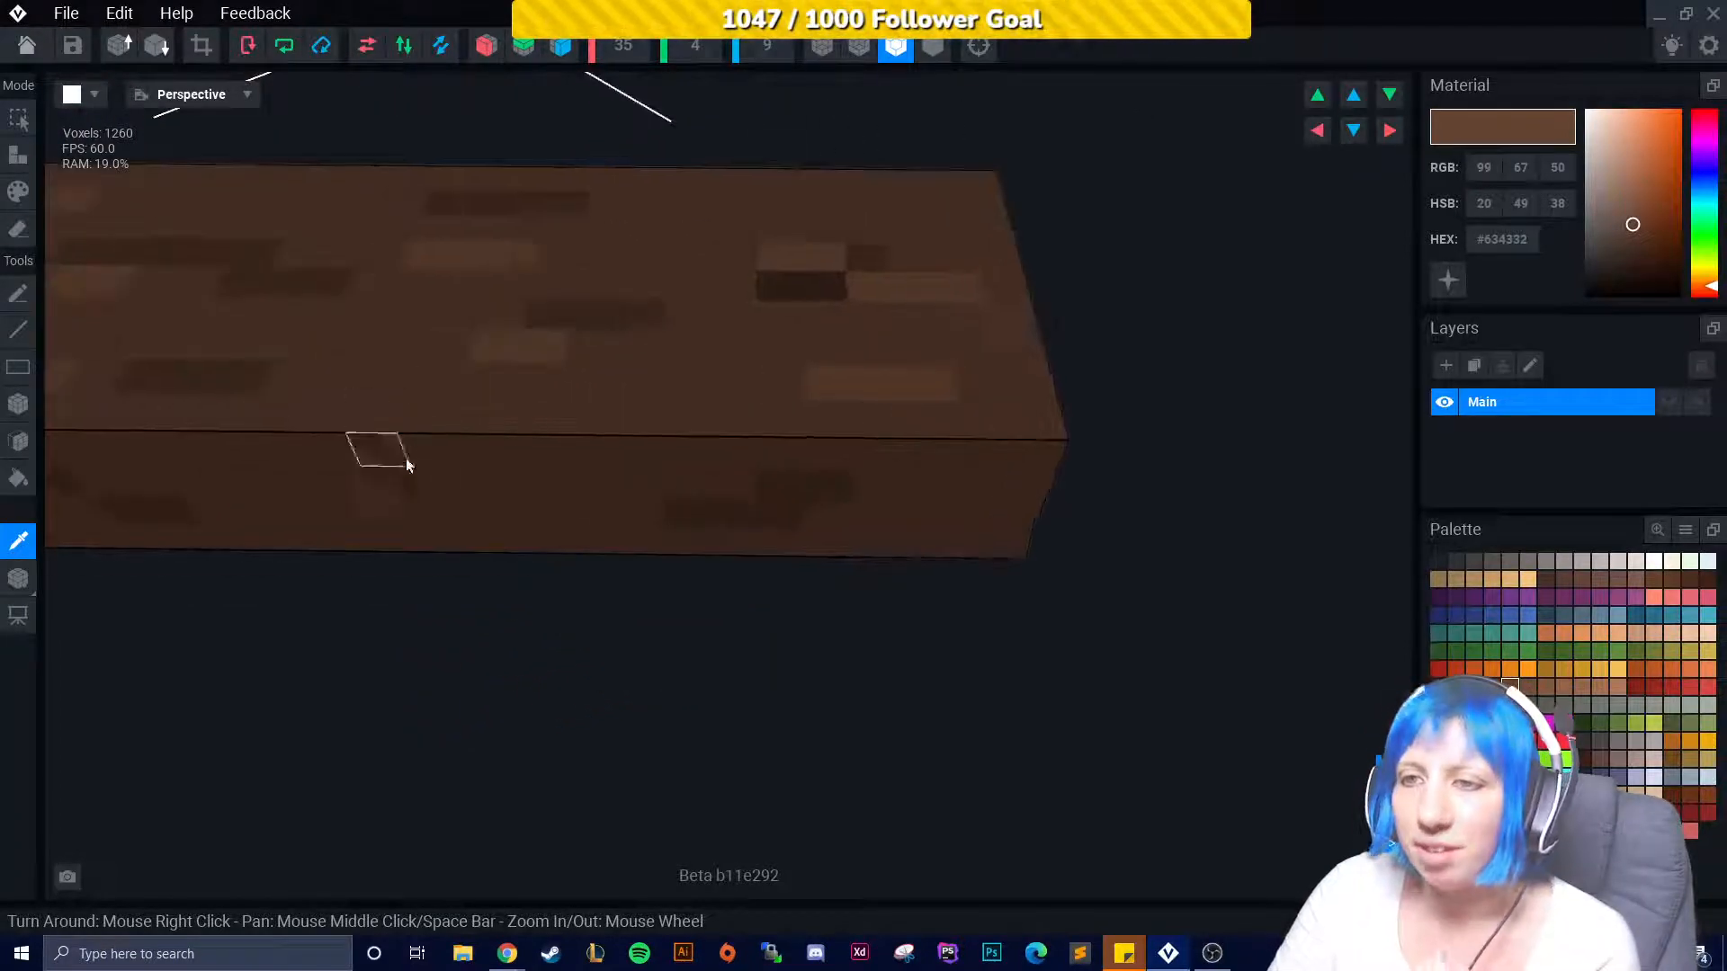
left_click(790, 300)
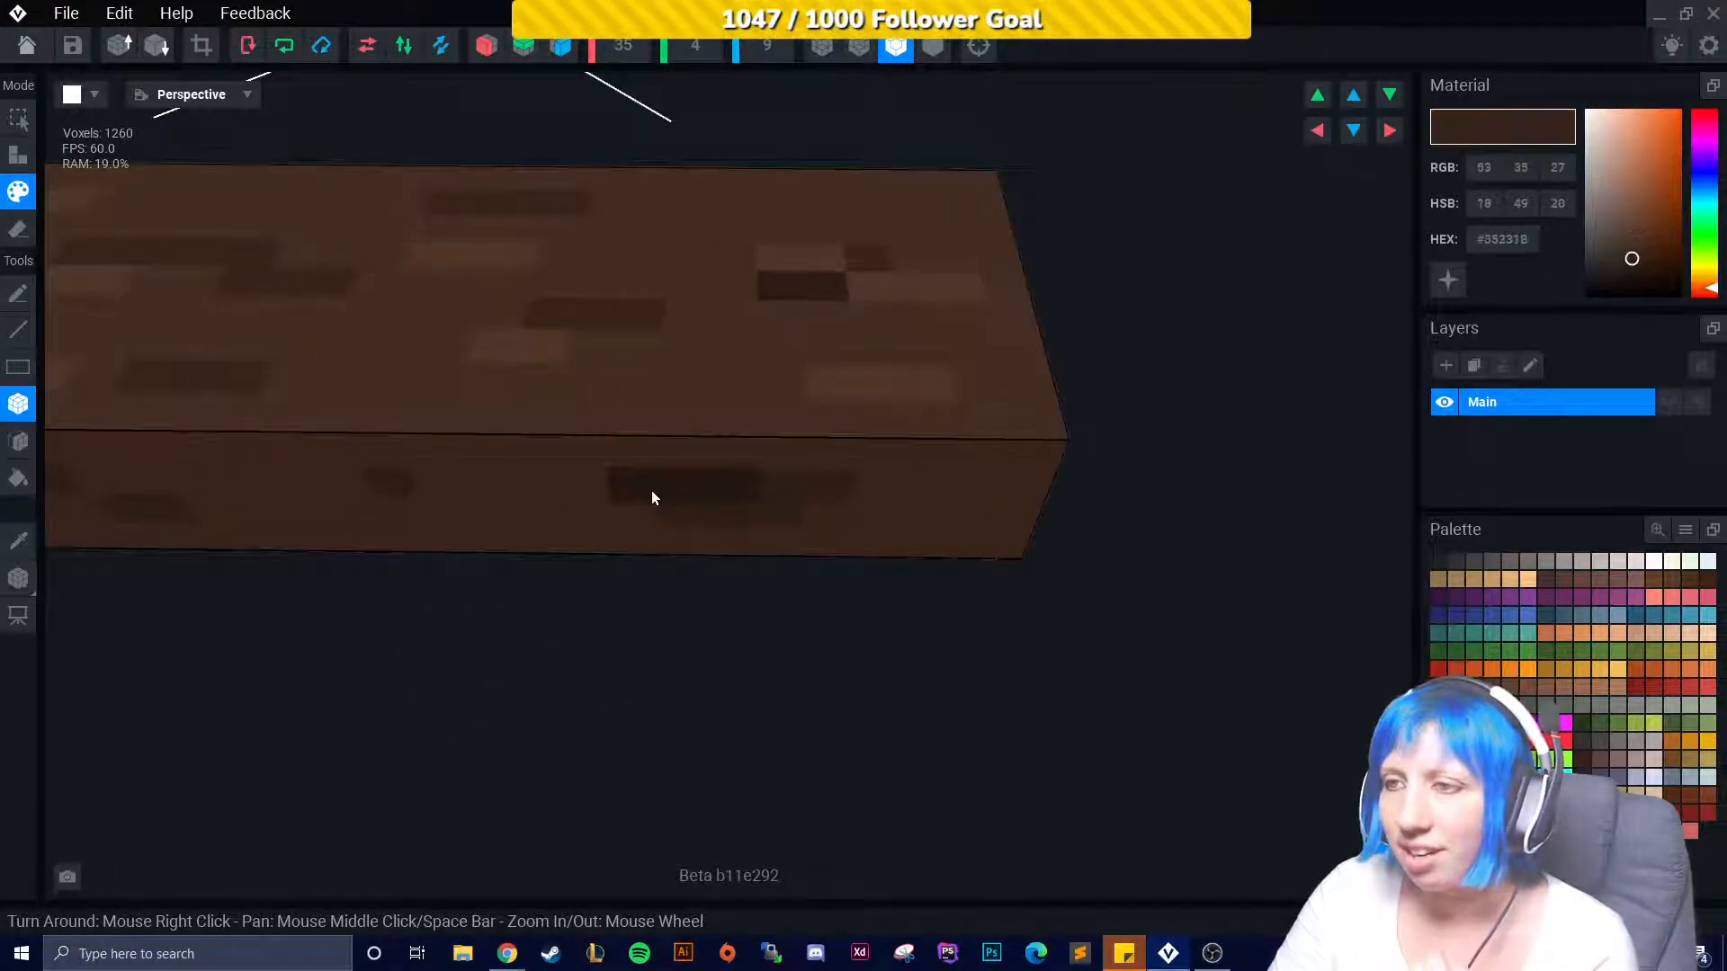
right_click_drag(652, 497, 584, 362)
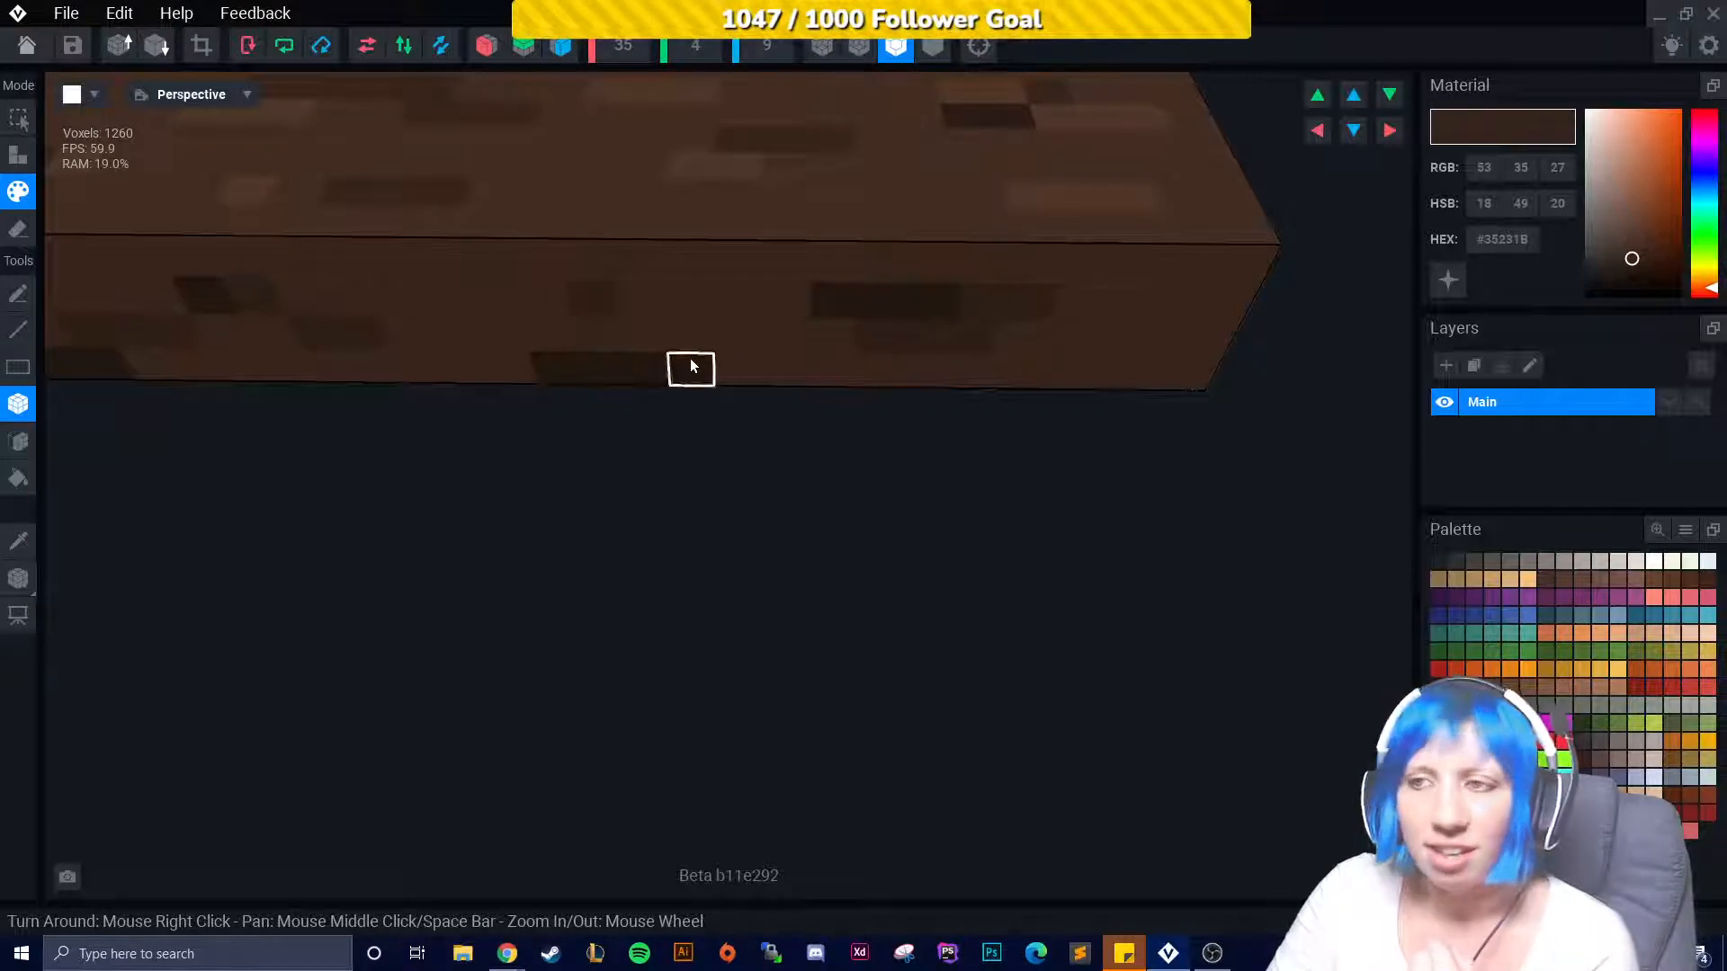
left_click(643, 337)
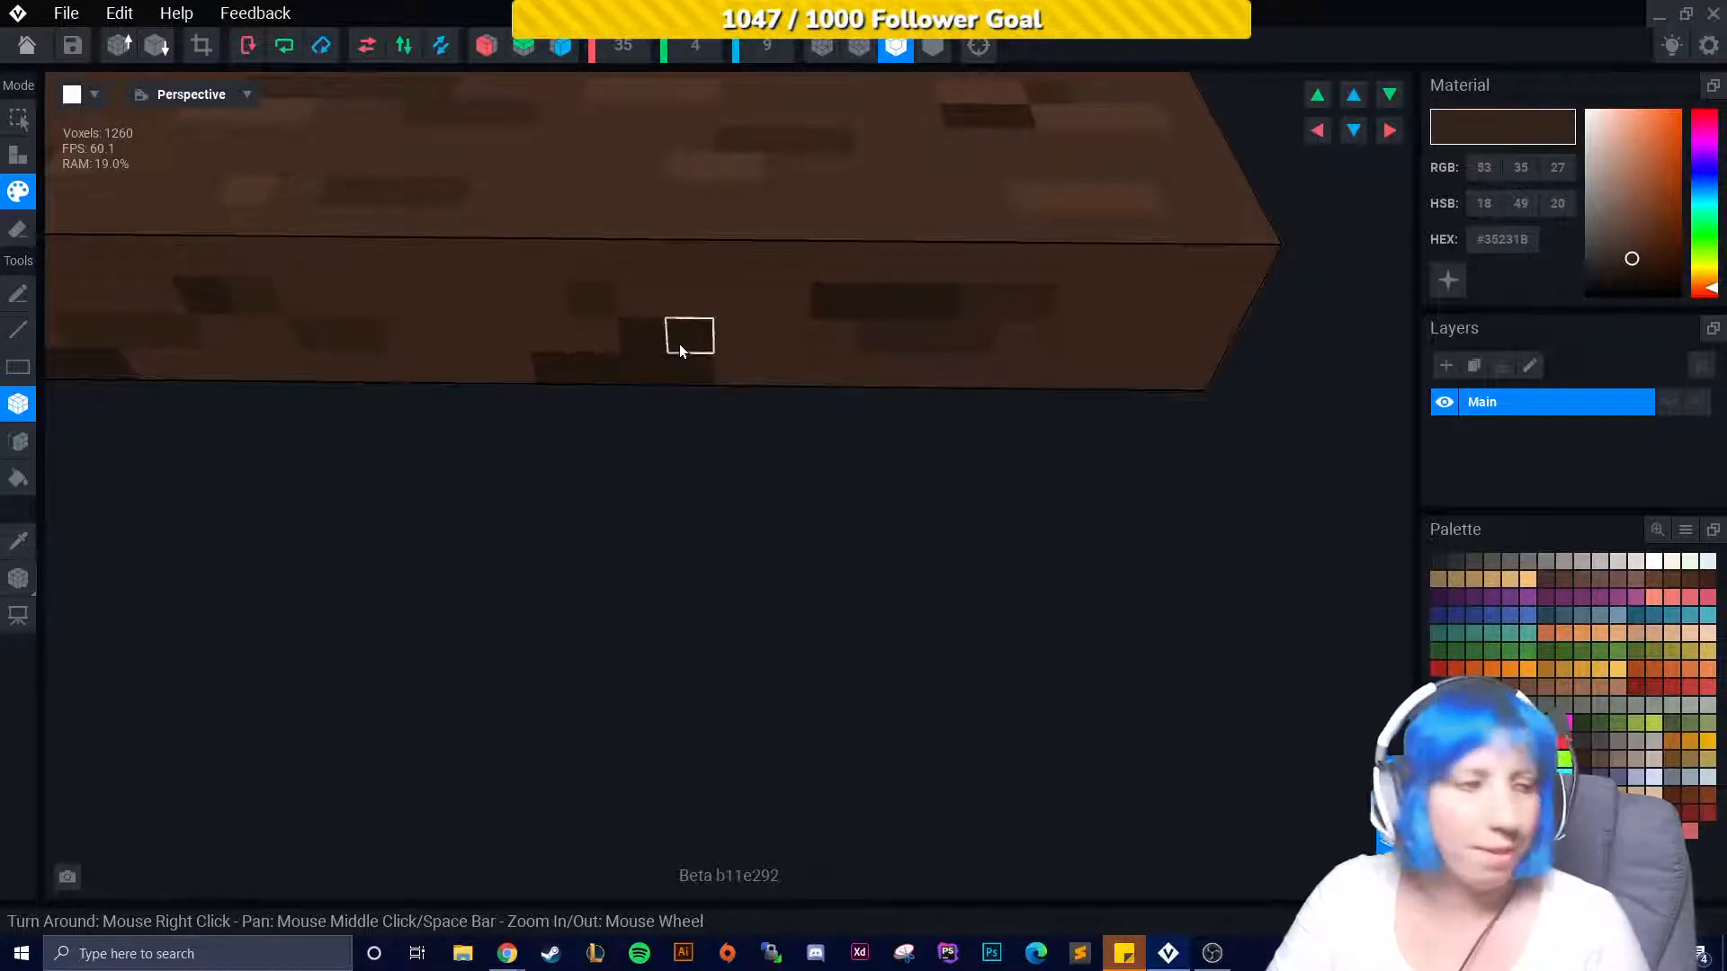
left_click(685, 340)
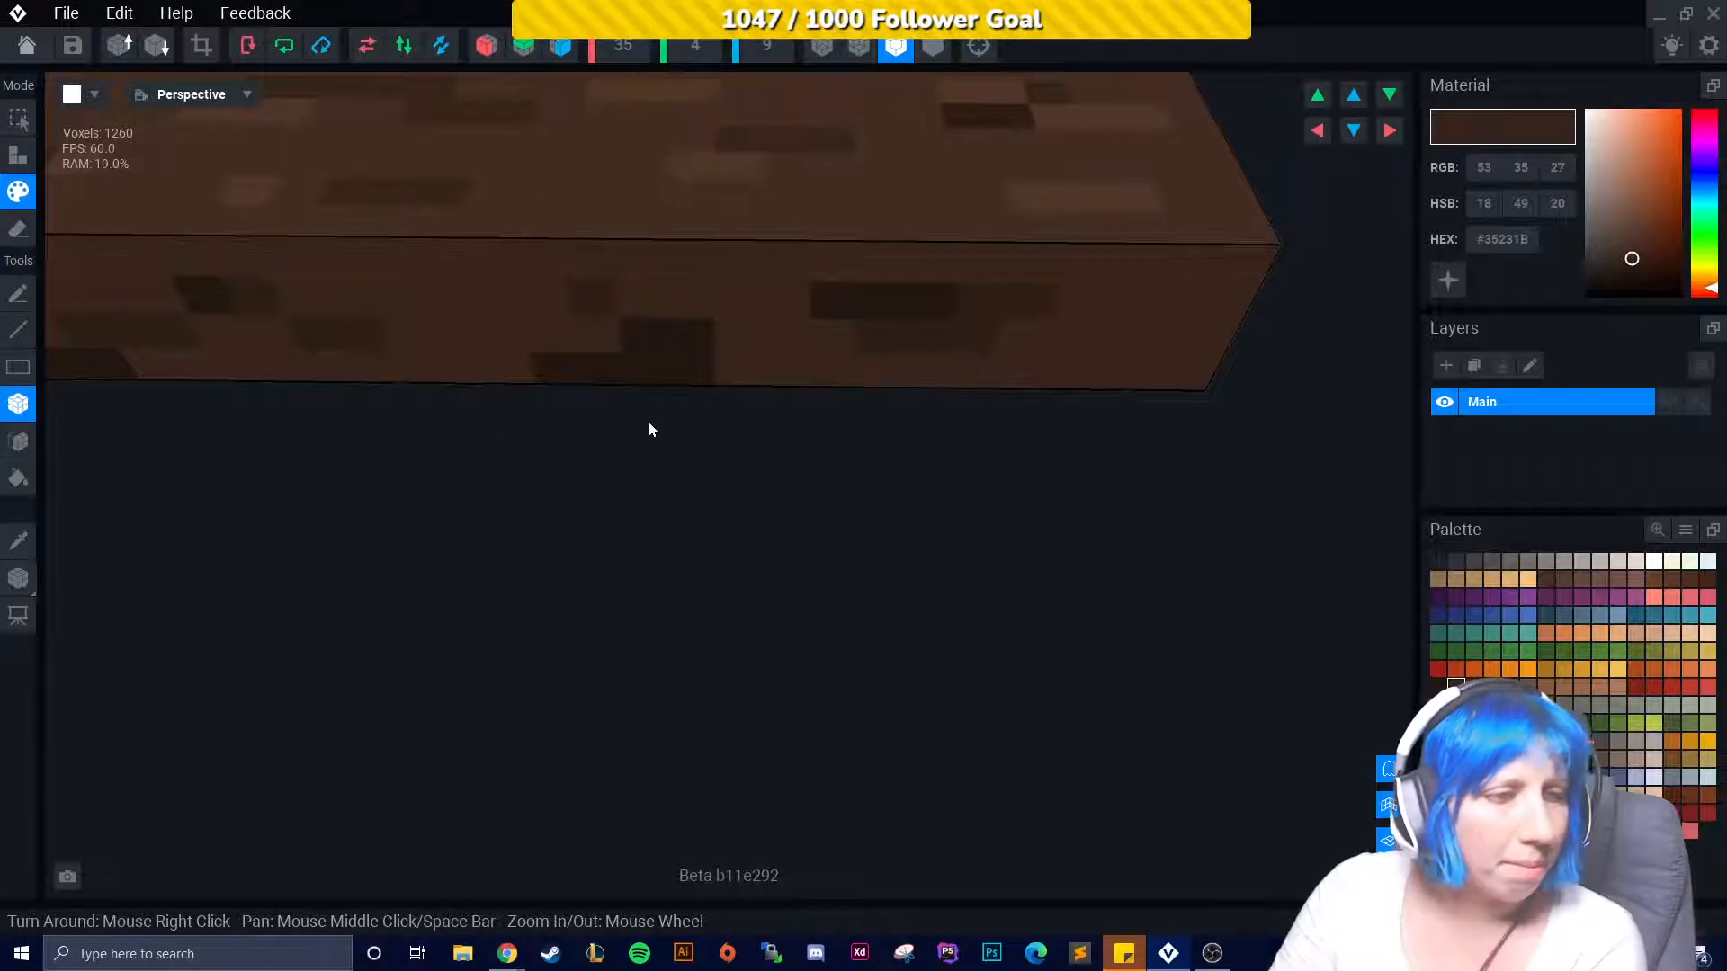
right_click_drag(731, 387, 770, 470)
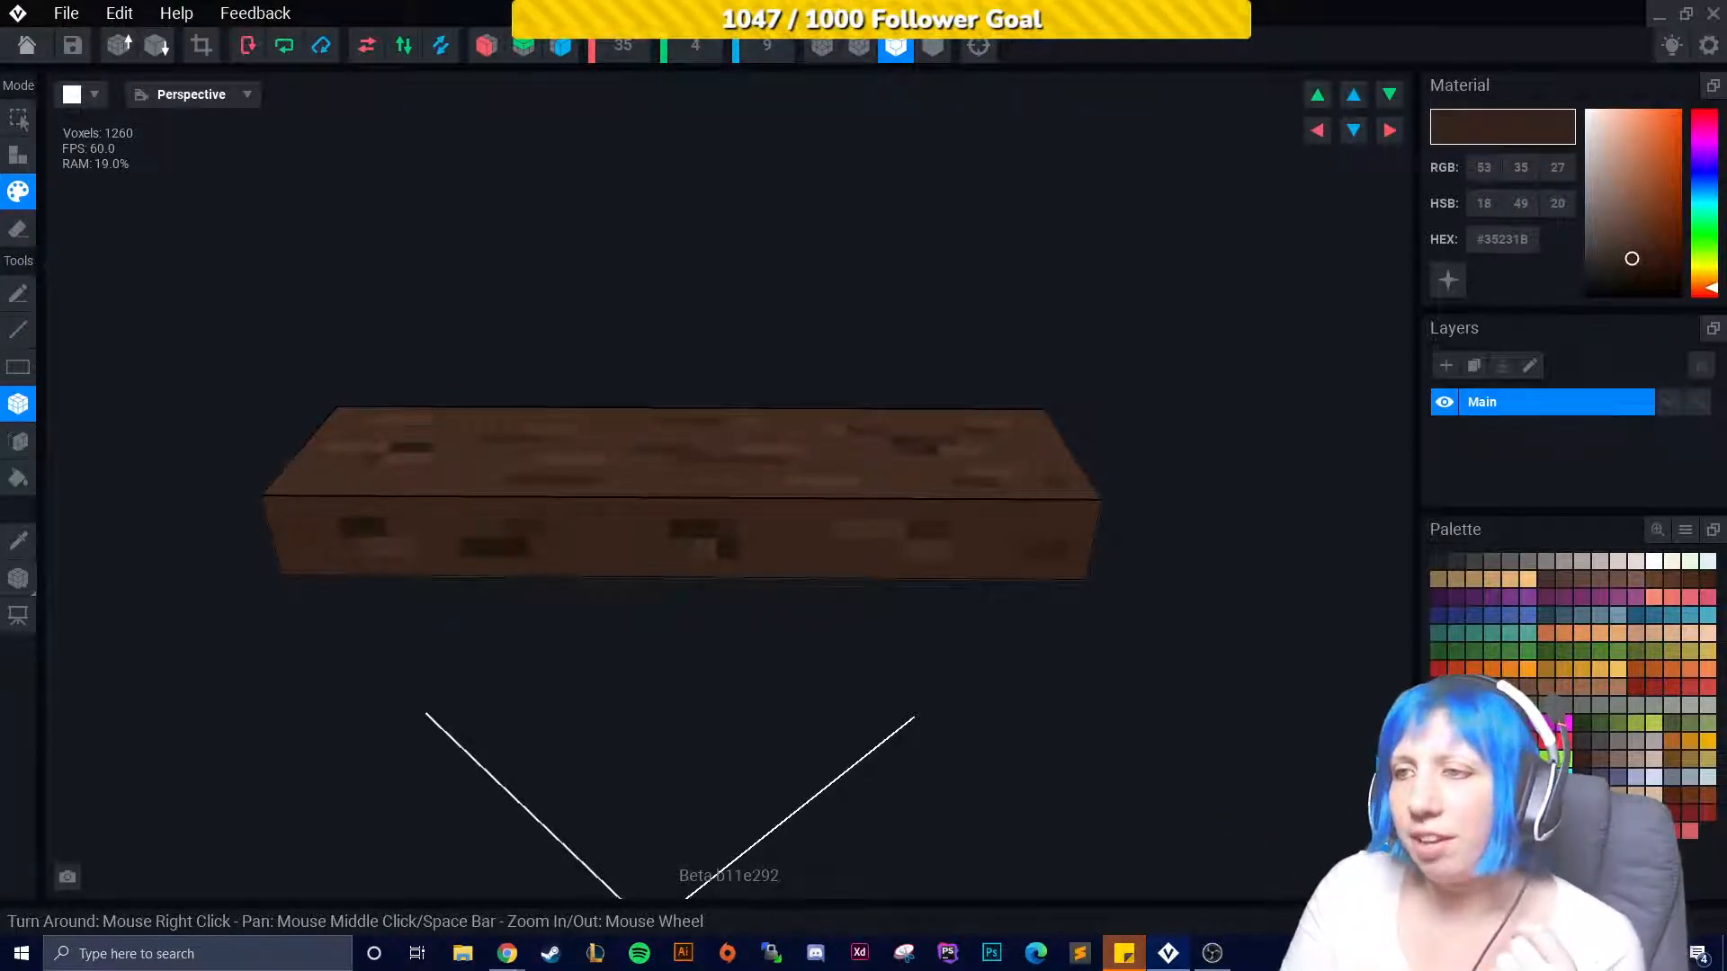
right_click_drag(531, 501, 680, 676)
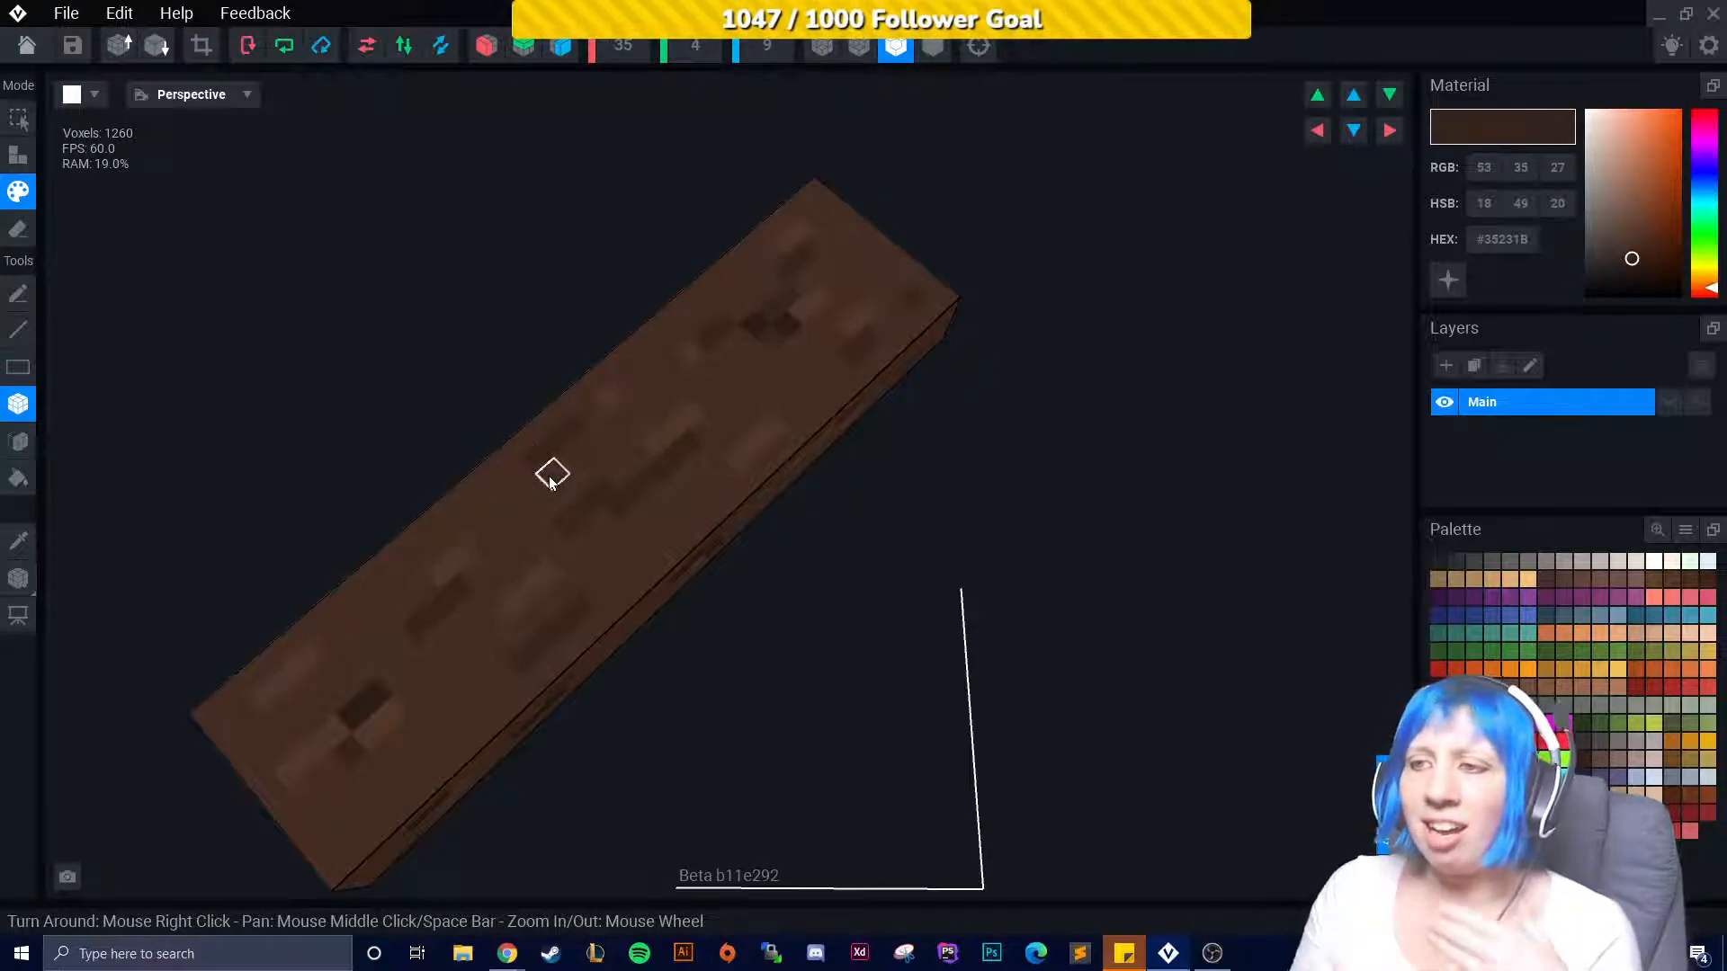
right_click_drag(551, 481, 692, 735)
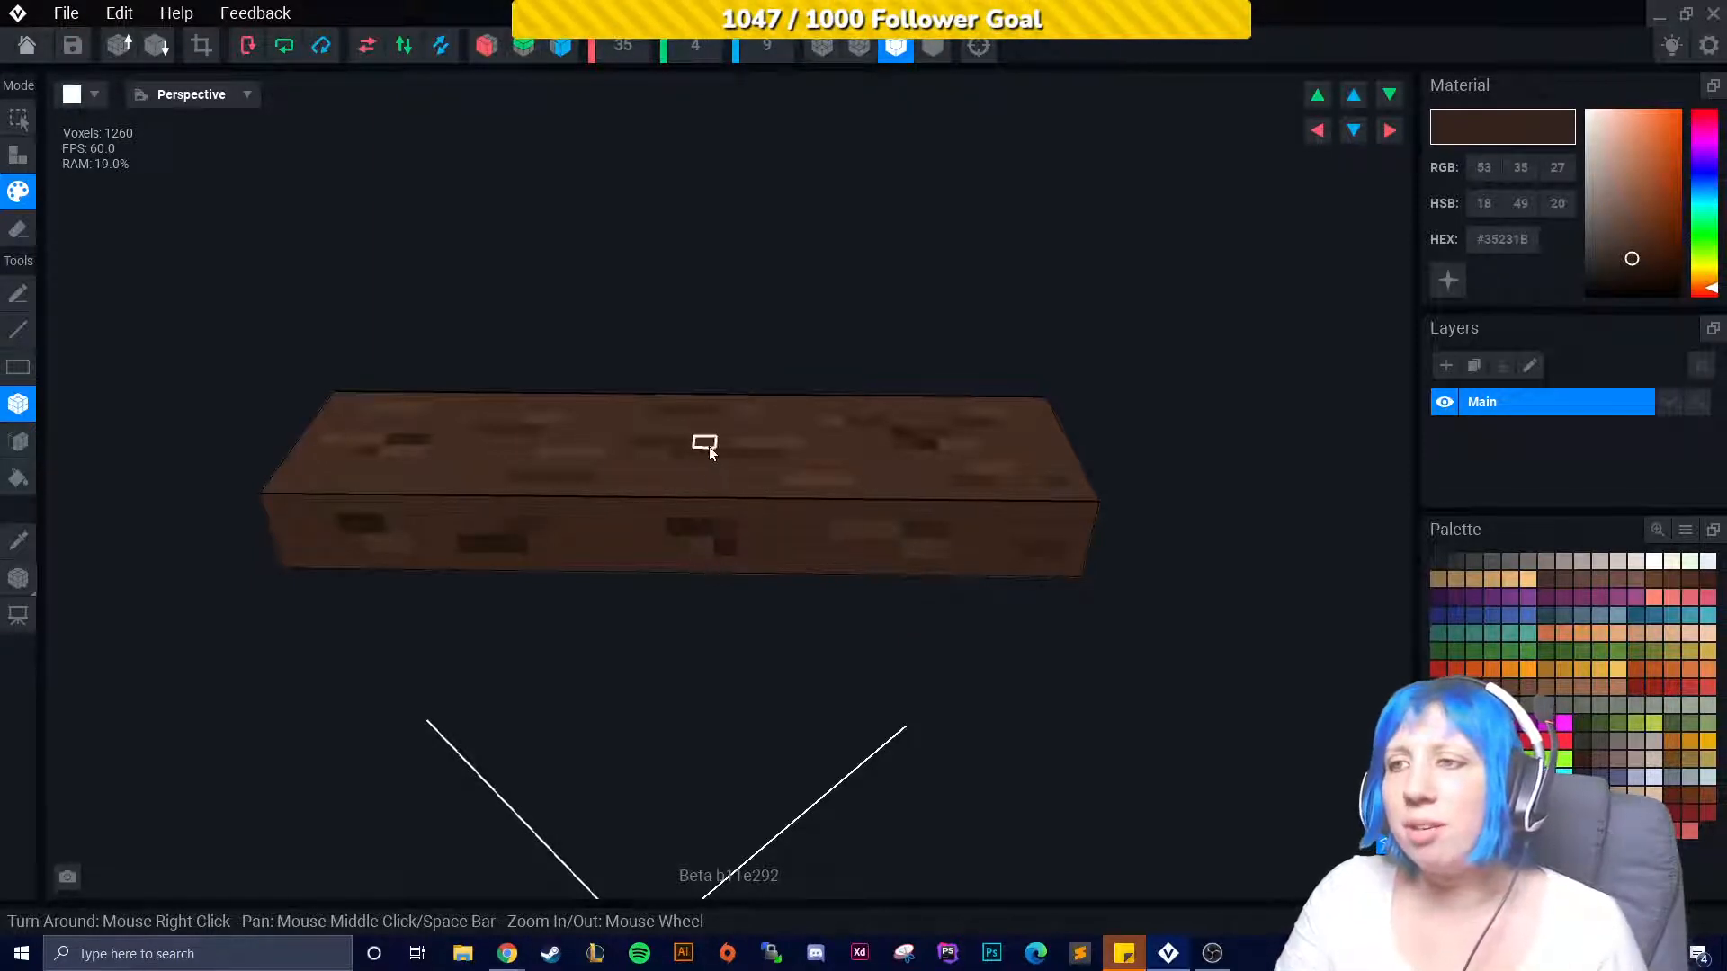
scroll(710, 449, "up", 5)
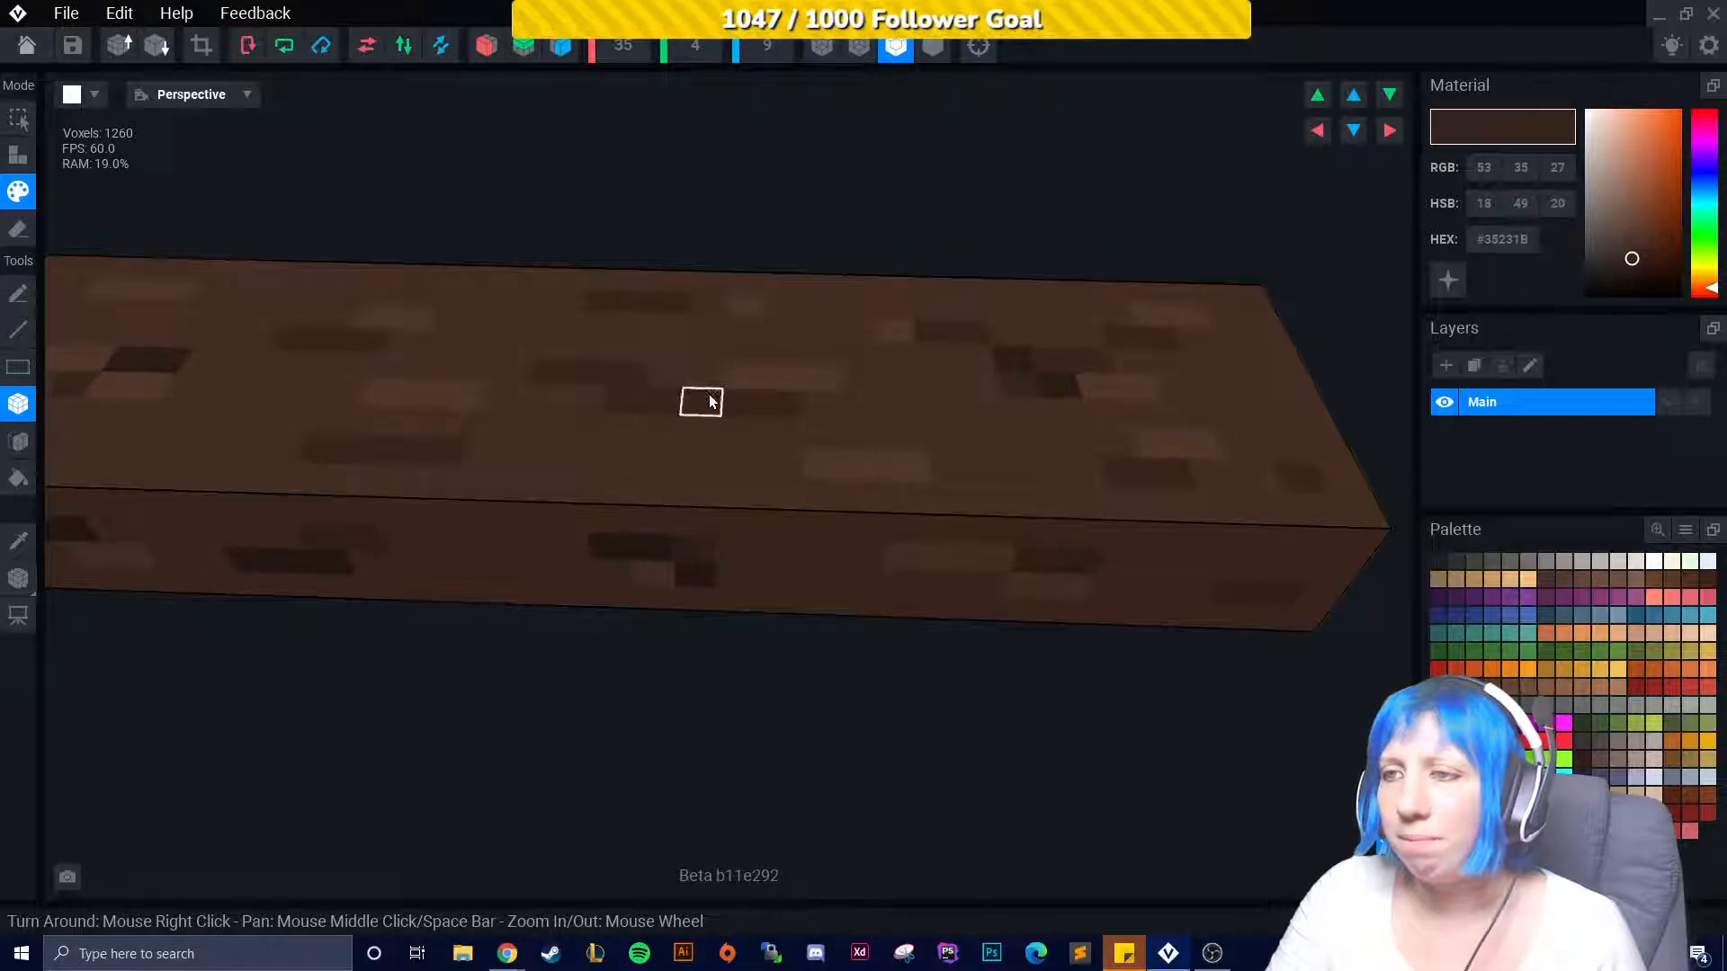
right_click_drag(270, 639, 617, 424)
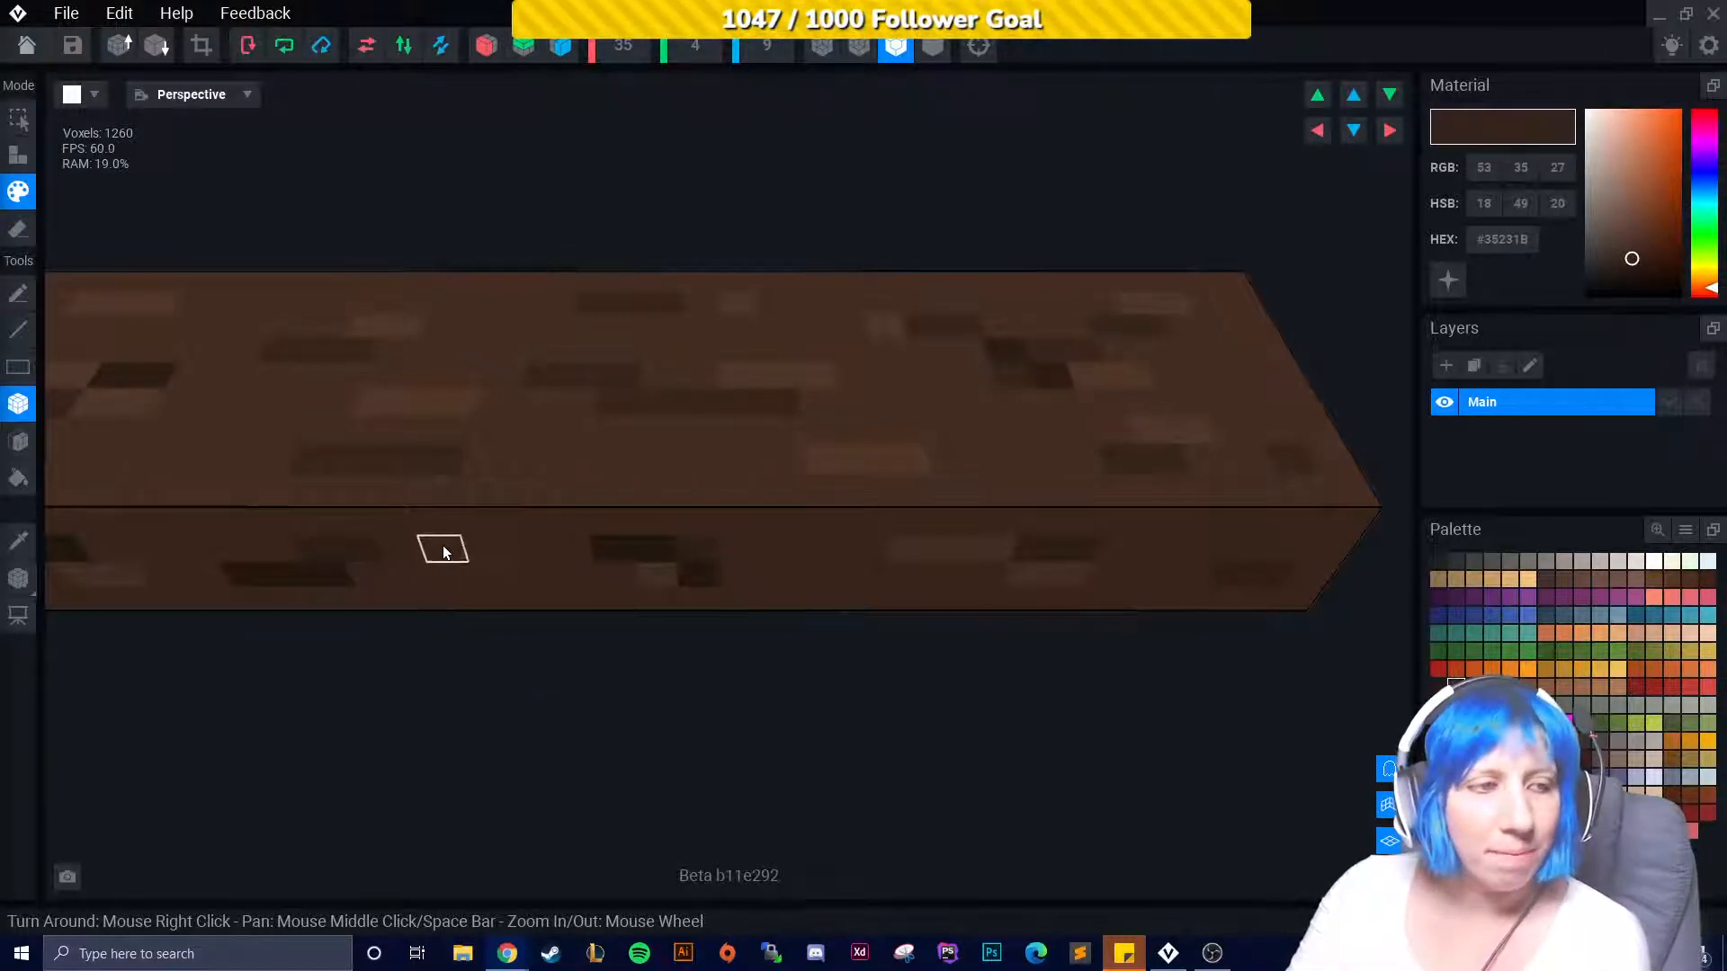
right_click_drag(655, 549, 548, 424)
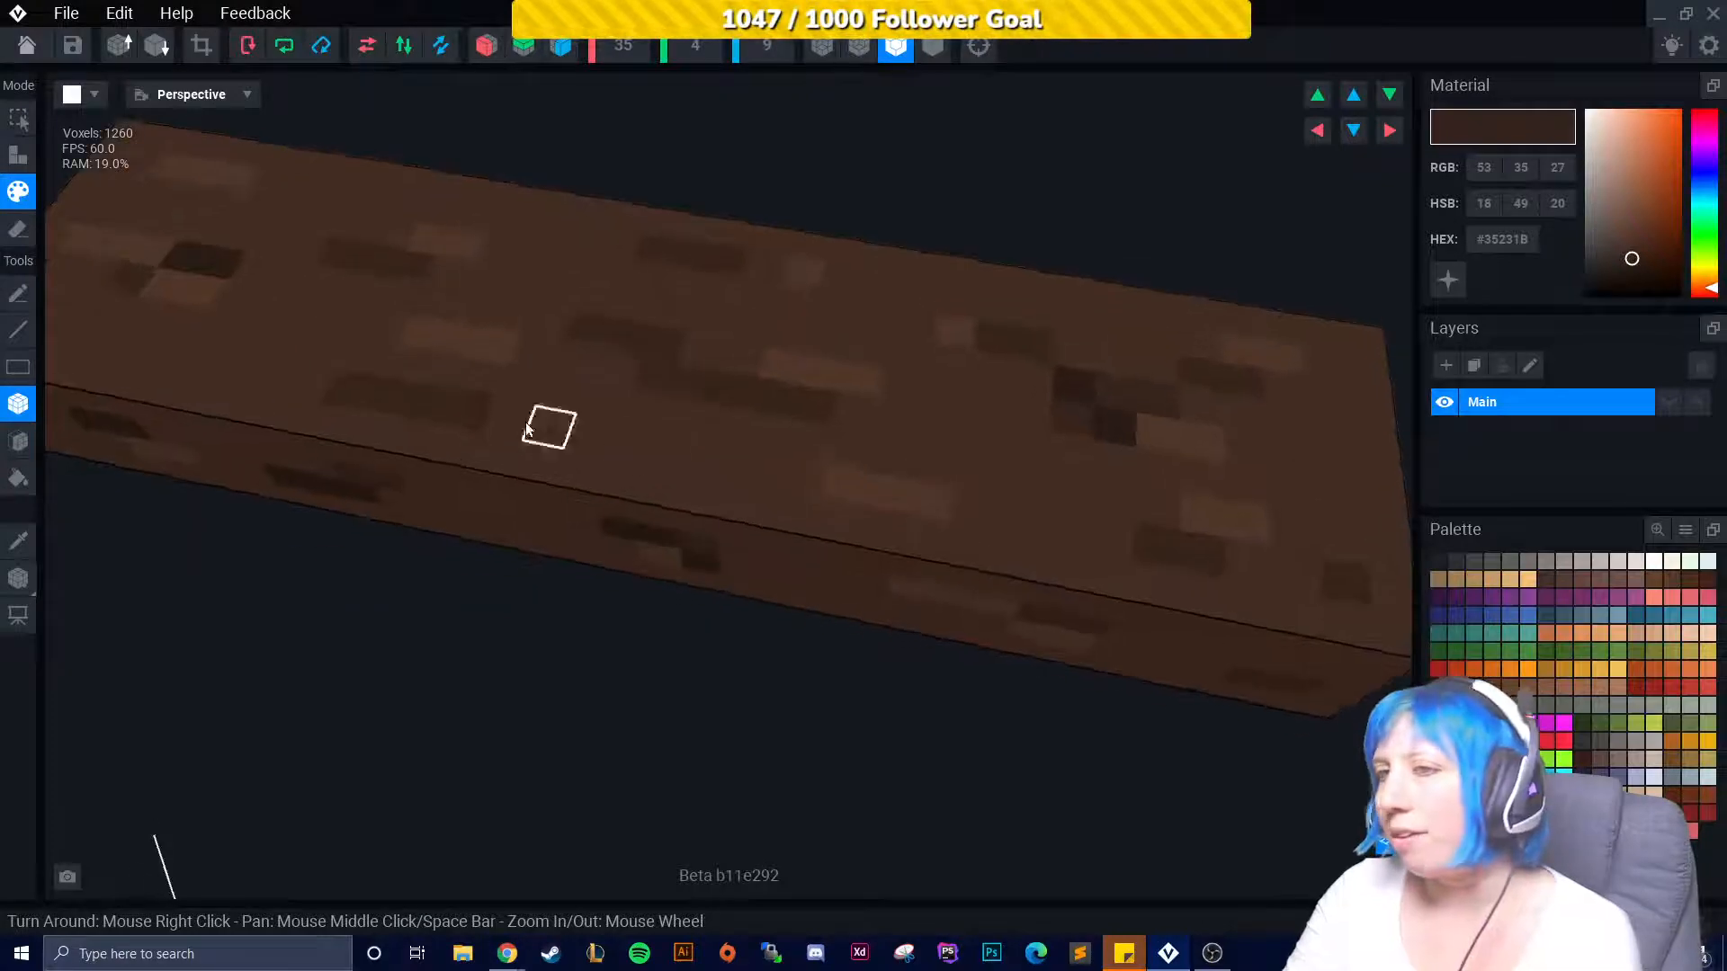
Sample the darkest brown #35231B again and paint dark accents on the other long side, the underside and the top of the beam.
left_click(18, 539)
right_click_drag(114, 502, 805, 454)
left_click(471, 482)
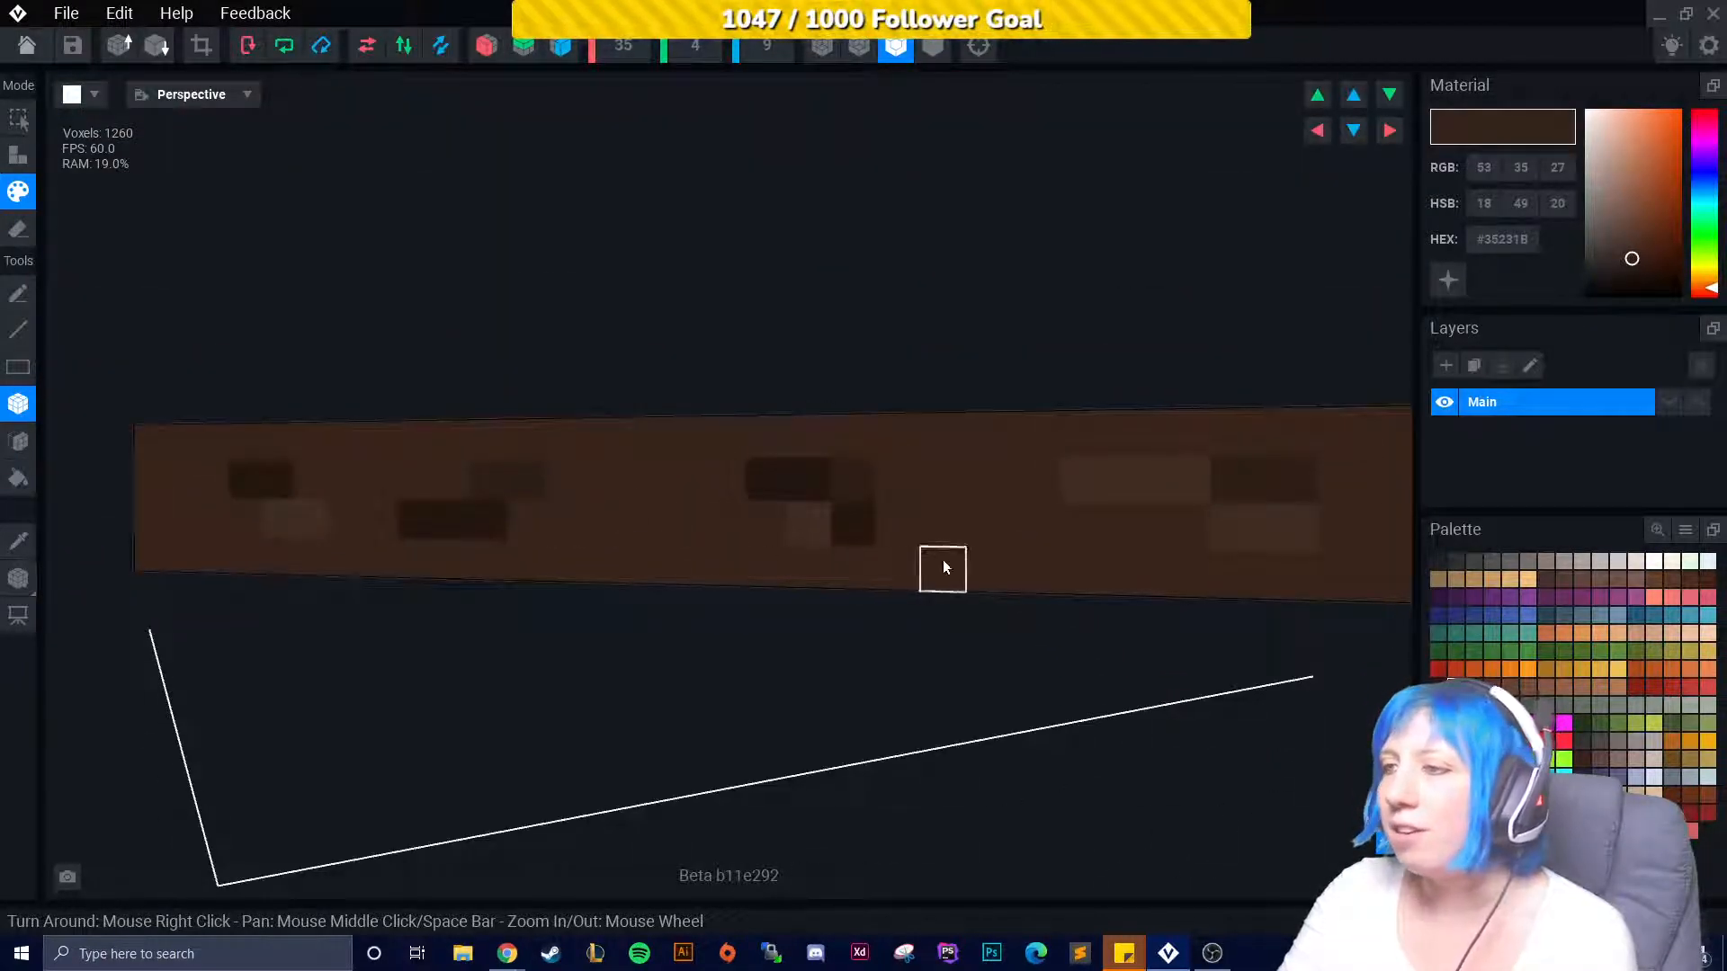
right_click_drag(1029, 559, 947, 597)
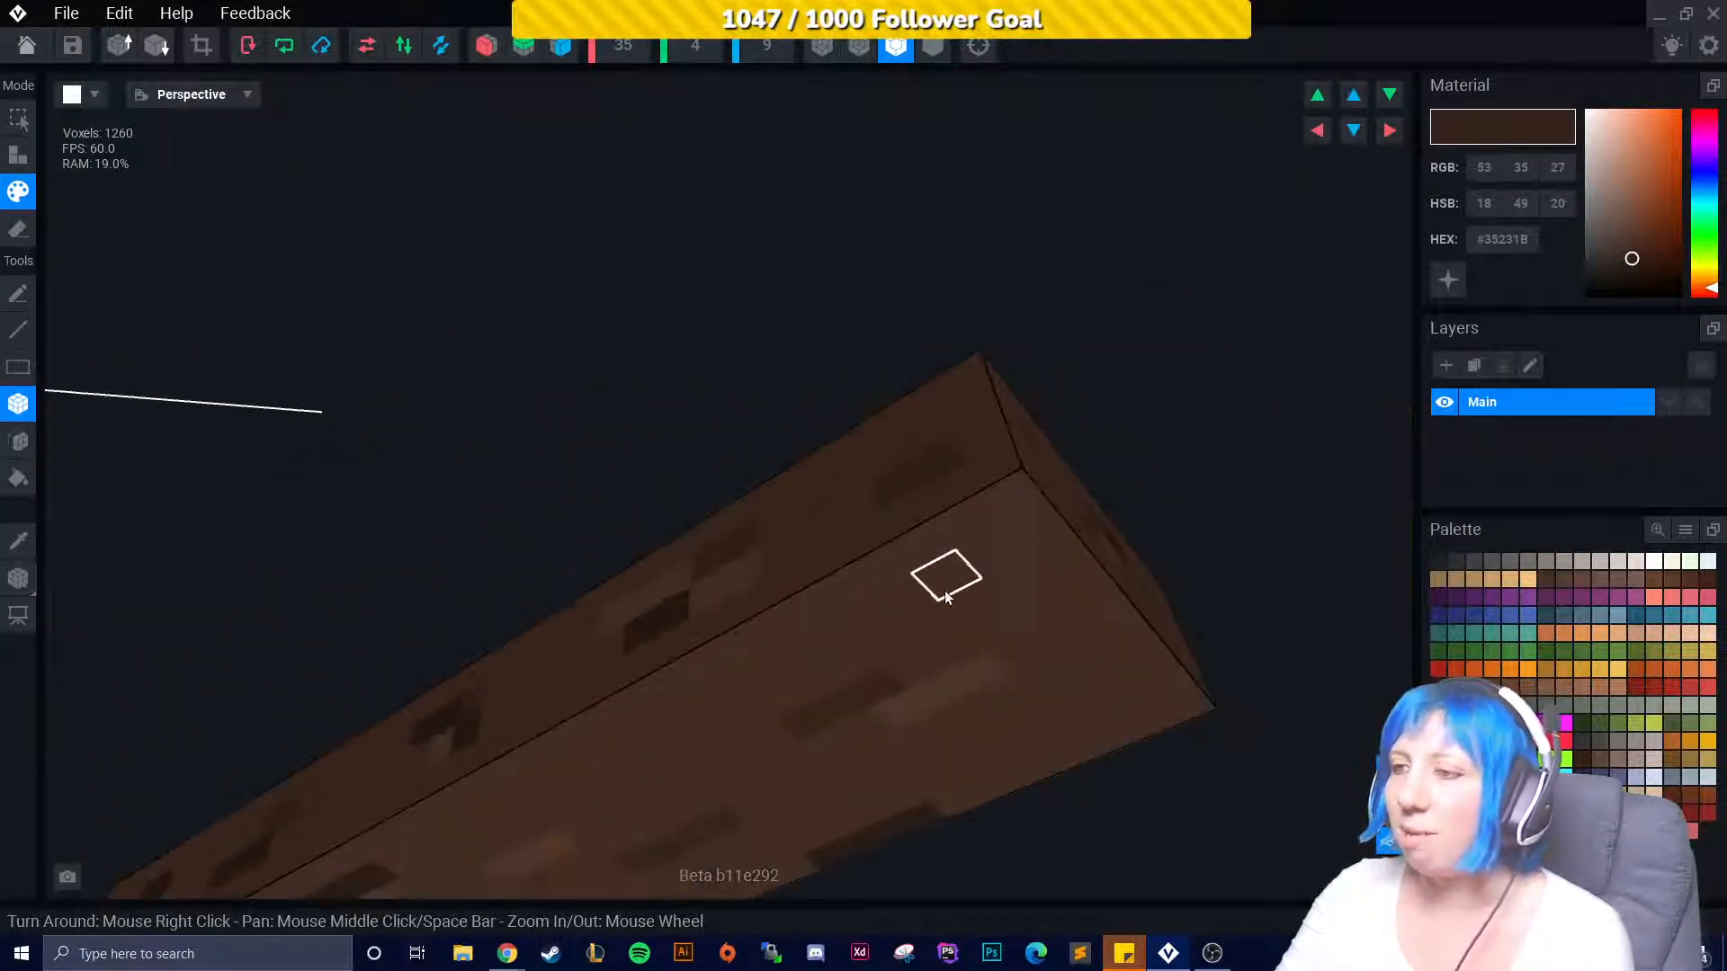
right_click_drag(917, 675, 990, 524)
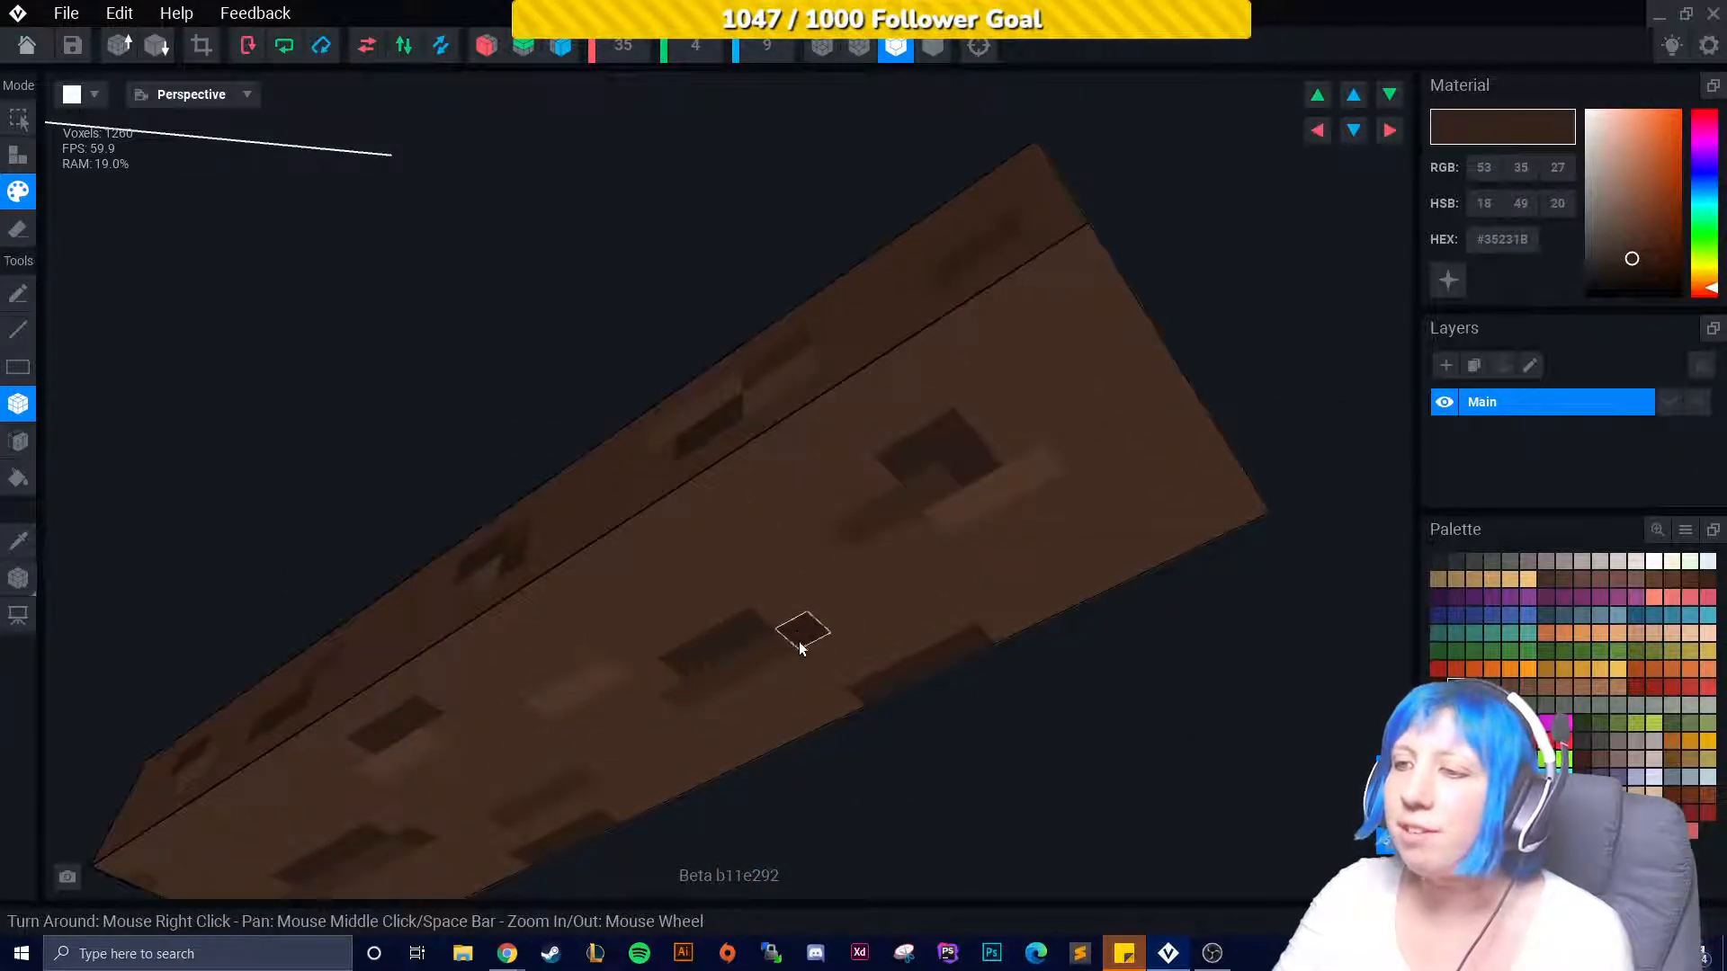
right_click_drag(799, 647, 599, 592)
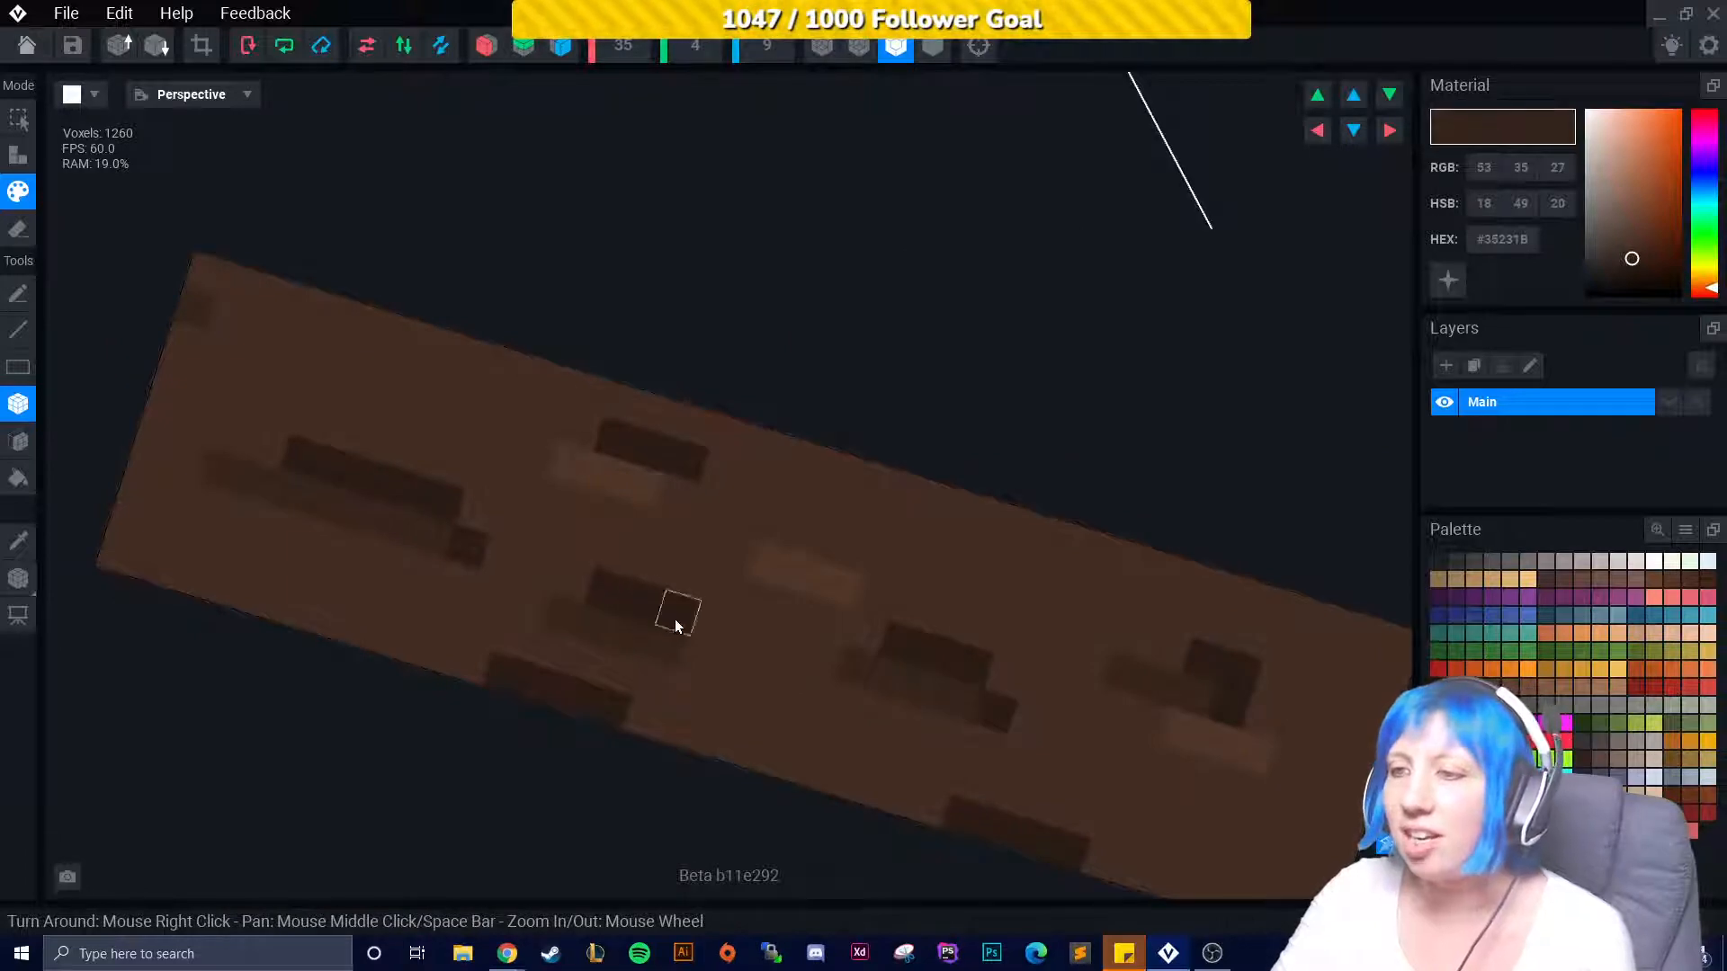
right_click_drag(678, 725, 698, 690)
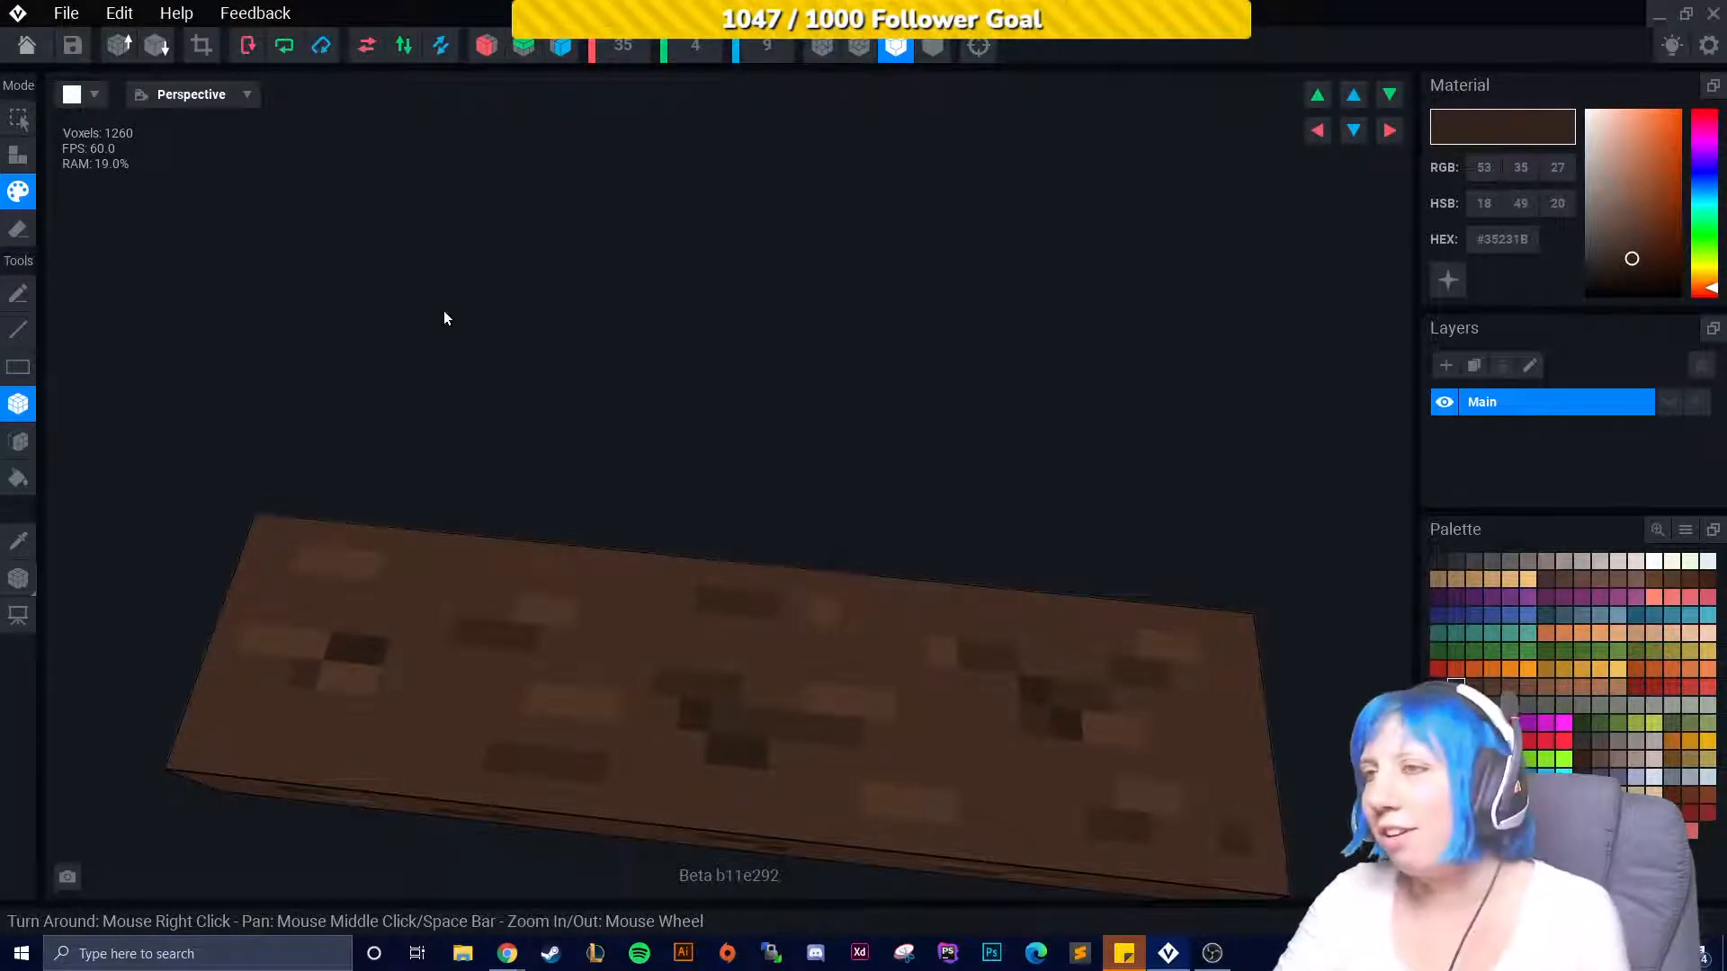
Close the beam model, saving the changes to beam.vxm, and return to the start screen.
right_click_drag(424, 571, 584, 359)
right_click_drag(567, 540, 644, 277)
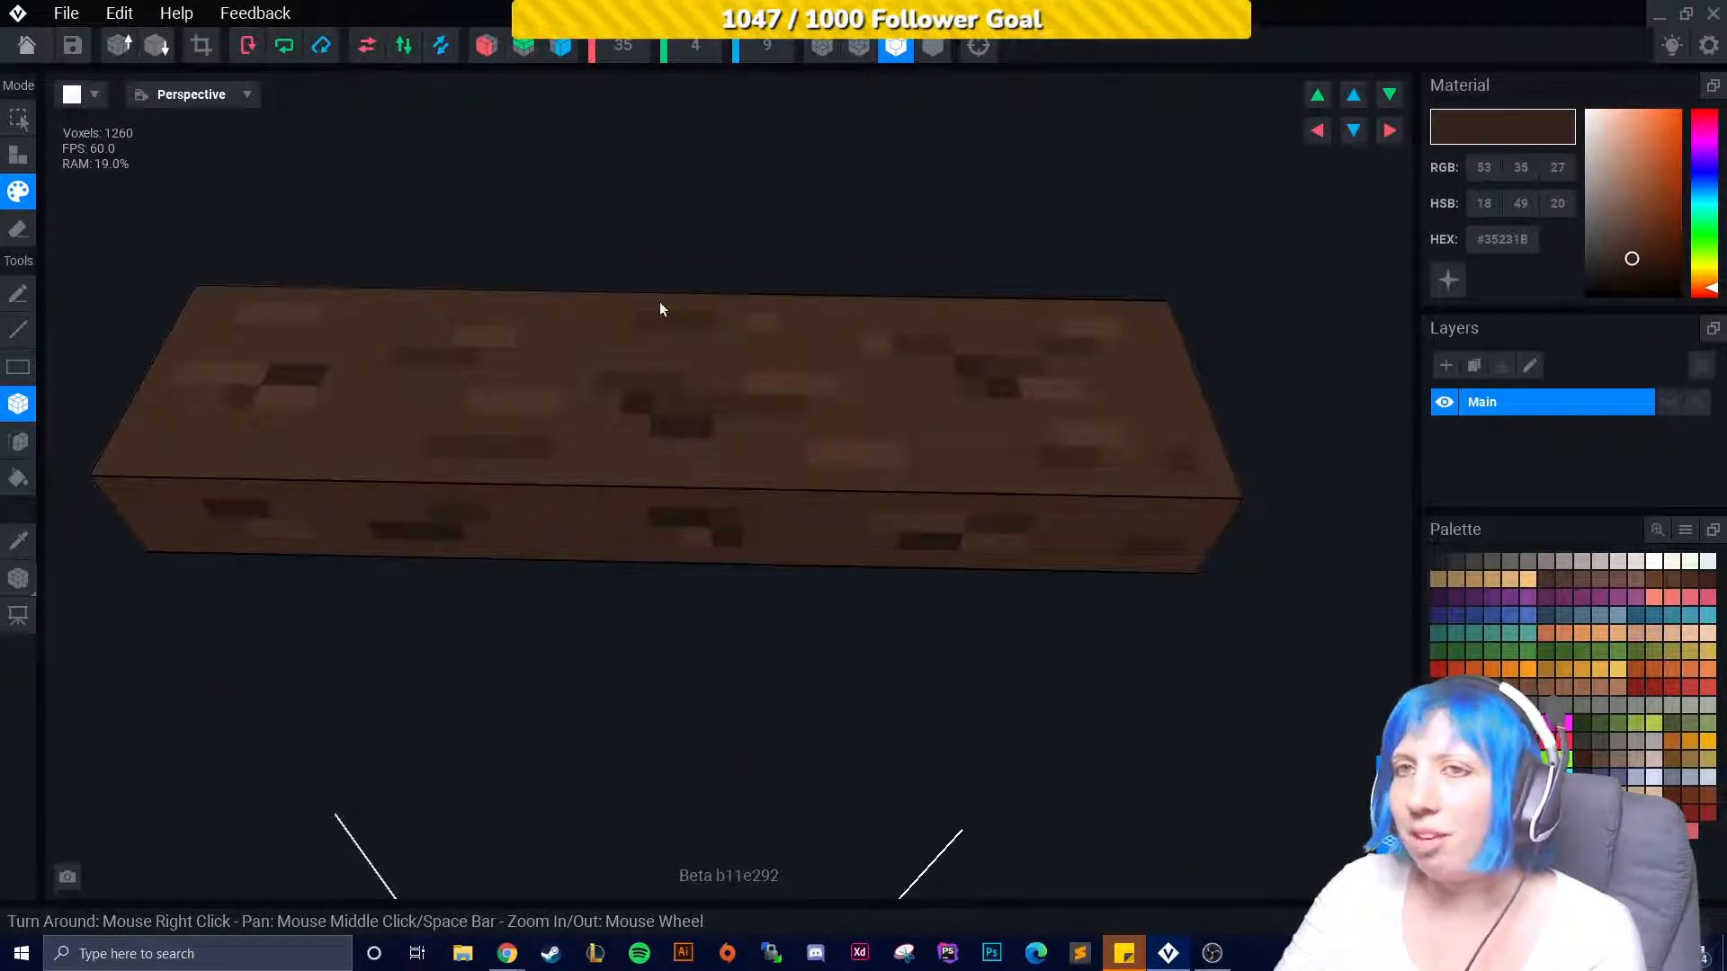
left_click(25, 51)
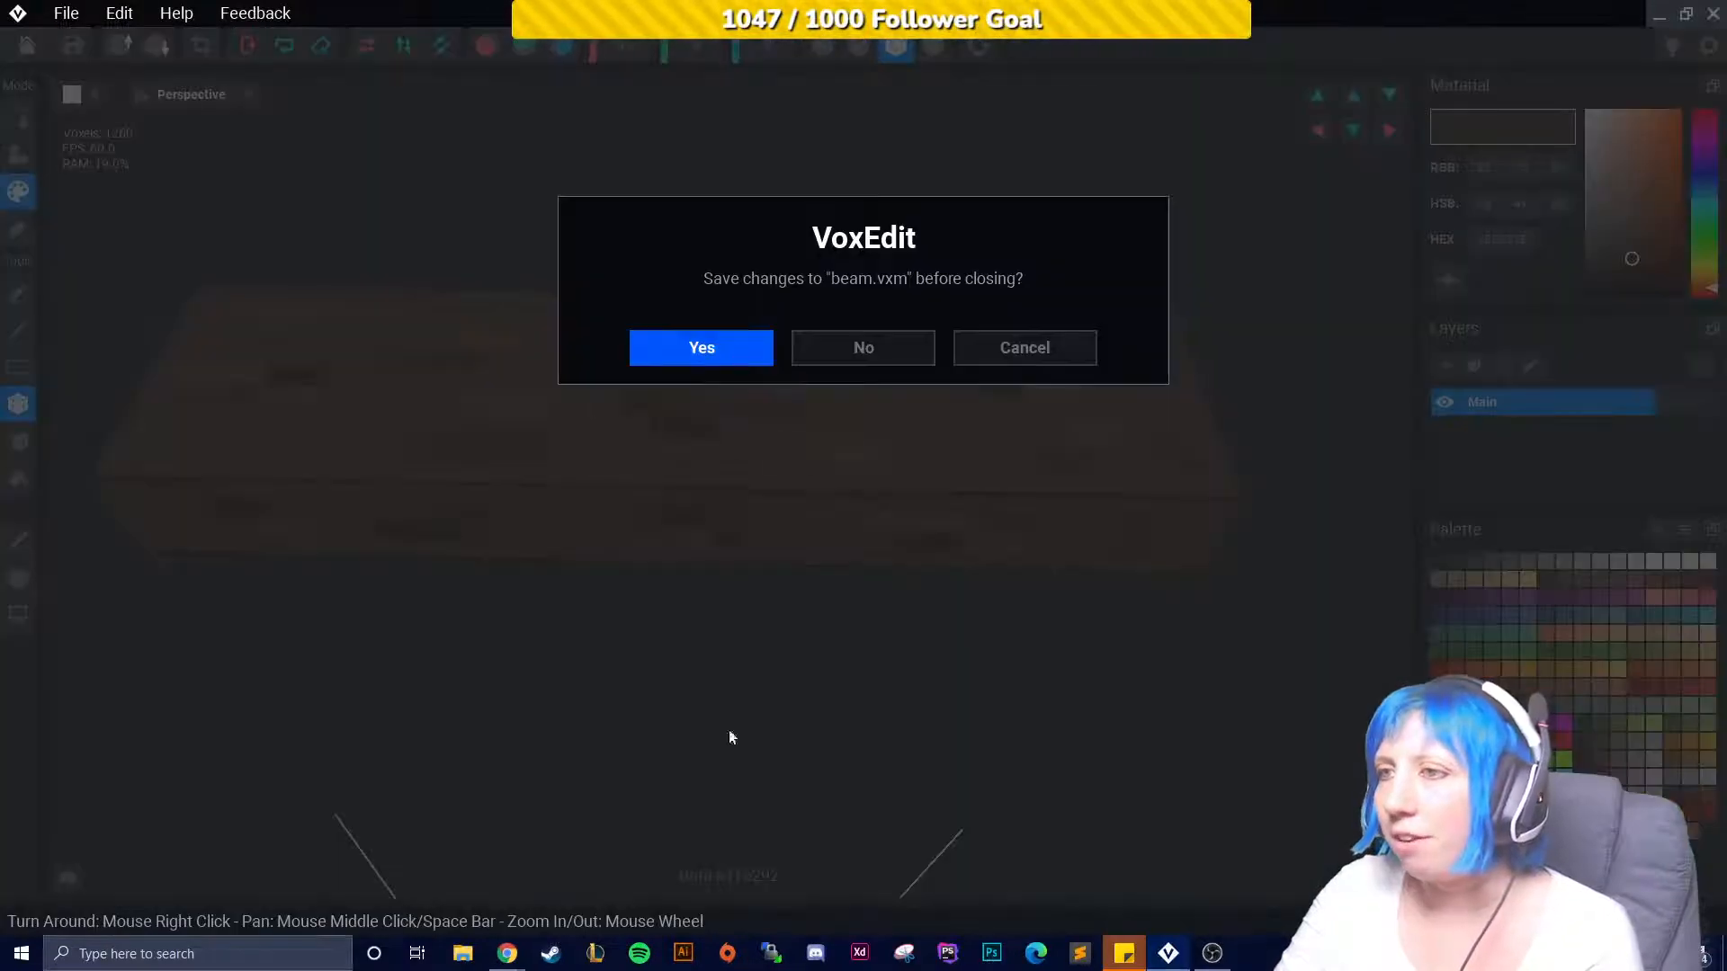
key("Return")
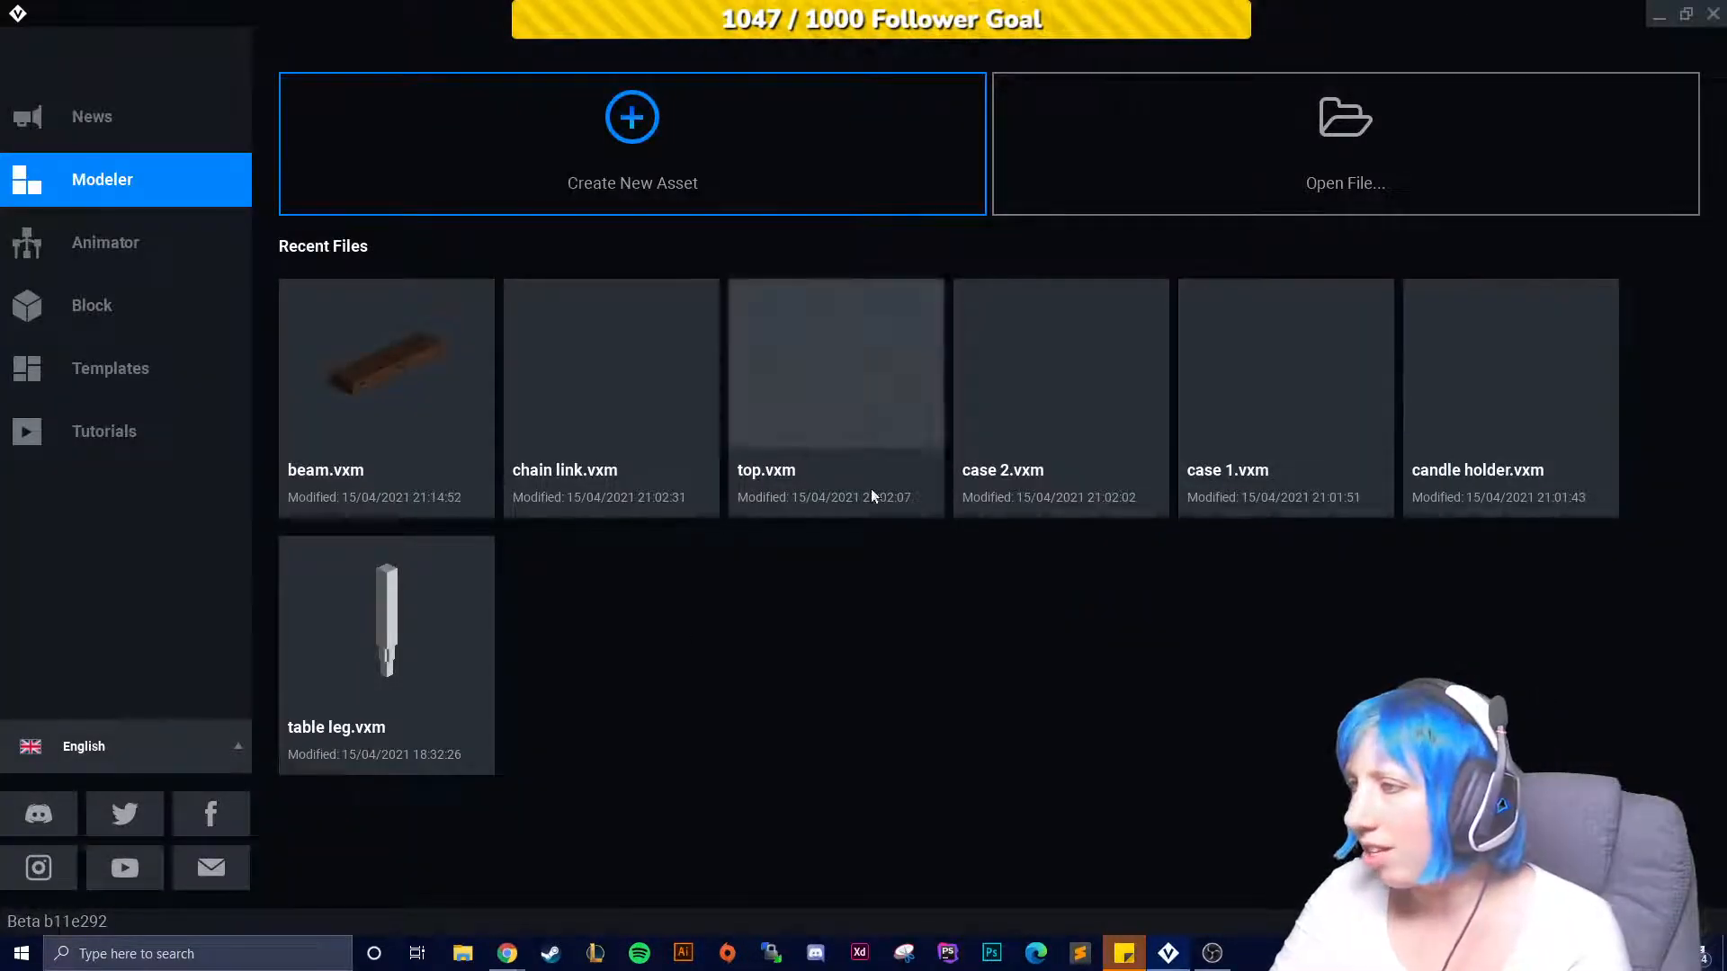
Open candle holder.vxm and load the custom colour palette from the PNG in the Downloads folder.
left_click(1472, 410)
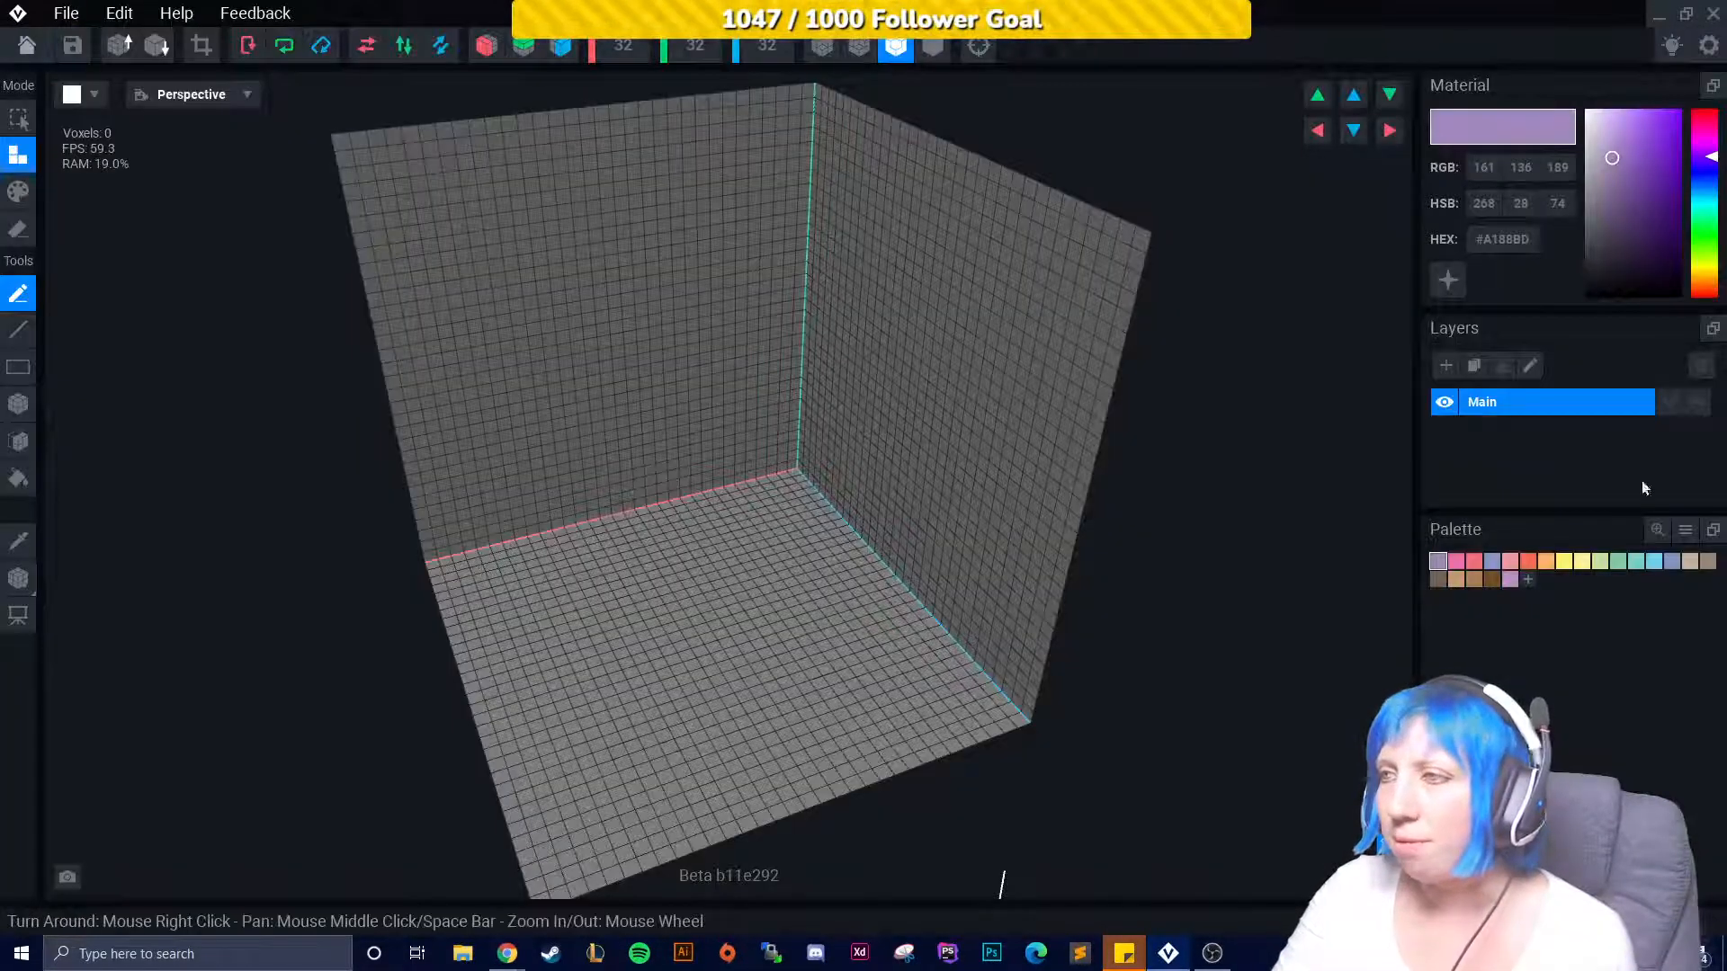
left_click(1685, 532)
left_click(1678, 568)
scroll(1094, 542, "down", 10)
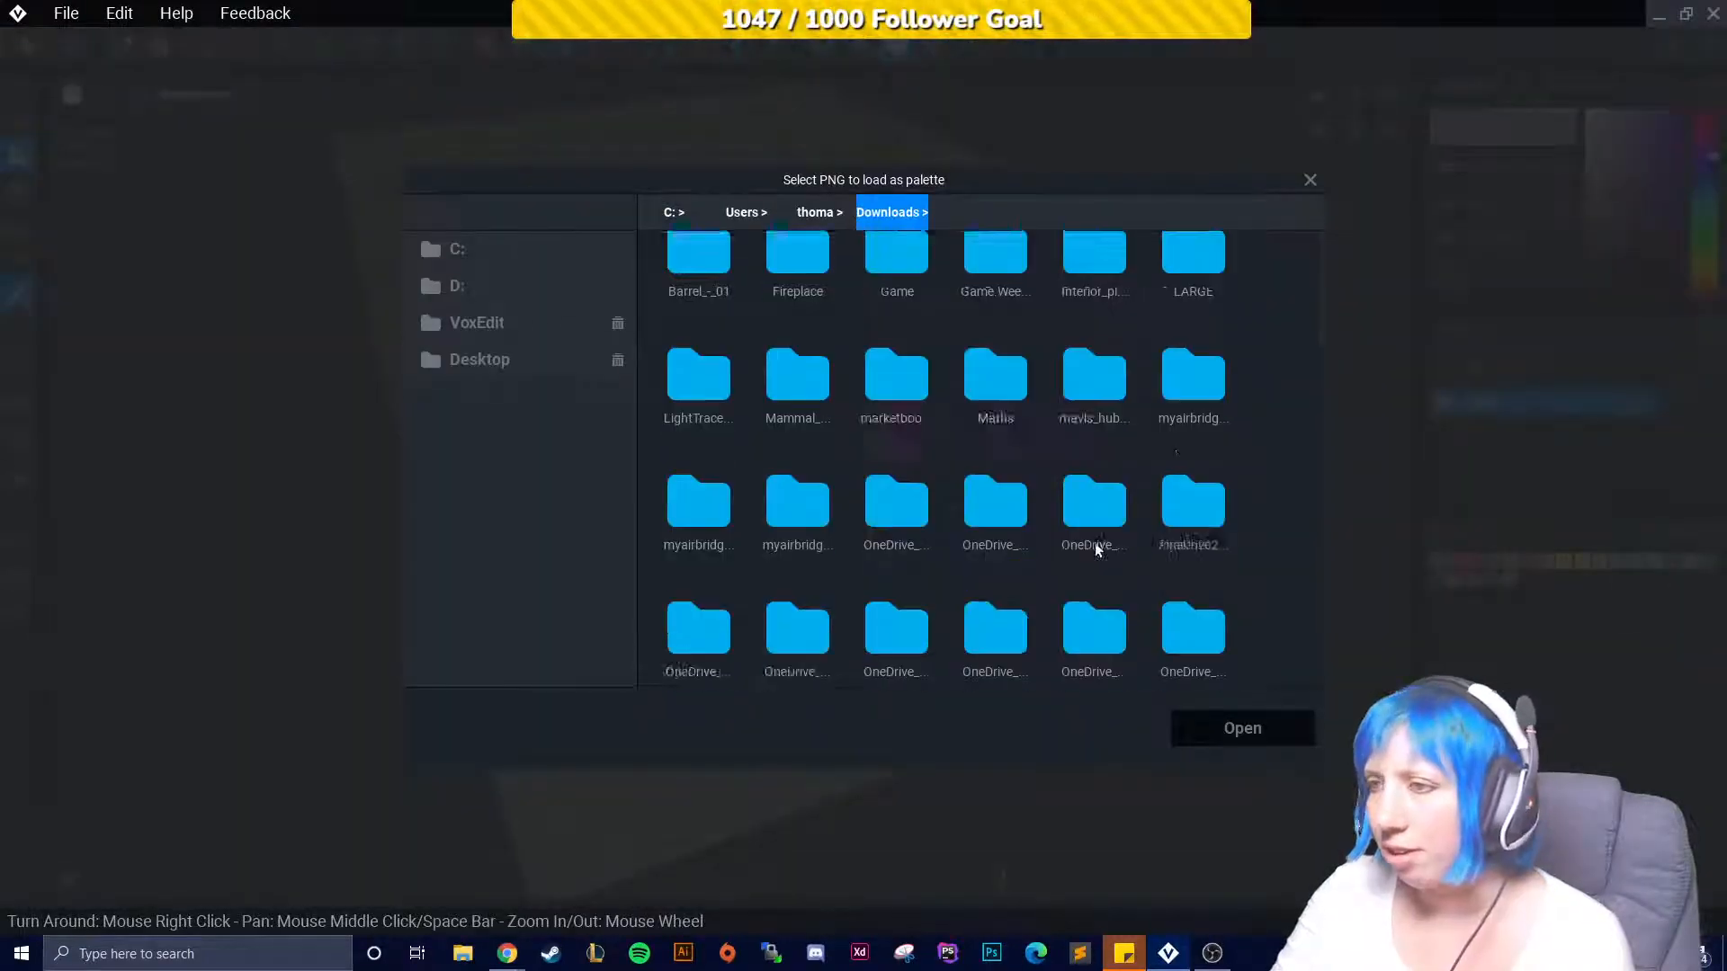
left_click(1095, 594)
left_click(1242, 729)
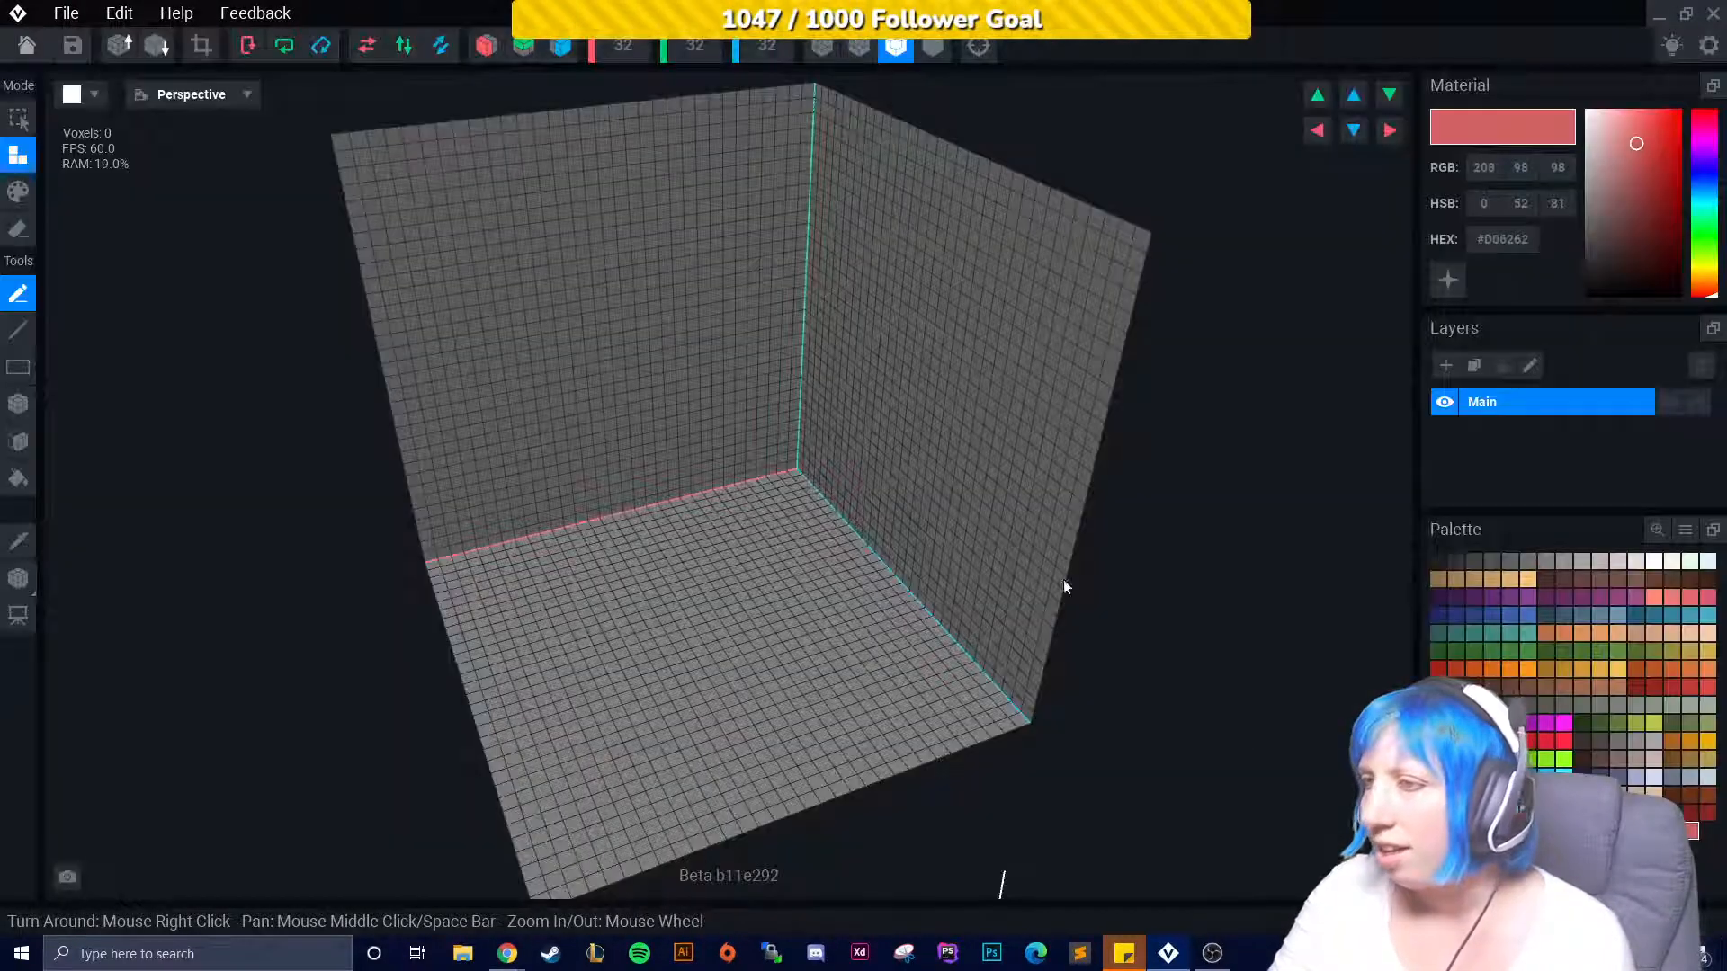
Turn on symmetry for the X and Z axes, and close the candle holder model with its changes saved.
right_click_drag(1063, 579, 568, 278)
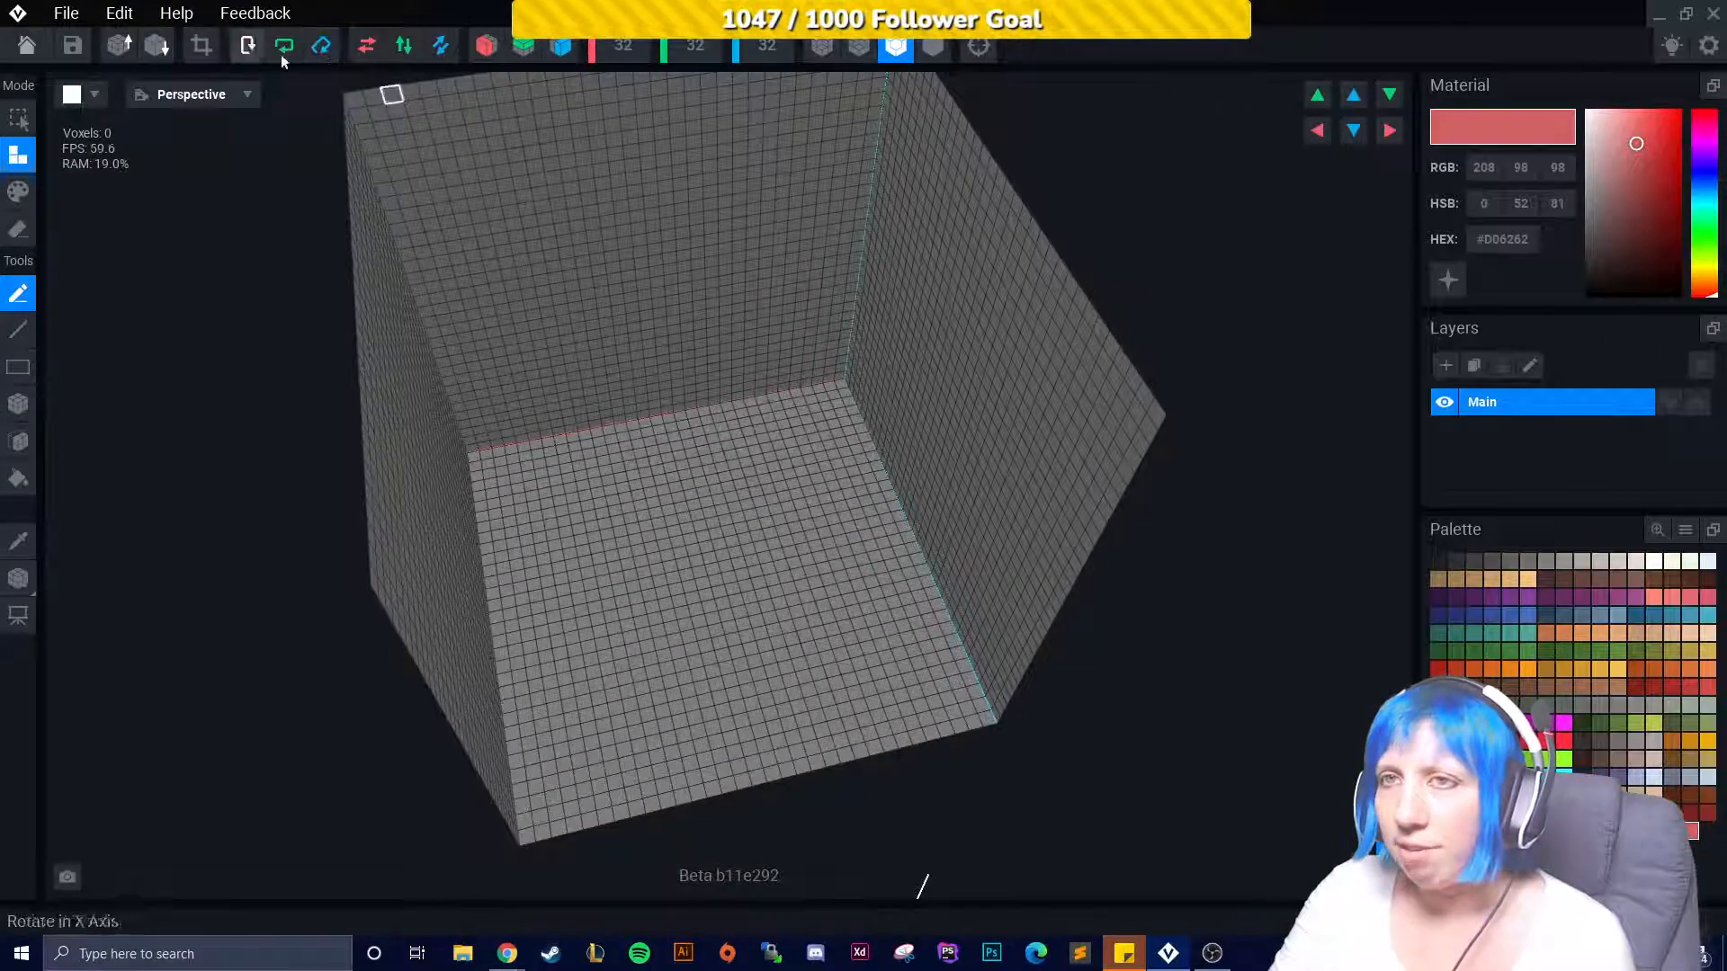
left_click(486, 45)
left_click(561, 45)
scroll(626, 528, "up", 3)
scroll(627, 527, "down", 3)
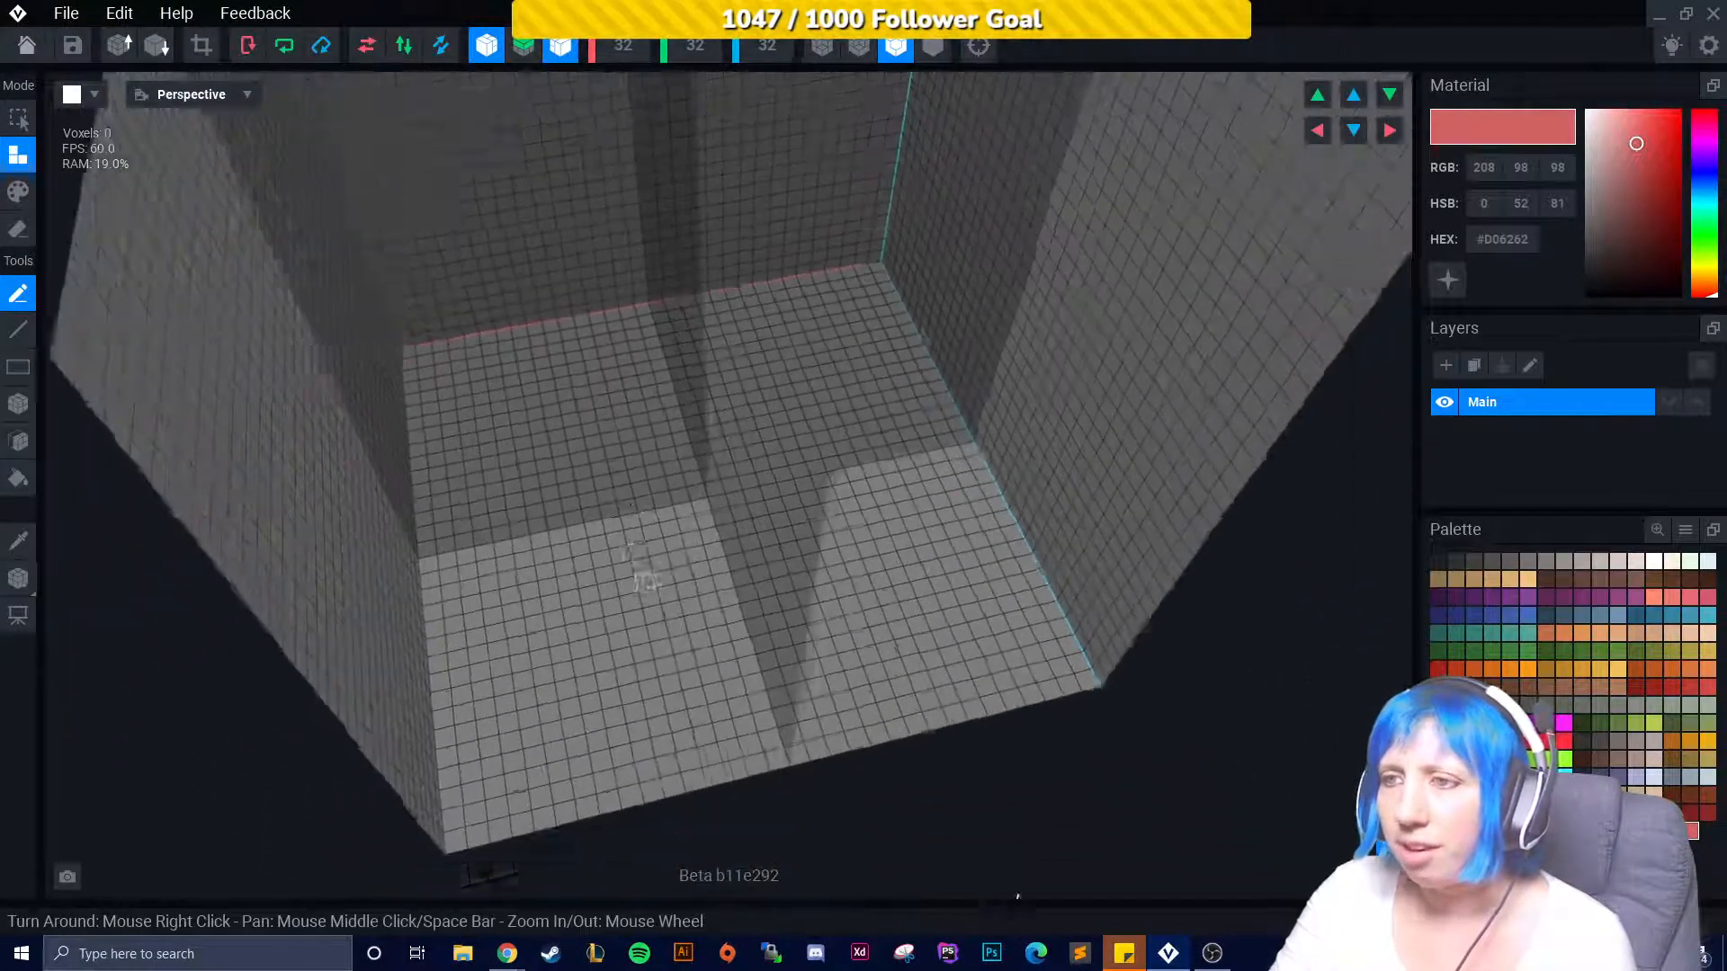
left_click(26, 45)
left_click(682, 347)
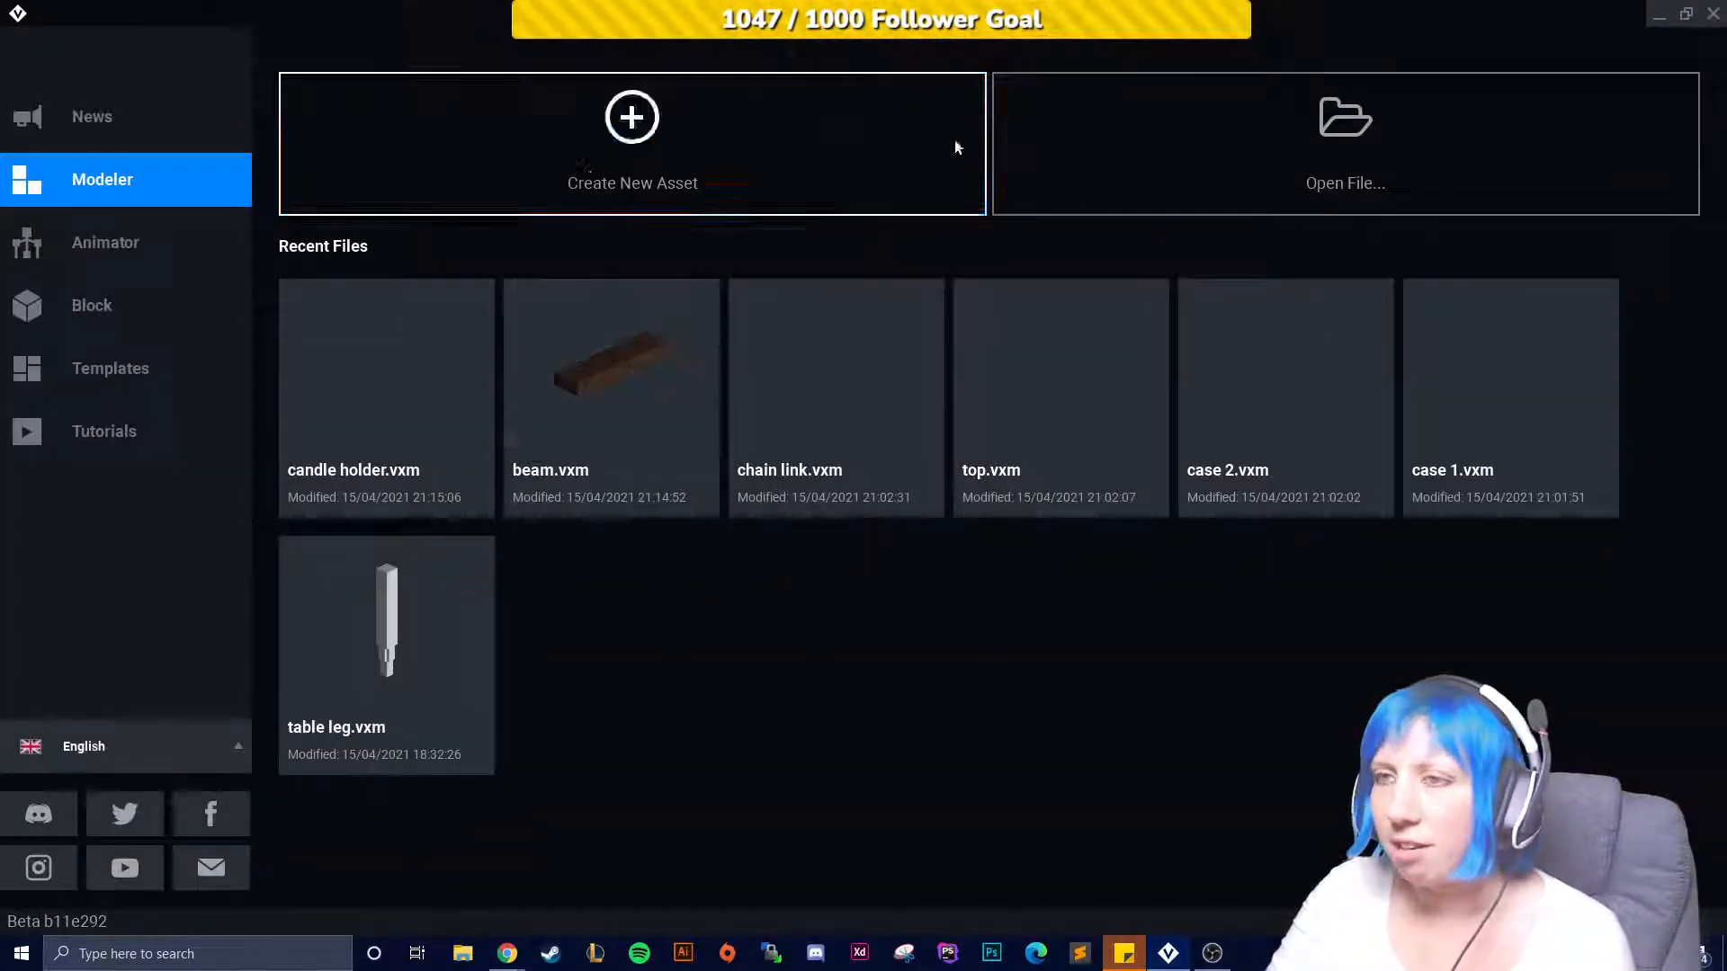
Search the Sandbox folder inside the VoxEdit folder on drive C for an existing candle model.
left_click(1272, 135)
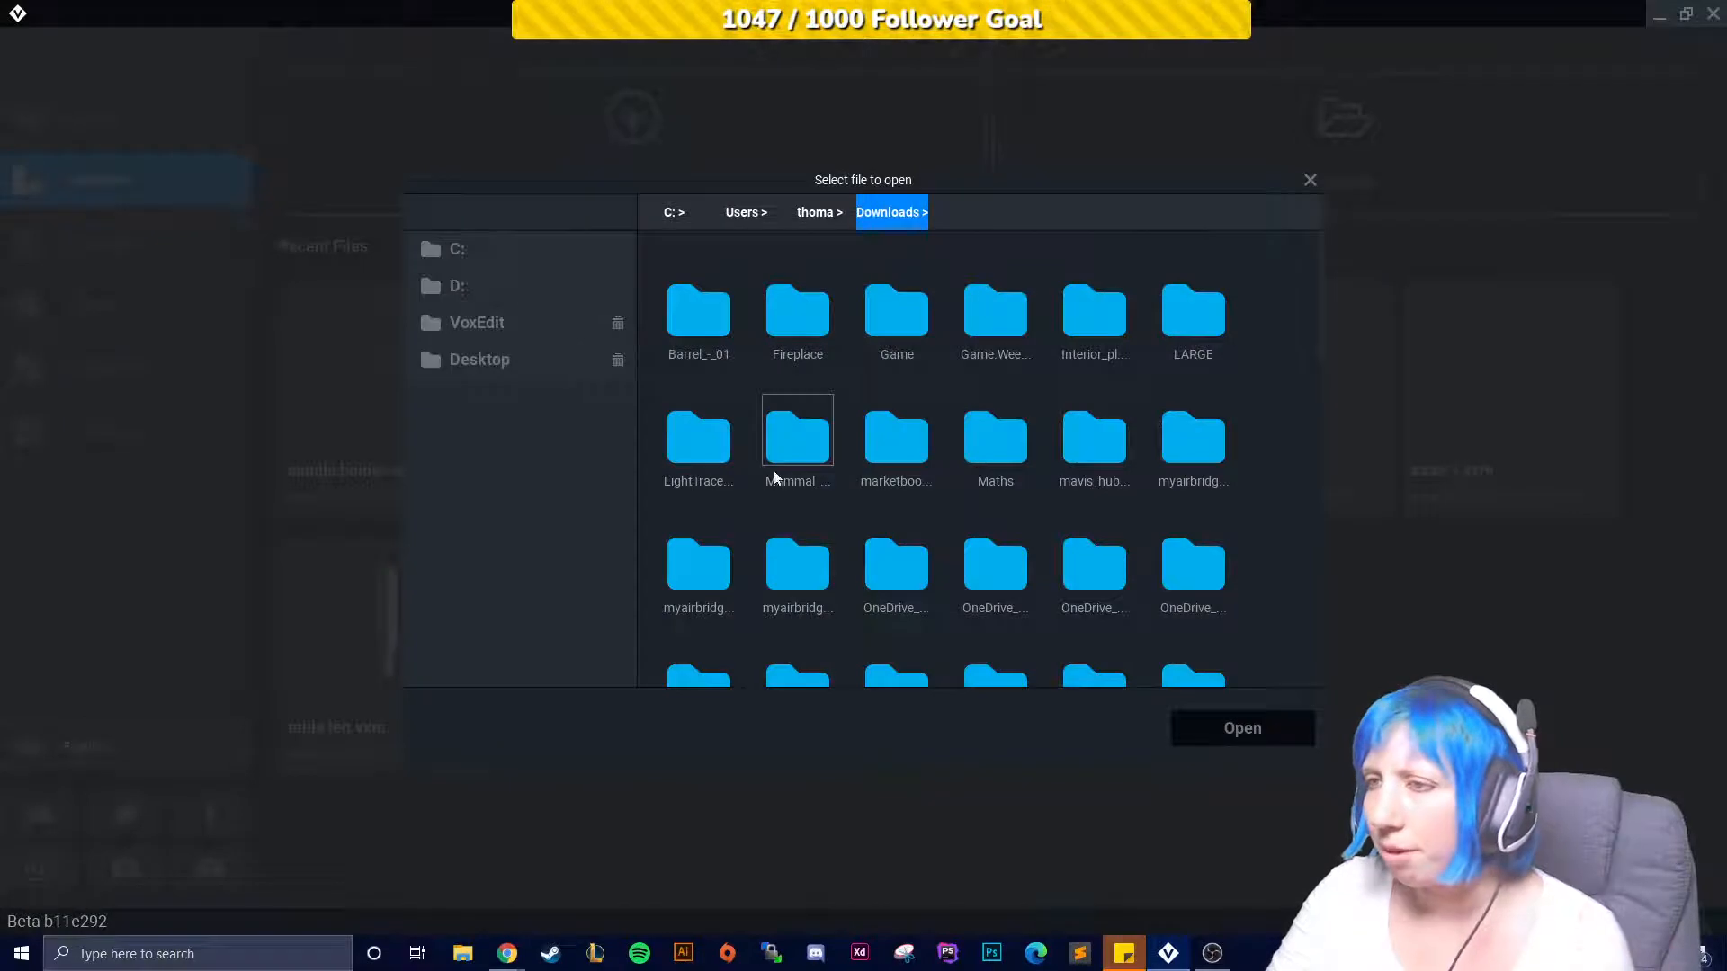
left_click(502, 322)
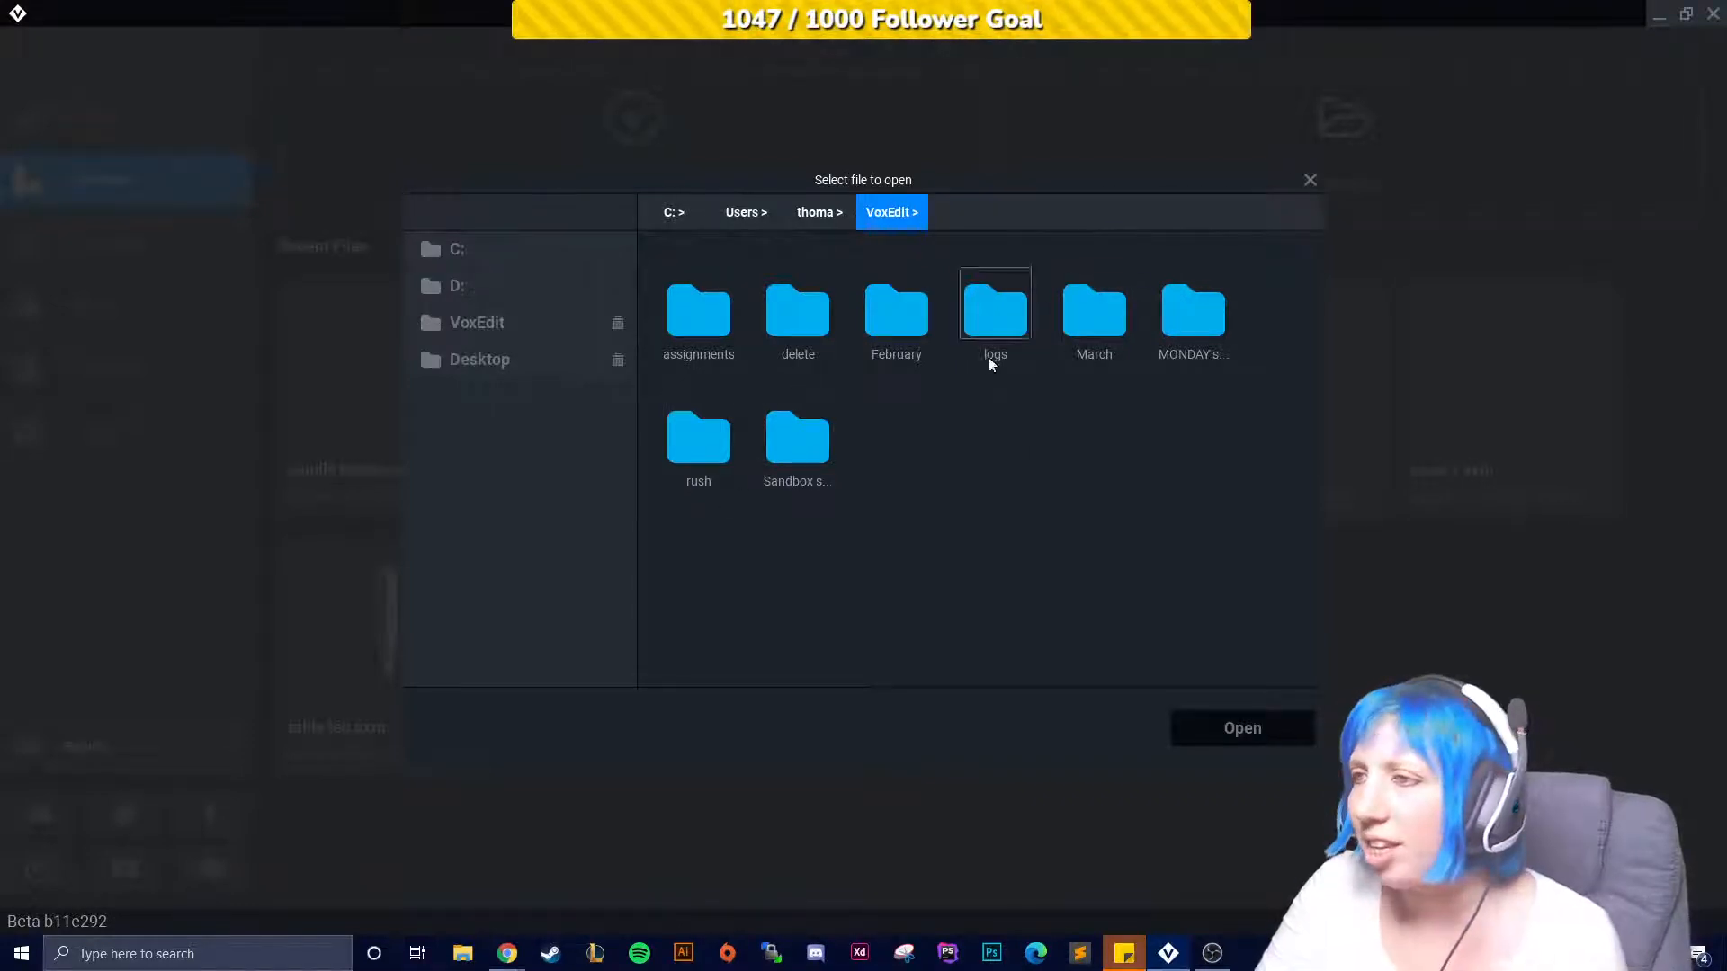
double_click(798, 438)
scroll(1011, 516, "down", 2)
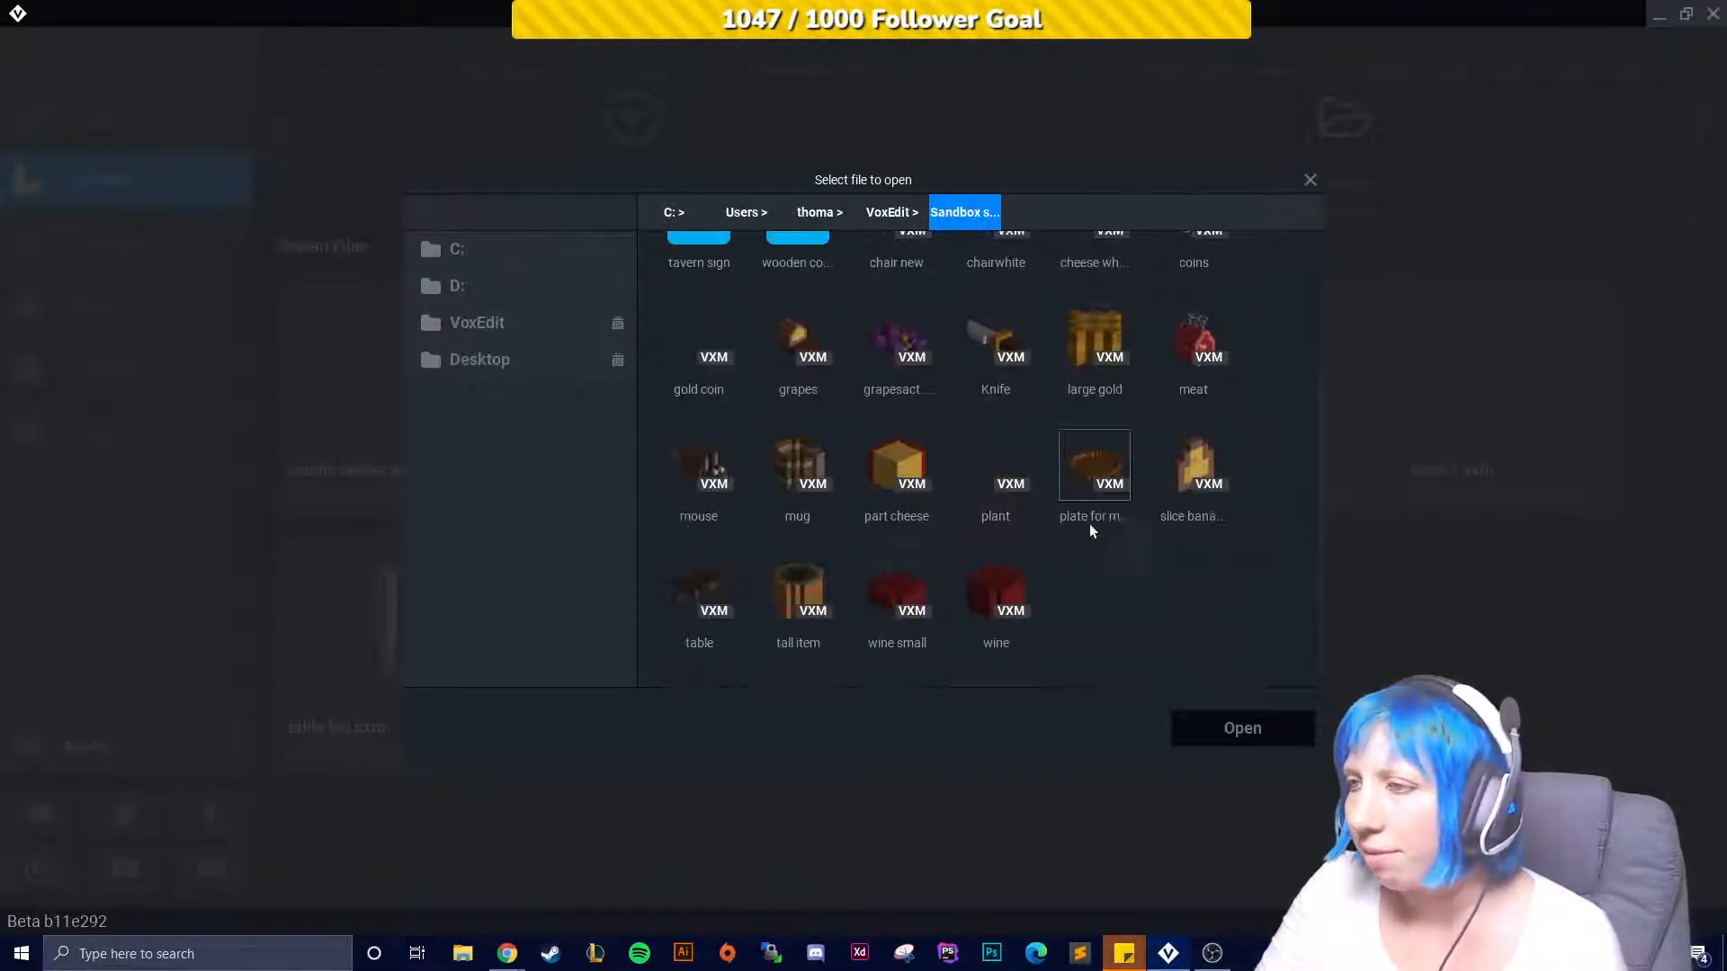
scroll(1075, 524, "up", 2)
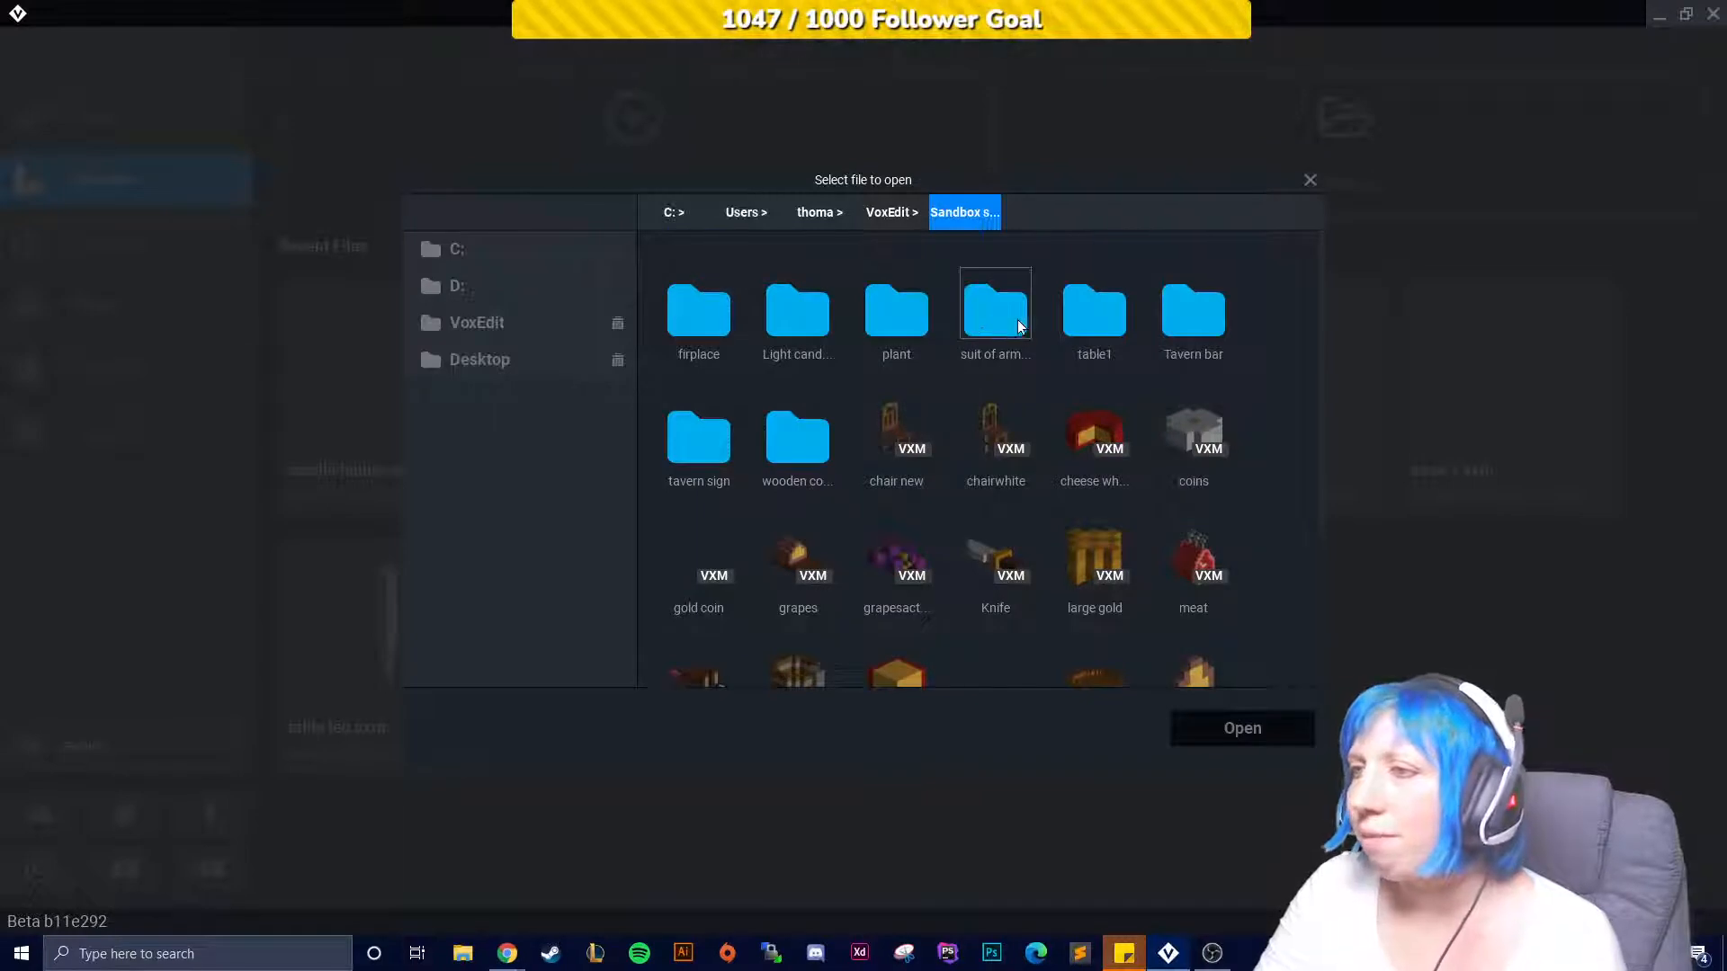
left_click(886, 212)
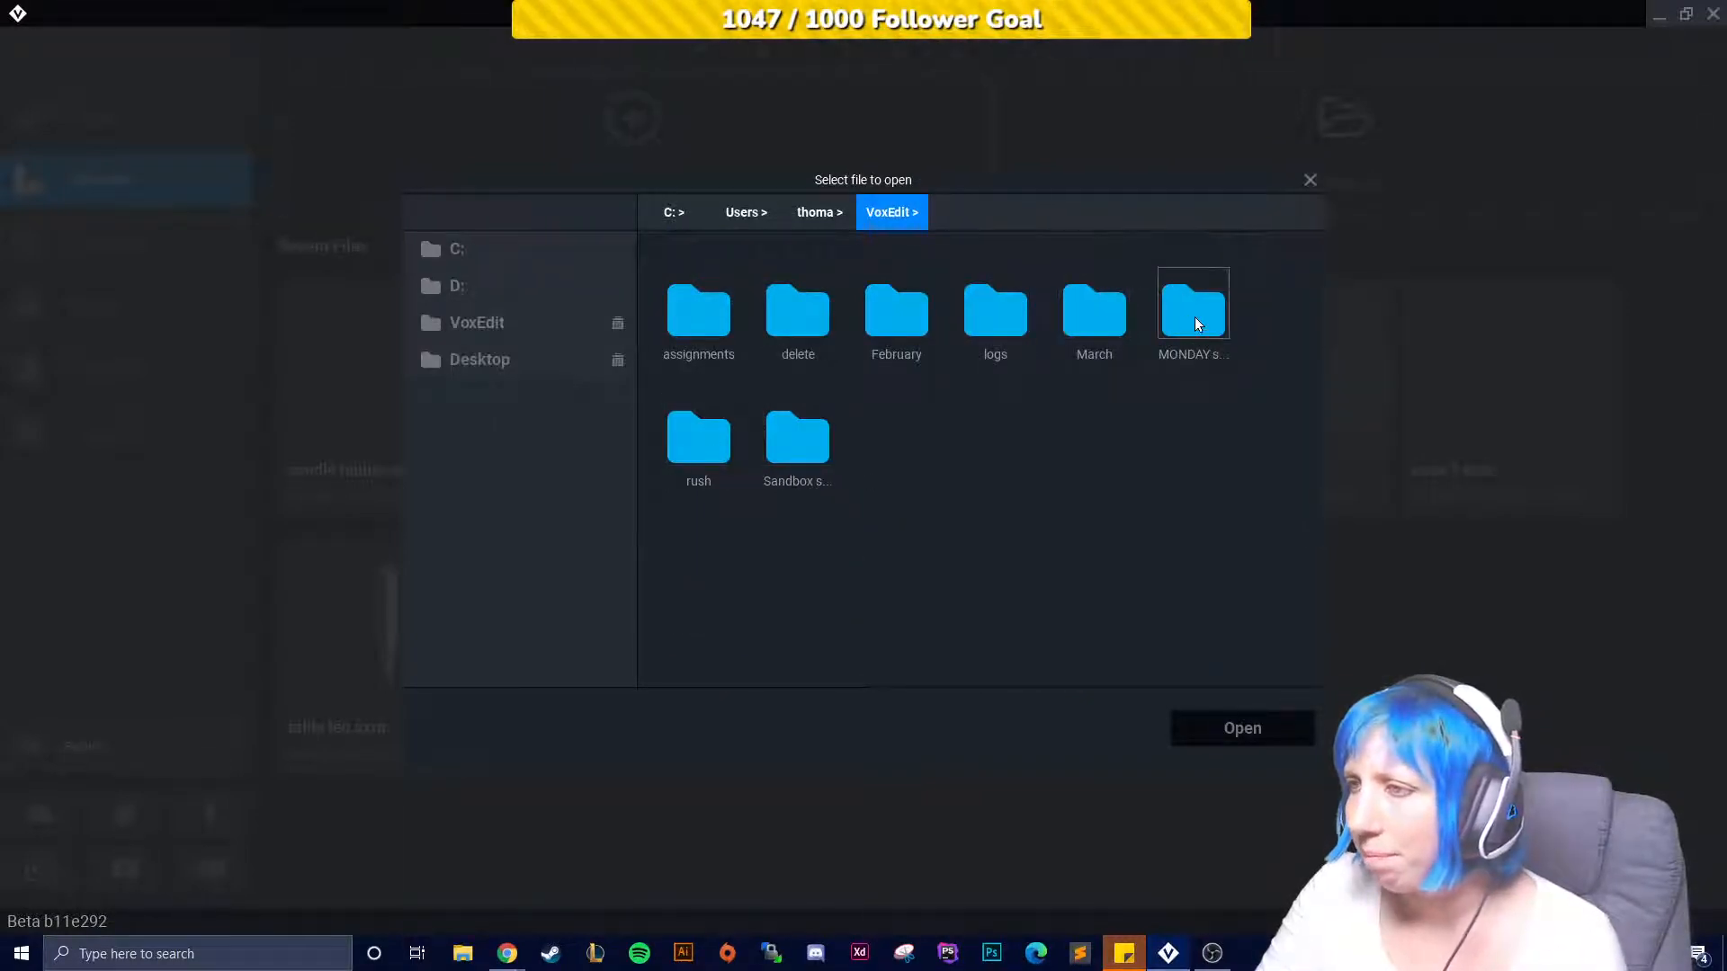
double_click(818, 443)
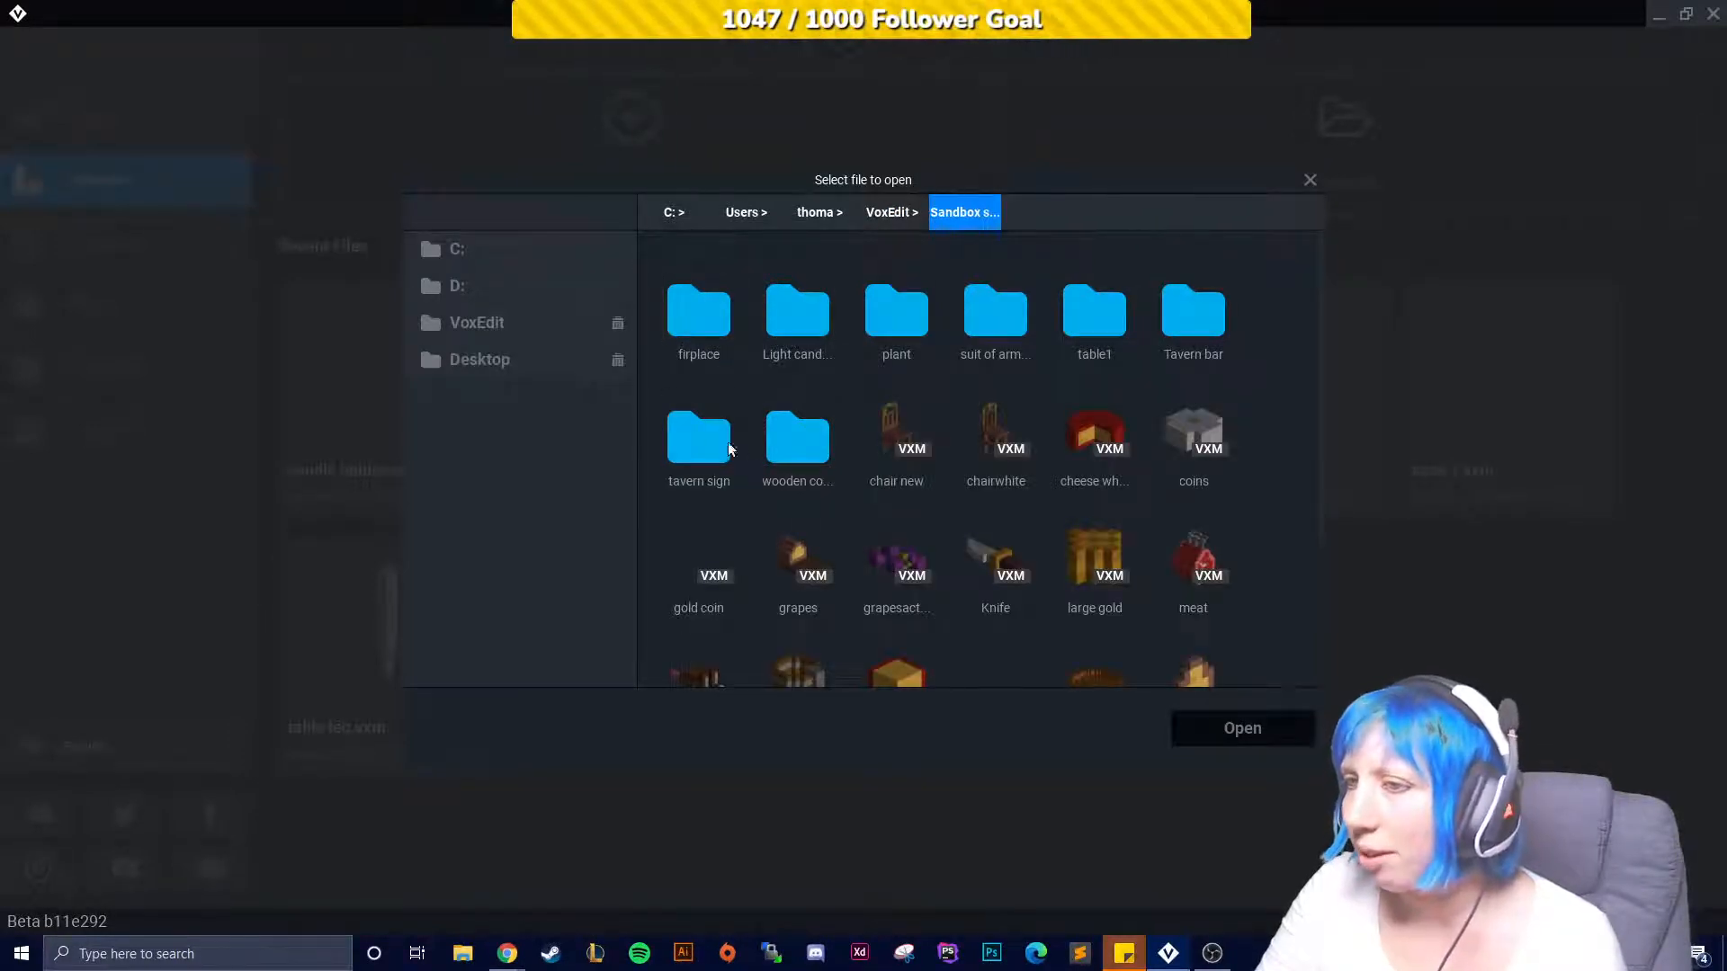
double_click(711, 331)
left_click(955, 220)
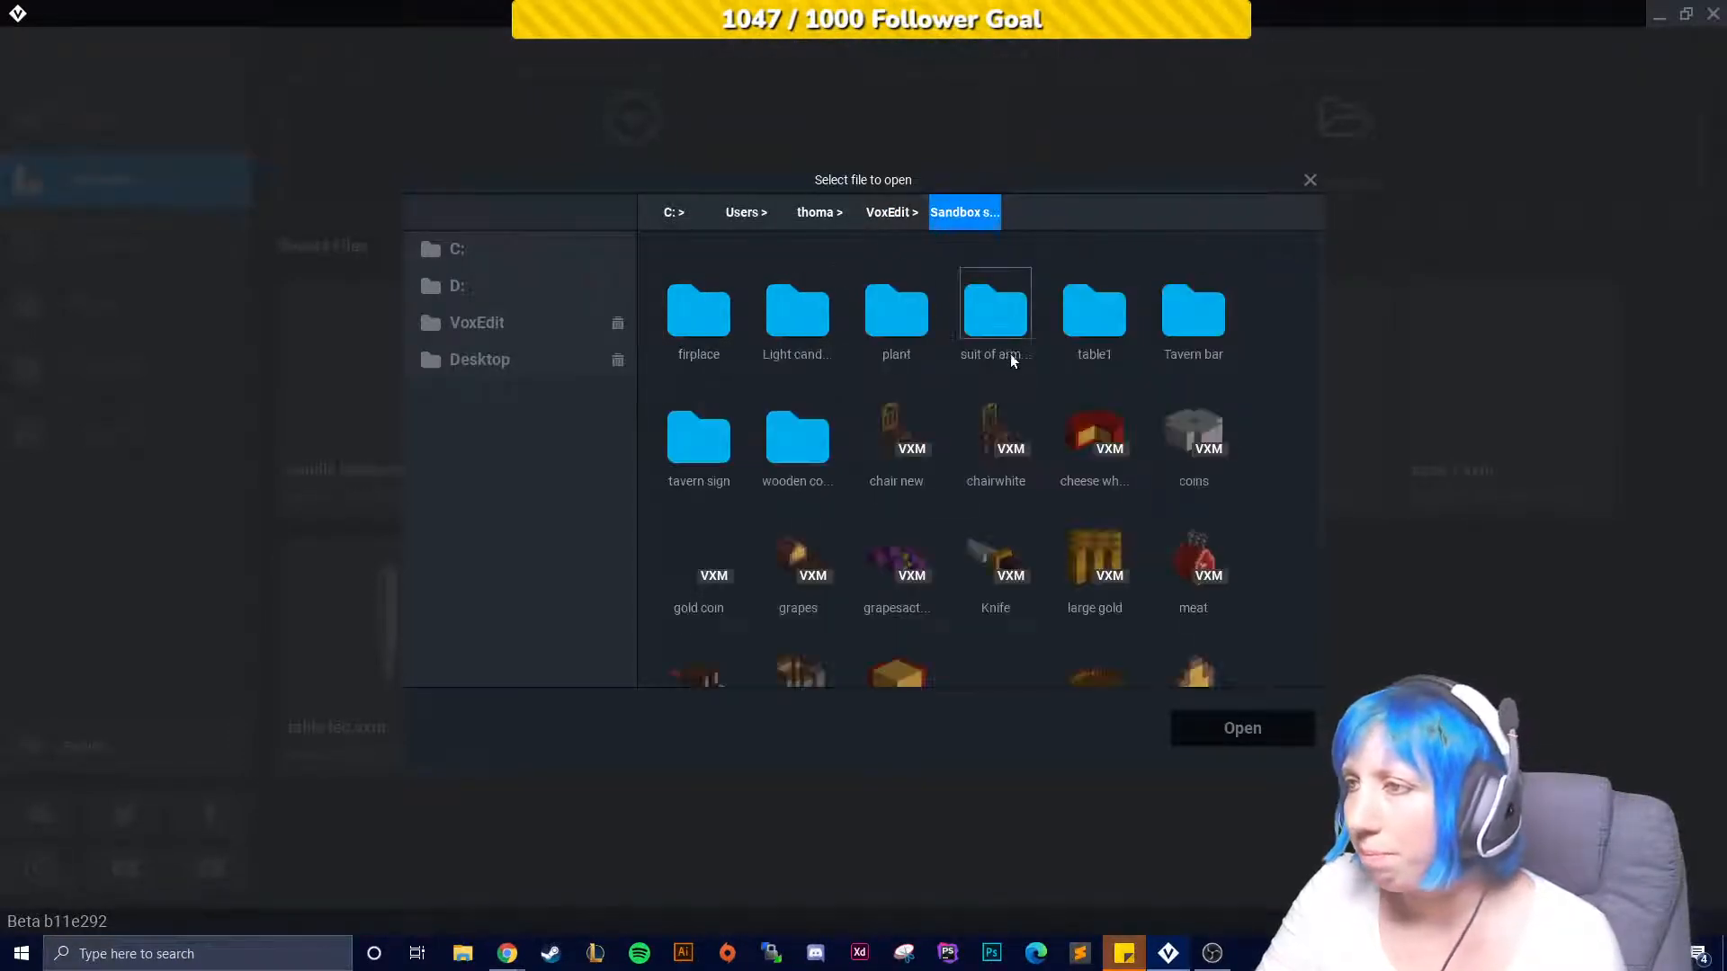
Search the assignments folder inside VoxEdit on drive D, including its november subfolder, for the candle model.
left_click(459, 286)
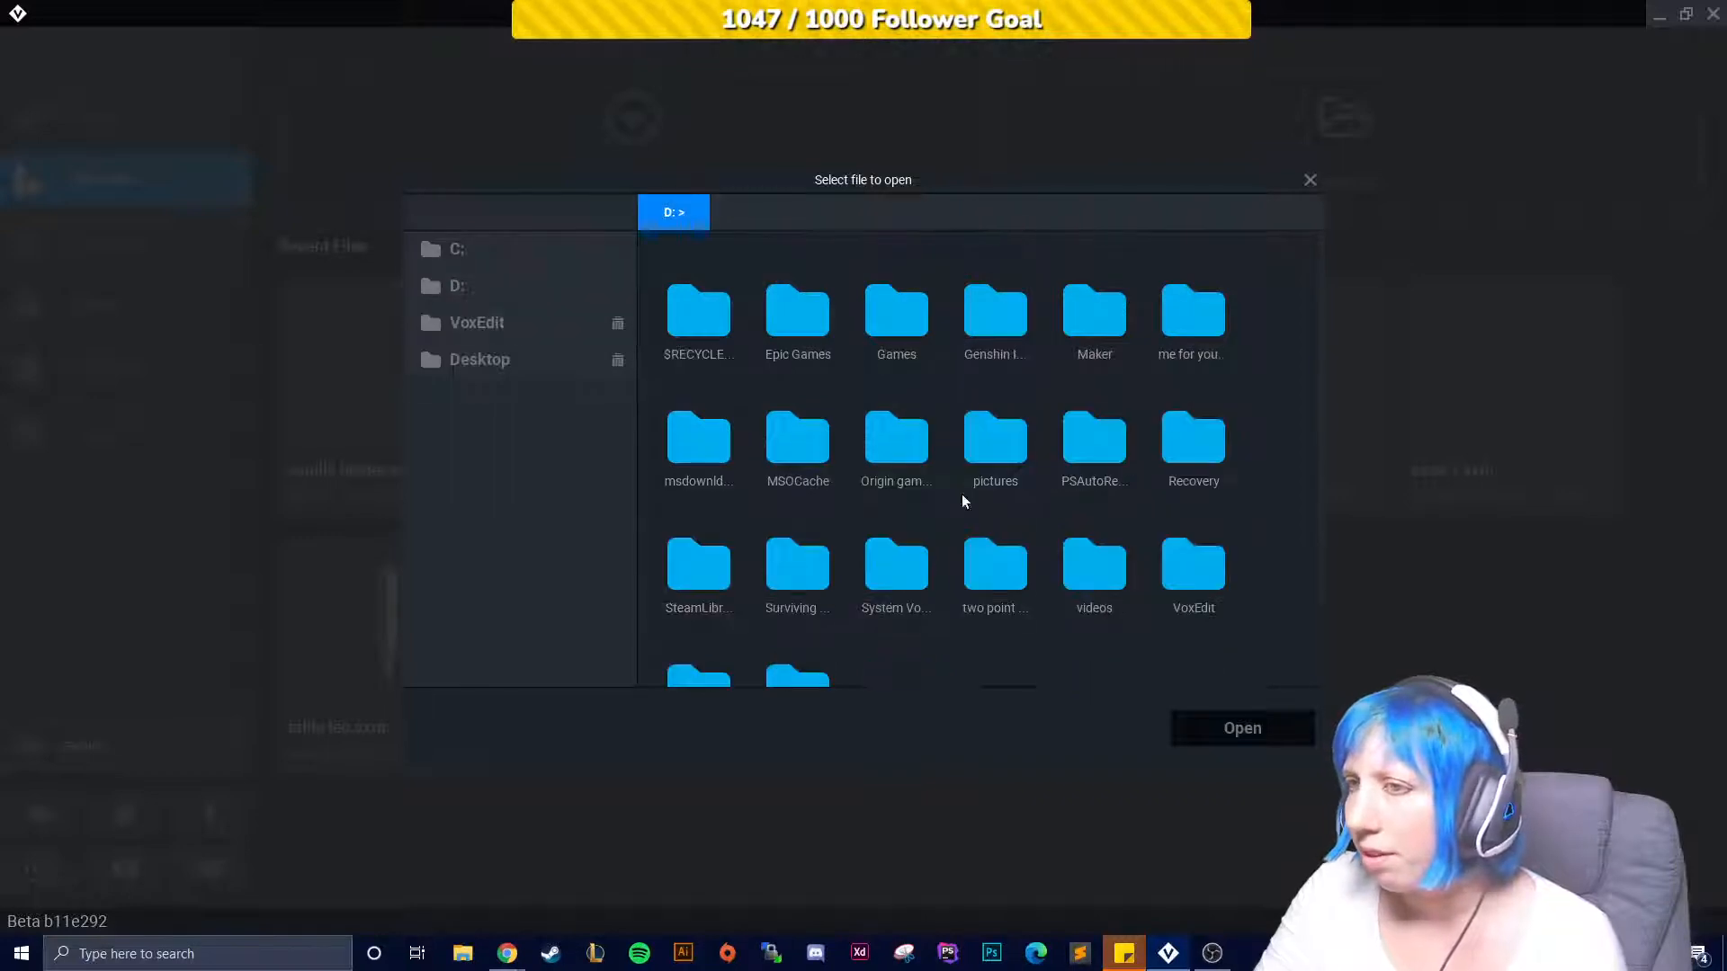
double_click(1183, 565)
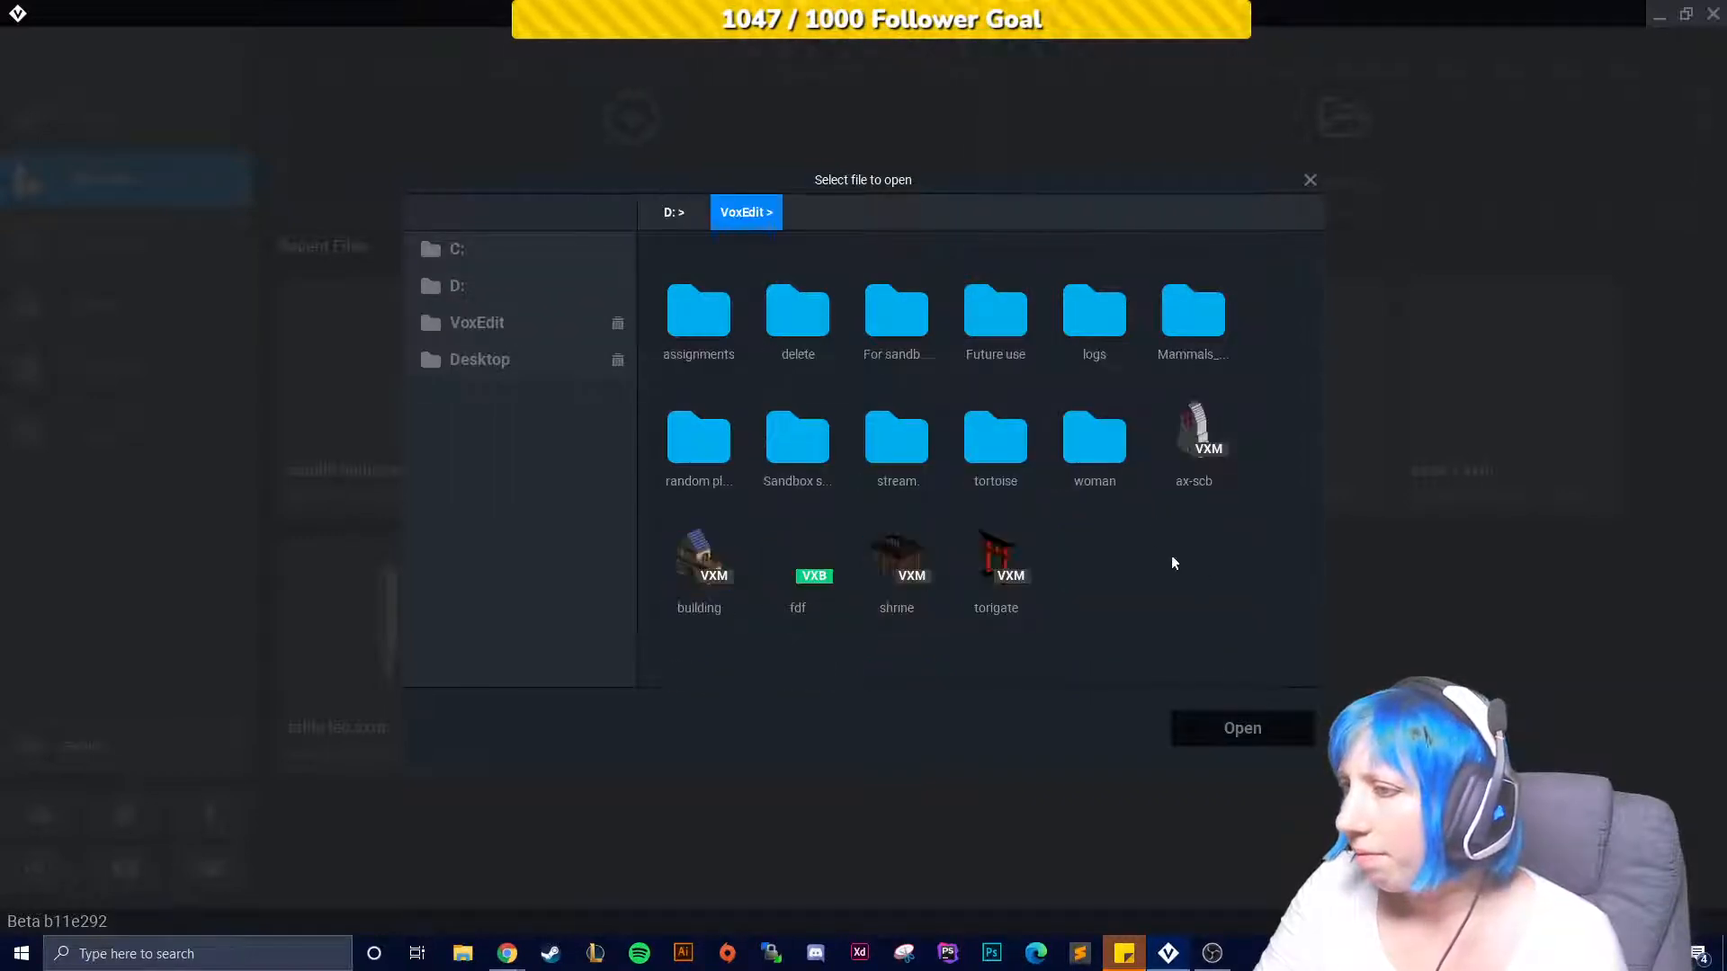
double_click(700, 321)
scroll(1033, 479, "down", 1)
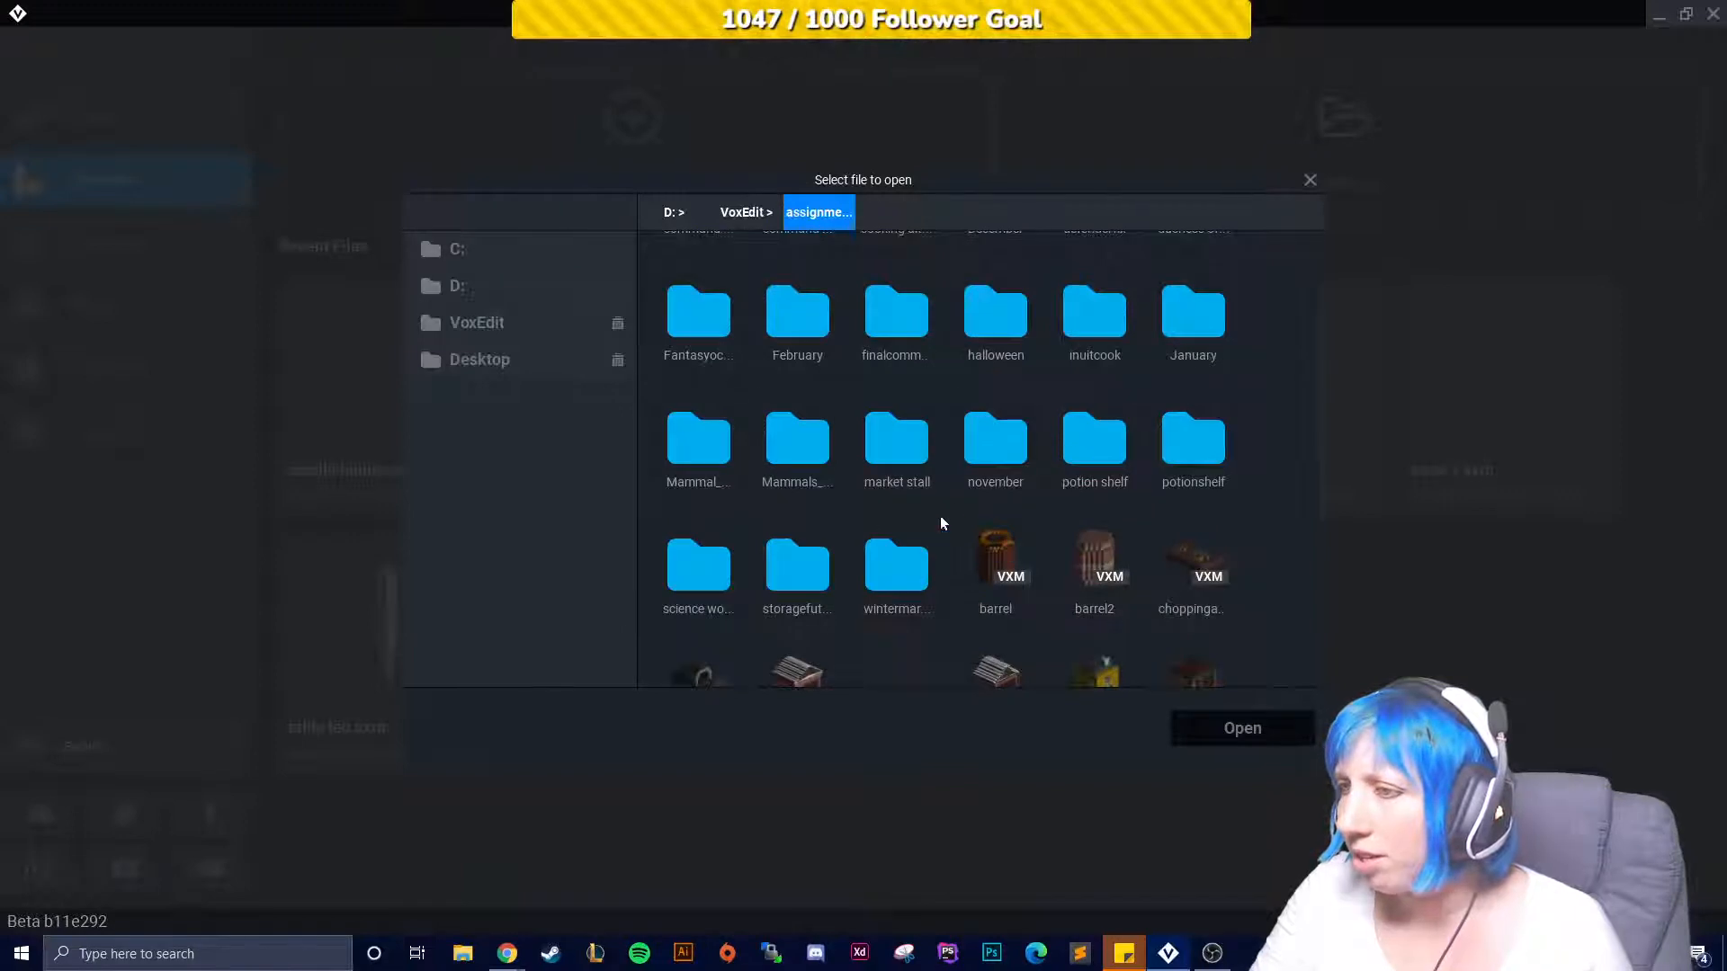
double_click(980, 455)
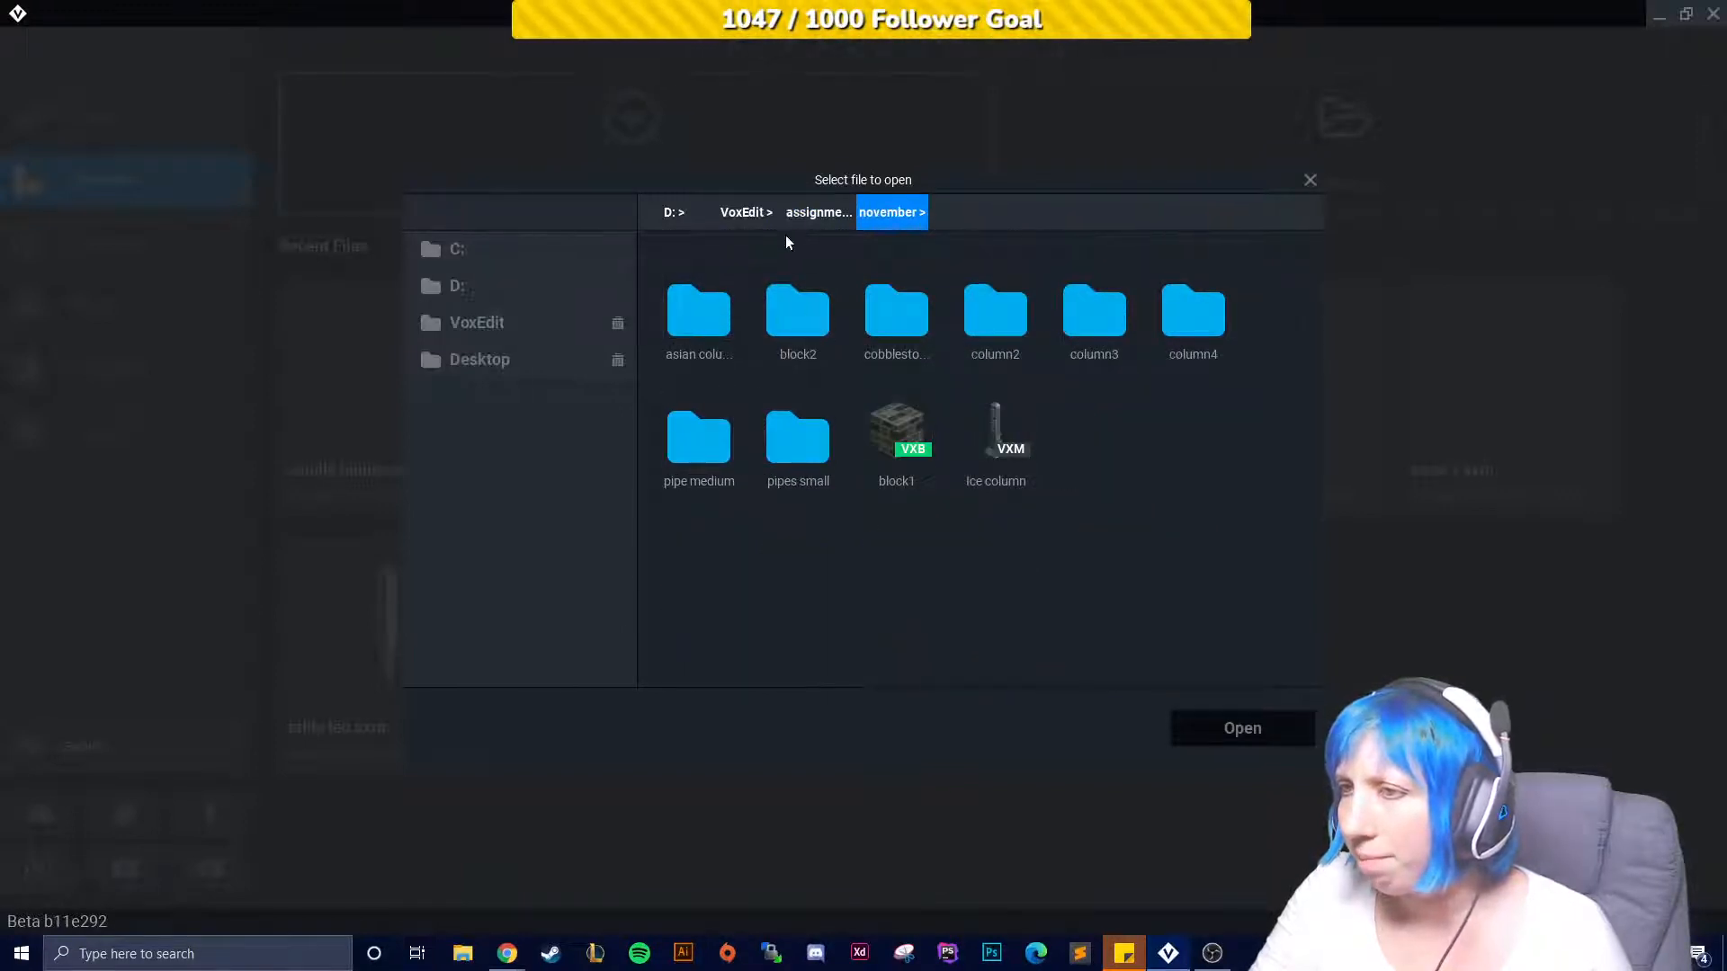
left_click(819, 216)
scroll(980, 485, "down", 1)
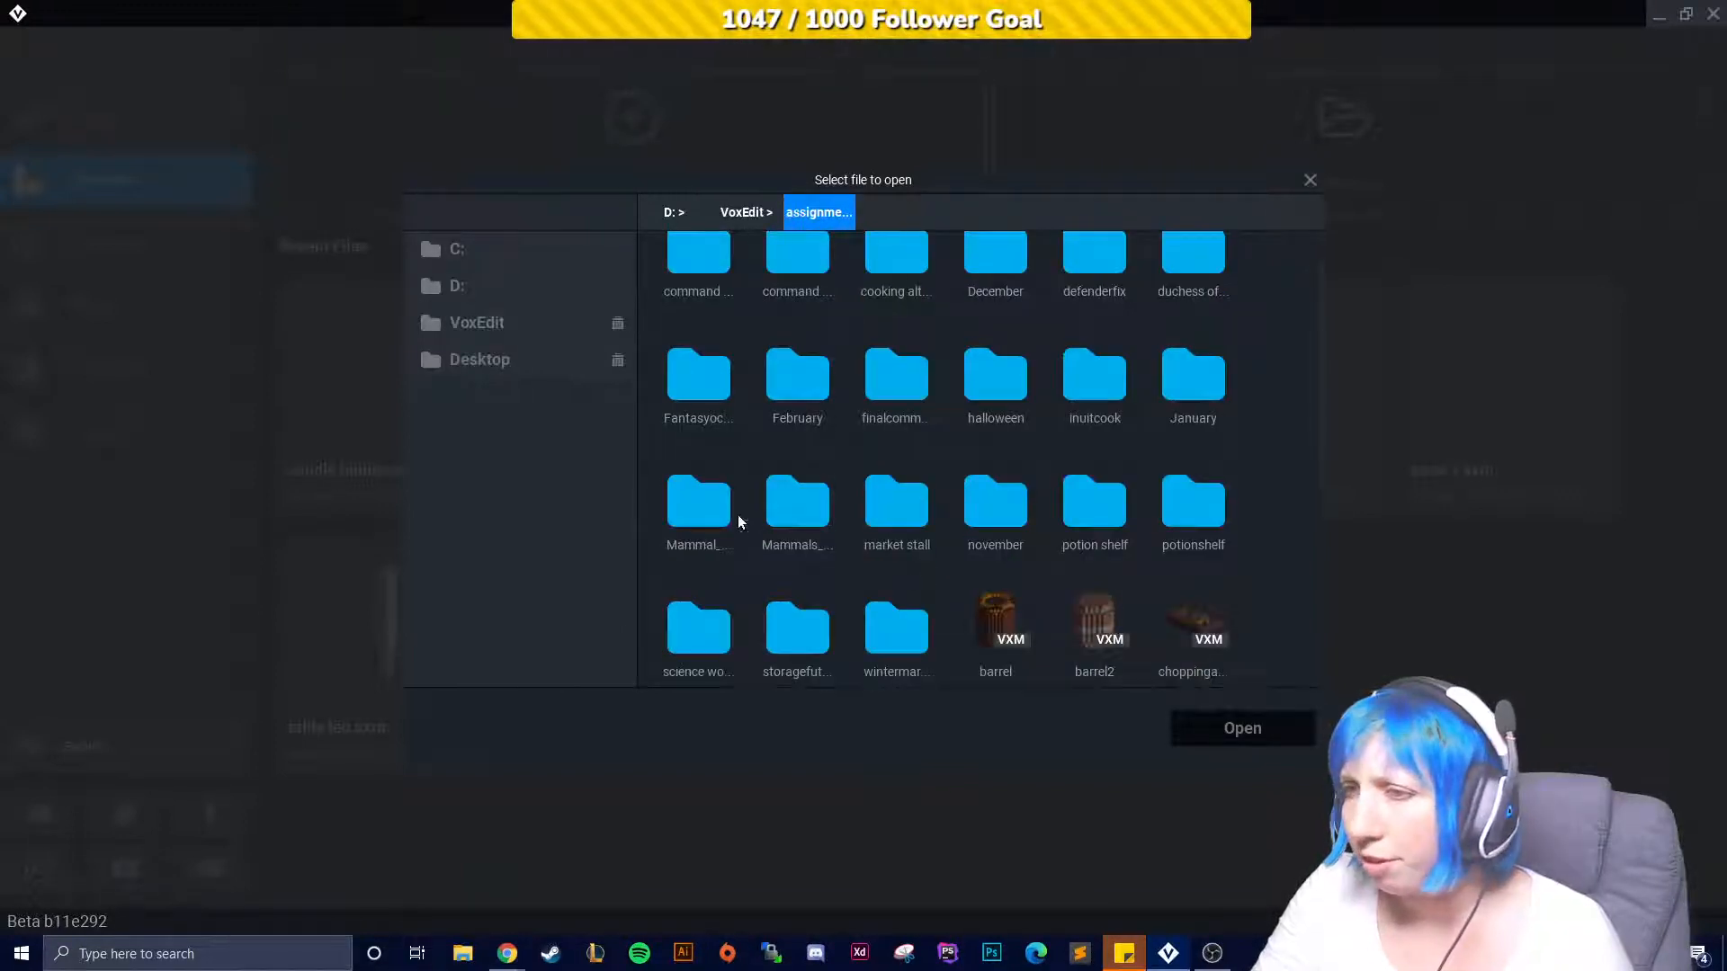
scroll(900, 494, "down", 1)
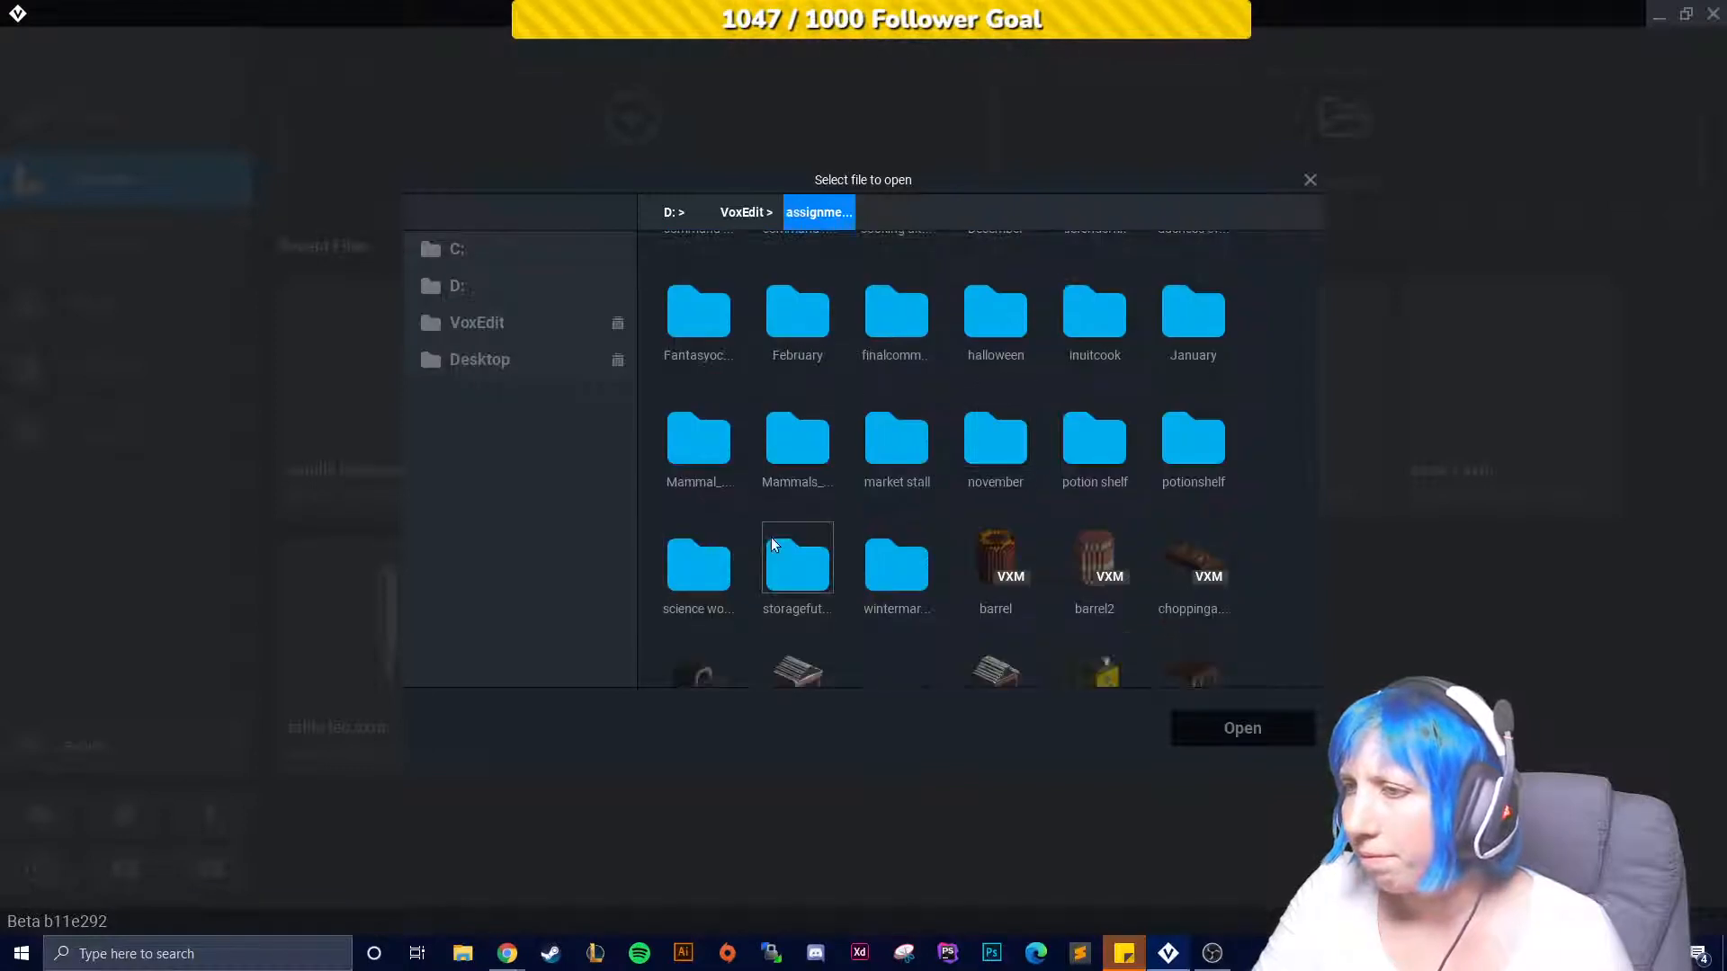
scroll(1106, 508, "up", 1)
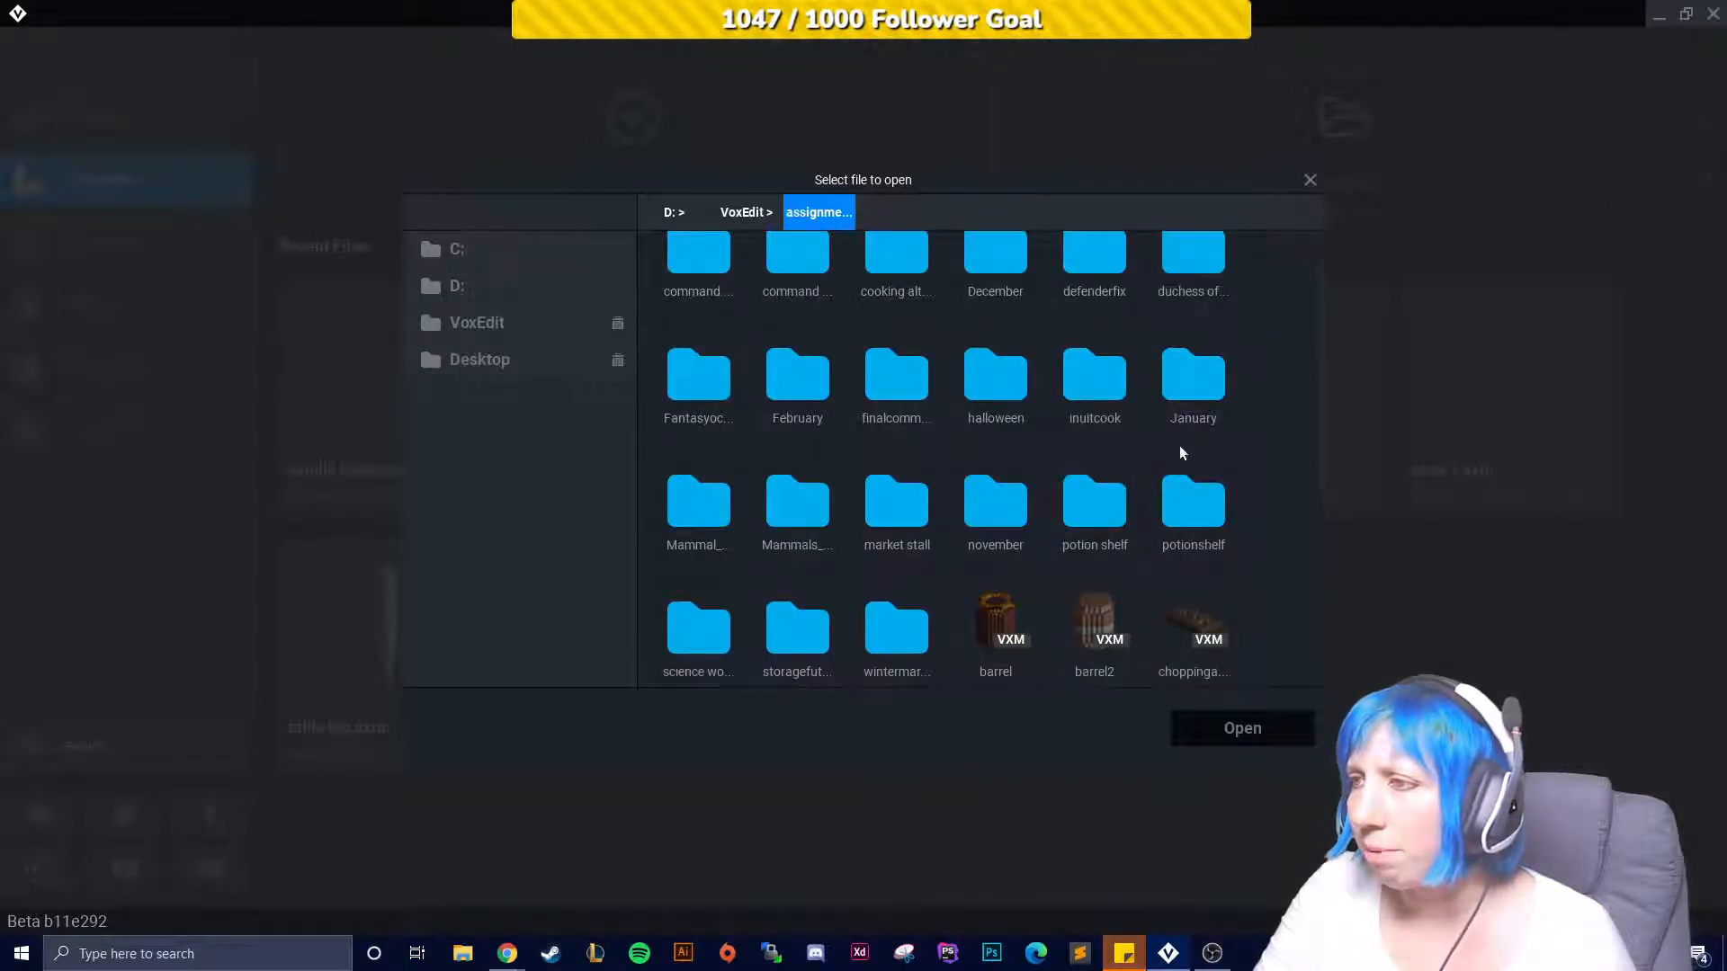
Check the forest prop folder in the Fantasy assignment folder, and open candle.vxm from the indoor forest folder.
double_click(700, 397)
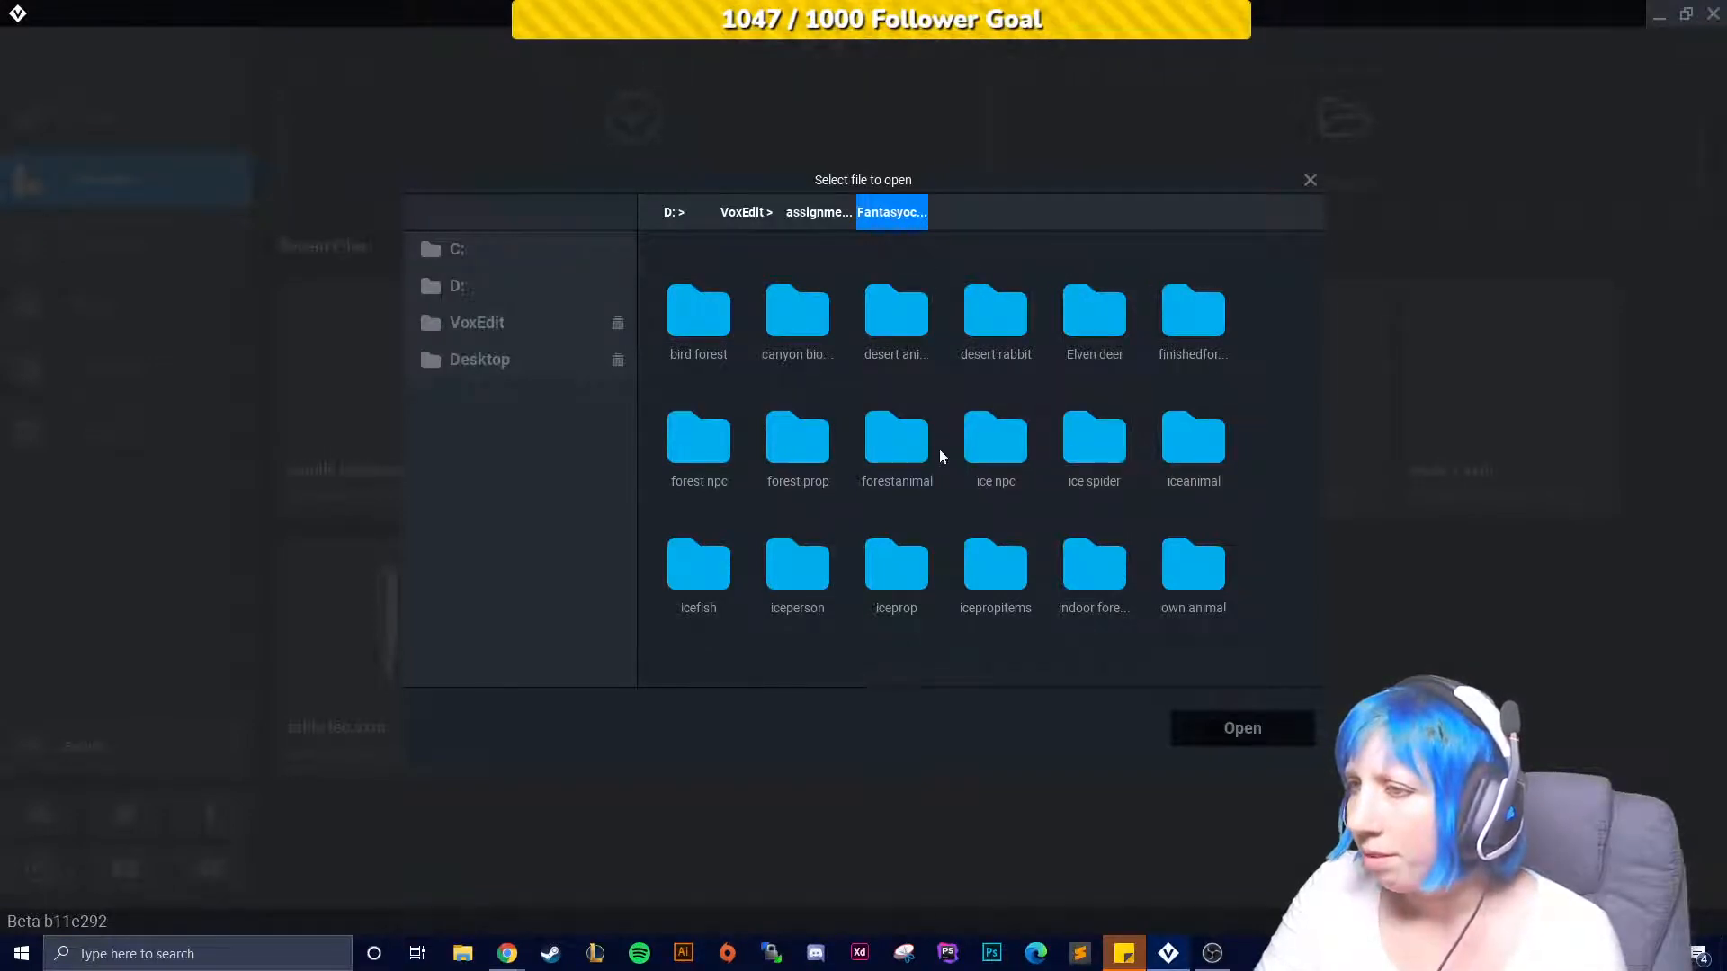
double_click(812, 455)
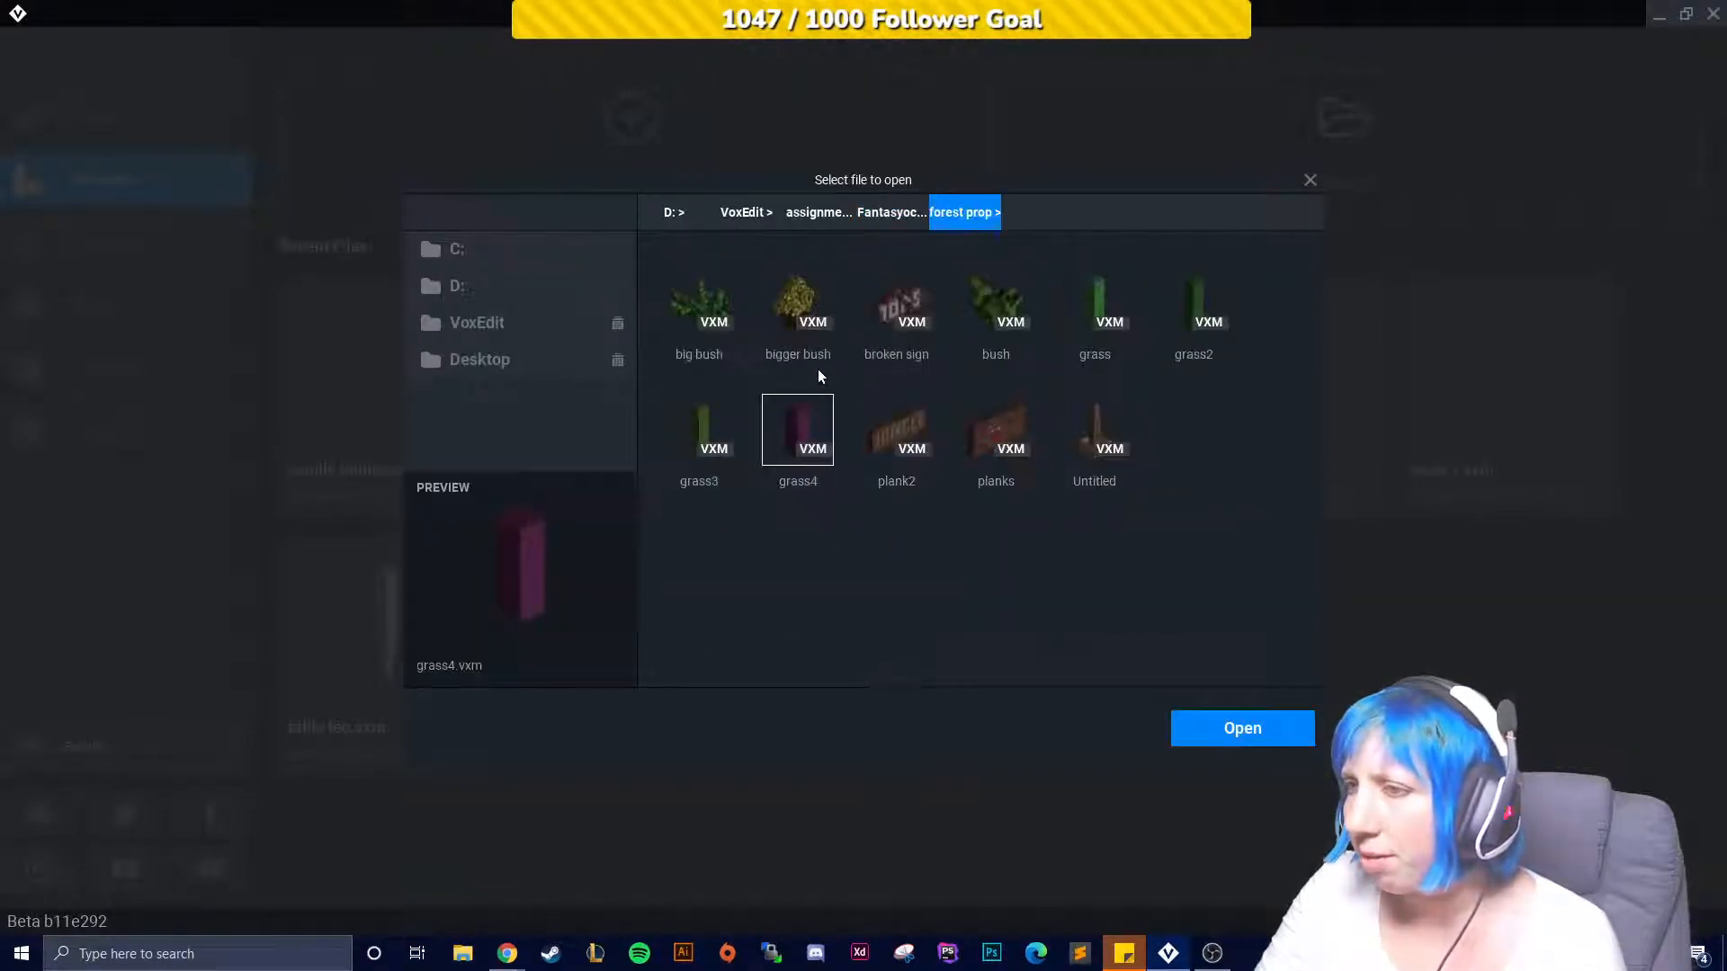
left_click(904, 227)
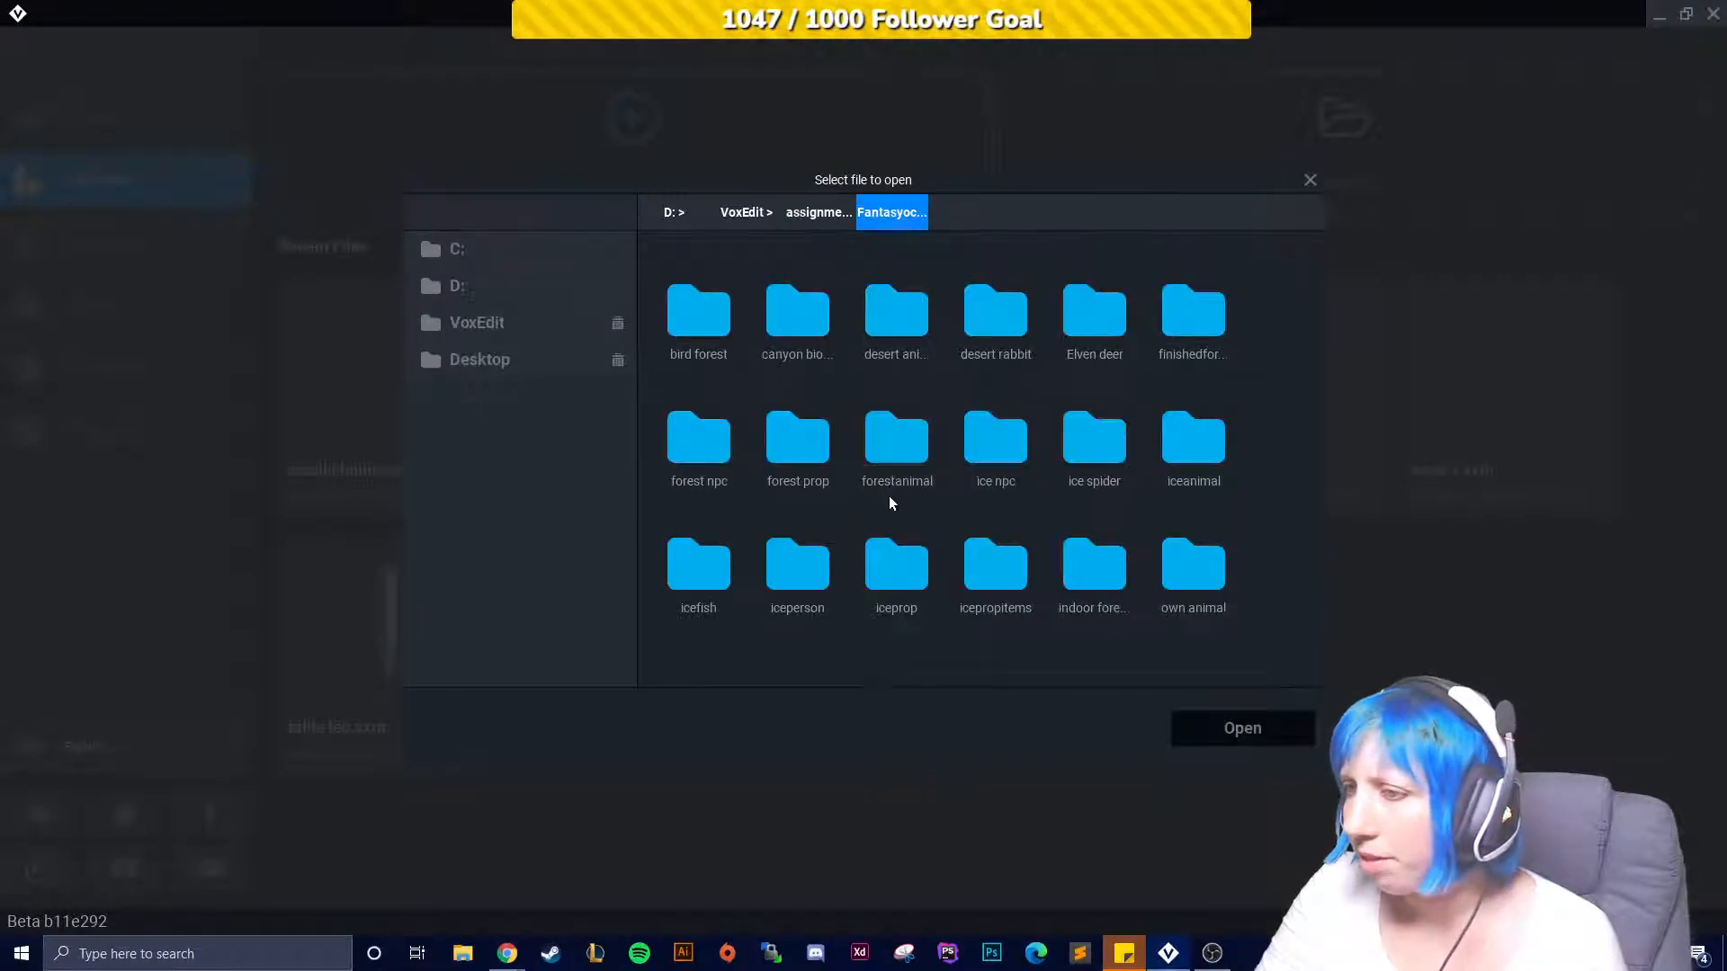
double_click(1093, 576)
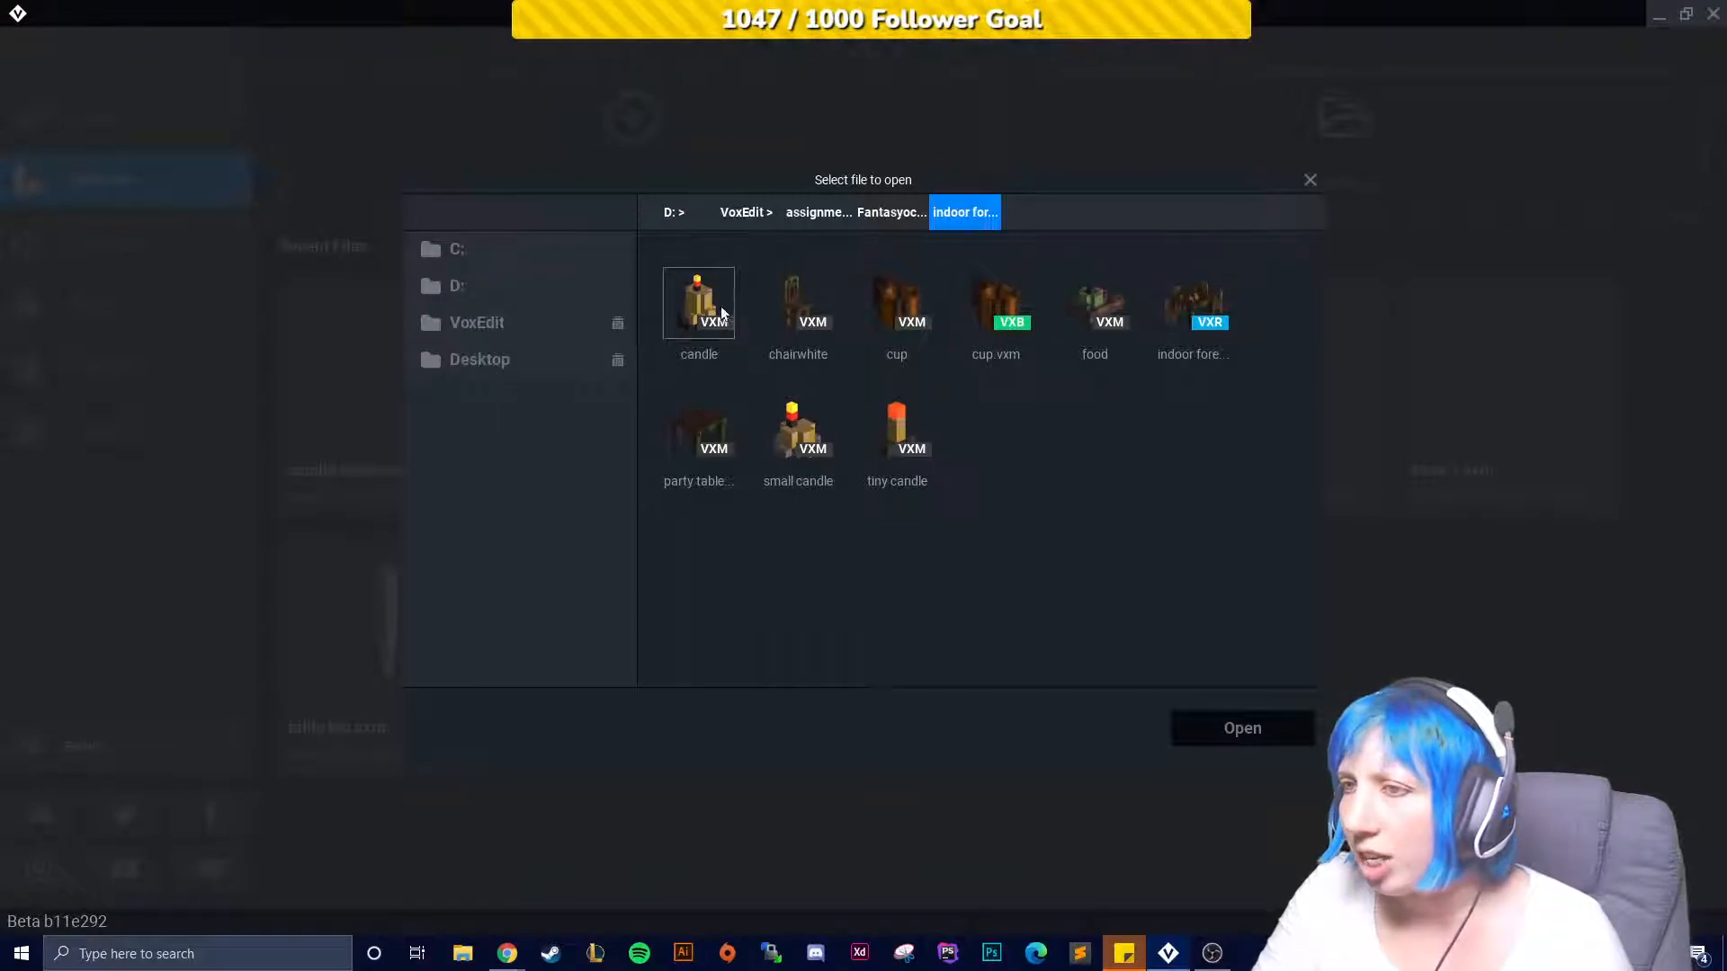
left_click(692, 304)
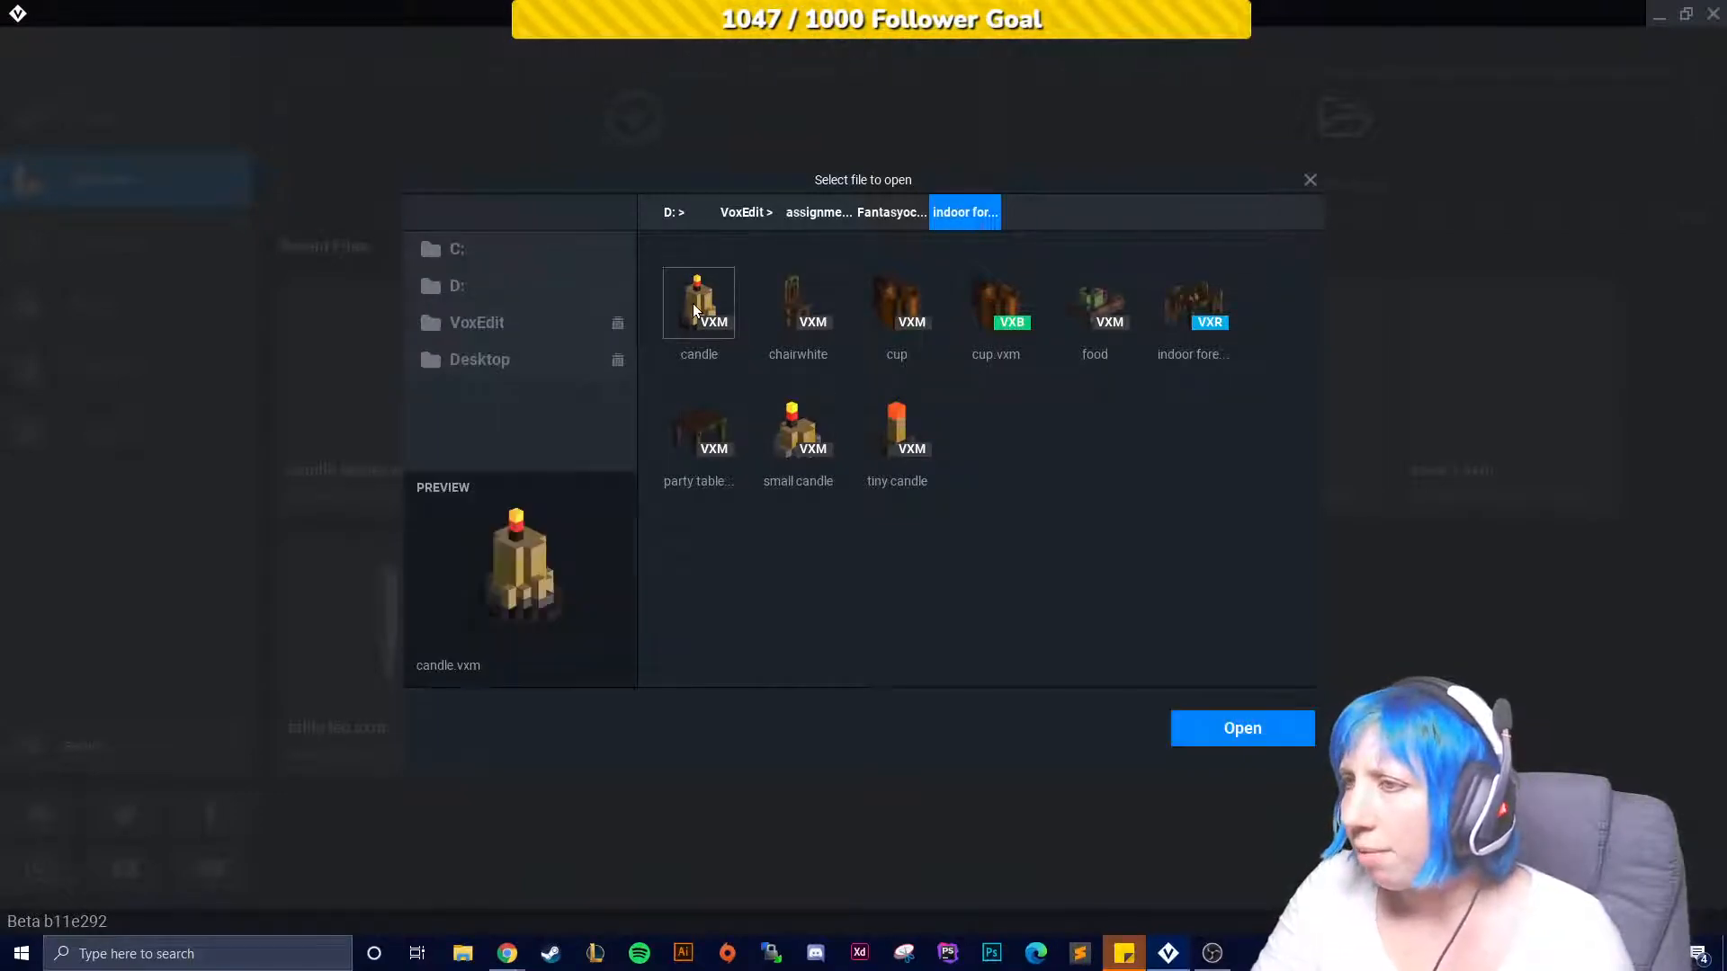
left_click(1225, 725)
Inspect the old candle model from another angle and close it, saving the changes to candle.vxm.
right_click_drag(859, 733, 814, 697)
left_click(27, 45)
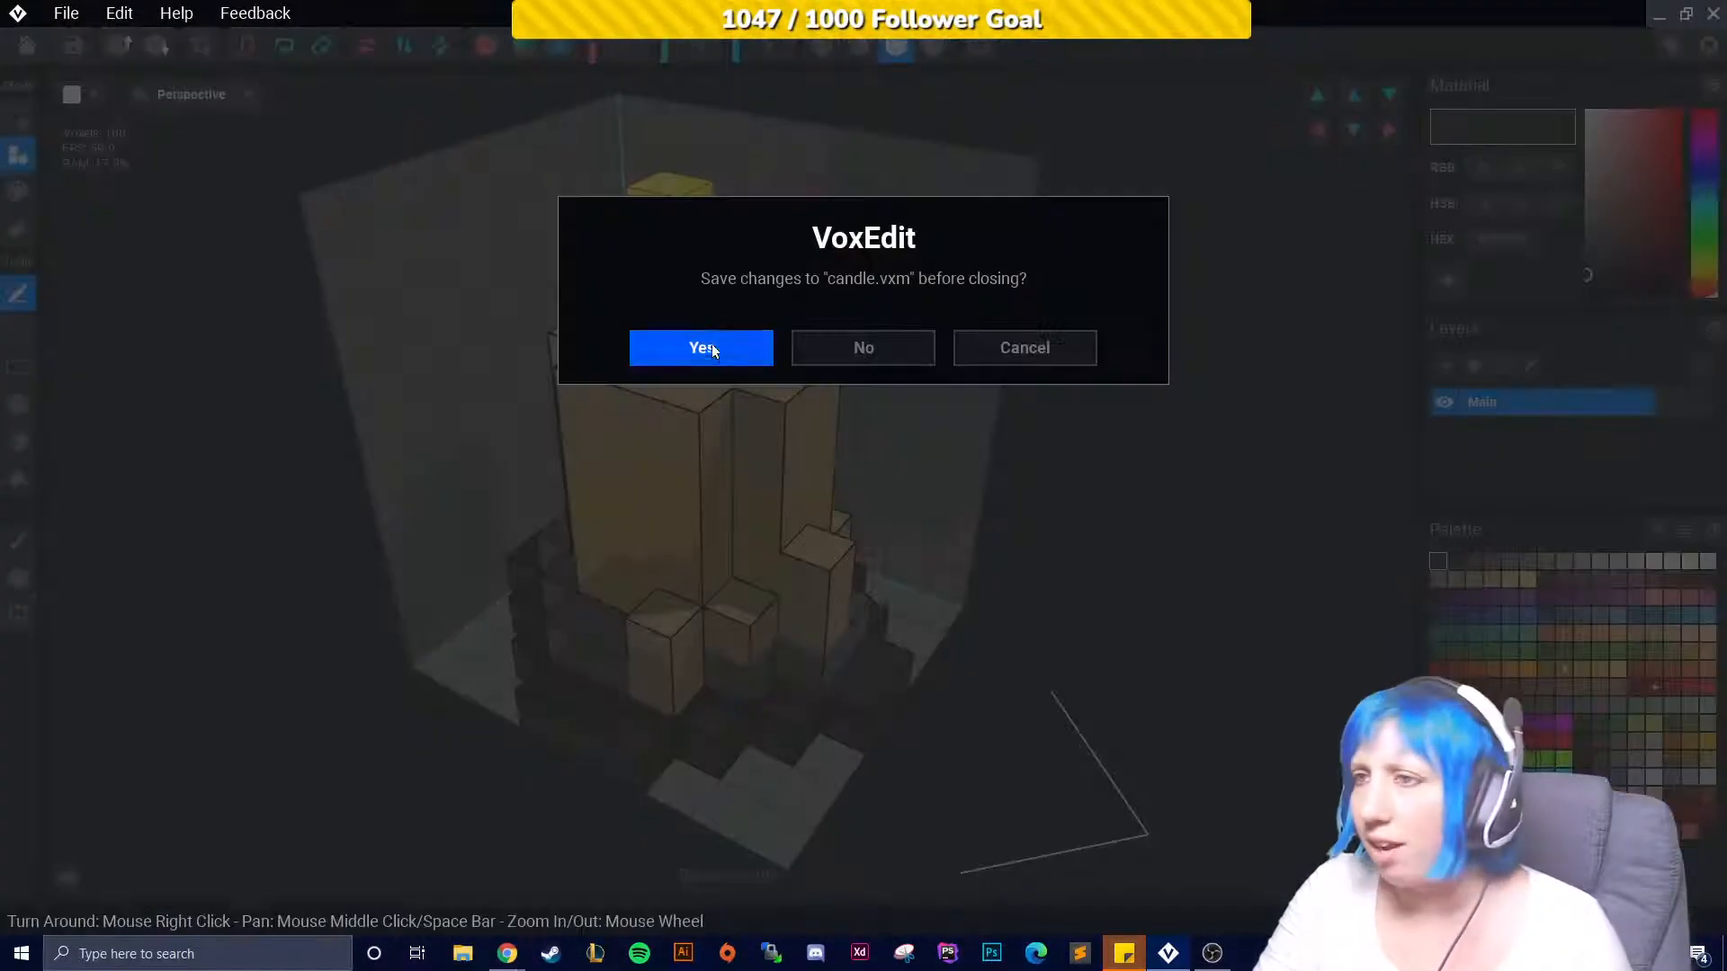
left_click(705, 348)
Reopen candle holder.vxm and resize its volume to 10 voxels in X and 11 voxels in Z.
left_click(632, 405)
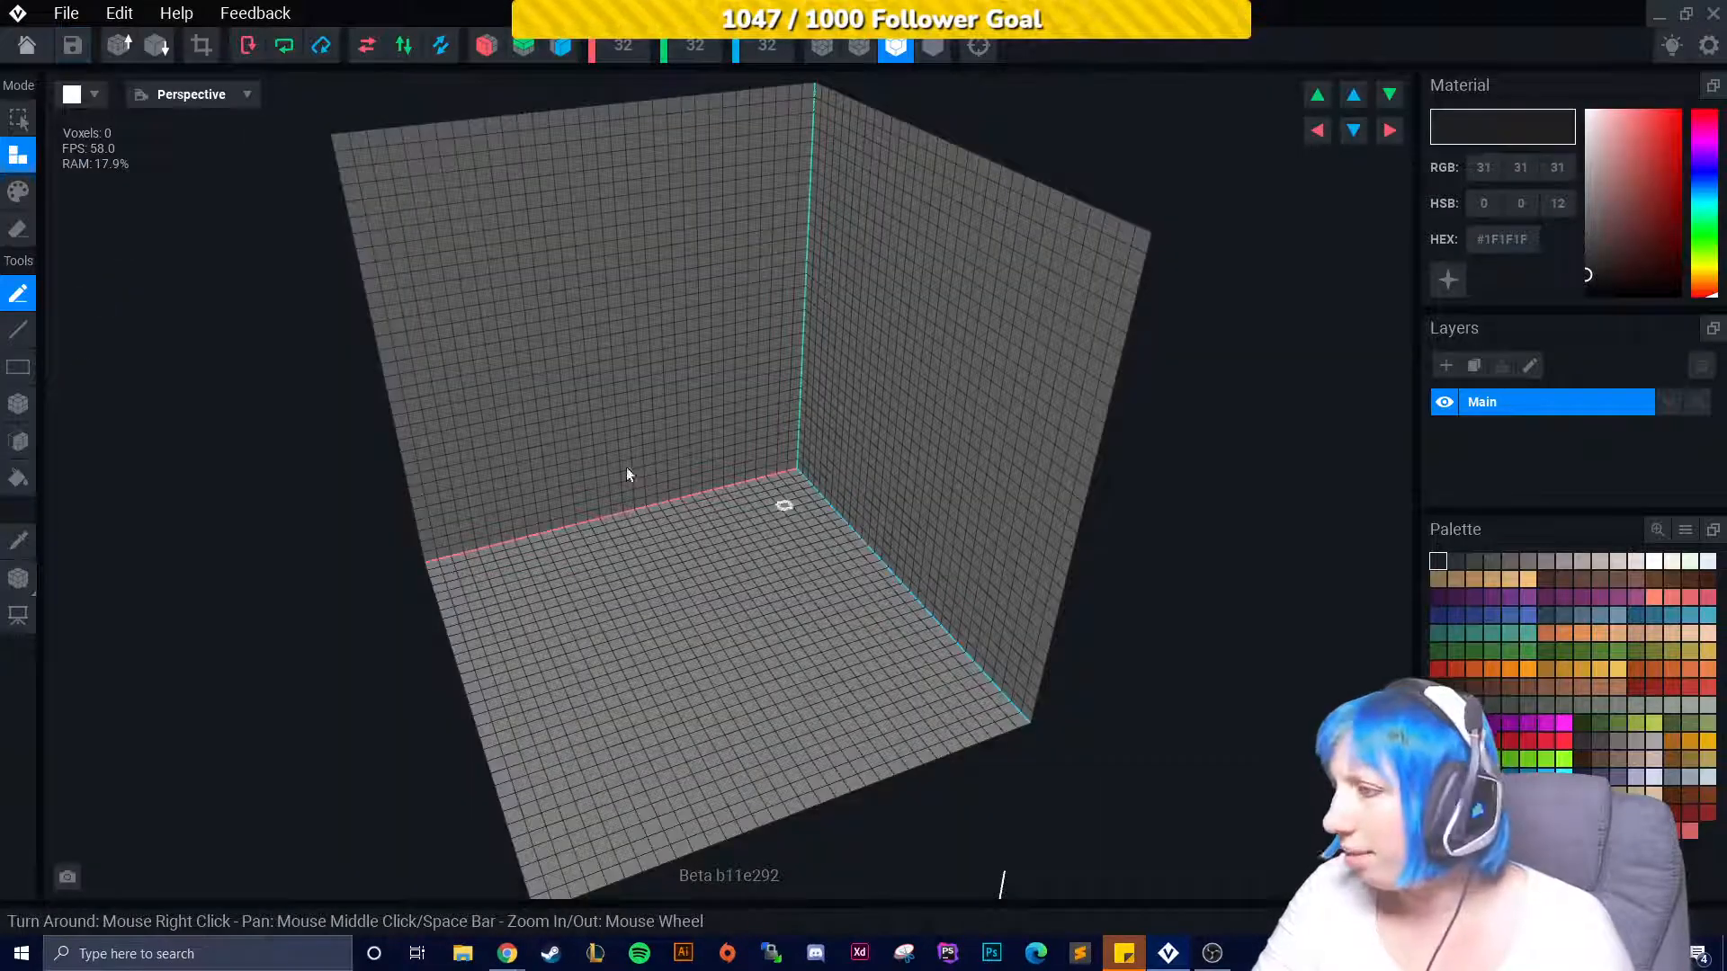
left_click(626, 51)
type("8")
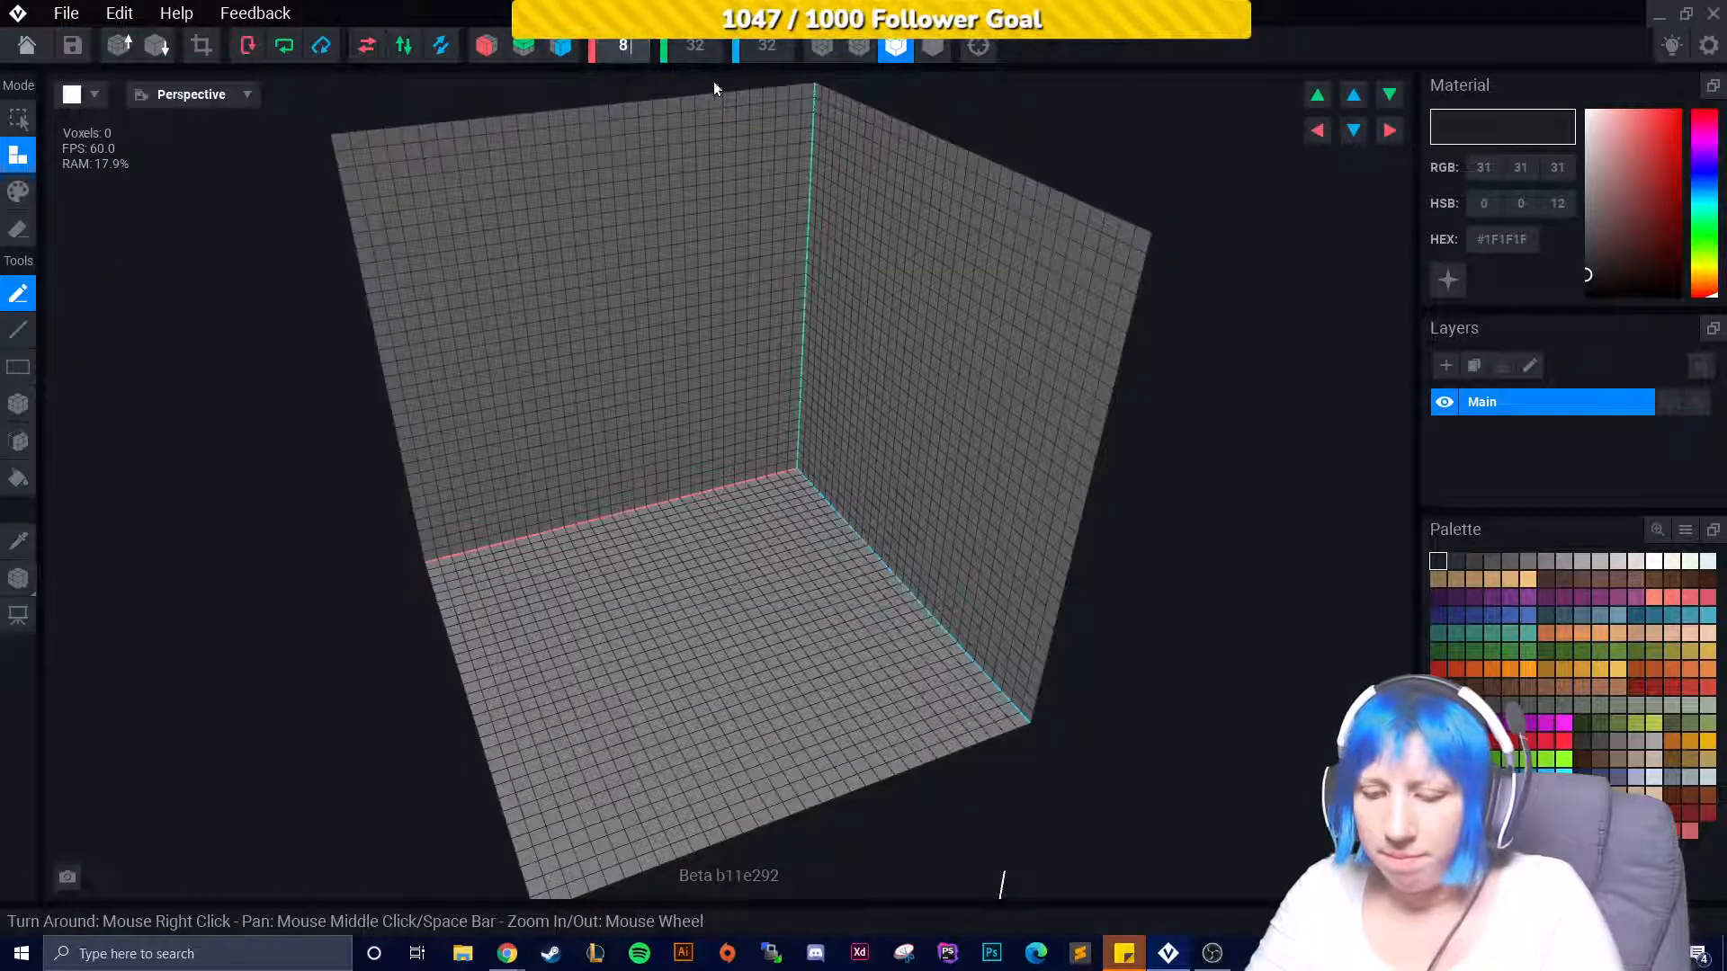
key("Return")
left_click(766, 45)
type("9")
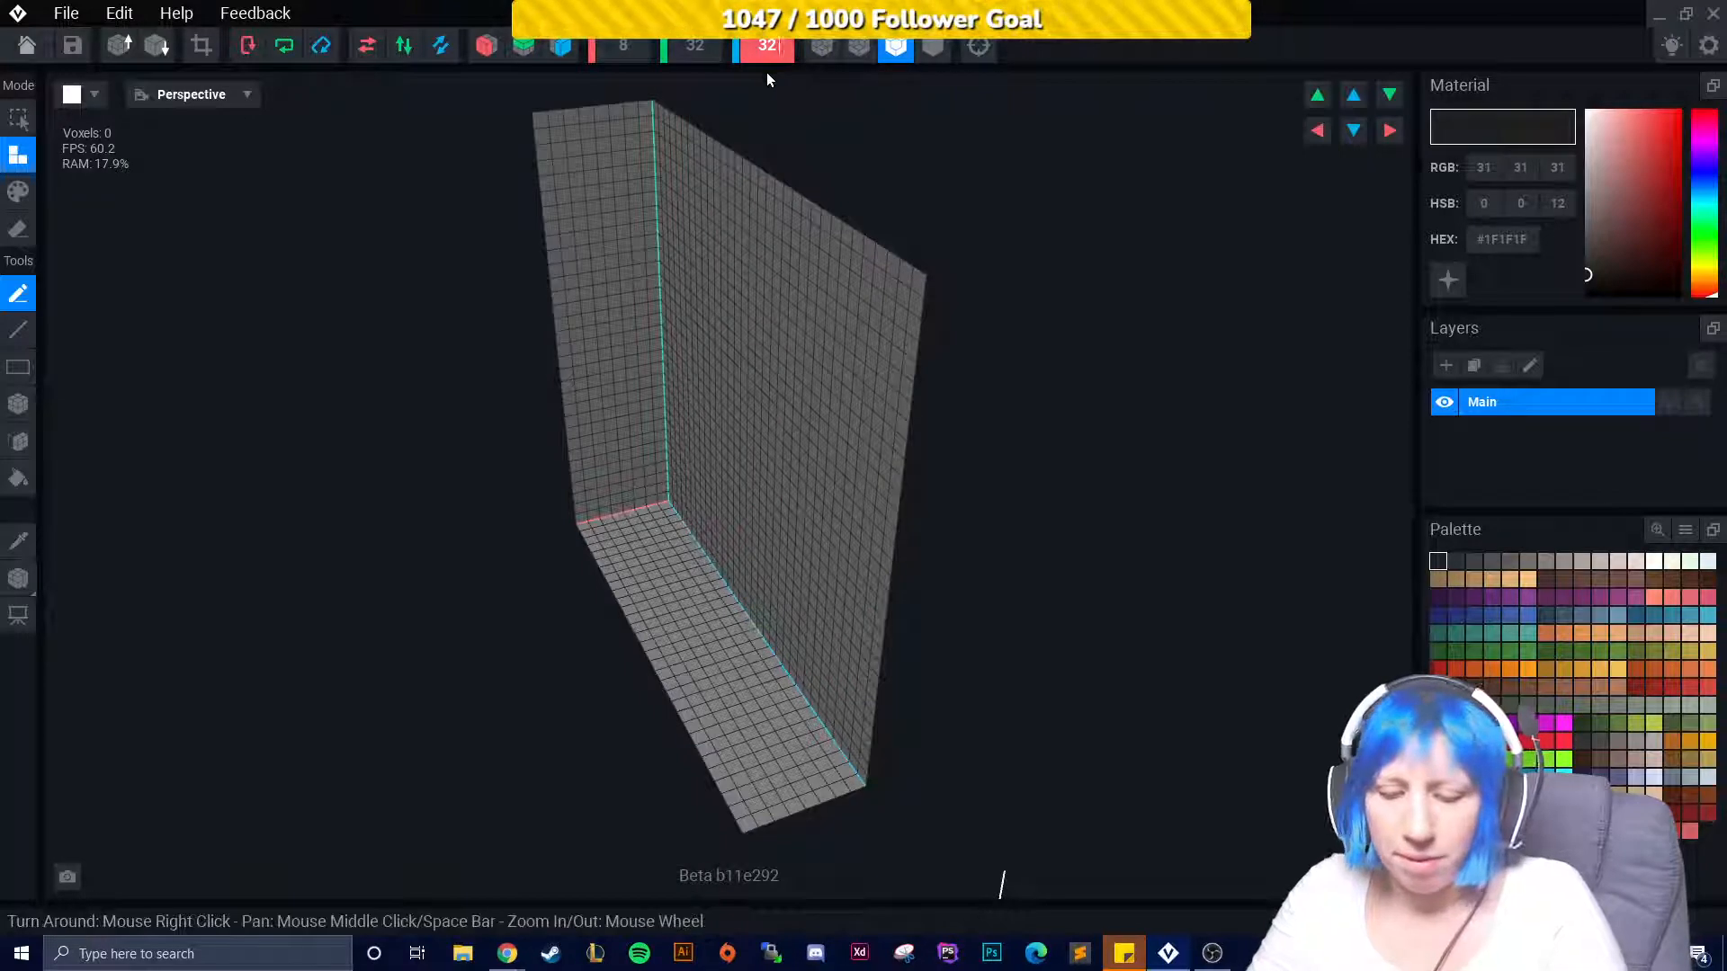
key("Return")
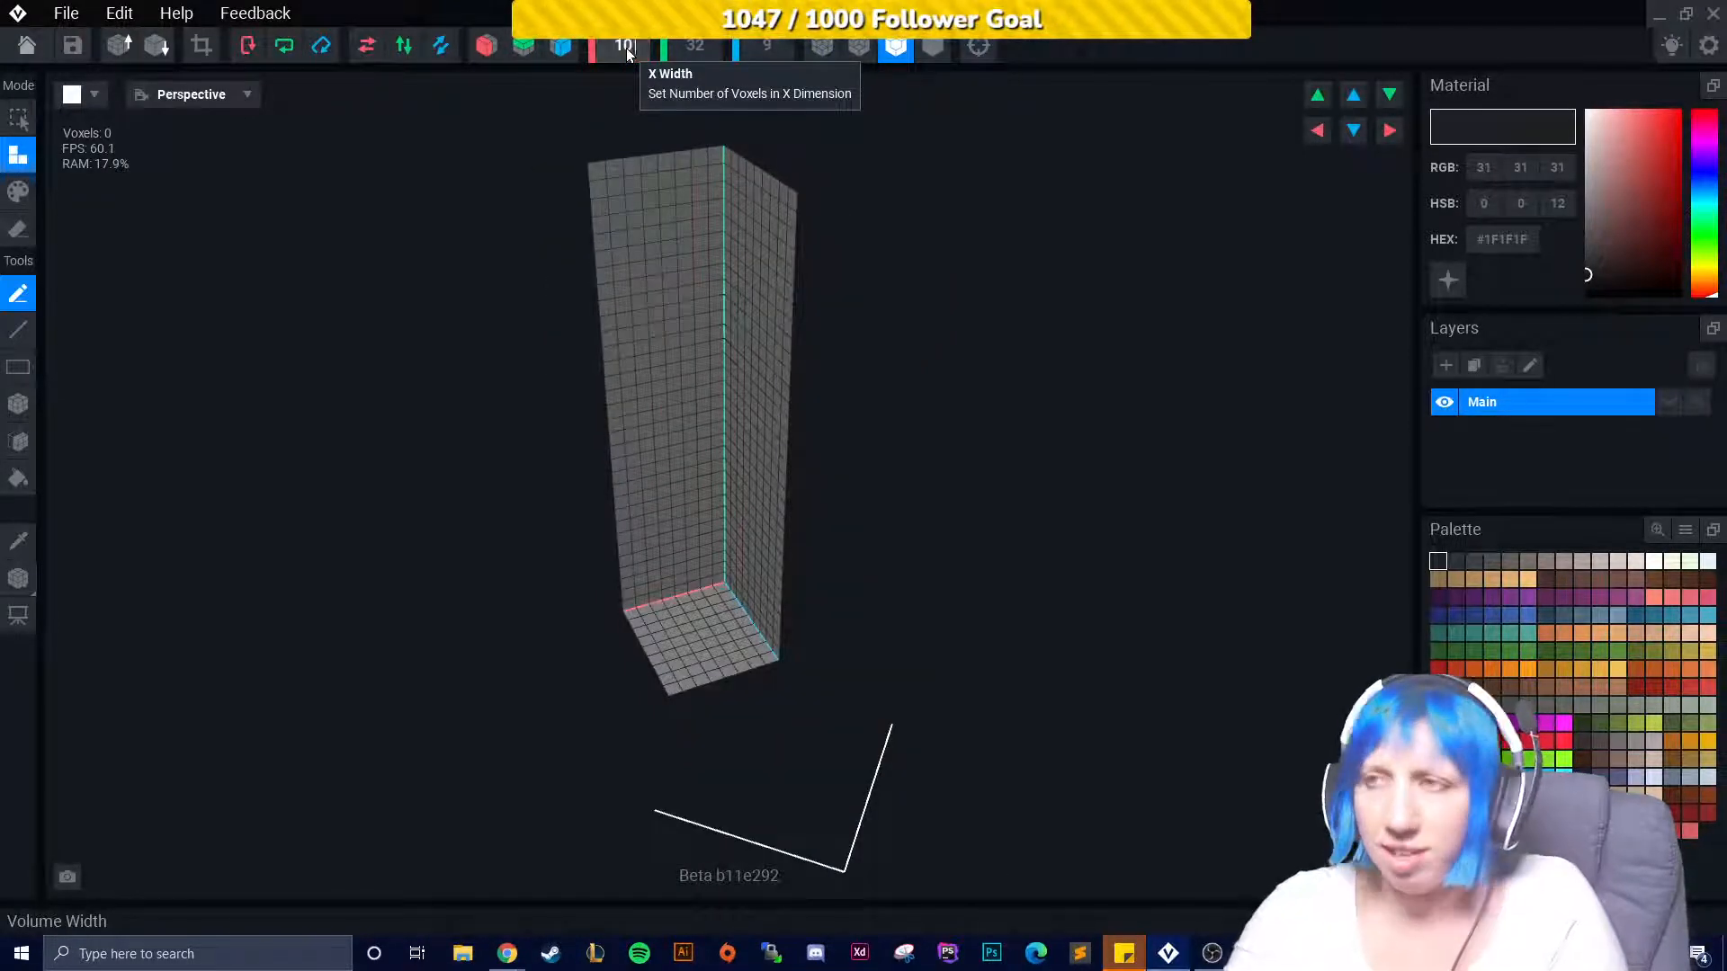
scroll(626, 47, "up", 2)
scroll(764, 51, "up", 2)
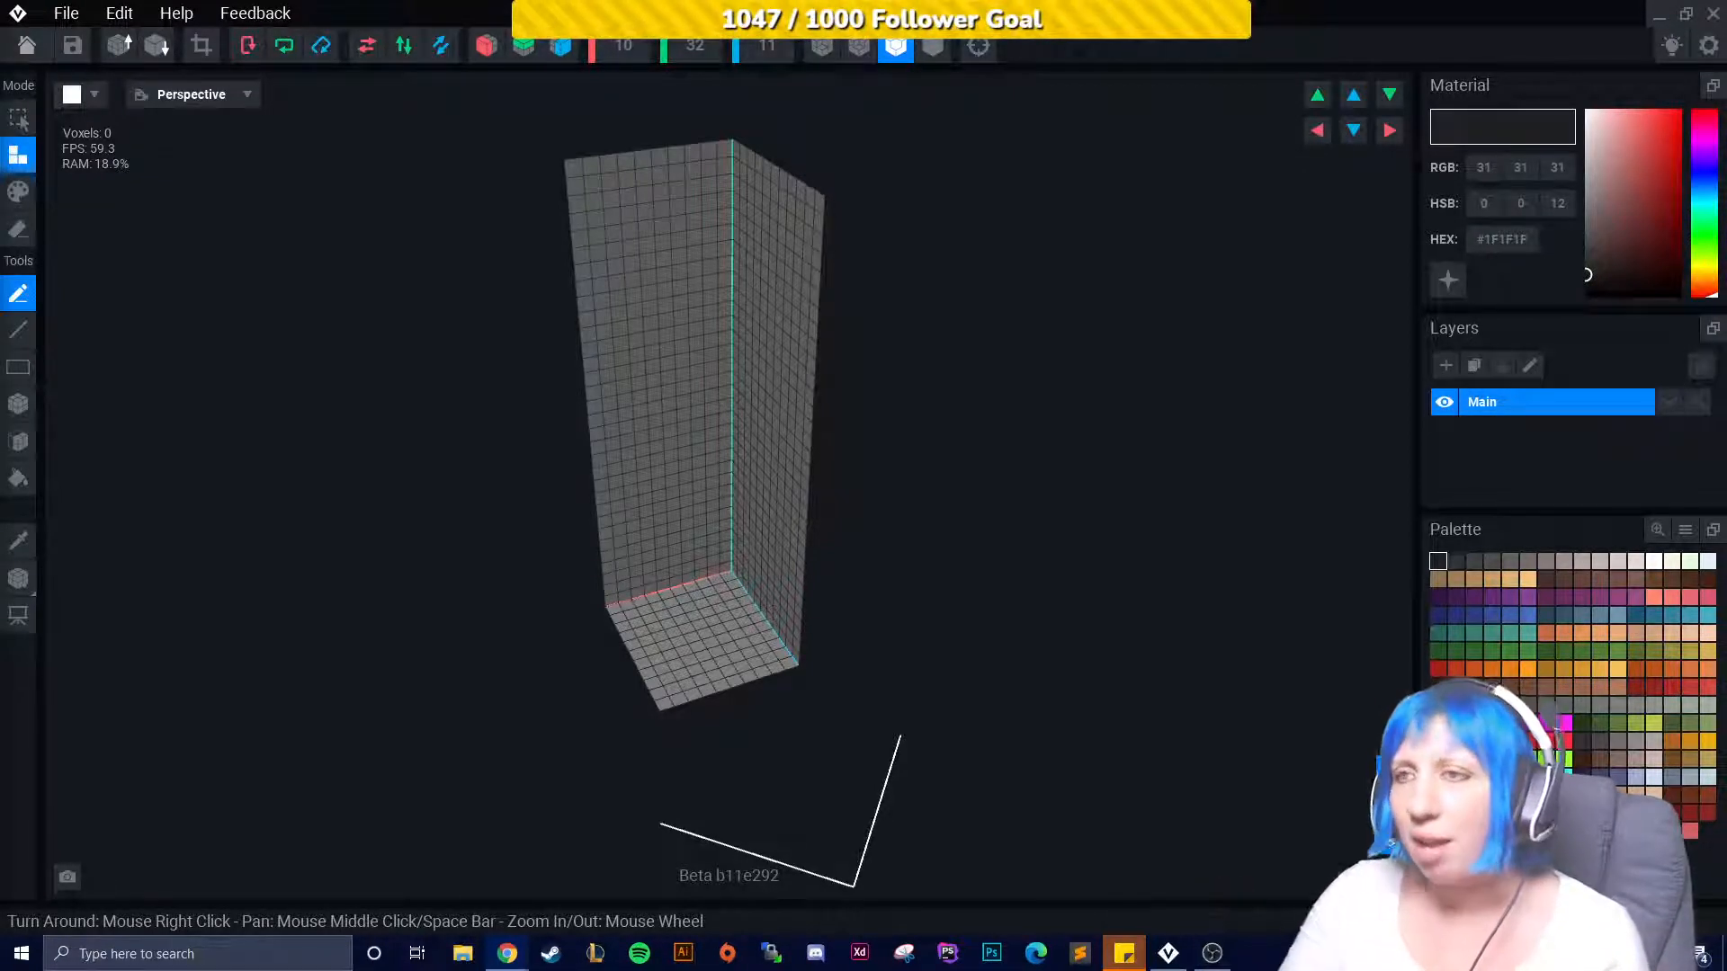
Switch to the browser to study the candle holders in the medieval chandelier reference photo, and move its window out of the way.
key("alt+Tab")
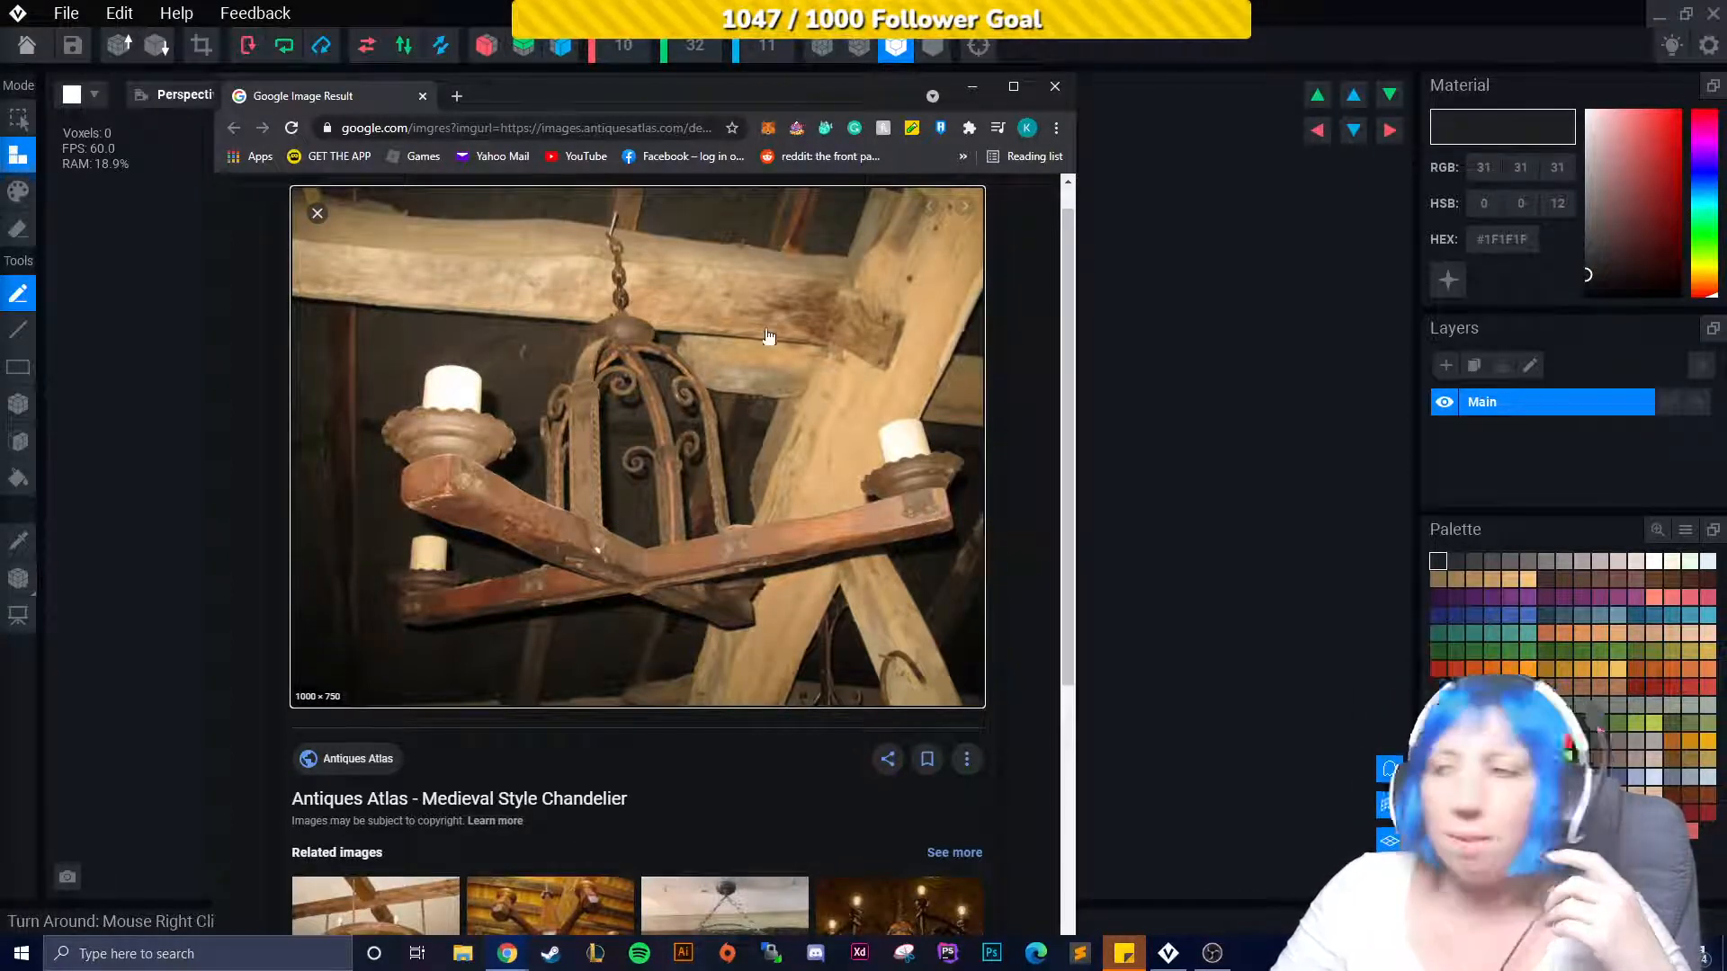
left_click_drag(694, 112, 694, 56)
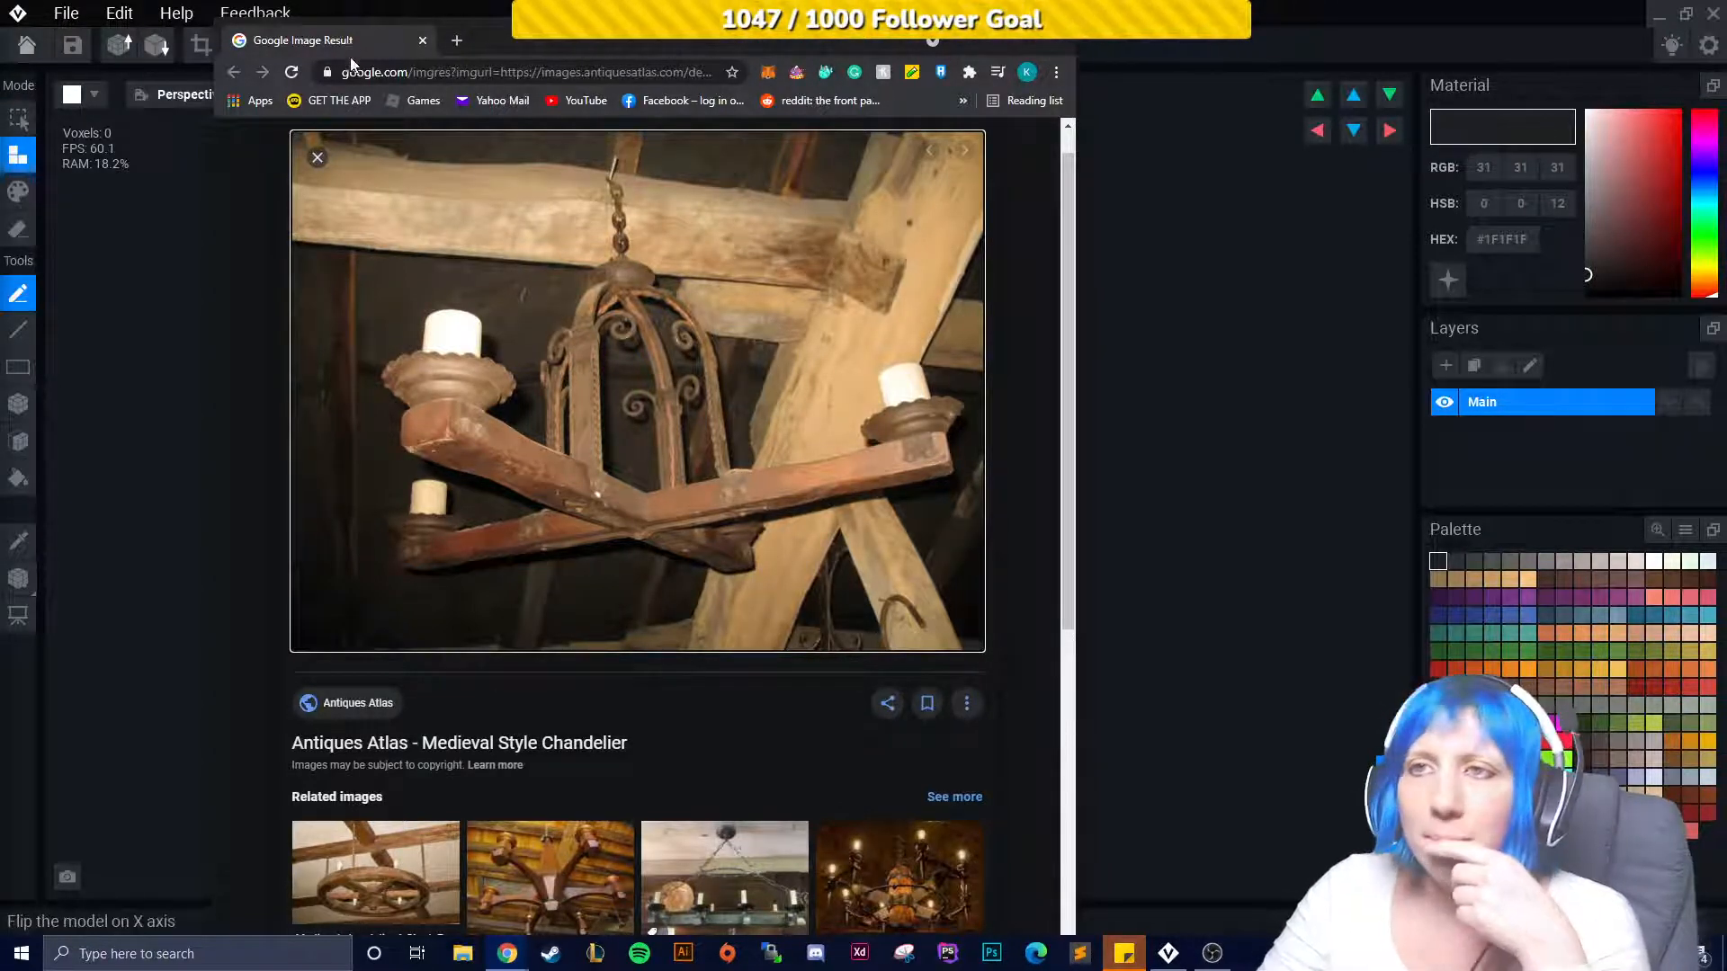
left_click_drag(1007, 39, 483, 171)
left_click_drag(275, 236, 0, 270)
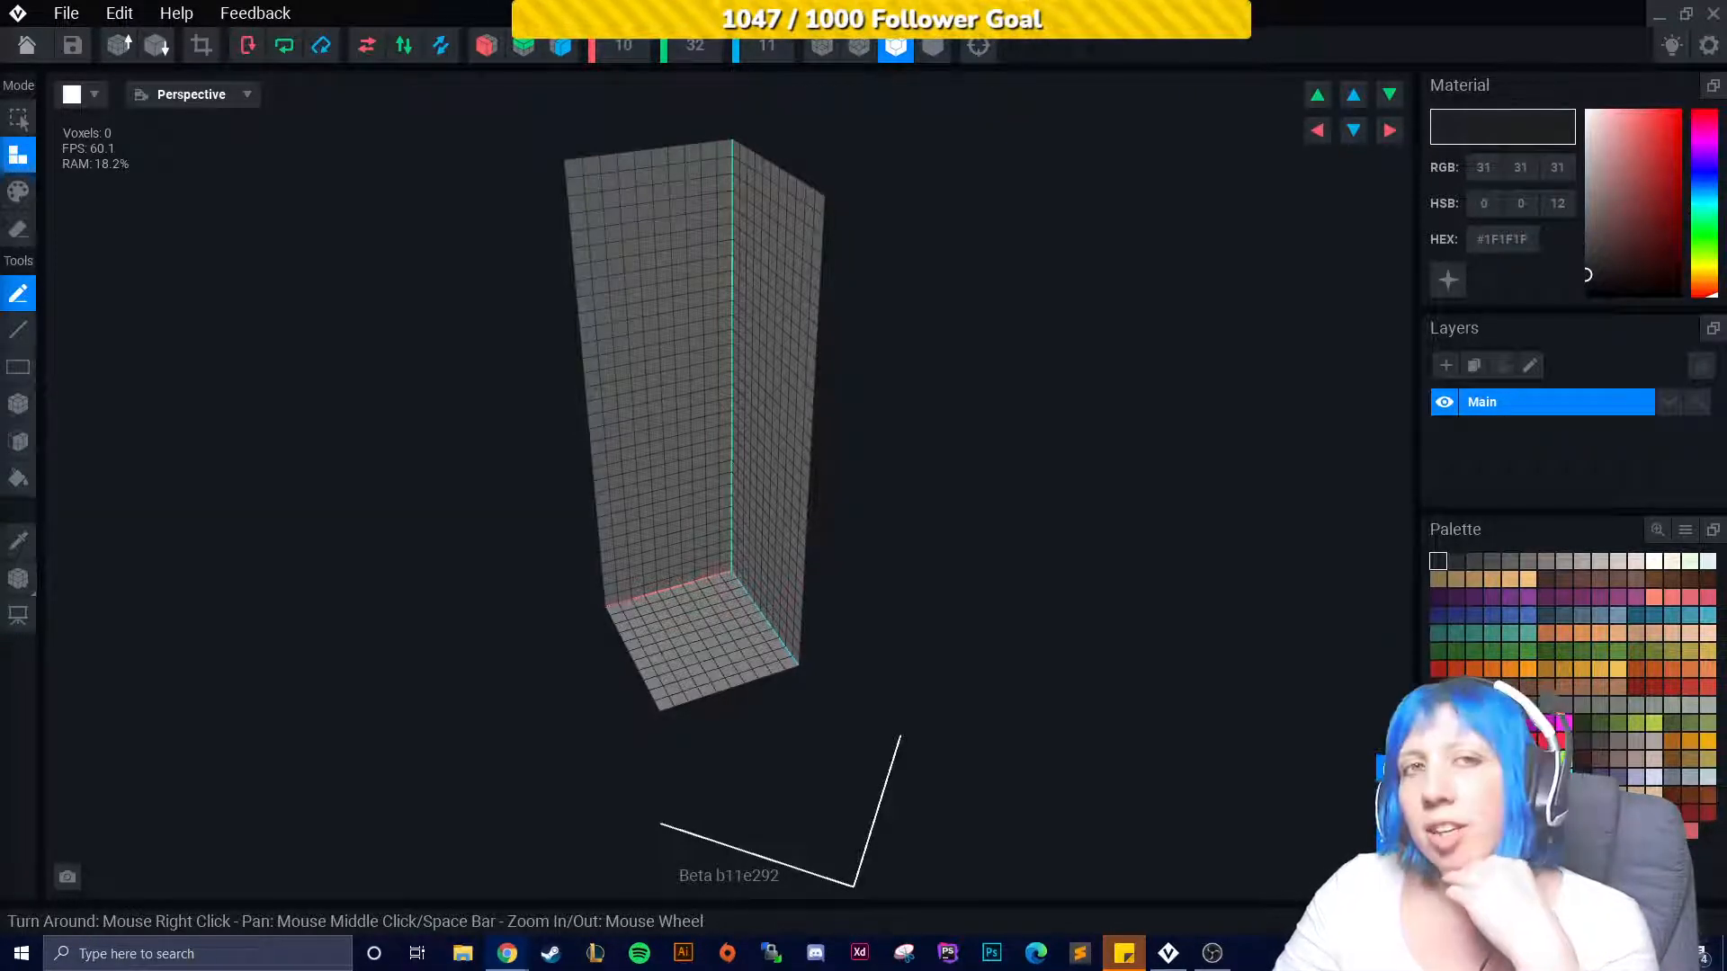
Choose the box tool with the grey-brown colour #746C6A and turn on symmetry for the X and Z axes.
right_click_drag(695, 717, 586, 608)
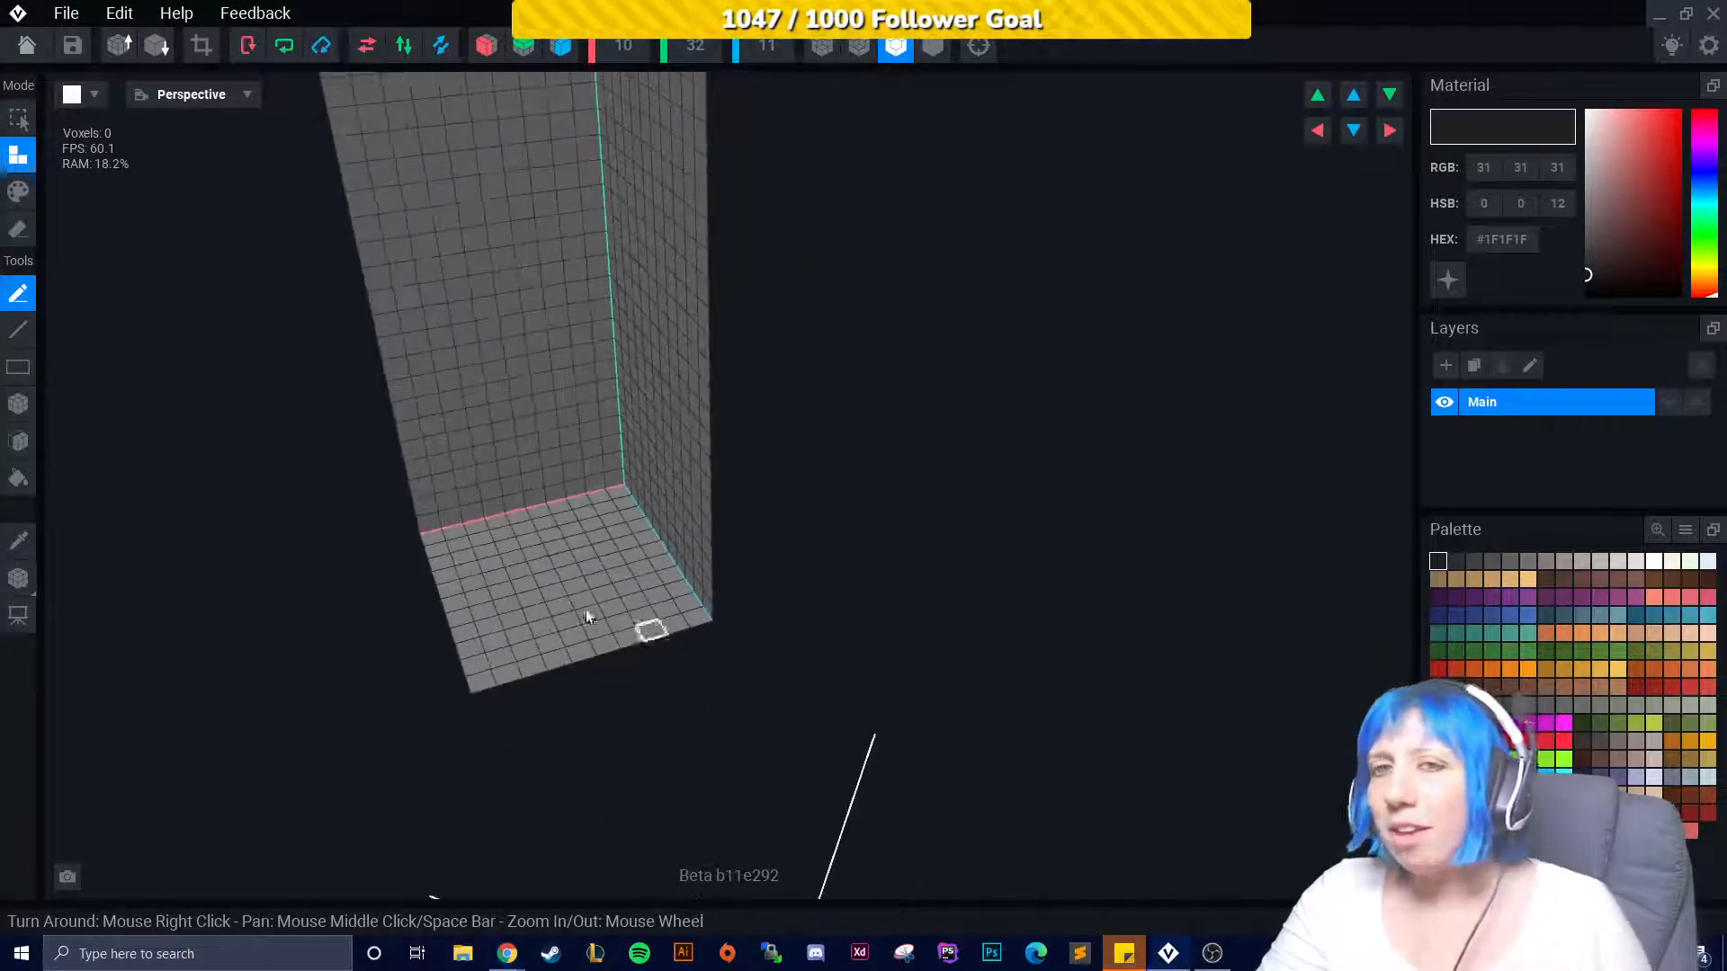
left_click(18, 404)
scroll(701, 440, "up", 3)
scroll(701, 440, "up", 5)
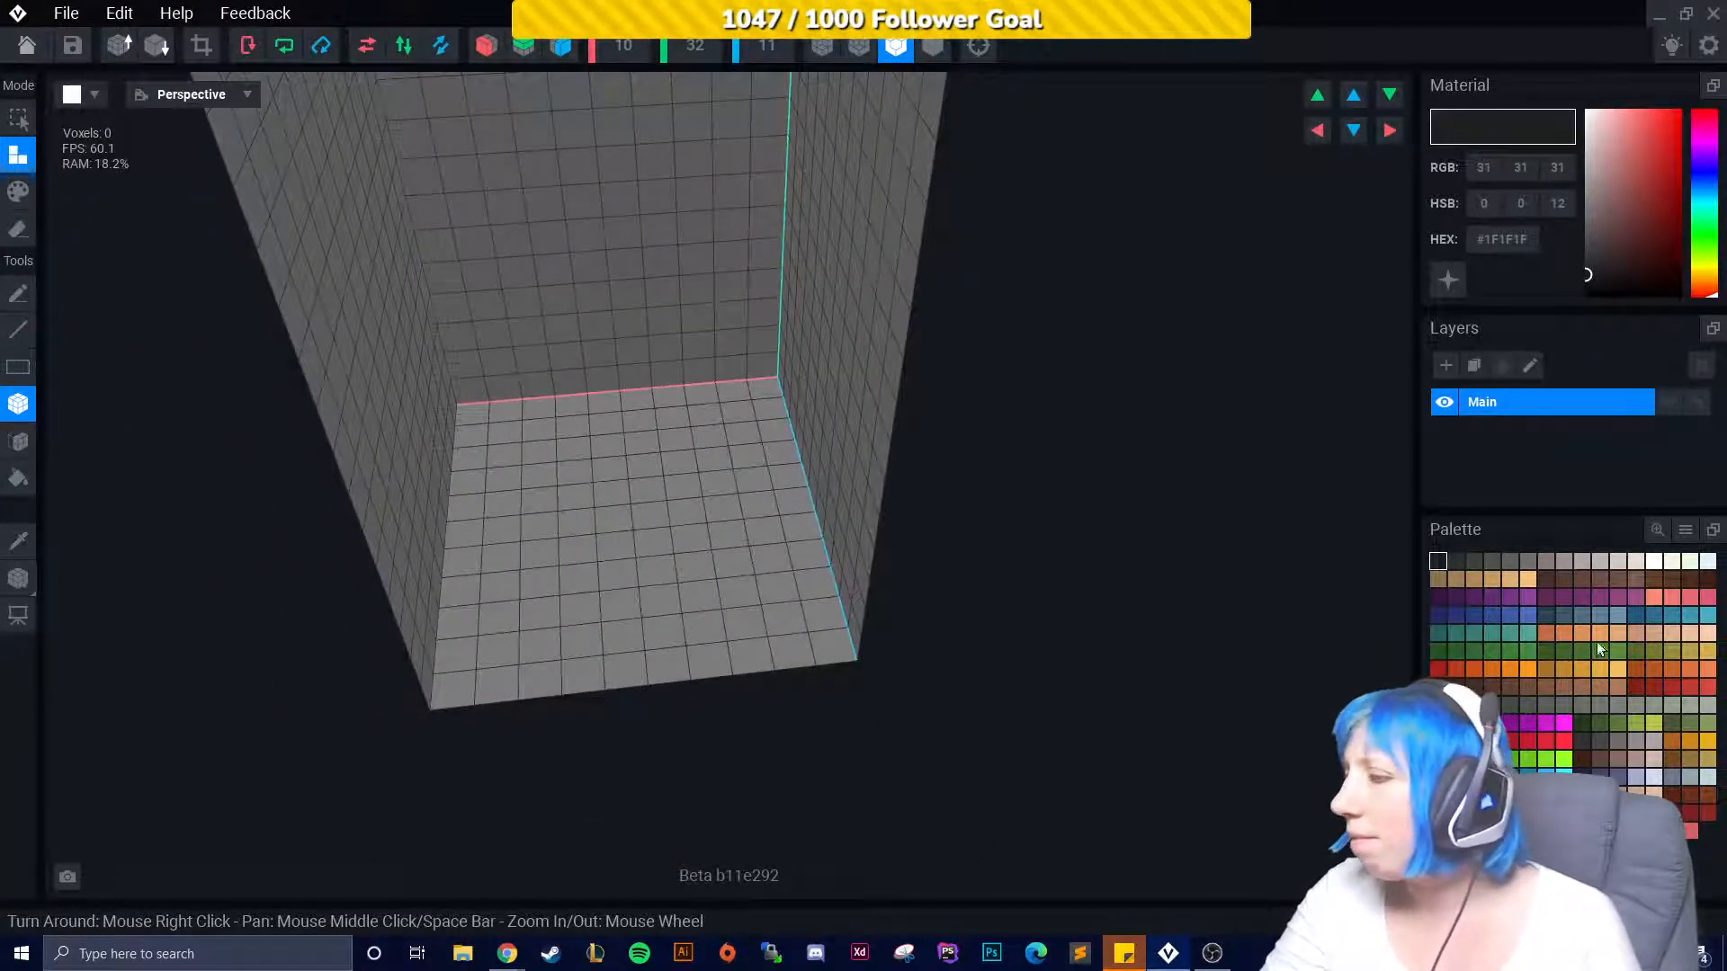
left_click(1618, 742)
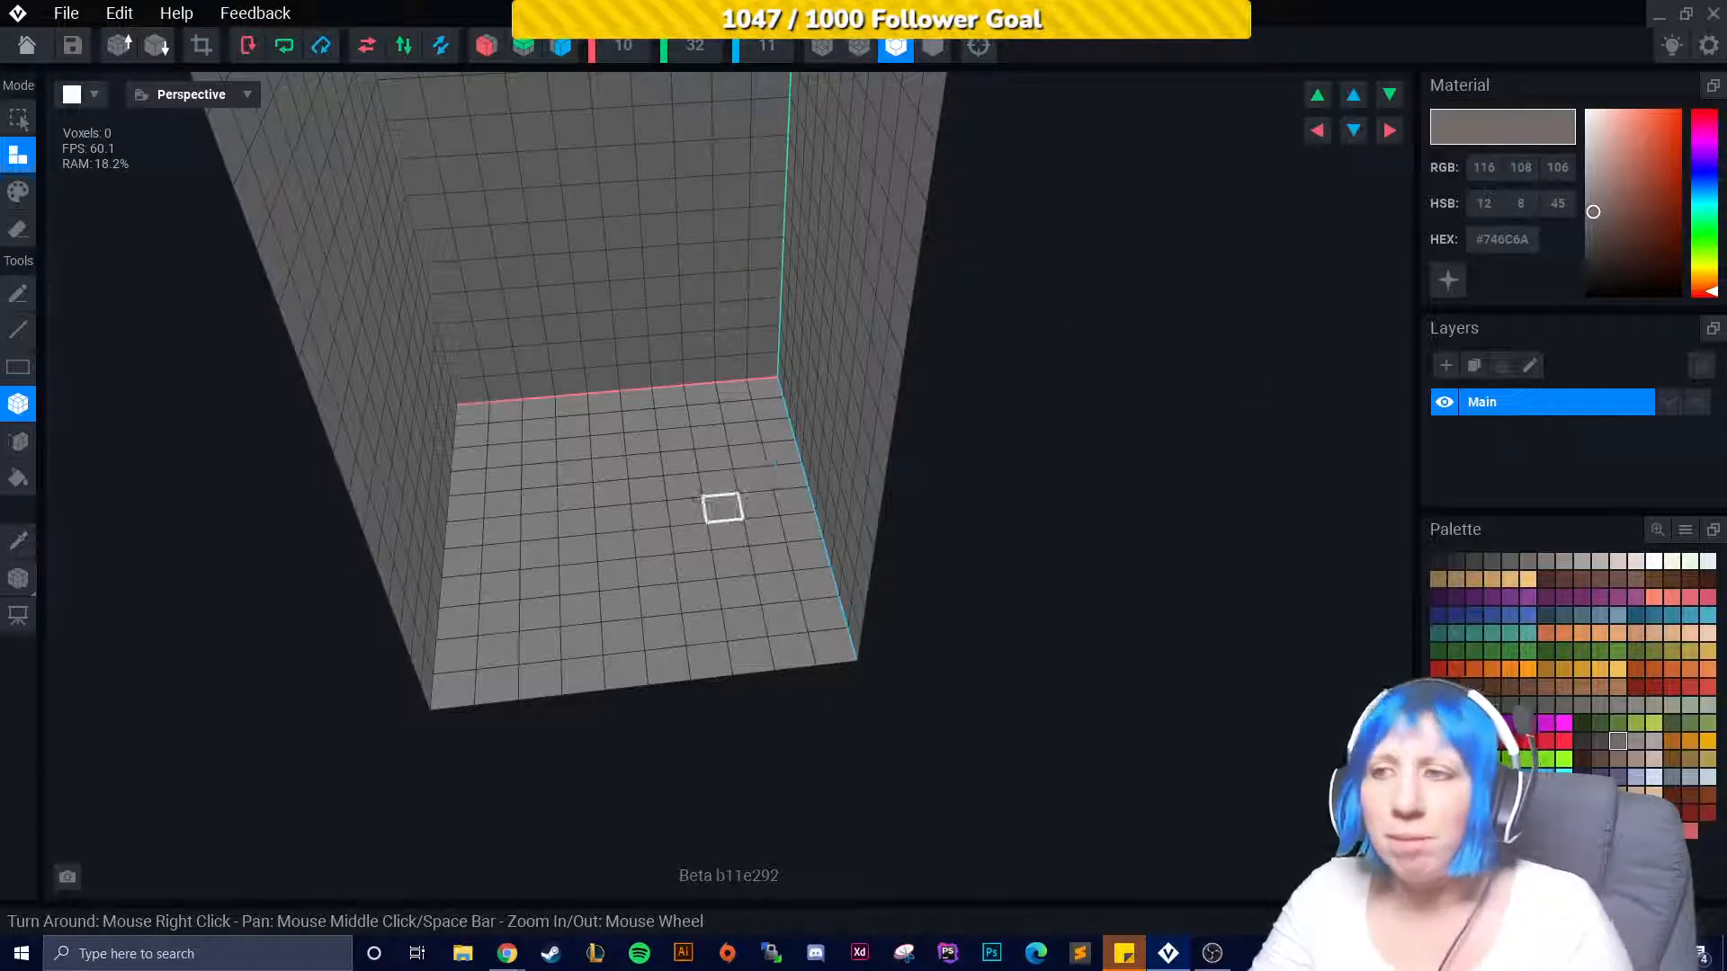
right_click_drag(717, 504, 594, 240)
left_click(486, 45)
left_click(560, 44)
Build a closed one-voxel-high ring with stepped corners around the edges of the candle holder's floor.
mouse_move(575, 340)
right_mouse_down()
mouse_move(710, 435)
mouse_move(576, 340)
right_mouse_up()
left_click_drag(541, 461, 468, 585)
right_click_drag(468, 585, 454, 589)
left_click(487, 464)
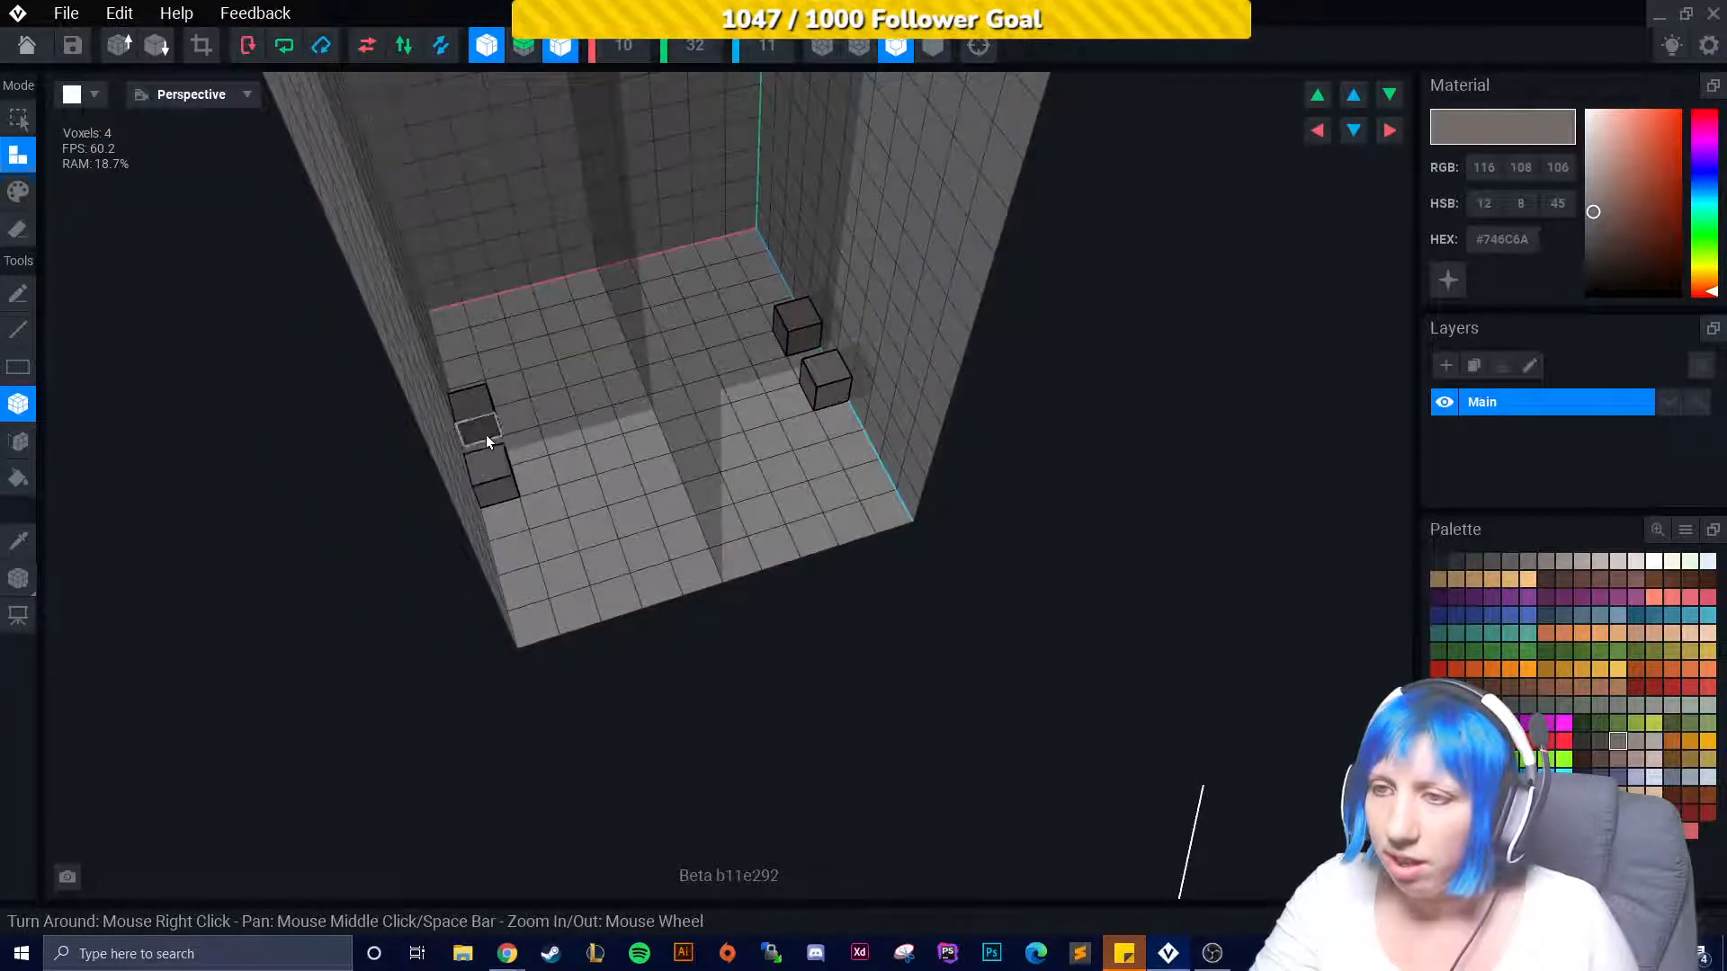
left_click(486, 436)
left_click(505, 502)
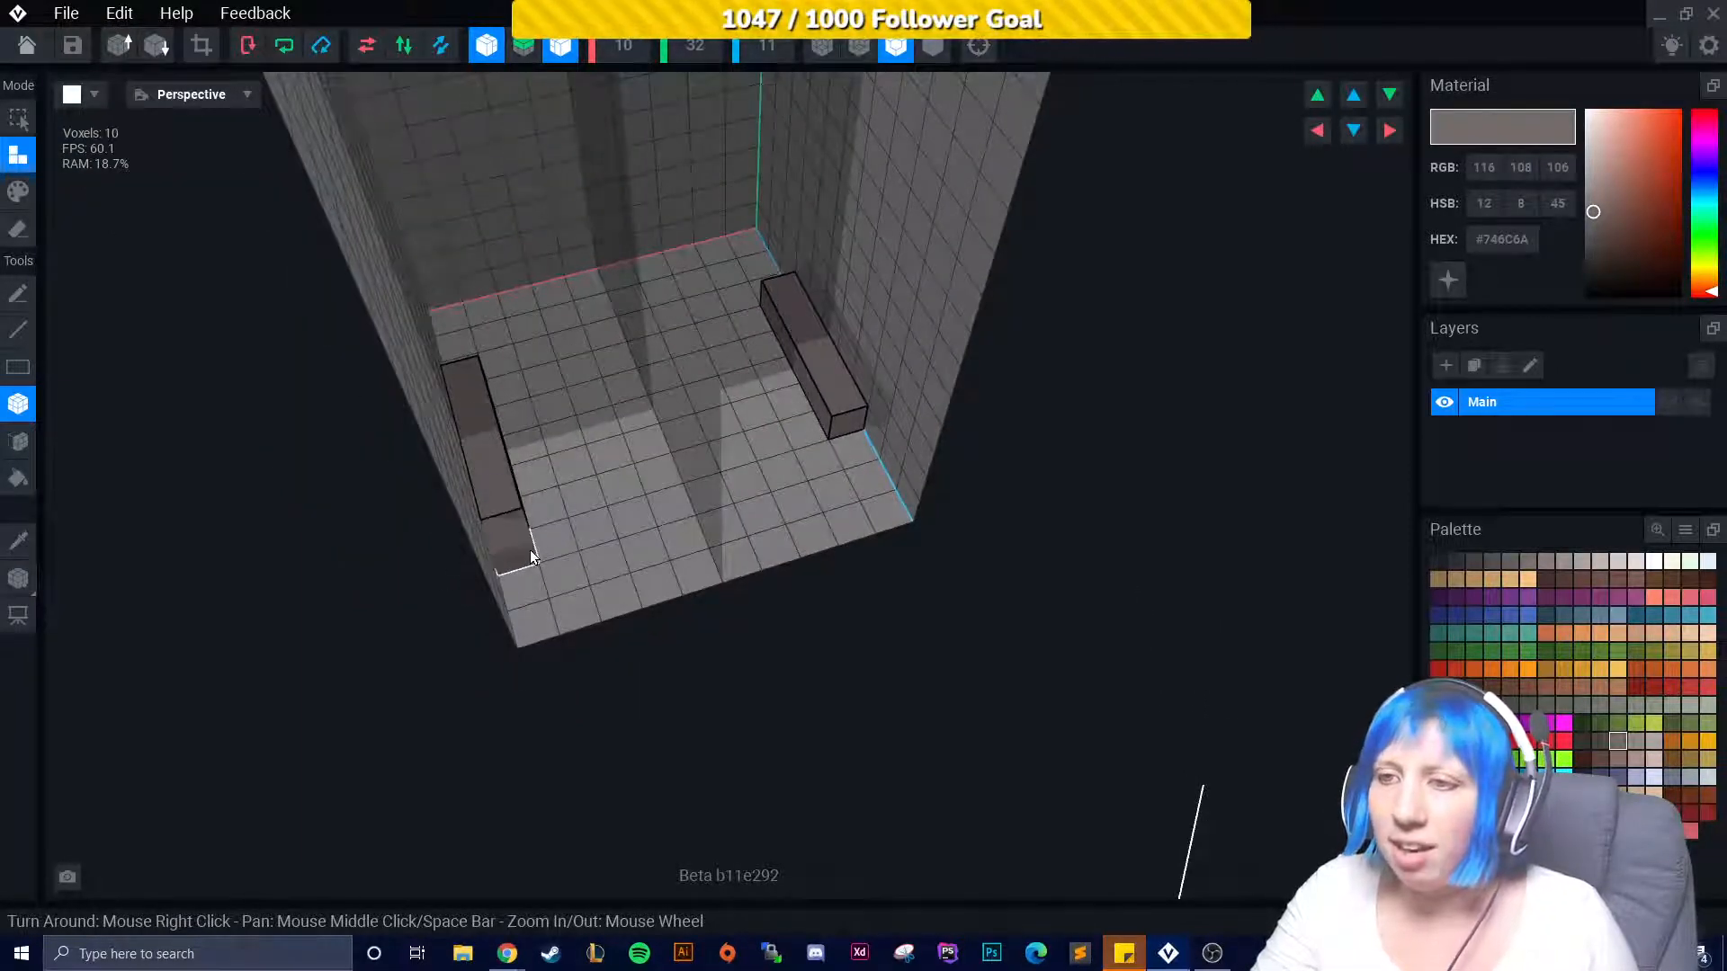
left_click(531, 548)
left_click(569, 576)
left_click(619, 594)
left_click(685, 579)
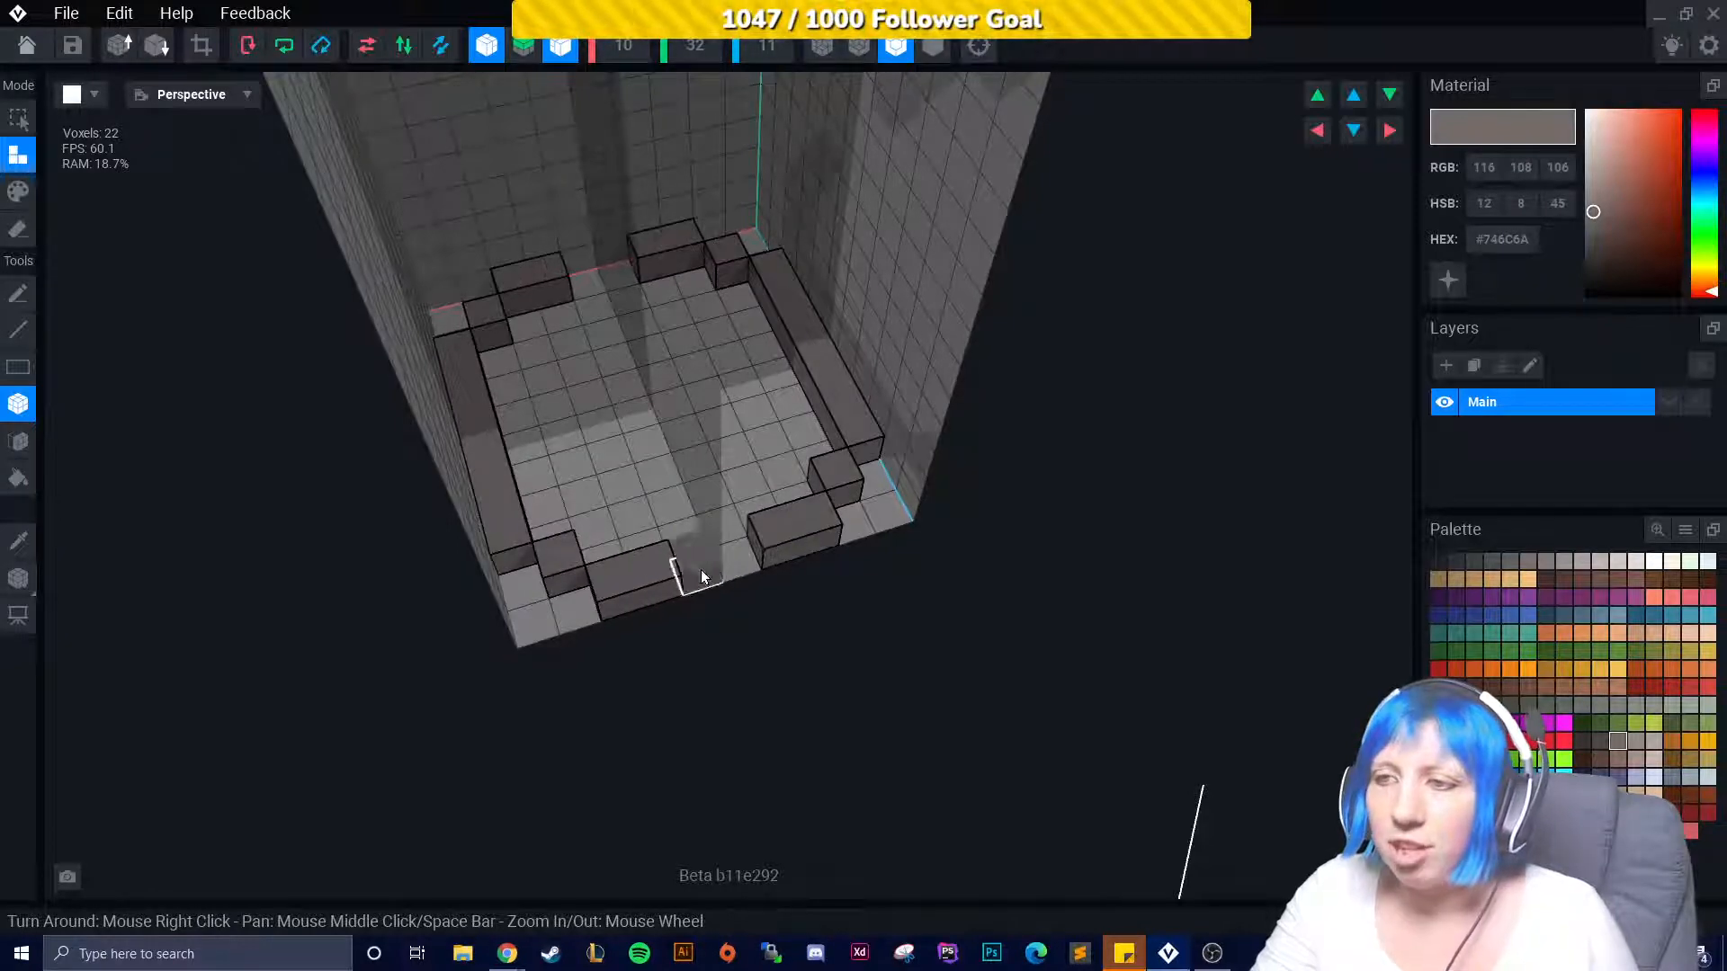
left_click(699, 569)
right_click_drag(699, 570, 620, 565)
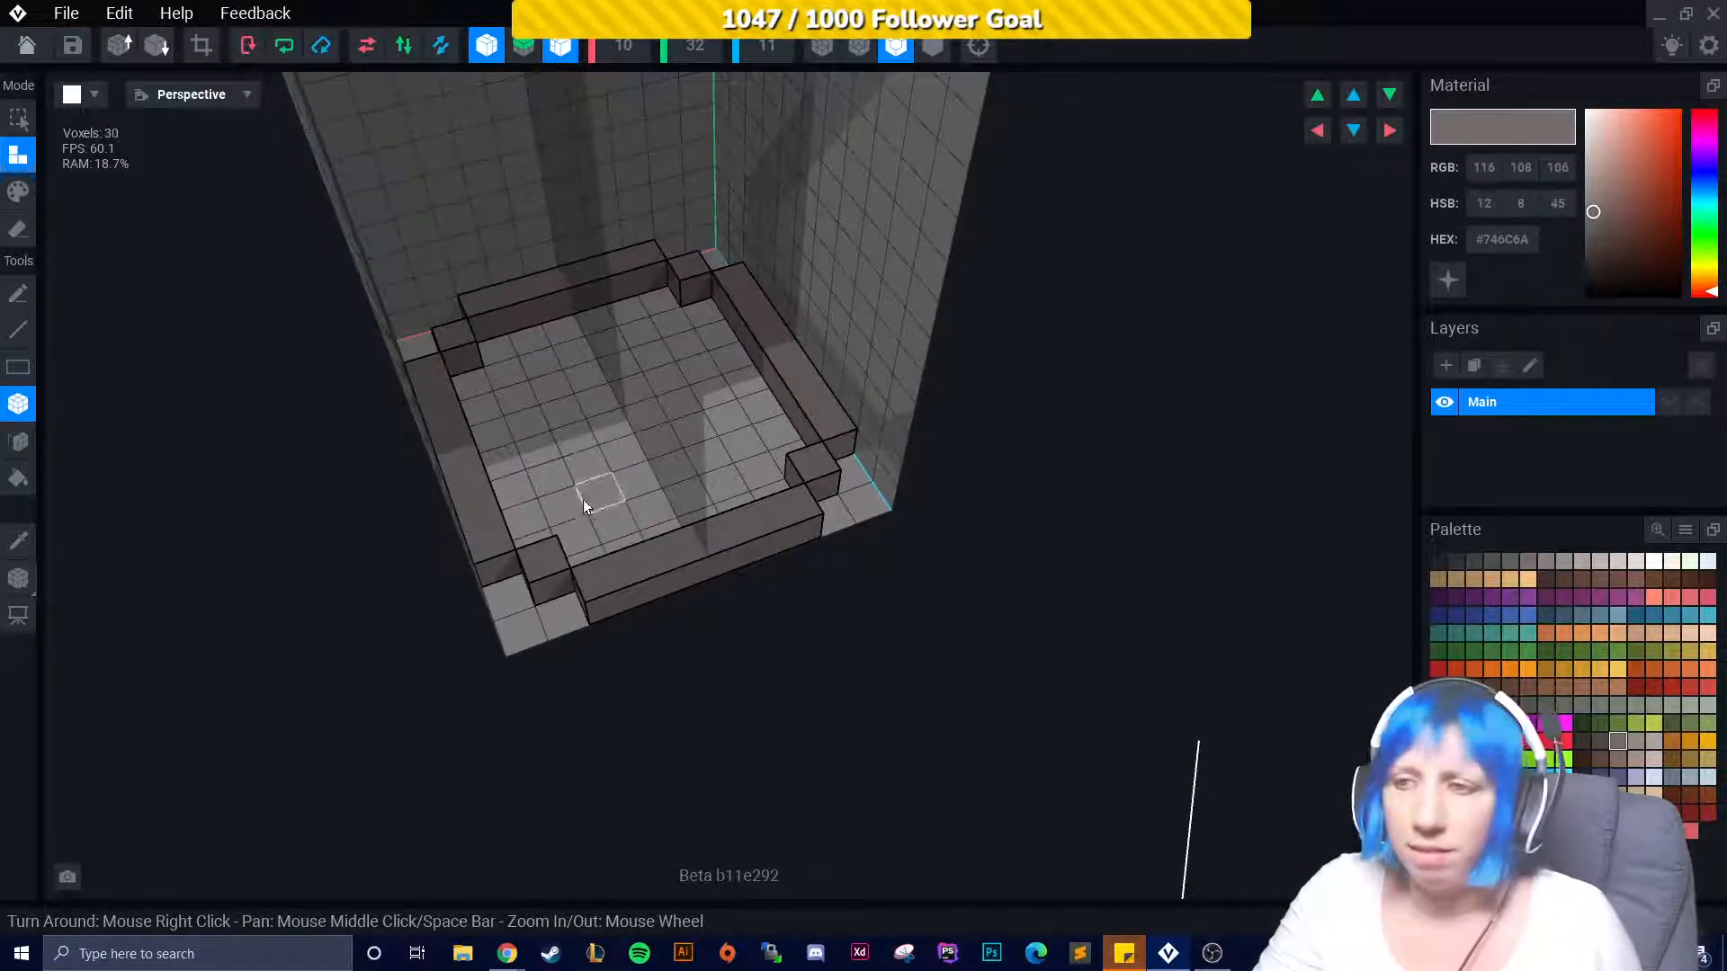
Undo the outline along the floor's edges and rebuild it as a smaller stepped ring set one voxel in from the edges.
key("ctrl+z")
key("ctrl+z")
key("ctrl+z")
key("ctrl+z")
key("ctrl+z")
key("ctrl+z")
key("ctrl+z")
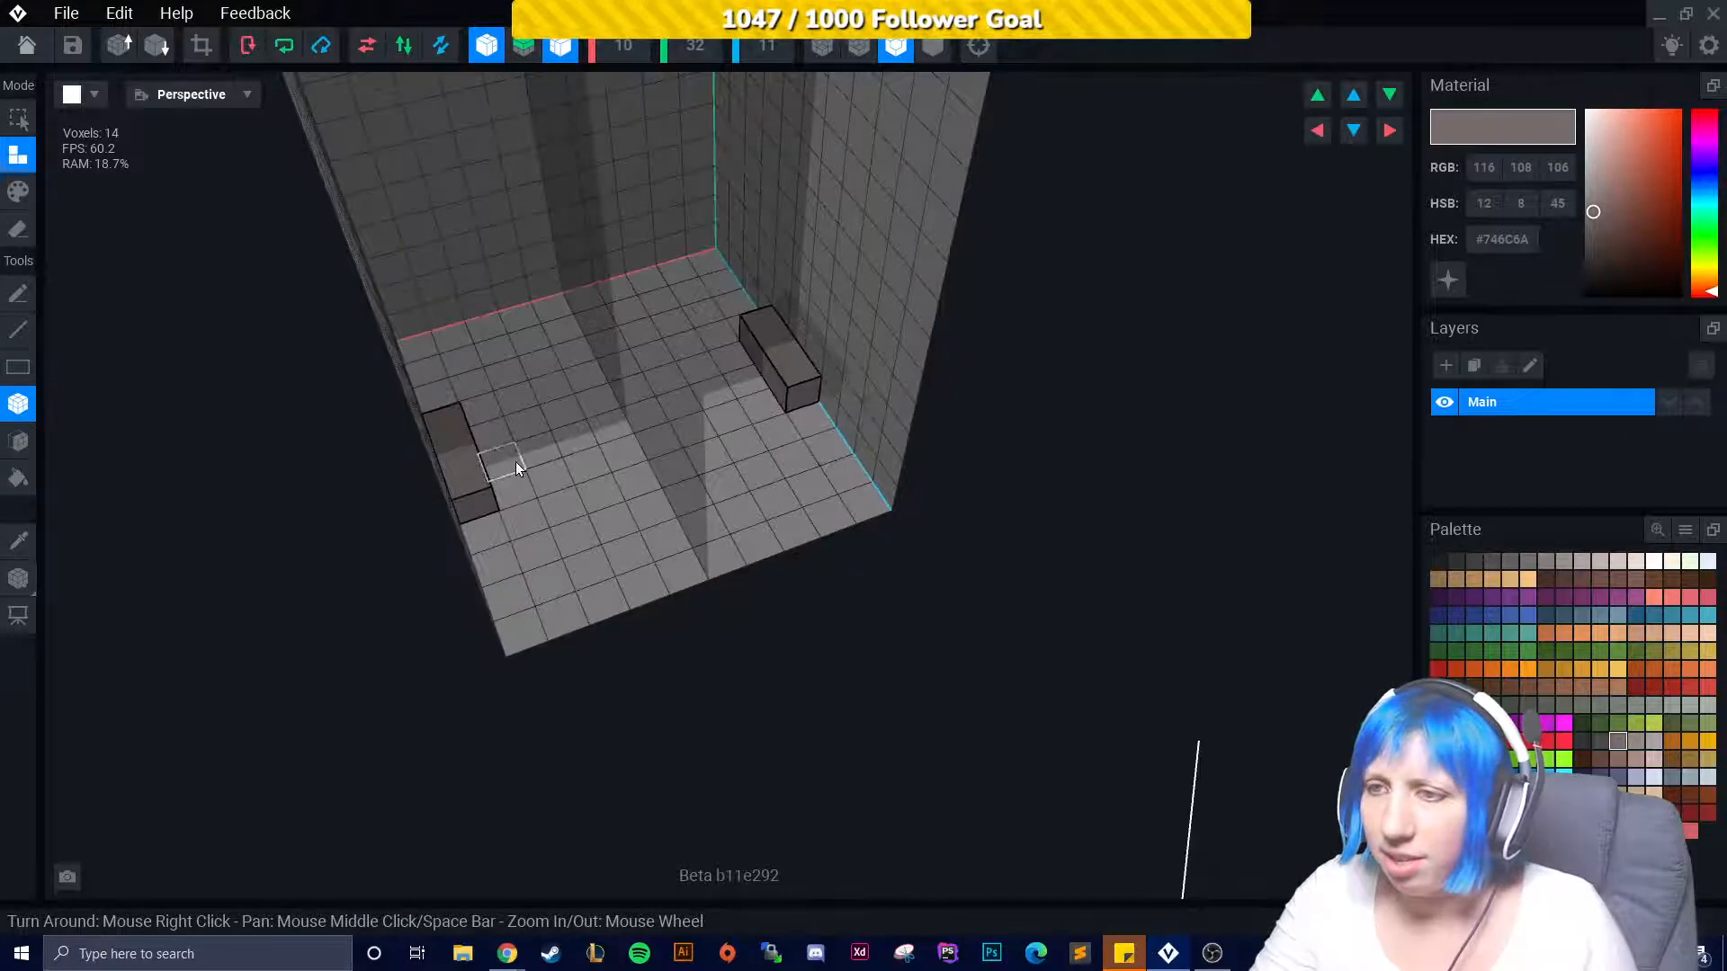
mouse_move(515, 466)
left_mouse_down()
mouse_move(552, 540)
mouse_move(673, 554)
left_mouse_up()
left_click(673, 554)
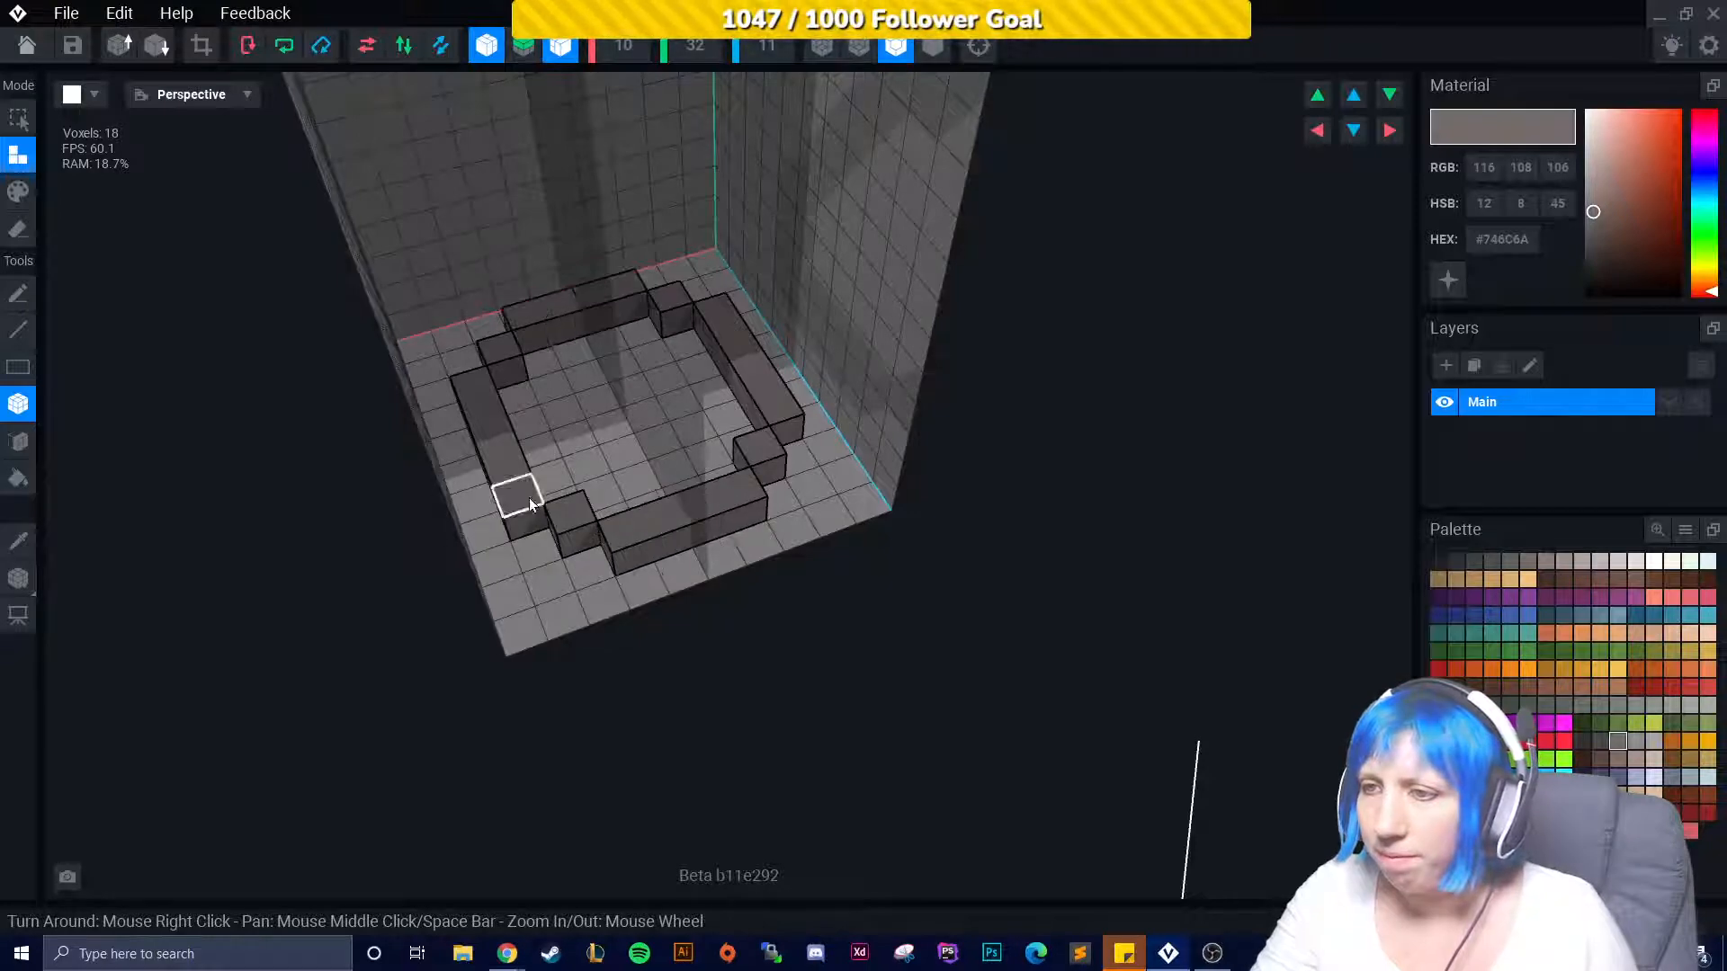
Fill the ring into a solid stepped disc and raise its whole top face to make it two voxels high.
right_click_drag(529, 498, 631, 353)
mouse_move(631, 360)
left_mouse_down()
mouse_move(737, 450)
mouse_move(817, 467)
mouse_move(670, 500)
left_mouse_up()
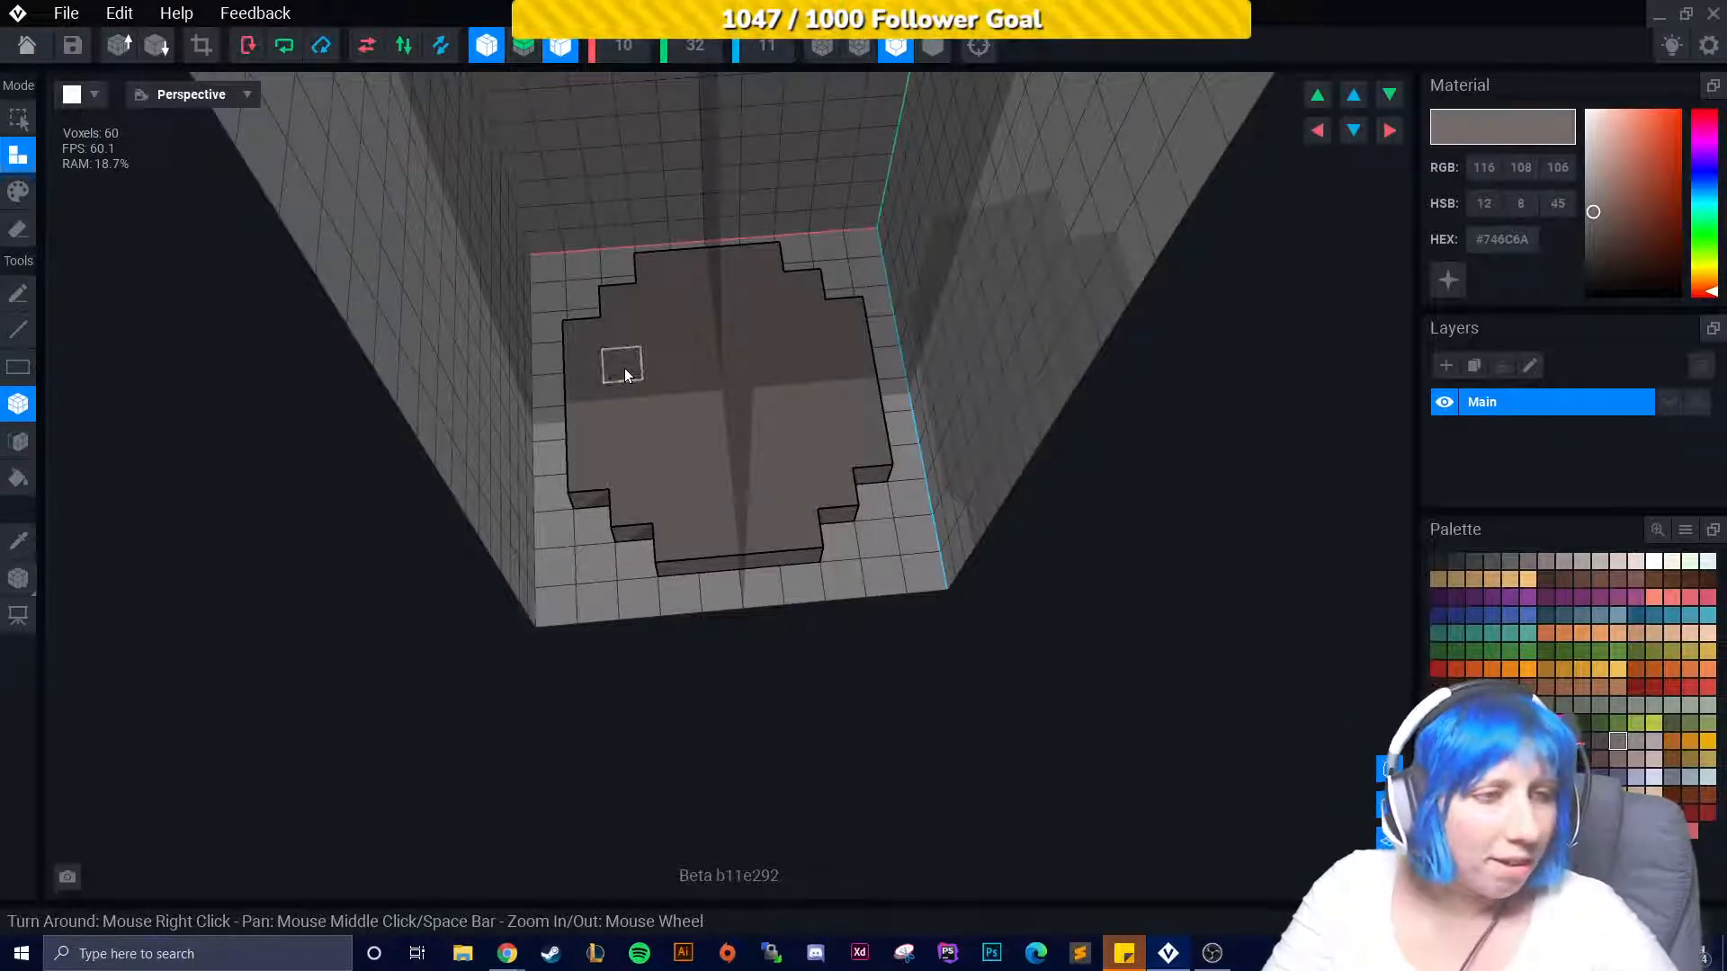
right_click_drag(586, 399, 520, 499)
left_click(18, 442)
left_click(725, 398)
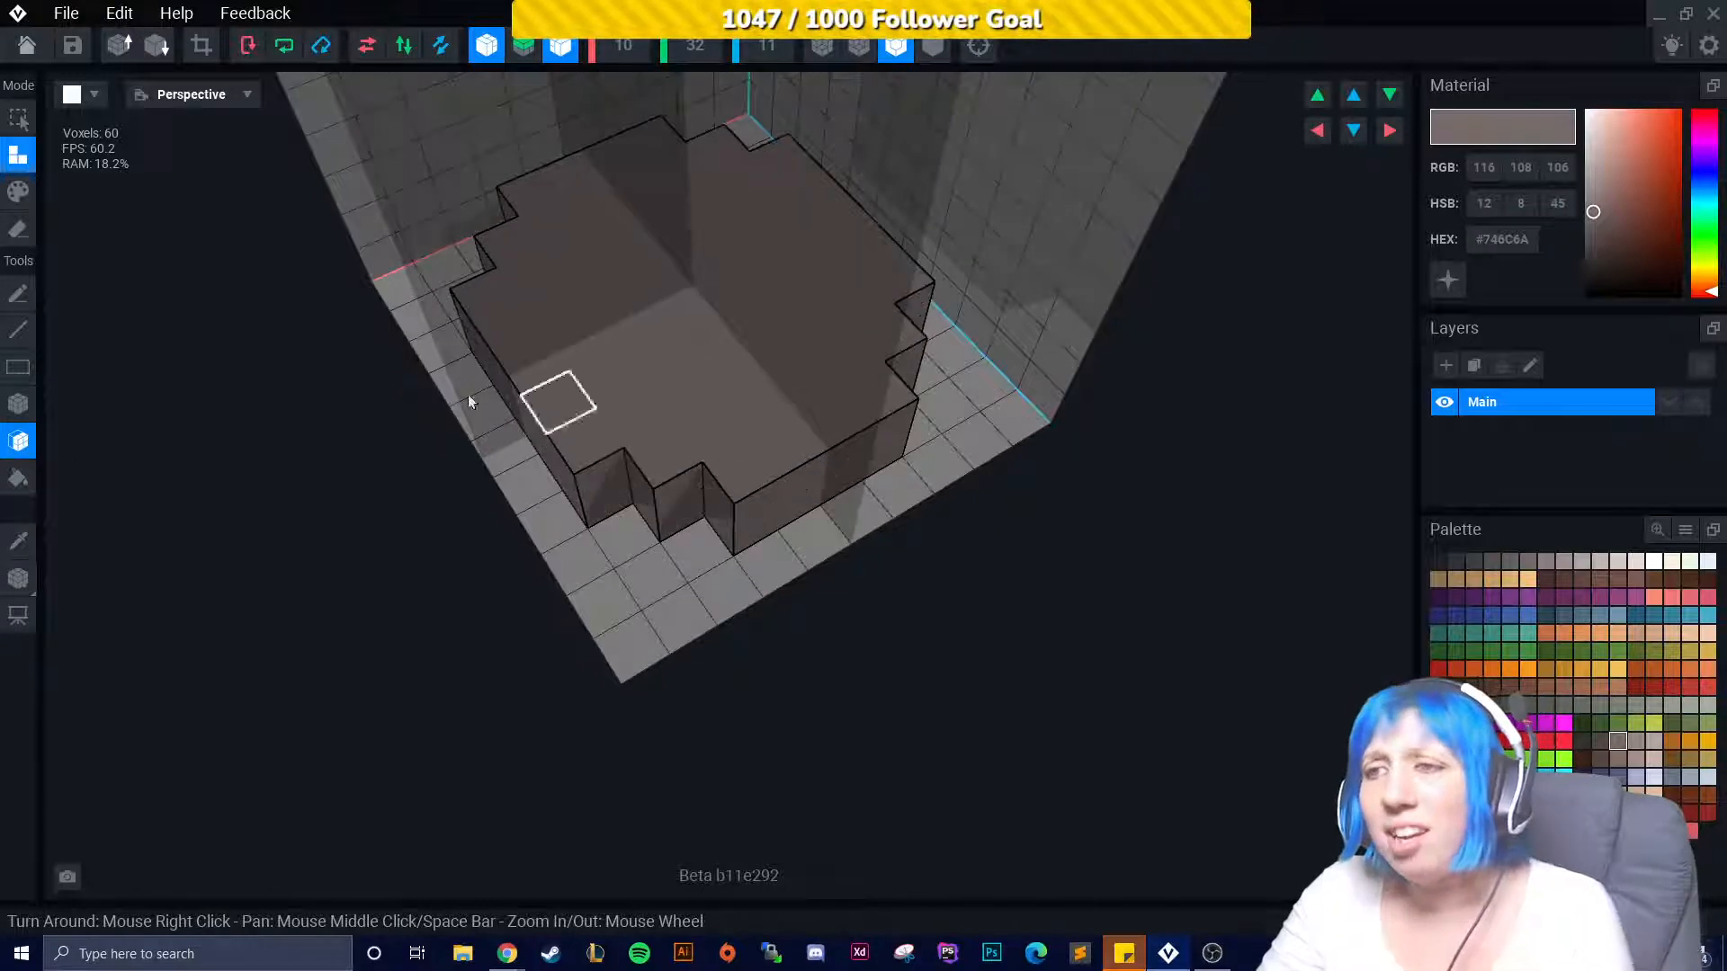
Add a one-voxel overhanging rim around the disc's upper layer and build a one-voxel-high wall on top of it with the box tool.
left_click(18, 404)
right_click_drag(458, 438, 414, 401)
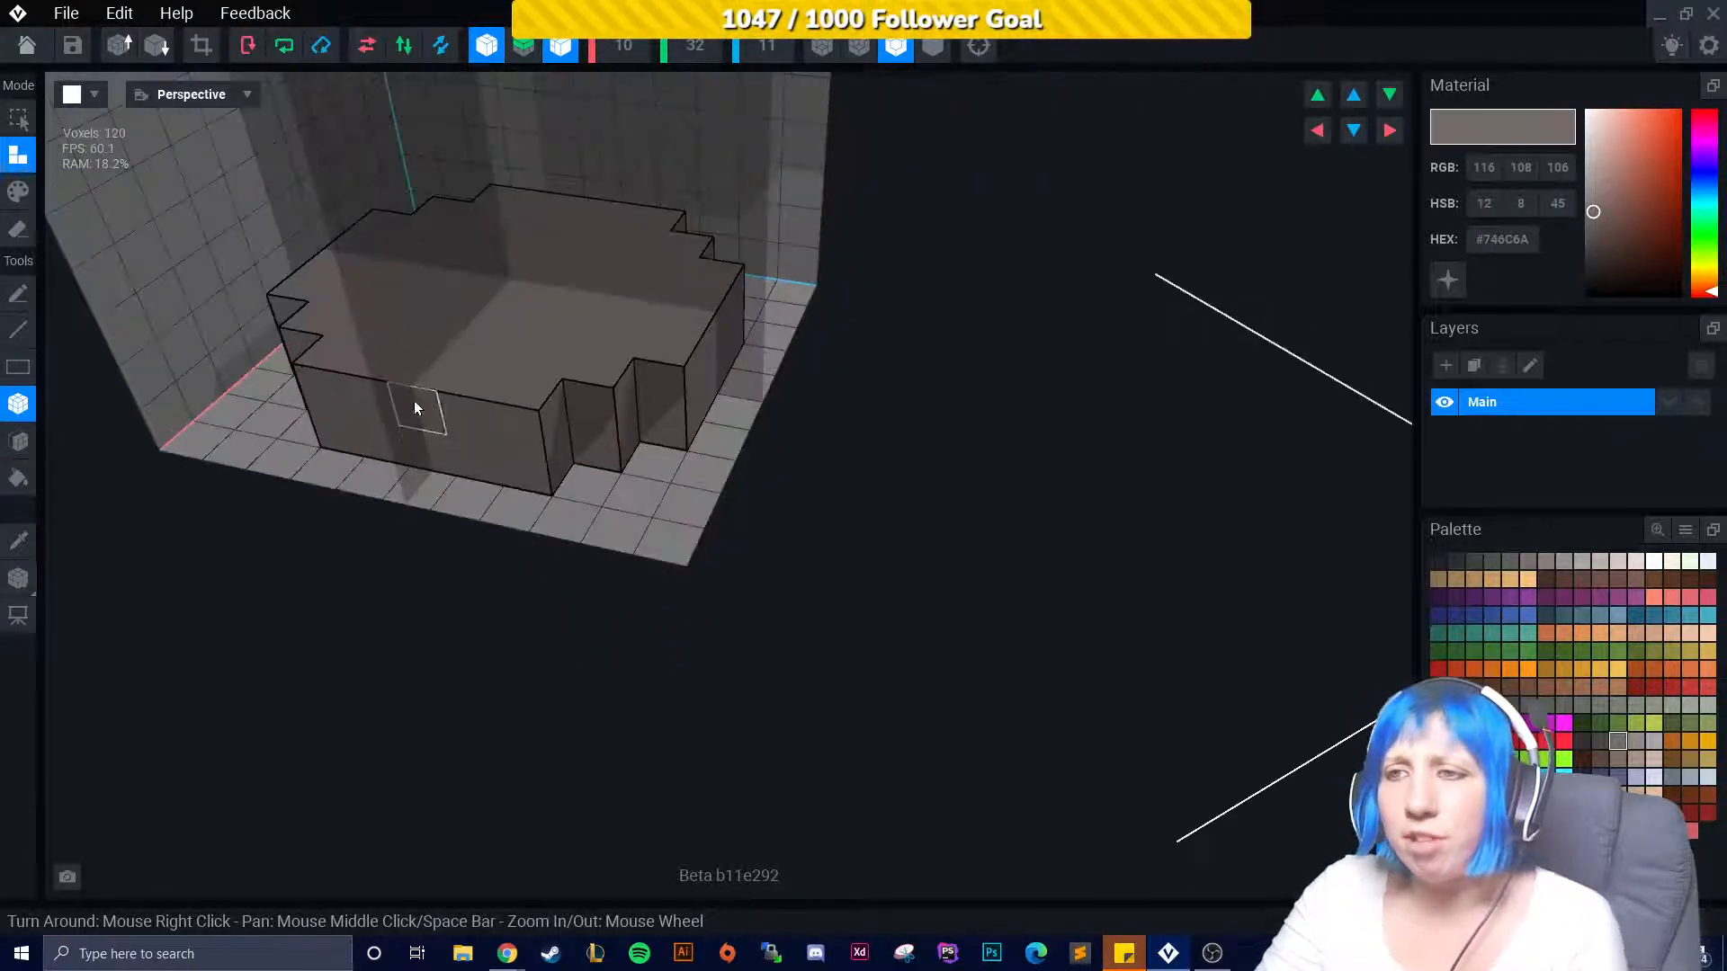
left_click(503, 419)
scroll(588, 403, "up", 2)
mouse_move(604, 428)
left_mouse_down()
mouse_move(649, 412)
mouse_move(777, 433)
left_mouse_up()
right_click_drag(777, 434, 780, 440)
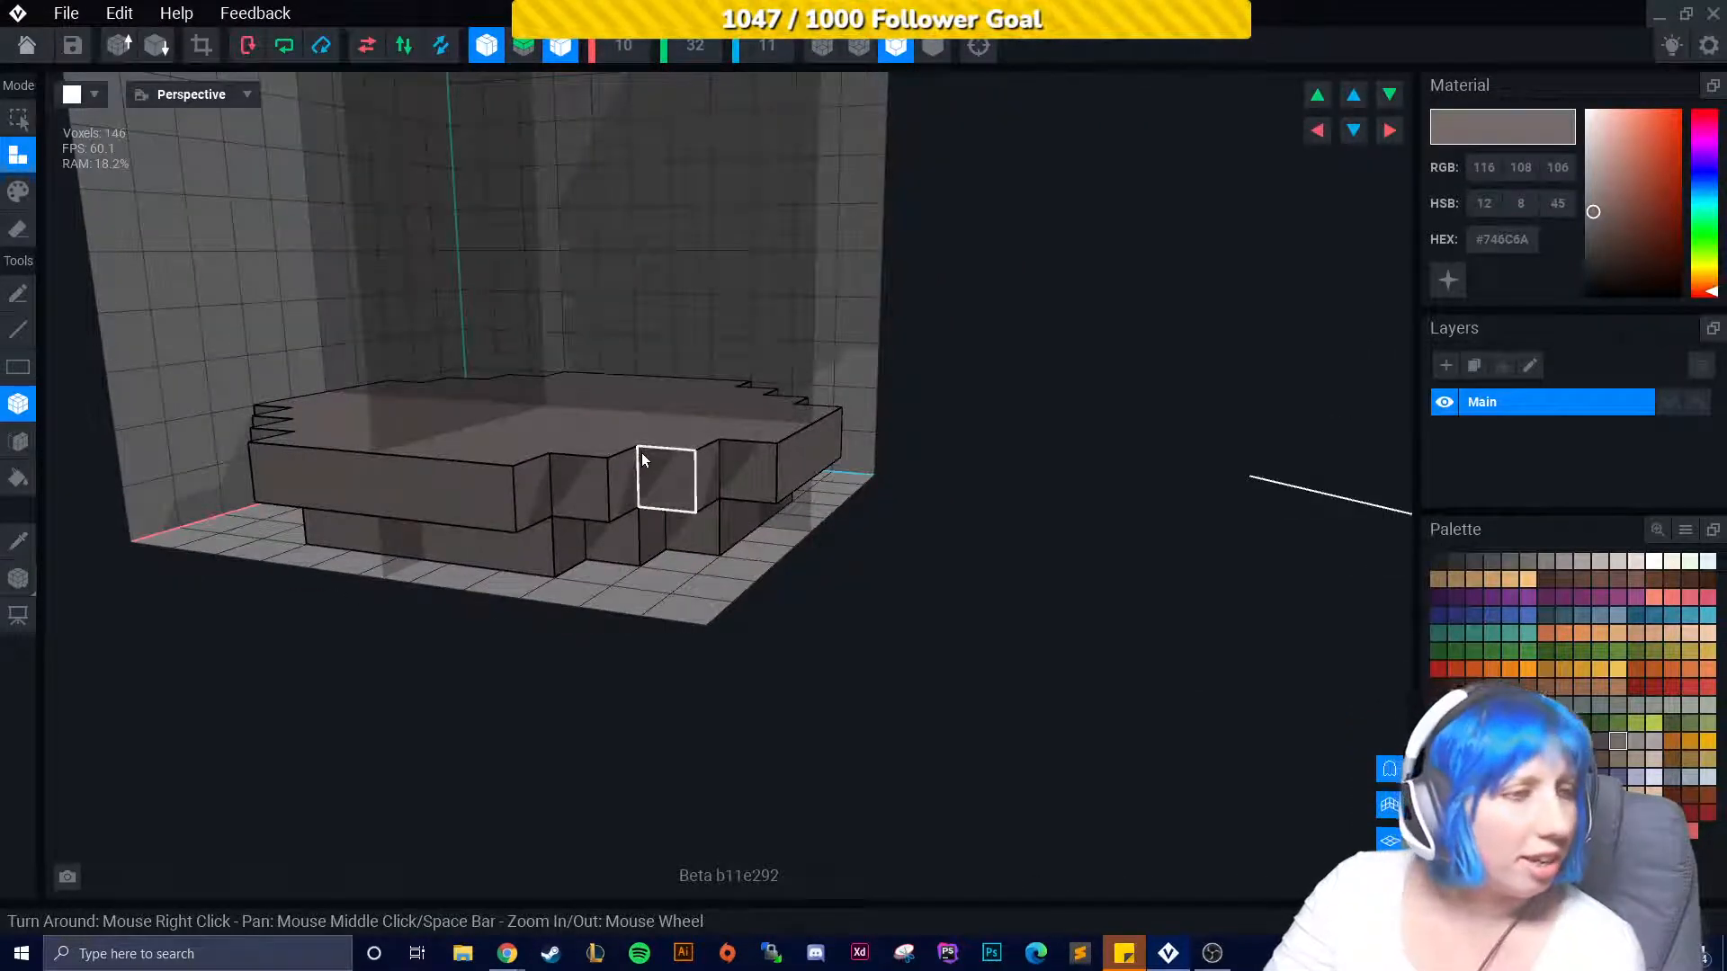
right_click_drag(604, 450, 575, 460)
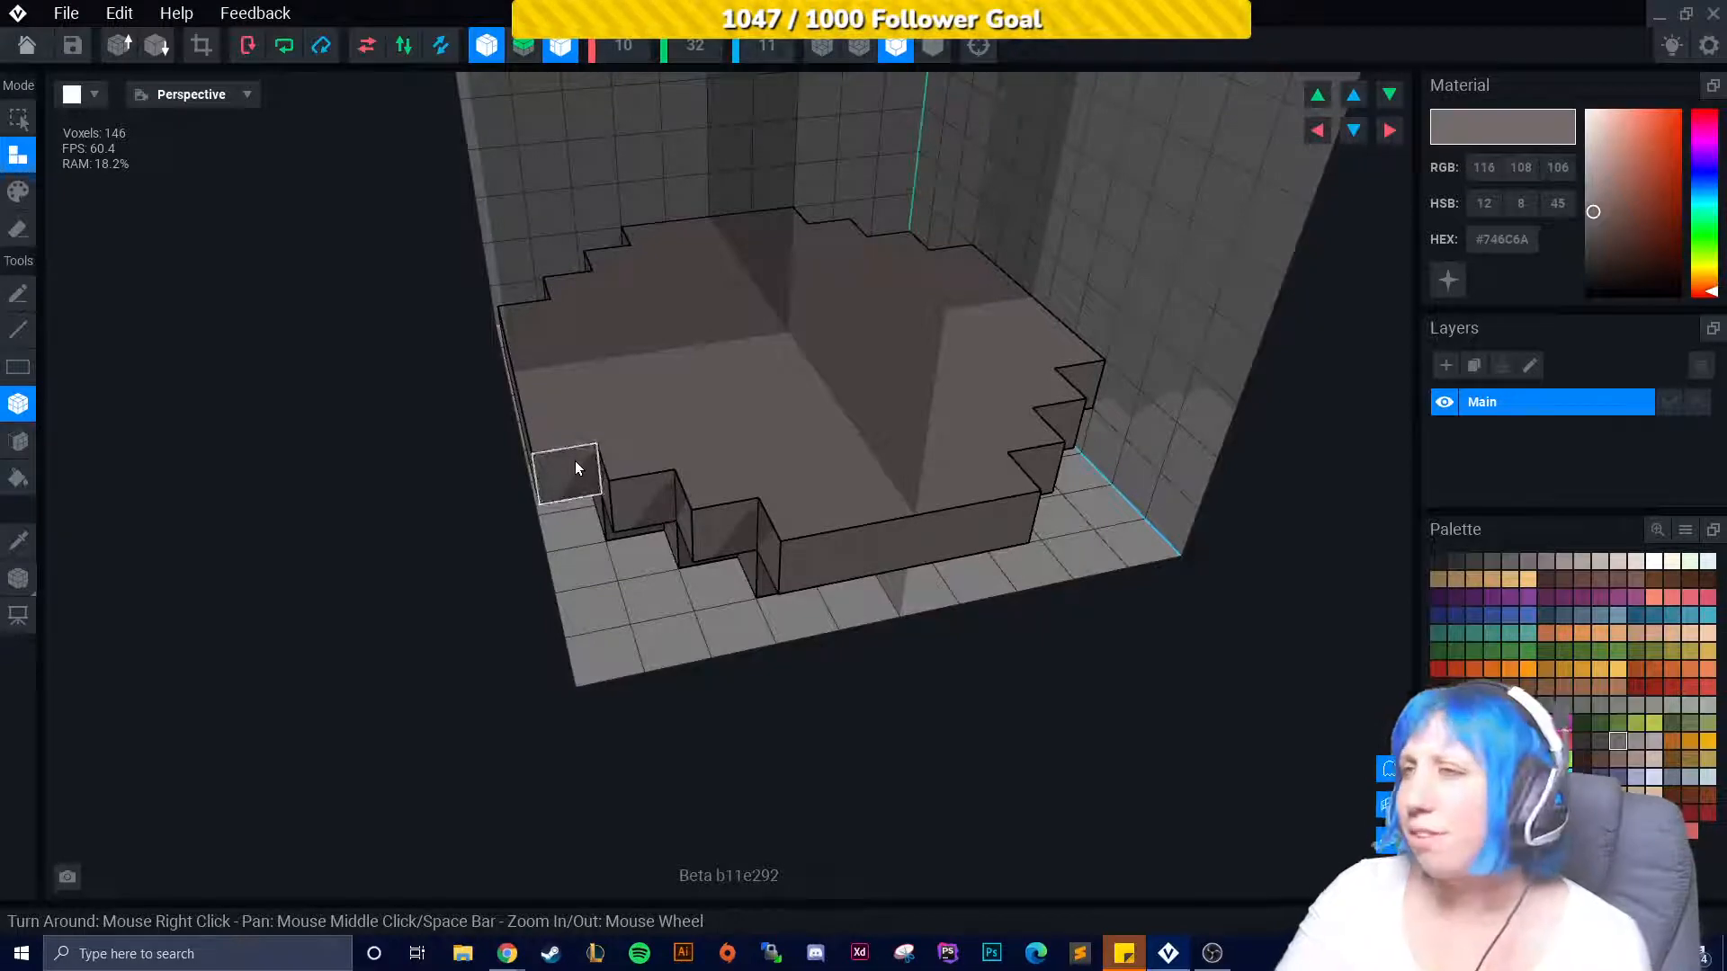
mouse_move(576, 467)
left_mouse_down()
mouse_move(516, 397)
mouse_move(558, 435)
mouse_move(676, 478)
mouse_move(861, 506)
mouse_move(804, 500)
left_mouse_up()
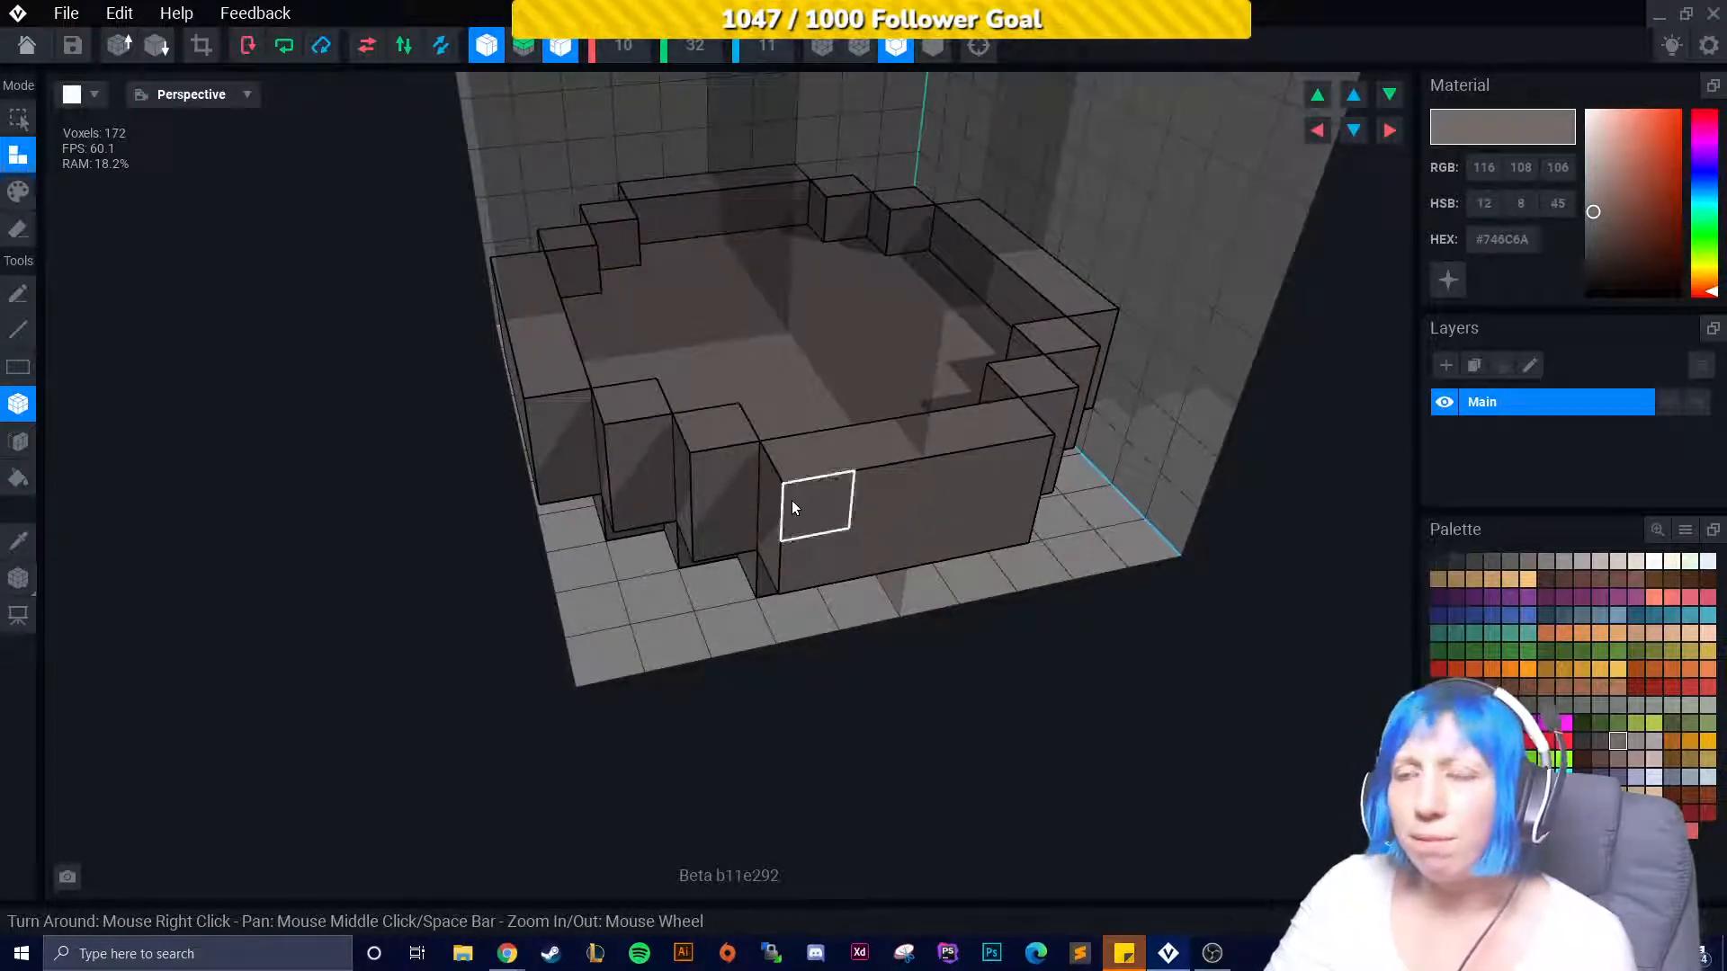
Try to thicken the candle holder's wall inward by one voxel along the stepped corners and straight sides.
right_click_drag(785, 500, 693, 293)
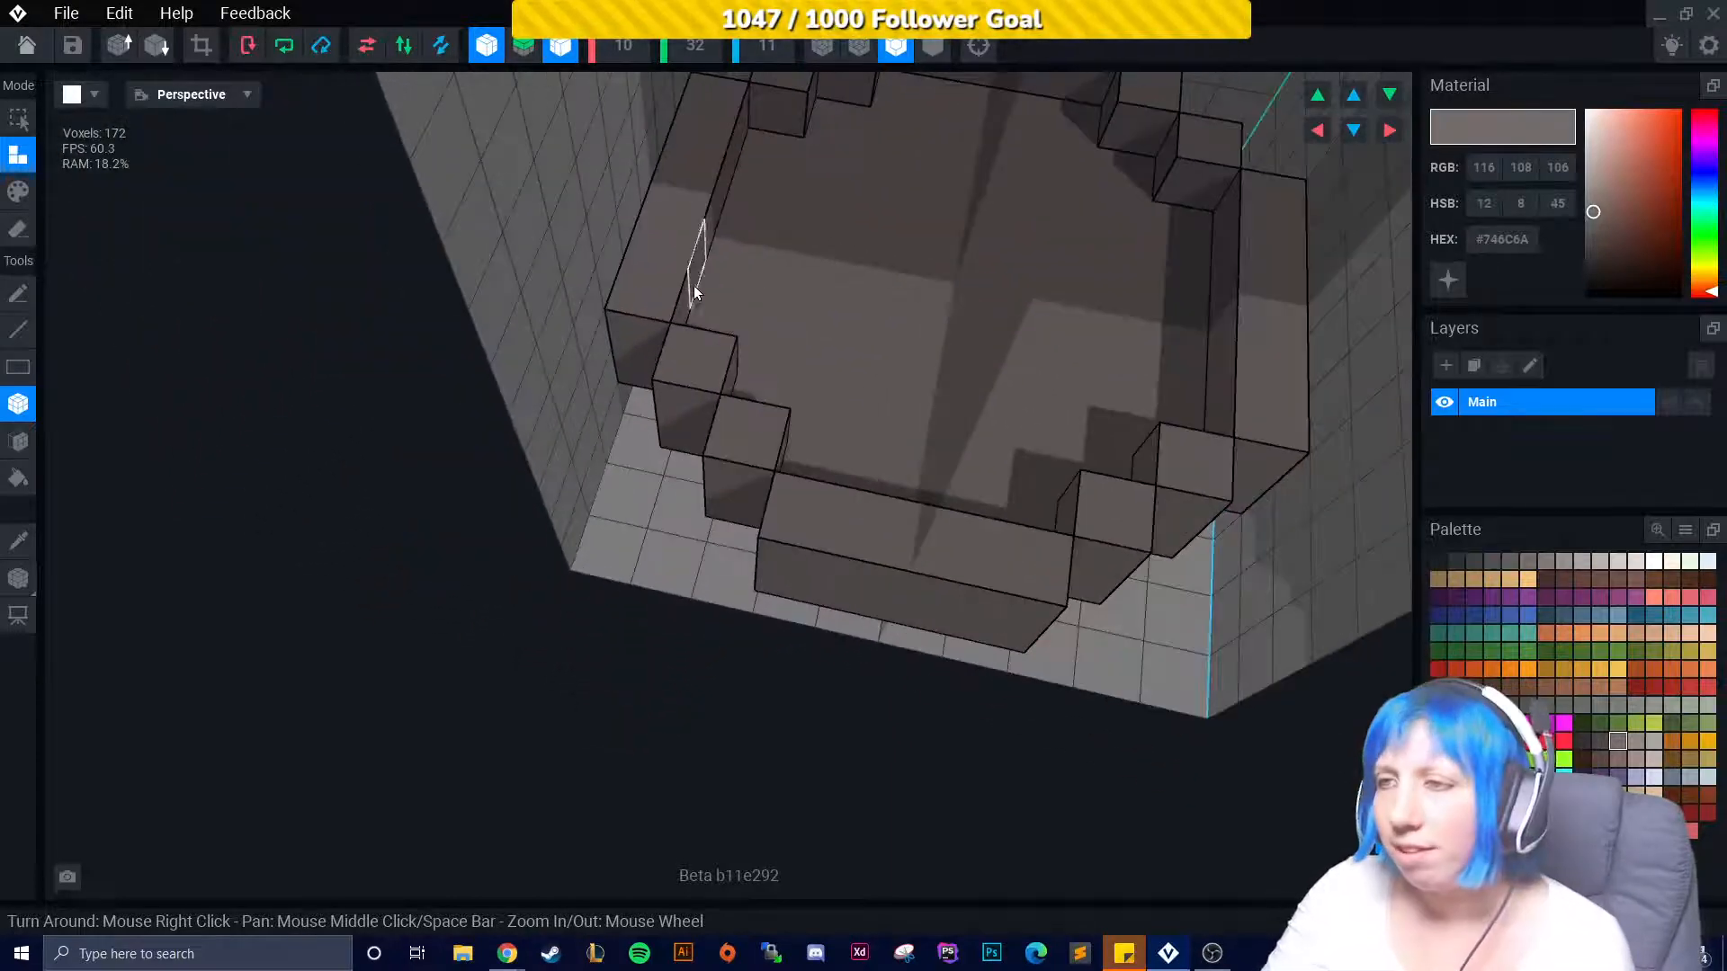
key("ctrl+z")
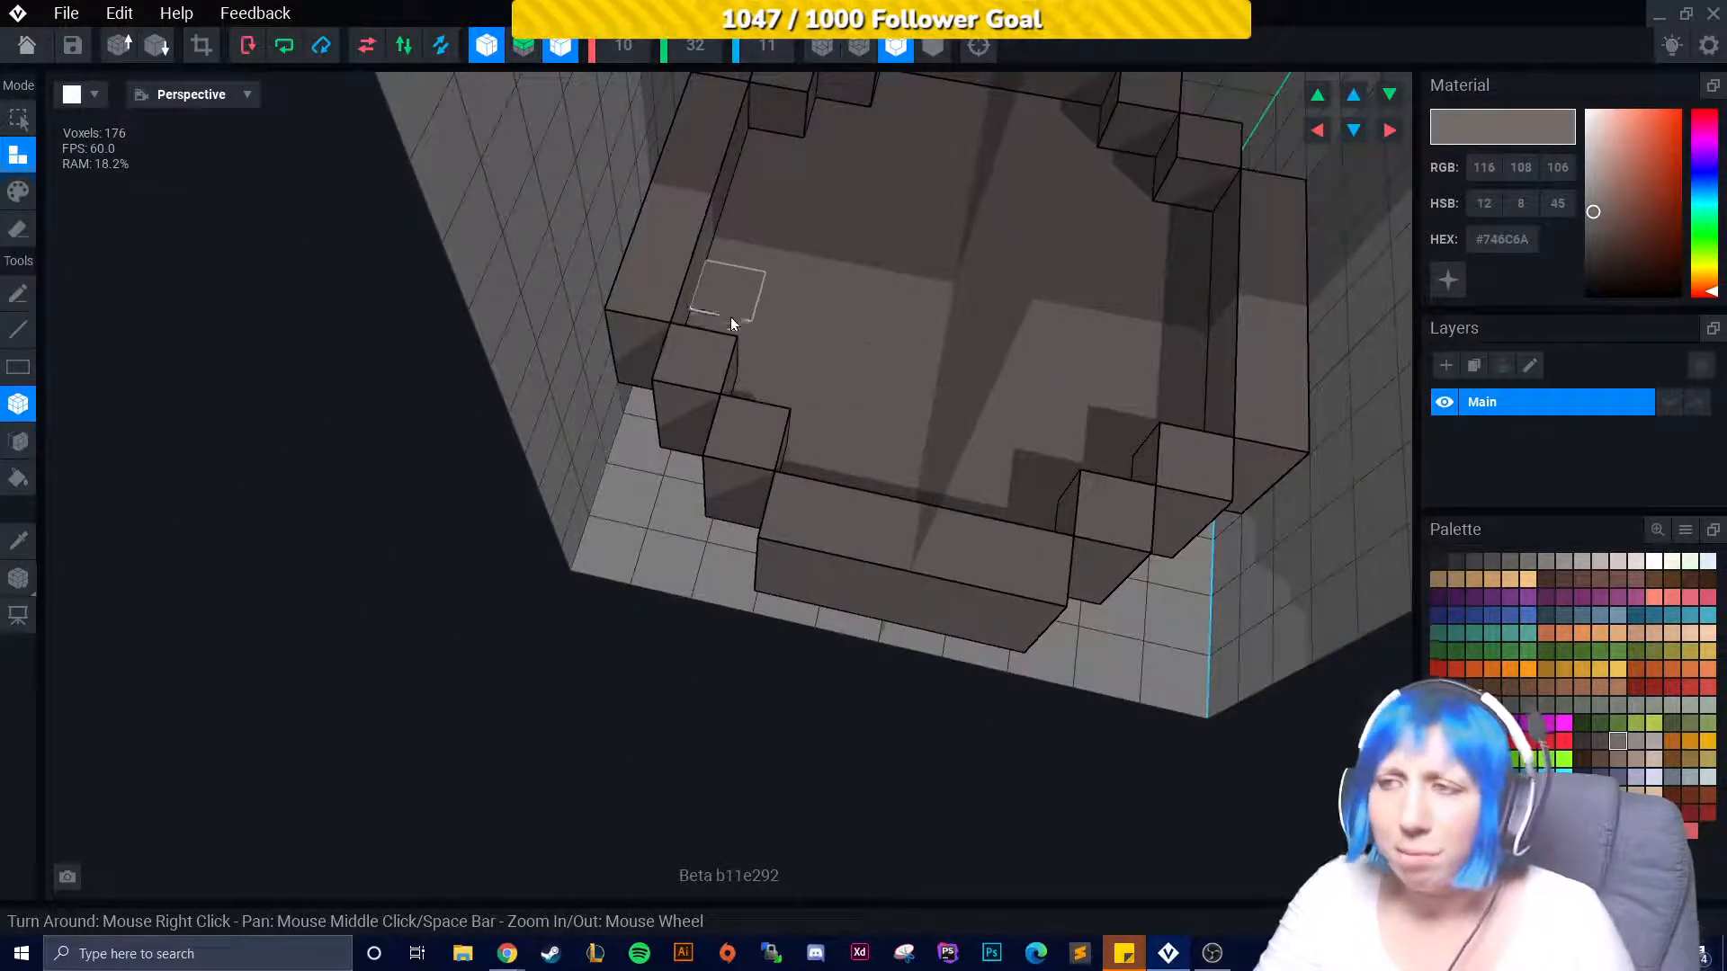
left_click(731, 318)
left_click(759, 391)
left_click(761, 394)
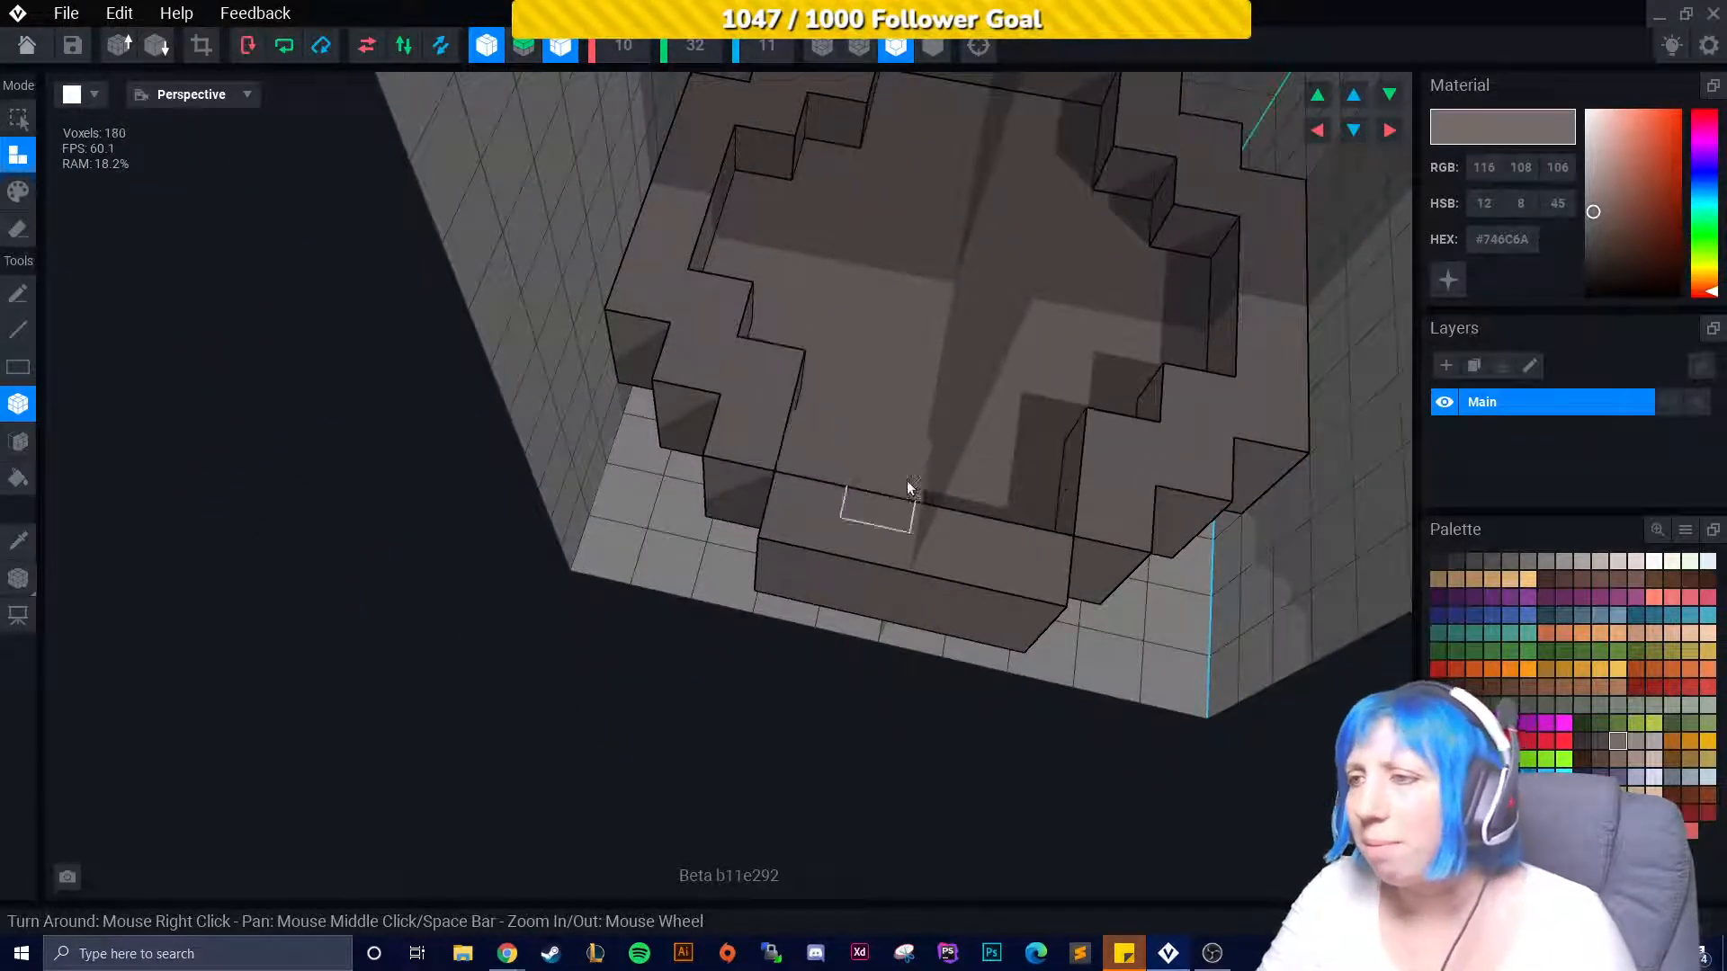
left_click(884, 488)
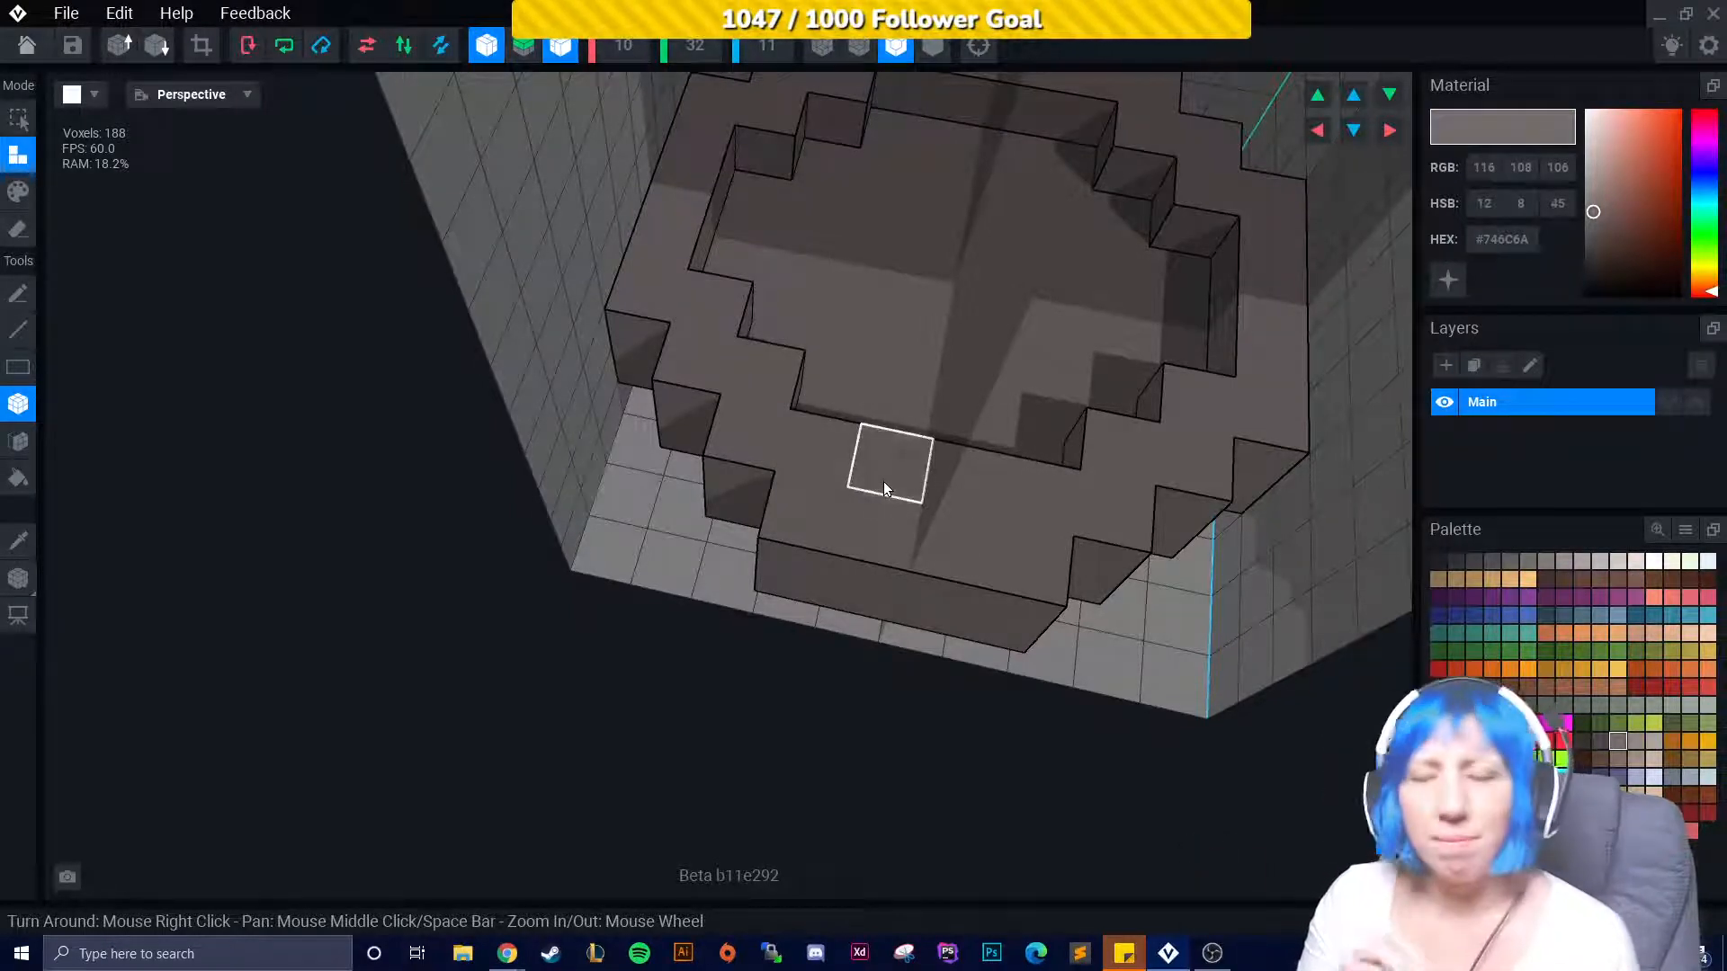
right_click_drag(873, 470, 791, 457)
key("ctrl+z")
key("ctrl+z")
key("ctrl+z")
Raise the top face of the candle holder's wall by one voxel with the Face tool.
right_click_drag(684, 380, 118, 414)
left_click(18, 440)
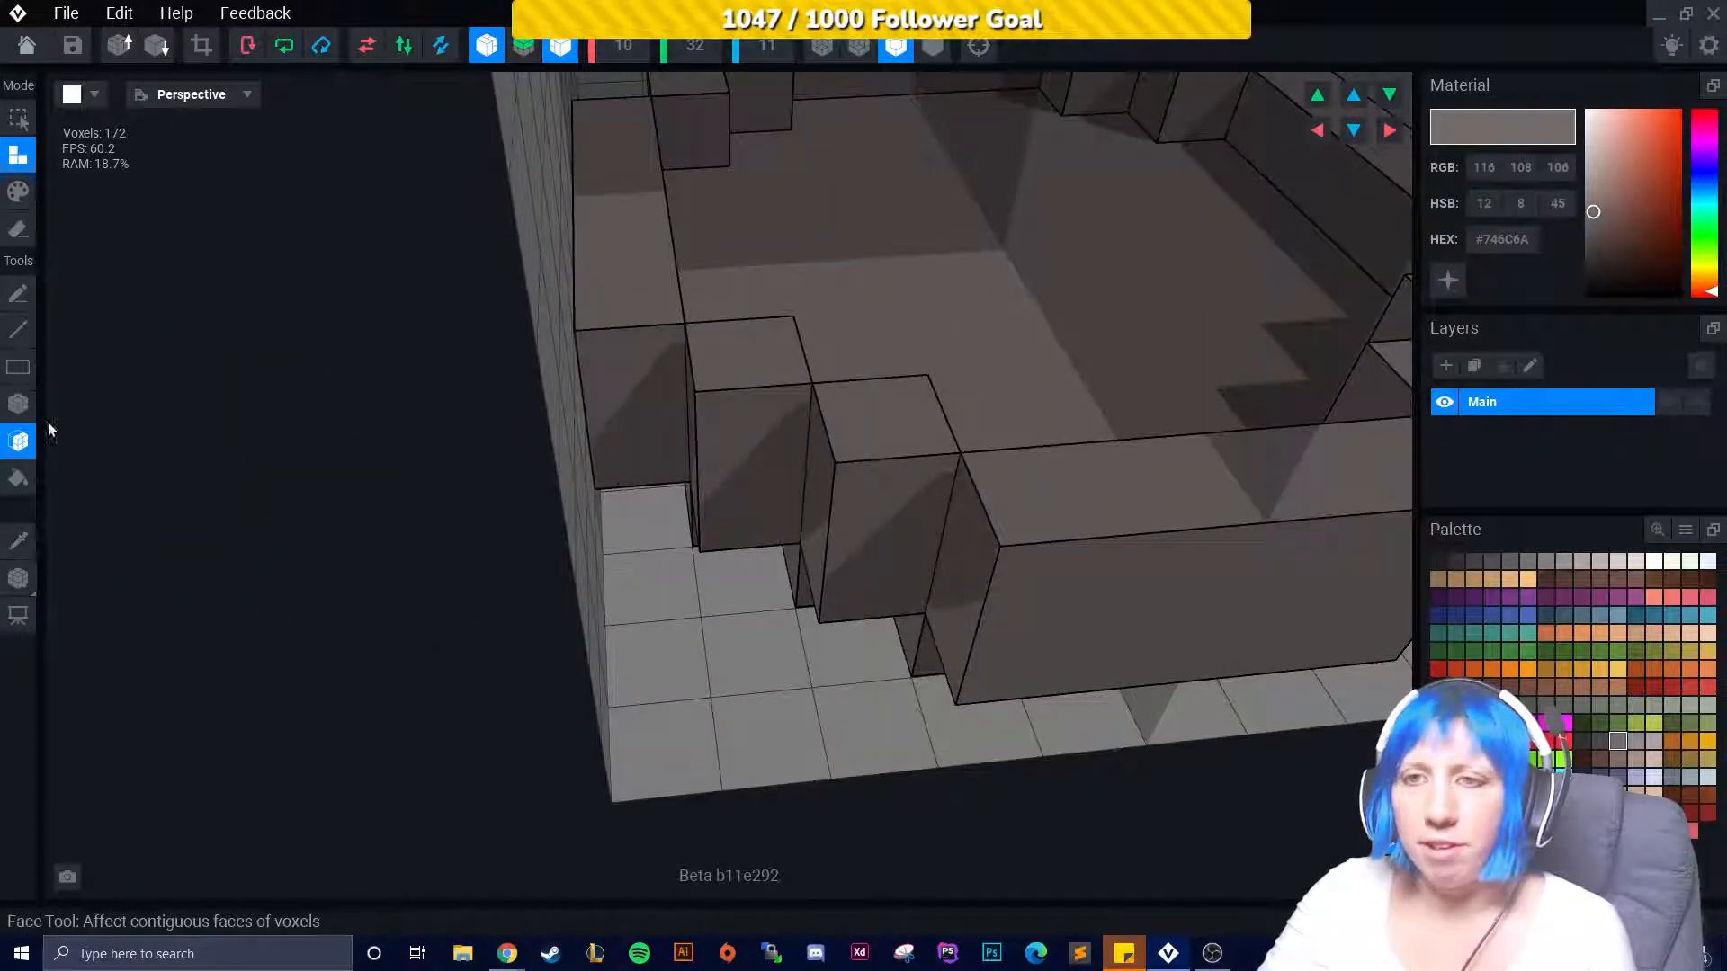
left_click(869, 403)
Erase the lowest layer of the overhanging rim from underneath with the Face tool.
right_click_drag(1123, 487, 232, 375)
left_click(18, 228)
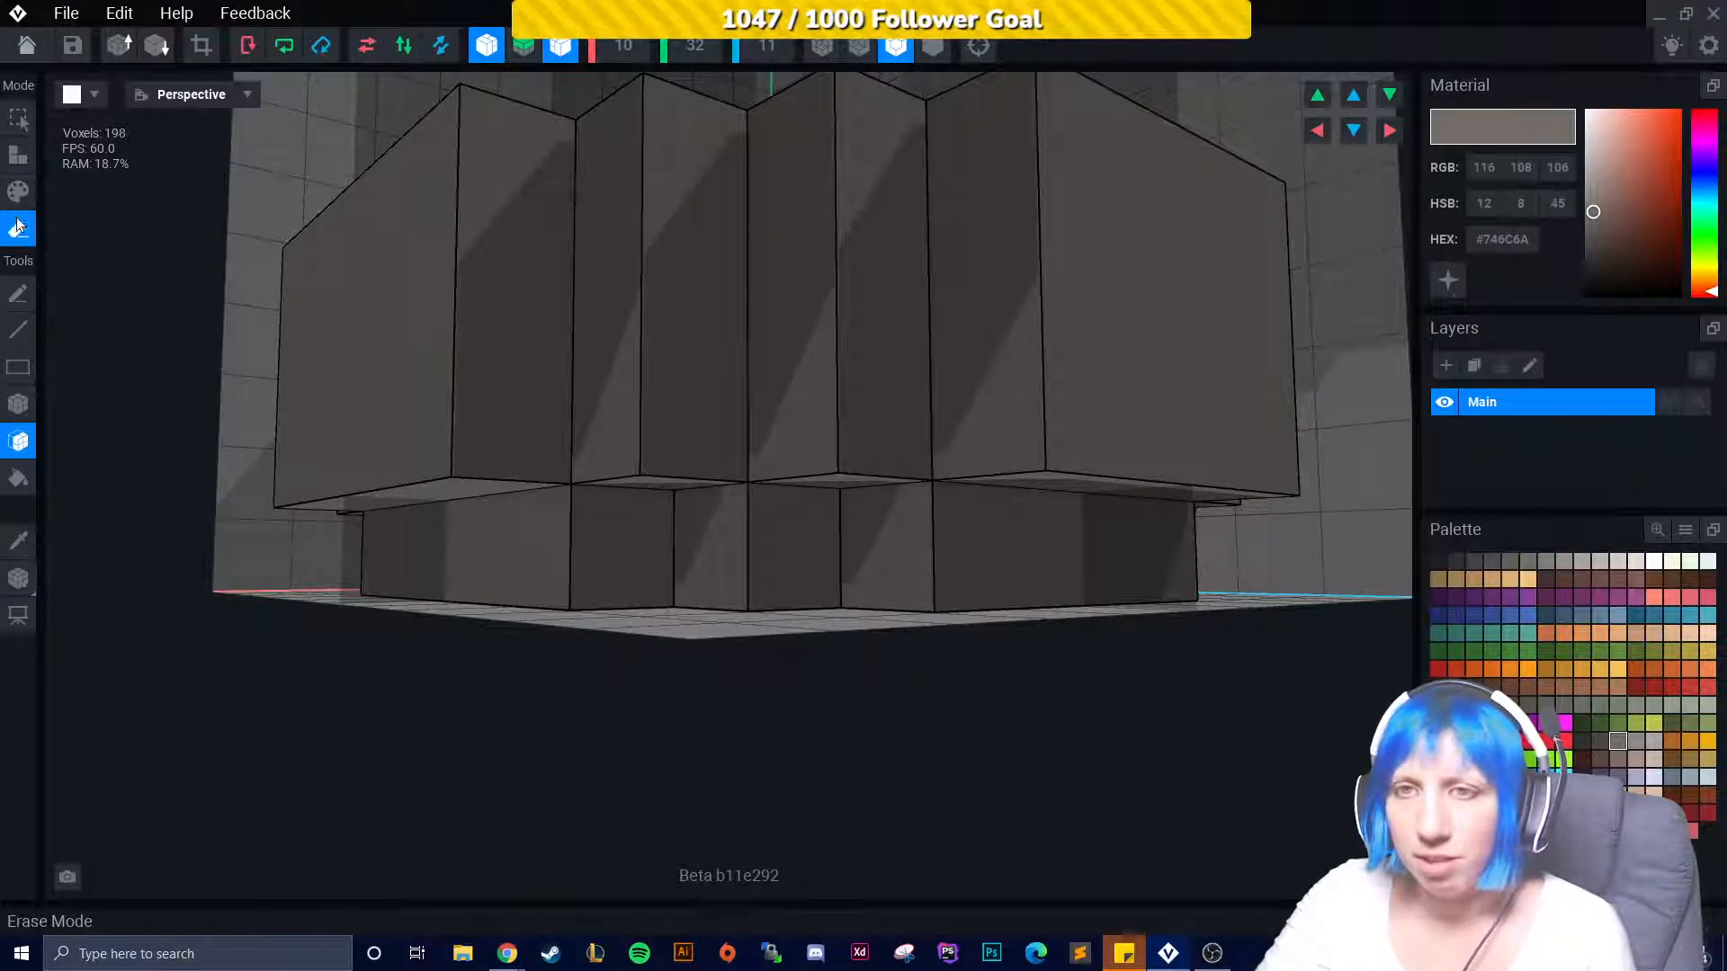
right_click_drag(391, 660, 282, 461)
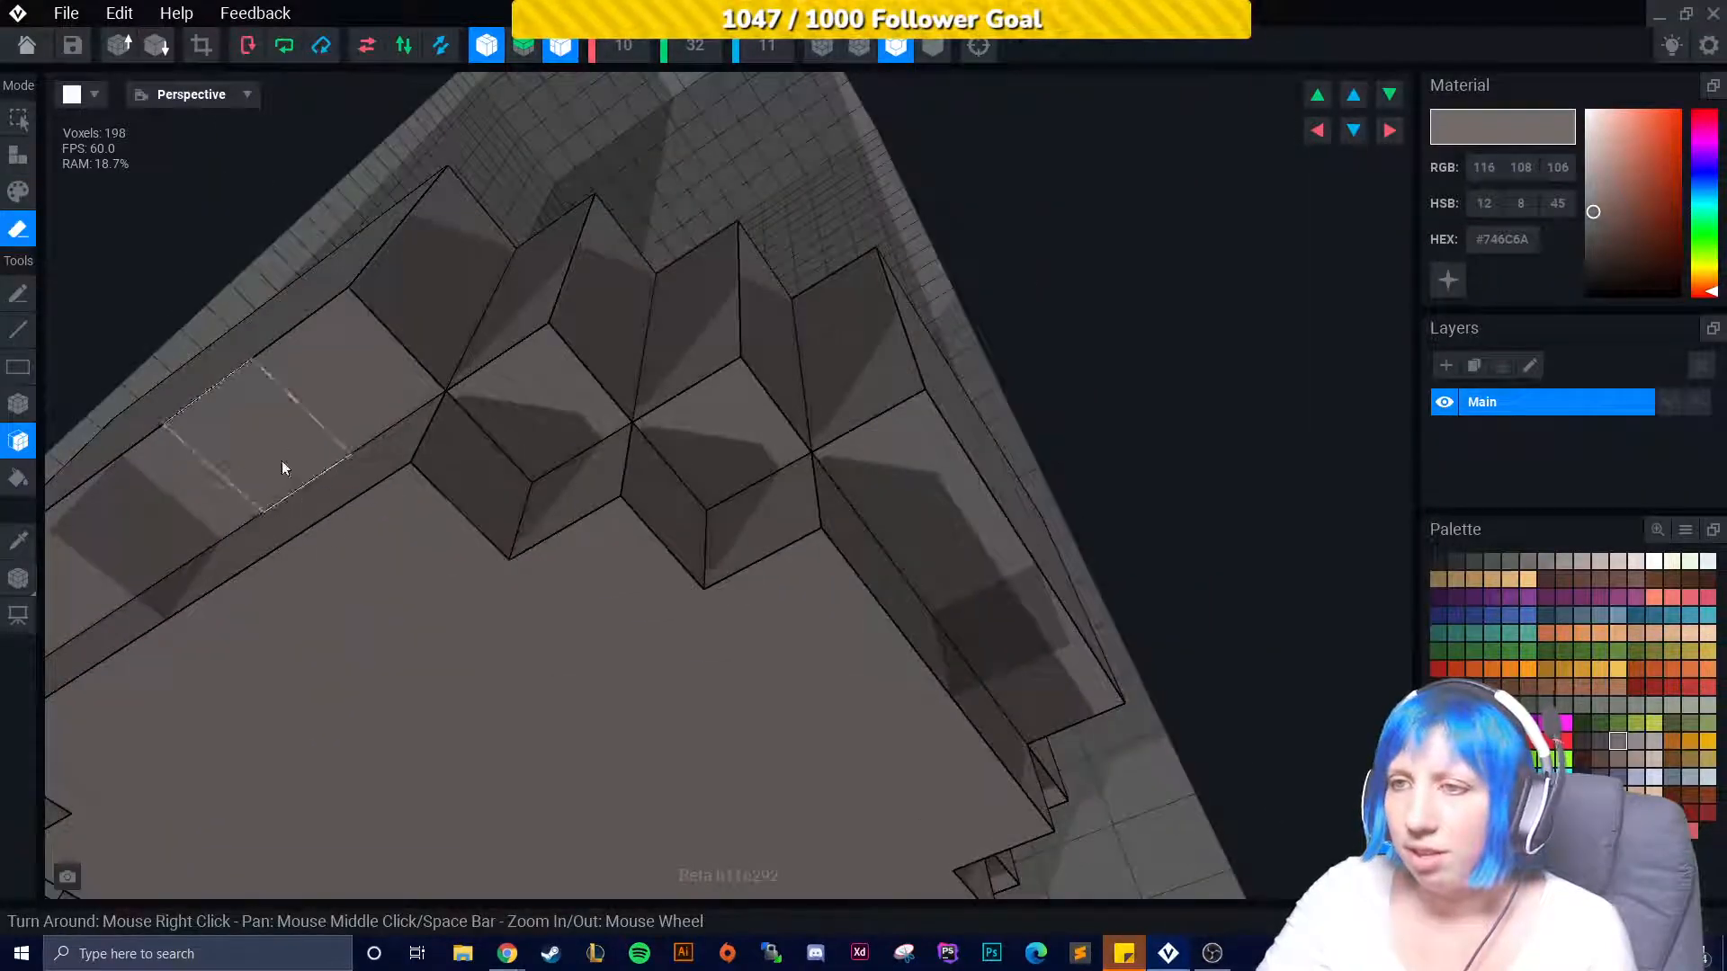
left_click(694, 433)
mouse_move(693, 434)
right_mouse_down()
mouse_move(848, 551)
mouse_move(841, 532)
mouse_move(723, 522)
mouse_move(748, 505)
mouse_move(737, 527)
mouse_move(416, 340)
right_mouse_up()
left_click(841, 539)
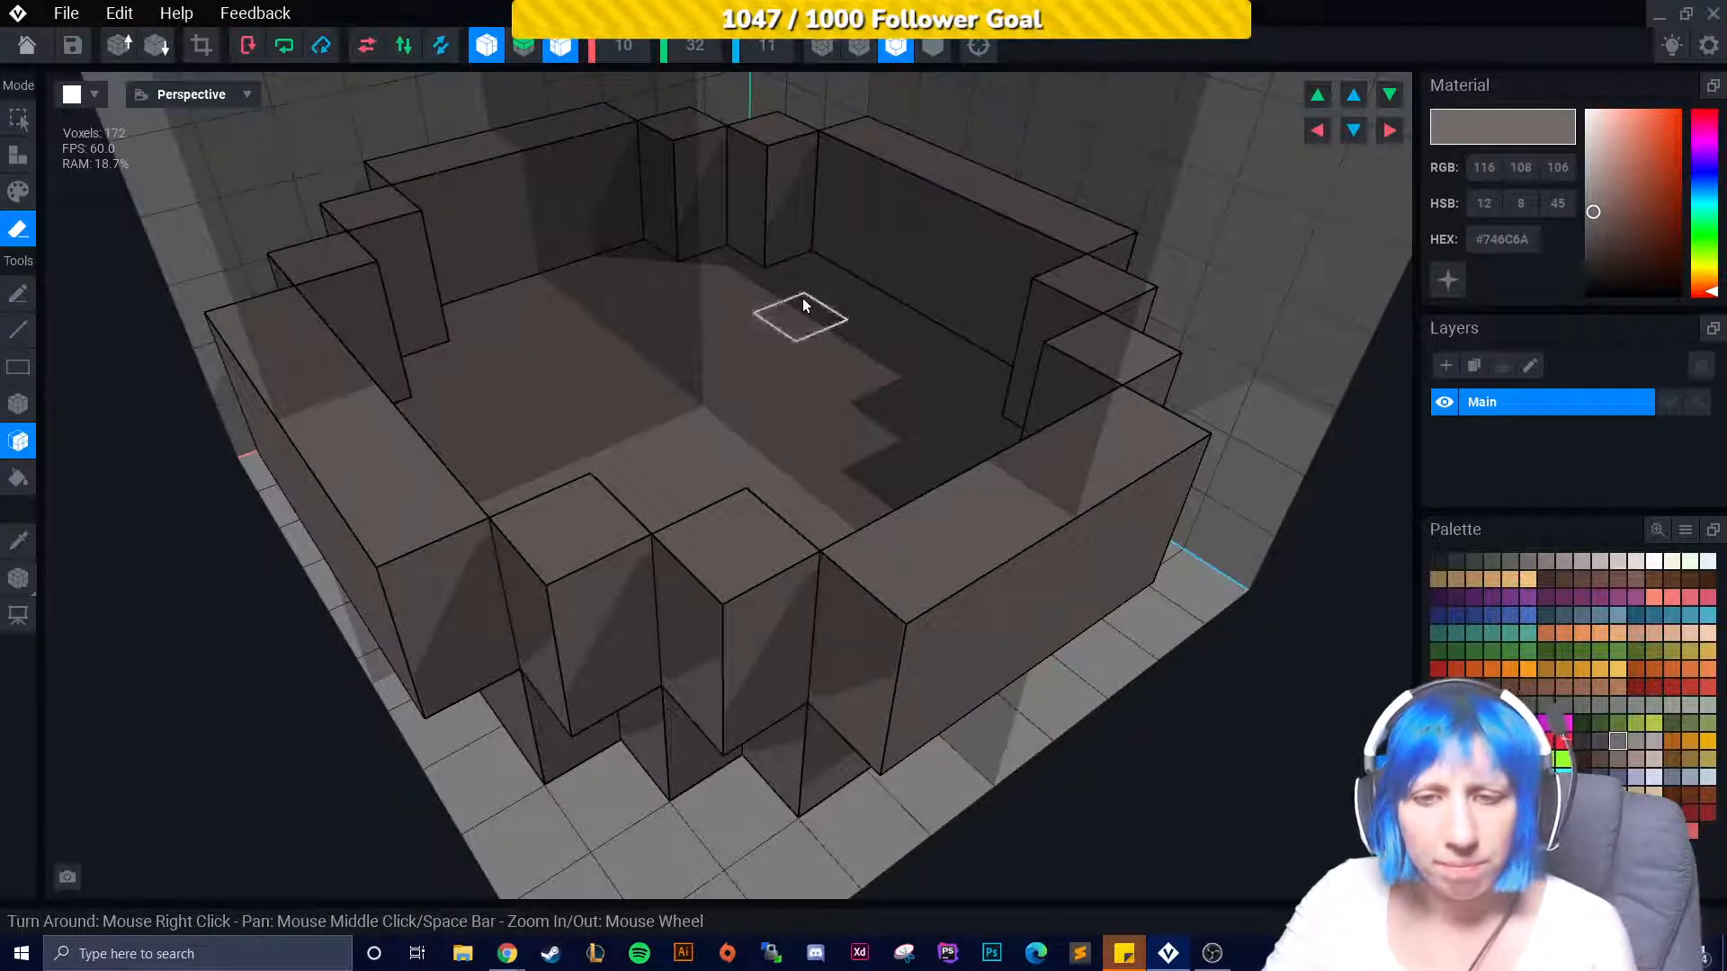
right_click_drag(749, 299, 706, 306)
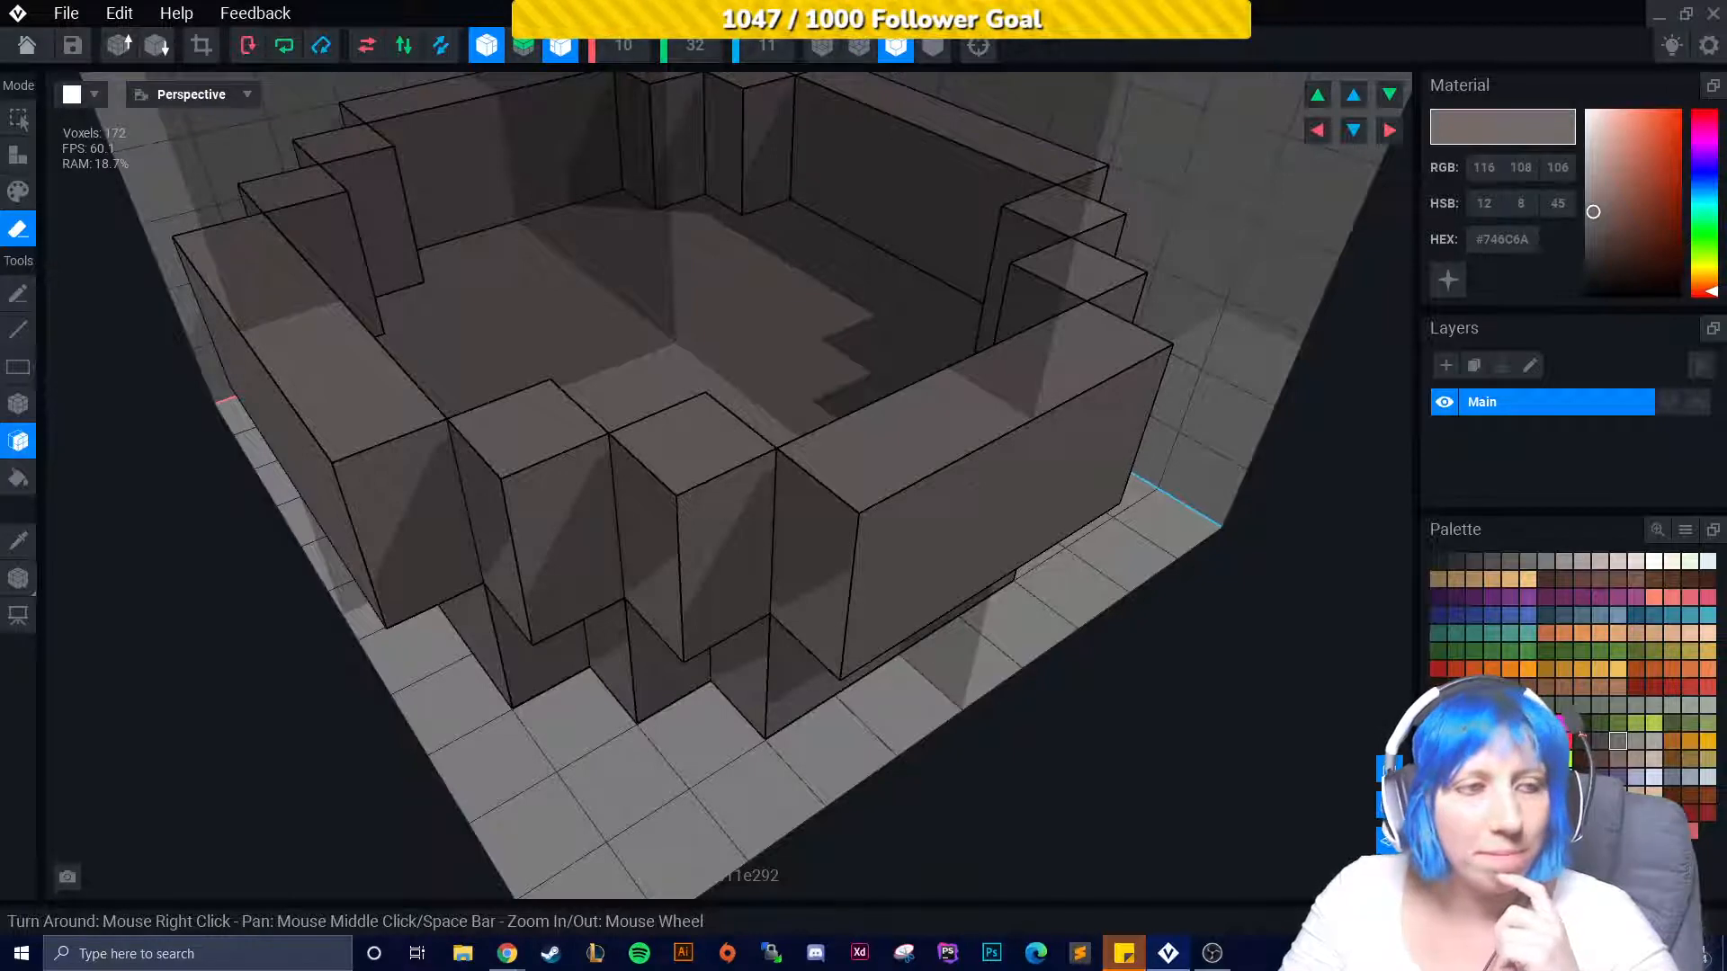
right_click_drag(485, 419, 649, 367)
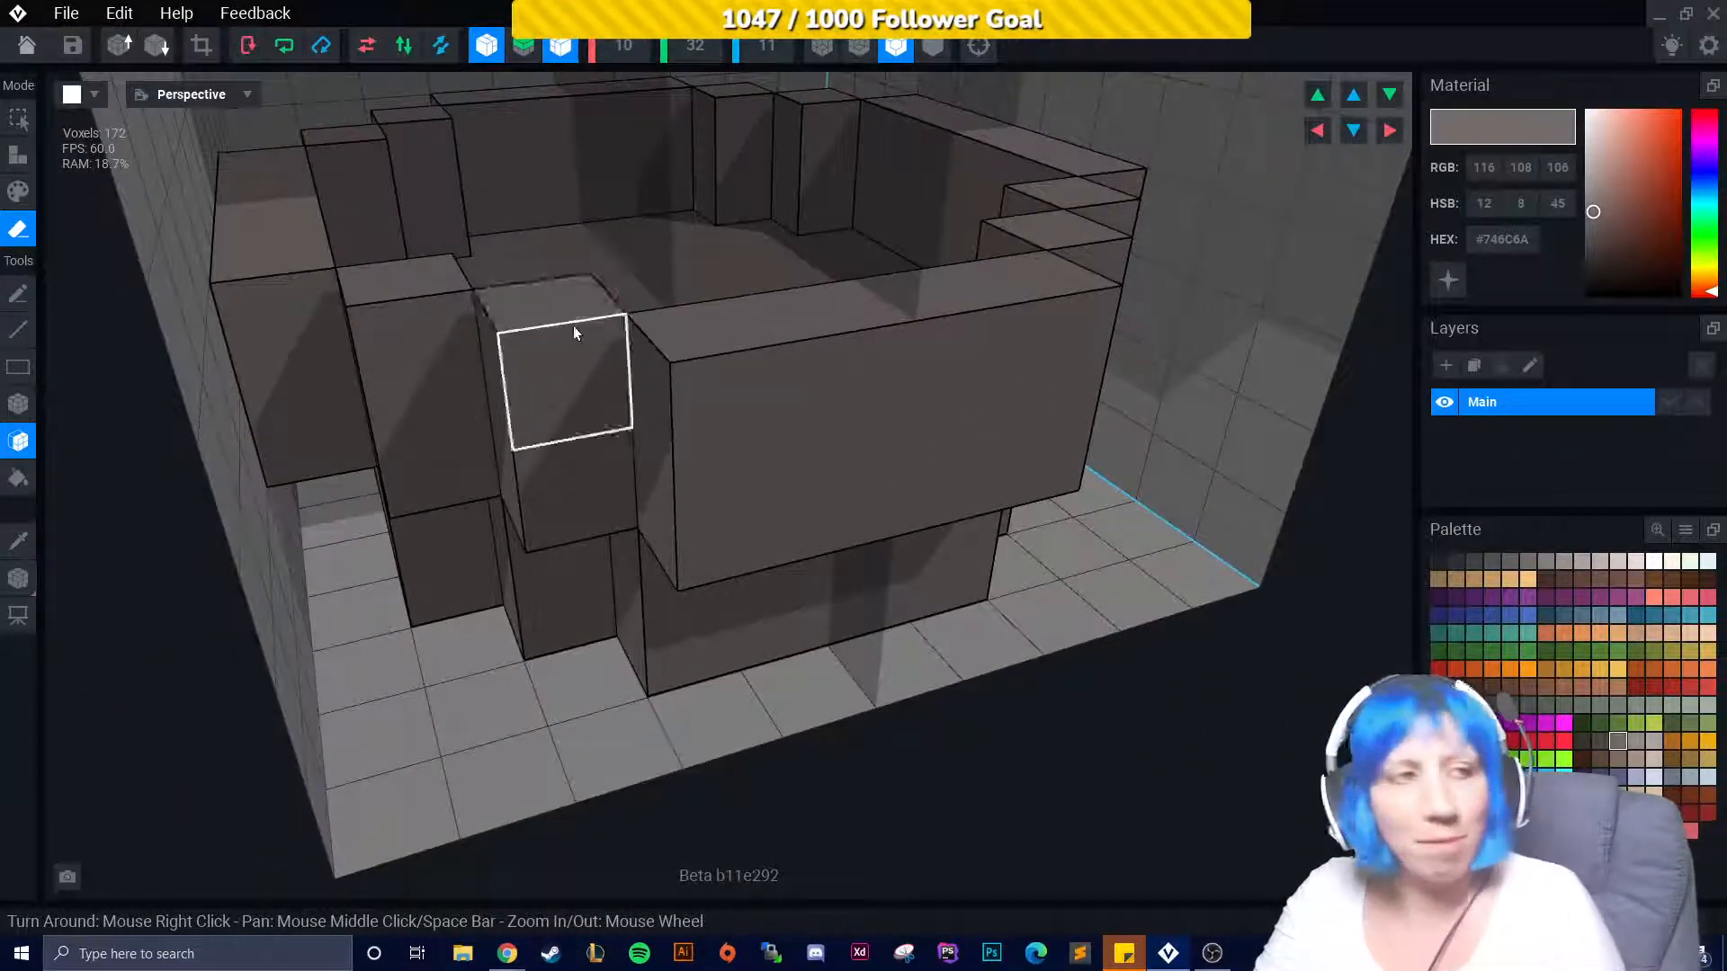
right_click_drag(457, 308, 545, 498)
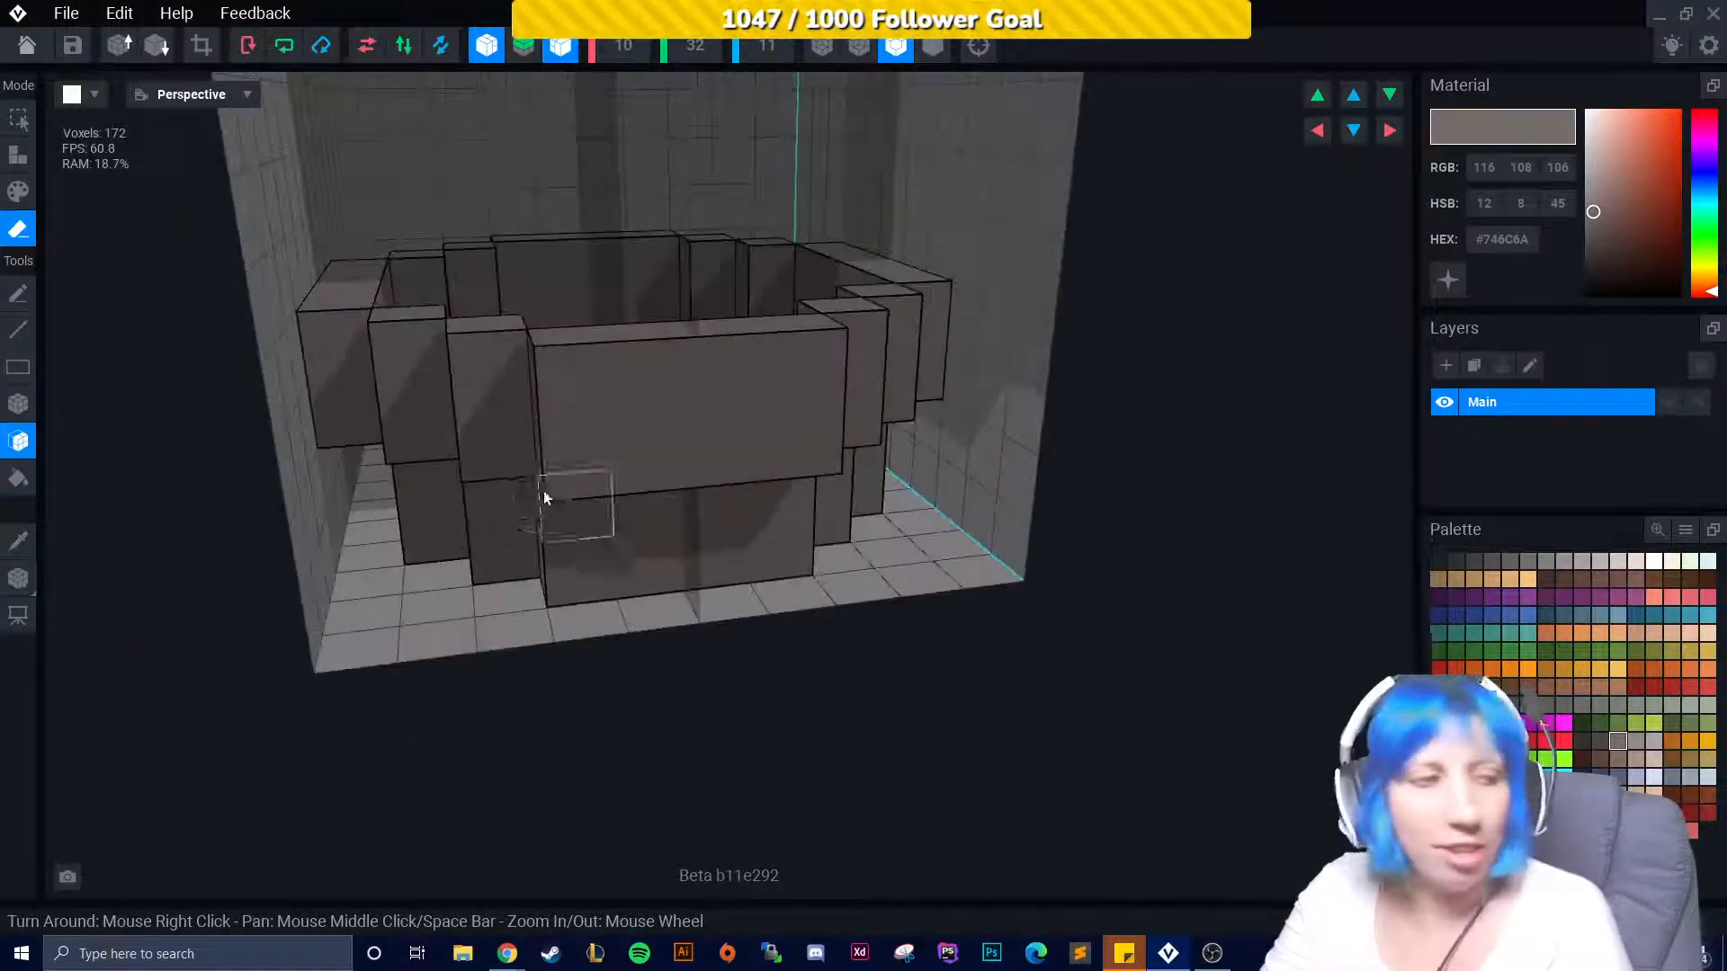
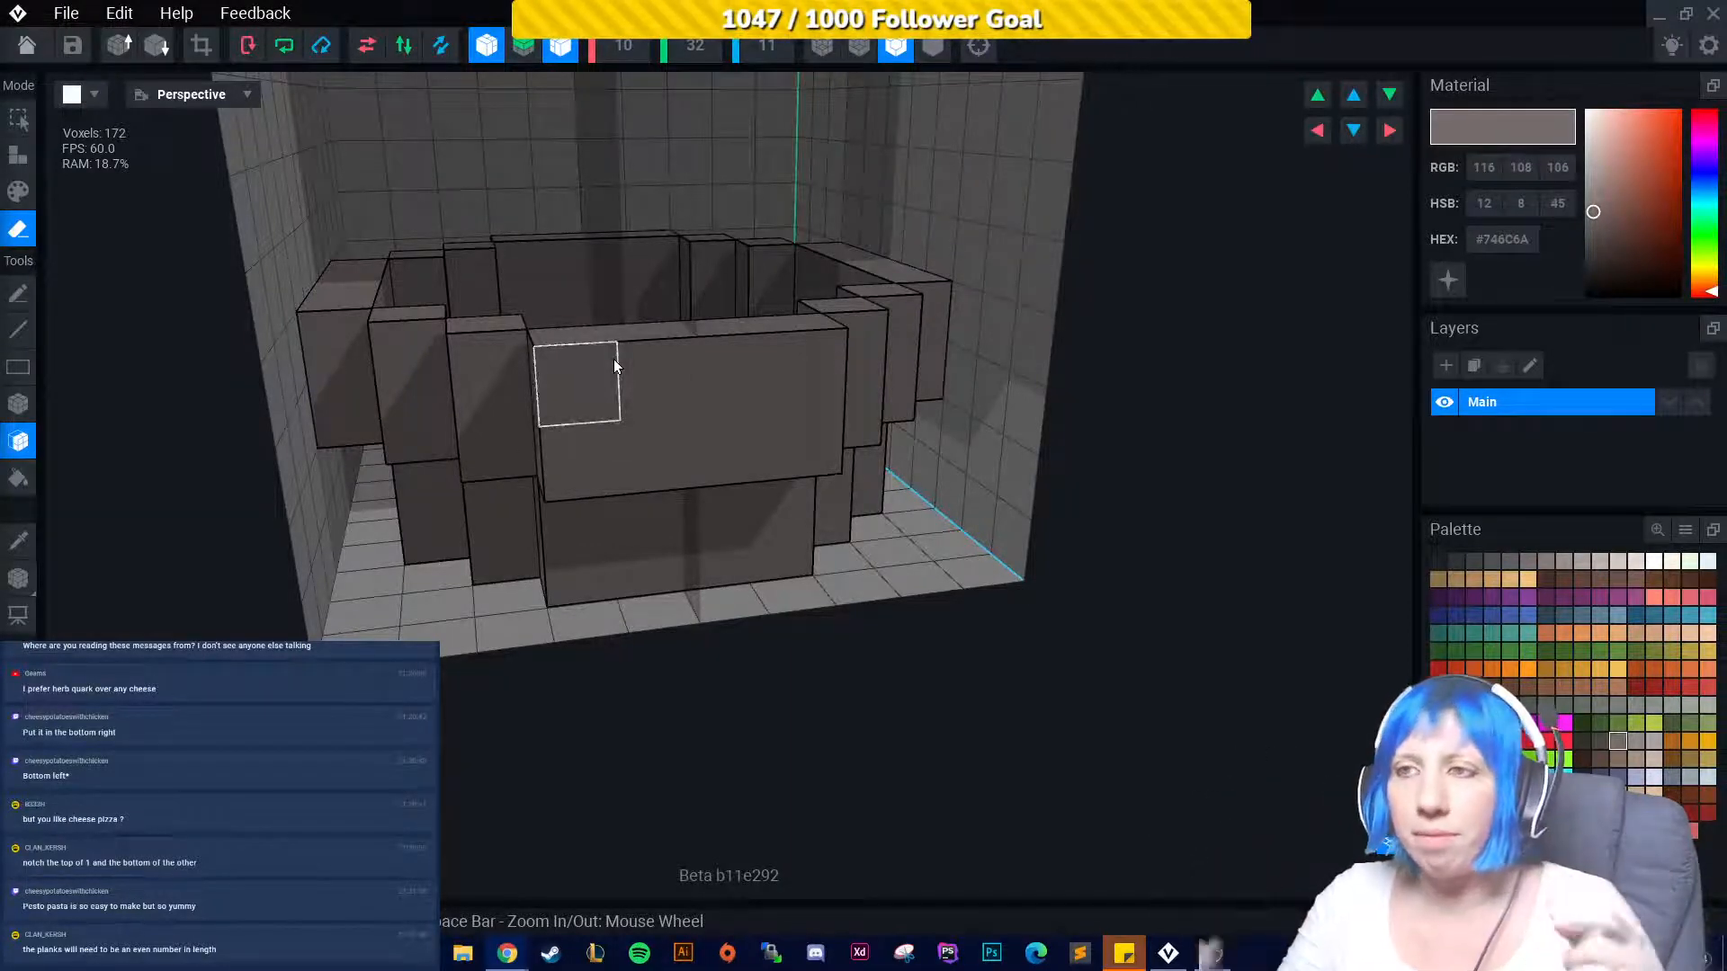
right_click_drag(746, 401, 691, 463)
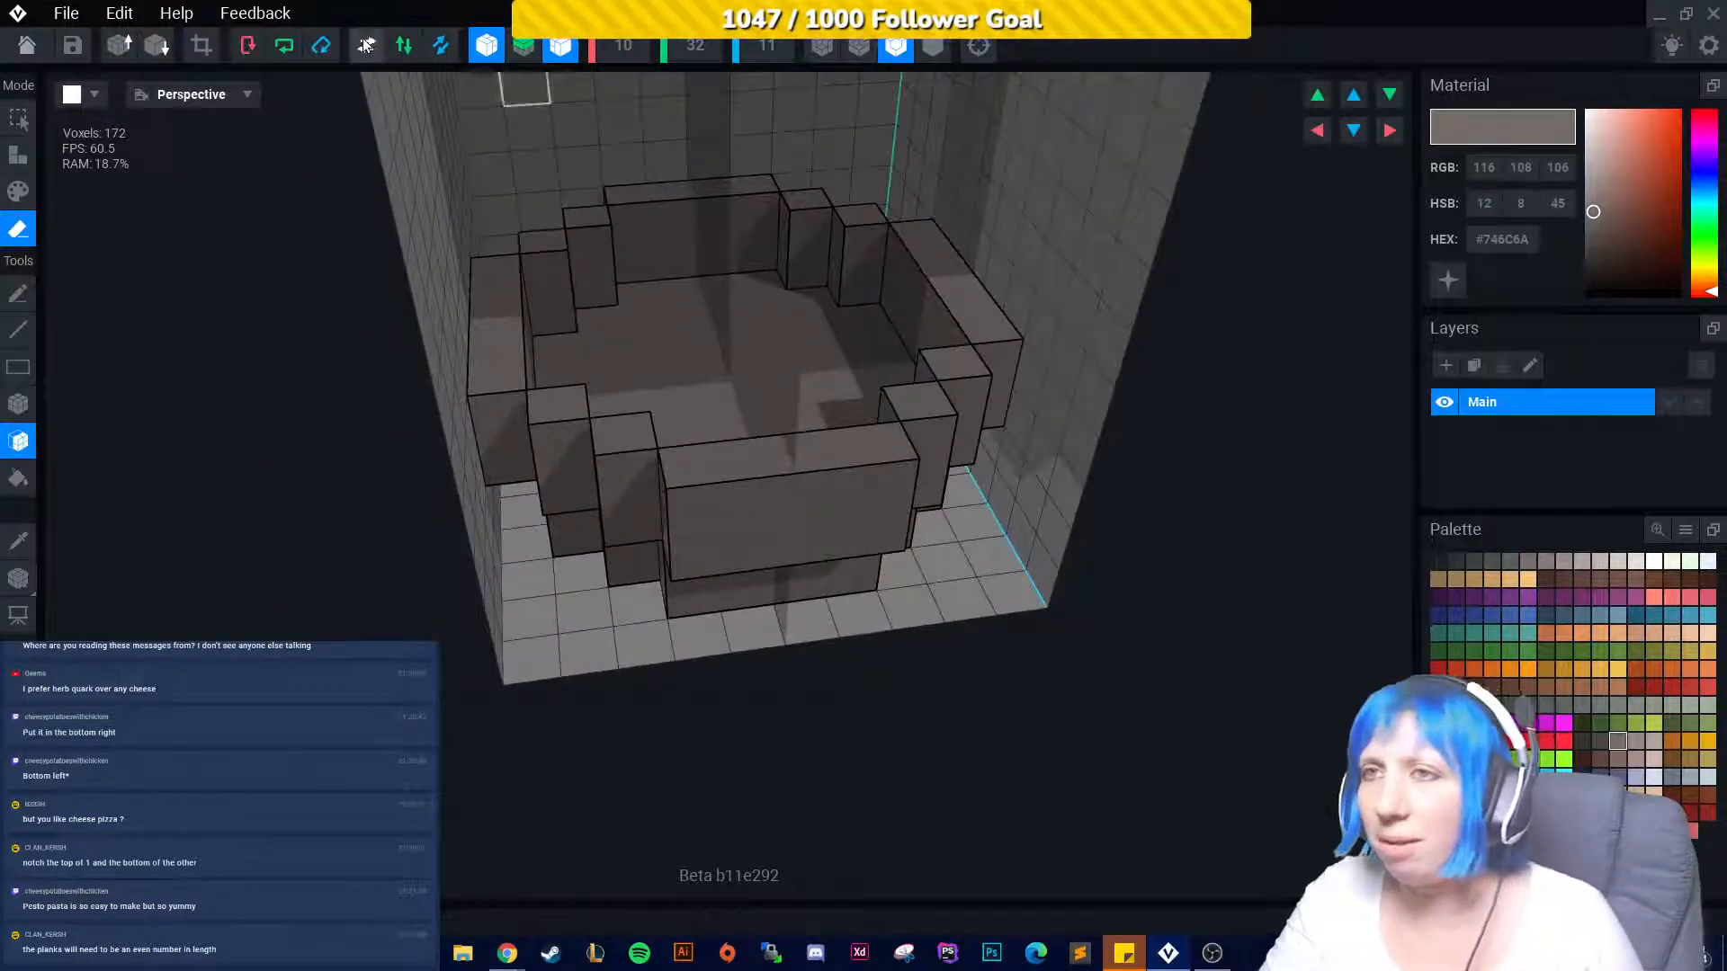
Turn off the X and Z symmetry and choose paint mode with the dark grey colour #4C4646.
right_click_drag(431, 414, 1240, 574)
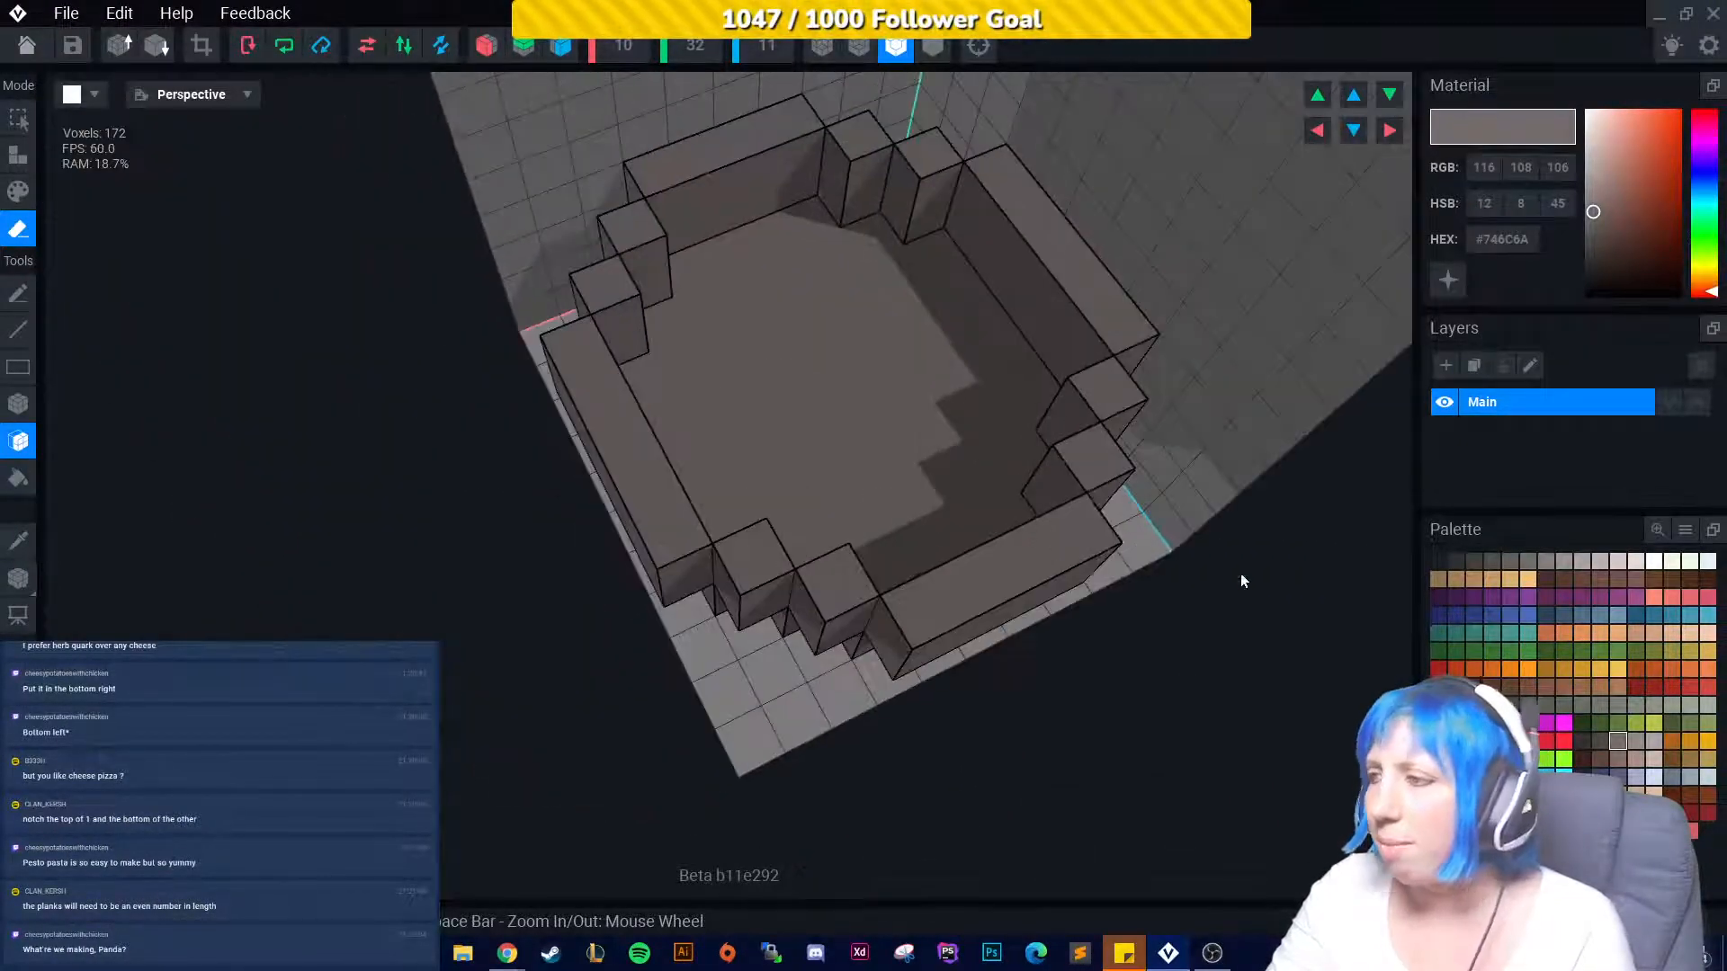
left_click(1599, 740)
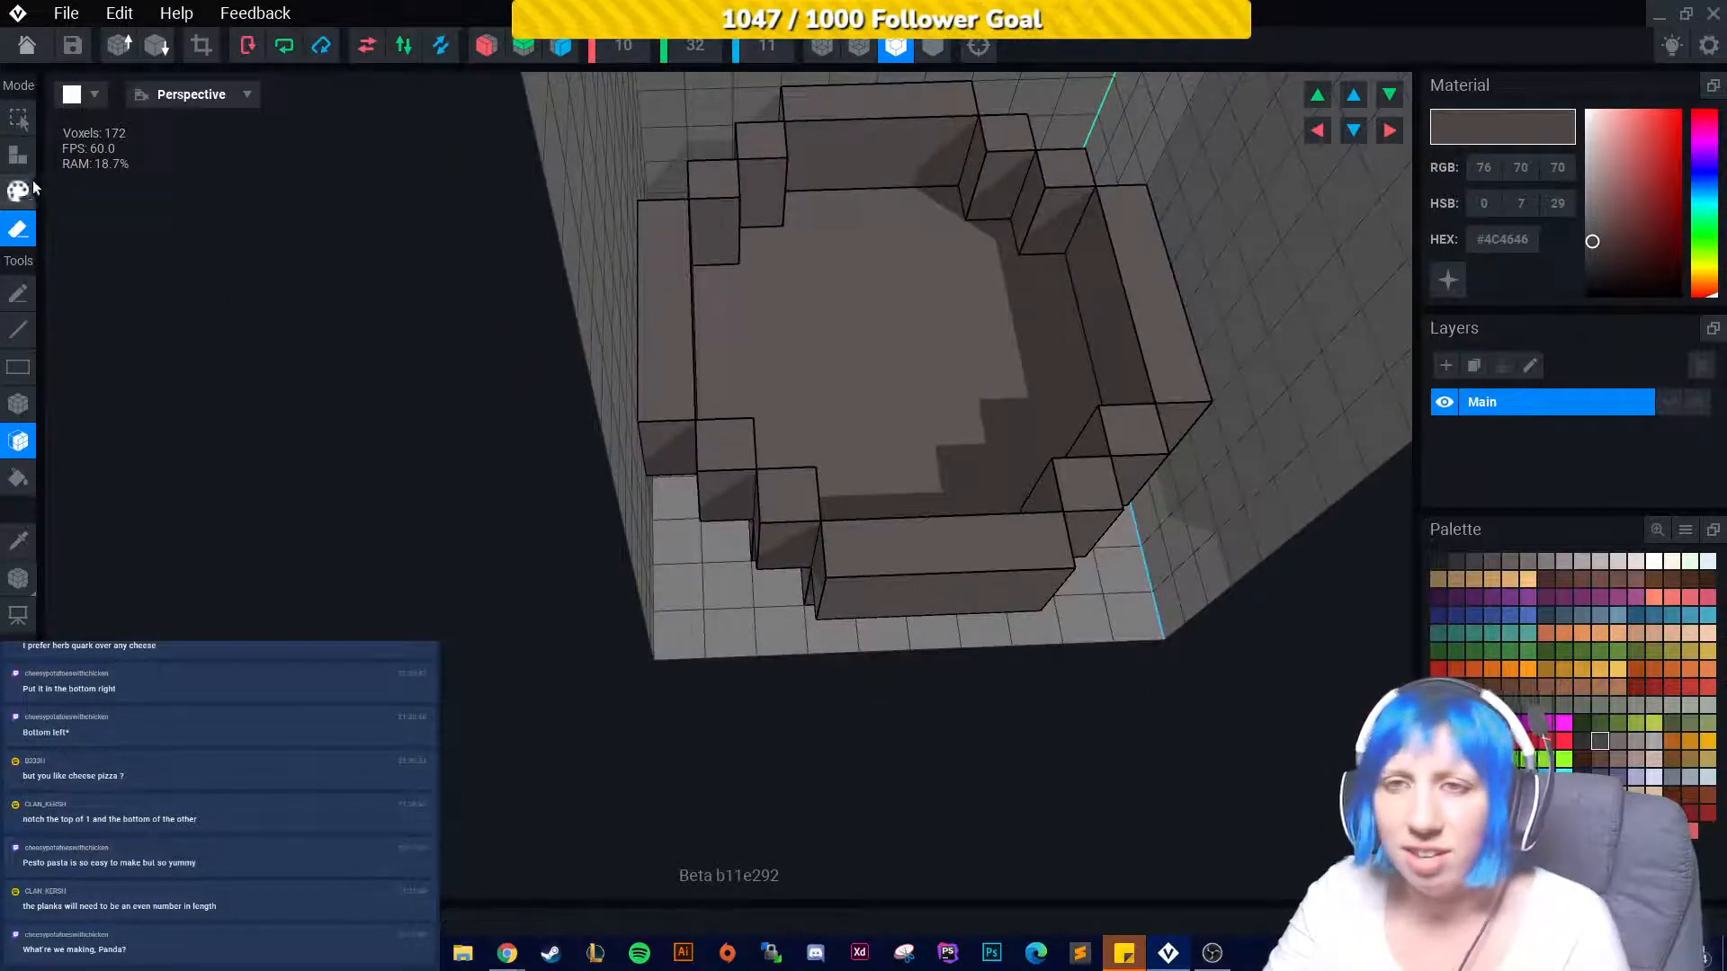
left_click(18, 190)
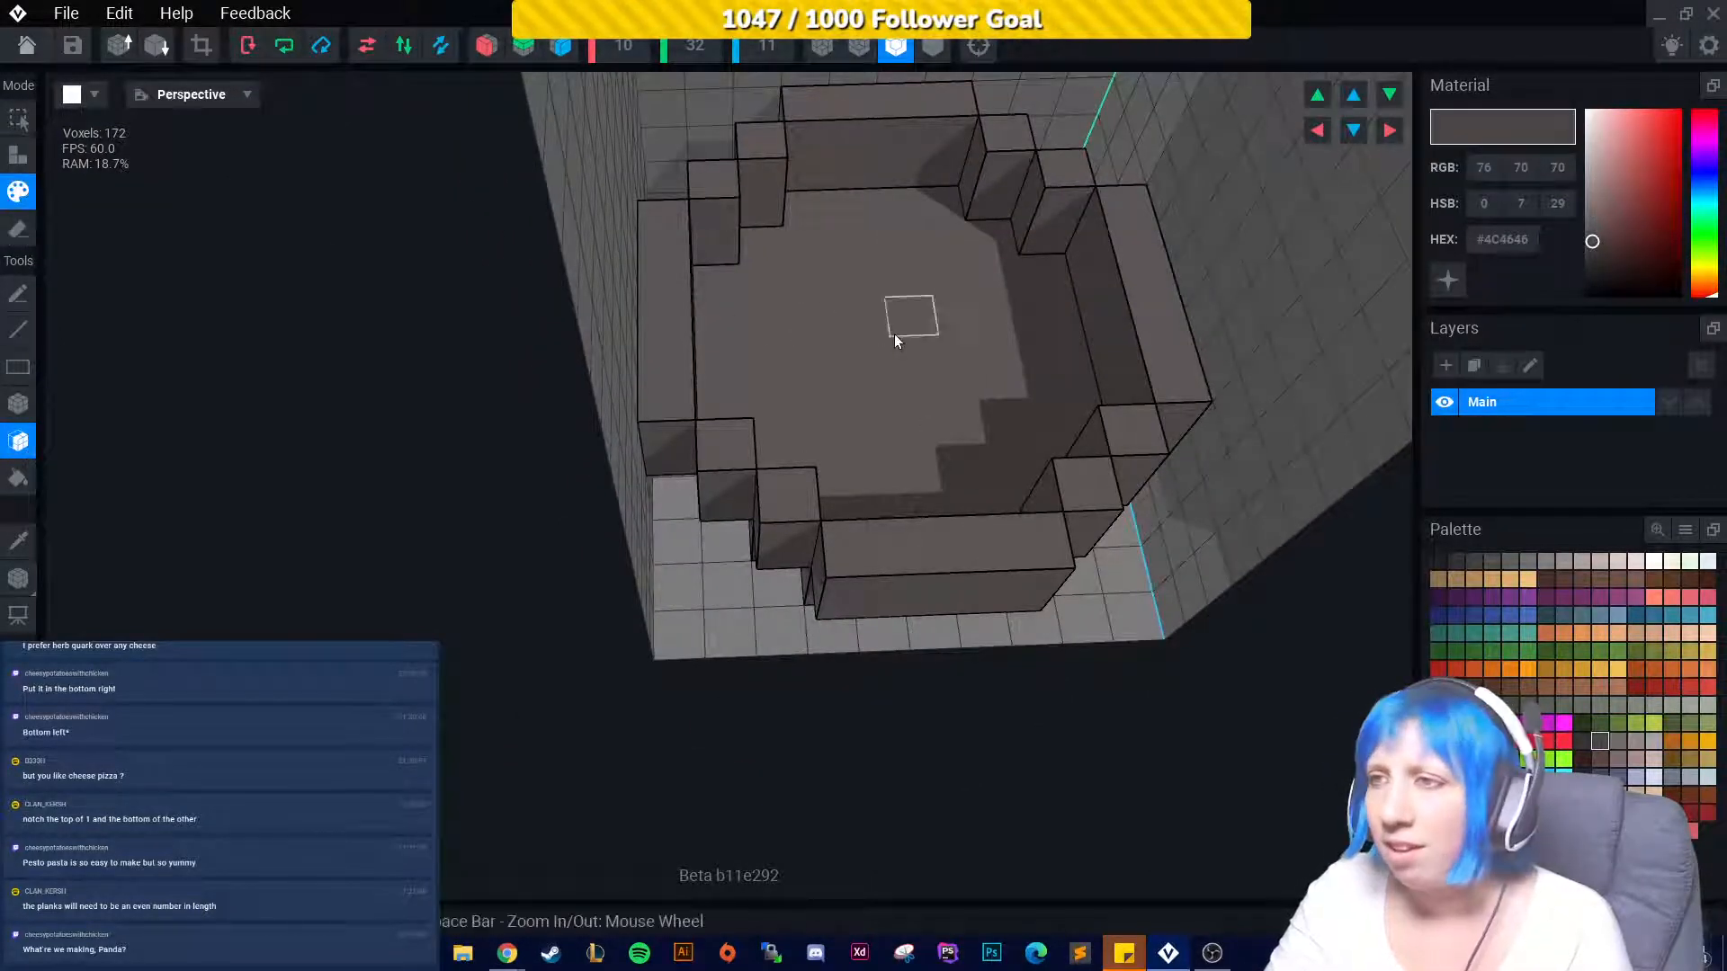
mouse_move(894, 333)
right_mouse_down()
mouse_move(754, 440)
mouse_move(725, 437)
mouse_move(718, 413)
mouse_move(698, 440)
mouse_move(733, 455)
mouse_move(716, 413)
mouse_move(390, 77)
mouse_move(390, 365)
mouse_move(693, 339)
mouse_move(720, 432)
mouse_move(674, 397)
mouse_move(773, 270)
right_mouse_up()
Leave the candle holder, open beam.vxm from the recent files, and set up erasing with X symmetry.
key("alt+F4")
left_click(745, 346)
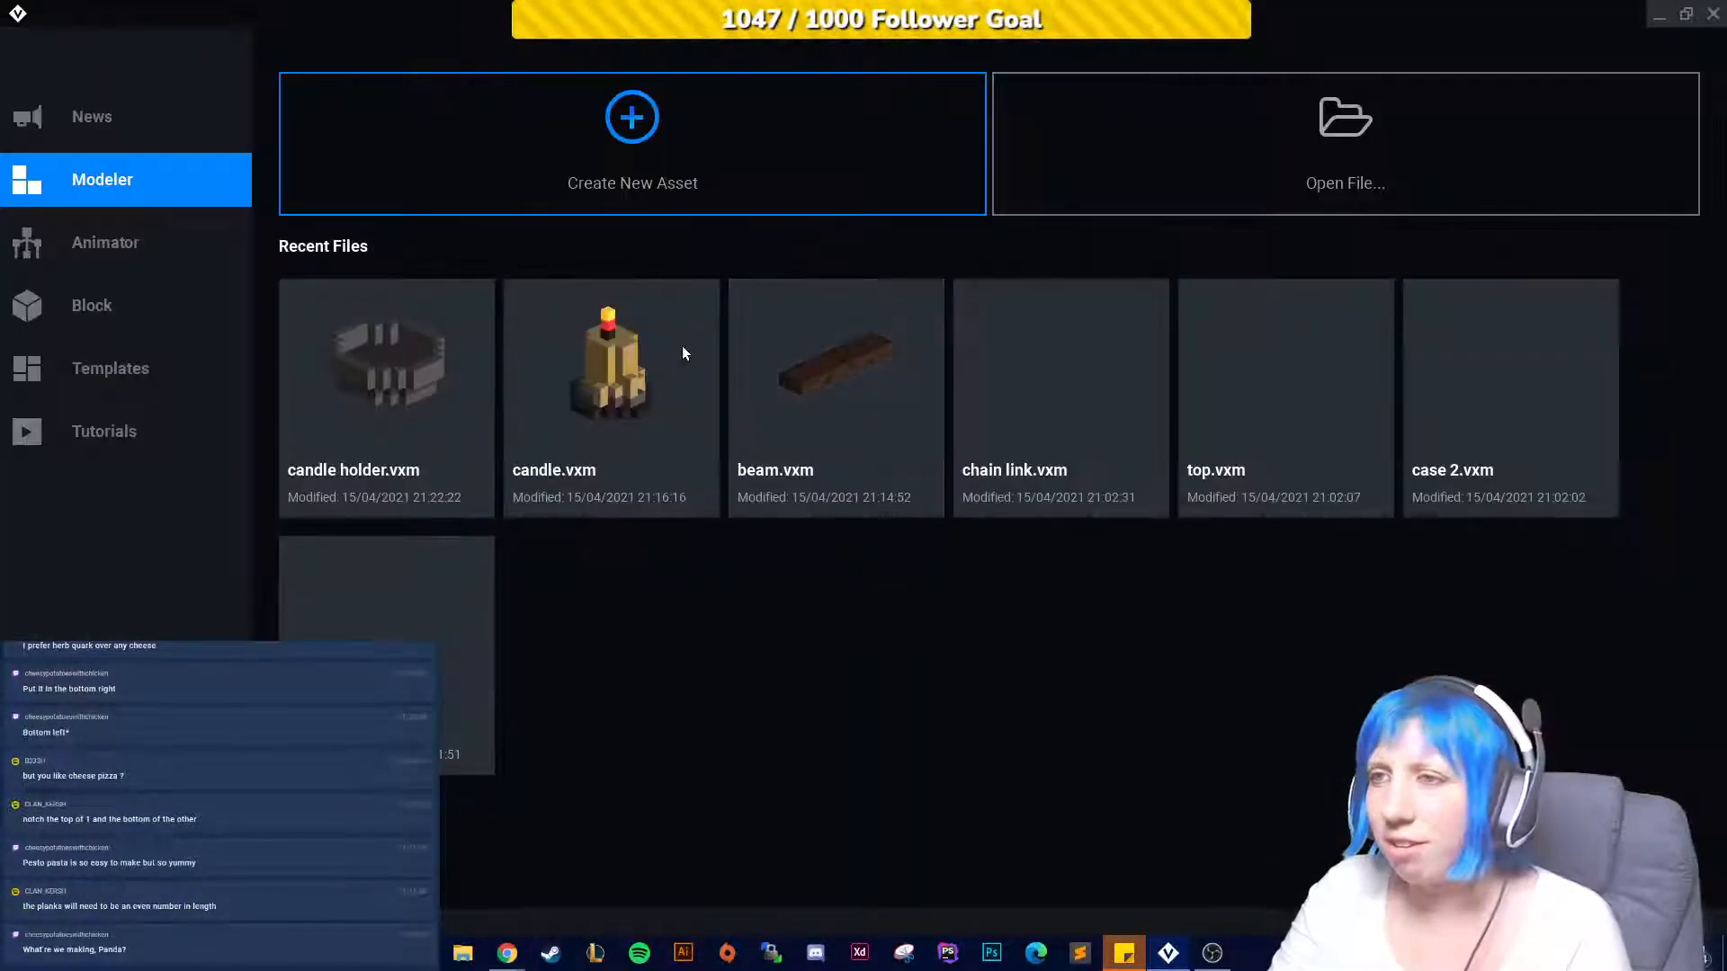
left_click(811, 395)
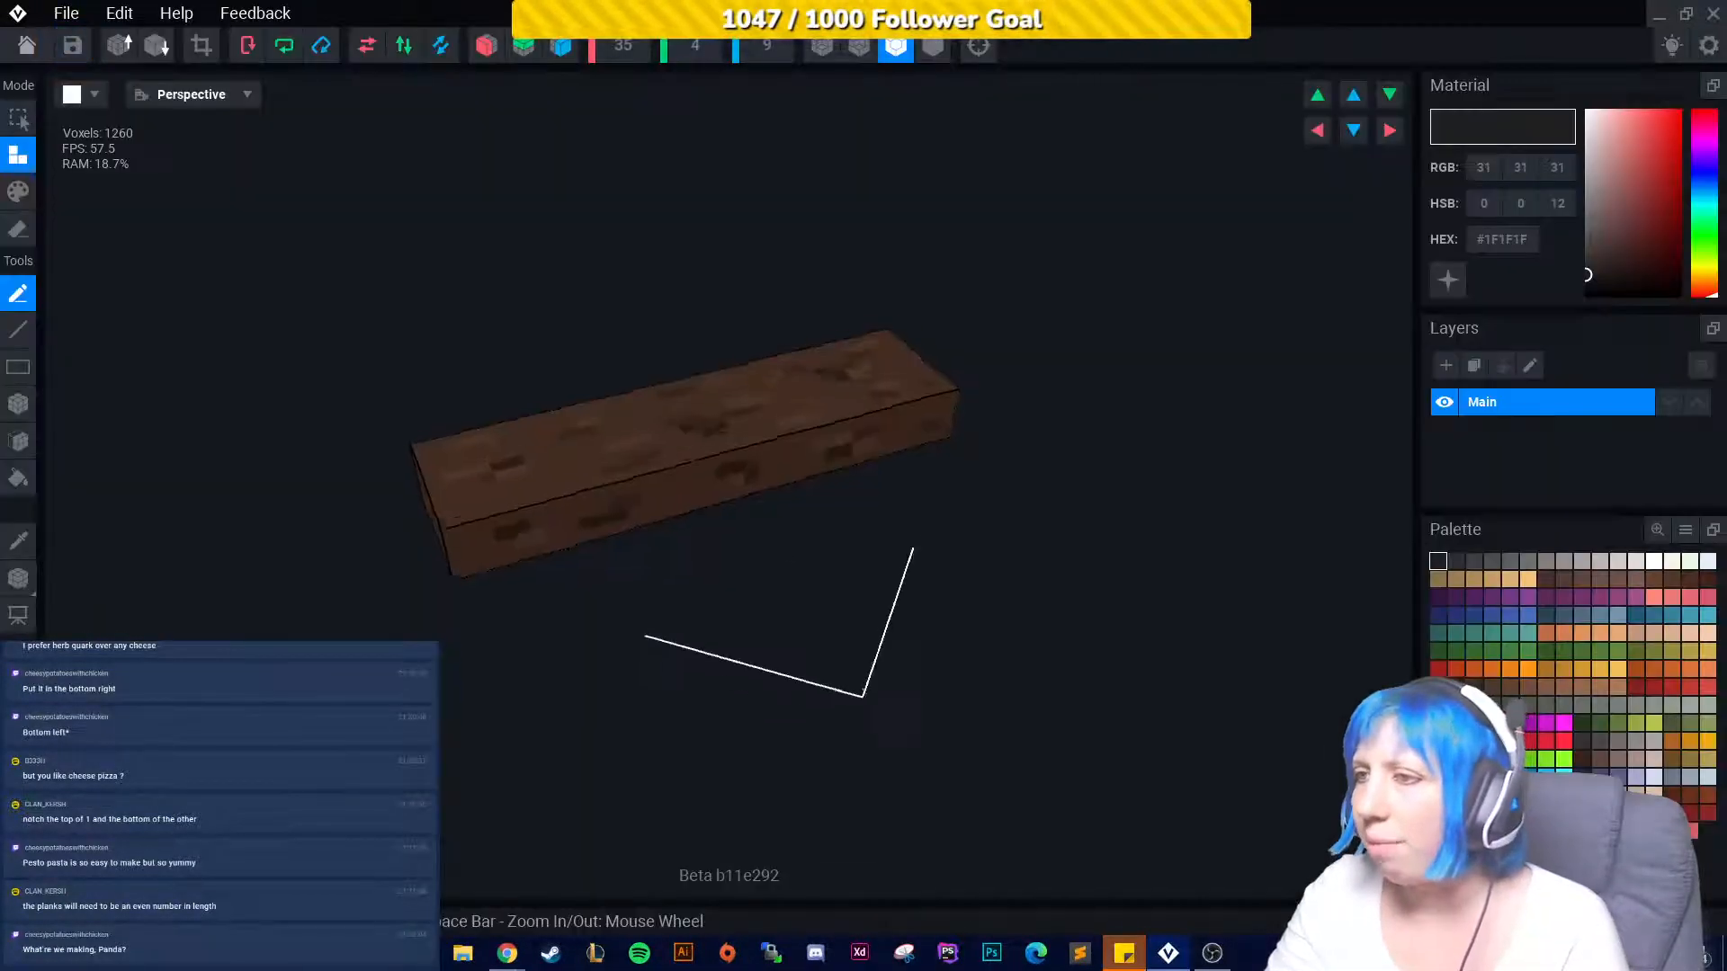
left_click(486, 45)
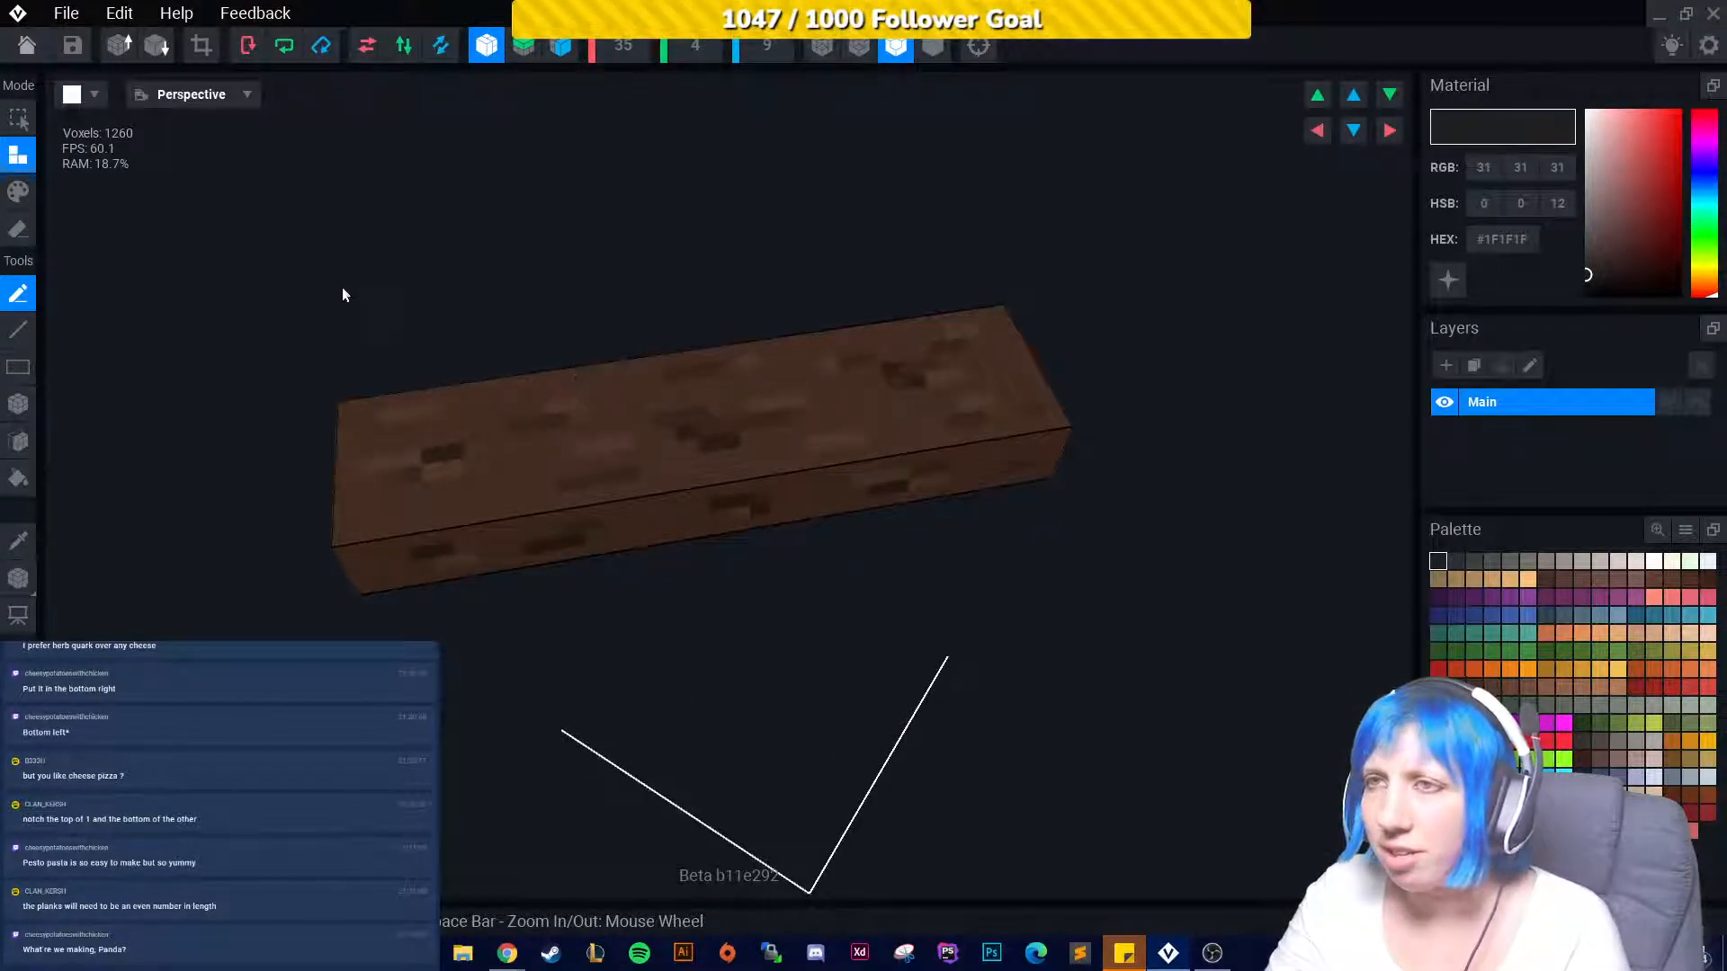
left_click(18, 230)
Try to erase mirrored single voxels near the middle of the beam's top face.
left_click(736, 408)
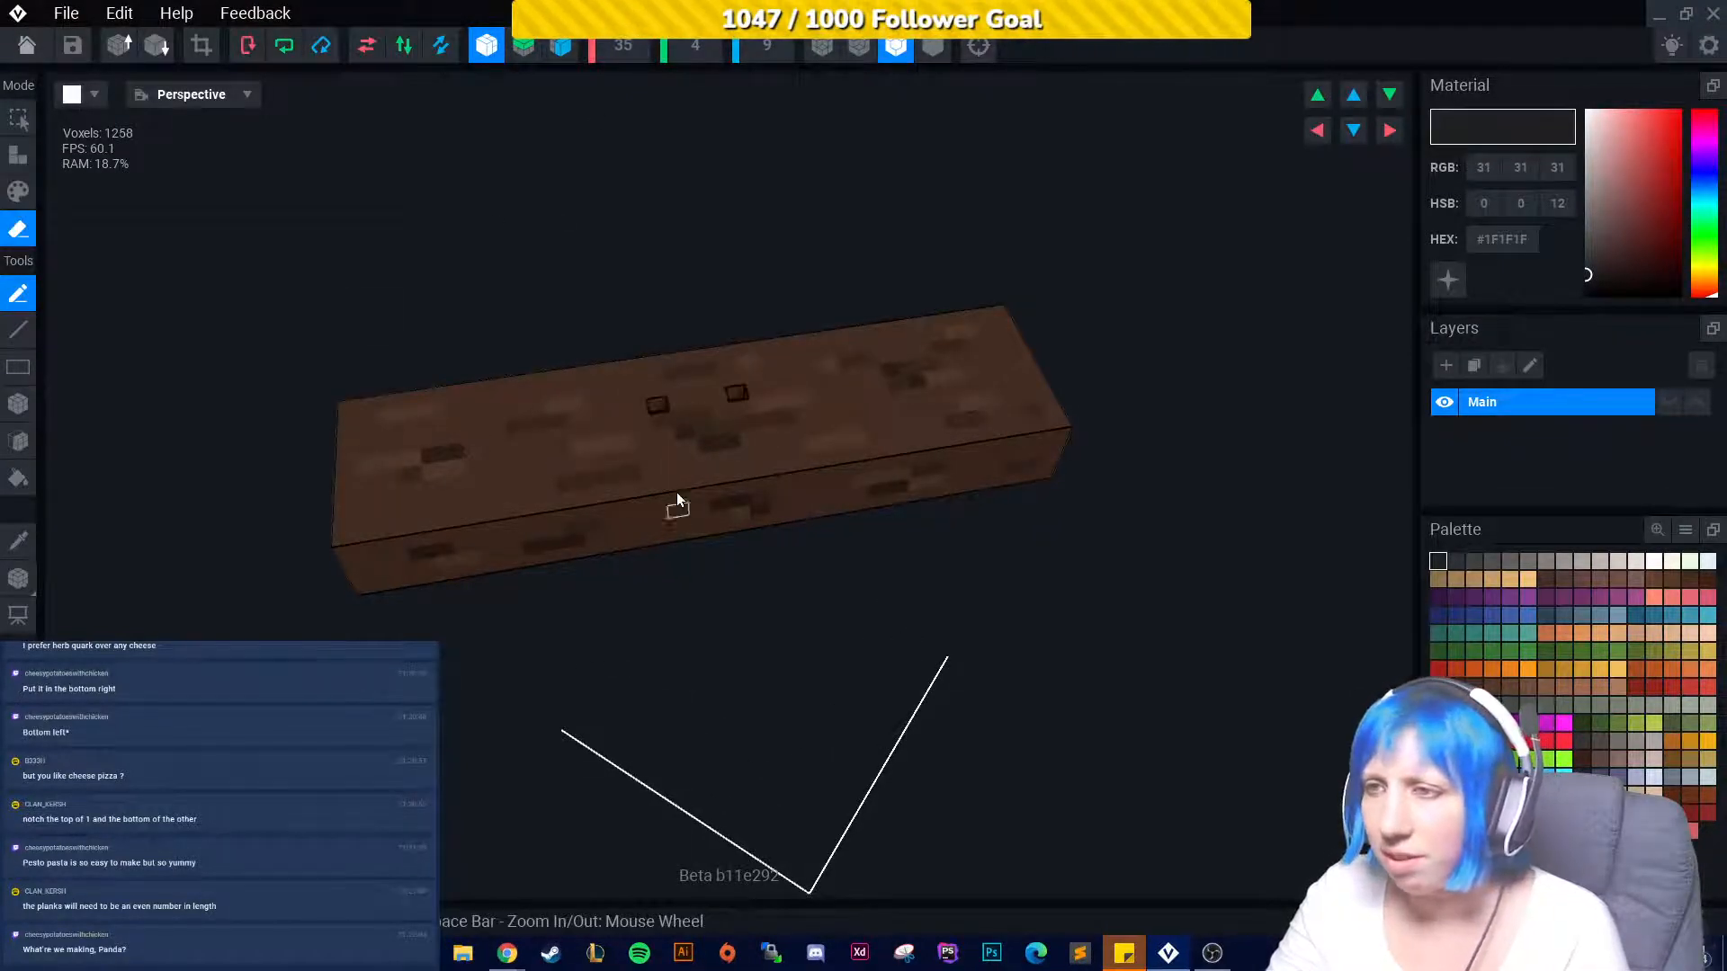
left_click(680, 412)
key("ctrl+z")
key("ctrl+z")
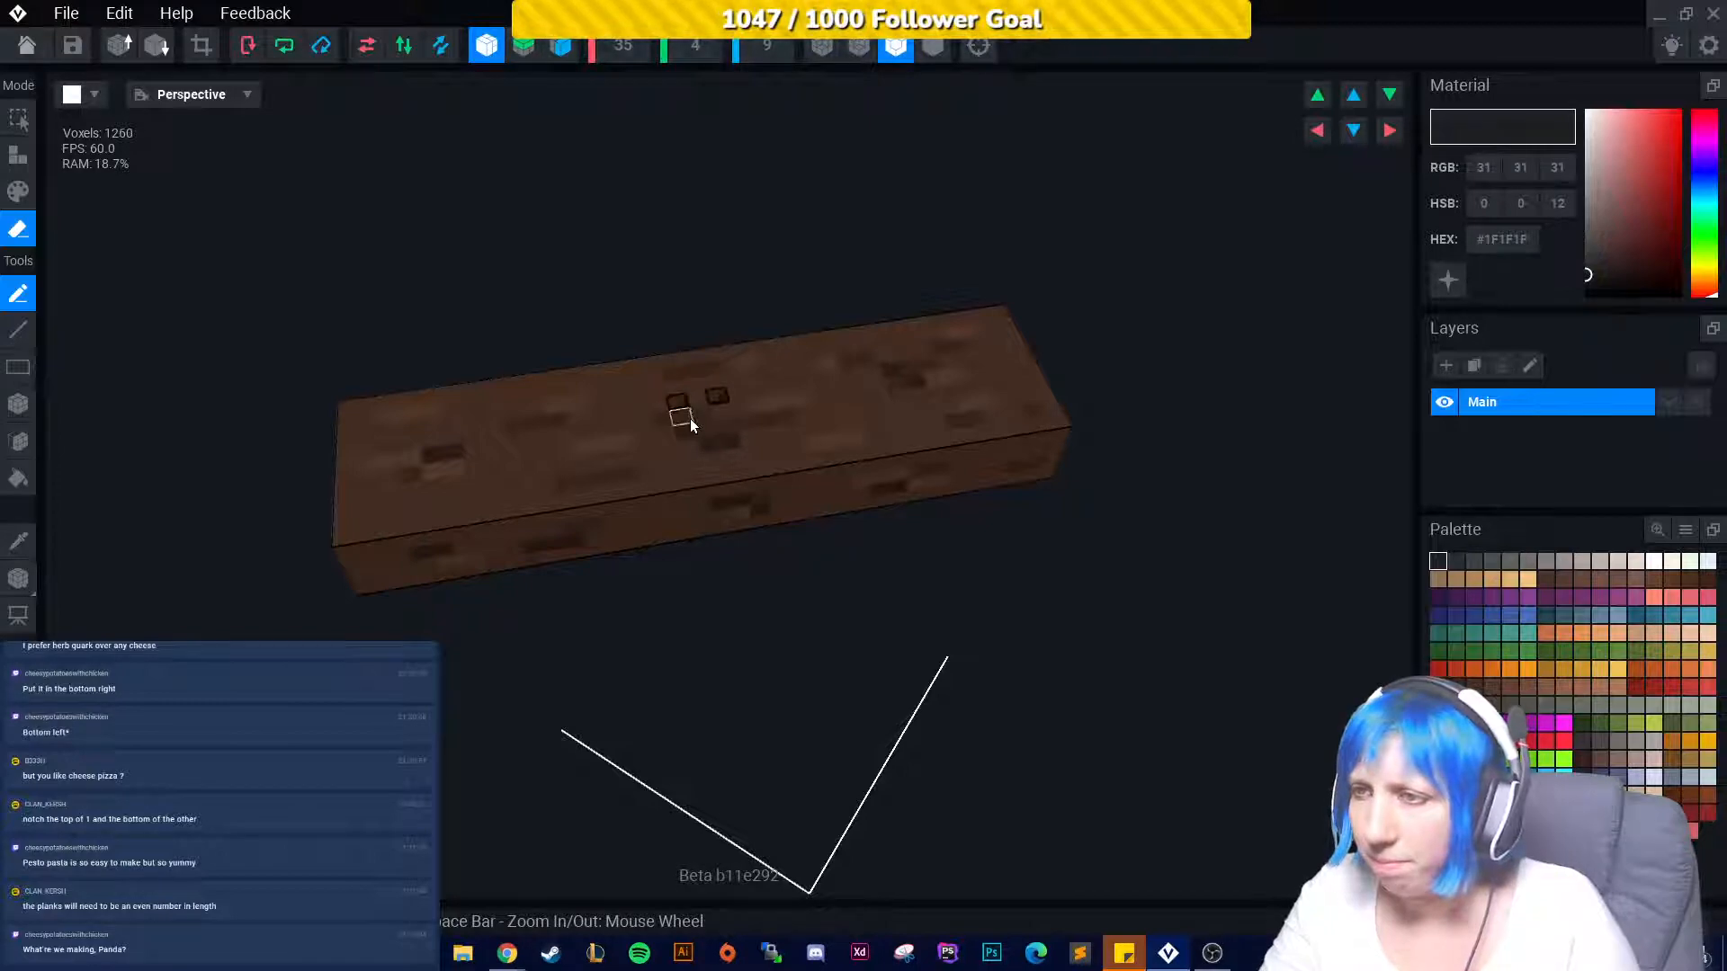
Erase a channel five voxels wide and one voxel deep across the middle of the beam's top face.
left_click(689, 408)
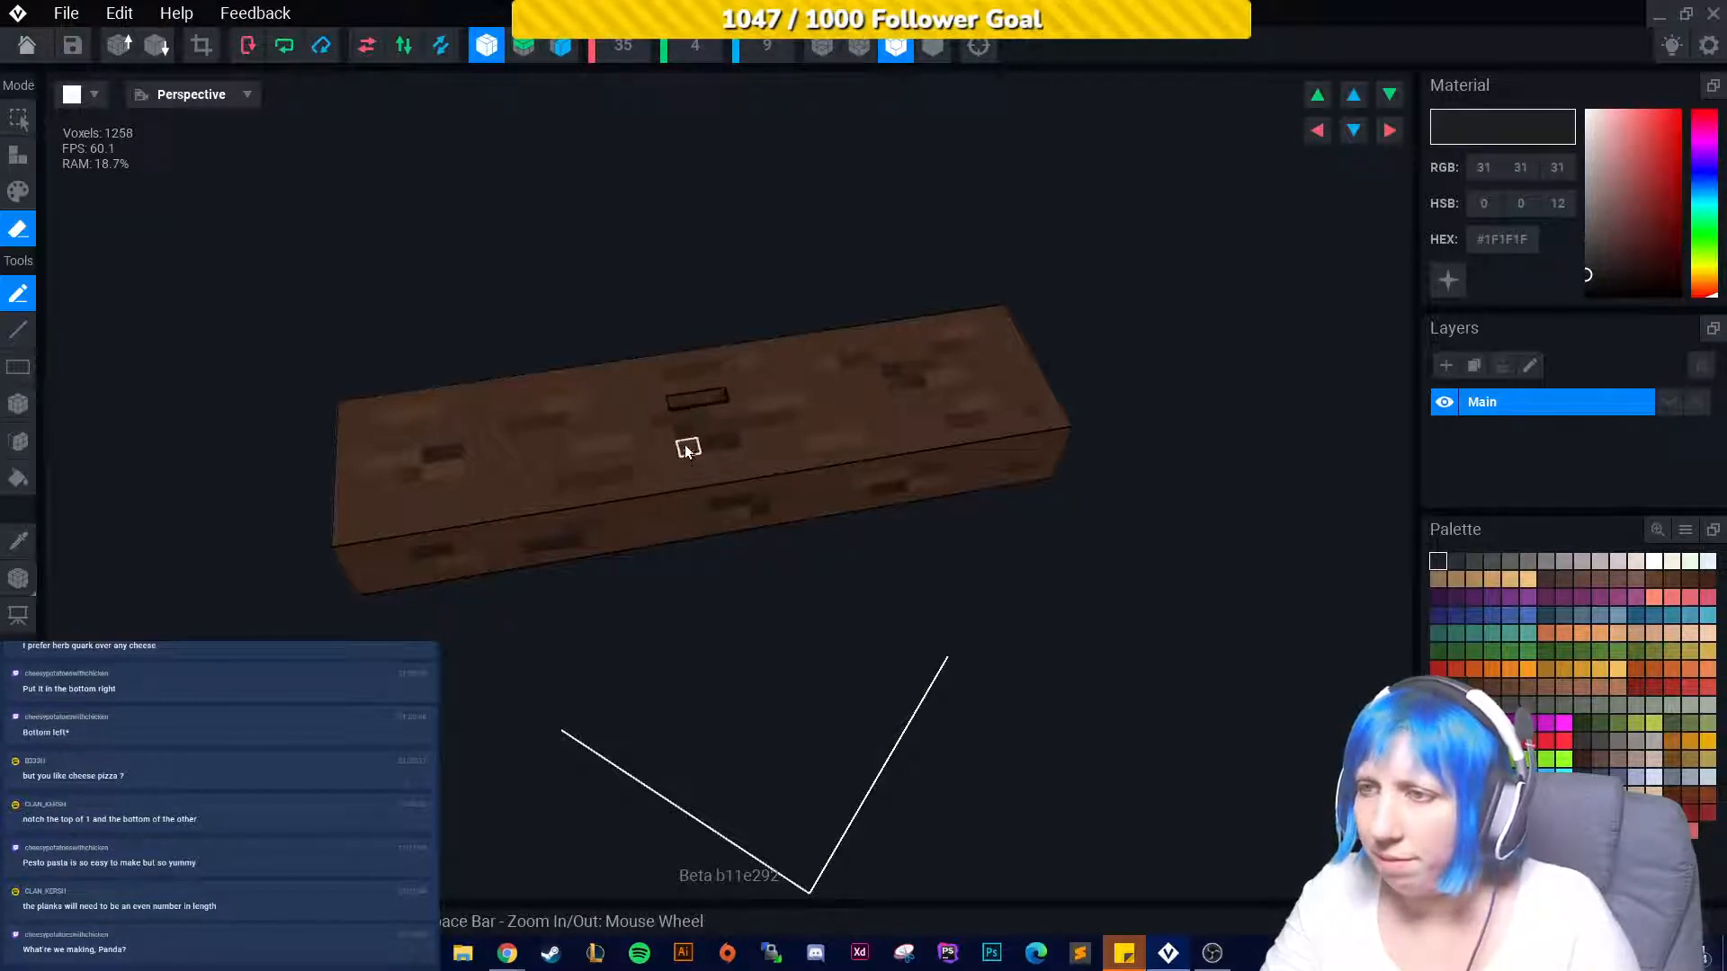
scroll(687, 432, "up", 3)
left_click_drag(663, 307, 736, 509)
left_click(18, 403)
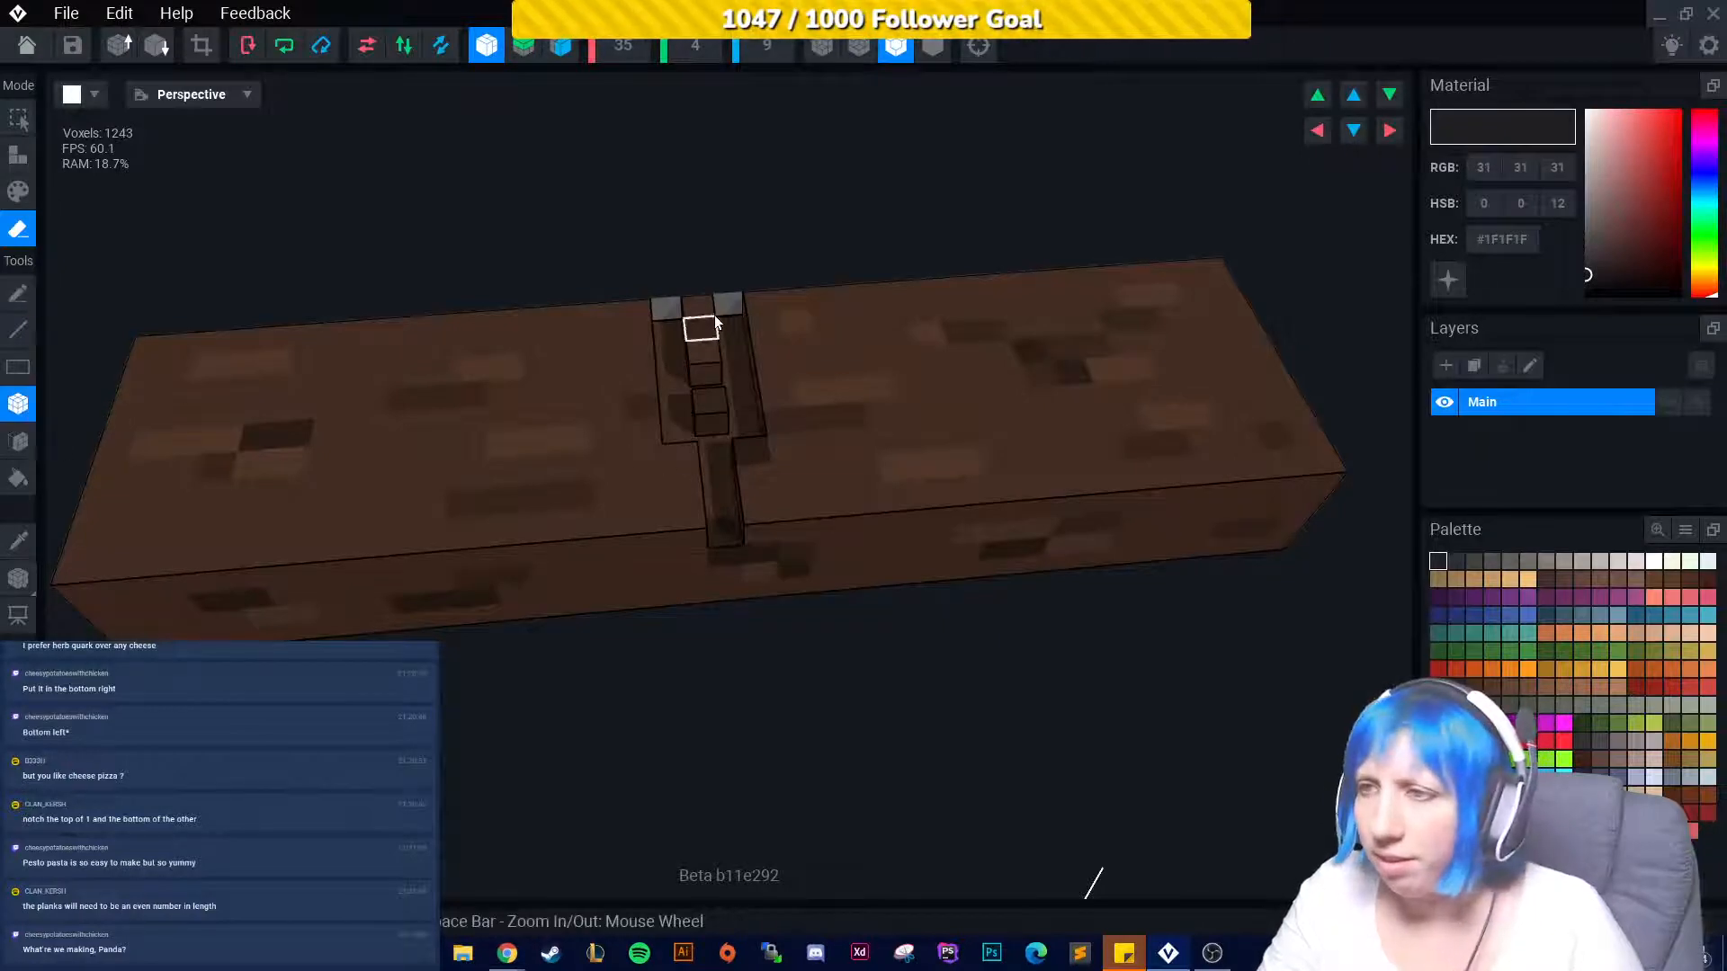
left_click_drag(714, 311, 689, 495)
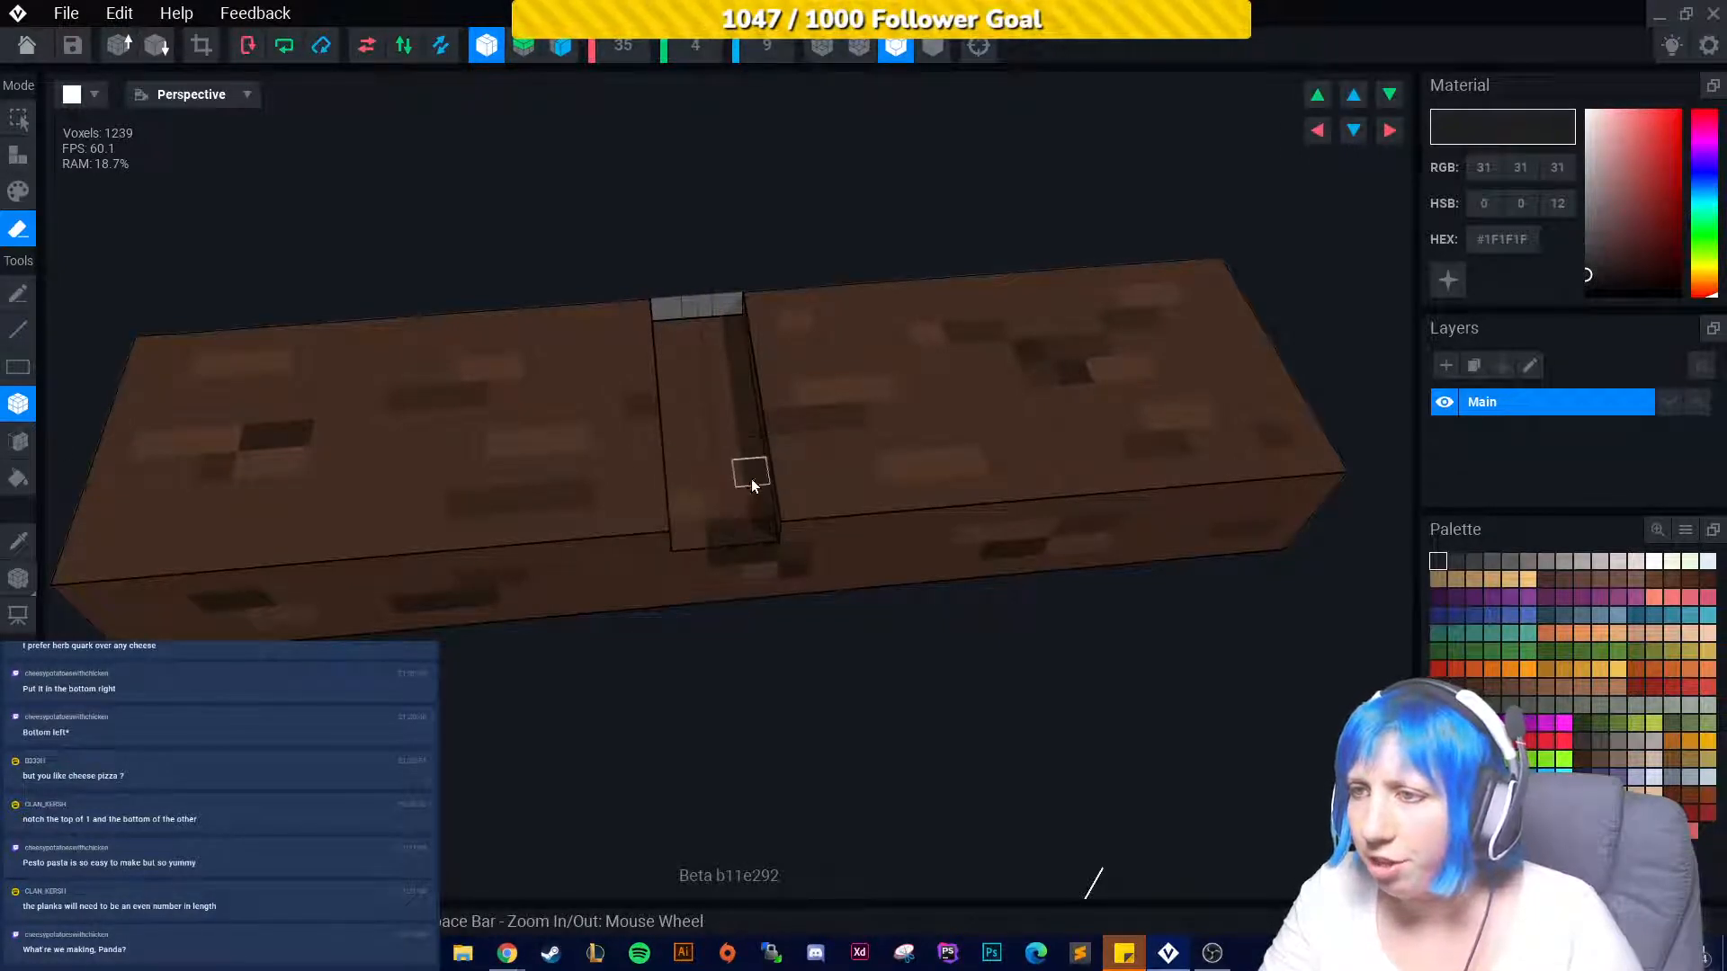
right_click_drag(751, 474, 733, 529)
mouse_move(651, 317)
left_mouse_down()
mouse_move(655, 490)
mouse_move(688, 500)
left_mouse_up()
right_click_drag(717, 460, 666, 547)
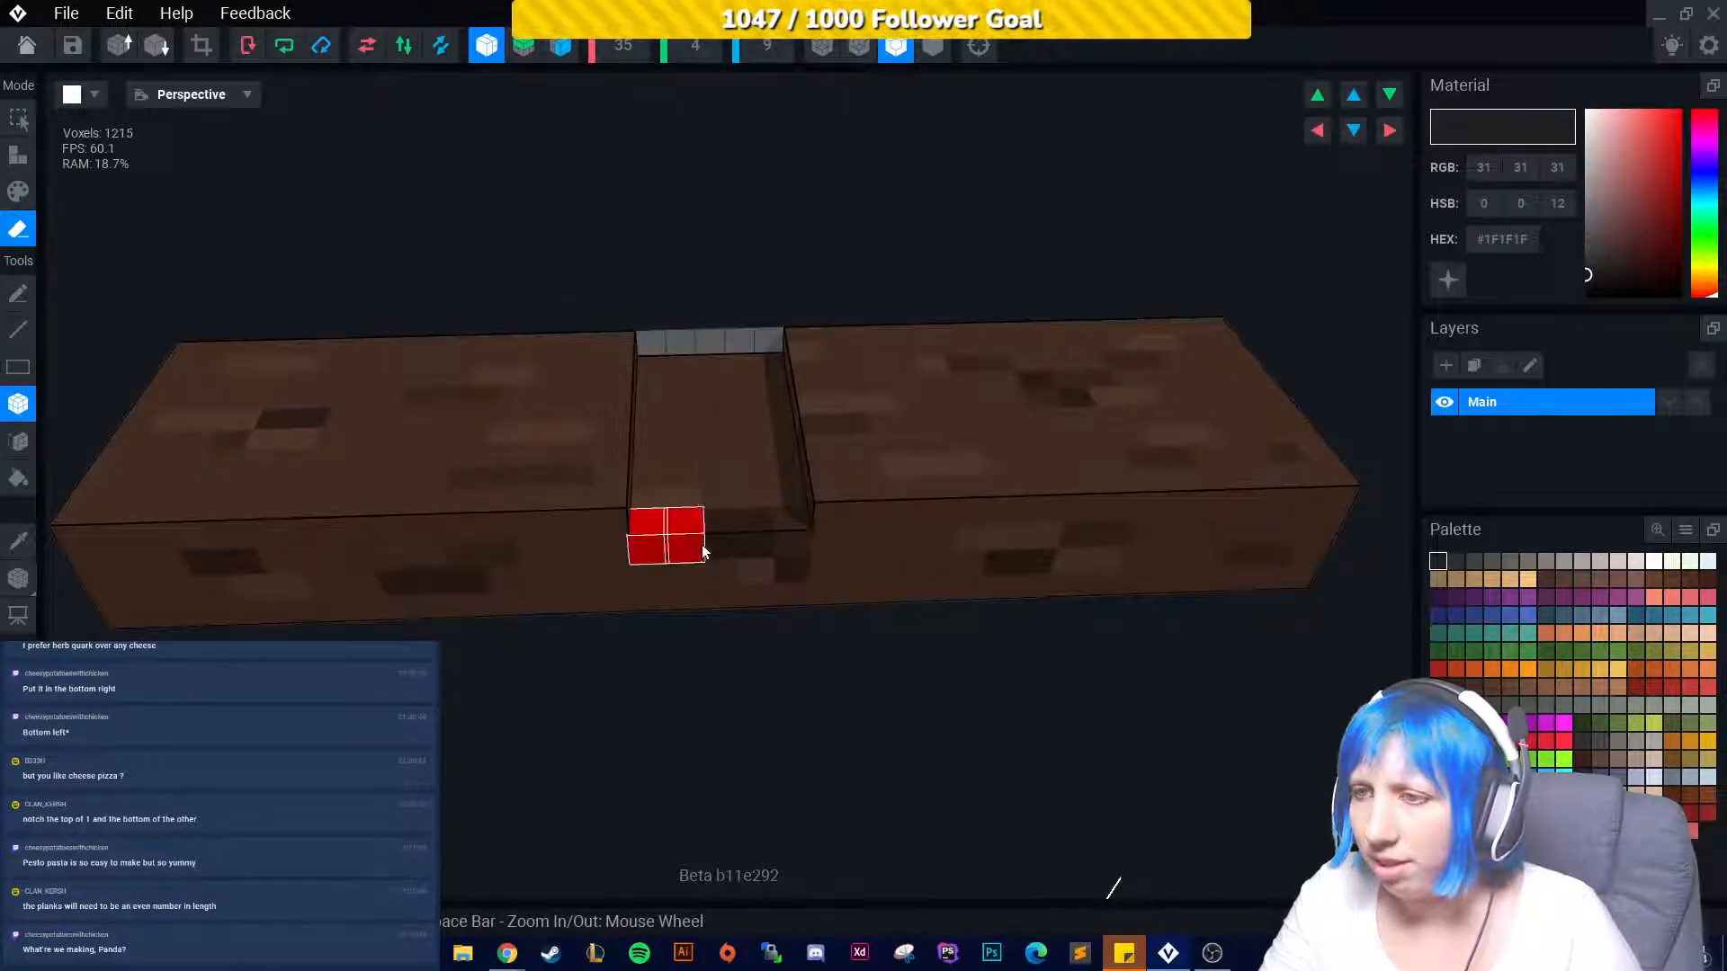
Deepen the channel across the beam's middle to two voxels over its full width, using the box tool in erase mode.
left_click_drag(703, 553, 751, 575)
mouse_move(752, 575)
right_mouse_down()
mouse_move(729, 563)
mouse_move(705, 310)
right_mouse_up()
left_click_drag(706, 309, 794, 521)
right_click_drag(795, 521, 732, 438)
left_click(739, 554)
right_click_drag(740, 554, 623, 581)
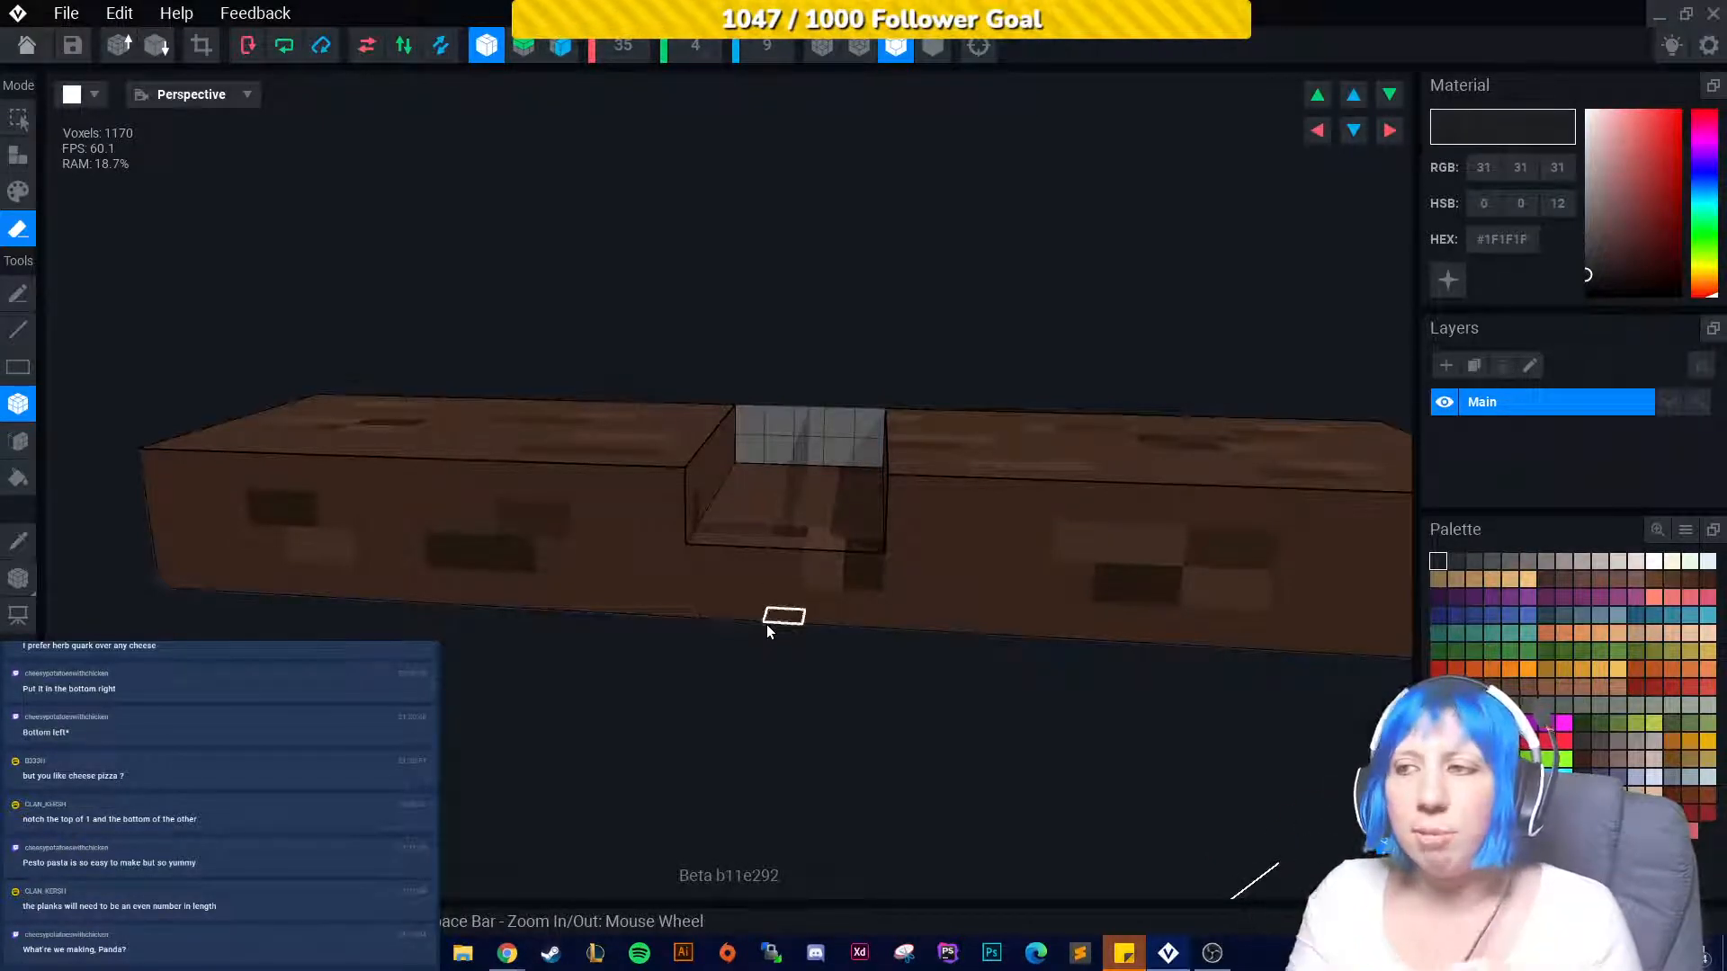
right_click_drag(779, 563, 762, 570)
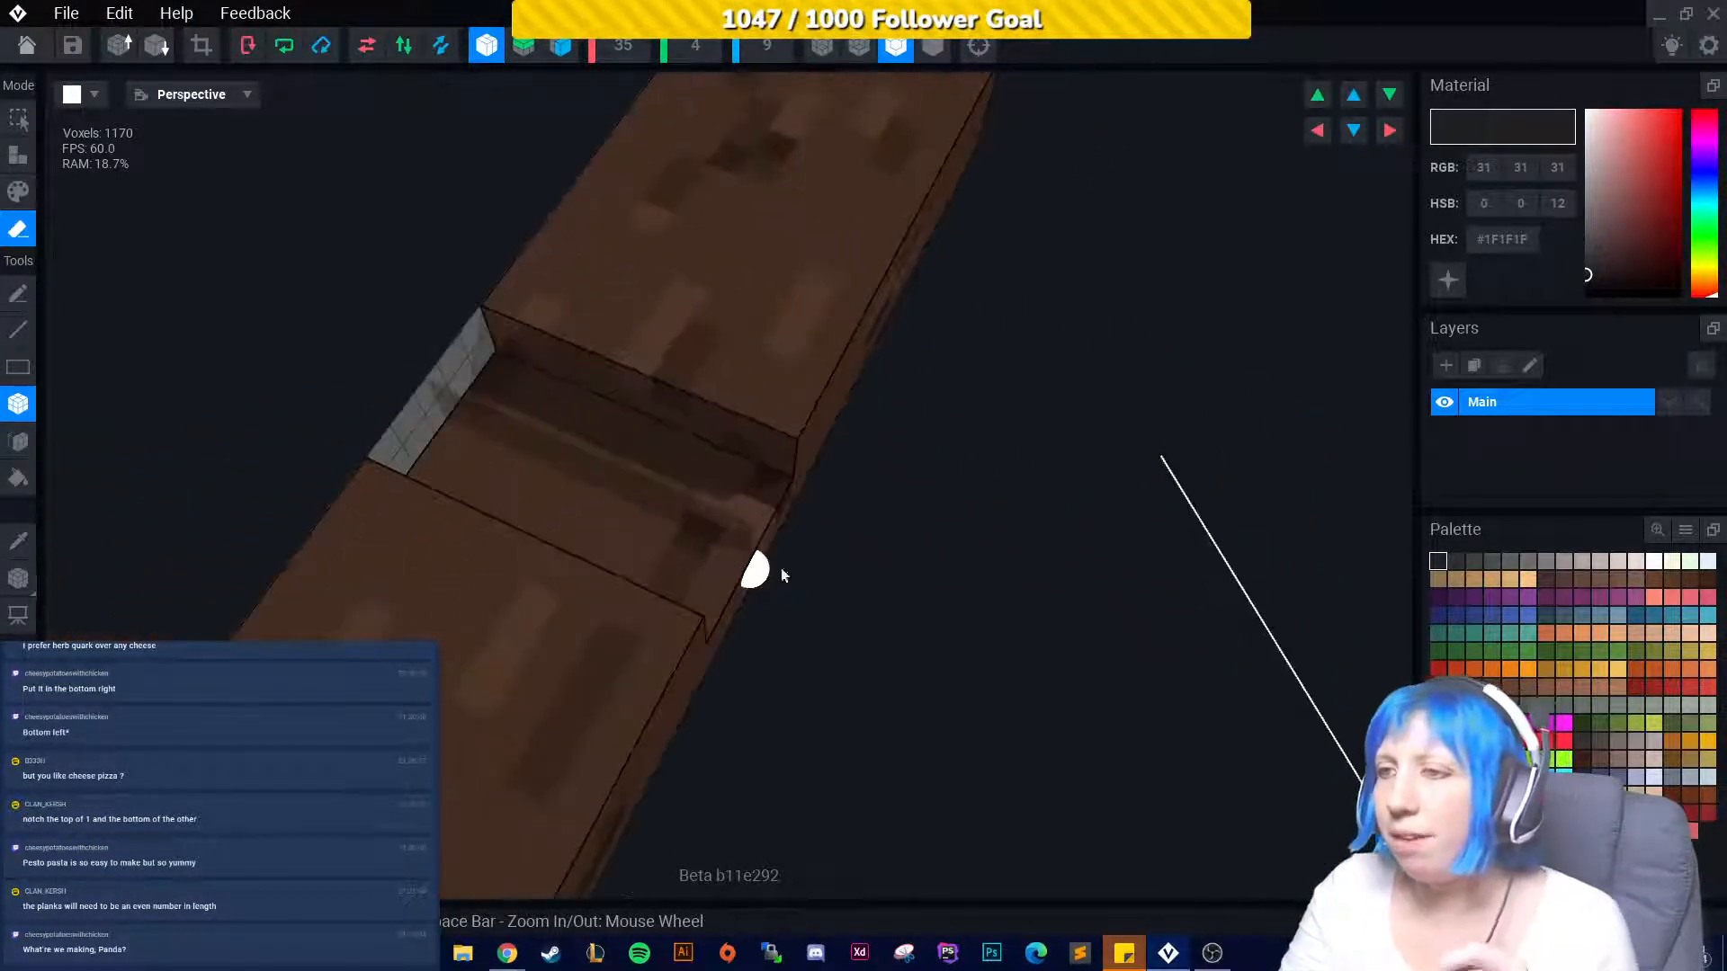
Inspect the notch across the beam's middle and leave the beam file for the start screen, keeping the changes.
right_click_drag(890, 574, 779, 567)
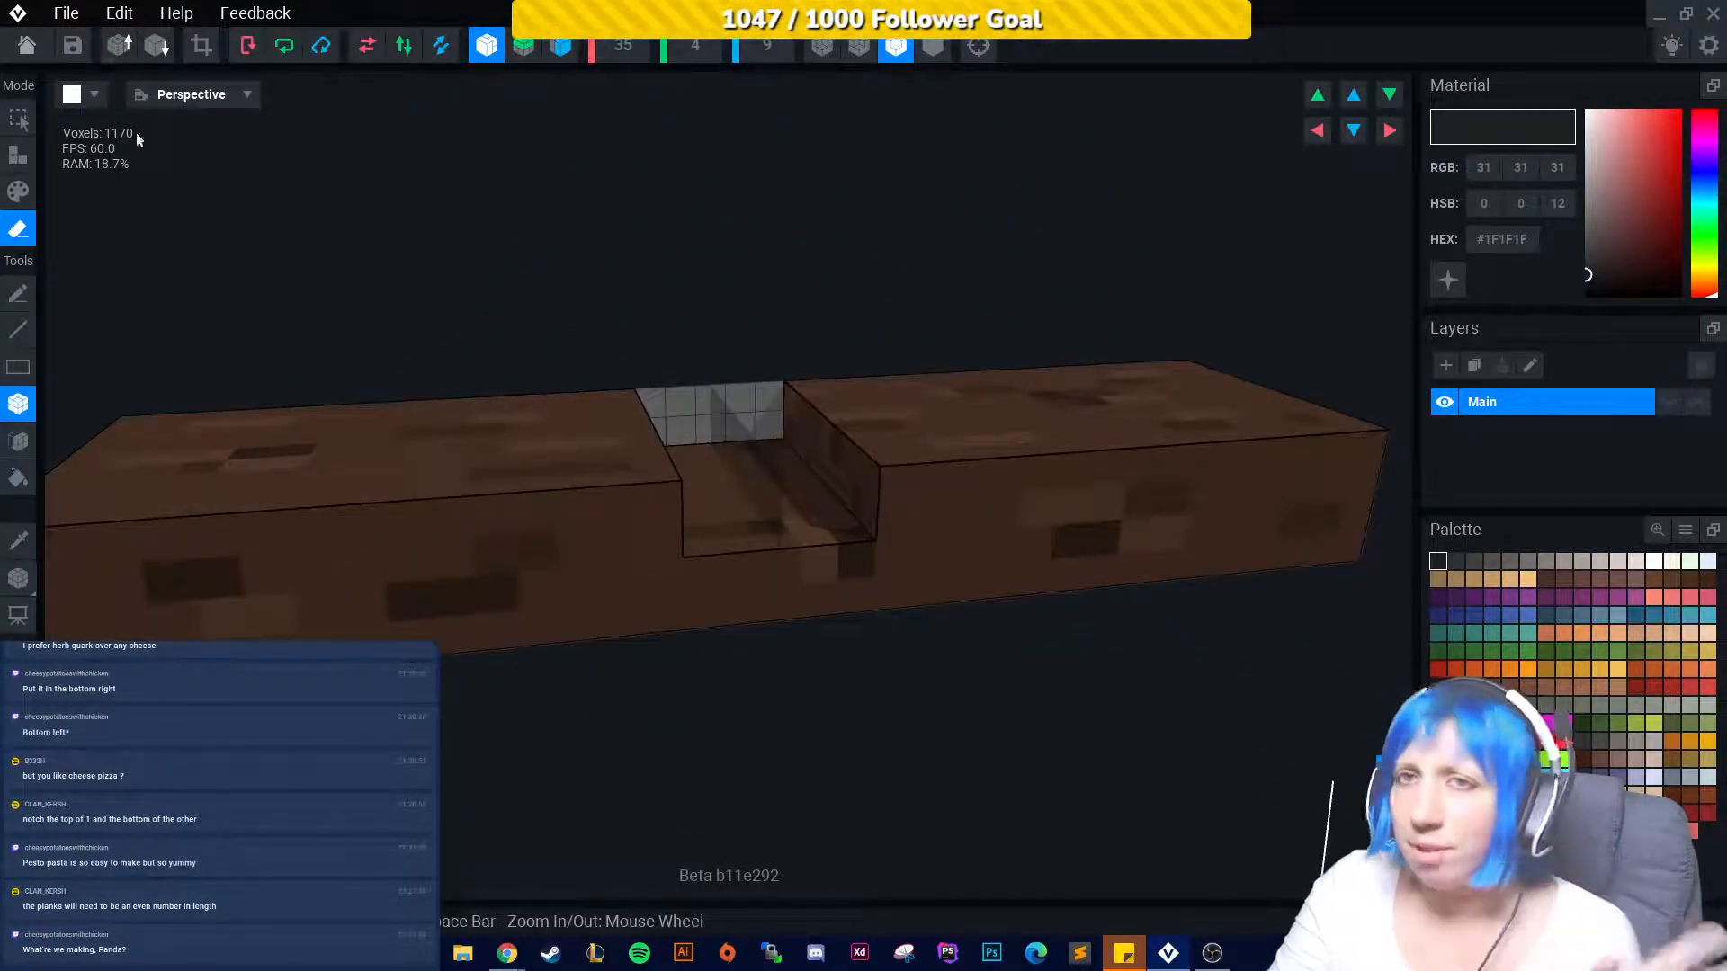
left_click(26, 45)
left_click(684, 351)
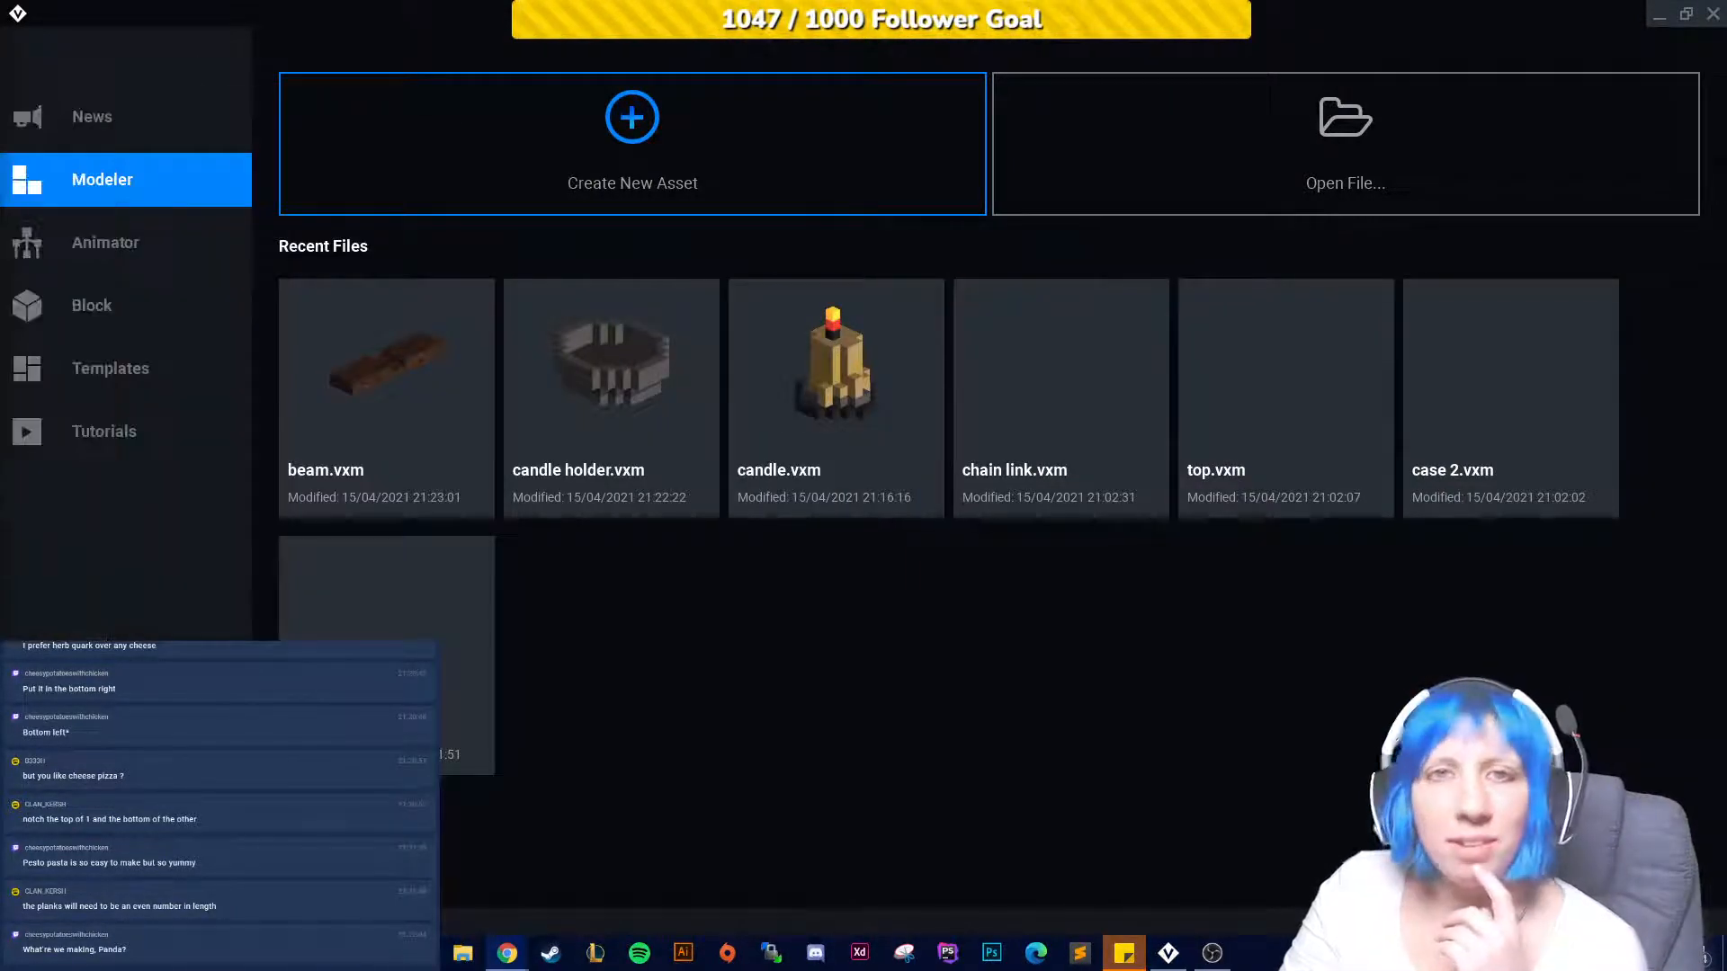
Check the chandelier reference photo in Chrome and open the last model in VoxEdit's recent files.
left_click(508, 952)
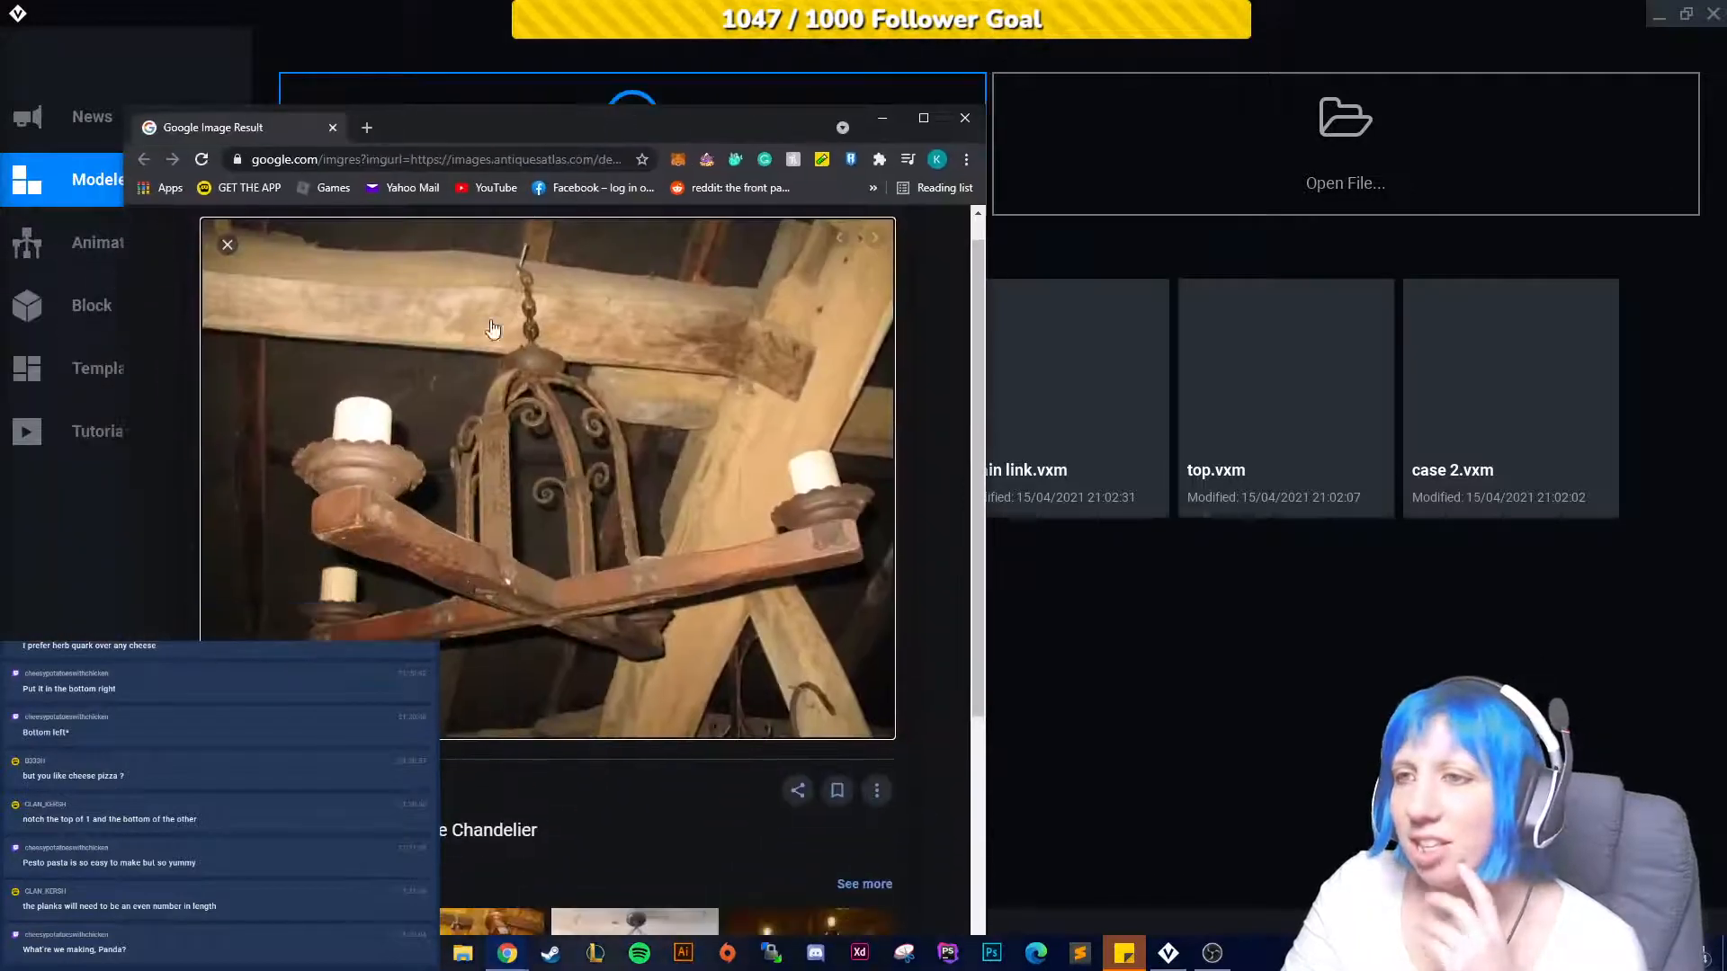
left_click_drag(281, 126, 0, 44)
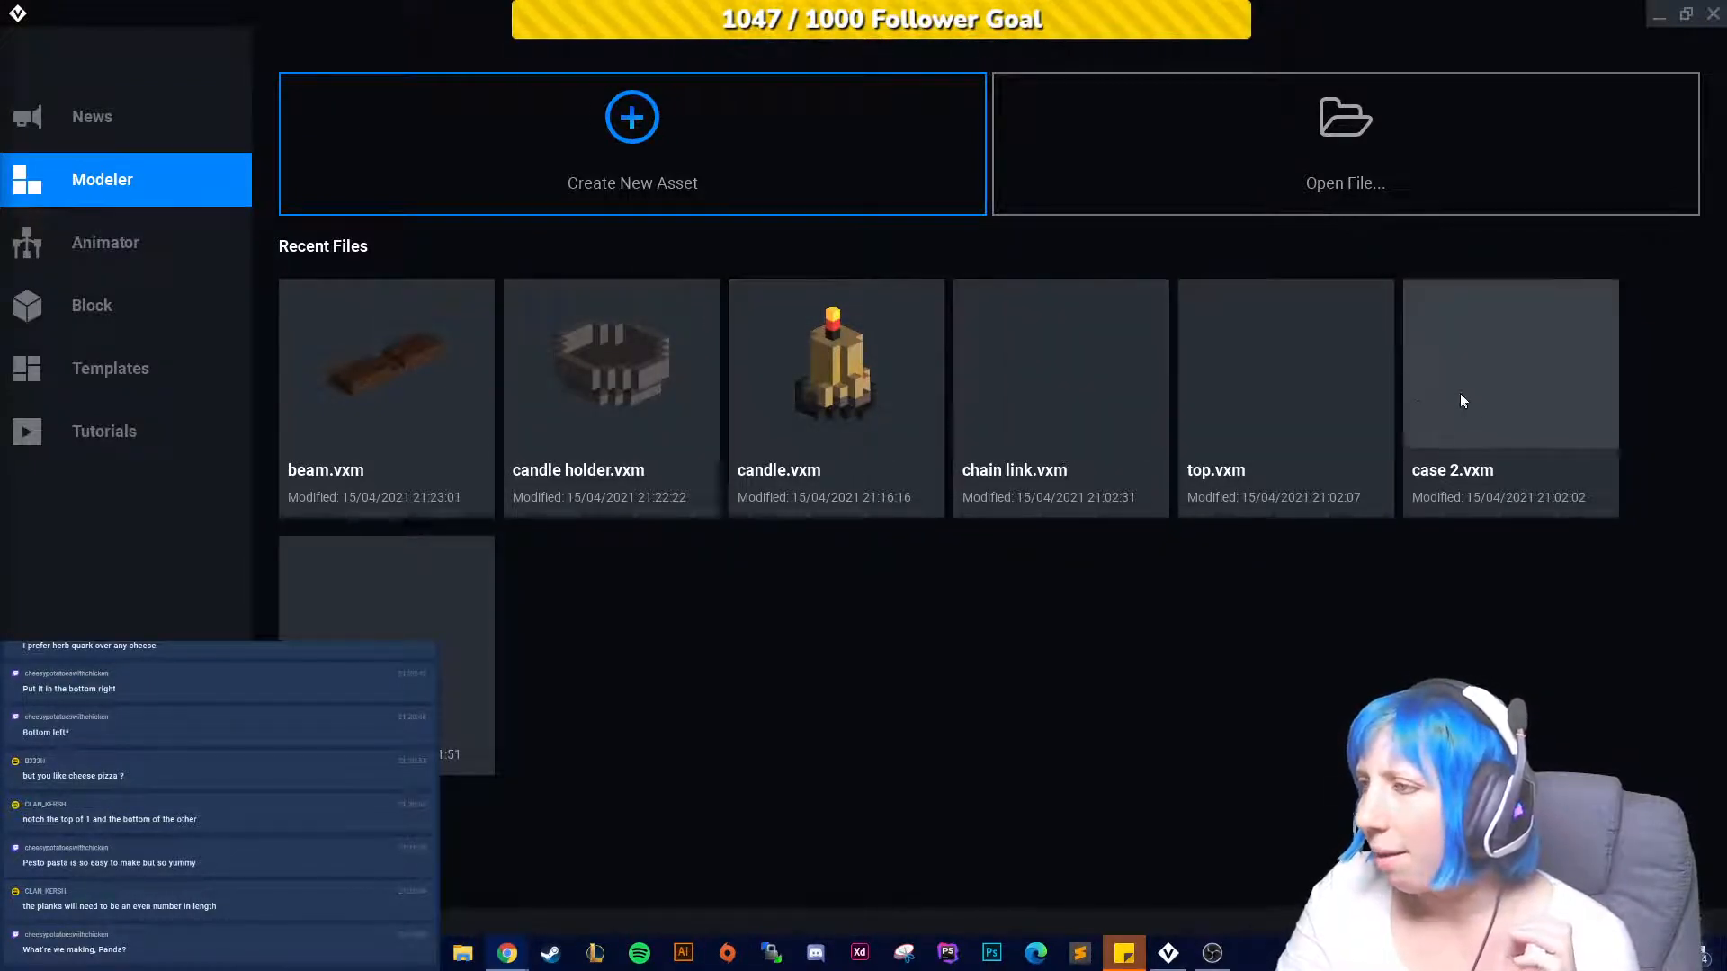
left_click(405, 665)
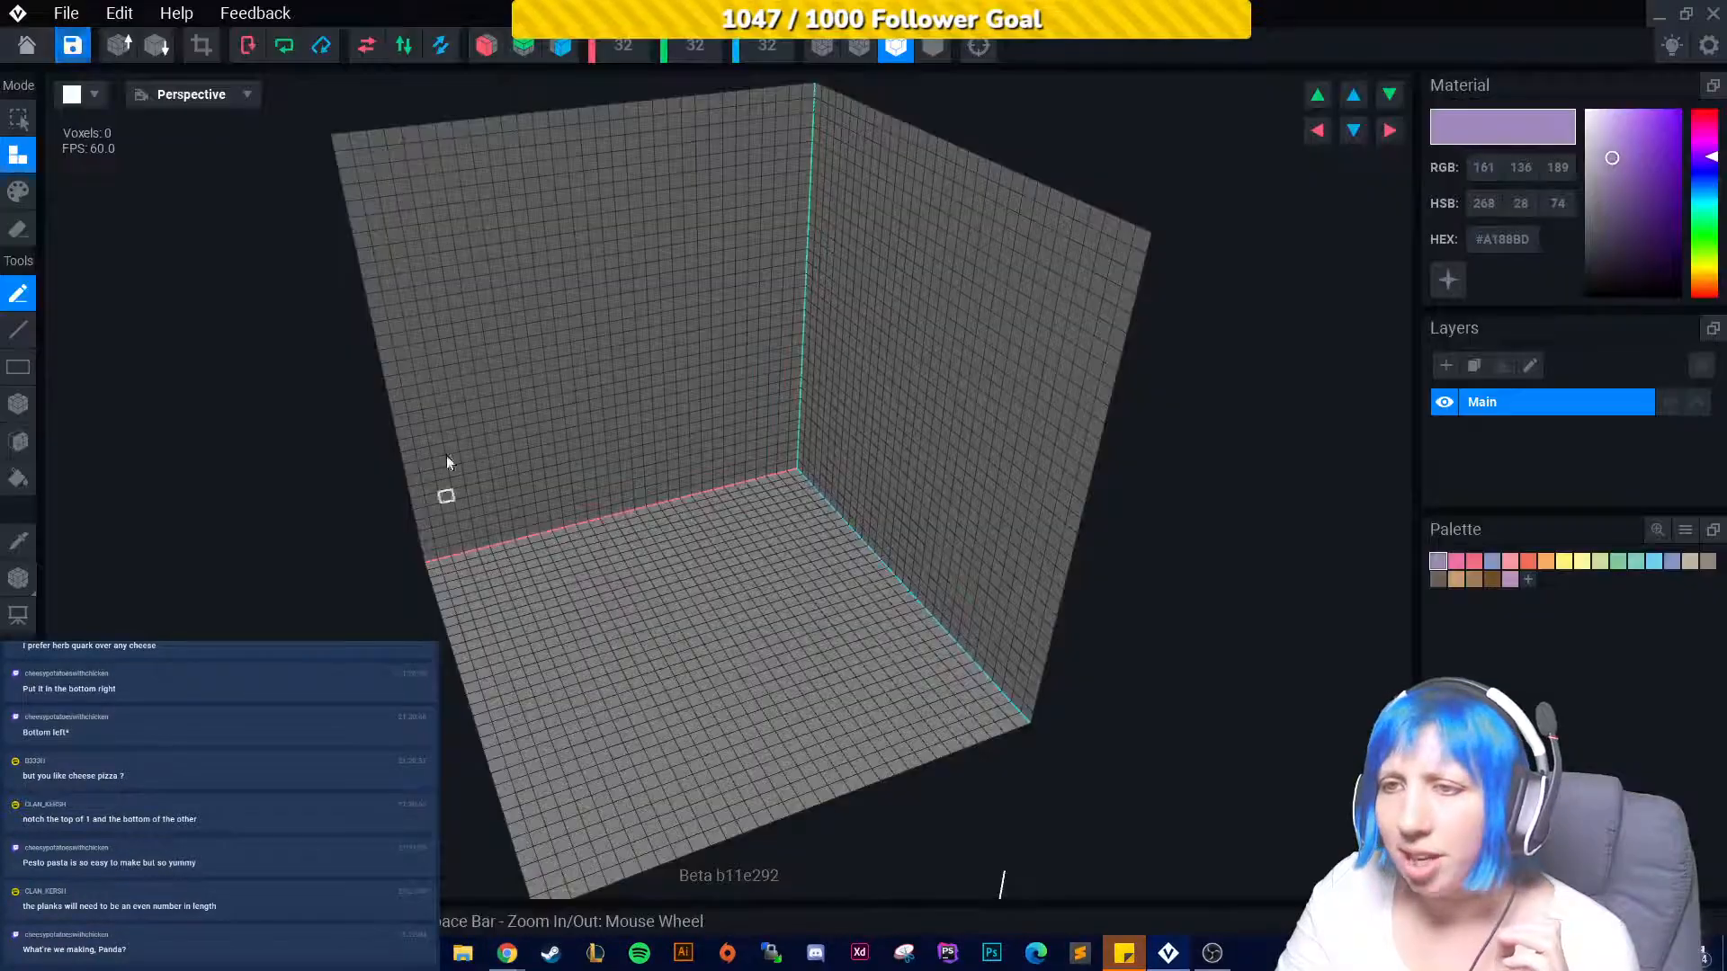
Start loading a PNG palette for the empty model and browse to the Users folder on drive C:.
left_click(1686, 530)
left_click(1653, 582)
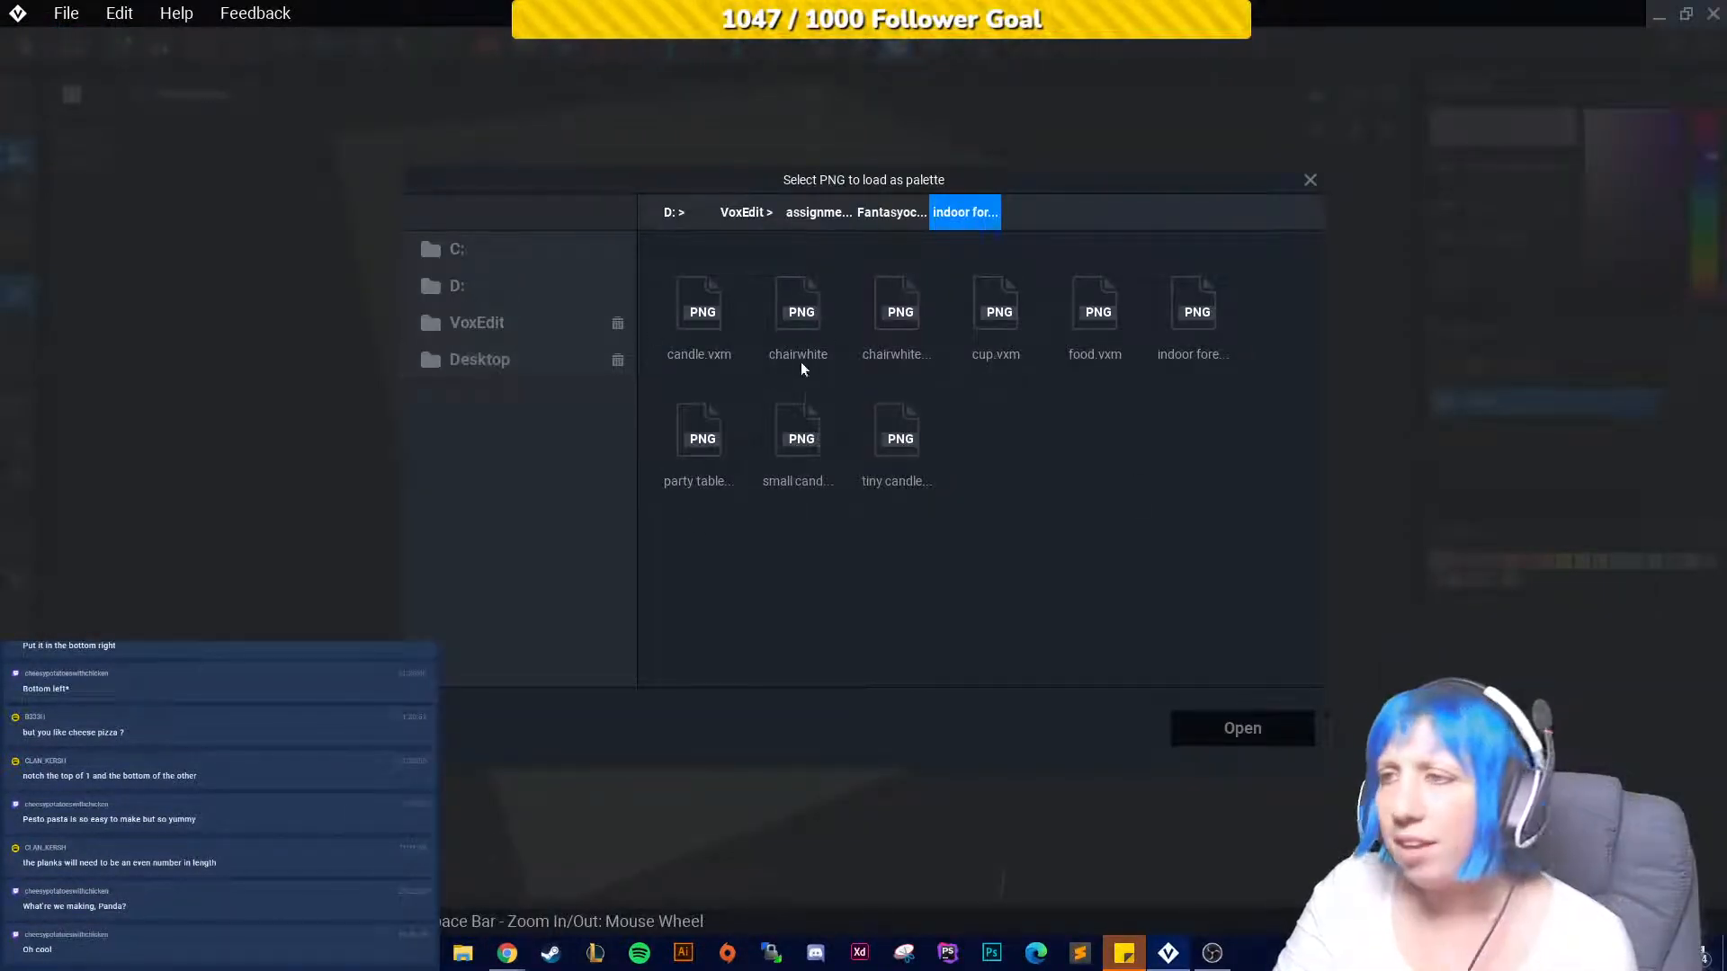
left_click(503, 289)
left_click(520, 254)
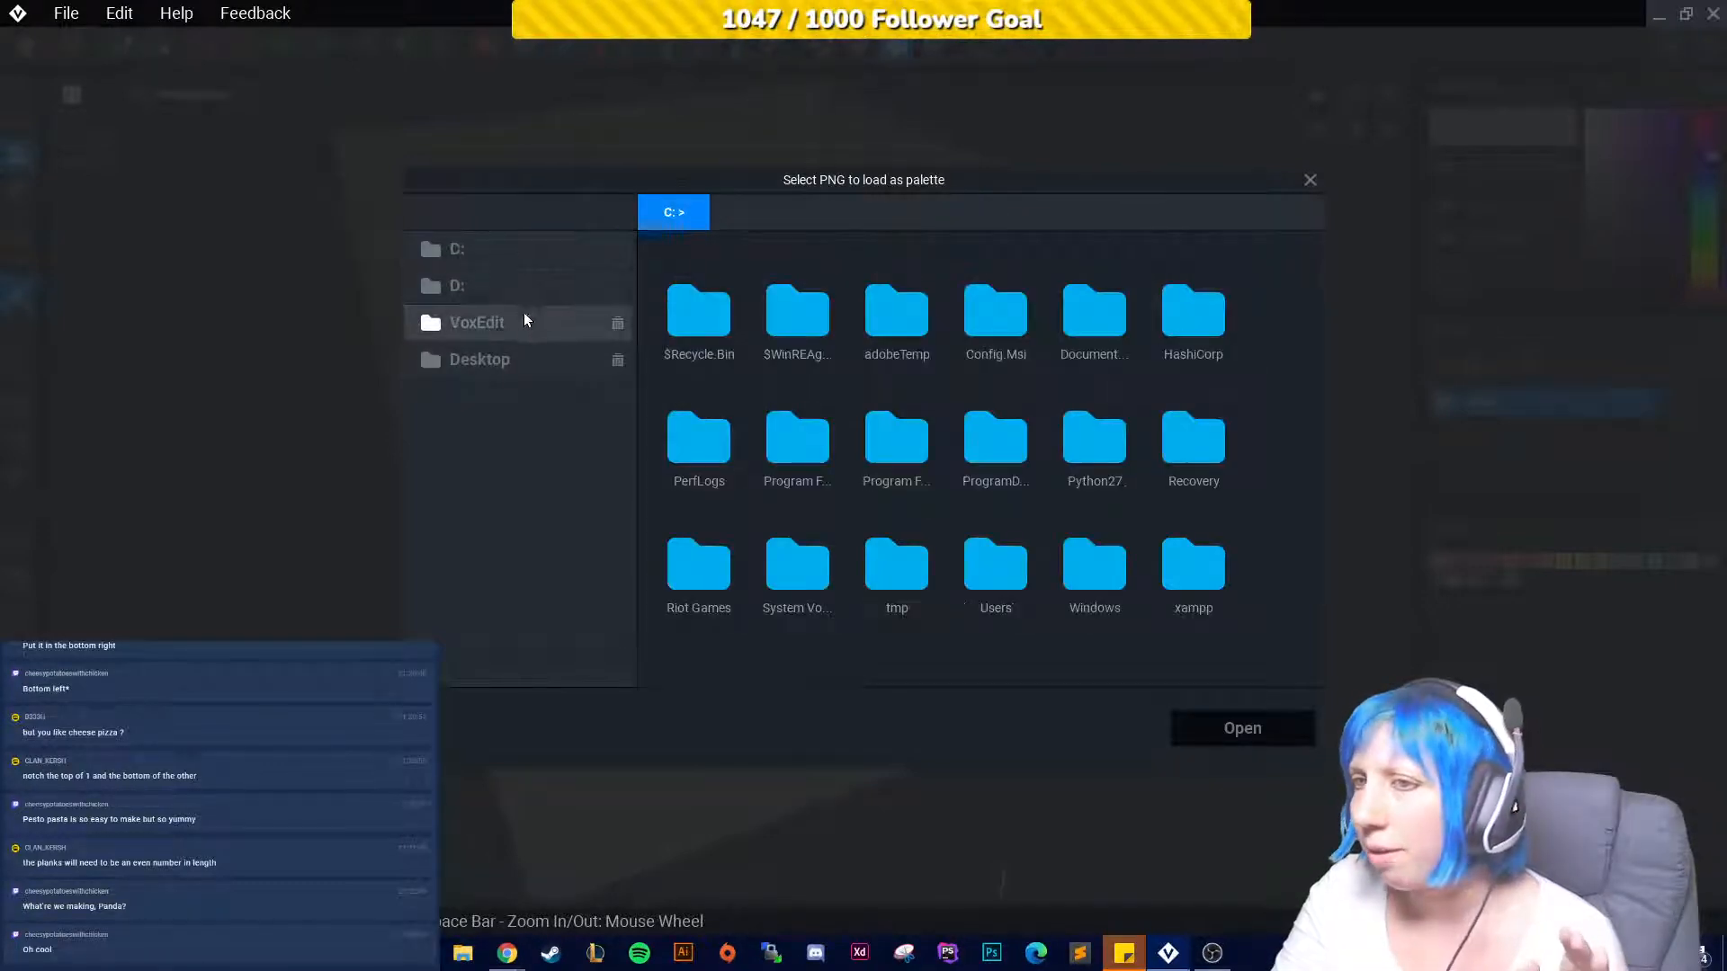
left_click(522, 314)
left_click(508, 262)
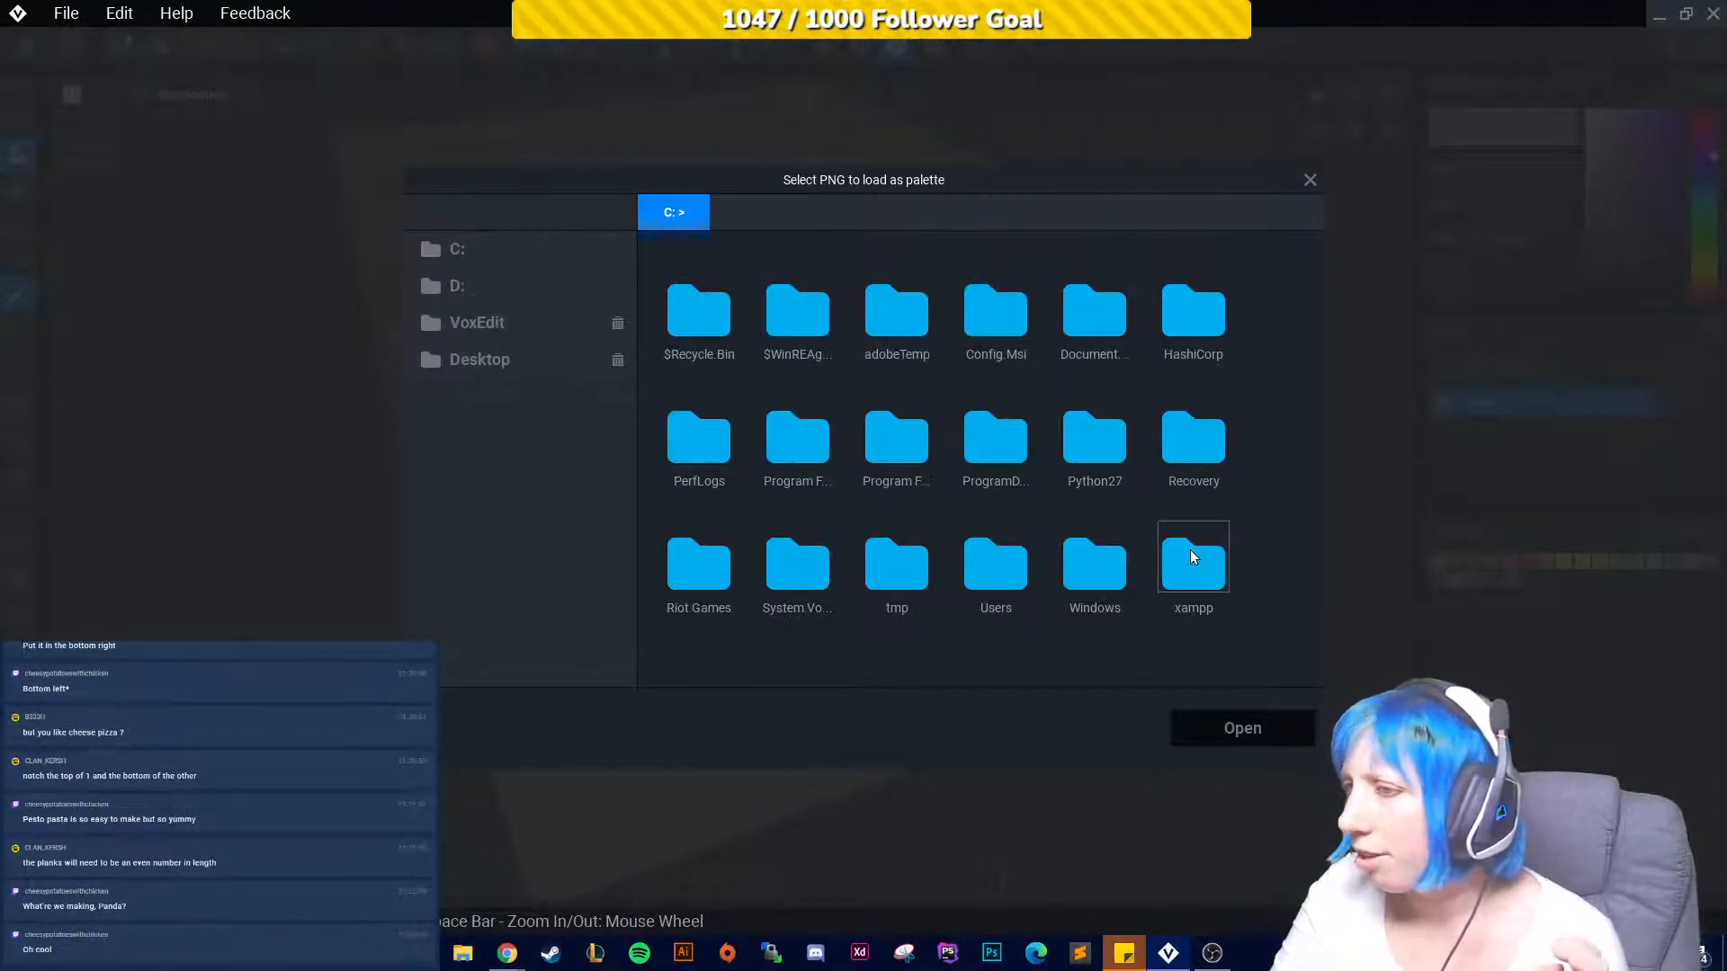
double_click(993, 571)
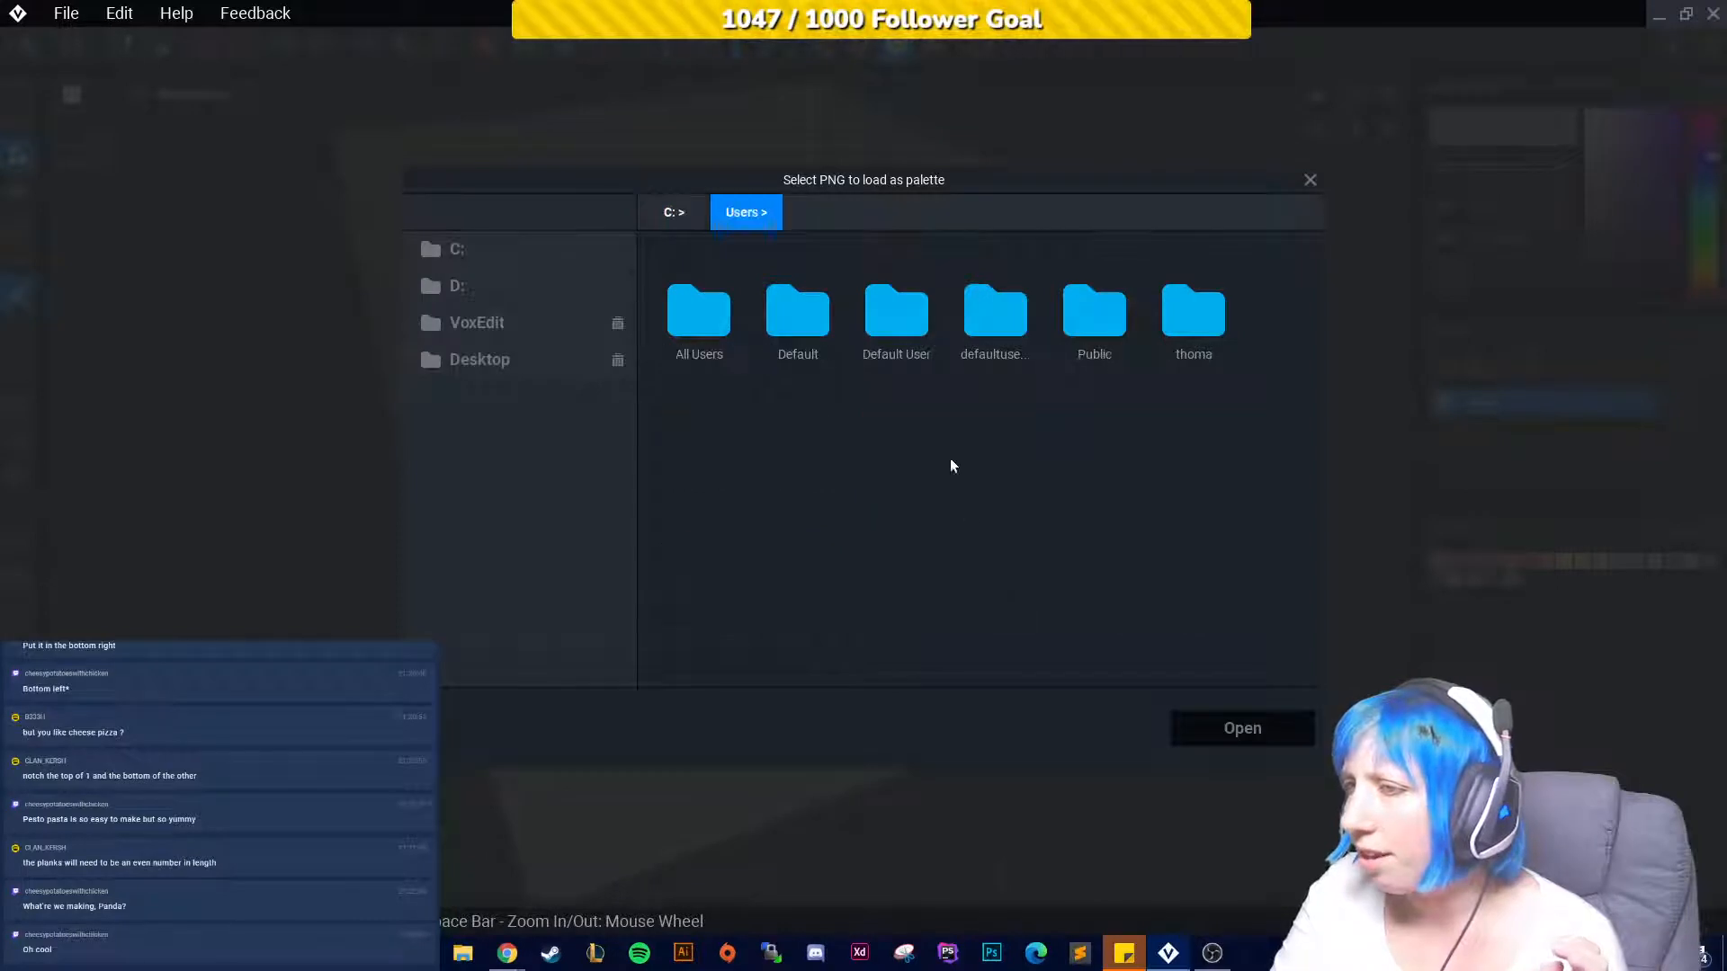
Load the palette PNG whose name begins with "USE THISS" from the user profile's Downloads folder.
double_click(1183, 324)
scroll(1121, 568, "down", 2)
scroll(1091, 545, "down", 3)
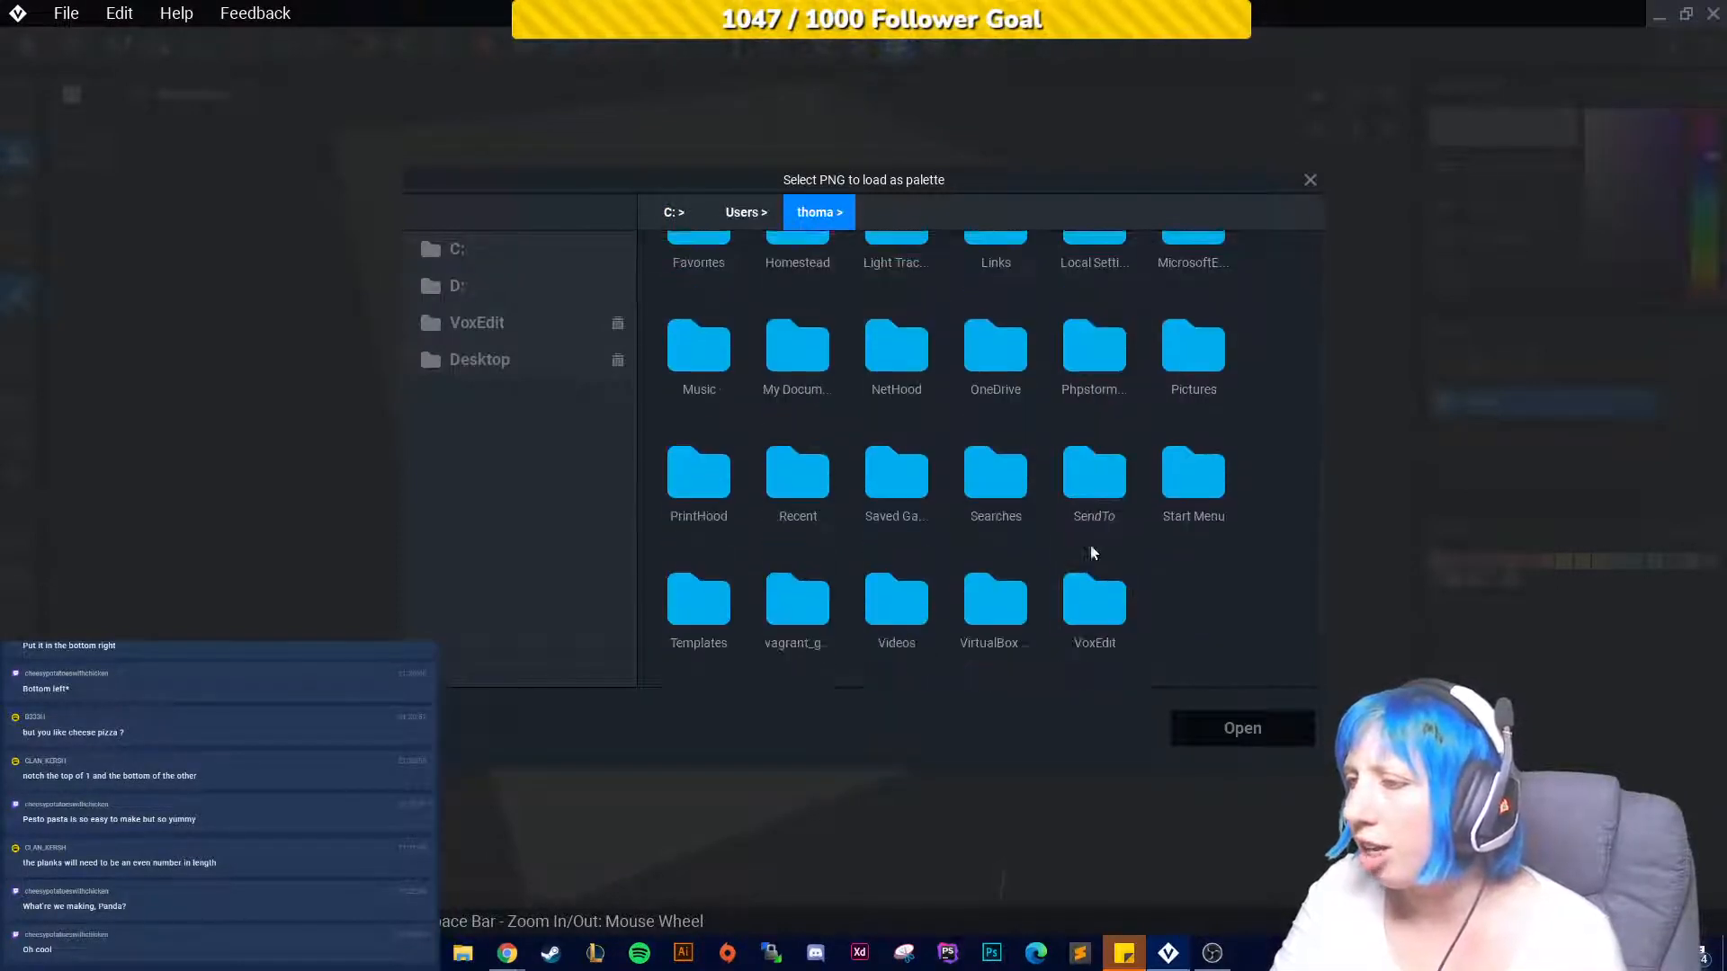
double_click(1080, 599)
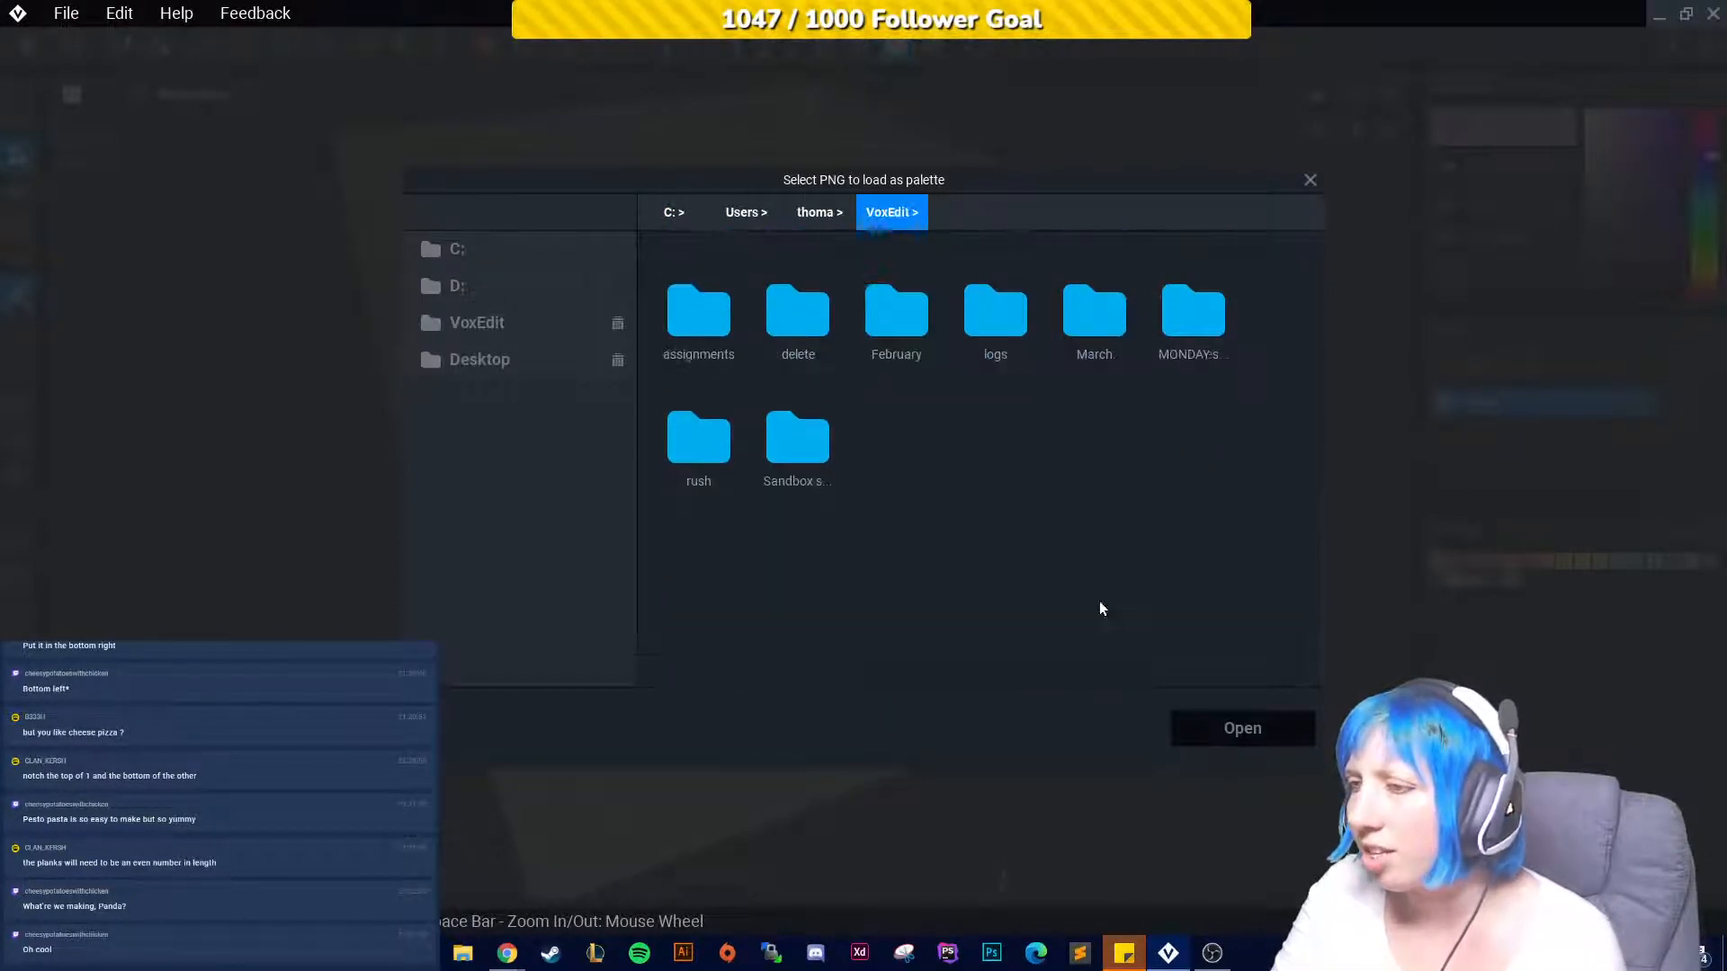
left_click(818, 214)
scroll(1134, 481, "down", 3)
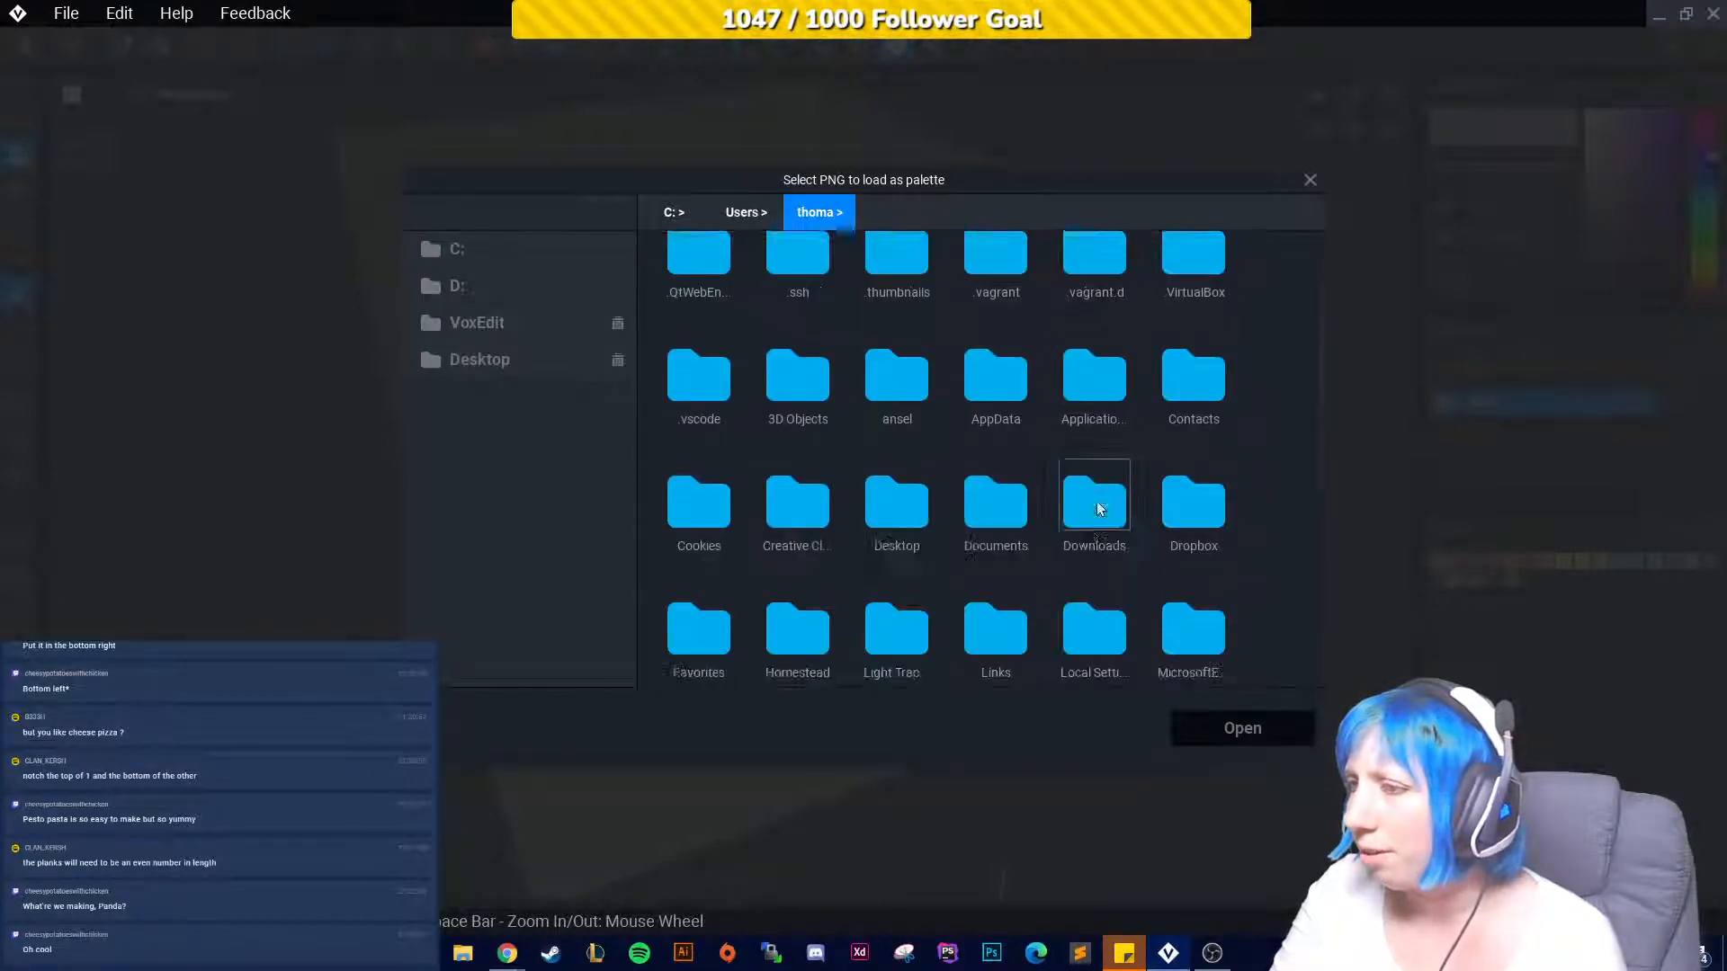
double_click(1097, 508)
scroll(1160, 567, "down", 5)
scroll(1223, 617, "down", 2)
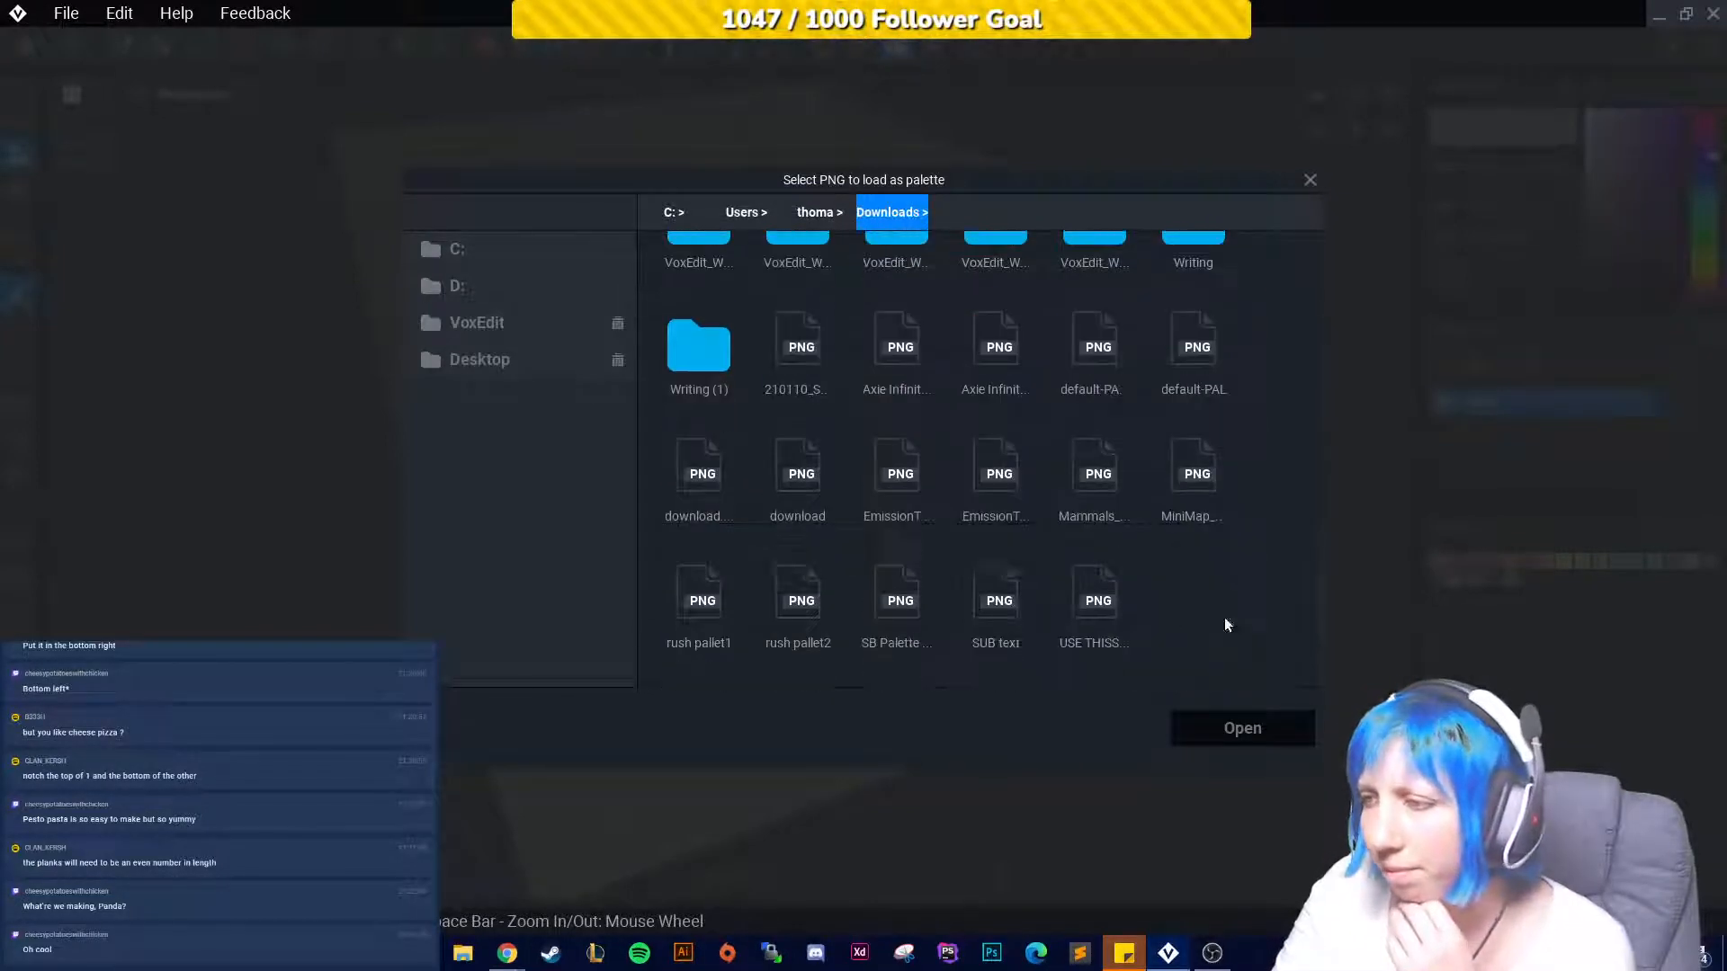
left_click(1081, 623)
left_click(1238, 725)
Turn on mirror symmetry for the red and blue axes.
right_click_drag(1126, 617, 618, 601)
scroll(618, 601, "up", 5)
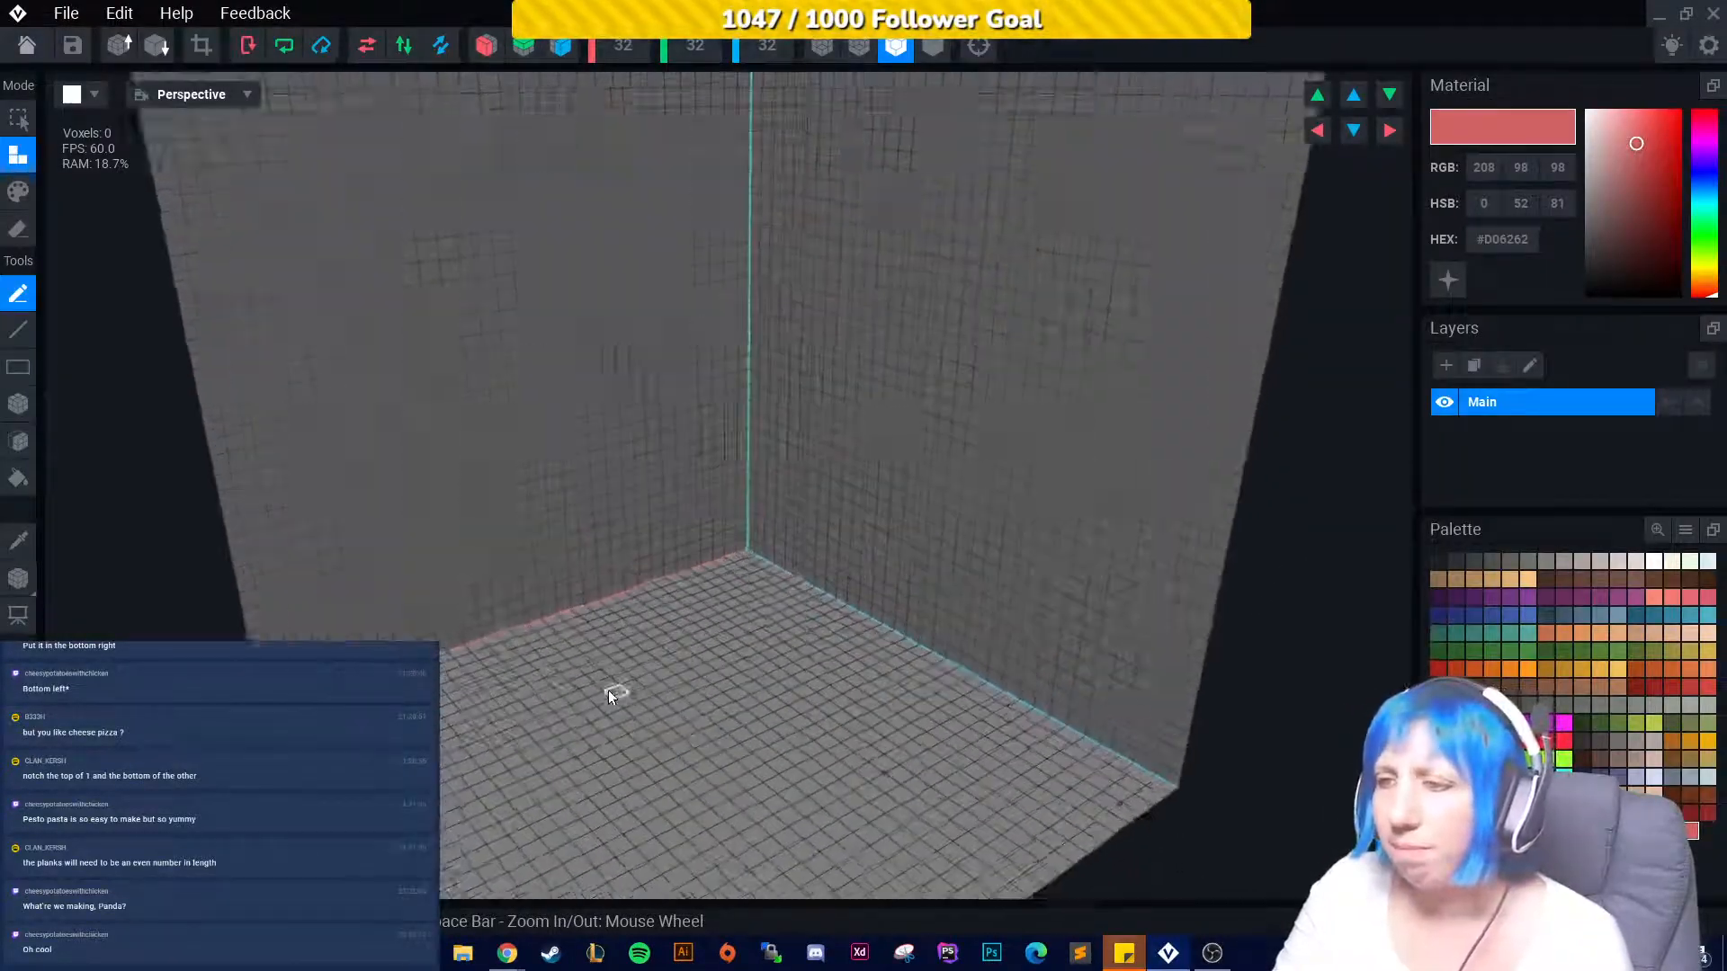
left_click(485, 44)
left_click(560, 45)
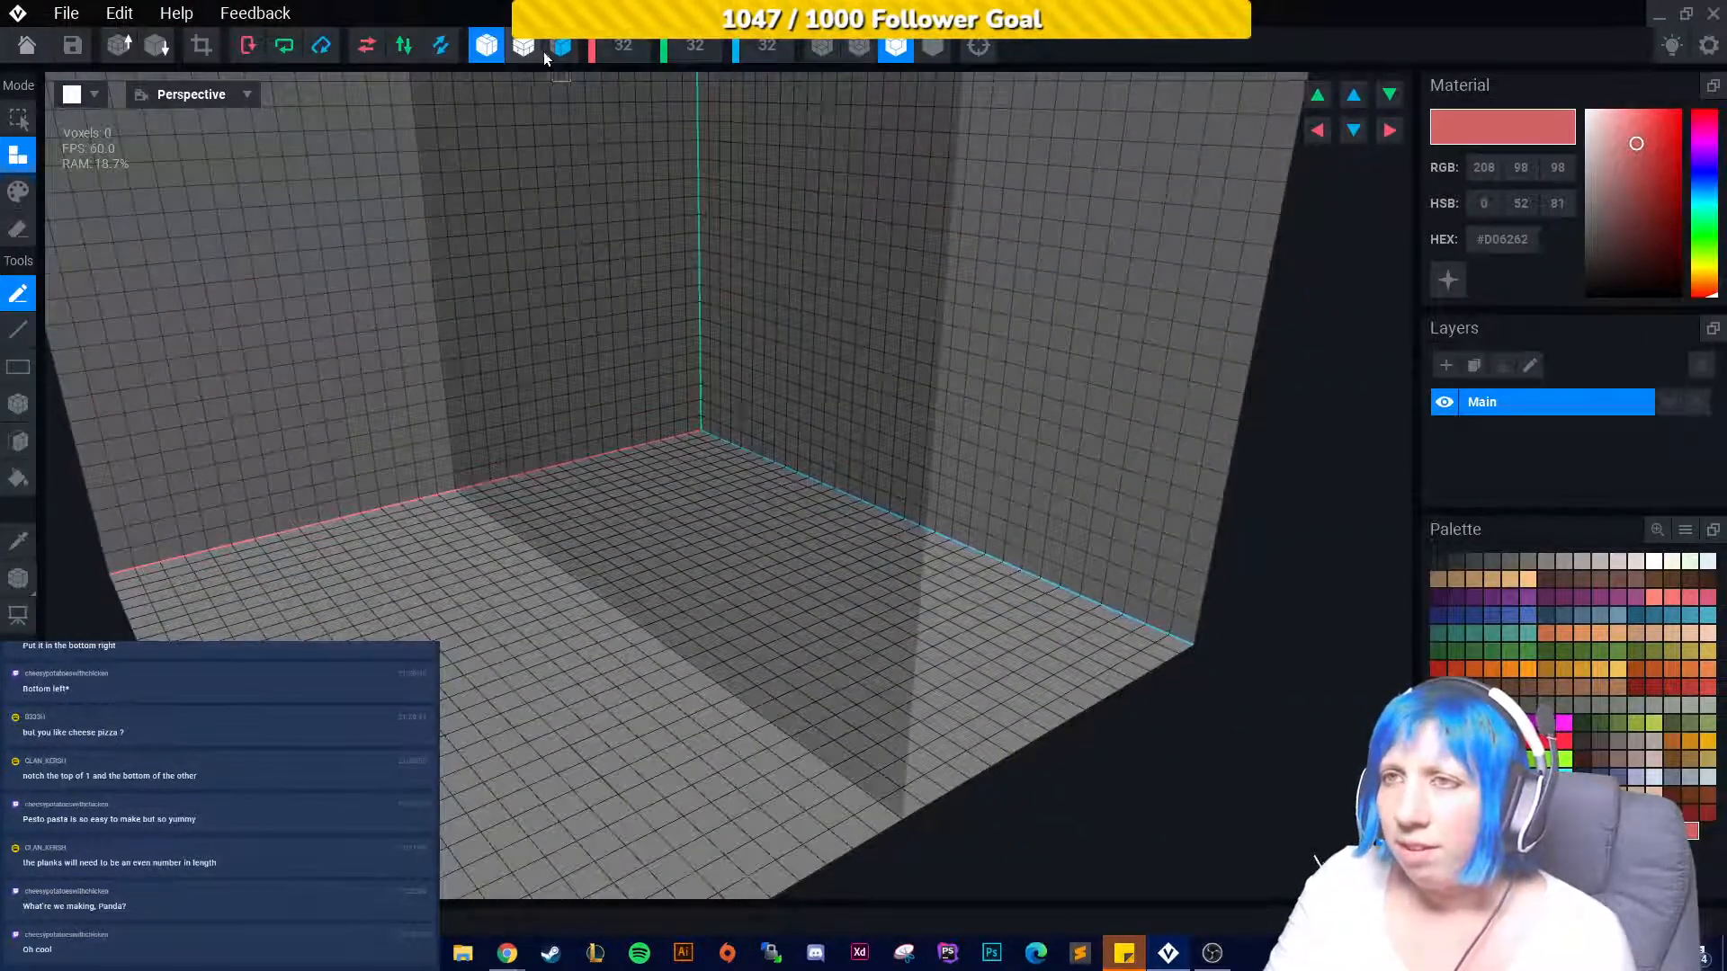
scroll(570, 221, "up", 3)
right_click_drag(570, 221, 558, 185)
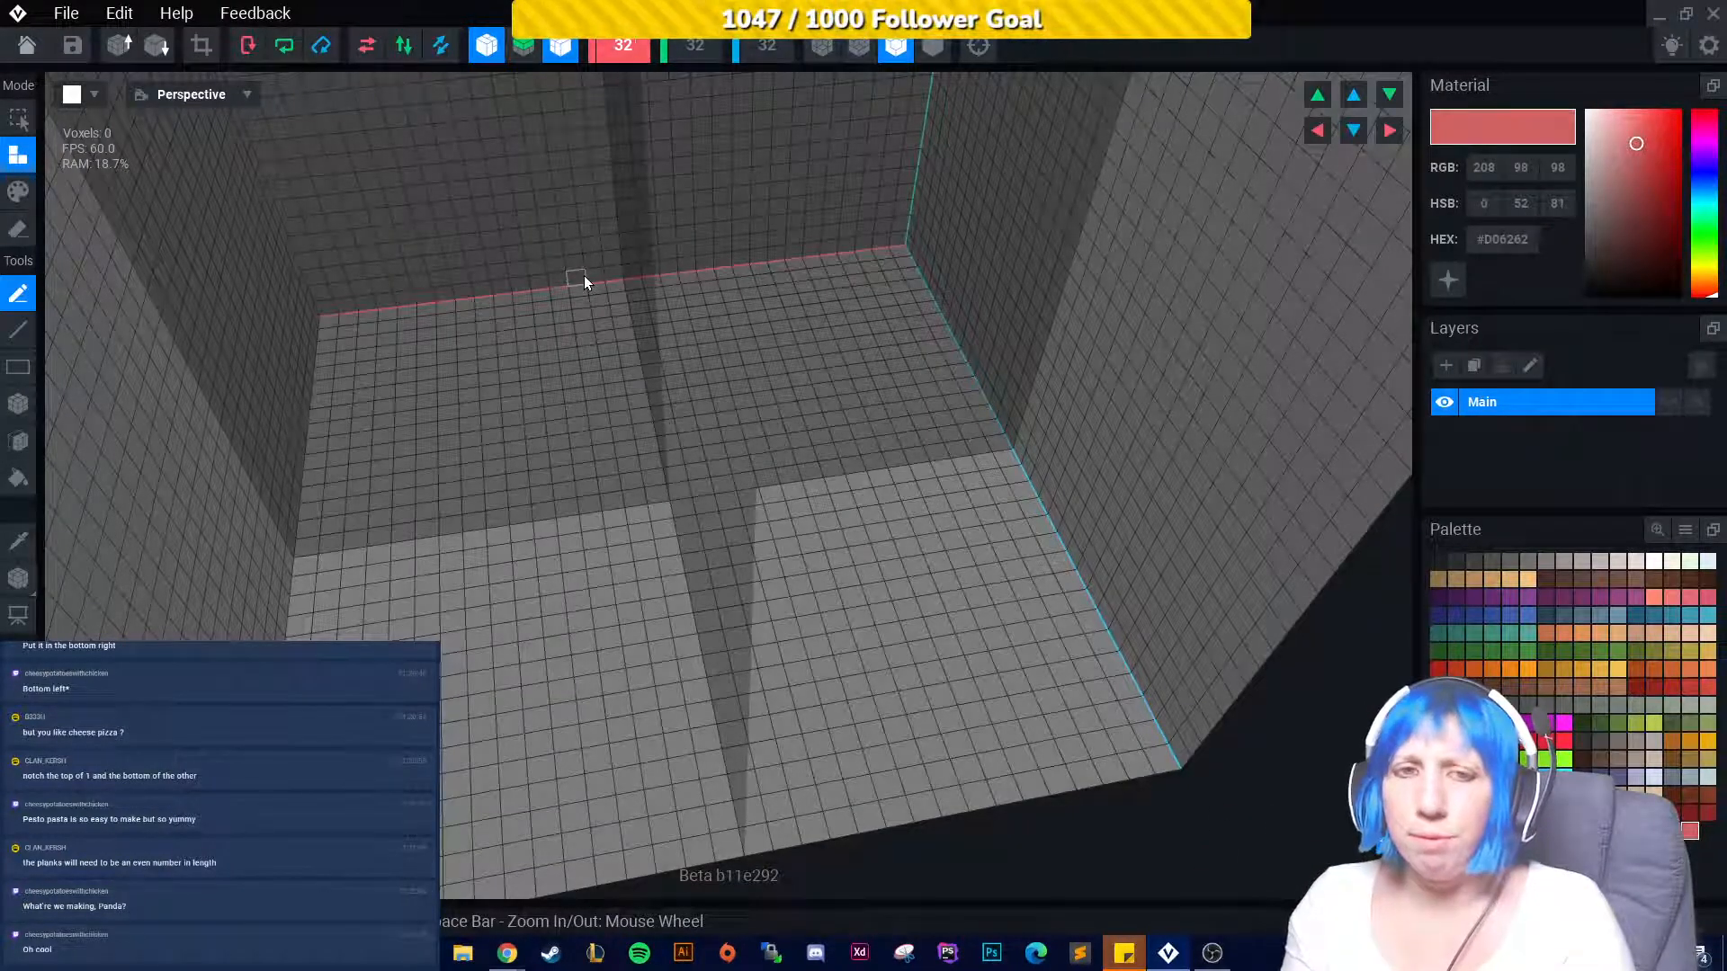
Resize the modelling volume to 8 voxels along the red axis and 4 voxels along the blue axis.
key("BackSpace")
key("BackSpace")
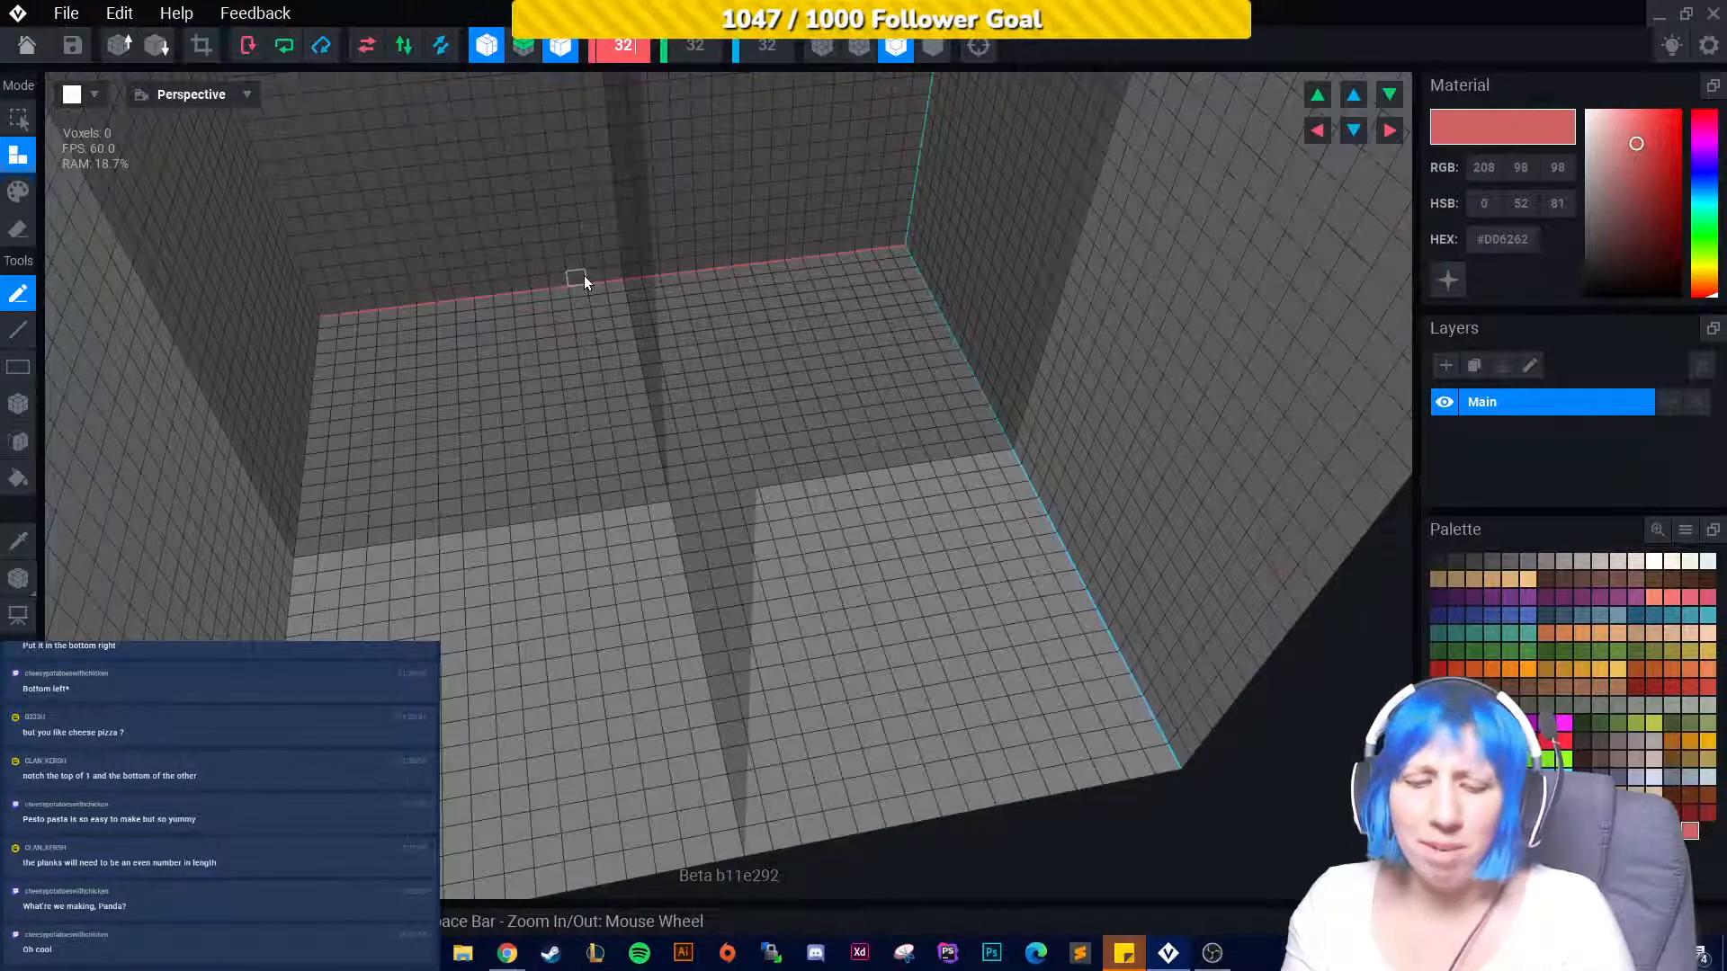
type("8")
key("Return")
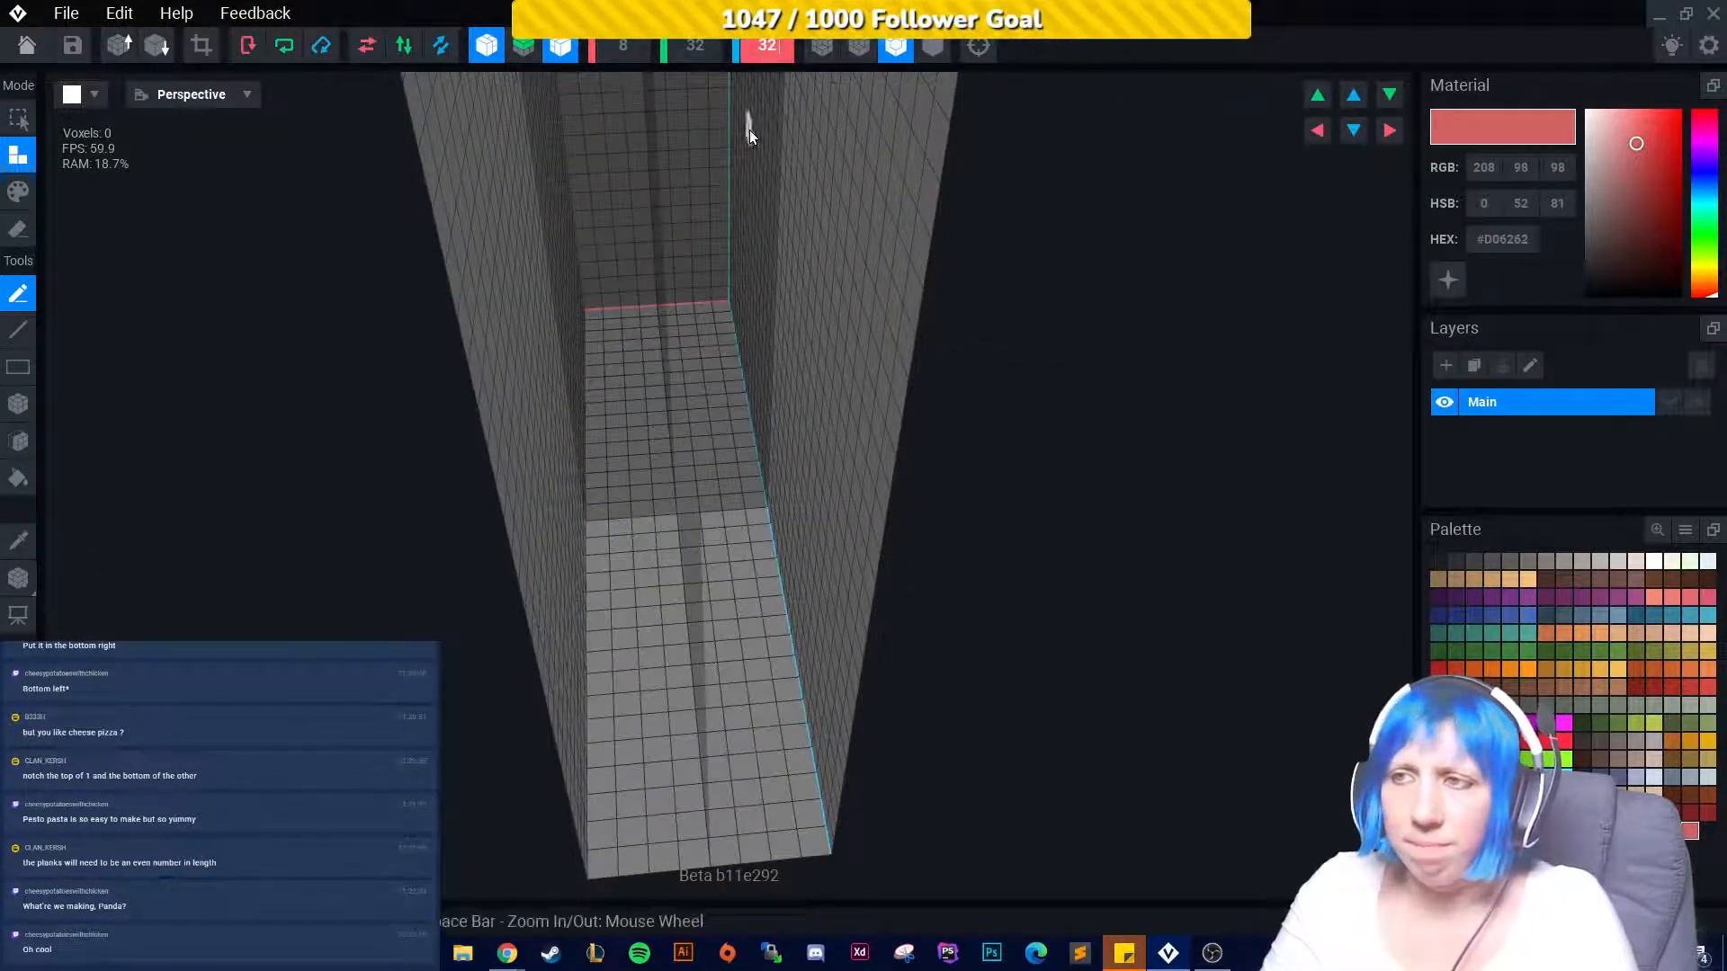
right_click_drag(748, 129, 756, 171)
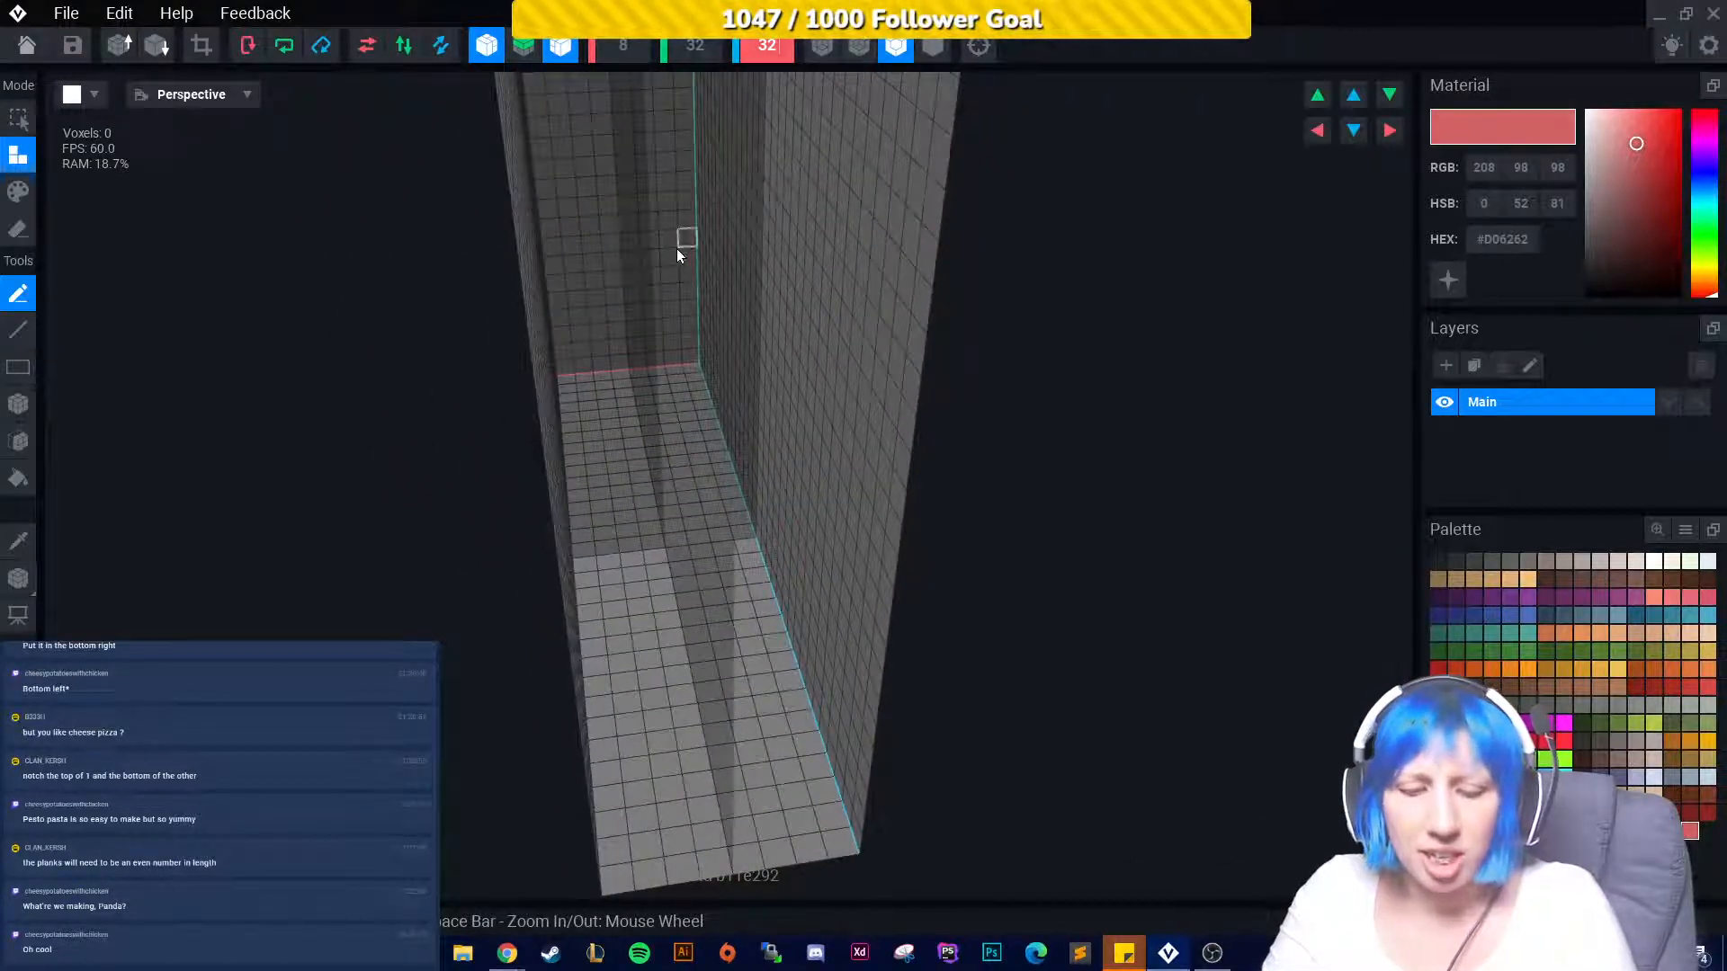
type("4")
key("Return")
Choose the Box tool and the brown palette colour #6F4A20 for building.
scroll(620, 540, "up", 5)
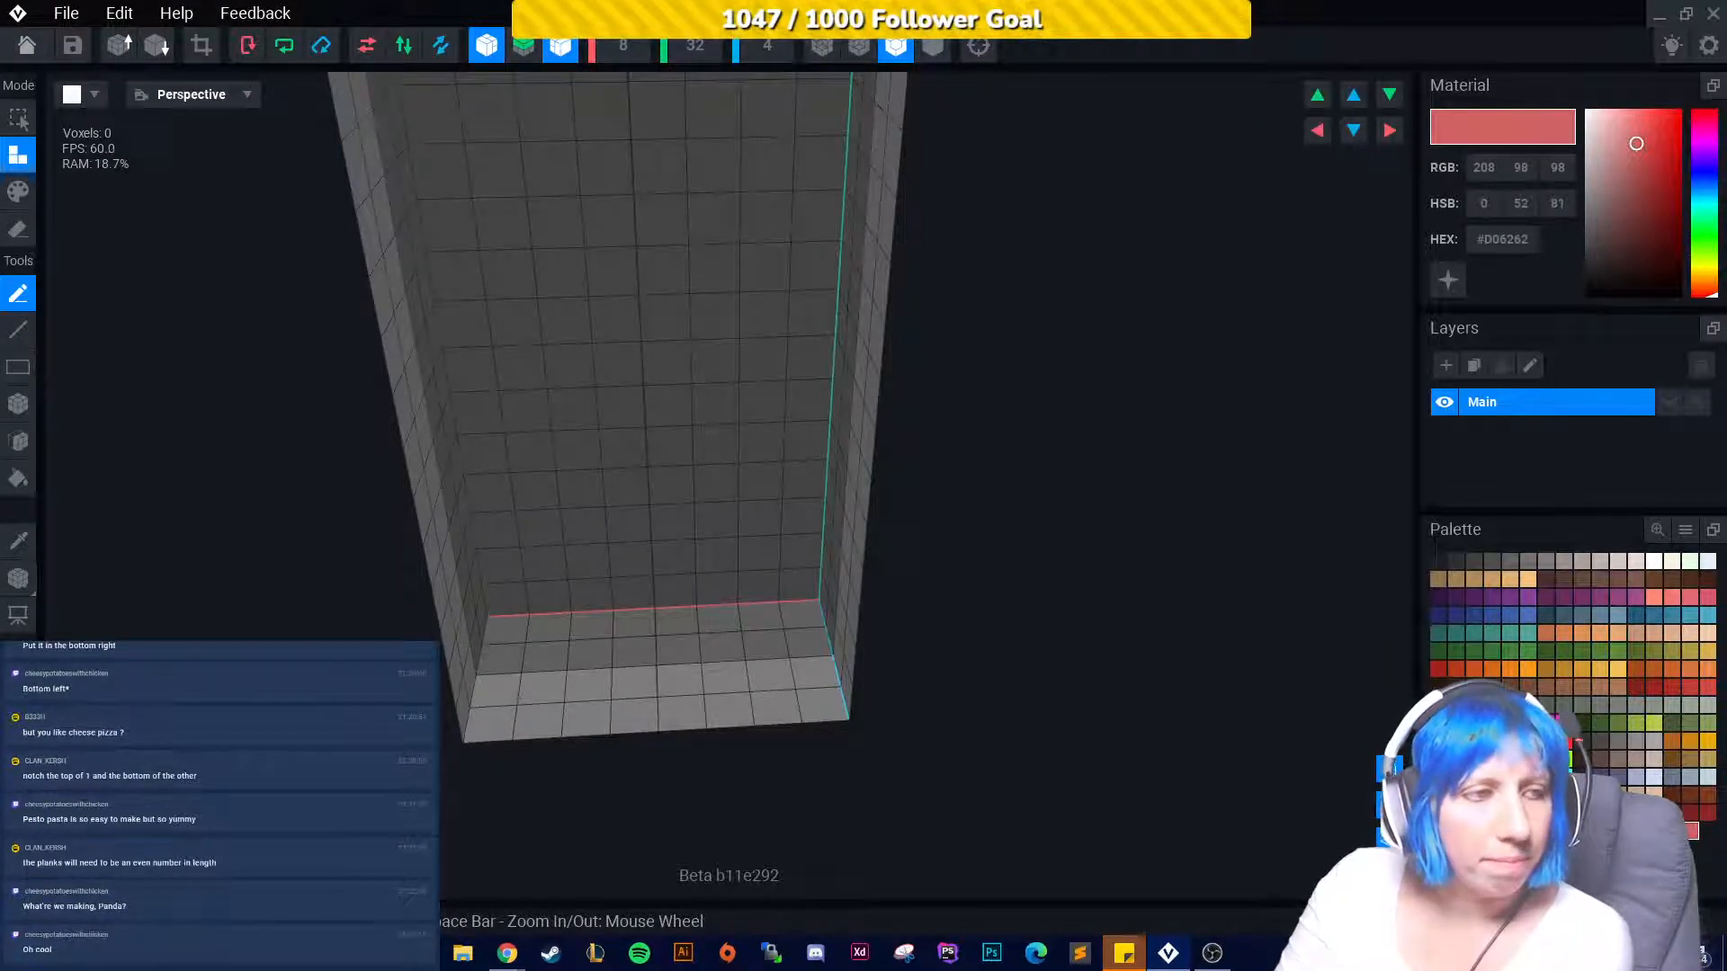
scroll(567, 675, "up", 5)
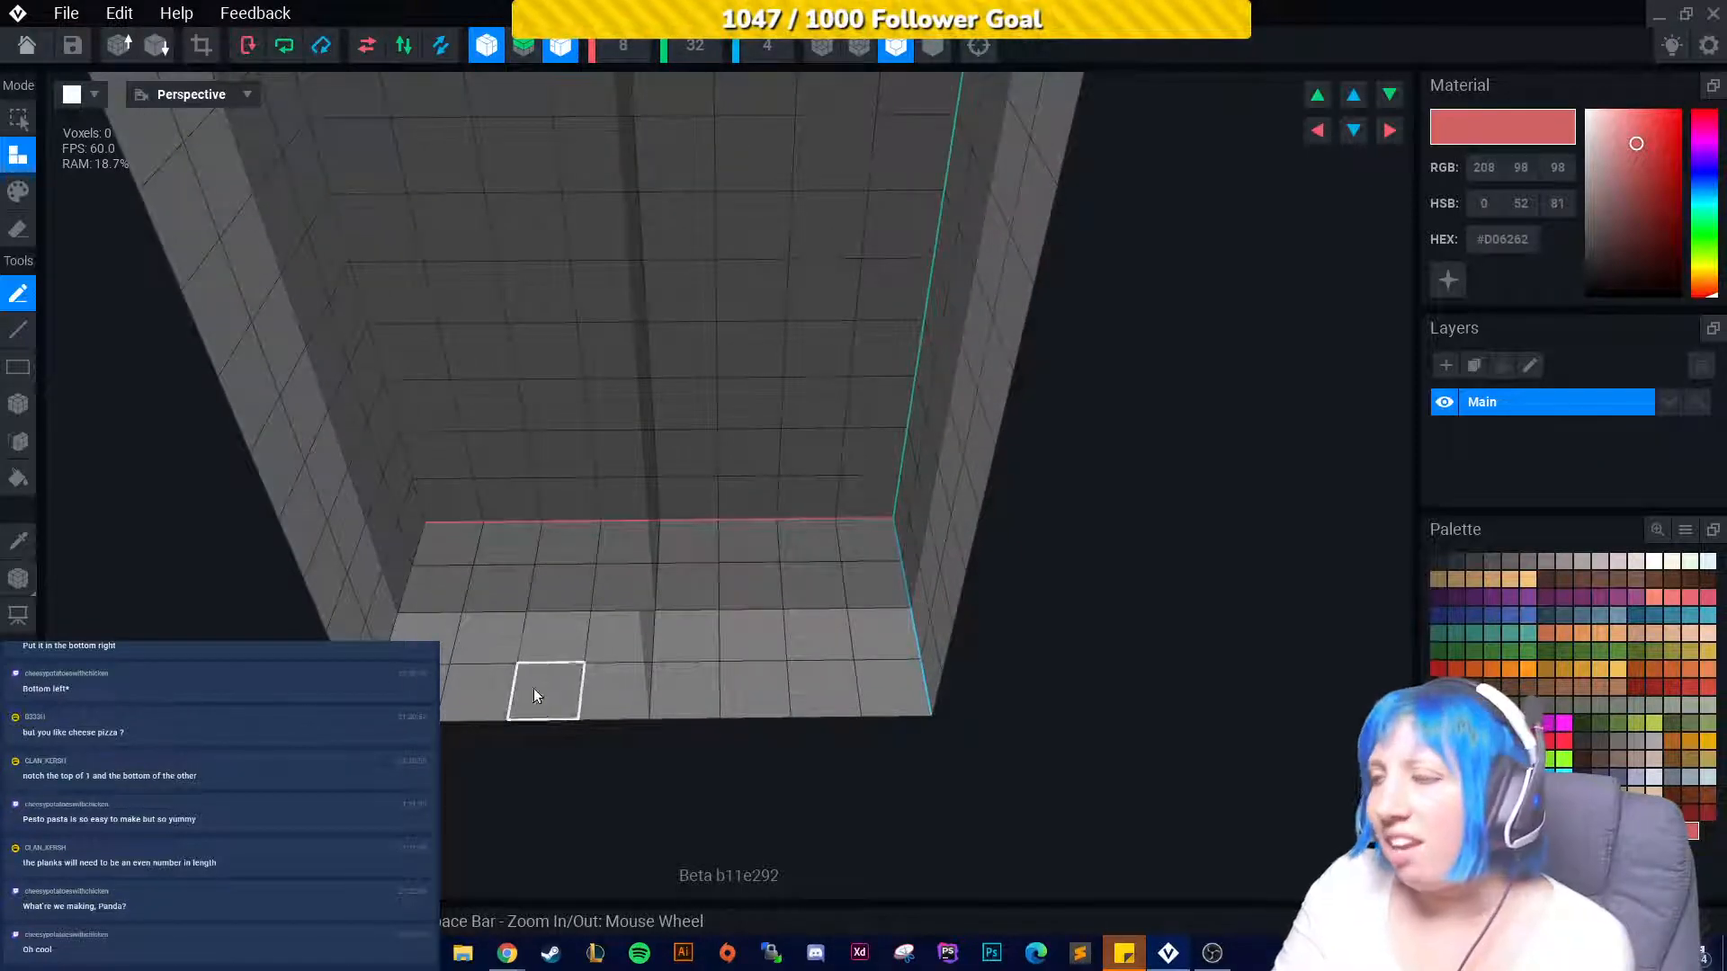
mouse_move(558, 657)
right_mouse_down()
mouse_move(684, 504)
mouse_move(536, 629)
mouse_move(412, 613)
right_mouse_up()
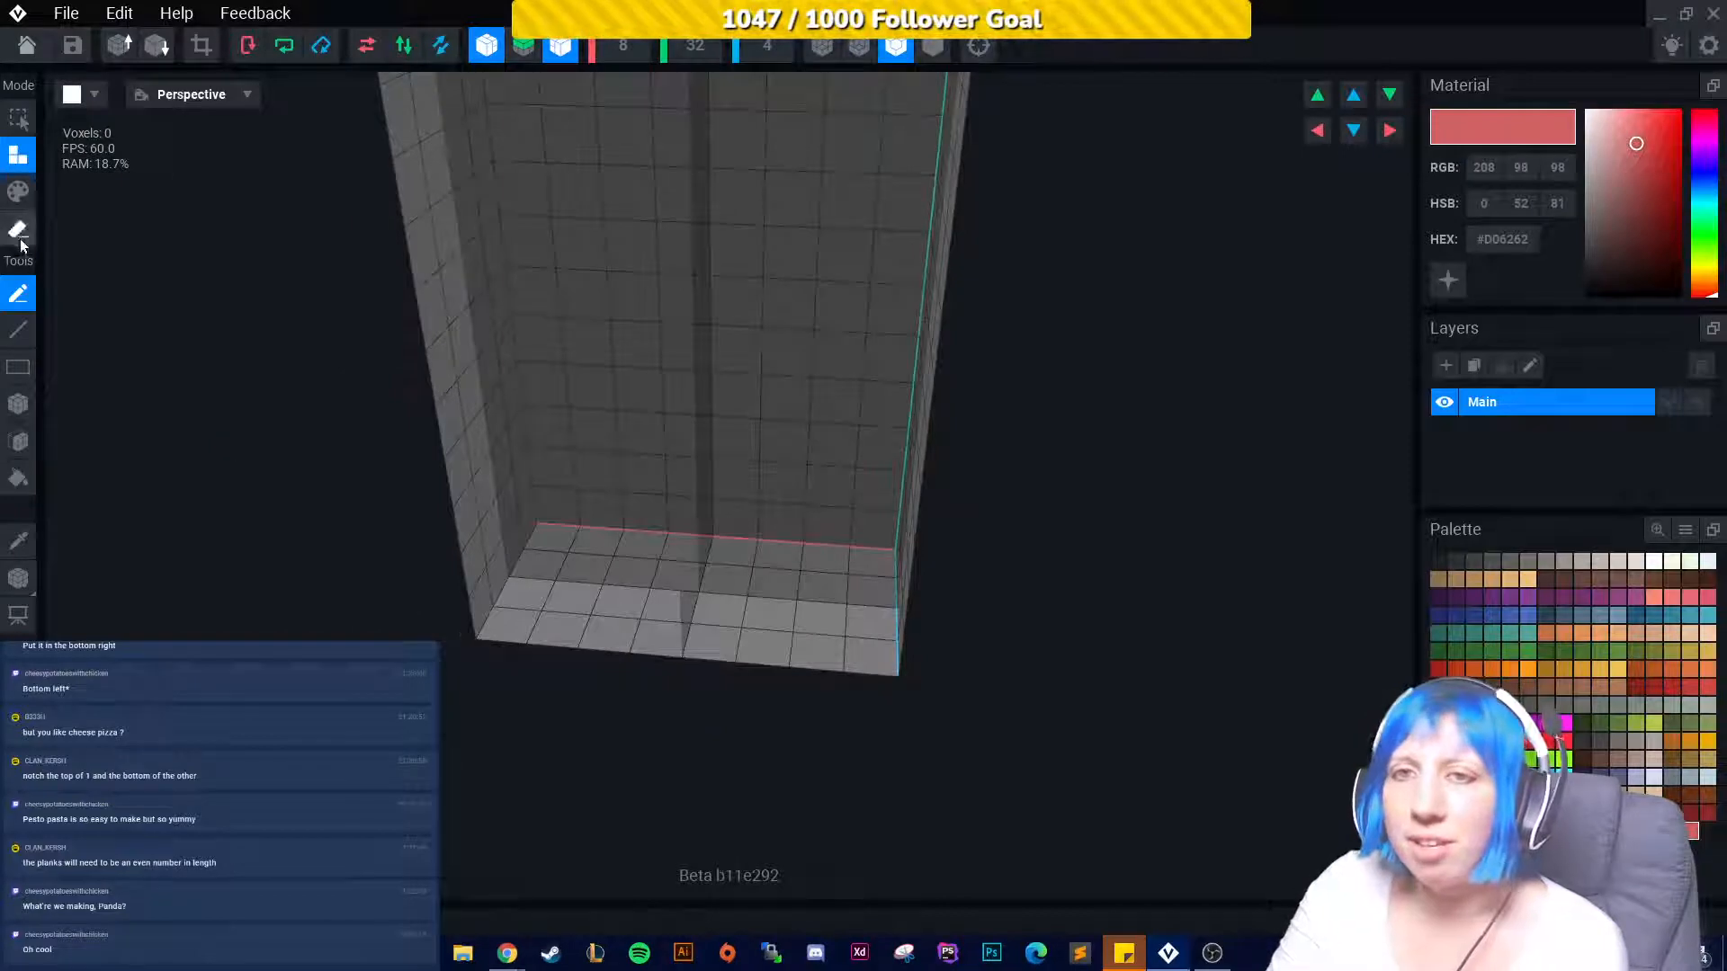
left_click(18, 402)
mouse_move(360, 530)
right_mouse_down()
mouse_move(488, 534)
mouse_move(484, 520)
mouse_move(297, 606)
right_mouse_up()
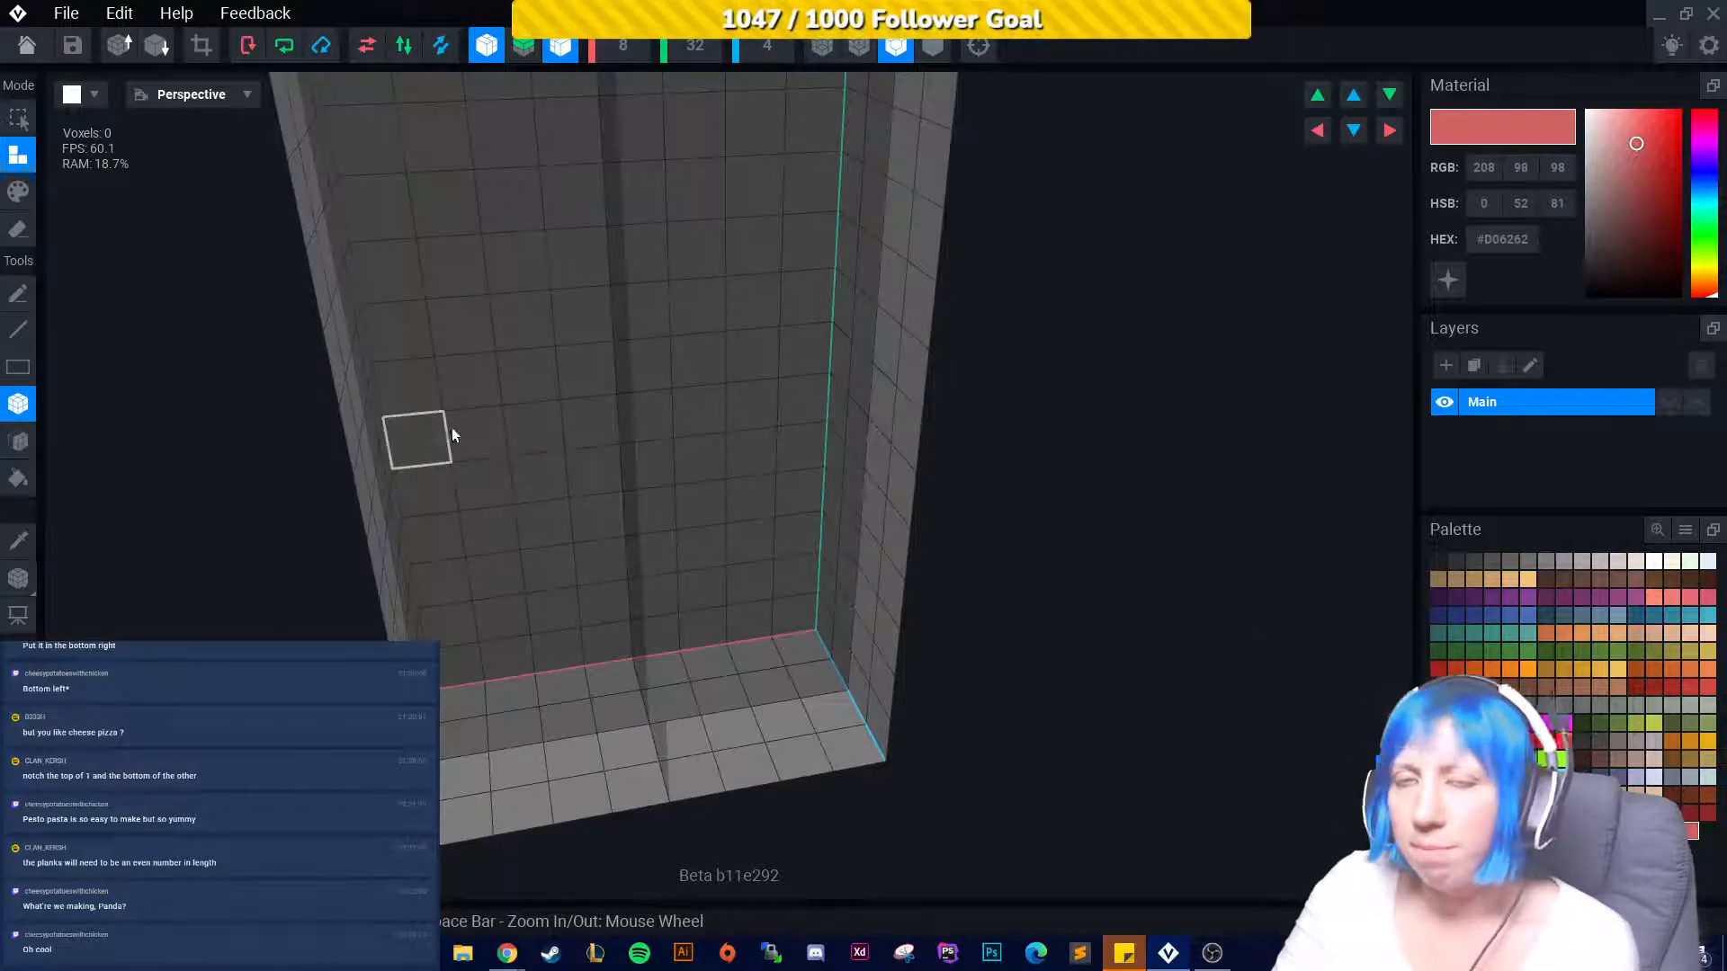
right_click_drag(558, 647, 925, 709)
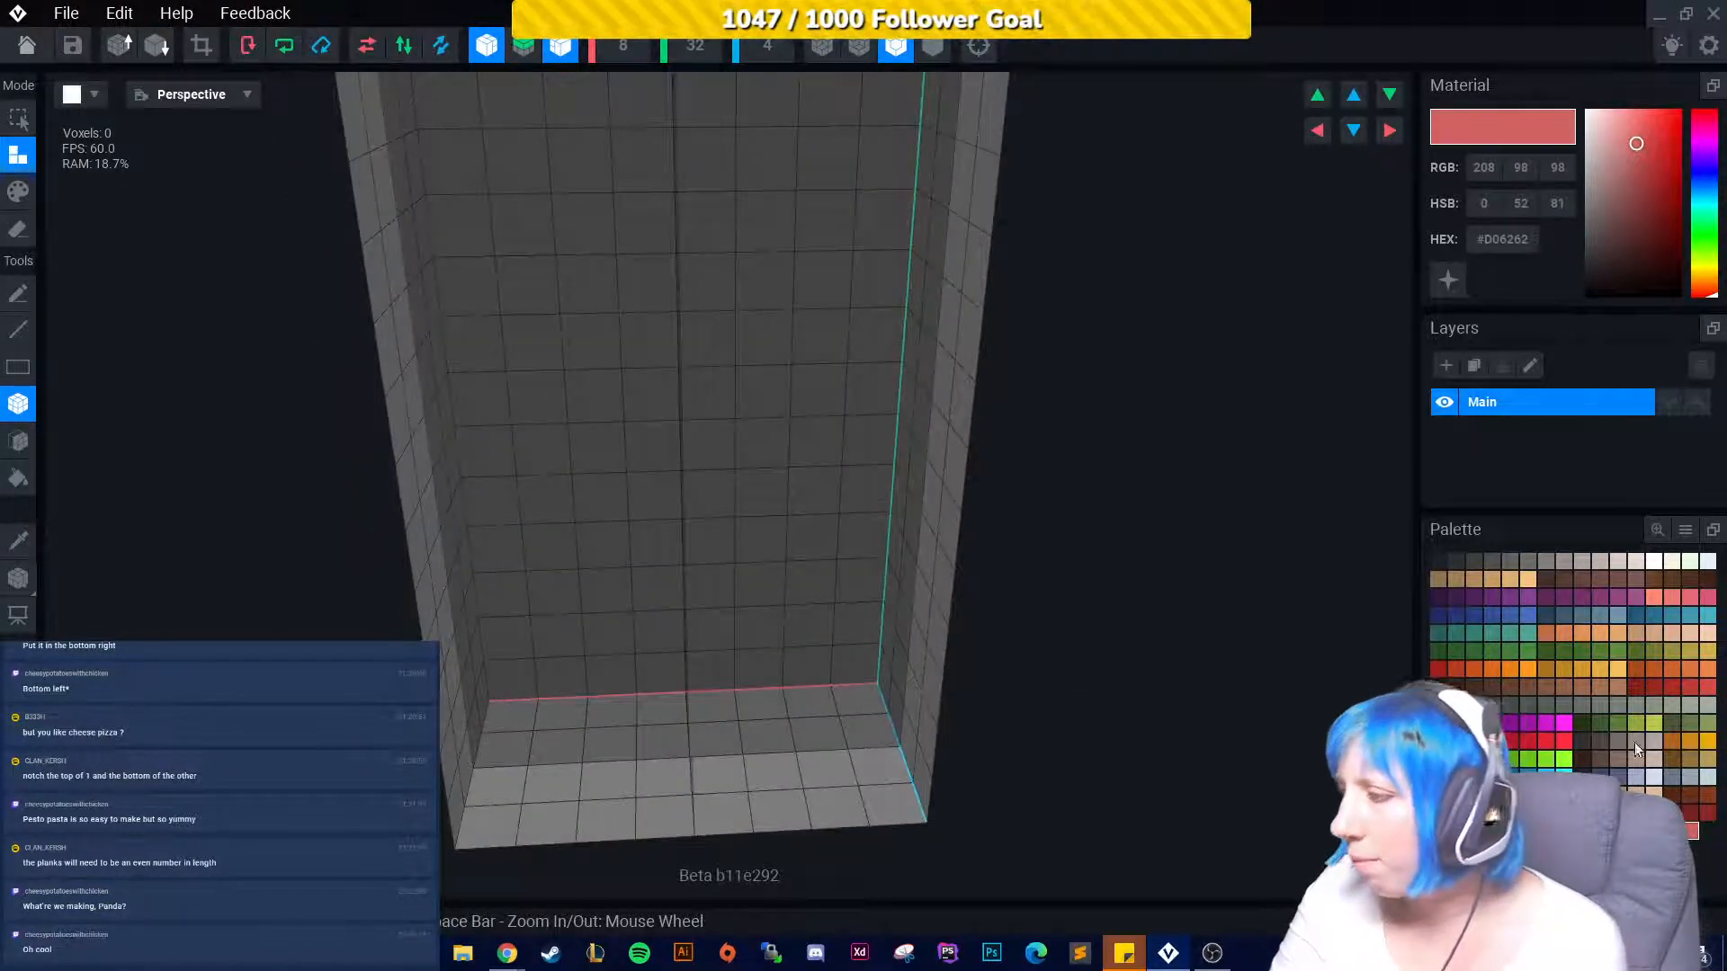
left_click(1671, 758)
left_click(580, 394)
scroll(683, 536, "up", 2)
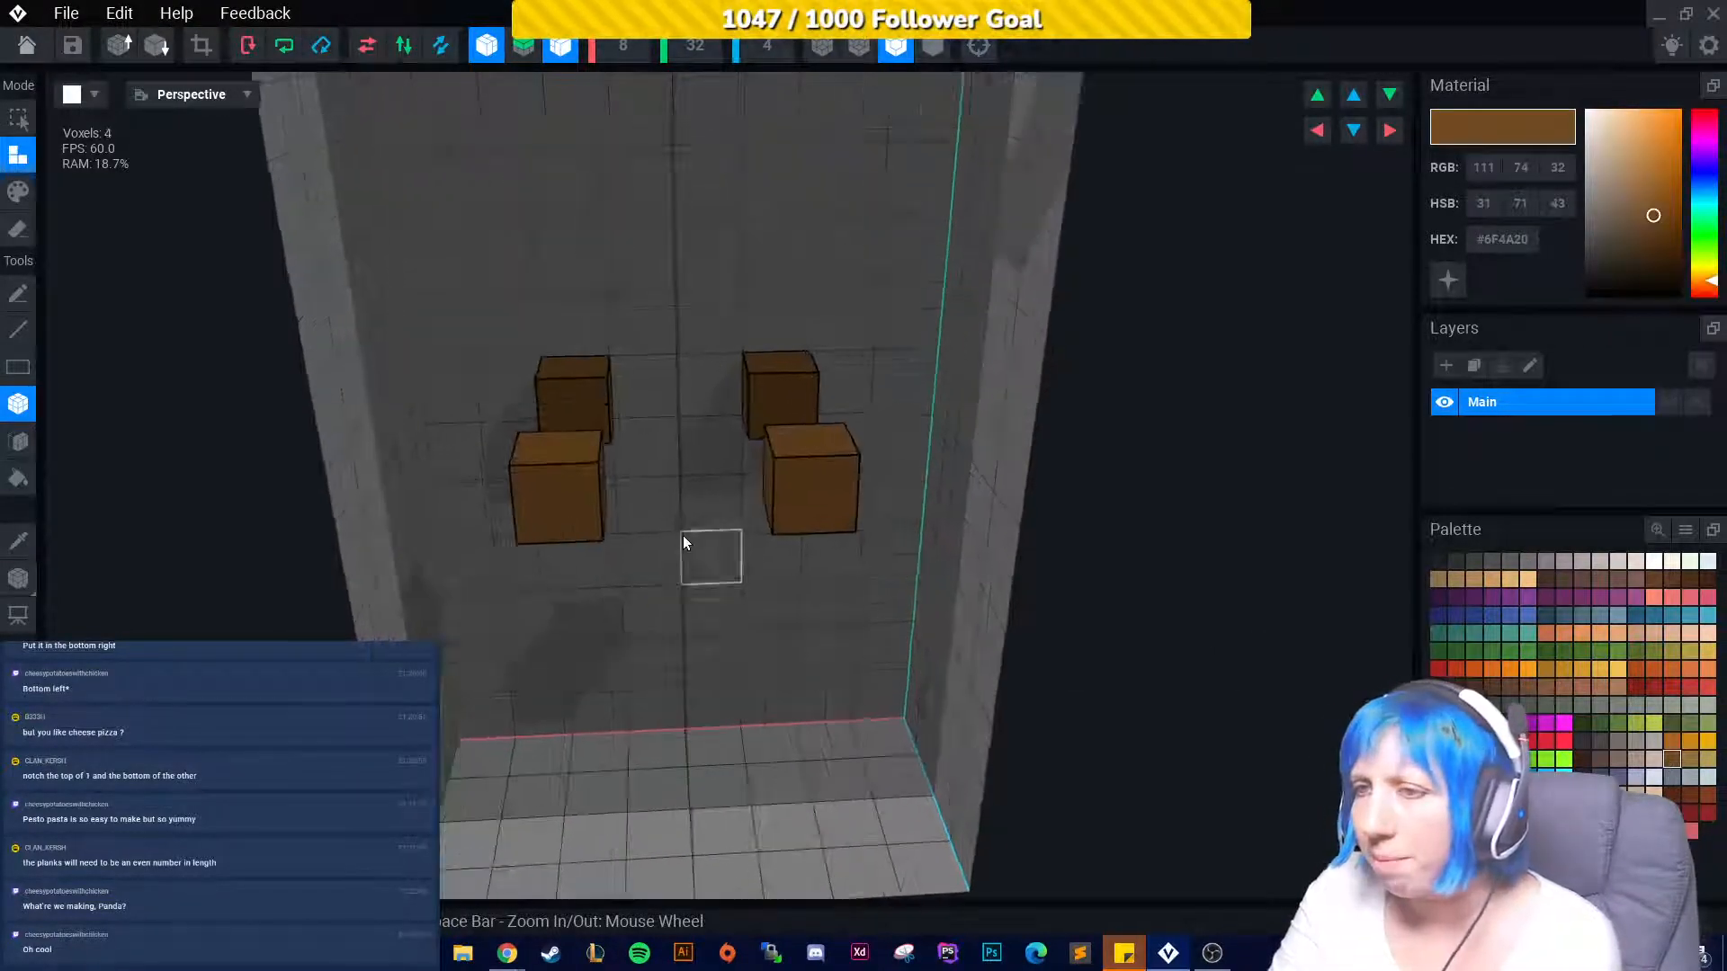
key("ctrl+z")
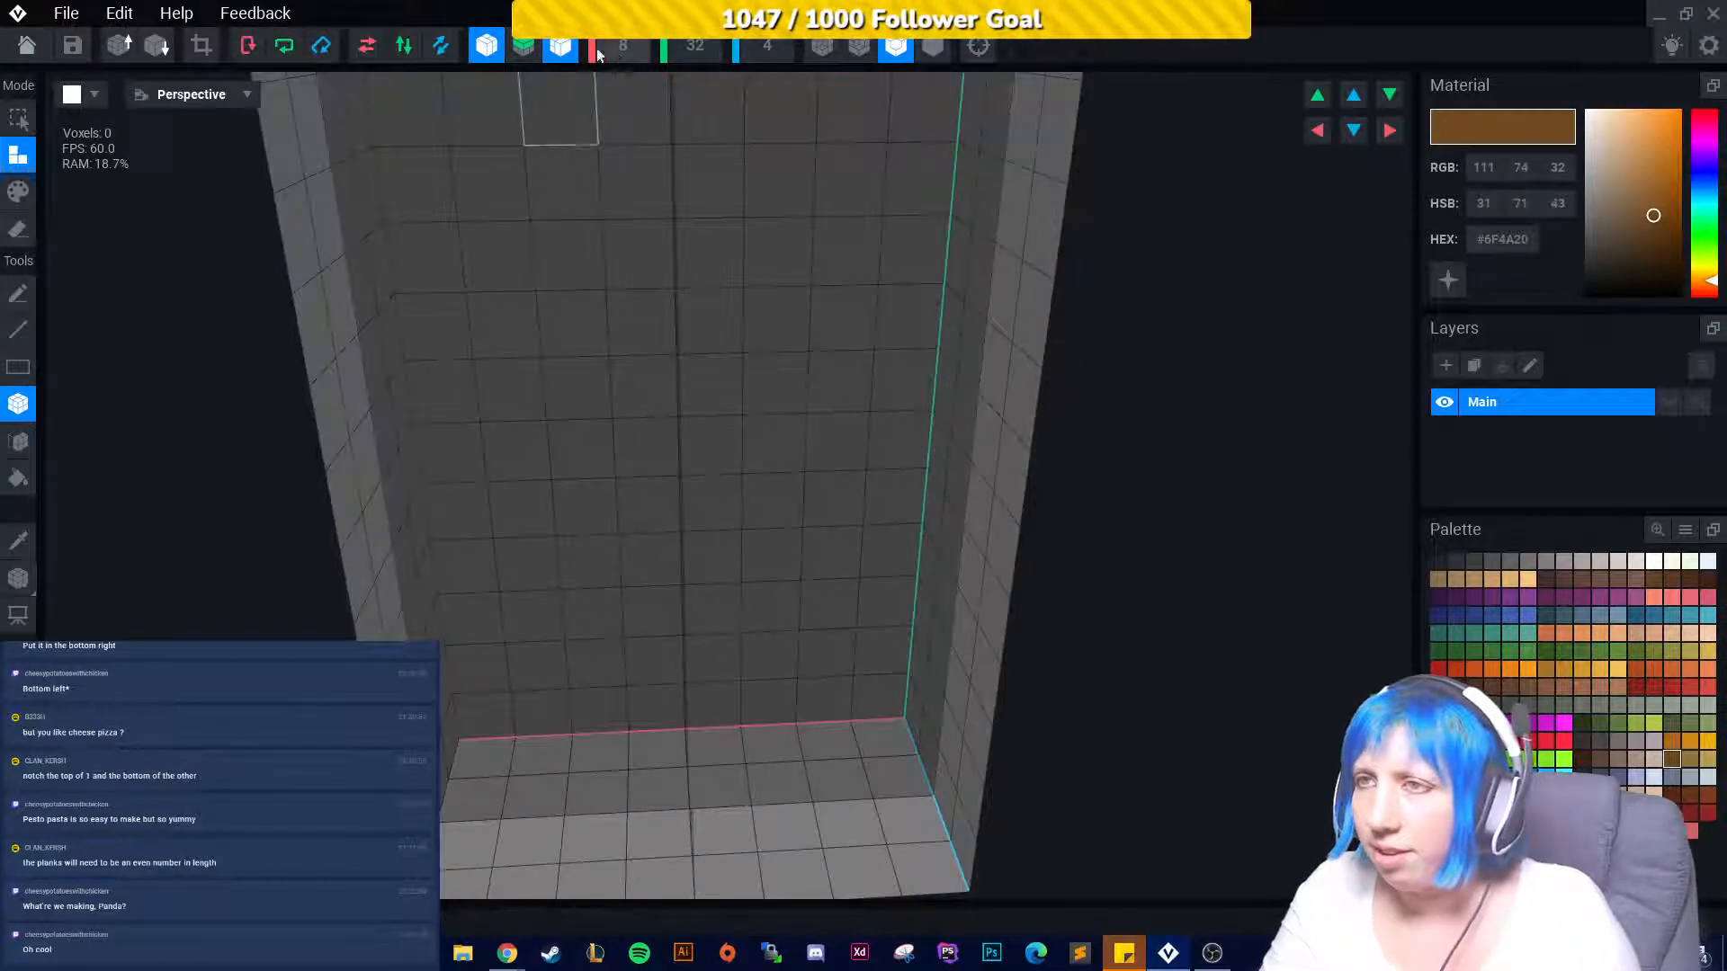
Turn off symmetry for the blue and red axes and place a single #6F4A20 voxel on the back wall.
left_click(560, 45)
left_click(487, 45)
left_click(500, 256)
Extend the row beside the brown voxel with a #91743C voxel followed by a #66463D voxel.
right_click_drag(646, 369, 1223, 594)
left_click(1689, 759)
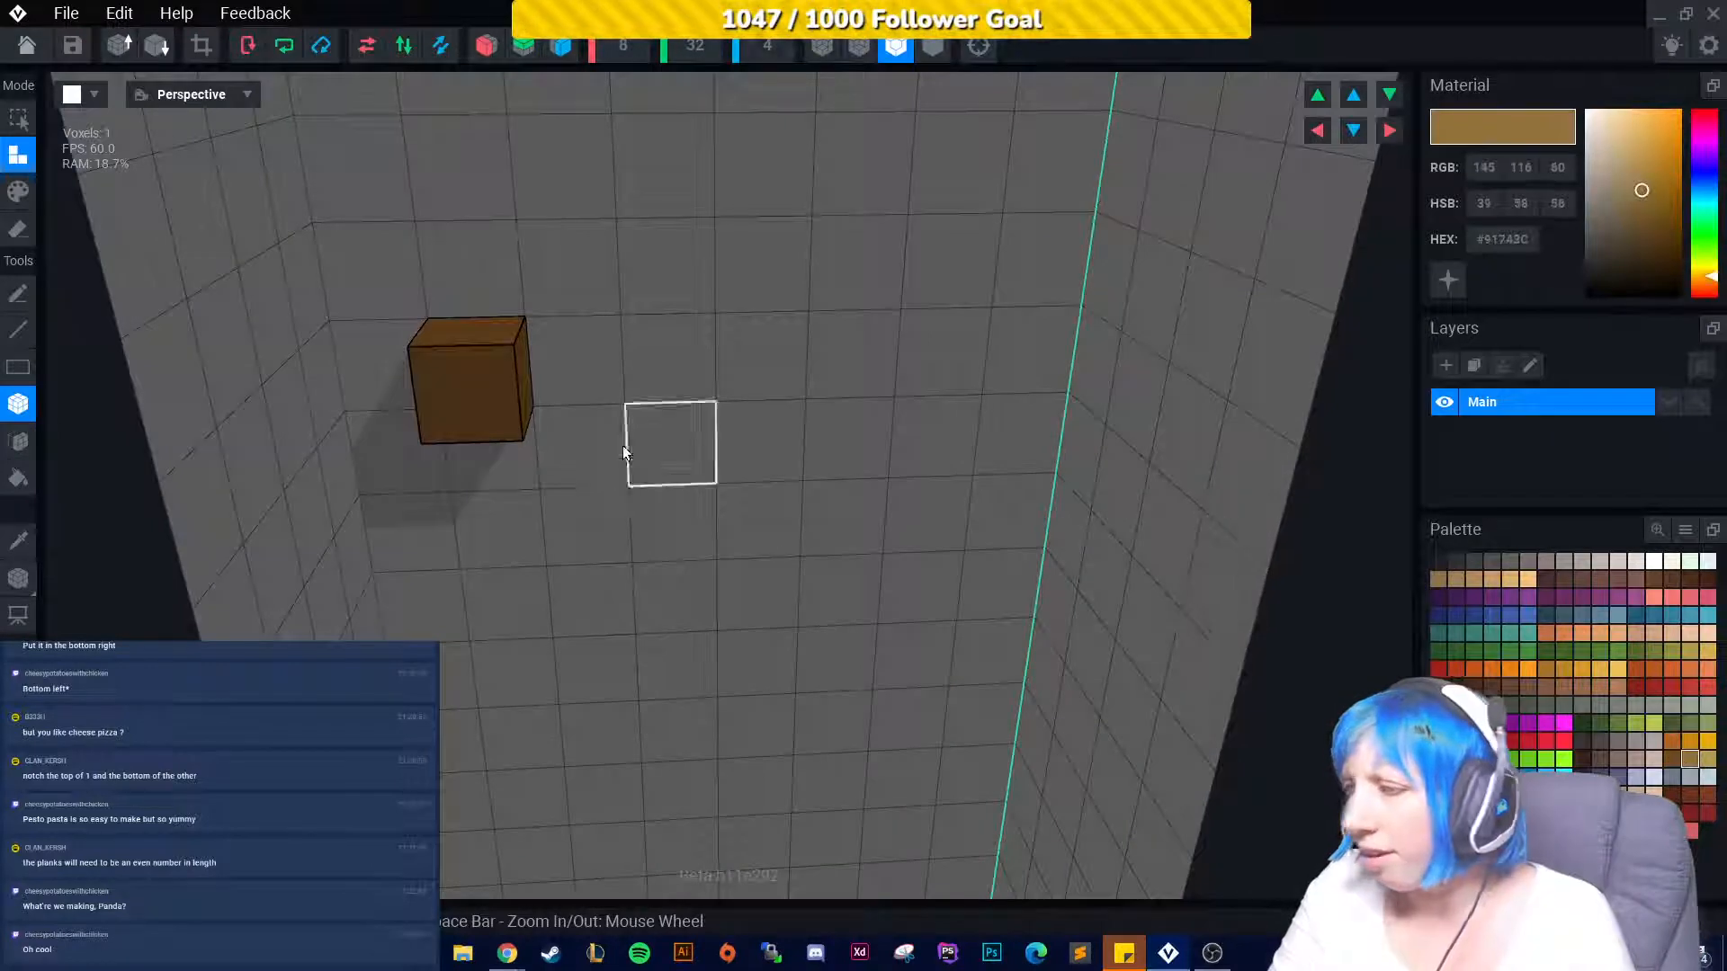
left_click(667, 369)
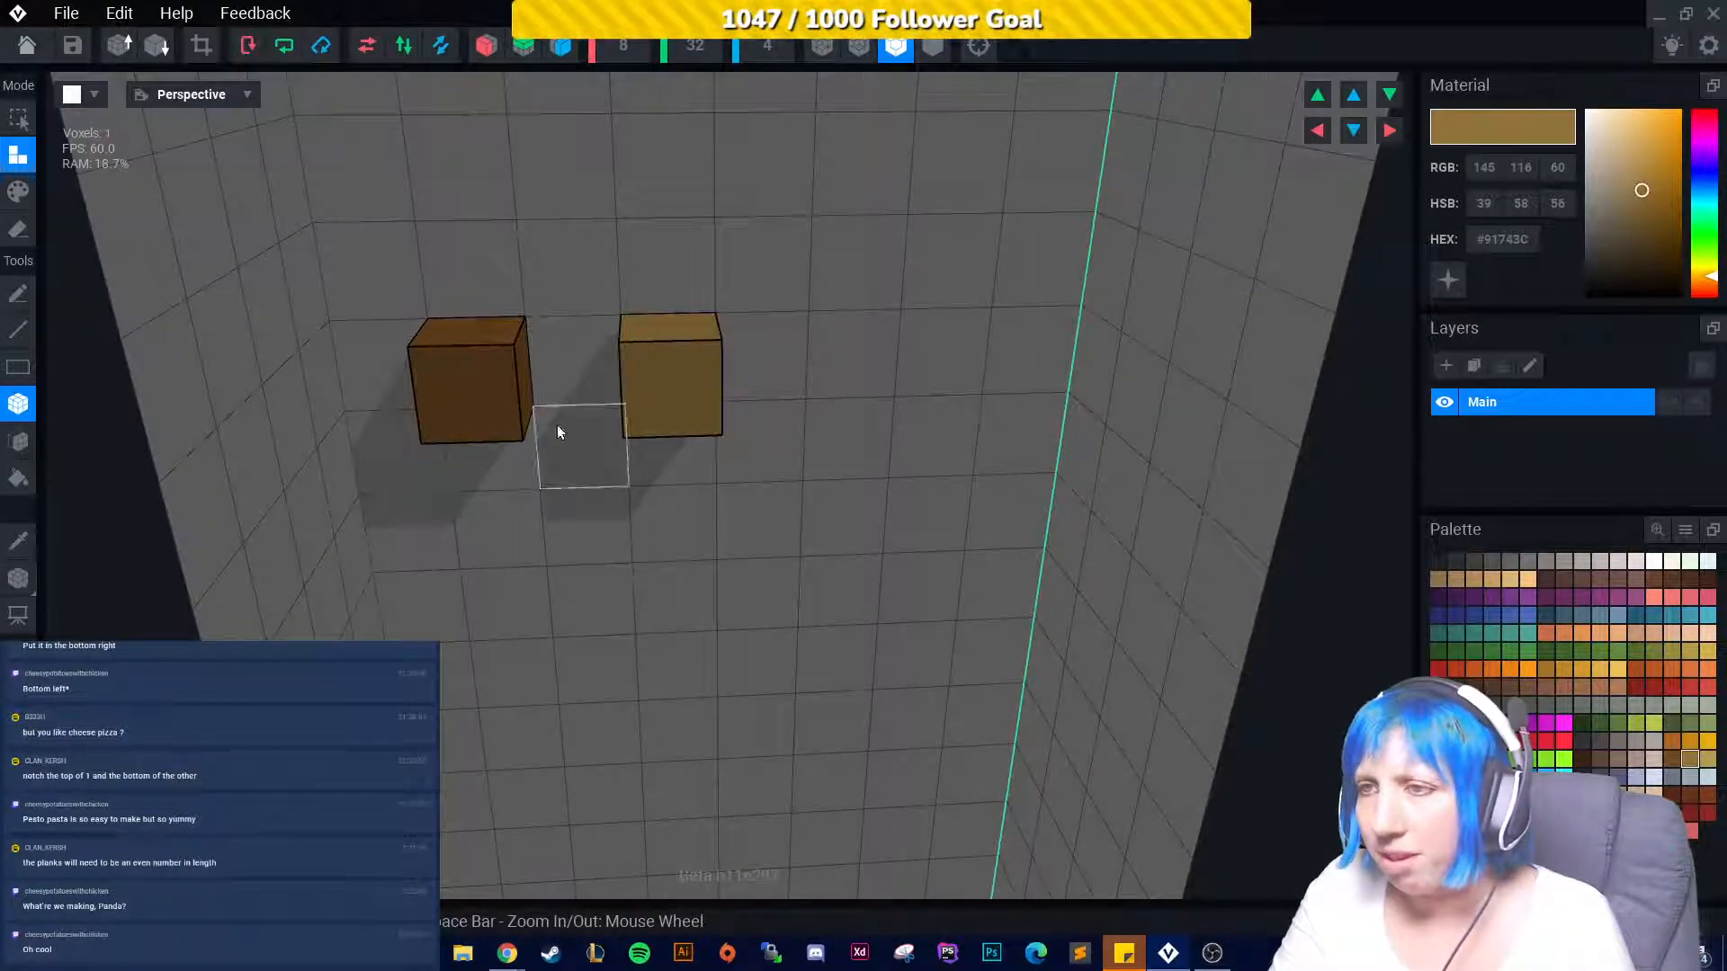
left_click(596, 377)
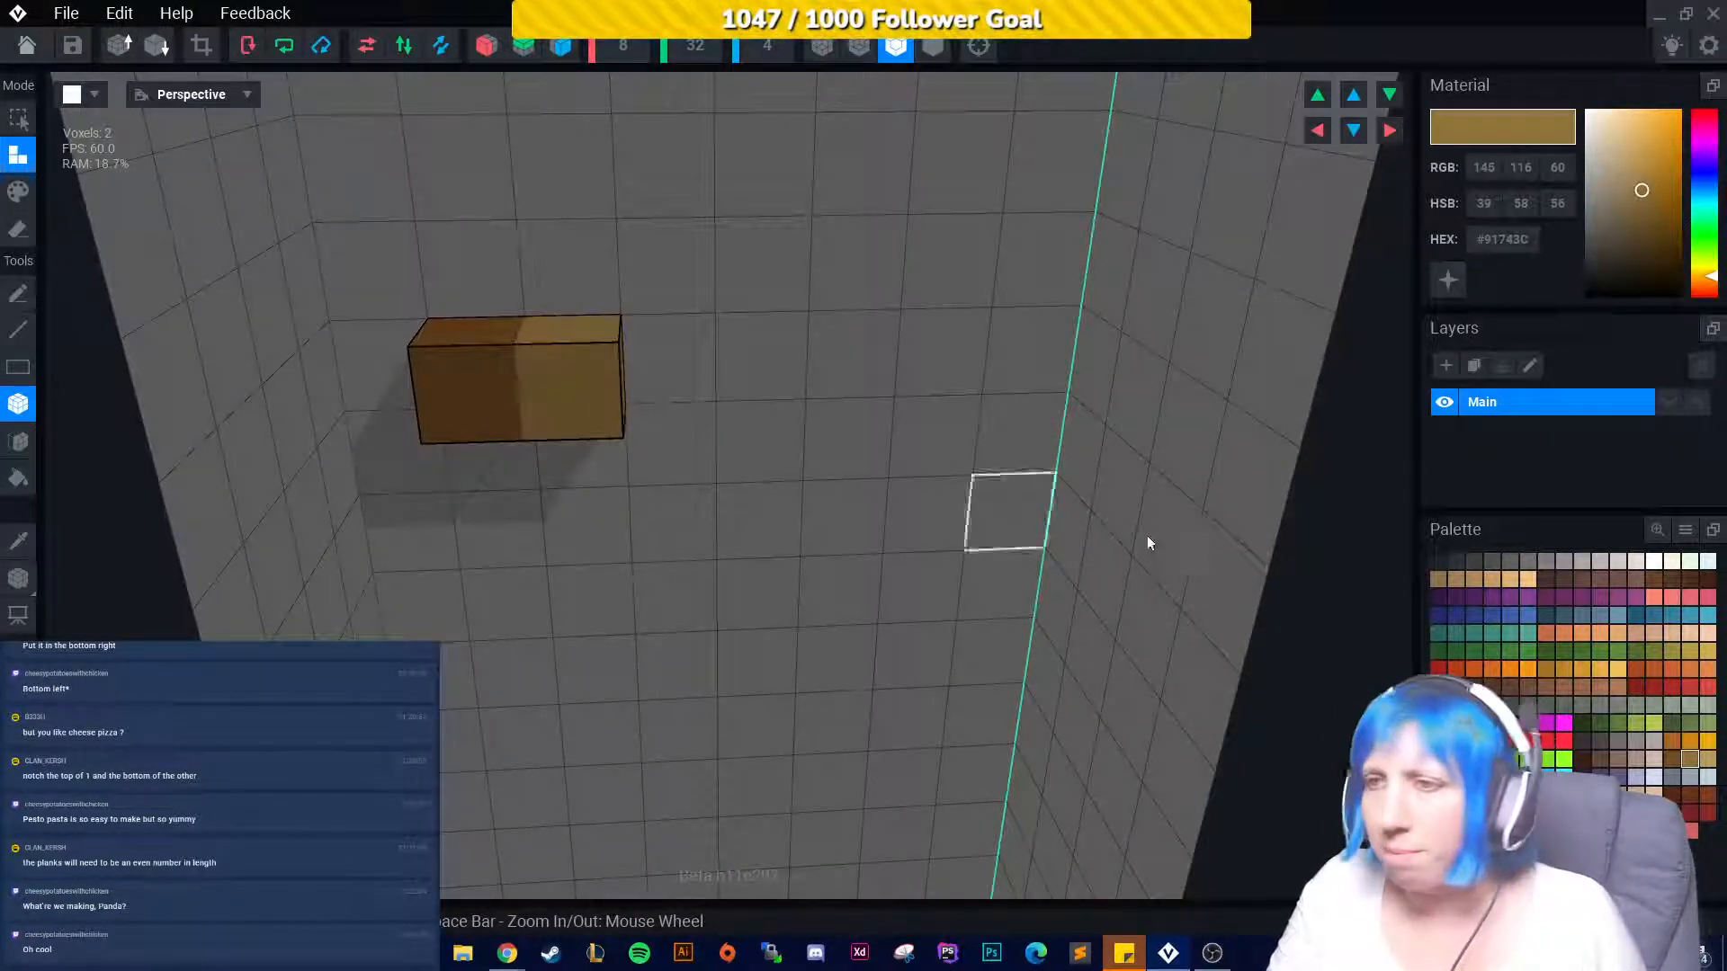
left_click(1585, 579)
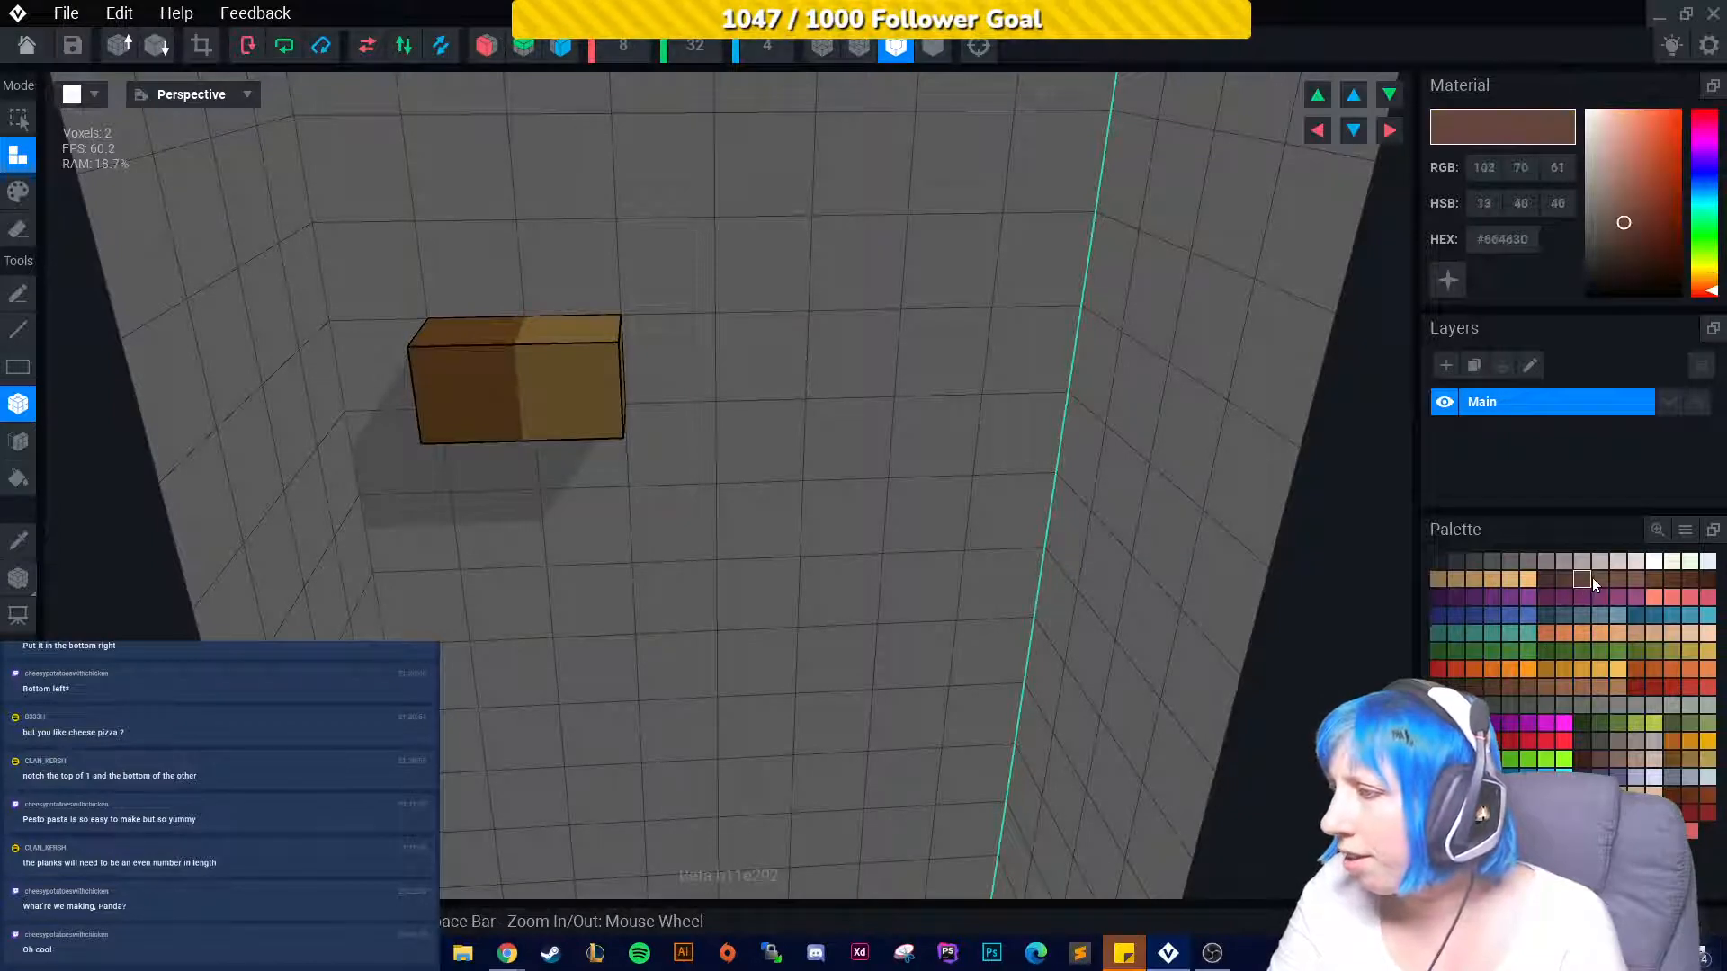
left_click(667, 358)
scroll(812, 591, "up", 1)
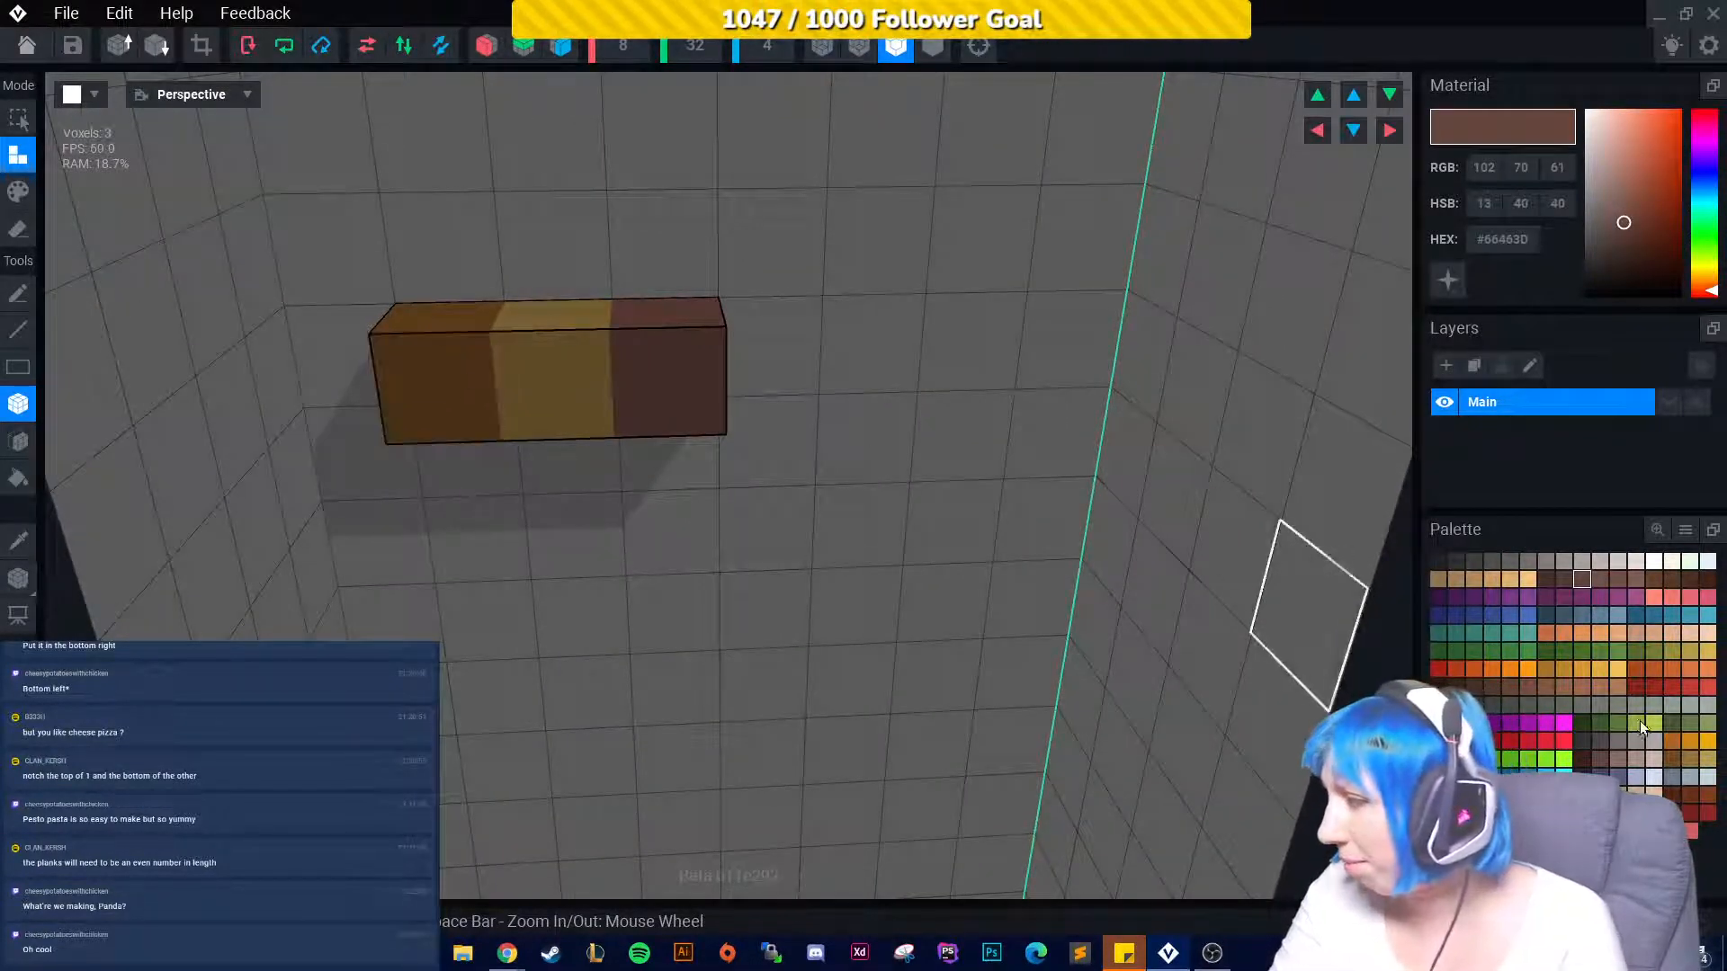
Try an orange #B2631E voxel as the fourth swatch in the row.
left_click(1671, 741)
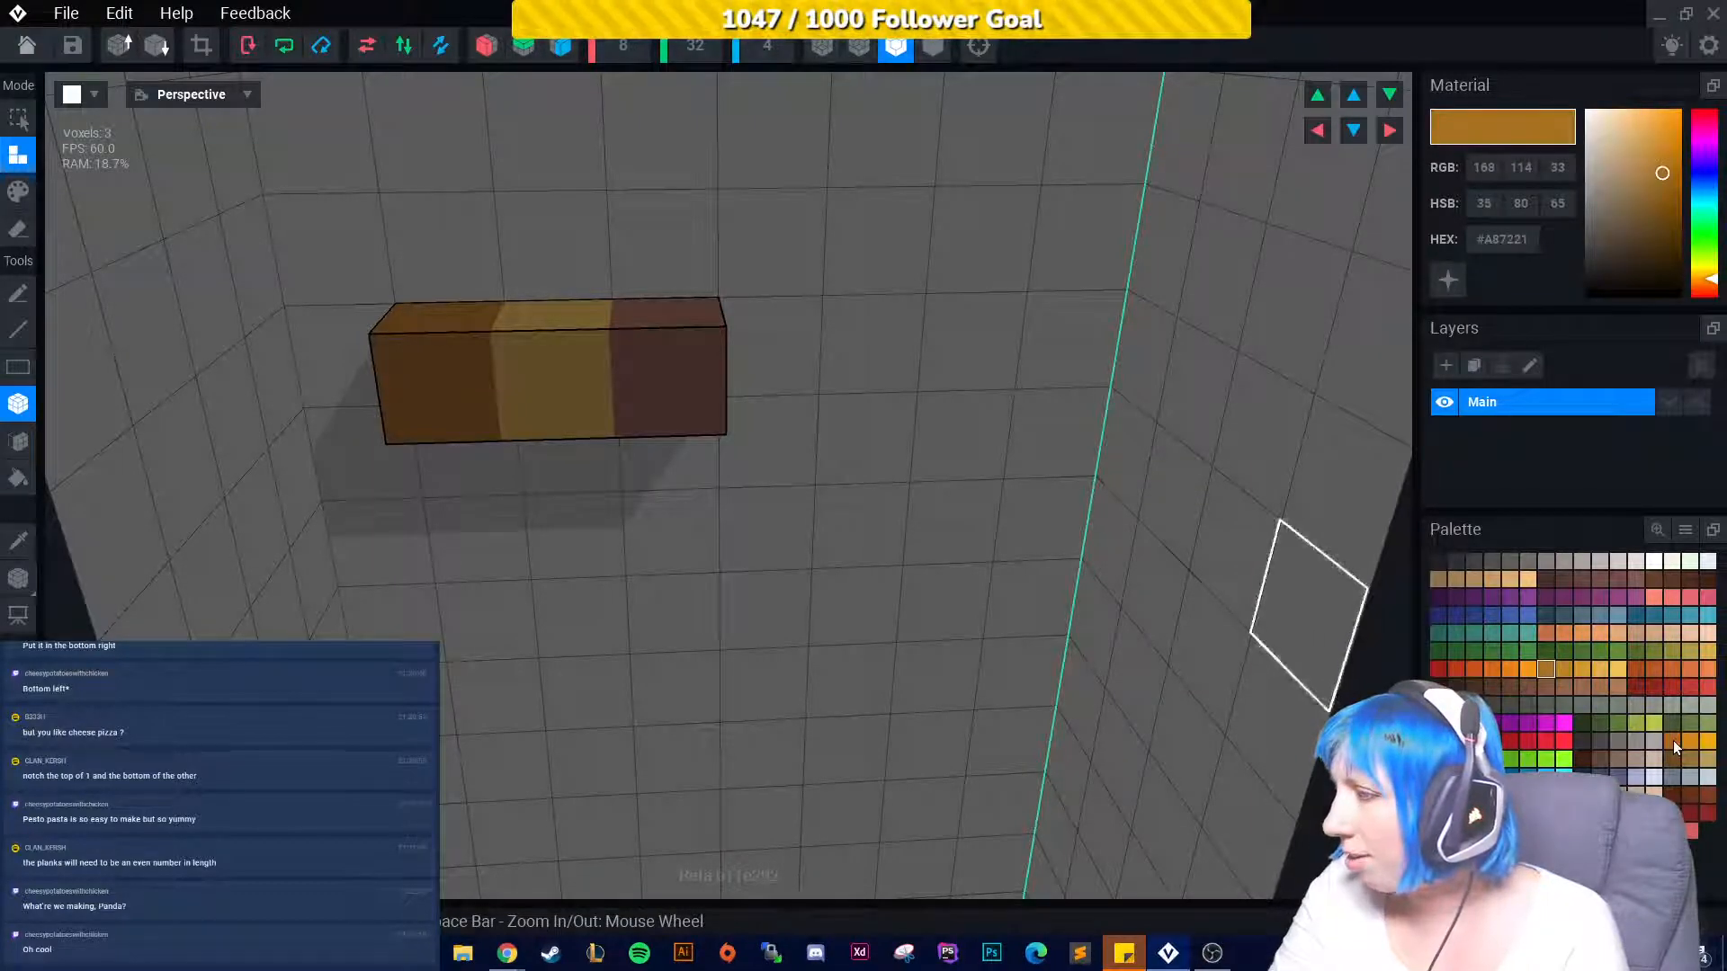
left_click(784, 367)
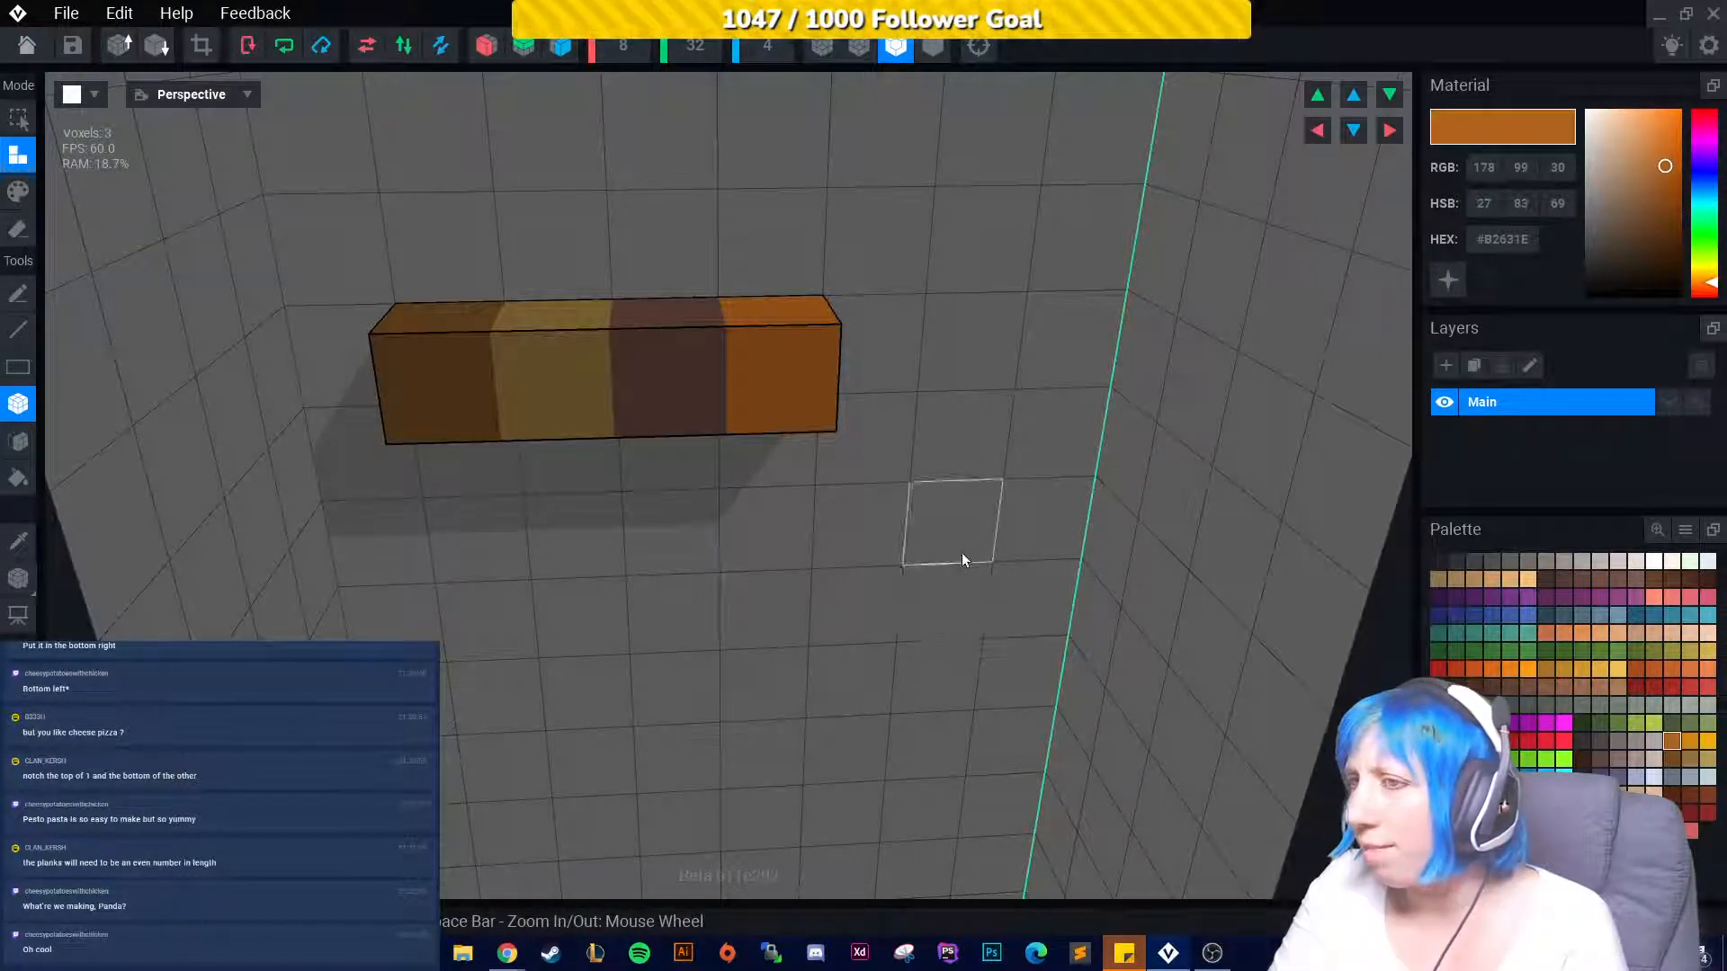
left_click(1545, 669)
left_click(784, 352)
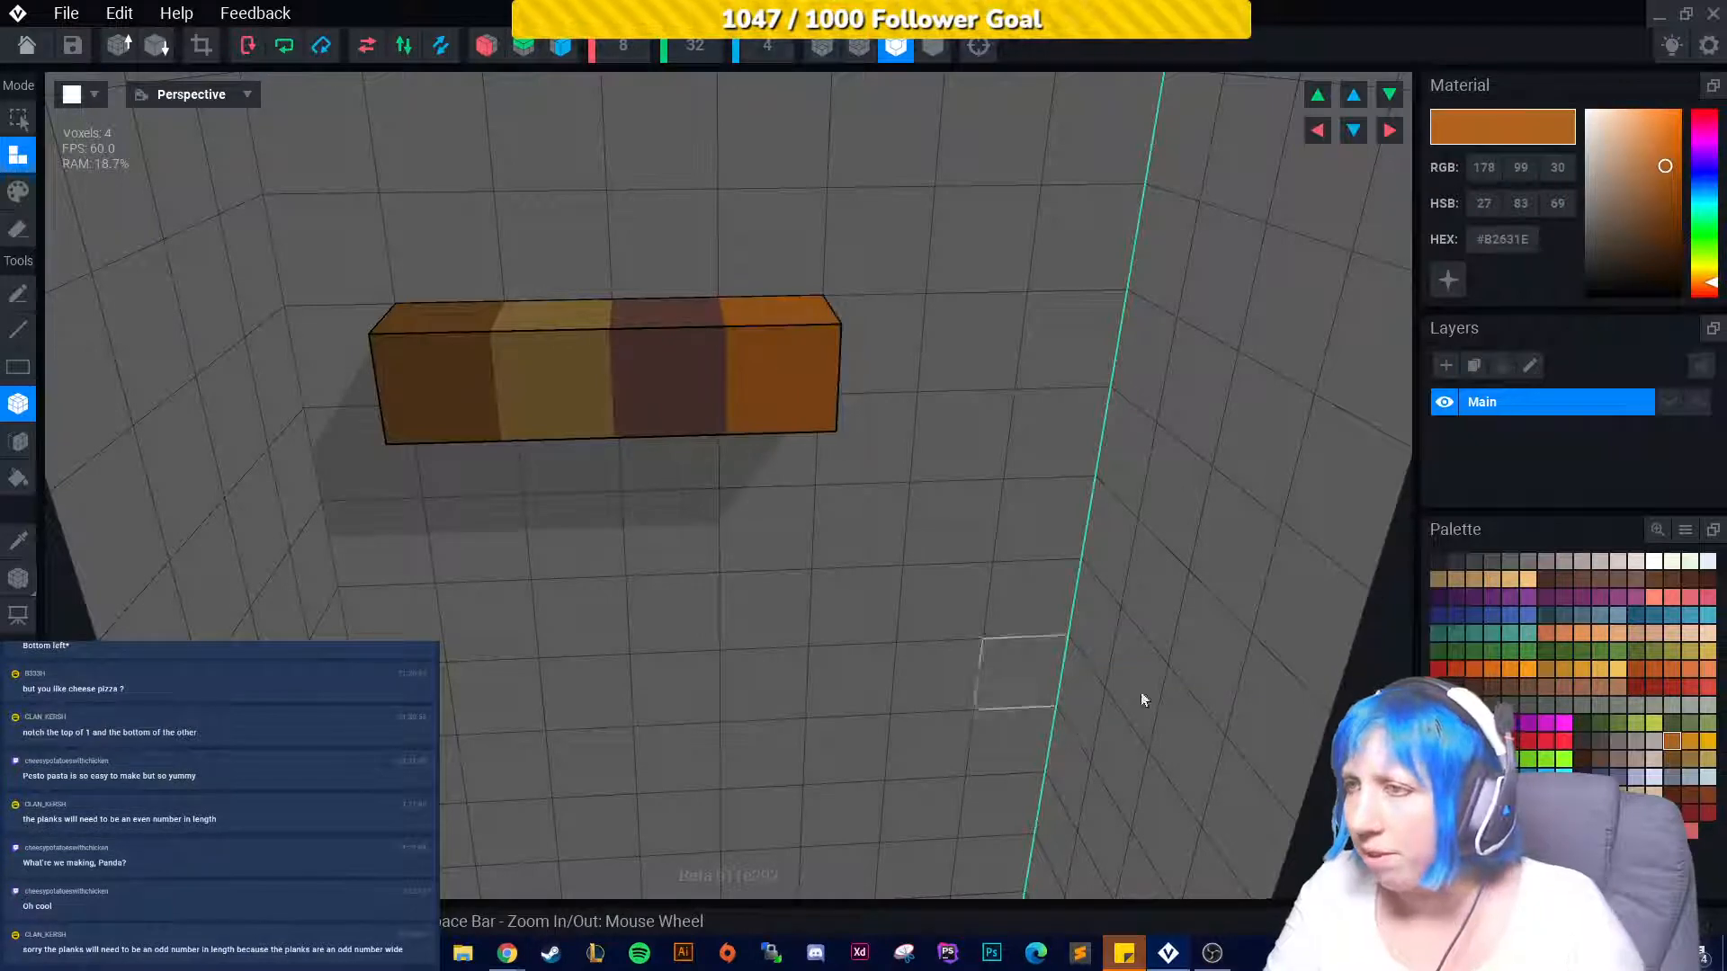
Undo the orange voxel and place a #A87221 voxel as the fourth in the row.
left_click(1547, 669)
key("ctrl+z")
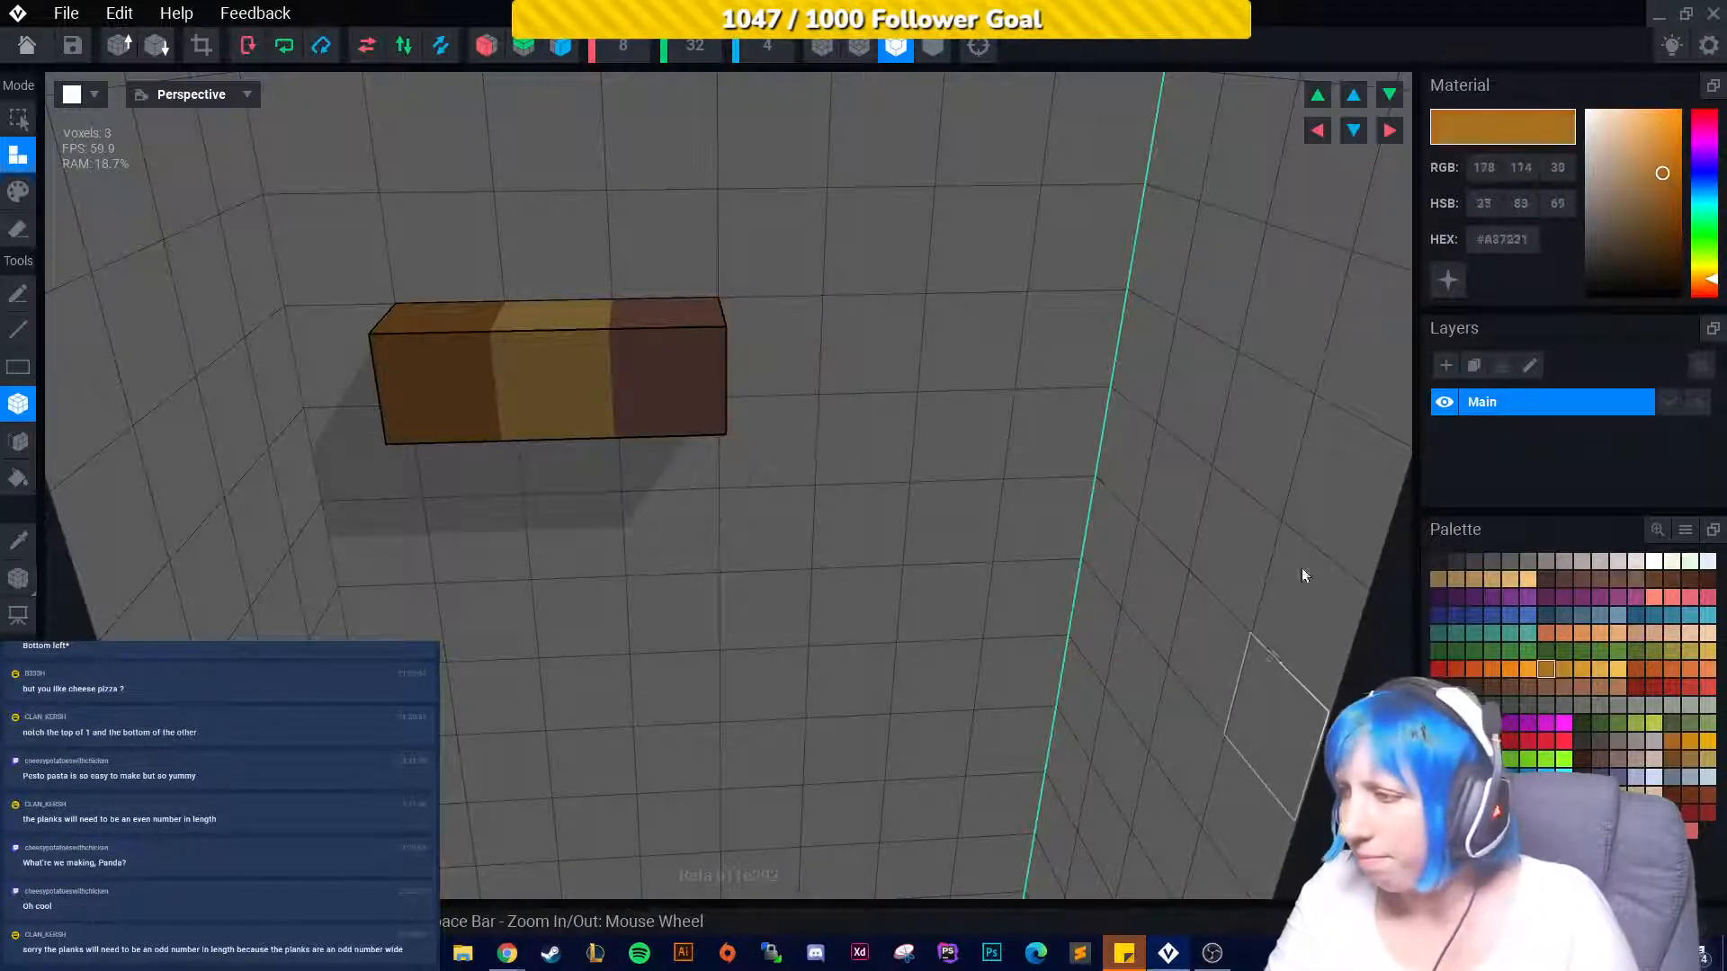
left_click(785, 392)
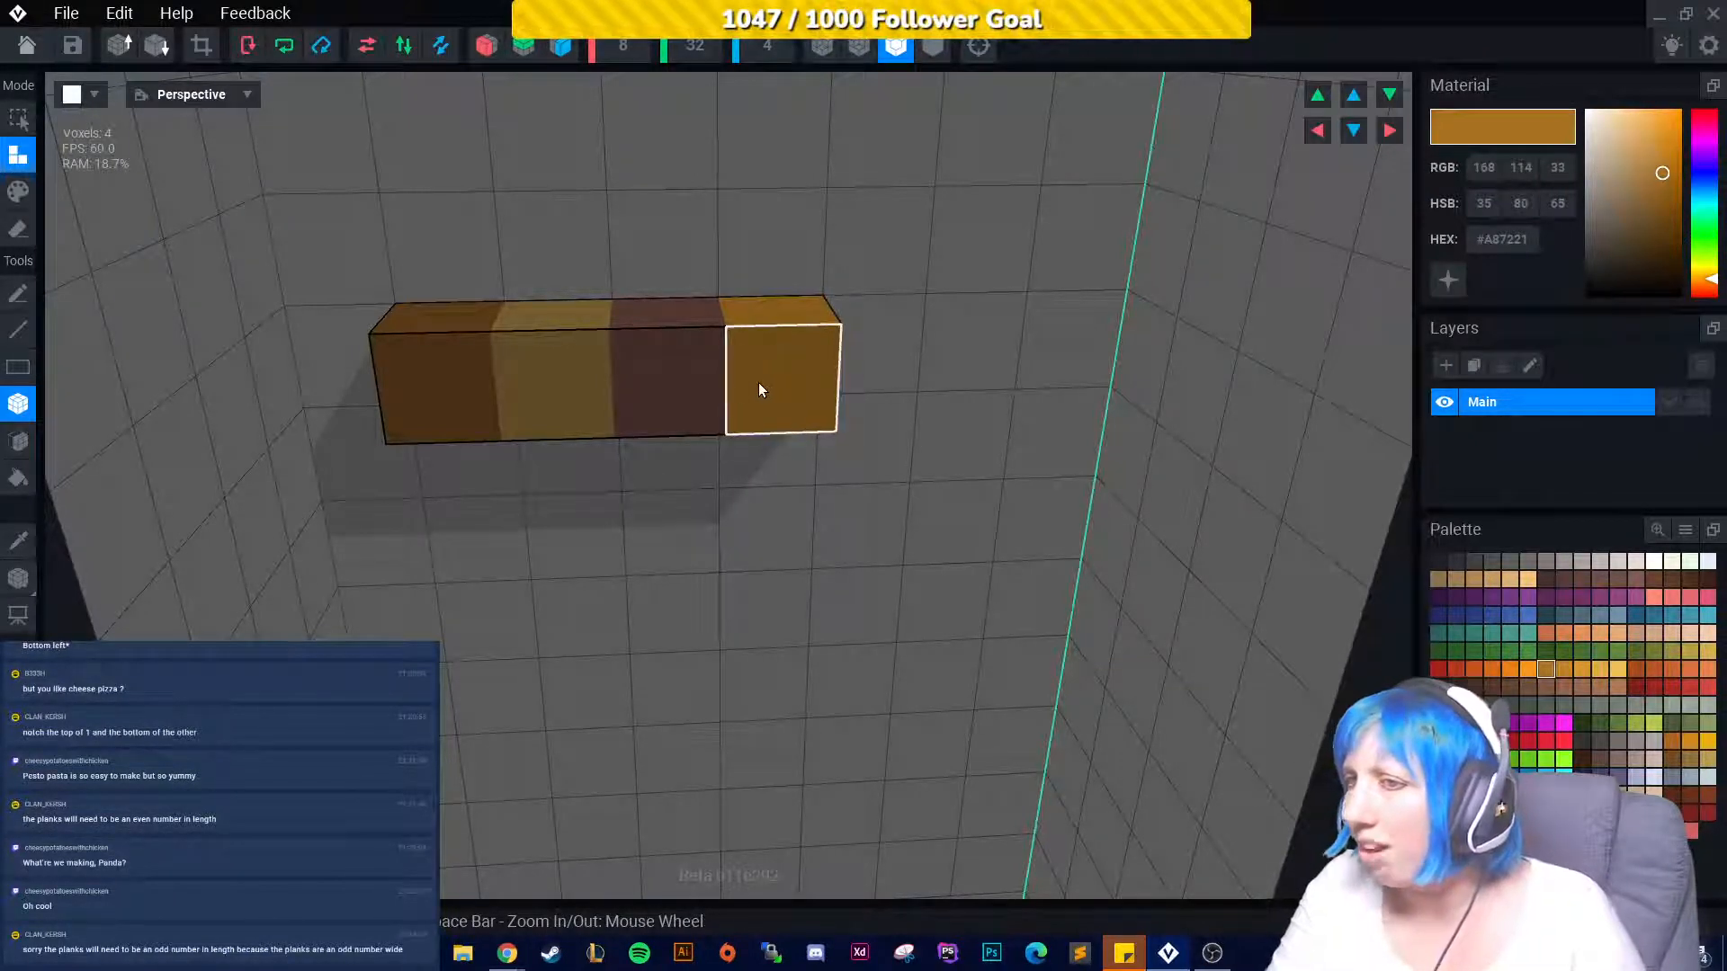
Copy the hex colour #A87221 into the near-black #171717 palette slot.
right_click(1483, 245)
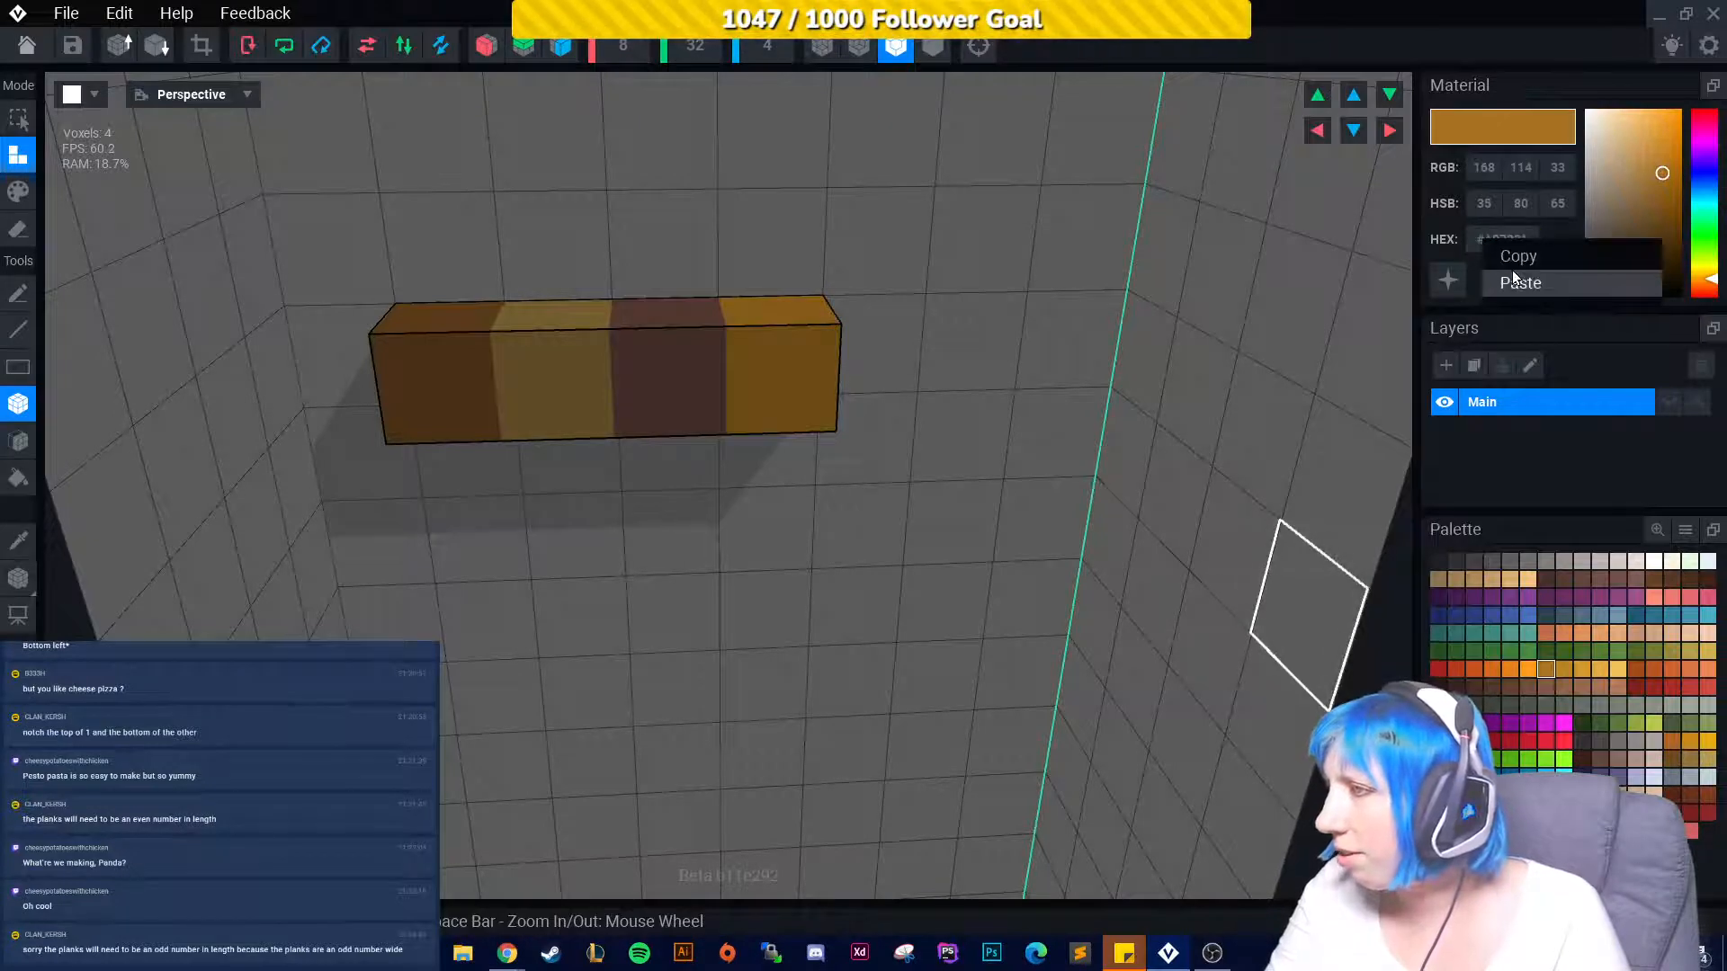
left_click(1514, 254)
left_click(1596, 792)
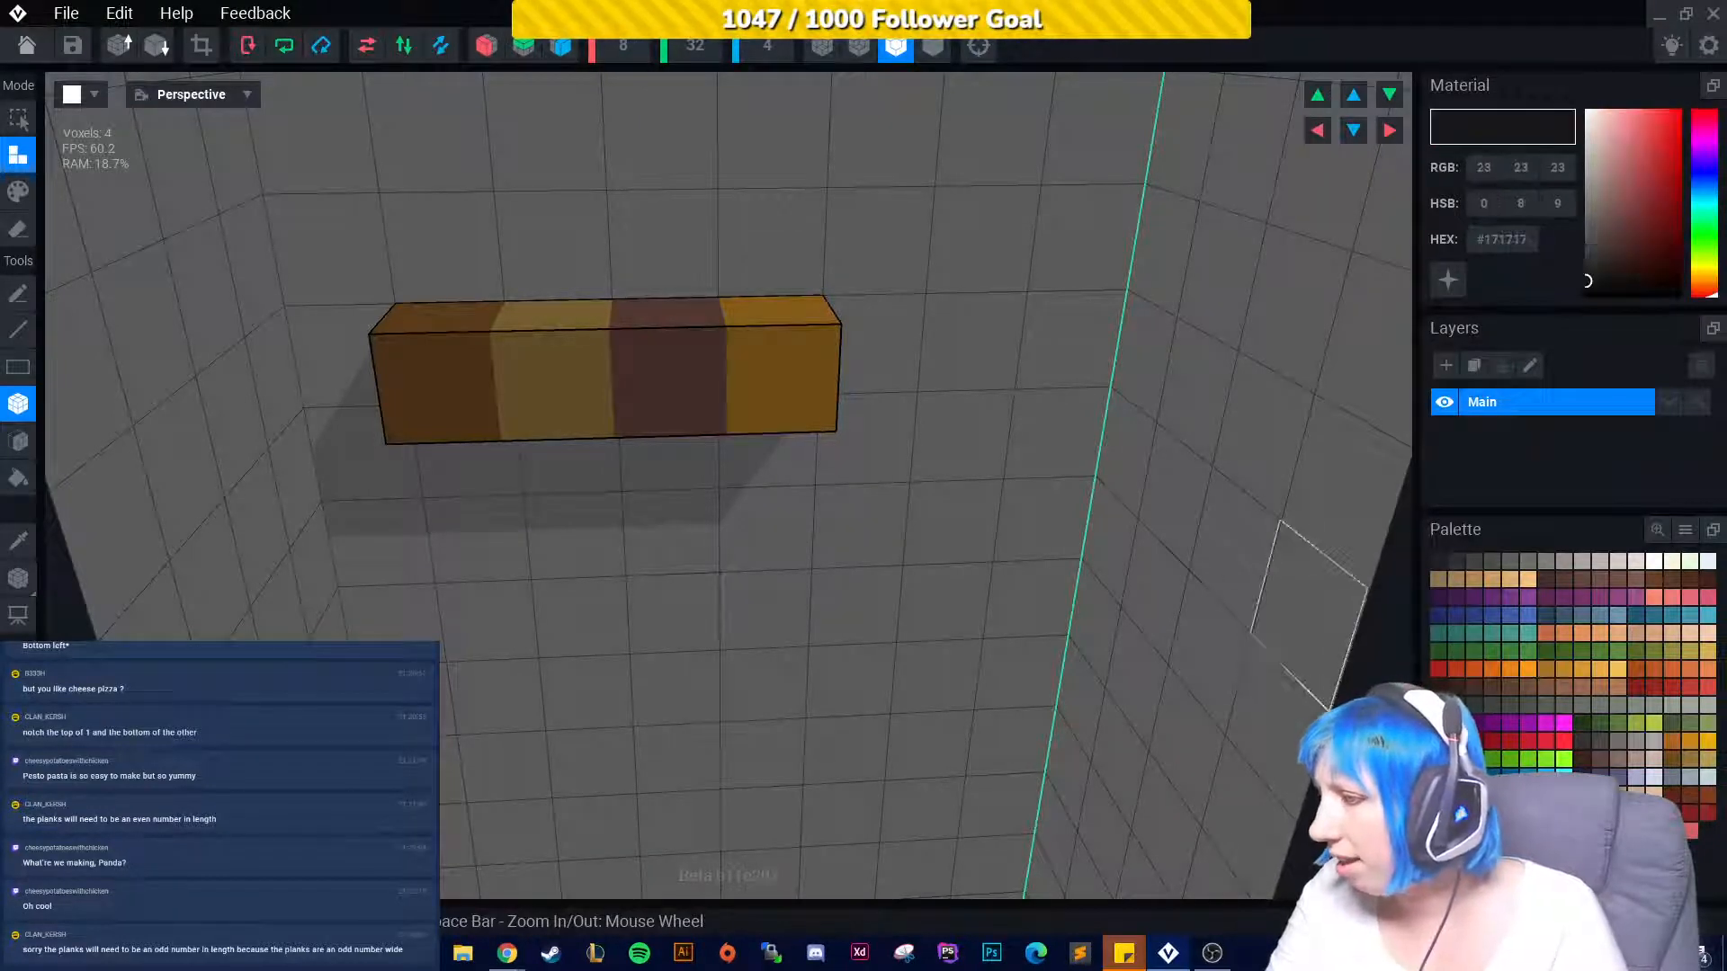
right_click(1492, 241)
left_click(1508, 277)
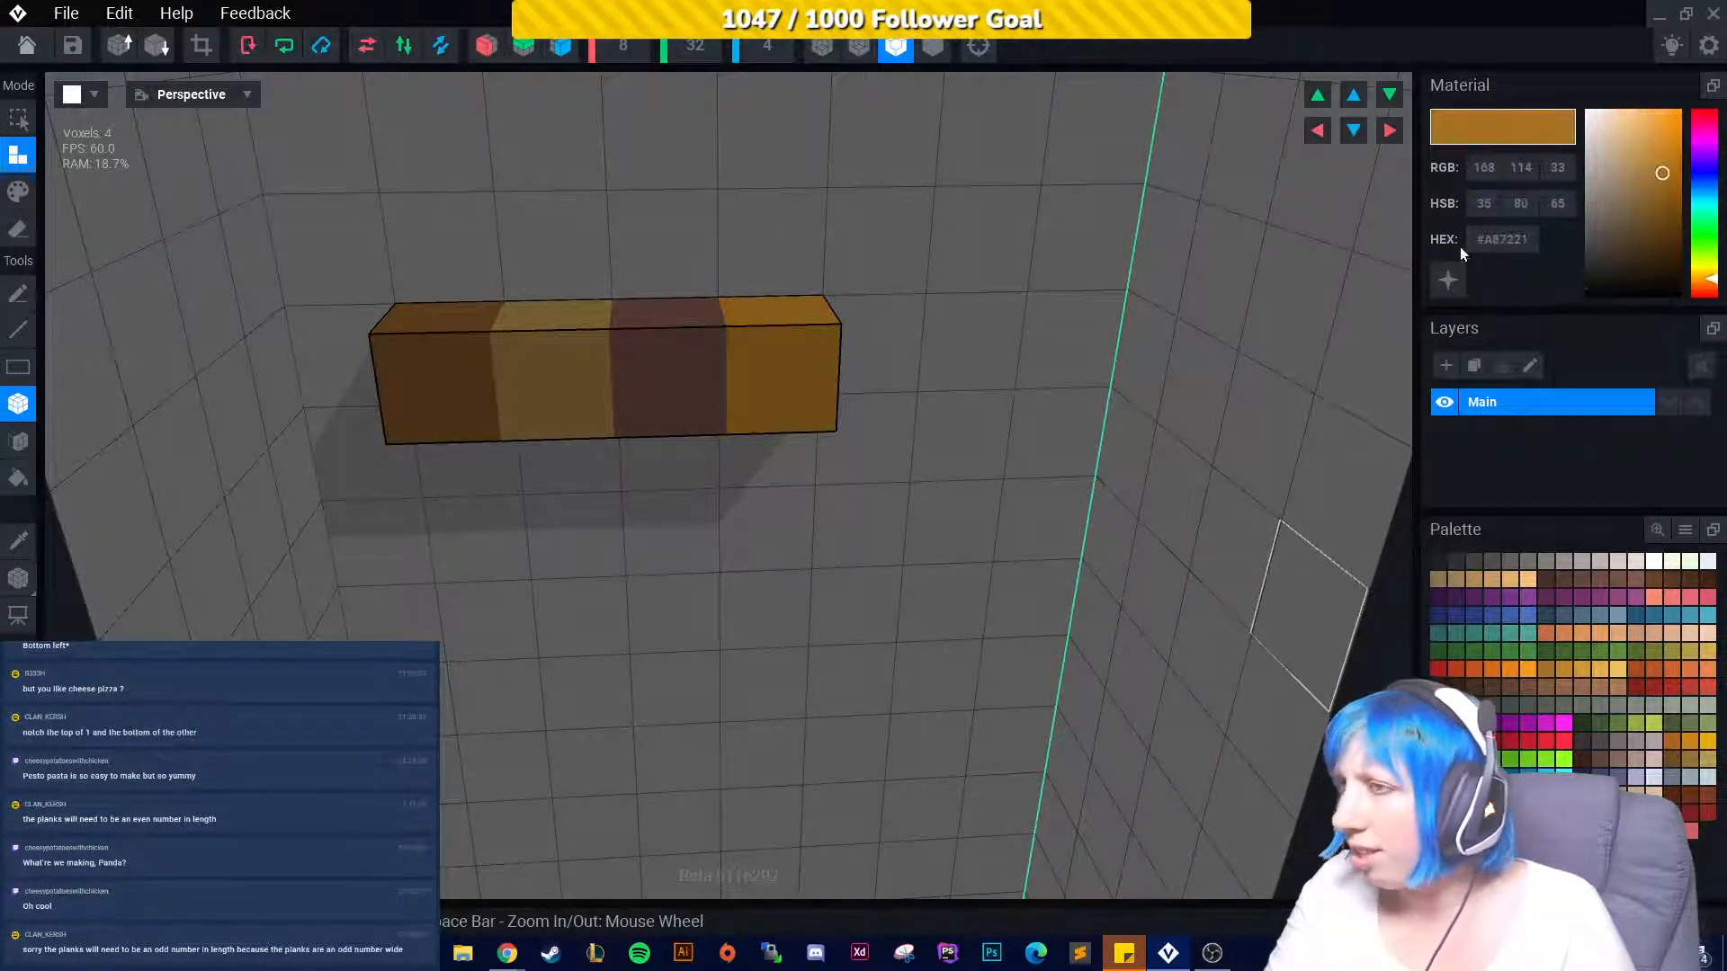
Add a fifth voxel at the end of the row and darken its colour to #8C6529.
left_click(899, 363)
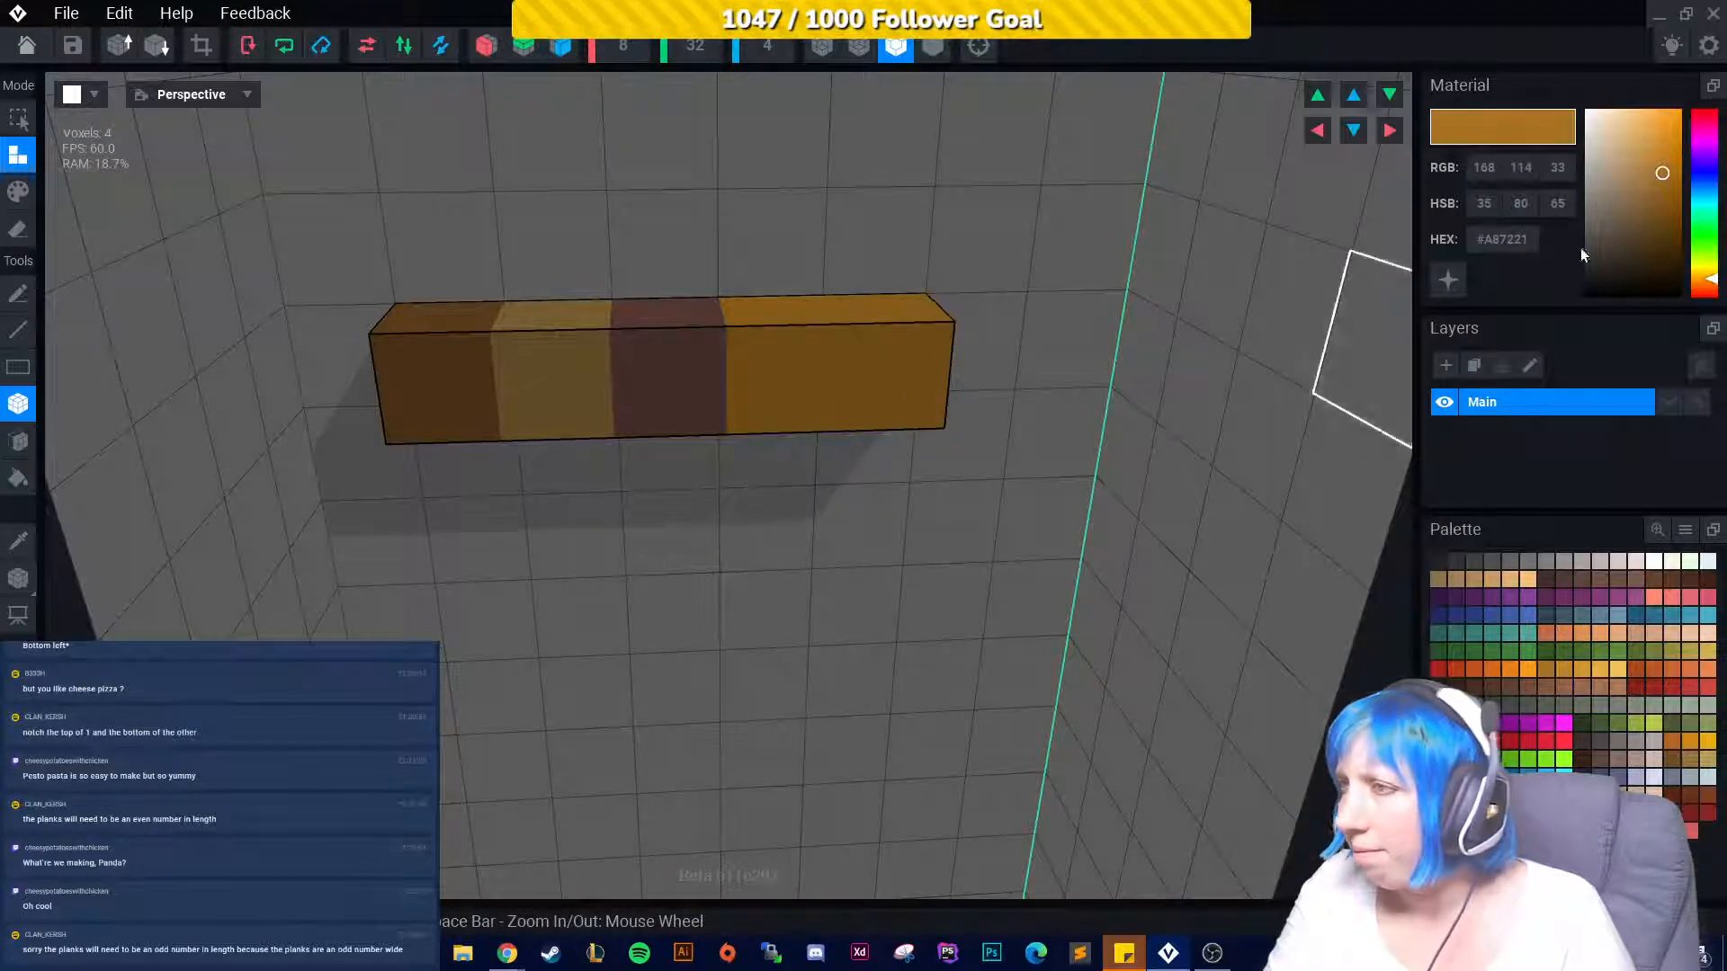
left_click(1654, 191)
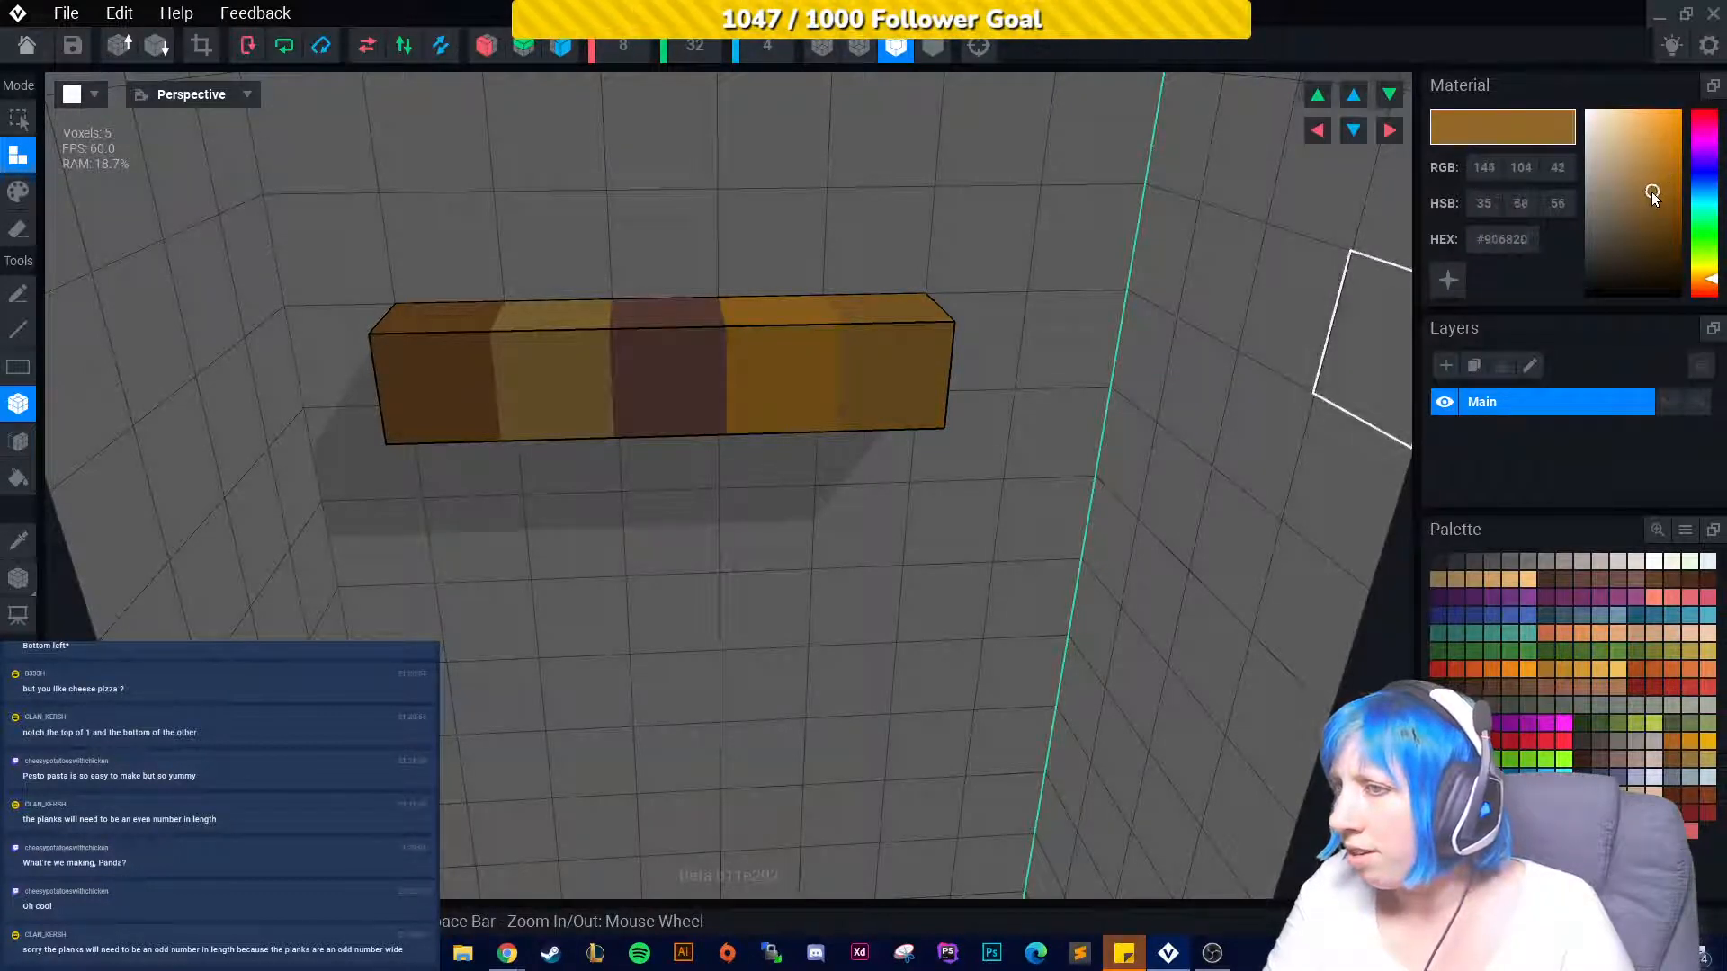
left_click(1655, 188)
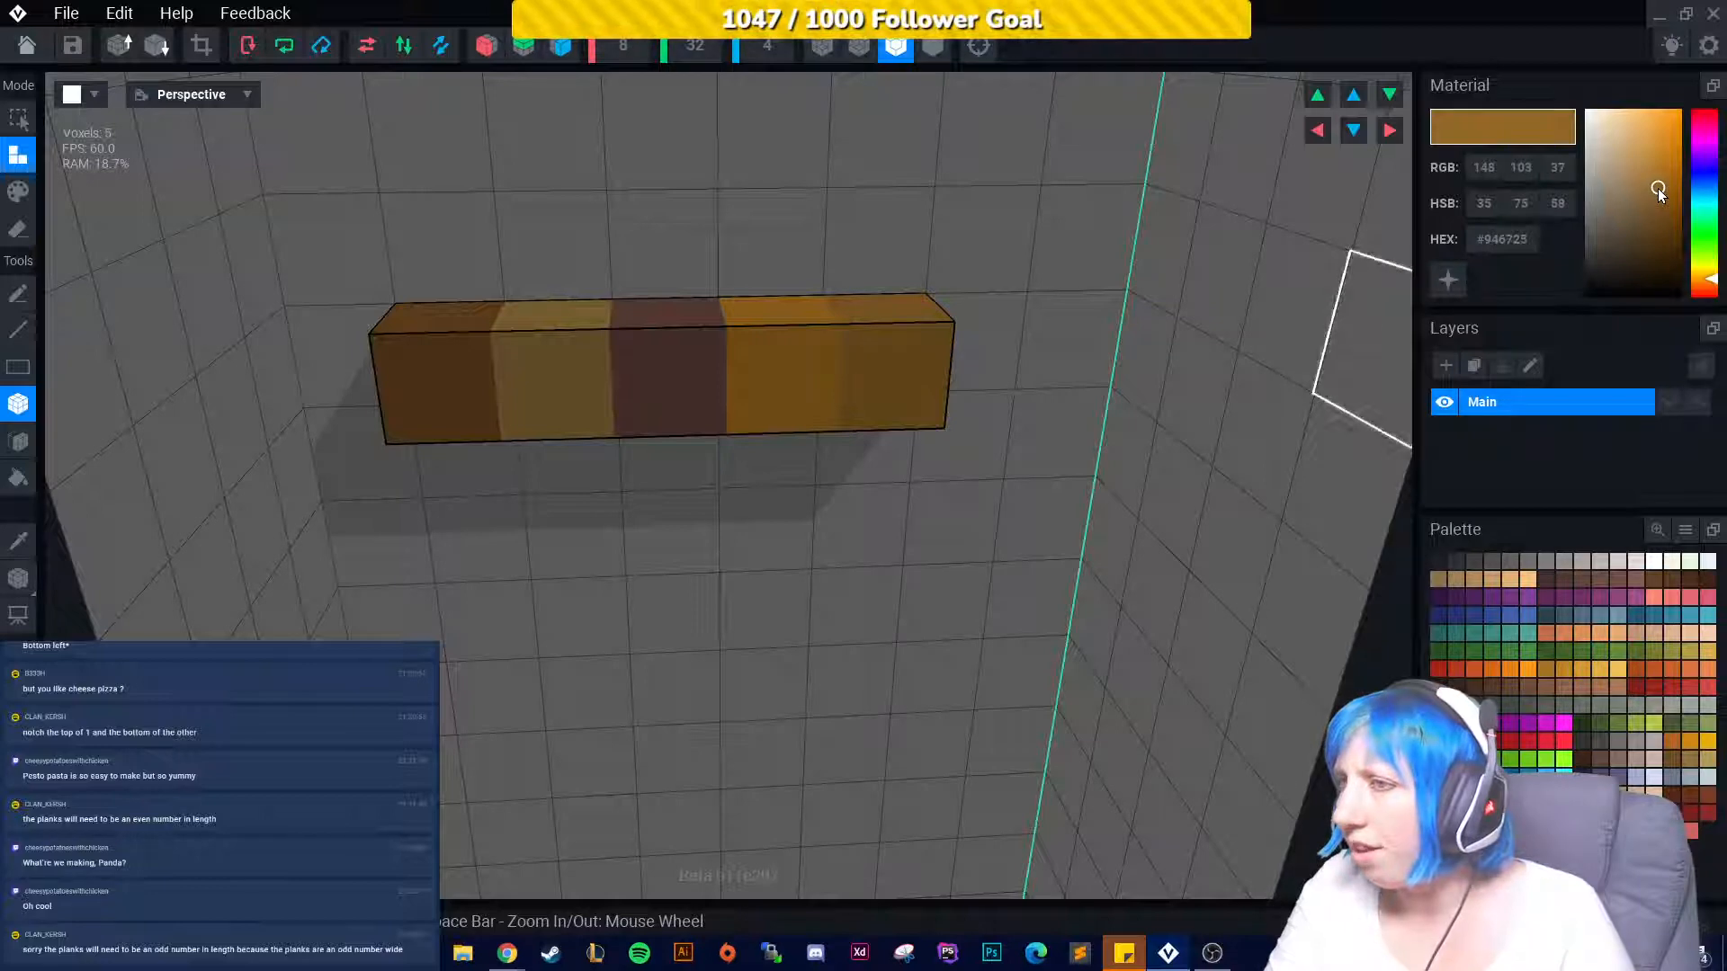
left_click(1653, 193)
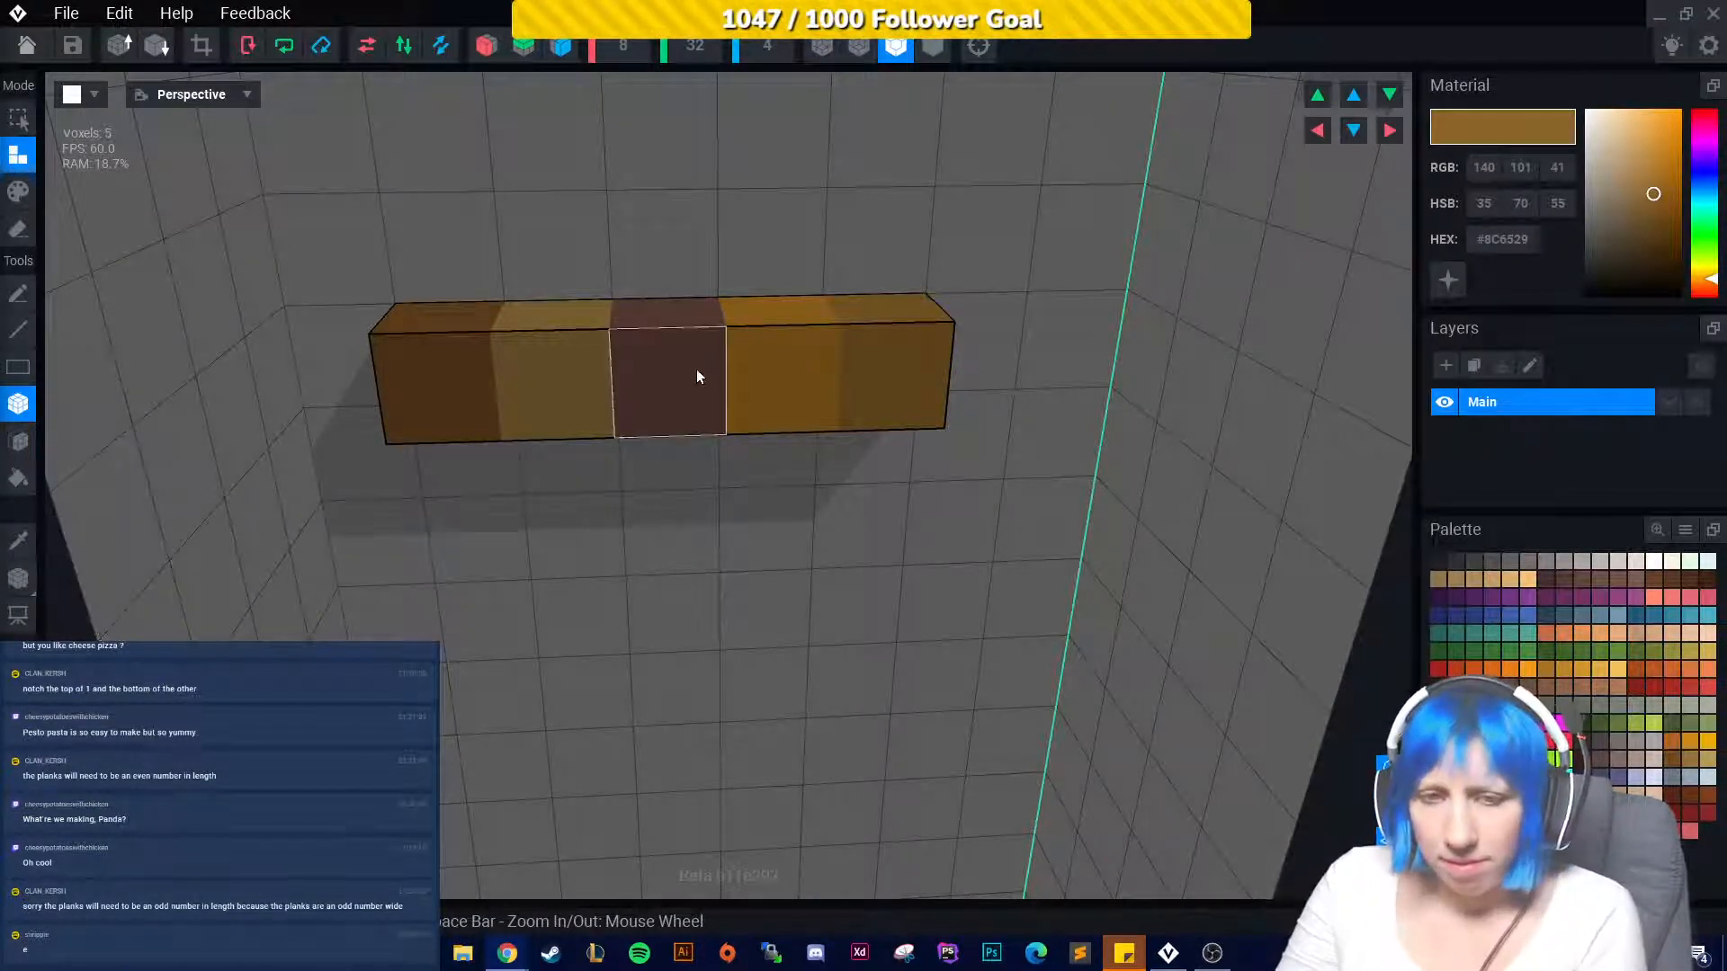
right_click_drag(732, 501, 749, 537)
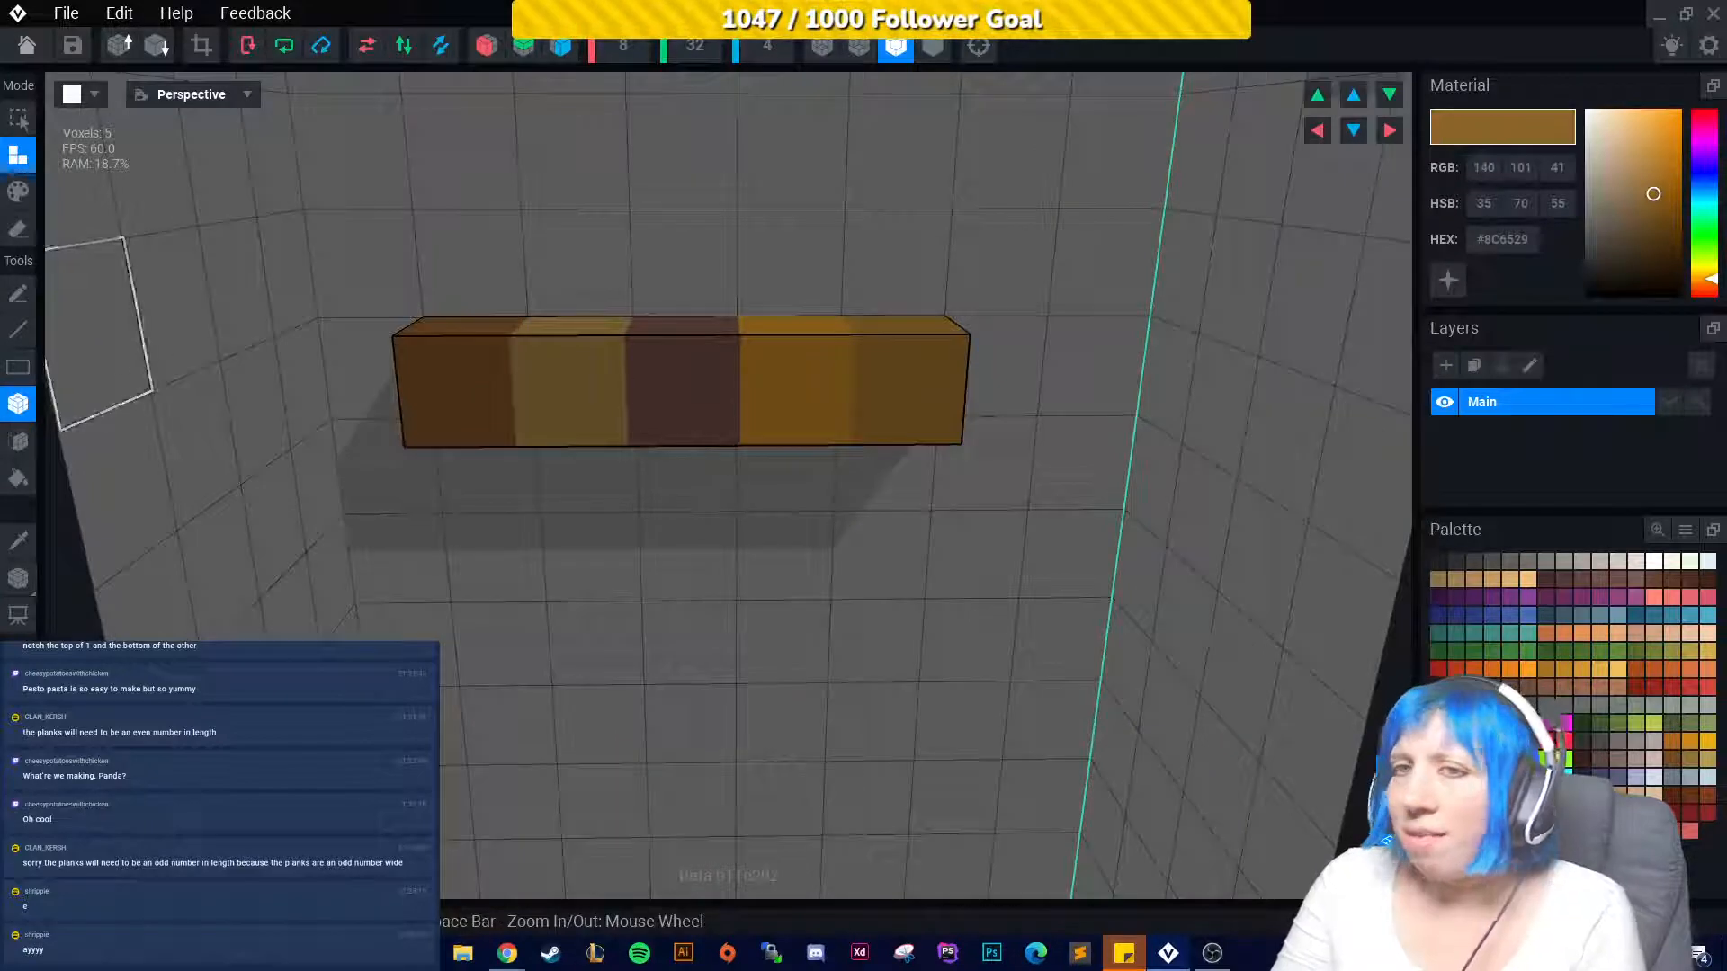
Erase the middle reddish-brown voxel, then the second and fifth voxels of the swatch row.
left_click(18, 228)
left_click(684, 387)
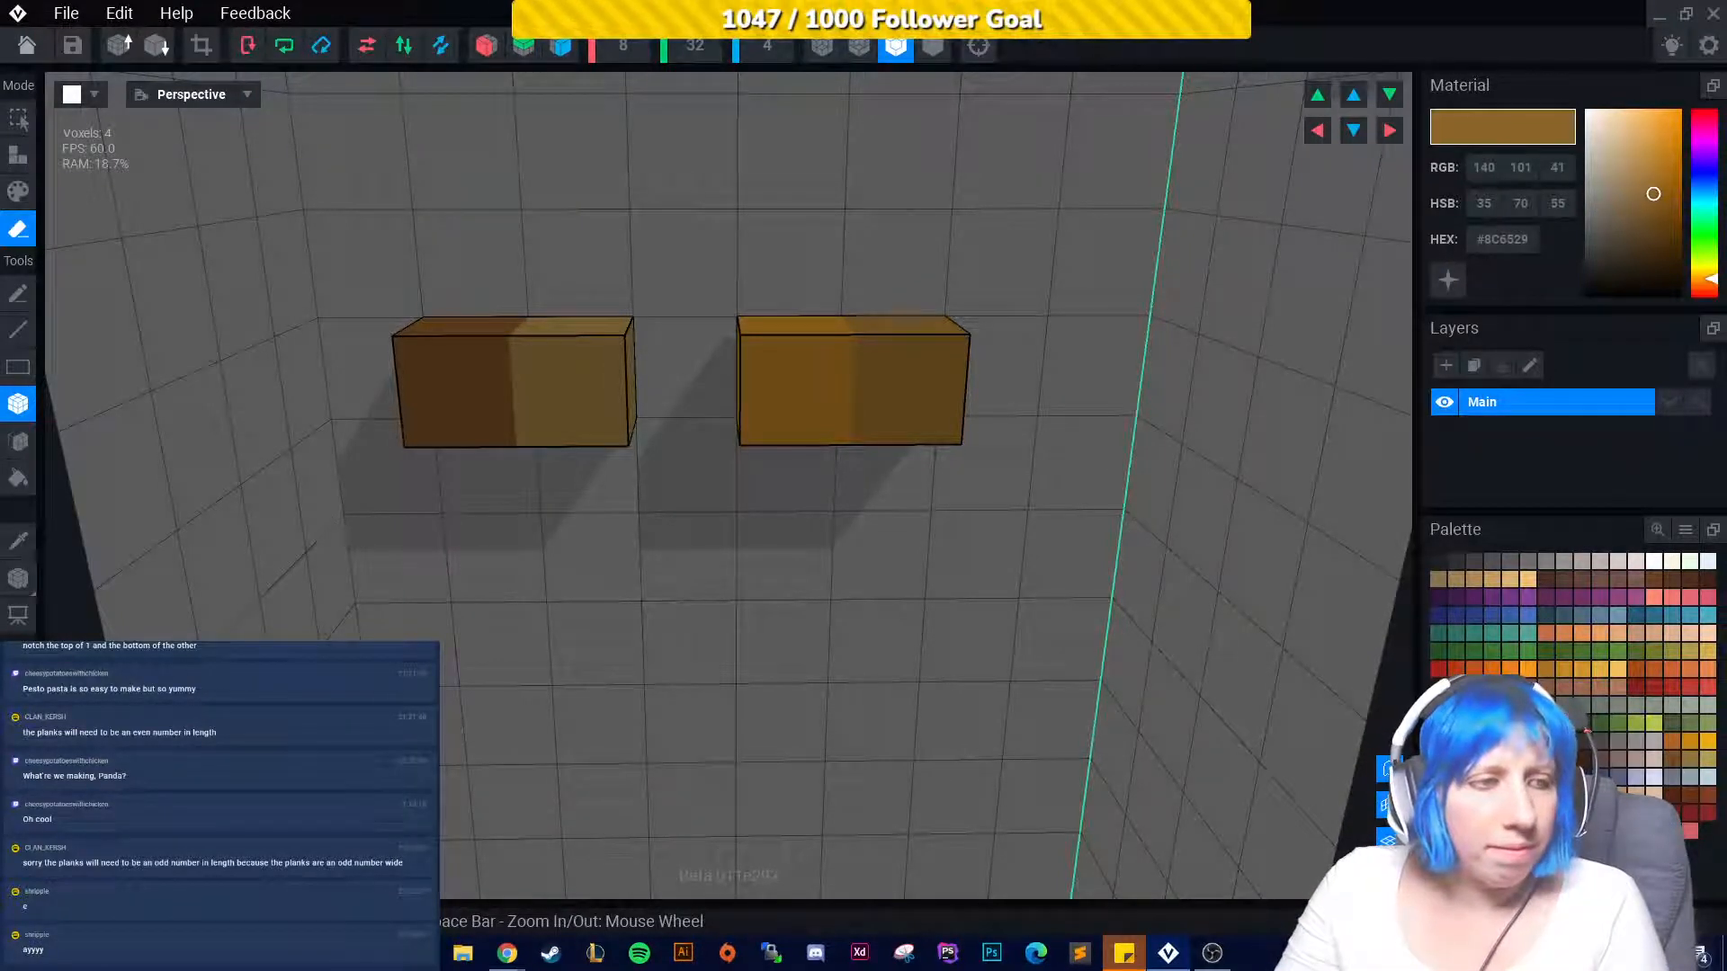
right_click_drag(560, 482, 957, 509)
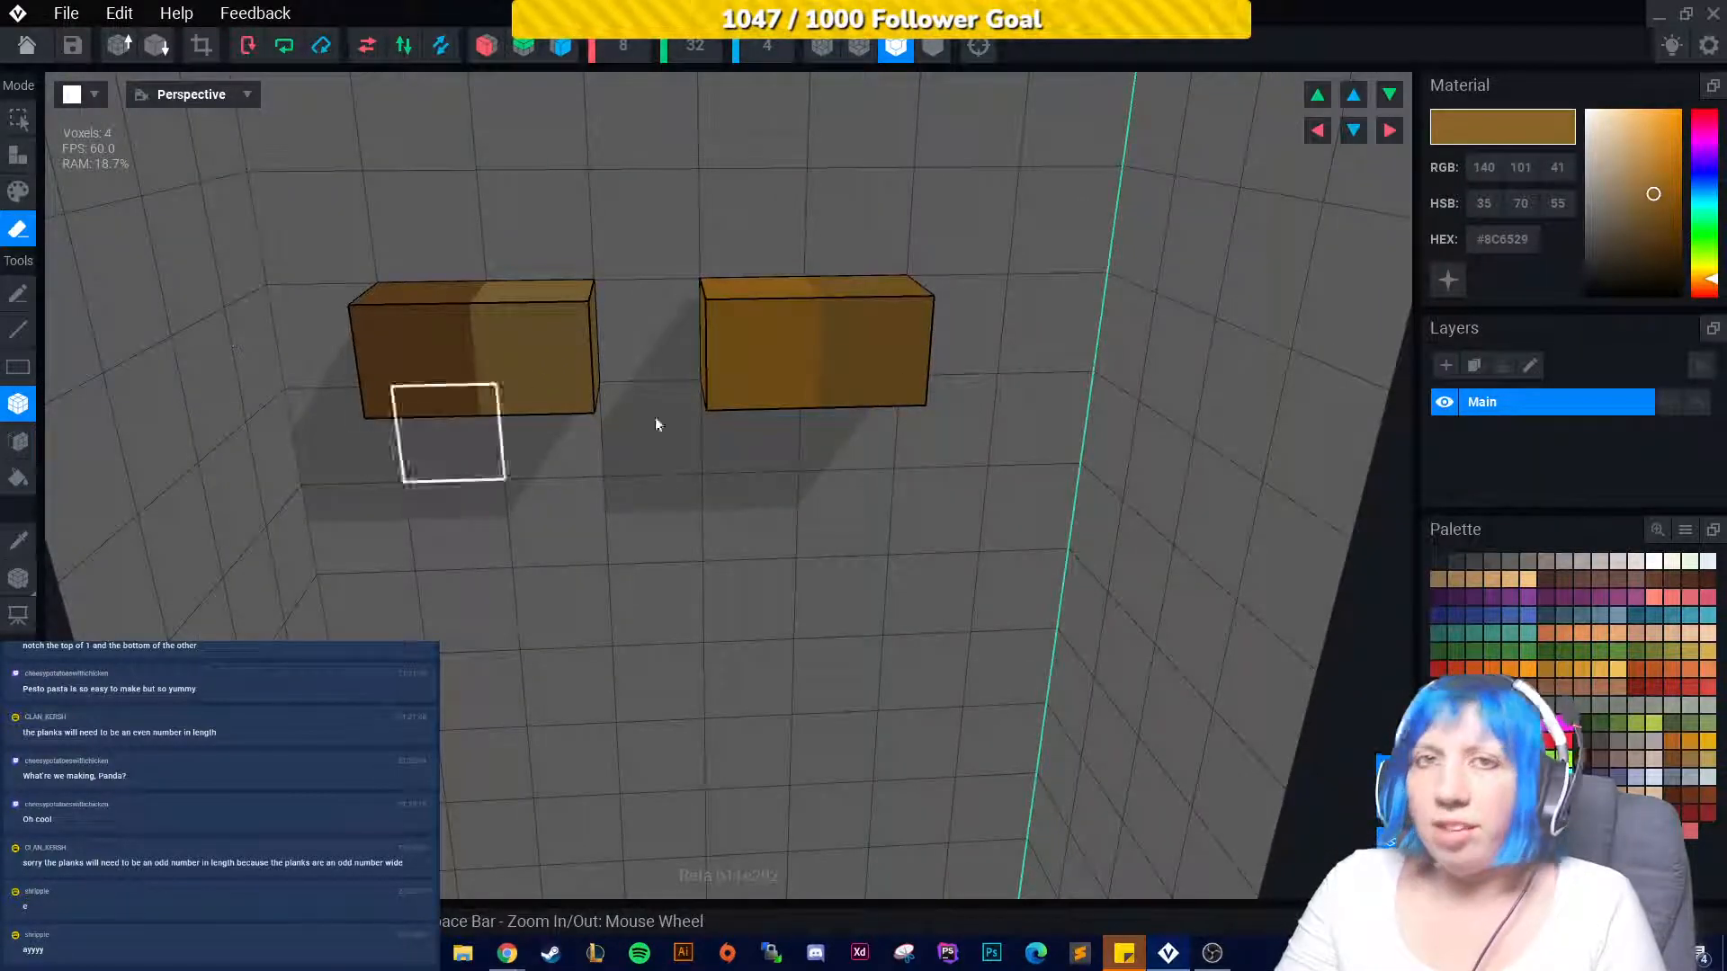
middle_click_drag(698, 432, 718, 418)
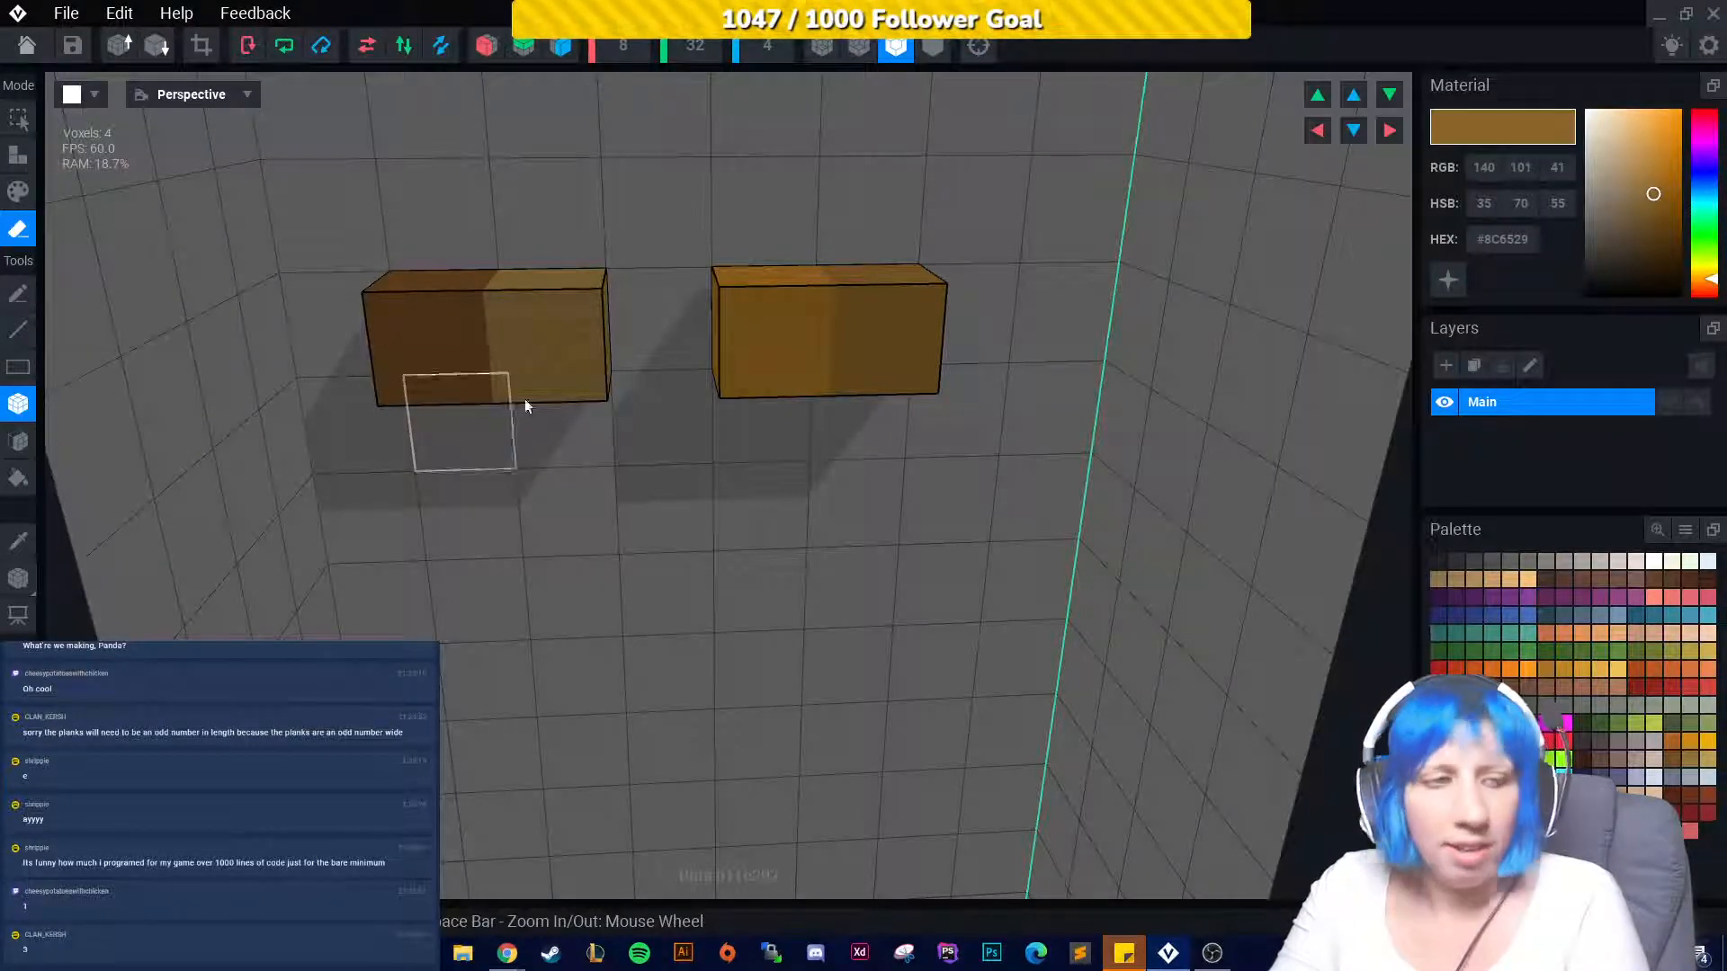
left_click(569, 358)
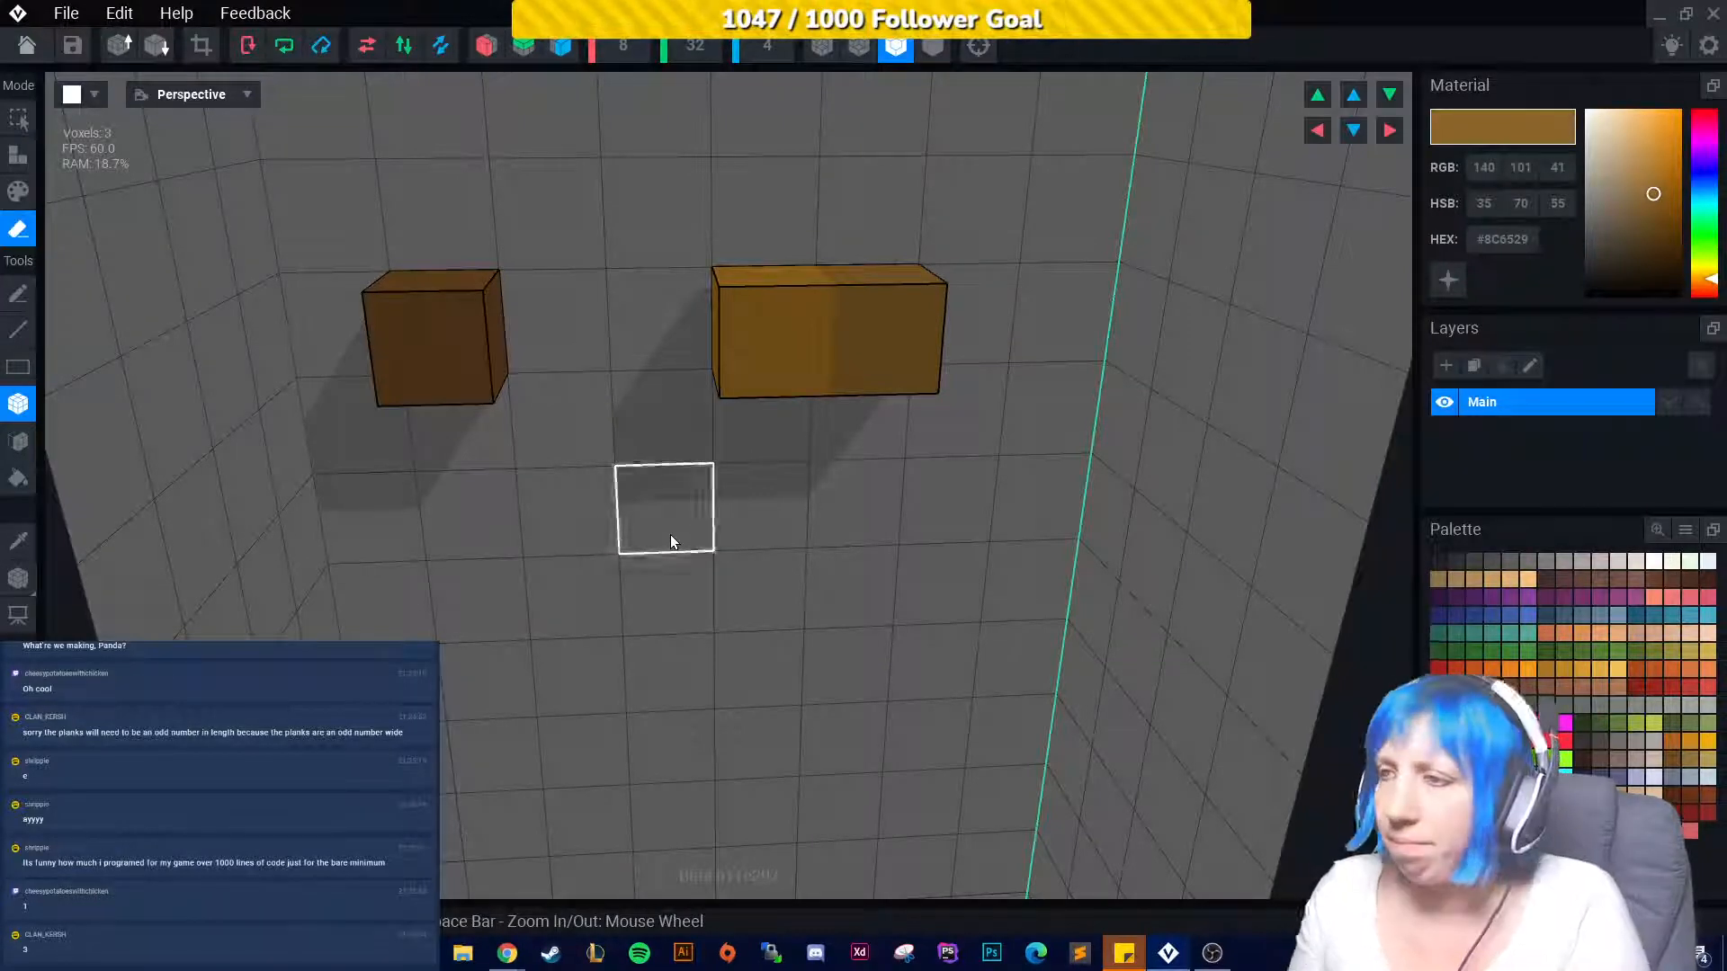
left_click(893, 319)
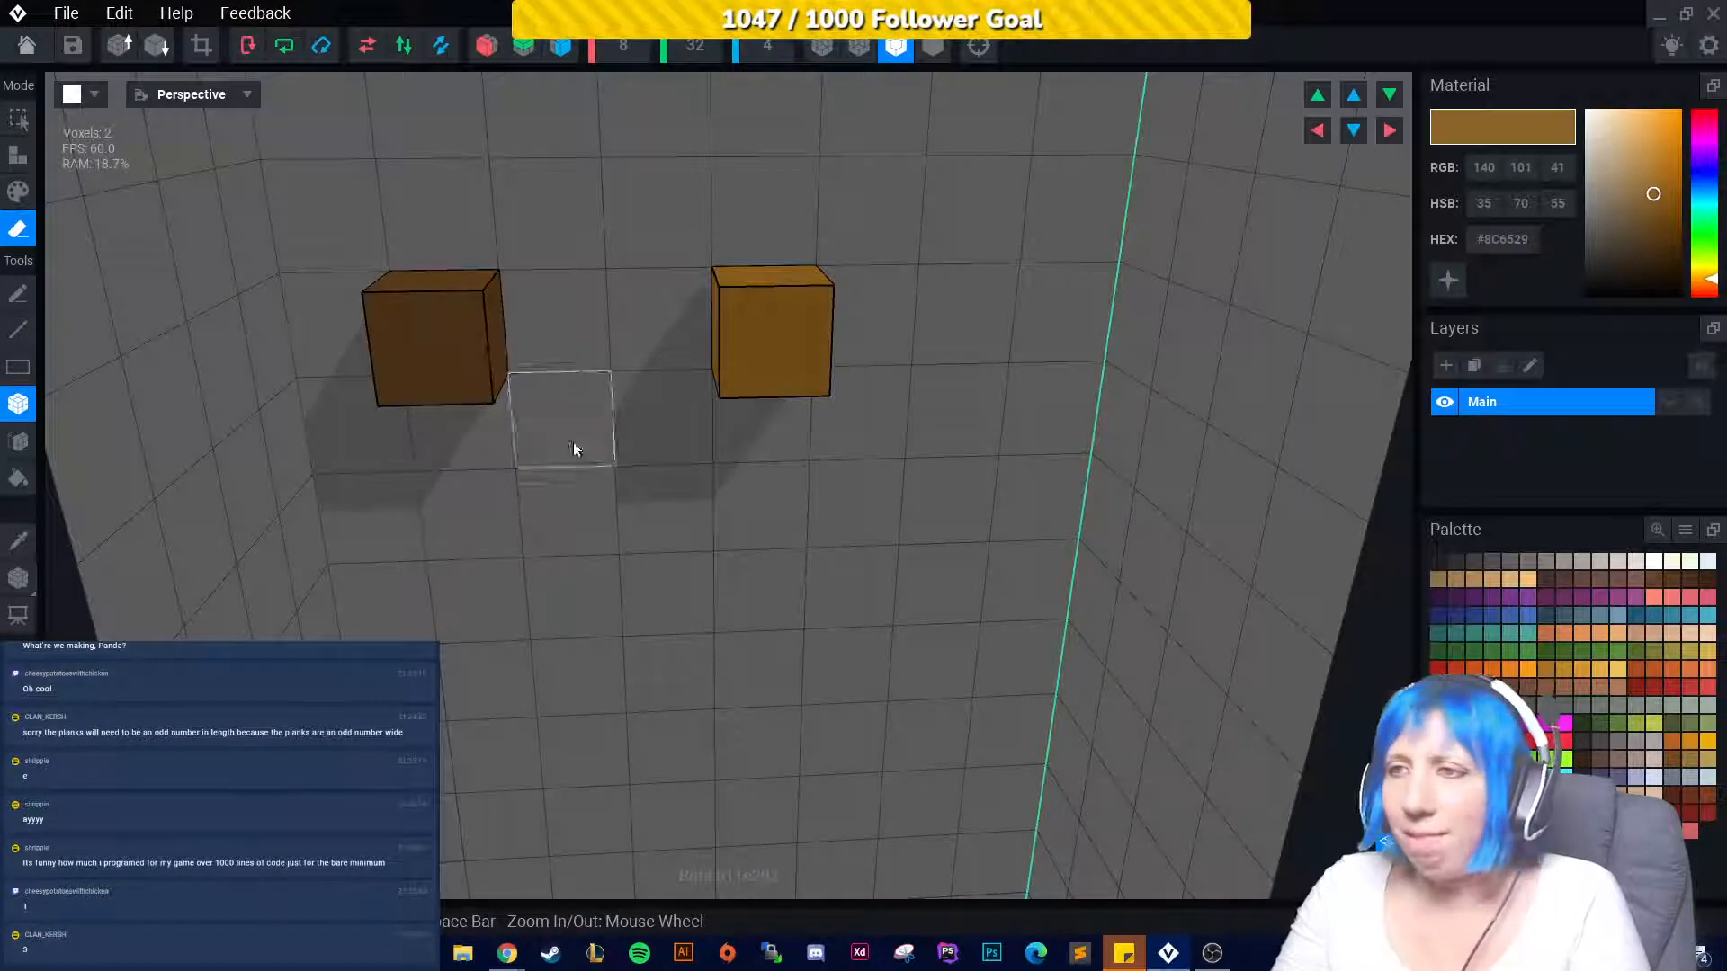
Erase the #A87221 swatch, sample #6F4A20 from the remaining brown voxel as the active colour, and erase that voxel too.
right_click_drag(574, 452, 633, 603)
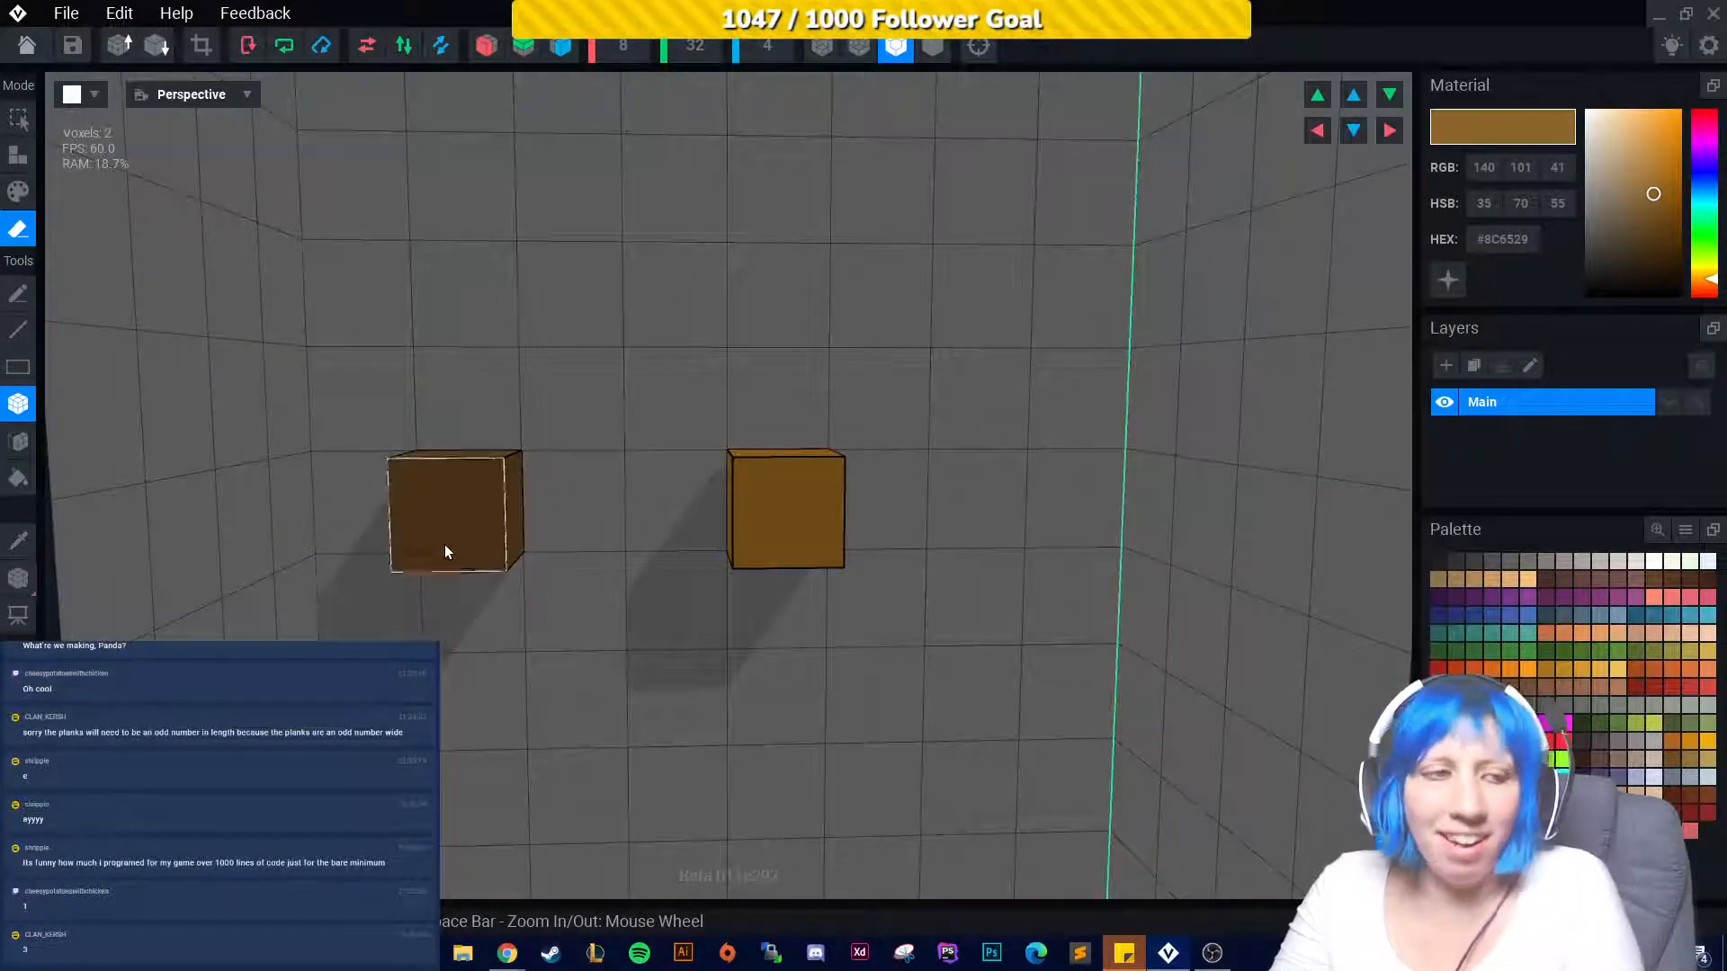
right_click_drag(444, 543, 579, 618)
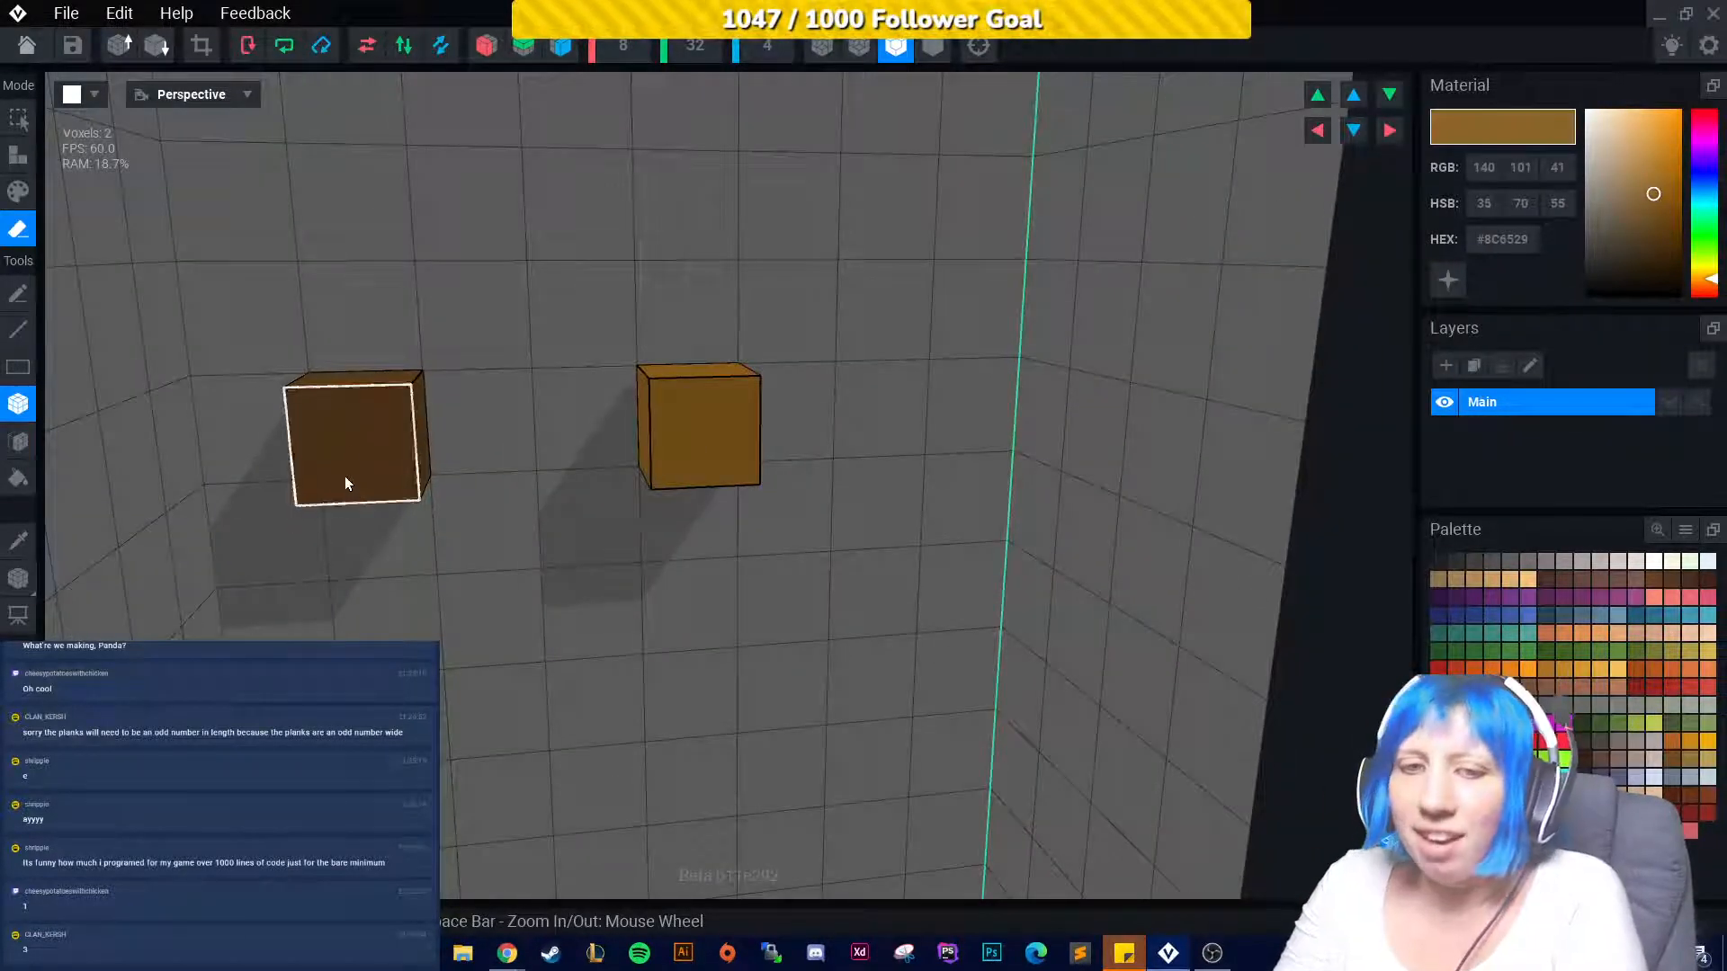
right_click_drag(703, 423, 800, 241)
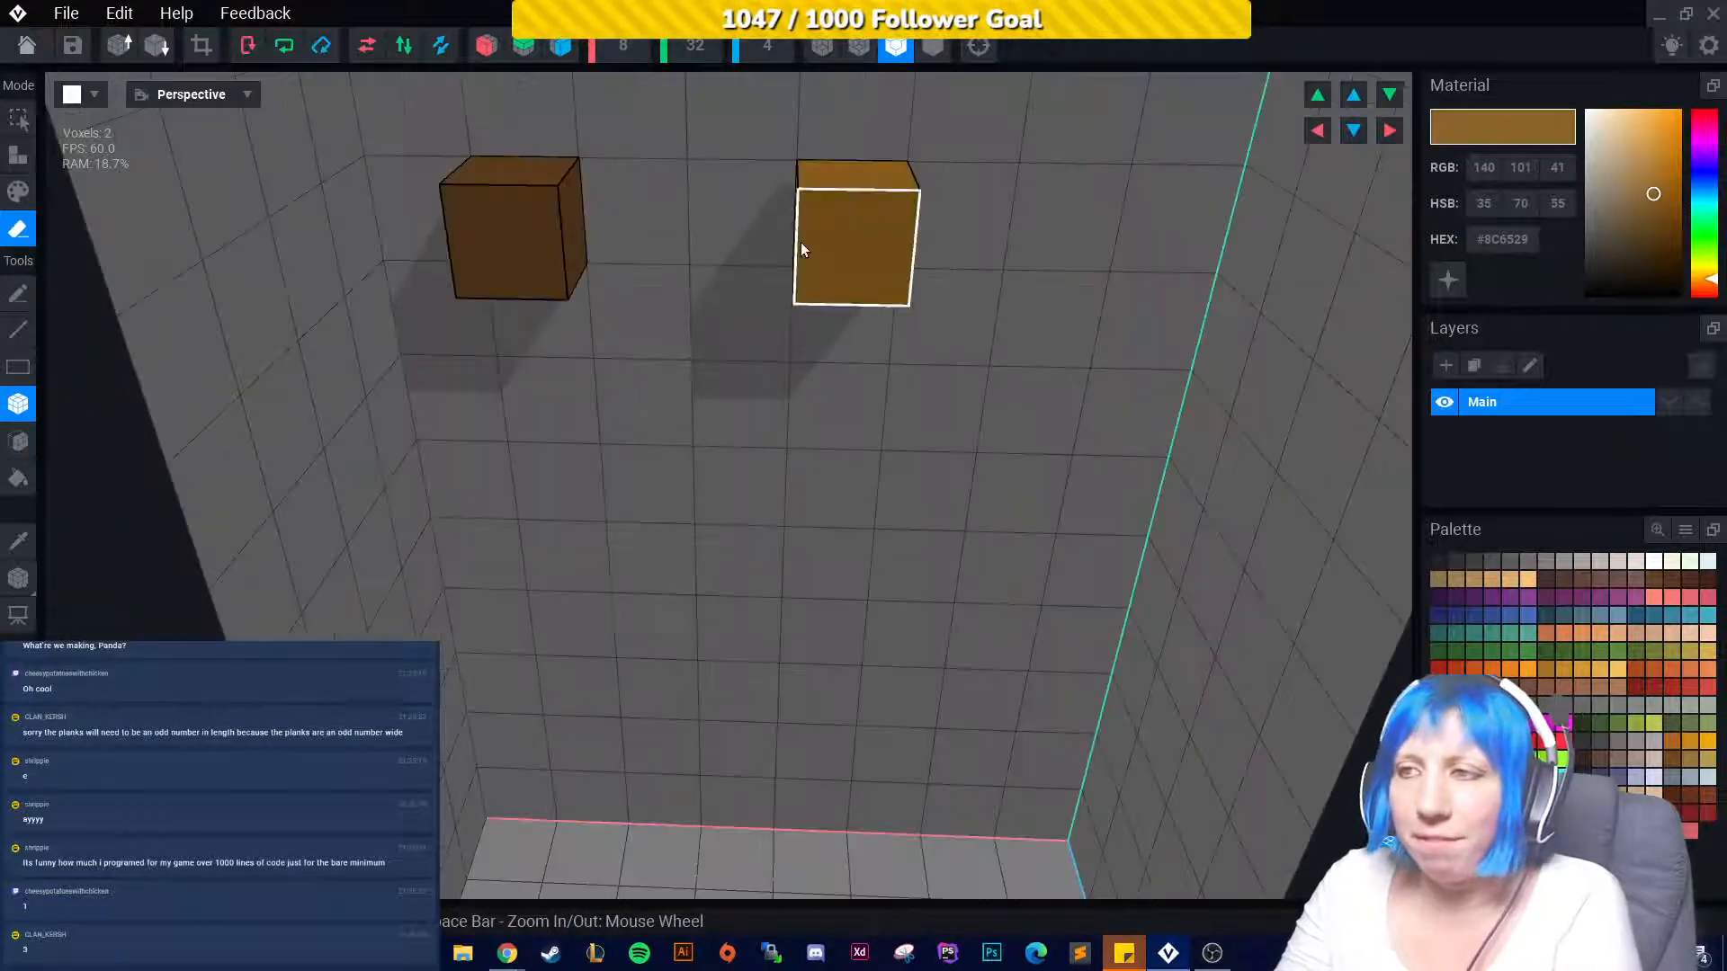
mouse_move(610, 335)
right_mouse_down()
mouse_move(690, 432)
mouse_move(207, 457)
right_mouse_up()
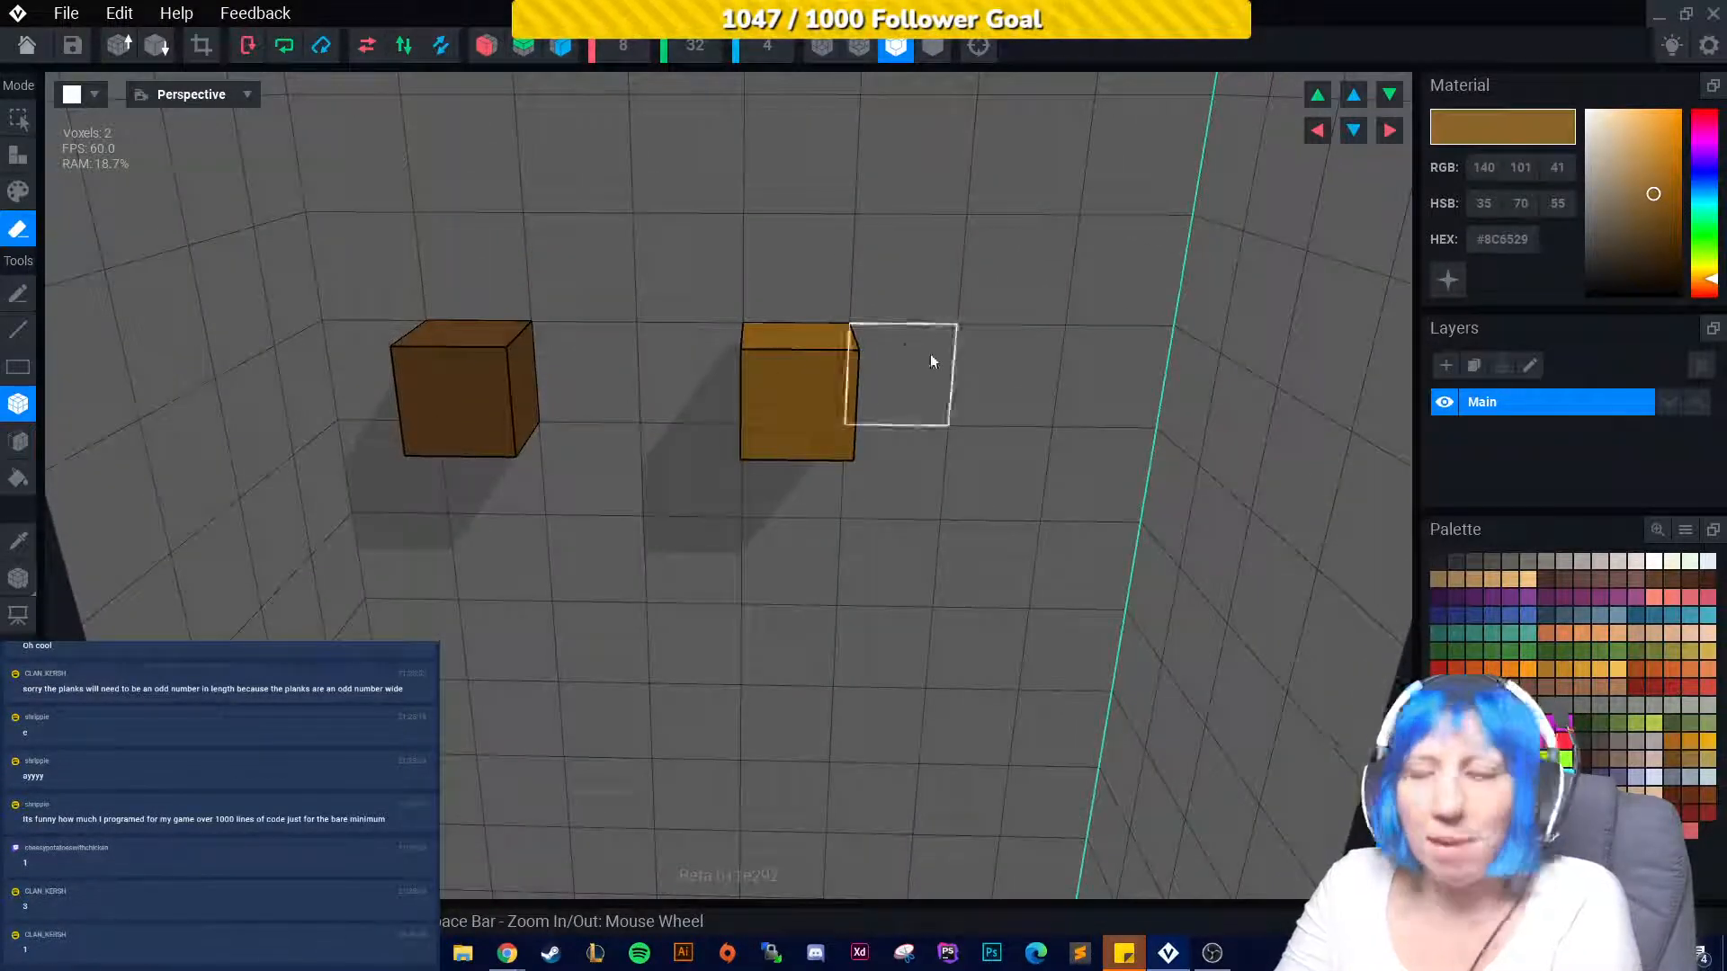
left_click(814, 382)
right_click_drag(684, 456, 328, 450)
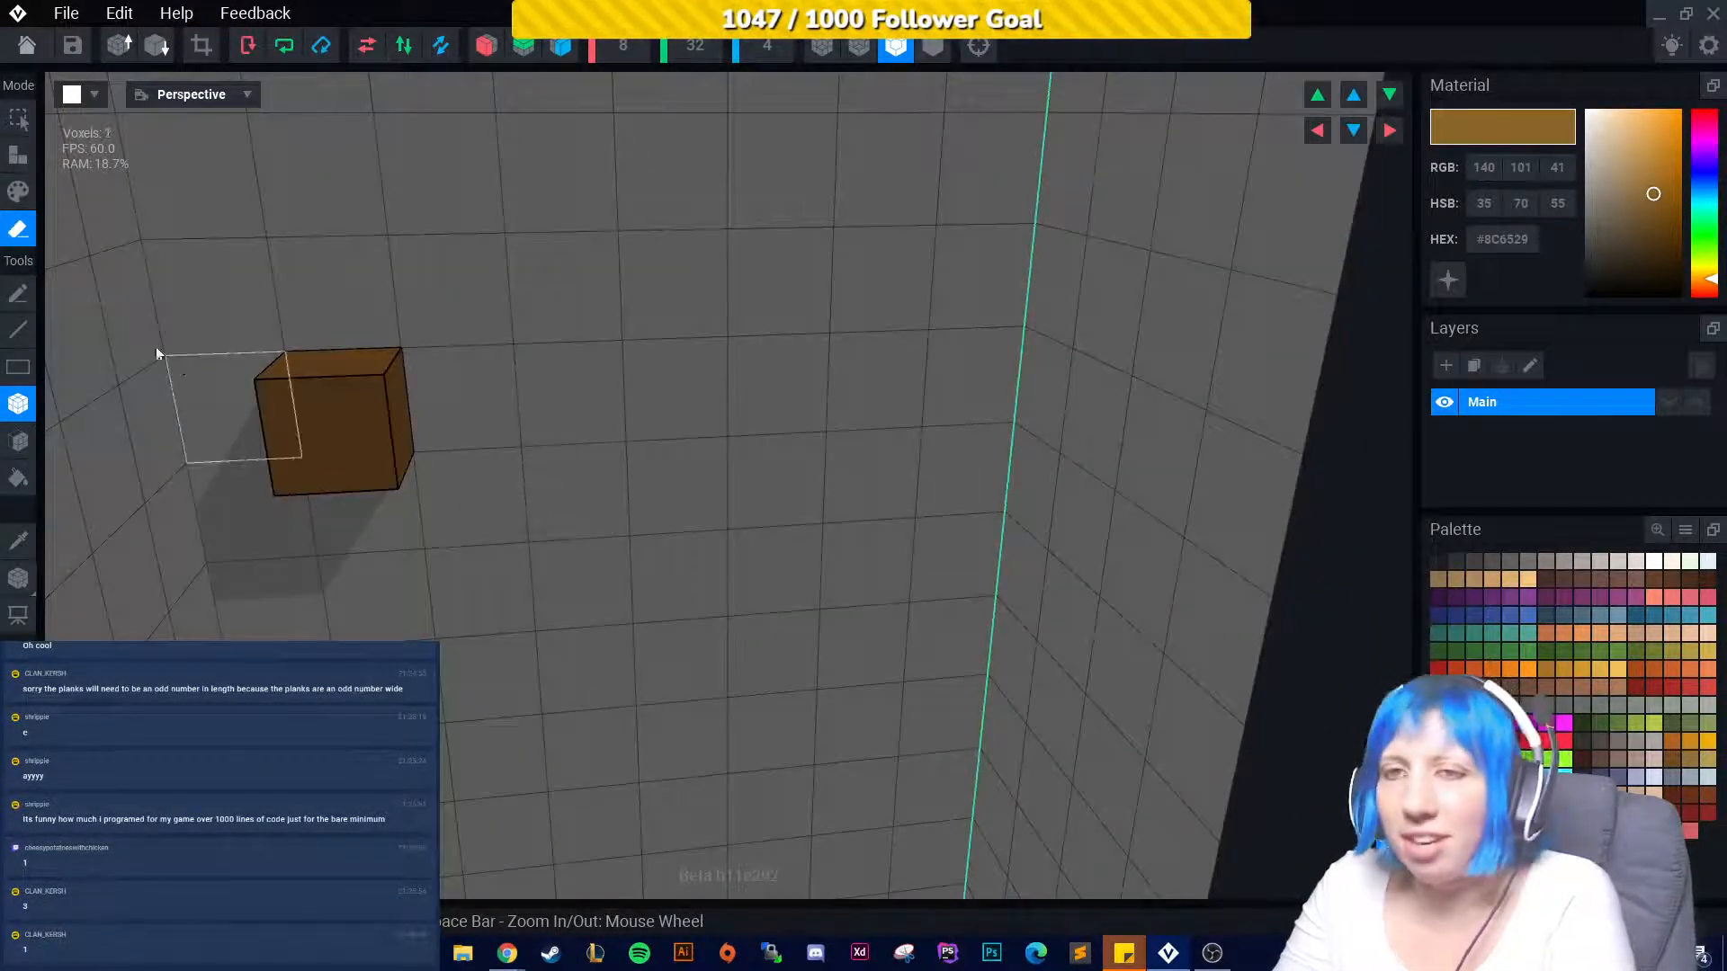
left_click(371, 431, "alt")
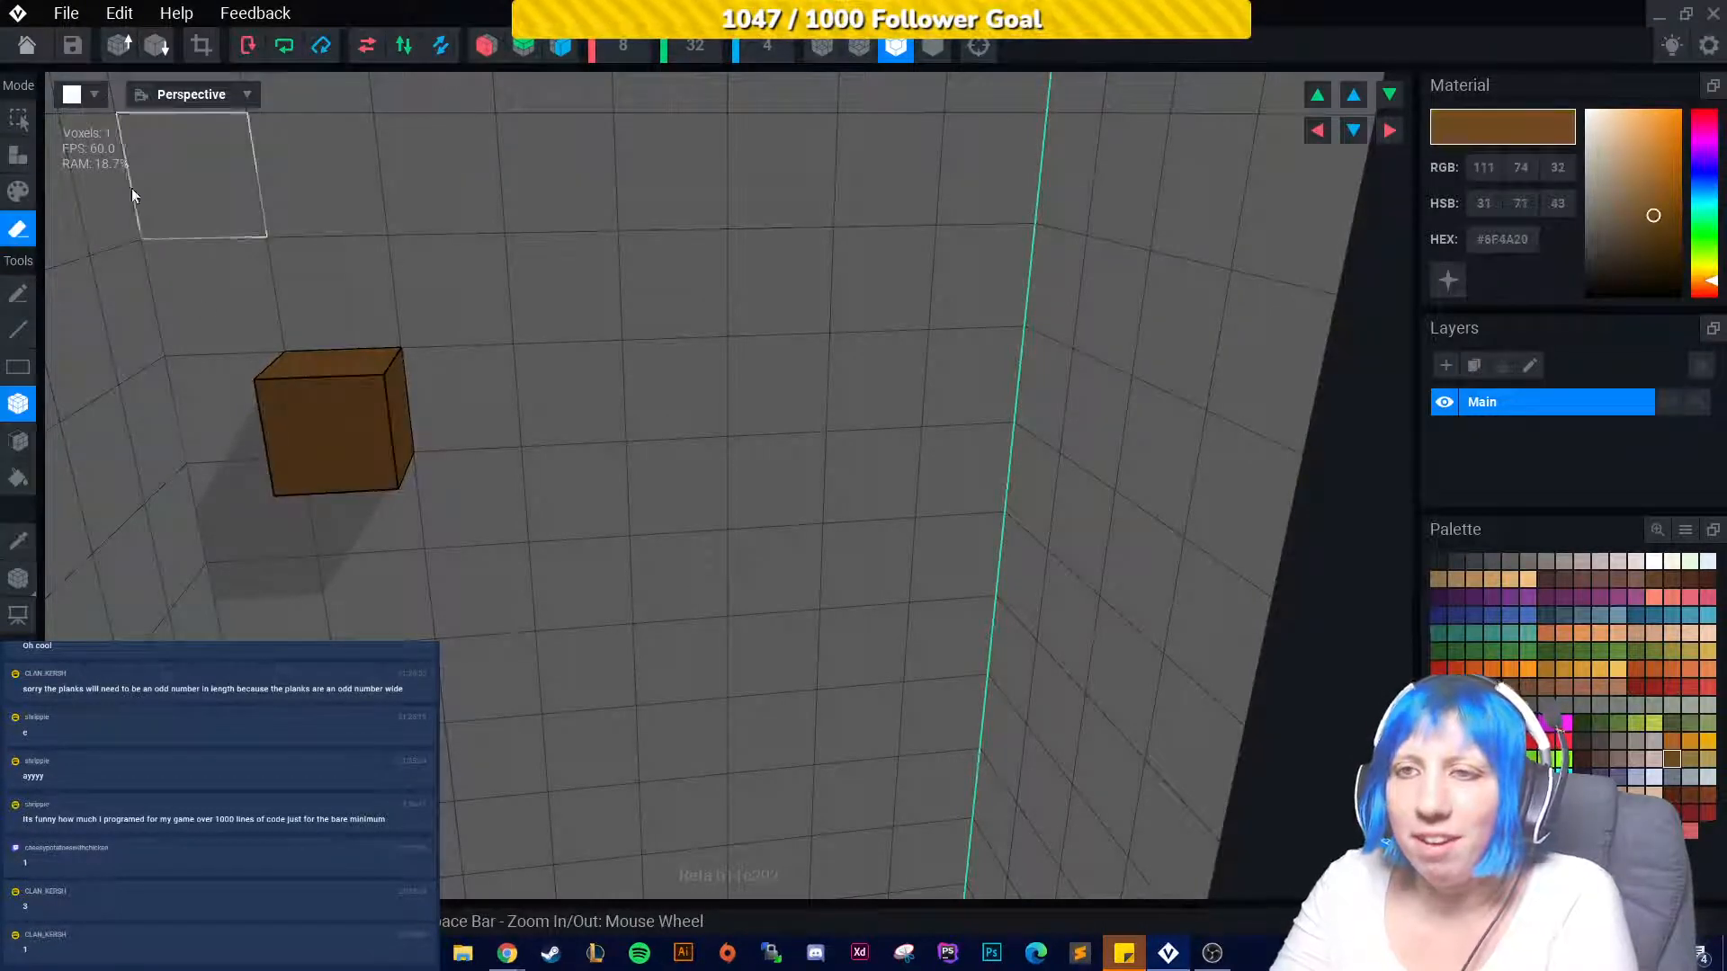
left_click(327, 412)
Turn on mirror symmetry for the X and Z axes.
right_click_drag(501, 385, 516, 72)
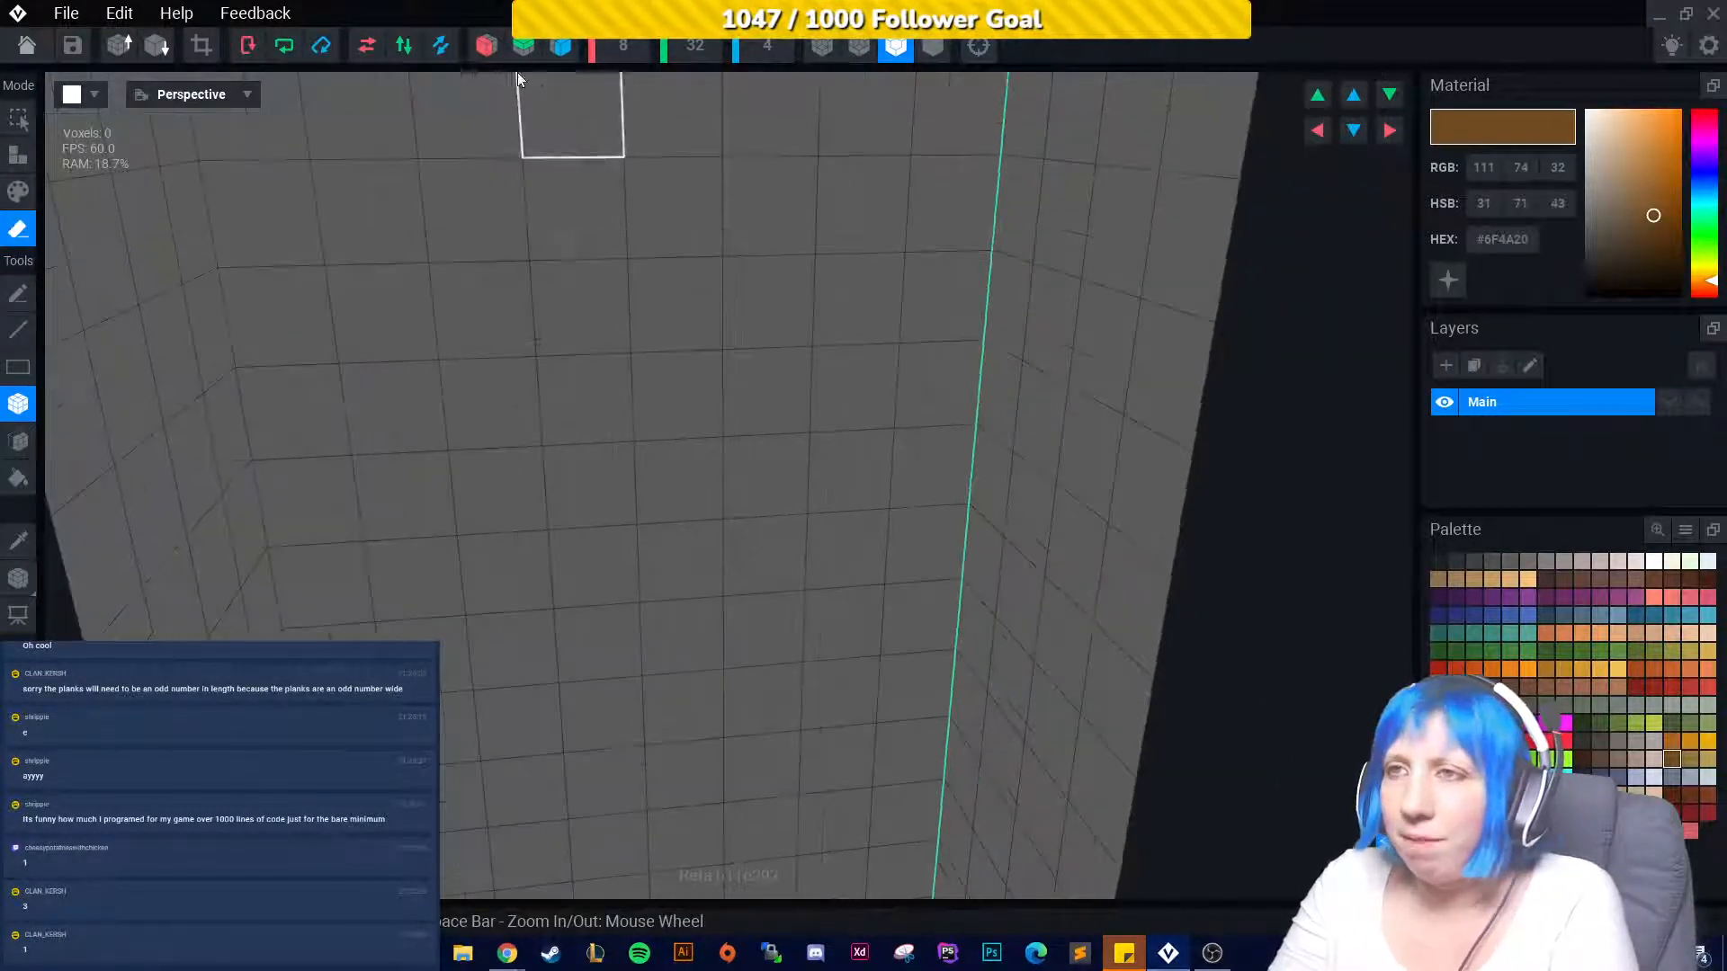
left_click(486, 45)
left_click(560, 47)
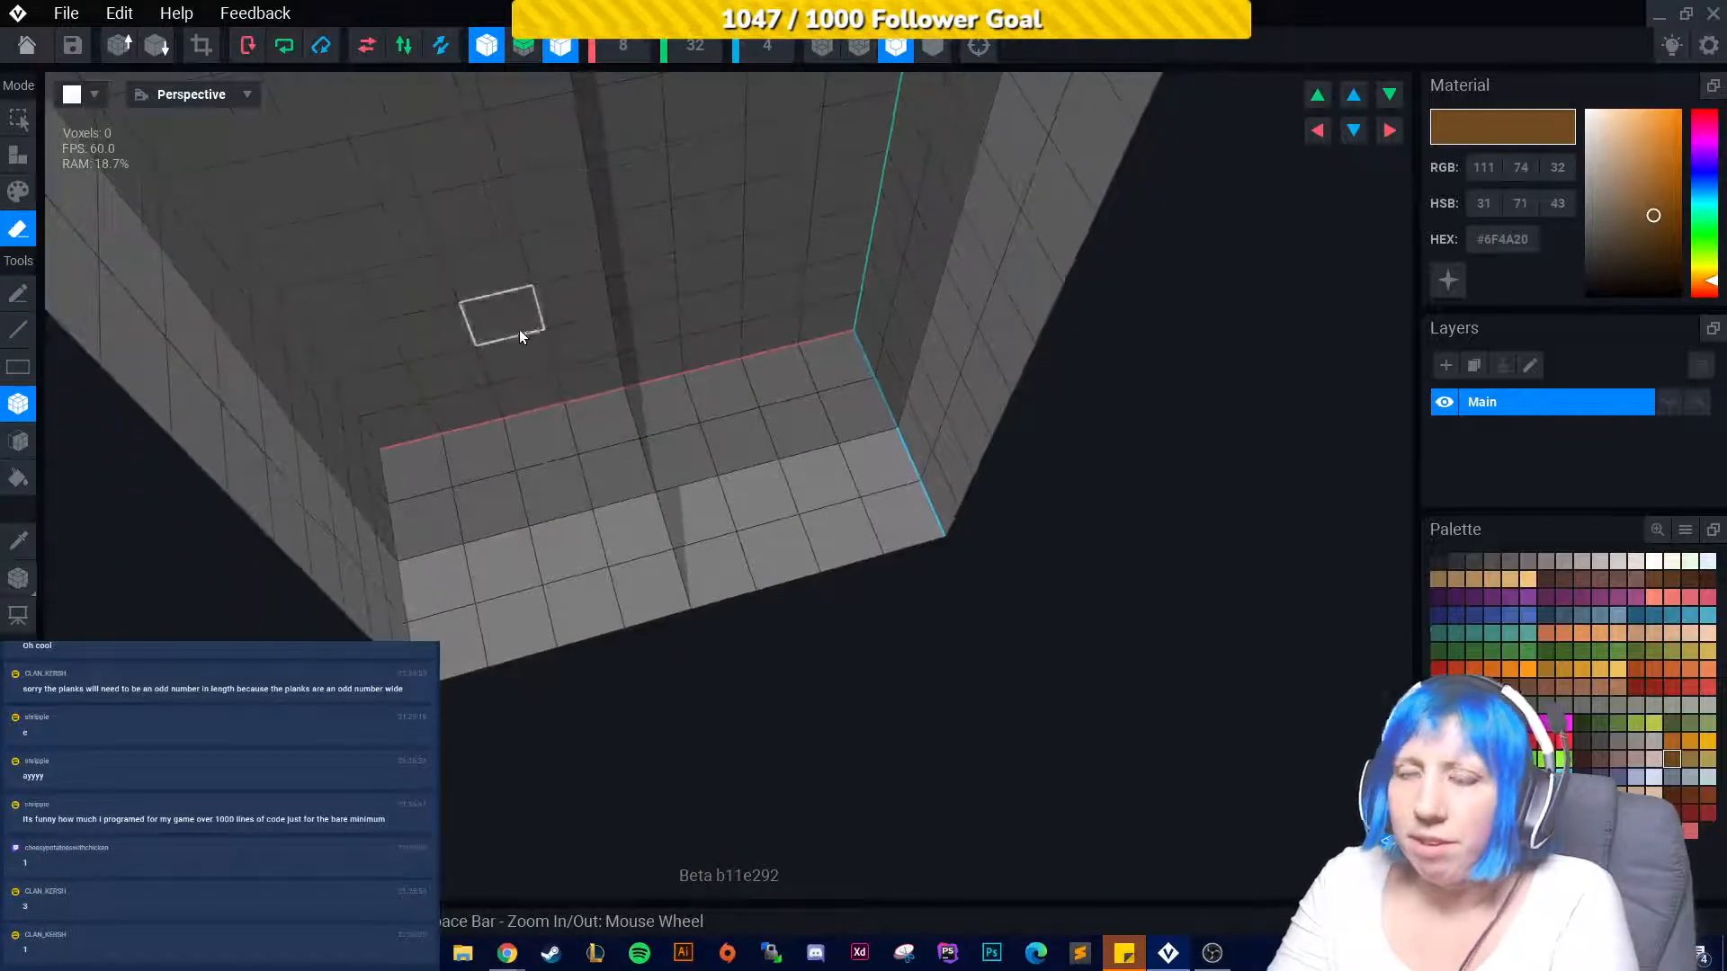
Check the medieval chandelier reference picture in the browser, then return to the empty voxel volume's floor.
key("alt+Tab")
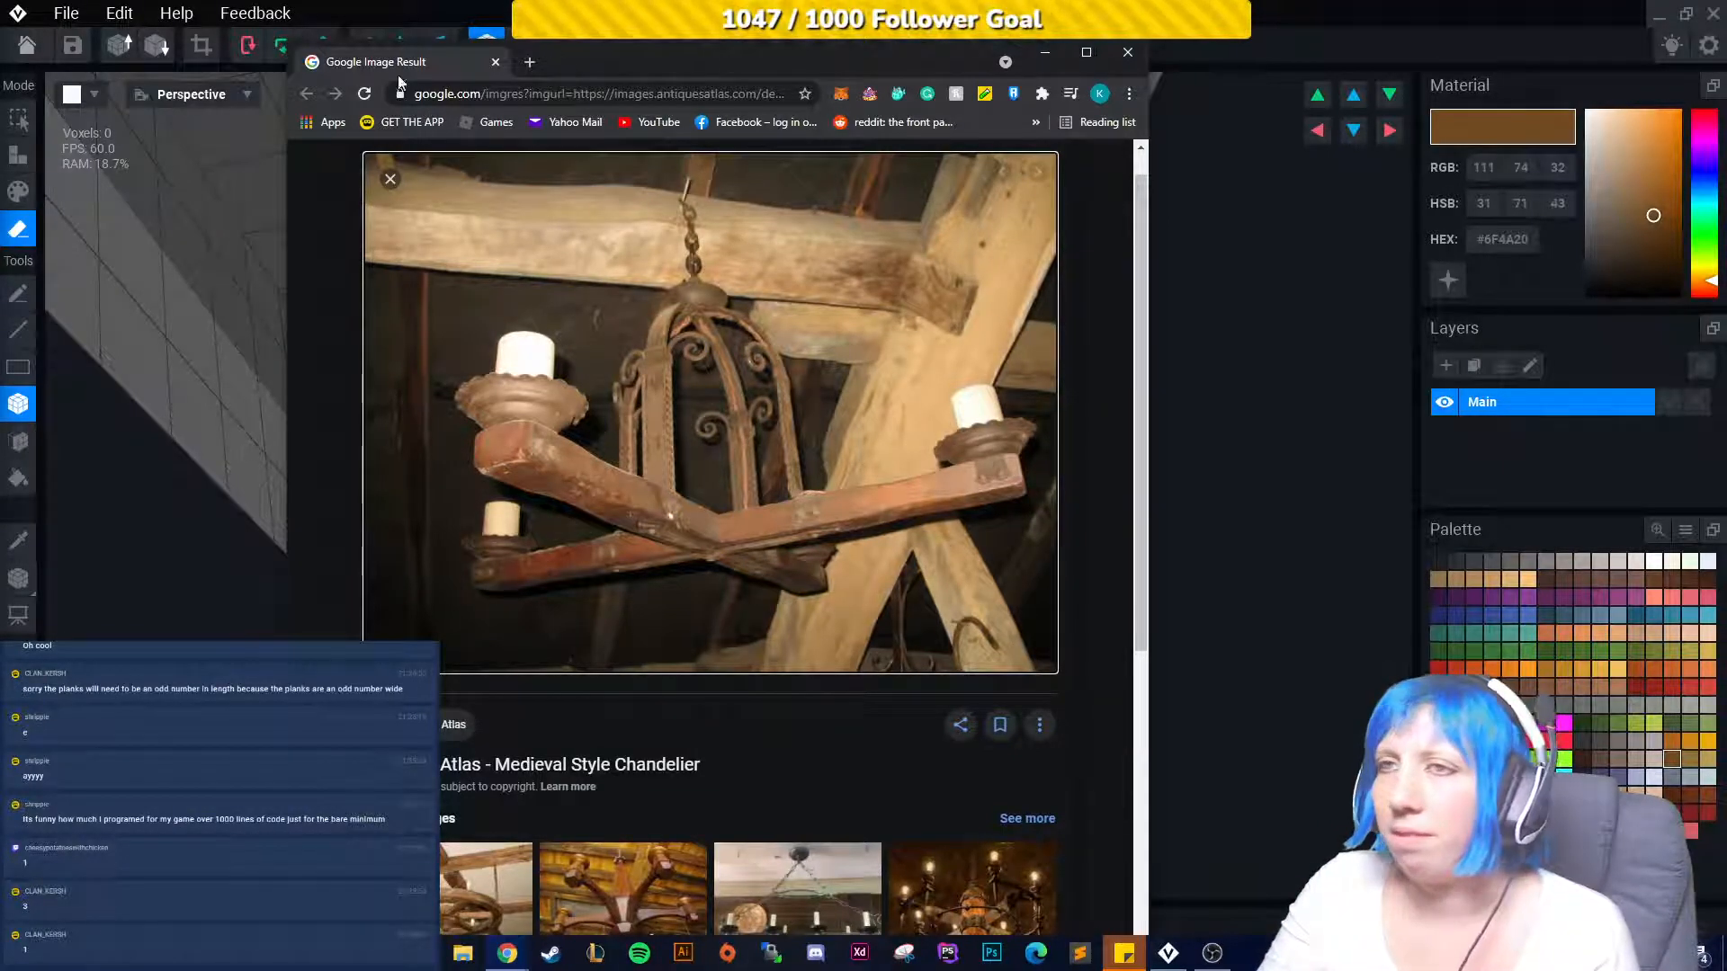
left_click(1045, 52)
right_click_drag(764, 539, 698, 431)
middle_click_drag(527, 617, 527, 579)
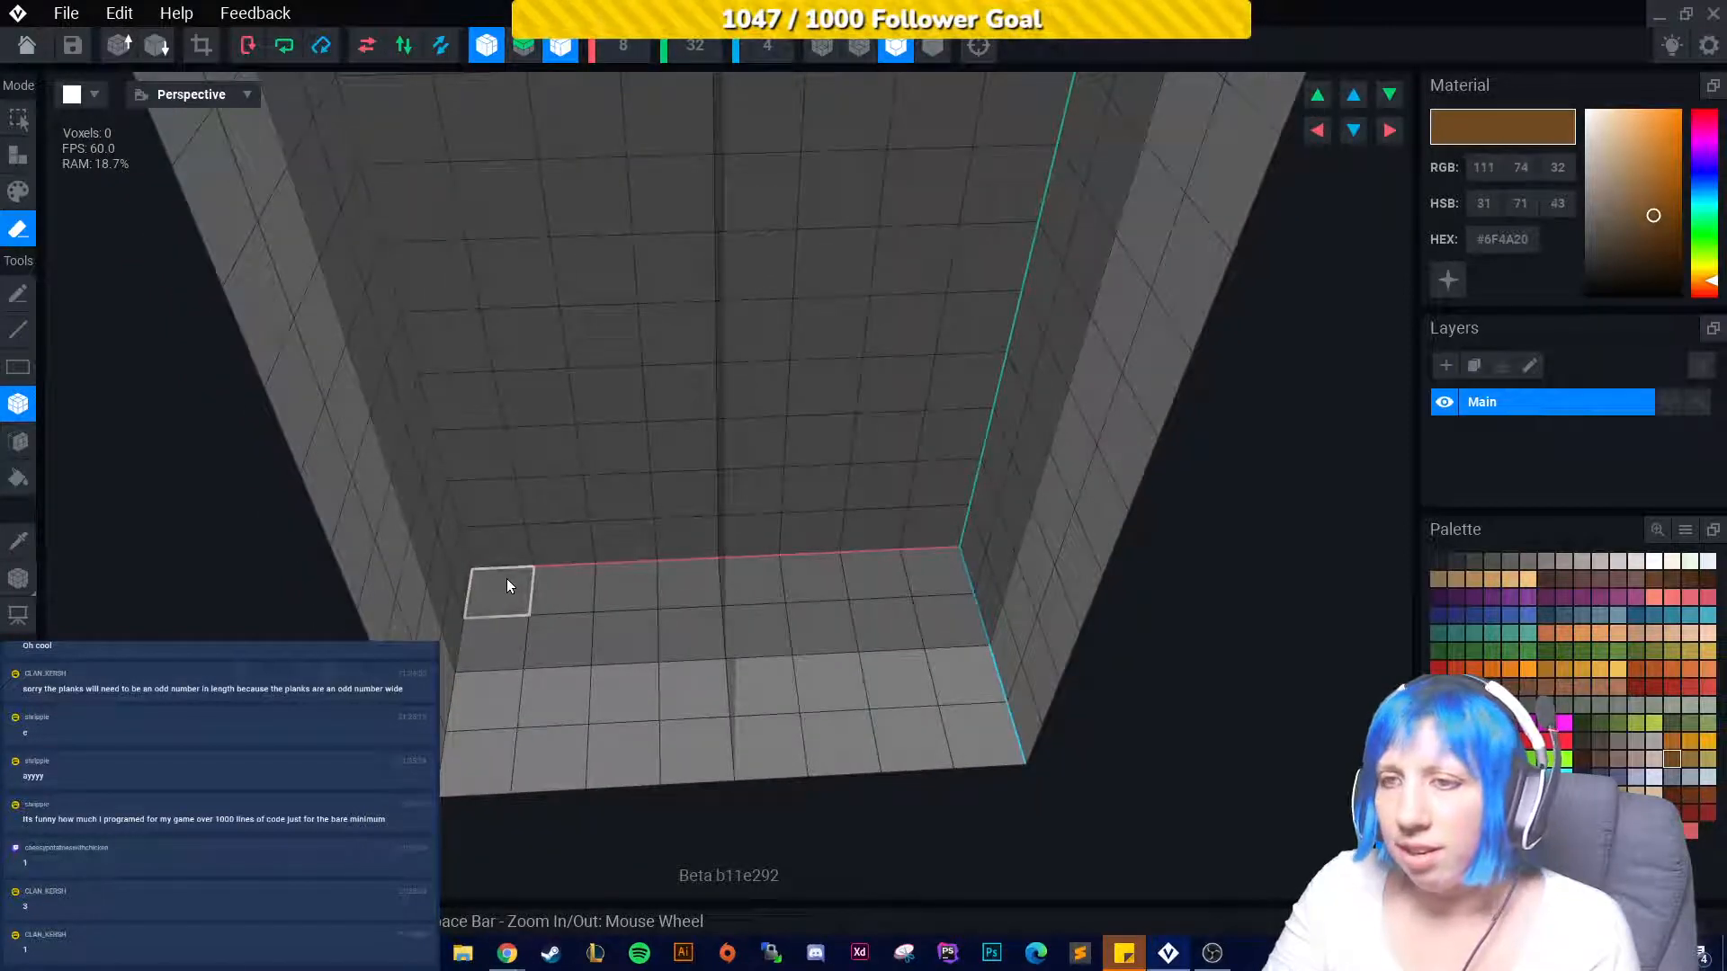
Cover the whole 8 by 4 floor with a one-voxel-high #6F4A20 box and extrude its top face to eight voxels high.
left_click(18, 155)
left_click_drag(498, 589, 995, 725)
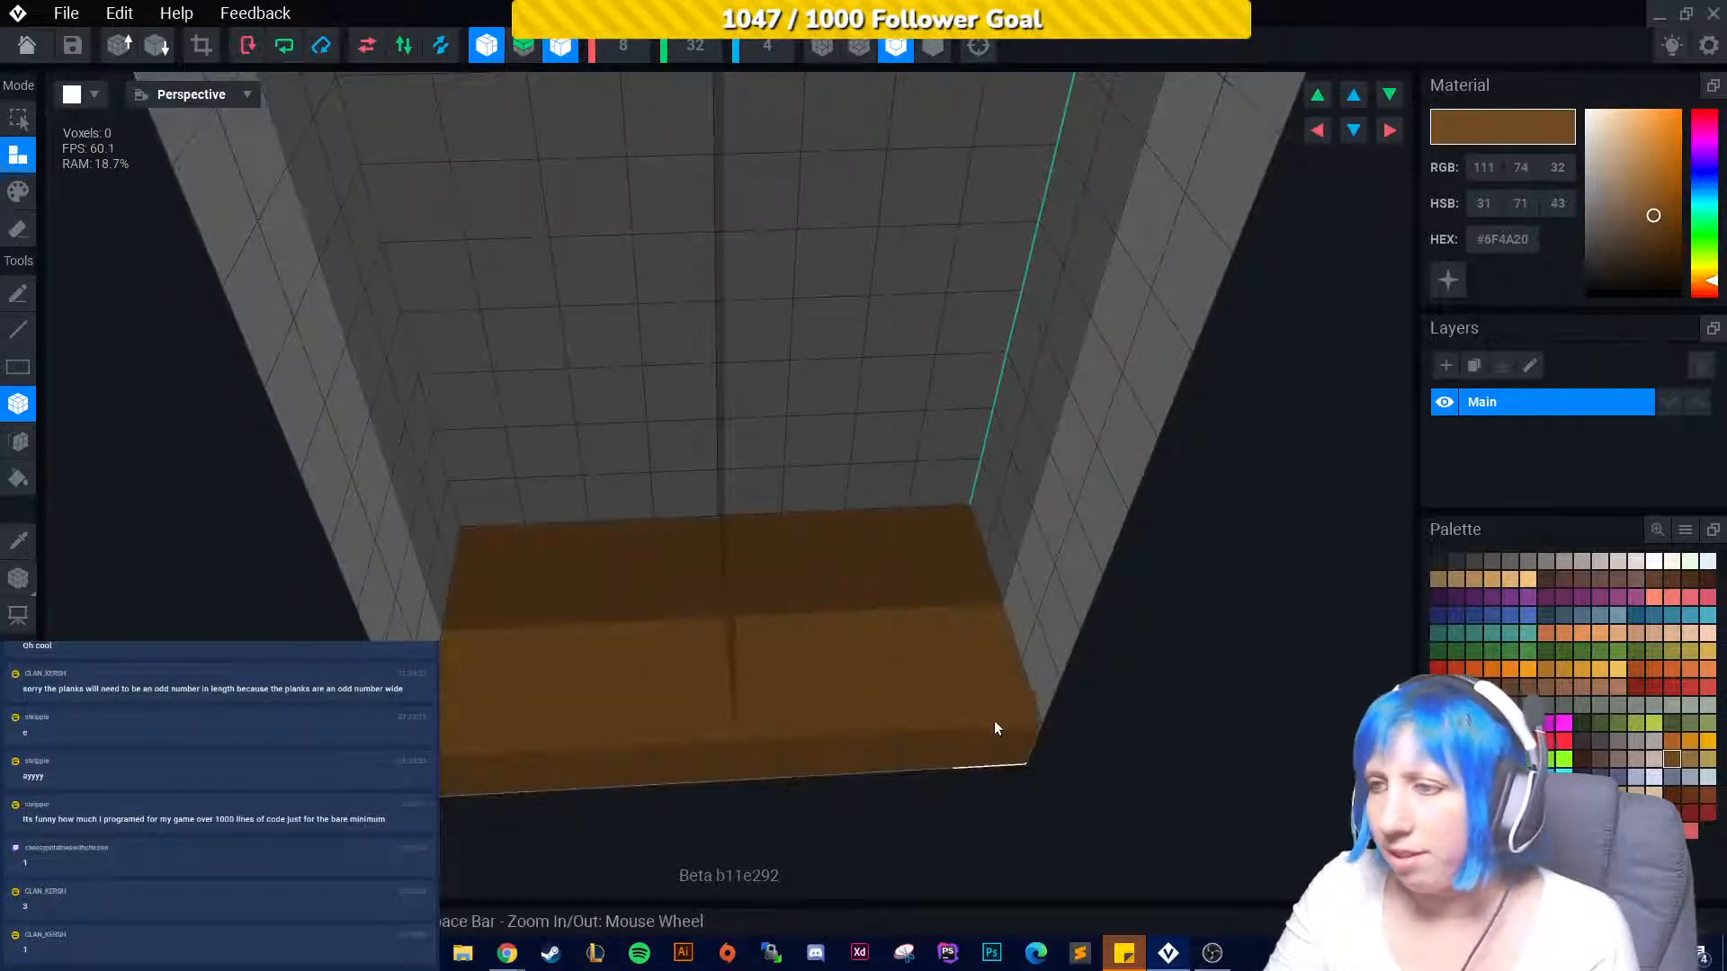
left_click(18, 441)
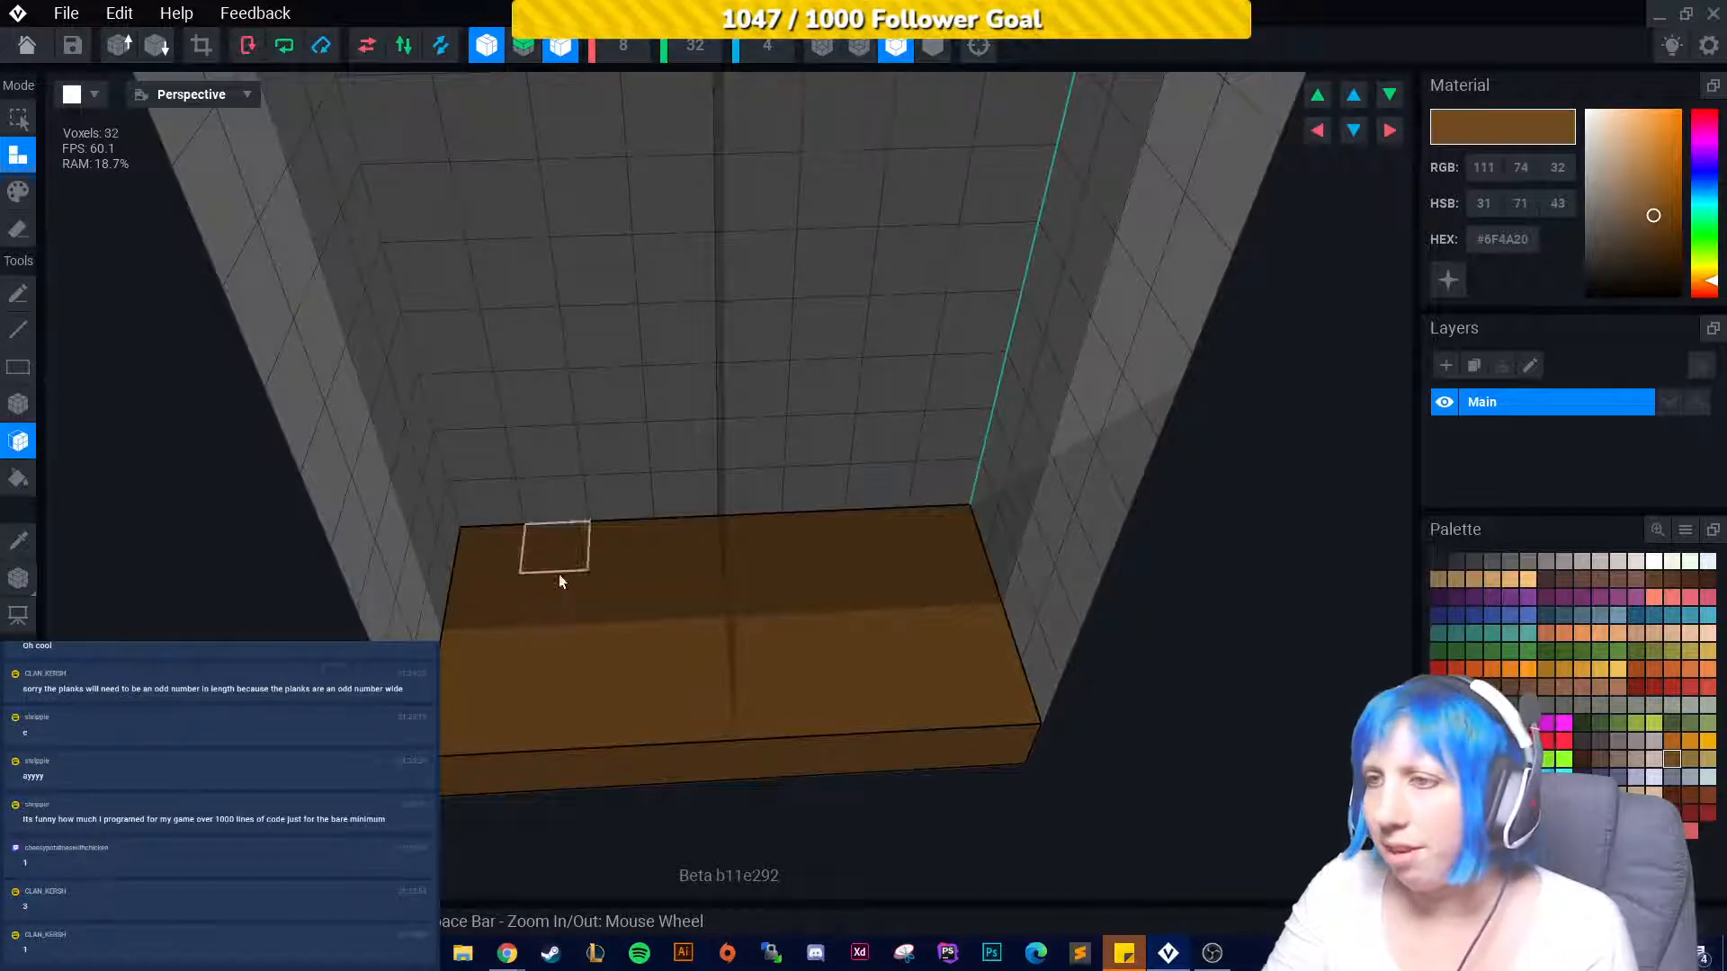
left_click_drag(558, 574, 608, 281)
scroll(630, 432, "down", 5)
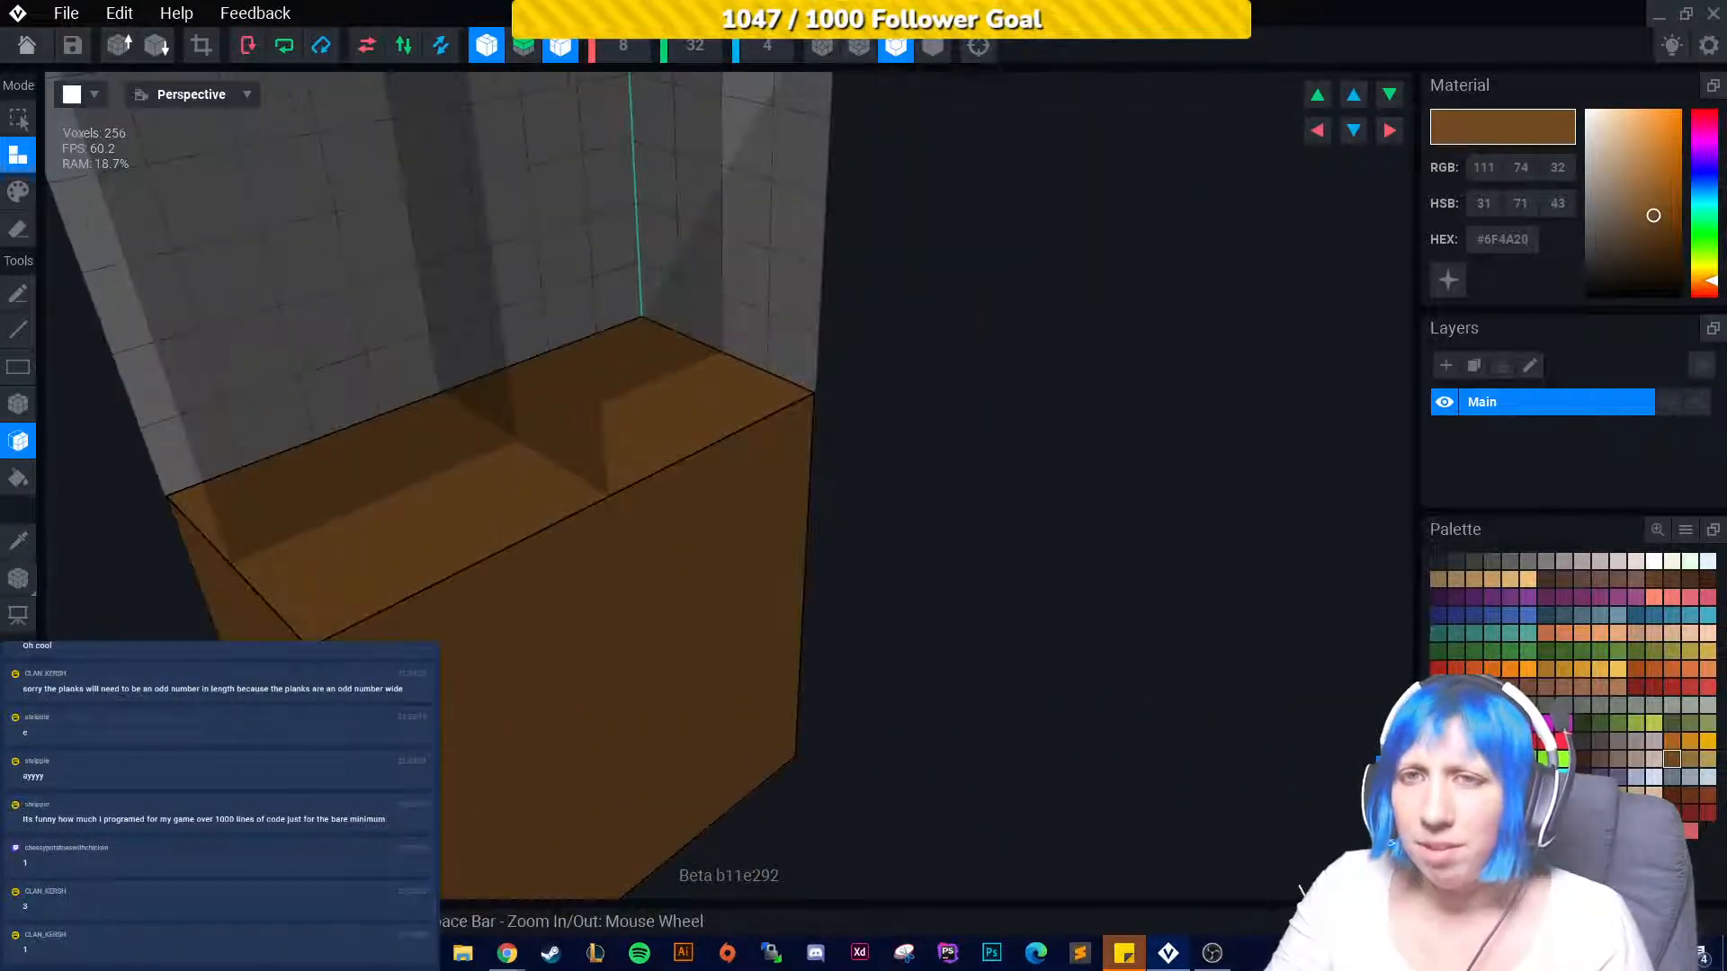
Erase one voxel layer from both narrow ends of the block and raise its top face by two voxels.
left_click(18, 228)
right_click_drag(173, 577, 38, 462)
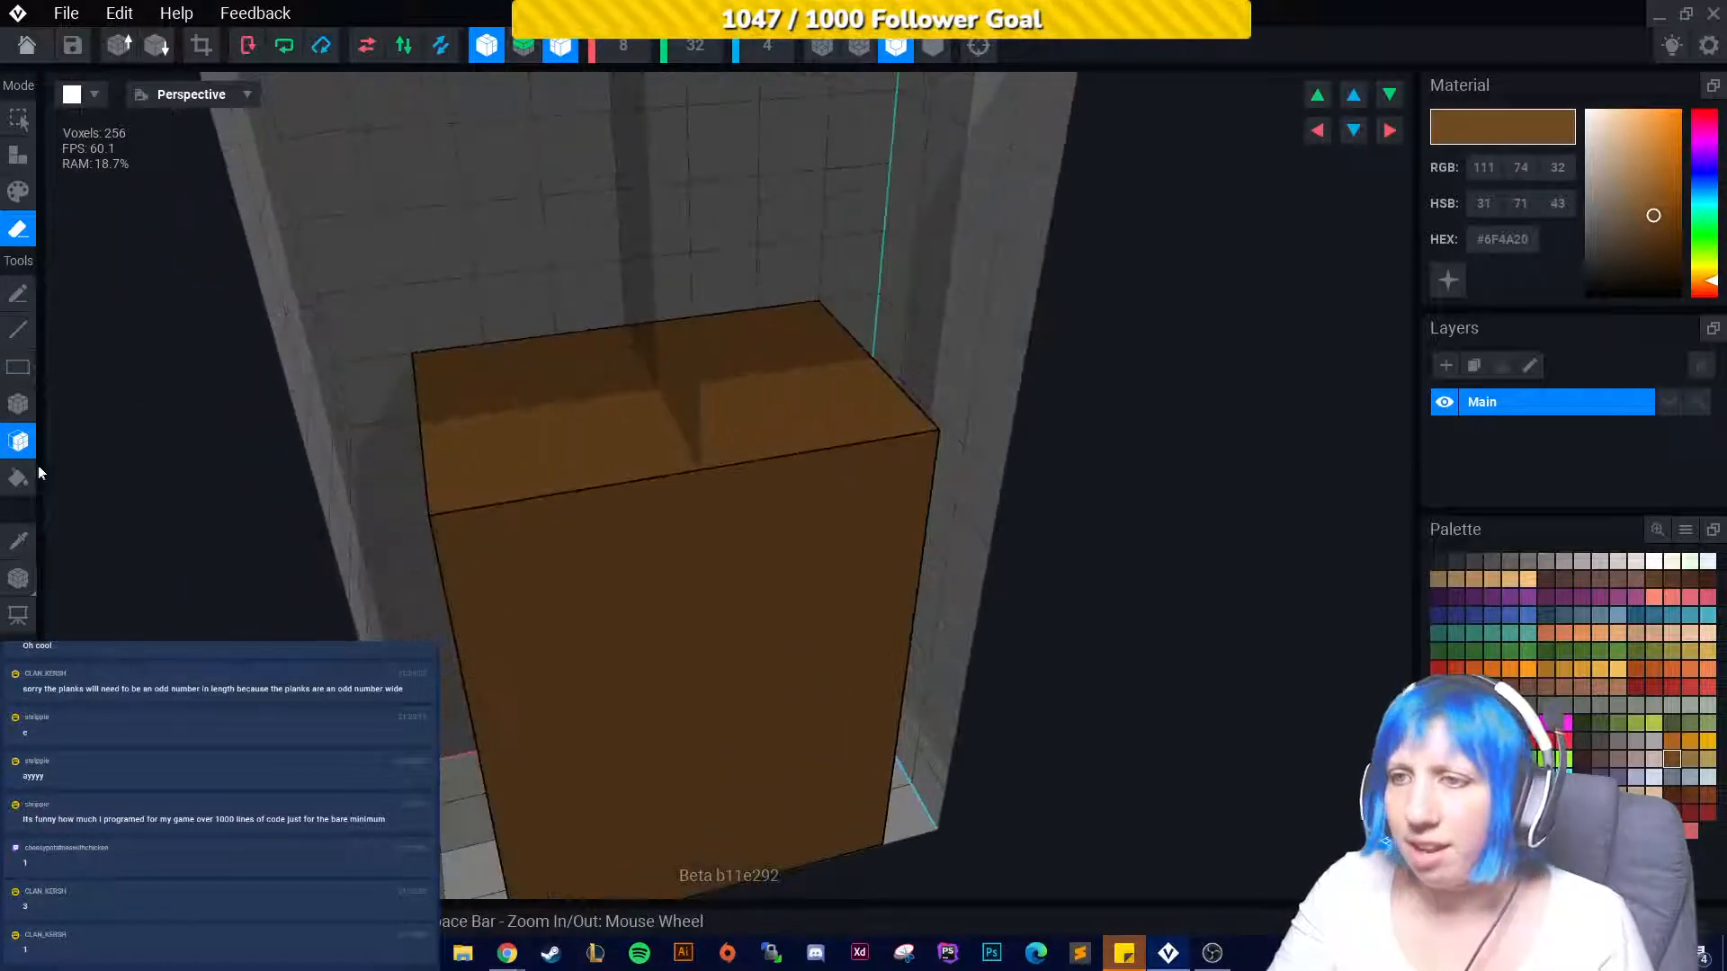
left_click(18, 190)
left_click(541, 443)
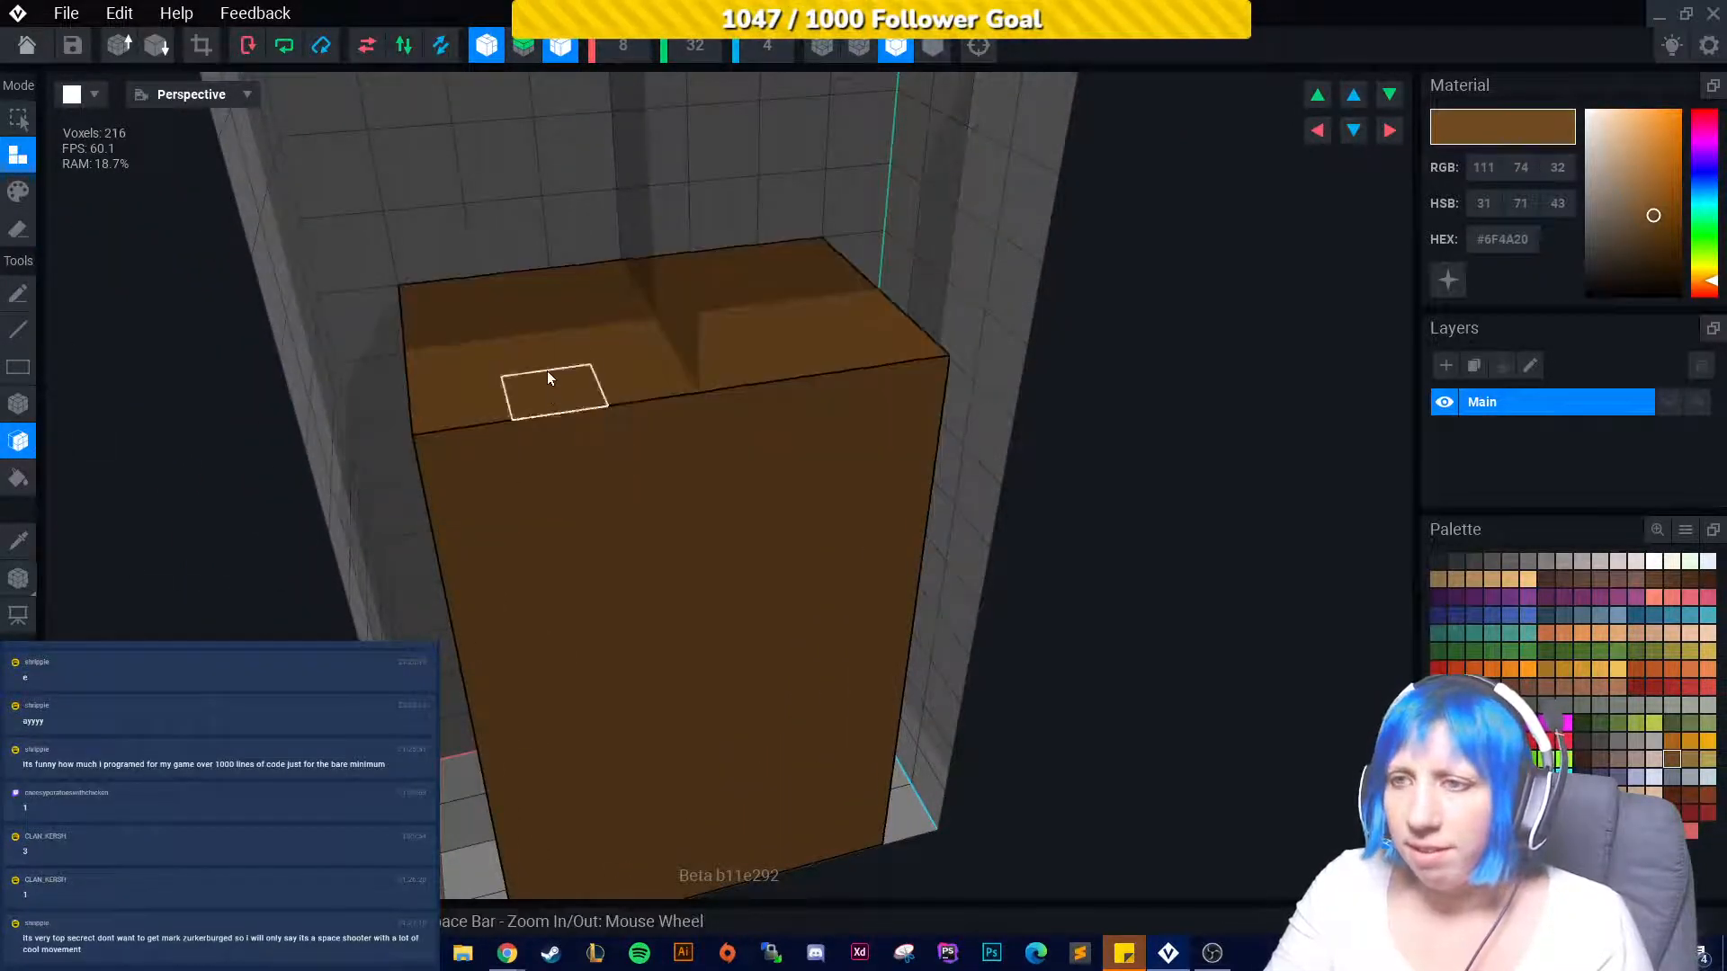
left_click(547, 364)
scroll(603, 338, "down", 3)
left_click(568, 409)
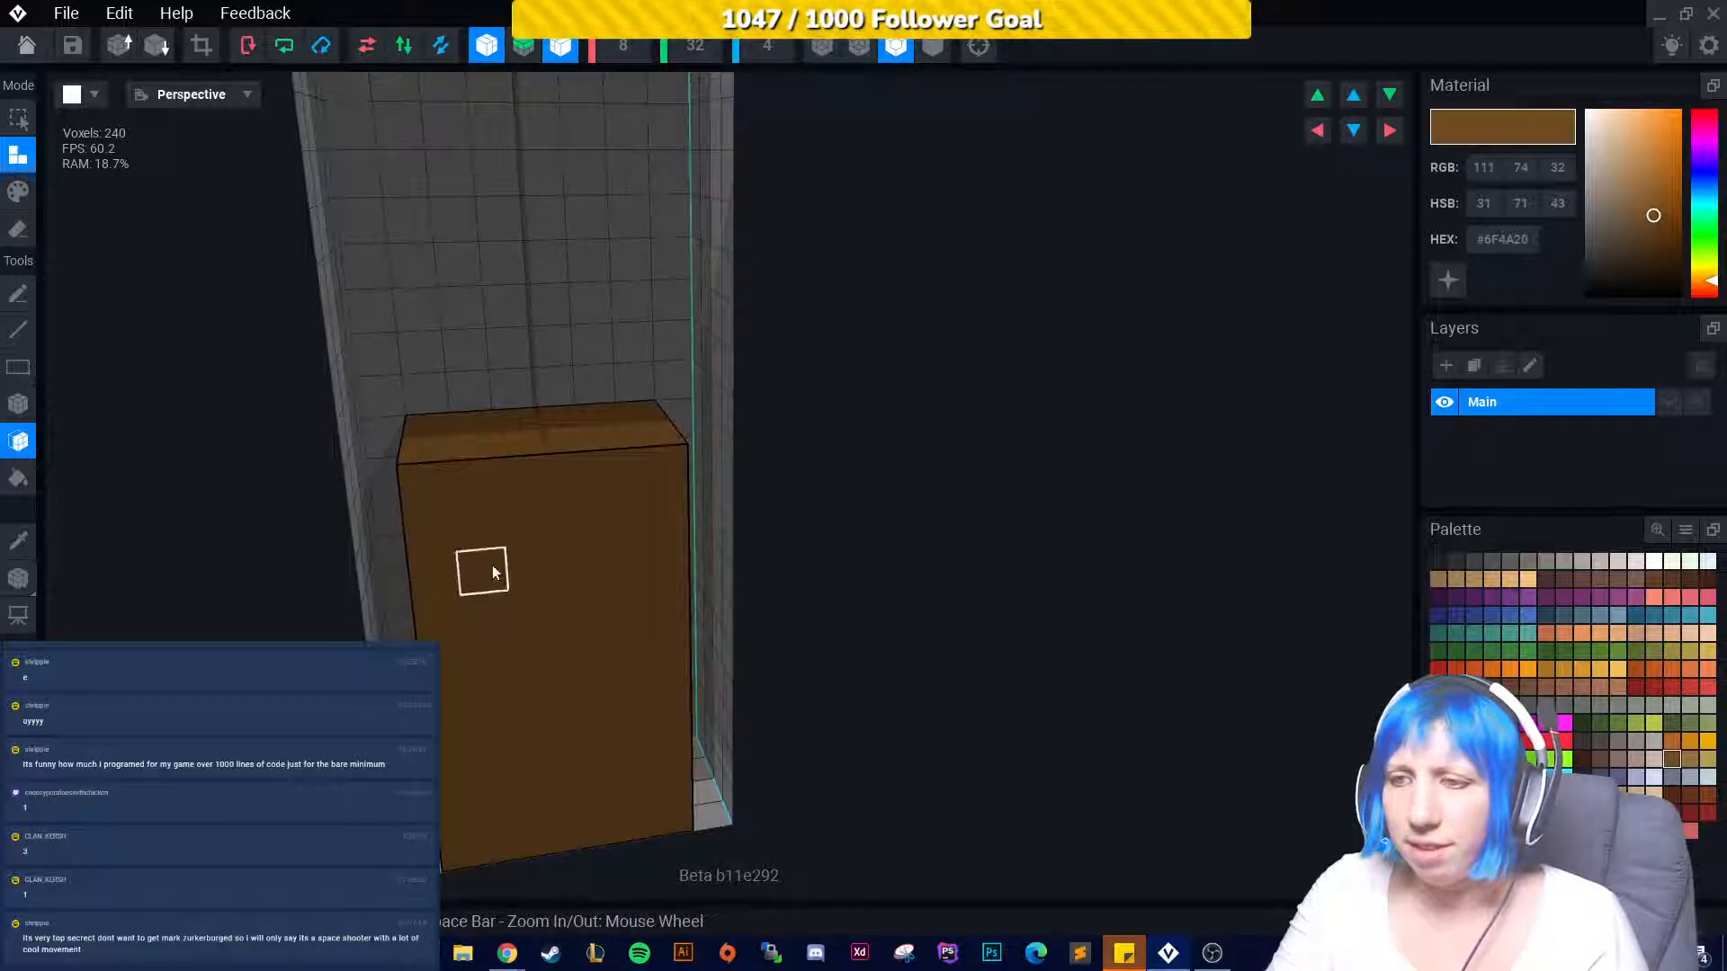
Add a full-depth protrusion three voxels high near the top of both narrow ends, and raise the block's top face one voxel.
right_click_drag(432, 576, 393, 586)
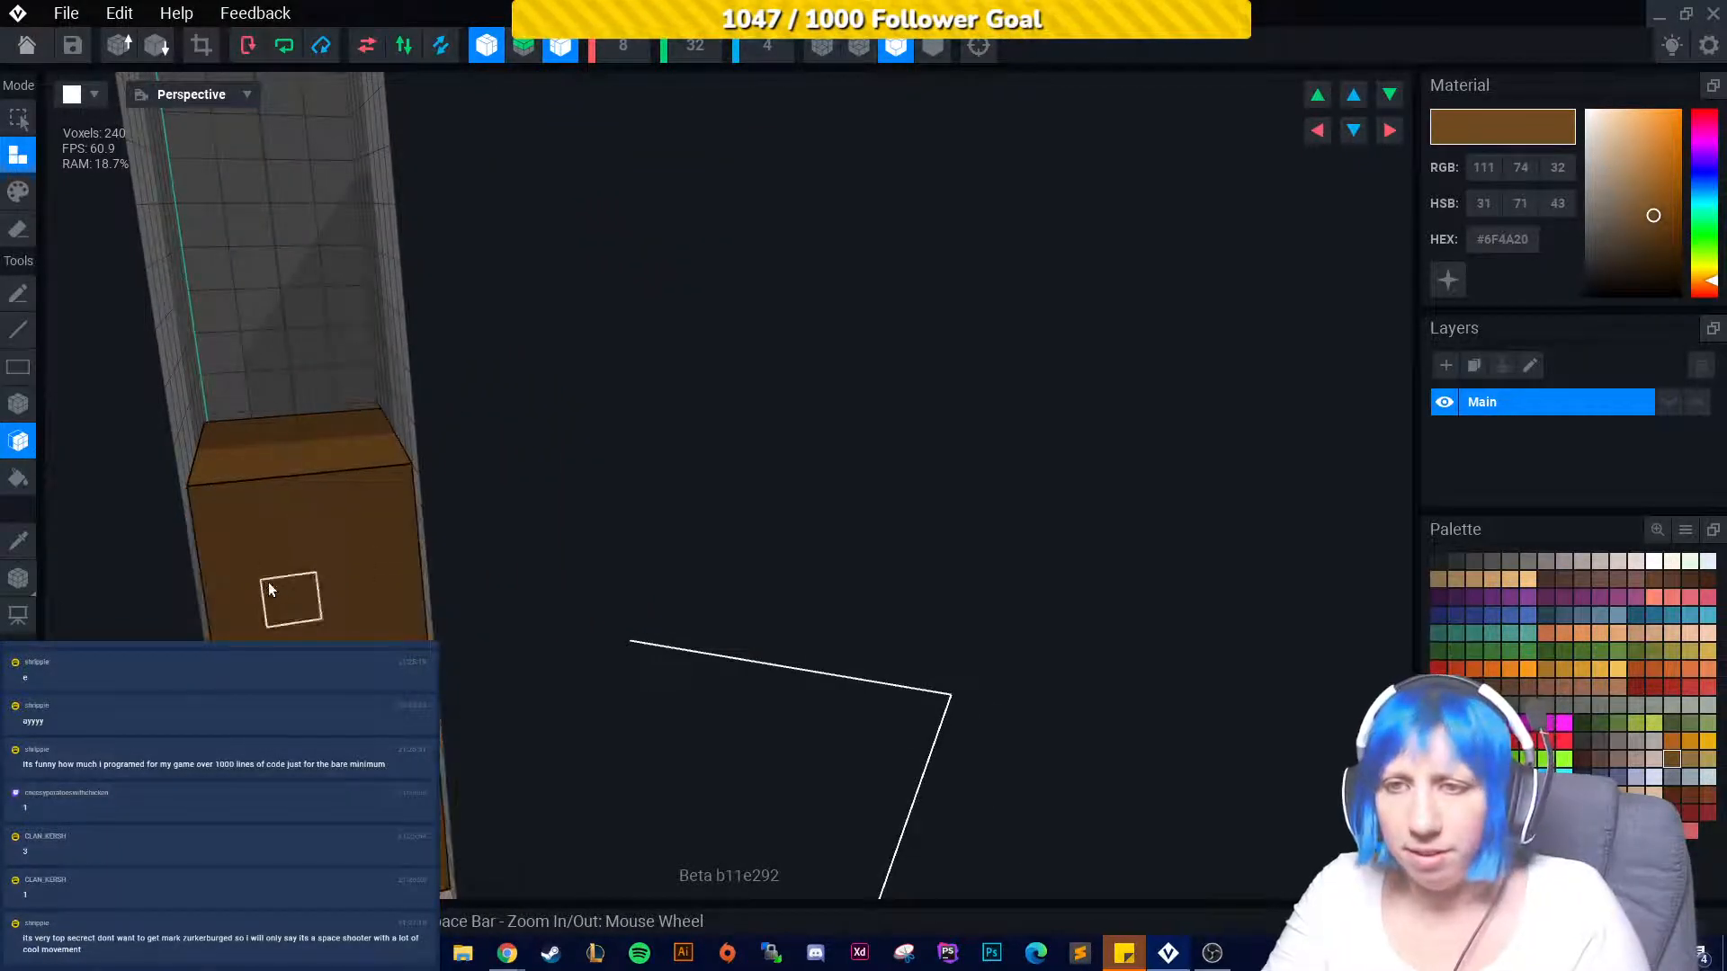
right_click_drag(377, 640, 469, 708)
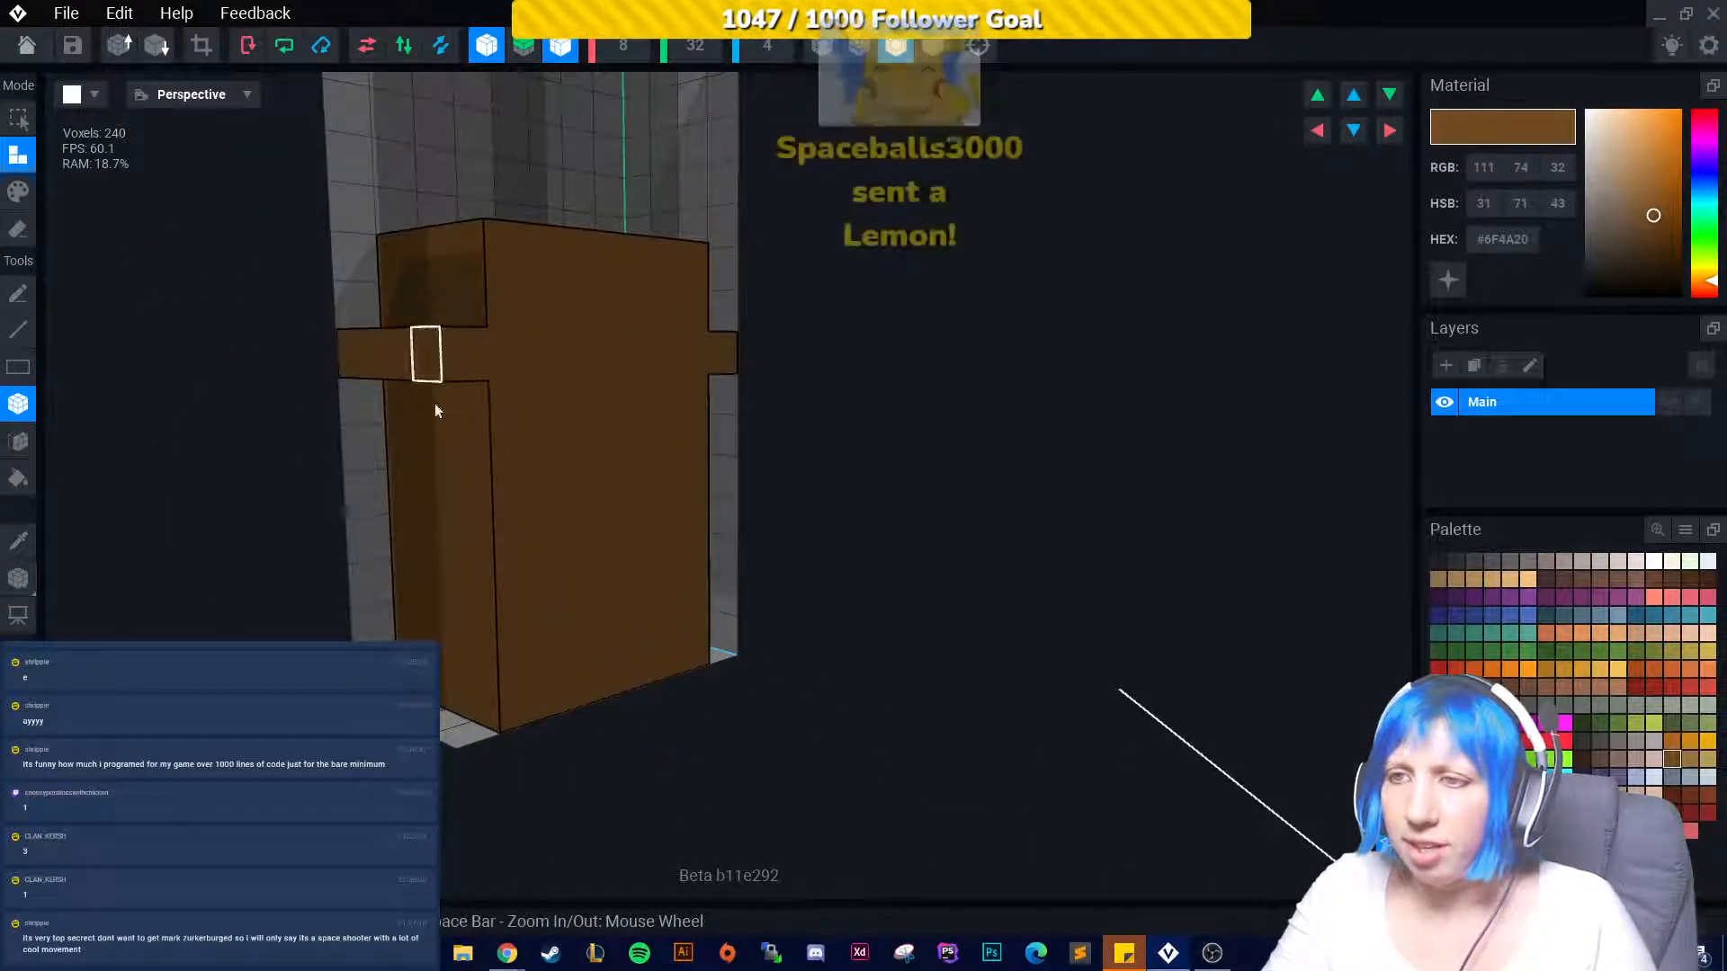
right_click_drag(435, 403, 468, 493)
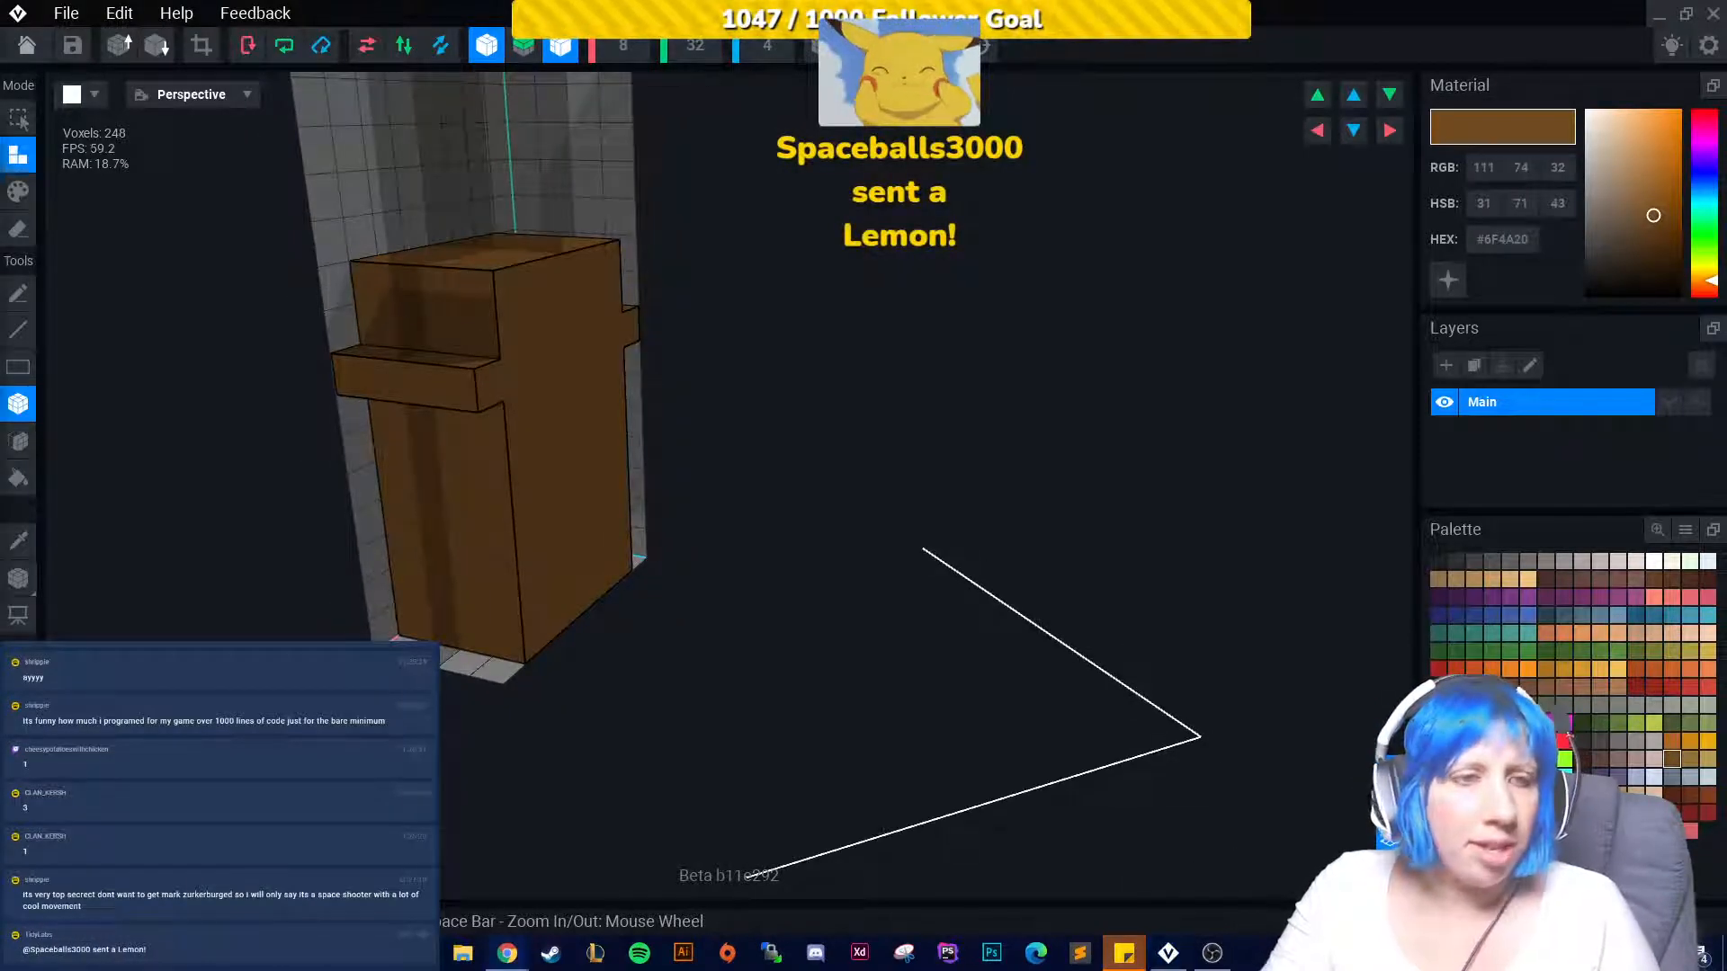
right_click_drag(340, 415, 416, 466)
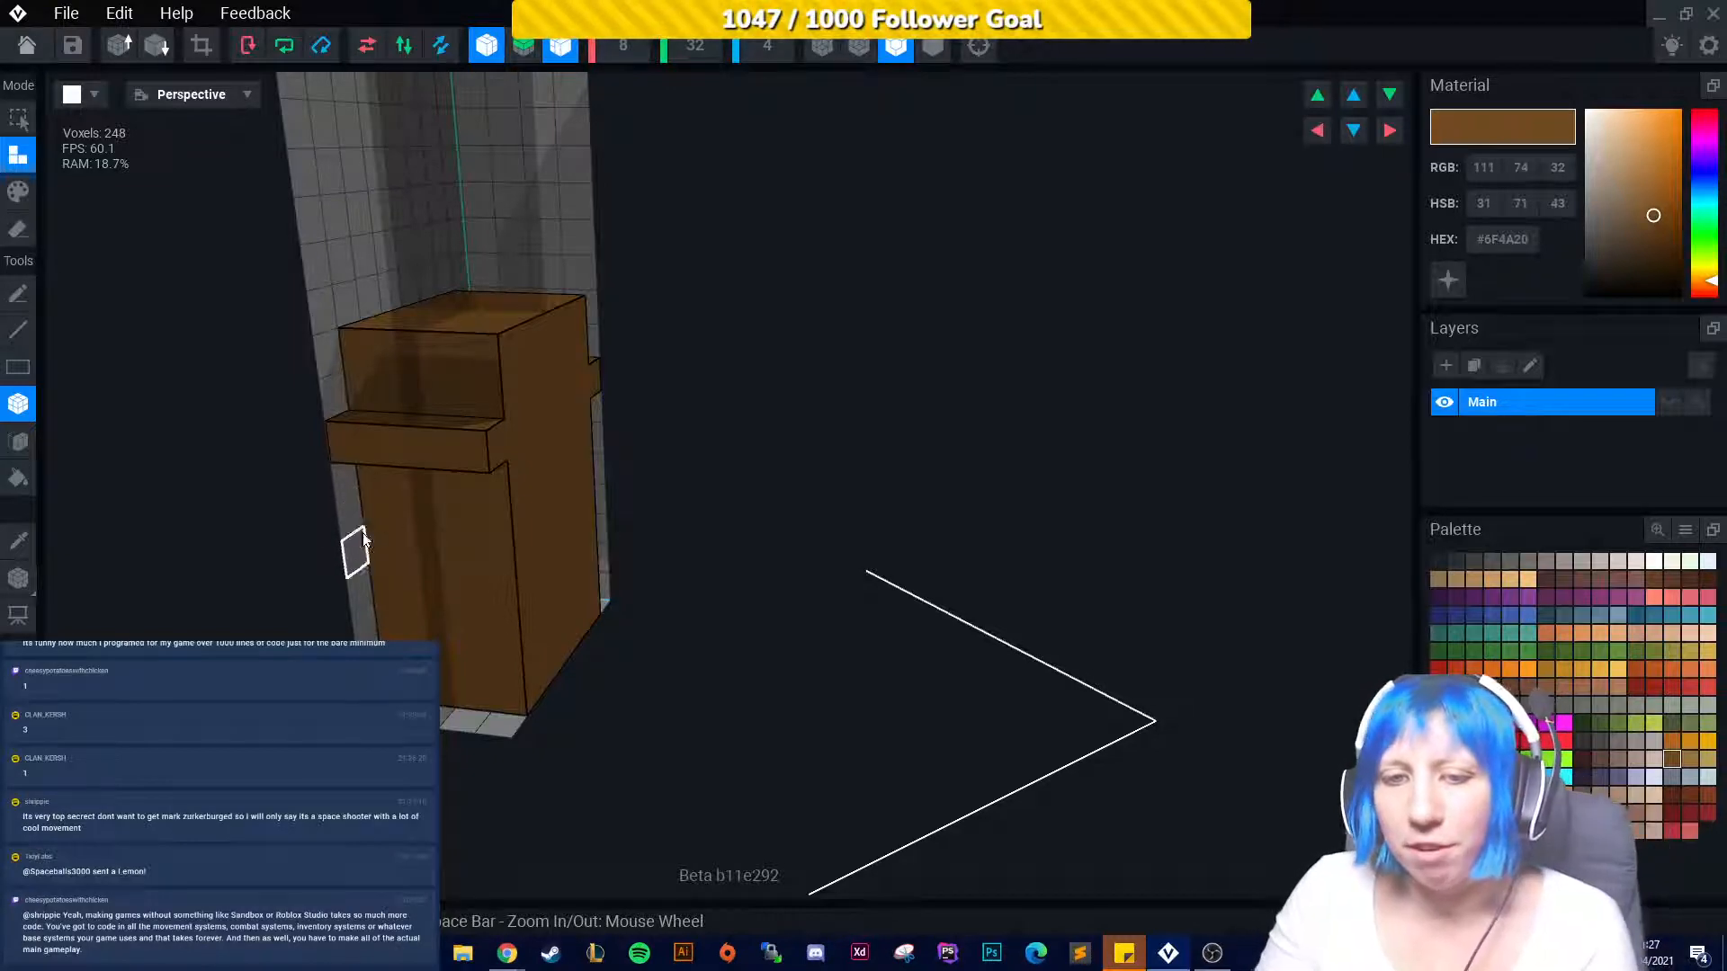
right_click_drag(350, 523, 440, 445)
left_click(500, 416)
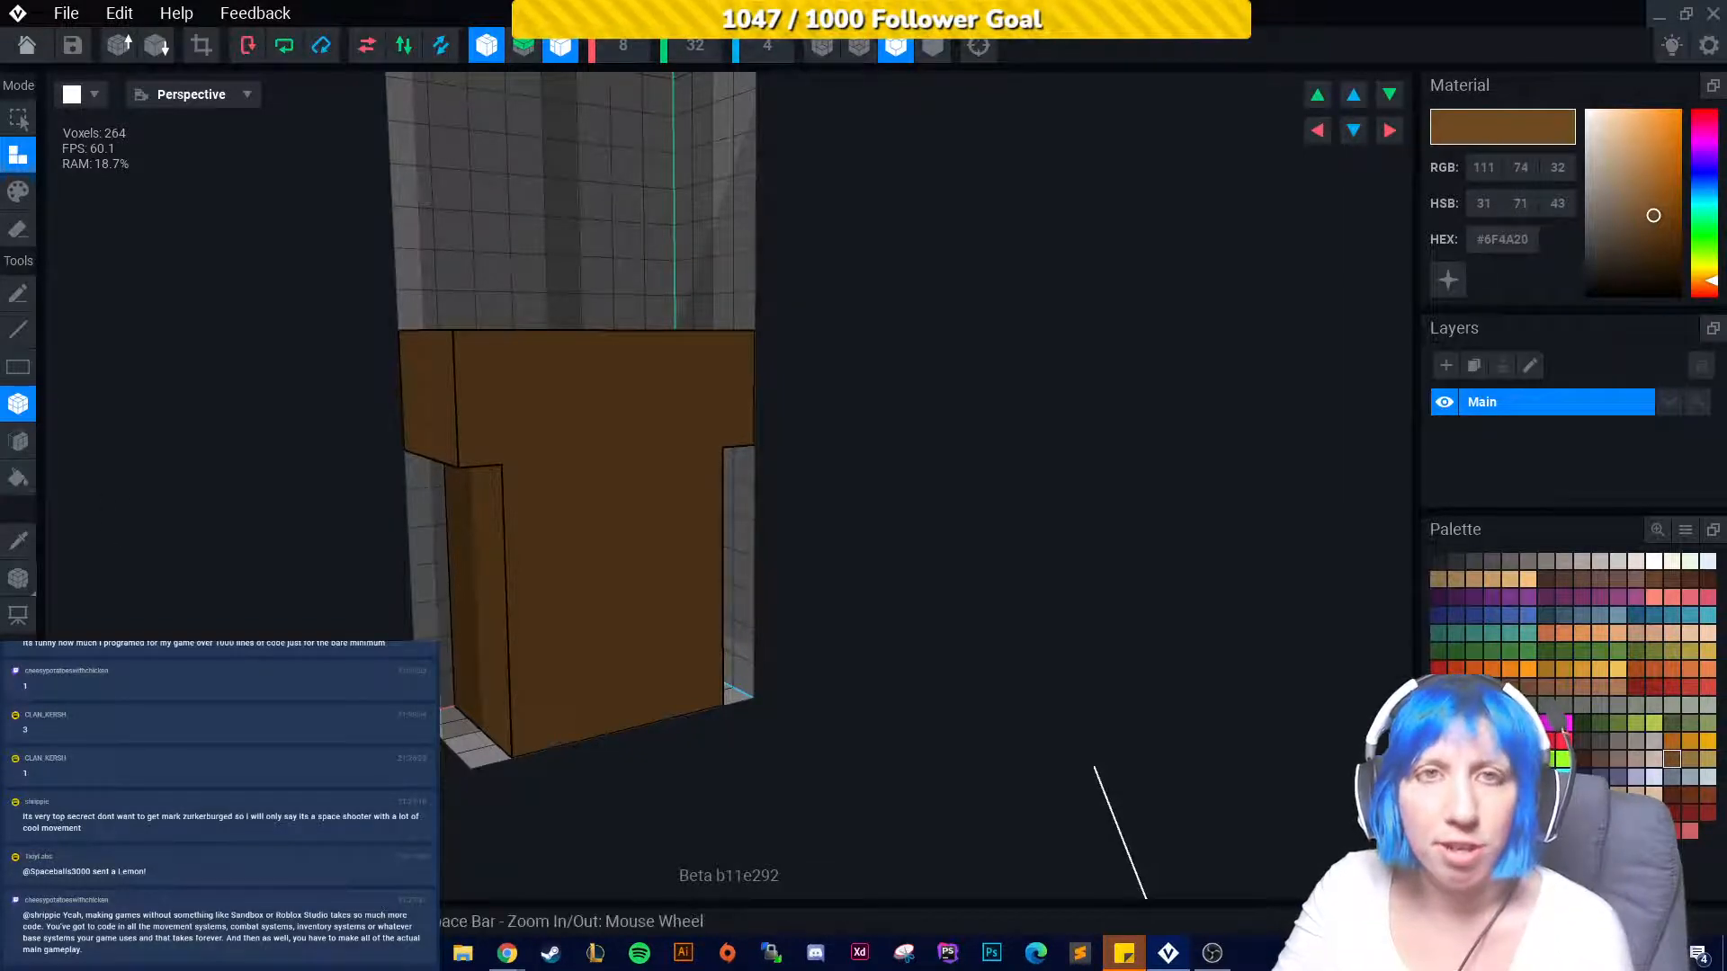
right_click_drag(504, 575, 608, 489)
left_click(617, 550)
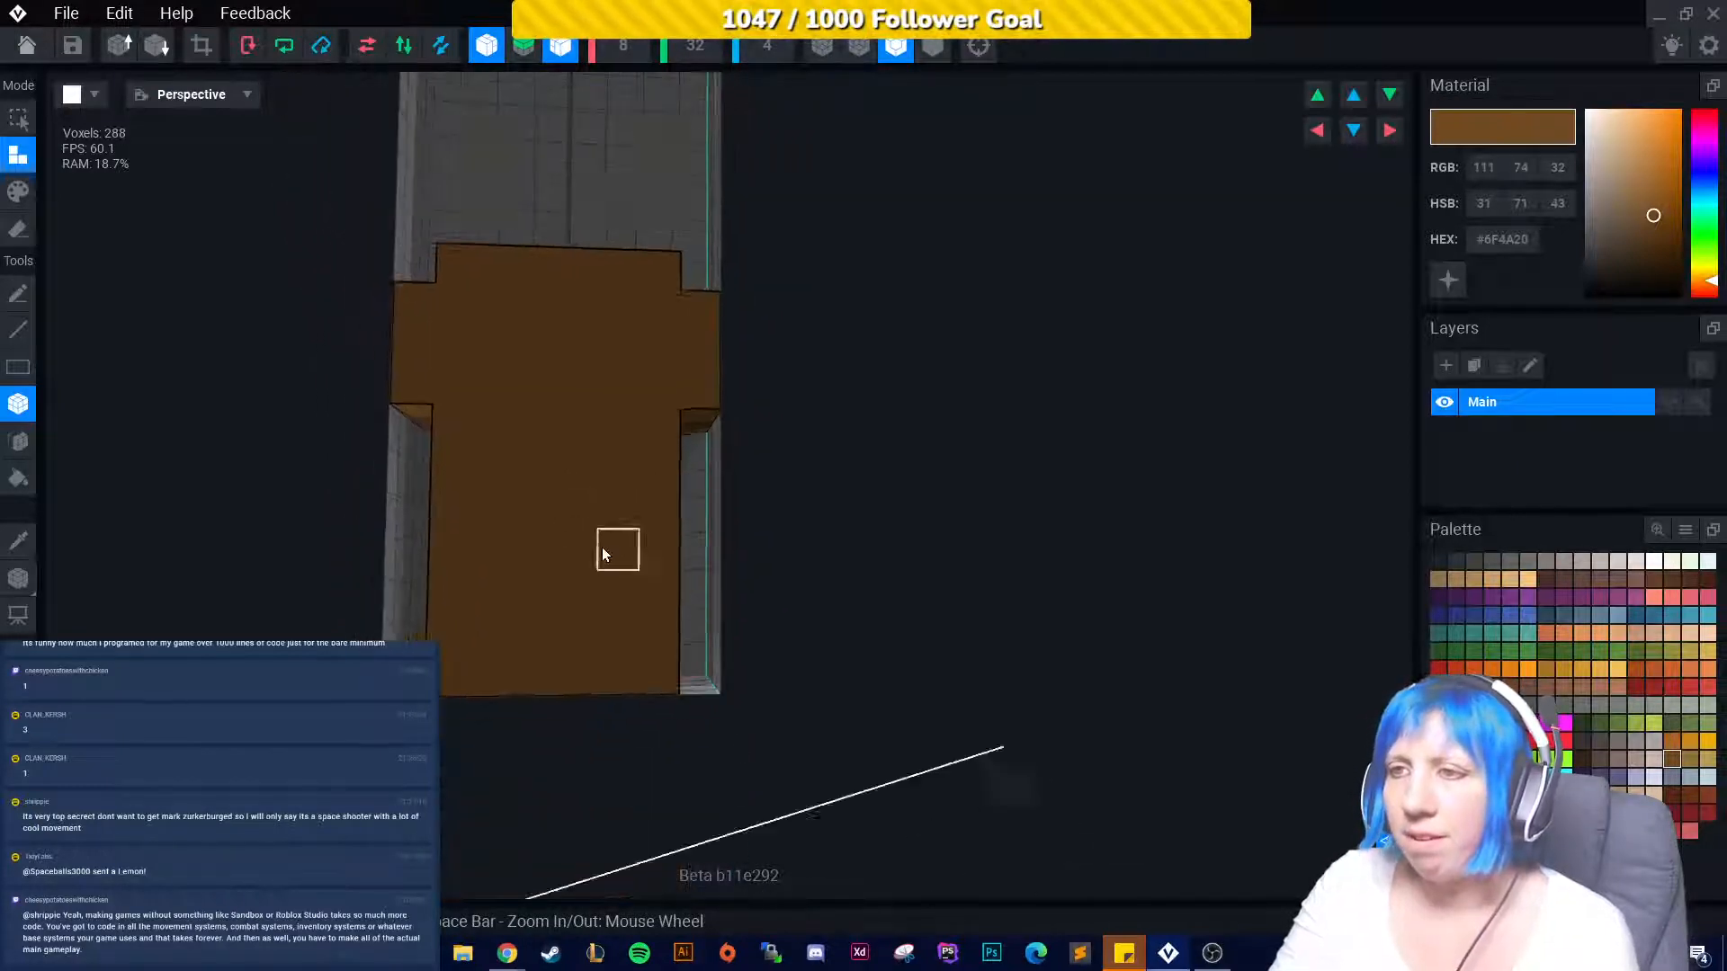
Erase the front and back face layers to leave the shape two voxels thick, undoing the extra face erasure.
right_click_drag(617, 550, 360, 557)
left_click(18, 441)
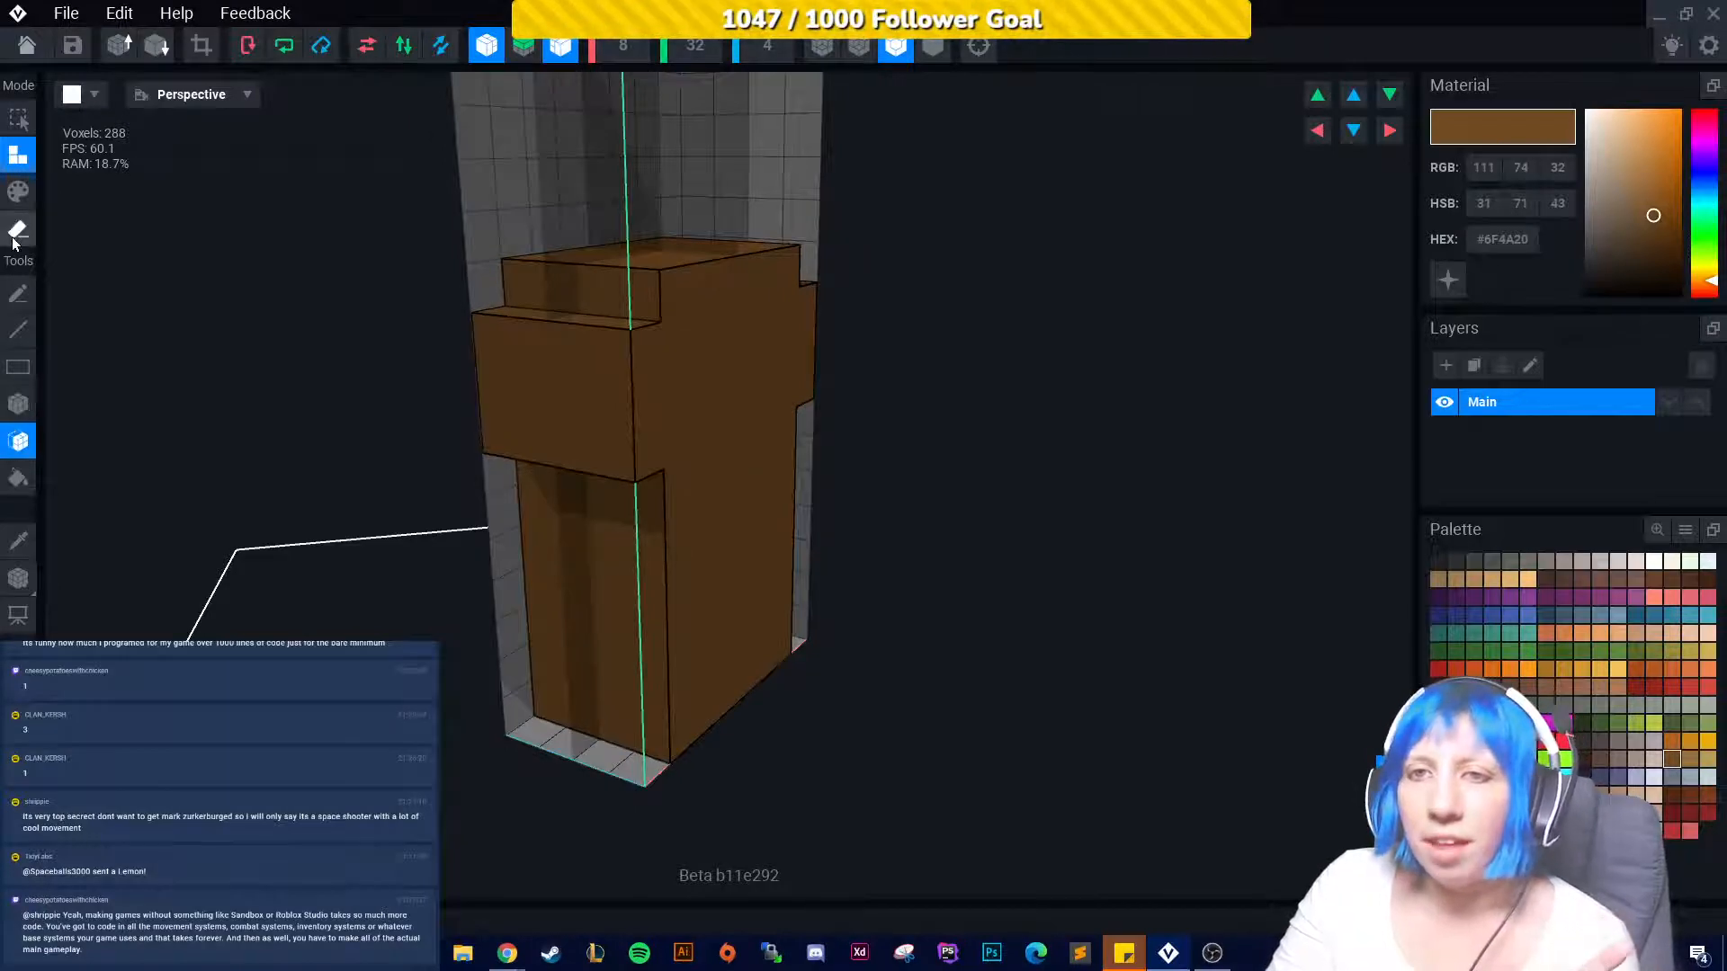
left_click(18, 228)
mouse_move(540, 576)
right_mouse_down()
mouse_move(743, 550)
mouse_move(734, 540)
right_mouse_up()
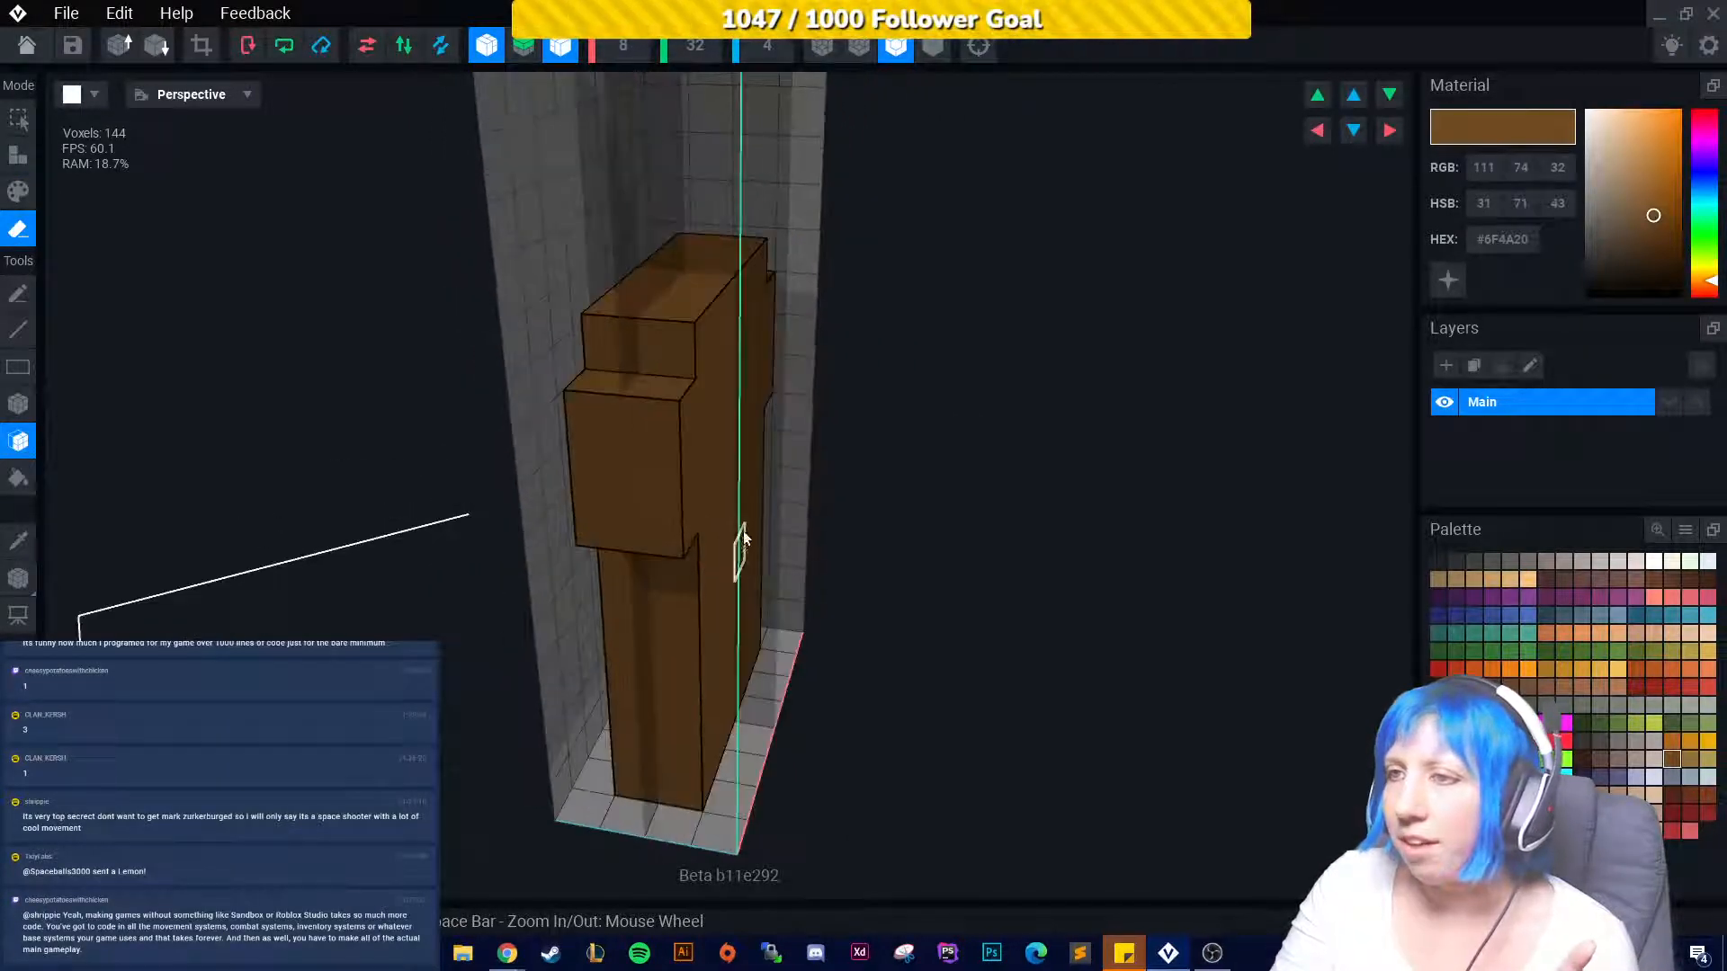
mouse_move(733, 540)
left_mouse_down()
mouse_move(727, 440)
mouse_move(739, 509)
left_mouse_up()
key("ctrl+z")
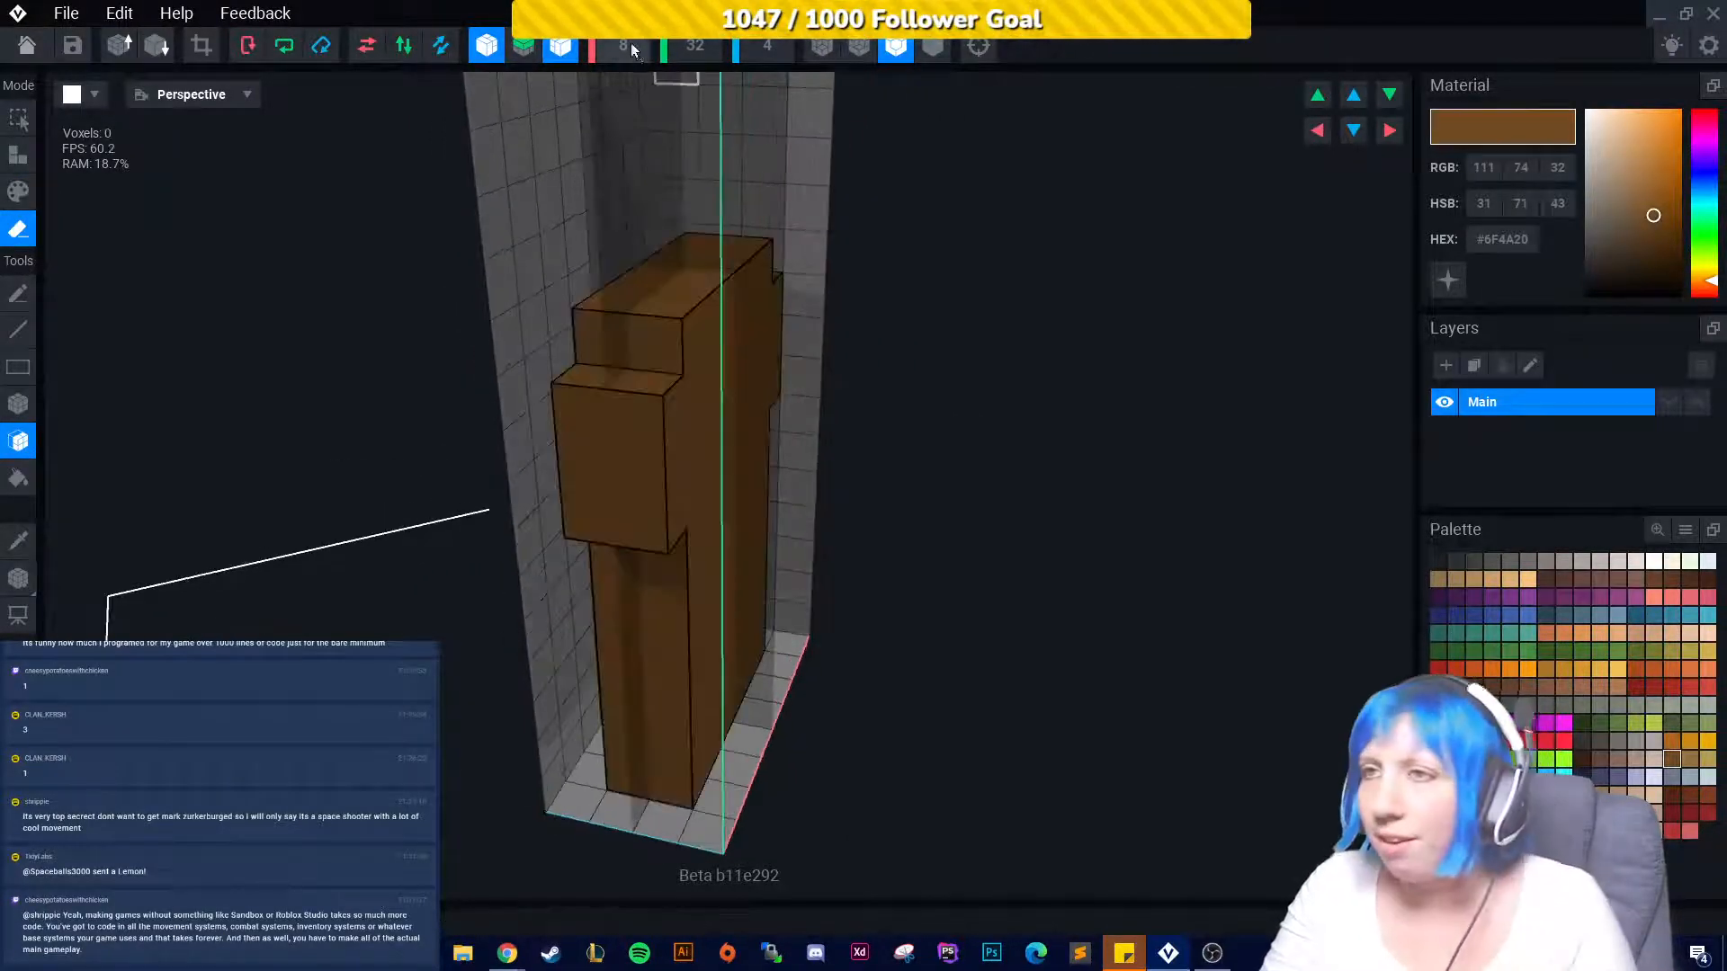
Turn off X and Z mirroring and erase one broad face layer to leave the shape one voxel thick.
left_click(550, 50)
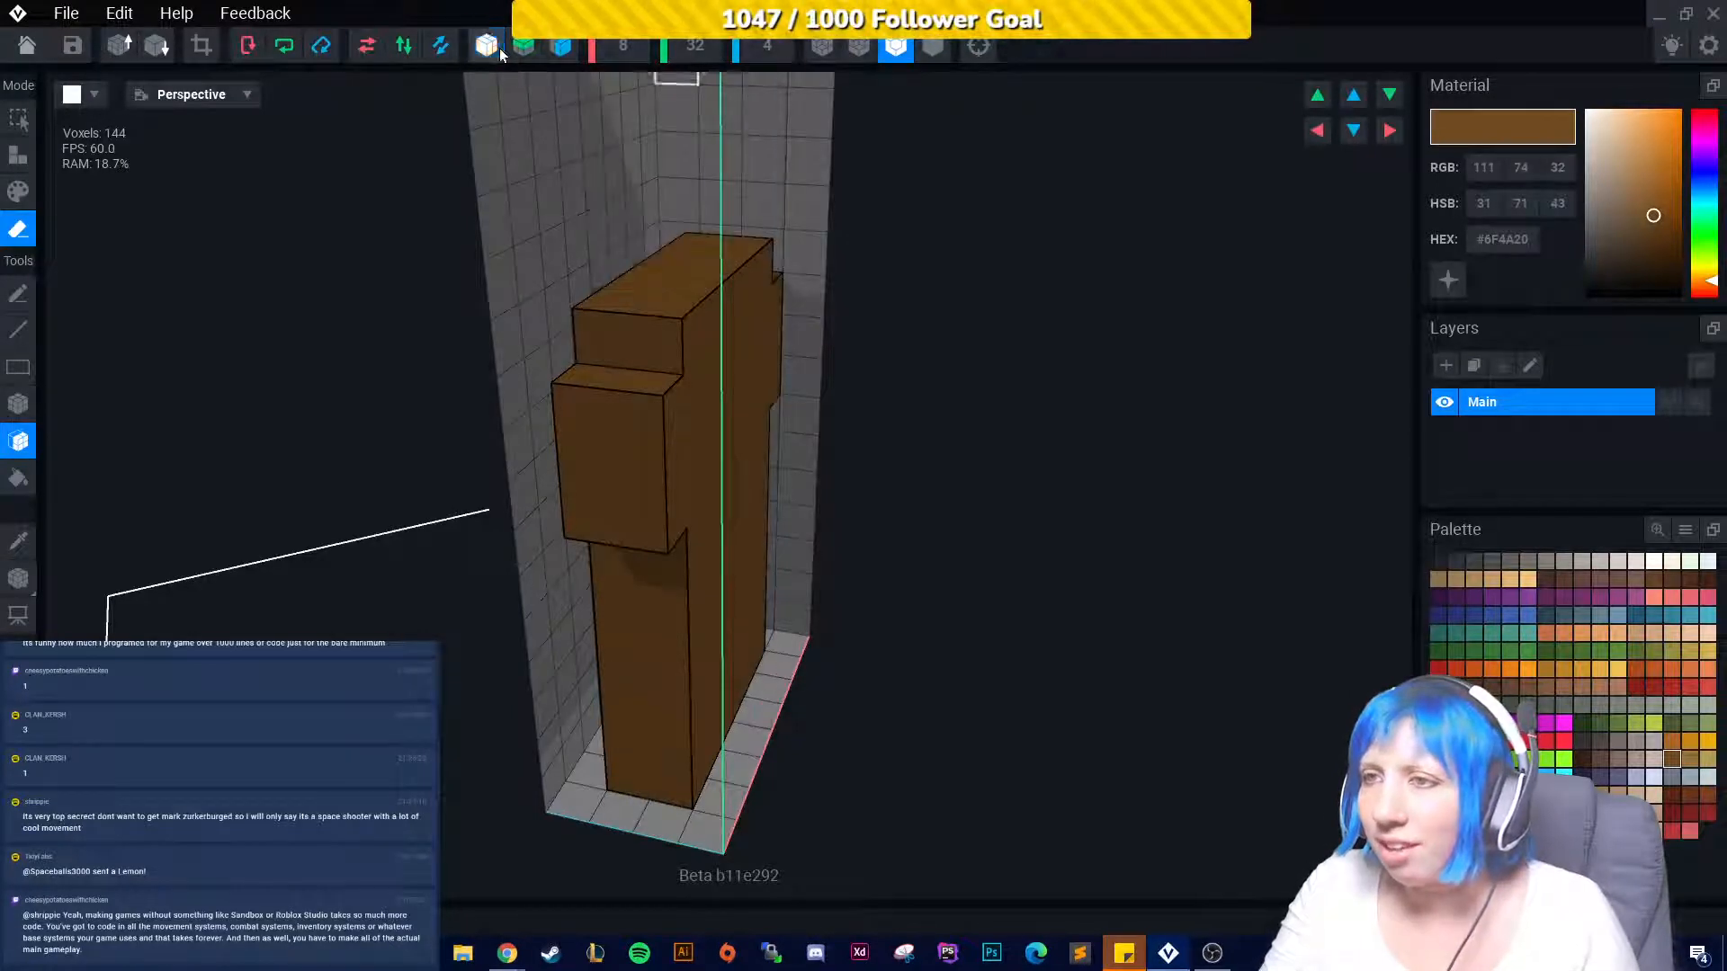
left_click(500, 47)
right_click_drag(719, 475, 708, 337)
left_click(709, 344)
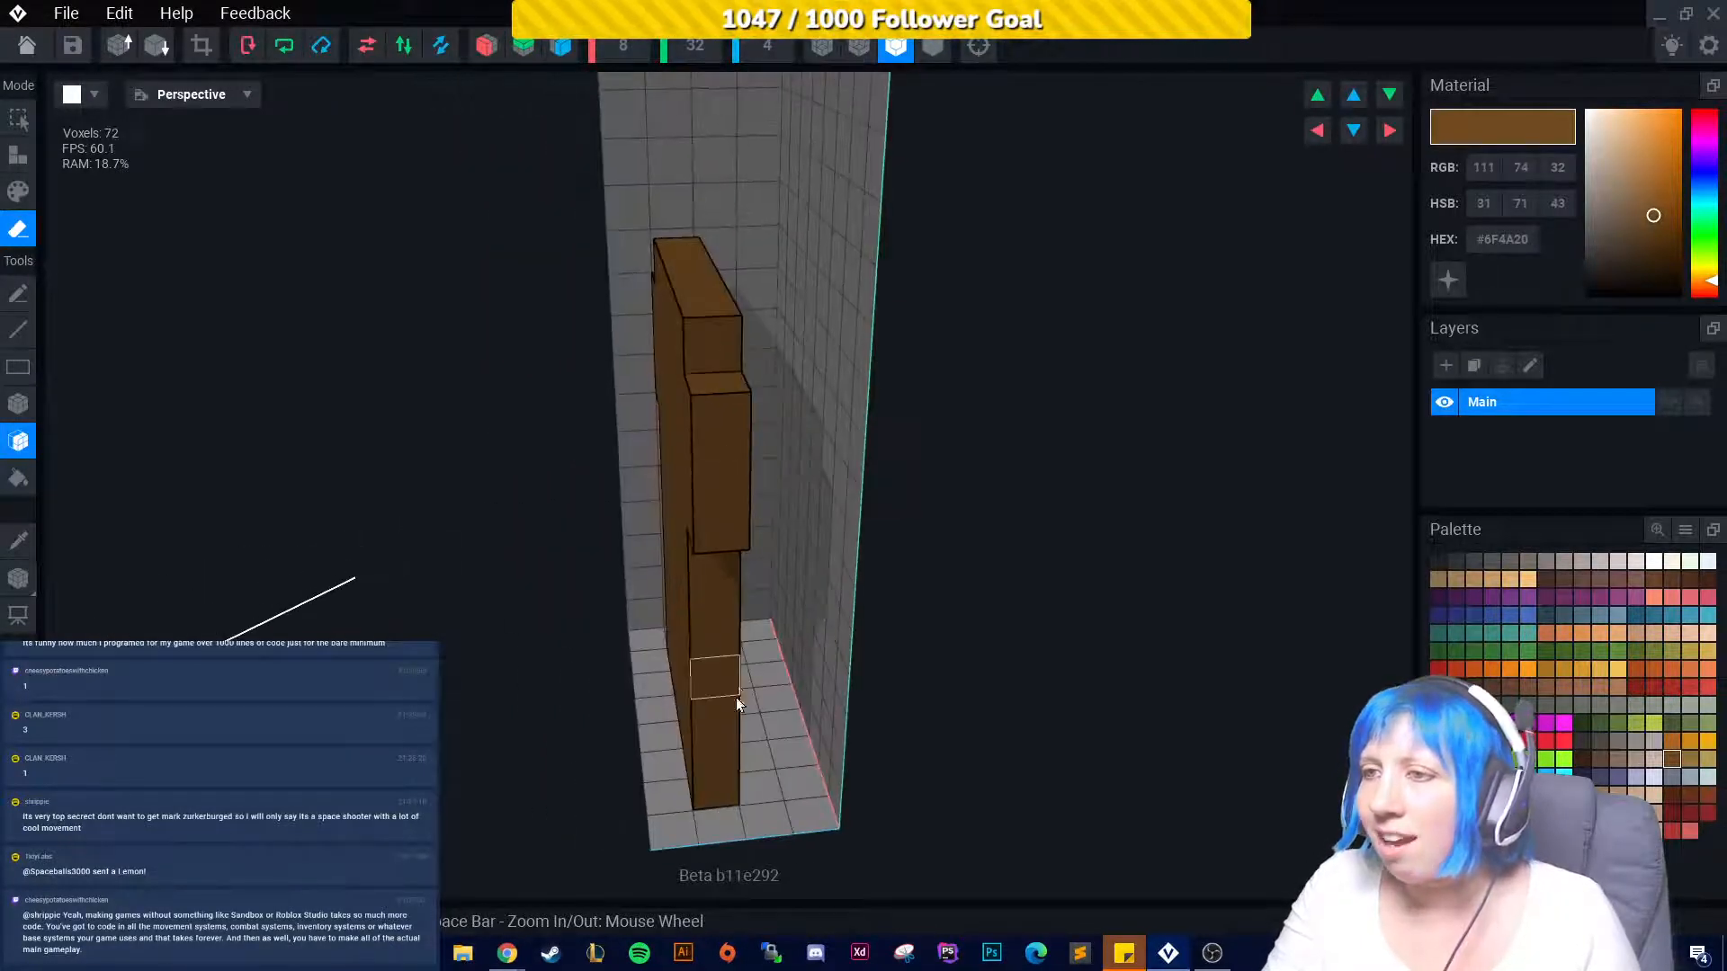
Extrude the shape's broad face to two voxels thick and raise its top edge by one voxel.
right_click_drag(718, 693, 617, 672)
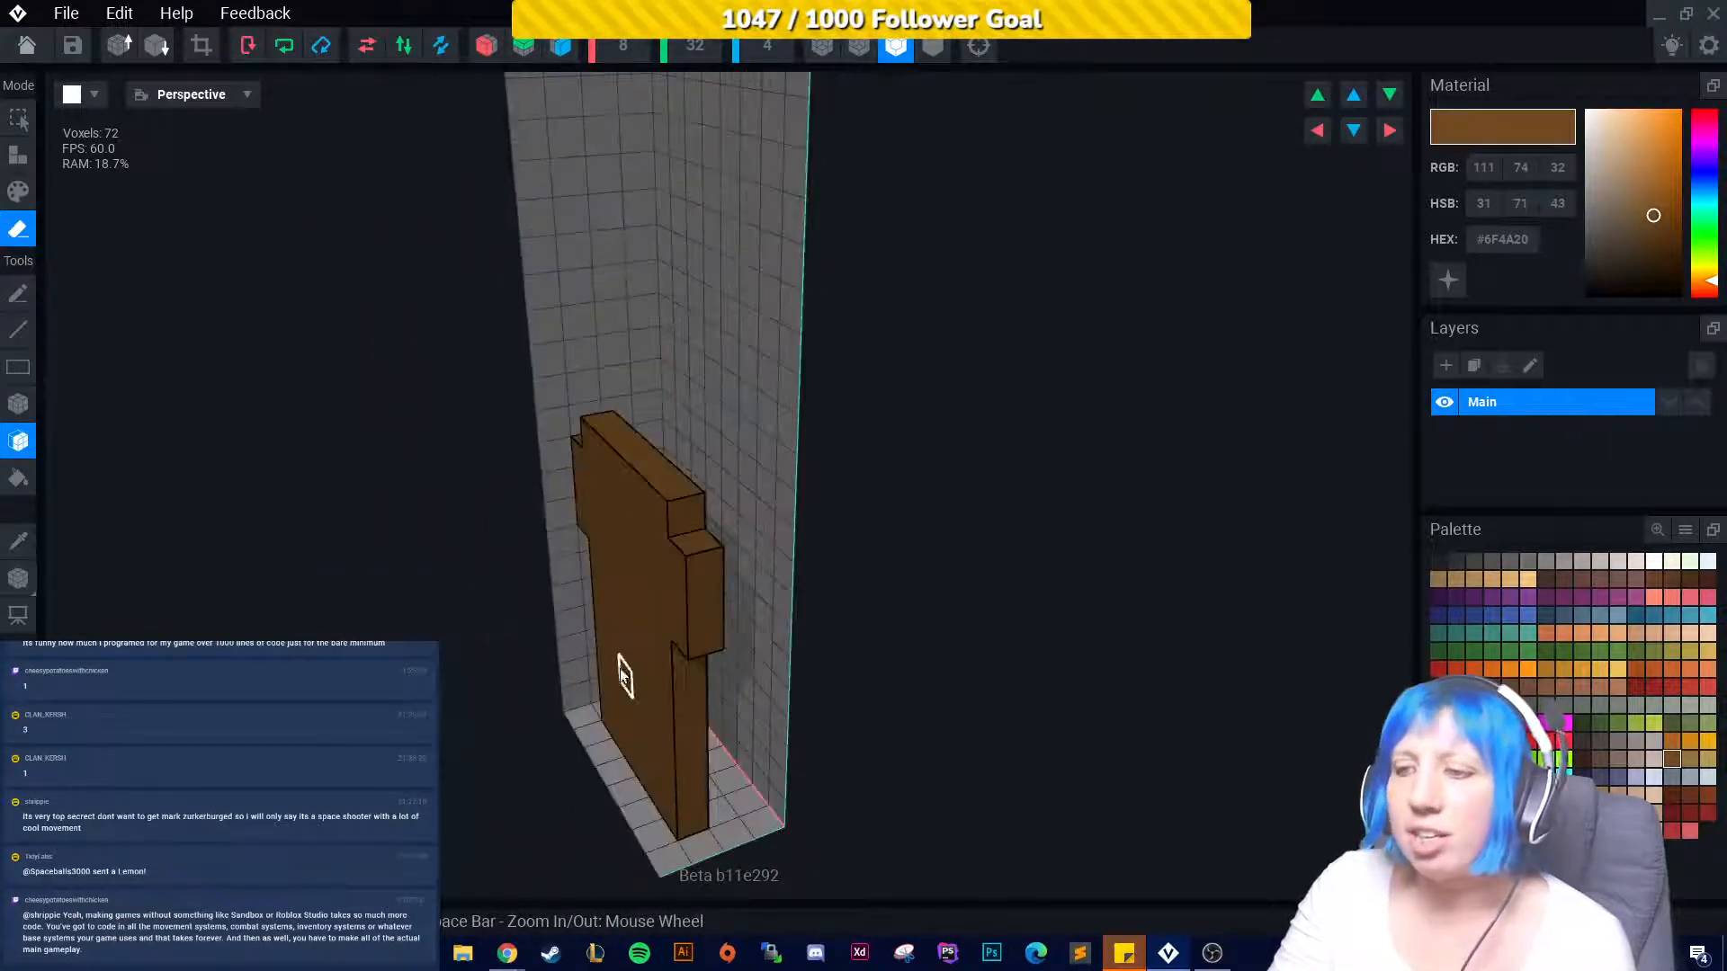
scroll(576, 725, "up", 2)
right_click_drag(563, 725, 598, 697)
left_click(18, 159)
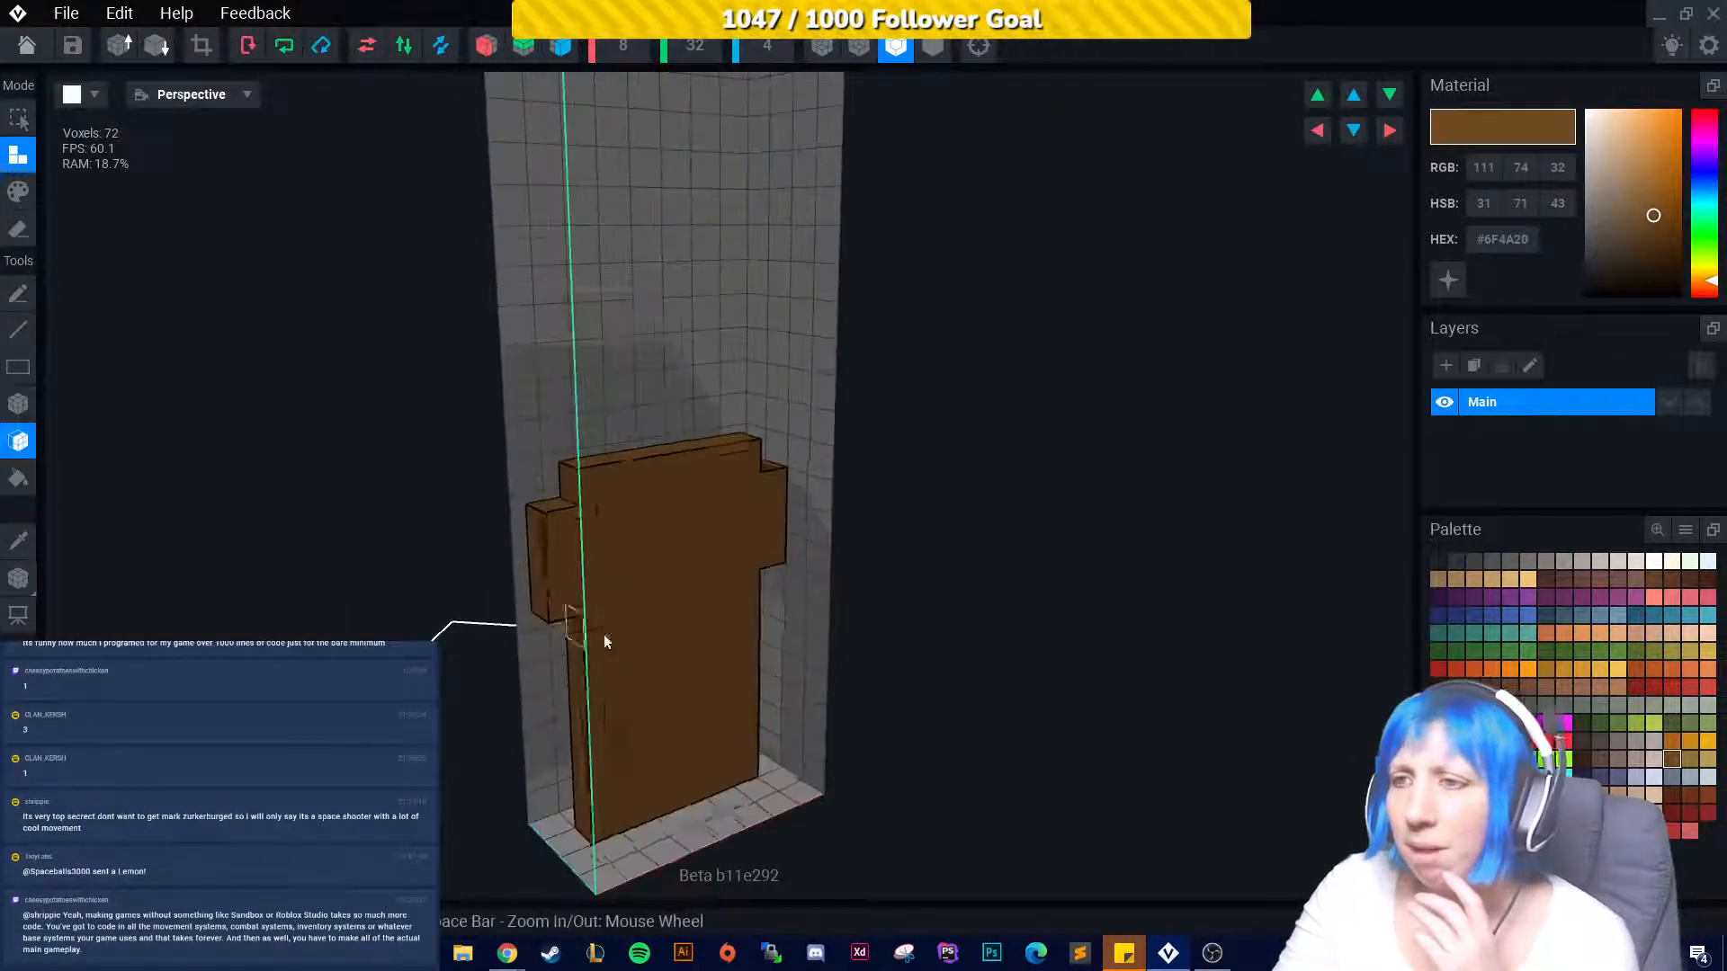
mouse_move(602, 635)
right_mouse_down()
mouse_move(675, 644)
mouse_move(663, 636)
mouse_move(693, 629)
mouse_move(676, 688)
mouse_move(639, 686)
mouse_move(670, 670)
right_mouse_up()
right_click_drag(594, 549, 624, 635)
right_click_drag(504, 657, 481, 659)
left_click(491, 665)
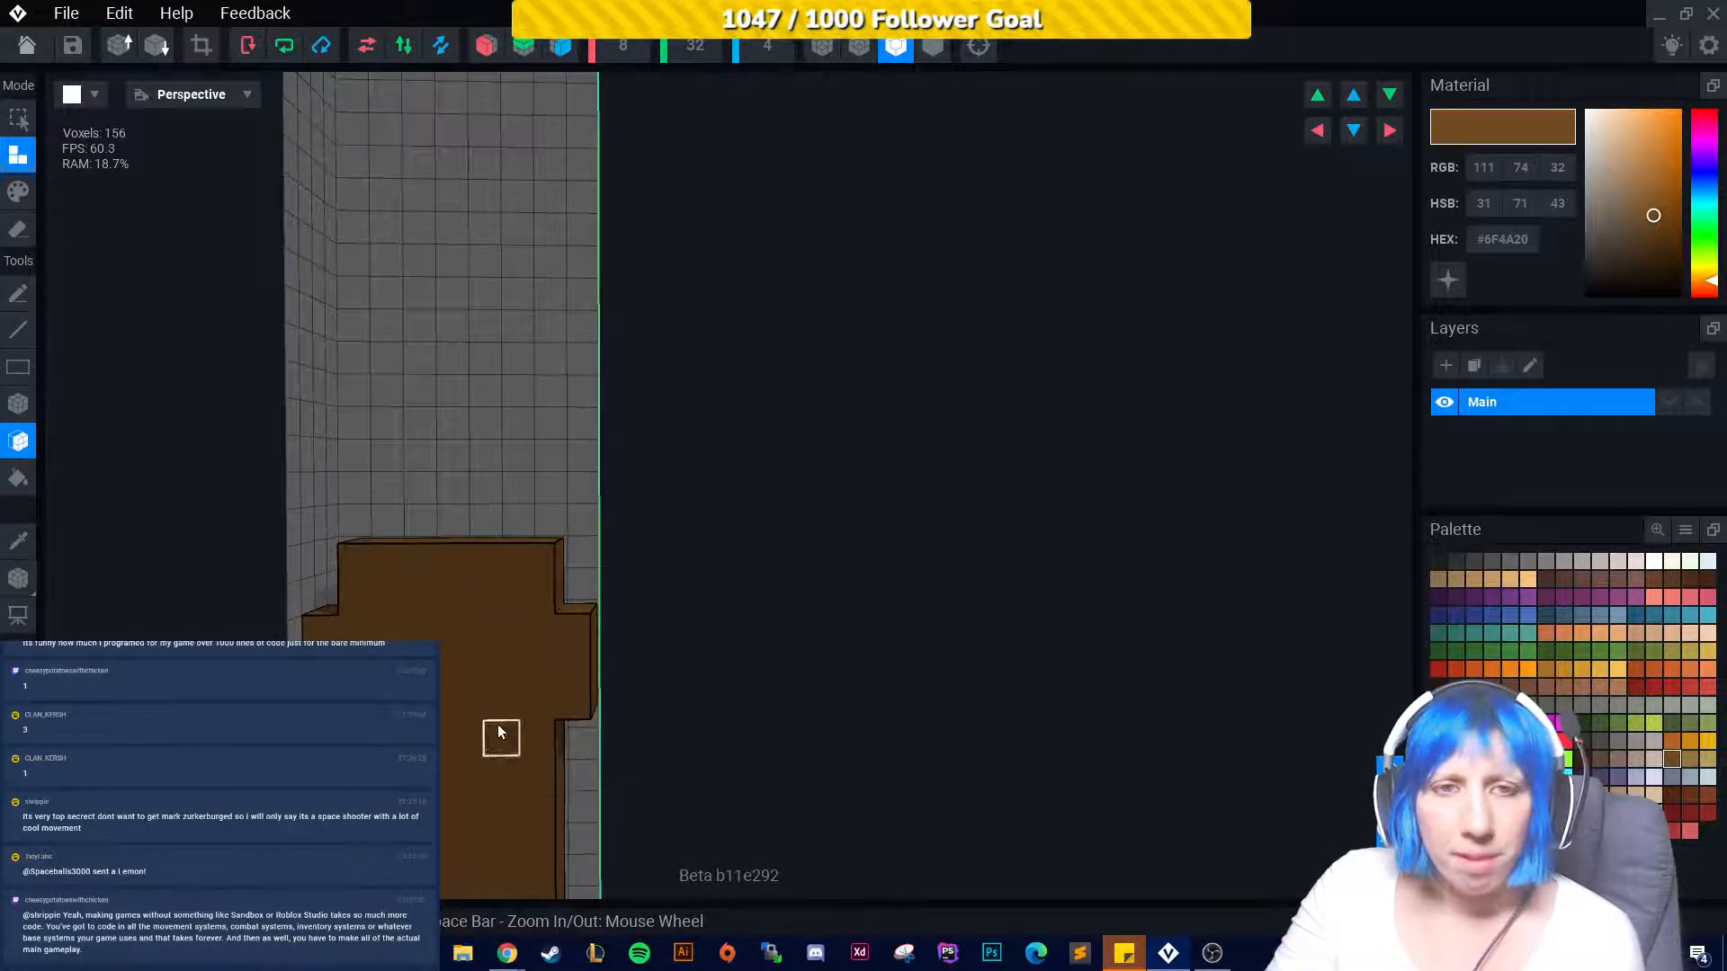
Examine the shape's broad faces and side protrusions from several angles.
scroll(470, 609, "down", 2)
scroll(405, 611, "up", 4)
right_click_drag(457, 585, 192, 389)
right_click_drag(22, 412, 378, 582)
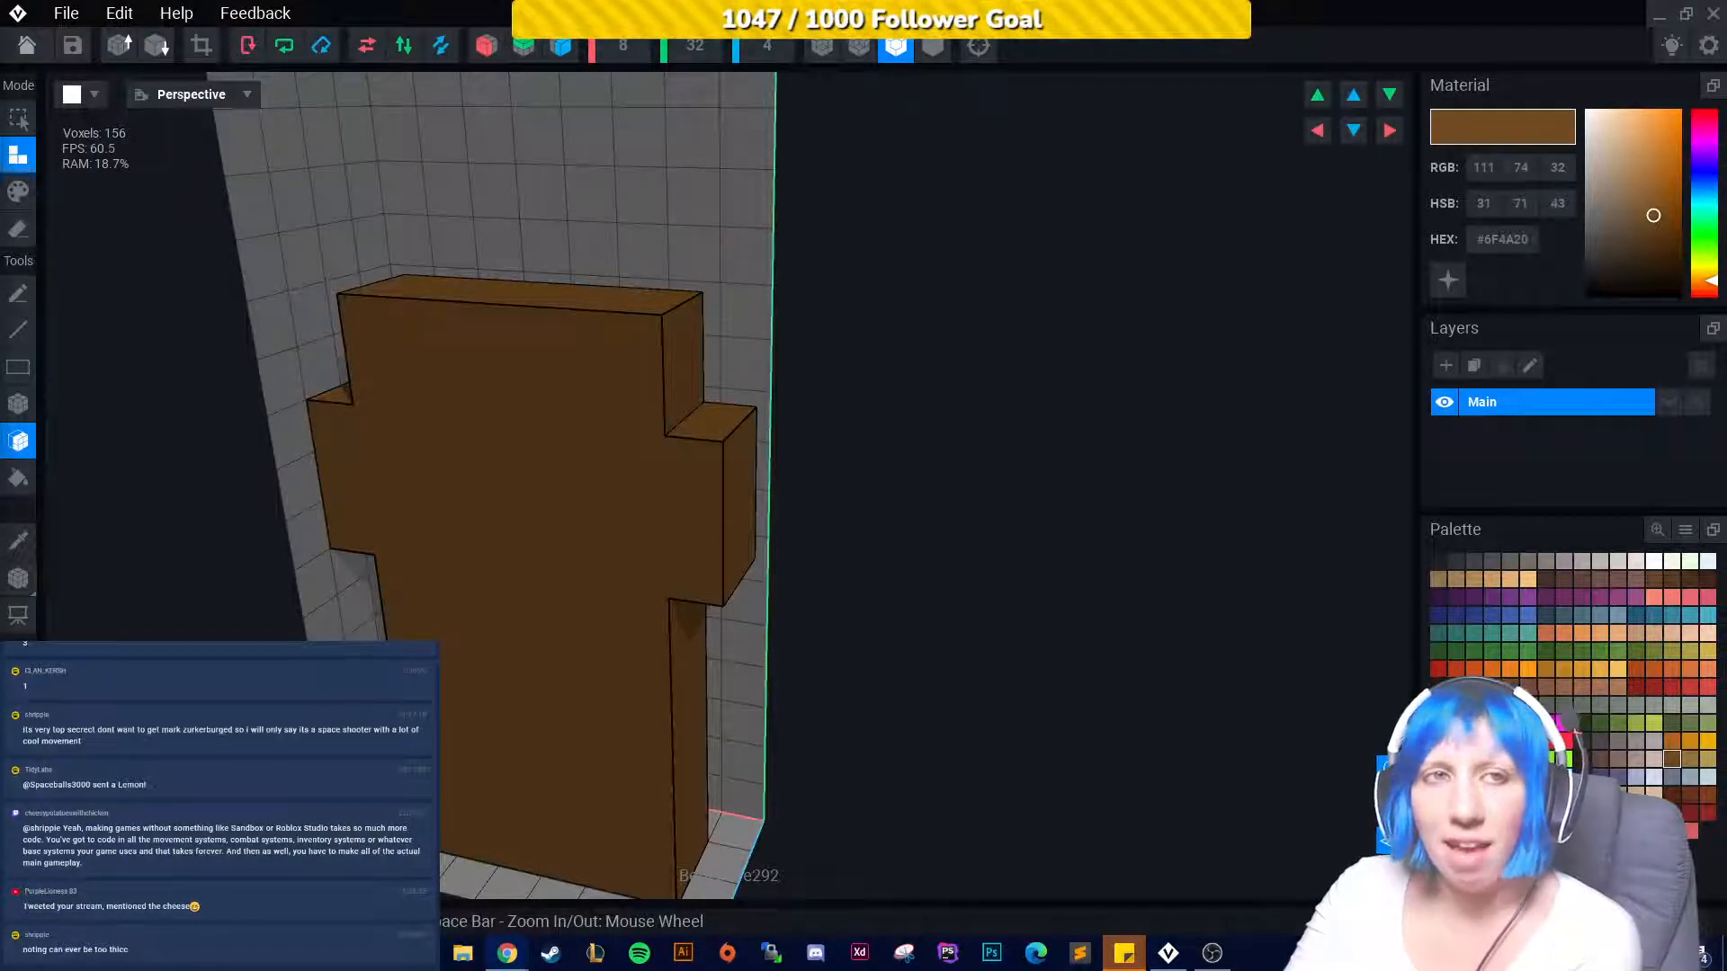
right_click_drag(391, 612, 475, 565)
scroll(499, 570, "up", 6)
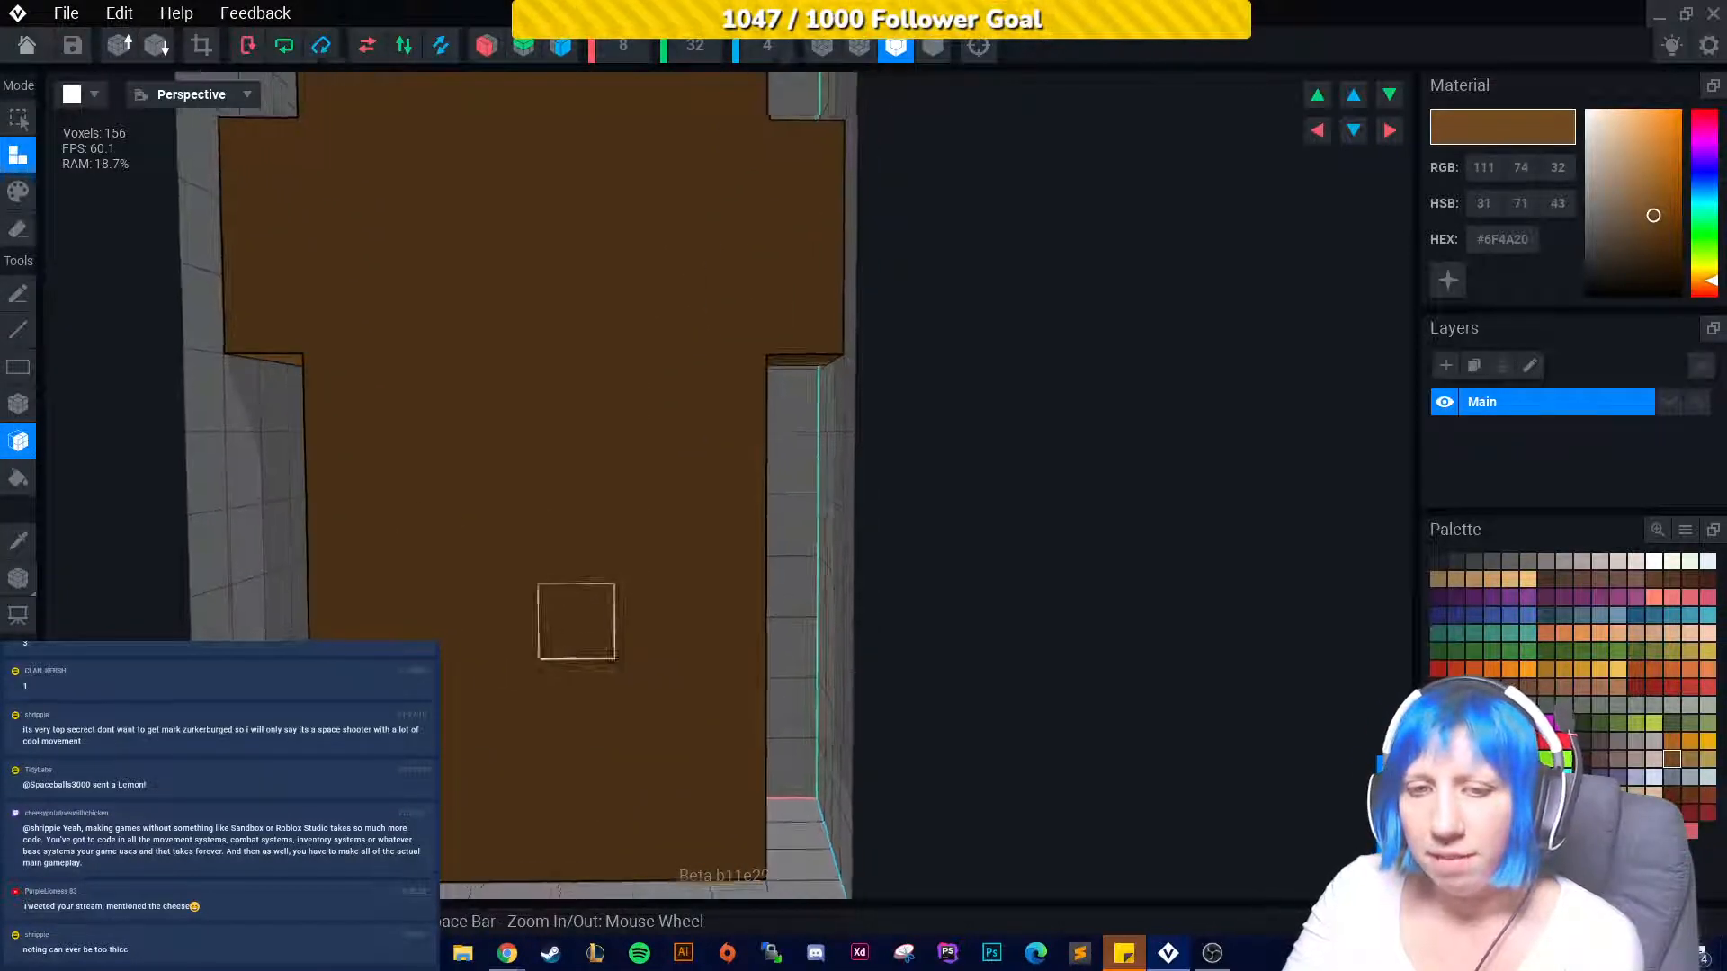
right_click_drag(464, 640, 1307, 758)
scroll(179, 587, "up", 3)
Switch to painting existing voxels with the box tool.
left_click(18, 190)
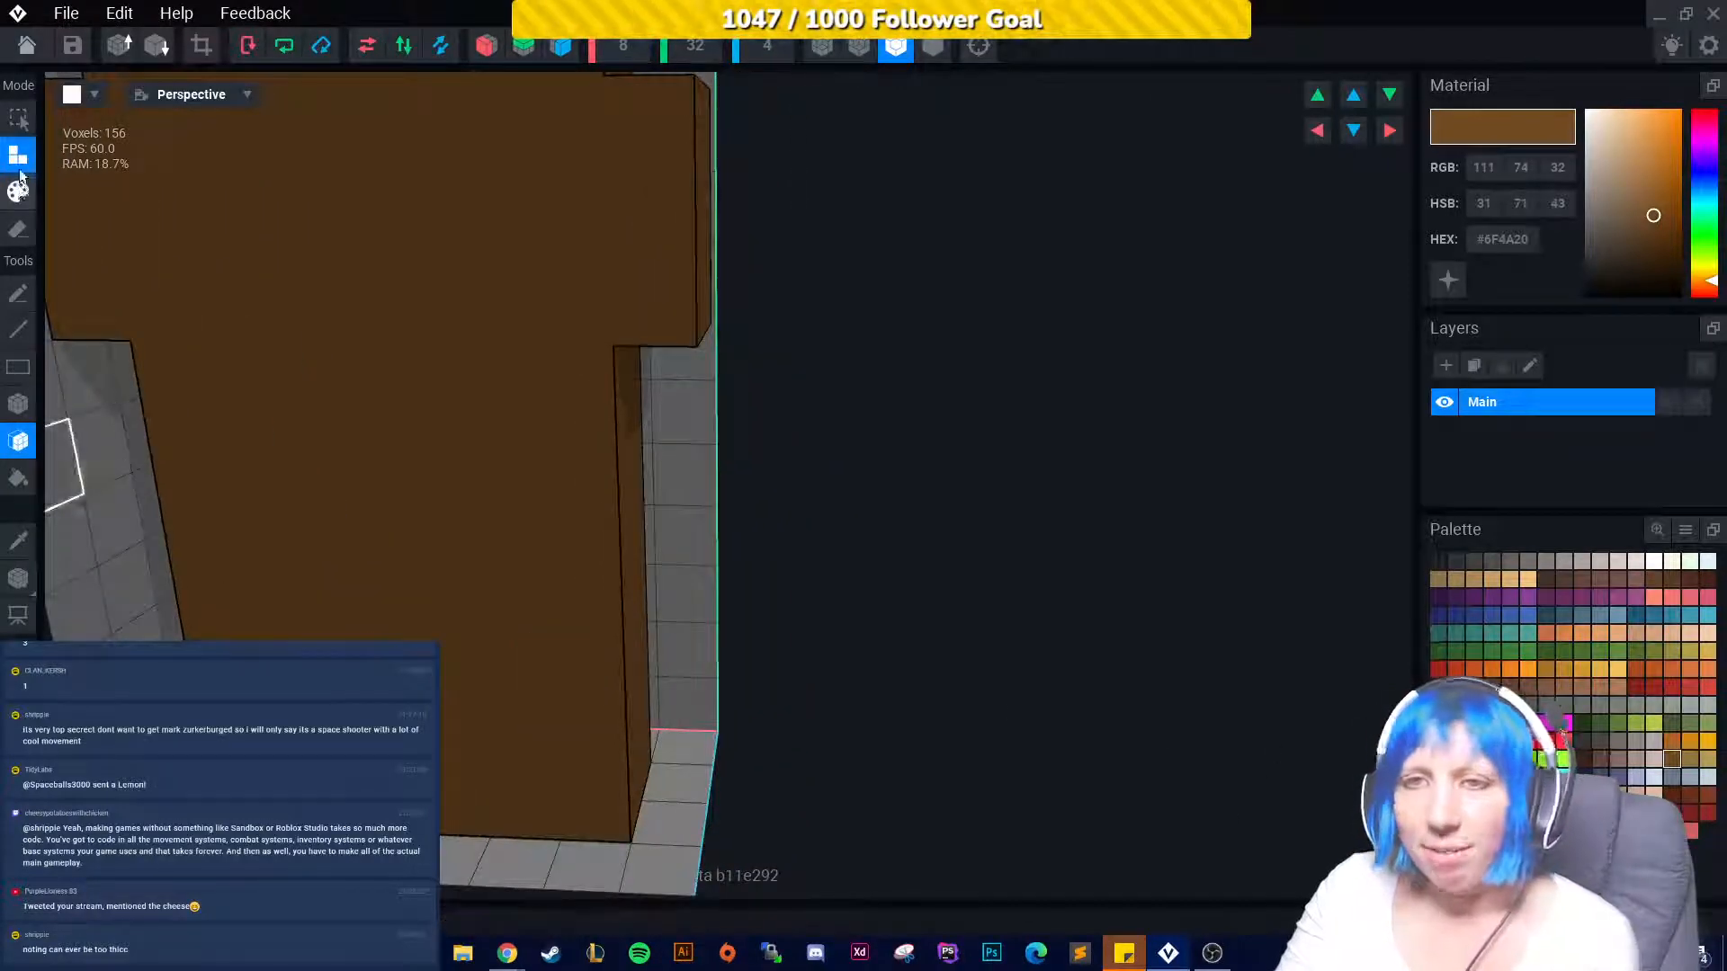
left_click(18, 403)
scroll(517, 605, "down", 2)
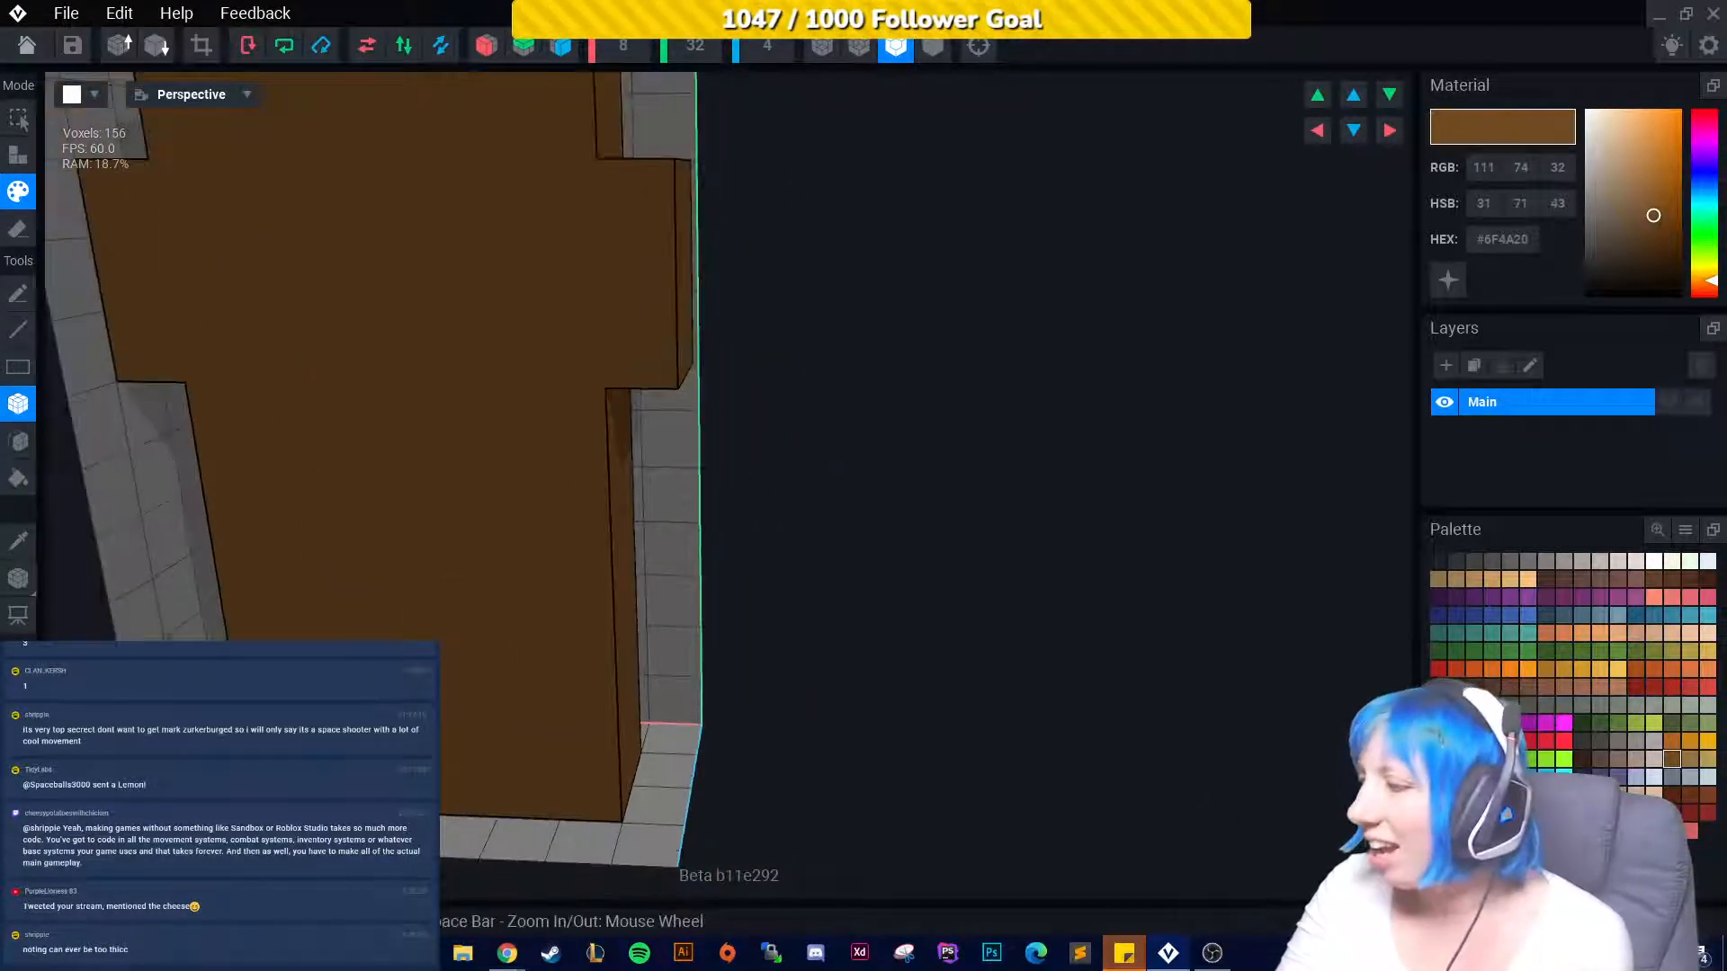
Try painting a lighter brown #8C6529 band and two small squares on the shape's broad face, and undo the paint.
left_click(1690, 758)
right_click_drag(459, 689, 455, 615)
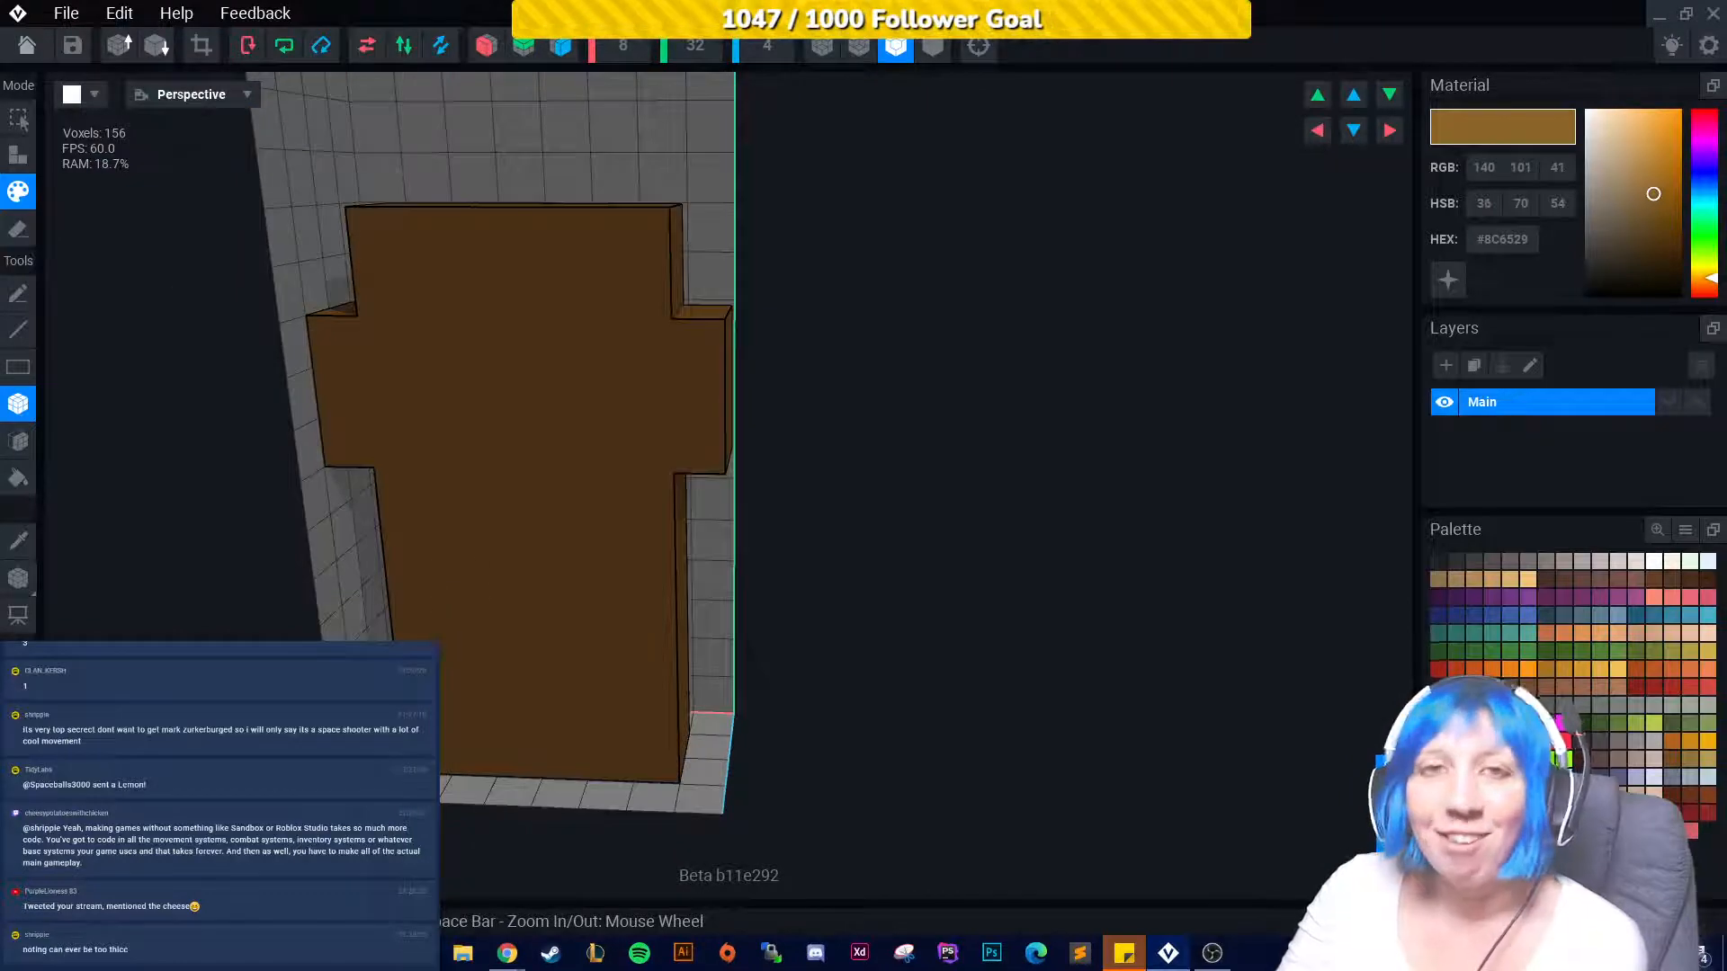
right_click_drag(320, 540, 467, 590)
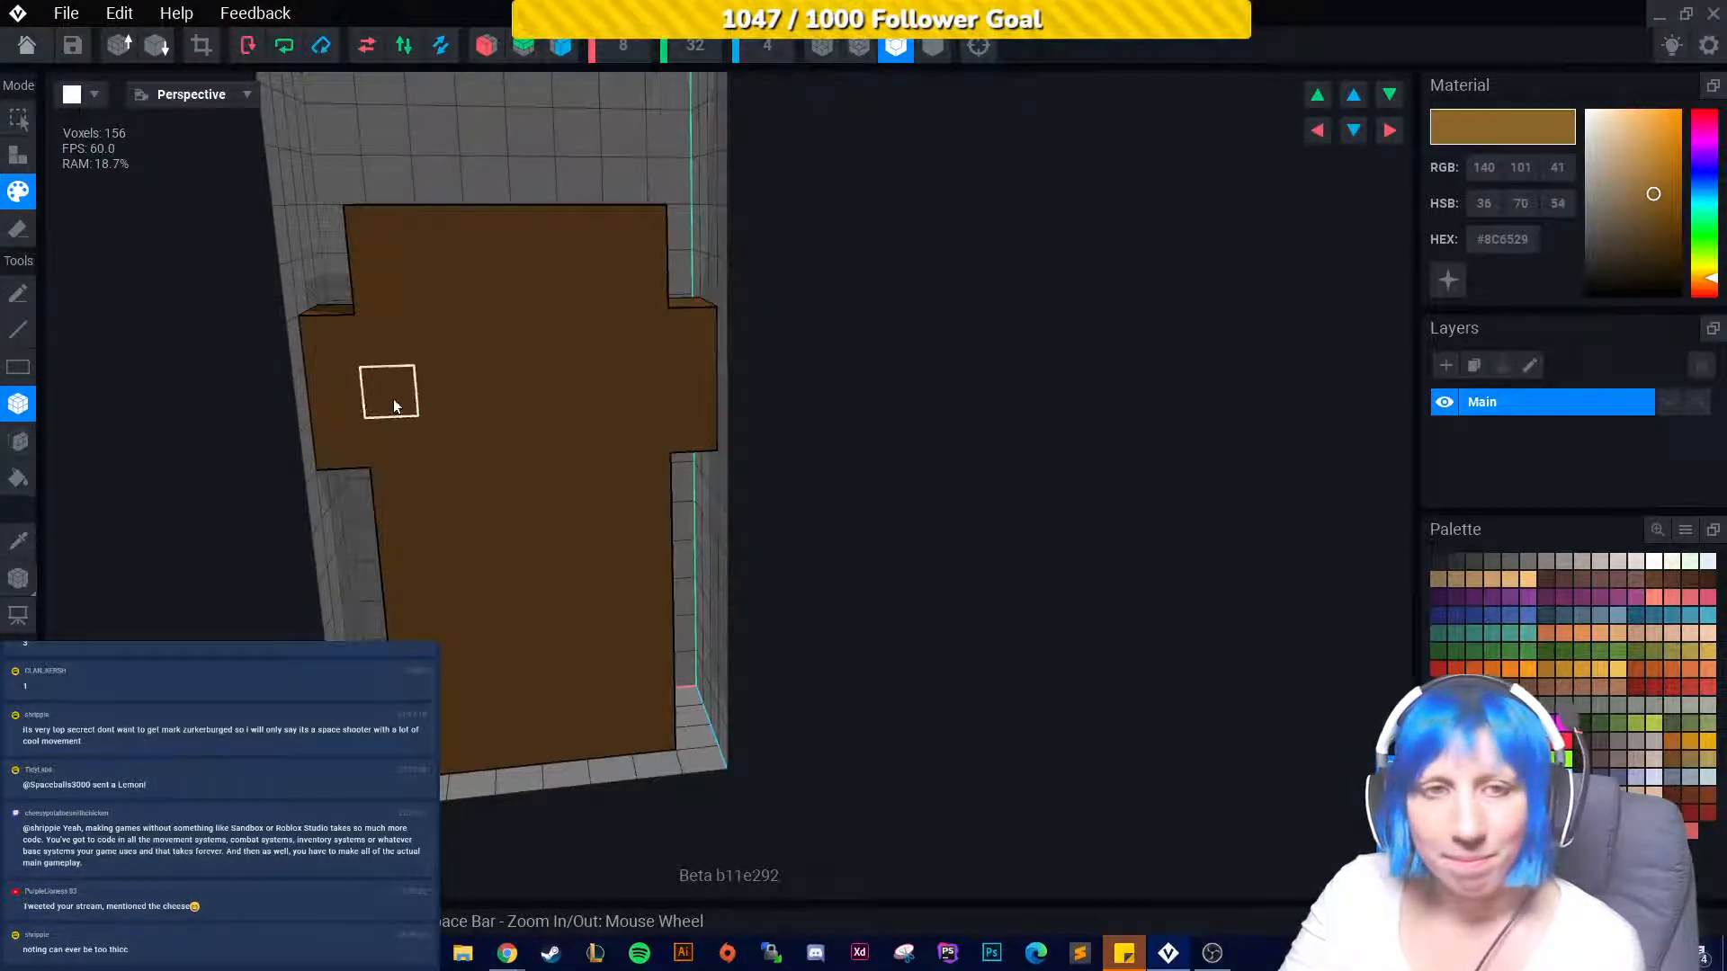
left_click_drag(423, 347, 635, 340)
mouse_move(635, 340)
right_mouse_down()
mouse_move(552, 372)
mouse_move(744, 359)
right_mouse_up()
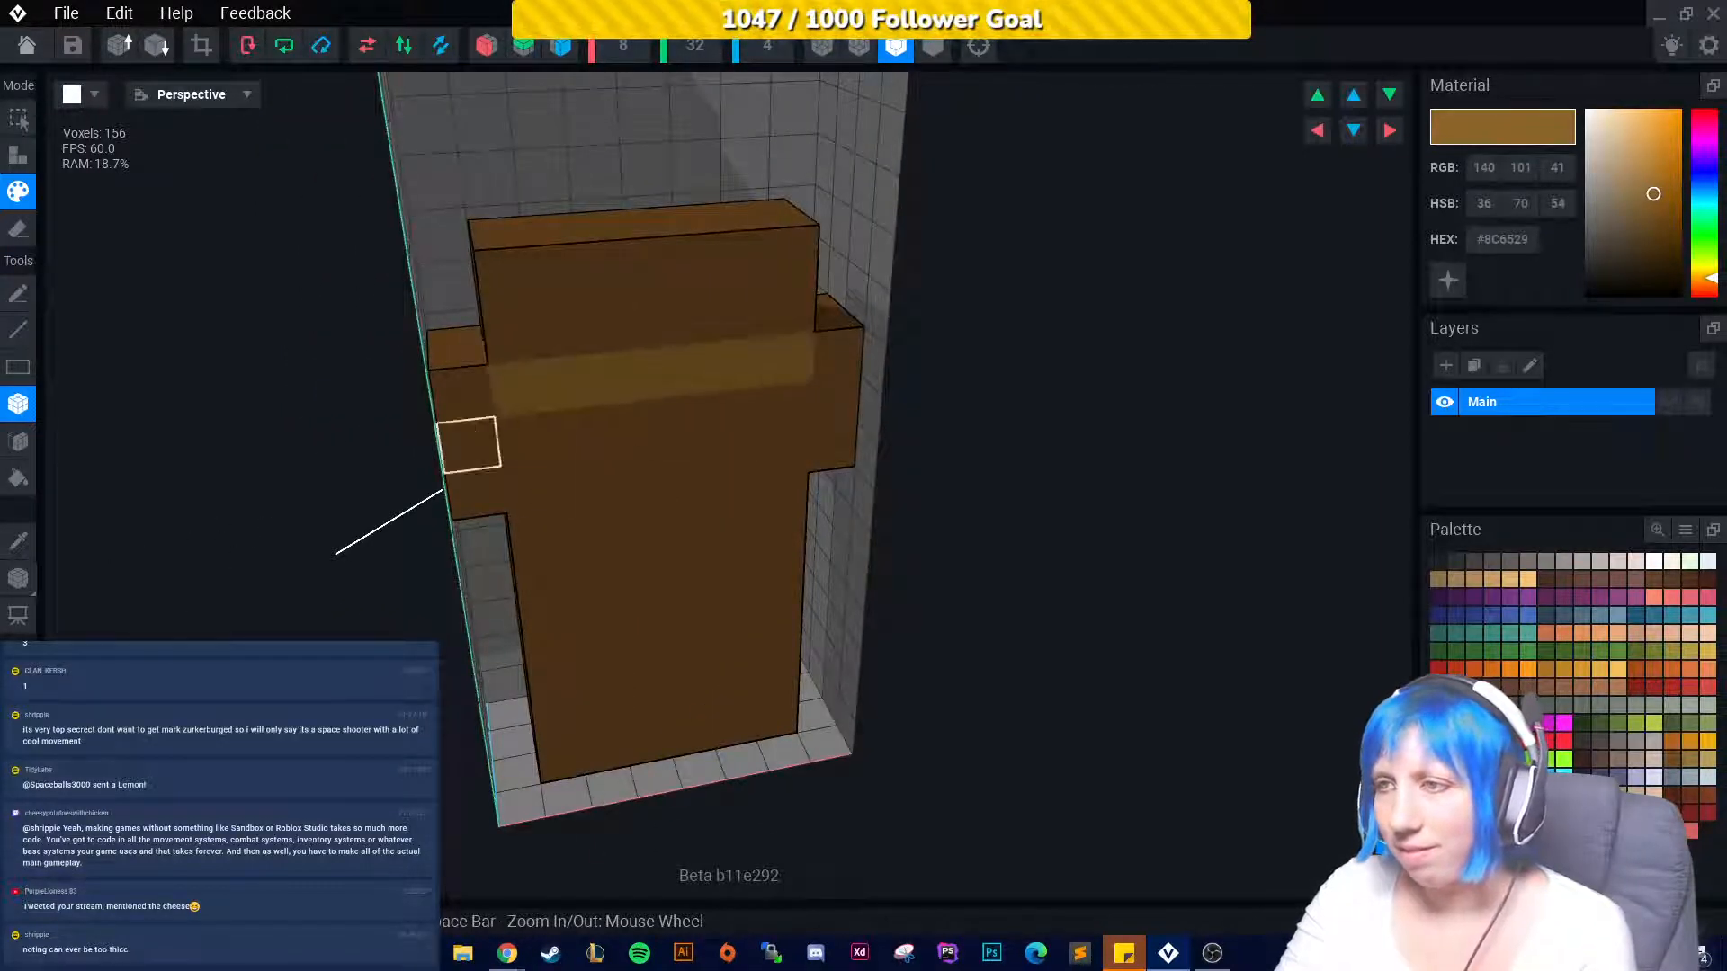
scroll(462, 444, "up", 5)
scroll(256, 531, "down", 3)
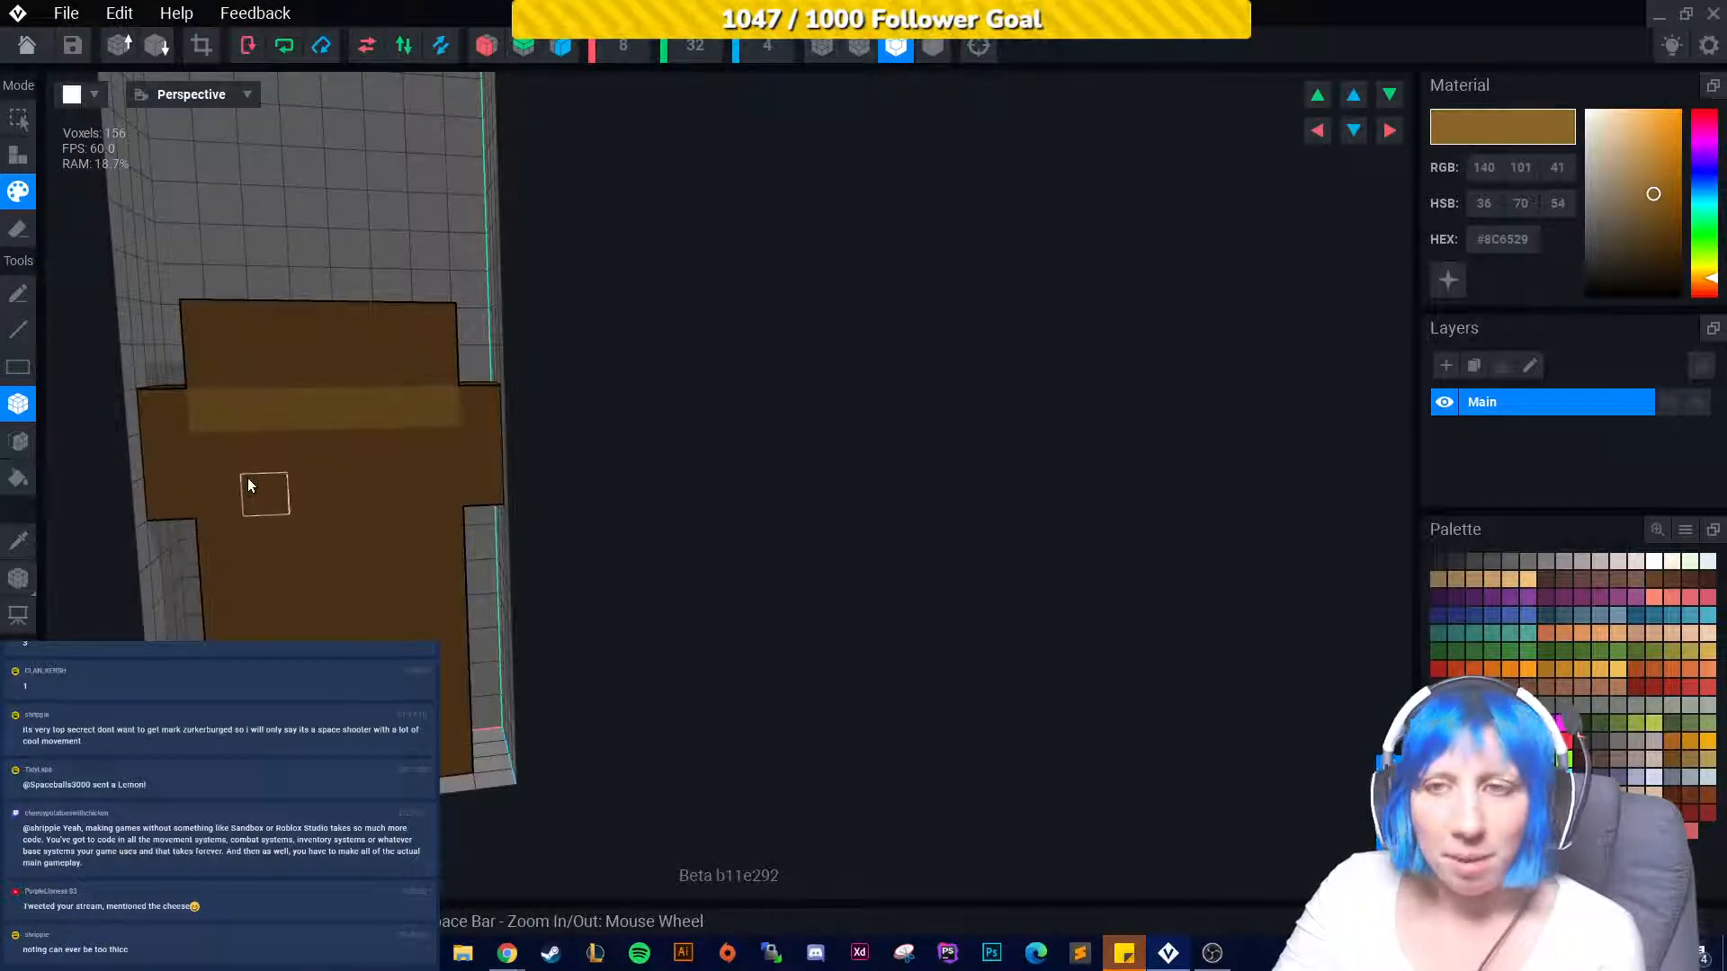
left_click(221, 493)
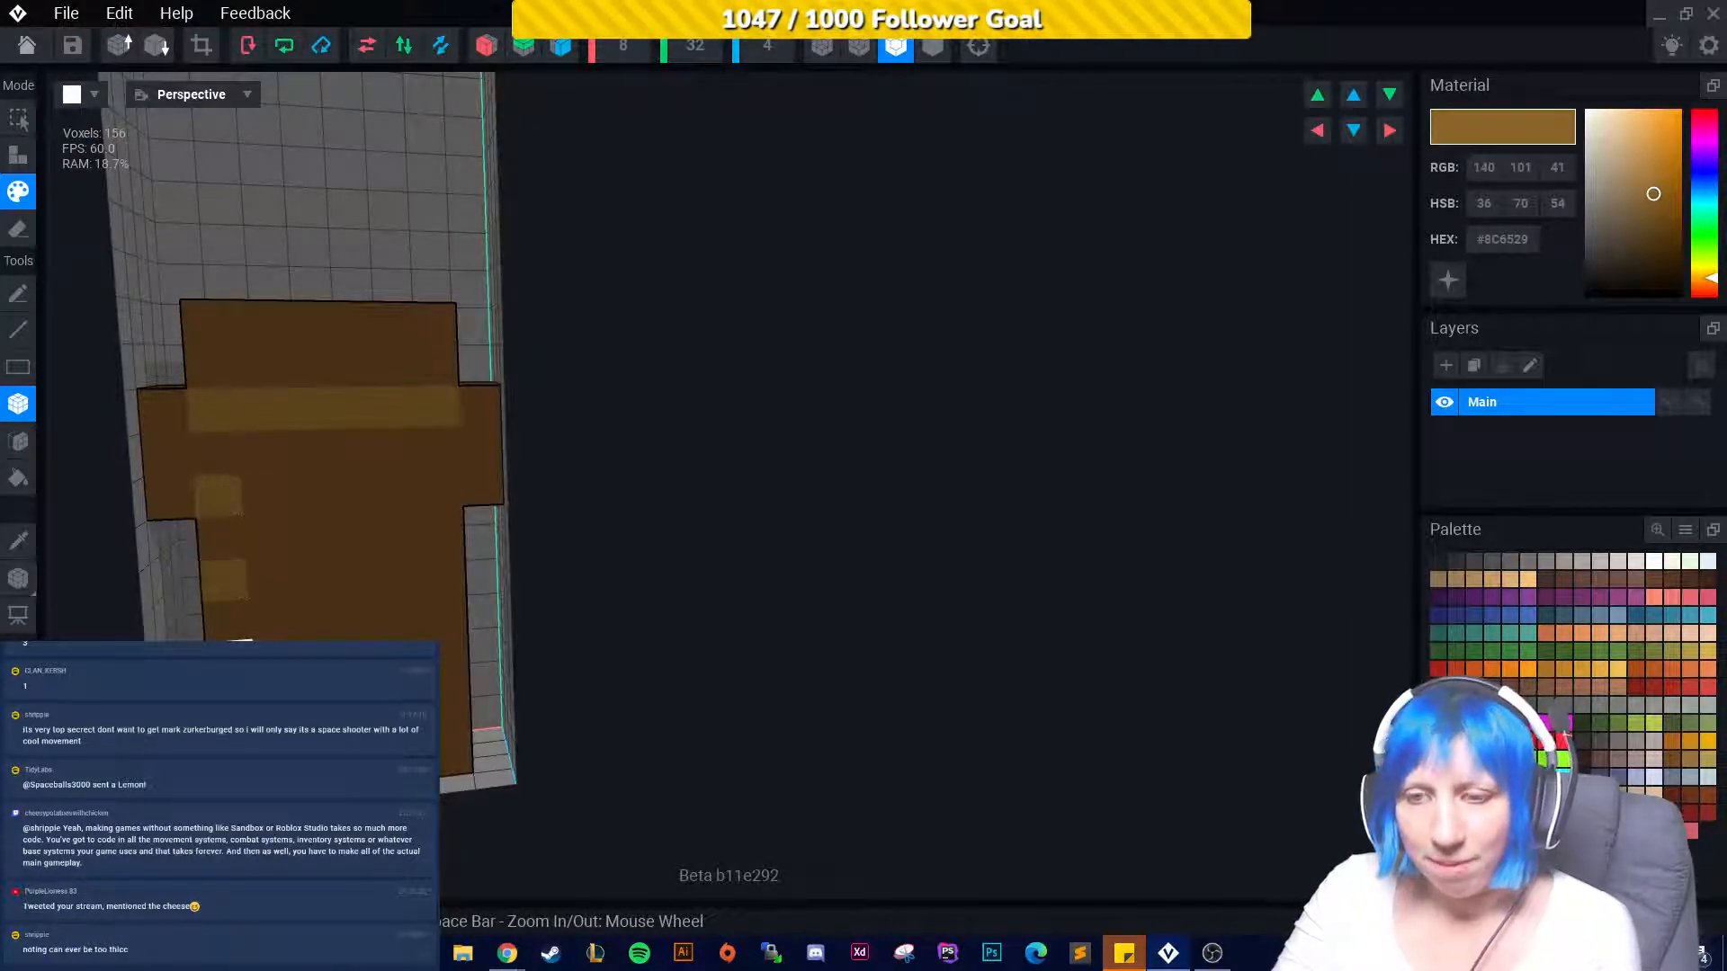
key("ctrl+z")
key("ctrl+z")
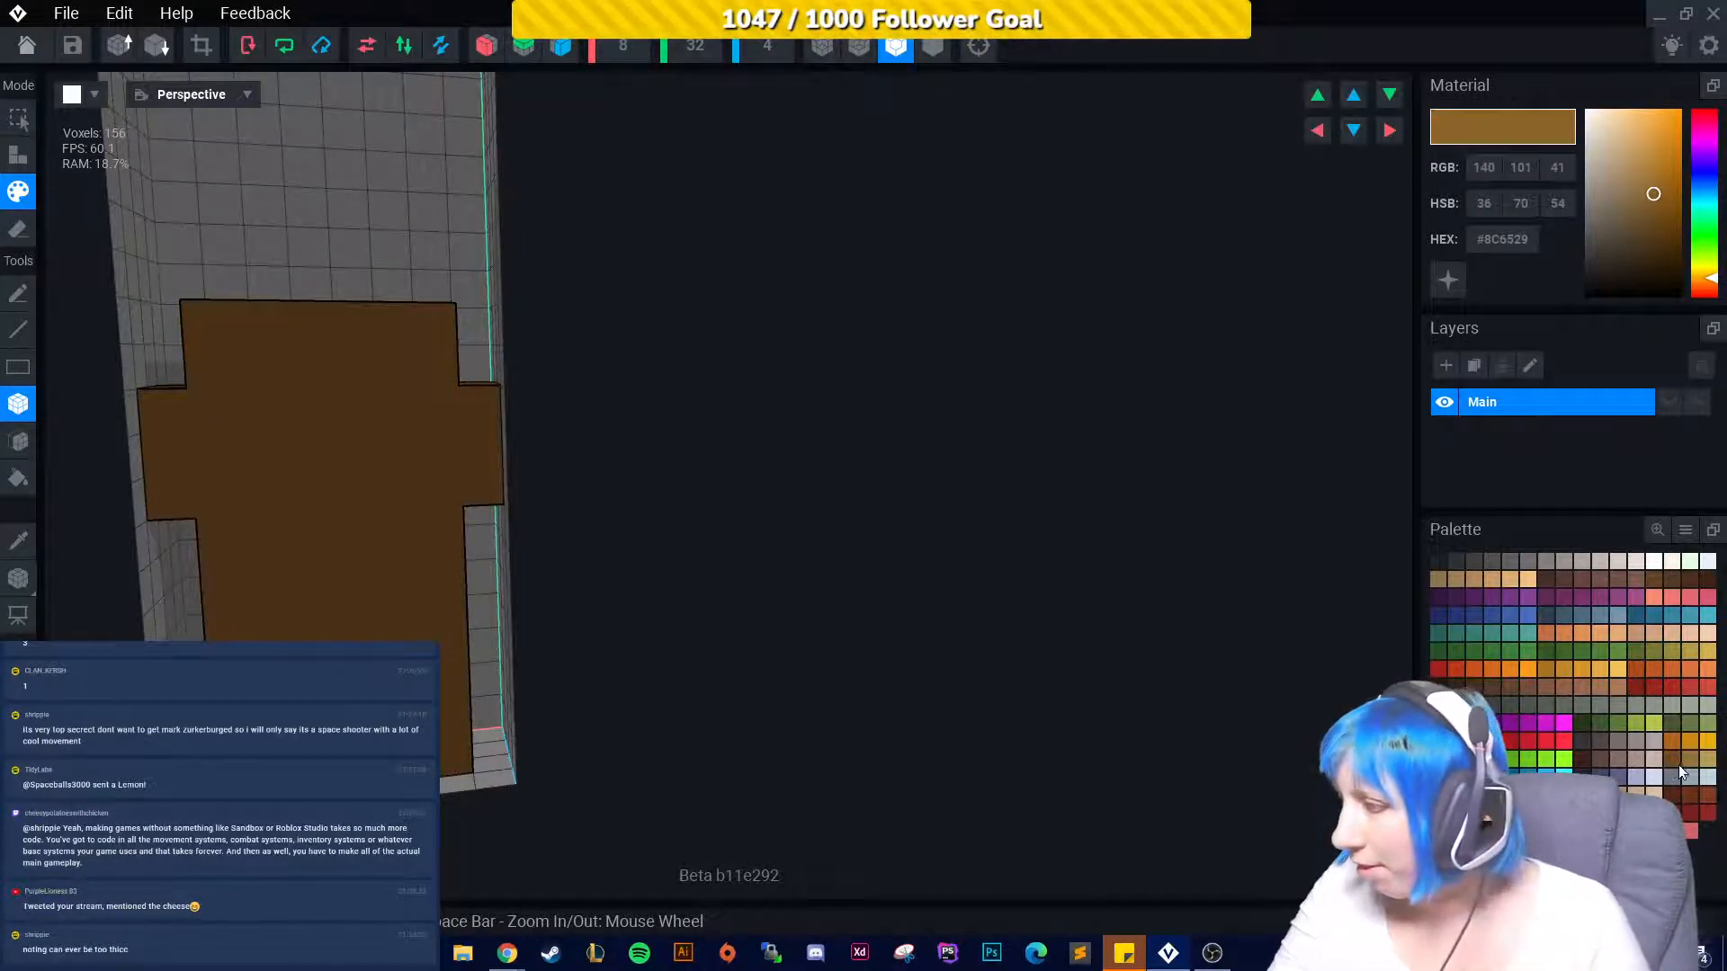
Paint single #5E463E voxels as four nail marks on the broad face, two beside each side protrusion.
left_click(1597, 760)
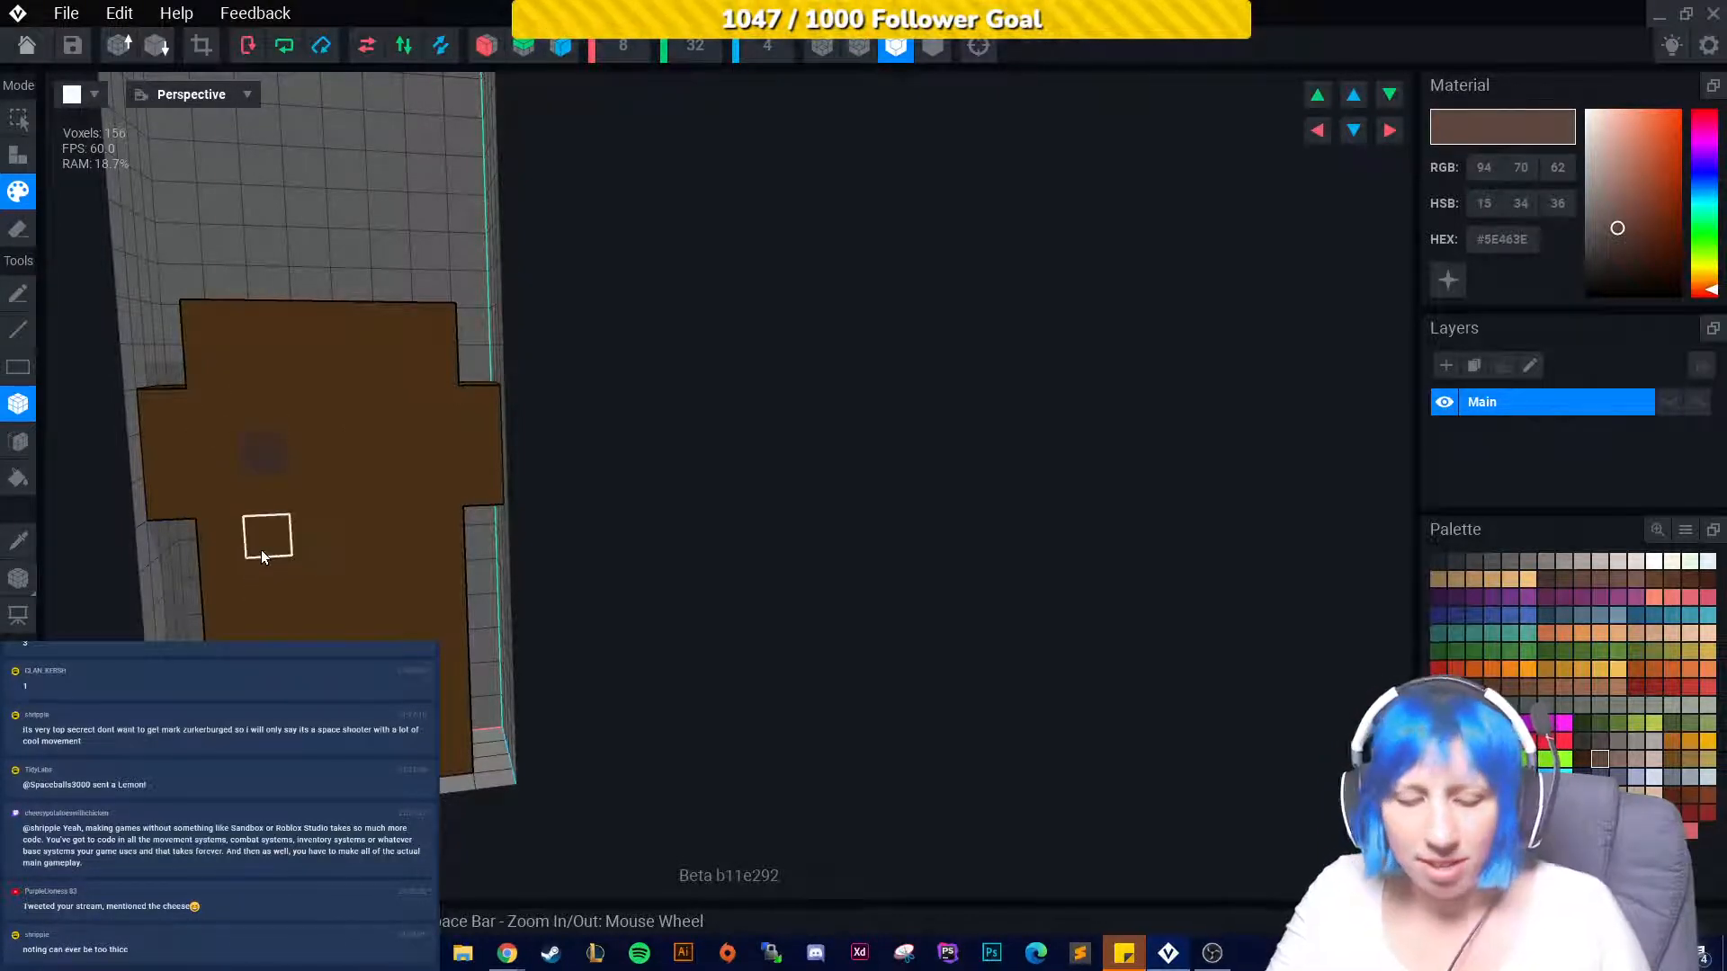
left_click(225, 425)
left_click(232, 504)
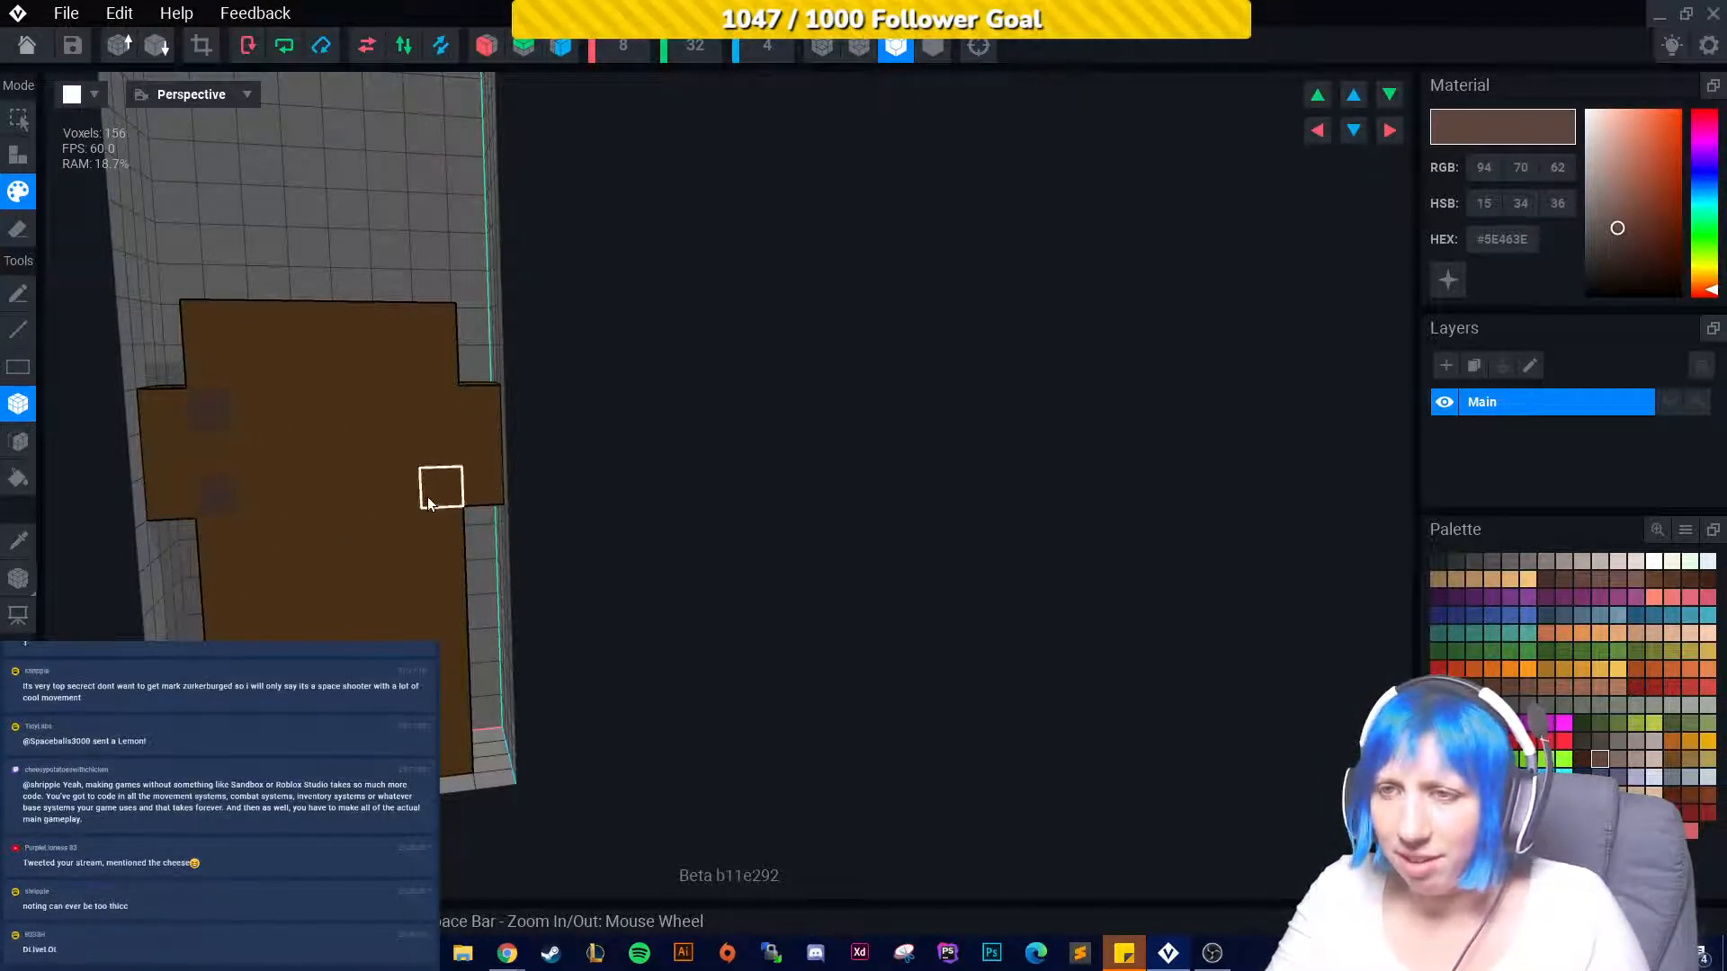
right_click_drag(456, 414, 286, 478)
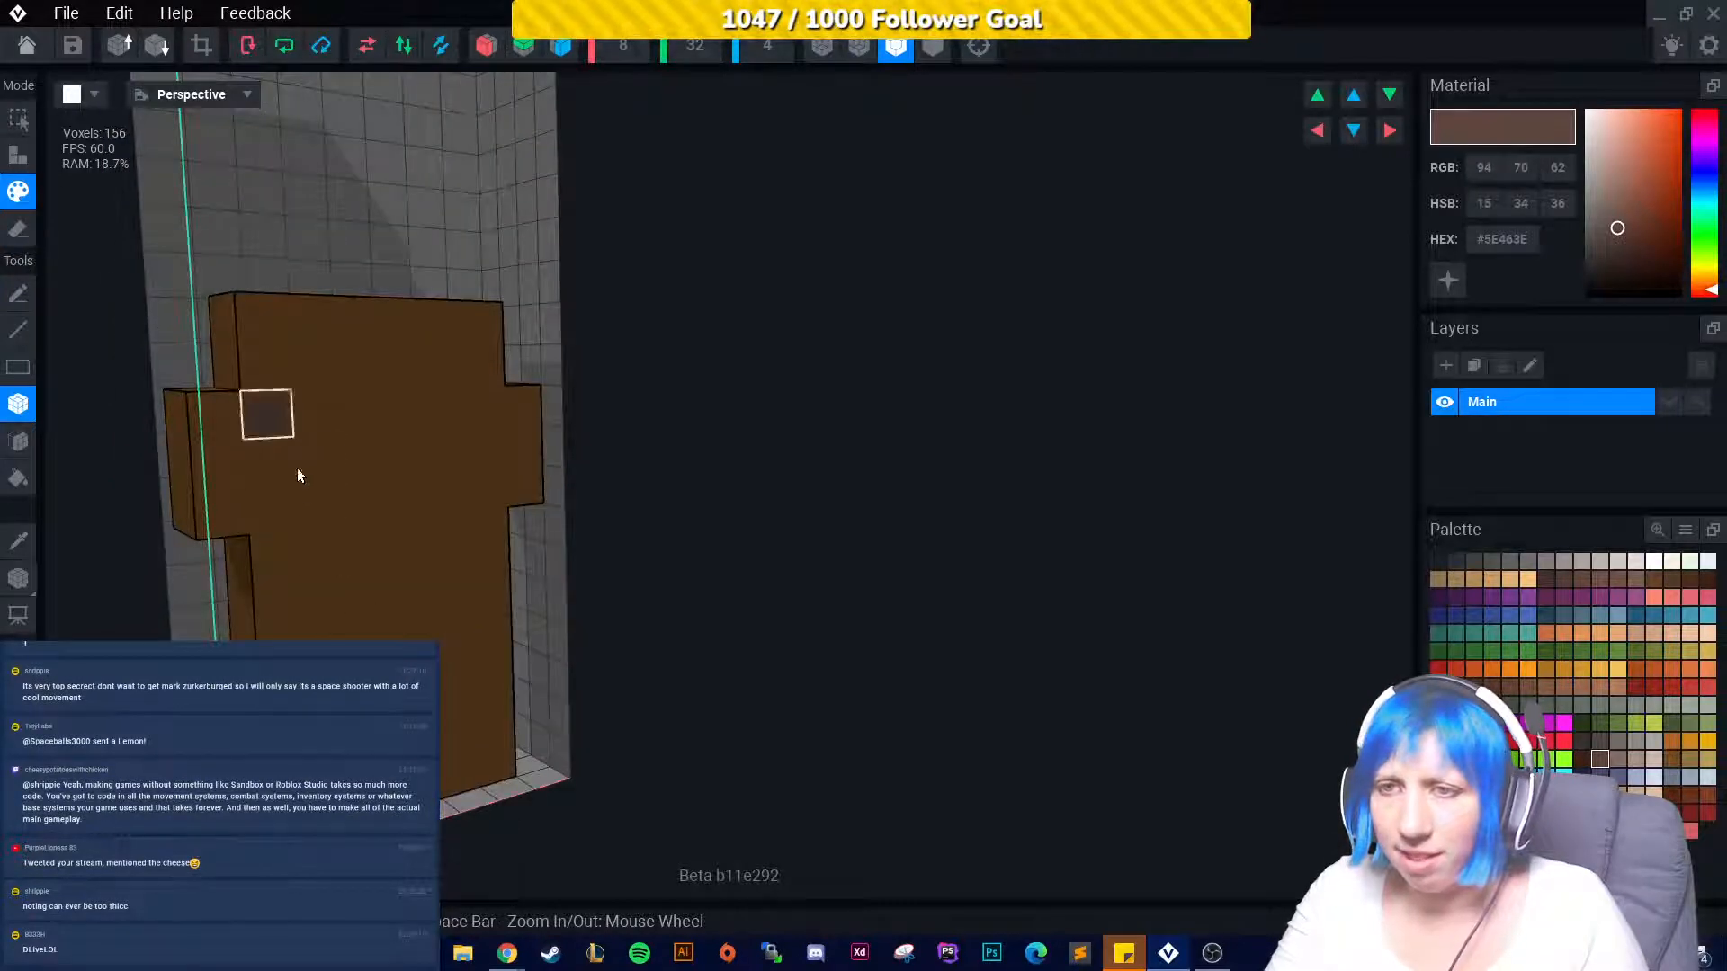
right_click_drag(494, 502, 225, 540)
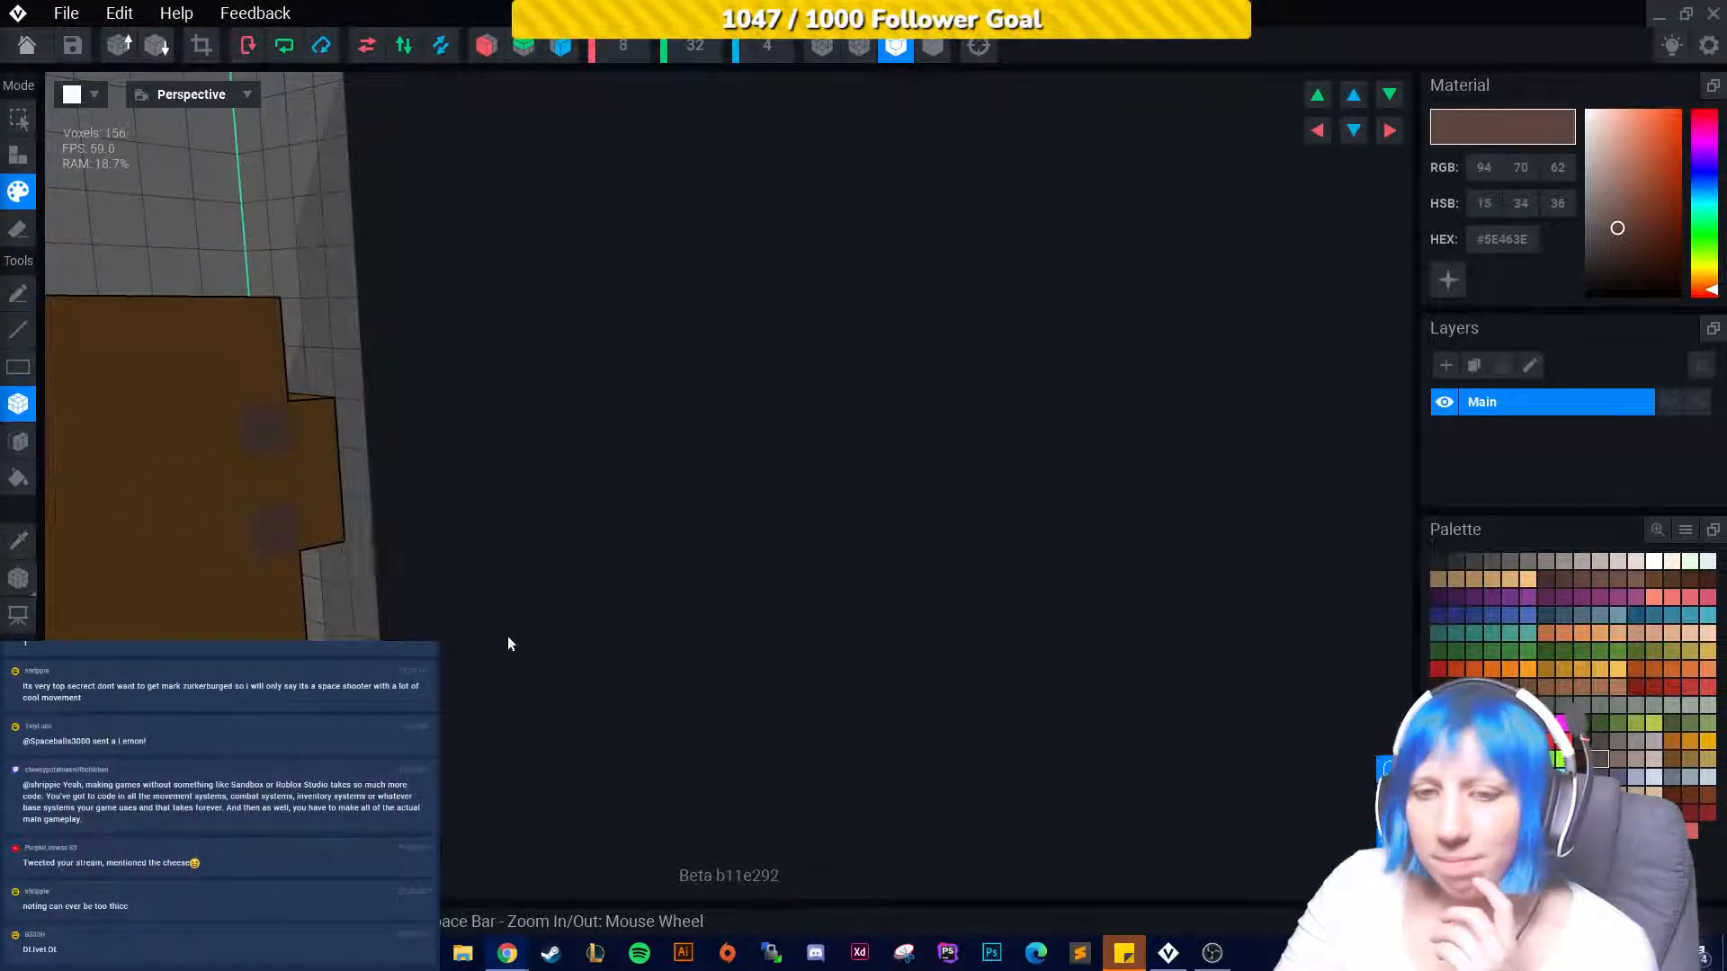
right_click_drag(526, 644, 297, 620)
Crop the volume to fit the shape, and close the model with its changes saved to case 1.vxm.
left_click(201, 45)
right_click_drag(377, 450, 365, 555)
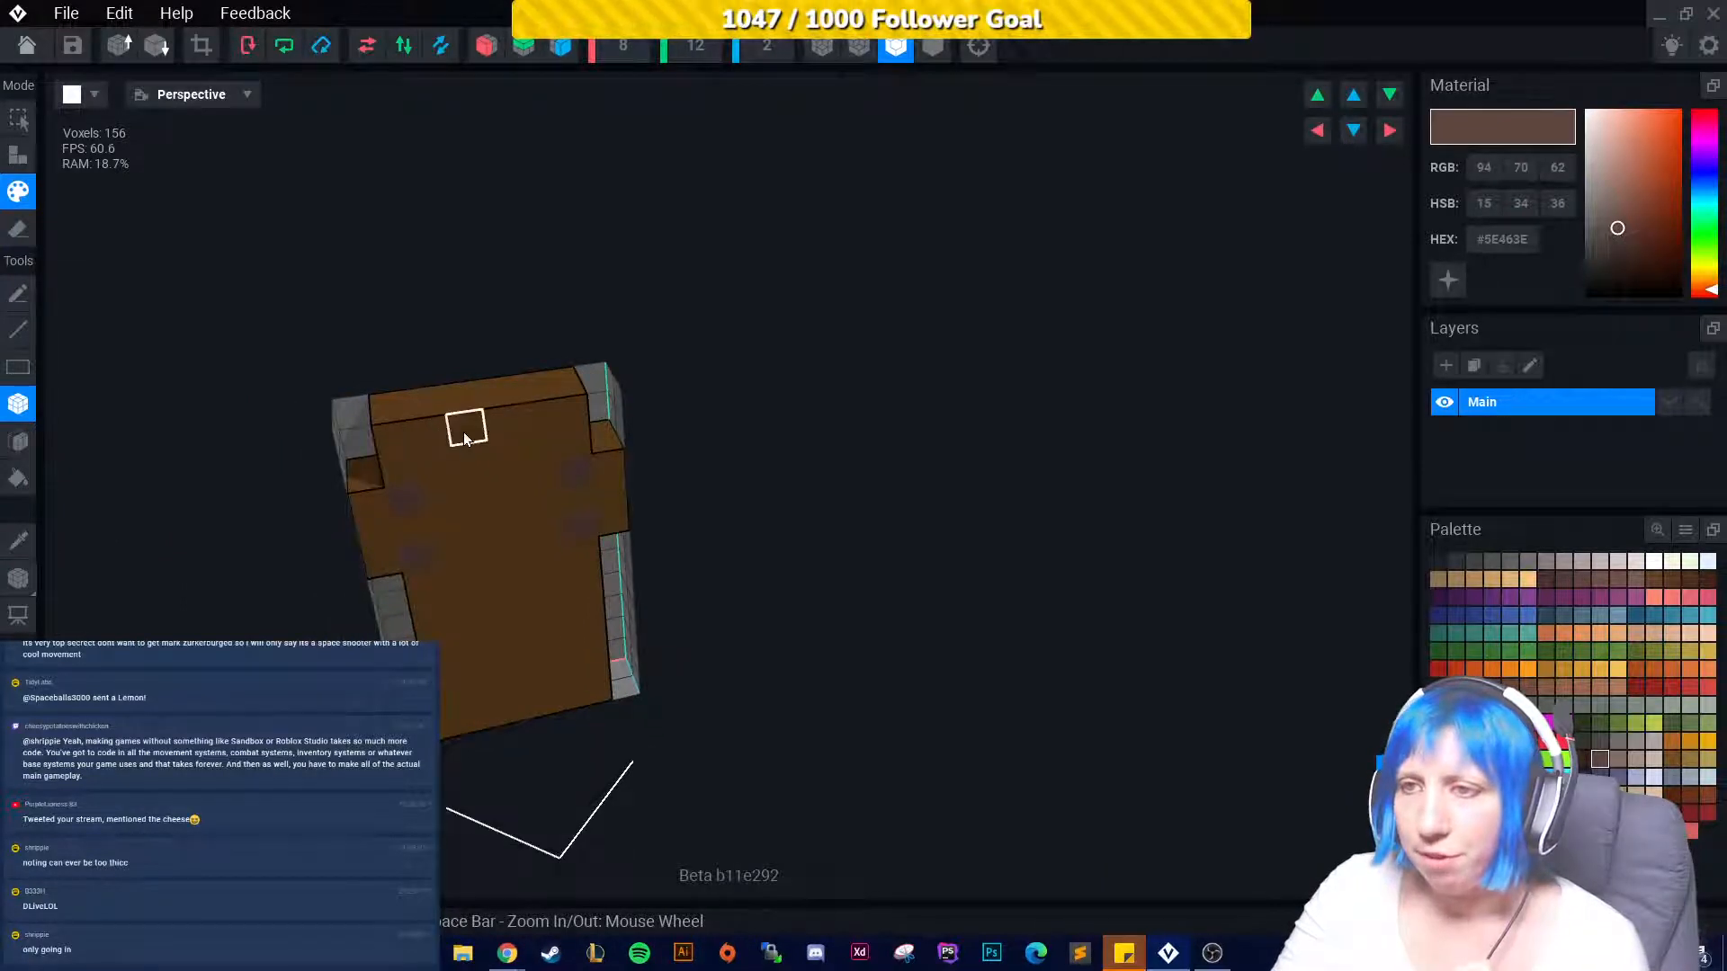
right_click_drag(530, 428, 564, 513)
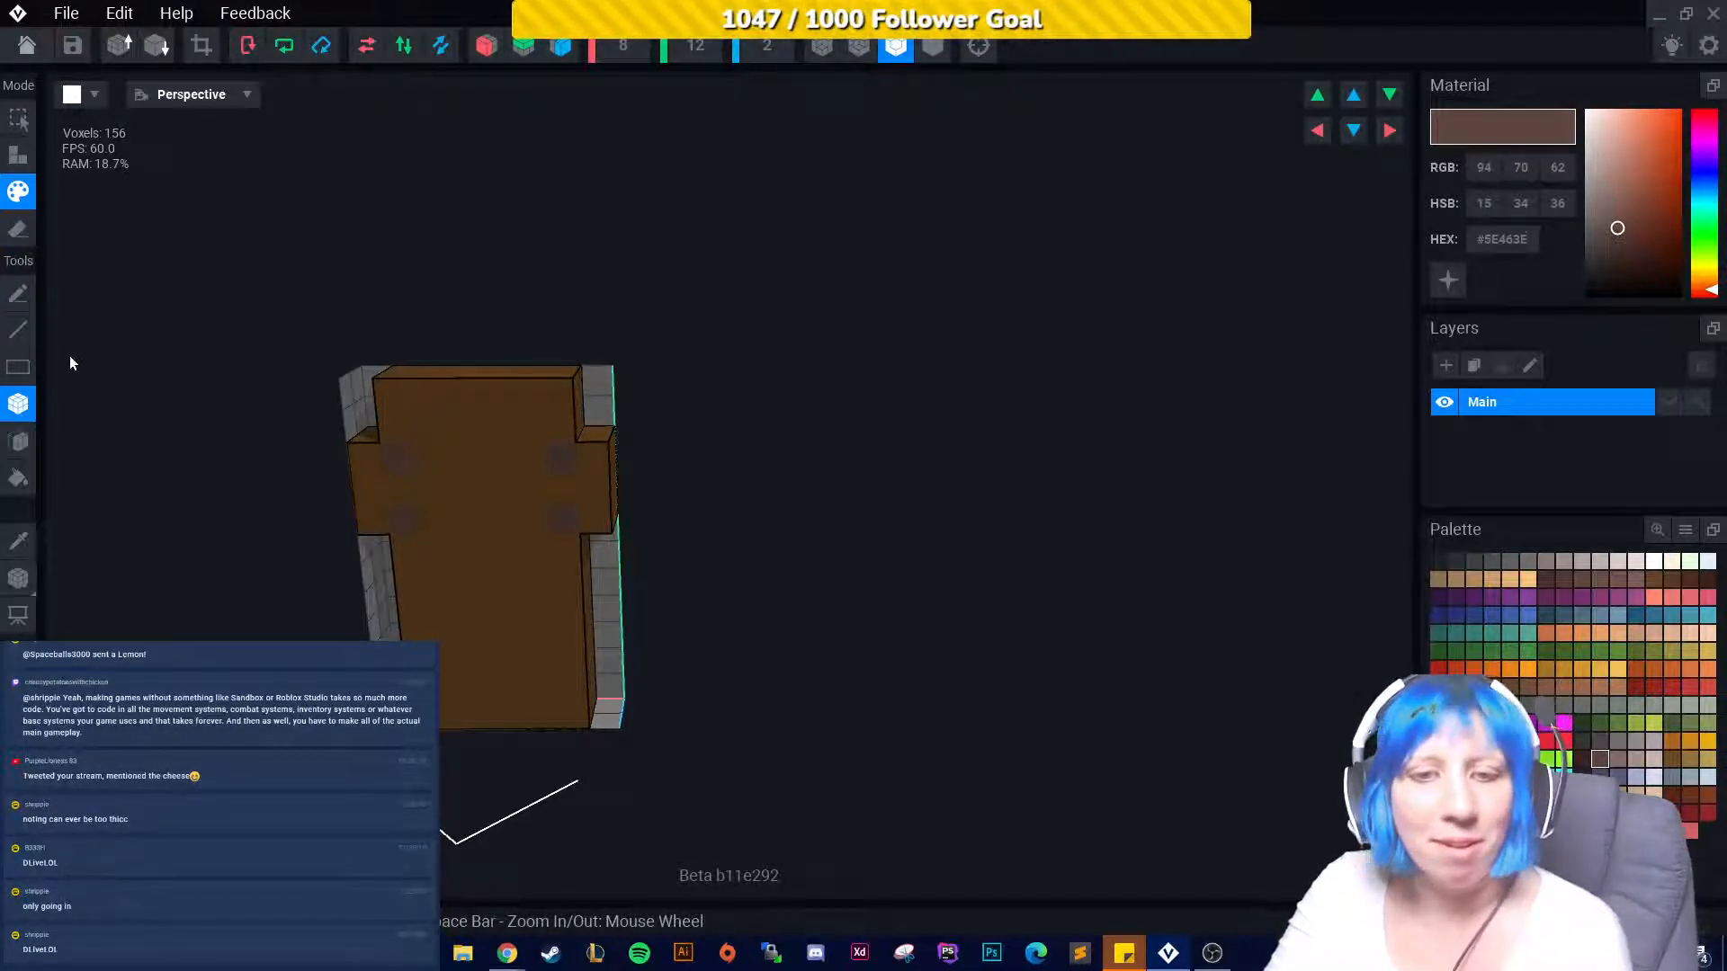
left_click(27, 45)
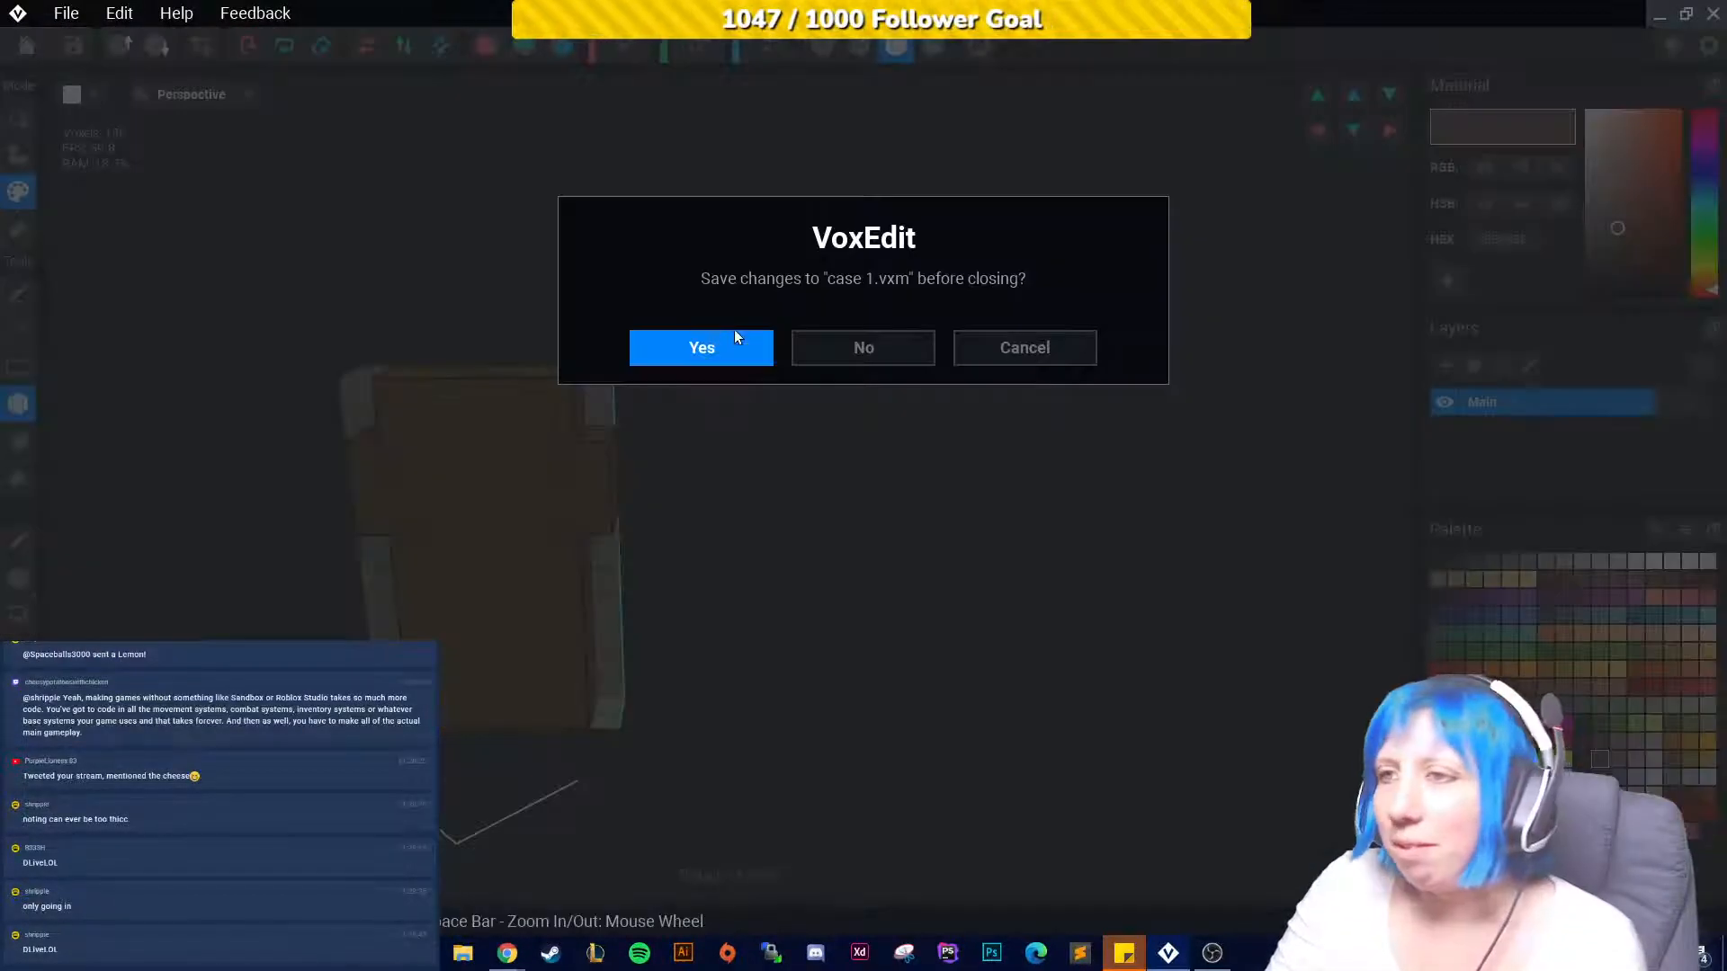
left_click(702, 347)
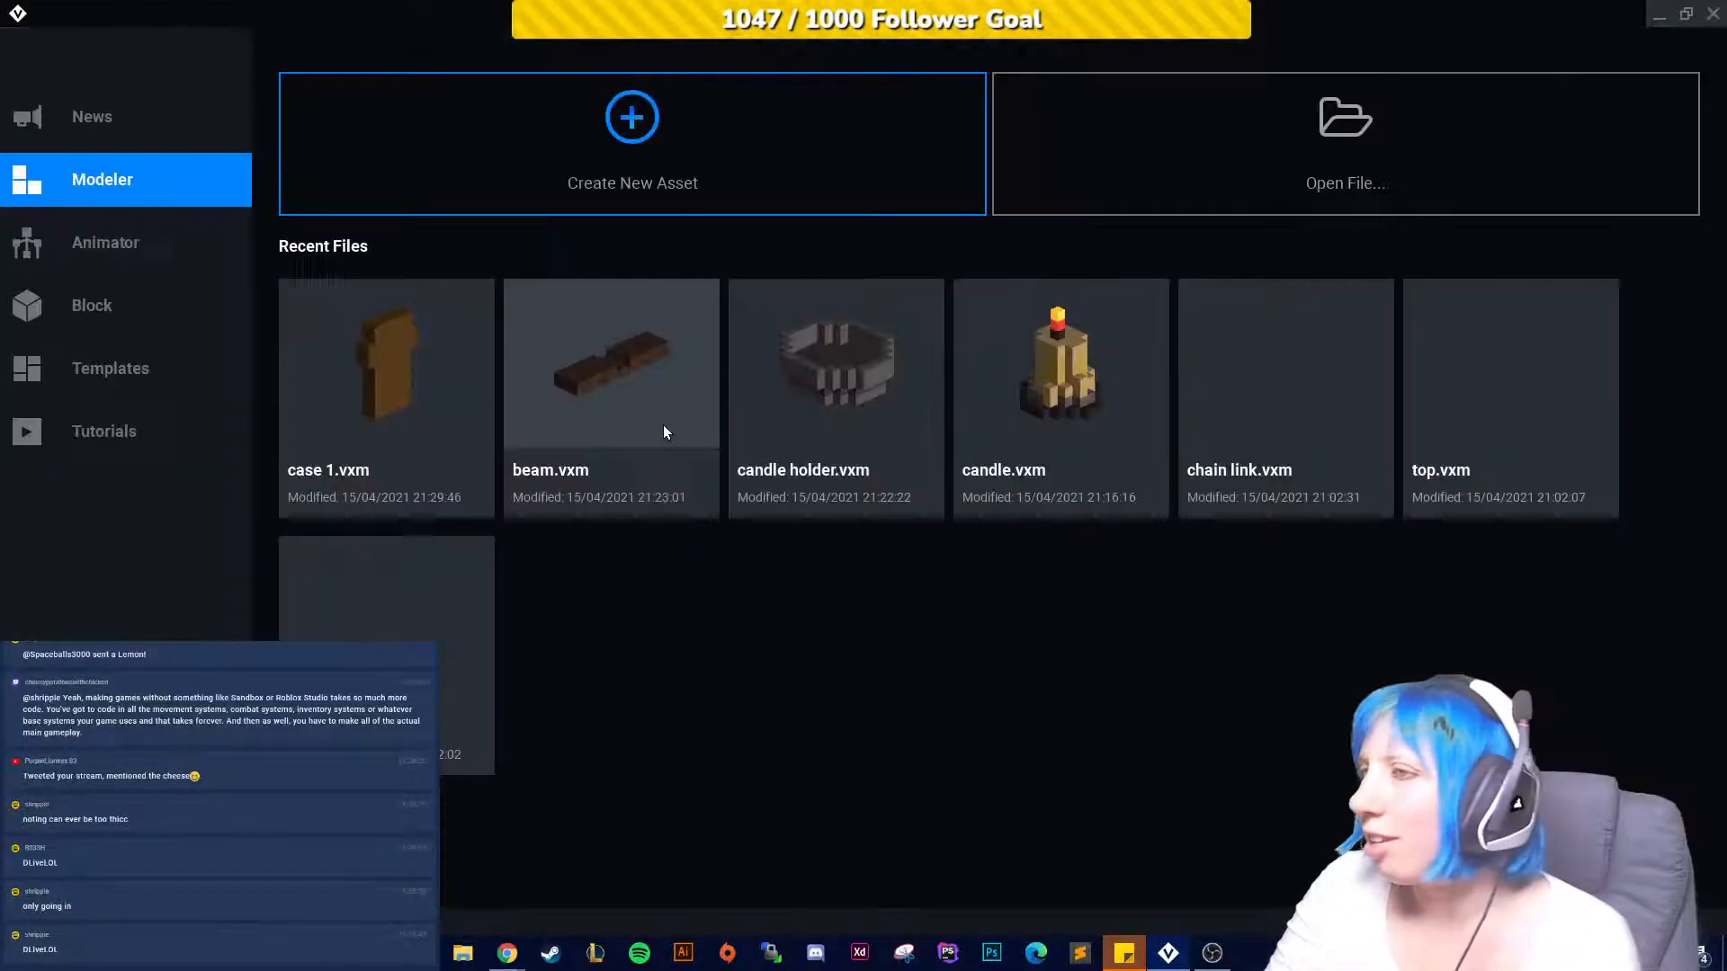
Start a new empty 32-voxel model and load the "USE THISS" PNG from Downloads as its palette.
left_click(1453, 393)
left_click(1684, 529)
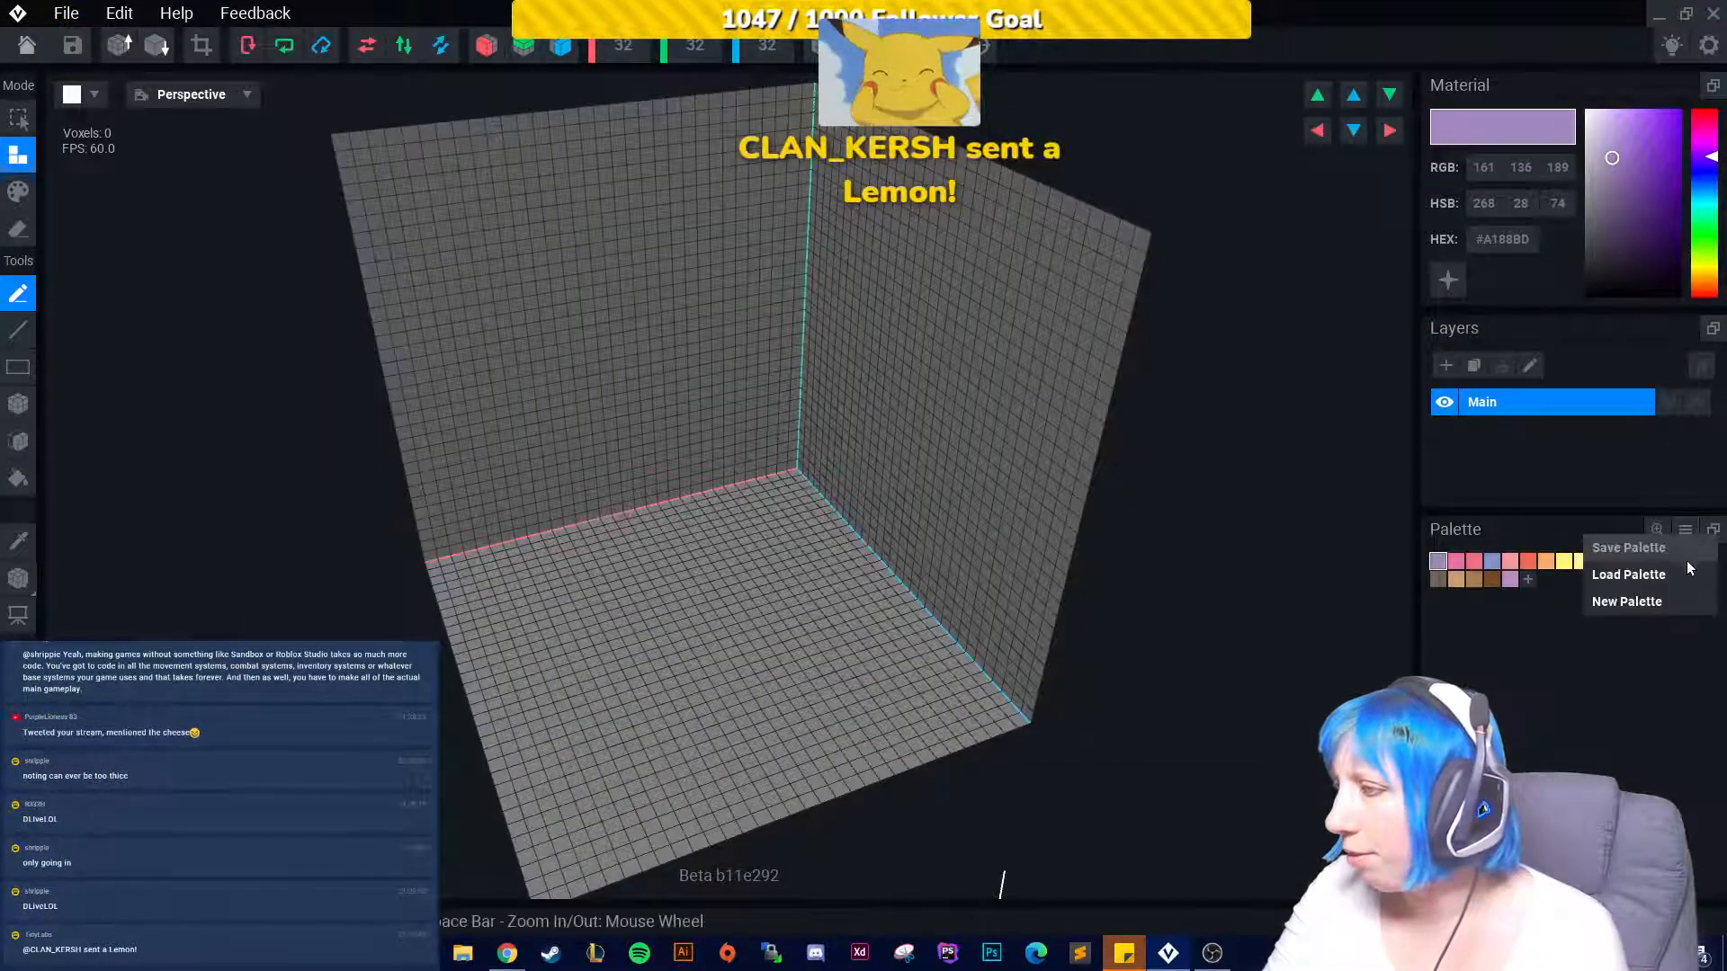
left_click(1687, 572)
scroll(1135, 541, "down", 10)
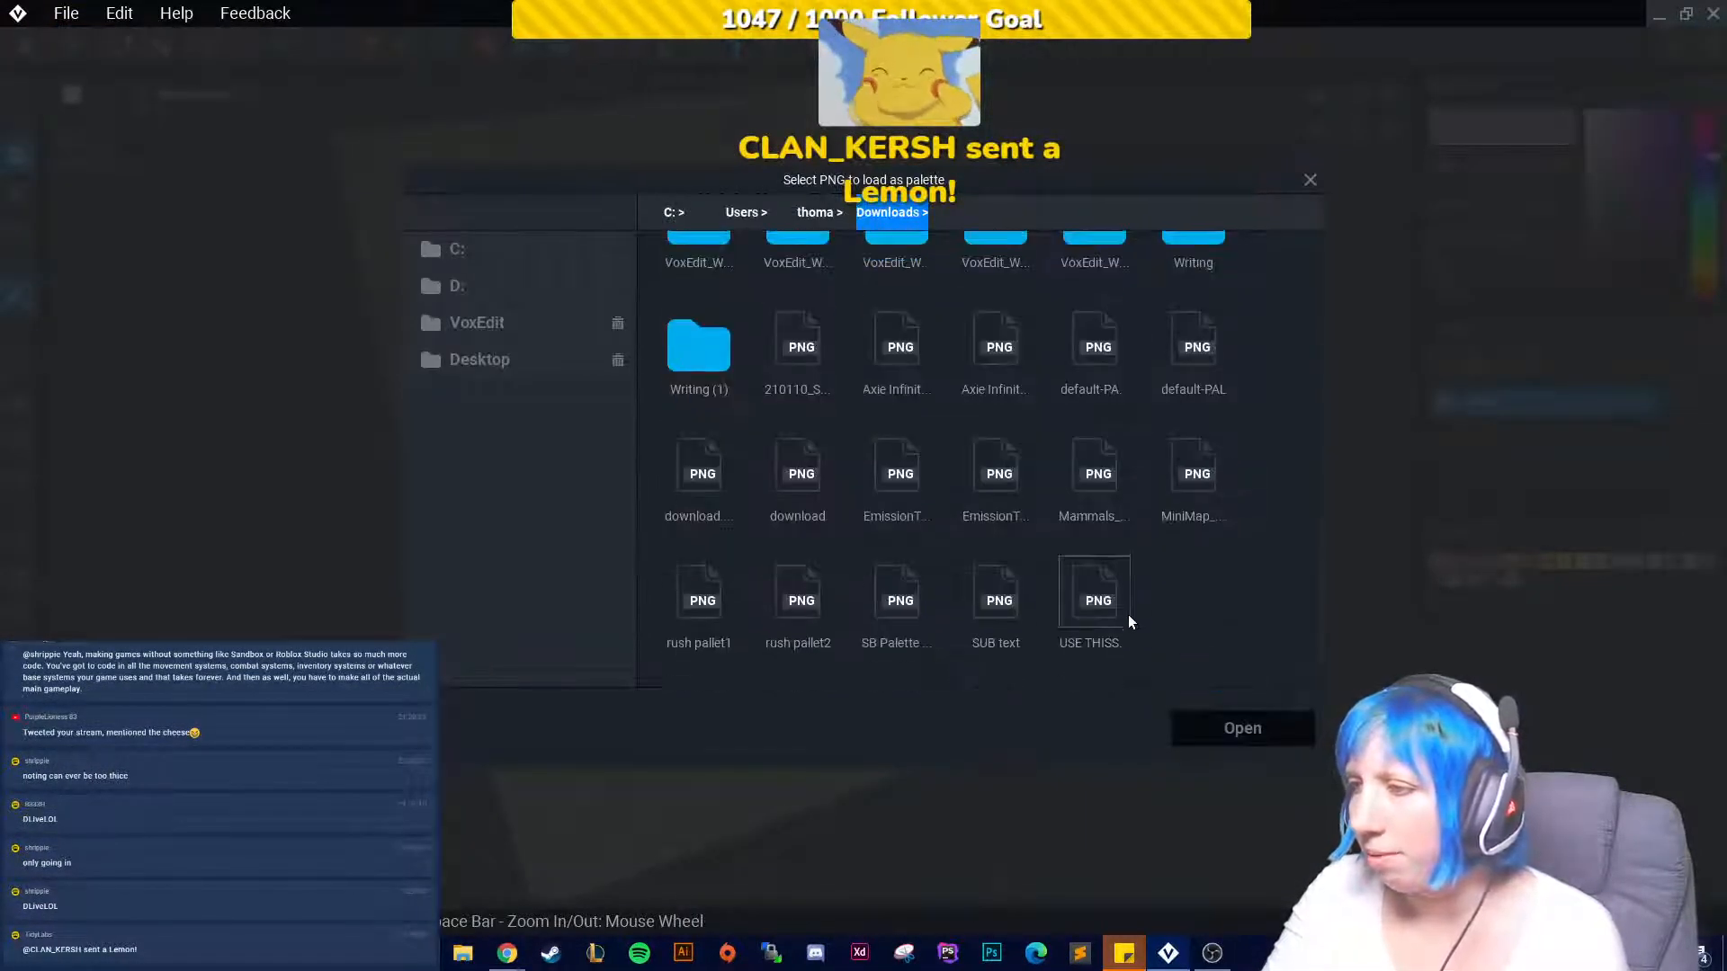
left_click(1124, 615)
left_click(1209, 727)
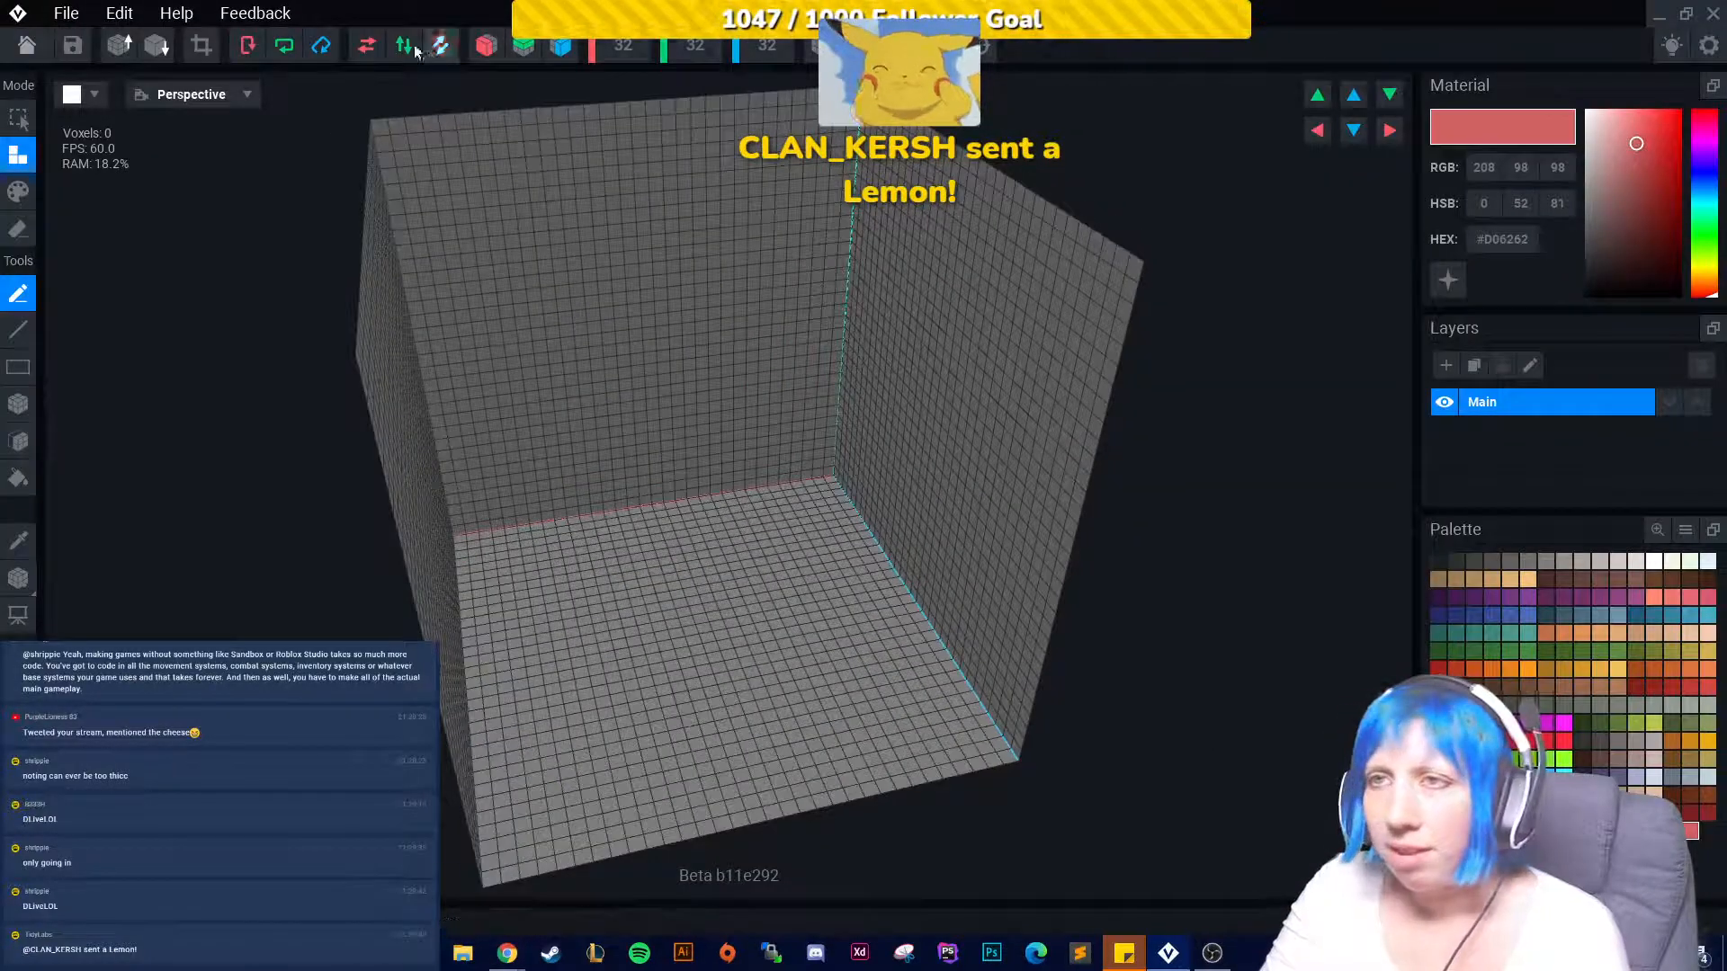
Turn on X and Z mirroring and select the box tool for adding voxels.
left_click(486, 45)
left_click(560, 45)
scroll(558, 615, "up", 5)
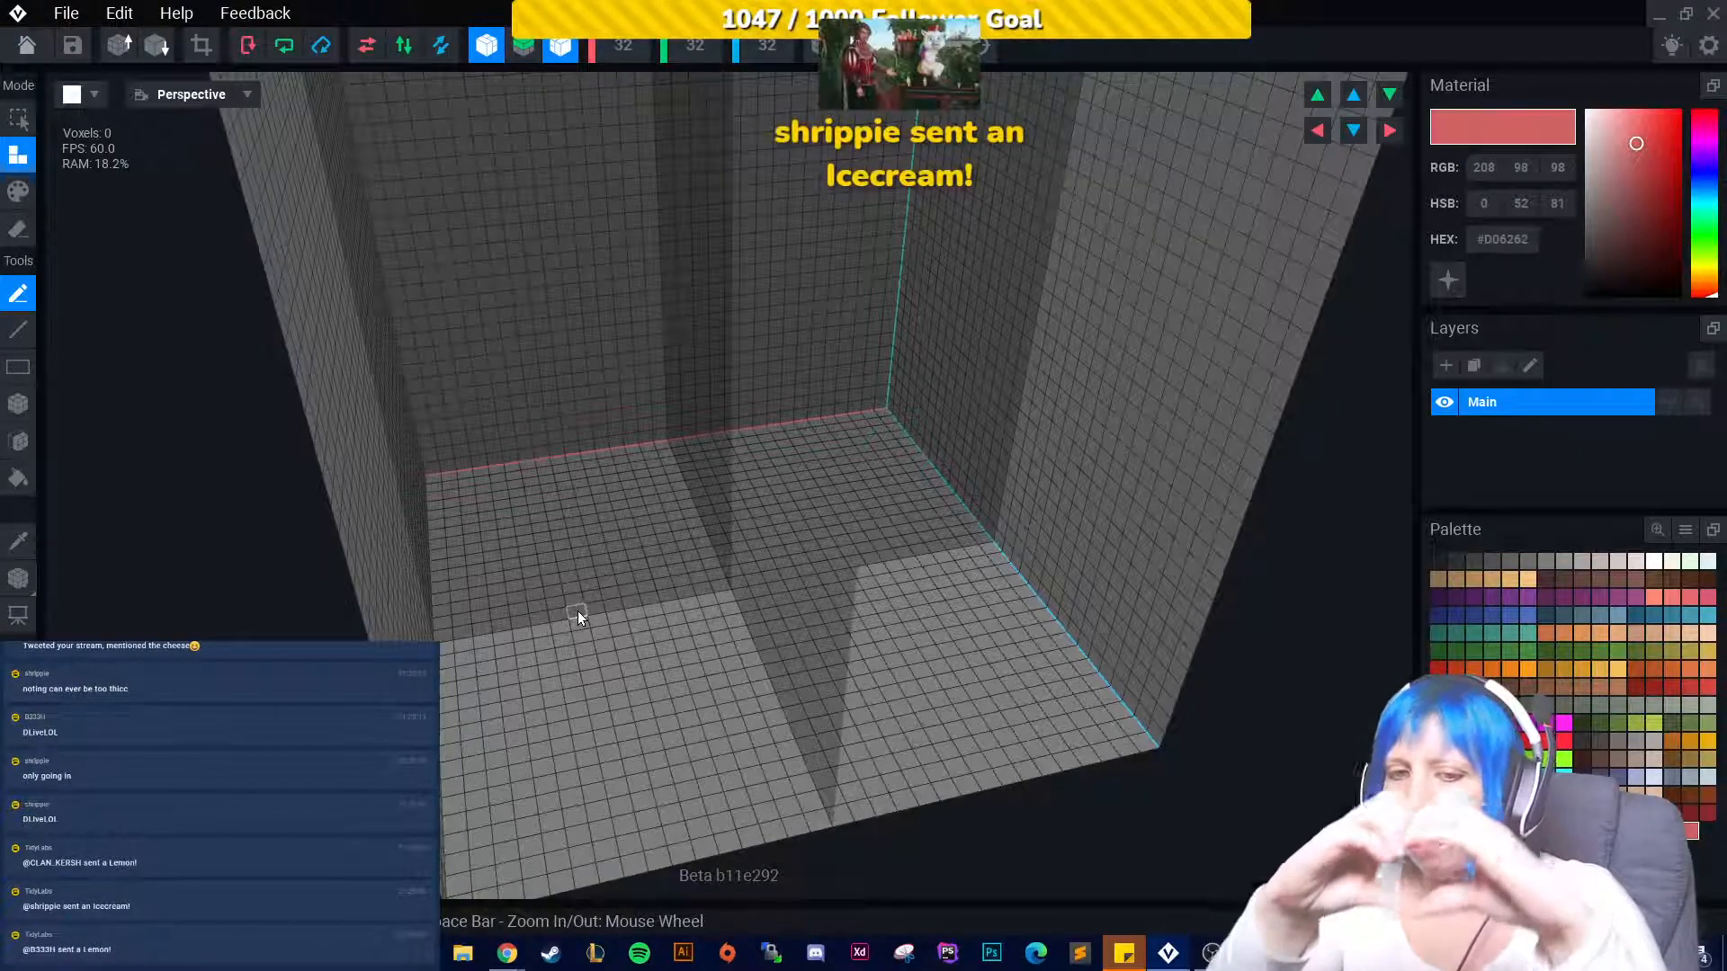
right_click_drag(755, 640, 43, 333)
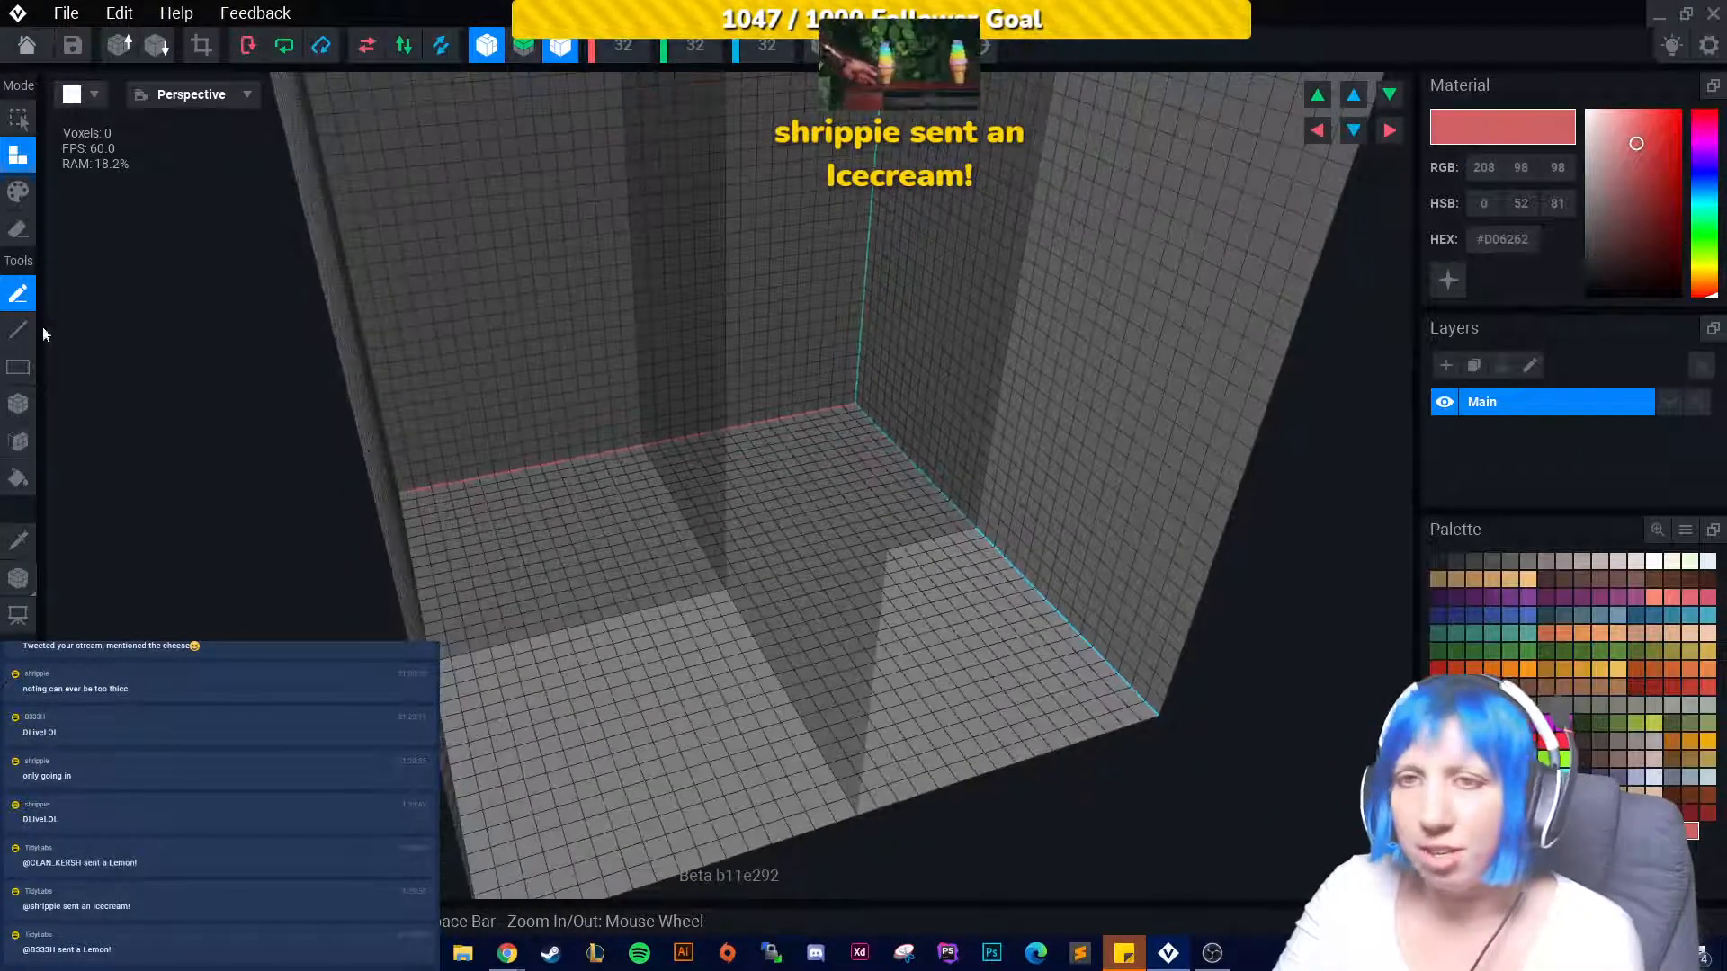
left_click(18, 403)
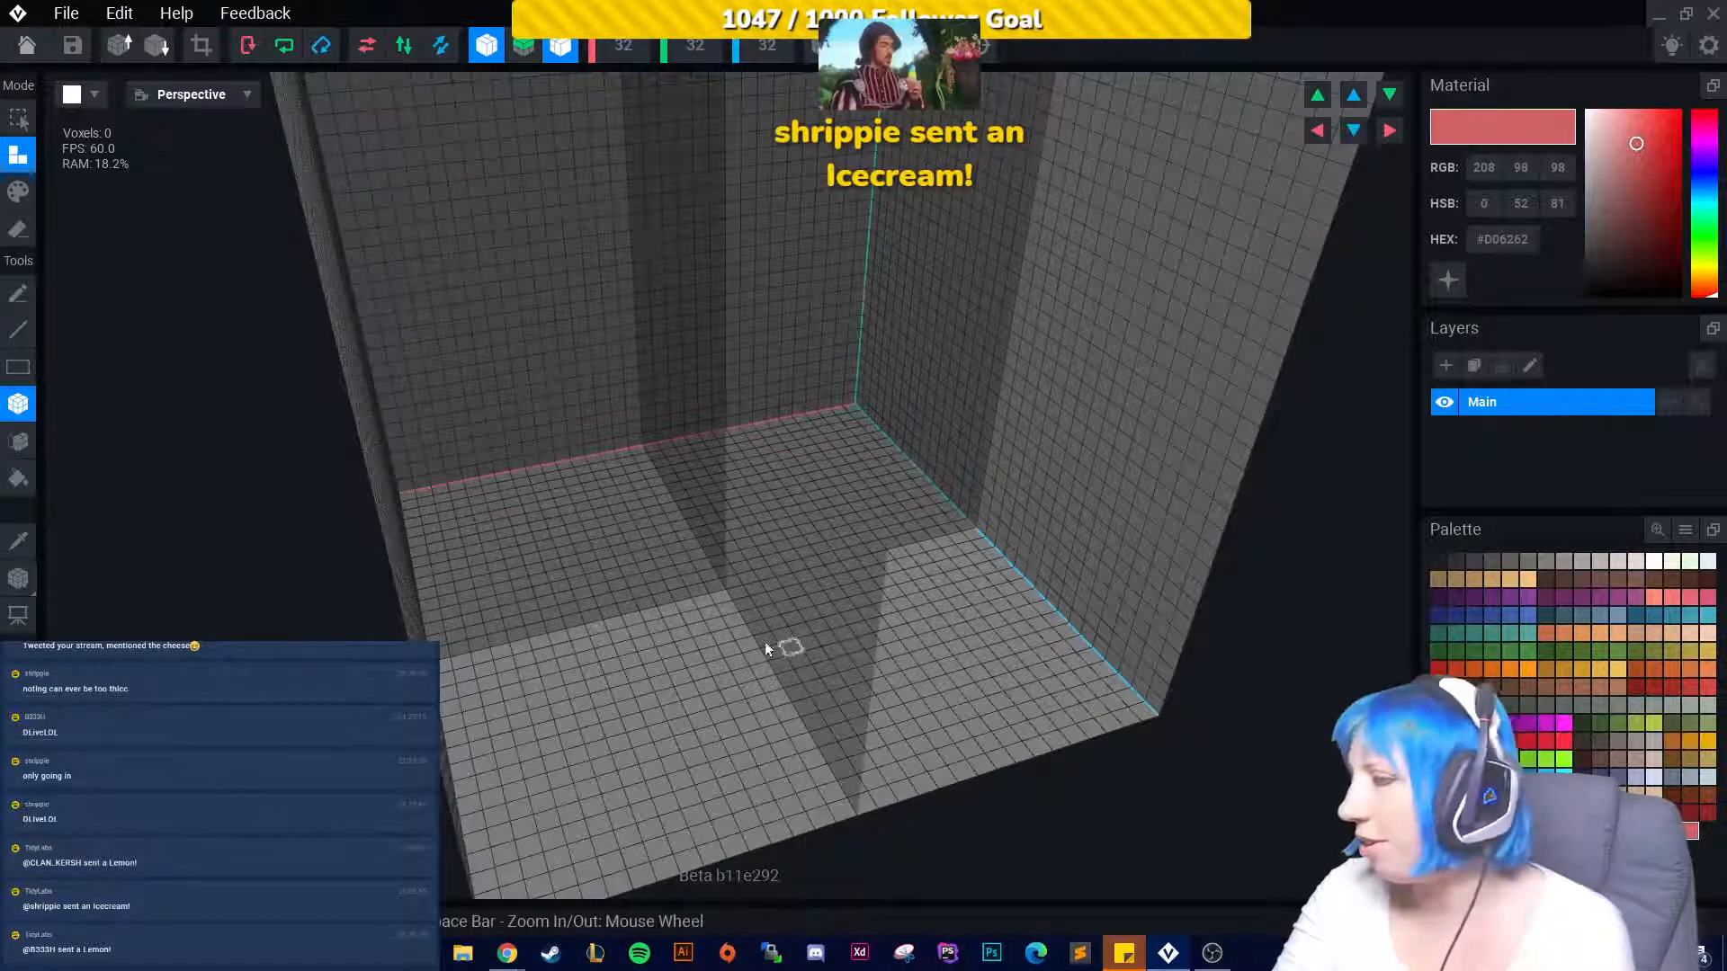
scroll(766, 649, "up", 3)
right_click_drag(642, 664, 746, 655)
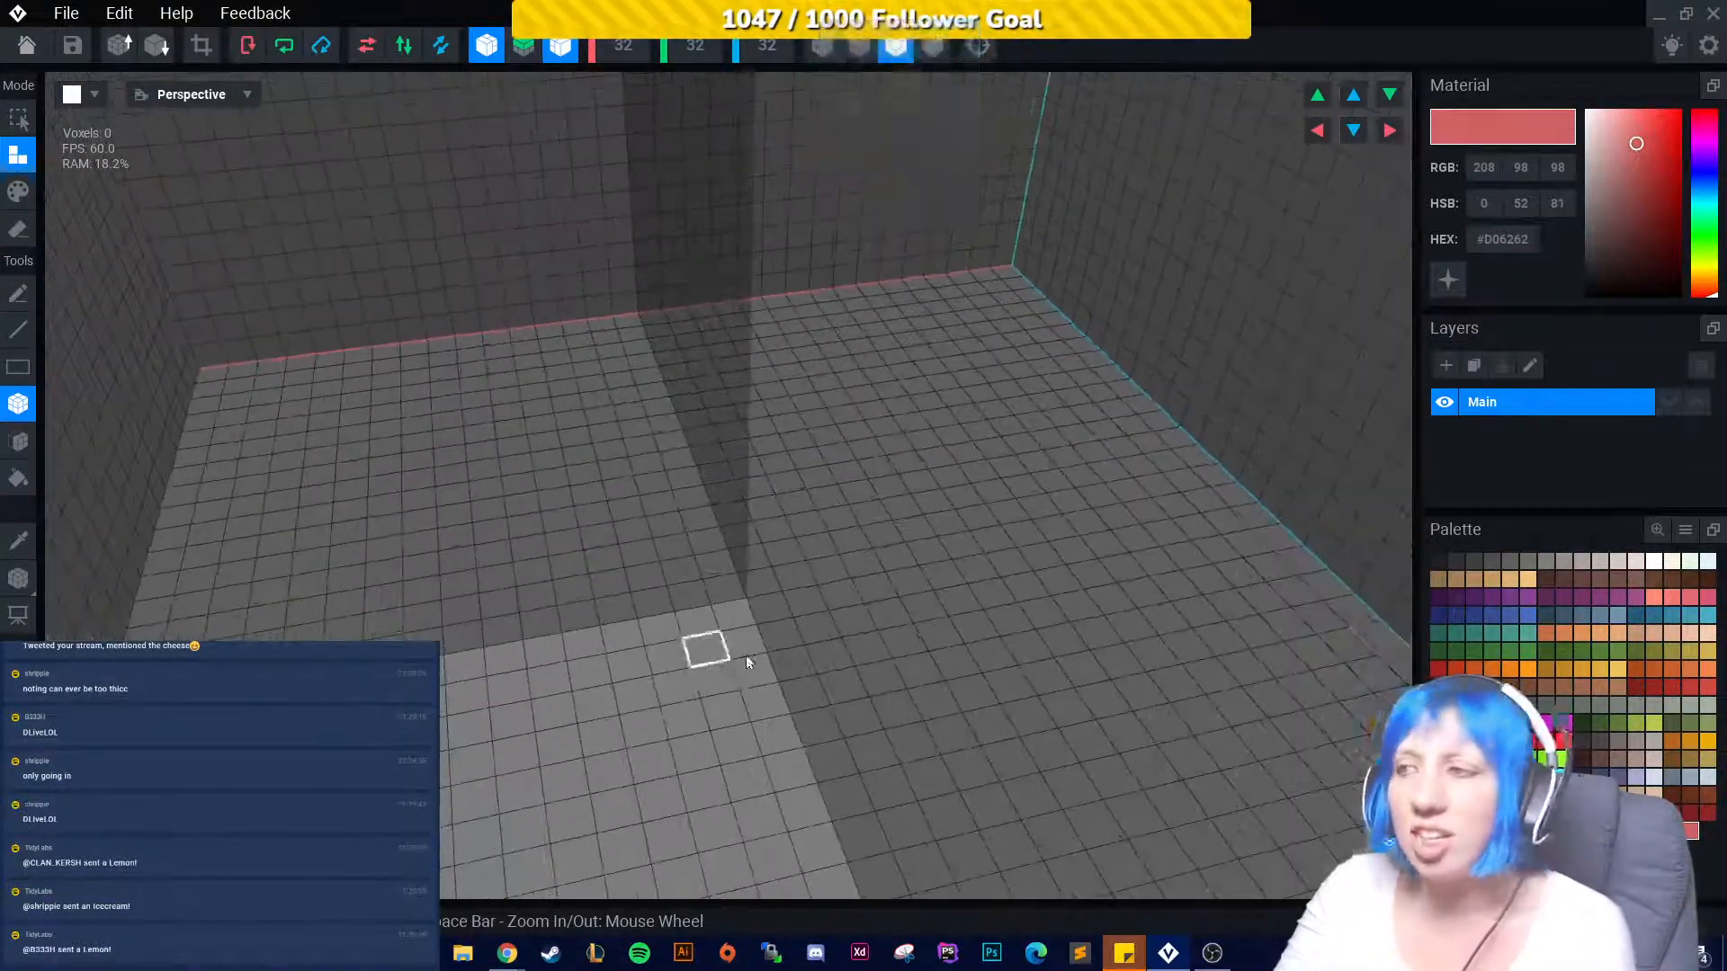
Draw a six-by-two voxel base in brown #6F4A20 at the floor's centre and extrude it to three voxels high.
left_click(1672, 760)
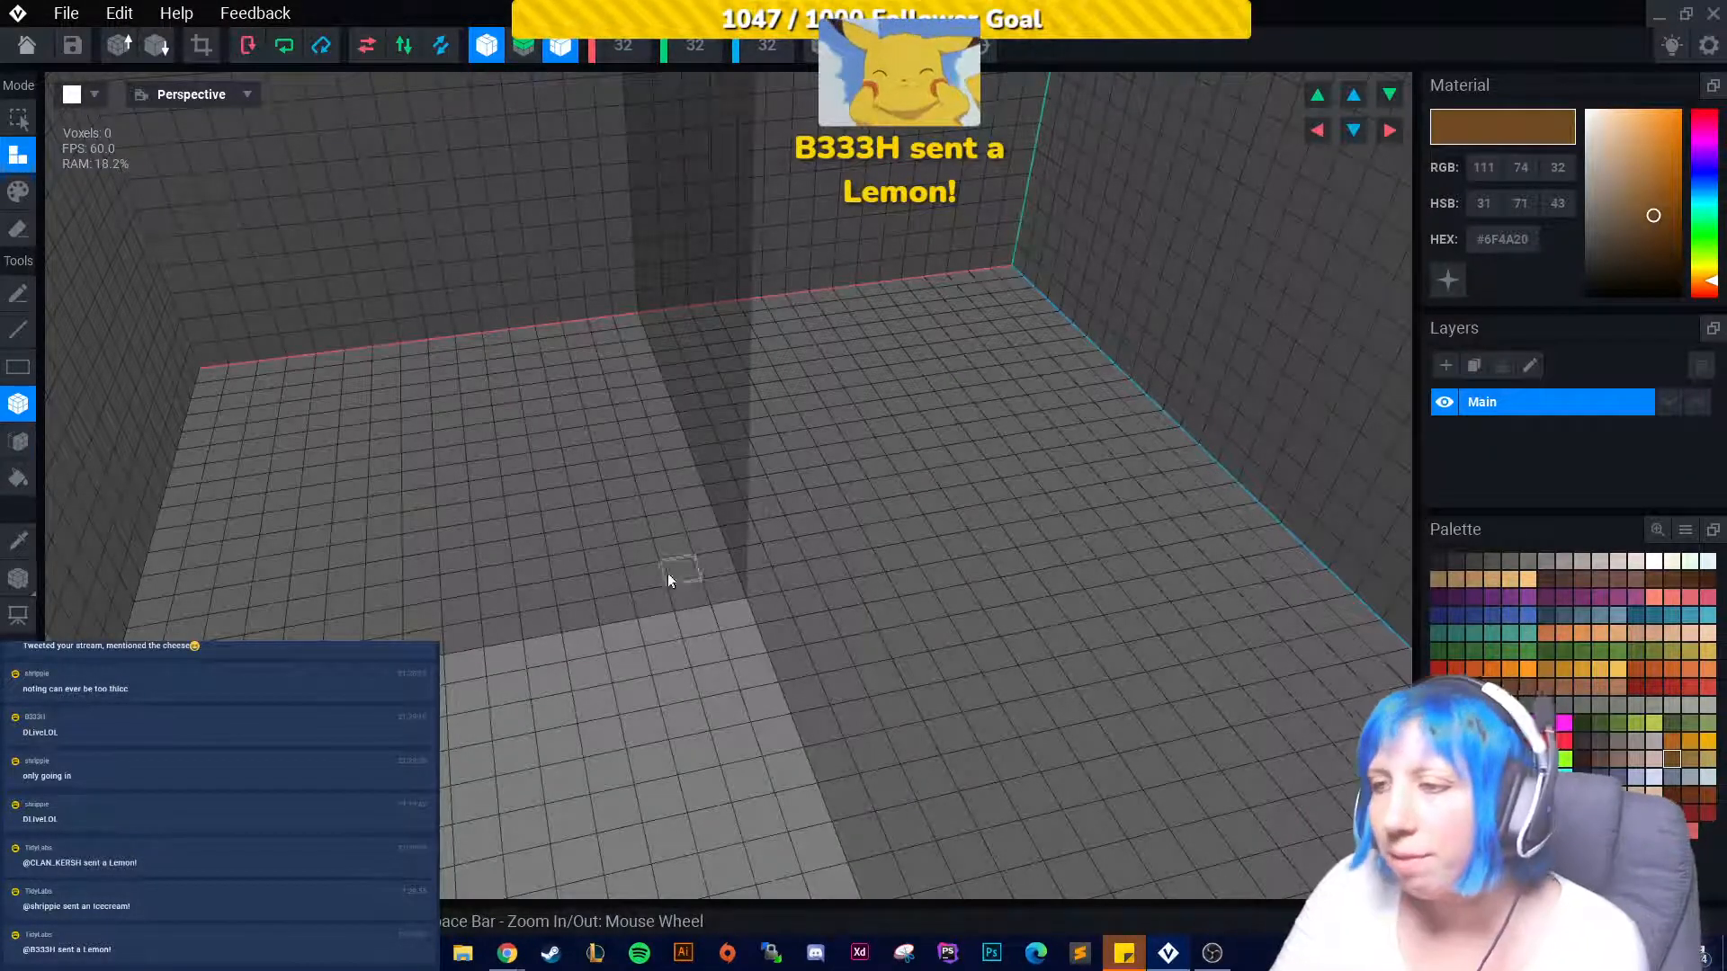
left_click_drag(715, 594, 657, 599)
right_click_drag(723, 656, 706, 441)
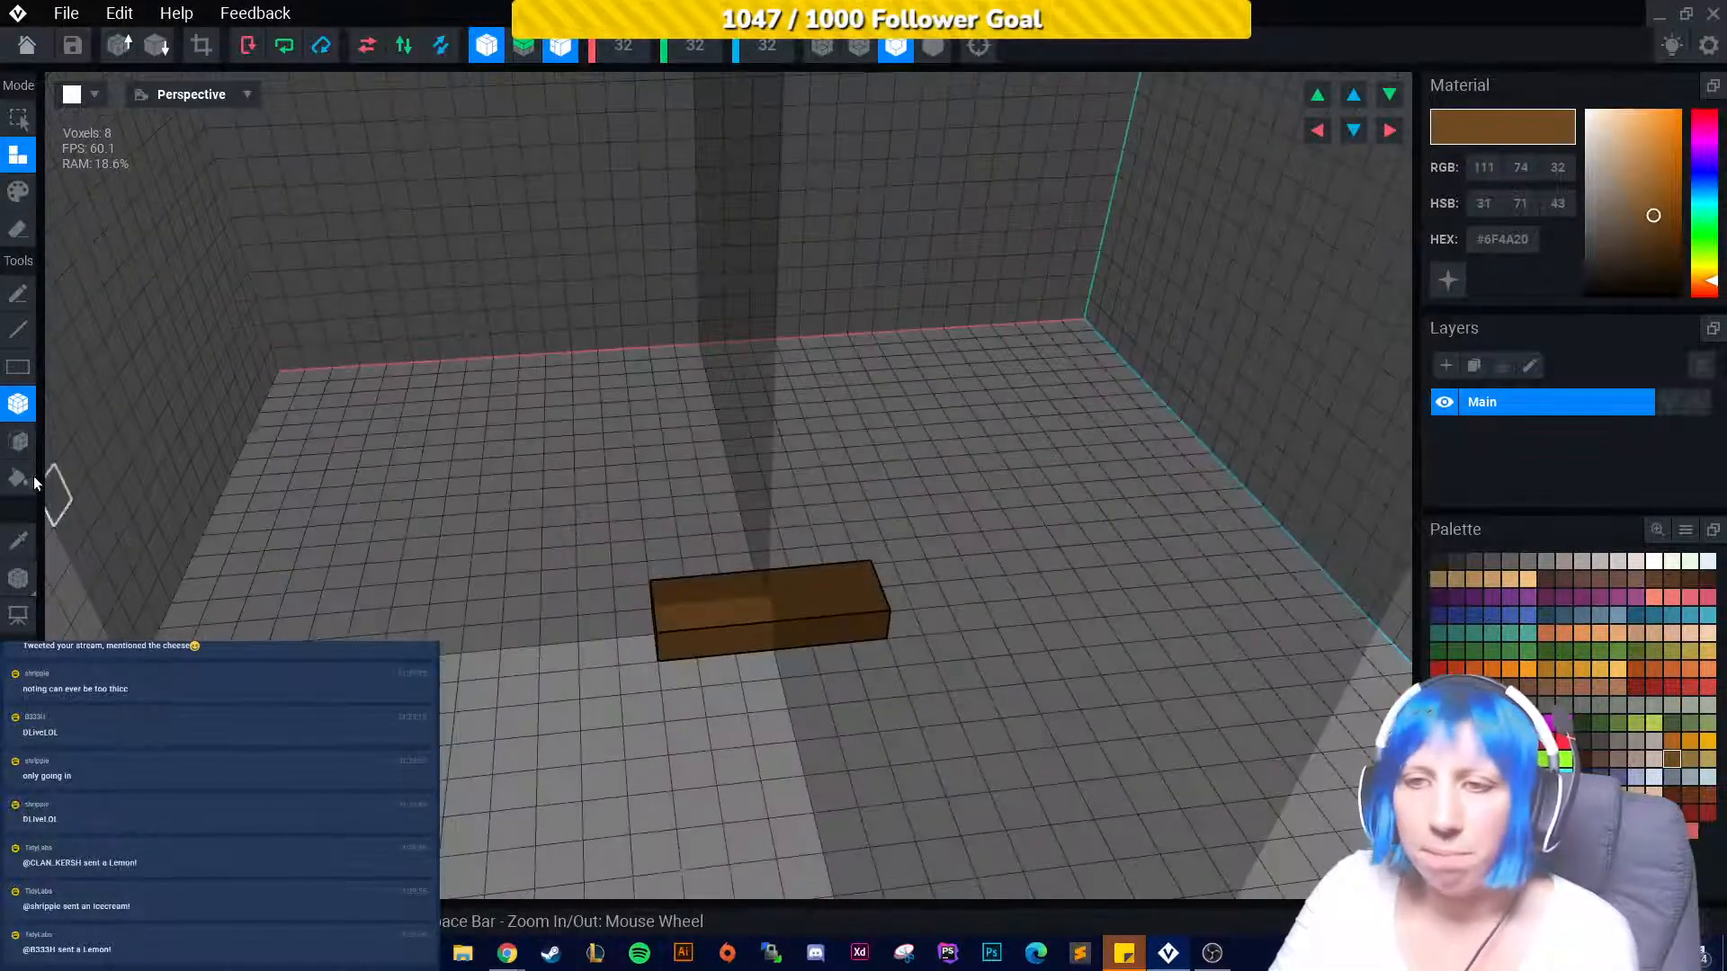
left_click(18, 441)
left_click(711, 595)
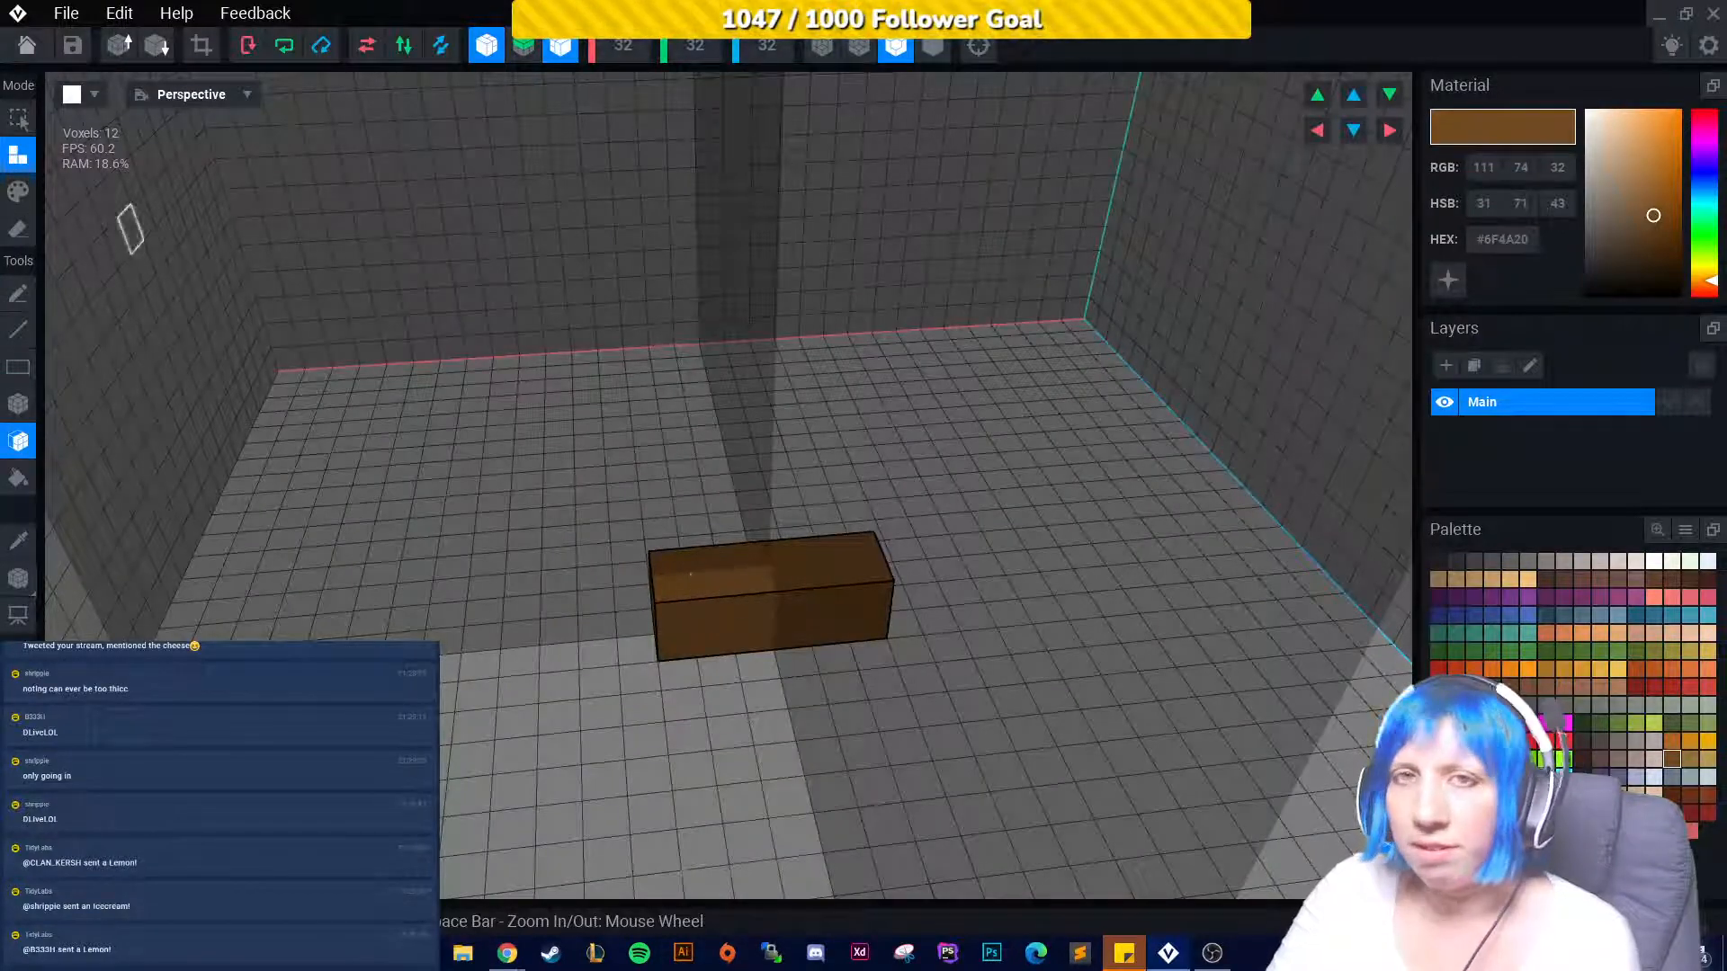
right_click_drag(481, 608, 576, 613)
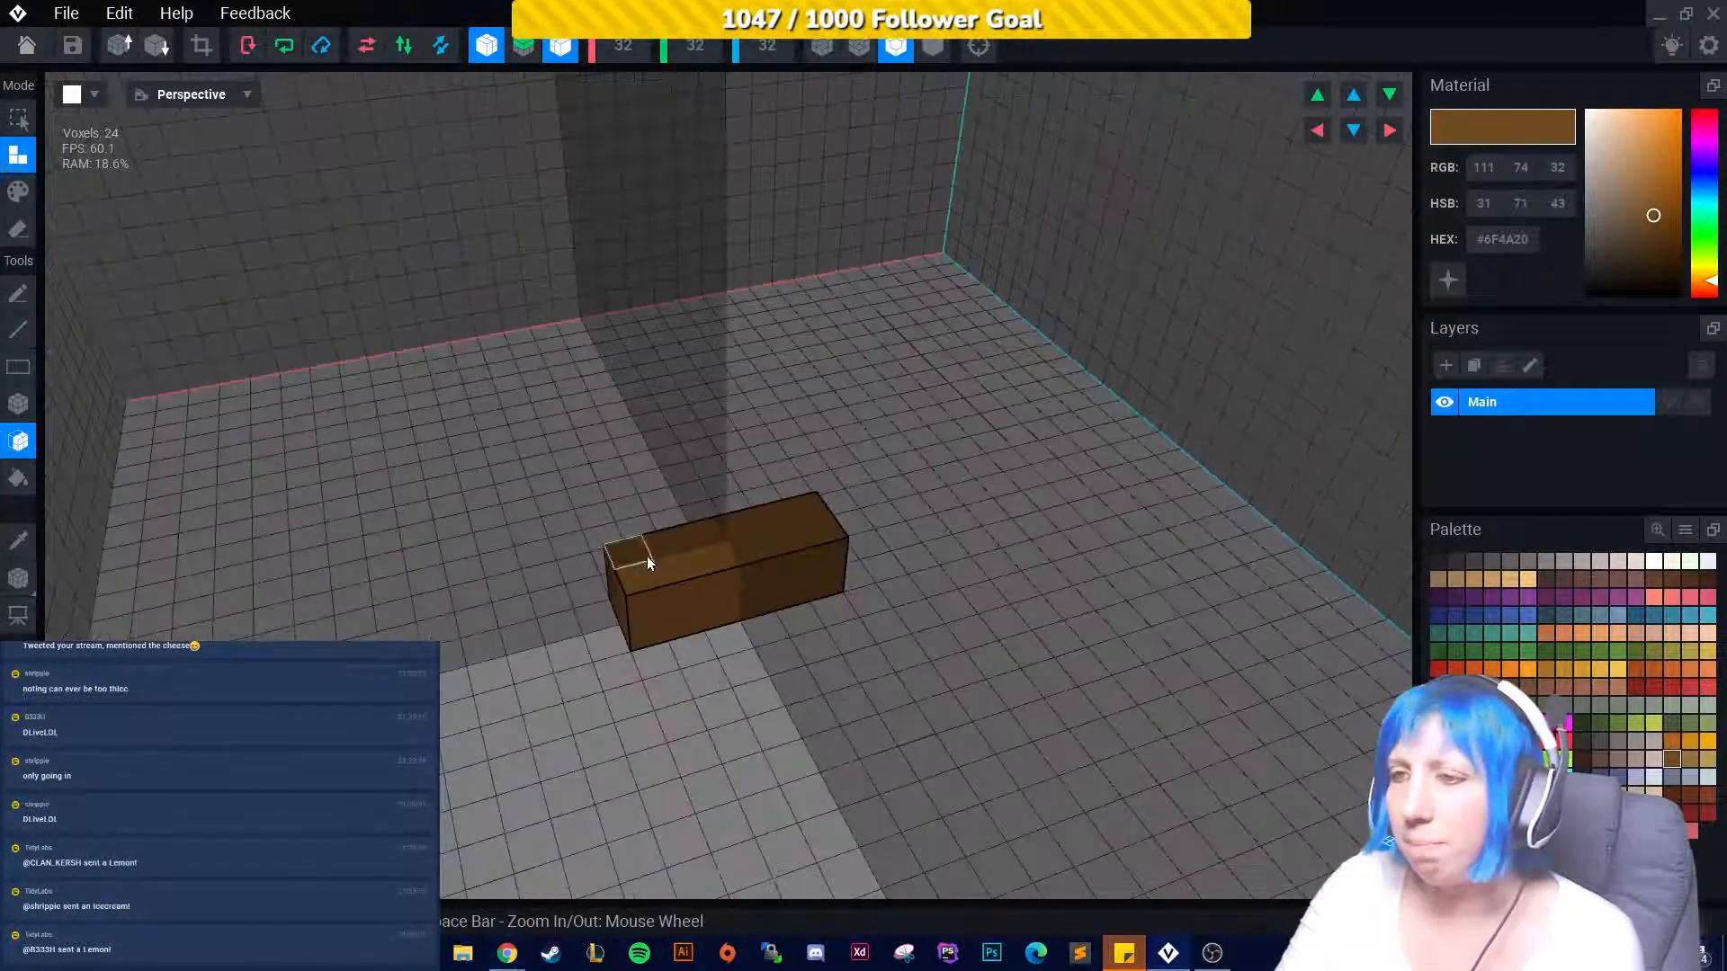
mouse_move(686, 553)
right_mouse_down()
mouse_move(663, 566)
mouse_move(693, 565)
right_mouse_up()
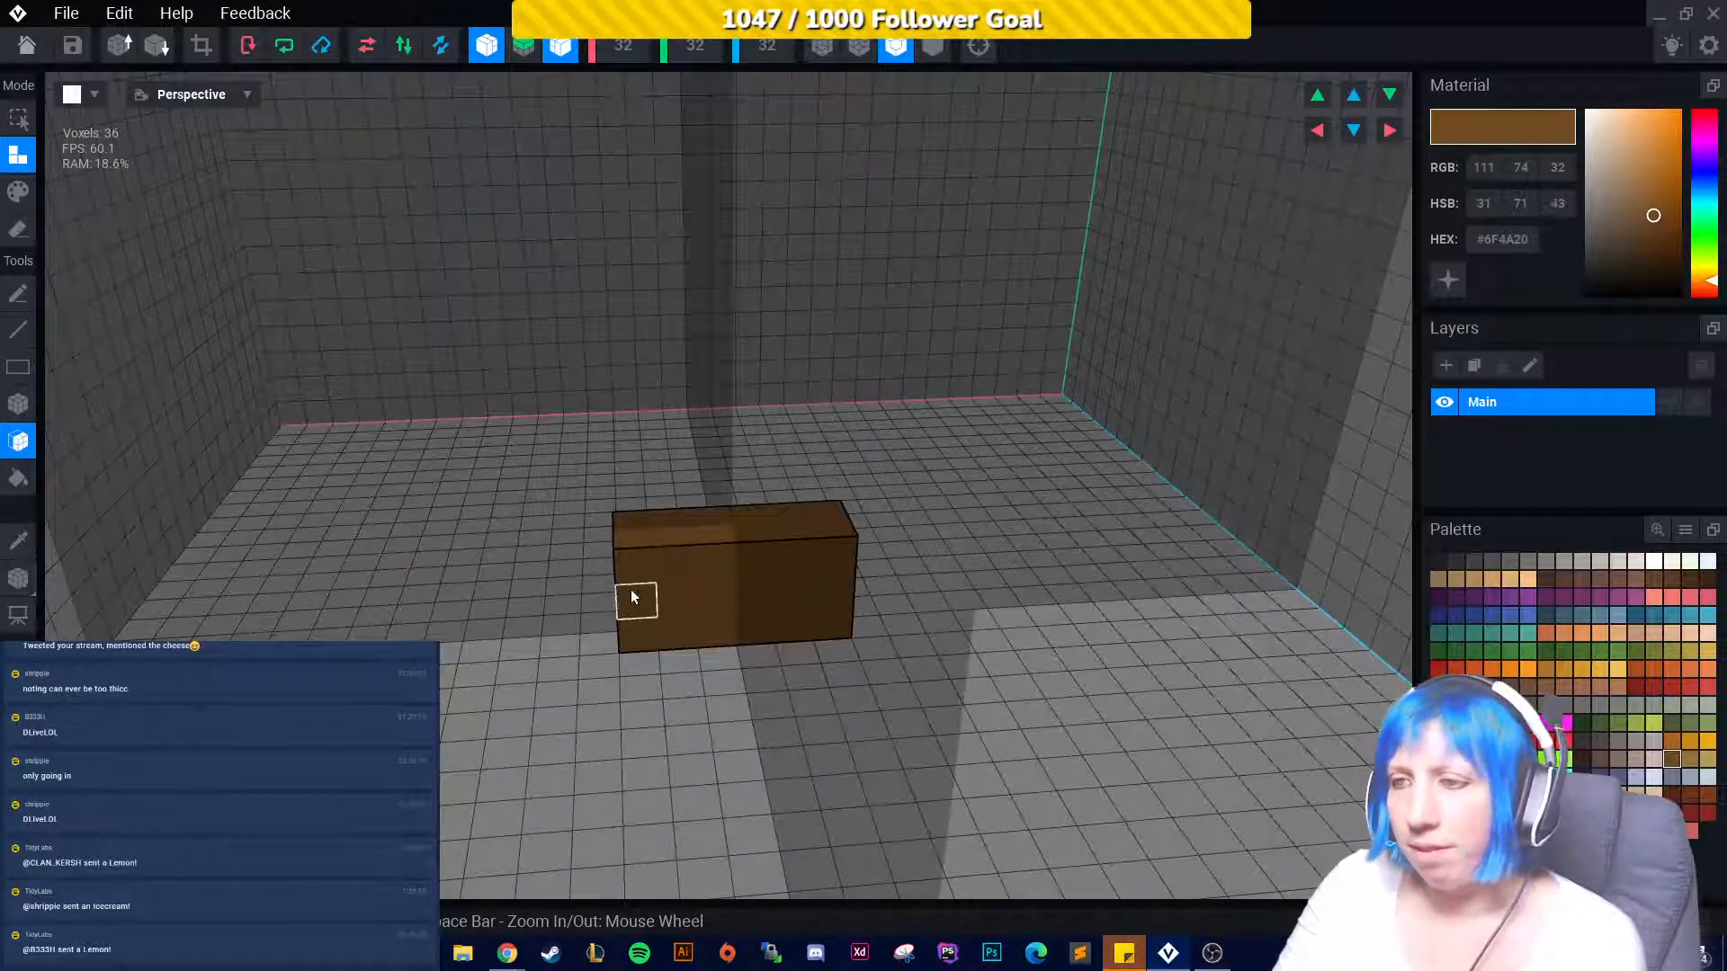
Turn off X and Z mirroring and erase one end layer of the block to leave it five voxels wide.
left_click(561, 45)
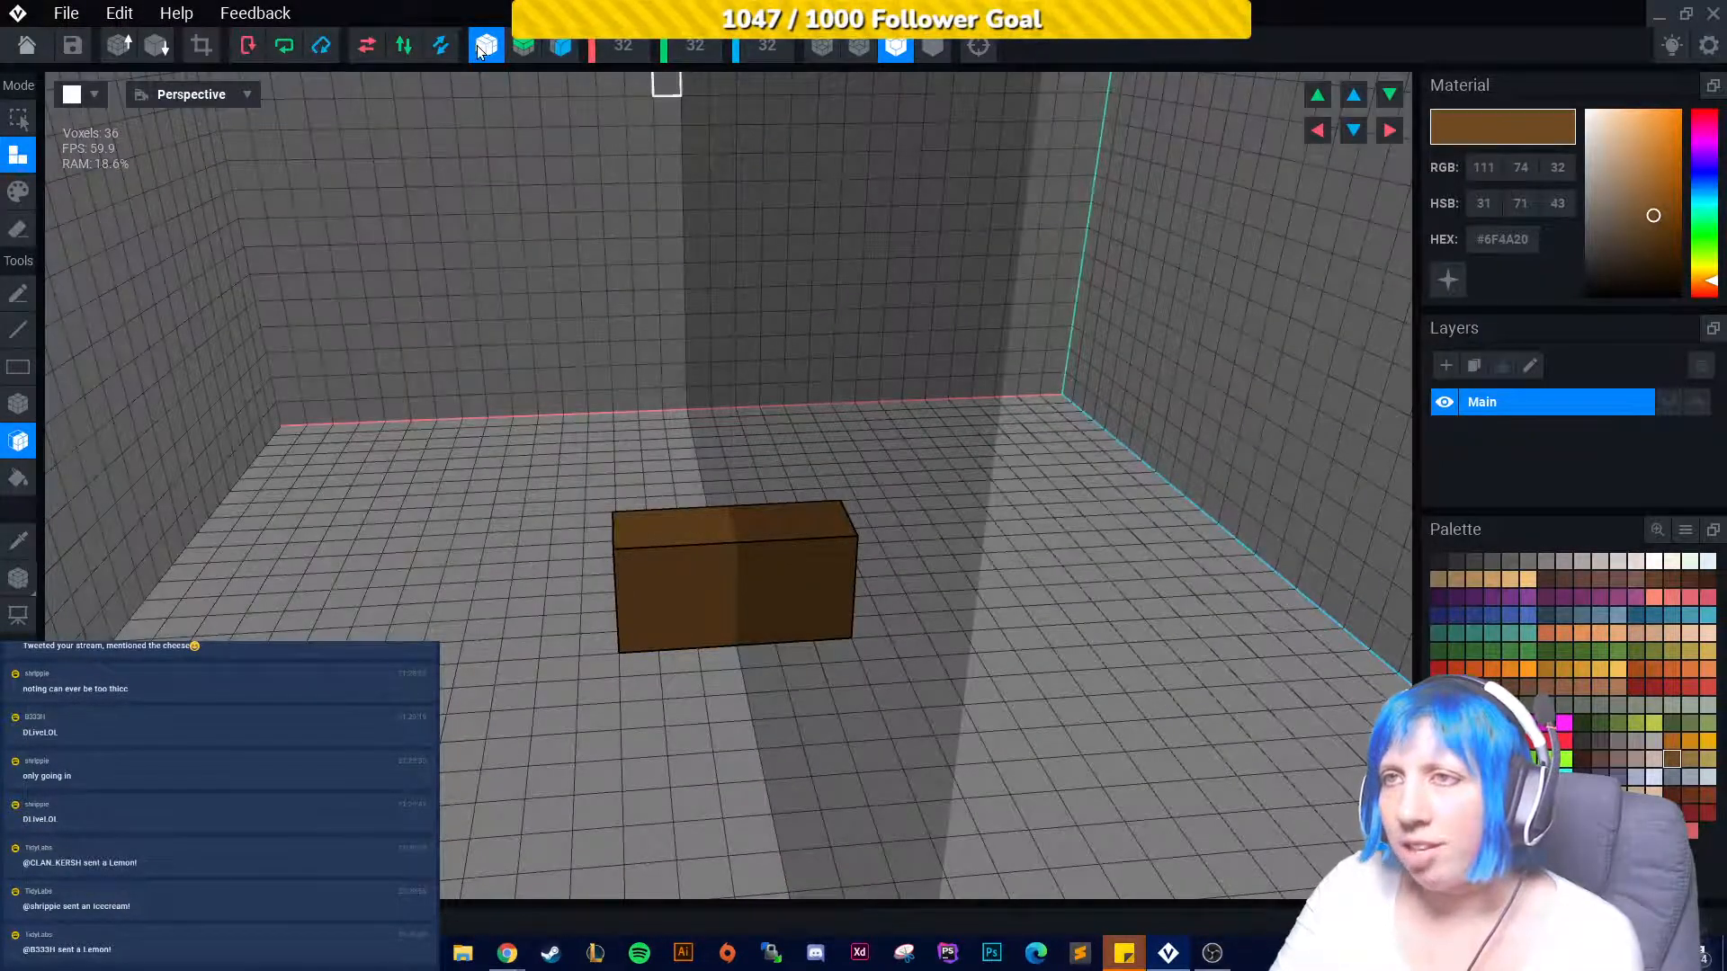
left_click(484, 46)
left_click(18, 228)
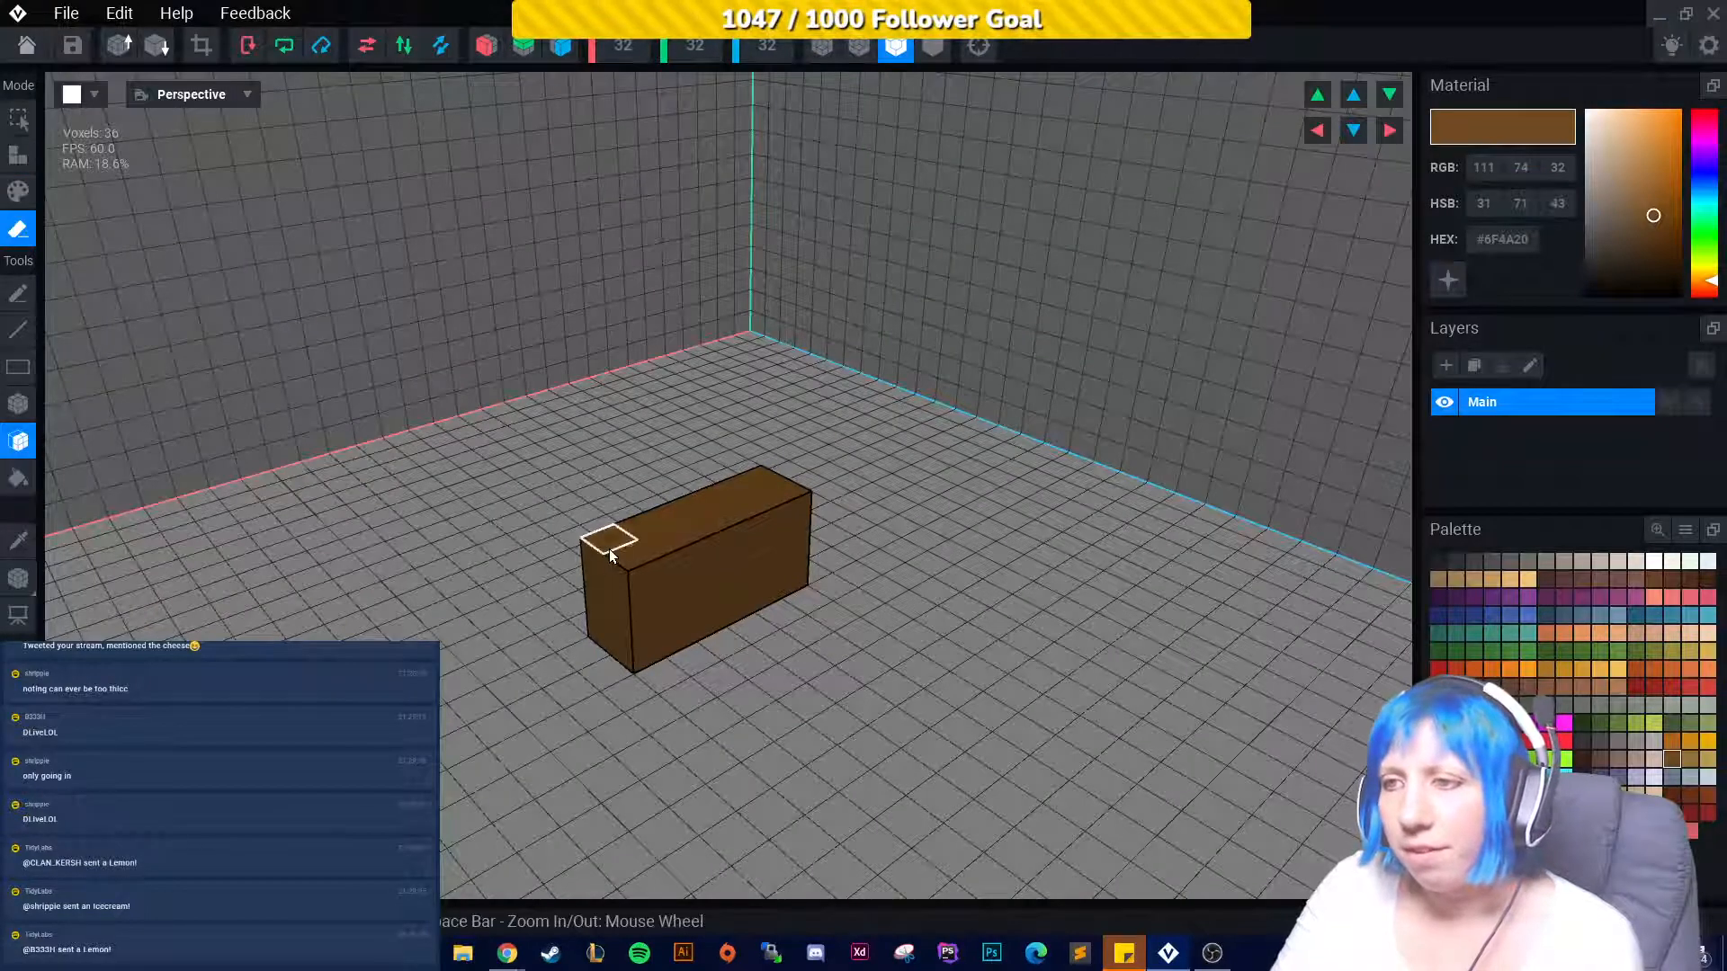
right_click_drag(625, 612, 597, 682)
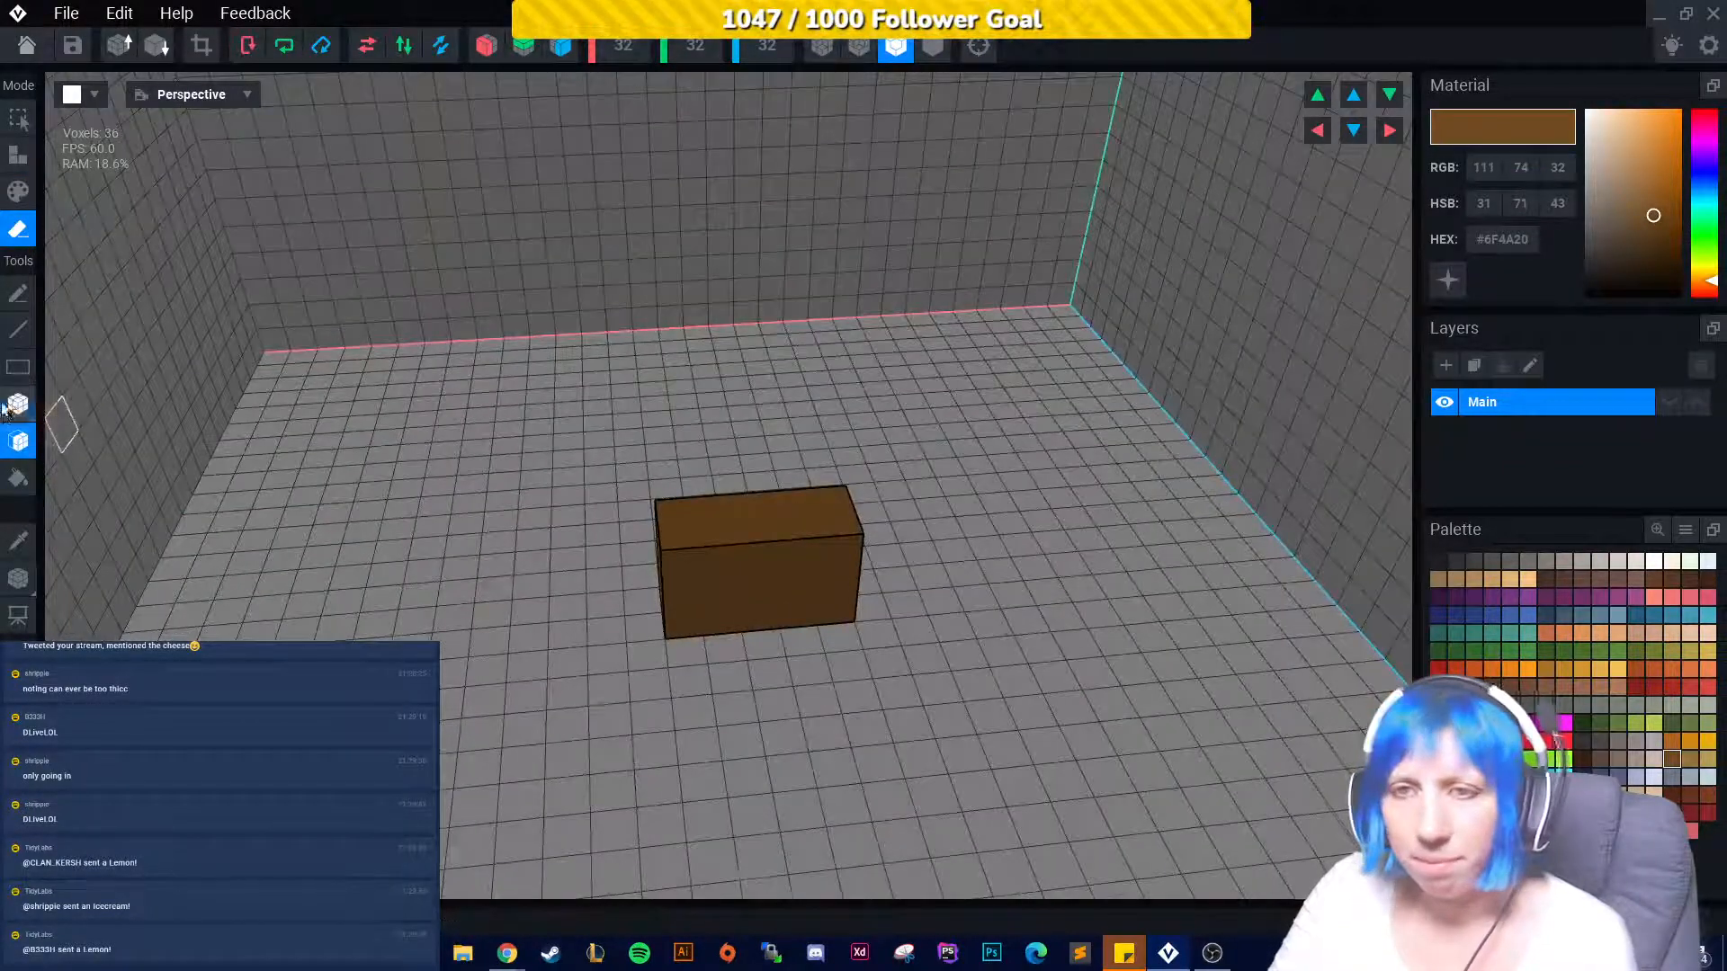
Extrude the block's top face to a height of eight voxels and crop the volume to fit it.
left_click(18, 154)
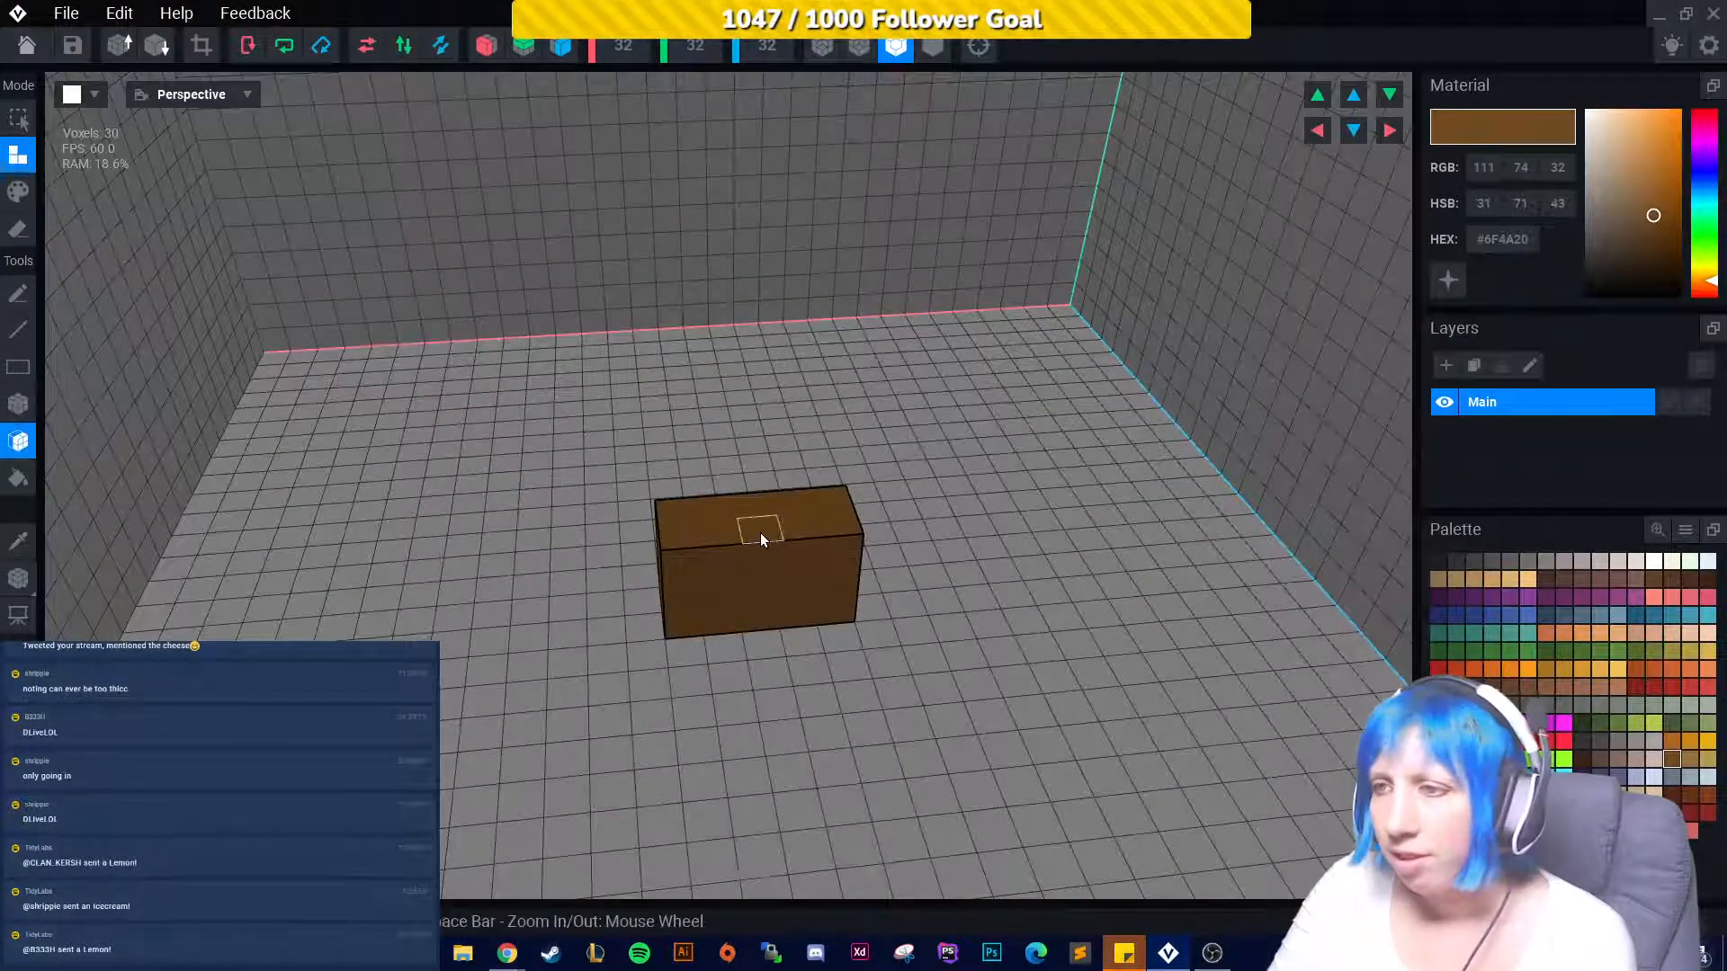
left_click_drag(763, 532, 763, 495)
right_click_drag(763, 495, 774, 428)
left_click_drag(775, 428, 786, 397)
right_click_drag(786, 396, 798, 520)
left_click(202, 46)
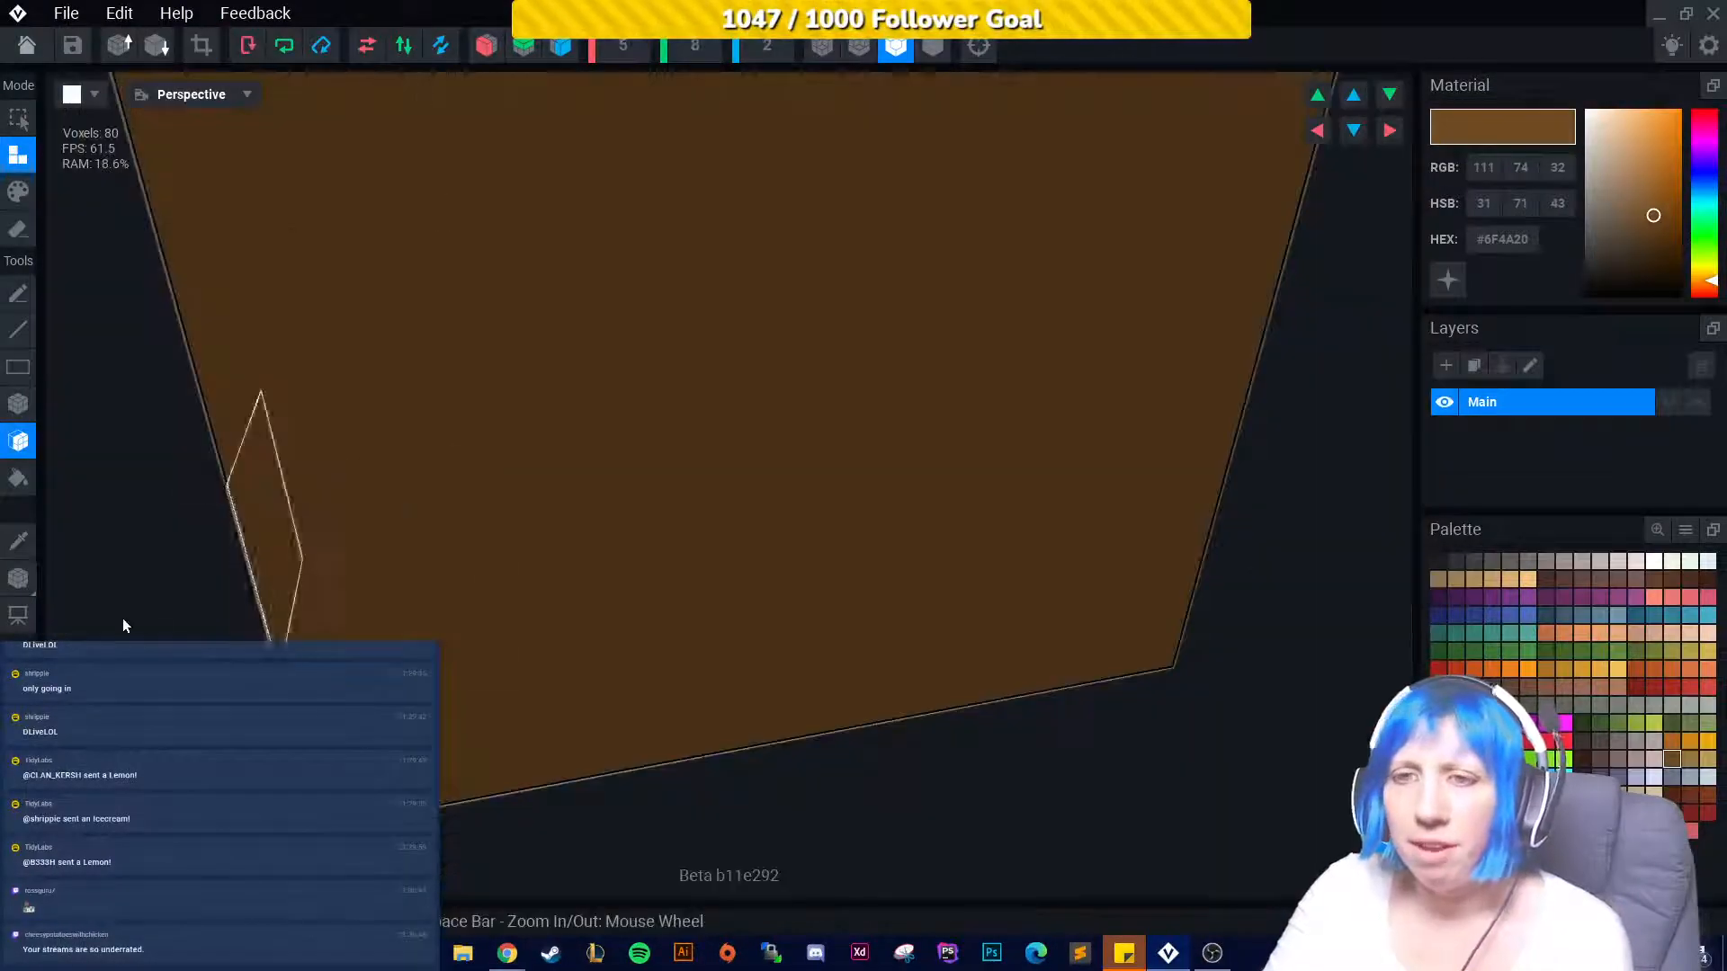
Move the pivot along the X axis toward the plank's centre and save the model while closing it.
scroll(123, 618, "down", 2)
left_click(18, 579)
scroll(673, 633, "down", 3)
right_click_drag(673, 634, 738, 612)
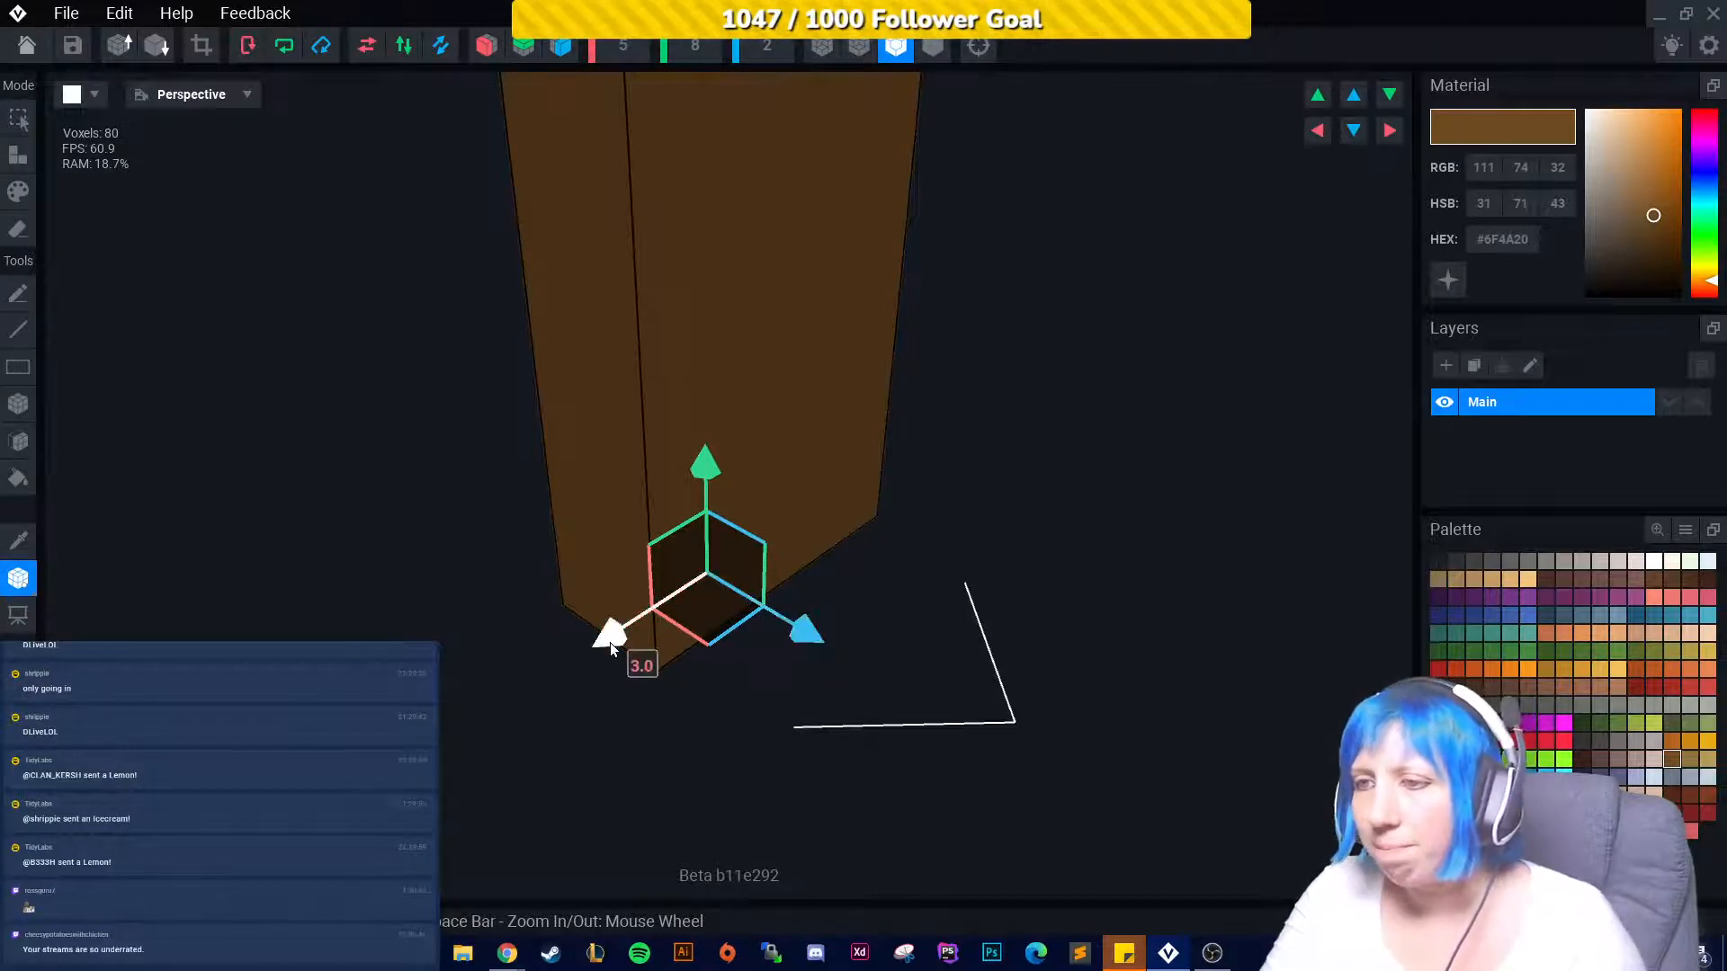
left_click_drag(609, 642, 631, 638)
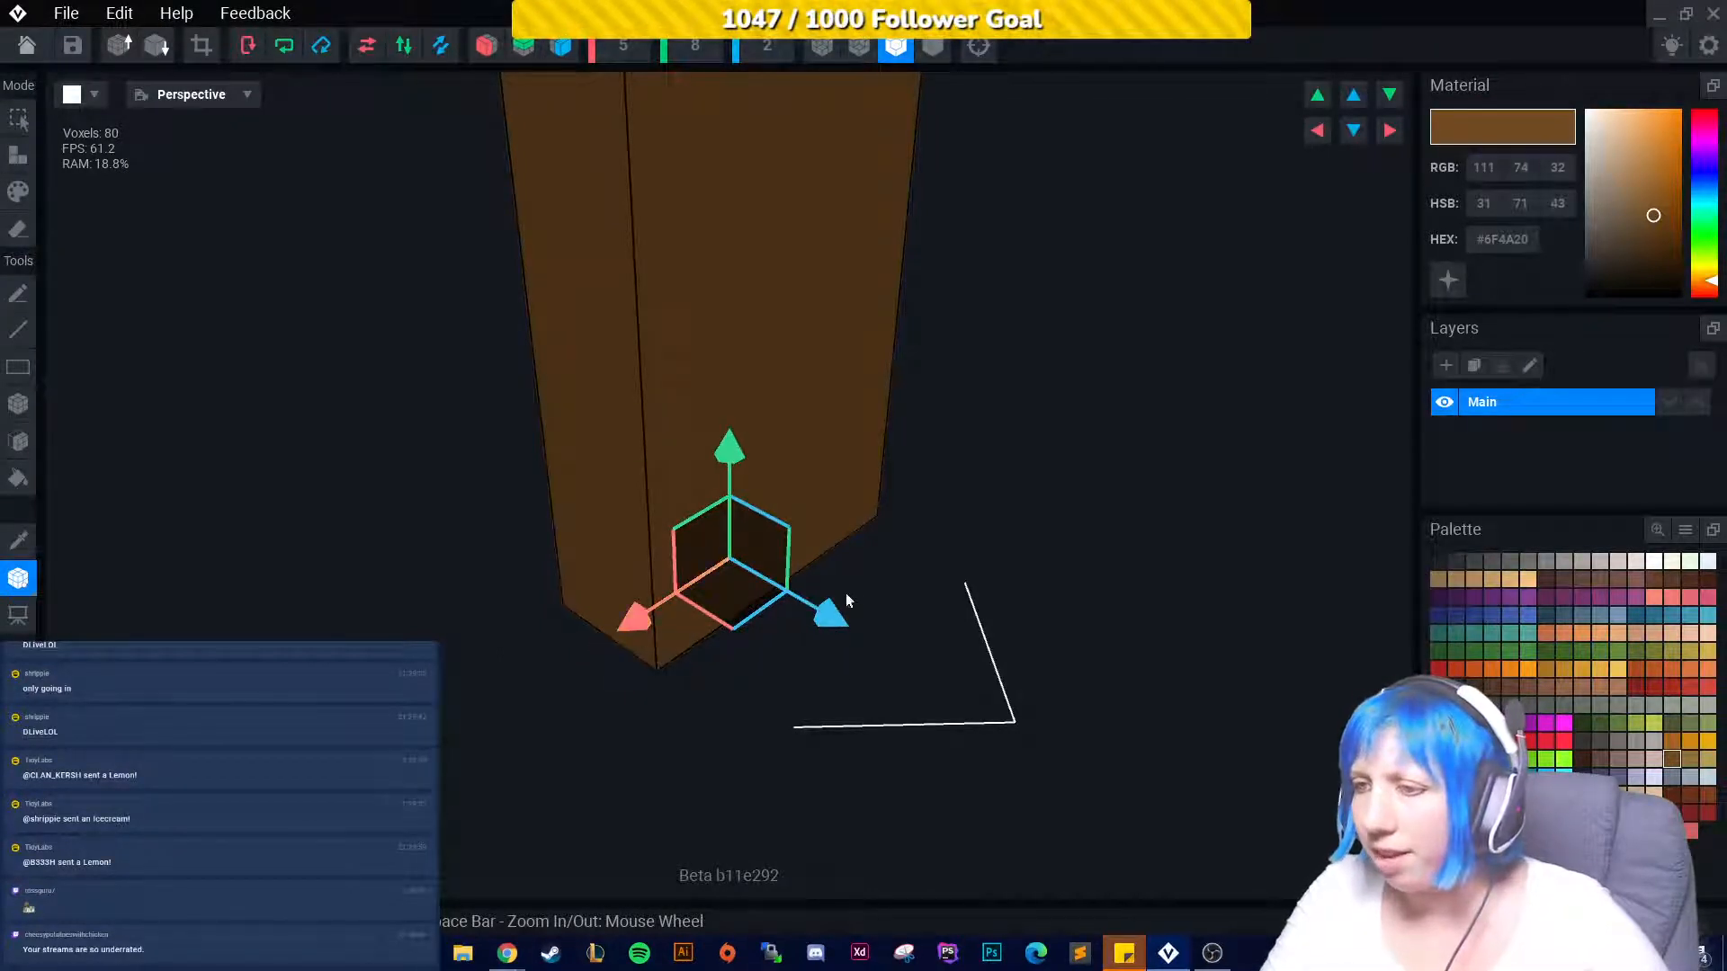
left_click(26, 45)
left_click(747, 364)
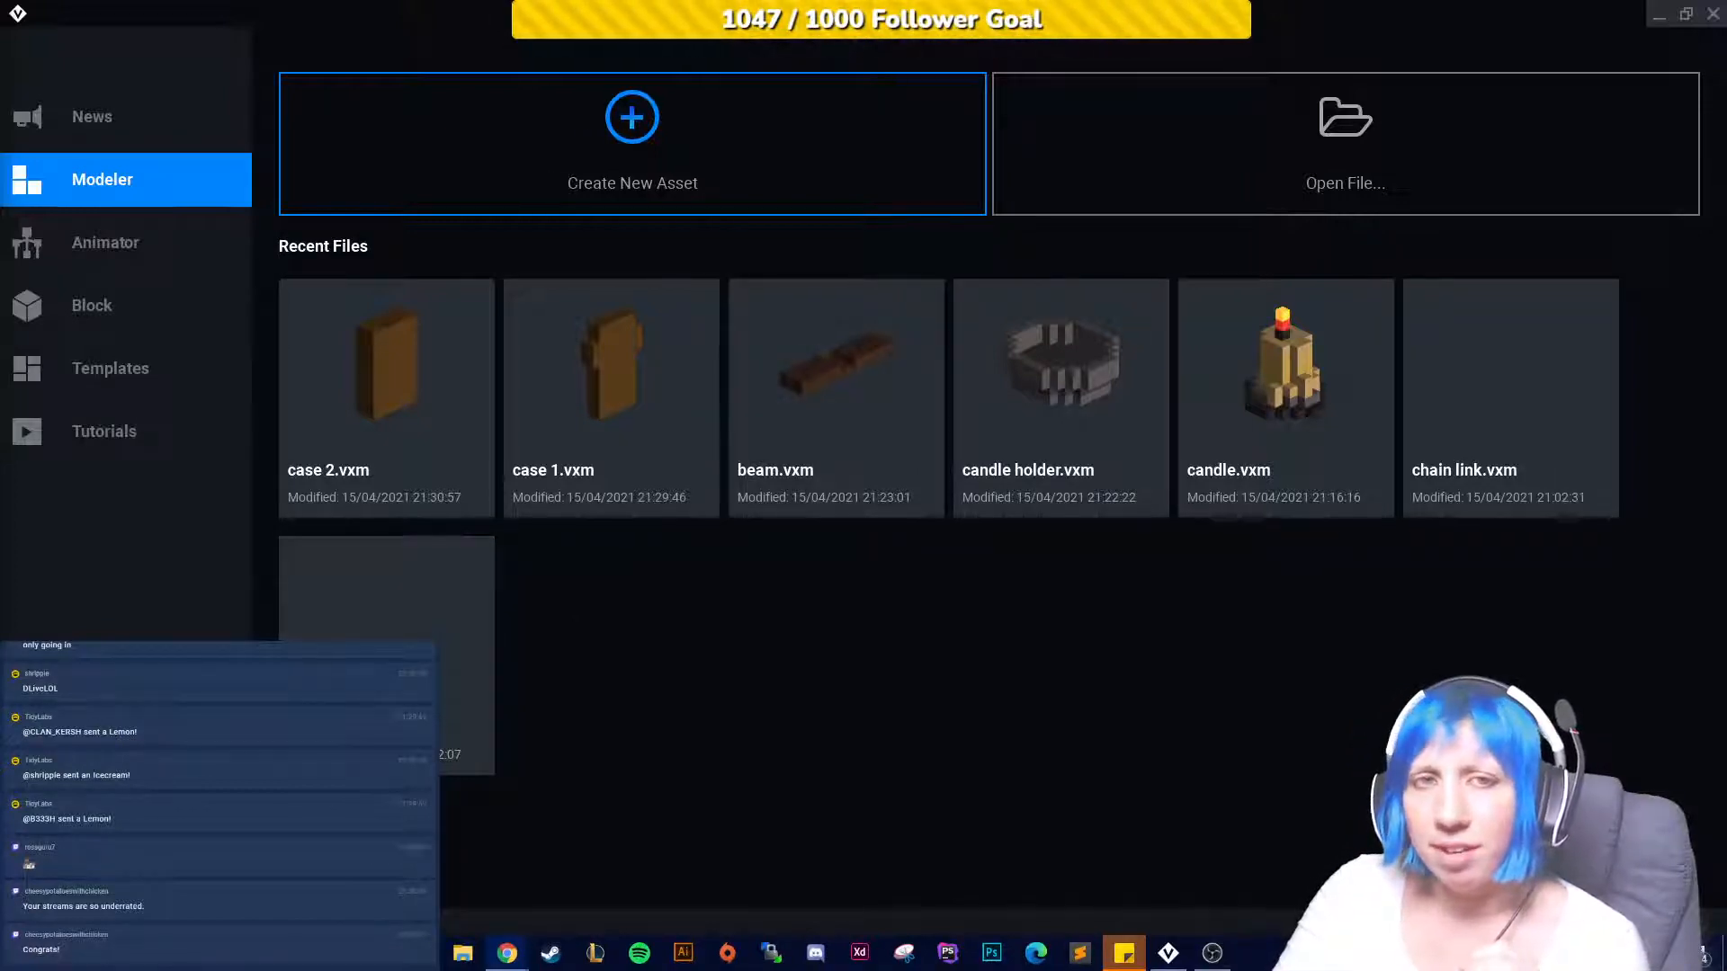
Start the empty model top and load the PNG beginning with "USE THISS" from Downloads as its palette.
left_click(393, 605)
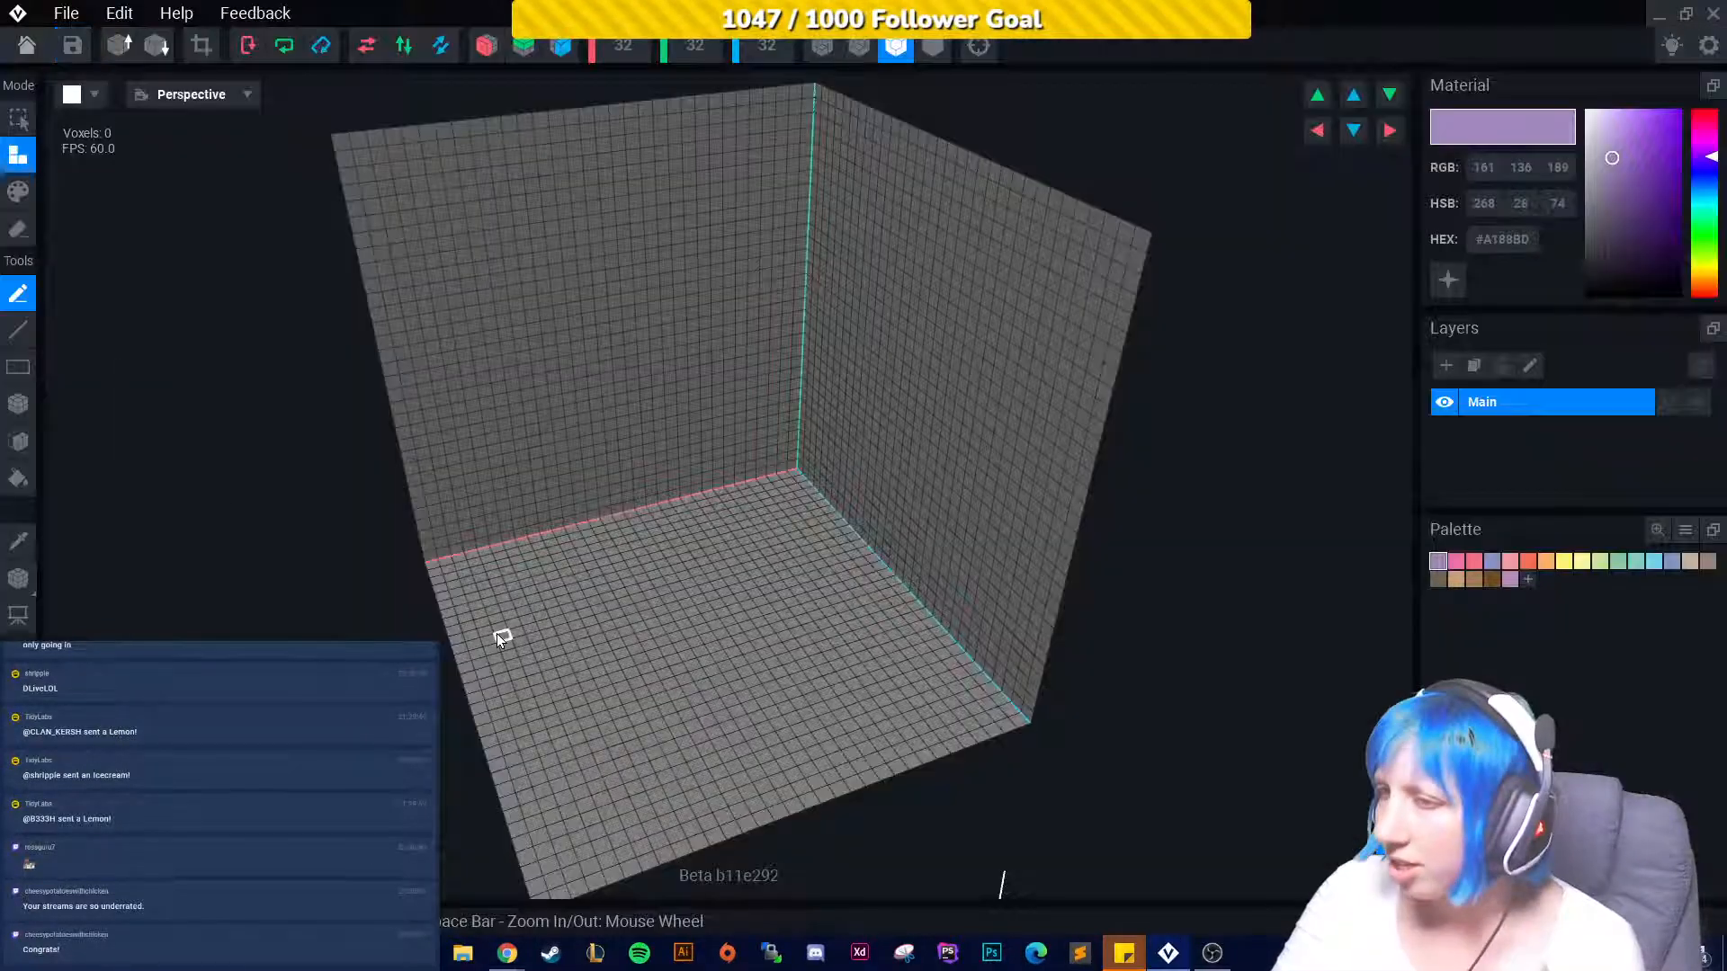
left_click(1686, 531)
left_click(1691, 566)
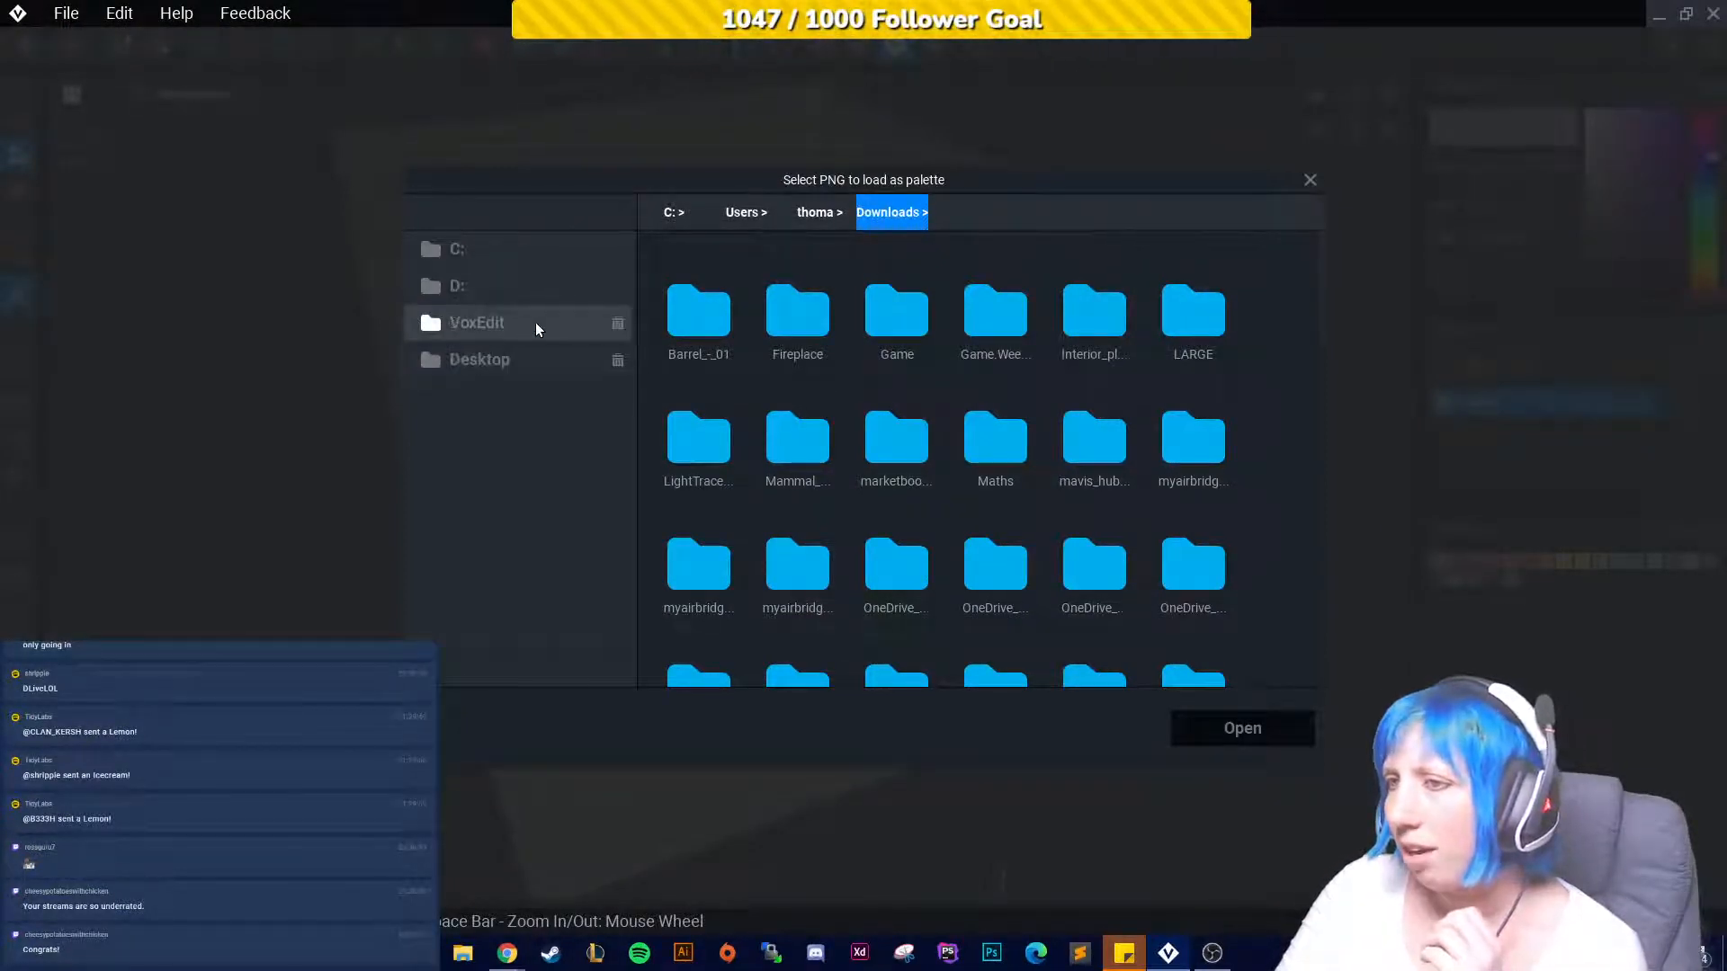
scroll(1239, 552, "down", 10)
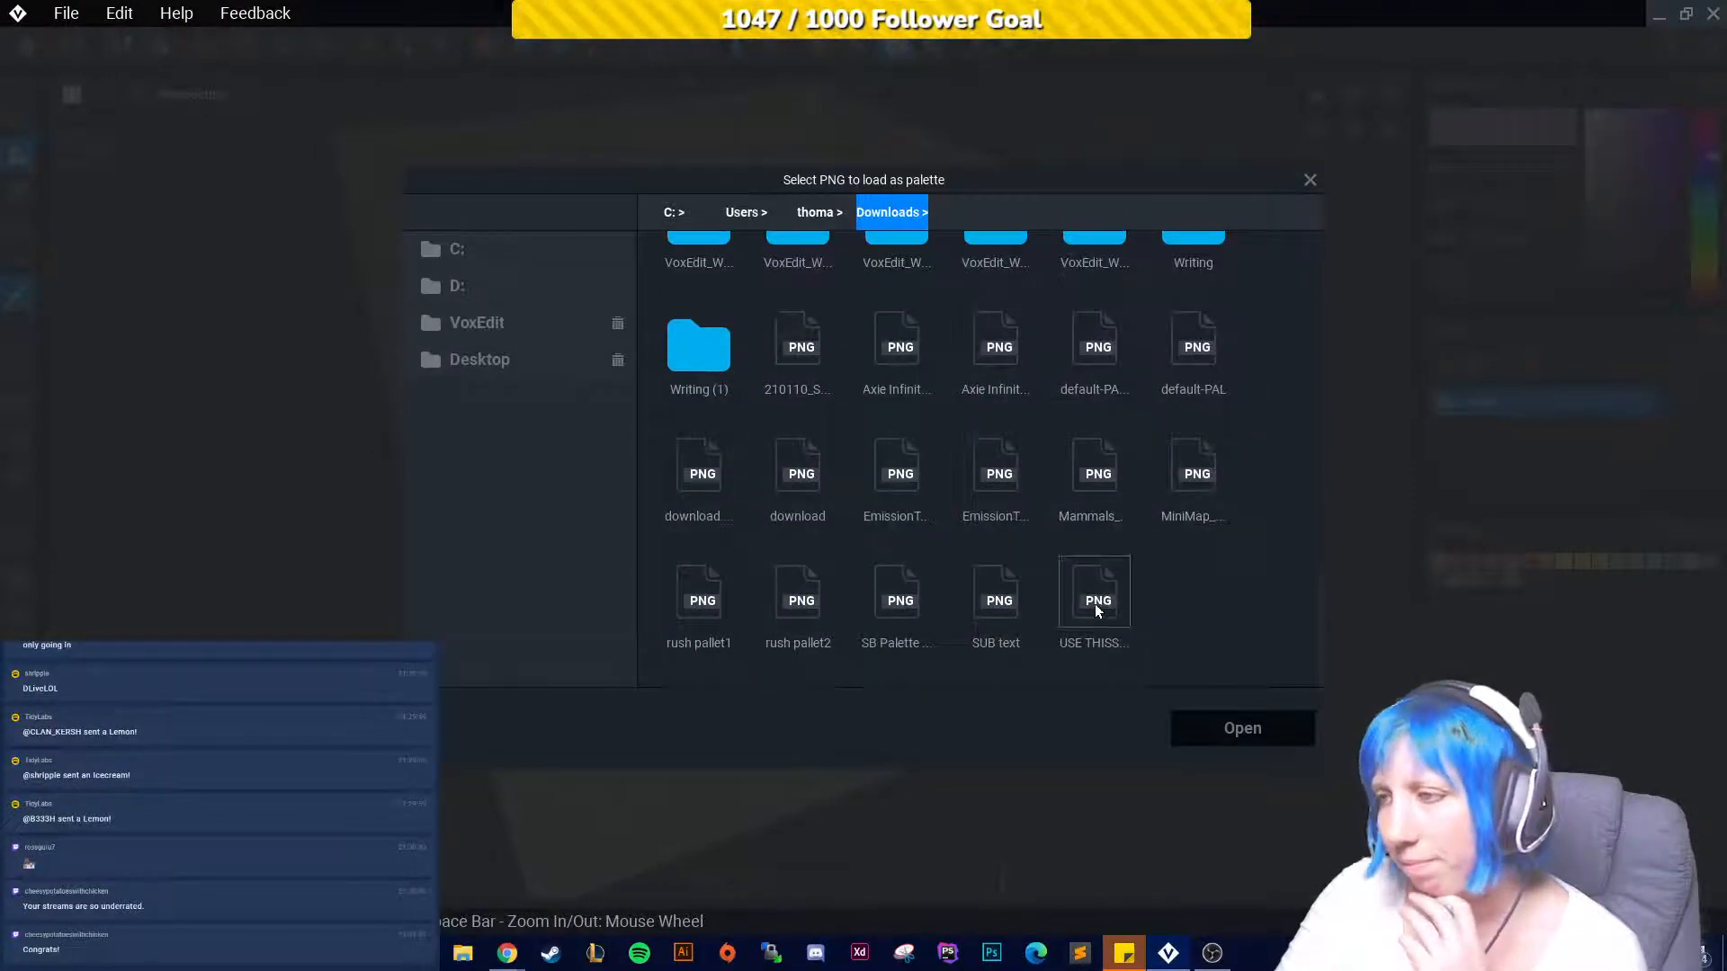
left_click(1093, 602)
left_click(1242, 728)
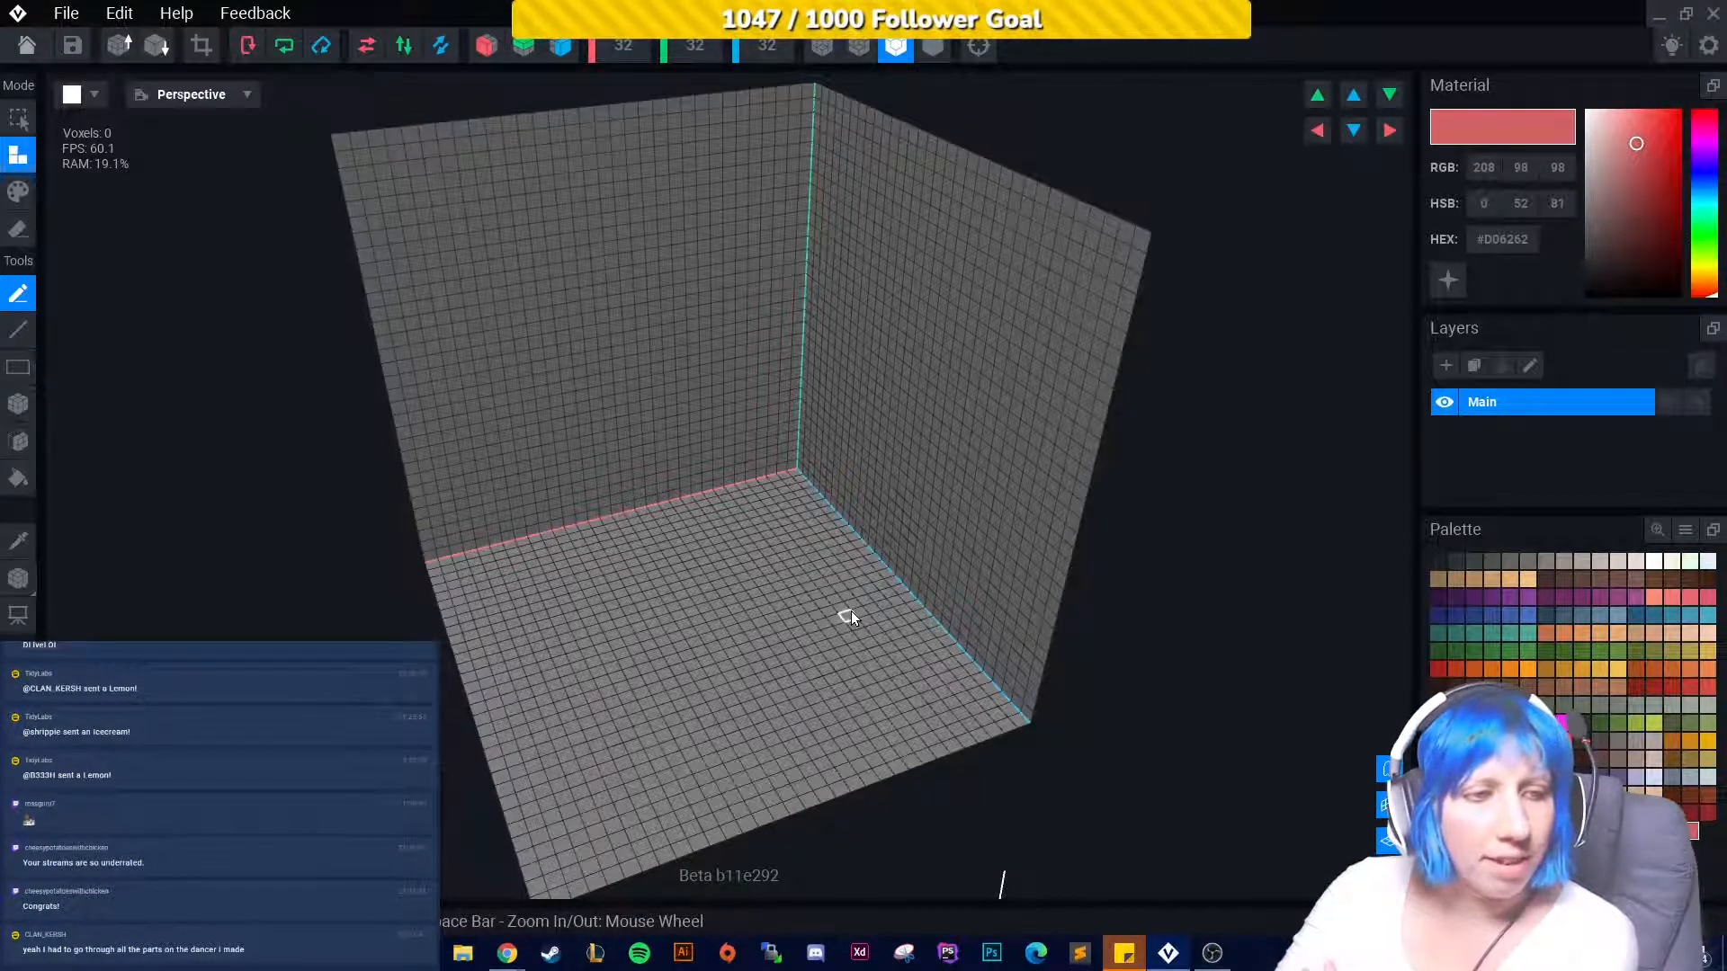
Turn on X and Z mirroring for the empty model.
right_click_drag(176, 363, 761, 555)
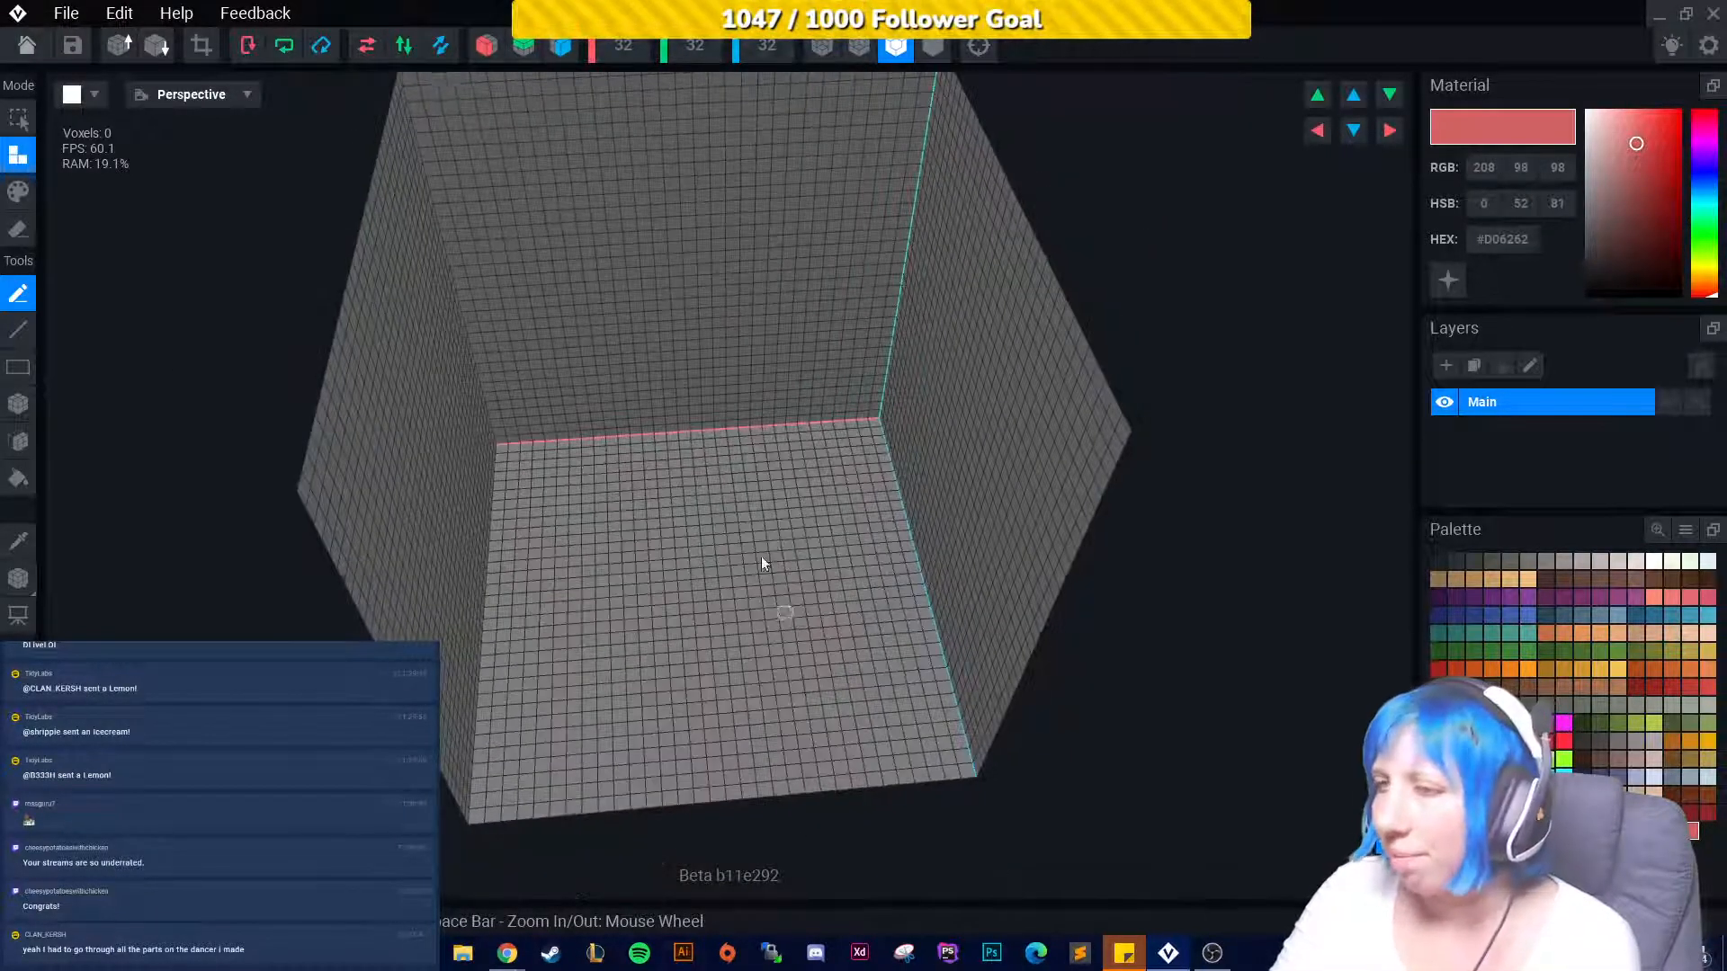
left_click(486, 45)
left_click(560, 45)
scroll(639, 624, "up", 5)
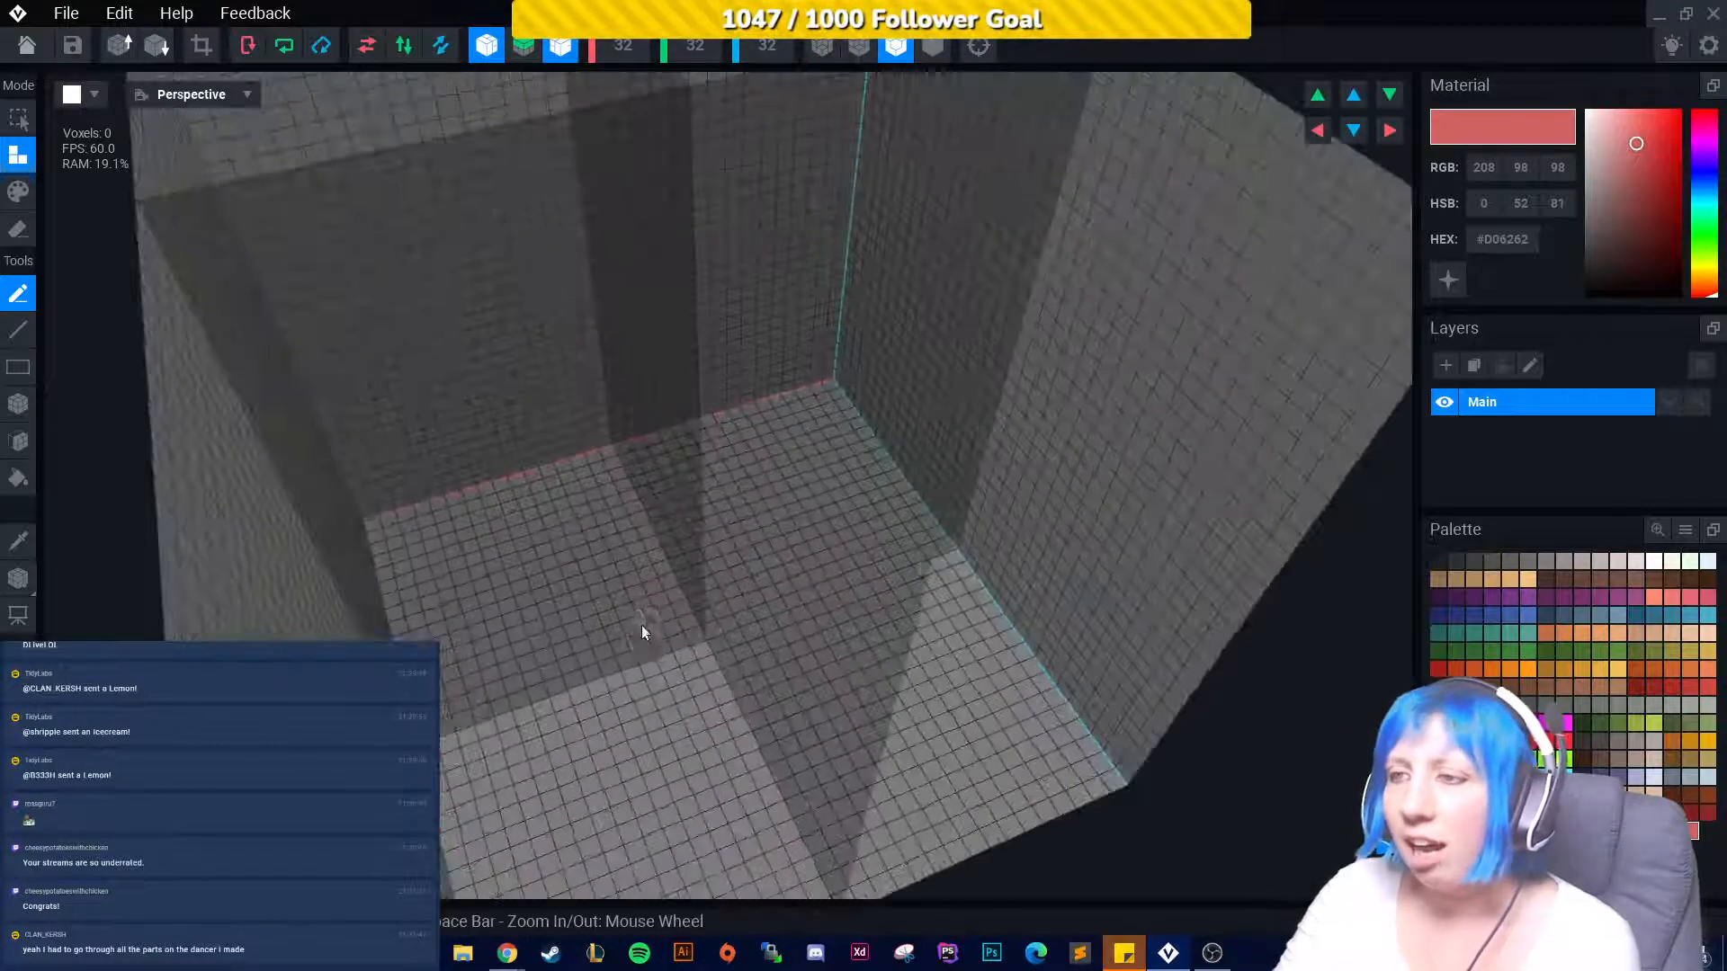
scroll(537, 612, "up", 2)
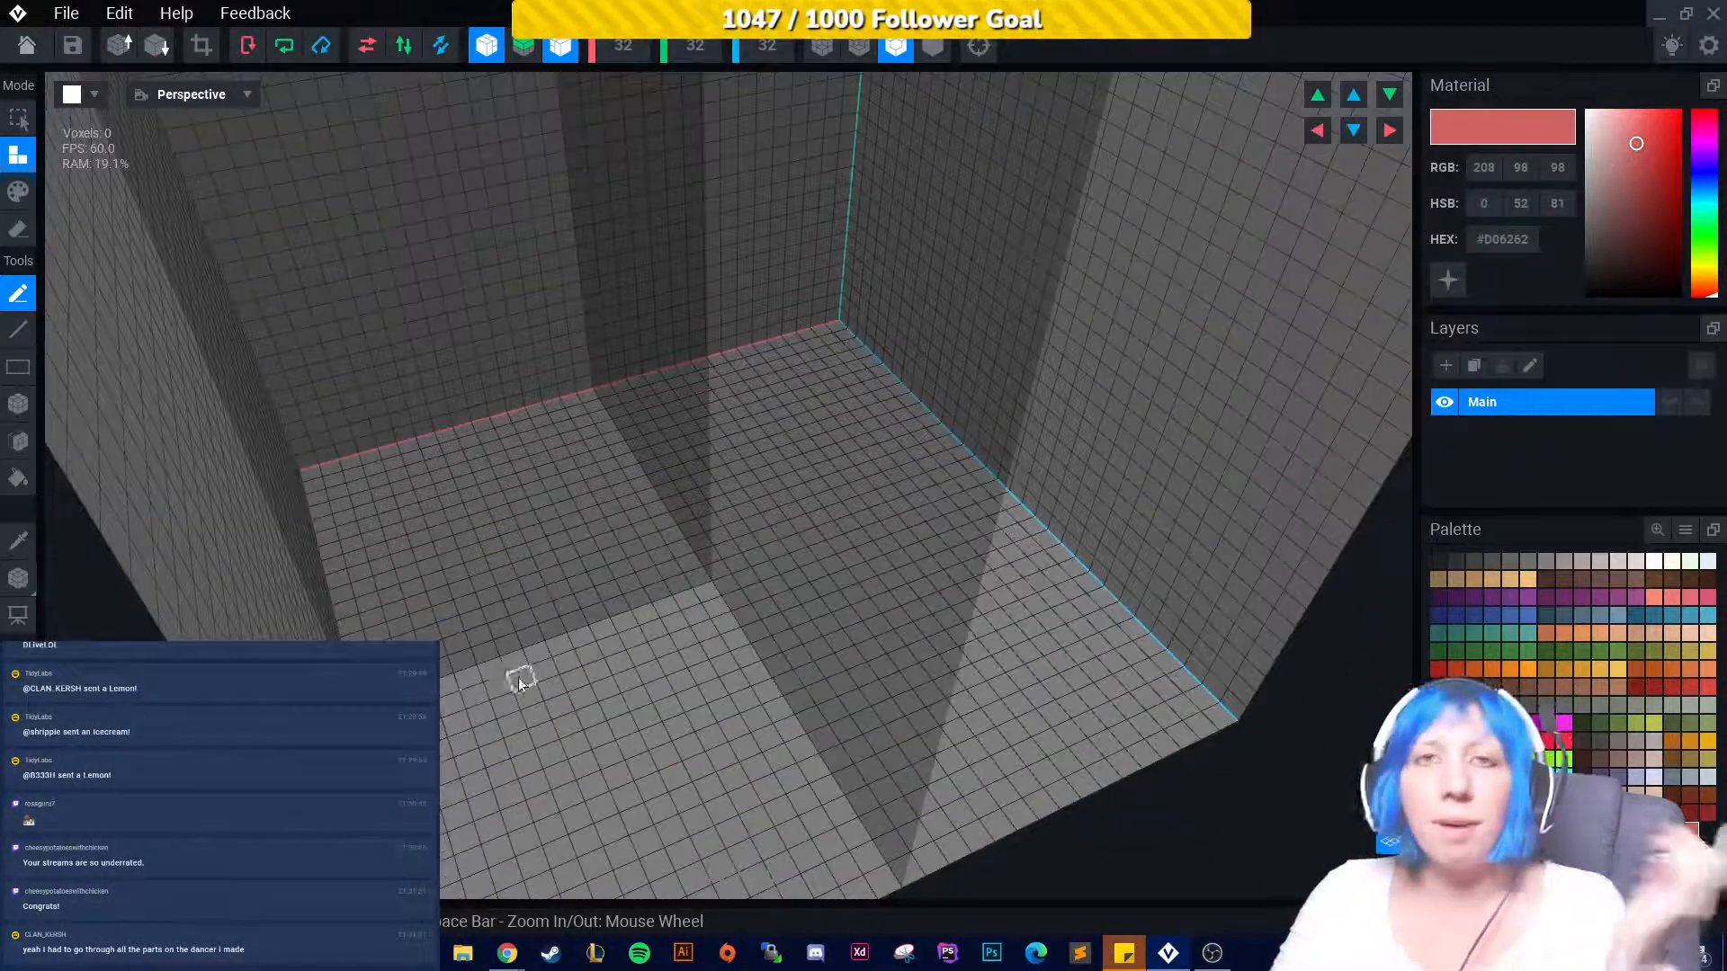
Save and close the top model, and open the armoured character final.vxr in Animator.
left_click(25, 47)
left_click(672, 344)
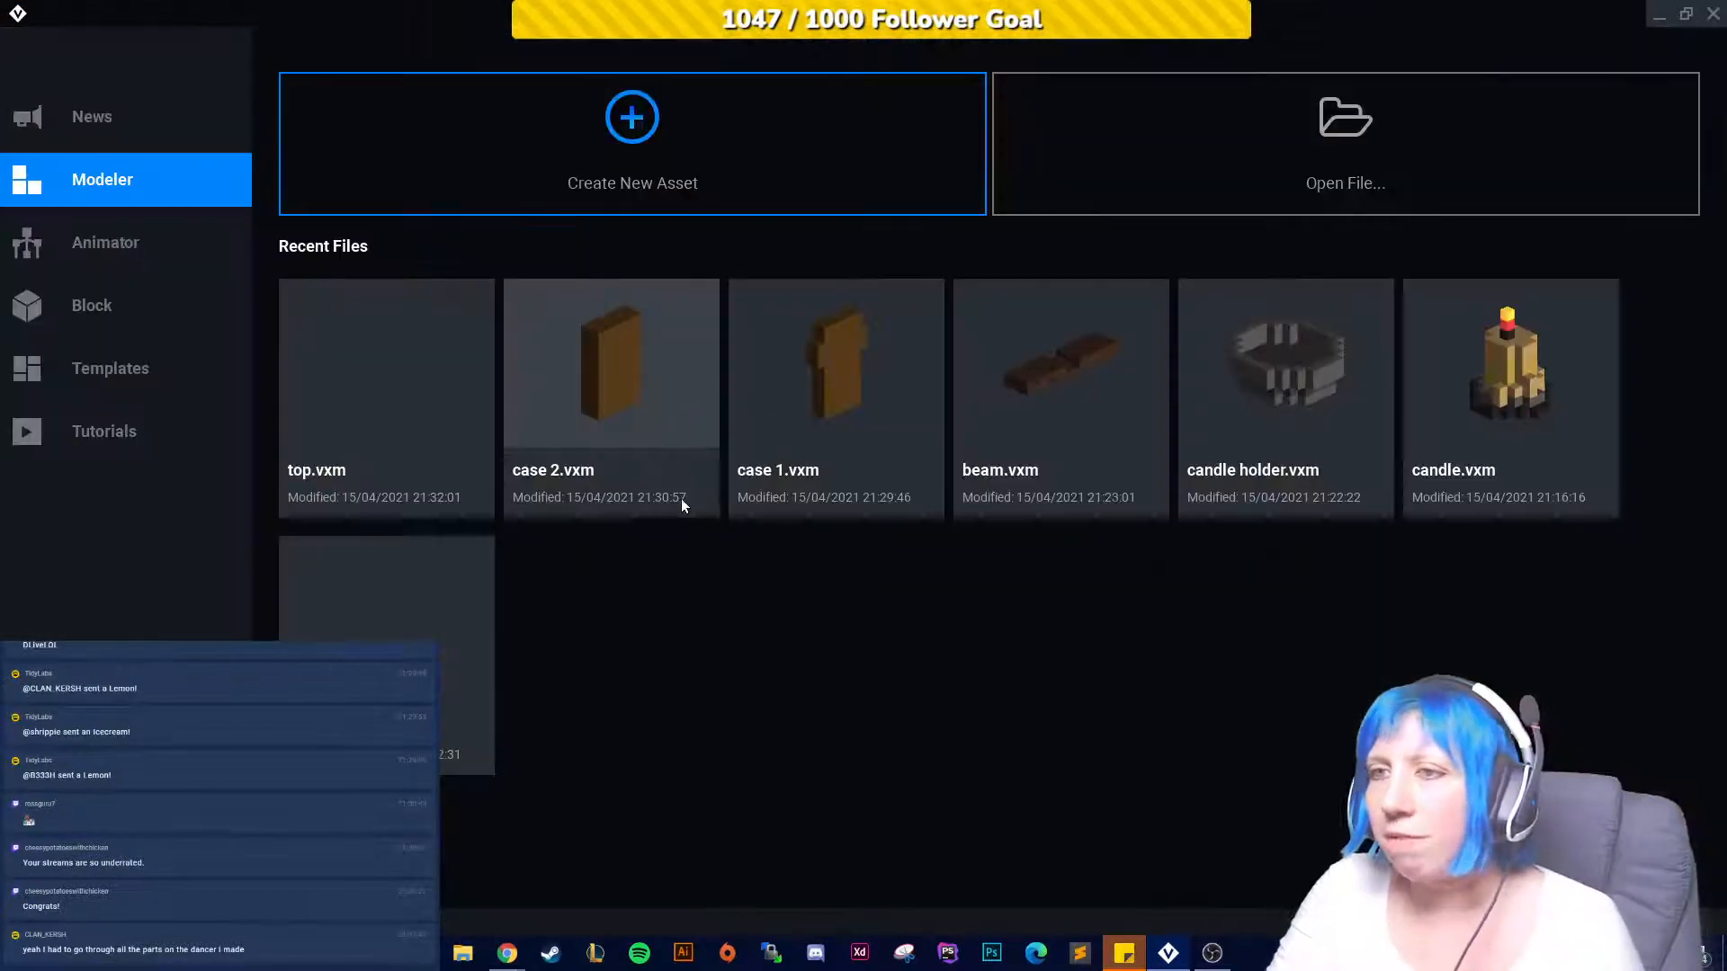
left_click(169, 250)
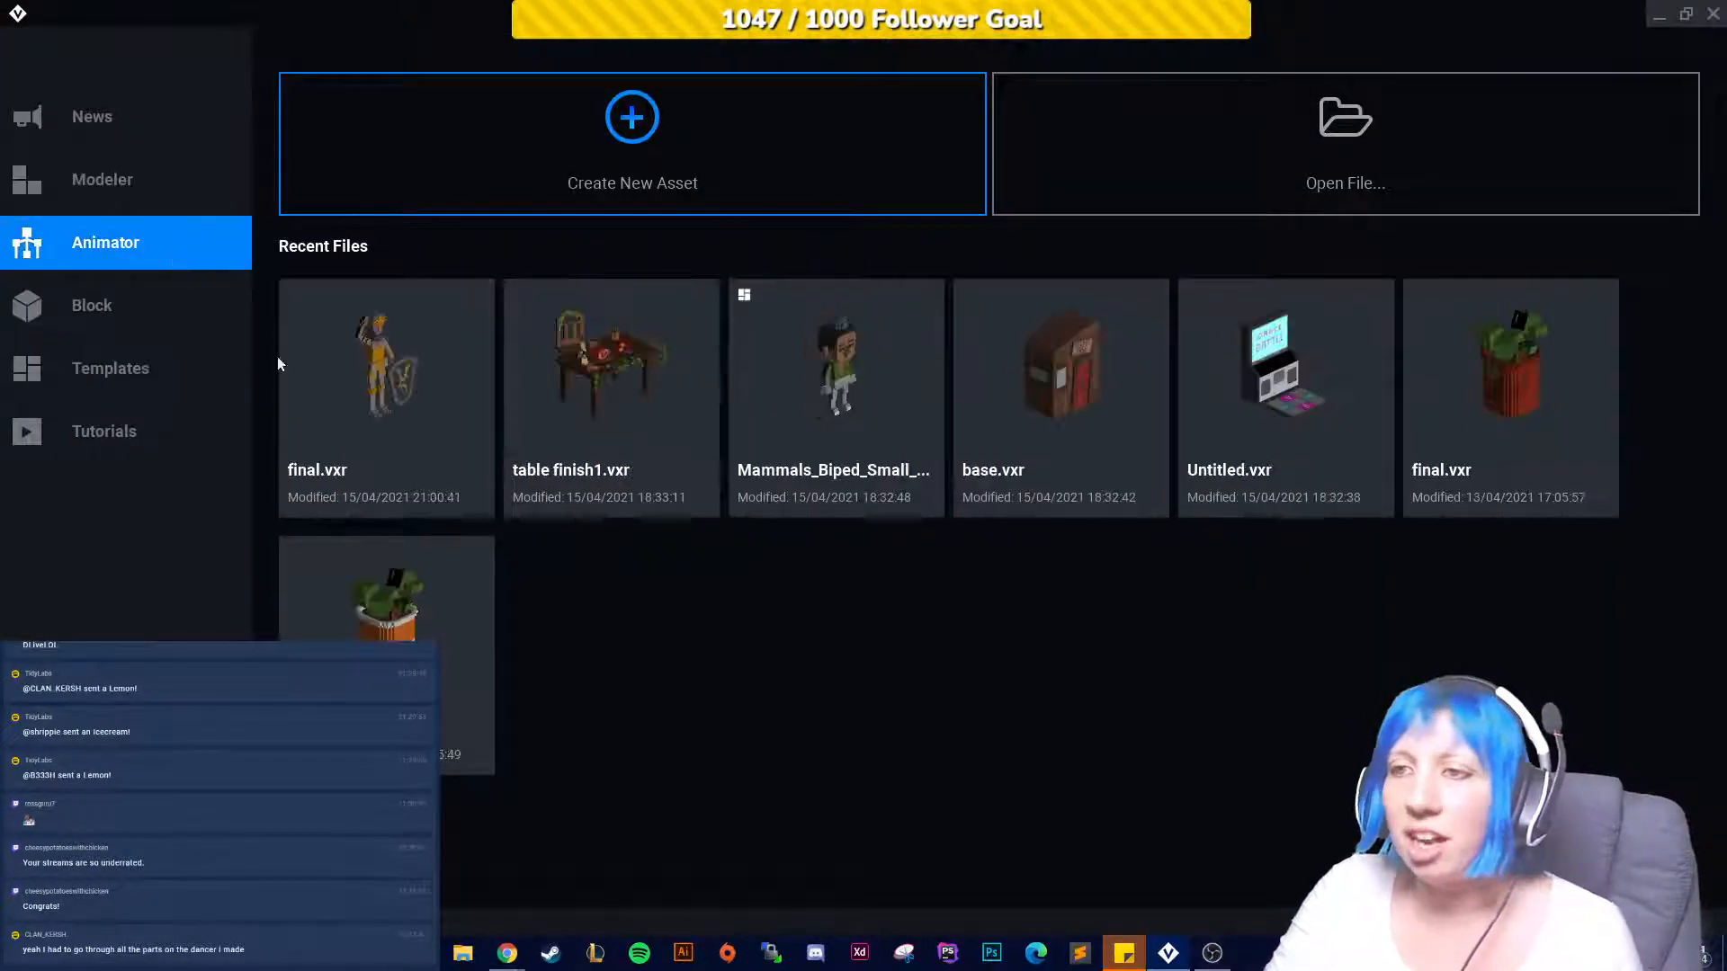
left_click(432, 369)
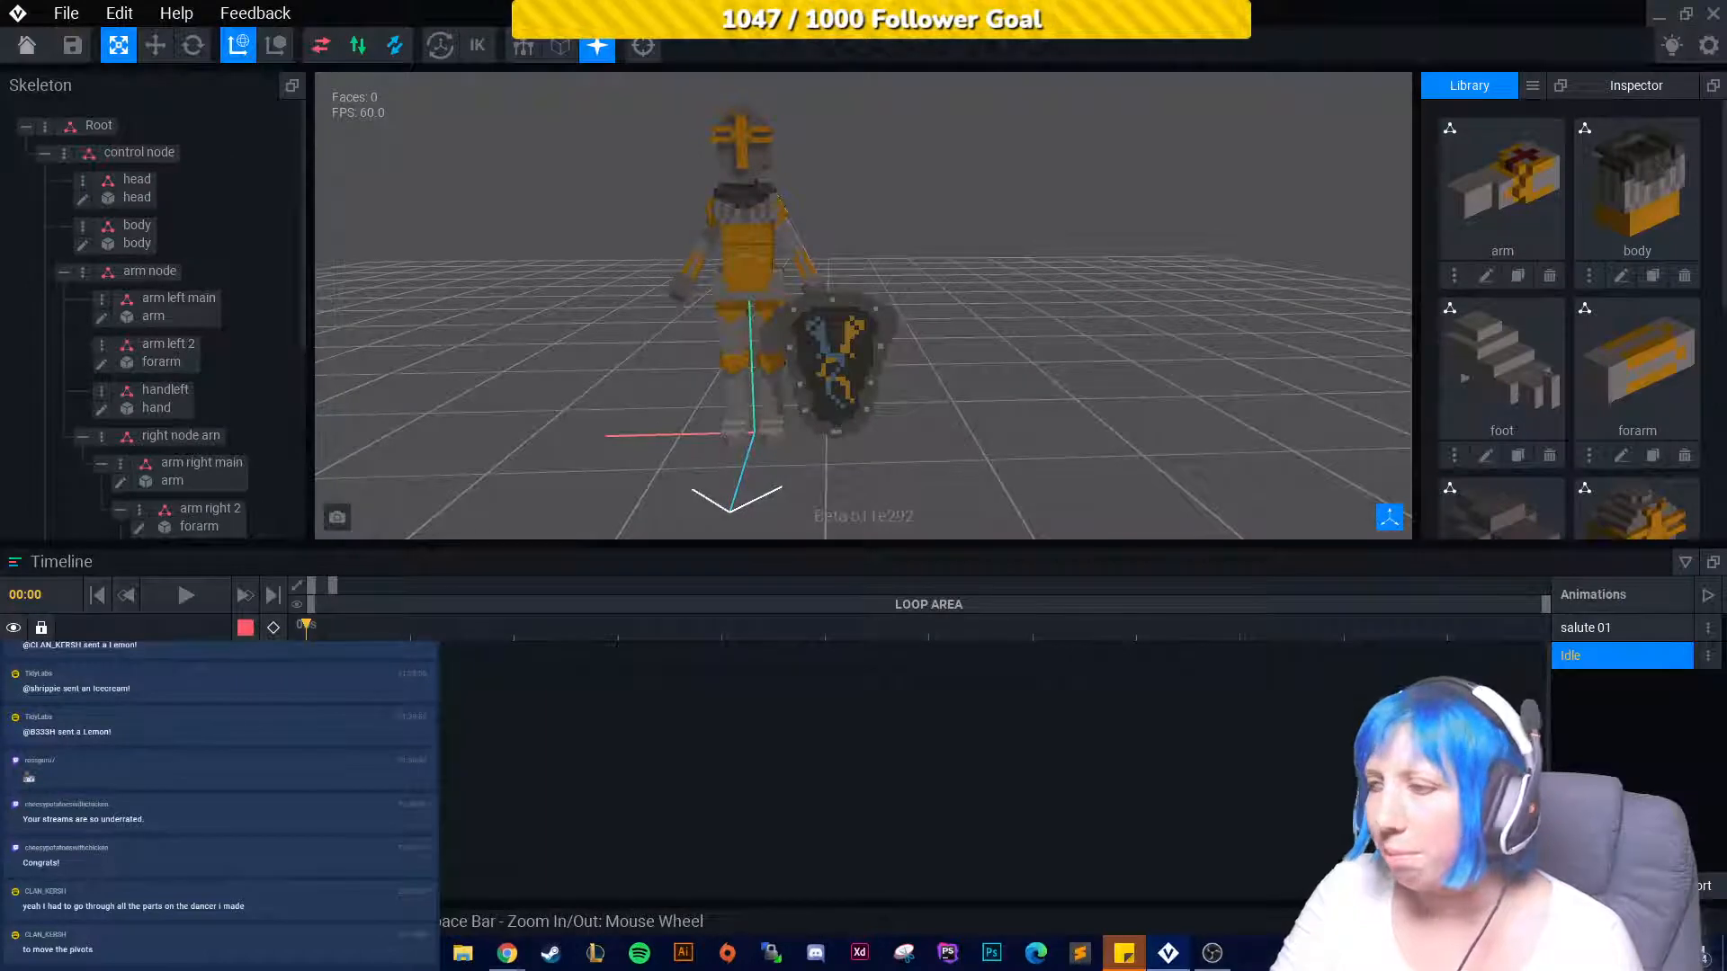
Examine the keyframes of the salute 01 animation with the timeline zoom area widened to about eight seconds.
left_click(1585, 628)
scroll(948, 745, "down", 3)
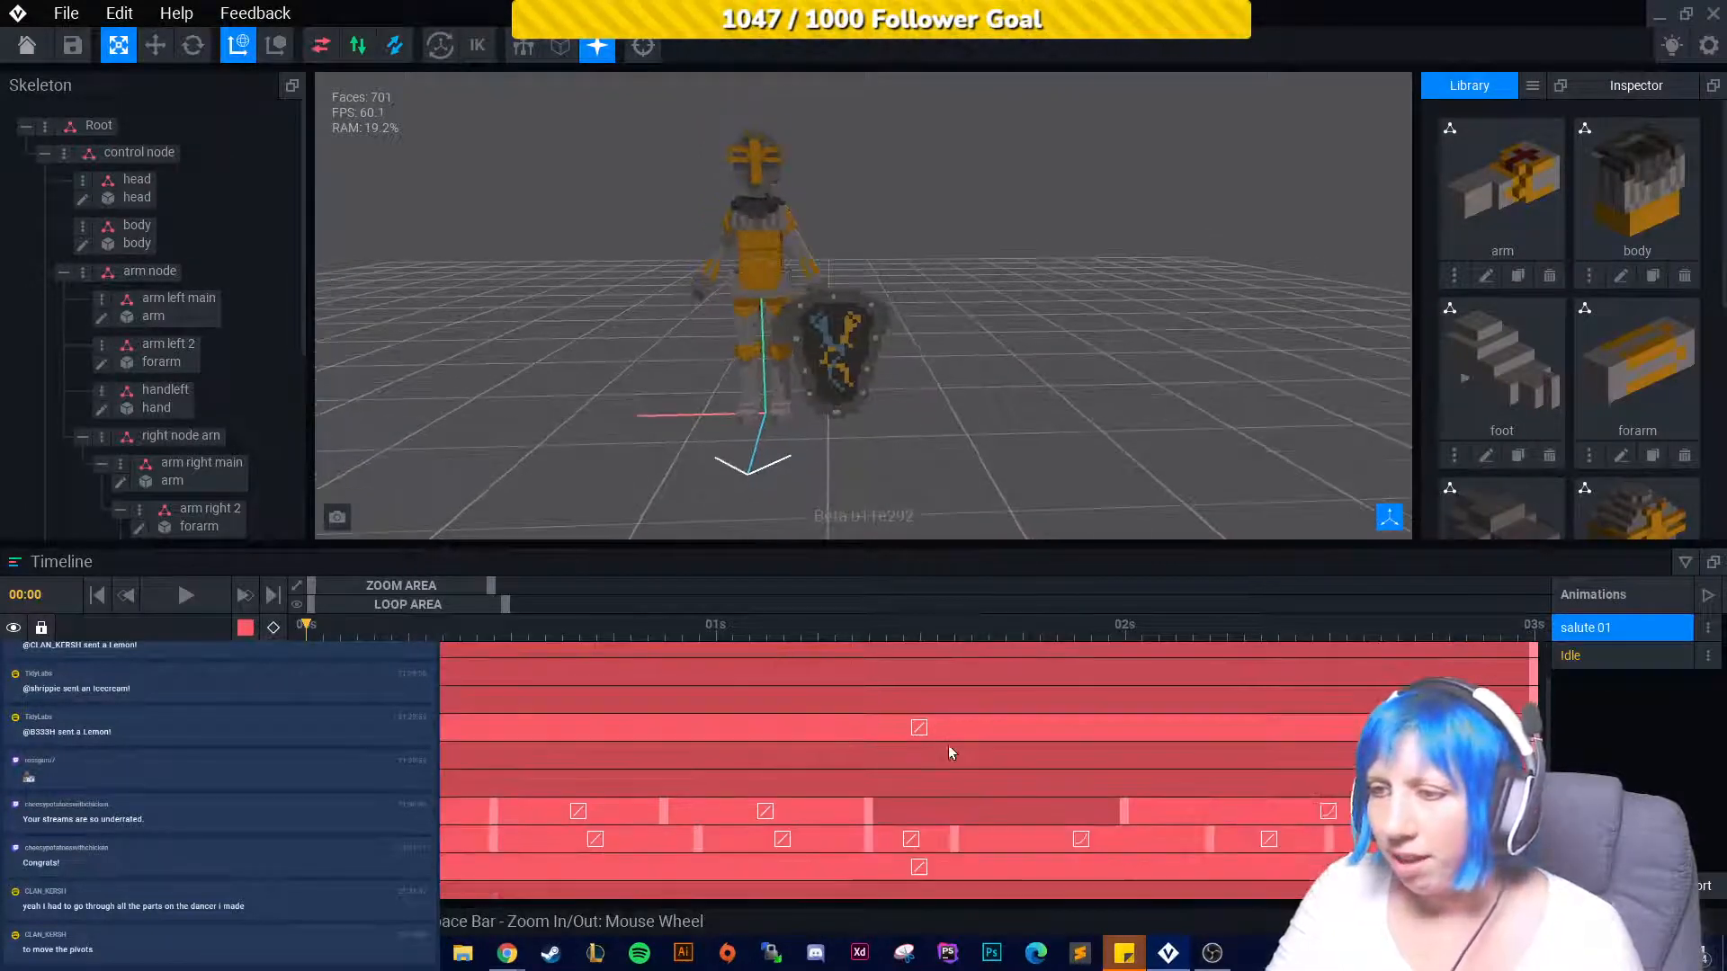
left_click_drag(489, 585, 799, 586)
scroll(844, 773, "down", 2)
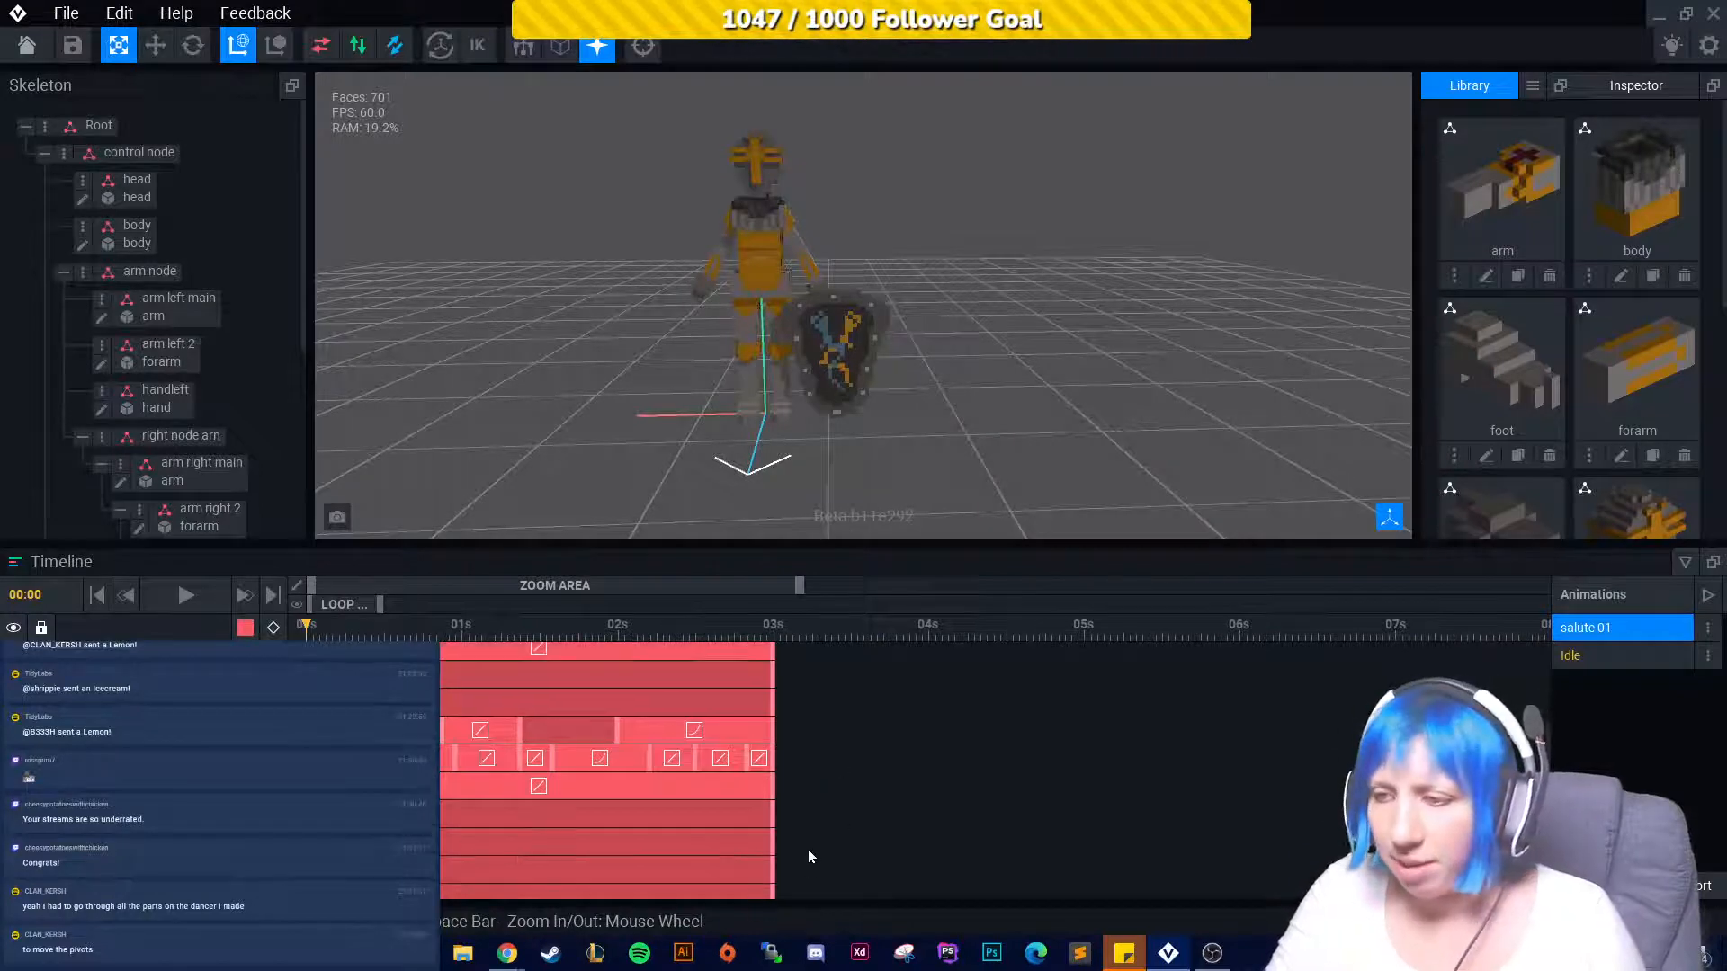
scroll(785, 745, "down", 1)
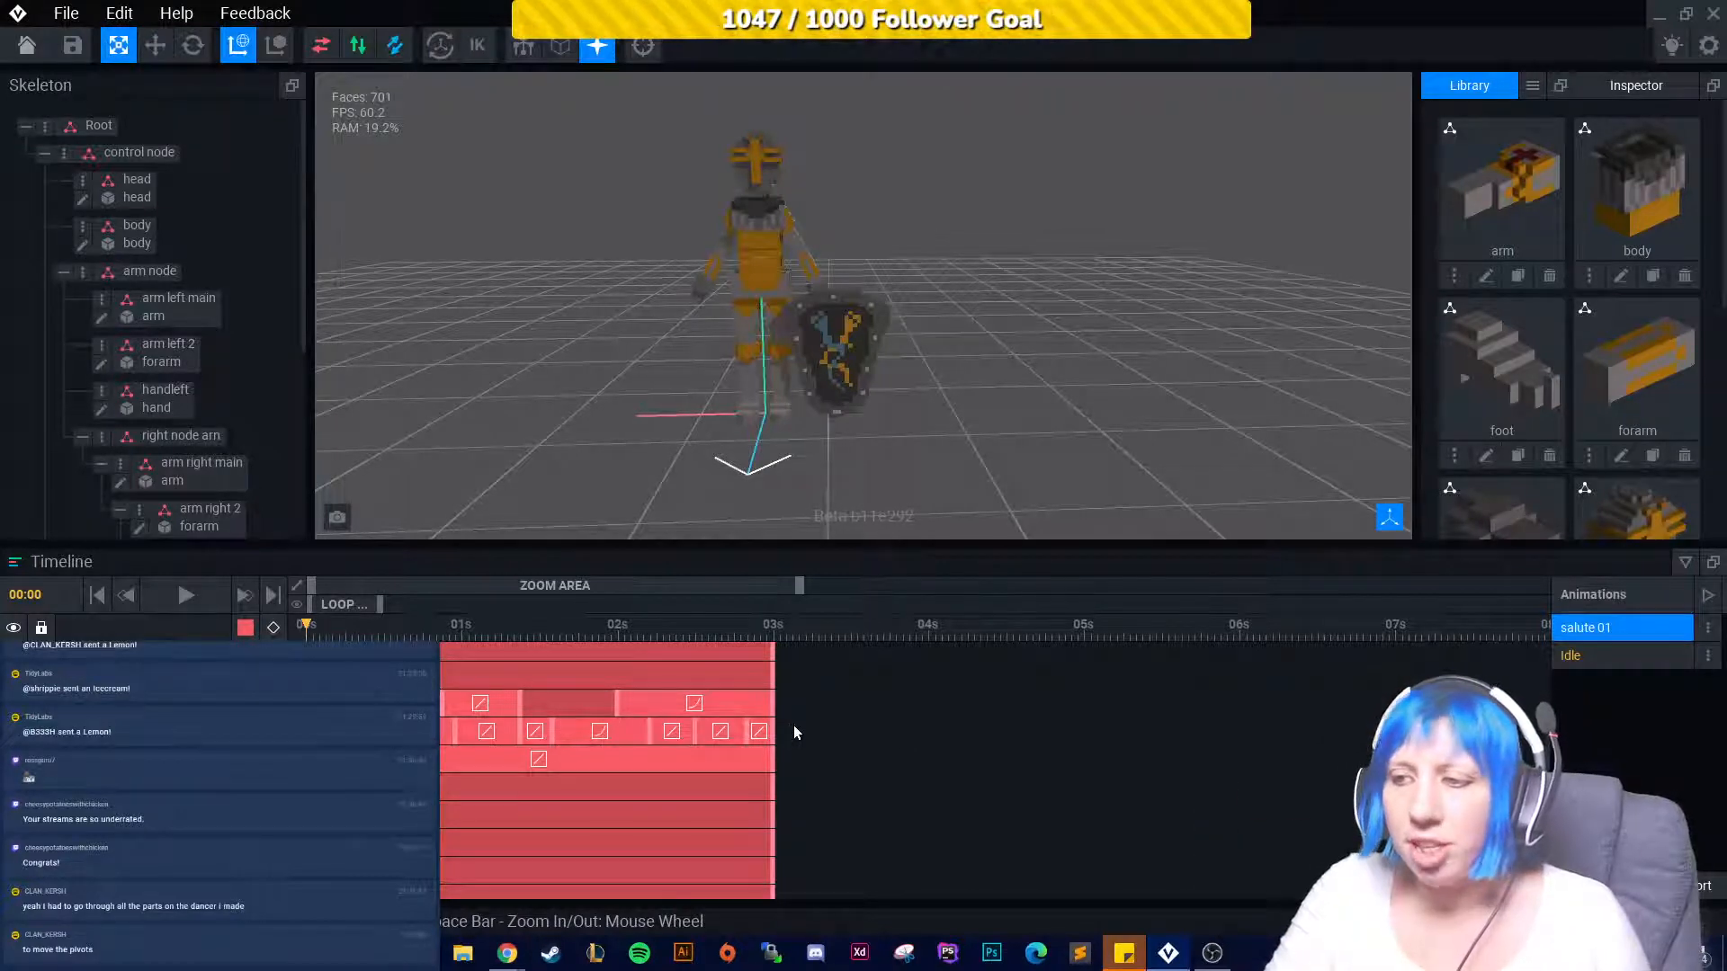
left_click_drag(793, 727, 565, 742)
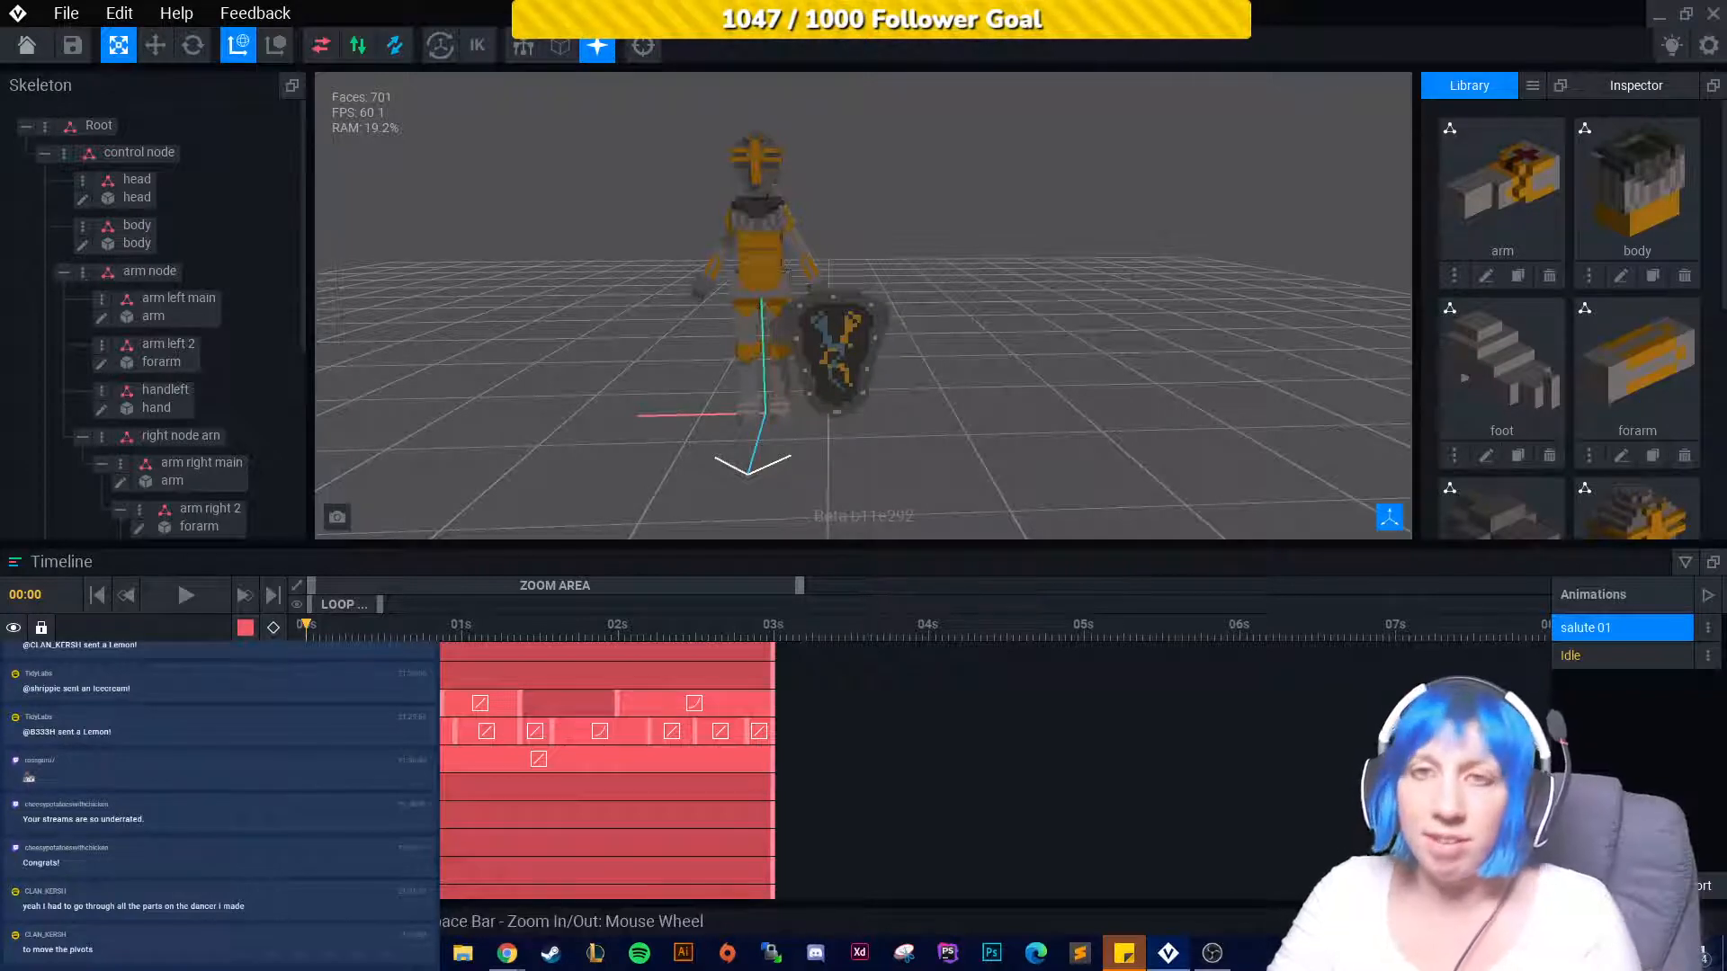
Close the animation, reopen the top model, and turn on X and Z mirroring again.
left_click(27, 45)
left_click(708, 334)
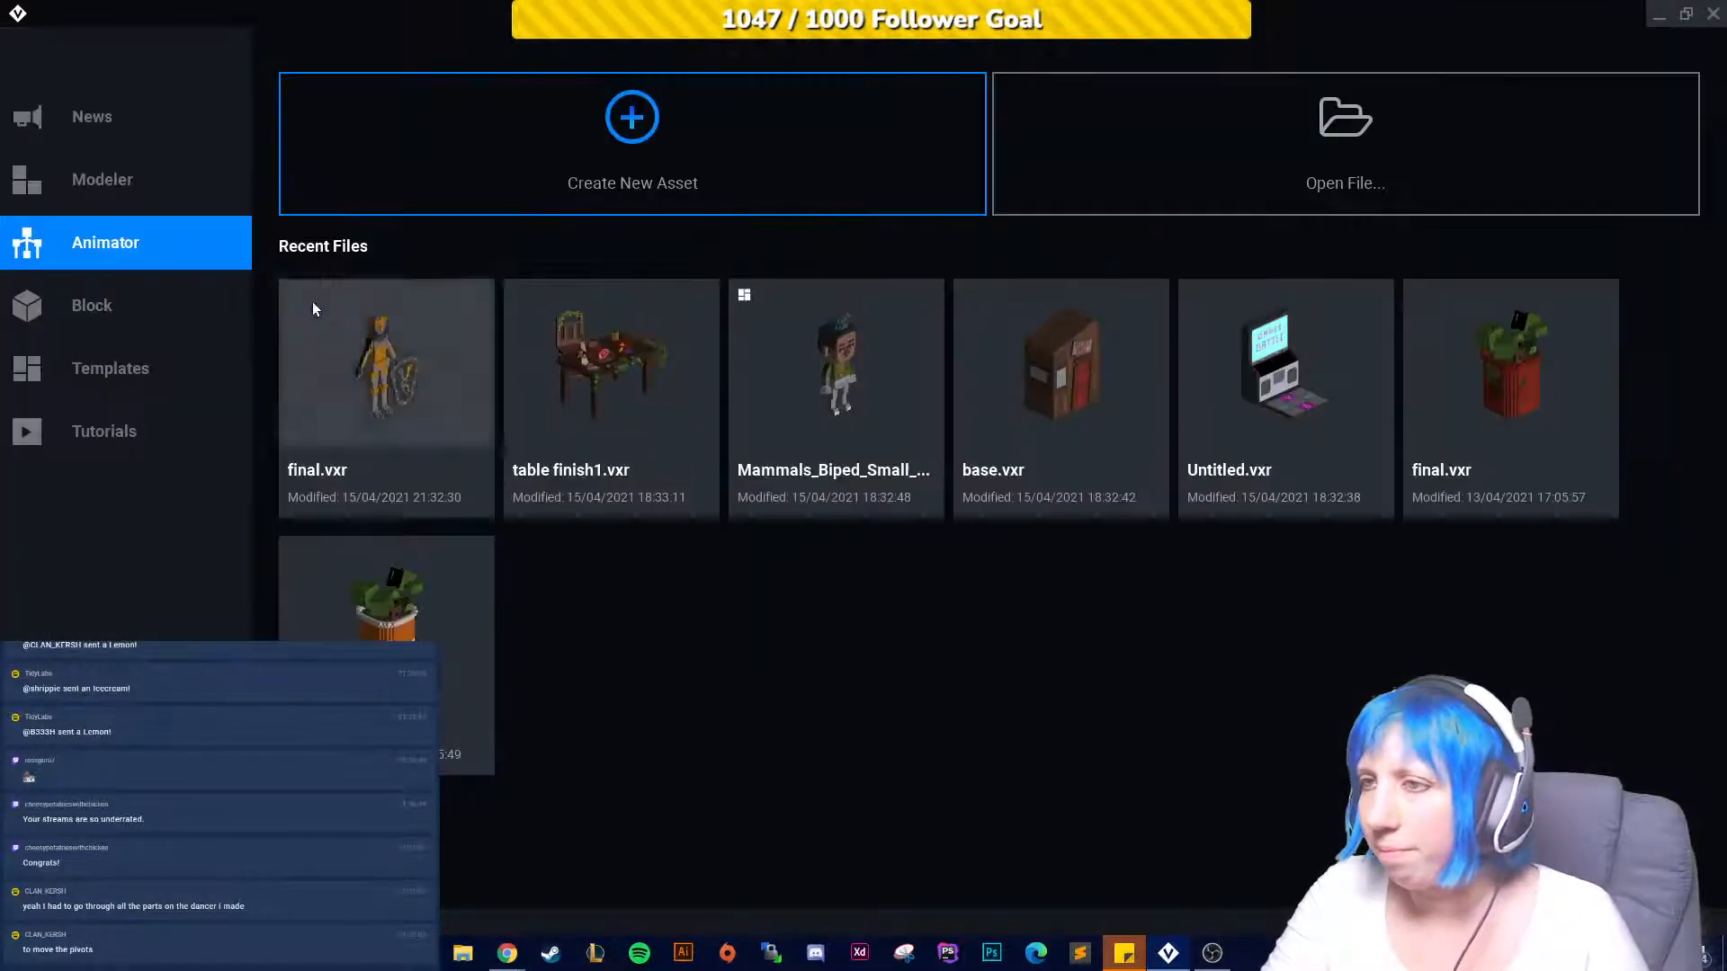
left_click(432, 383)
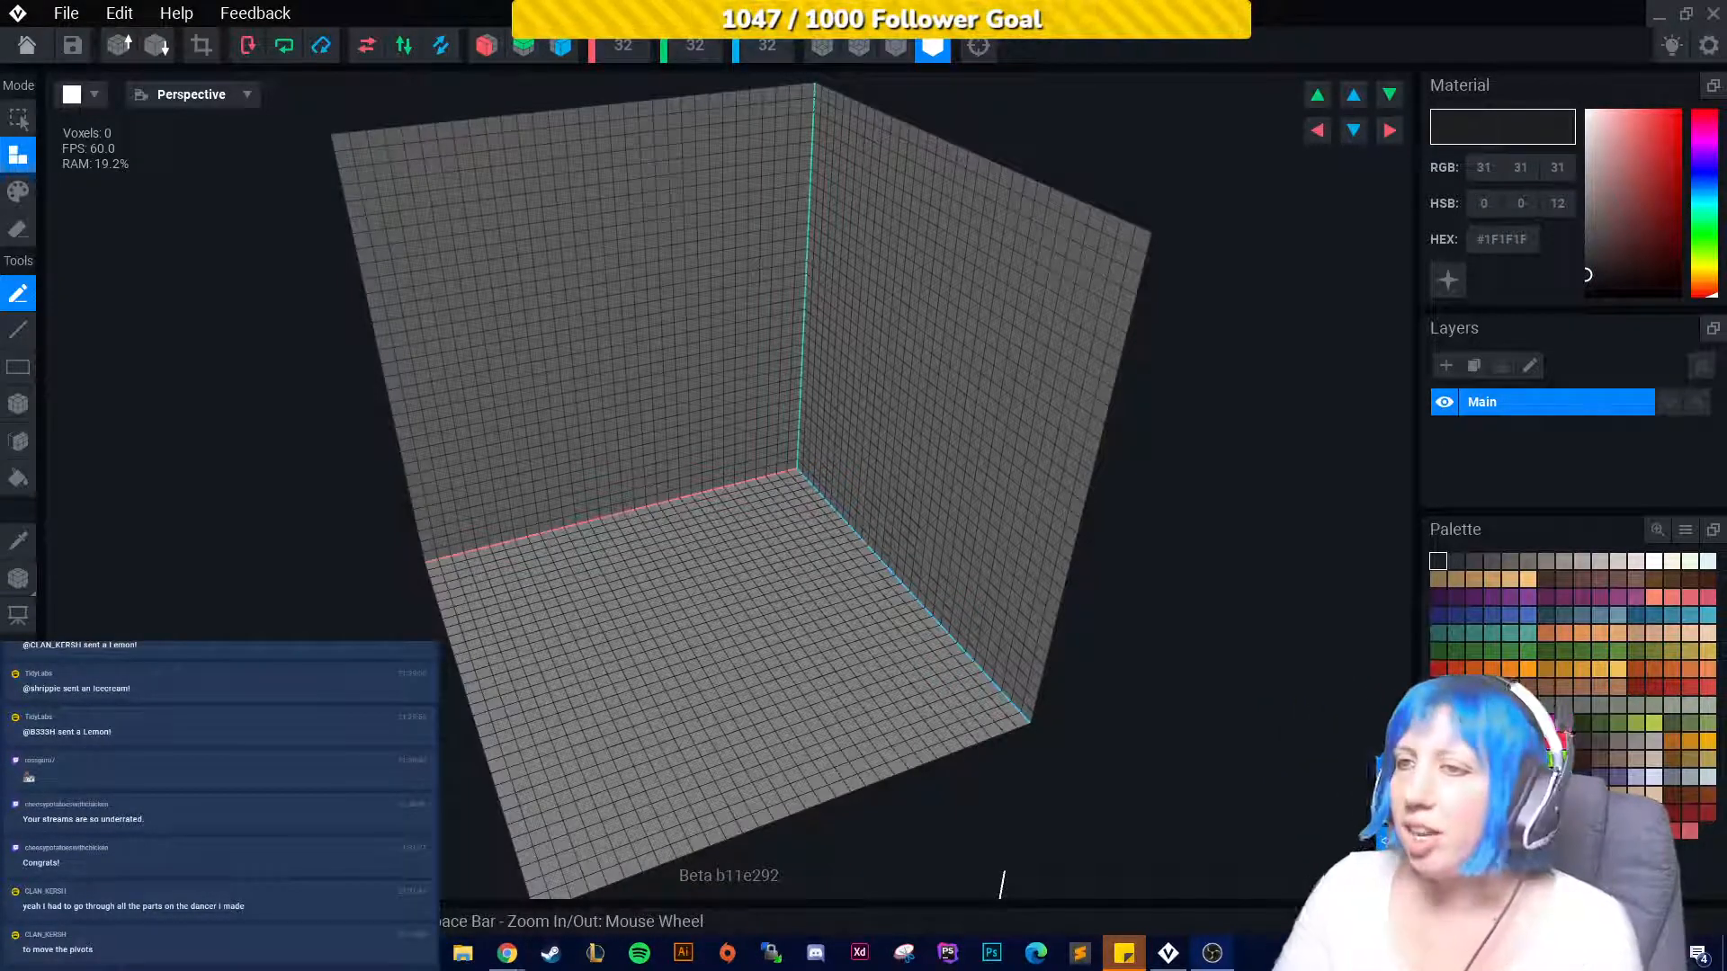
left_click(485, 45)
left_click(559, 46)
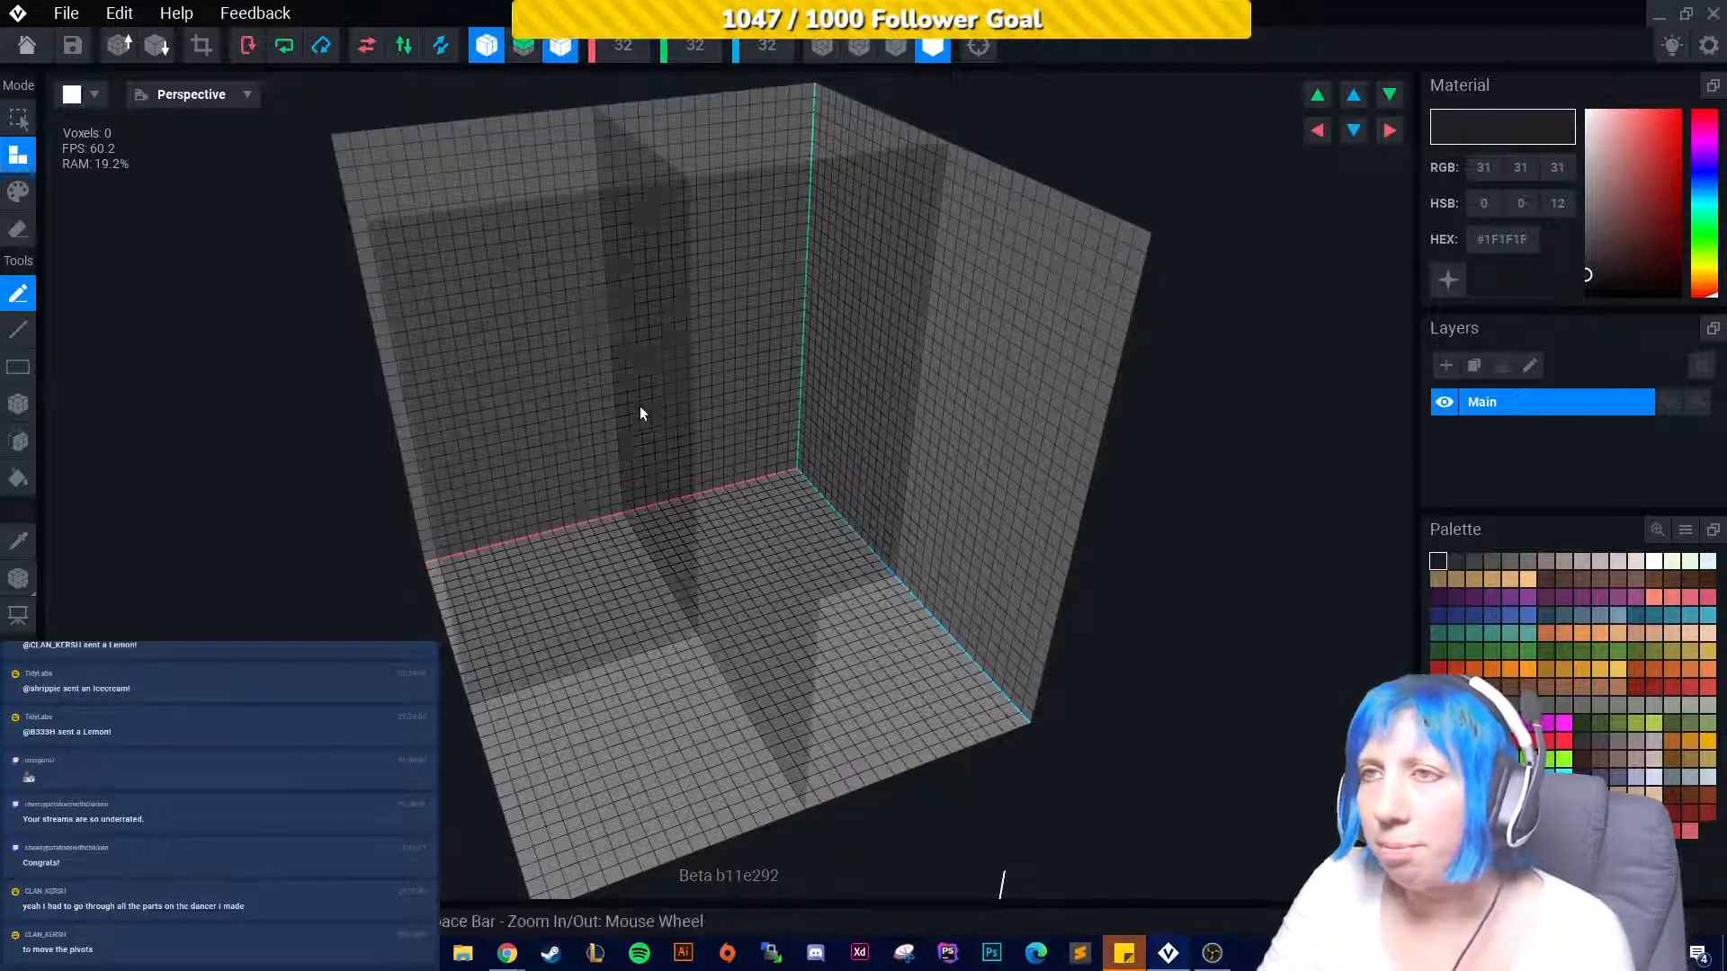
scroll(659, 662, "up", 10)
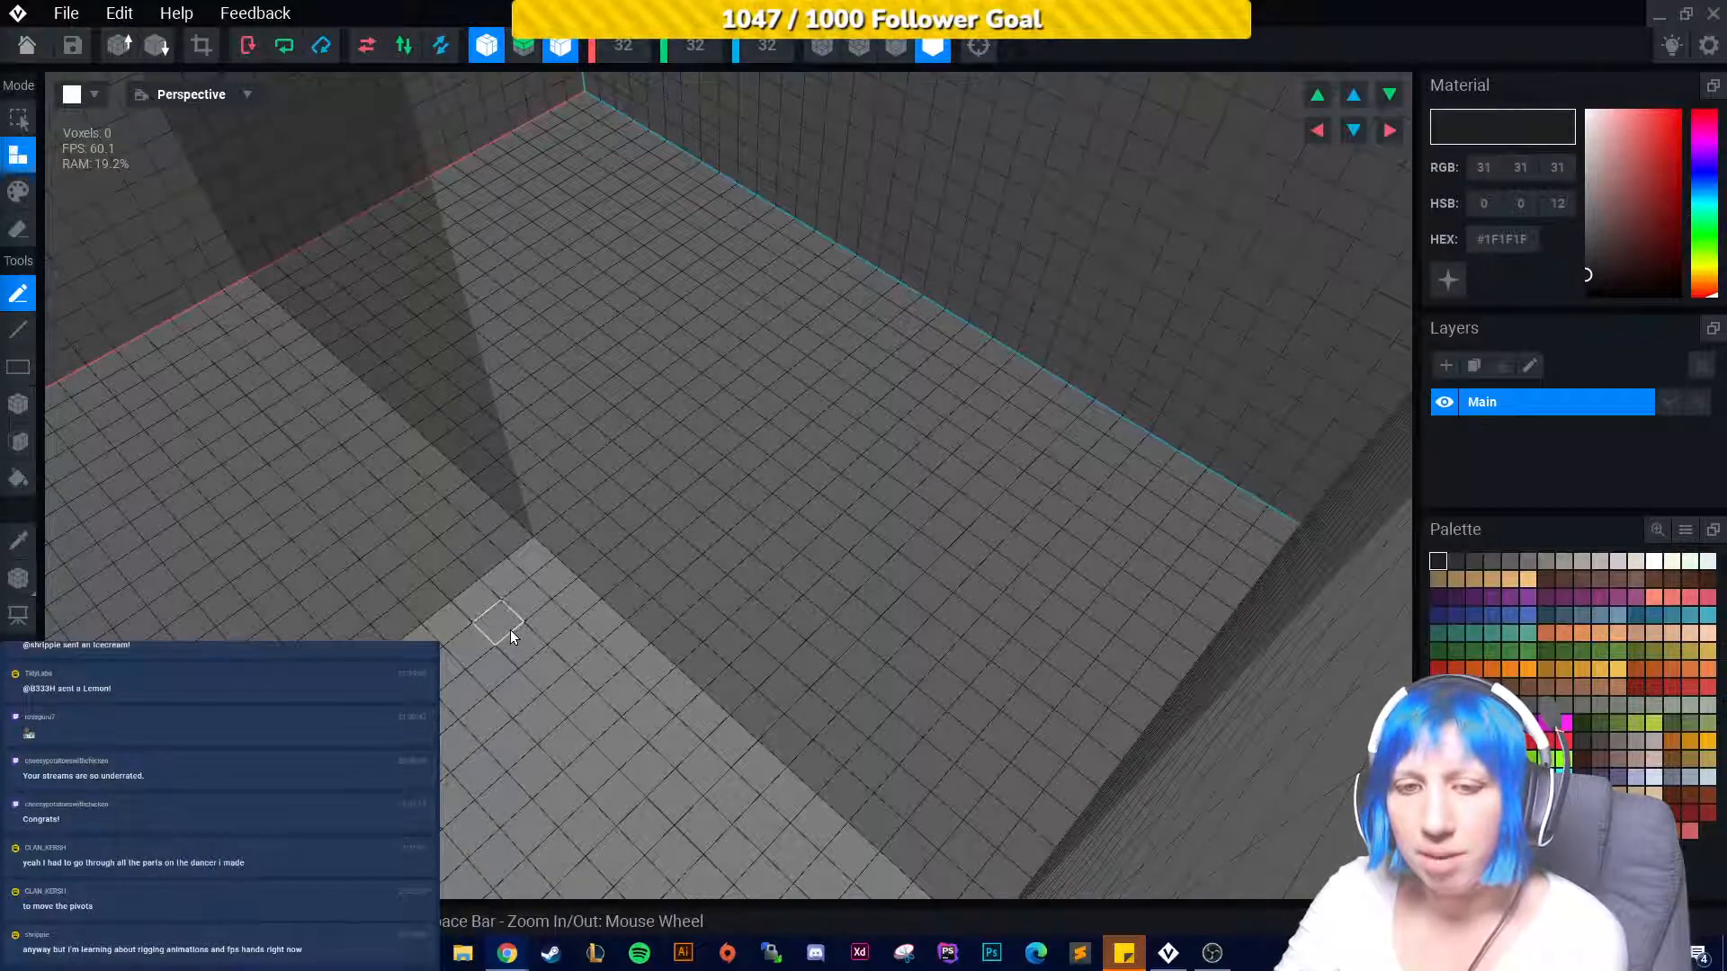
right_click_drag(552, 639, 511, 588)
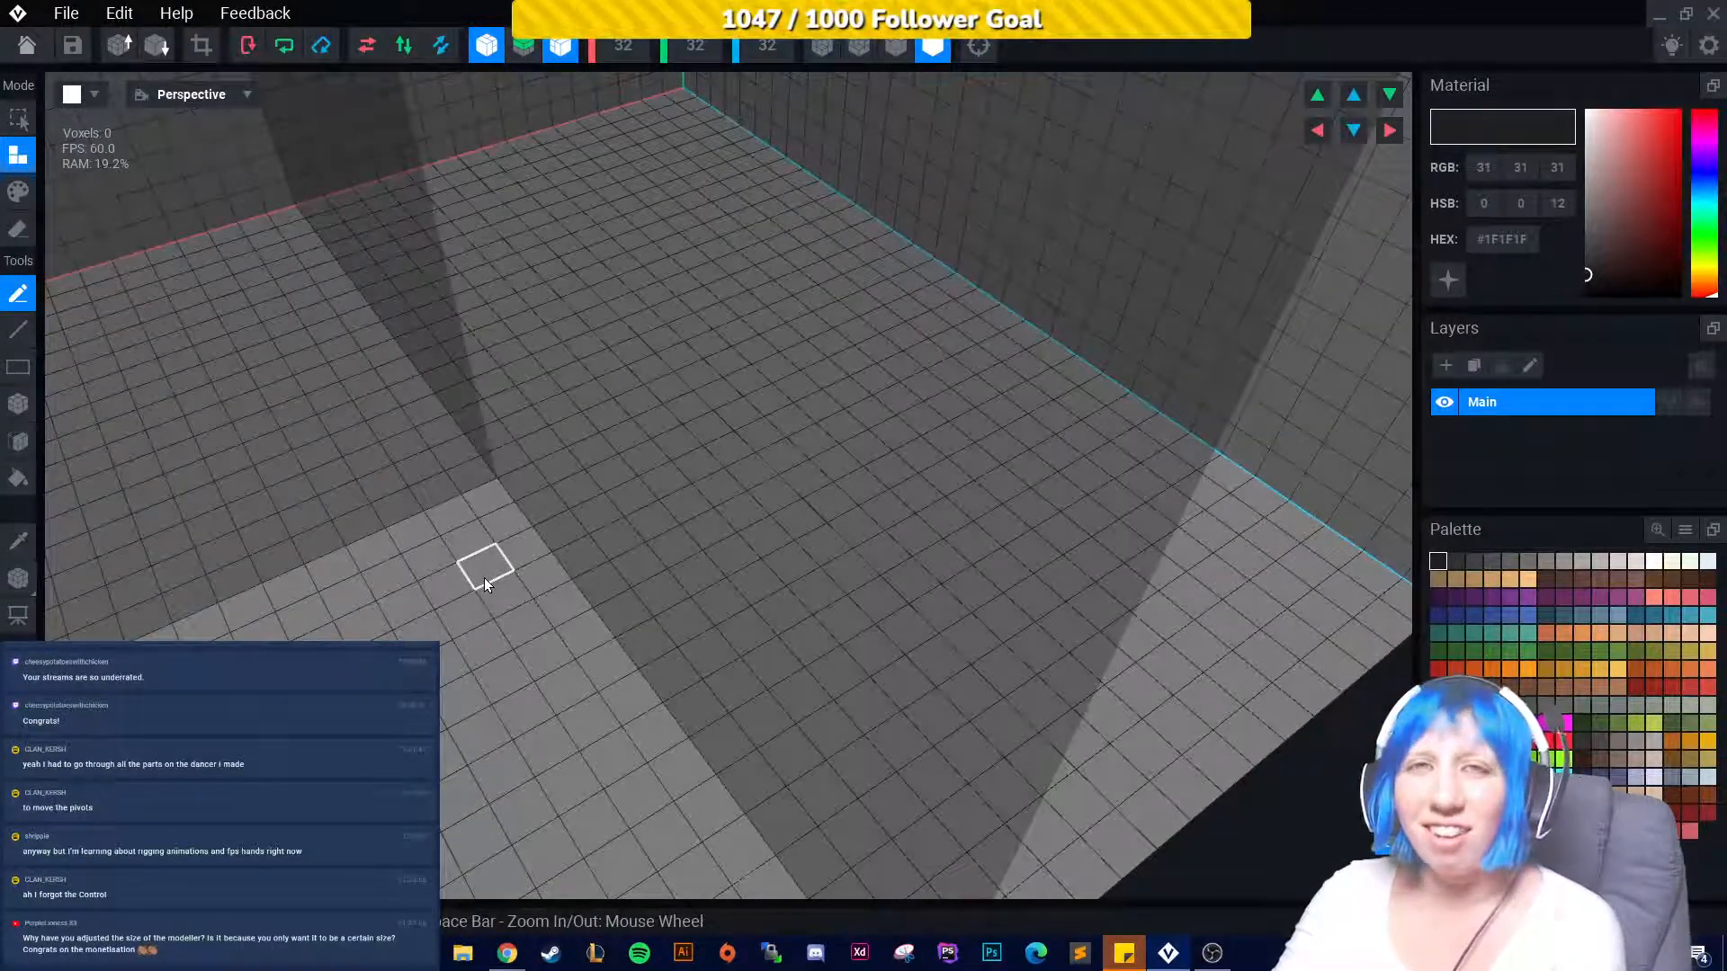
right_click_drag(441, 523, 501, 486)
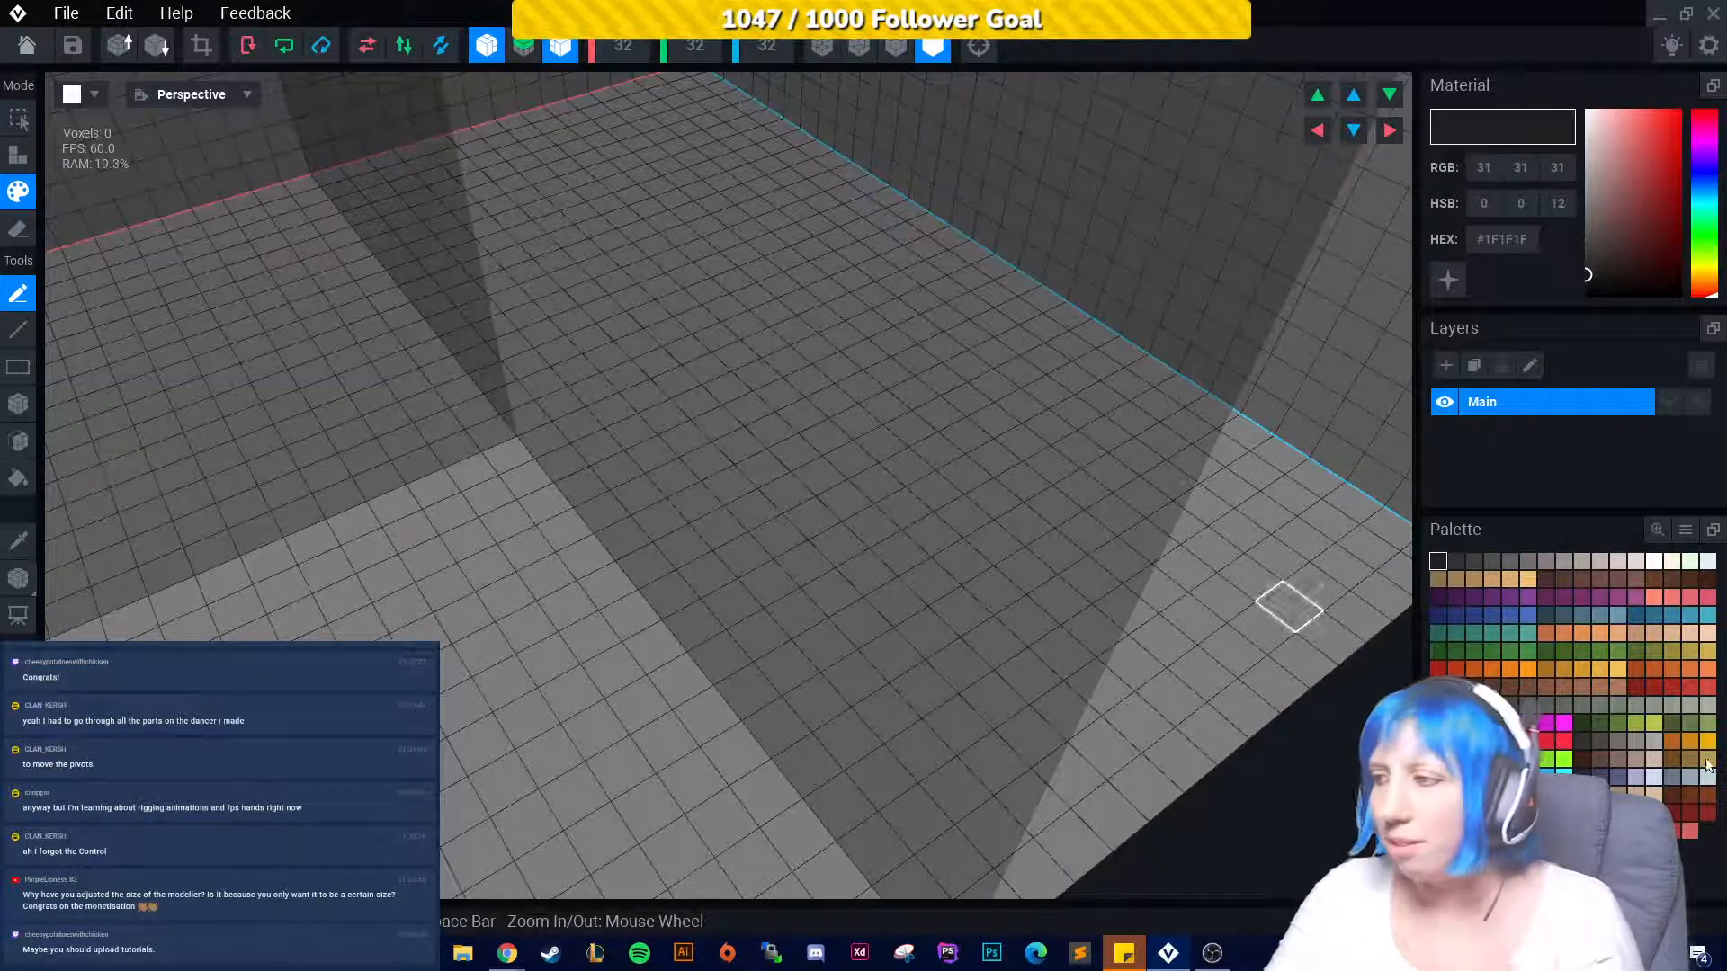
Try drawing two mirrored near-black #1F1F1F strips with the box tool and painting them red #FF293F.
left_click(27, 403)
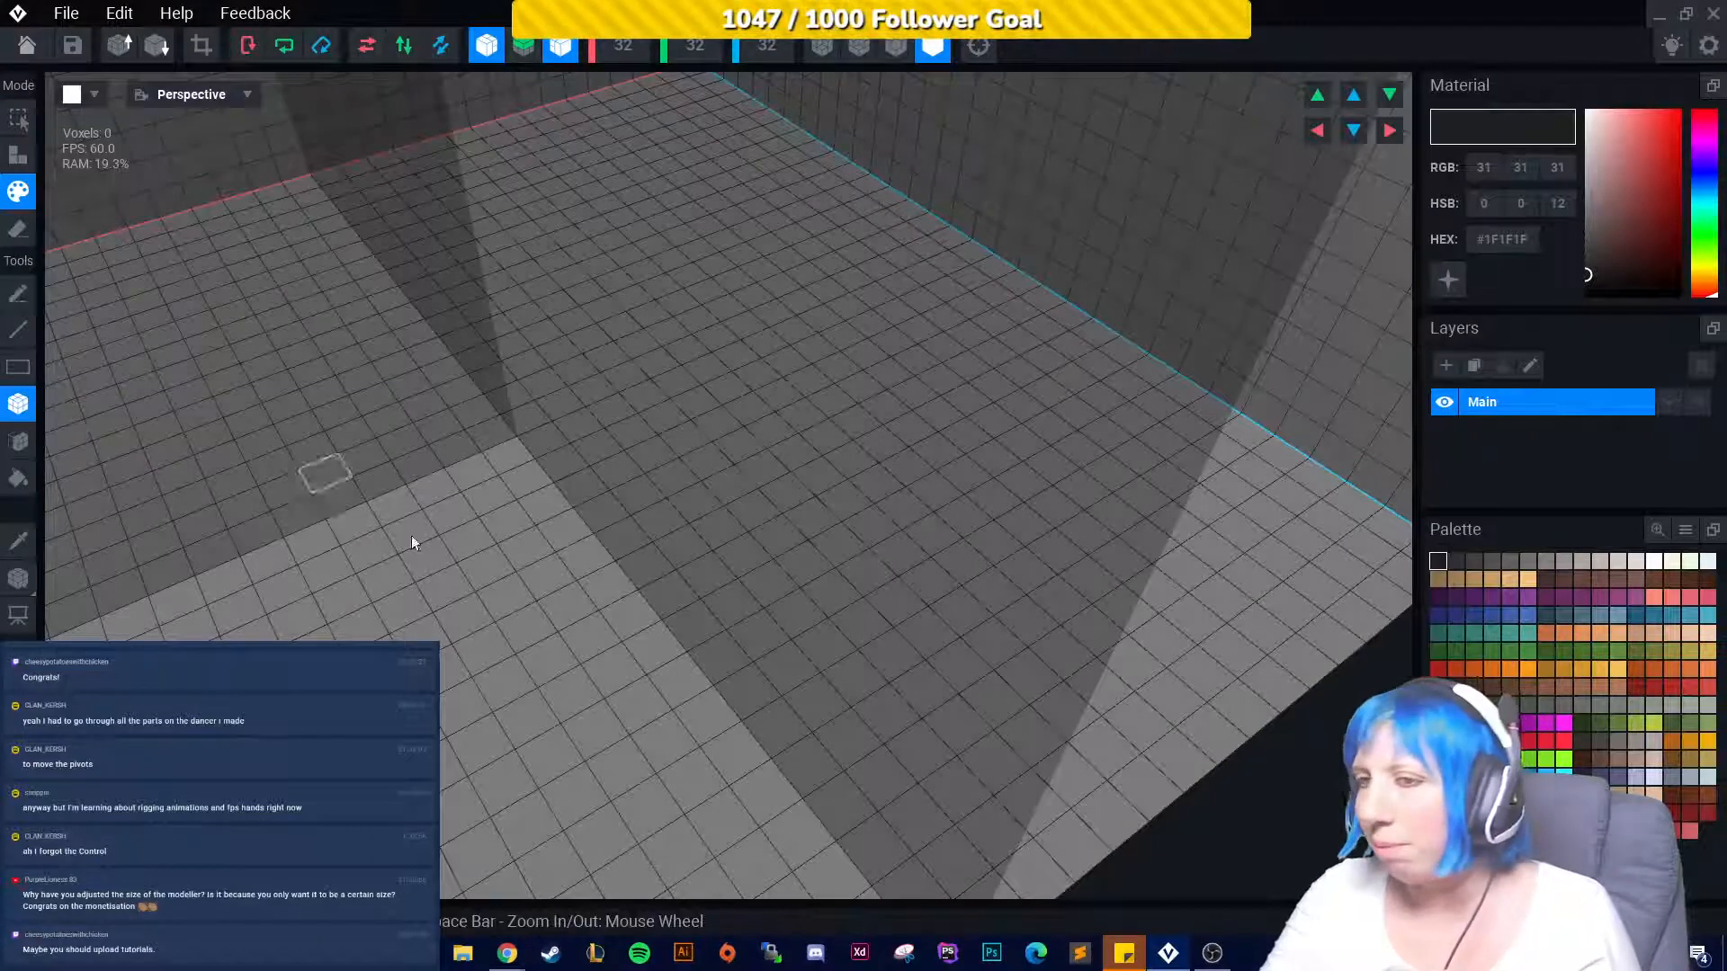
left_click(7, 168)
left_click_drag(346, 422, 649, 719)
left_click(1564, 741)
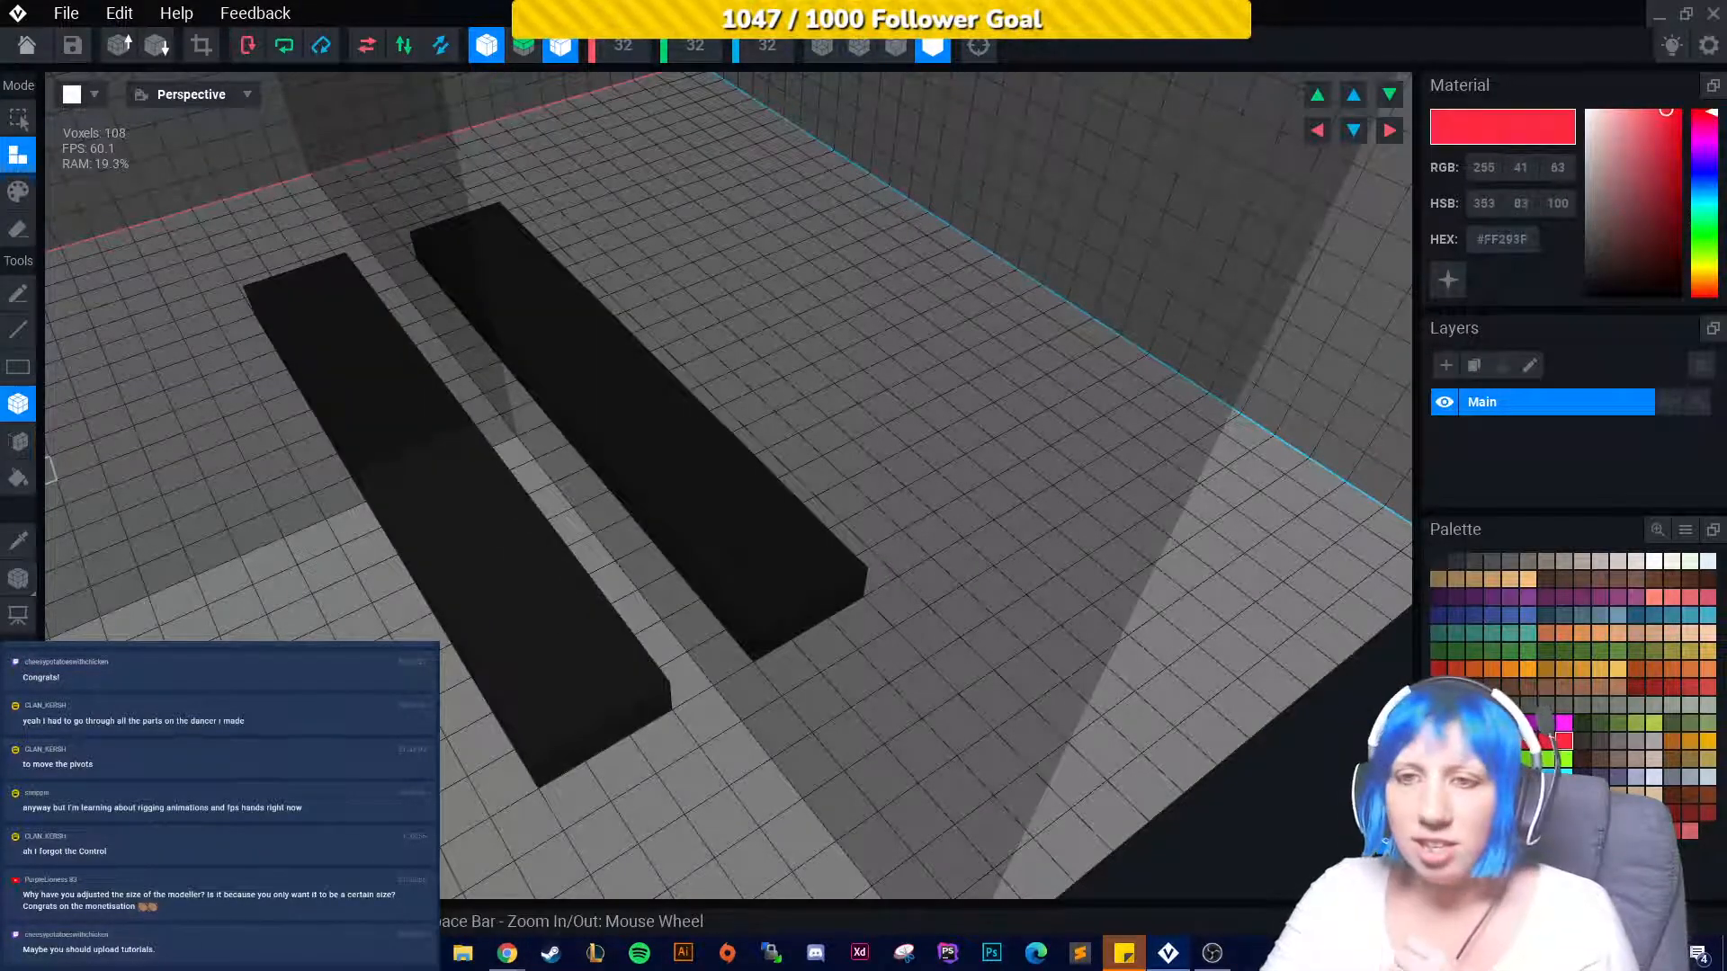
left_click(11, 191)
left_click(439, 477)
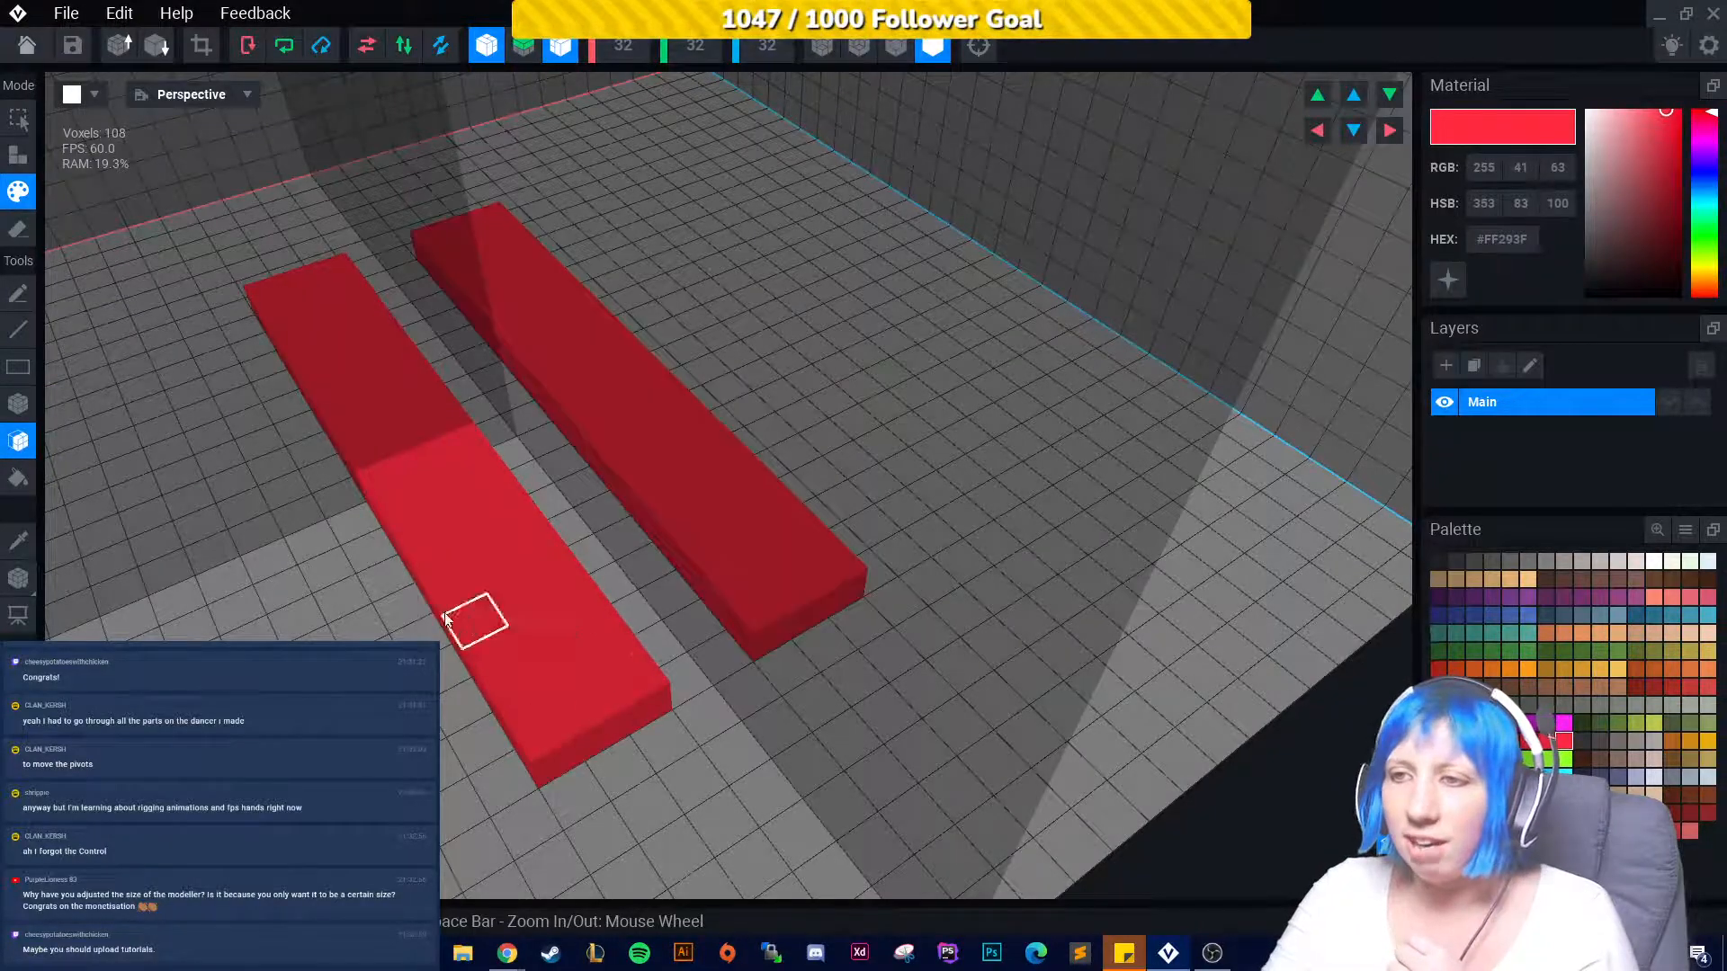
Undo the red paint and the test strips, and return to adding voxels.
mouse_move(474, 621)
right_mouse_down()
mouse_move(293, 578)
mouse_move(439, 256)
right_mouse_up()
key("ctrl+z")
key("ctrl+z")
key("ctrl+z")
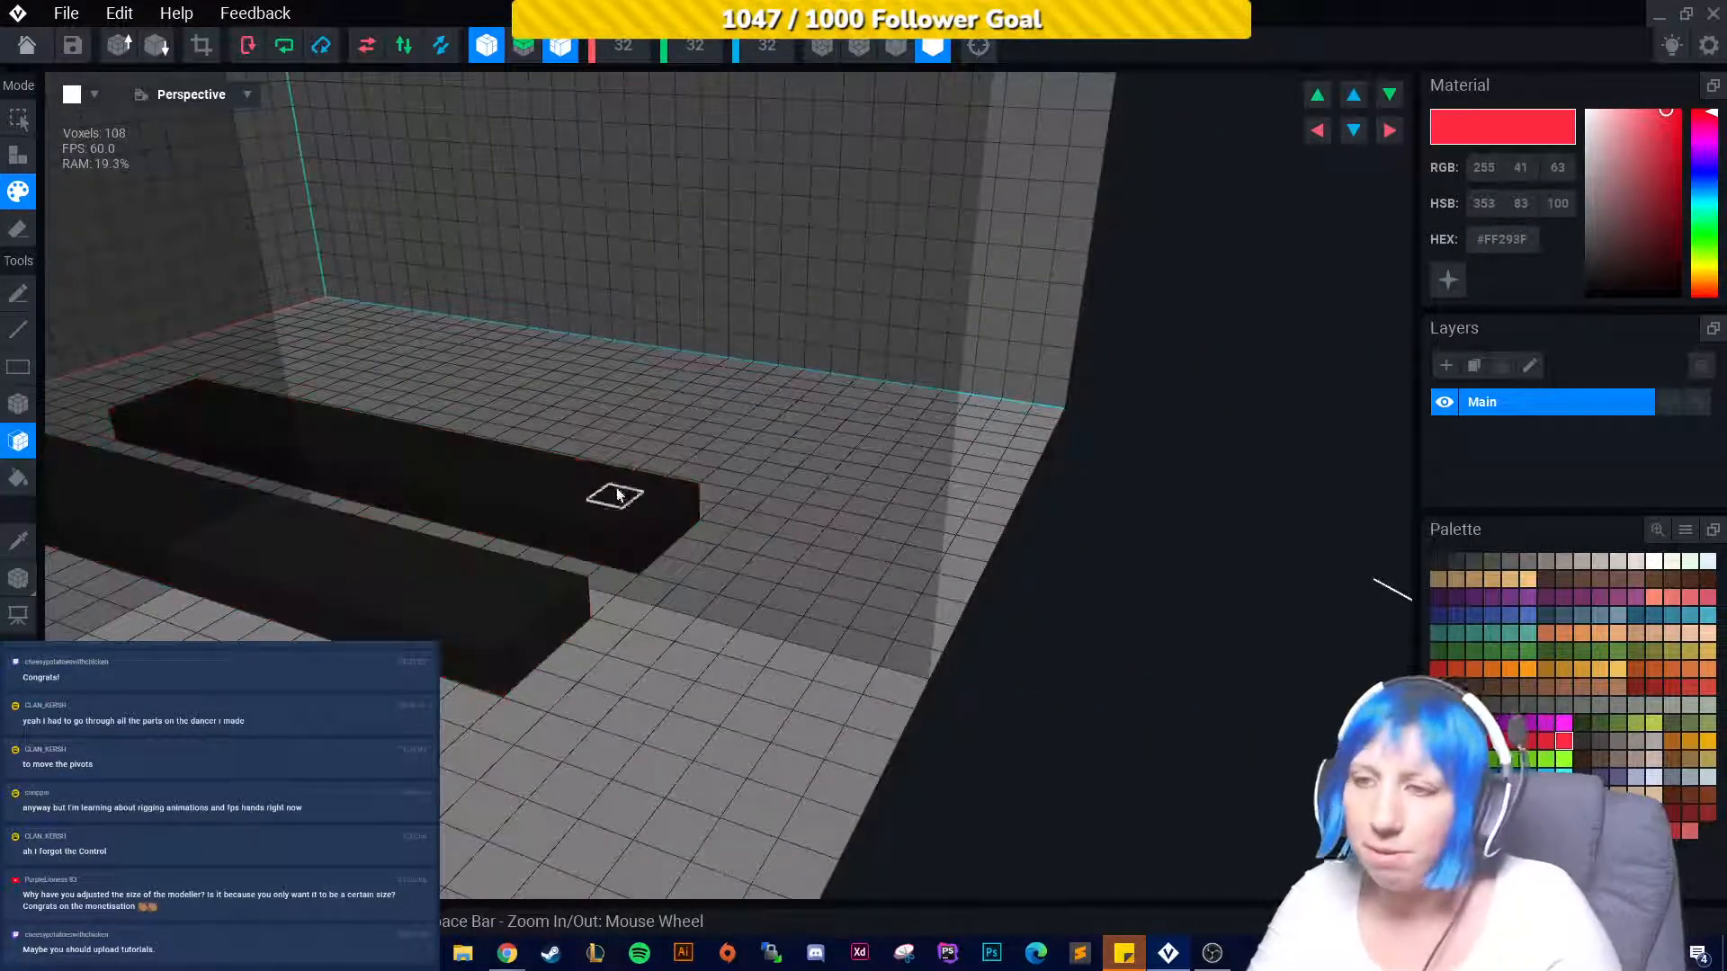
right_click_drag(586, 559, 475, 526)
key("a")
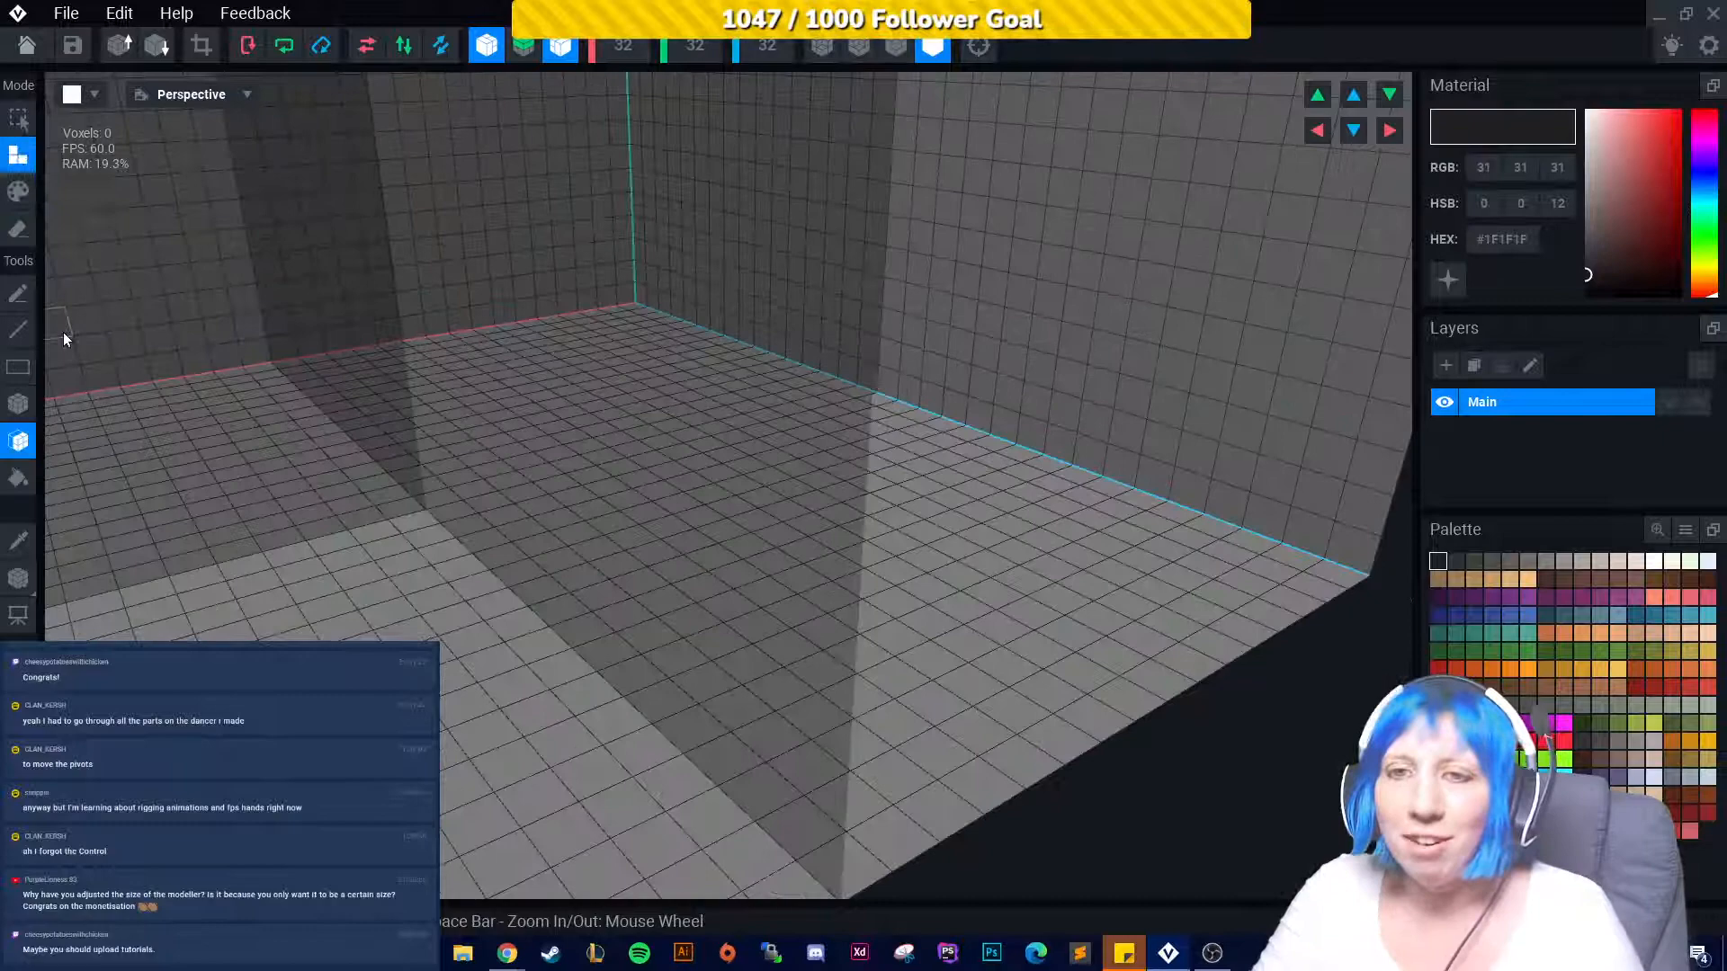
Place a two-by-two voxel block in brown #6F4A20 at the floor's centre using the box tool.
left_click(17, 406)
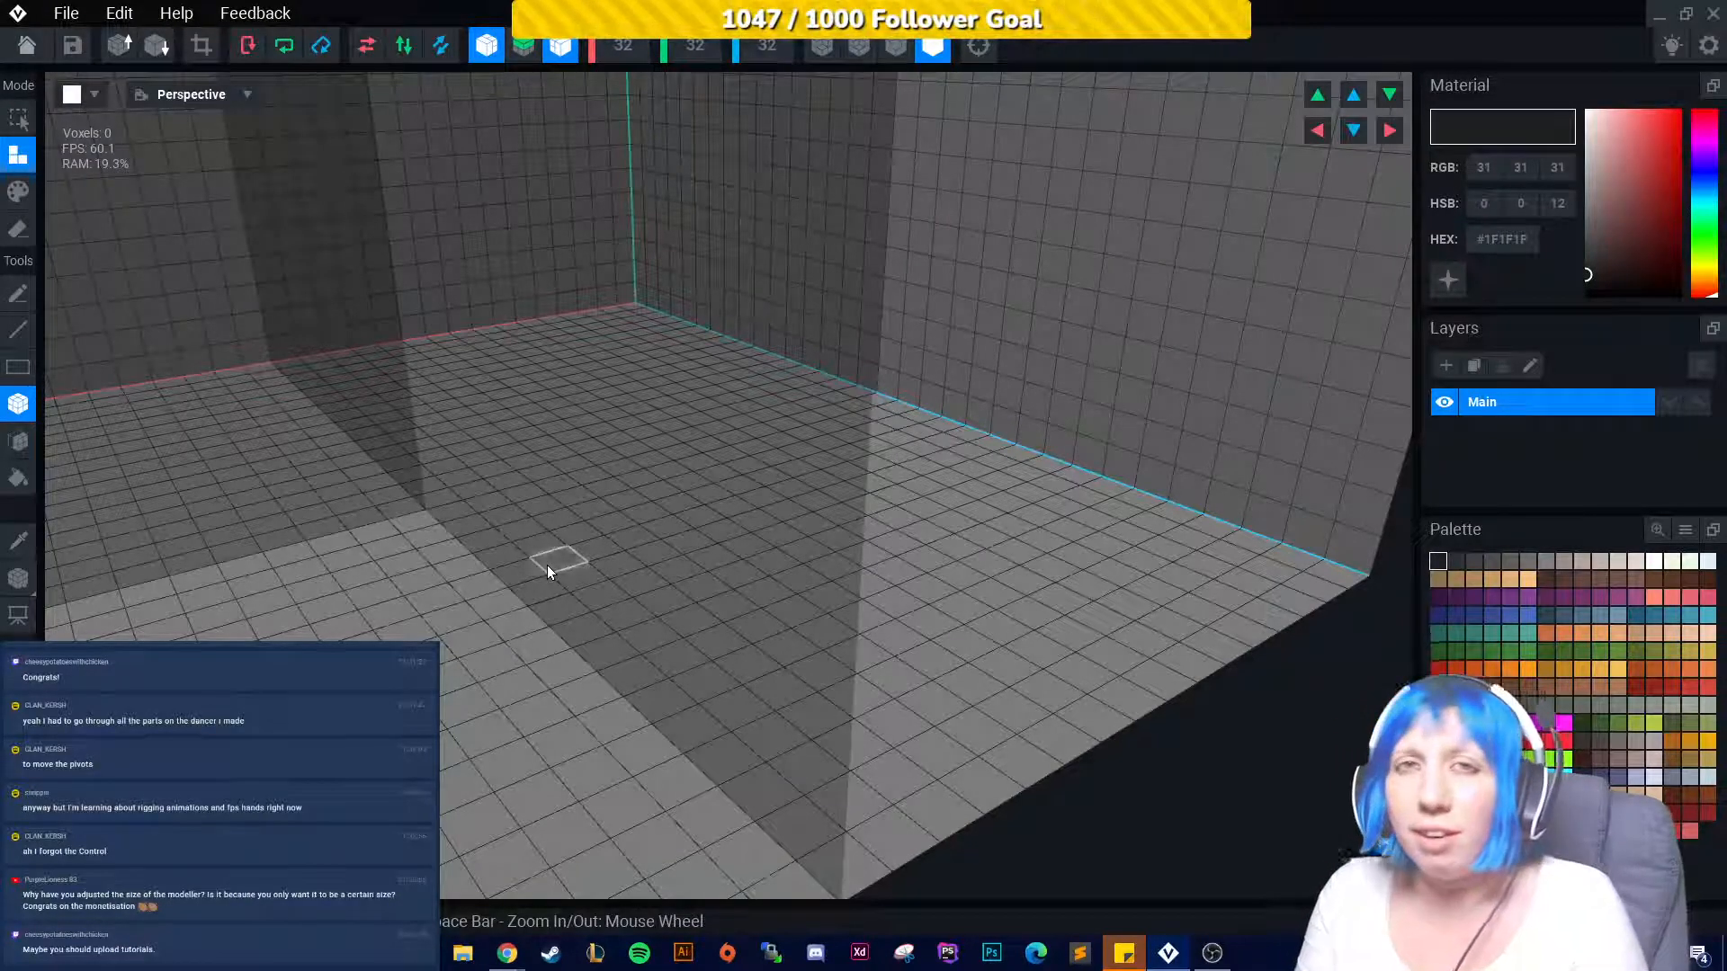
scroll(548, 565, "up", 5)
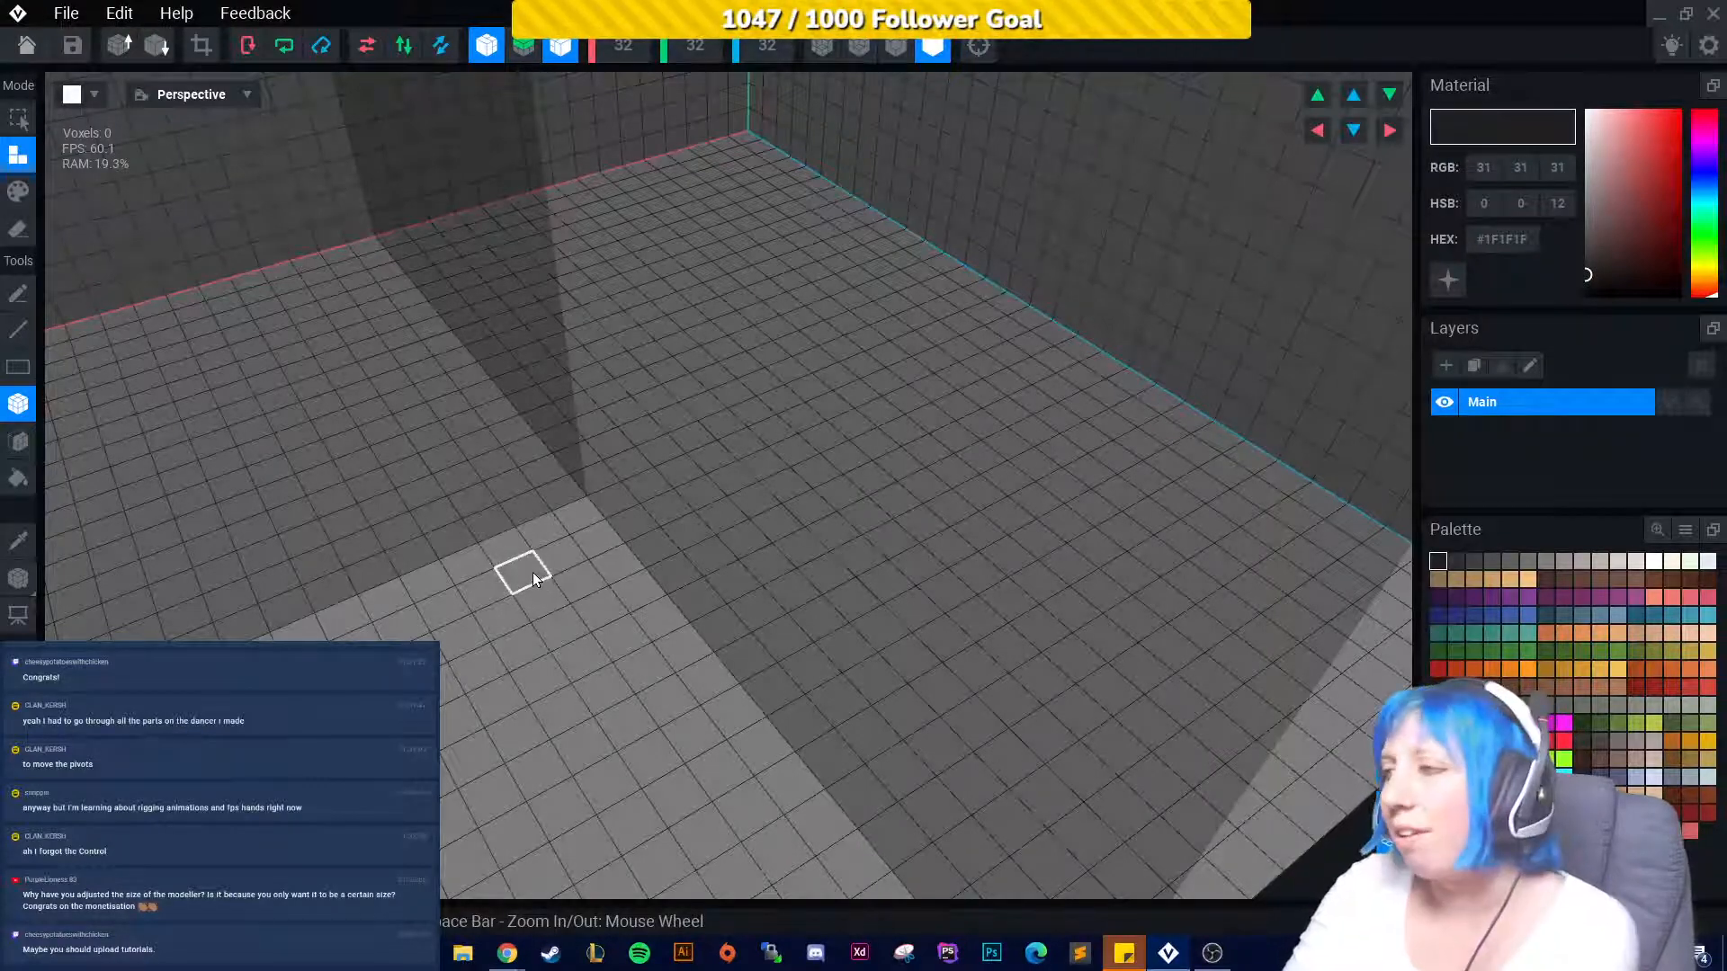
right_click_drag(533, 572, 1193, 734)
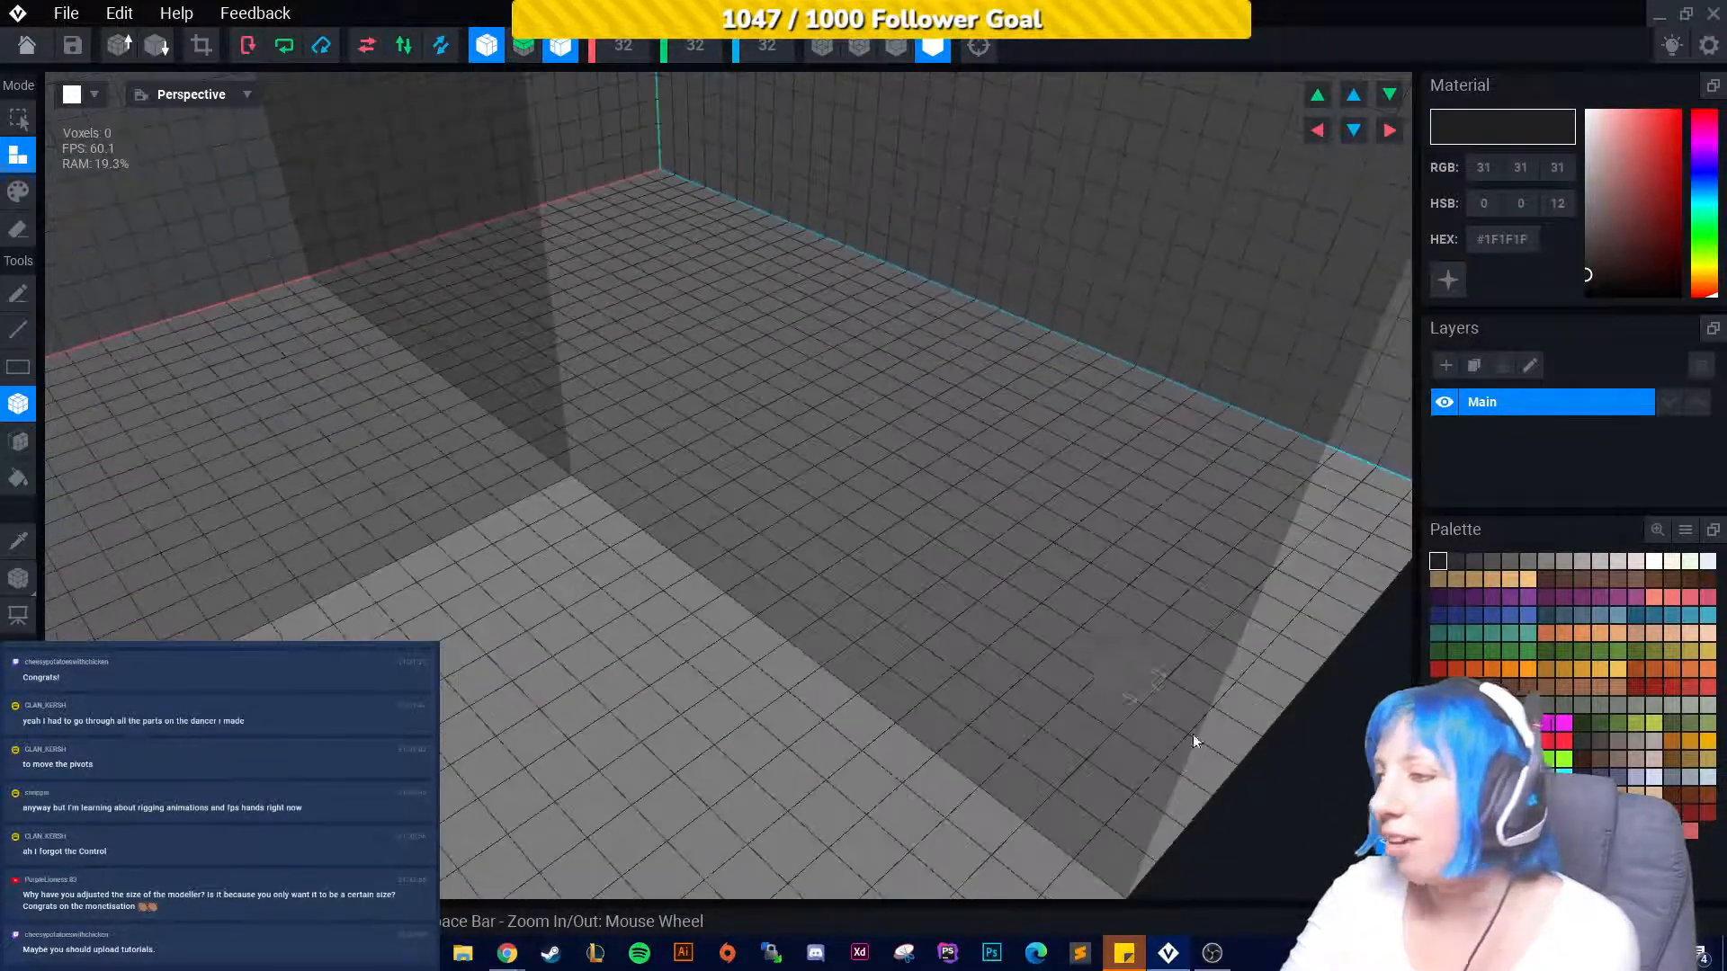
left_click(1675, 754)
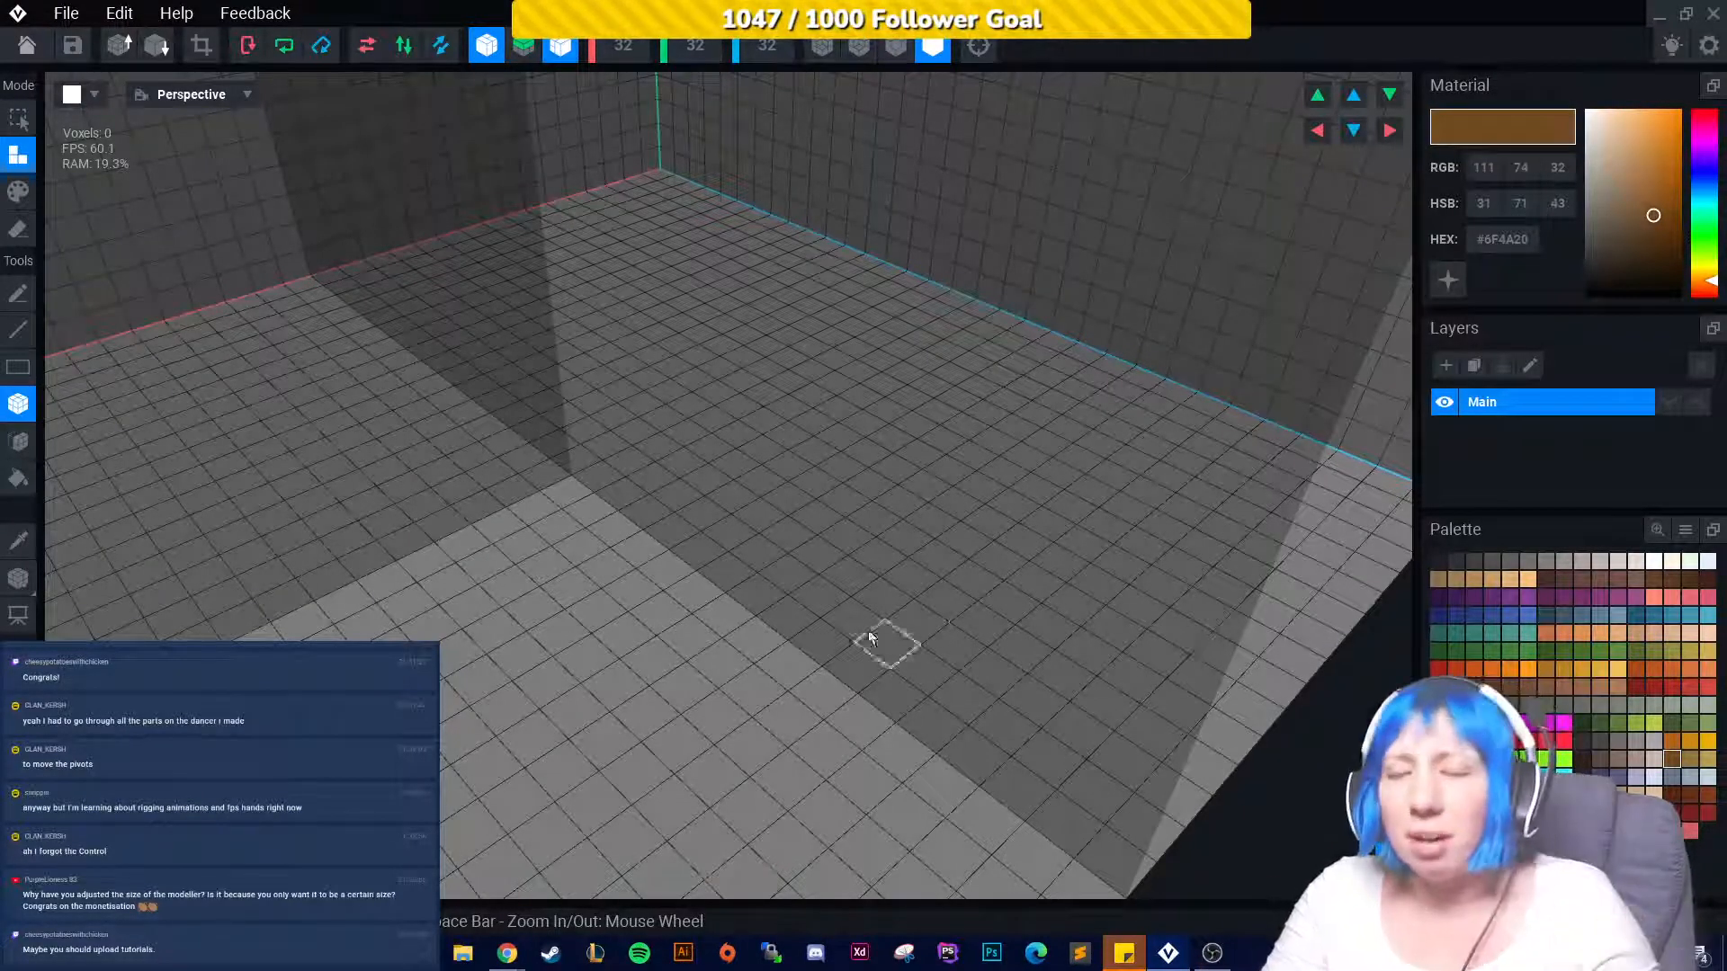
scroll(620, 541, "up", 2)
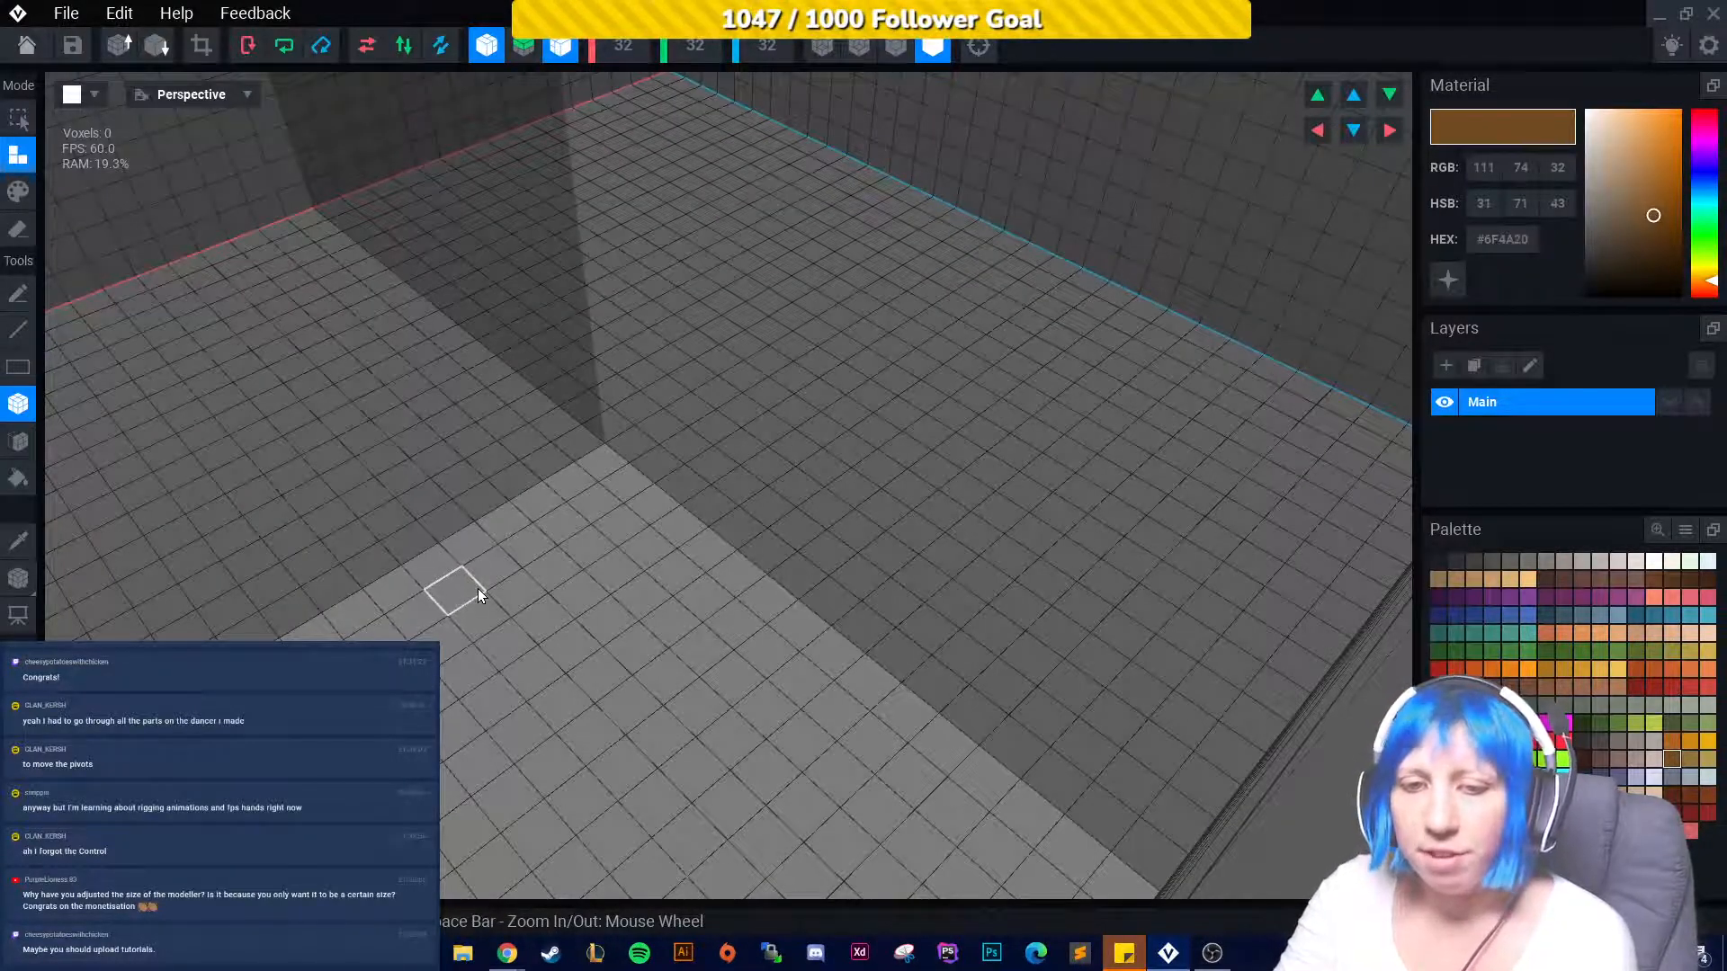
right_click_drag(447, 563, 462, 504)
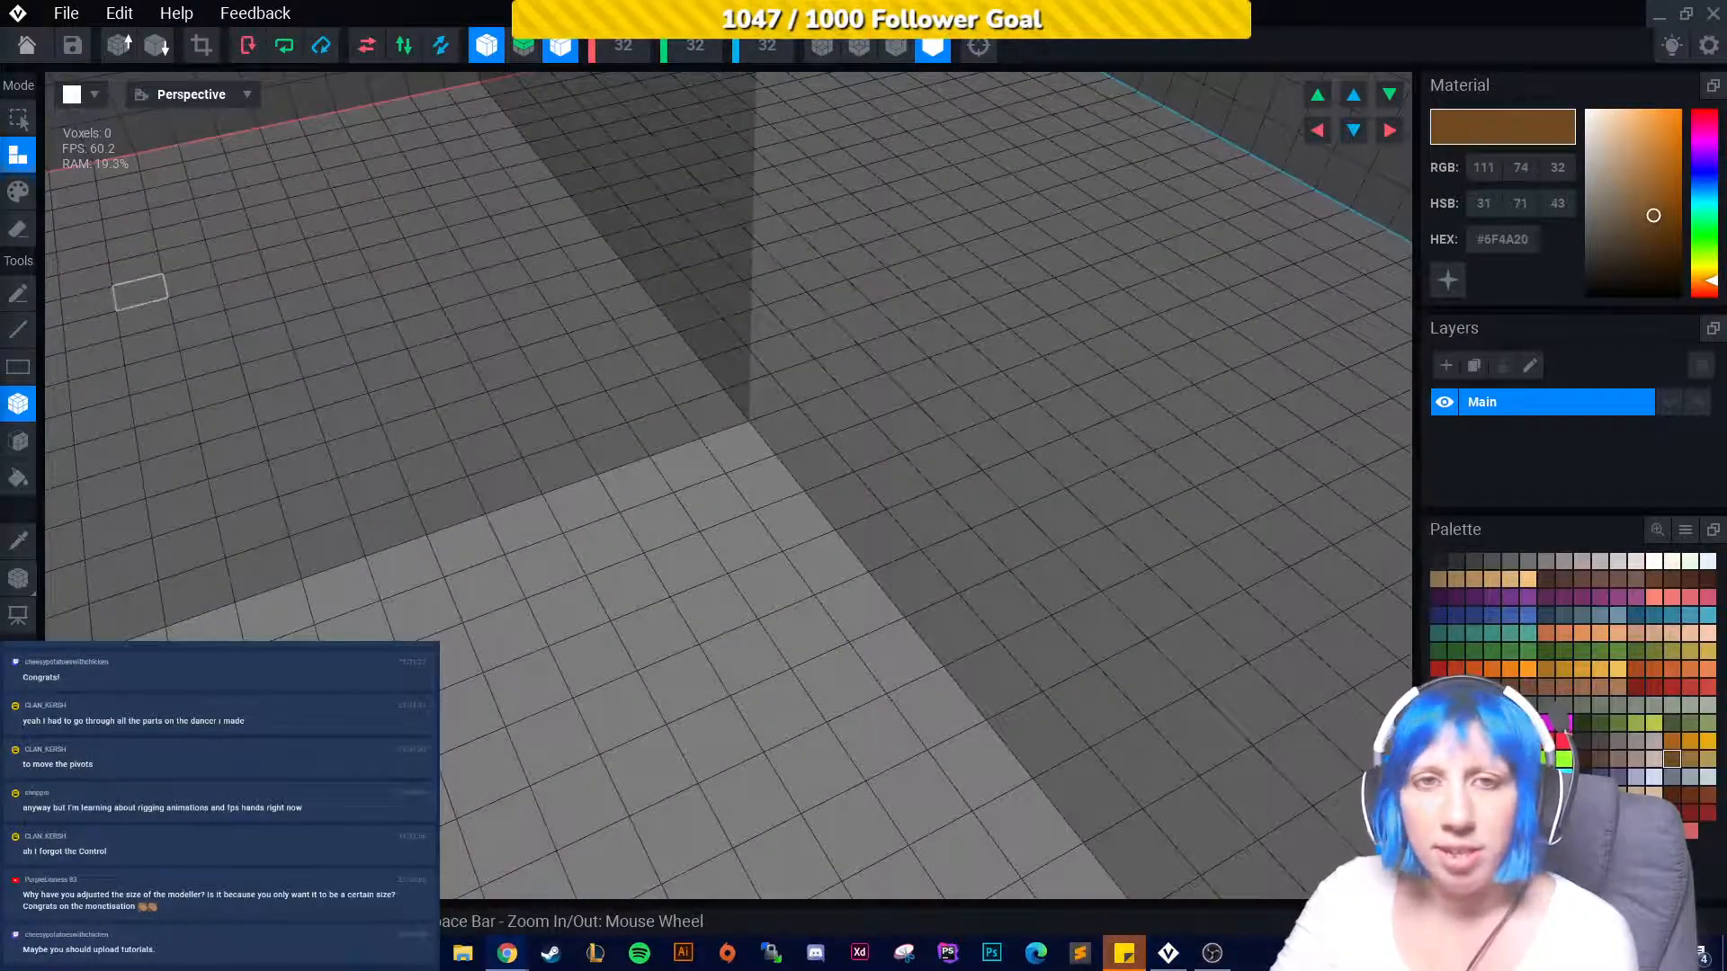
left_click(741, 450)
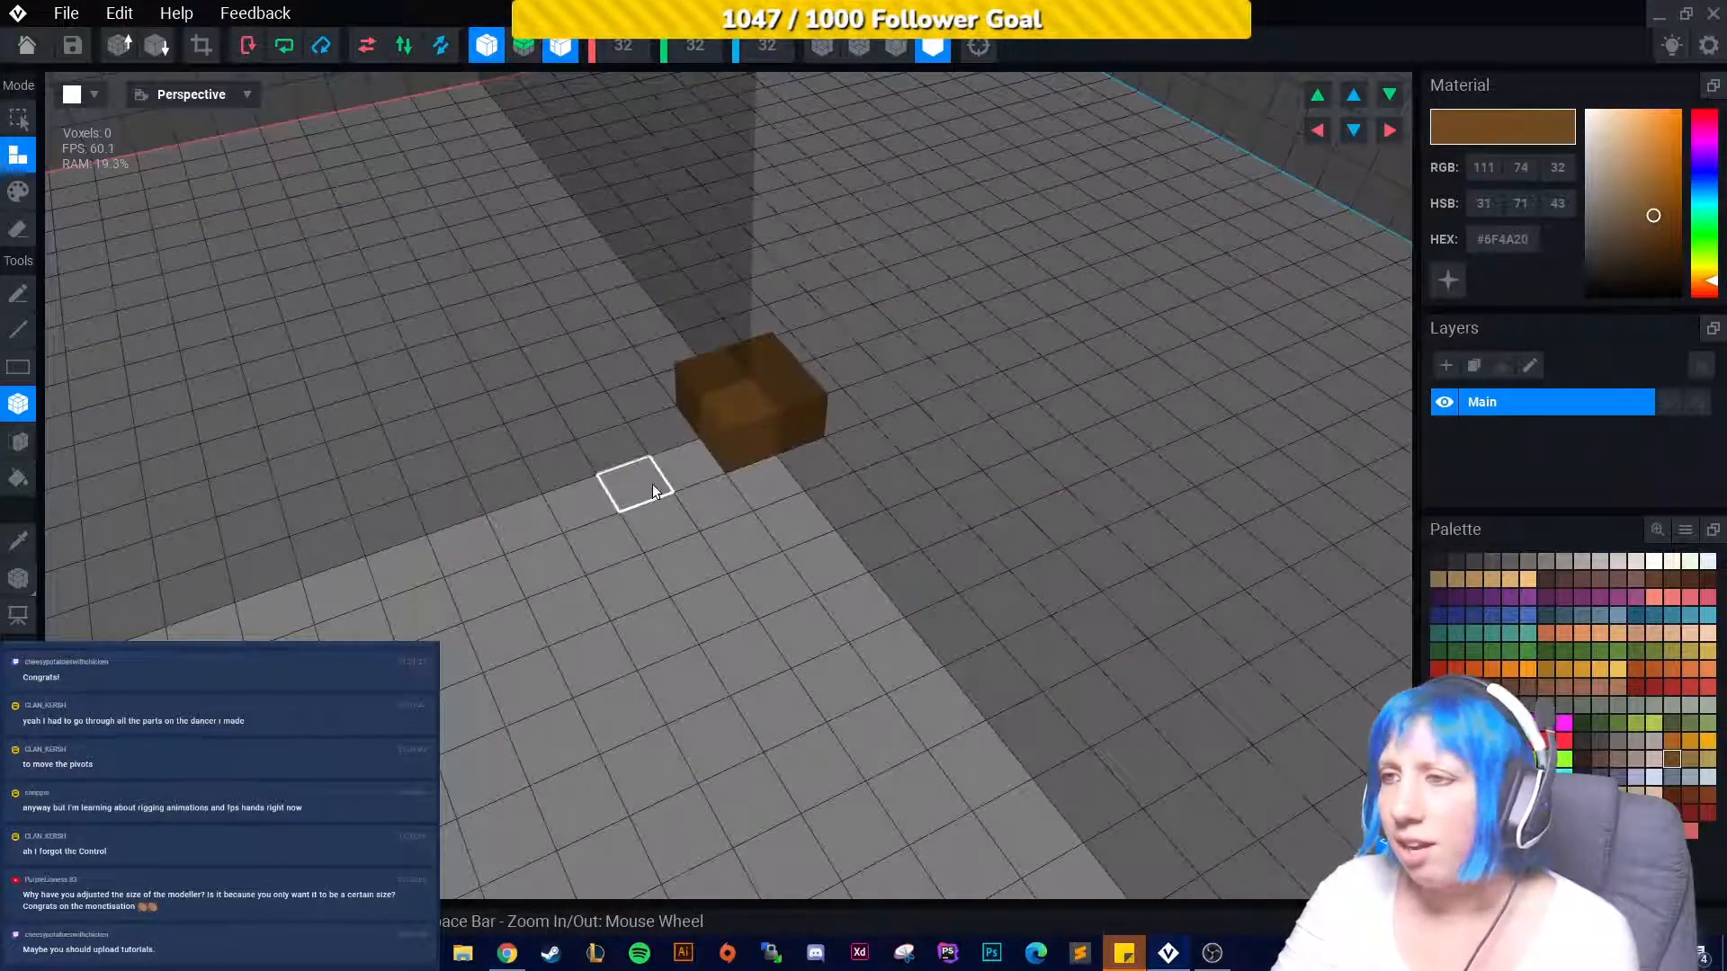
Extend the brown block with mirrored boxes into a plus-shaped base, six voxels wide and deep with its corners left out.
left_click(694, 452)
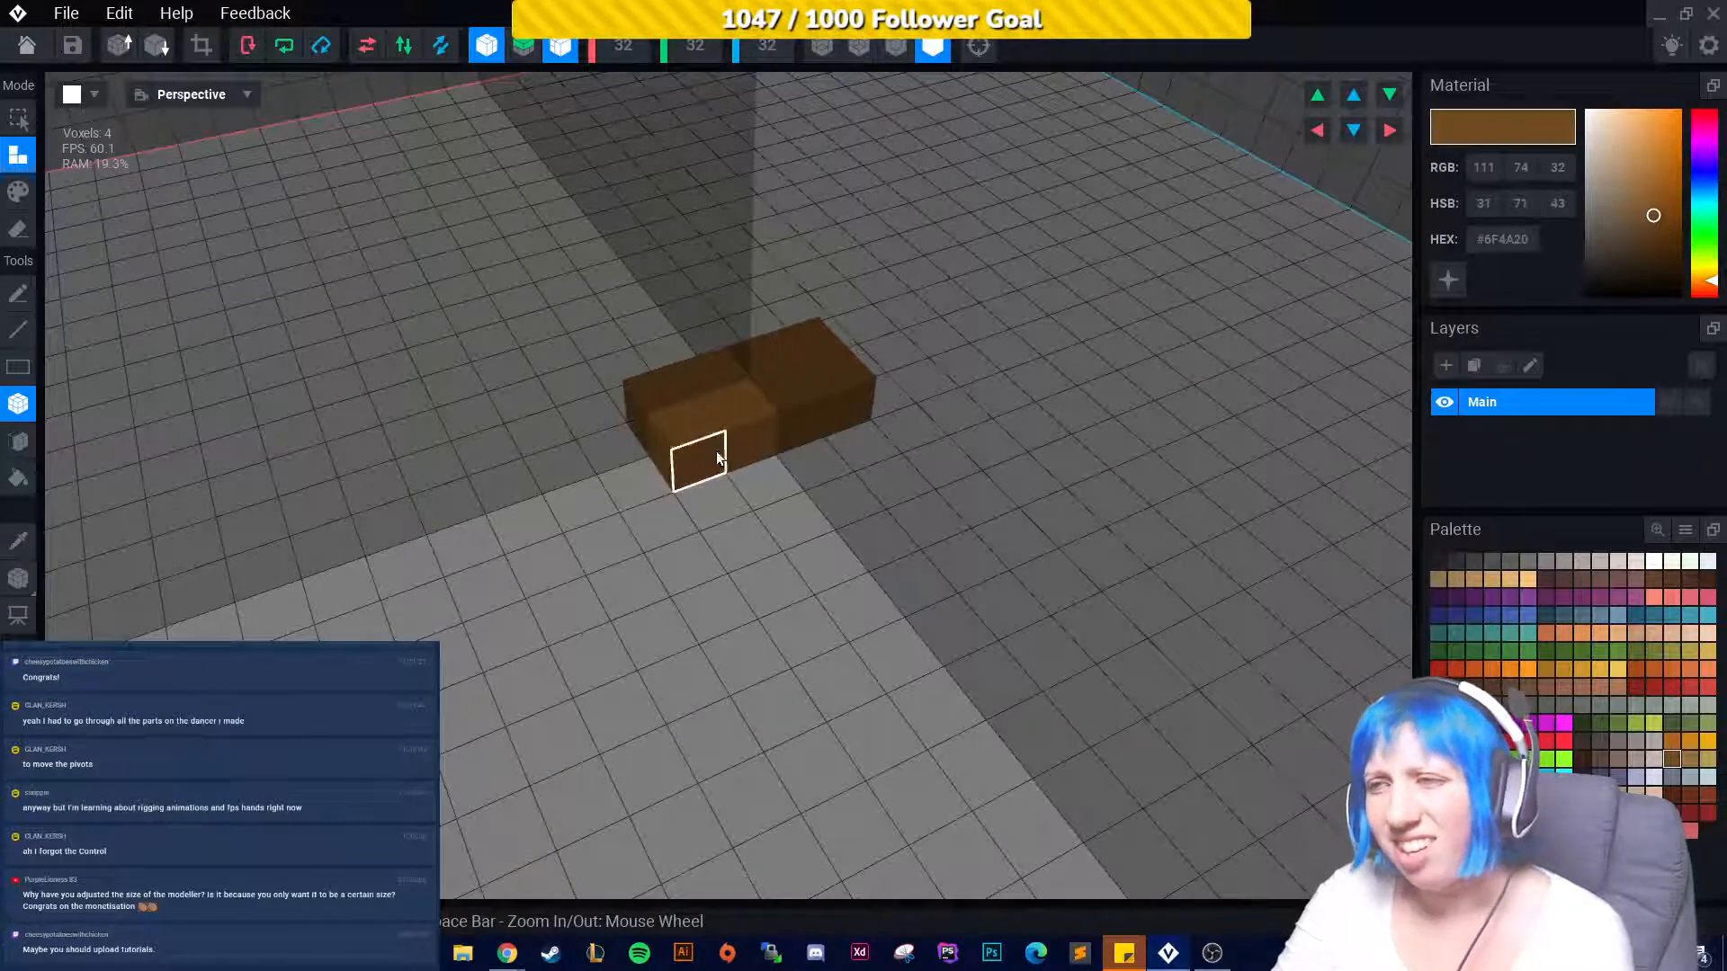
left_click(667, 479)
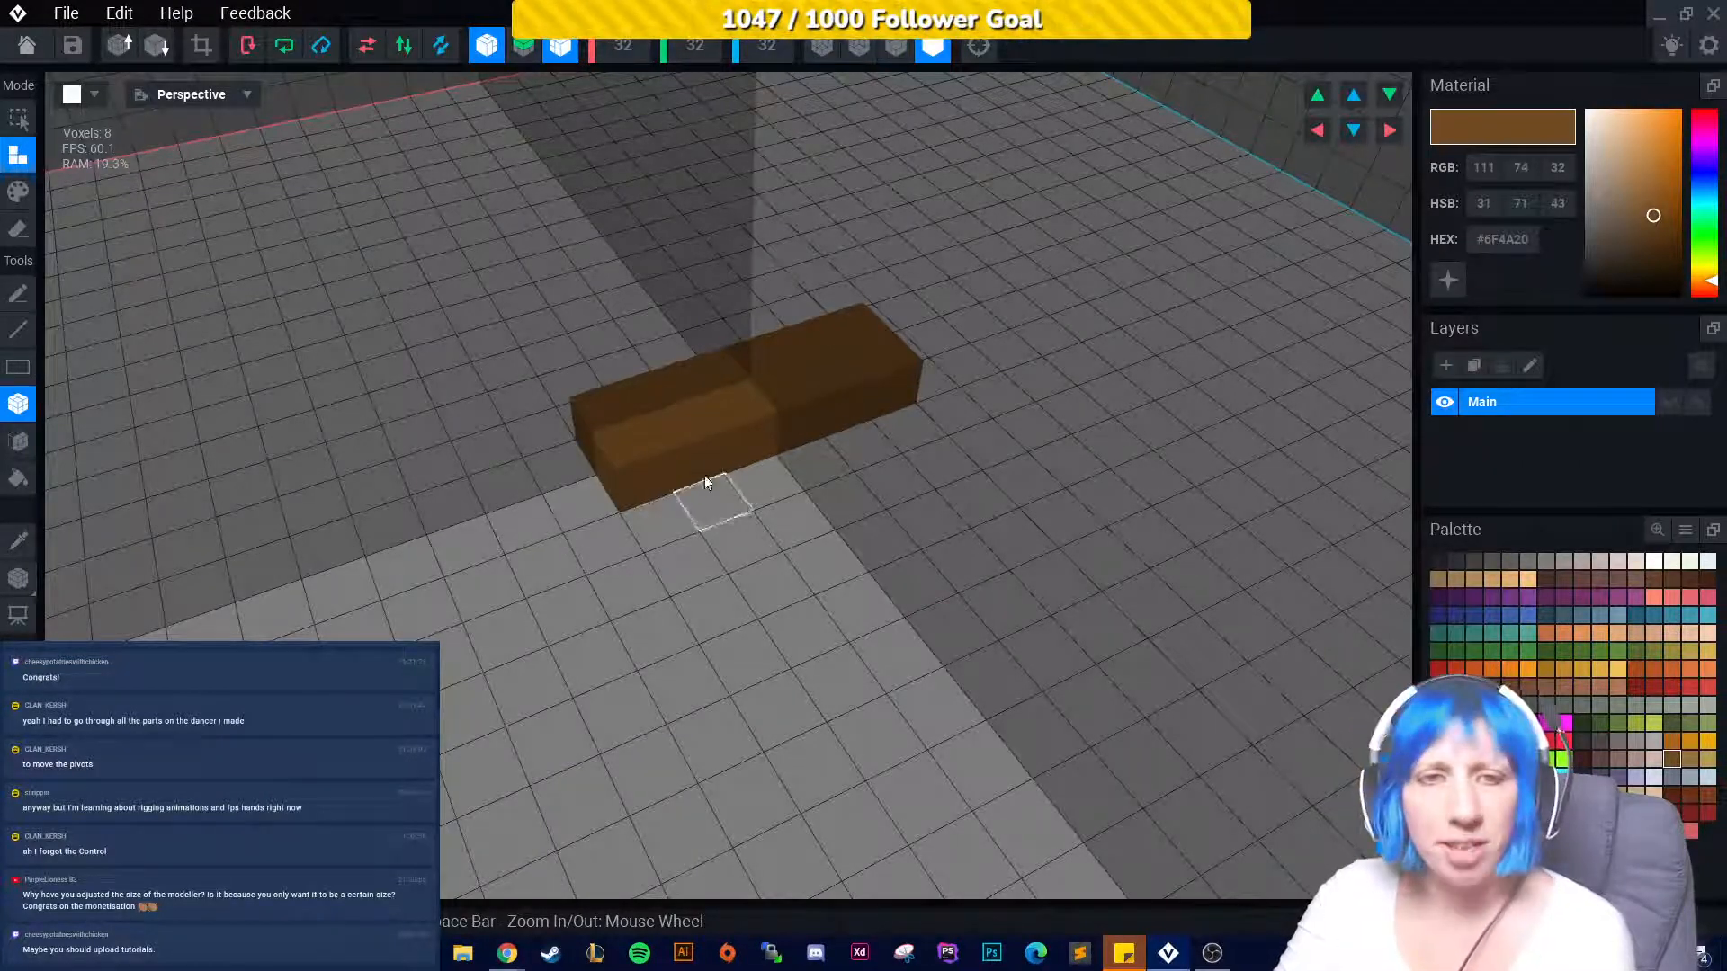
left_click(750, 500)
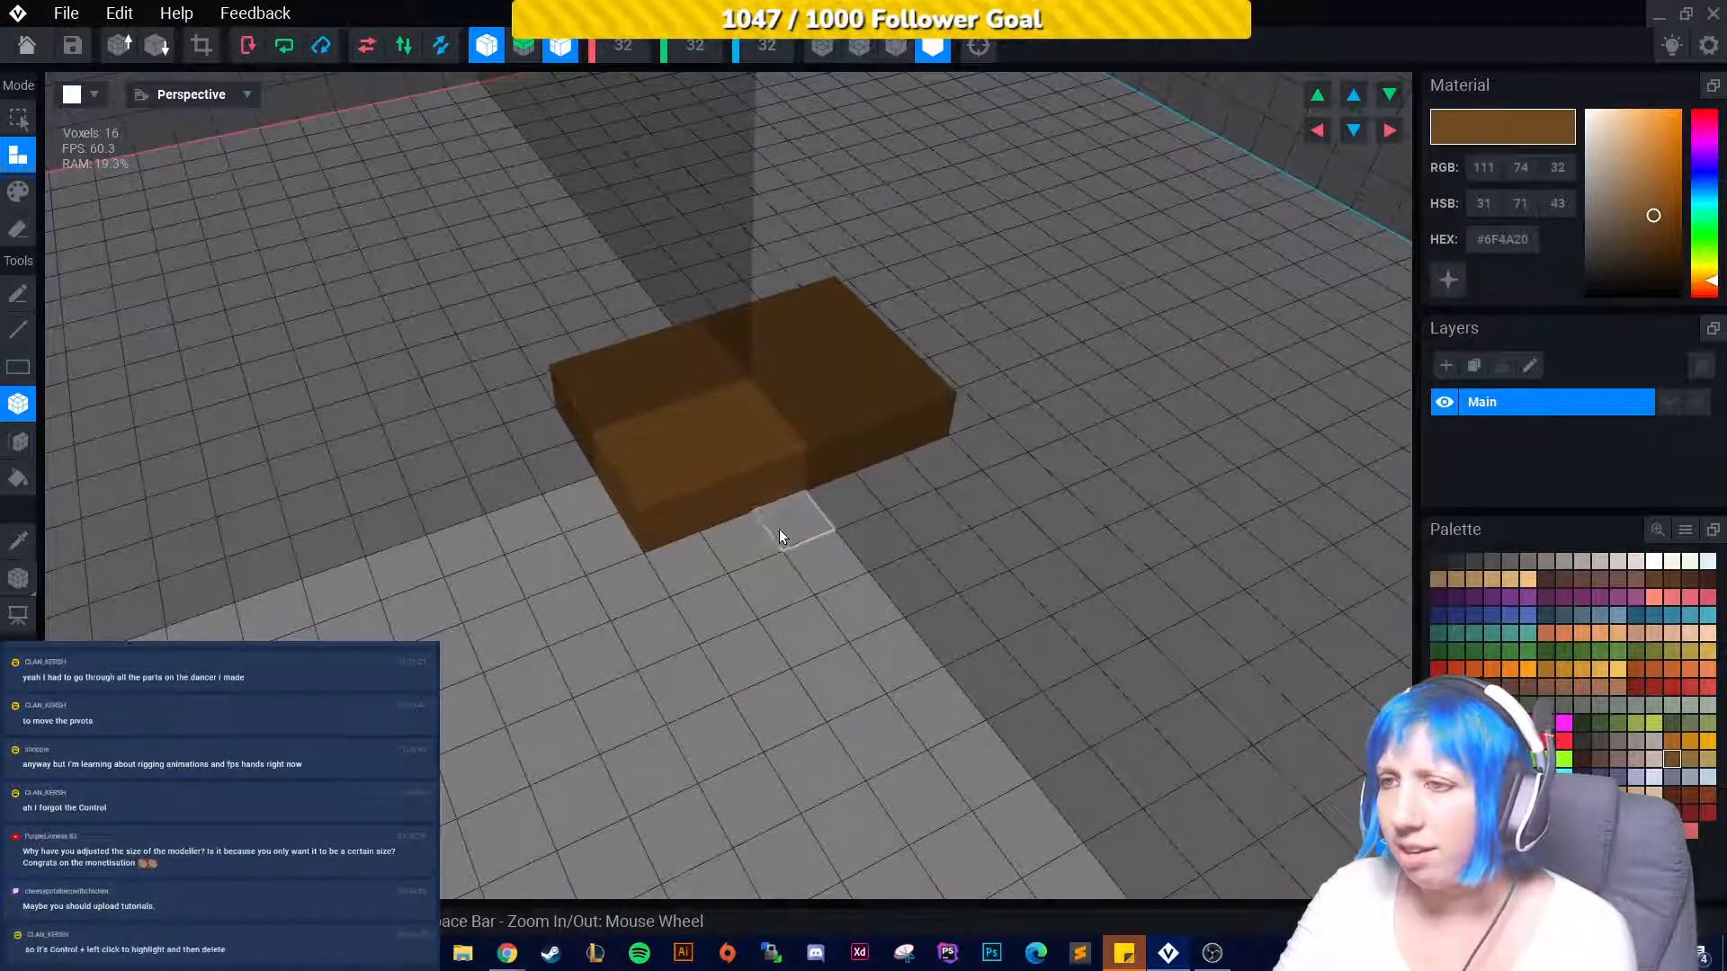
left_click(782, 531)
left_click(733, 543)
Extrude the base's top face up by one voxel and add a smaller plus-shaped tier, four voxels wide, centred on it.
right_click_drag(685, 581, 71, 456)
left_click(18, 441)
left_click(506, 451)
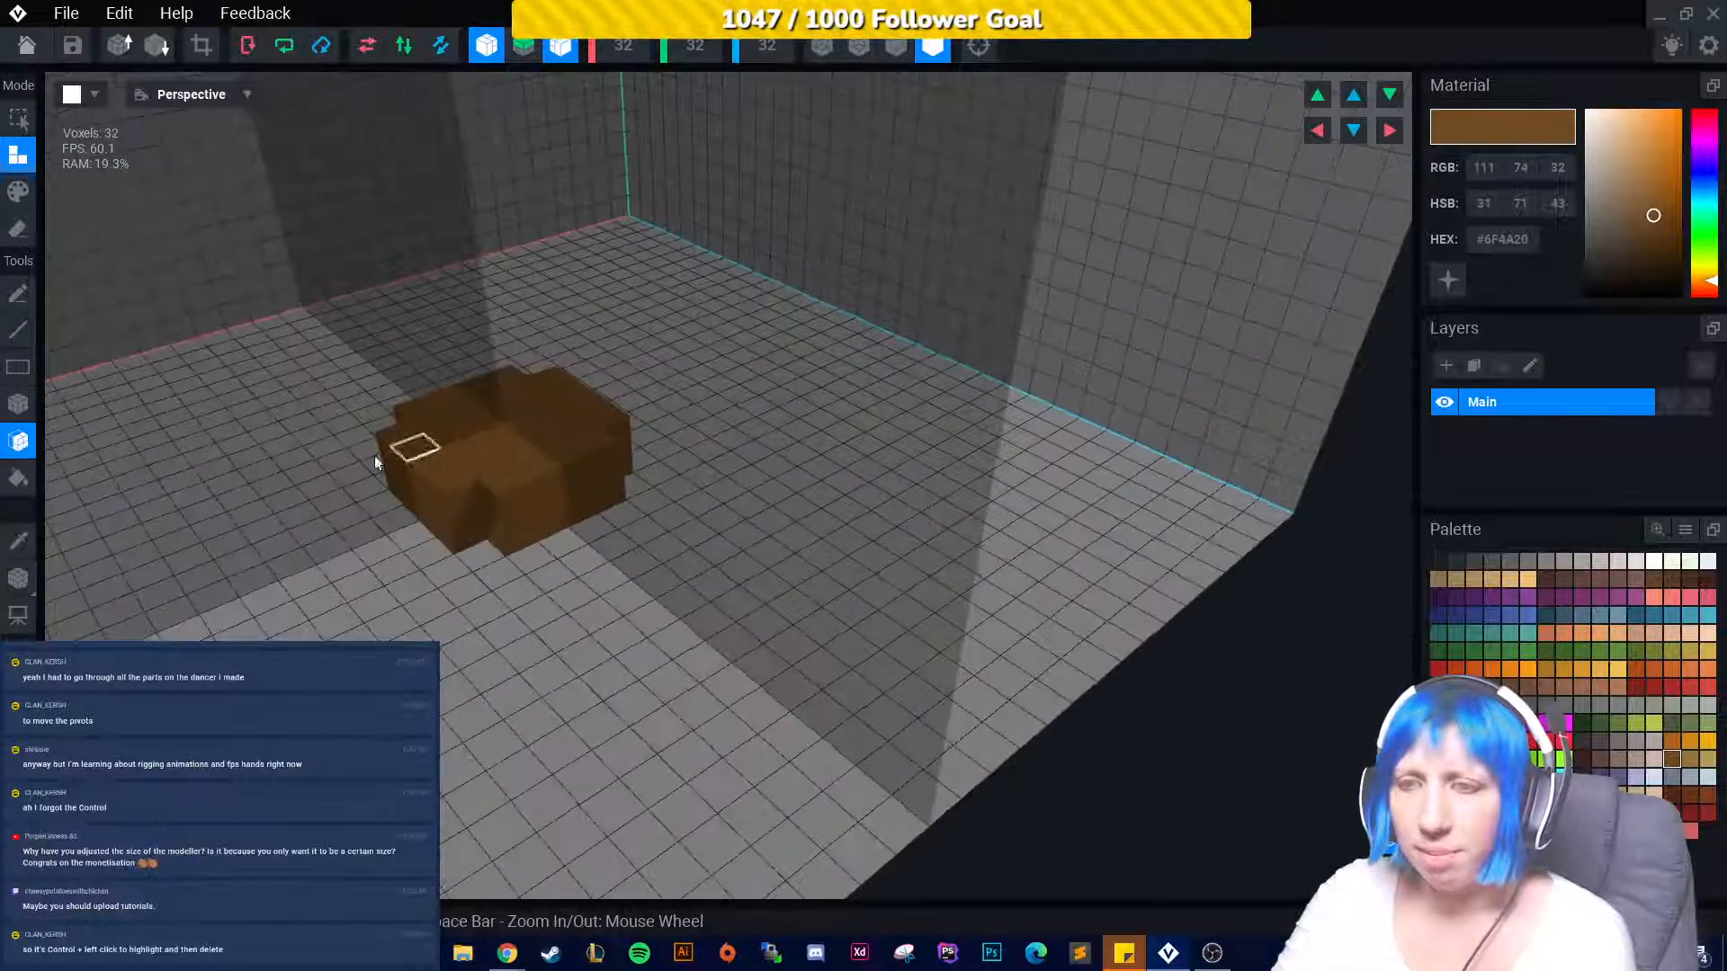
left_click(18, 404)
left_click(449, 432)
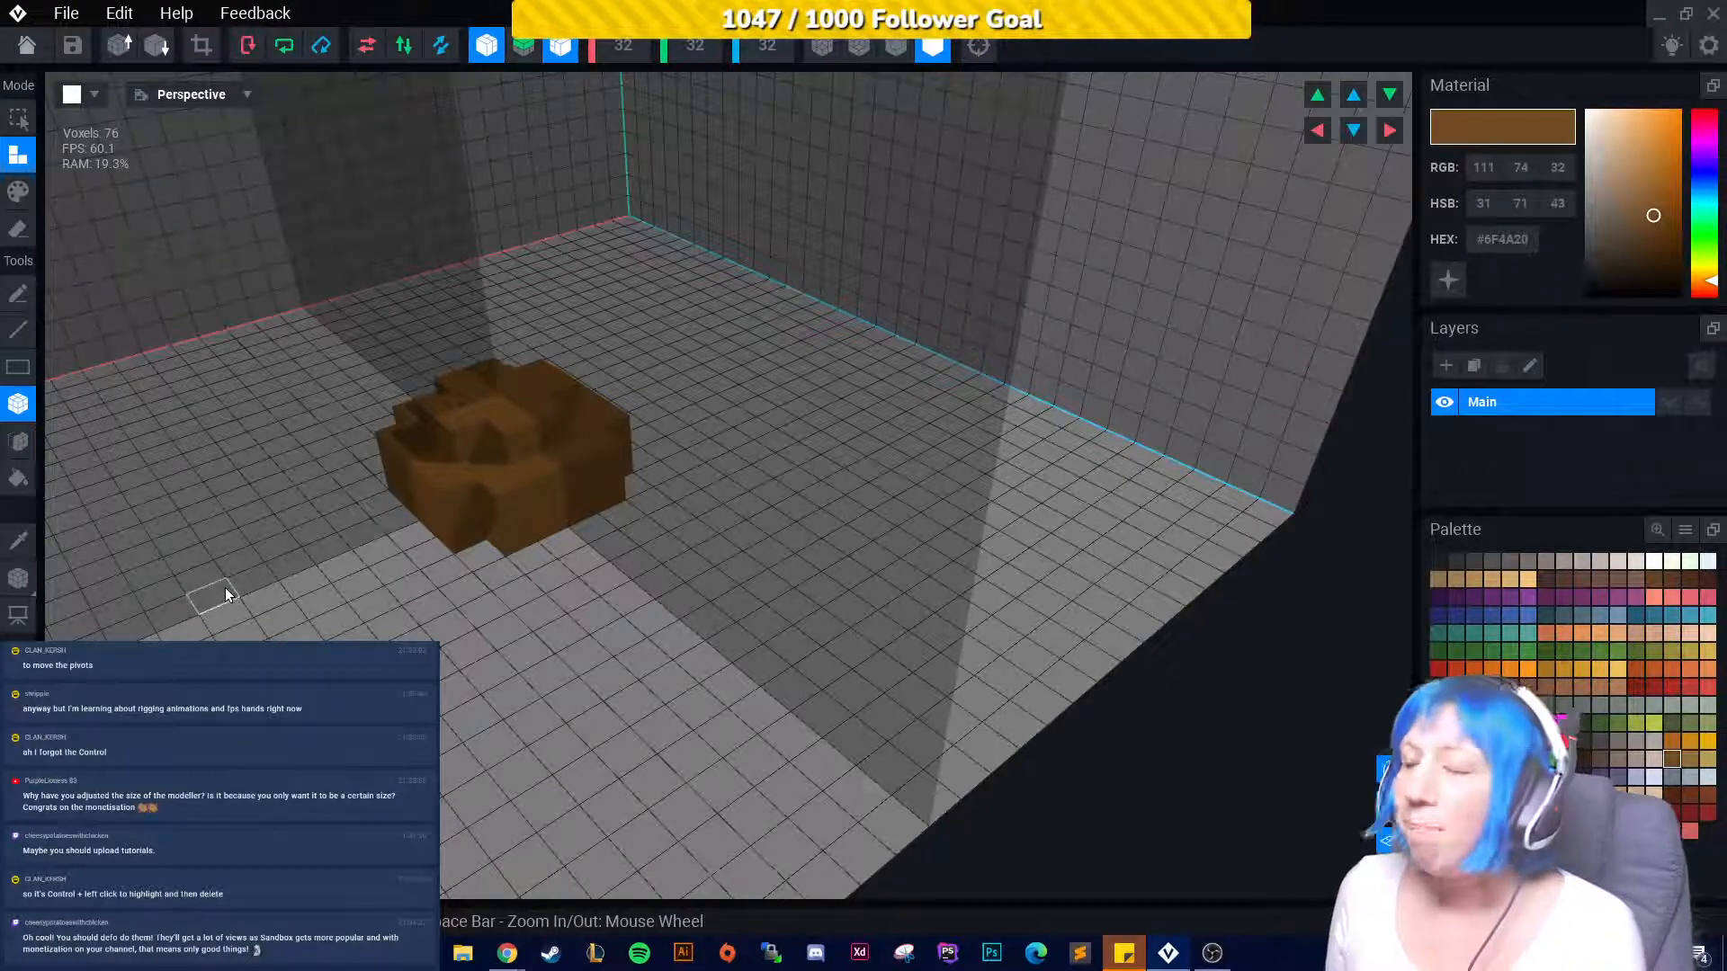
Turn off X and Z mirroring and switch the shading to show outlined edges on the model.
scroll(496, 295, "up", 3)
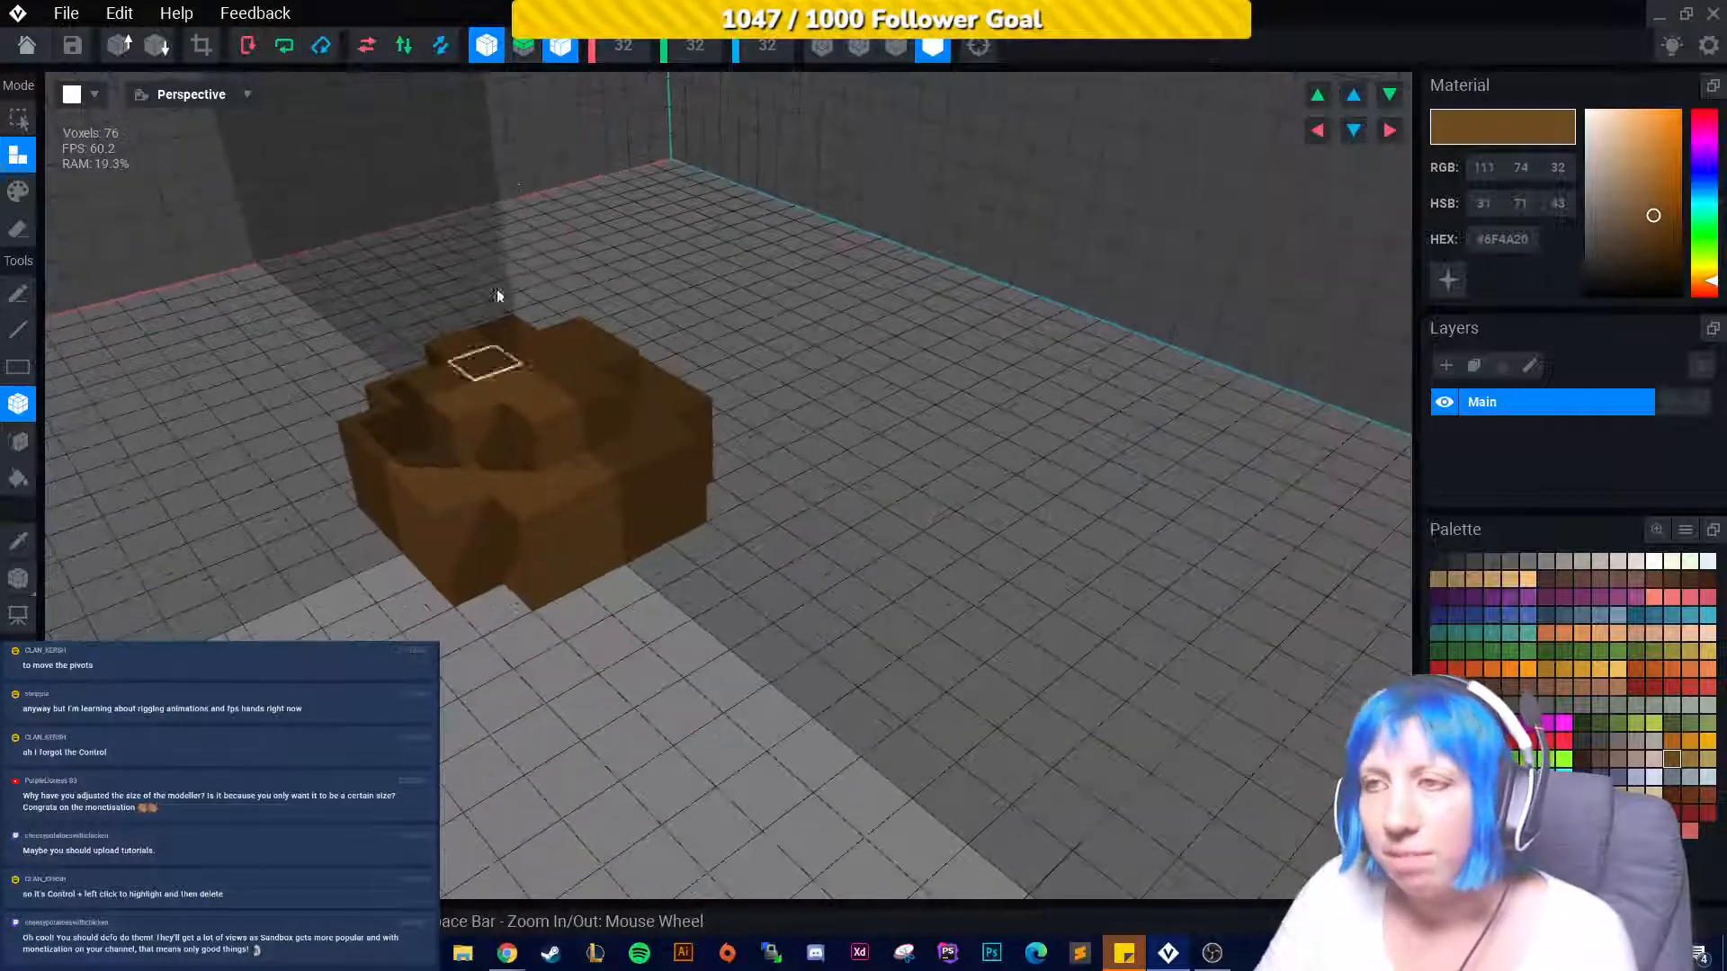
left_click(487, 46)
mouse_move(619, 479)
right_mouse_down()
mouse_move(605, 474)
mouse_move(683, 522)
mouse_move(606, 474)
right_mouse_up()
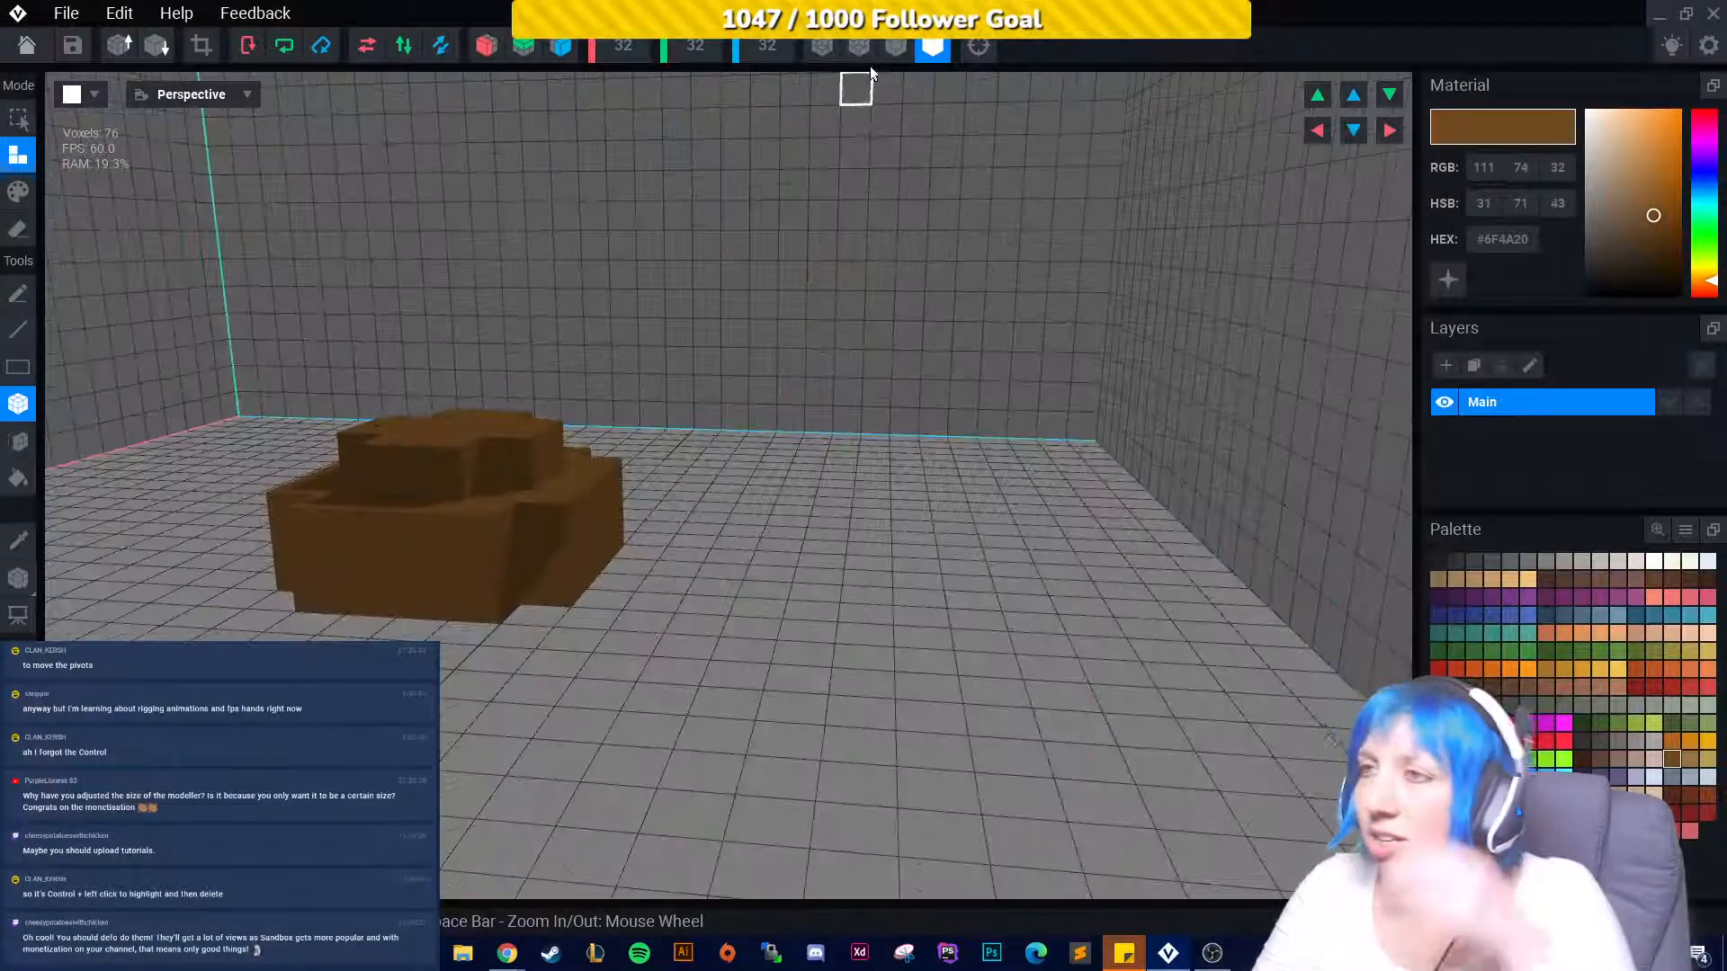
left_click(896, 46)
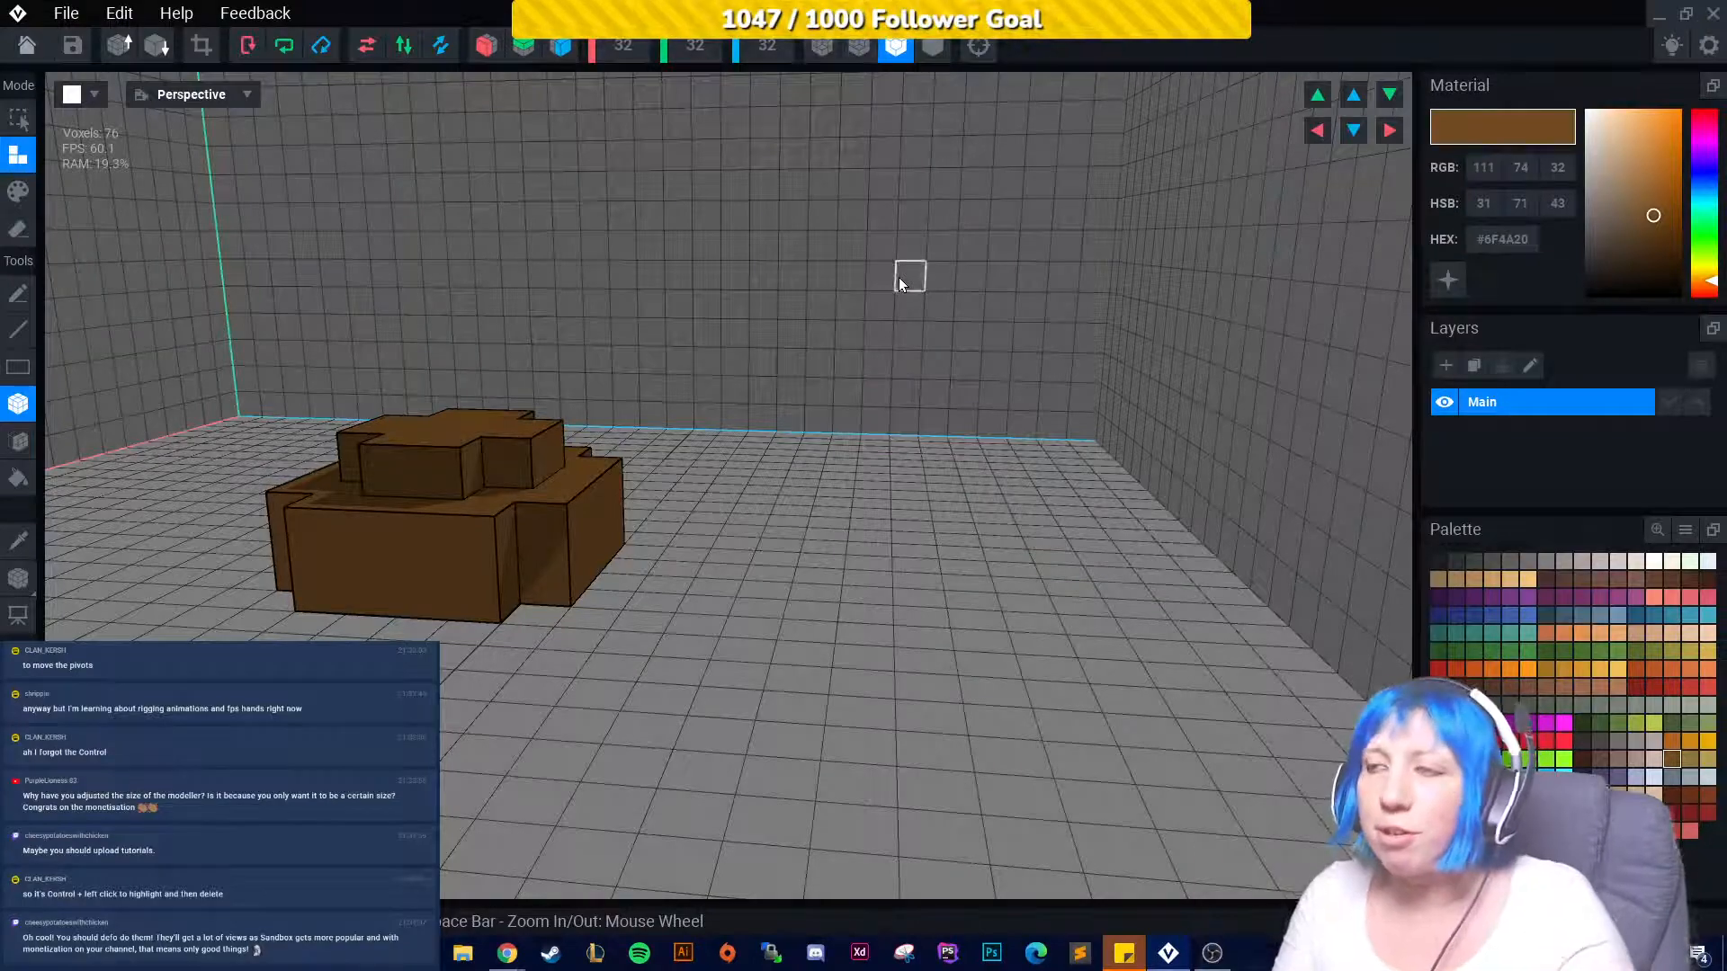
right_click_drag(997, 336, 116, 496)
Paint the small upper tier of the top part in greyish brown #5E463E with the box tool.
left_click(18, 191)
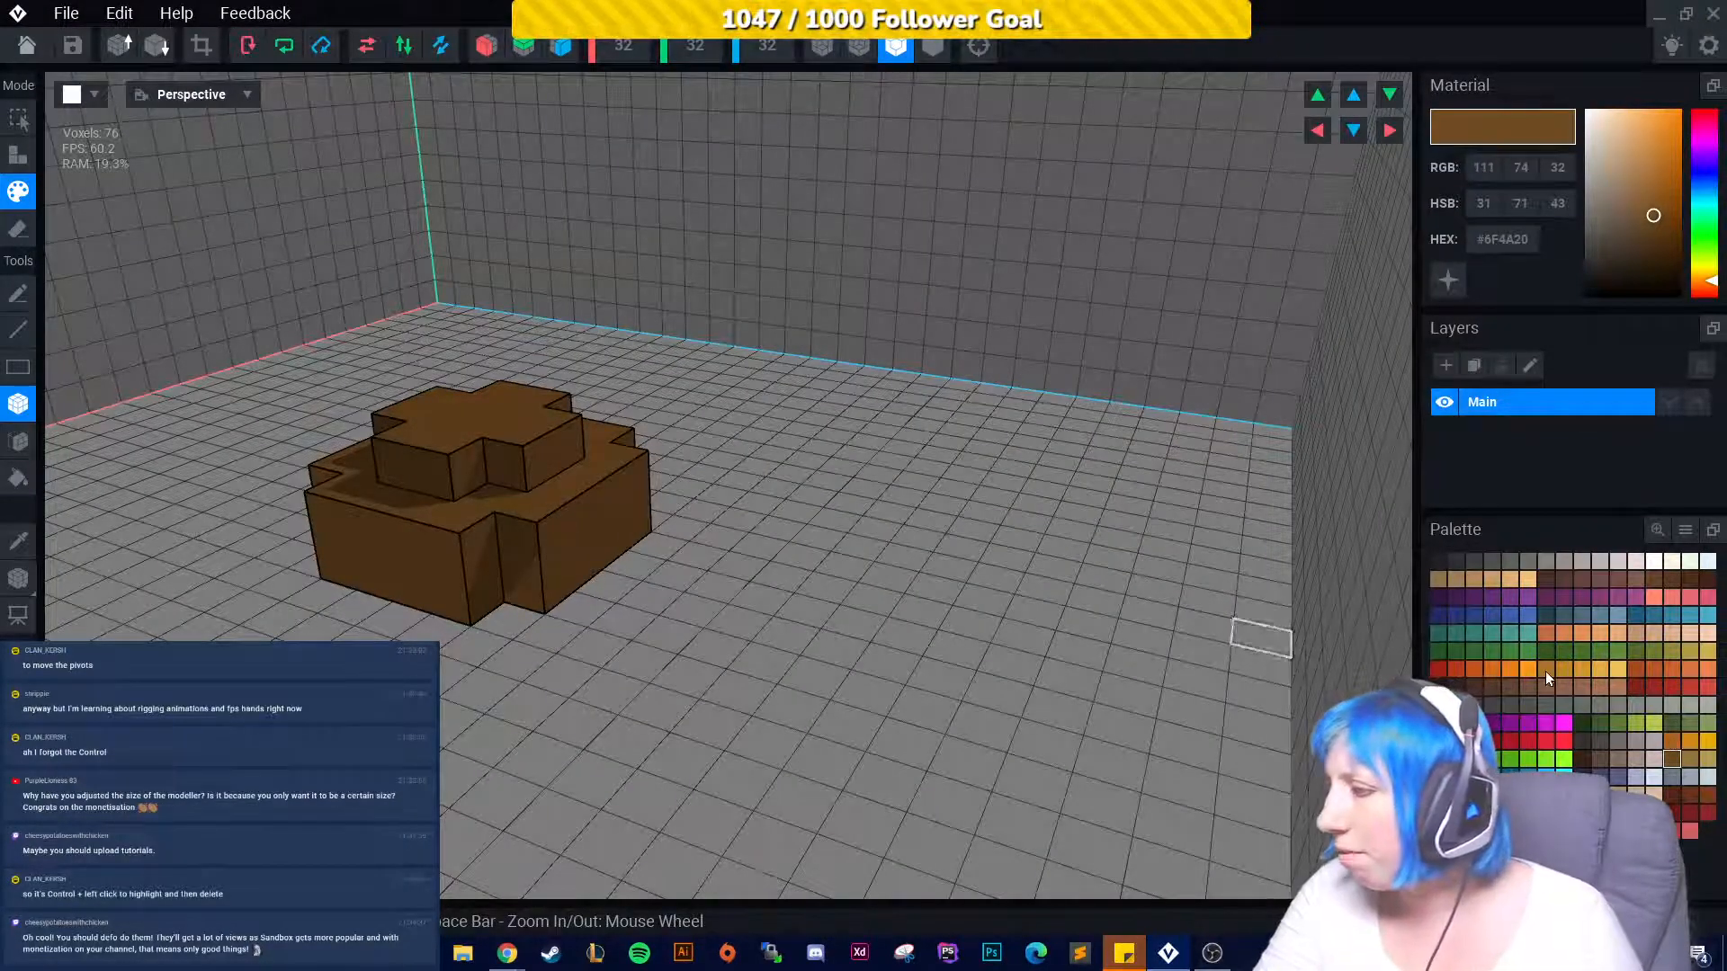
left_click(1600, 758)
right_click_drag(694, 605, 518, 378)
left_click(552, 416)
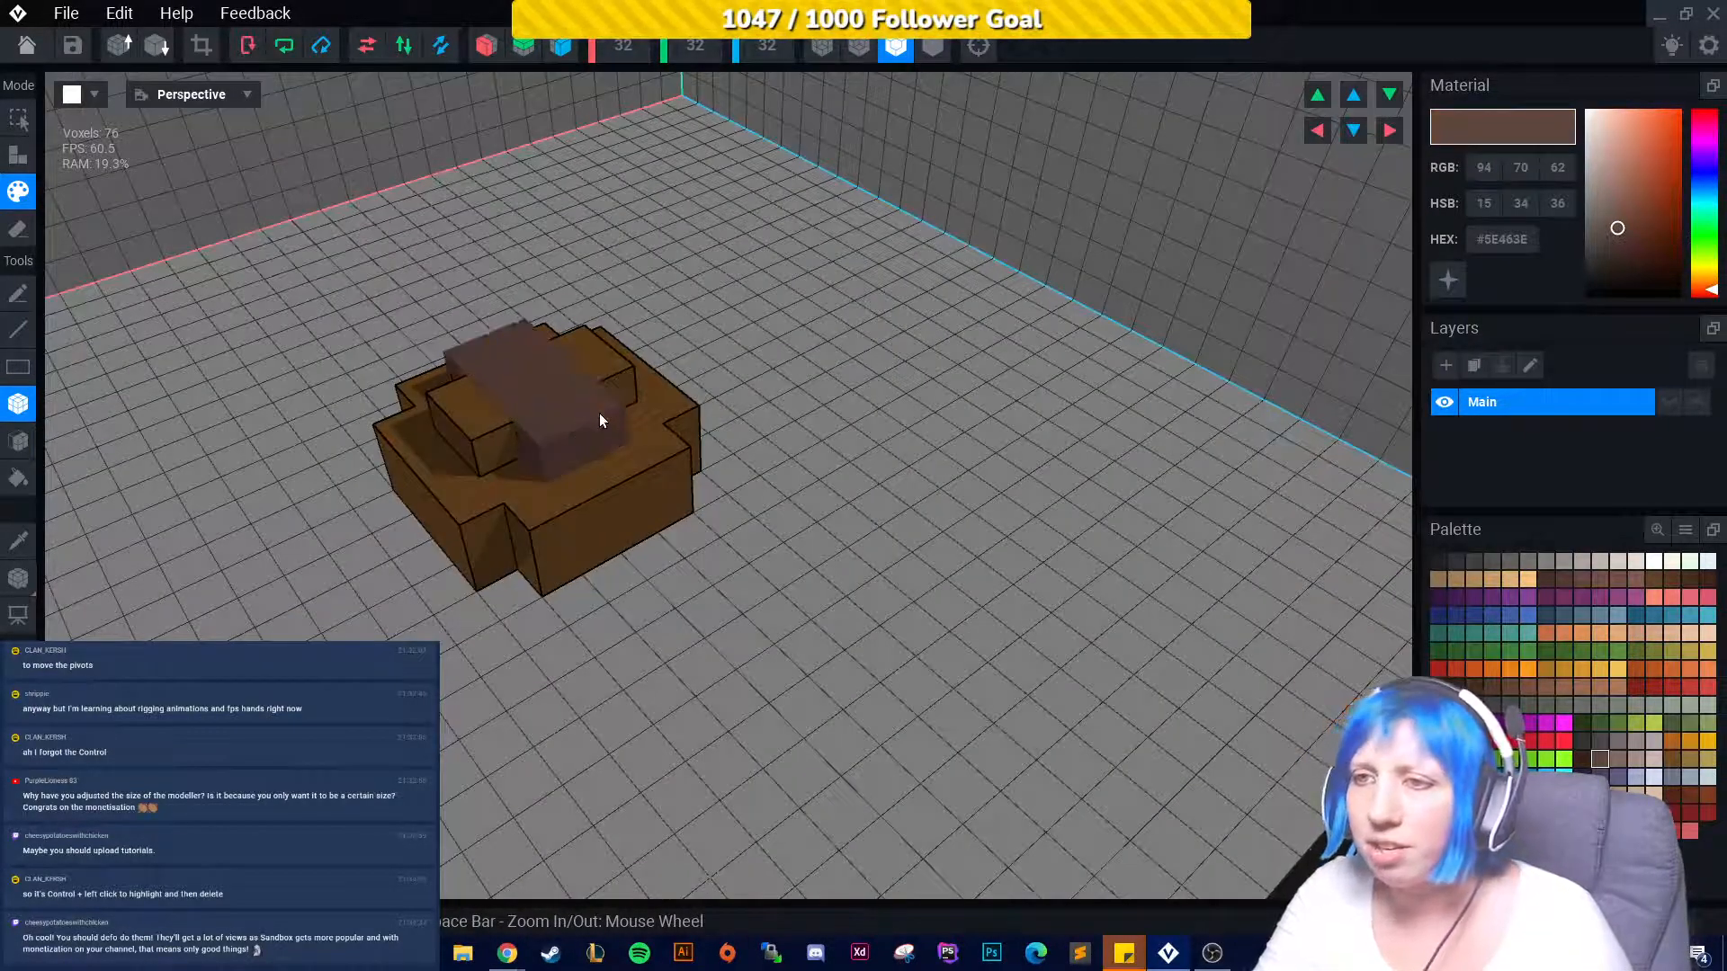
left_click(490, 423)
left_click(612, 382)
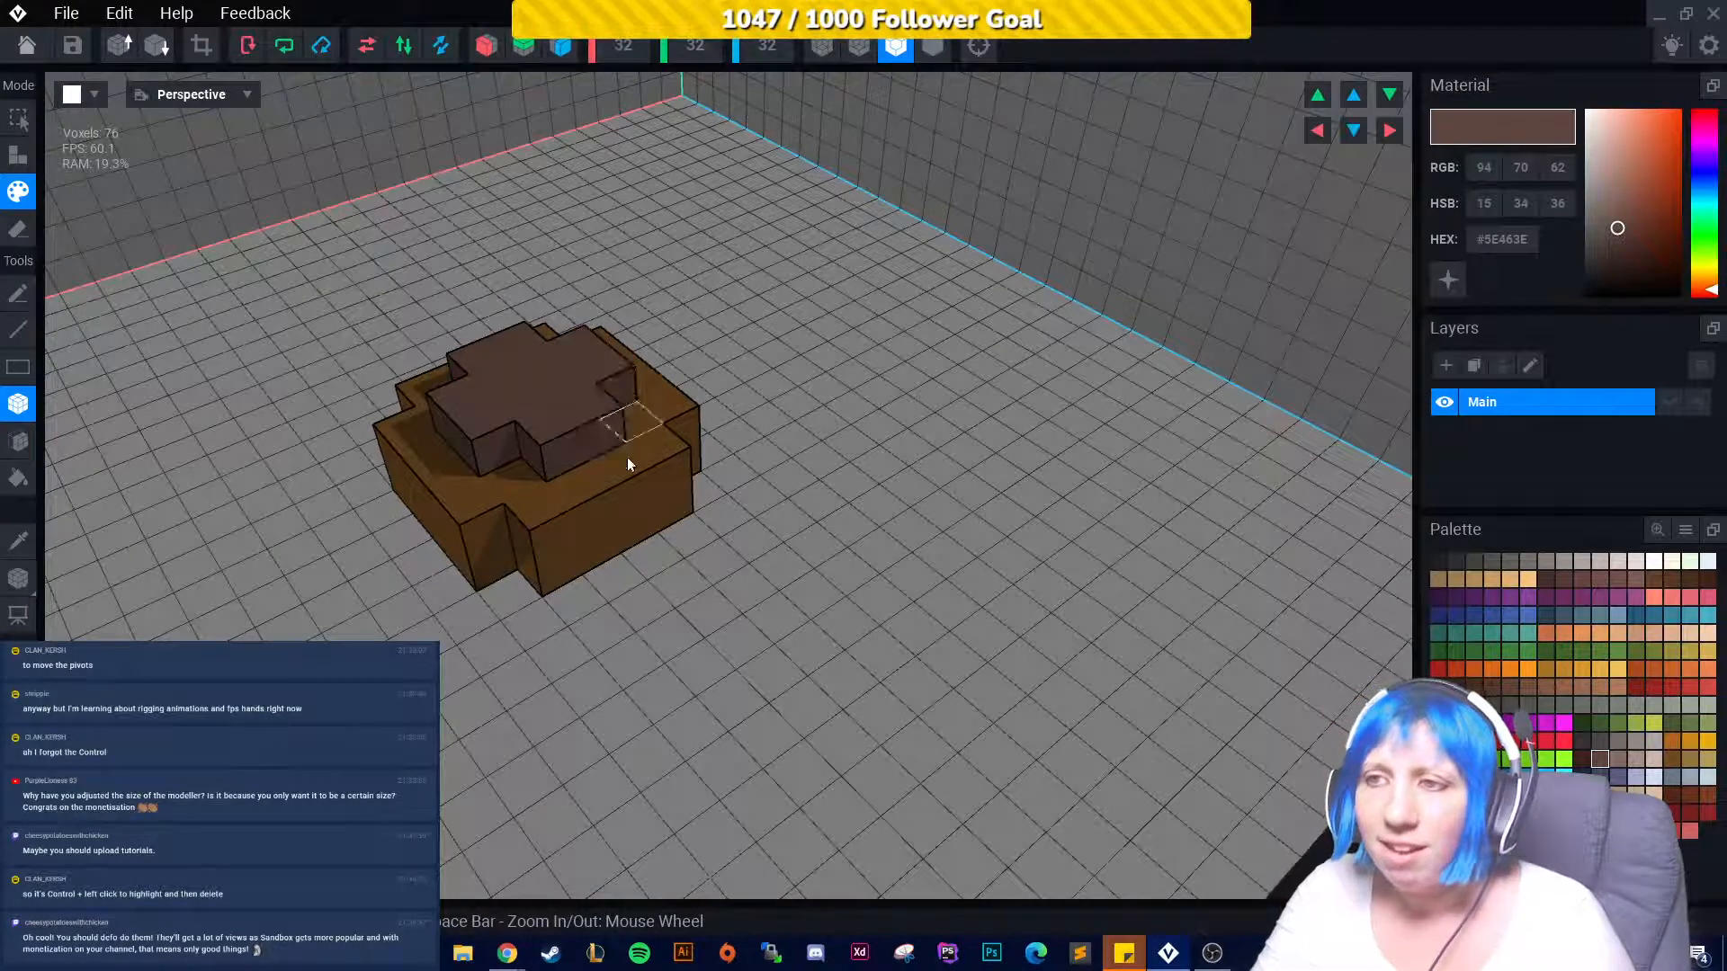
Crop the top part's volume to its voxels at 6 by 3 by 6, and save the model while returning to the home screen.
right_click_drag(628, 457, 487, 108)
scroll(597, 286, "down", 3)
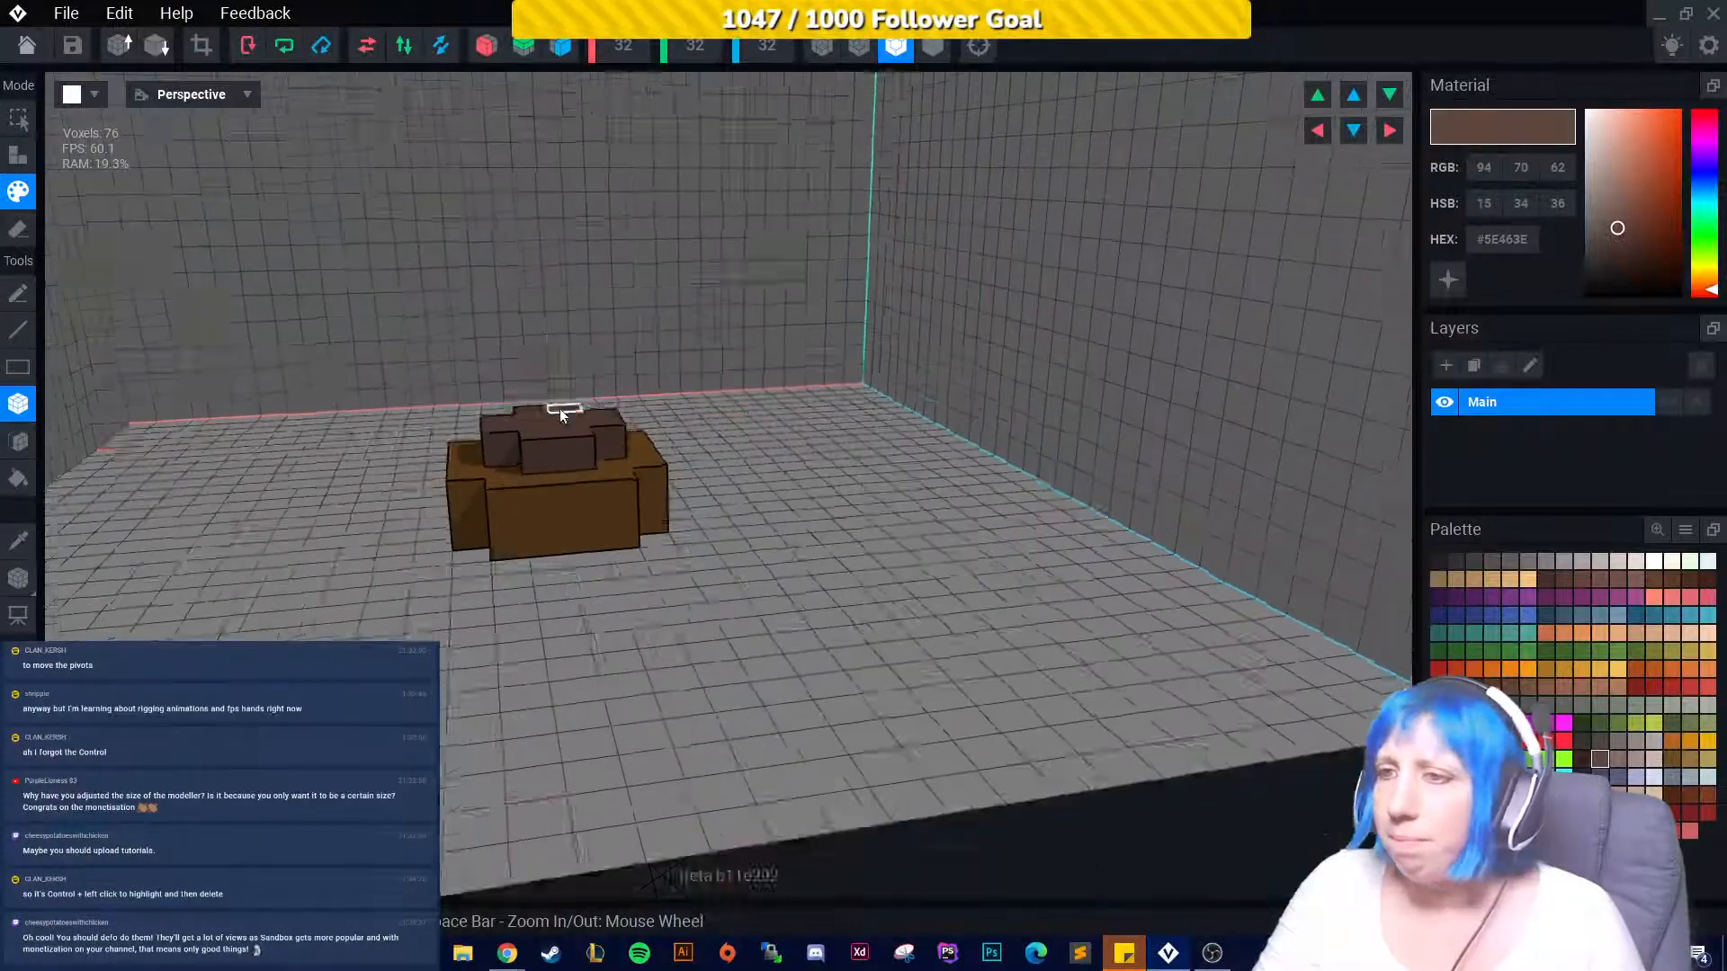
right_click_drag(563, 412, 539, 422)
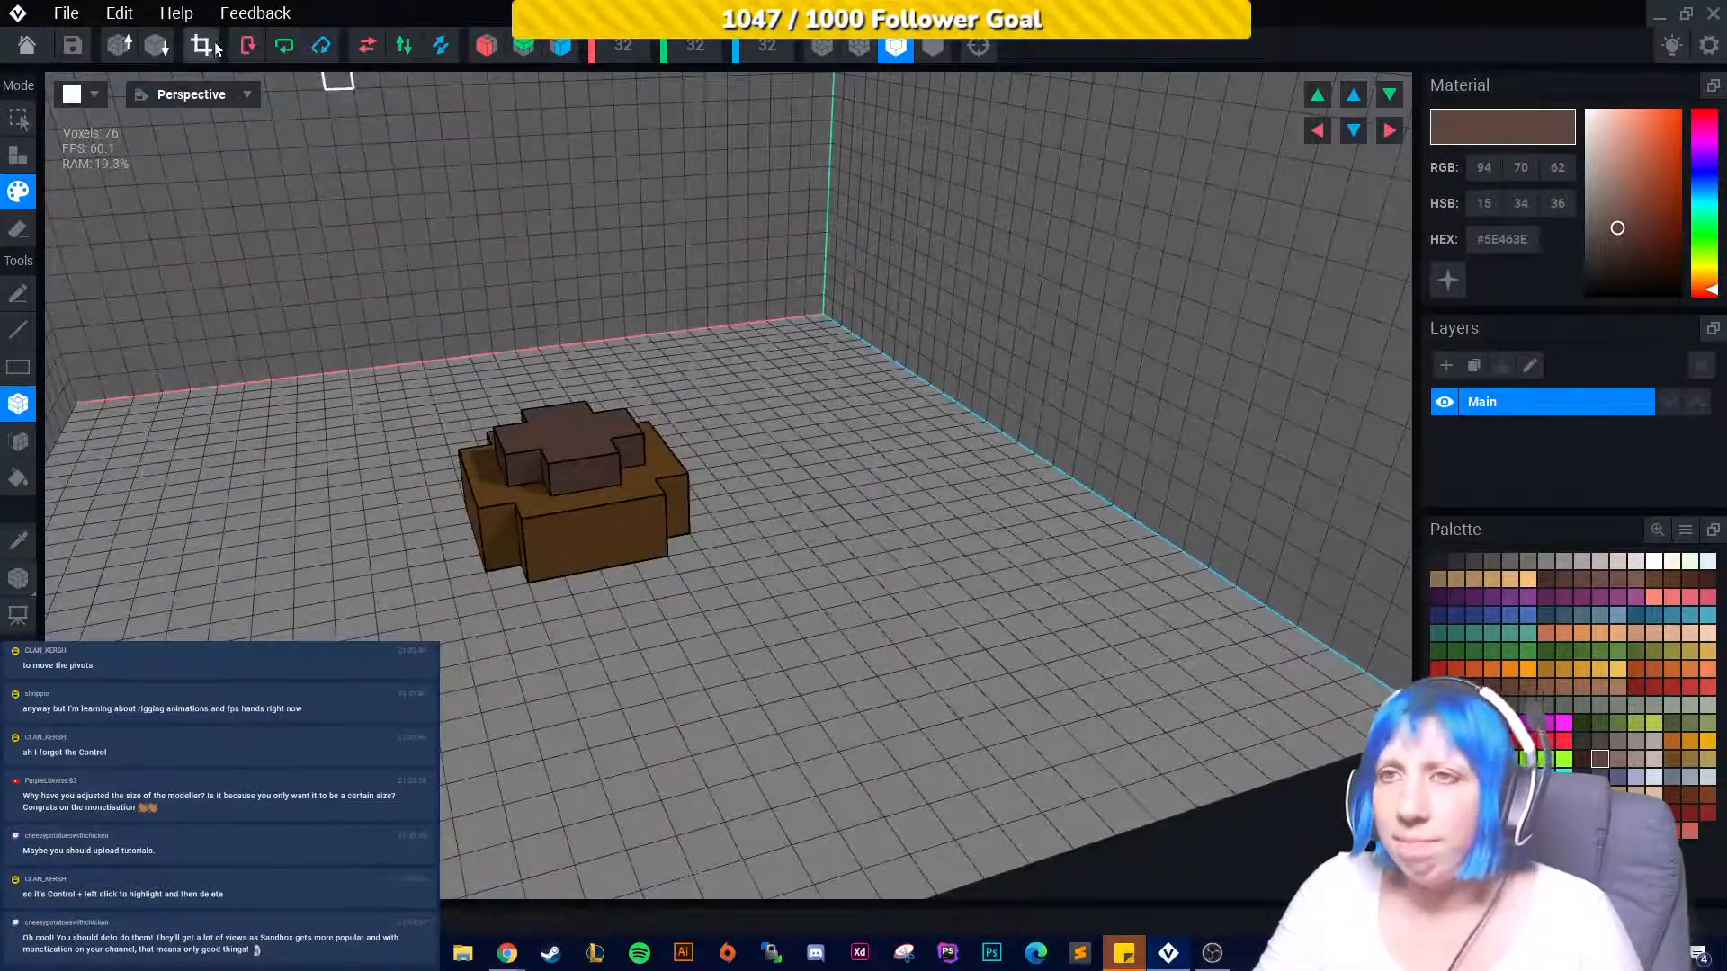
left_click(364, 47)
scroll(656, 435, "down", 5)
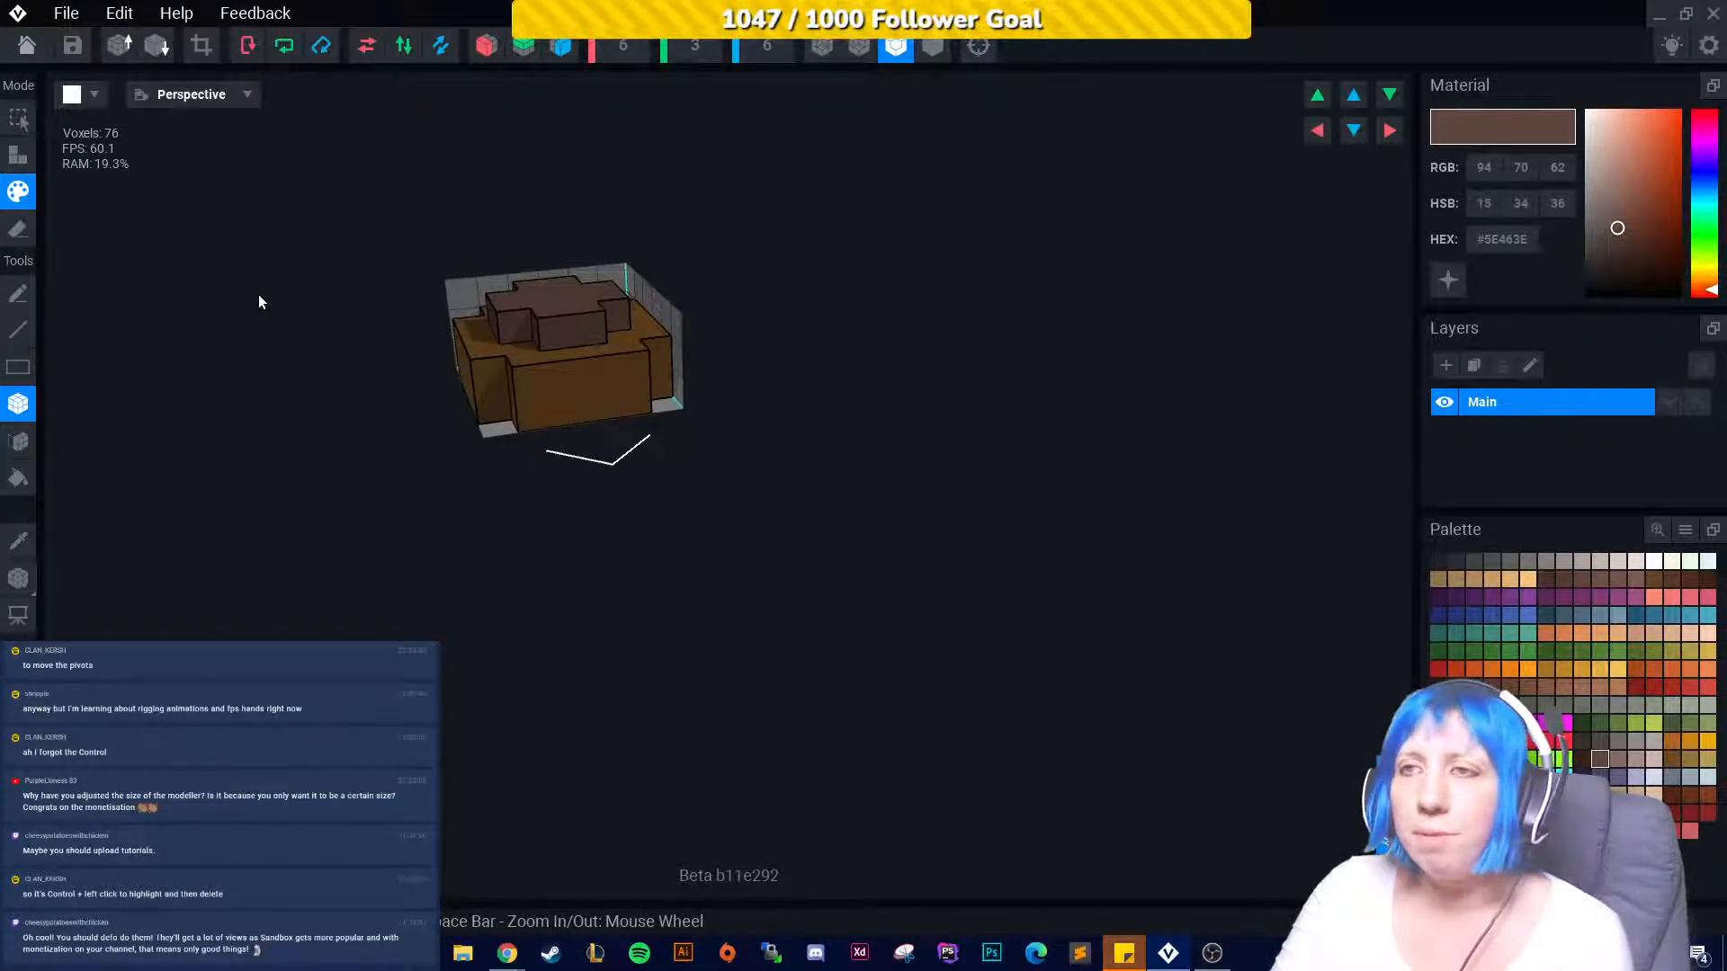
left_click(27, 45)
left_click(738, 348)
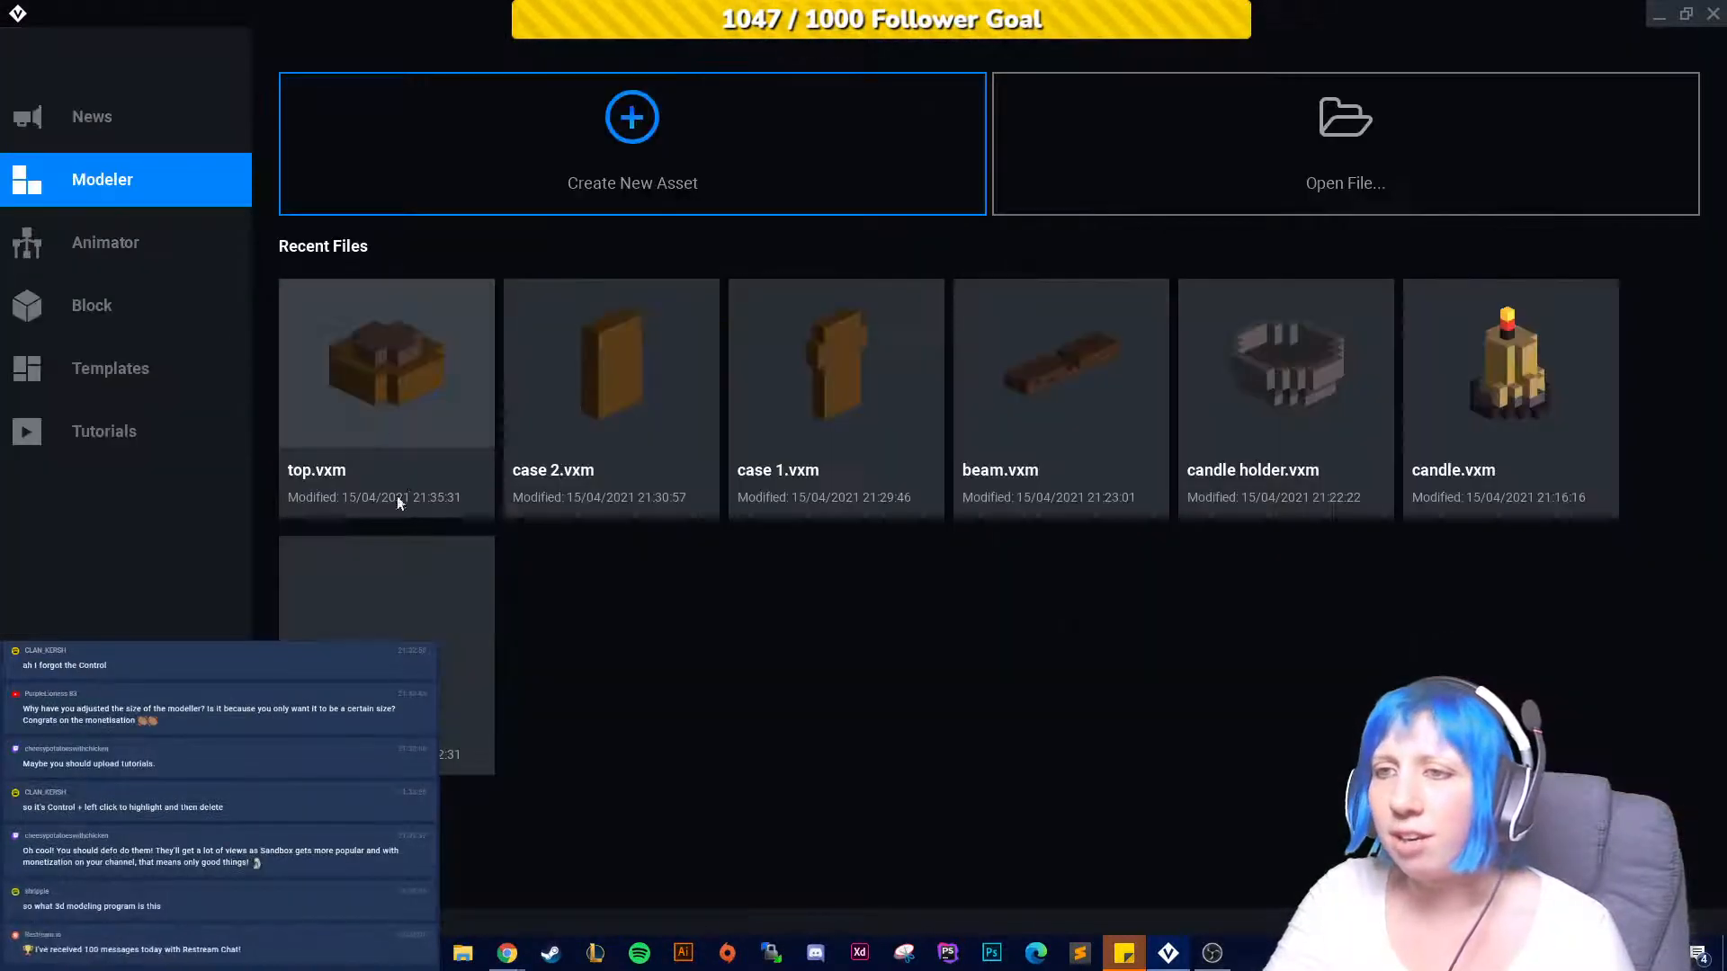
Look over the available asset templates and return to the recent model files.
left_click(160, 369)
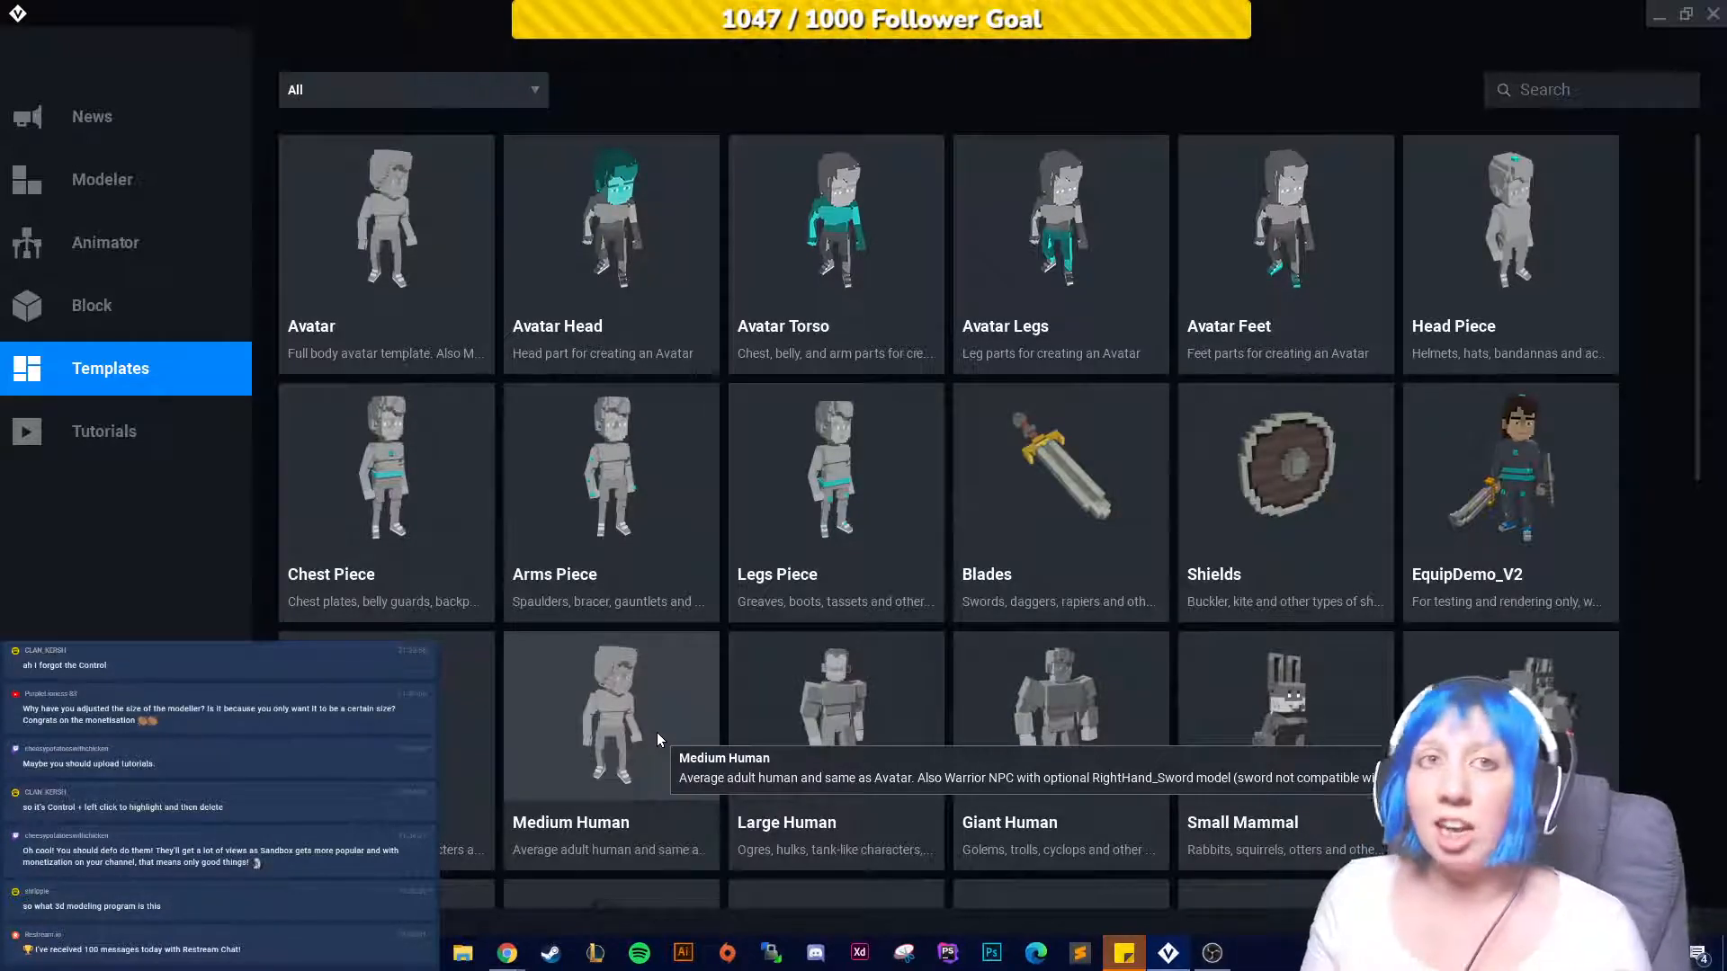
left_click(129, 204)
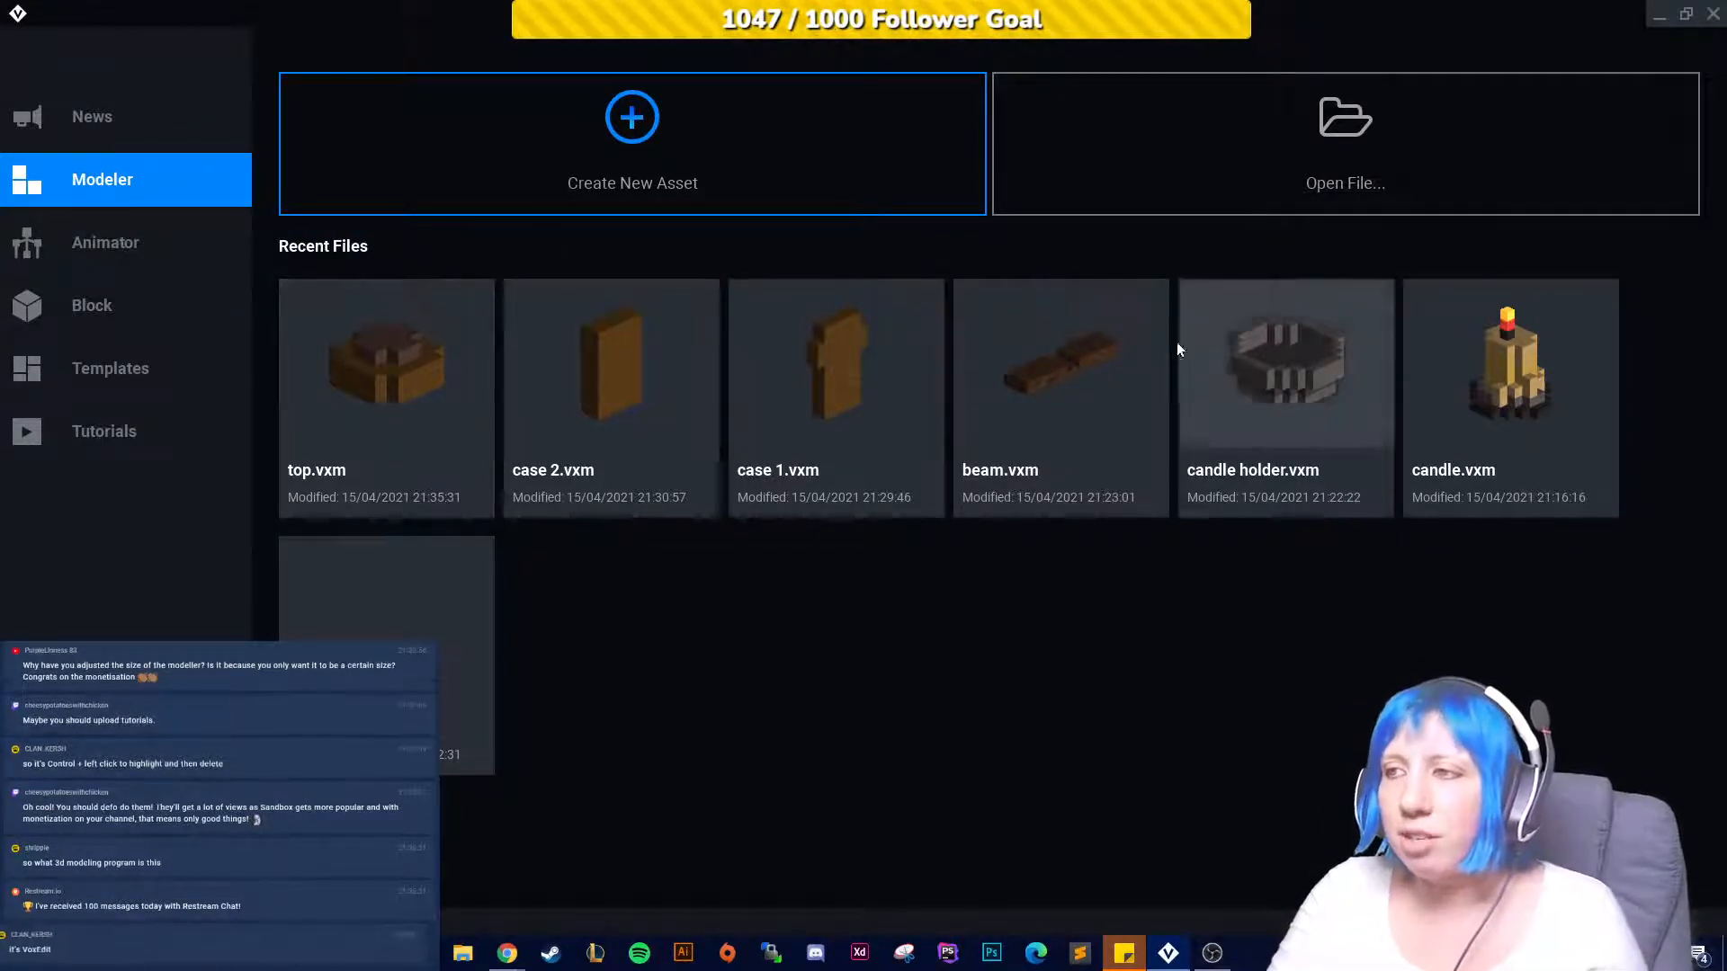
Create a new animation rig named "Final light" in the VoxEdit project's Light candle thing folder.
left_click(174, 251)
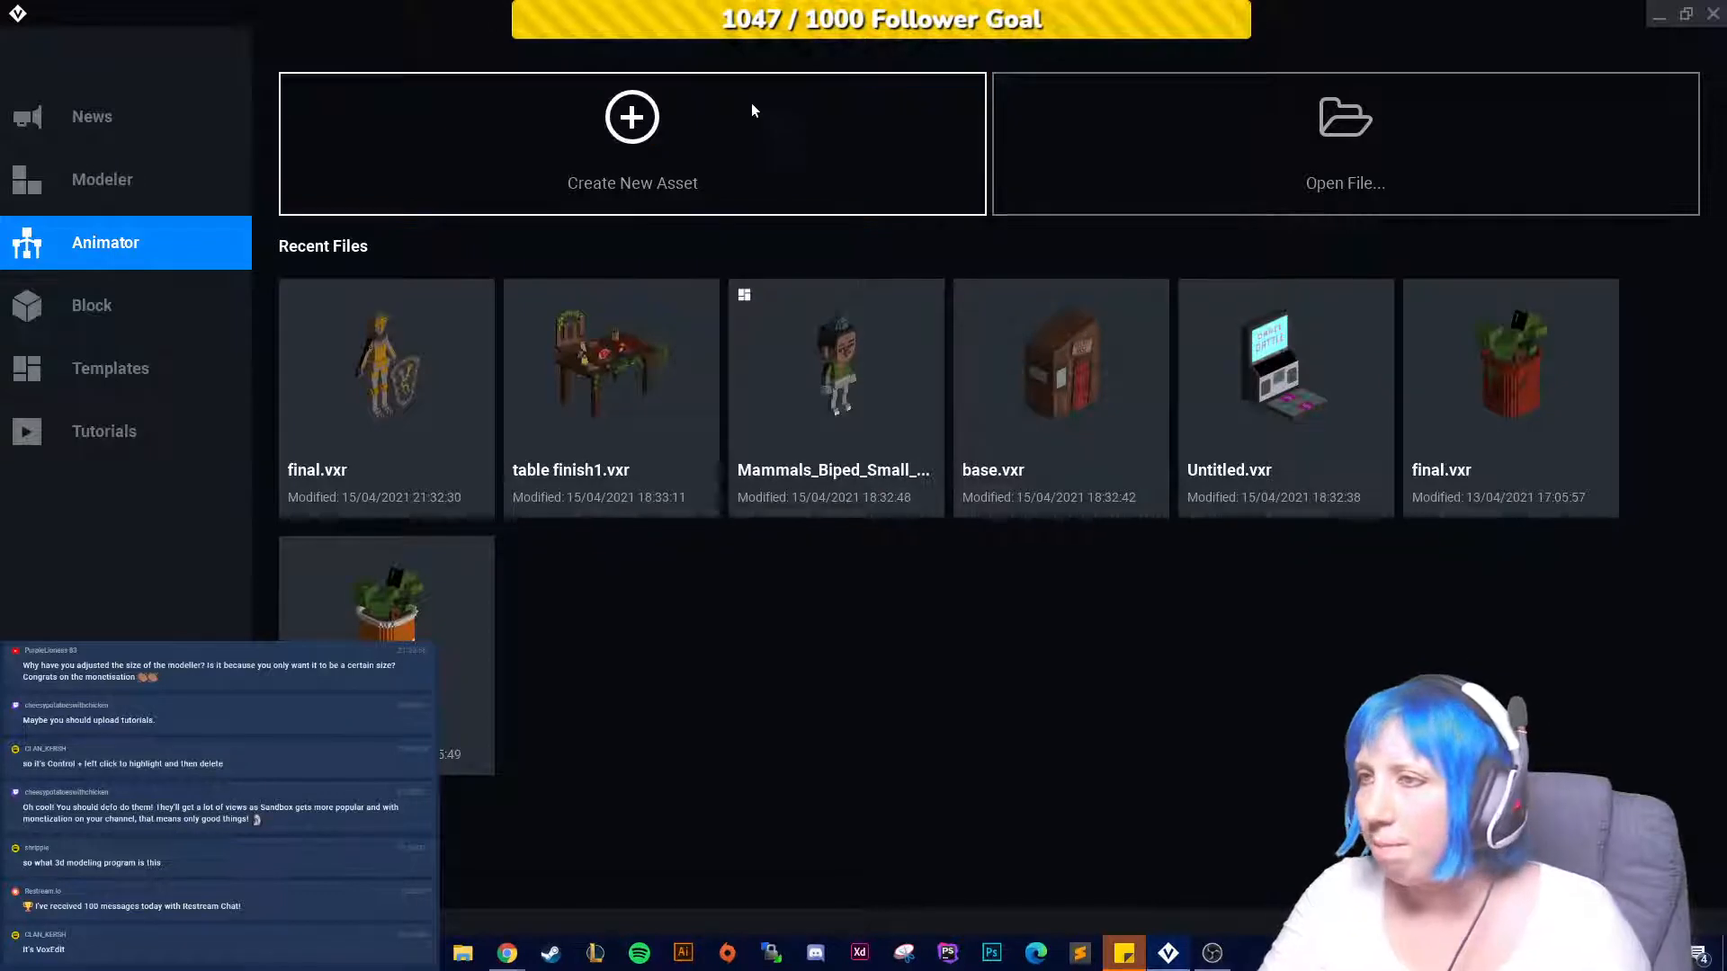
left_click(687, 126)
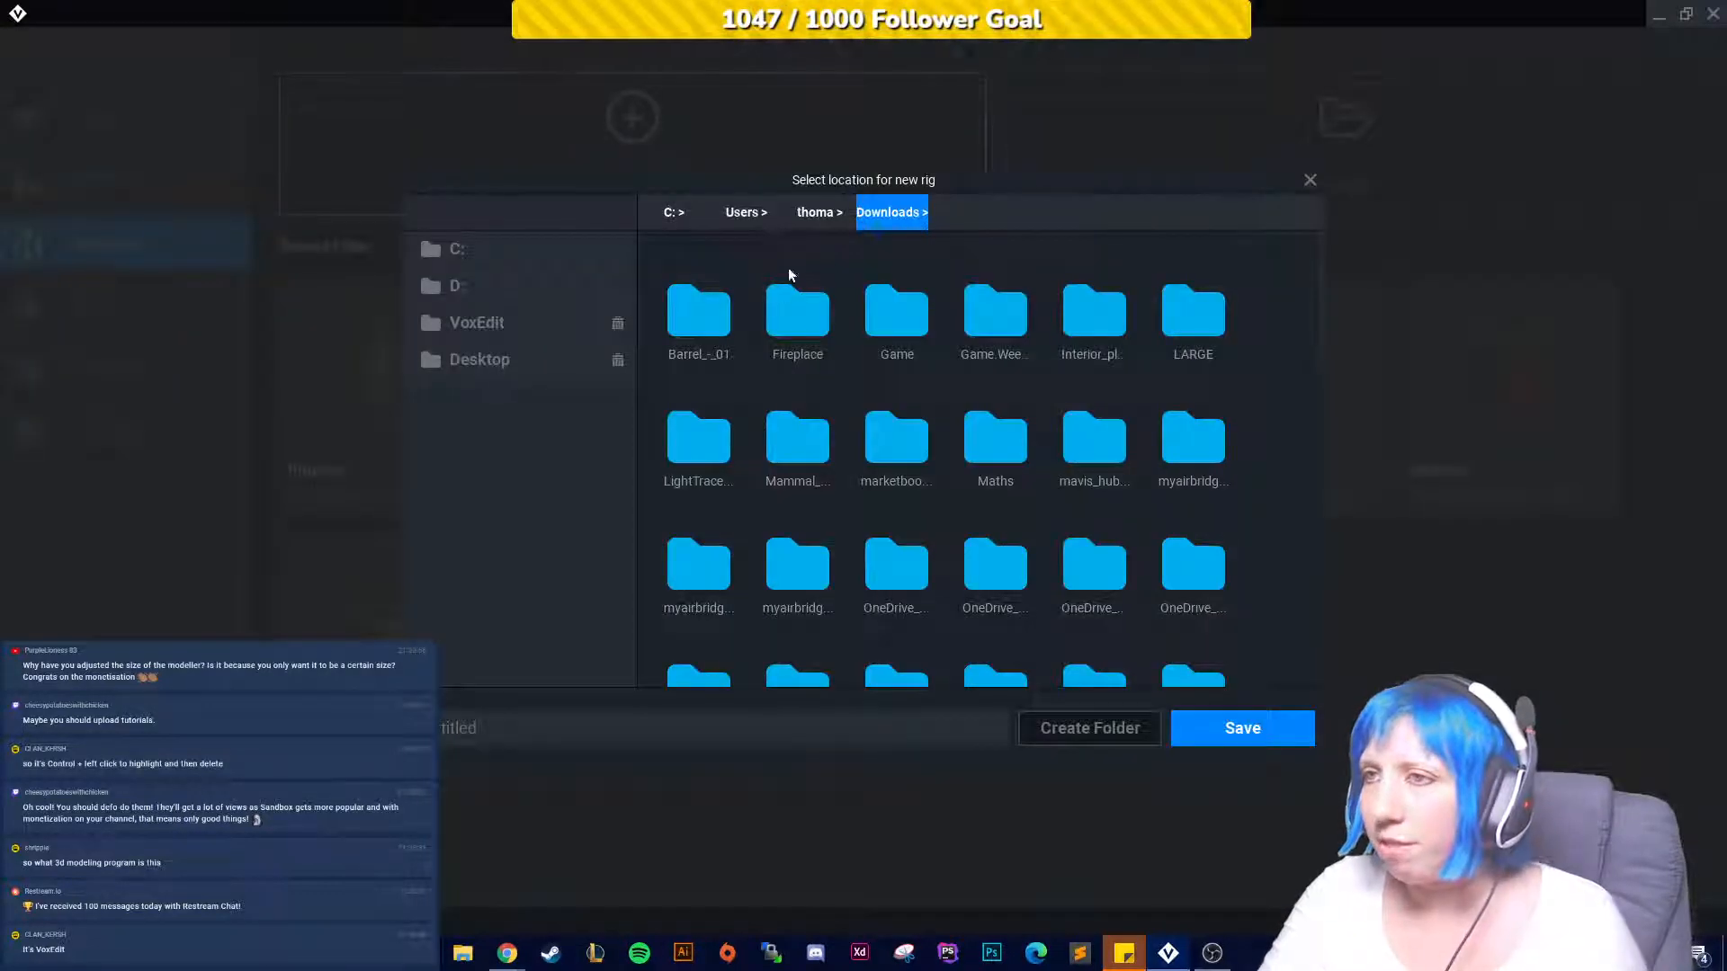
left_click(487, 325)
double_click(781, 442)
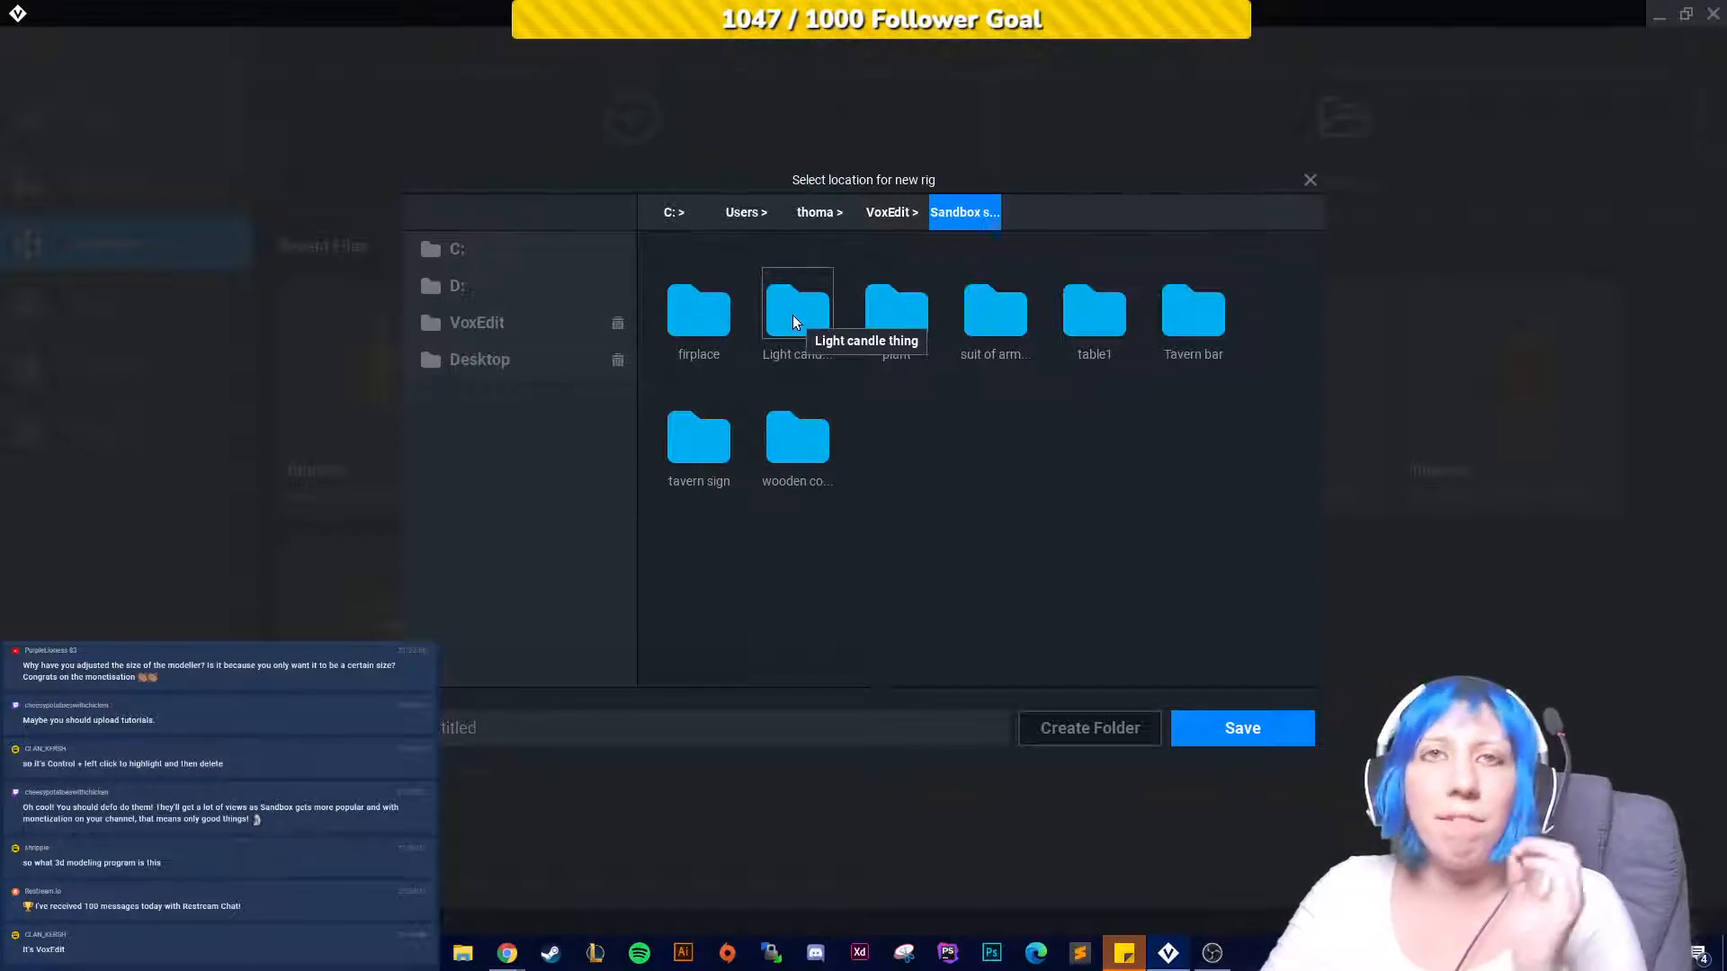
double_click(793, 317)
left_click(704, 731)
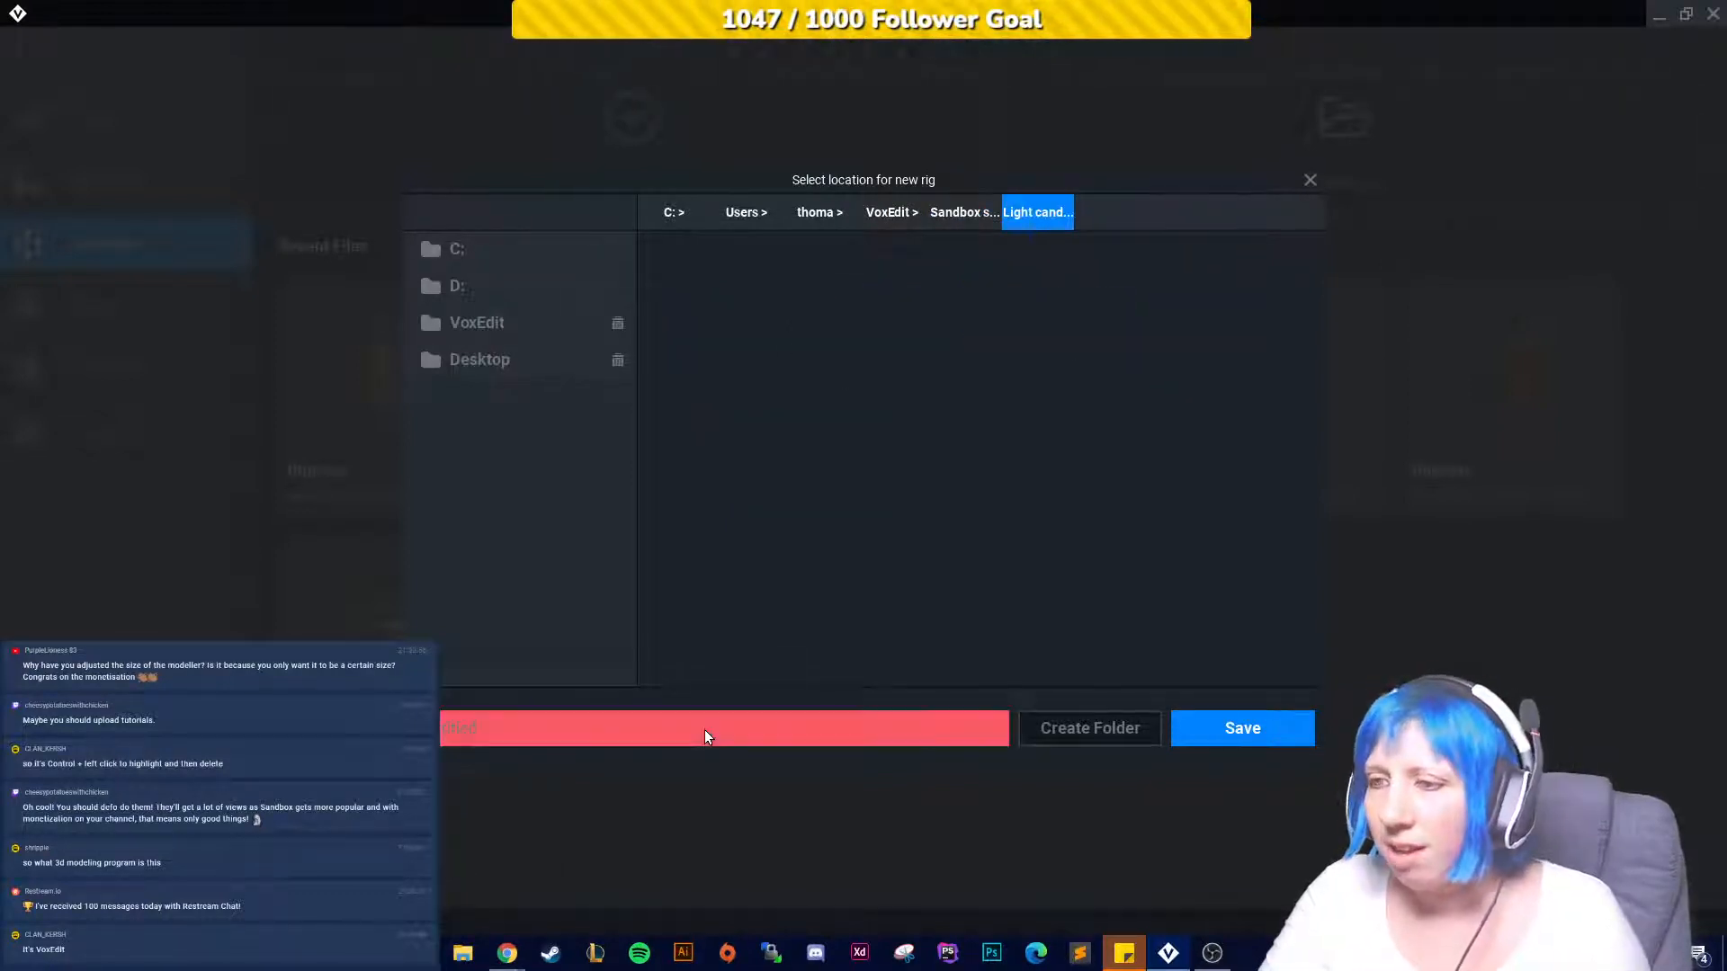
type("Final")
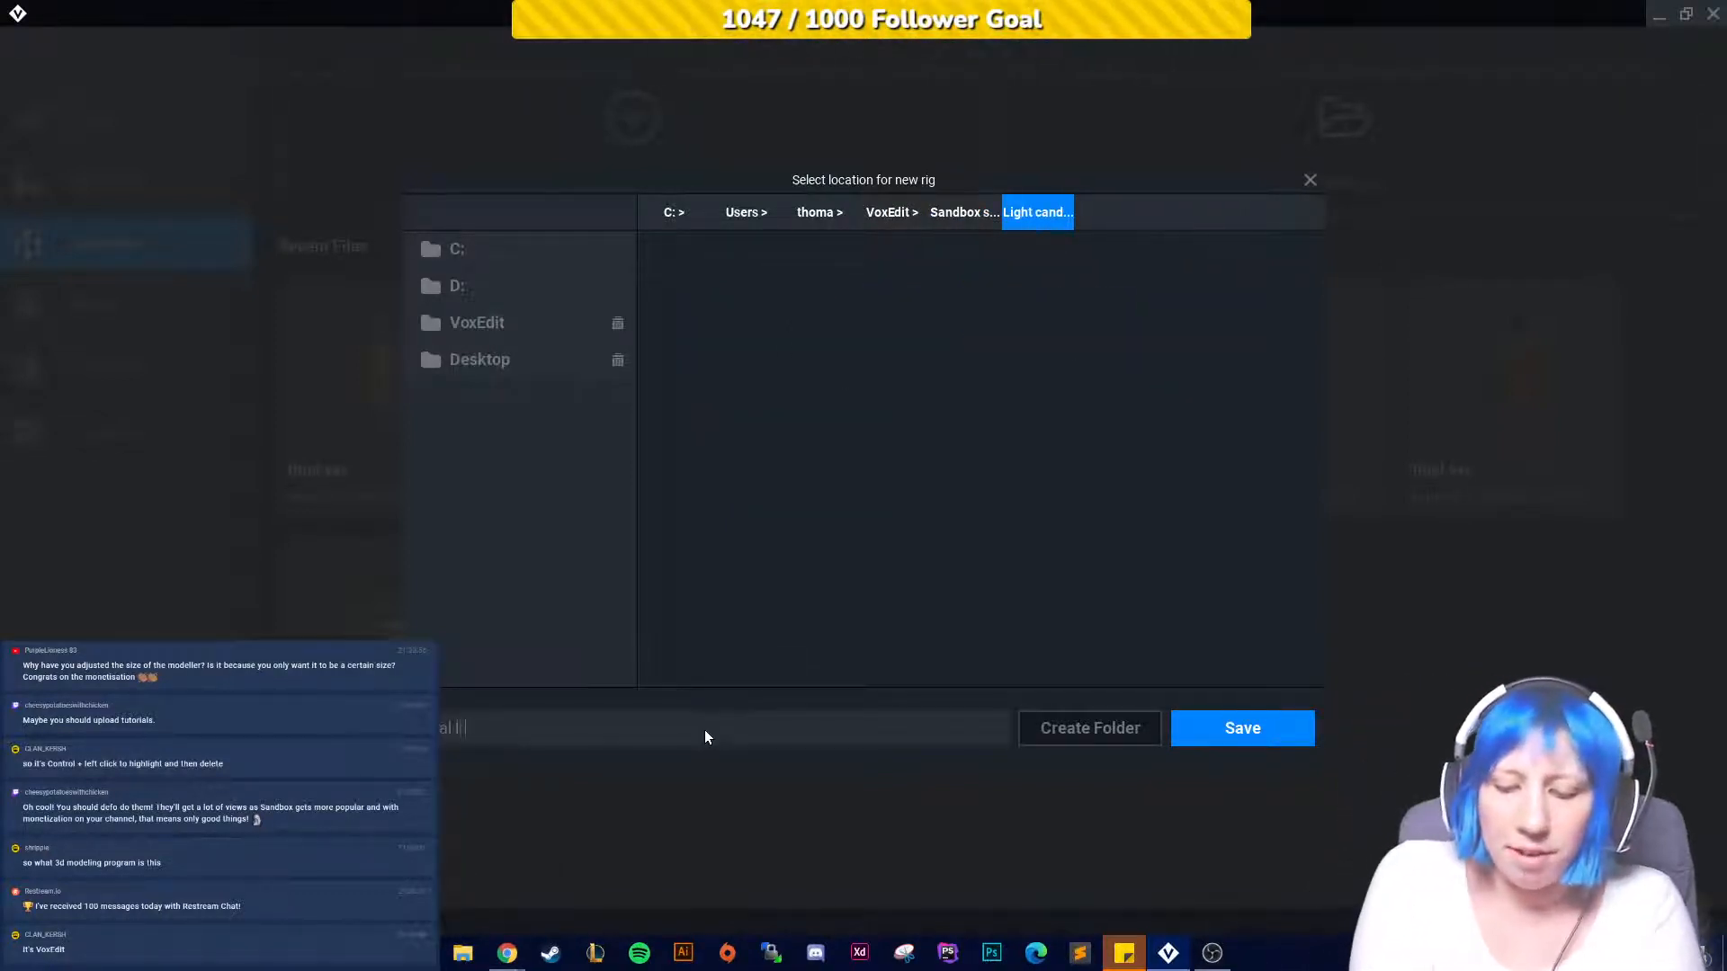
type(" light")
left_click(1242, 728)
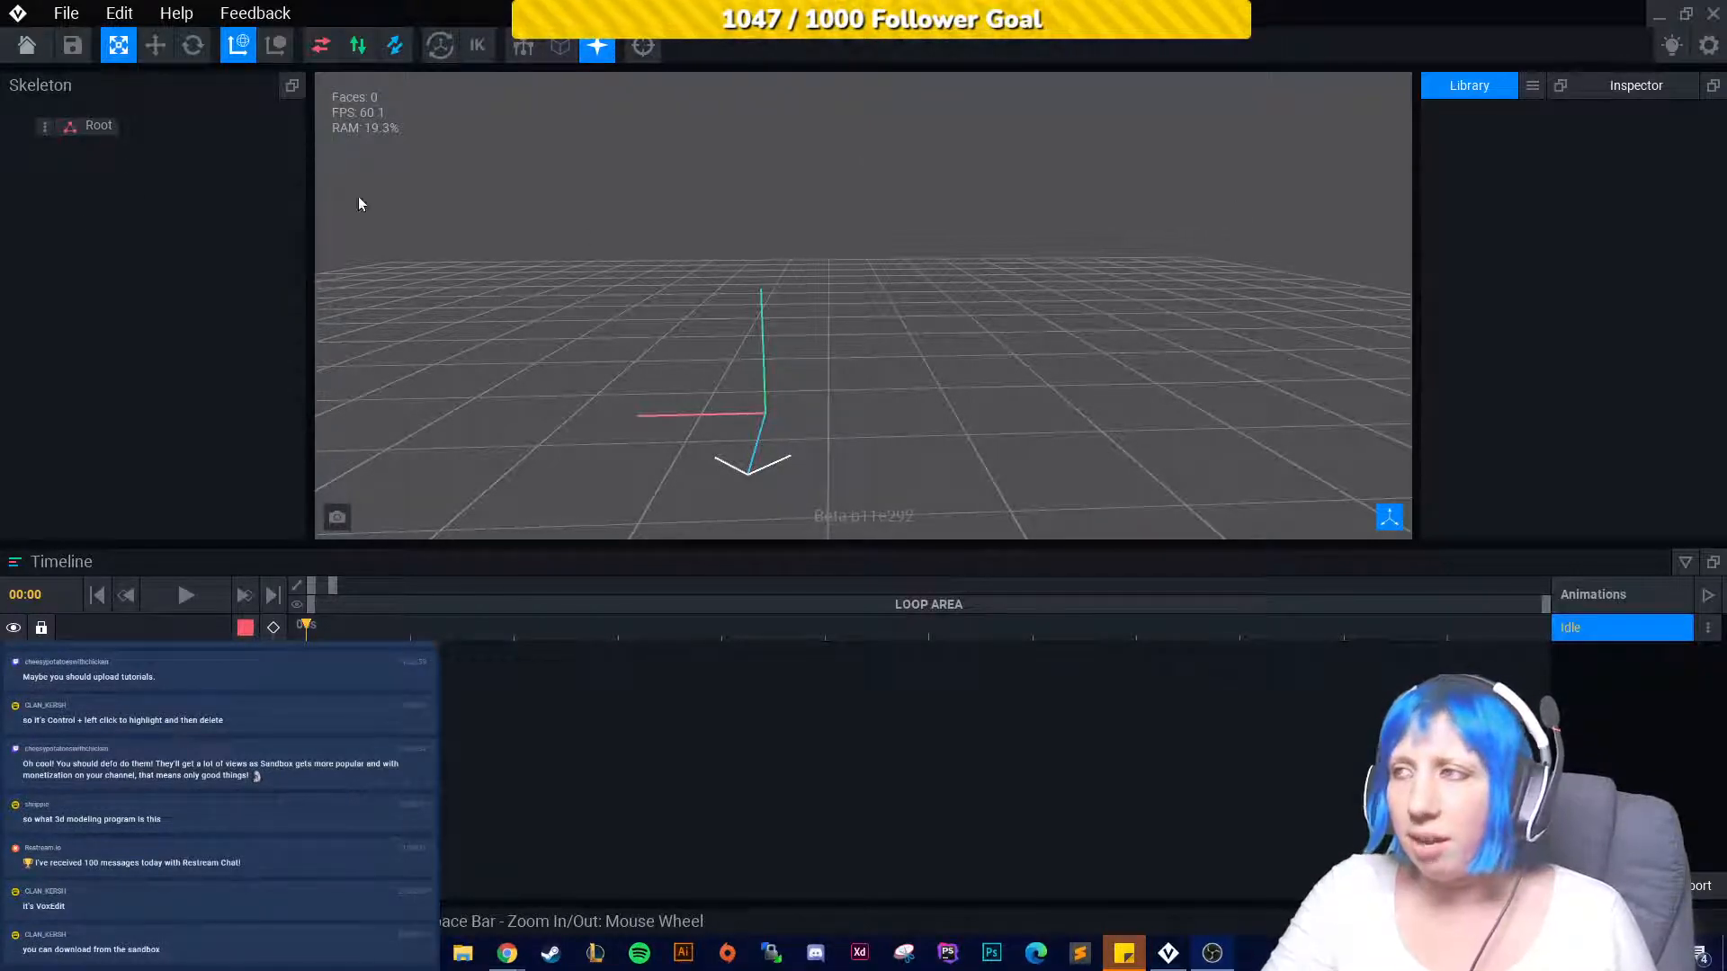
Create a child node named "control node" under the skeleton's Root.
right_click_drag(467, 248, 544, 284)
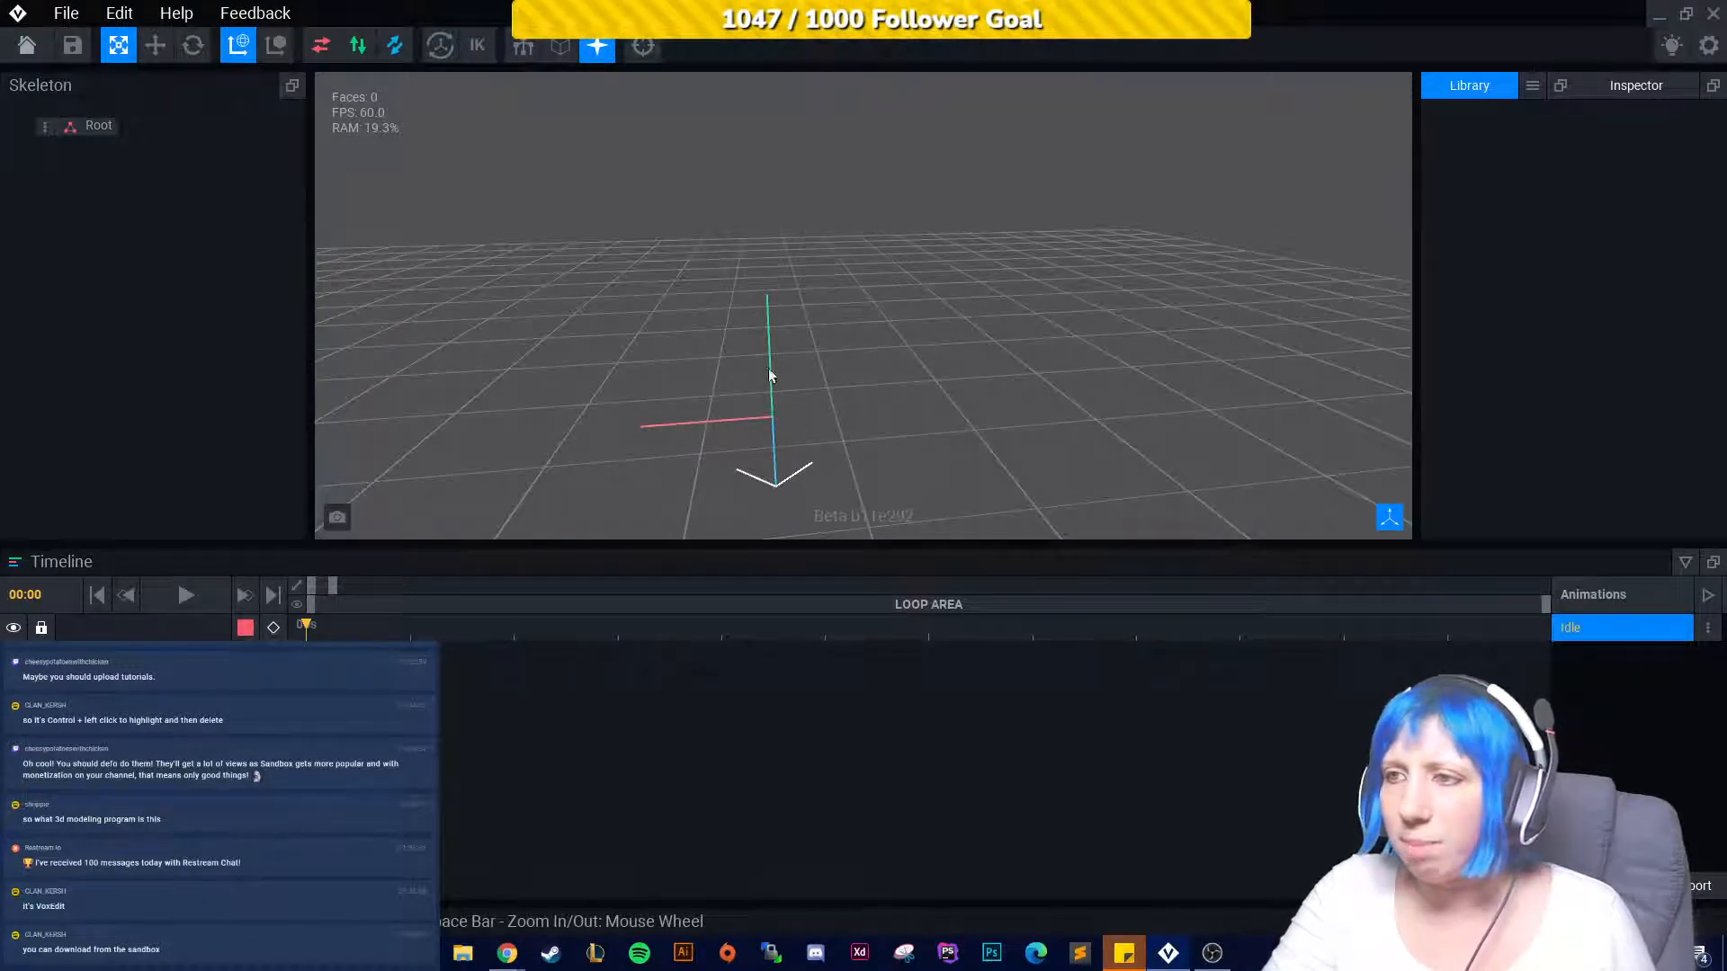
left_click(45, 126)
left_click(89, 149)
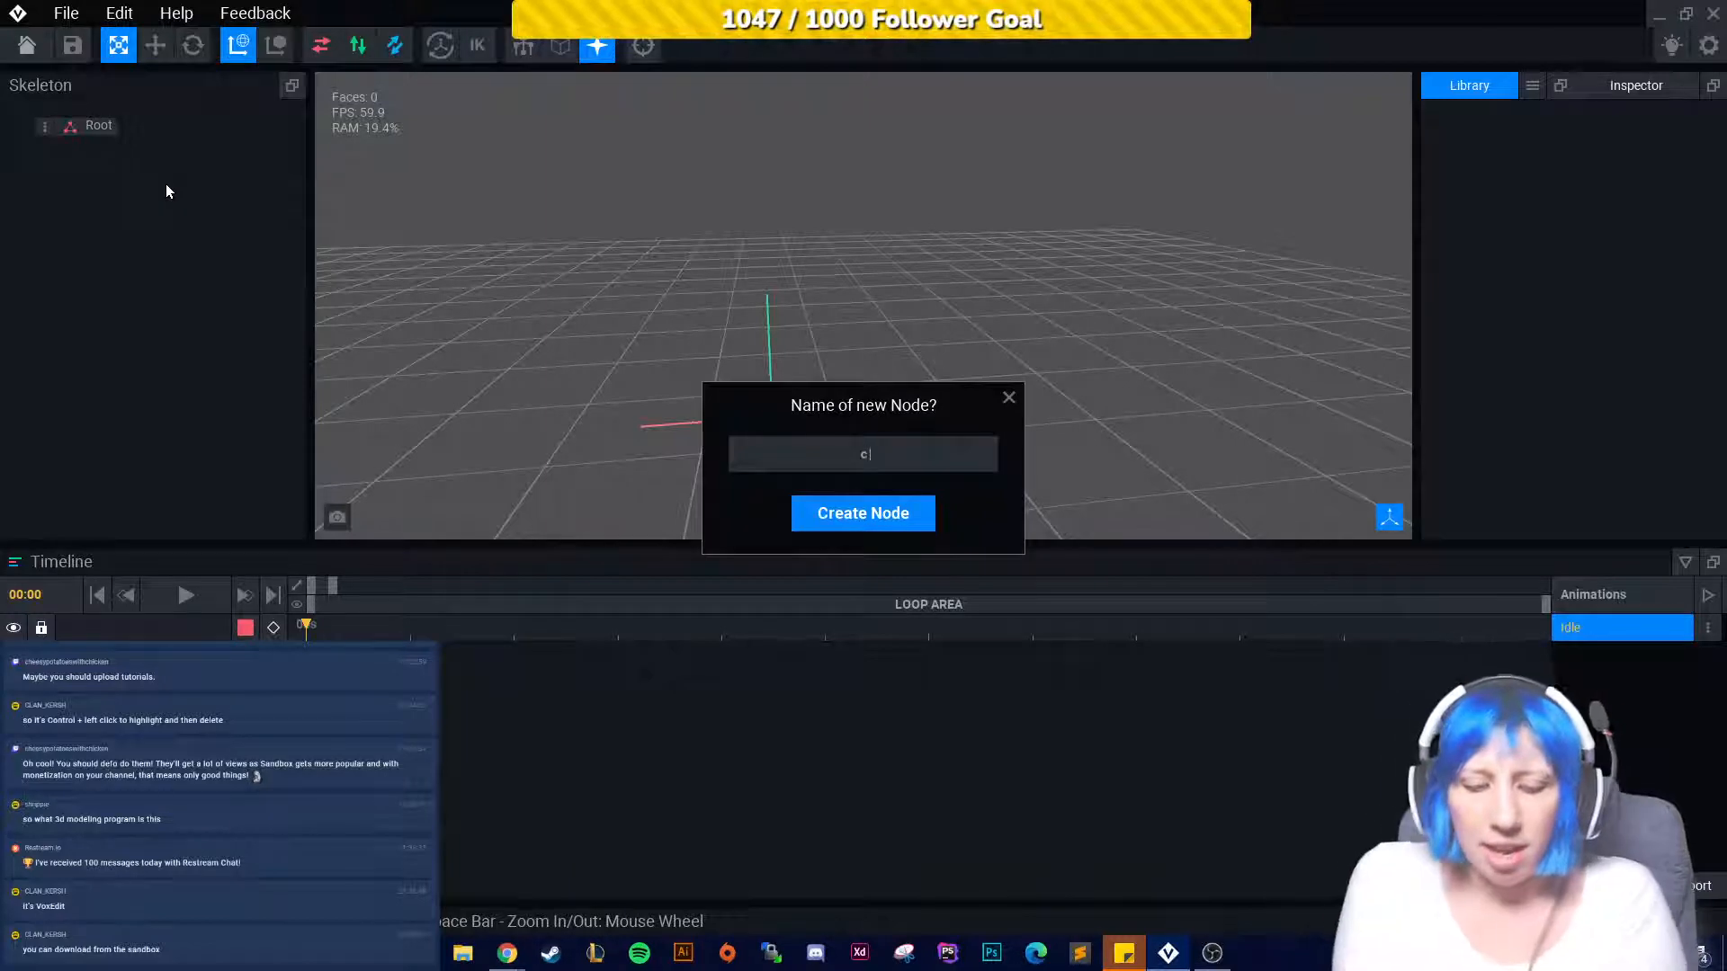
type("control node")
key("Return")
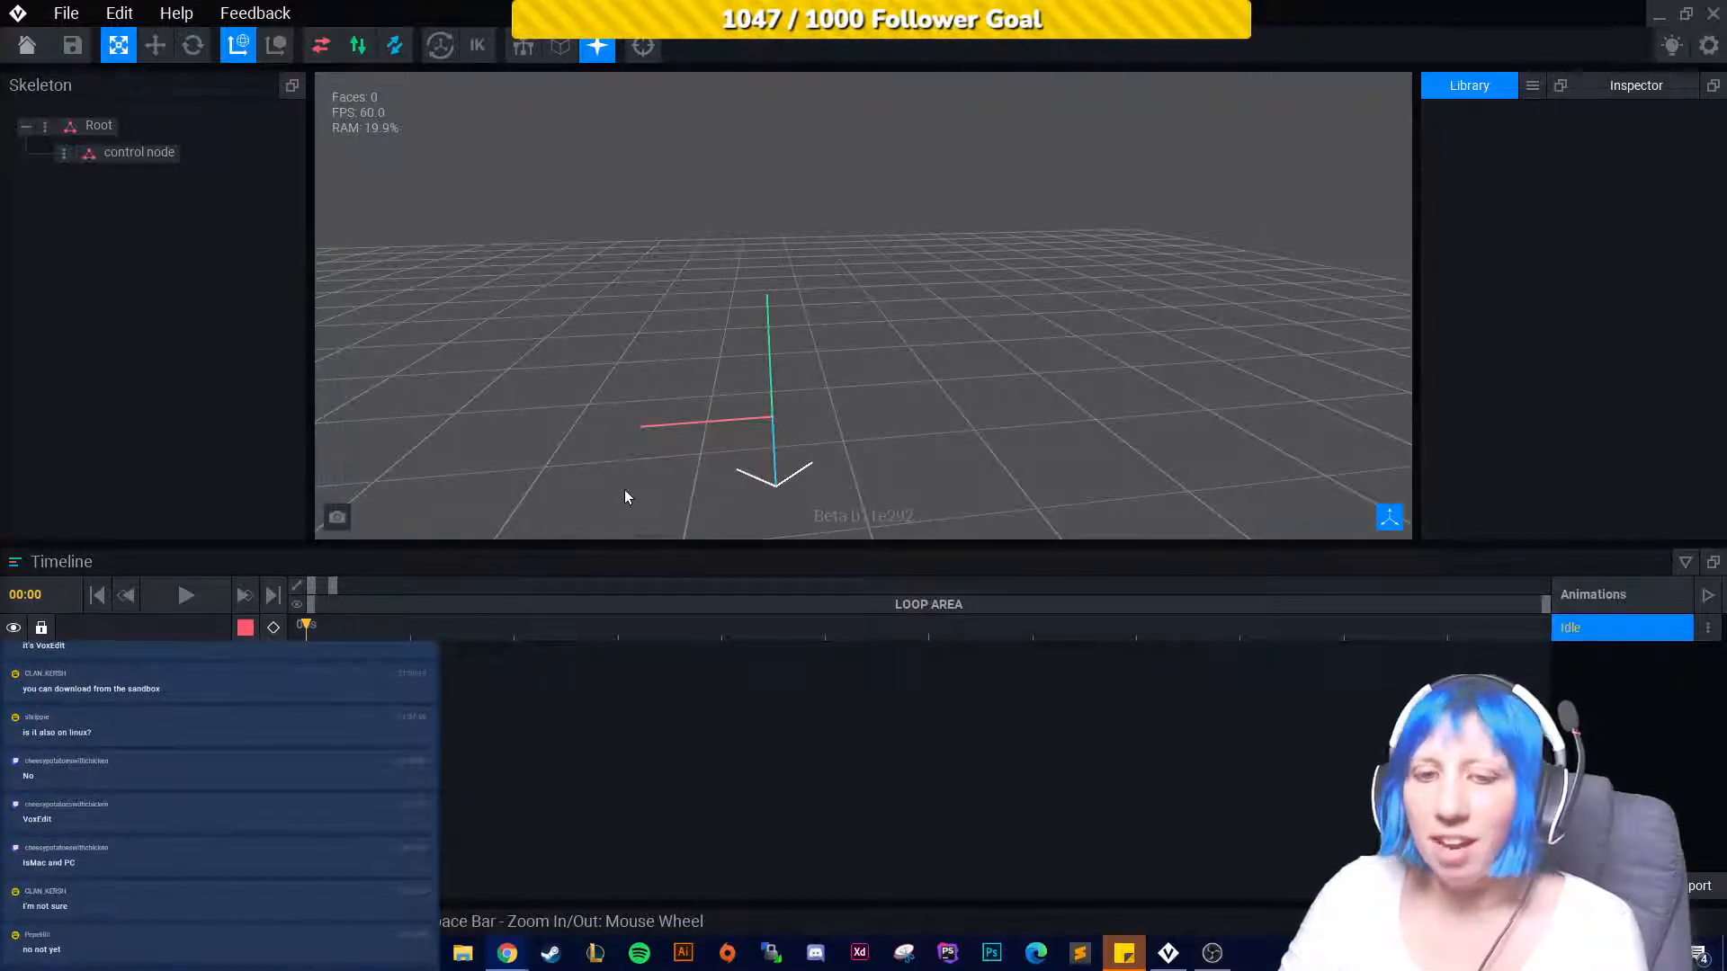
Add a child node named "wood plank 1" under the control node.
left_click(156, 297)
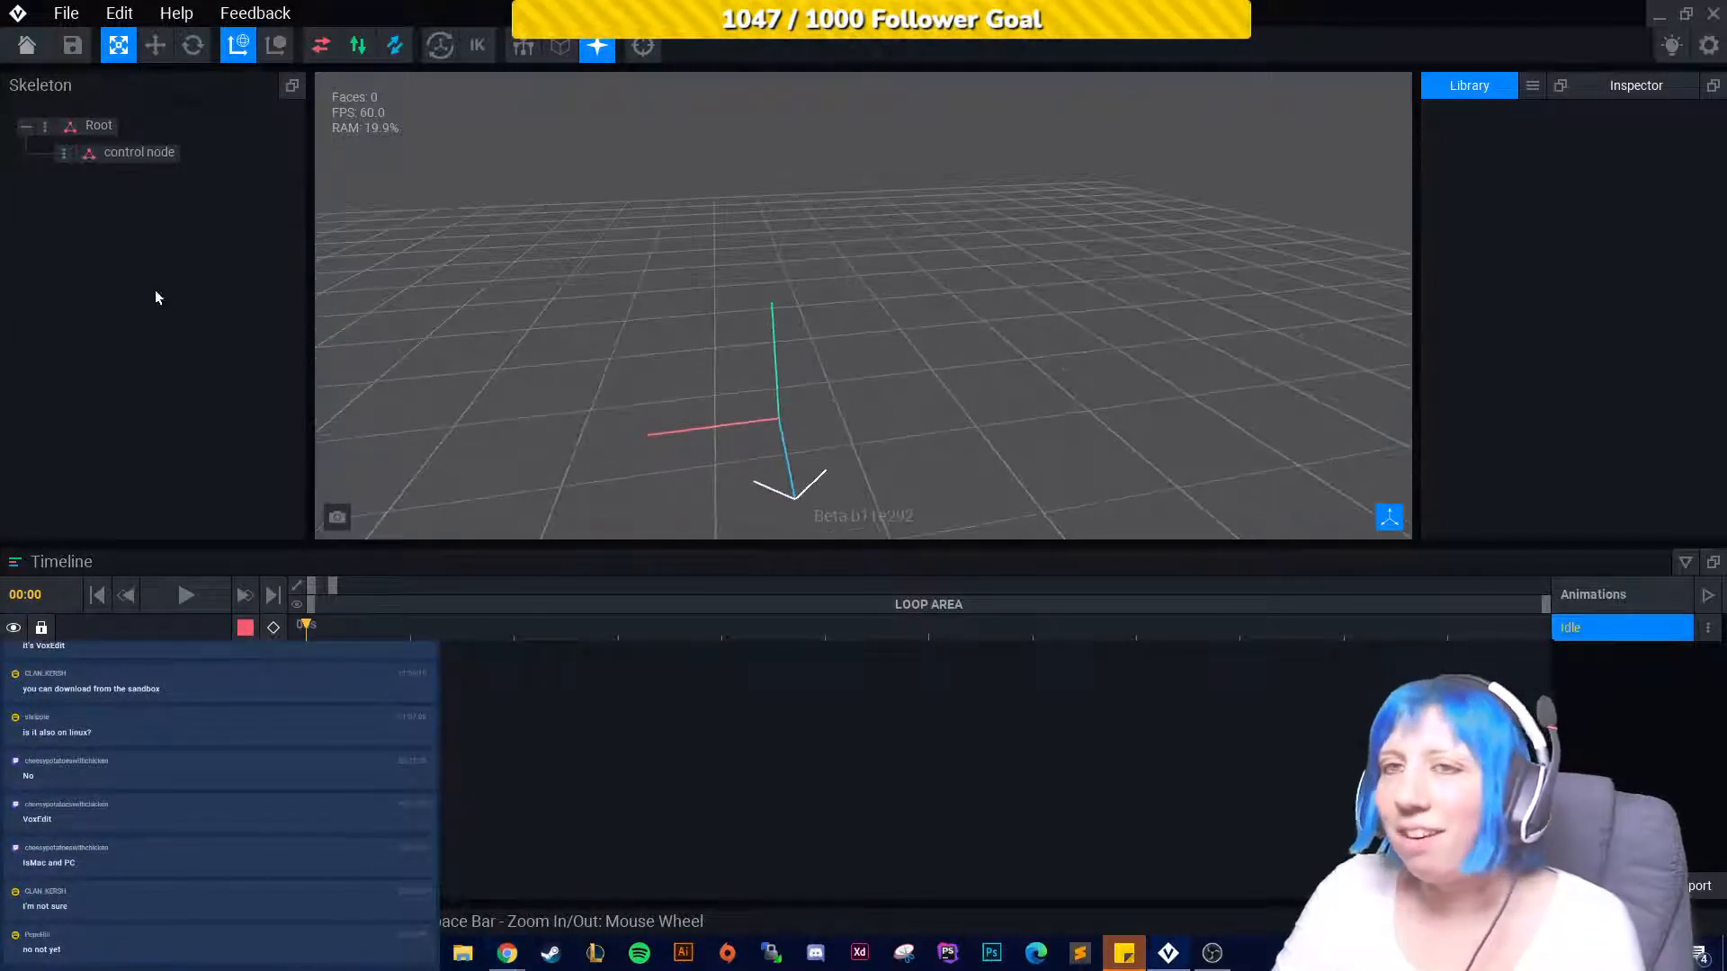
left_click(62, 154)
left_click(146, 206)
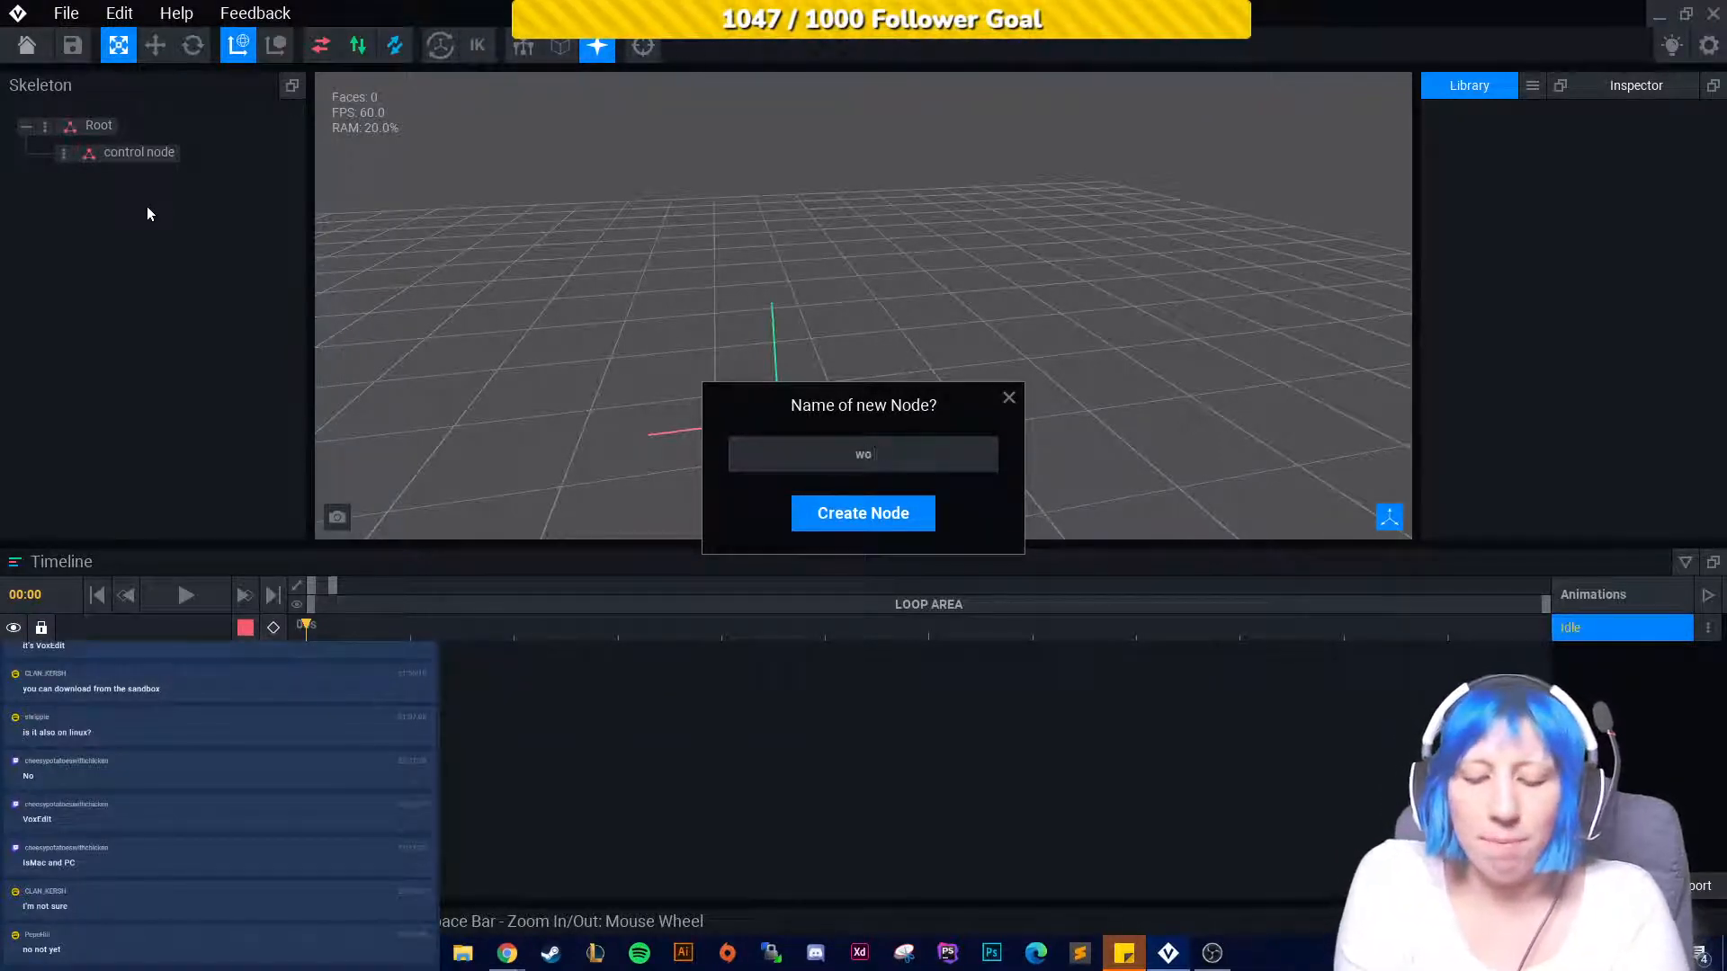
type("od plank 1")
key("Return")
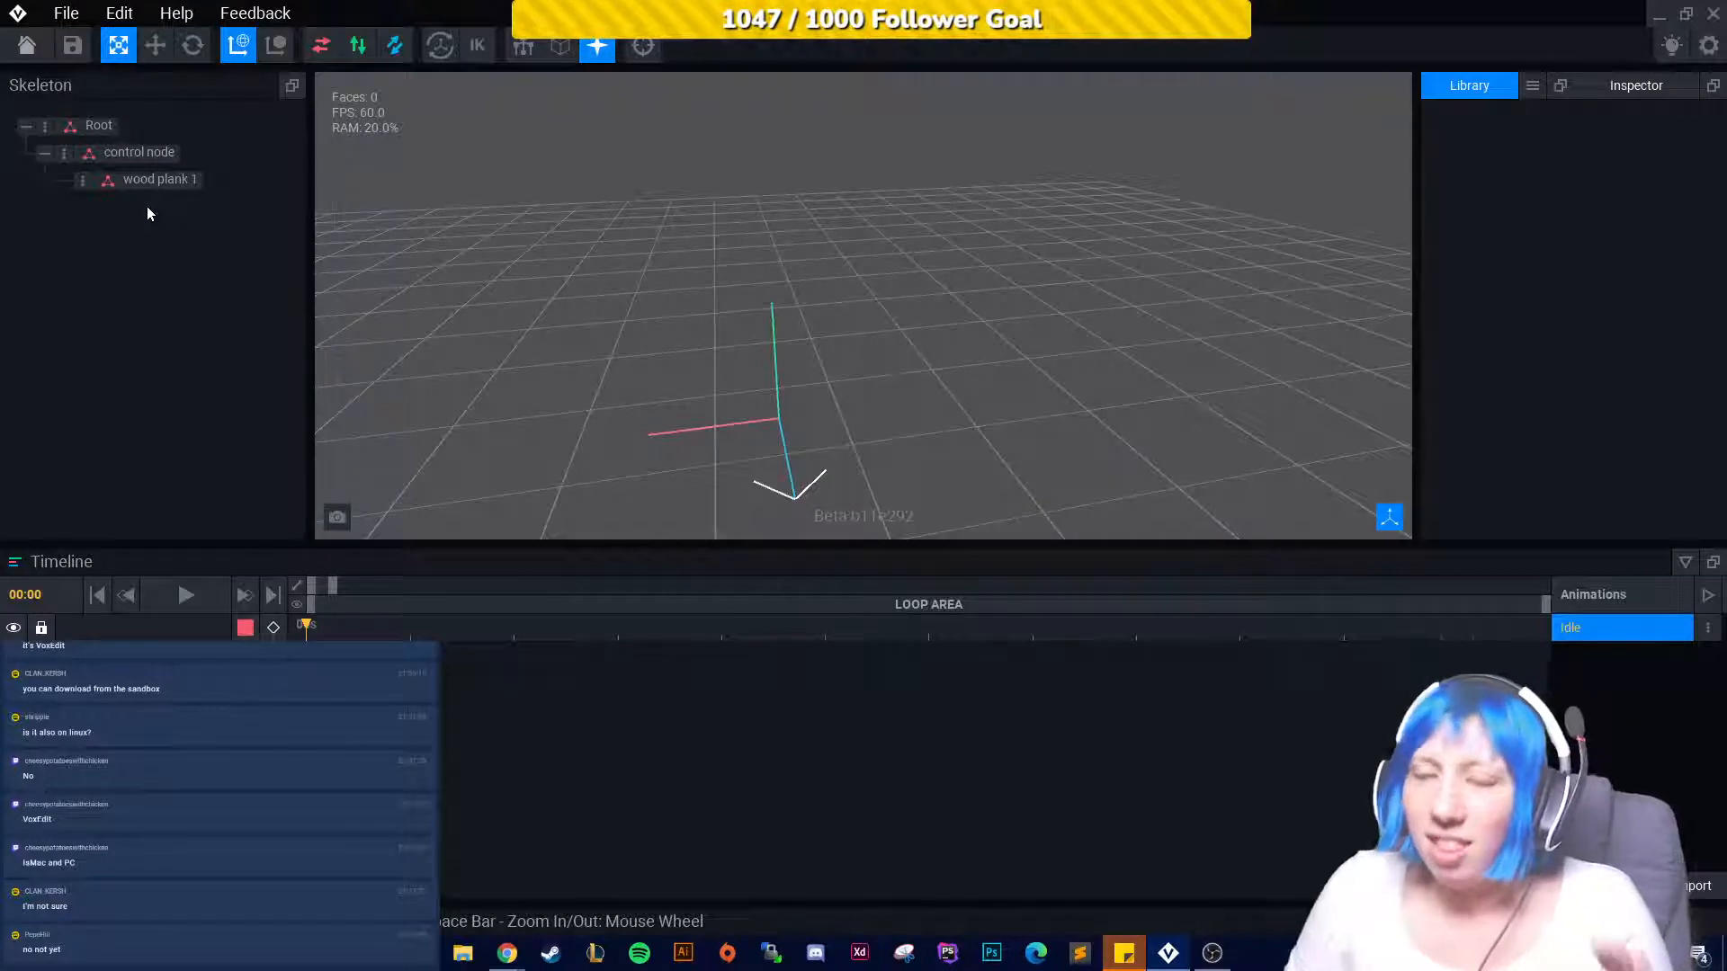
Add a second child node named "case 1a" under the control node, alongside wood plank 1.
left_click(82, 179)
left_click(54, 189)
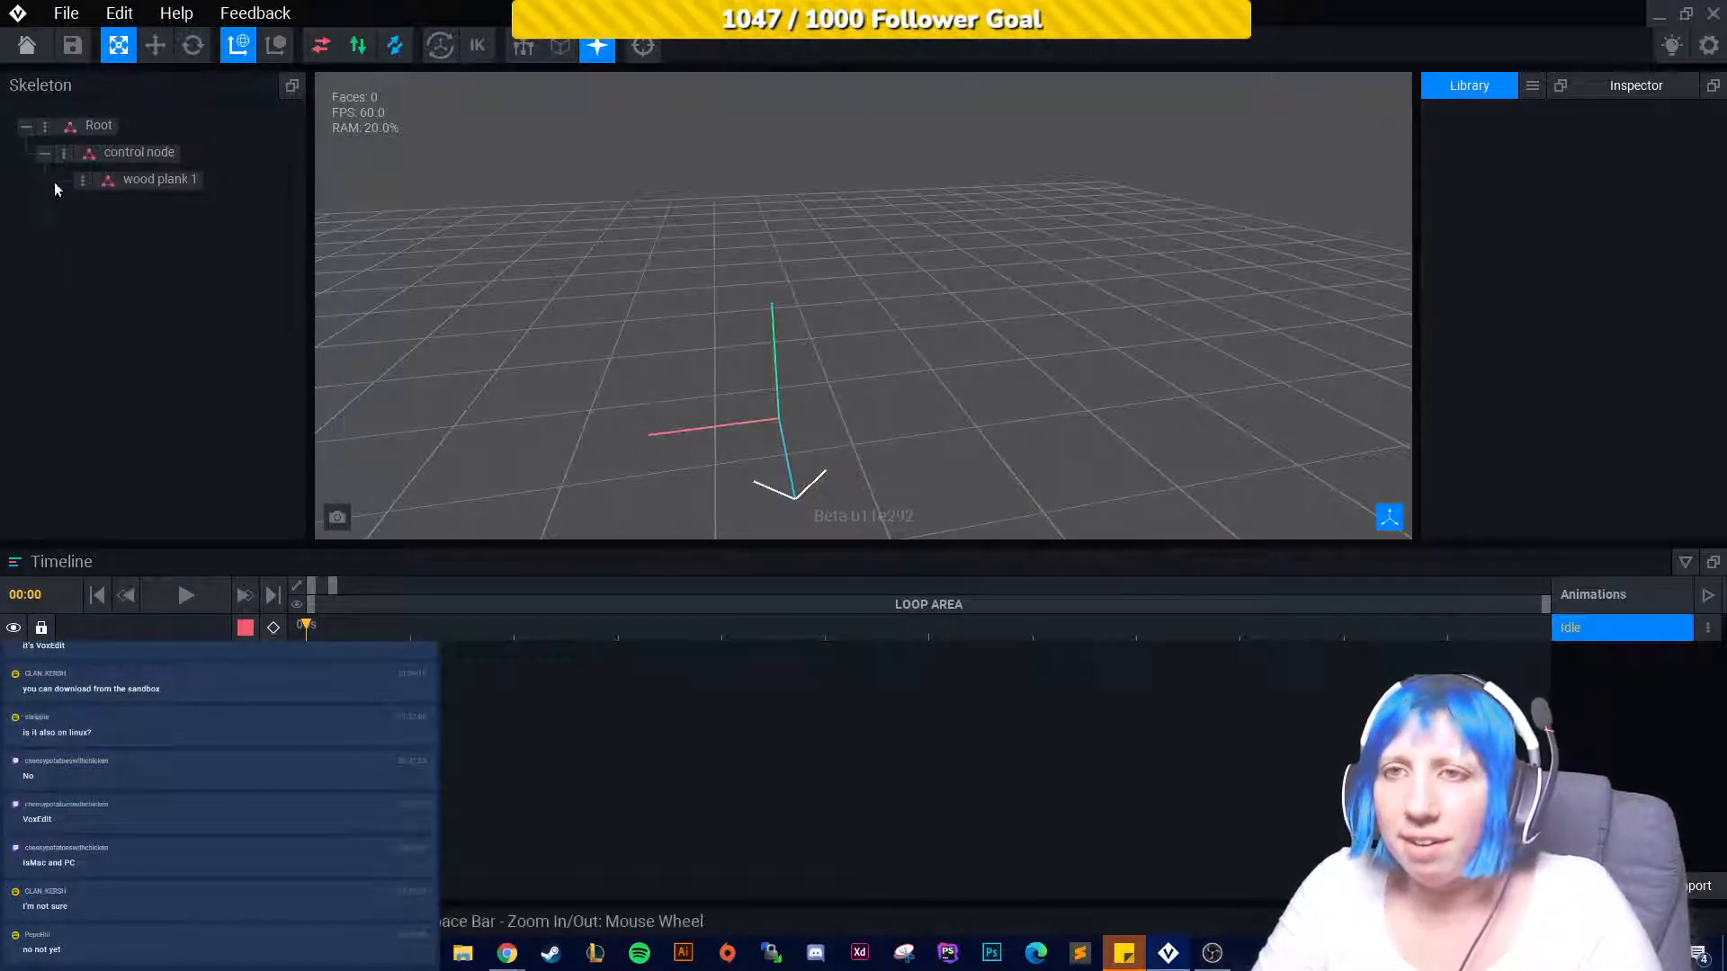
left_click(63, 154)
left_click(121, 205)
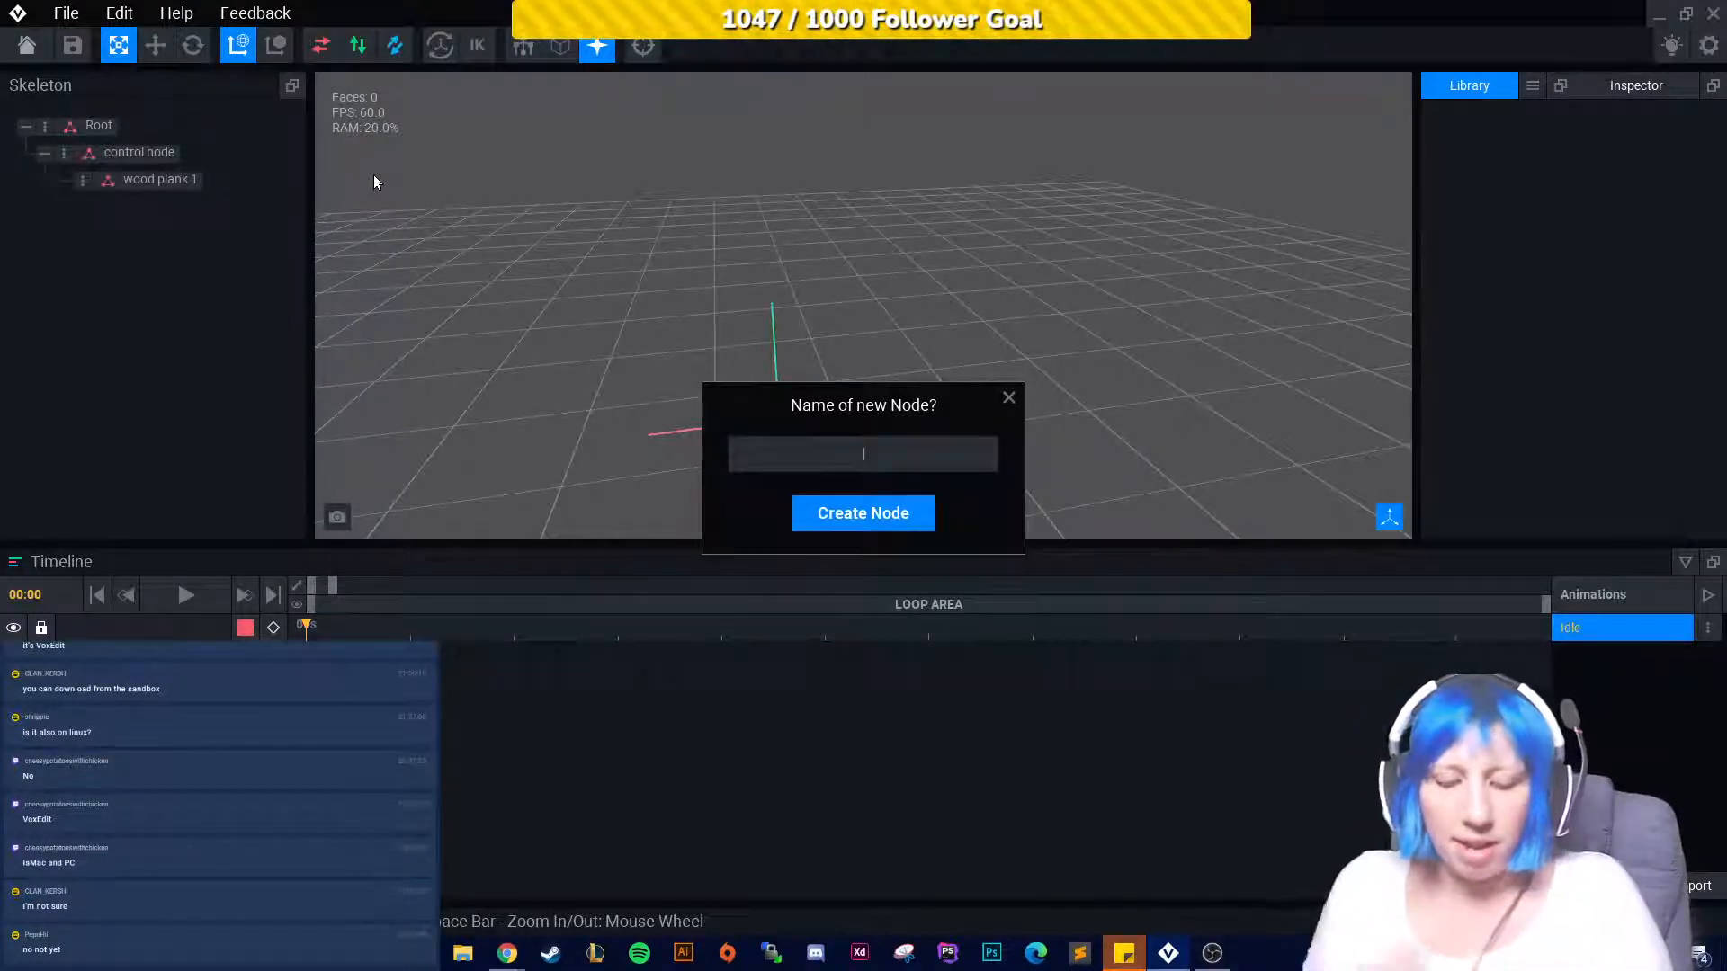
type("case ")
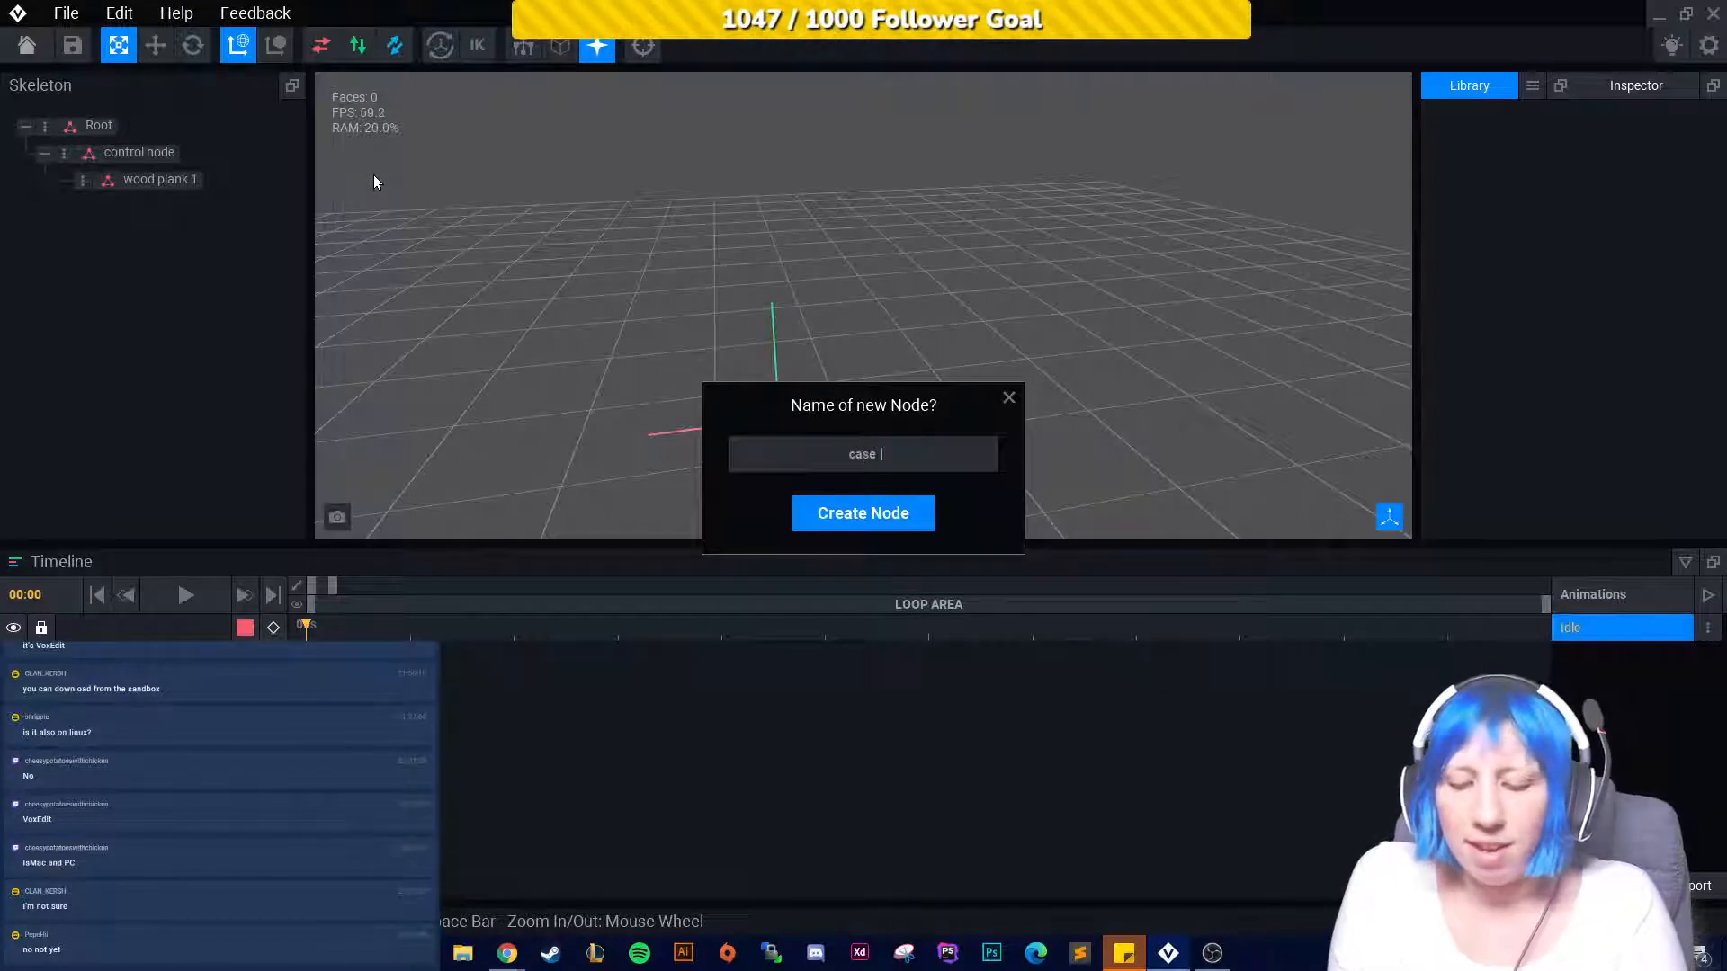
type("1a")
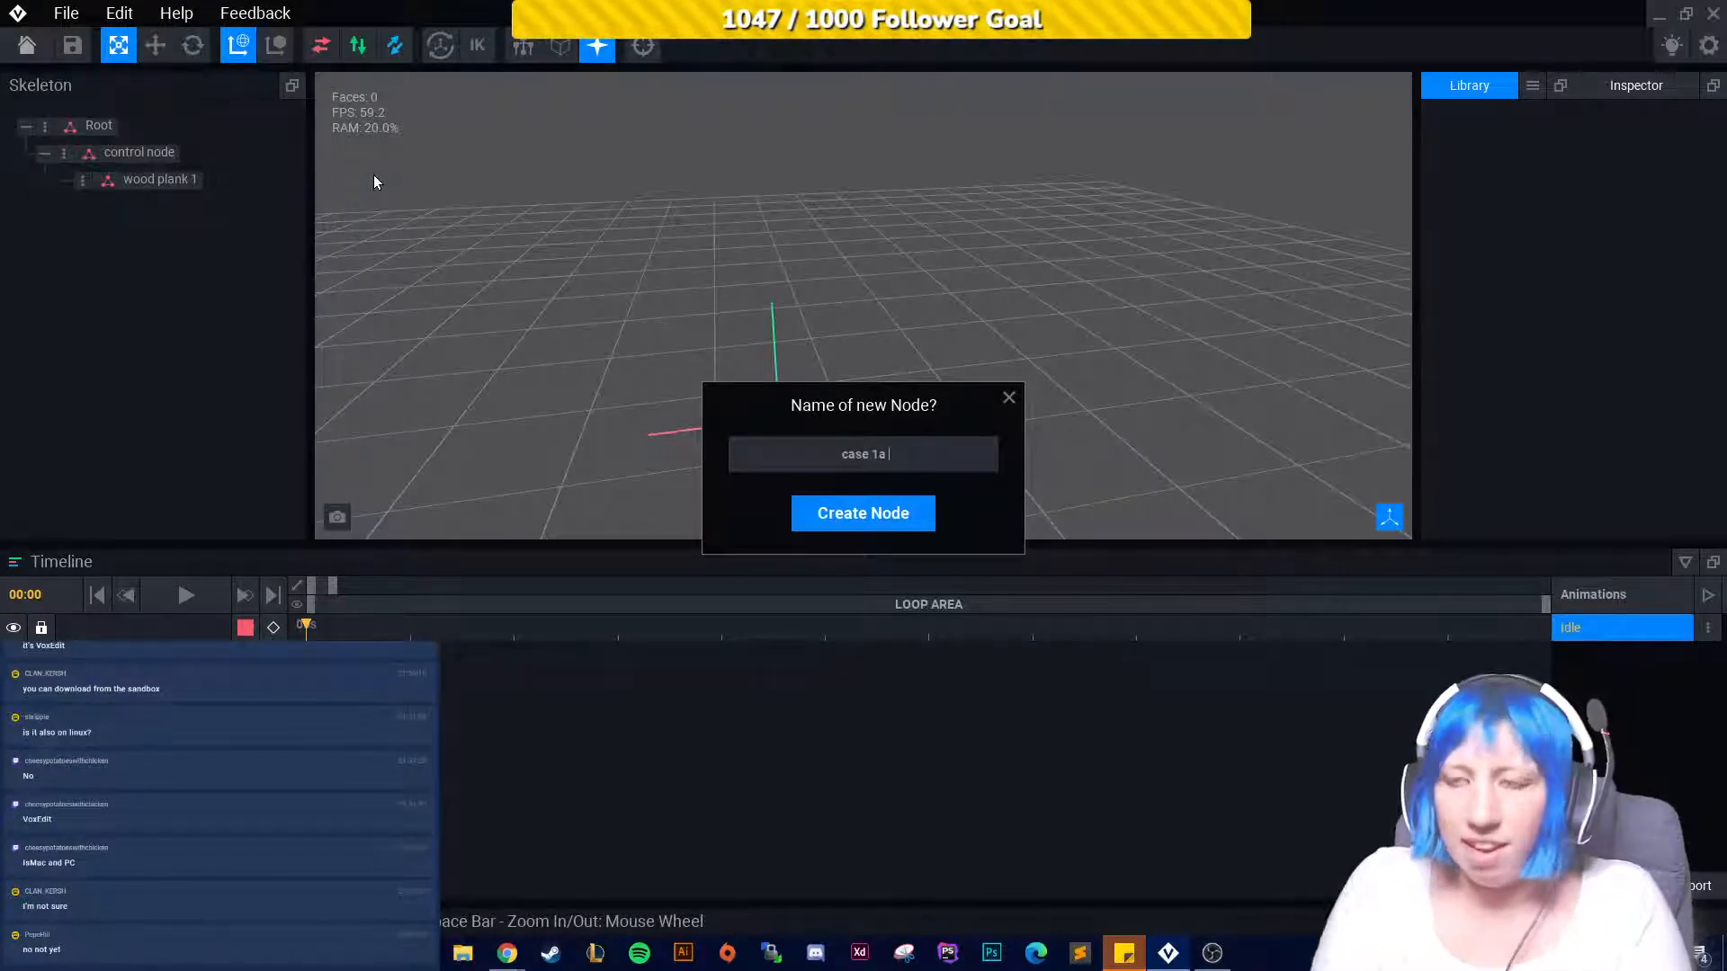
left_click(863, 511)
Add a child node named "case 1b" under the control node.
left_click(63, 154)
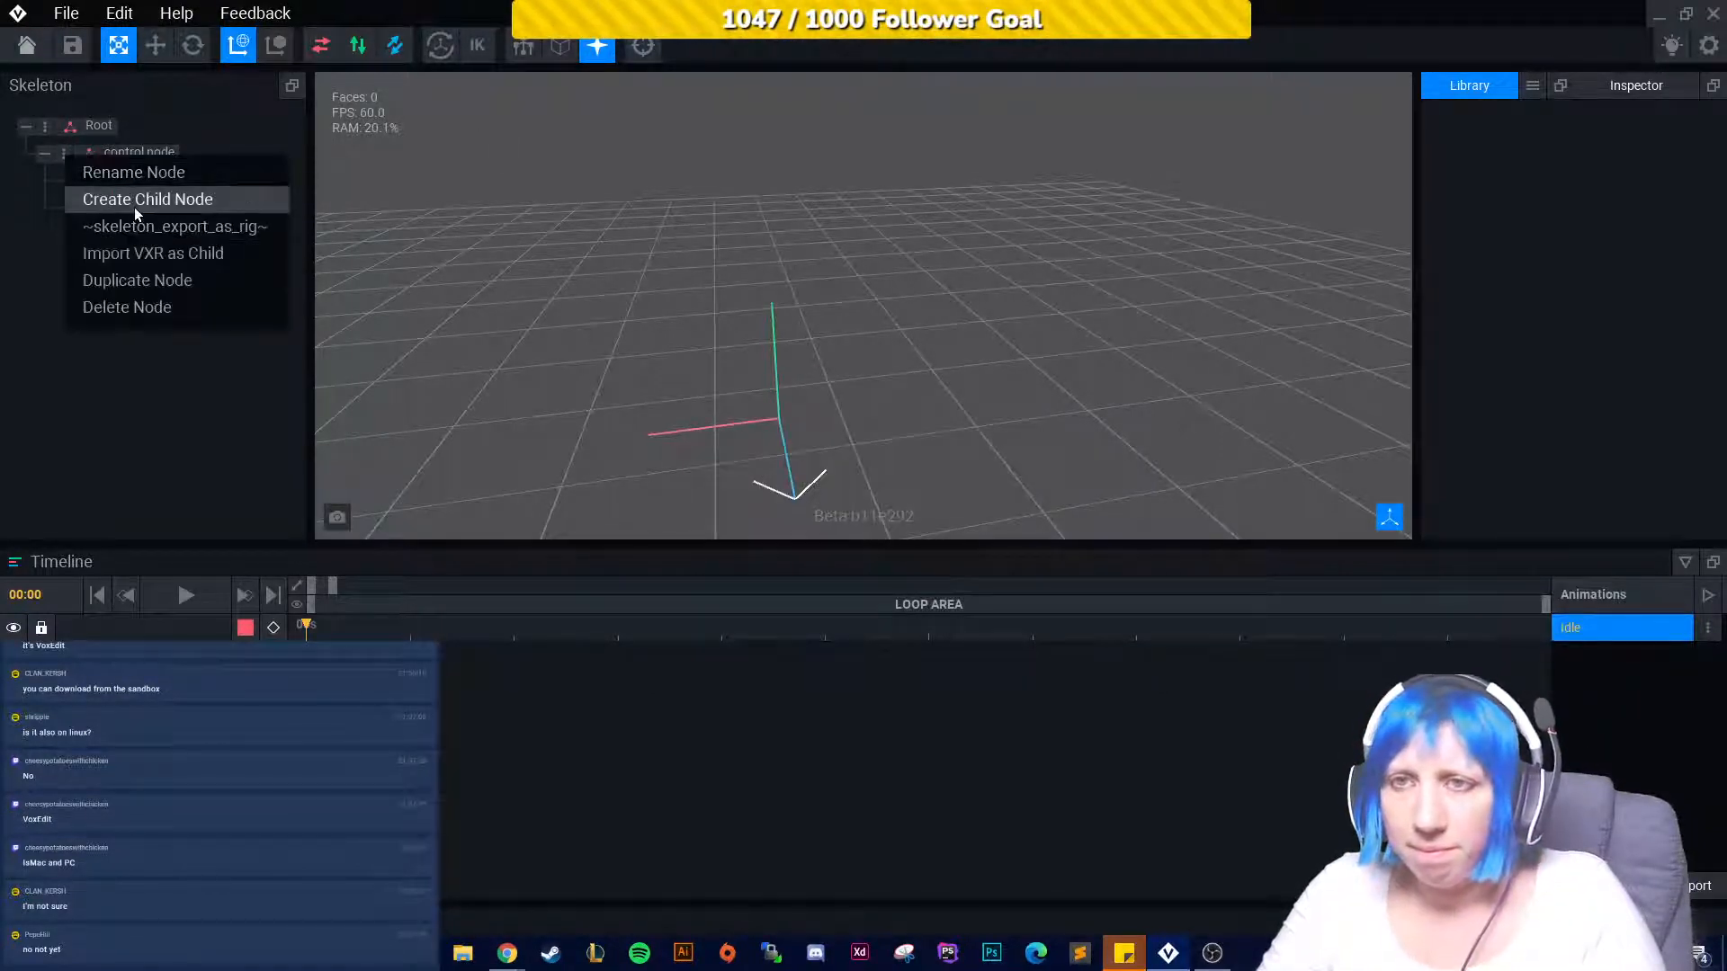
left_click(133, 207)
type("case ")
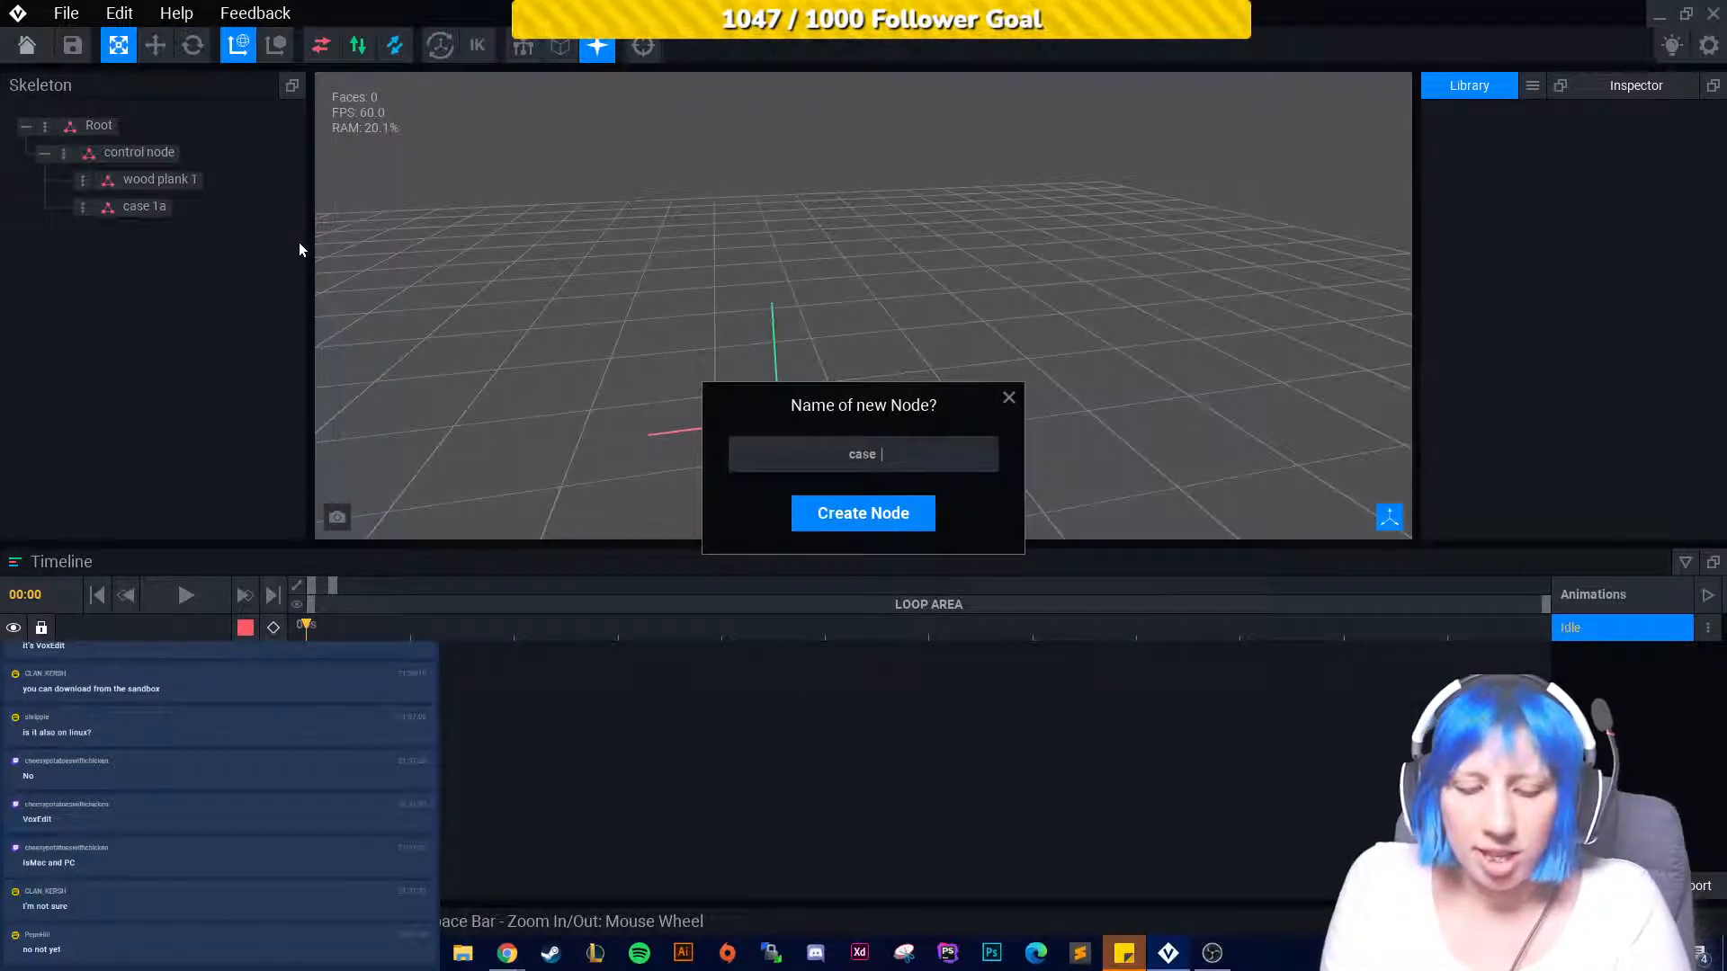
type("1b")
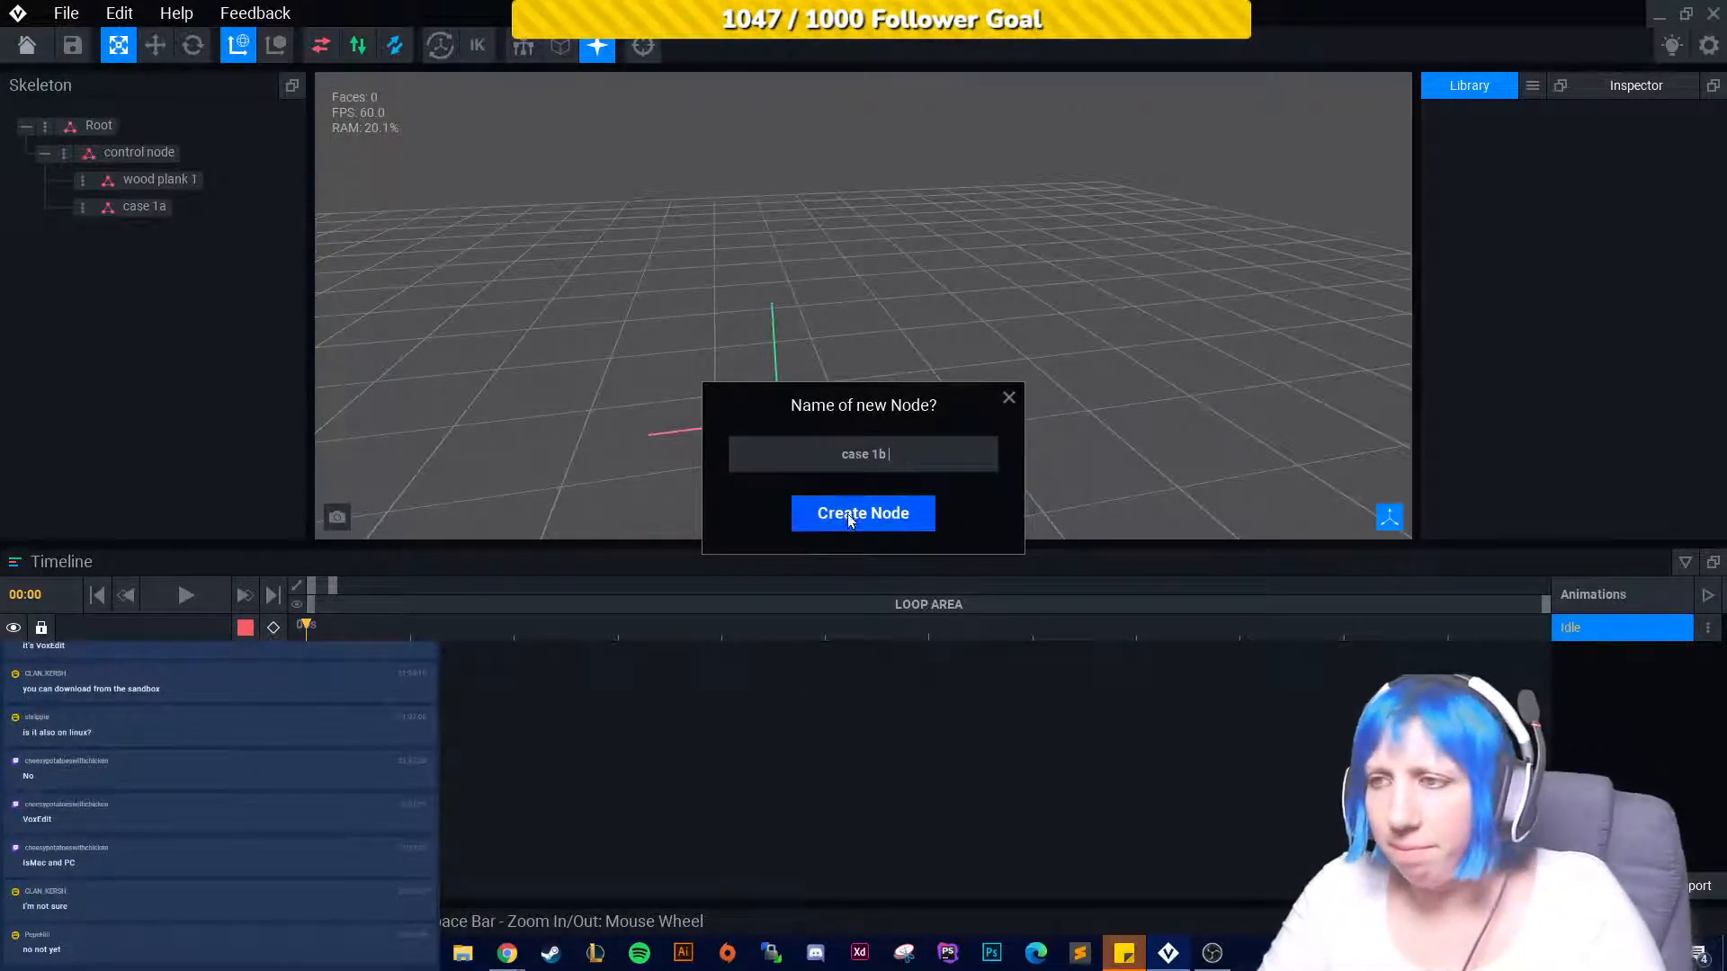
left_click(849, 520)
Add a child node named "case control" under the control node and nest case 1a and case 1b inside it.
left_click(131, 200)
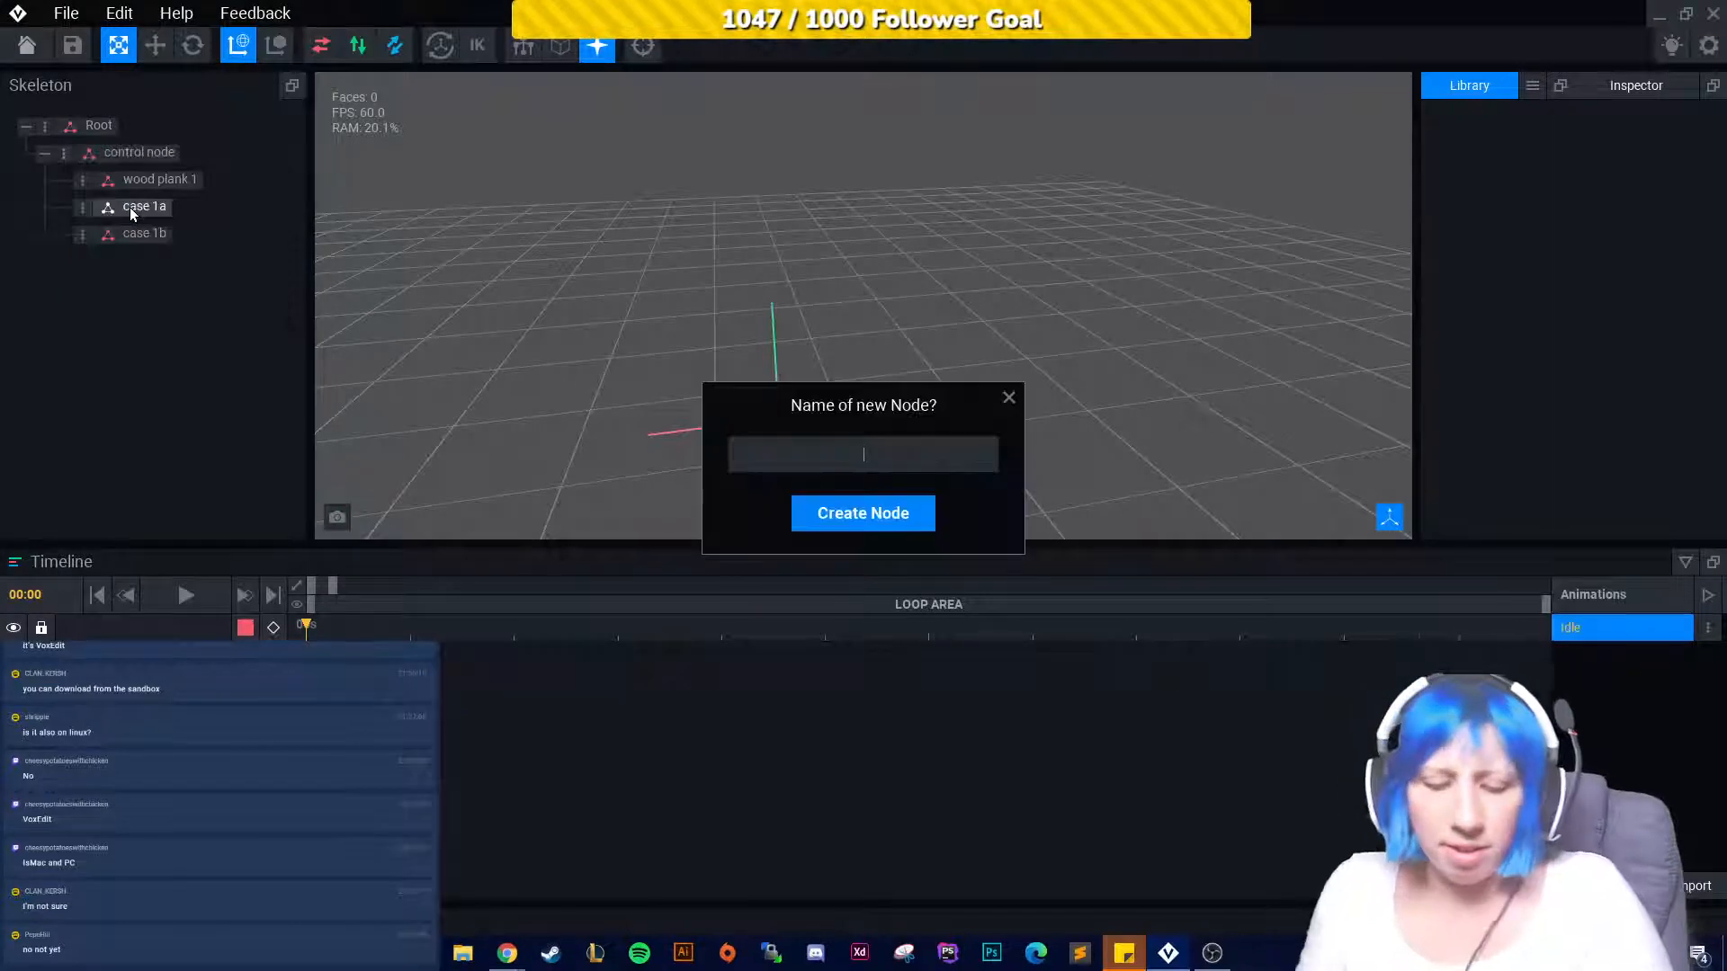
type("case control")
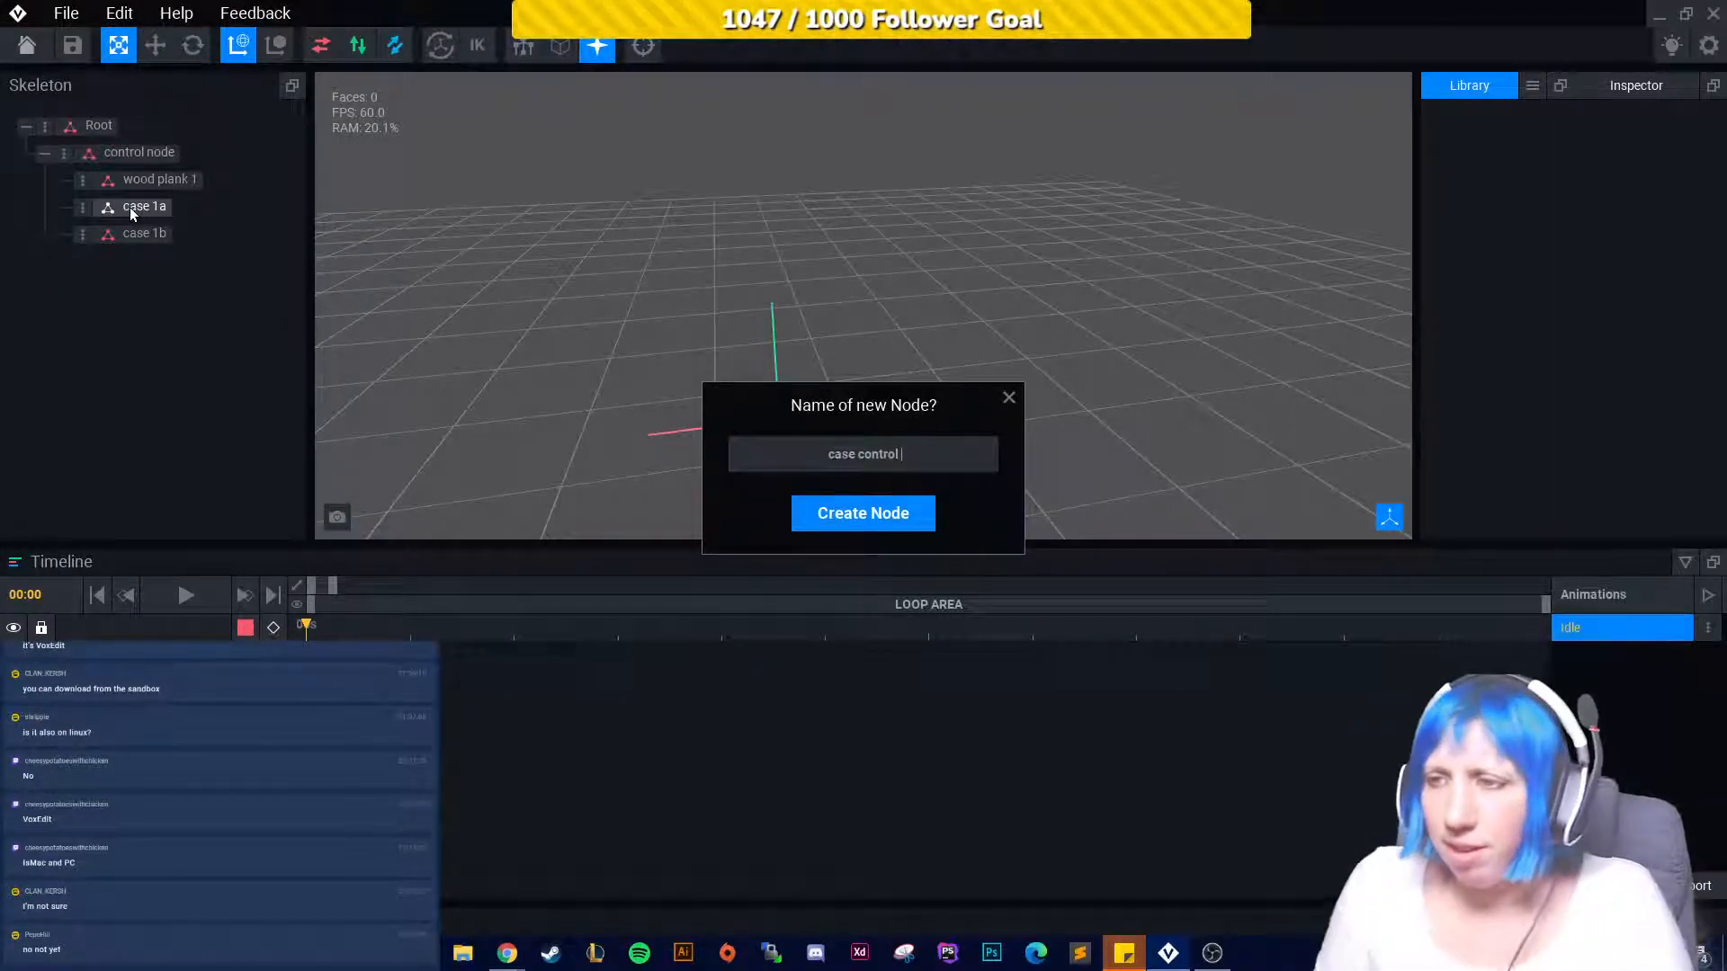
key("Return")
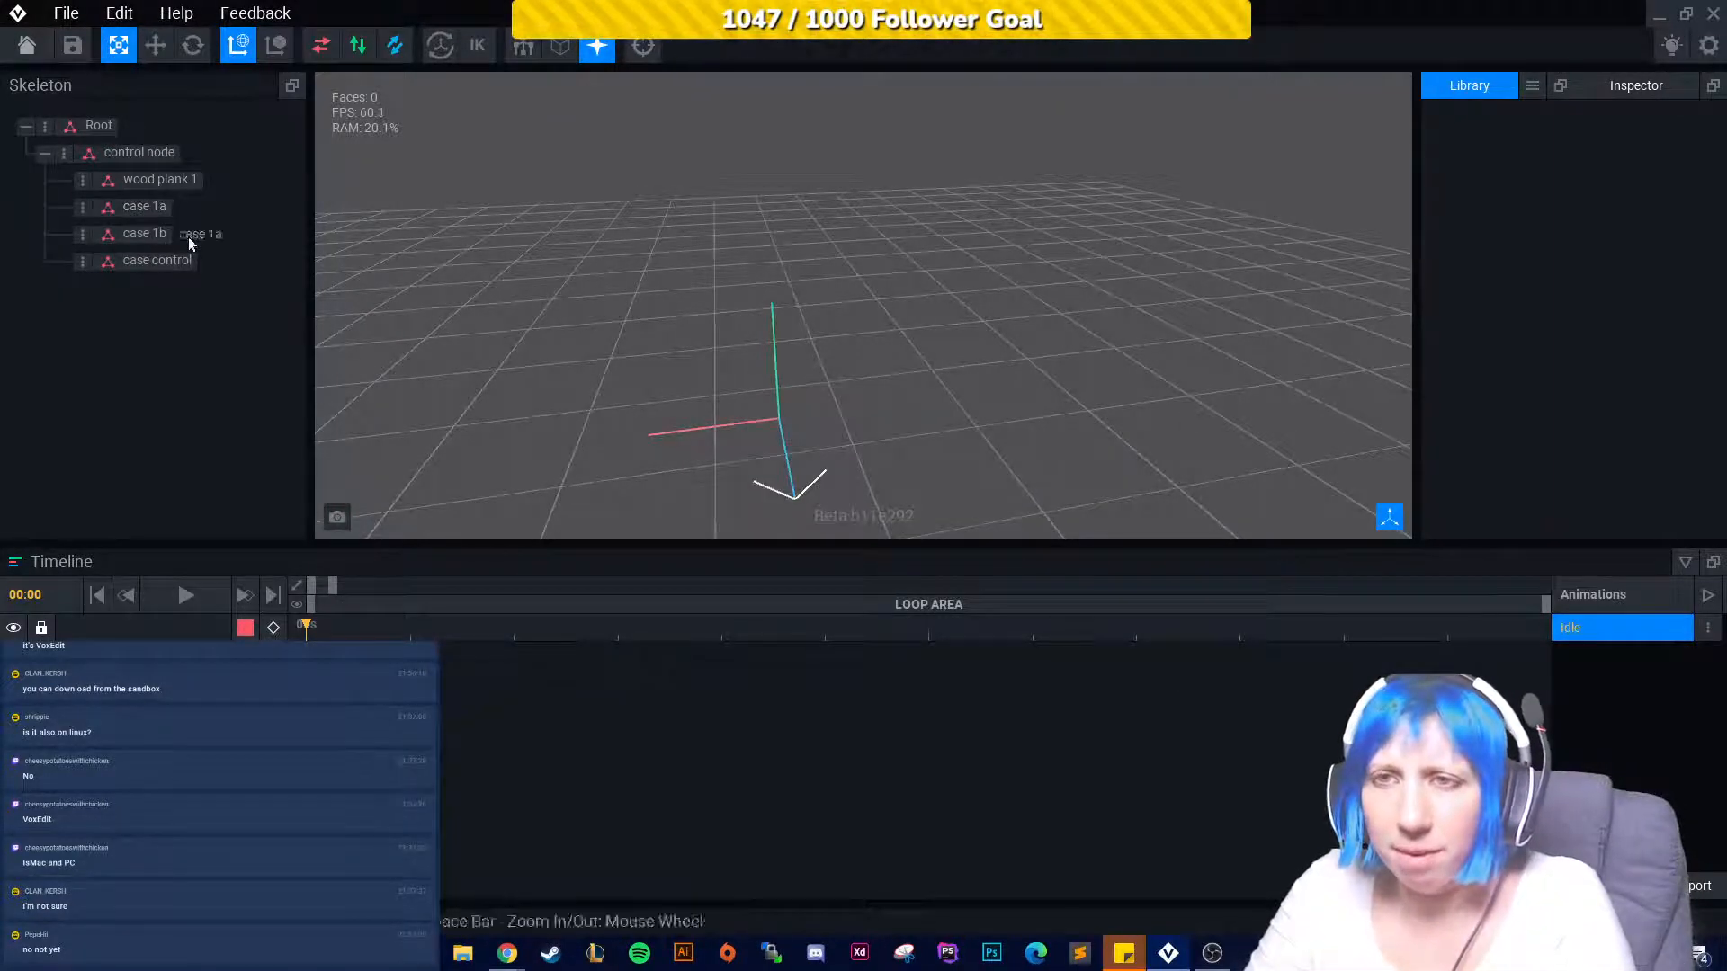
left_click_drag(154, 207, 175, 230)
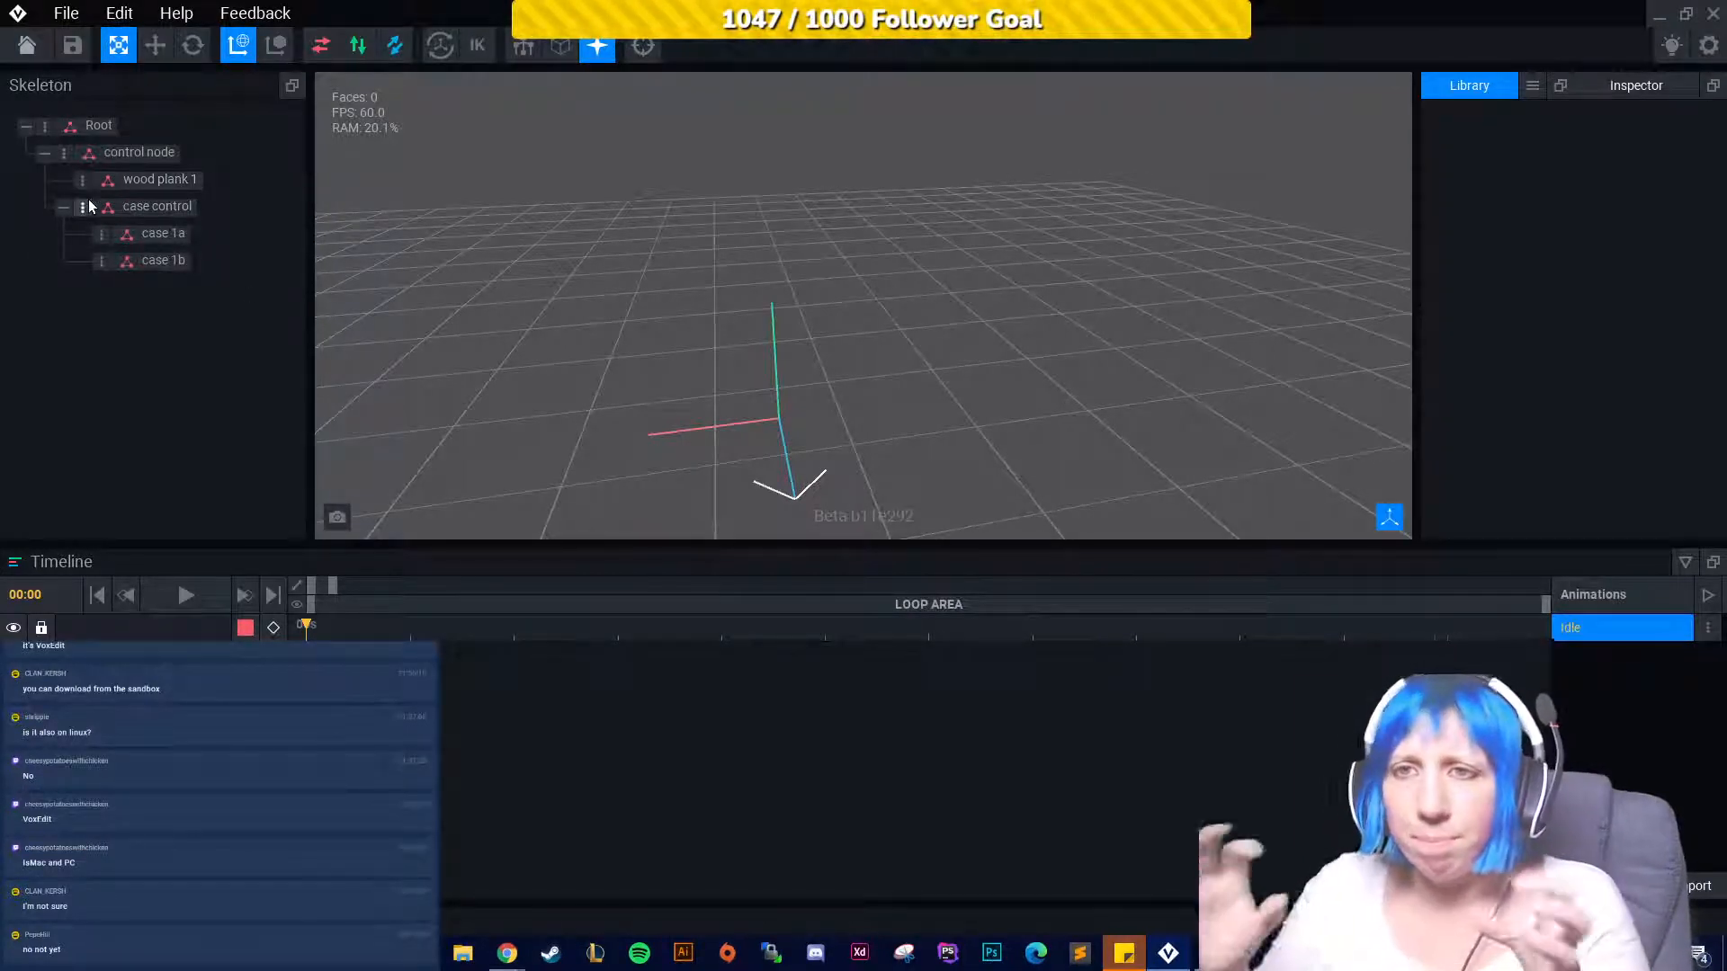
left_click(63, 207)
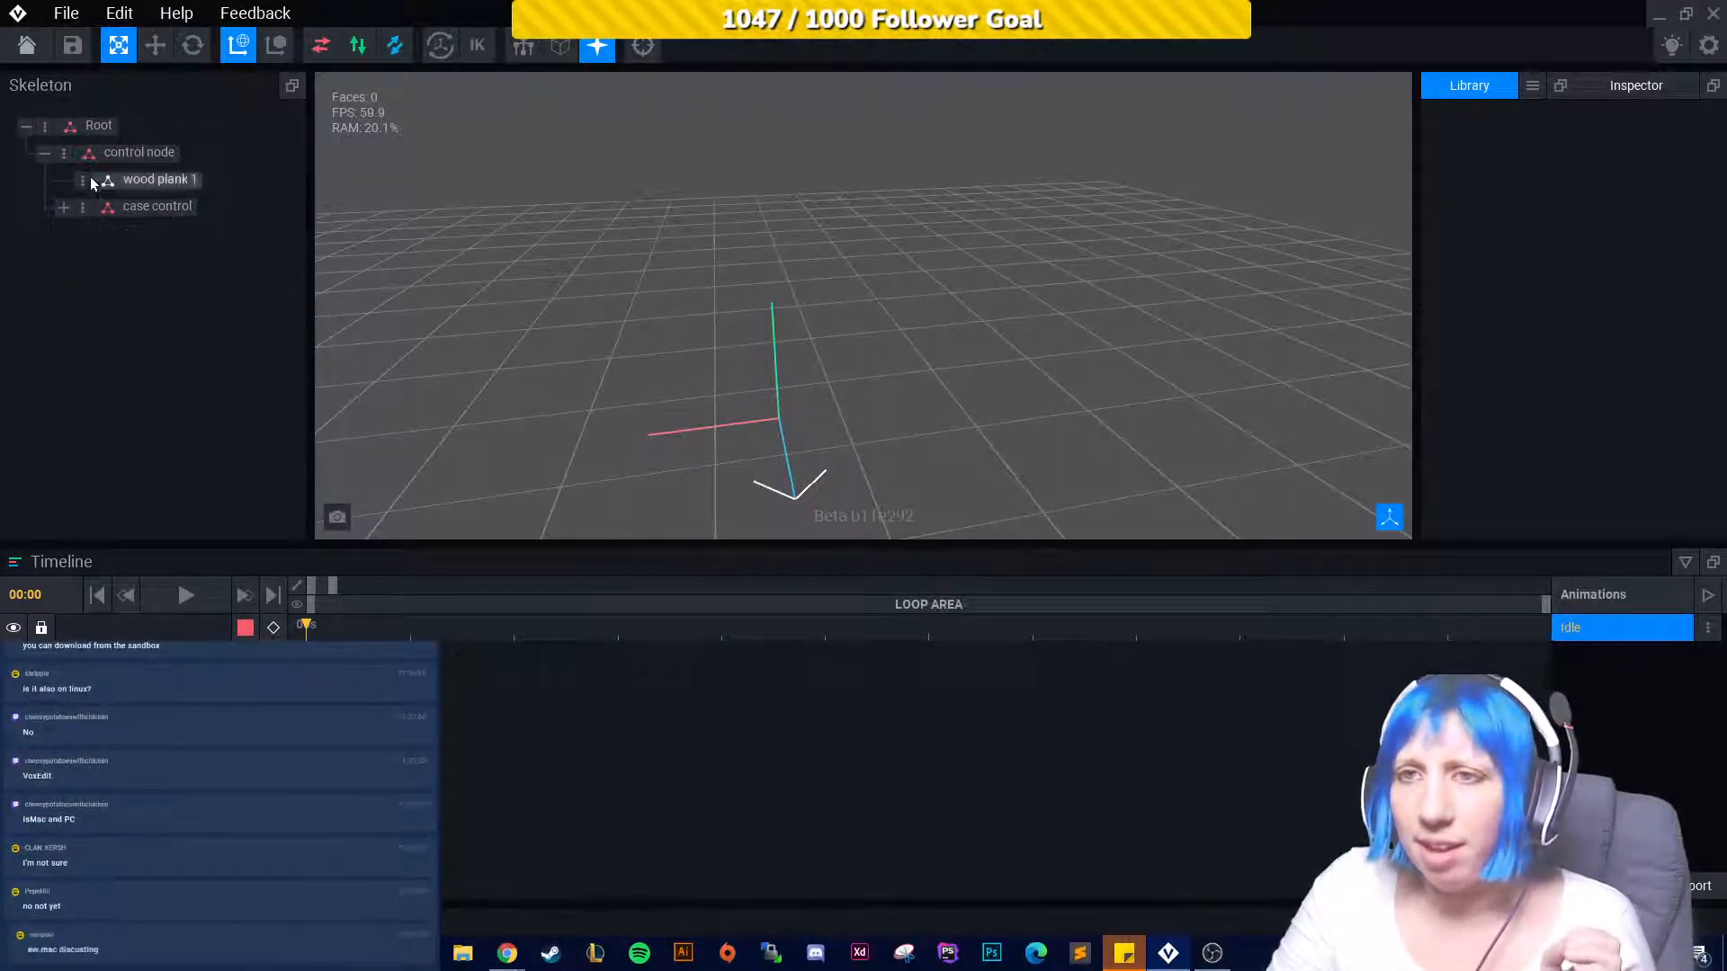
Add a child node named "candle holder 1" under the control node.
left_click(71, 157)
left_click(117, 202)
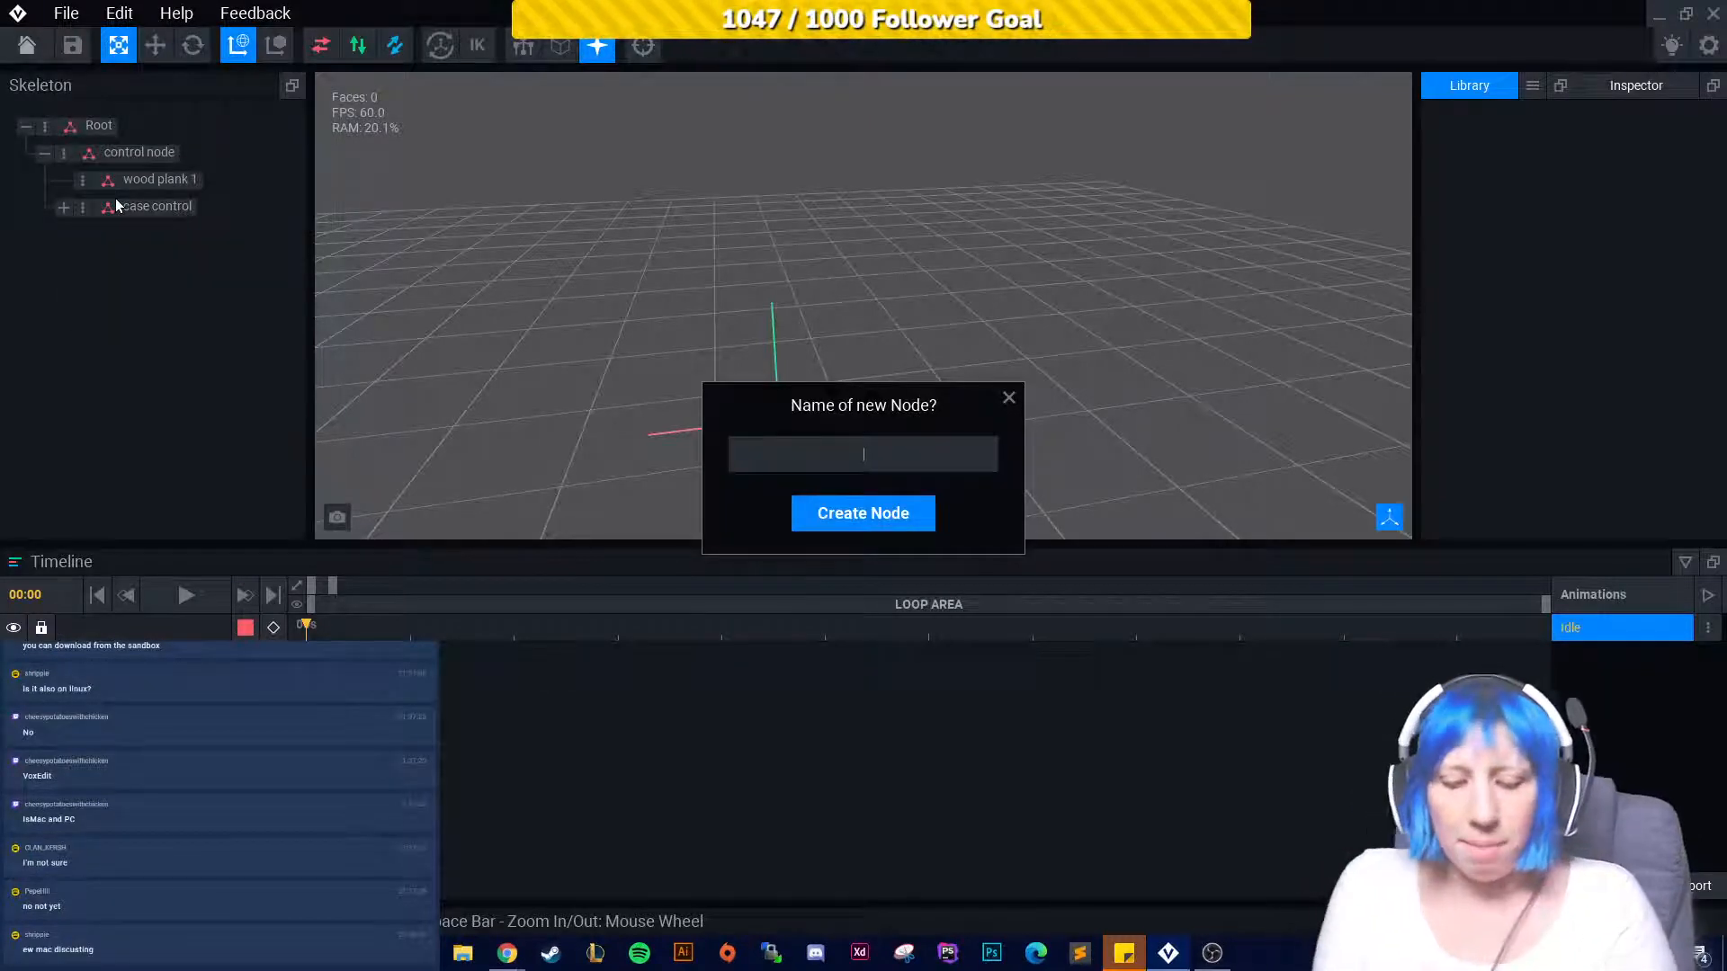
type("candl")
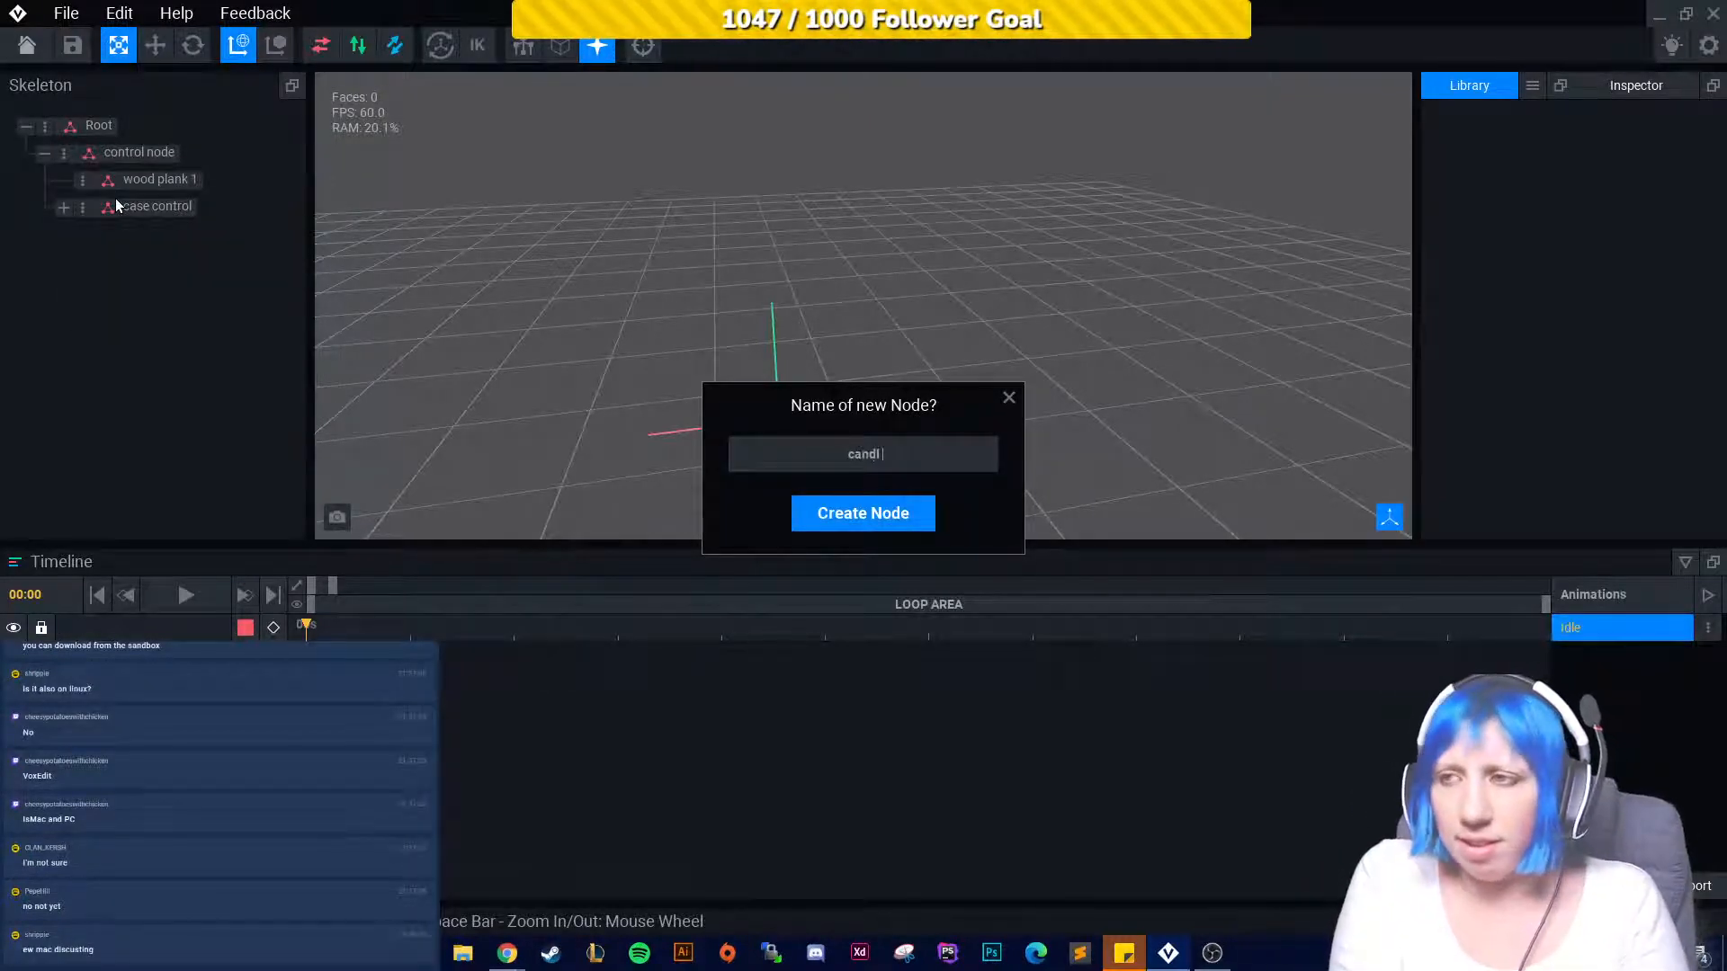
type("e holder 1")
key("Return")
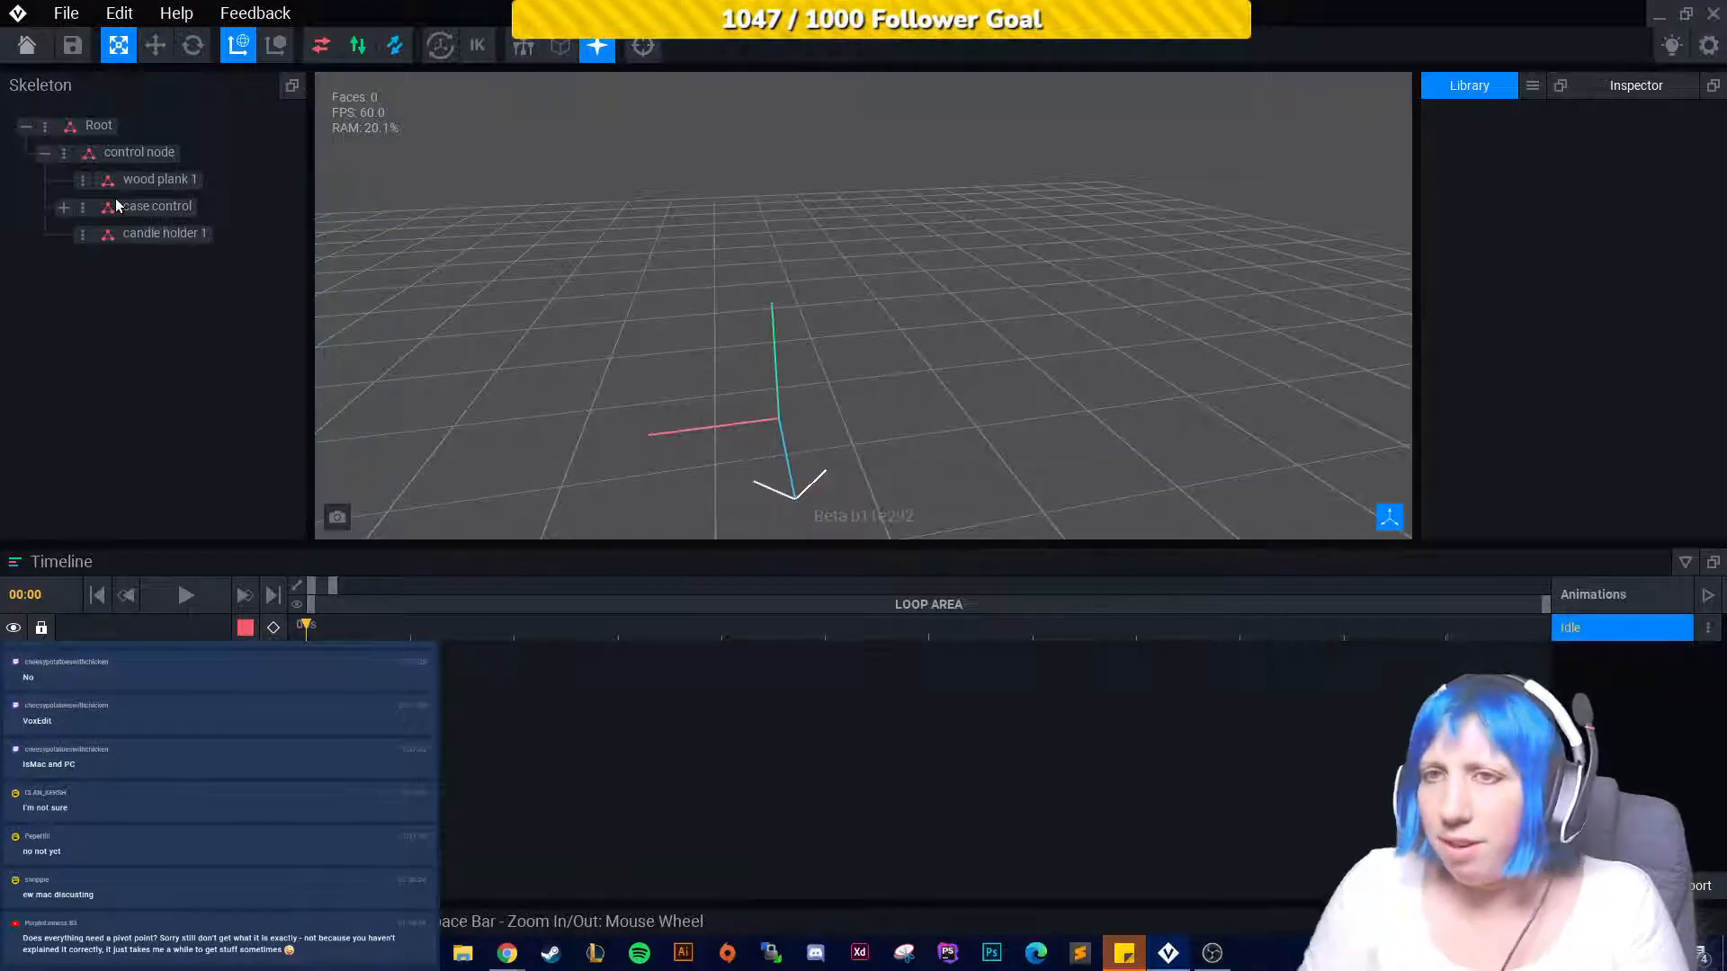
Add a child node named "candle 1" under the control node.
left_click(63, 154)
left_click(126, 205)
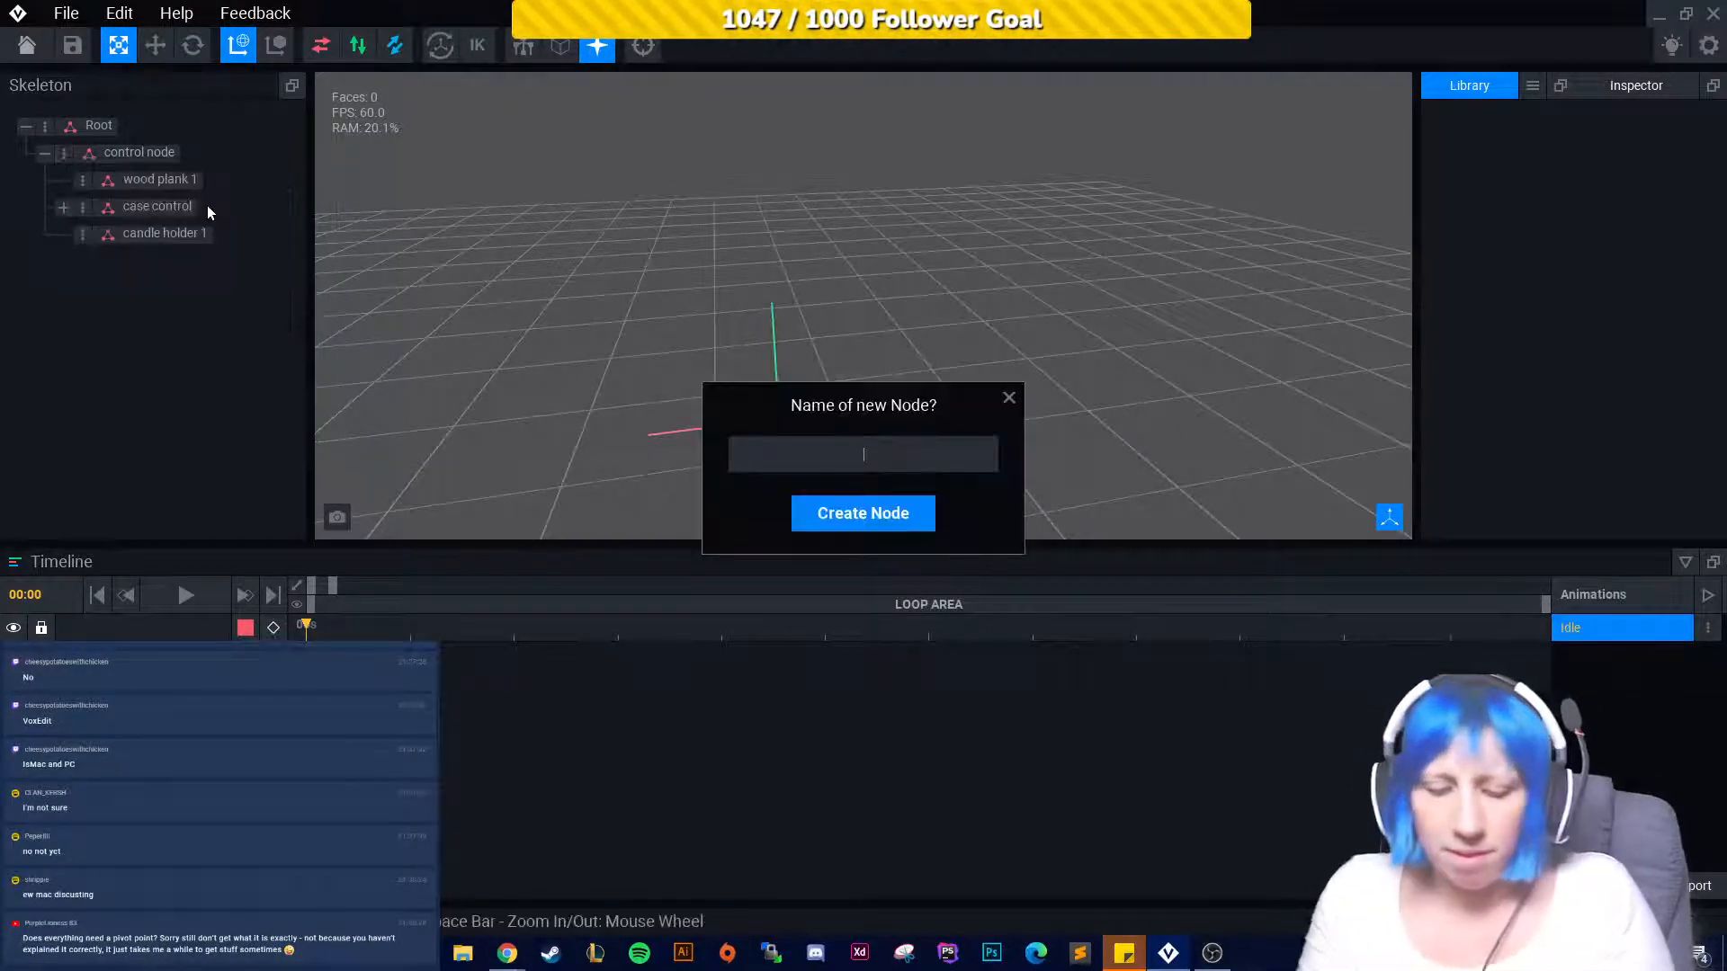
type("candle ")
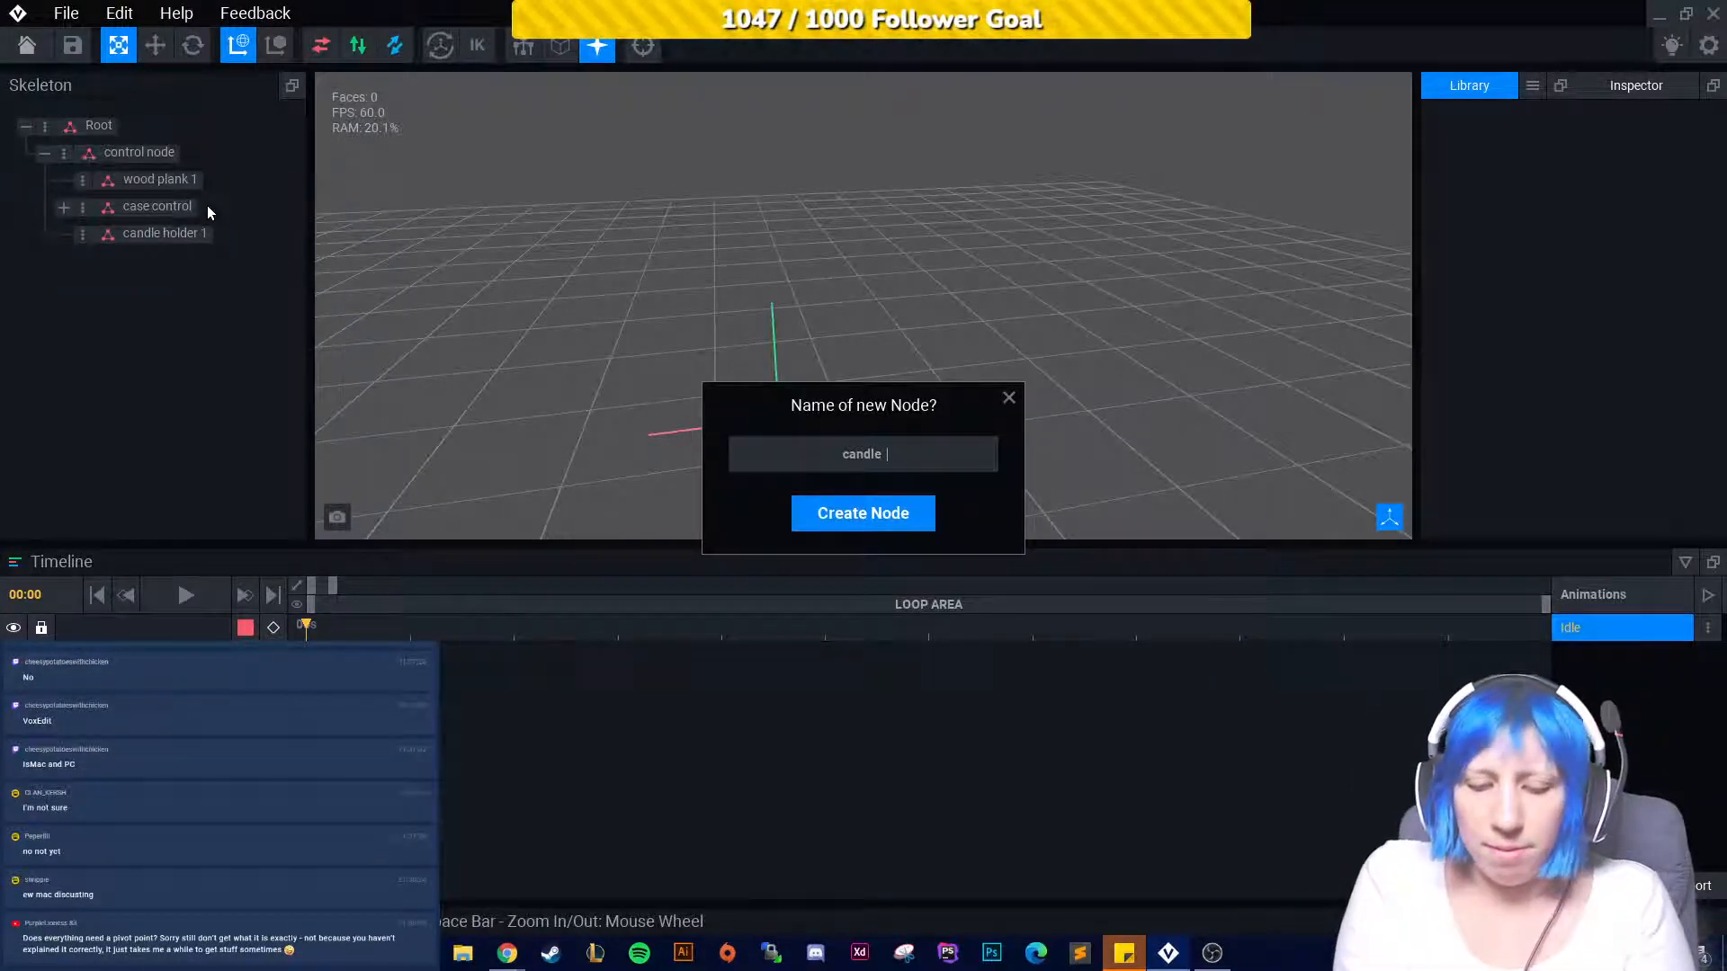
type("1")
key("Return")
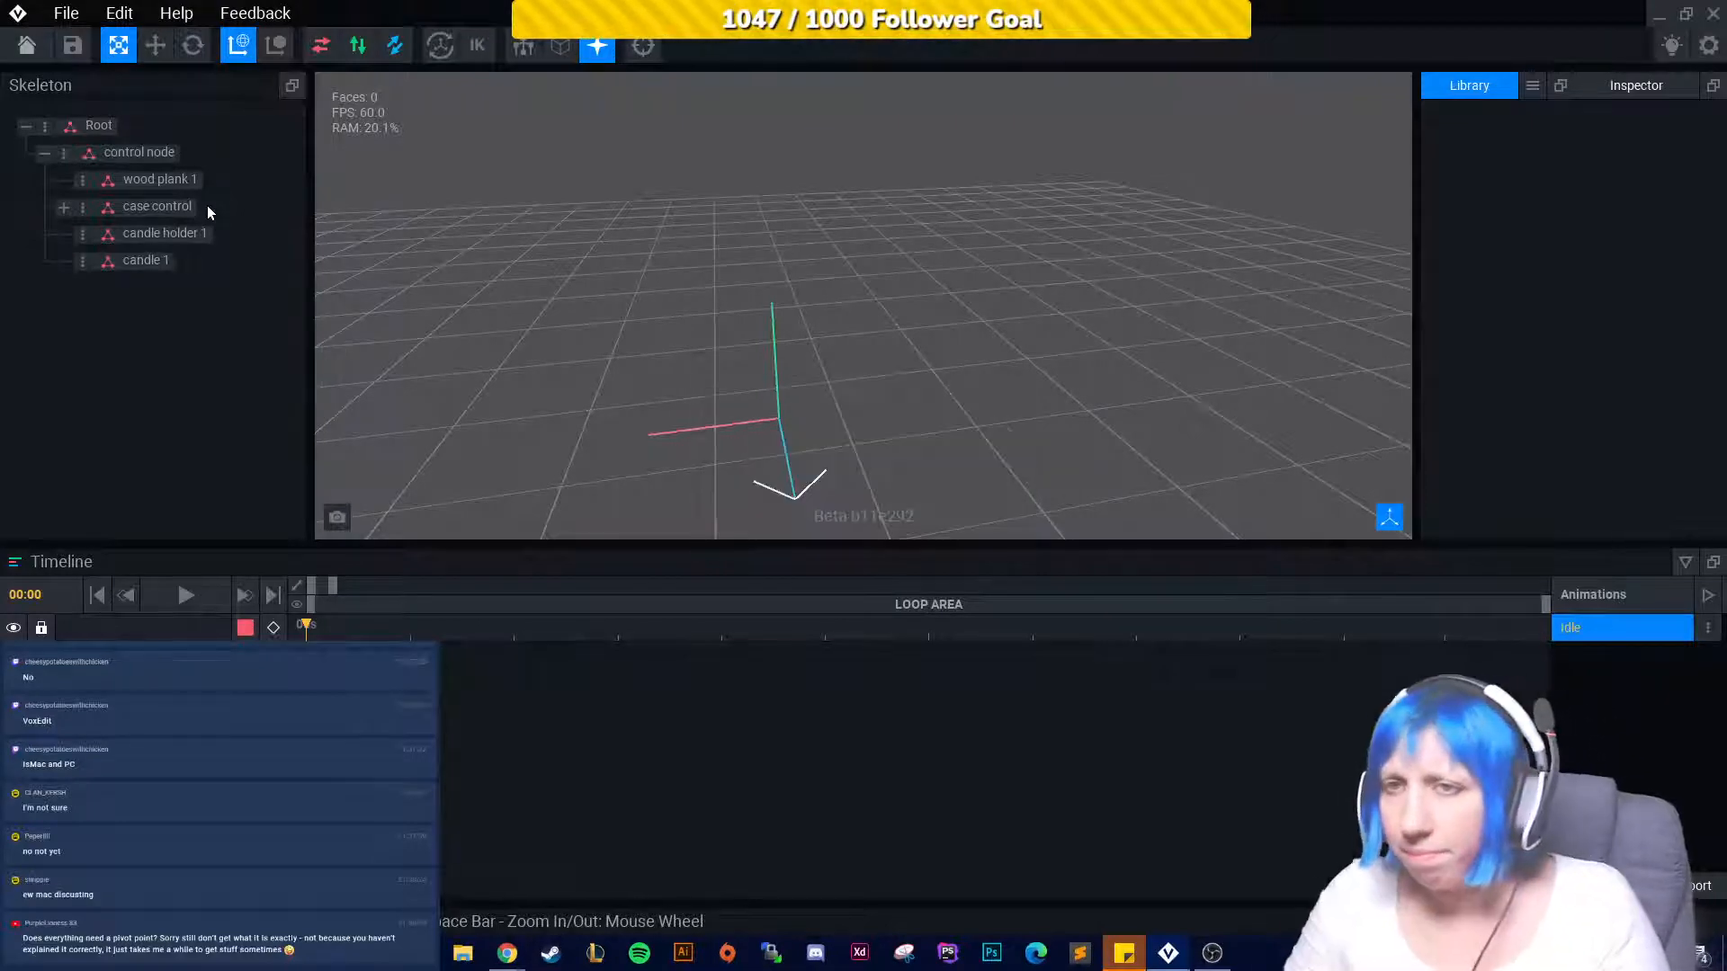
Add a child node named "top" under the control node.
left_click(63, 154)
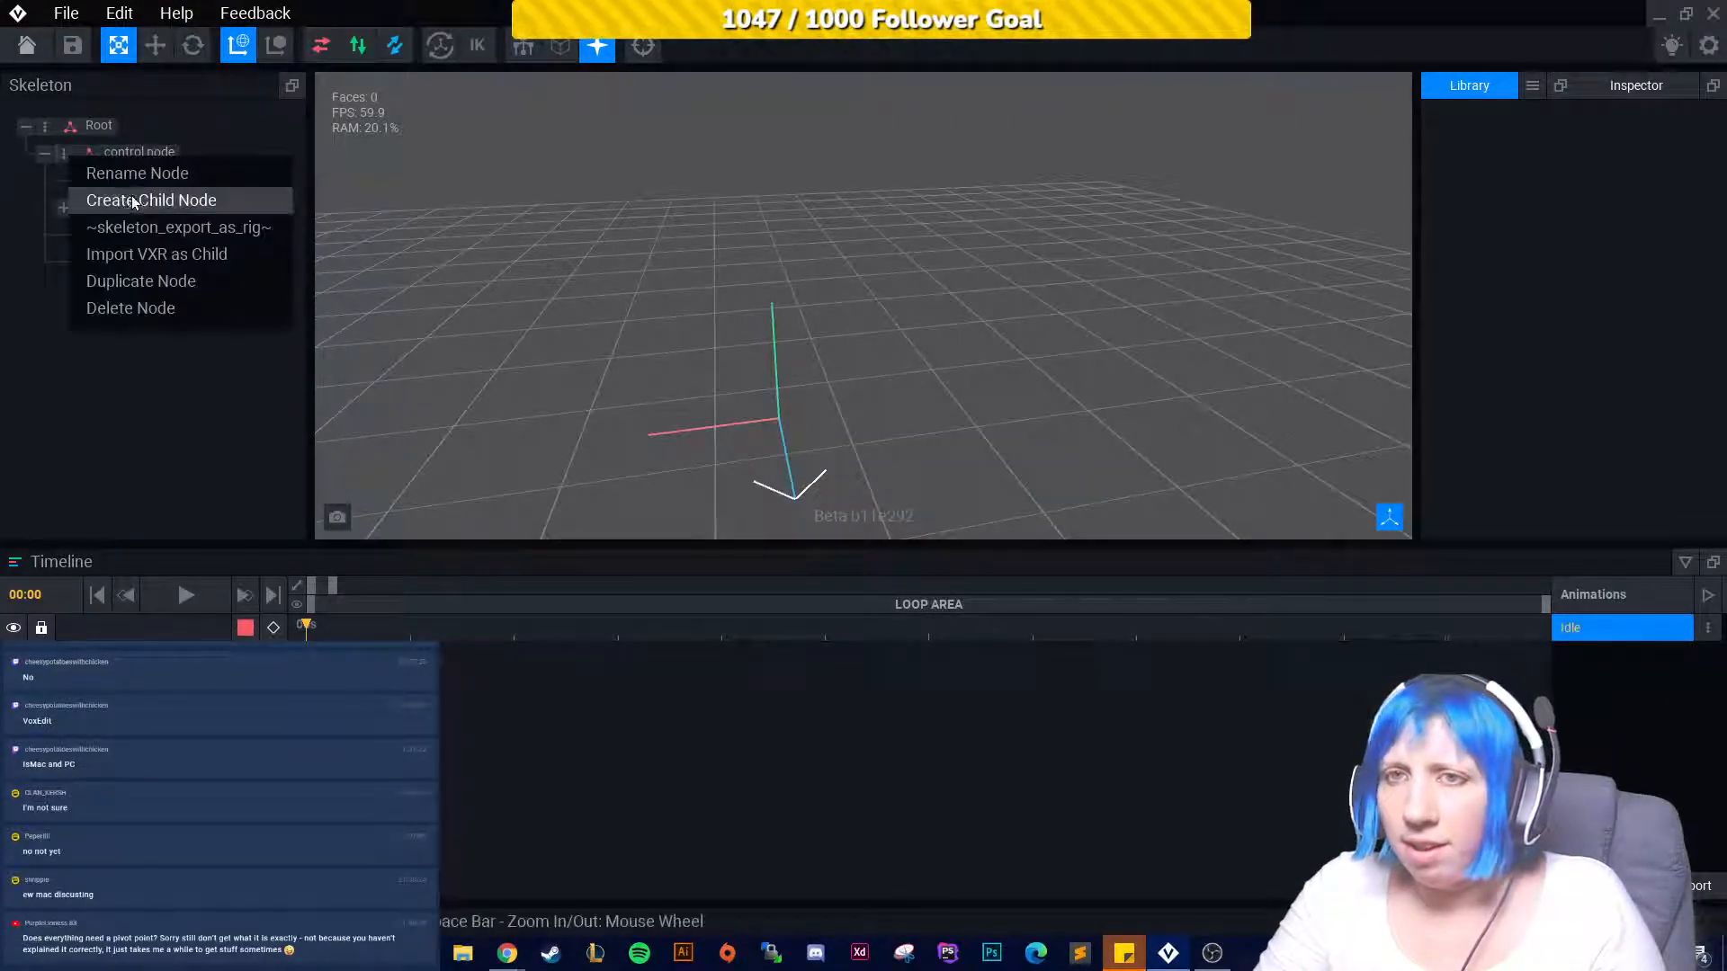
left_click(133, 201)
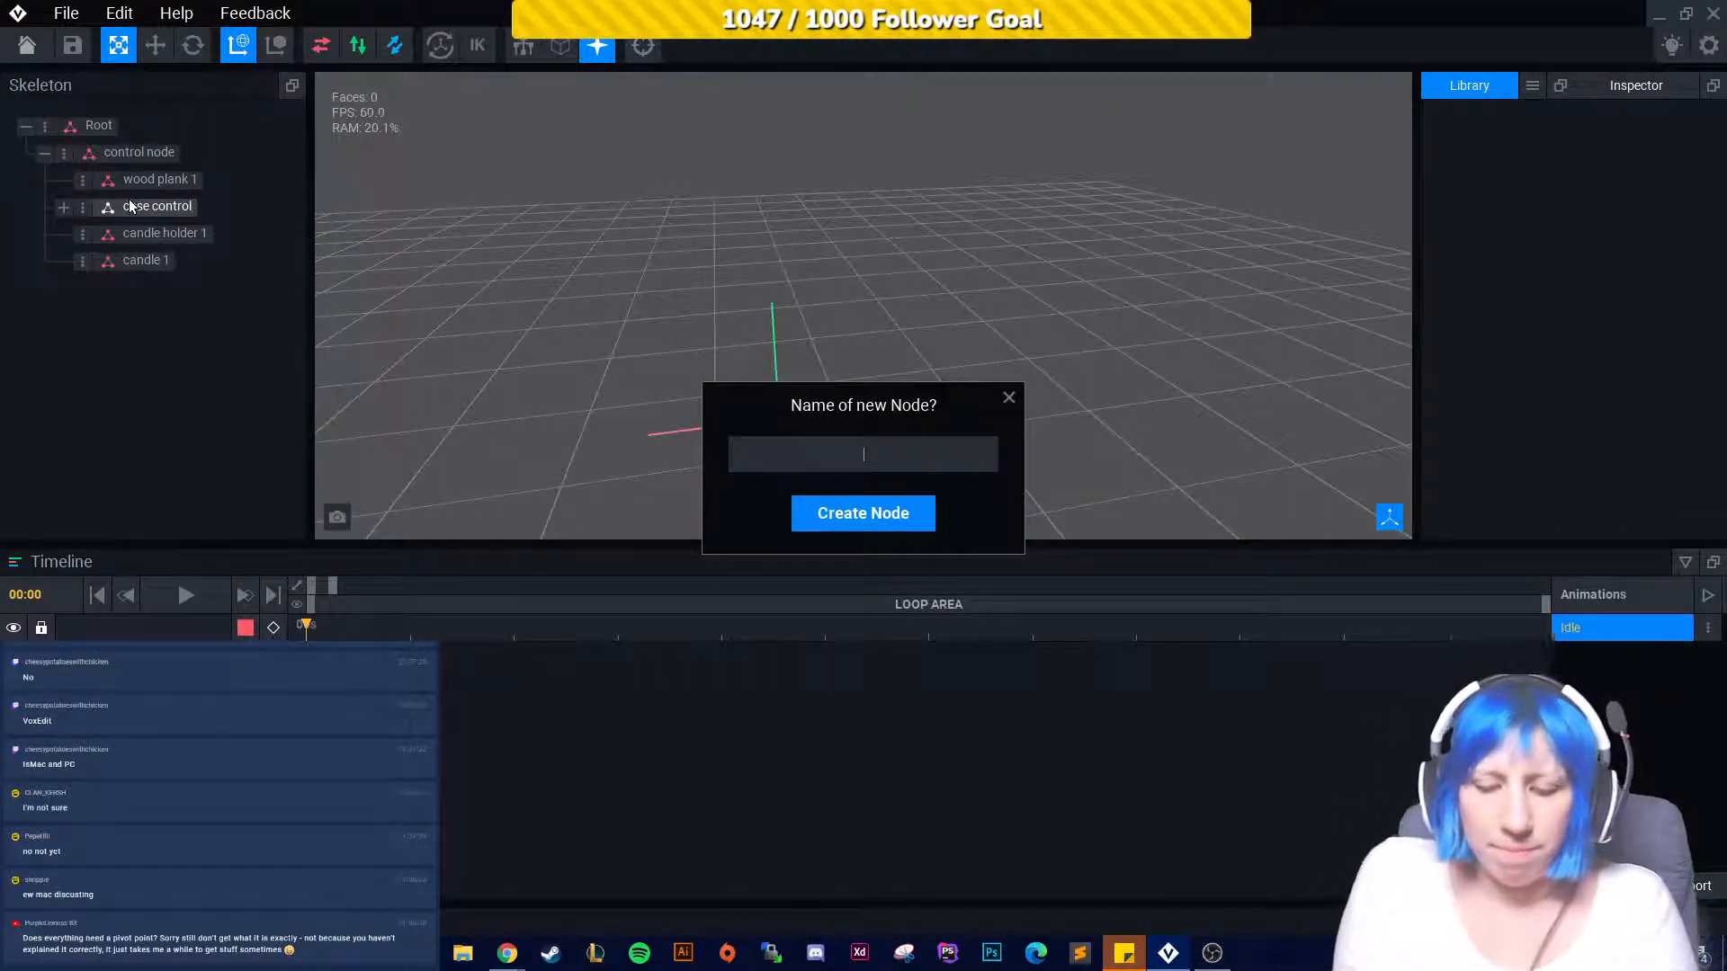
type("to")
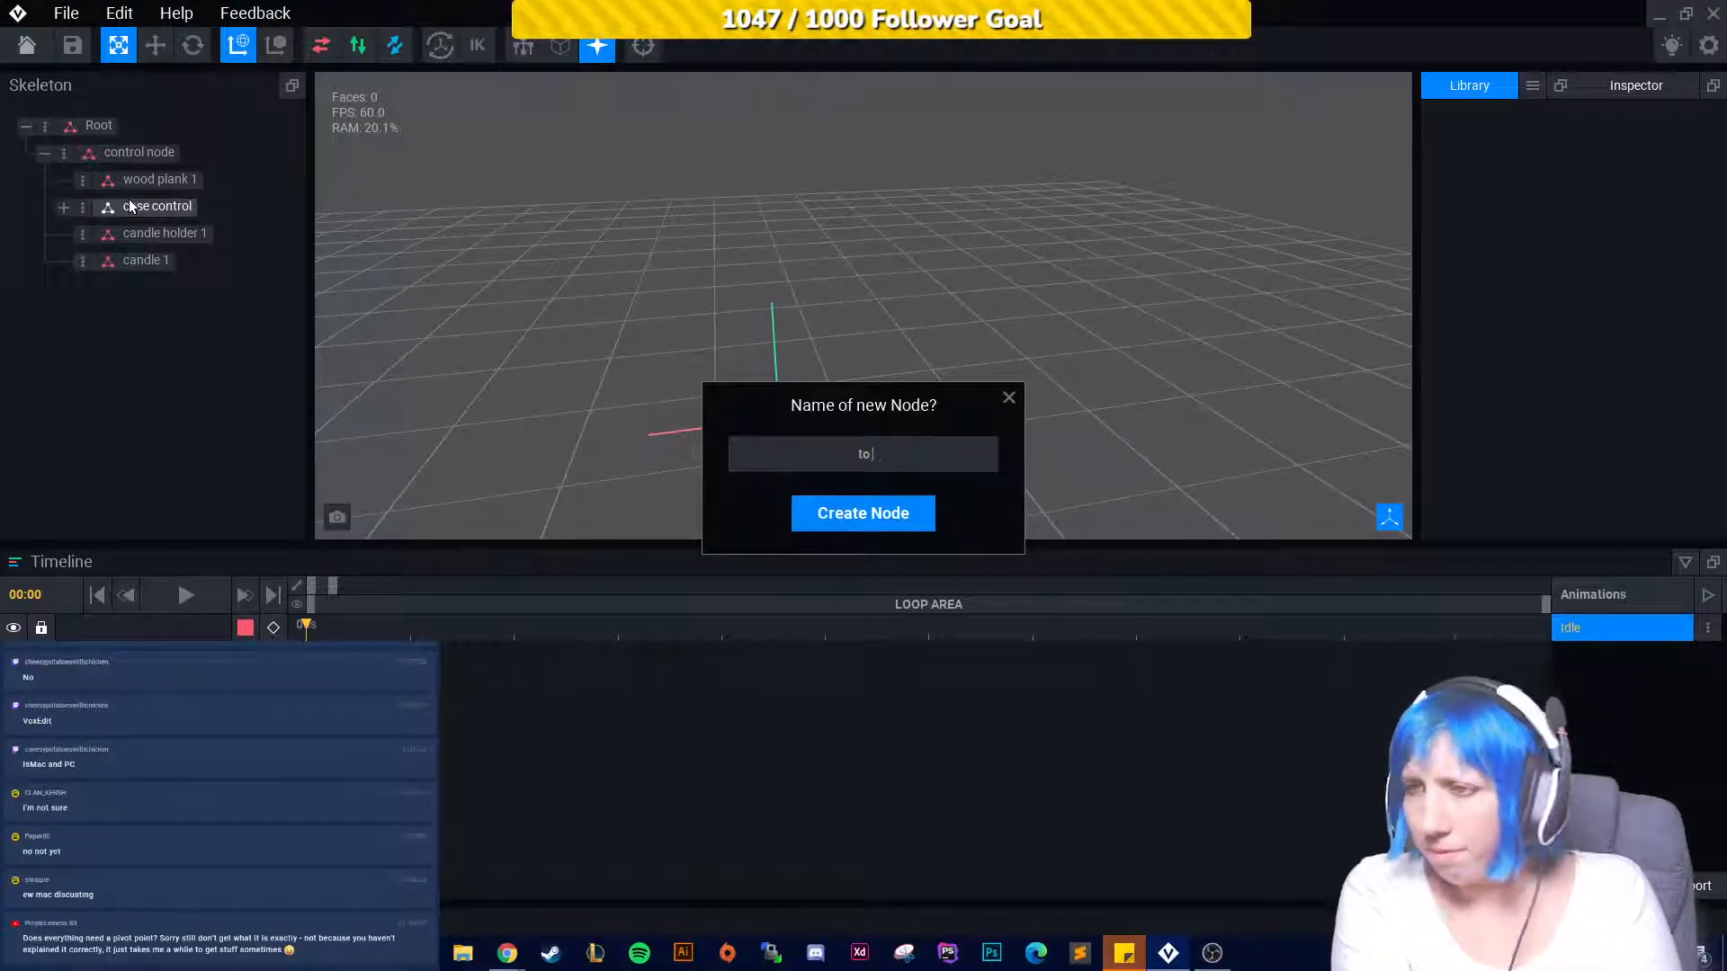
type("opp")
key("Return")
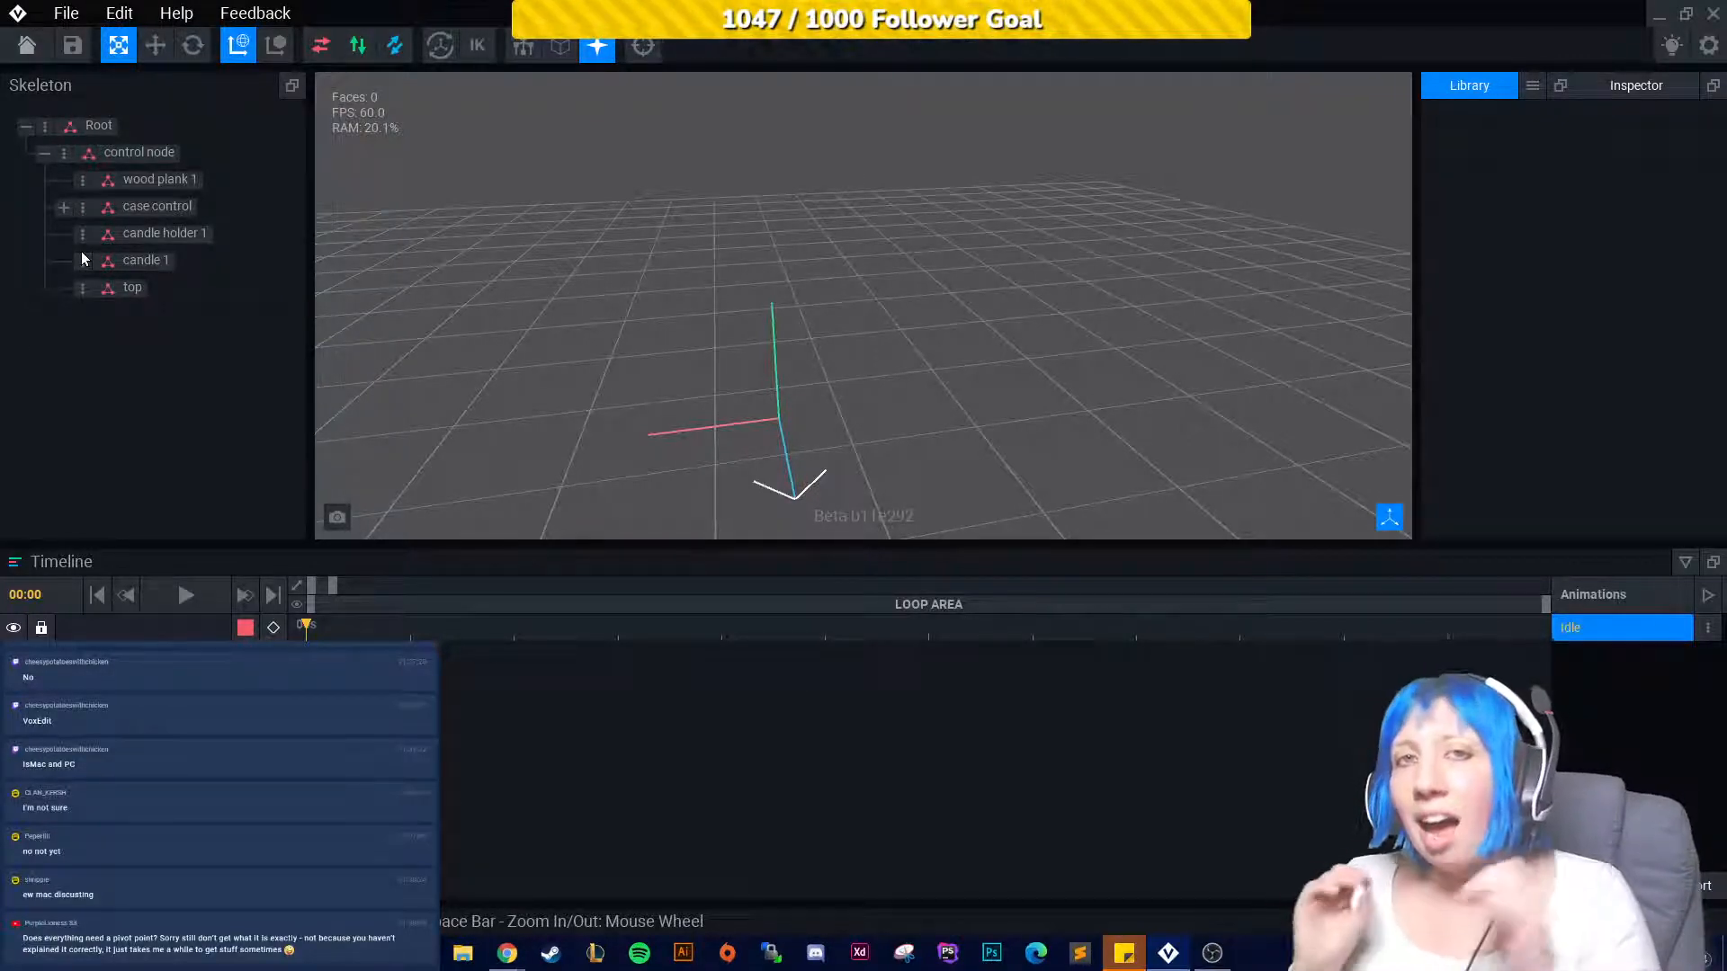
Import the beam and candle holder VXM models from the Light candle thing folder into the rig's library.
left_click(1551, 88)
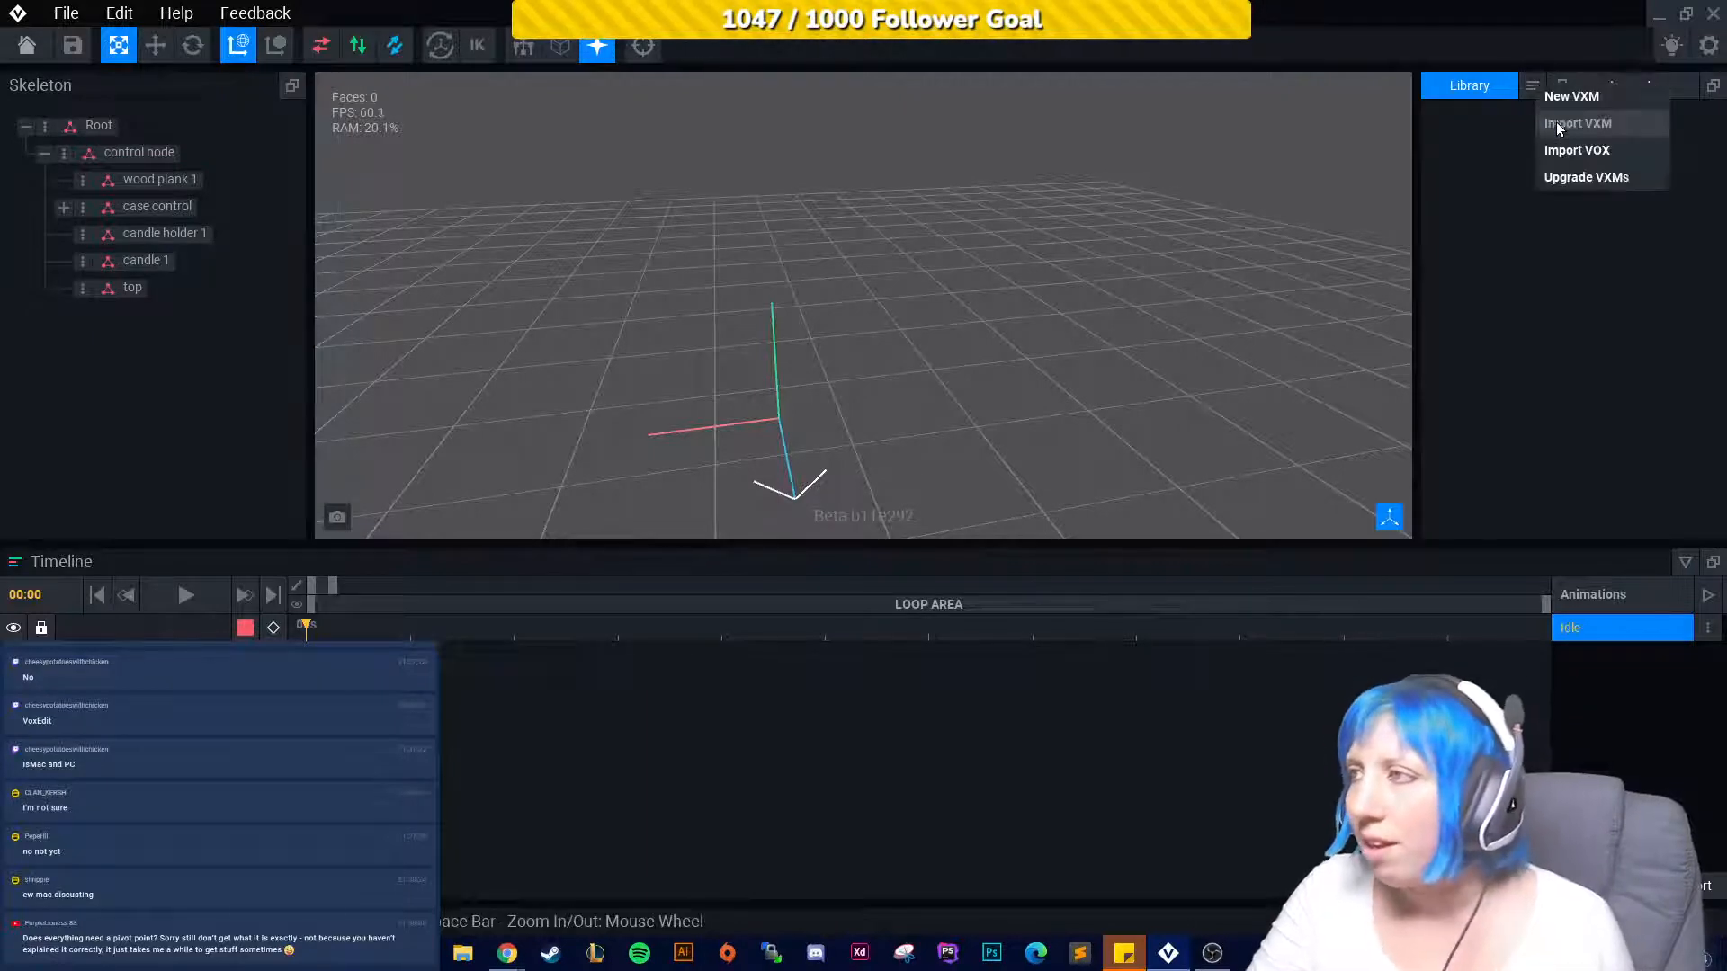
left_click(1547, 126)
left_click(1024, 212)
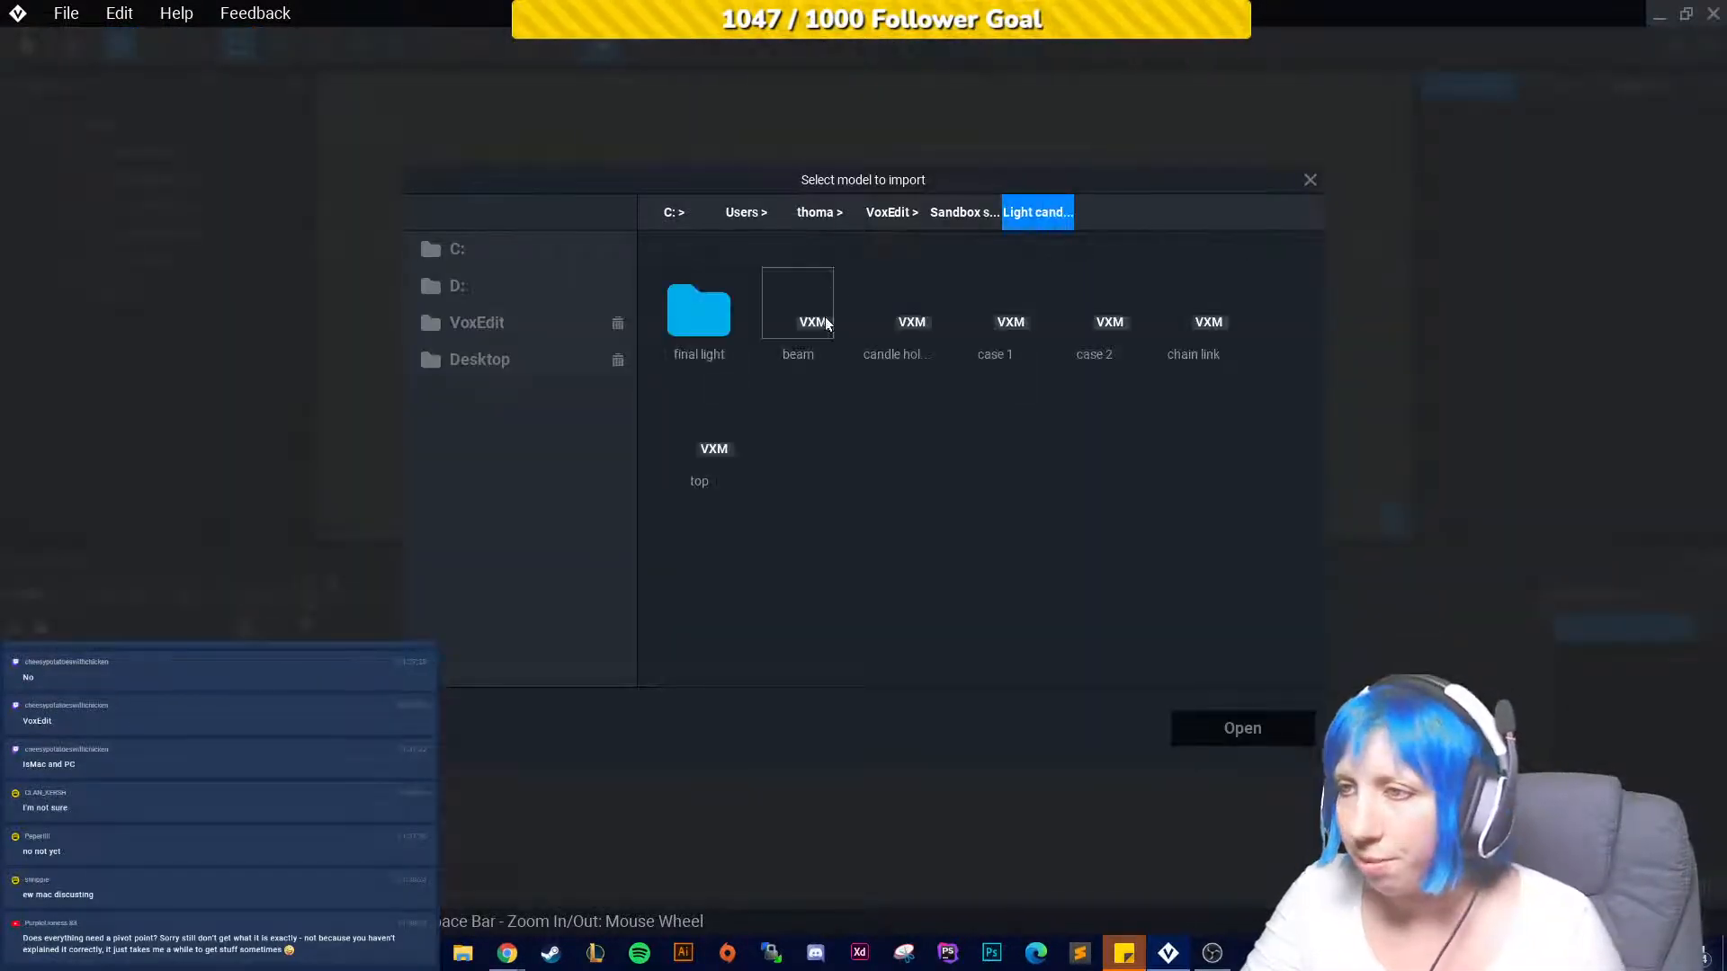
left_click(804, 306)
left_click(1239, 731)
left_click(1533, 98)
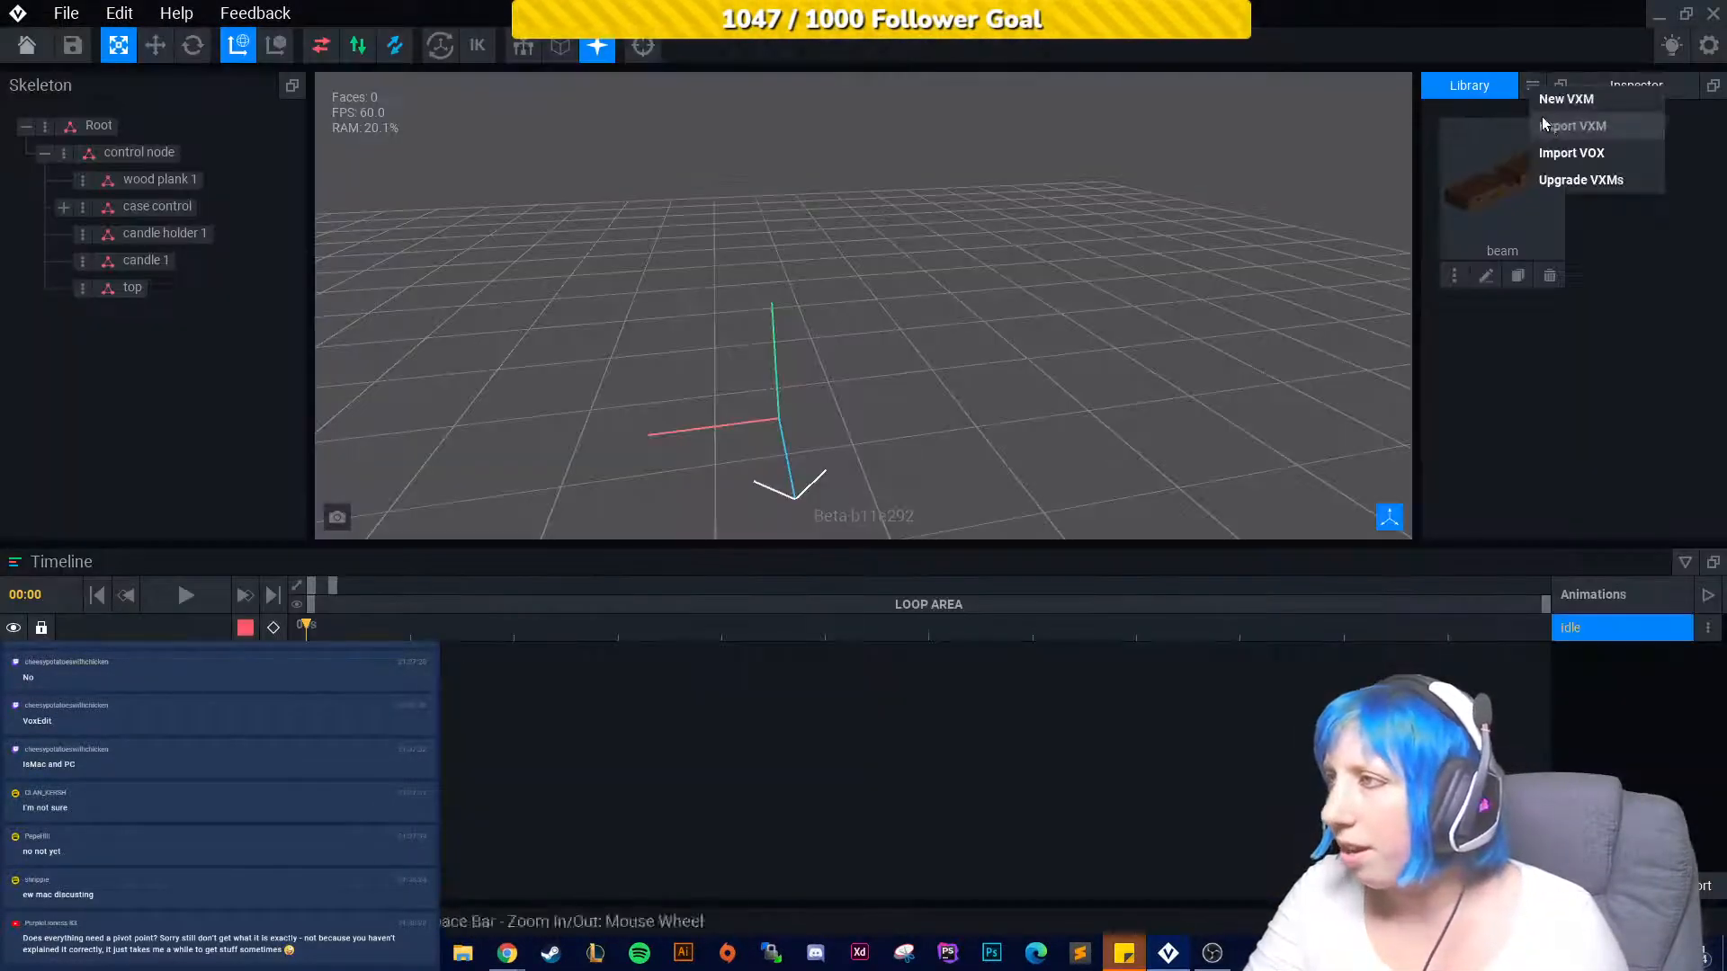
left_click(1573, 128)
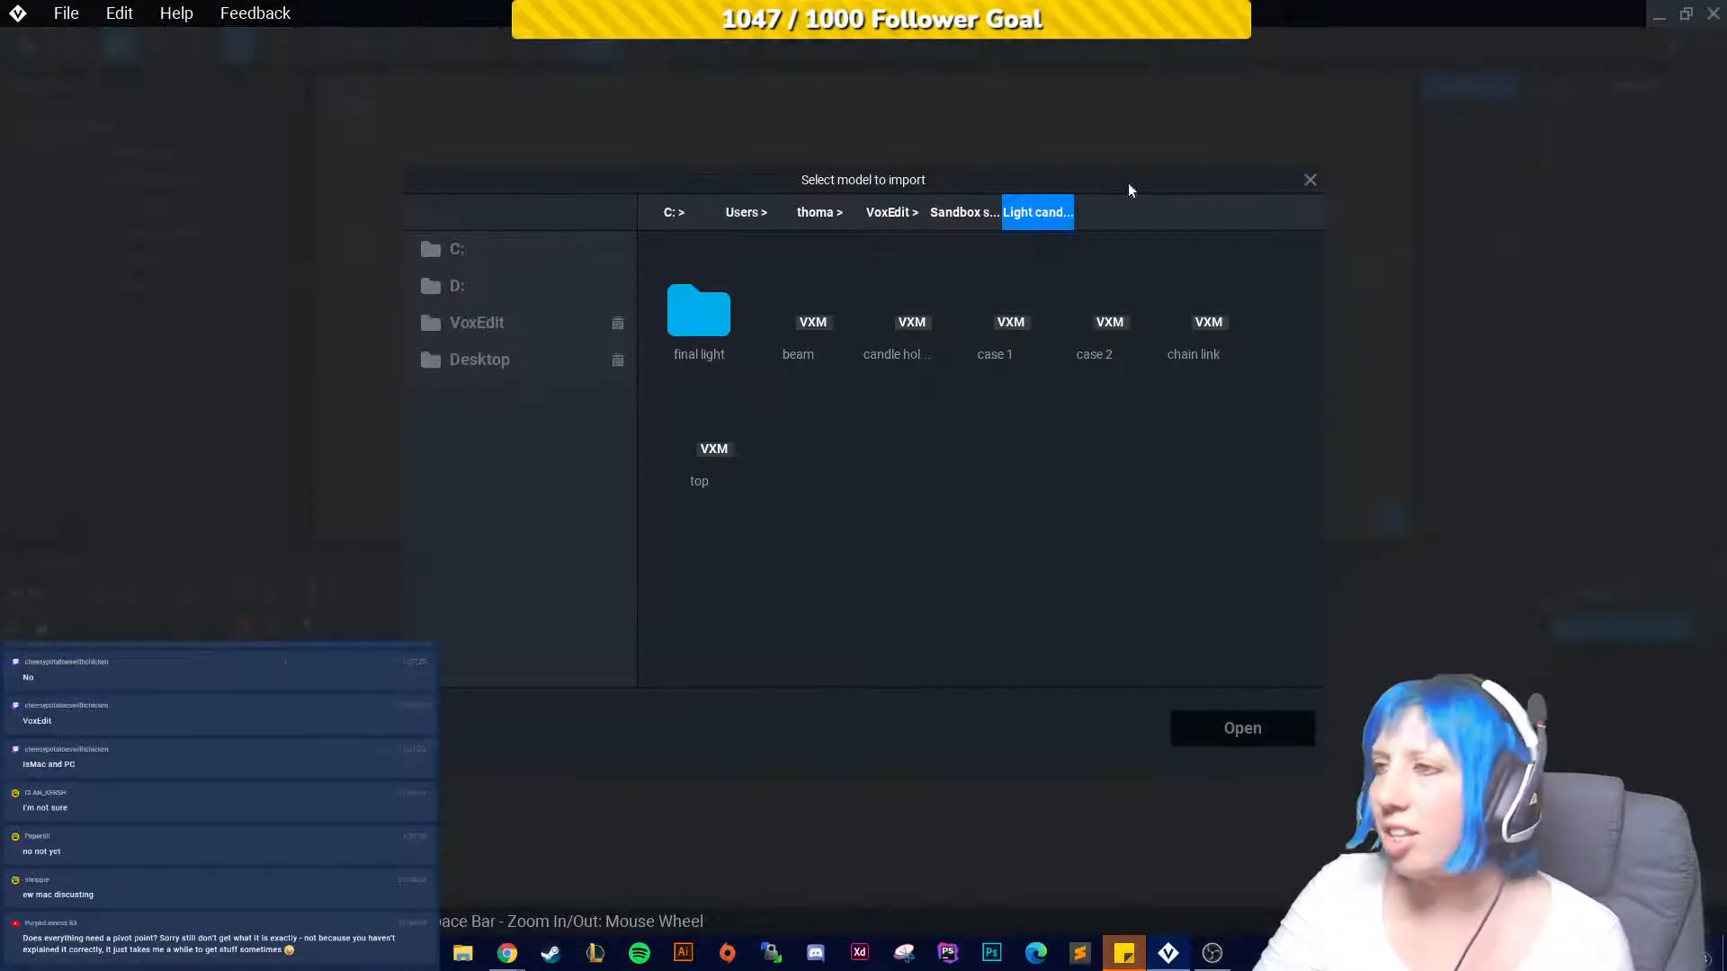
left_click(896, 303)
left_click(1241, 720)
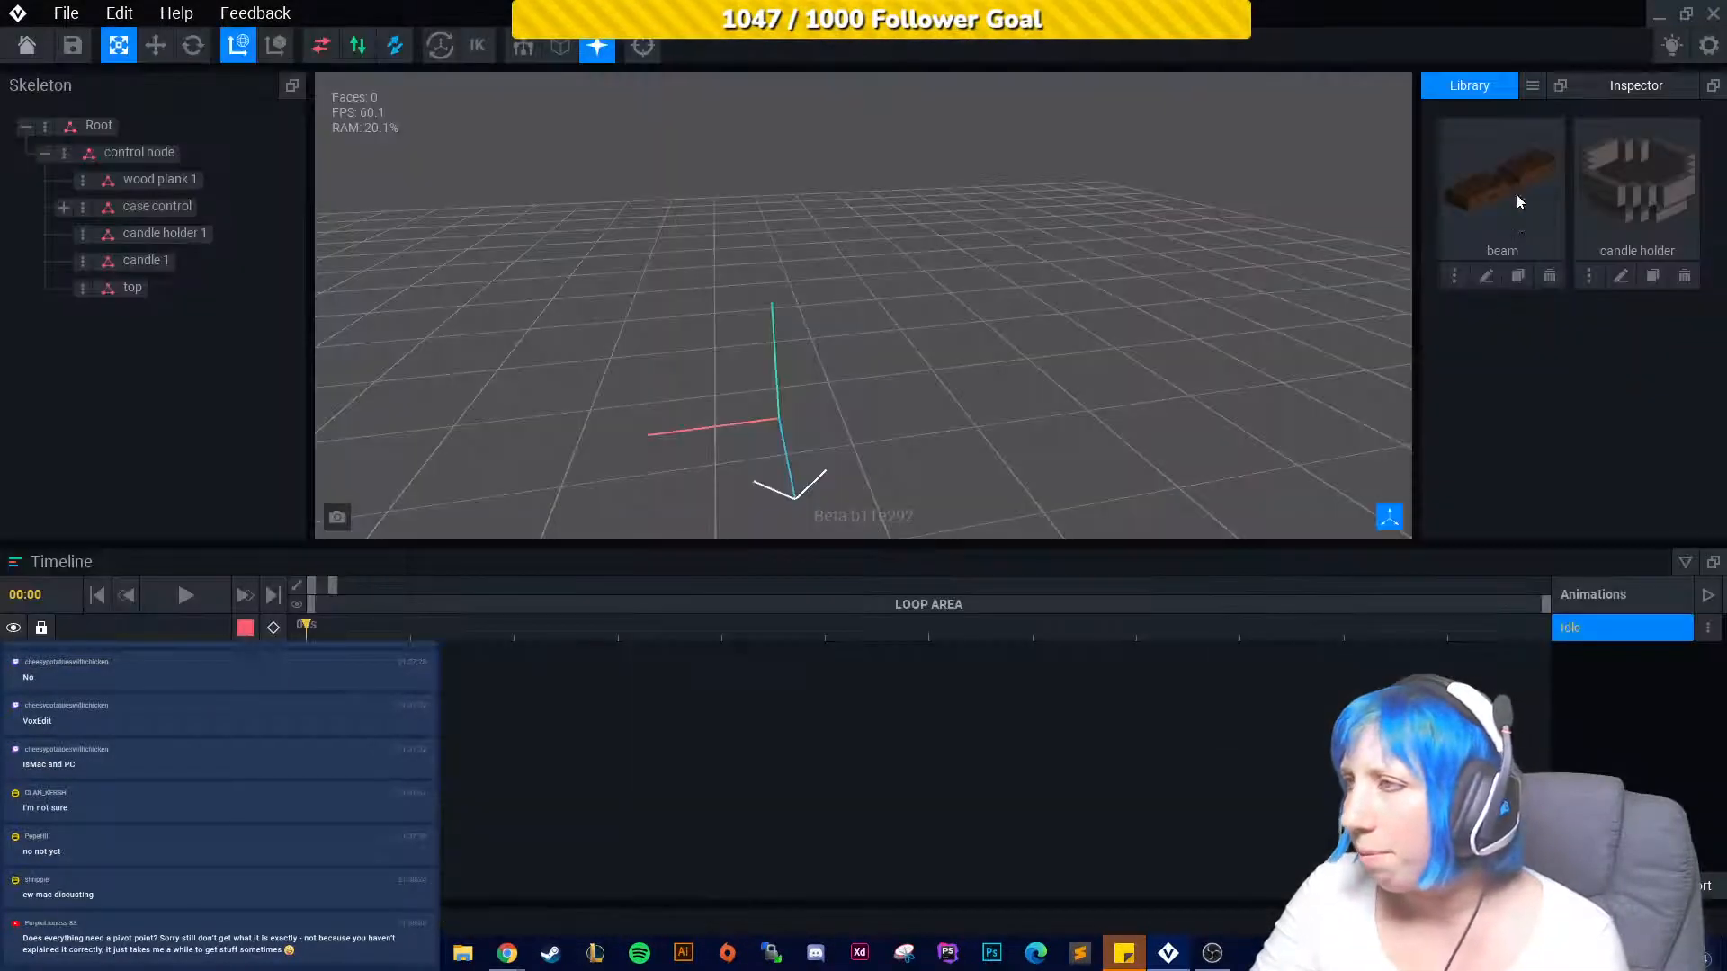
Import the case 1 and case 2 VXM models into the rig's library.
left_click(1535, 97)
left_click(1556, 128)
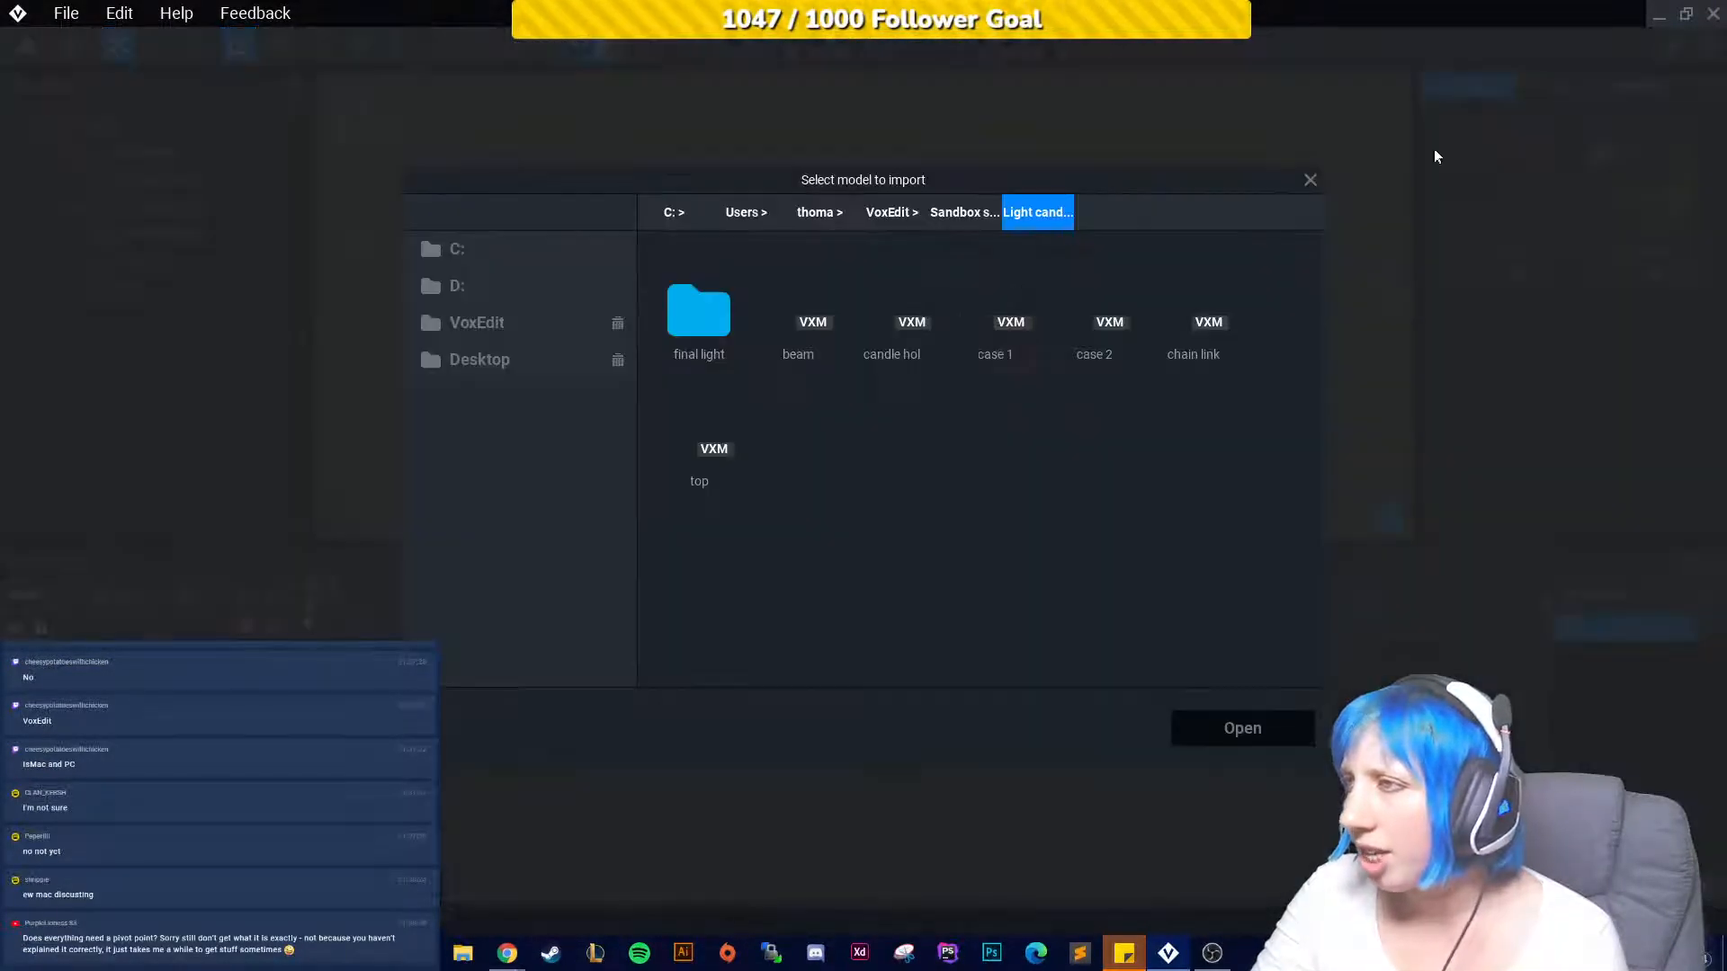
left_click(999, 300)
left_click(1242, 729)
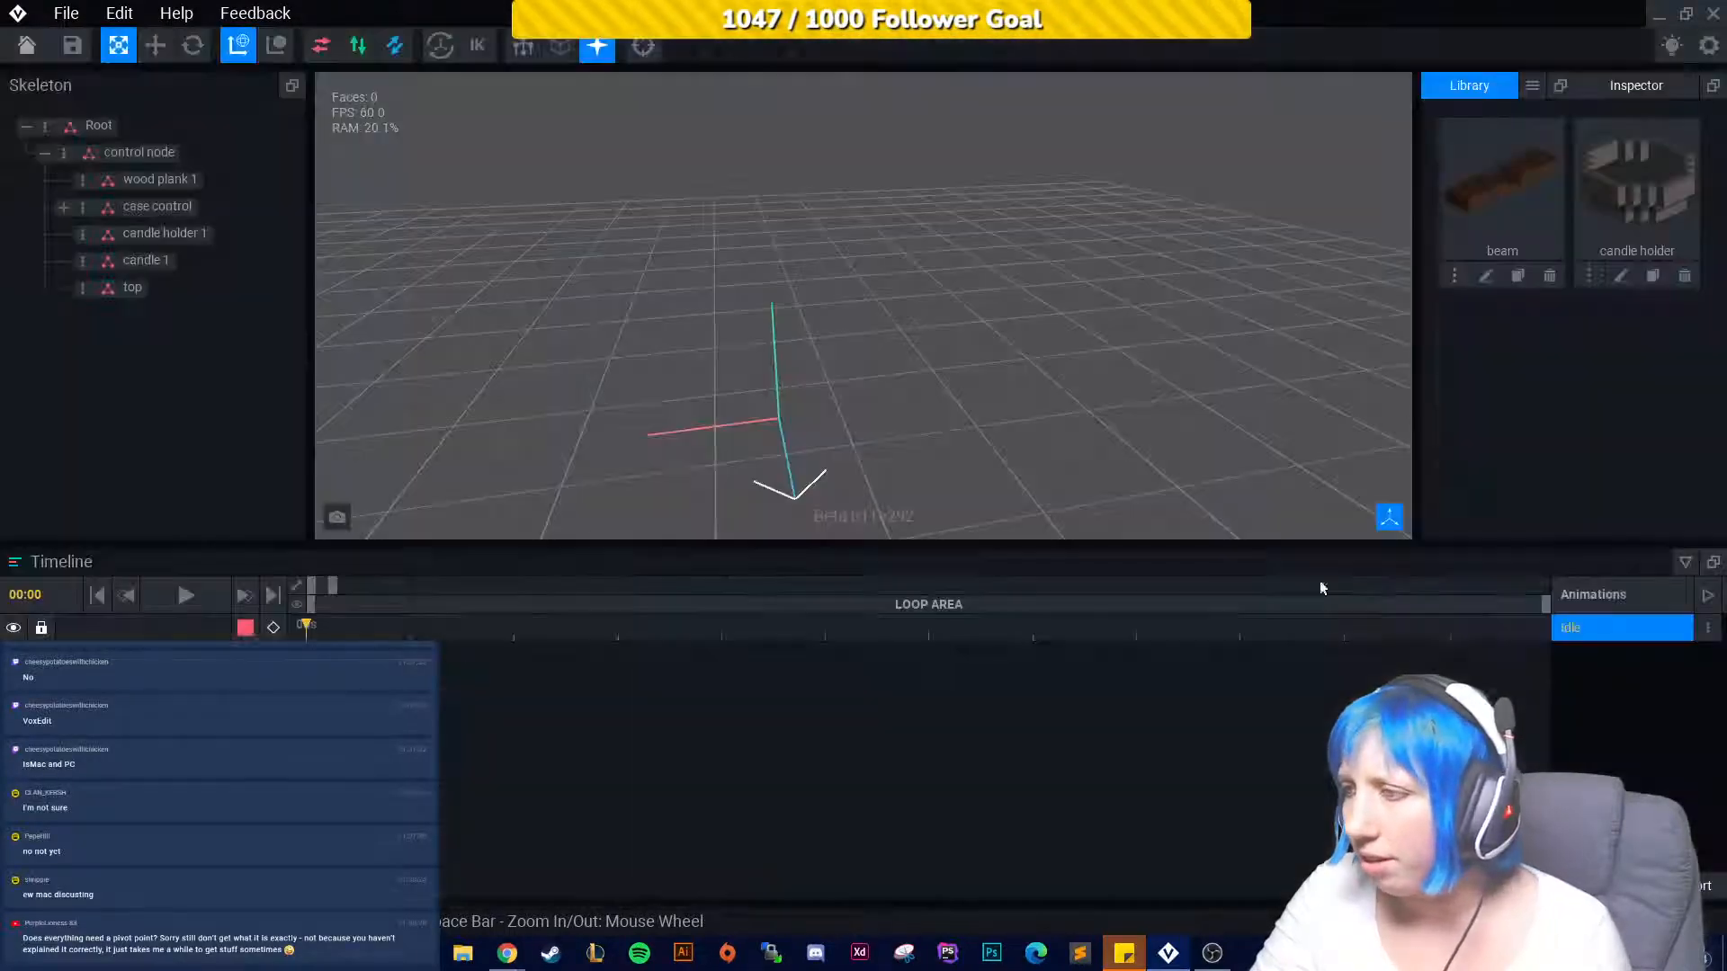
left_click(1532, 83)
left_click(1565, 125)
left_click(1104, 306)
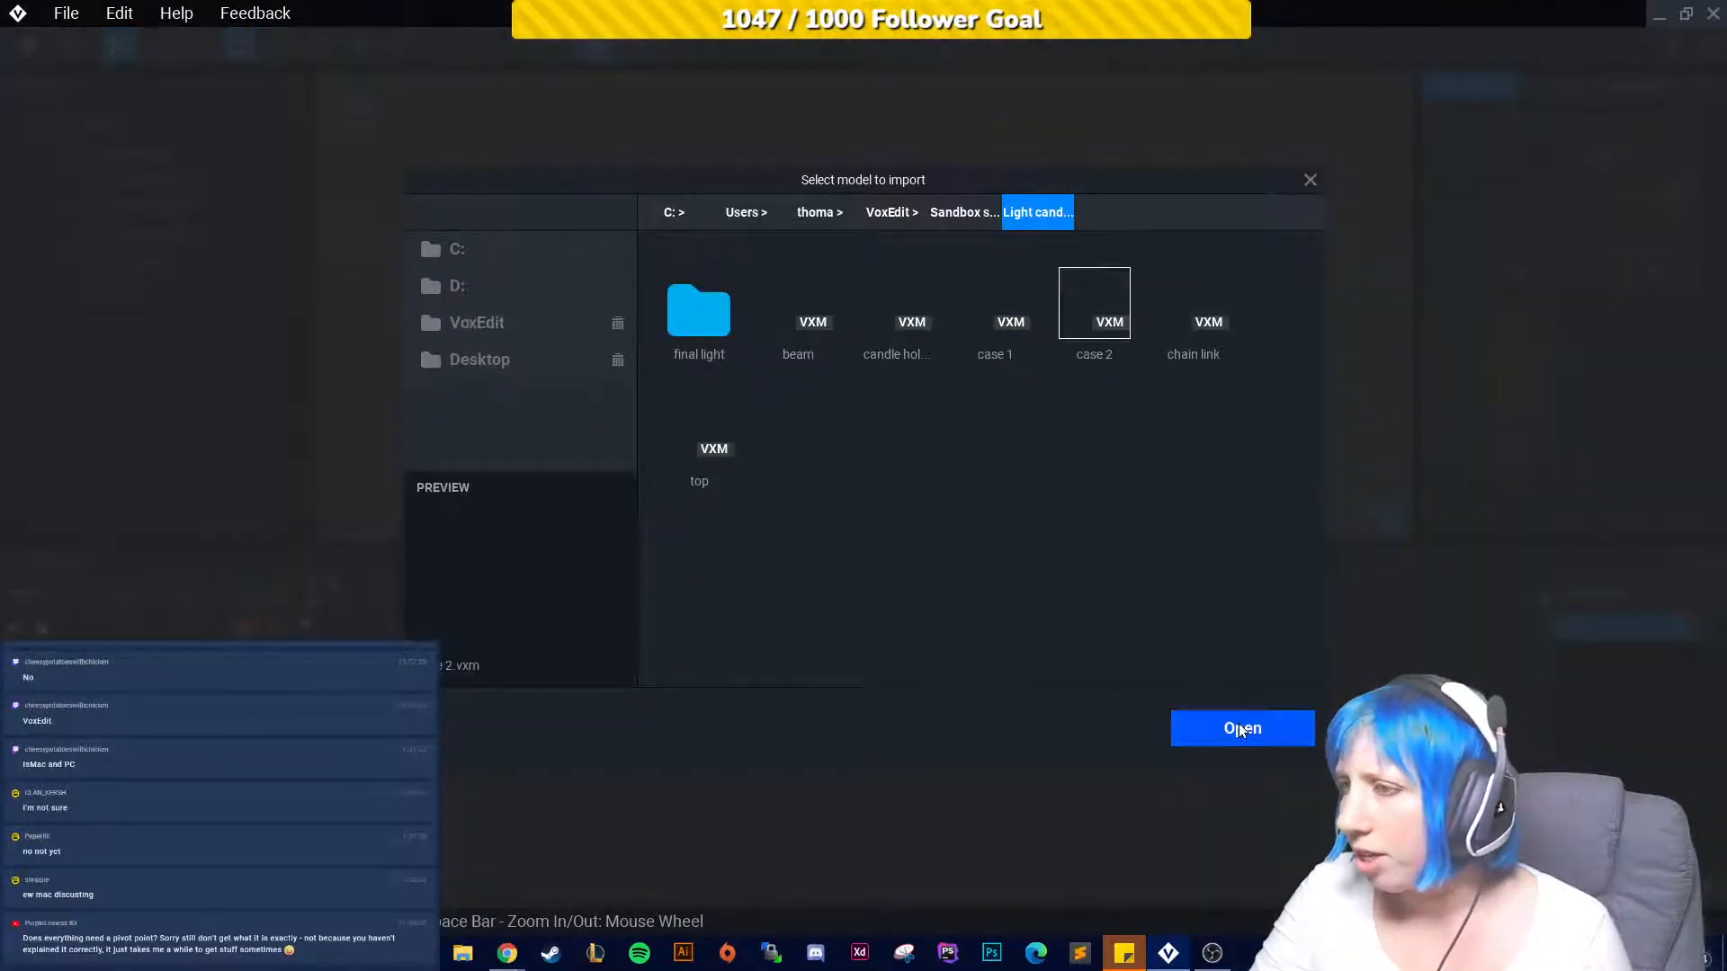
left_click(1242, 729)
Import the top VXM model from the Light candle thing folder into the library.
left_click(1532, 85)
left_click(1565, 126)
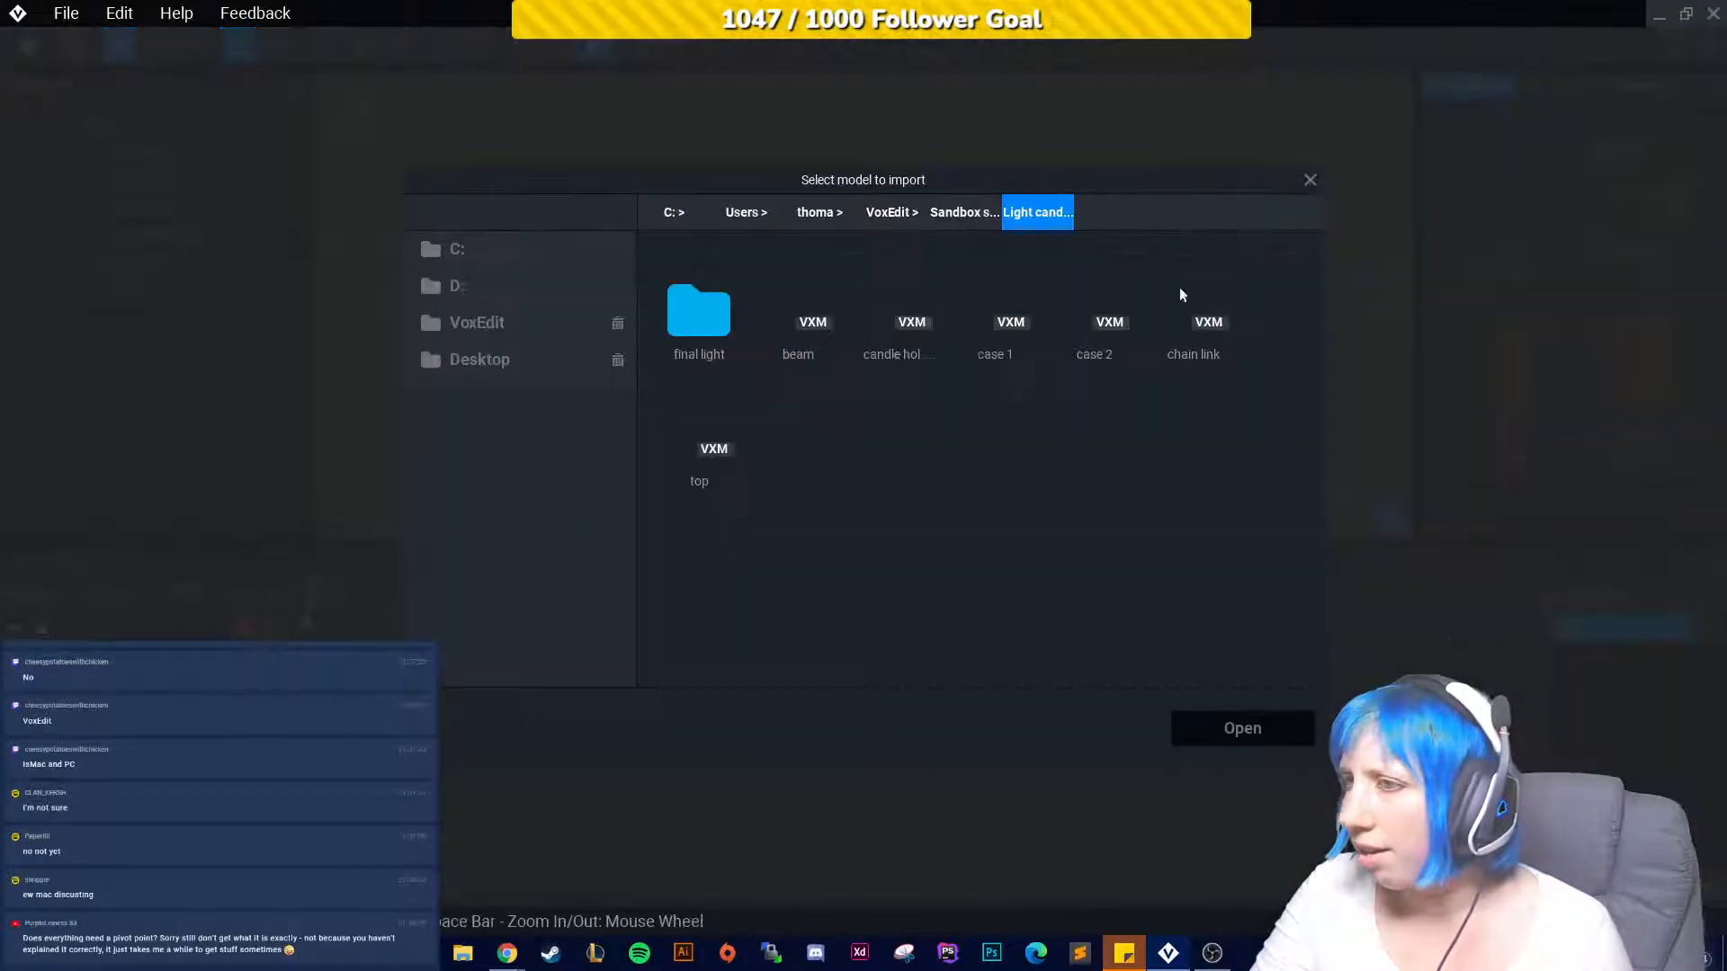
left_click(716, 450)
left_click(1259, 729)
Import the existing candle VXM model from the indoor forest folder under the D: drive's VoxEdit assignments into the library.
left_click(1533, 86)
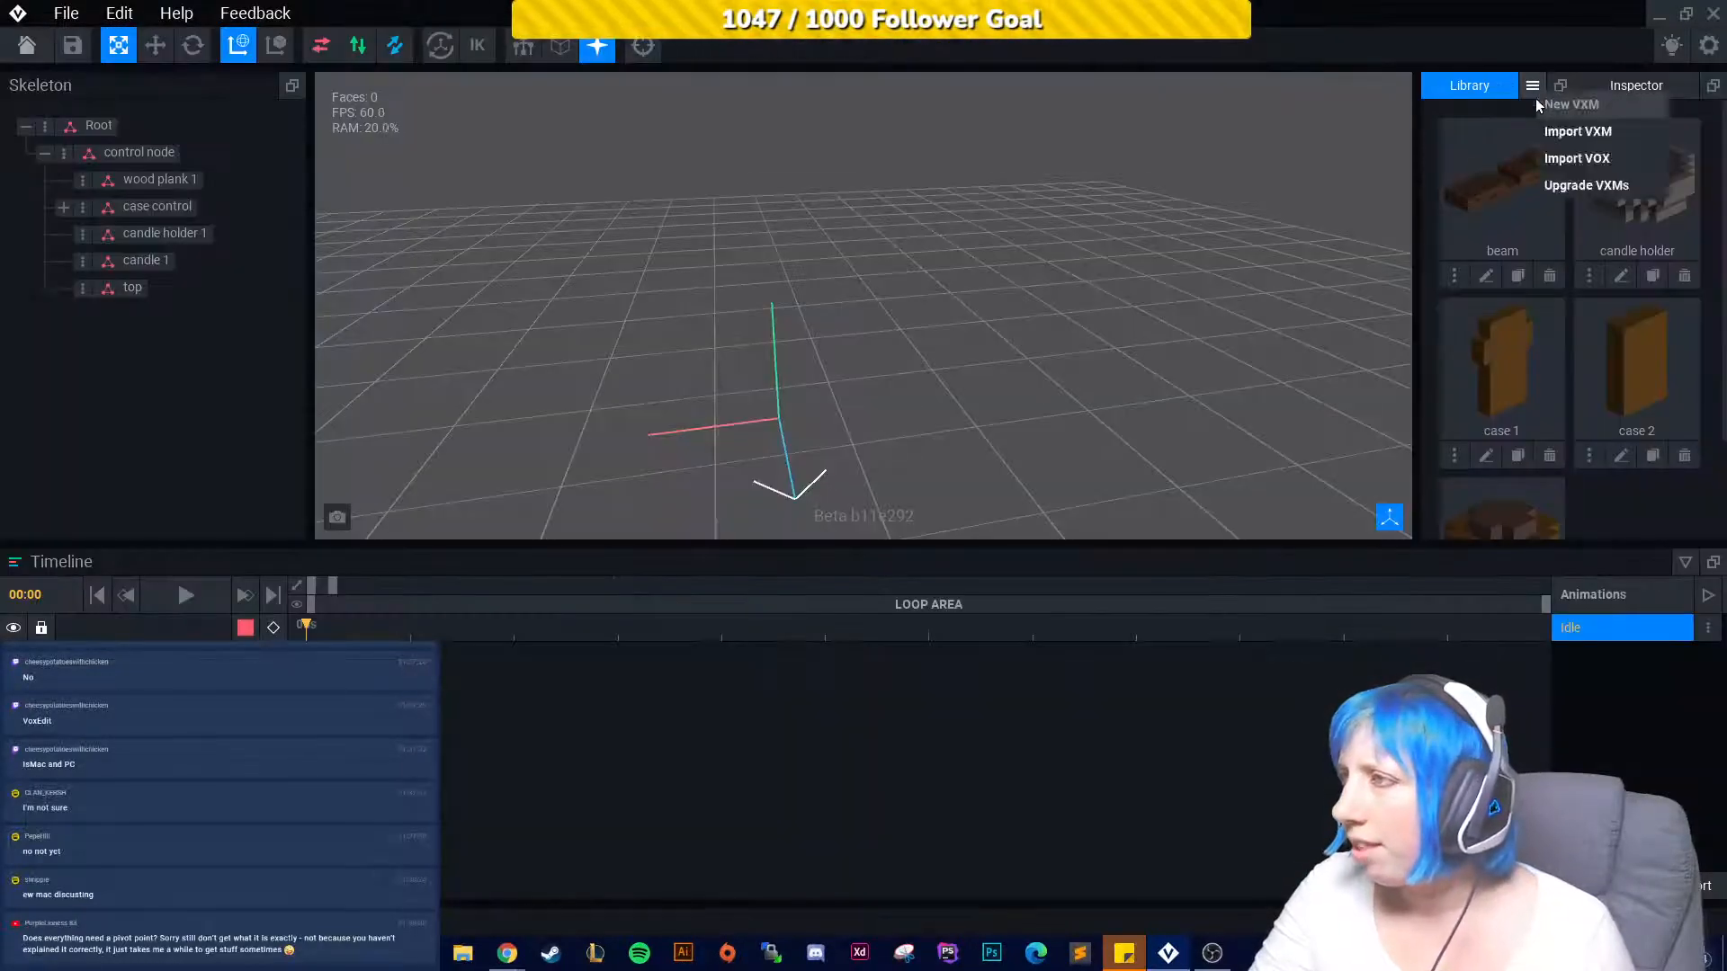
left_click(1570, 131)
left_click(558, 285)
double_click(1222, 588)
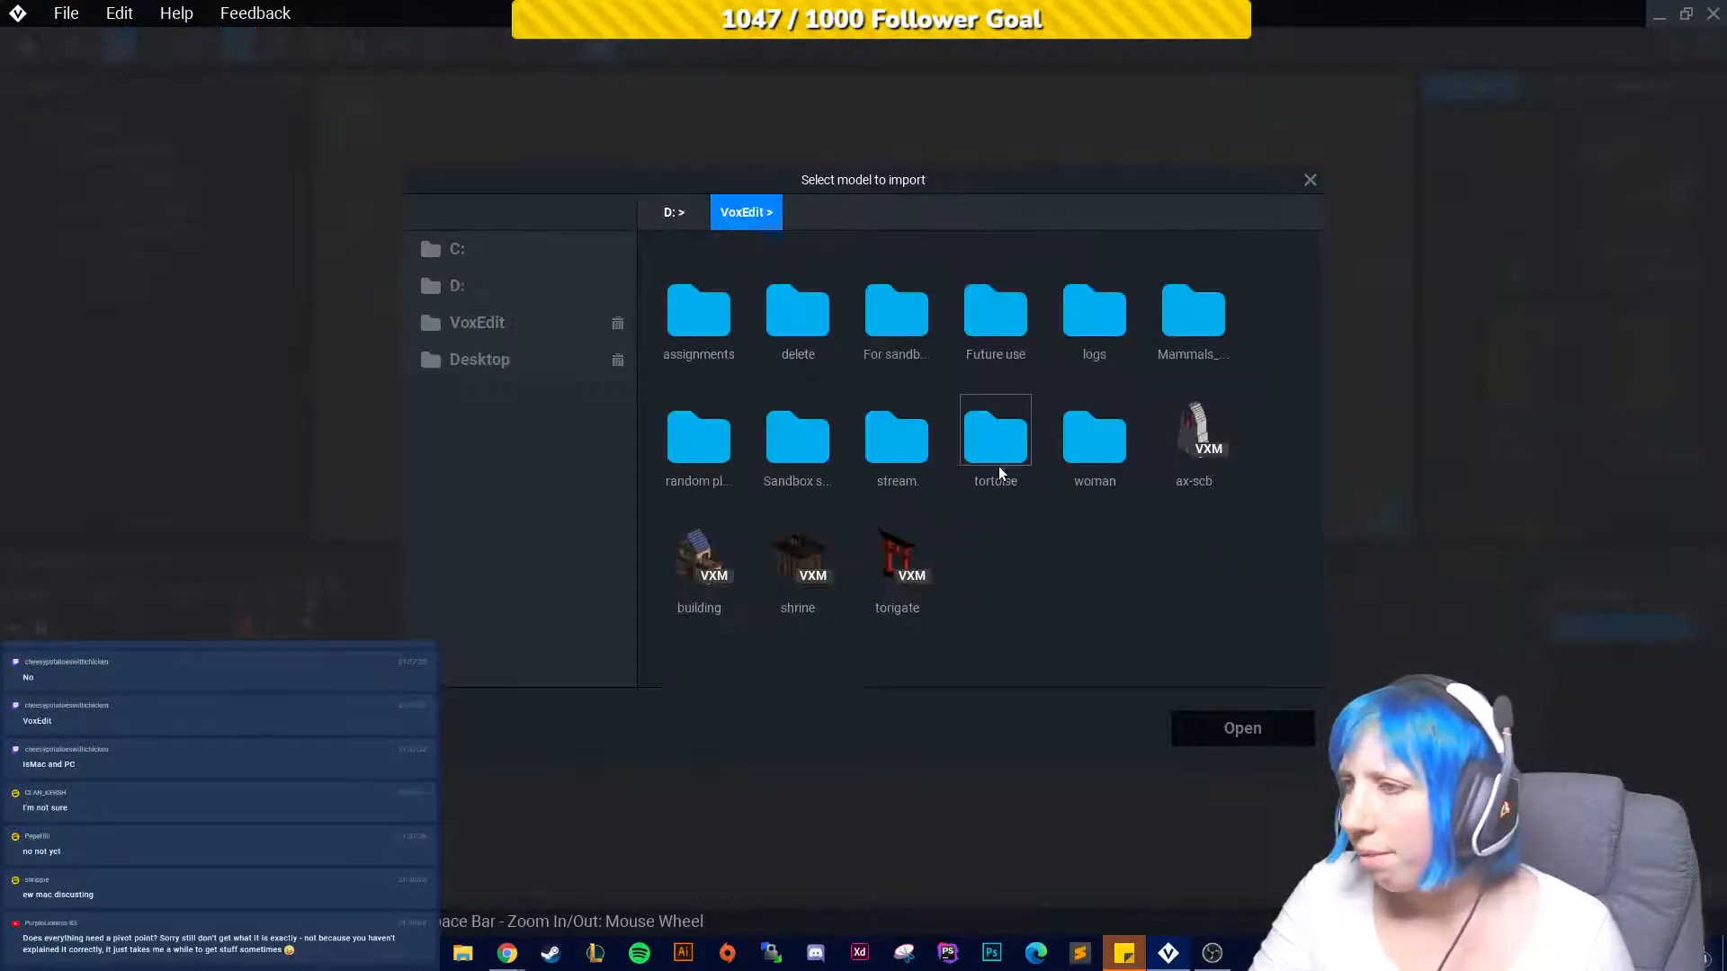
double_click(719, 324)
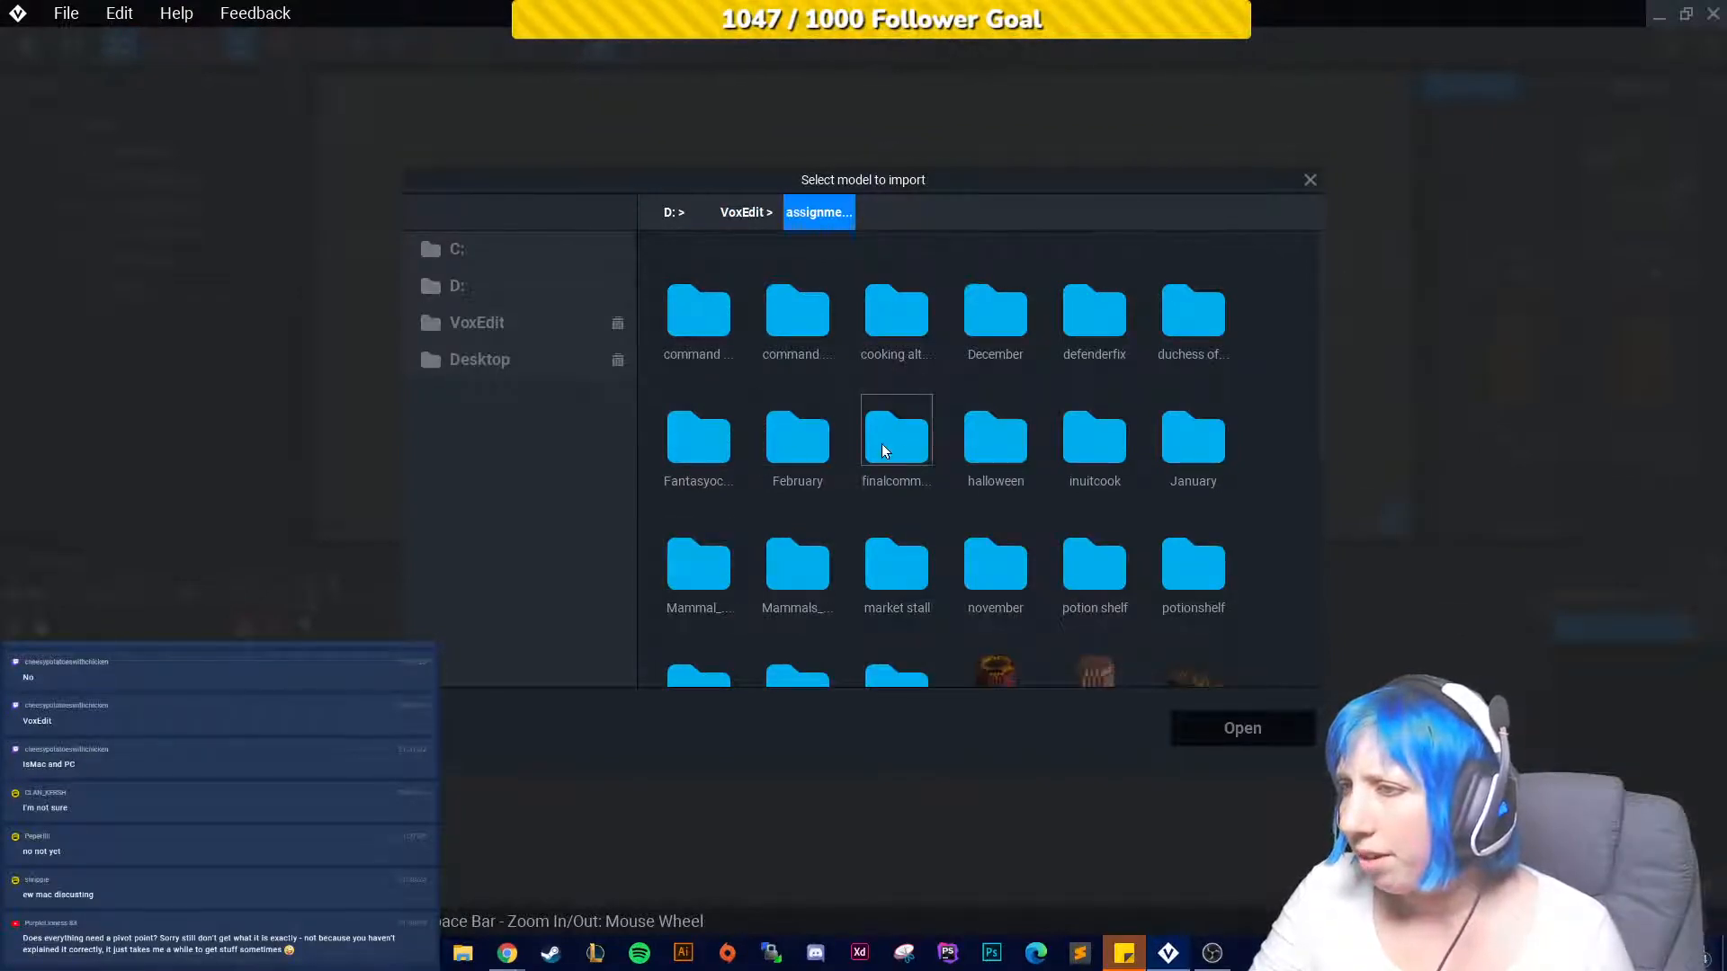
double_click(693, 454)
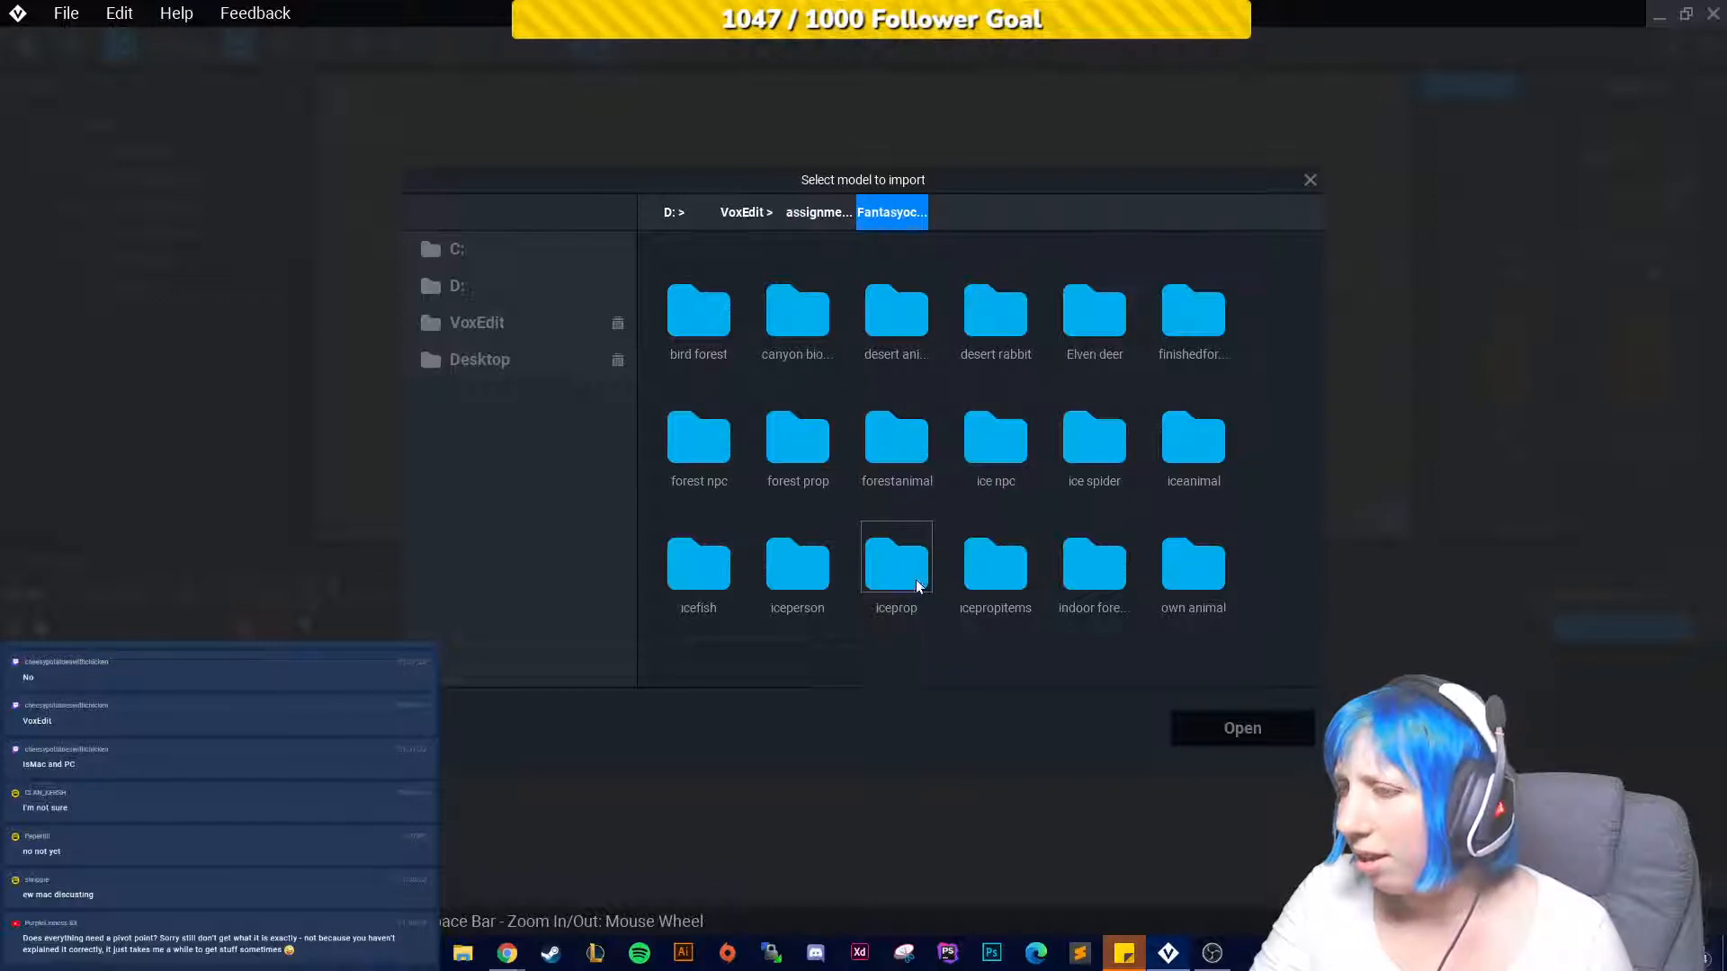
double_click(1086, 576)
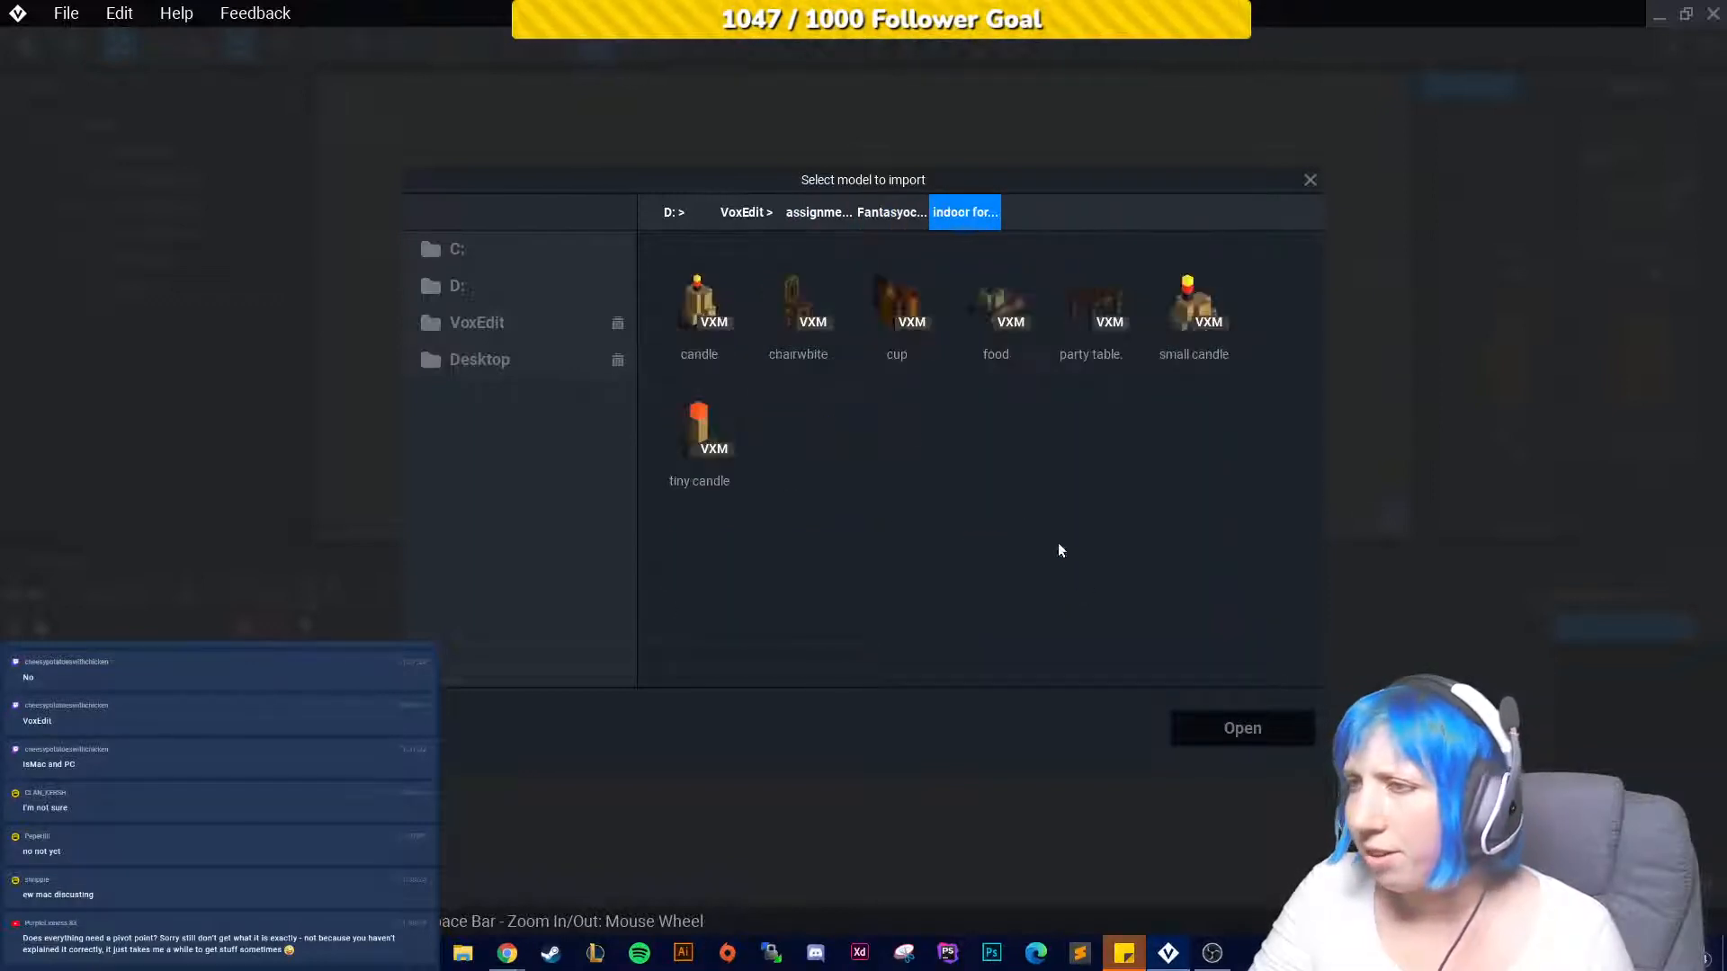
left_click(706, 311)
left_click(1242, 729)
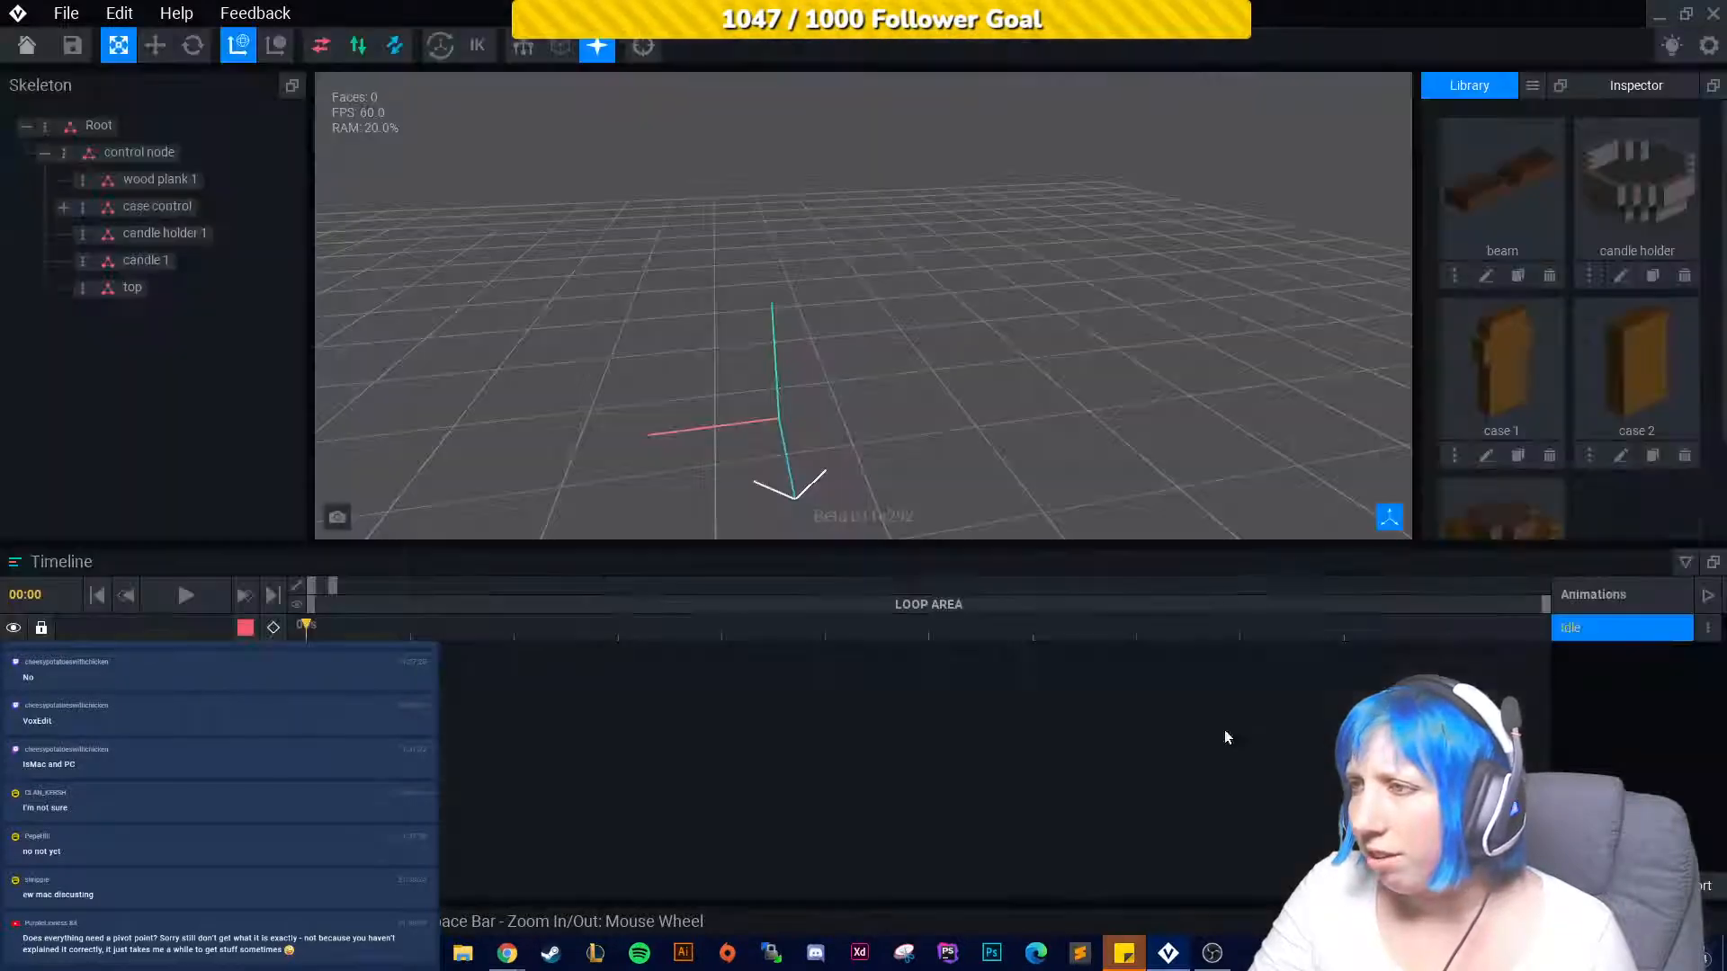
Move the beam model's pivot to its centre, at 17.5 along its length, save the model and return to the rig.
left_click(1486, 275)
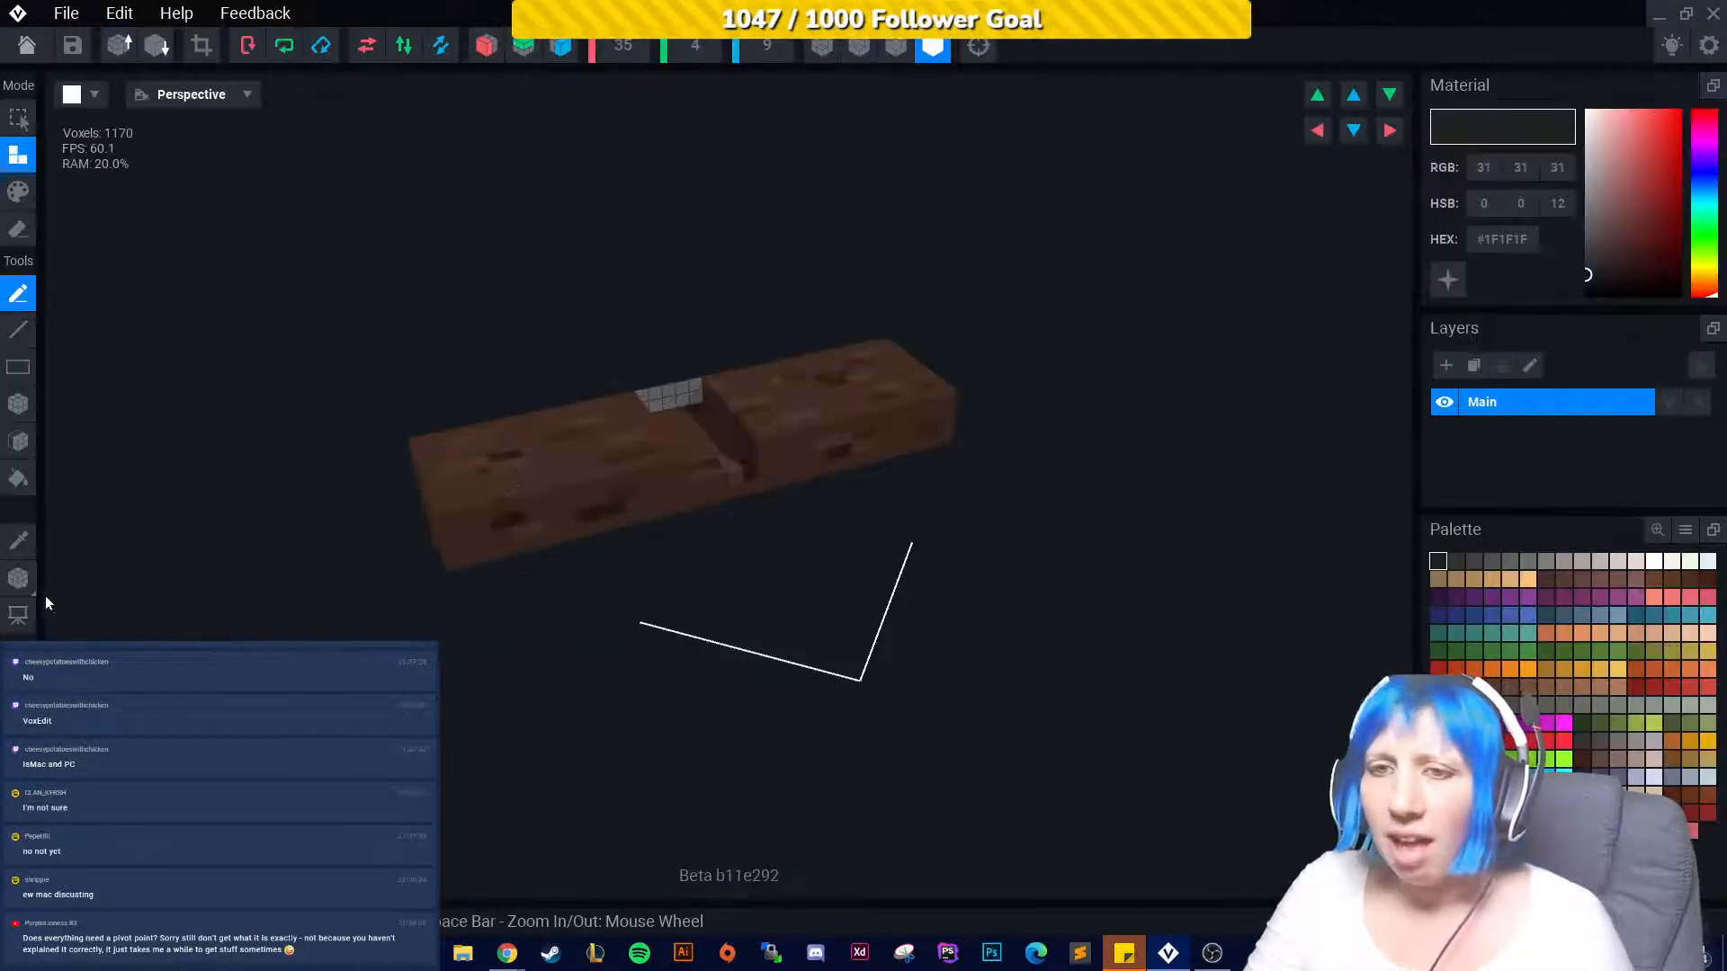
left_click(18, 577)
right_click_drag(561, 582, 711, 558)
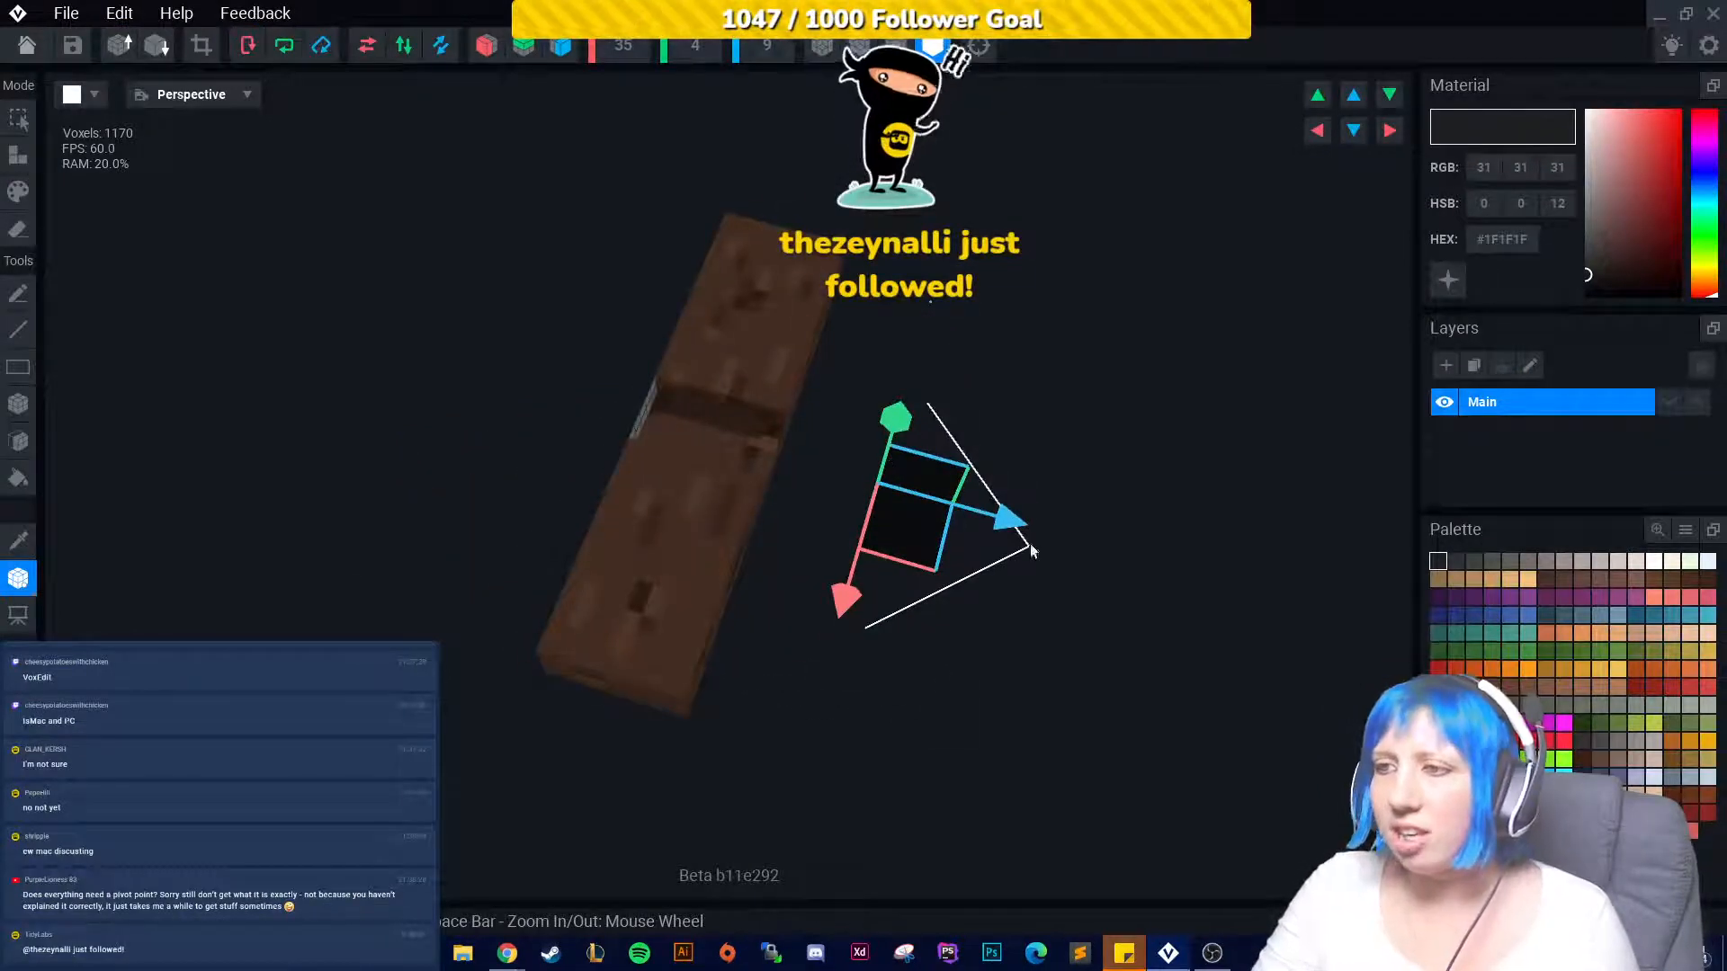
left_click_drag(1005, 519, 818, 479)
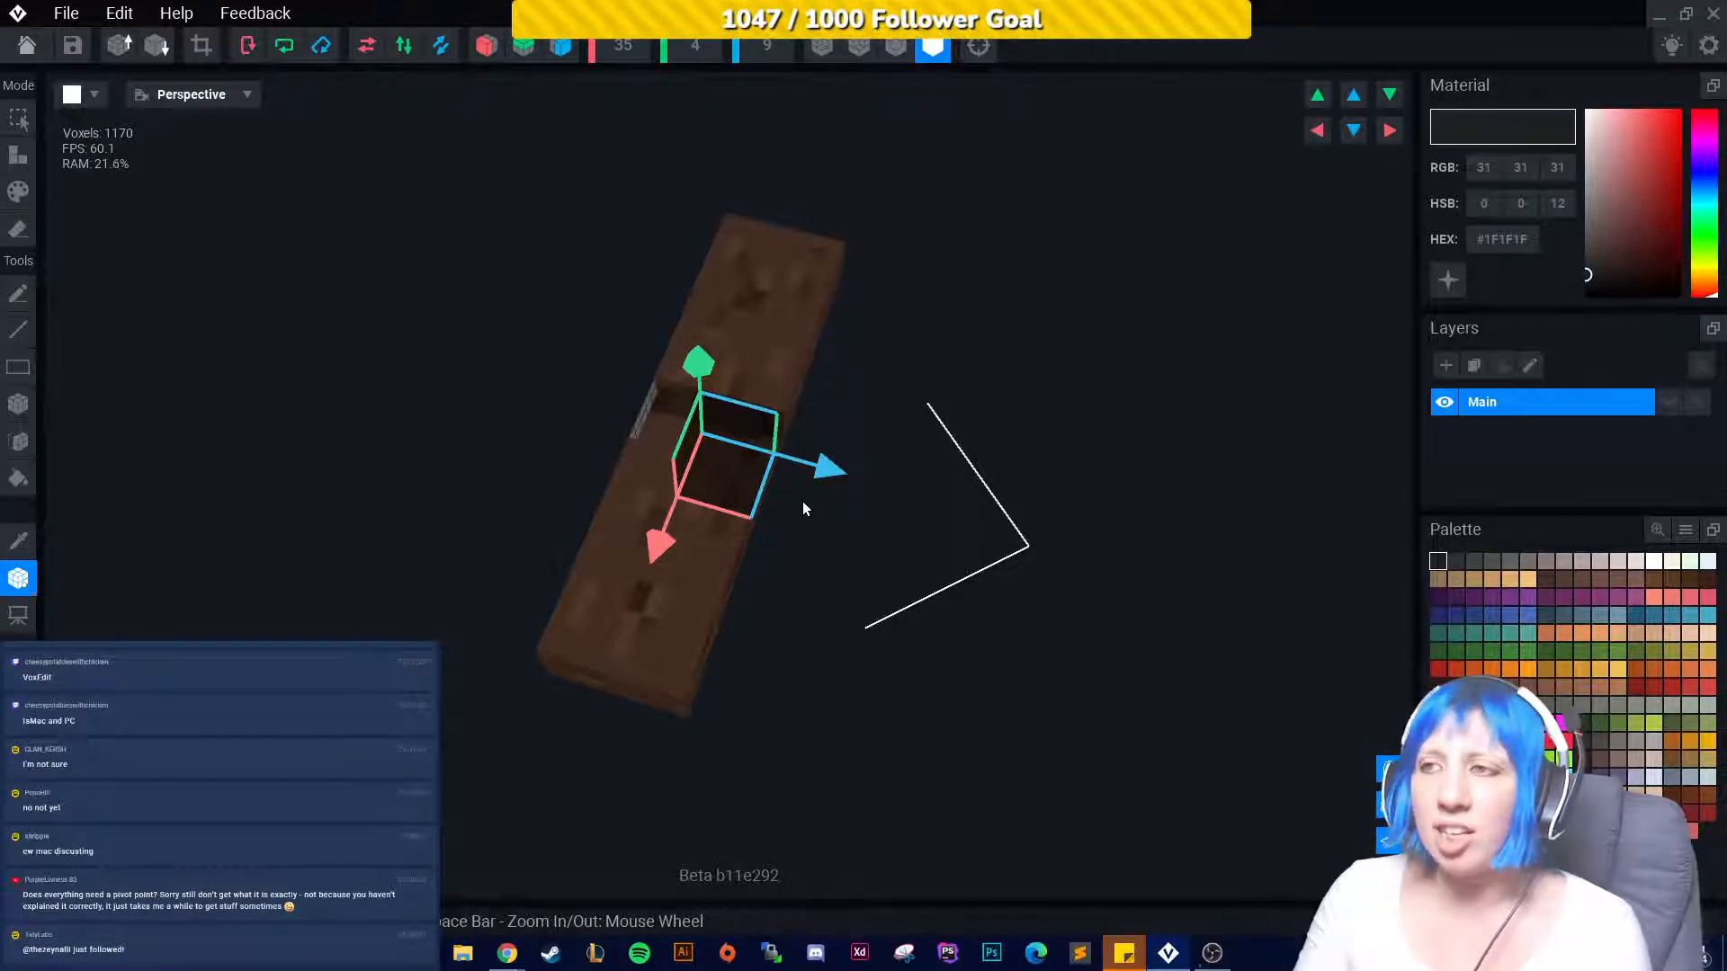
right_click_drag(698, 354, 689, 339)
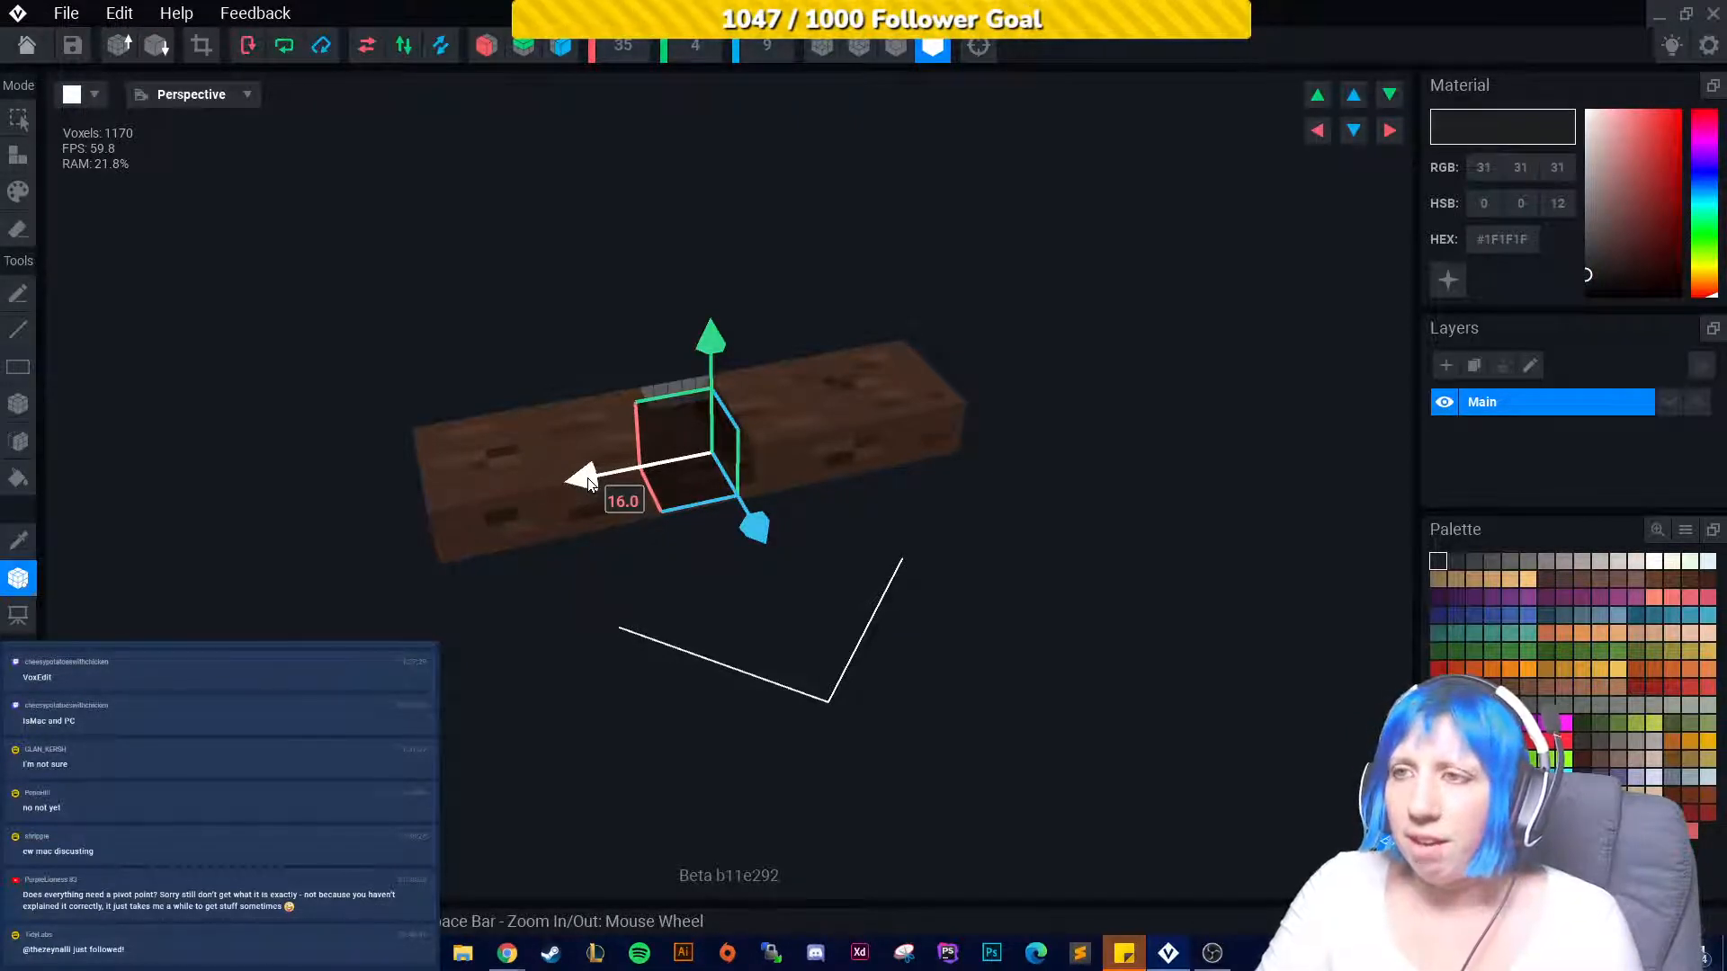
left_click_drag(589, 483, 564, 483)
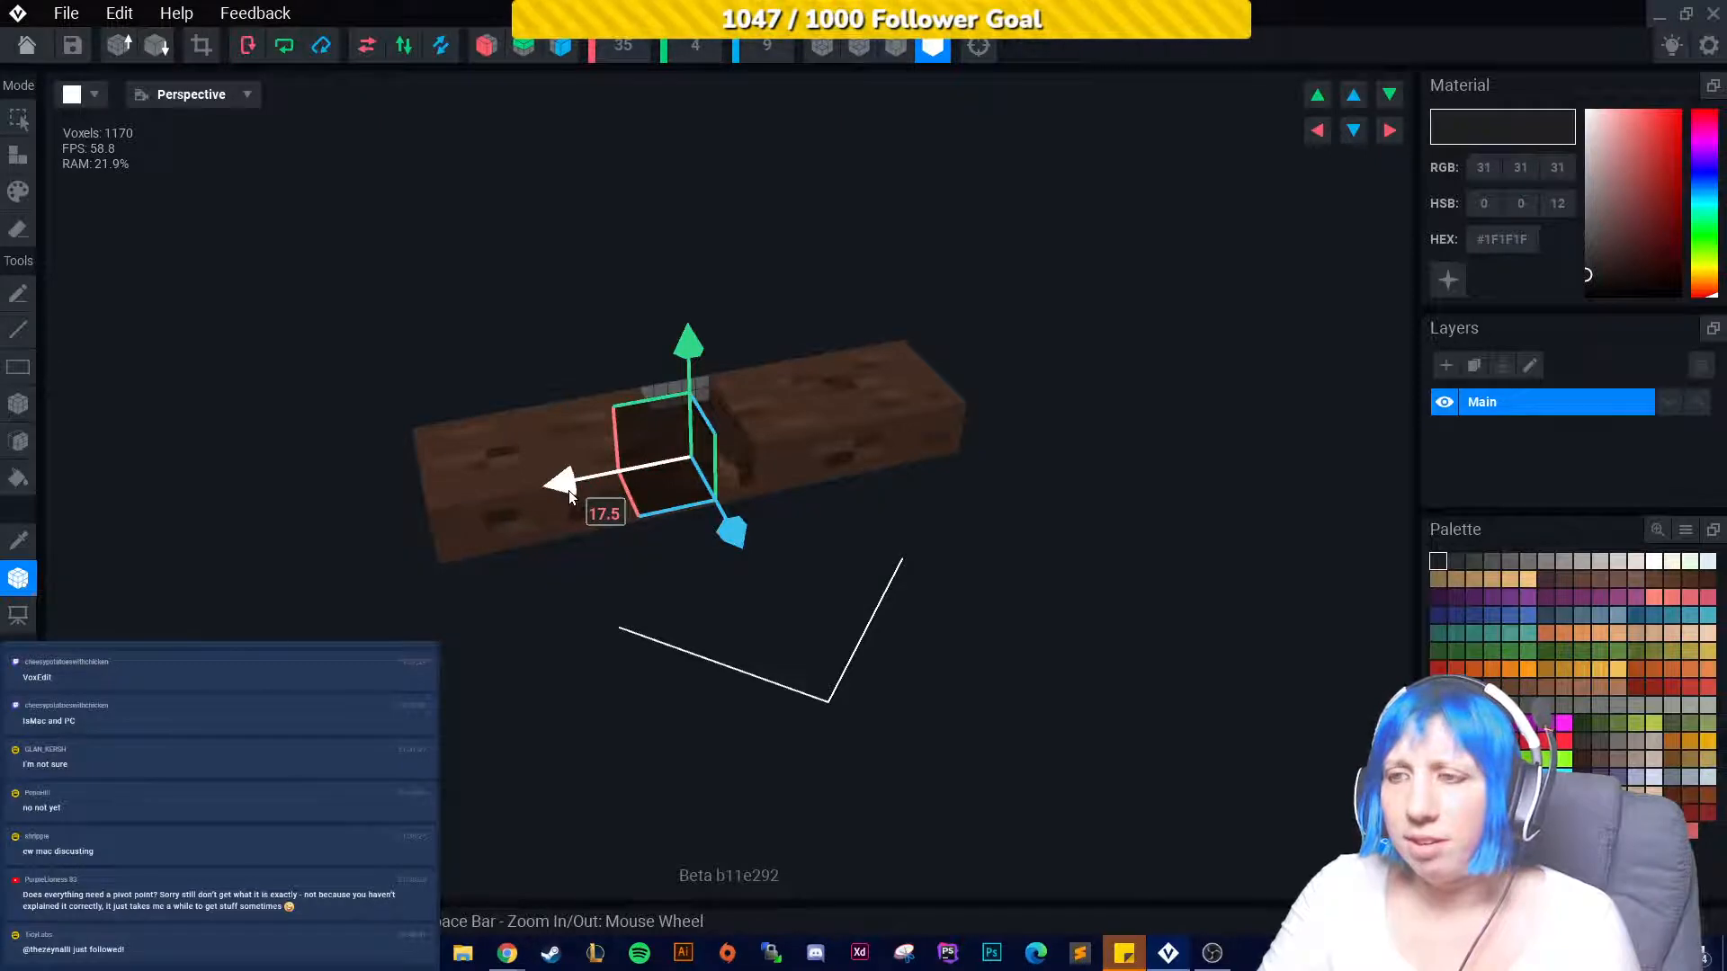
right_click_drag(559, 510, 326, 369)
left_click(27, 45)
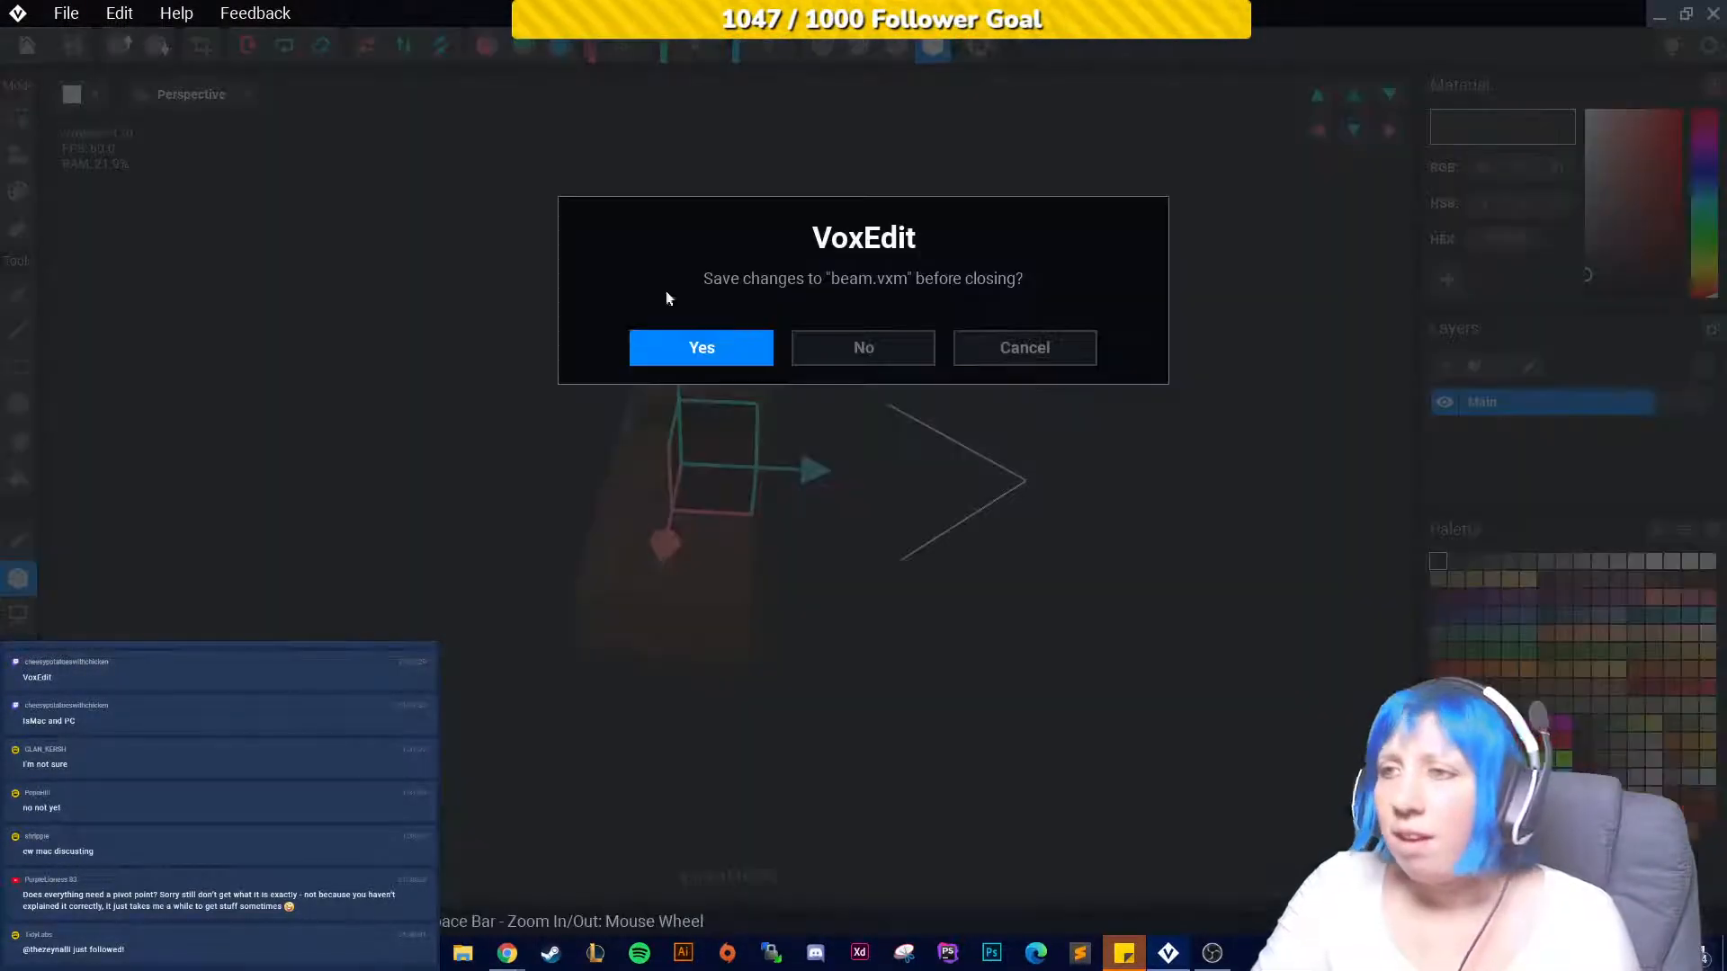
left_click(742, 353)
Open the candle holder model and move its pivot from outside the model to inside its base.
left_click(1616, 277)
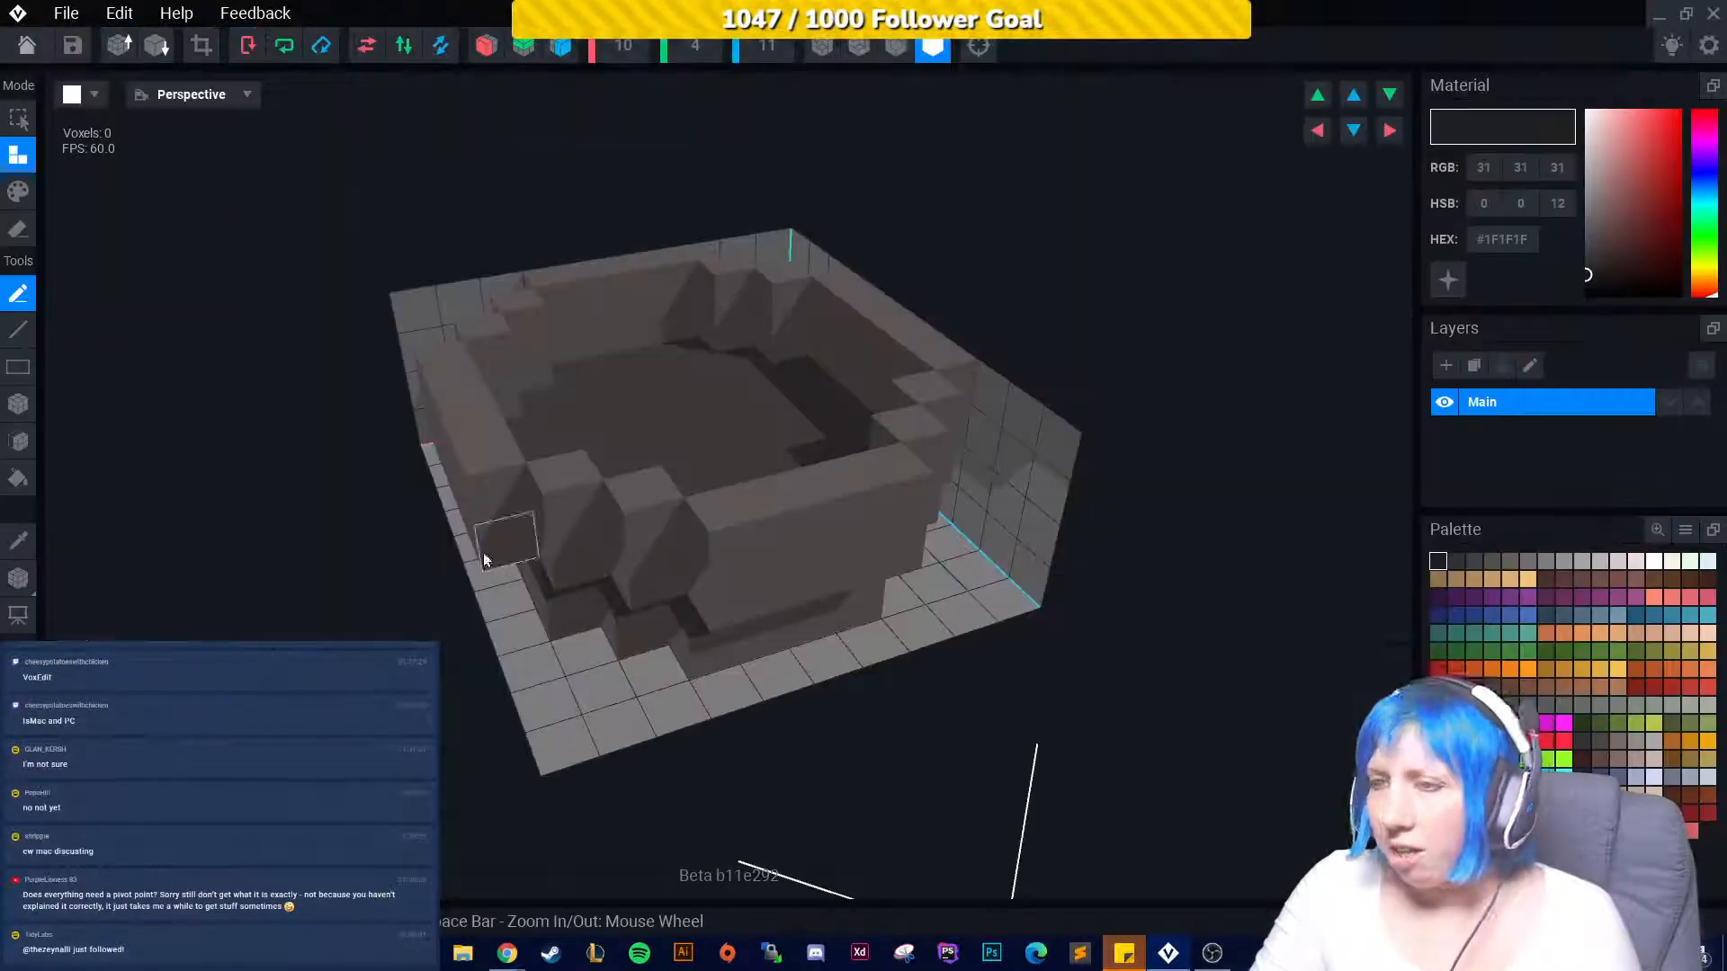
left_click(34, 580)
right_click_drag(503, 594, 635, 620)
scroll(980, 655, "down", 5)
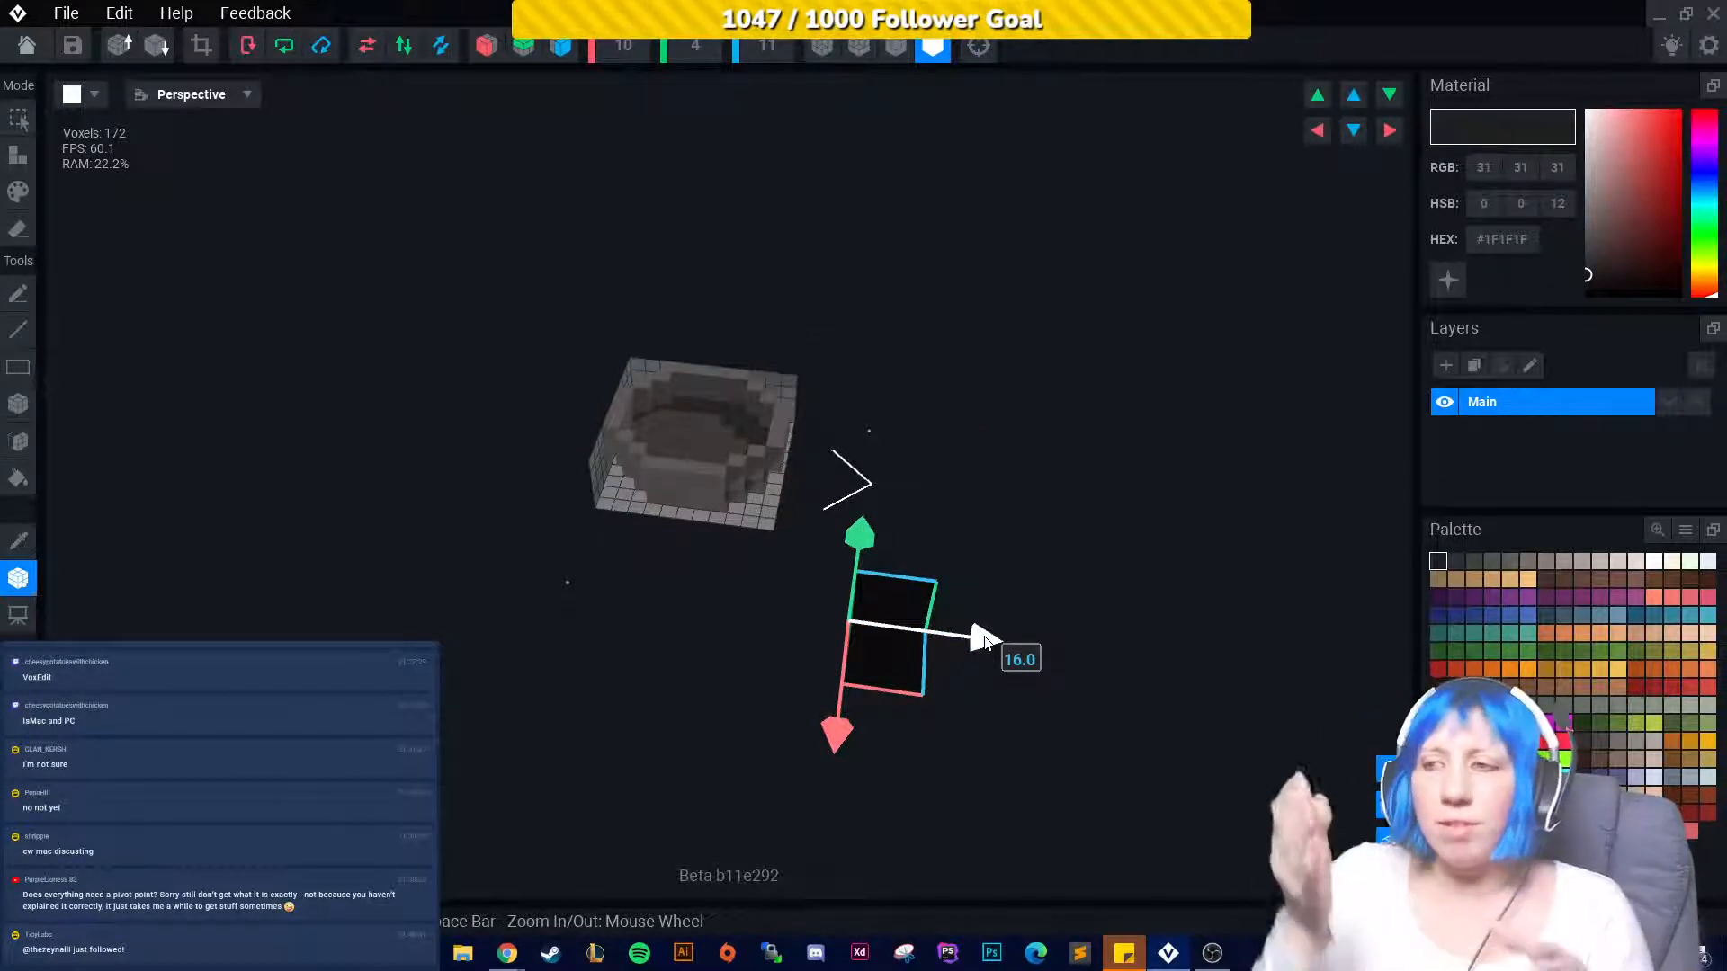
right_click_drag(986, 641, 897, 592)
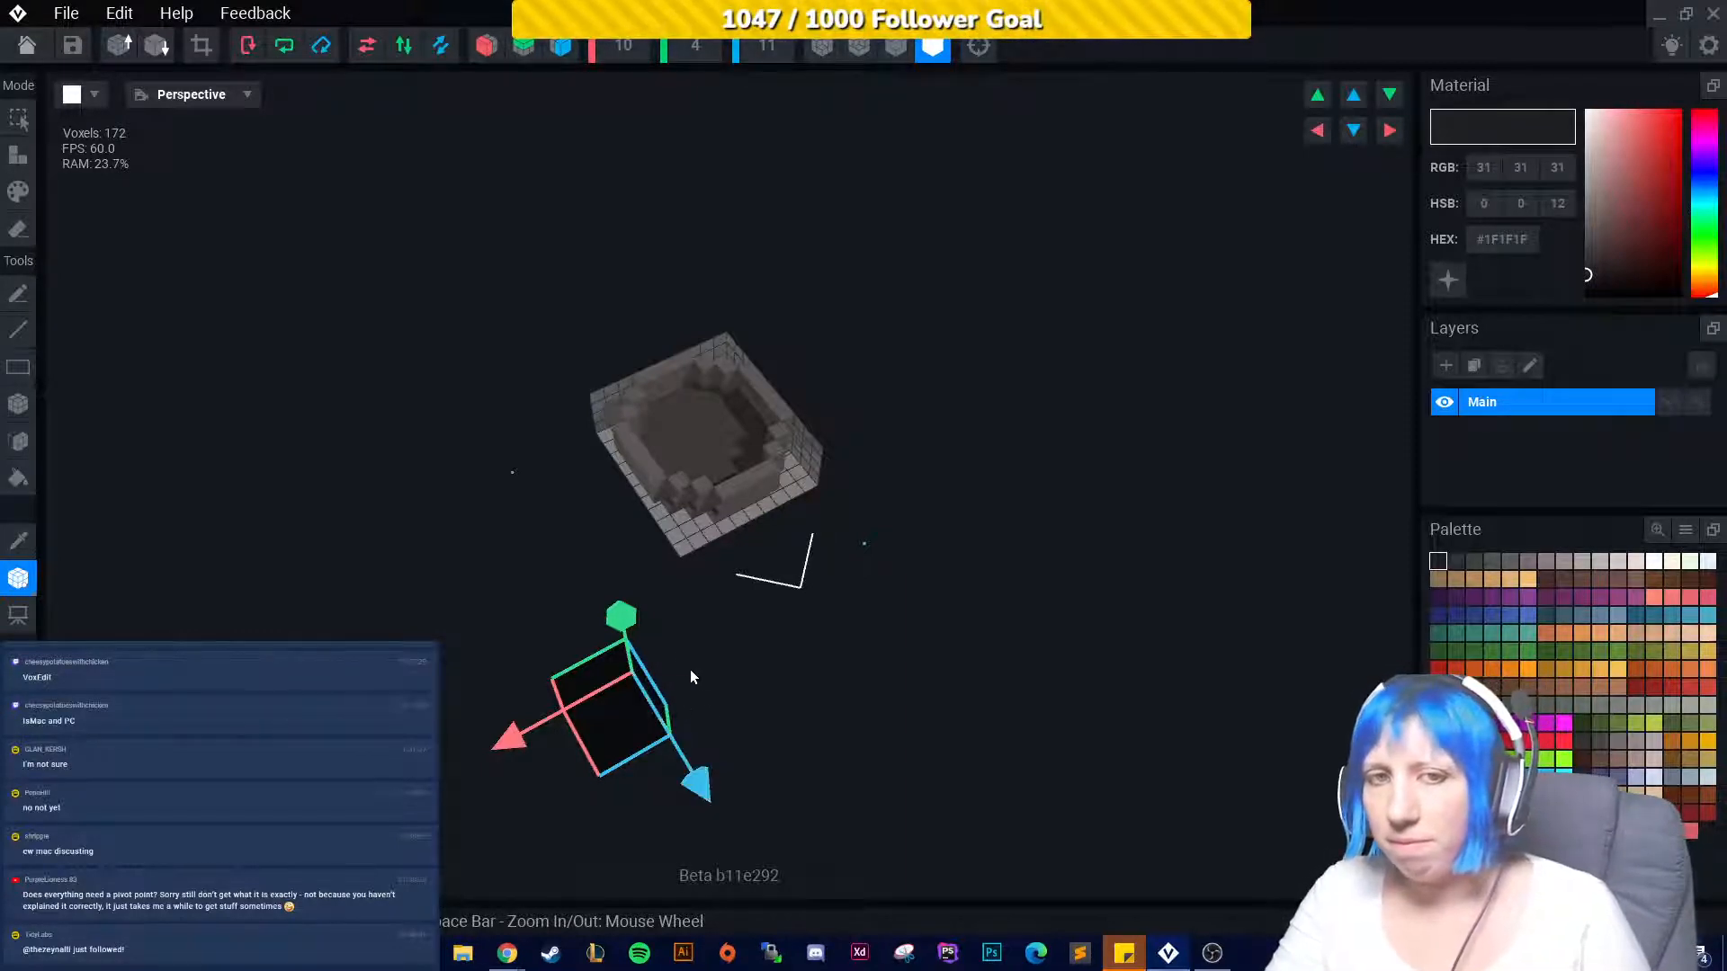
scroll(710, 554, "up", 2)
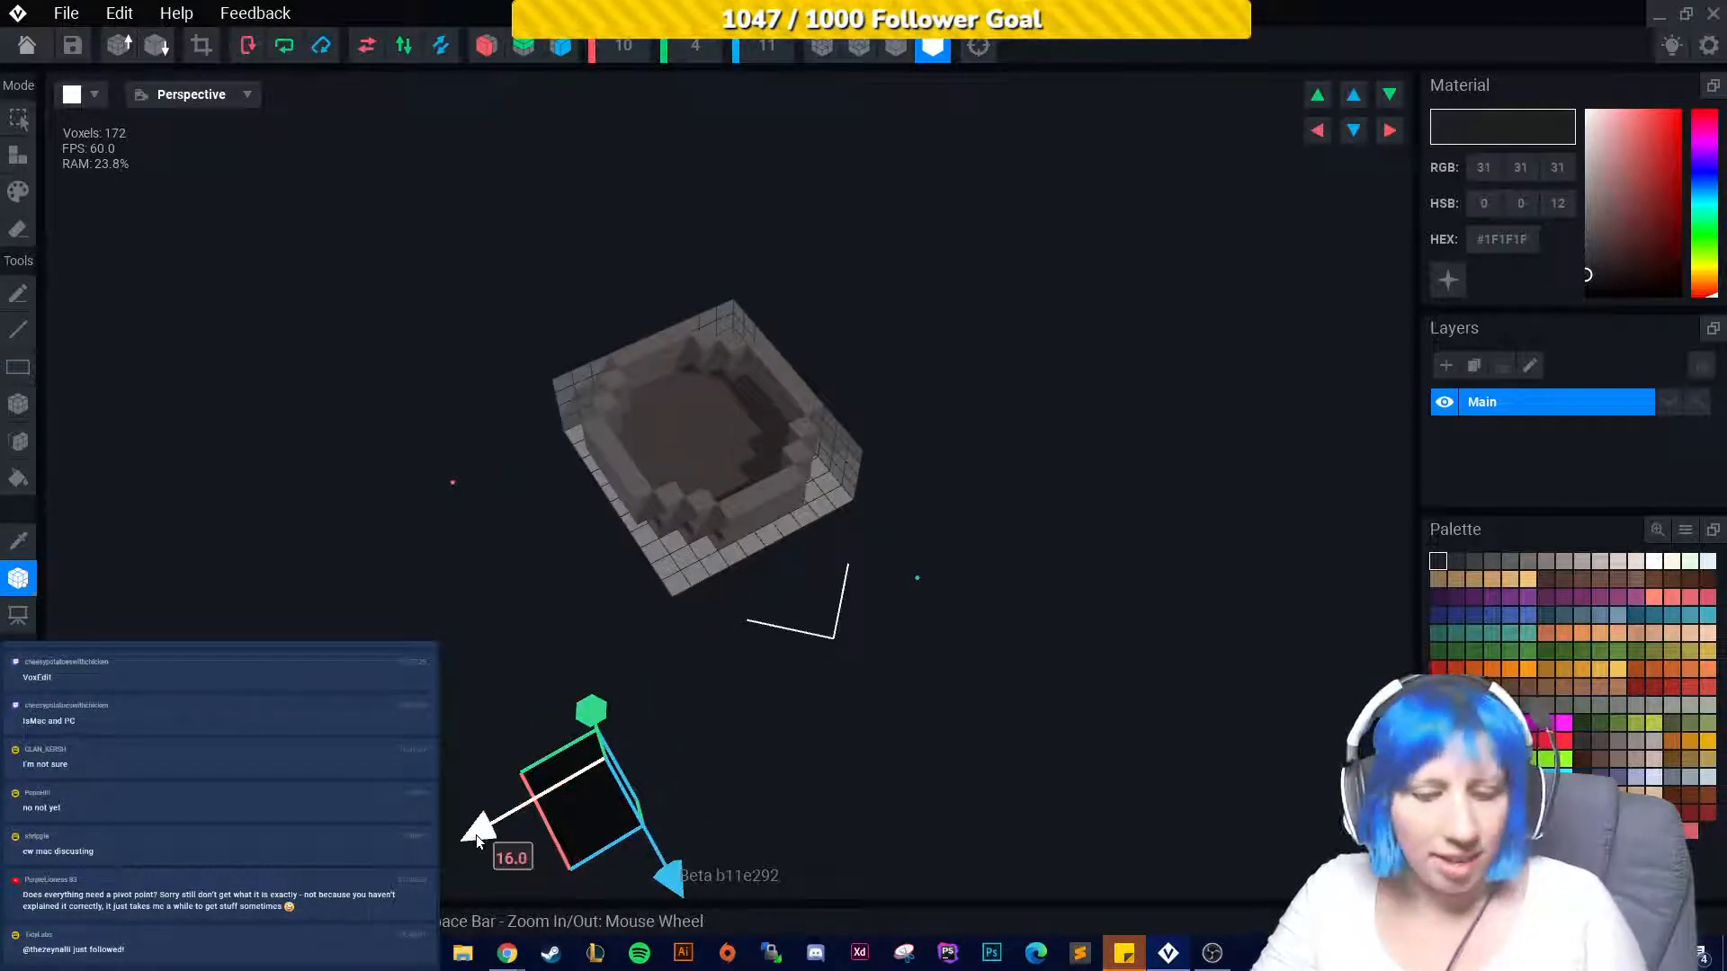
left_click_drag(477, 835, 717, 557)
left_click_drag(716, 551, 753, 583)
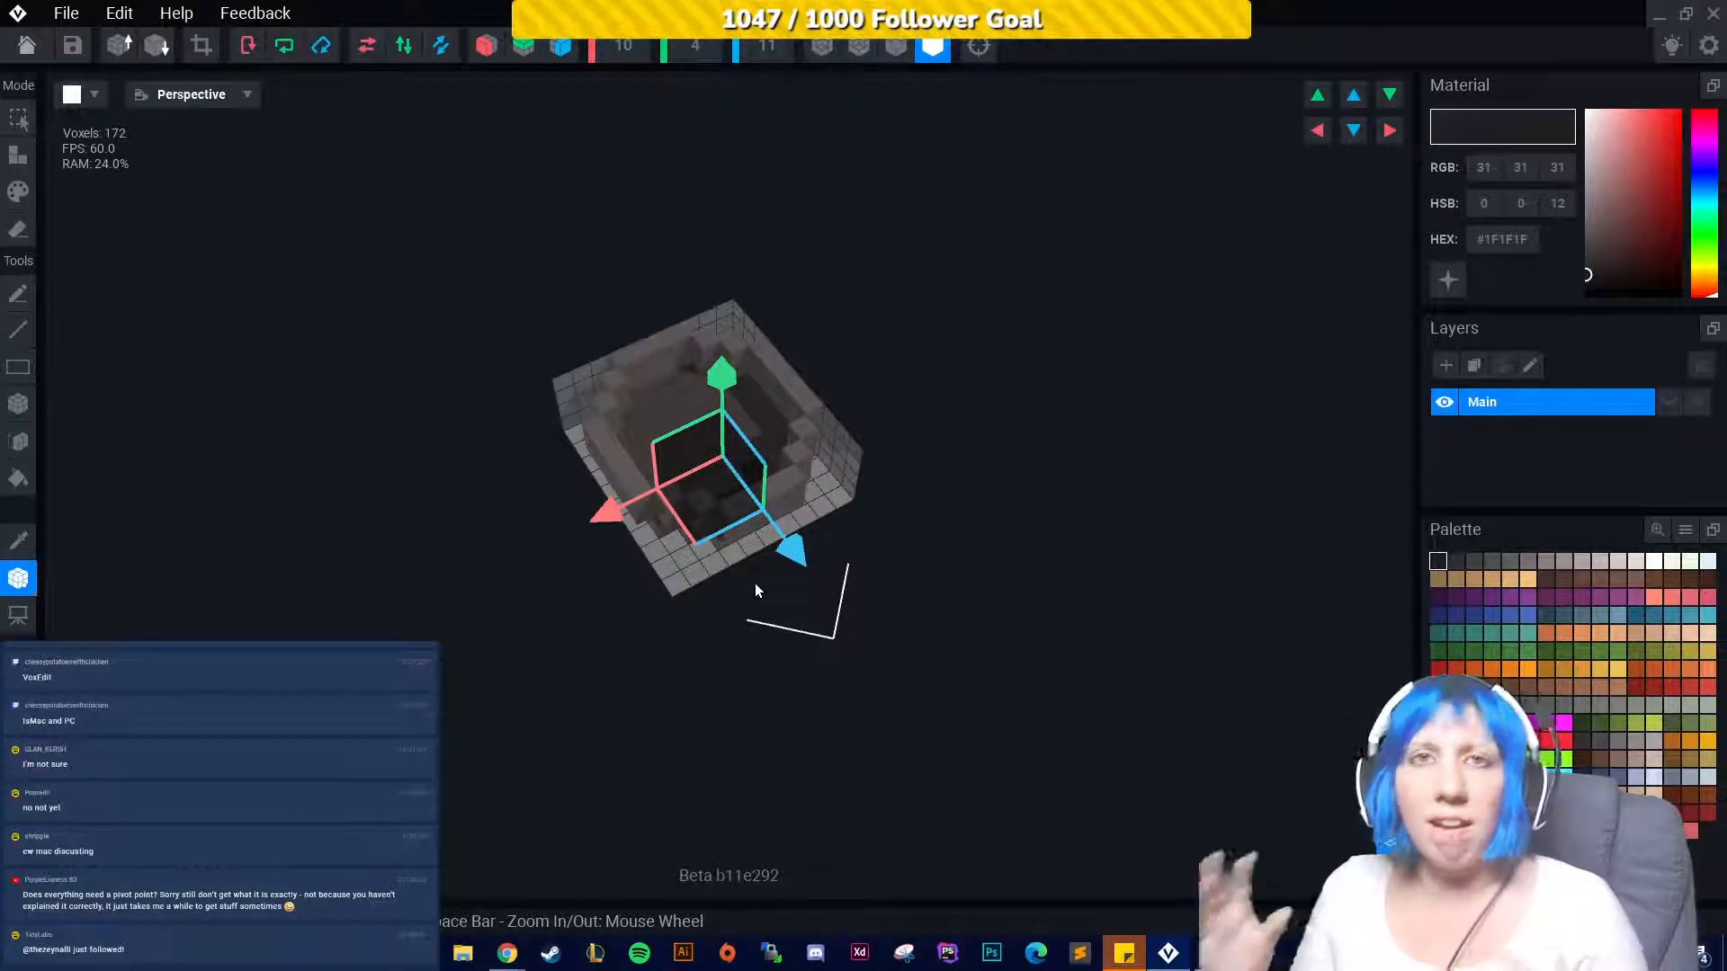
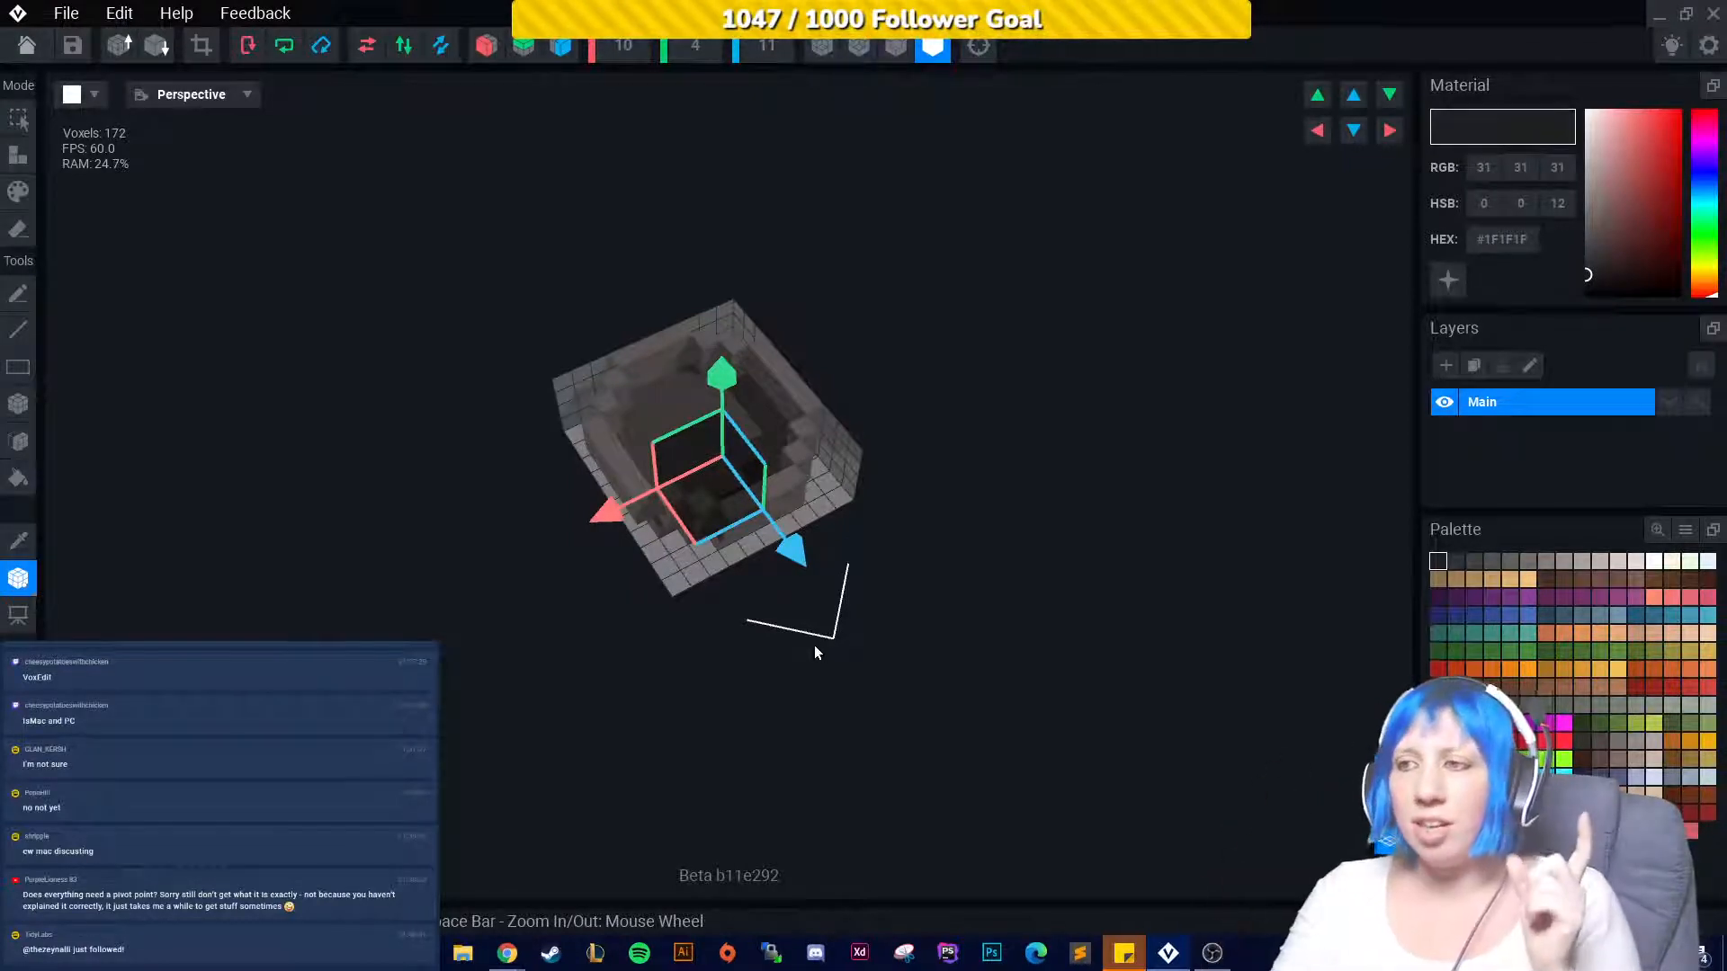
Shift the candle holder's pivot slightly along the red axis to centre it, save the model and return to the rig.
right_click_drag(813, 645, 612, 410)
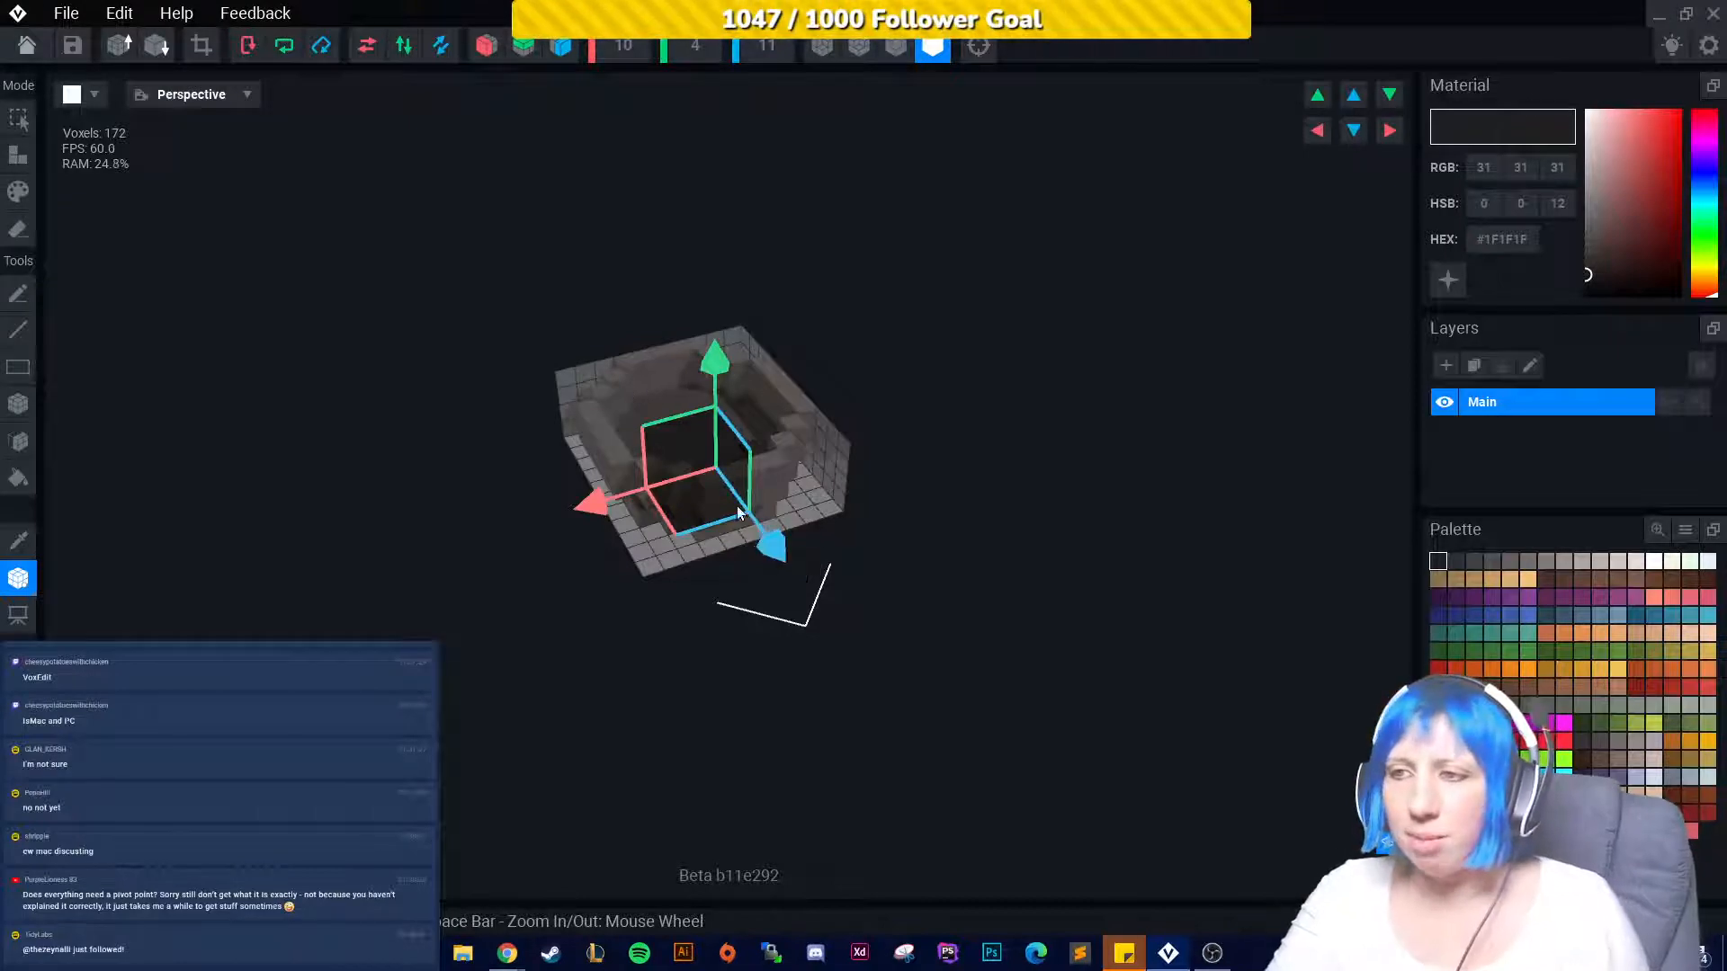
right_click_drag(653, 379, 710, 436)
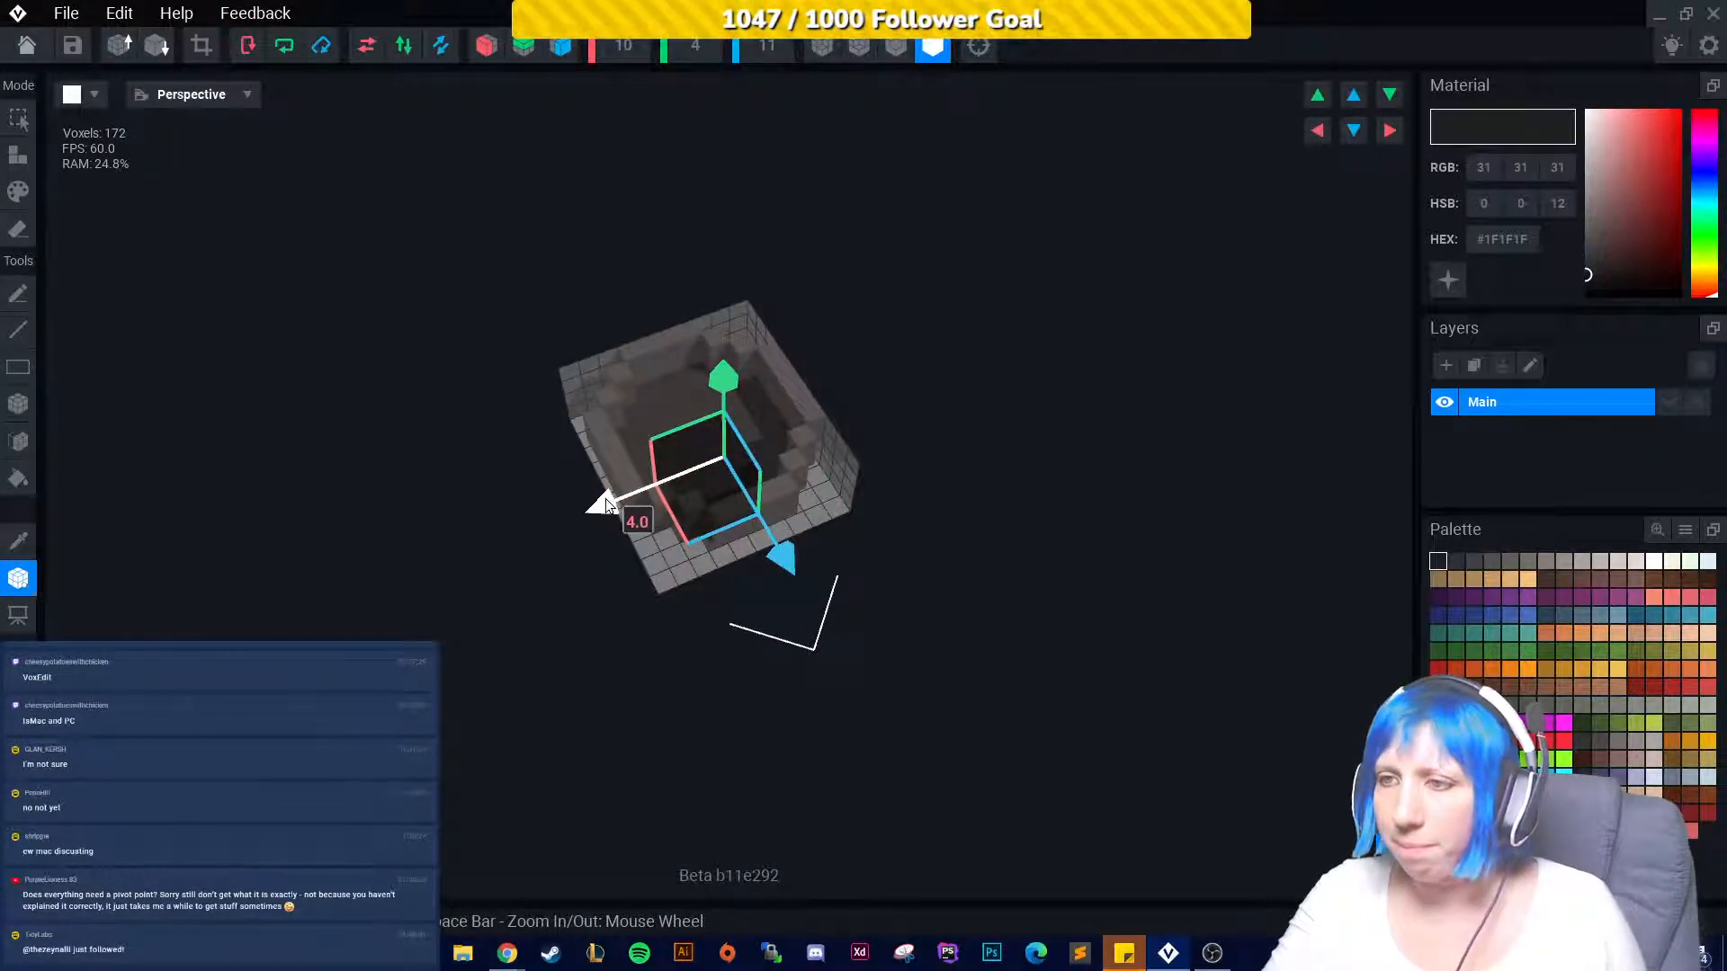
left_click_drag(607, 505, 589, 504)
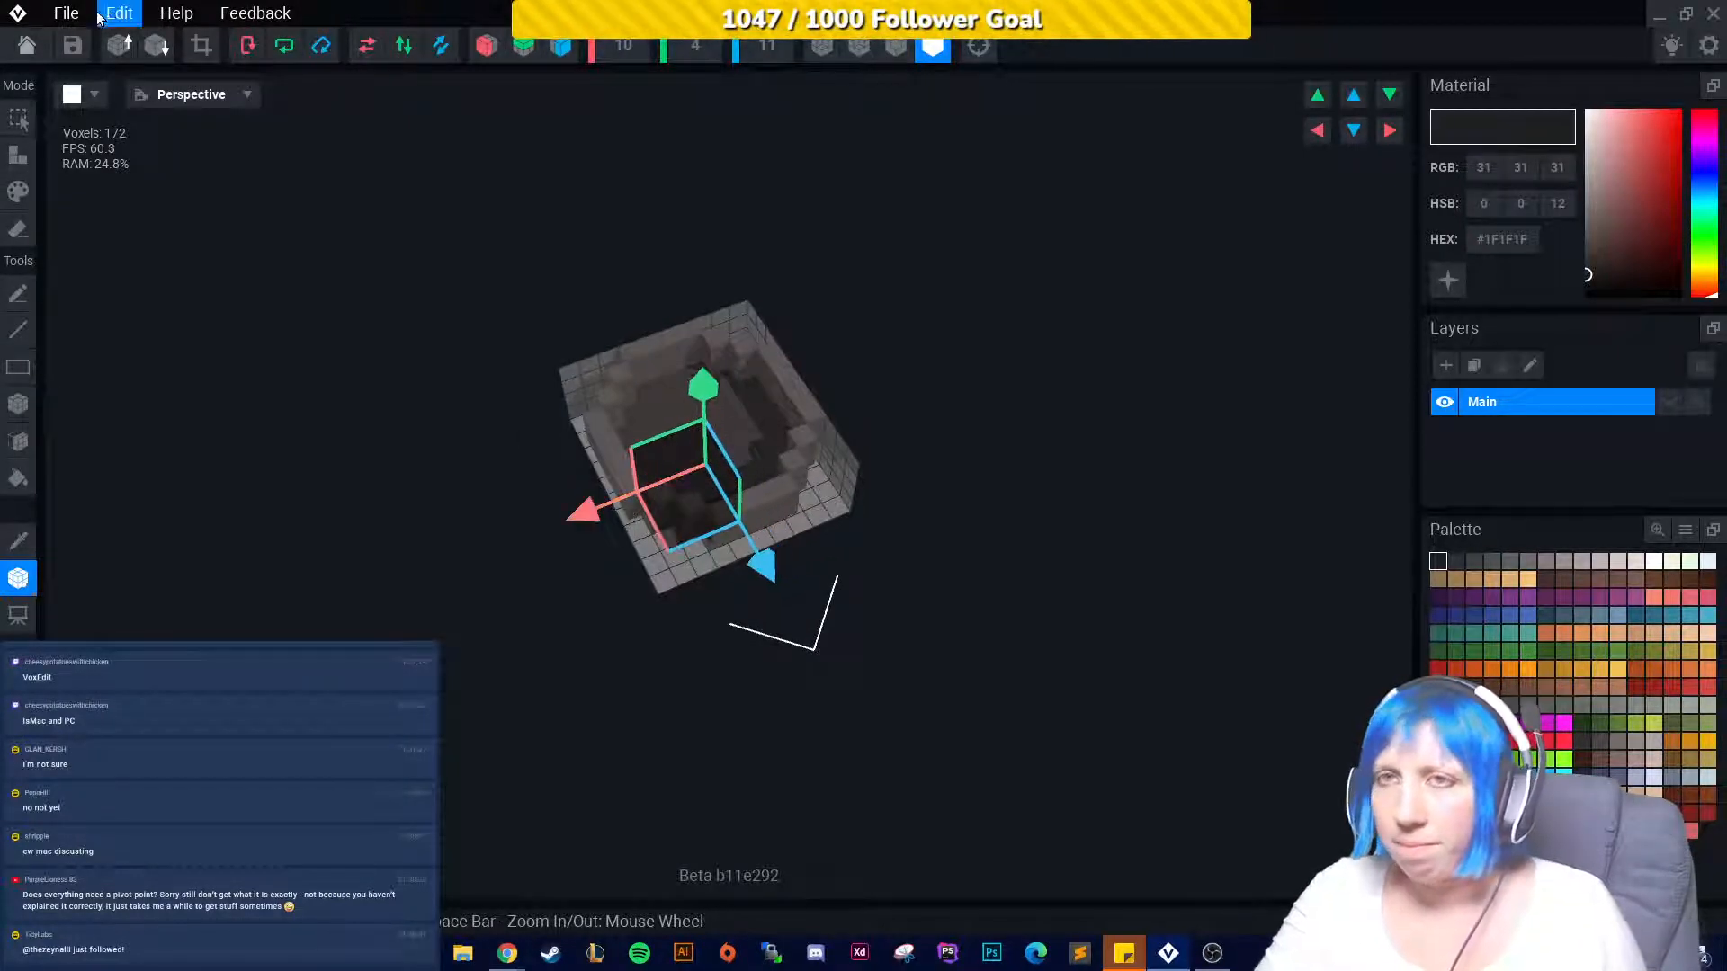
left_click(27, 45)
left_click(701, 347)
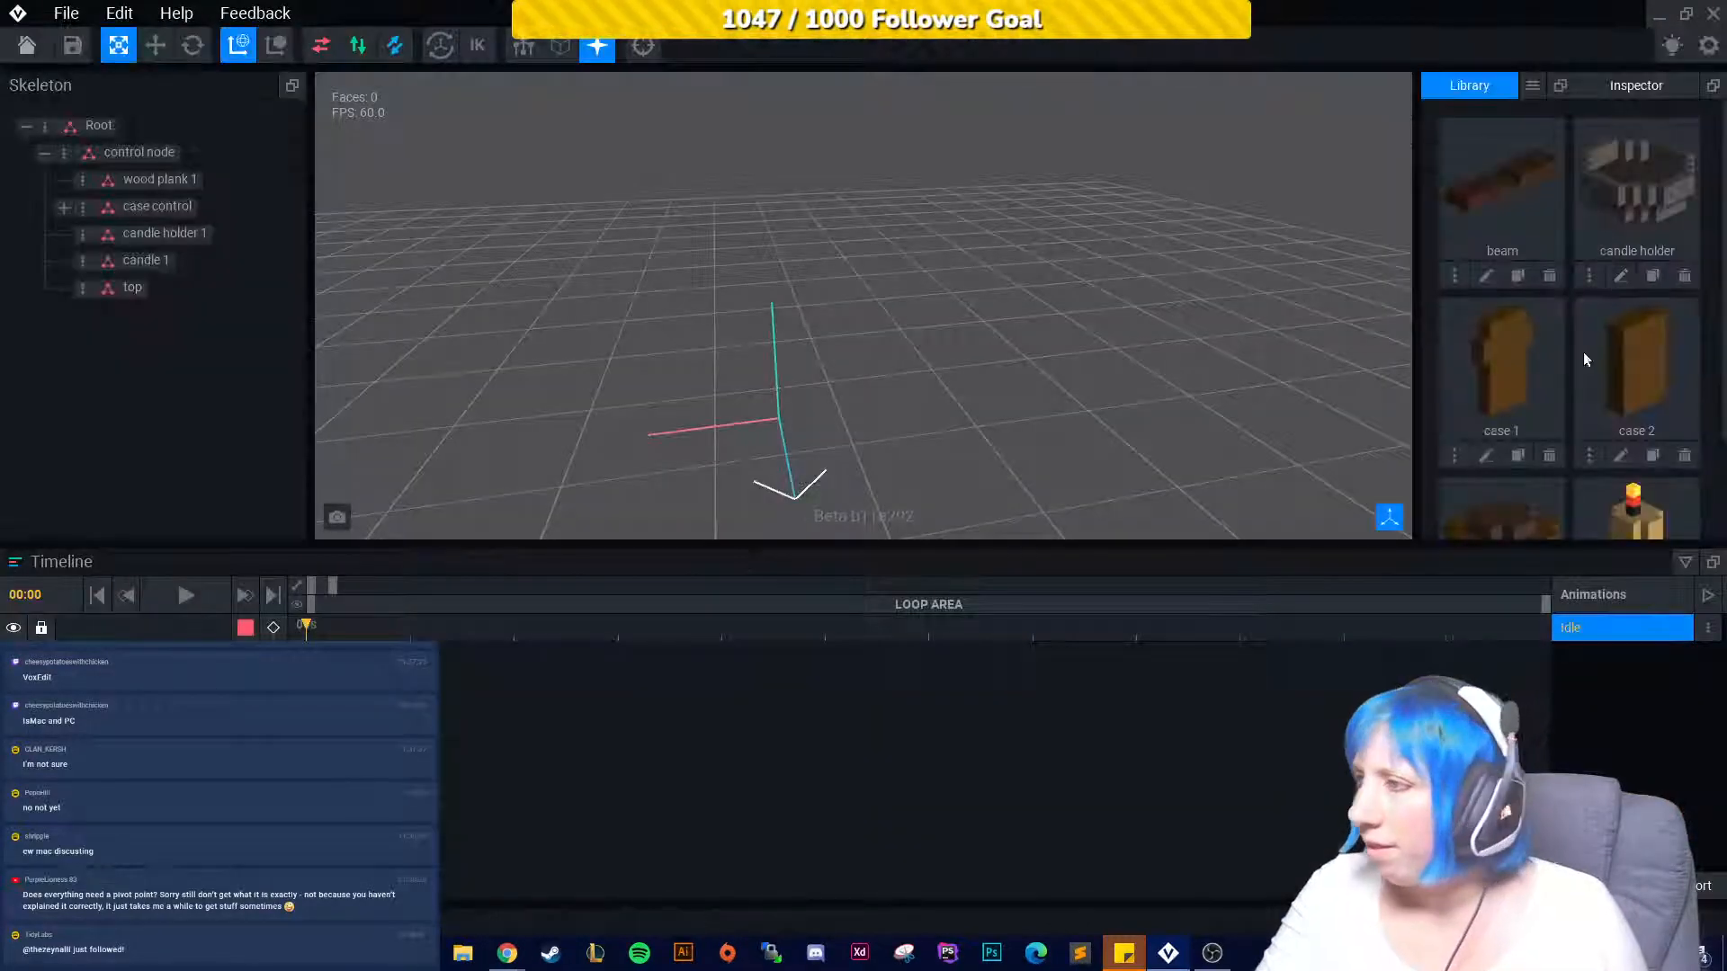
Move the case 1 model's pivot to the centre of its base, save the model and return to the rig.
left_click(1486, 456)
left_click(18, 578)
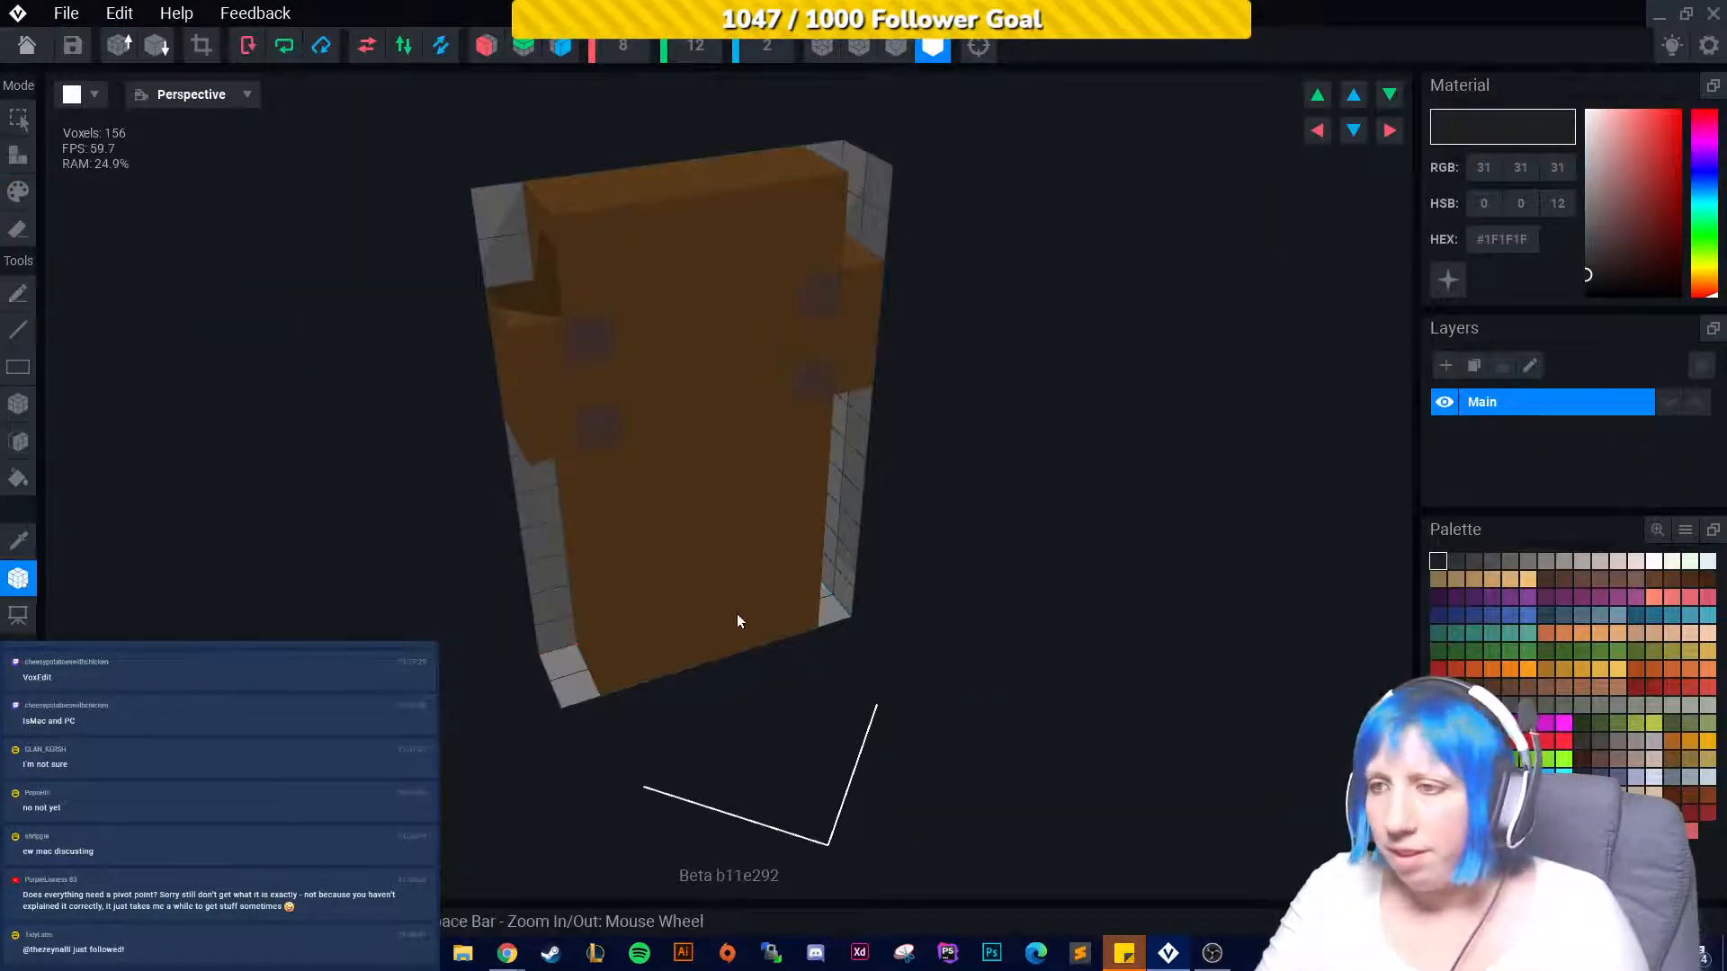
right_click_drag(737, 613, 1183, 609)
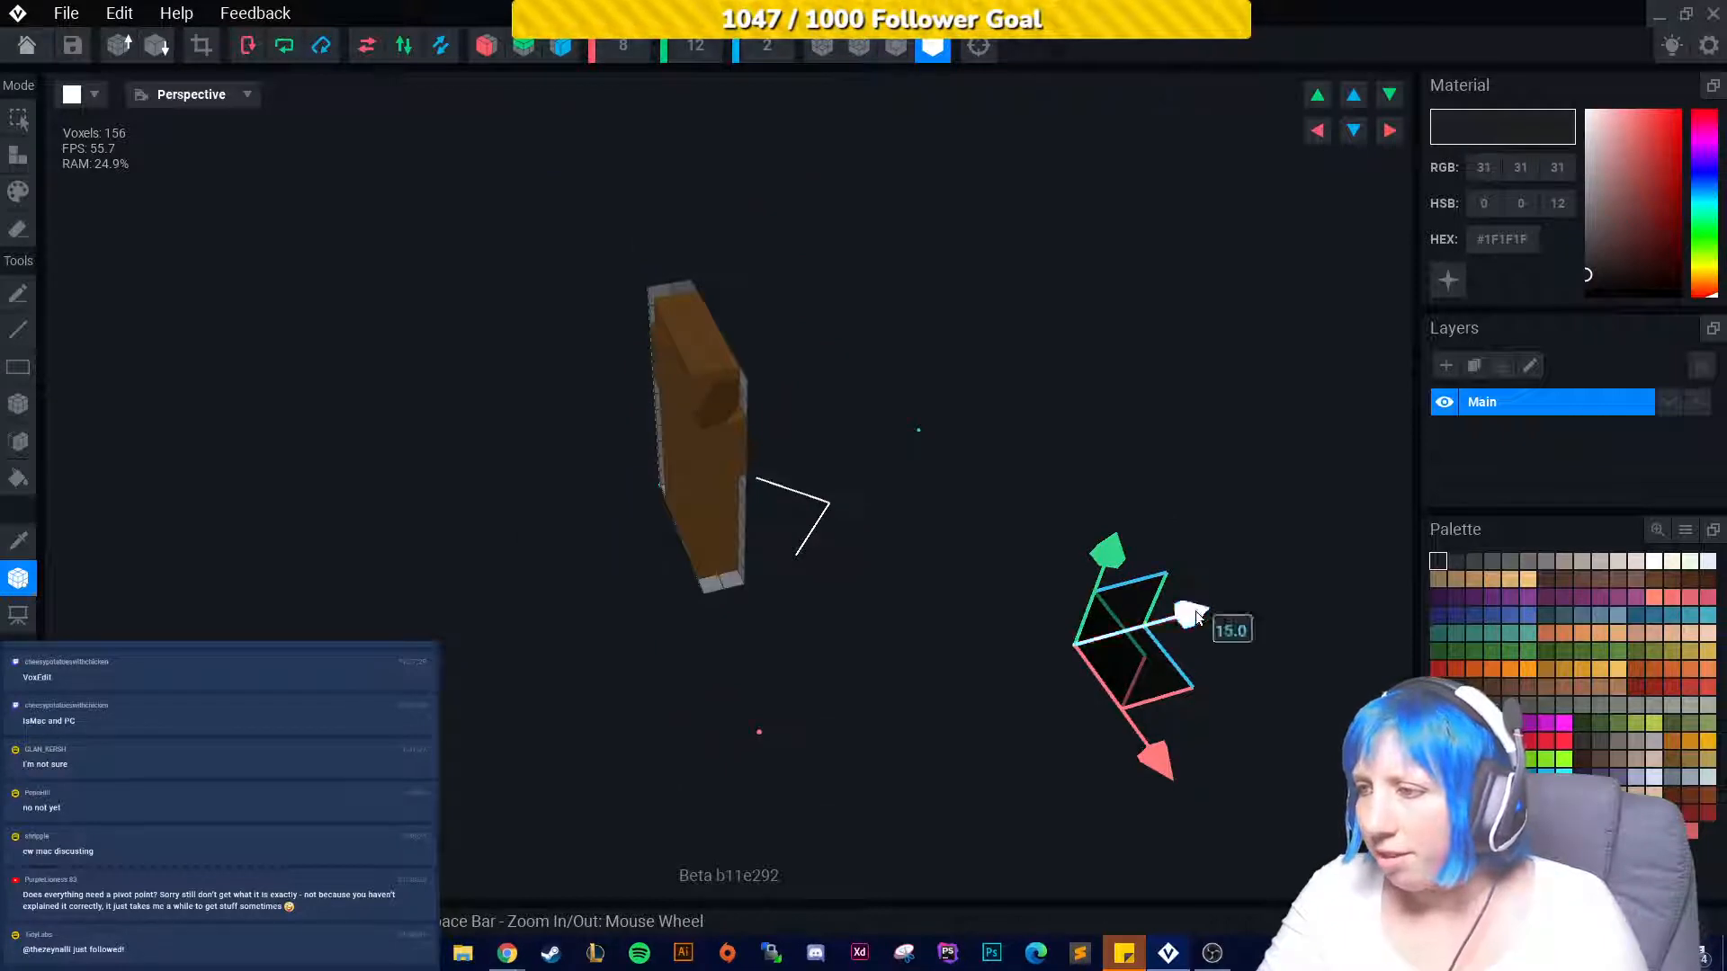
left_click_drag(1184, 609, 923, 654)
left_click_drag(838, 842, 724, 628)
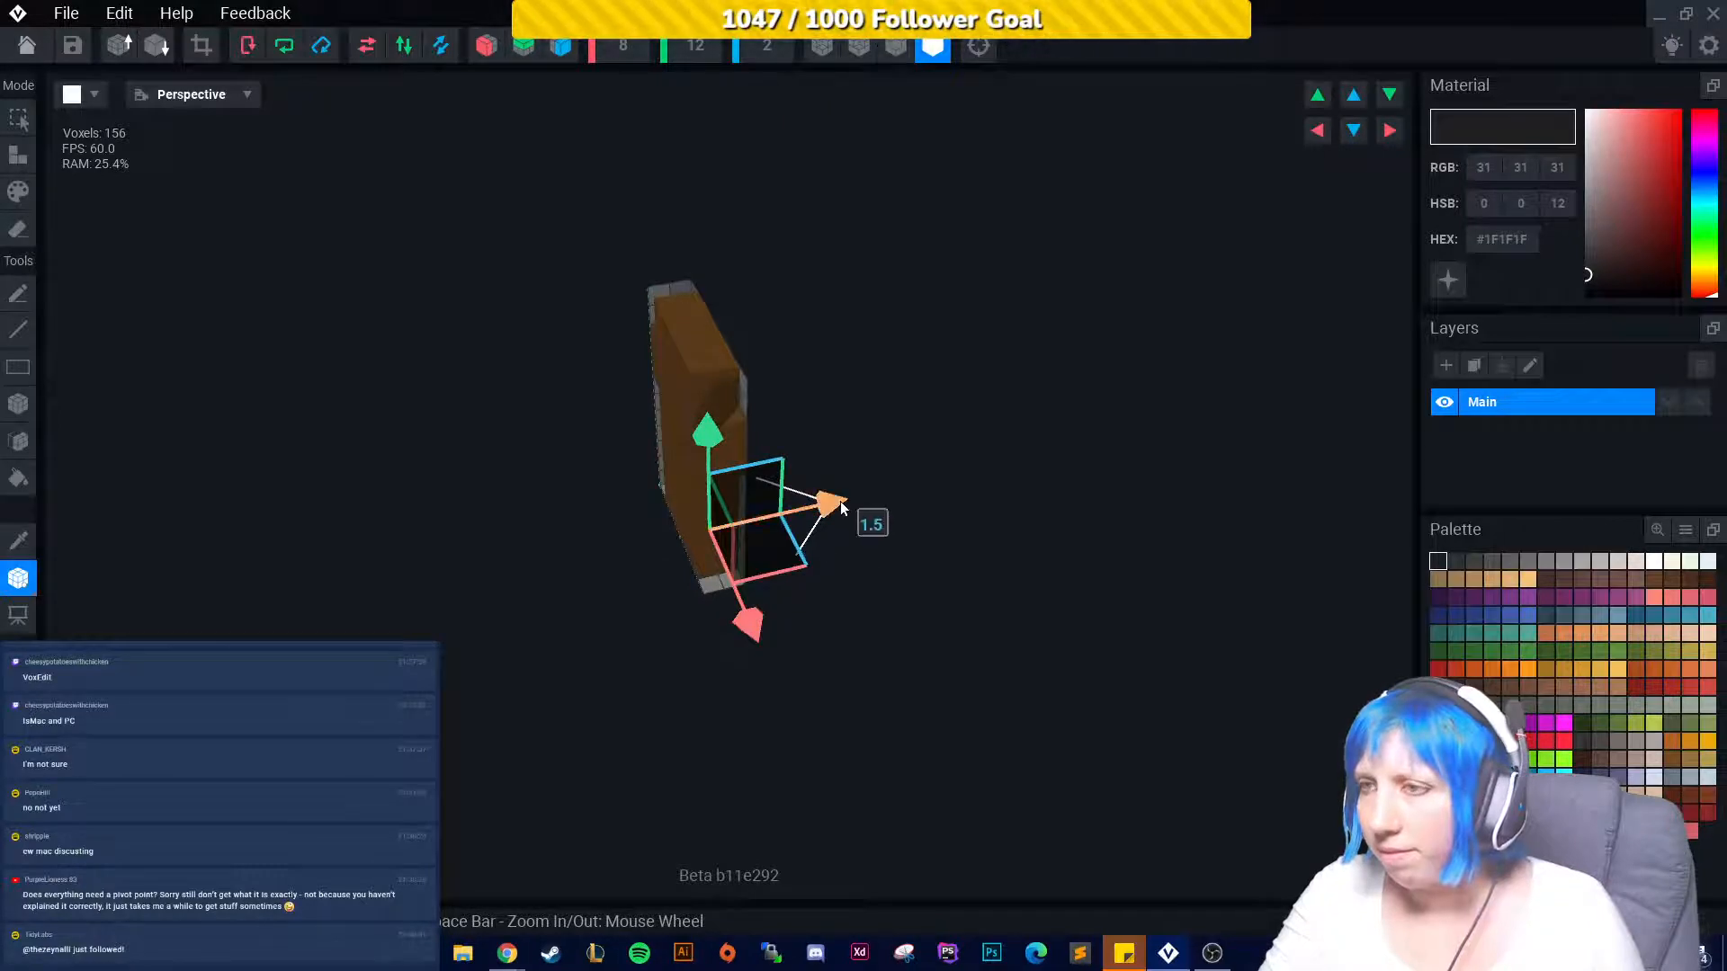
left_click_drag(831, 506, 825, 509)
left_click(26, 45)
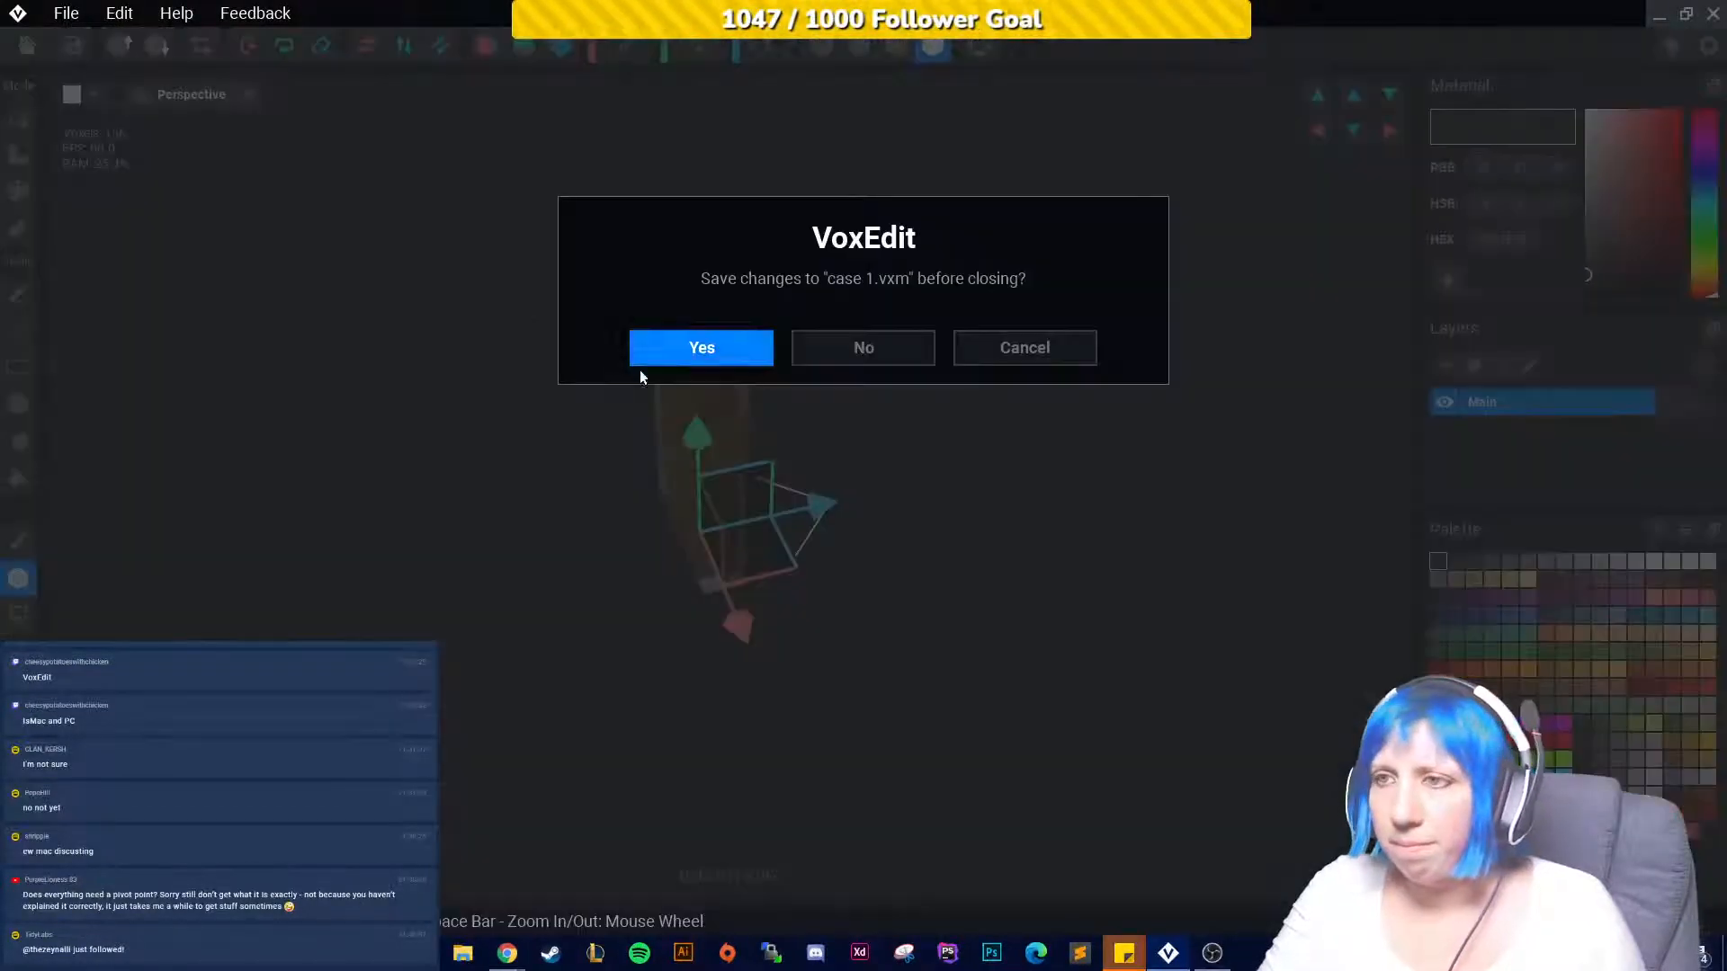
left_click(691, 349)
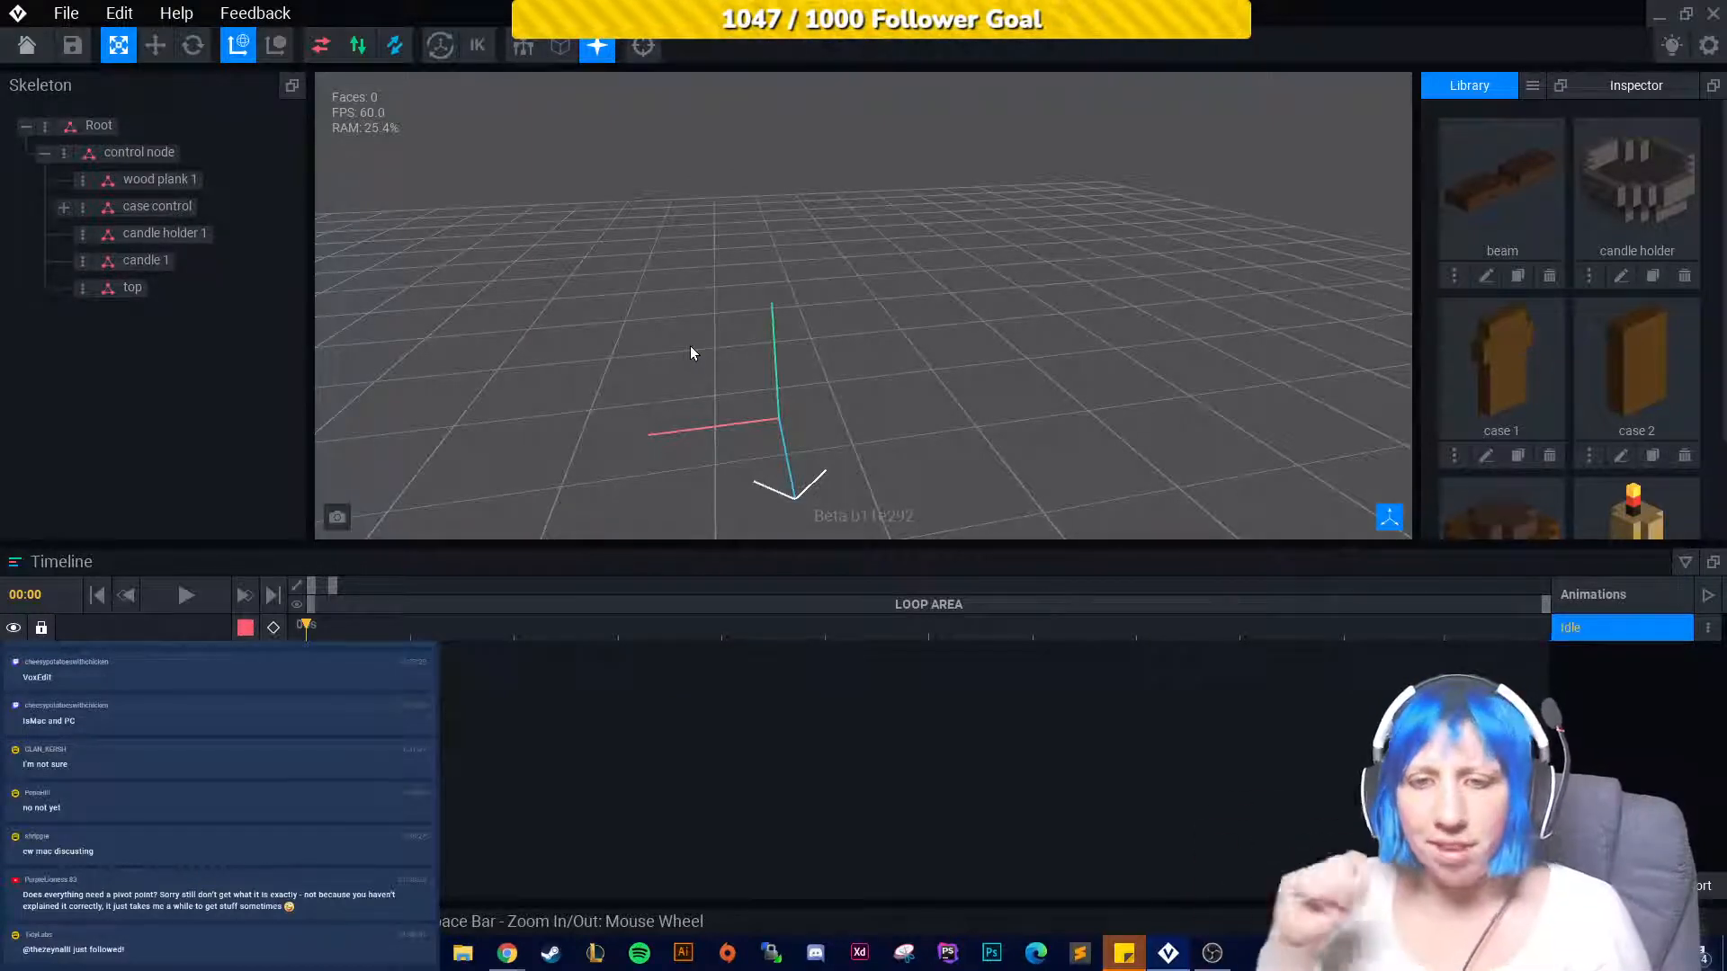
Centre the case 2 model's pivot at its base, save the model and return to the rig.
left_click(1622, 456)
left_click(18, 578)
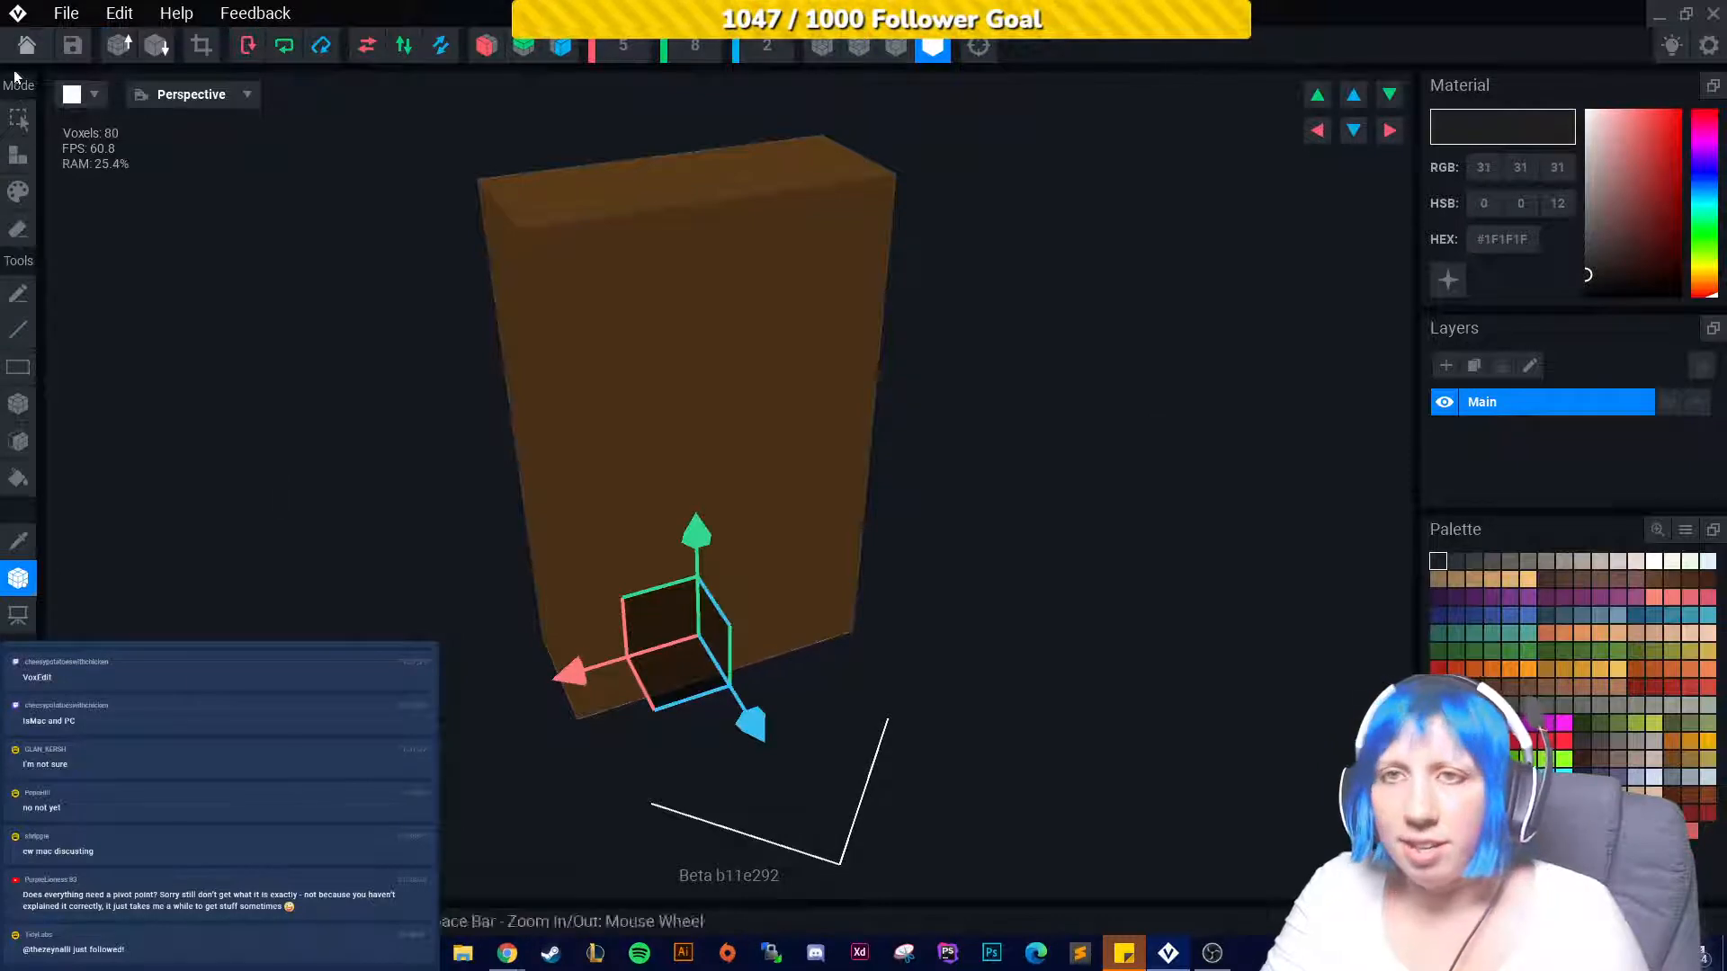
left_click(27, 45)
key("Return")
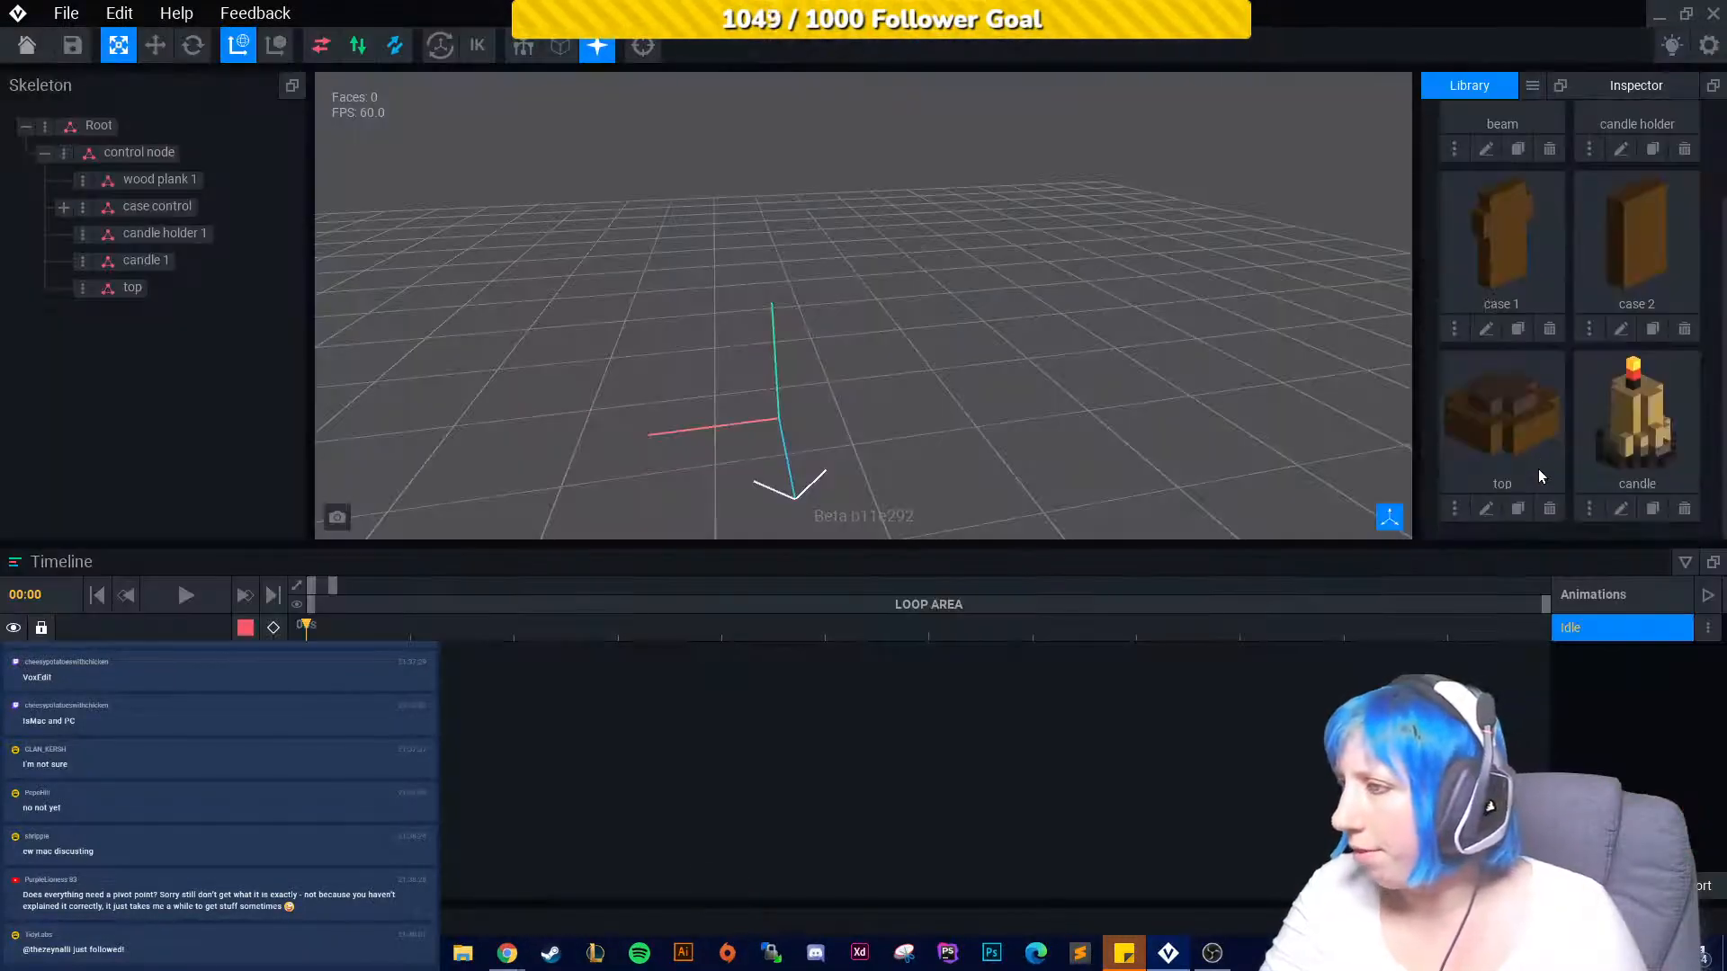
Centre the top model's pivot at its base, save the model and return to the rig.
left_click(1487, 509)
left_click(18, 540)
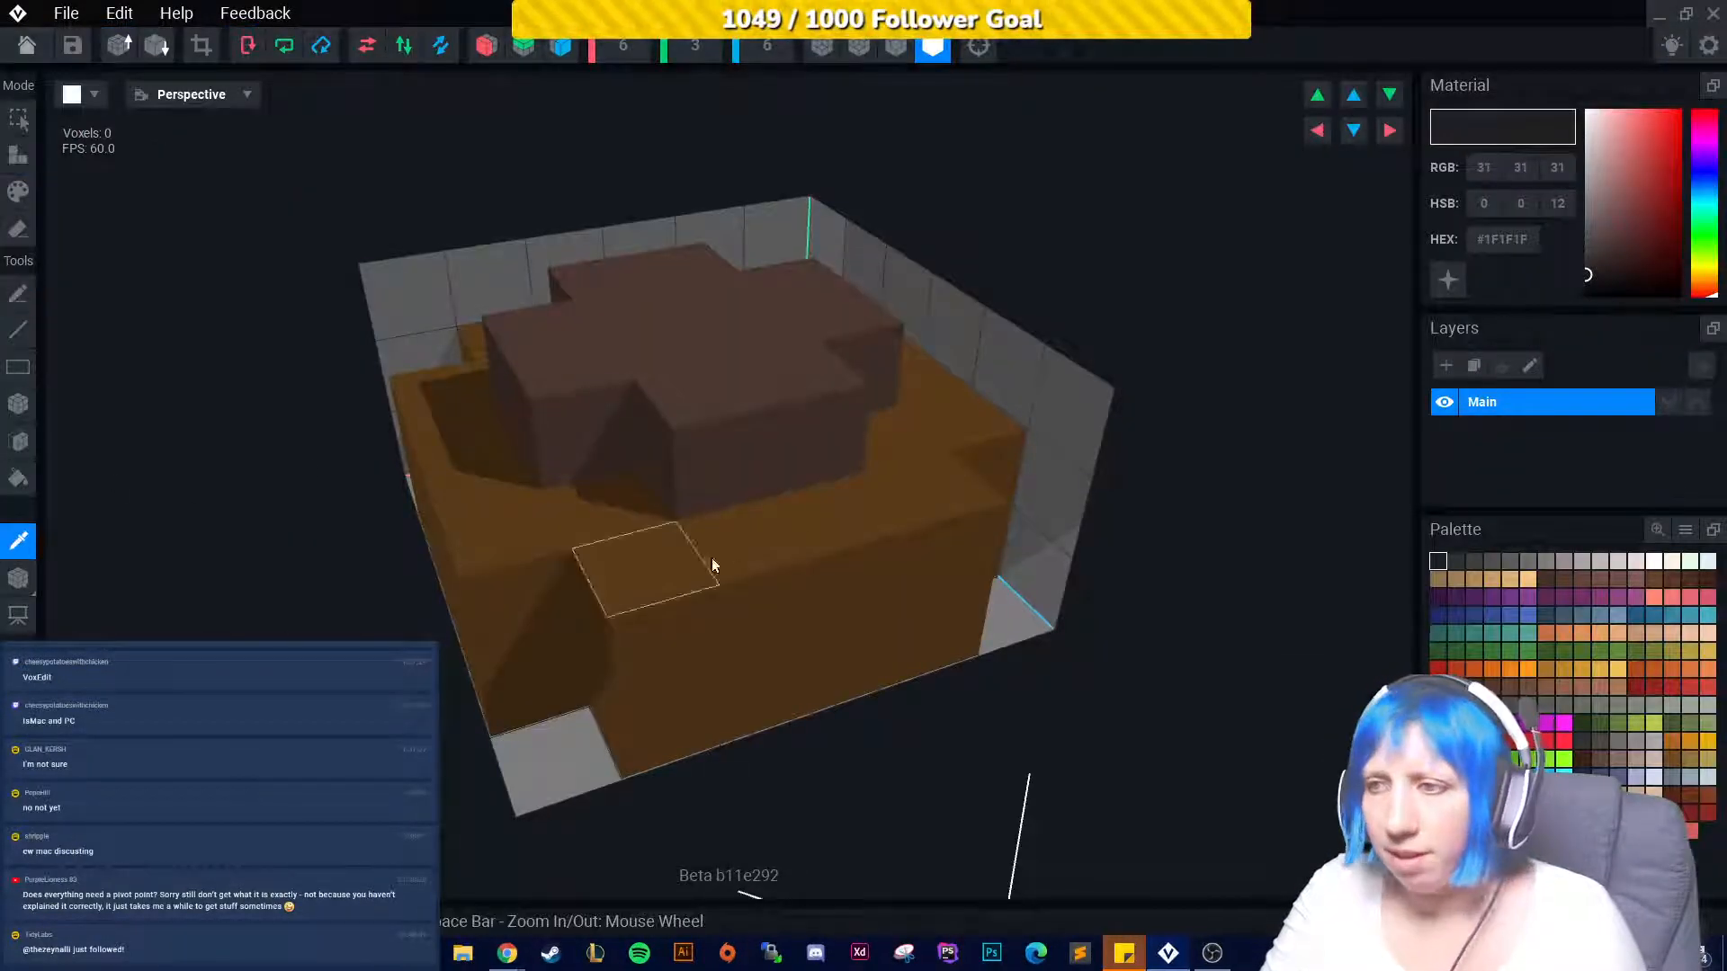
scroll(720, 665, "down", 2)
scroll(720, 676, "down", 2)
left_click(18, 578)
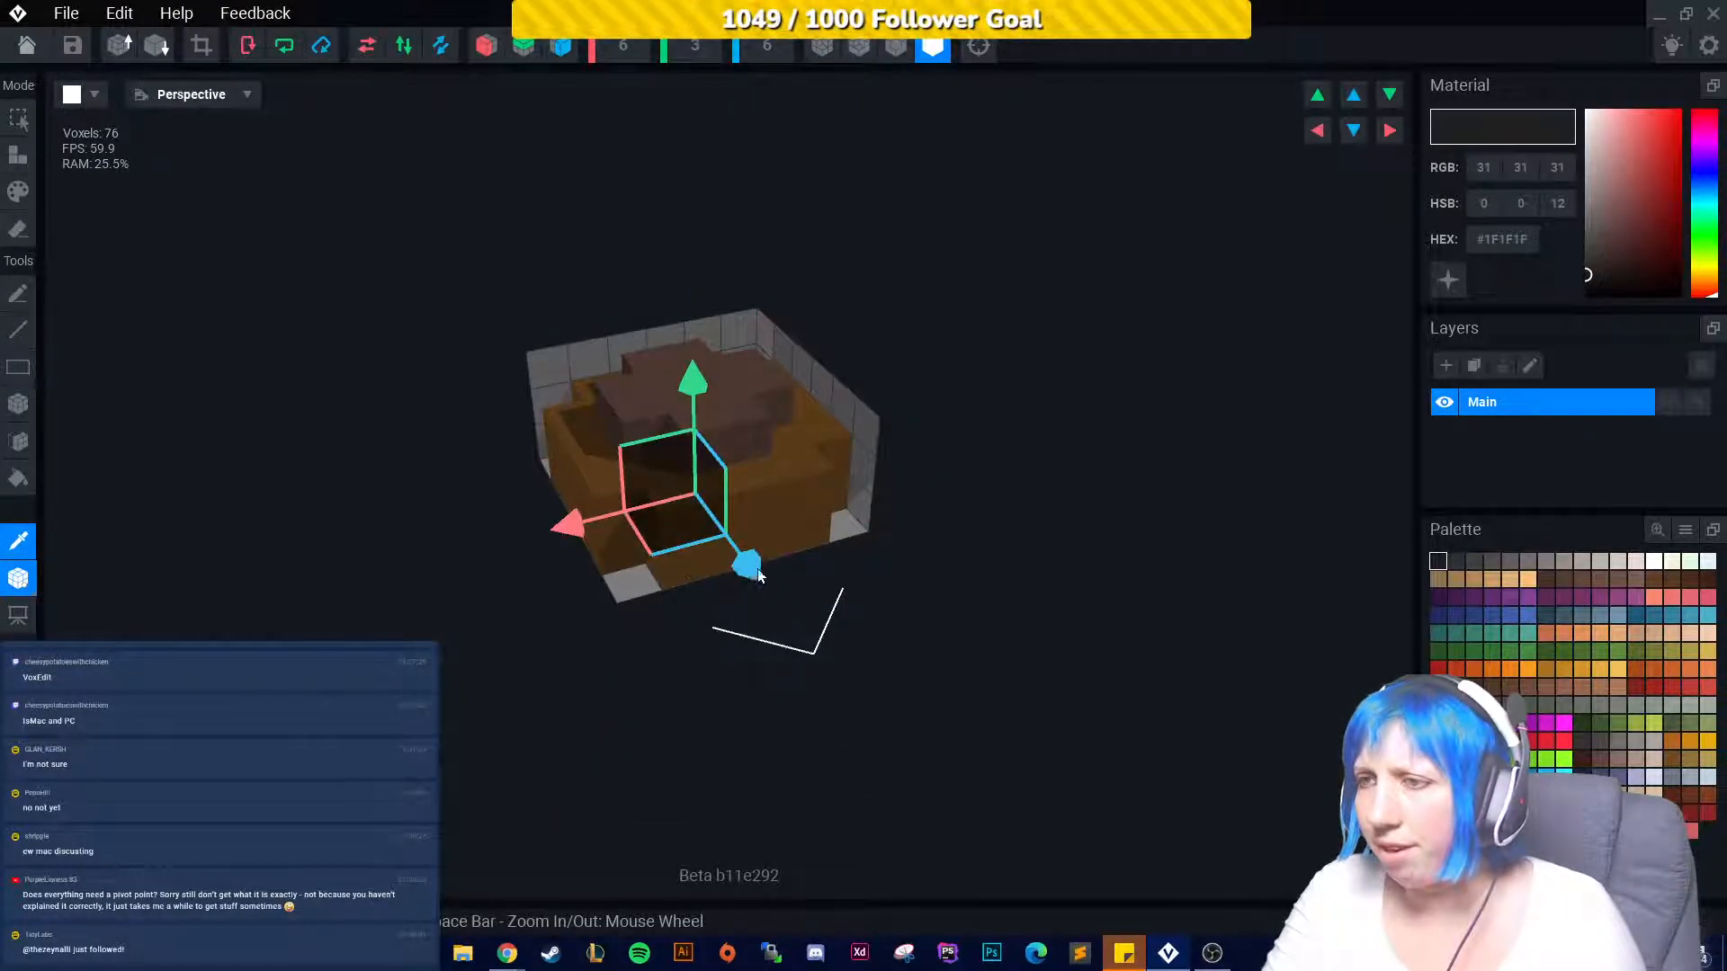
left_click(26, 45)
key("Return")
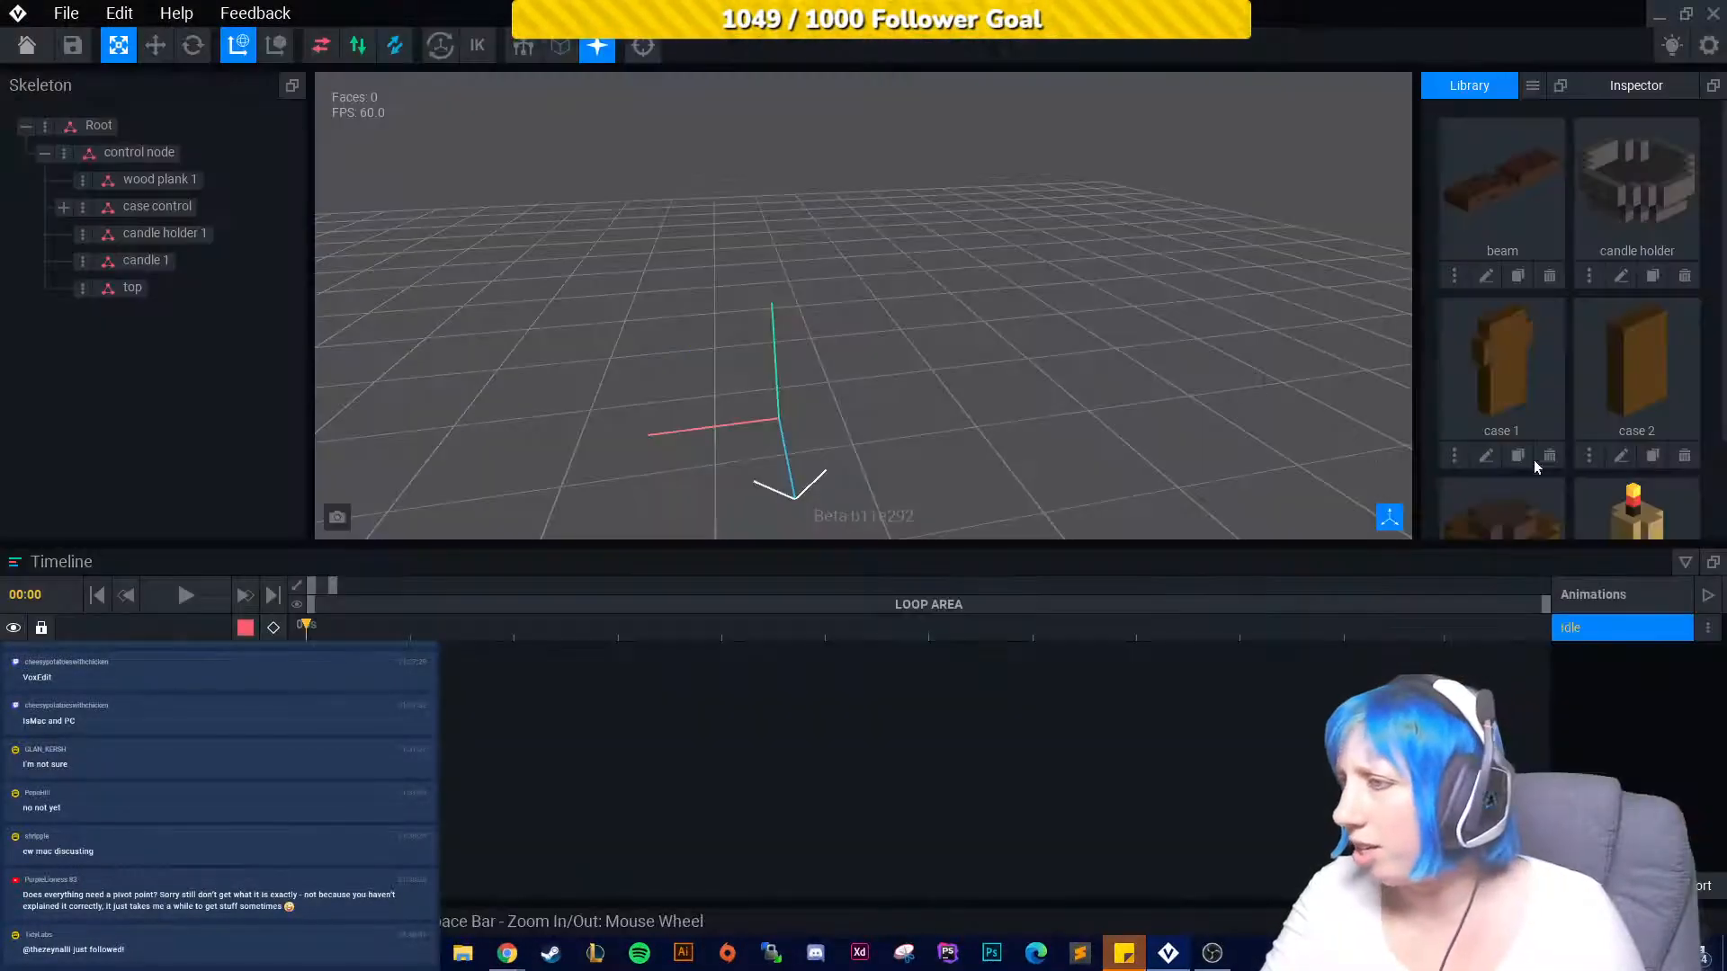
Centre the candle model's pivot at its base, at 4.0 along the red axis, save it and return to the rig.
left_click(1621, 509)
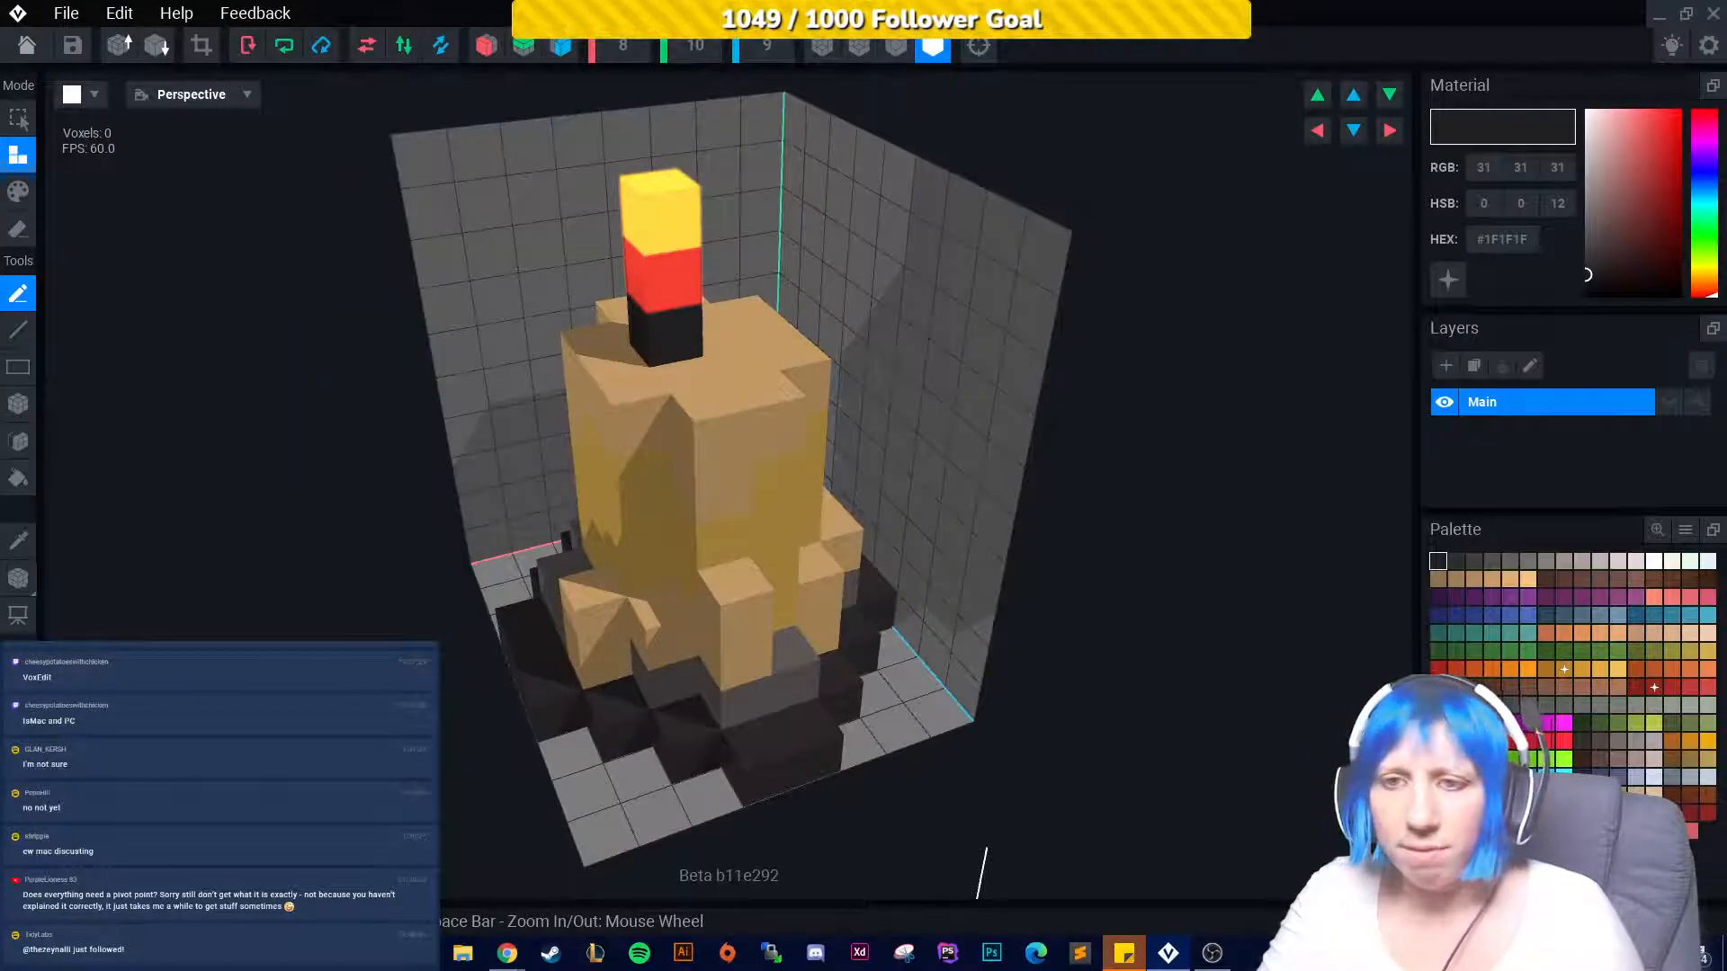
left_click(18, 579)
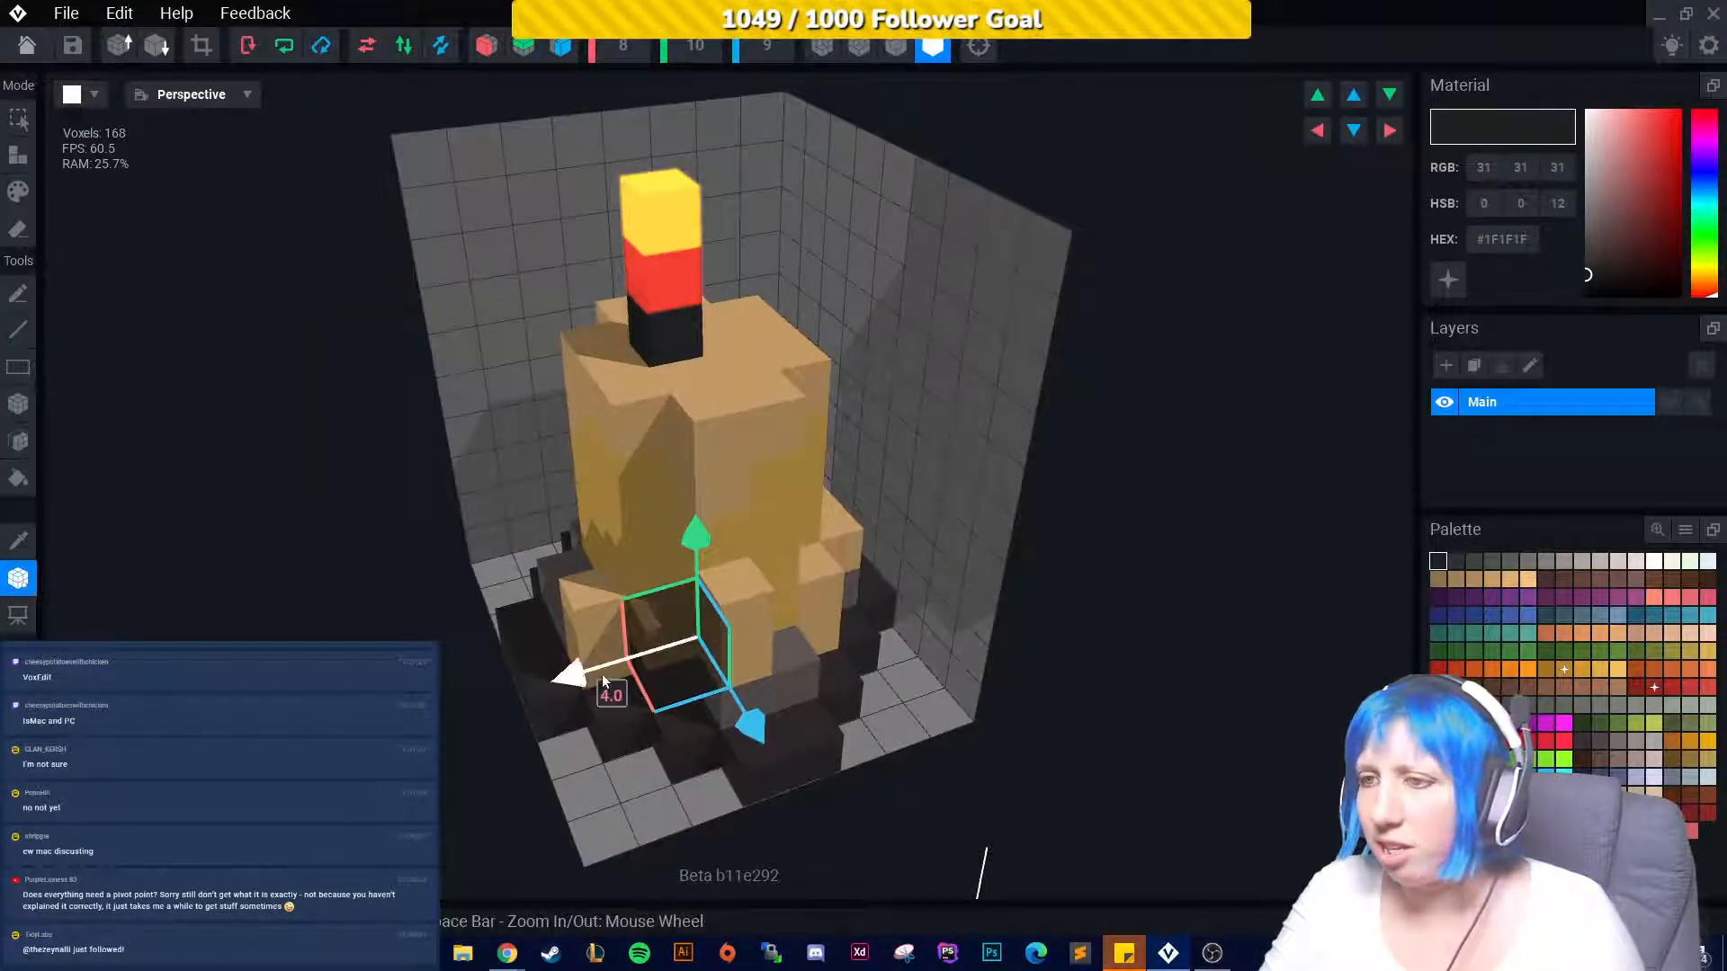
left_click(35, 54)
left_click(684, 344)
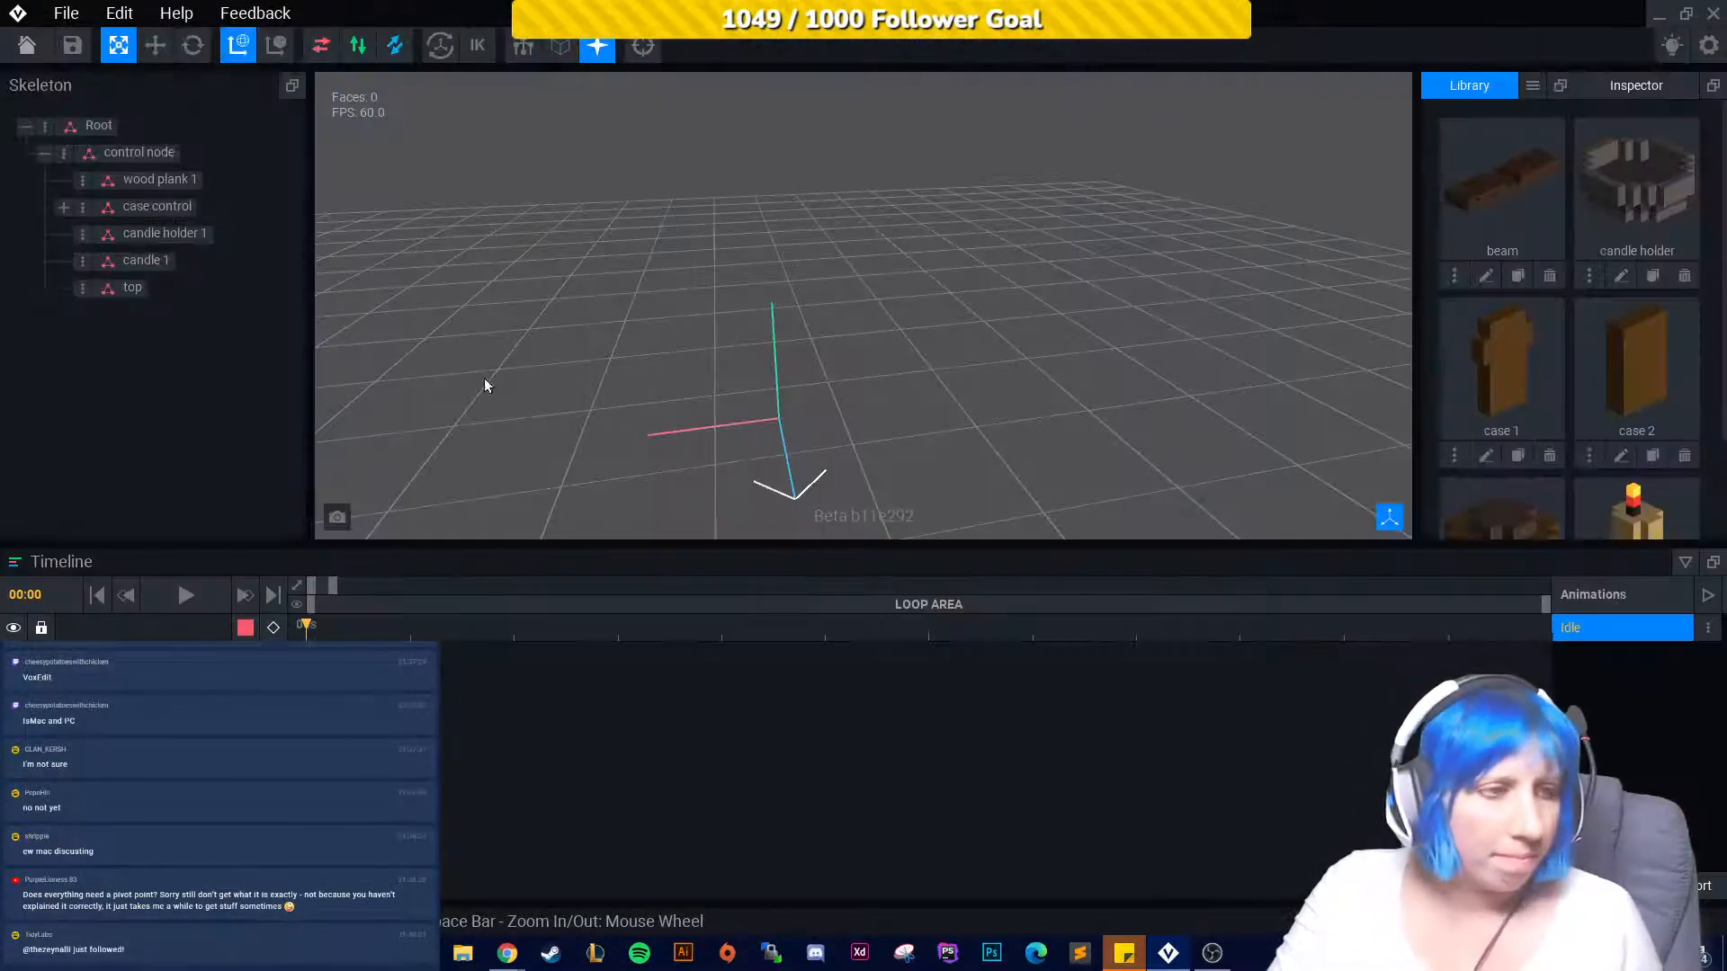
Add the beam model from the library to the rig and attach it to the wood plank 1 node.
right_click_drag(484, 385, 844, 278)
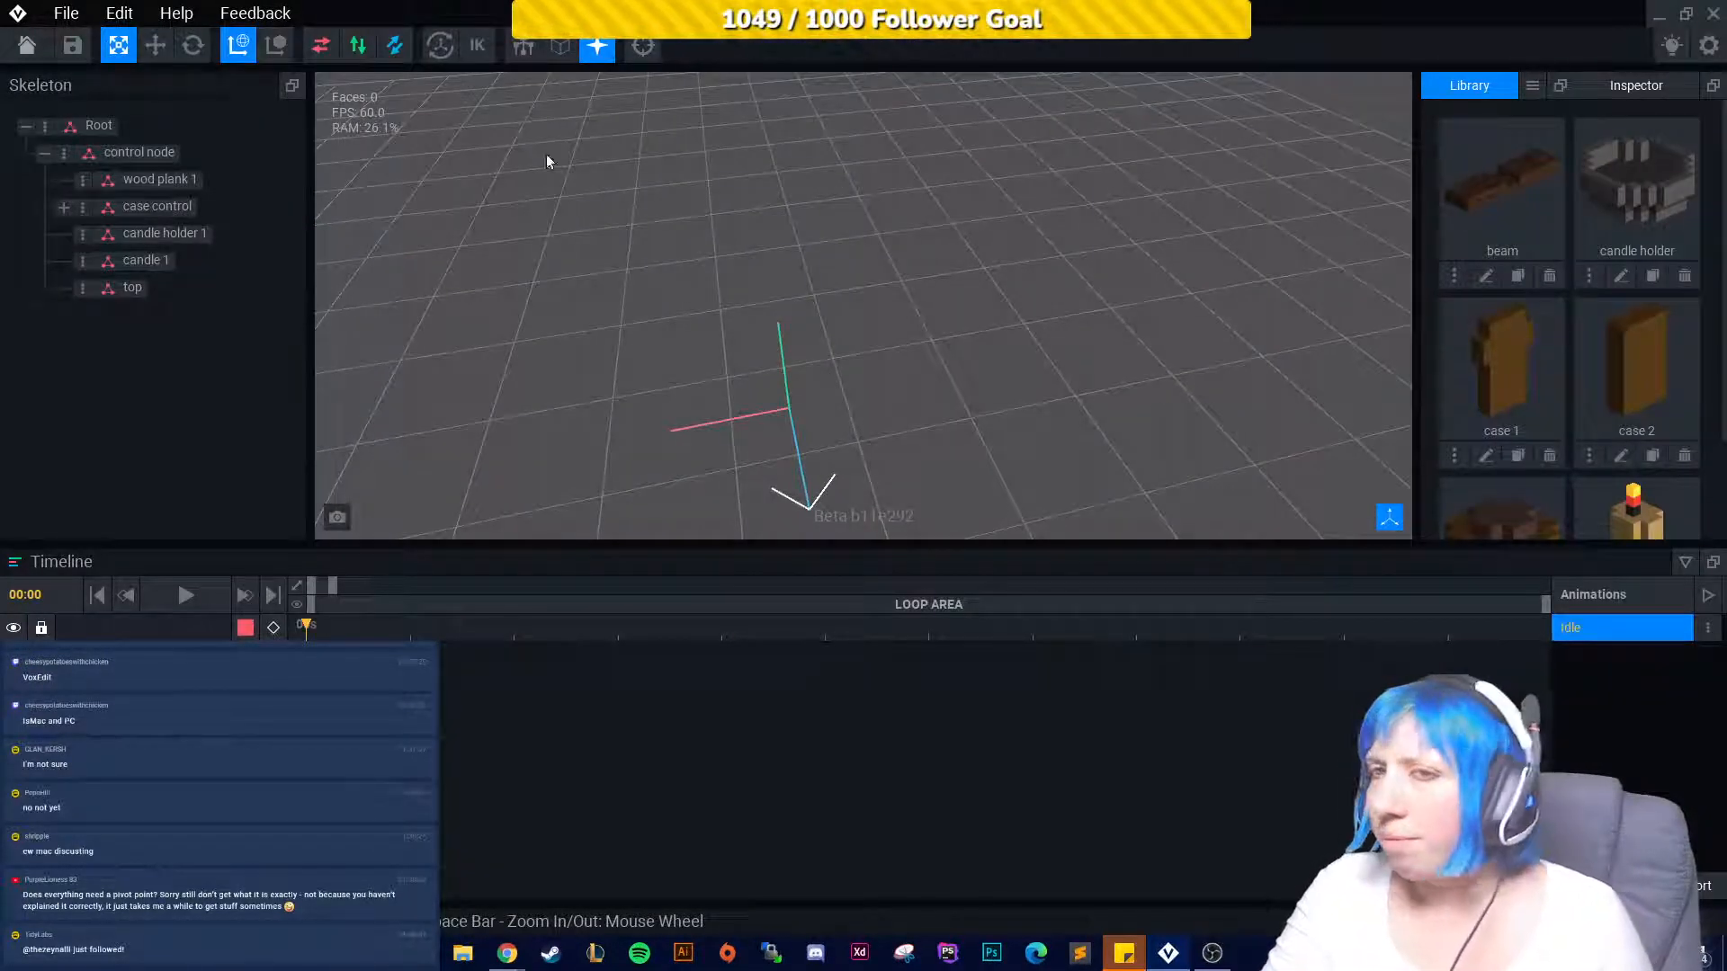
left_click_drag(1509, 186, 145, 149)
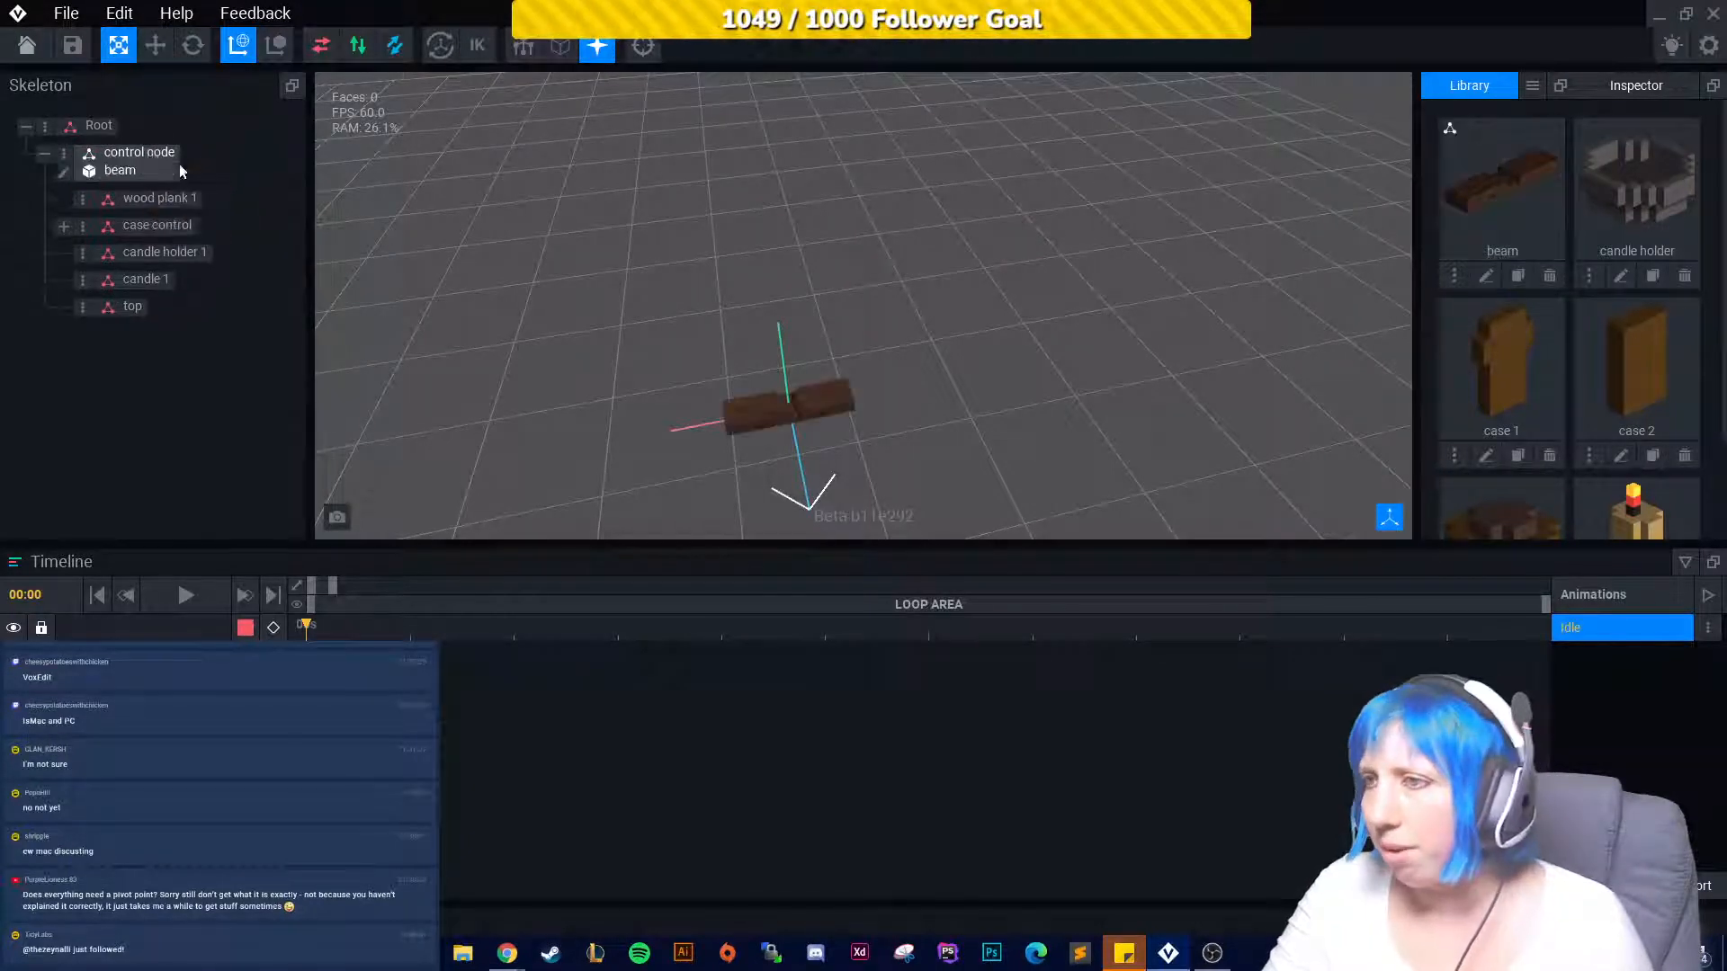
scroll(835, 430, "up", 3)
middle_click_drag(749, 516, 818, 436)
scroll(819, 439, "up", 4)
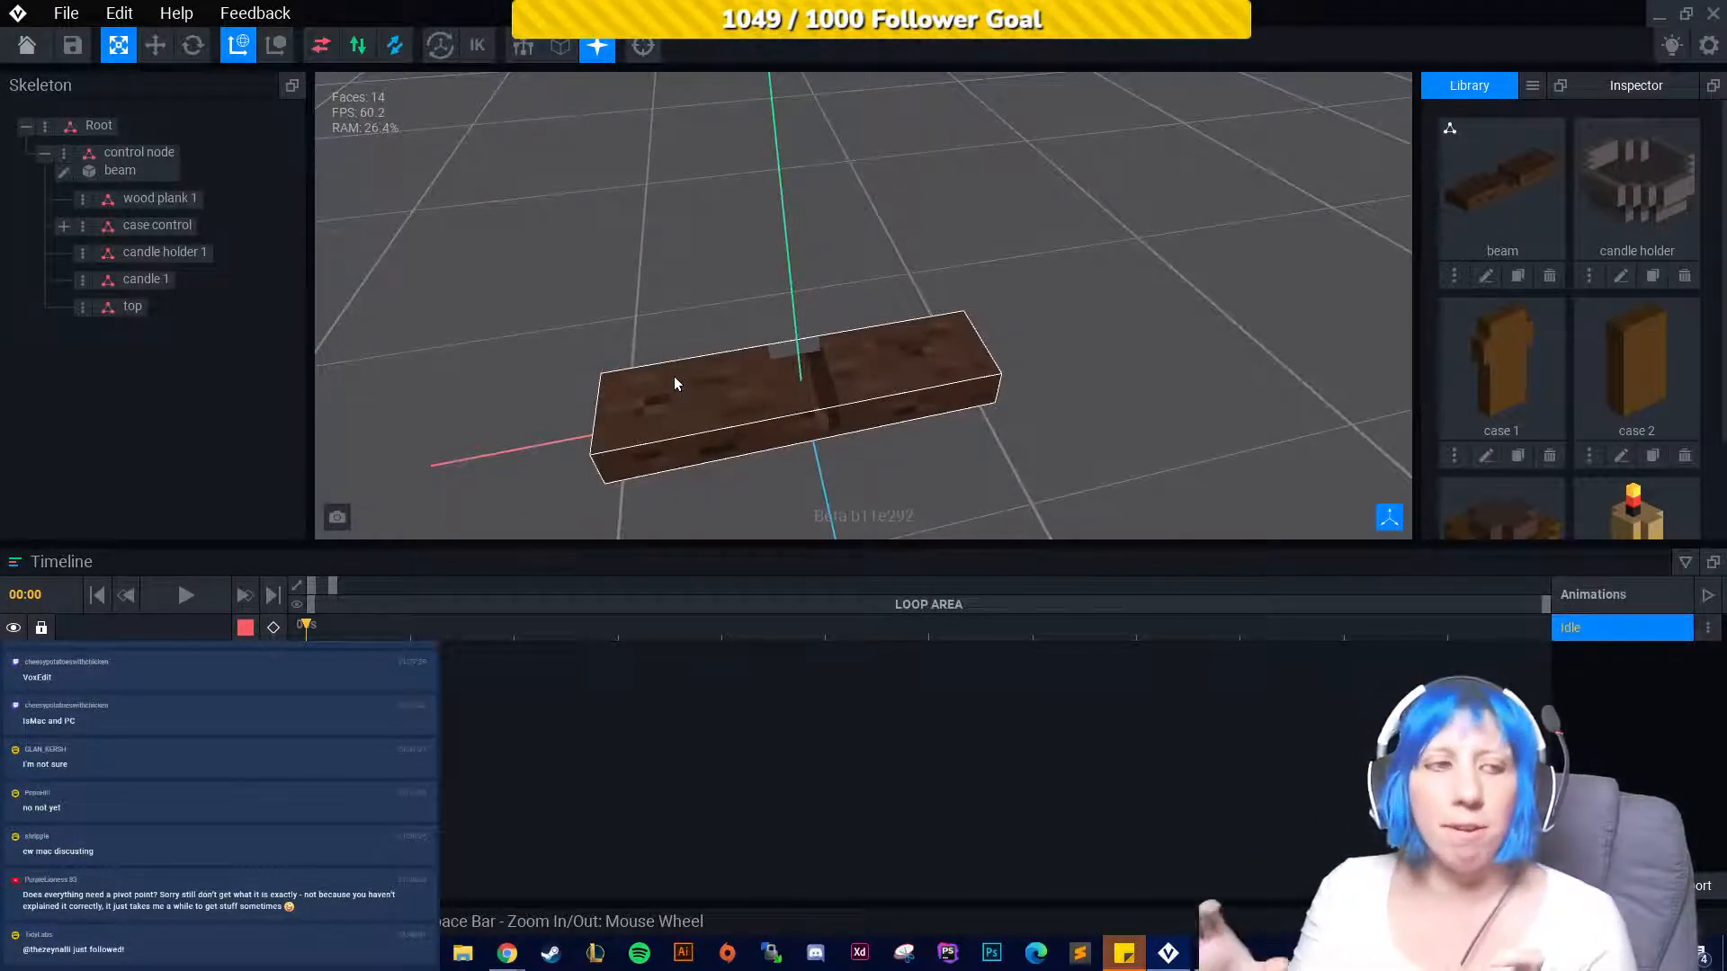
right_click_drag(672, 376, 914, 428)
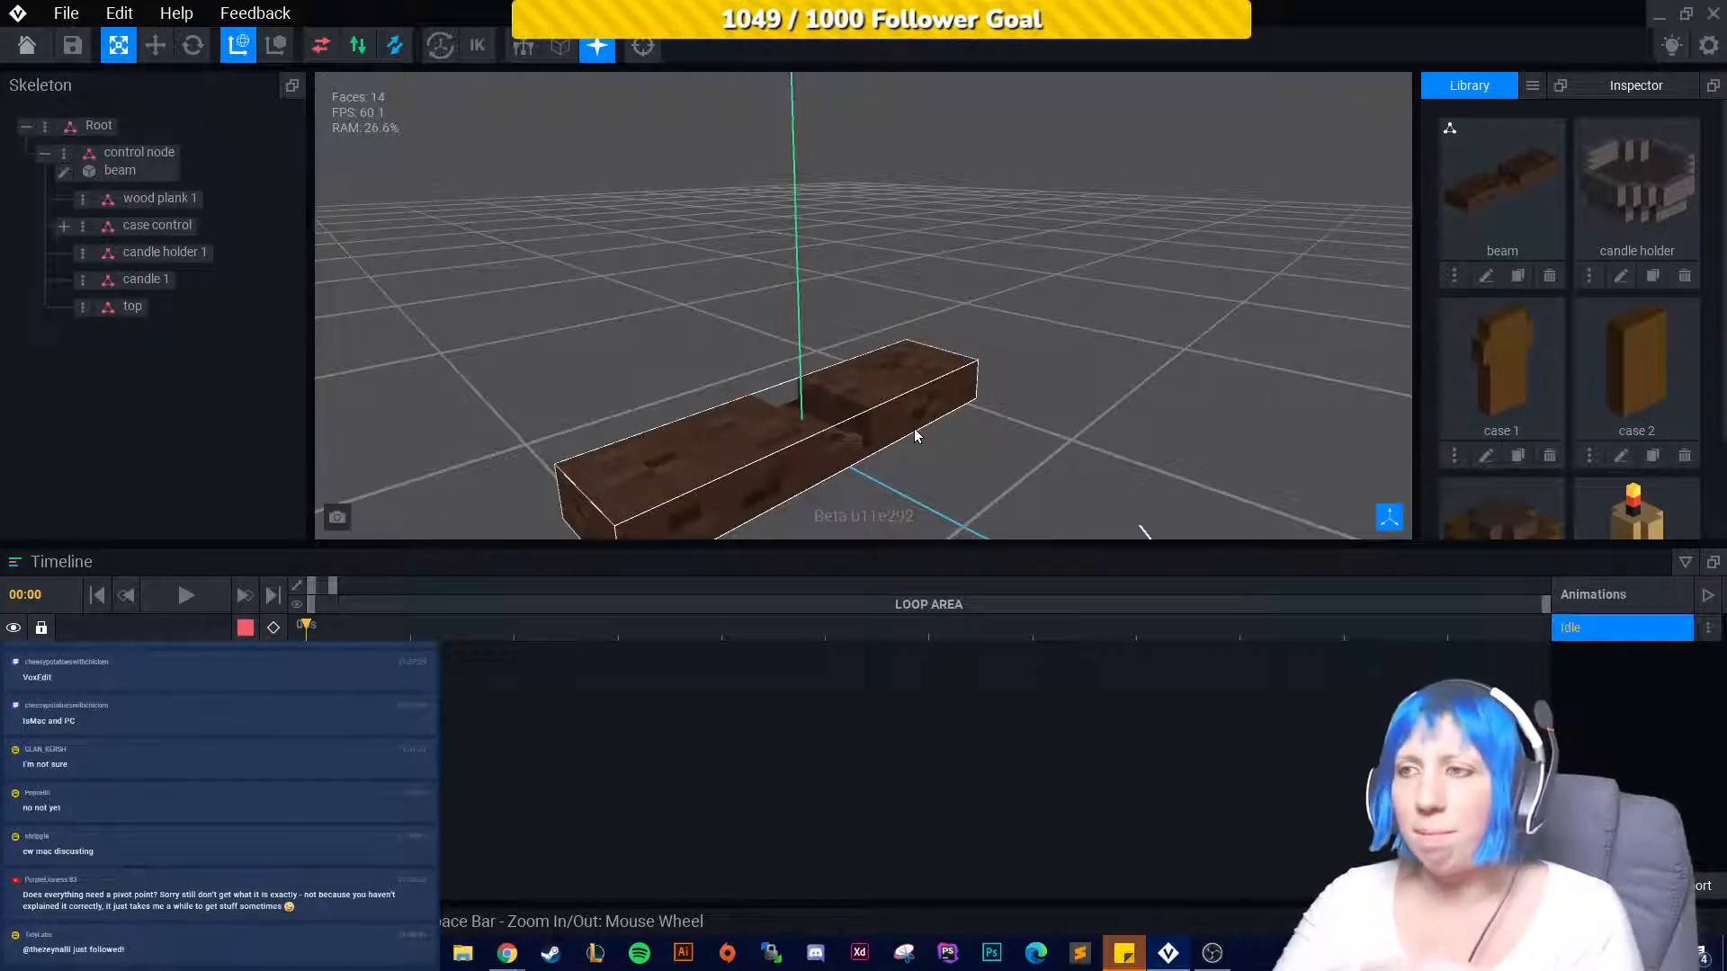
right_click_drag(914, 428, 871, 365)
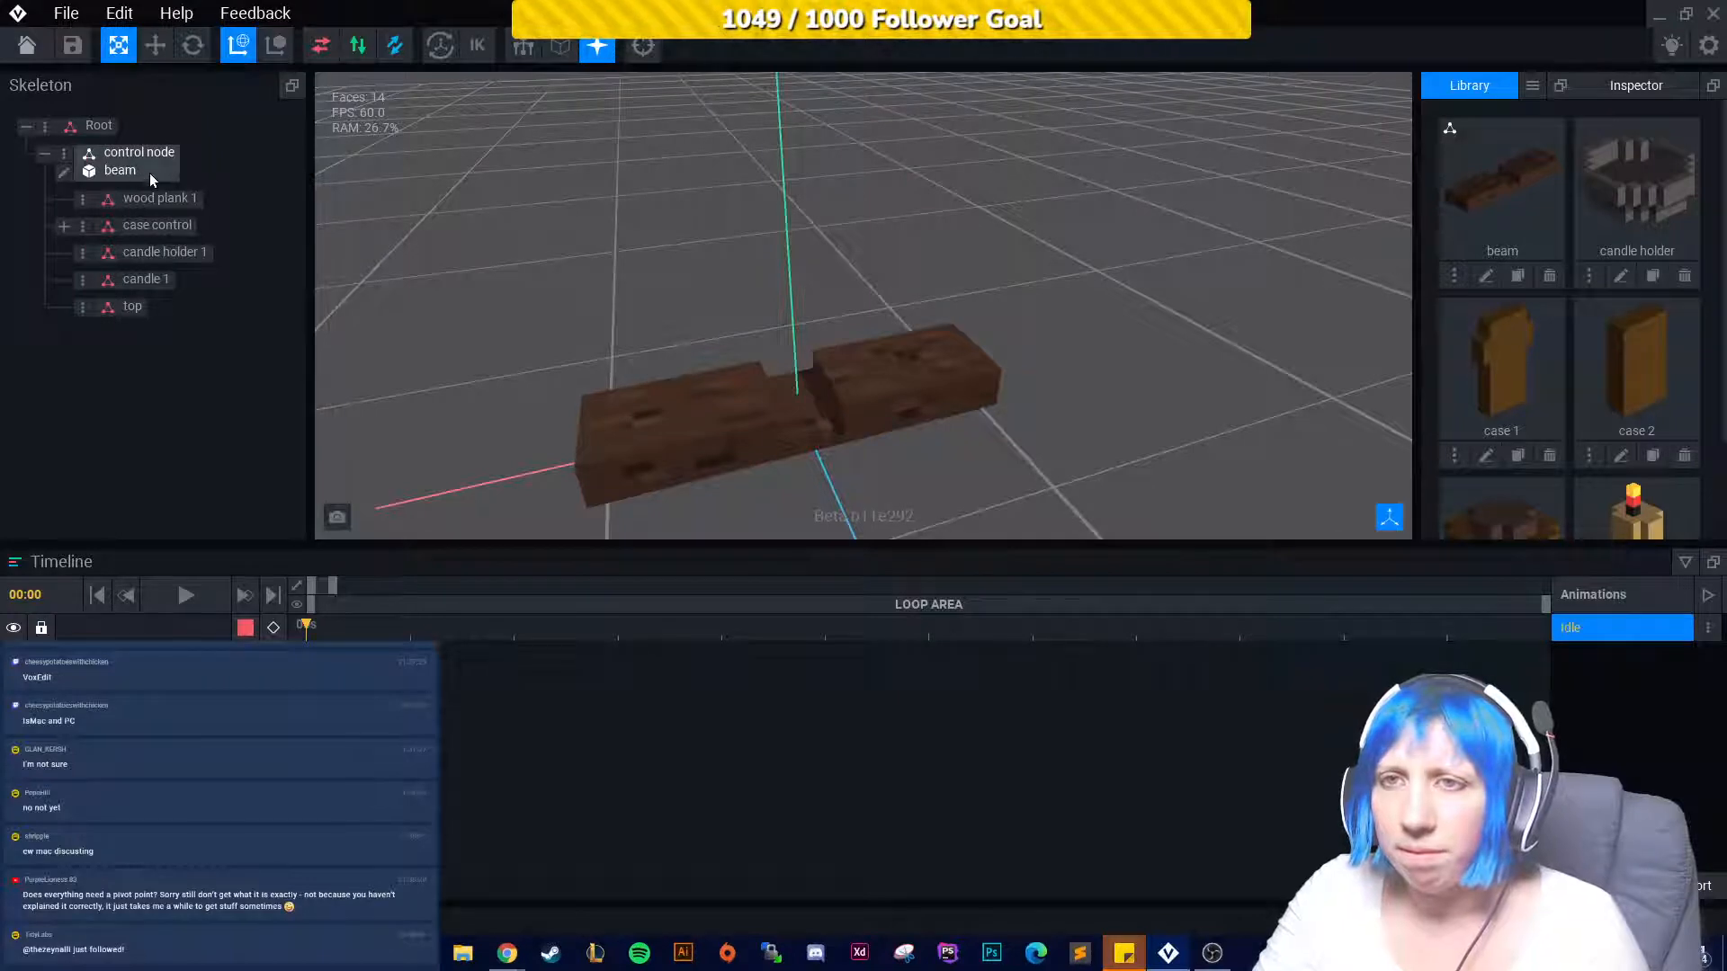
mouse_move(151, 176)
left_mouse_down()
mouse_move(163, 193)
mouse_move(1196, 193)
mouse_move(921, 225)
mouse_move(164, 180)
left_mouse_up()
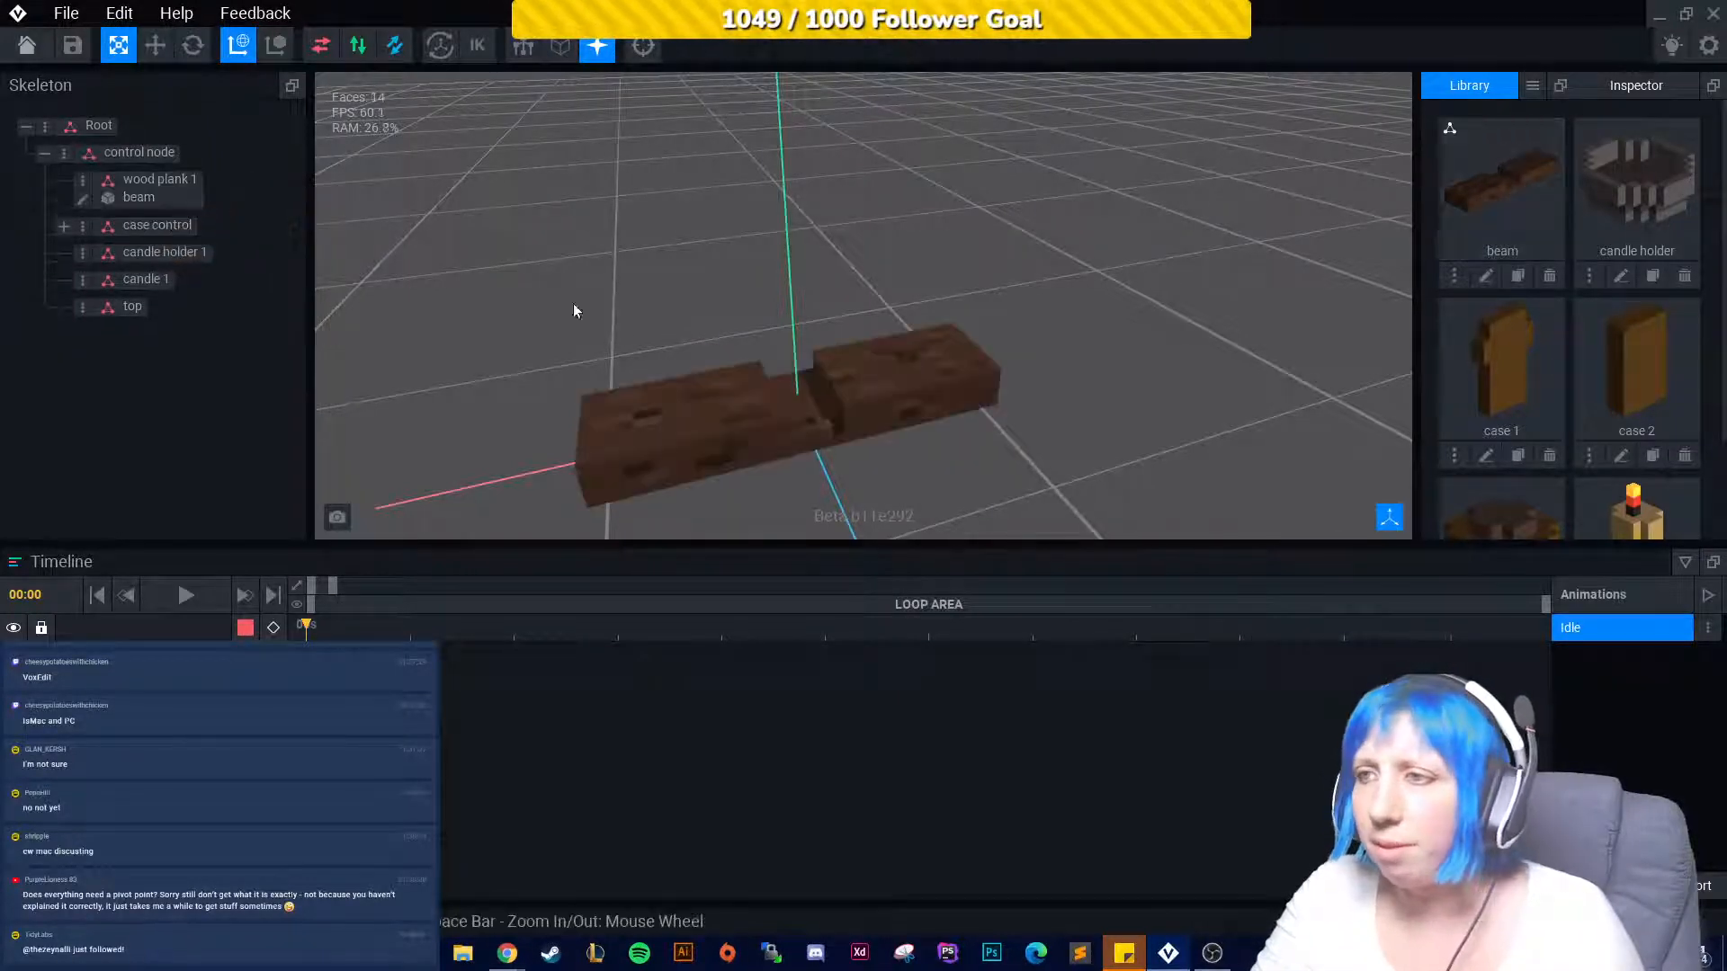
Duplicate the wood plank 1 node with its beam and name the copy "wood plant 2".
left_click(81, 180)
left_click(172, 300)
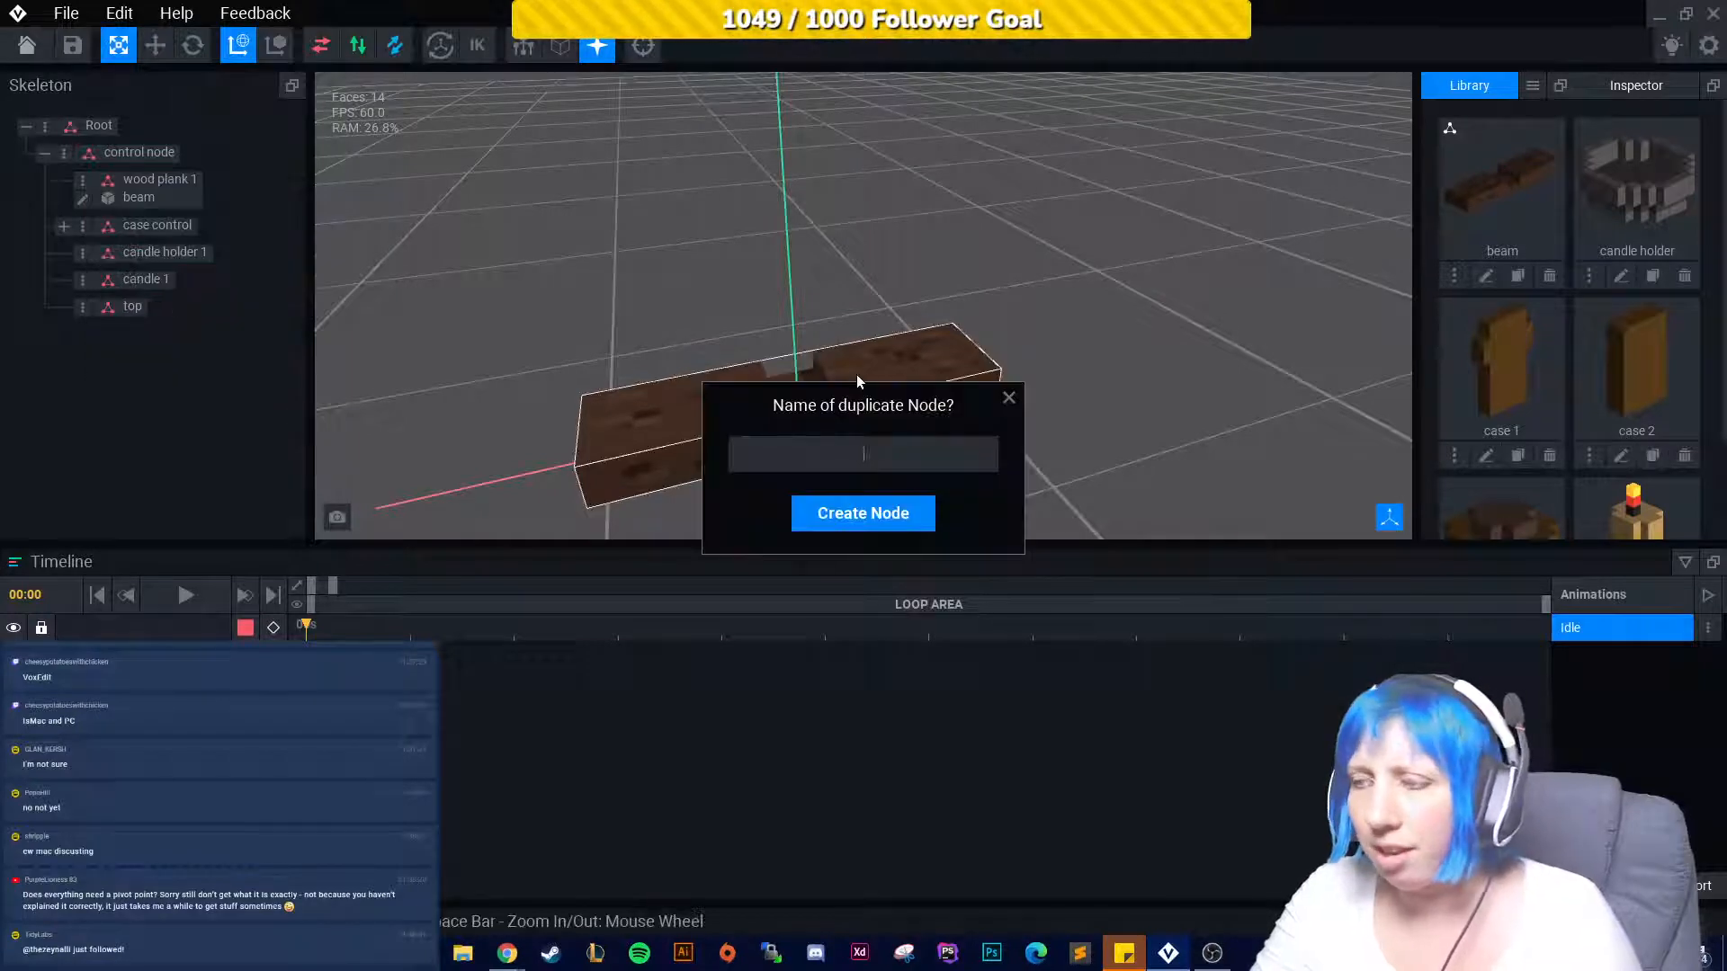
type("wood plant 2")
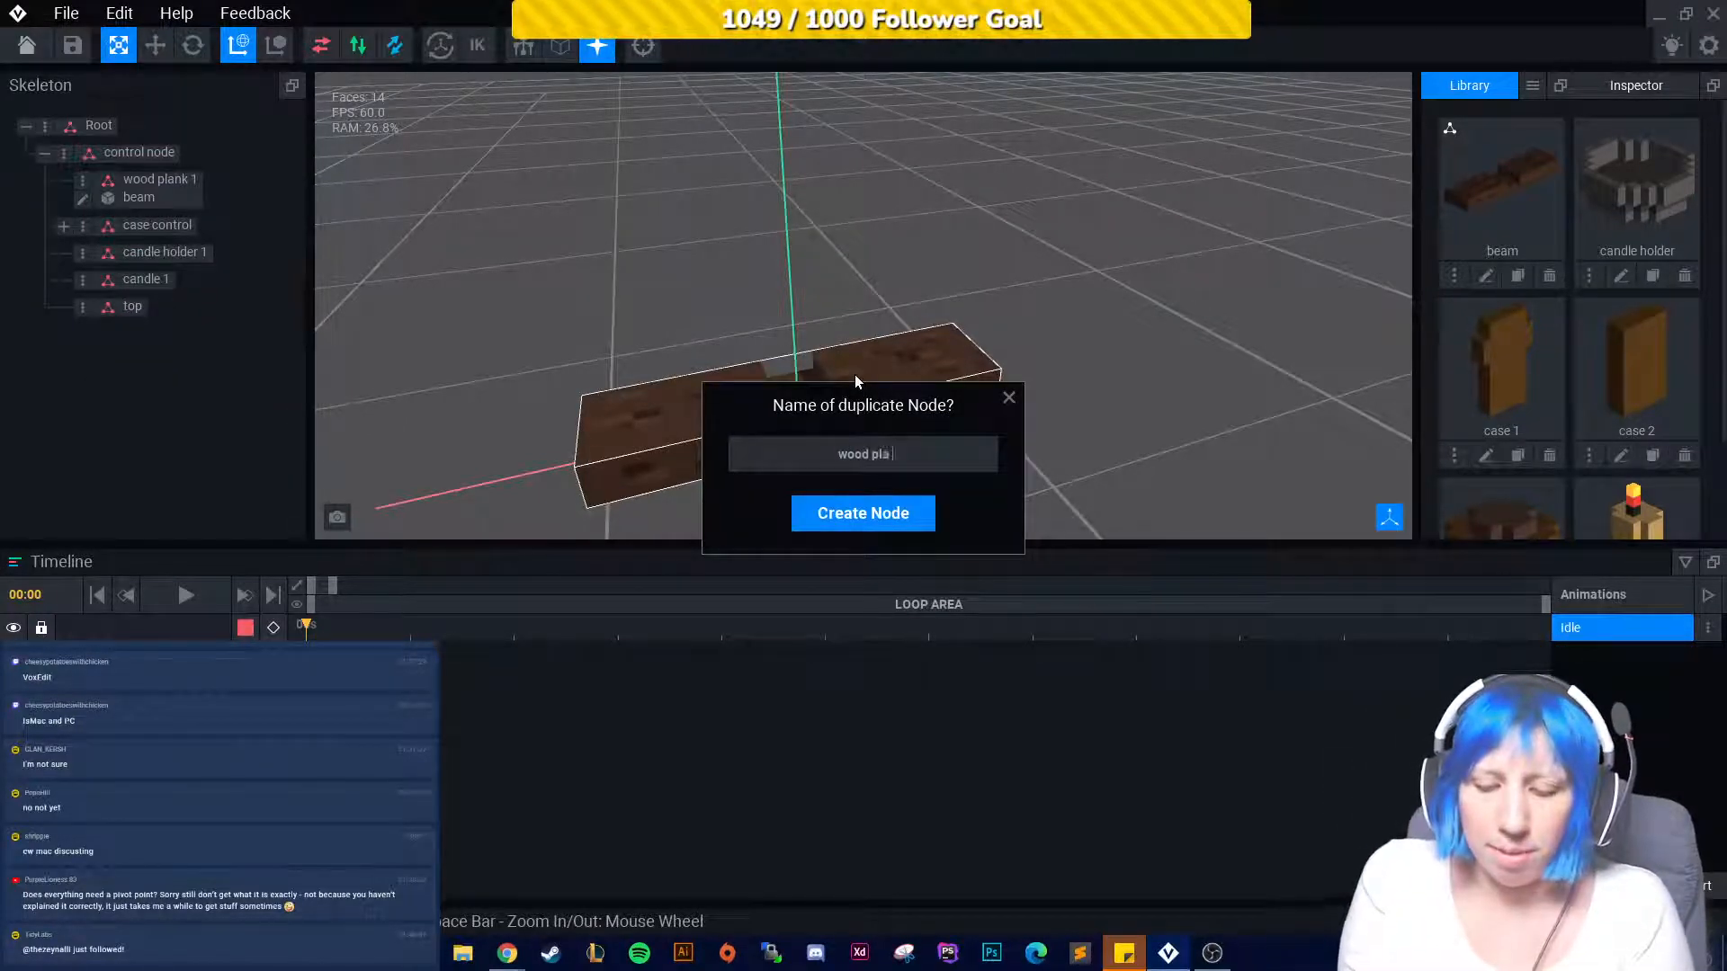
key("Return")
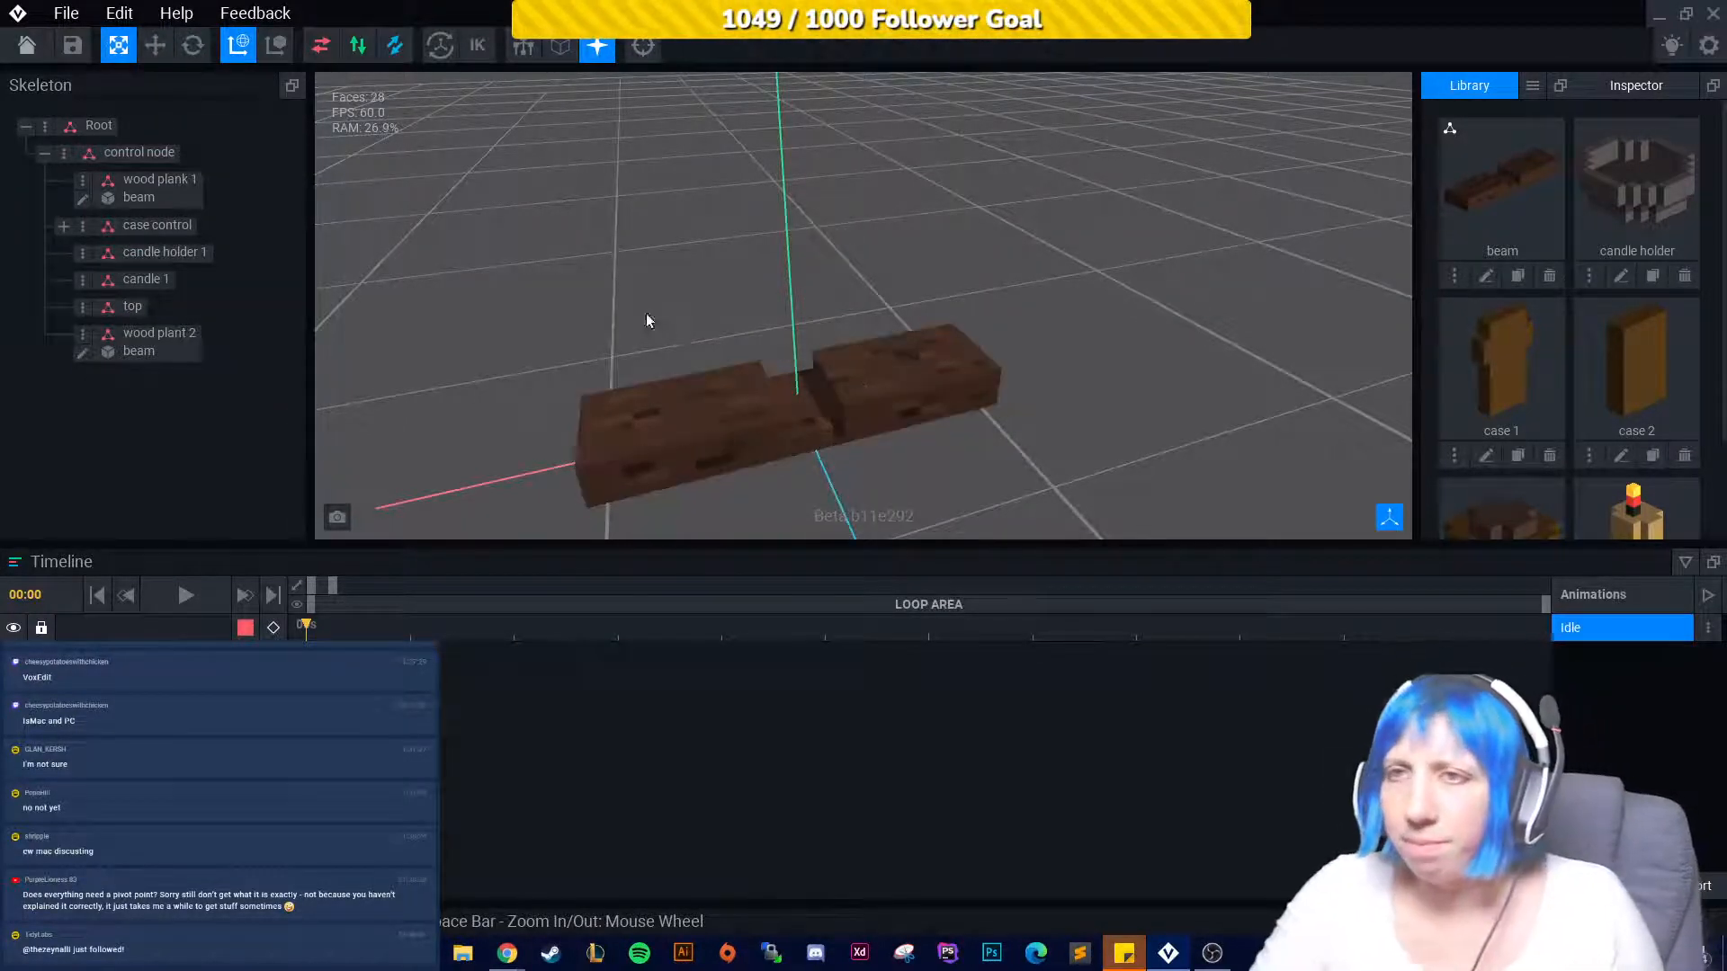
Move the wood plant 2 beam up along the green axis so it sits above the first beam.
left_click(154, 45)
left_click(821, 369)
middle_click_drag(821, 369, 819, 315)
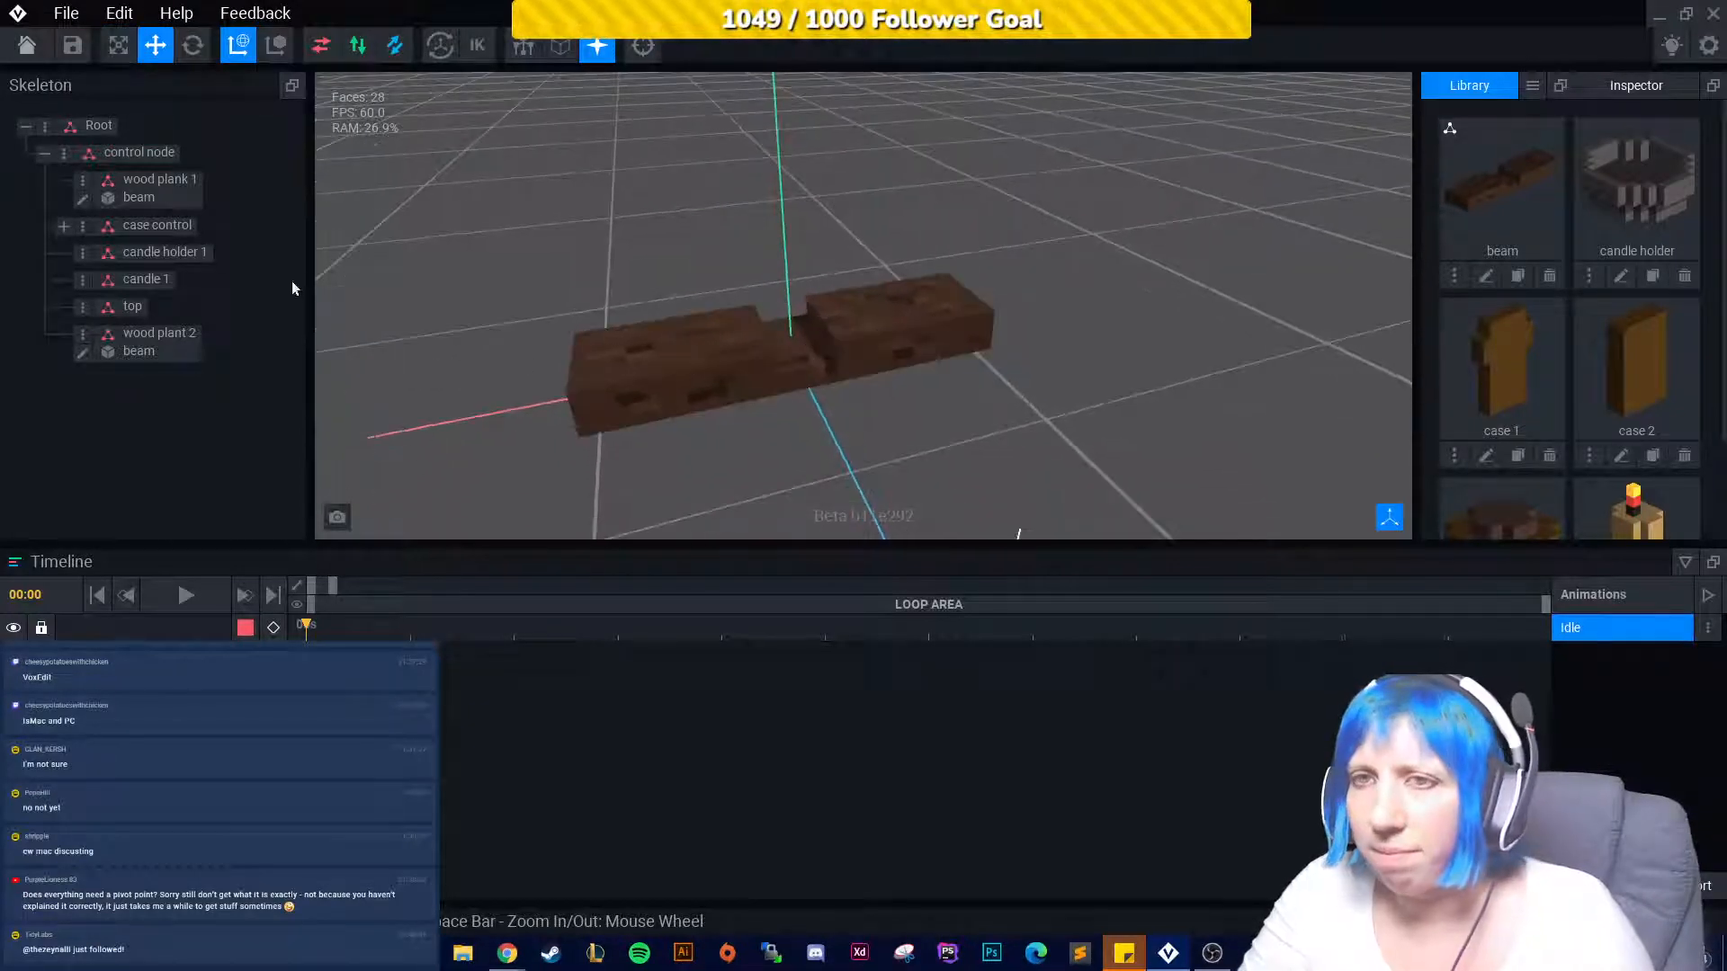
left_click(165, 351)
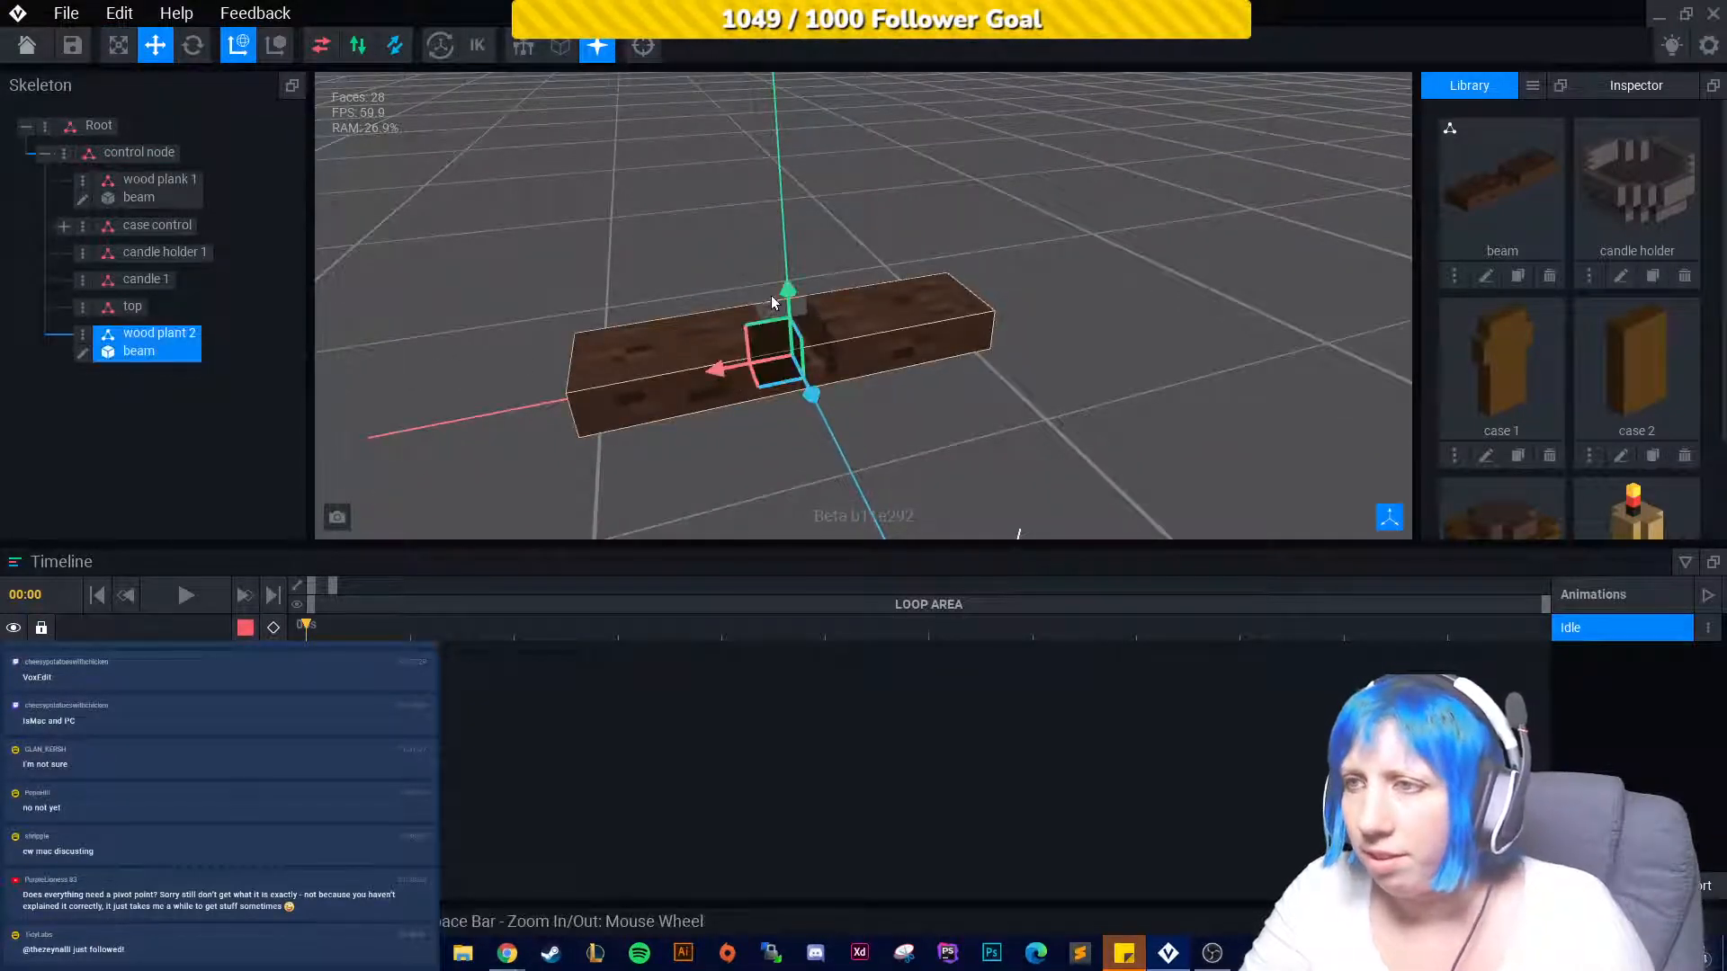
left_click_drag(788, 289, 770, 232)
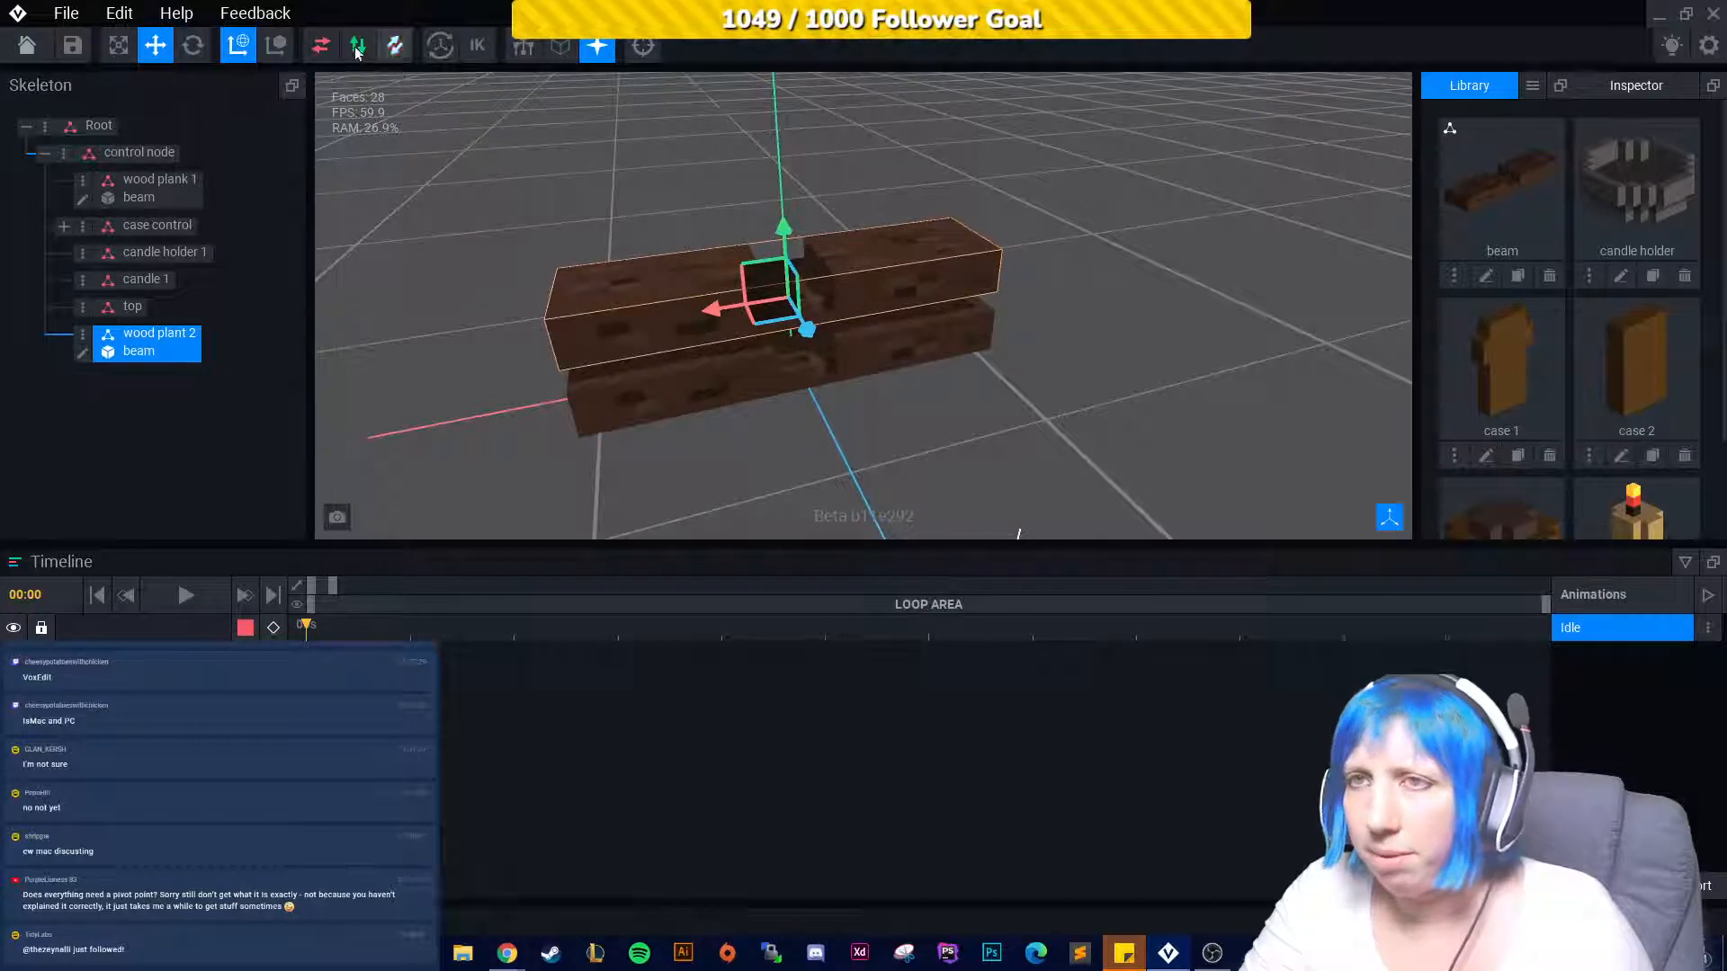
Rotate the wood plant 2 beam upside down about the red axis and crosswise to the first beam about the green axis.
left_click(193, 45)
right_click_drag(918, 411, 763, 363)
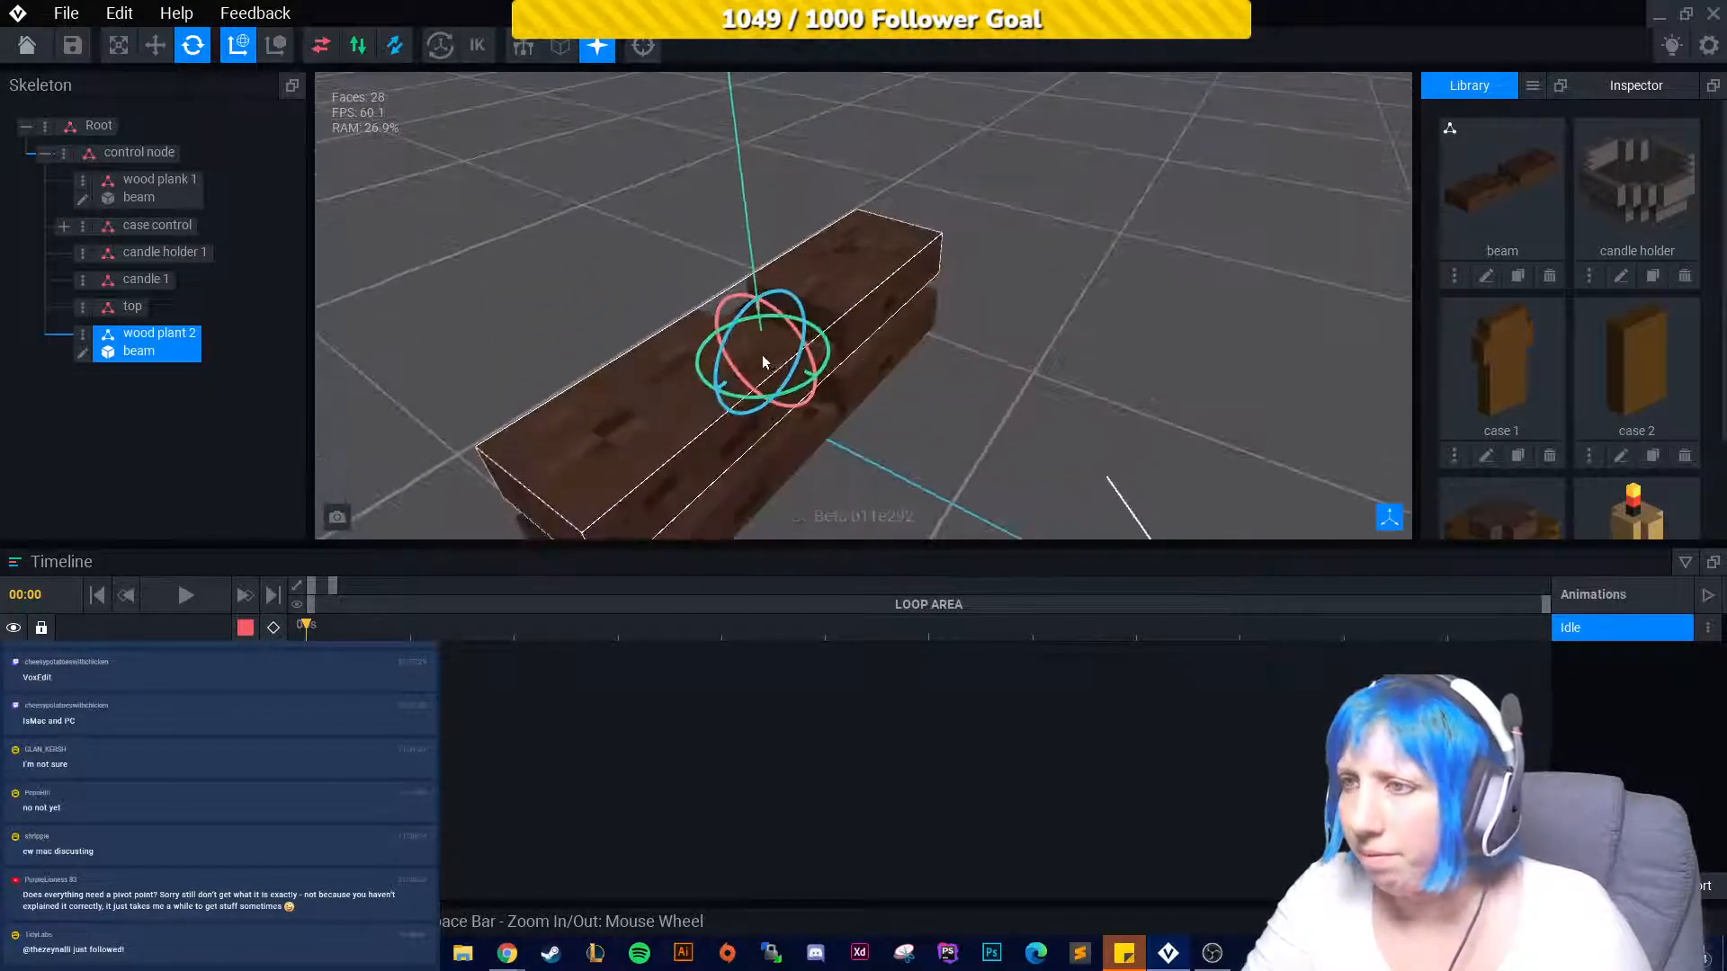
left_click_drag(799, 343, 840, 414)
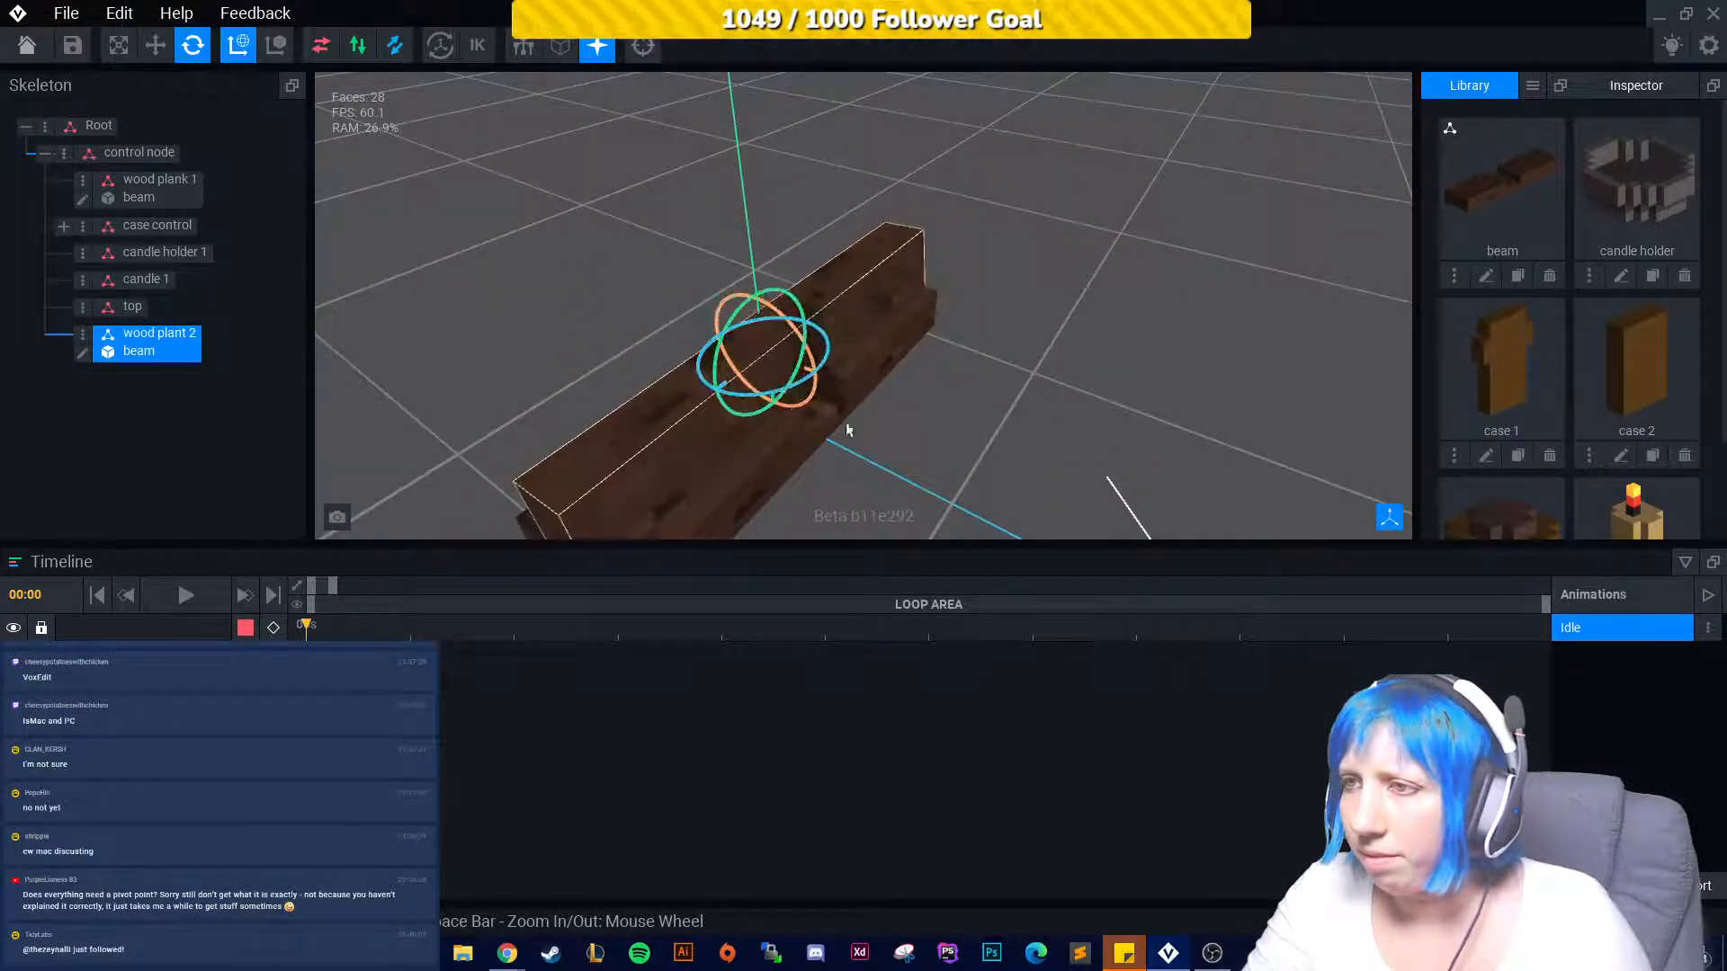
left_click_drag(781, 316, 850, 424)
mouse_move(850, 424)
right_mouse_down()
mouse_move(913, 408)
mouse_move(878, 408)
right_mouse_up()
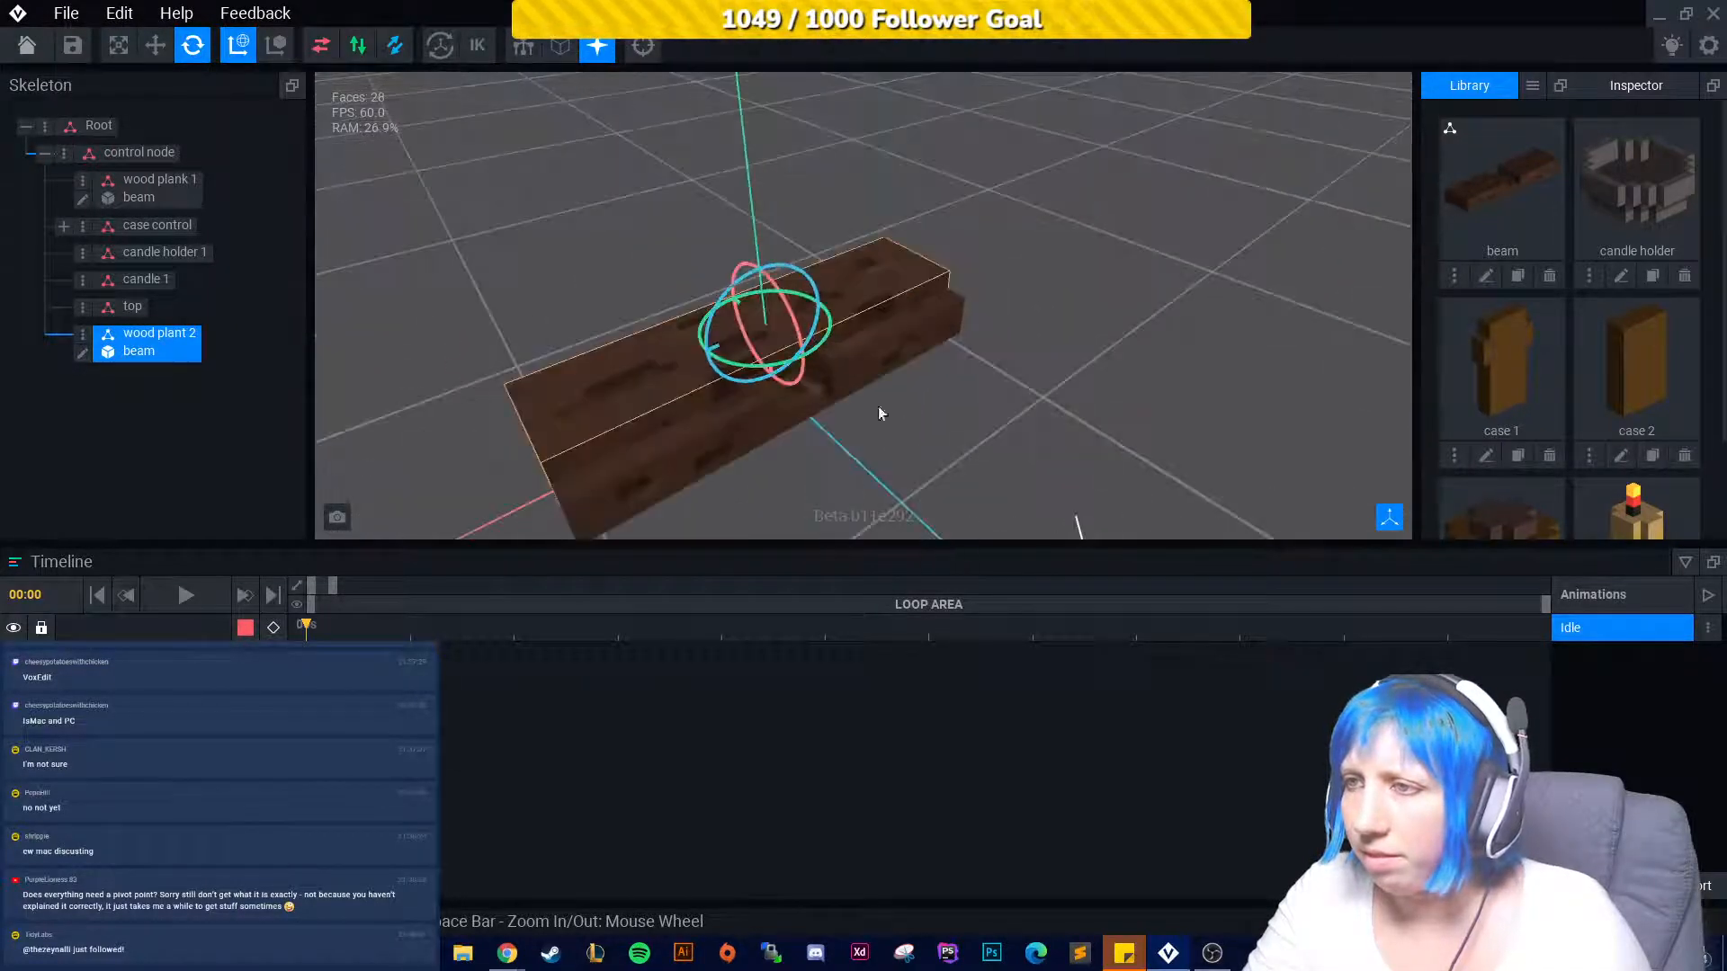
left_click_drag(775, 363, 352, 381)
left_click(980, 408)
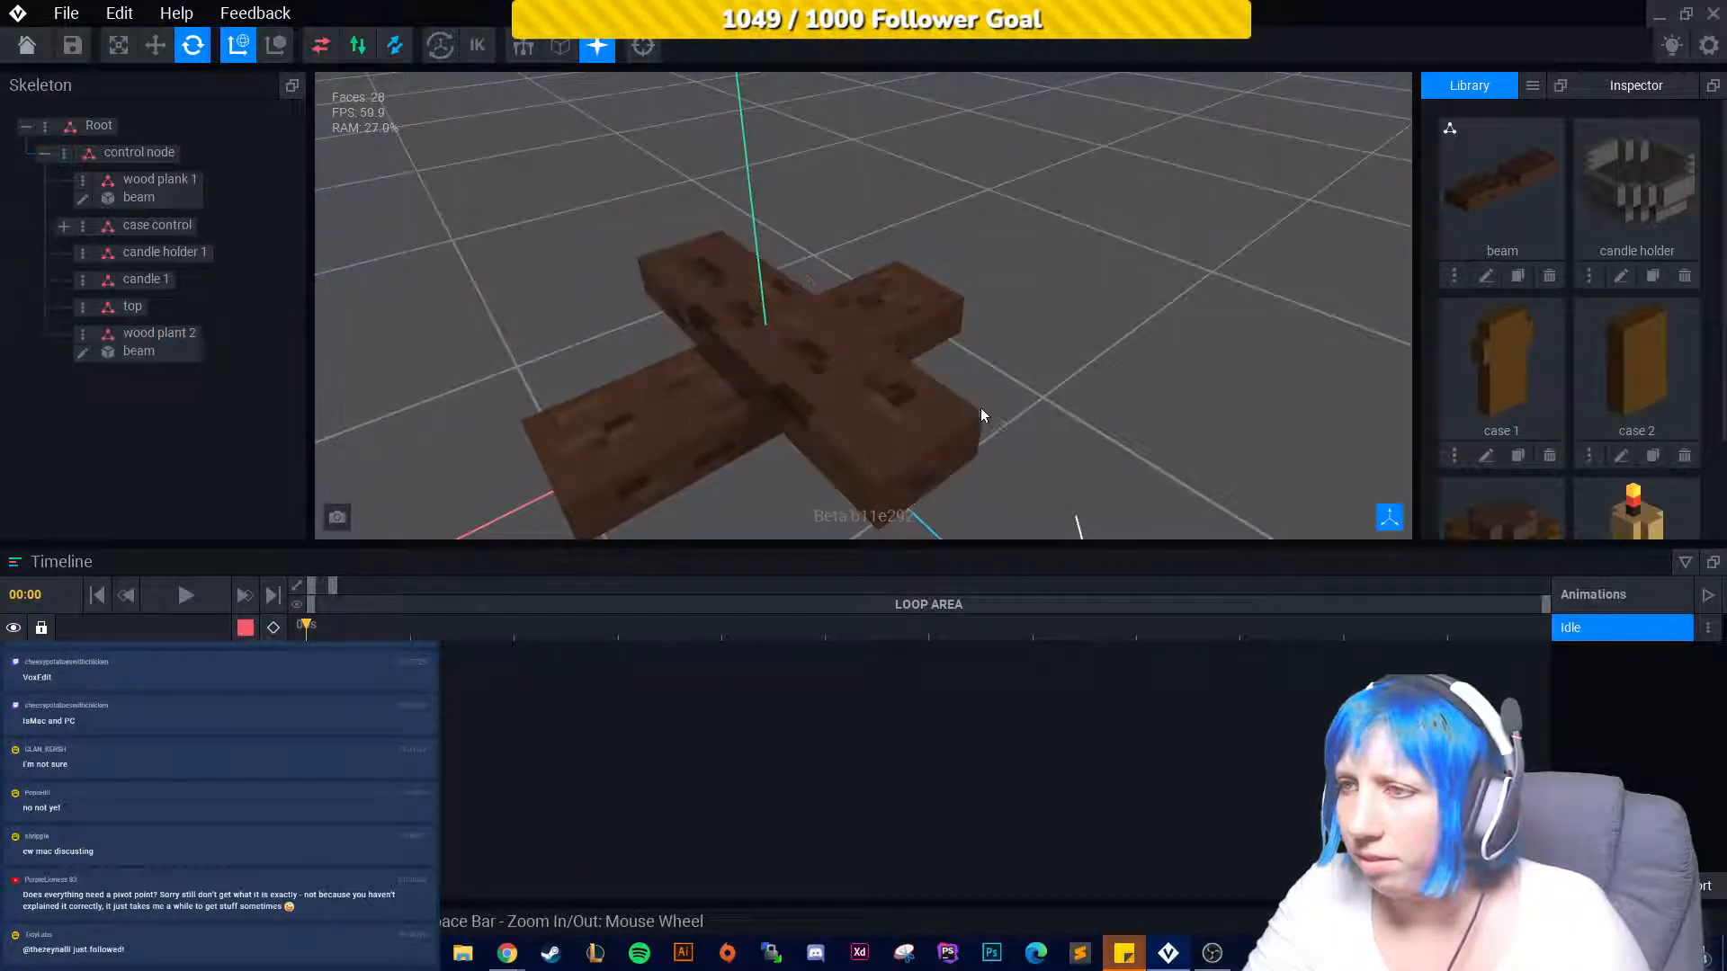
Move the wood plant 2 beam down onto the first beam, to -5.0 along the green axis.
right_click_drag(980, 407, 926, 274)
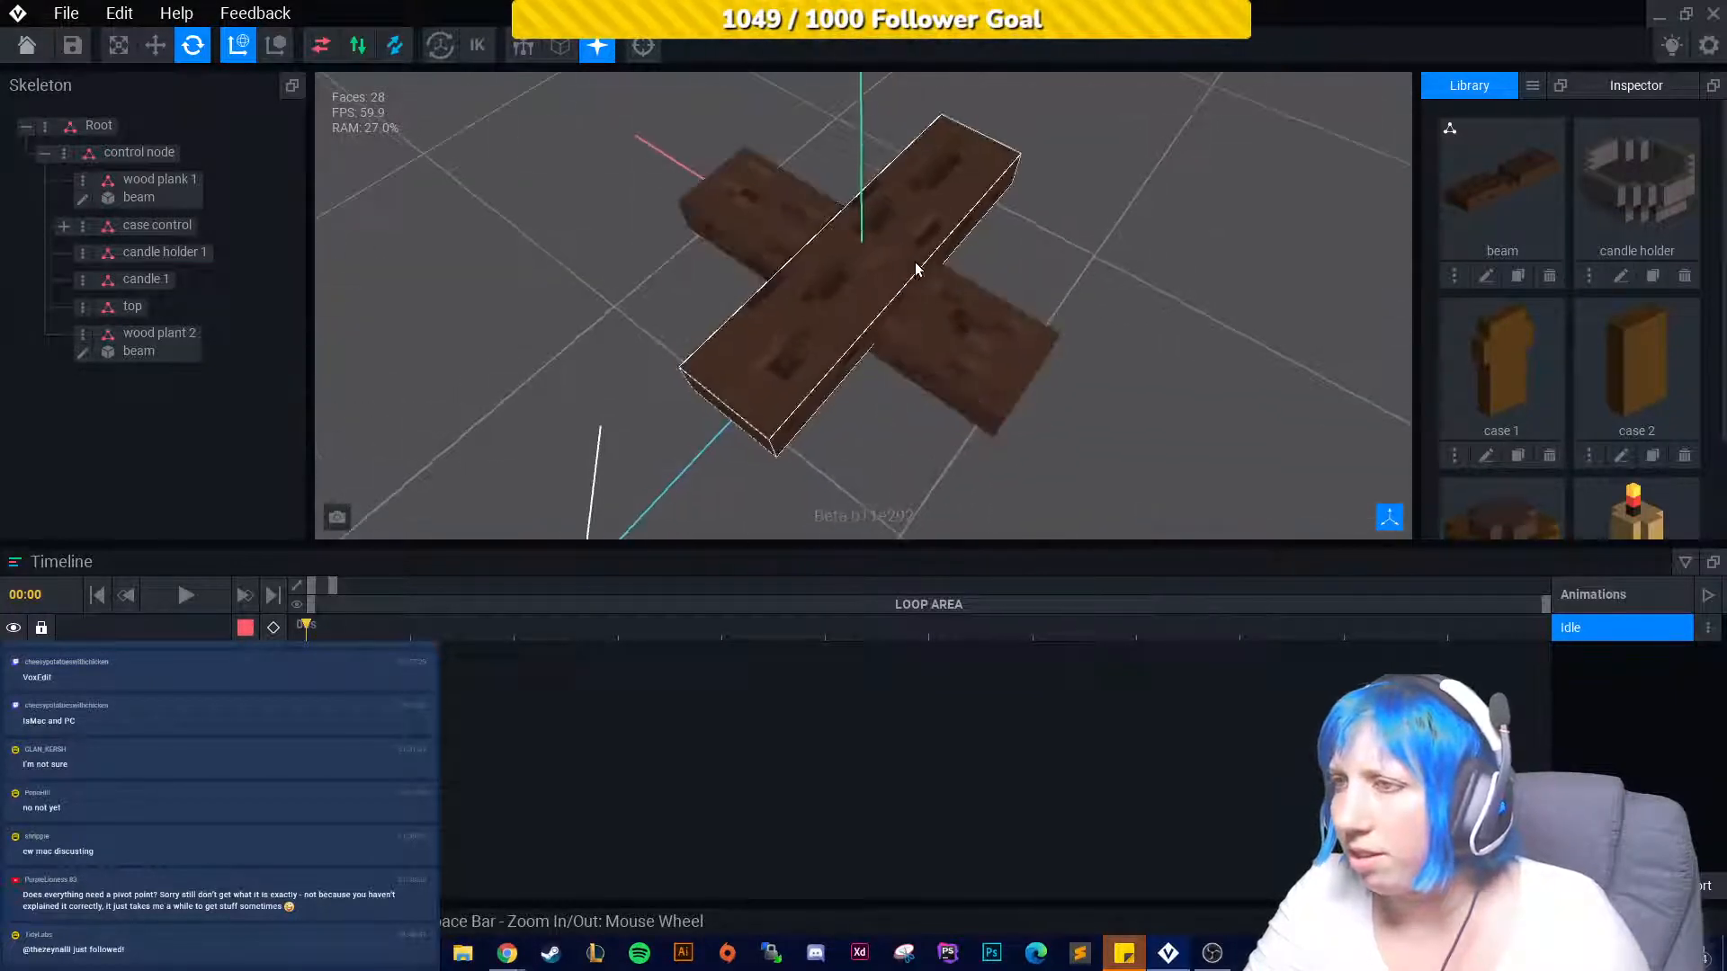
left_click(919, 273)
left_click(156, 45)
right_click_drag(881, 359, 935, 252)
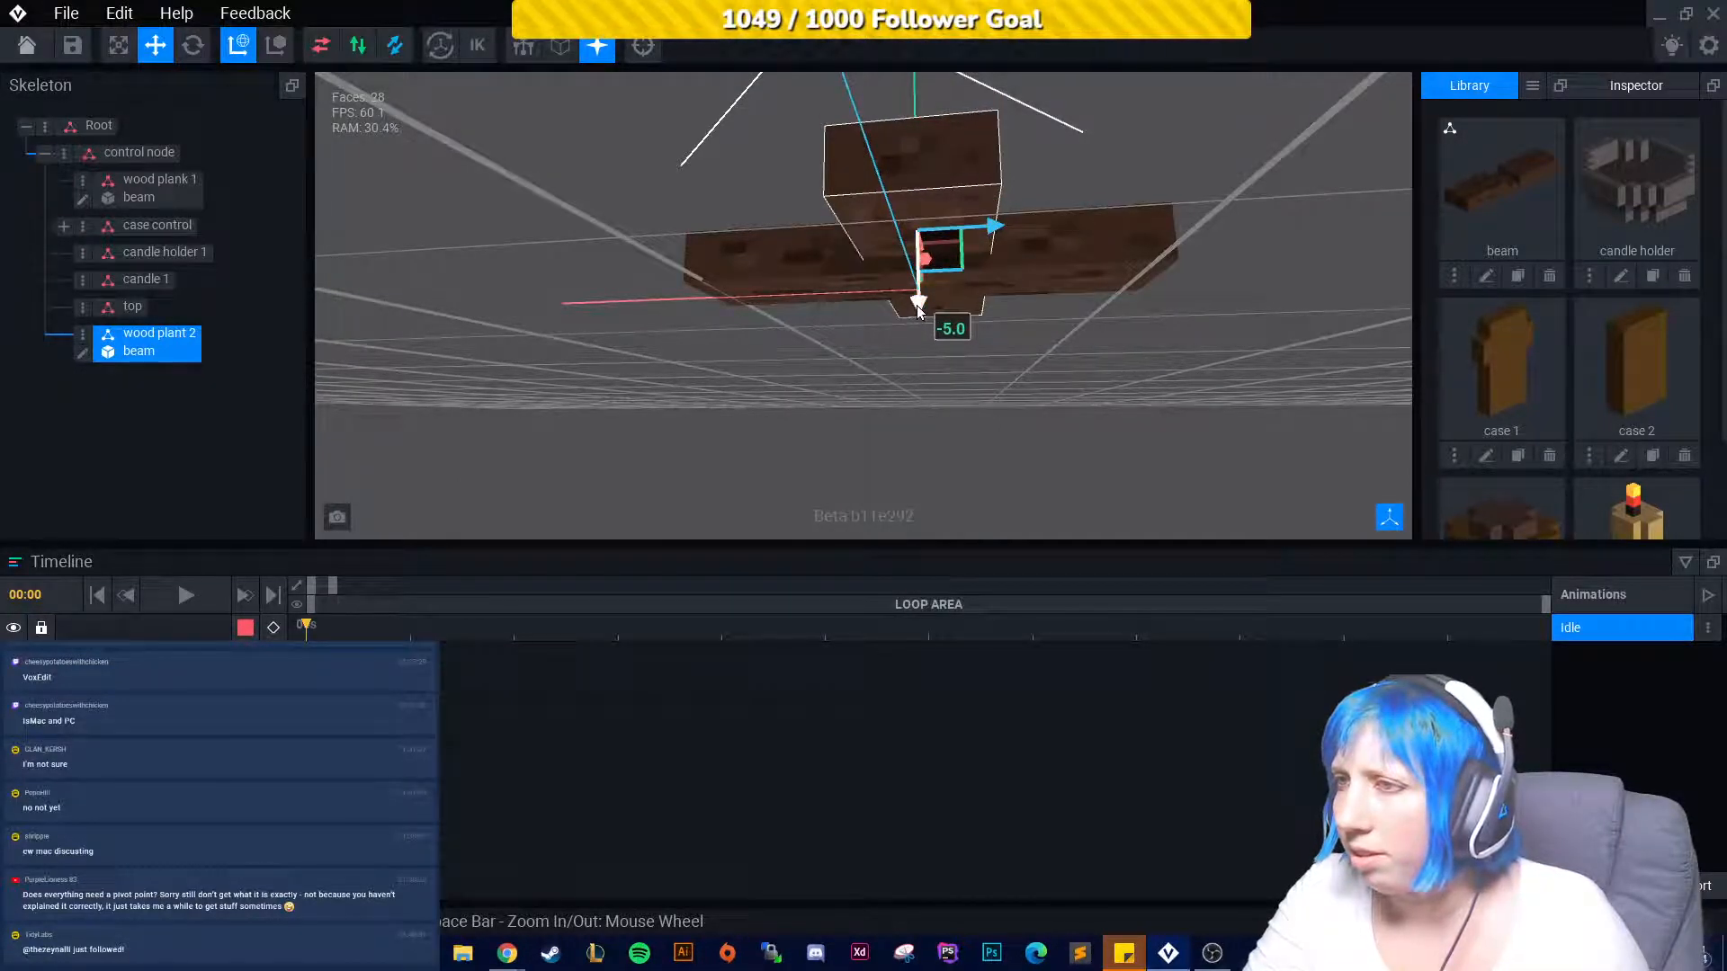
right_click_drag(919, 308, 1084, 337)
left_click(935, 232)
right_click_drag(935, 232, 1307, 324)
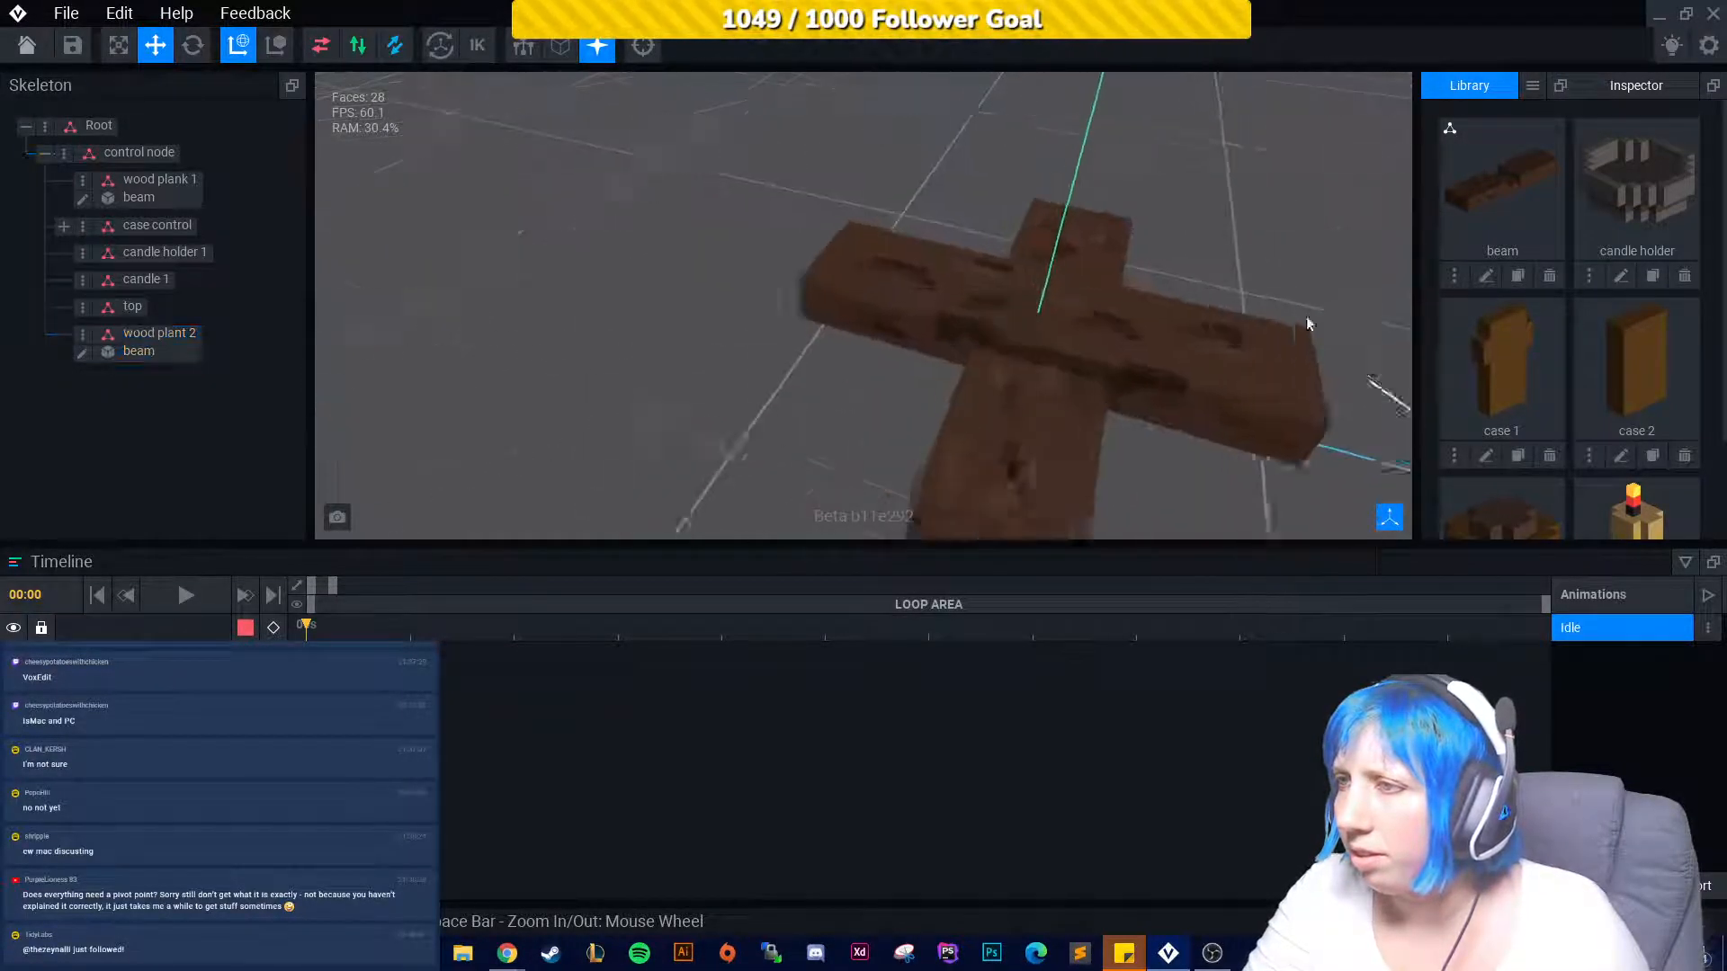
scroll(1118, 385, "up", 3)
middle_click_drag(1118, 385, 921, 325)
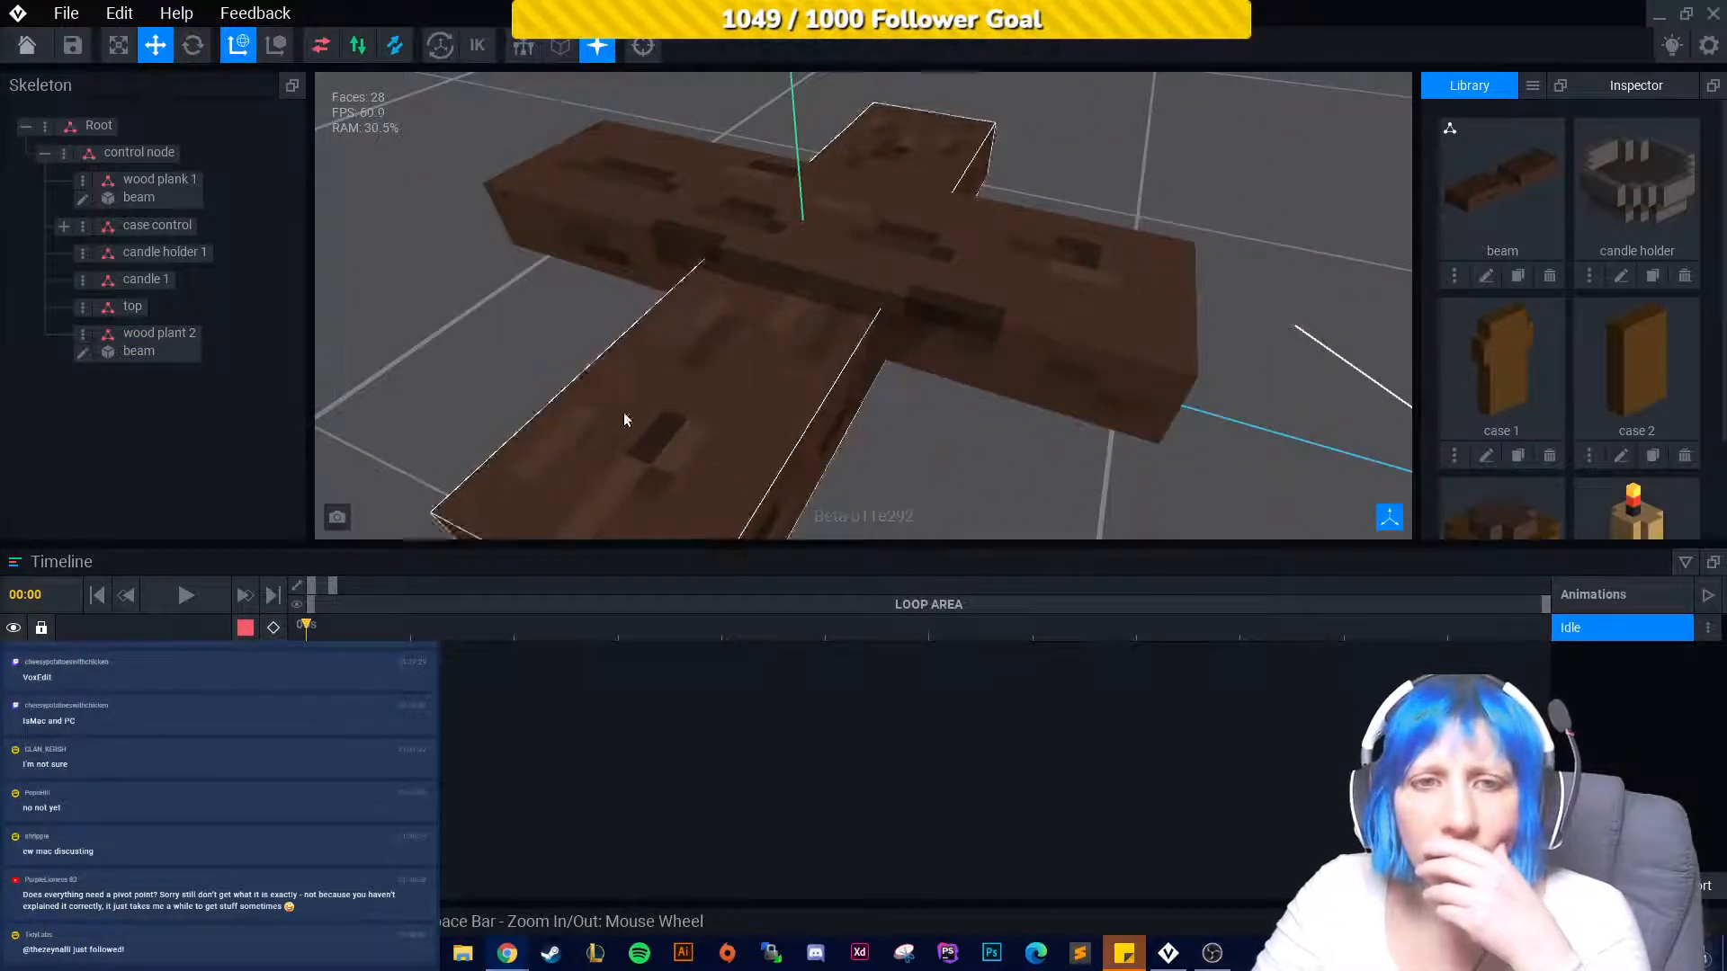
Adjust the wood plant 2 beam's height to -4.0 along the green axis.
right_click_drag(624, 416, 698, 220)
left_click(698, 219)
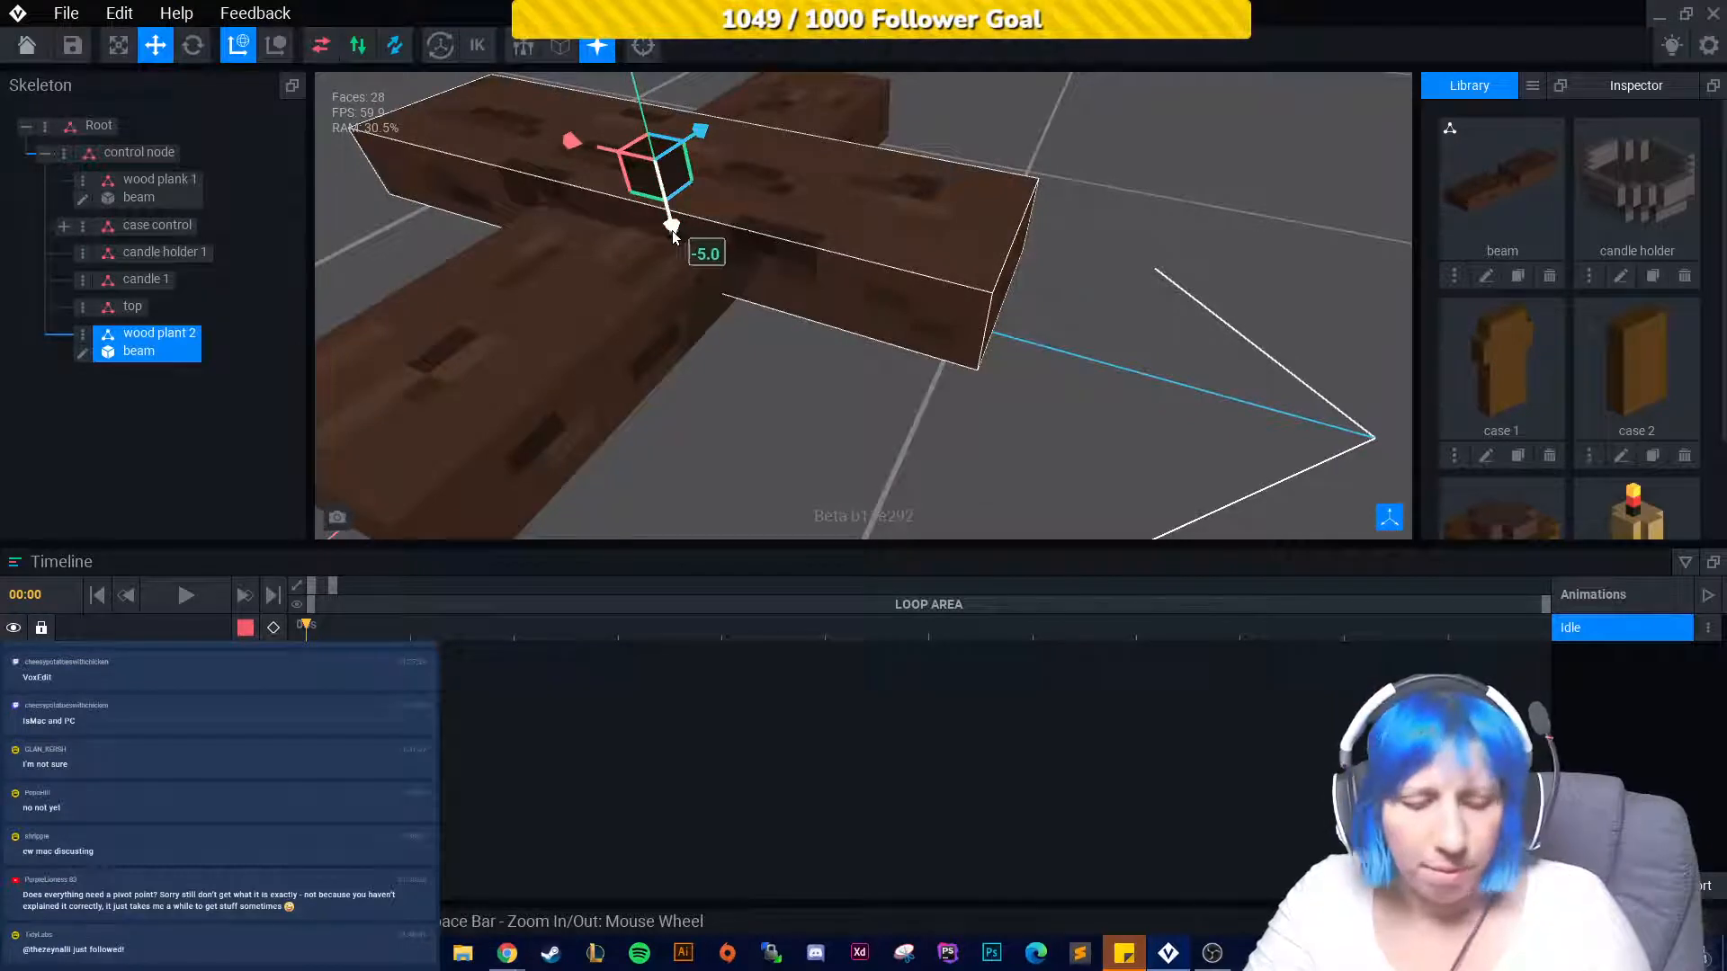
left_click(1199, 224)
right_click_drag(1199, 224, 702, 364)
left_click(695, 371)
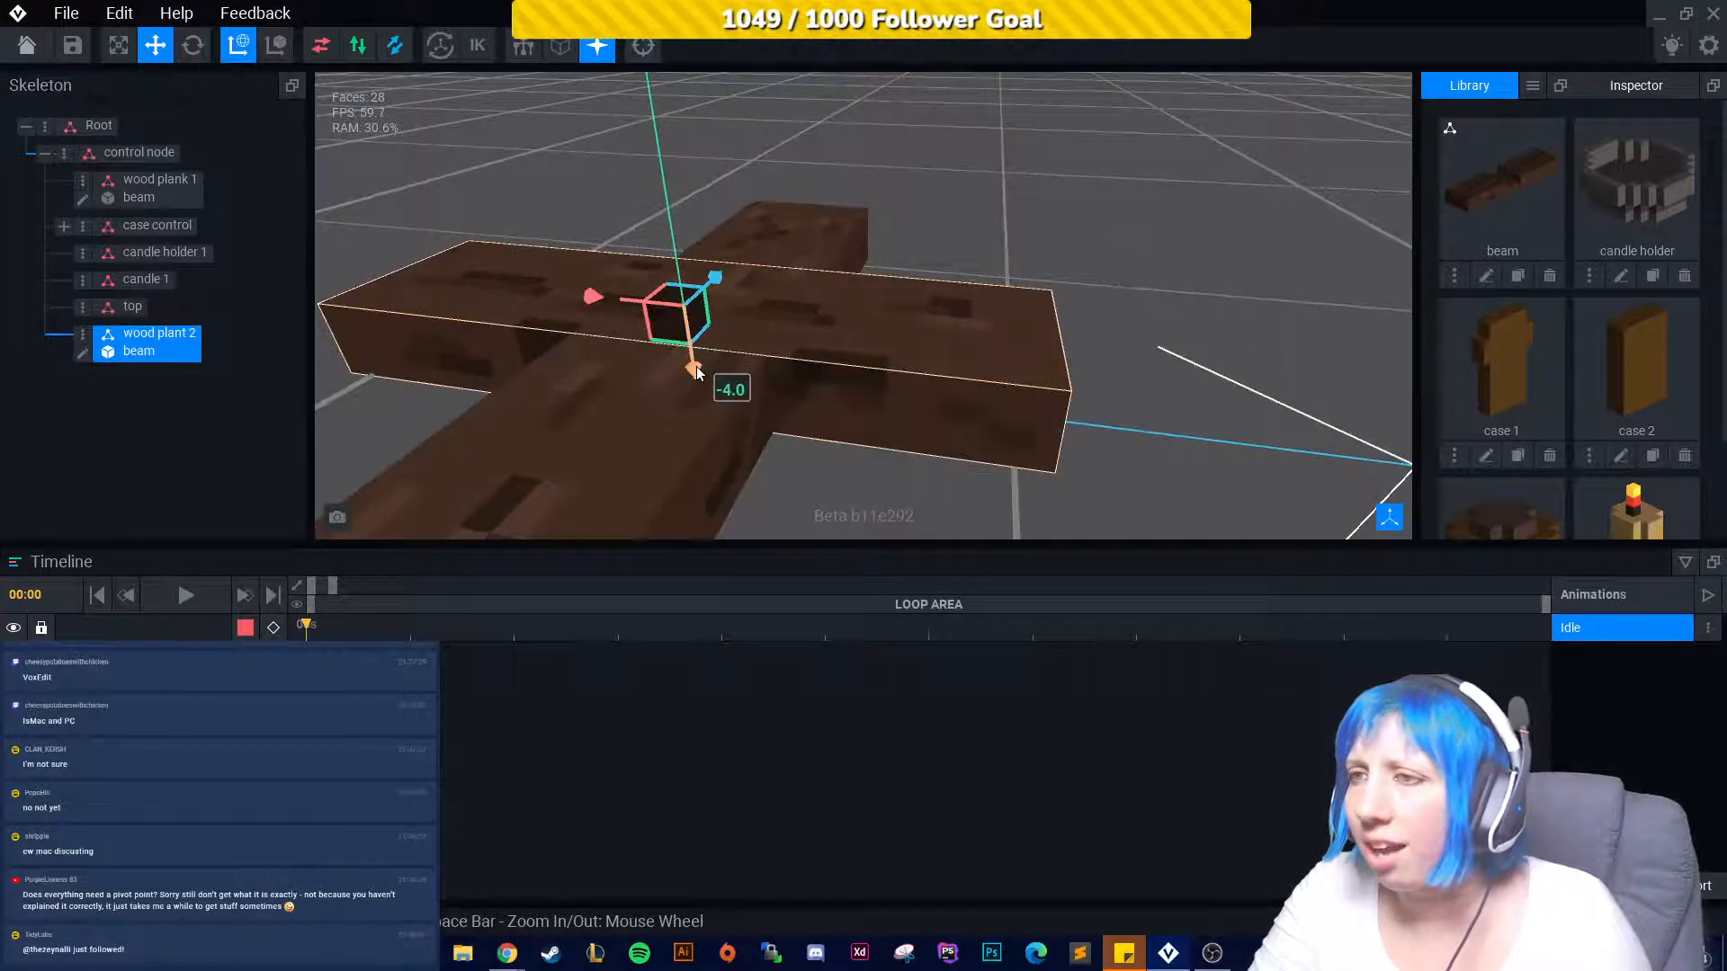
Compare the crossed beams' heights and fine-tune the wood plant 2 beam along the green axis, ending at -4.0.
left_click(1158, 221)
right_click_drag(1158, 220, 571, 269)
left_click(667, 251)
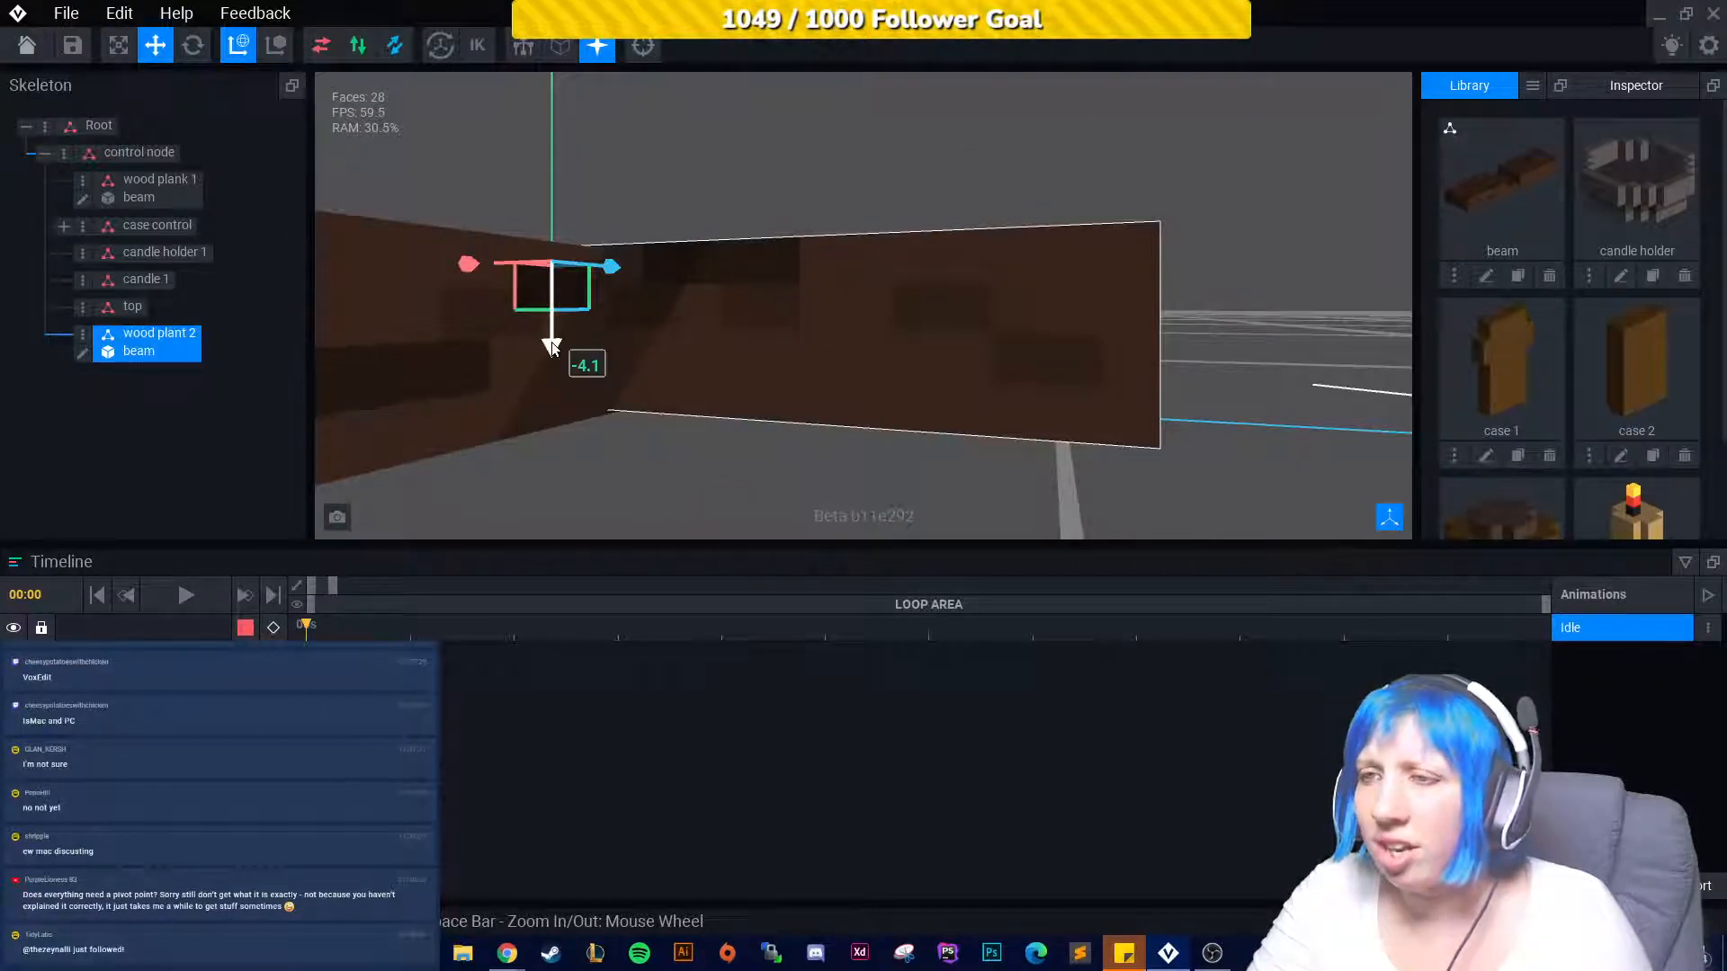
left_click(524, 410)
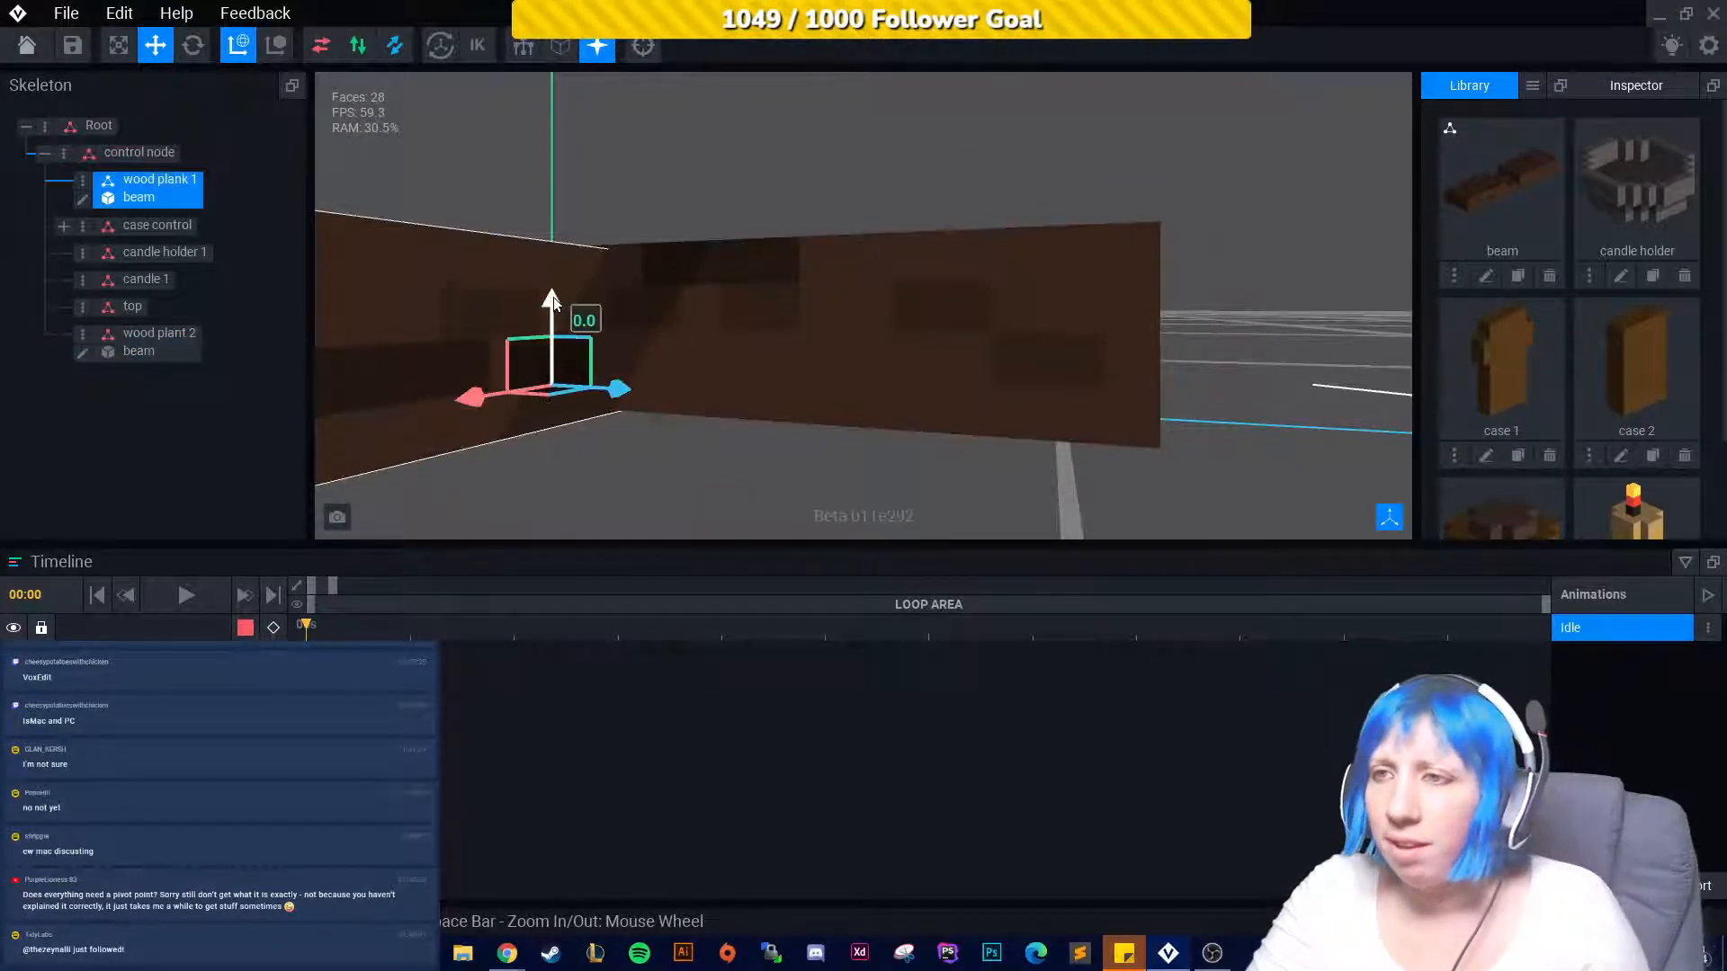
right_click_drag(667, 342, 687, 286)
left_click(685, 288)
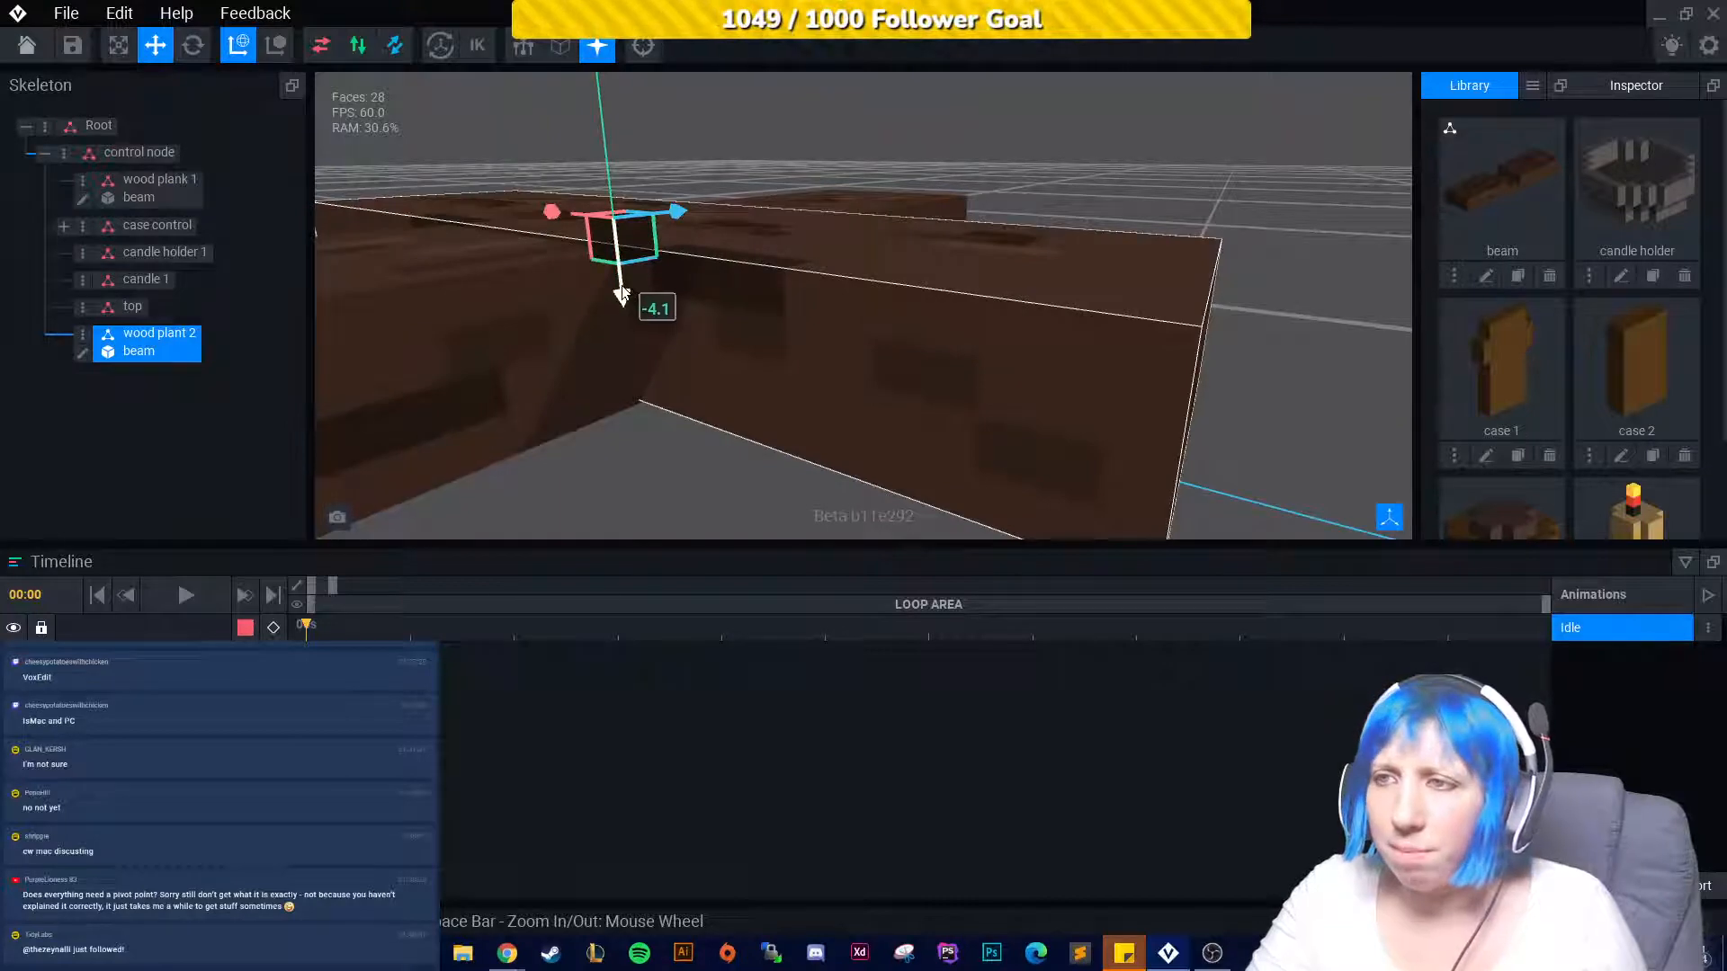
mouse_move(622, 294)
left_mouse_down()
mouse_move(627, 317)
mouse_move(626, 285)
left_mouse_up()
left_click(789, 313)
right_click_drag(789, 312, 685, 266)
scroll(744, 247, "down", 2)
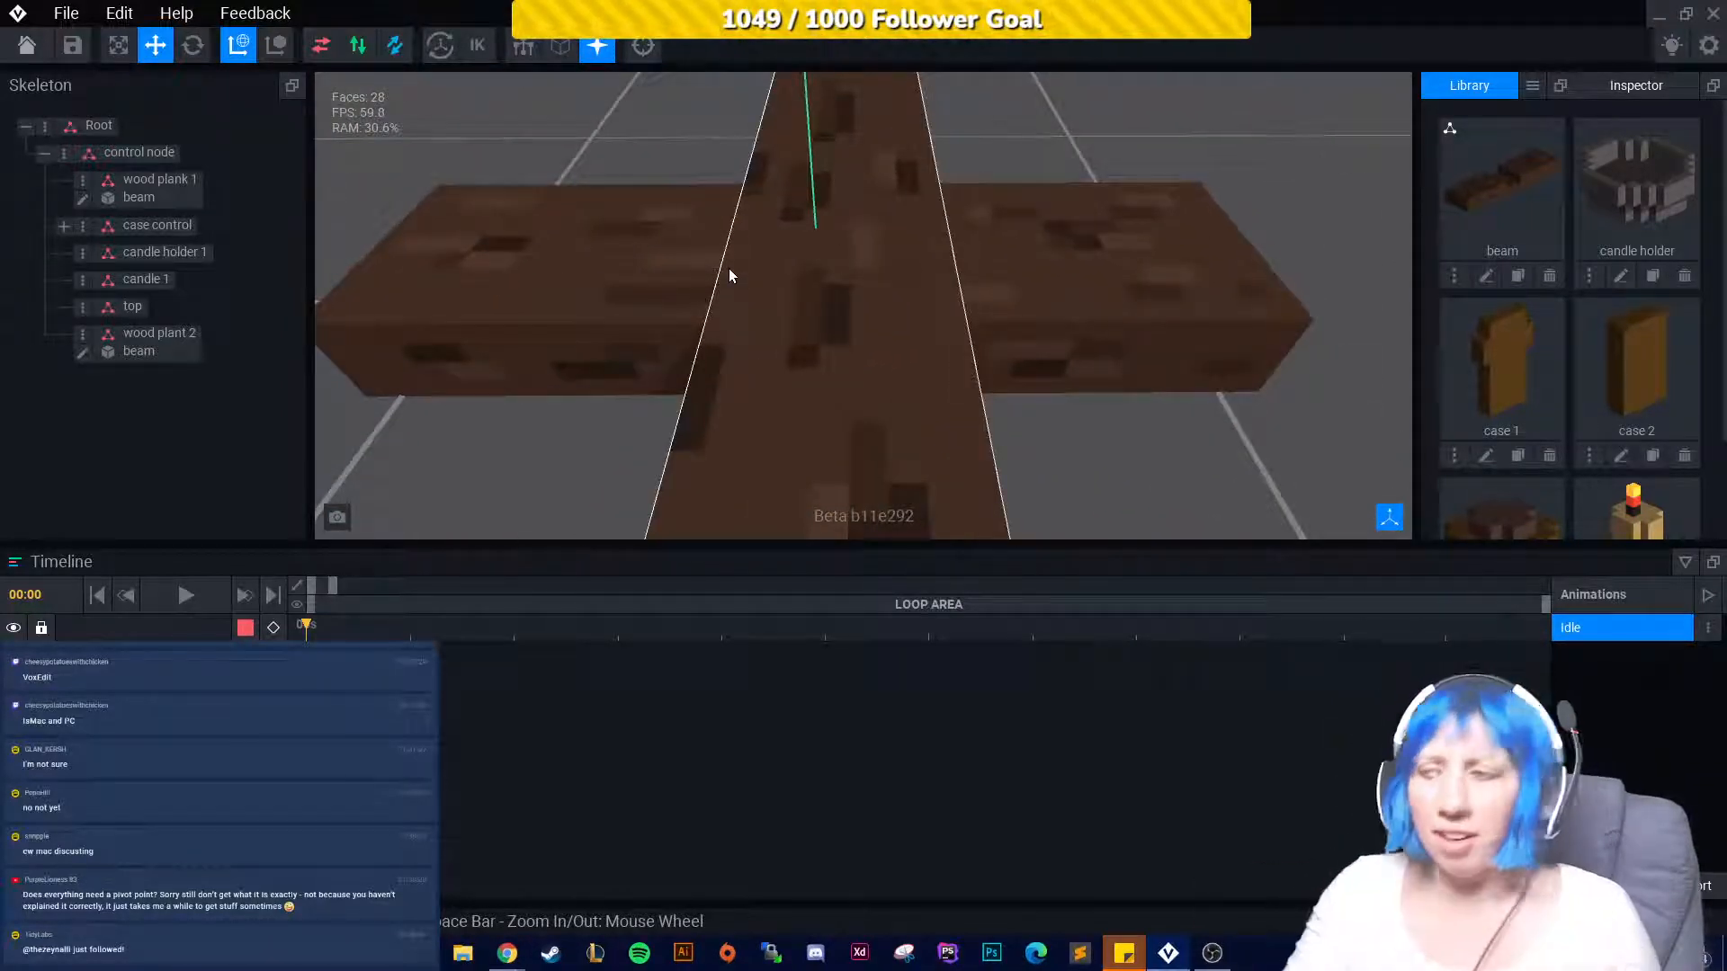
left_click(814, 301)
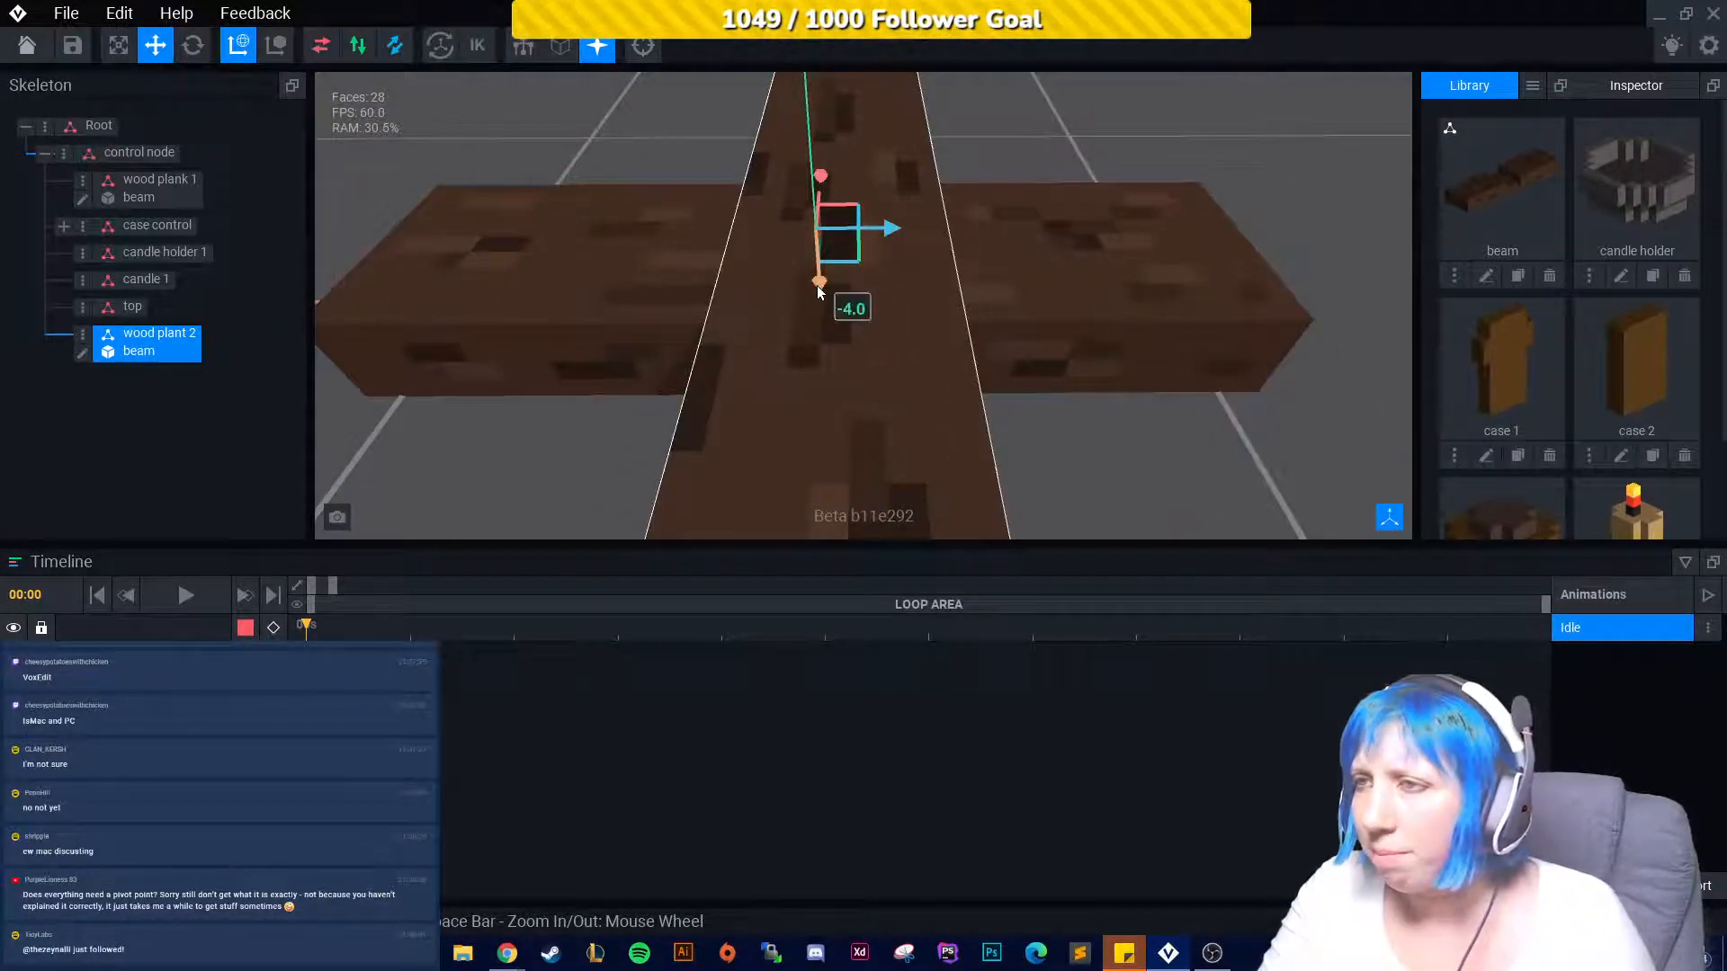
left_click(501, 474)
right_click_drag(501, 474, 709, 252)
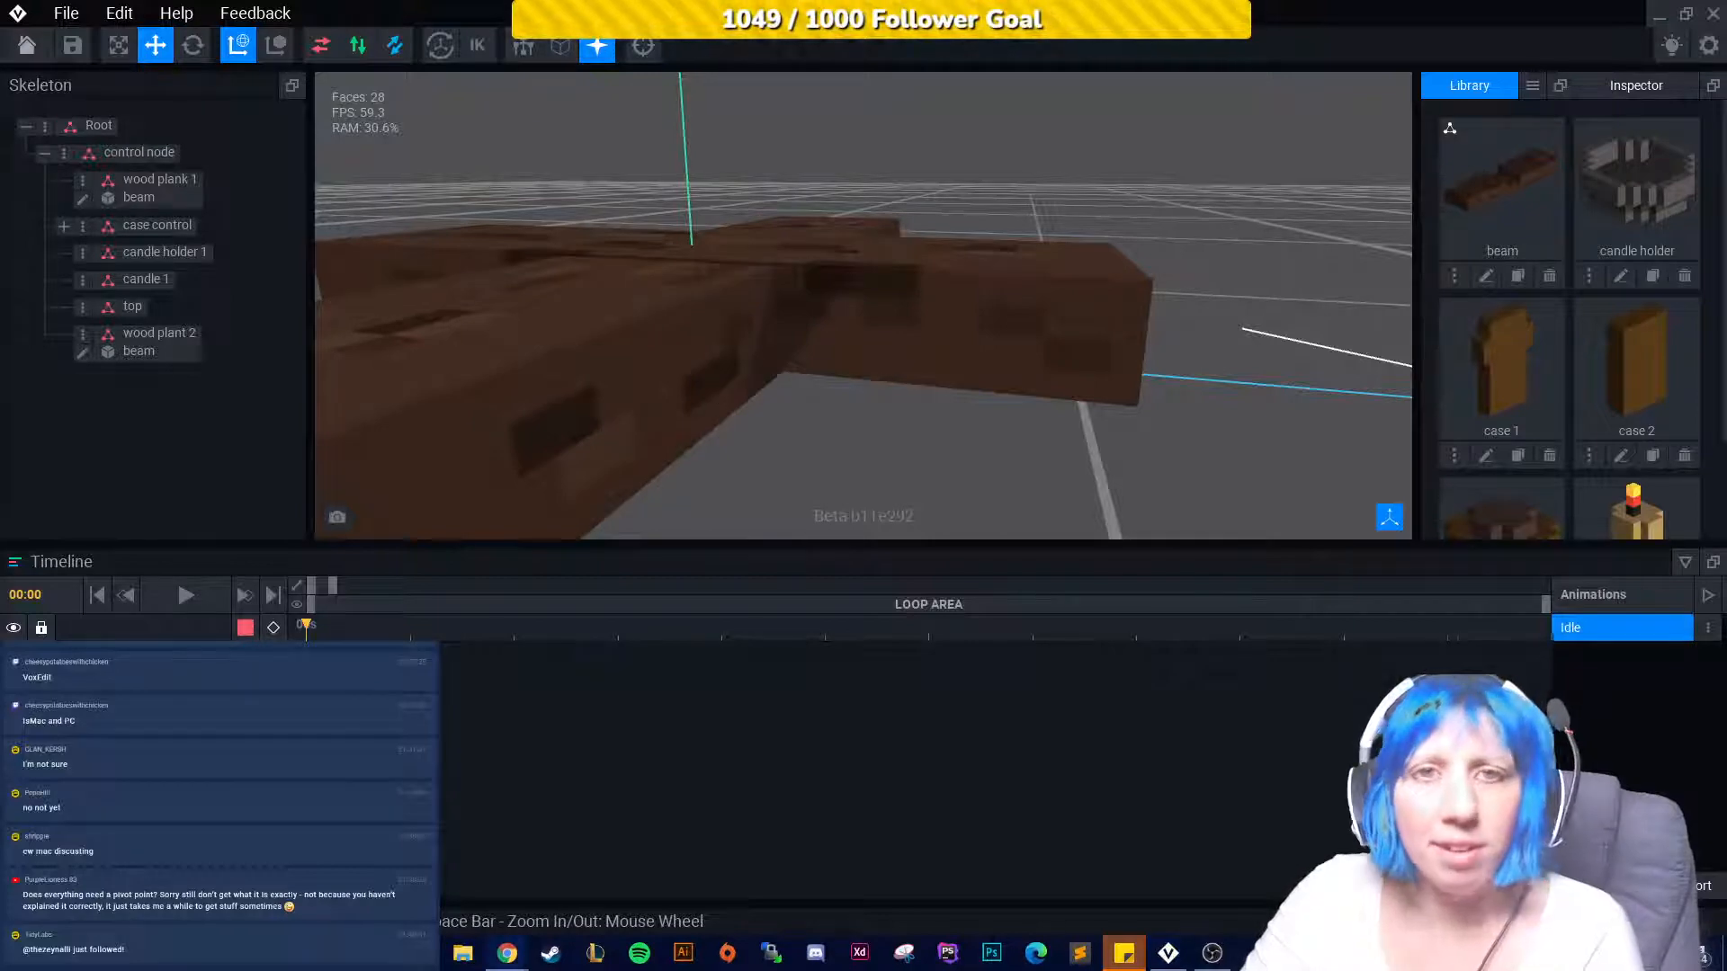
scroll(940, 316, "down", 5)
middle_click_drag(941, 315, 789, 338)
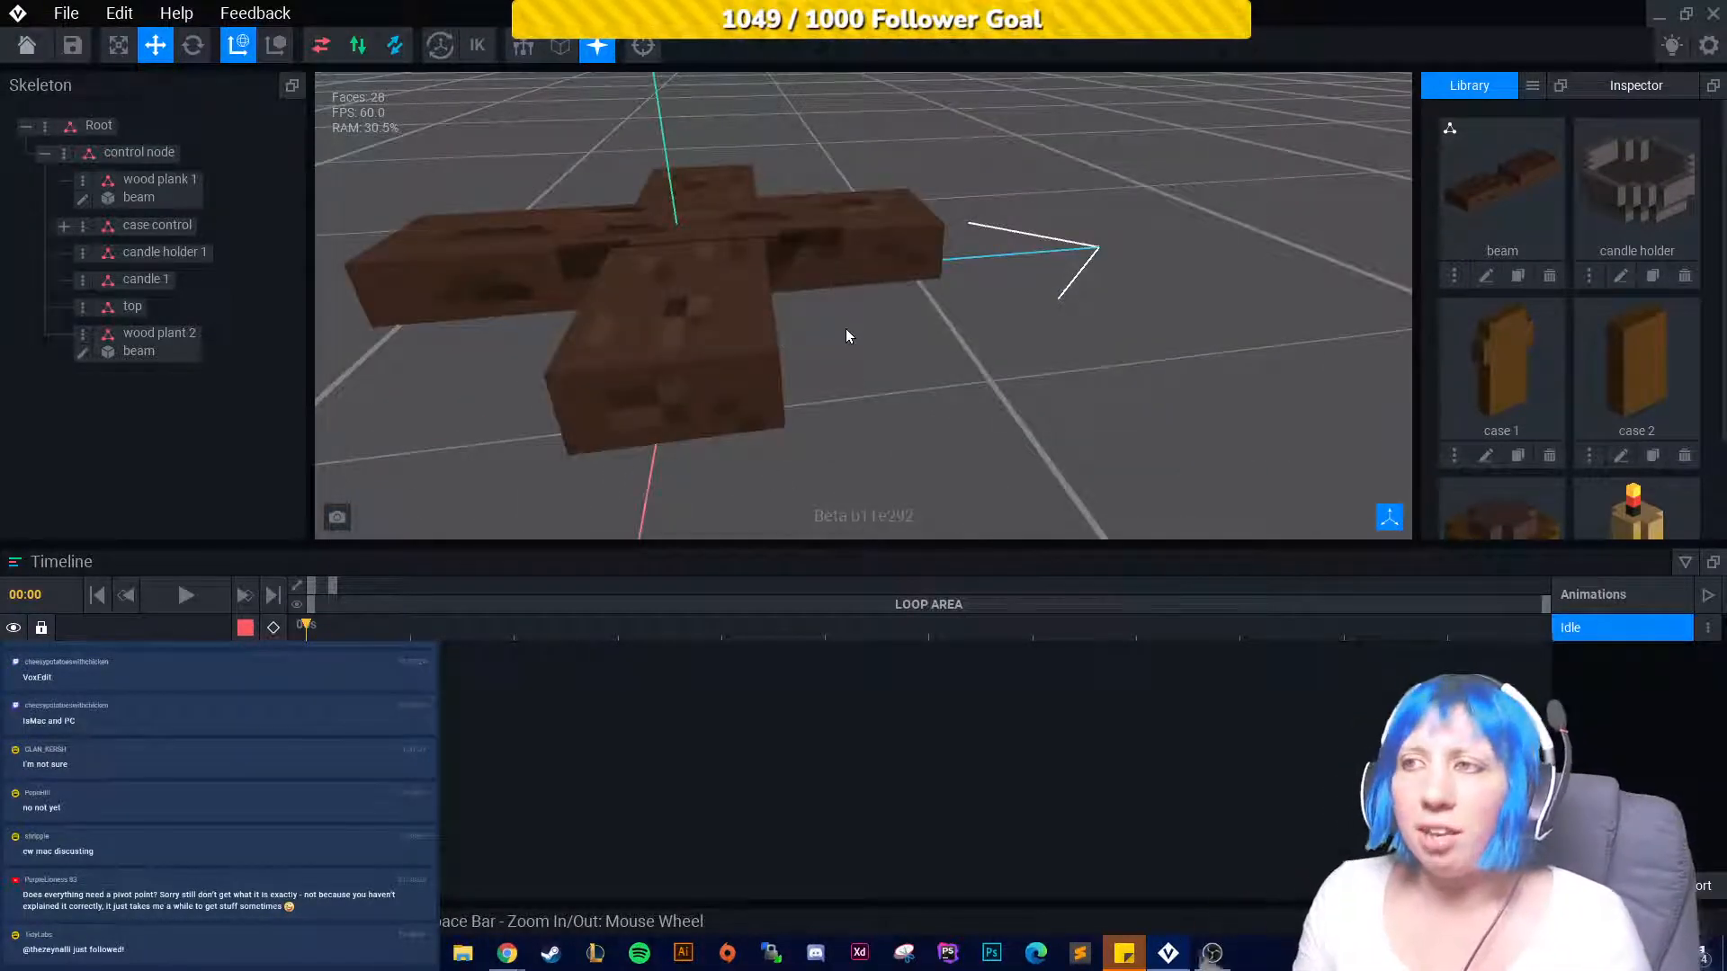
mouse_move(882, 335)
middle_mouse_down()
mouse_move(764, 329)
mouse_move(871, 351)
middle_mouse_up()
middle_click_drag(848, 438, 760, 331)
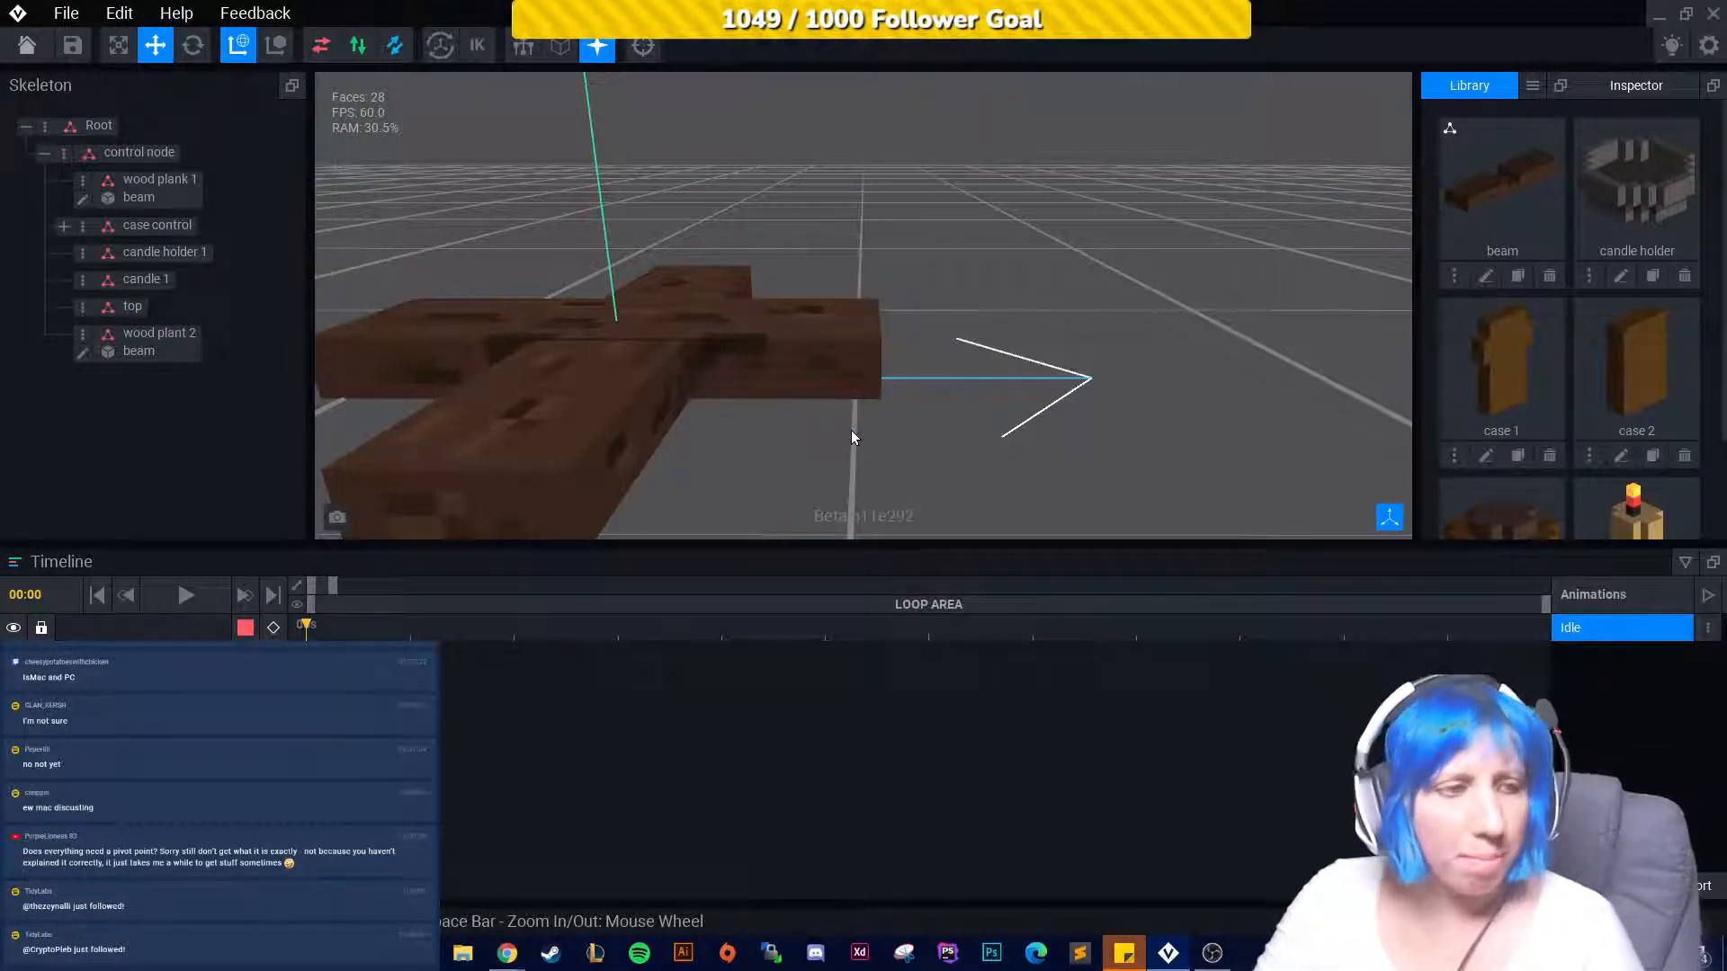
middle_click_drag(853, 437, 561, 255)
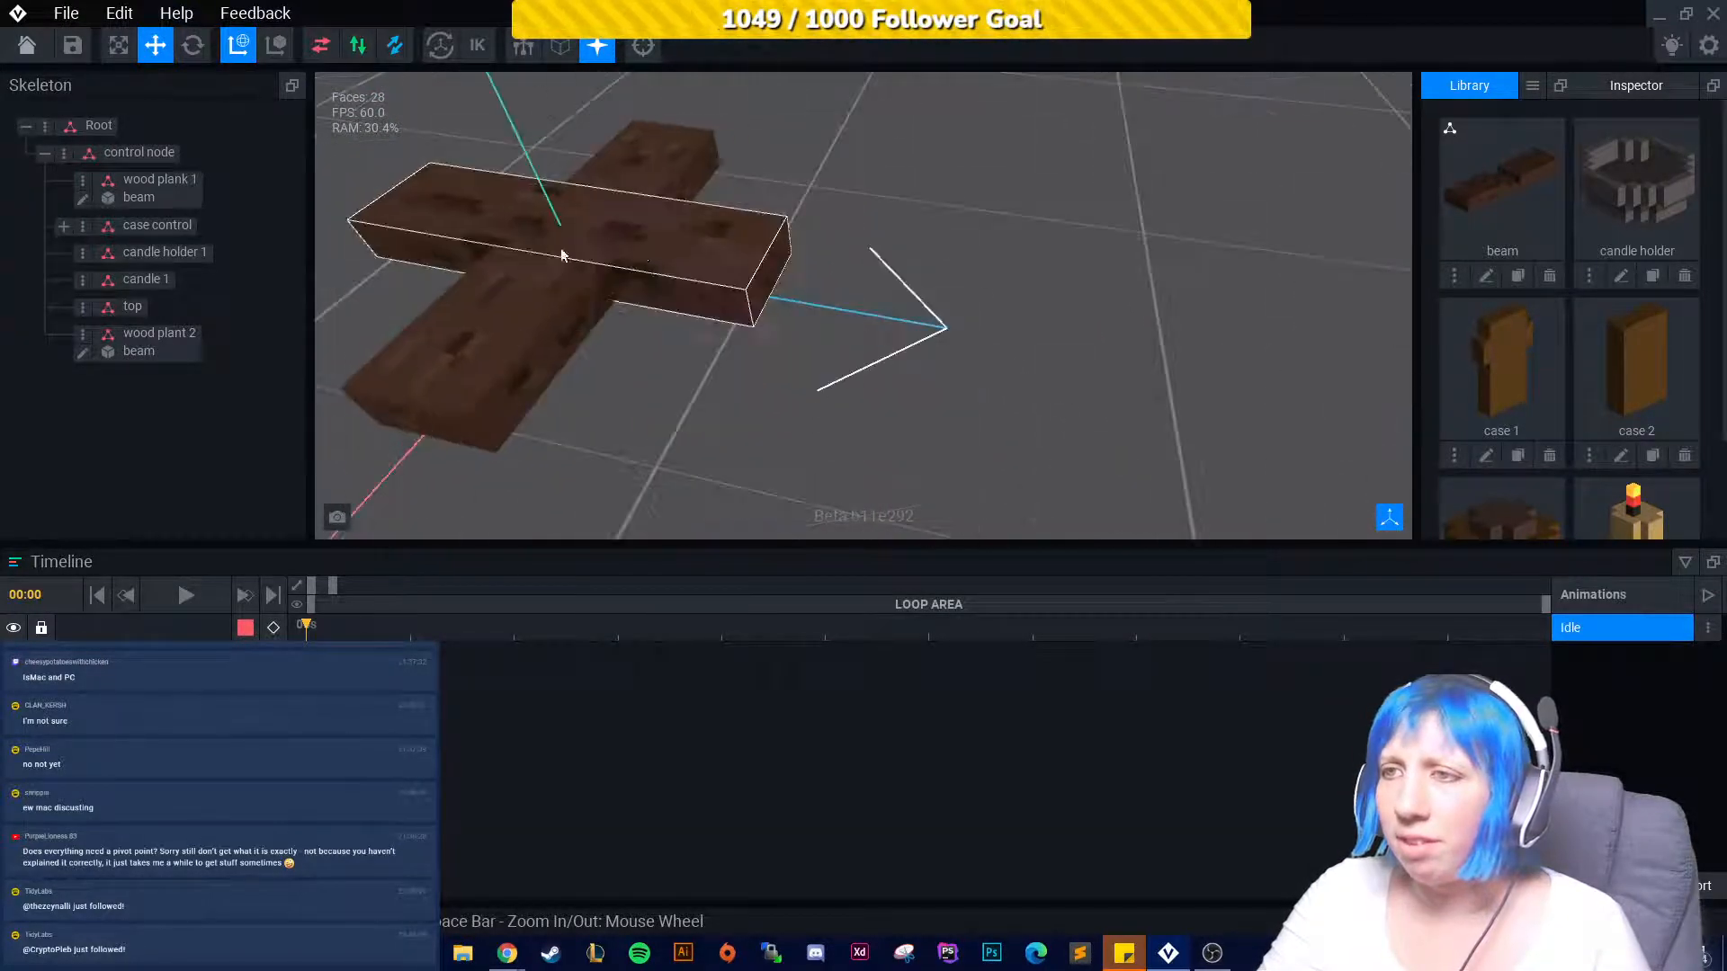
Open the wood plant 2 beam for voxel editing with the crossing beam shown as a ghost, and examine how their notches overlap.
left_click(105, 339)
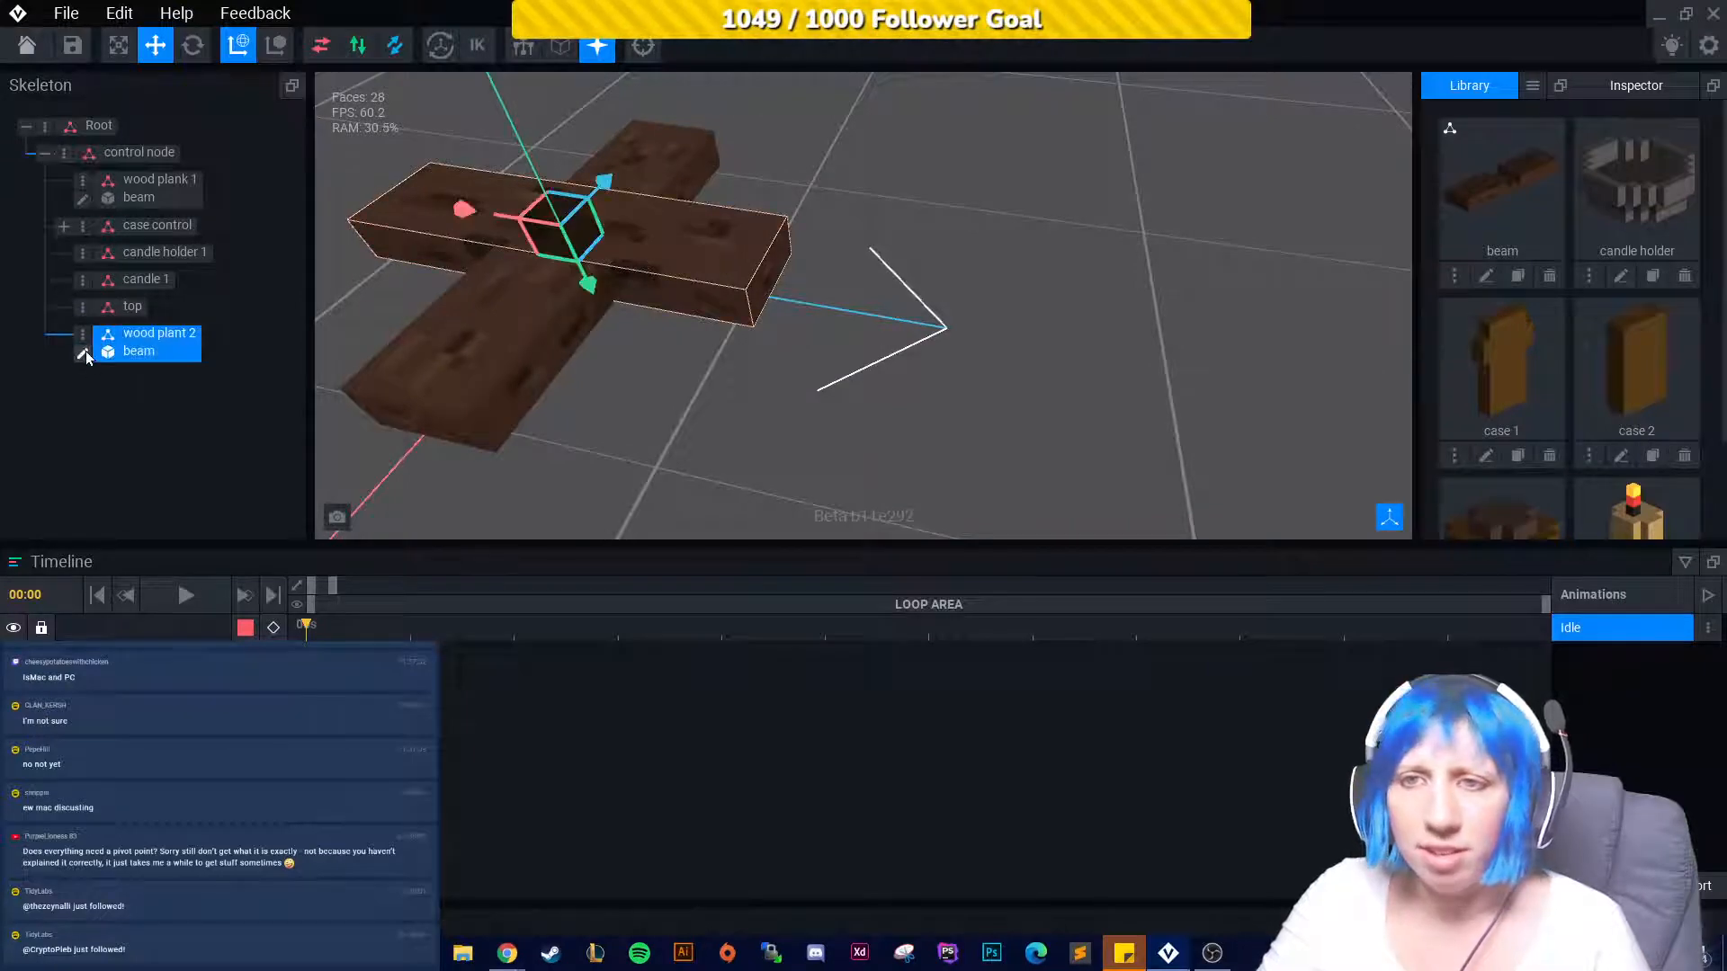
left_click(83, 350)
right_click_drag(688, 373, 822, 376)
left_click(895, 45)
right_click_drag(558, 468, 482, 490)
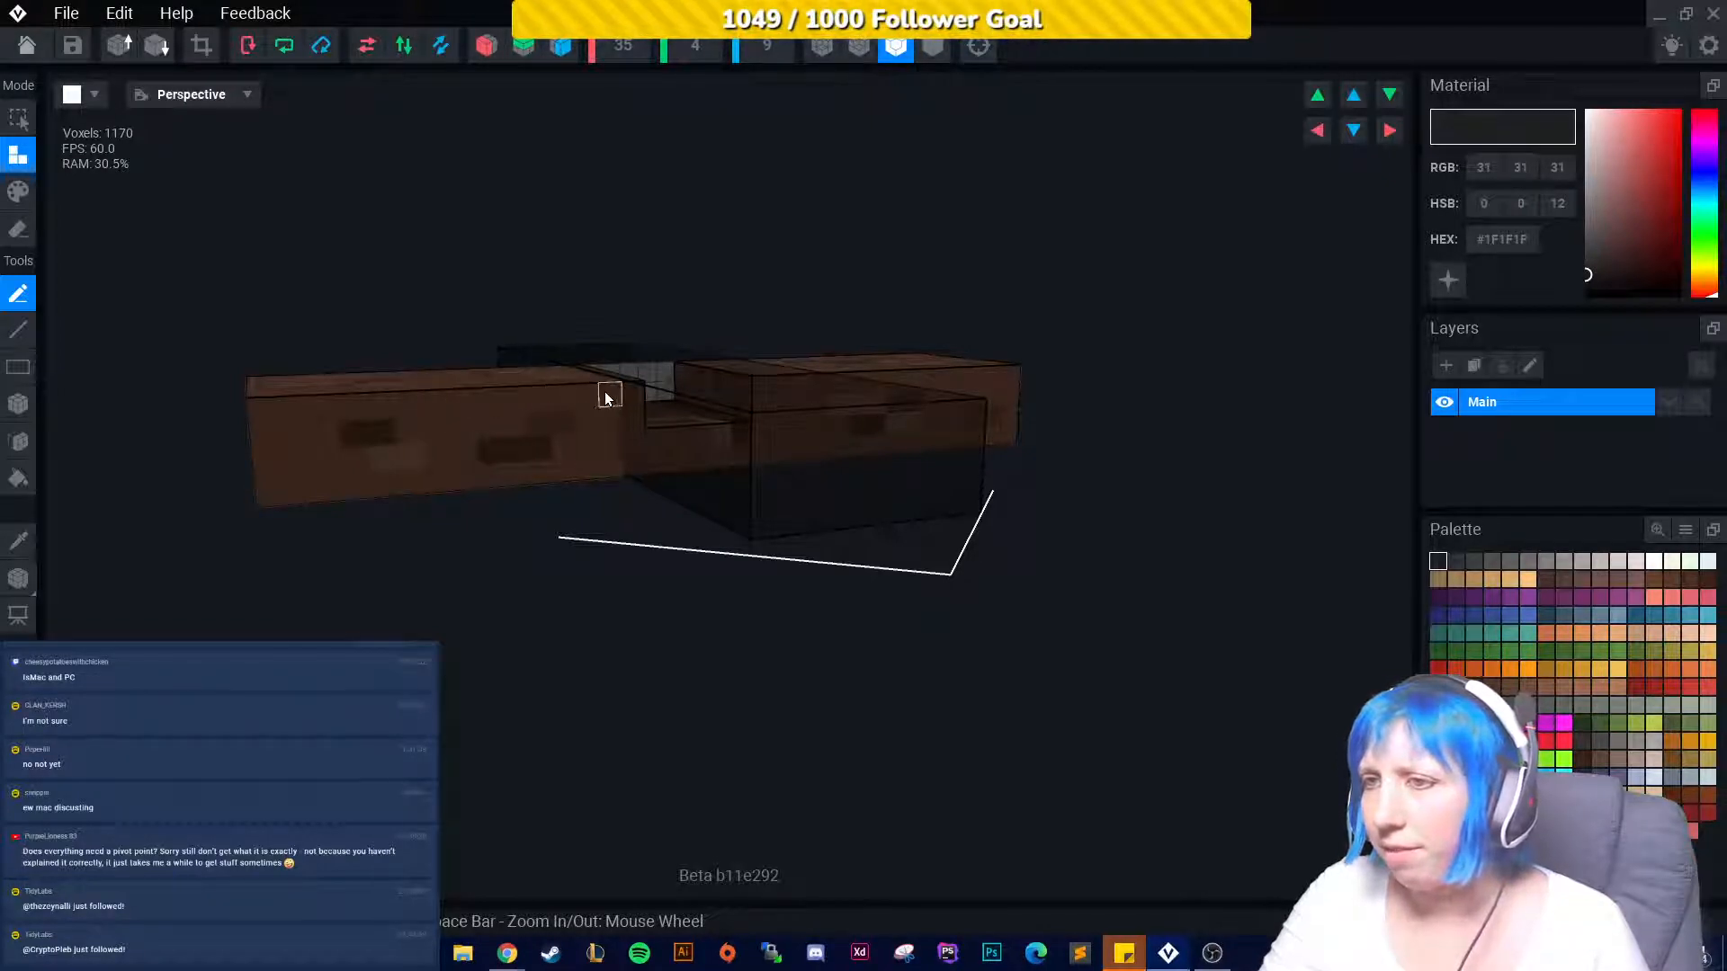
right_click_drag(606, 389, 684, 394)
right_click_drag(837, 396, 782, 401)
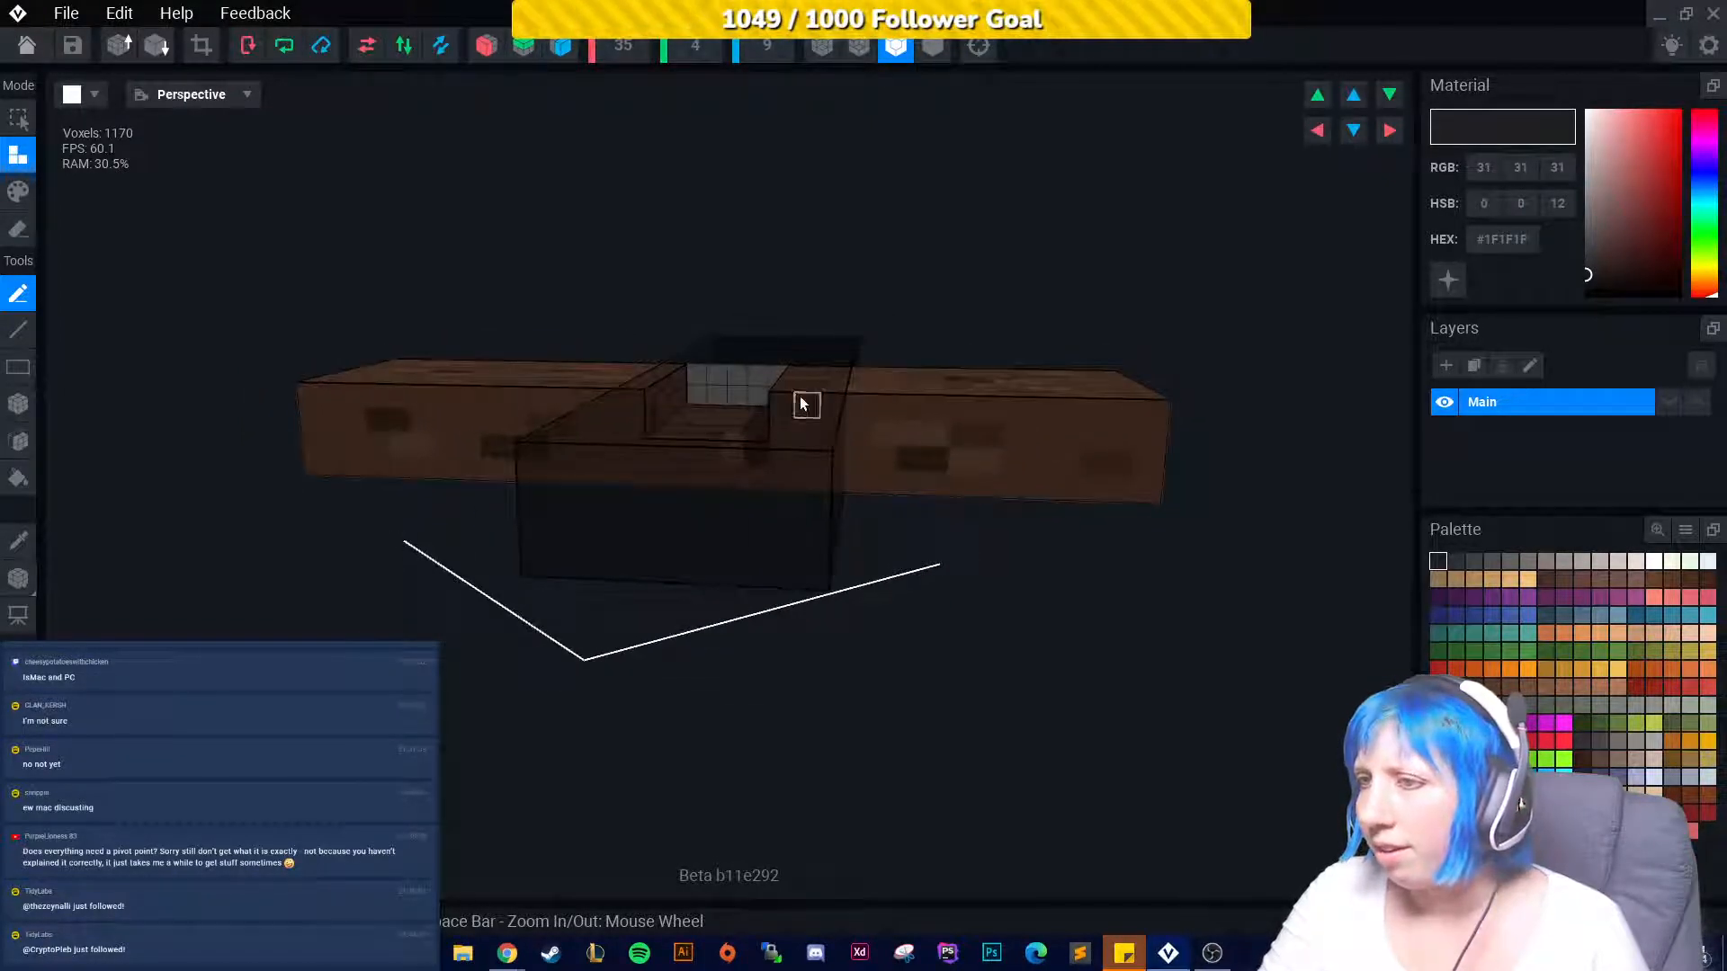
right_click_drag(648, 396, 612, 402)
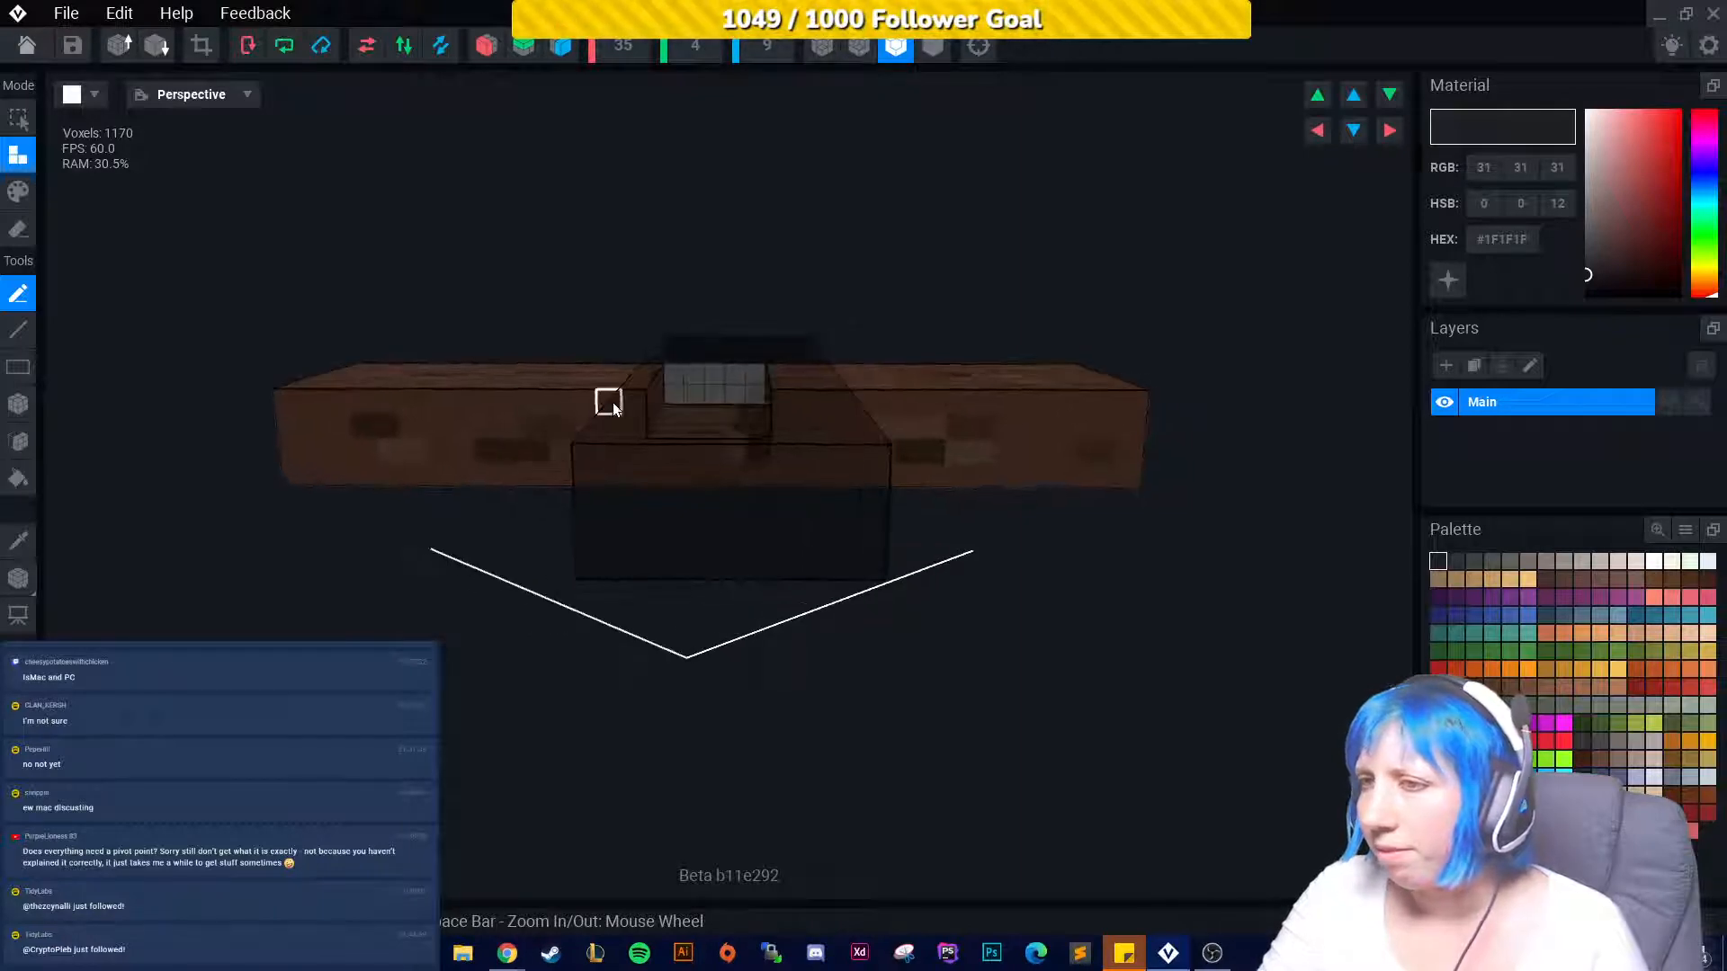
right_click_drag(924, 428, 872, 403)
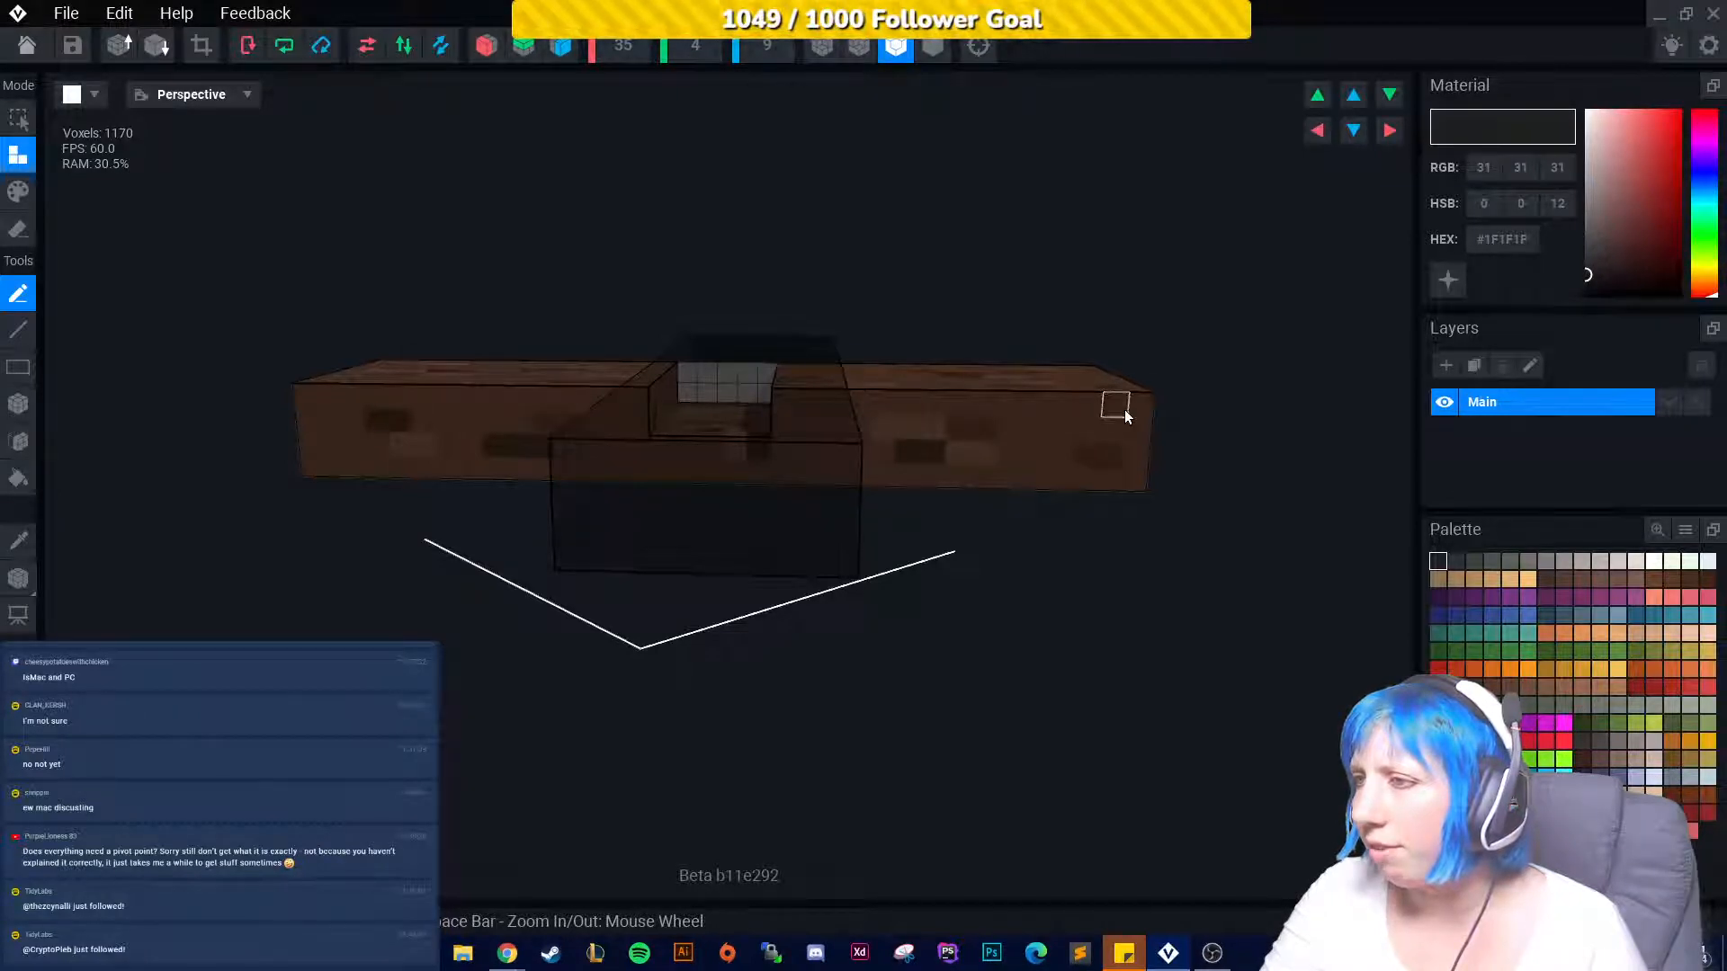
right_click_drag(1135, 410, 752, 193)
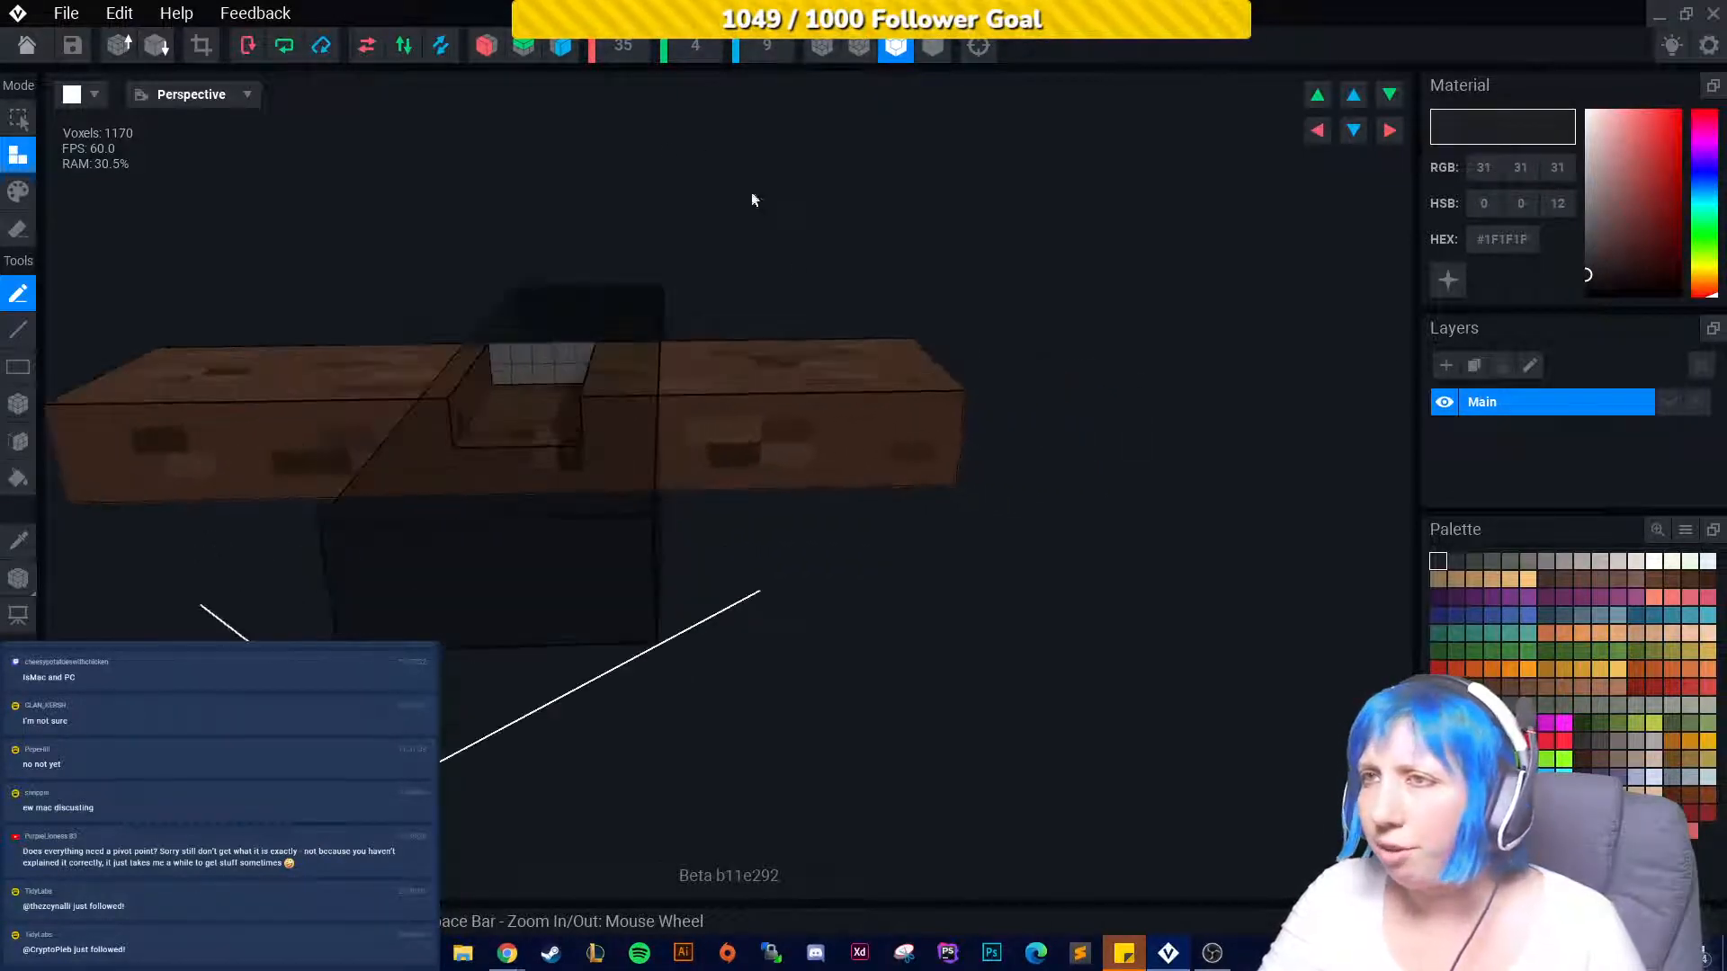
Set the beam model's canvas size along X to 37 voxels.
left_click(620, 47)
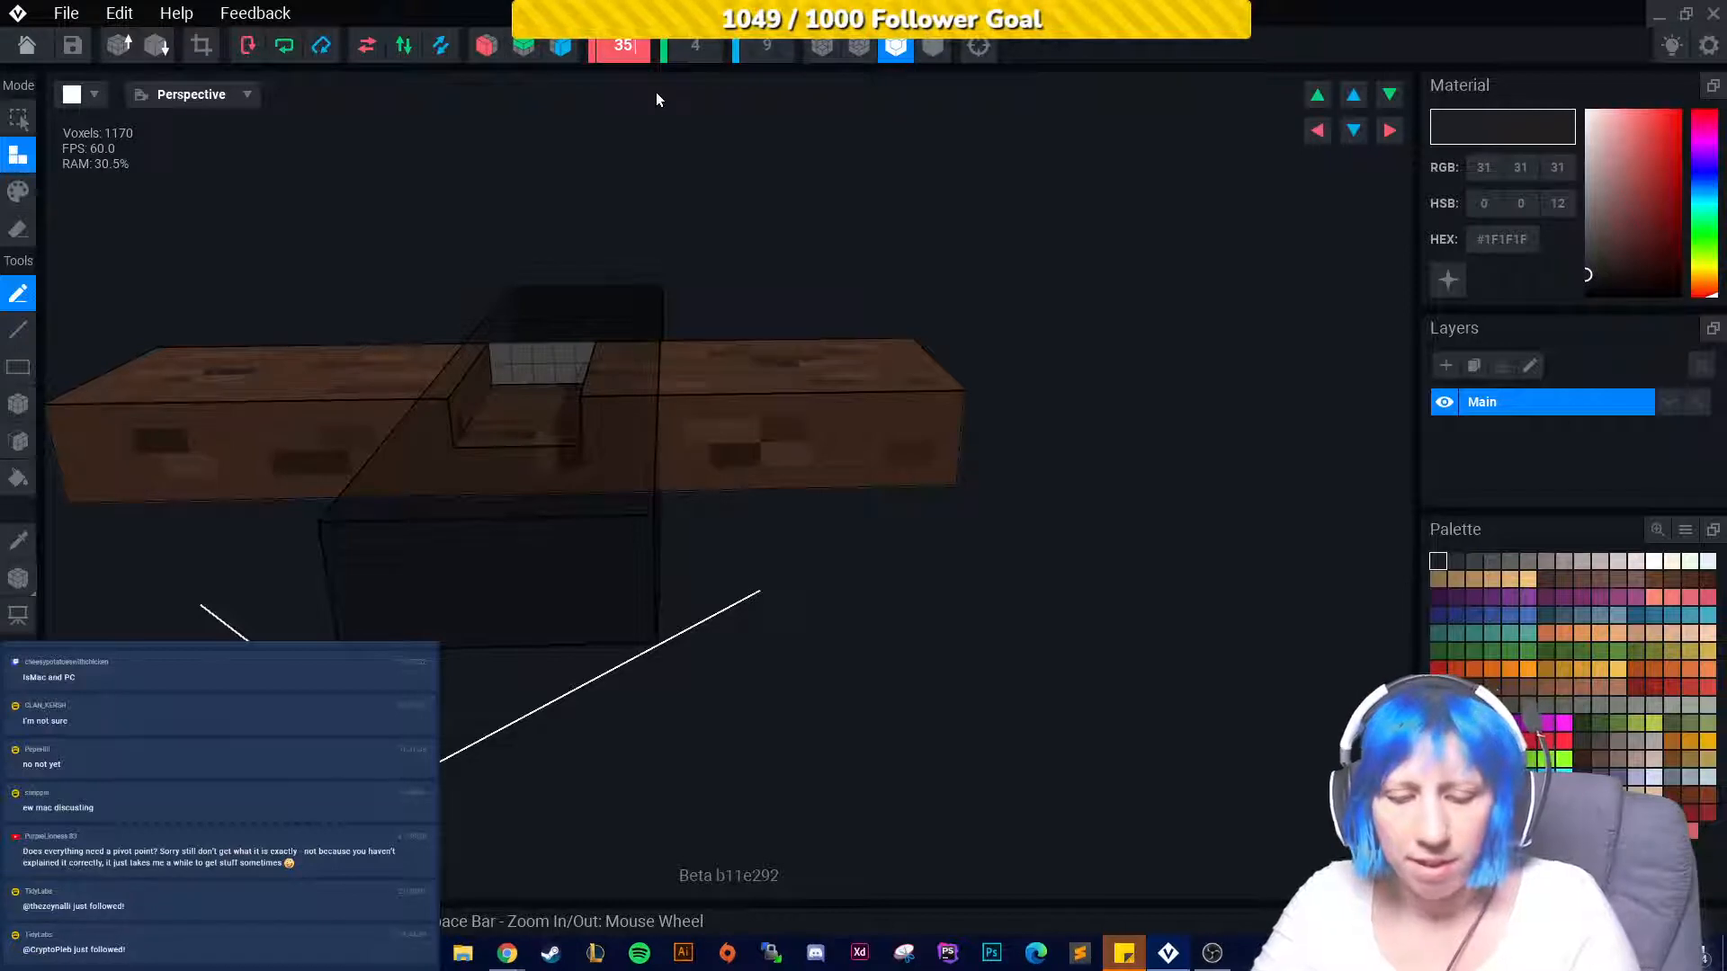
type("37")
key("Return")
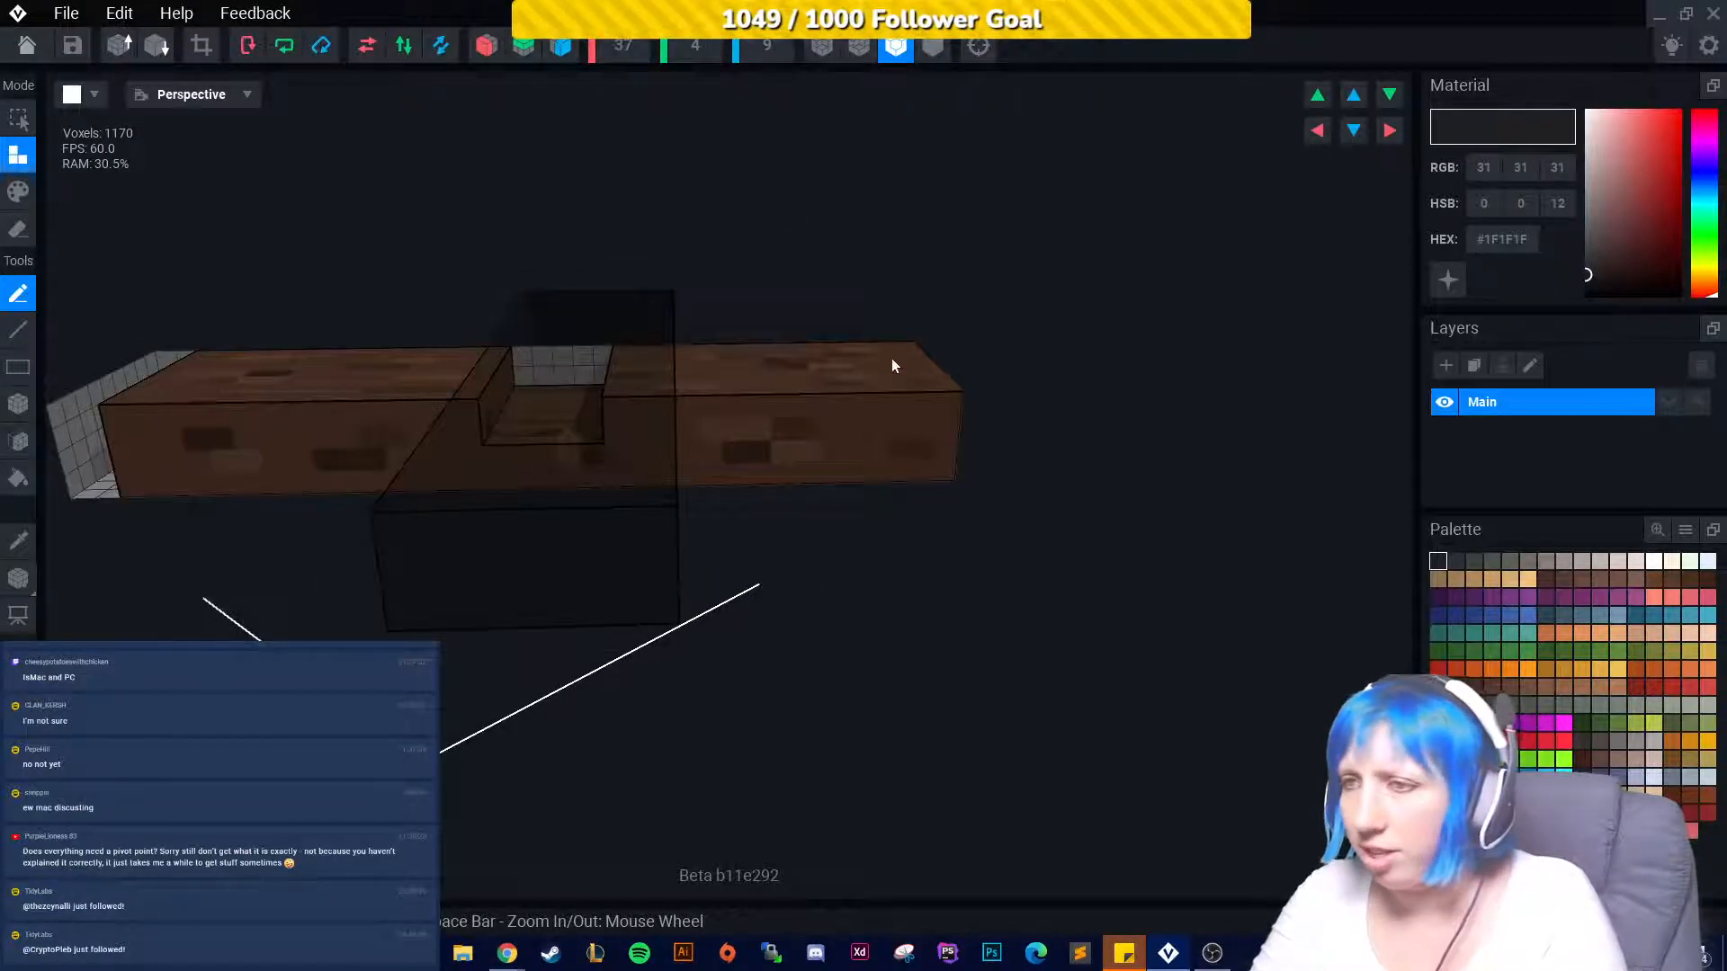
Shift the beam's voxels two units along X, moving the empty space to the opposite end of the canvas.
left_click(1390, 130)
left_click(1387, 131)
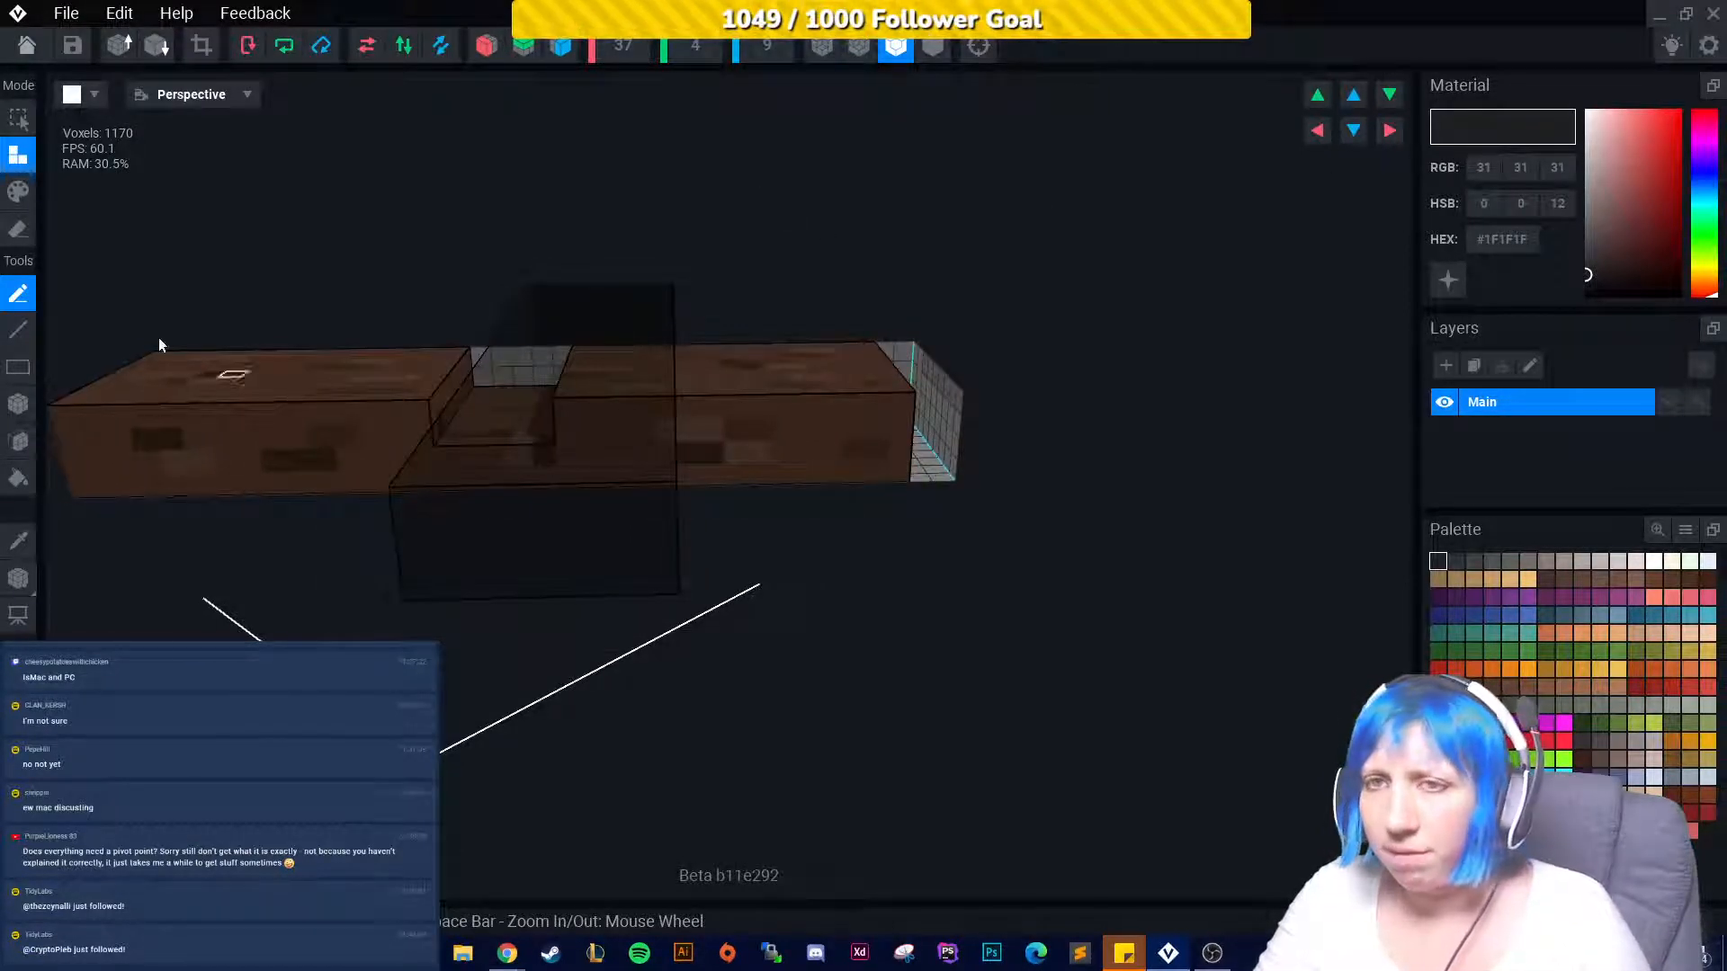
left_click(1388, 131)
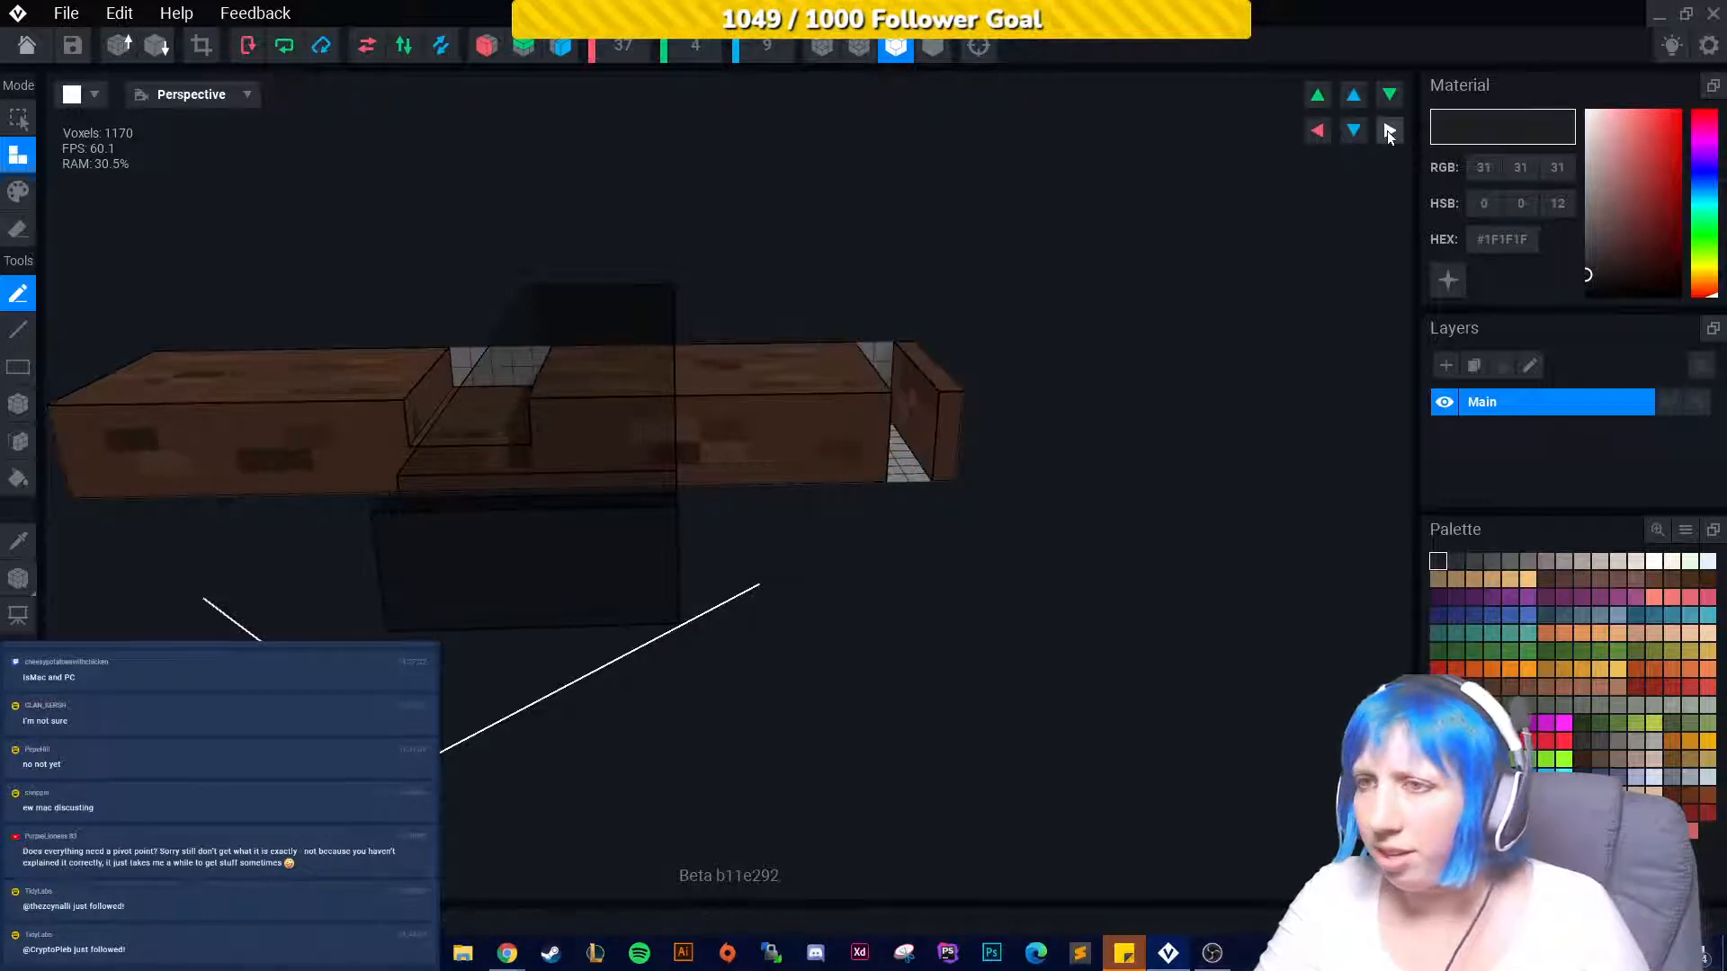
left_click(1317, 132)
left_click(1317, 131)
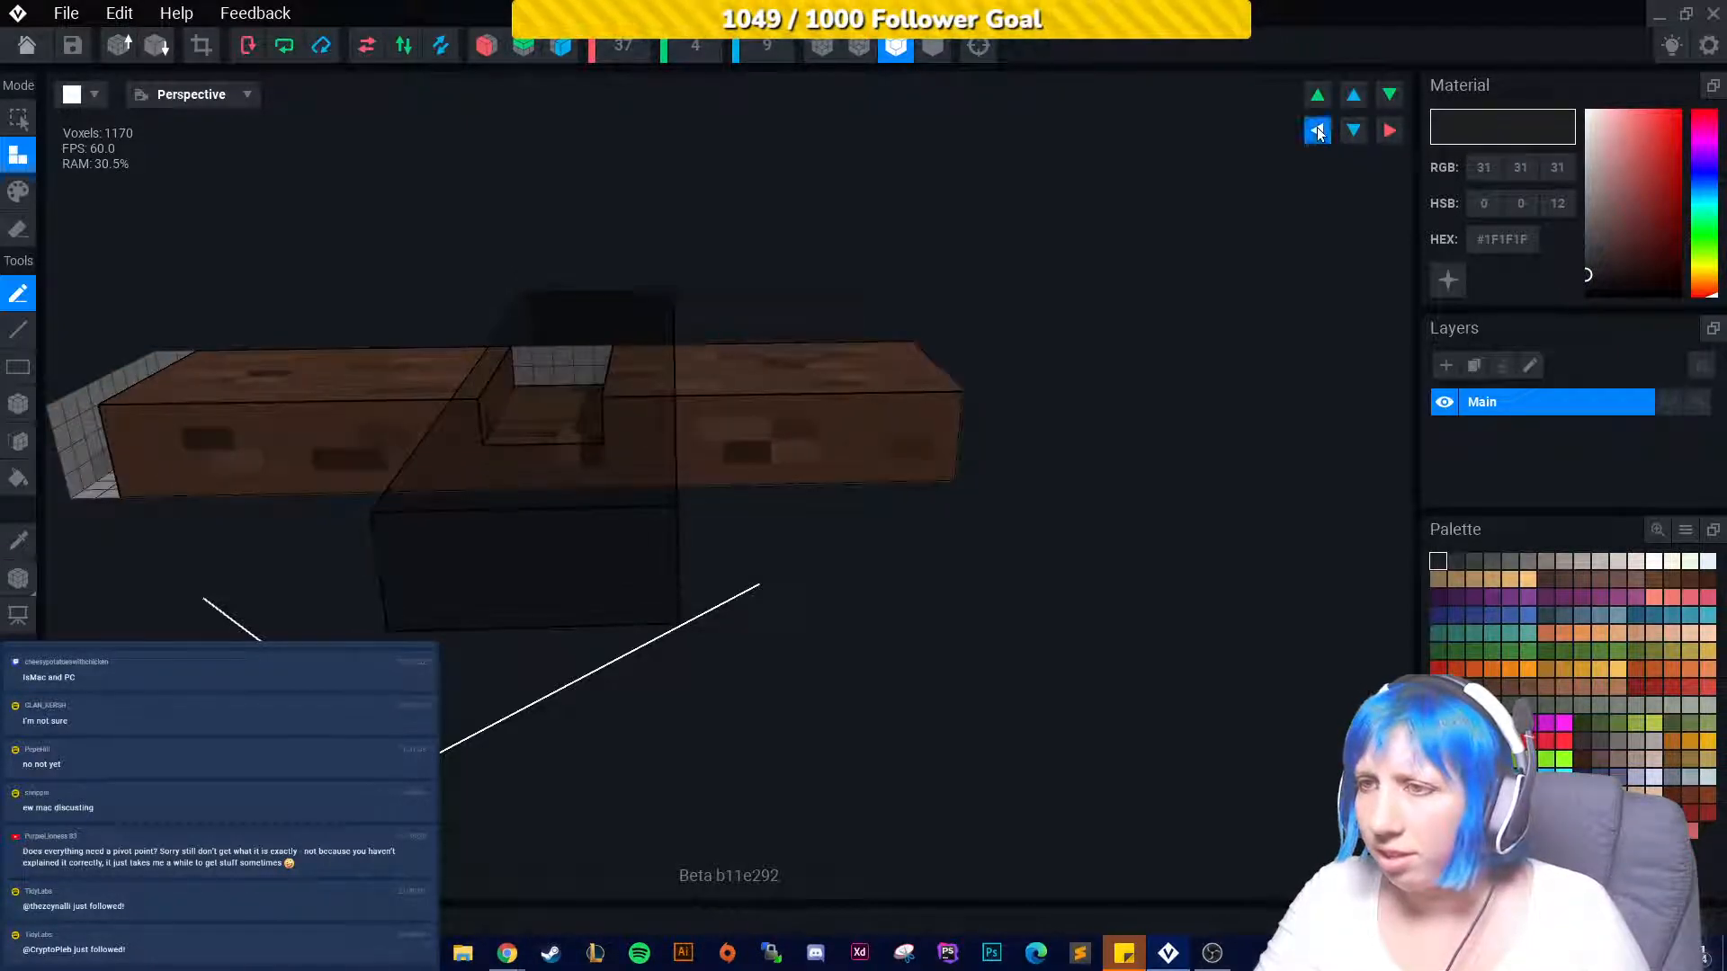
left_click(1317, 132)
left_click(1388, 131)
left_click(1388, 131)
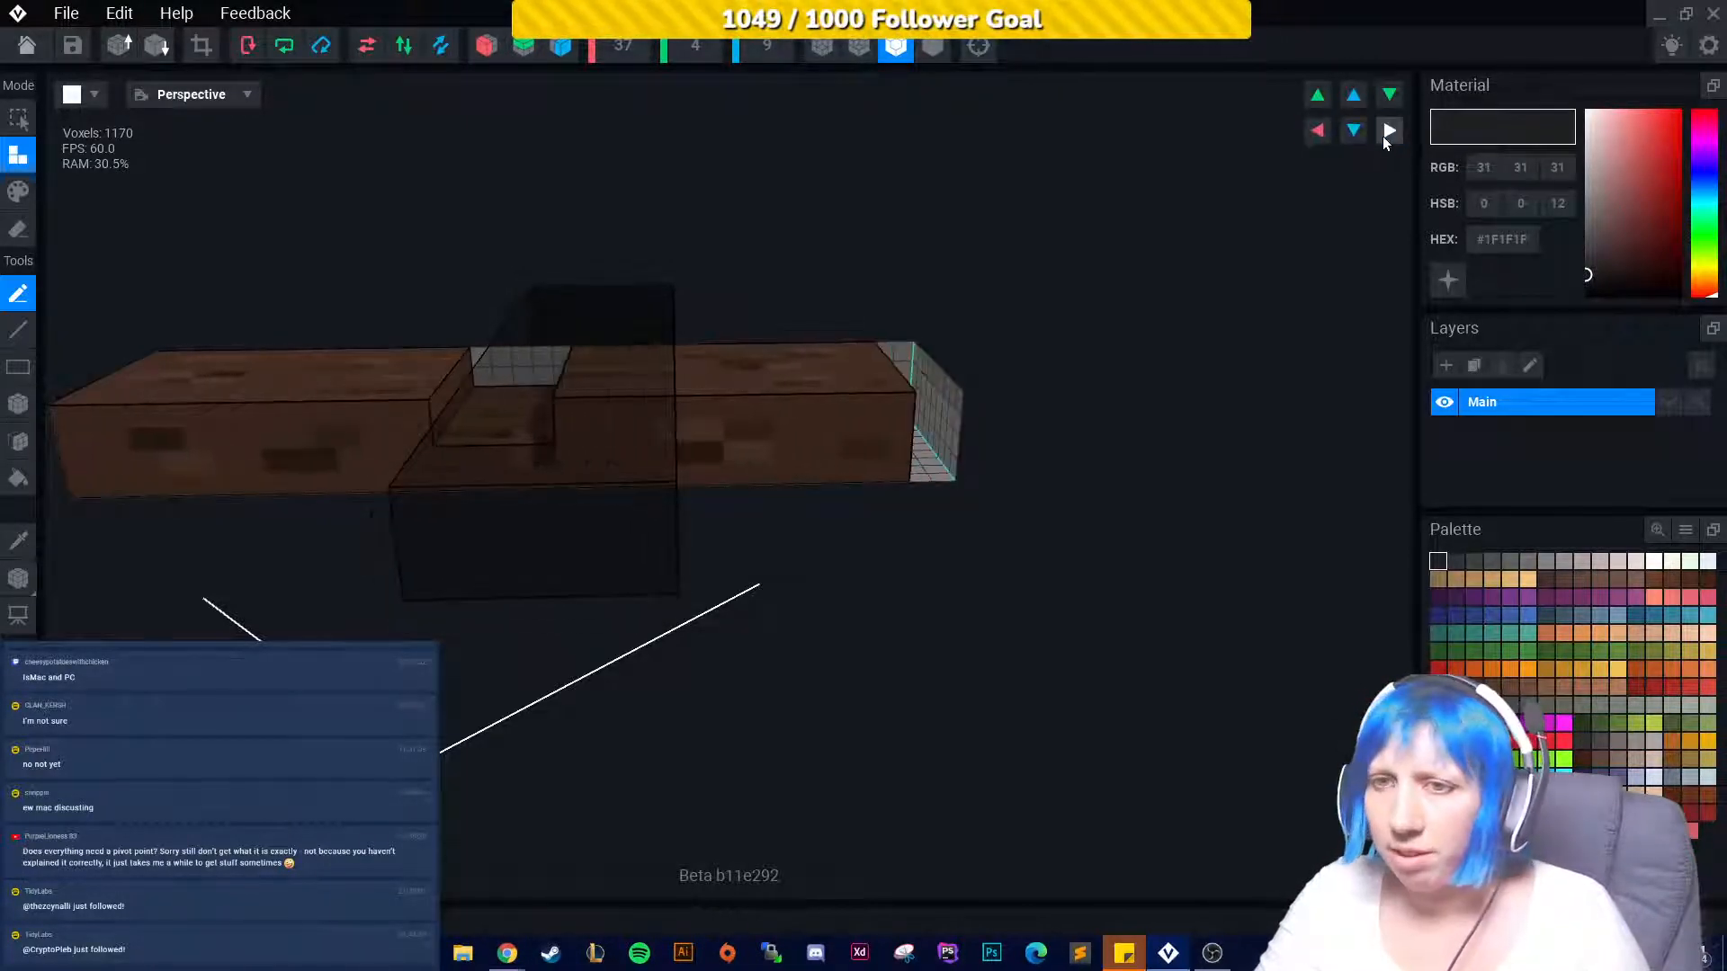
Sample the brown #54382A from the beam and fill the empty end of the canvas with a voxel box in that colour.
left_click(18, 190)
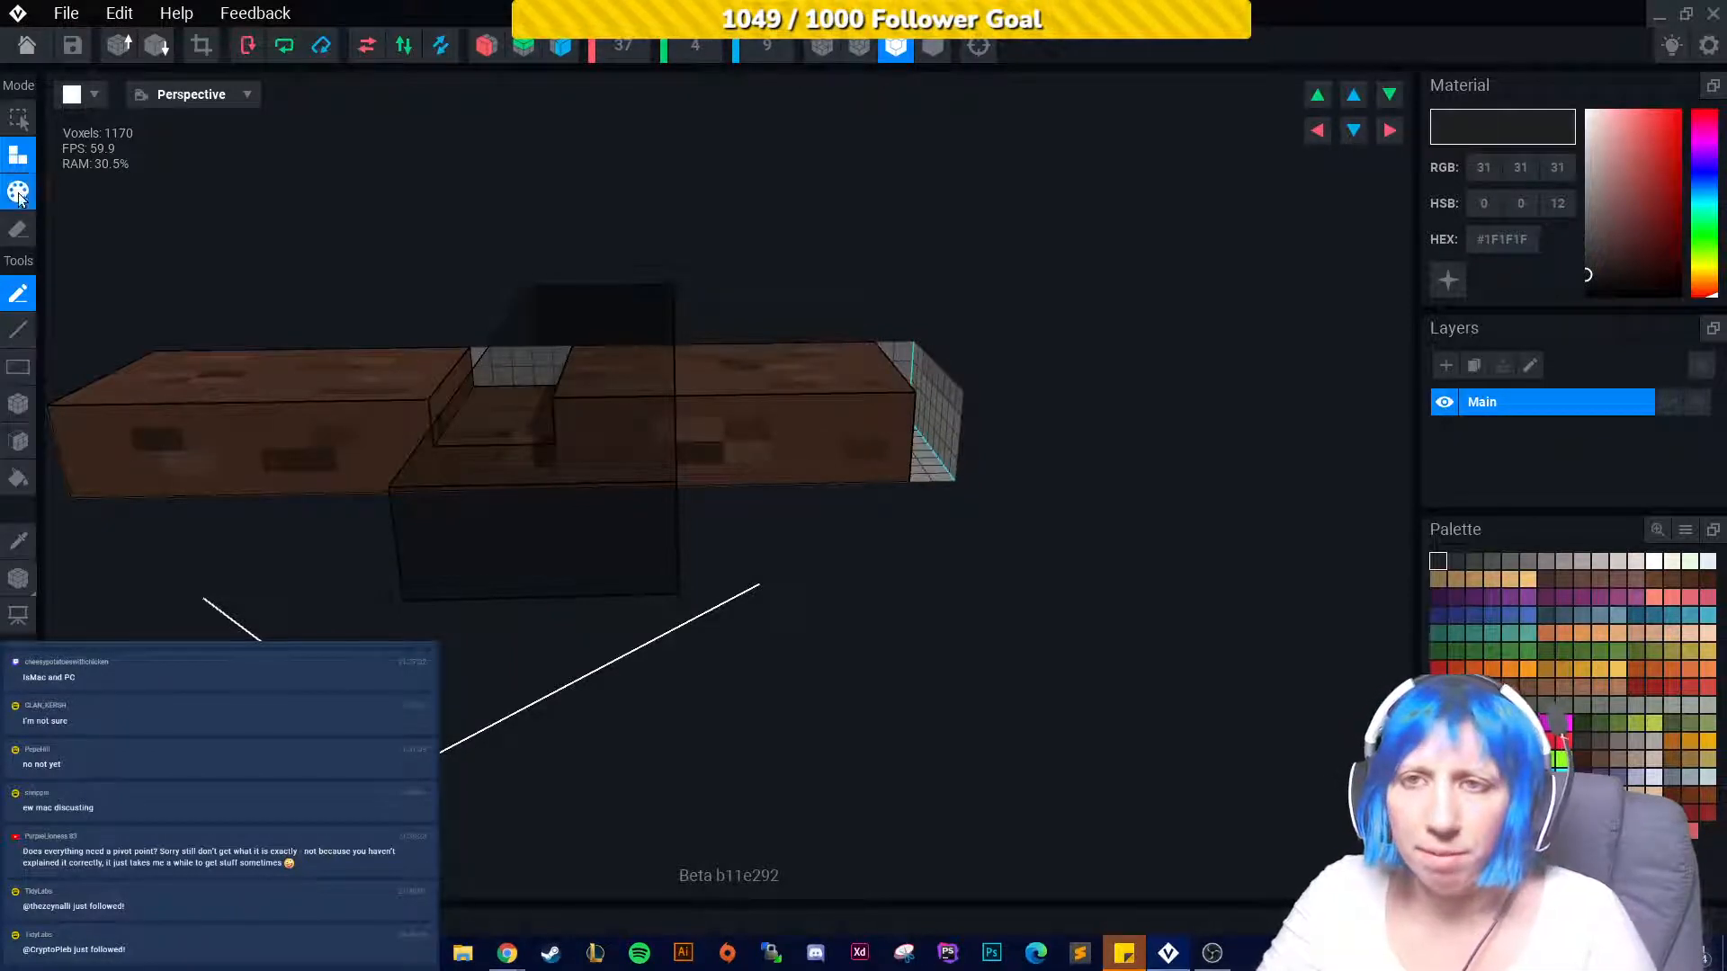
left_click(18, 540)
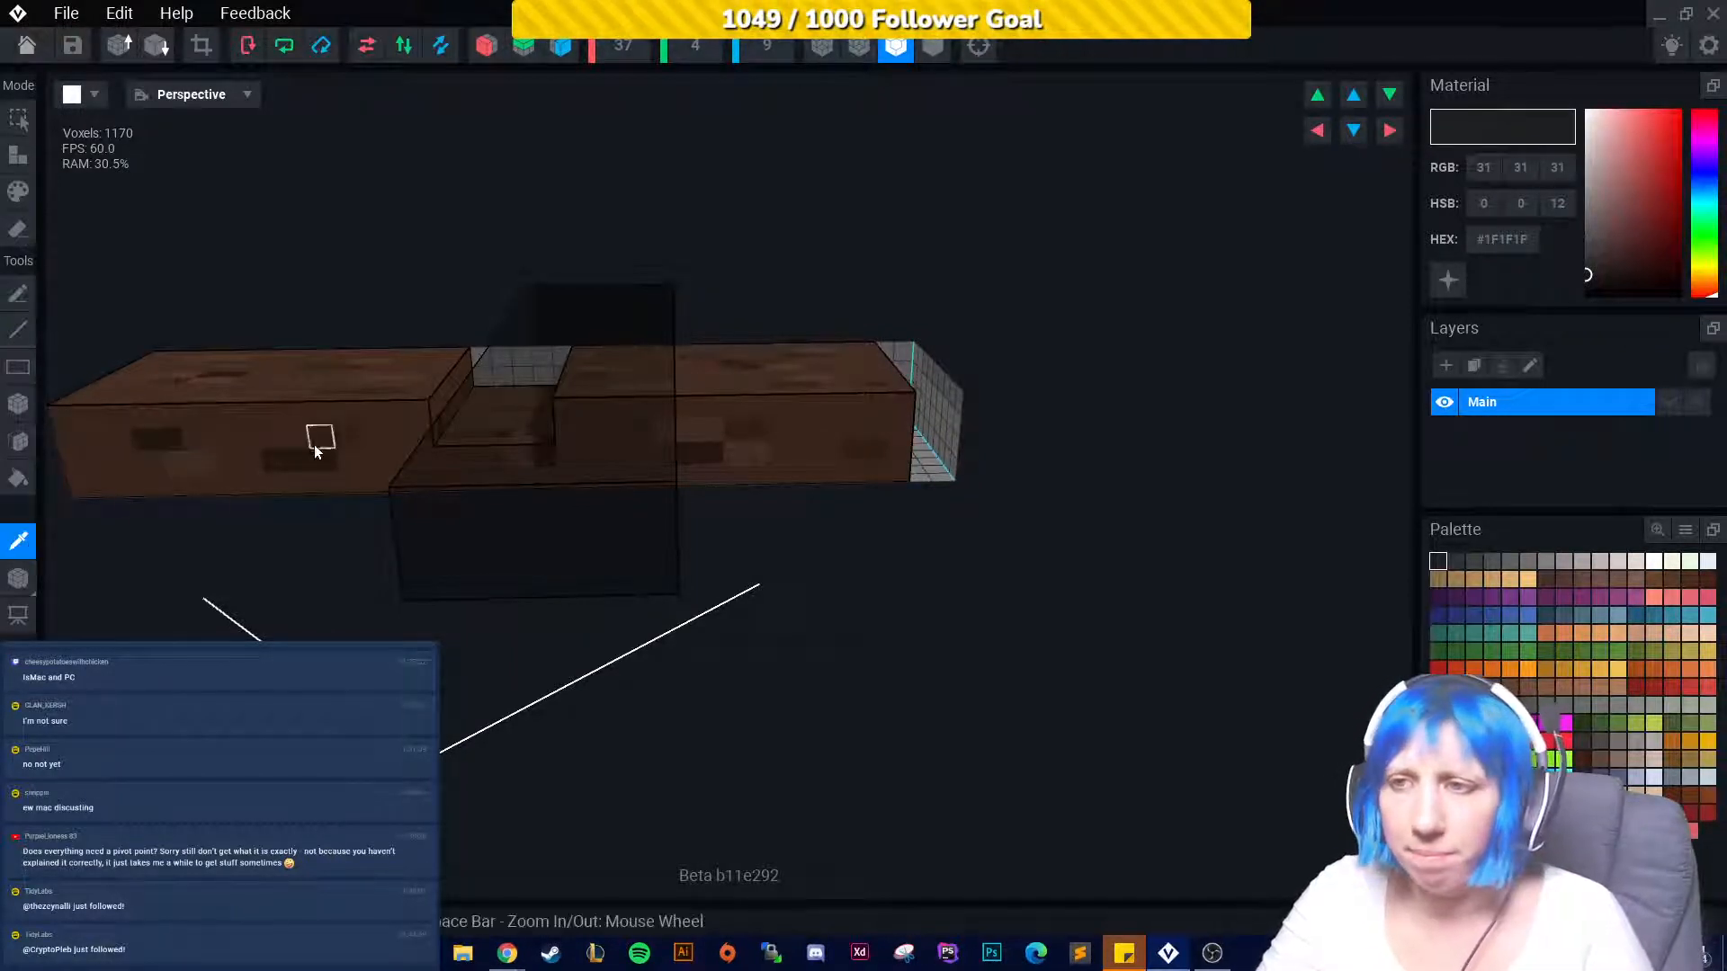
left_click(370, 435)
left_click(18, 157)
left_click(18, 404)
right_click_drag(630, 454, 803, 481)
left_click_drag(979, 563, 1039, 572)
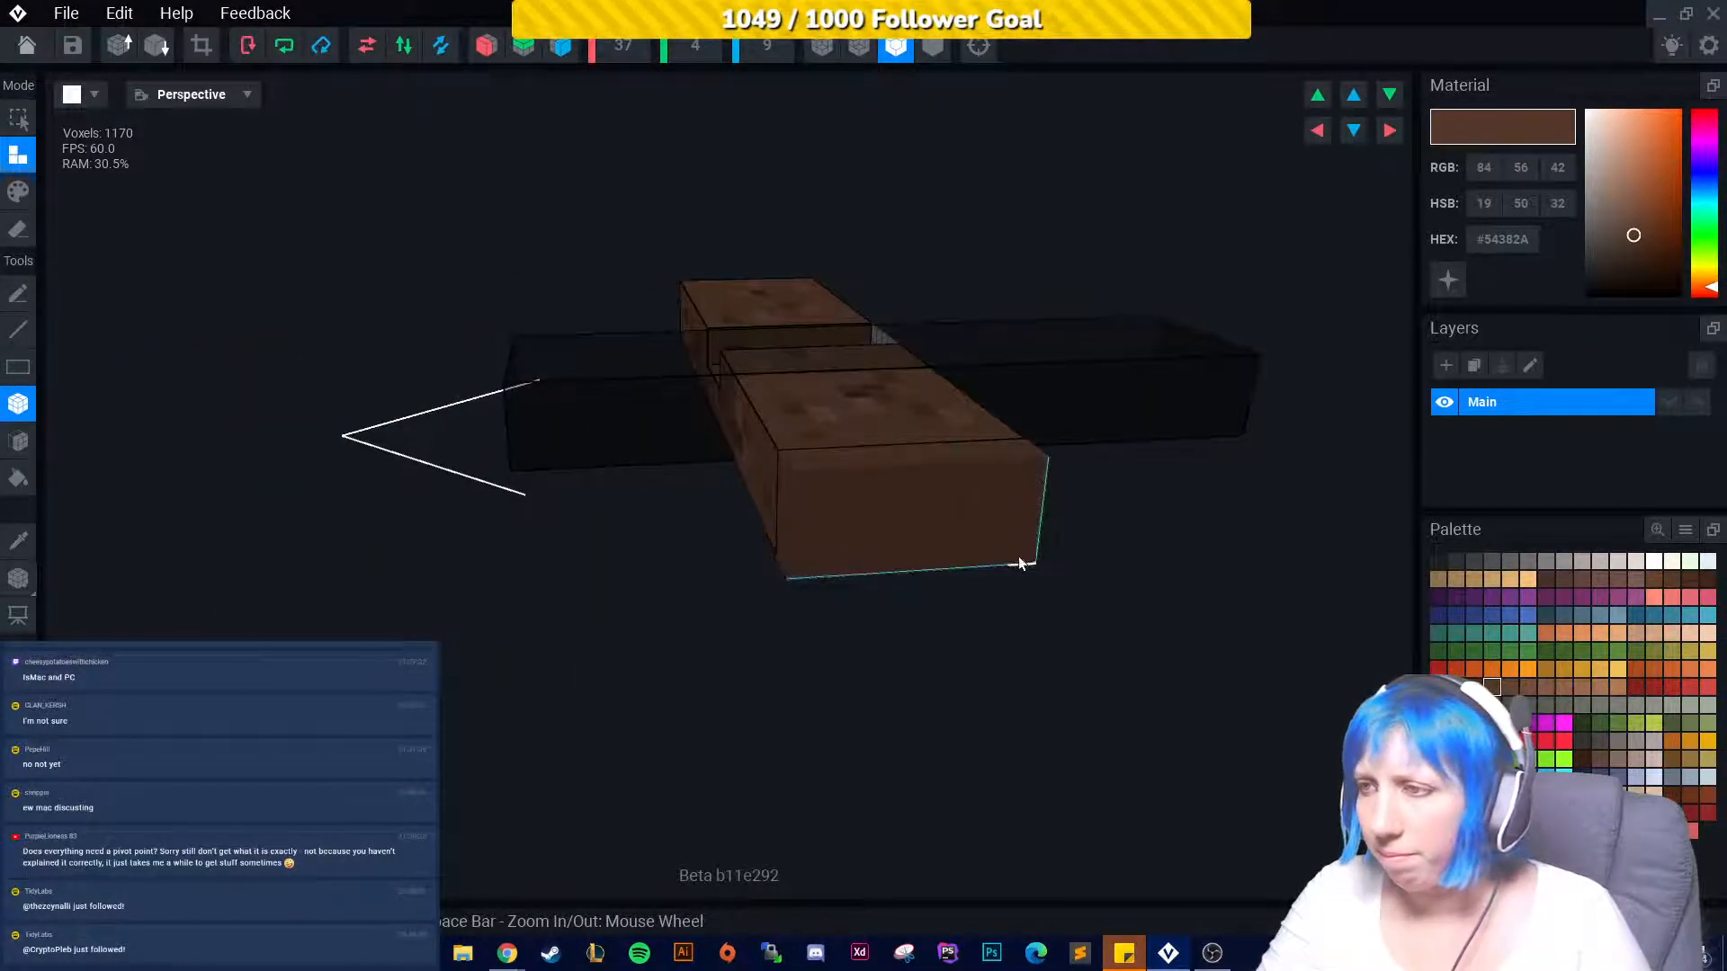
right_click_drag(1023, 559, 696, 623)
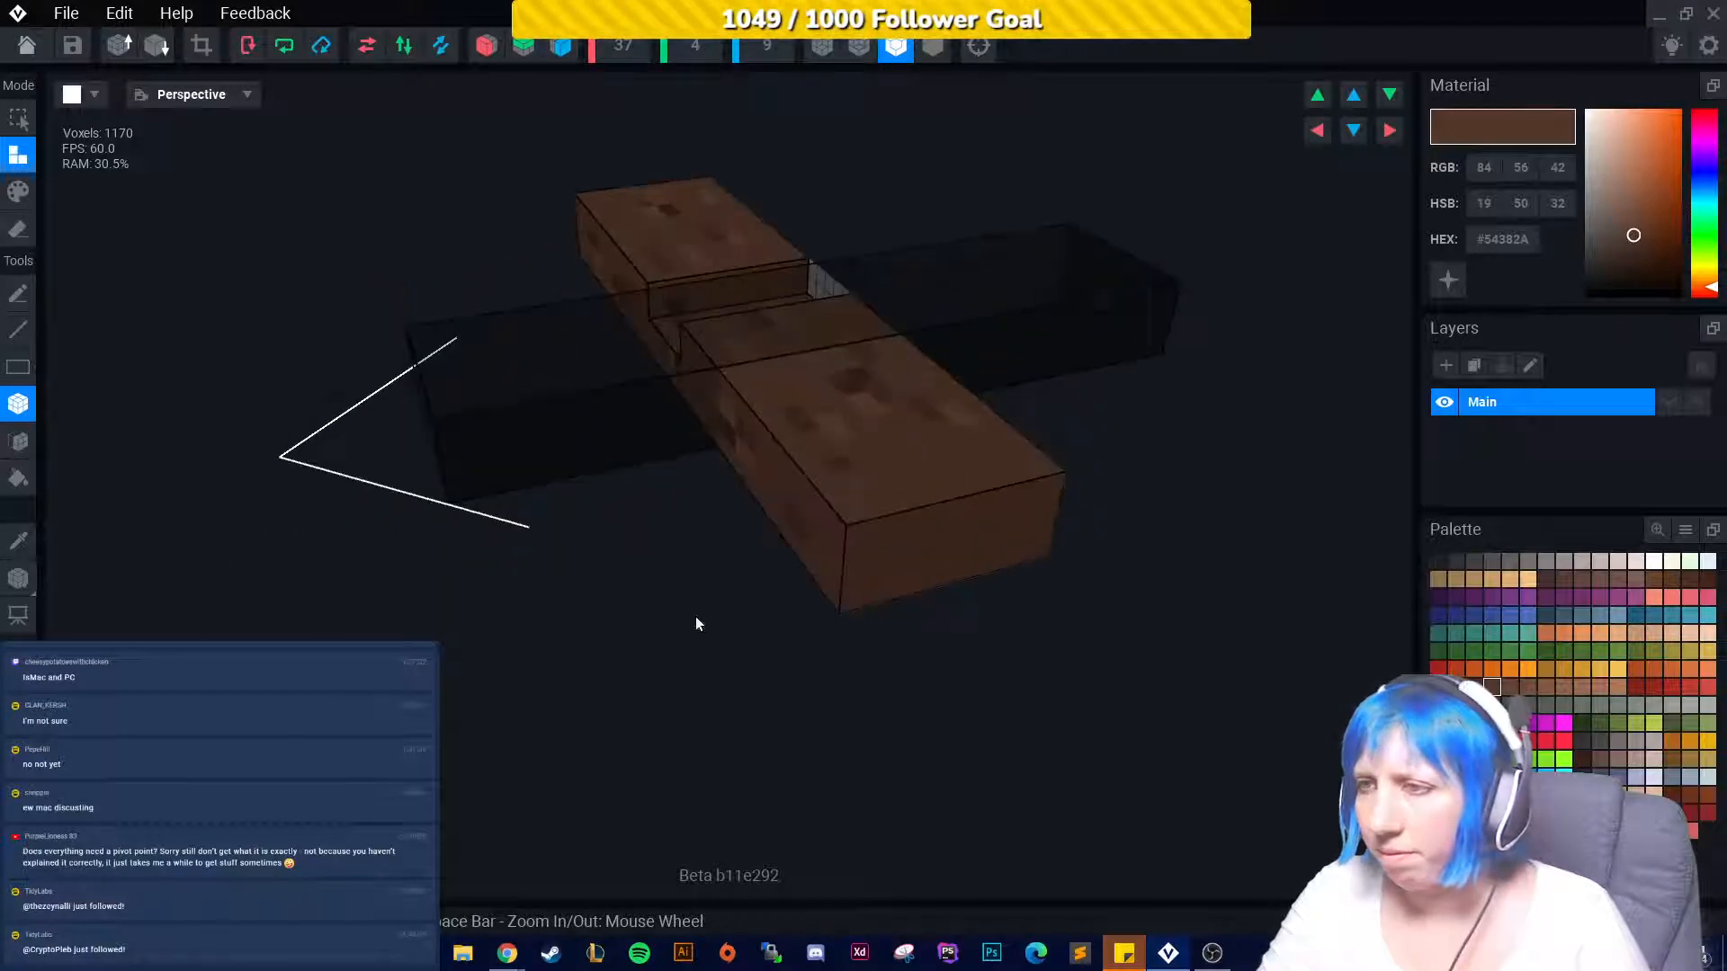
Paint dark wood-grain patches on the beam's new end using sampled browns #452E22 and #35231B.
left_click(16, 547)
left_click(846, 470)
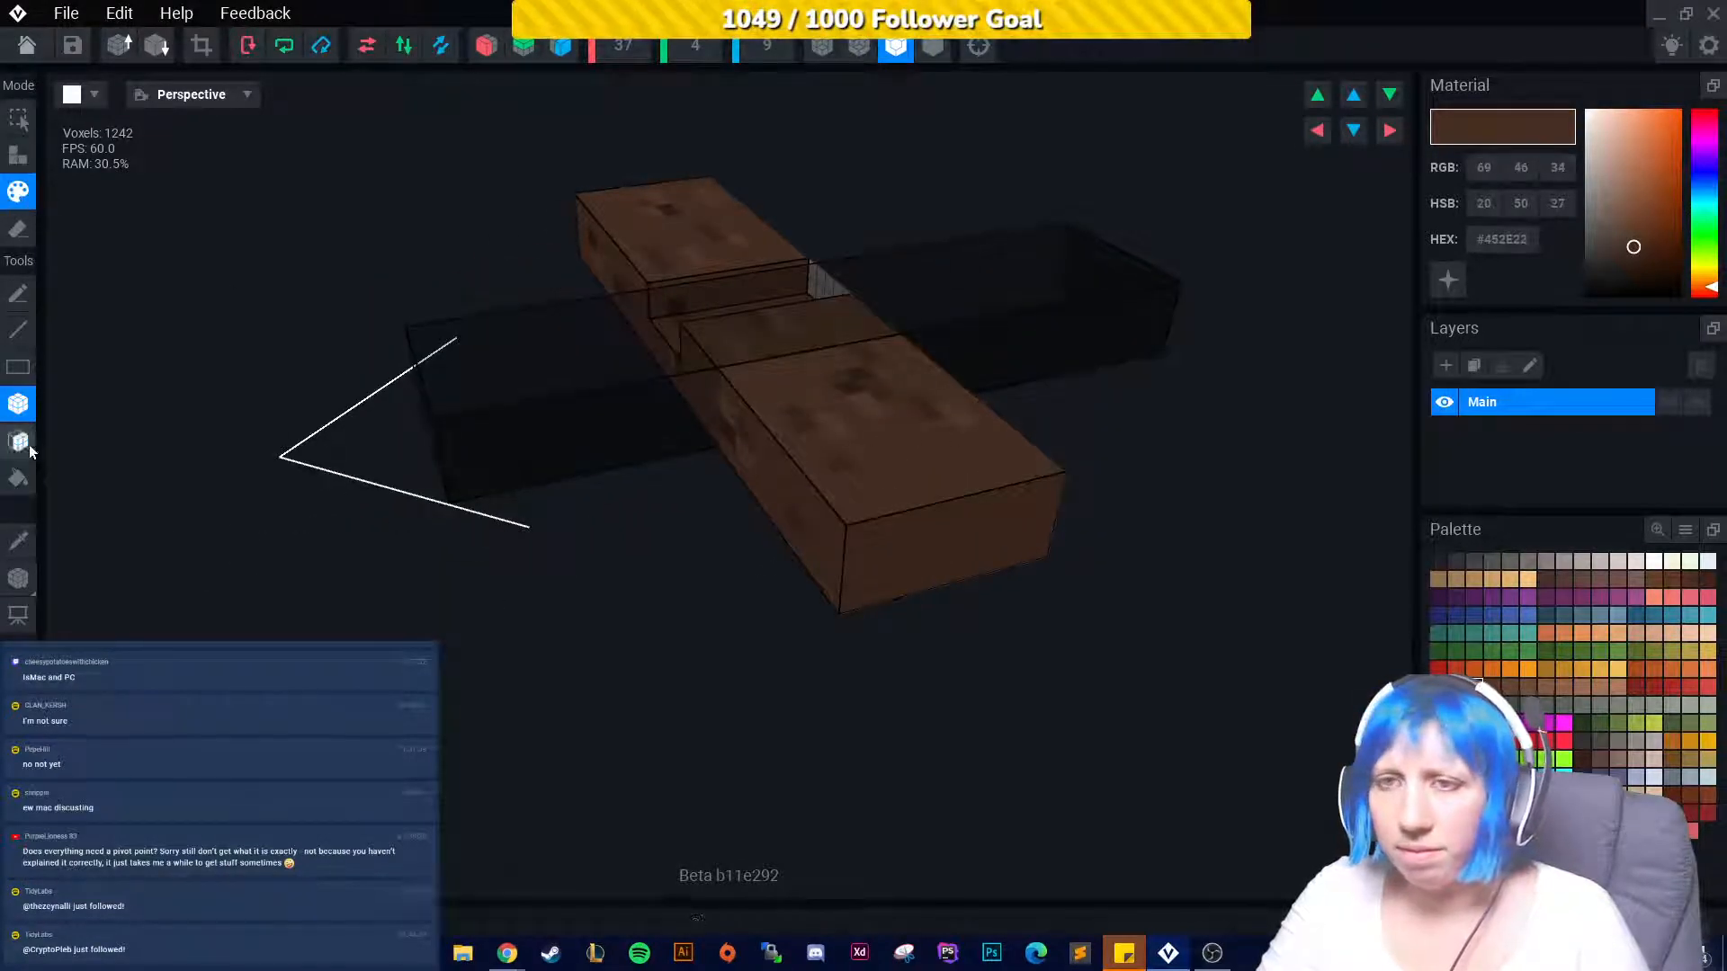
right_click_drag(885, 697, 787, 596)
right_click_drag(891, 469, 932, 476)
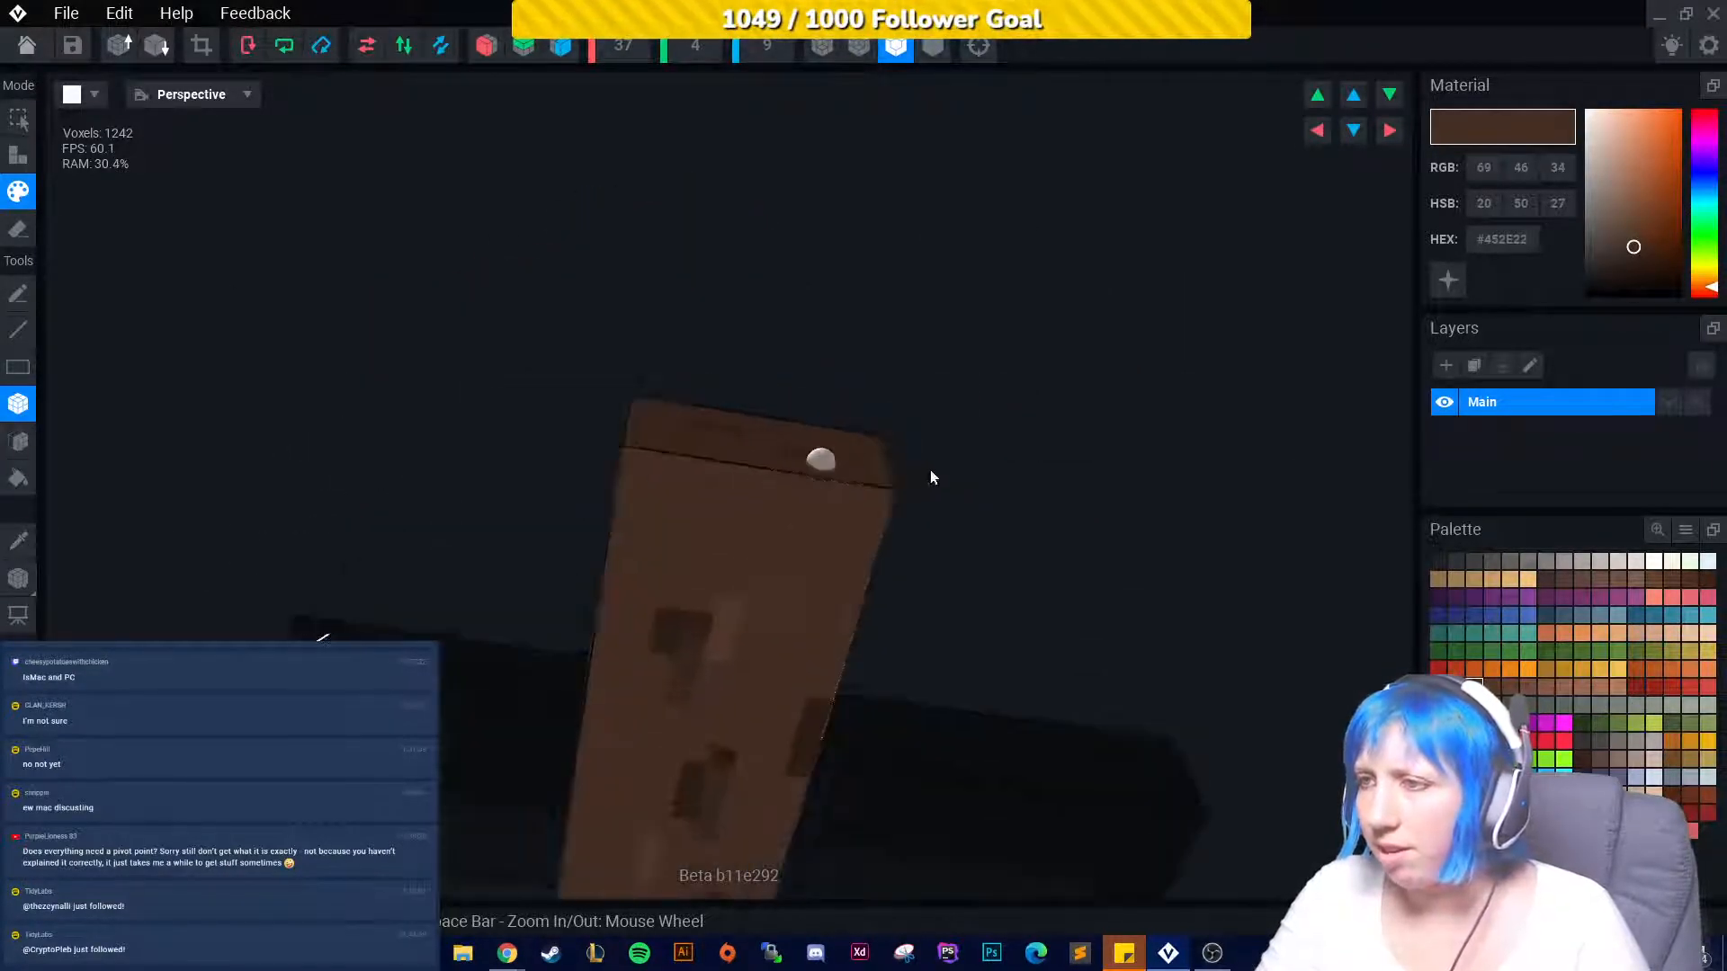
right_click_drag(721, 525, 356, 495)
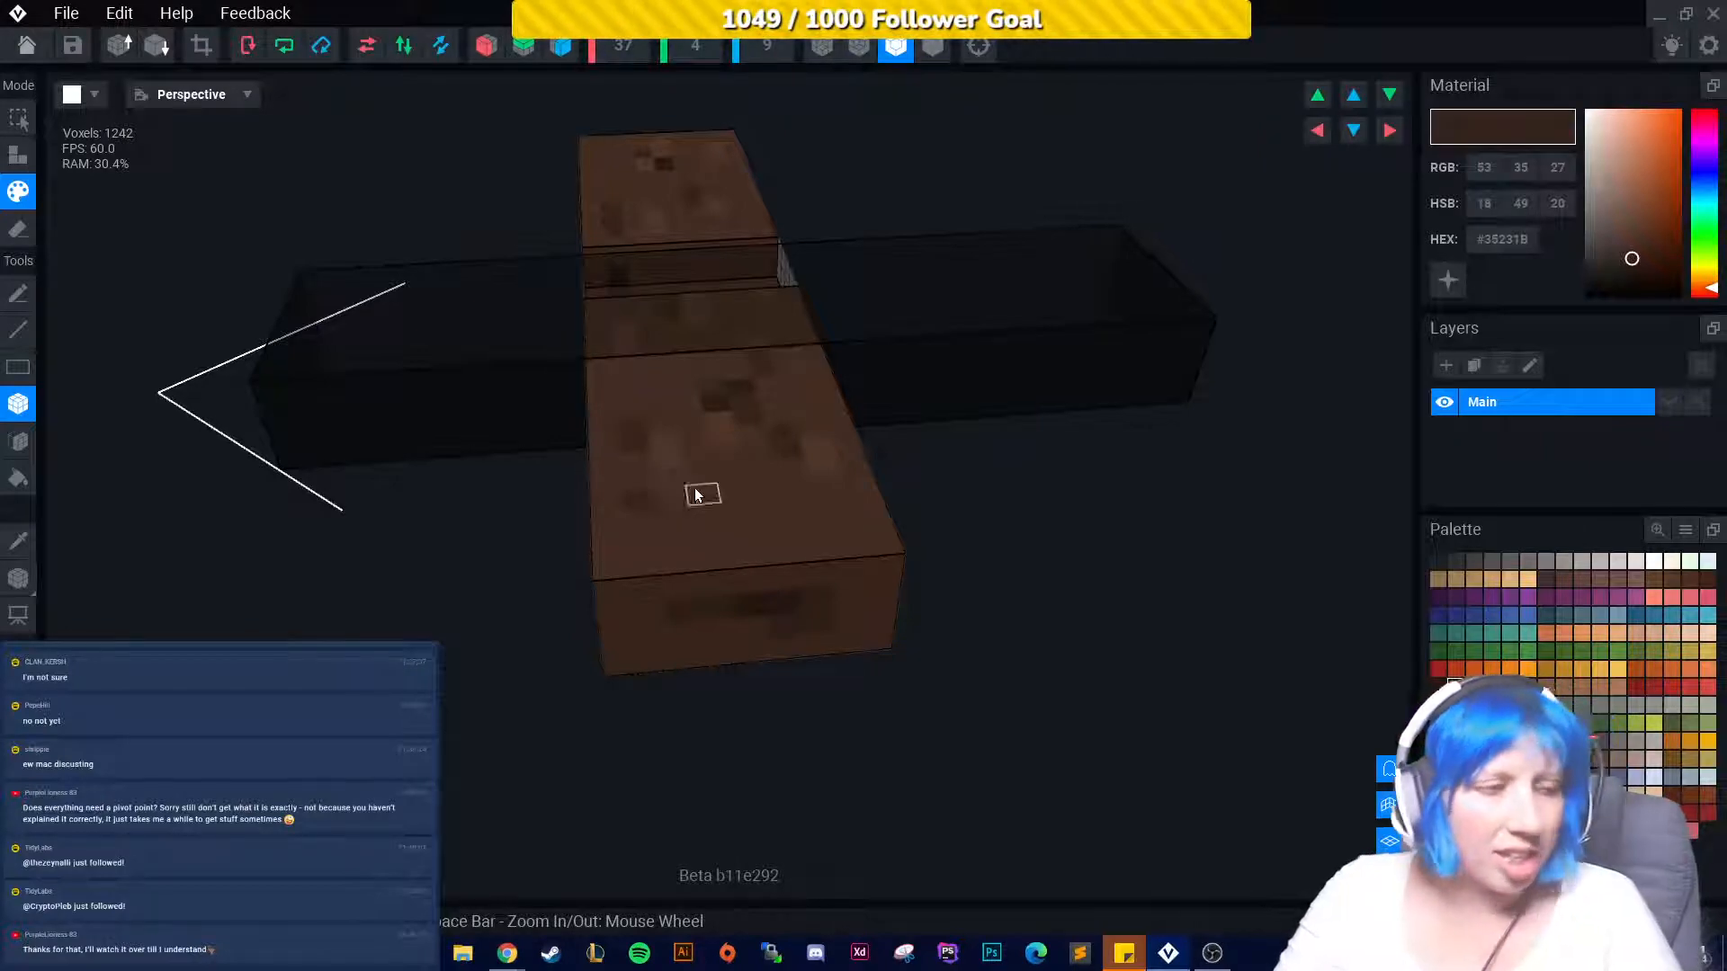
right_click_drag(697, 495, 733, 516)
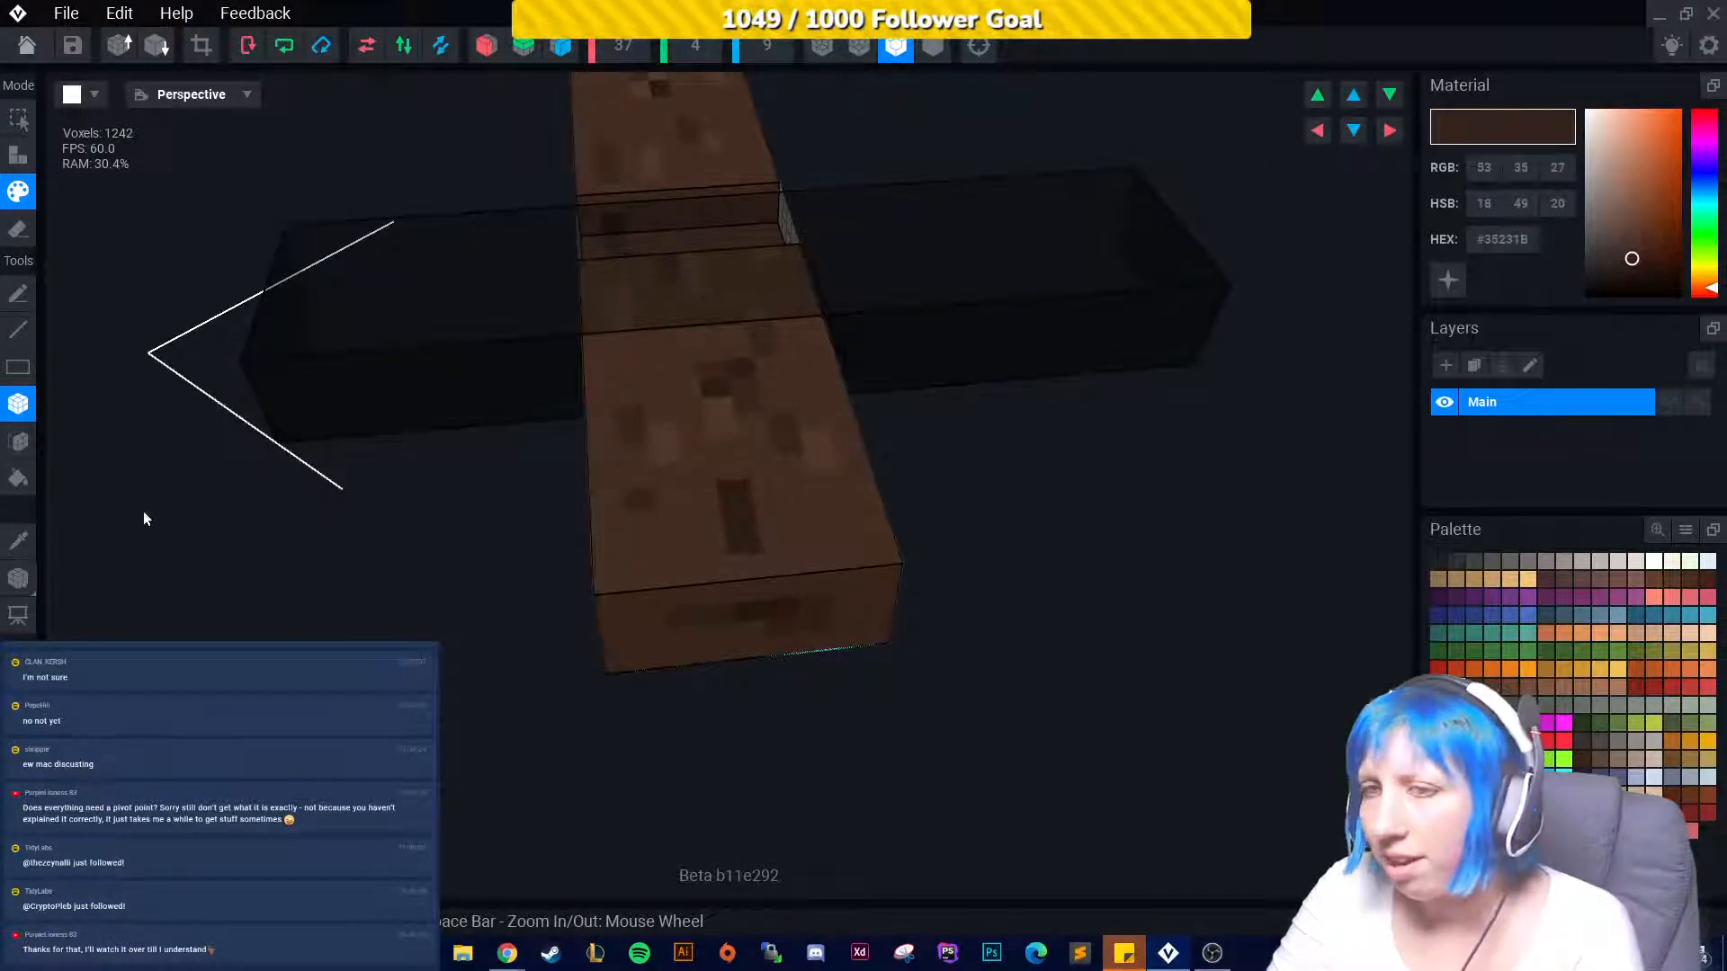
Sample the lighter brown #634332 from the beam and paint light wood-grain patches around its new end.
left_click(668, 457)
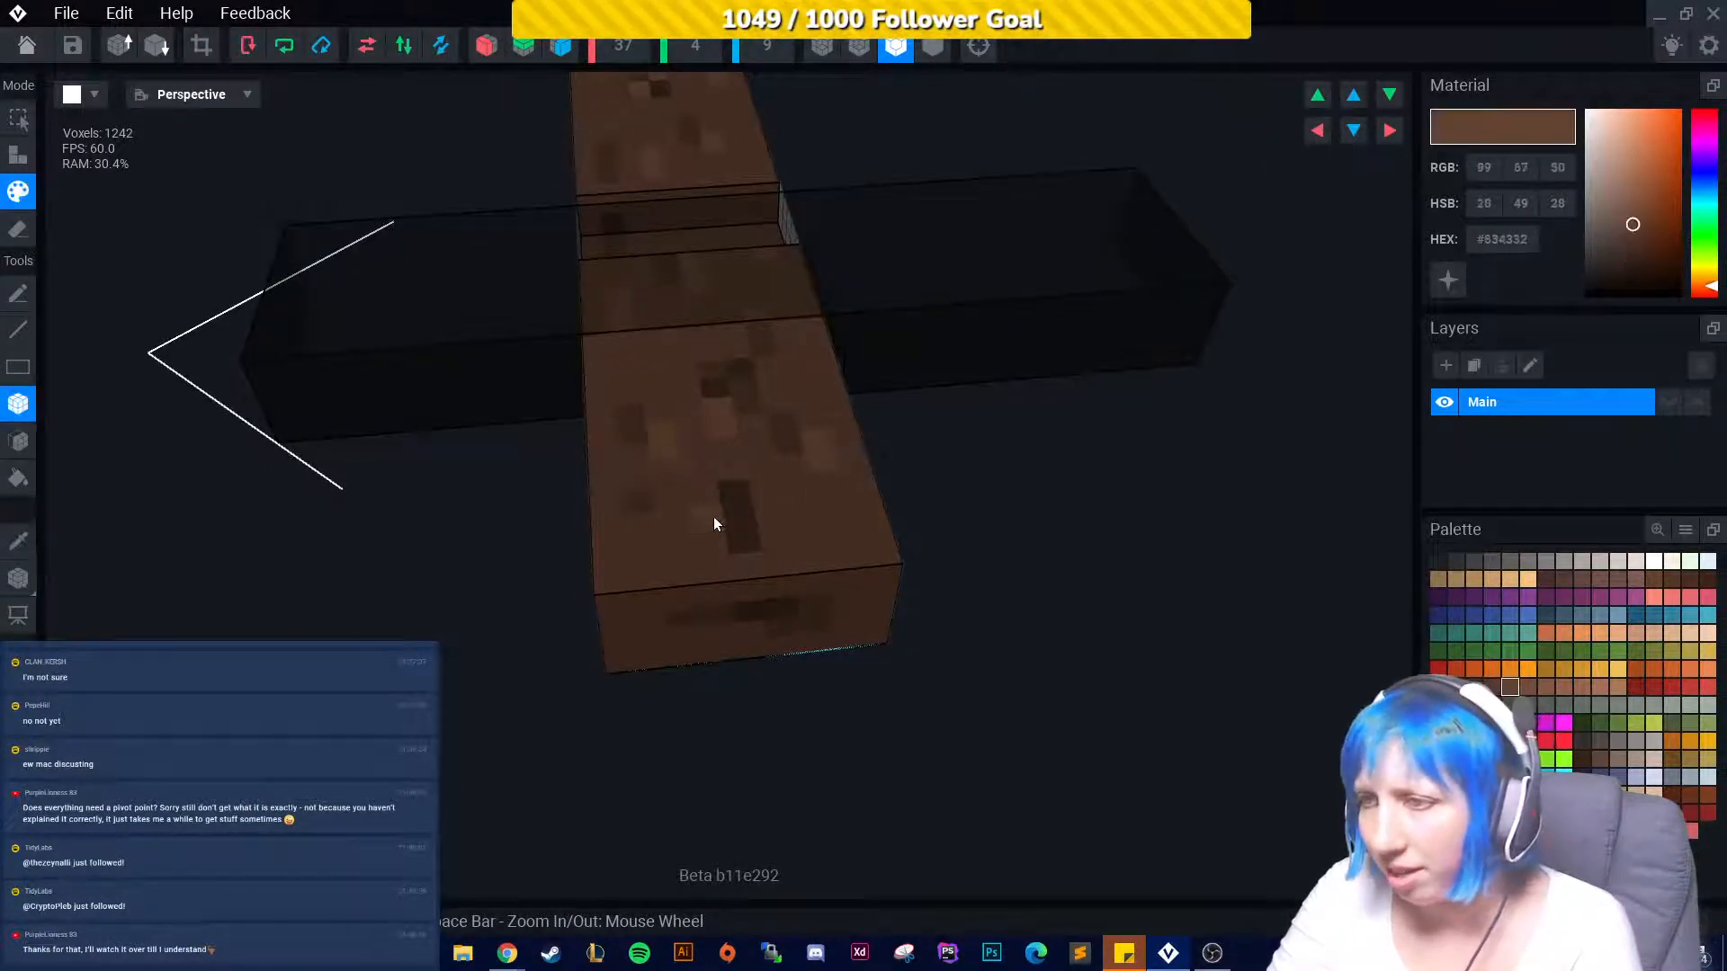
right_click_drag(593, 537, 779, 571)
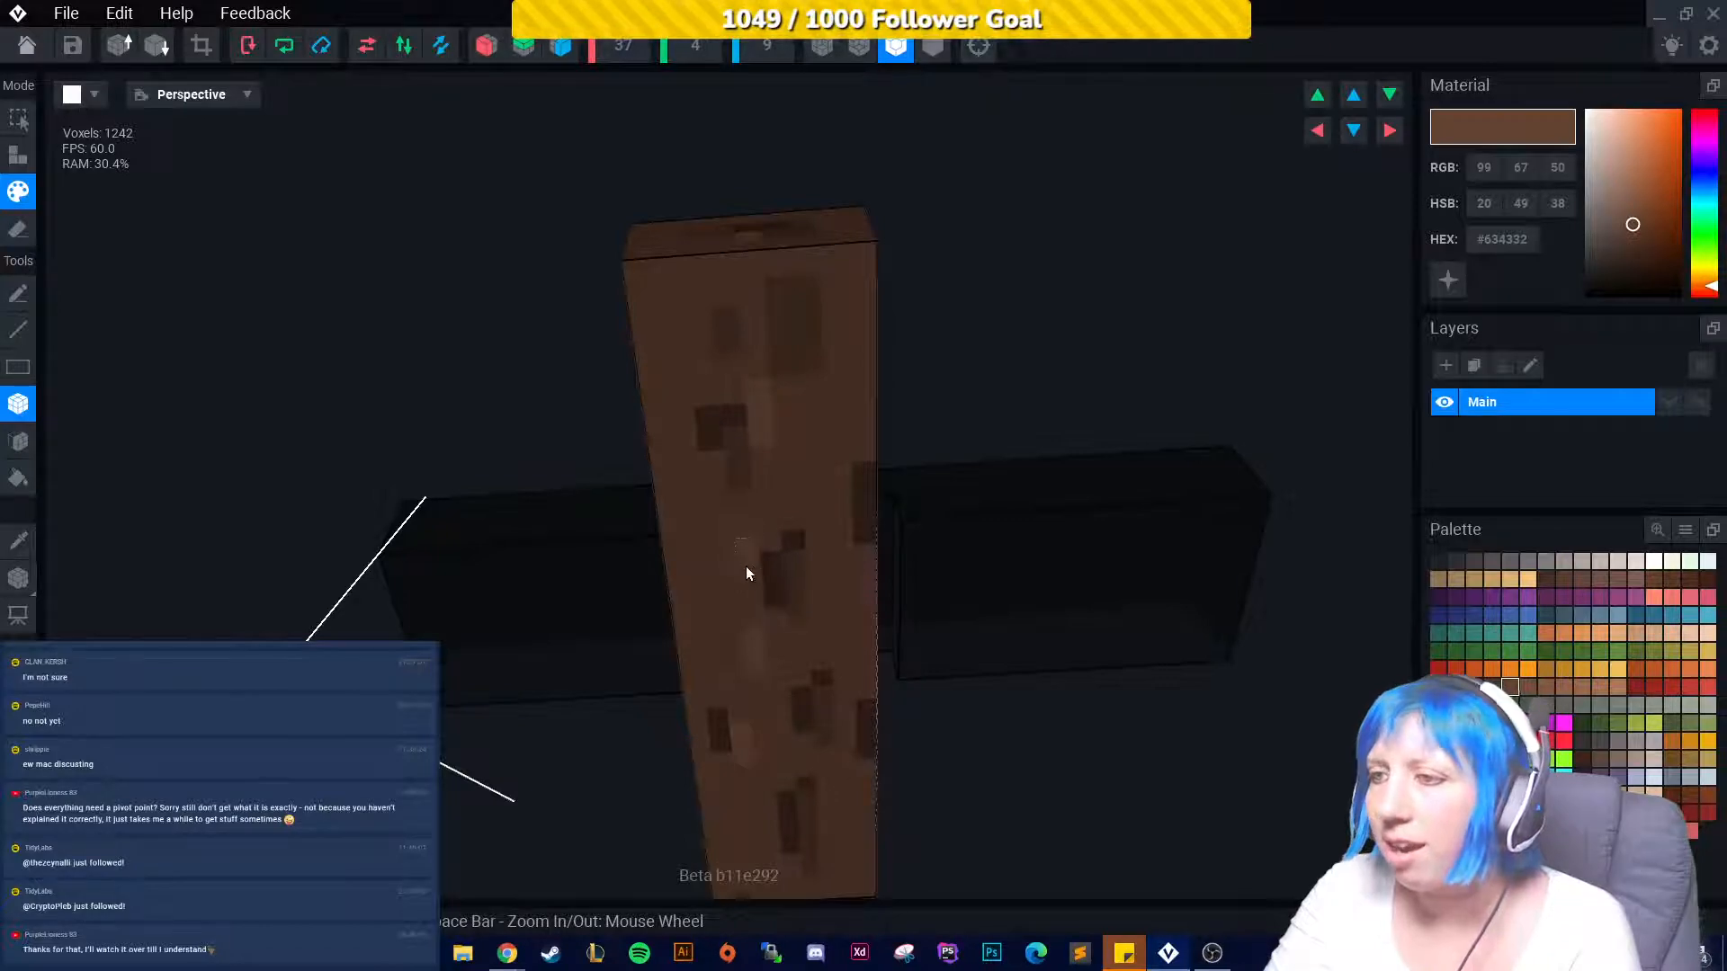
right_click_drag(746, 574, 1014, 601)
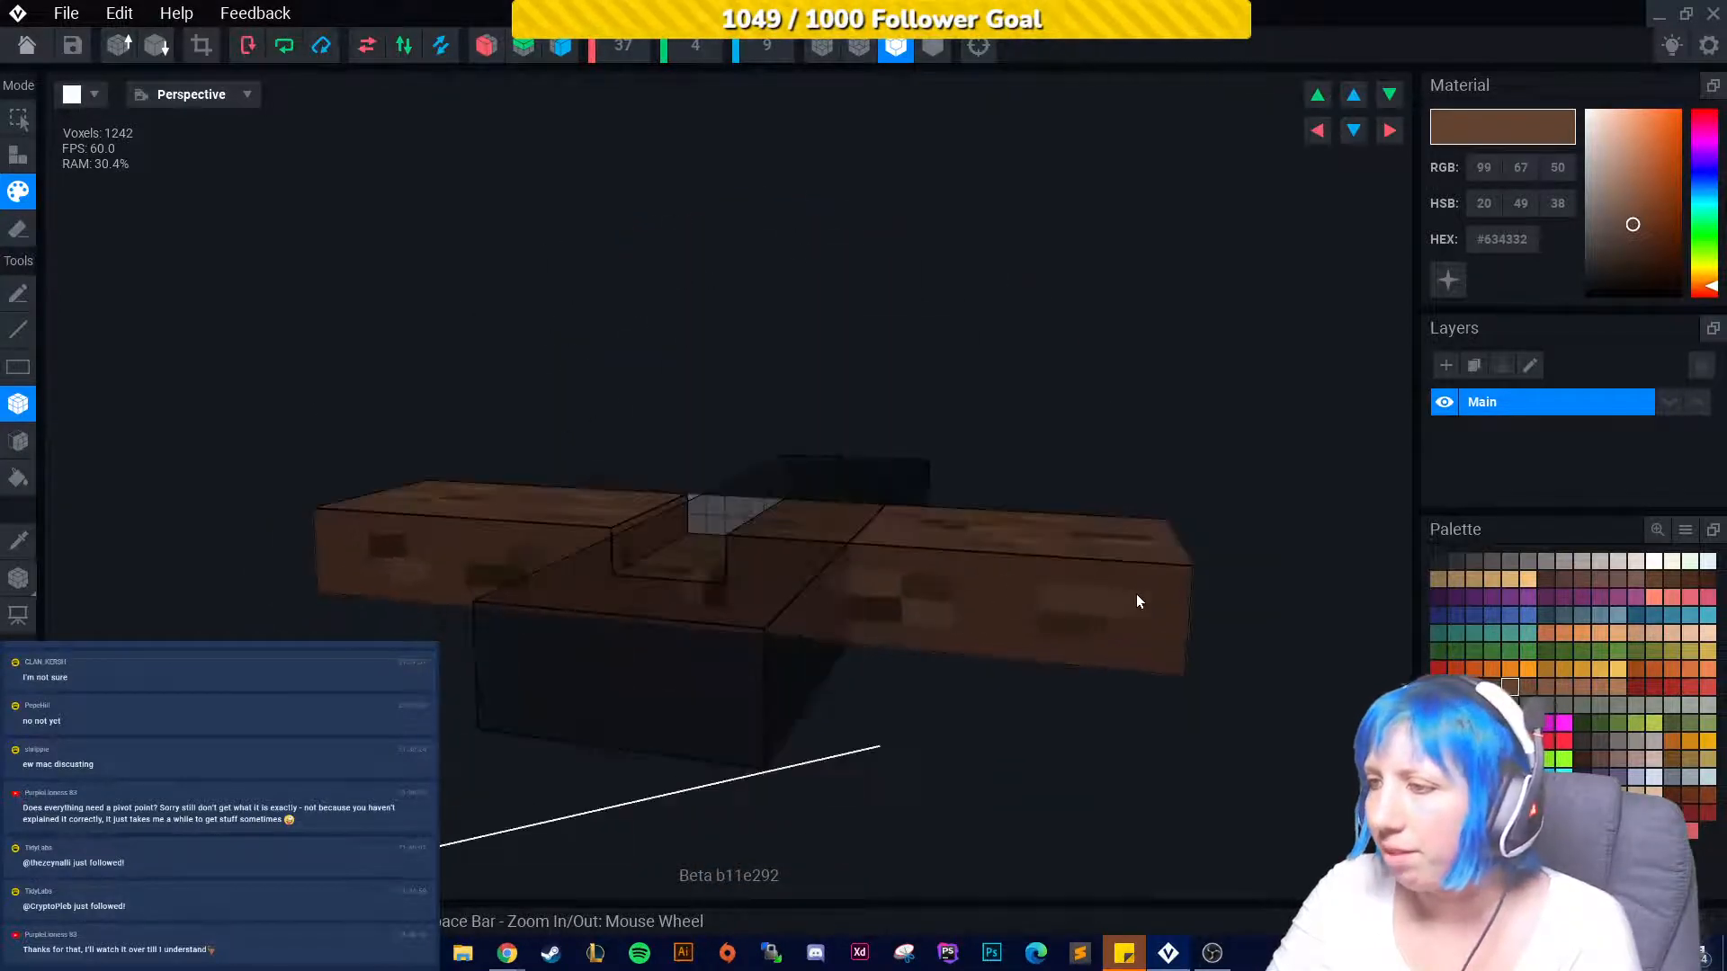
right_click_drag(1137, 601, 981, 491)
right_click_drag(899, 553, 893, 553)
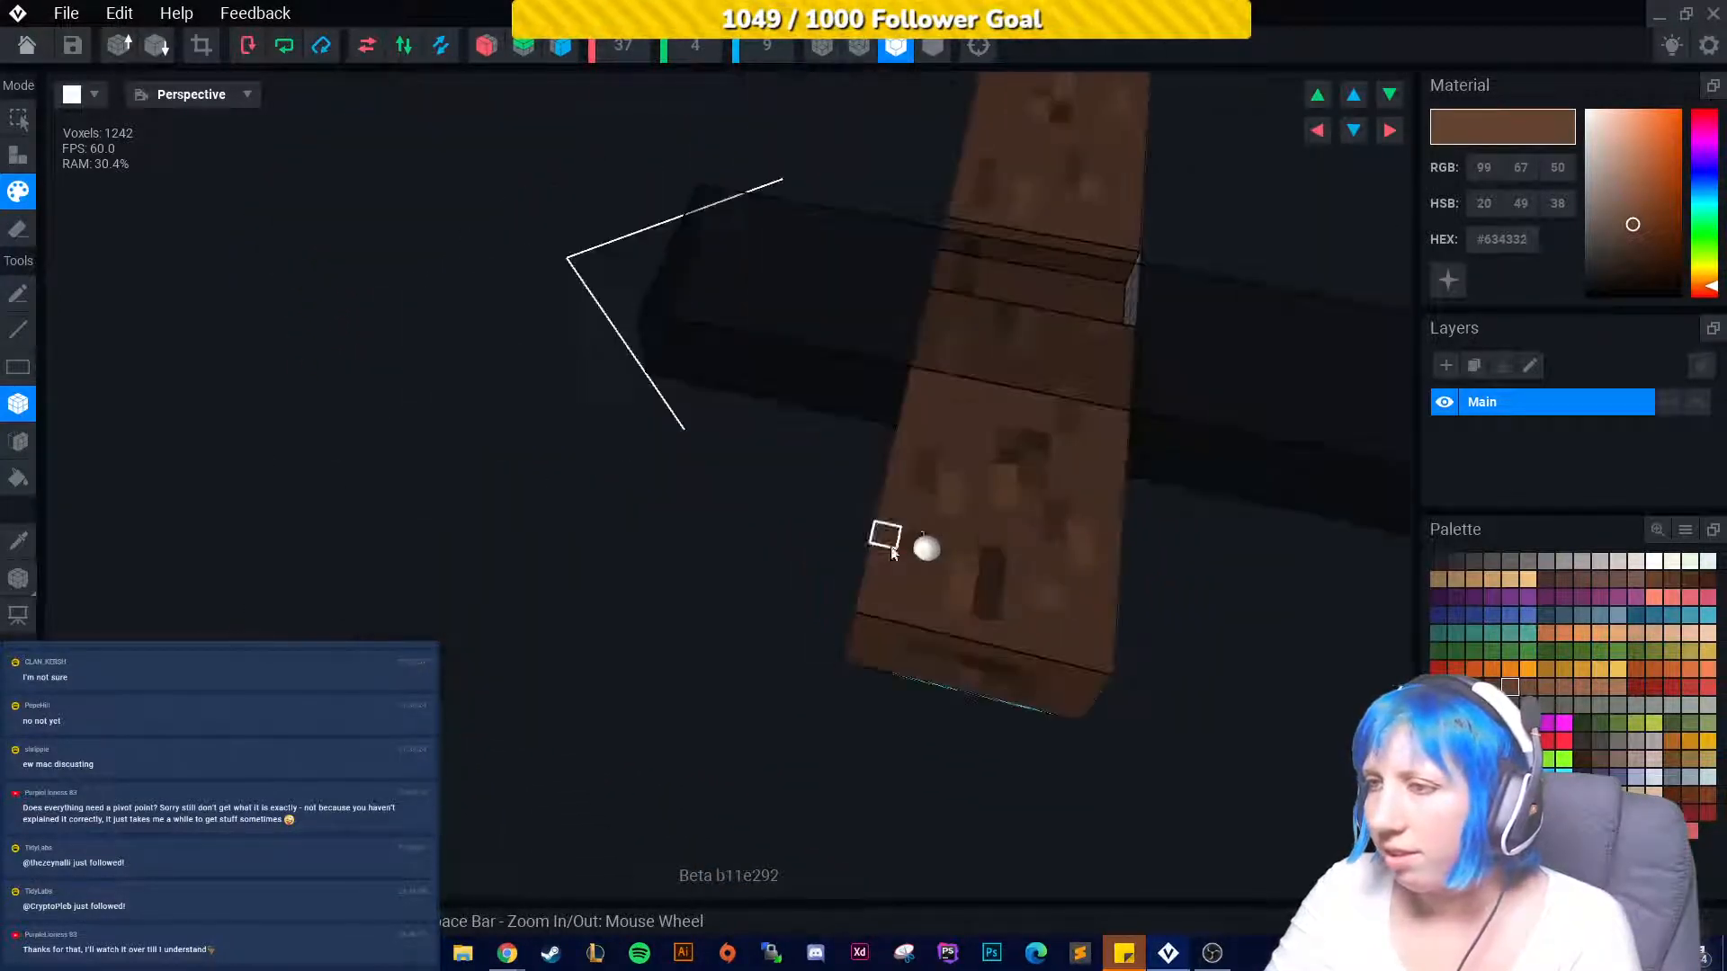
right_click_drag(729, 498, 465, 415)
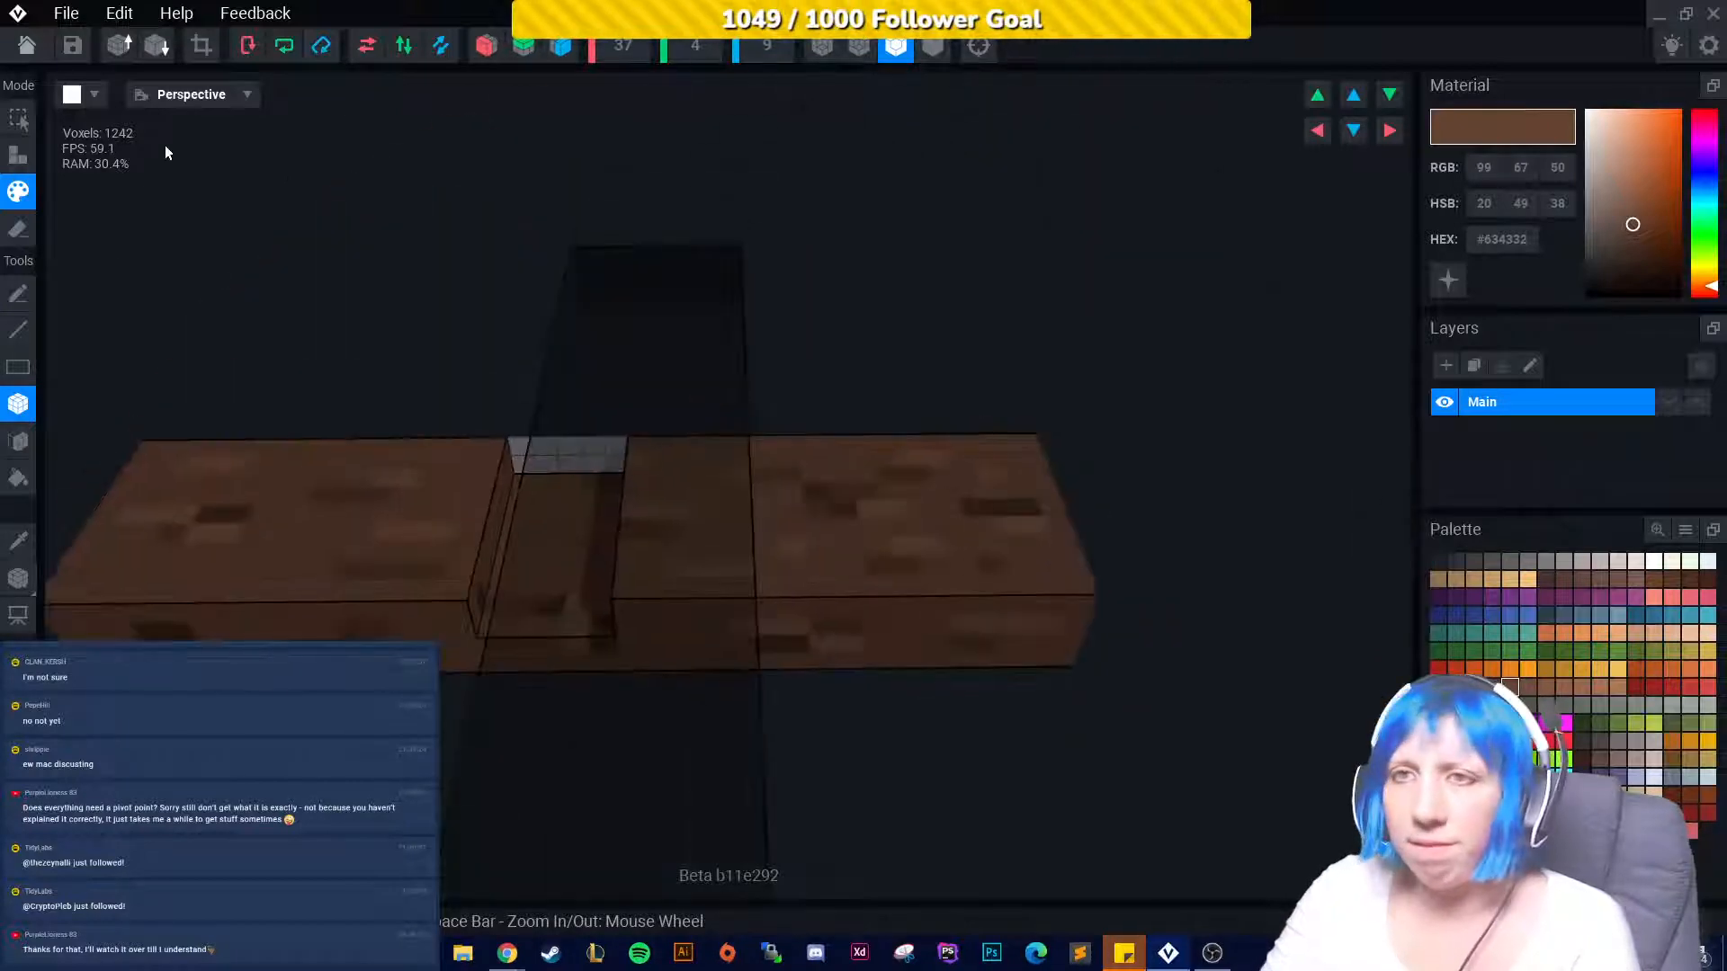
Open wood plank 1's beam model from the rig, move its pivot to 18.5 along X, and return to the rig.
left_click(27, 49)
left_click(701, 349)
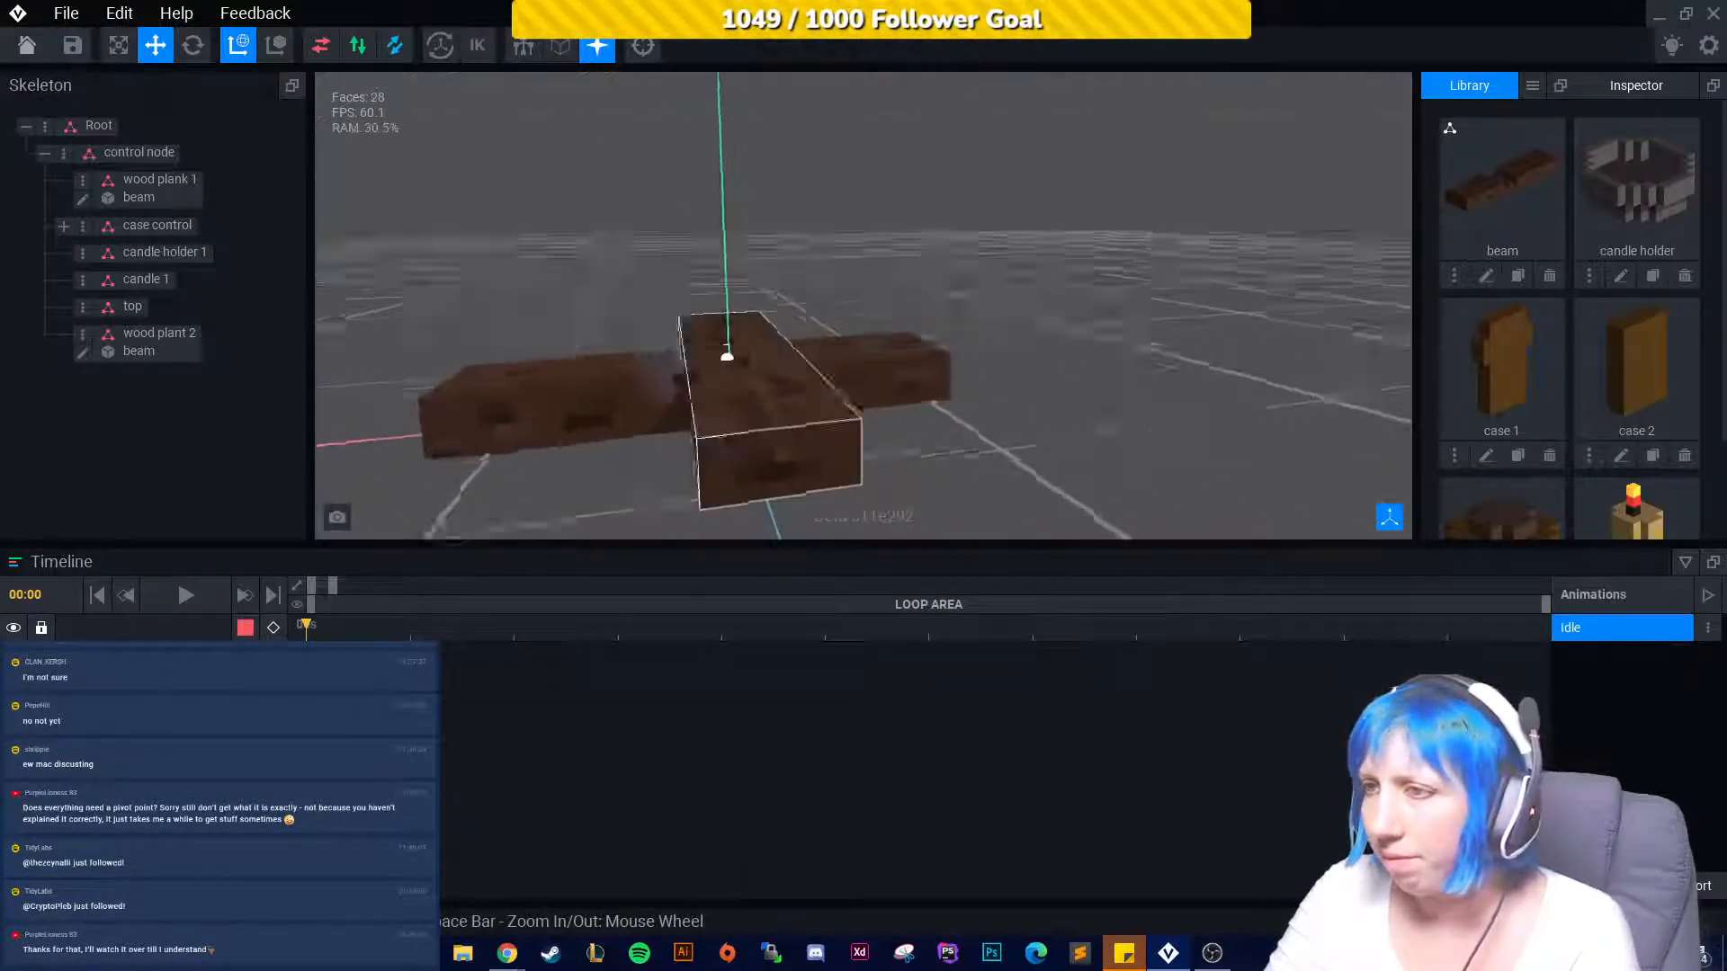
left_click(887, 342)
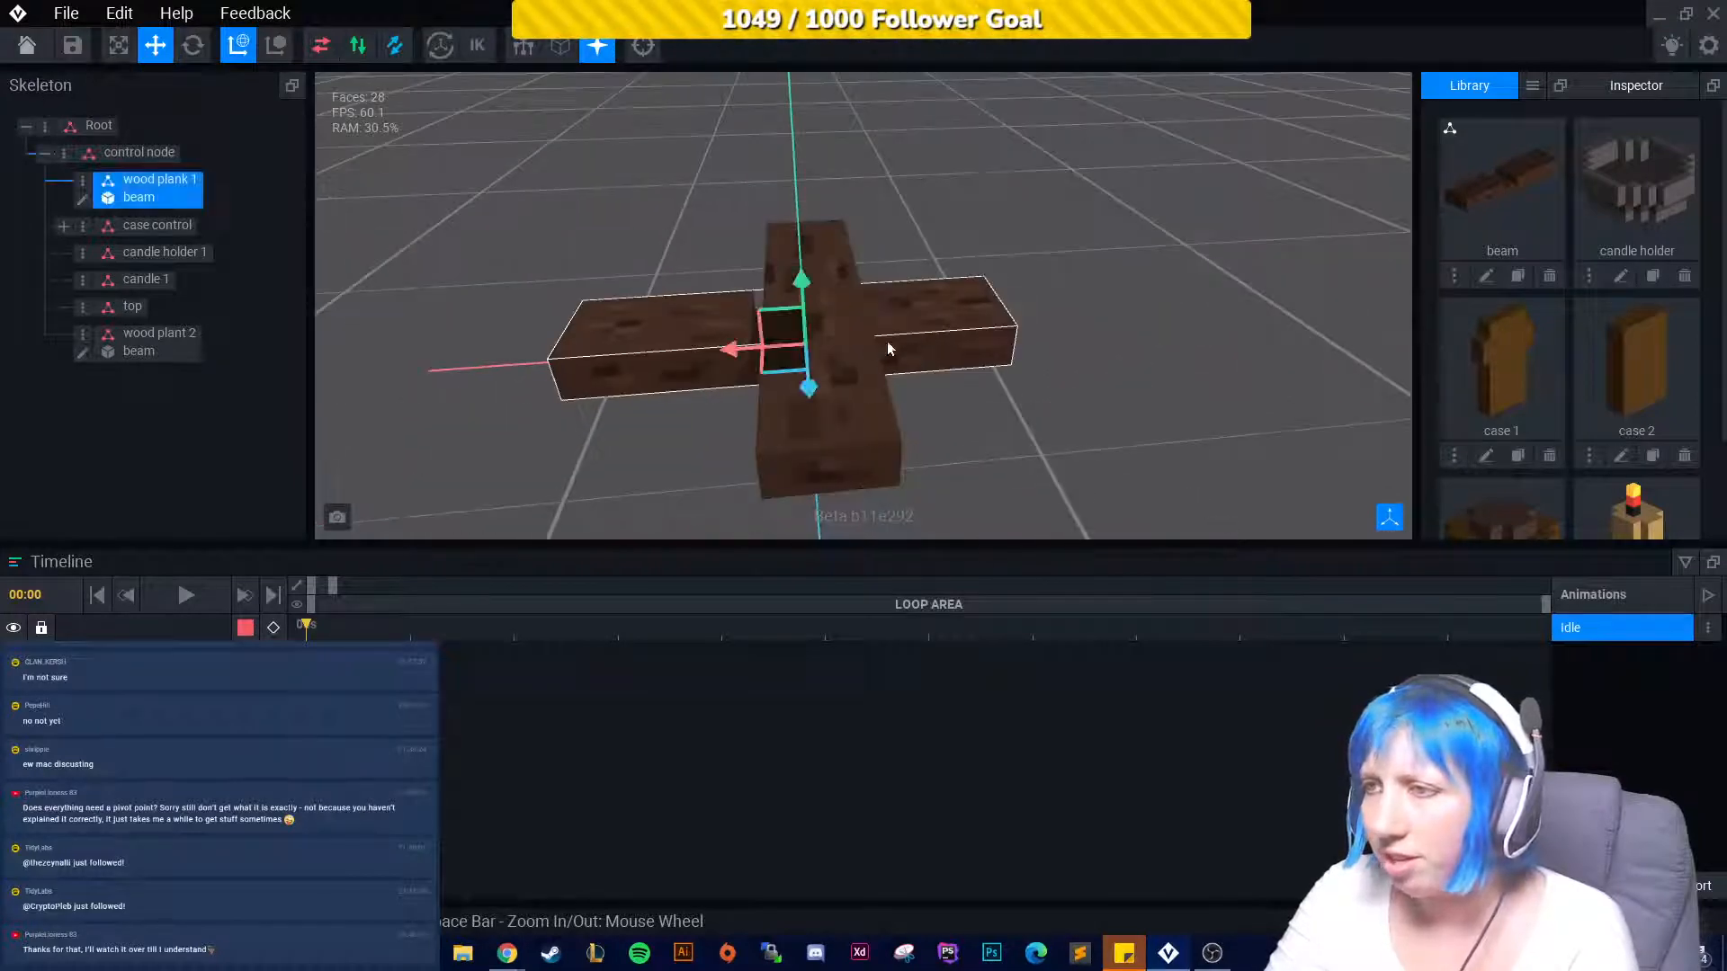
left_click(80, 203)
left_click(18, 578)
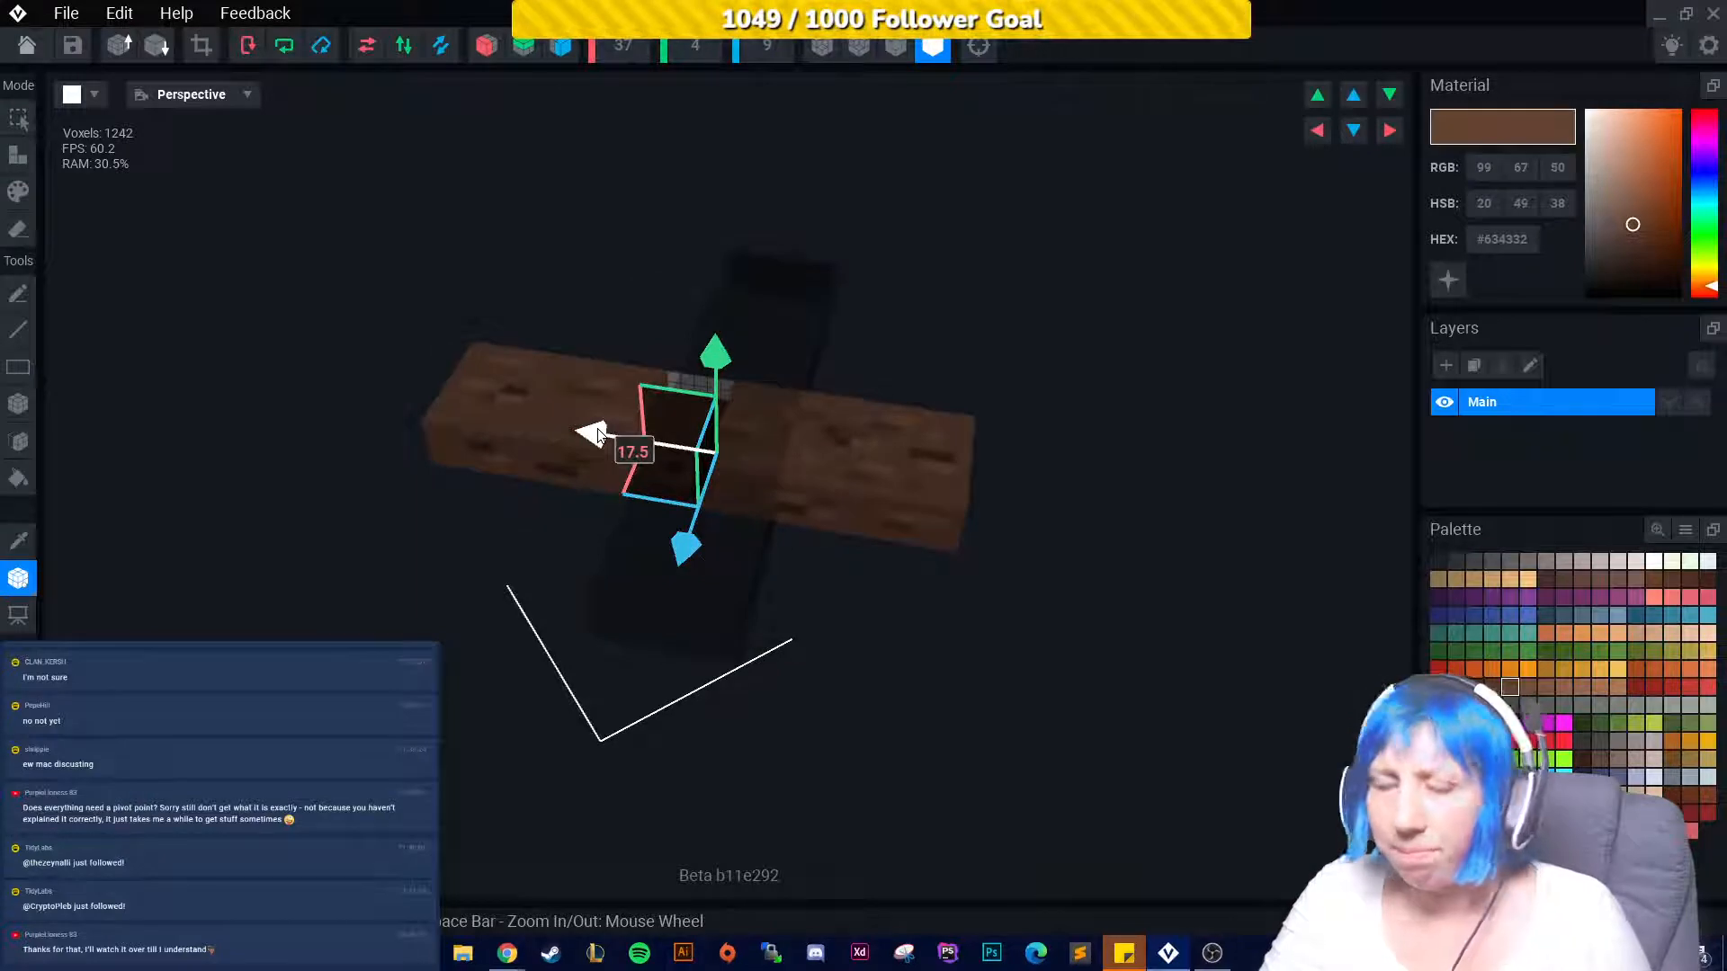
left_click_drag(597, 430, 585, 435)
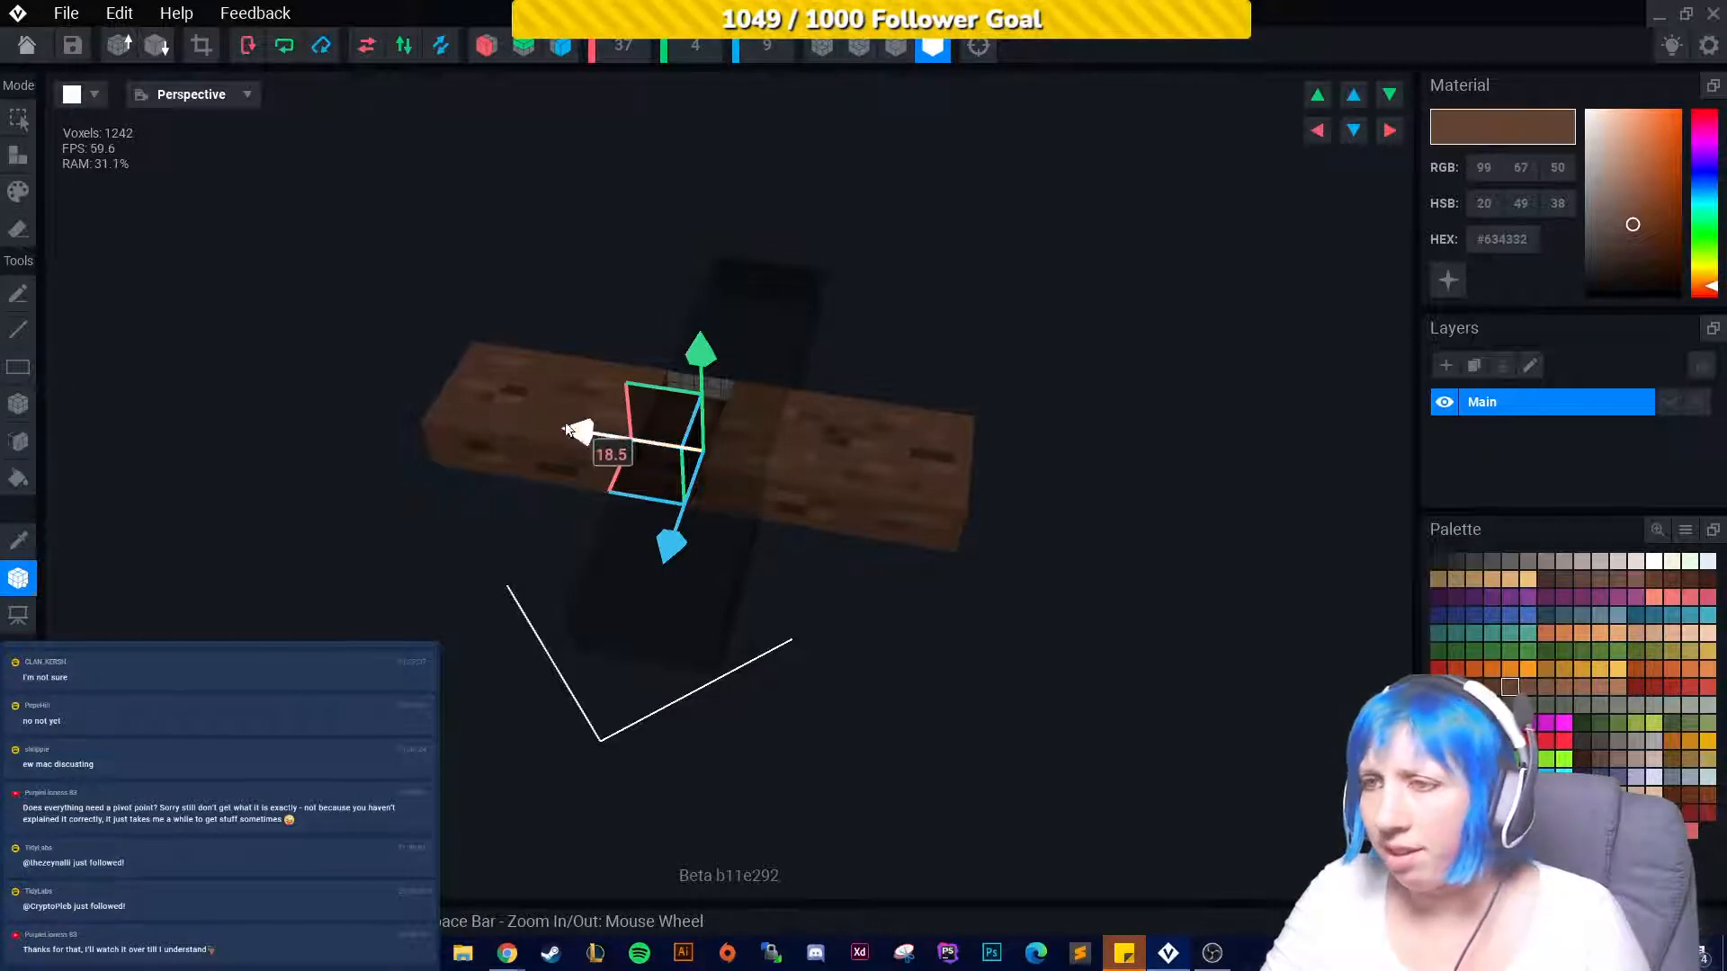
left_click(34, 45)
left_click(674, 354)
left_click(1124, 396)
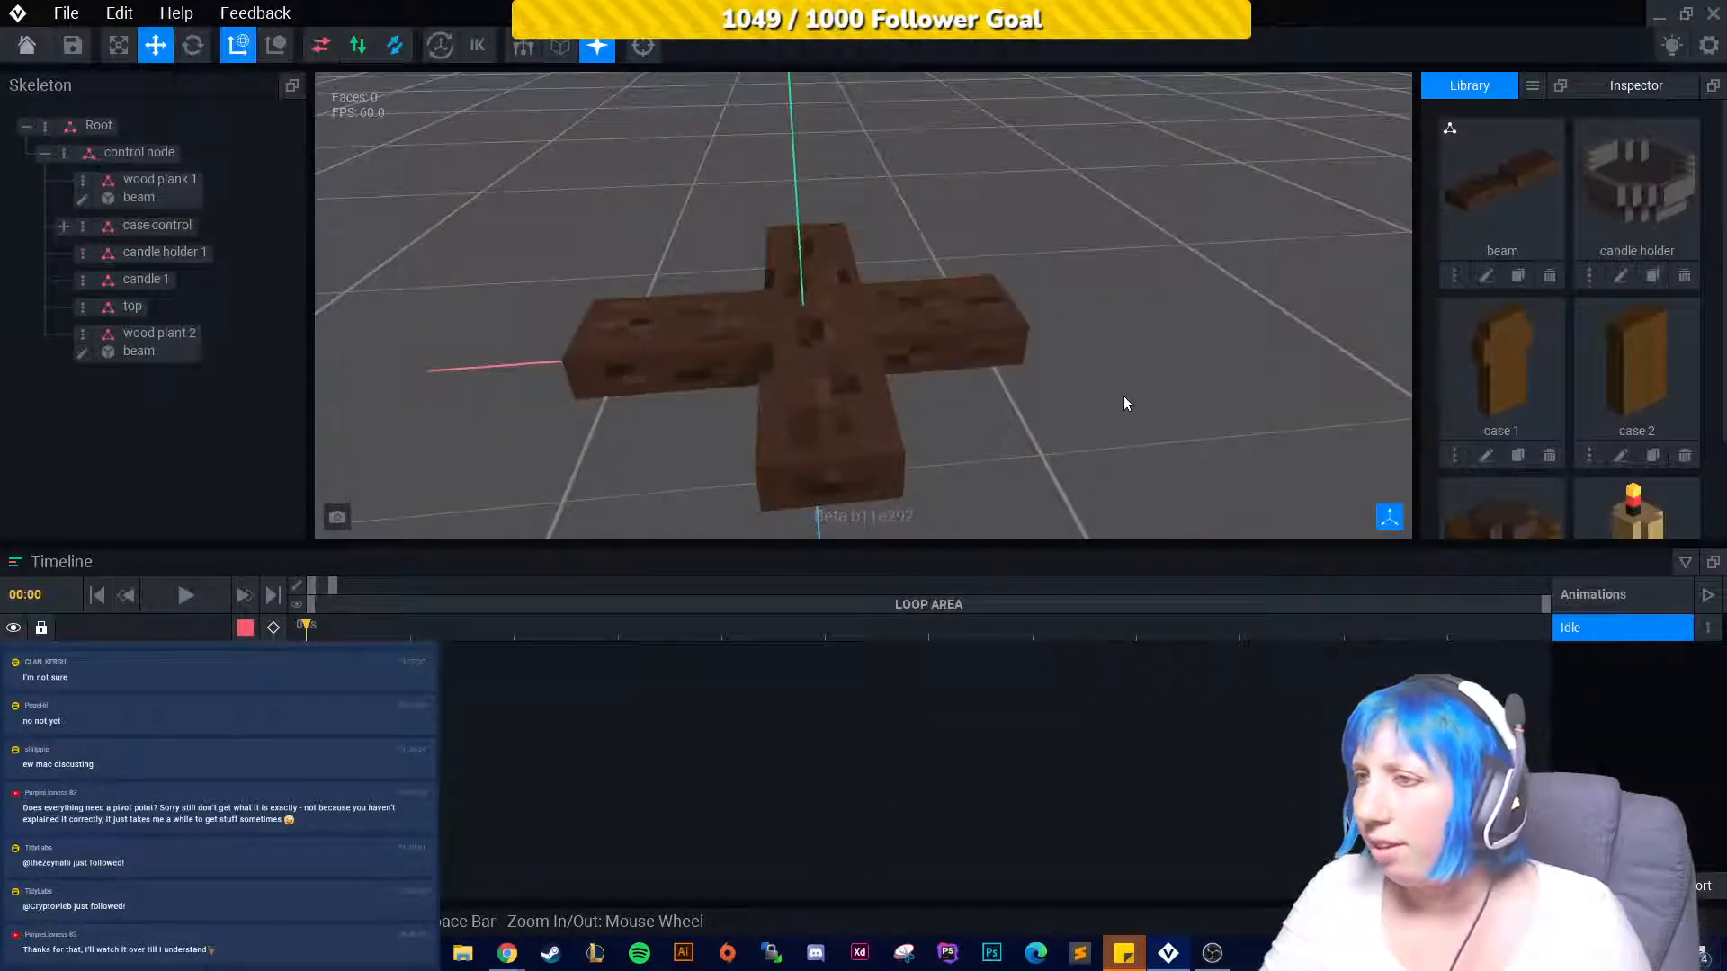
Examine the alignment of the two crossed beams in the rig from several angles.
right_click_drag(1124, 396, 1124, 360)
right_click_drag(864, 400, 862, 402)
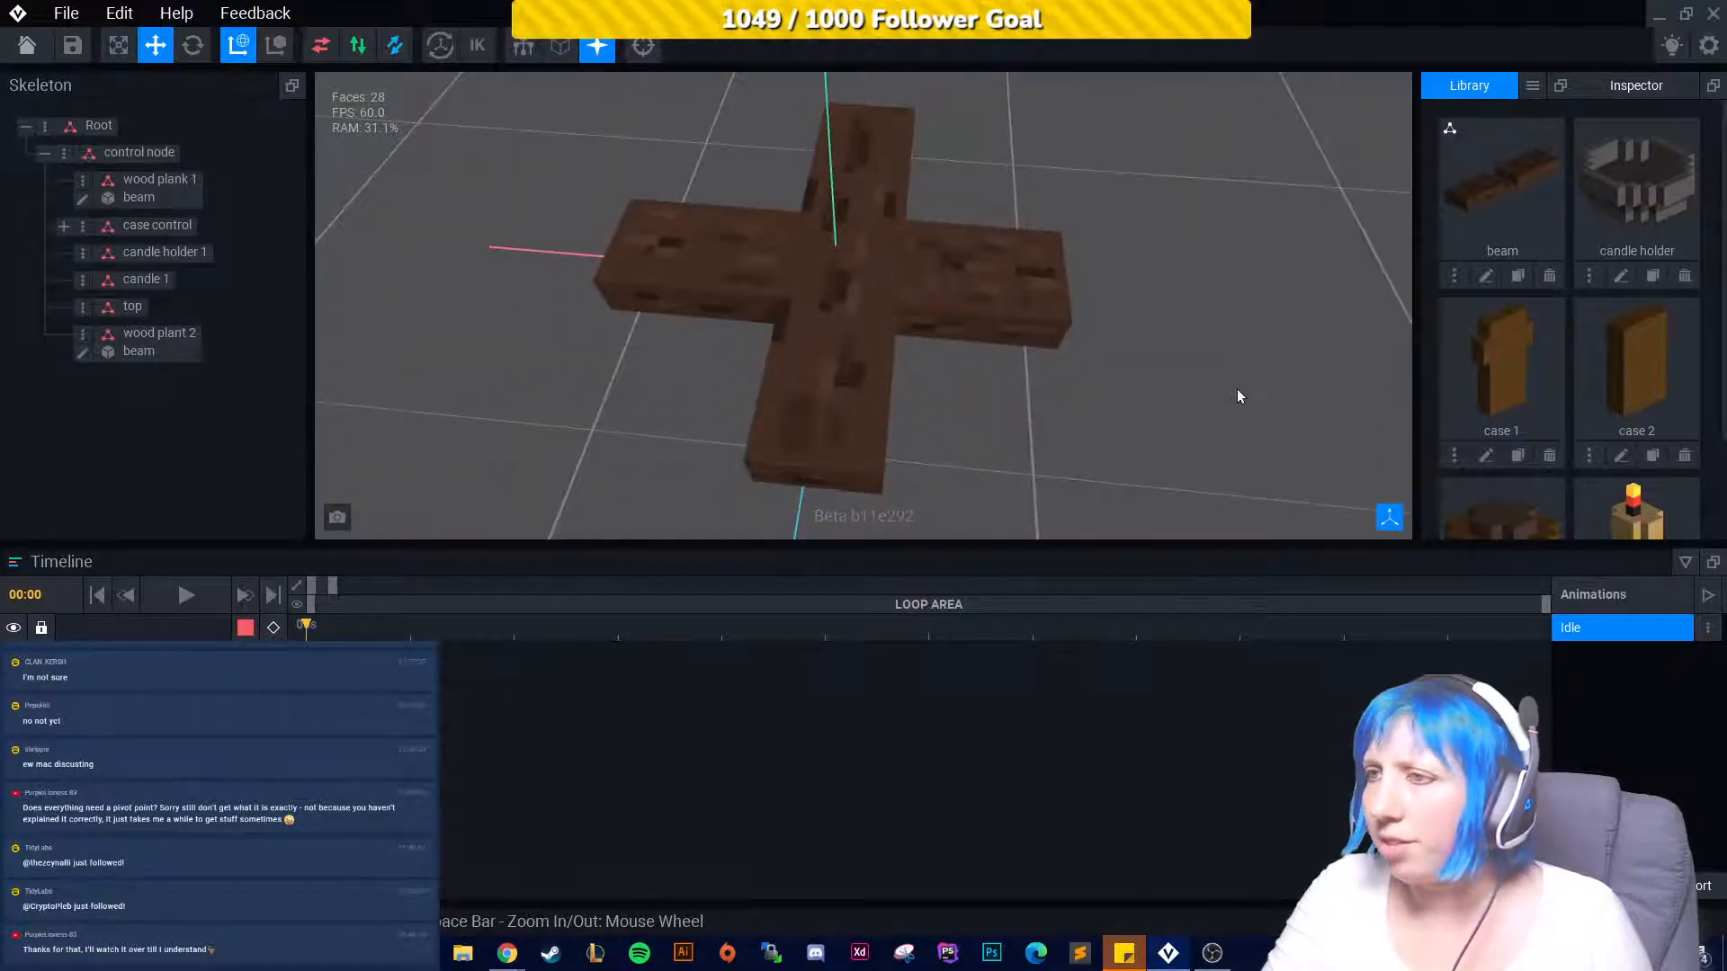
right_click_drag(1240, 396, 1058, 448)
scroll(855, 397, "down", 3)
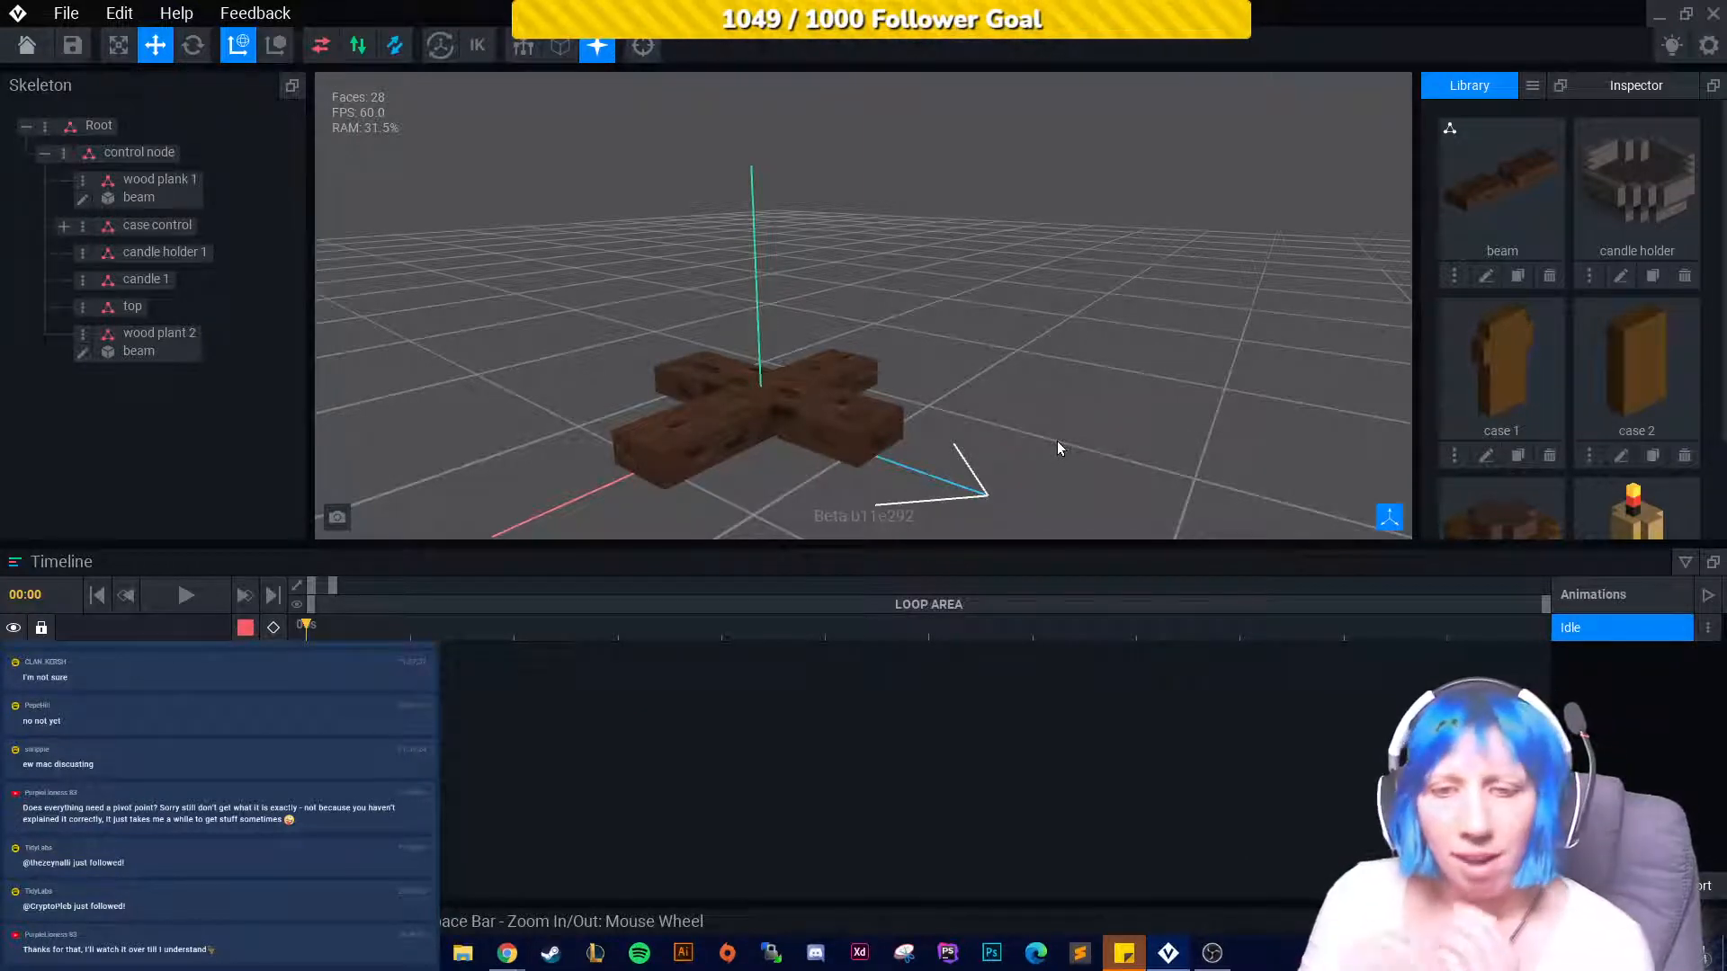
right_click_drag(904, 180, 897, 340)
scroll(858, 402, "up", 3)
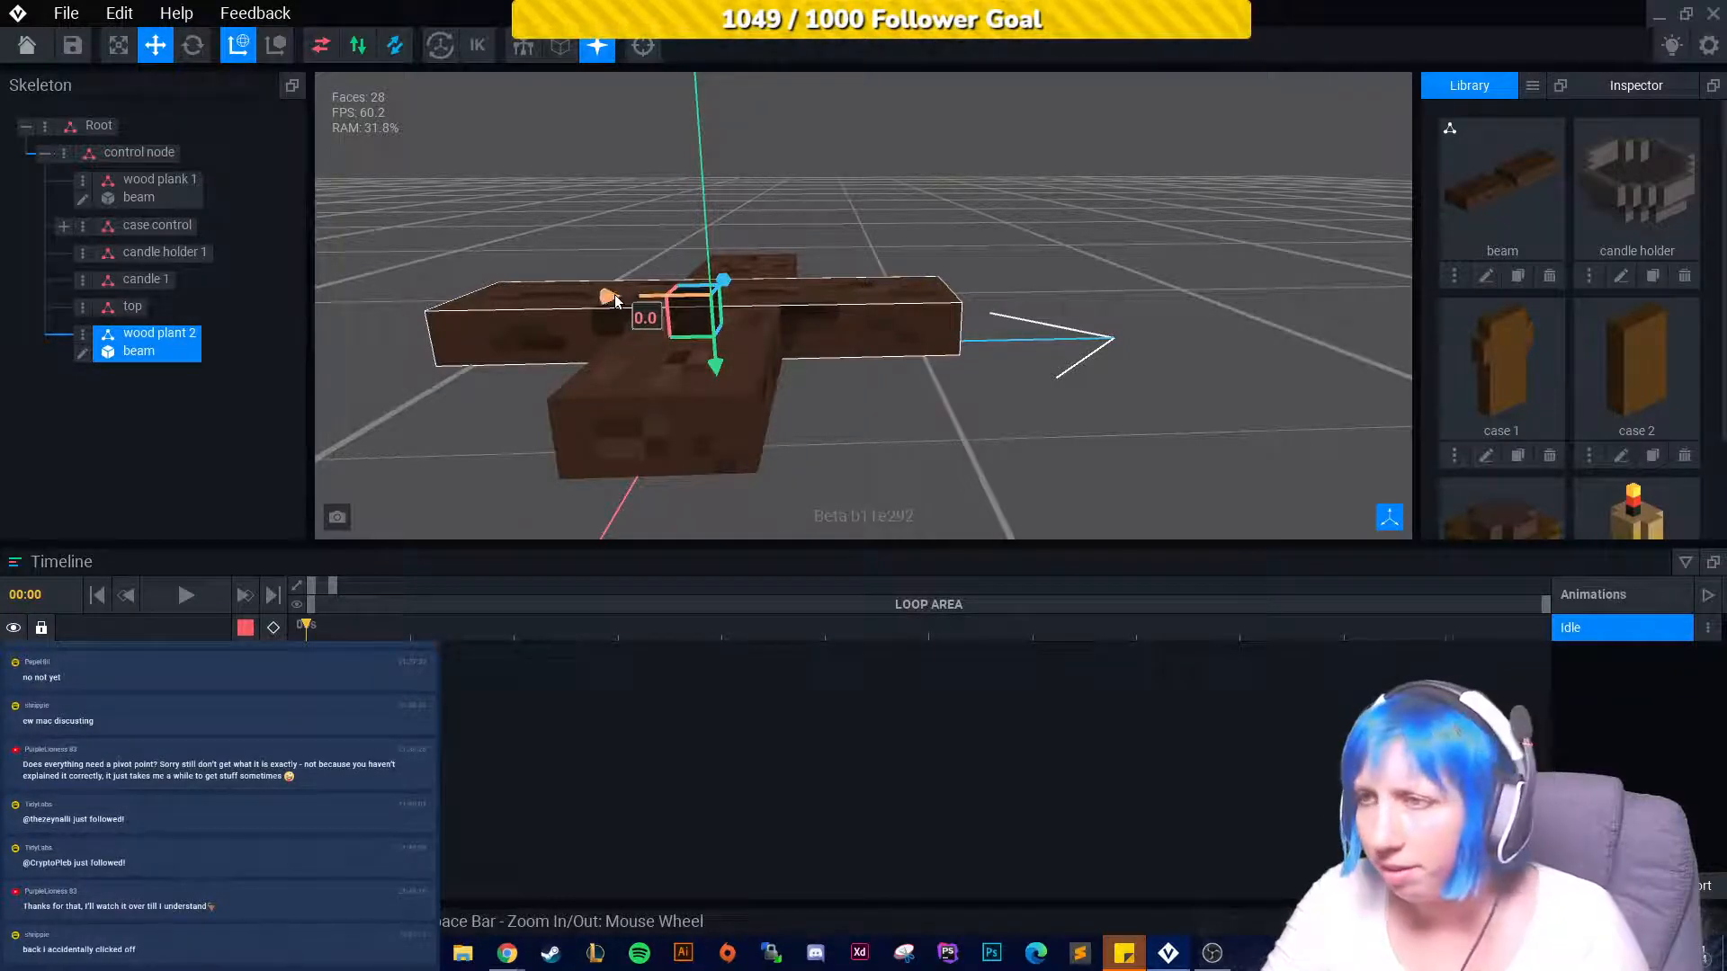
left_click(987, 482)
right_click_drag(860, 397, 863, 396)
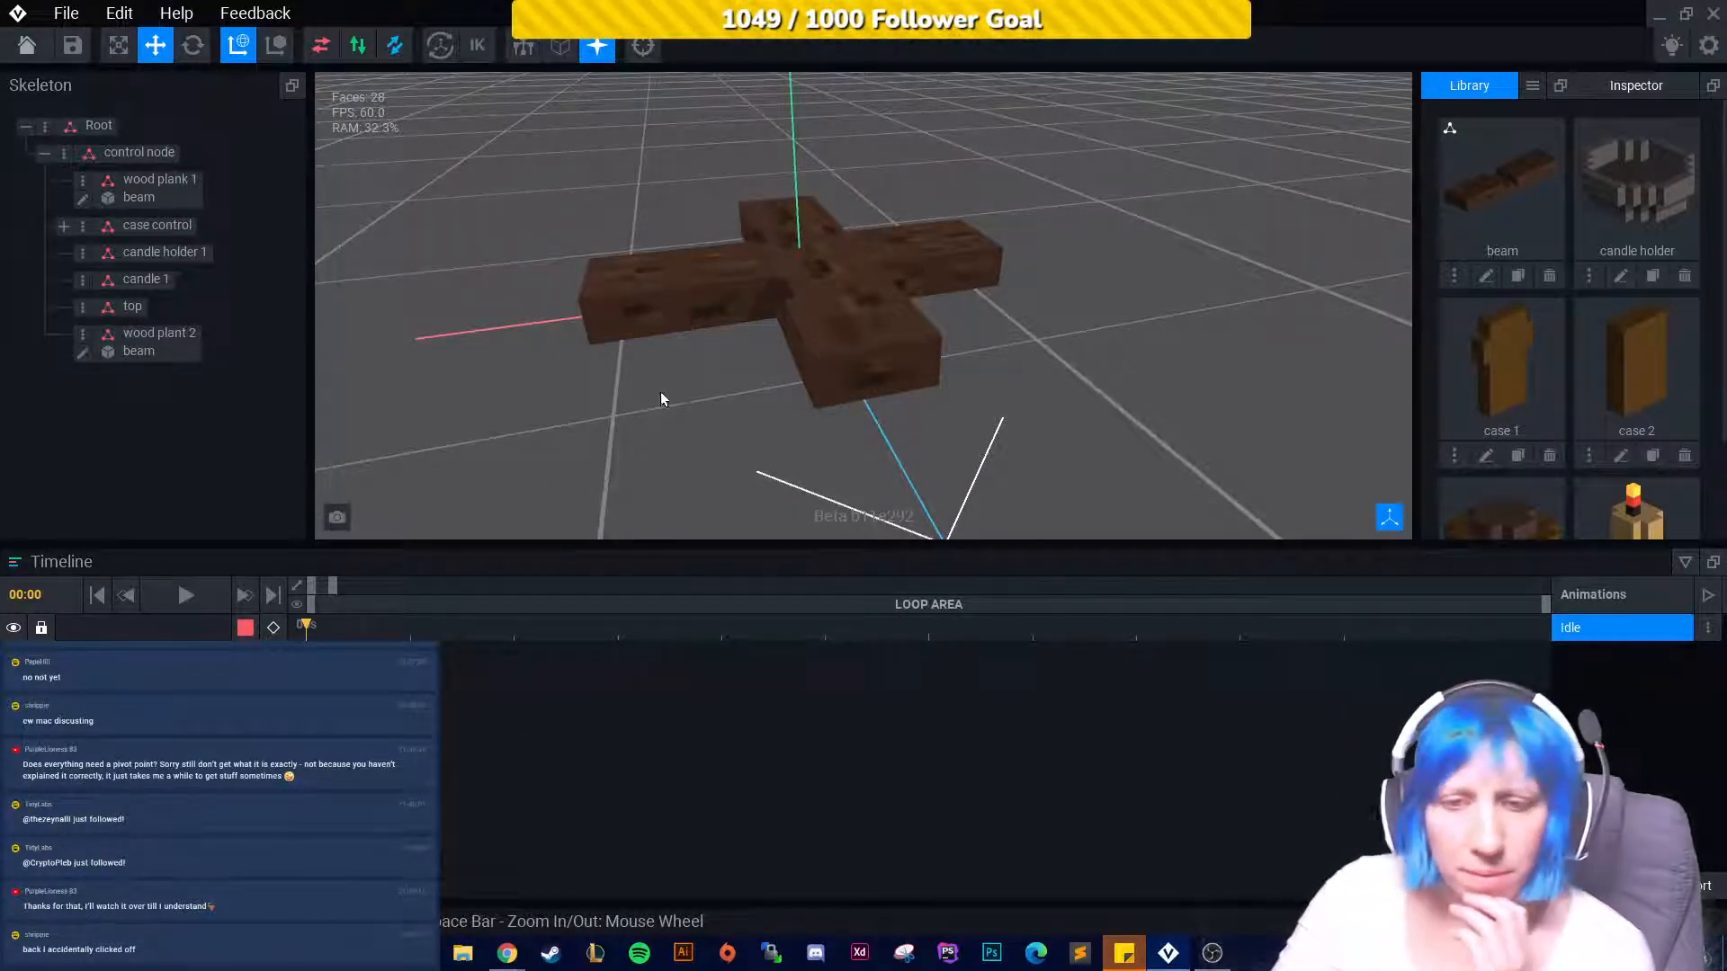
right_click_drag(861, 404, 655, 365)
scroll(692, 377, "up", 3)
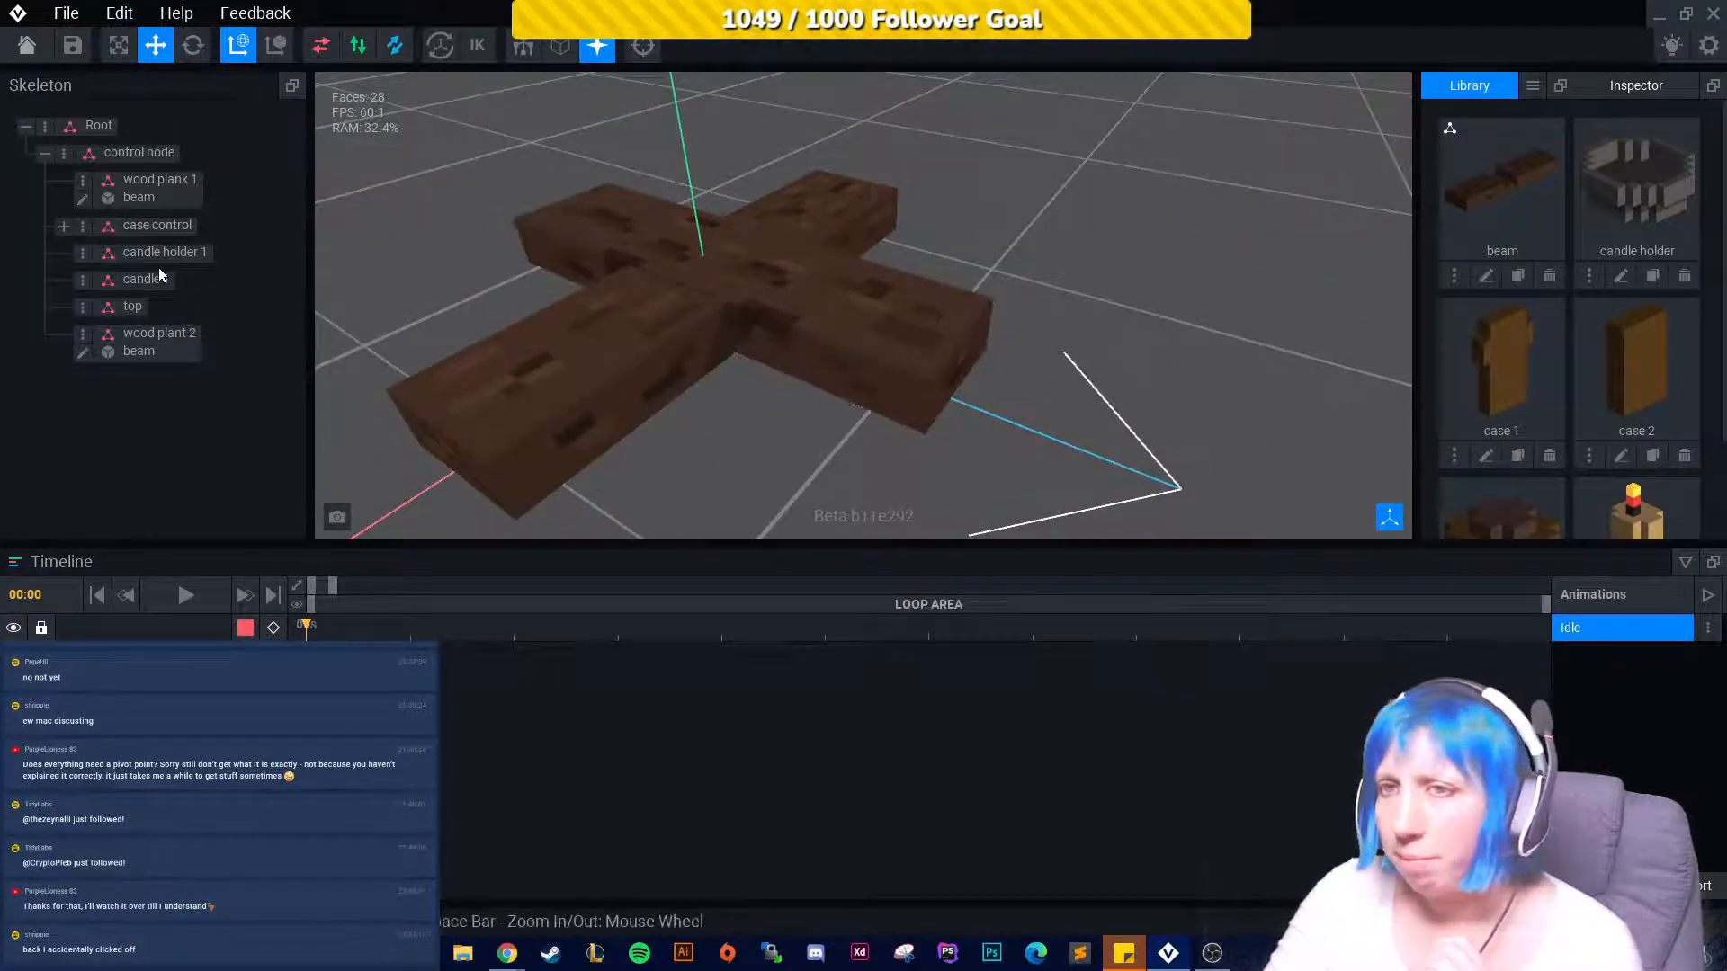
Attach the candle holder model to the candle holder 1 node and position it on top of one beam end.
left_click_drag(1675, 181, 193, 256)
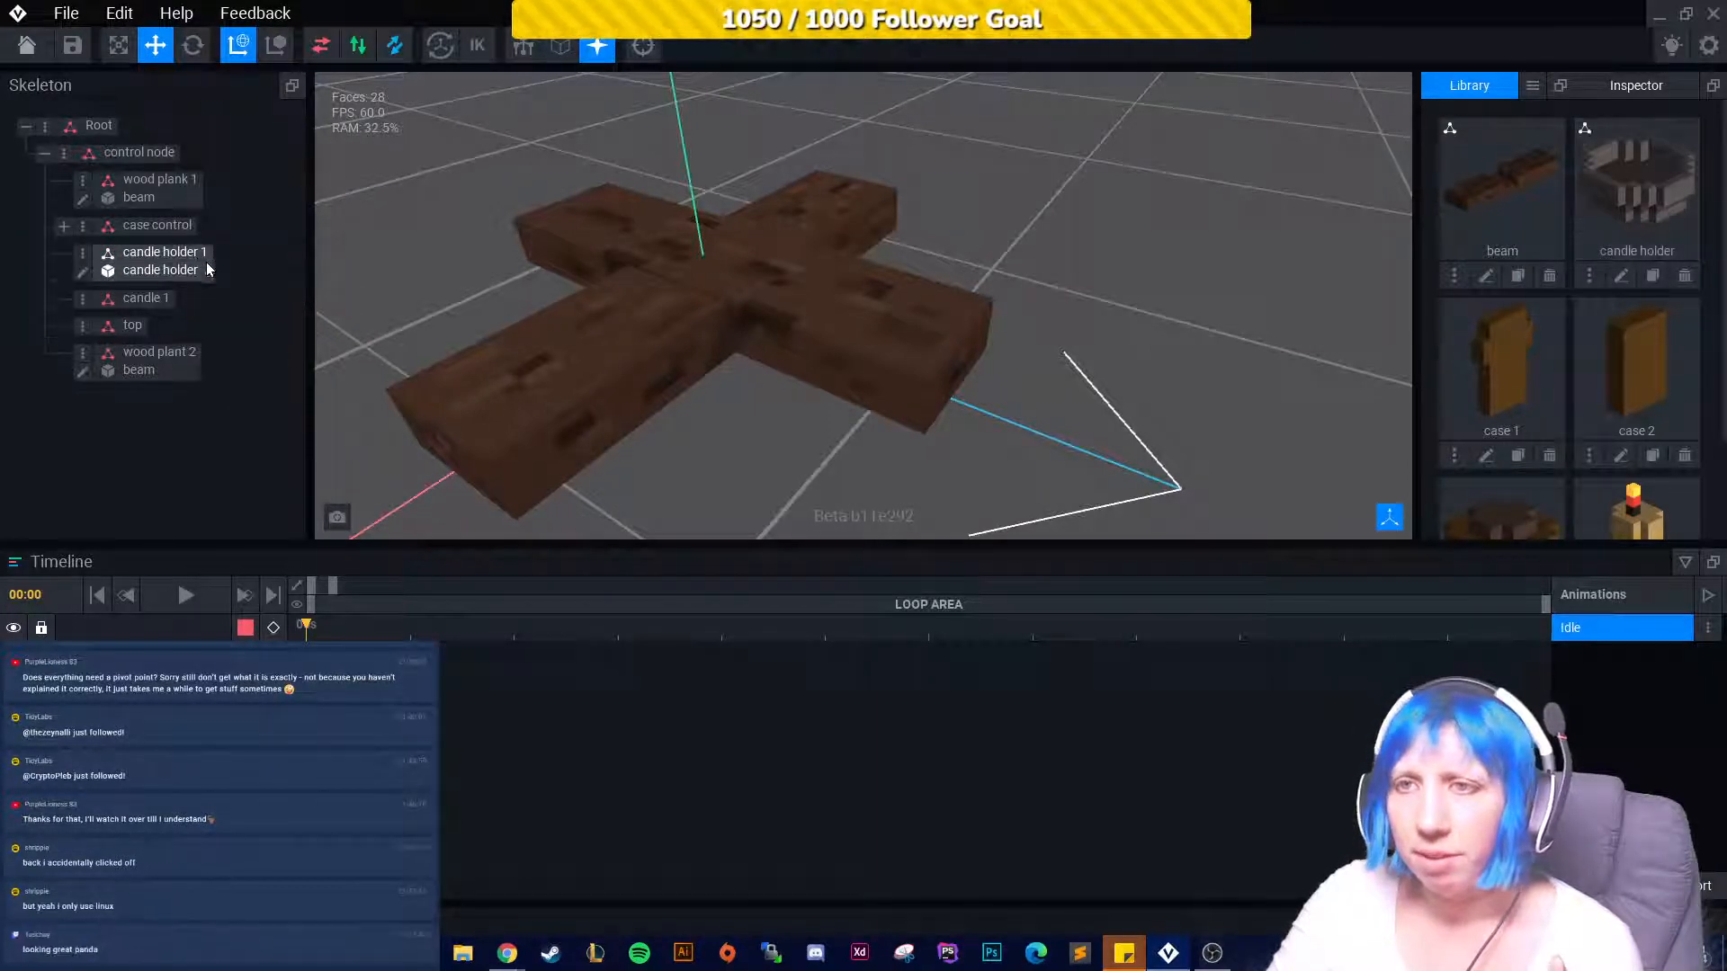
left_click_drag(349, 331, 318, 345)
left_click_drag(693, 295, 427, 357)
left_click_drag(513, 309, 657, 171)
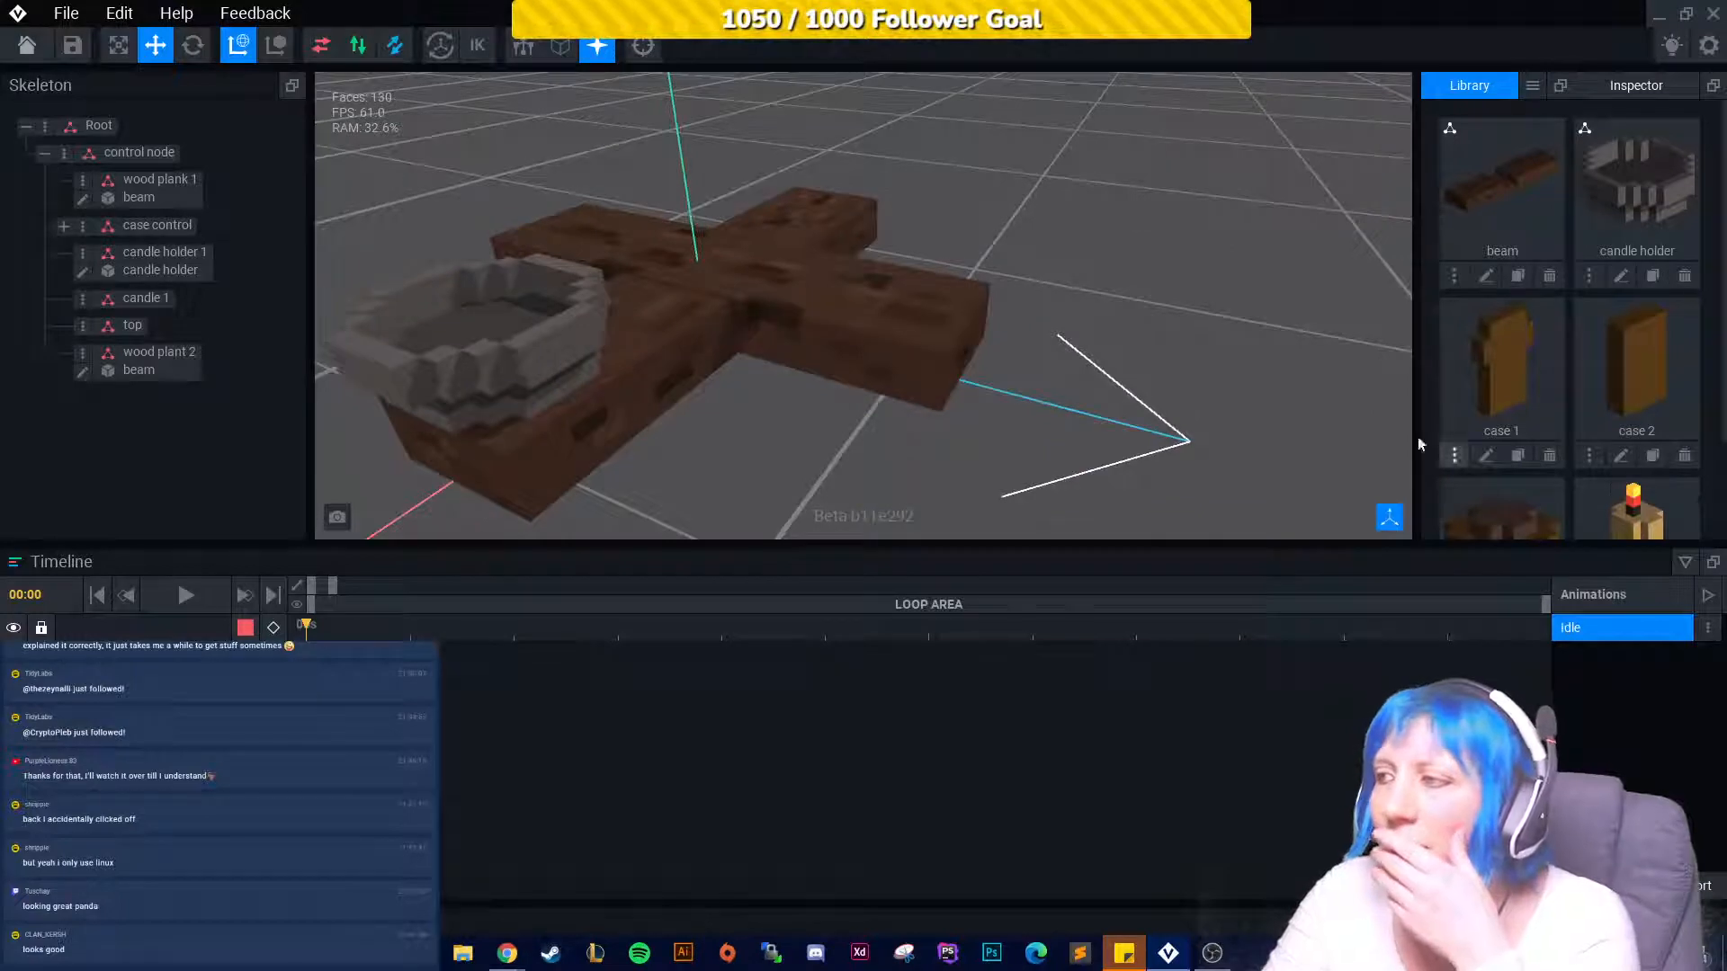
Attach the candle model to the candle 1 node and move it into the candle holder on the beam end.
scroll(1566, 490, "down", 2)
left_click_drag(1632, 413, 162, 301)
left_click(711, 253)
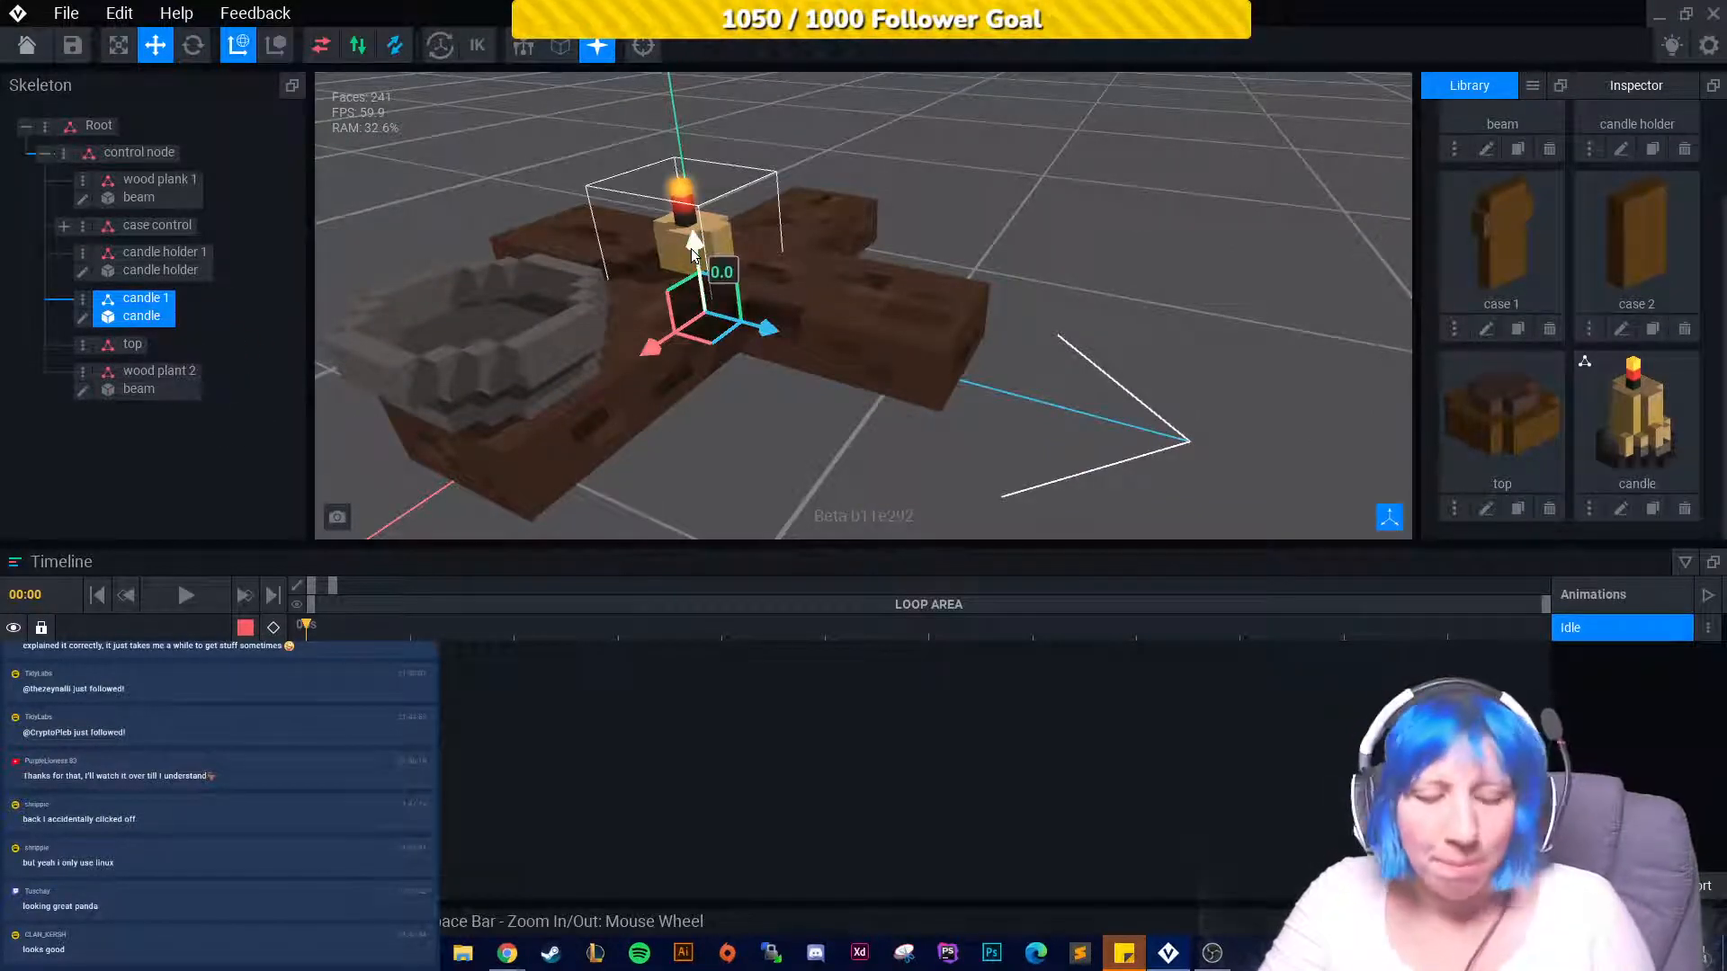
left_click_drag(691, 249, 677, 185)
left_click_drag(648, 300, 408, 375)
left_click_drag(587, 392, 532, 360)
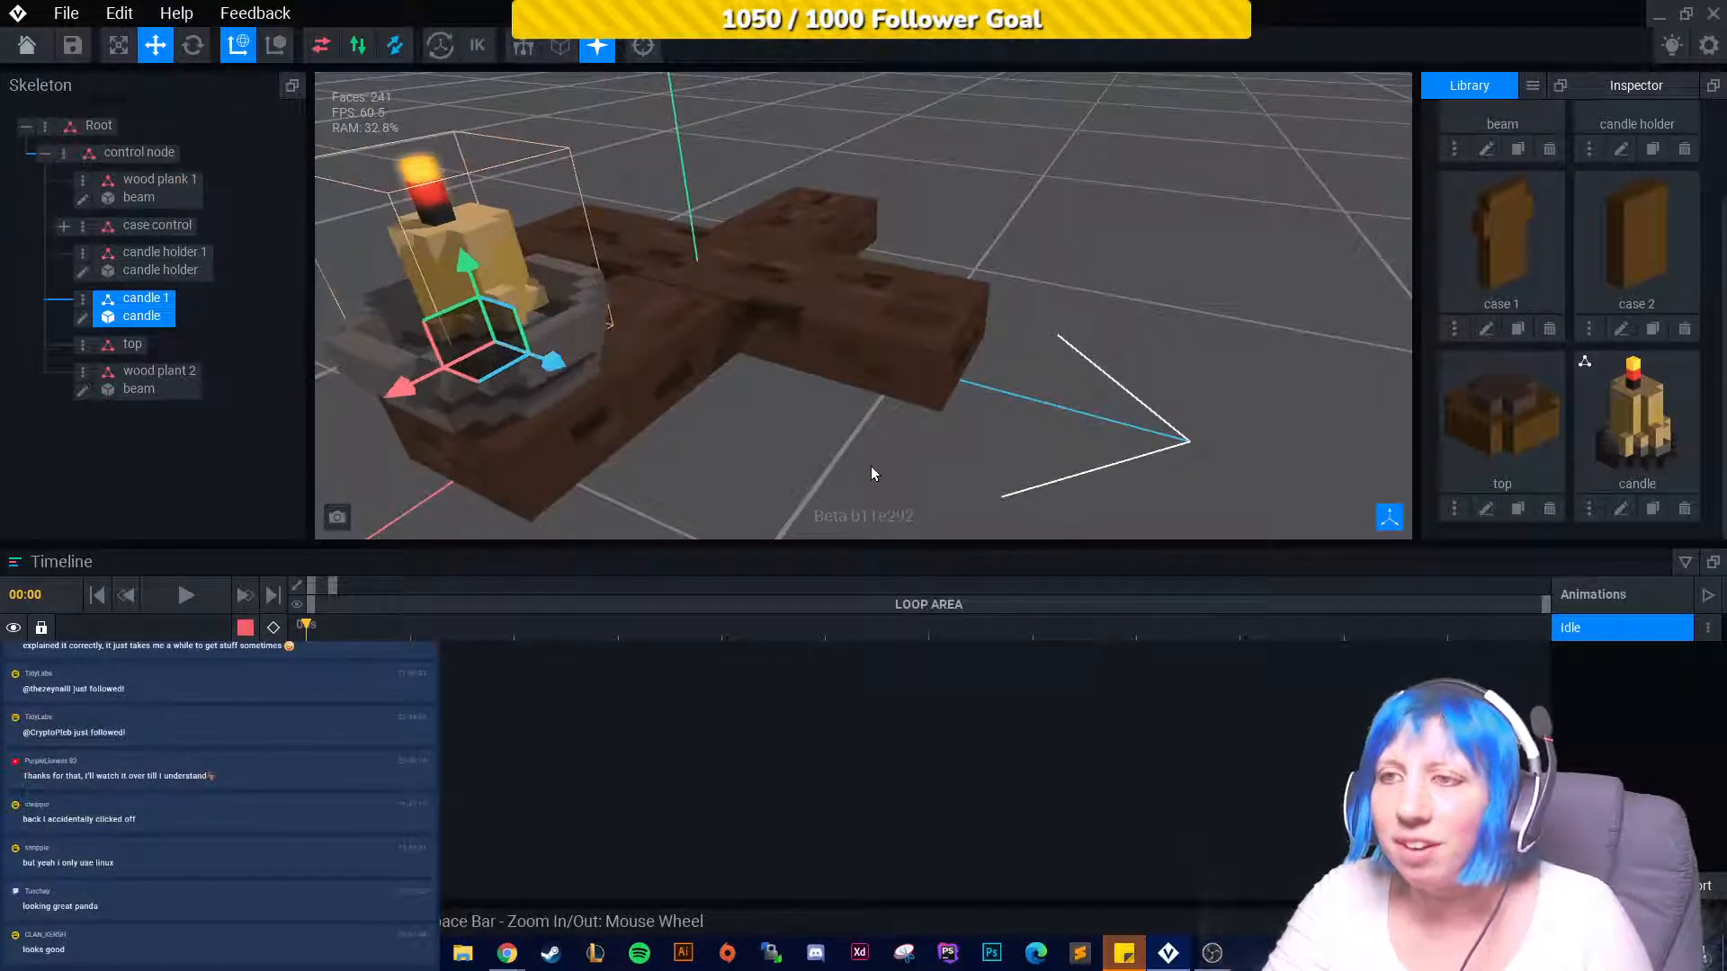
left_click(870, 466)
Fine-tune the candle's position along its axes so that it sits centred inside the candle holder.
right_click_drag(620, 367, 661, 356)
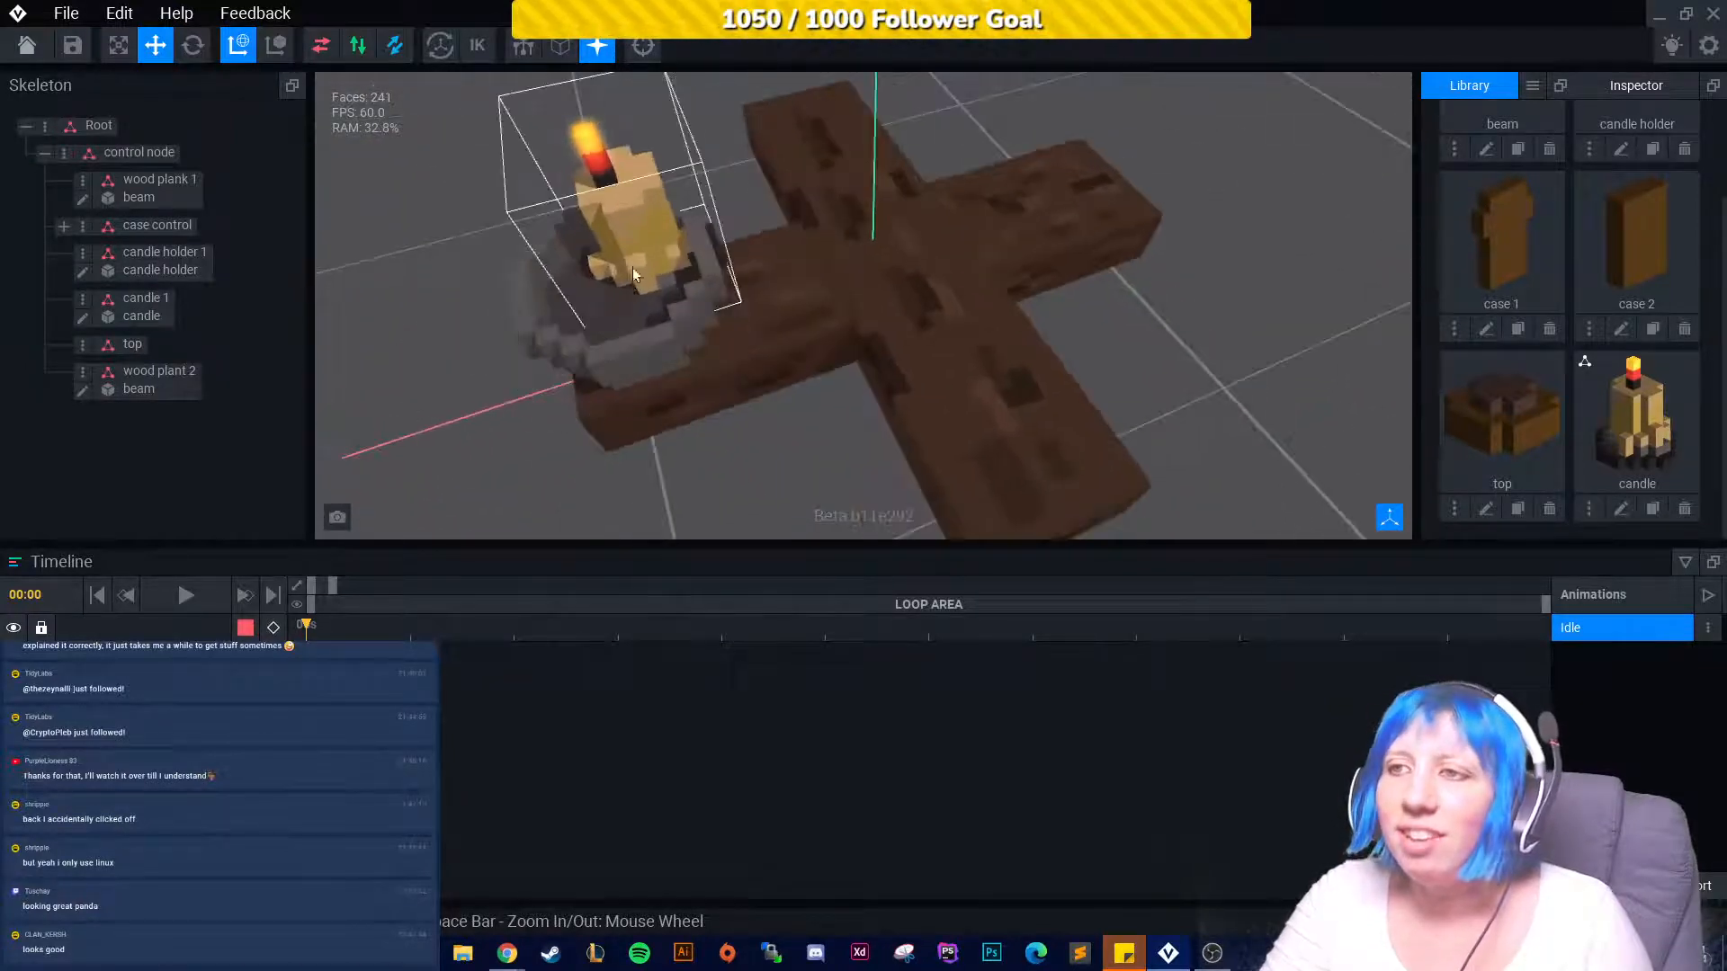
left_click(675, 342)
left_click_drag(676, 342, 548, 313)
left_click_drag(604, 237, 607, 241)
left_click(735, 181)
left_click_drag(736, 181, 621, 382)
left_click(812, 333)
left_click(620, 382)
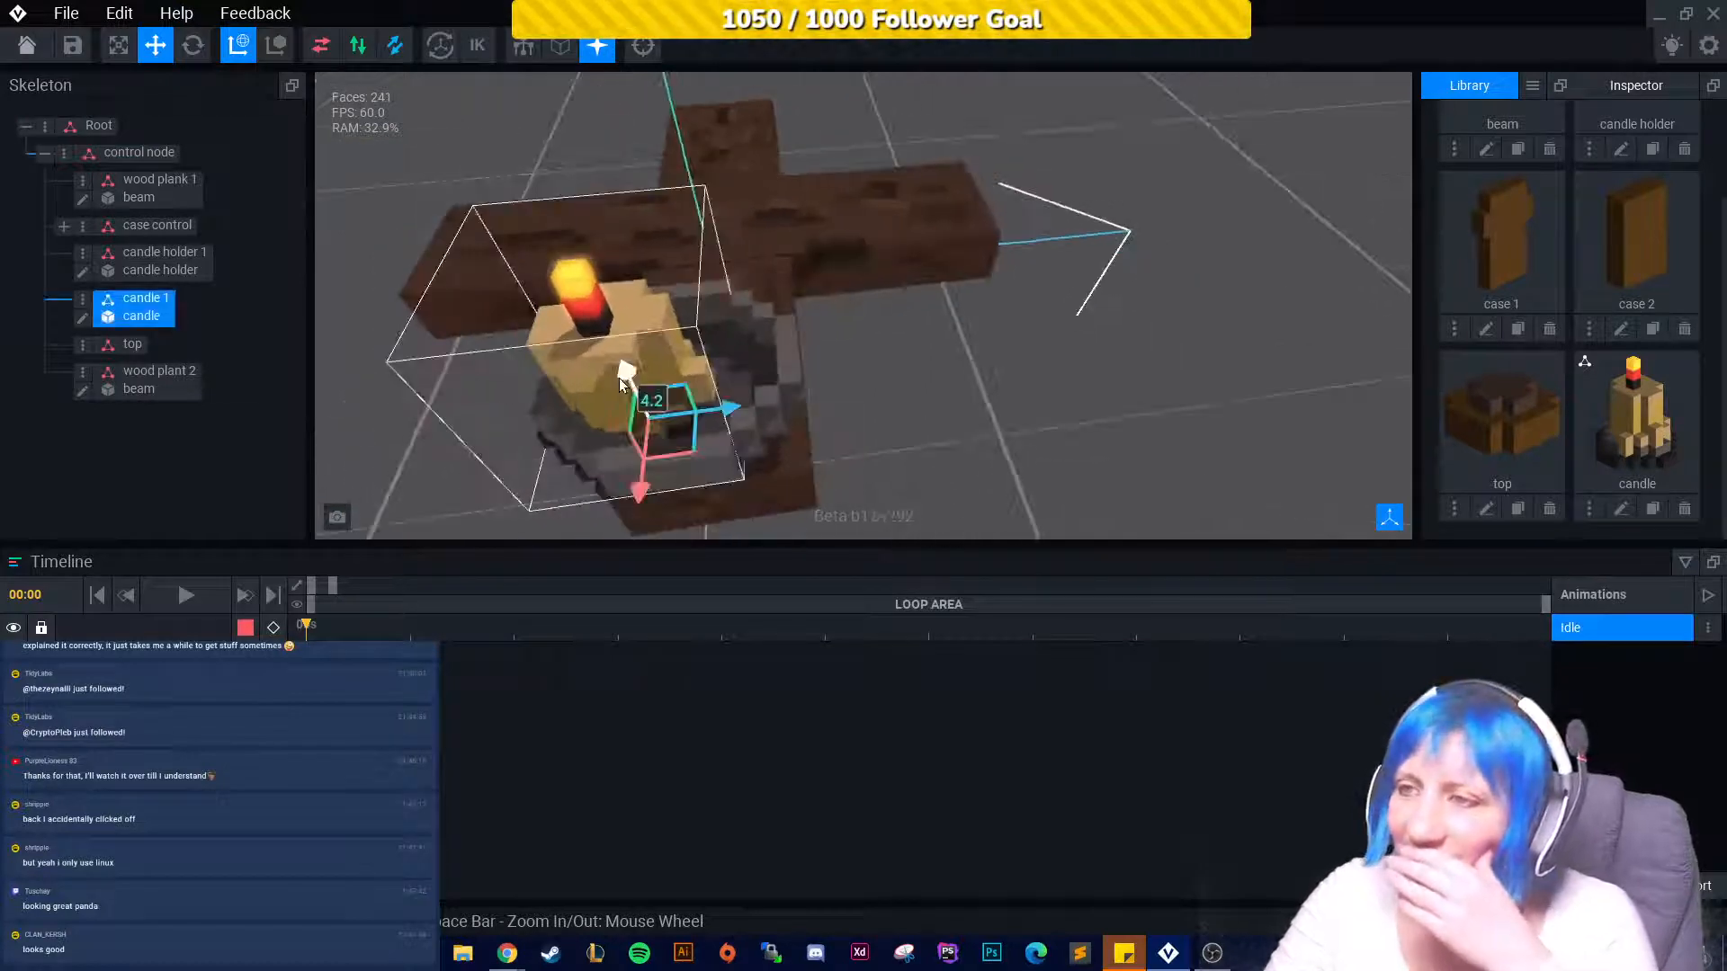
left_click_drag(723, 410, 739, 413)
left_click(939, 378)
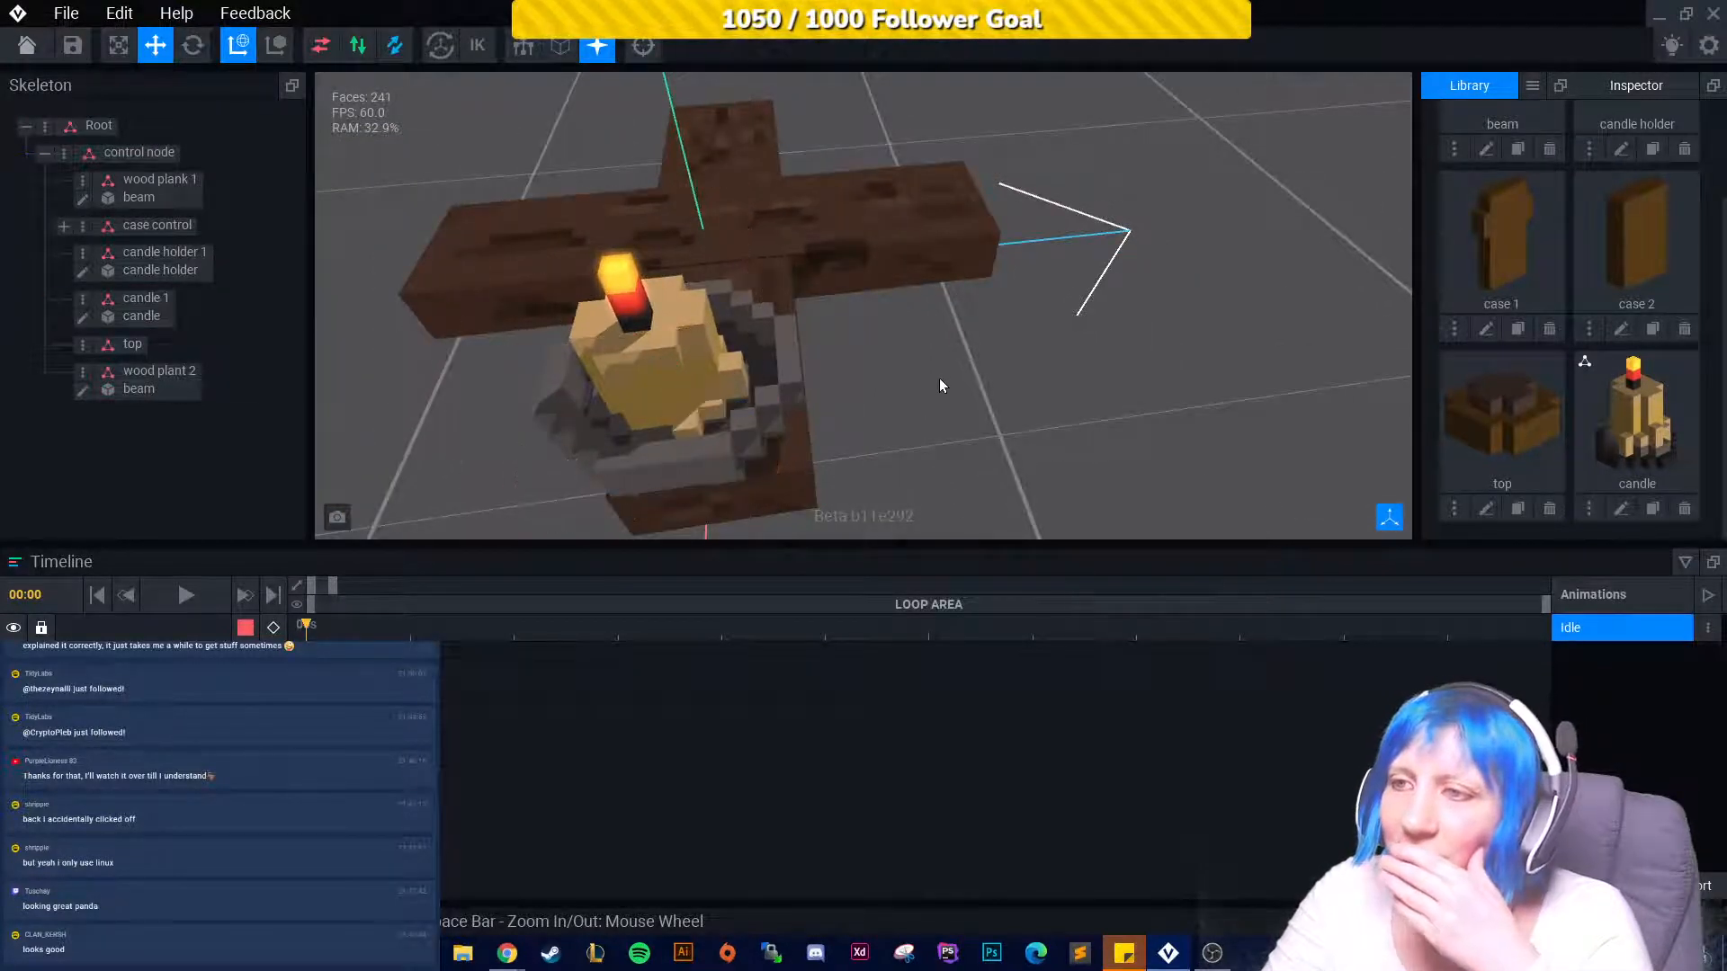
right_click_drag(939, 377, 788, 360)
left_click(788, 359)
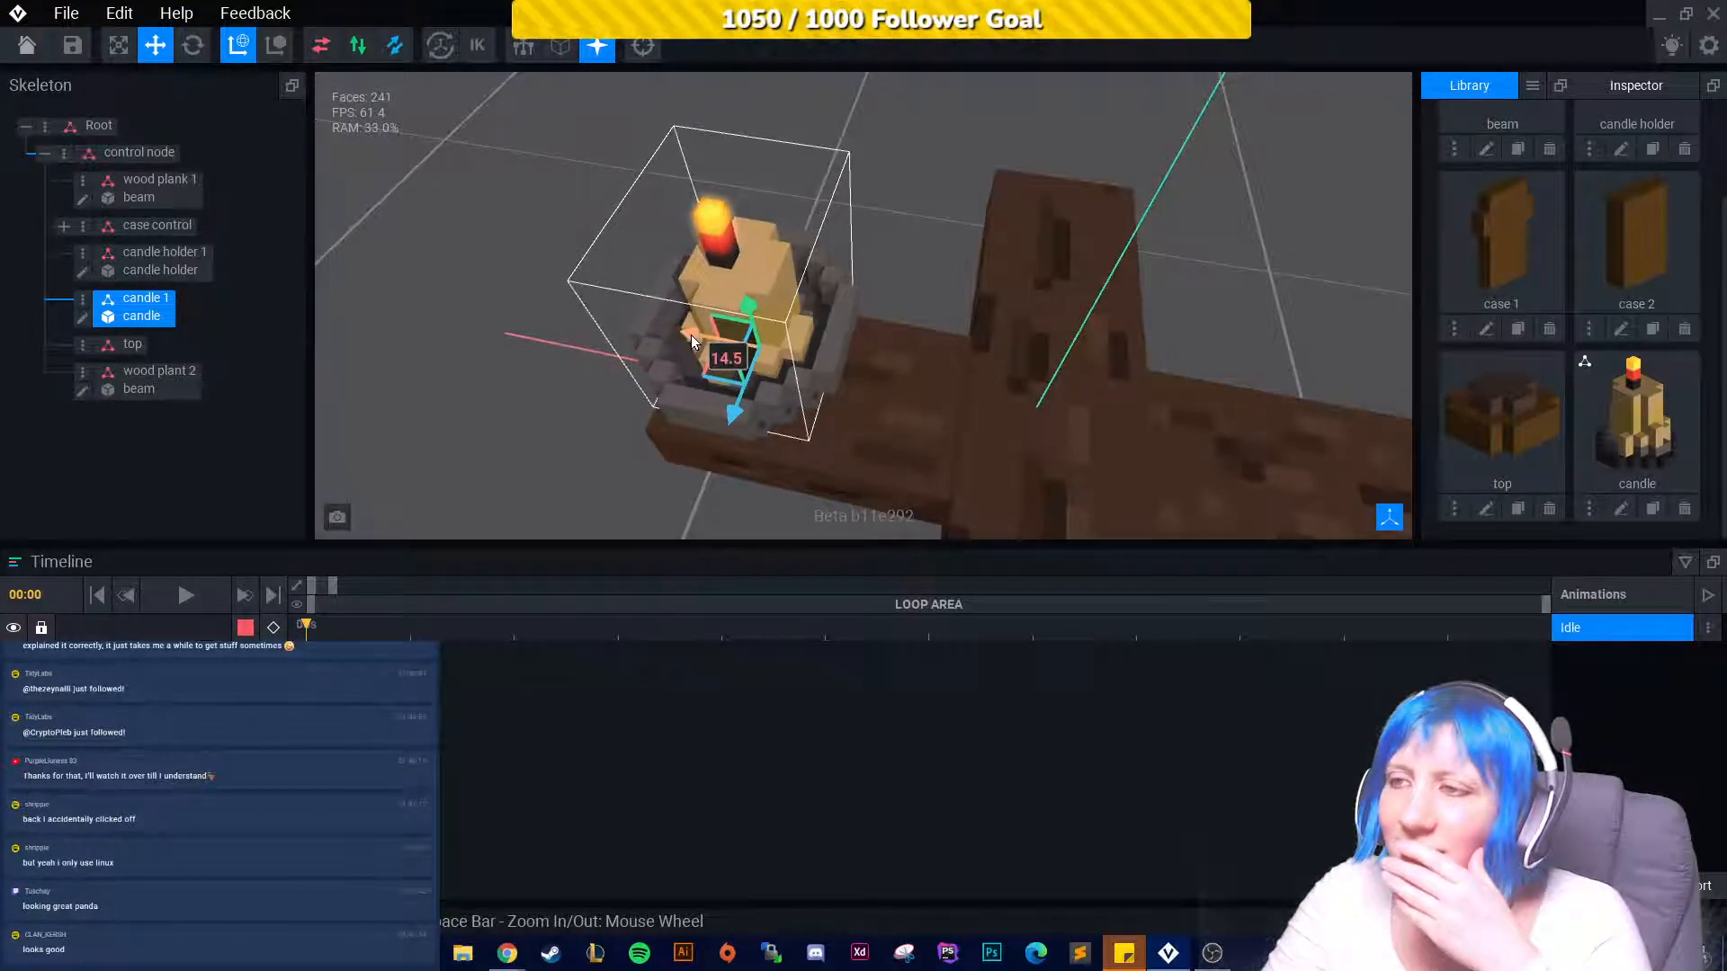
mouse_move(692, 345)
right_mouse_down()
mouse_move(729, 432)
mouse_move(709, 334)
right_mouse_up()
Open the candle holder model from the rig to check it and return to the rig.
left_click(728, 432)
left_click(709, 335)
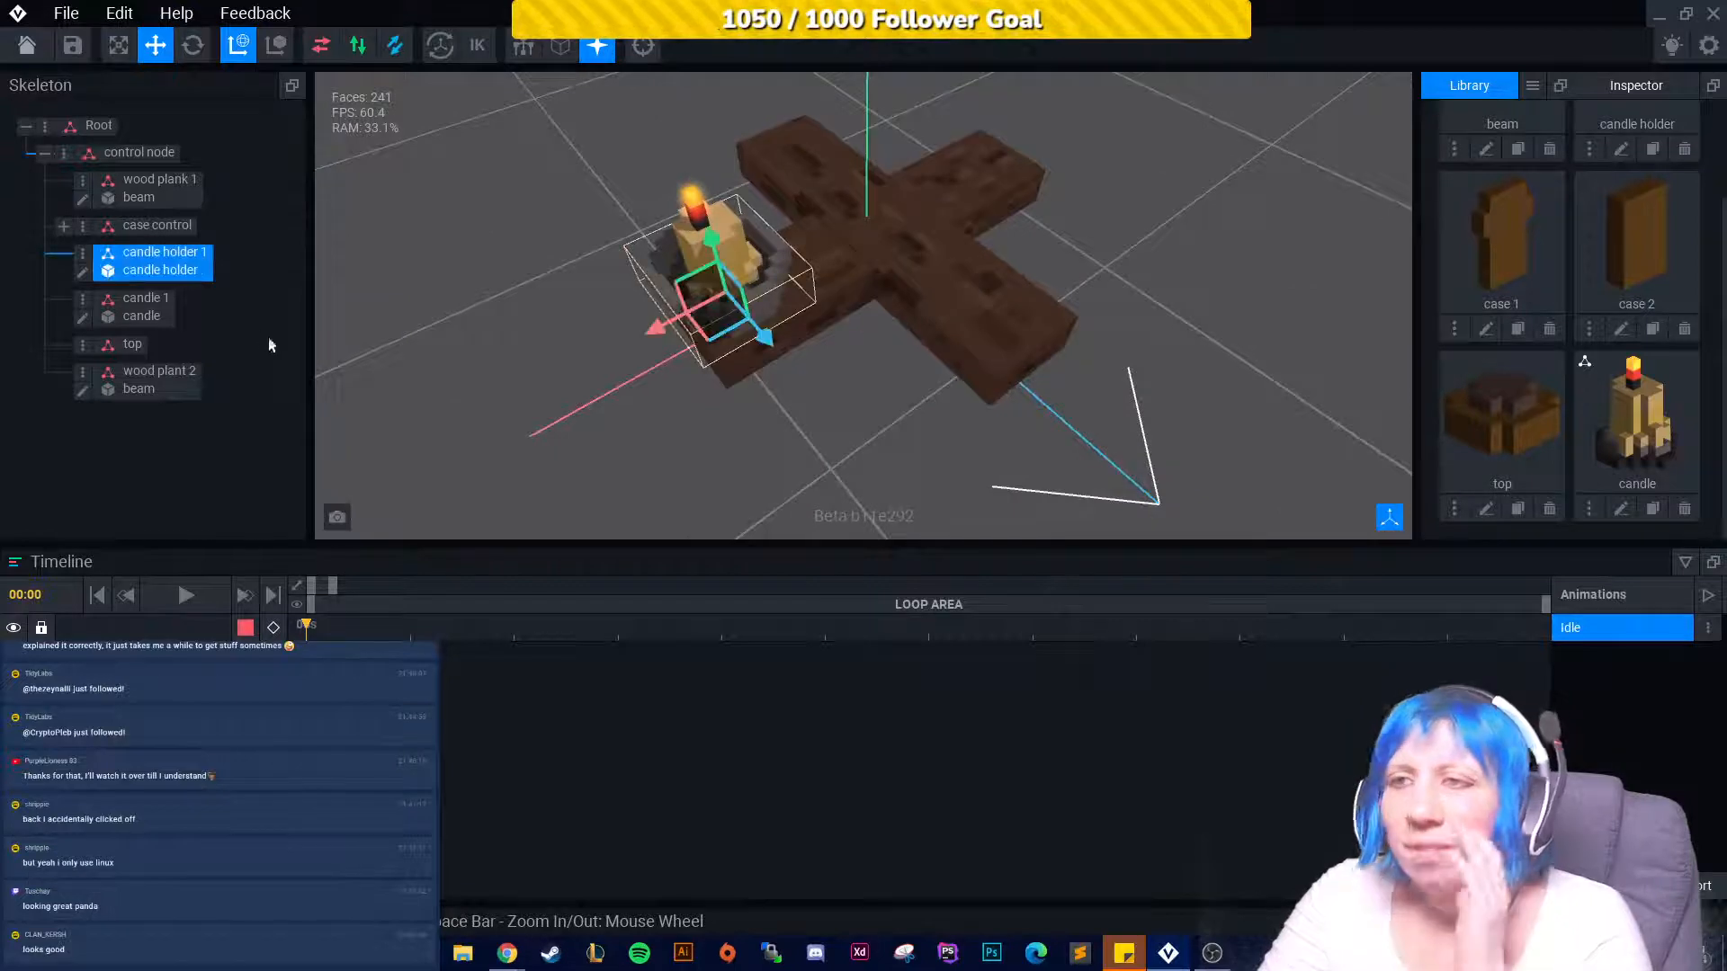
left_click(81, 272)
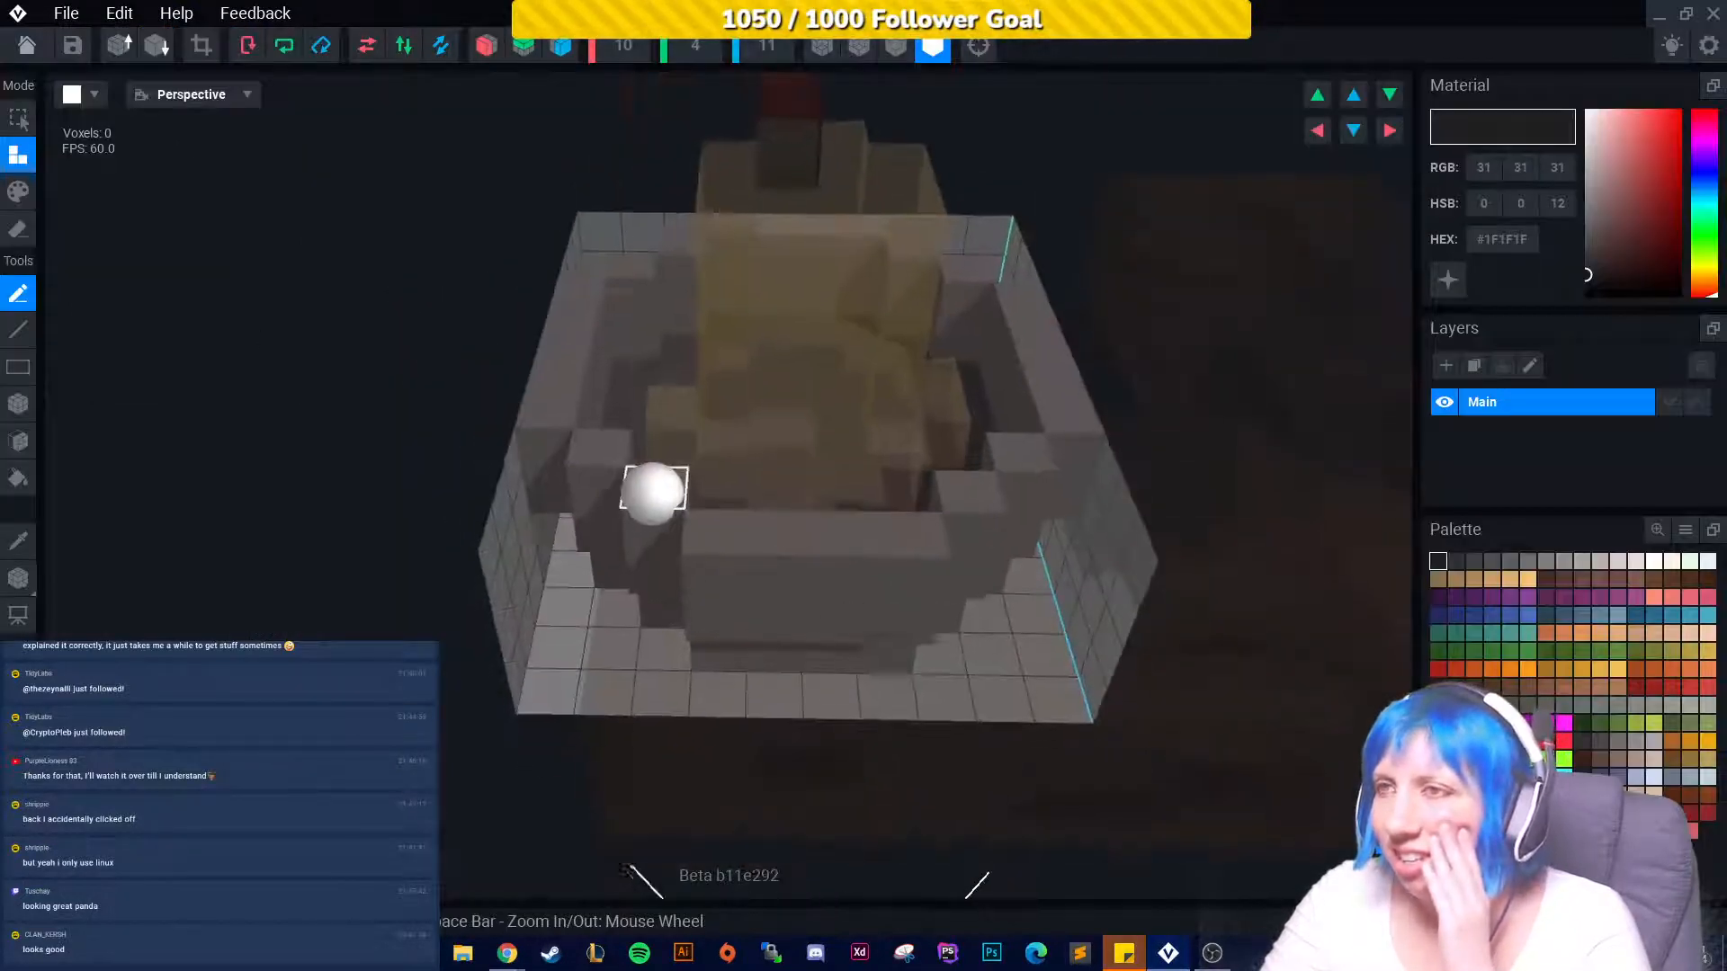
left_click(30, 50)
left_click(702, 356)
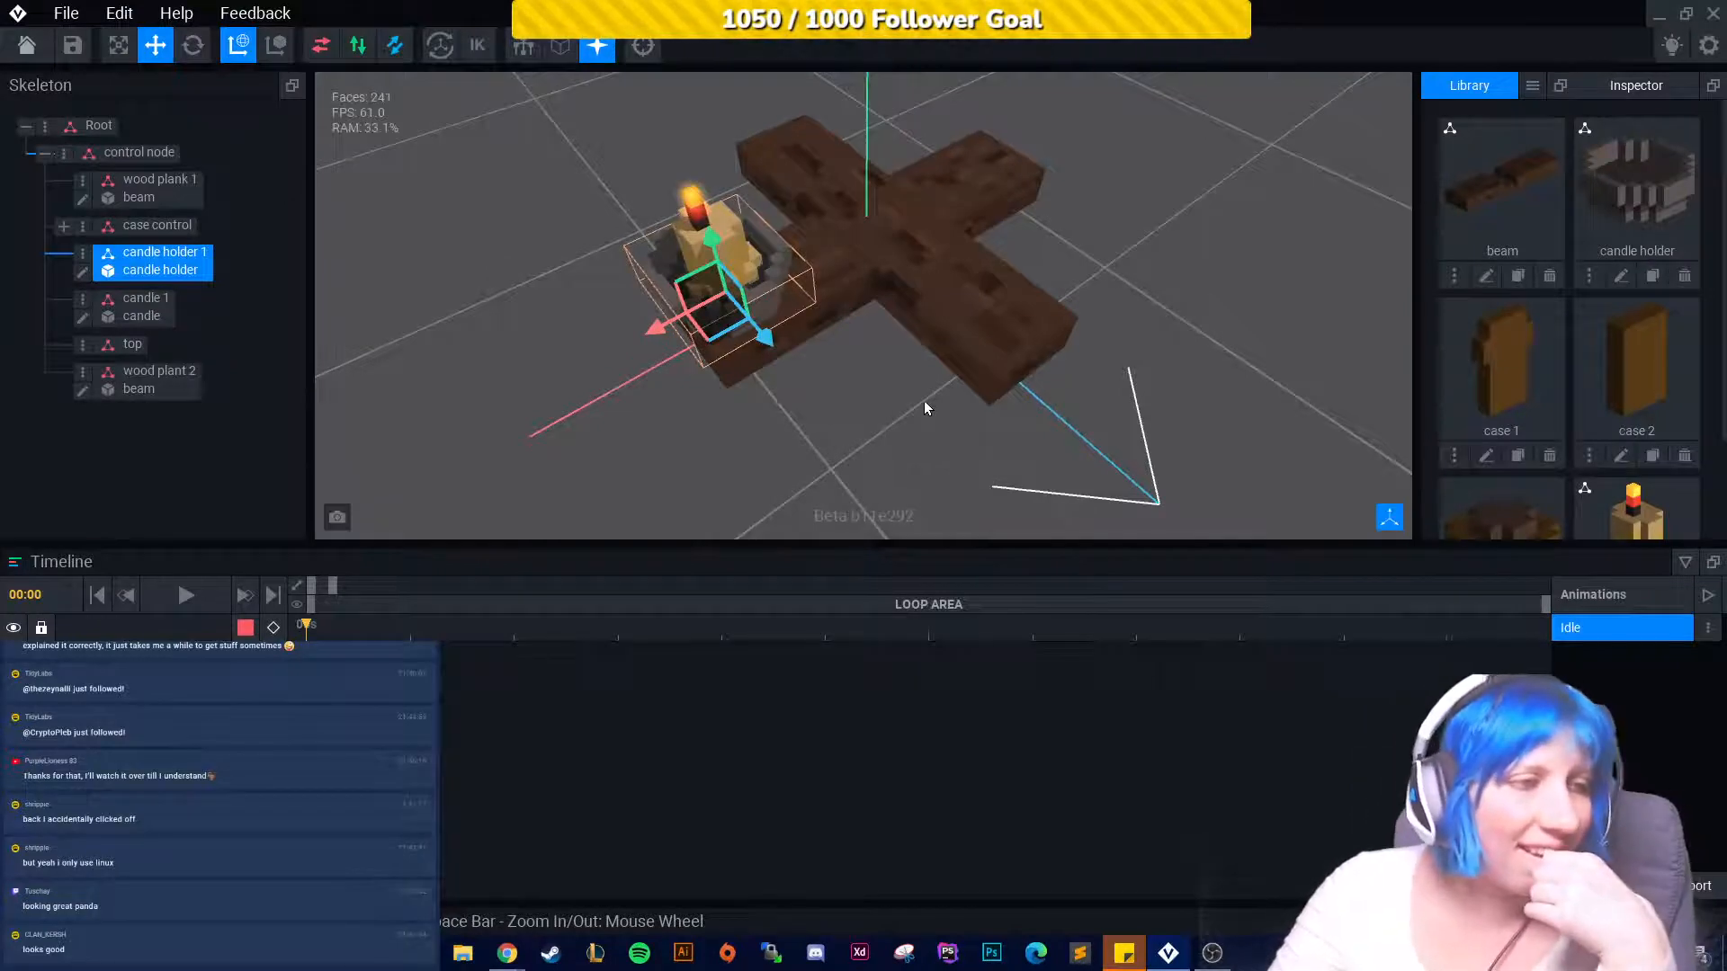
Open wood plank 1's beam model and set its X width to 42 voxels.
right_click_drag(711, 425, 686, 309)
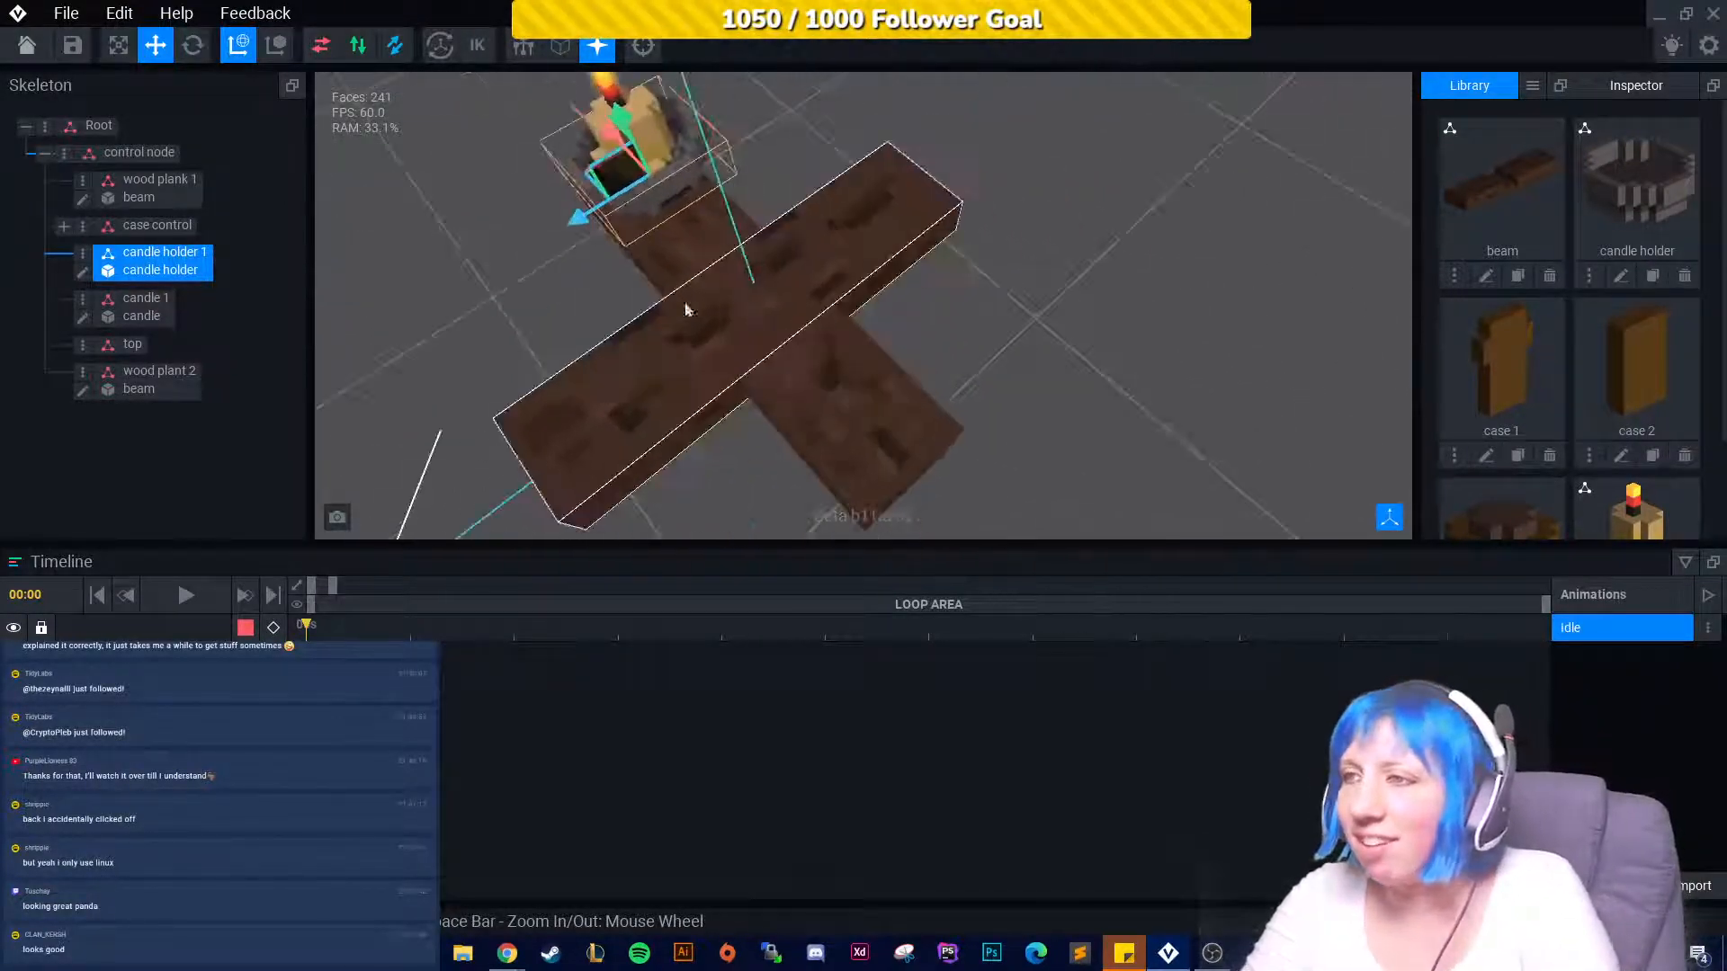
right_click_drag(1024, 320, 931, 378)
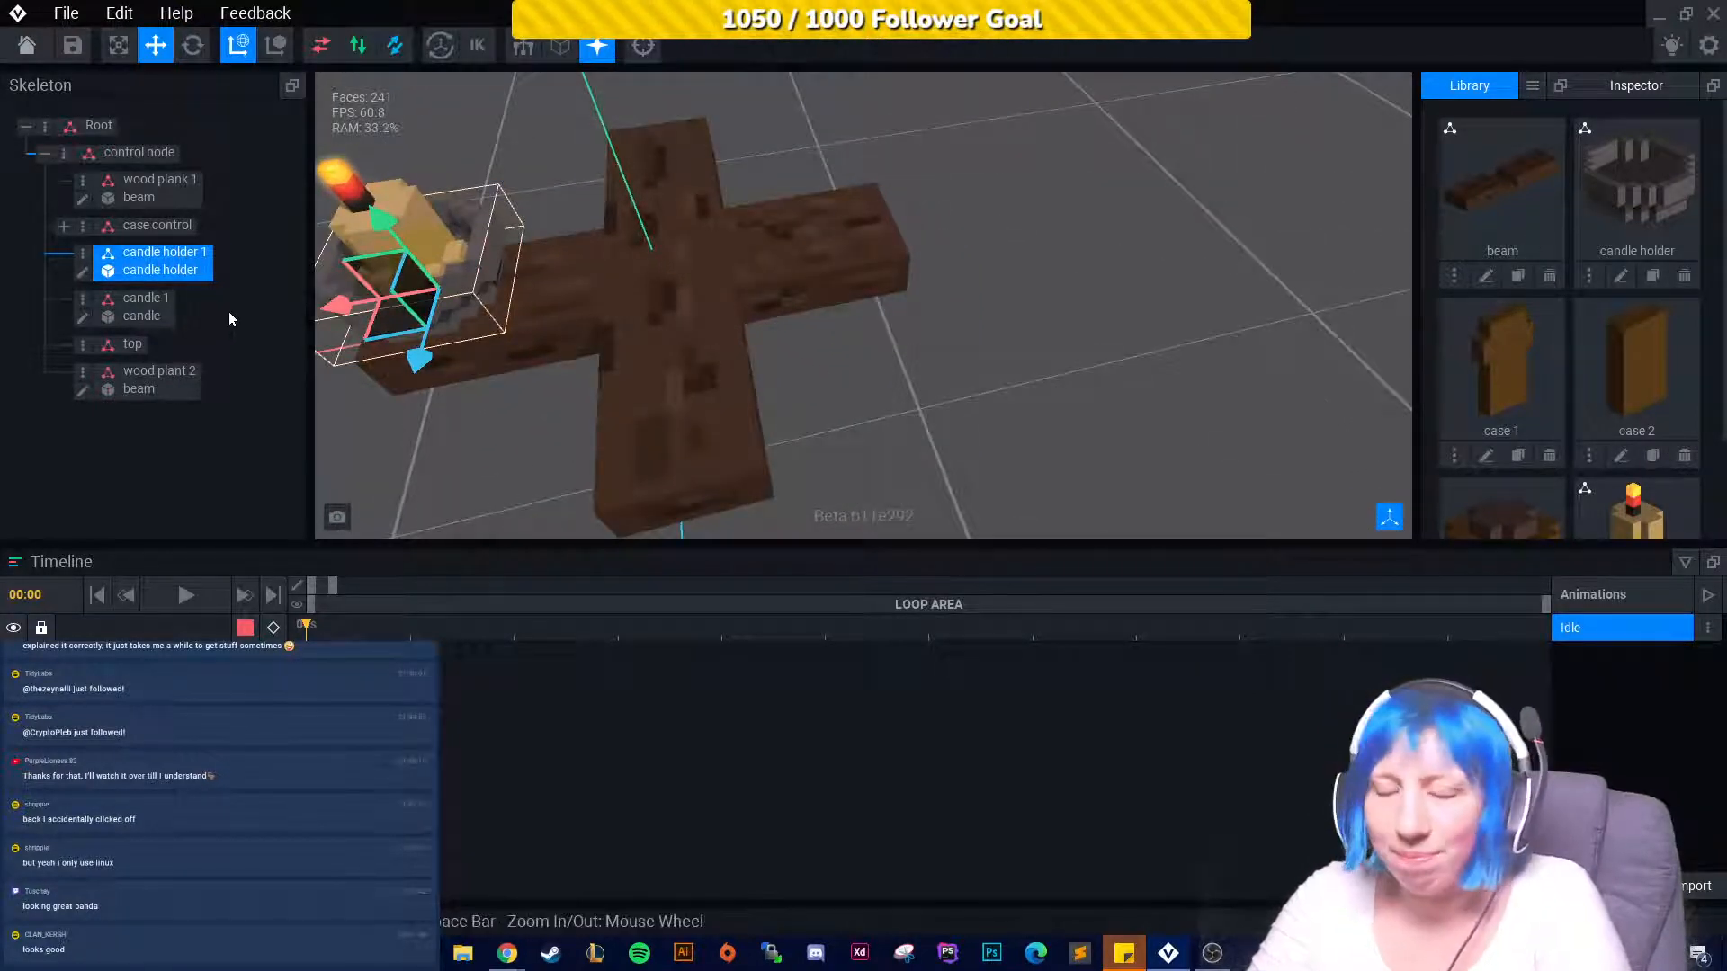
left_click(833, 256)
left_click(84, 200)
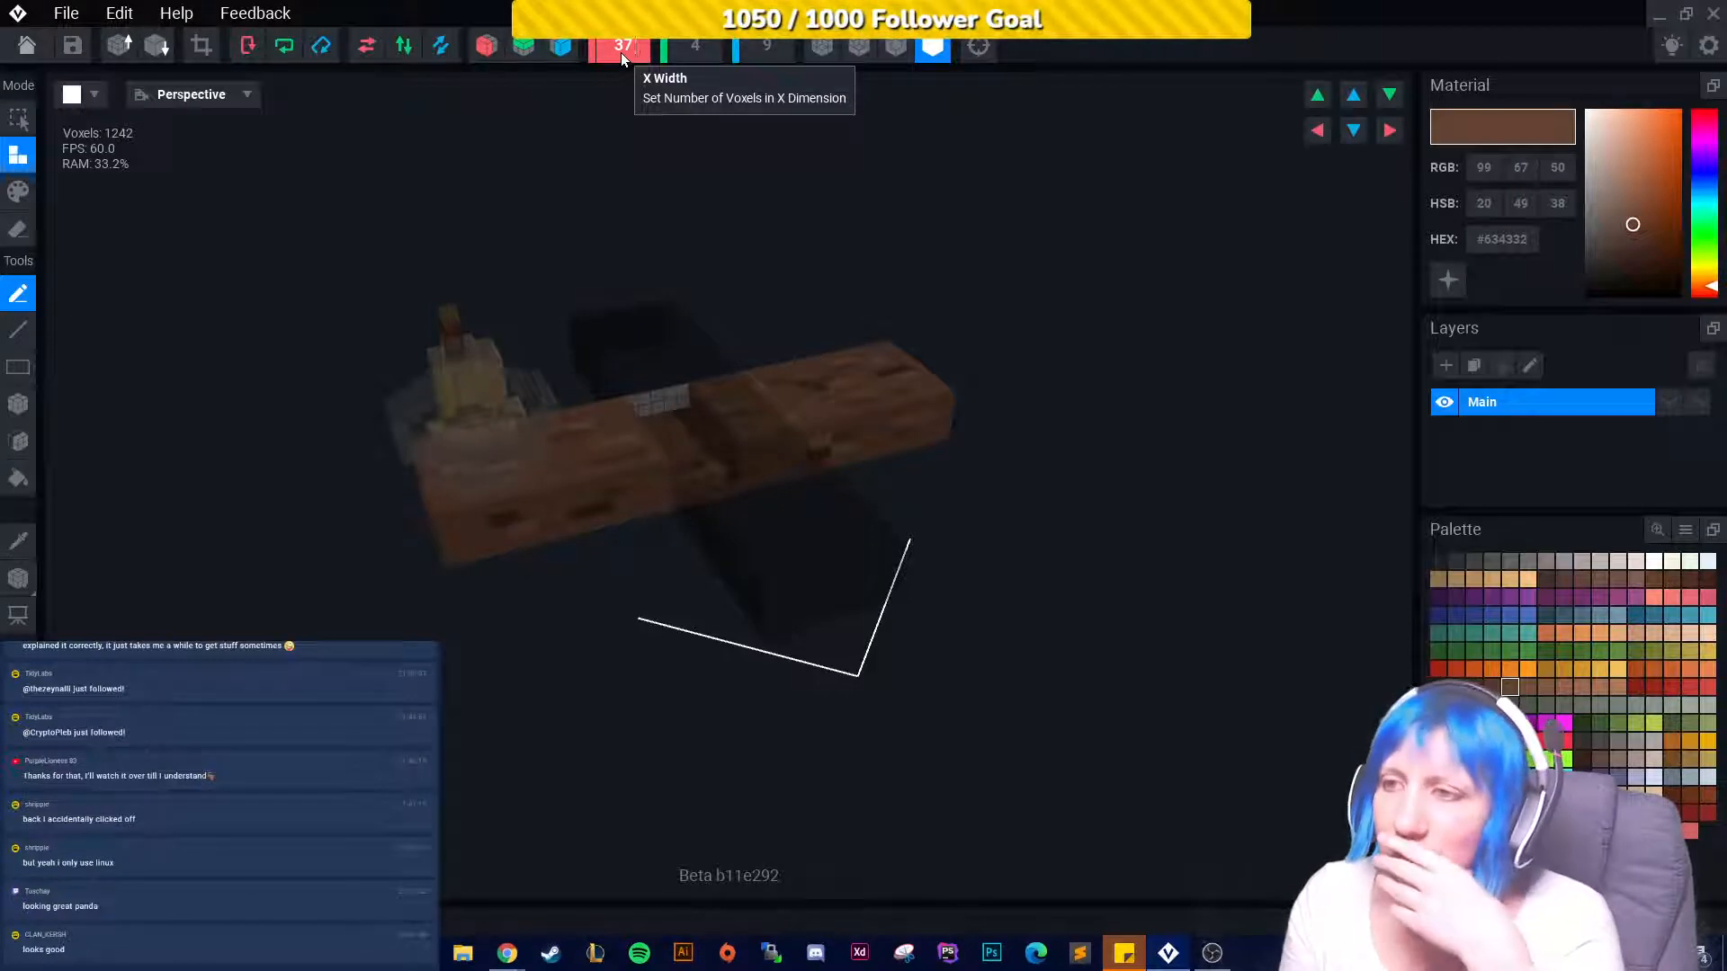
type("42")
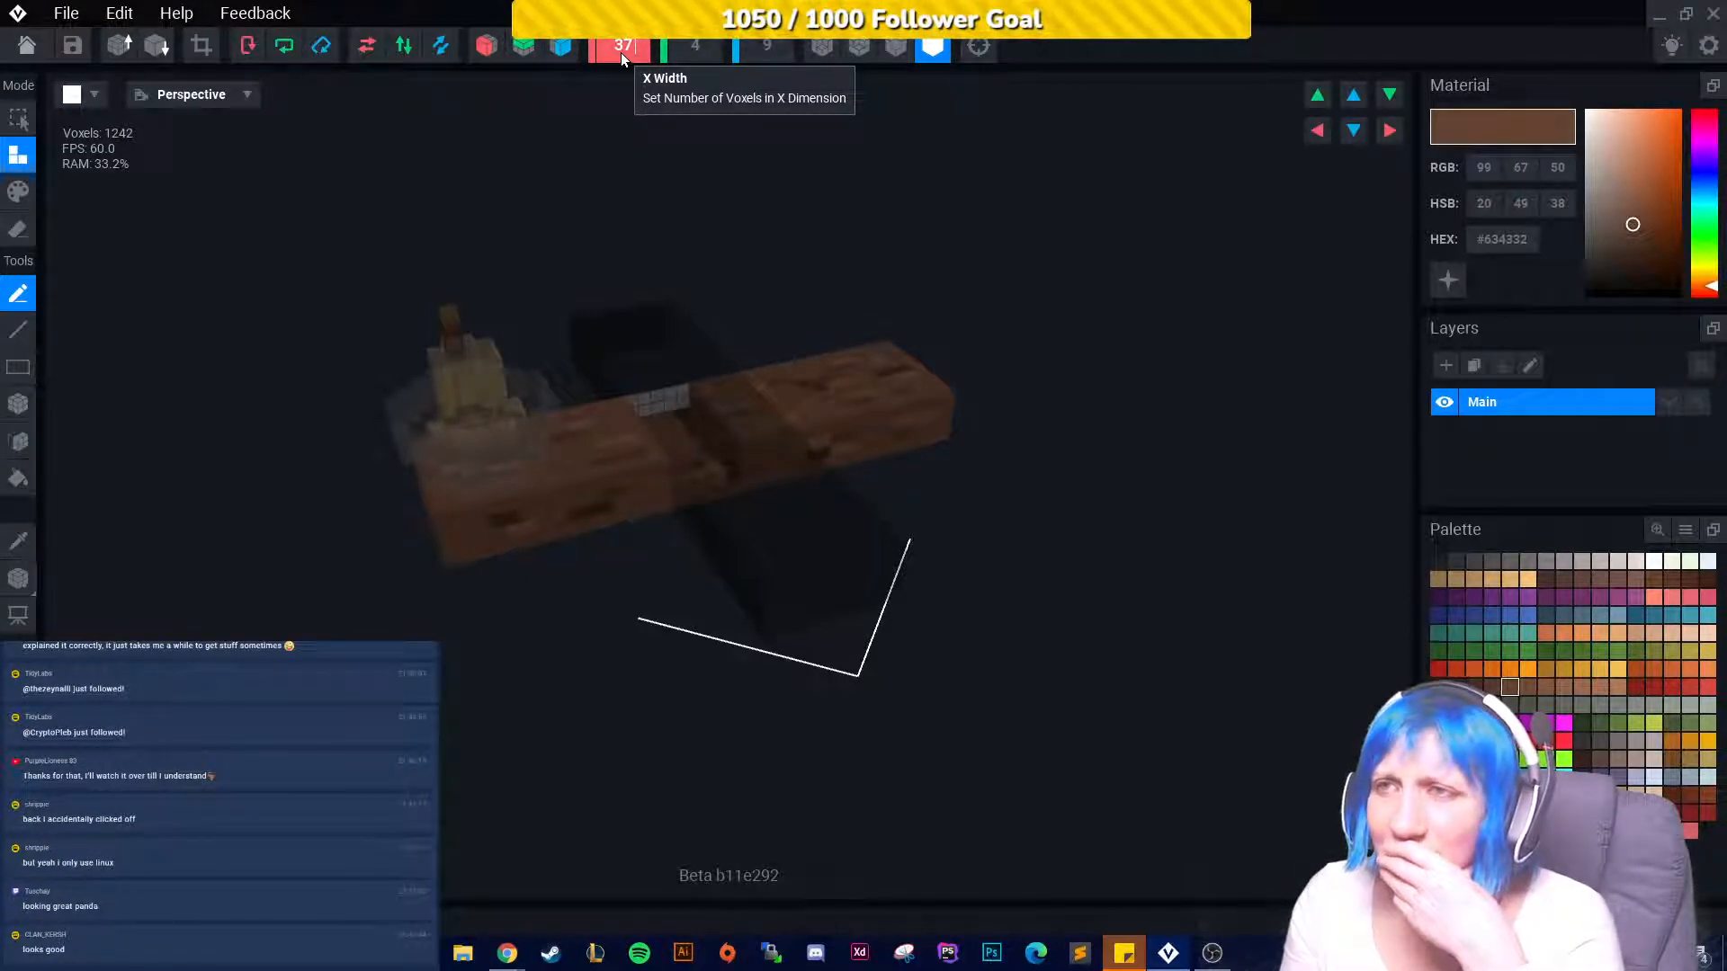
key("Return")
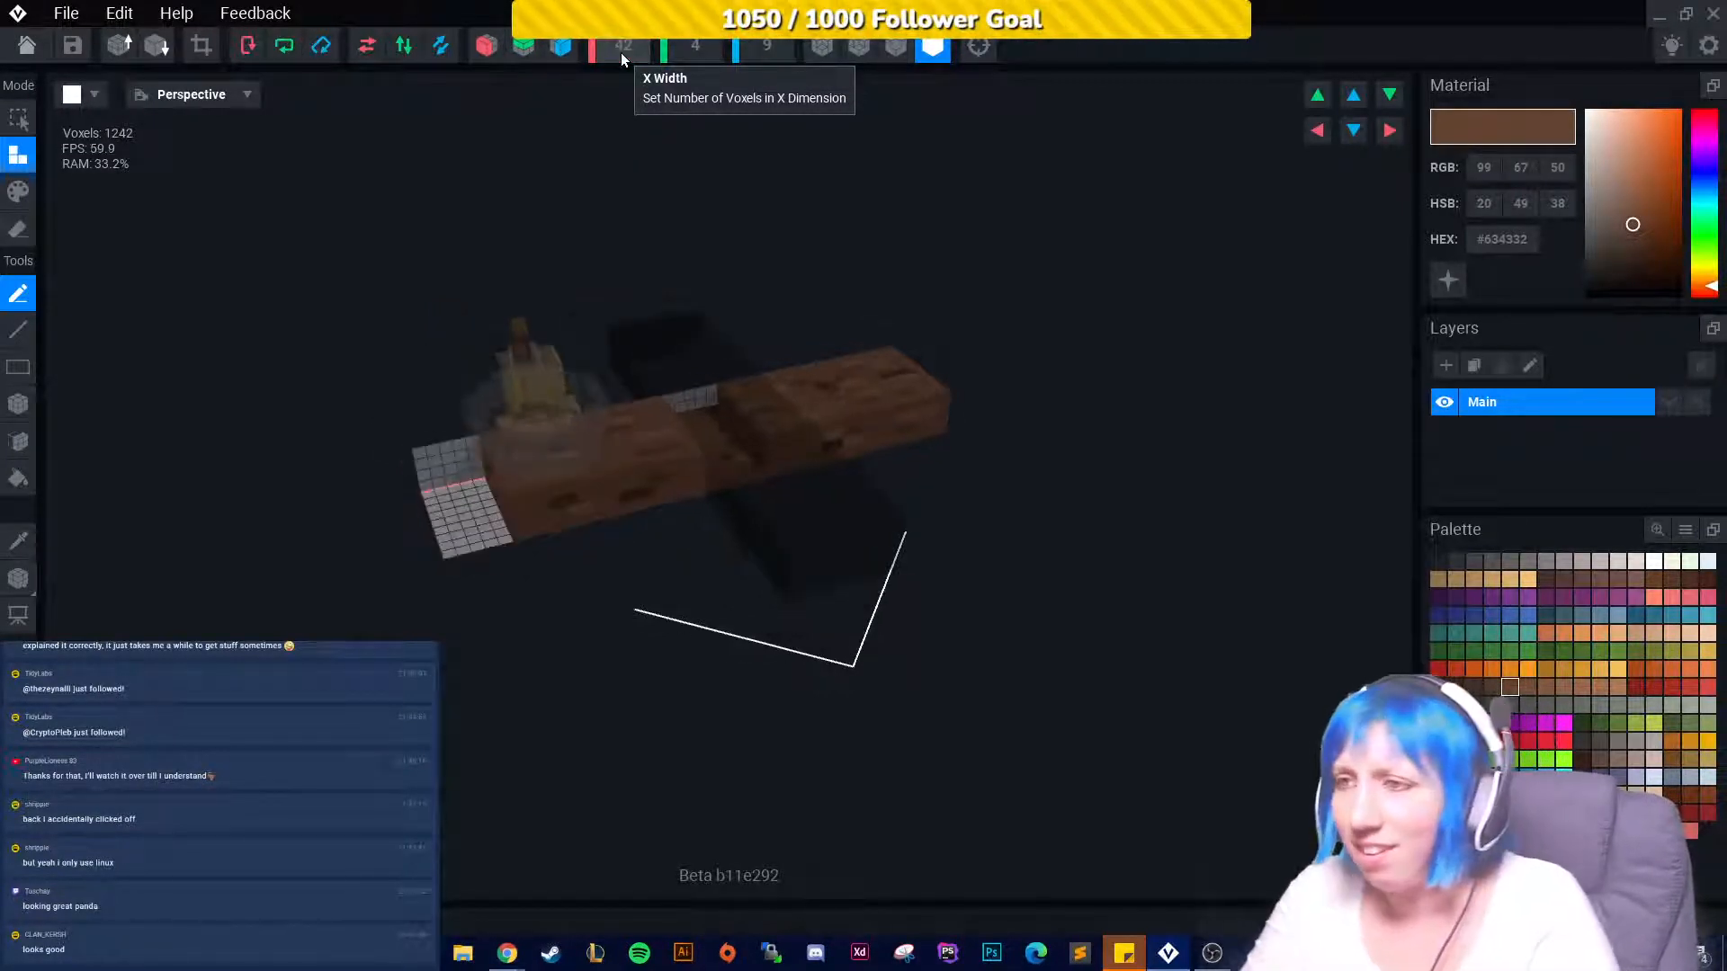
Sample the brown #54382A from the beam and fill the empty extension at its end with a solid box.
right_click_drag(423, 531, 520, 537)
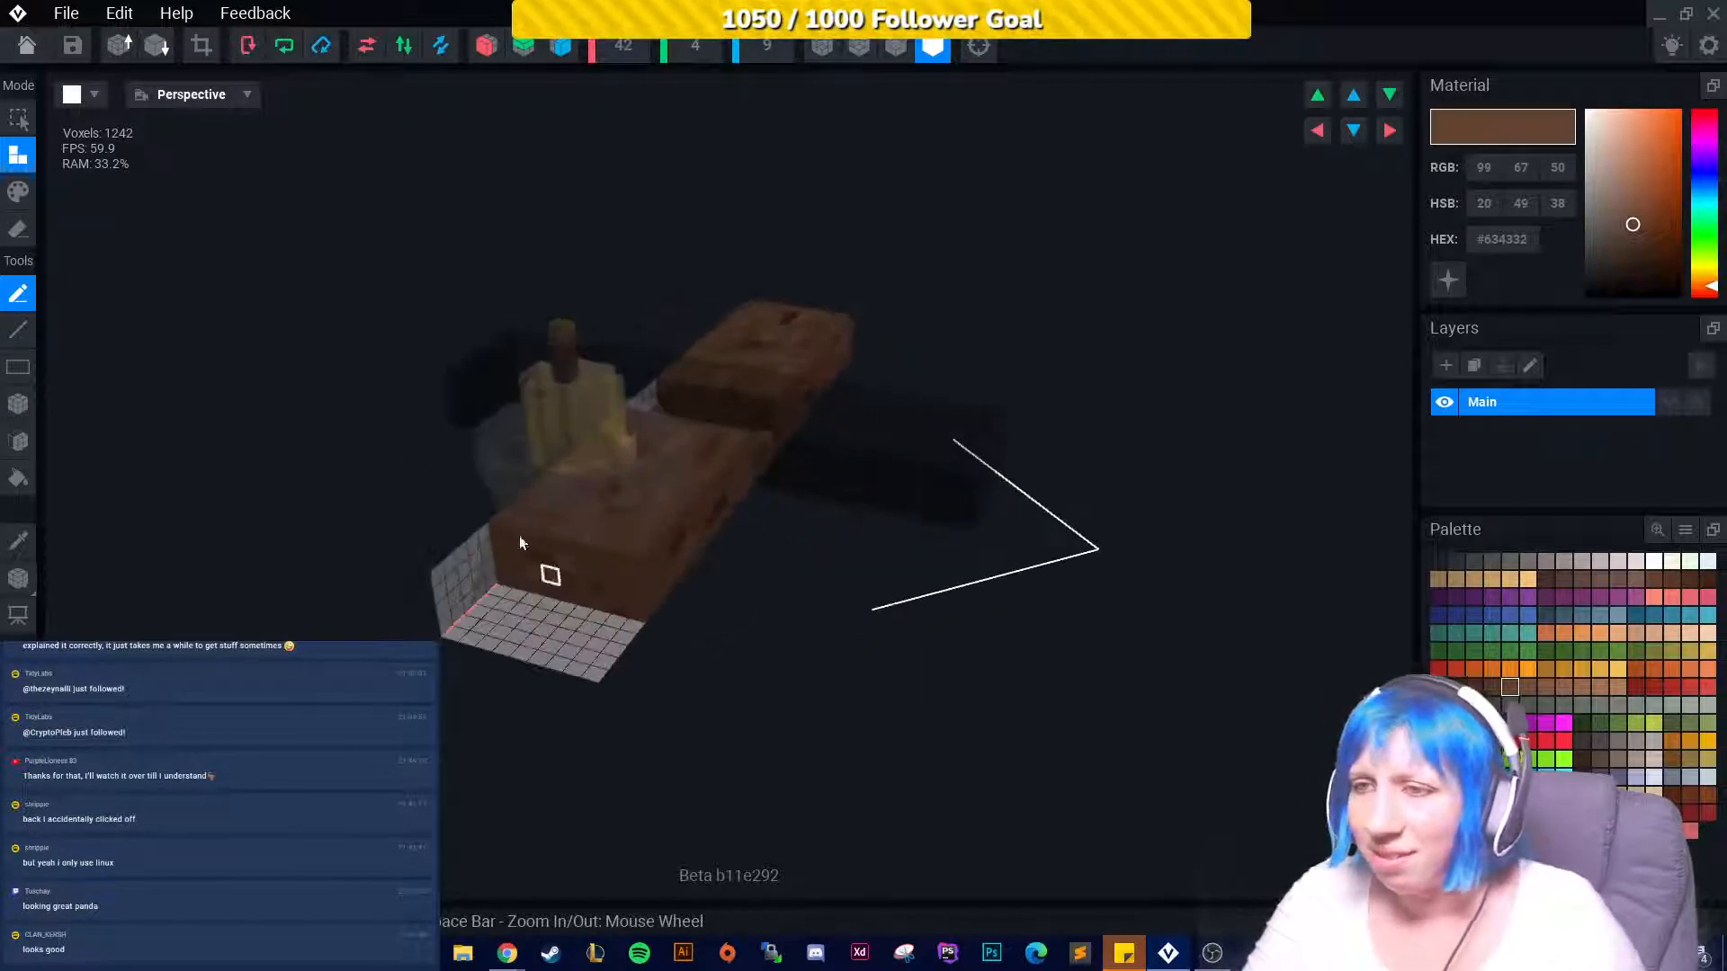
left_click(31, 405)
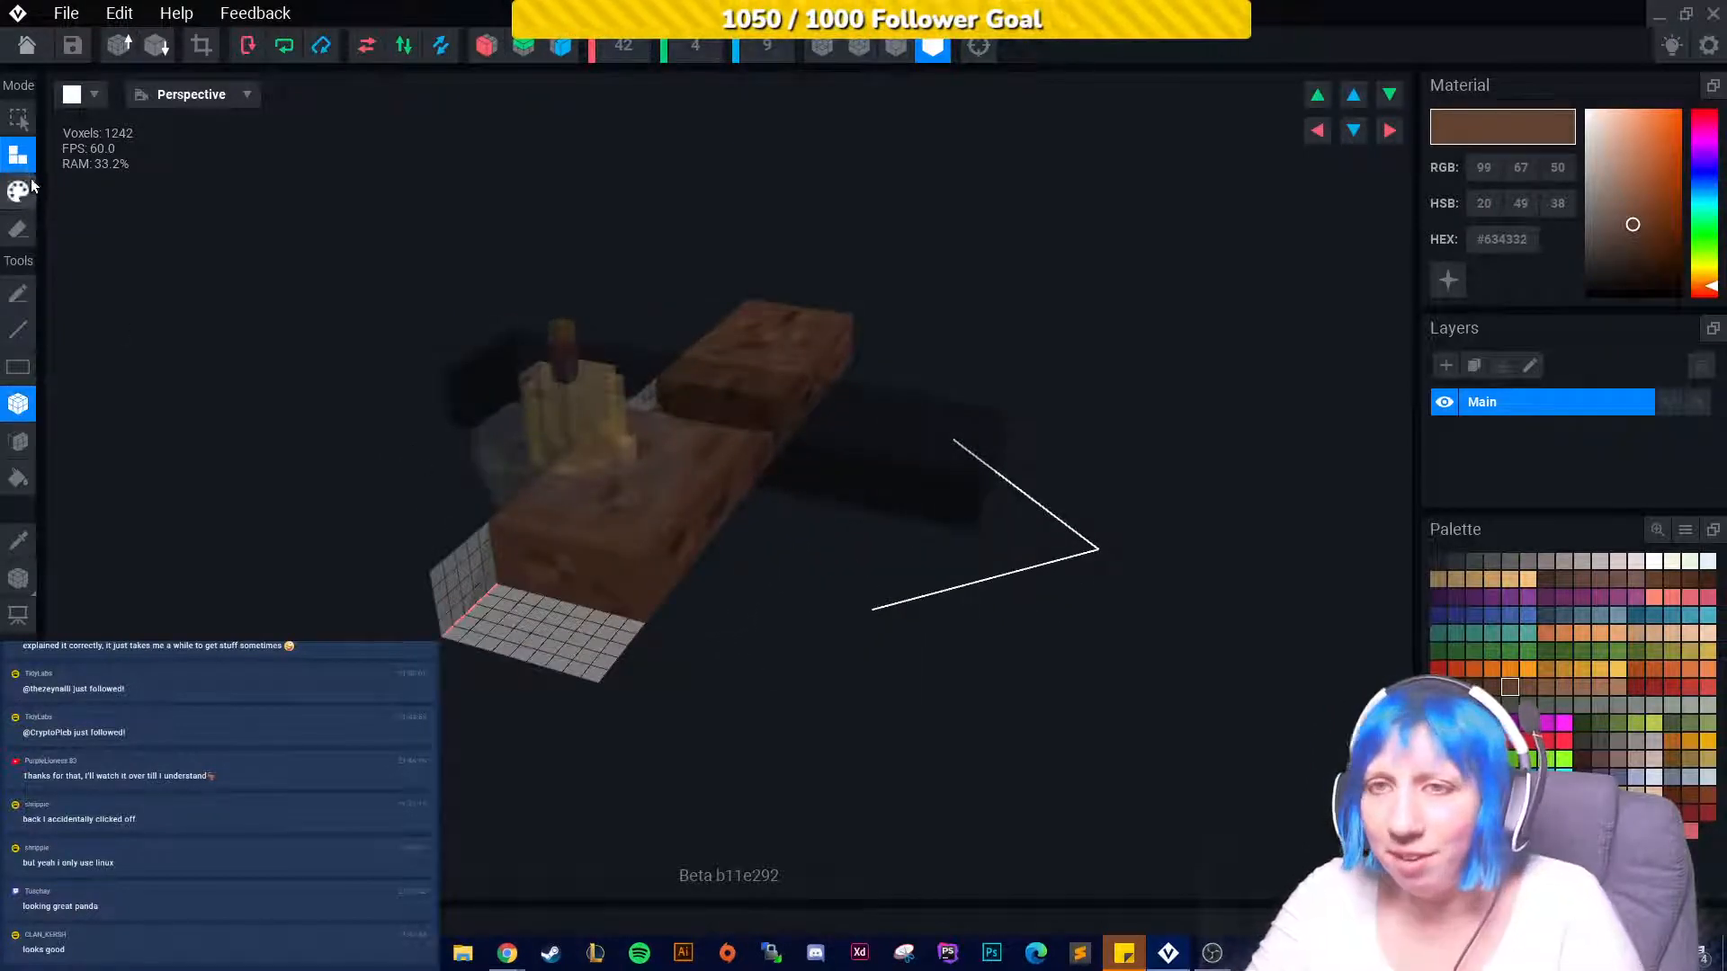
left_click(18, 540)
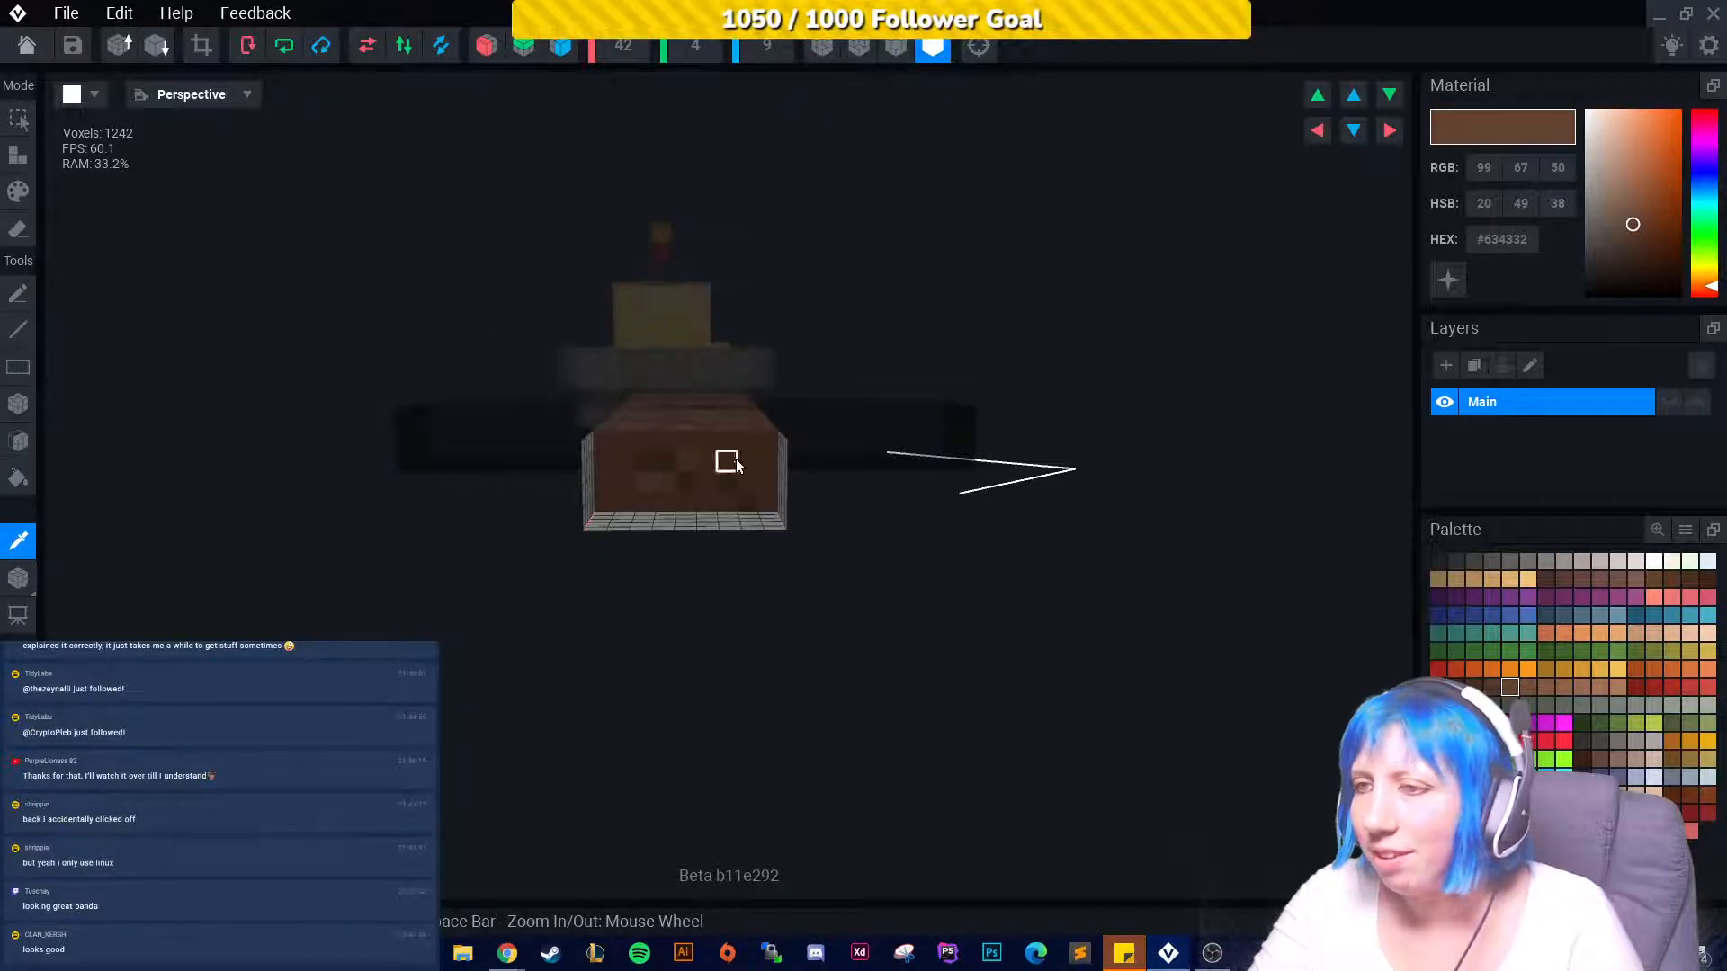
left_click(608, 450)
right_click_drag(155, 375, 233, 378)
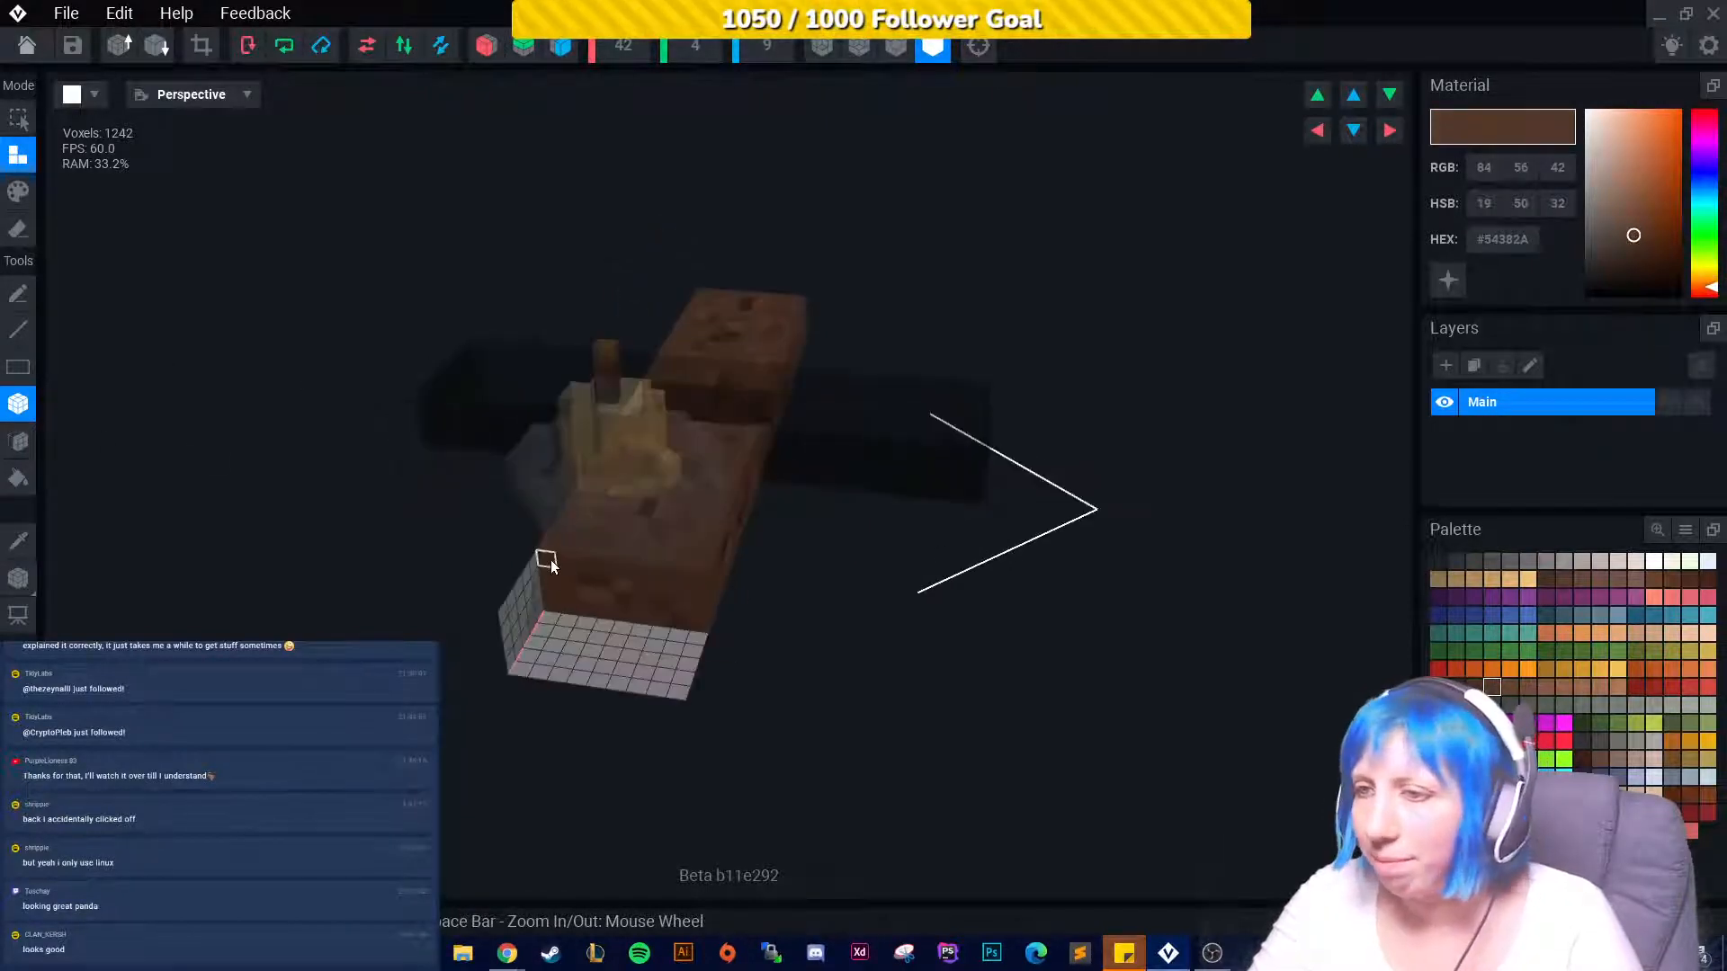
left_click_drag(550, 560, 687, 658)
right_click_drag(687, 658, 486, 581)
Switch the model's edge display and fill the notch in the middle of the beam with brown voxel boxes.
left_click(895, 46)
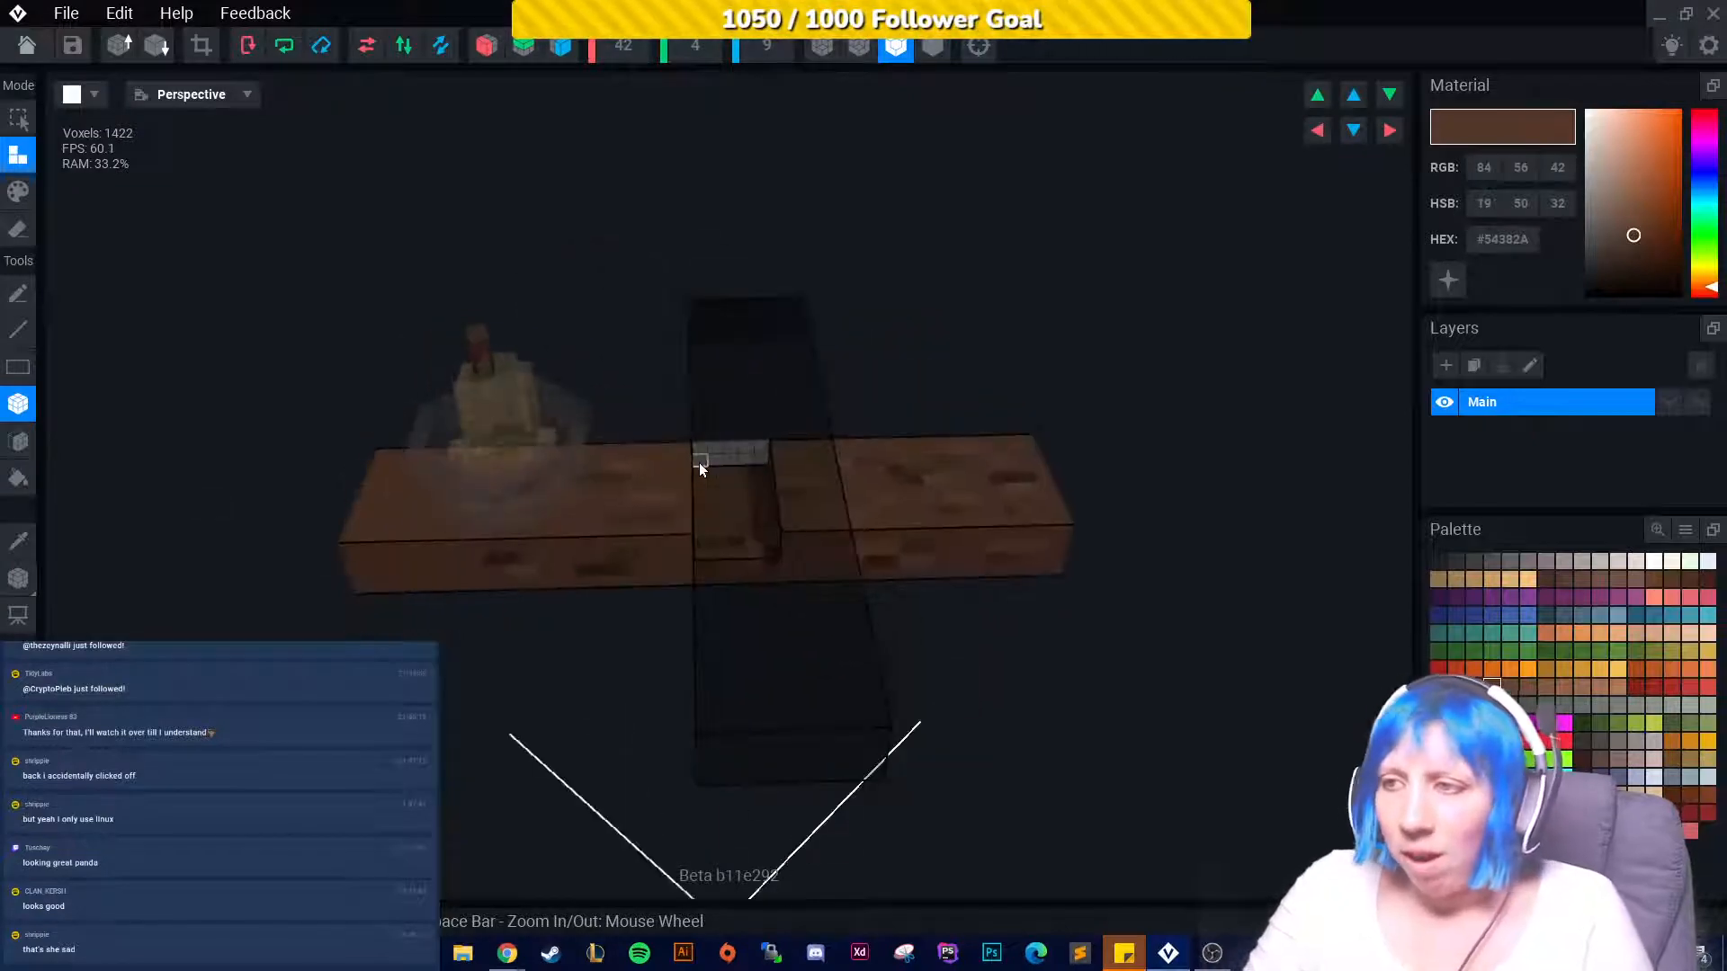
left_click_drag(702, 484, 771, 552)
left_click_drag(715, 478, 766, 547)
right_click_drag(381, 537, 150, 559)
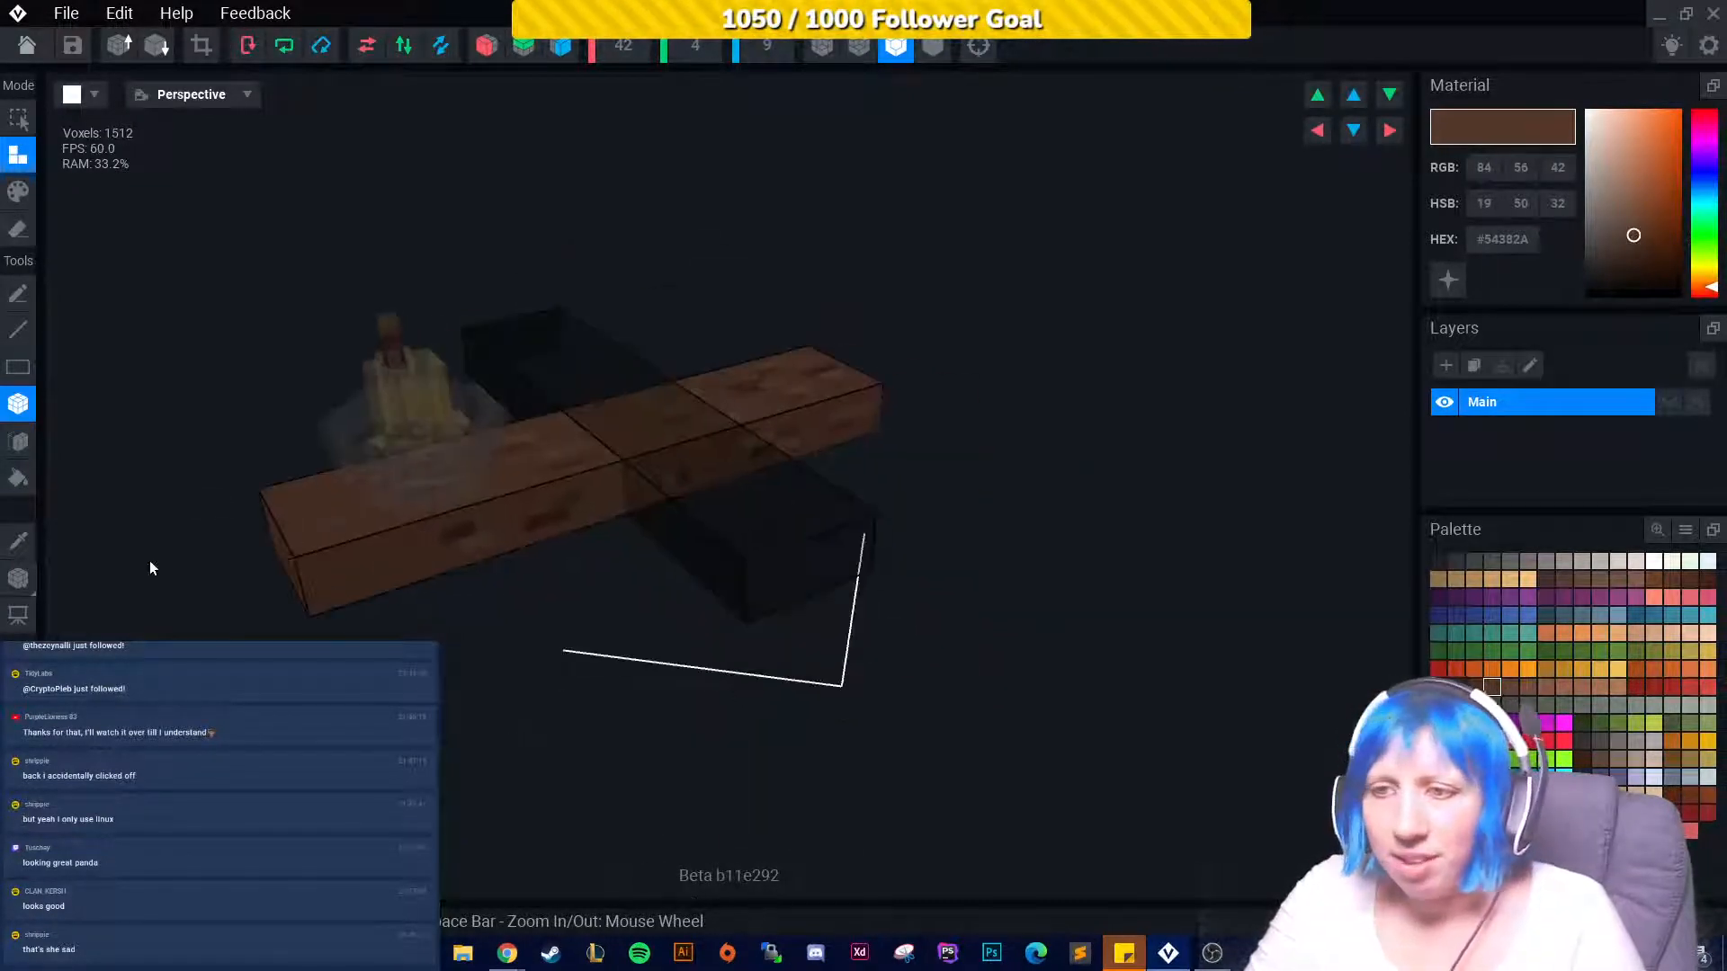
Sample the dark brown #35231B and paint wood grain patches on the end and top faces of the beam extension.
left_click(18, 540)
left_click(451, 537)
mouse_move(450, 537)
right_mouse_down()
mouse_move(358, 555)
mouse_move(297, 533)
right_mouse_up()
left_click(18, 191)
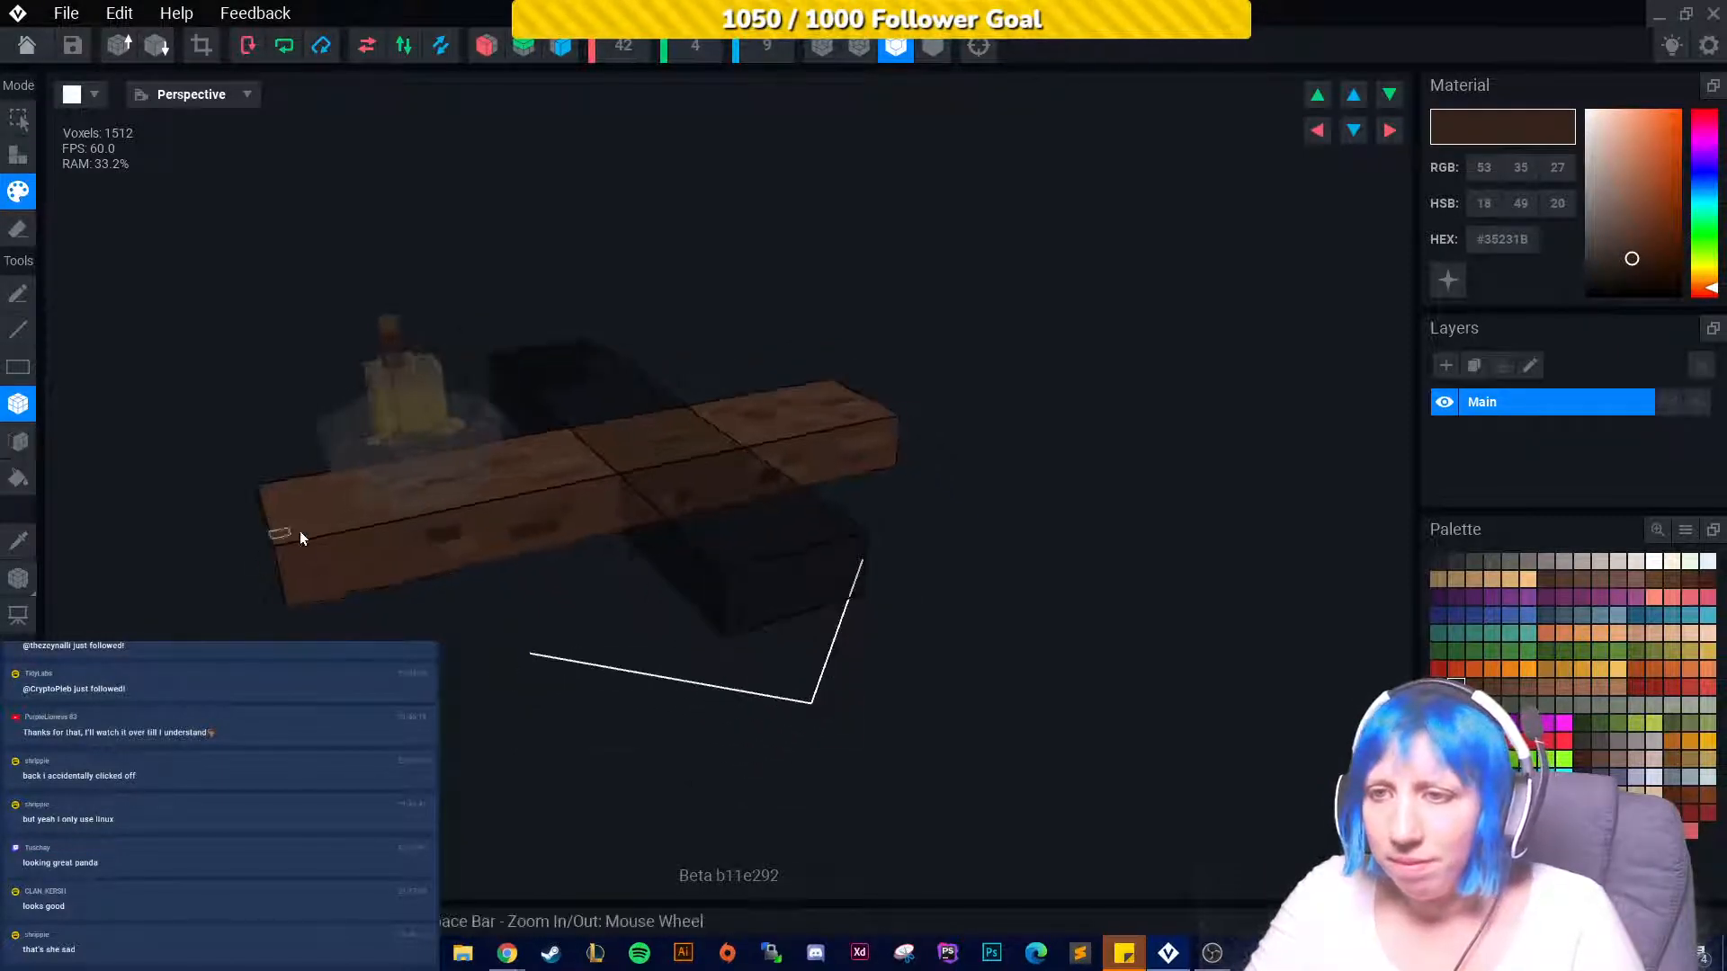
right_click_drag(358, 586, 444, 606)
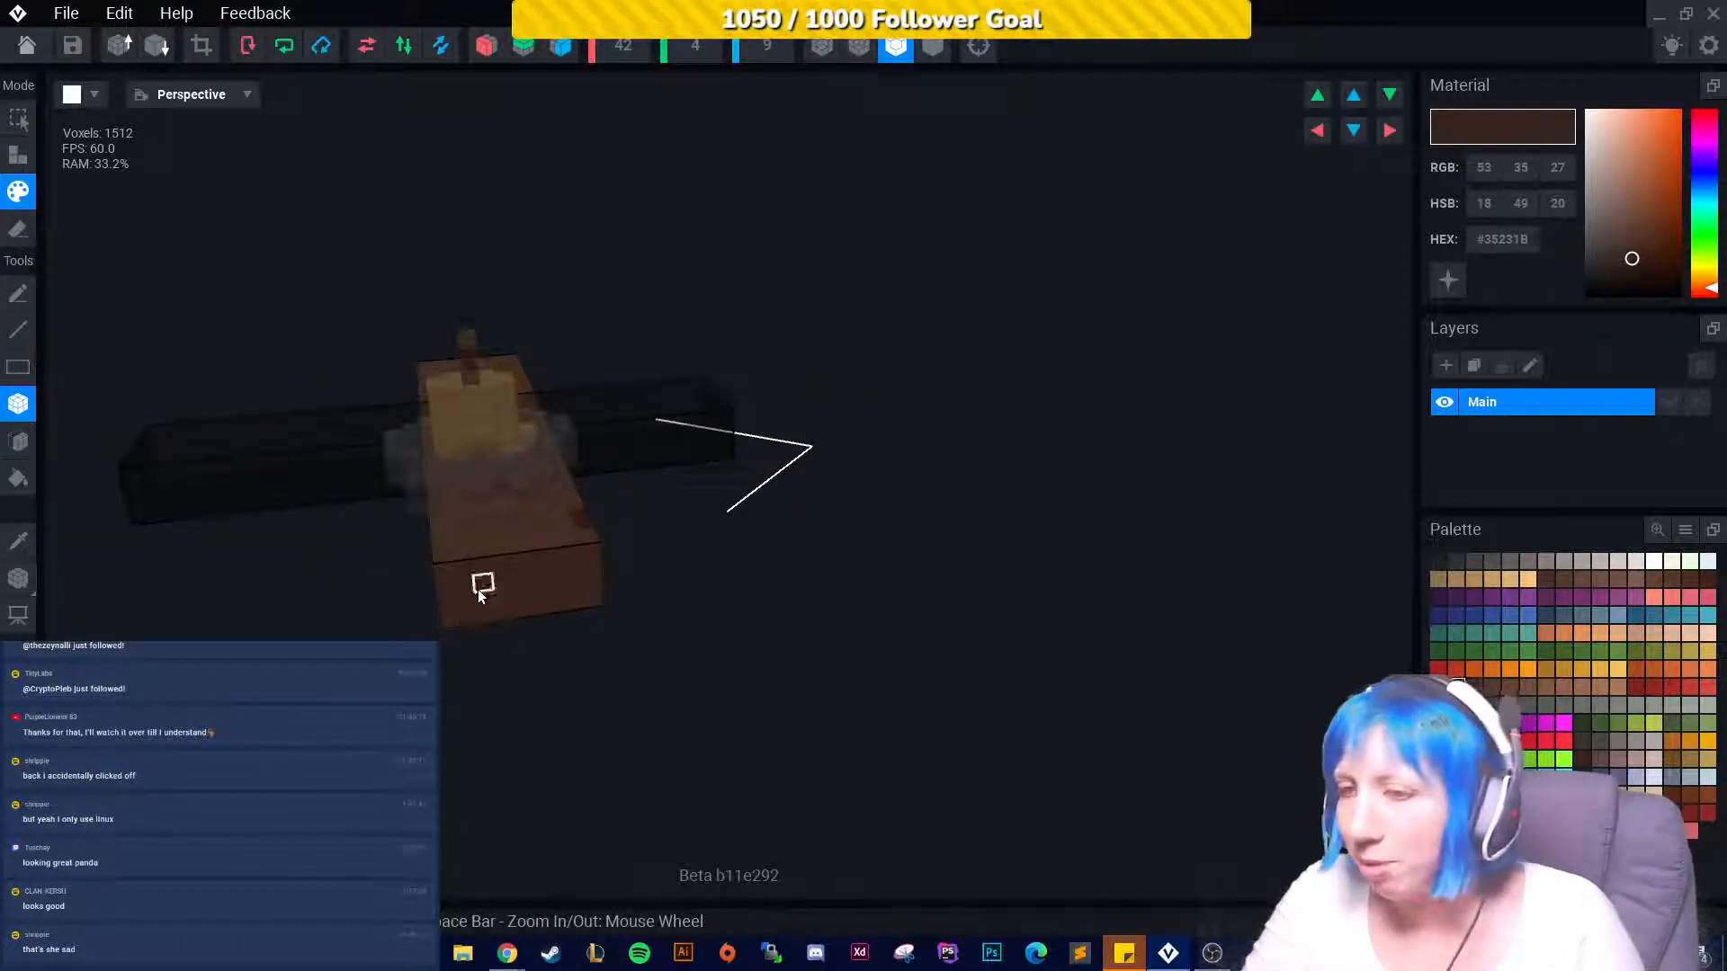
right_click_drag(506, 580, 511, 570)
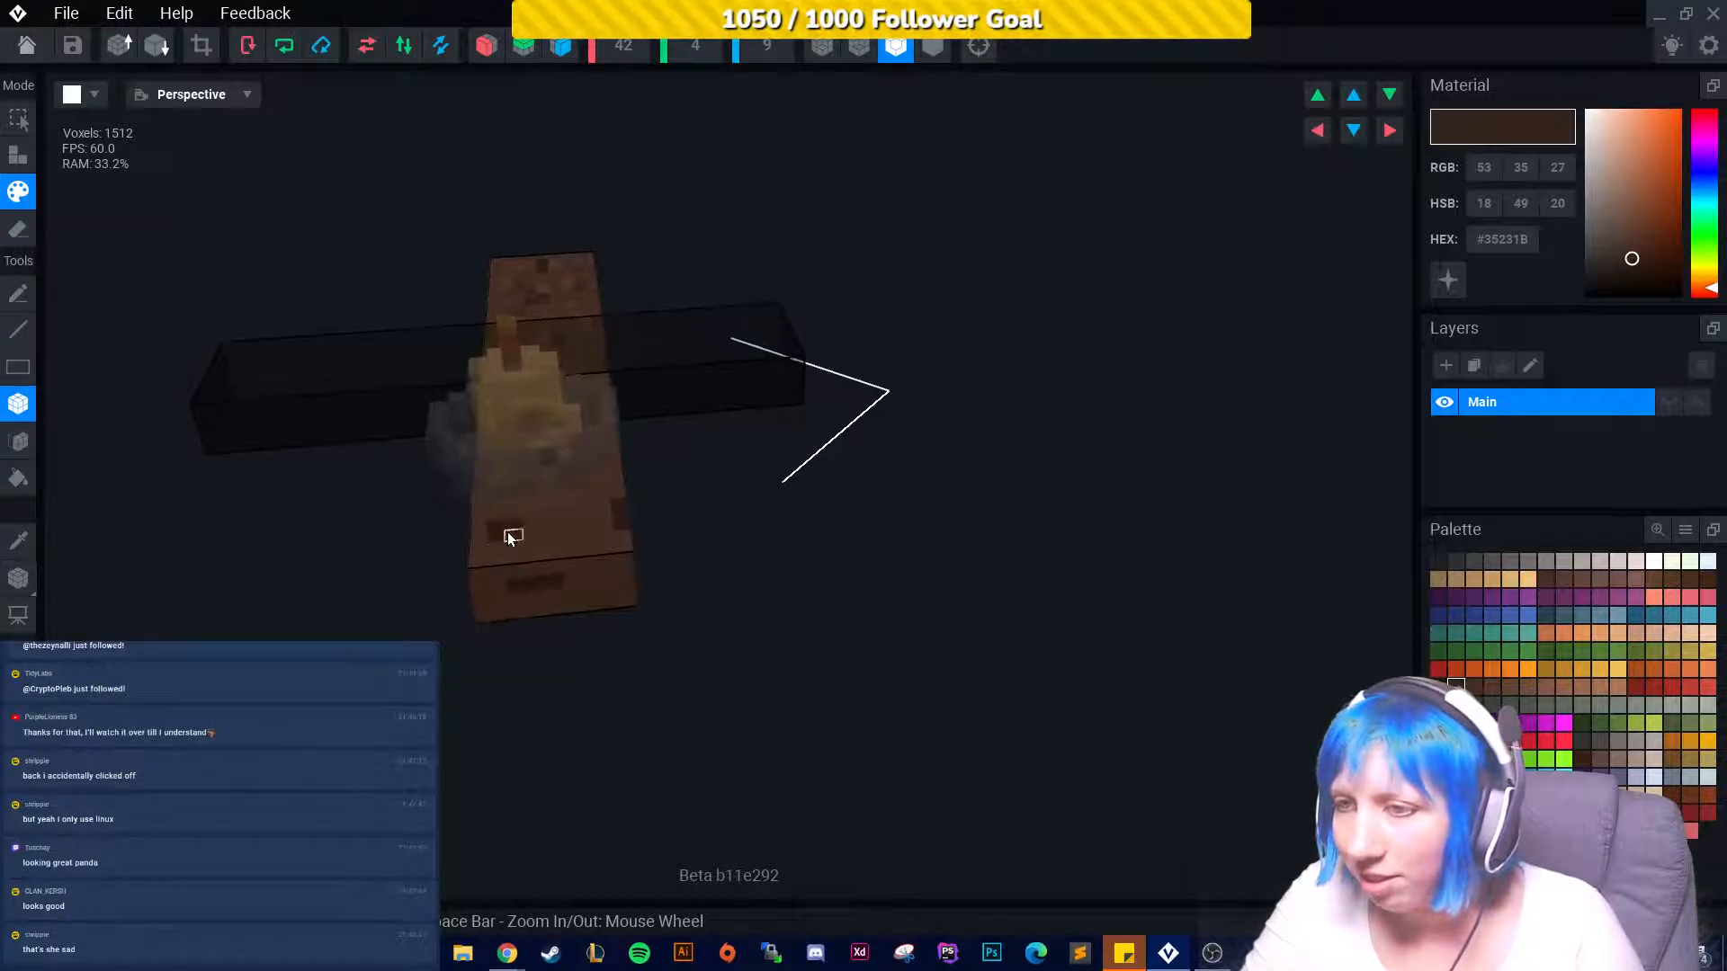
right_click_drag(495, 554, 569, 576)
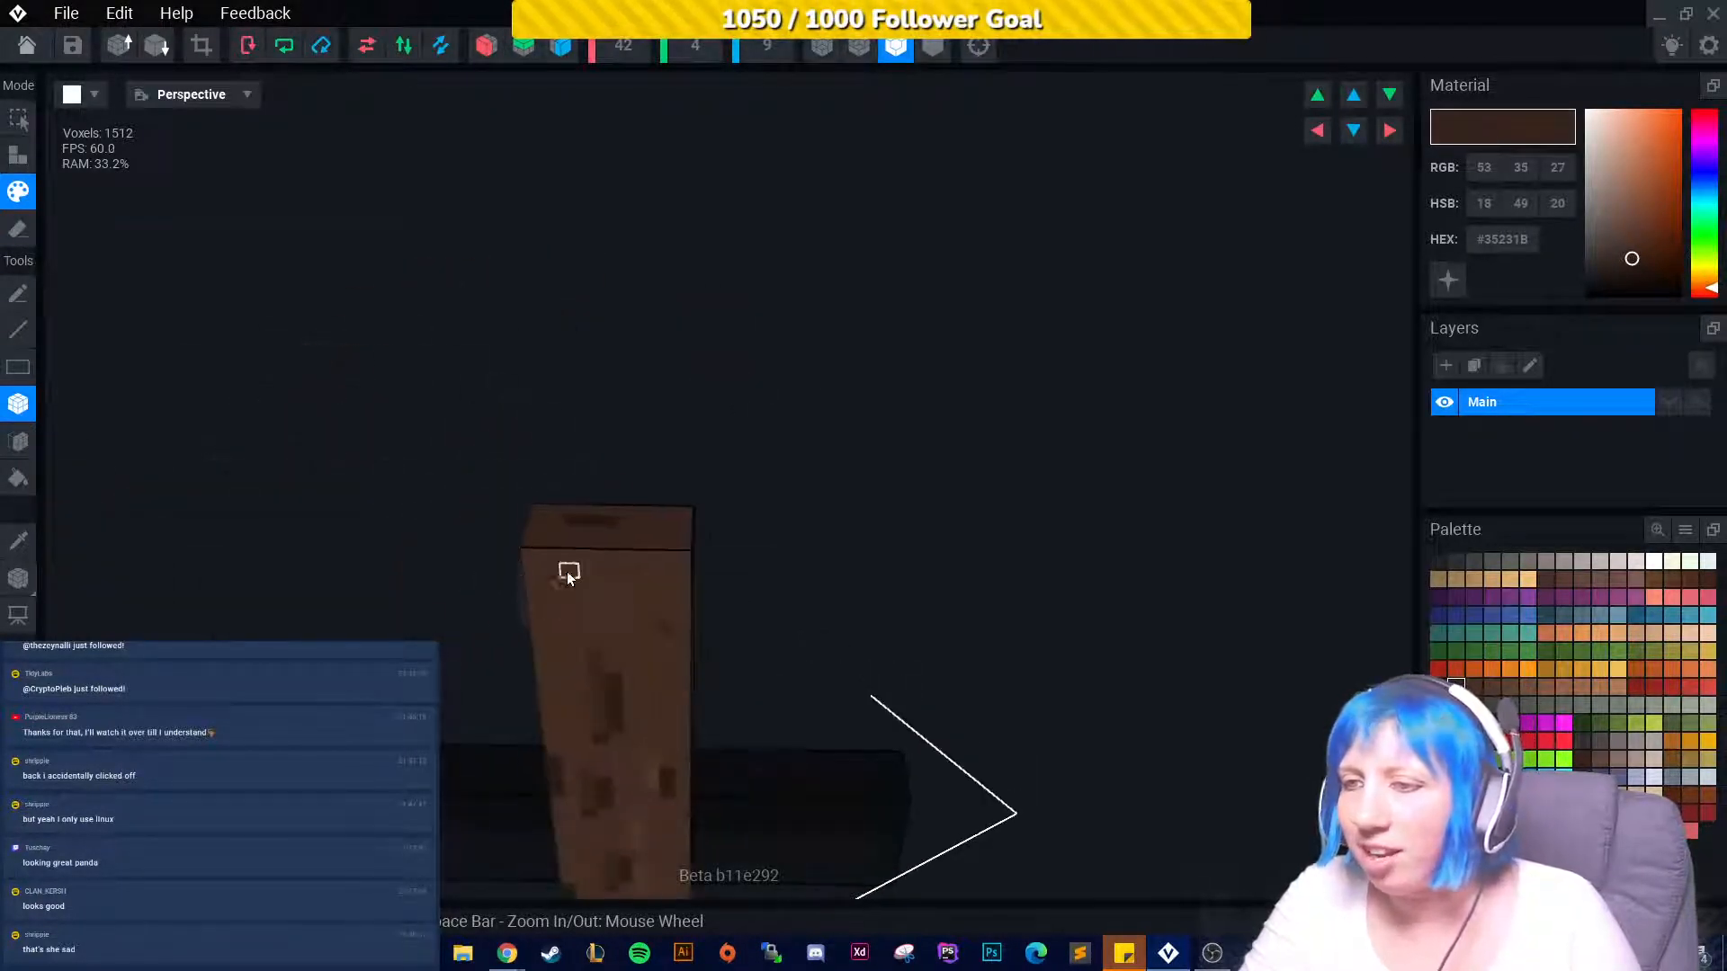
Sample the brown #452E22 and paint additional grain patches on the top and side of the beam extension.
key("i")
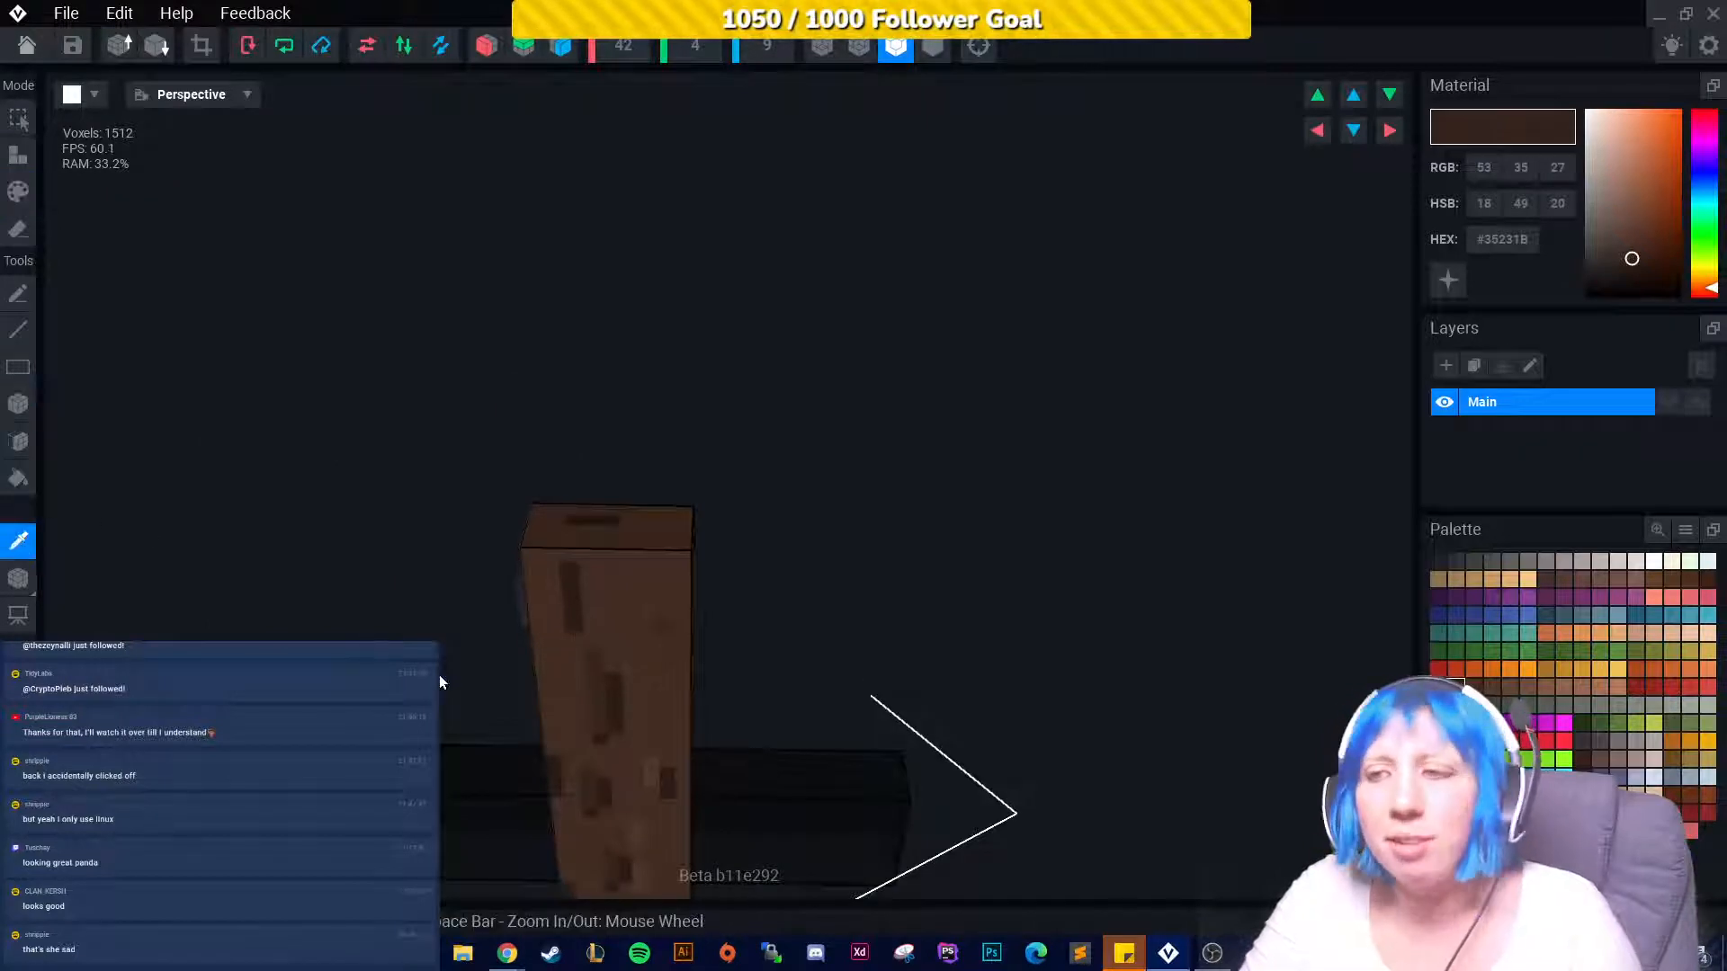
left_click(614, 704)
mouse_move(586, 594)
right_mouse_down()
mouse_move(592, 627)
mouse_move(576, 593)
right_mouse_up()
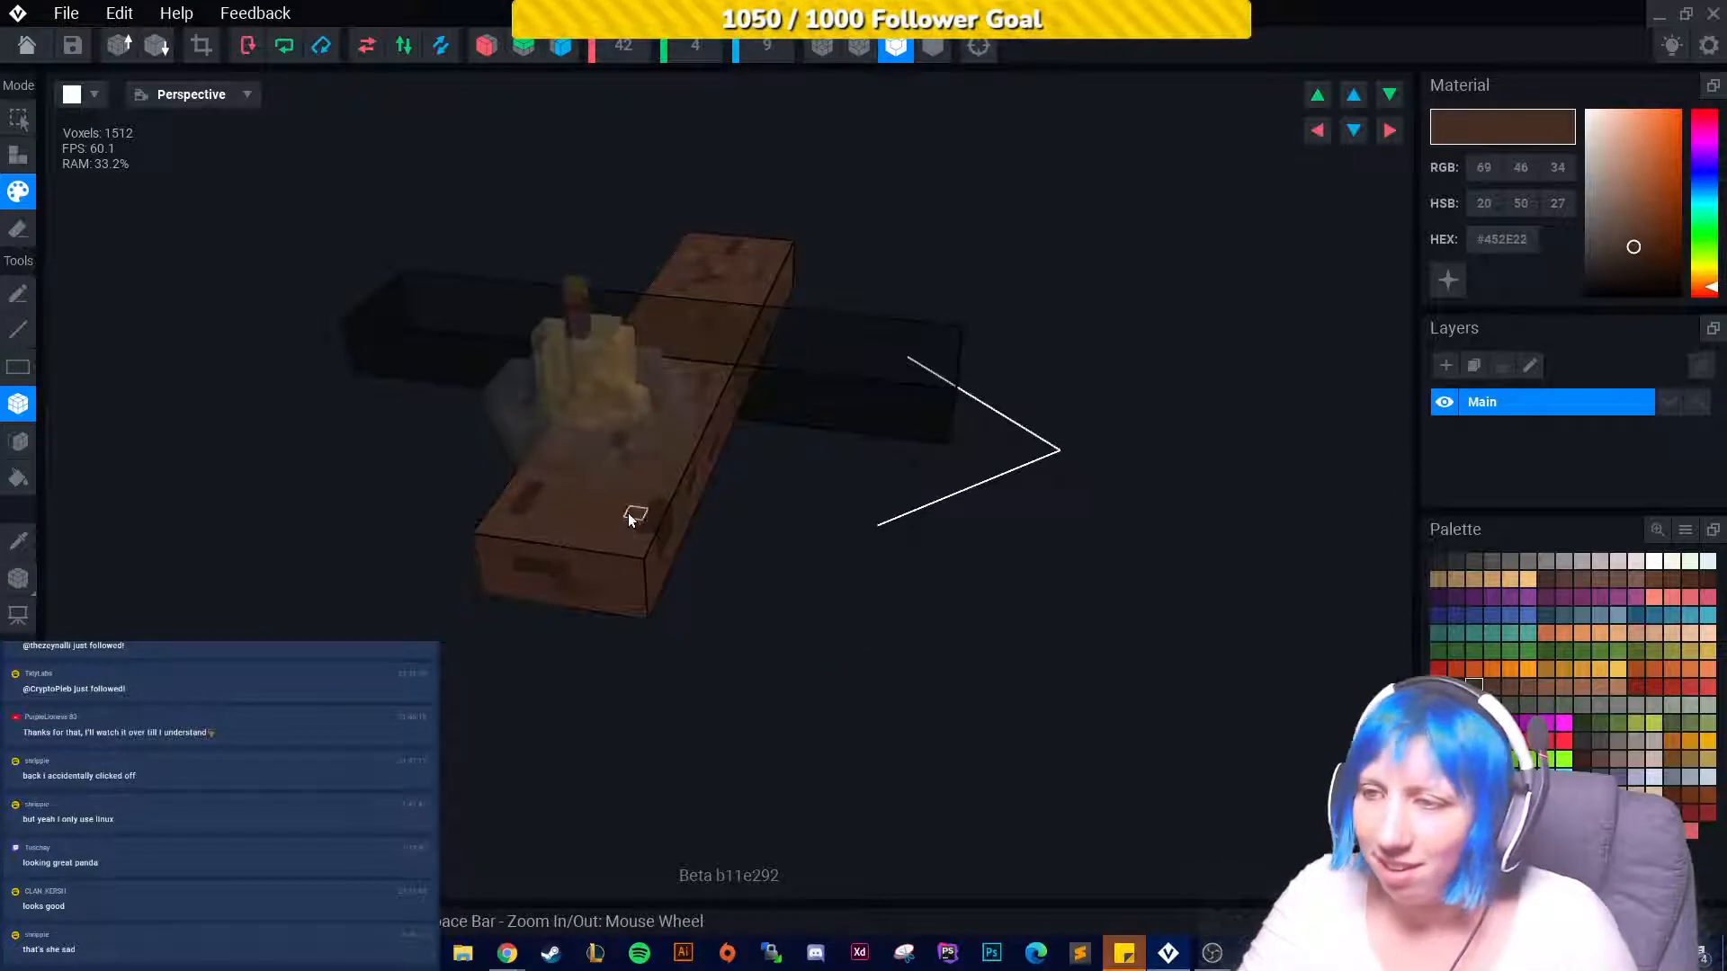
right_click_drag(543, 499, 517, 664)
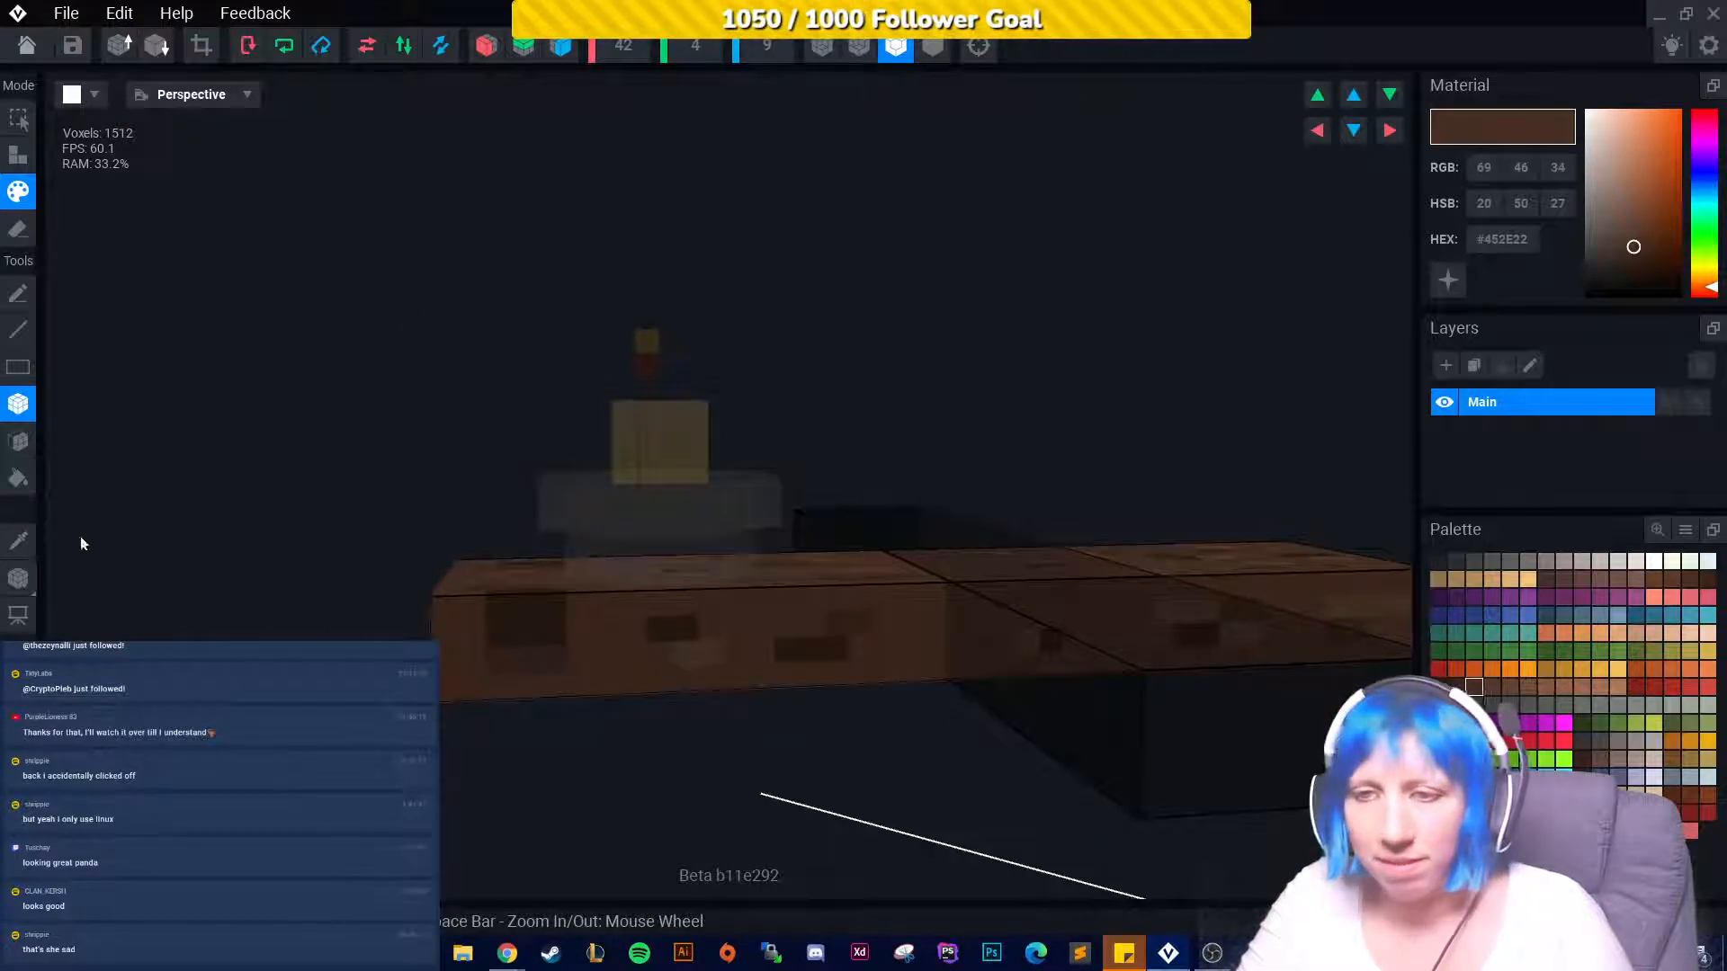
Sample the browns #54382A and #634332 from the beam's side and paint lighter grain patches on the extension.
left_click(18, 540)
left_click(727, 659)
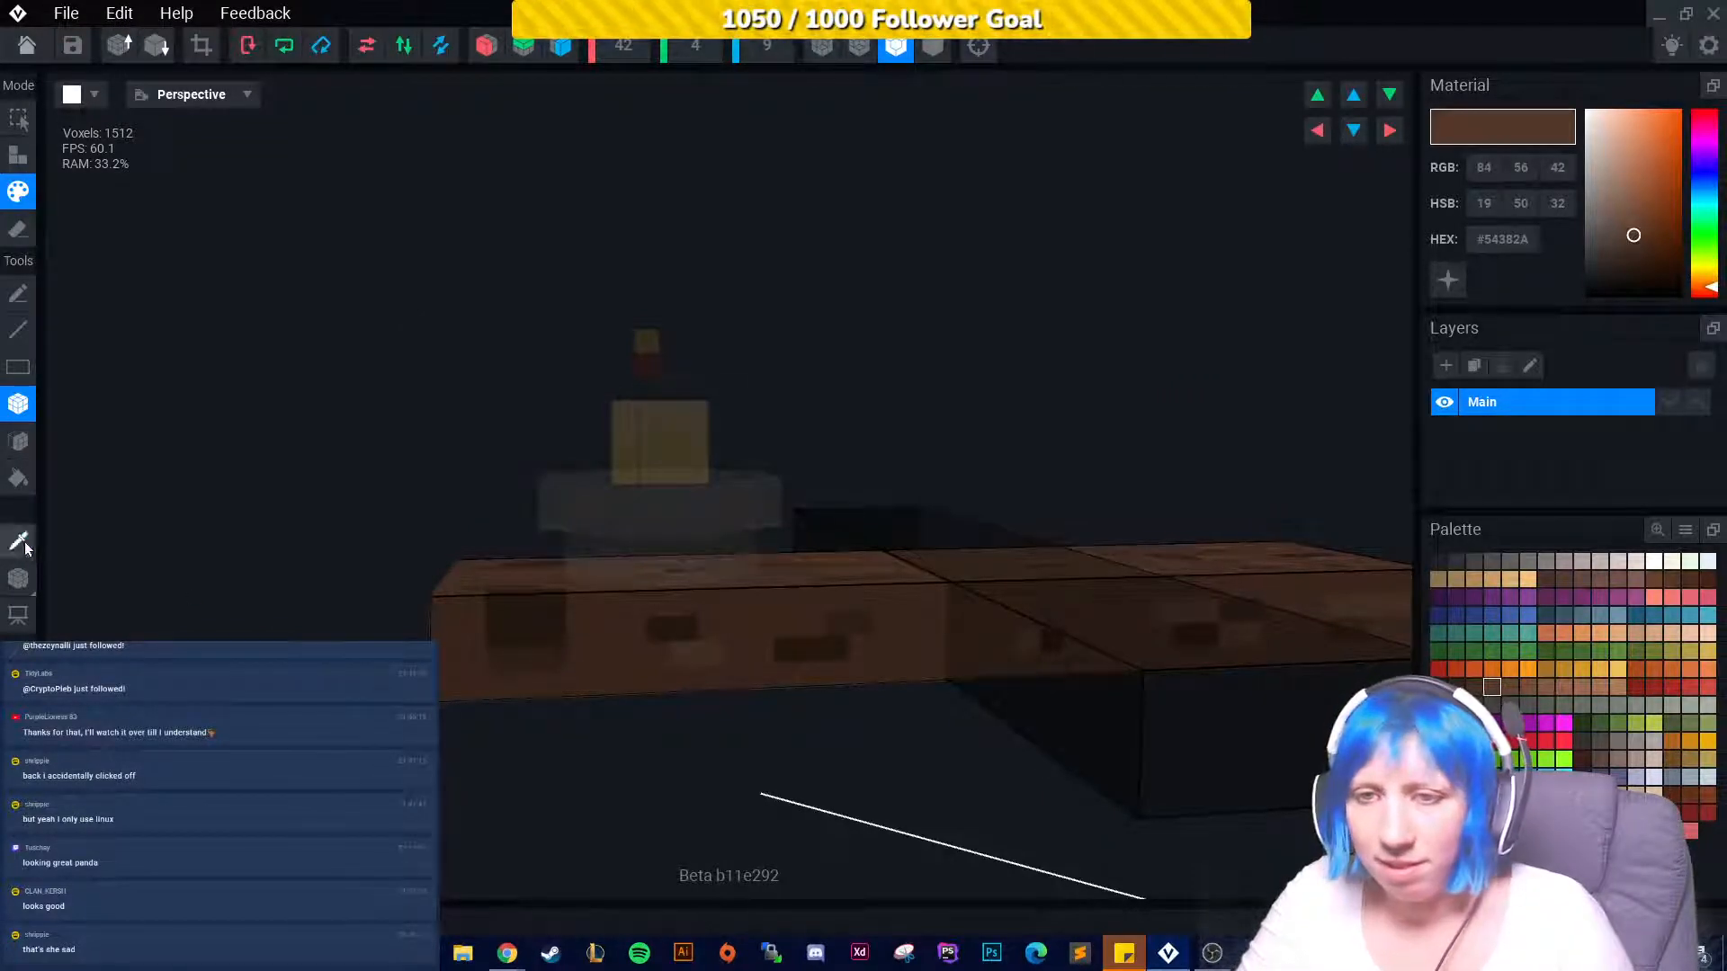
left_click(21, 543)
left_click(686, 653)
right_click_drag(686, 654, 600, 674)
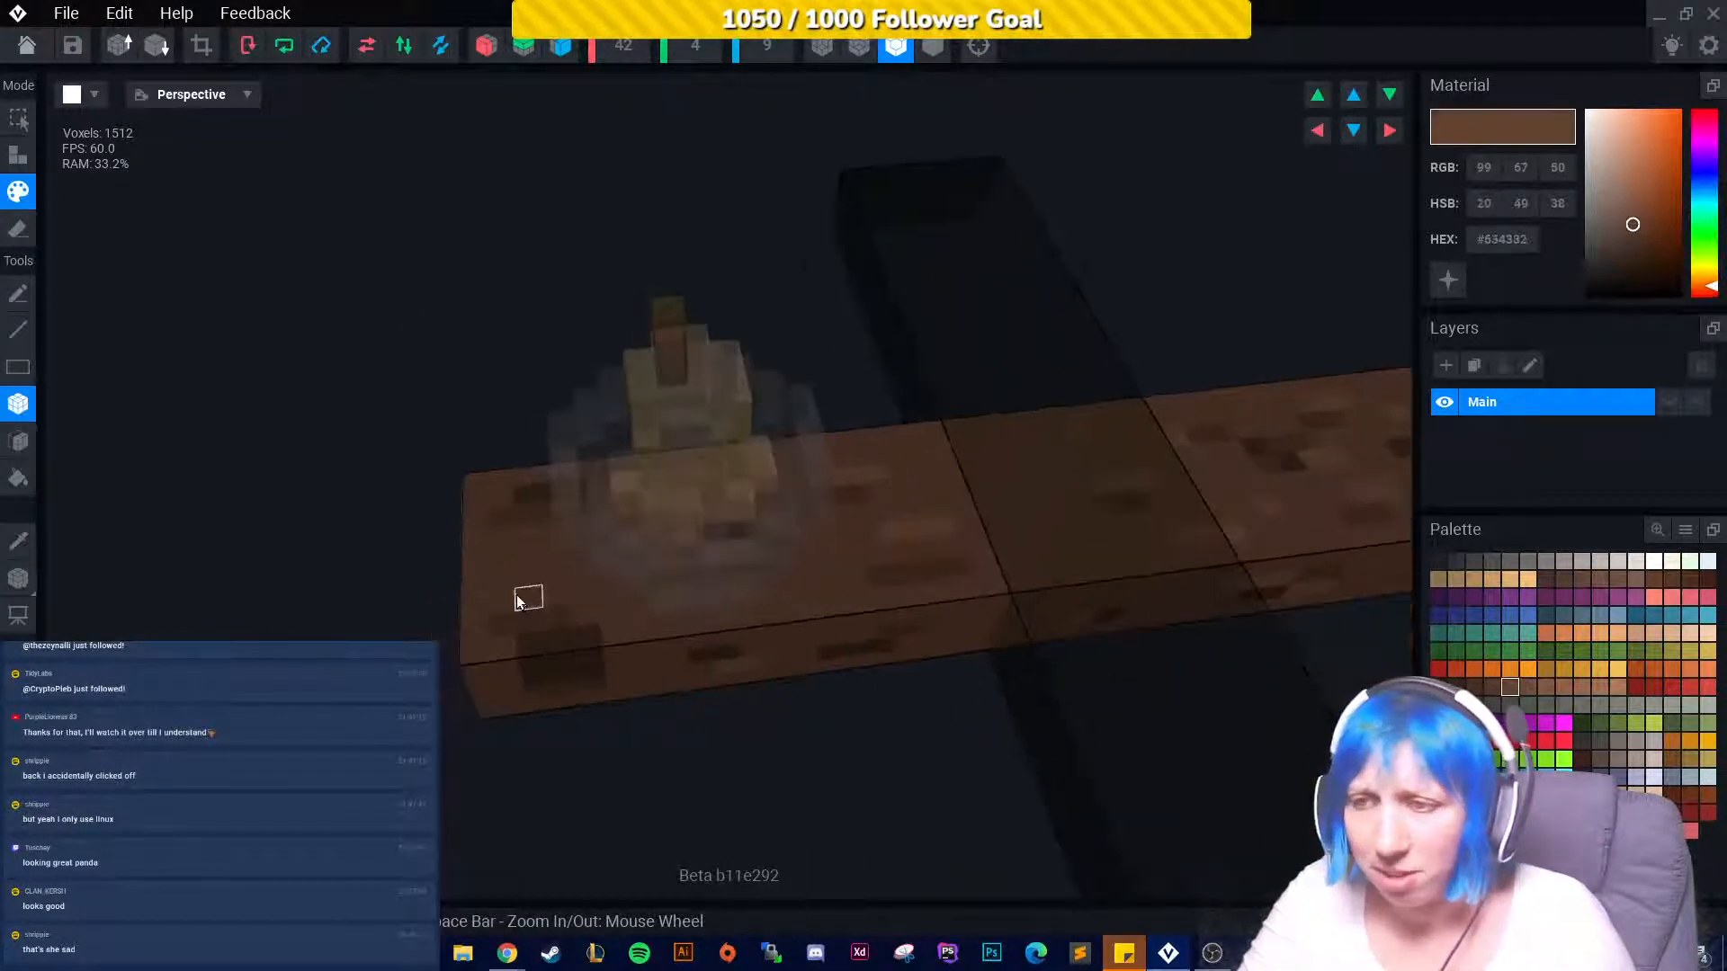
right_click_drag(527, 554, 441, 684)
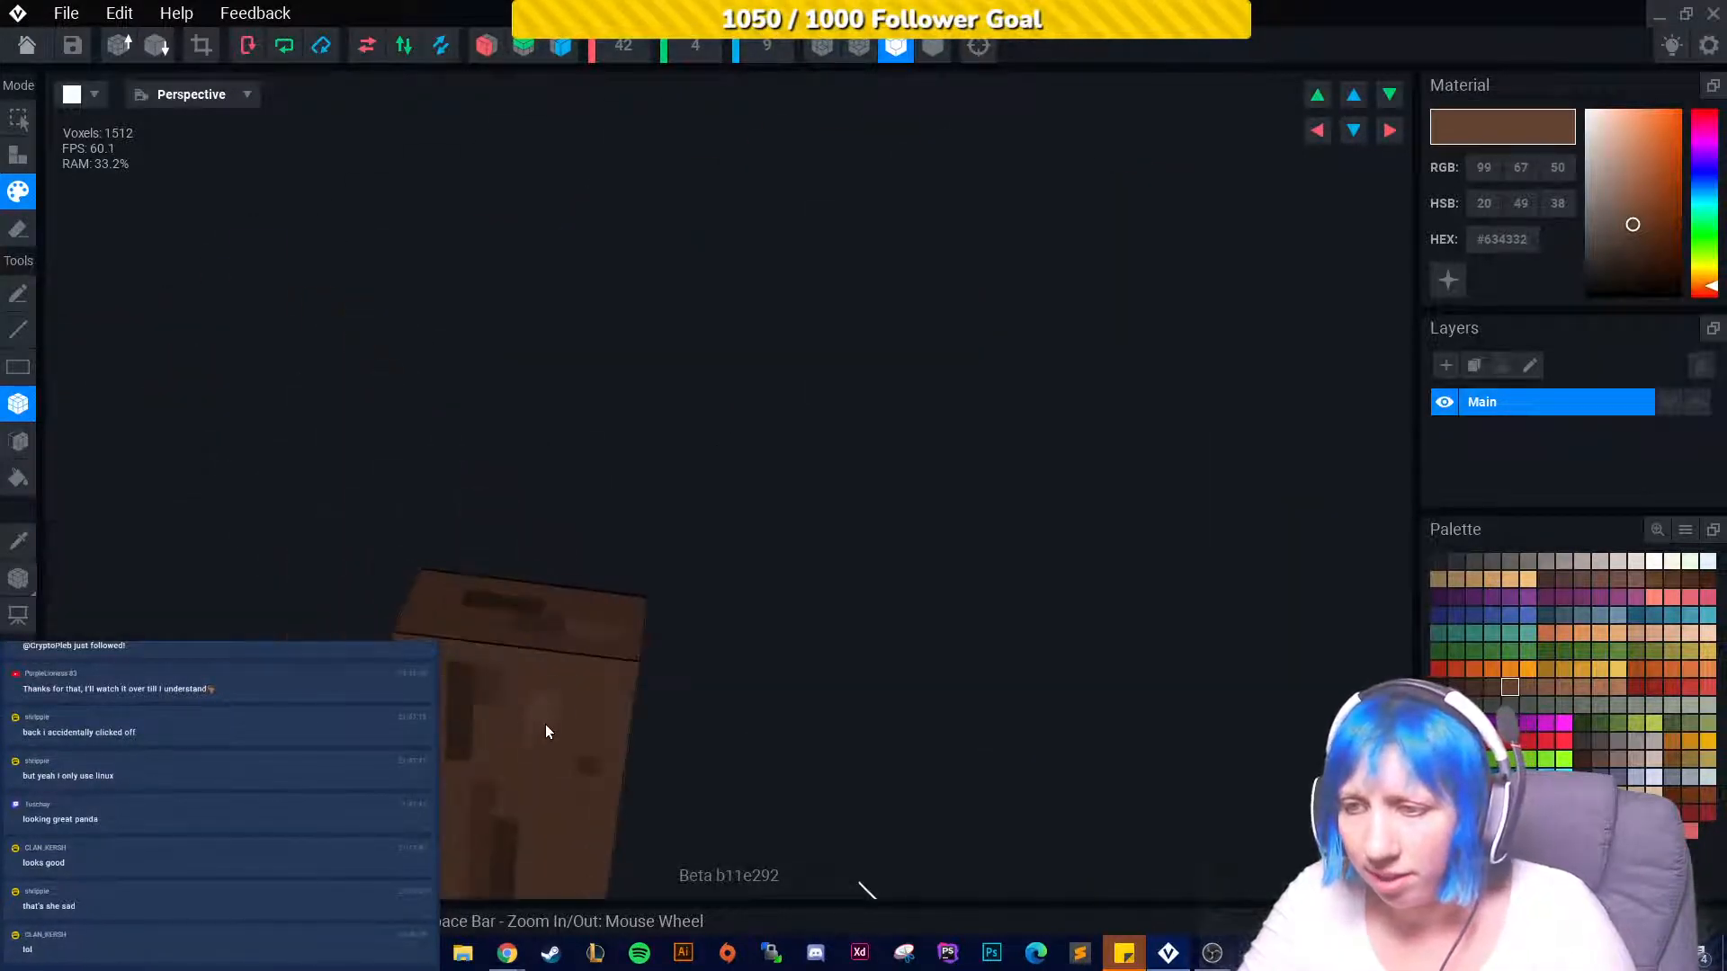
right_click_drag(546, 763, 525, 771)
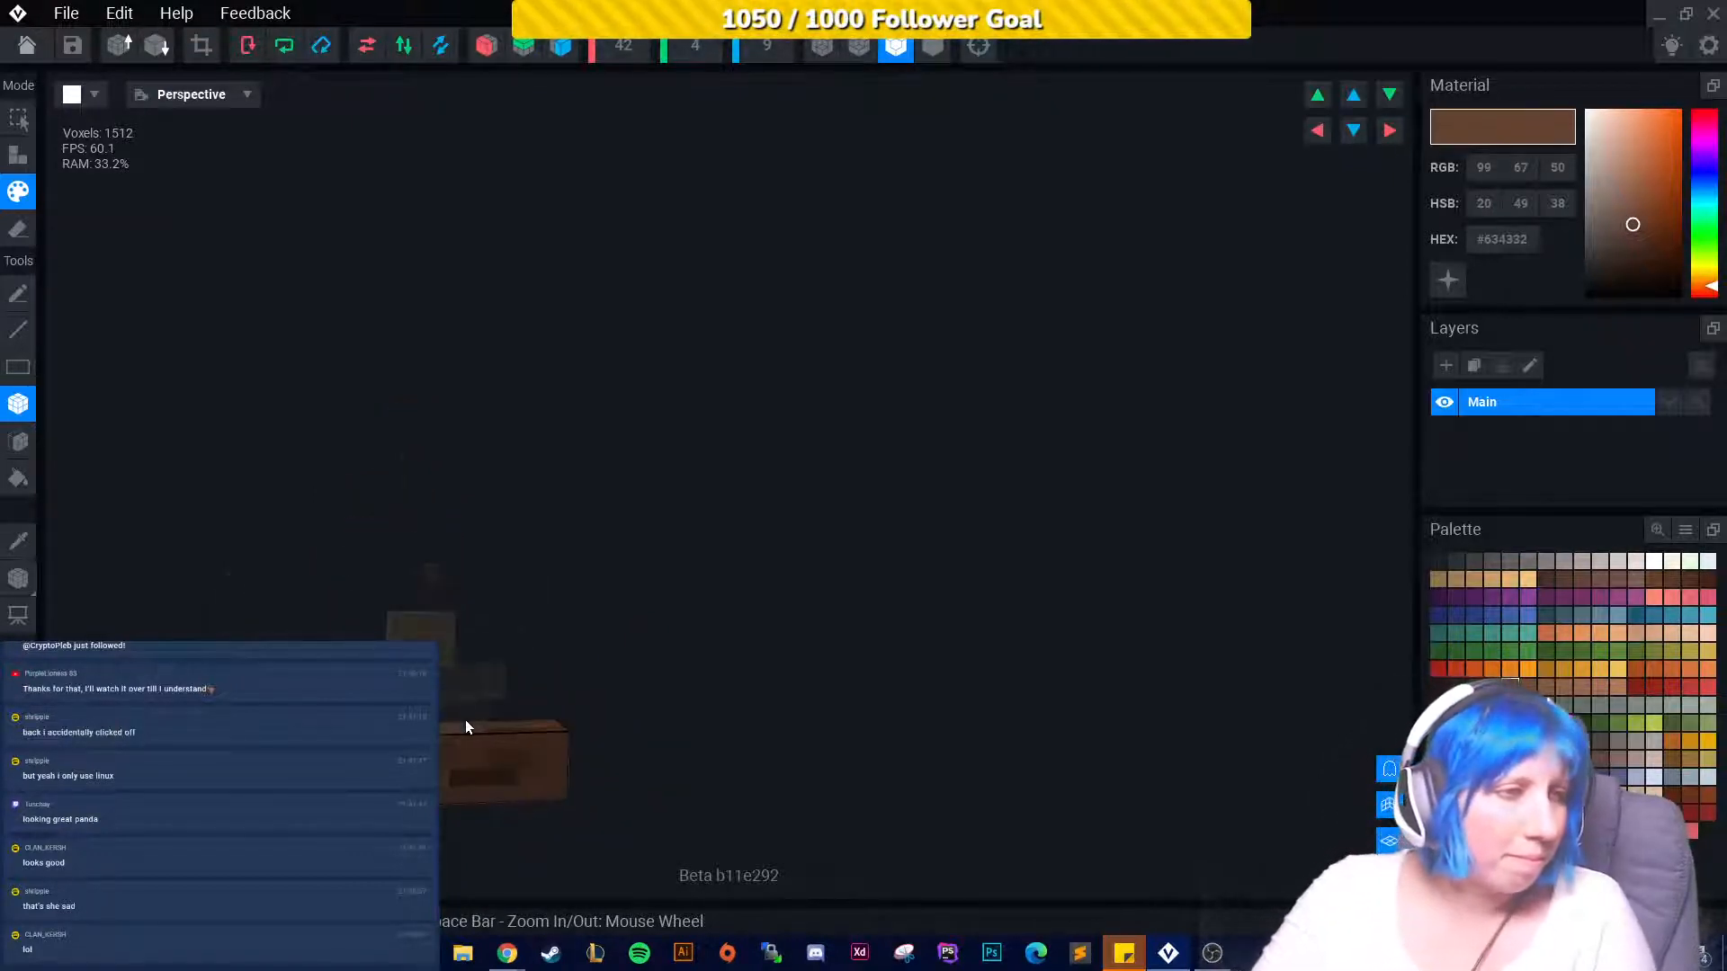
Move the beam's pivot along X to the middle of the lengthened beam.
right_click_drag(466, 720, 552, 563)
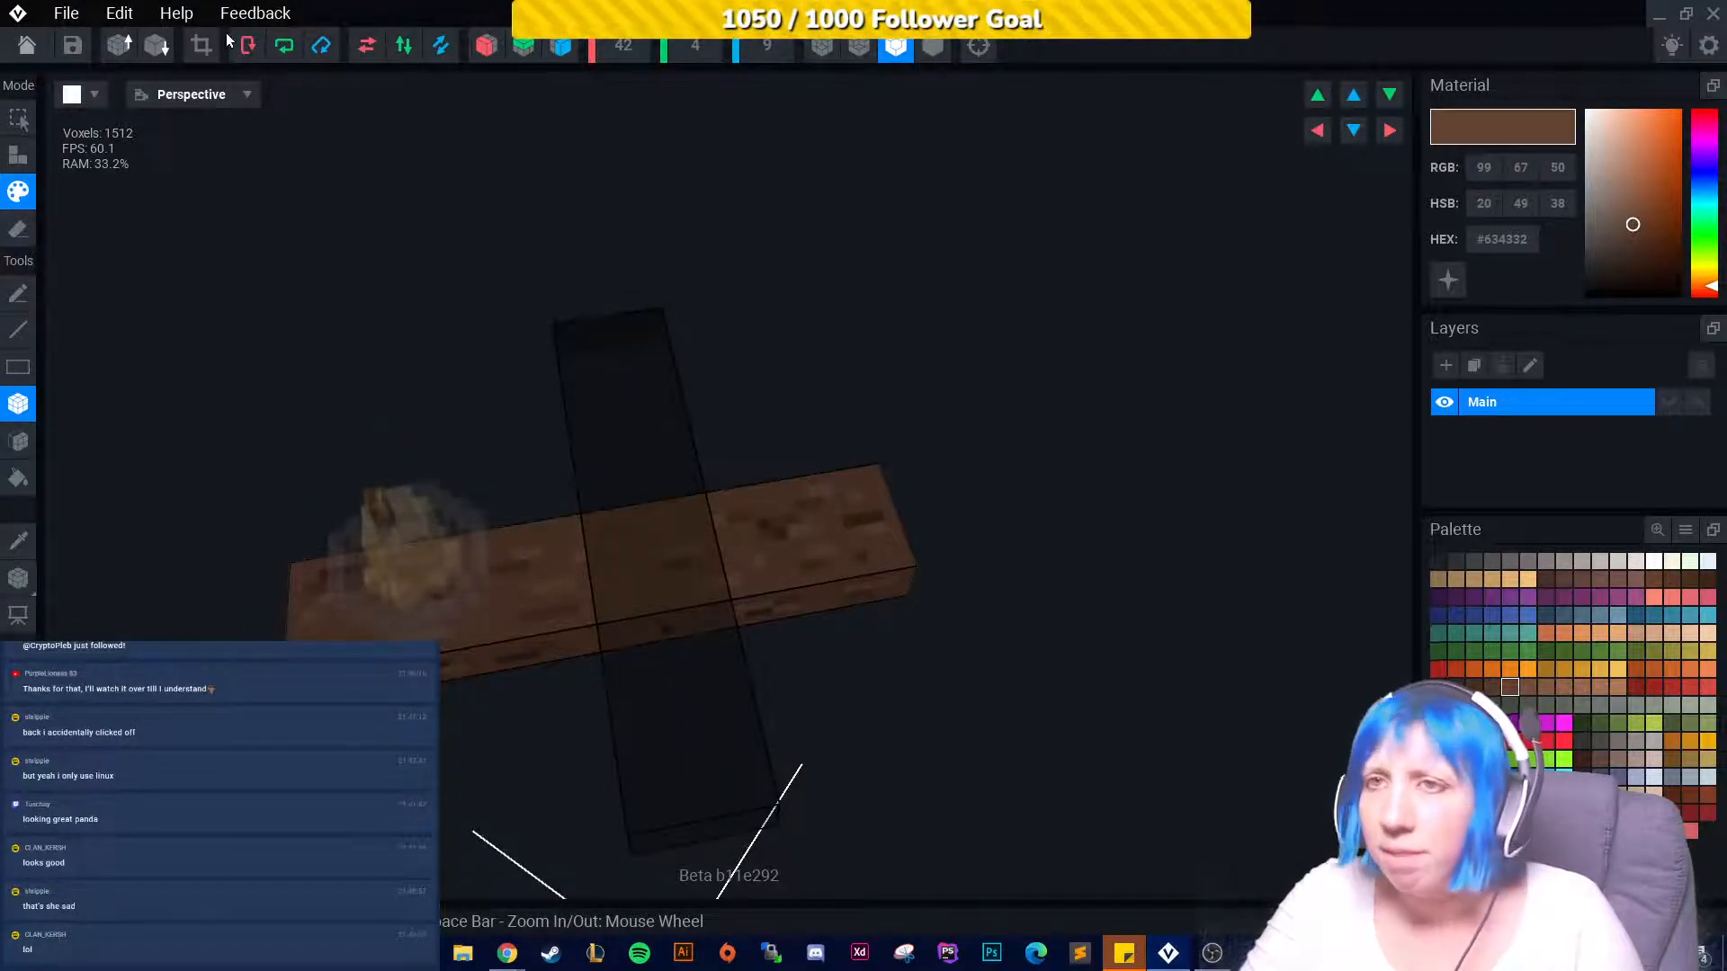
left_click(18, 578)
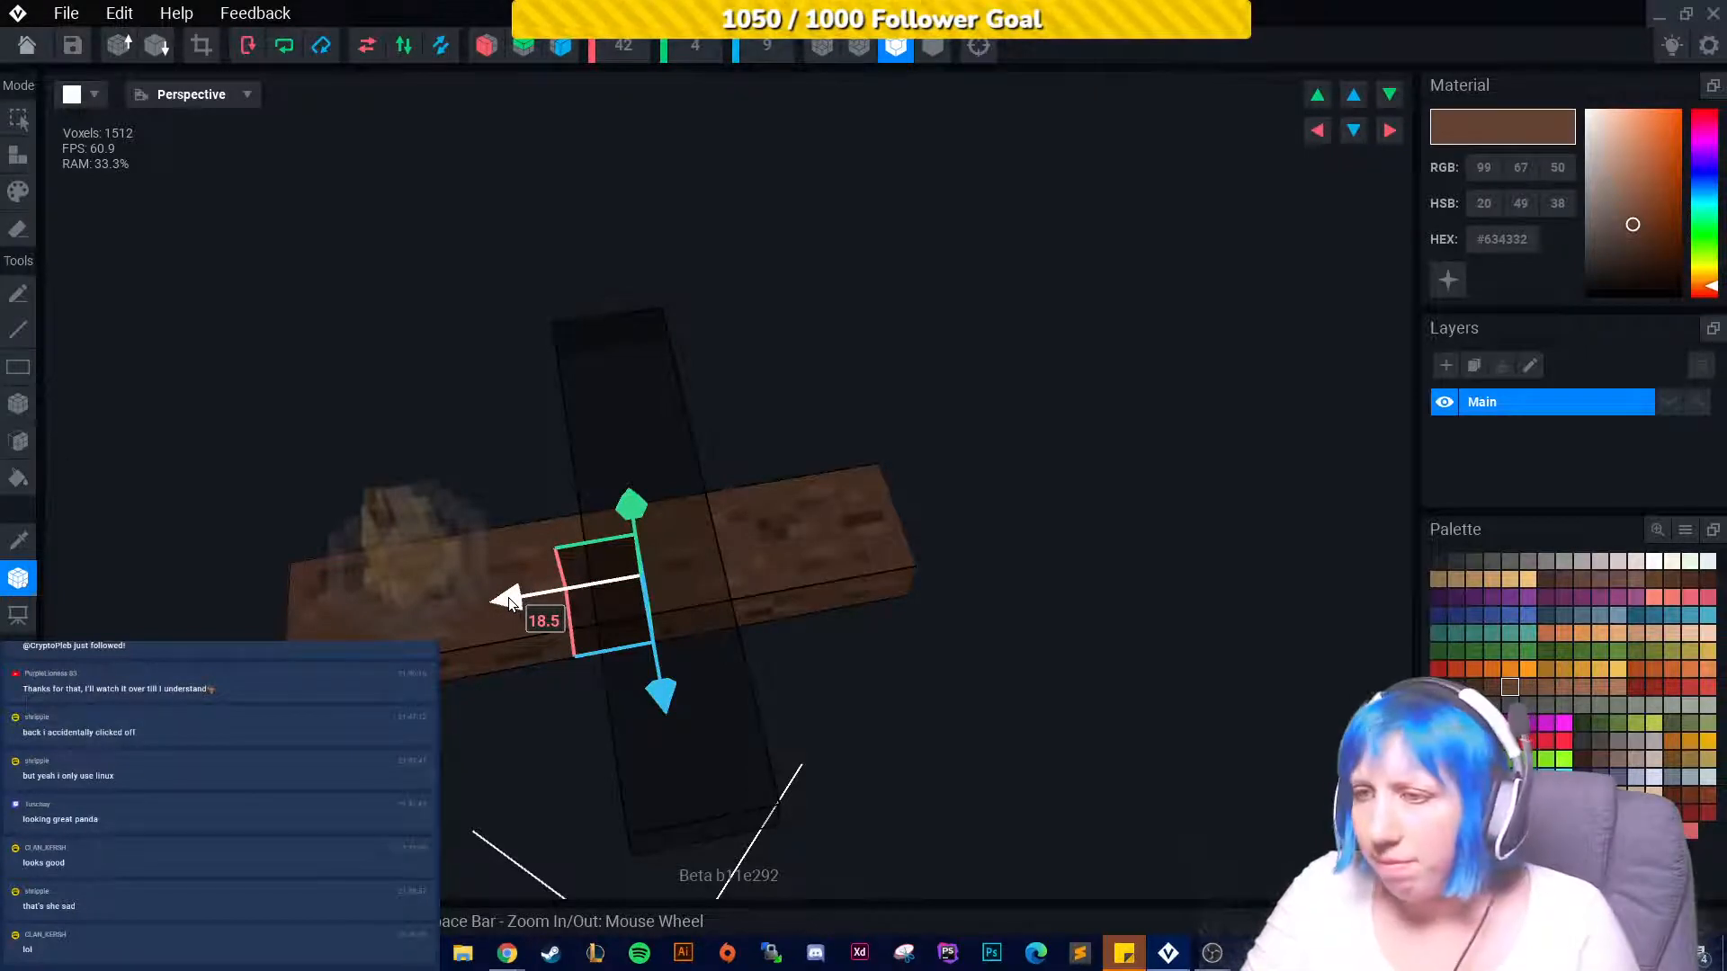
left_click_drag(509, 602, 473, 600)
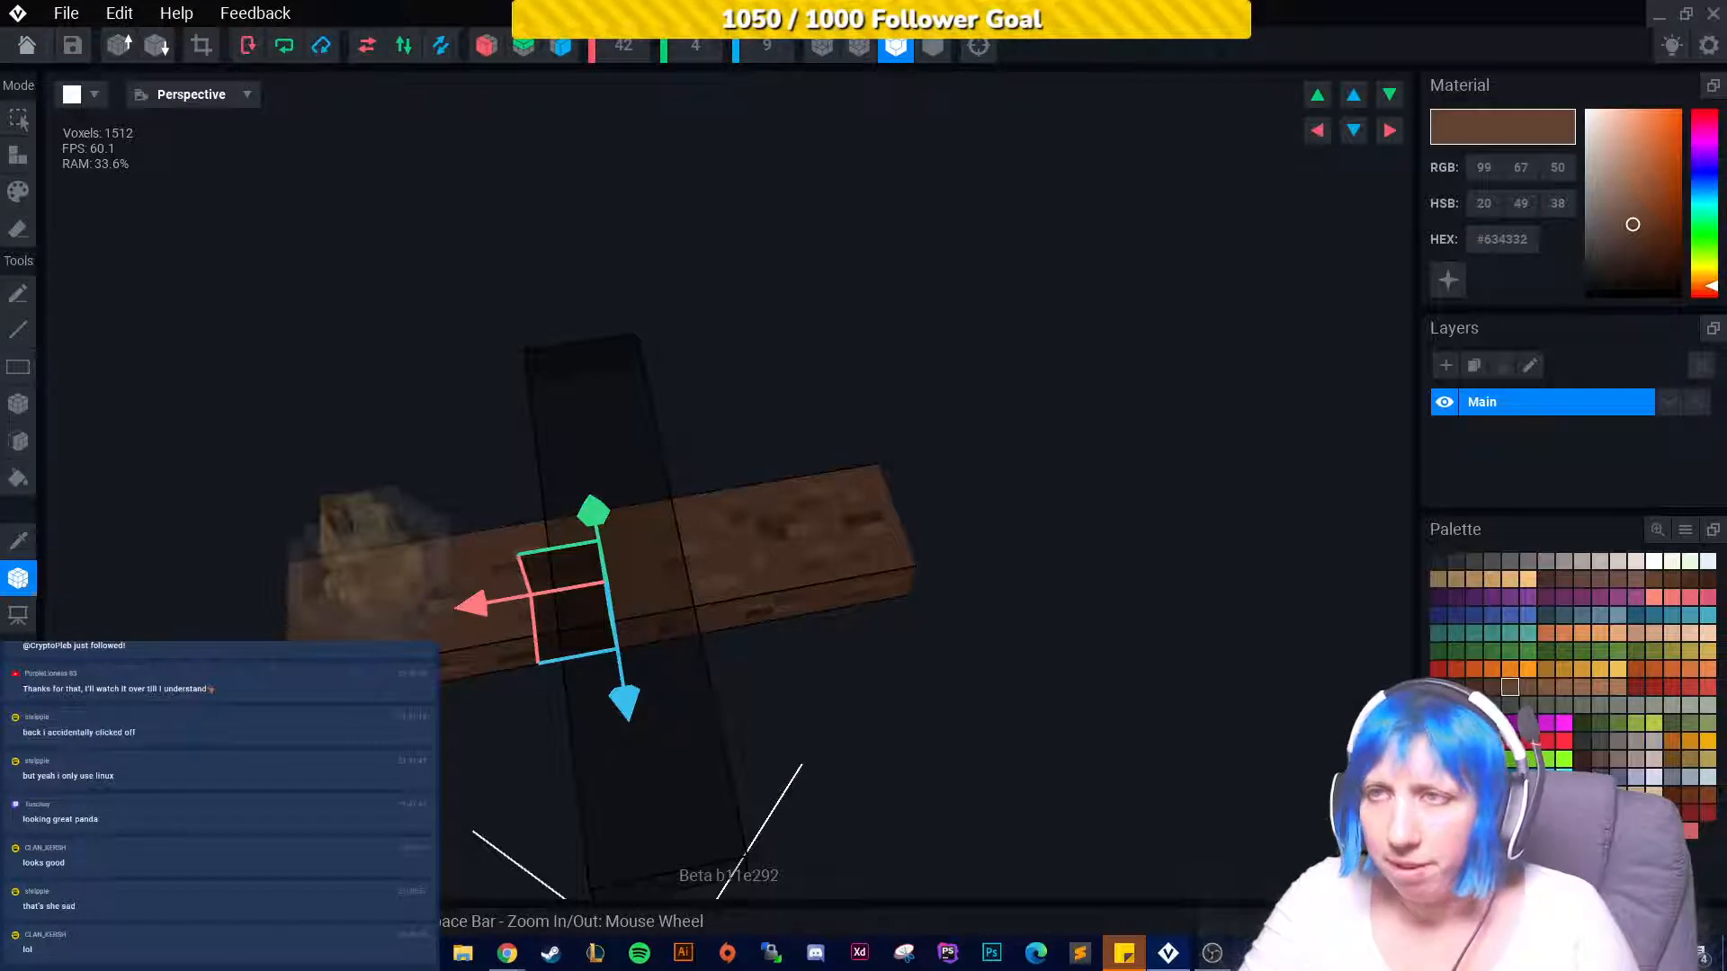
Erase a channel six voxels wide and one voxel deep across the beam's top face where the second beam crosses.
left_click(18, 404)
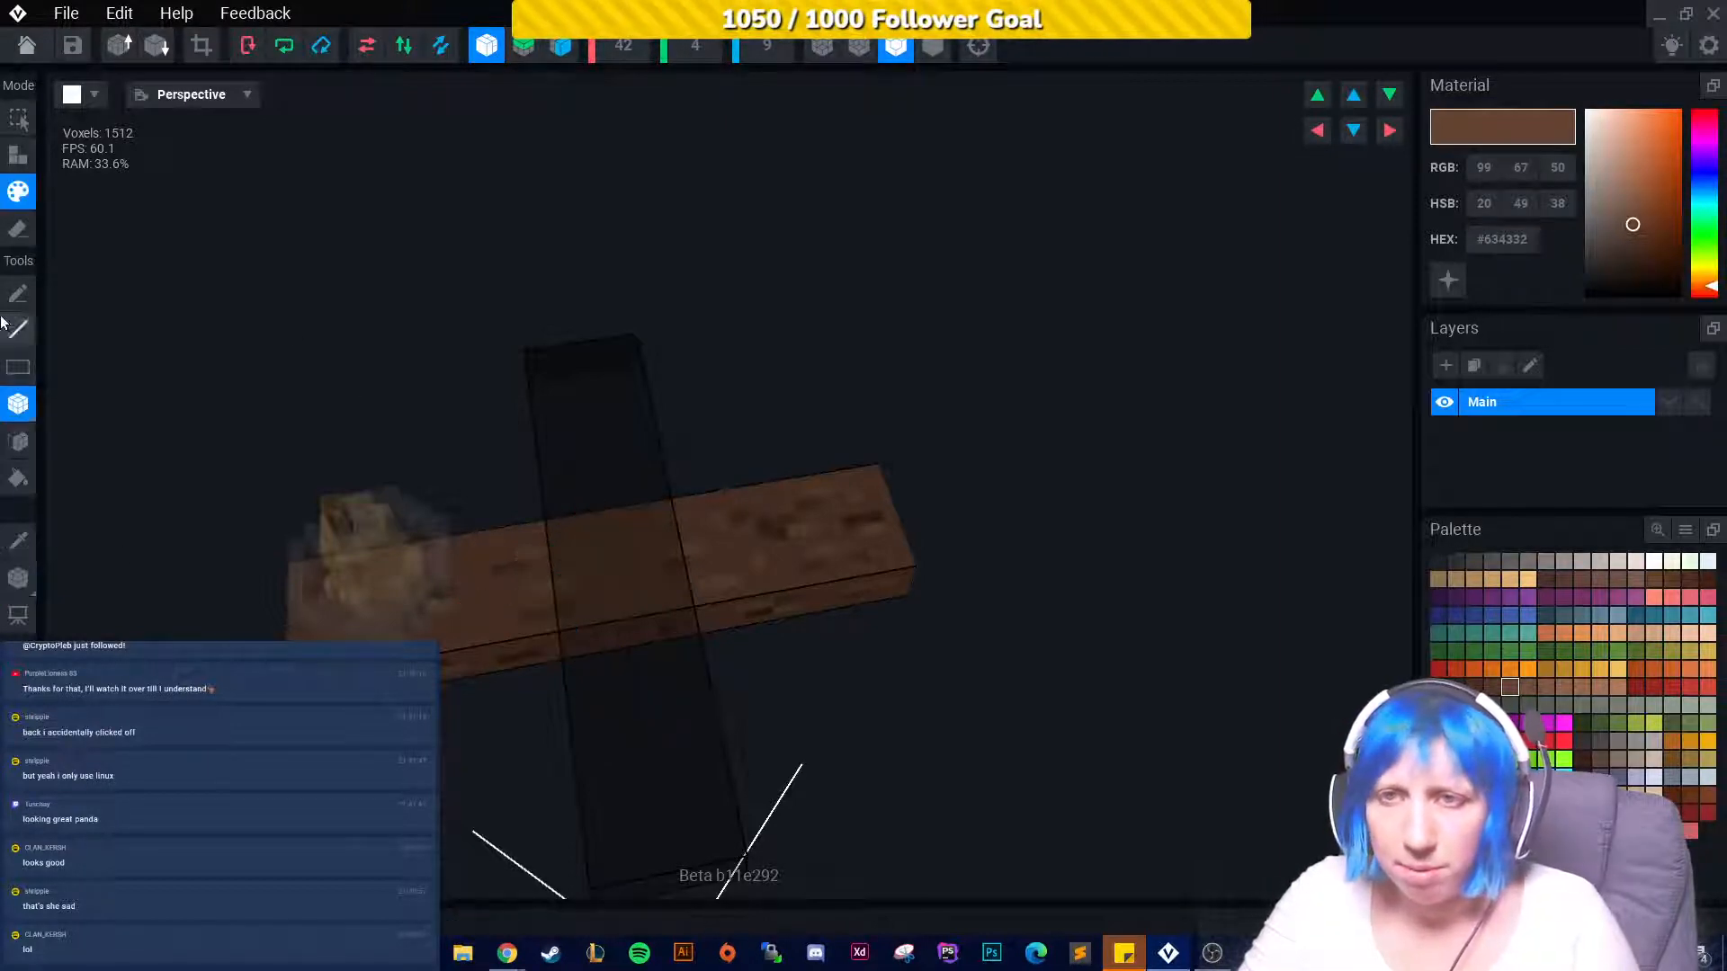
left_click(18, 229)
scroll(306, 571, "up", 3)
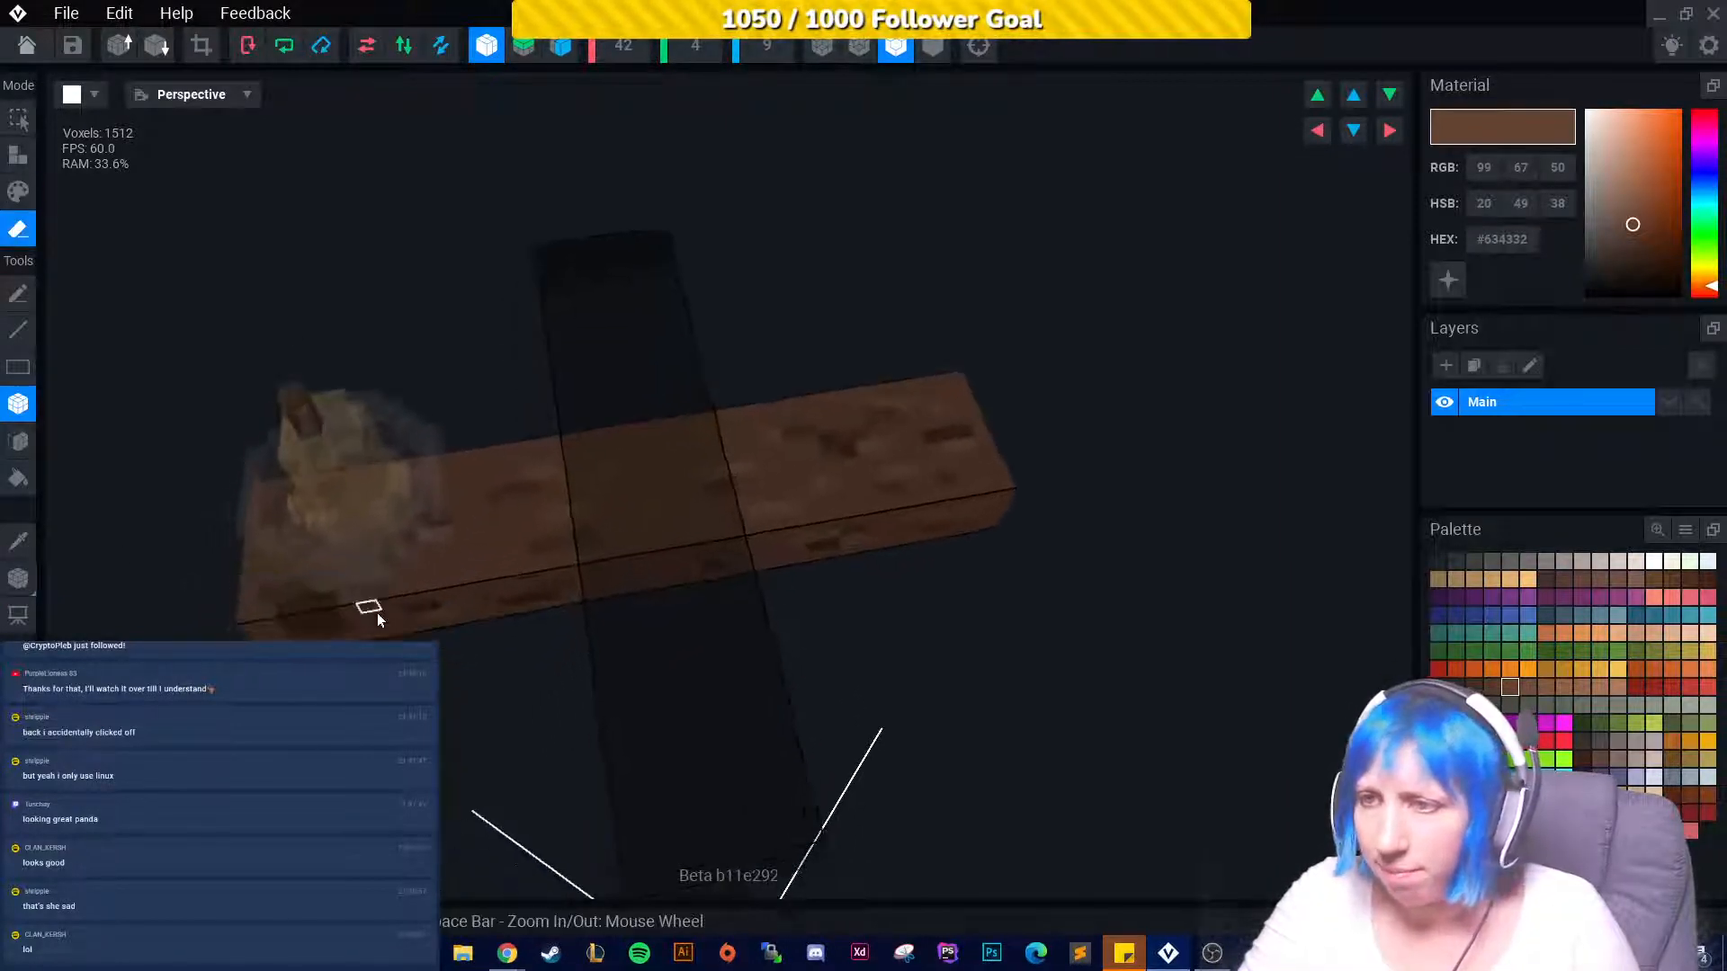
left_click(646, 493)
scroll(595, 520, "up", 3)
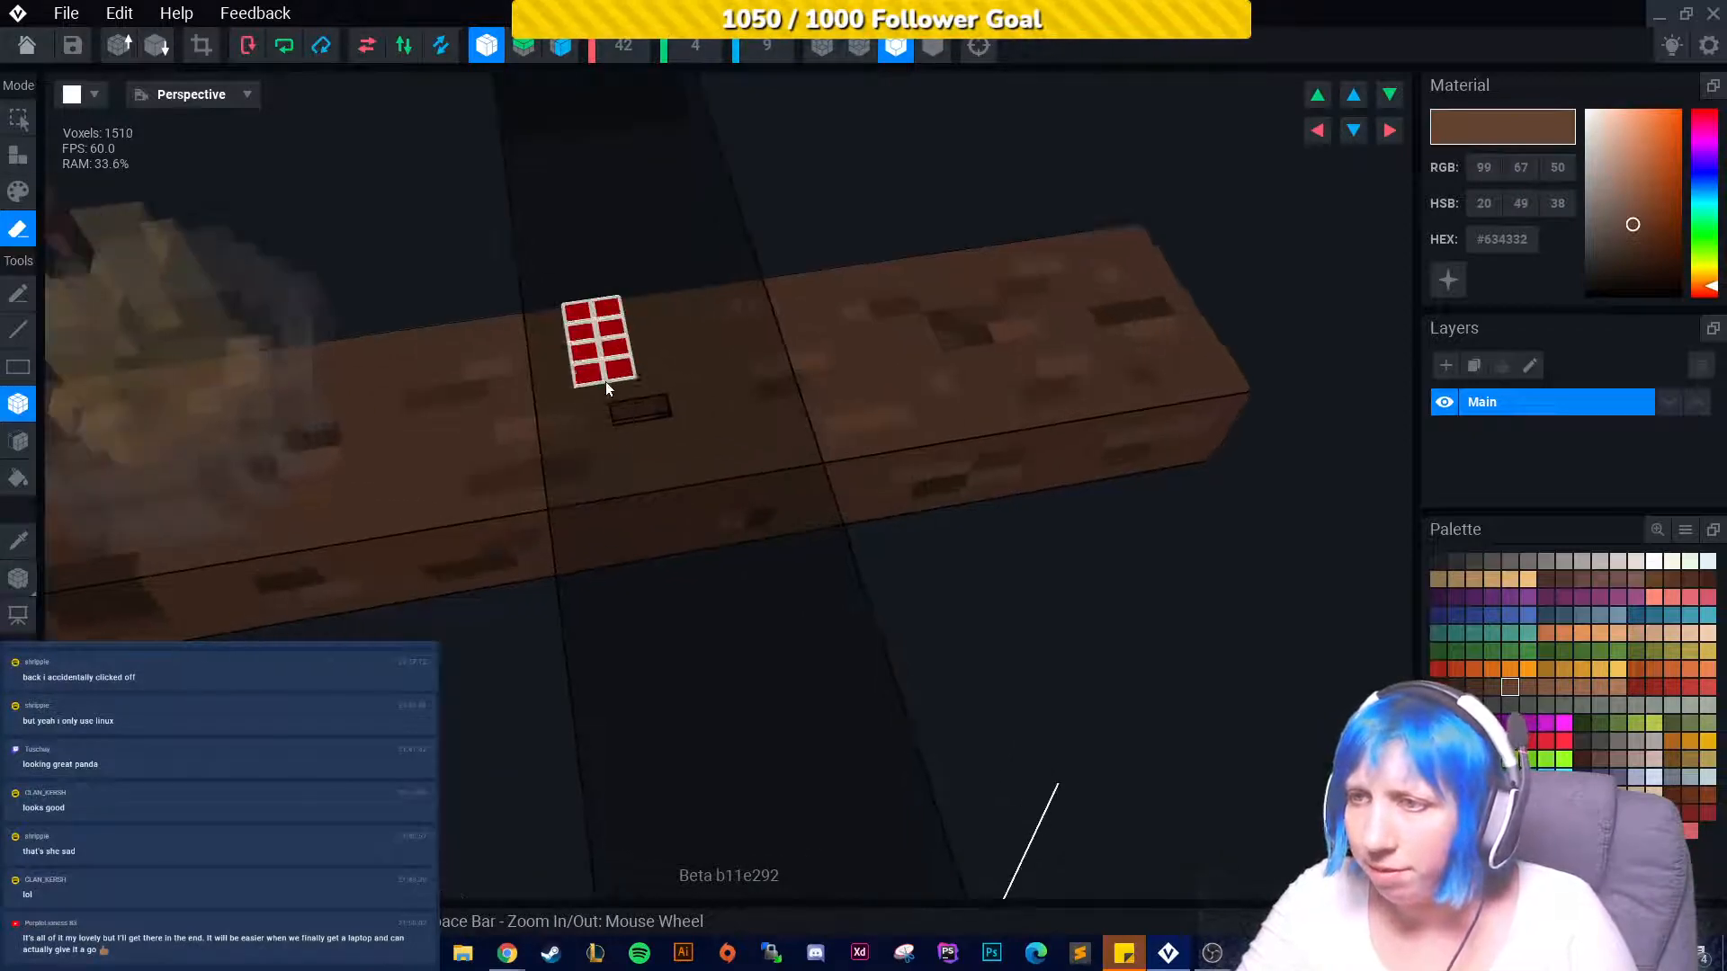
left_click_drag(606, 387, 675, 492)
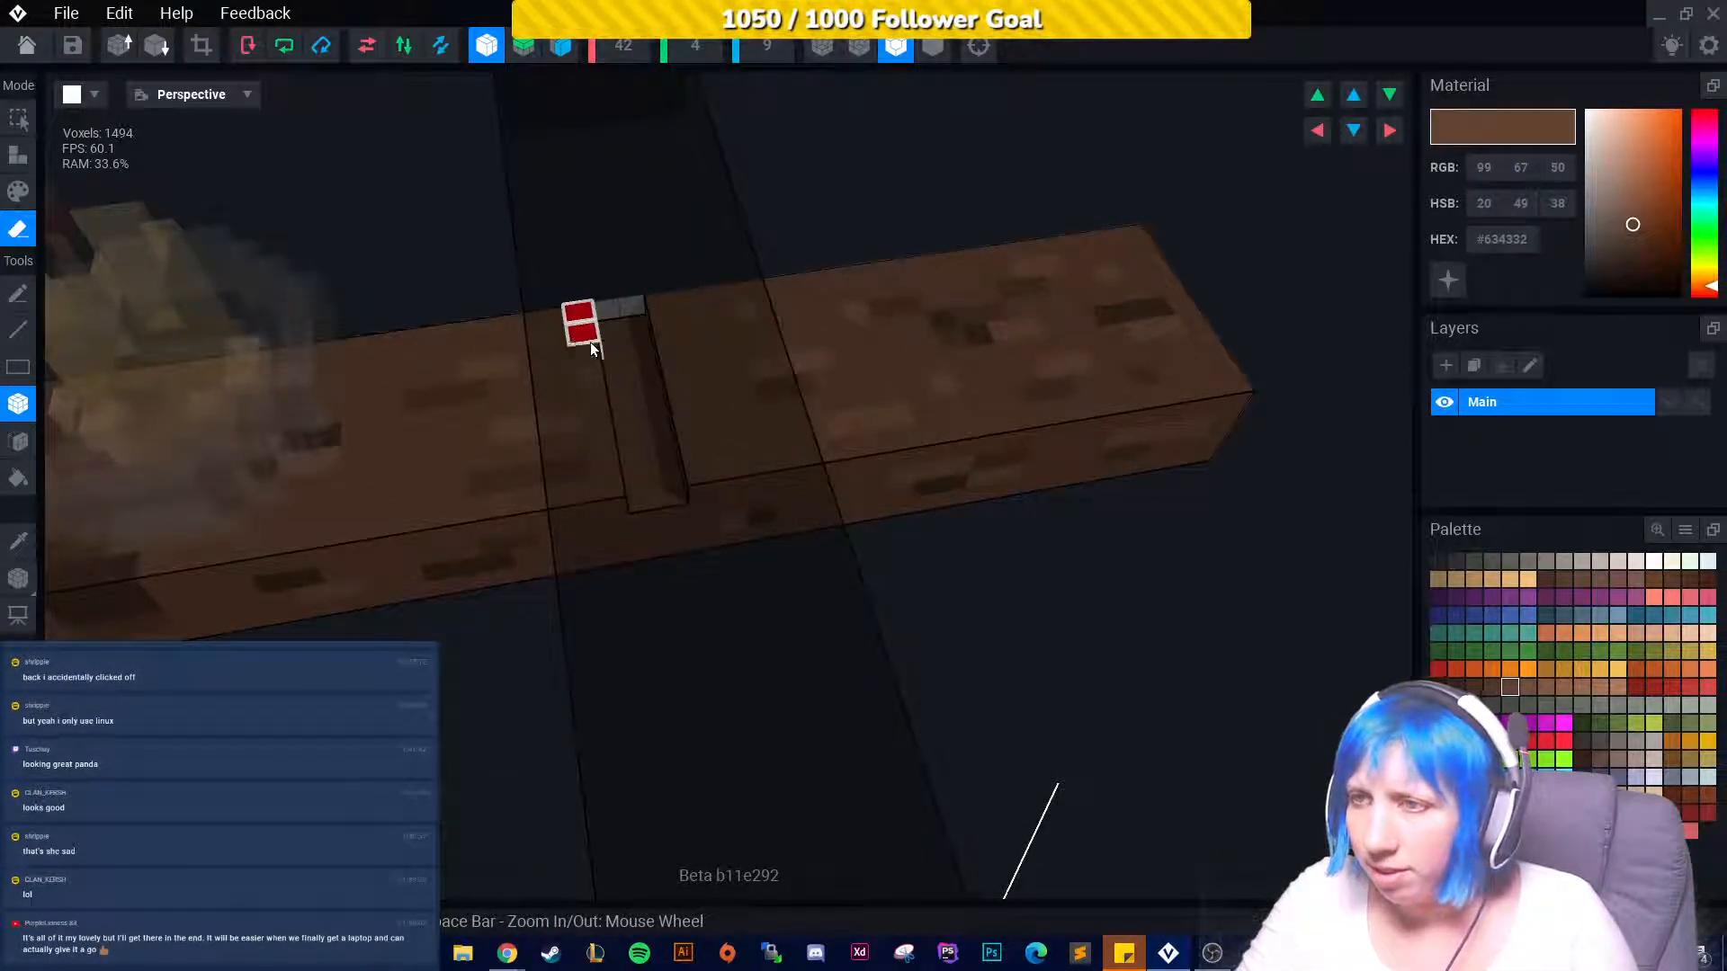
left_click_drag(592, 349, 695, 495)
mouse_move(559, 551)
right_mouse_down()
mouse_move(586, 524)
mouse_move(536, 427)
right_mouse_up()
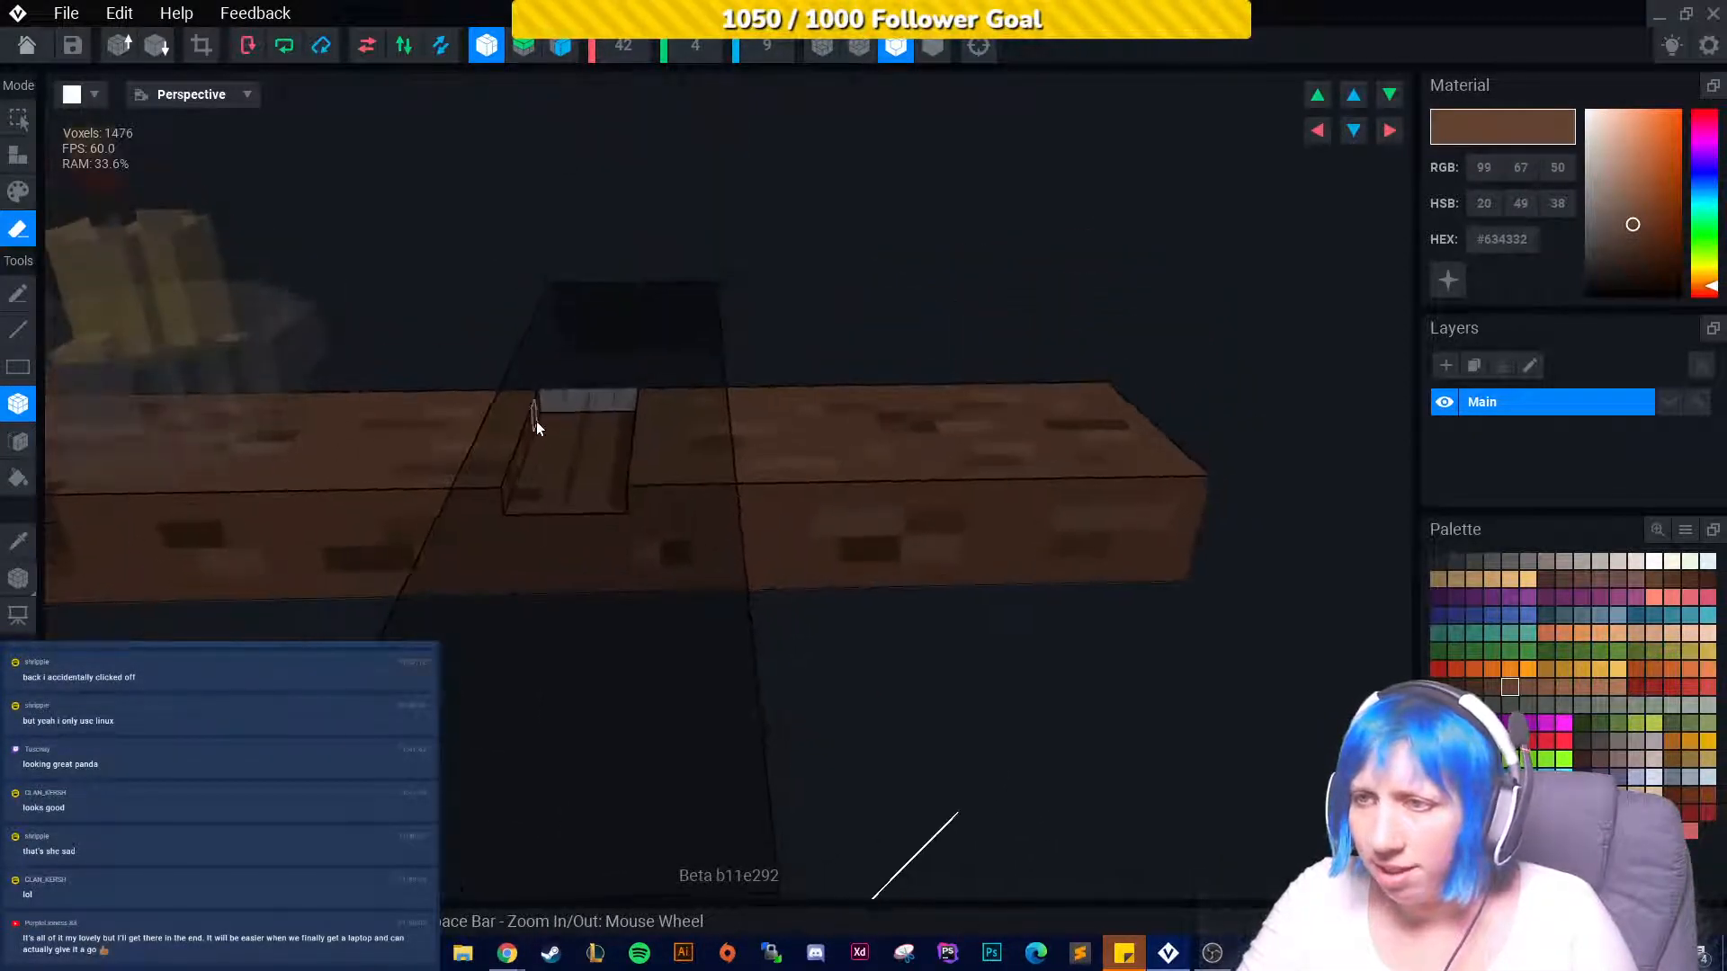
mouse_move(523, 404)
left_mouse_down()
mouse_move(582, 489)
mouse_move(639, 506)
left_mouse_up()
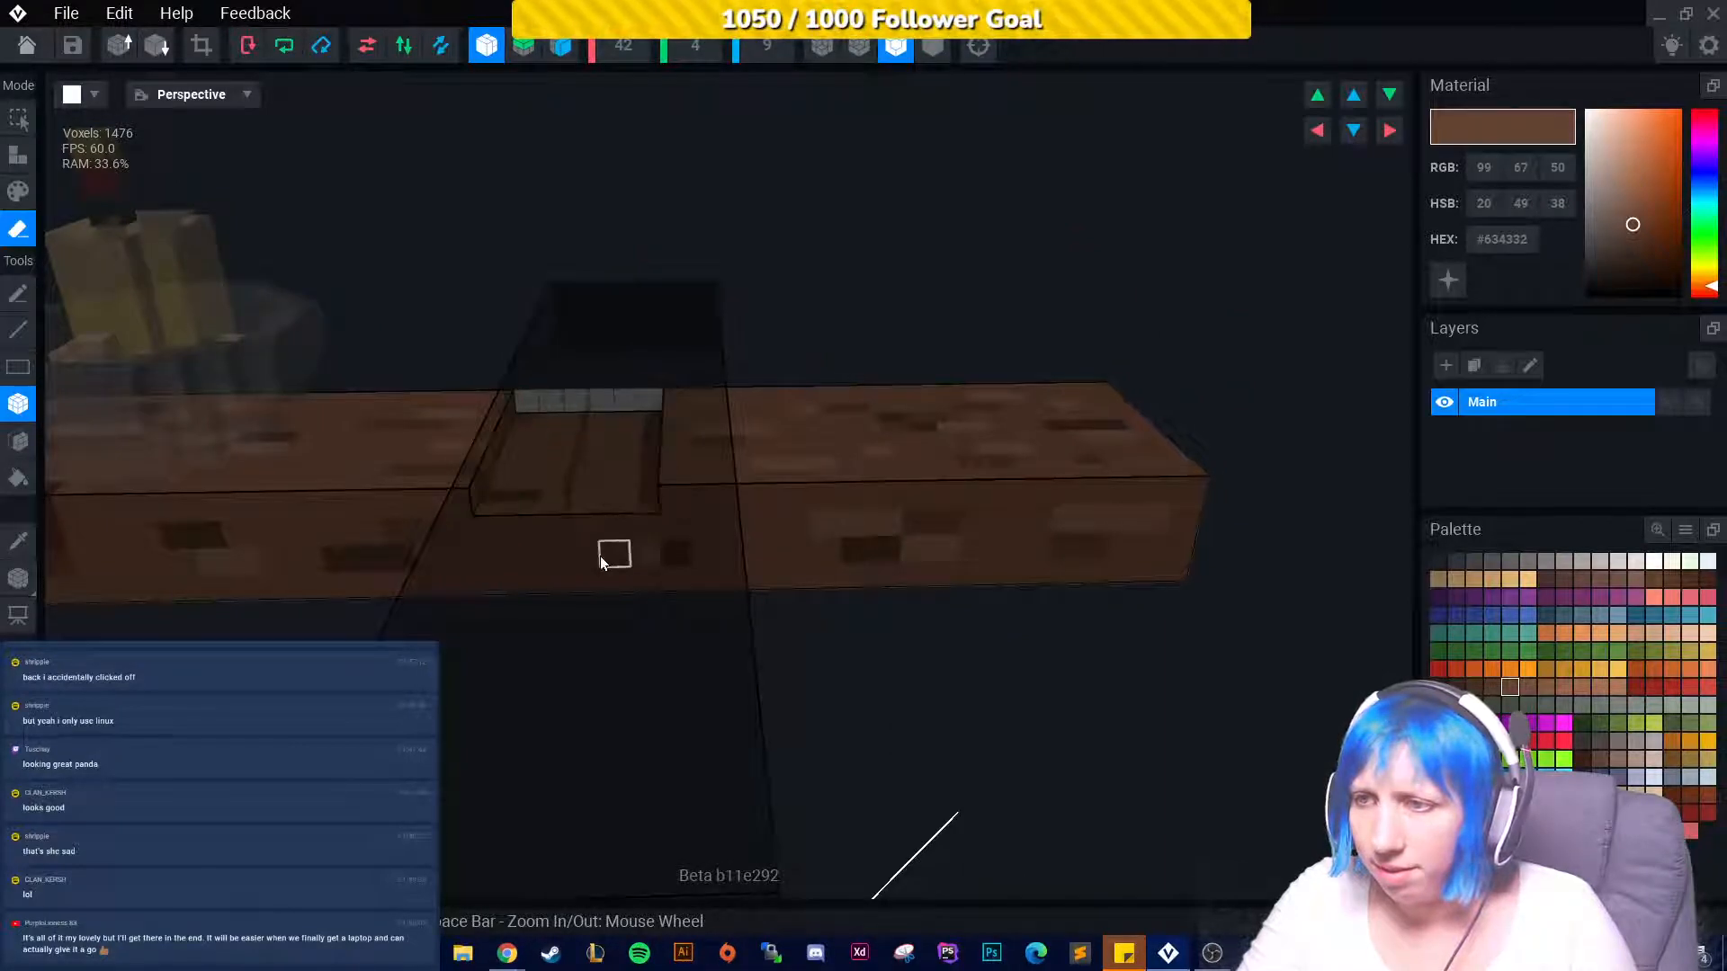
Deepen the channel across the beam to two voxels and save the beam model back to the rig.
right_click_drag(613, 551, 590, 560)
left_click_drag(529, 367, 669, 535)
mouse_move(669, 534)
right_mouse_down()
mouse_move(624, 513)
mouse_move(628, 546)
mouse_move(509, 541)
right_mouse_up()
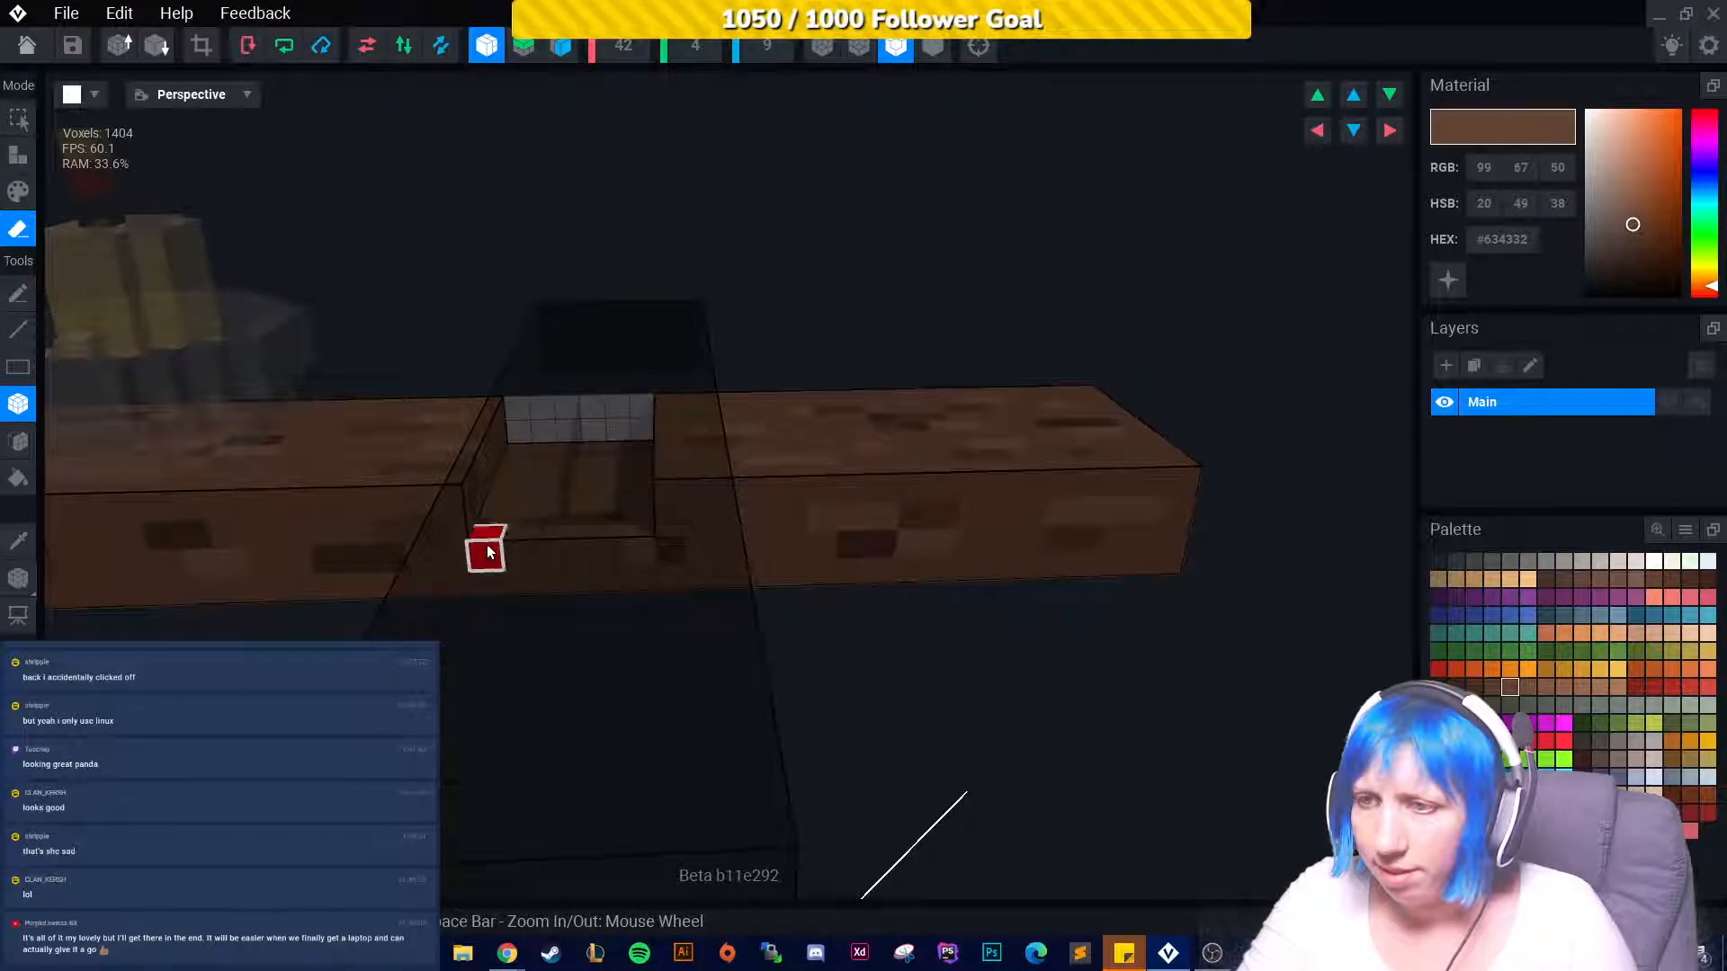
left_click_drag(629, 458, 641, 451)
mouse_move(640, 451)
right_mouse_down()
mouse_move(625, 555)
mouse_move(524, 581)
right_mouse_up()
key("ctrl+z")
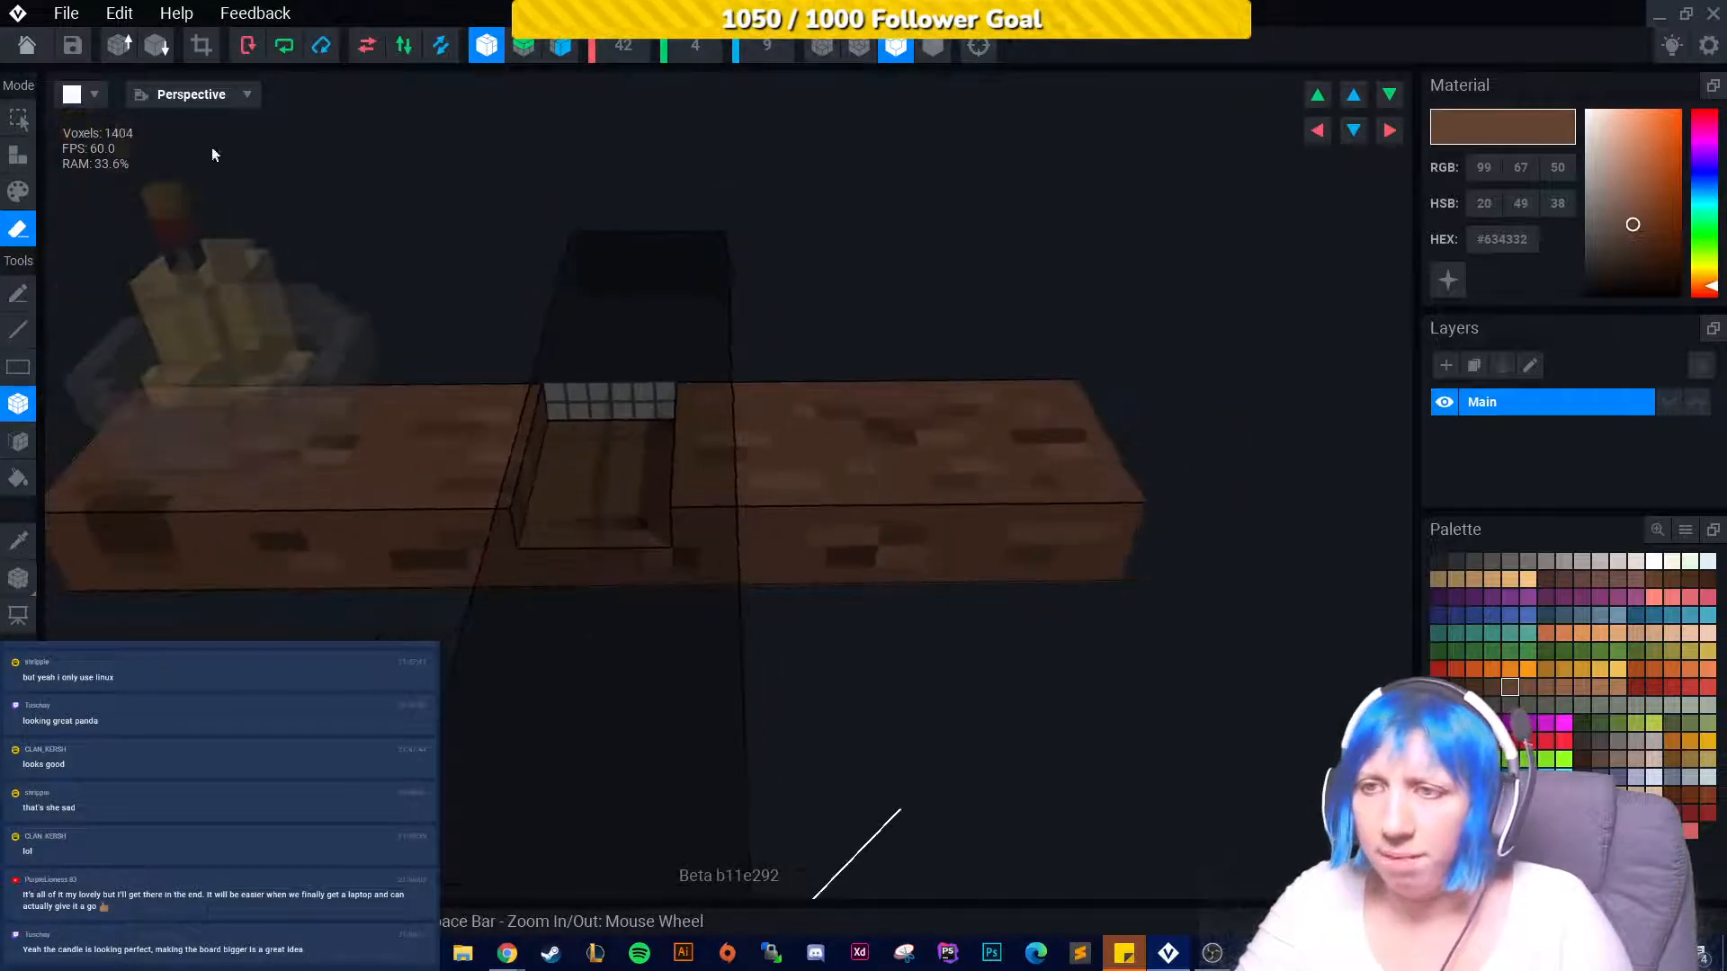
left_click(27, 45)
left_click(702, 347)
Move the wood plant 2 beam along Z to line it up with the notch in the crossing beam.
right_click_drag(704, 490, 806, 393)
left_click(661, 393)
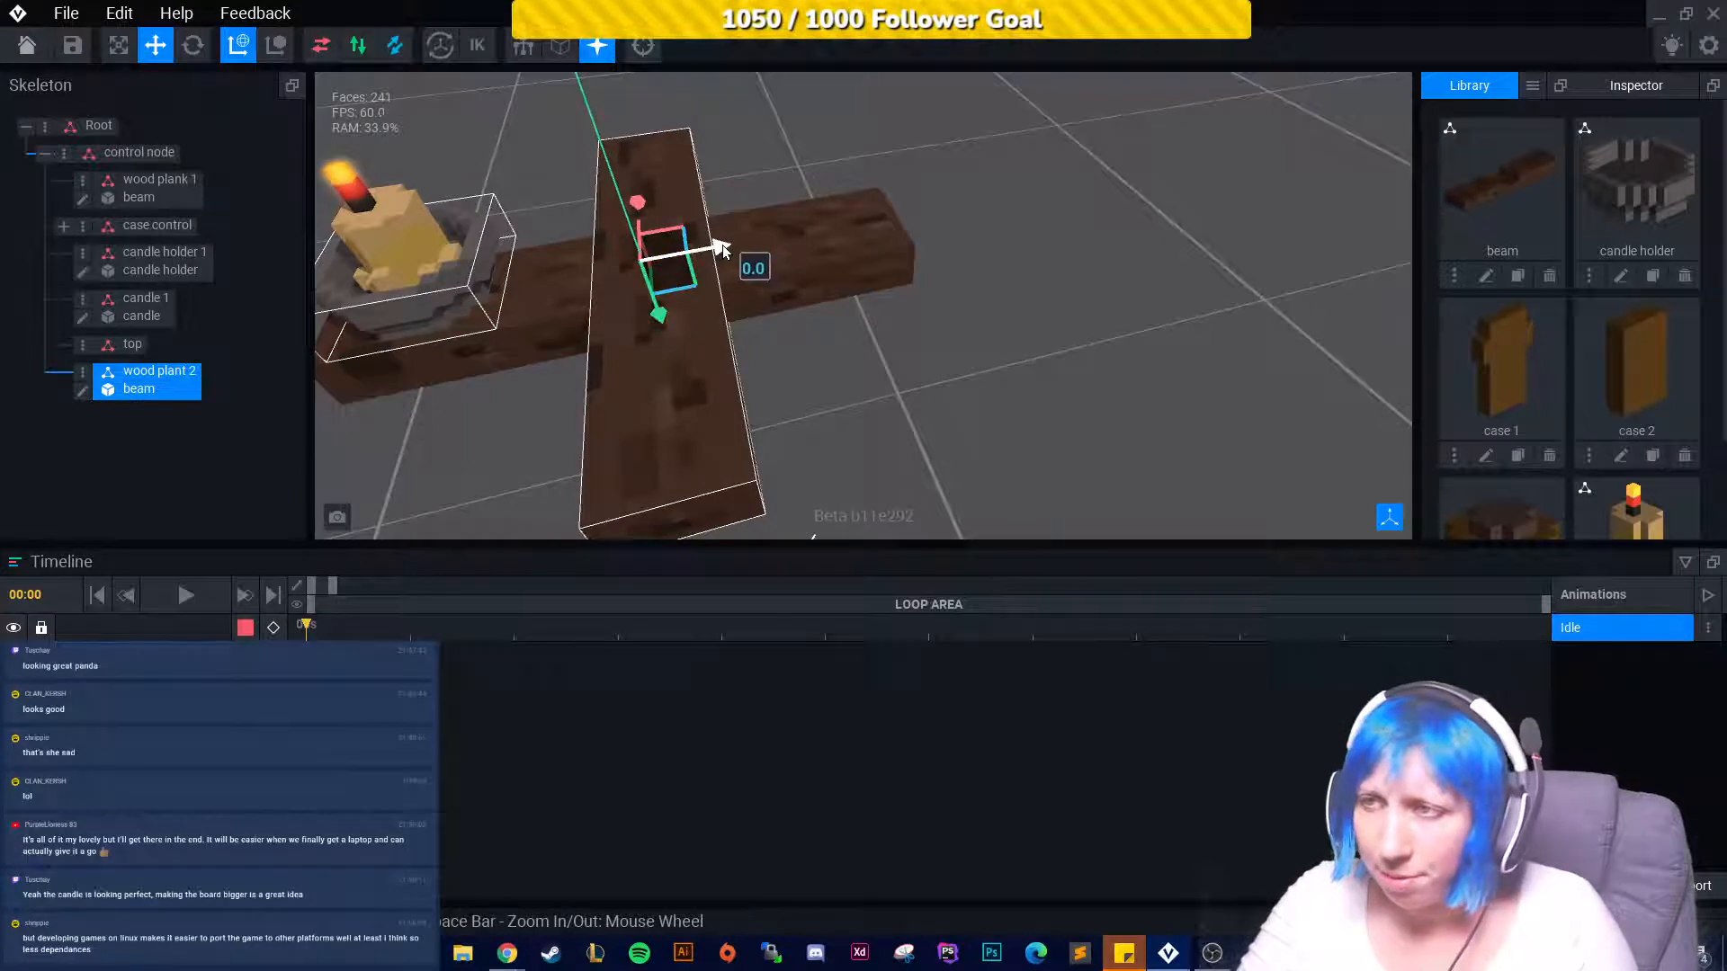
right_click_drag(721, 245, 758, 307)
left_click_drag(759, 307, 725, 306)
left_click(752, 451)
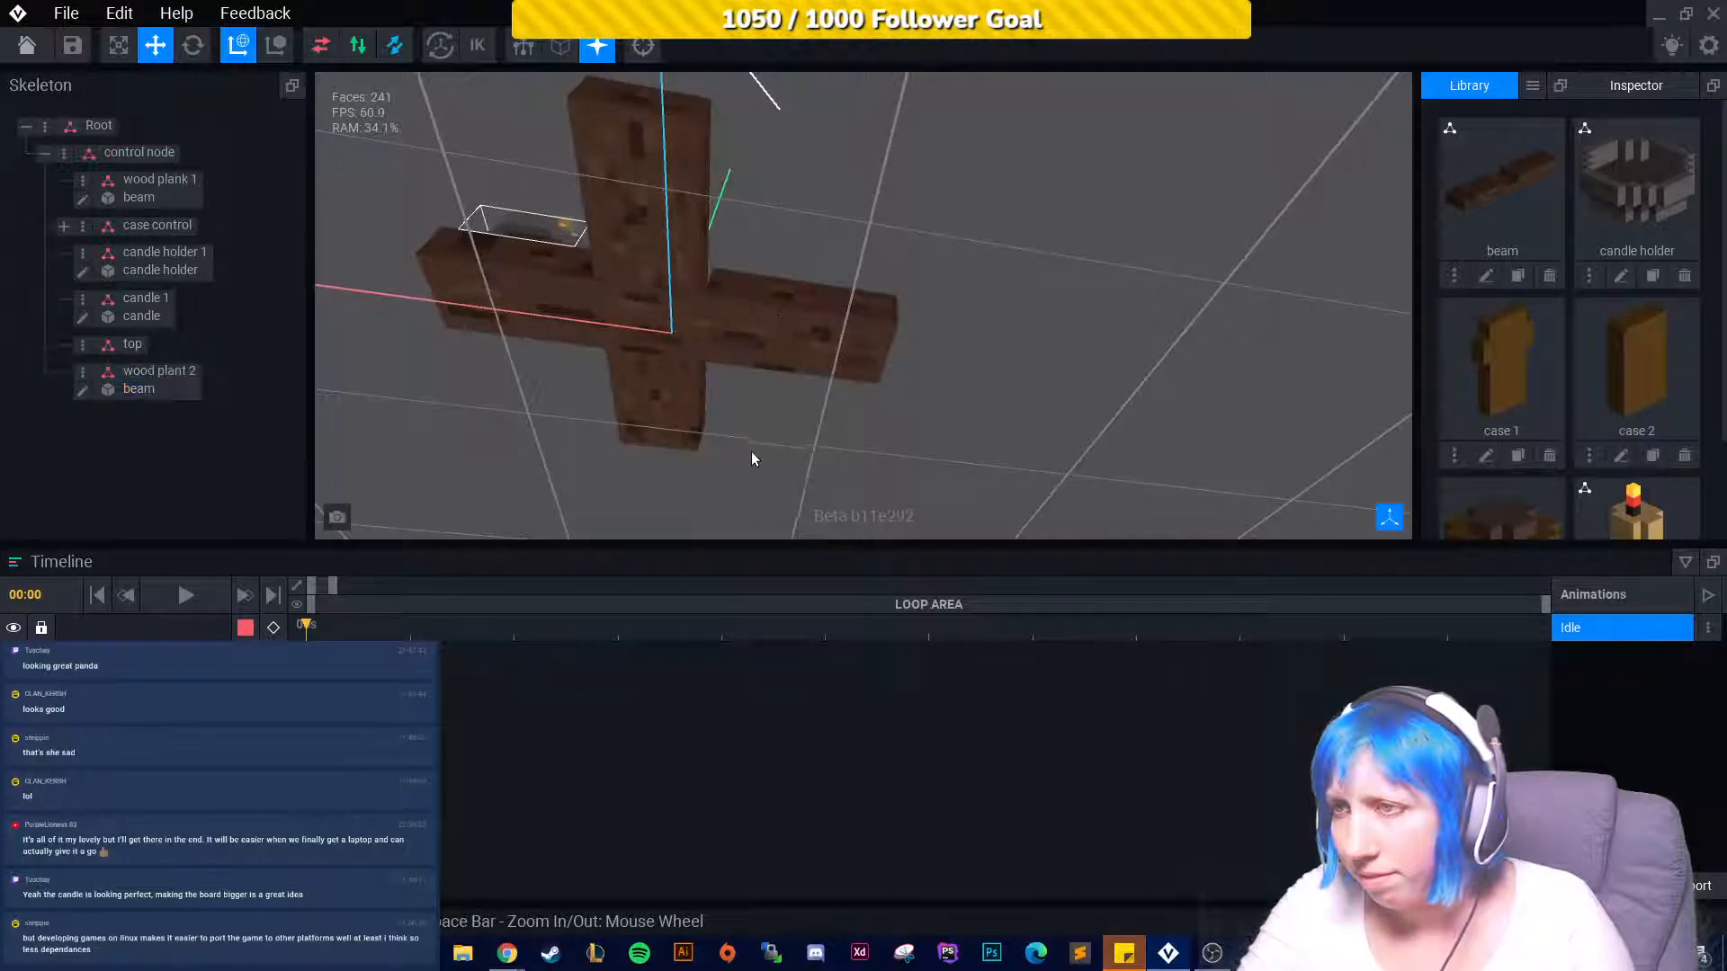
right_click_drag(751, 452, 597, 403)
left_click(597, 403)
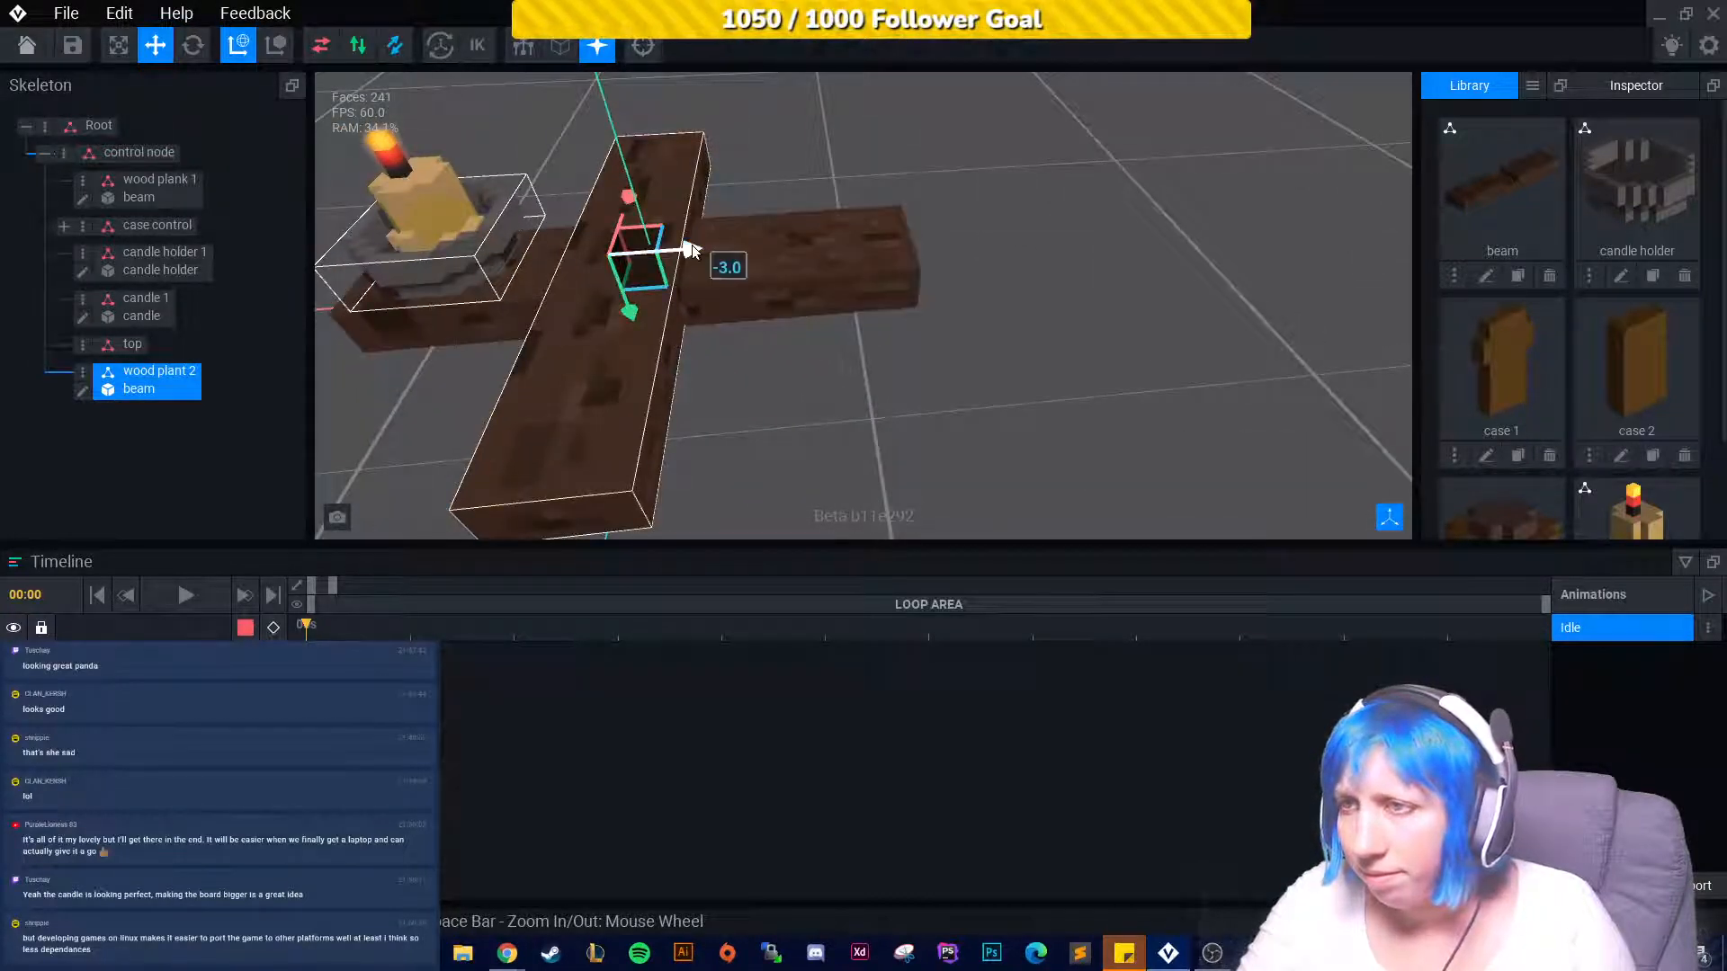
left_click_drag(693, 245, 709, 246)
key("Escape")
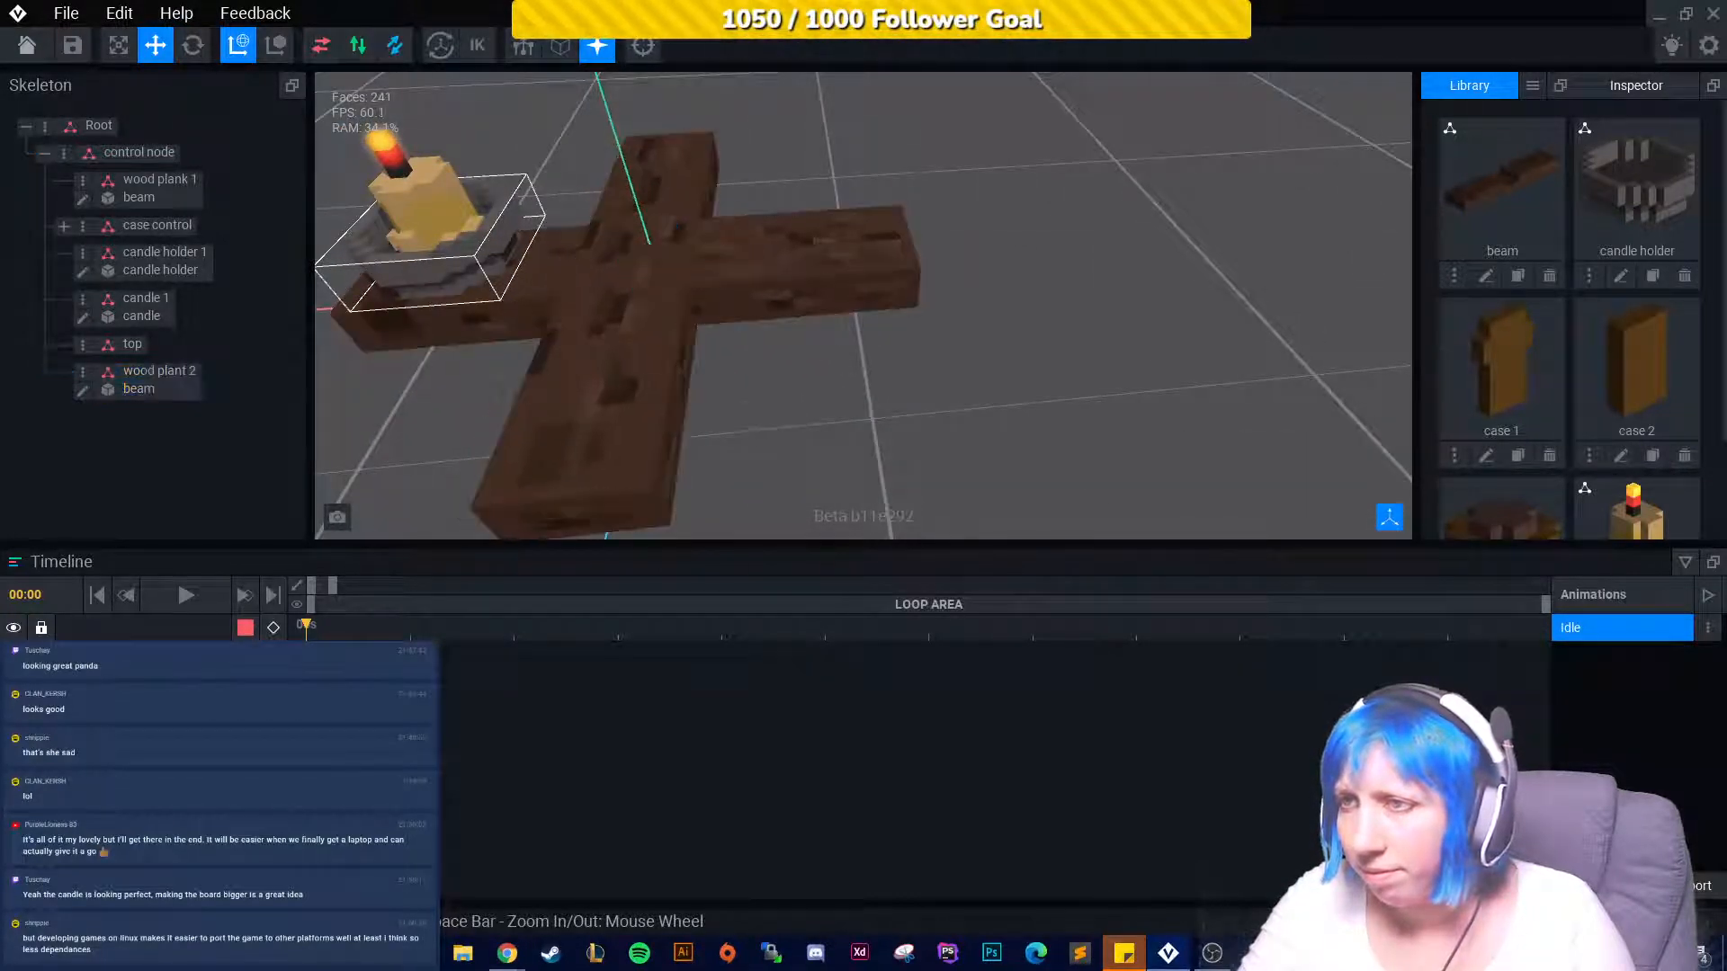
right_click_drag(708, 247, 879, 417)
scroll(876, 412, "down", 2)
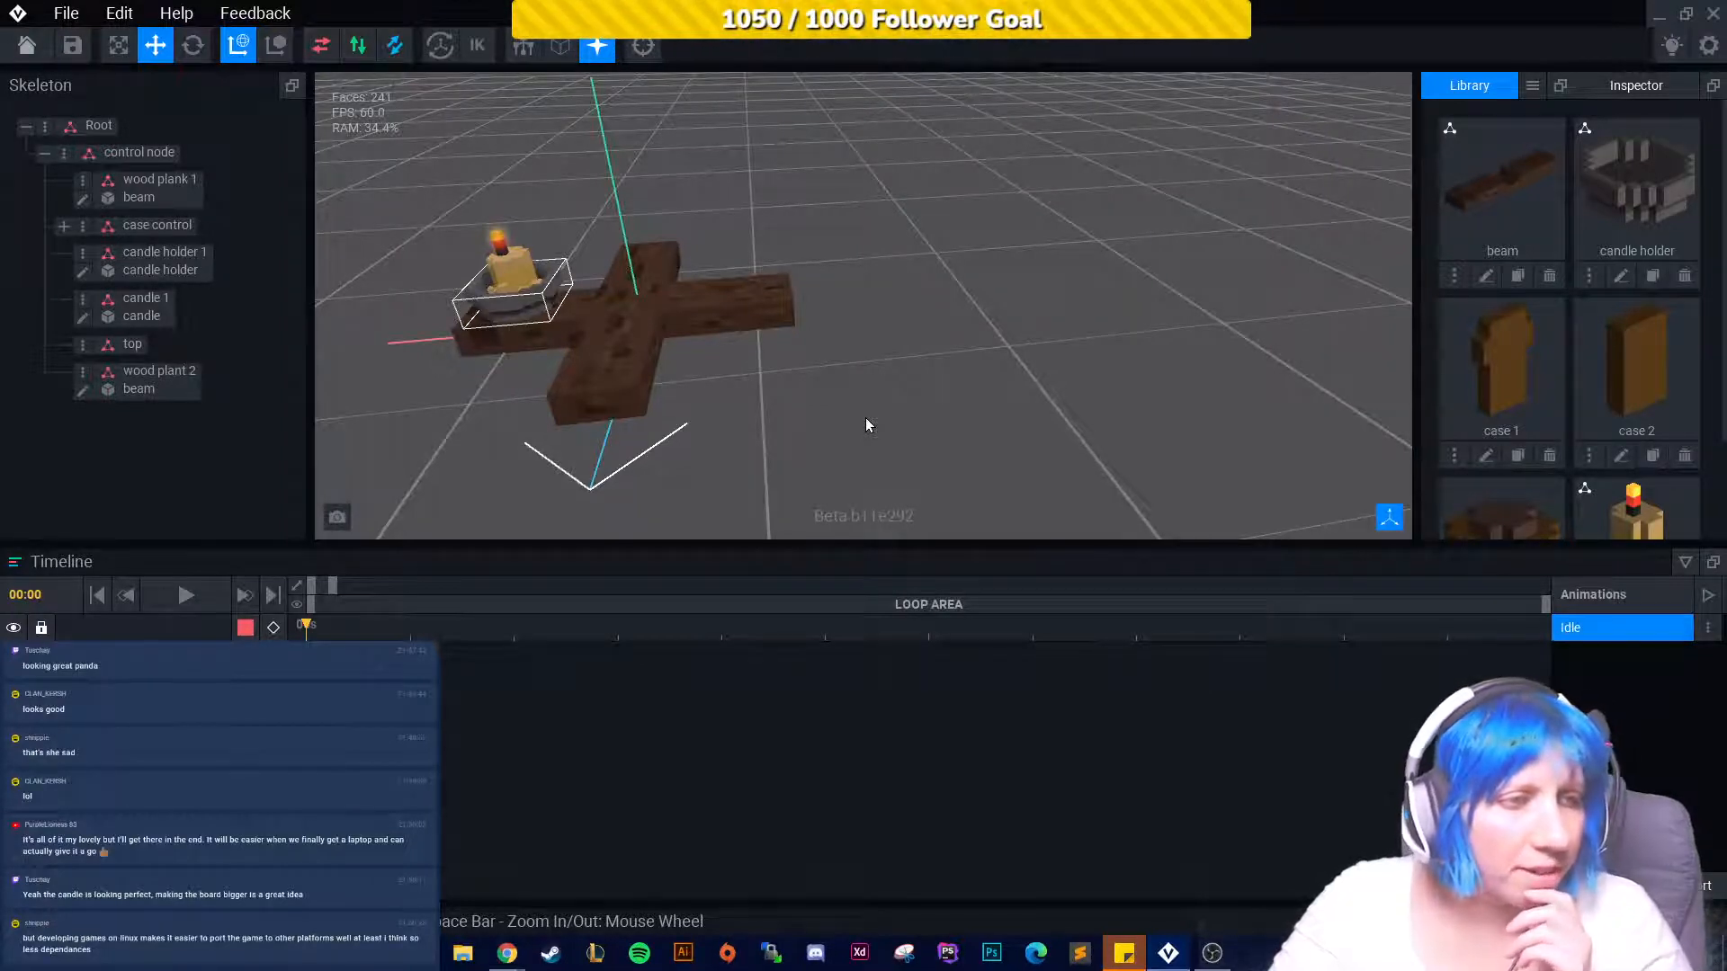
right_click_drag(850, 409, 876, 377)
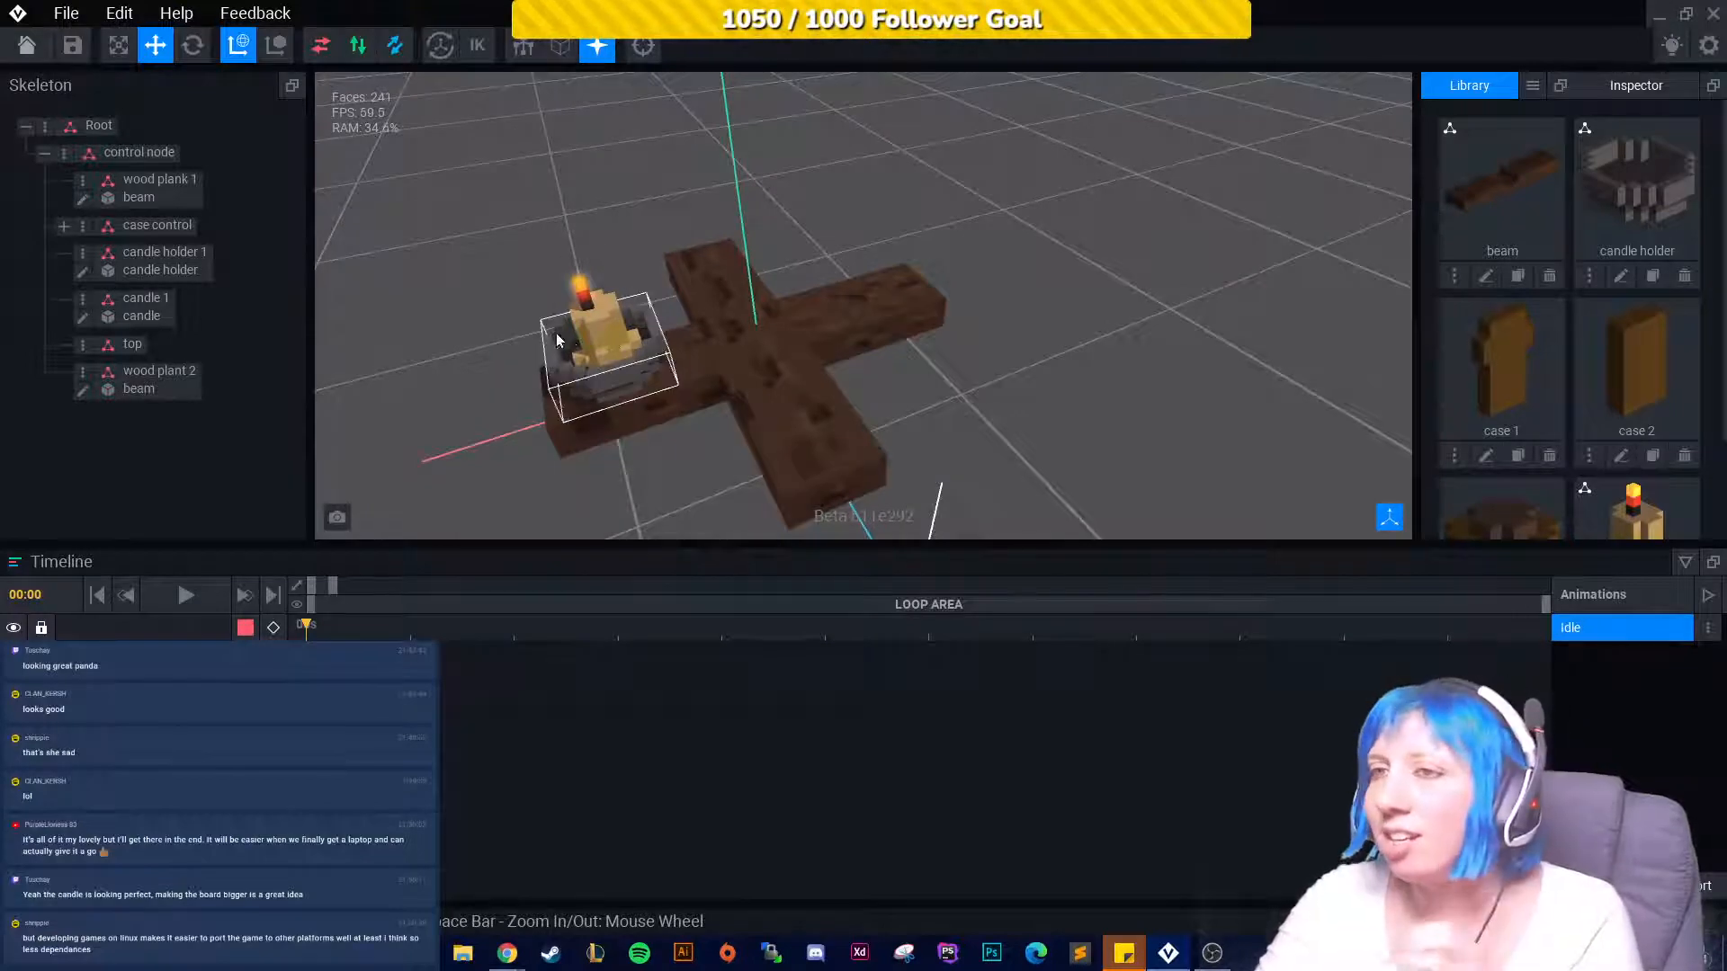
Open the candle model for editing, examine its shape and base, and return to the rig with changes saved.
left_click(591, 343)
left_click(592, 340)
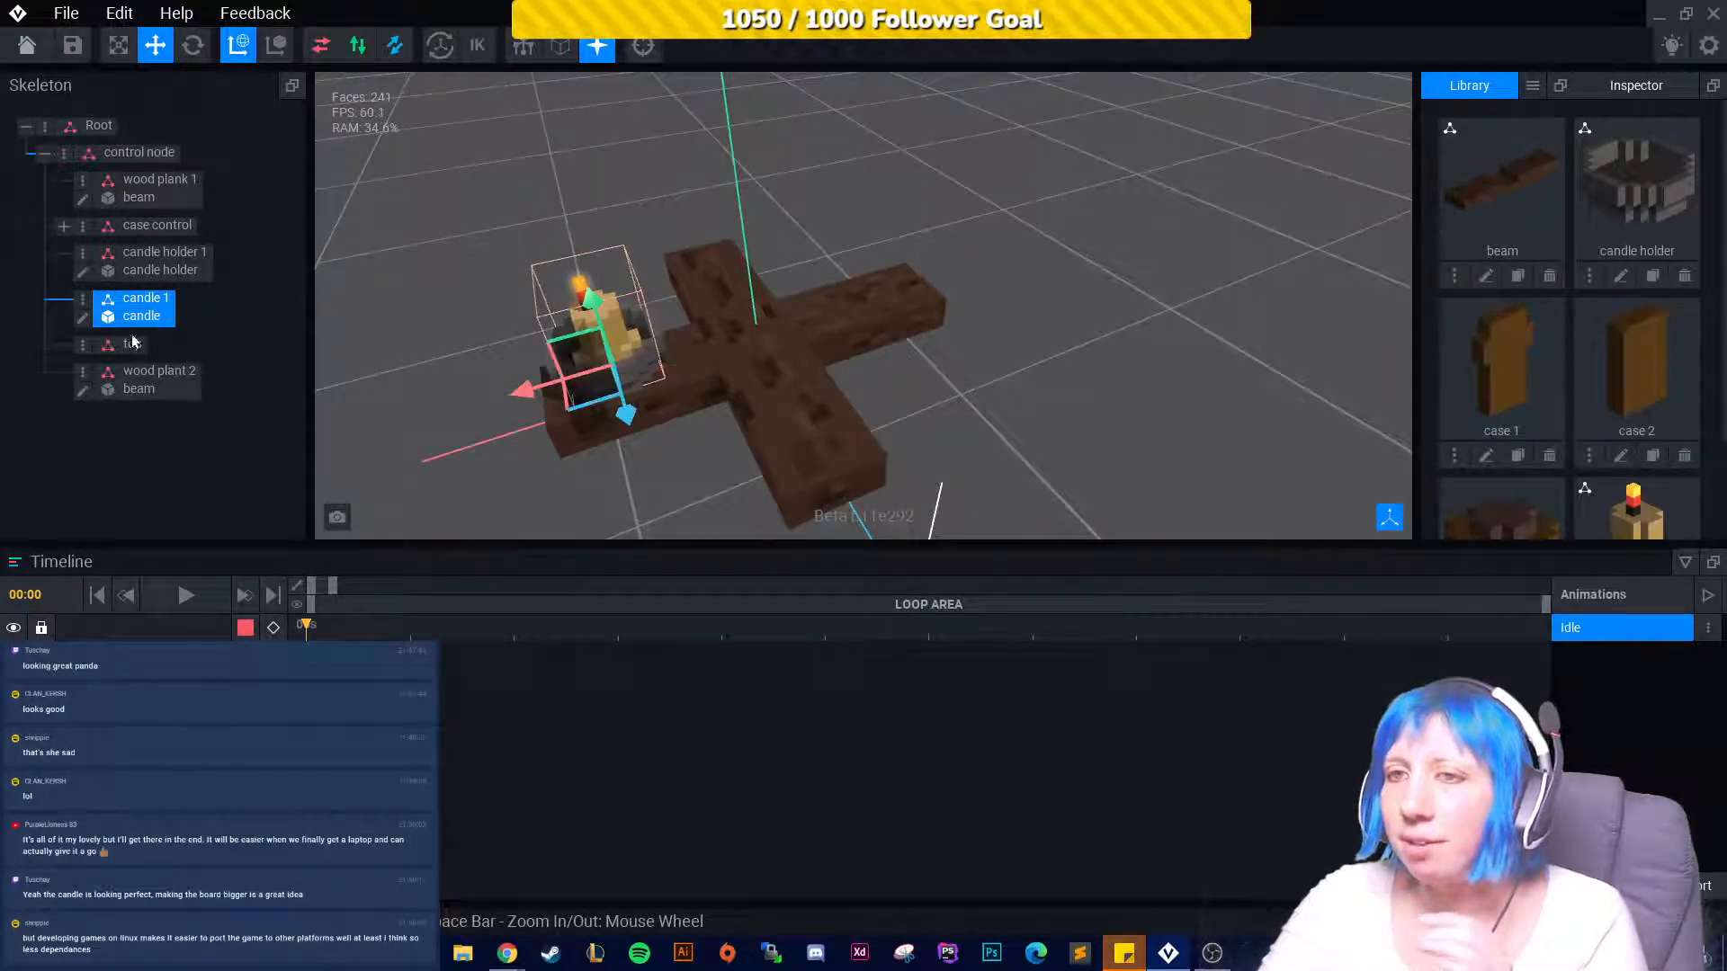
left_click(83, 317)
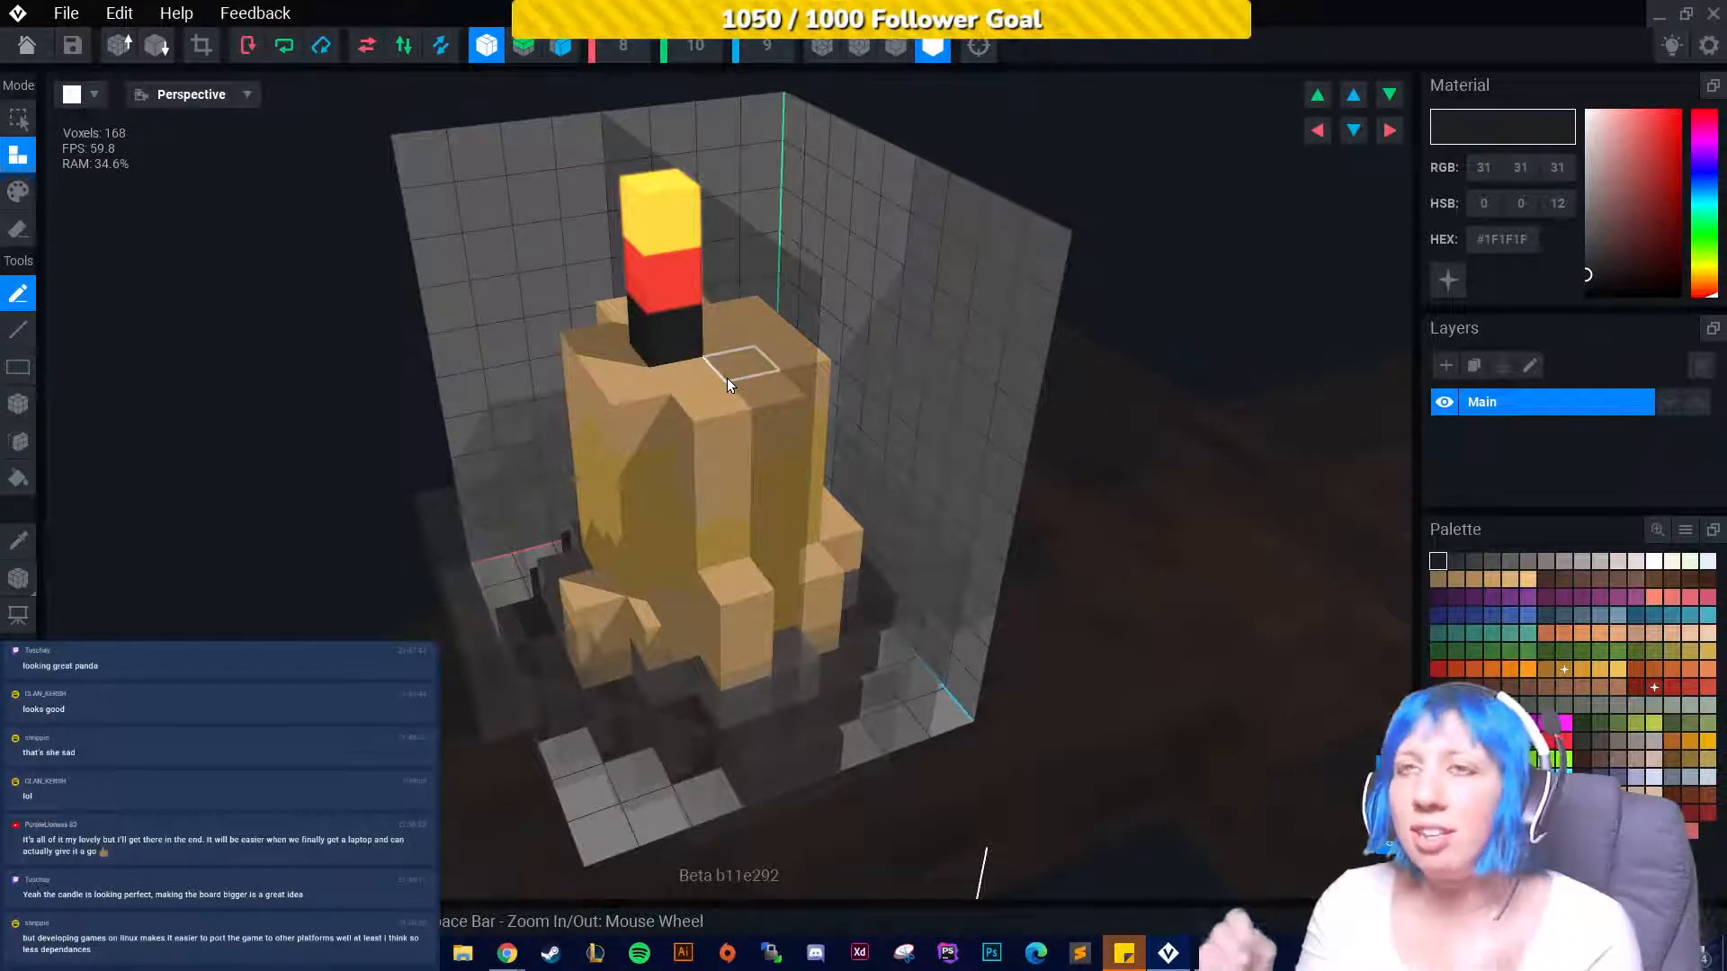
right_click_drag(726, 351, 706, 317)
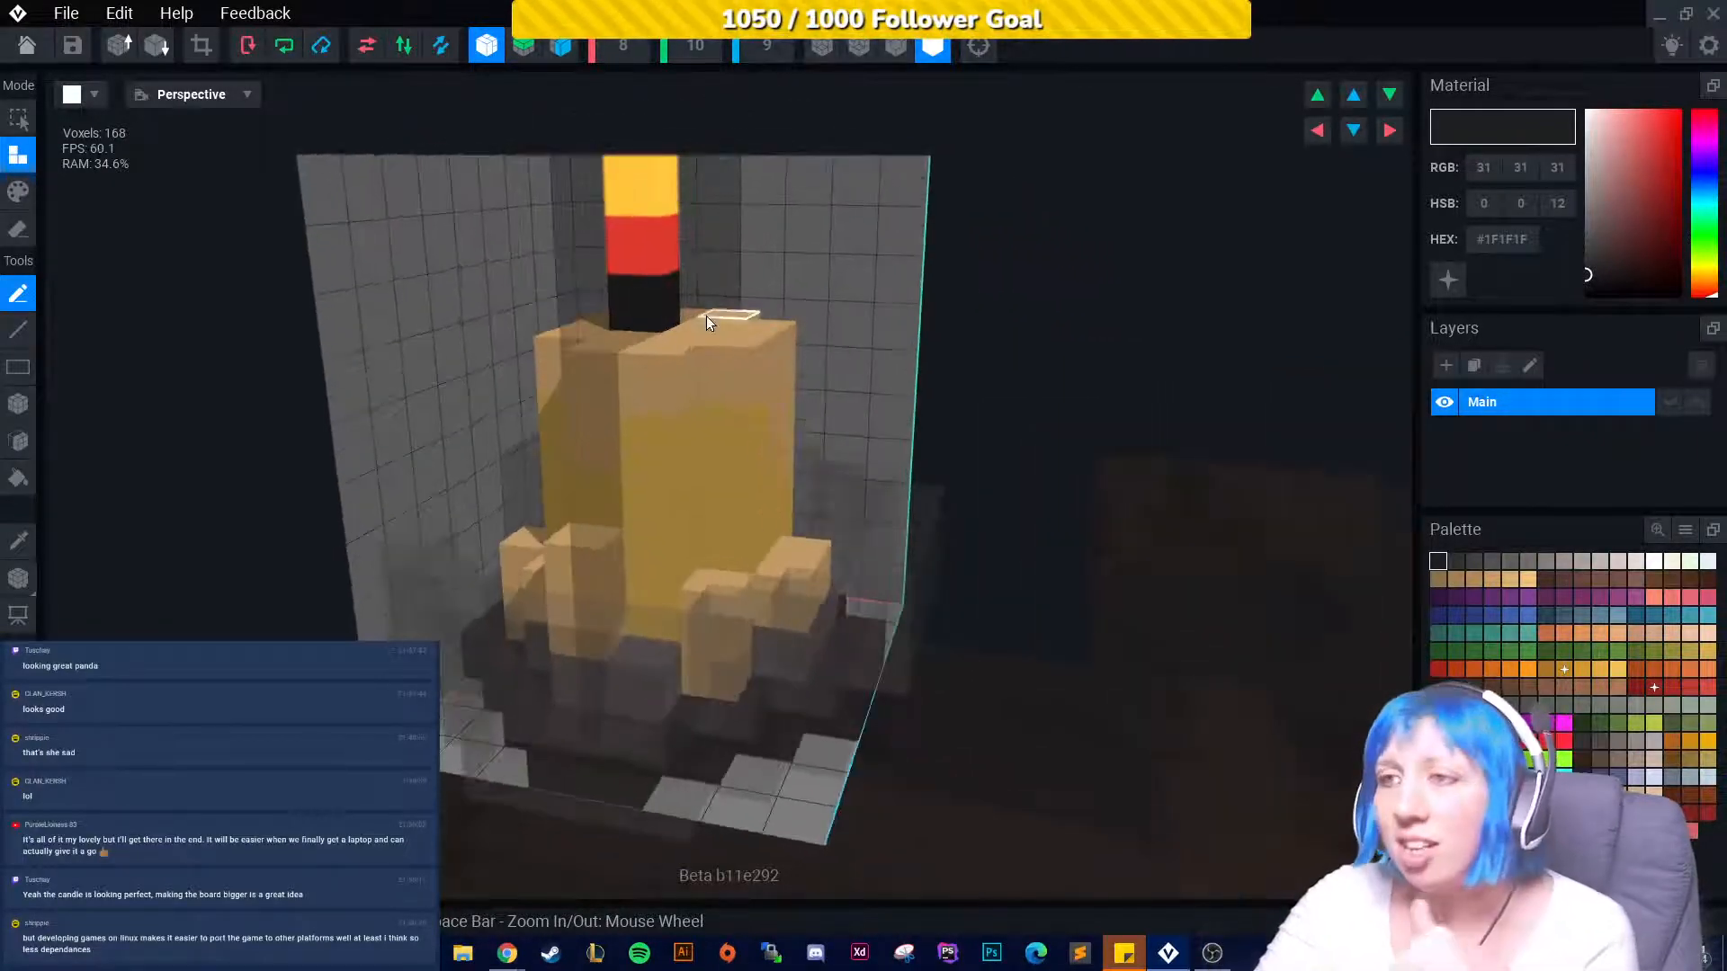
left_click(26, 45)
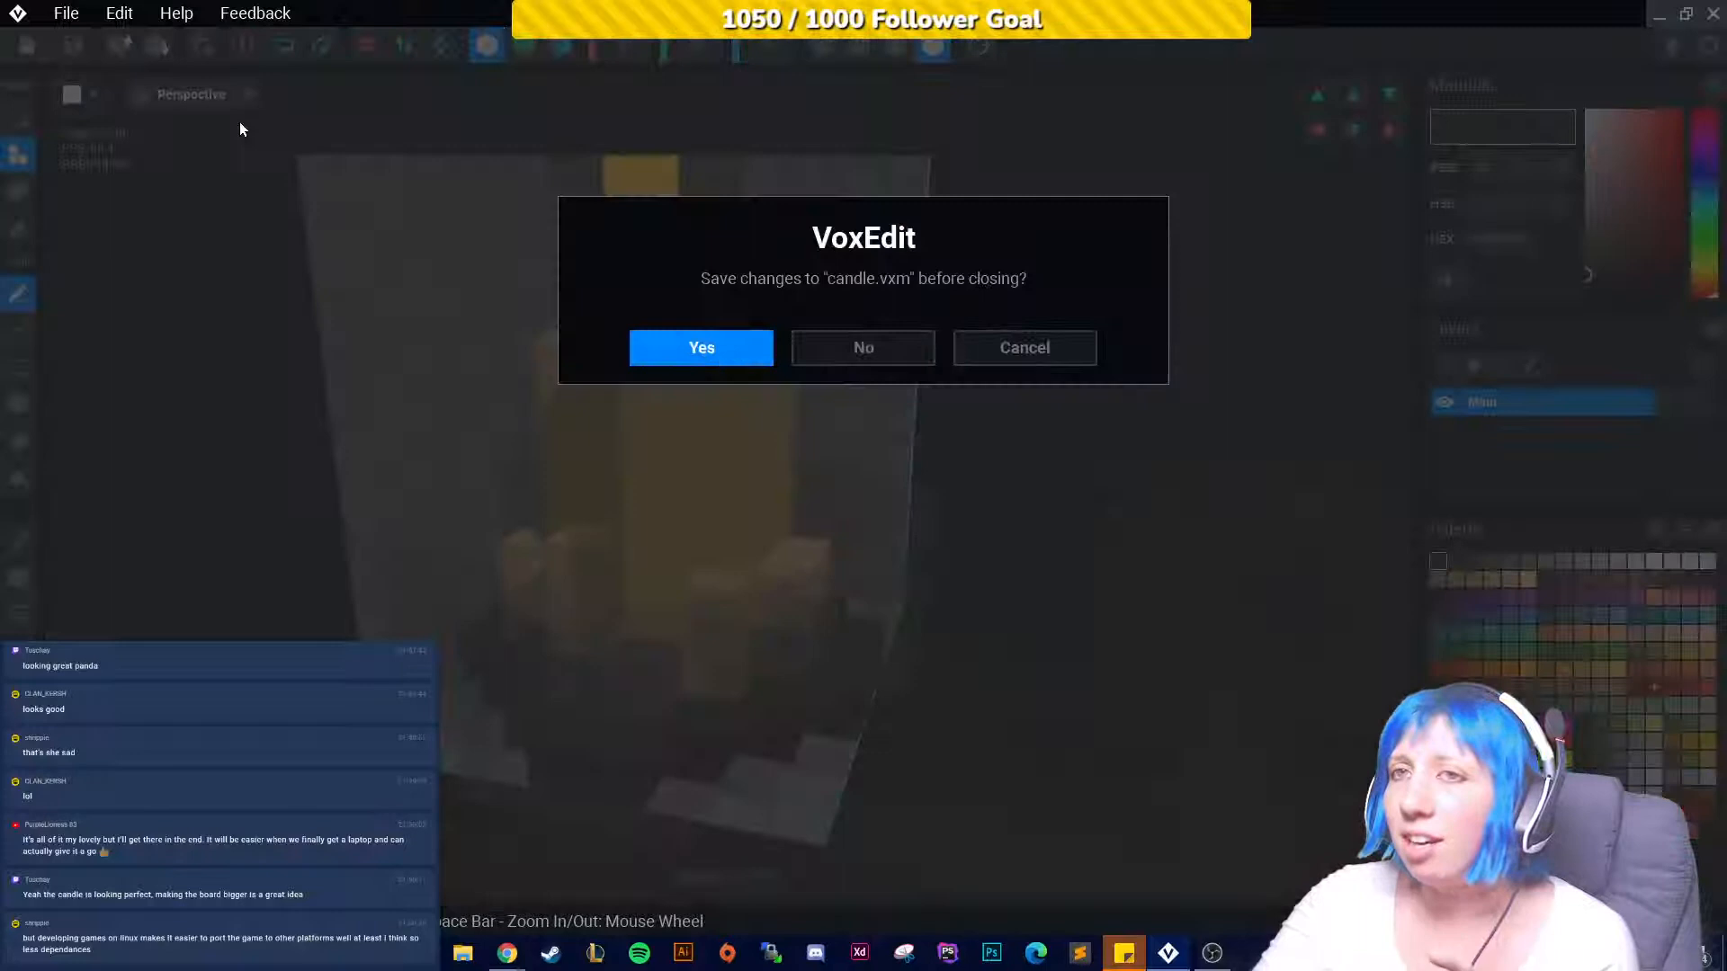
left_click(711, 350)
Browse the existing VXM candle models available for import.
left_click(1532, 85)
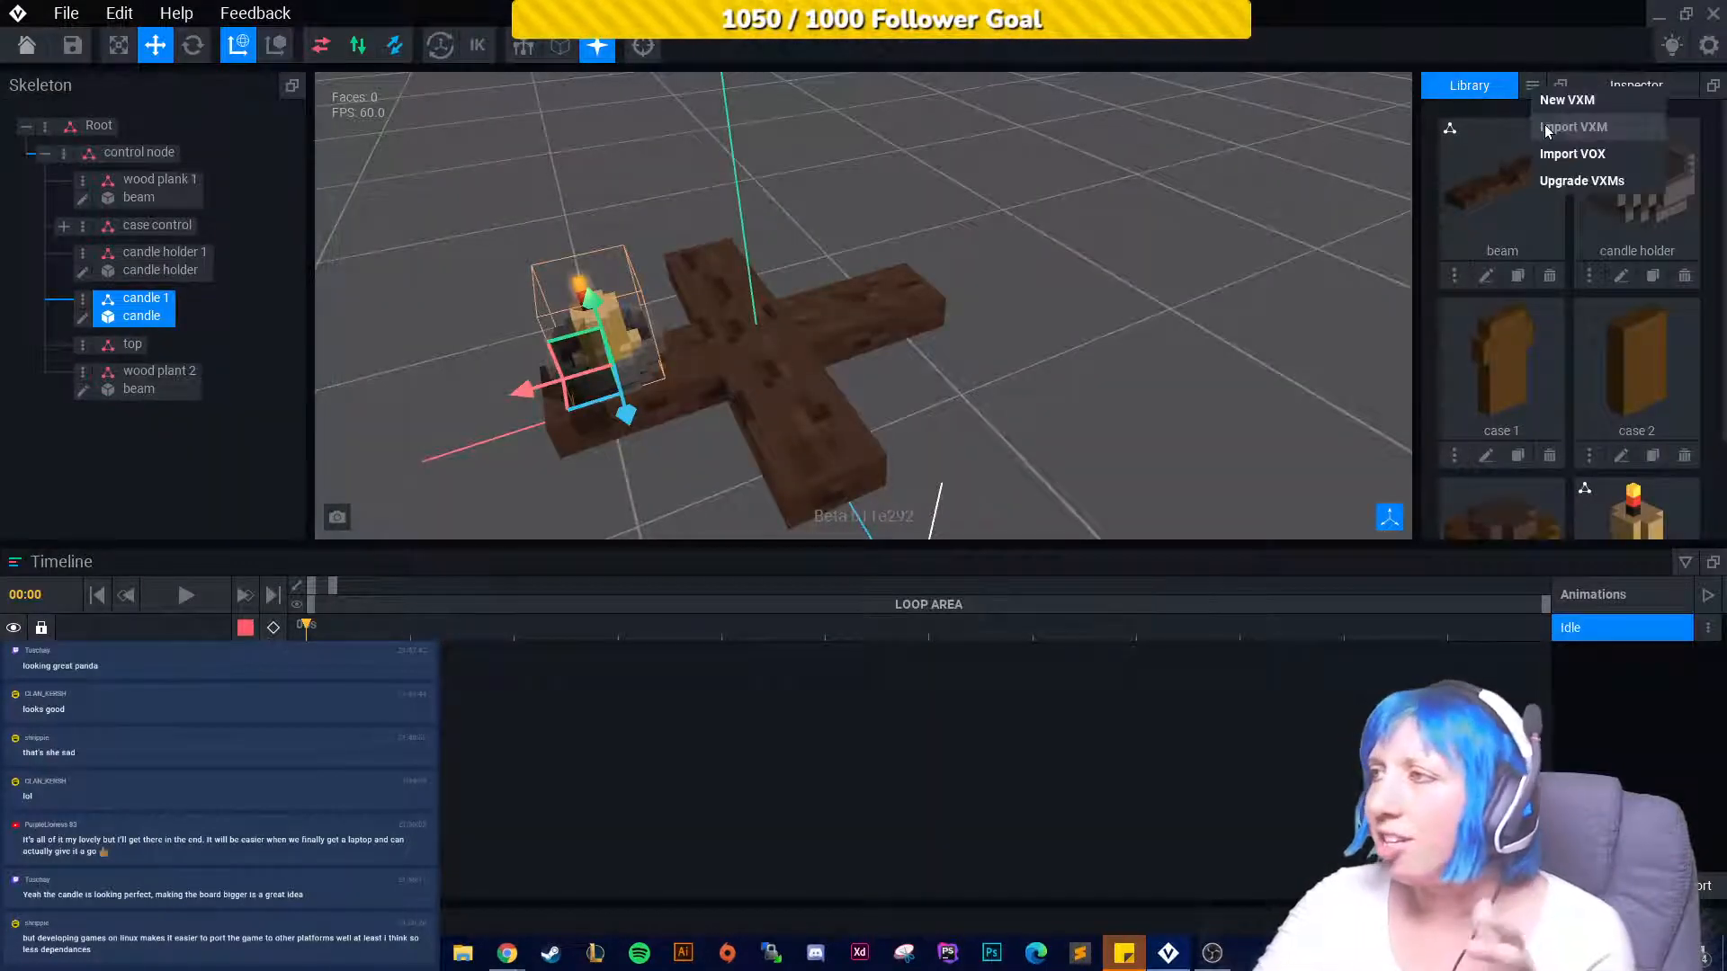
left_click(1628, 124)
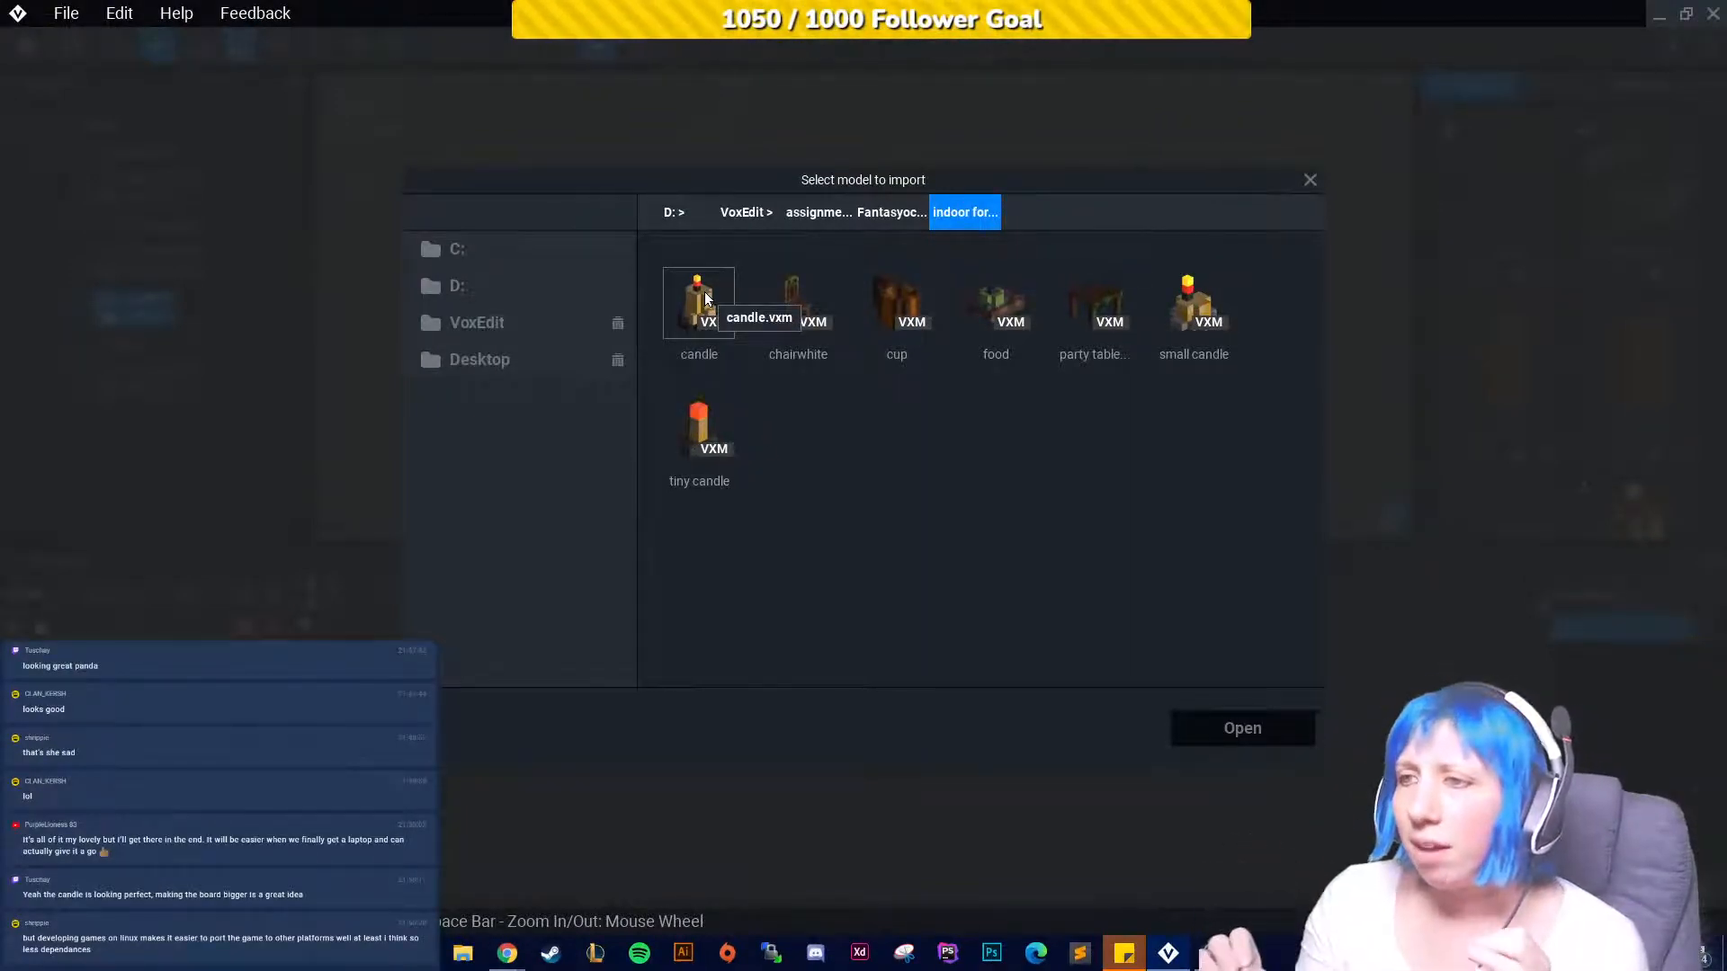
left_click(1306, 180)
Move candle holder 1 slightly along X toward the end of the beam.
right_click_drag(972, 351, 1054, 362)
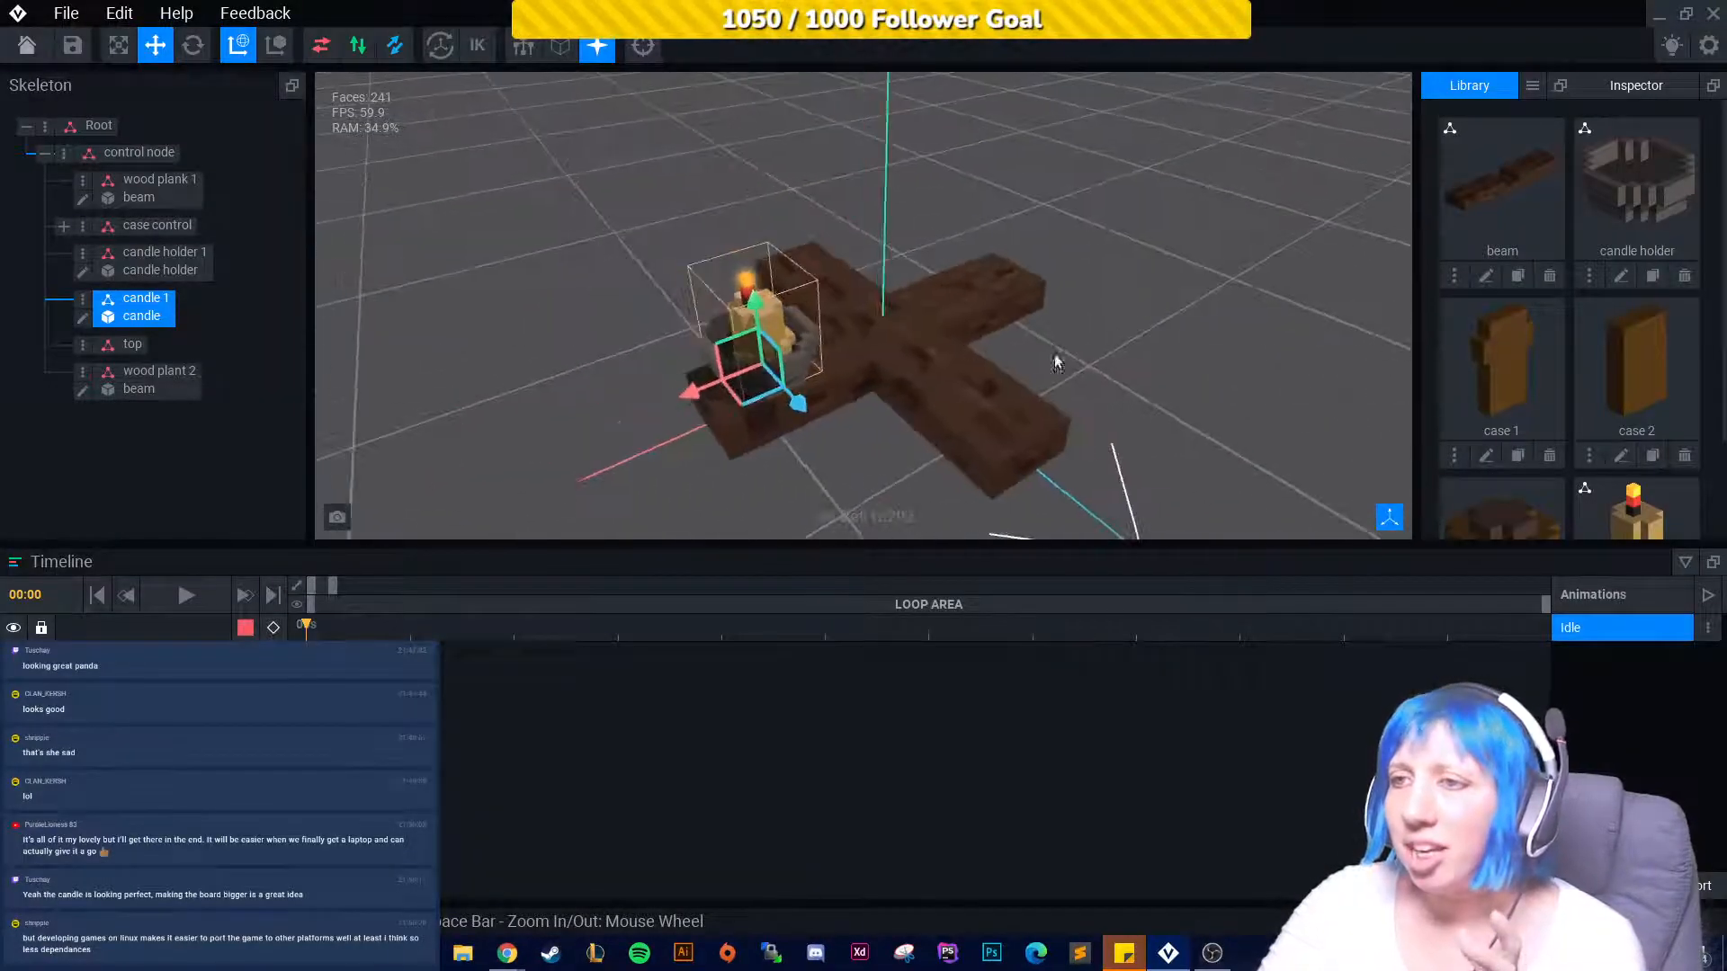
left_click(747, 482)
right_click_drag(824, 505, 698, 387)
left_click(698, 387)
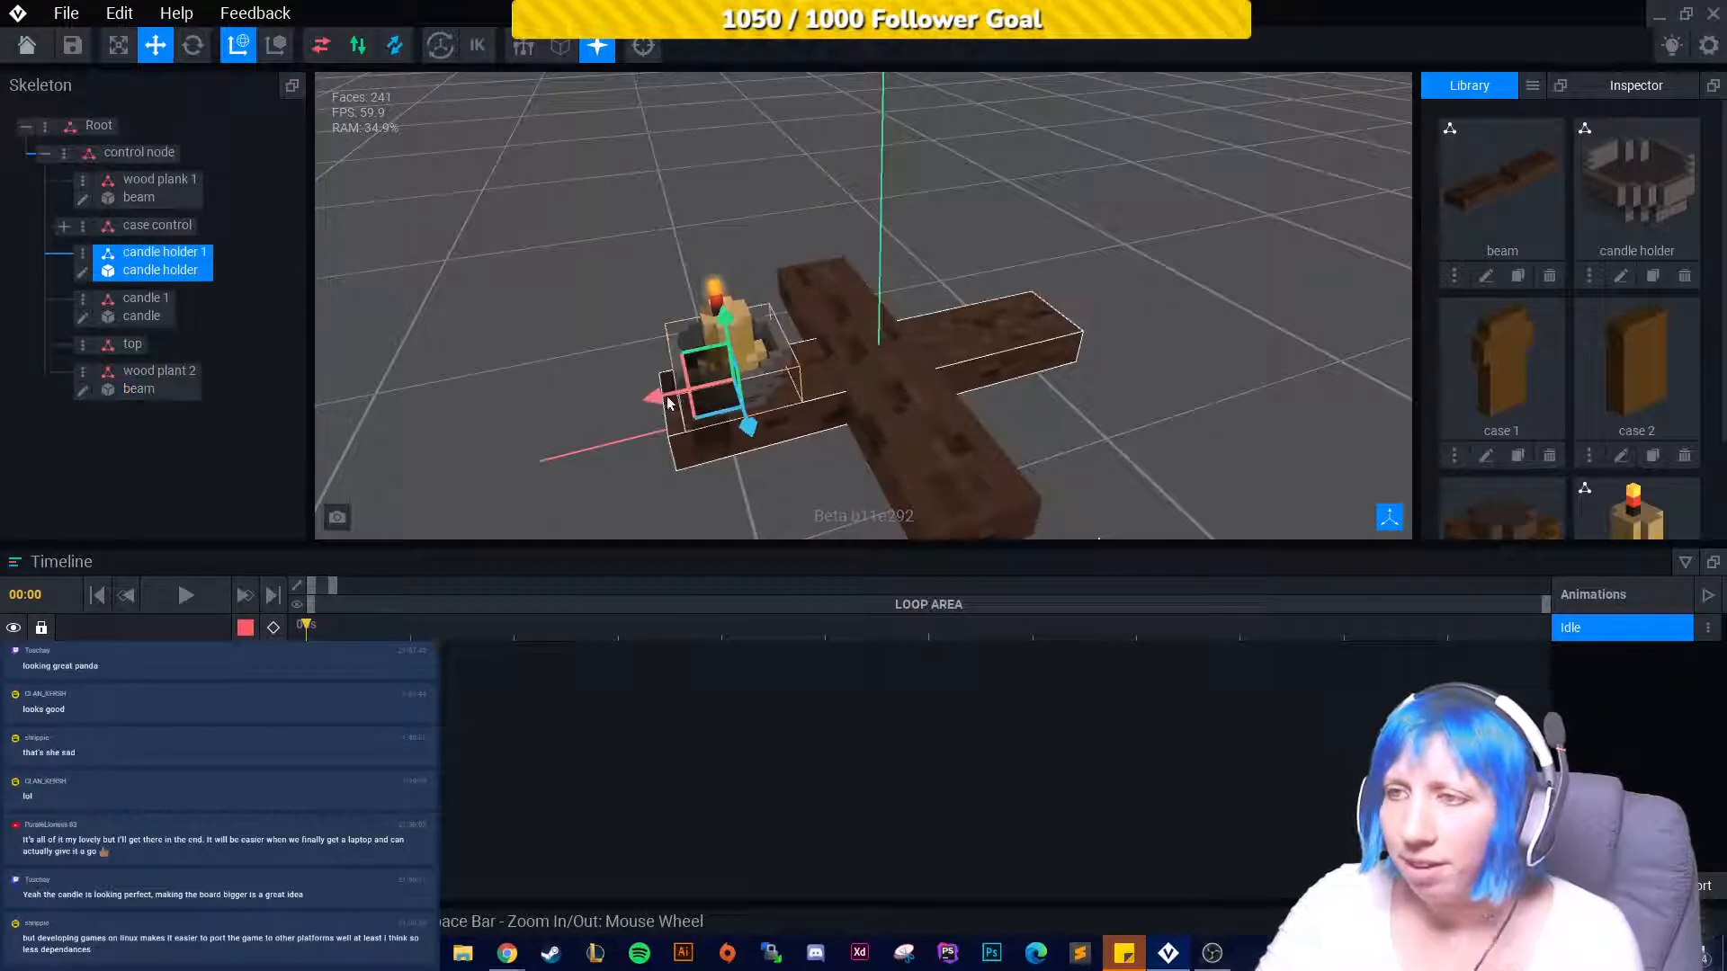
mouse_move(668, 402)
left_mouse_down()
mouse_move(638, 403)
mouse_move(655, 396)
left_mouse_up()
left_click(767, 333)
left_click(1227, 365)
right_click_drag(1227, 366, 1113, 341)
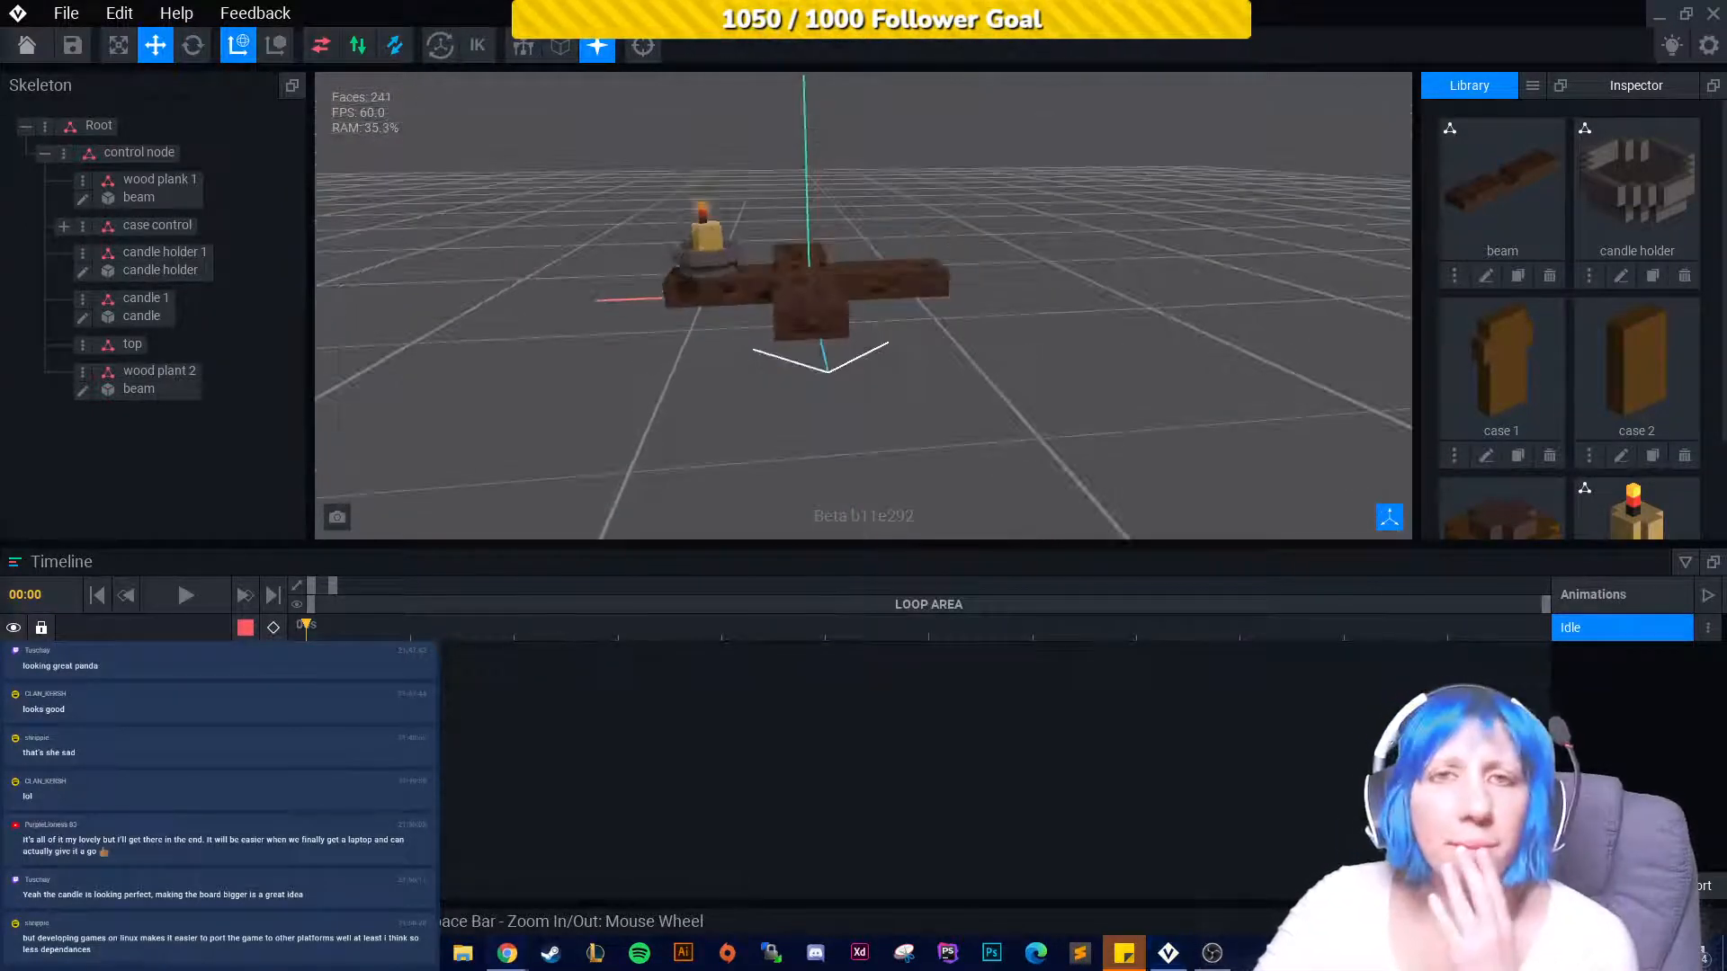
Examine the medieval chandelier reference photo in the browser and compare it with the rig in VoxEdit.
key("alt+Tab")
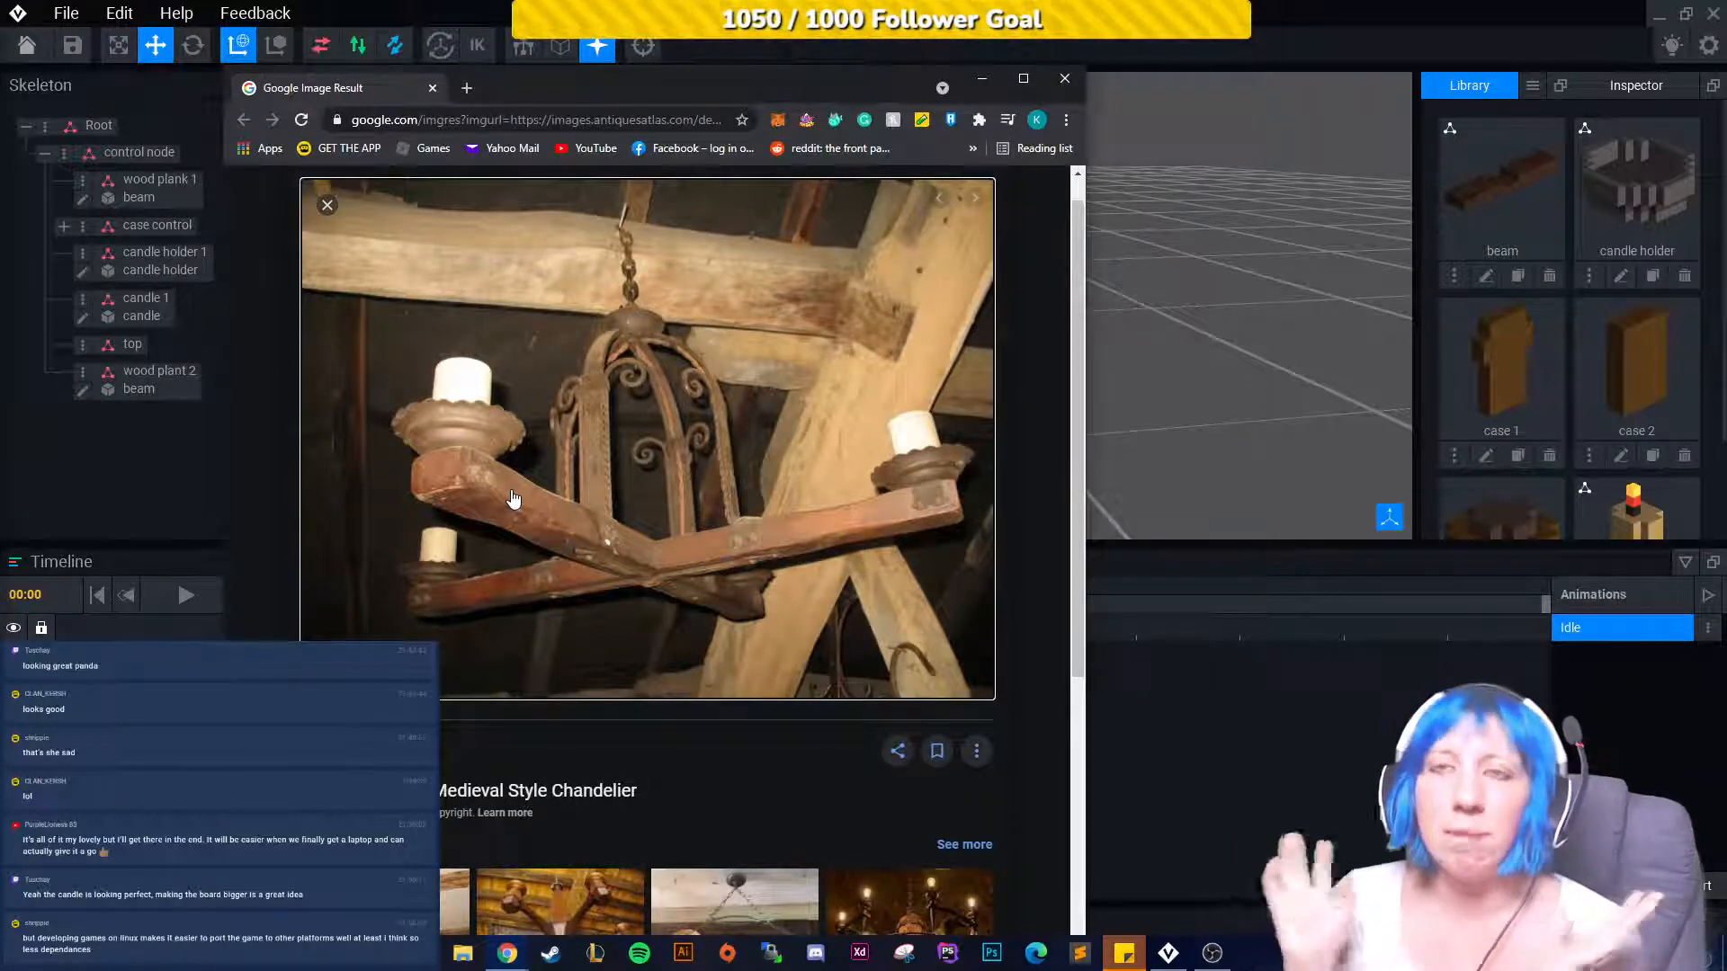
key("alt+Tab")
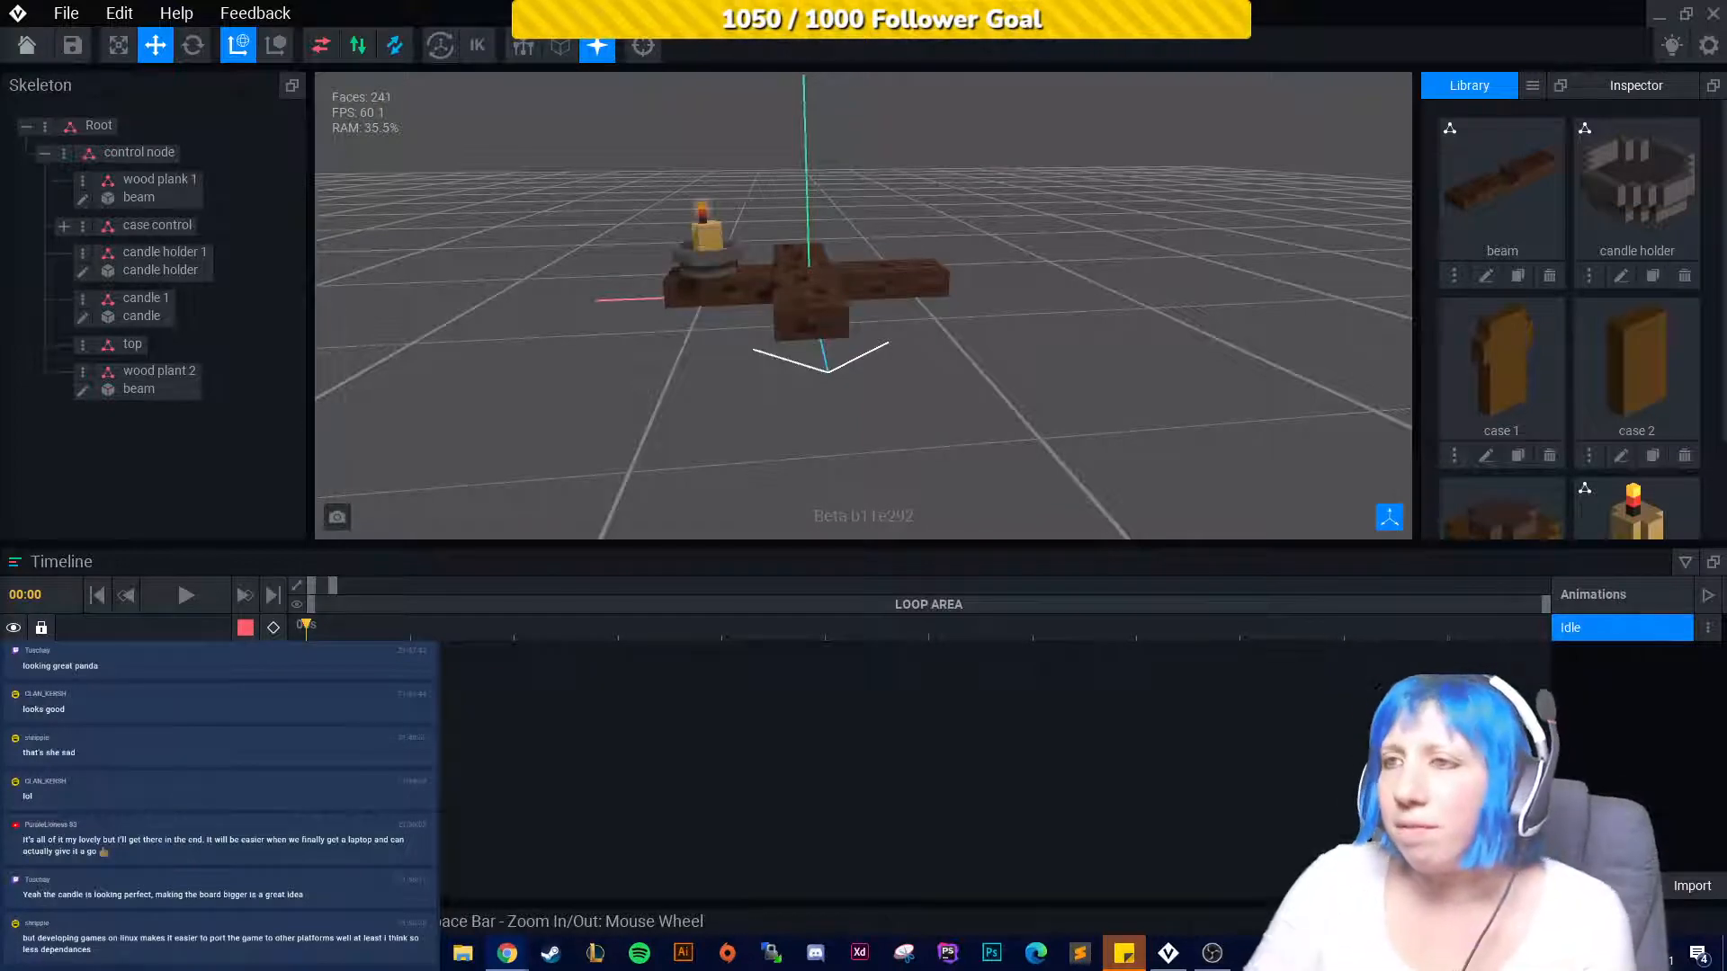
middle_click_drag(514, 256, 869, 559)
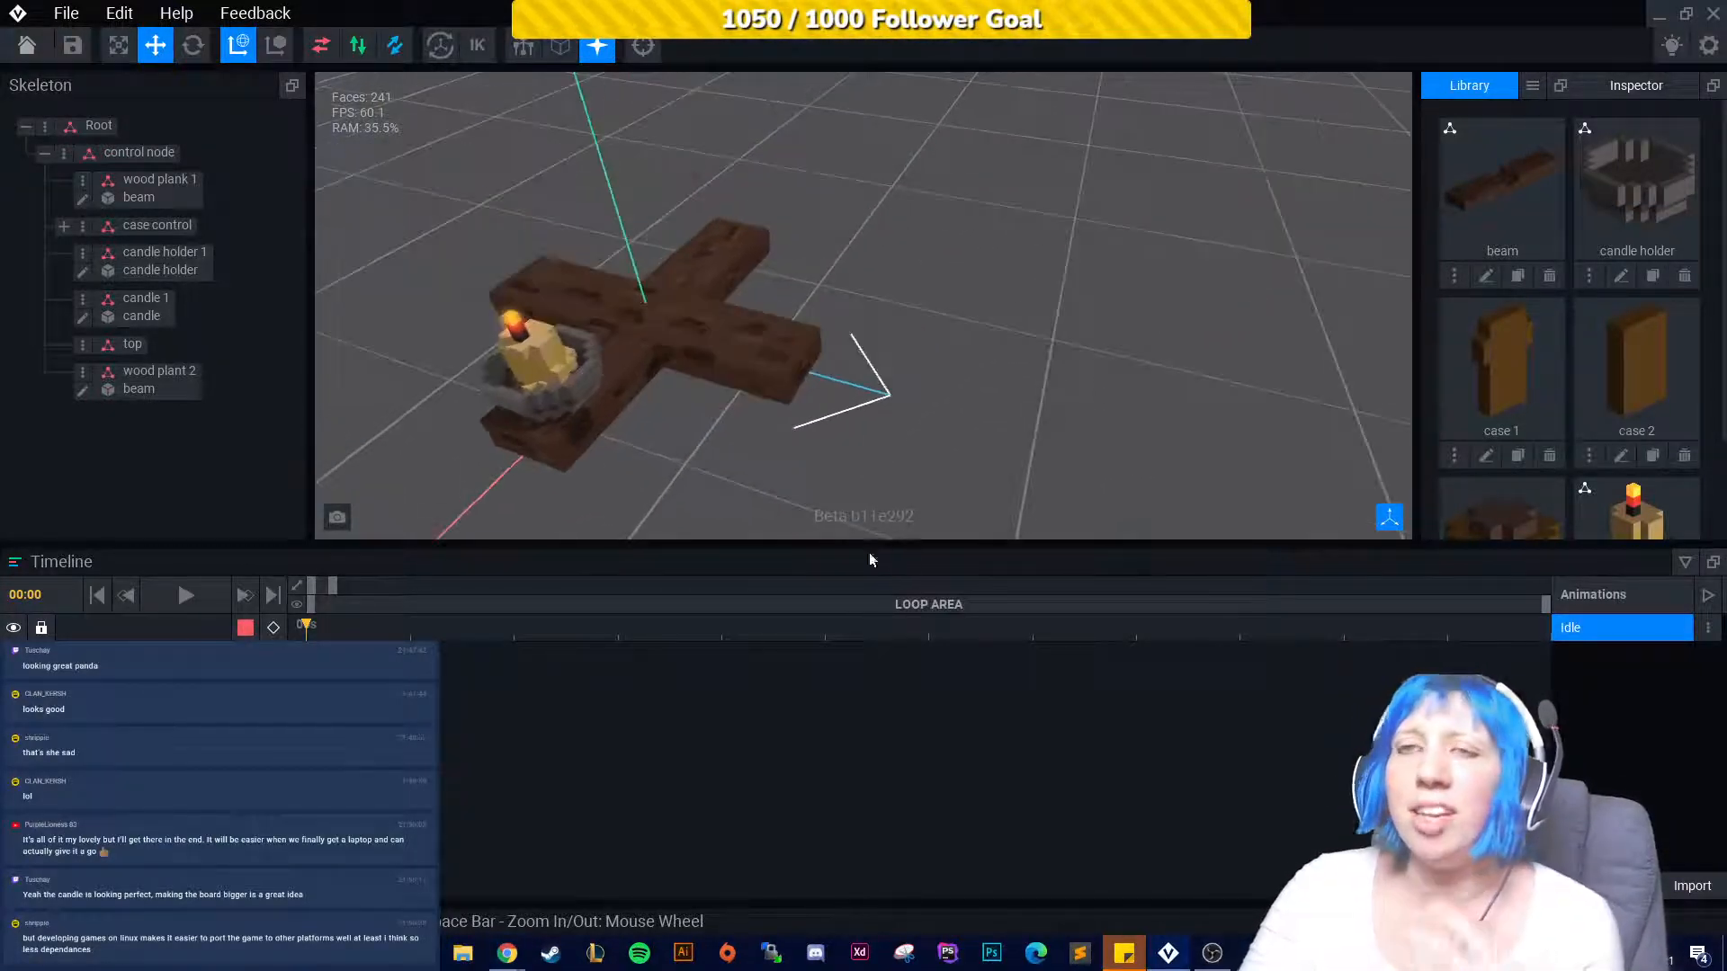
middle_click_drag(669, 426, 620, 373)
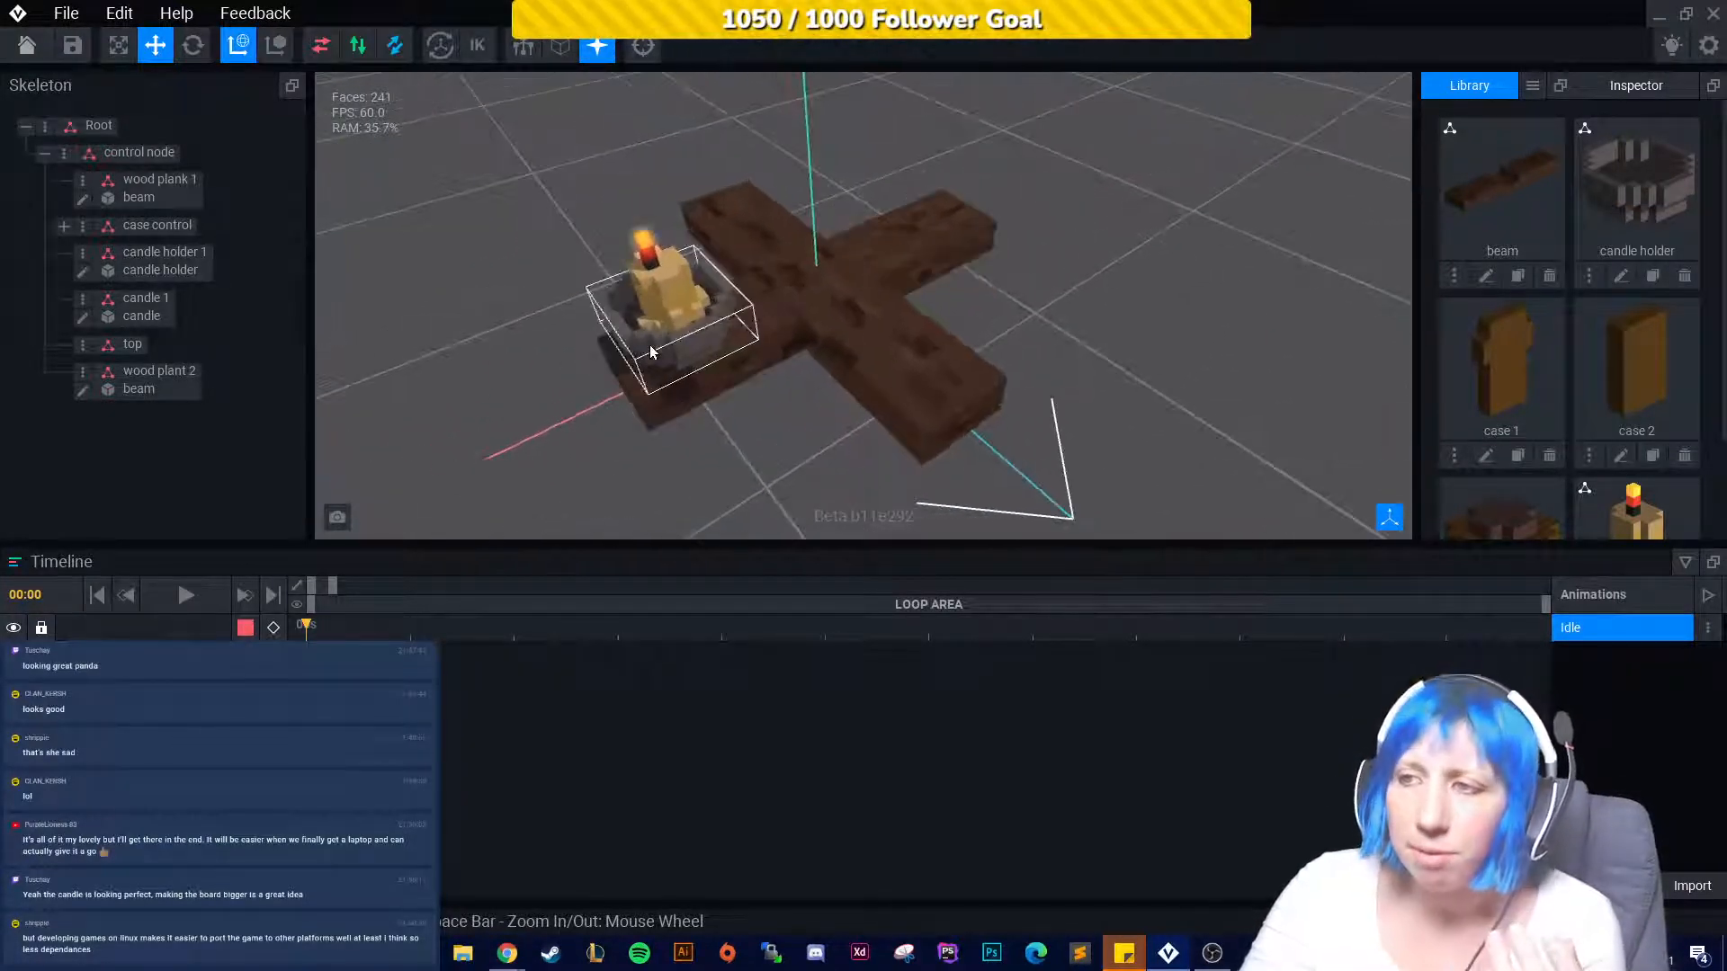
Nudge candle holder 1 further outward along X so it sits at the very end of the beam.
left_click(589, 364)
left_click_drag(585, 370, 516, 404)
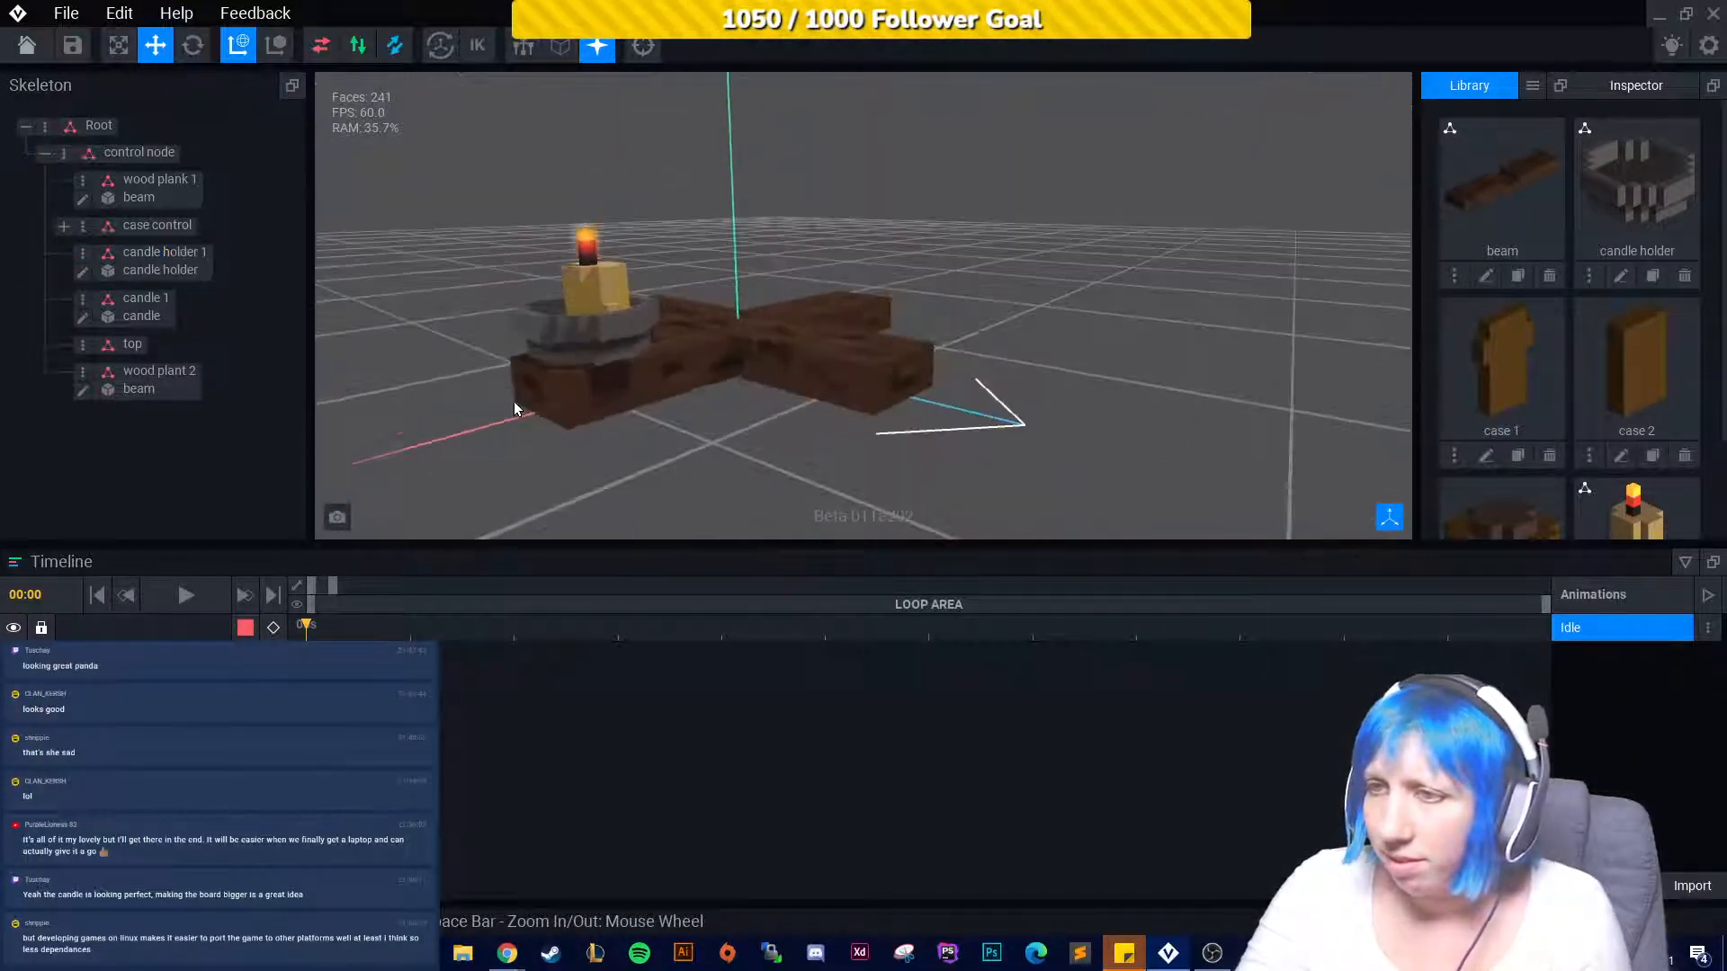
scroll(506, 405, "up", 3)
middle_click_drag(497, 412, 596, 329)
left_click(590, 366)
left_click_drag(590, 366, 556, 396)
mouse_move(548, 404)
middle_mouse_down()
mouse_move(575, 409)
mouse_move(544, 420)
middle_mouse_up()
scroll(543, 419, "up", 2)
Move candle 1 outward along X to centre it inside the repositioned candle holder.
left_click(706, 310)
left_click_drag(691, 340, 639, 342)
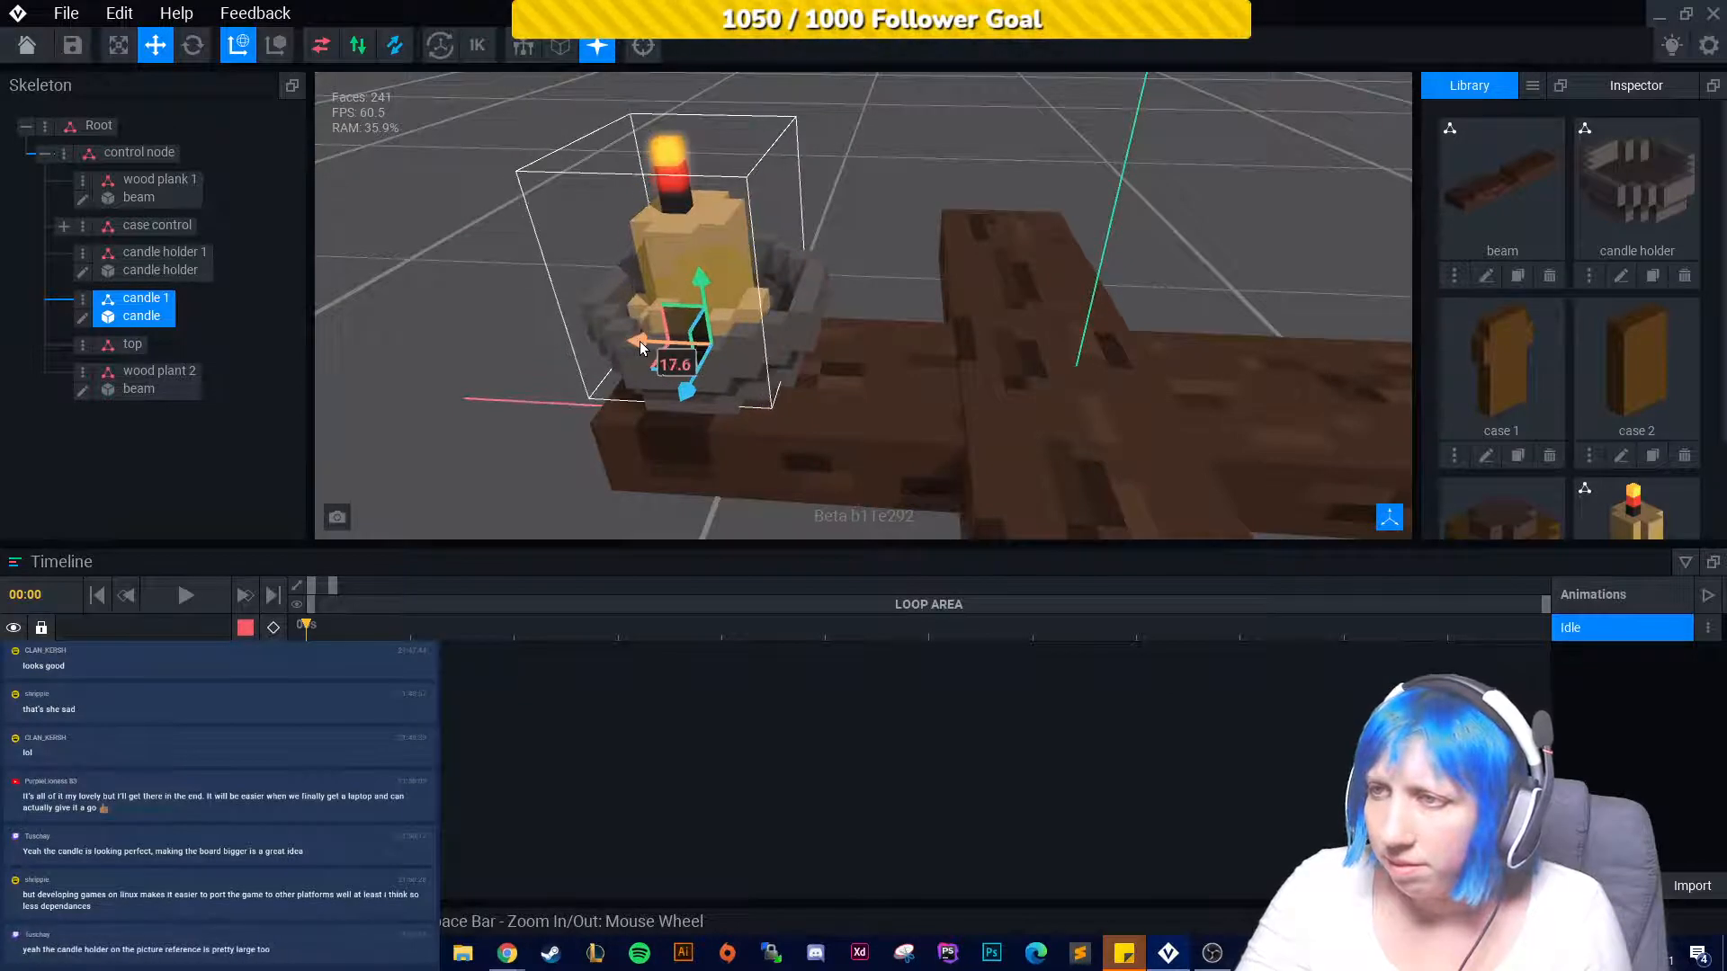
middle_click_drag(639, 342, 741, 387)
left_click_drag(747, 385, 704, 386)
left_click(1109, 376)
middle_click_drag(1109, 376, 878, 363)
left_click(703, 383)
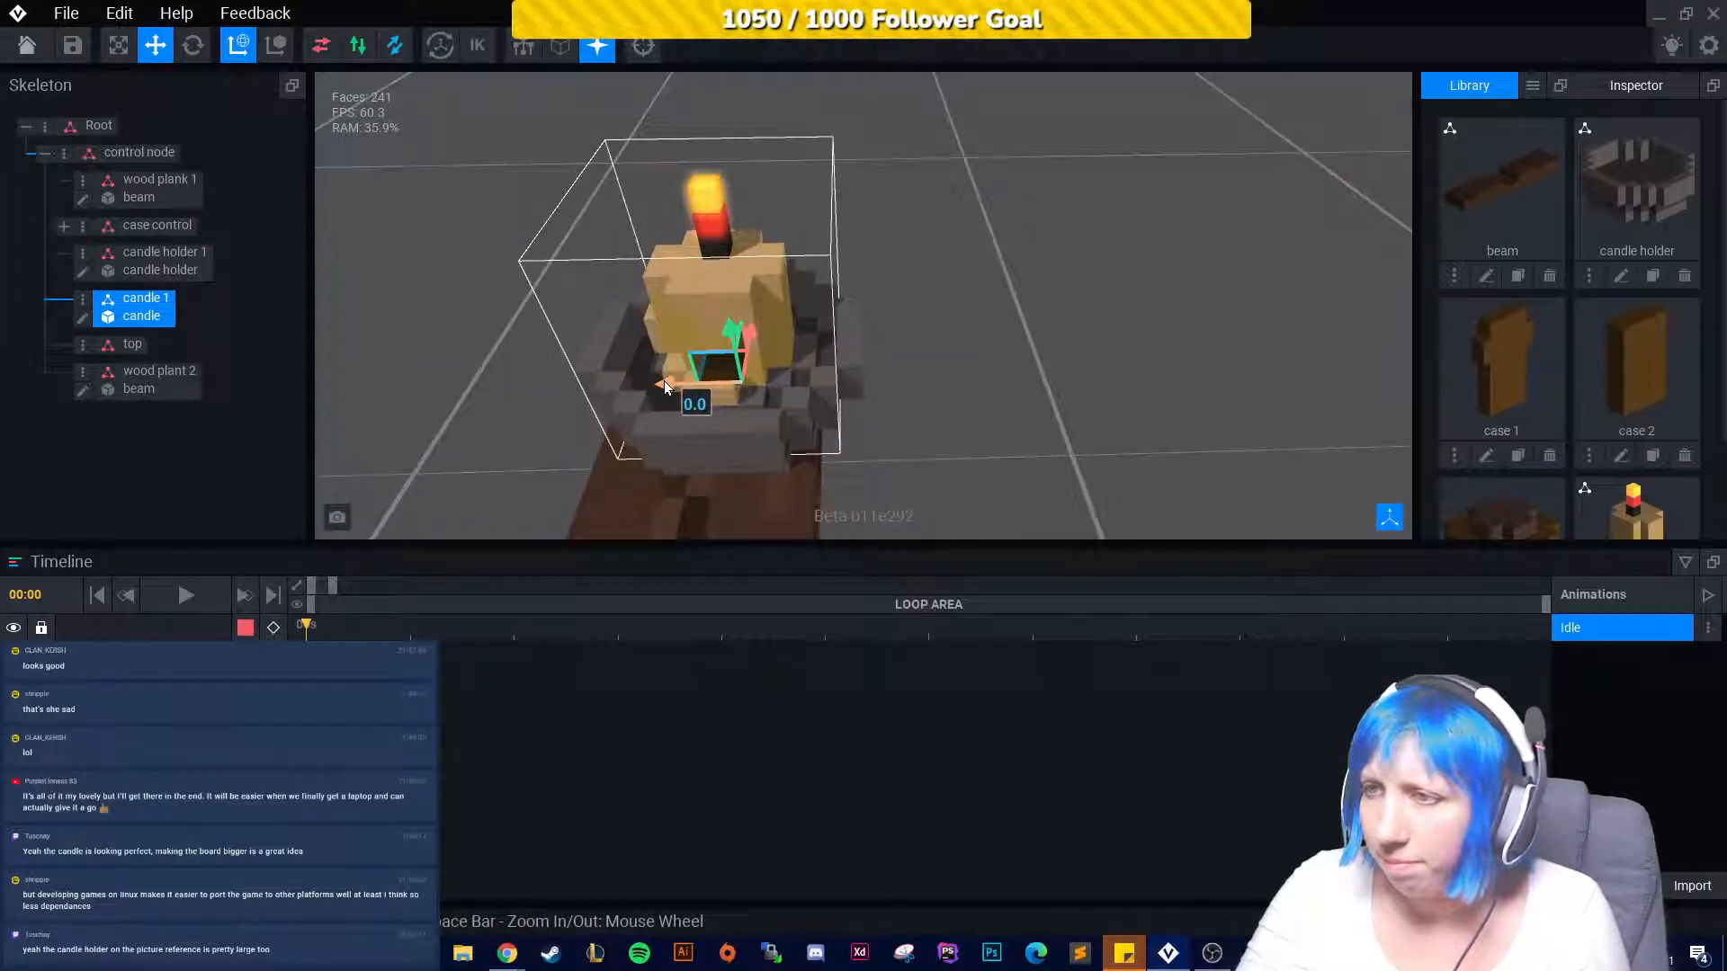
middle_click_drag(655, 381, 724, 306)
left_click(951, 484)
Erase the candle model's bottom voxel layer, crop the model to its remaining voxels, and save it back to the rig.
left_click(724, 306)
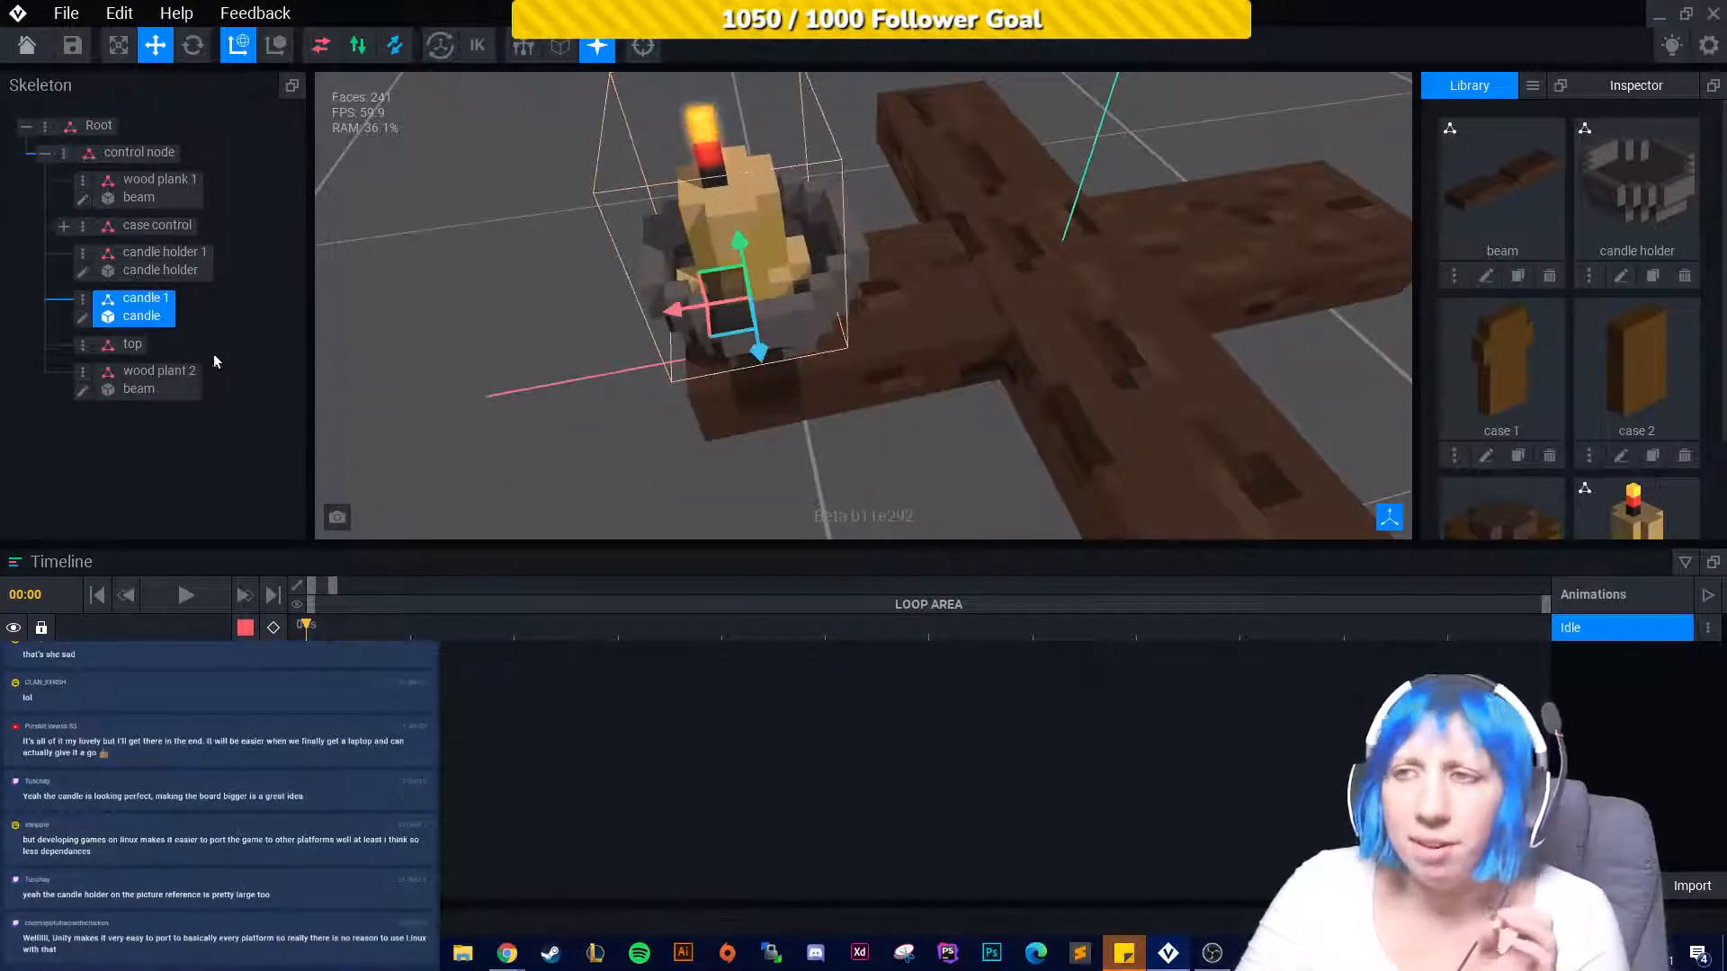
left_click(82, 316)
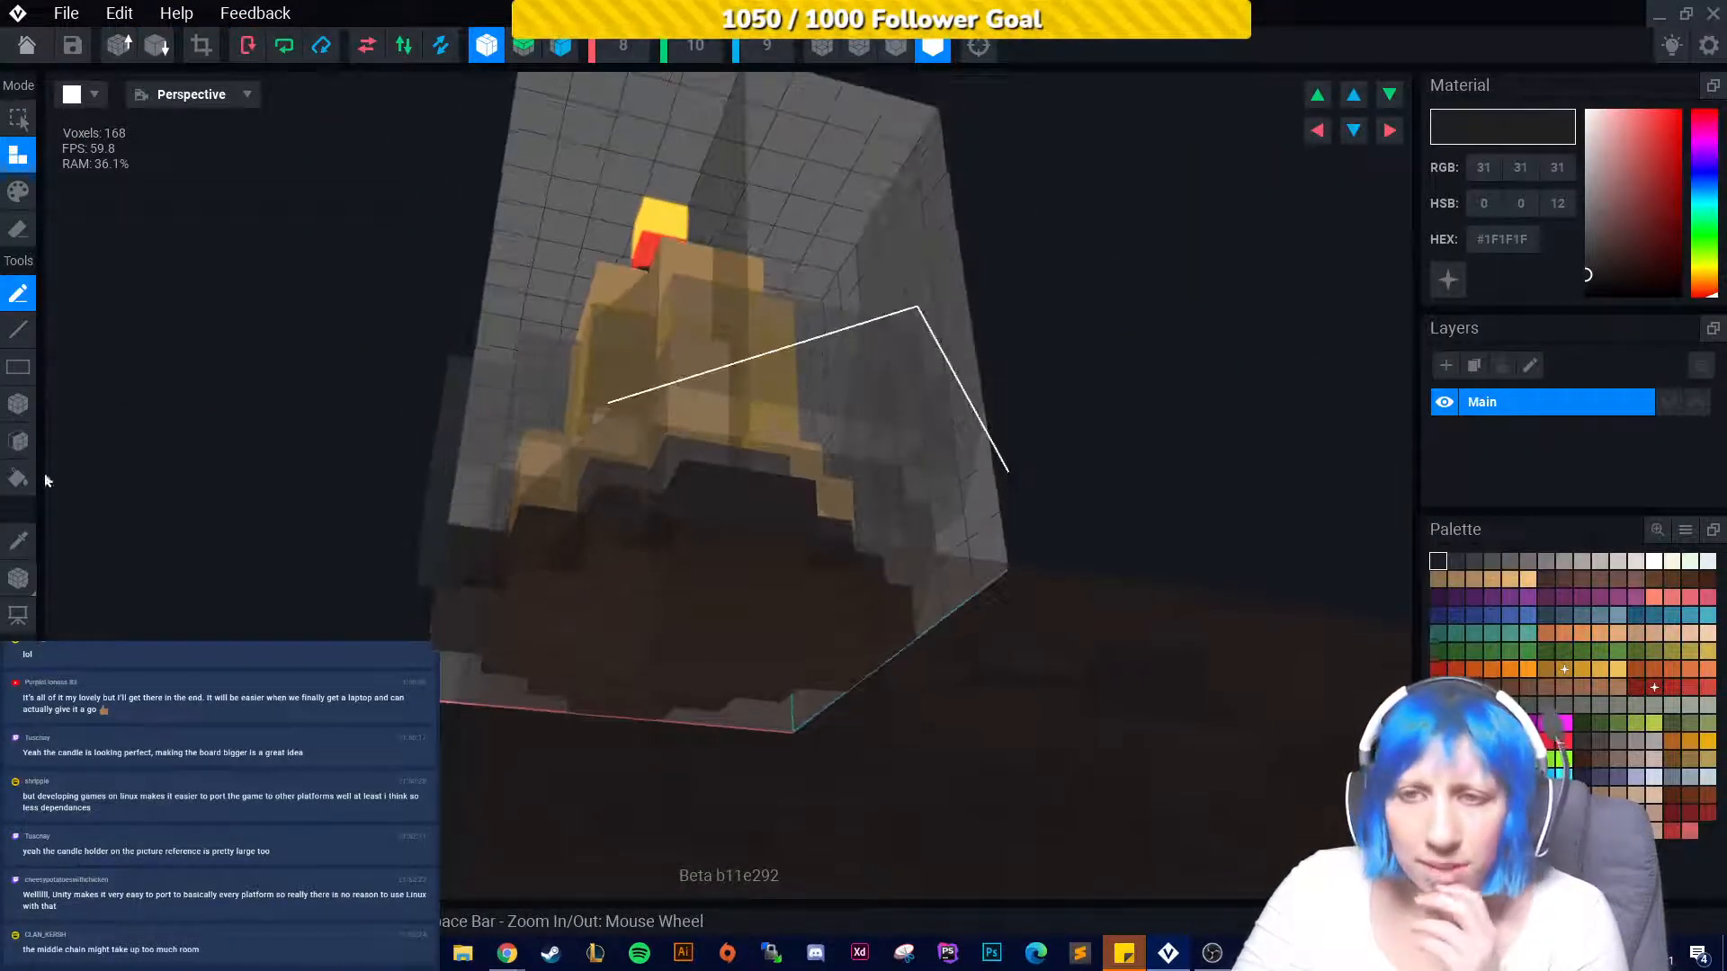
left_click(18, 440)
left_click(18, 229)
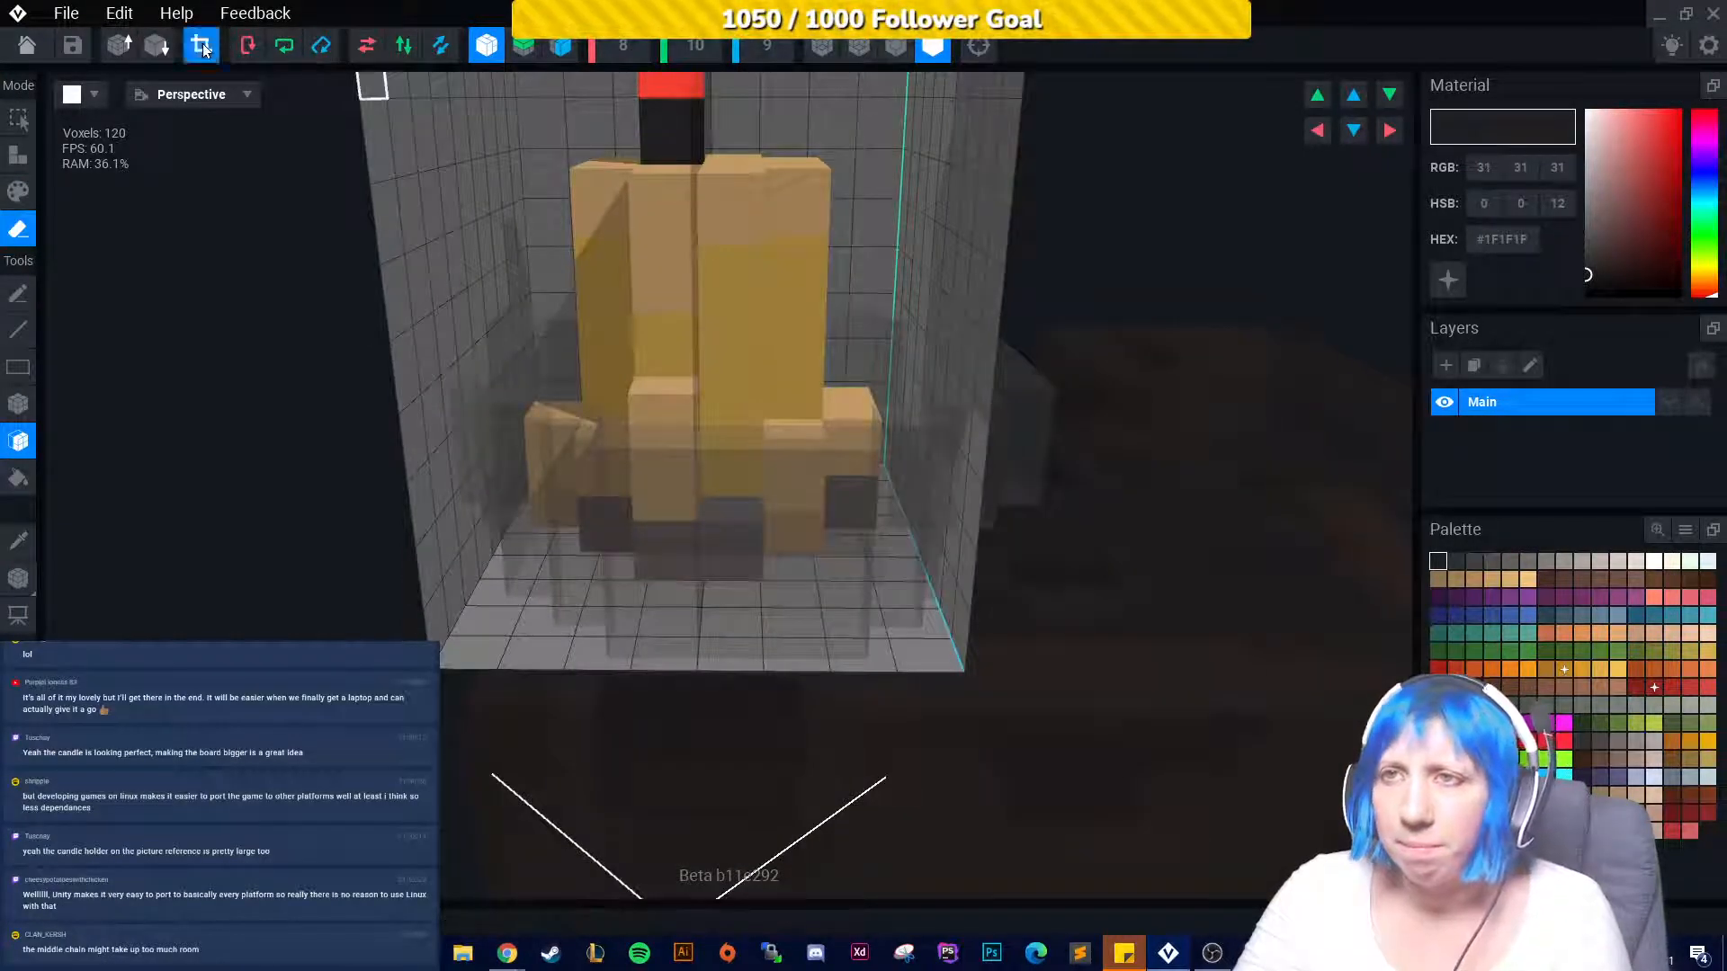
left_click(27, 45)
left_click(694, 354)
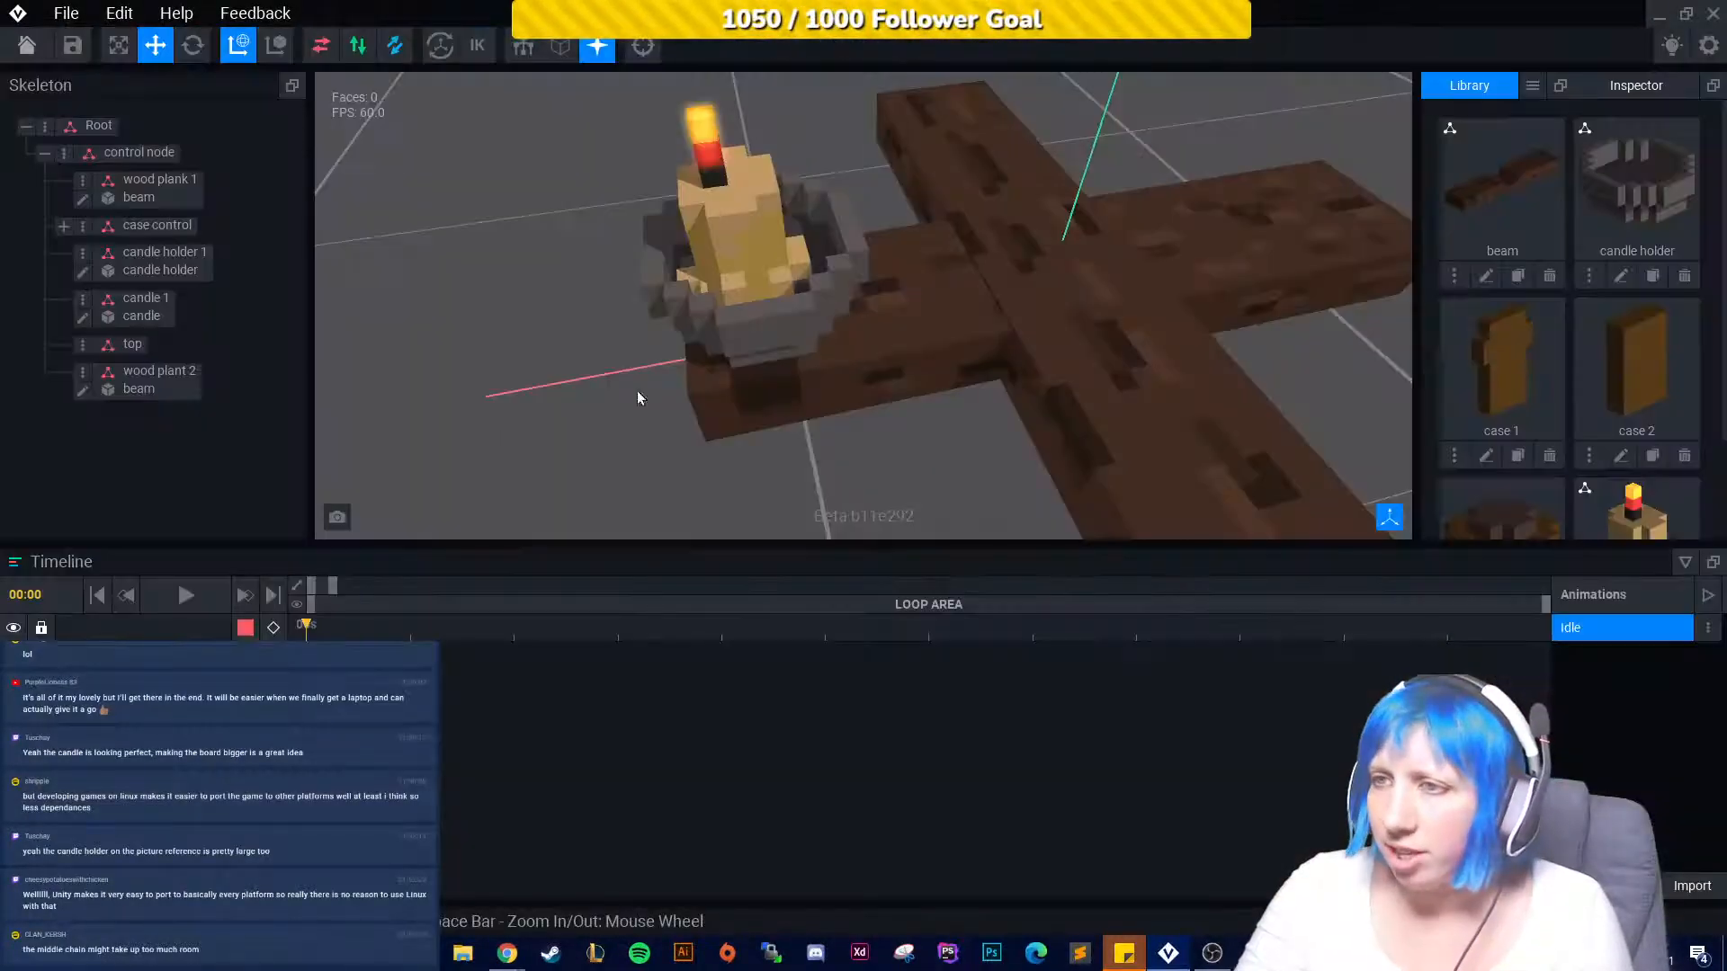
Nudge candle 1 along X so it sits centred in the candle holder at the beam's end.
left_click(701, 259)
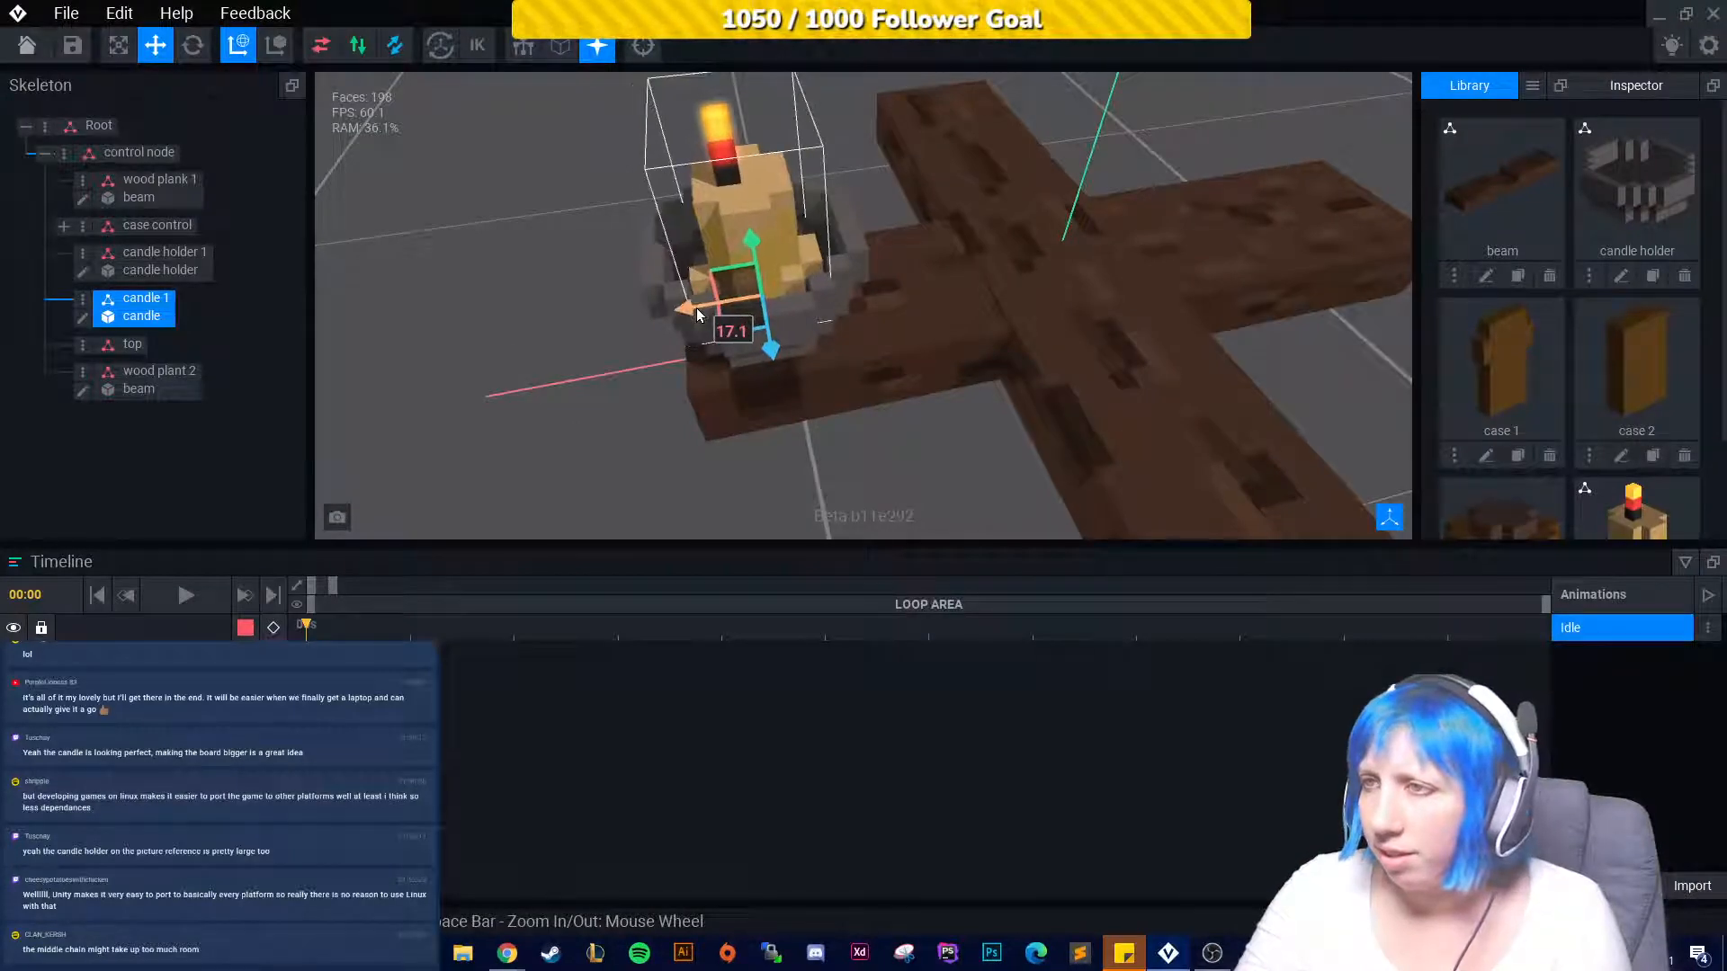
left_click_drag(764, 348, 721, 334)
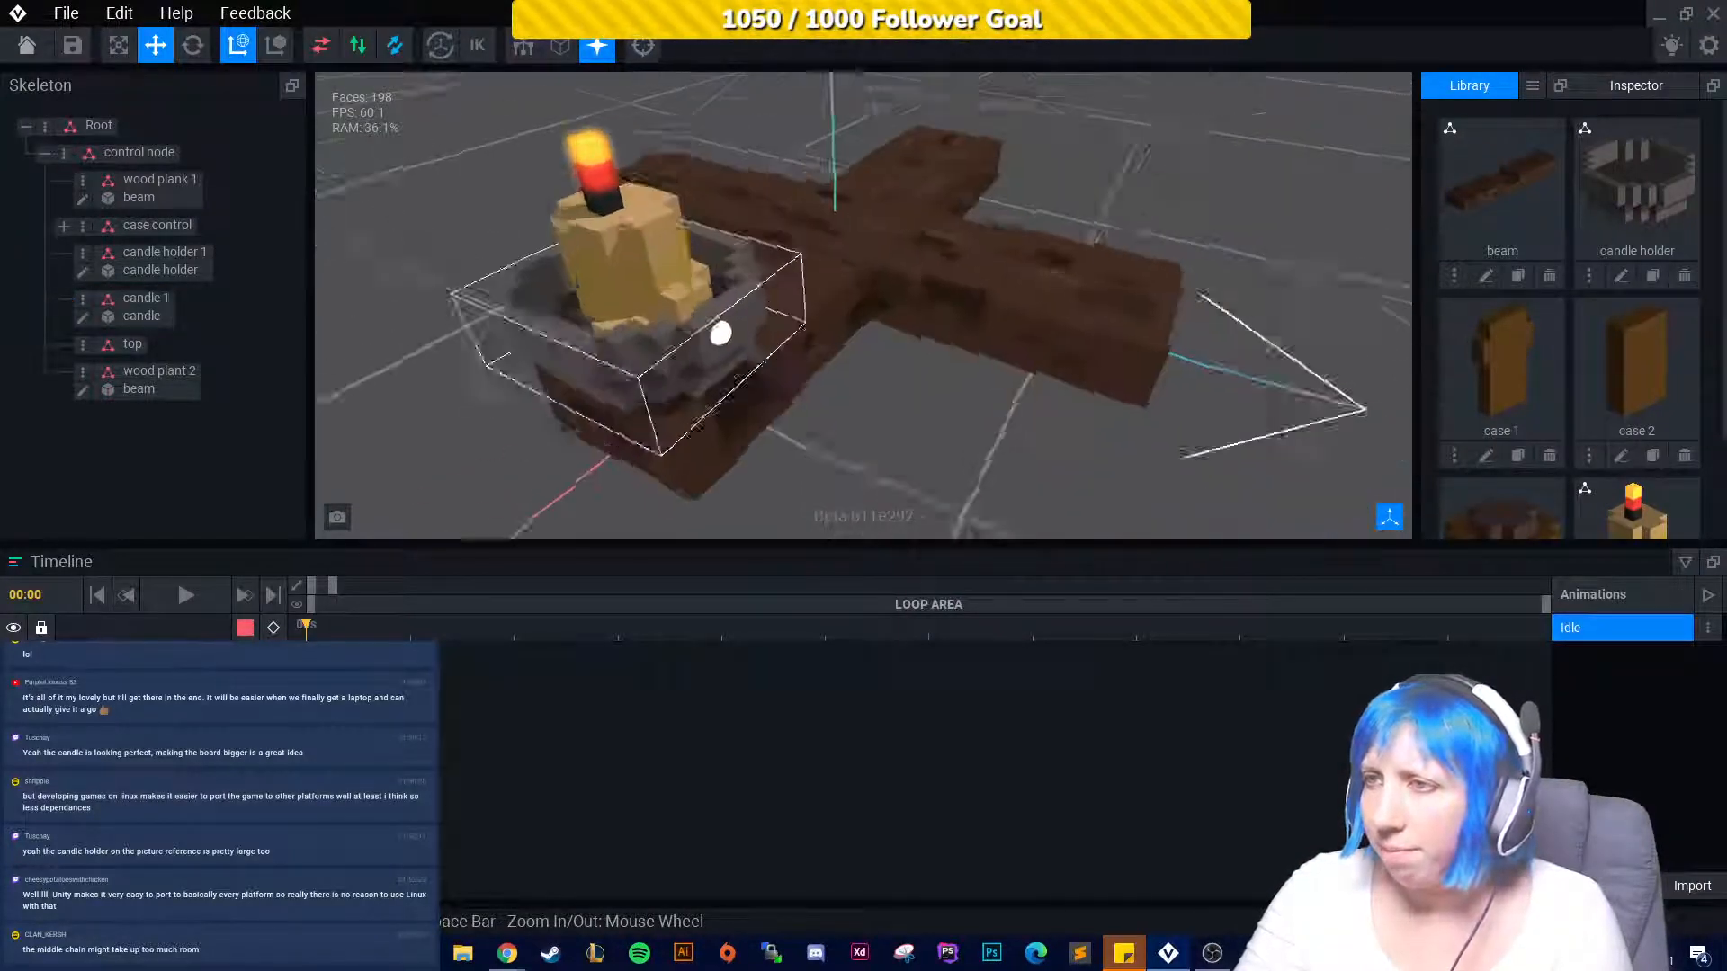
mouse_move(720, 334)
right_mouse_down()
mouse_move(713, 300)
mouse_move(715, 331)
right_mouse_up()
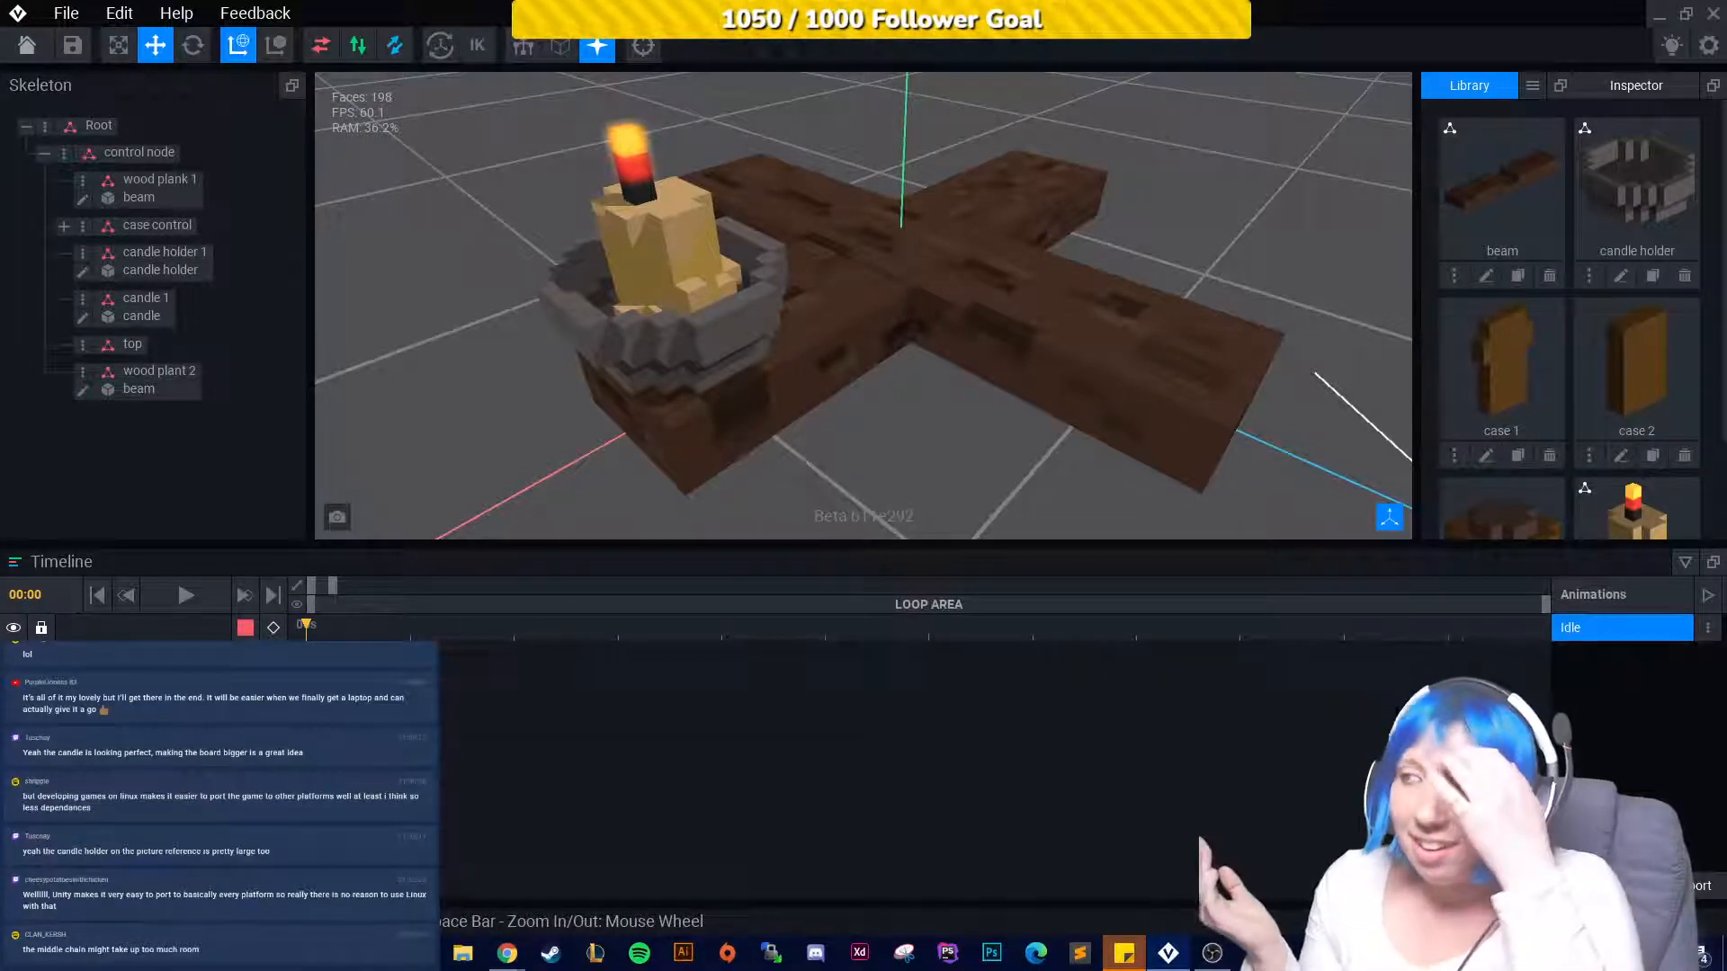
right_click_drag(930, 416, 898, 358)
left_click_drag(1502, 353, 199, 272)
scroll(520, 360, "down", 2)
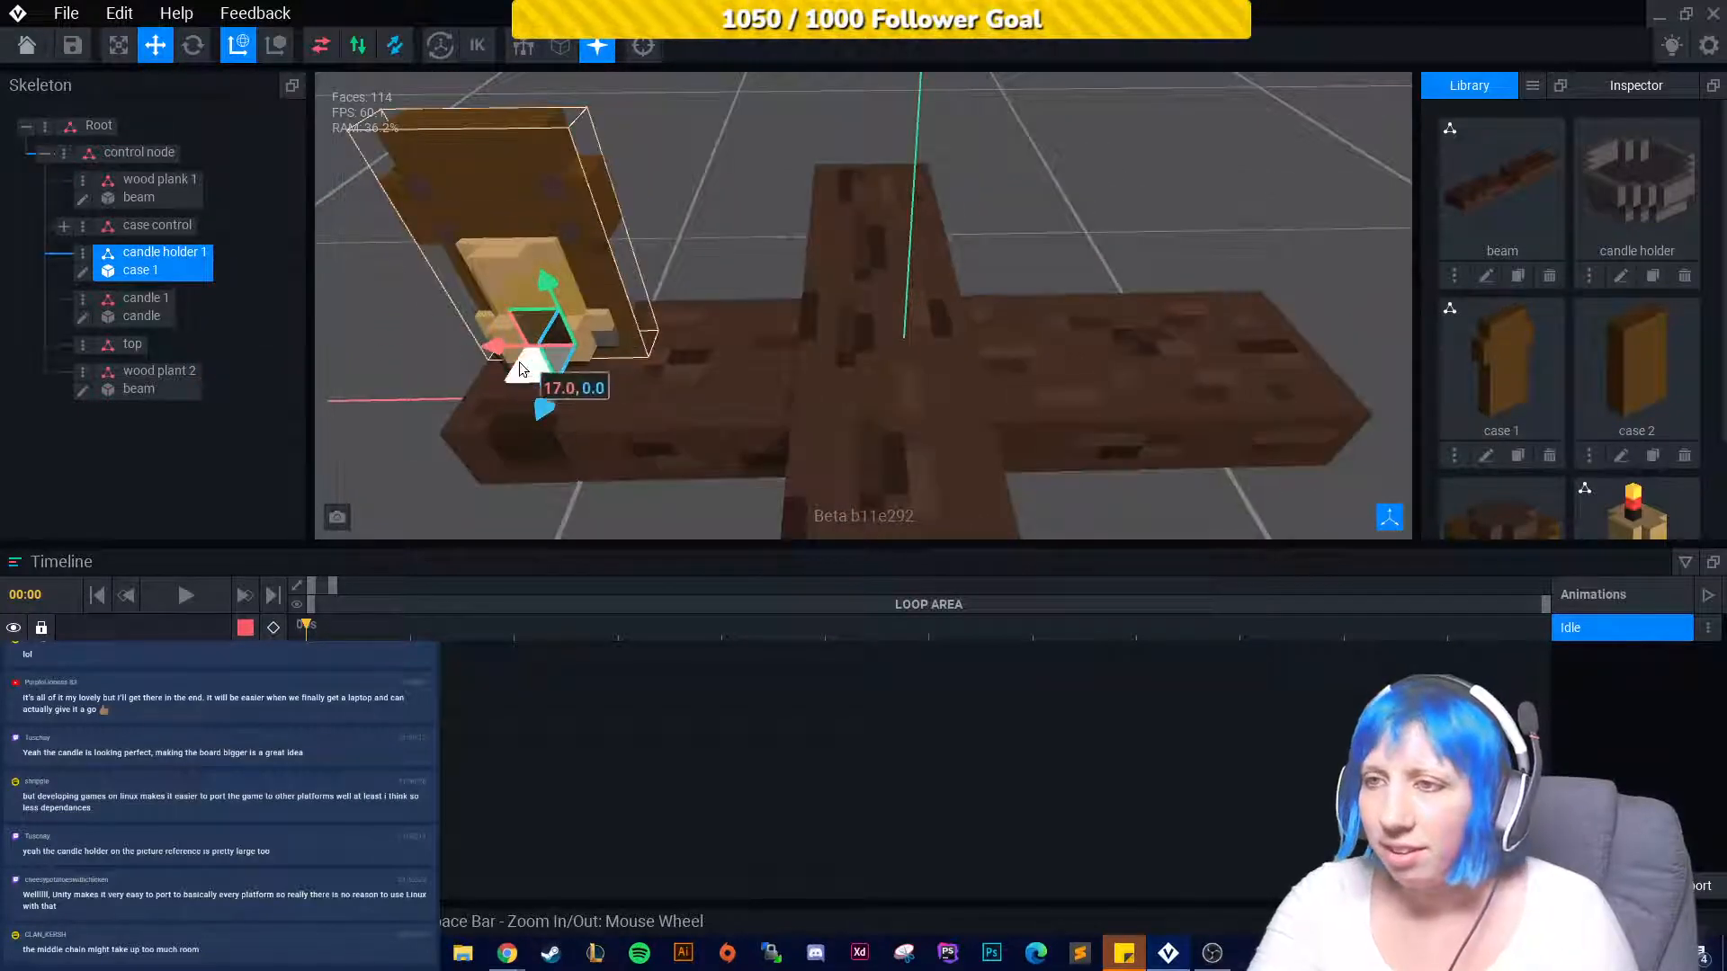
key("ctrl+z")
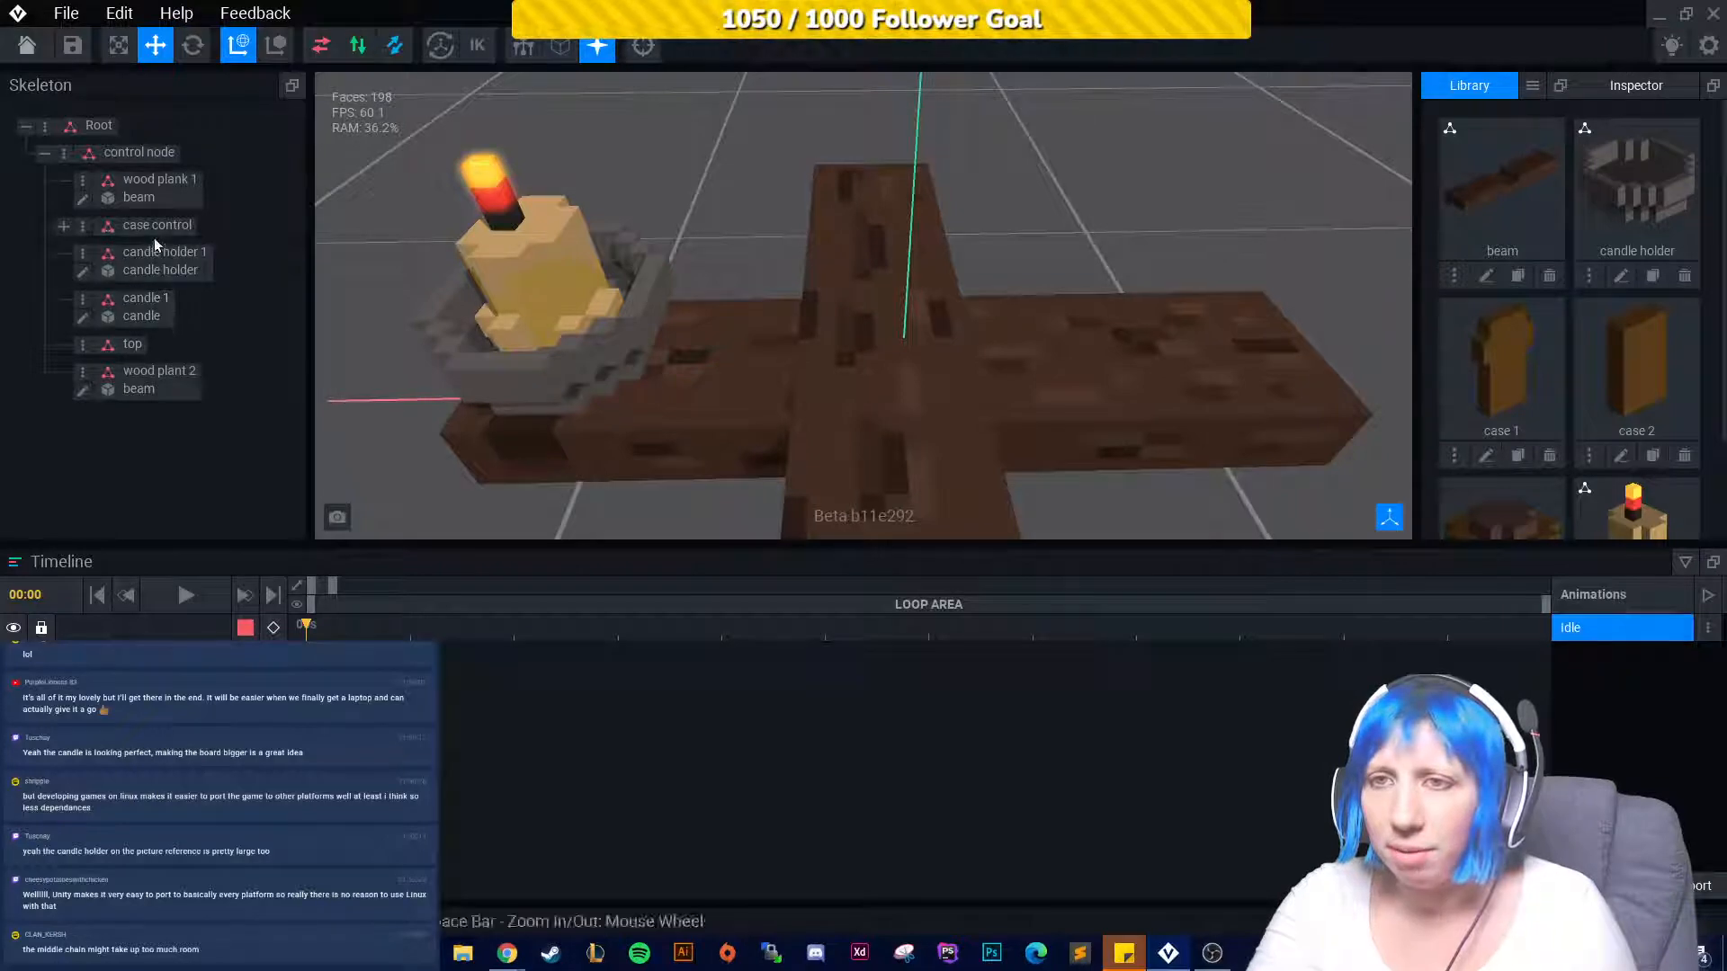
Expand the case control node and assign the case 1 model to its case 1a node.
left_click(175, 268)
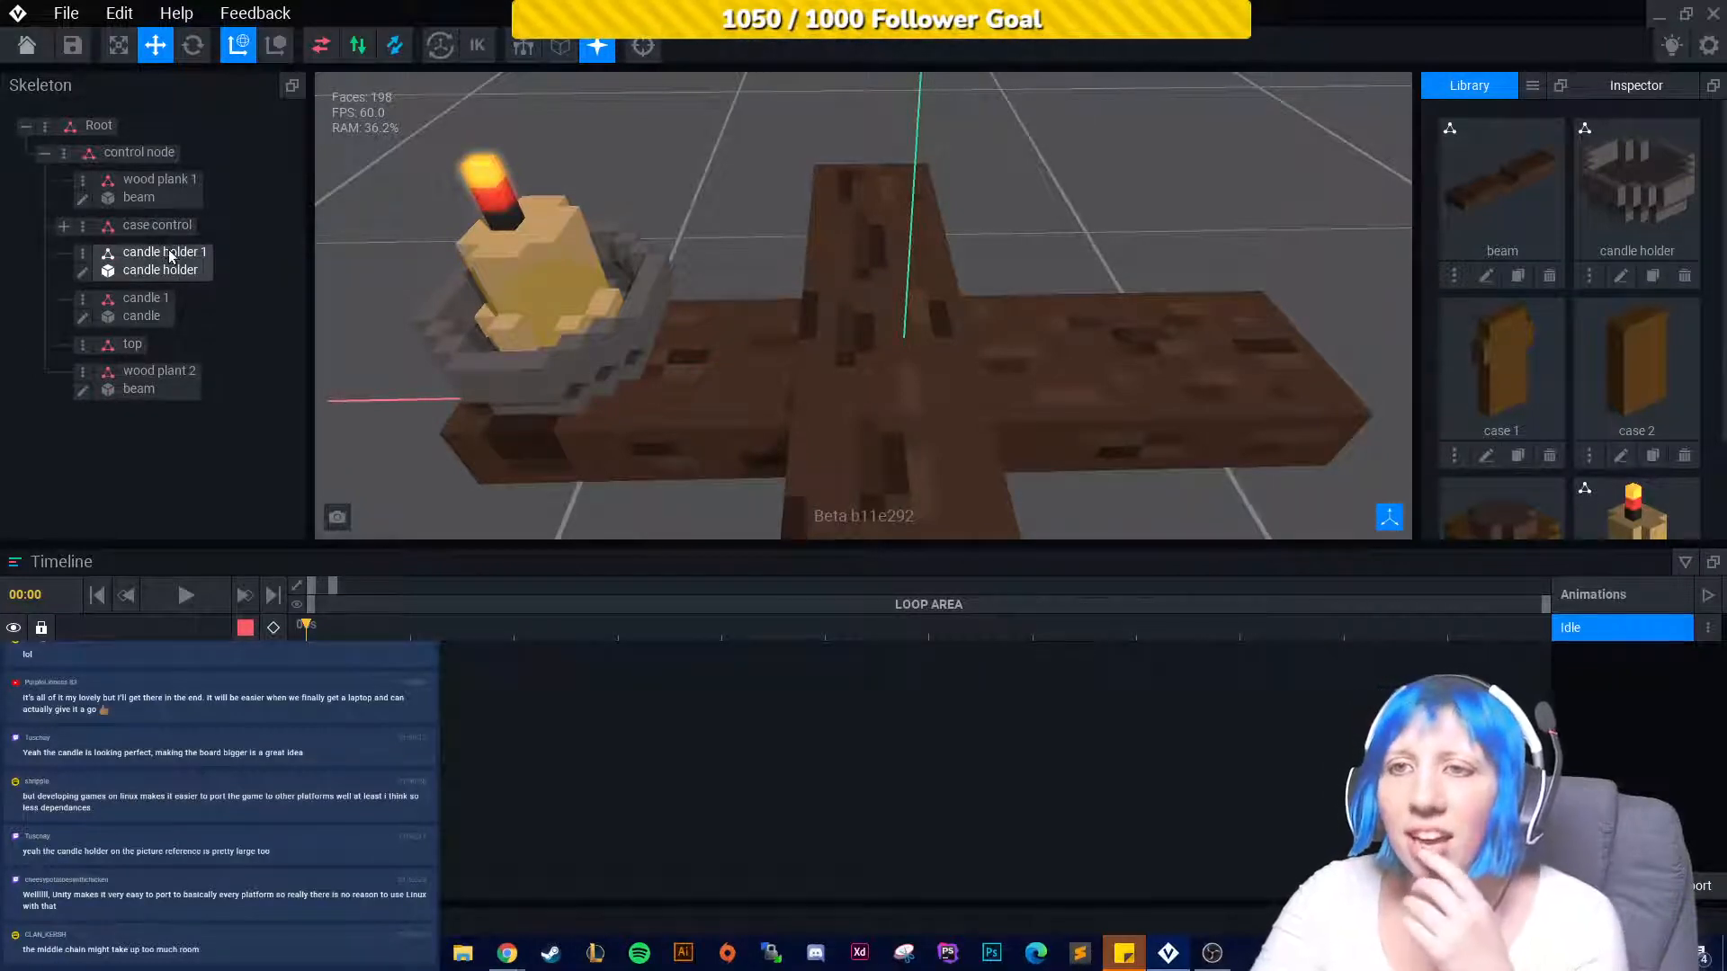
left_click(63, 226)
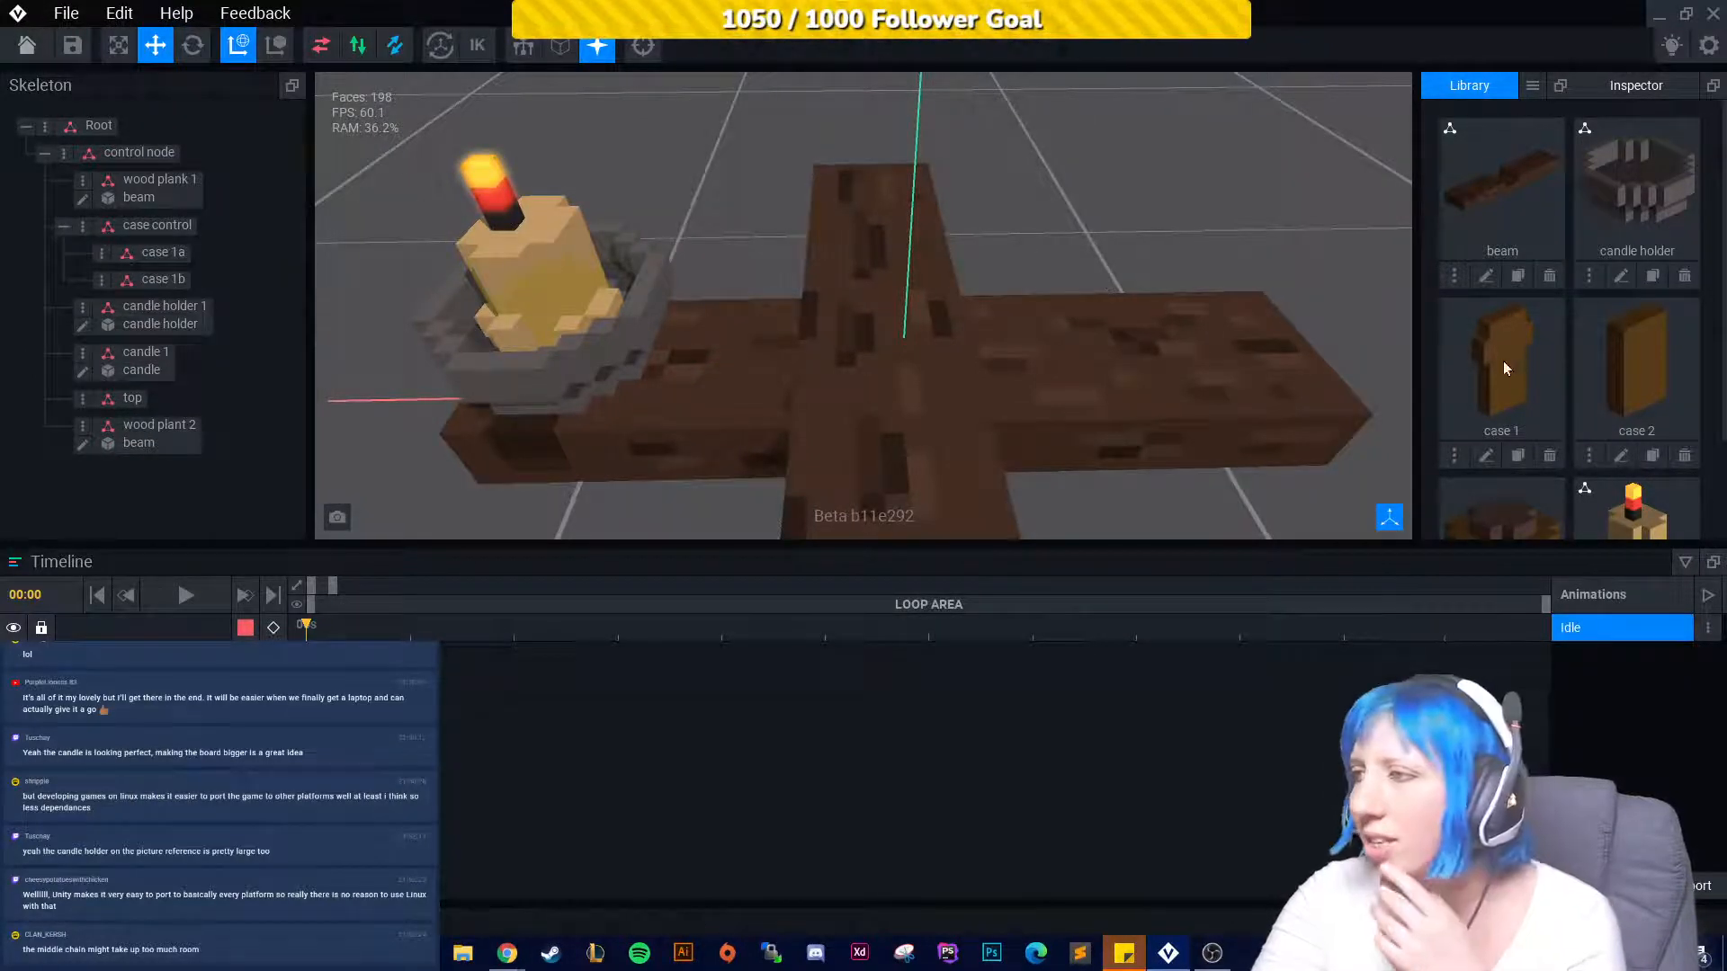
left_click_drag(1507, 369, 179, 258)
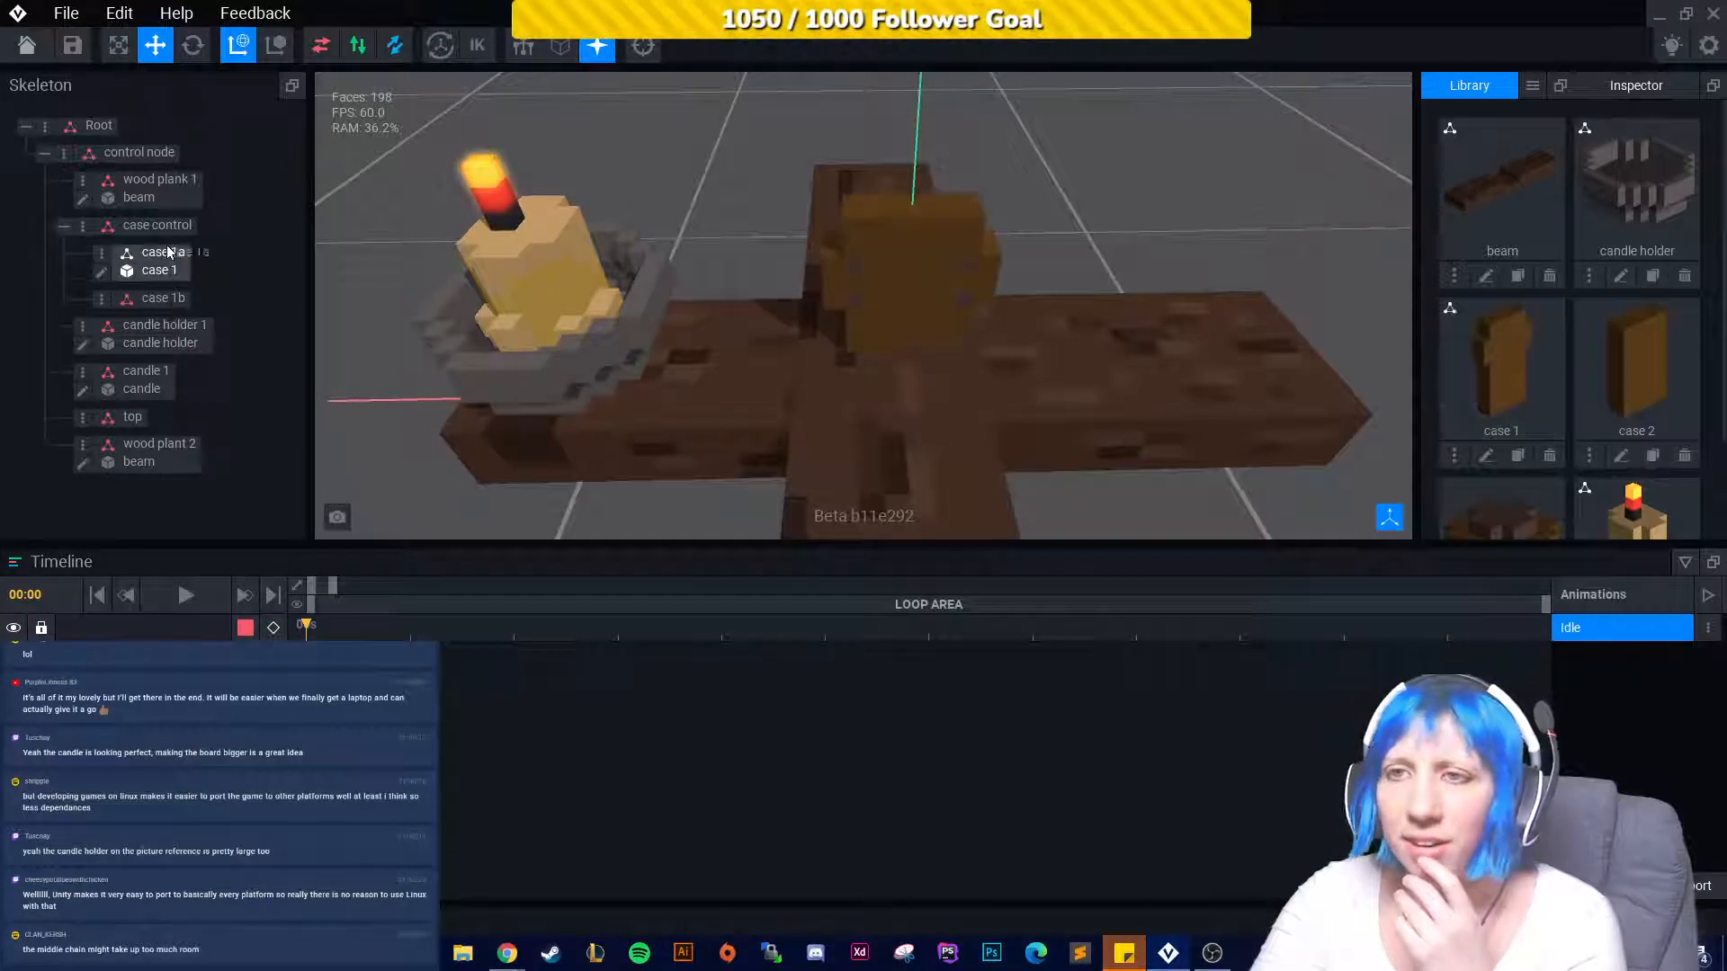
Raise case 1a onto the beam's top surface and move it along X to 7.0, beside the candle holder.
left_click(168, 253)
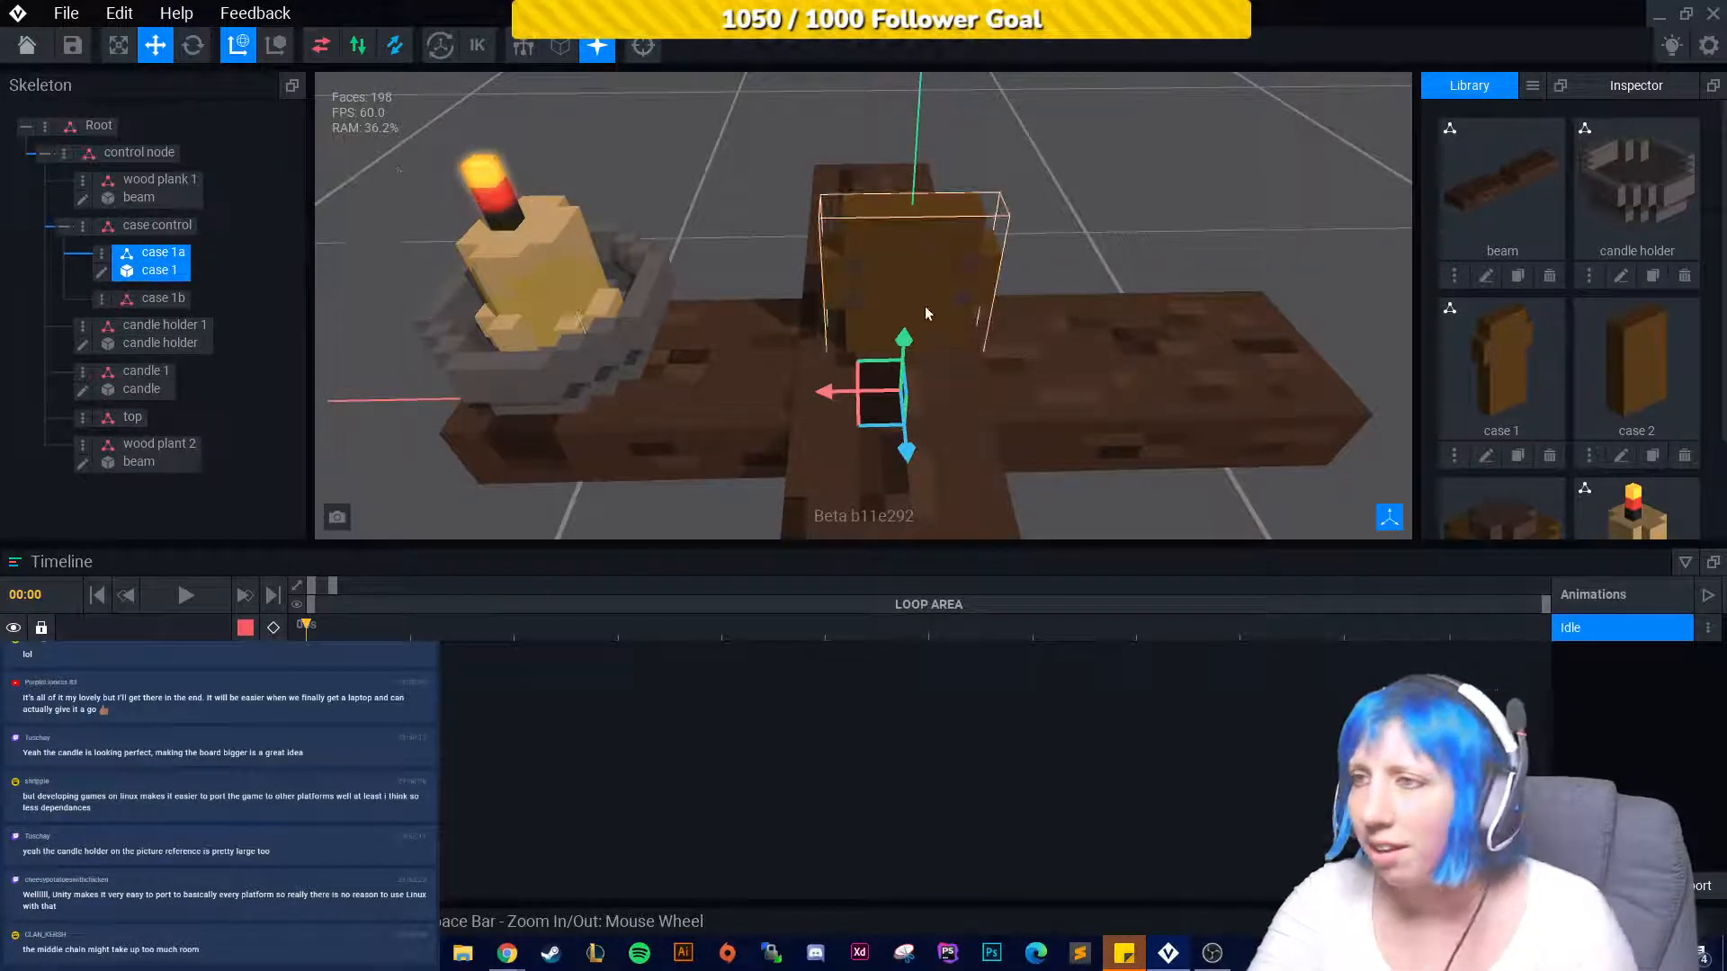
left_click(180, 230)
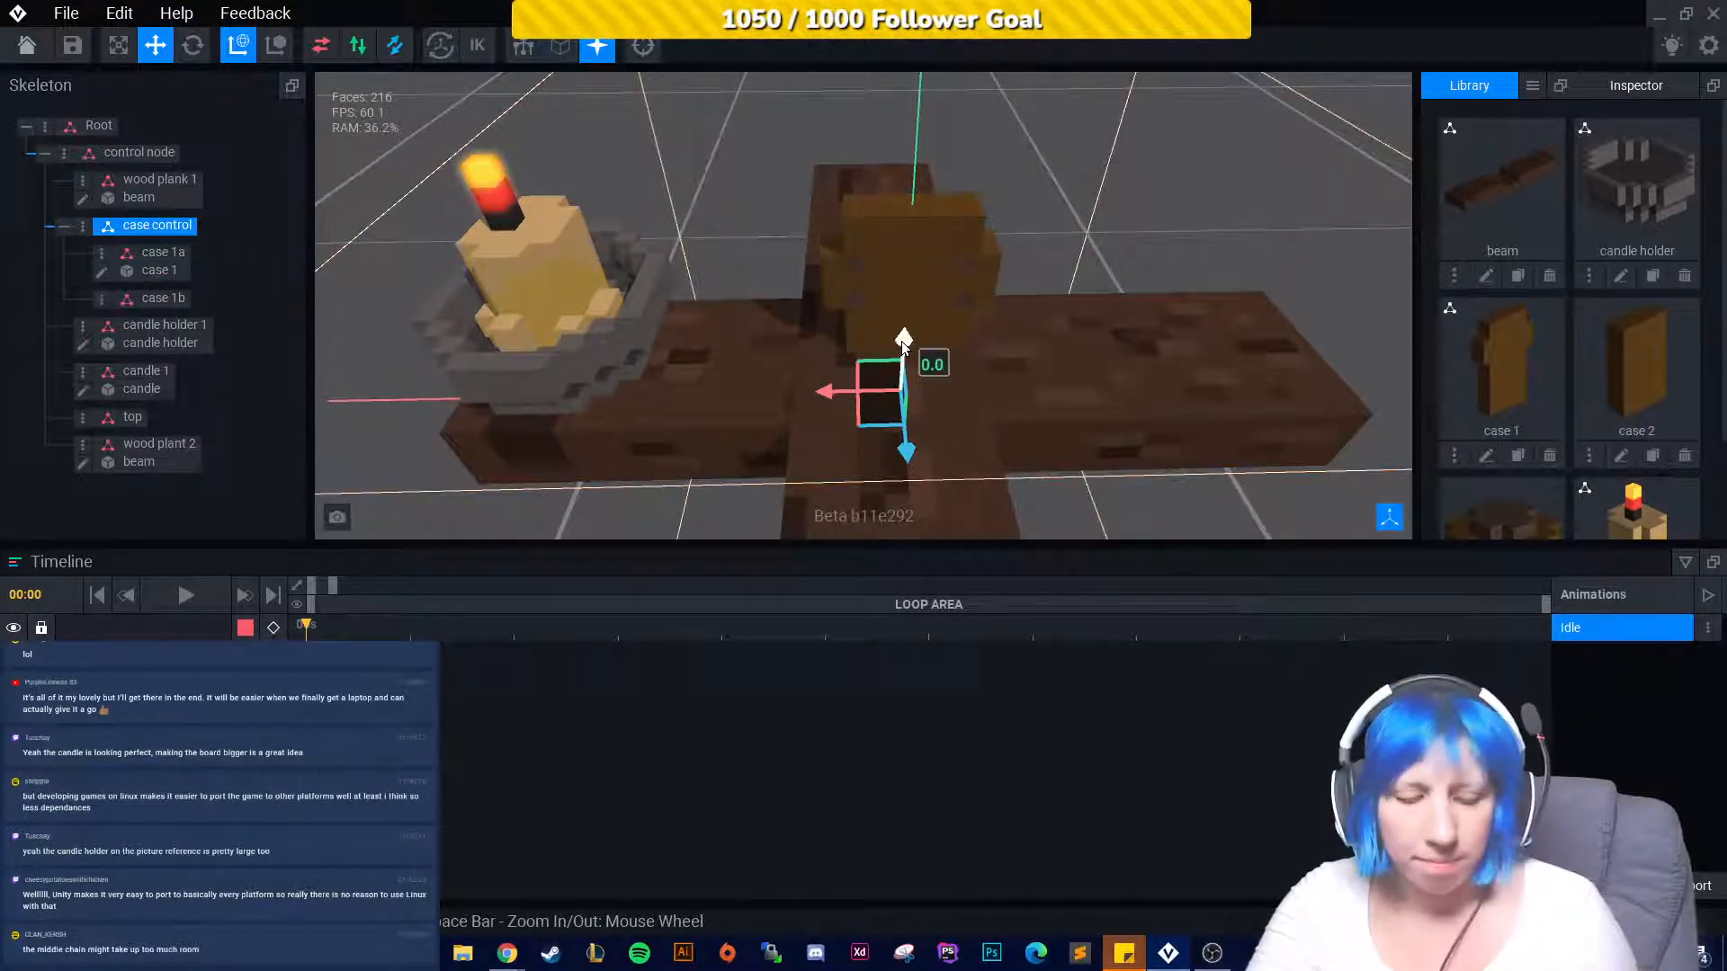
left_click(158, 270)
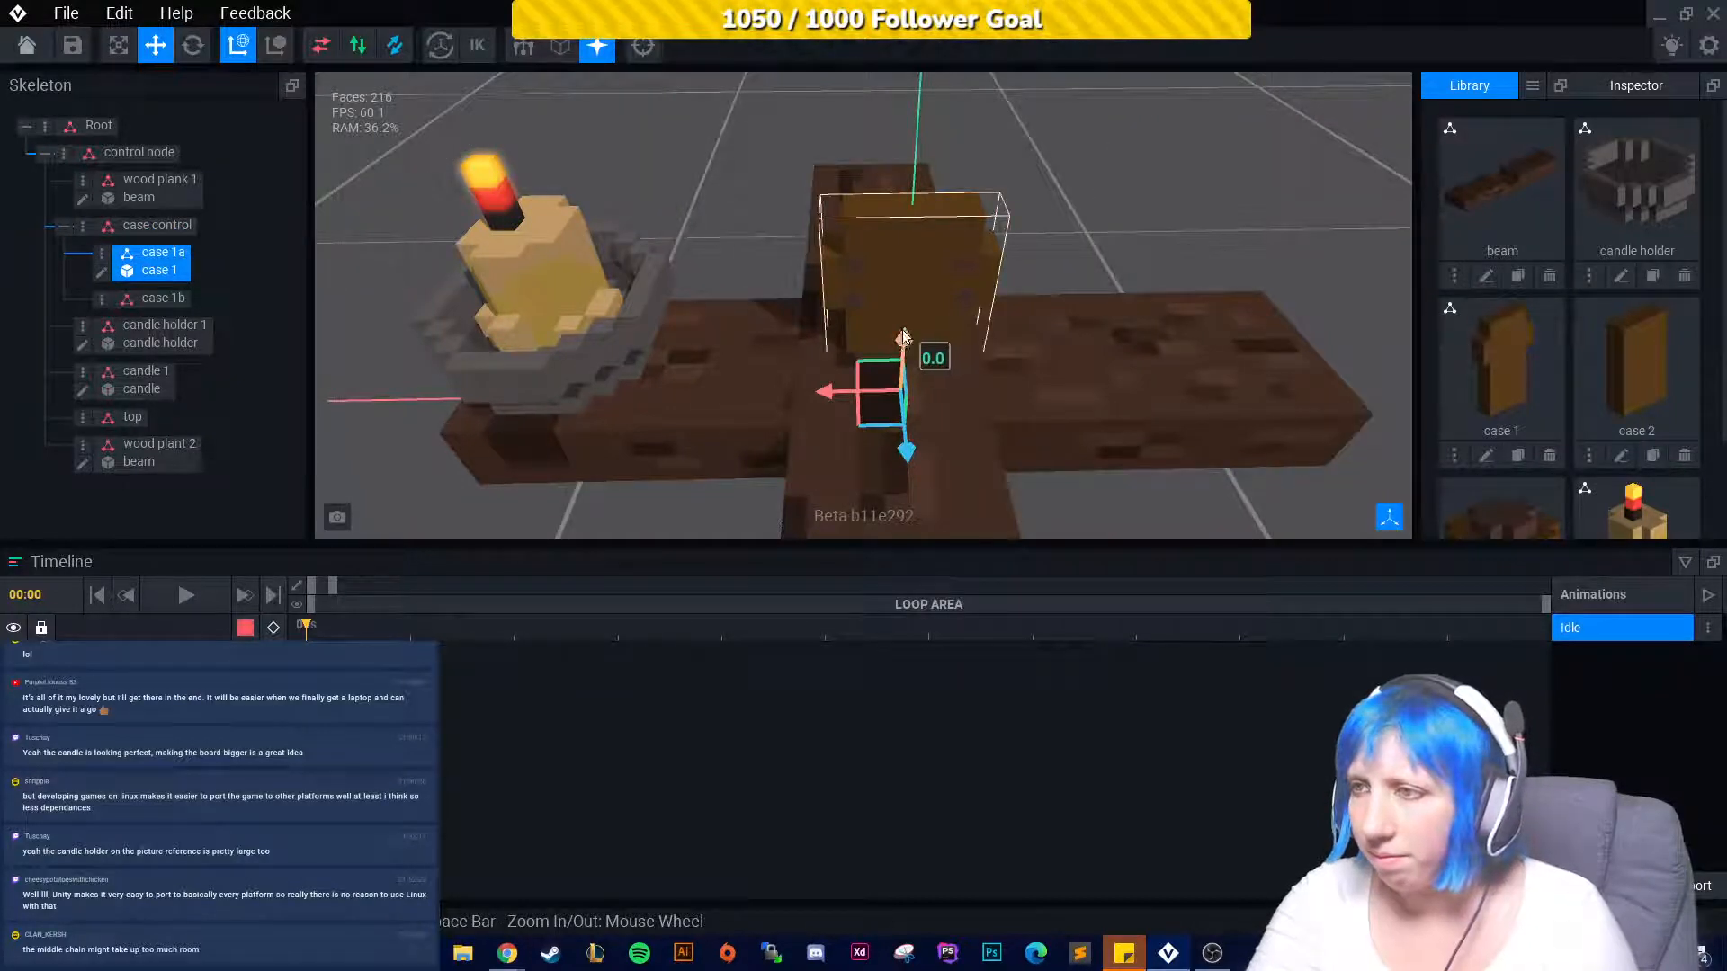
left_click_drag(903, 330, 910, 248)
left_click_drag(835, 314, 693, 322)
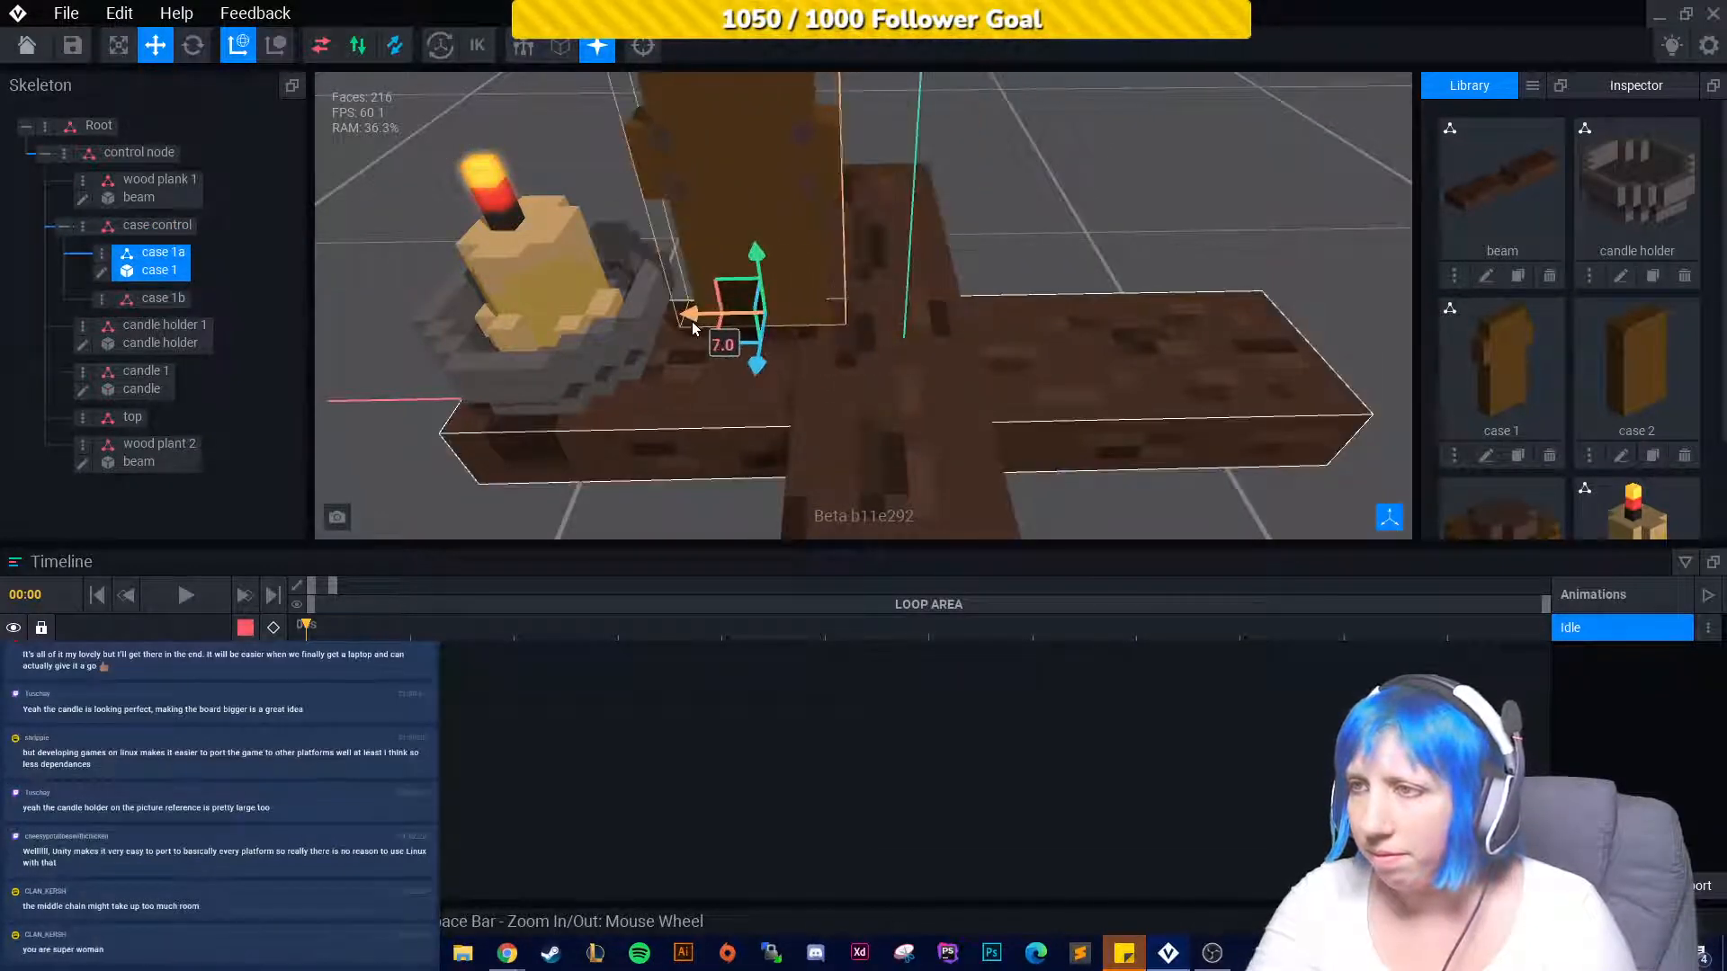
left_click_drag(757, 260, 754, 295)
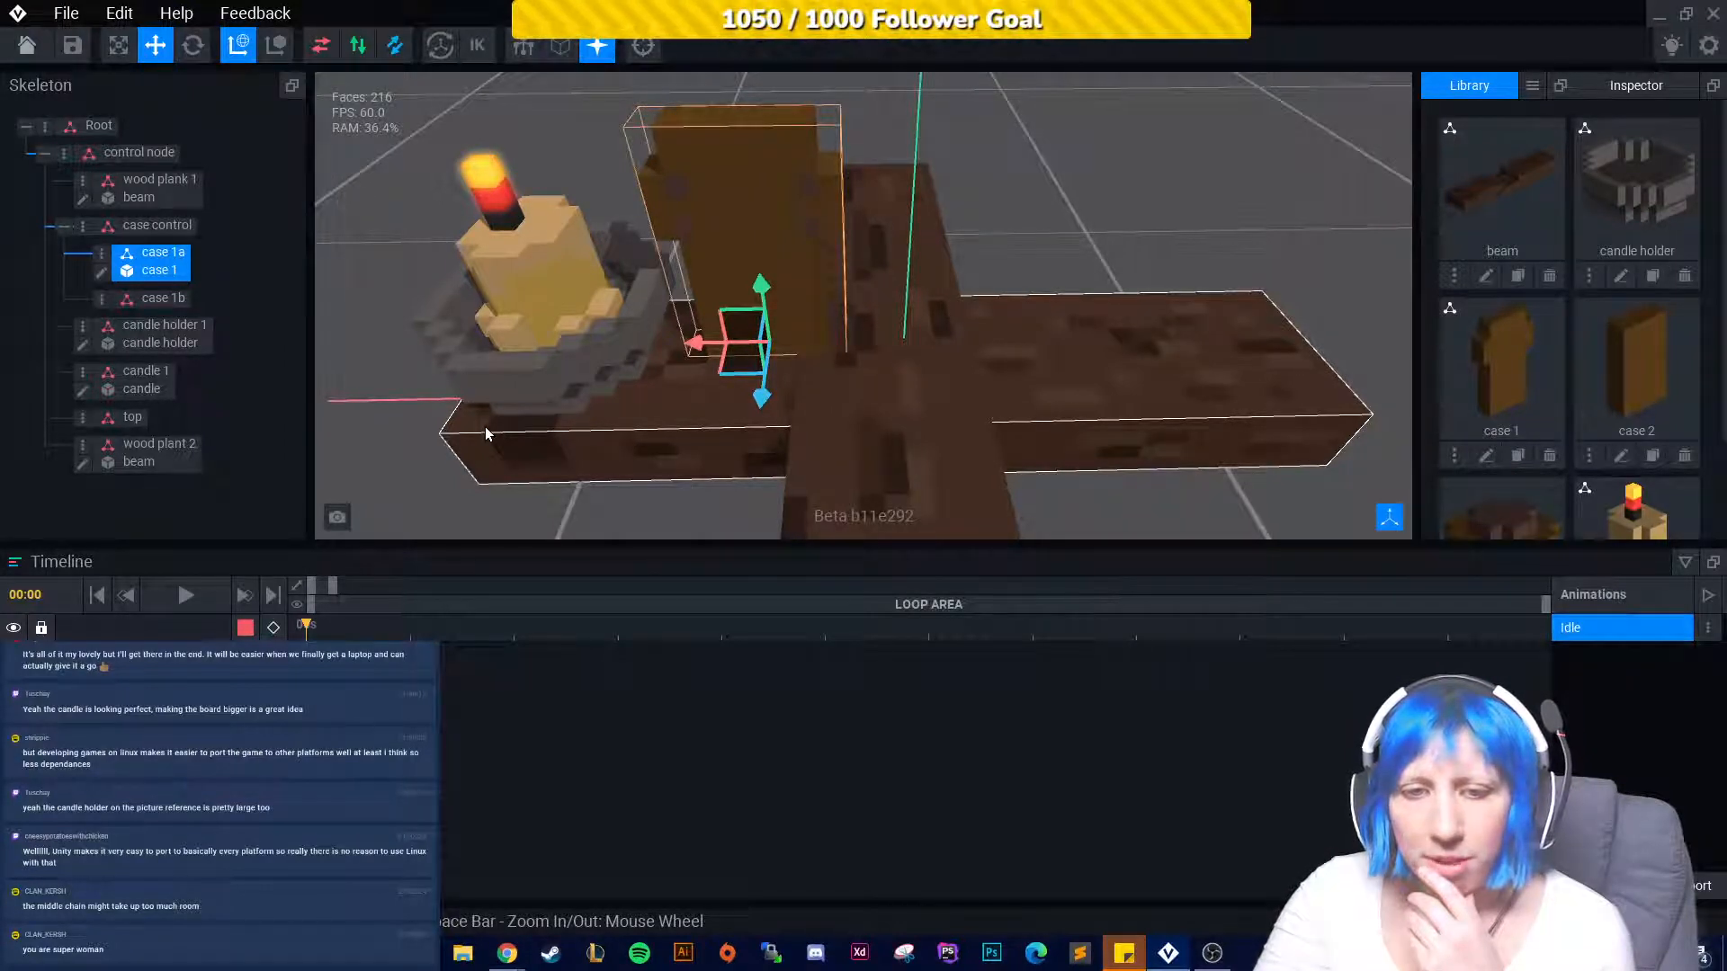
Rotate case 1a a quarter turn about the vertical axis so its narrow edge runs along the candle beam.
key("e")
middle_click_drag(690, 371, 745, 381)
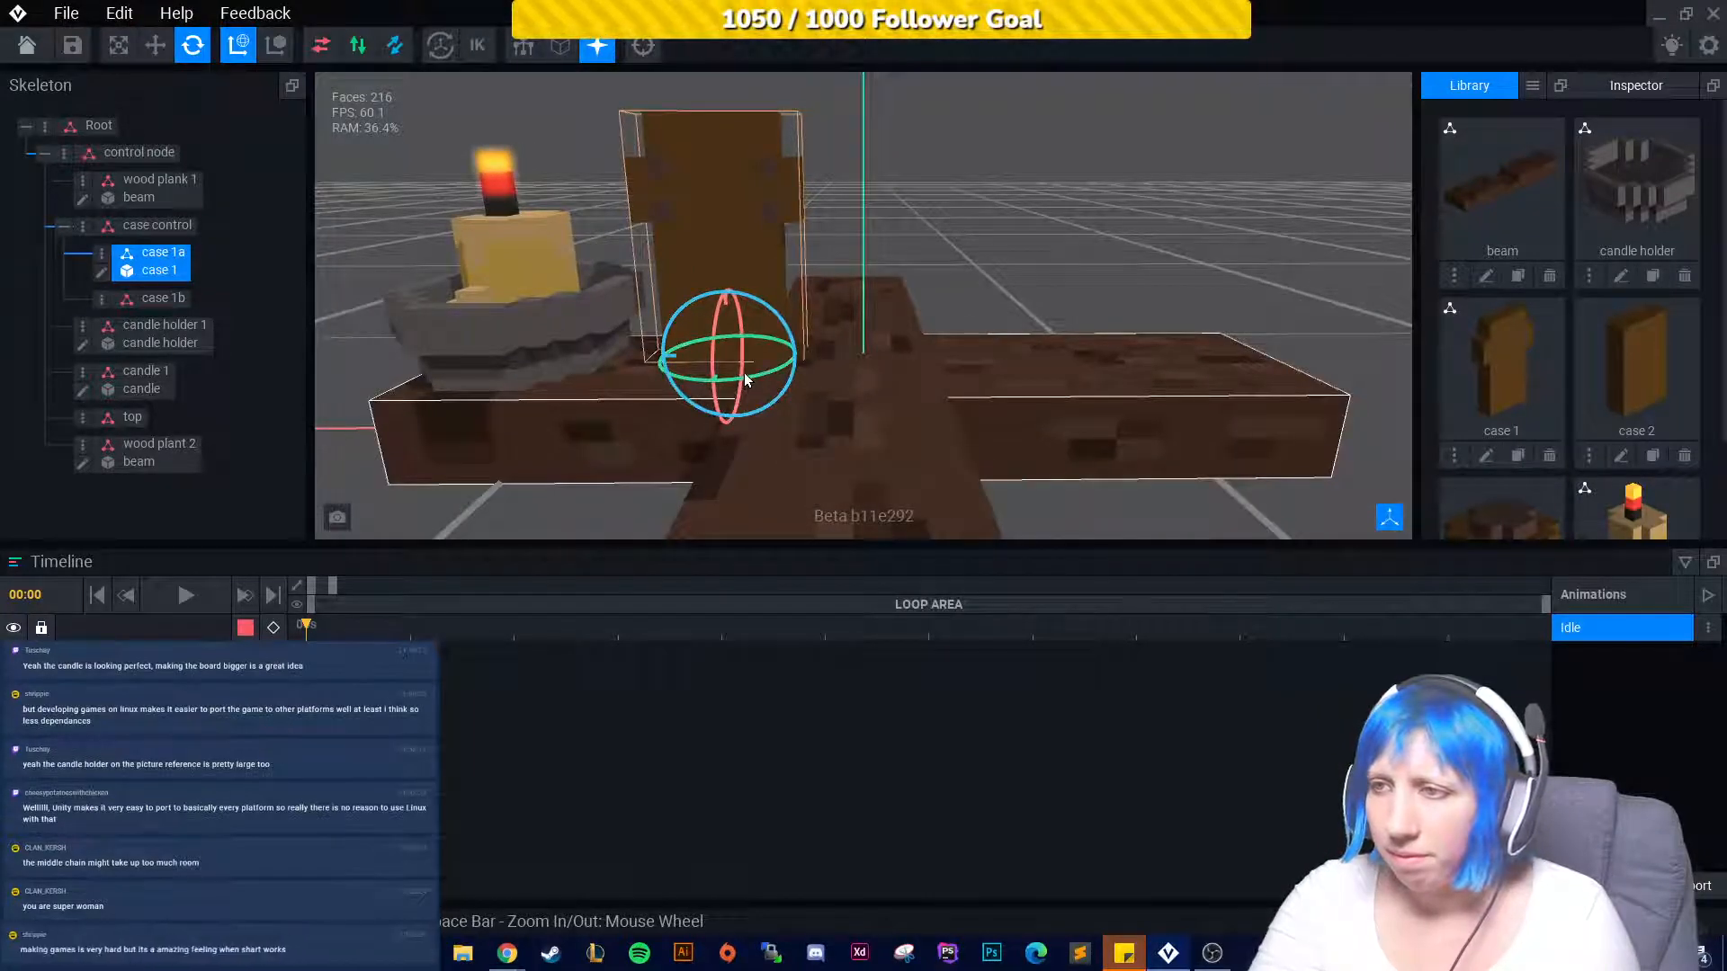
left_click_drag(745, 382, 480, 402)
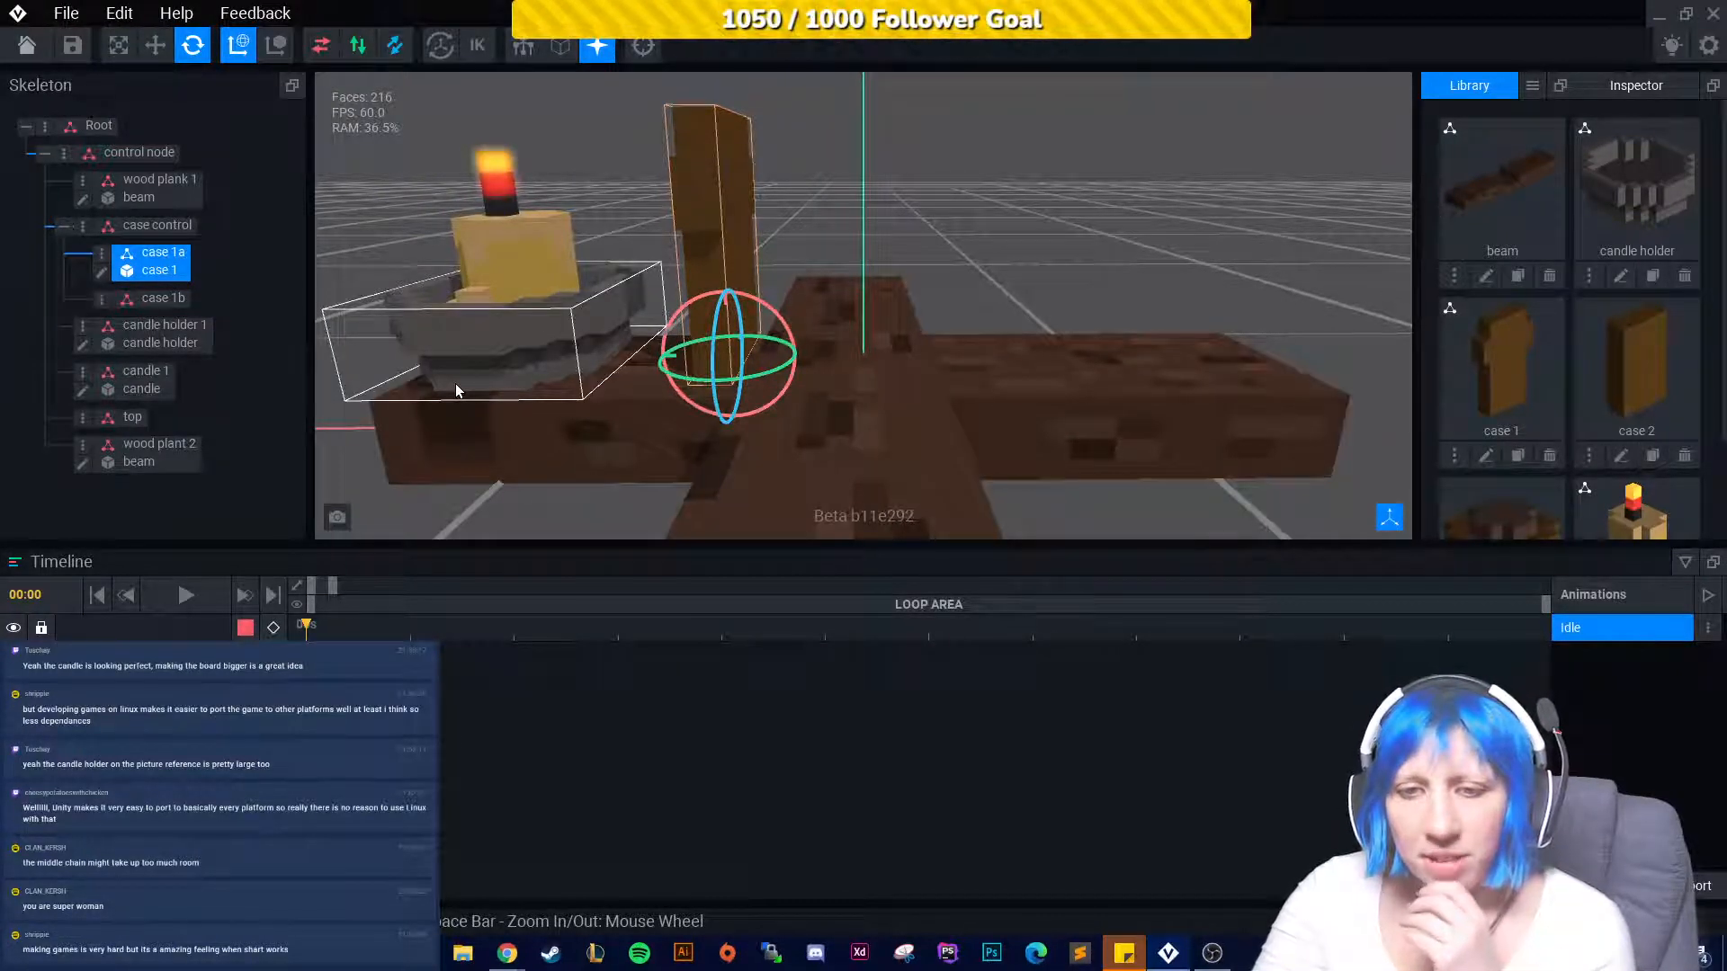
middle_click_drag(455, 383, 659, 402)
Slide case 1a sideways across the candle beam so it is centred on the beam's width.
left_click(155, 45)
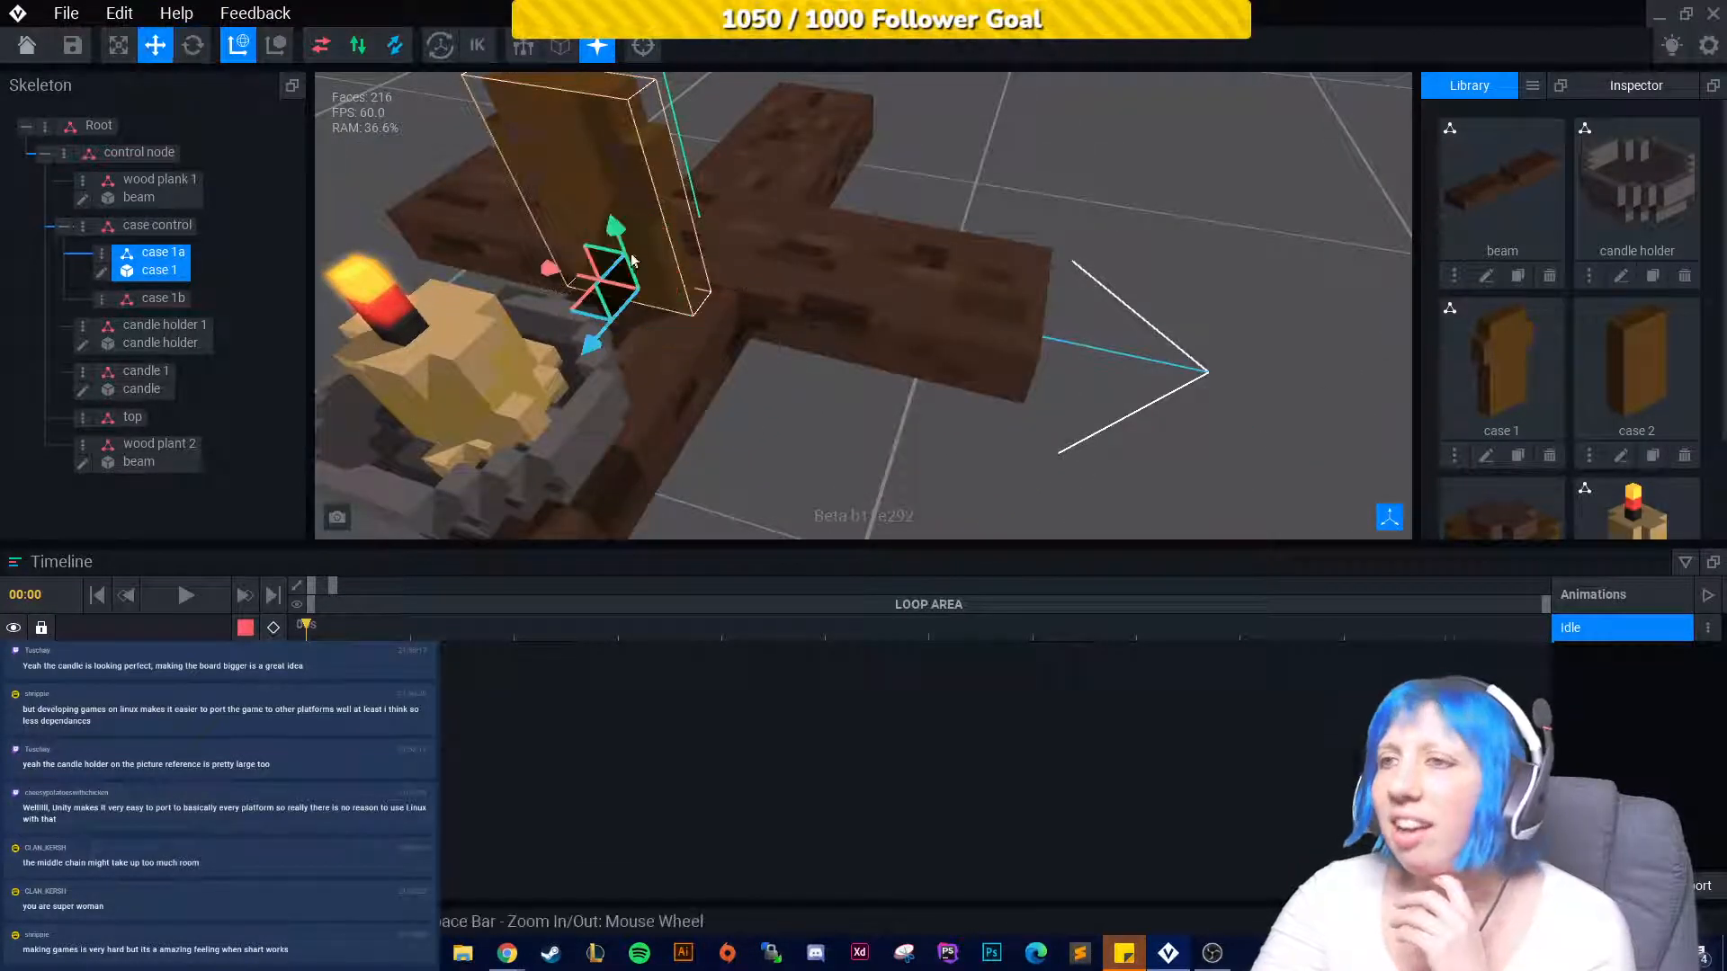
left_click_drag(554, 275, 935, 472)
left_click(935, 466)
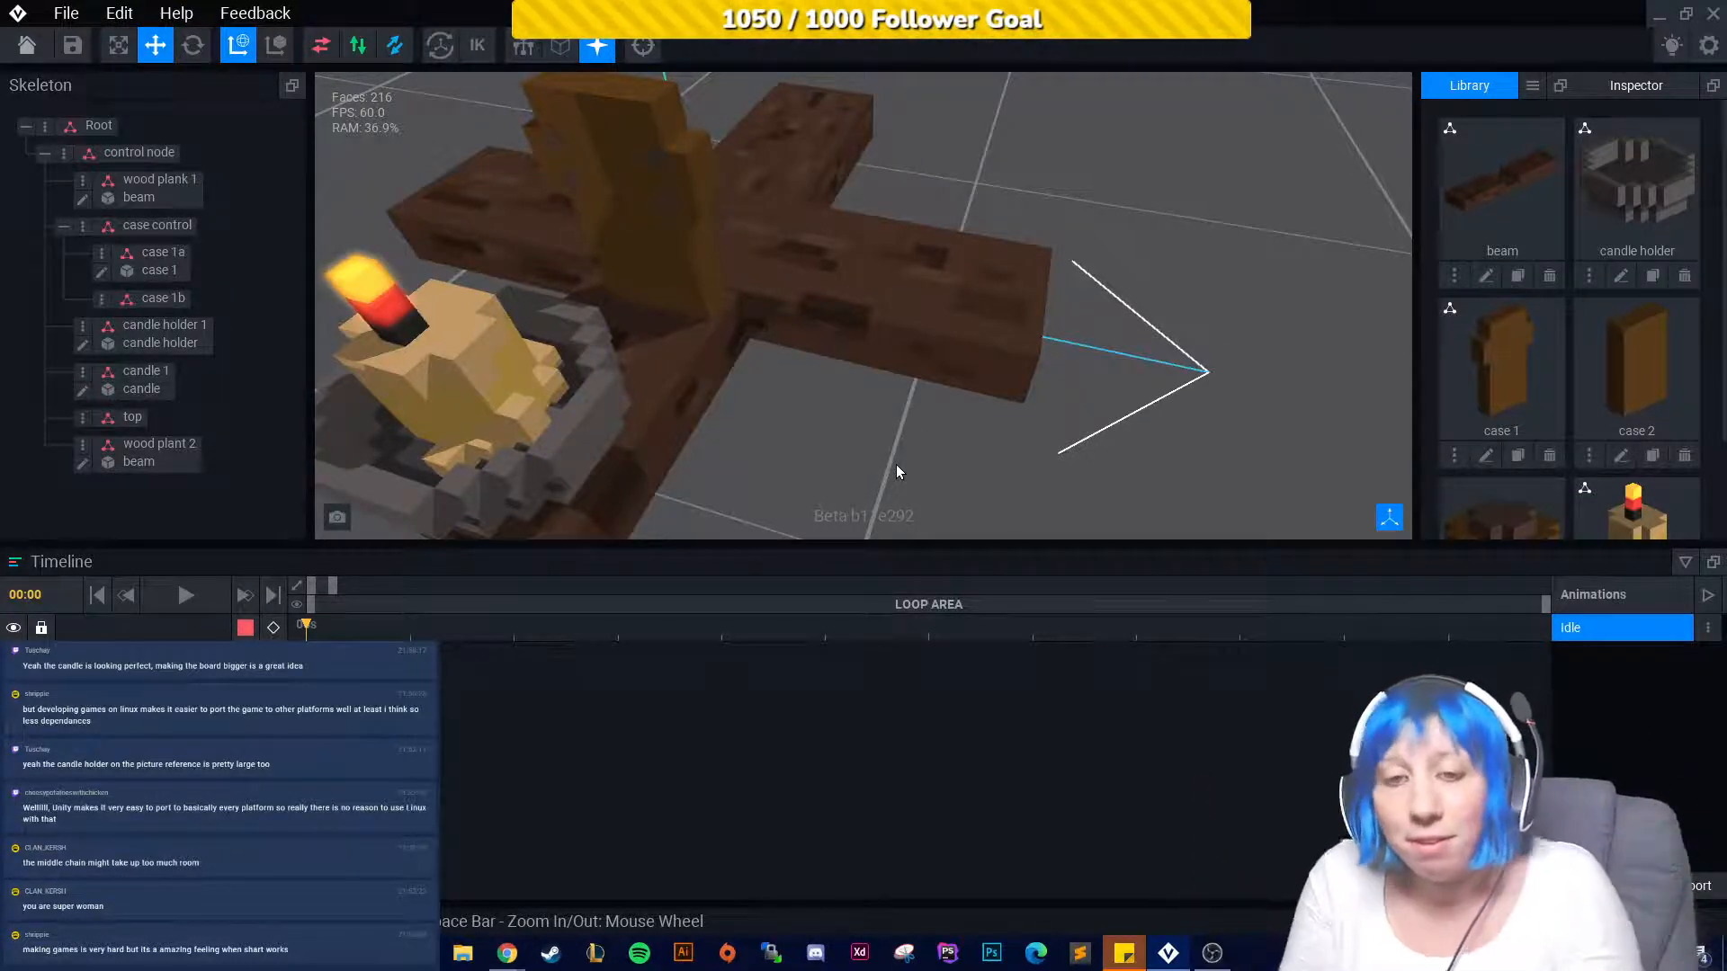
right_click_drag(807, 507, 720, 445)
scroll(719, 396, "up", 2)
left_click(726, 452)
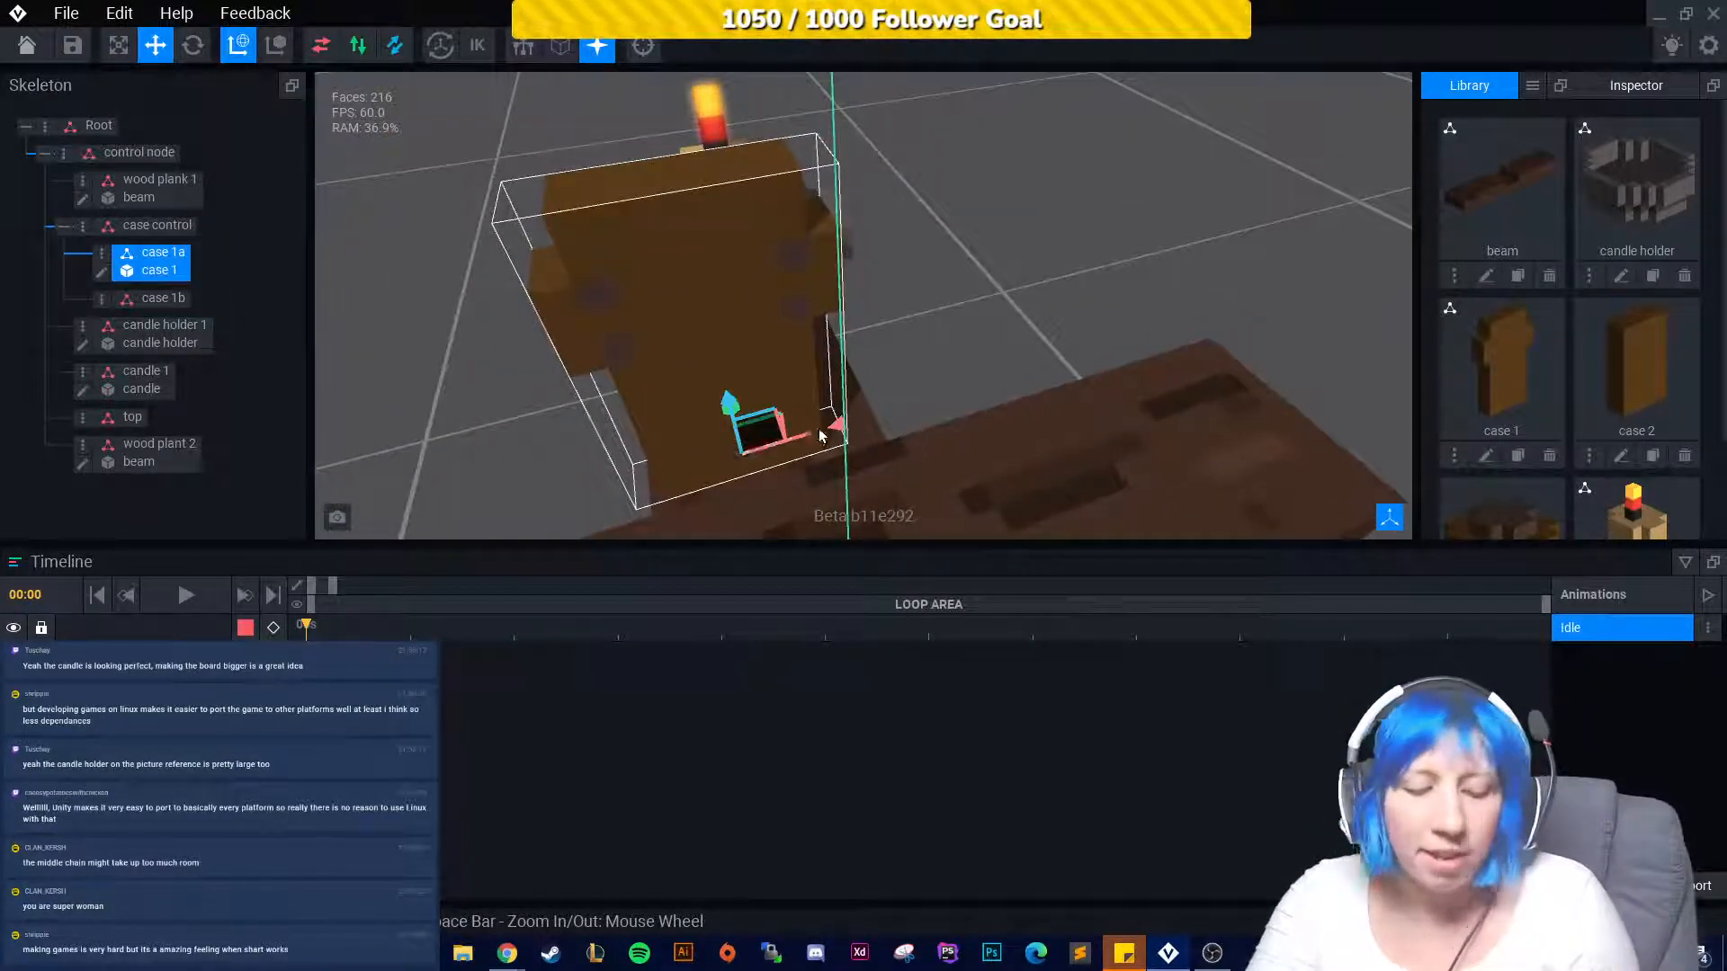
left_click_drag(820, 436, 856, 435)
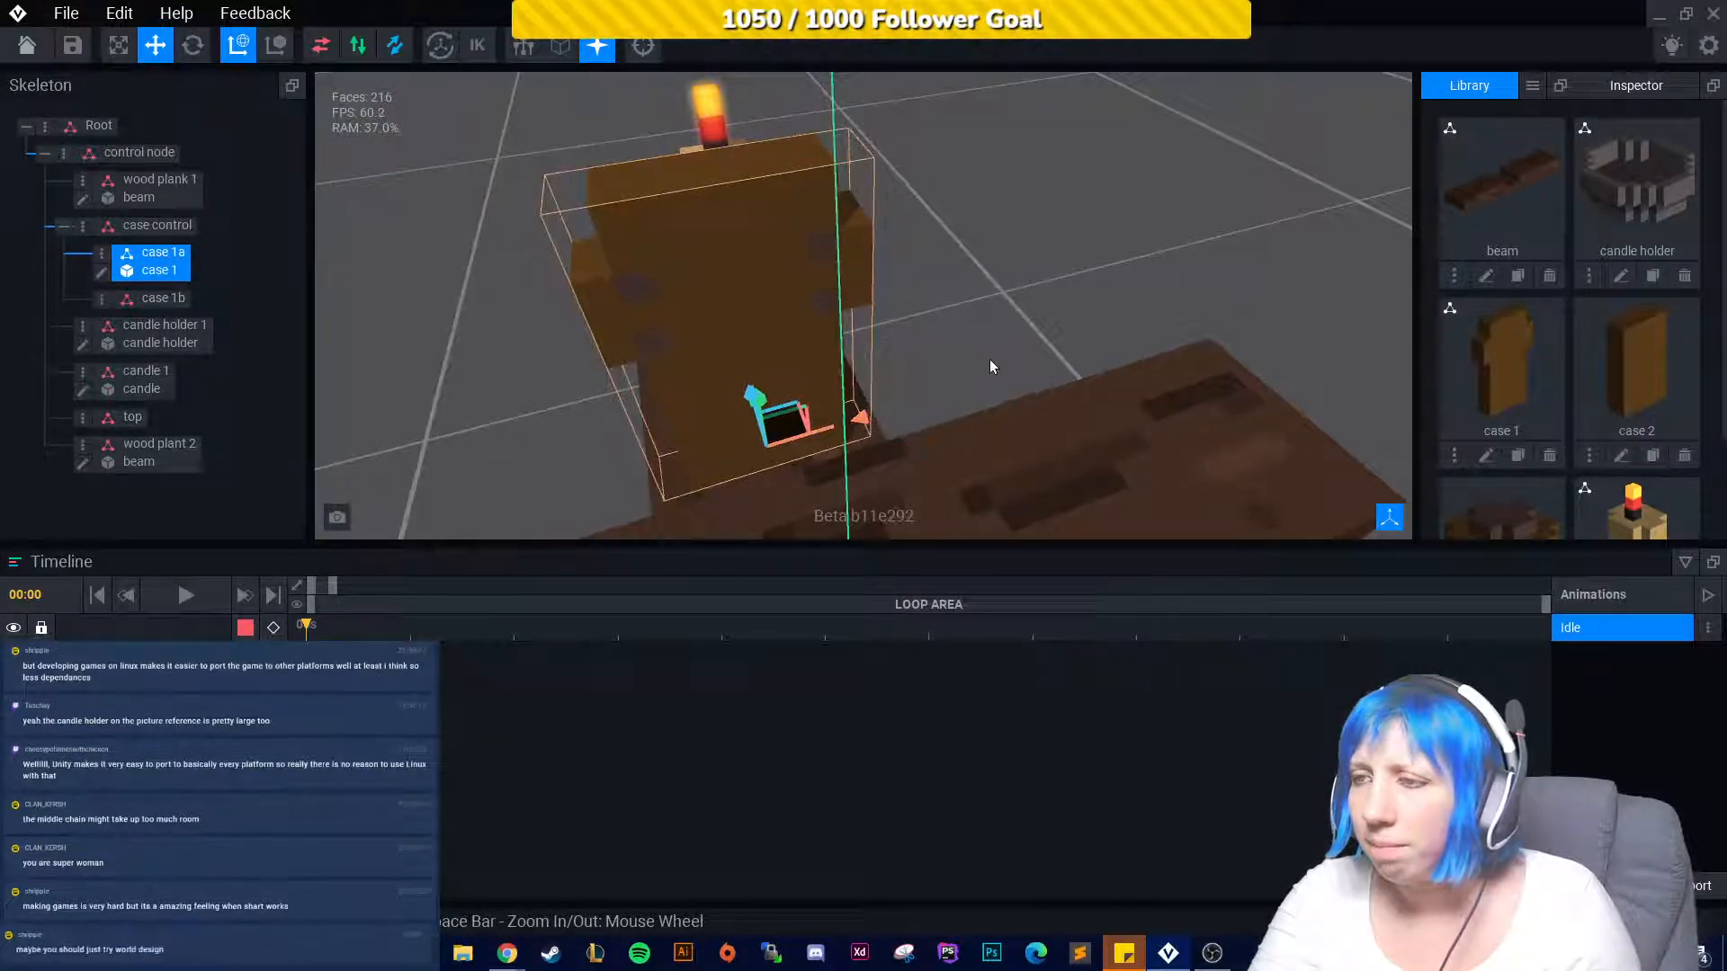
left_click(990, 366)
right_click_drag(990, 366, 878, 369)
Shift case 1a slightly outward along the beam toward the candle holder and check its placement.
left_click(740, 366)
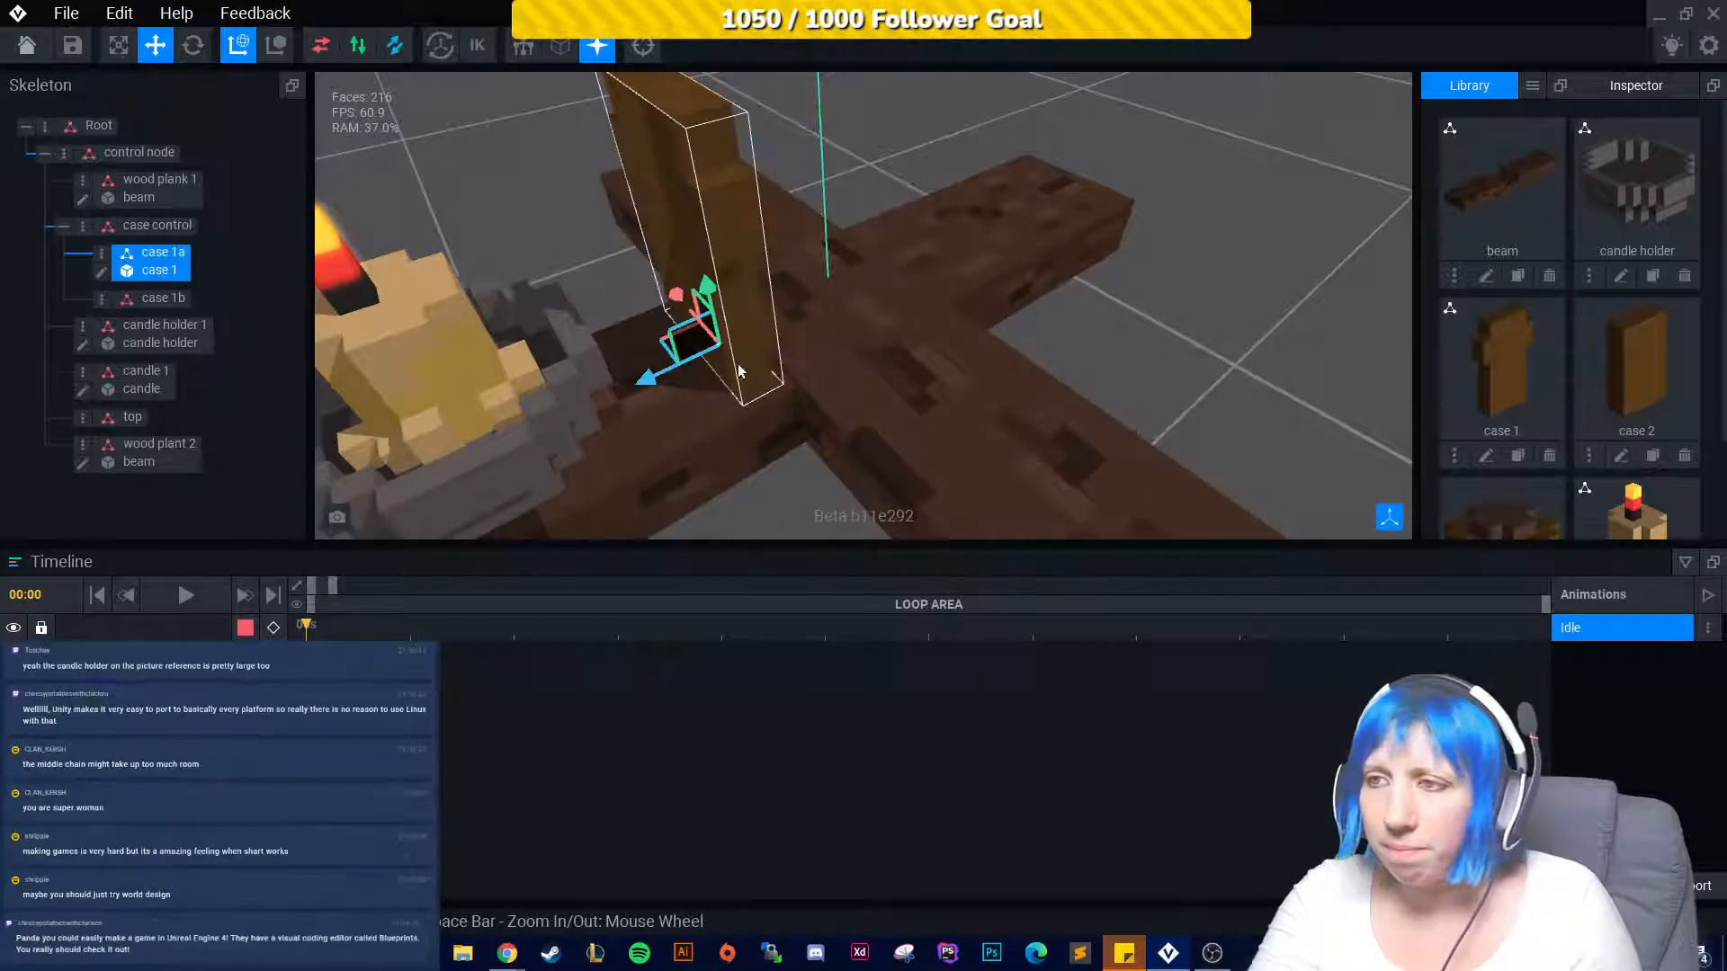
left_click_drag(635, 381, 623, 383)
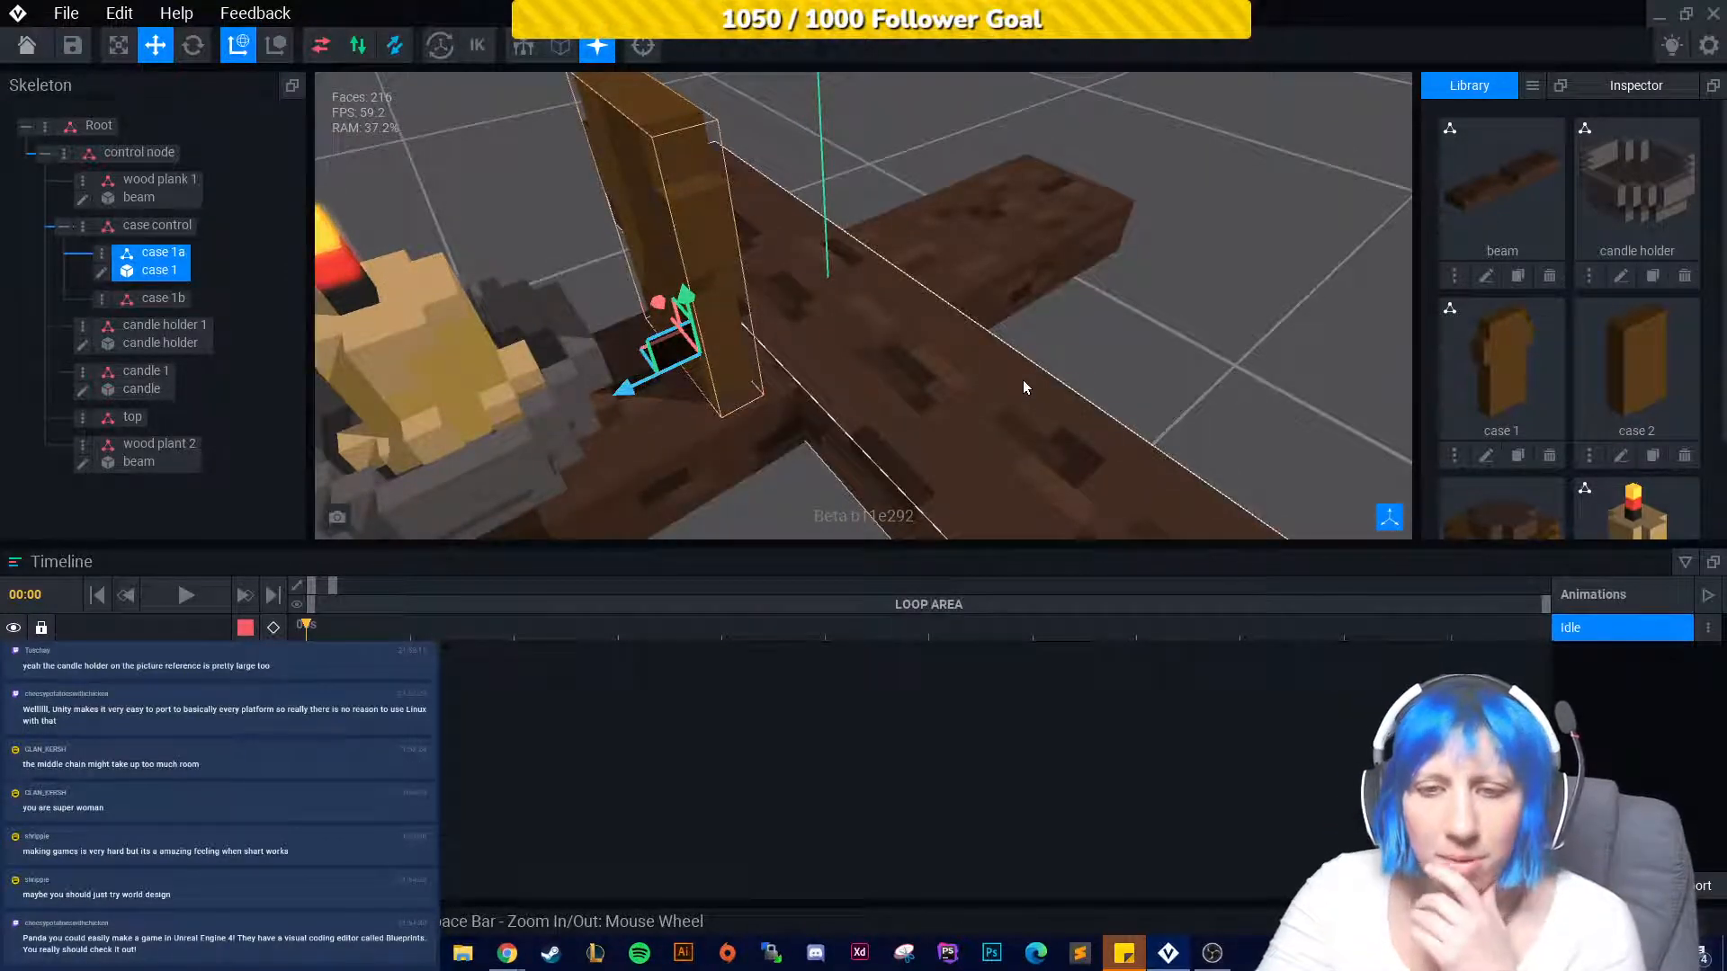
right_click_drag(1022, 385, 986, 366)
right_click_drag(757, 324, 663, 328)
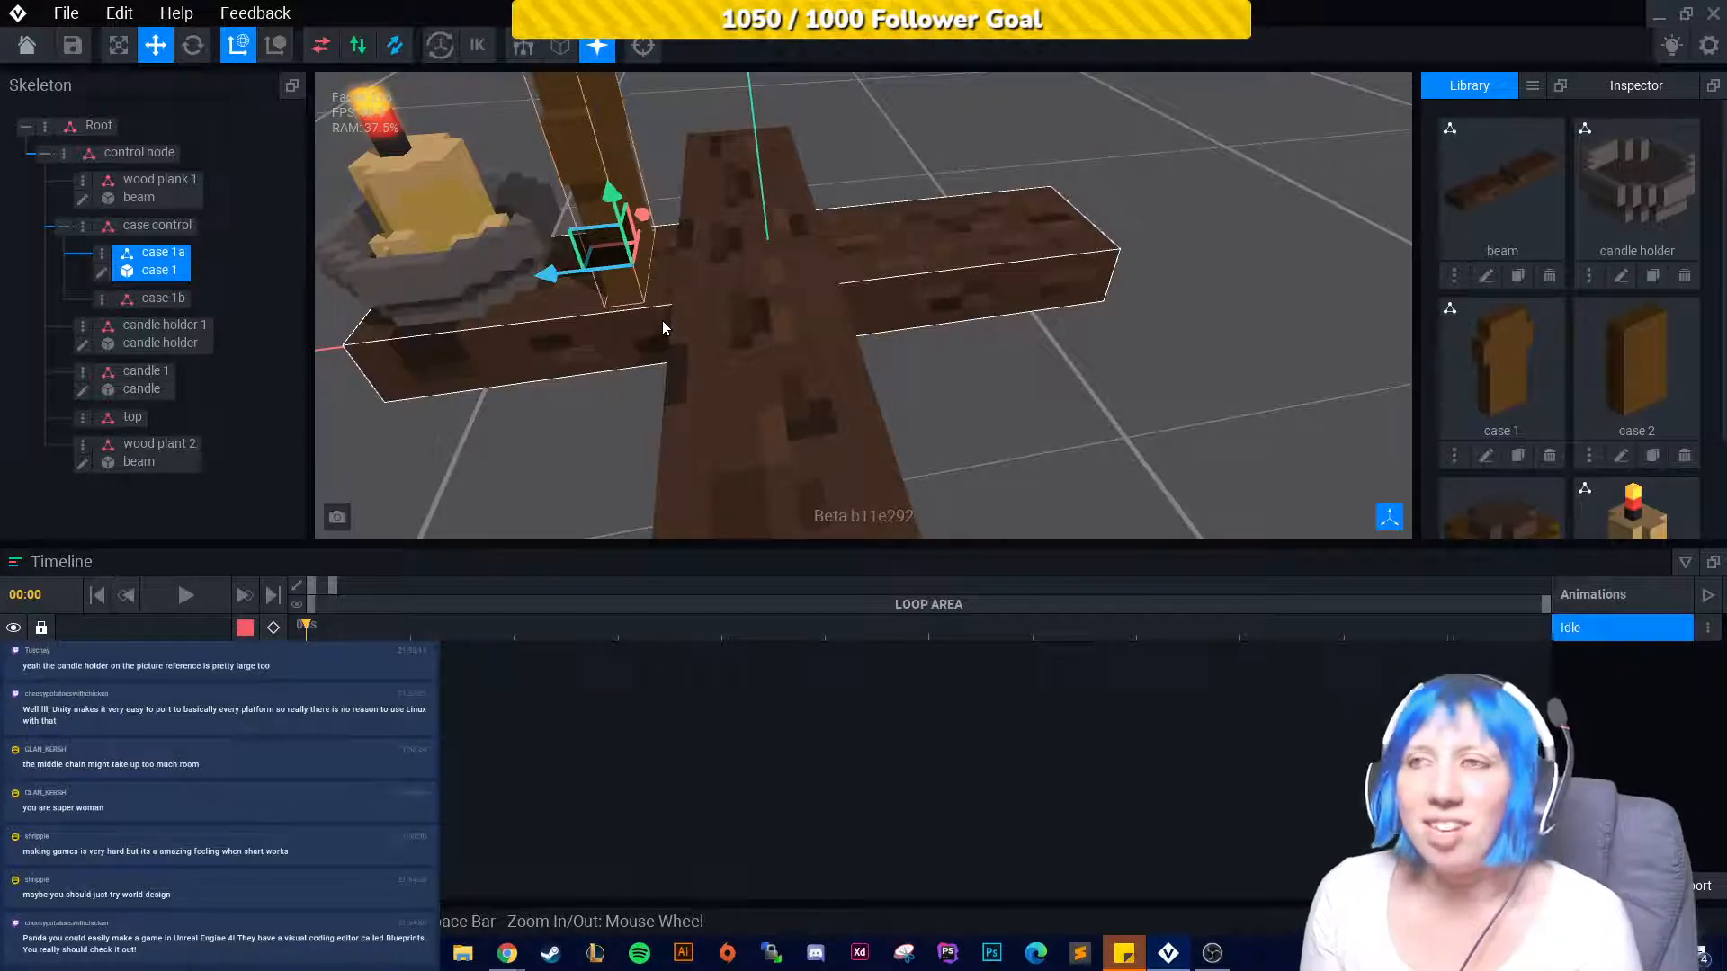
right_click_drag(662, 320, 1006, 369)
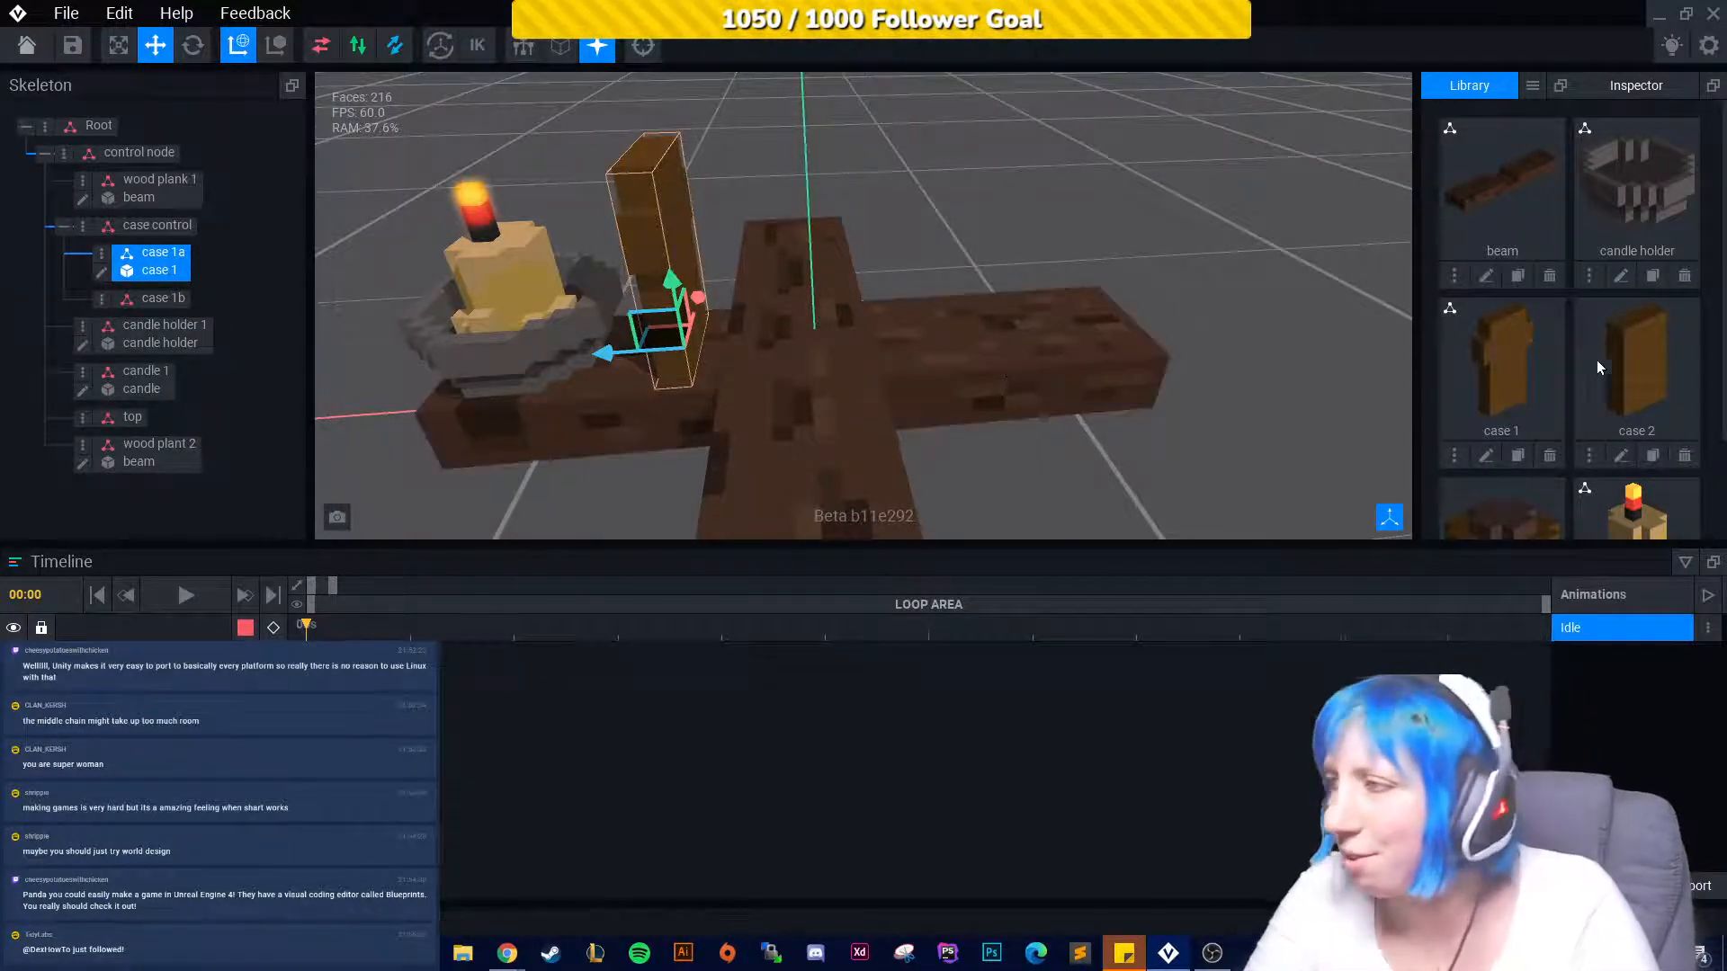
Assign the case 2 model to the case 1b node, raise it, and move it along X to 5.0 beside case 1a.
left_click_drag(1603, 371, 180, 304)
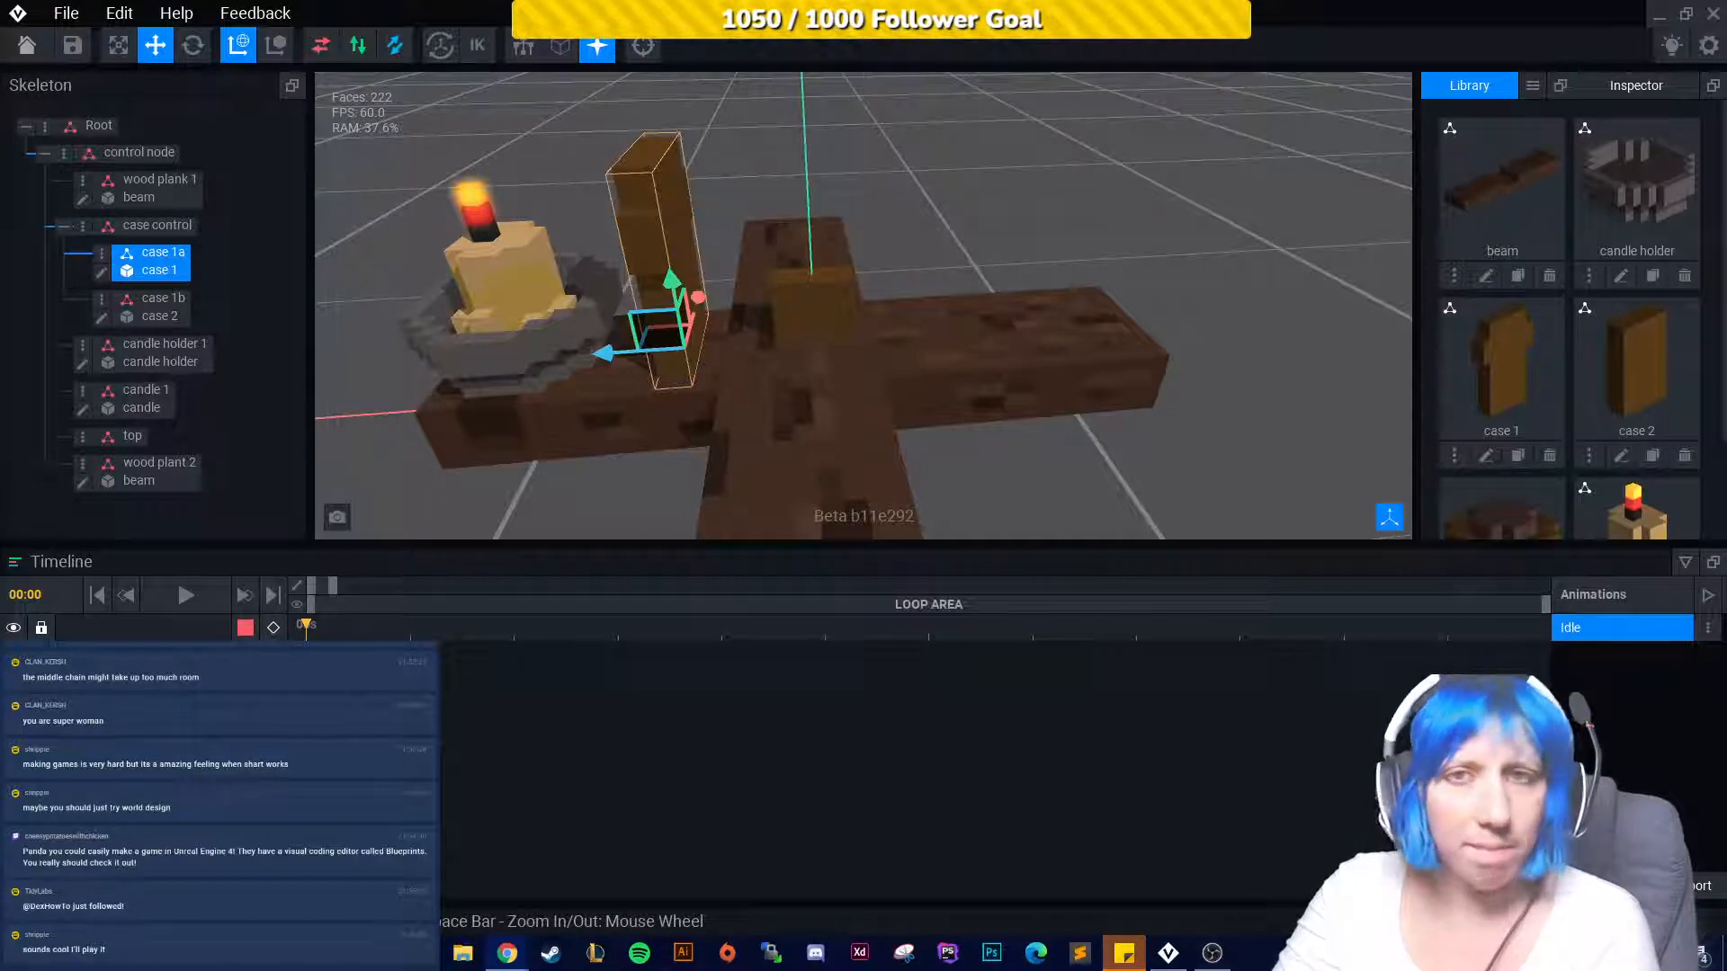
left_click(829, 304)
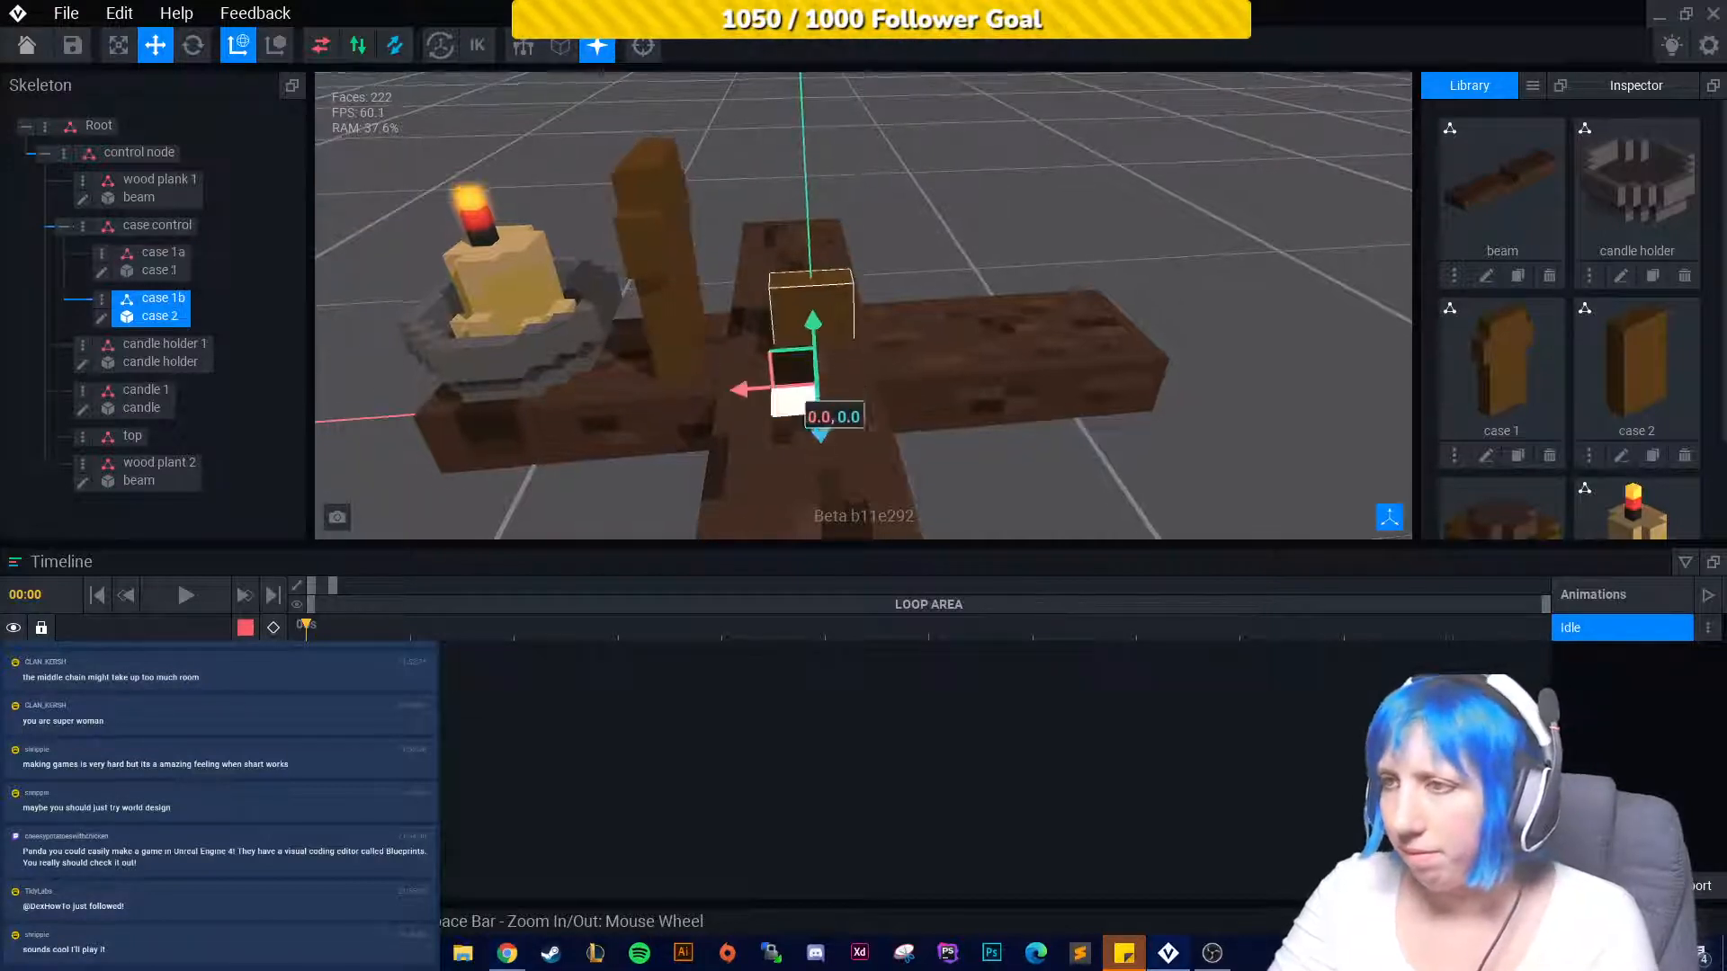
left_click_drag(806, 356, 783, 266)
left_click_drag(724, 334, 635, 331)
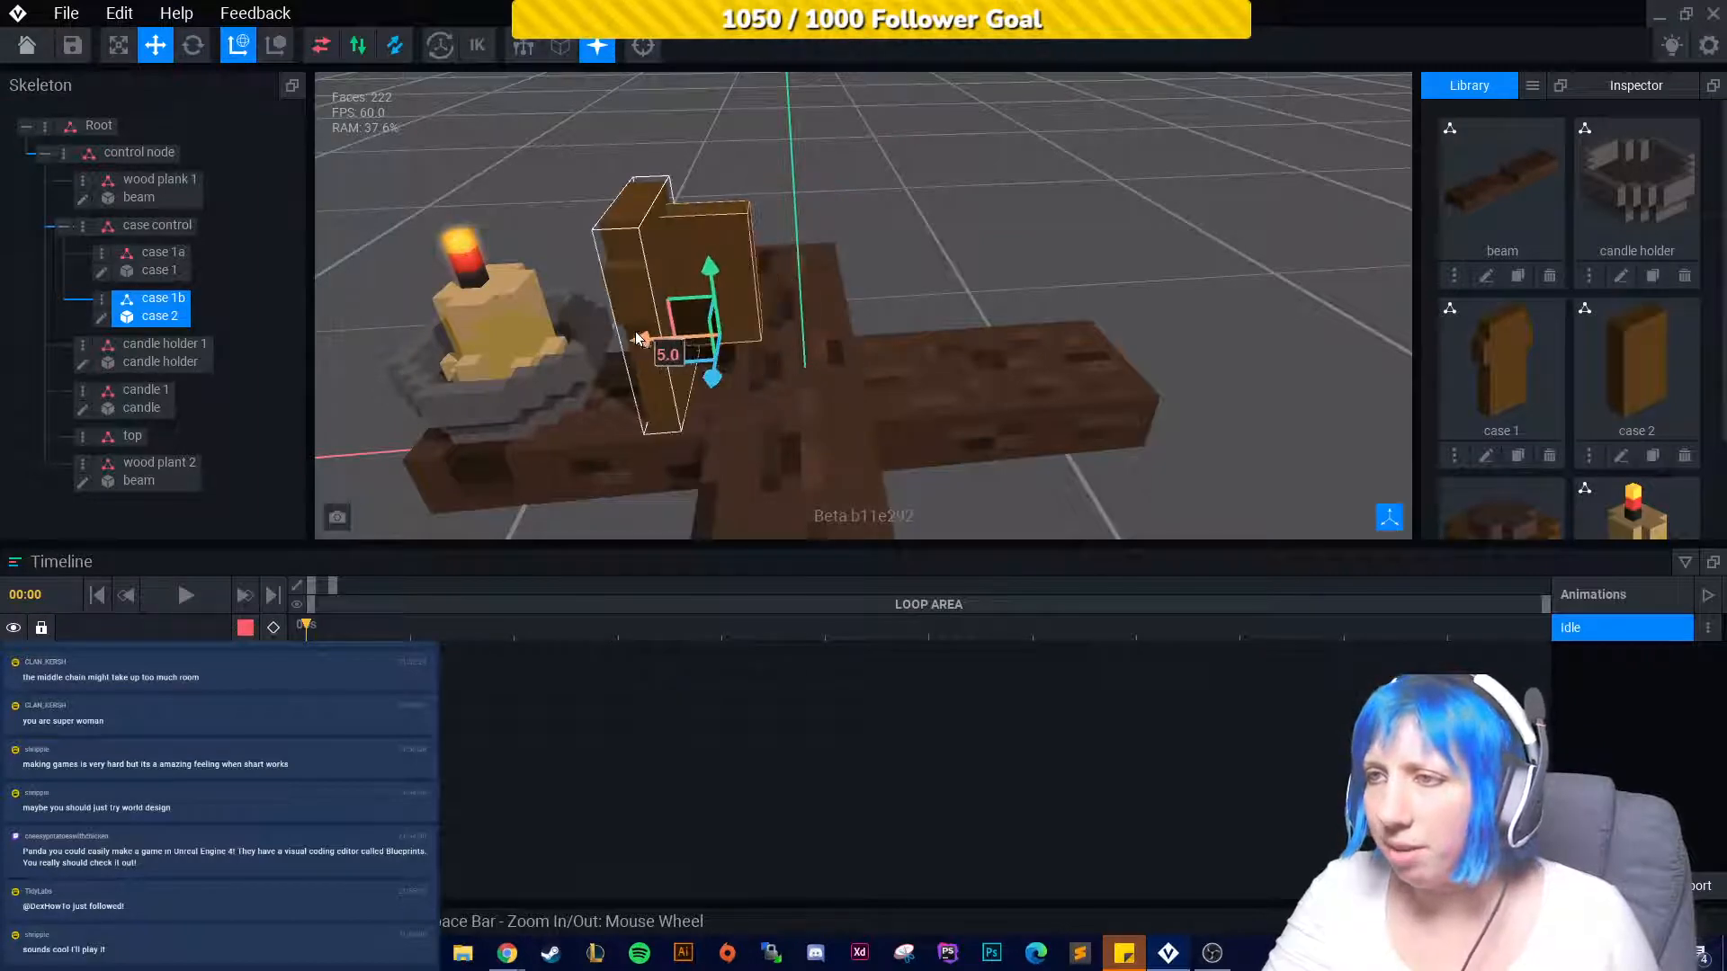
Rotate case 1b a quarter turn about the vertical axis to match case 1a's orientation.
left_click(192, 45)
right_click_drag(558, 315, 759, 295)
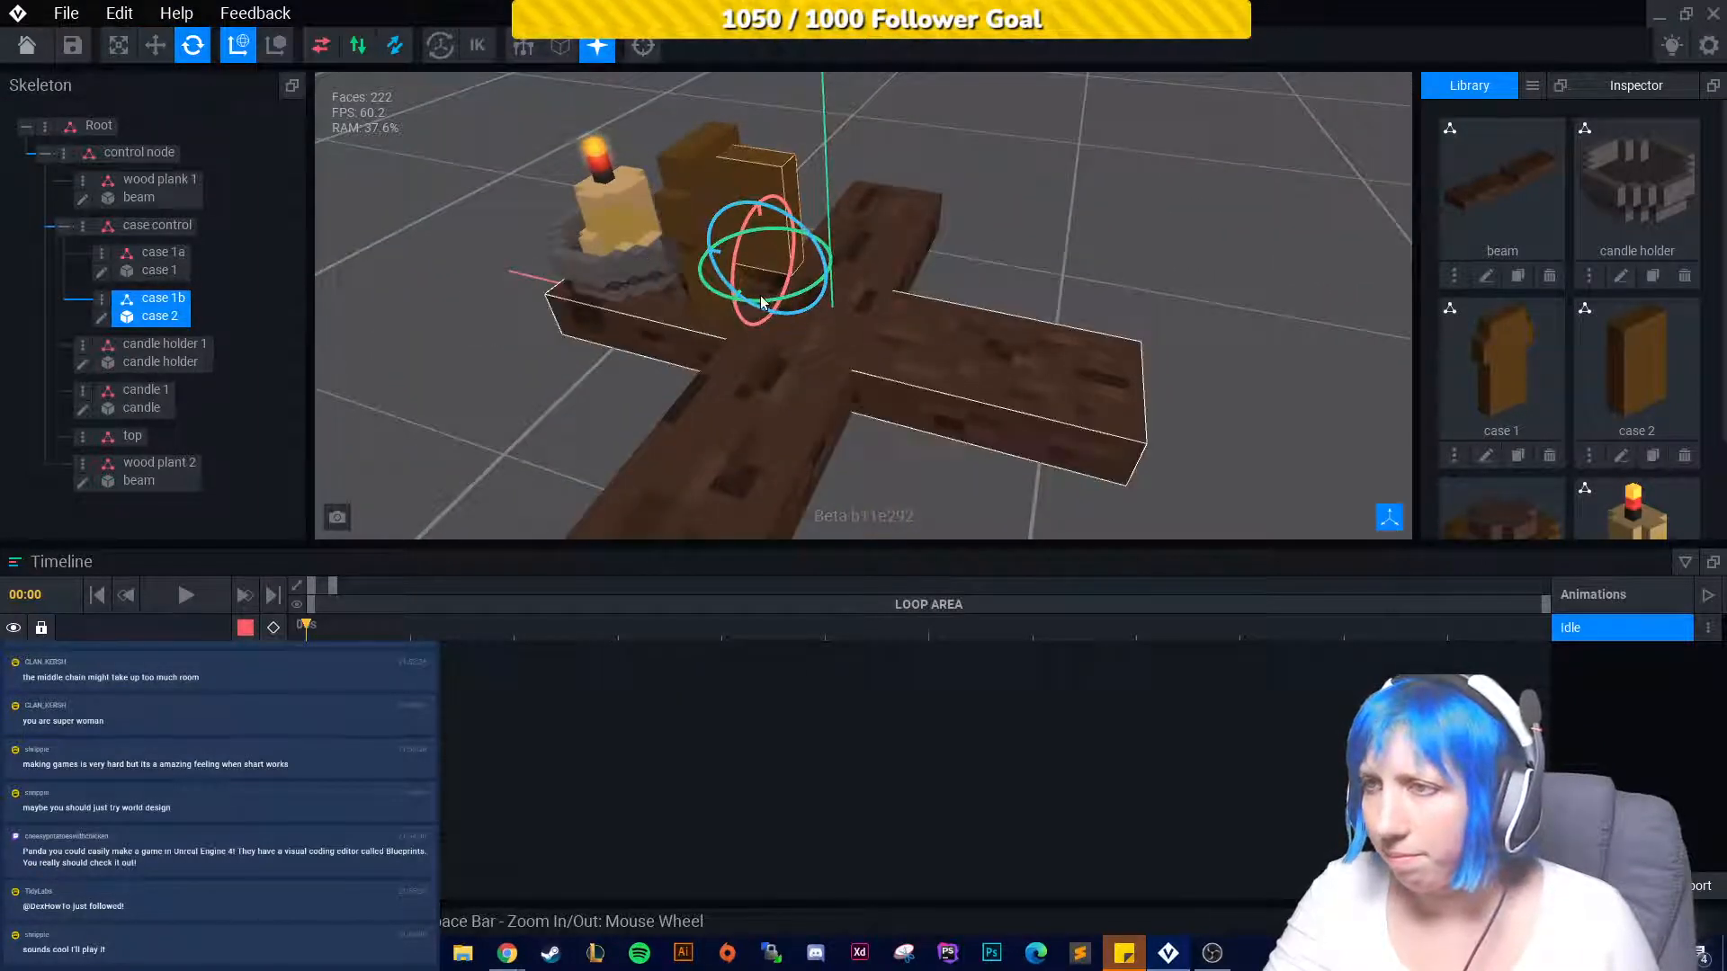
left_click_drag(766, 302, 867, 250)
right_click_drag(867, 250, 678, 281)
left_click(678, 286)
left_click_drag(738, 394, 751, 397)
right_click_drag(751, 397, 632, 162)
left_click(758, 279)
Raise case 1b to the top of case 1a and line it up with that piece.
key("w")
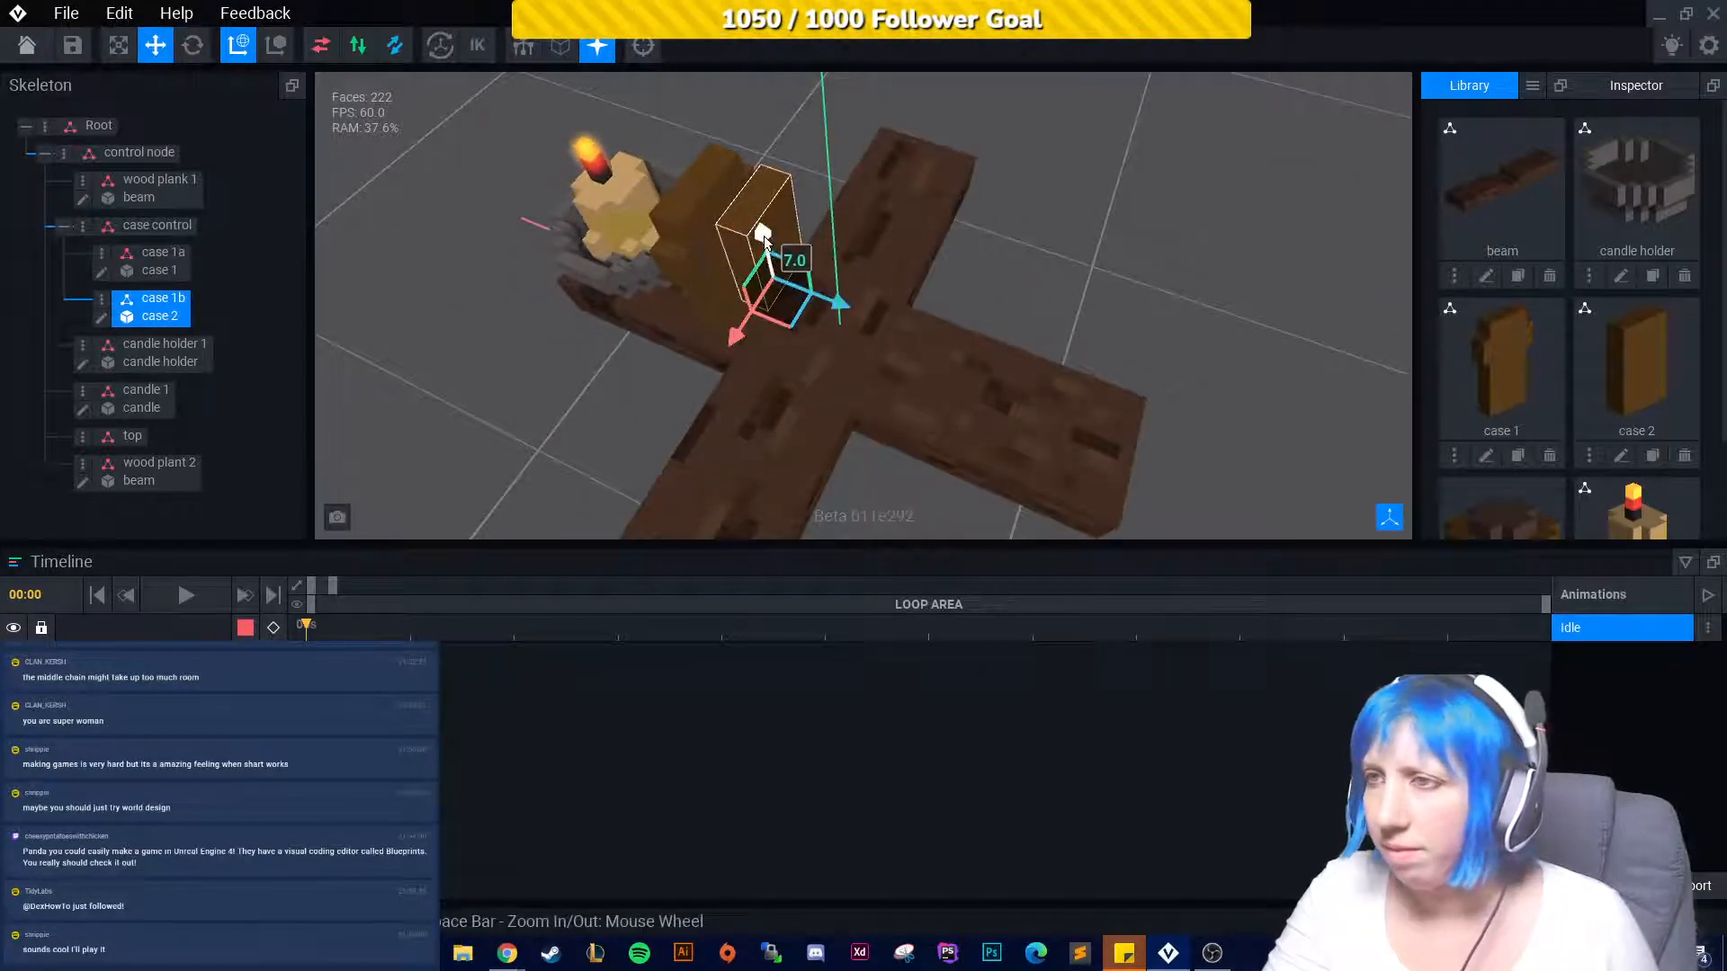
left_click_drag(764, 235, 751, 135)
right_click_drag(751, 135, 677, 126)
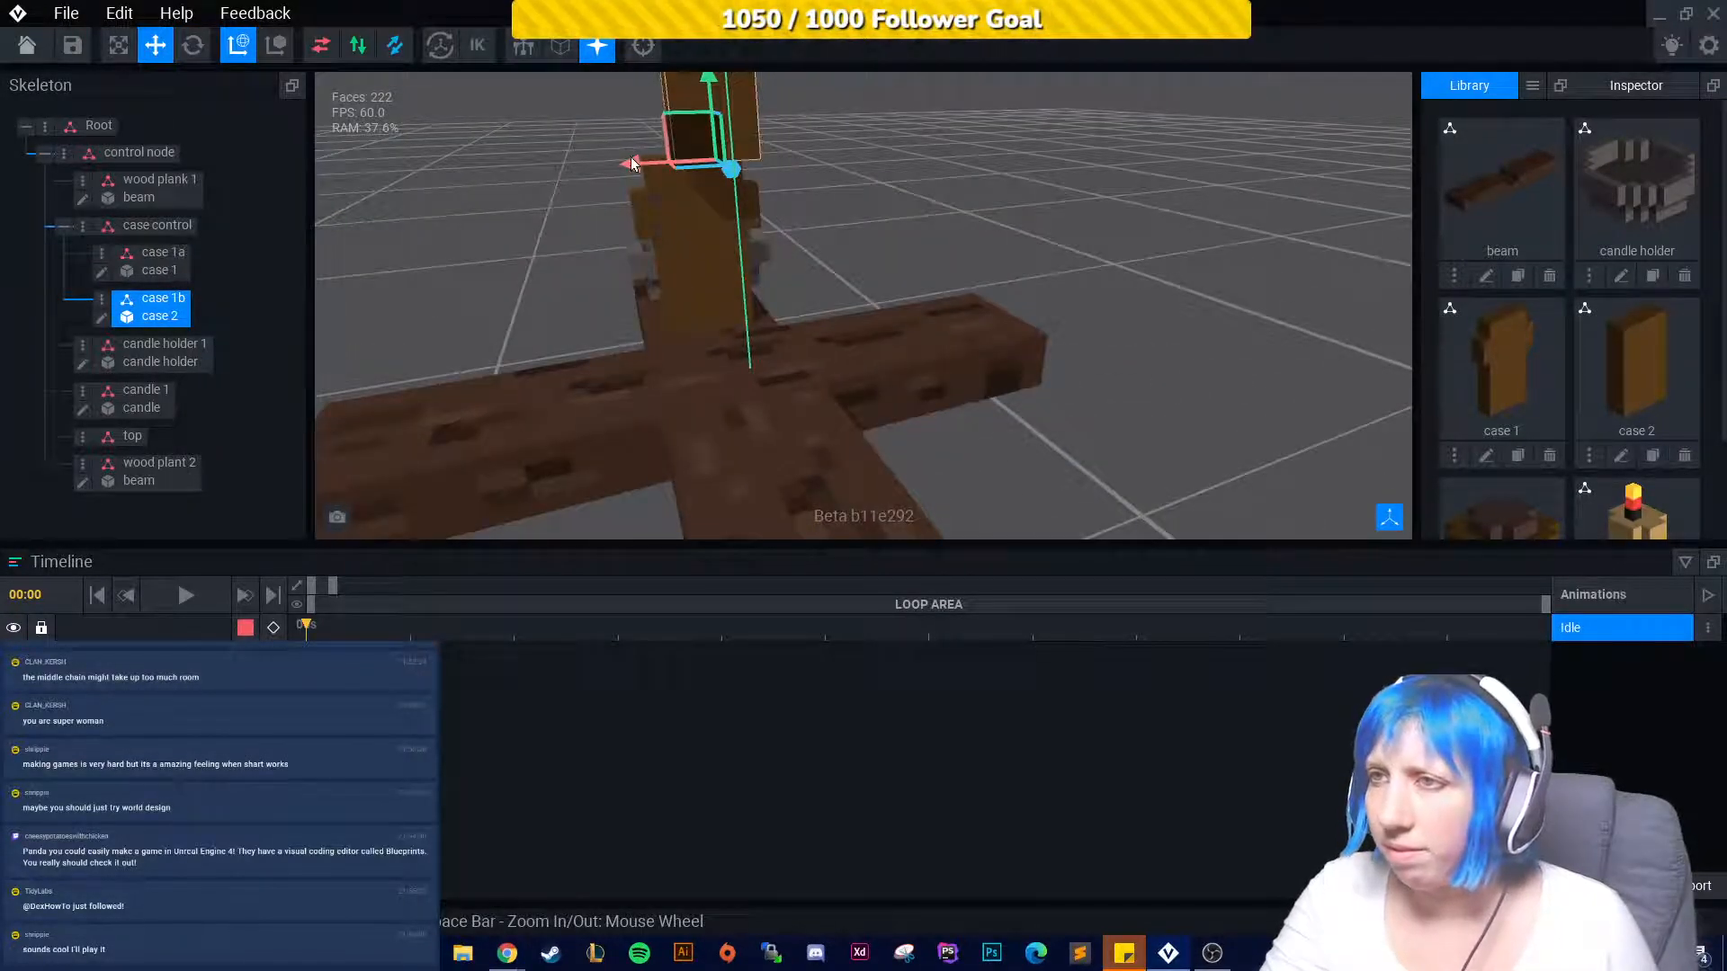
right_click_drag(593, 166, 796, 190)
mouse_move(796, 190)
left_mouse_down()
mouse_move(790, 171)
mouse_move(768, 182)
left_mouse_up()
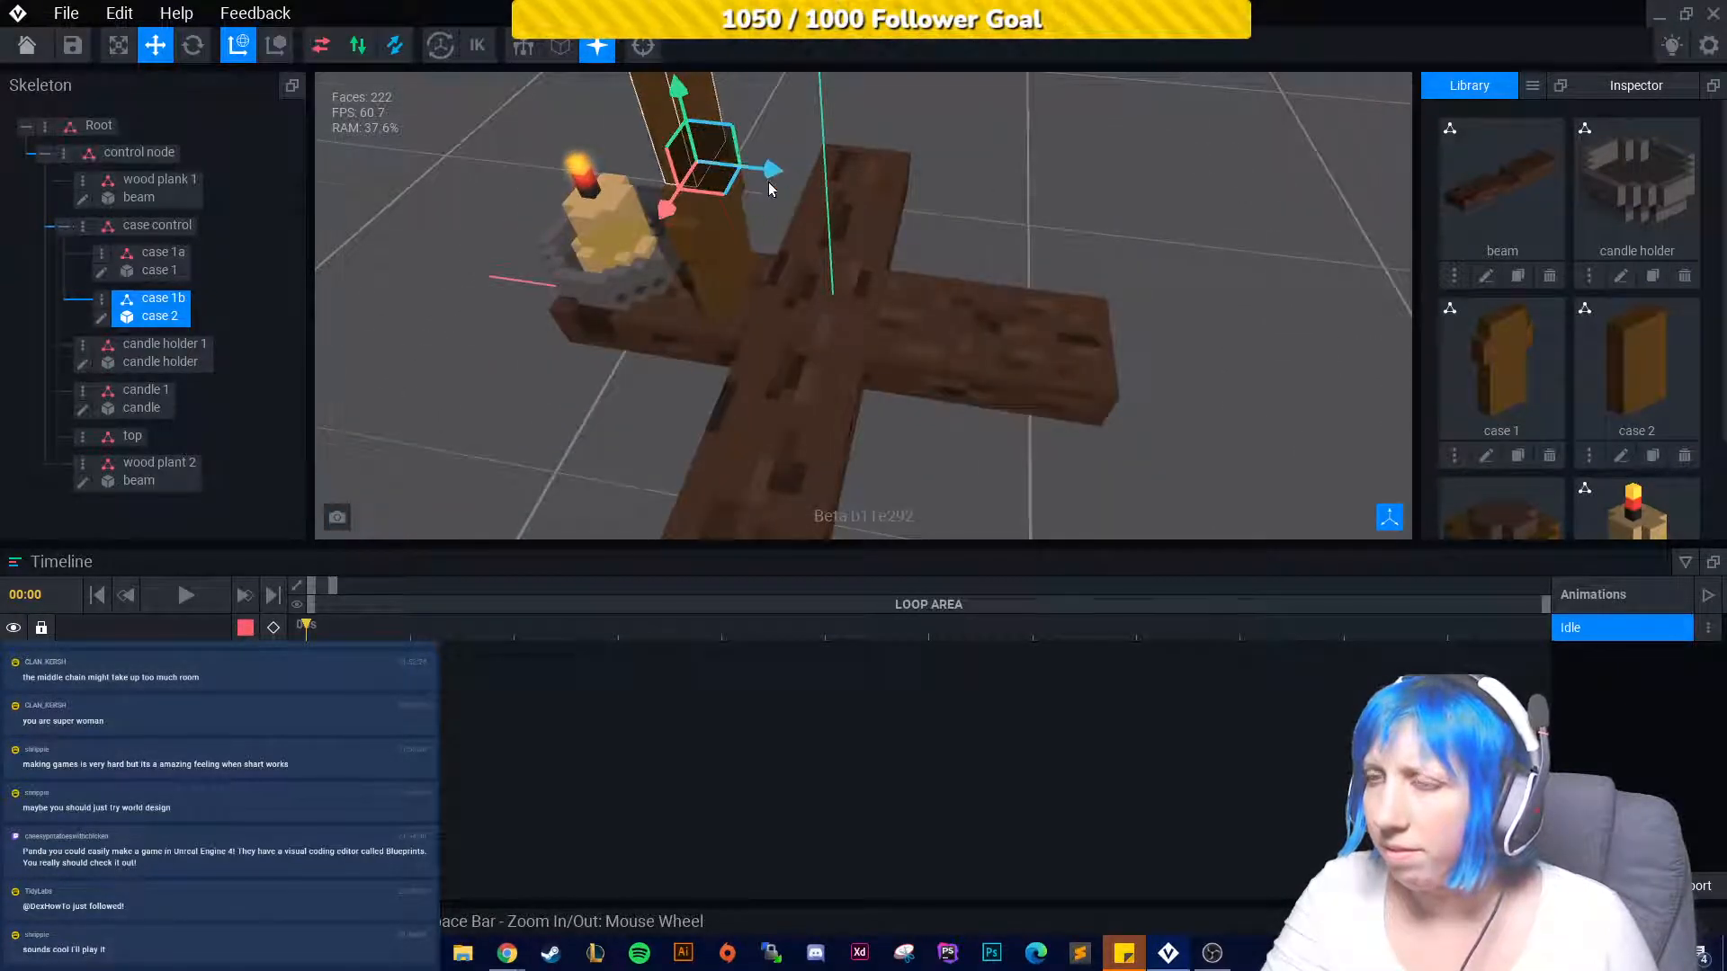
right_click_drag(768, 181, 930, 127)
left_click(852, 130)
middle_click_drag(930, 127, 663, 239)
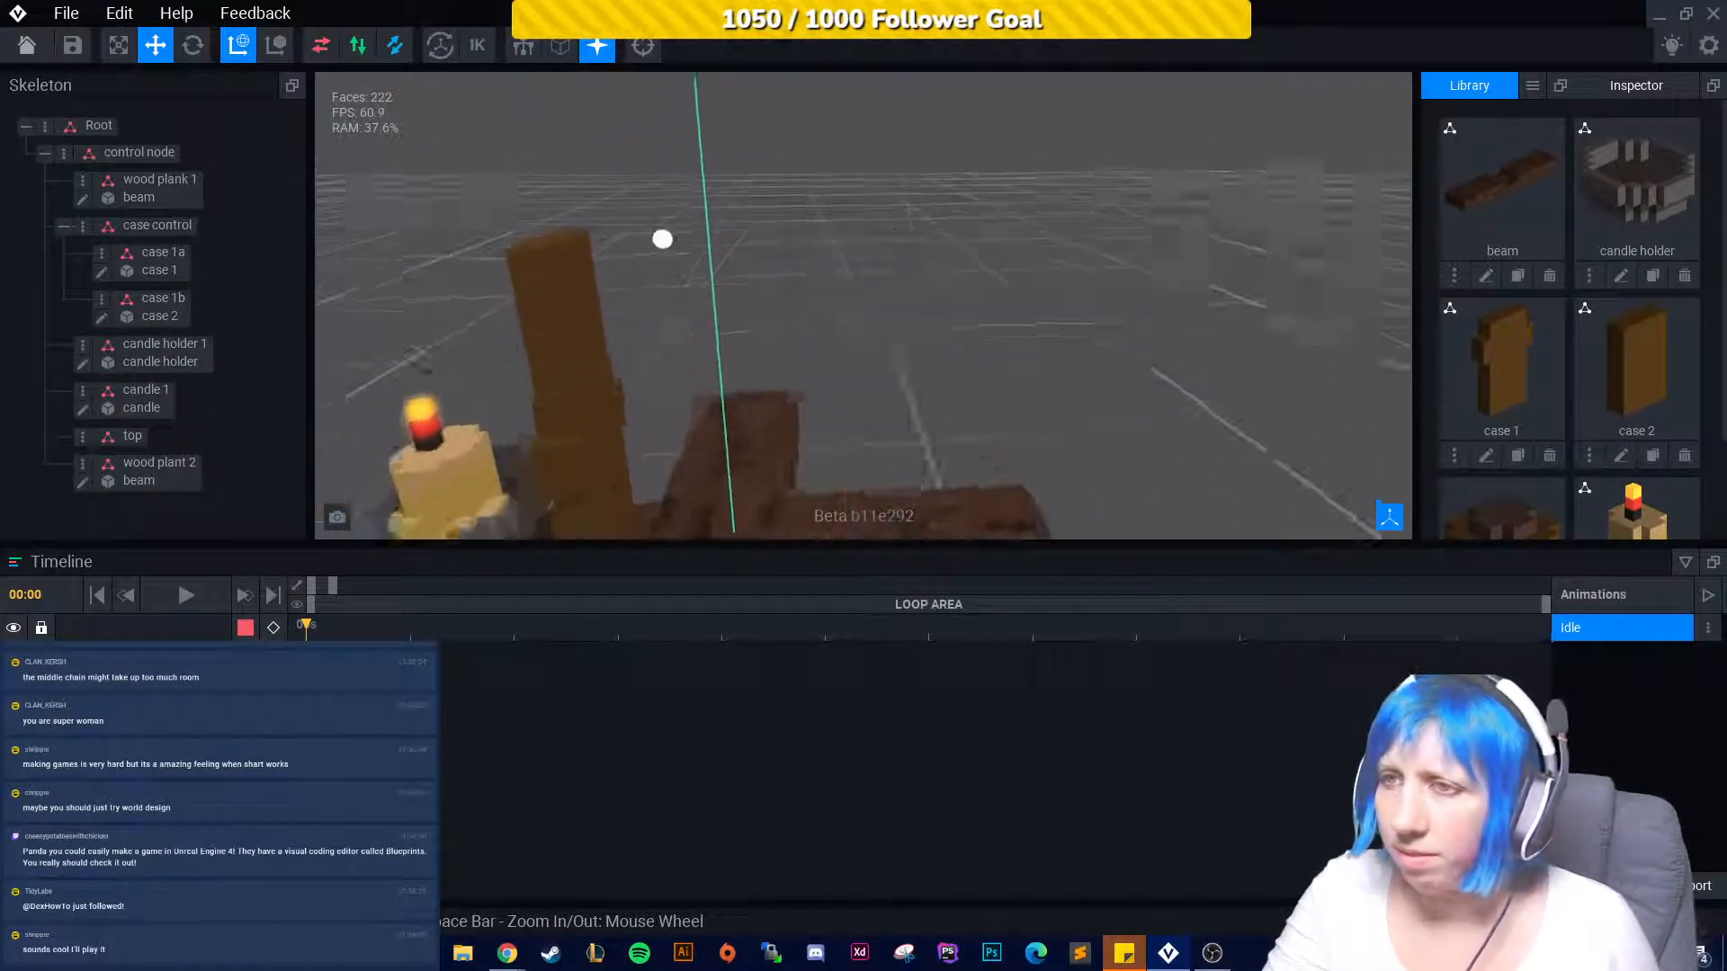
Tilt case 1b inward so its upper end leans toward the chandelier's centre.
right_click_drag(663, 239, 601, 322)
left_click(593, 318)
key("e")
left_click_drag(601, 322, 614, 343)
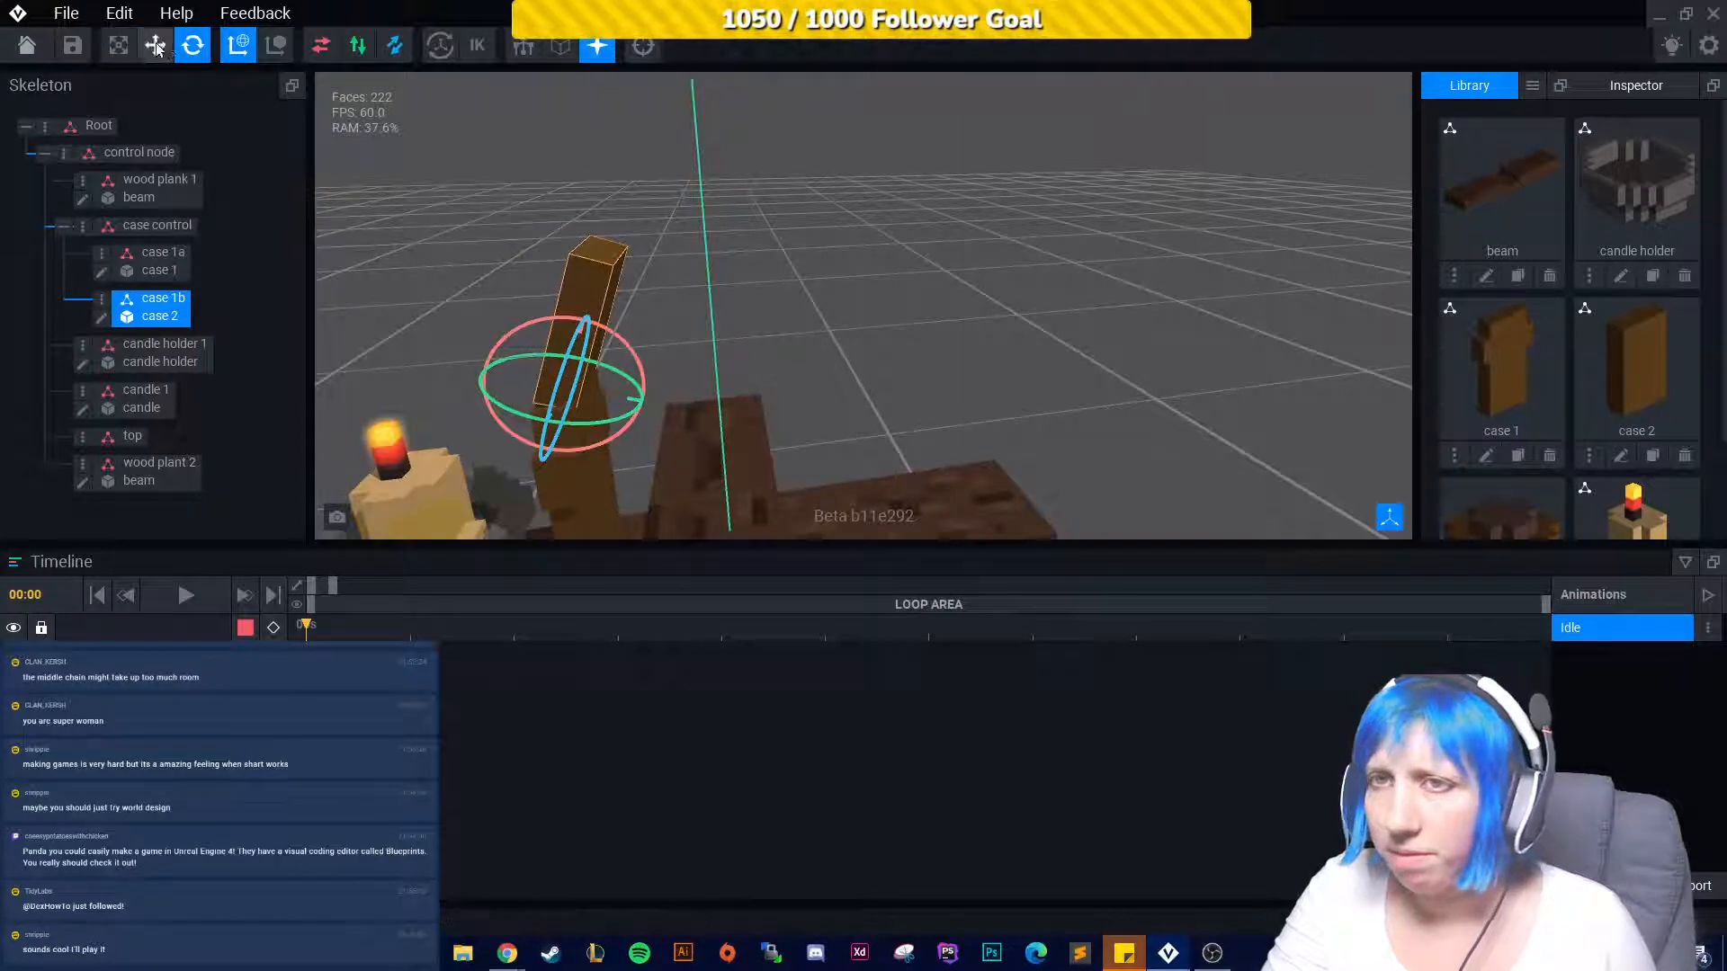
Adjust the tilted case 1b's position so its lower end joins the top of case 1a.
key("w")
left_click_drag(651, 403, 653, 411)
left_click(737, 304)
right_click_drag(738, 304, 601, 301)
left_click(601, 301)
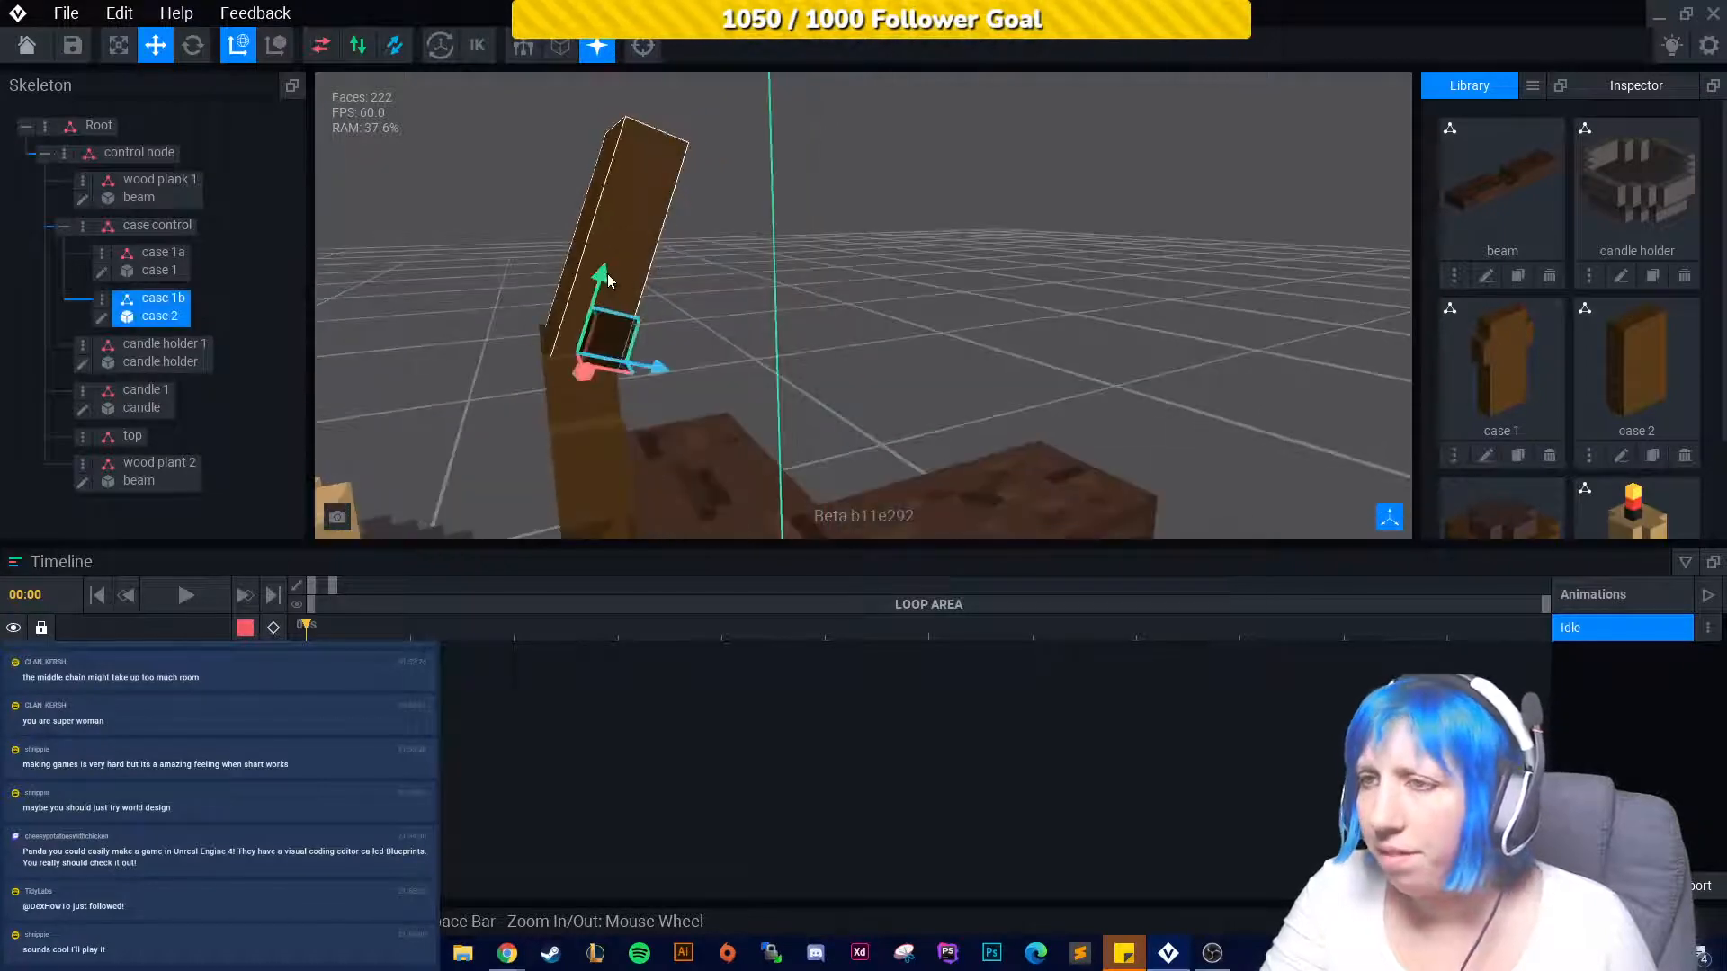
left_click(878, 256)
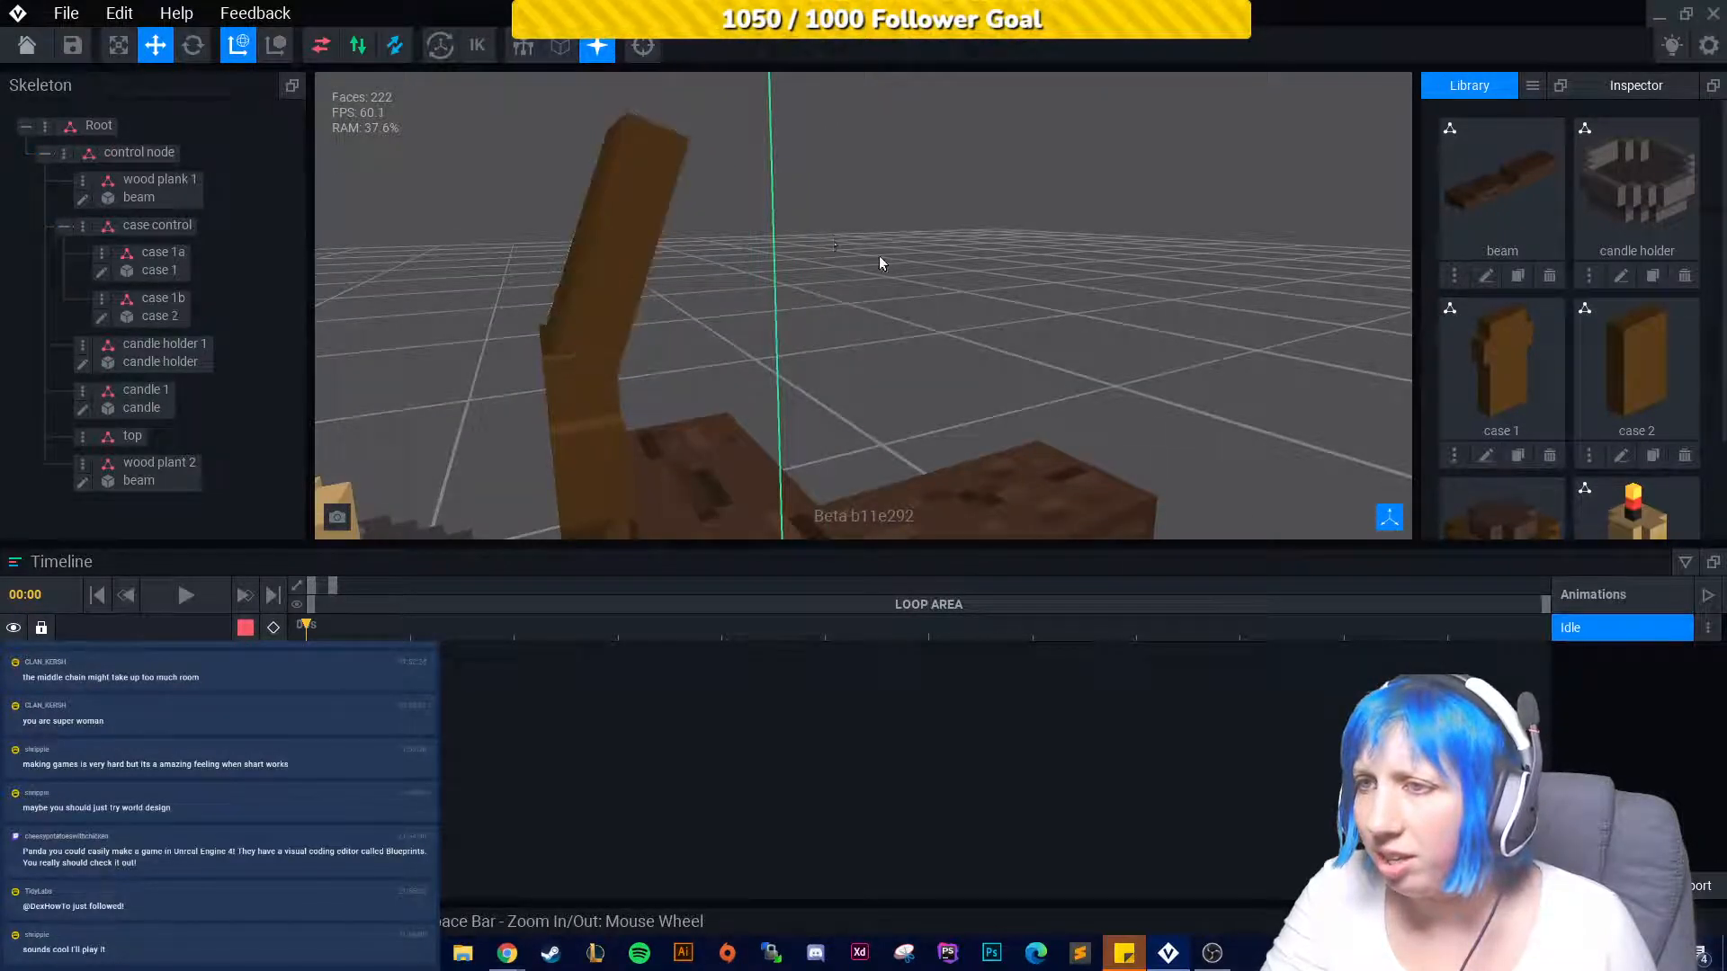
right_click_drag(878, 256, 800, 432)
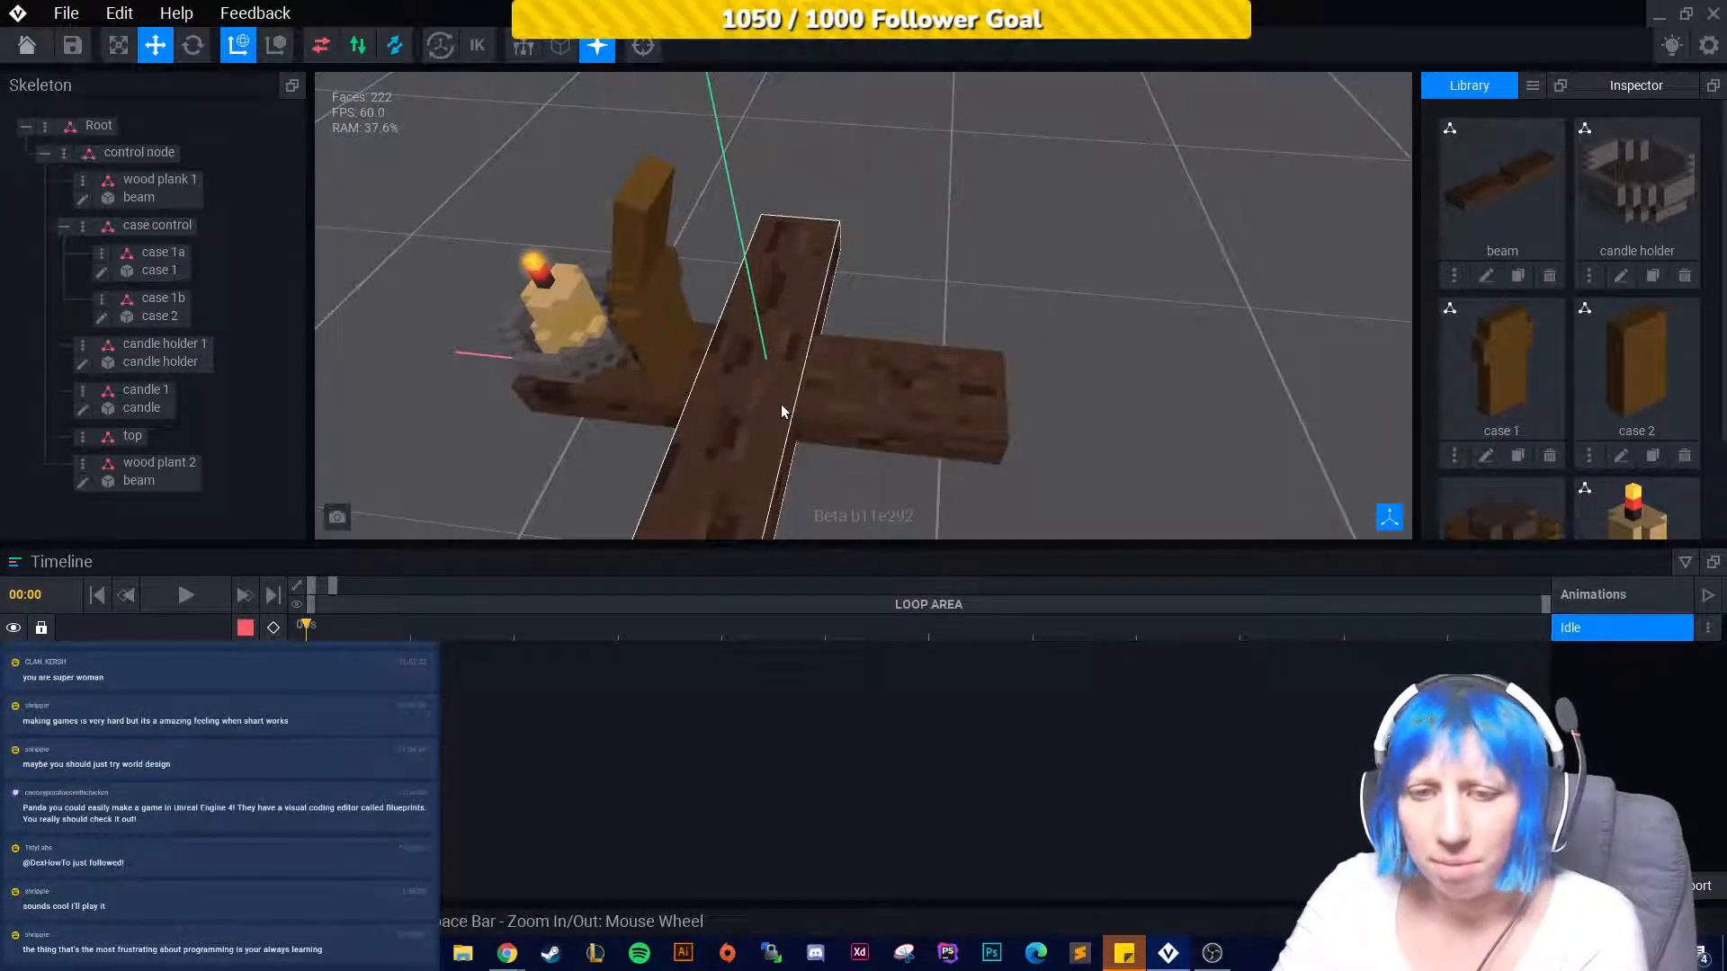
Create a child node named case 2a under case 1a.
right_click_drag(781, 405, 779, 290)
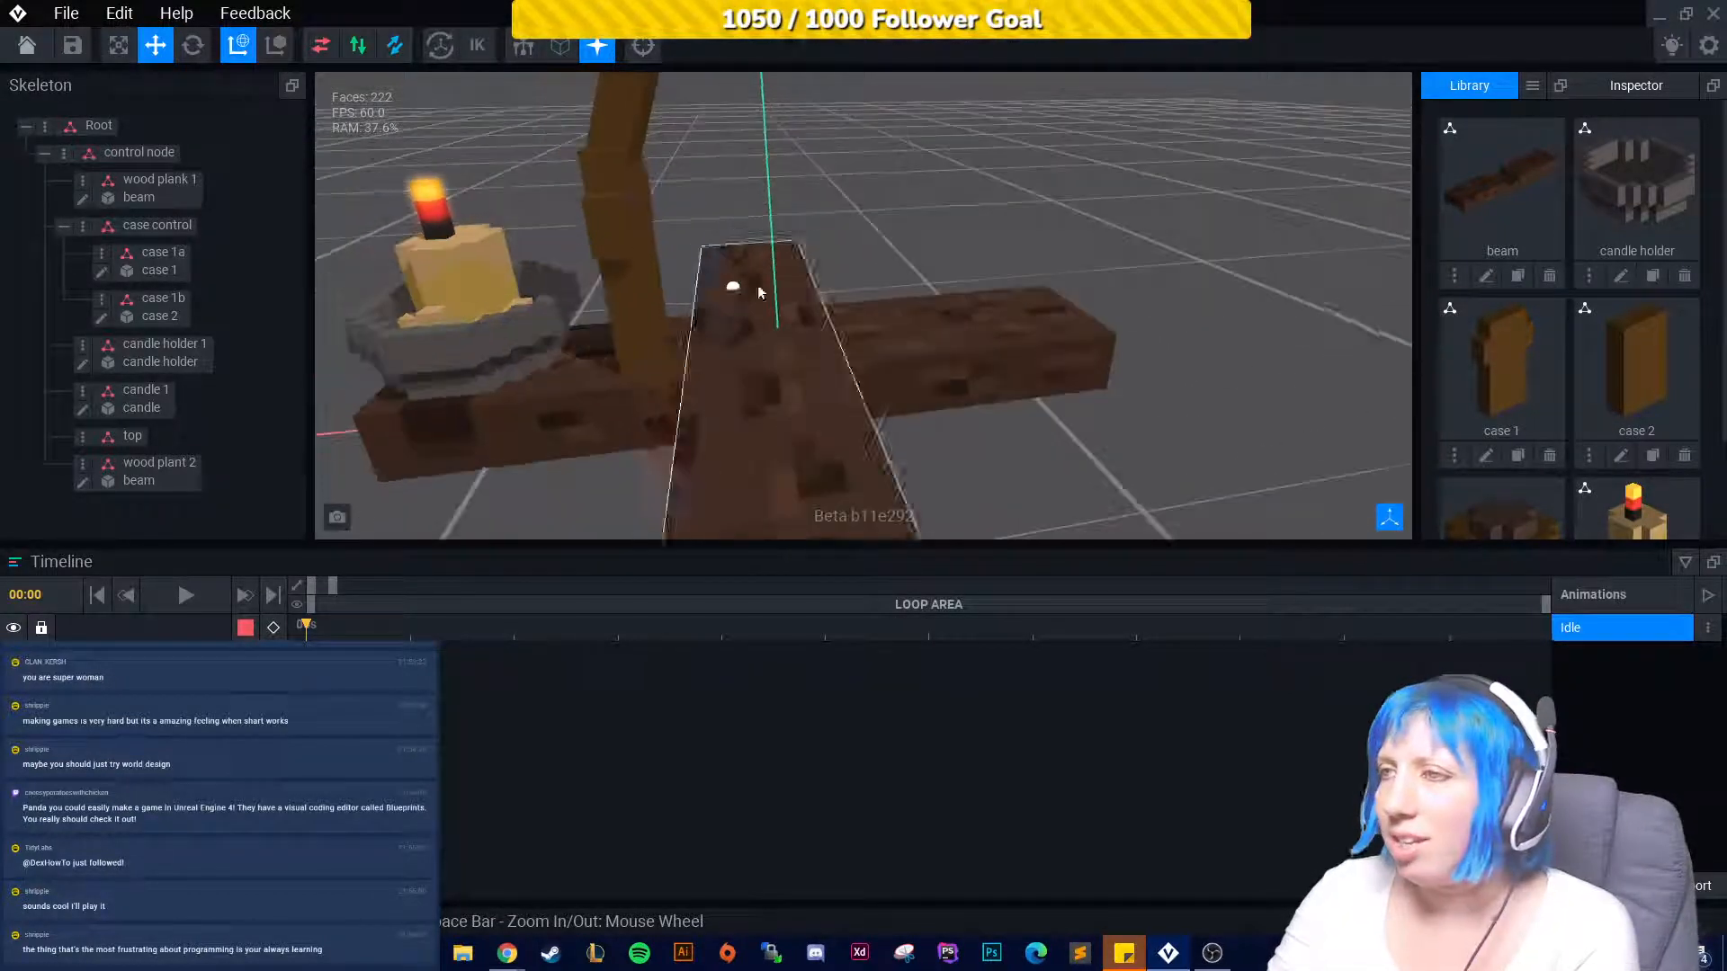
left_click(101, 260)
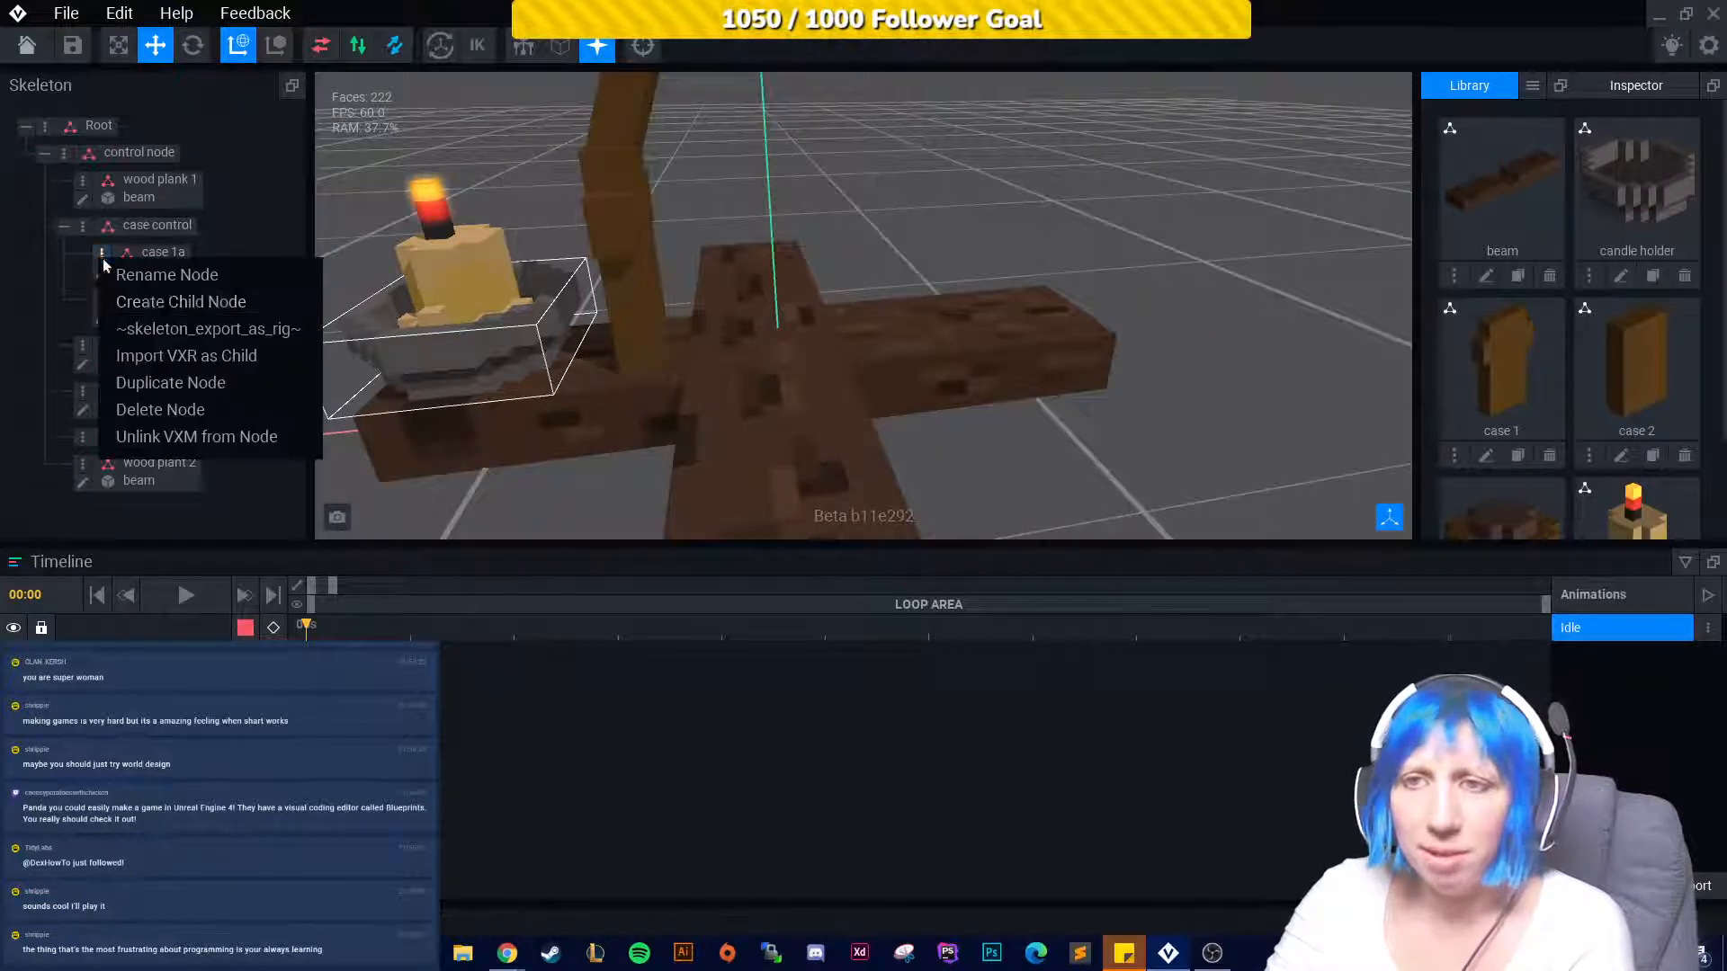
left_click(160, 301)
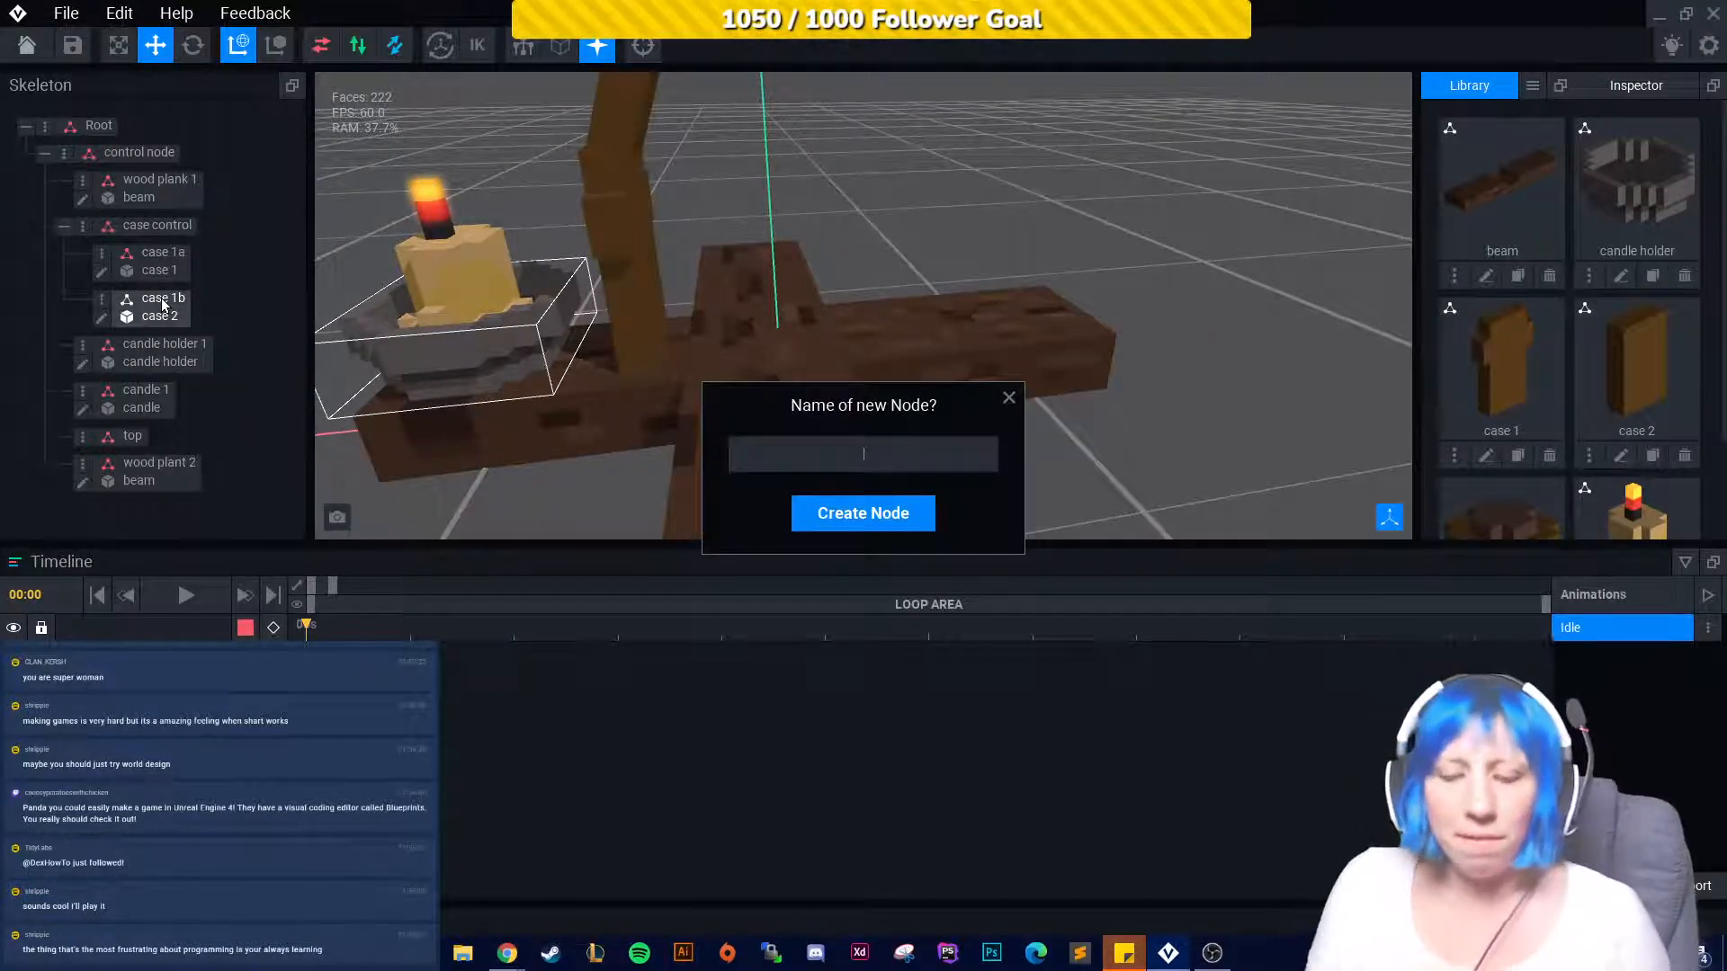
type("case")
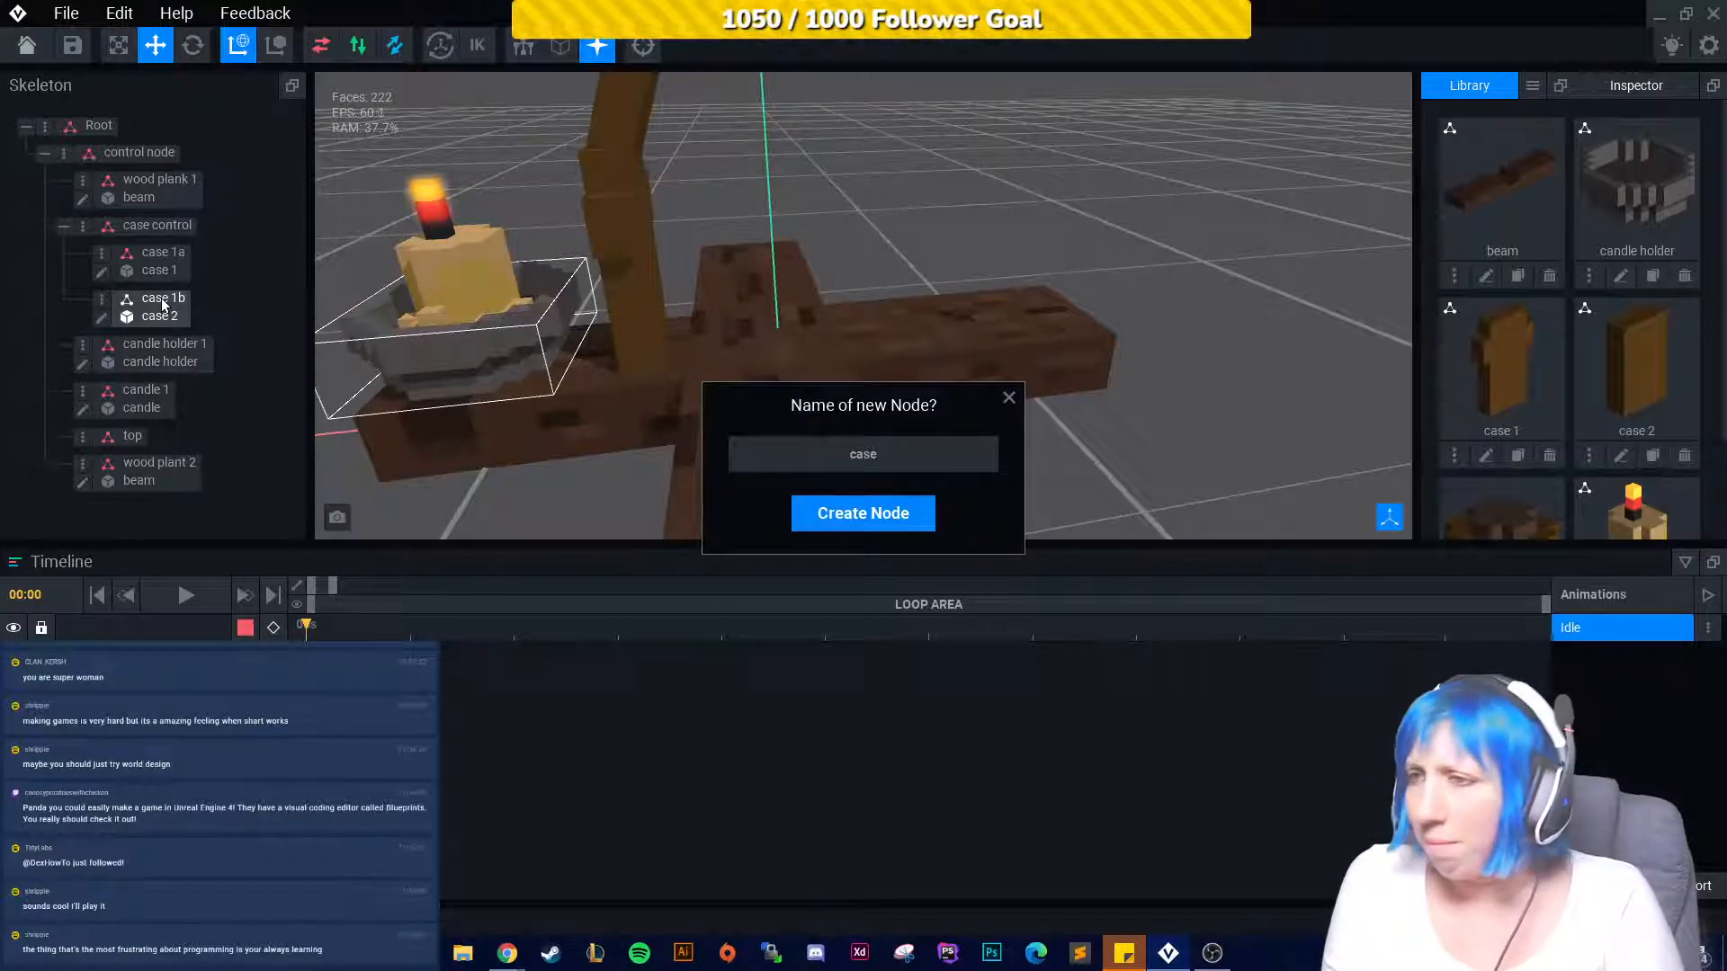
type(" 2")
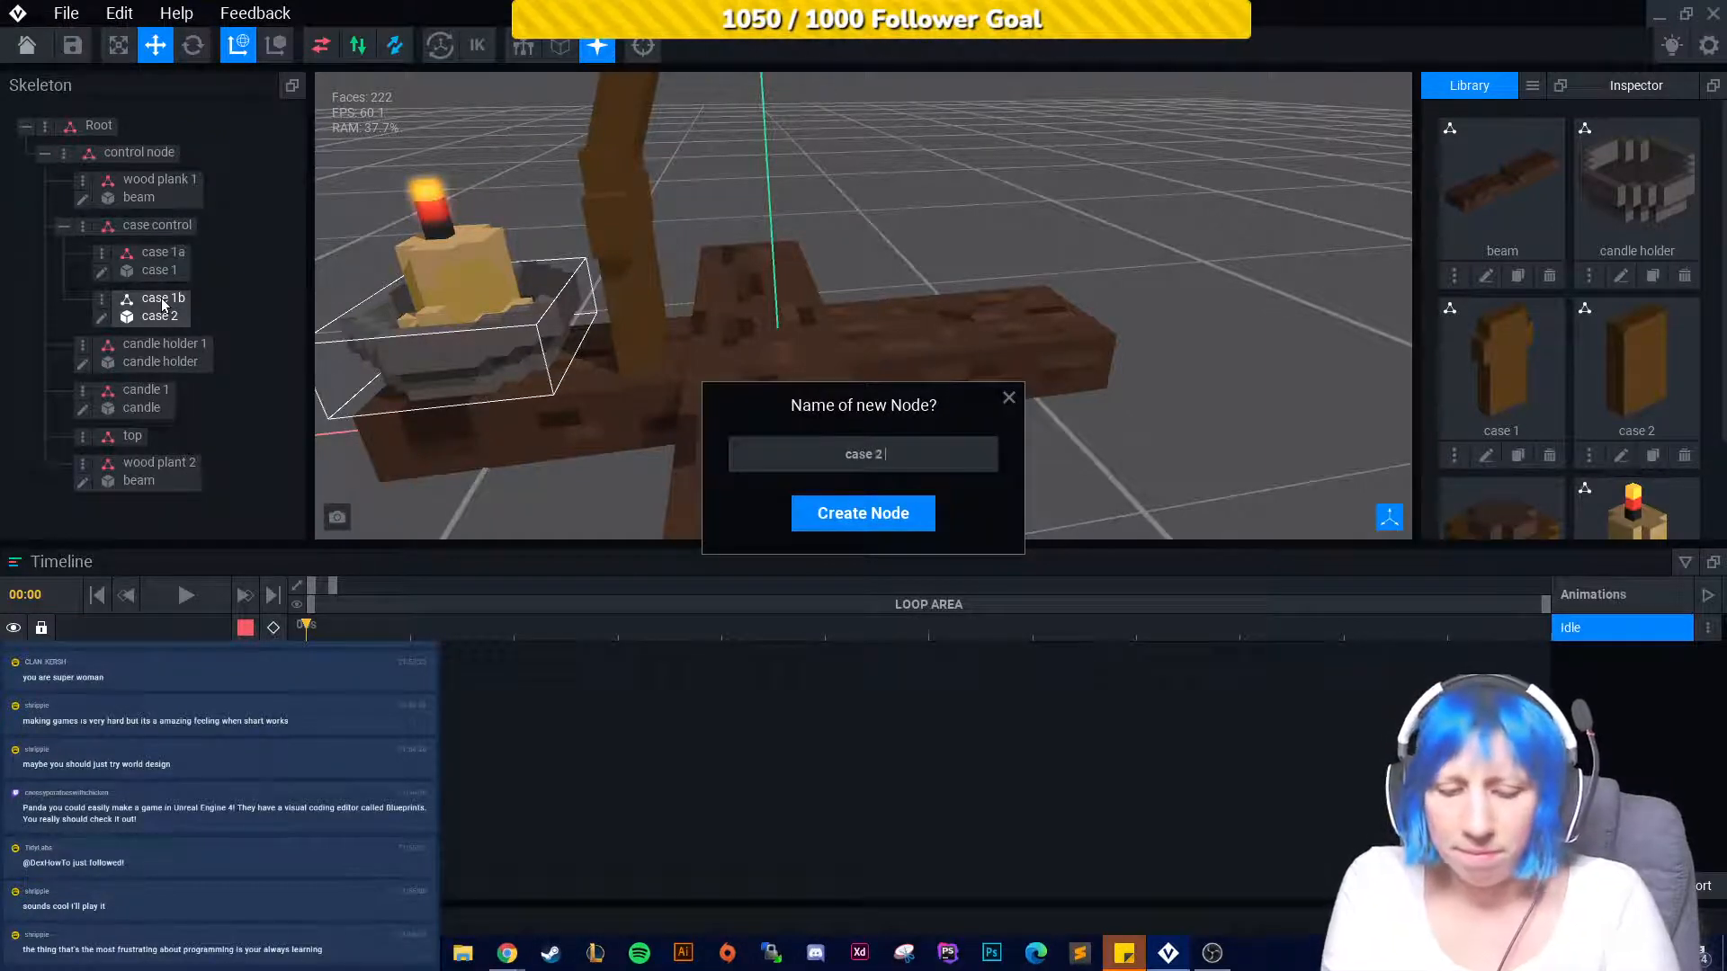
type("a")
key("Return")
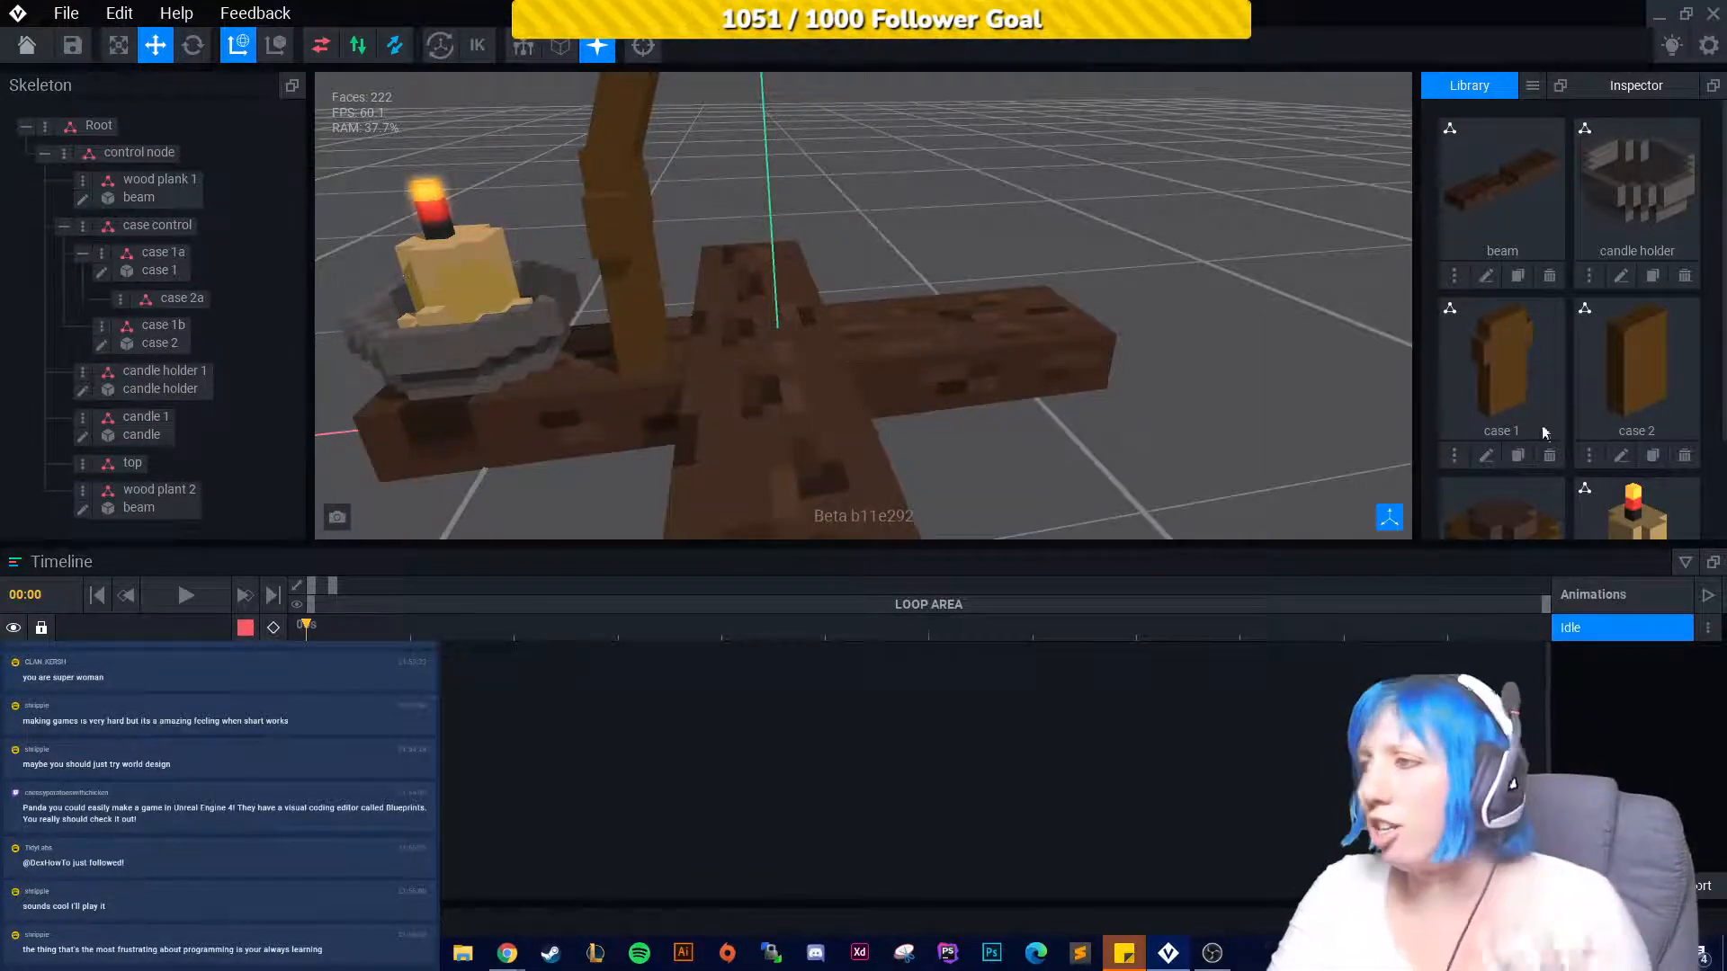
left_click_drag(1543, 433, 1562, 329)
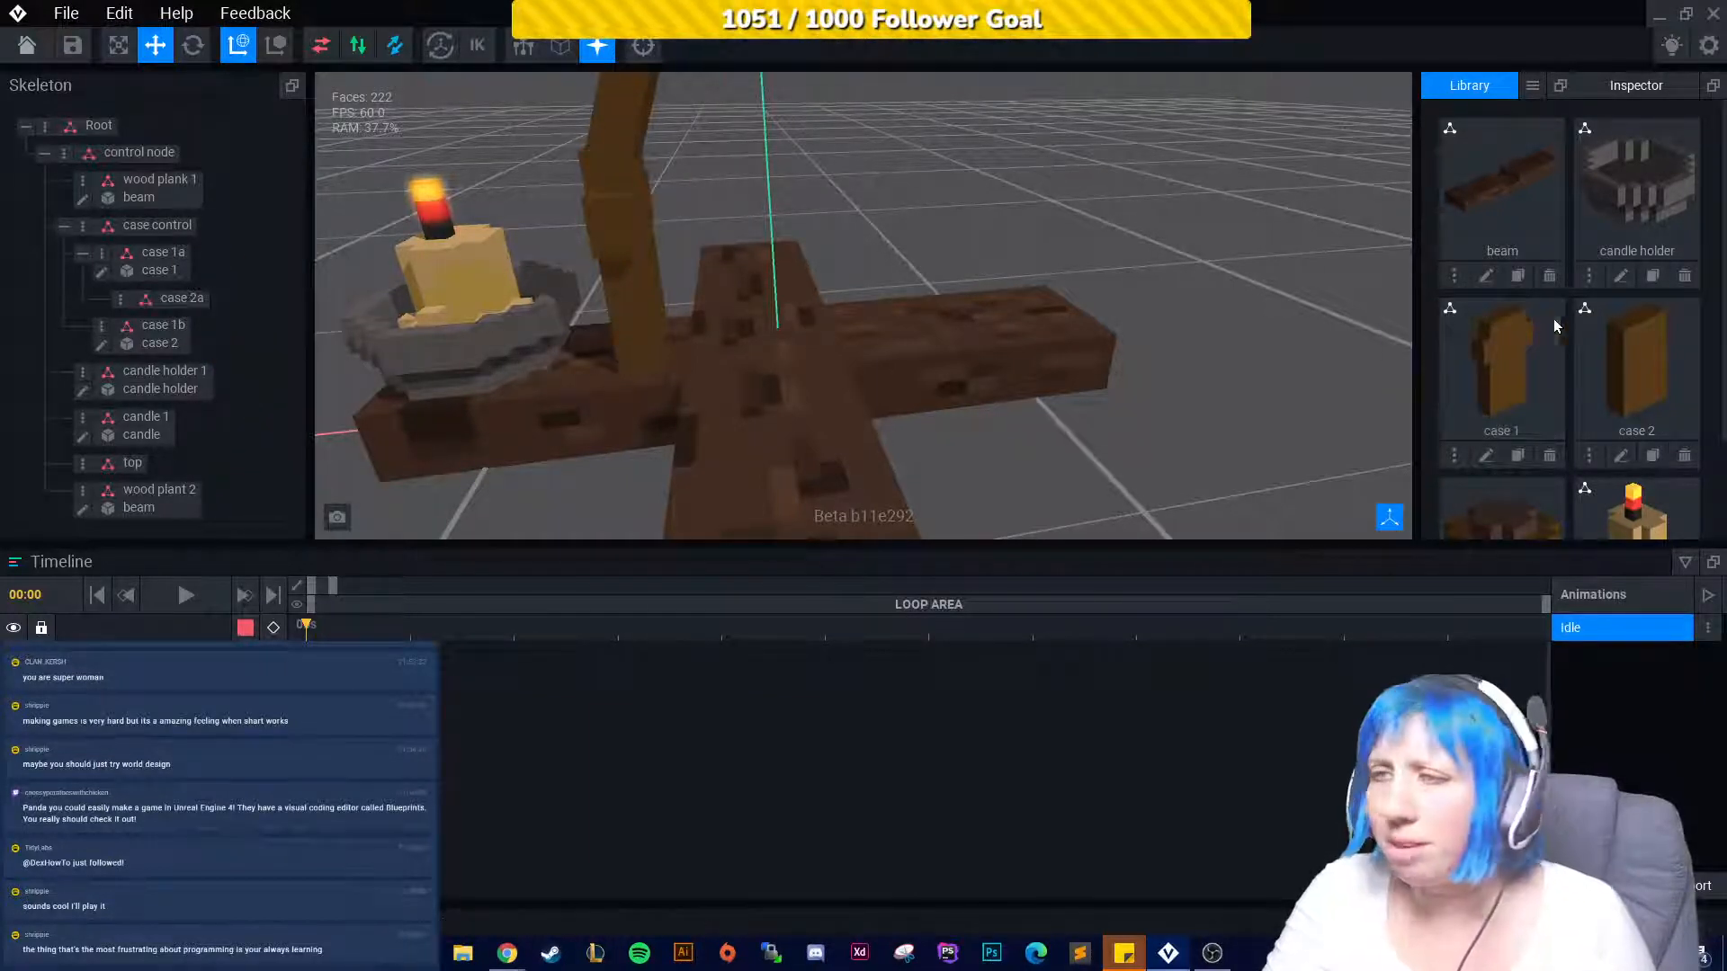
Delete the empty case 2a child node from under case 1a.
left_click(121, 297)
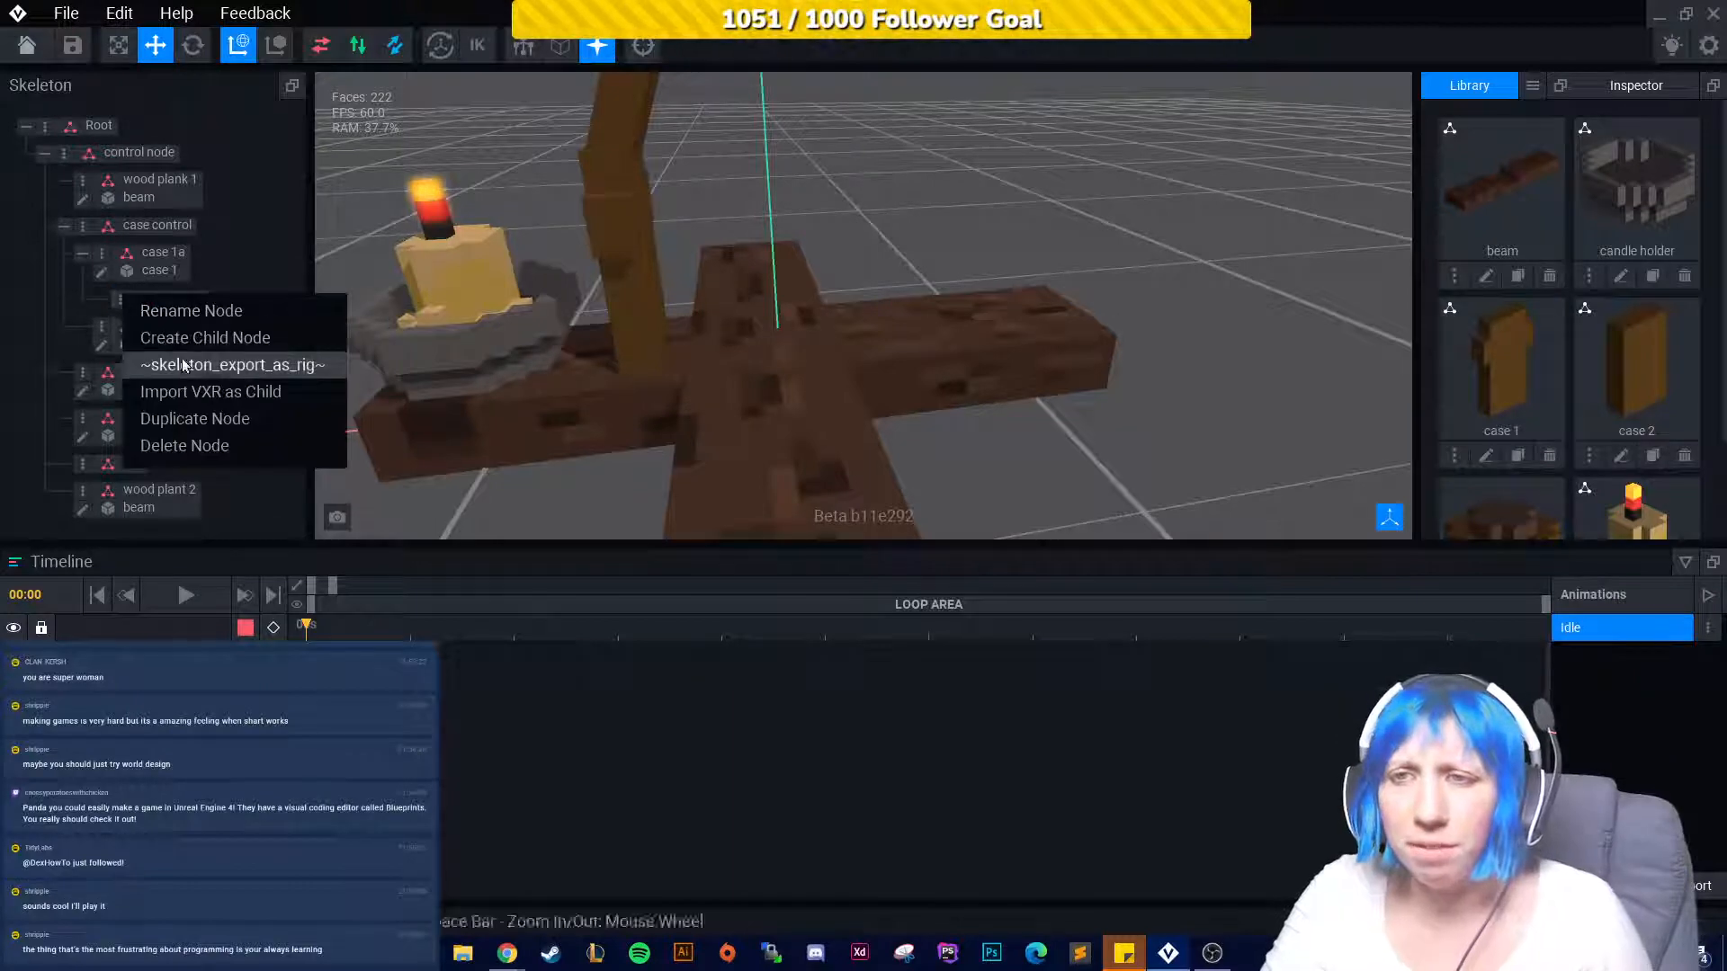
left_click(213, 420)
key("Escape")
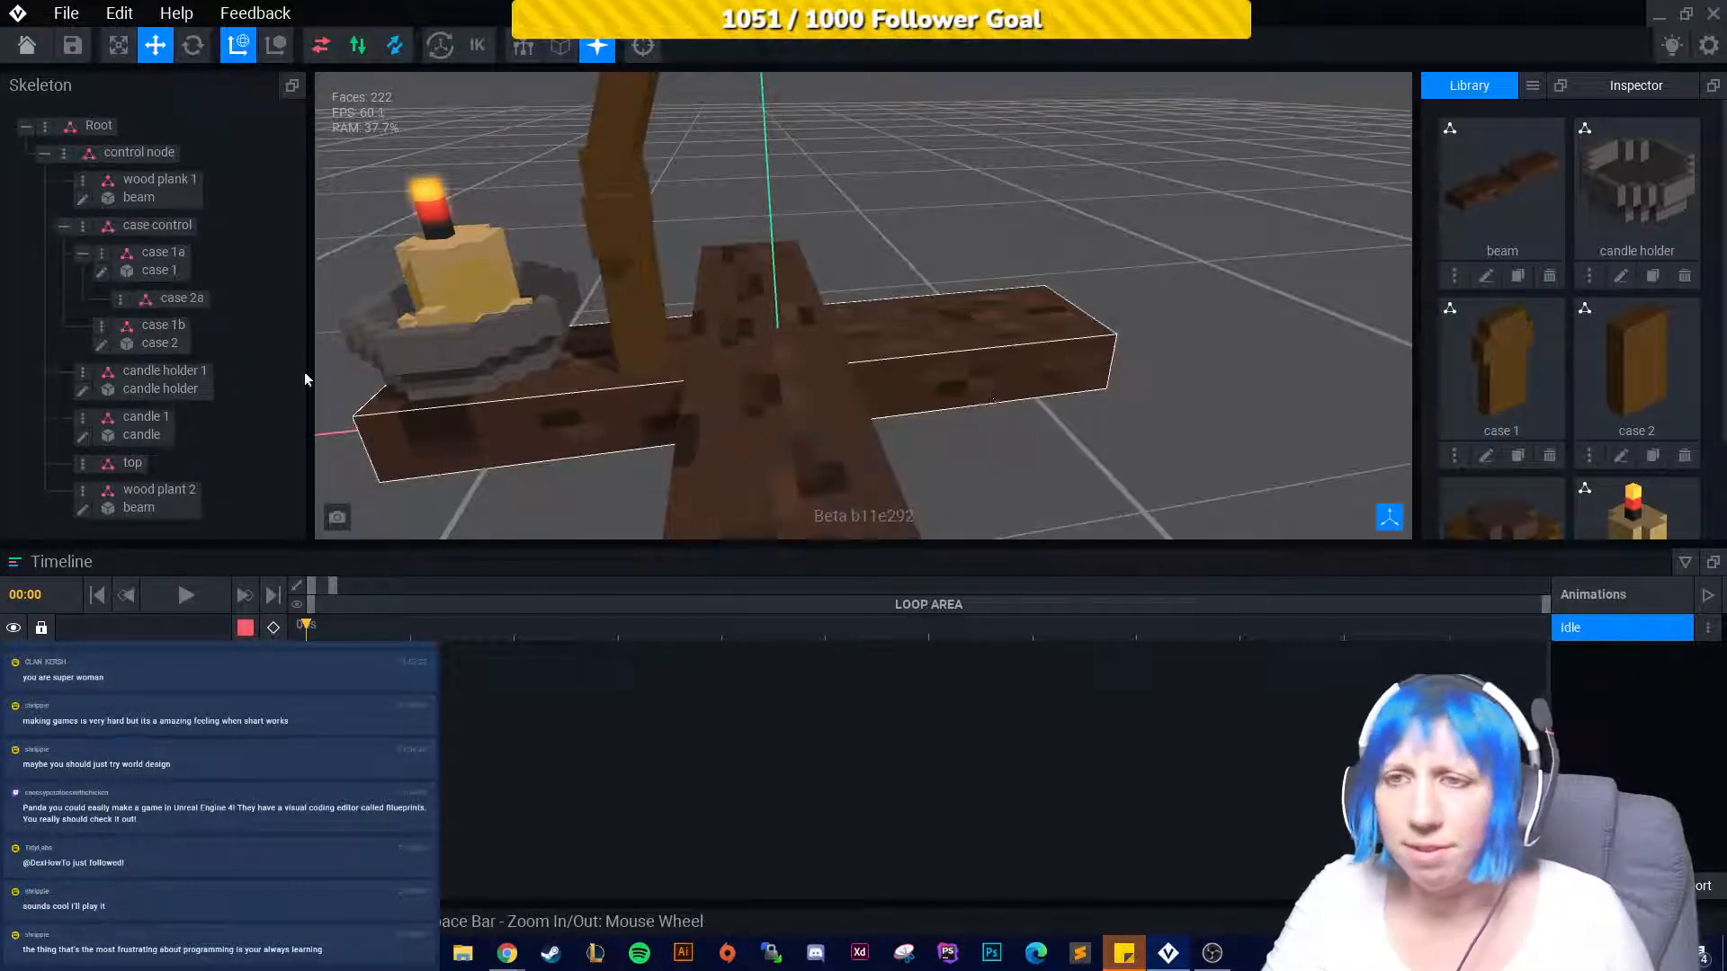
left_click(121, 297)
left_click(122, 297)
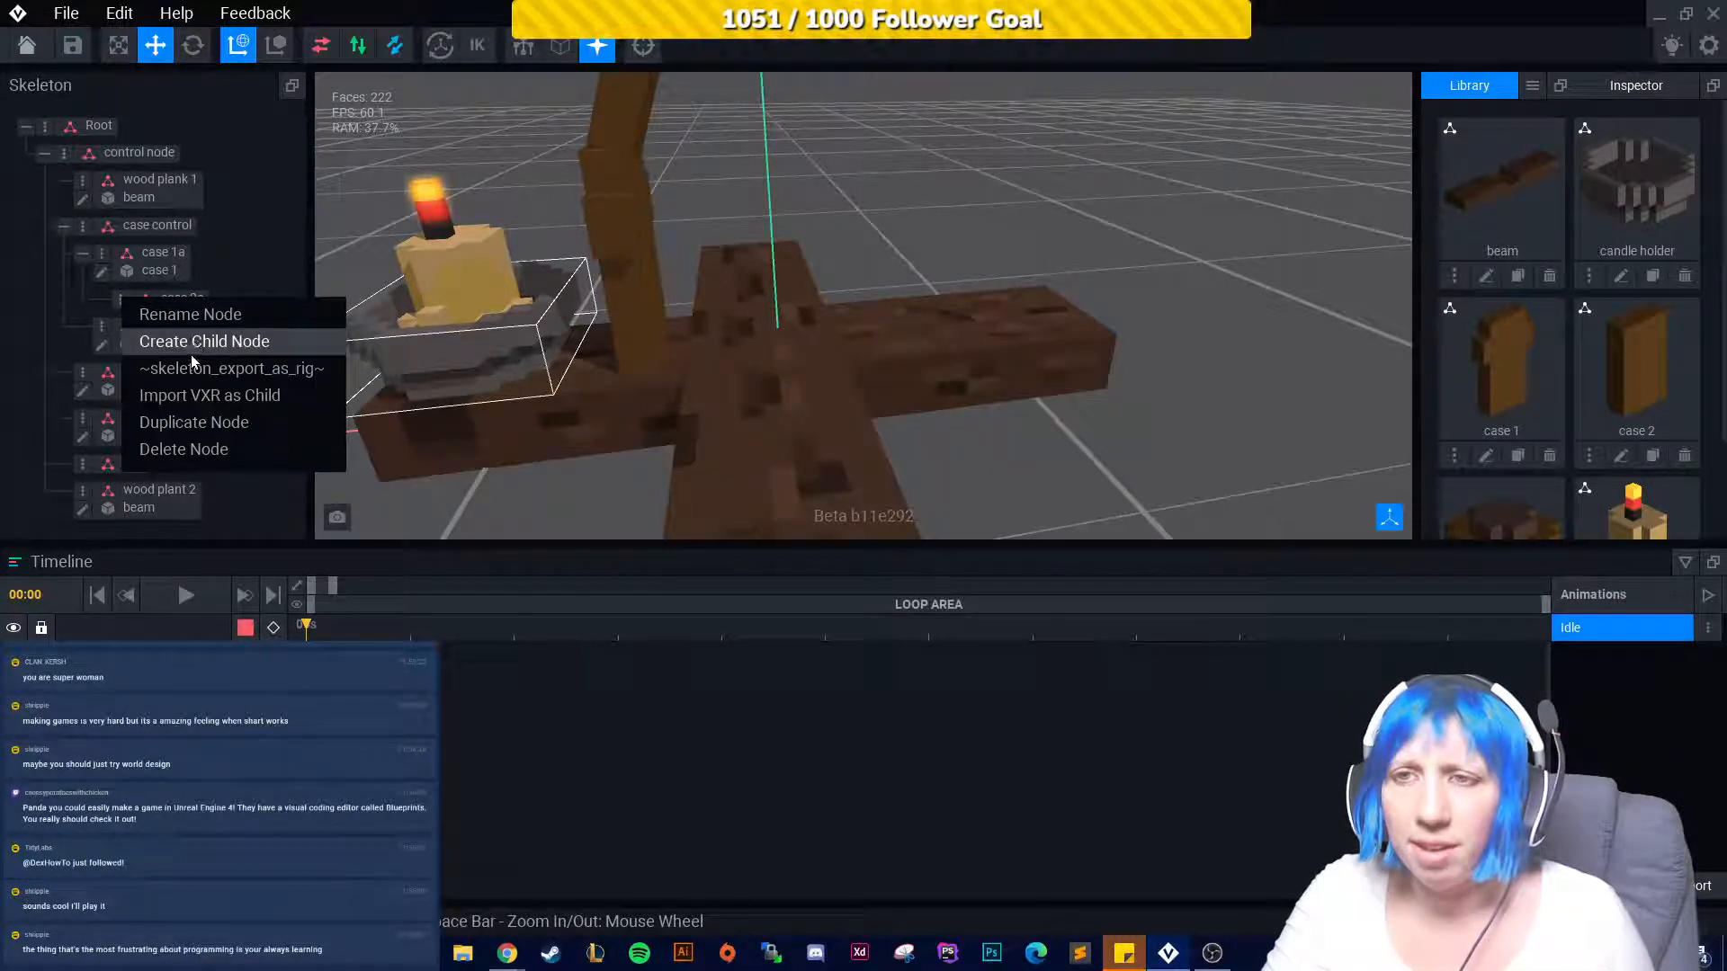
left_click(202, 451)
left_click(83, 227)
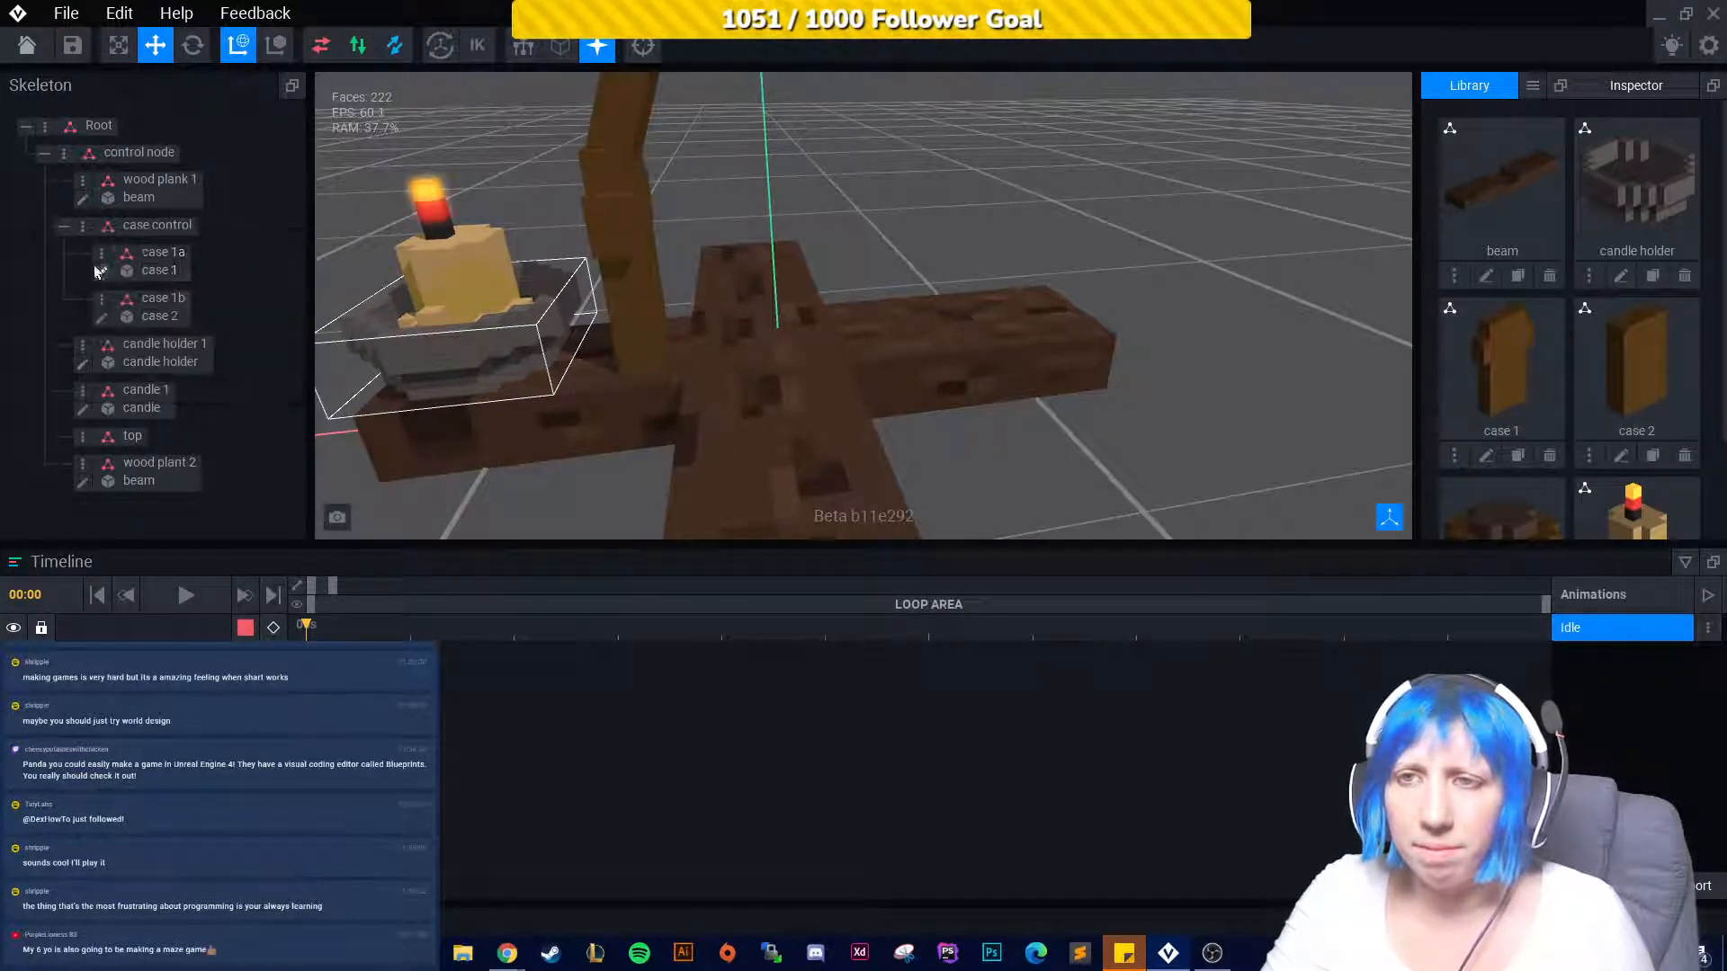
Duplicate the case 1a node and name the copy case 2 a.
left_click(101, 255)
left_click(175, 373)
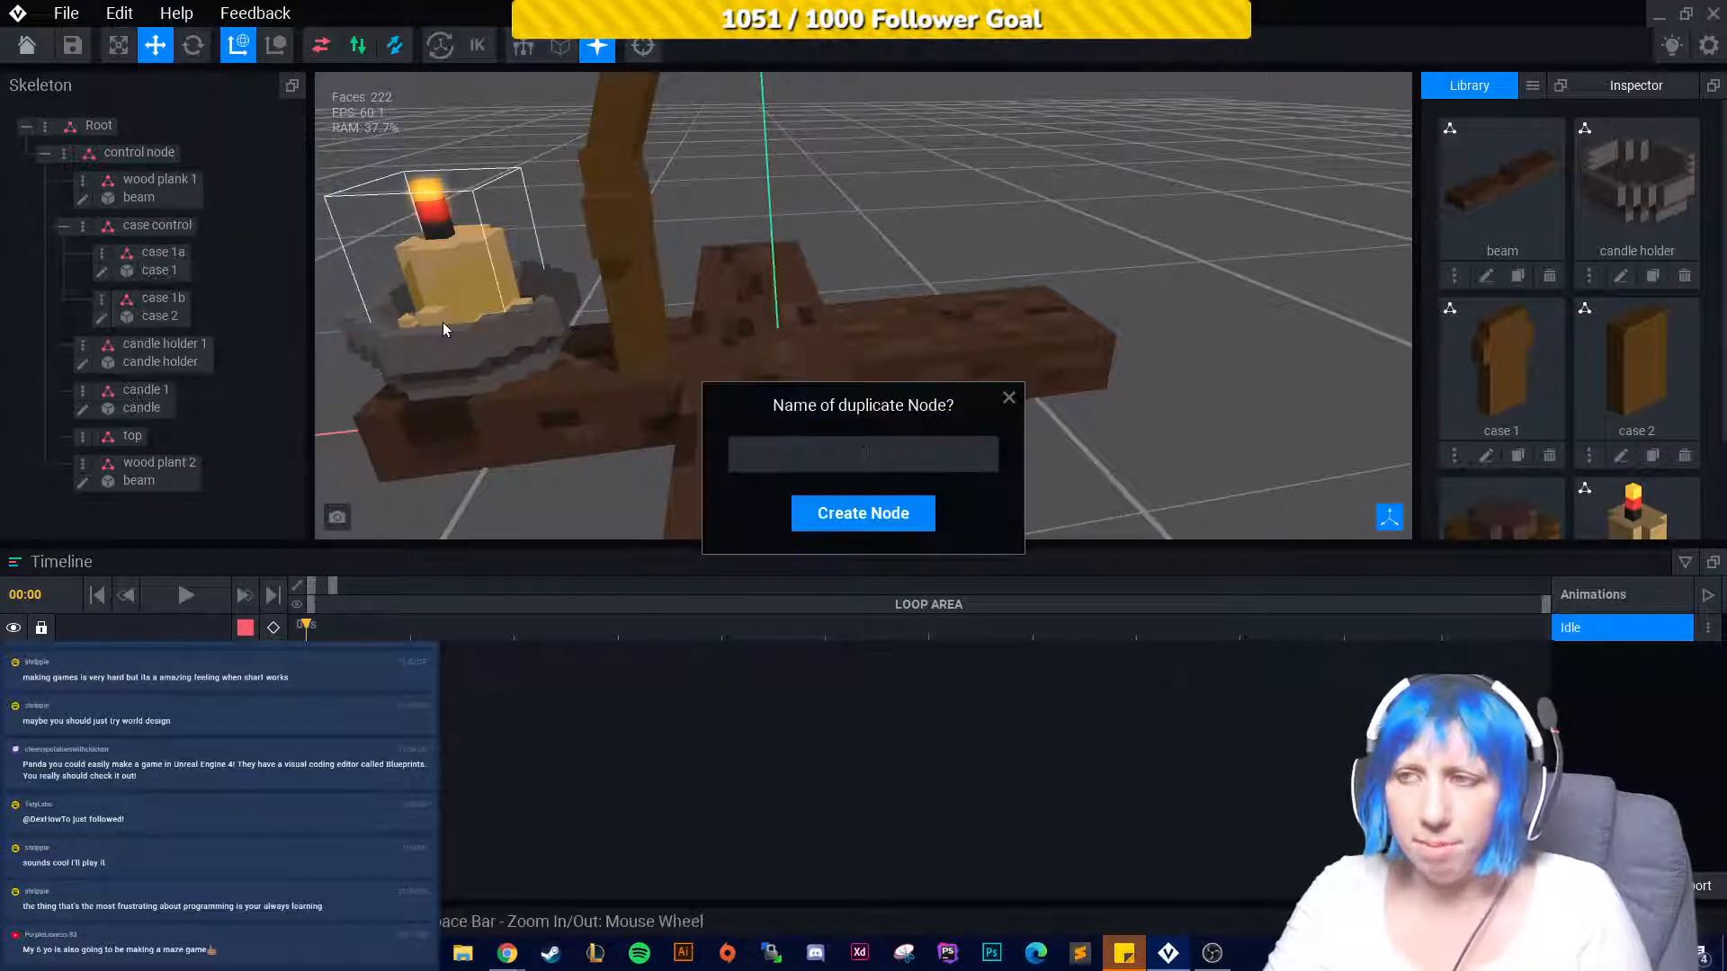
type("case 2 a")
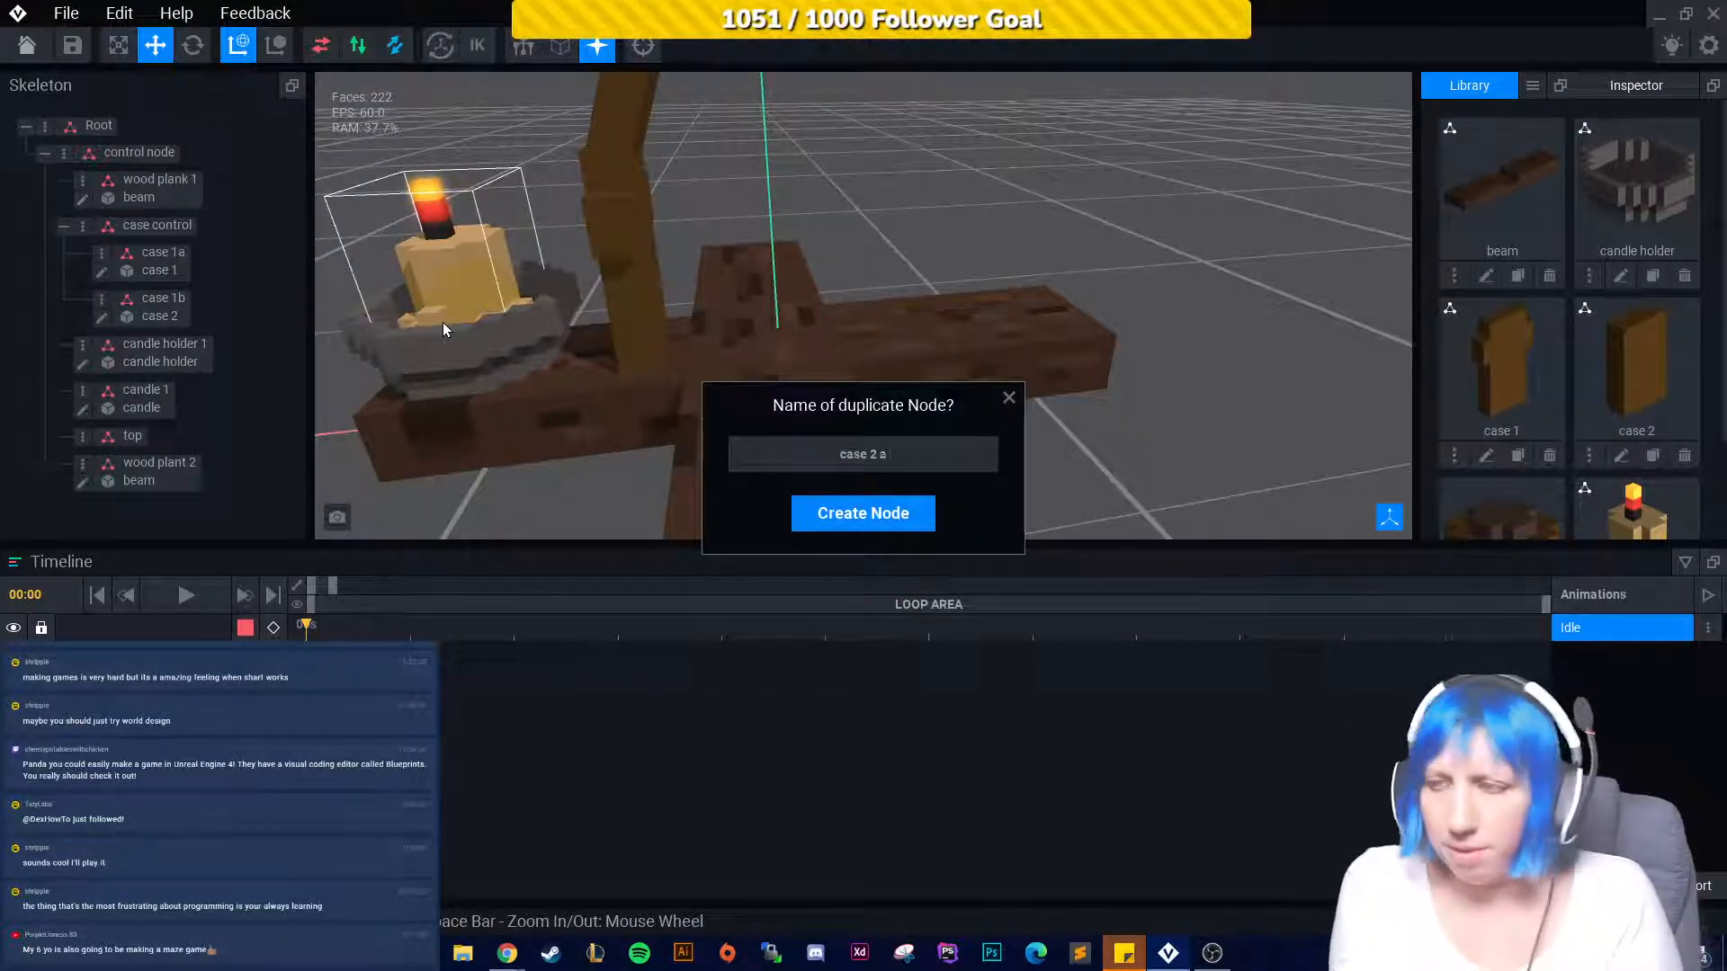
key("Return")
Move case 2 a along the beam to about -6, on the opposite side of the crossing from the candle.
left_click(635, 308)
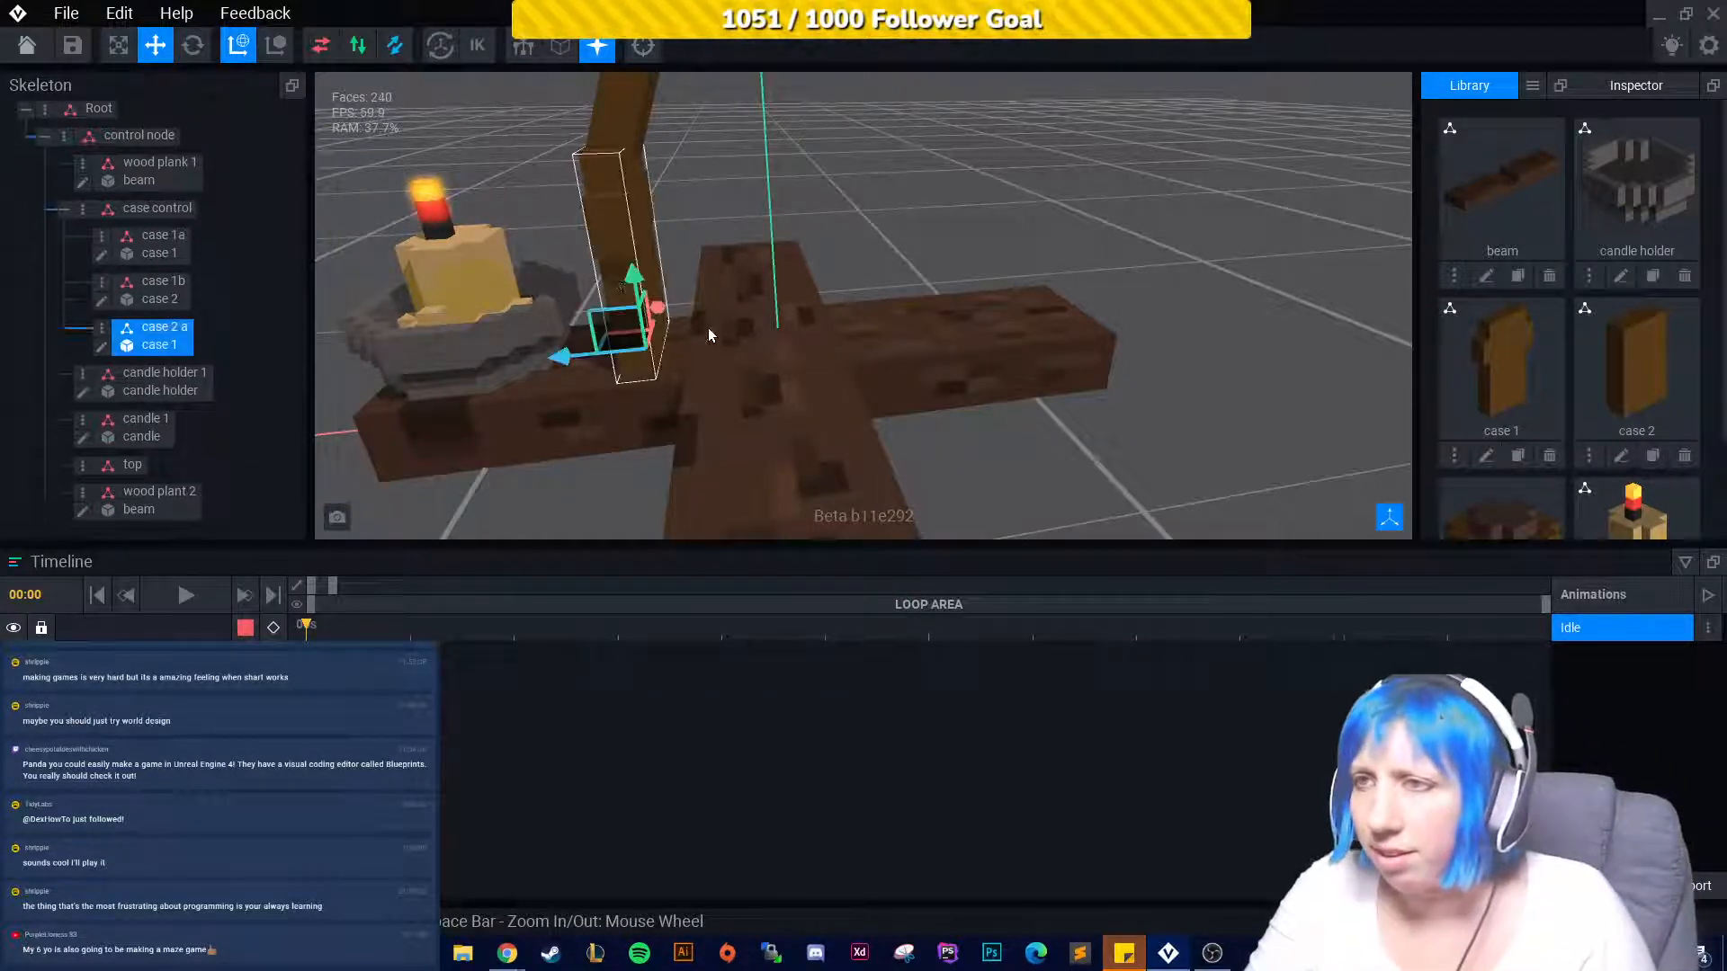
right_click_drag(709, 329, 688, 358)
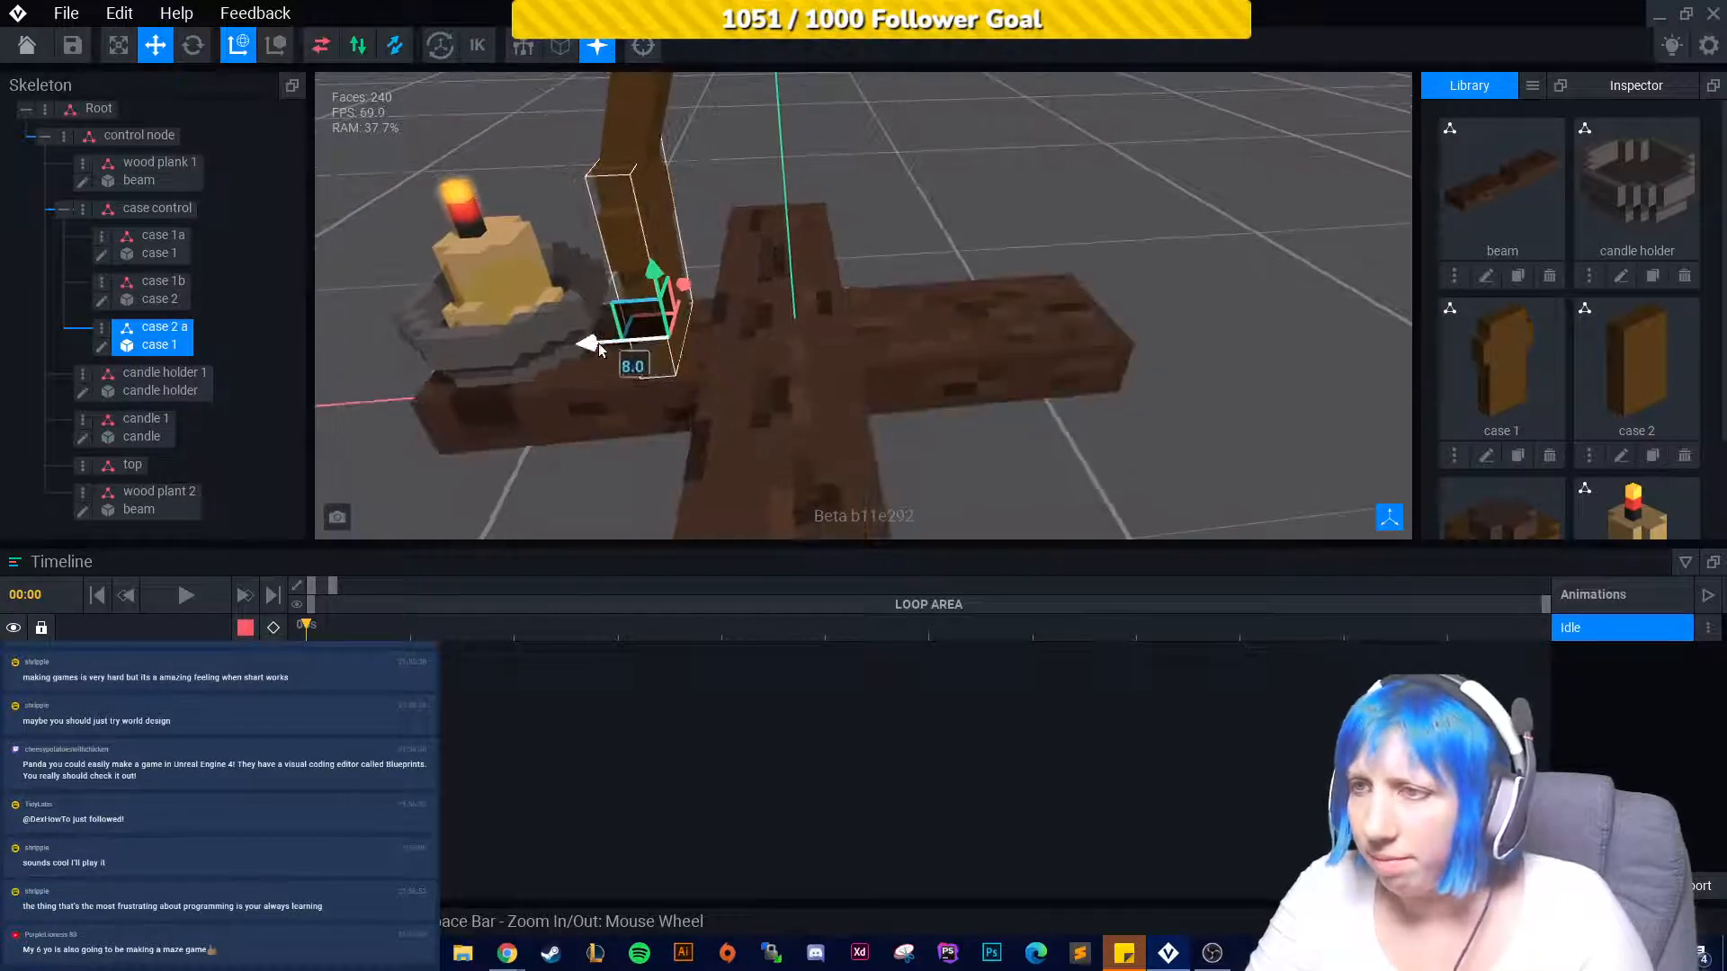
left_click_drag(592, 342, 819, 331)
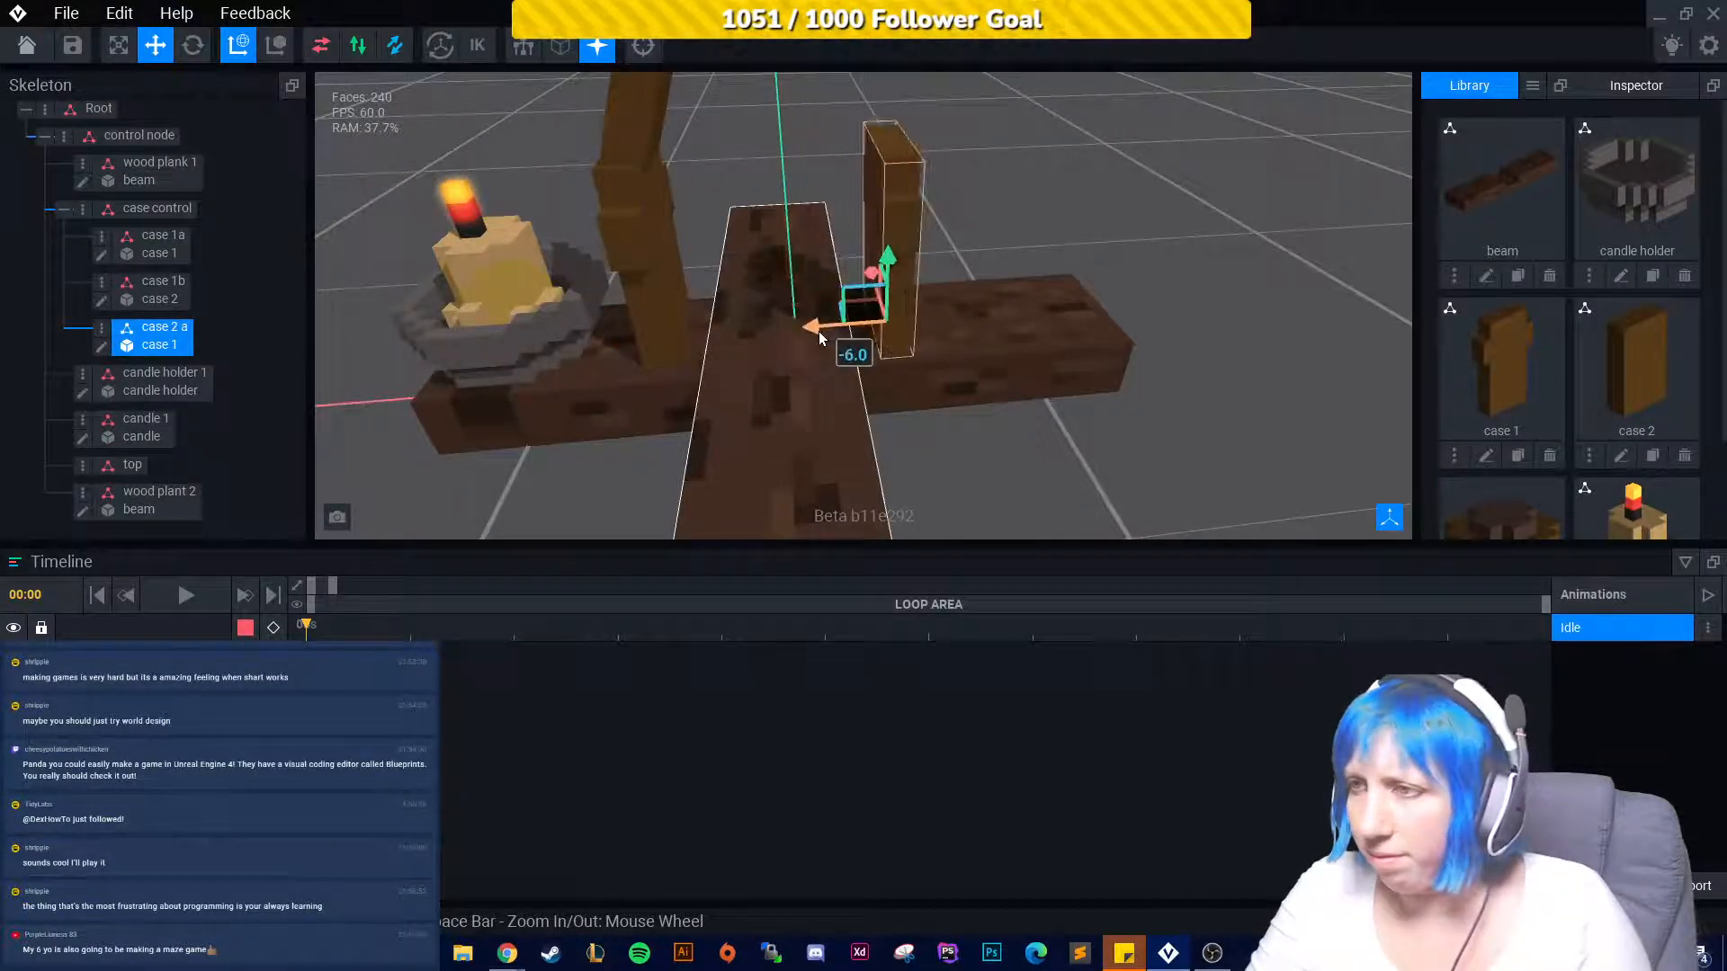
scroll(667, 358, "up", 5)
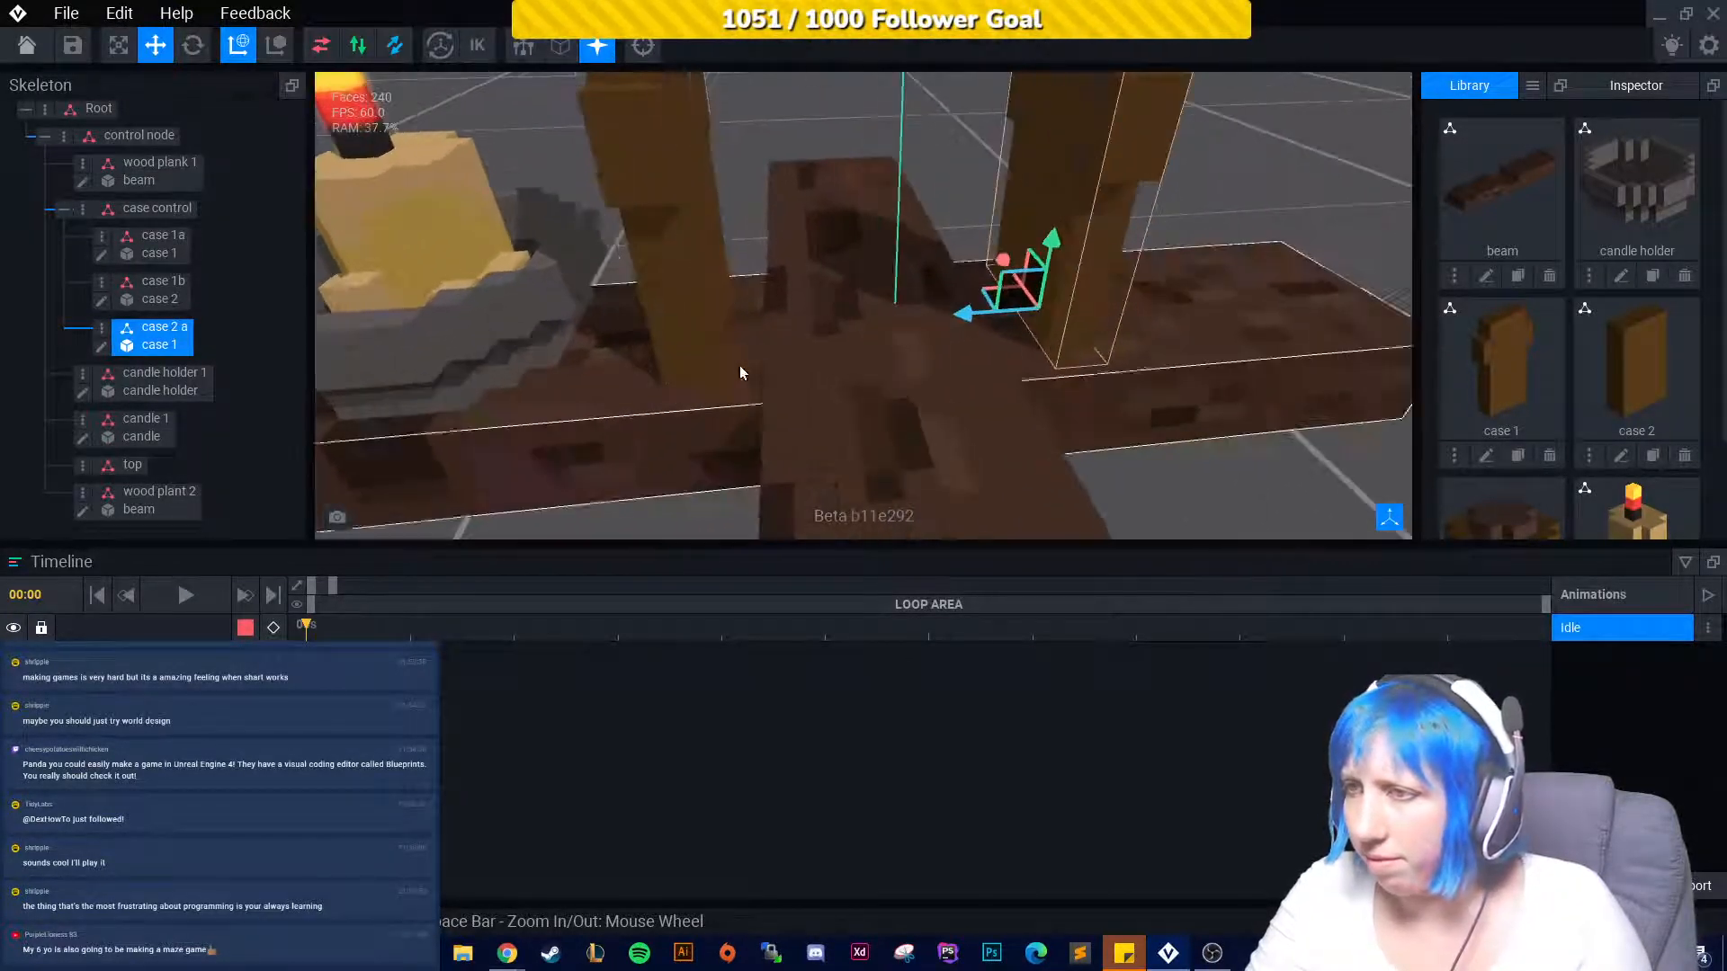
scroll(899, 432, "down", 5)
middle_click_drag(1075, 497, 852, 411)
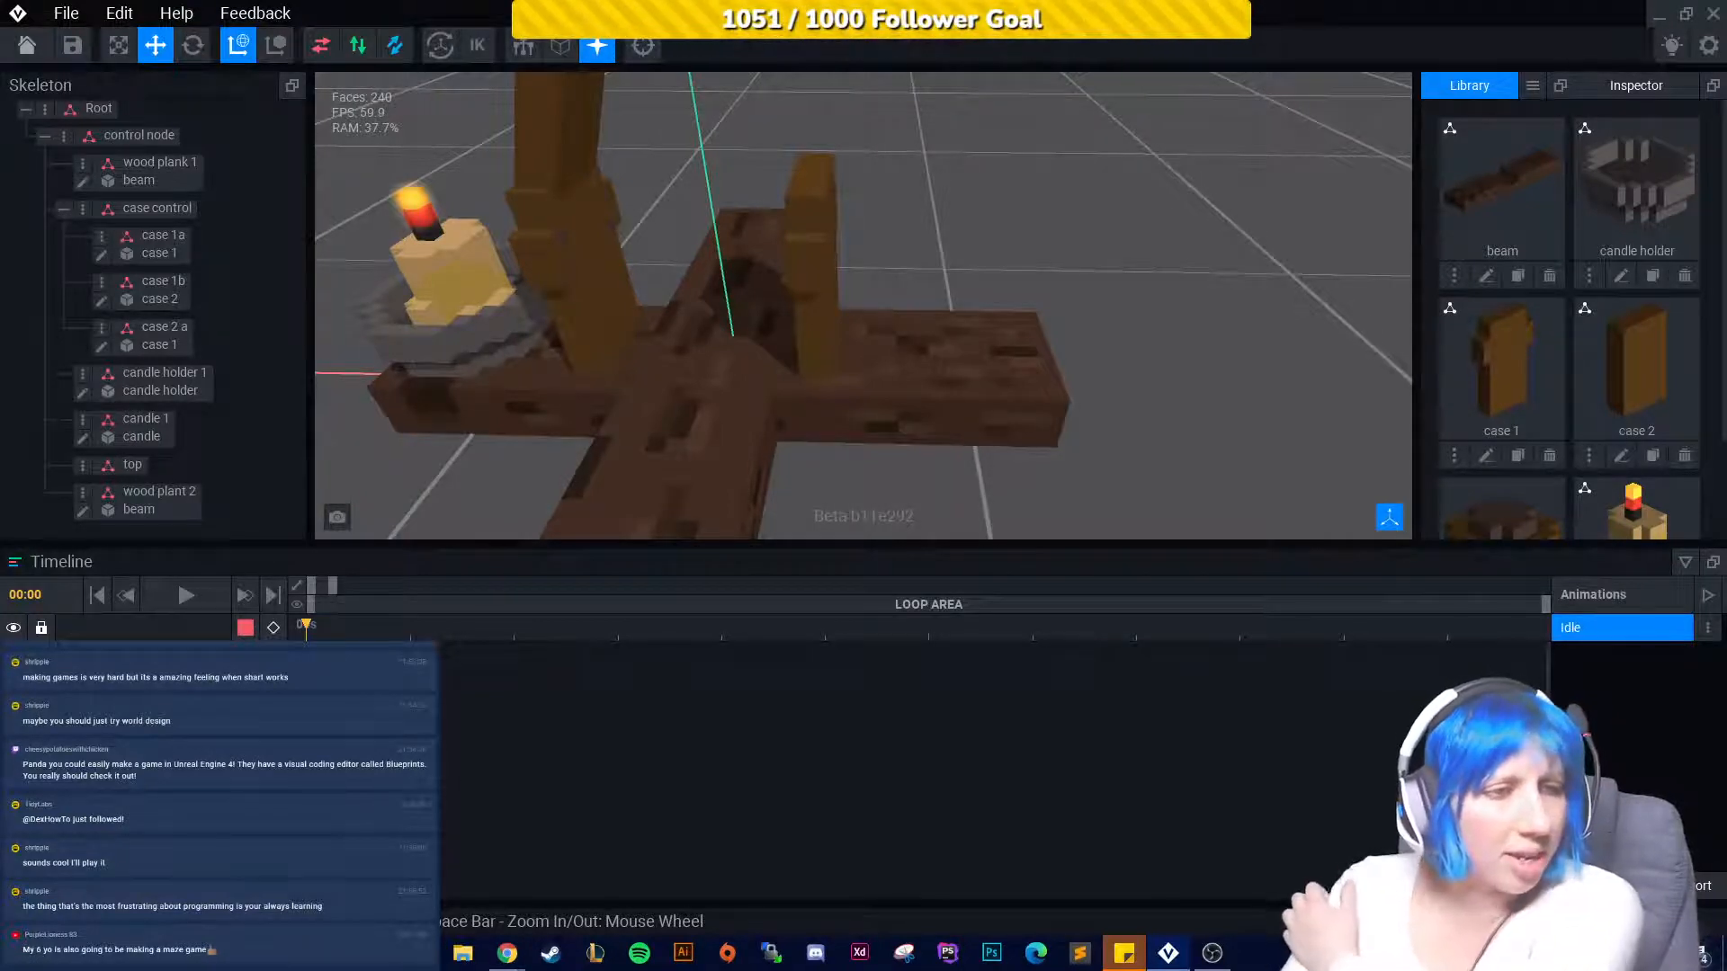
Duplicate the case 1b node and name the copy case 2b.
middle_click_drag(598, 403, 439, 197)
left_click(440, 196)
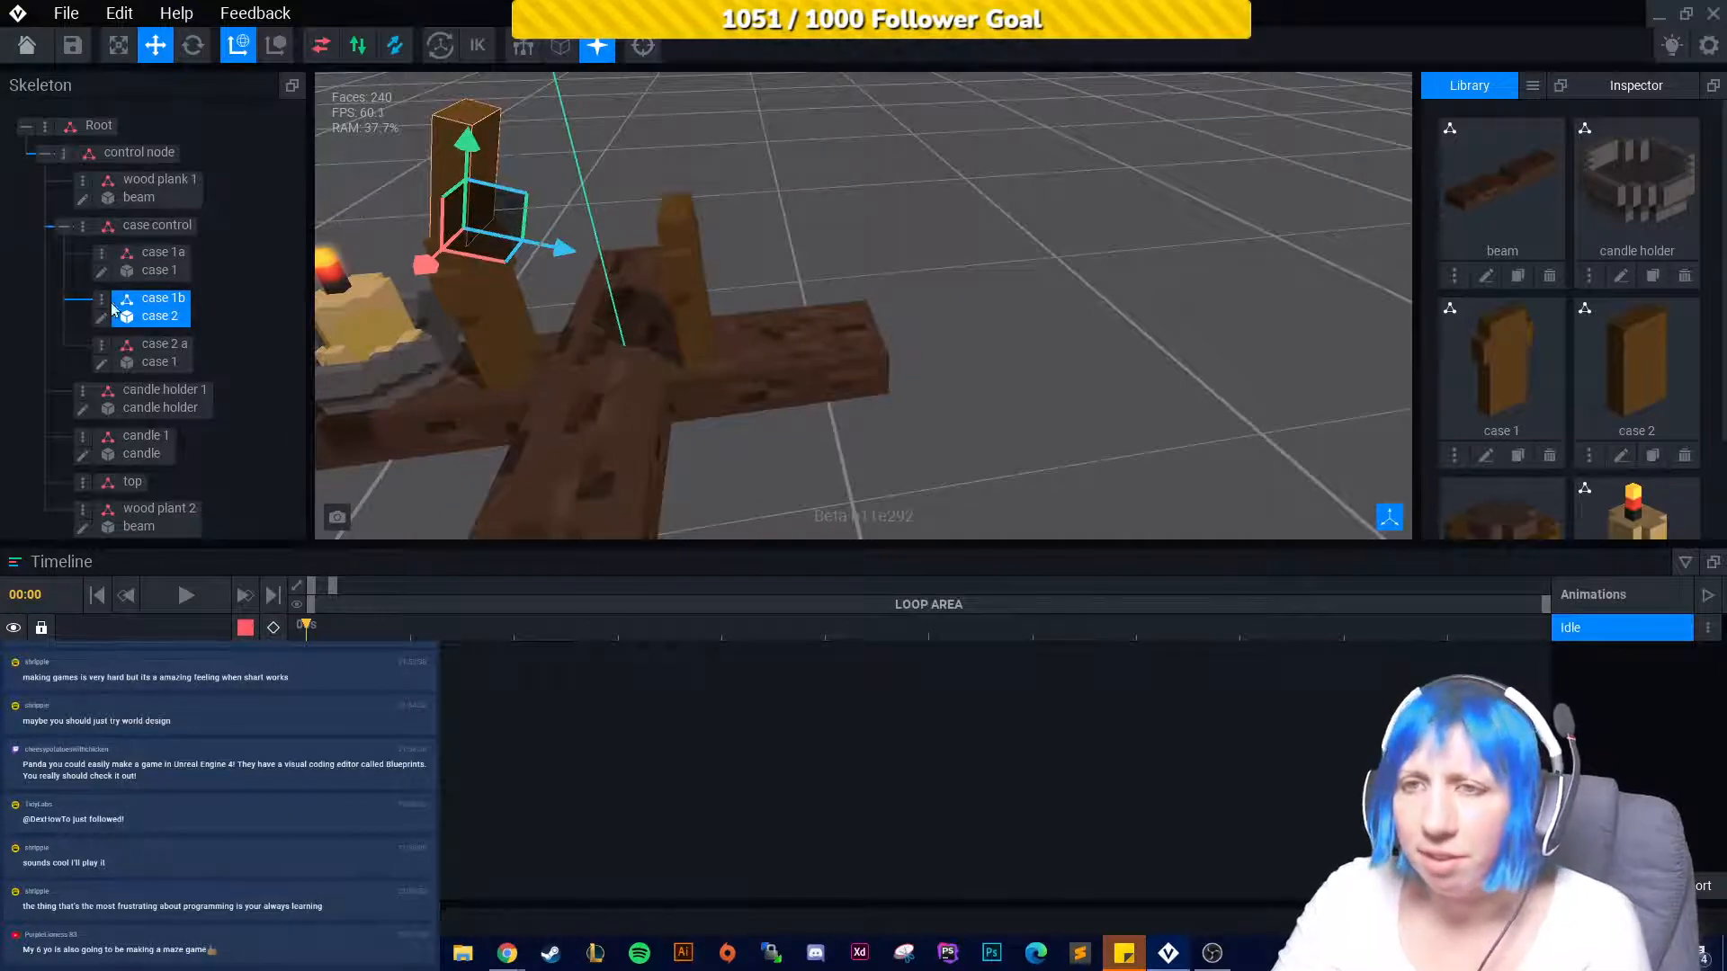
left_click(103, 301)
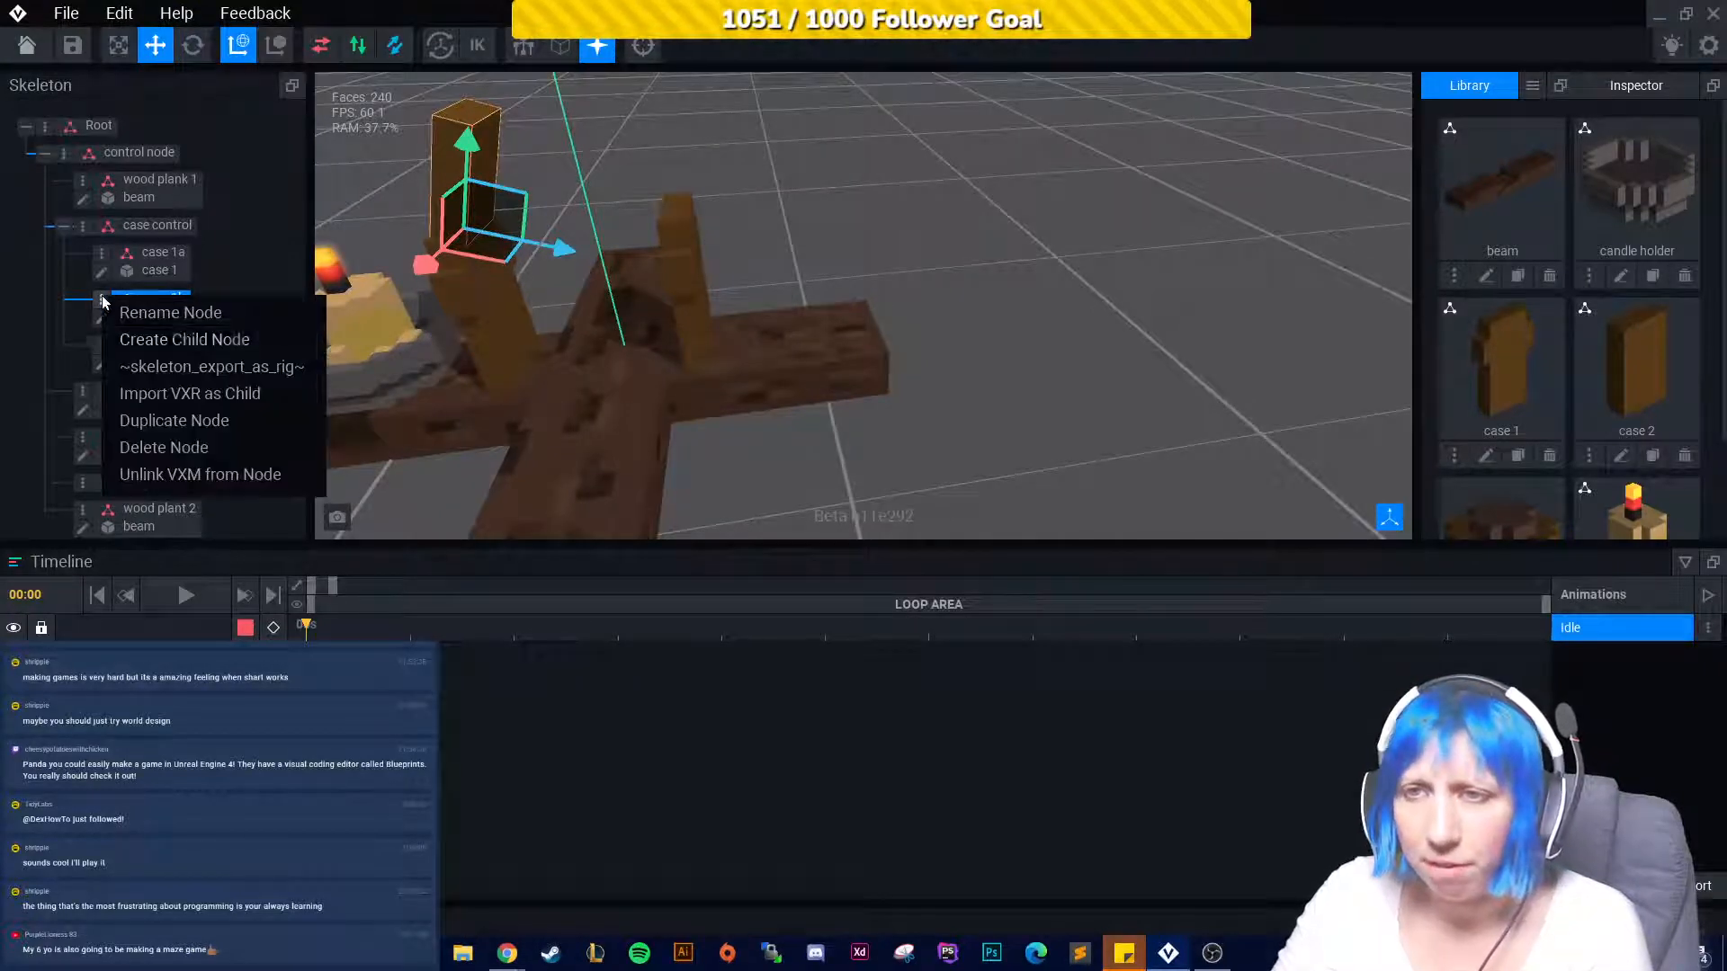
left_click(214, 420)
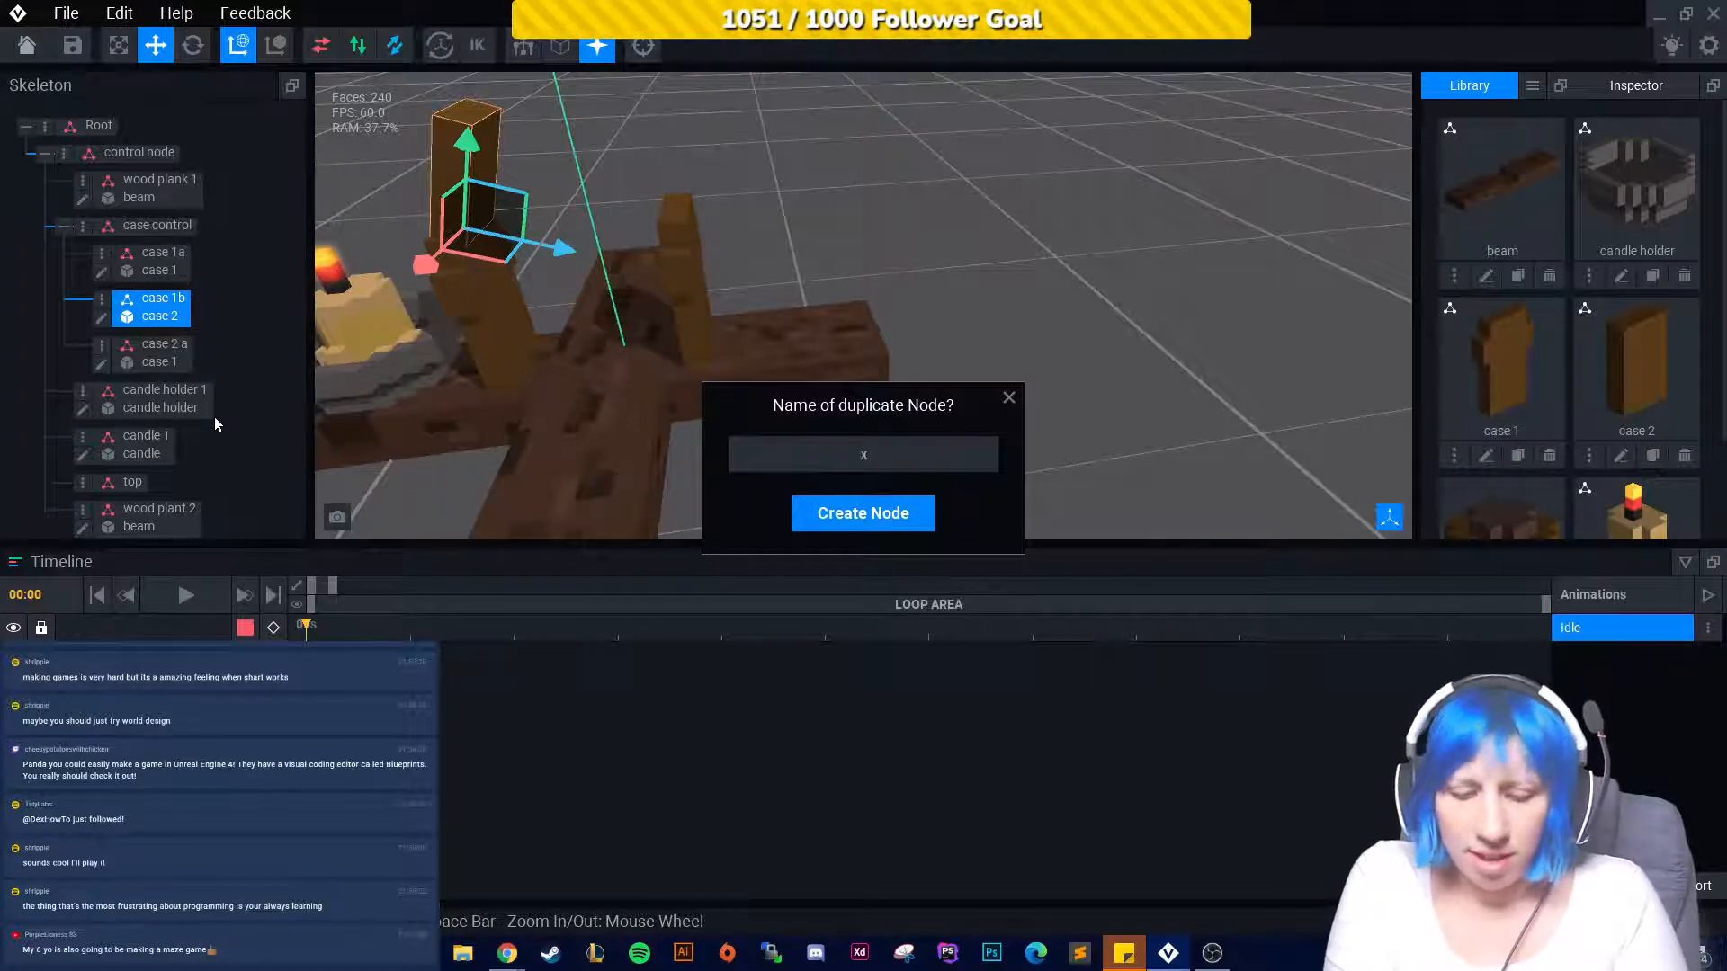
type("case 2")
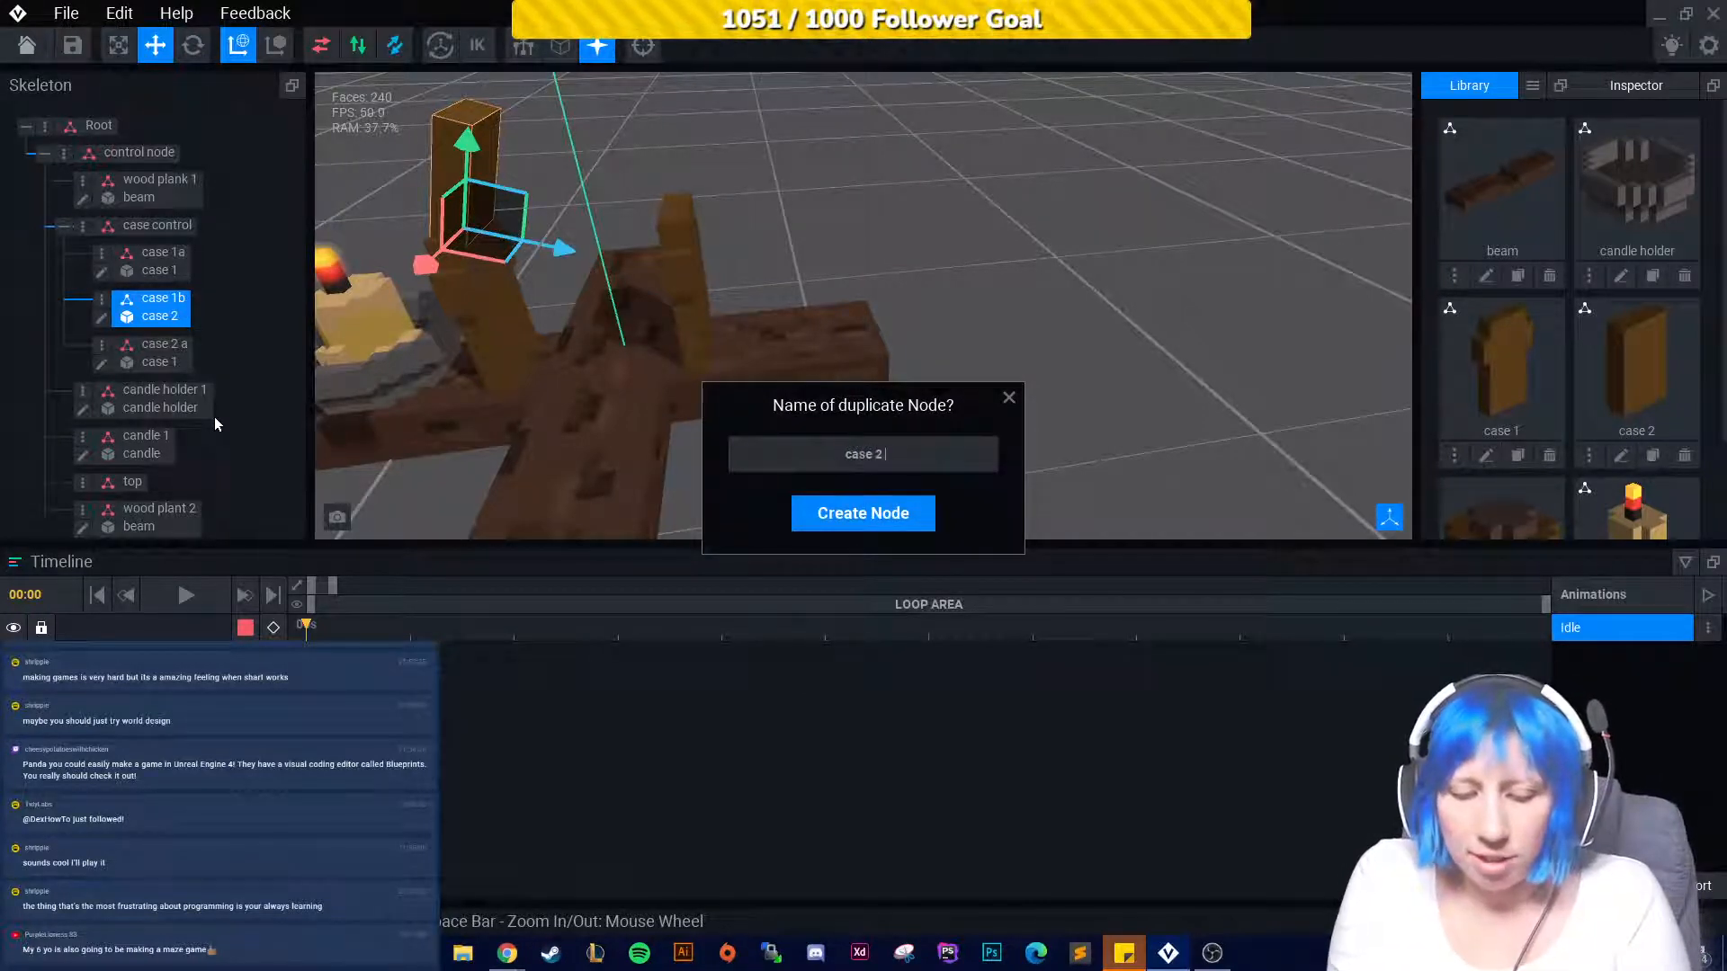
type("b")
key("Return")
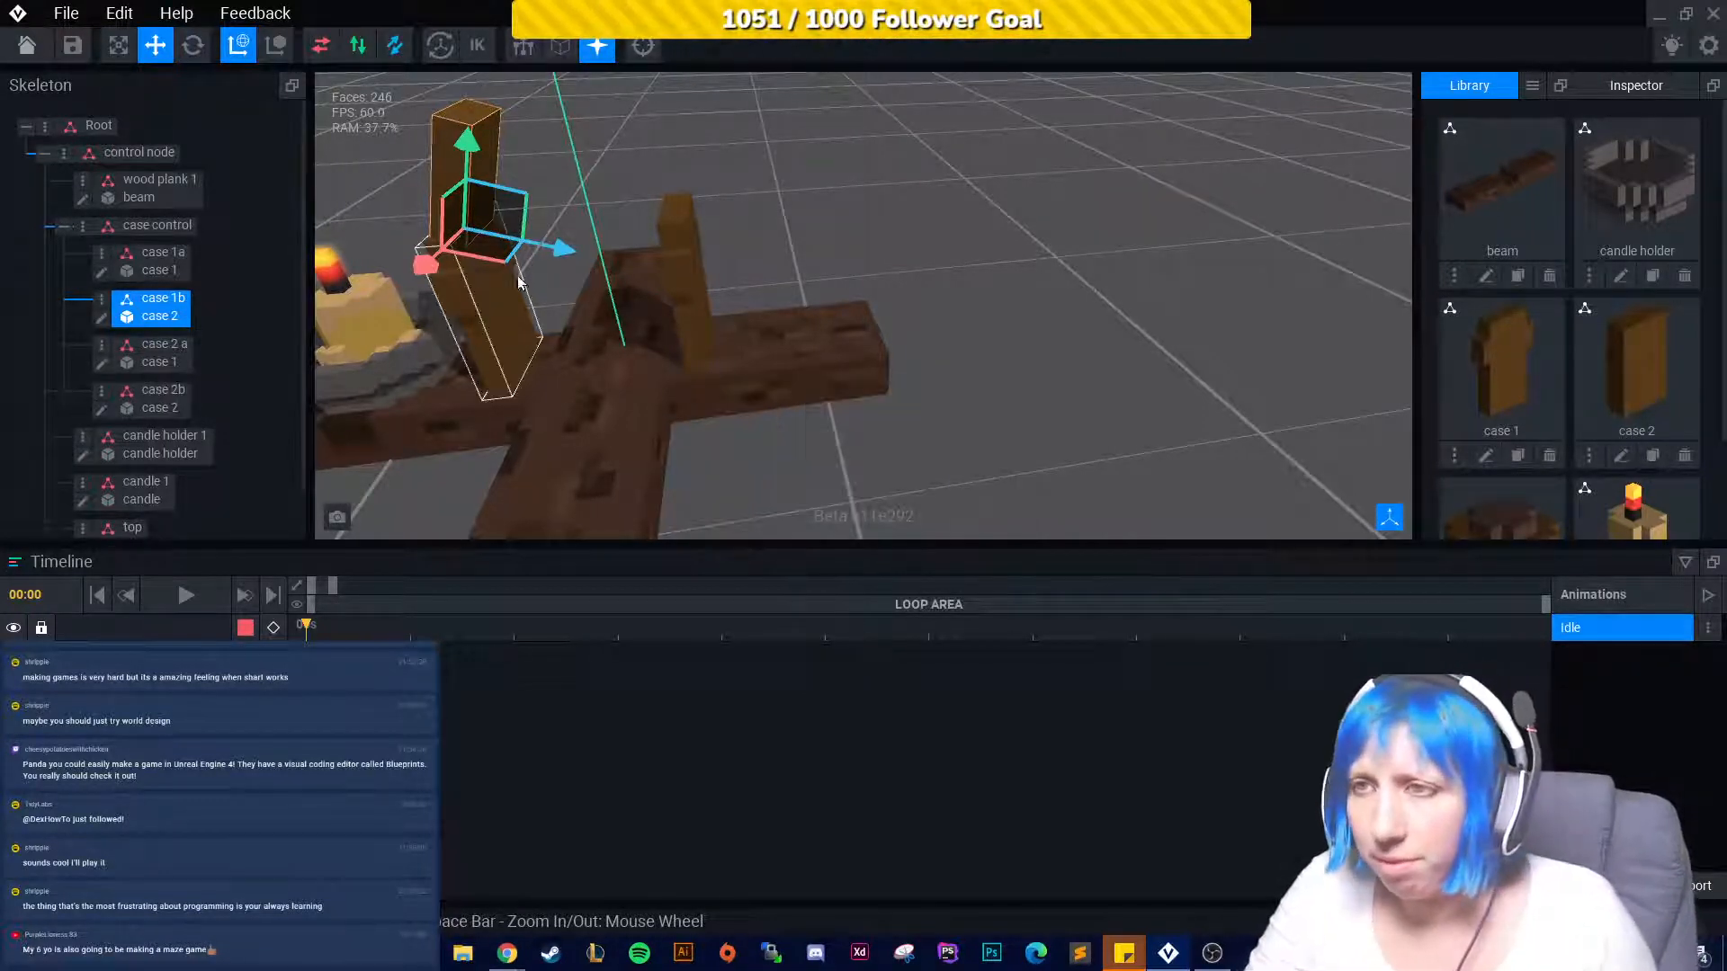
Tilt case 1b the opposite way and move it across to the top of case 2 a, leaning toward the centre.
left_click(193, 47)
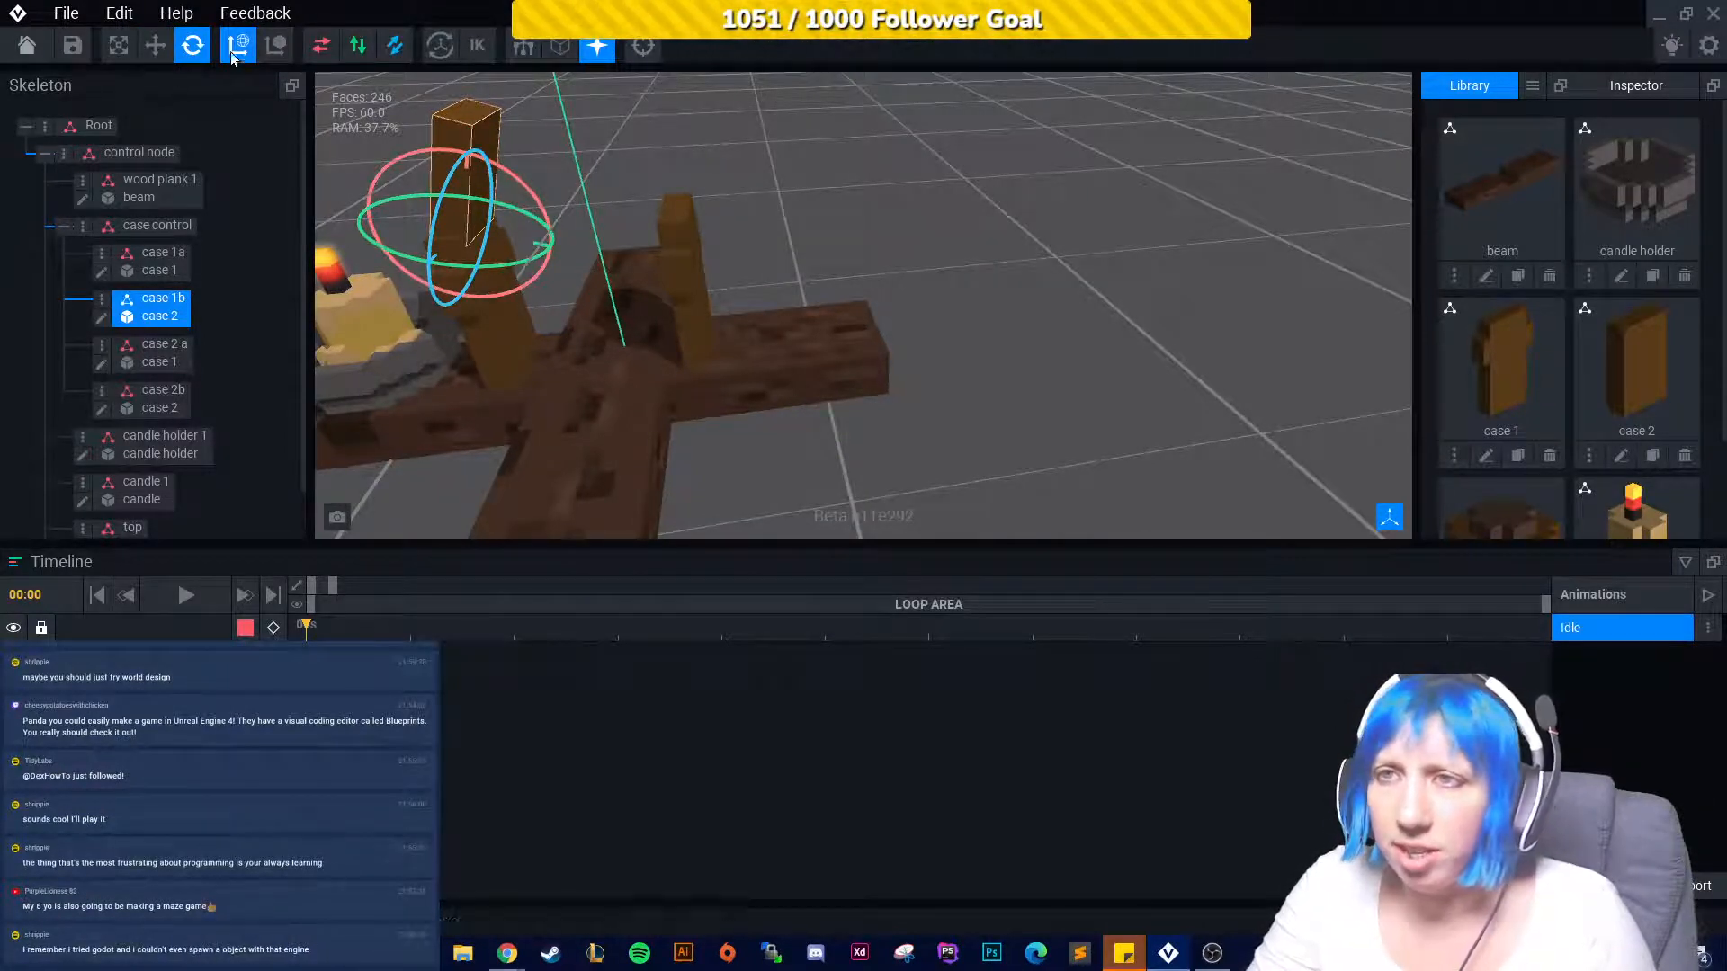
left_click_drag(525, 186, 483, 159)
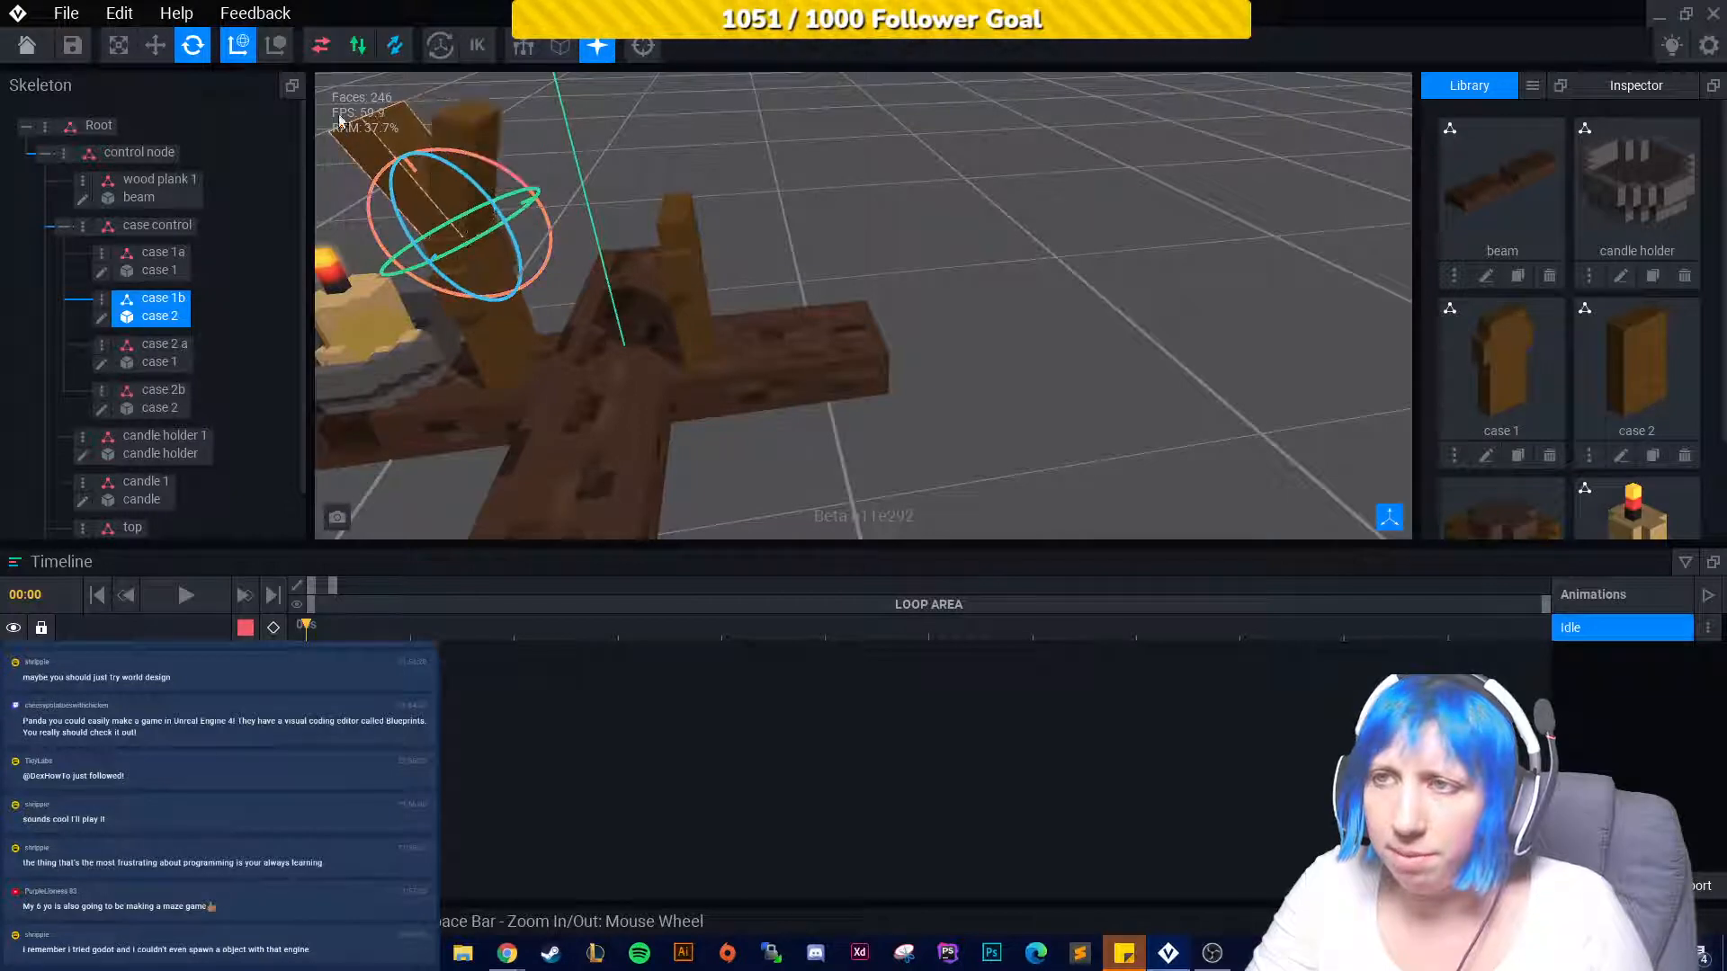
key("w")
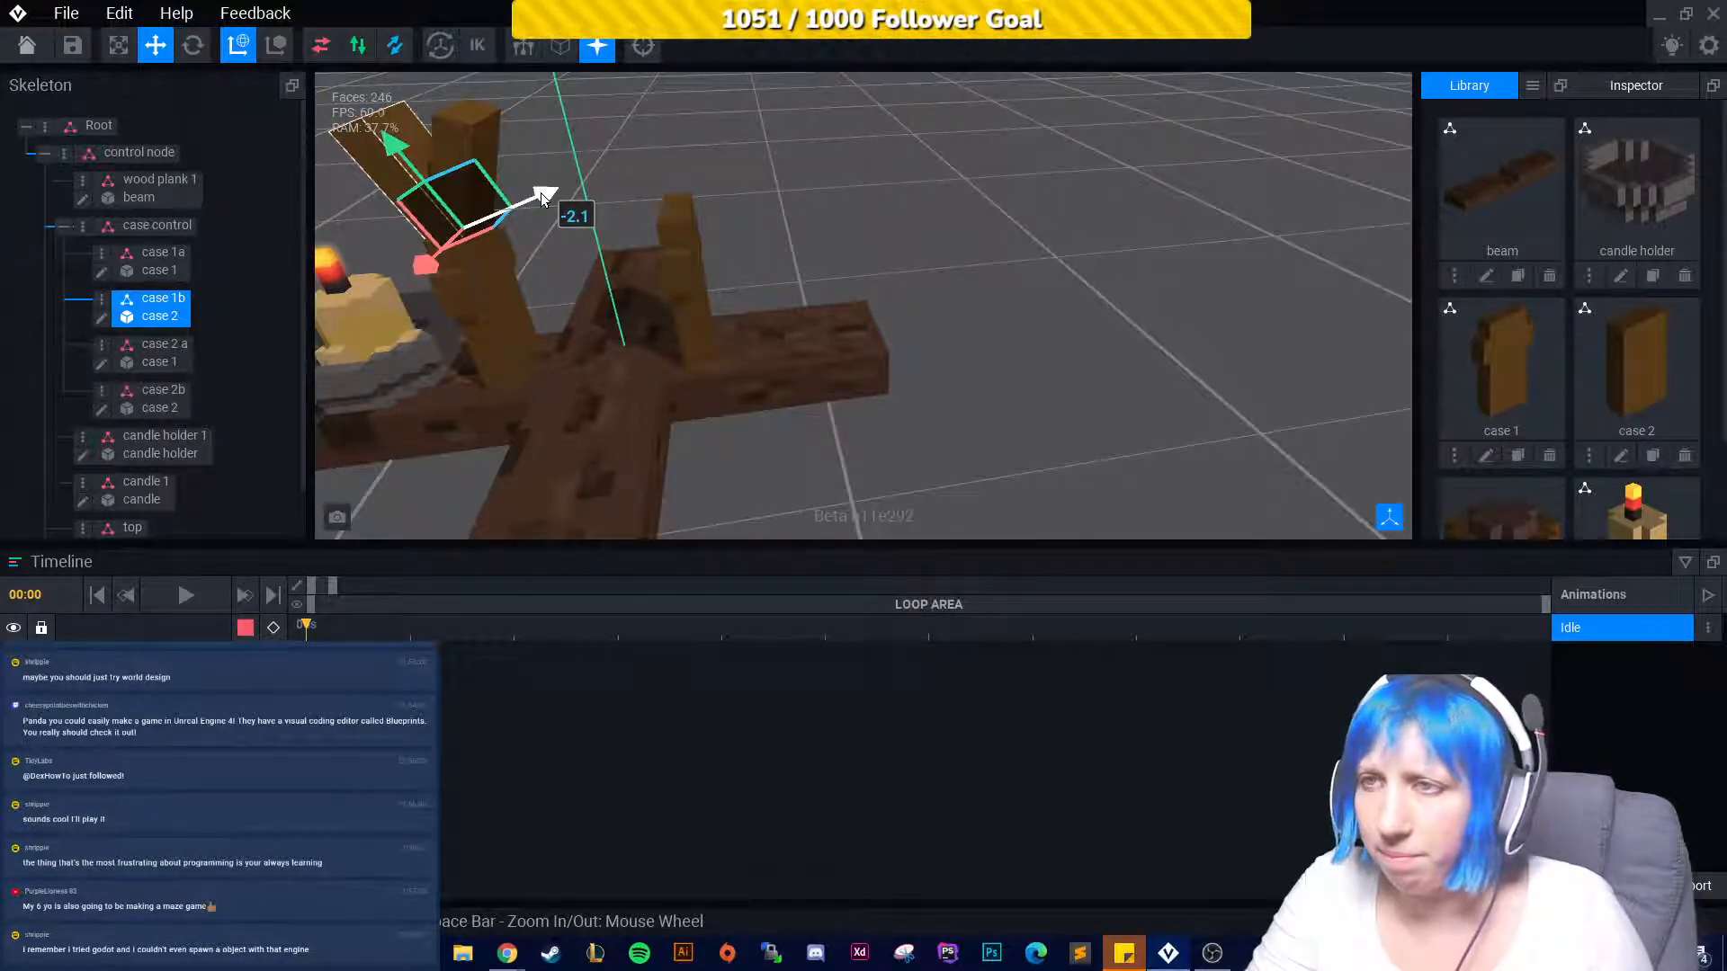
left_click_drag(541, 193, 624, 170)
left_click(802, 157)
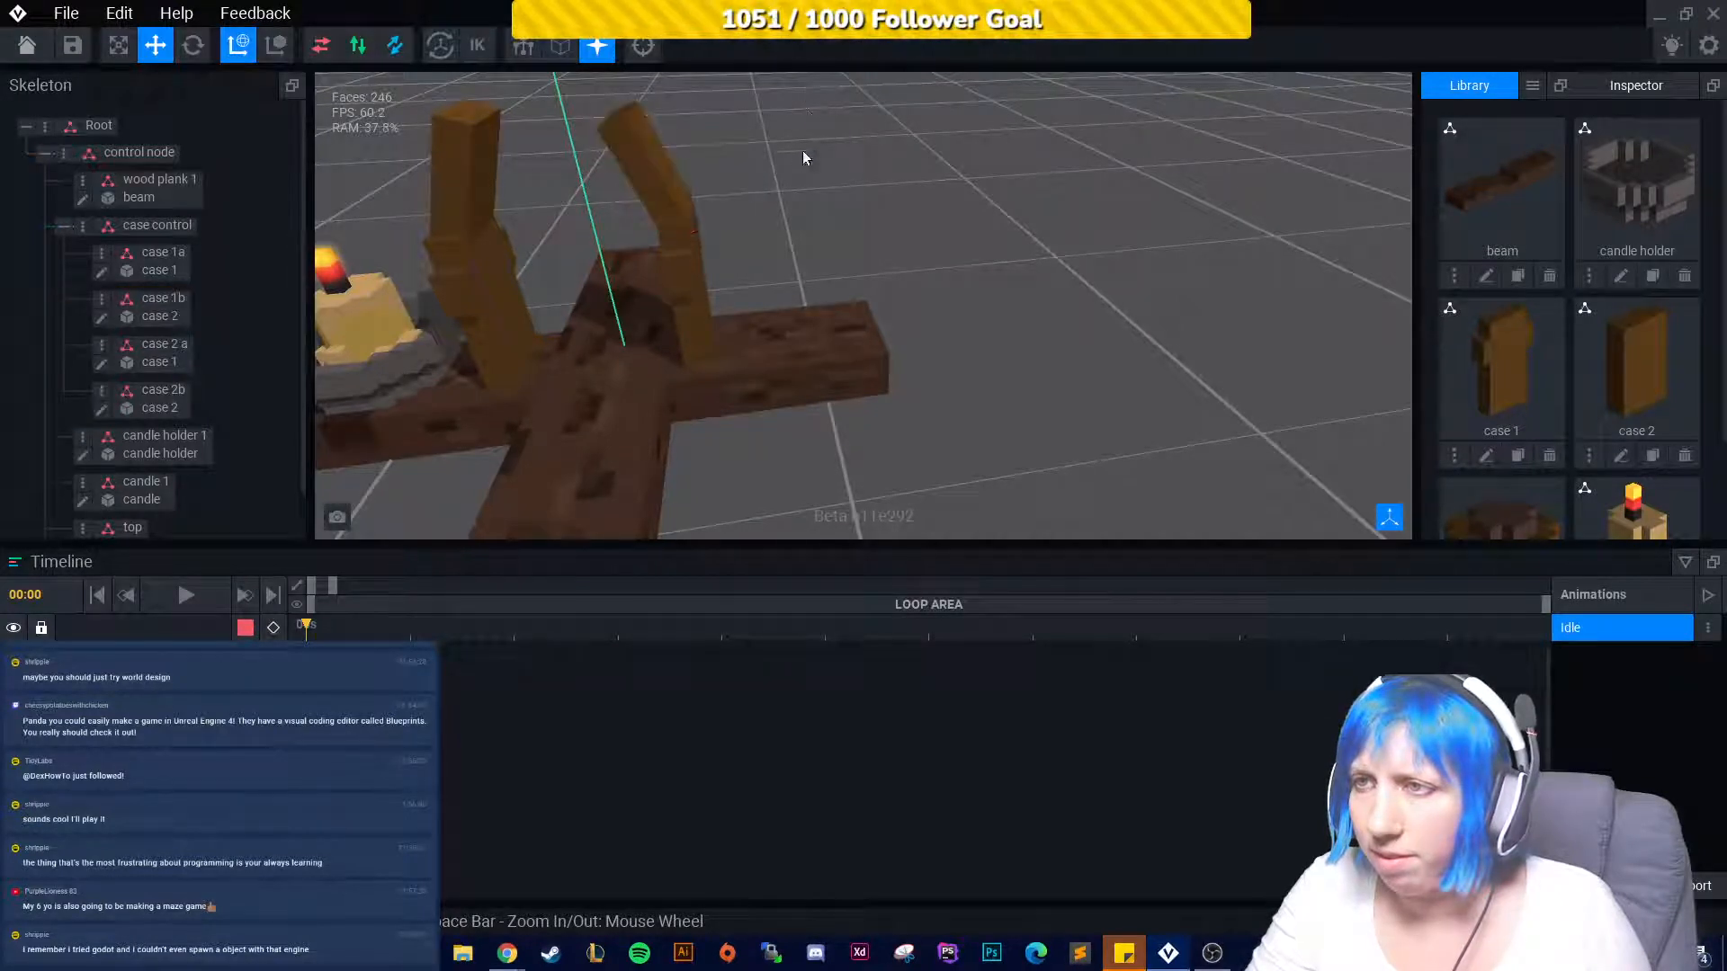
Shift case 1b slightly sideways so its lower end lines up with the top of case 2 a.
middle_click_drag(803, 157, 817, 220)
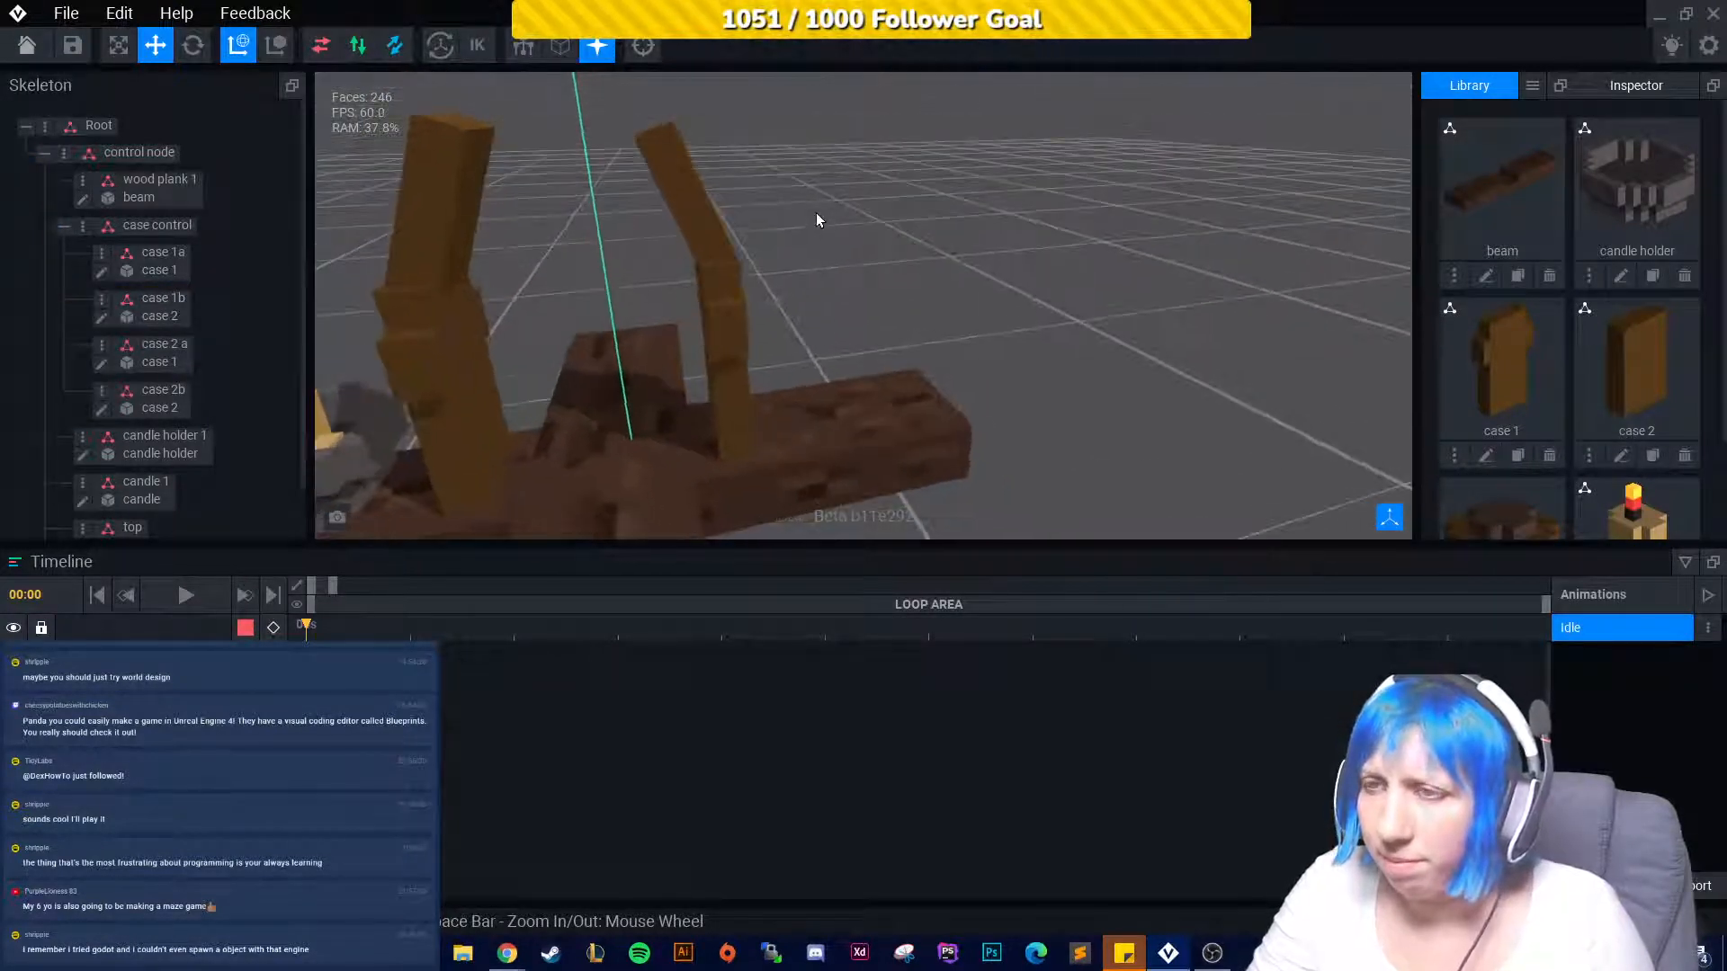
scroll(823, 216, "up", 2)
left_click(821, 212)
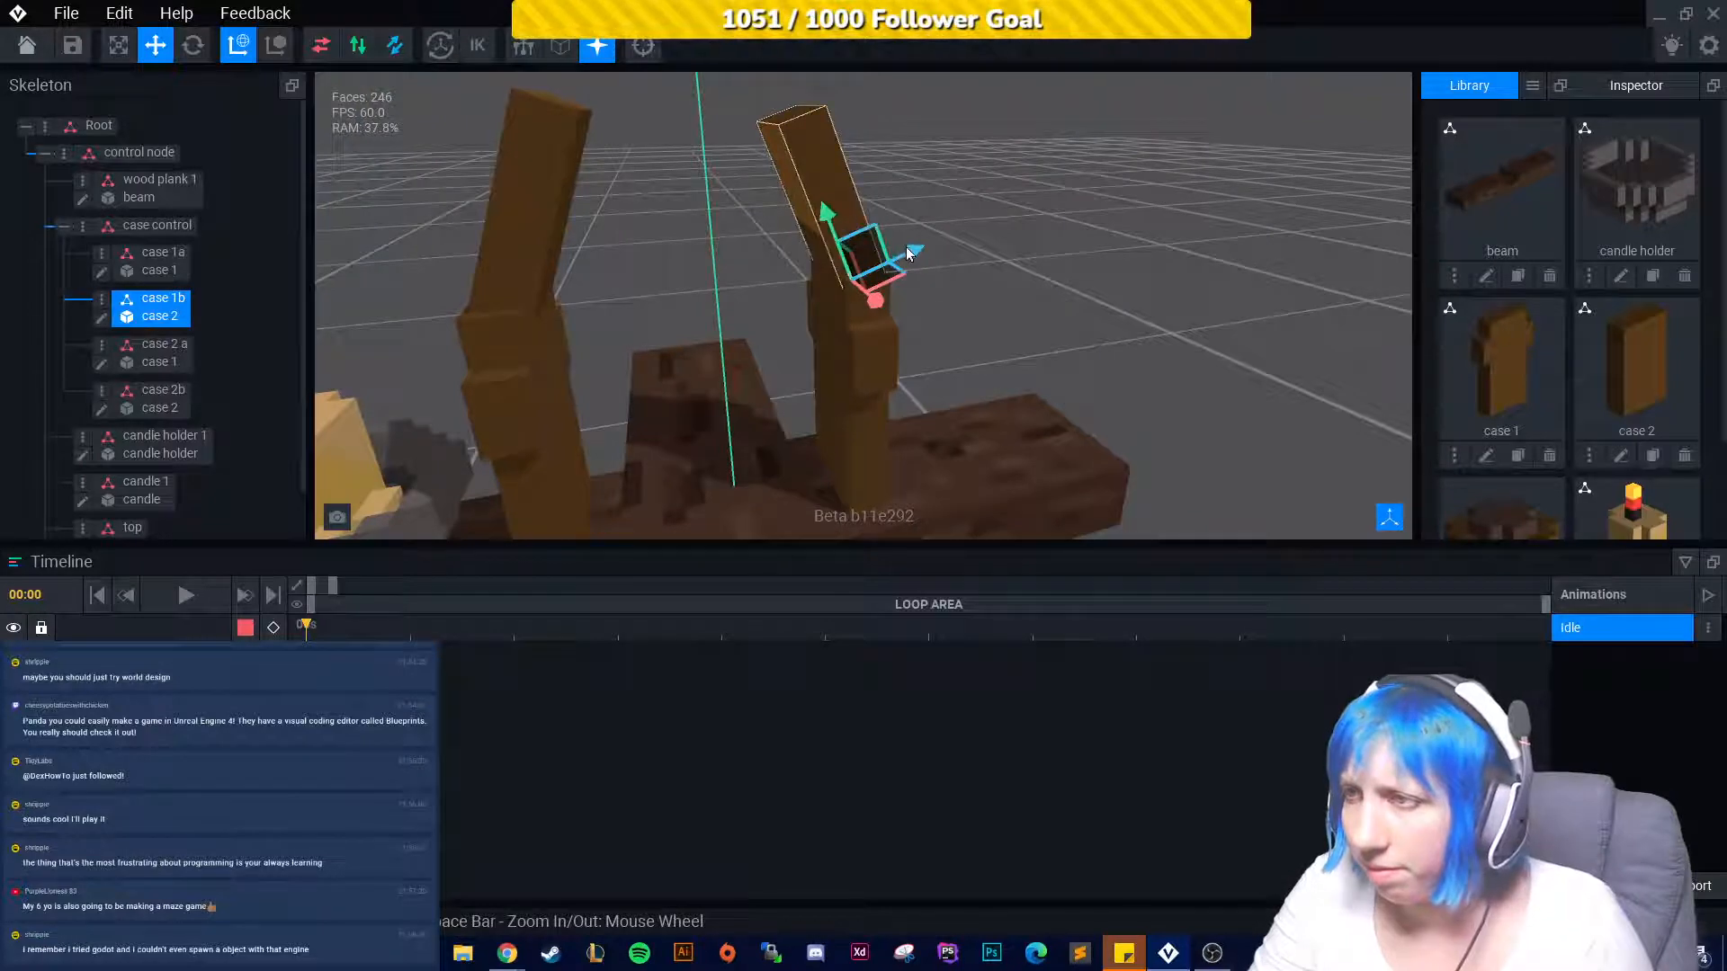
left_click(537, 286)
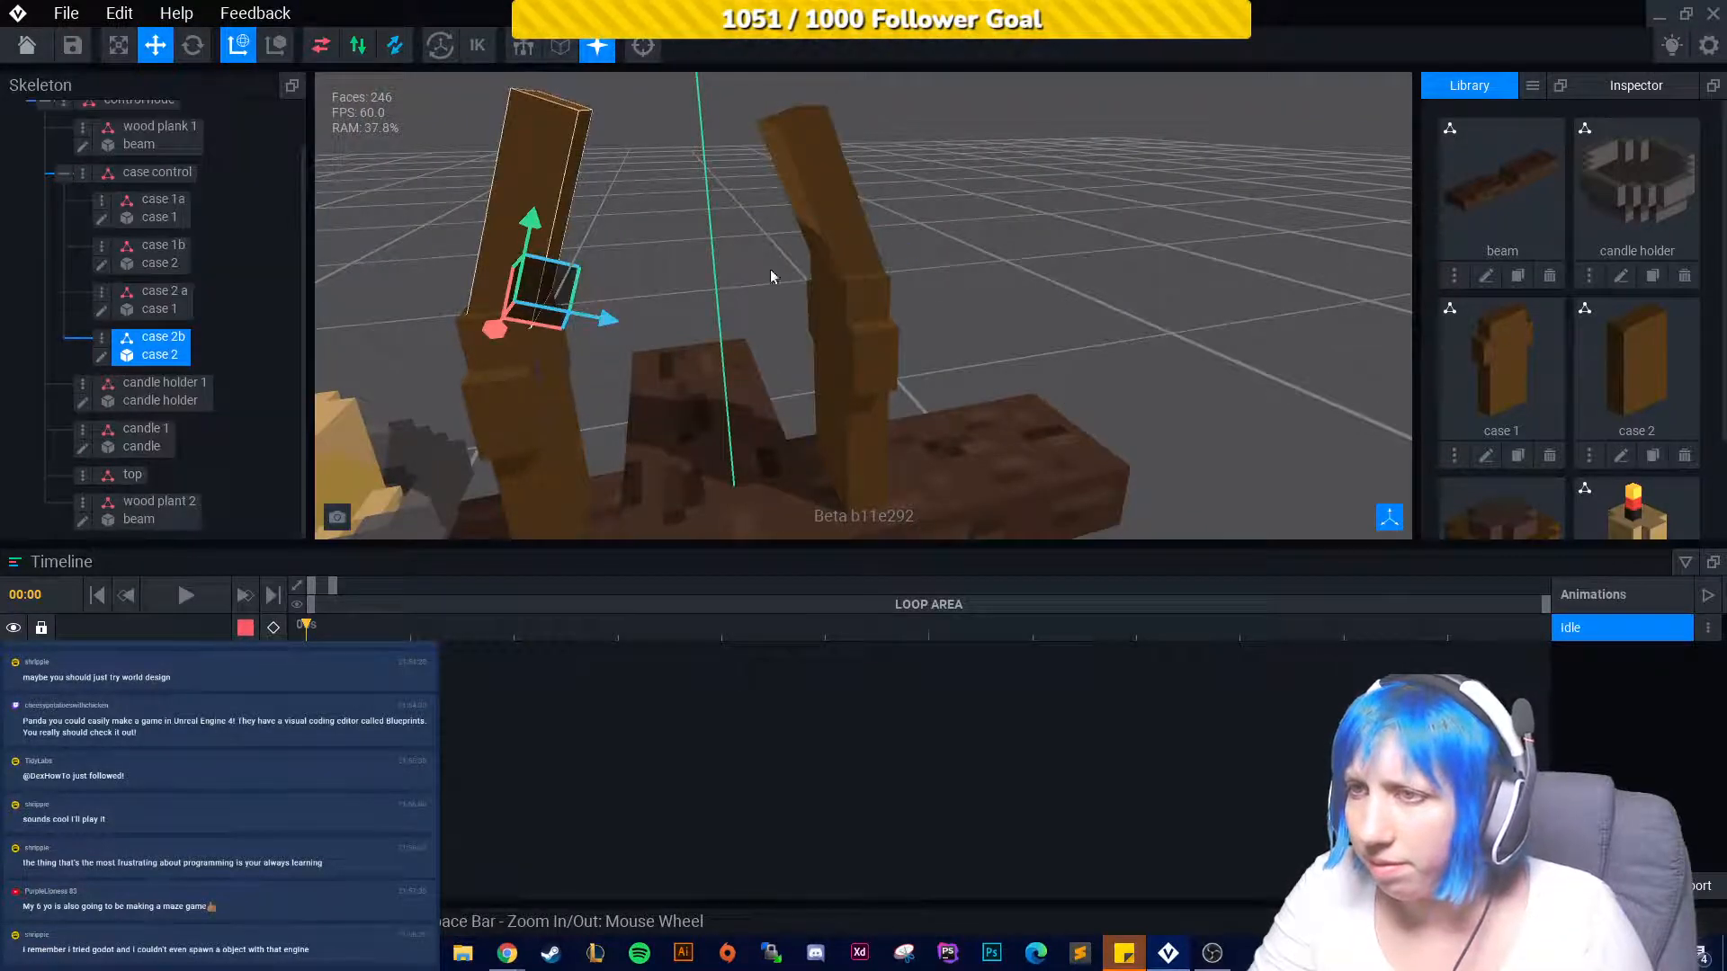
left_click(814, 261)
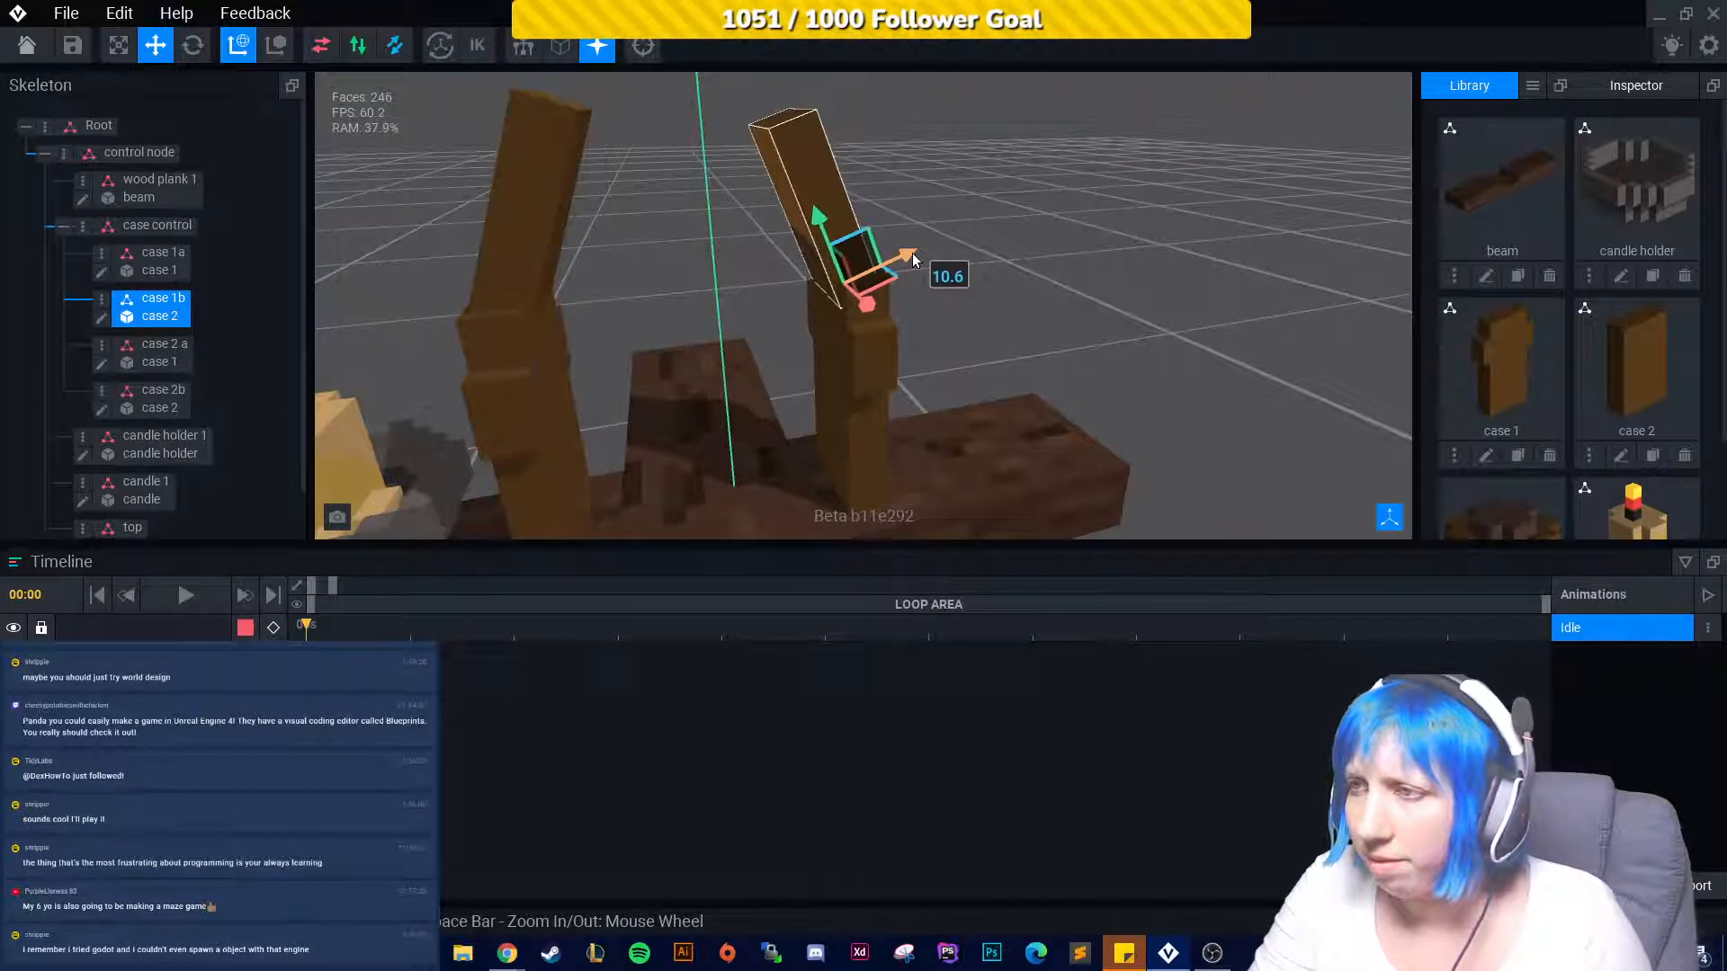
left_click_drag(912, 253, 914, 252)
left_click_drag(1000, 216, 975, 189)
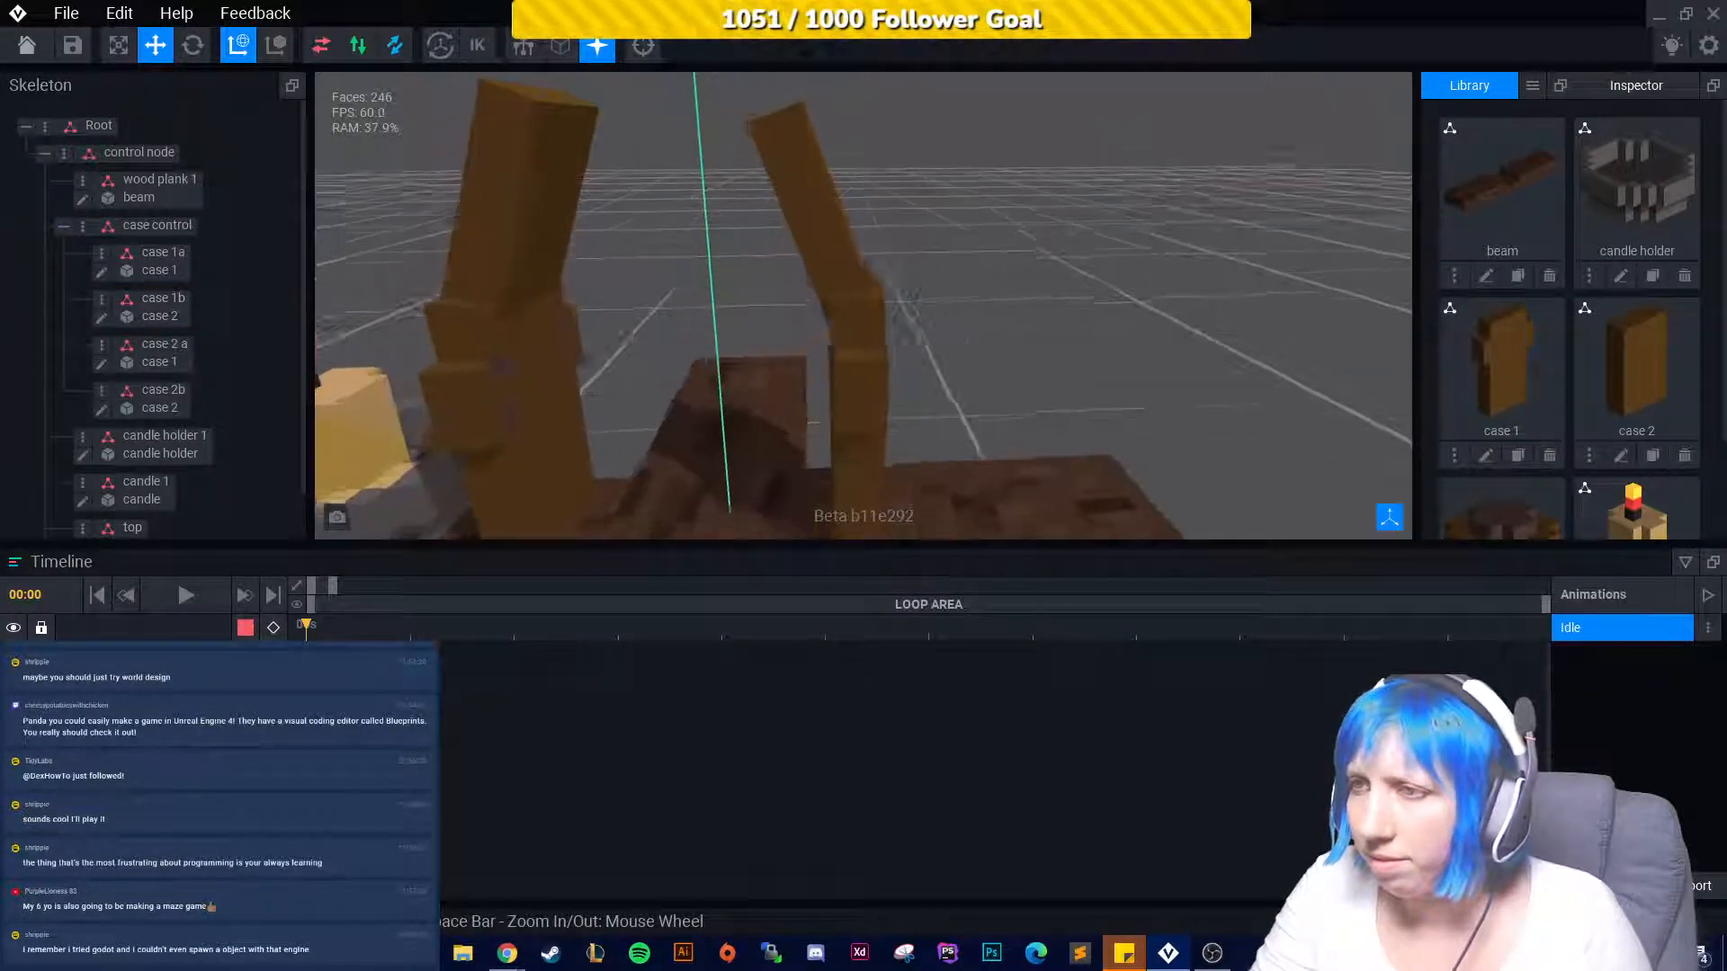
left_click_drag(910, 293, 811, 218)
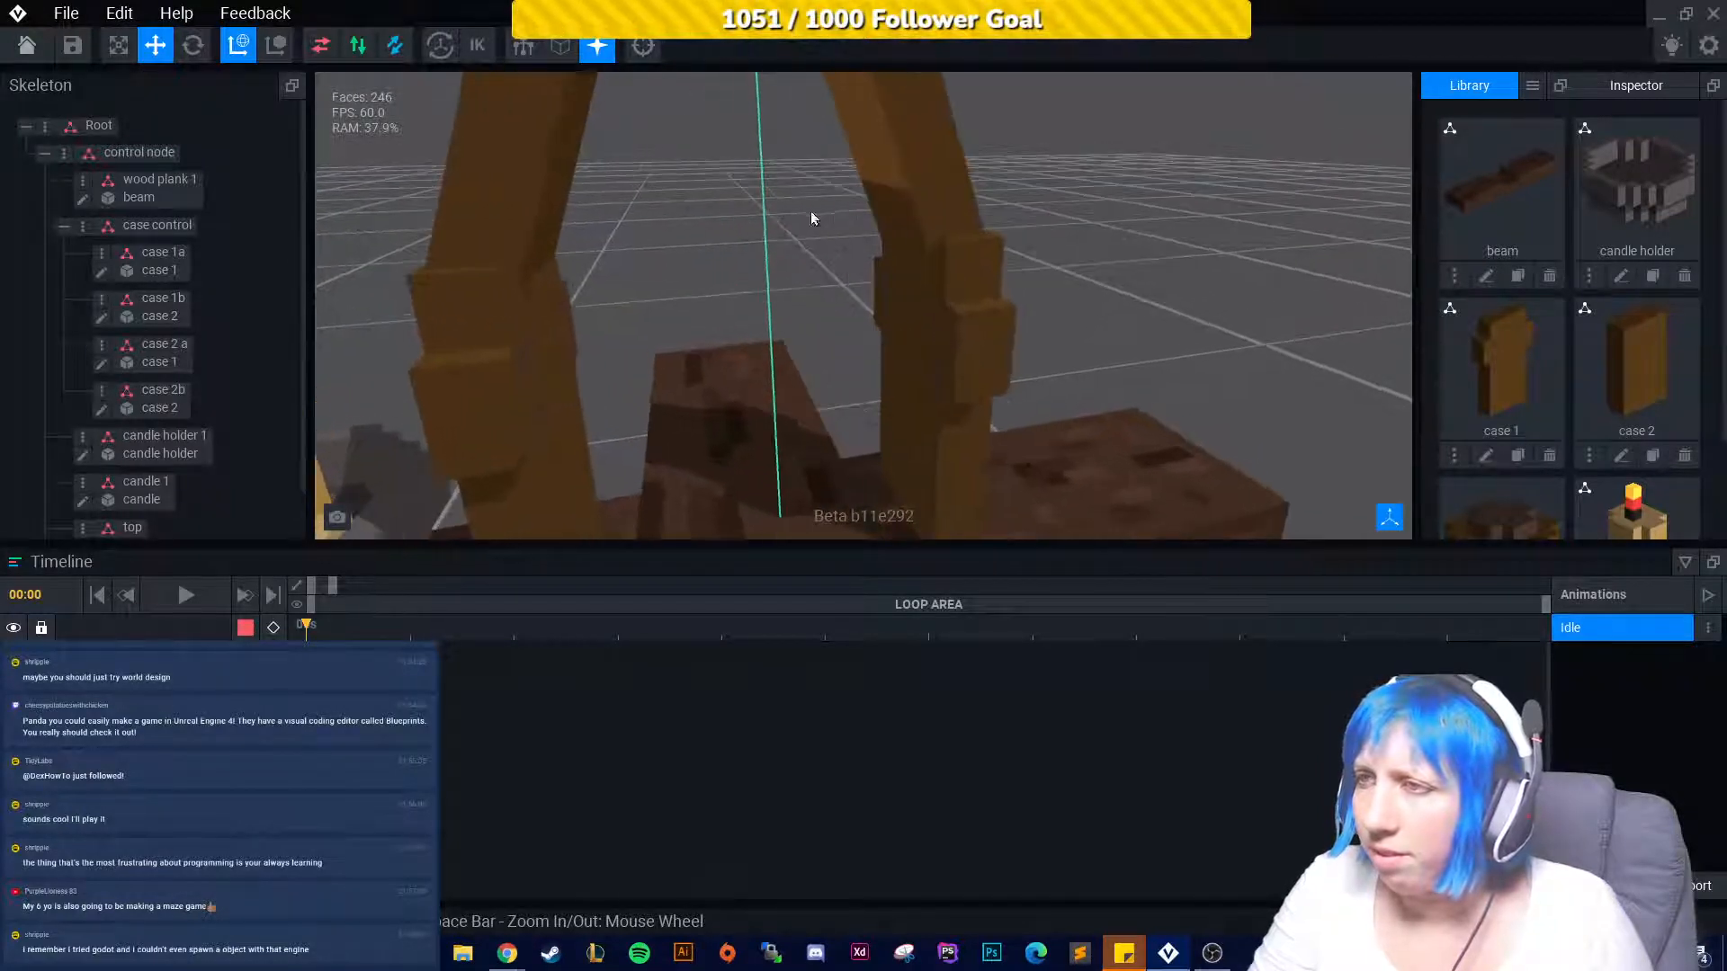
Fine-tune case 1b's position along its own length where it meets the top of case 2 a.
left_click(515, 175)
left_click(942, 171)
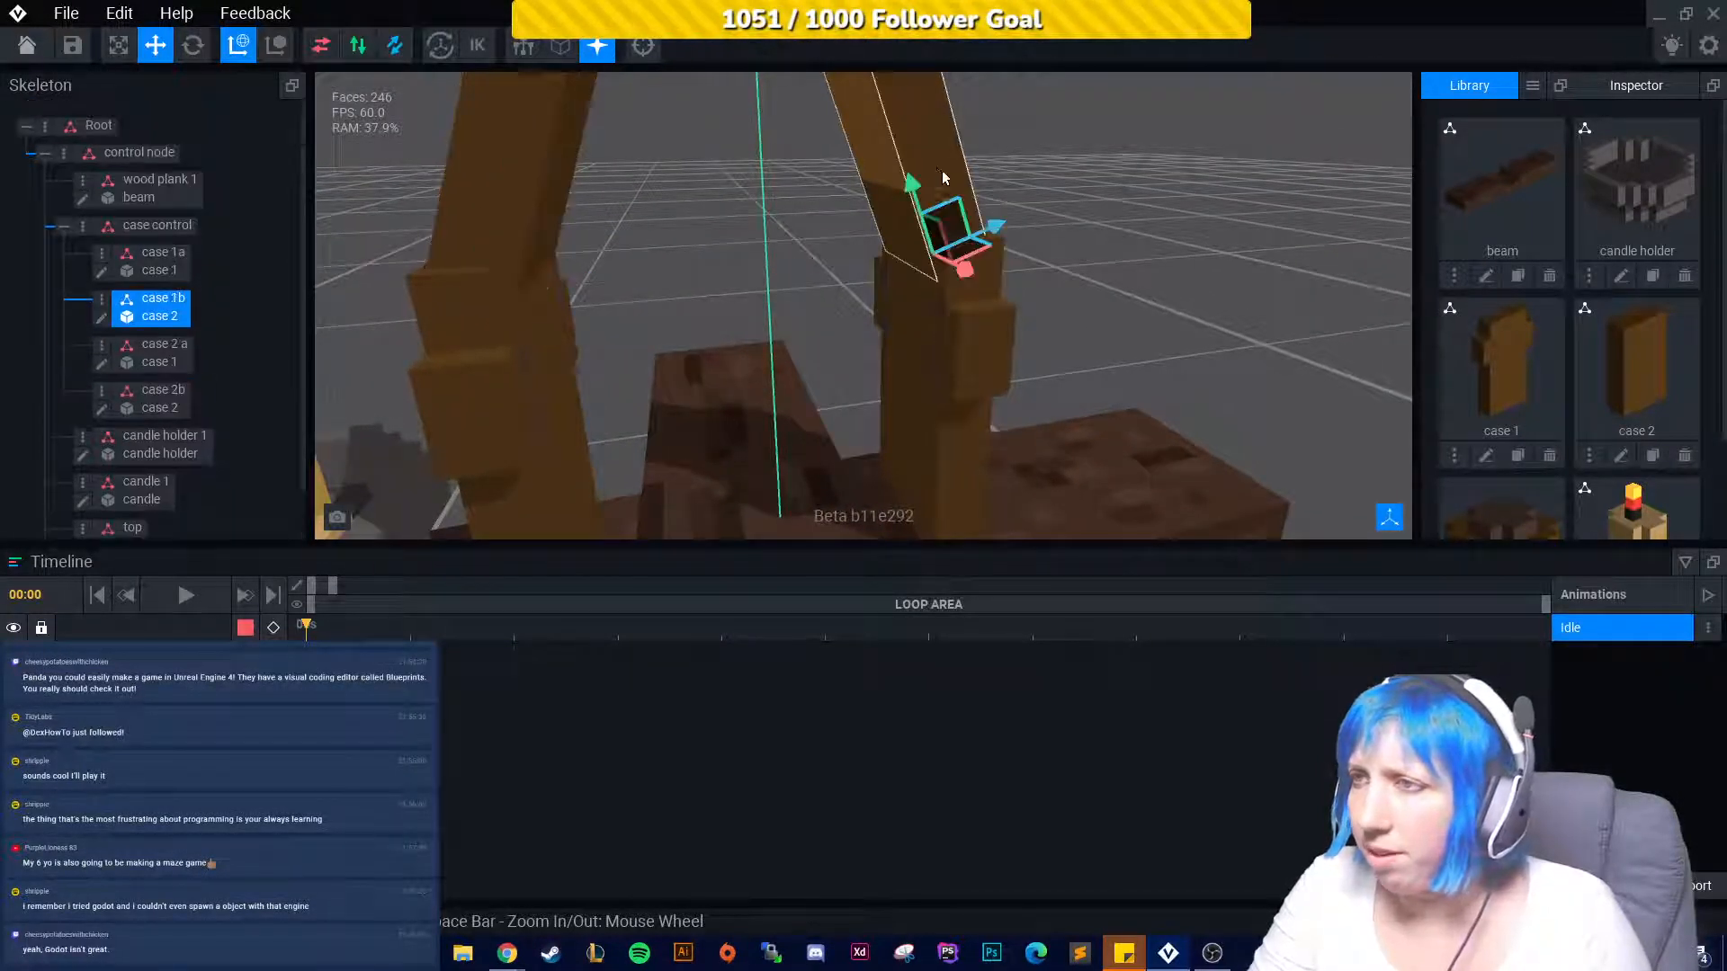
left_click_drag(910, 183, 910, 182)
left_click(1090, 164)
left_click_drag(1090, 165, 1020, 221)
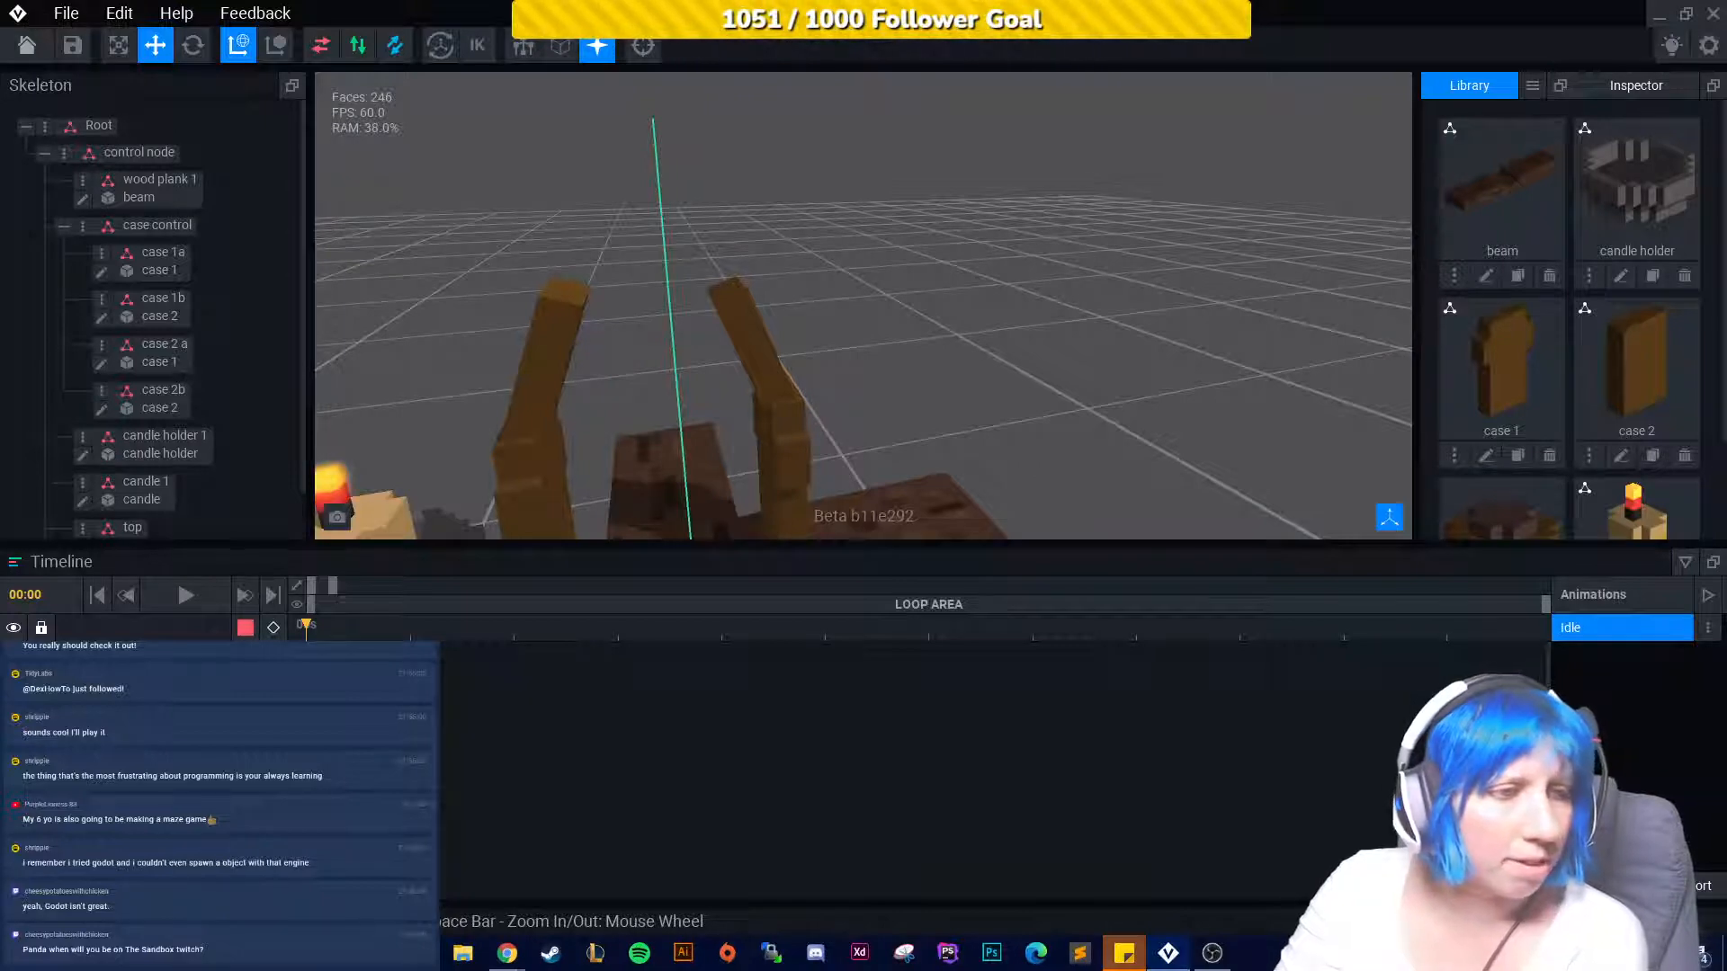
Duplicate the case 1a node and name the copy case 3a.
right_click_drag(1239, 264, 954, 305)
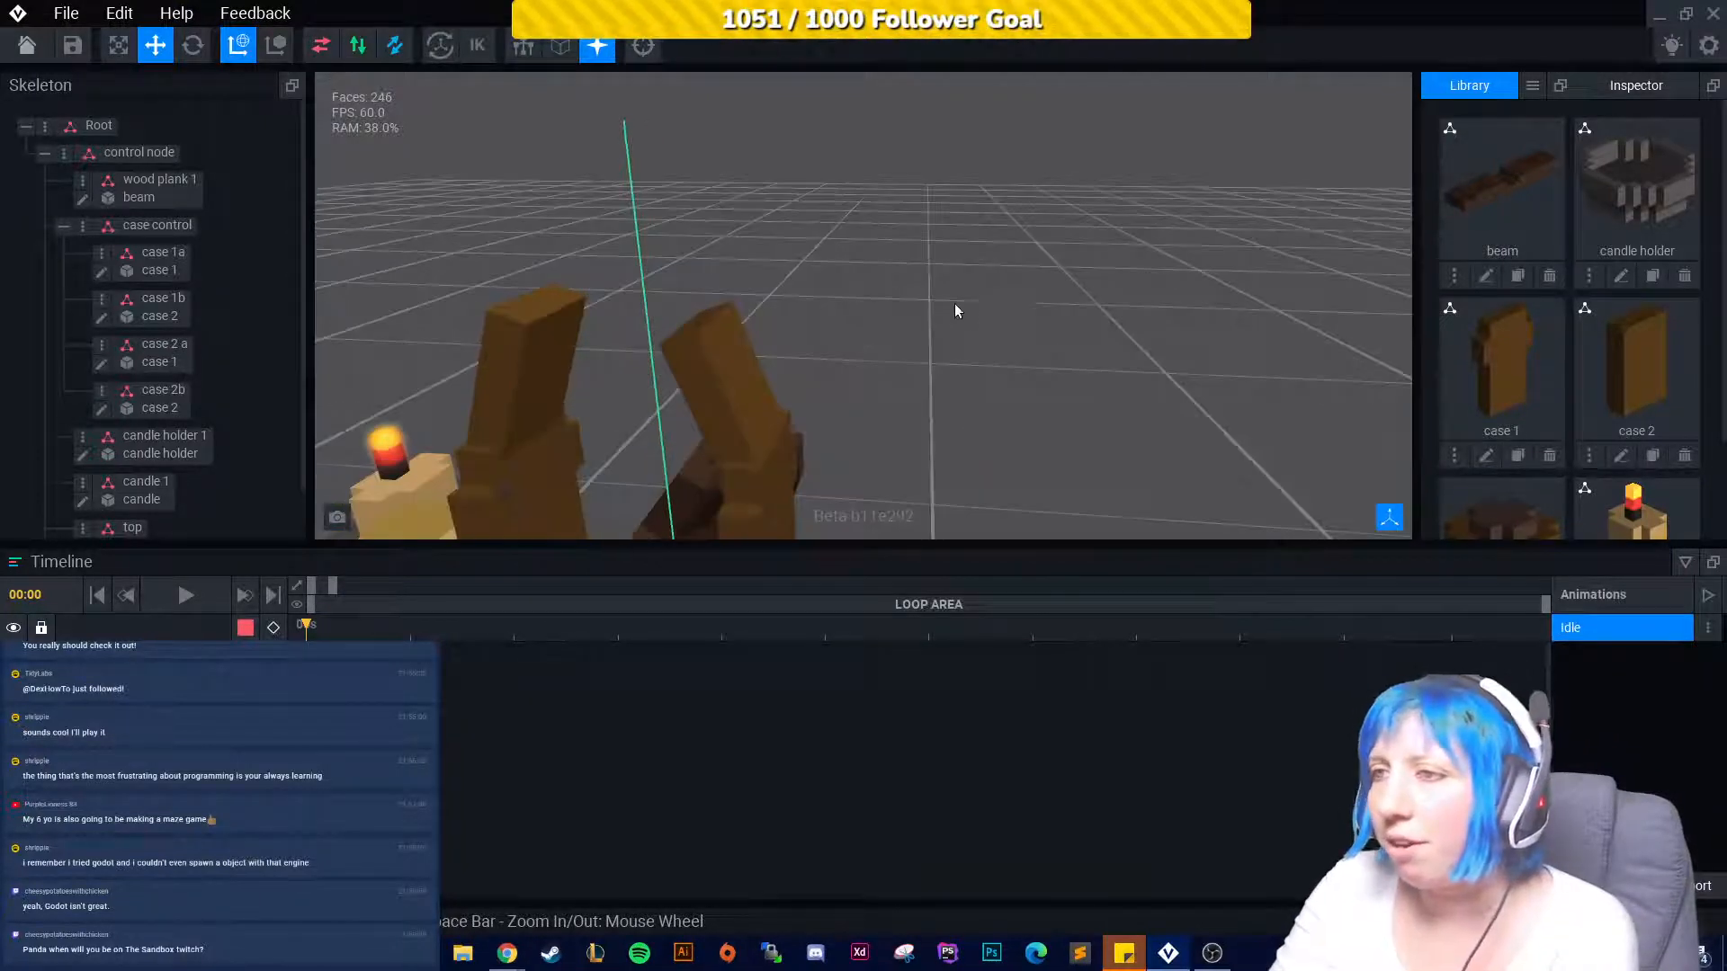
middle_click_drag(957, 468, 967, 298)
scroll(967, 298, "down", 2)
right_click_drag(967, 298, 923, 348)
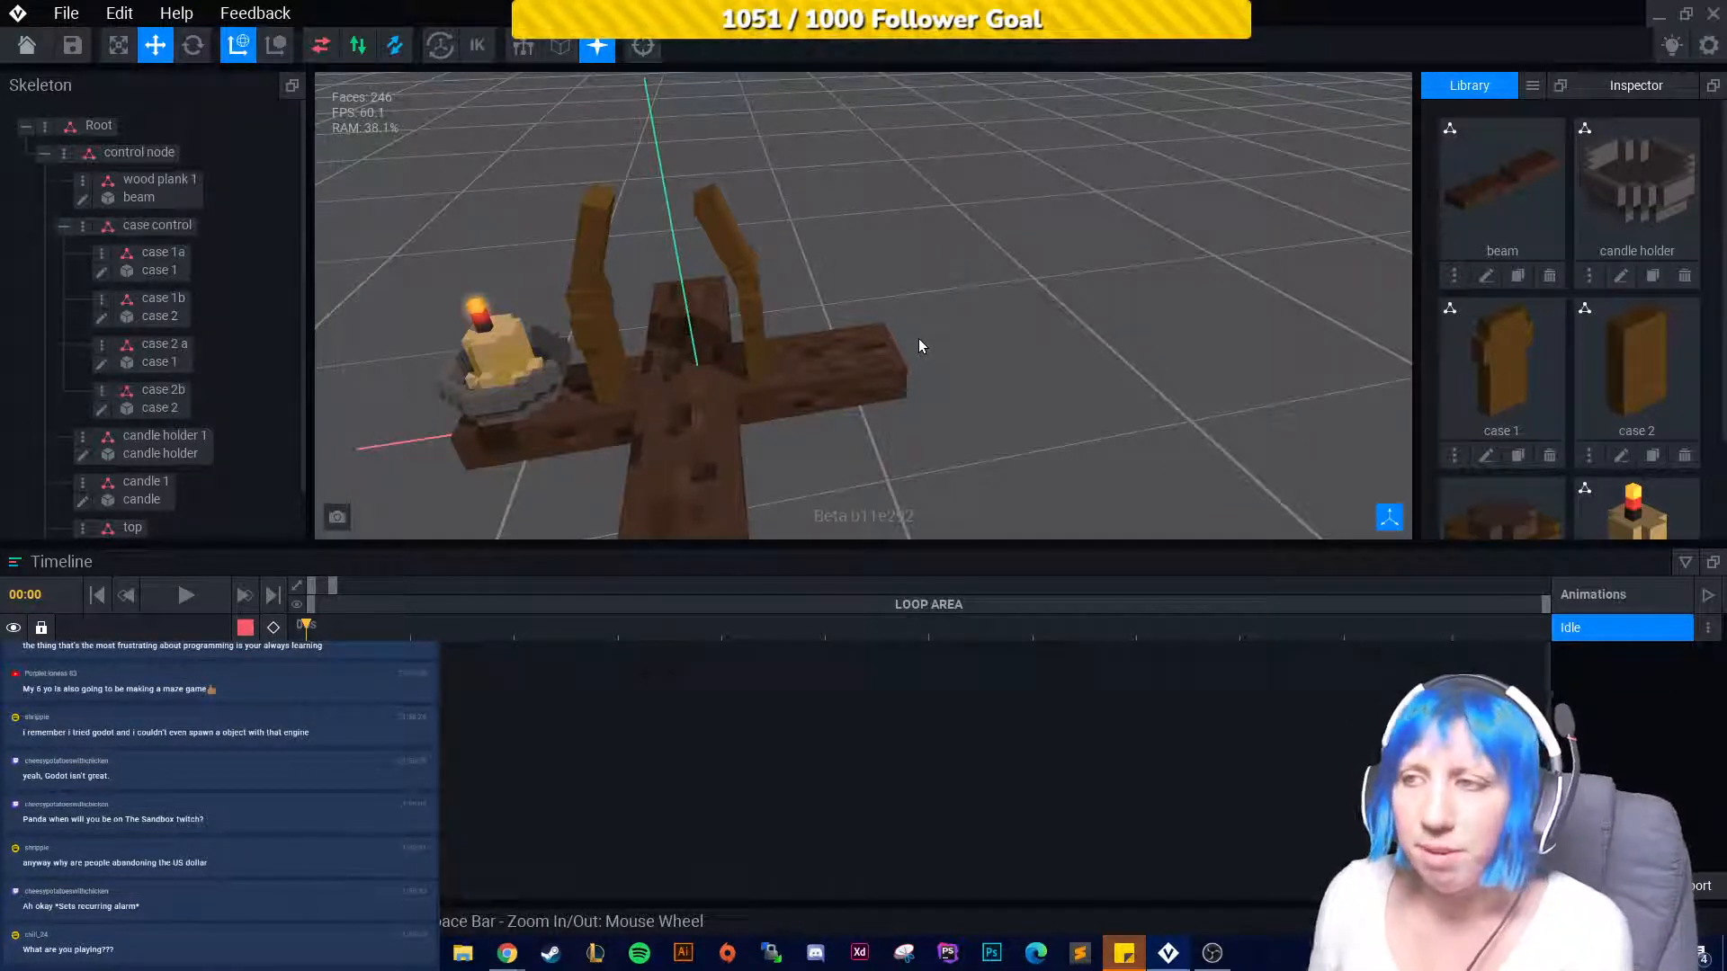
right_click_drag(771, 162, 684, 333)
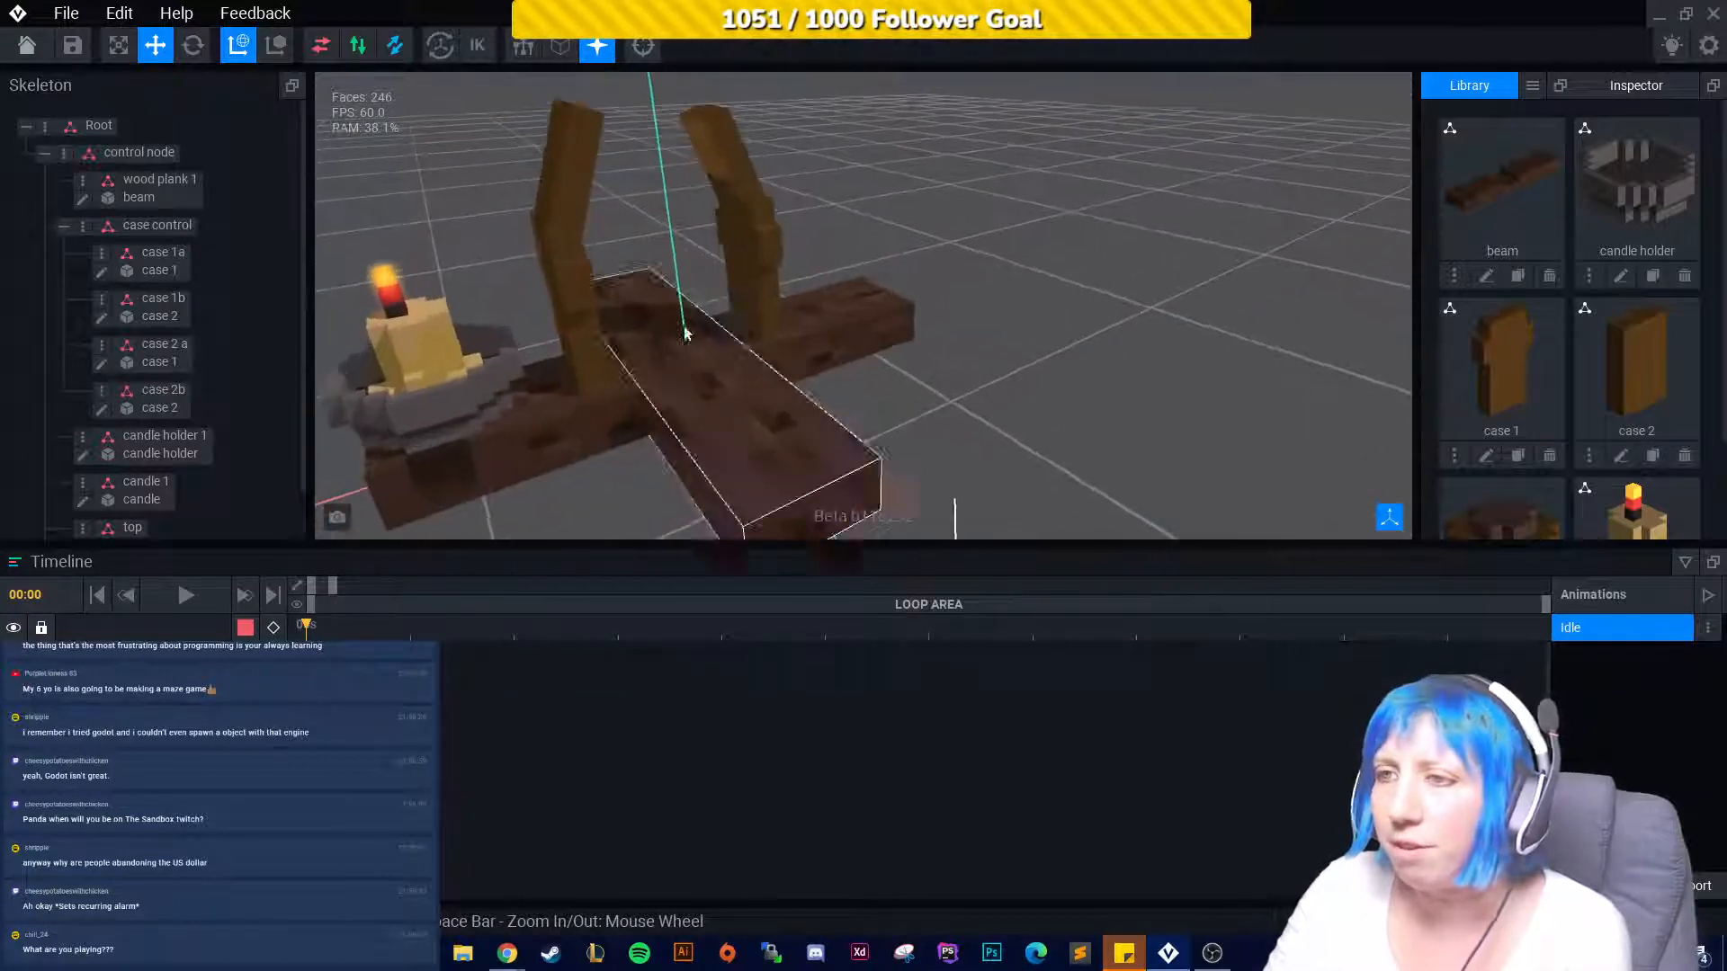
left_click(102, 255)
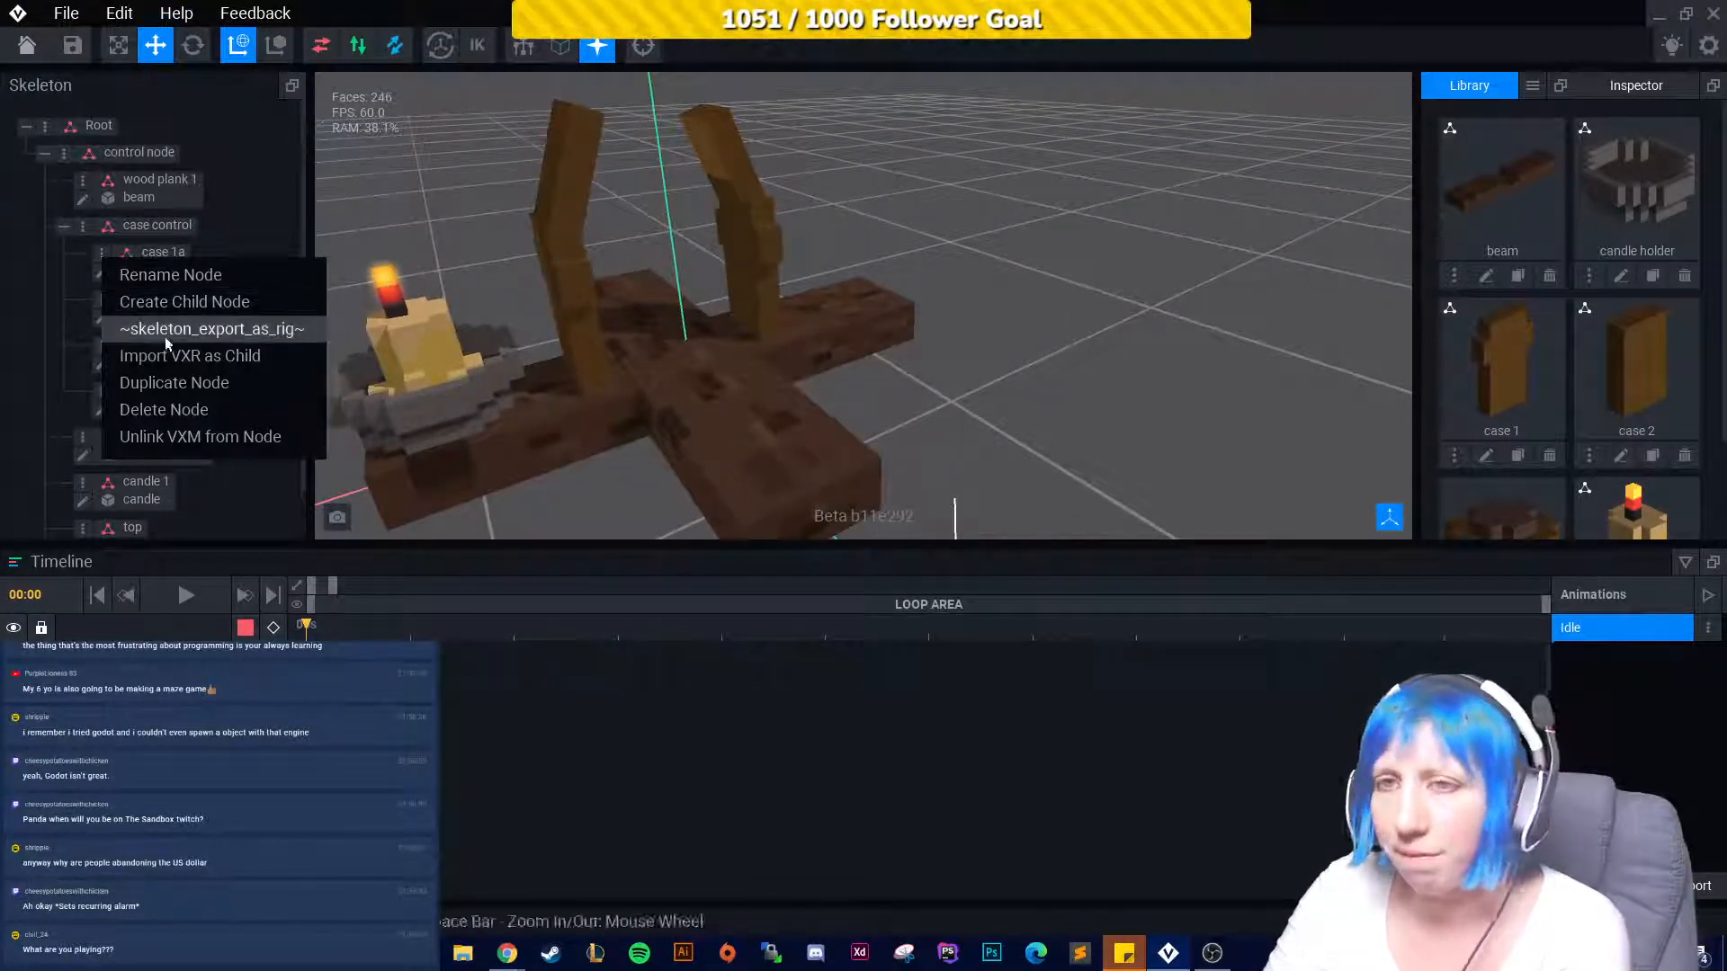
left_click(174, 383)
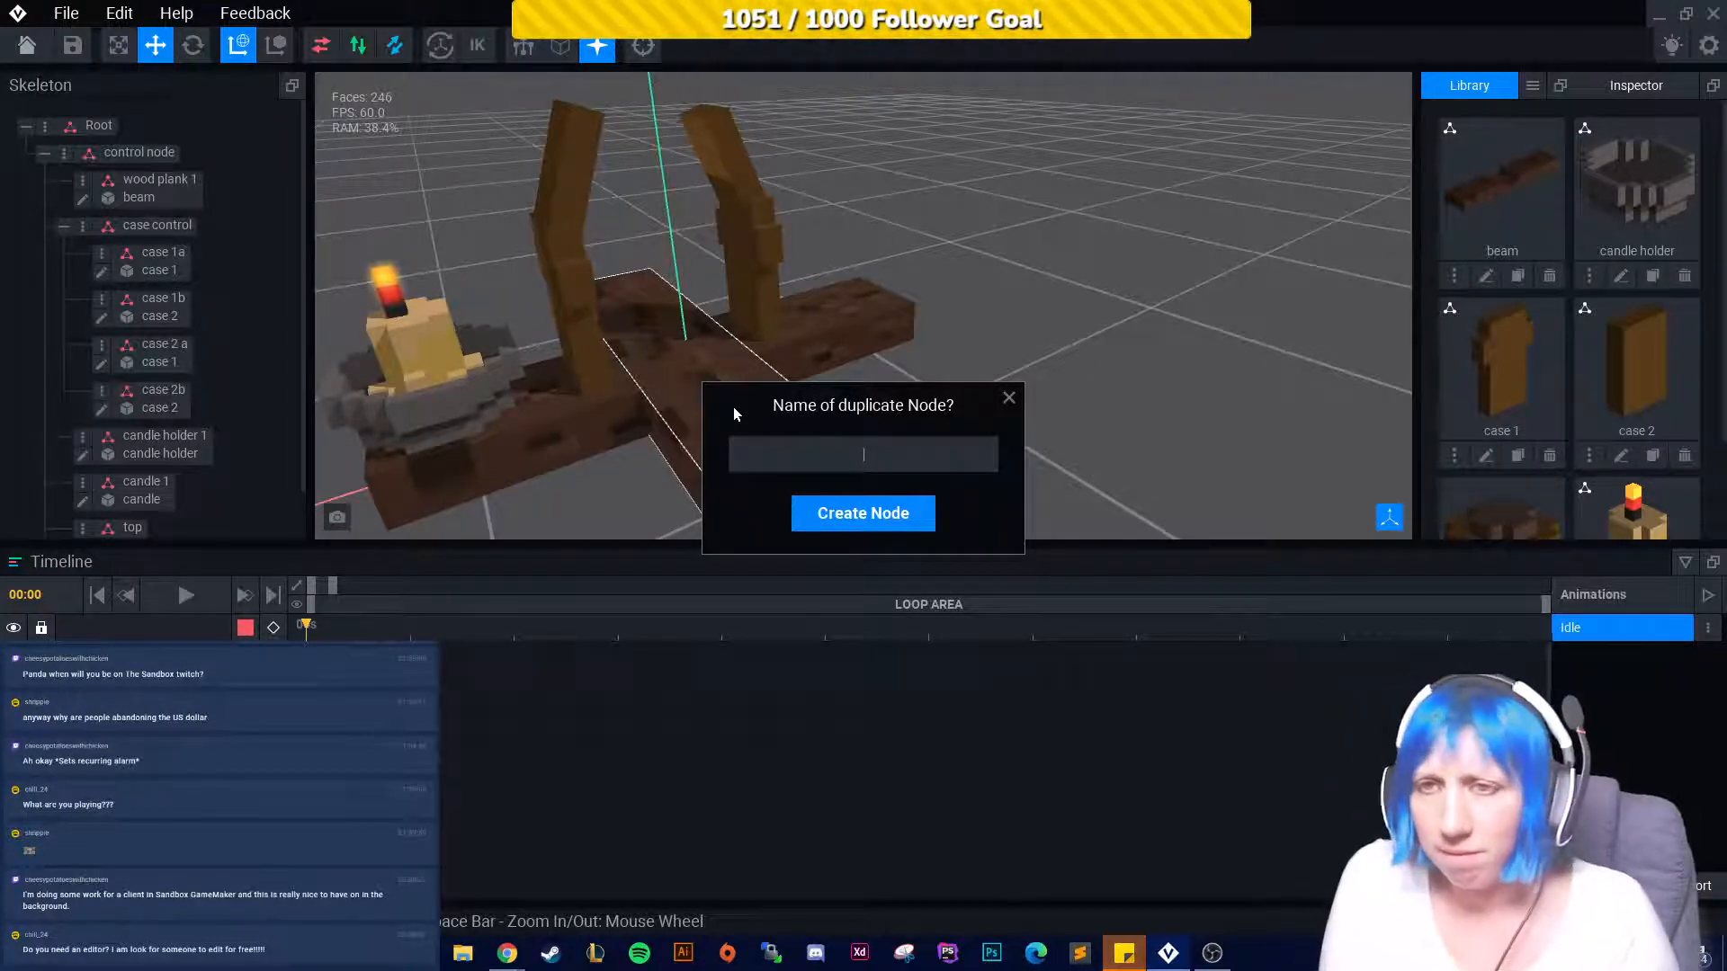
type("case 3a")
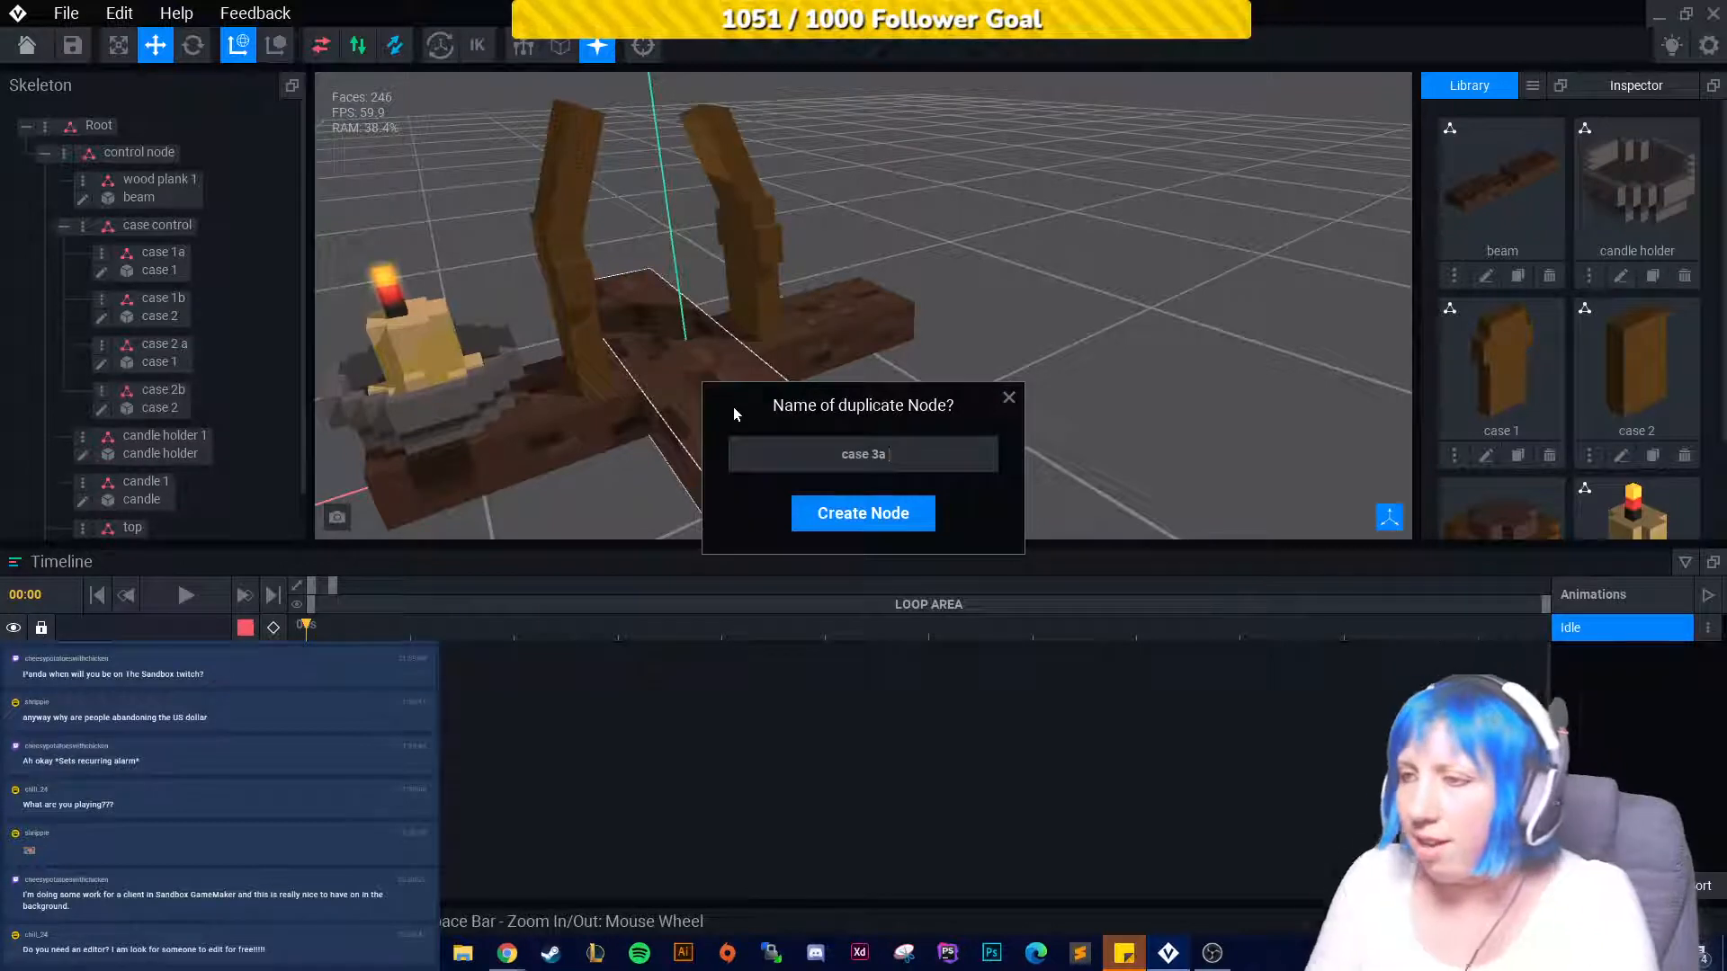
key("Return")
Move case 3a toward the rig's centre and rotate it so its broad face looks along the crossing beam.
right_click_drag(808, 408, 574, 421)
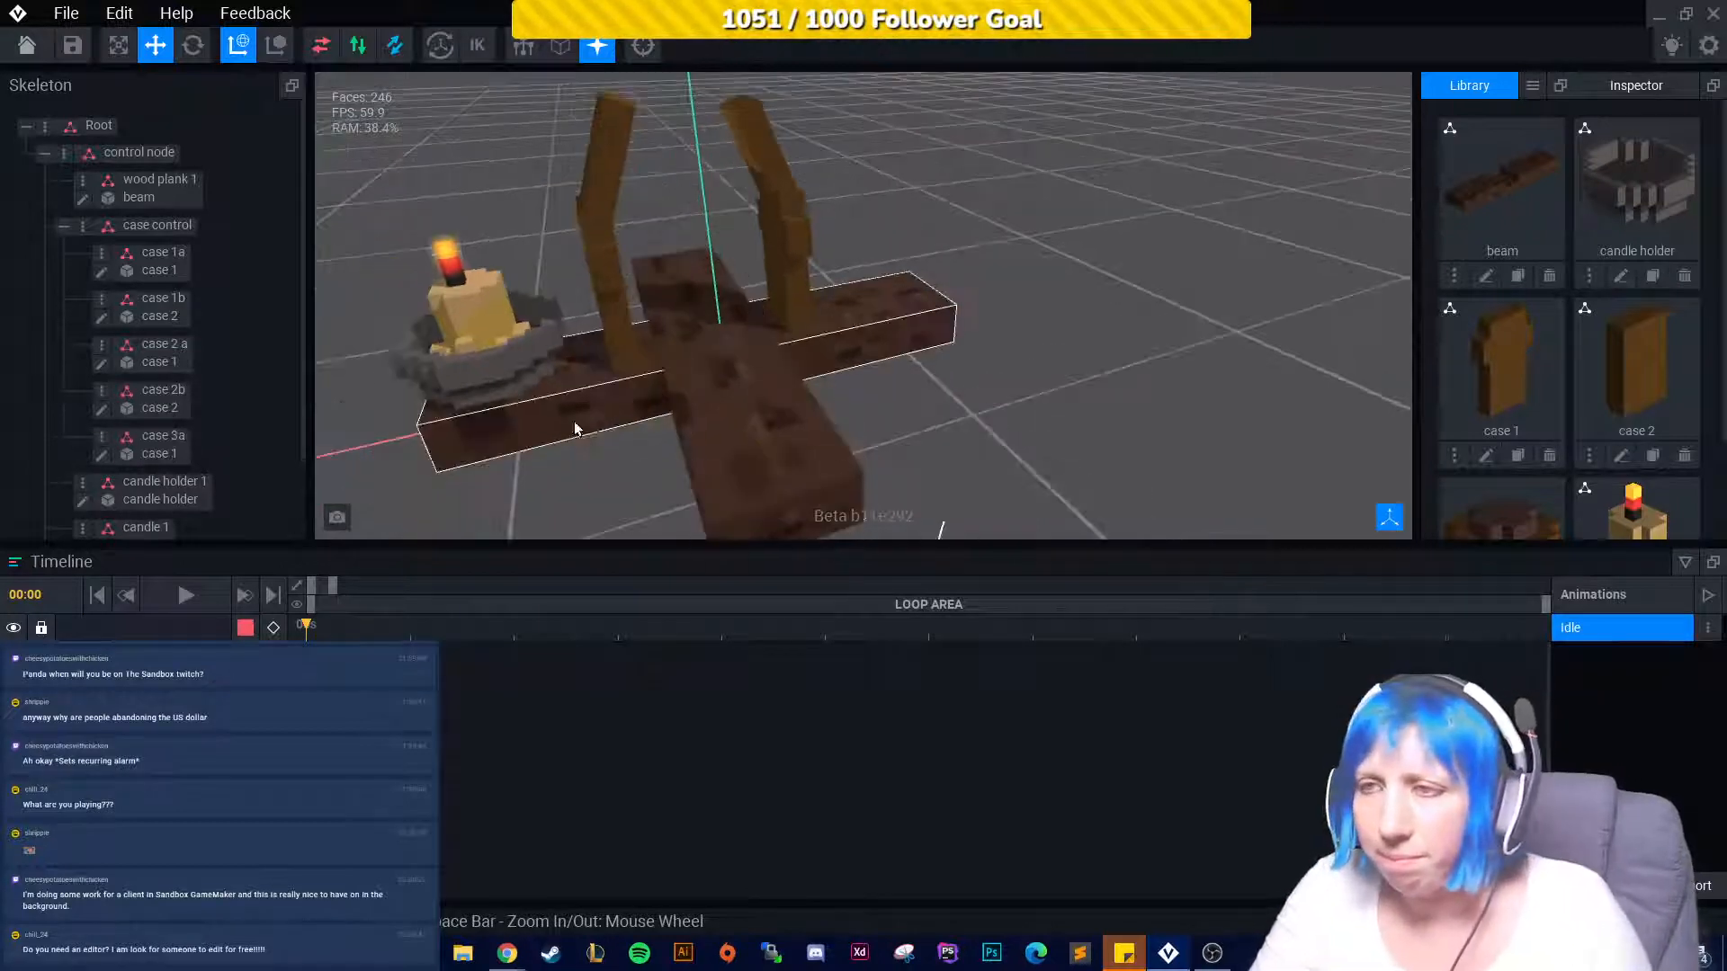
left_click(163, 439)
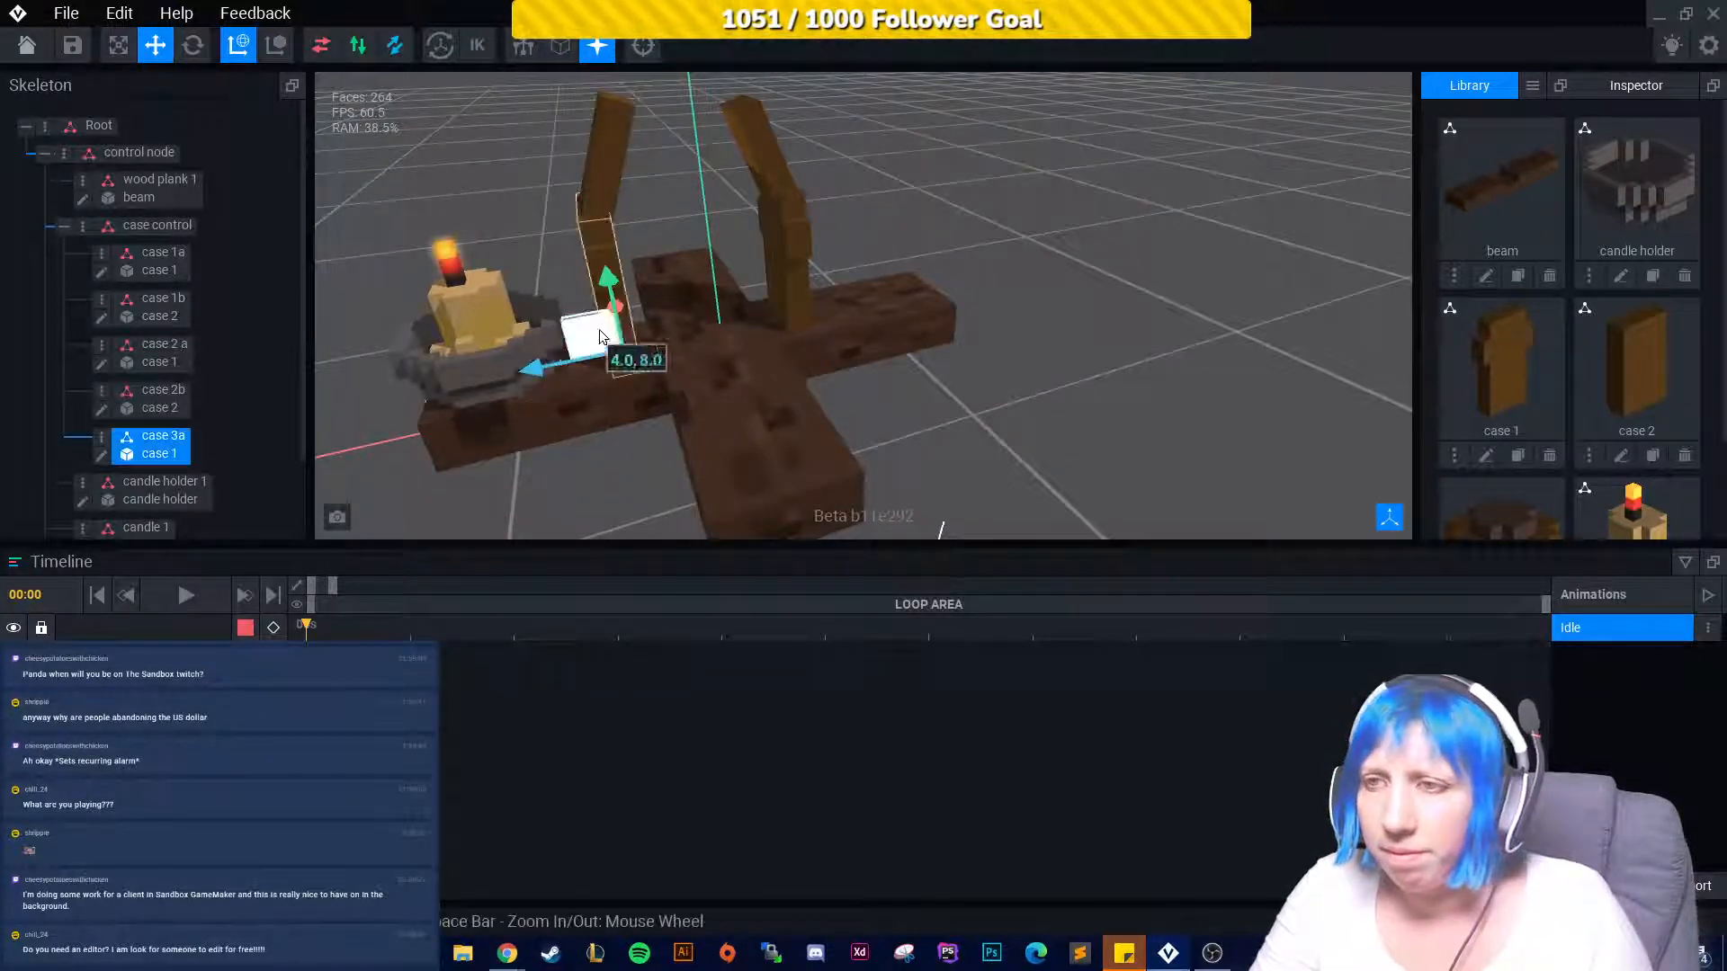
left_click_drag(538, 365, 606, 354)
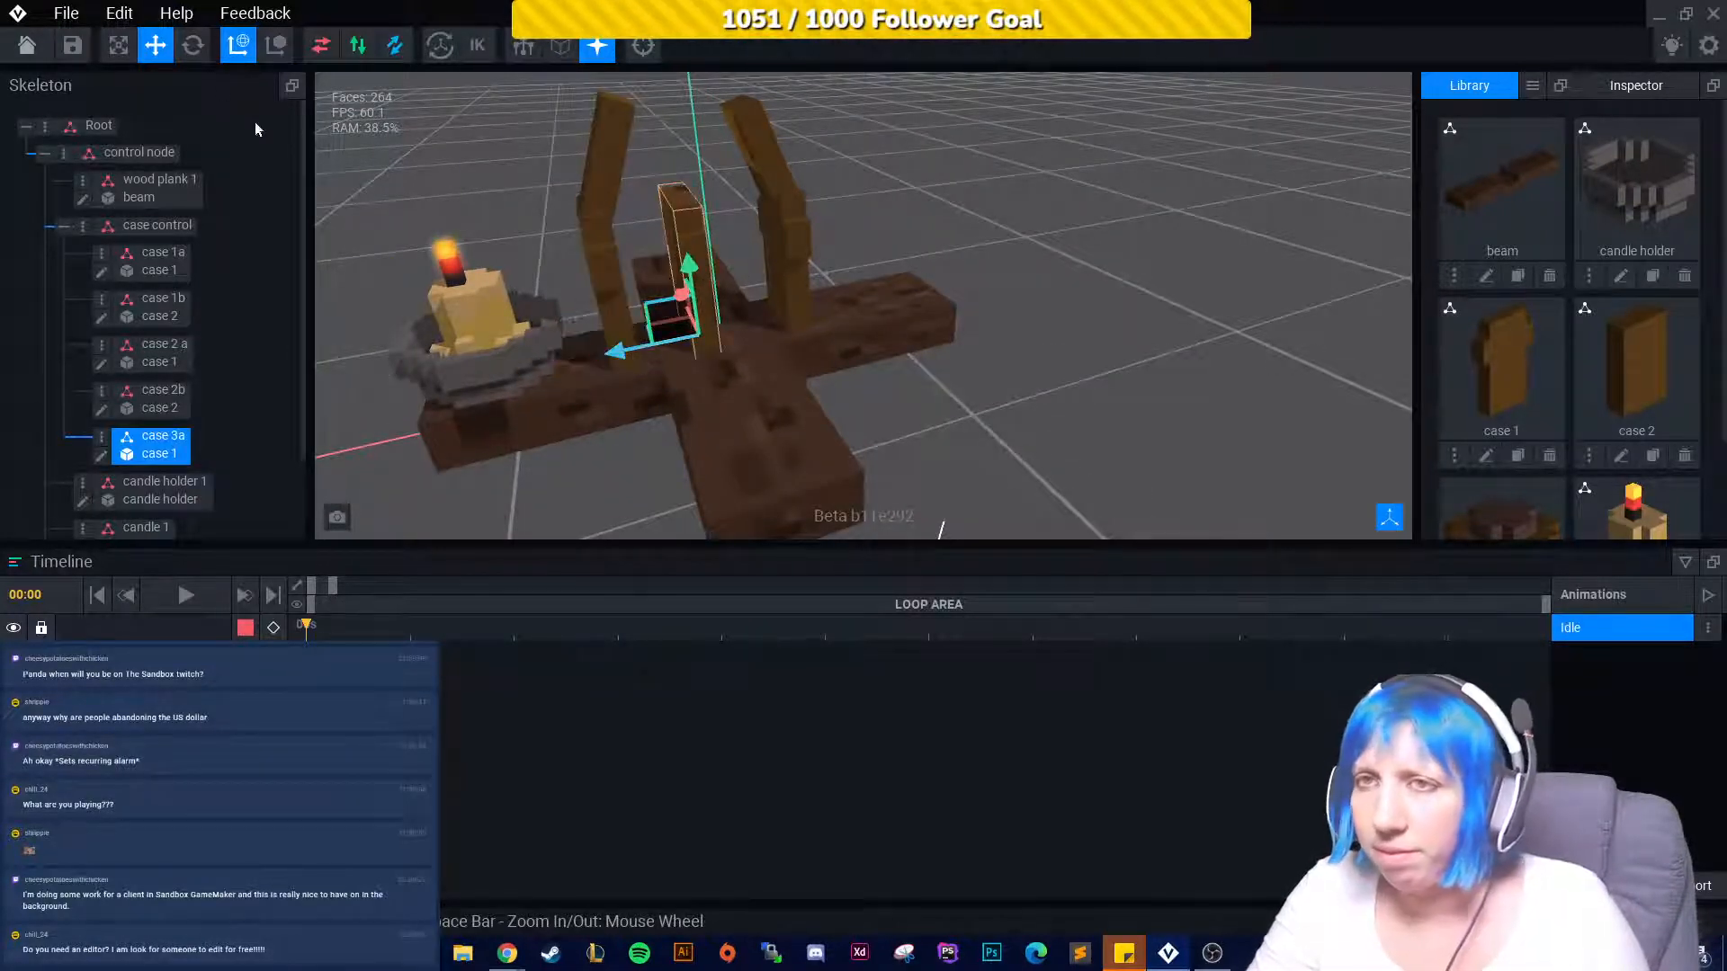
key("e")
mouse_move(736, 367)
left_mouse_down()
mouse_move(695, 369)
mouse_move(771, 355)
mouse_move(773, 328)
mouse_move(719, 349)
mouse_move(758, 347)
left_mouse_up()
scroll(724, 335, "up", 3)
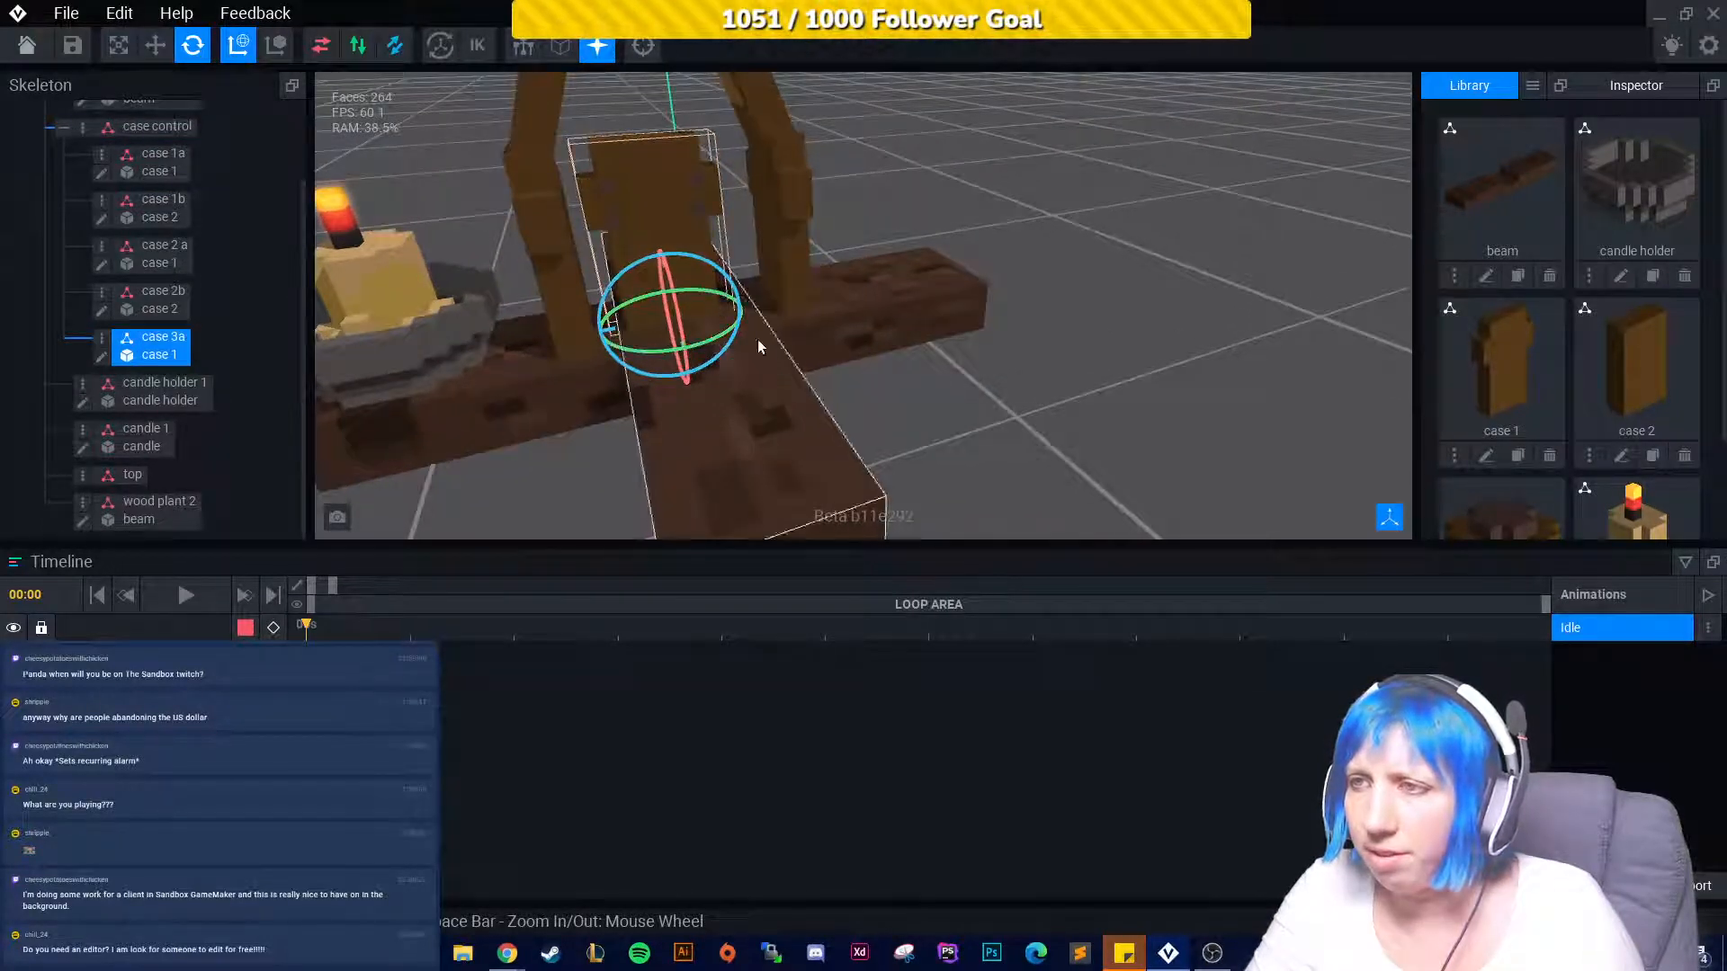
Shift case 3a sideways and along the crossing beam so its base stands centred on that arm.
left_click(154, 45)
right_click_drag(792, 346, 710, 301)
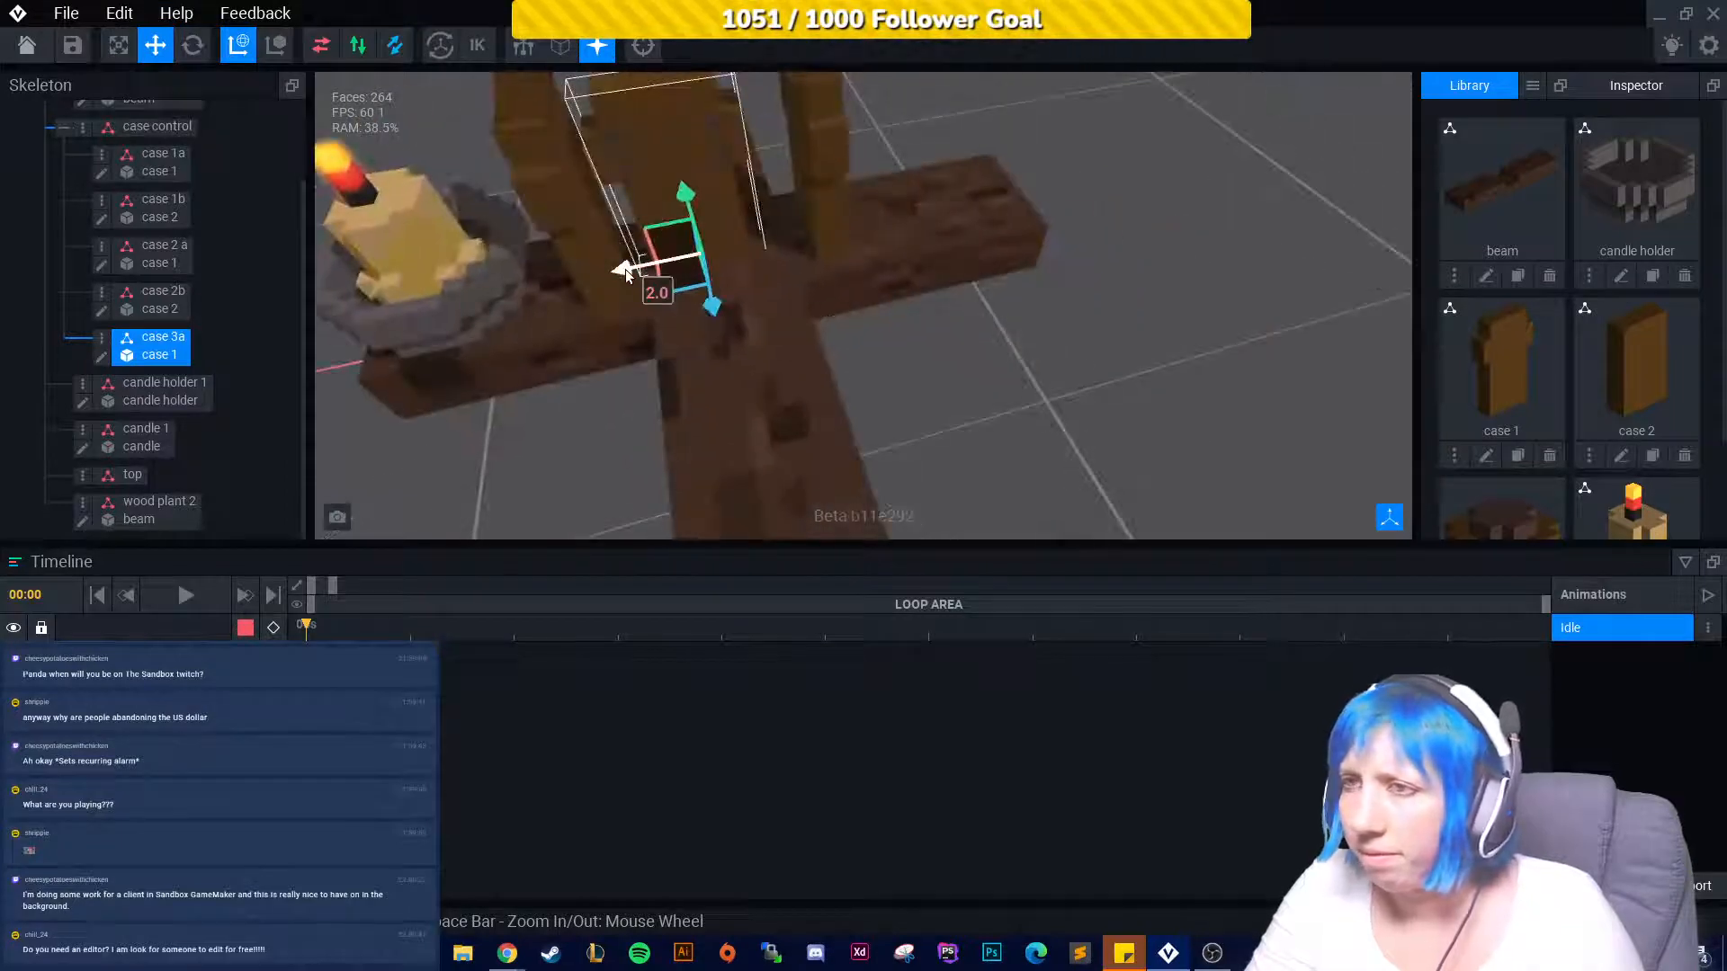
scroll(780, 309, "up", 5)
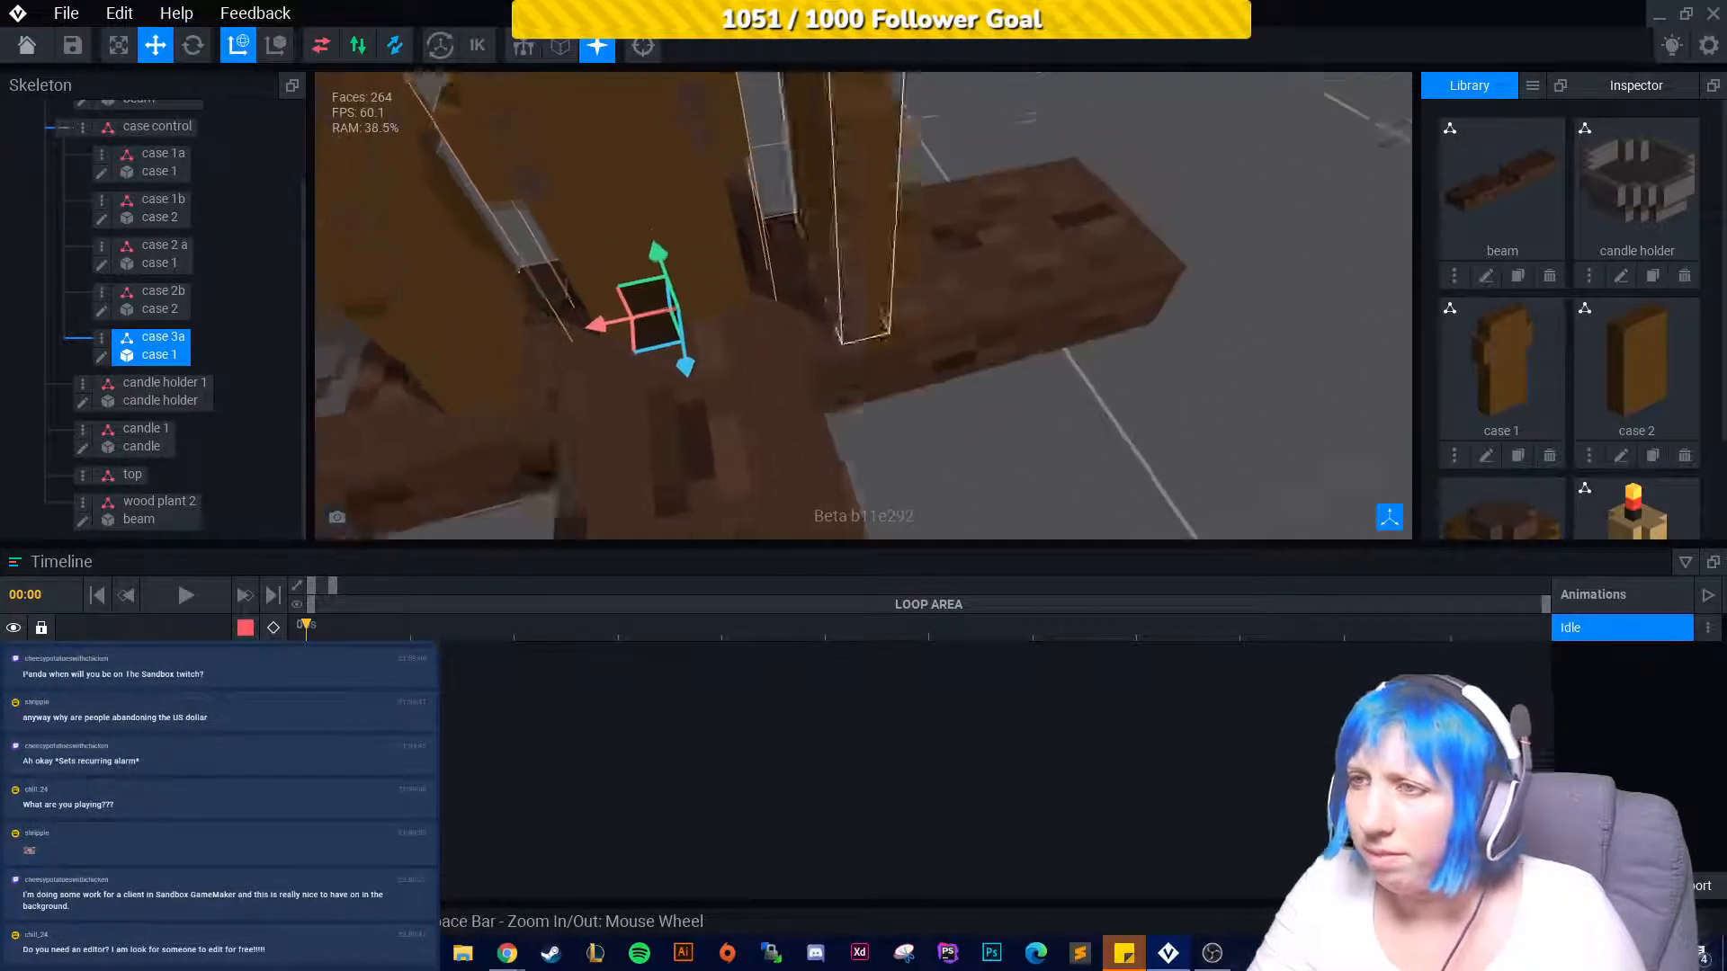
left_click_drag(693, 382, 661, 271)
right_click_drag(946, 79, 777, 401)
scroll(867, 375, "up", 6)
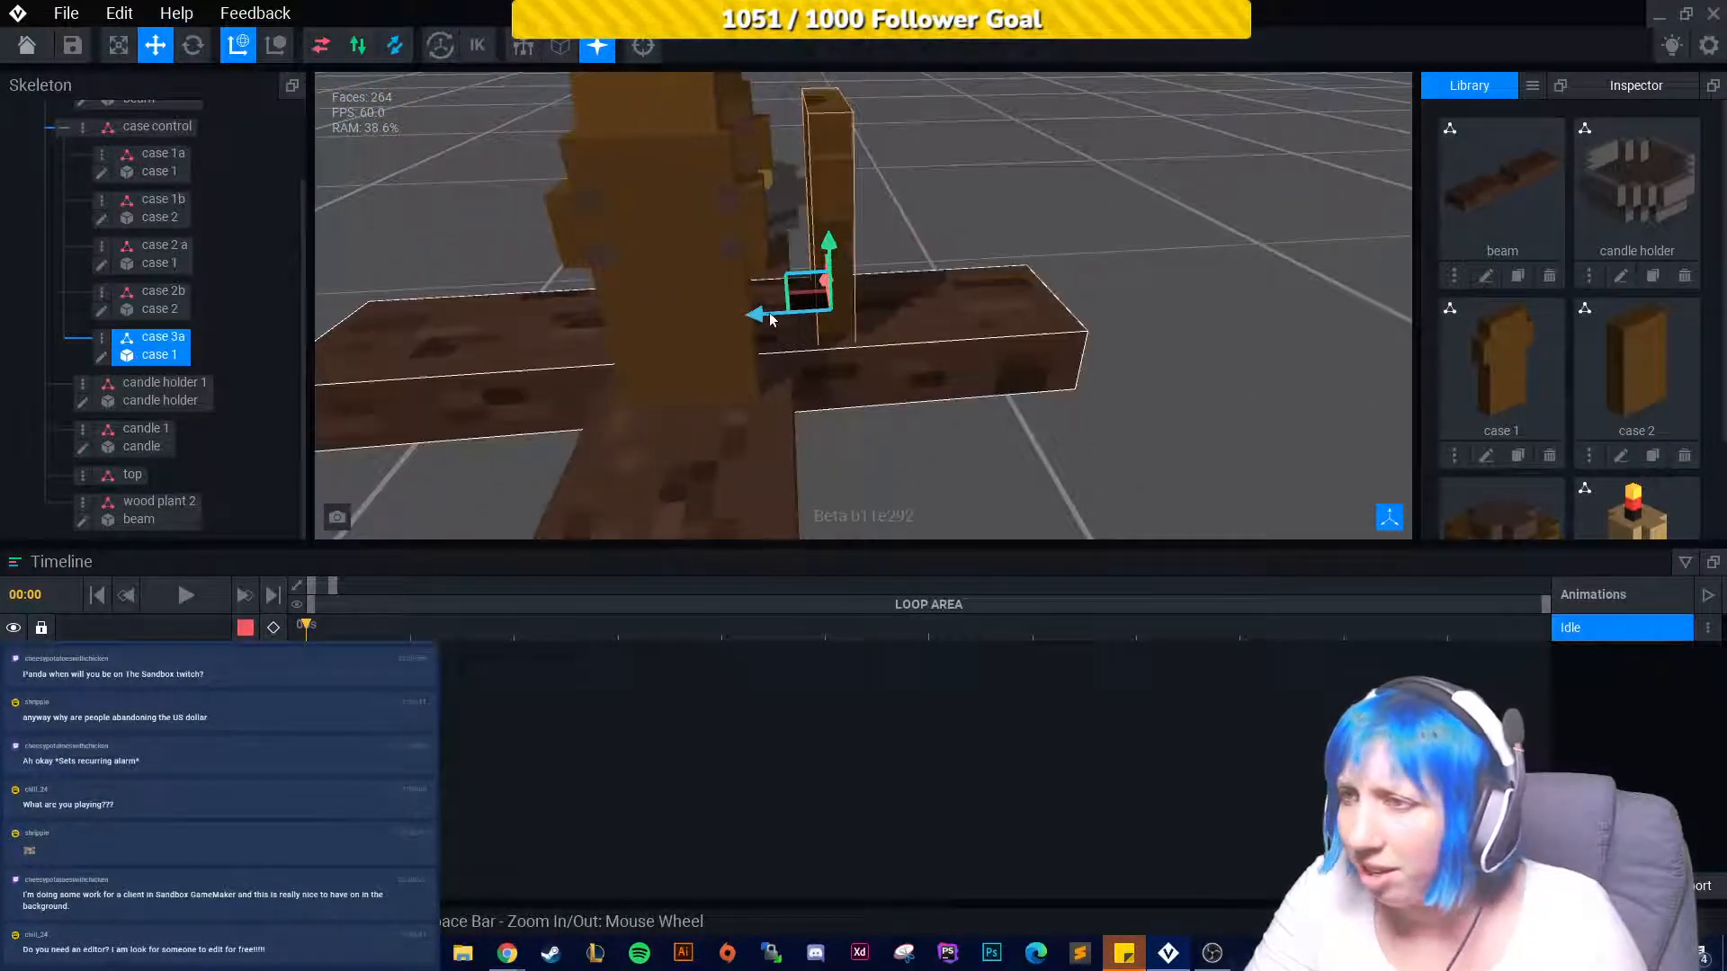
left_click(924, 456)
Duplicate the case 2b node and name the copy case 3b.
right_click_drag(924, 456, 696, 74)
scroll(890, 223, "up", 6)
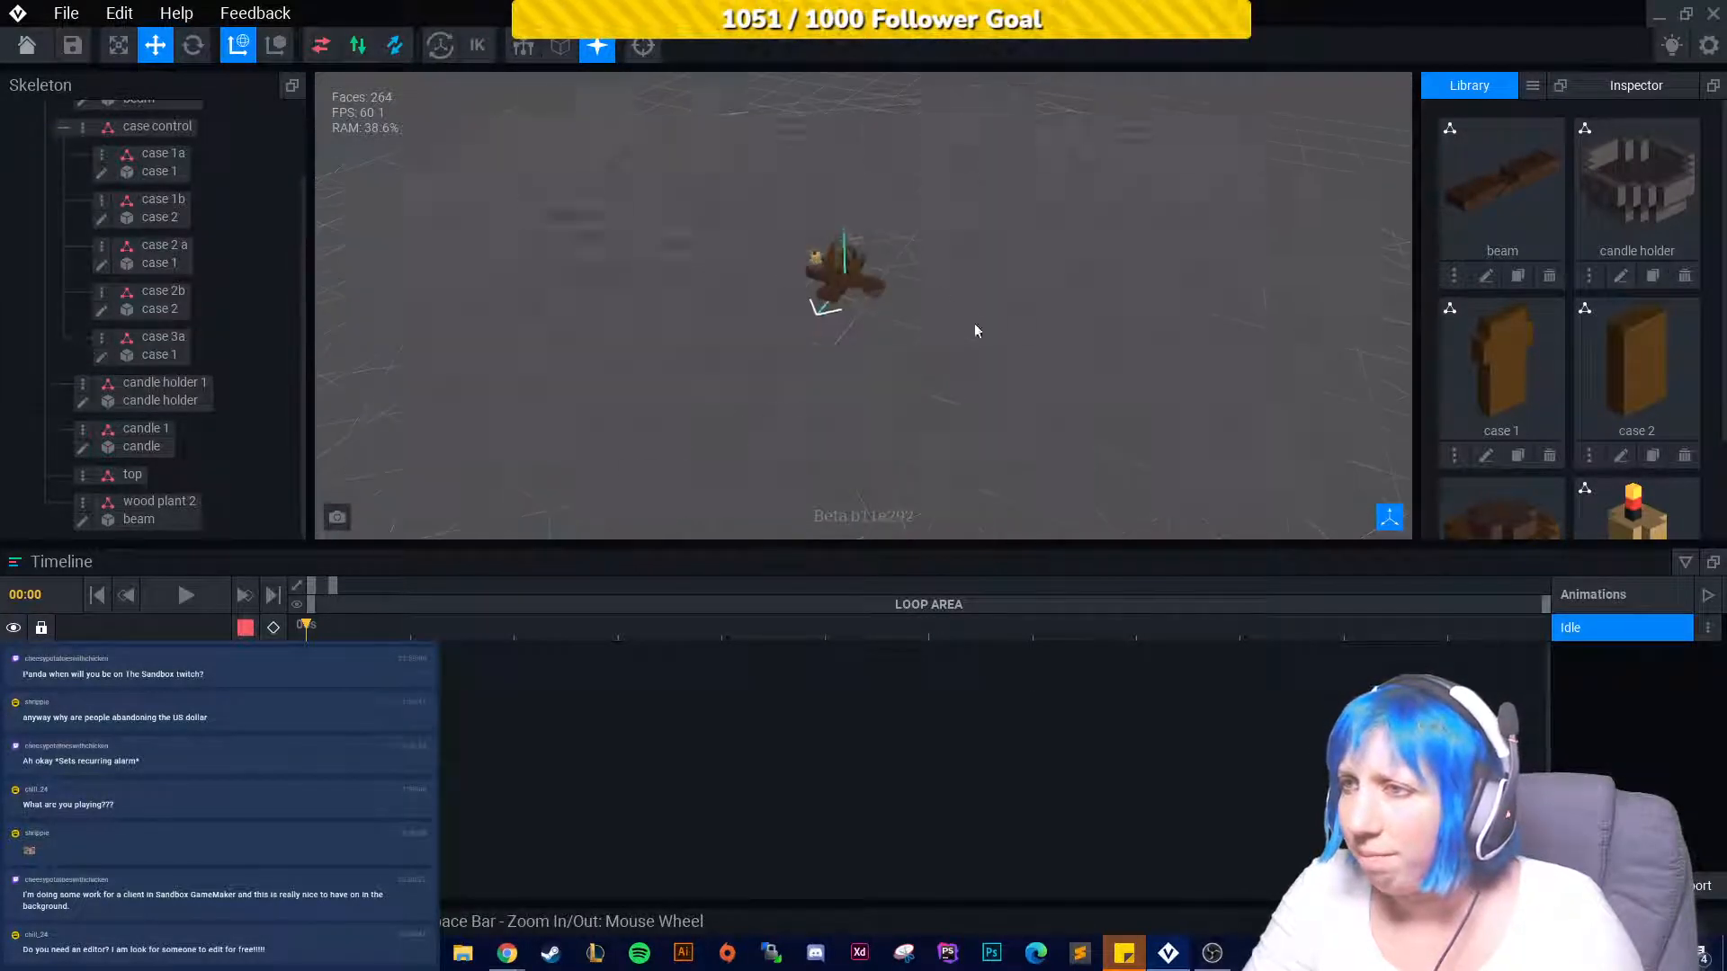
right_click_drag(979, 216, 869, 327)
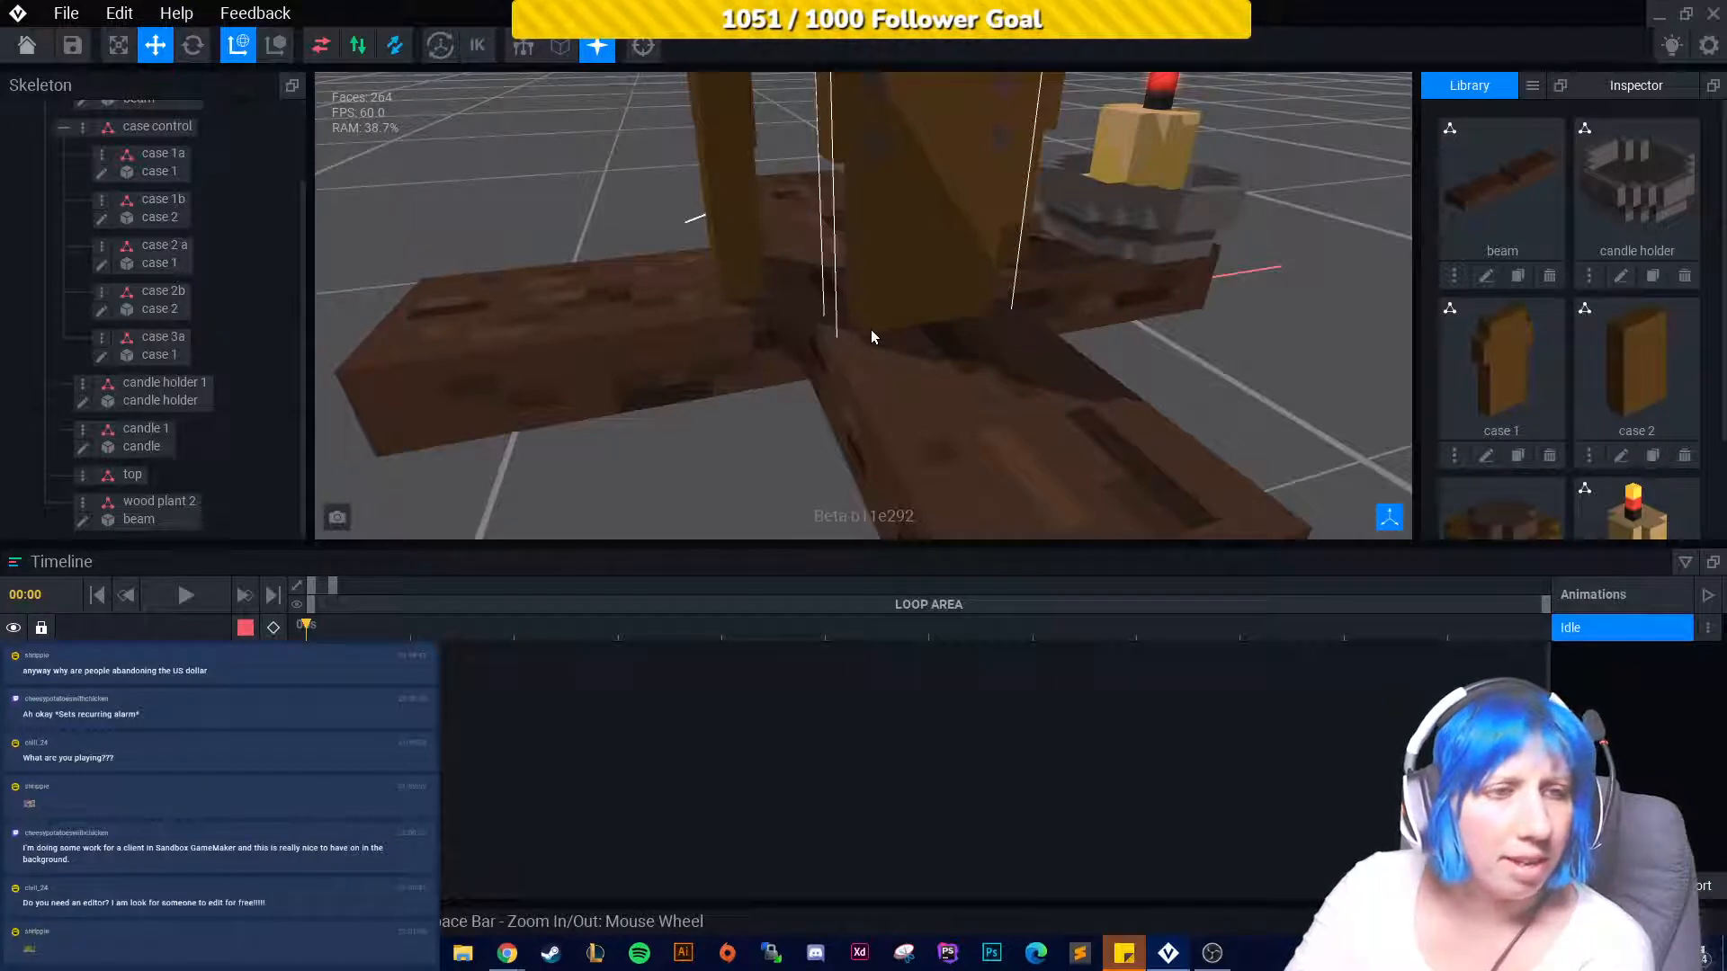
right_click_drag(871, 336, 801, 396)
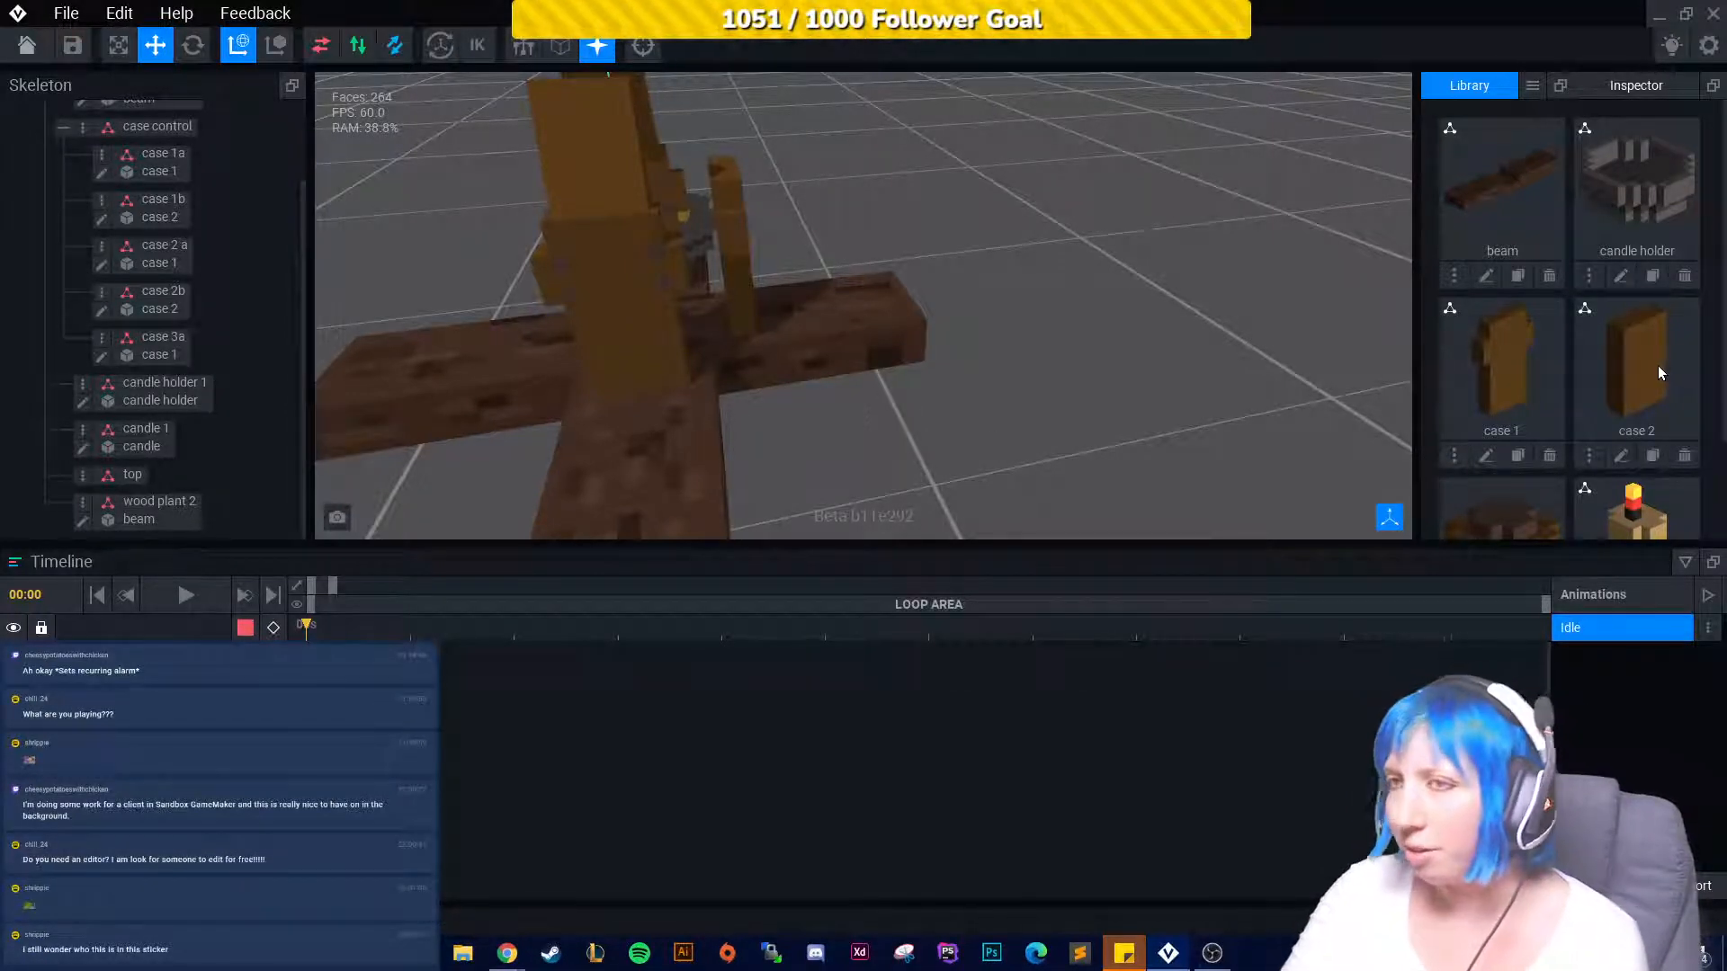
scroll(79, 295, "up", 2)
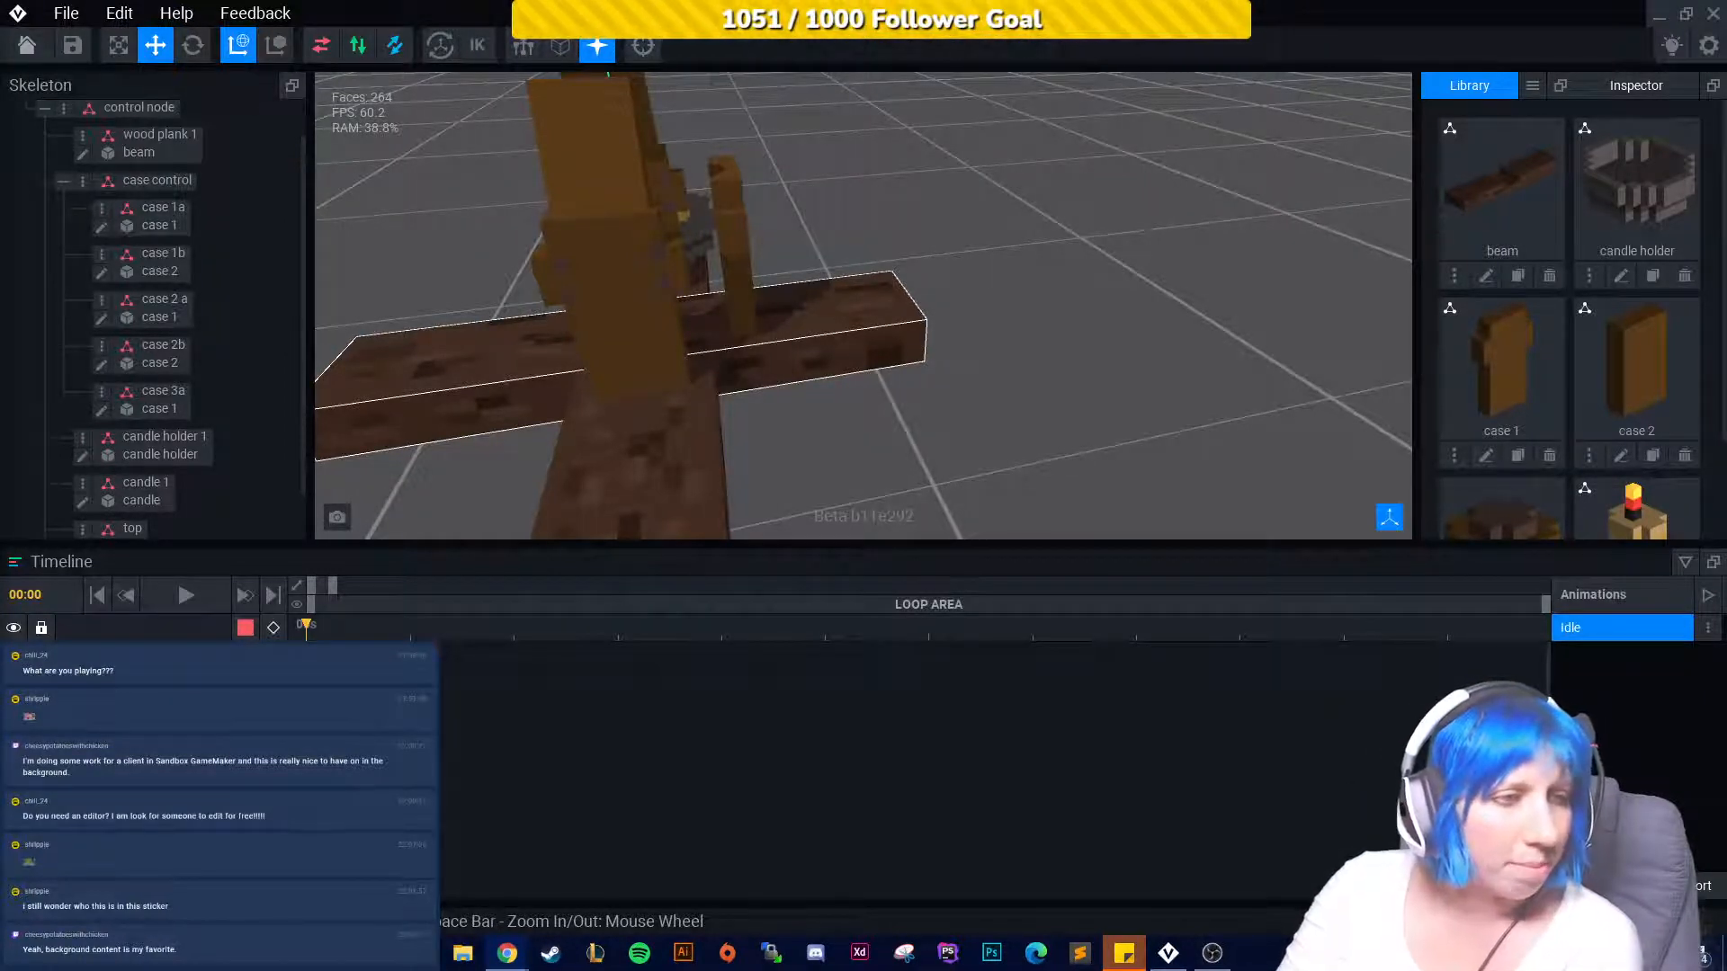
middle_click_drag(864, 339, 850, 359)
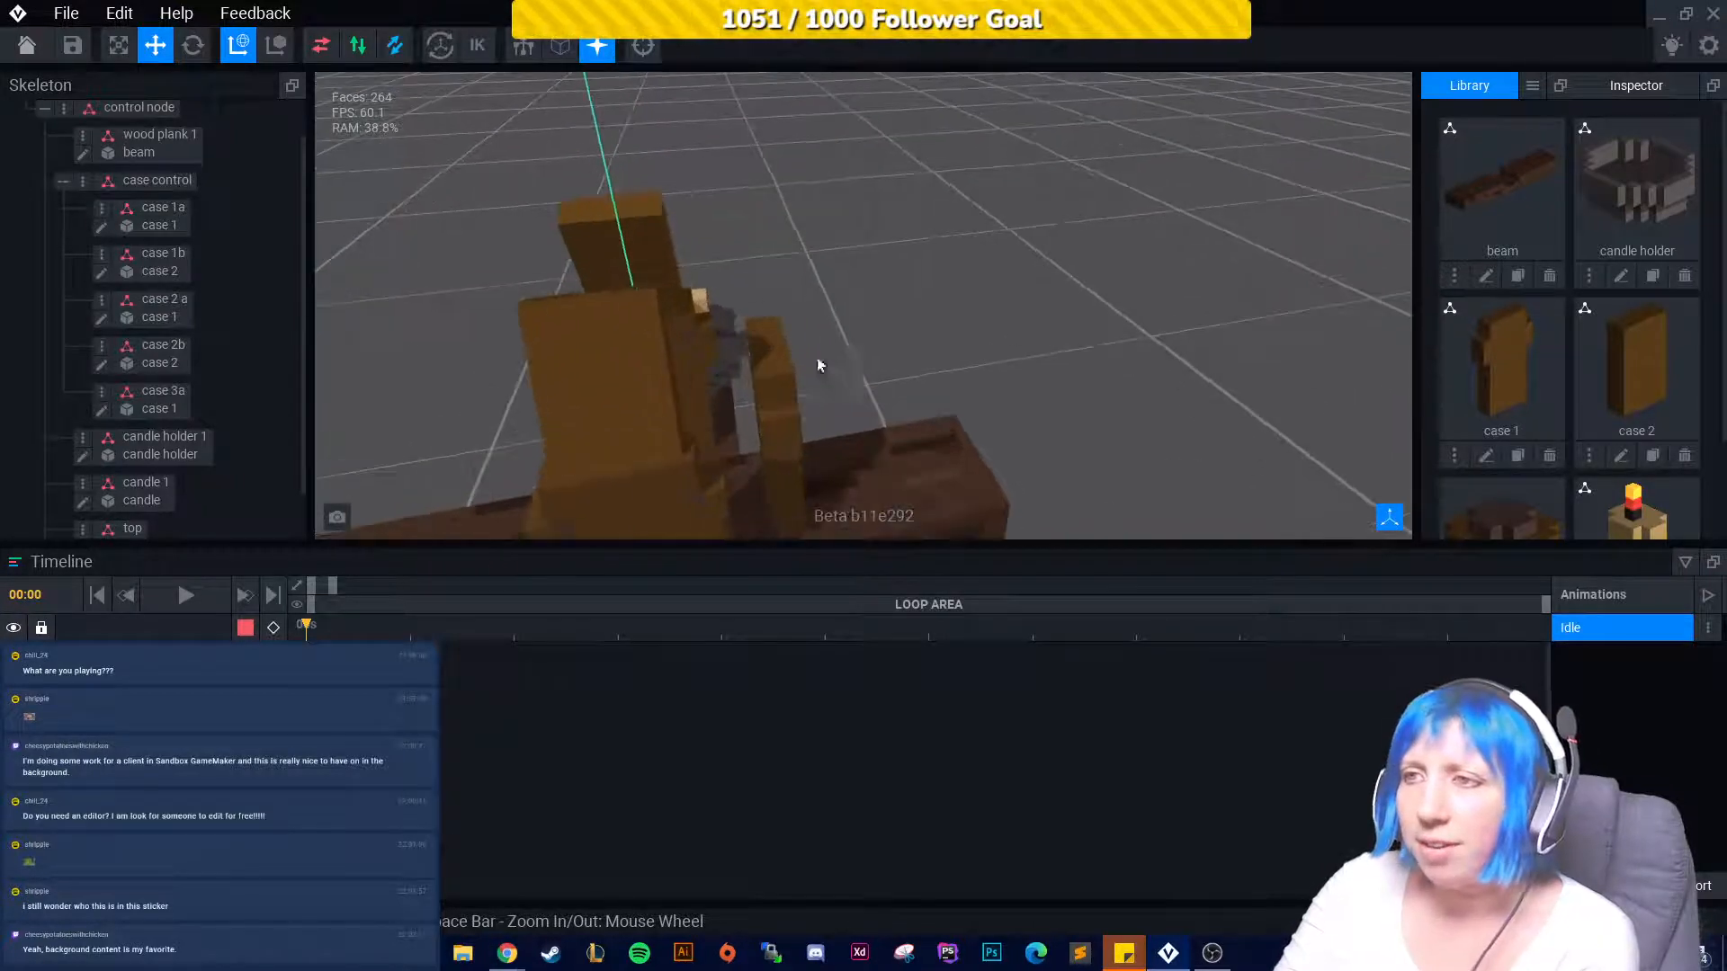
left_click(104, 350)
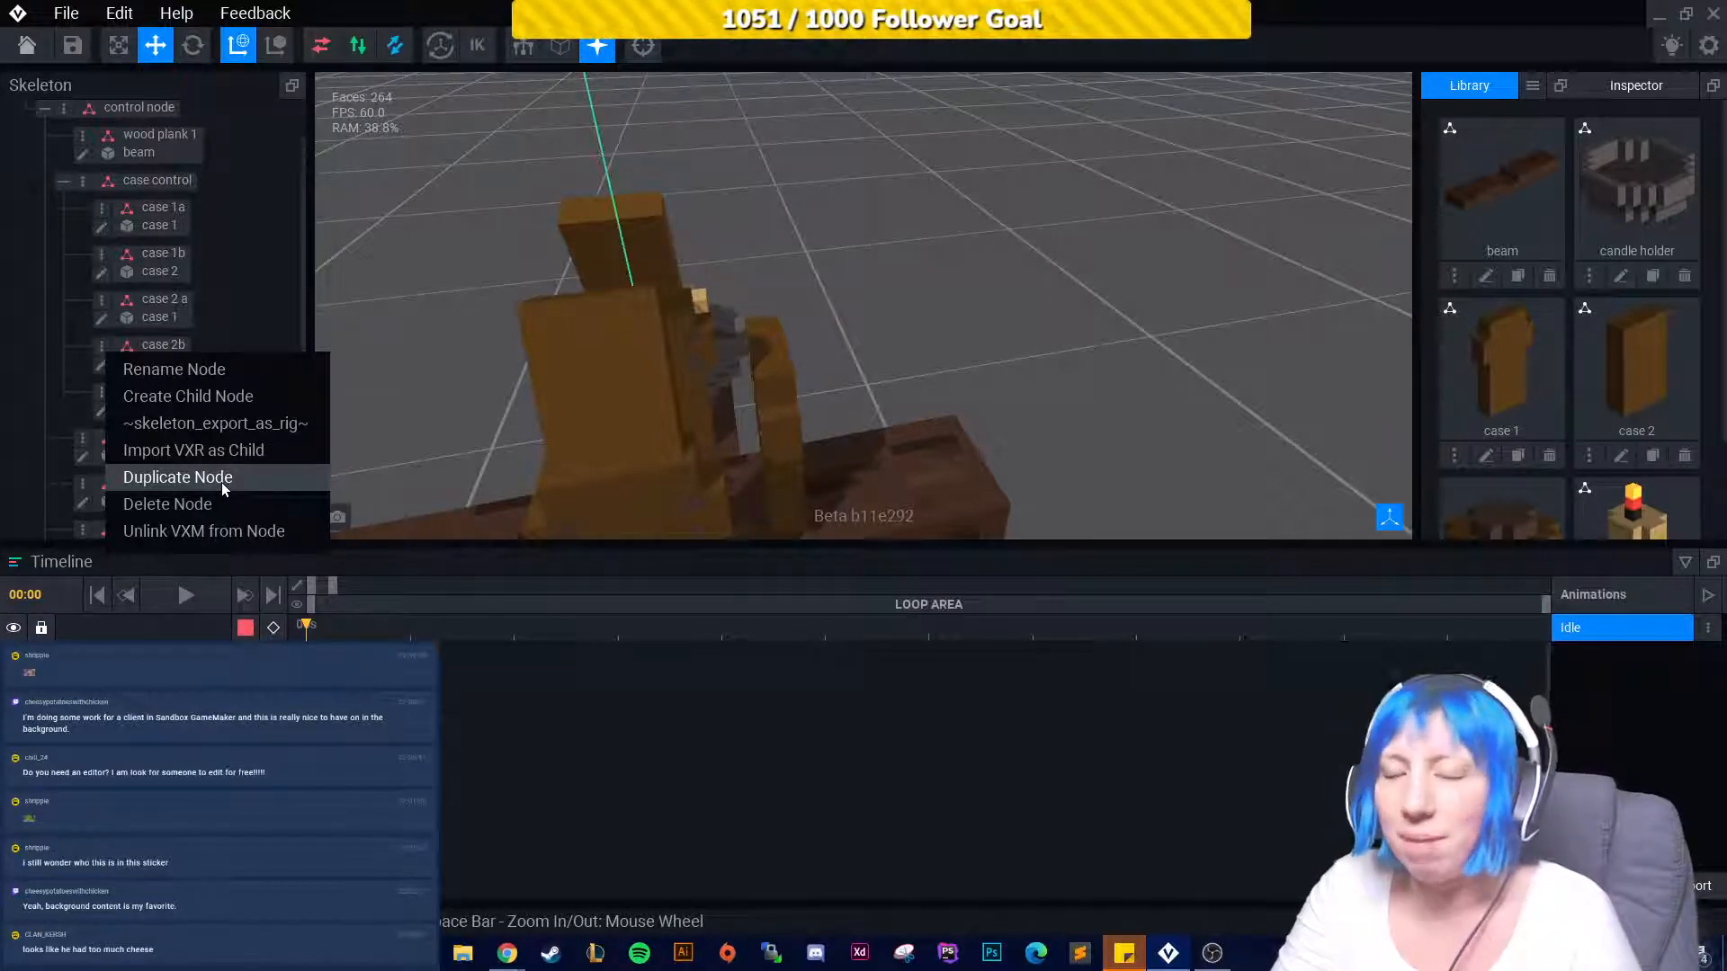
left_click(198, 478)
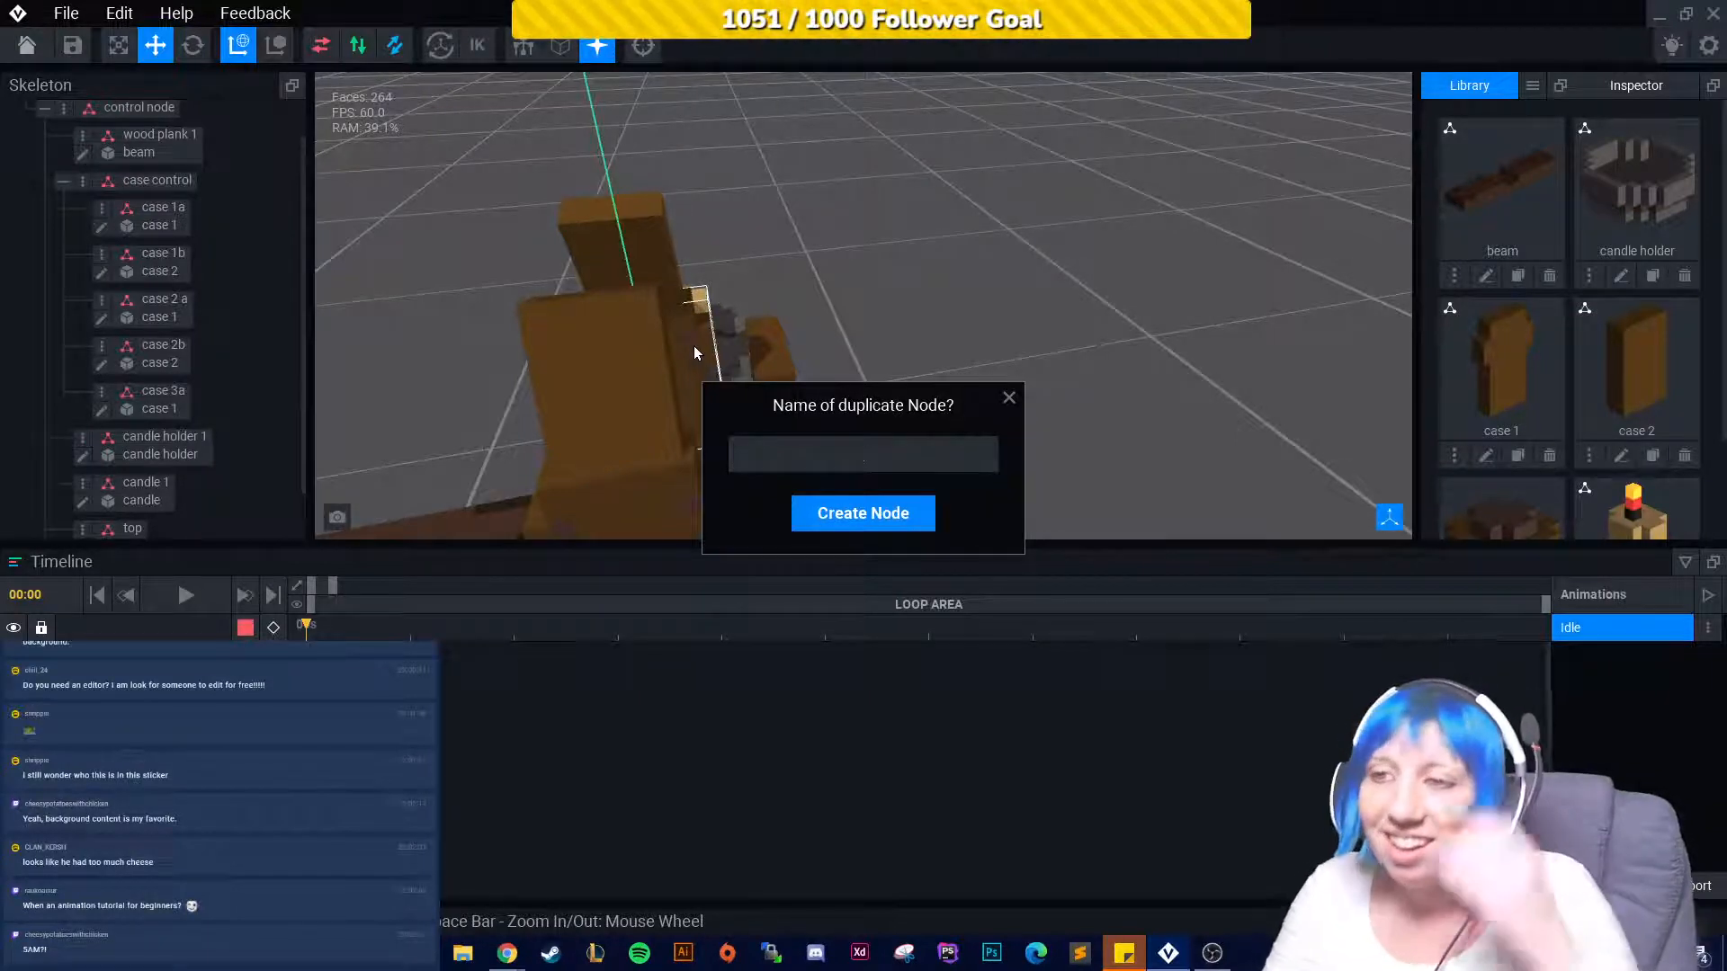
type("case 3b")
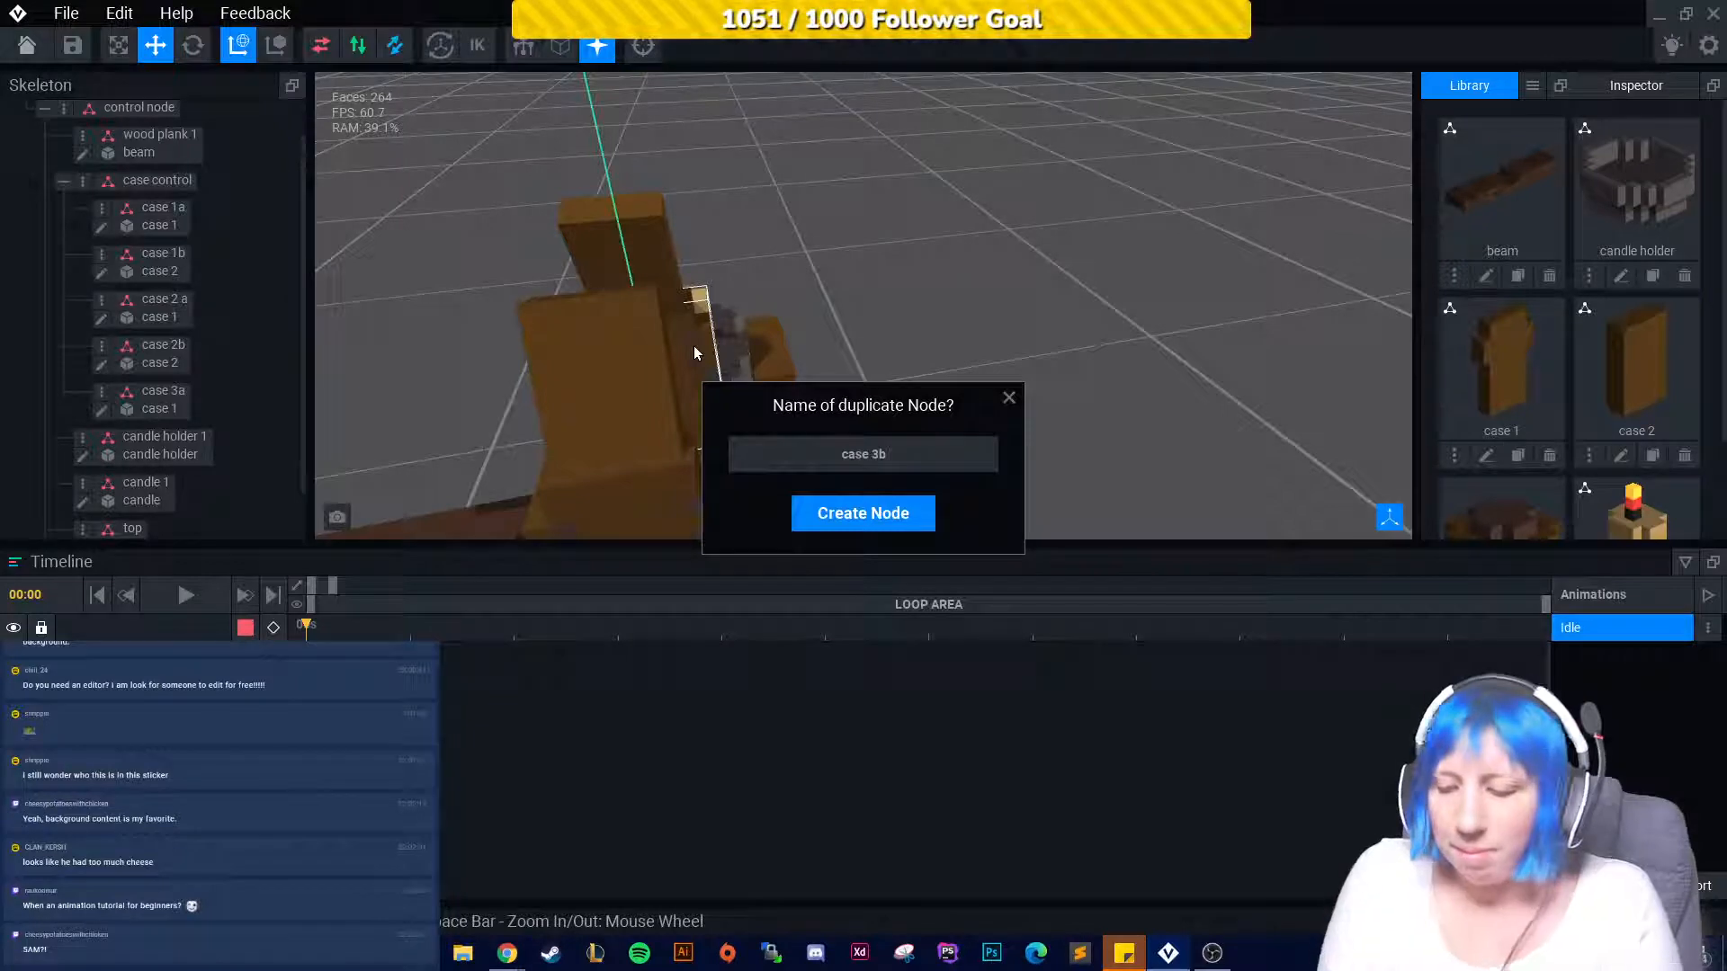
left_click(845, 524)
Move case 3b sideways so it stands clear of case 2b.
left_click(154, 445)
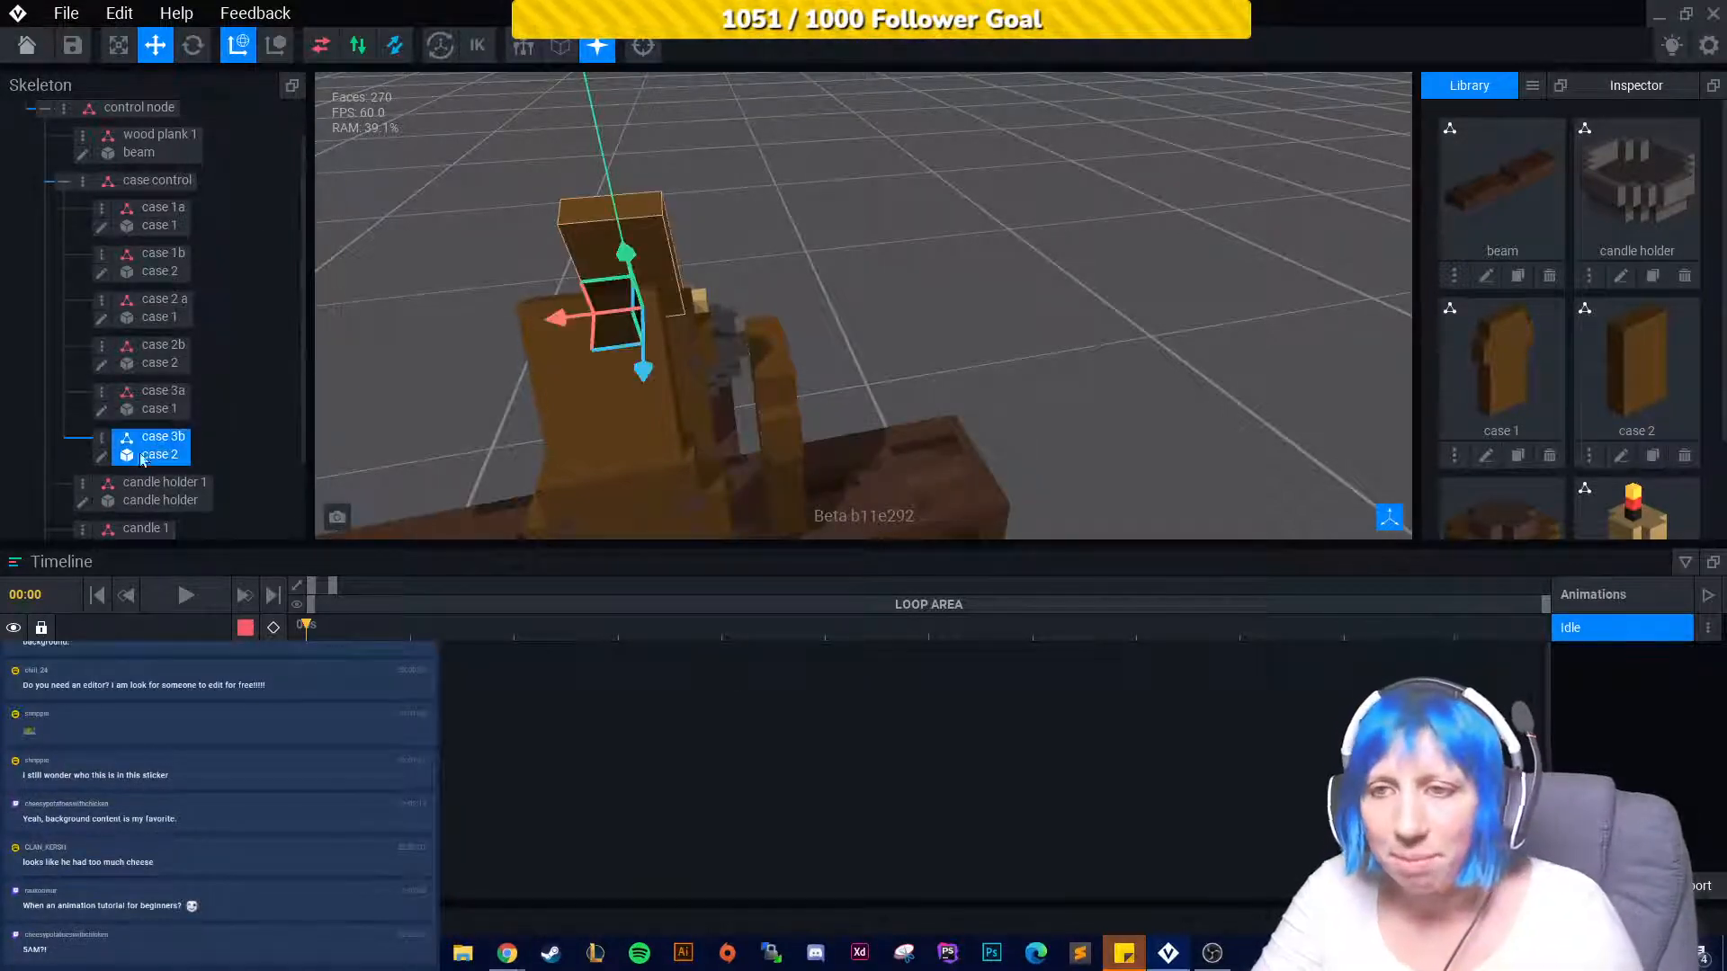
right_click_drag(410, 429, 459, 393)
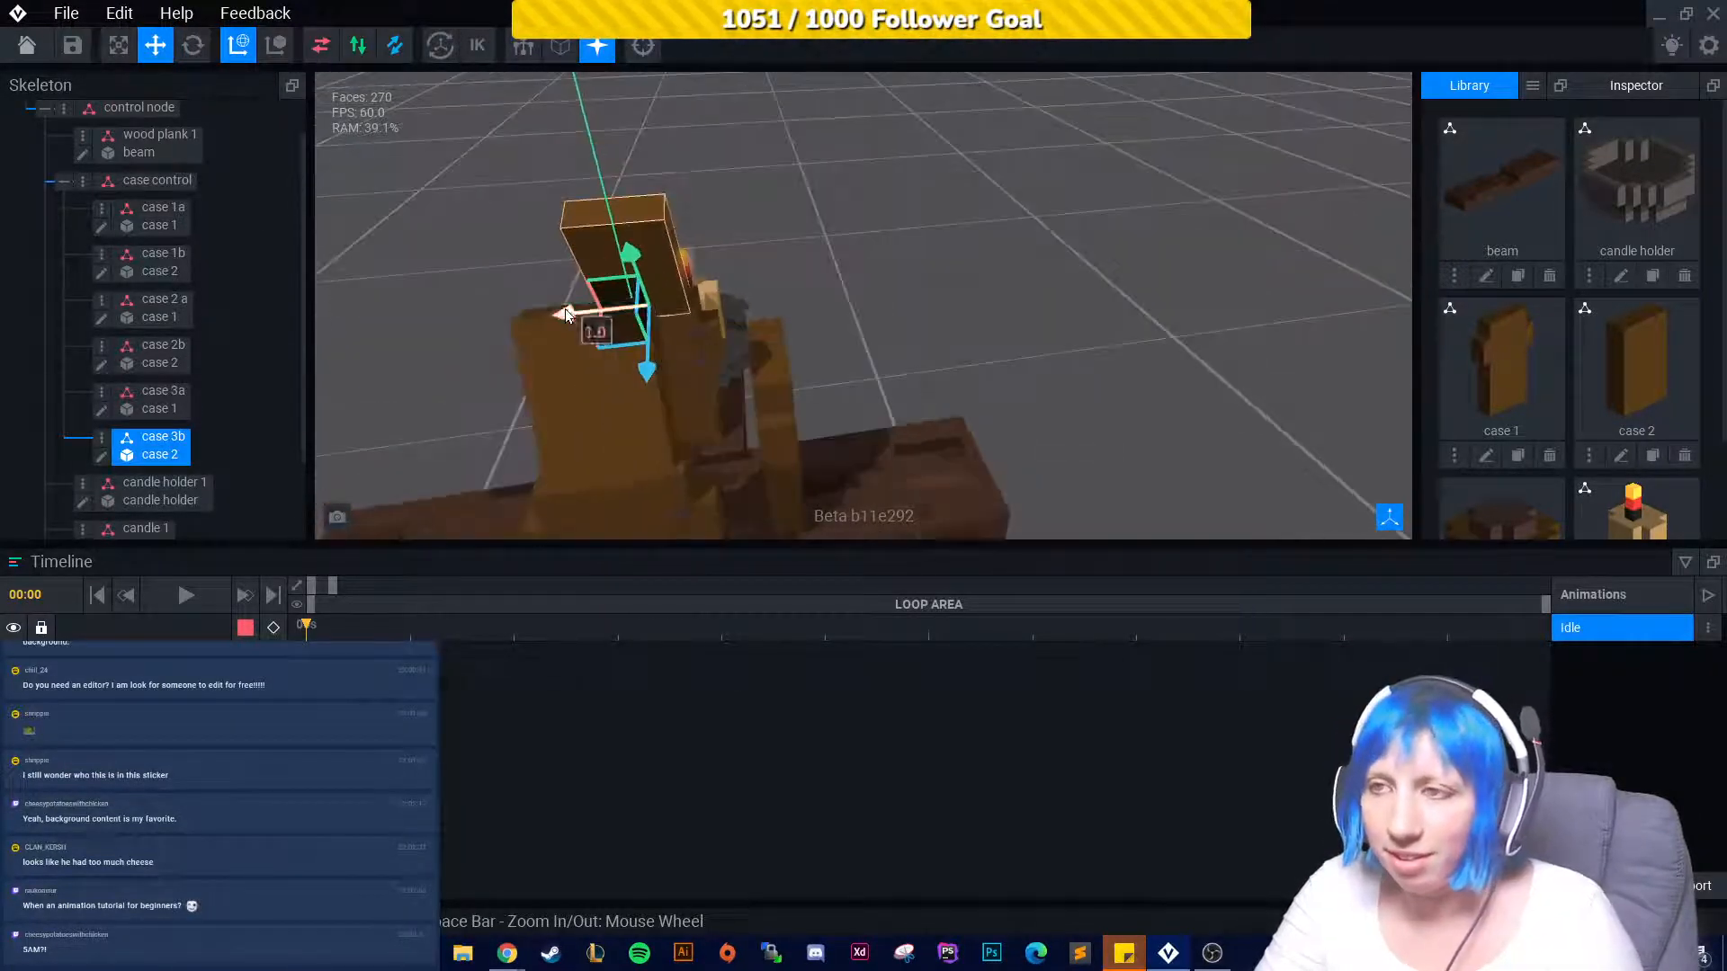
left_click_drag(567, 326, 690, 315)
right_click_drag(781, 326, 575, 297)
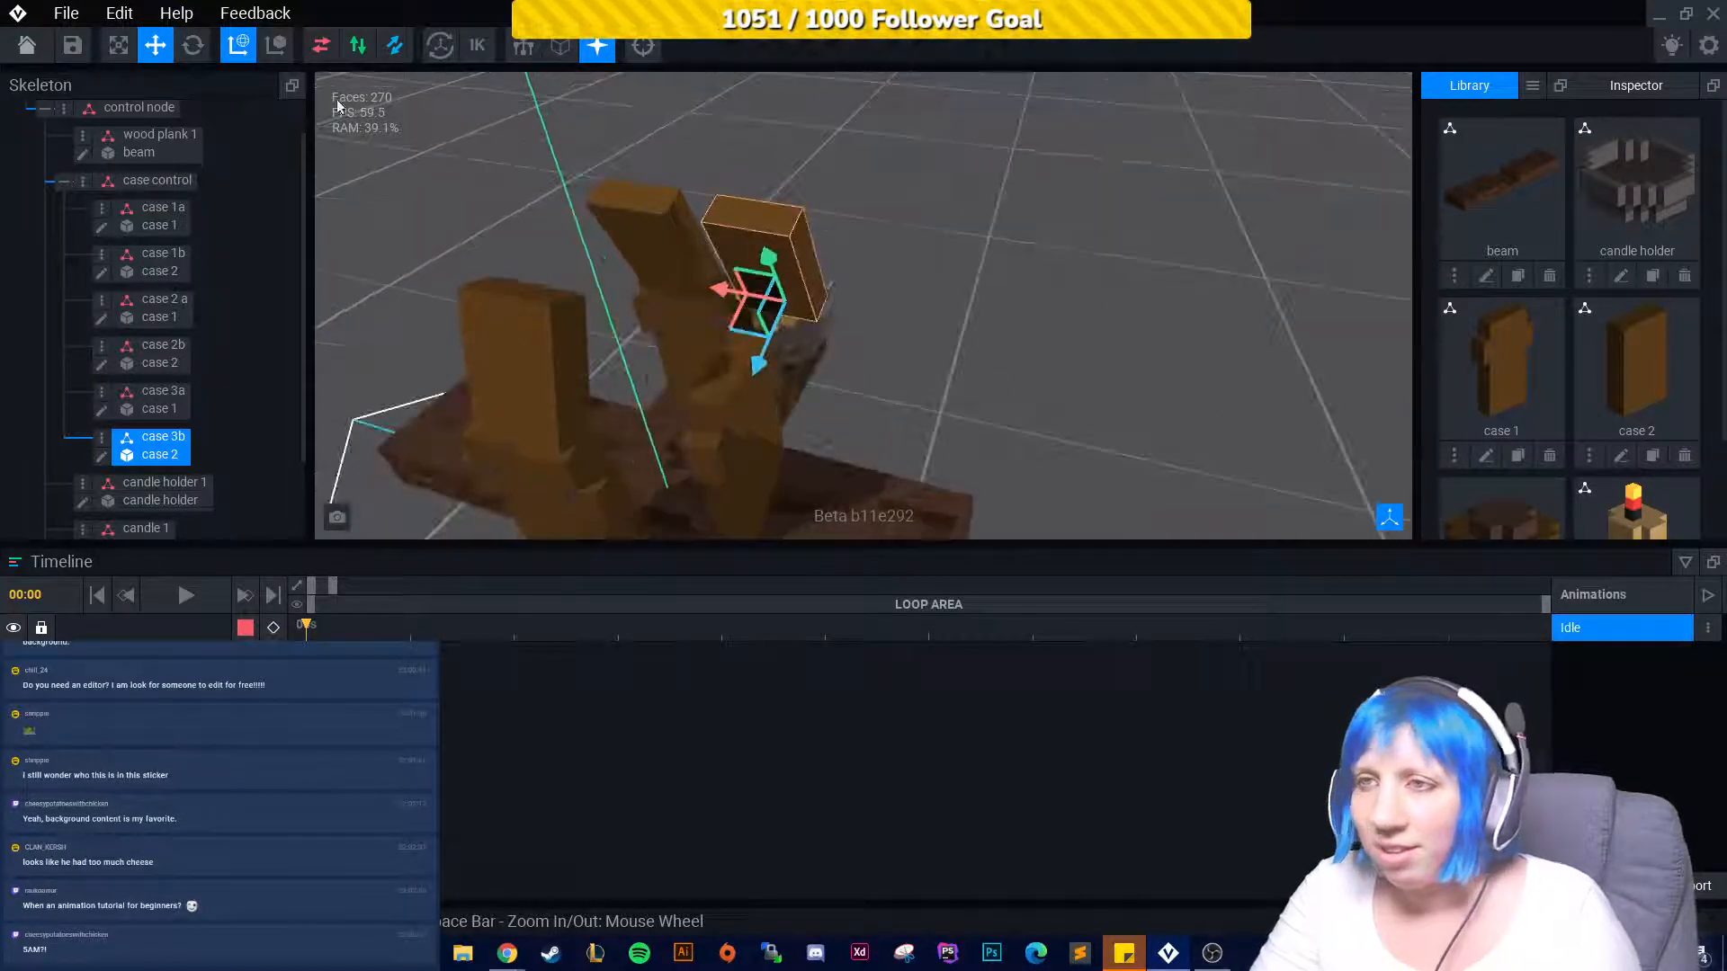
Rotate case 3b so its broad face matches the orientation of case 3a.
left_click(192, 45)
right_click_drag(804, 344, 684, 314)
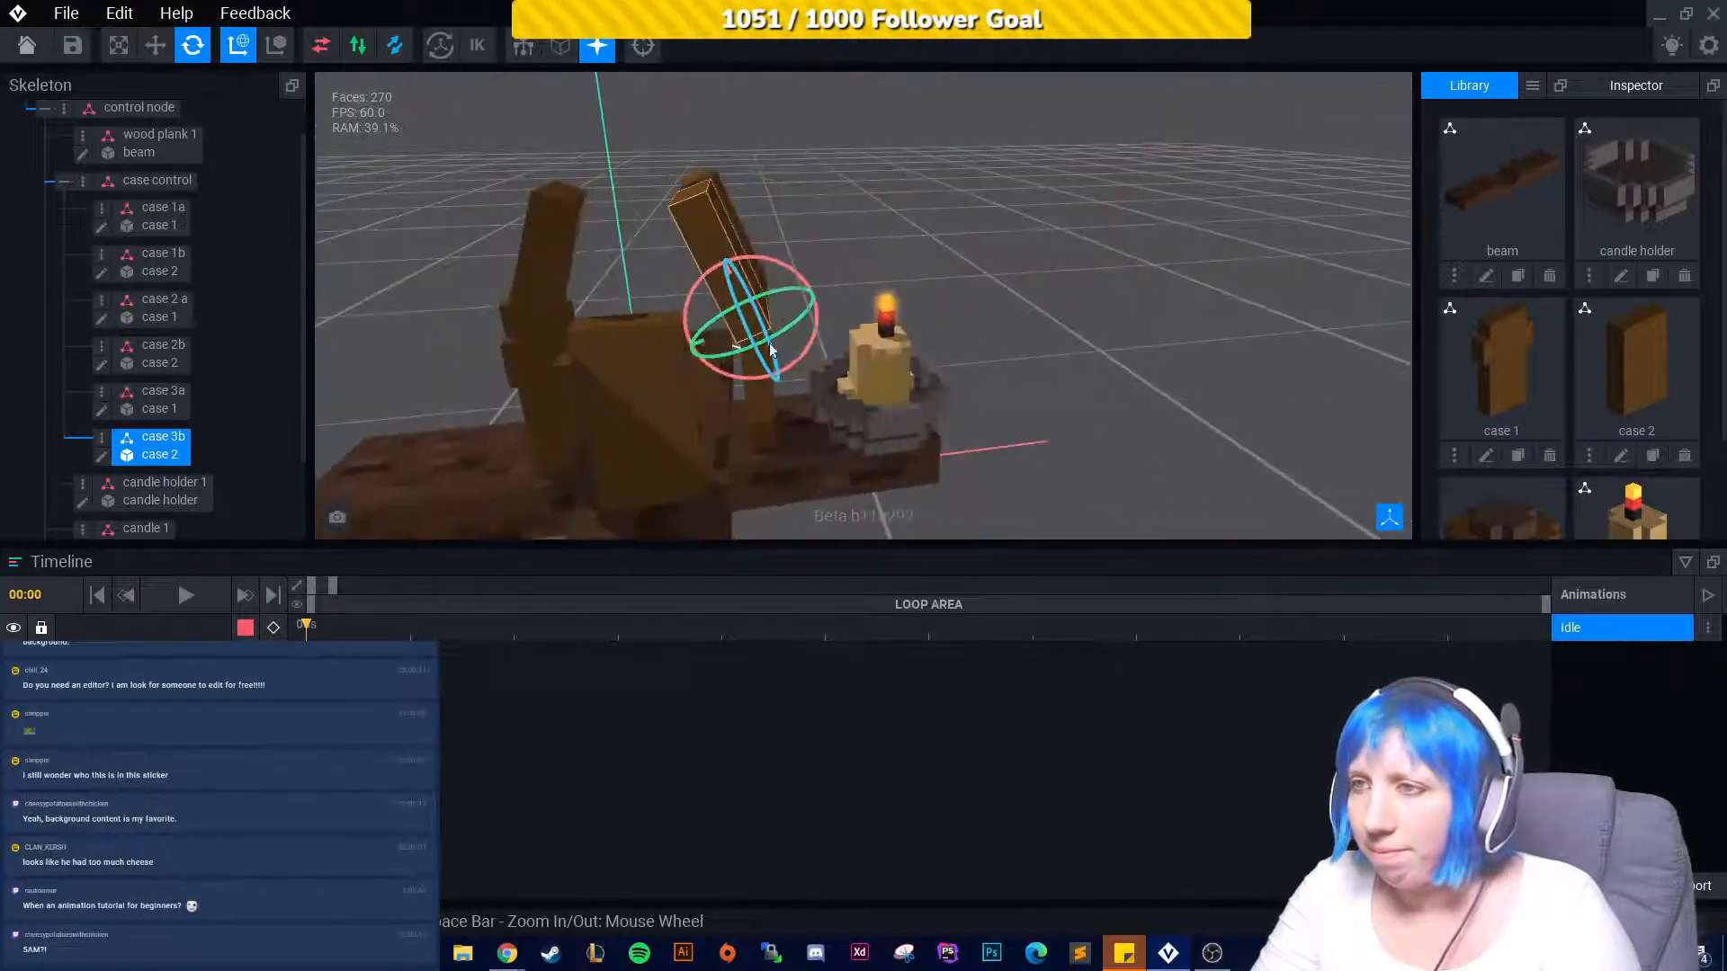
right_click_drag(783, 339, 789, 327)
left_click_drag(782, 259, 670, 349)
right_click_drag(670, 349, 501, 224)
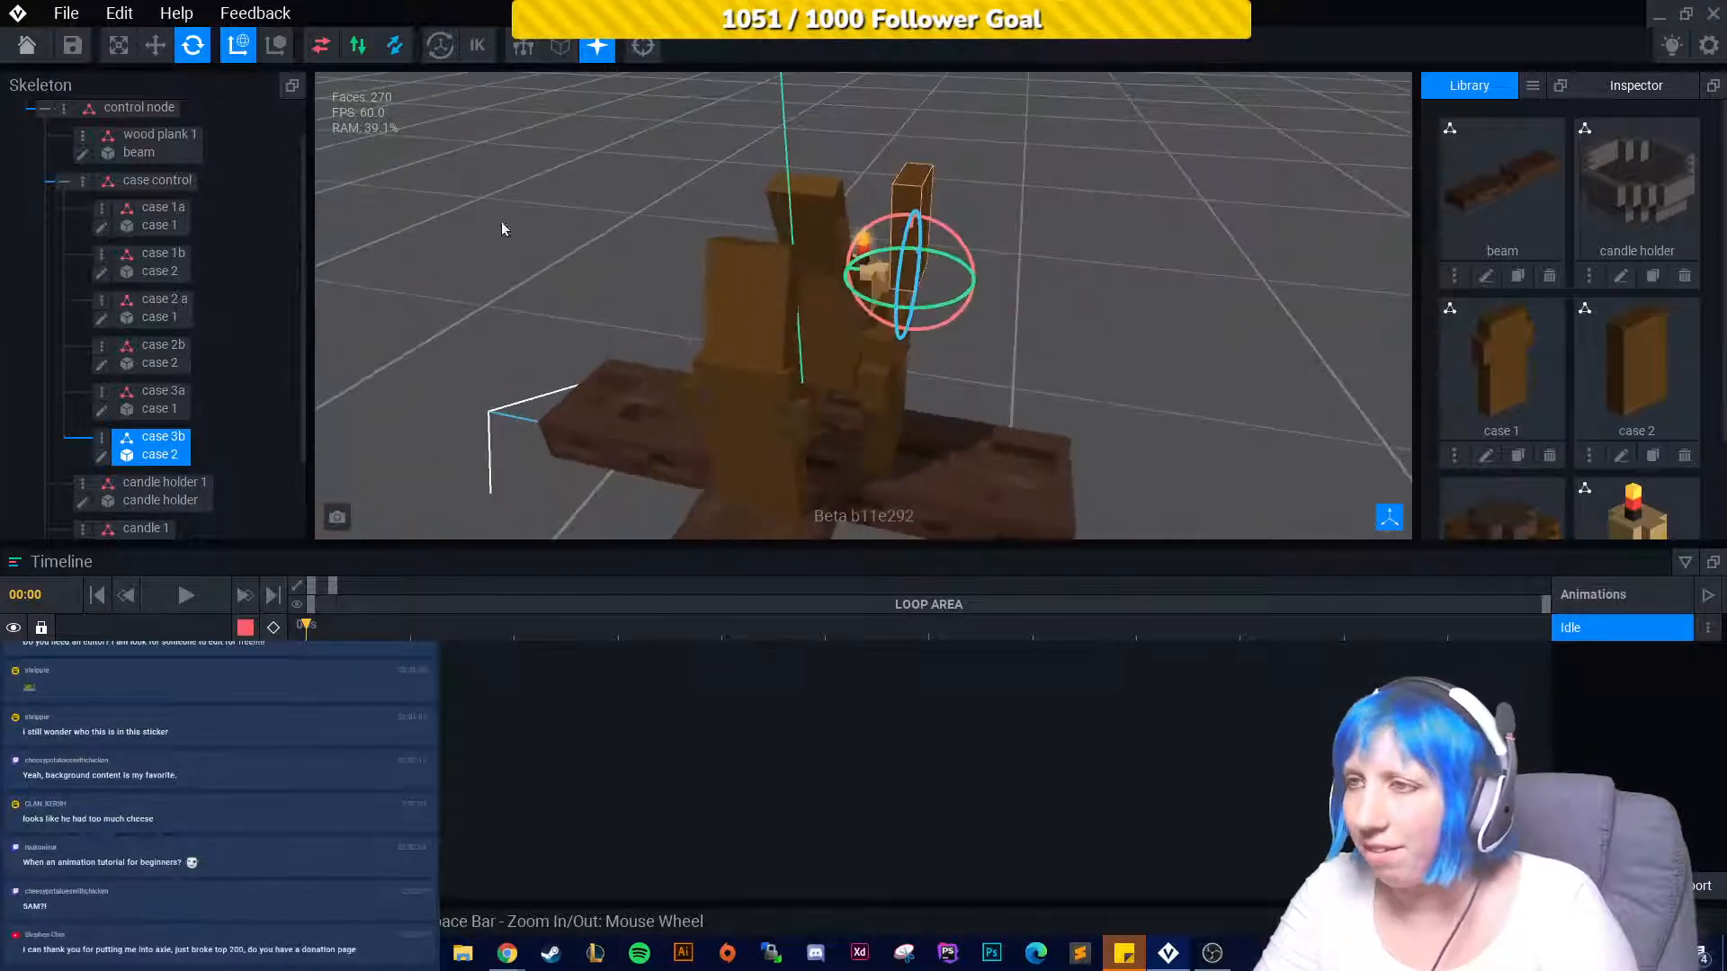
Move case 3b across to the top of case 3a.
key("w")
right_click_drag(880, 288, 844, 266)
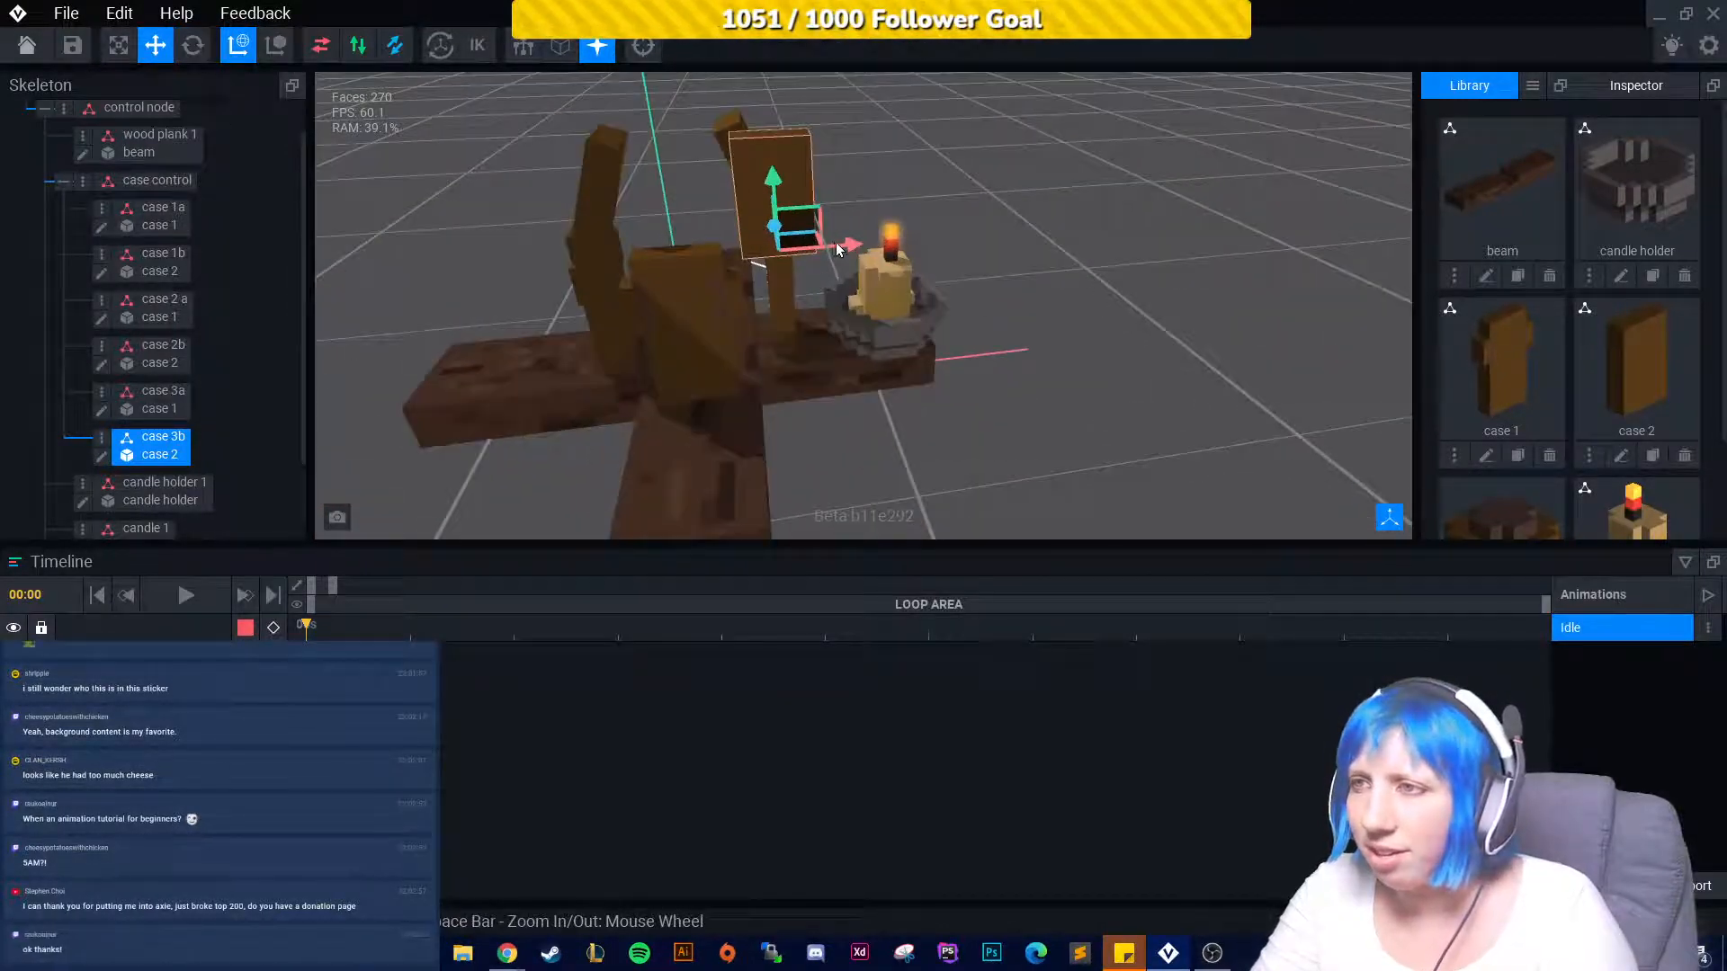
left_click_drag(844, 266, 730, 380)
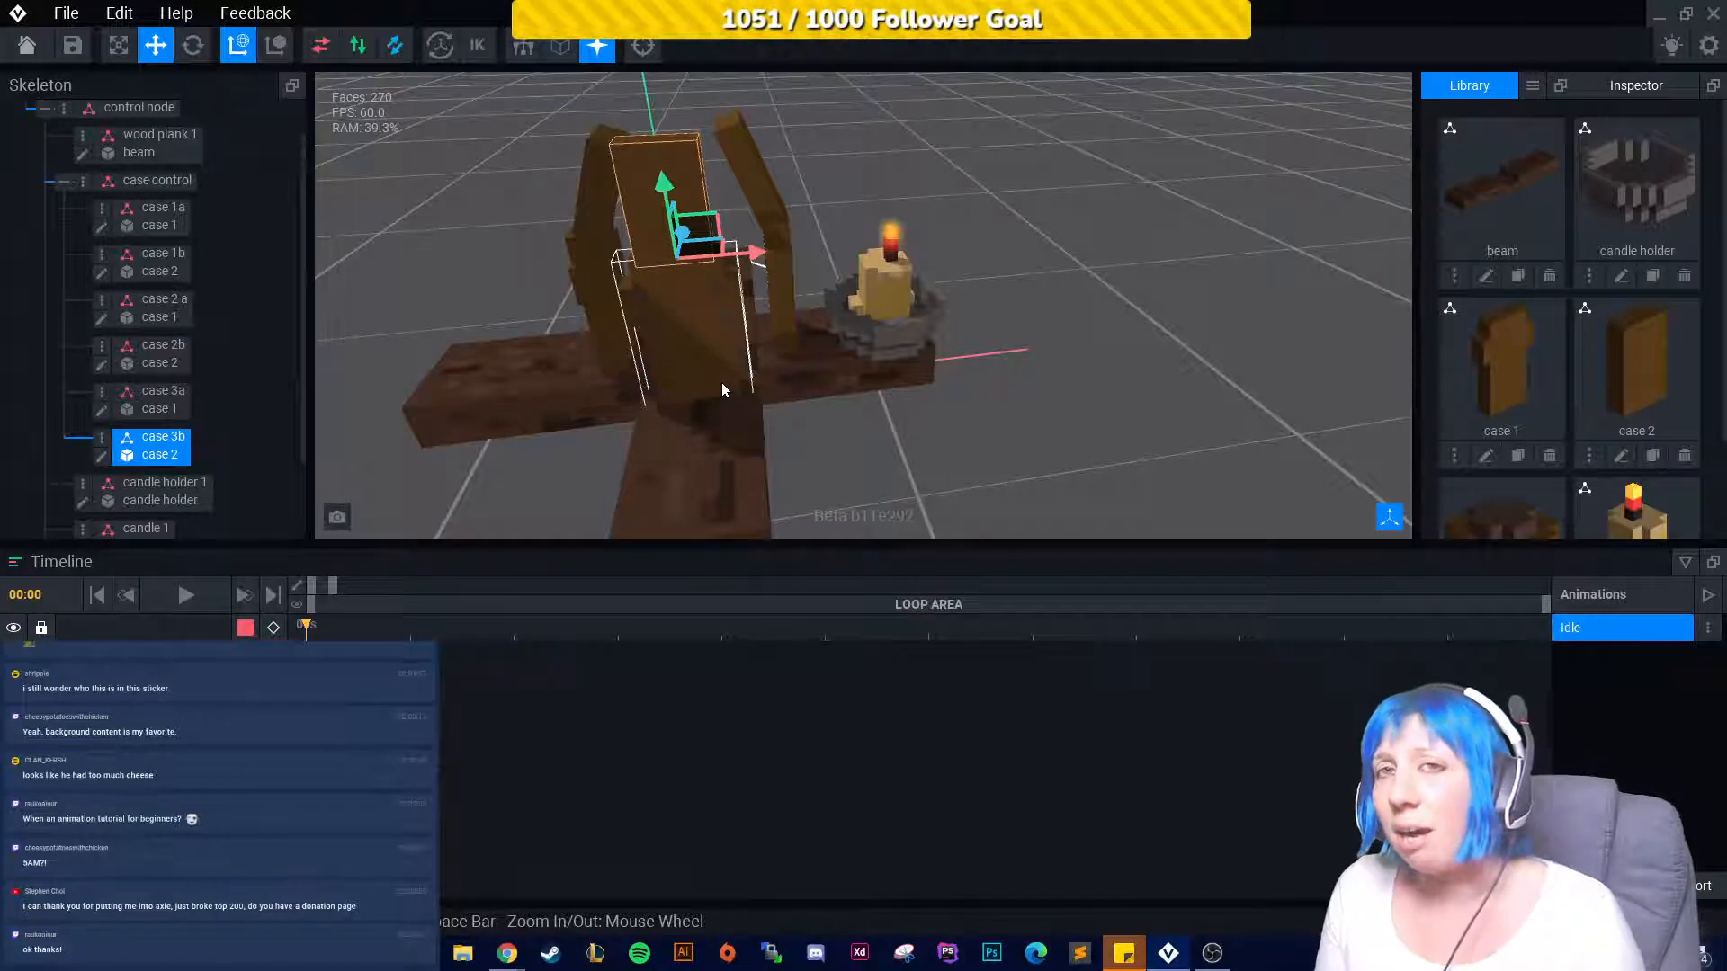
Tilt case 3b on top of case 3a so it leans toward the centre of the chandelier.
right_click_drag(705, 284, 1277, 216)
right_click_drag(876, 282, 881, 281)
scroll(1079, 287, "up", 5)
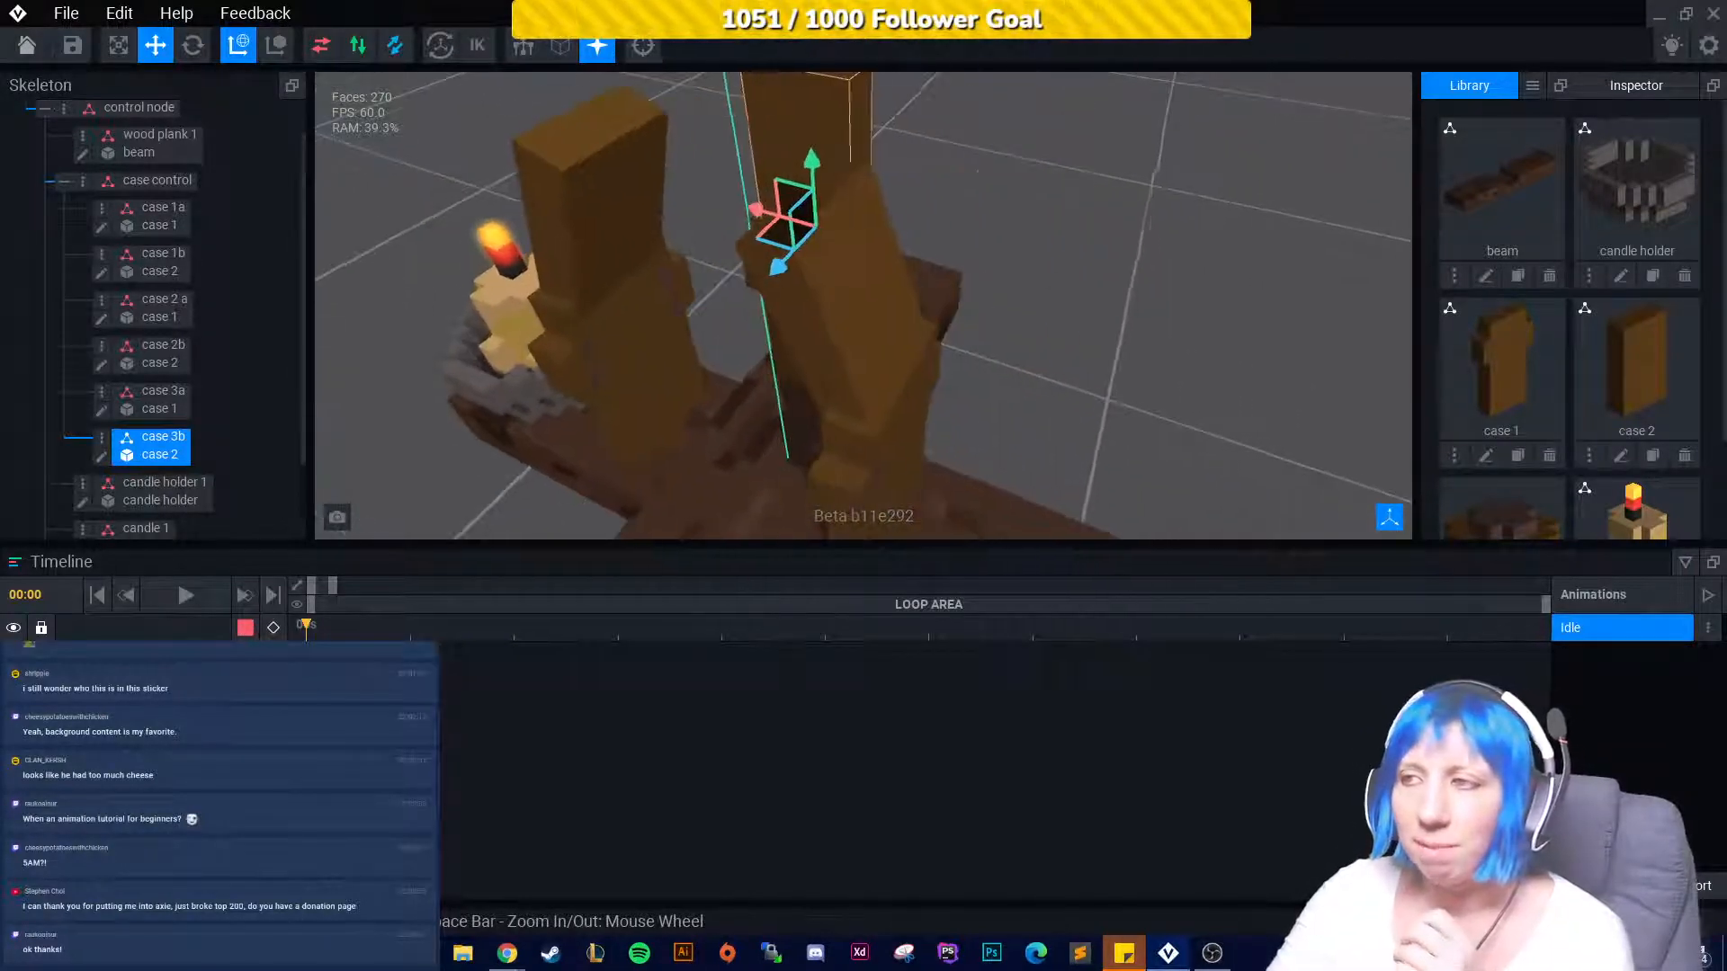
right_click_drag(1158, 309, 1168, 298)
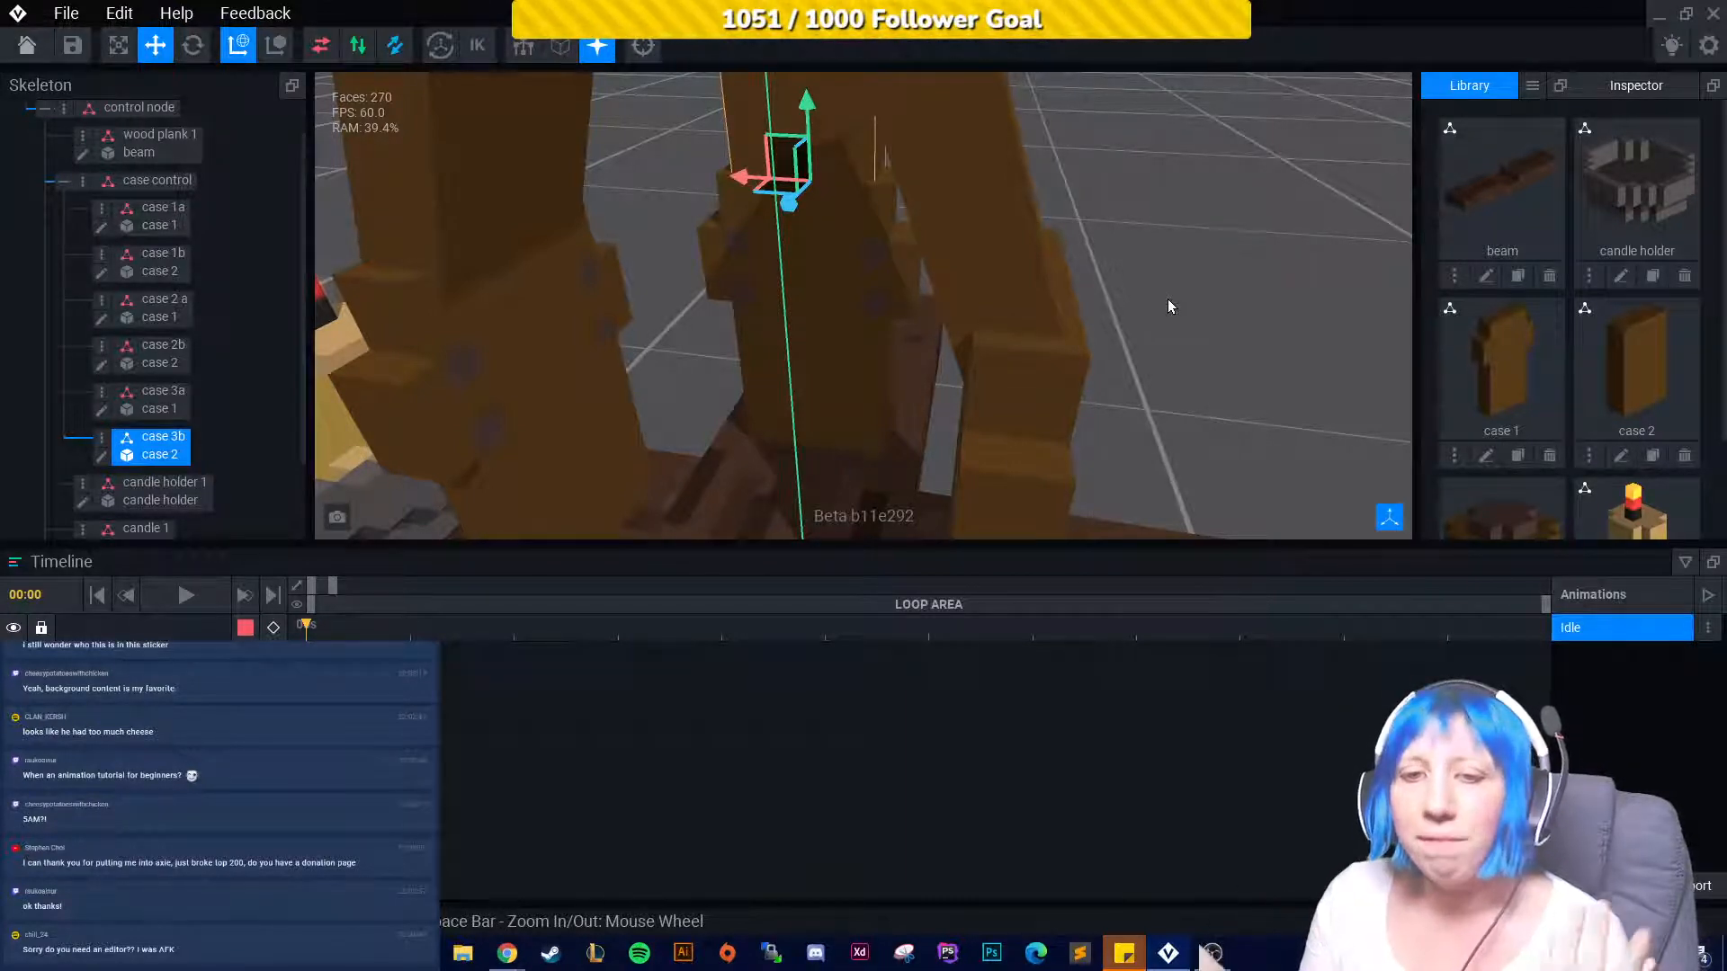
middle_click_drag(1216, 241, 773, 306)
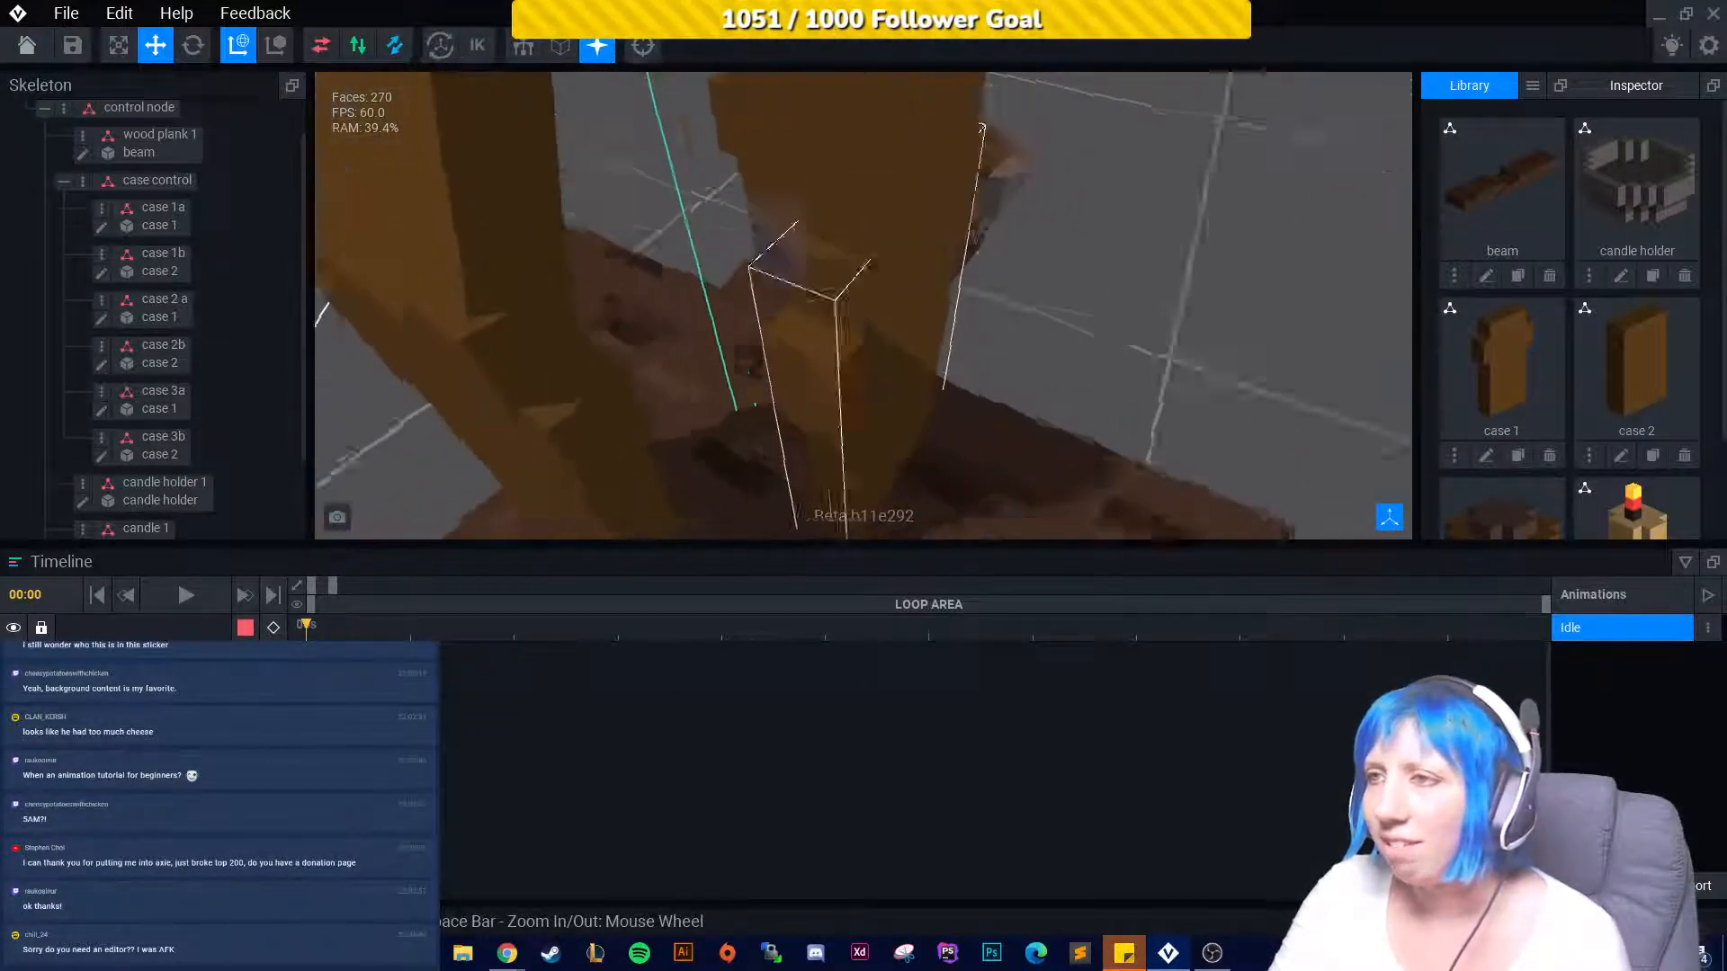
left_click(536, 106)
key("r")
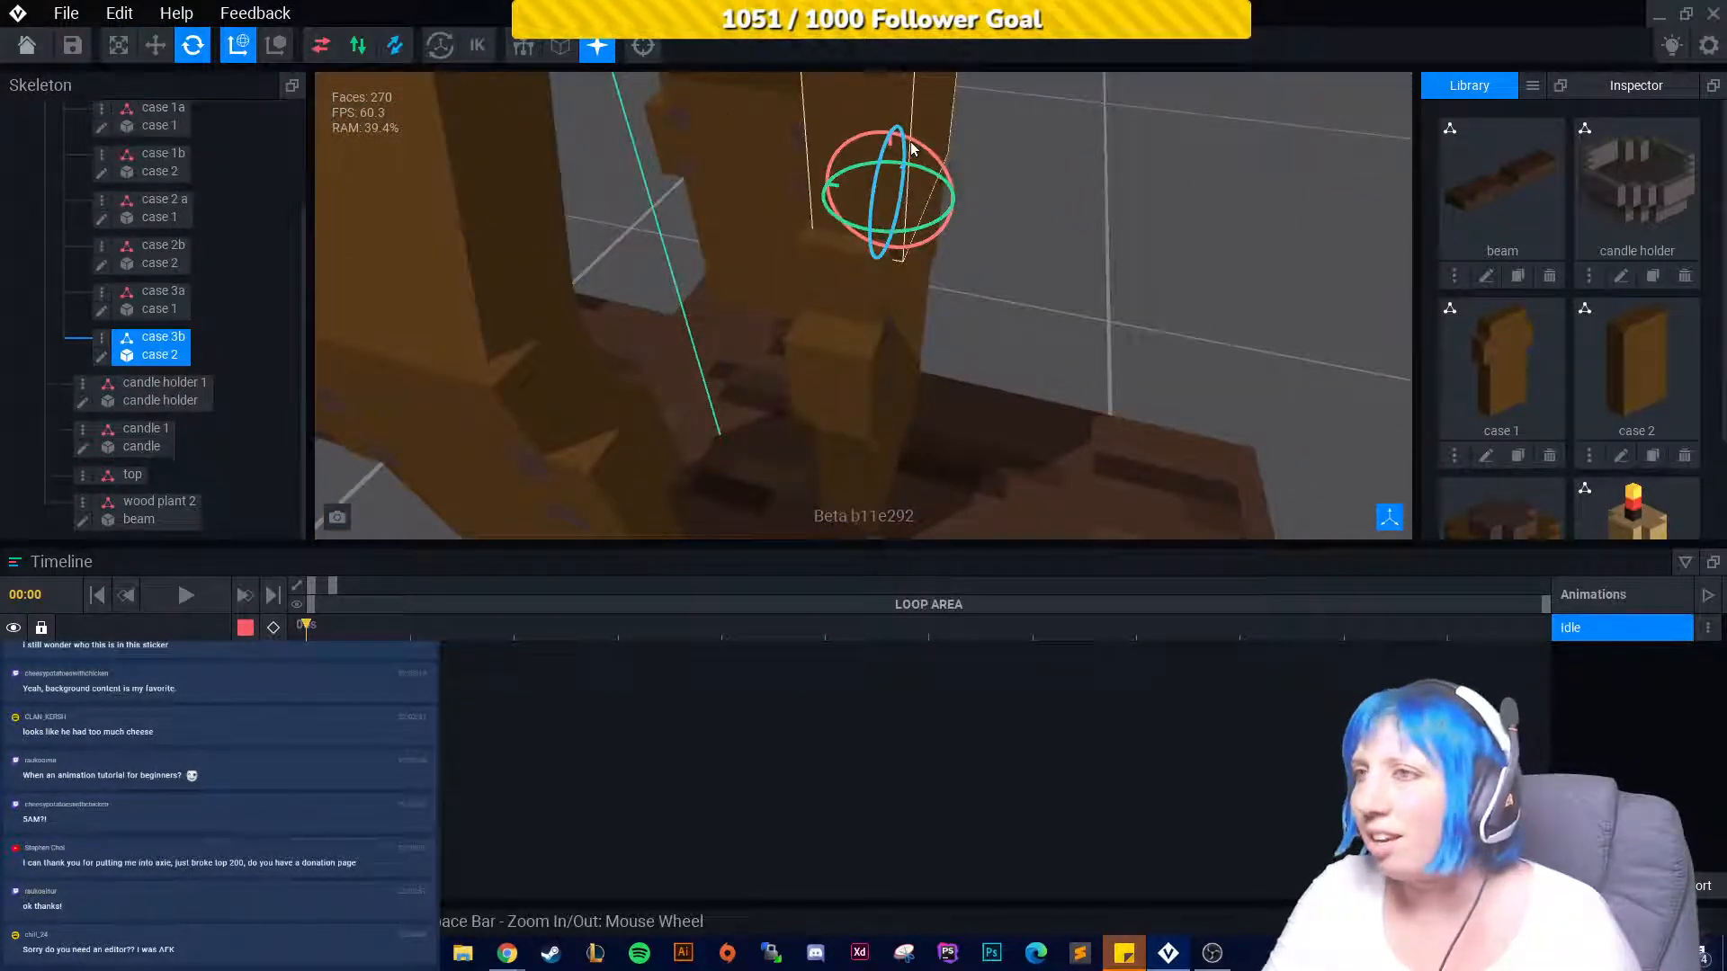
middle_click_drag(935, 153, 957, 128)
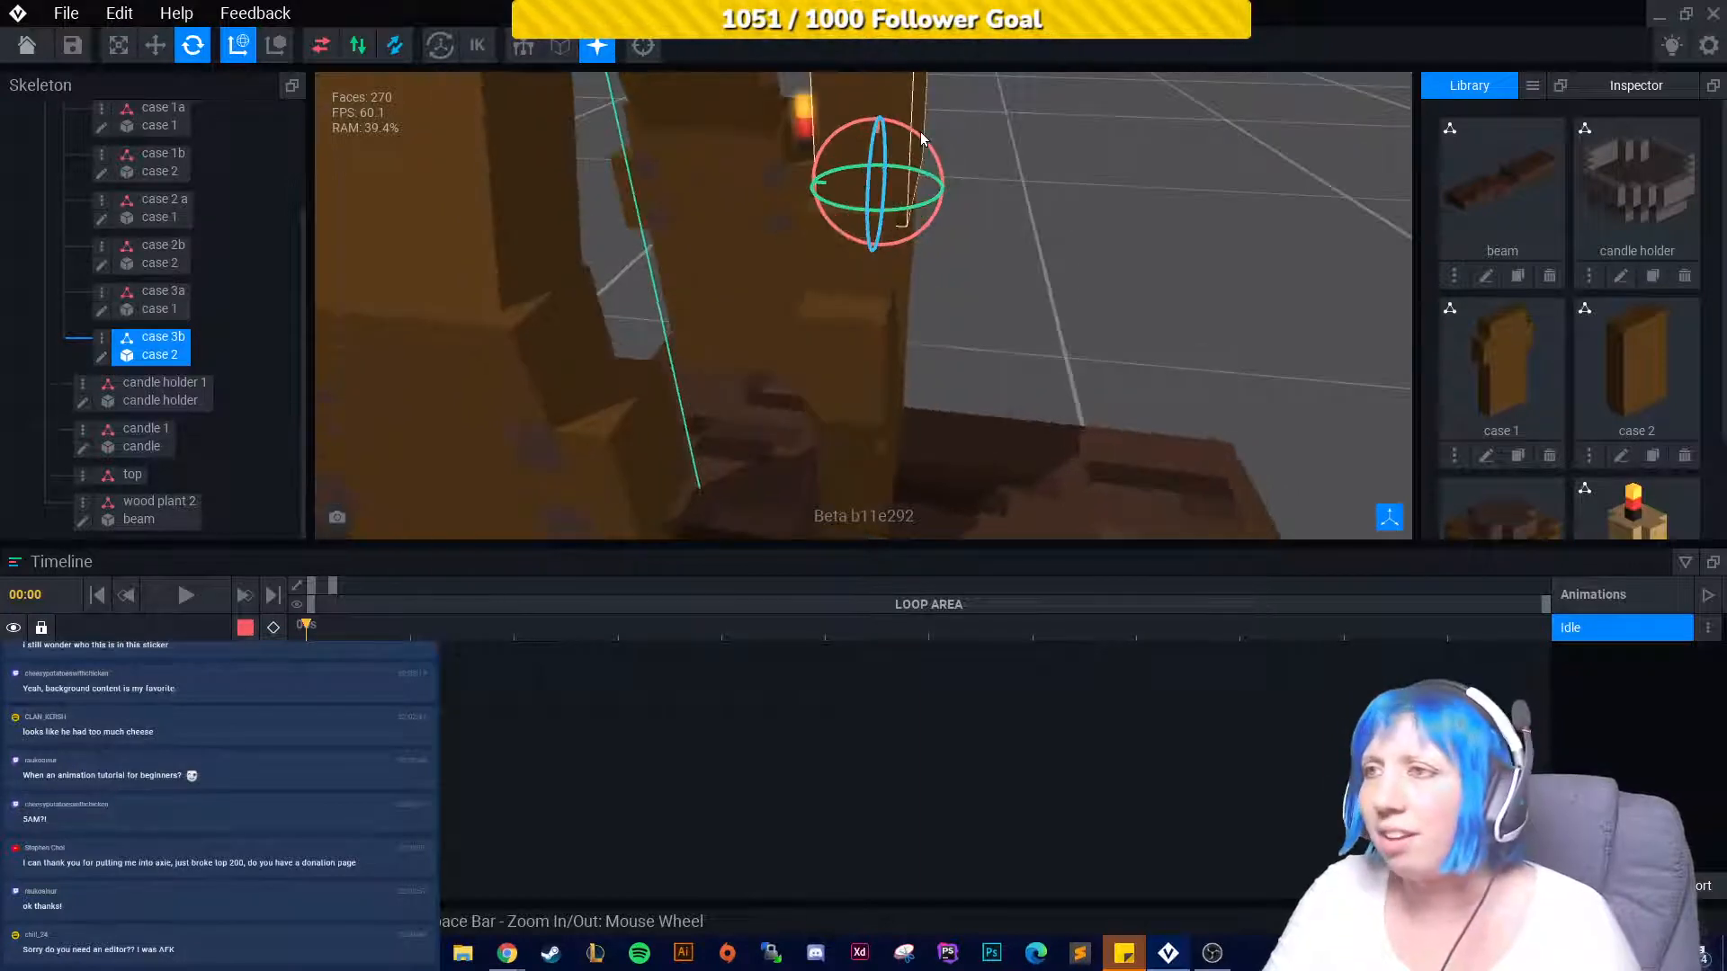
left_click_drag(926, 145, 939, 194)
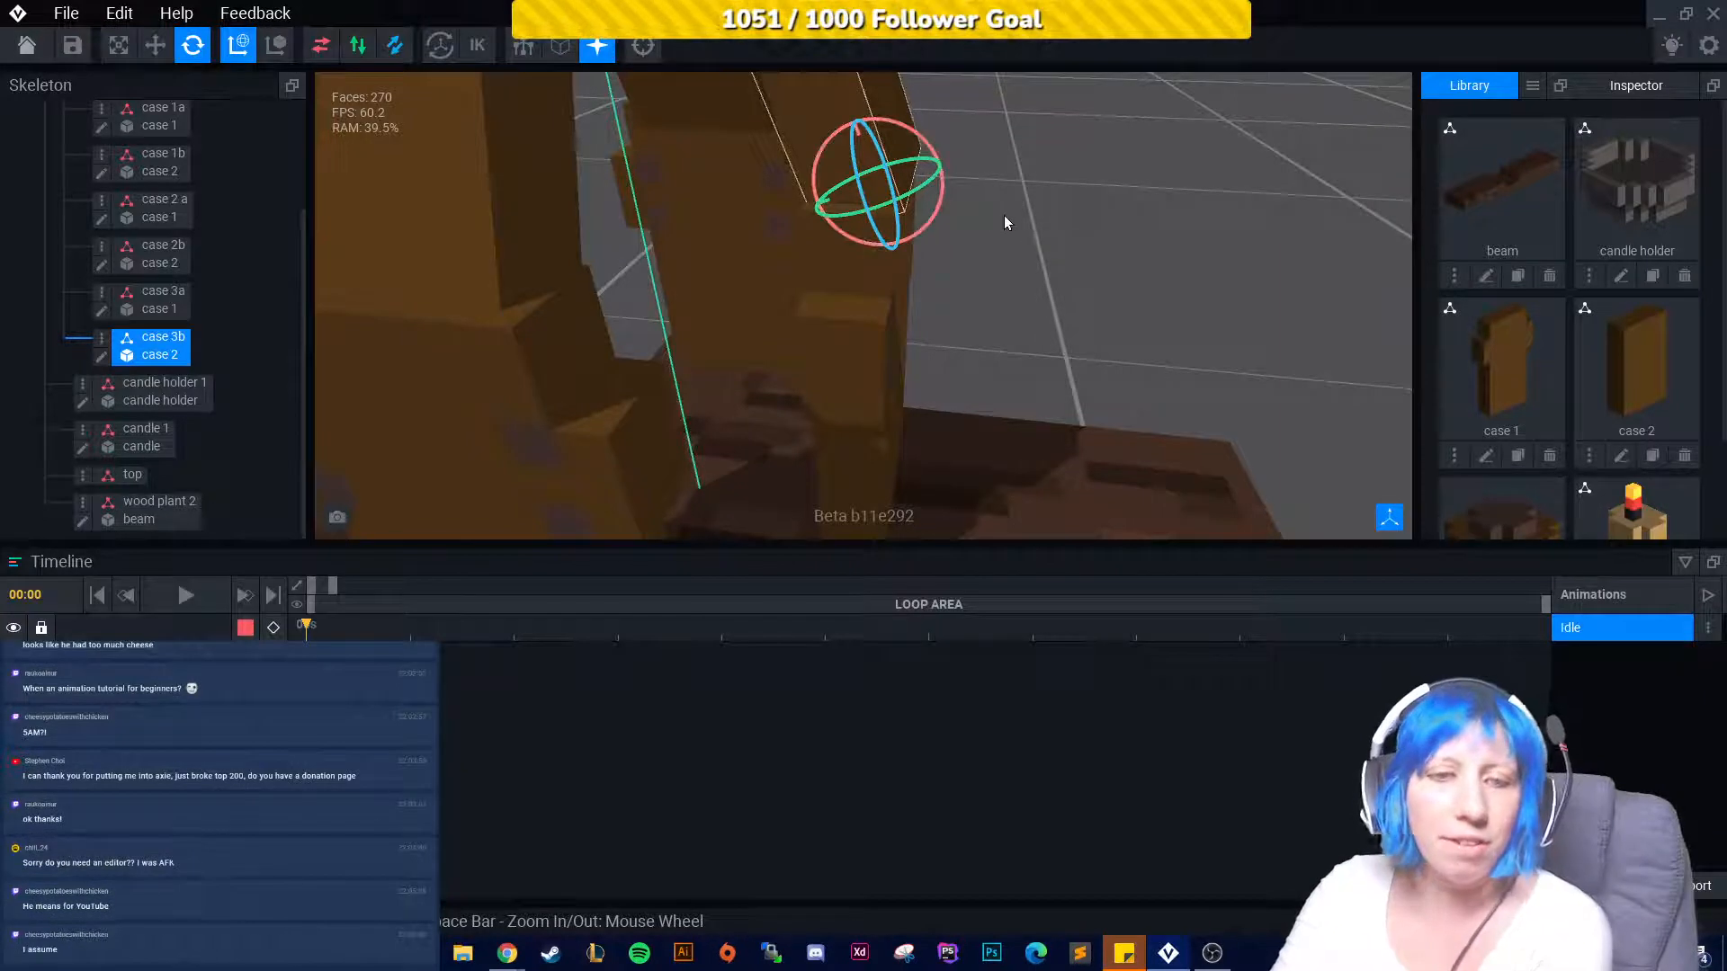
left_click(1016, 205)
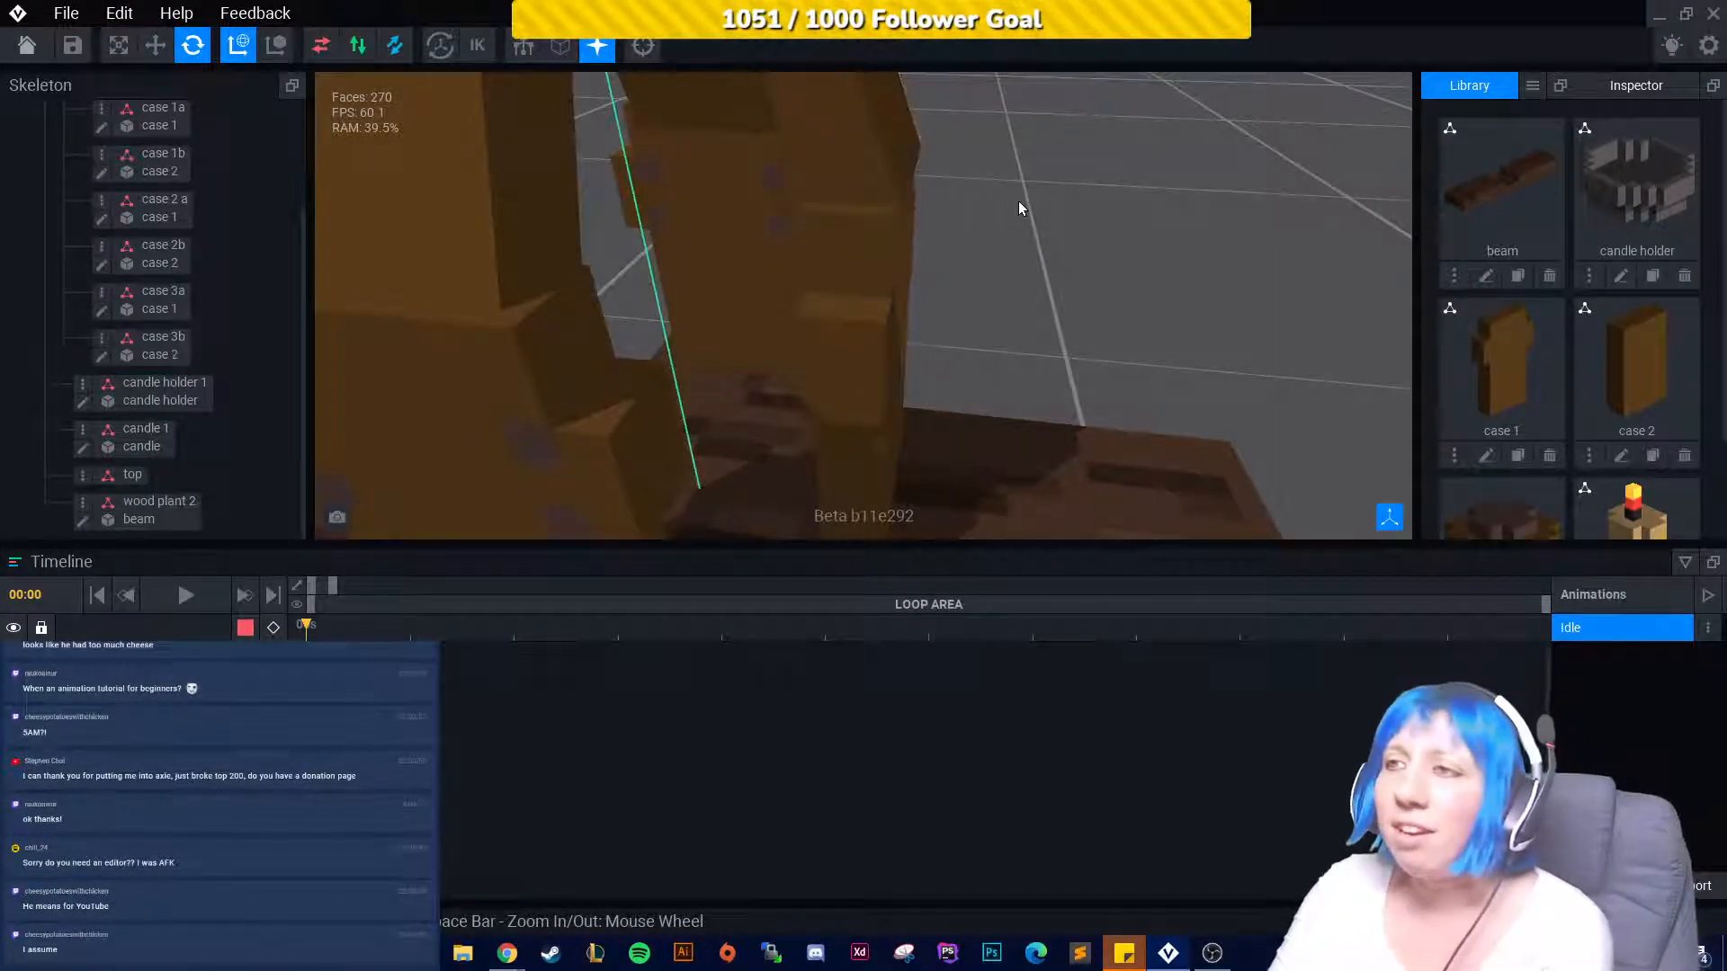
Shift case 3b toward the chandelier centre so it sits on case 3a, comparing its offset with cases 1b and 2b.
middle_click_drag(1018, 202, 765, 216)
key("w")
left_click(827, 292)
mouse_move(827, 293)
middle_mouse_down()
mouse_move(975, 324)
mouse_move(810, 310)
middle_mouse_up()
middle_click_drag(967, 313, 935, 342)
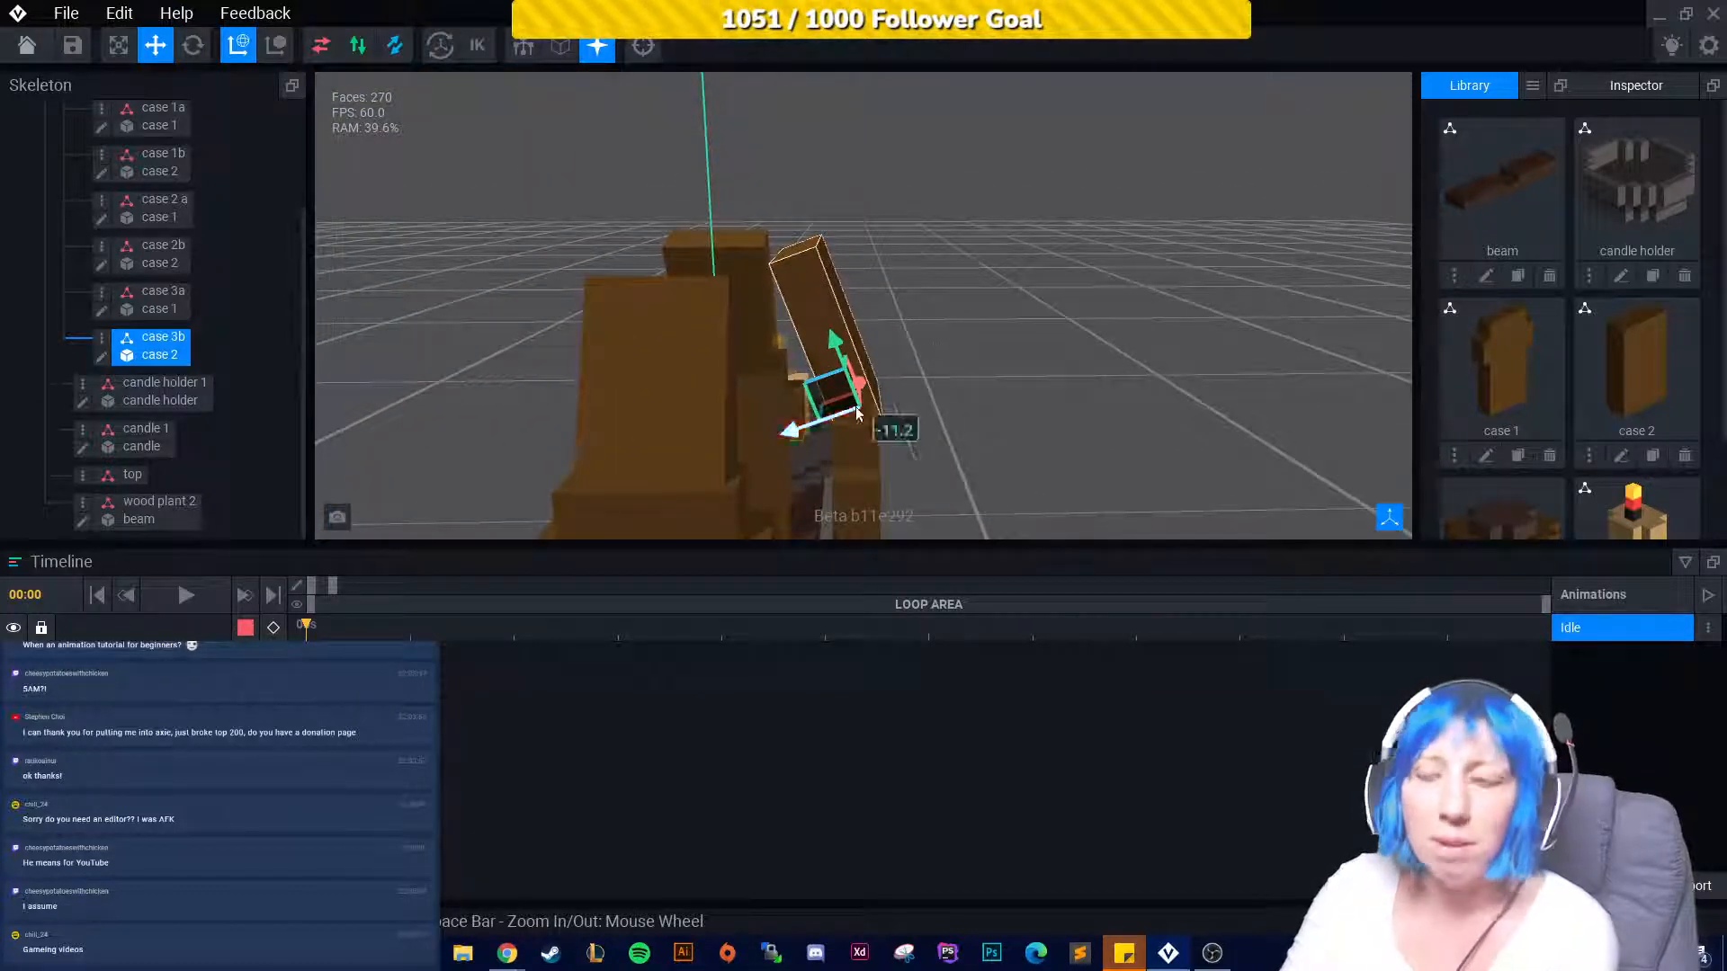
left_click(758, 366)
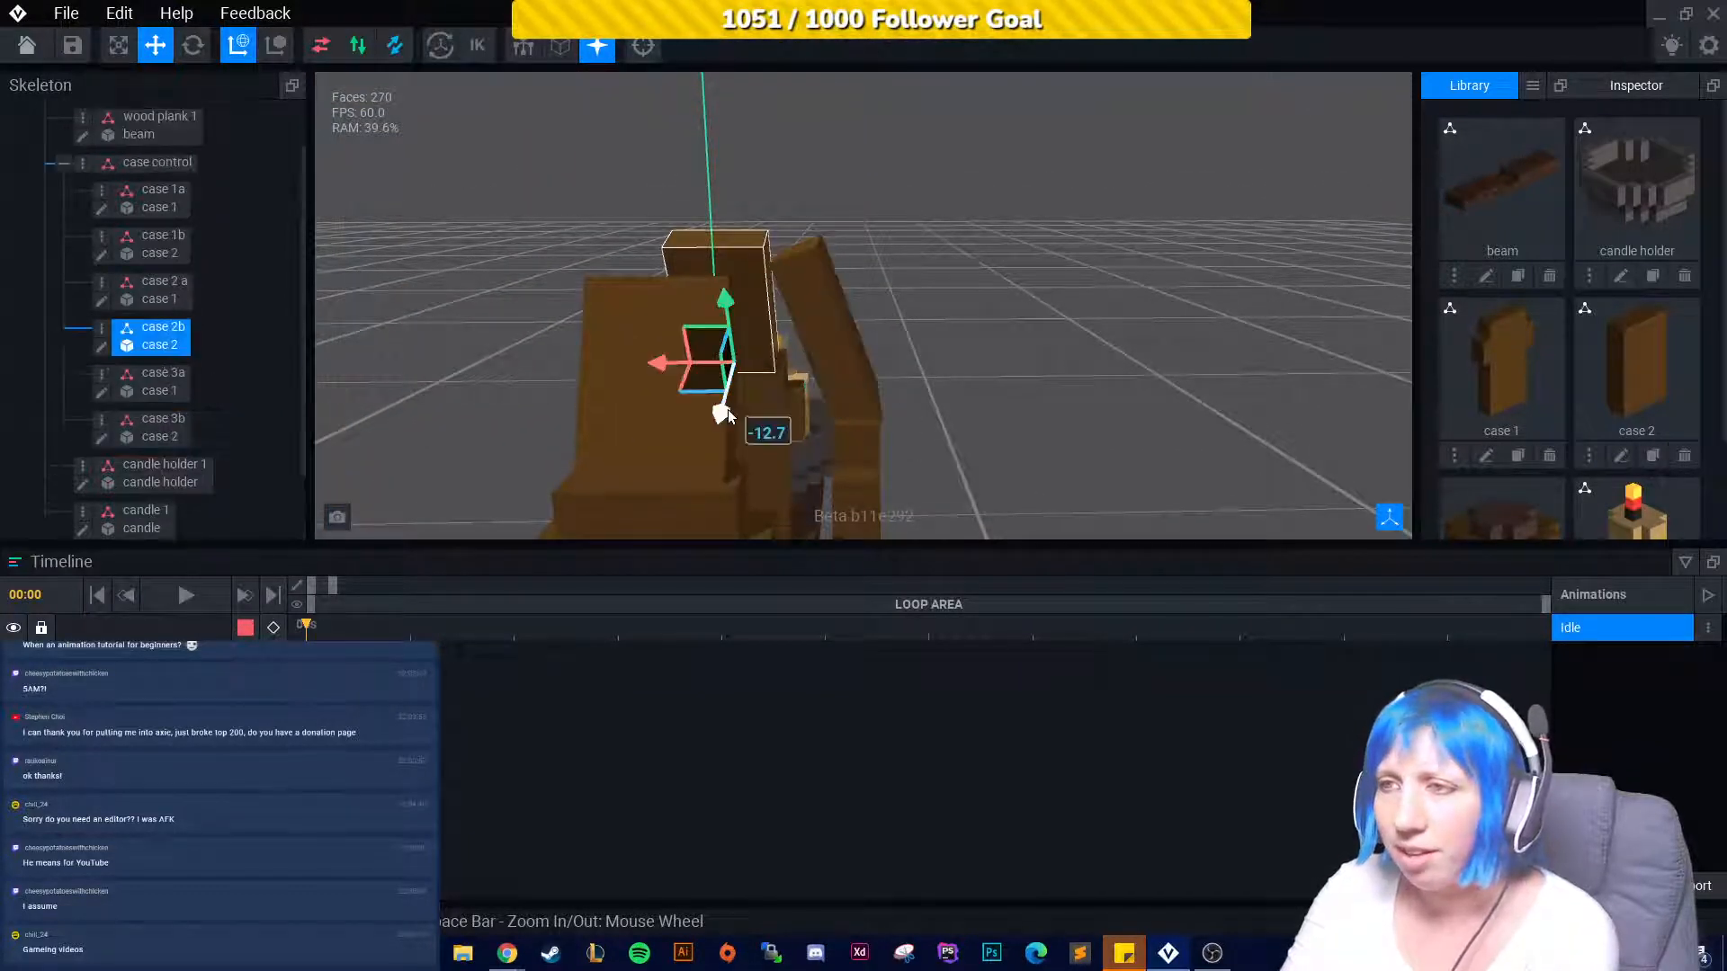
left_click(845, 383)
left_click(677, 432)
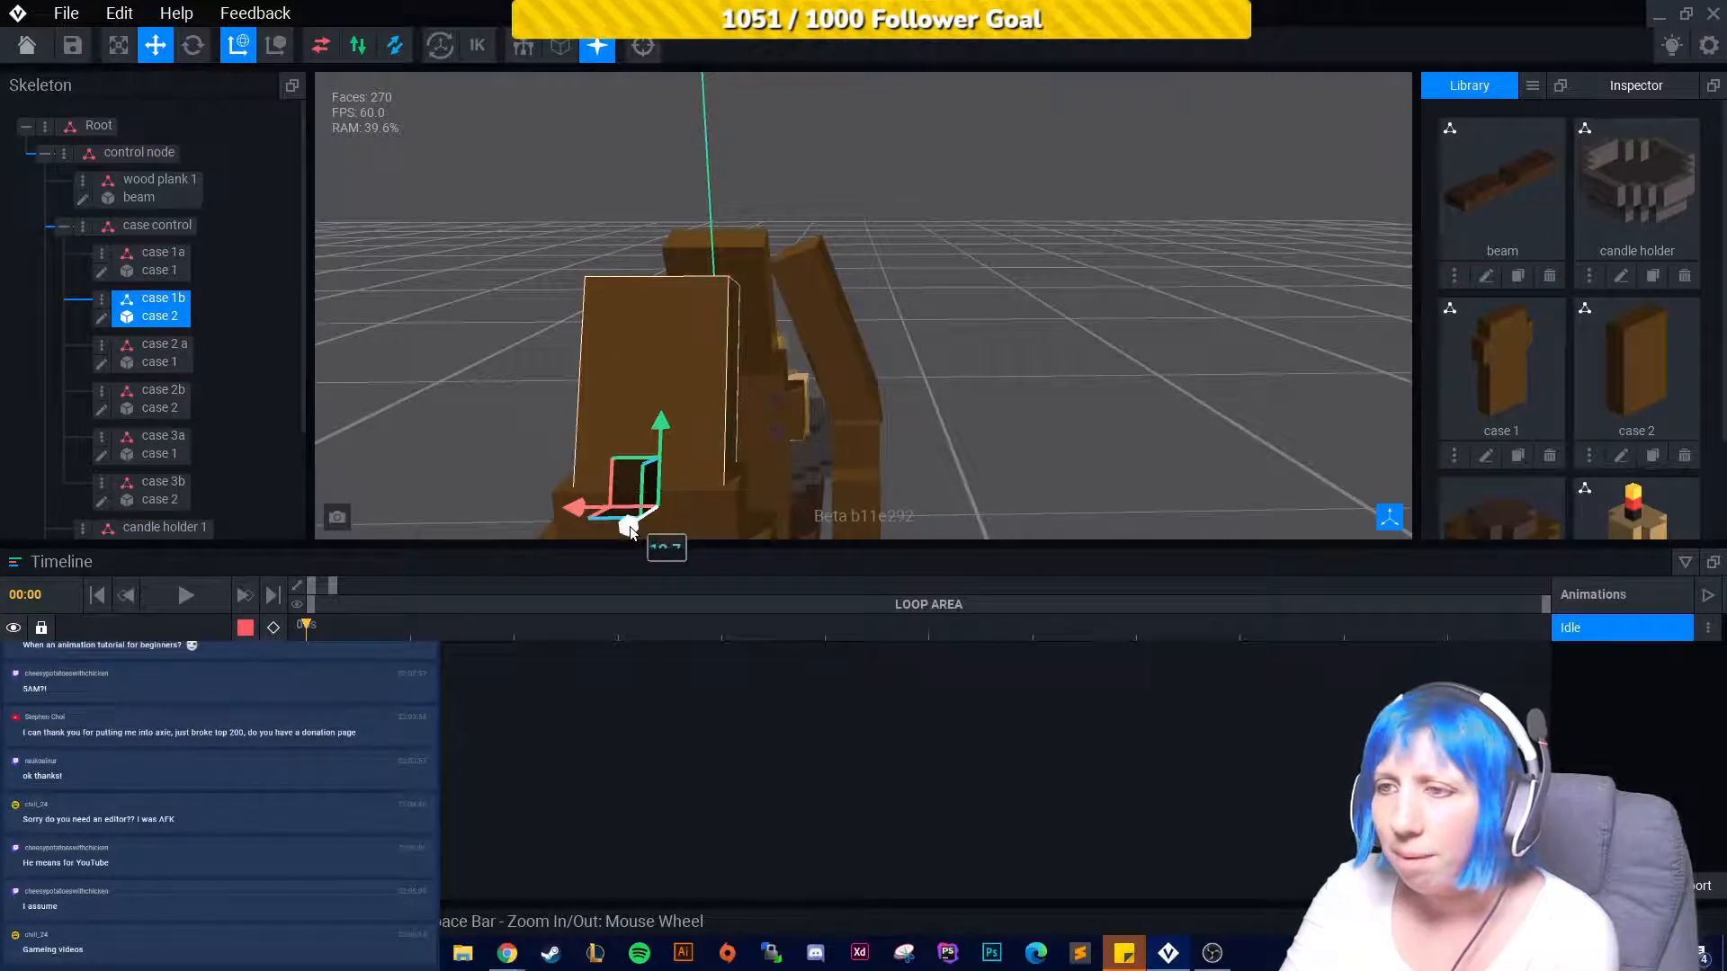
left_click(829, 382)
left_click_drag(790, 430, 781, 432)
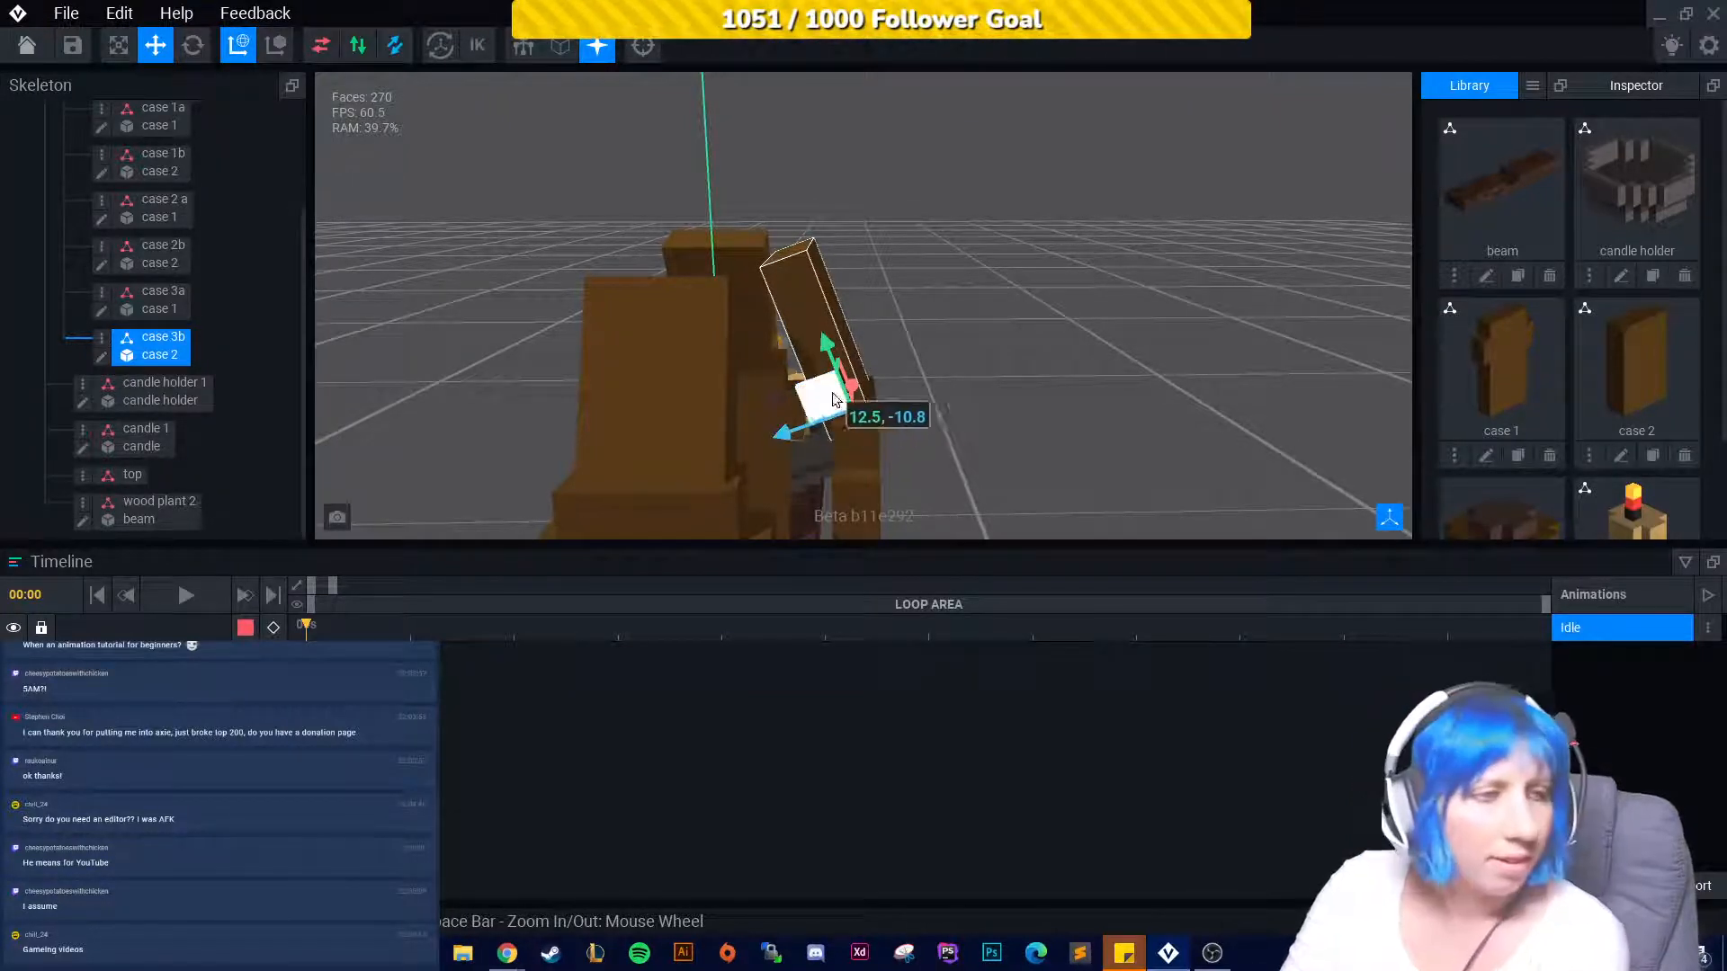
Examine from several angles how case 3b meets the top of case 3a and lines up with the other supports.
mouse_move(1018, 375)
right_mouse_down()
mouse_move(1007, 423)
mouse_move(1082, 401)
mouse_move(1001, 406)
mouse_move(1052, 378)
mouse_move(1004, 360)
mouse_move(1008, 397)
right_mouse_up()
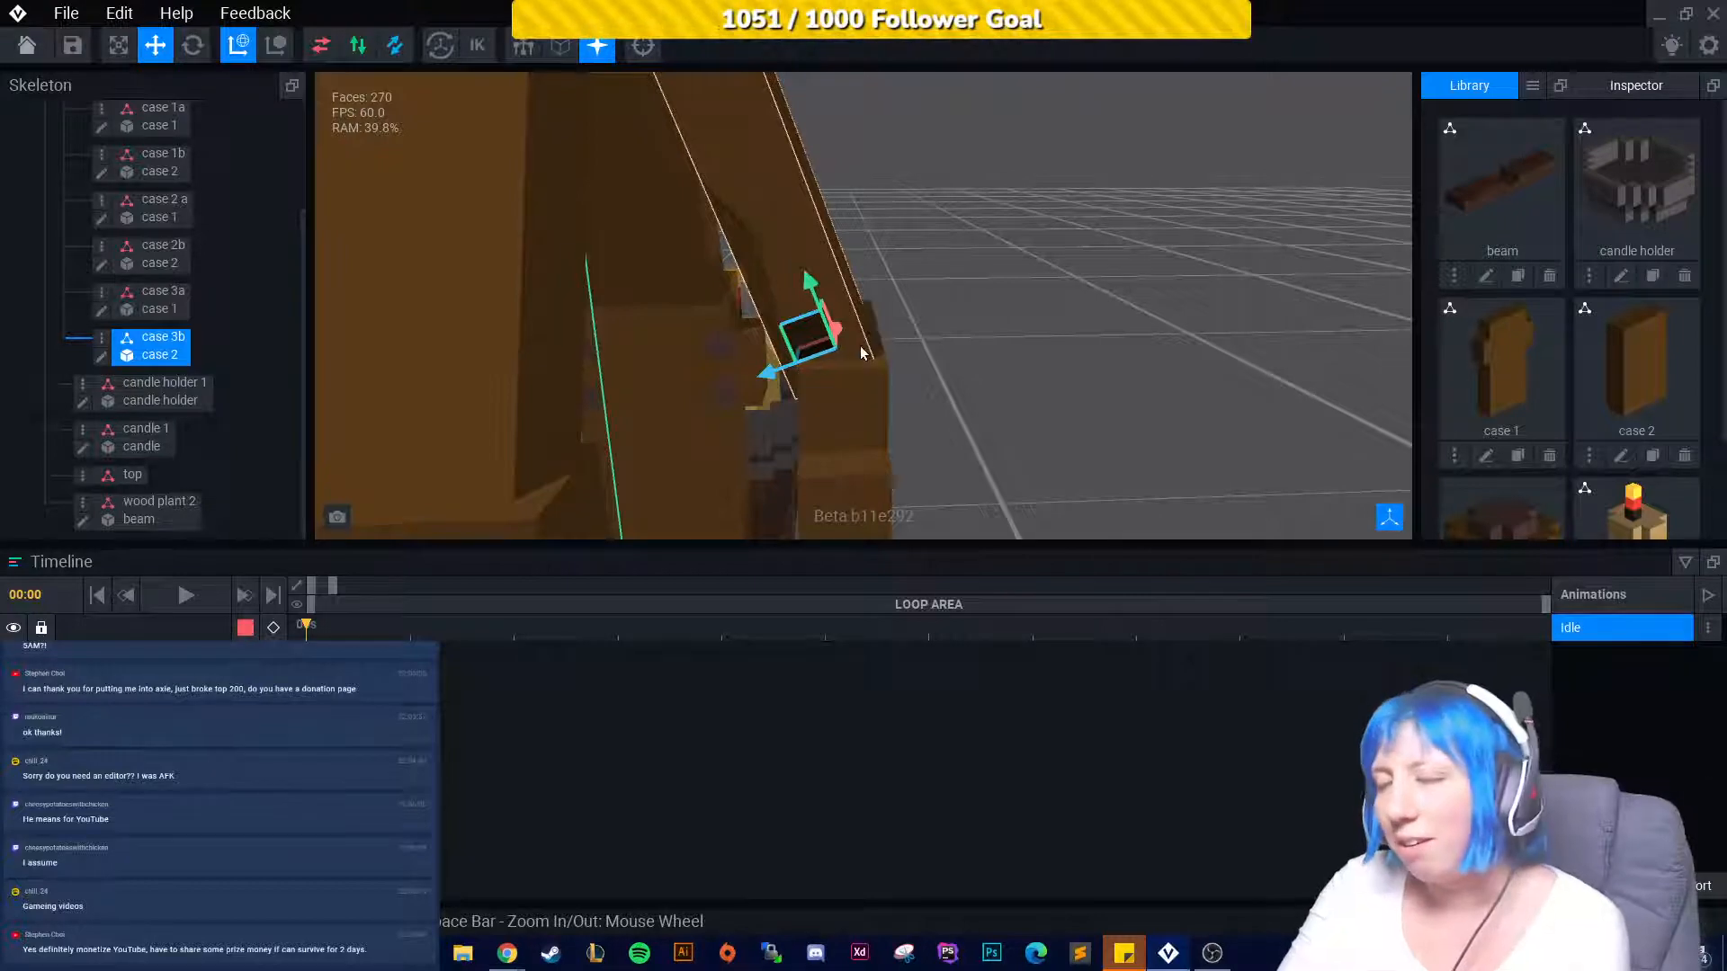
right_click_drag(873, 353, 866, 348)
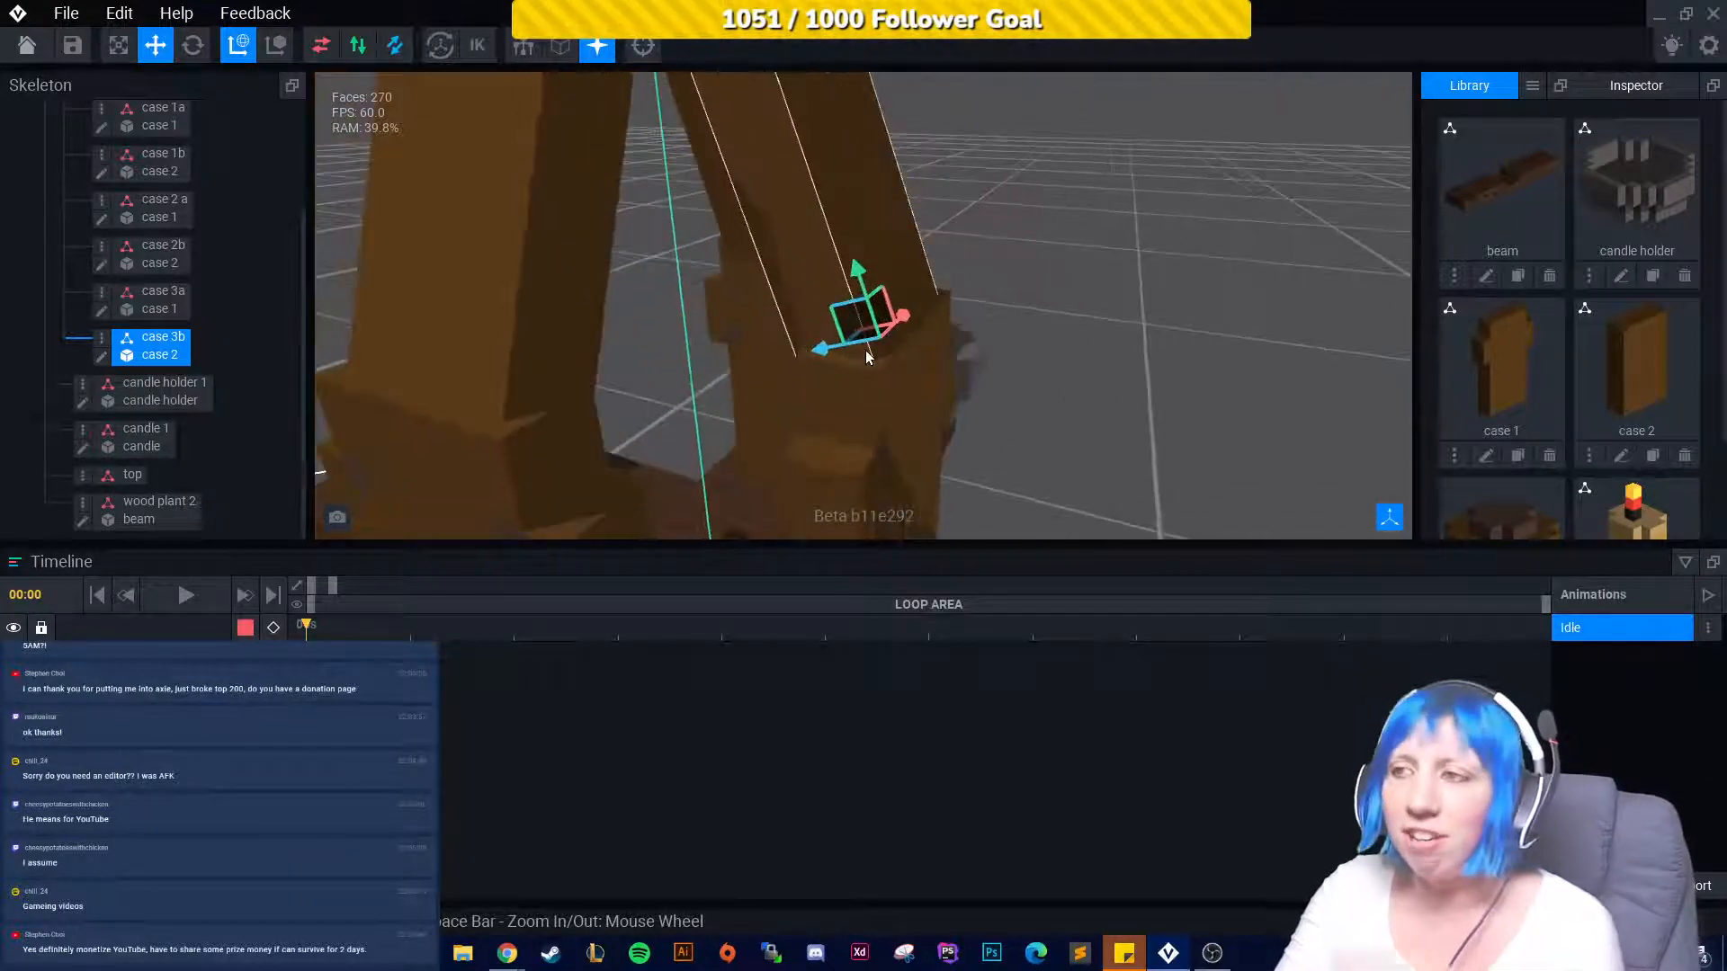
right_click_drag(1081, 408, 1101, 316)
left_click(1060, 376)
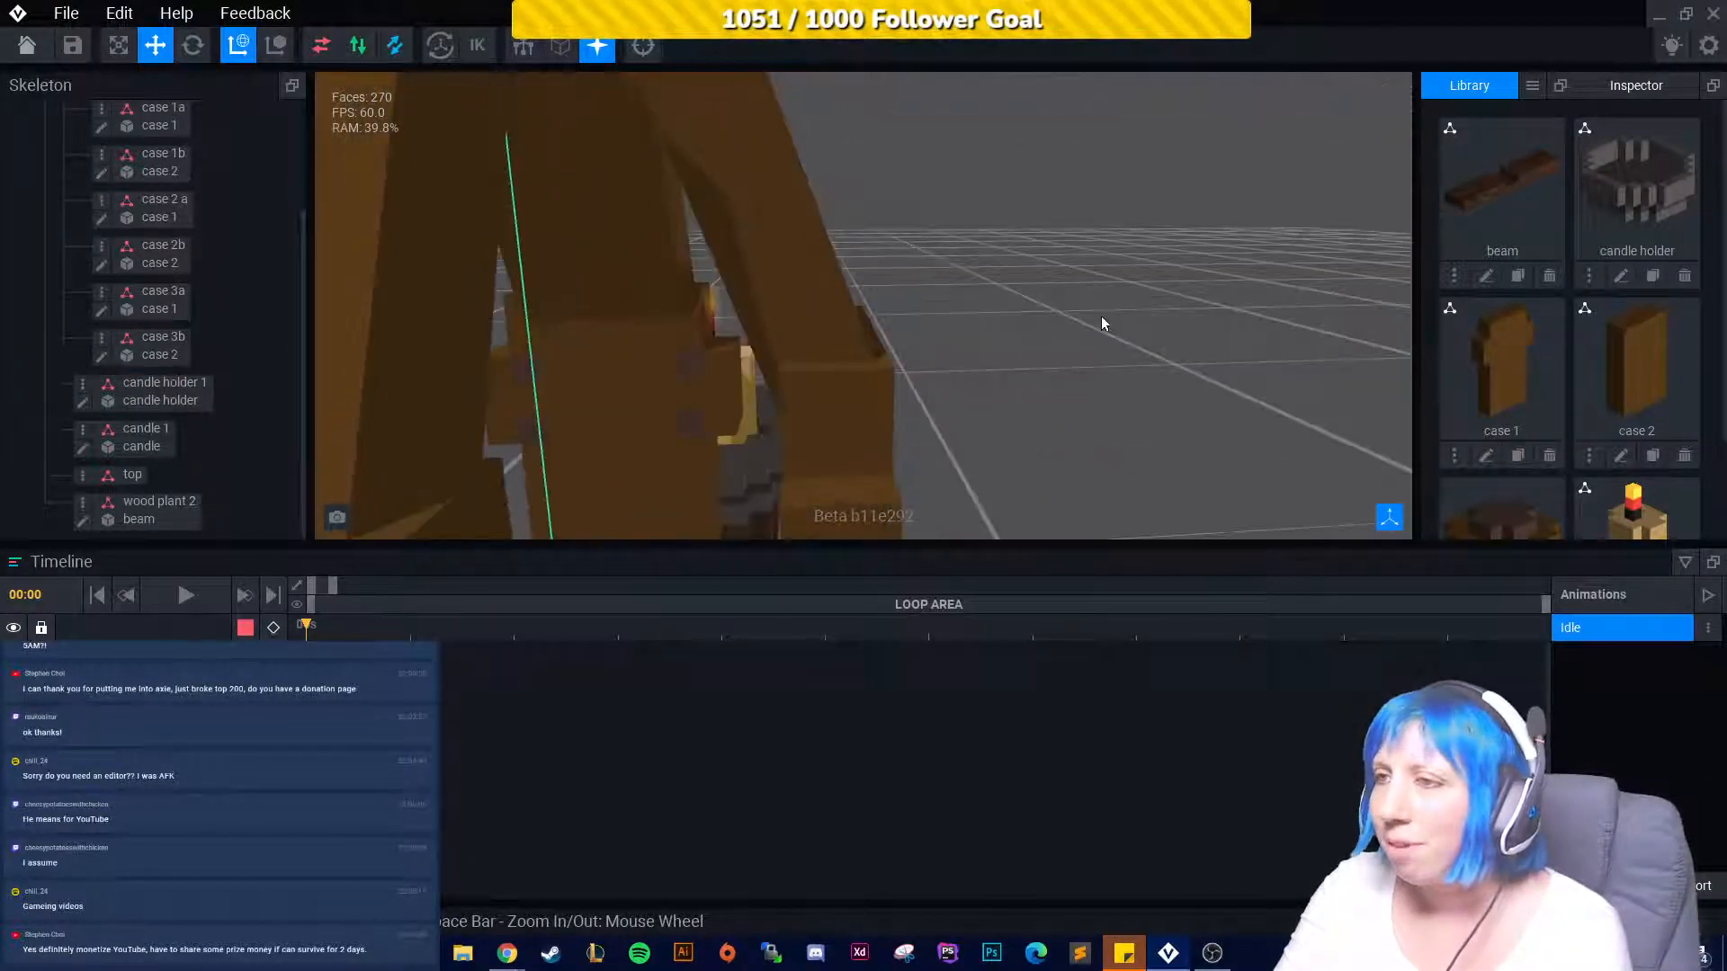
left_click(819, 326)
left_click(1038, 370)
mouse_move(1038, 369)
right_mouse_down()
mouse_move(1016, 396)
mouse_move(1053, 384)
mouse_move(1014, 389)
right_mouse_up()
scroll(1006, 395, "down", 3)
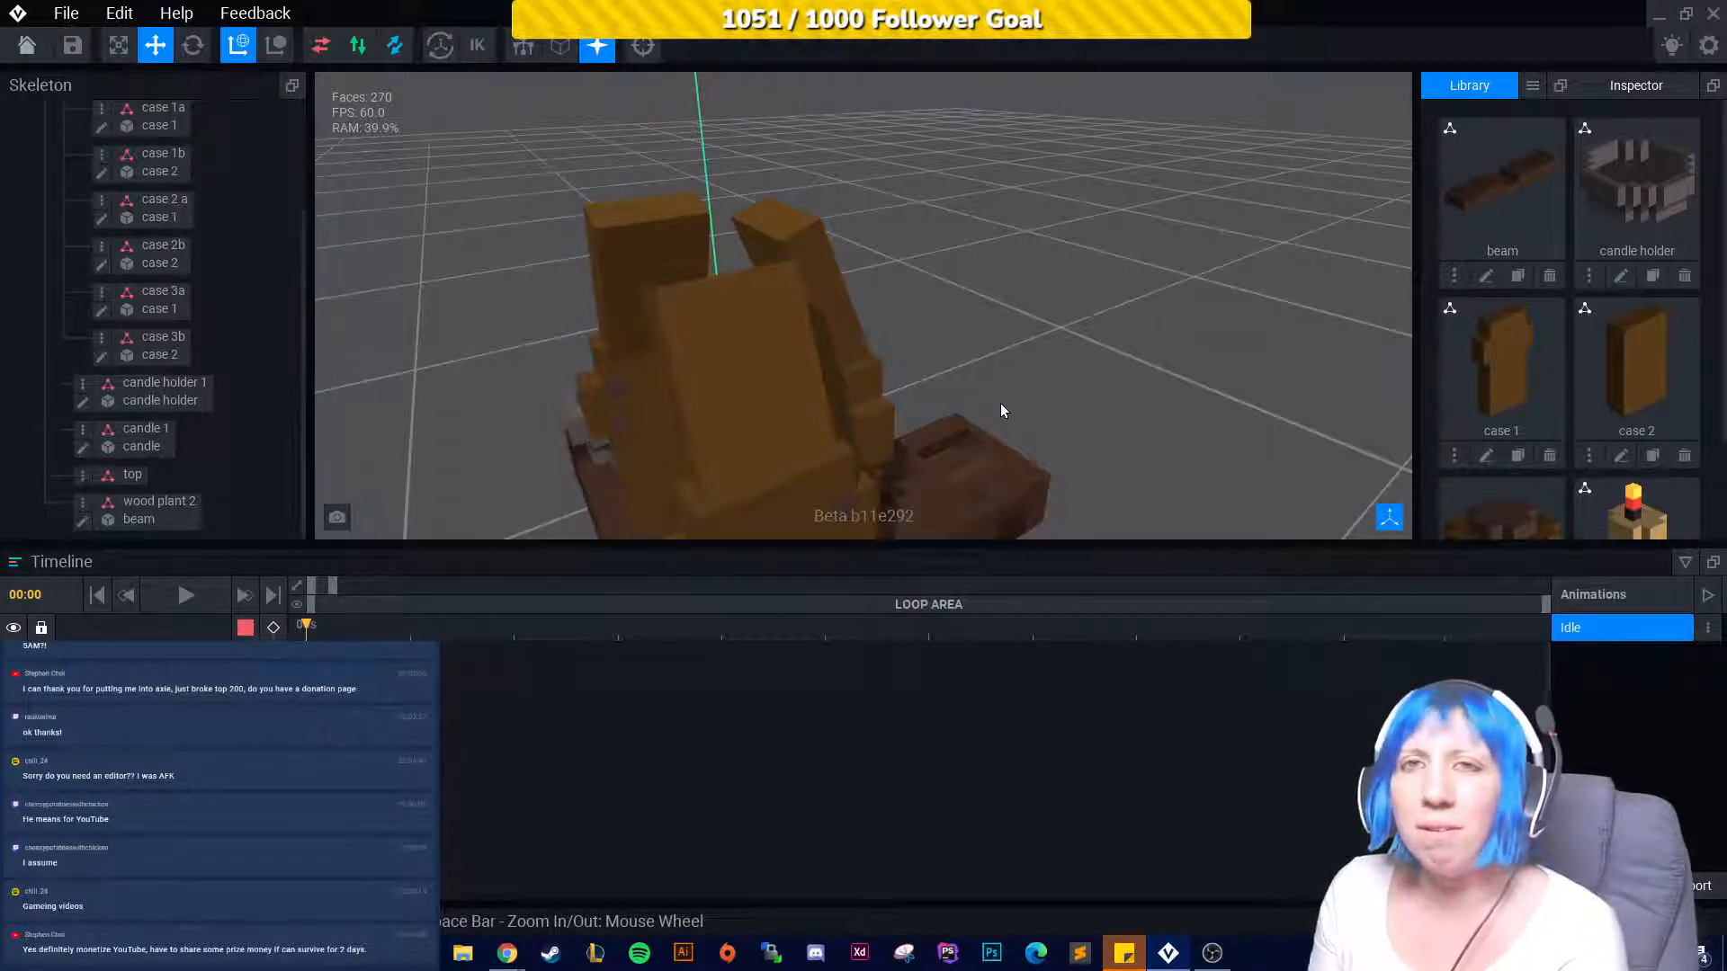
right_click_drag(1001, 404, 1088, 266)
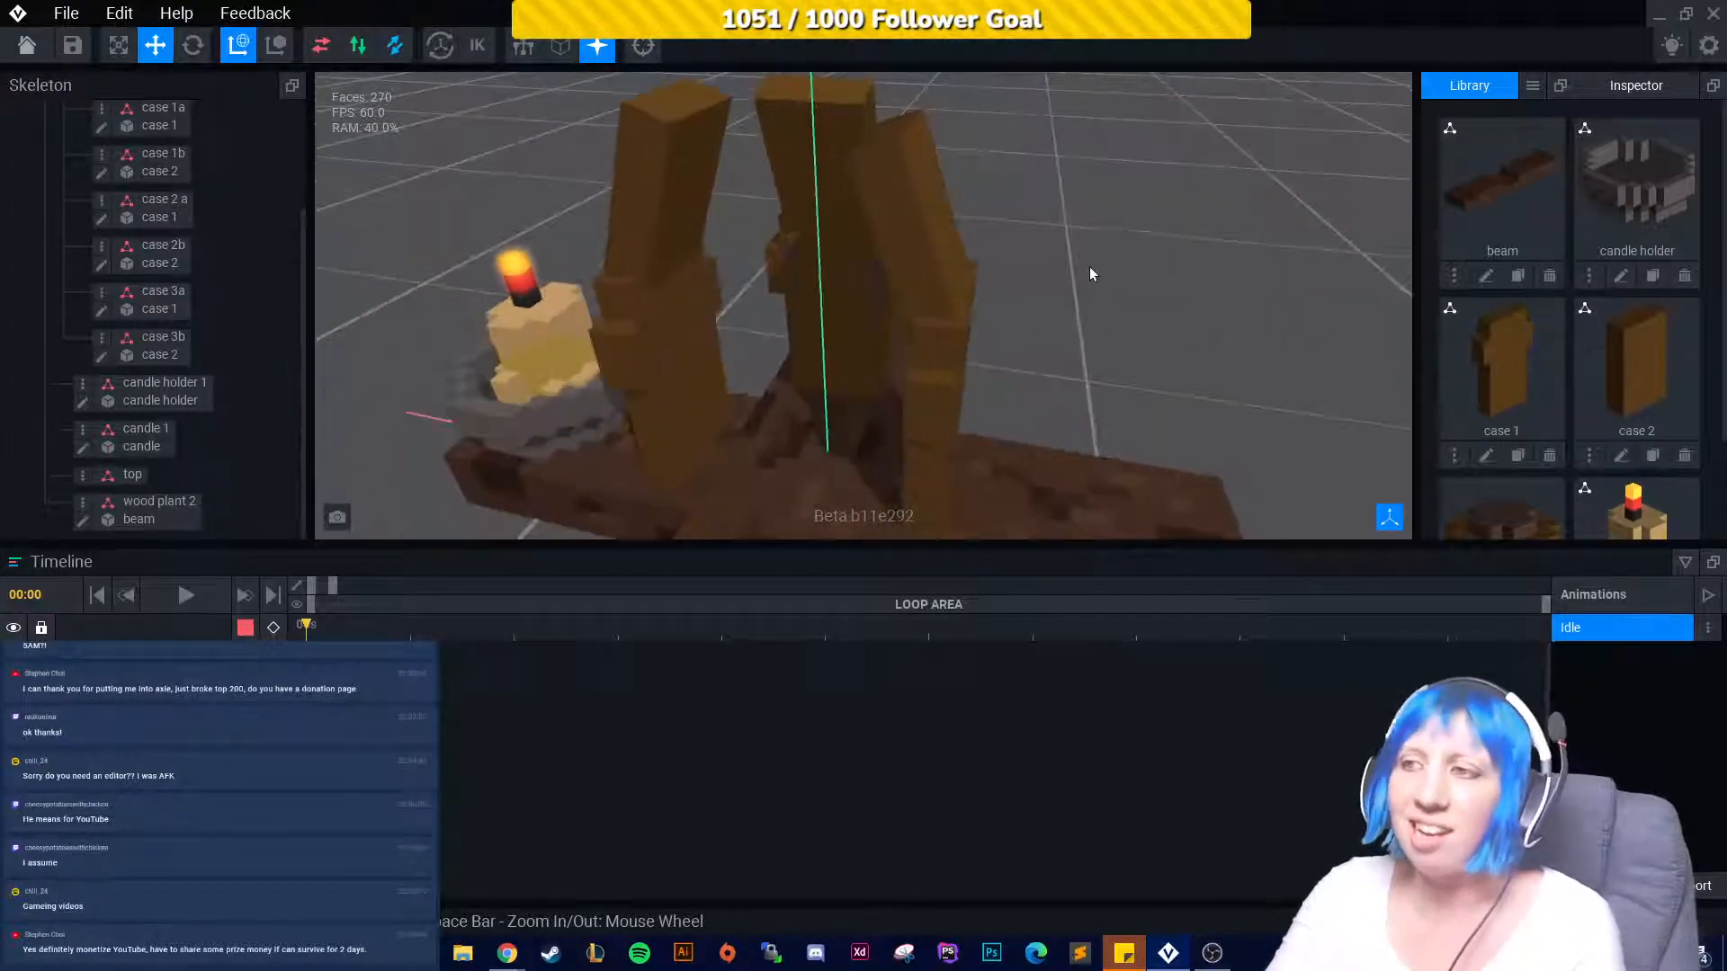
scroll(117, 288, "up", 1)
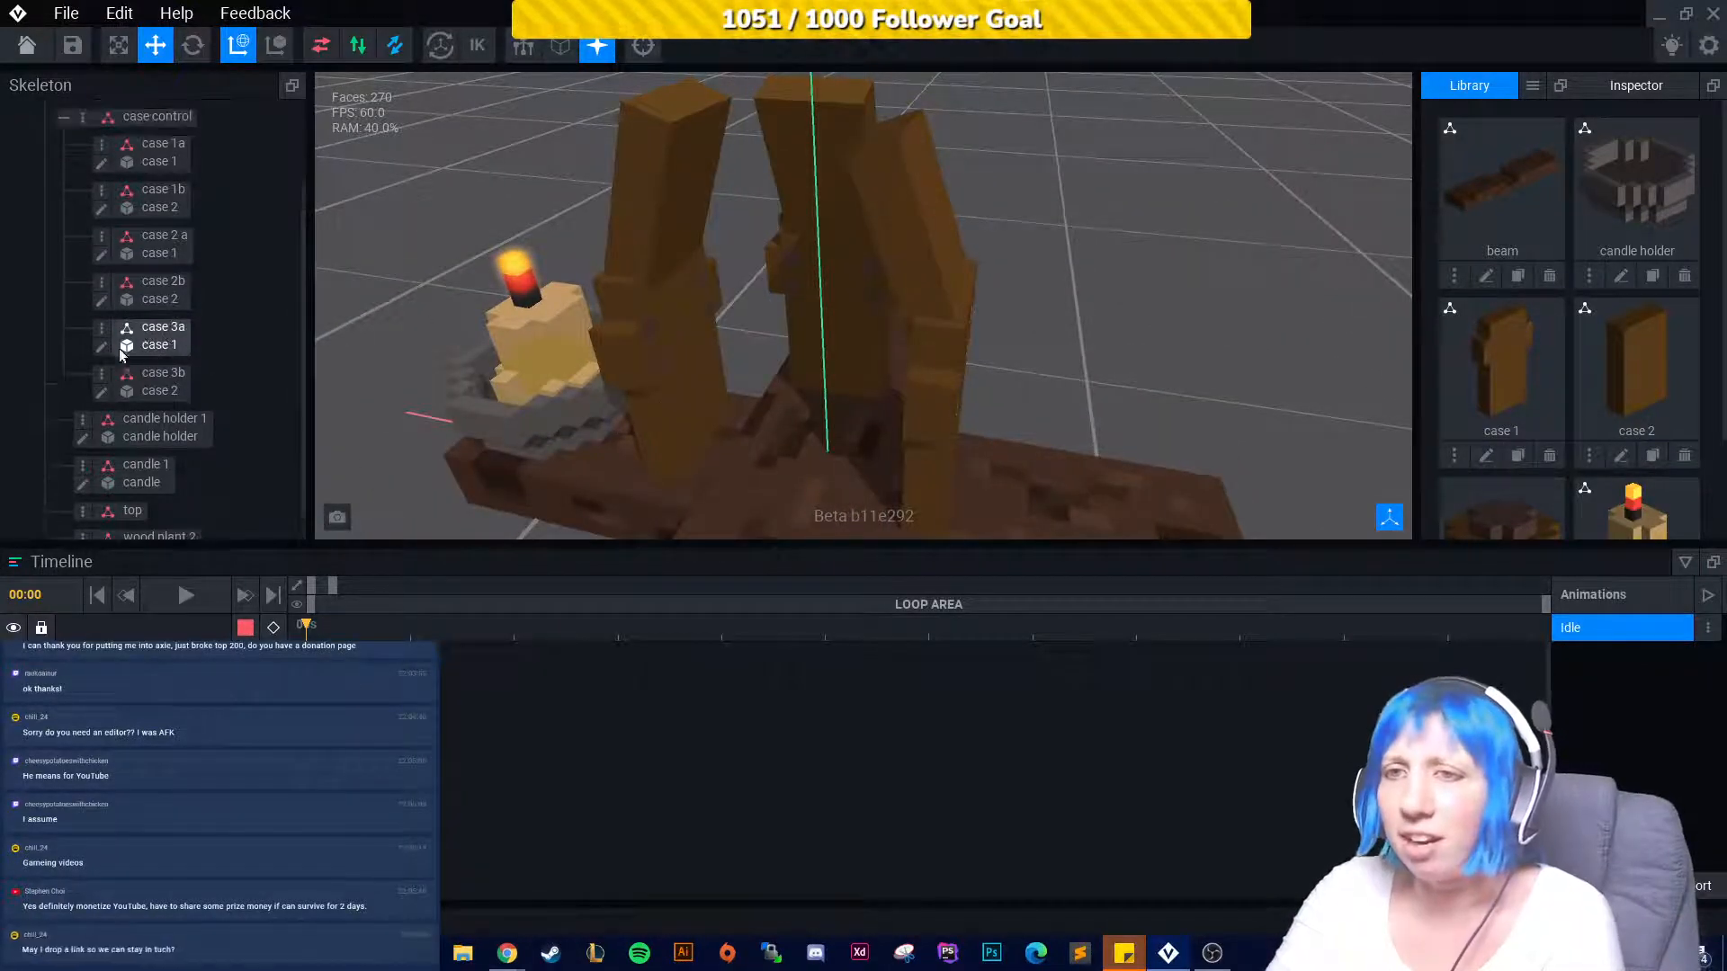
left_click(104, 331)
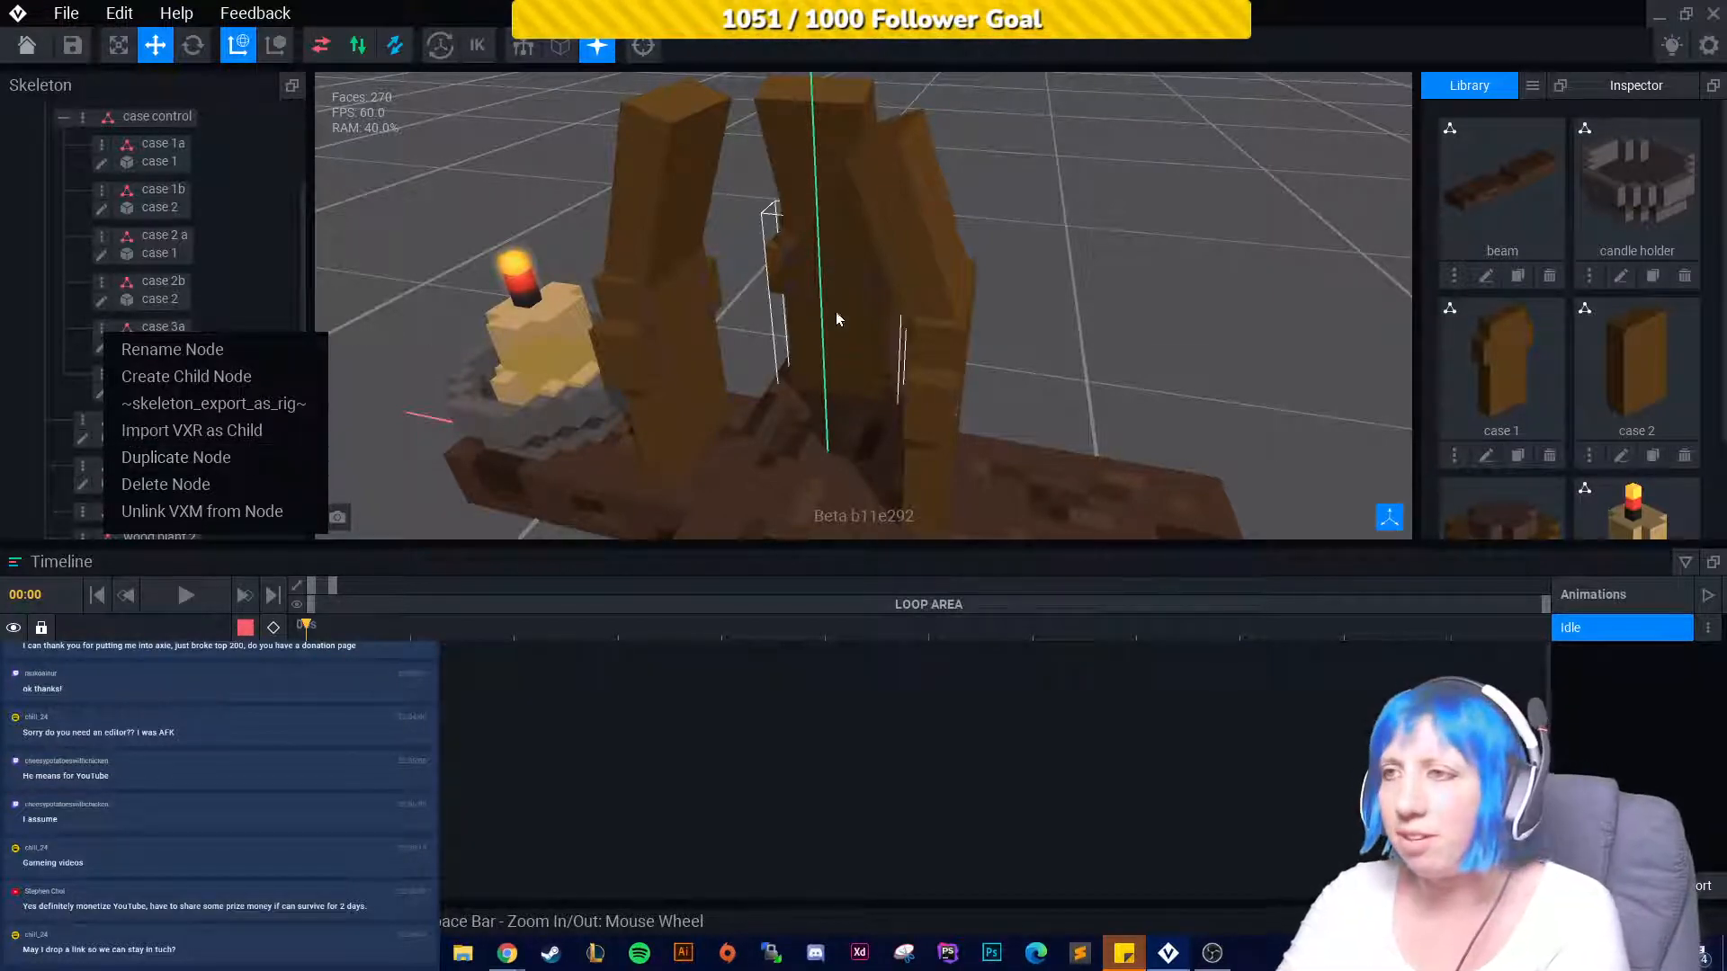
left_click(244, 237)
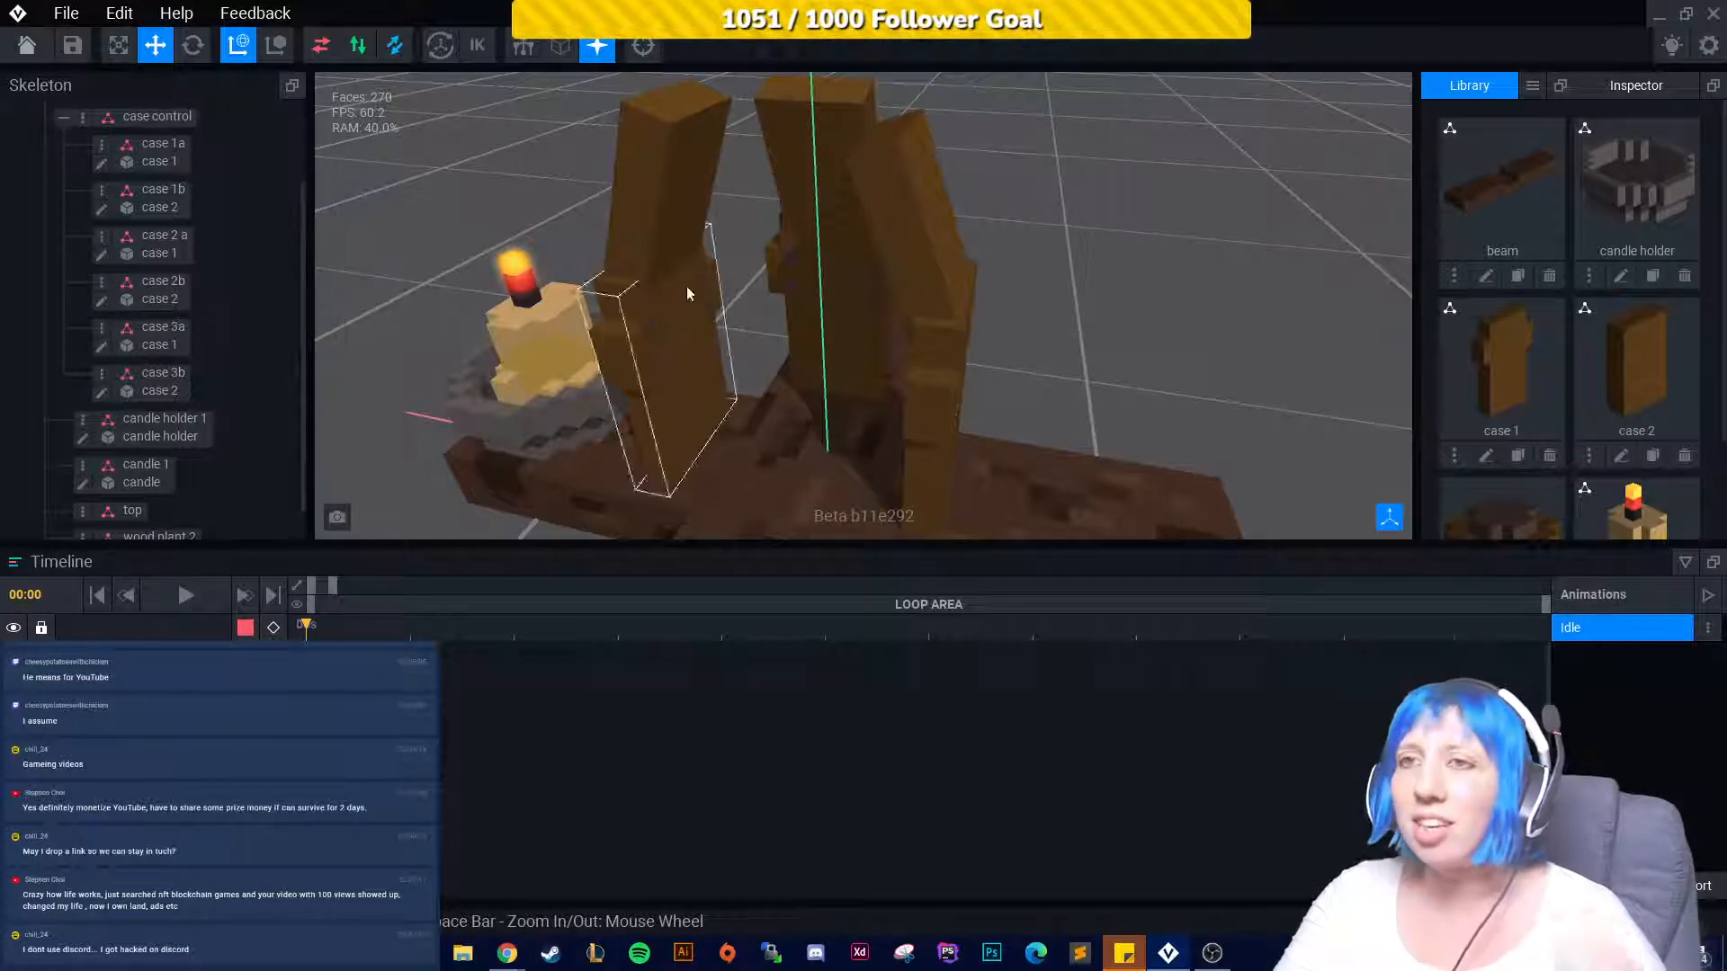
left_click(101, 237)
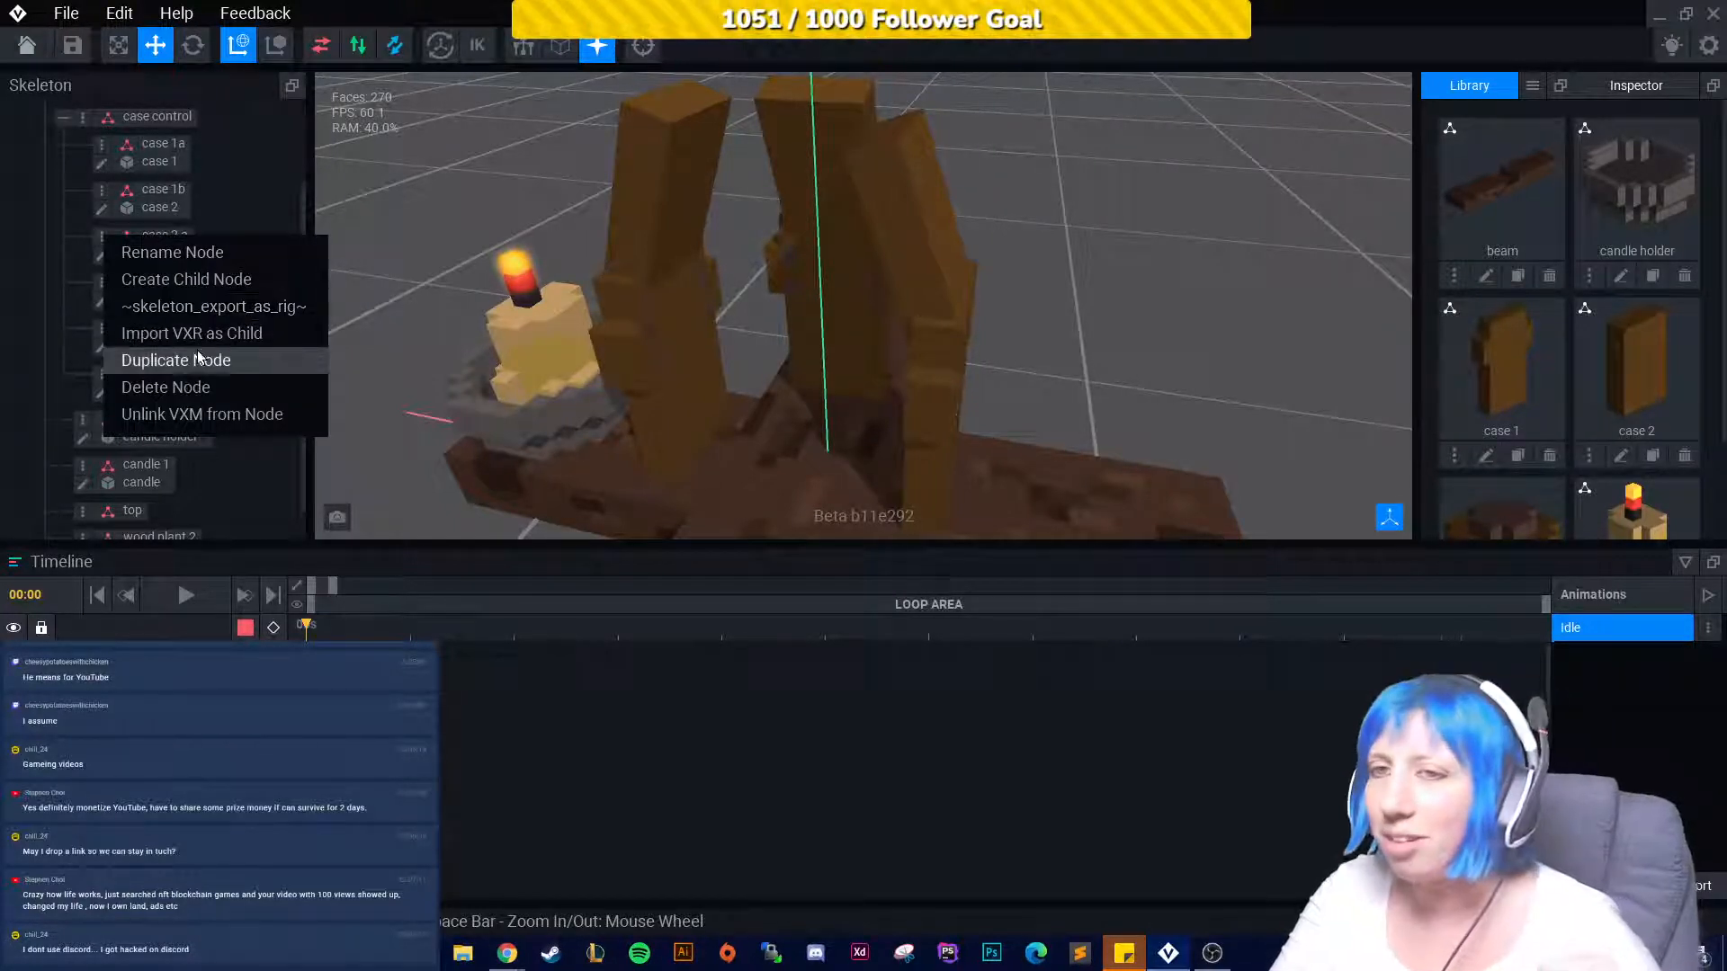
left_click(203, 286)
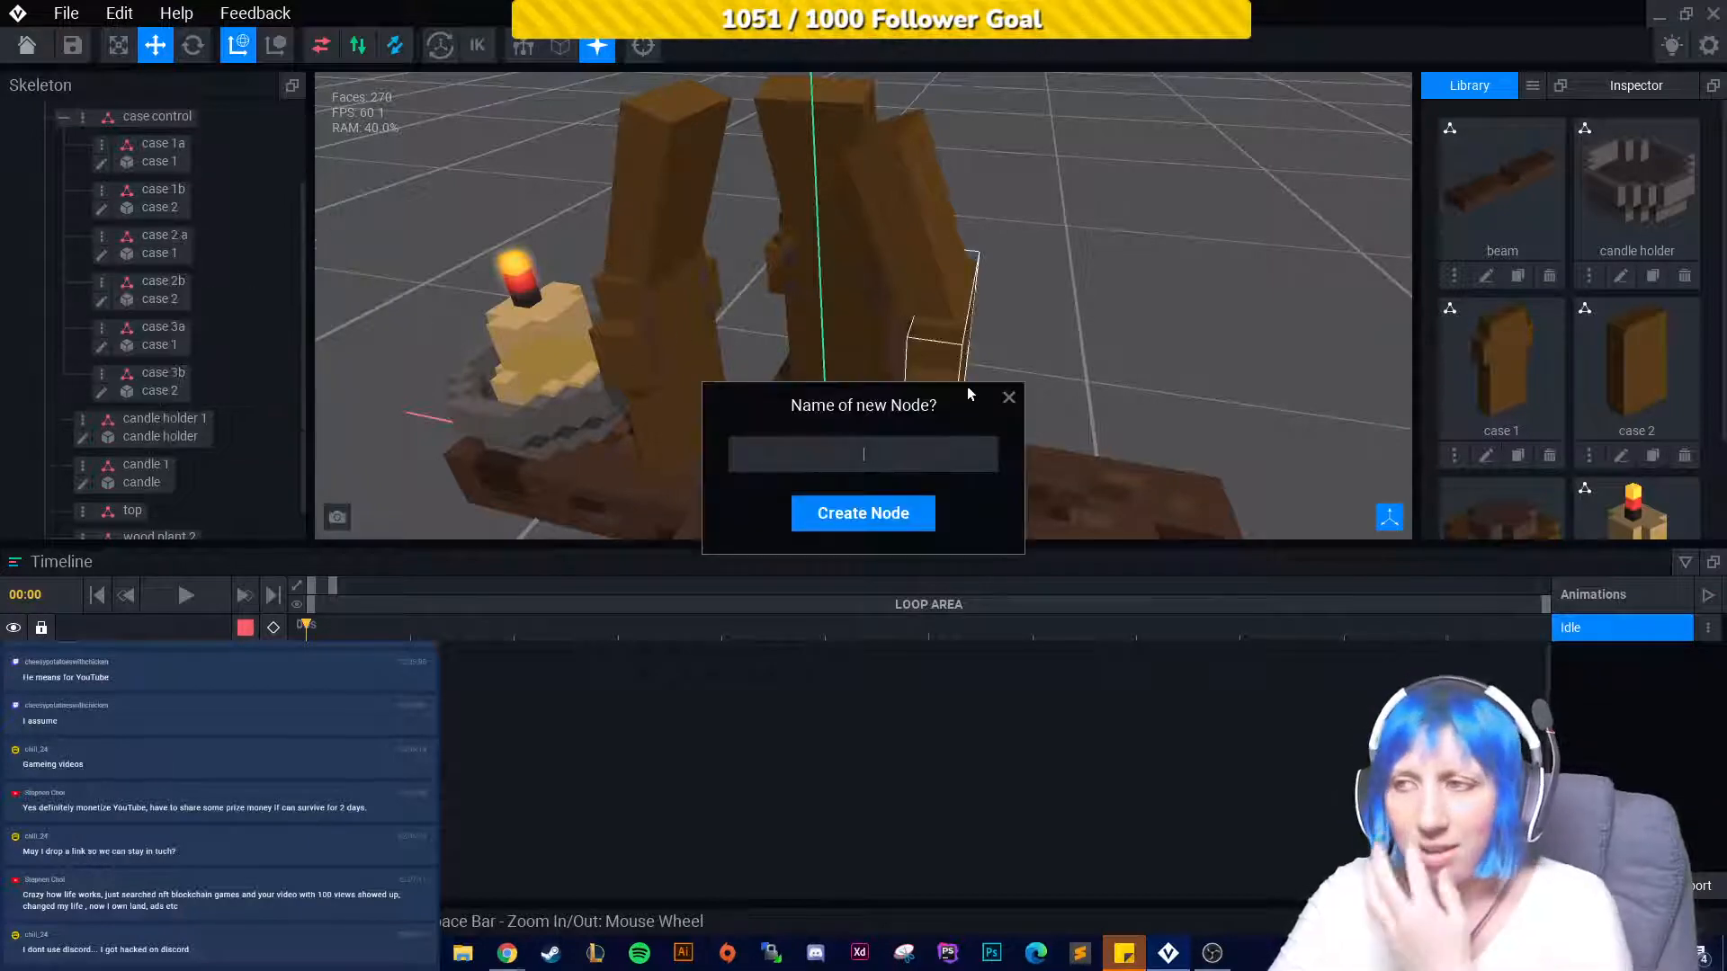
left_click(1008, 396)
Duplicate the case 3a node and name the copy case 4a.
left_click(124, 348)
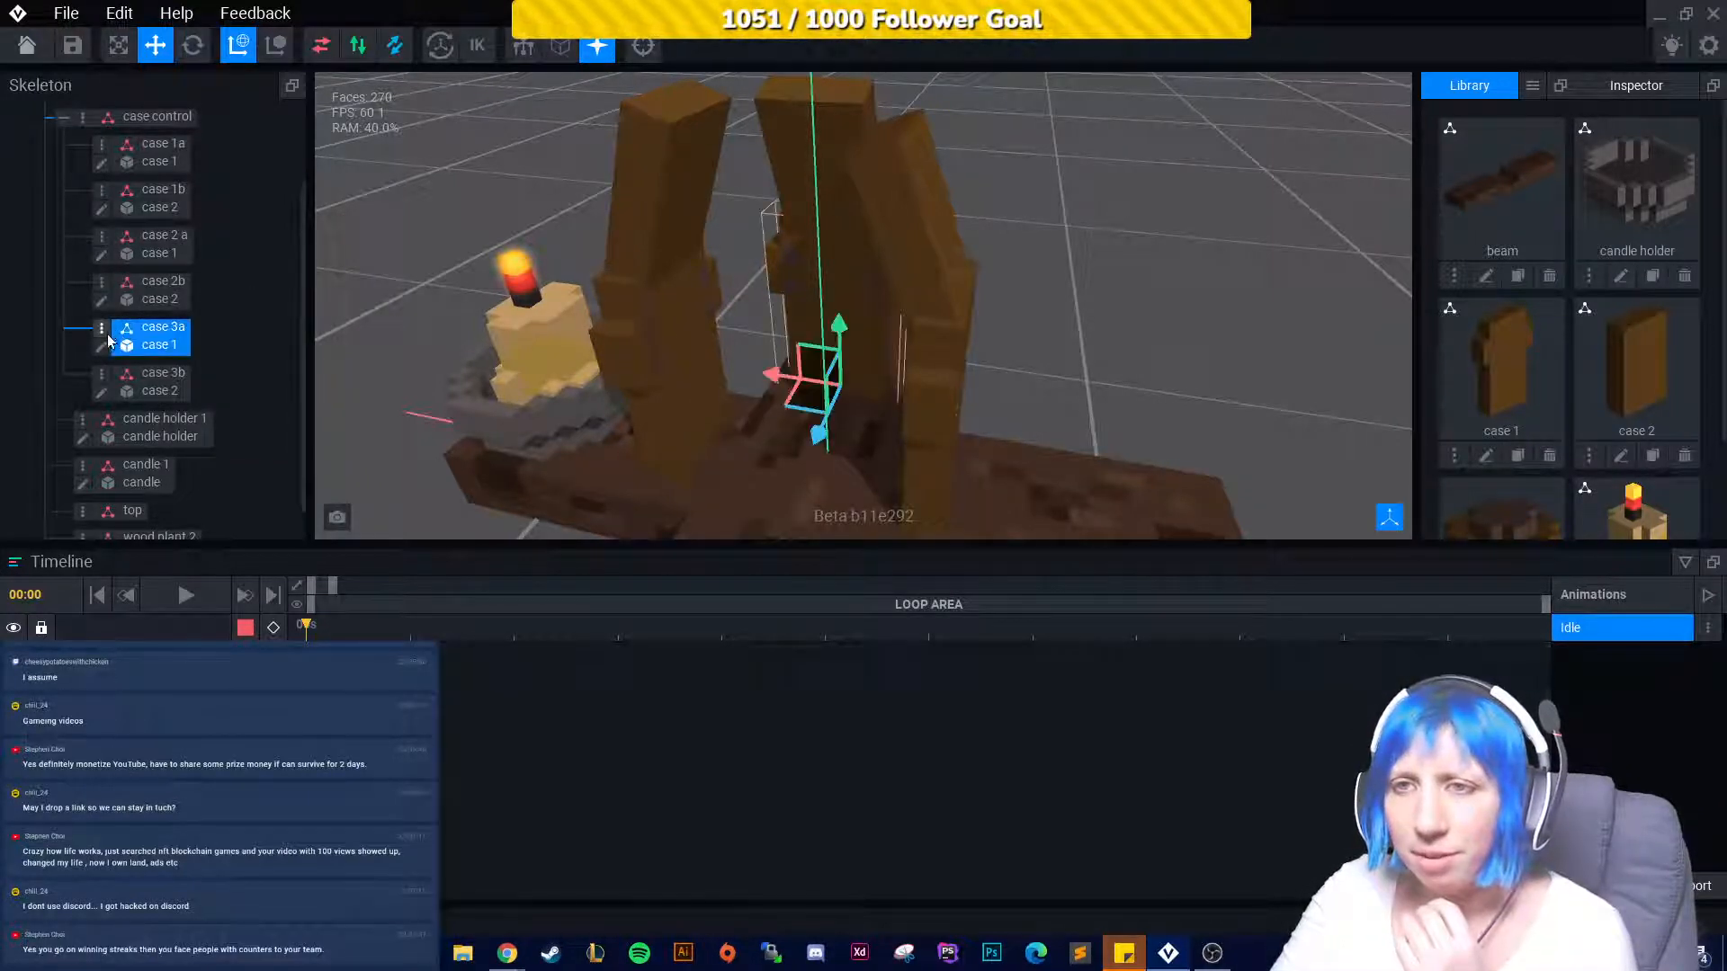
left_click(102, 329)
left_click(181, 456)
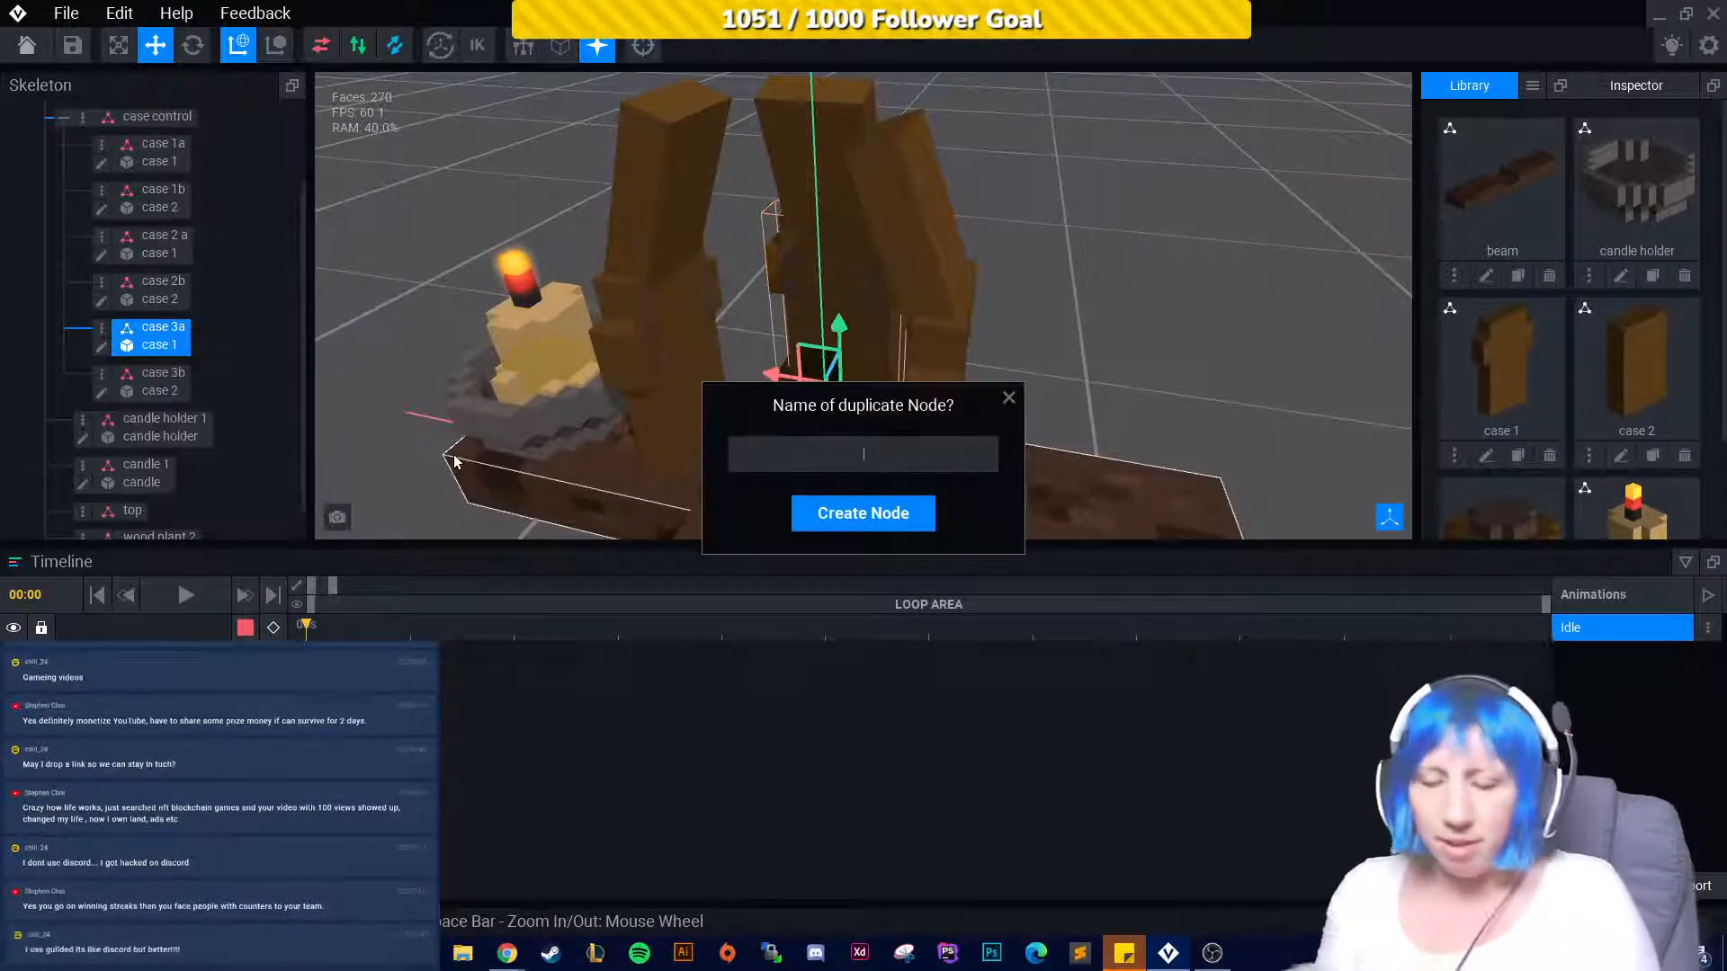
type("case 4a")
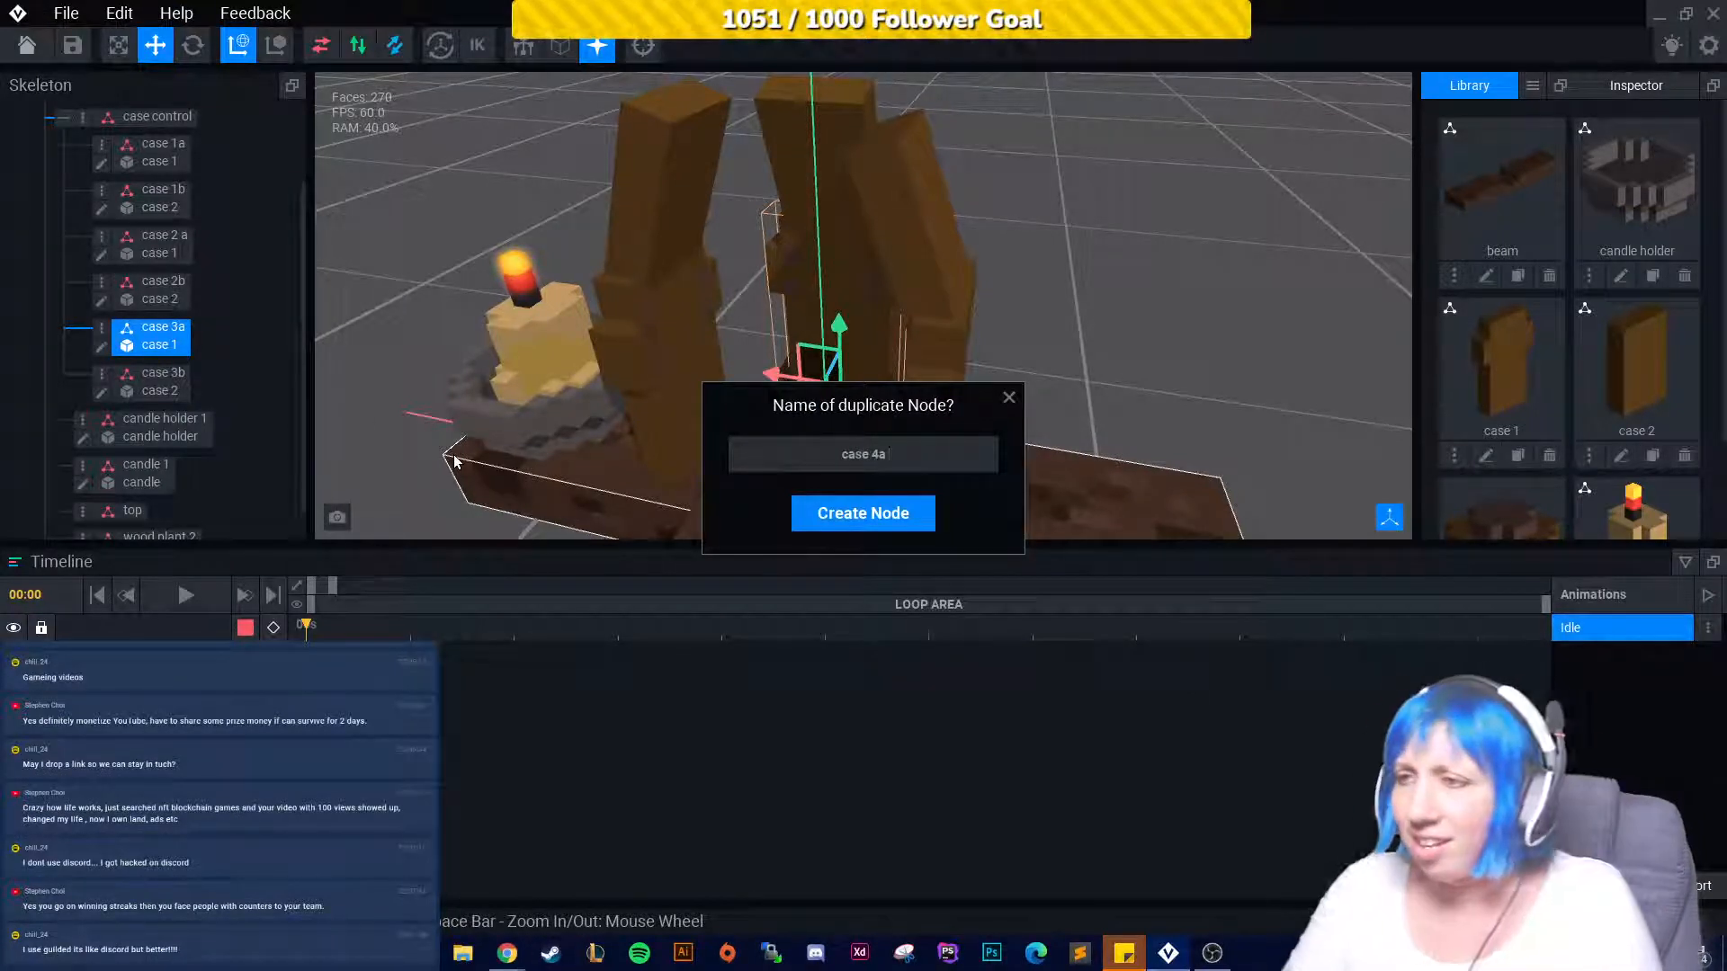
left_click(855, 516)
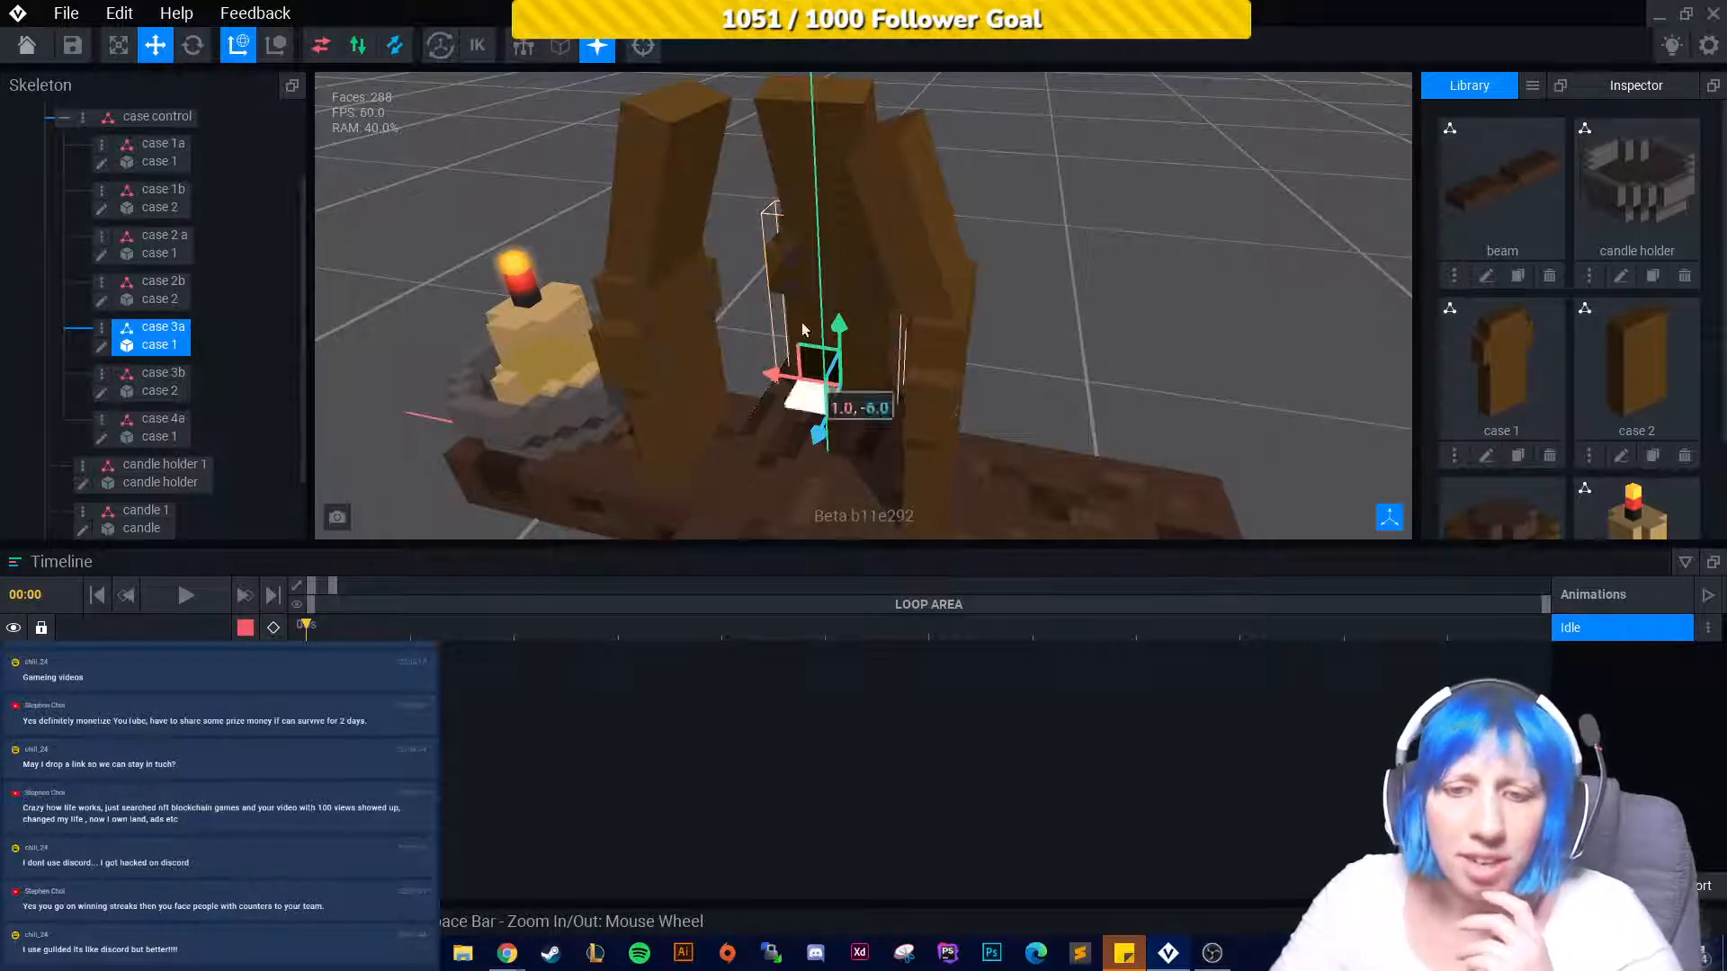
Move case 3a to the arm on the opposite side of the centre, using case 4a's offset as the reference.
right_click_drag(1135, 425, 1093, 424)
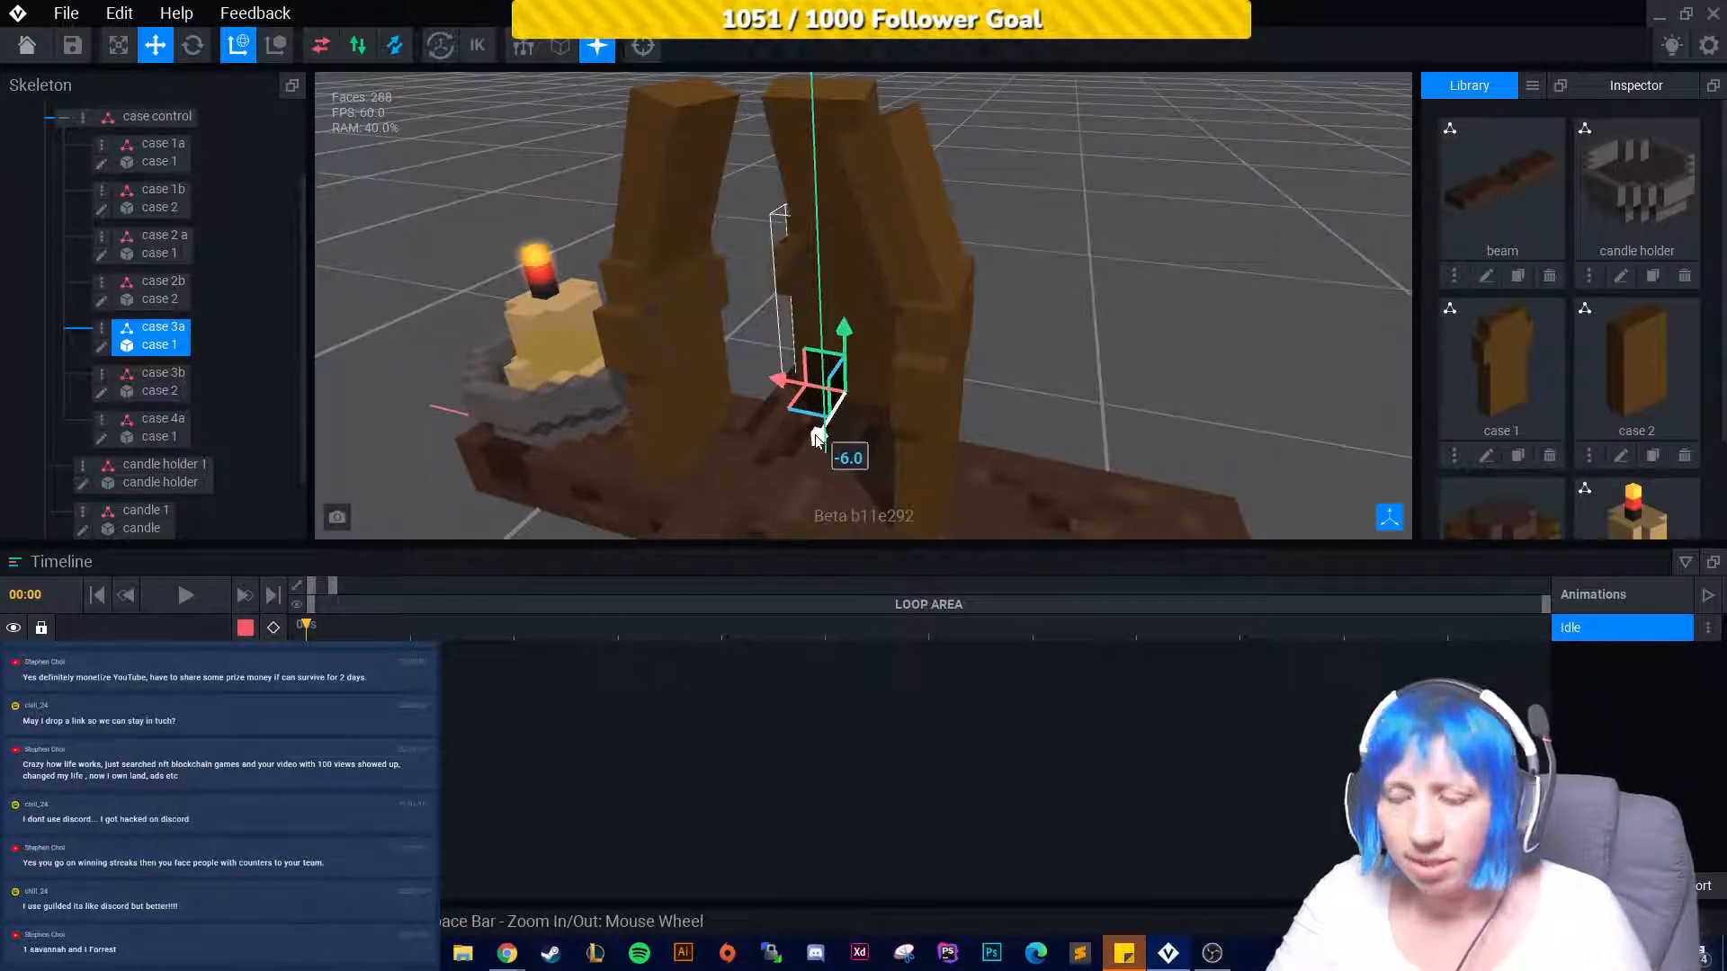
scroll(817, 440, "up", 2)
left_click_drag(787, 396, 645, 530)
left_click(1191, 231)
right_click_drag(1191, 230, 575, 338)
left_click(579, 335)
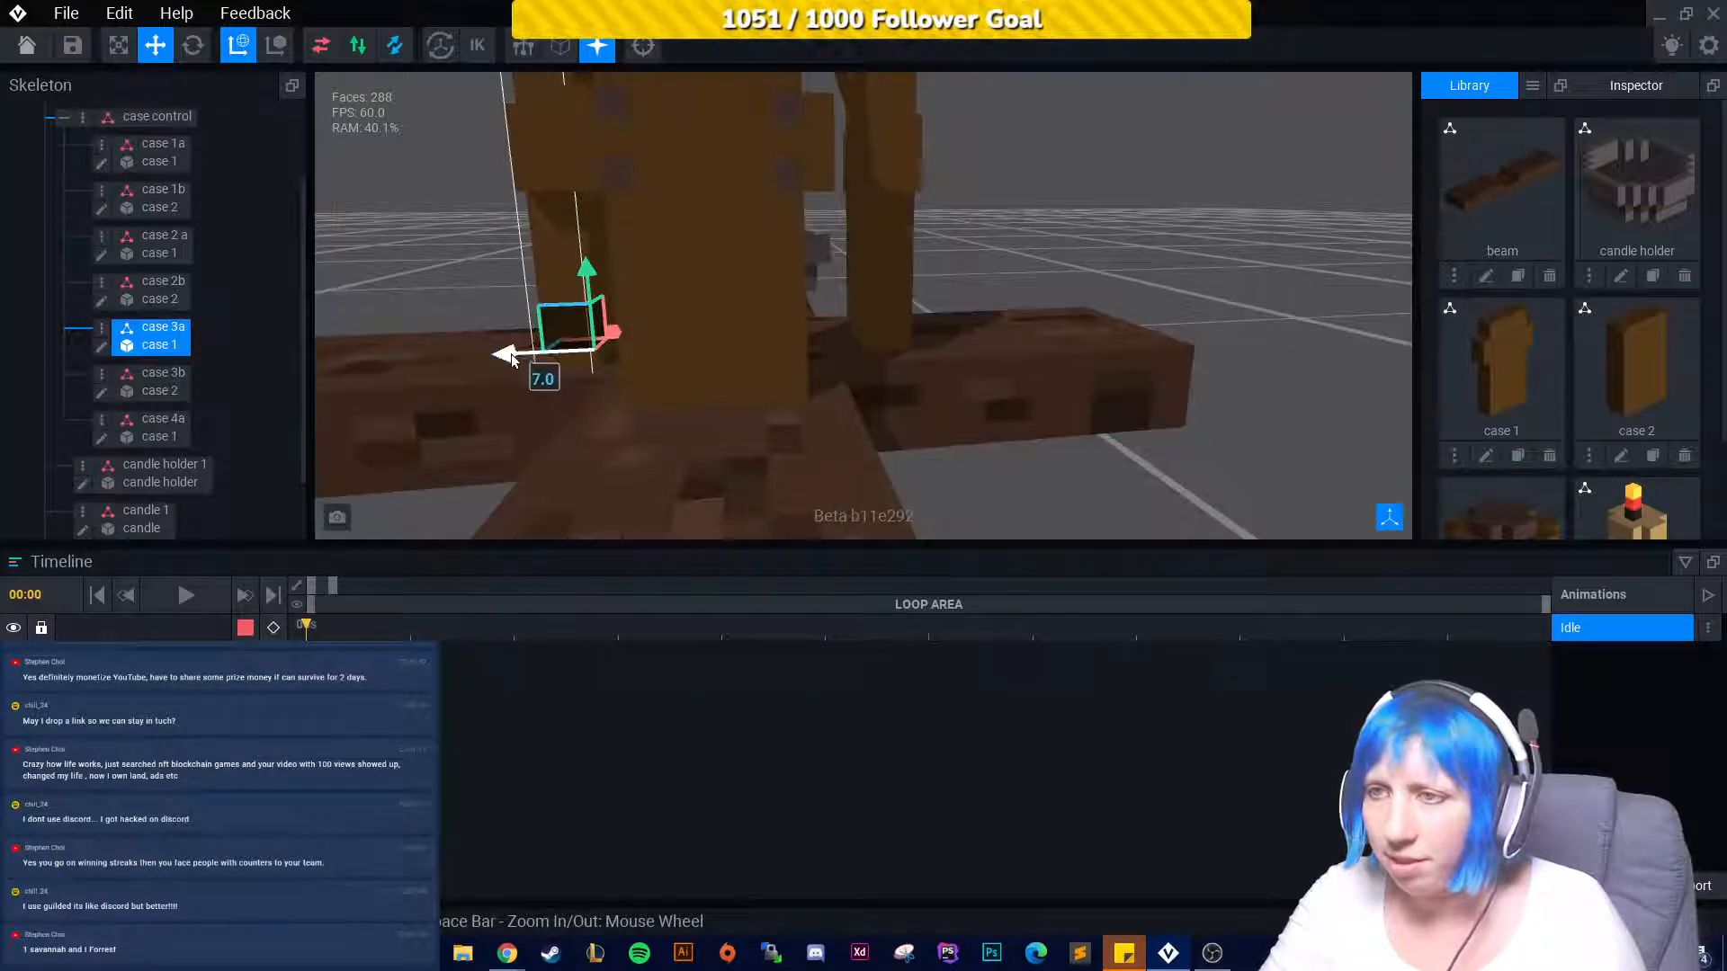
left_click(854, 332)
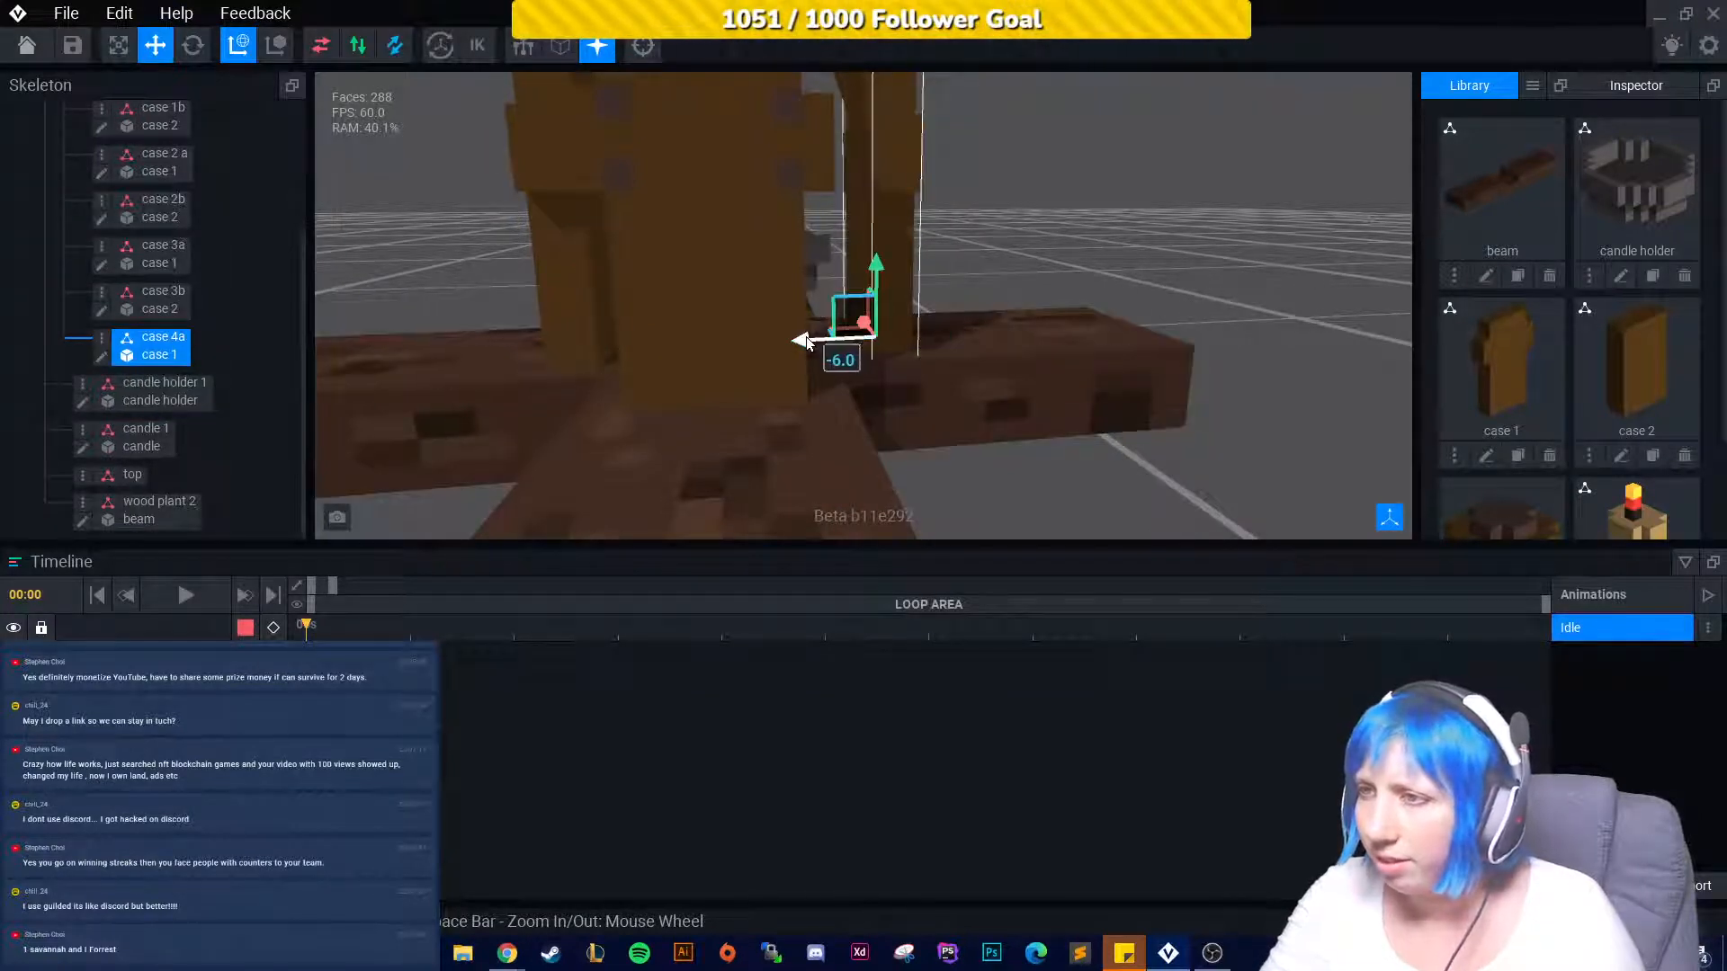
left_click(553, 343)
left_click_drag(508, 358, 477, 352)
Duplicate the case 3b node and name the copy case 4b.
left_click(1187, 247)
middle_click_drag(1187, 248, 629, 352)
right_click_drag(622, 350, 765, 315)
left_click(747, 219)
left_click(104, 331)
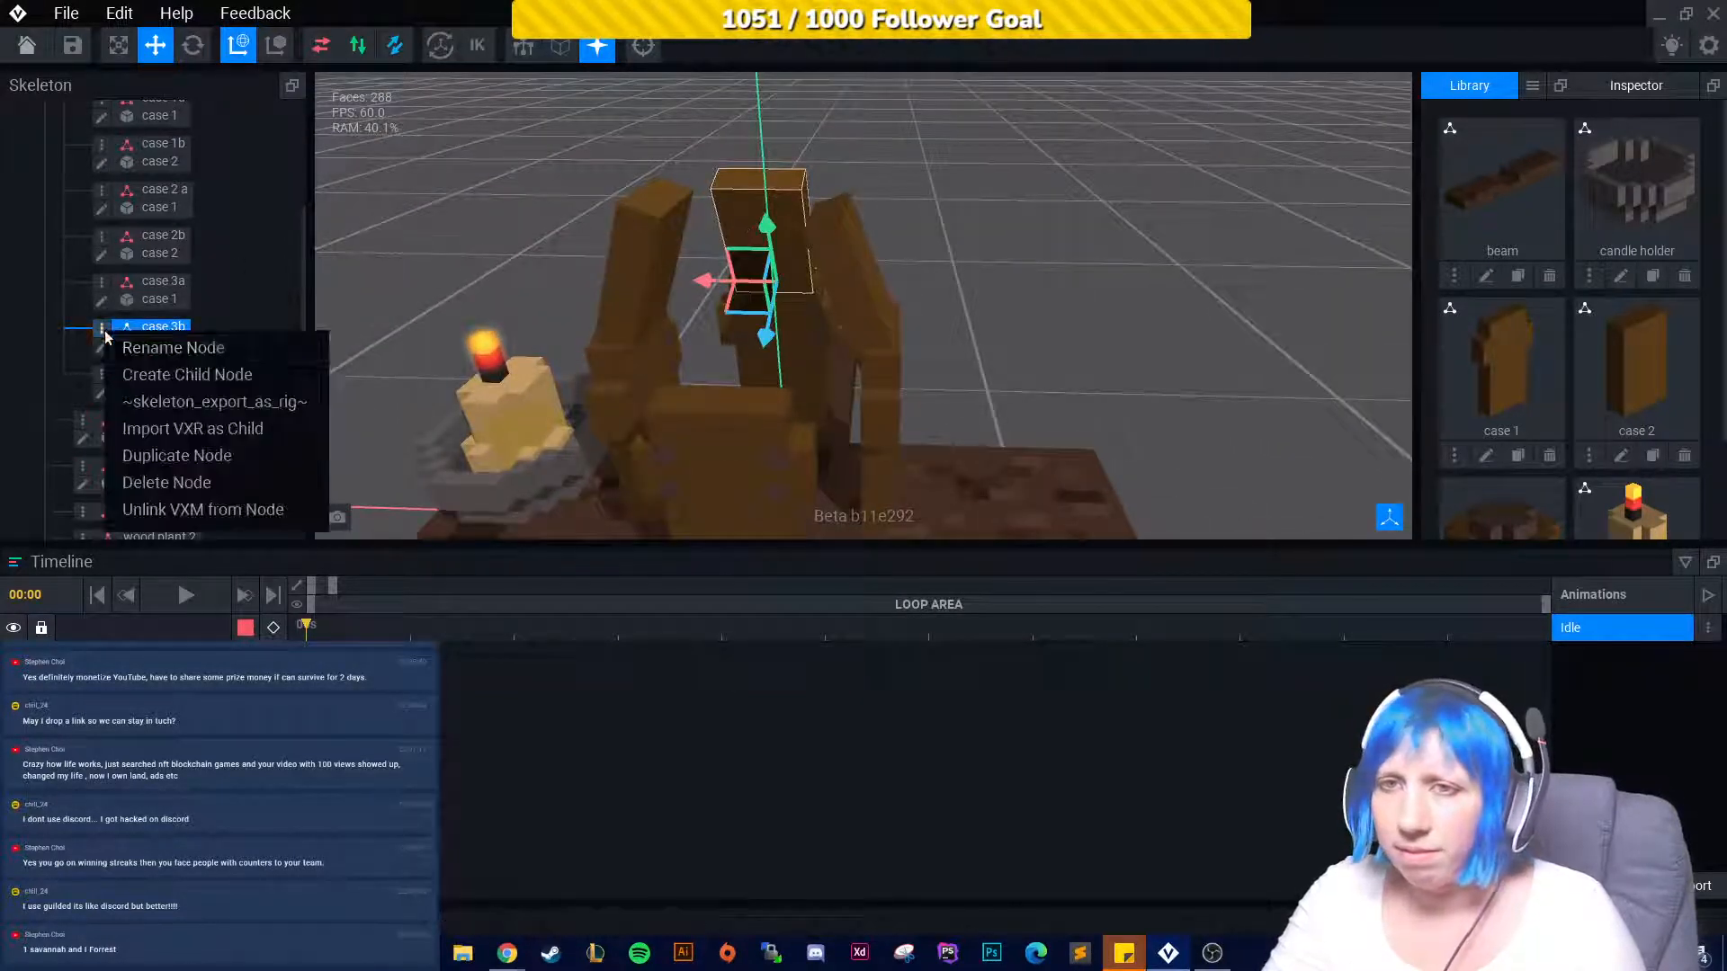
left_click(198, 459)
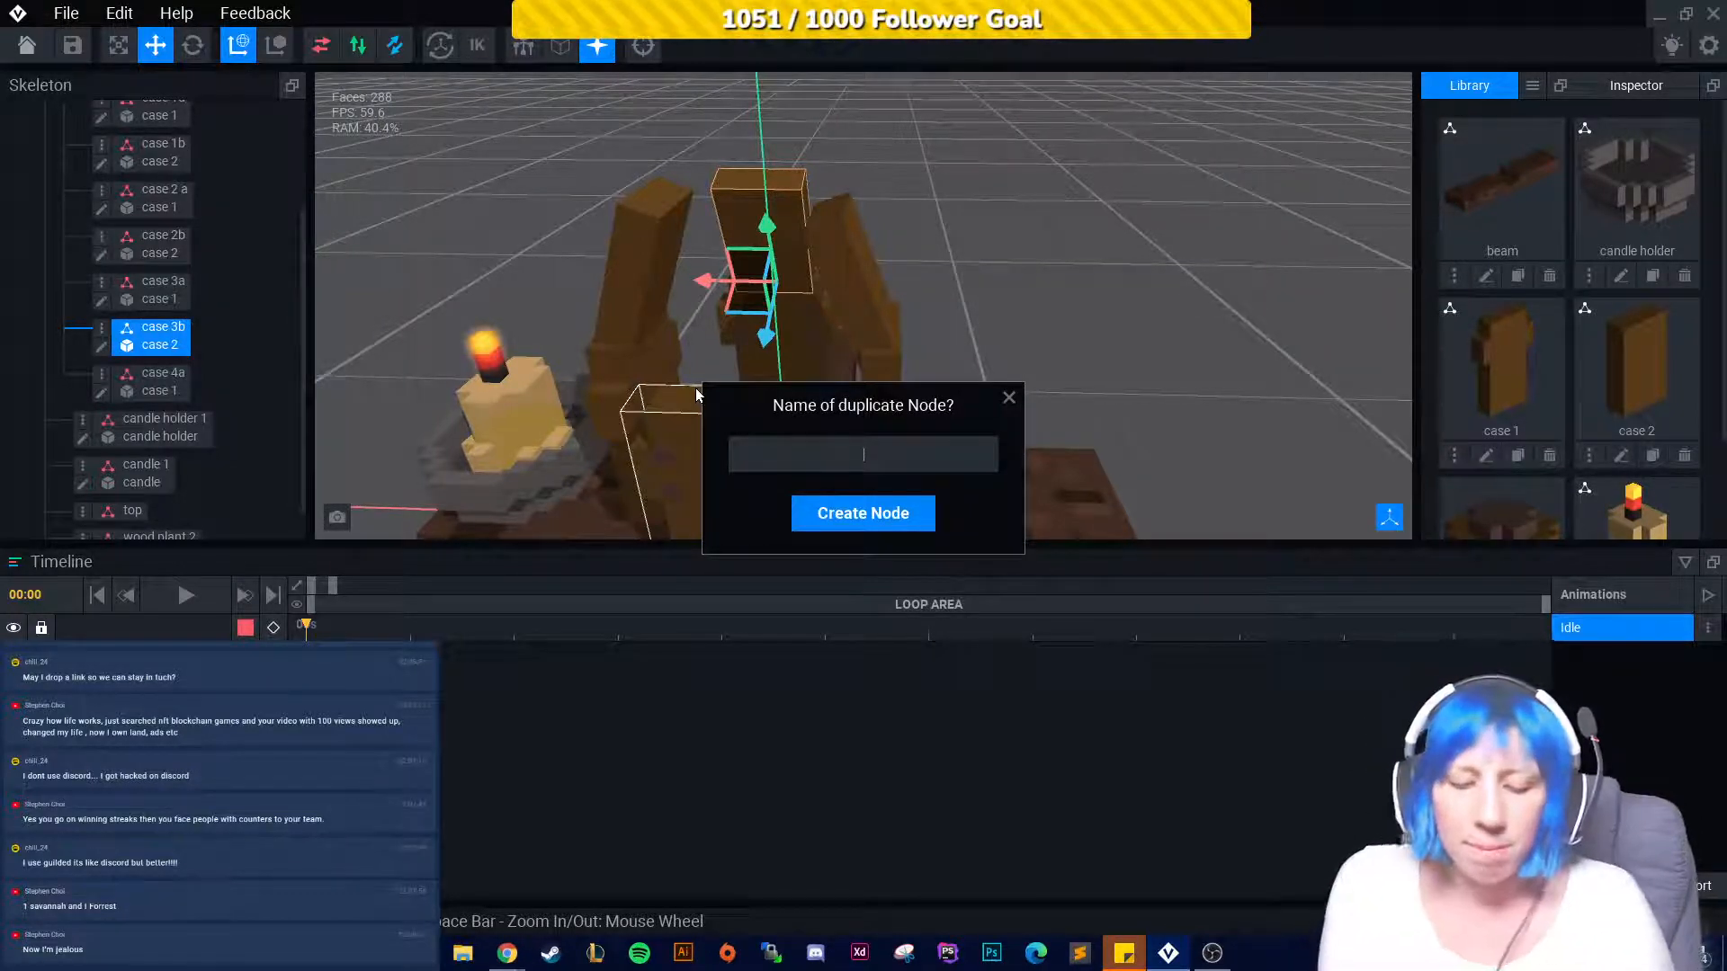
type("cas")
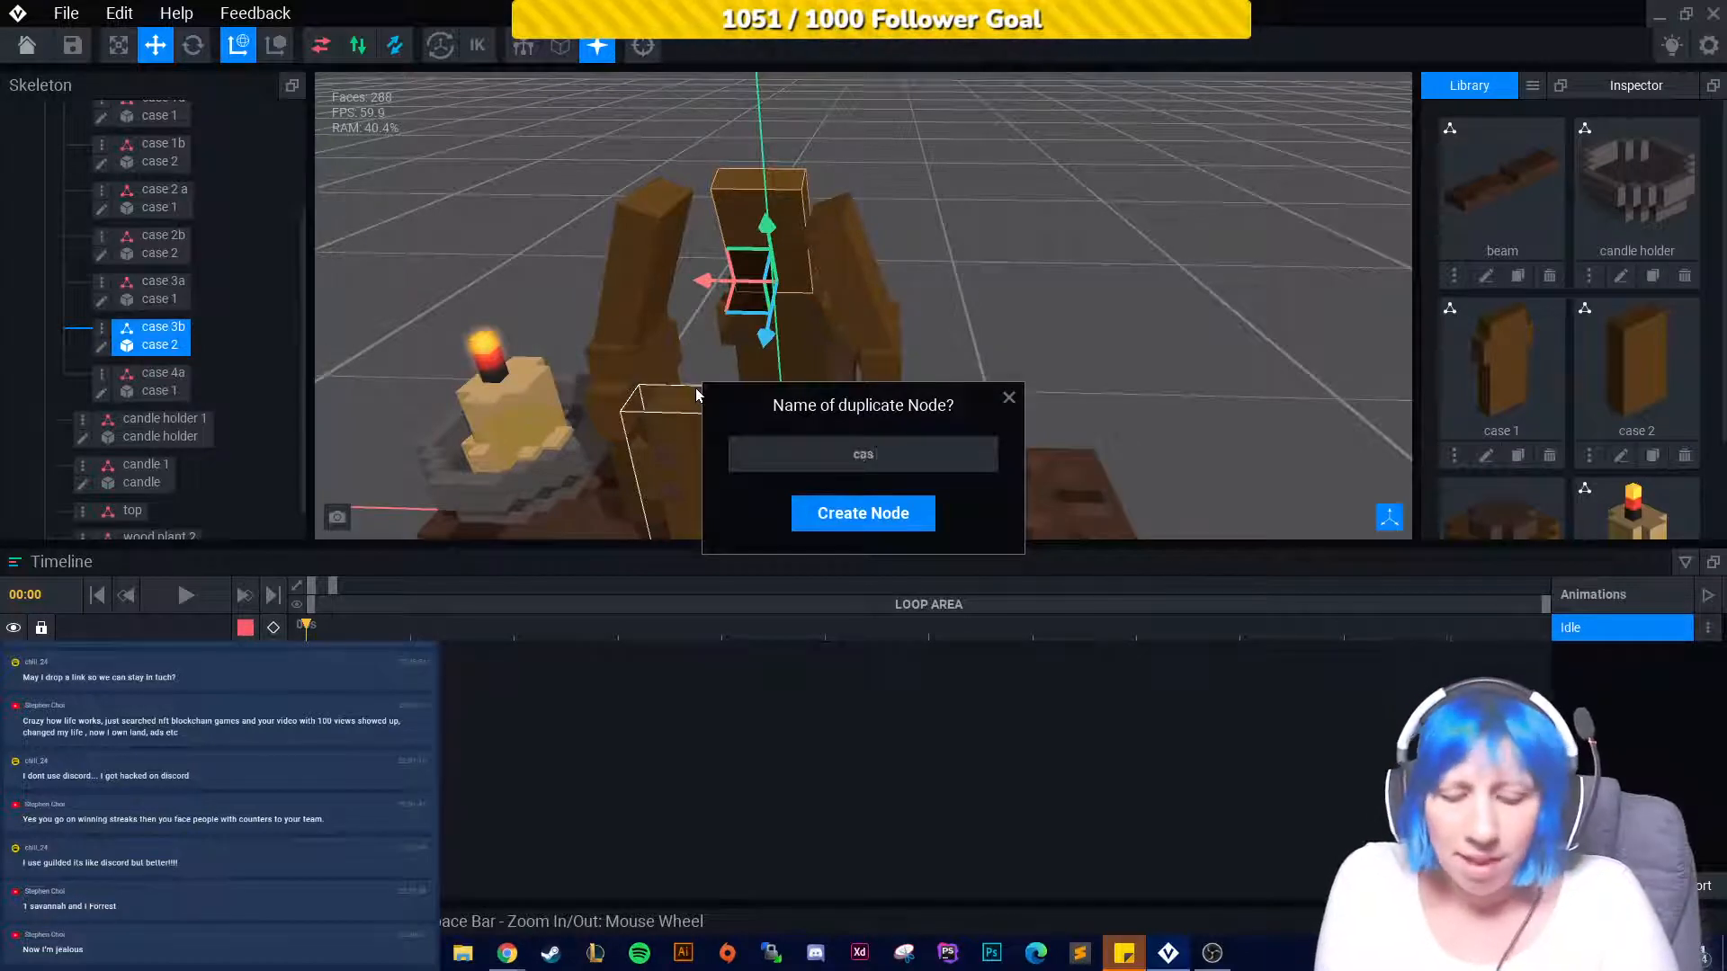
type("e 4b")
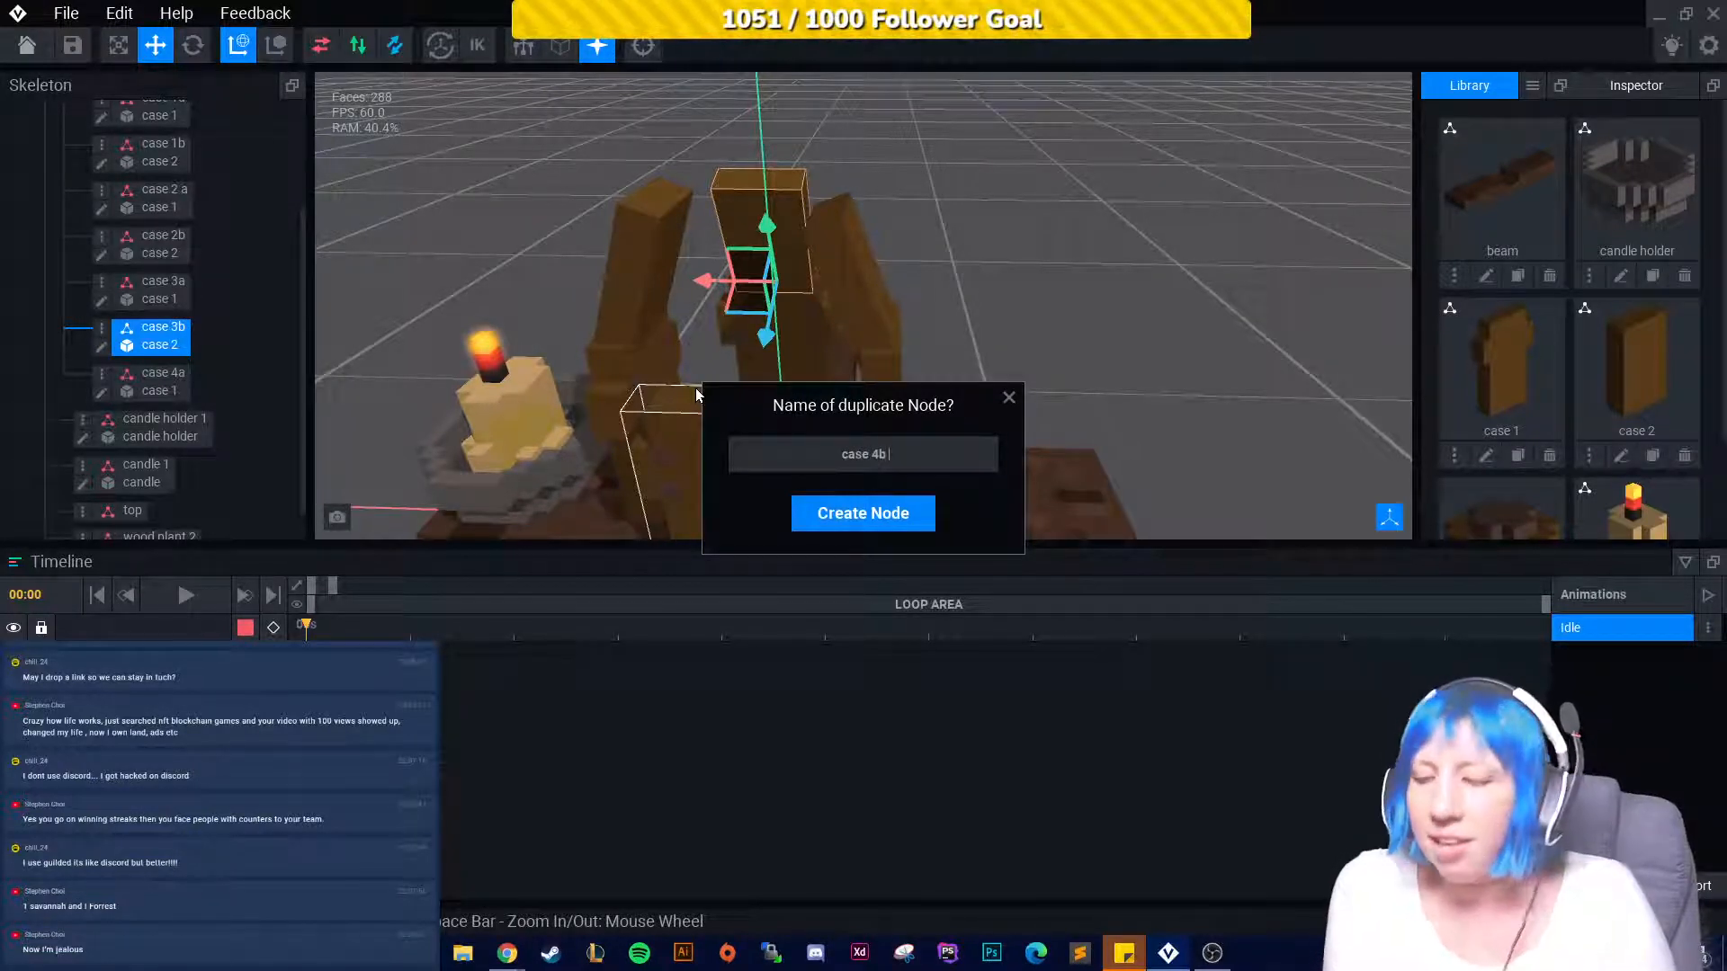
key("Return")
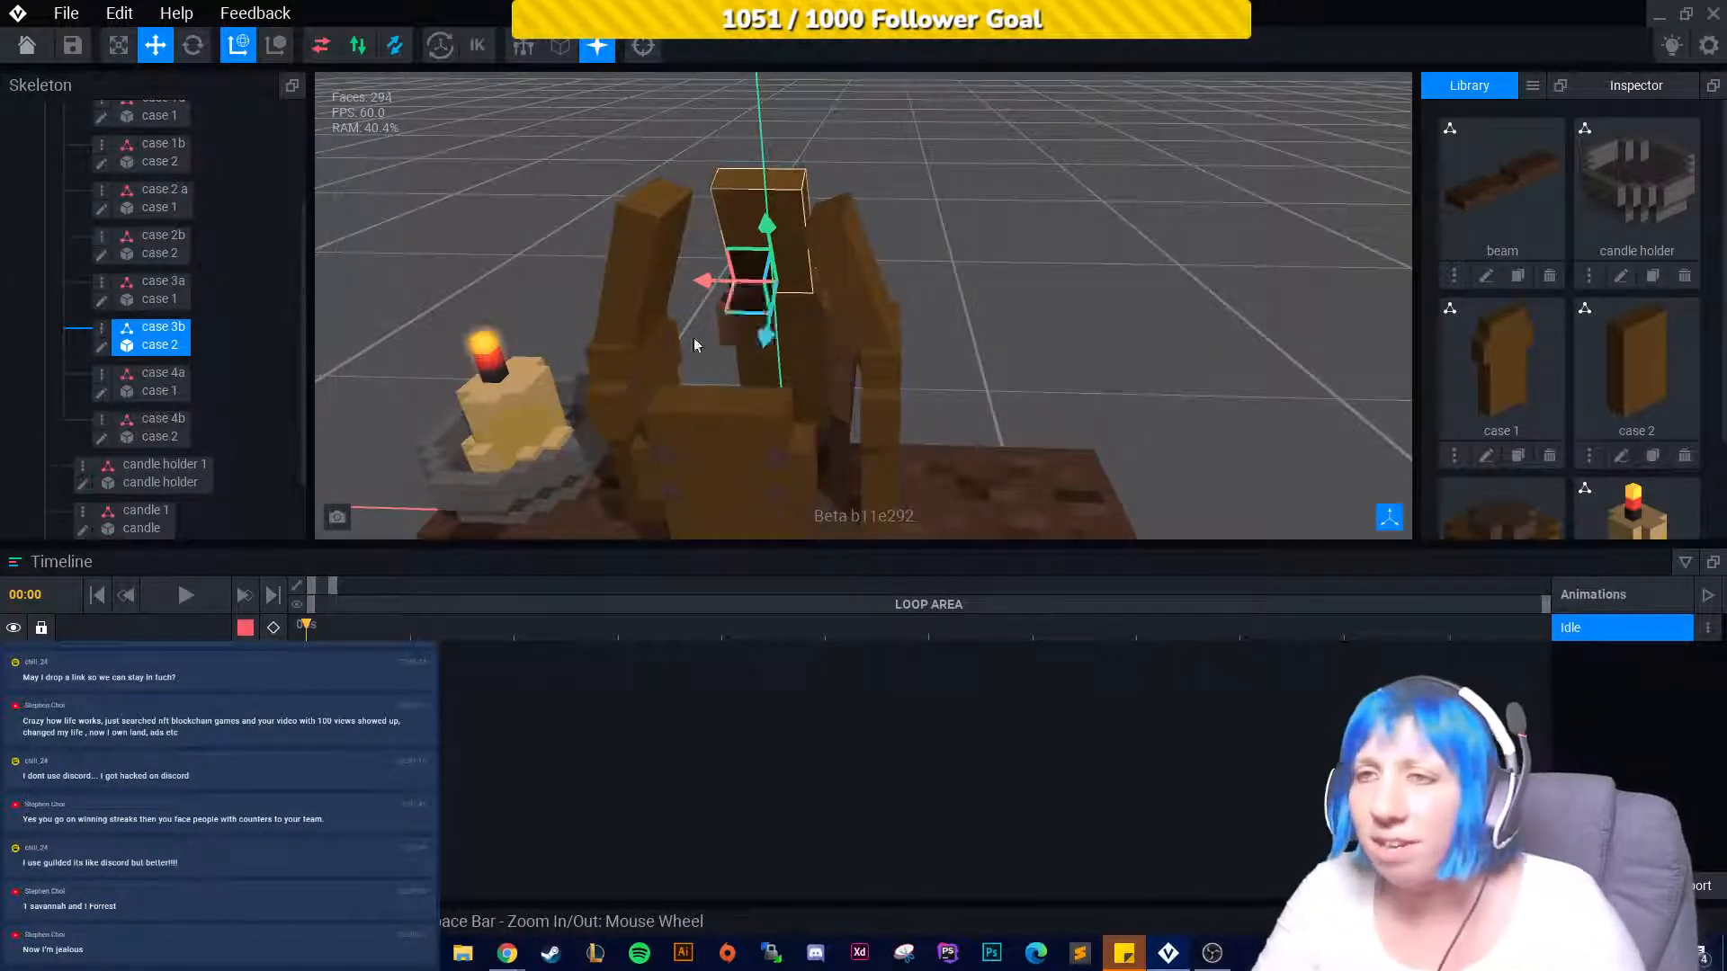
Reduce case 3b's lean and move it across the centre to the top of case 3a on the opposite arm.
right_click_drag(694, 337, 286, 63)
left_click(193, 45)
left_click_drag(829, 200, 852, 217)
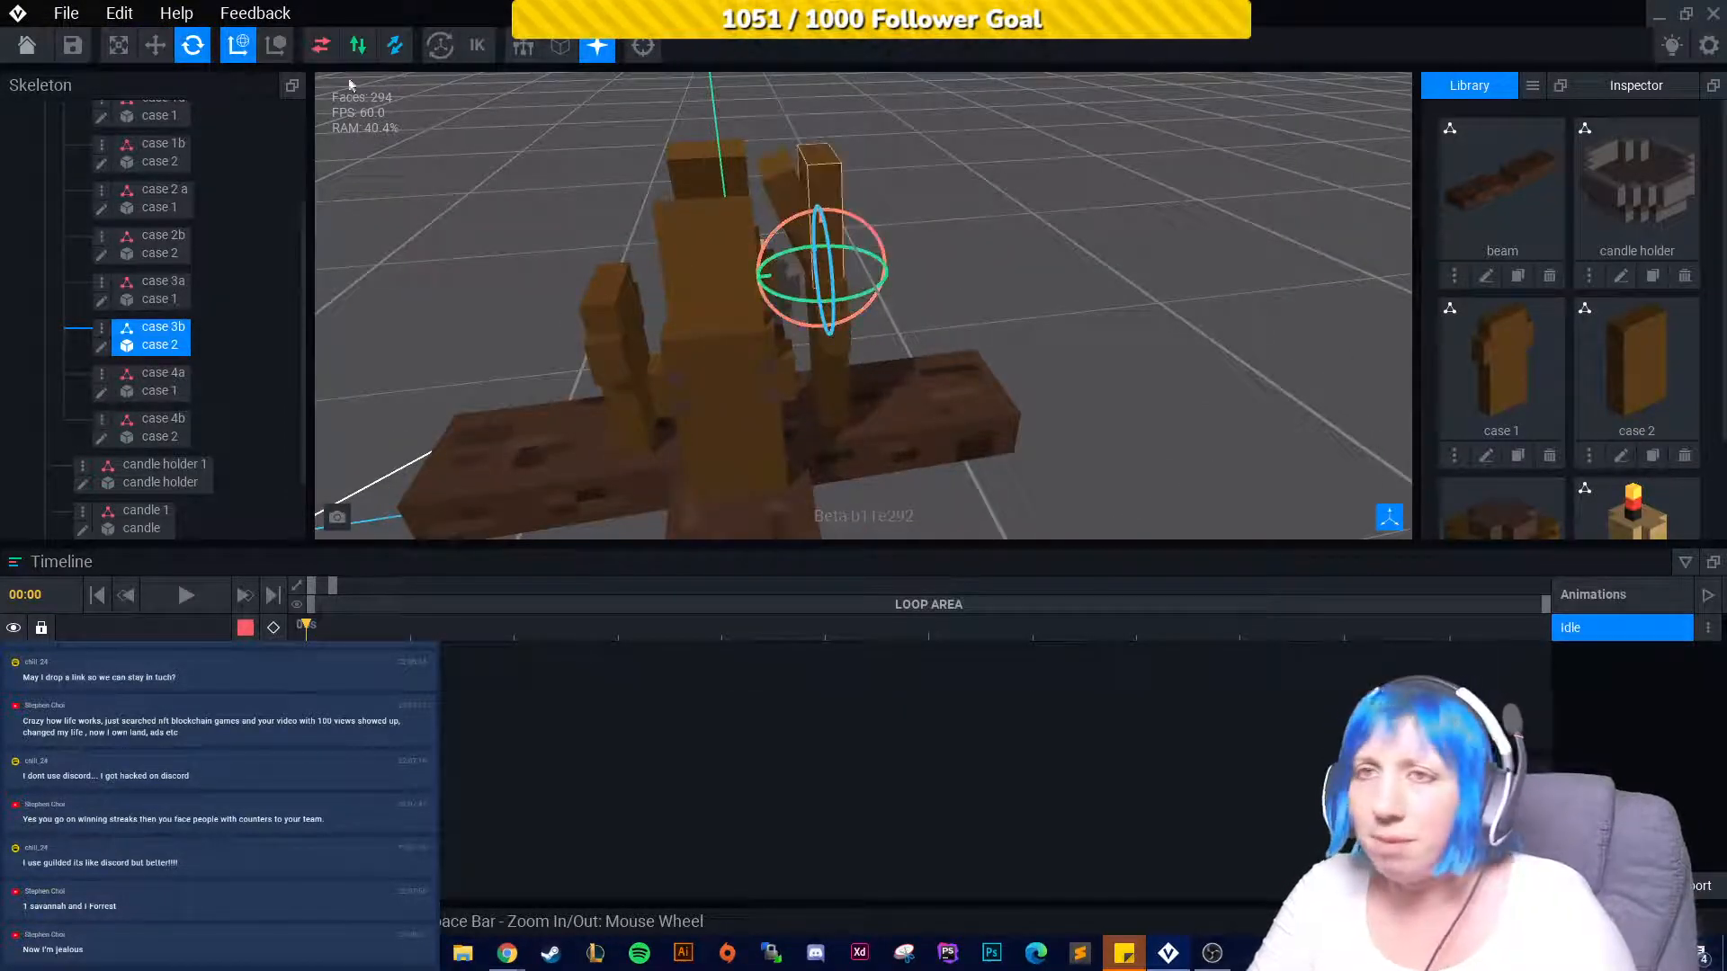
left_click(155, 45)
left_click_drag(740, 278, 539, 284)
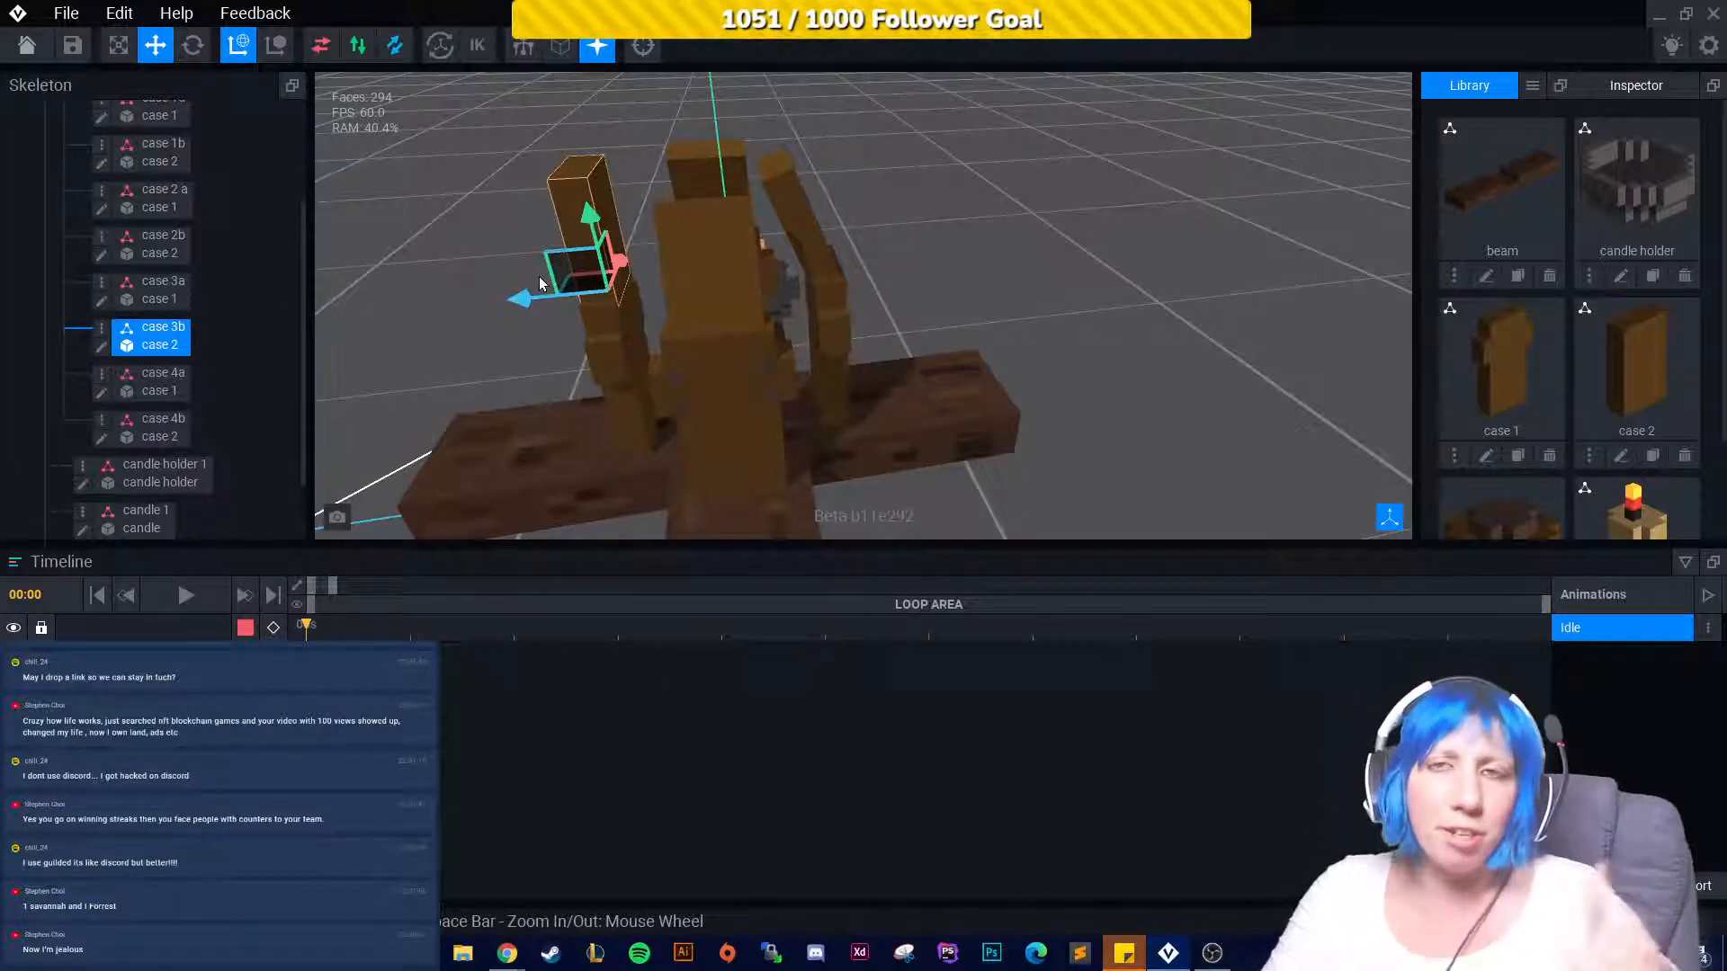
Tilt case 3b the other way so it leans inward toward the centre, mirroring case 4b.
left_click(192, 45)
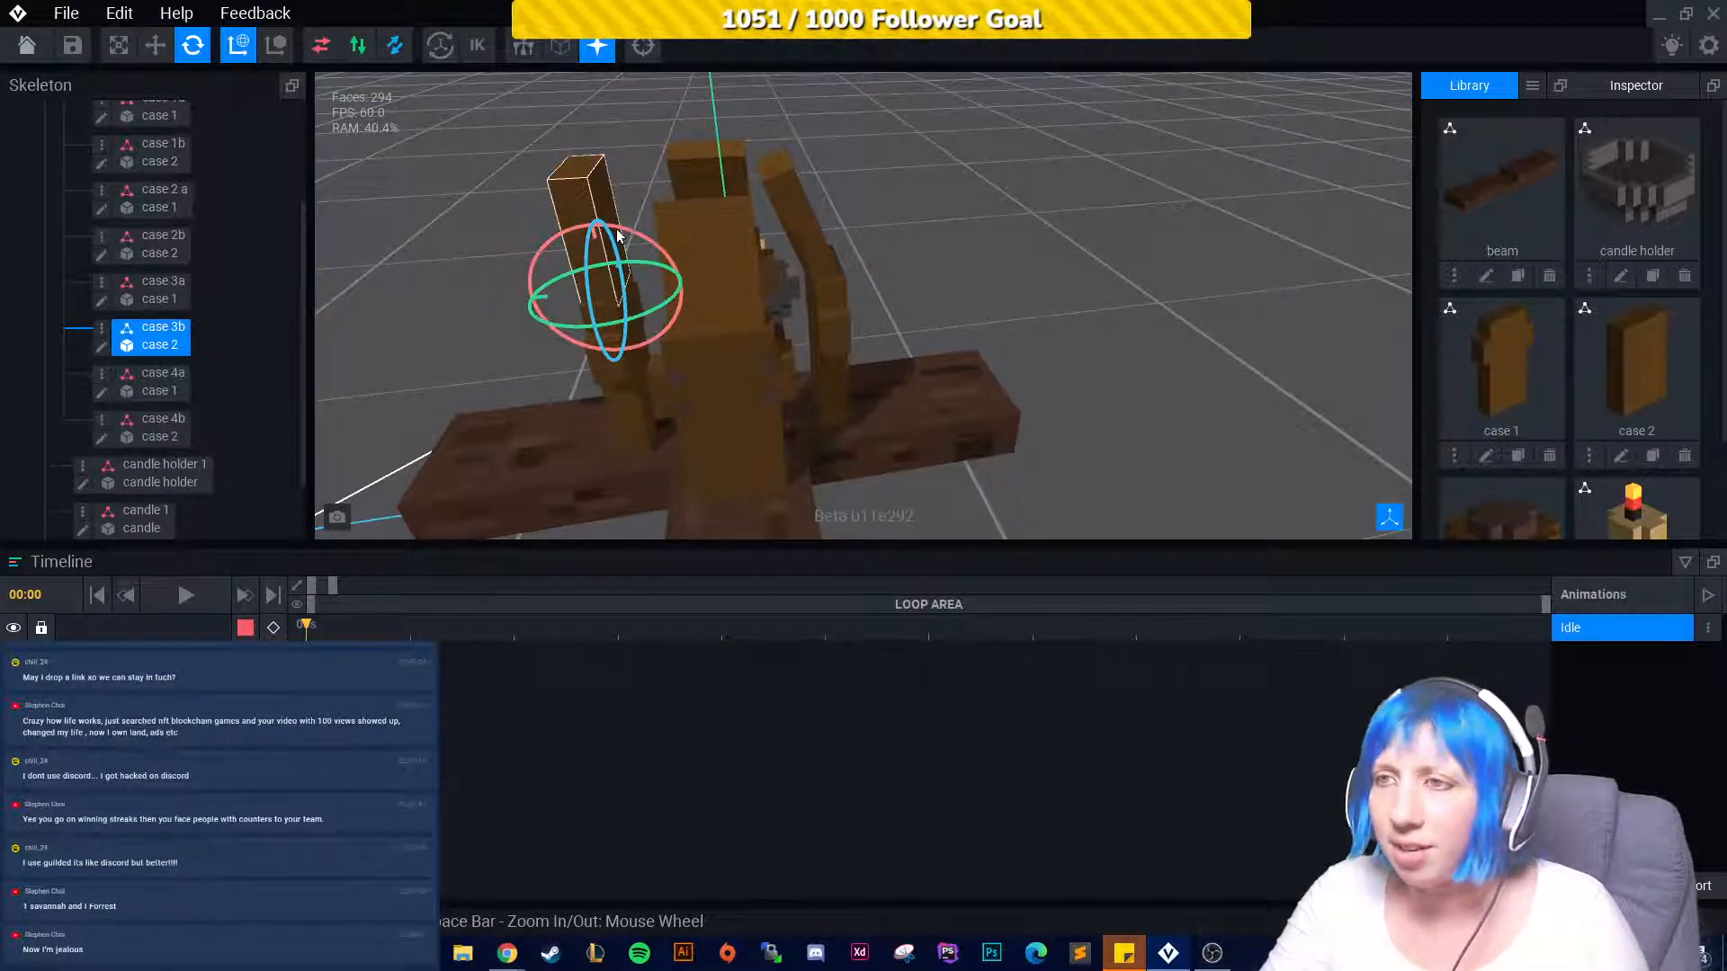
left_click_drag(615, 231, 642, 246)
left_click(755, 351)
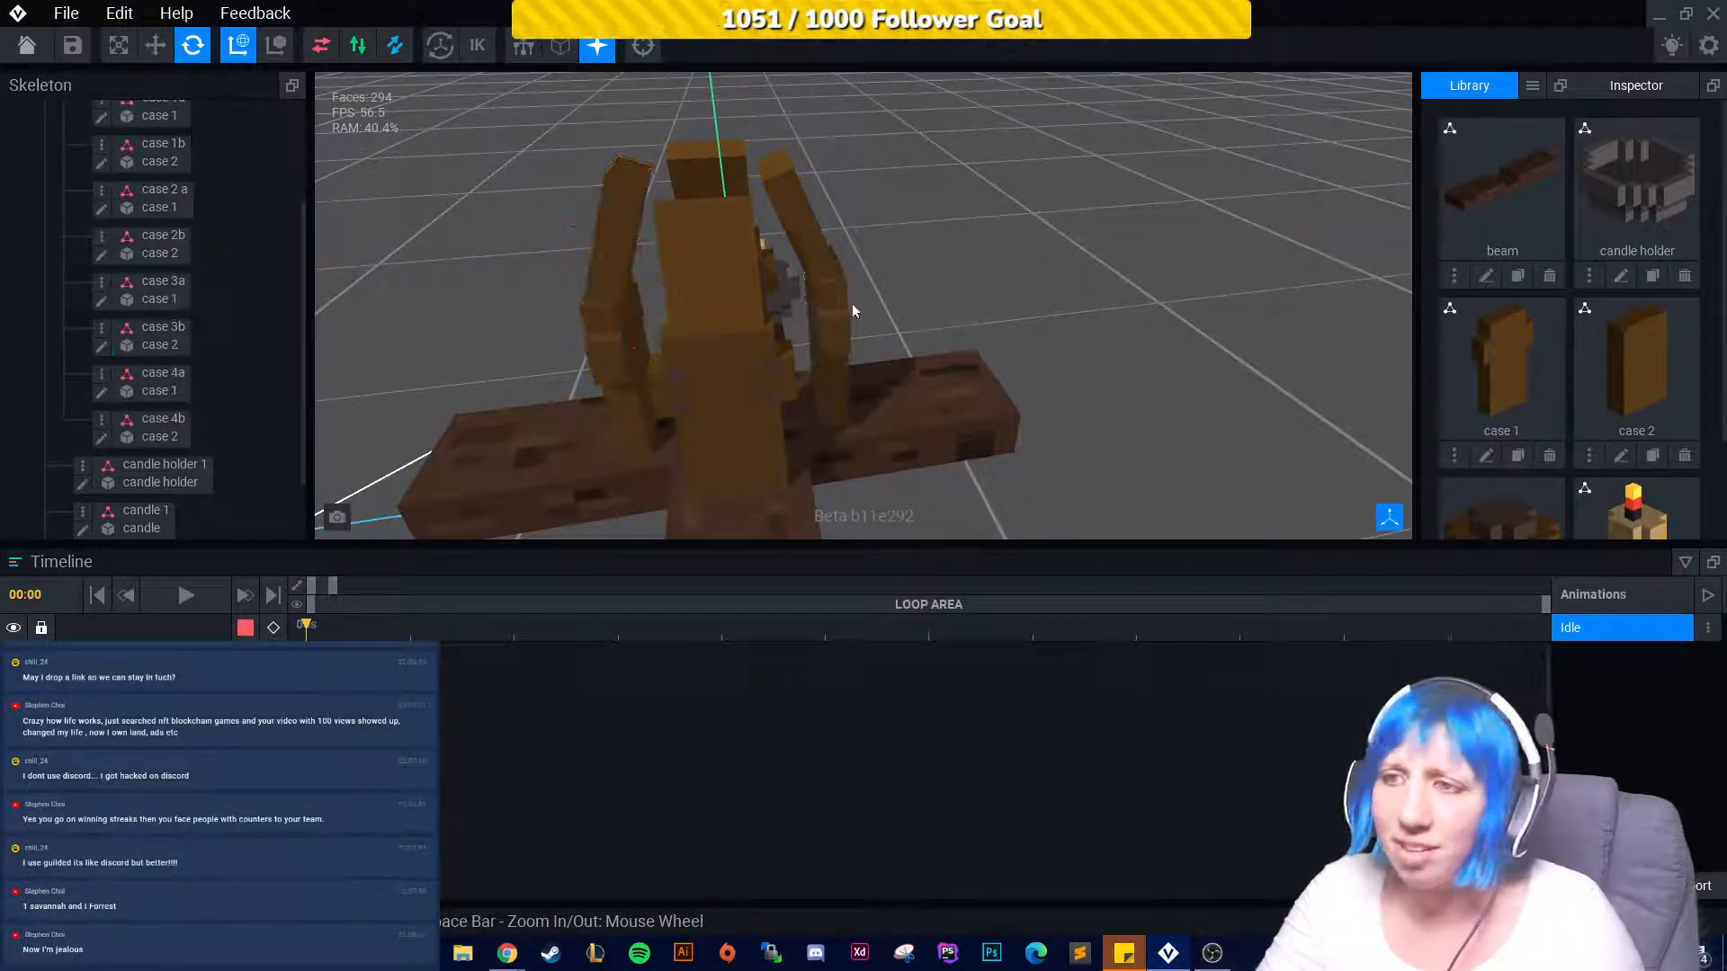
Nudge case 3b inward so its base rests on the top of case 3a.
left_click(628, 239)
left_click(155, 45)
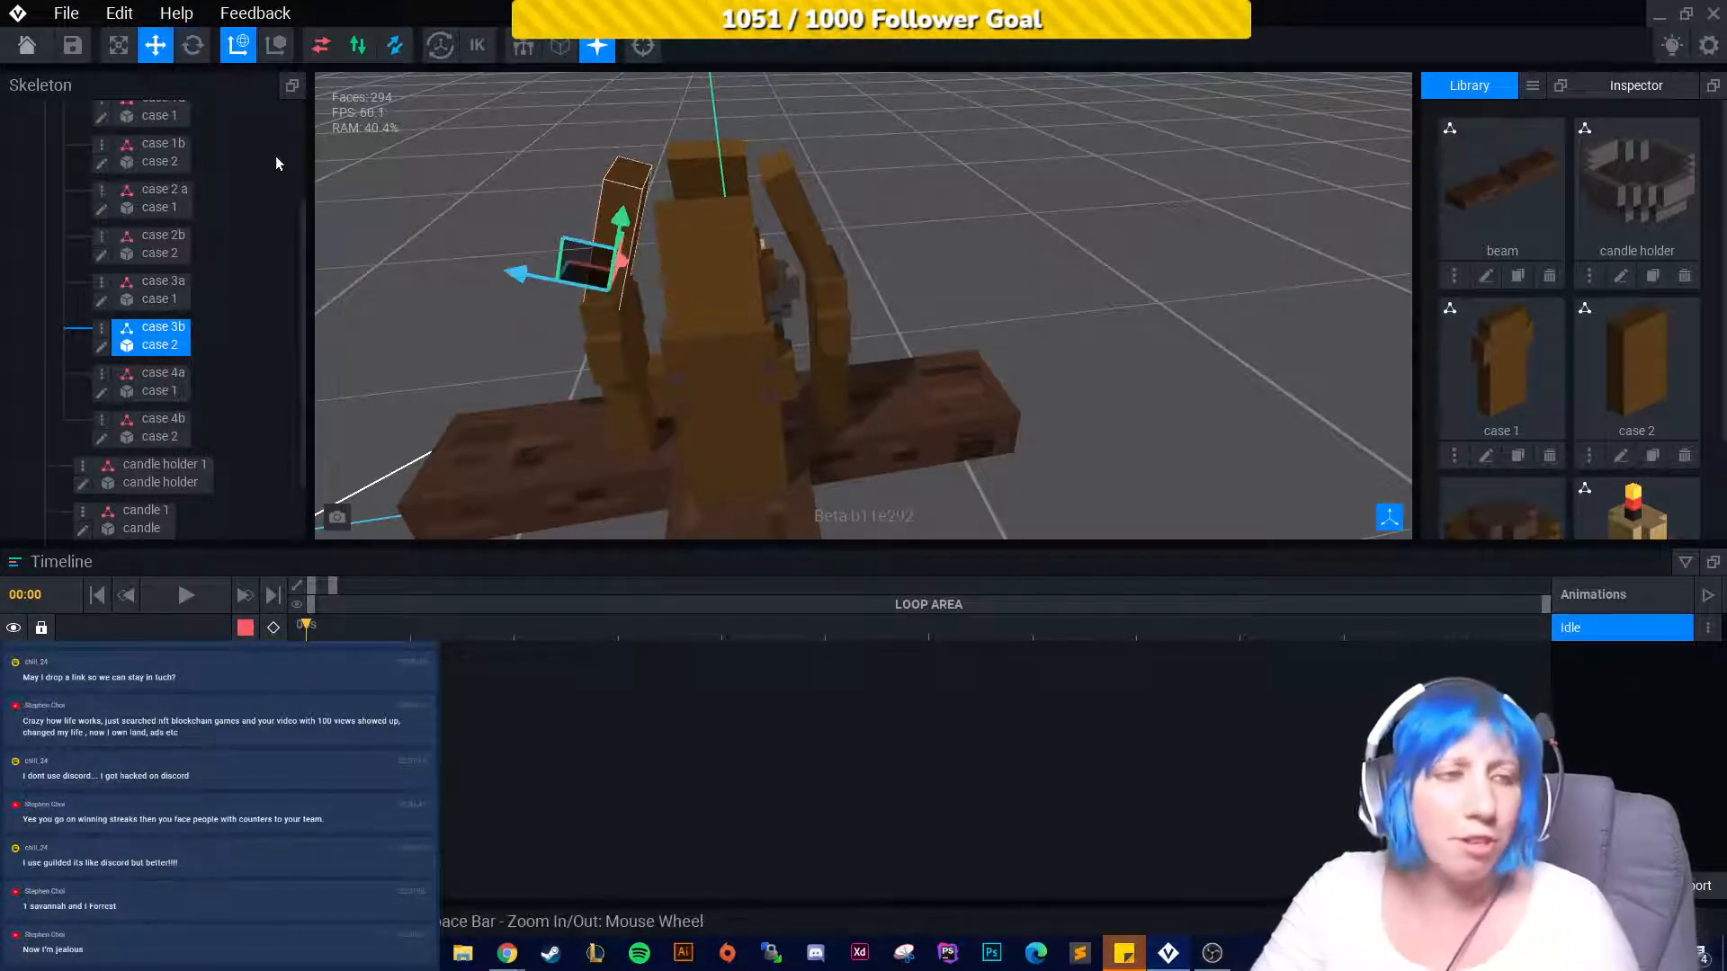
scroll(500, 313, "up", 4)
scroll(585, 403, "up", 3)
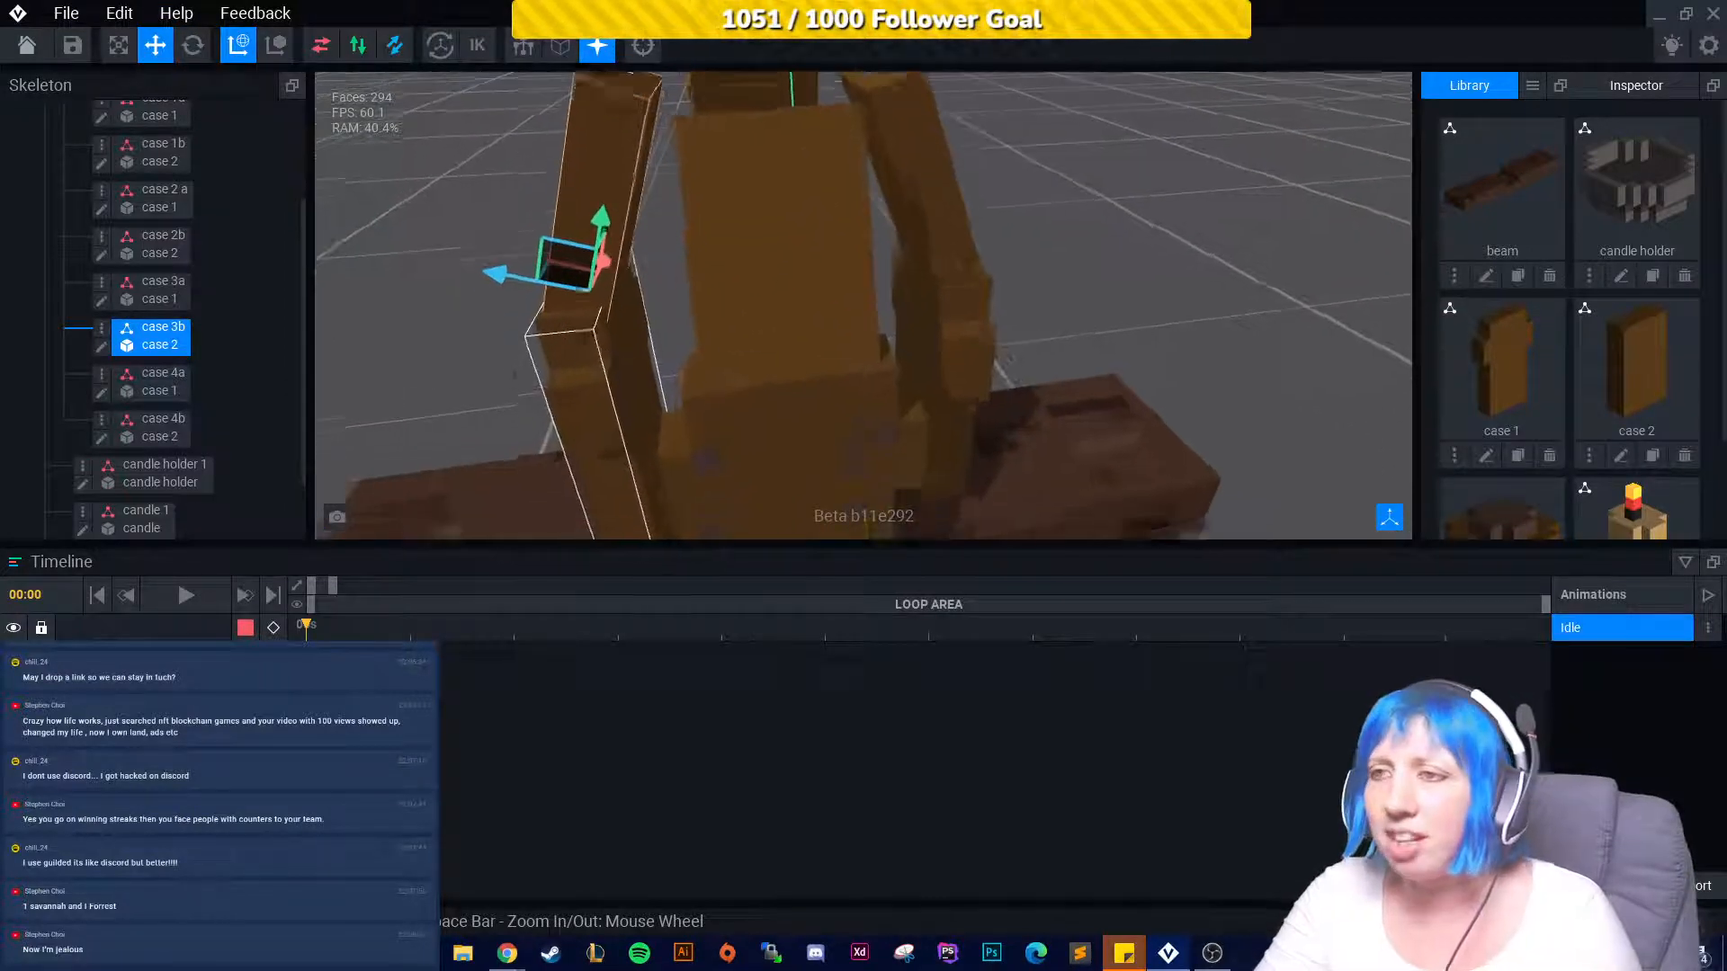
left_click_drag(506, 254, 530, 268)
Fine-tune case 3b's position on case 3a, checking it against the placement of case 2b.
left_click(837, 269)
right_click_drag(837, 270, 619, 218)
left_click(941, 239)
left_click(618, 220)
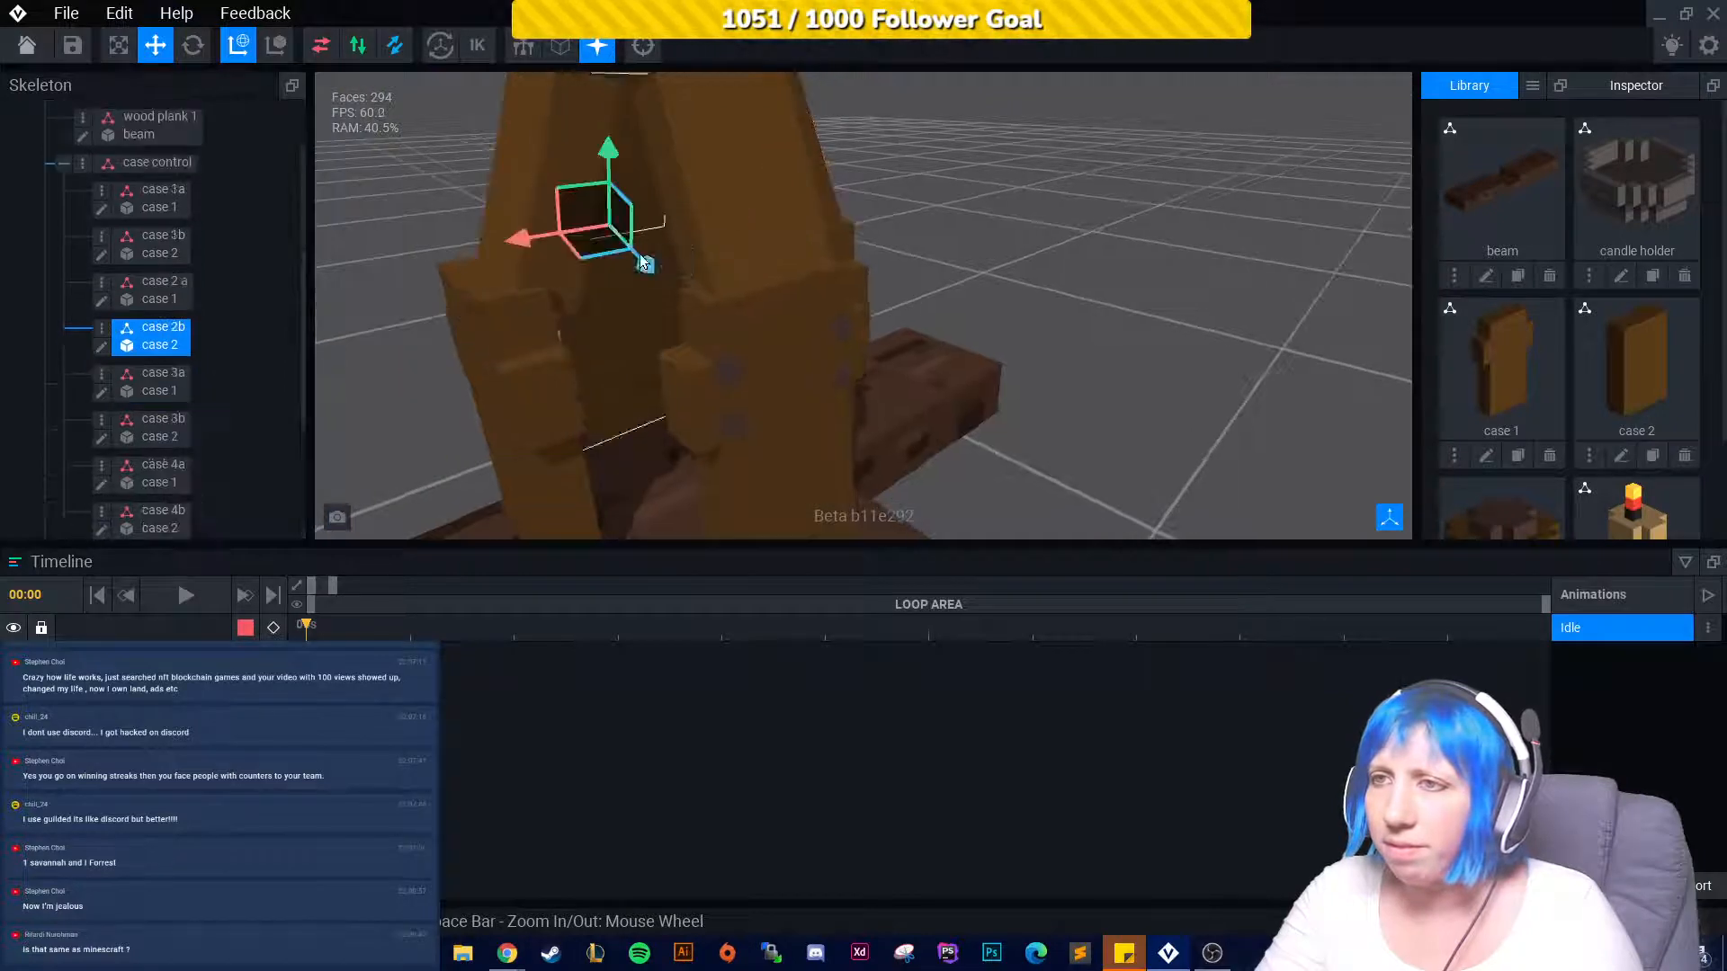
right_click_drag(635, 305, 378, 284)
left_click_drag(378, 284, 327, 270)
left_click(996, 225)
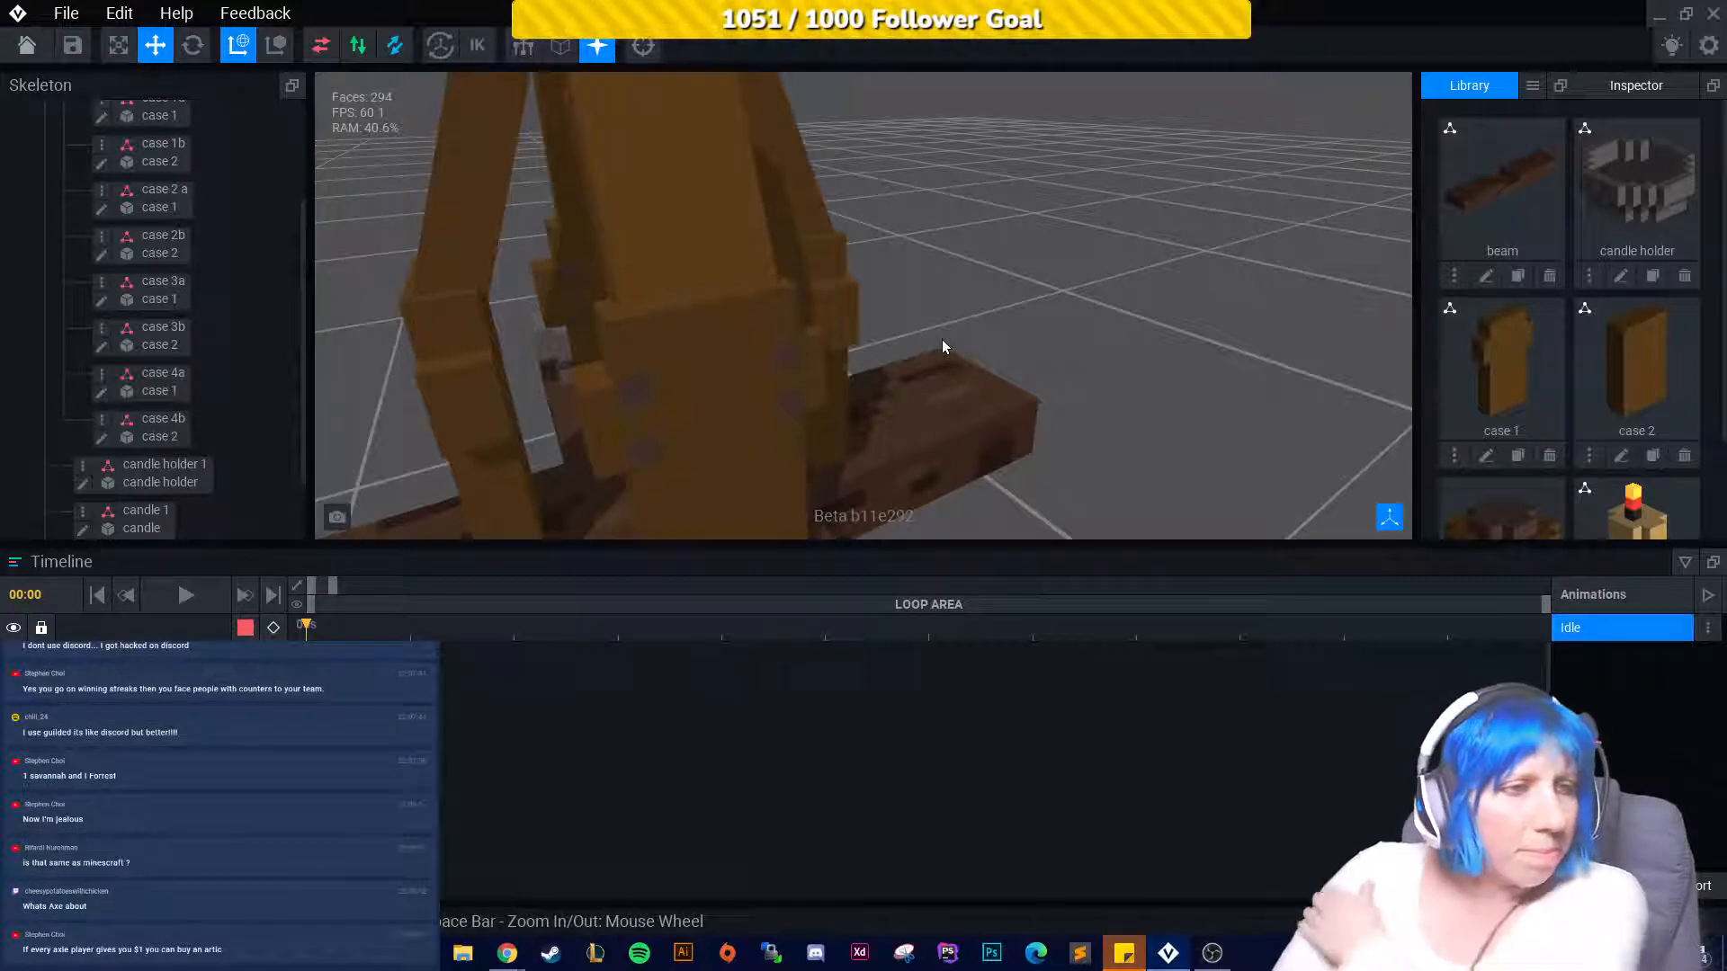
middle_click_drag(946, 338, 1017, 356)
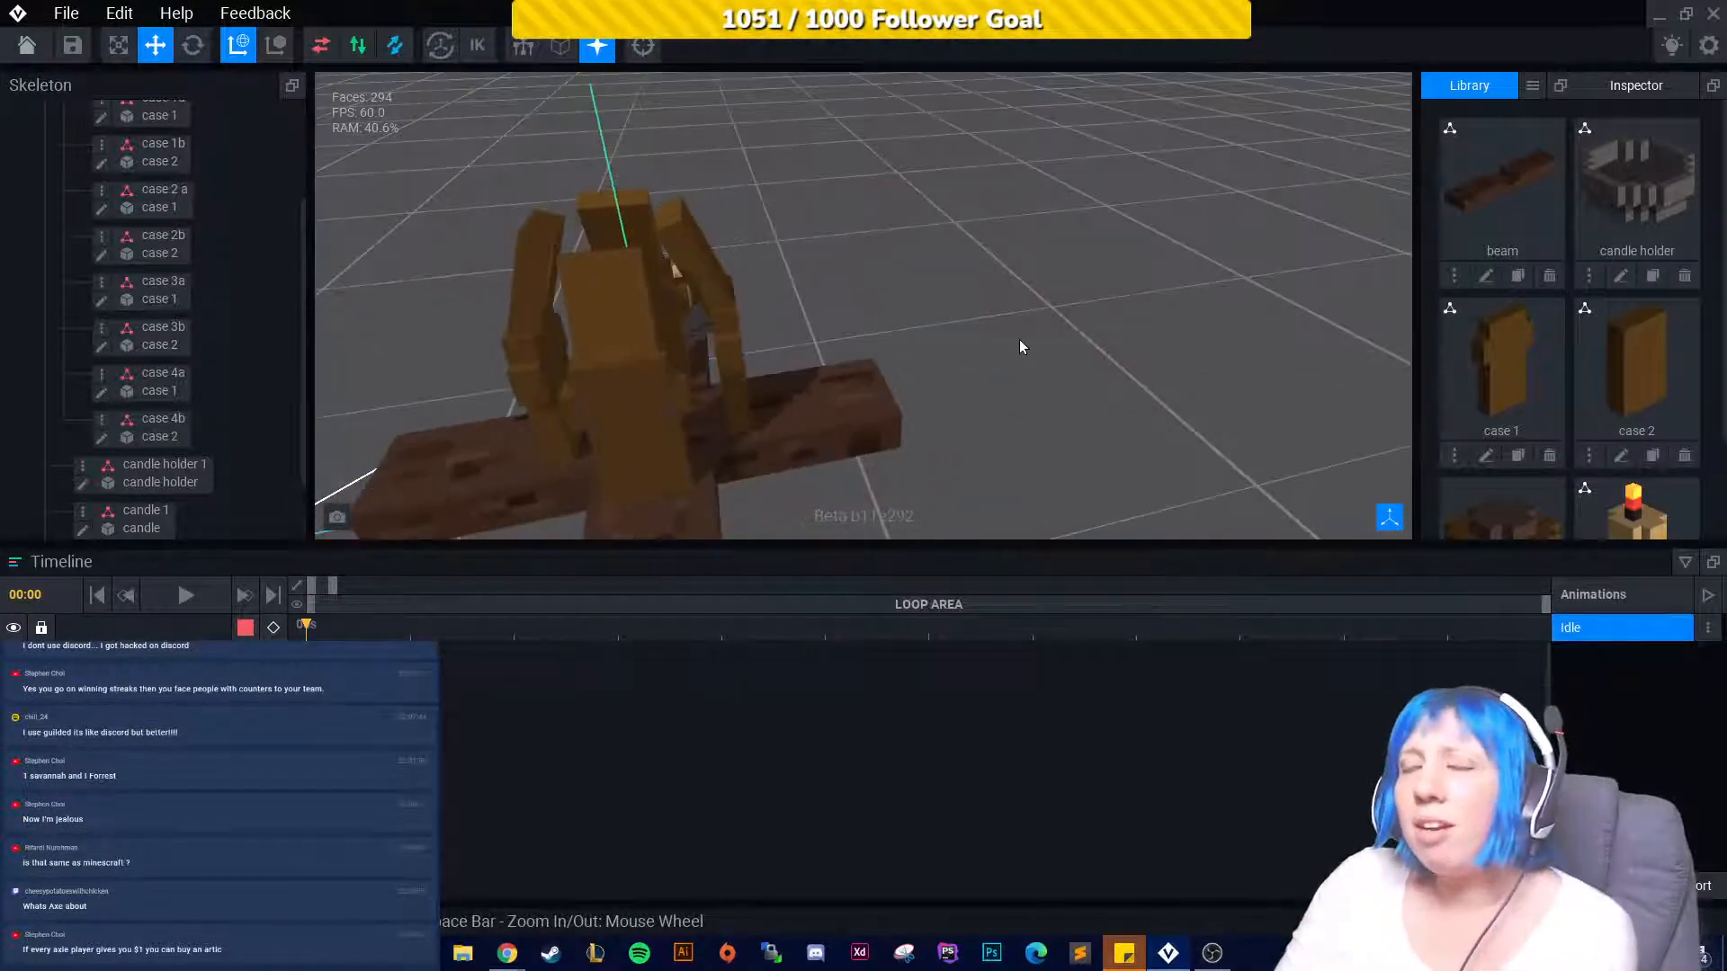
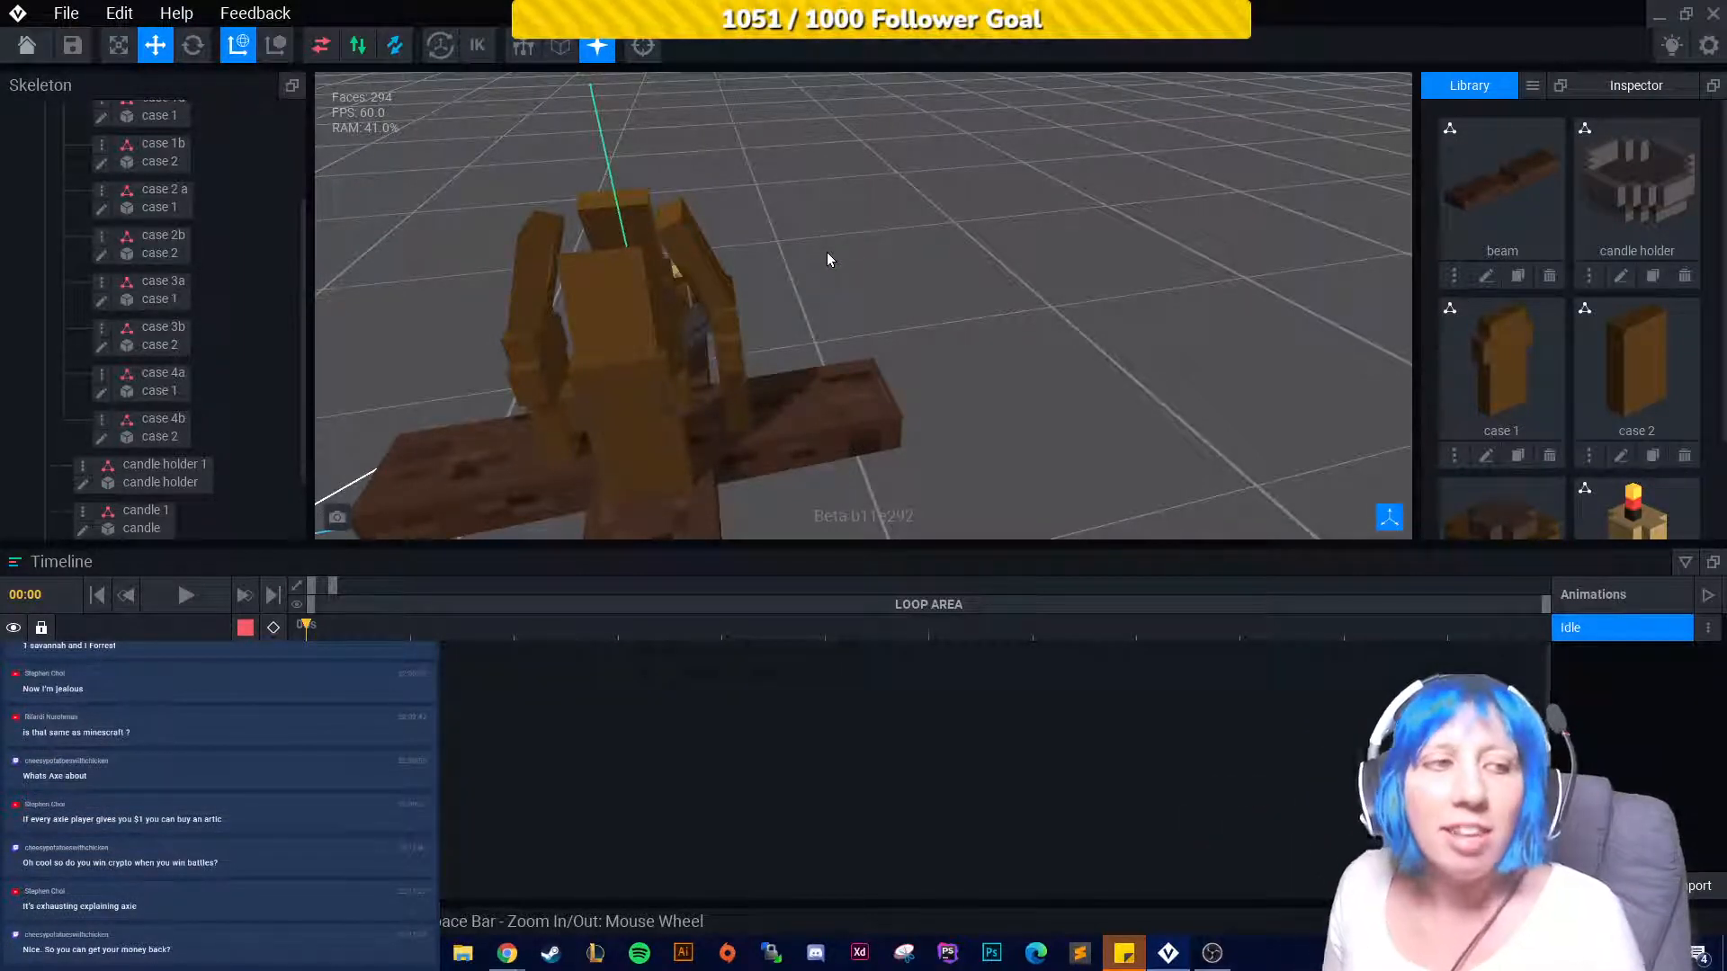
Assign the top model to the top node and raise it onto the upper ends of the case supports.
right_click_drag(855, 214, 951, 214)
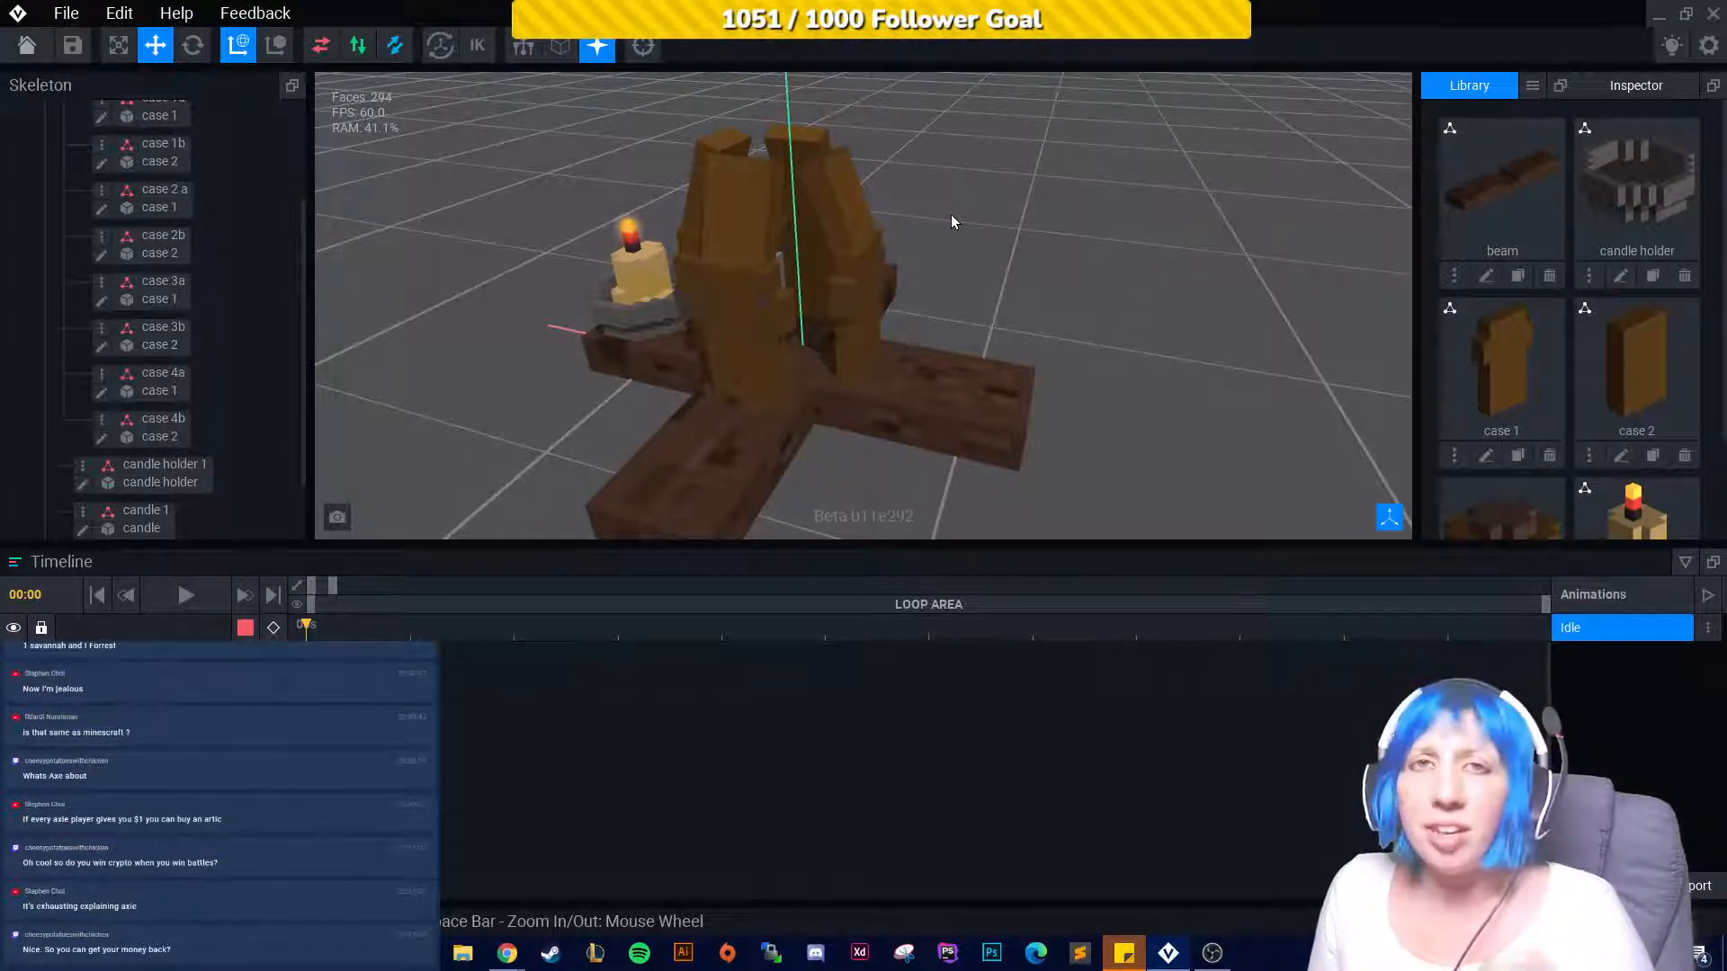
scroll(170, 468, "down", 4)
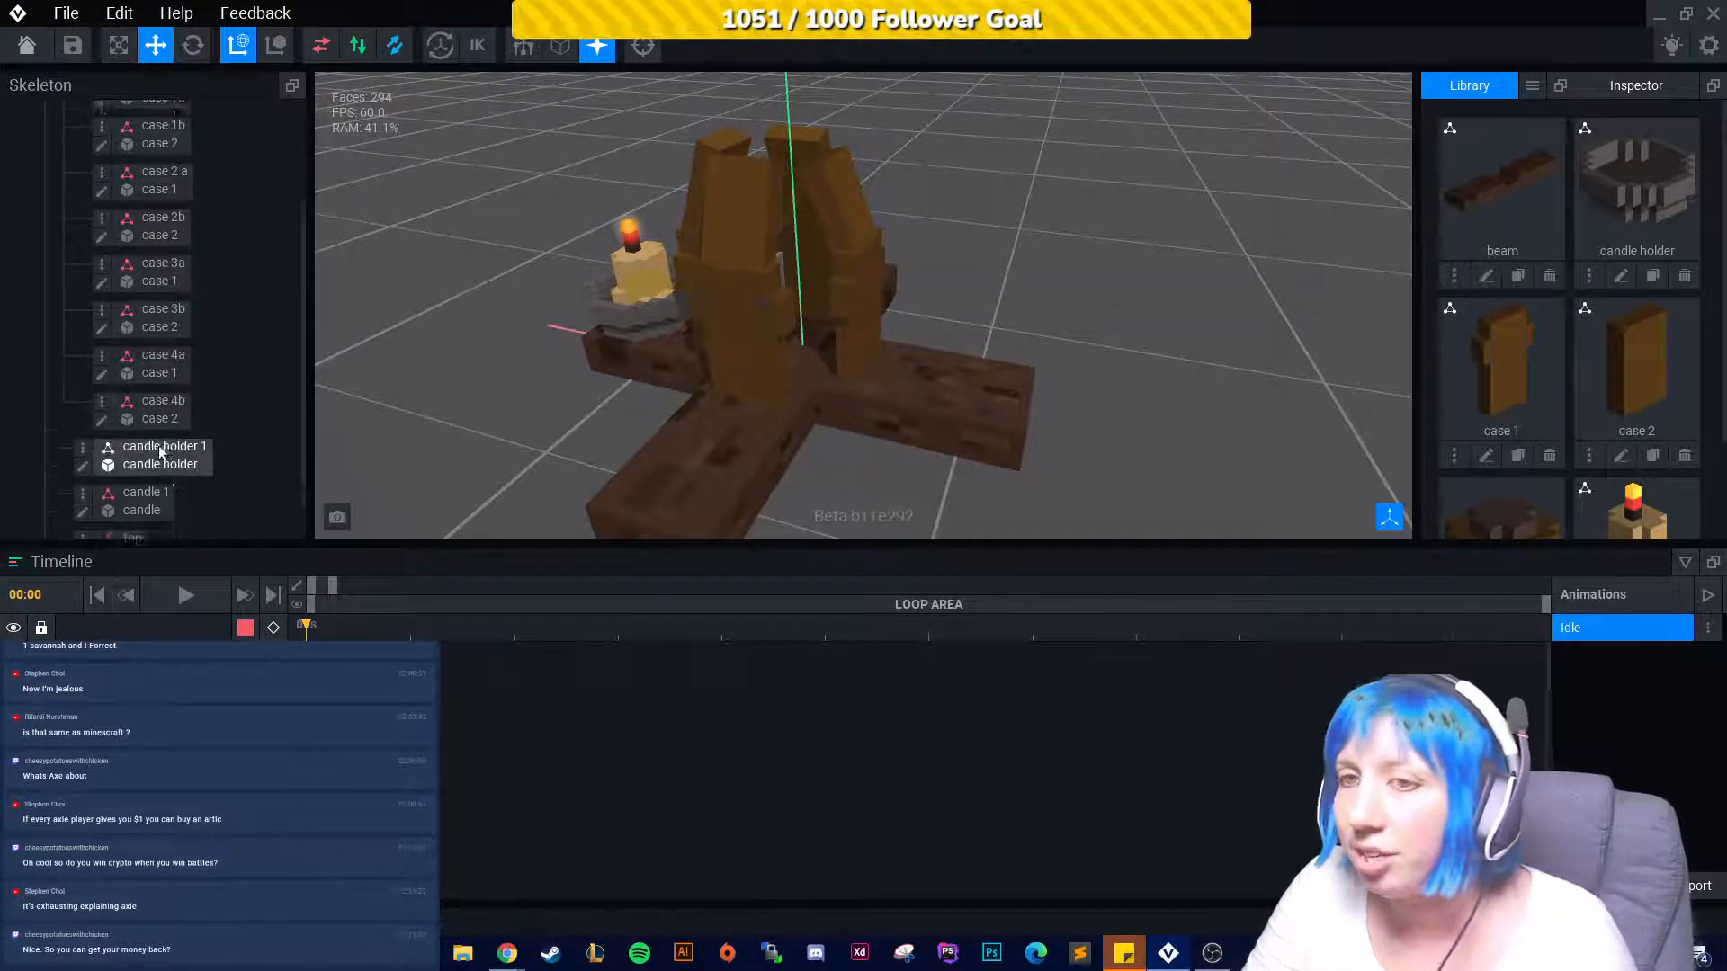
scroll(1507, 490, "down", 2)
left_click_drag(1502, 433, 259, 475)
left_click_drag(802, 319, 771, 61)
left_click(981, 110)
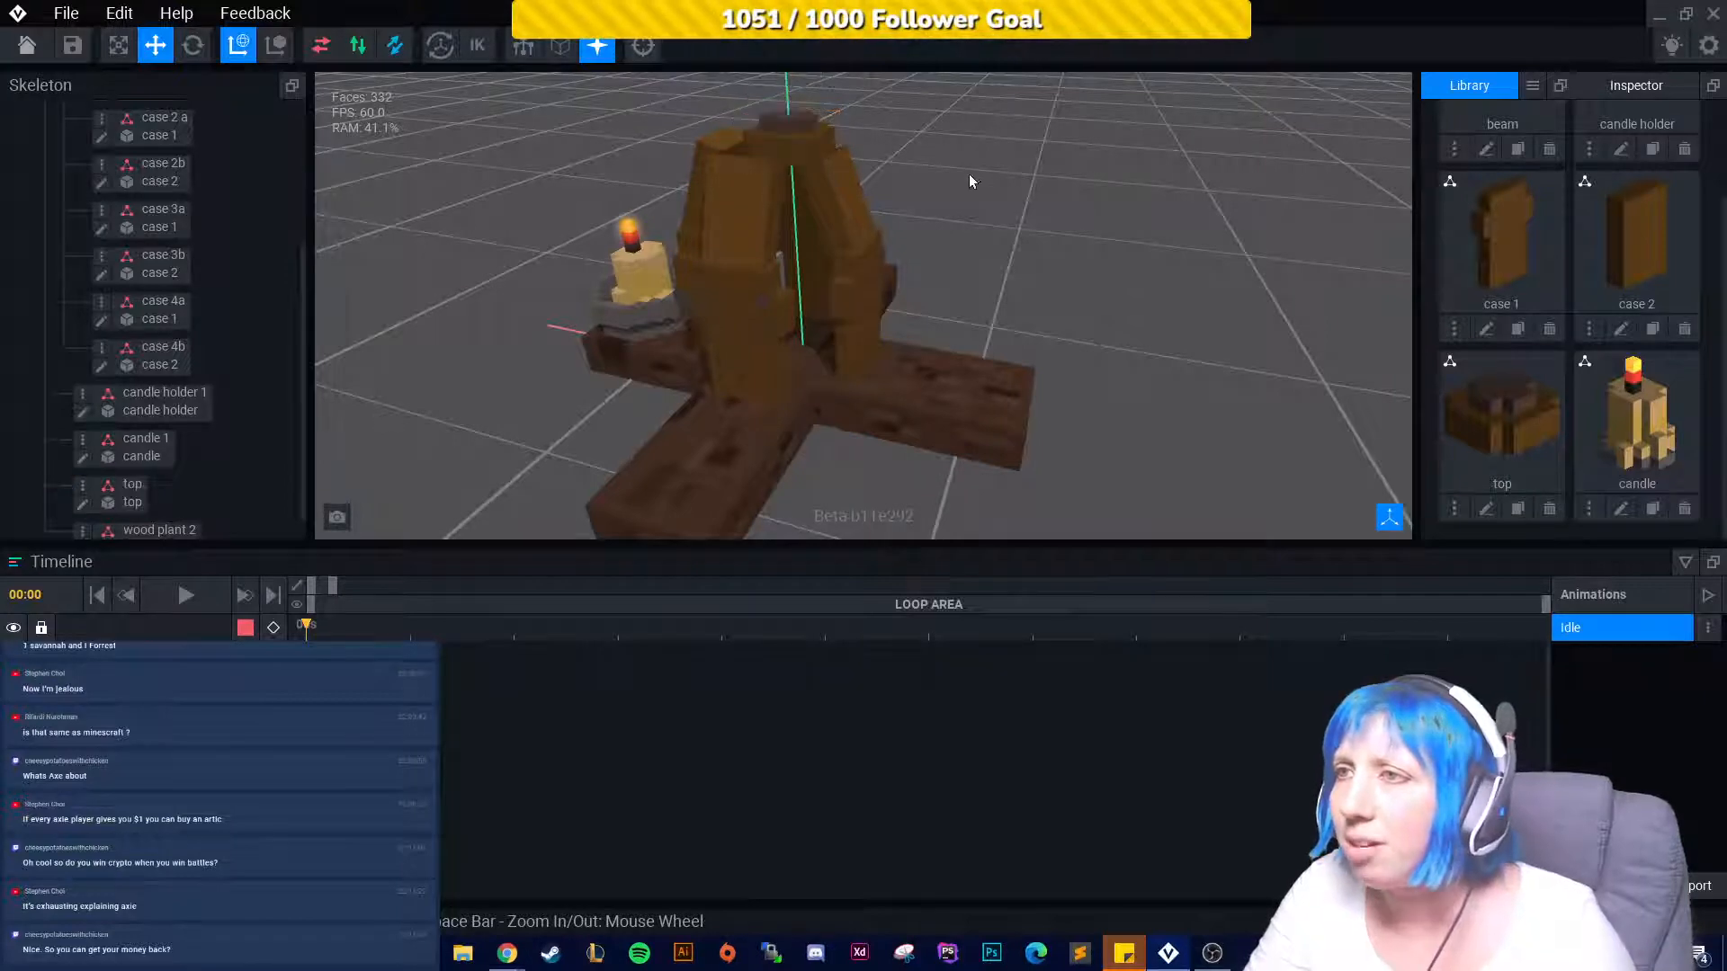
Shift the top piece horizontally until it sits centred over the four case supports.
right_click_drag(970, 177, 765, 280)
left_click(764, 281)
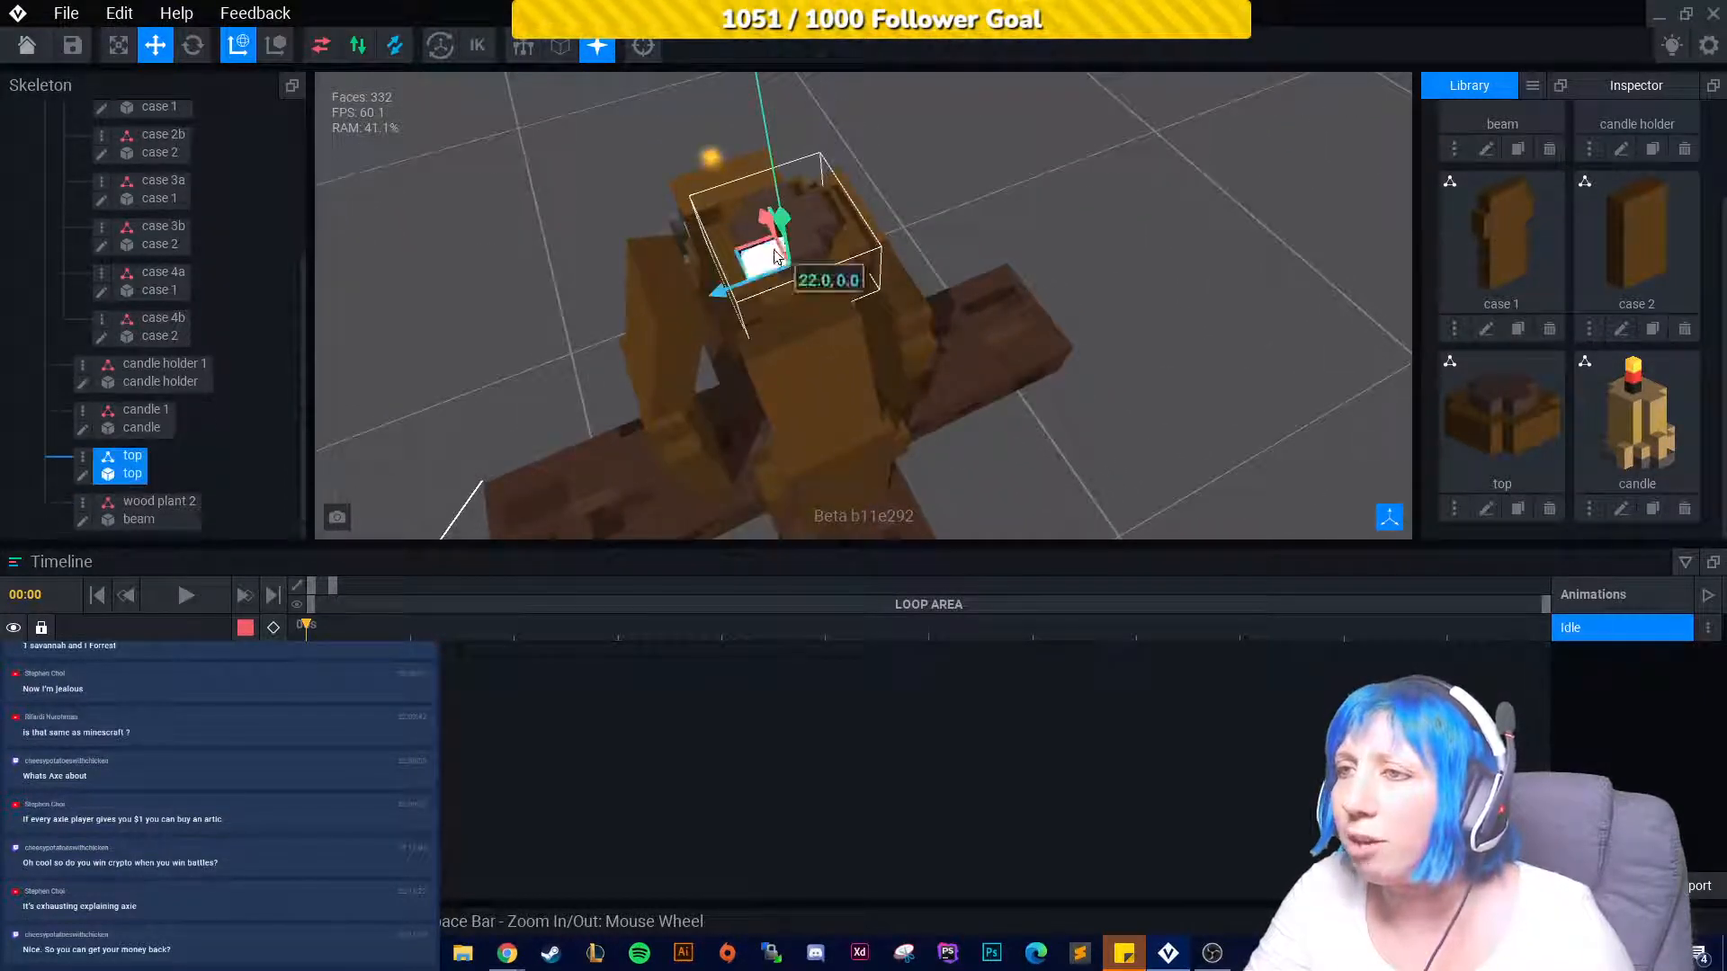
left_click_drag(762, 217, 710, 292)
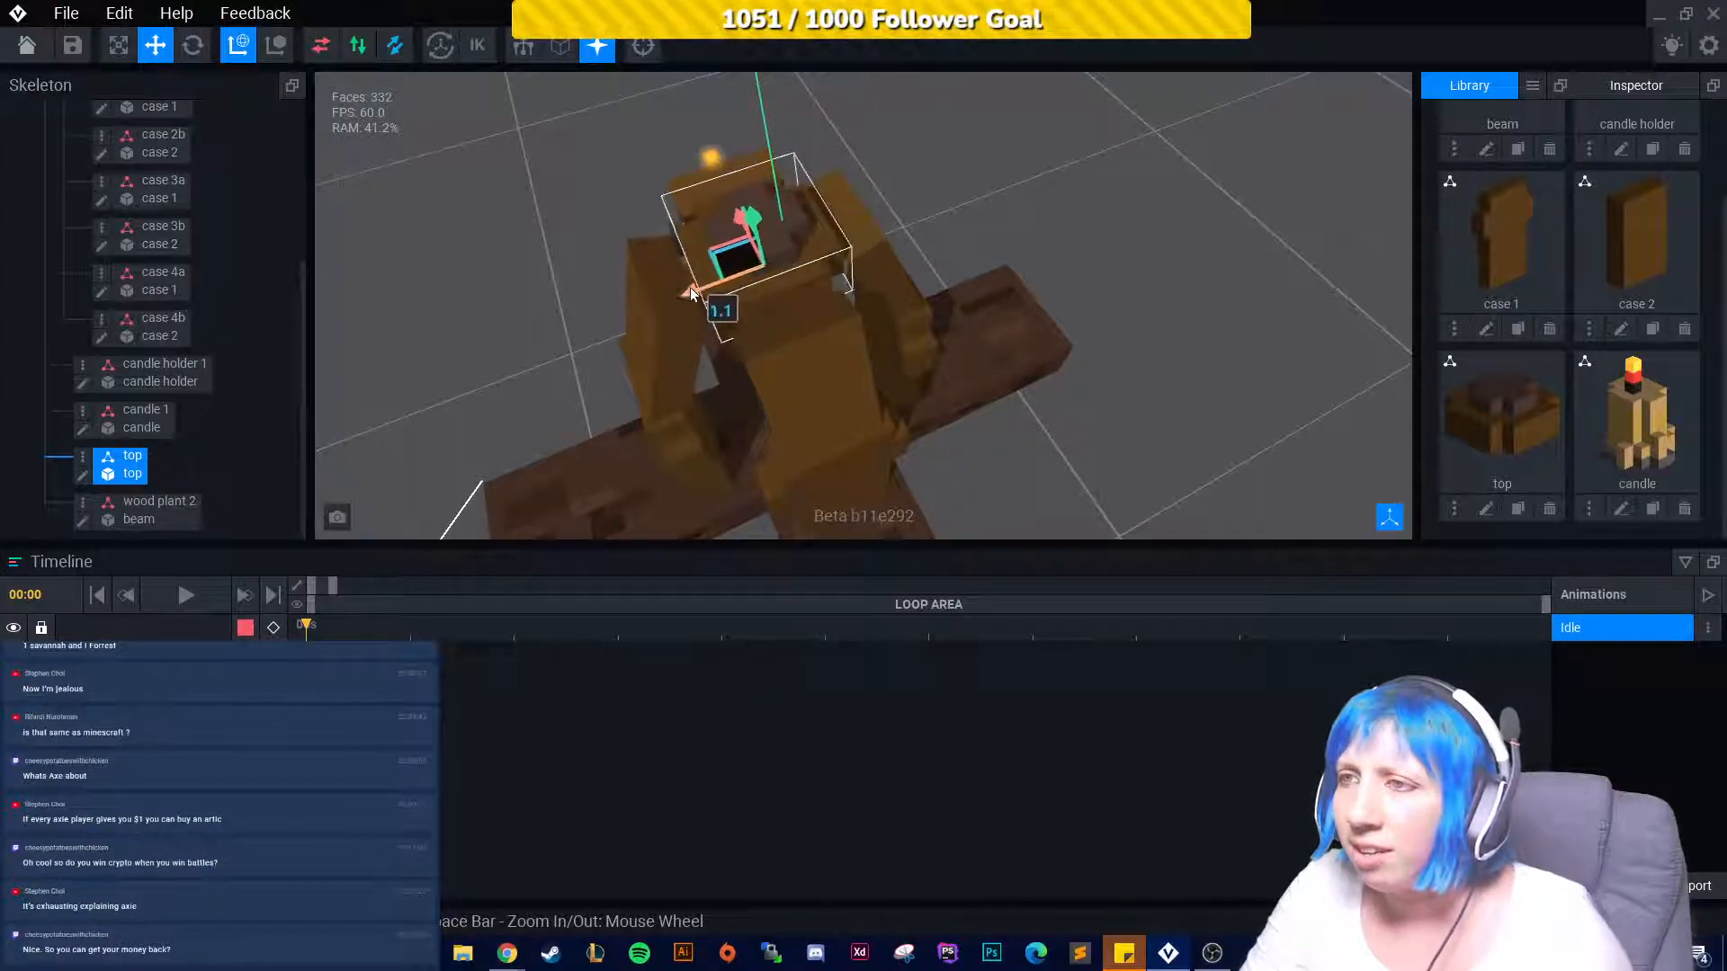
left_click(1049, 174)
right_click_drag(1049, 174, 762, 393)
scroll(767, 258, "down", 4)
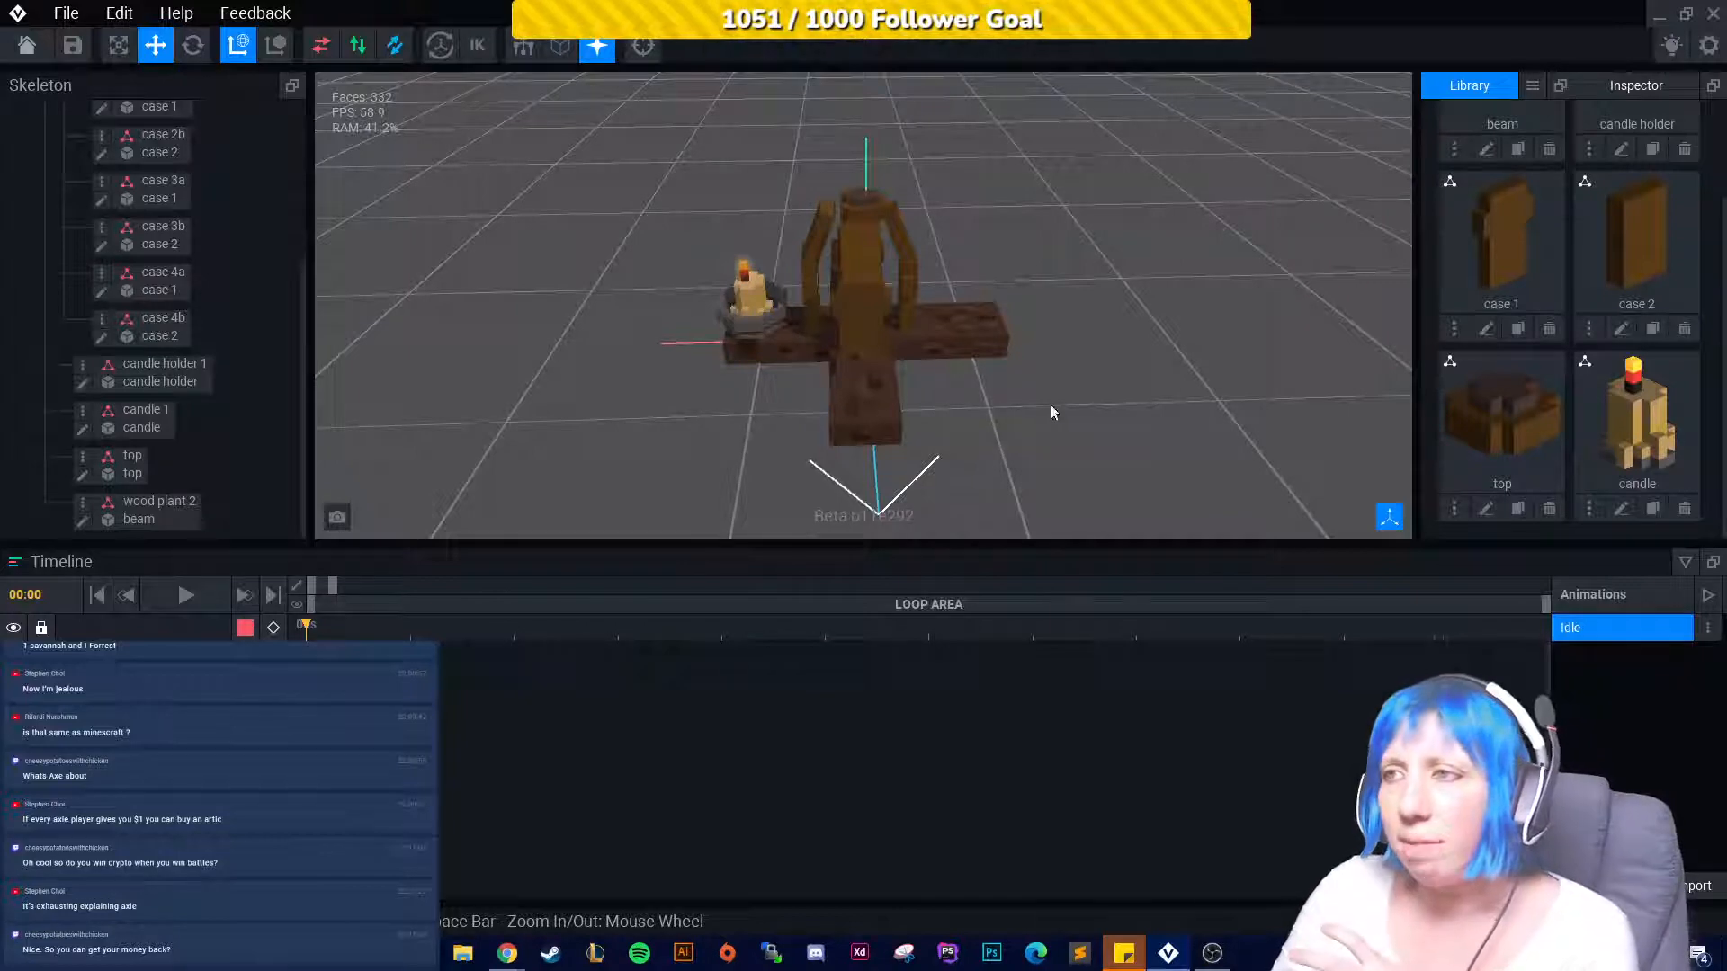
Check the chandelier from several angles, and close final light.vxr with its changes saved.
scroll(1070, 401, "up", 3)
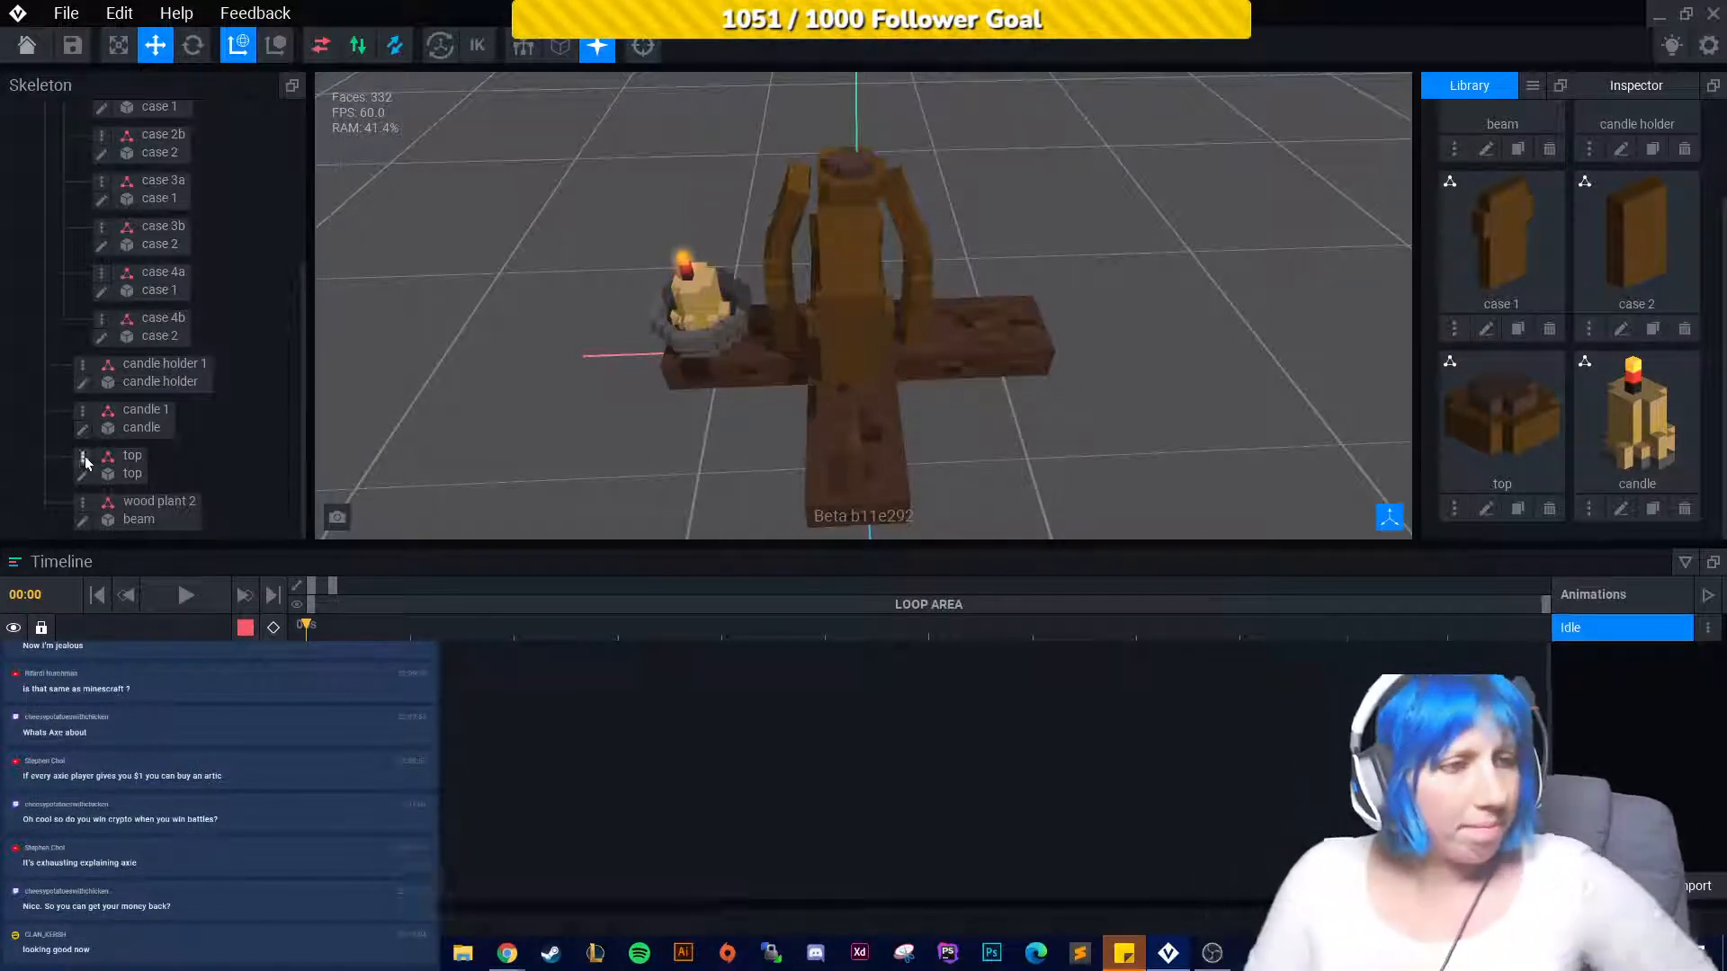
mouse_move(1269, 423)
middle_mouse_down()
mouse_move(856, 386)
mouse_move(1283, 402)
middle_mouse_up()
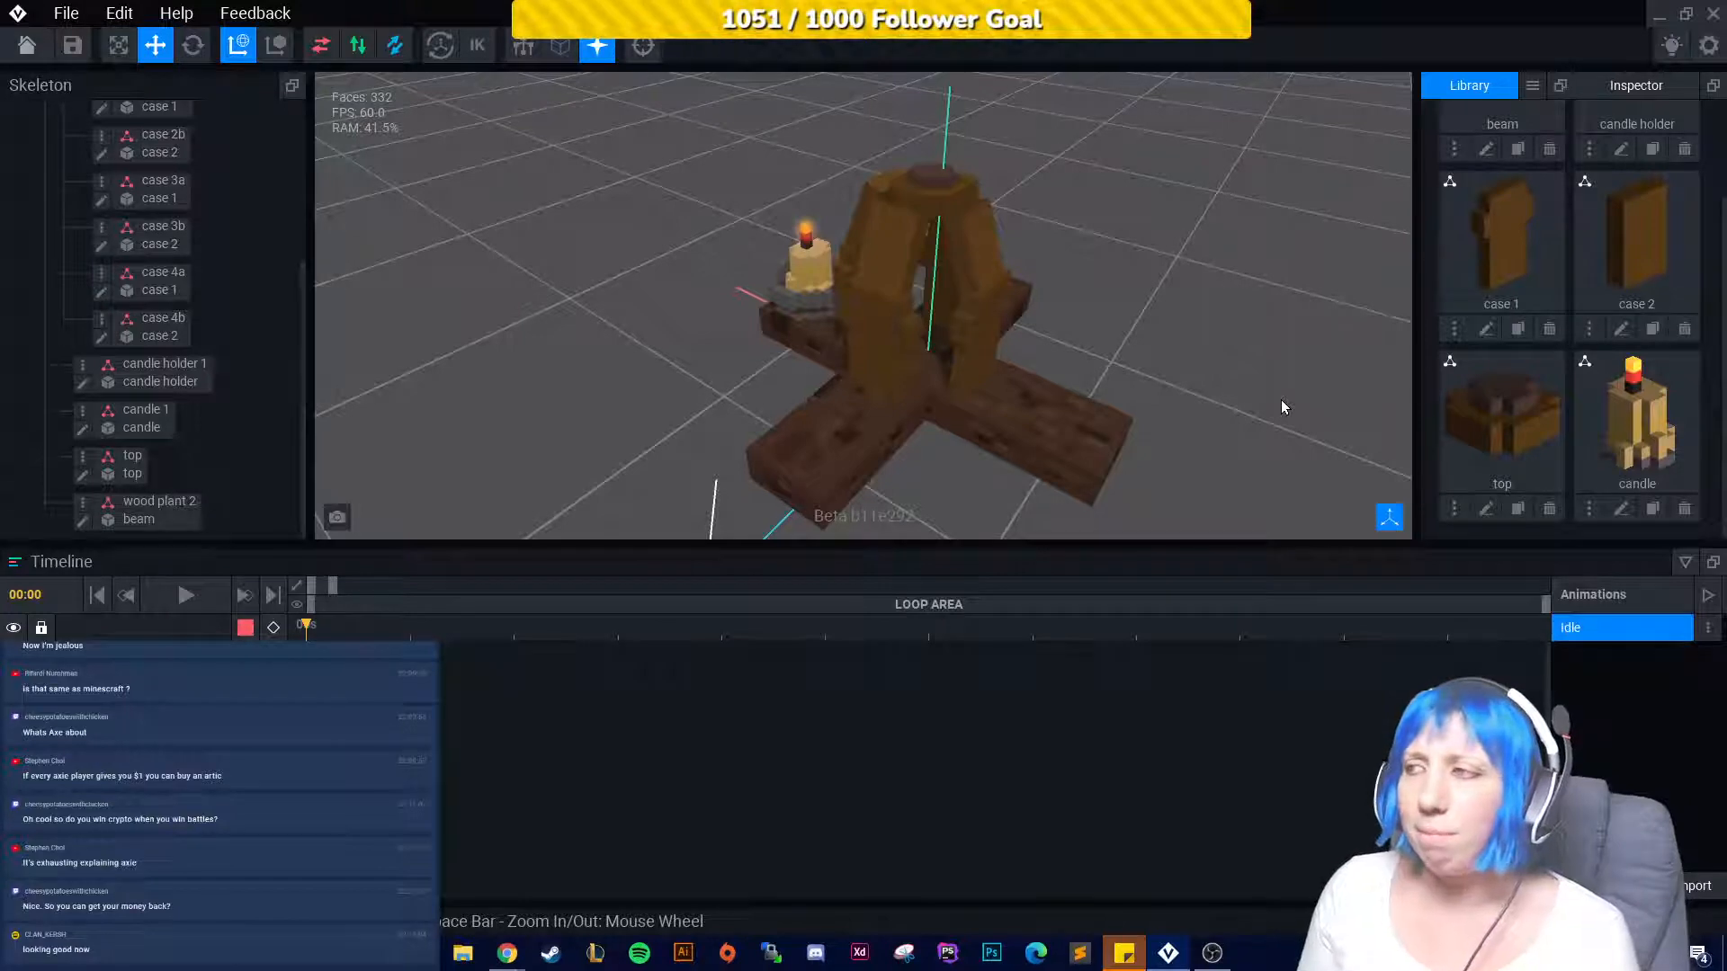
right_click_drag(1198, 355, 1007, 384)
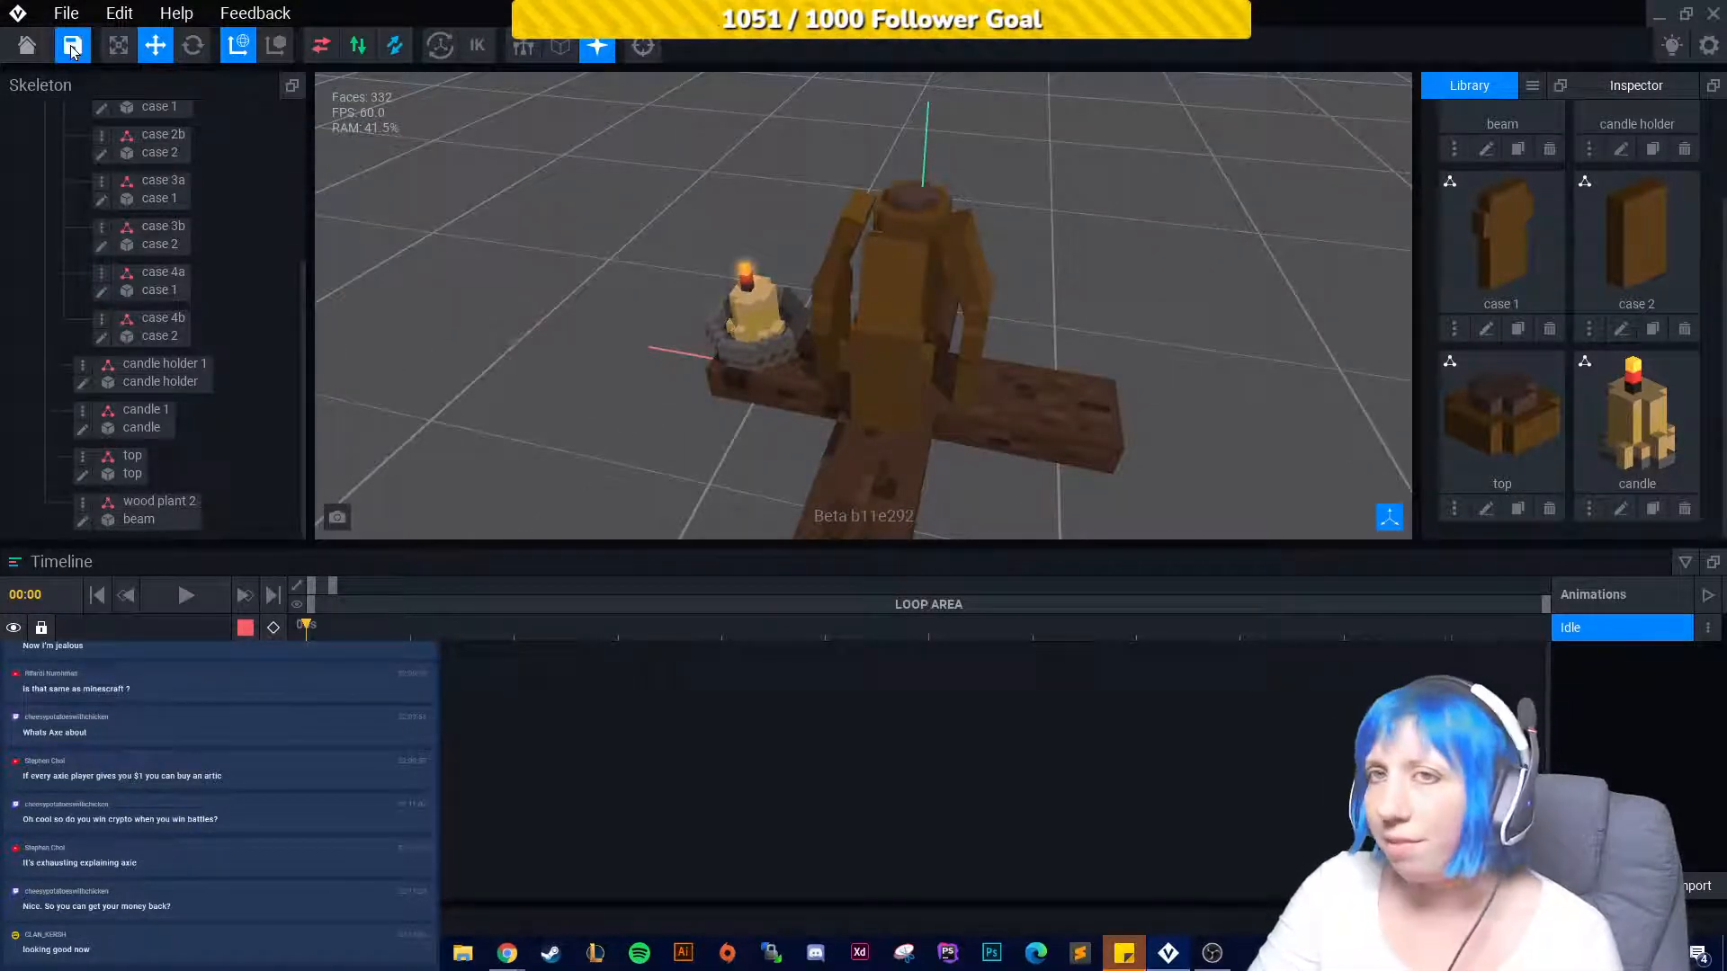
left_click(25, 45)
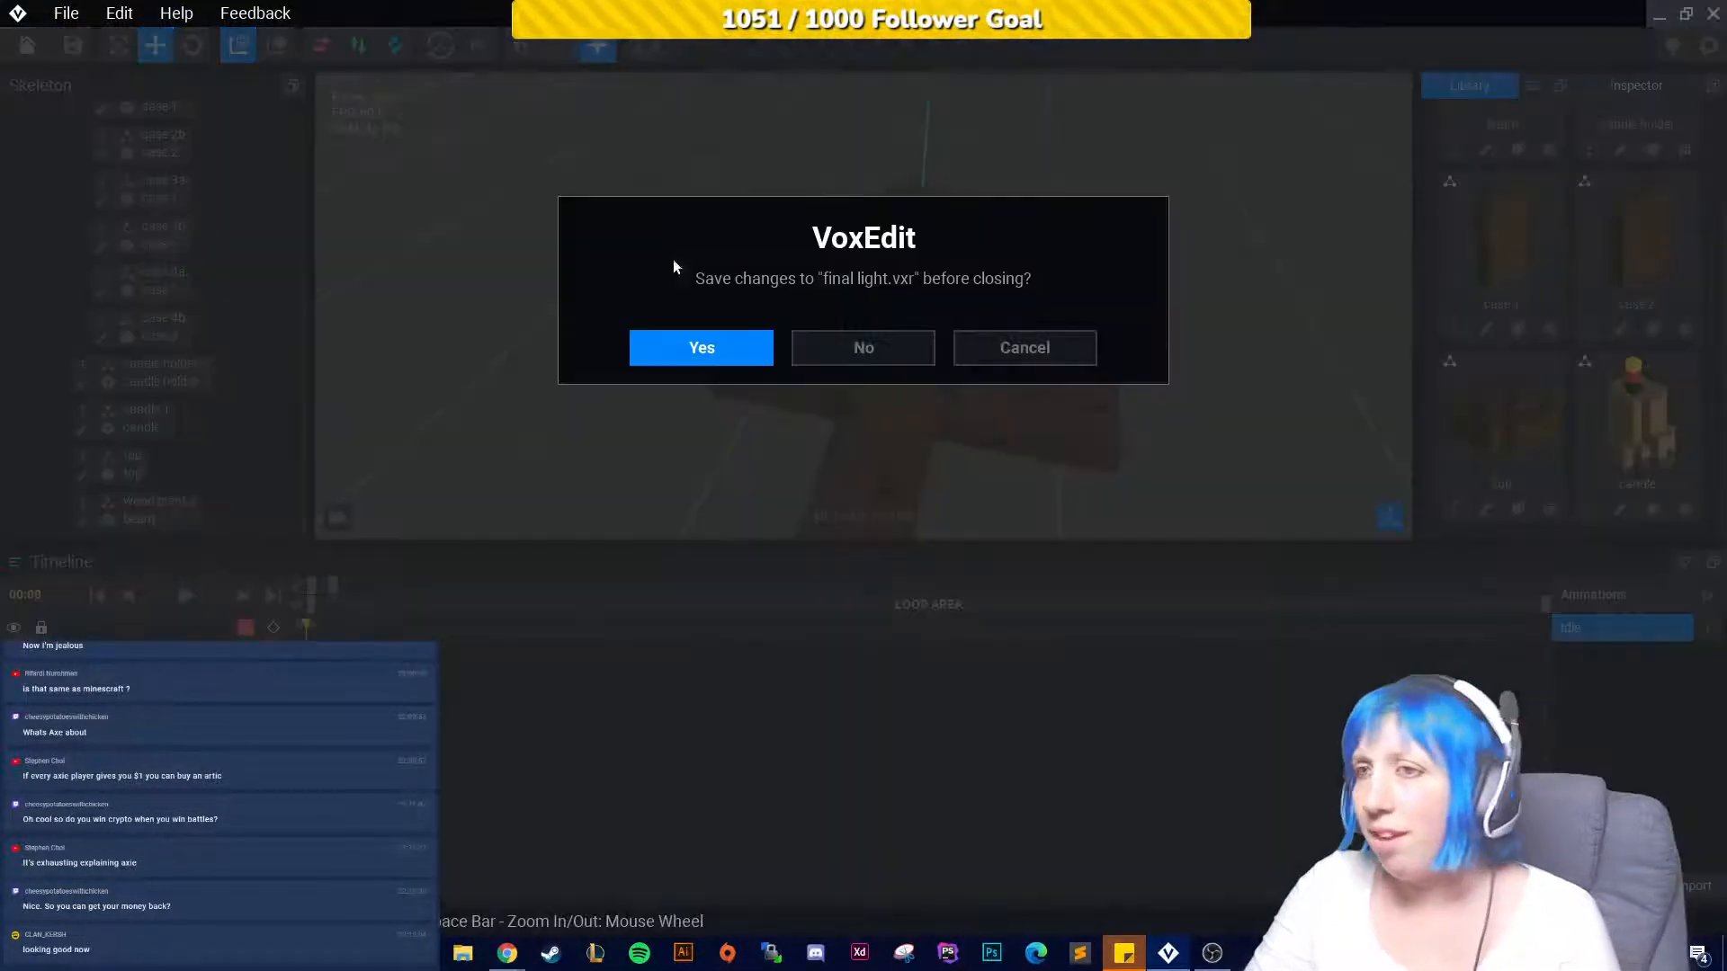
left_click(704, 347)
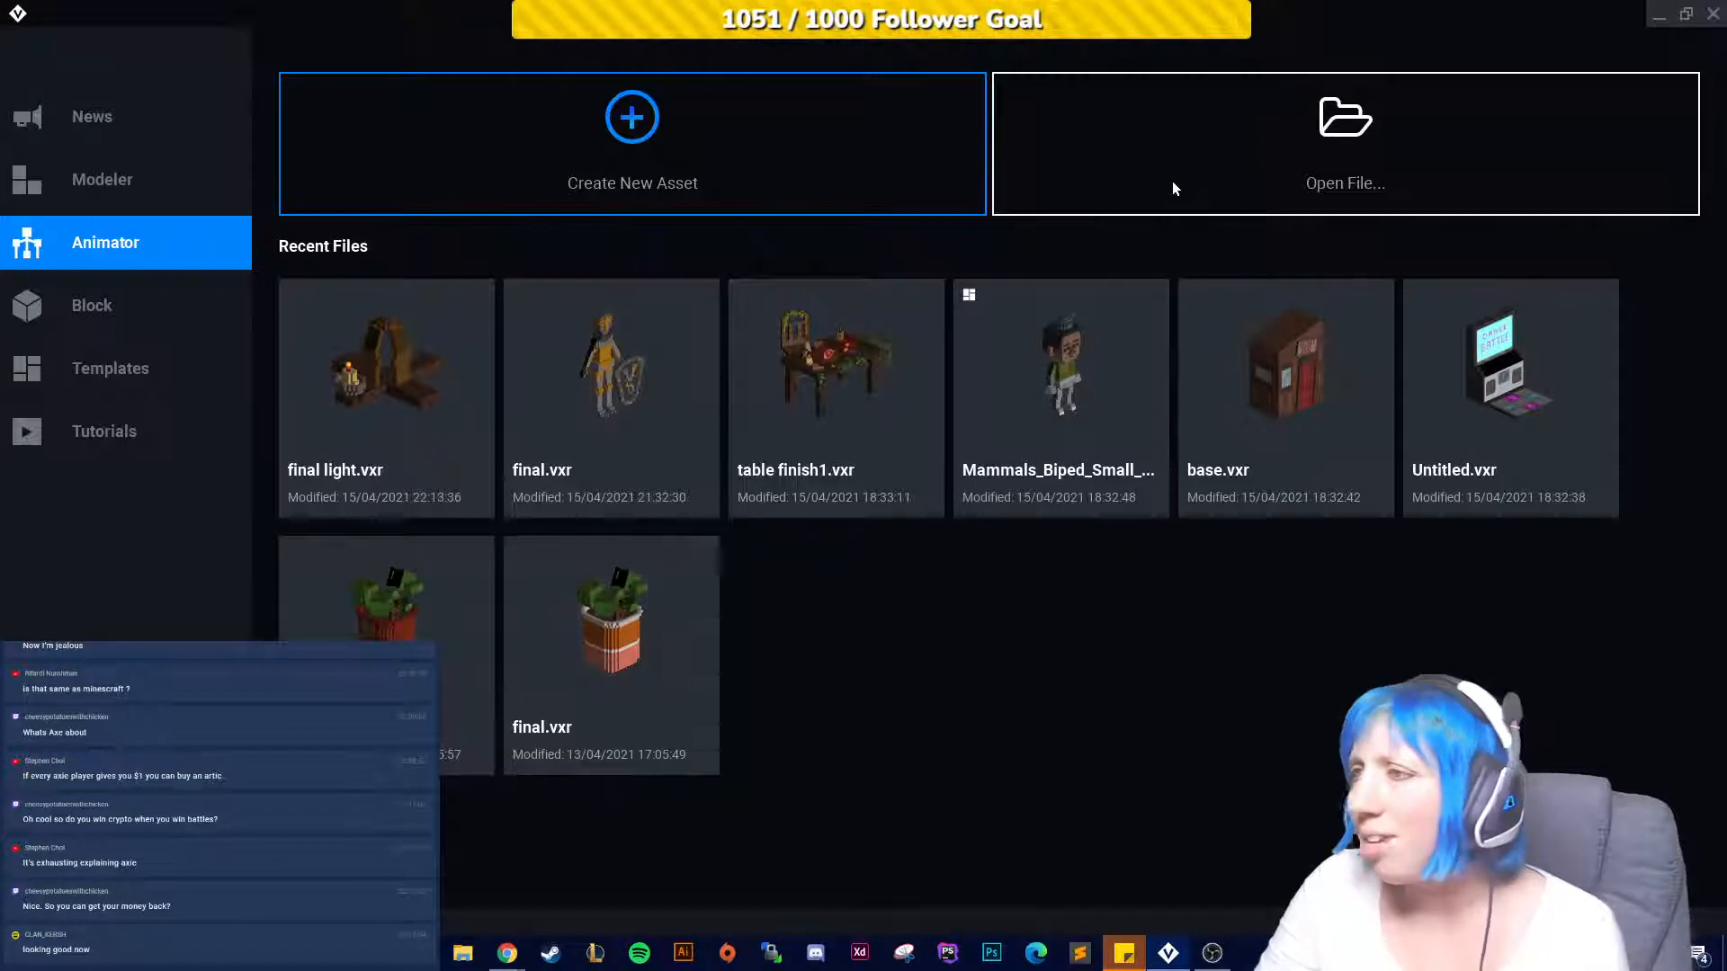
Open the punchfinal asset from the punchfinal folder inside VoxEdit's March folder on the C: drive.
left_click(1180, 137)
left_click(739, 214)
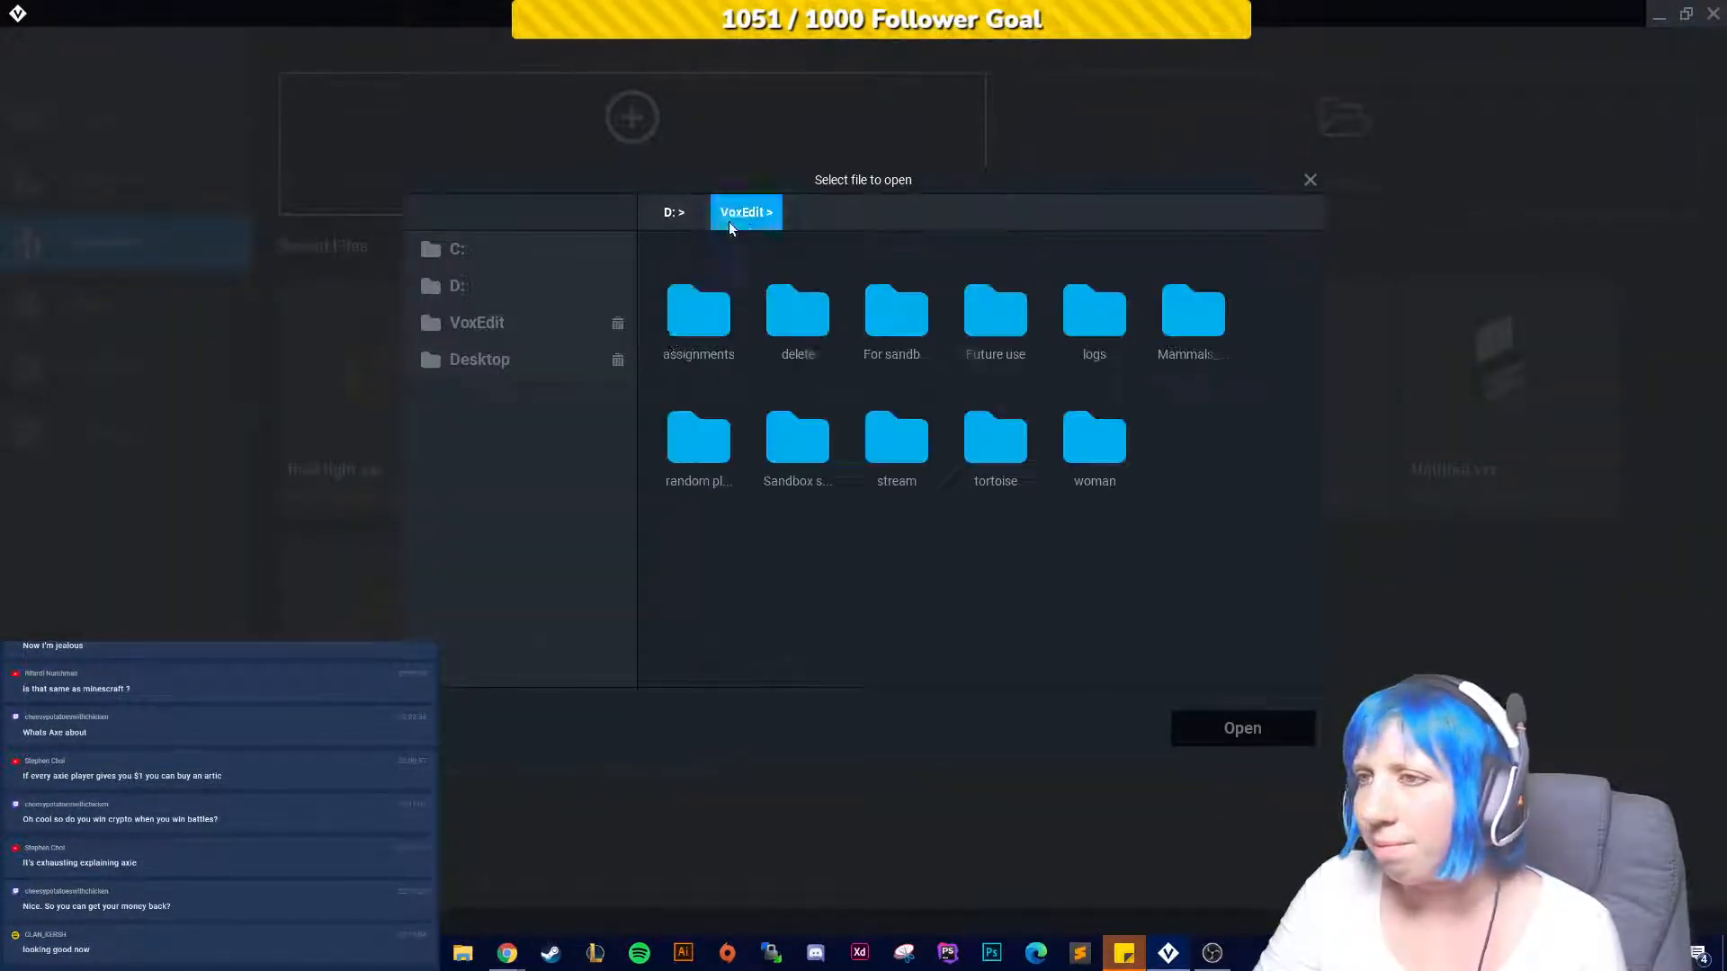
left_click(505, 324)
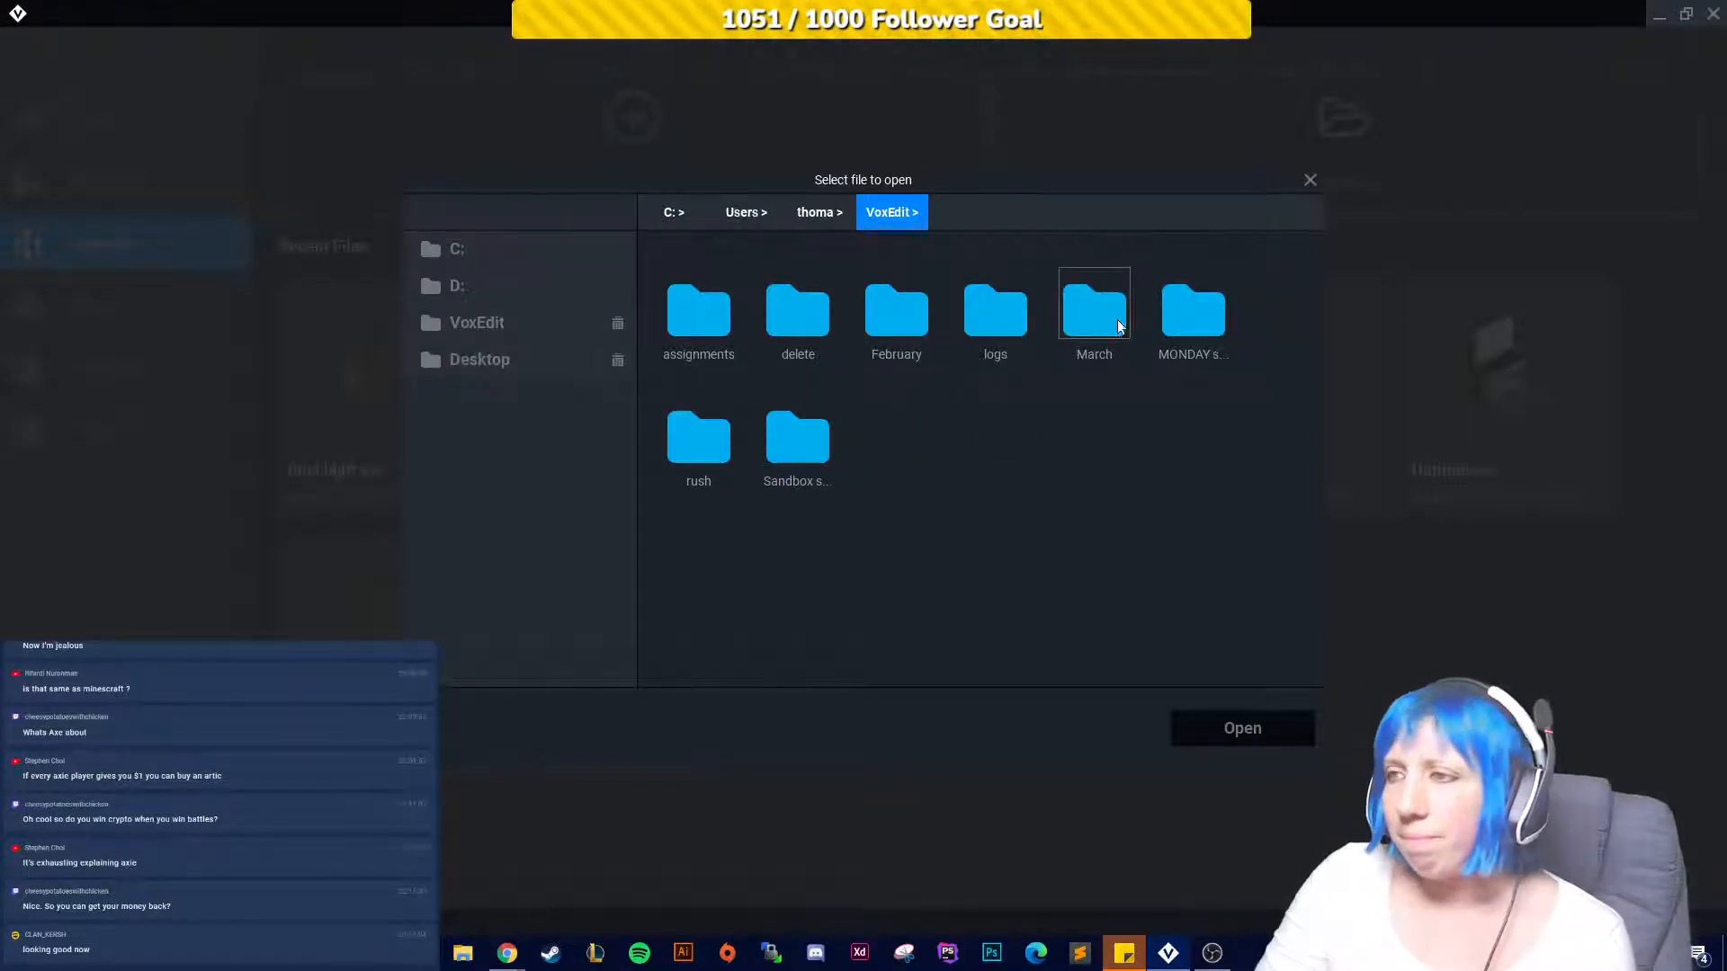
double_click(1094, 321)
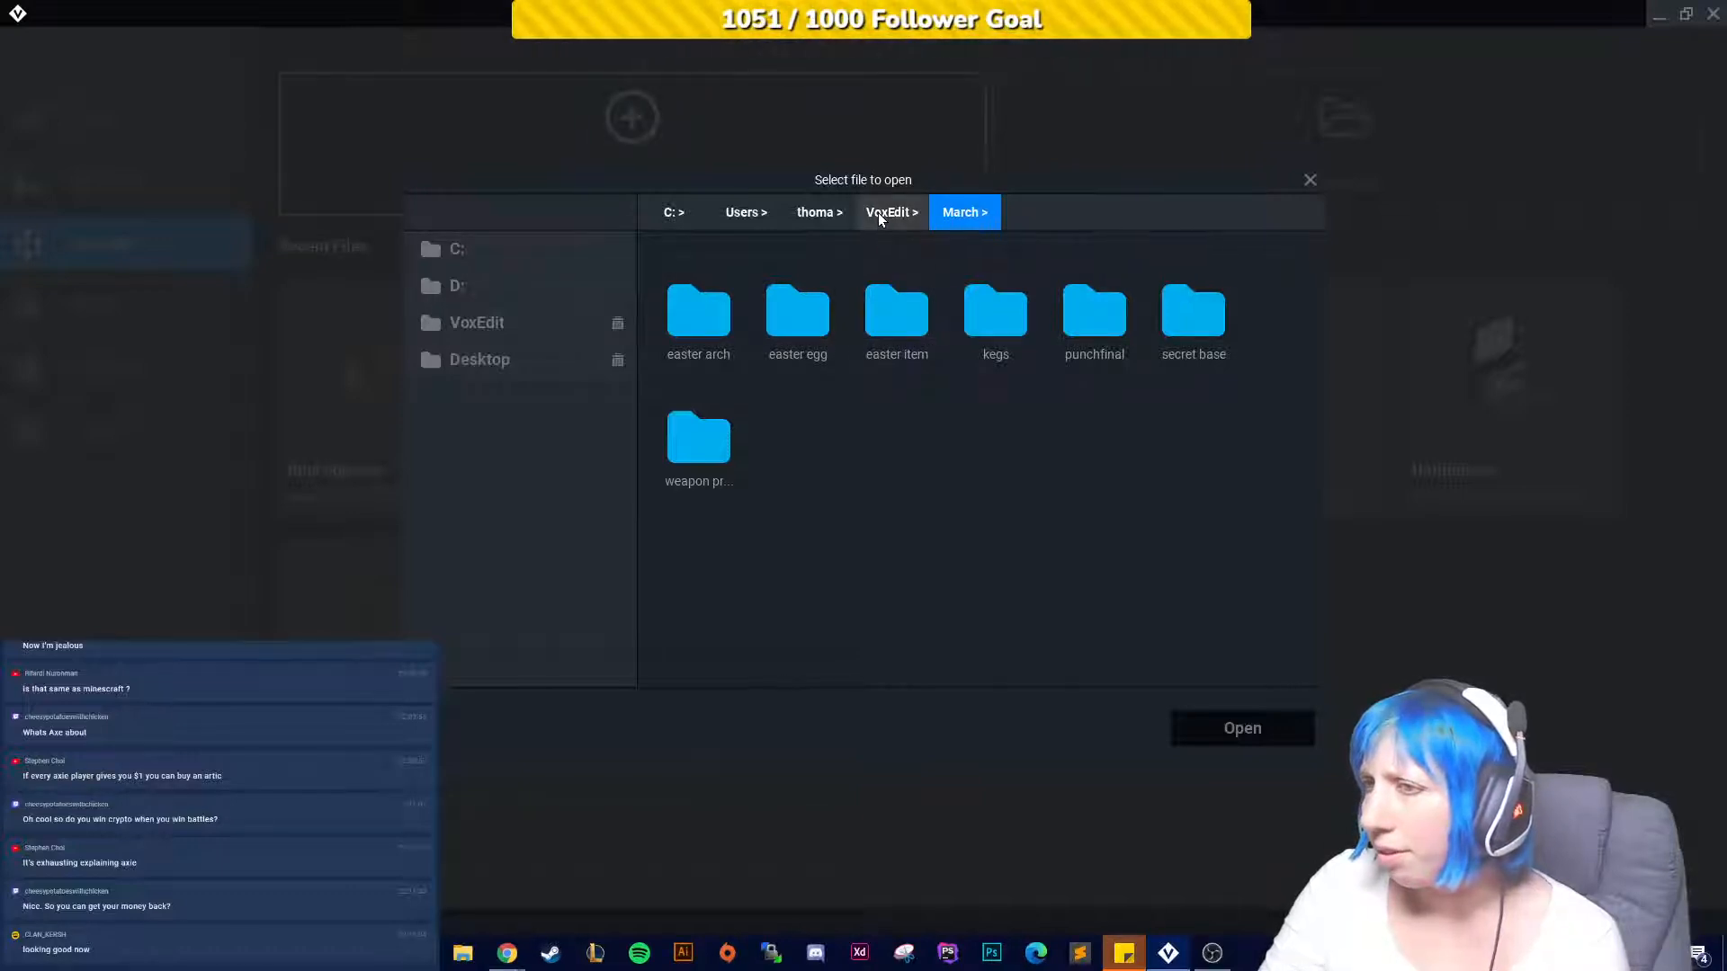
double_click(1095, 315)
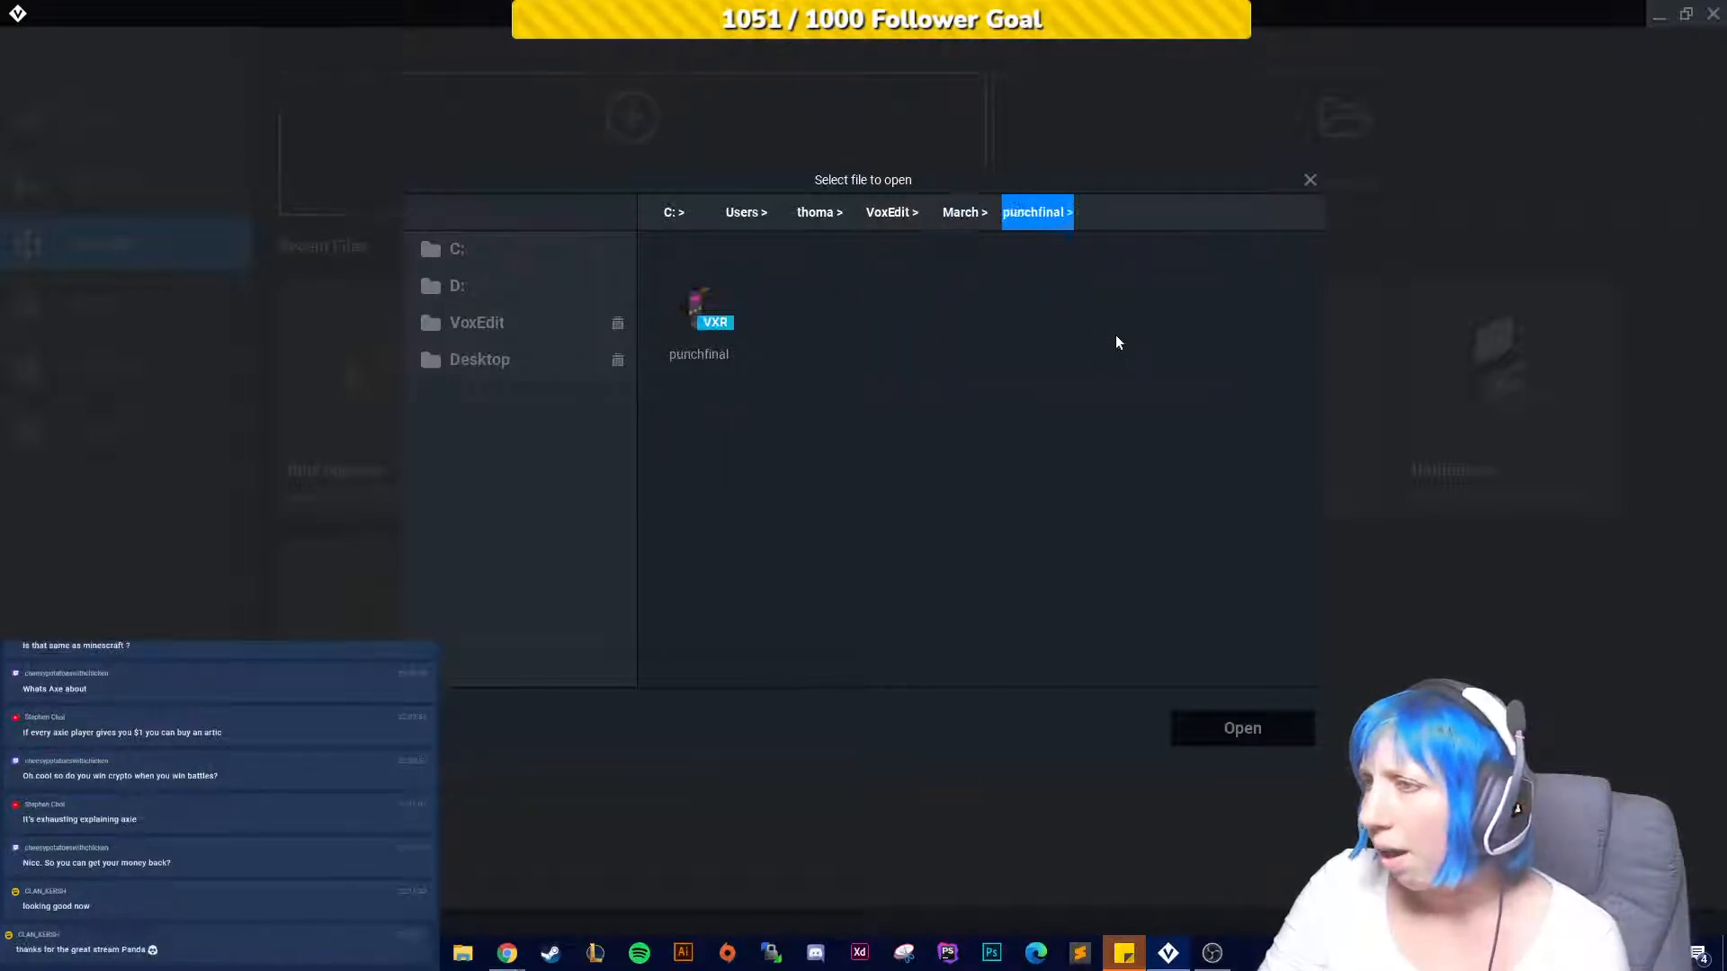
left_click(699, 303)
left_click(1237, 736)
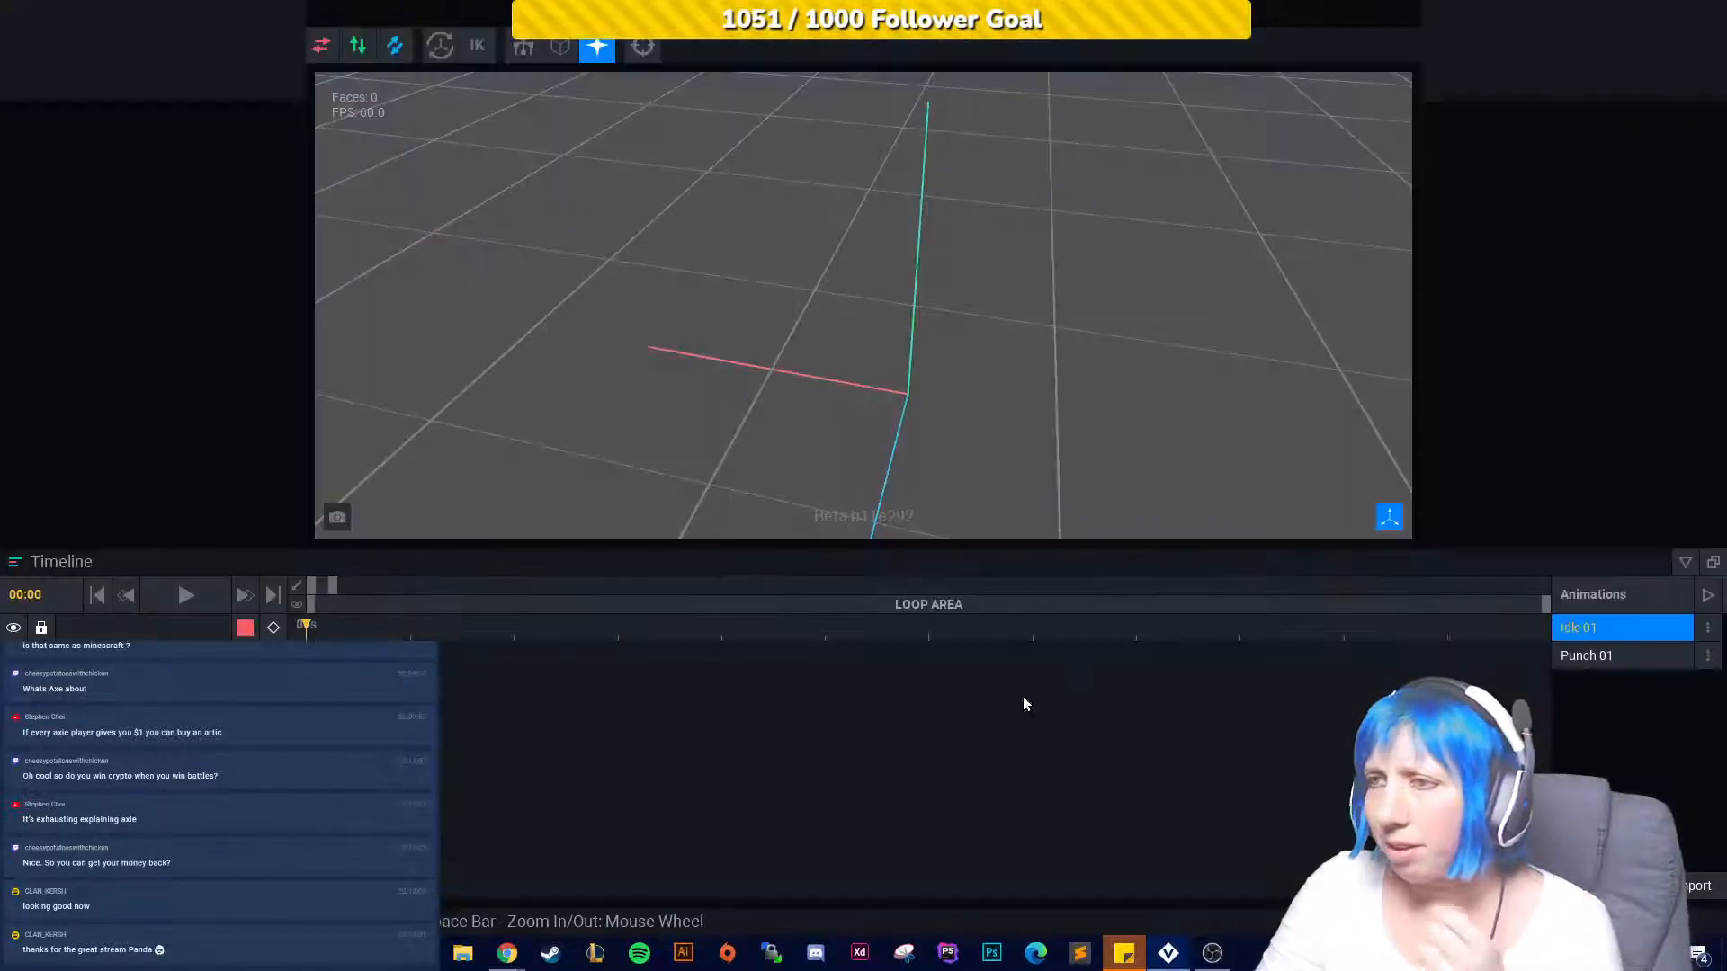
Play the machine's Punch 01 animation in an enlarged viewport, and close punchfinal.vxr with its changes saved.
scroll(1013, 232, "down", 3)
right_click_drag(993, 268, 1035, 220)
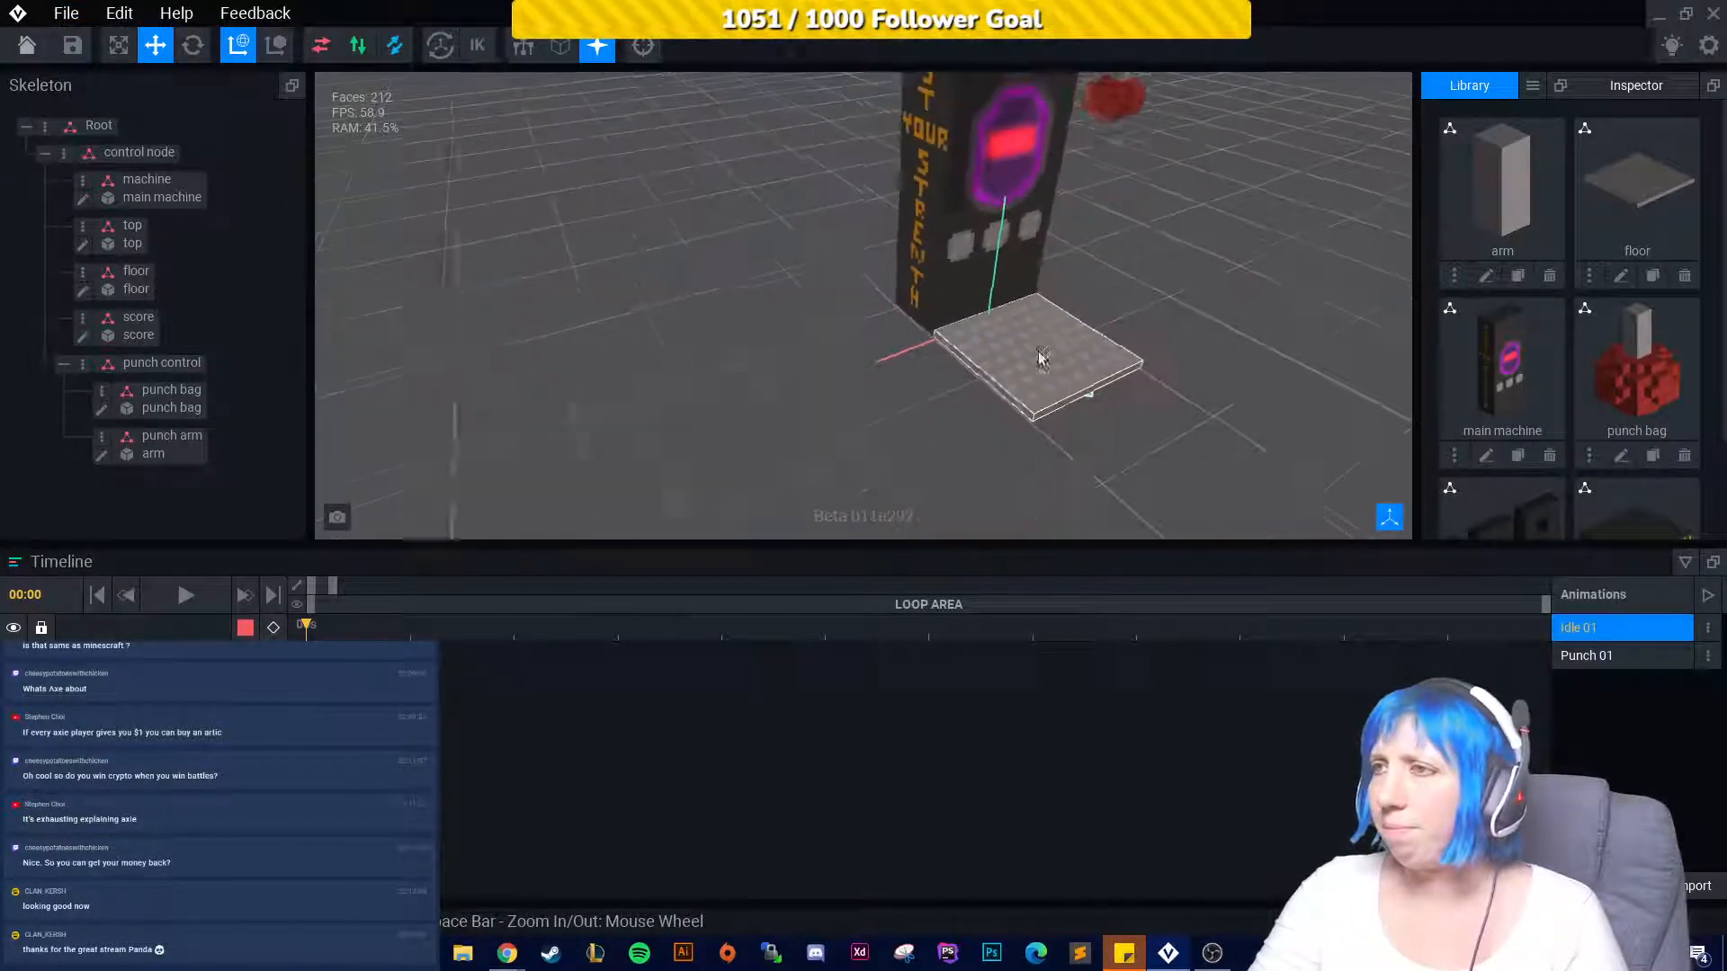
scroll(1062, 374, "down", 5)
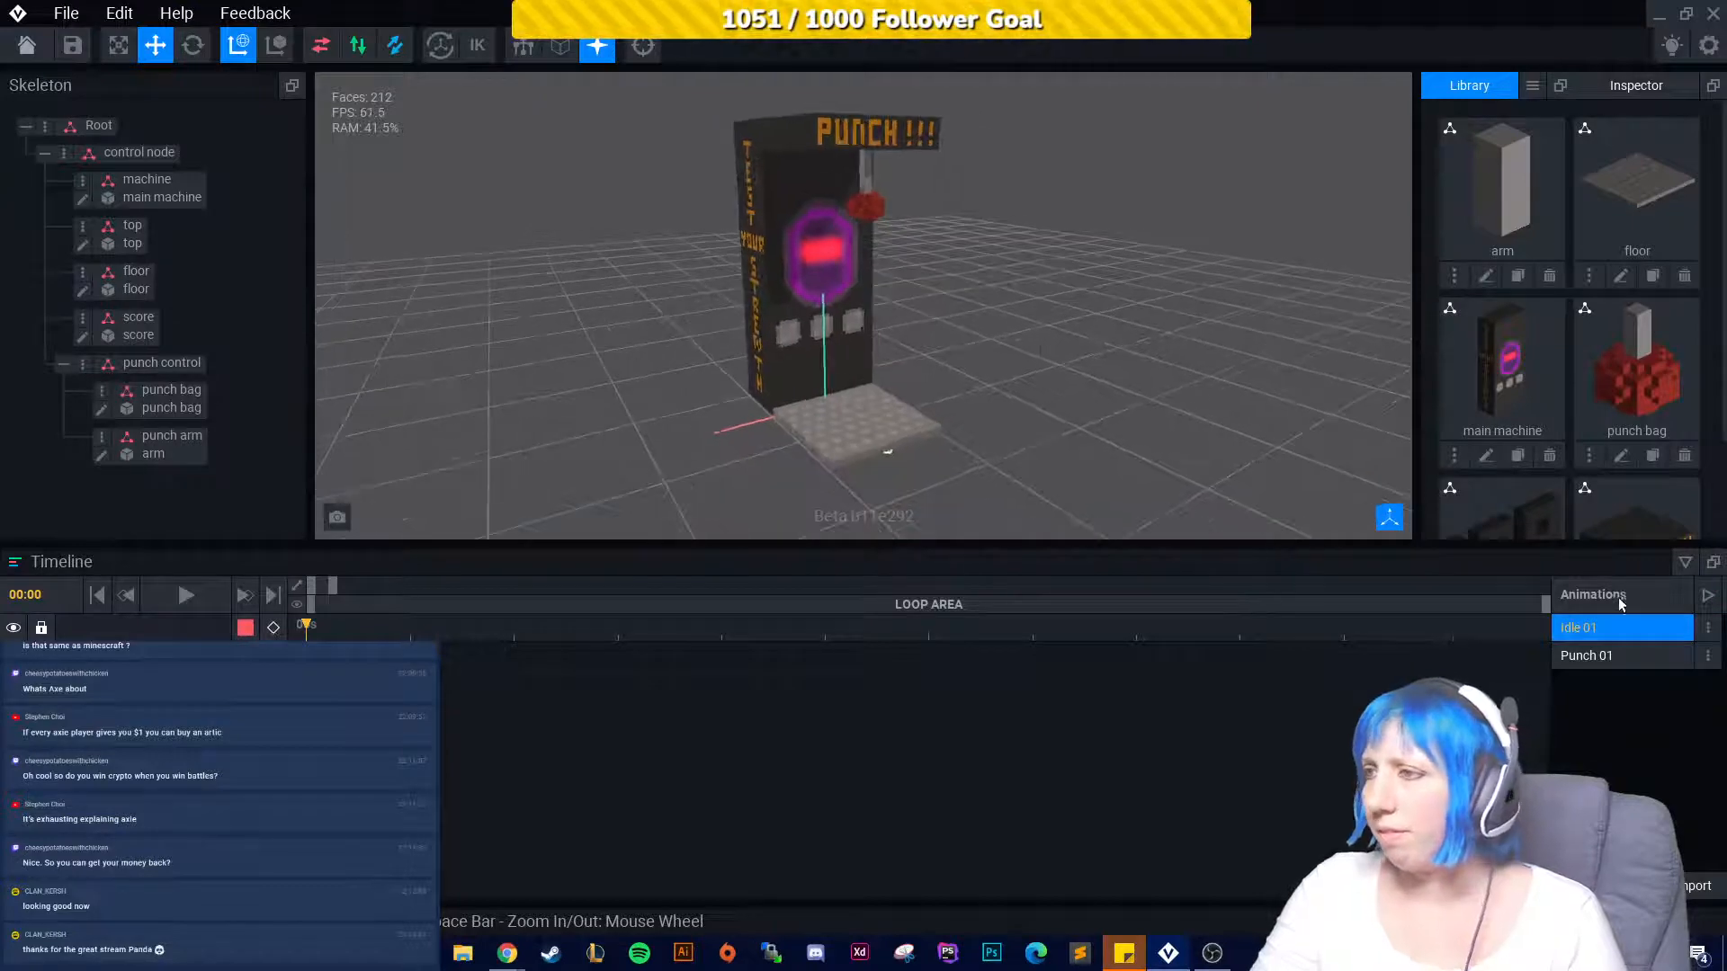
left_click(1592, 655)
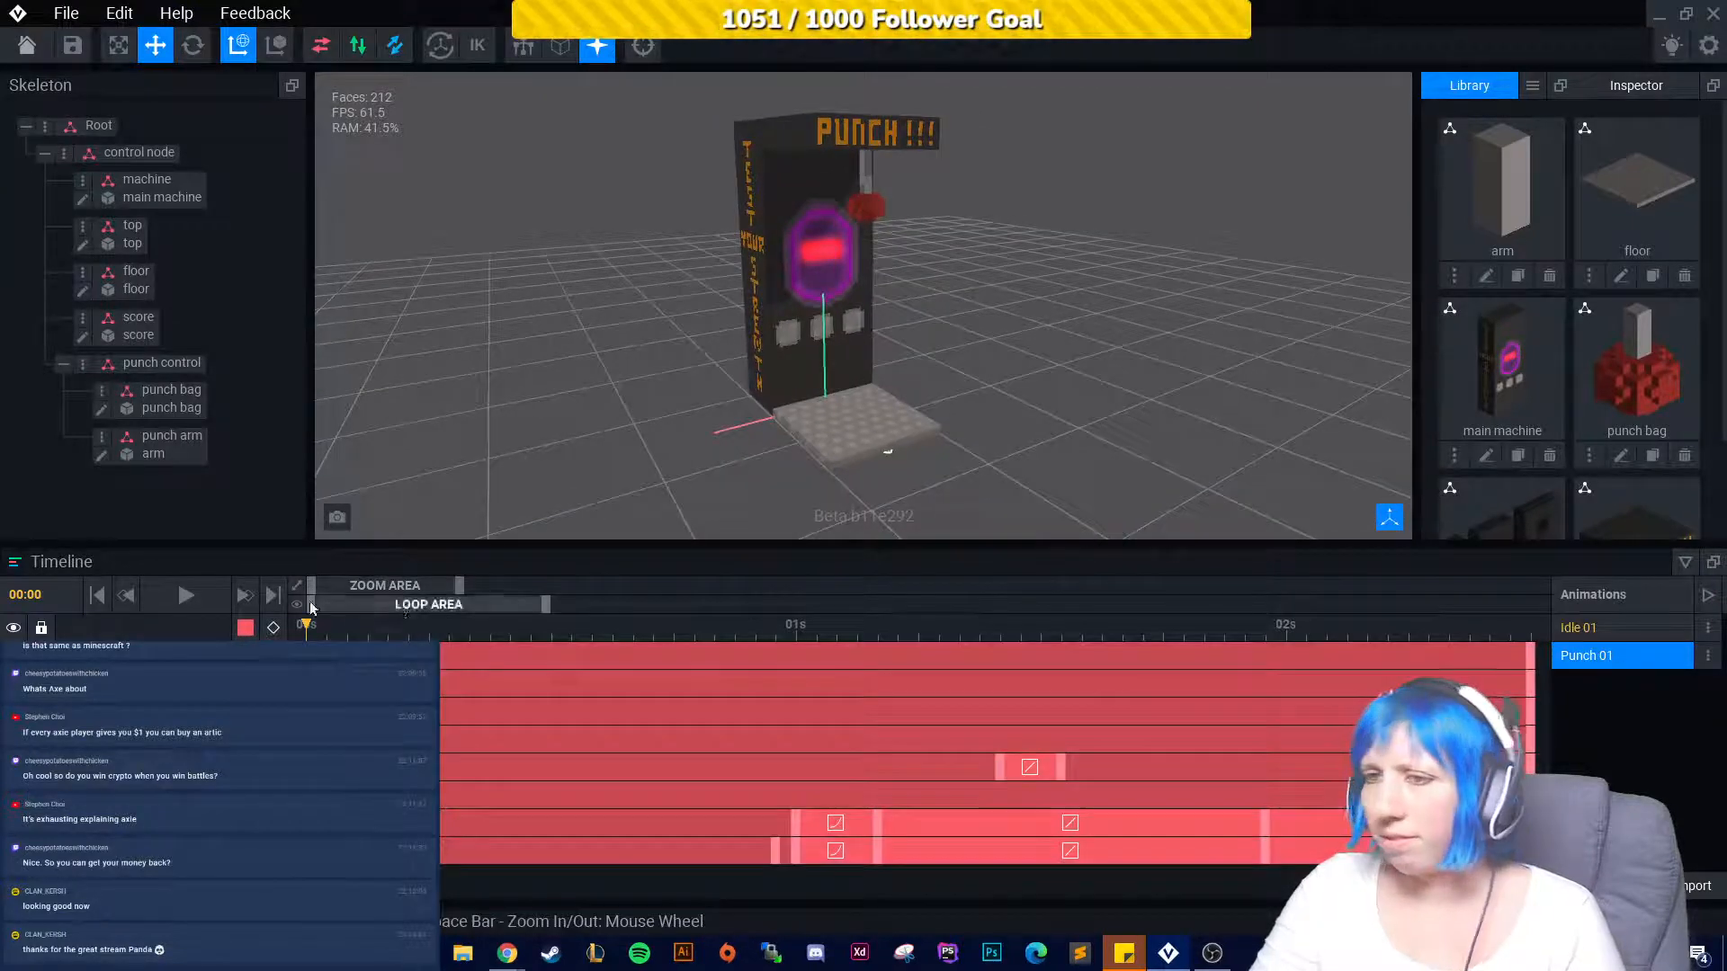
key("space")
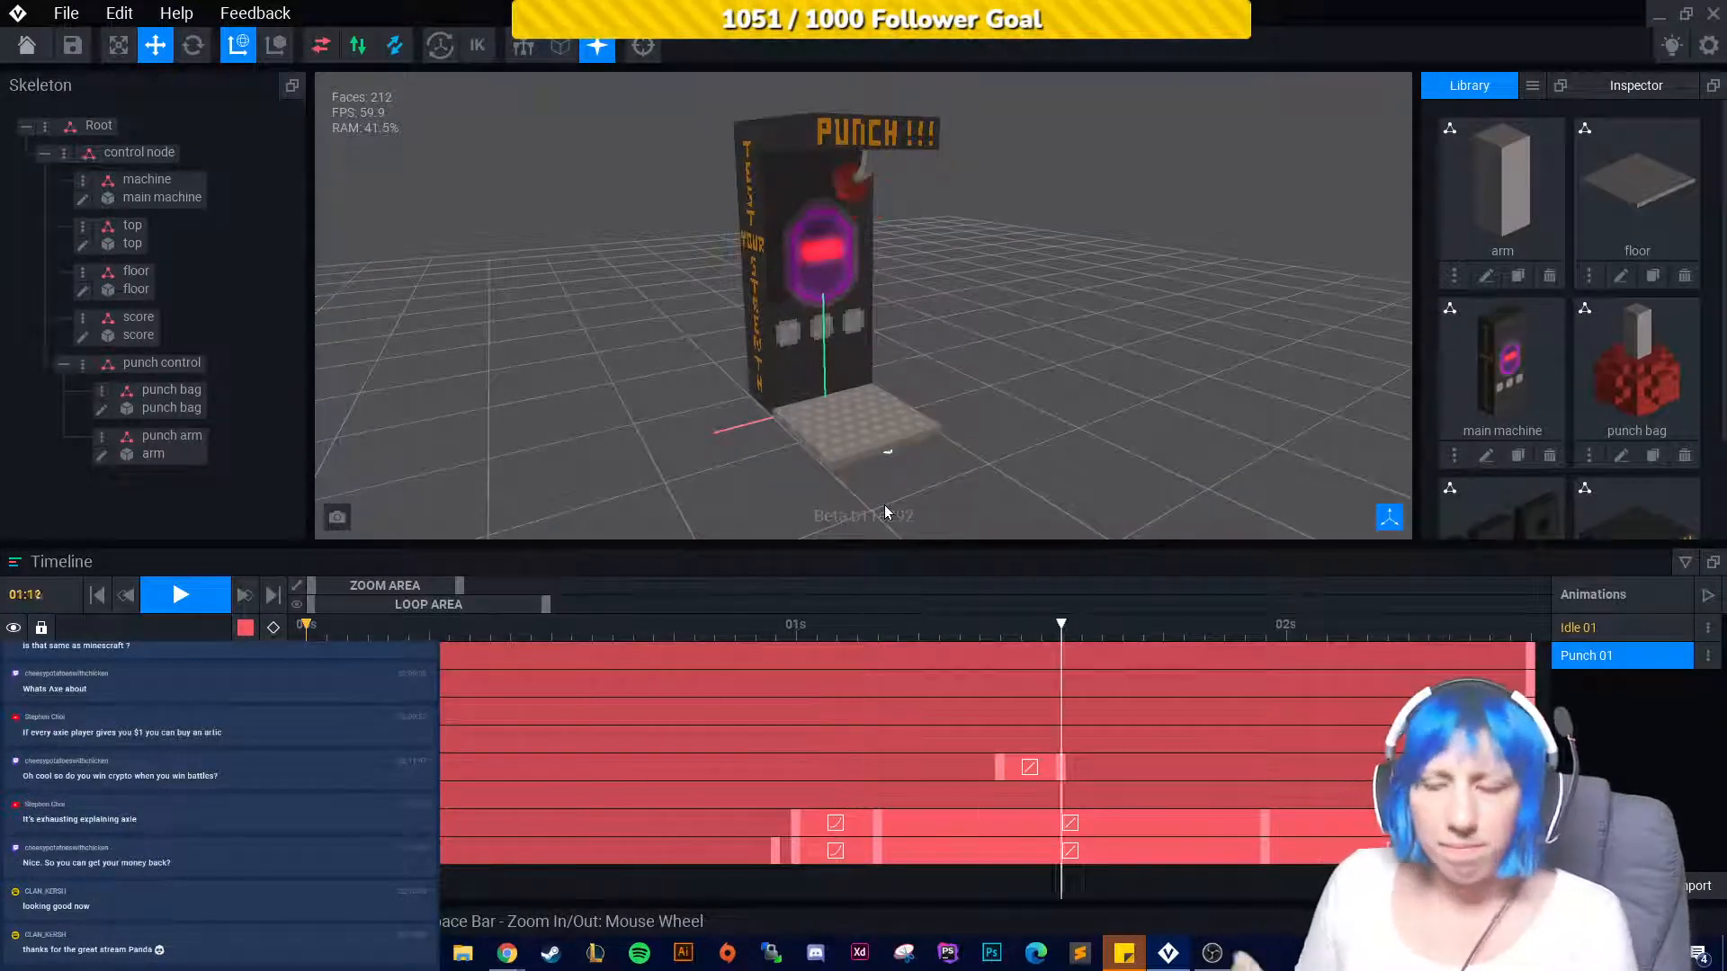
left_click(1684, 562)
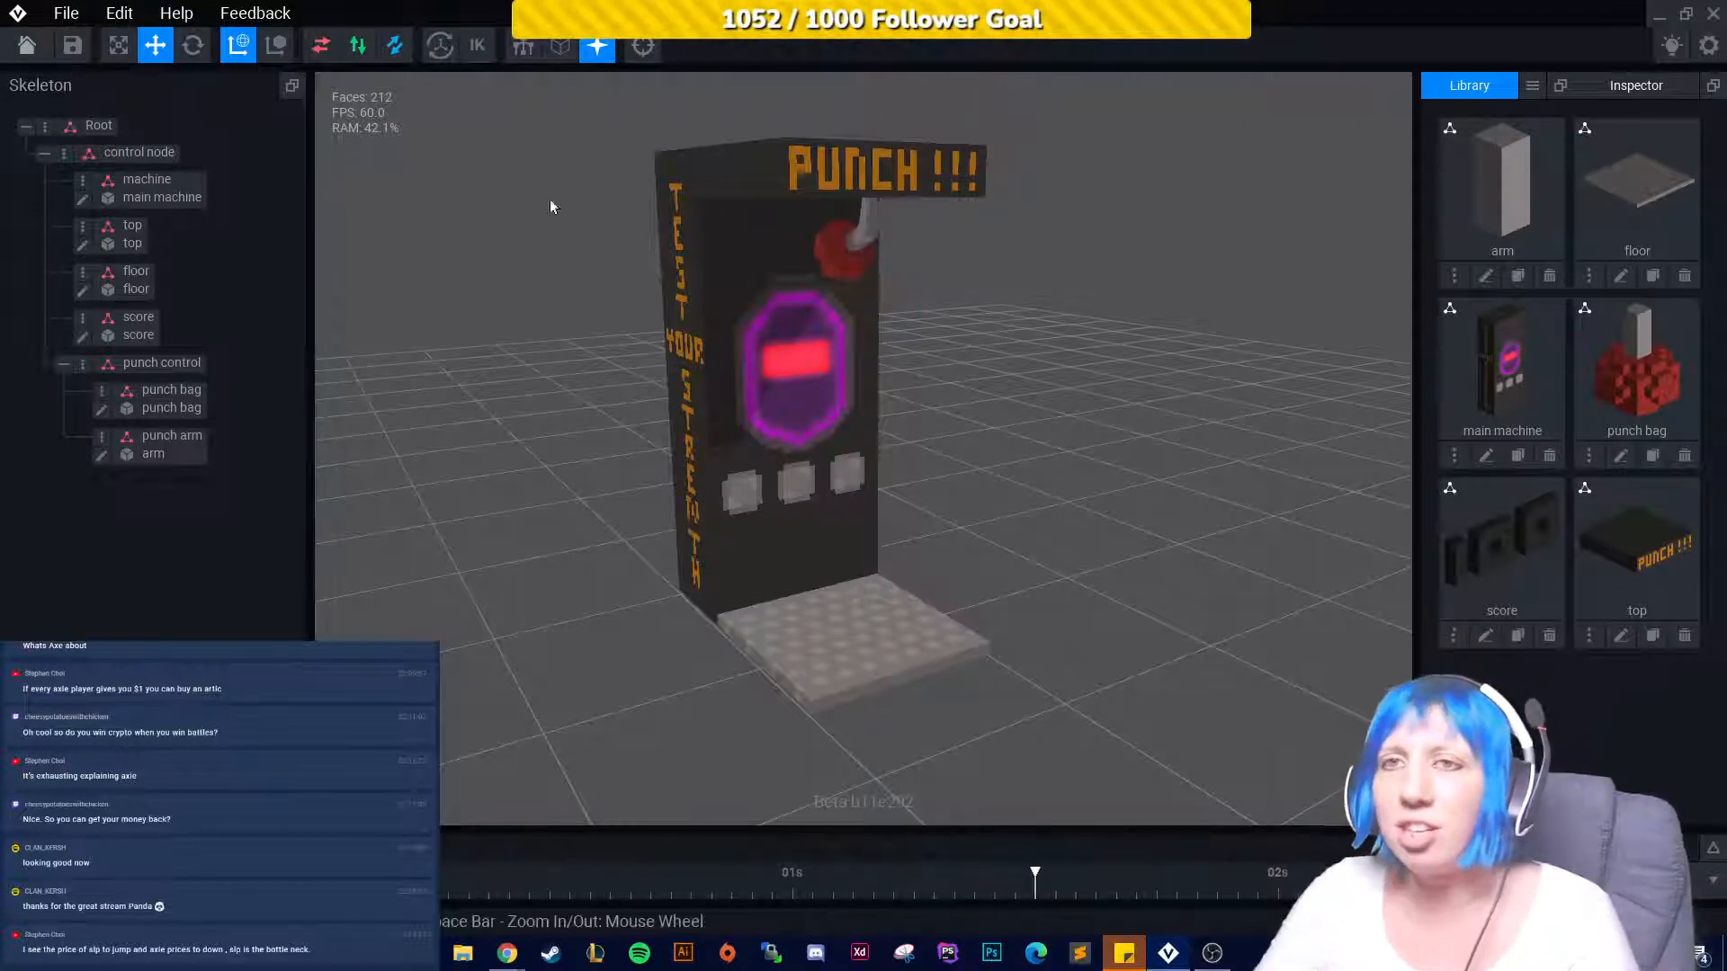
key("alt+F4")
left_click(691, 340)
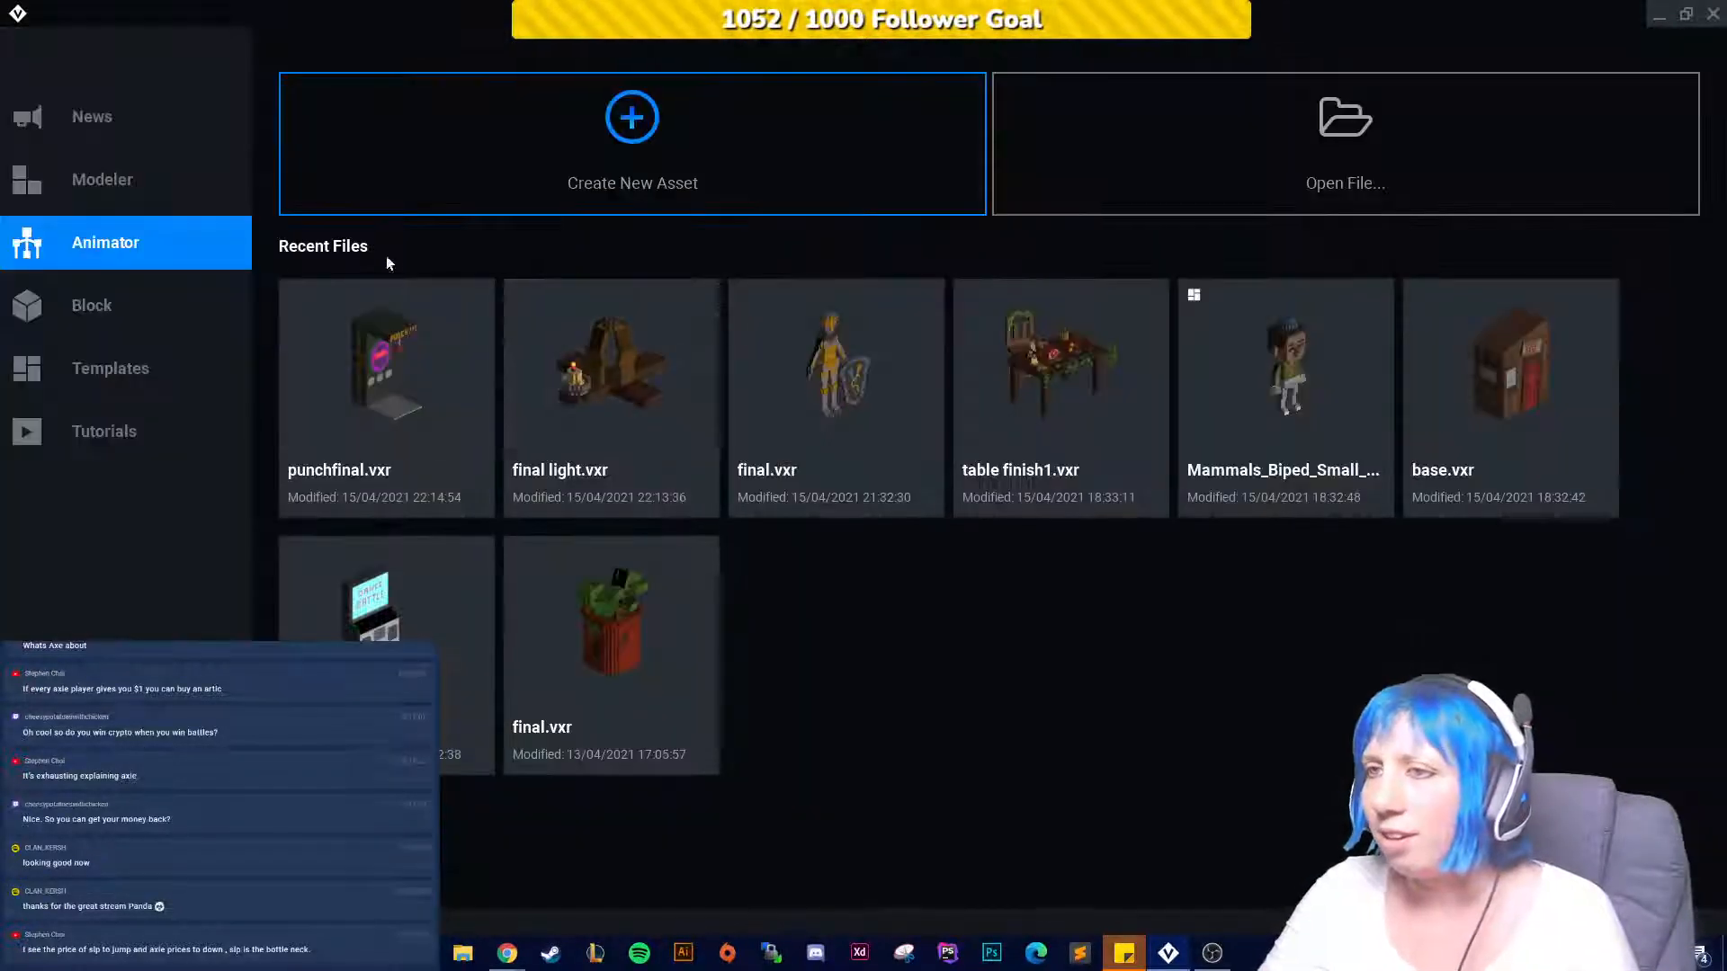
Open the fireplace asset from the fire final folder inside the firplace folder of the VoxEdit Sandbox directory.
left_click(1328, 142)
left_click(894, 212)
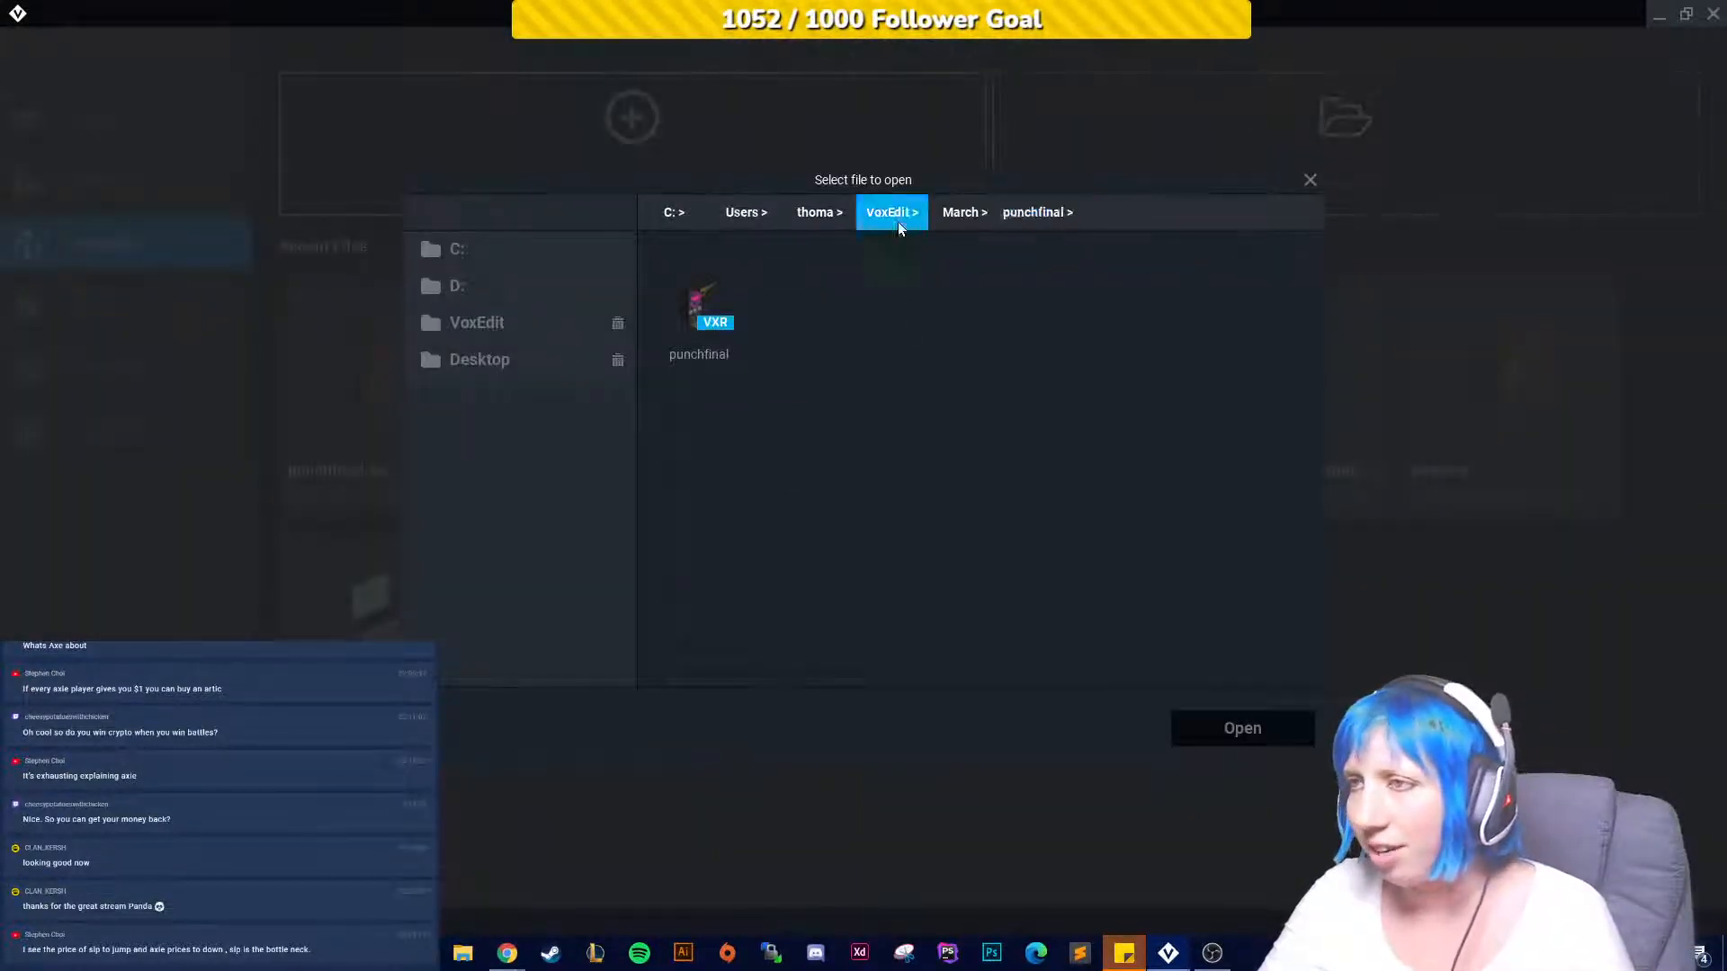
double_click(797, 436)
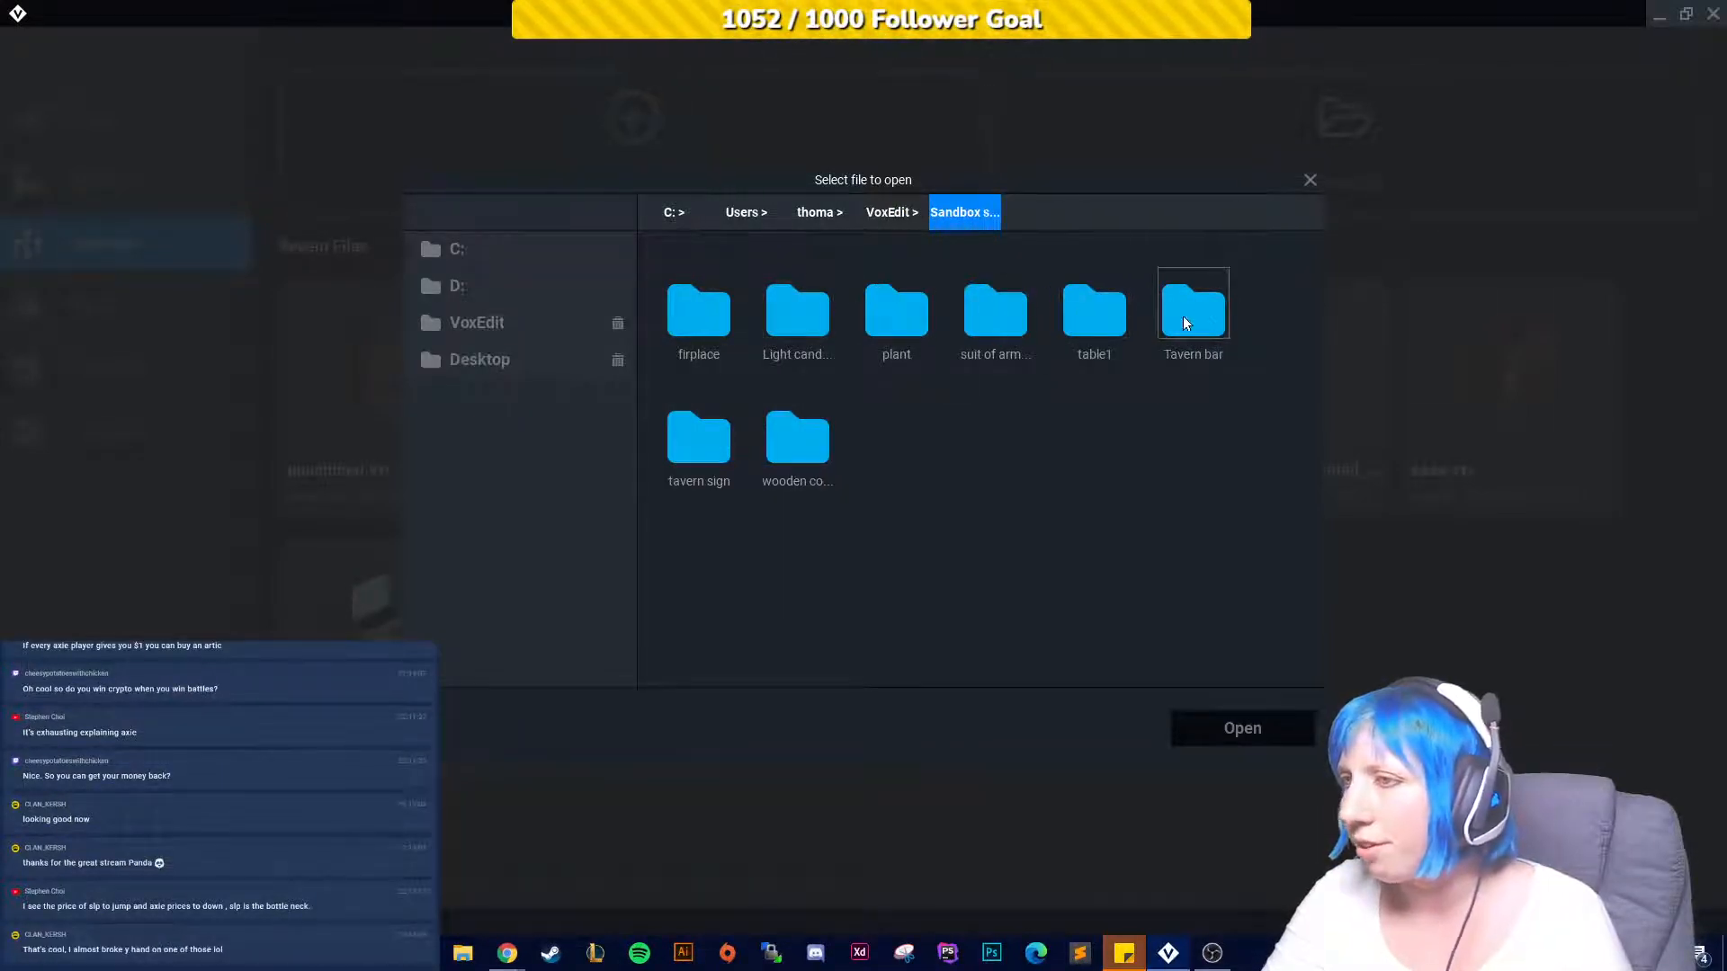
double_click(714, 331)
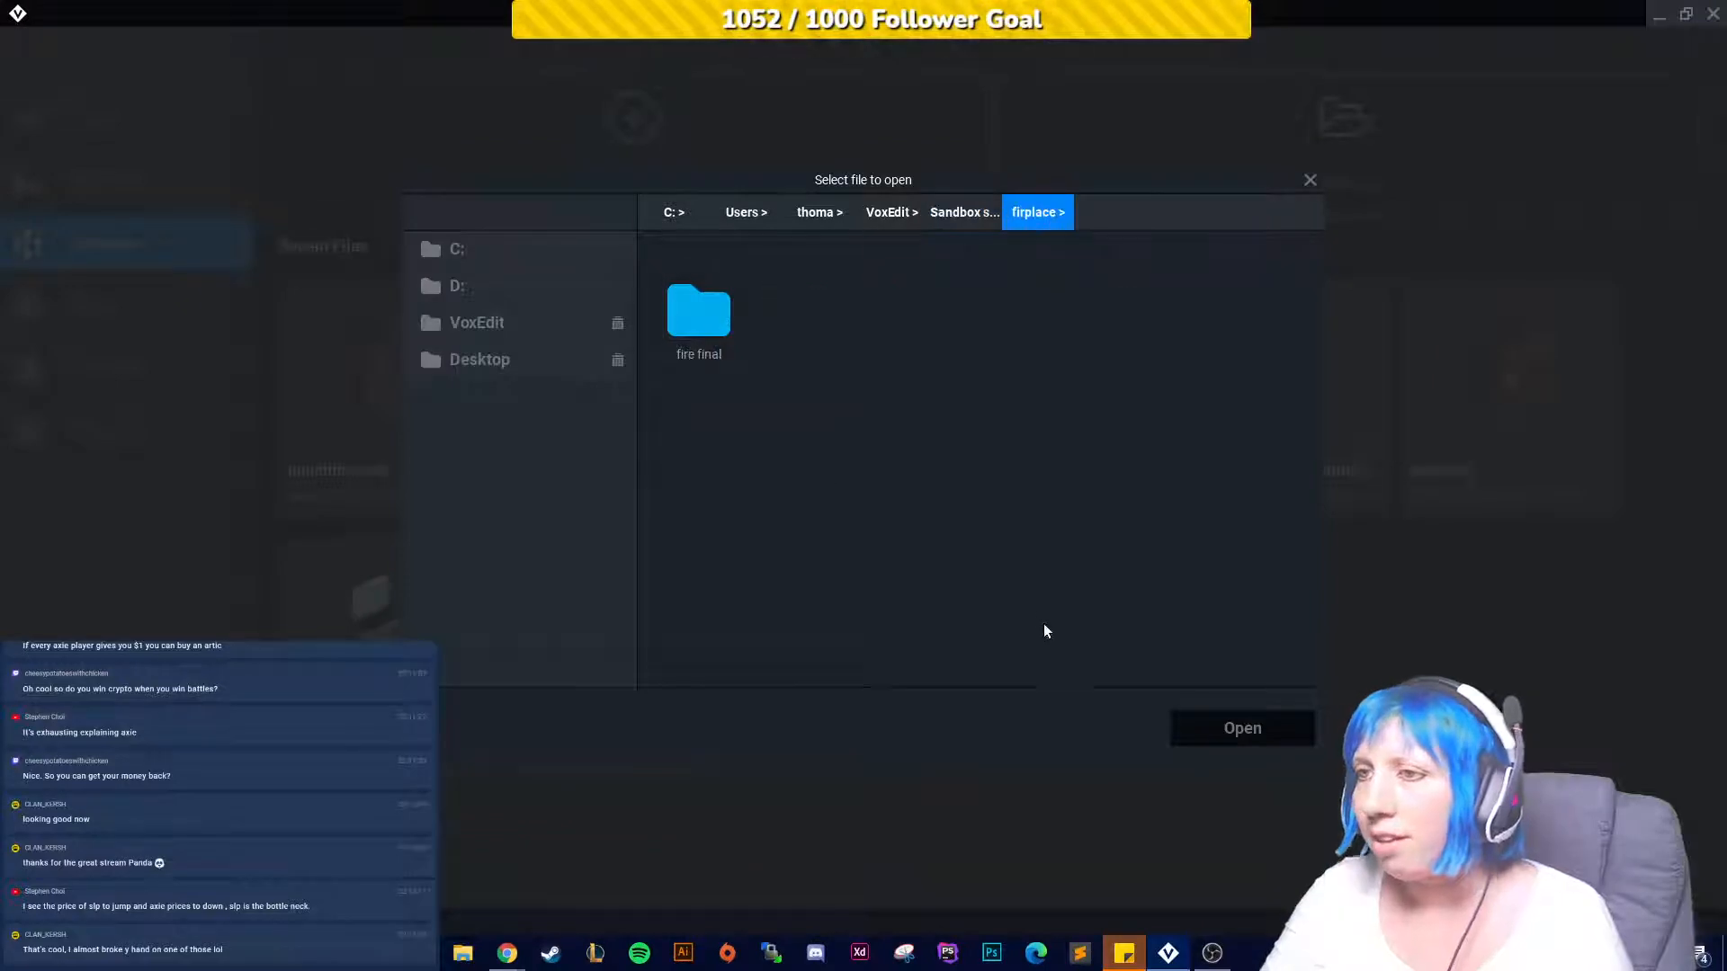
double_click(709, 319)
left_click(709, 318)
left_click(1243, 727)
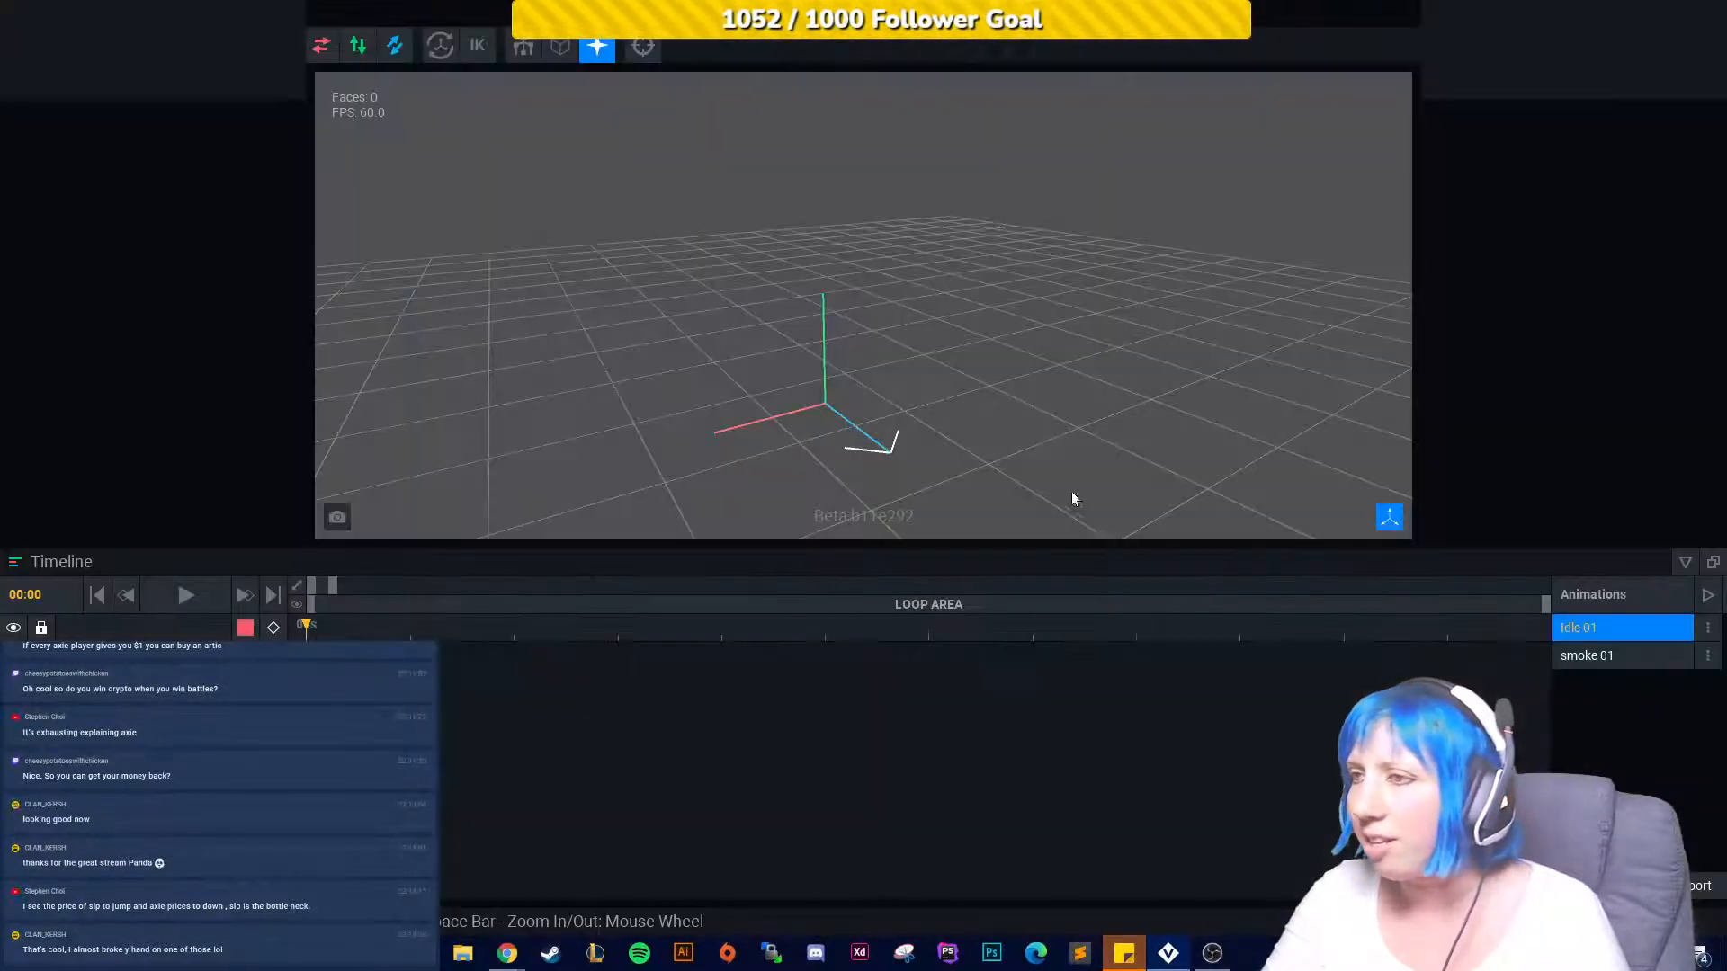
Compare the fireplace's Idle 01 and smoke 01 animations, and play smoke 01.
left_click(1662, 654)
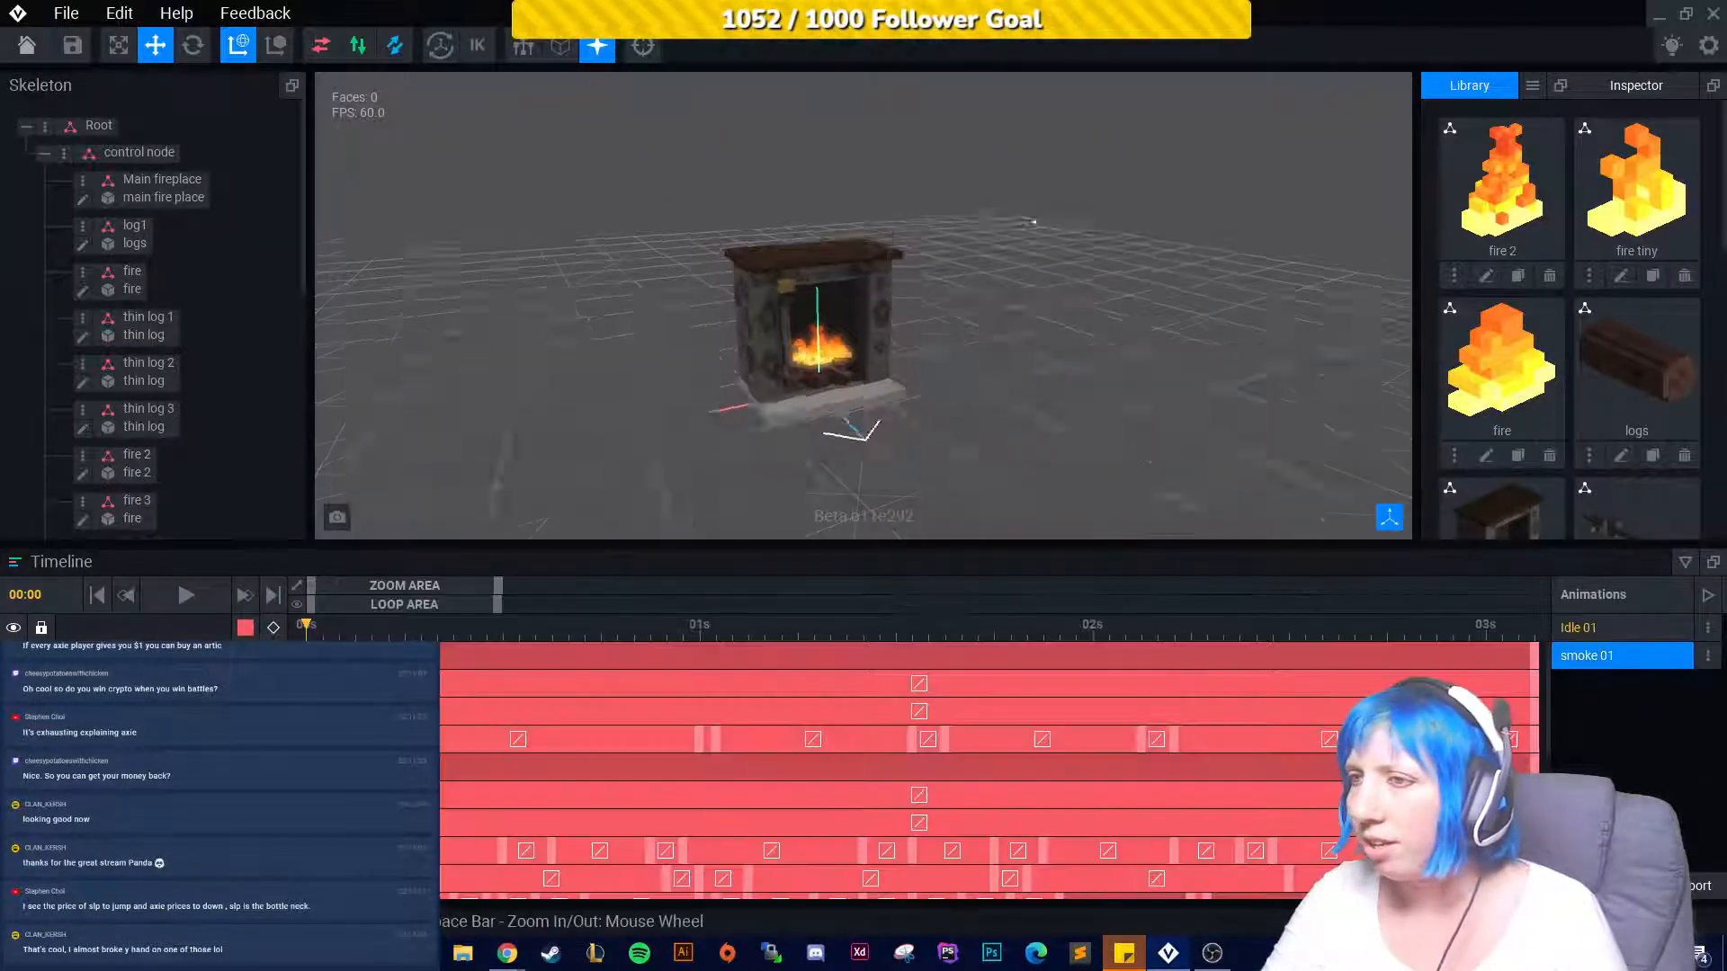
left_click(1569, 626)
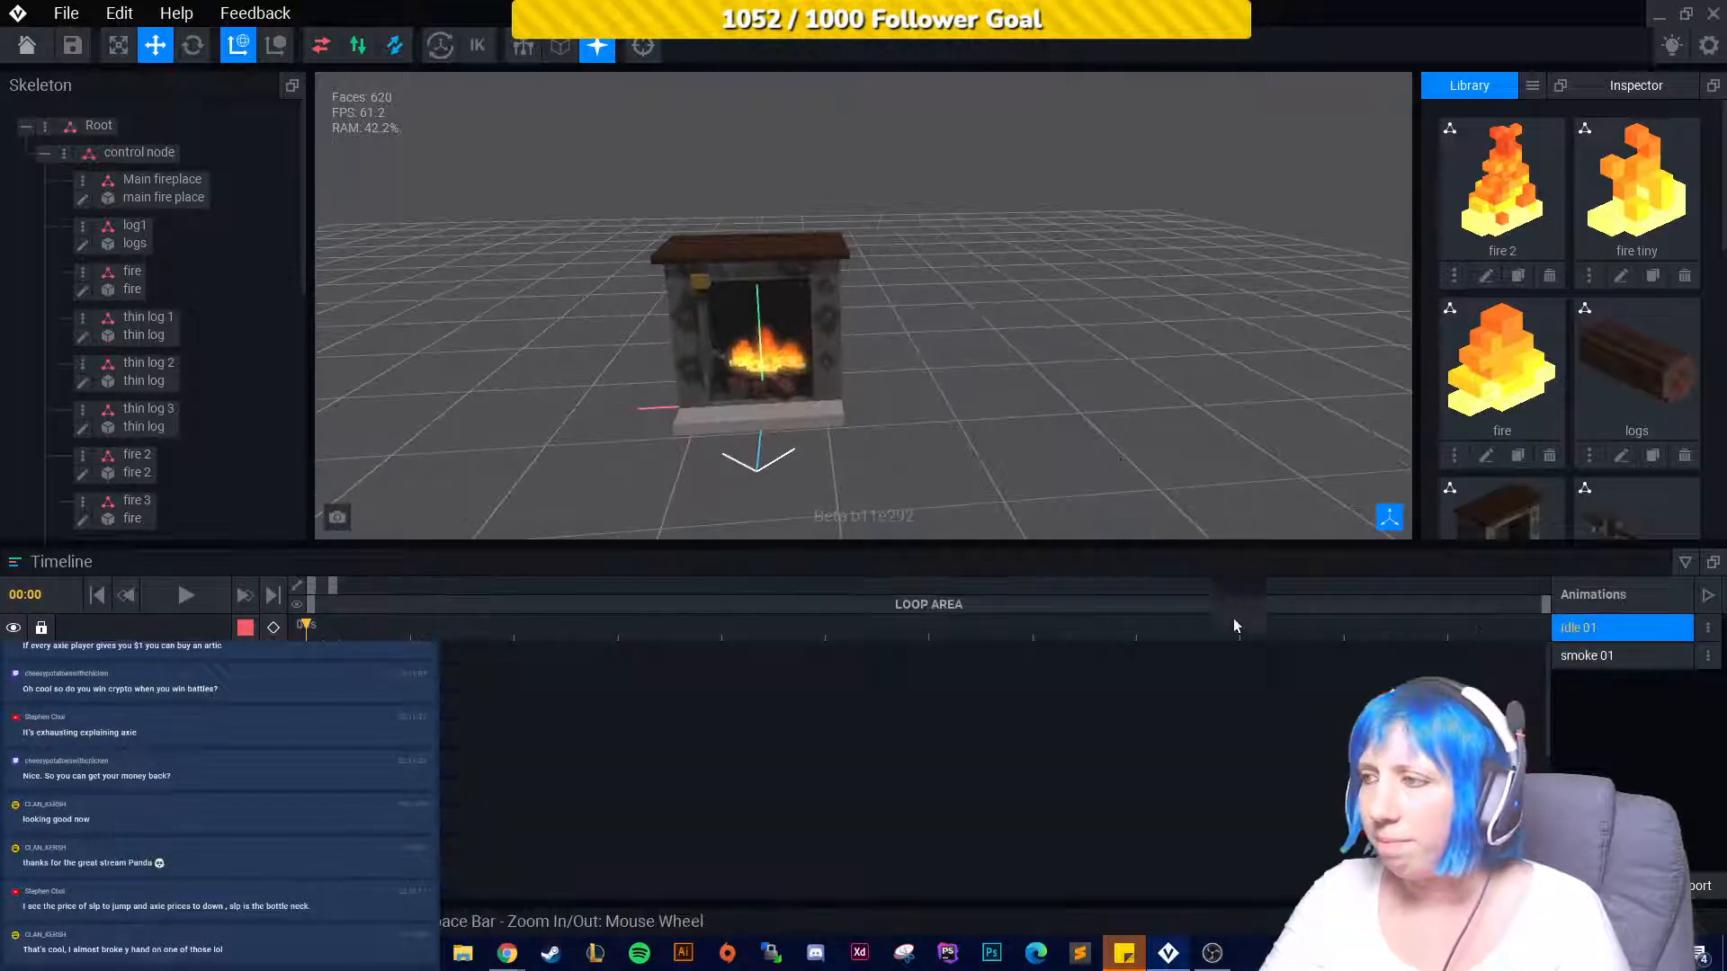
key("space")
left_click(1595, 656)
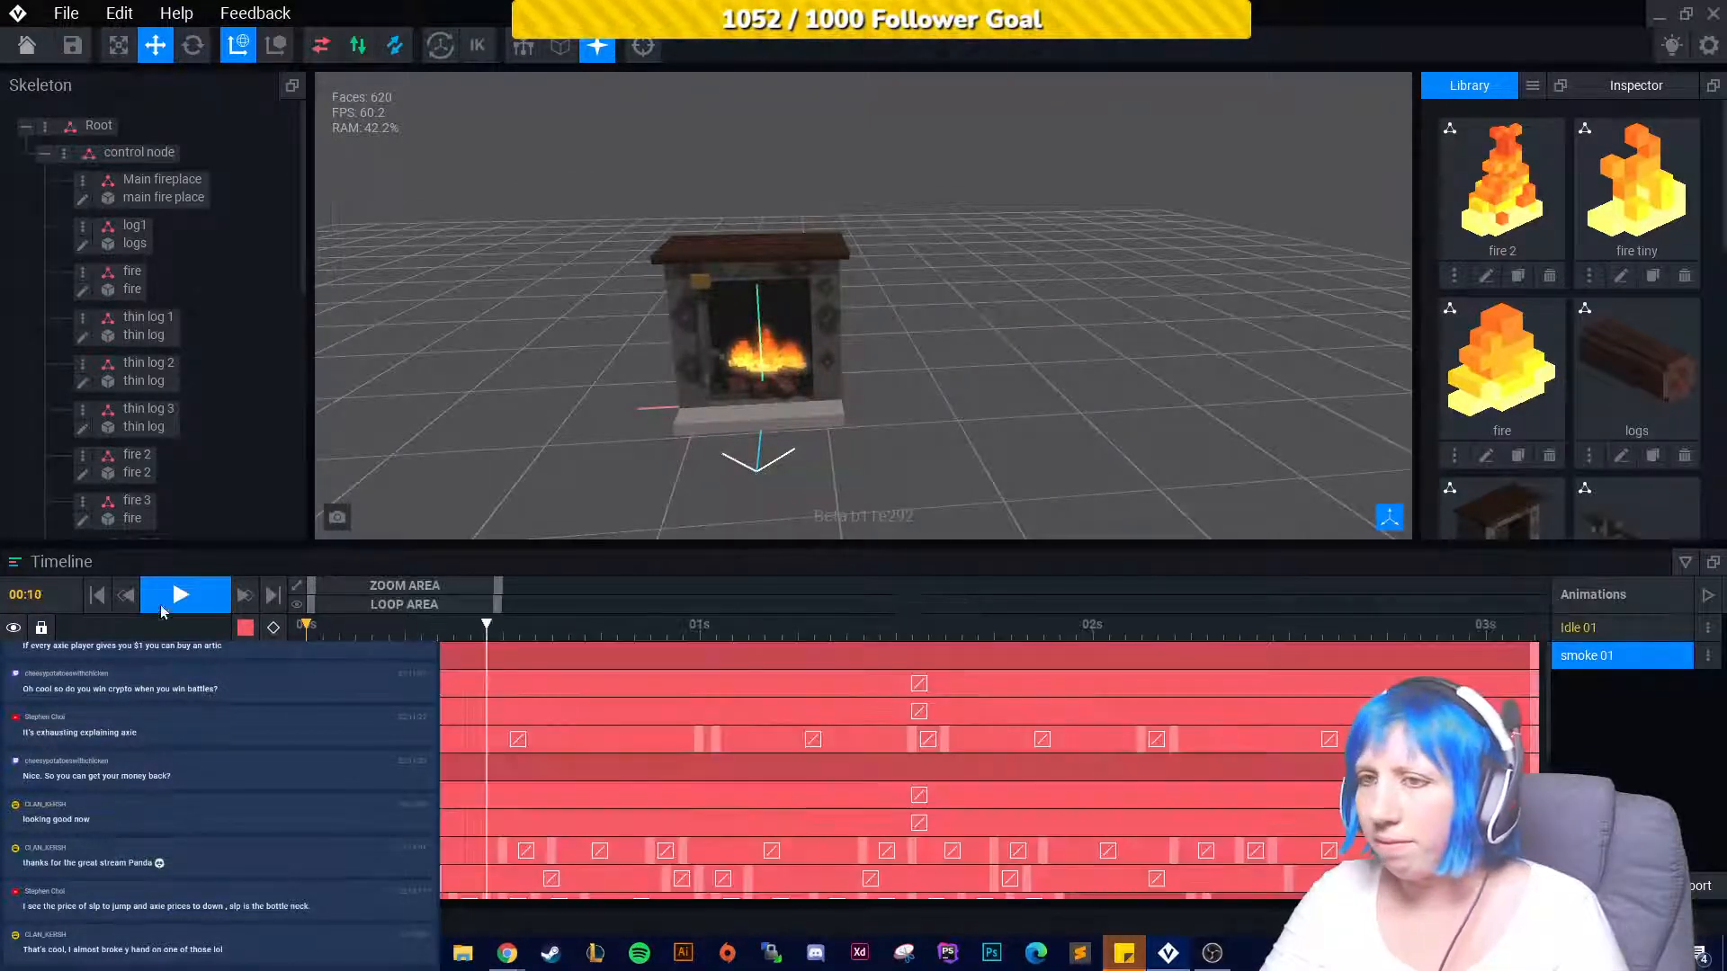
Hide the axes, enlarge the viewport by collapsing the timeline, and examine the animated fire up close.
scroll(991, 484, "up", 3)
middle_click_drag(993, 487, 1076, 436)
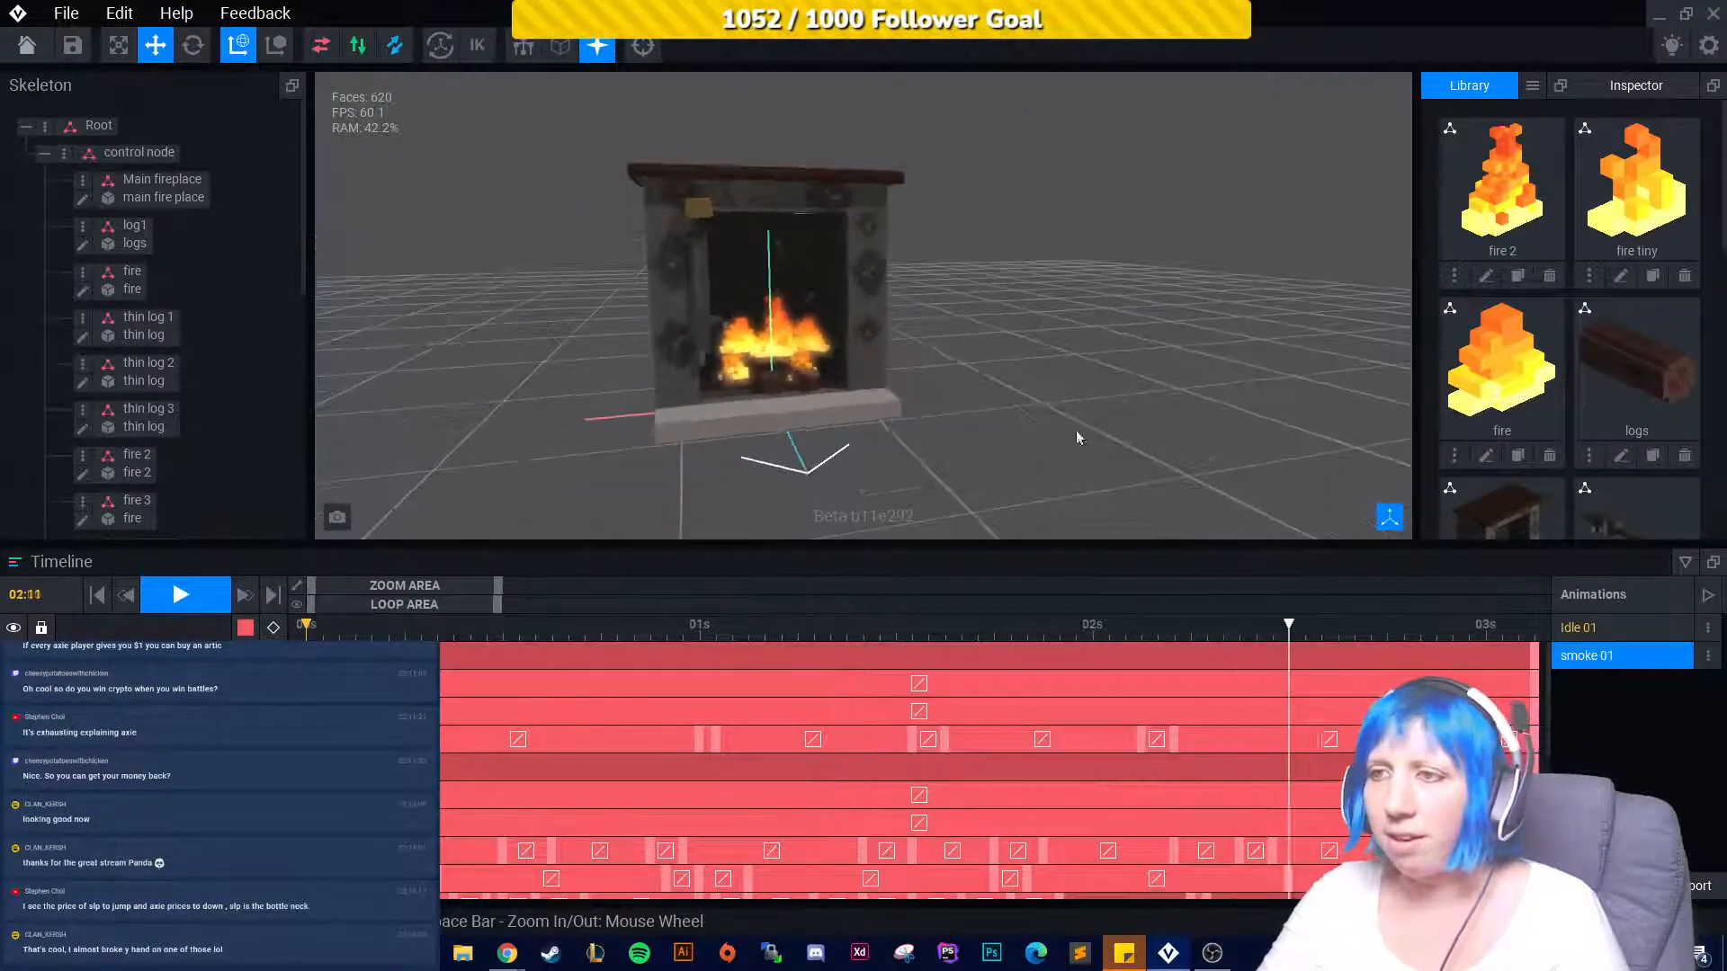
left_click(1390, 518)
left_click(1680, 566)
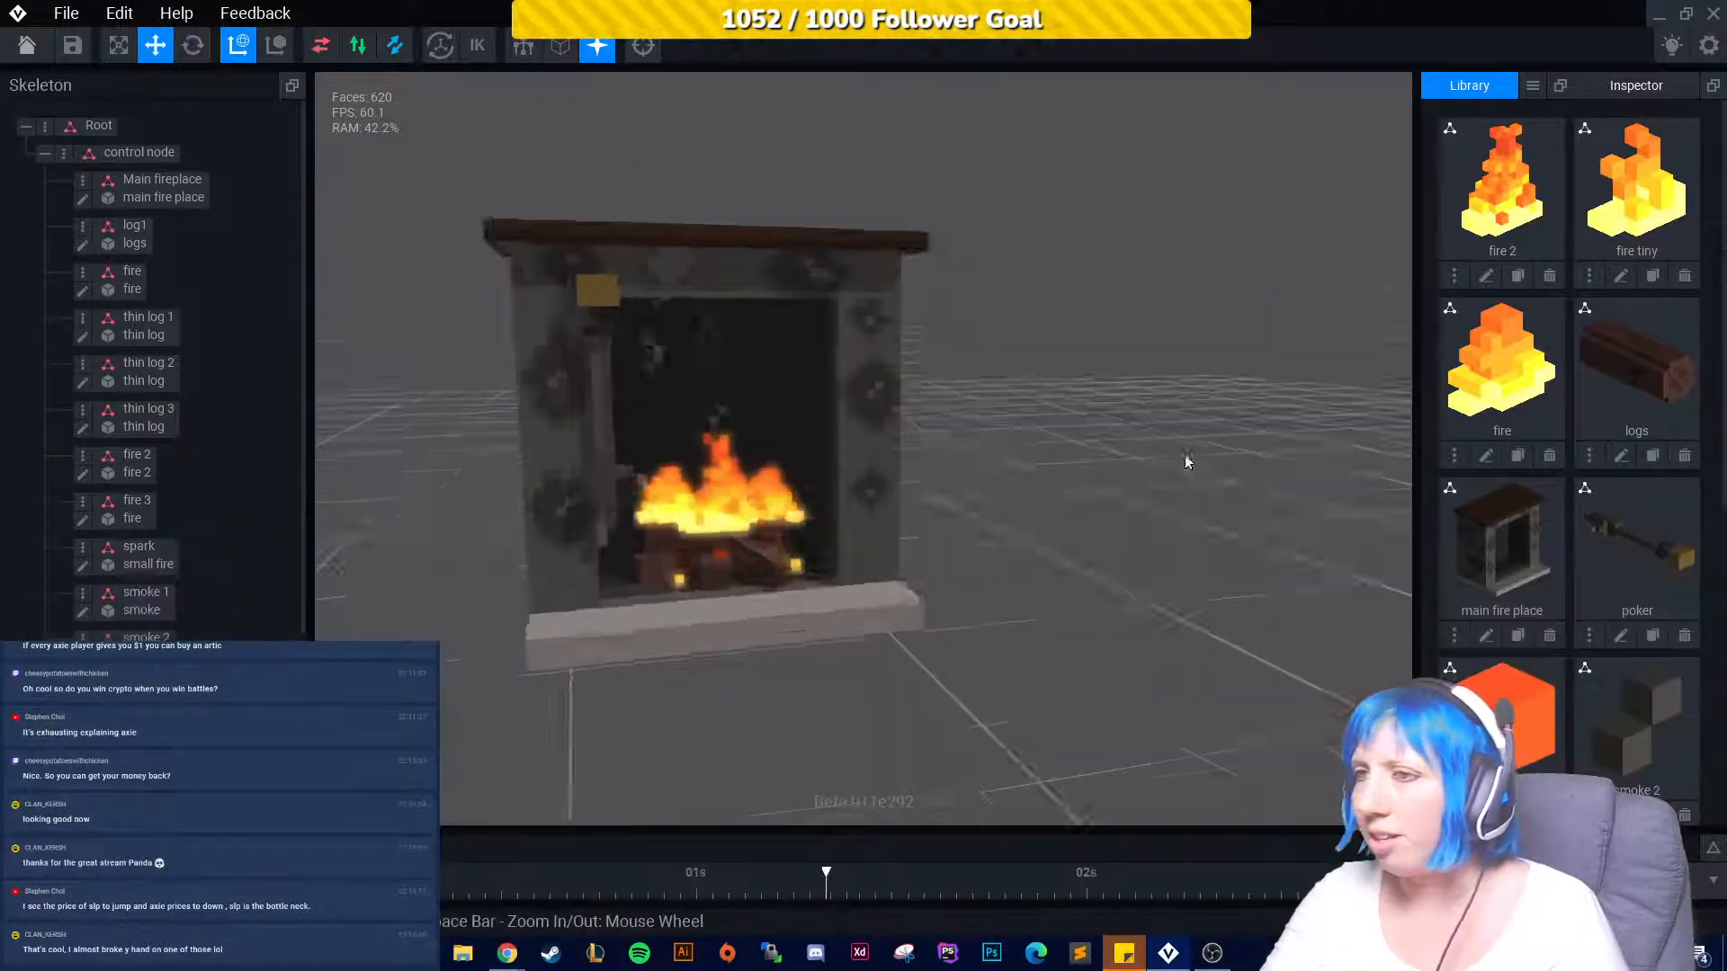
scroll(1122, 521, "up", 5)
right_click_drag(1124, 546, 1124, 579)
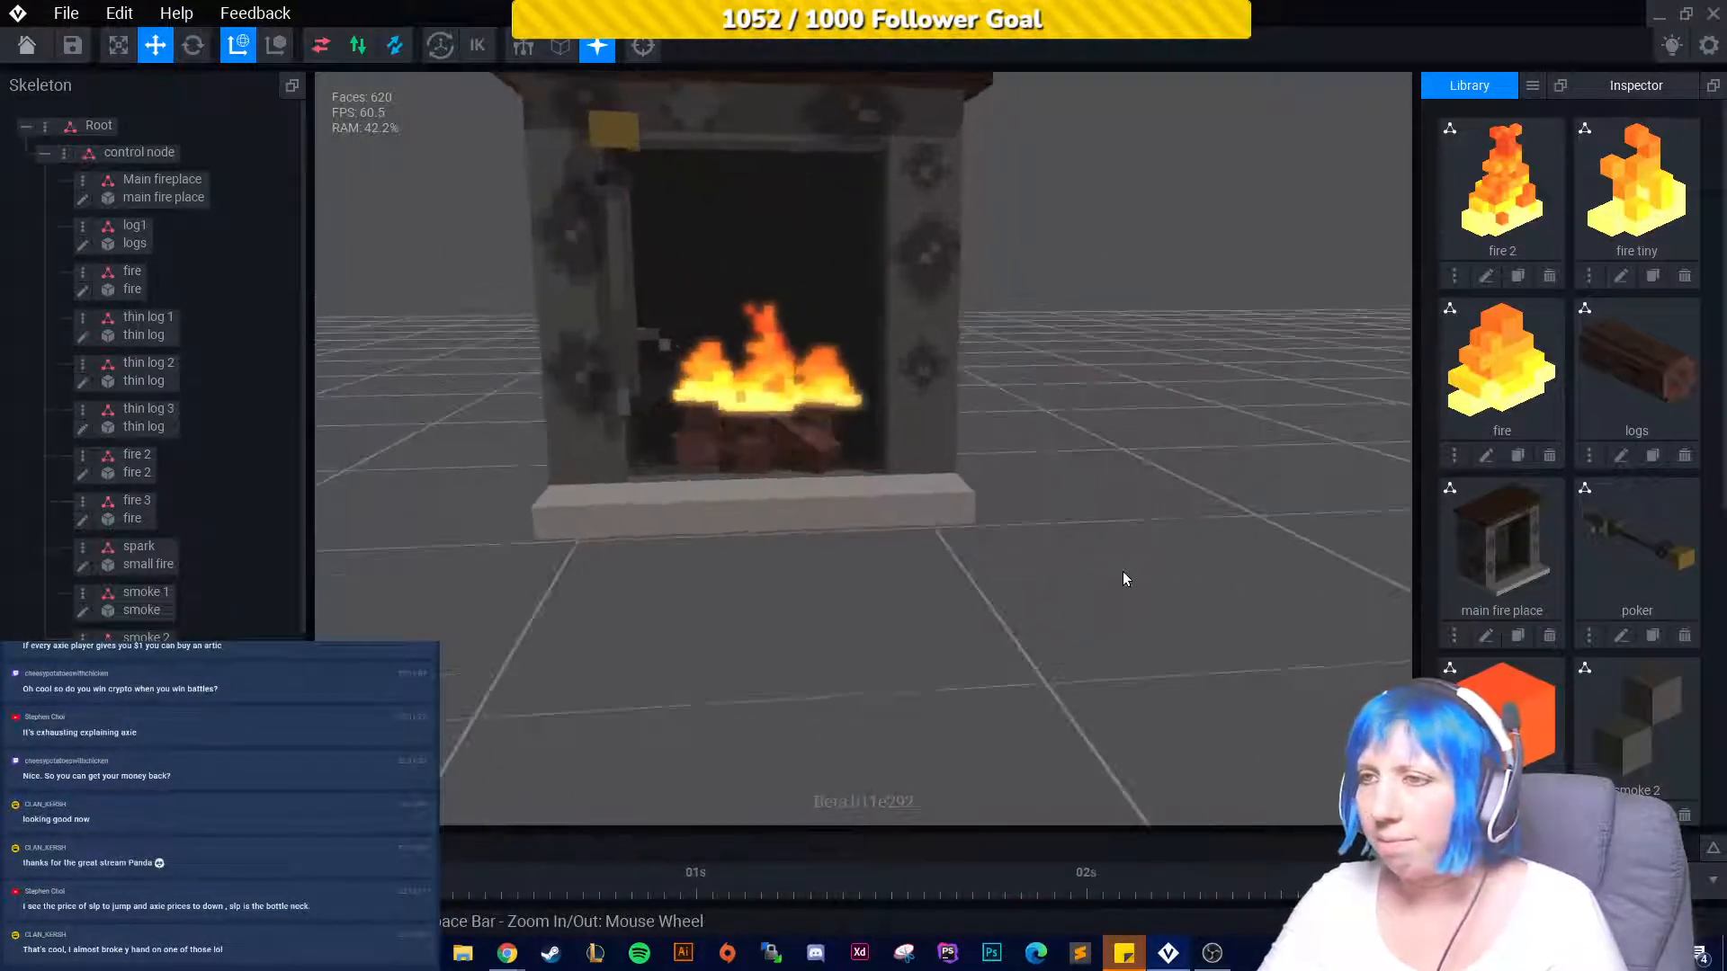